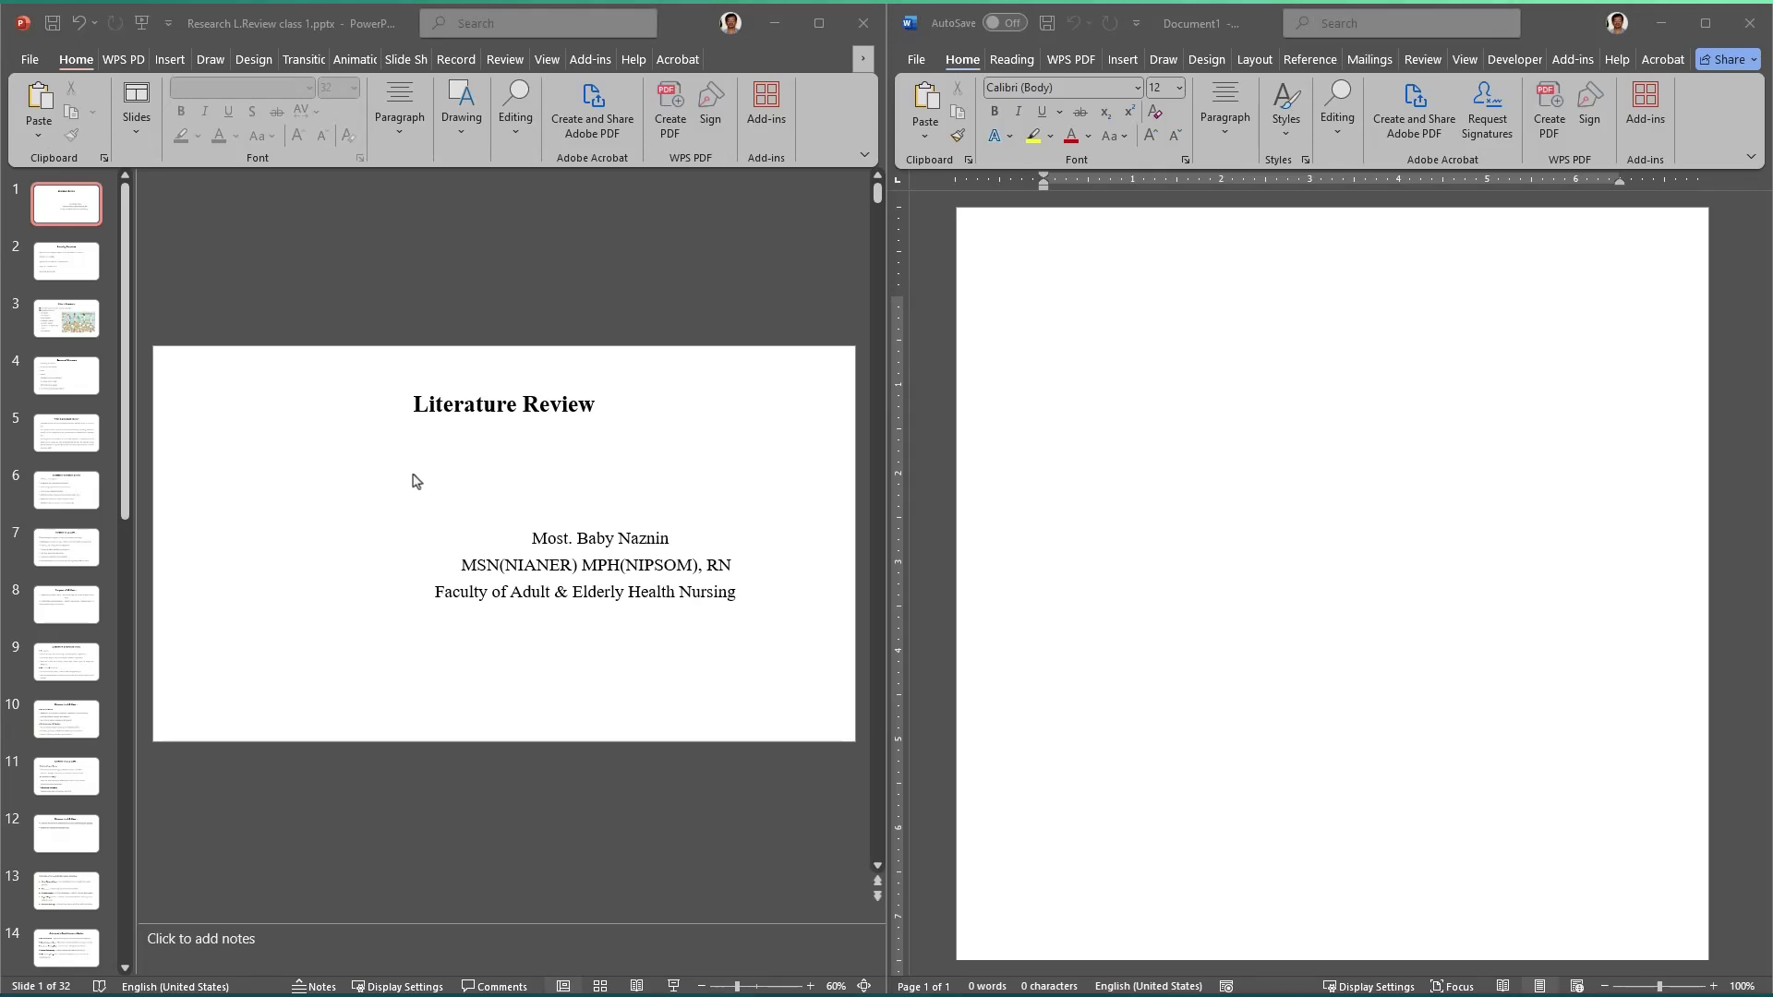
click(1477, 451)
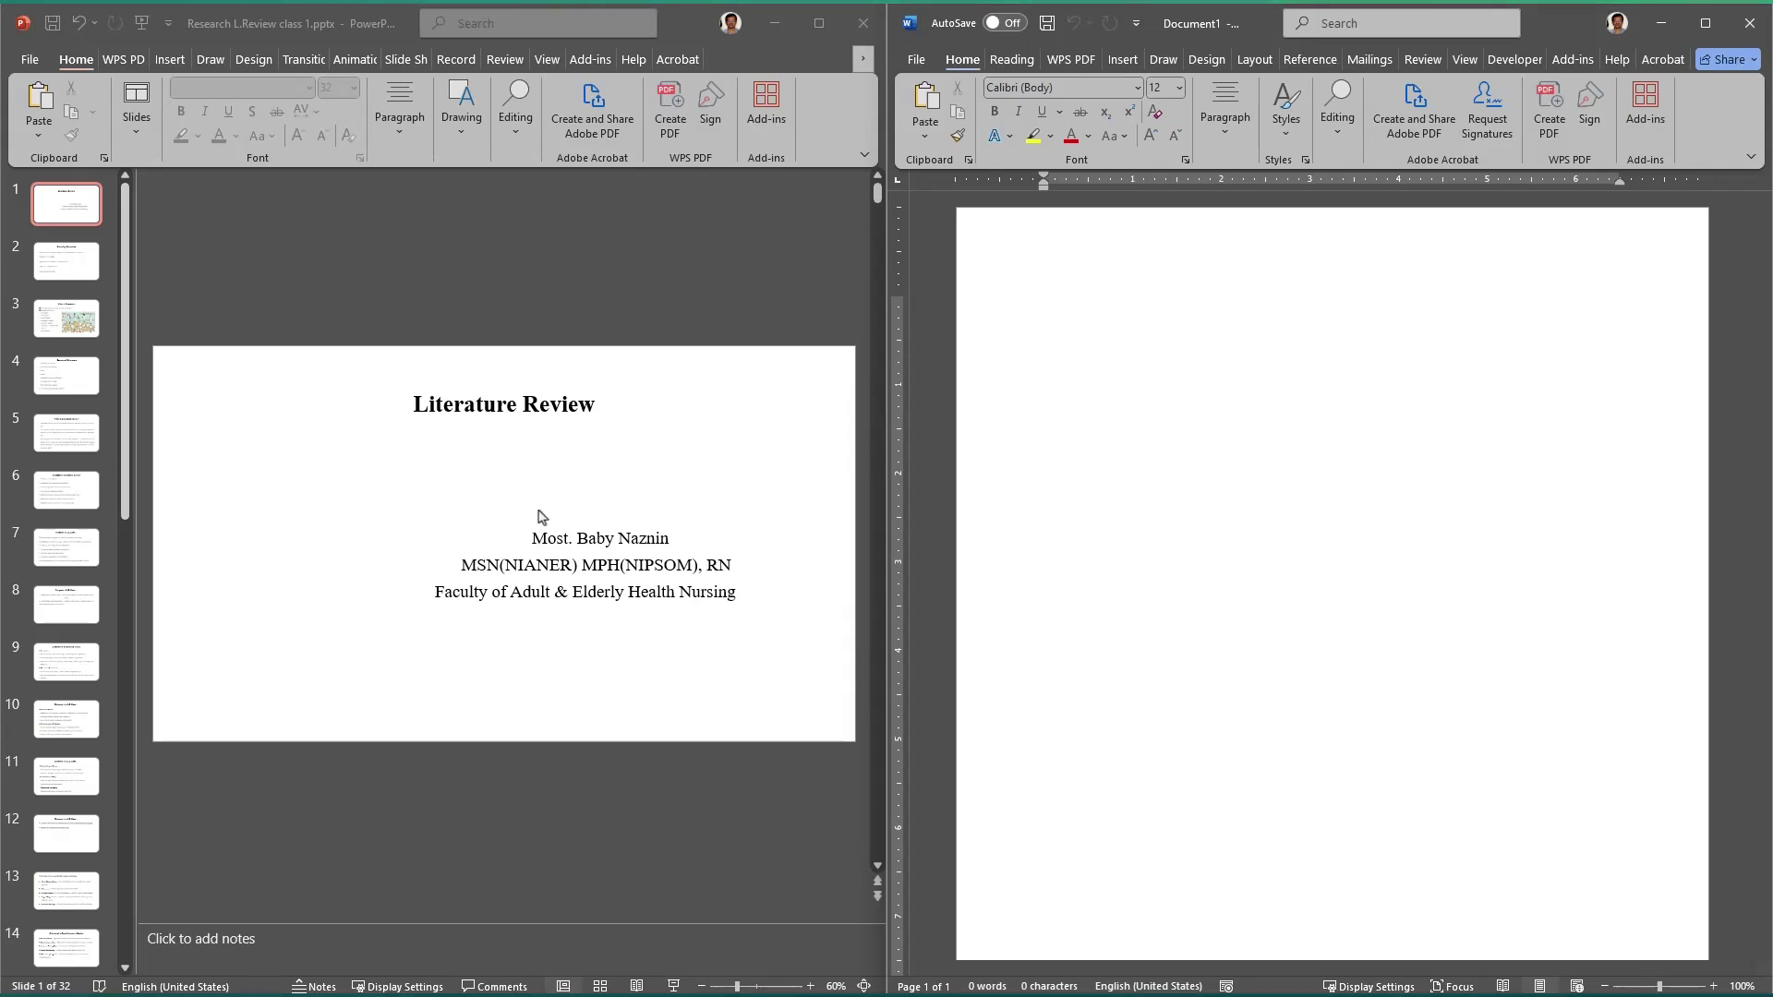
click(46, 202)
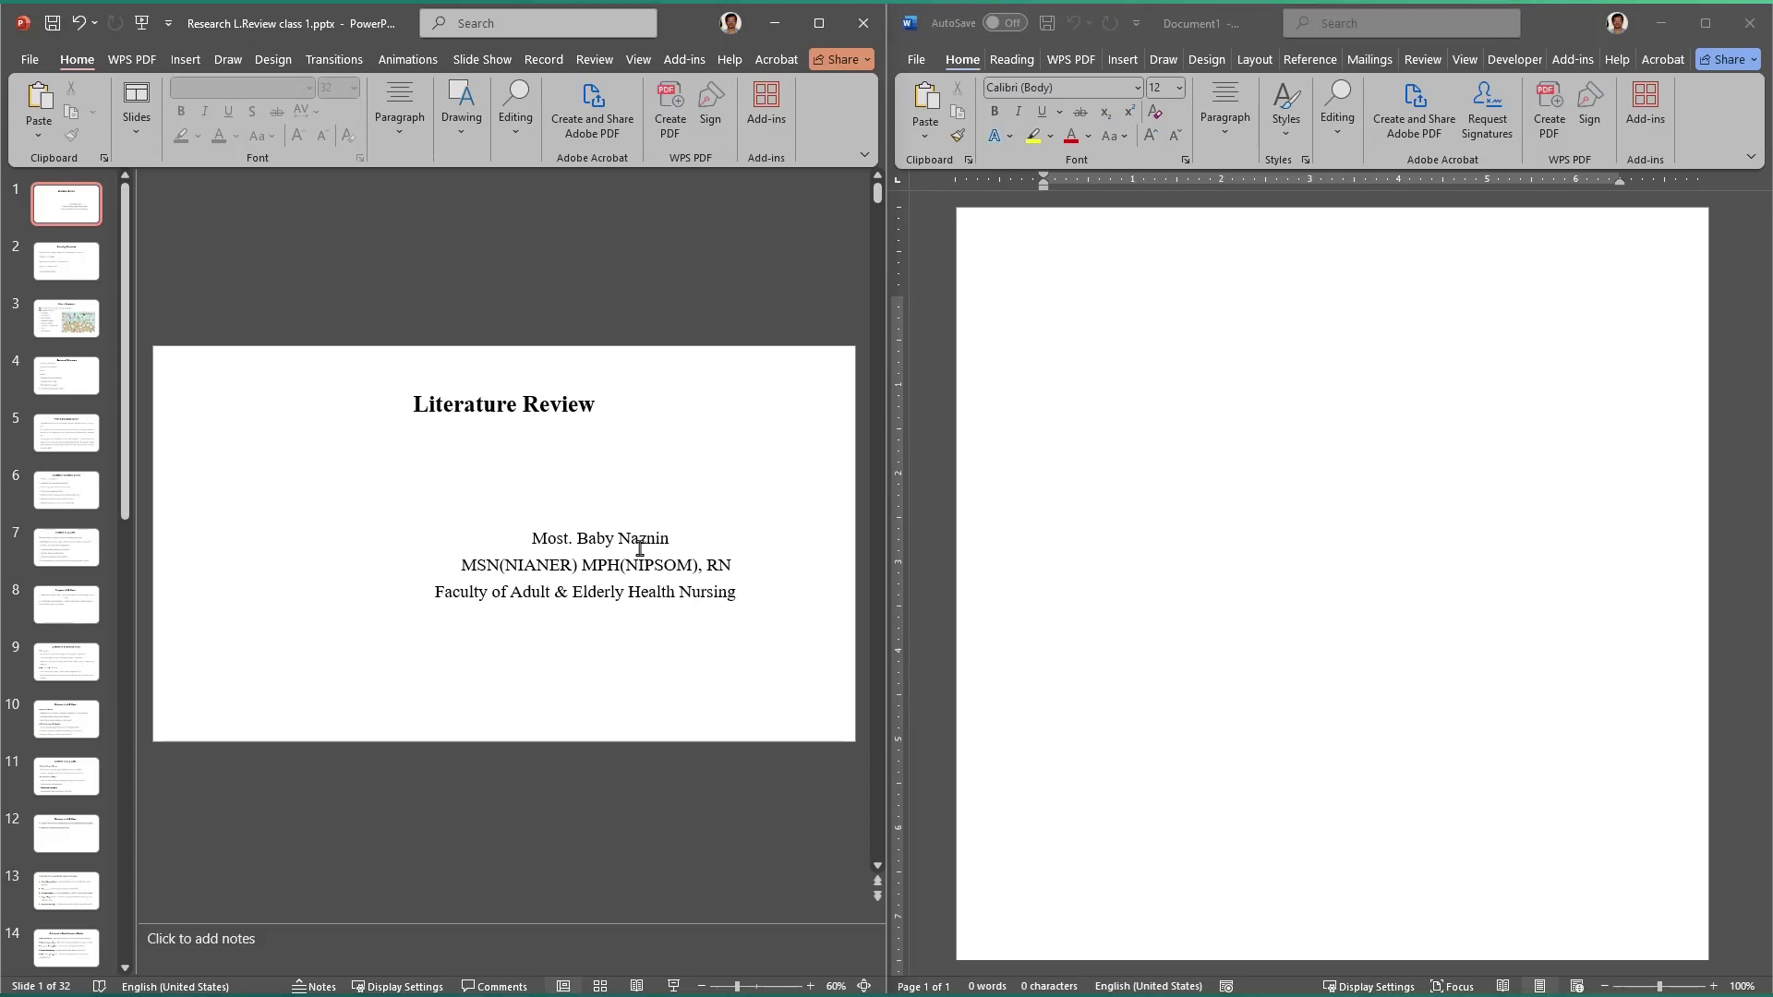
click(600, 552)
click(1459, 443)
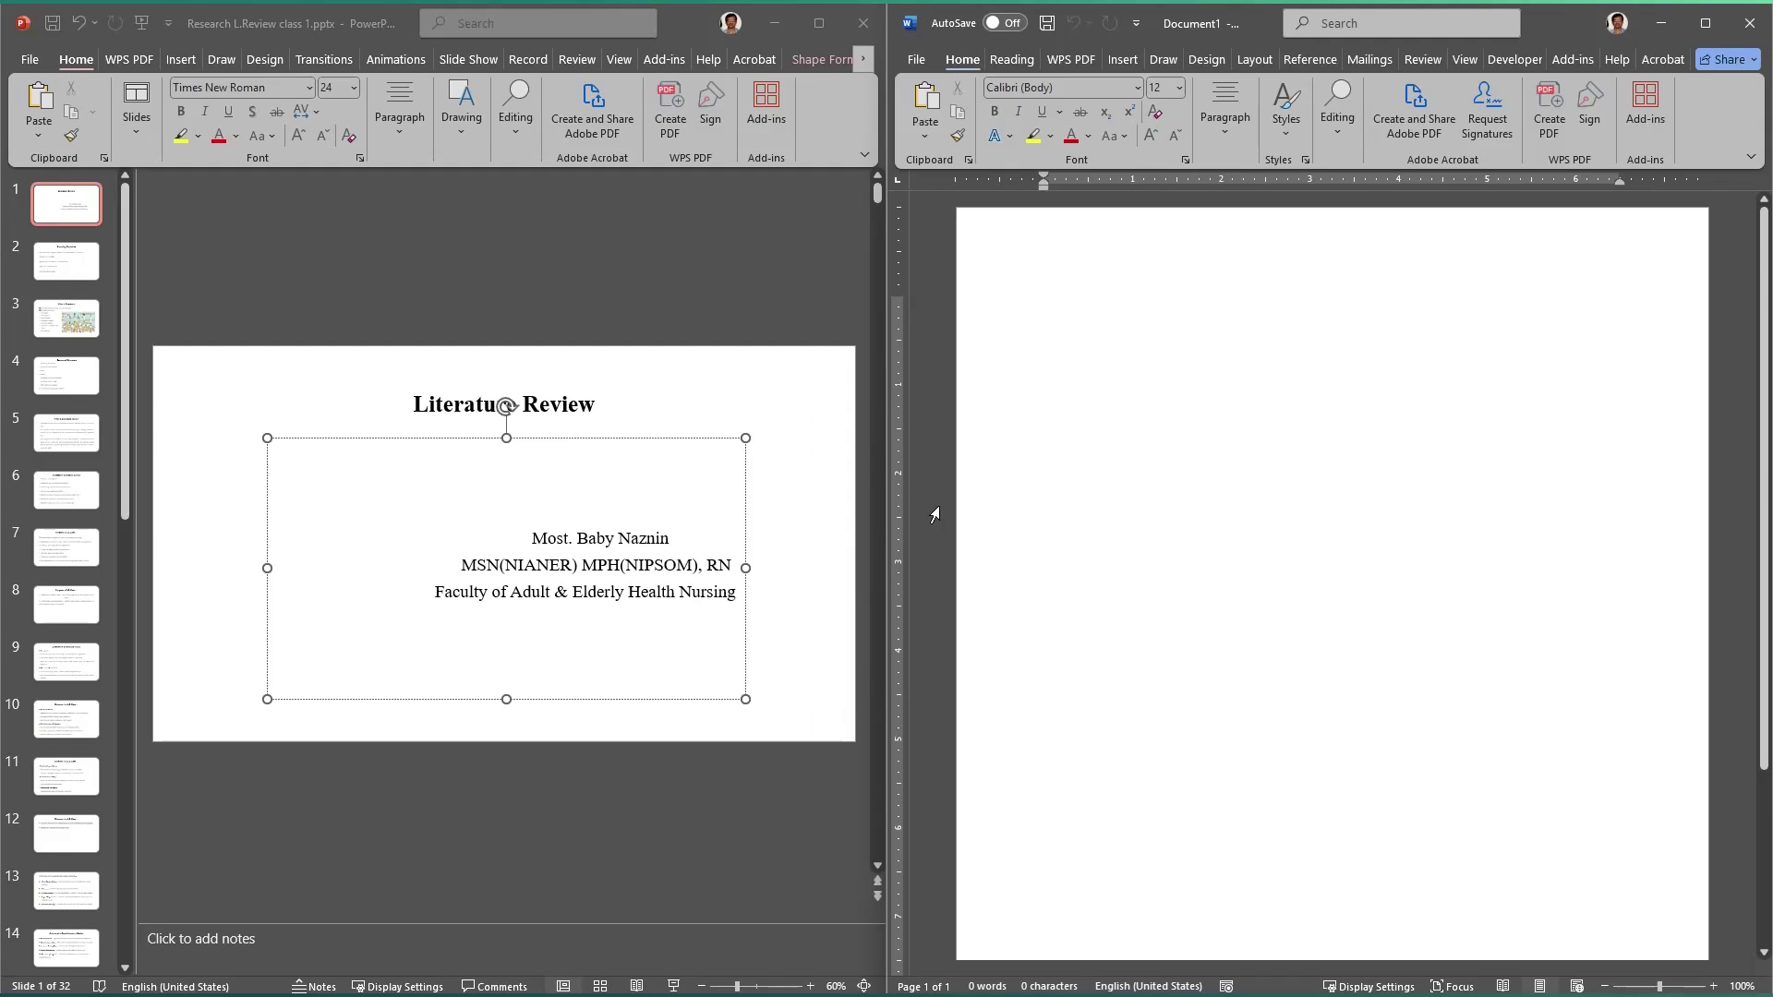
Step: Copy the title "Literature Review" from slide 1 into the blank Word document
click(564, 403)
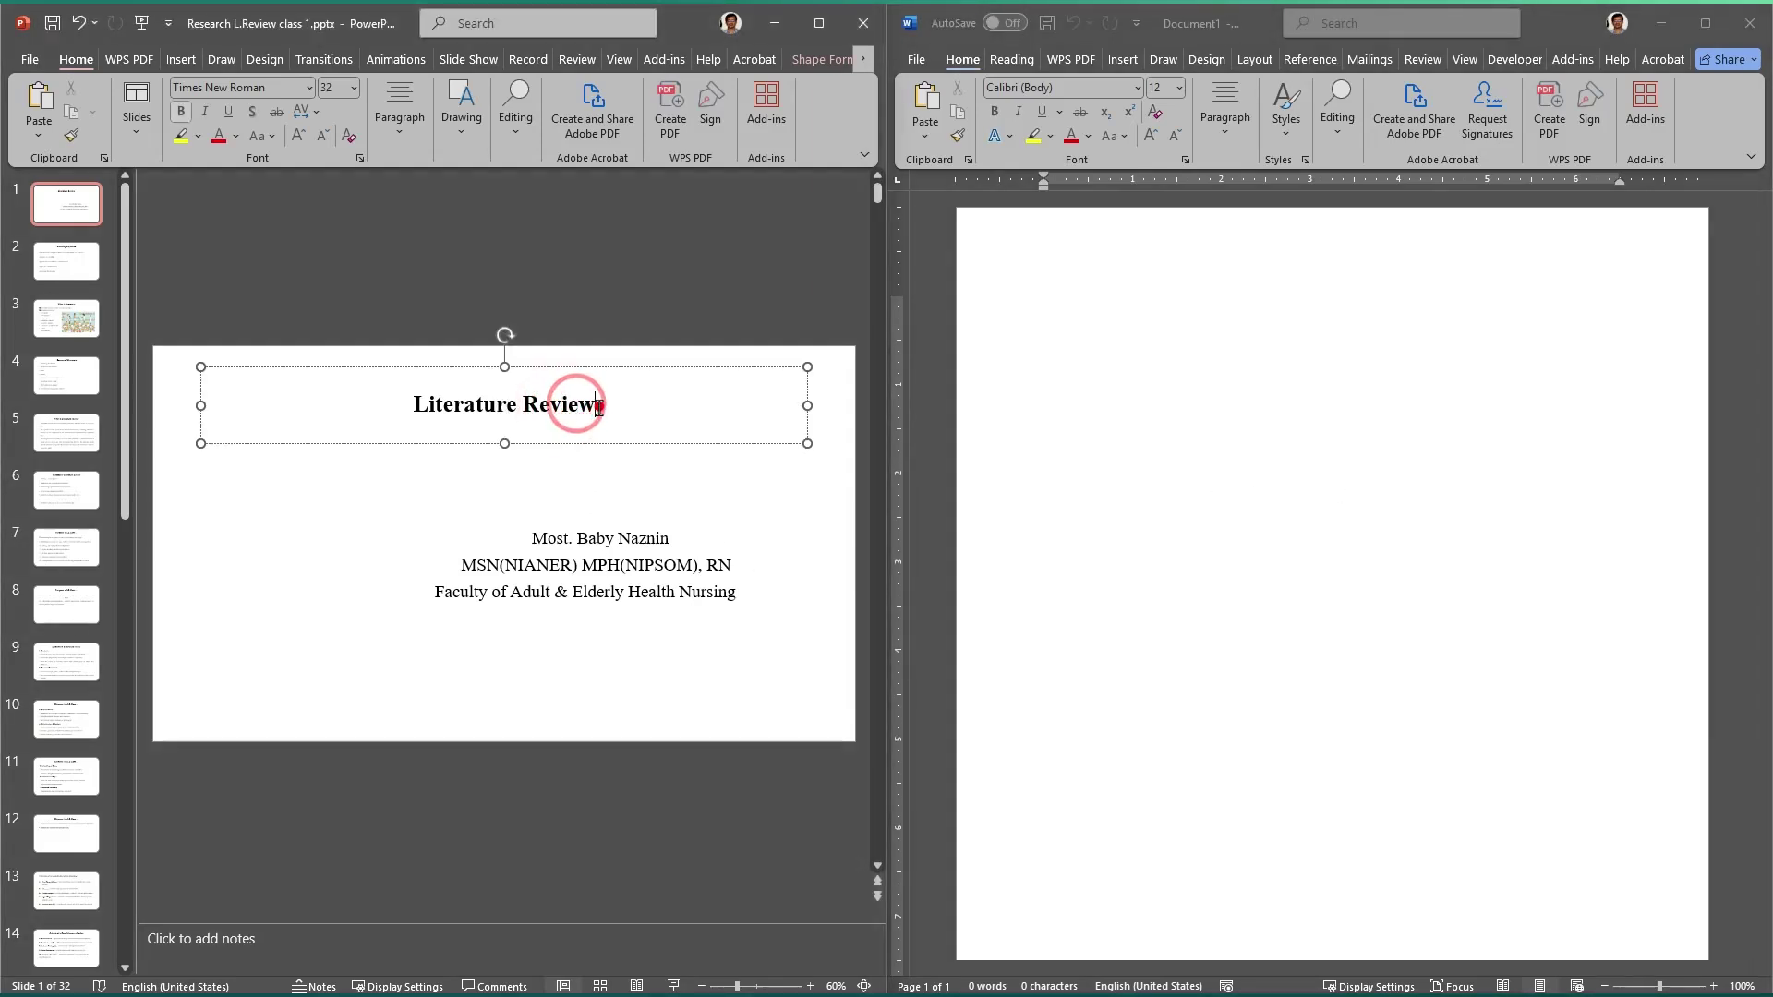
triple_click(598, 407)
key(ctrl+c)
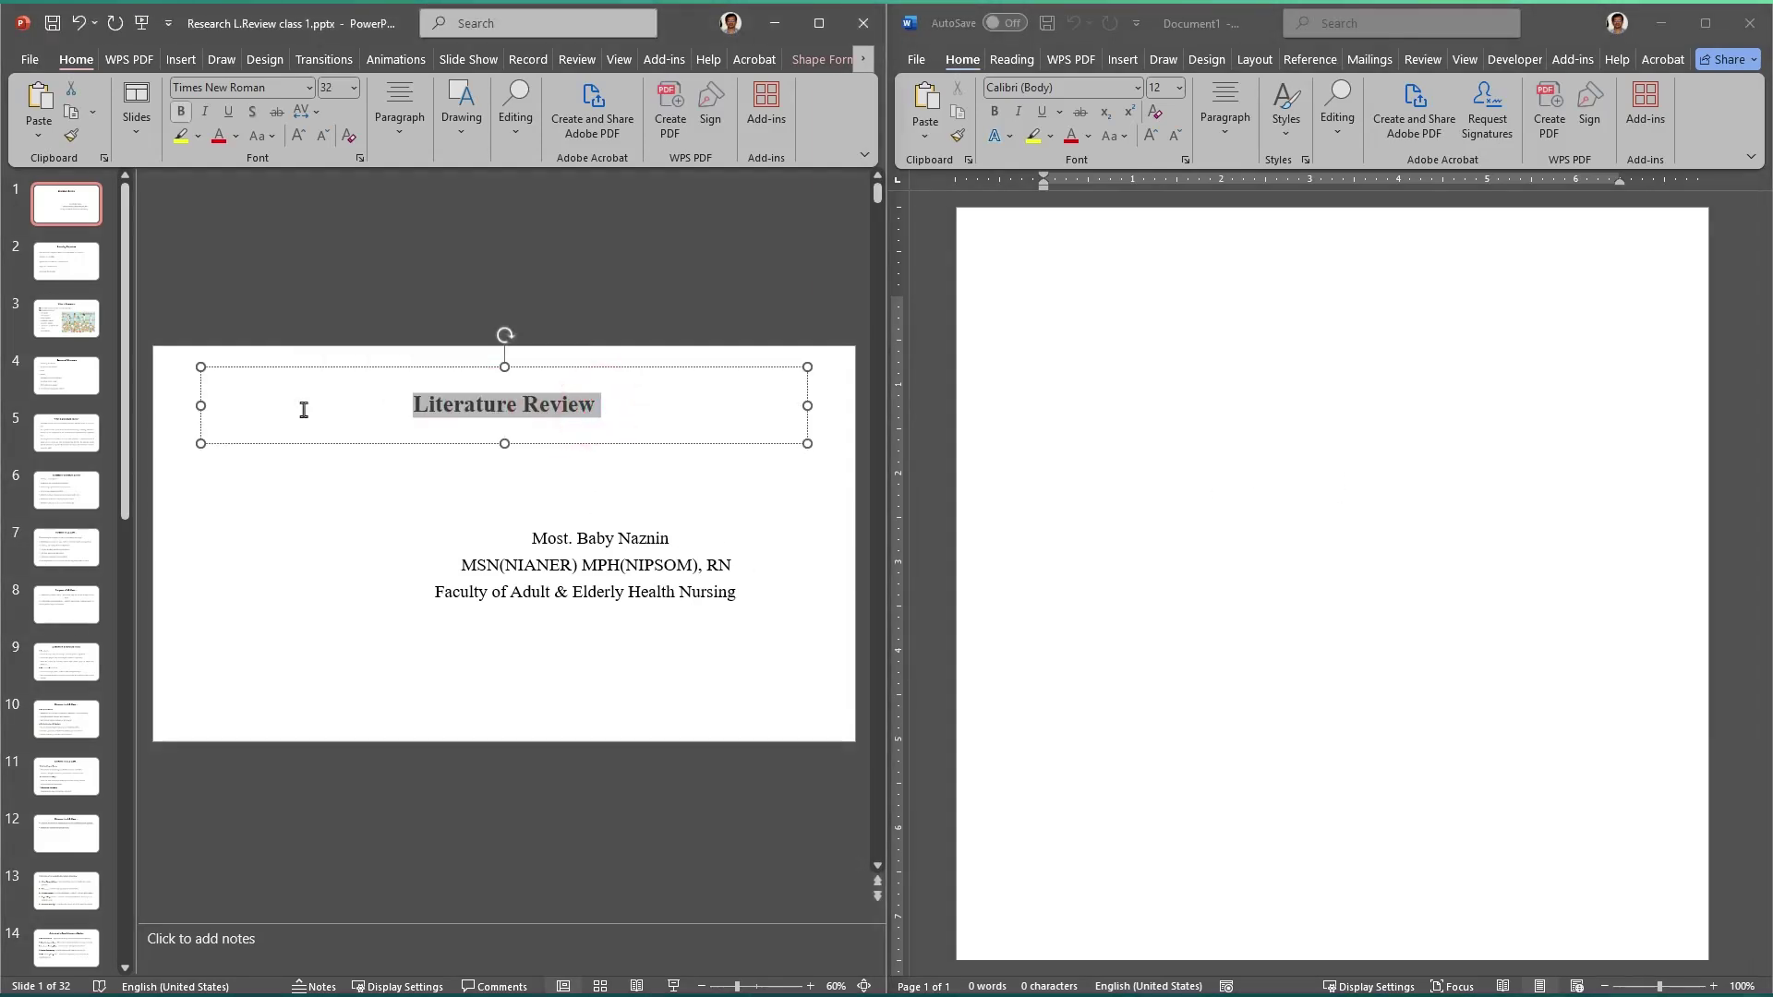
click(1272, 429)
key(ctrl+v)
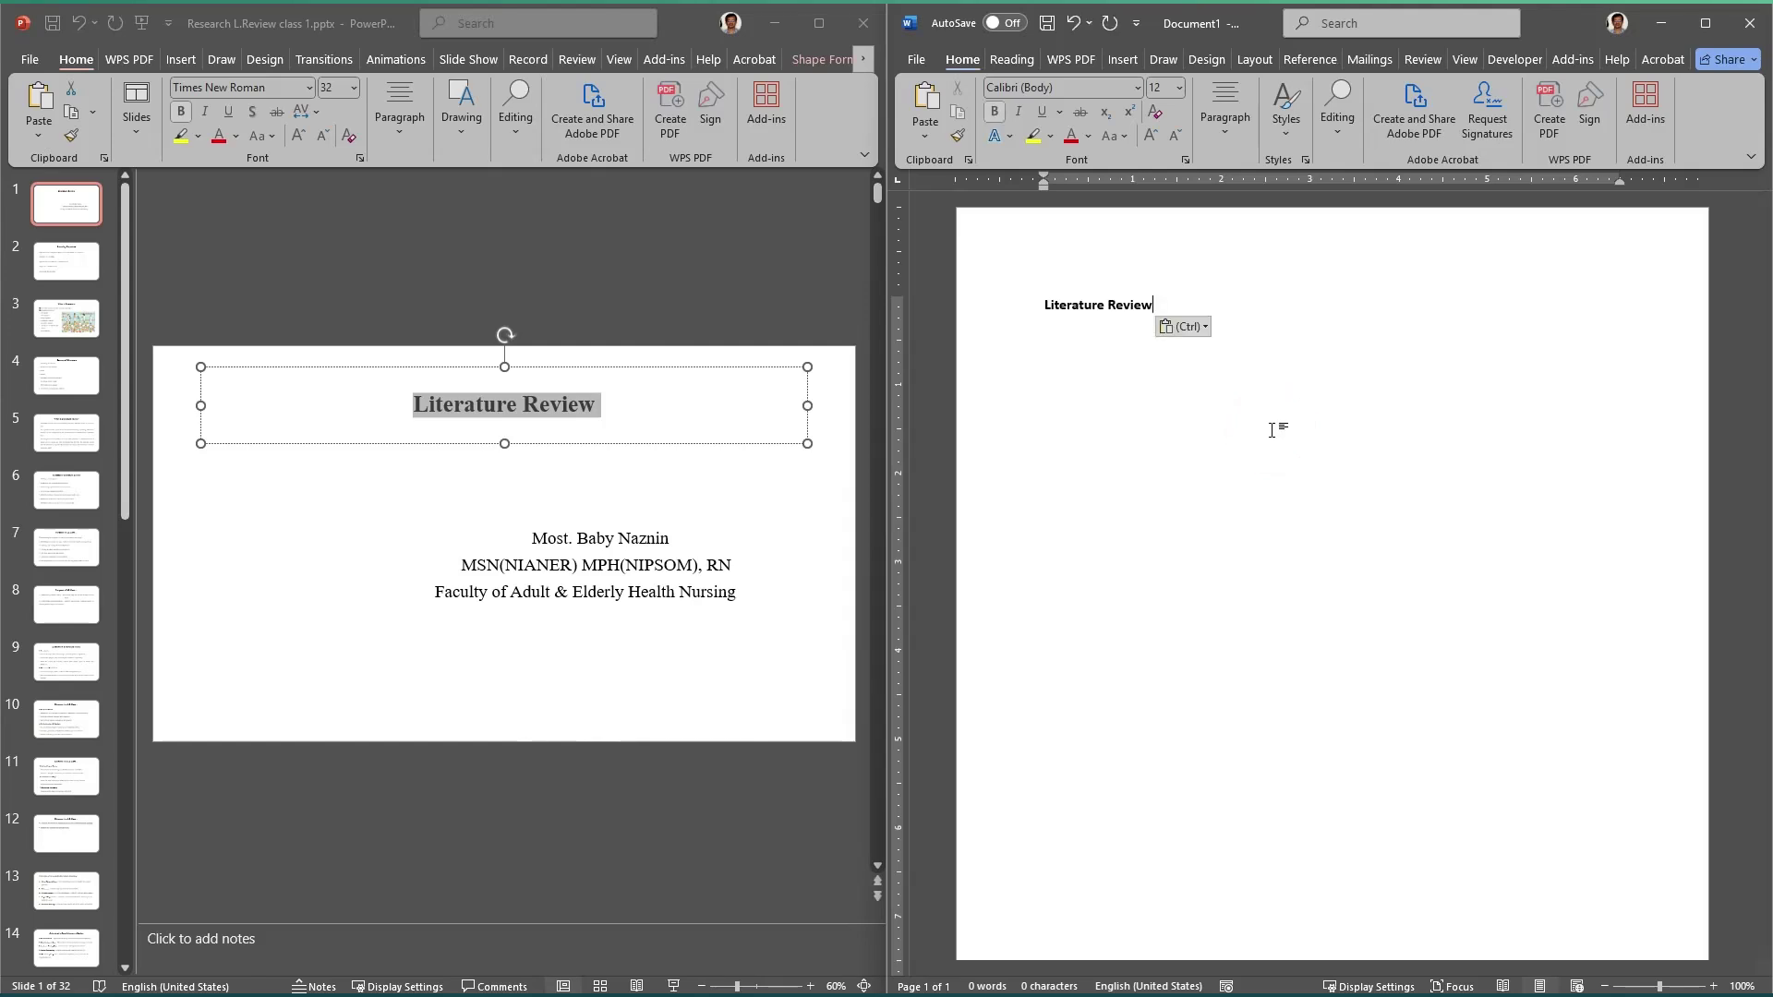
Step: Copy the three presenter lines (name, credentials, faculty) from slide 1 onto a new line below the title in the Word document
click(435, 545)
drag(520, 533, 757, 602)
key(ctrl+c)
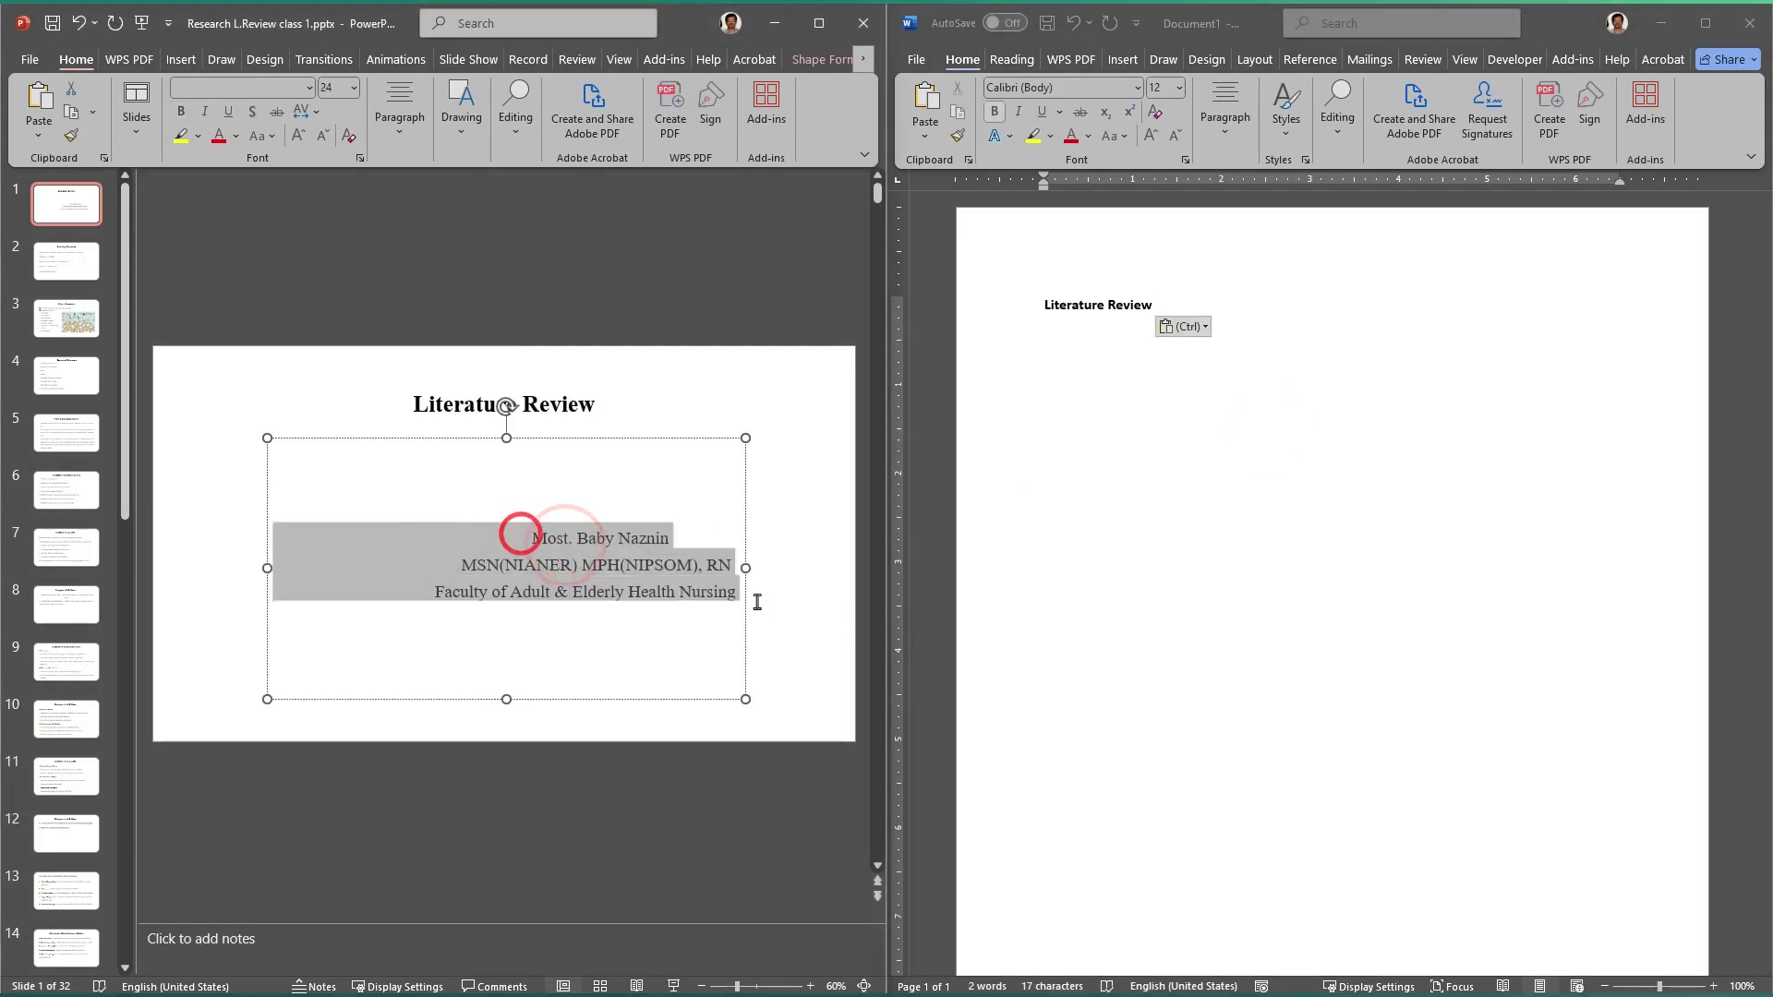
click(1159, 466)
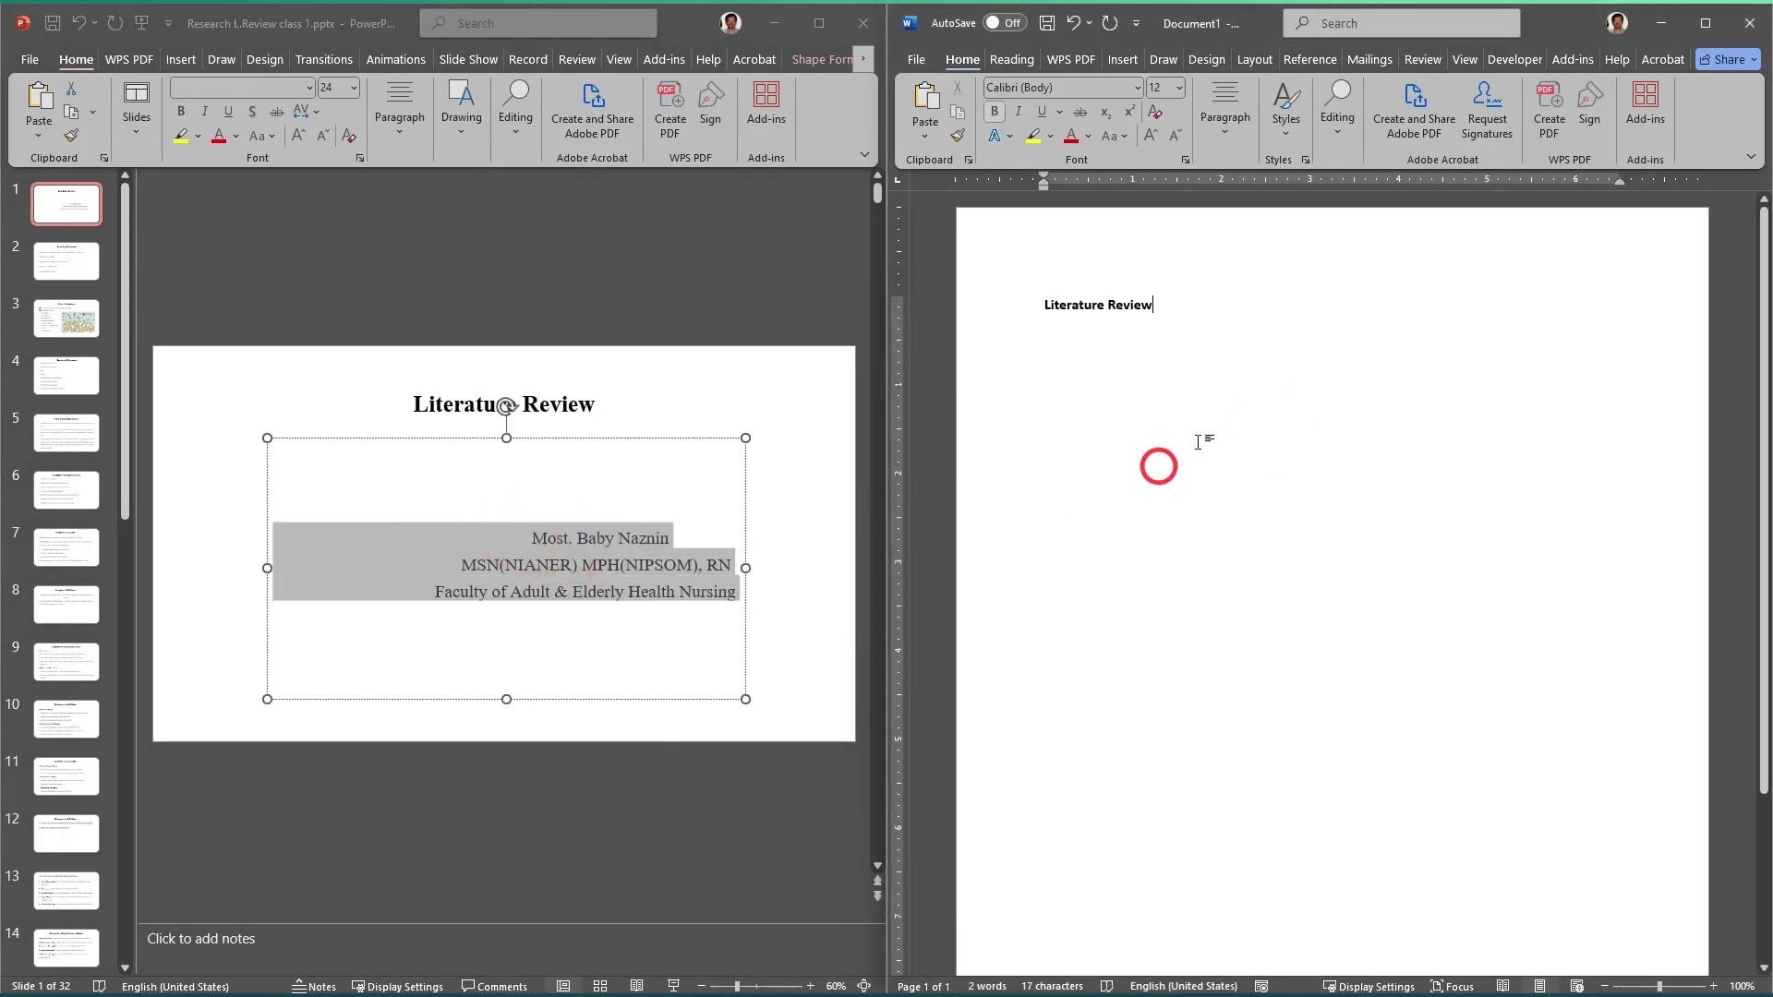
key(Return)
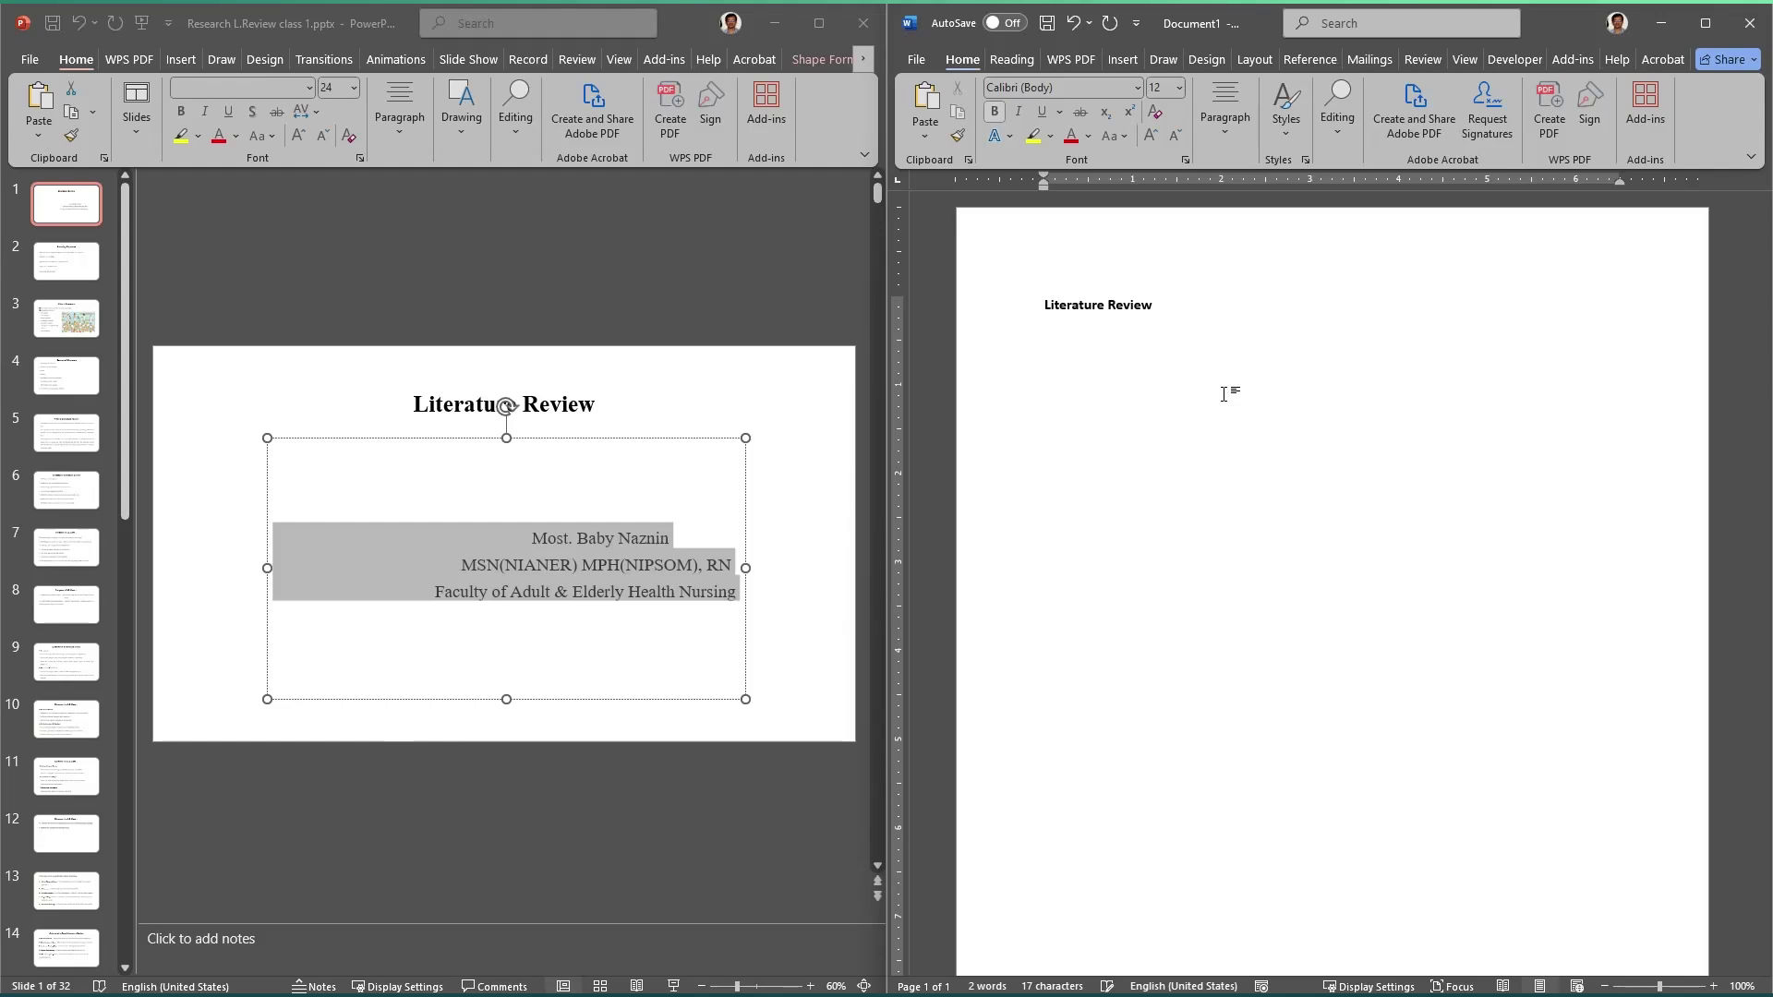
key(ctrl+v)
Step: Copy slide 2's heading "Learning Objectives" into the Word document below the presenter lines
click(70, 258)
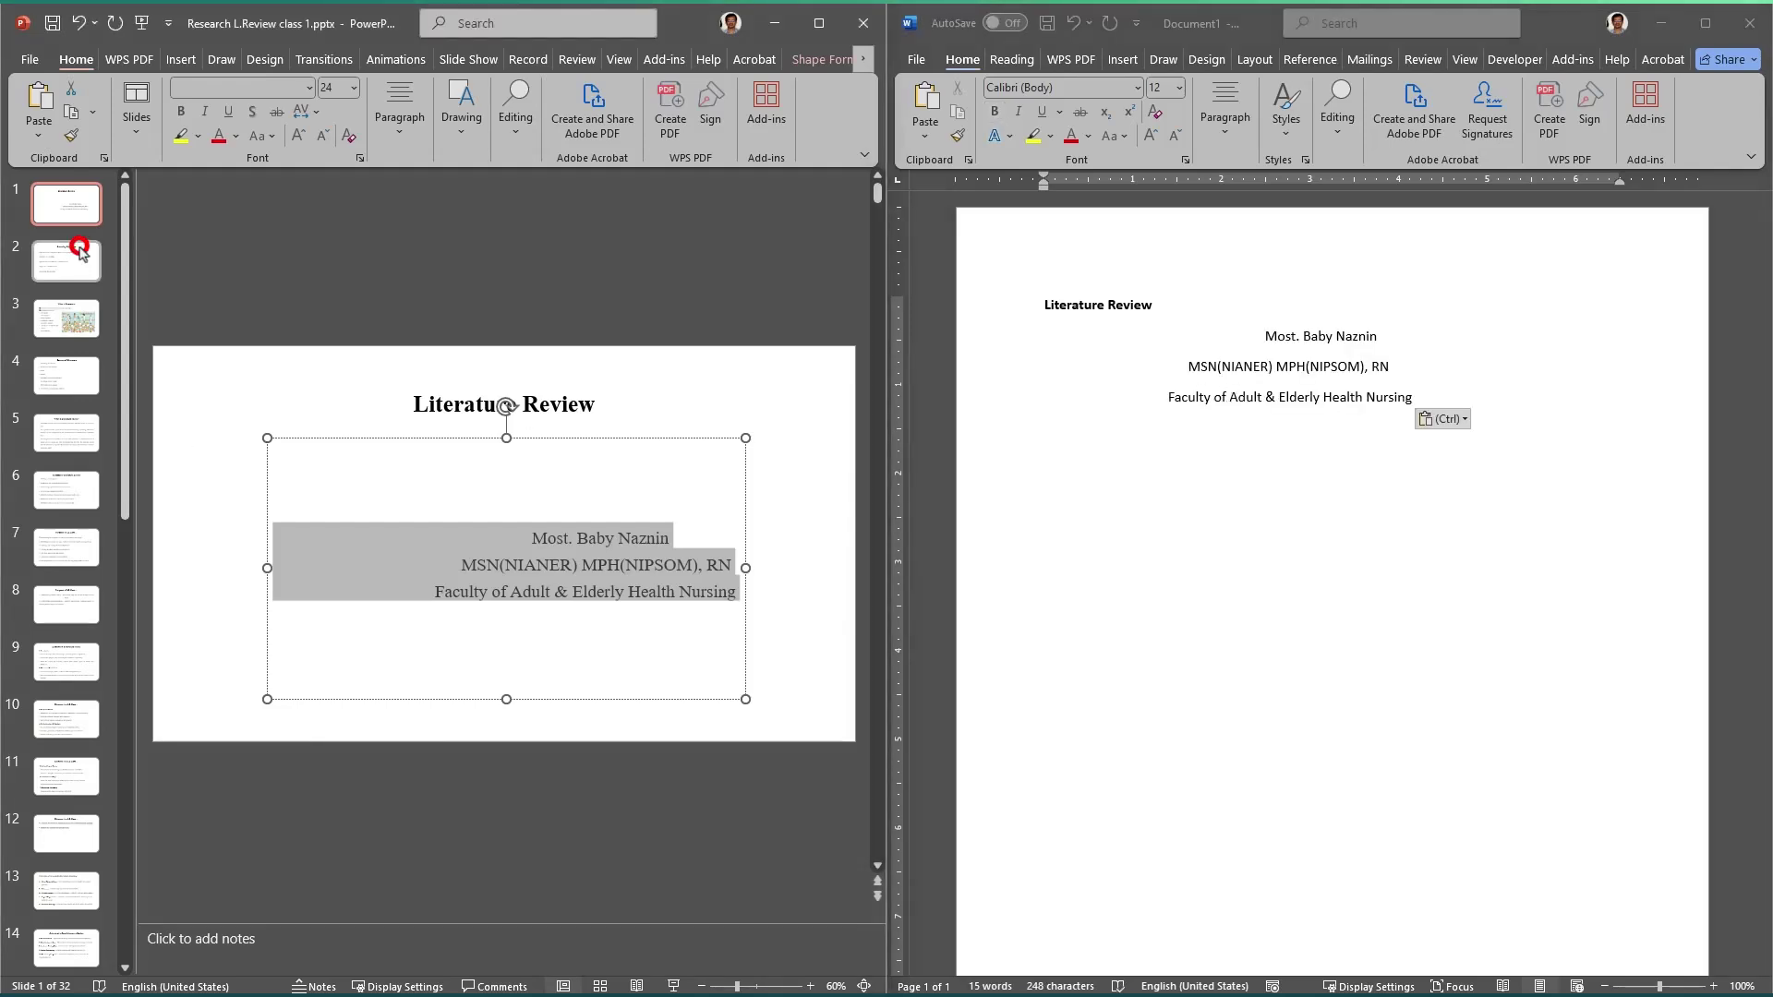
click(74, 251)
click(611, 491)
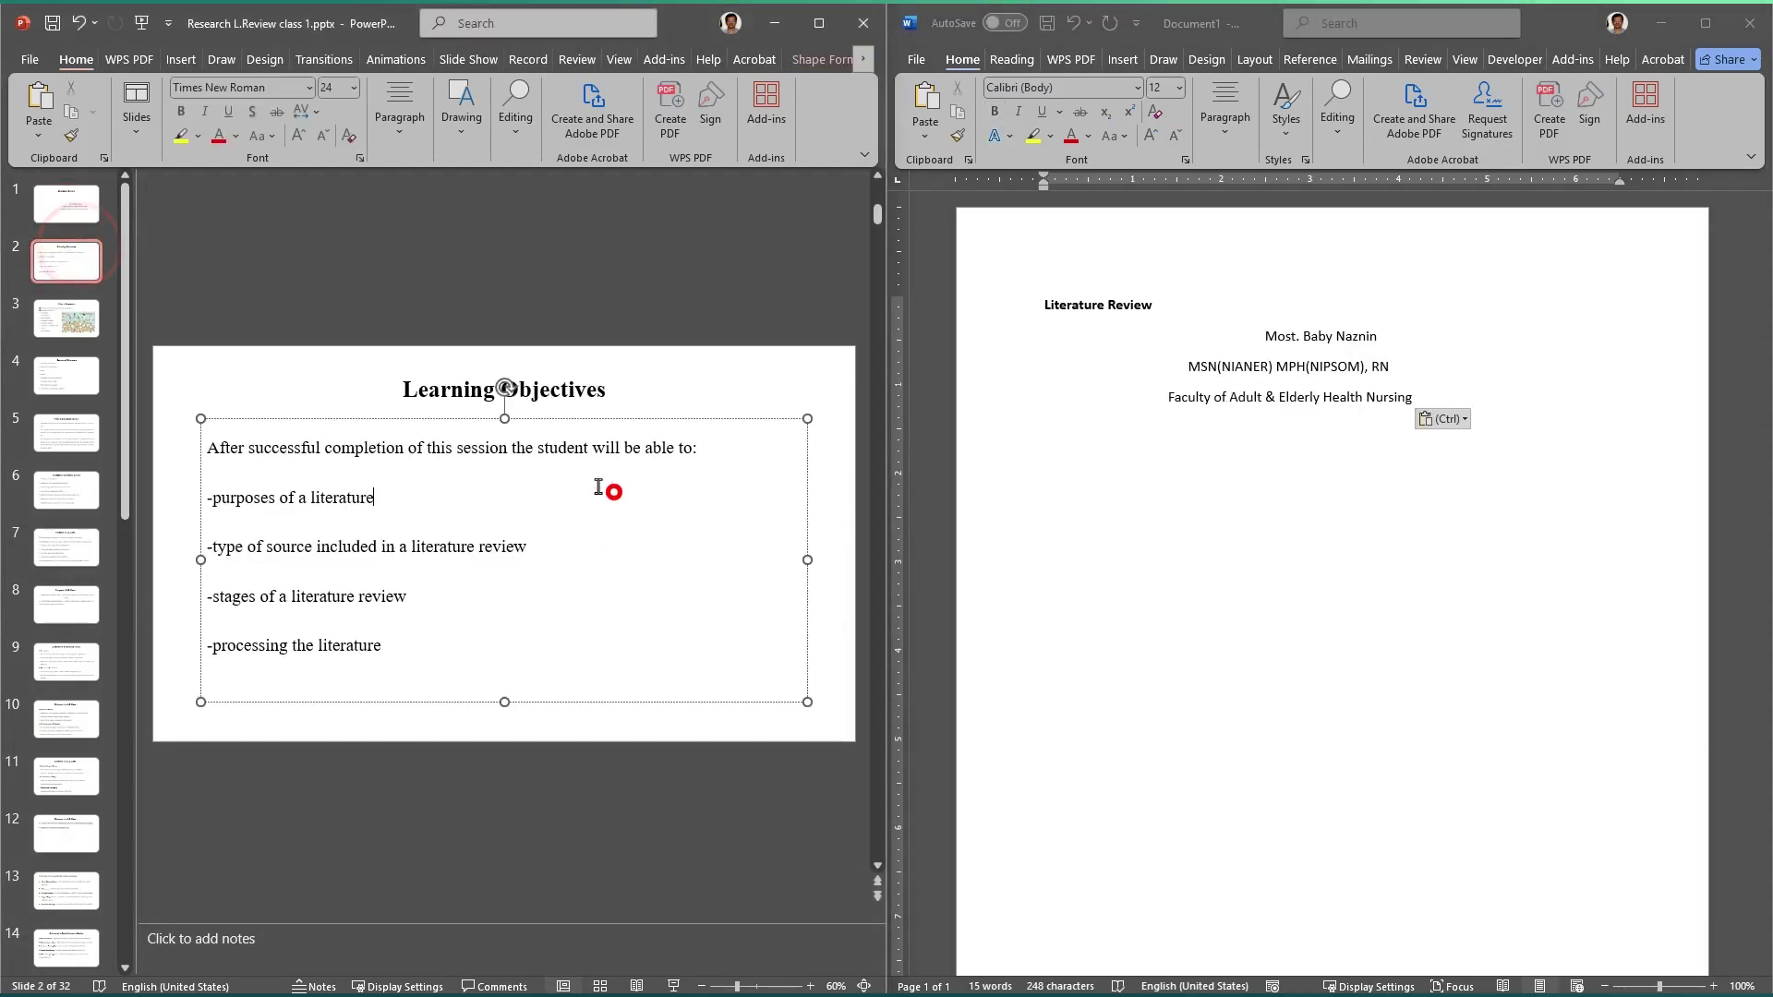
click(447, 389)
drag(393, 394, 621, 391)
key(ctrl+c)
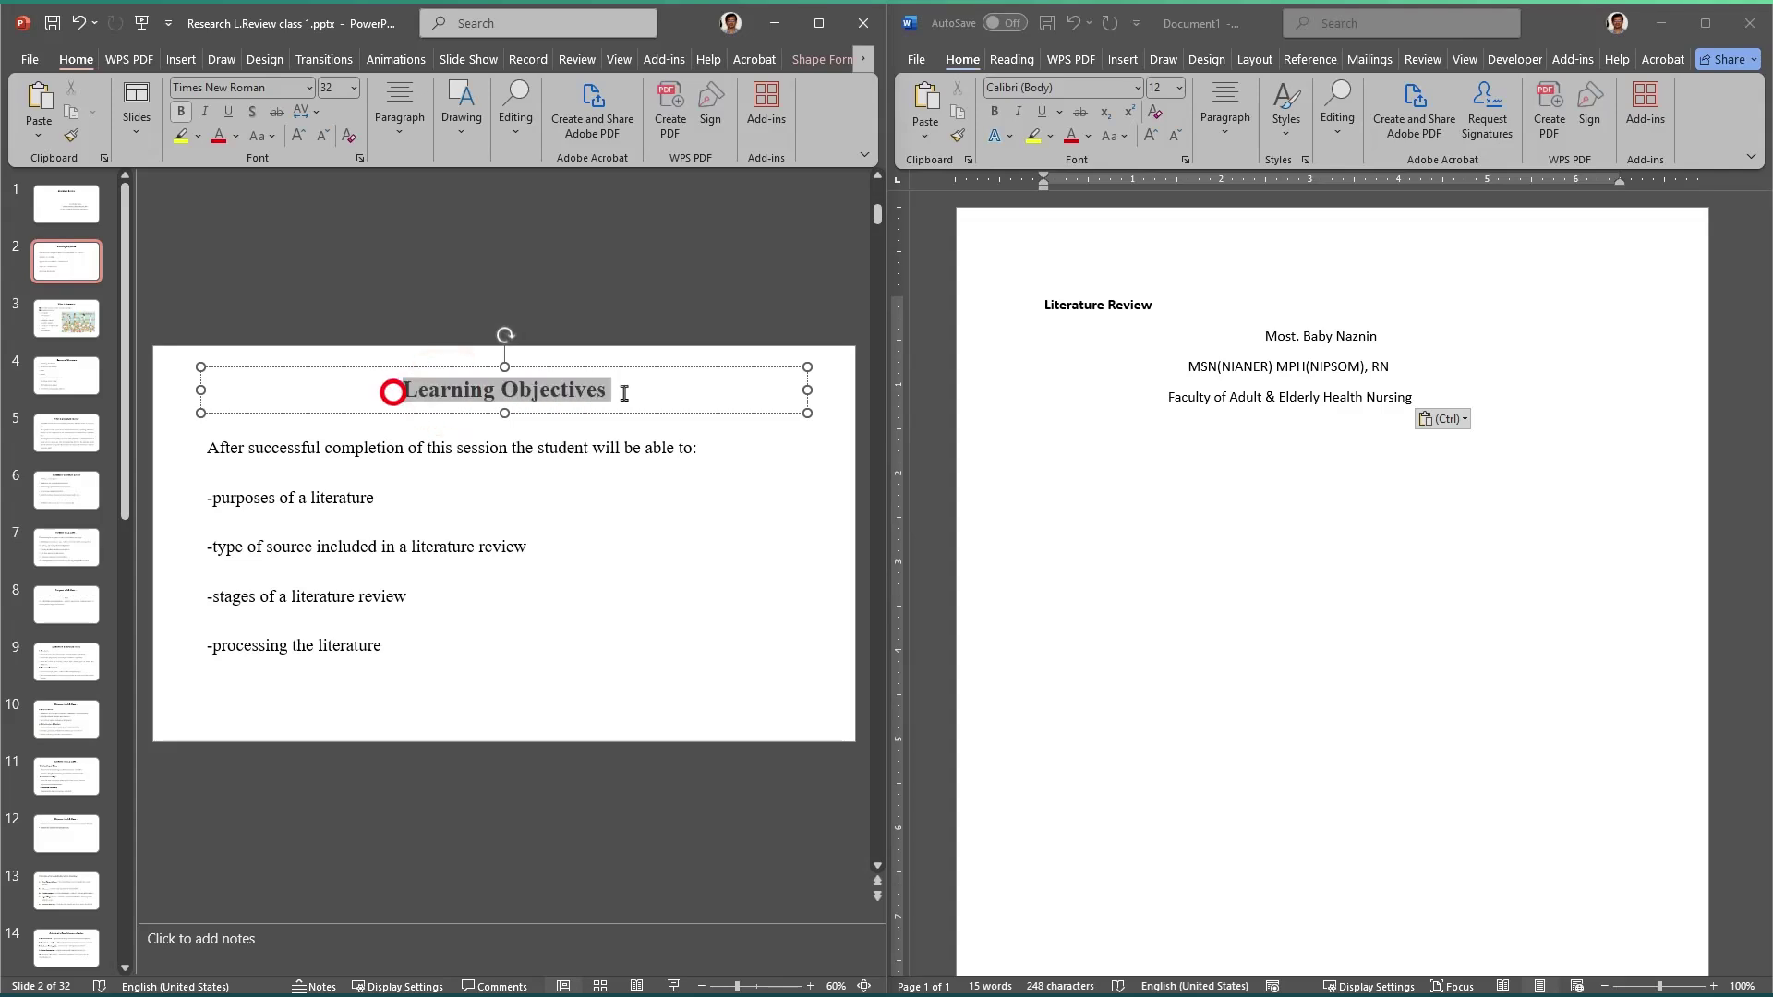
click(1544, 545)
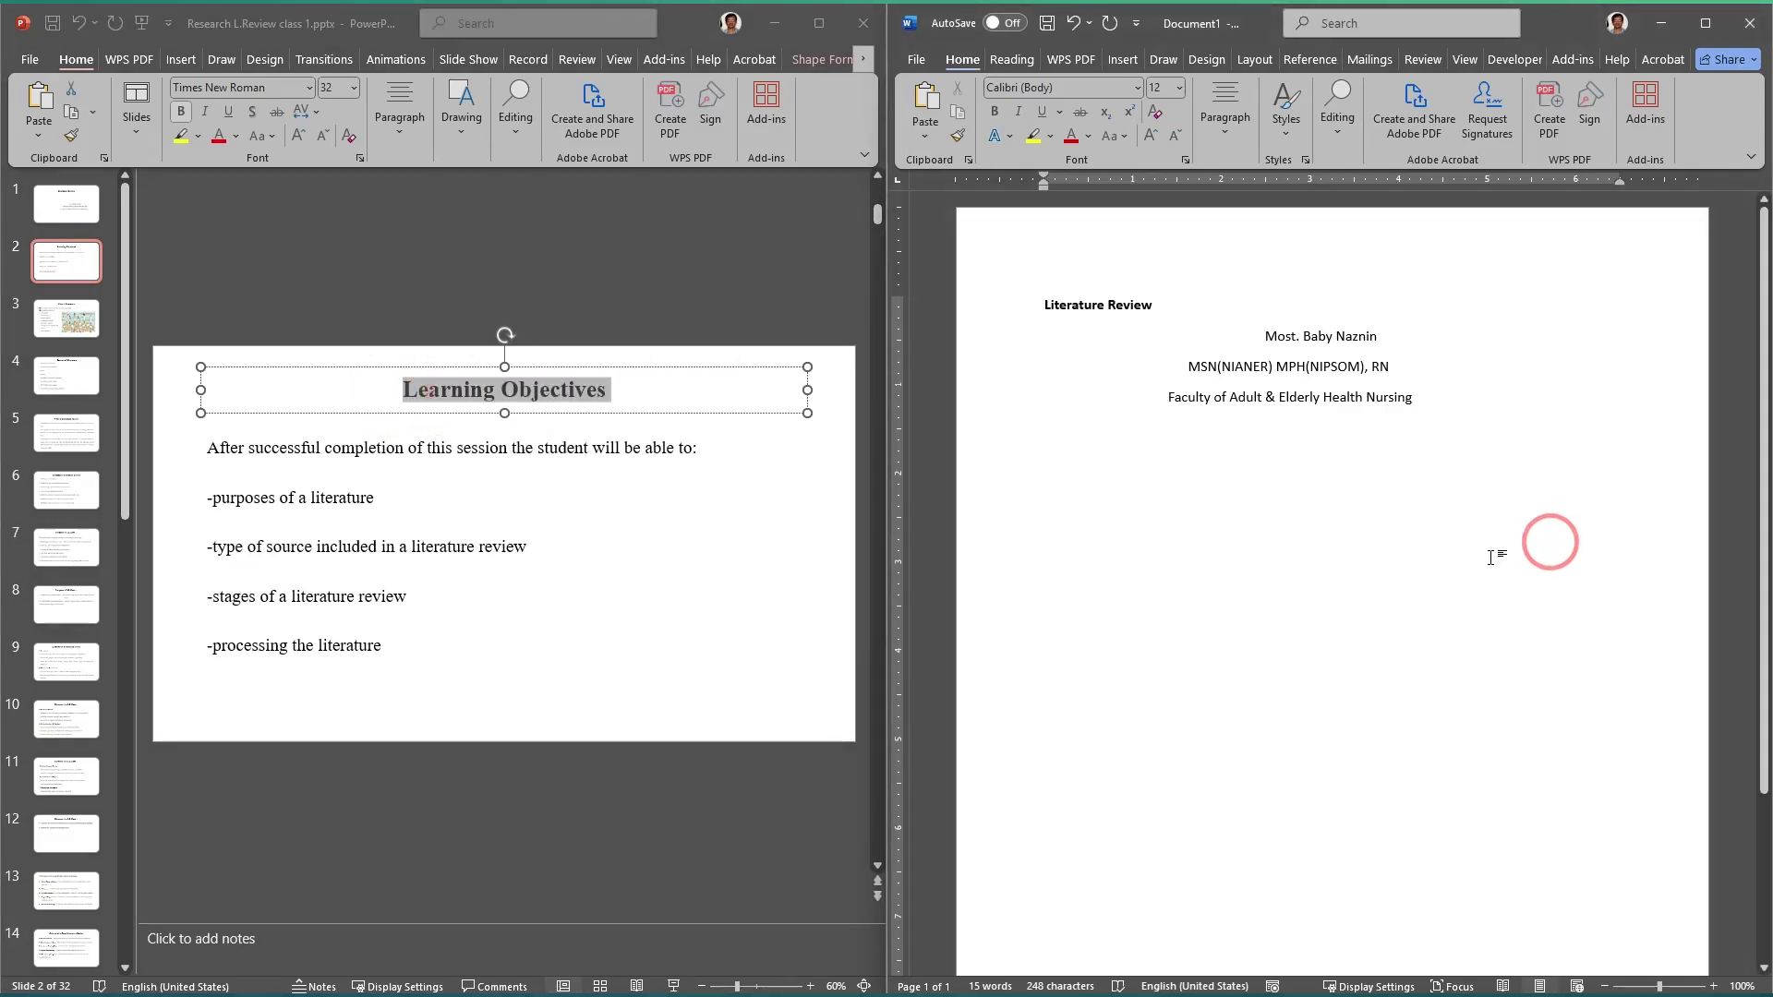
key(ctrl+v)
Step: Copy slide 2's full body text, from "After successful completion" to "-processing the literature", under the Learning Objectives heading in the Word document
click(402, 651)
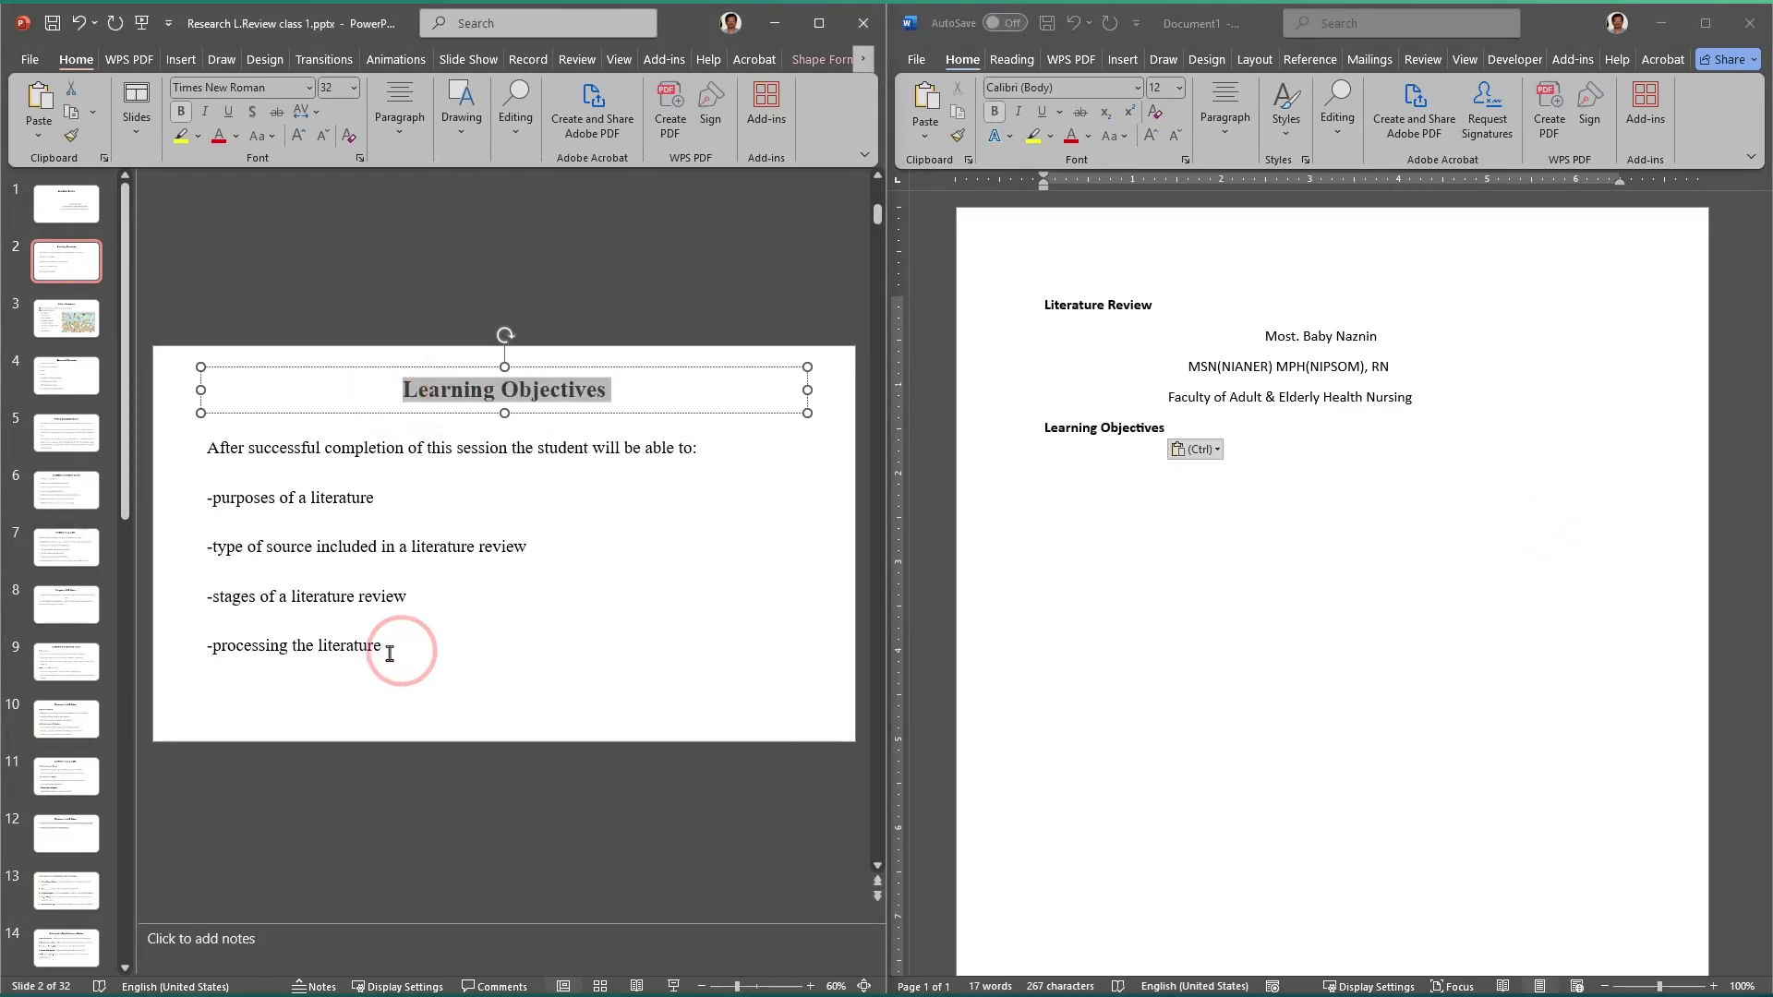
drag(386, 650, 173, 451)
key(ctrl+c)
click(1551, 560)
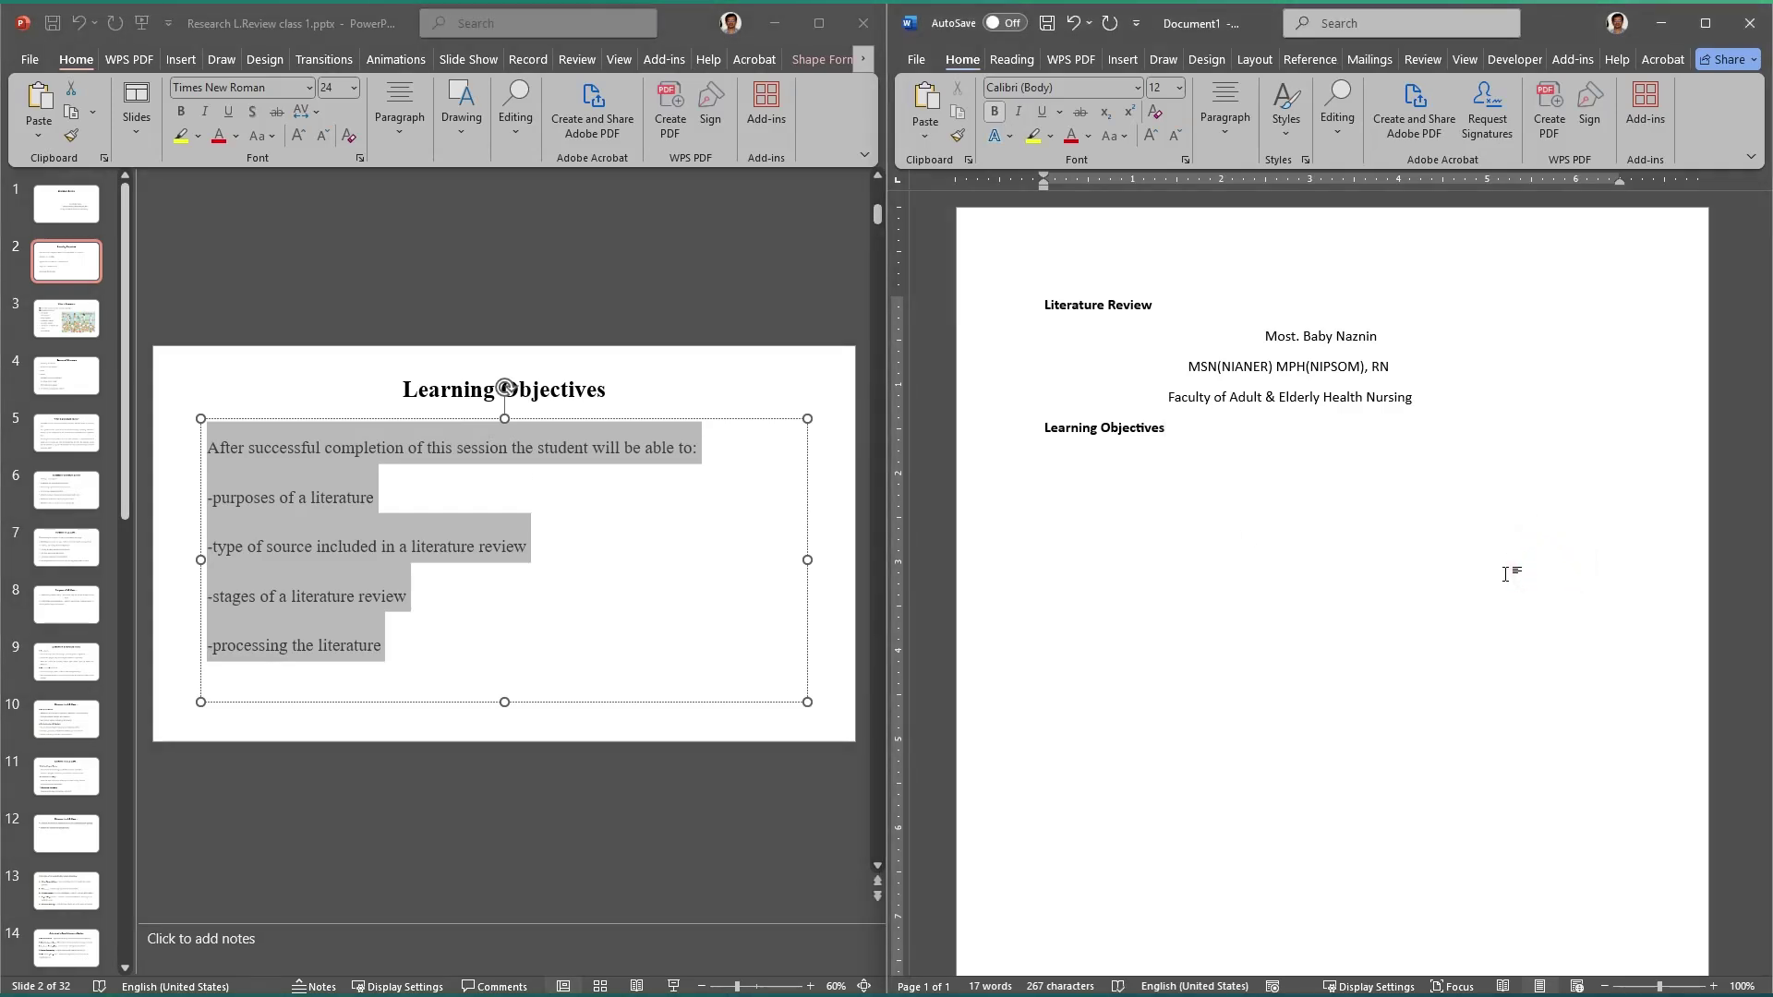
key(ctrl+v)
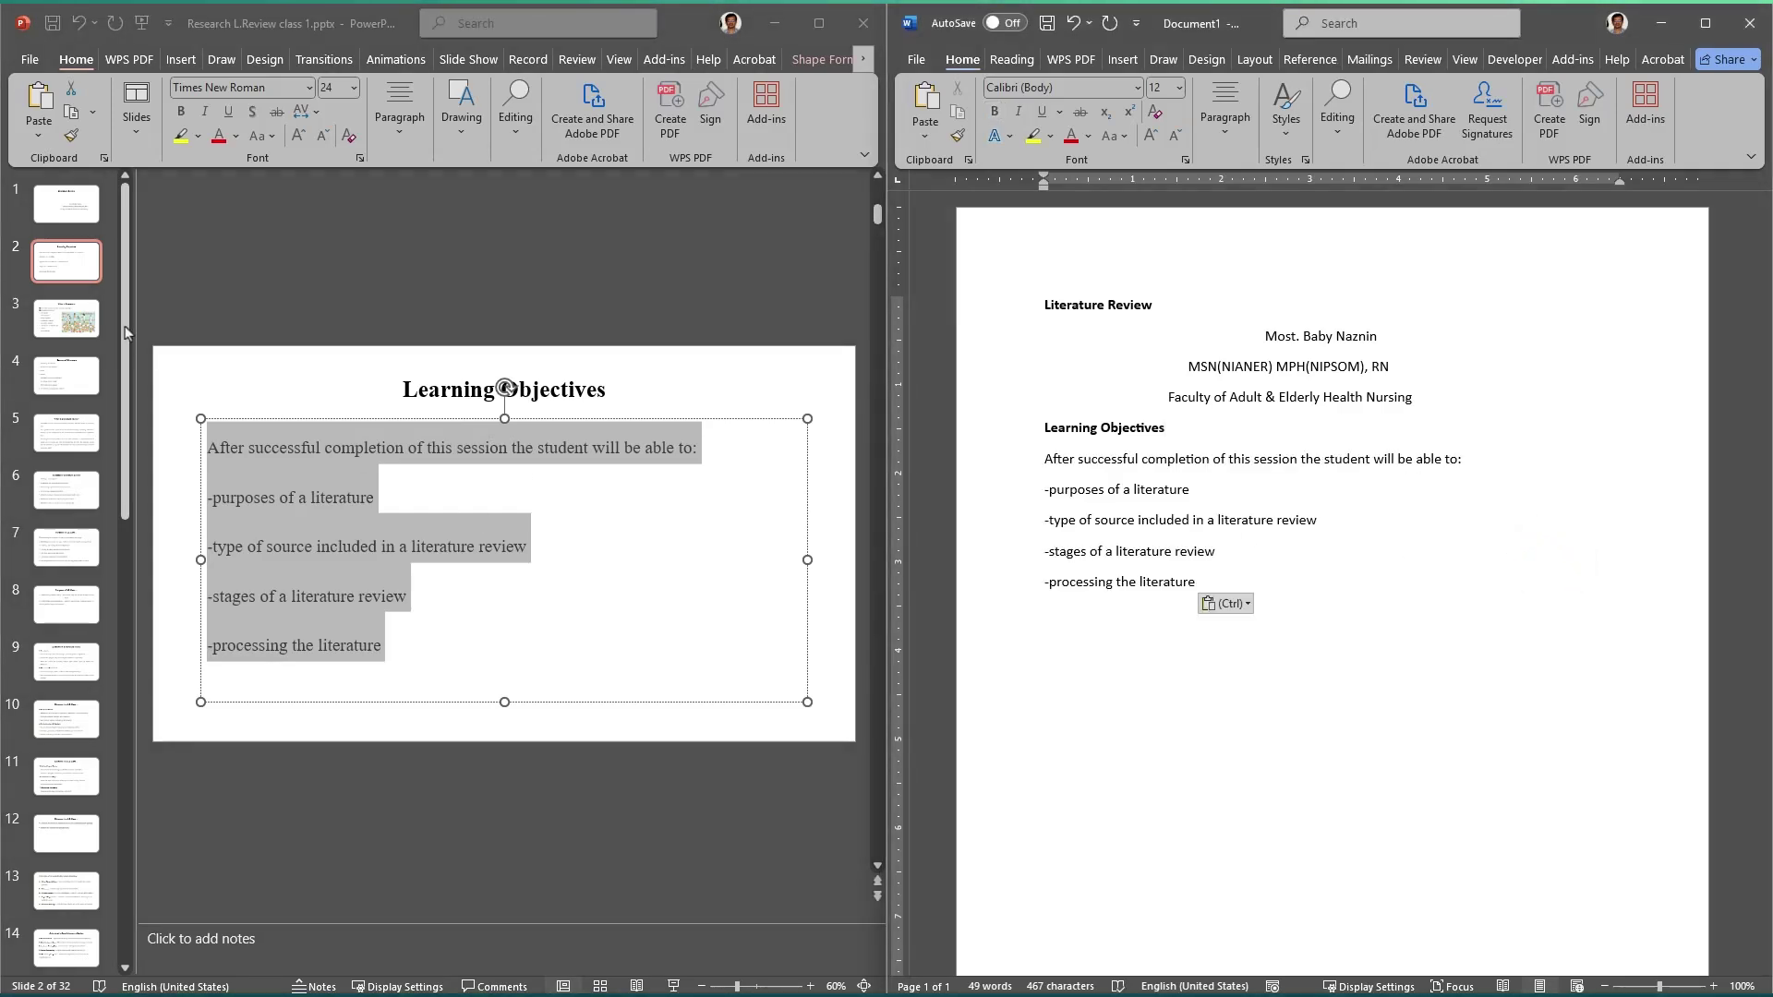
Step: Copy slide 3's heading "What is Literature" into the Word document below the learning objectives
click(46, 318)
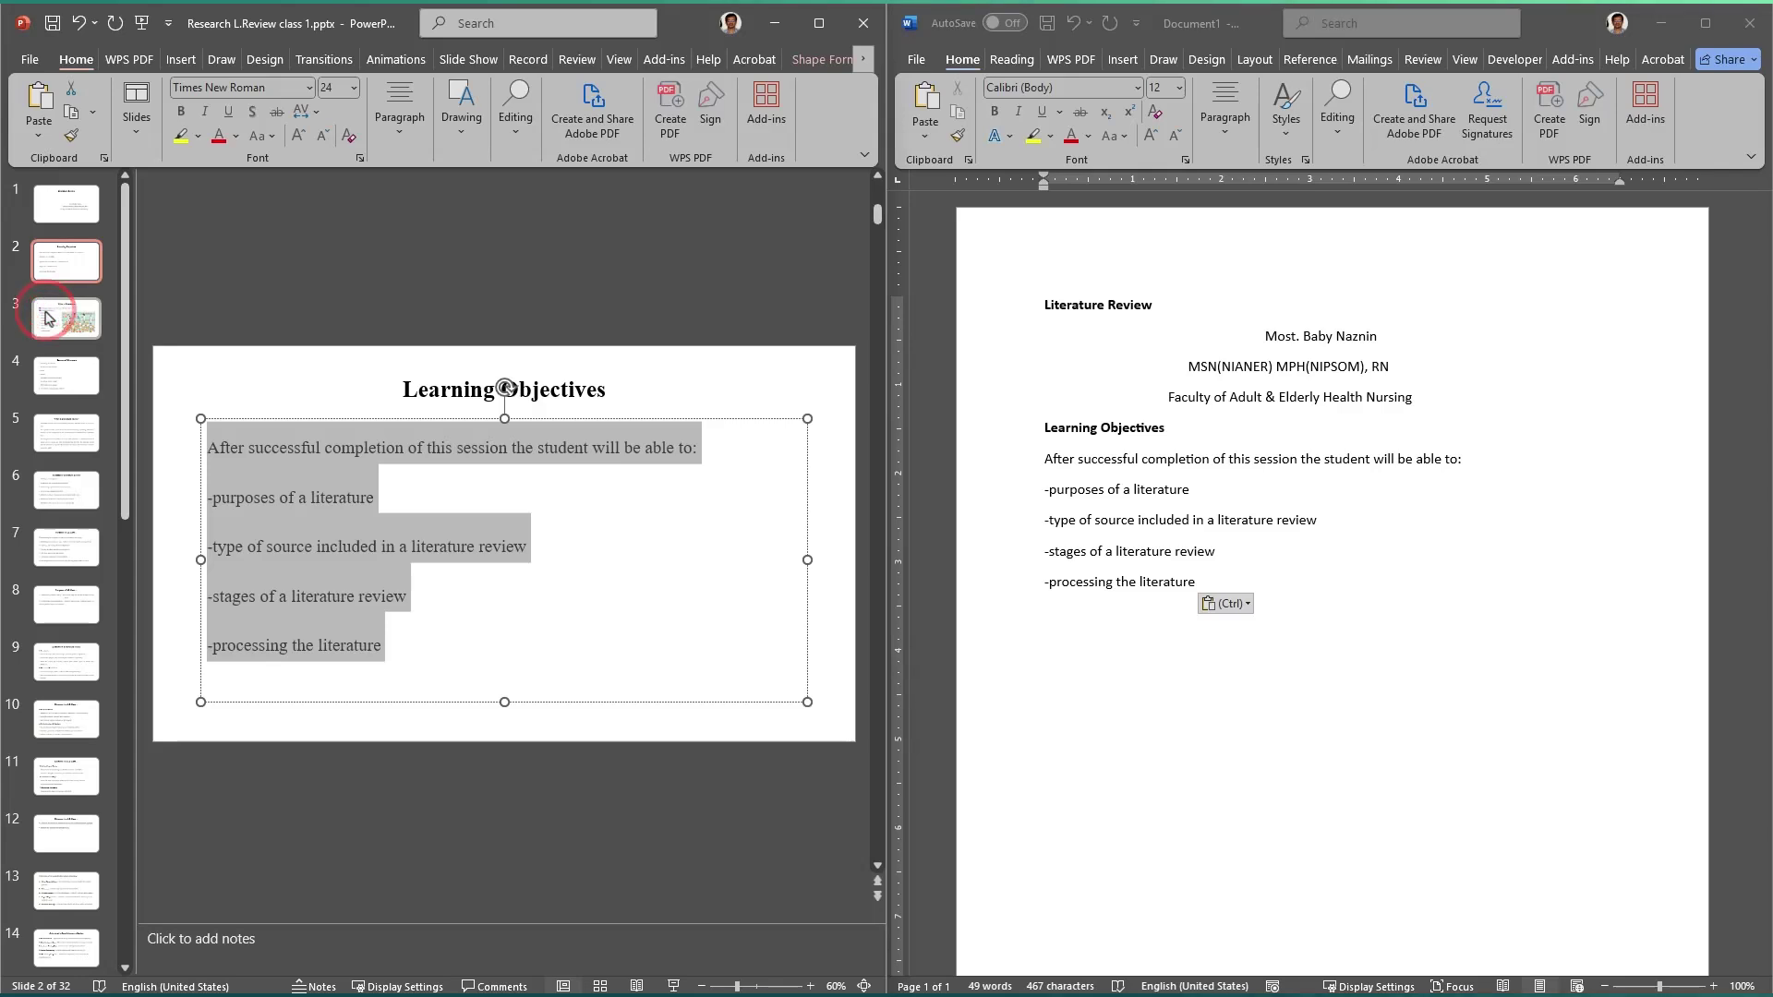
click(46, 318)
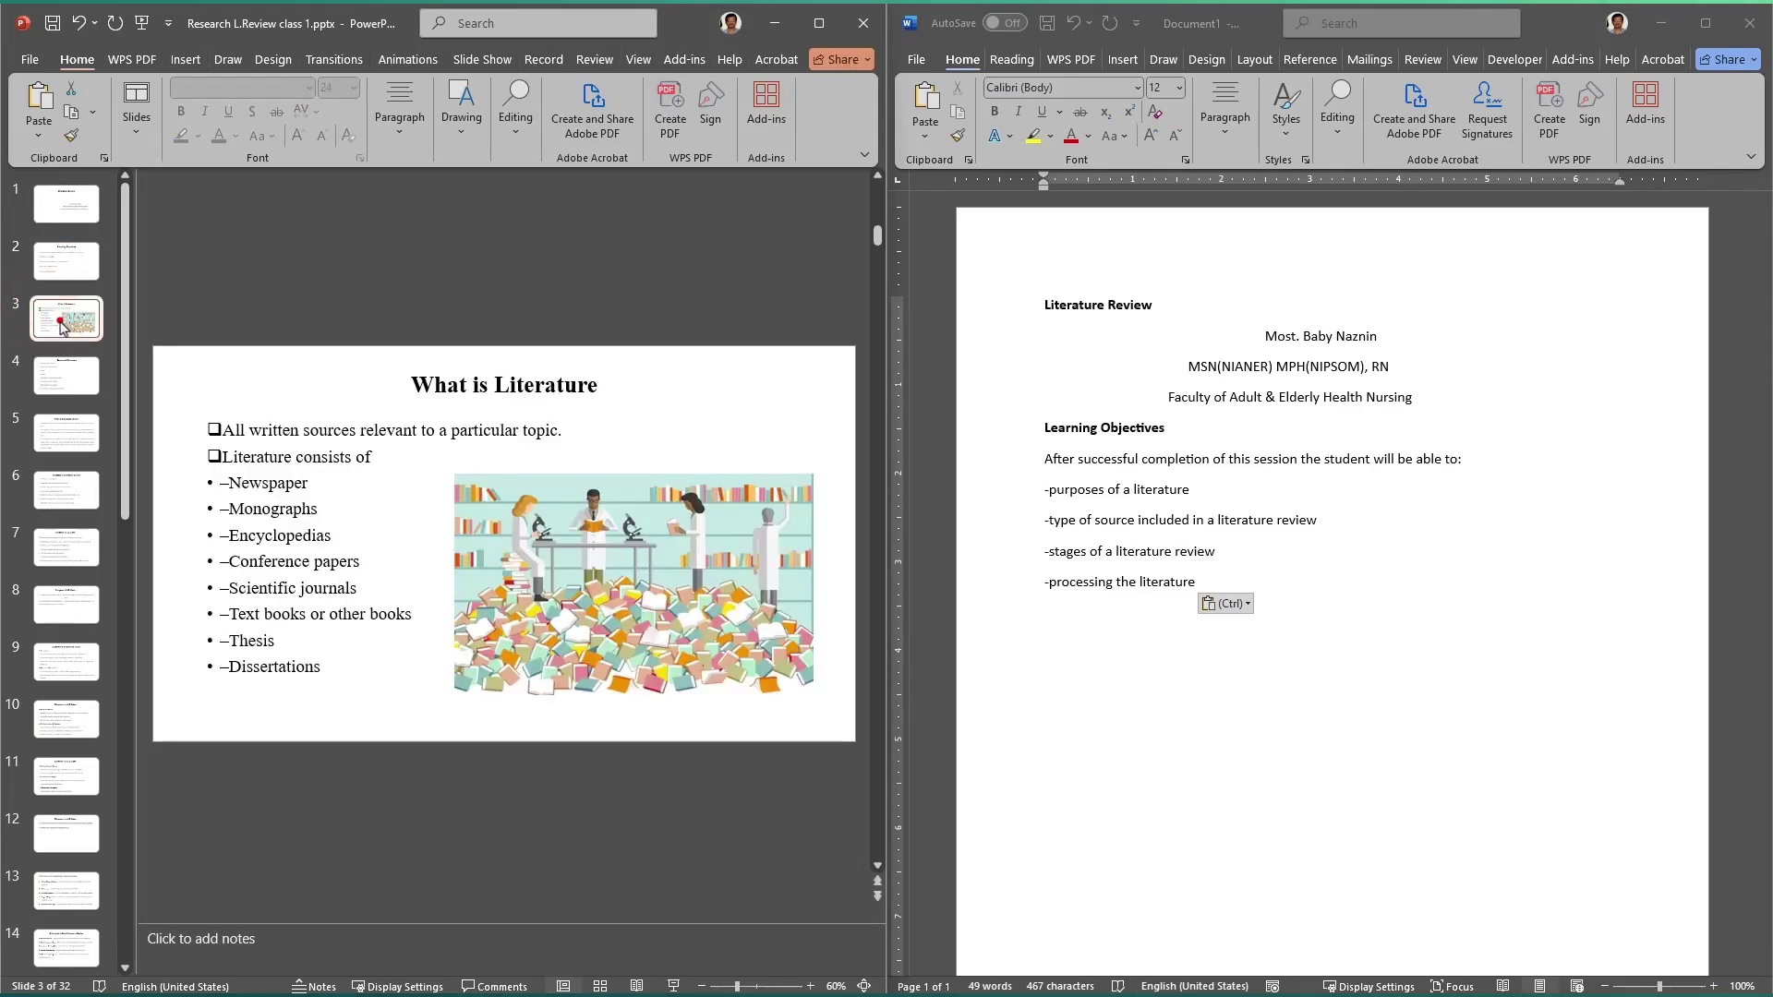
click(59, 320)
click(558, 412)
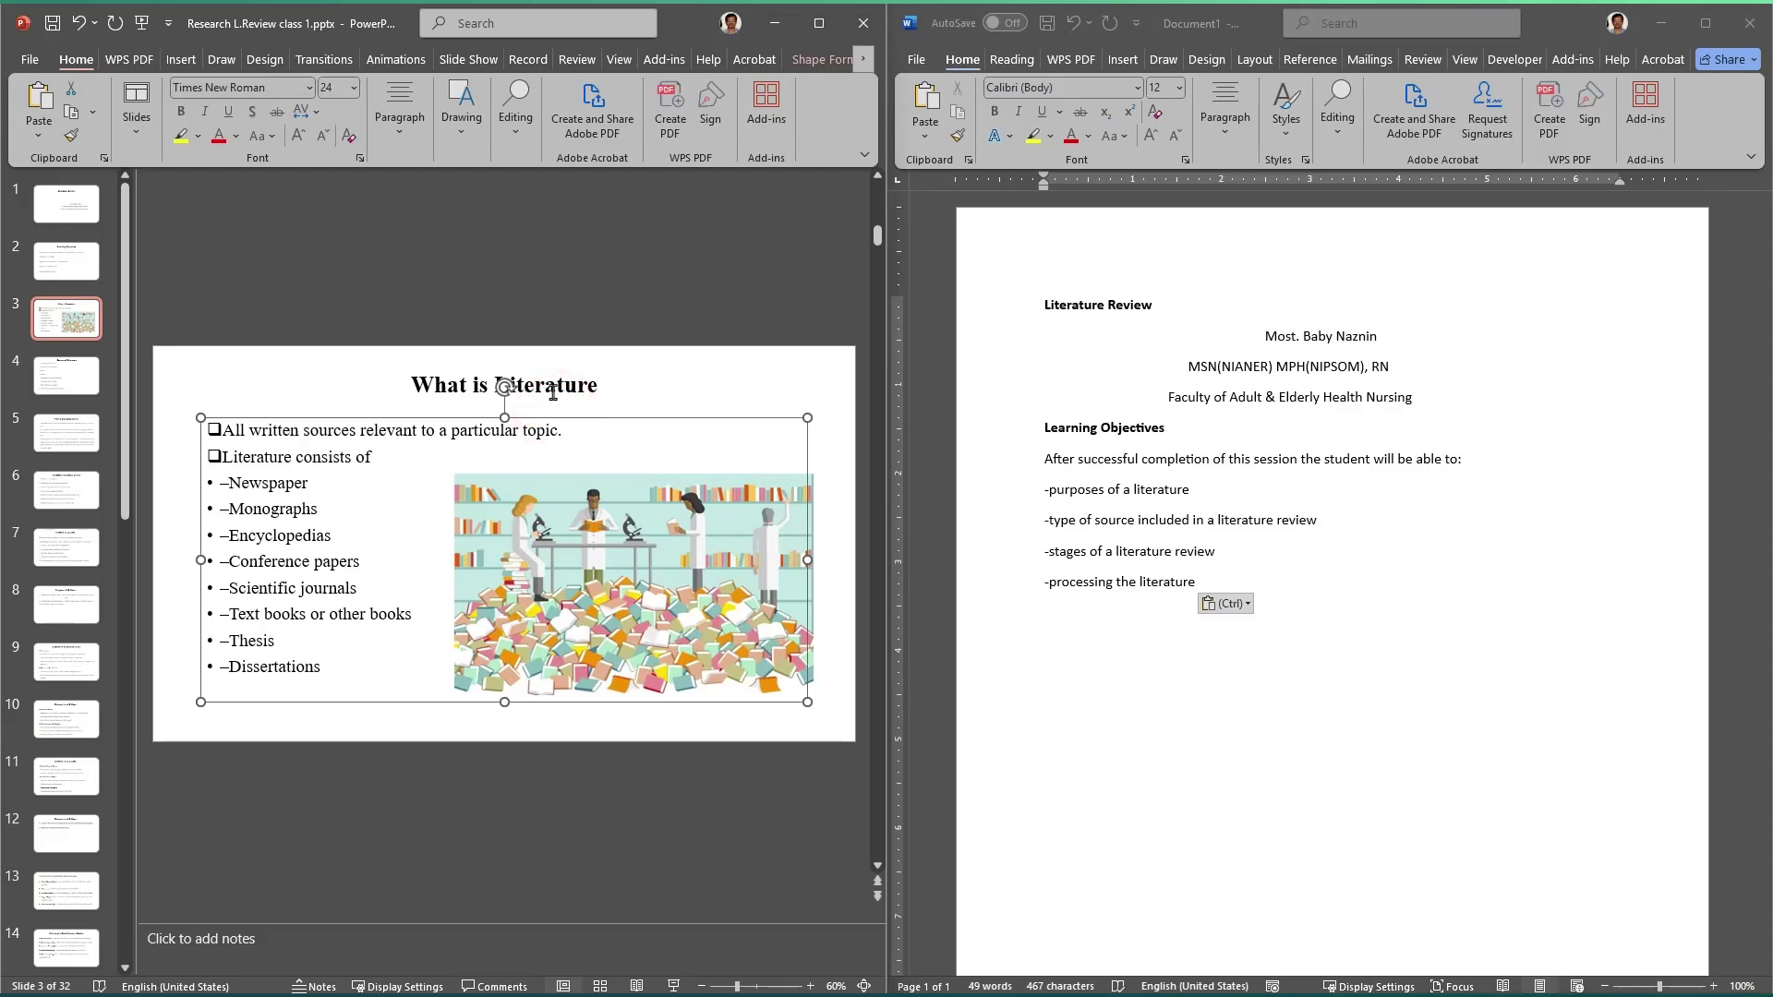
click(554, 385)
drag(597, 386, 374, 377)
key(ctrl+c)
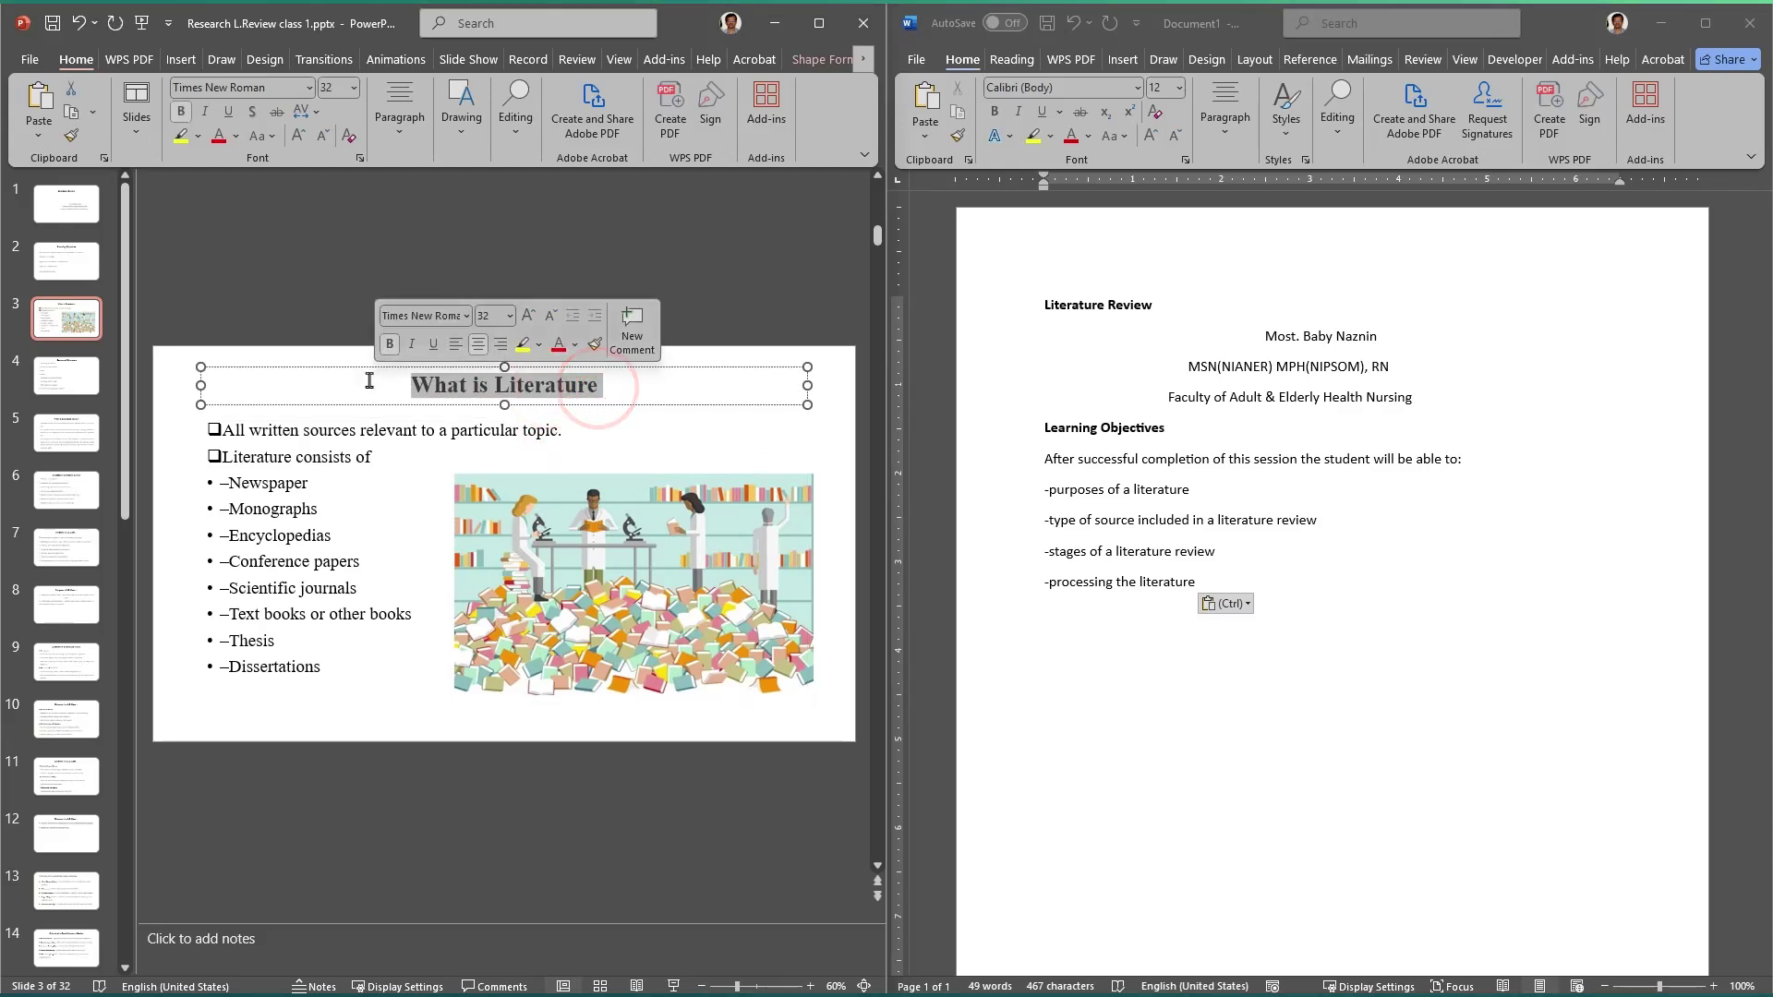
click(1213, 702)
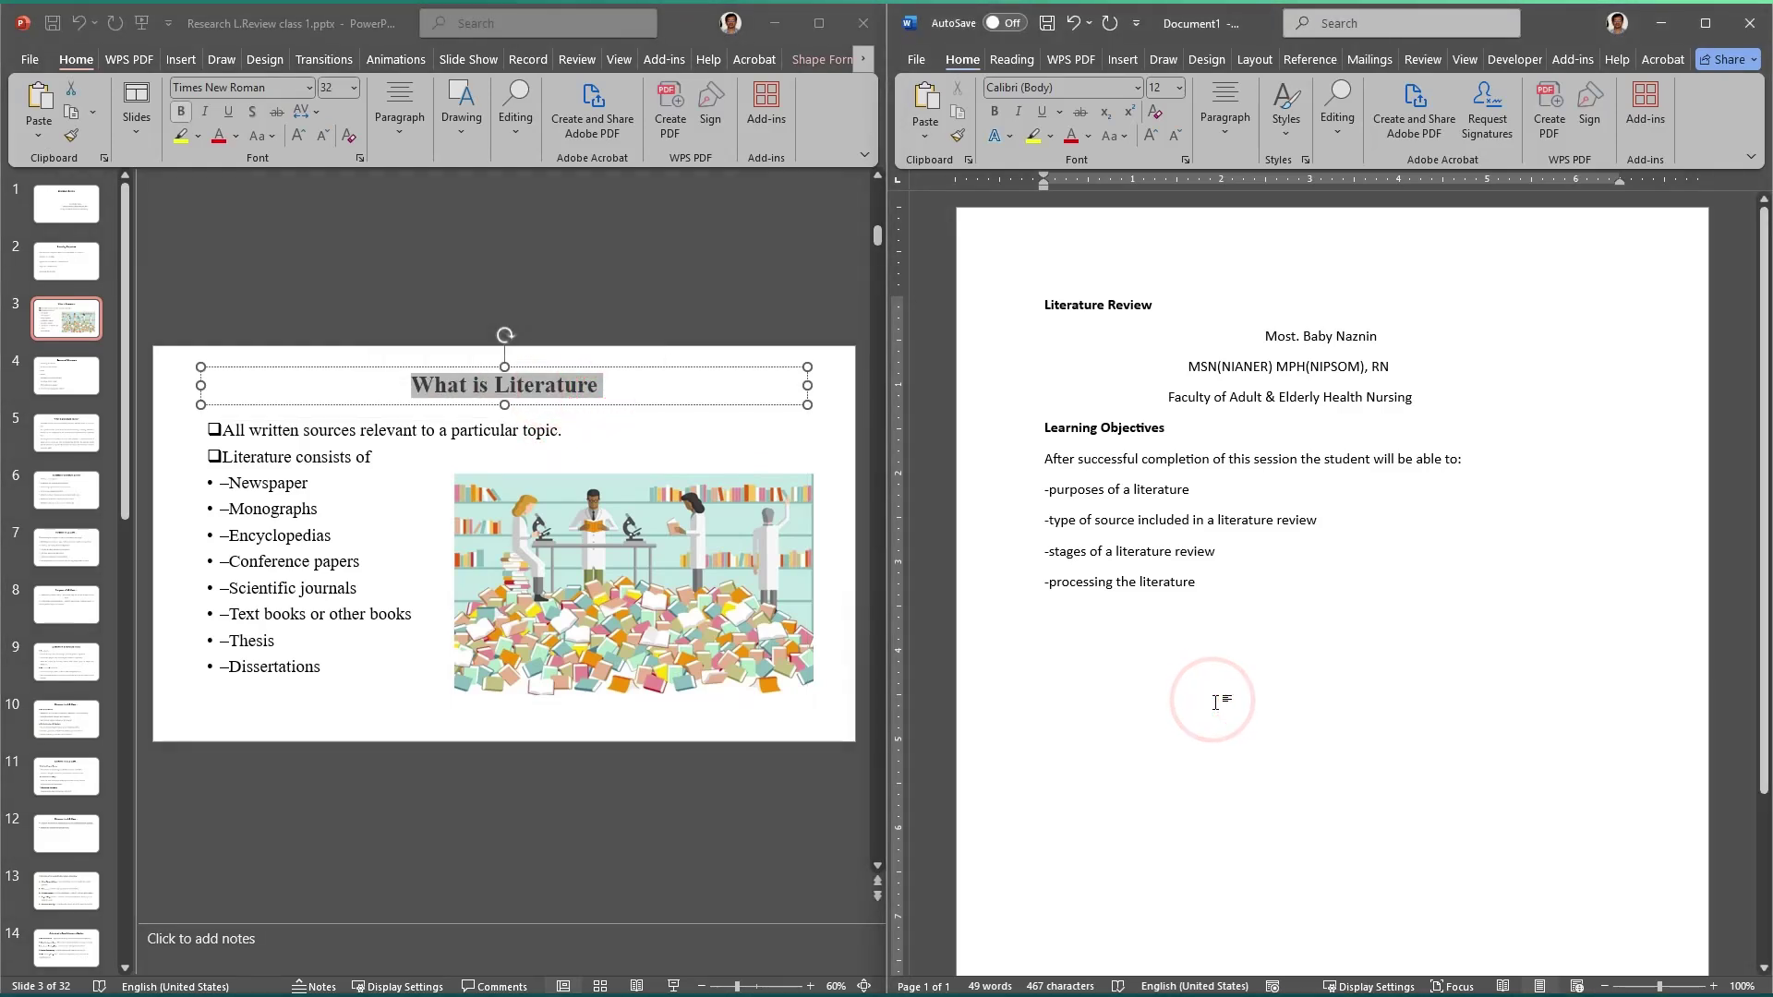
key(ctrl+v)
Step: Copy slide 3's entire bulleted list onto a new line under the "What is Literature" heading in the Word document
click(348, 473)
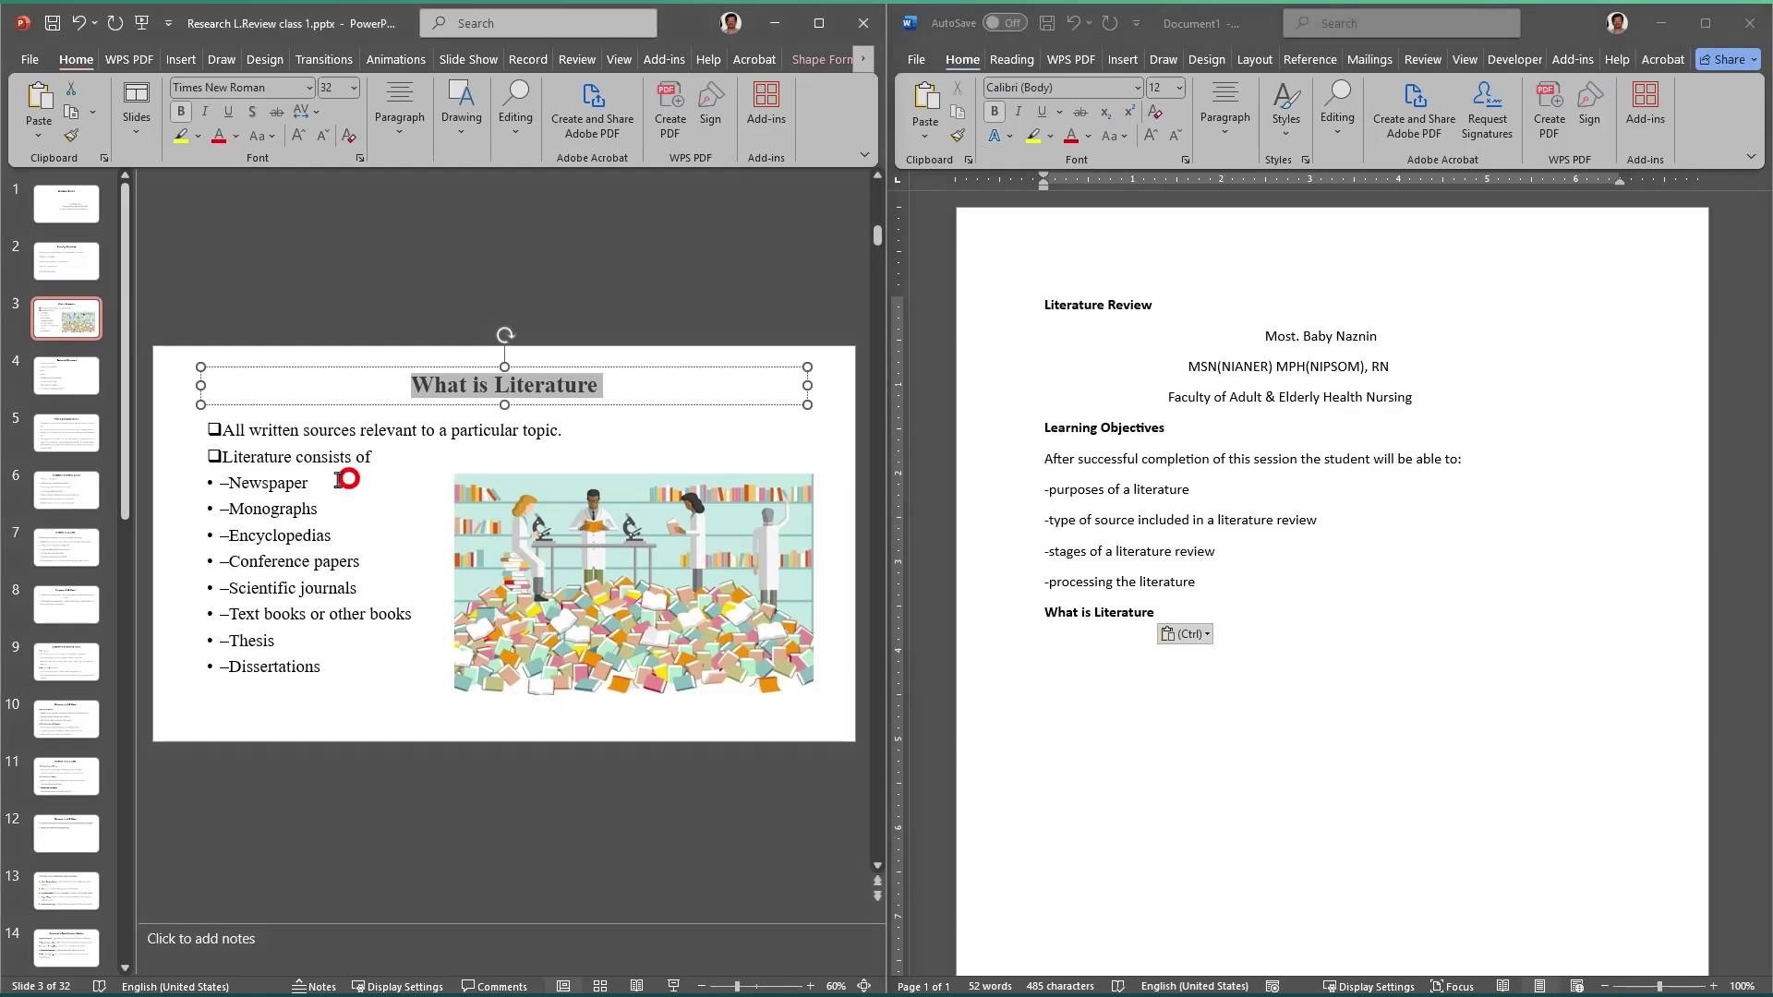
click(231, 425)
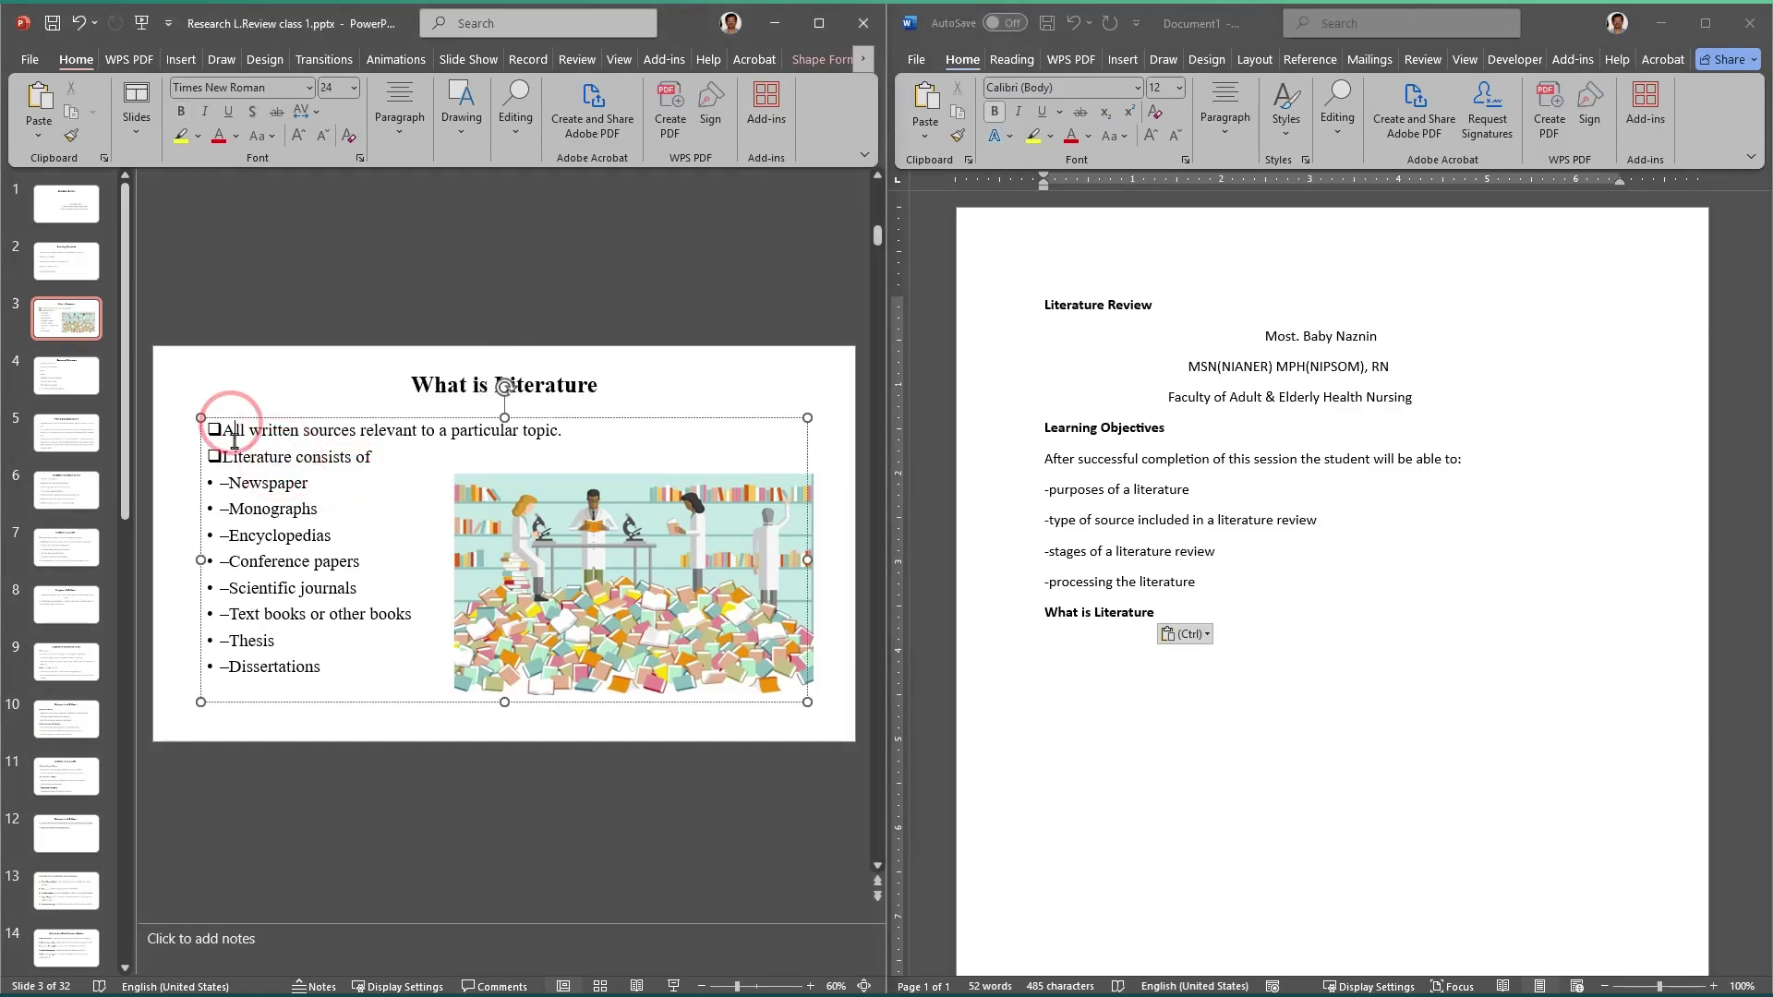
key(ctrl+a)
key(ctrl+c)
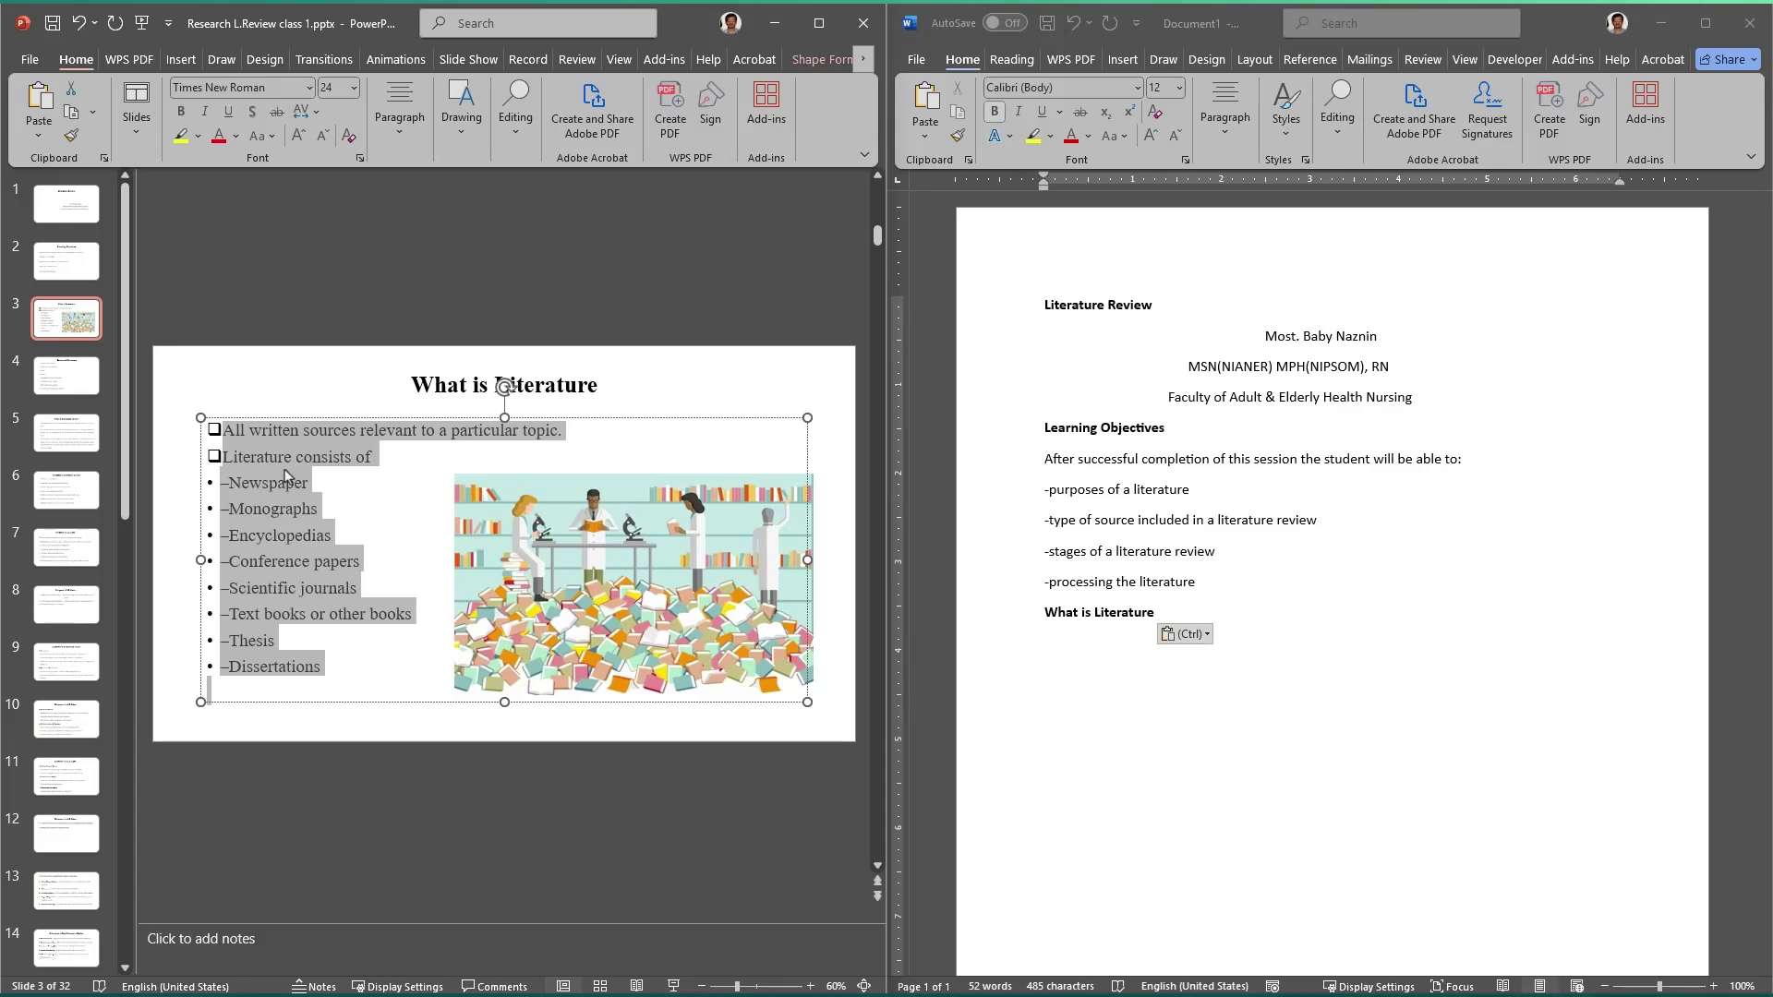
click(1338, 716)
key(Return)
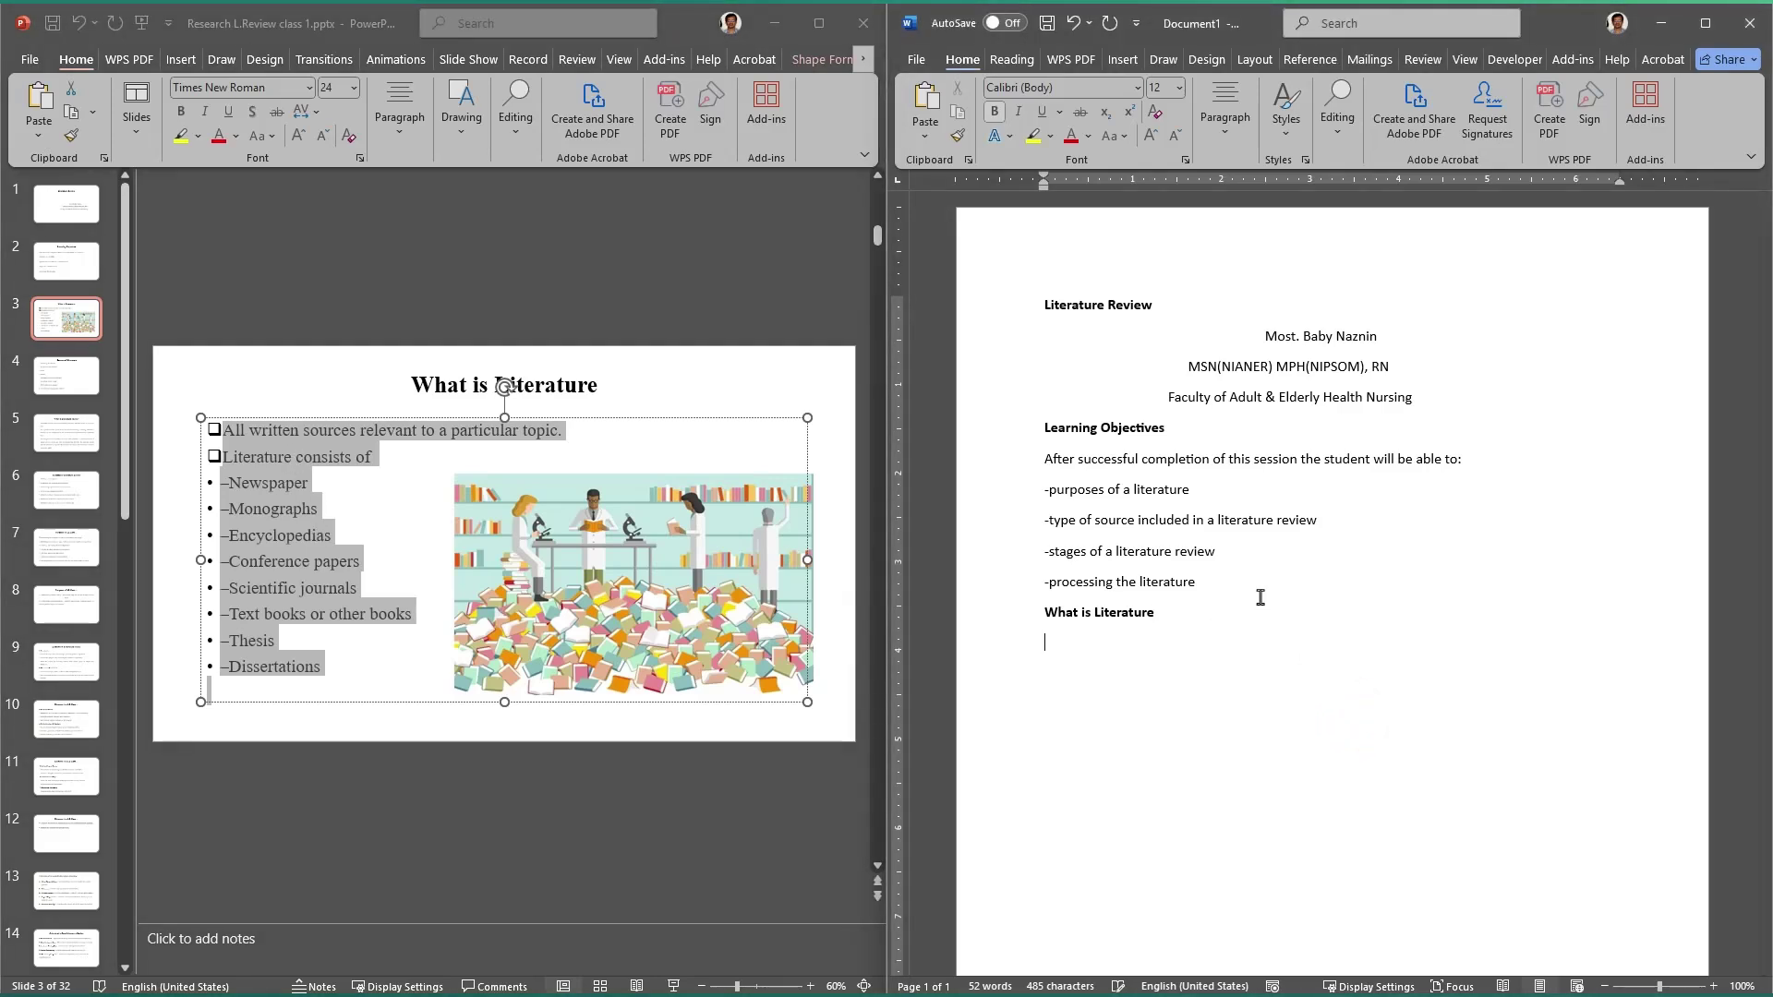
key(ctrl+v)
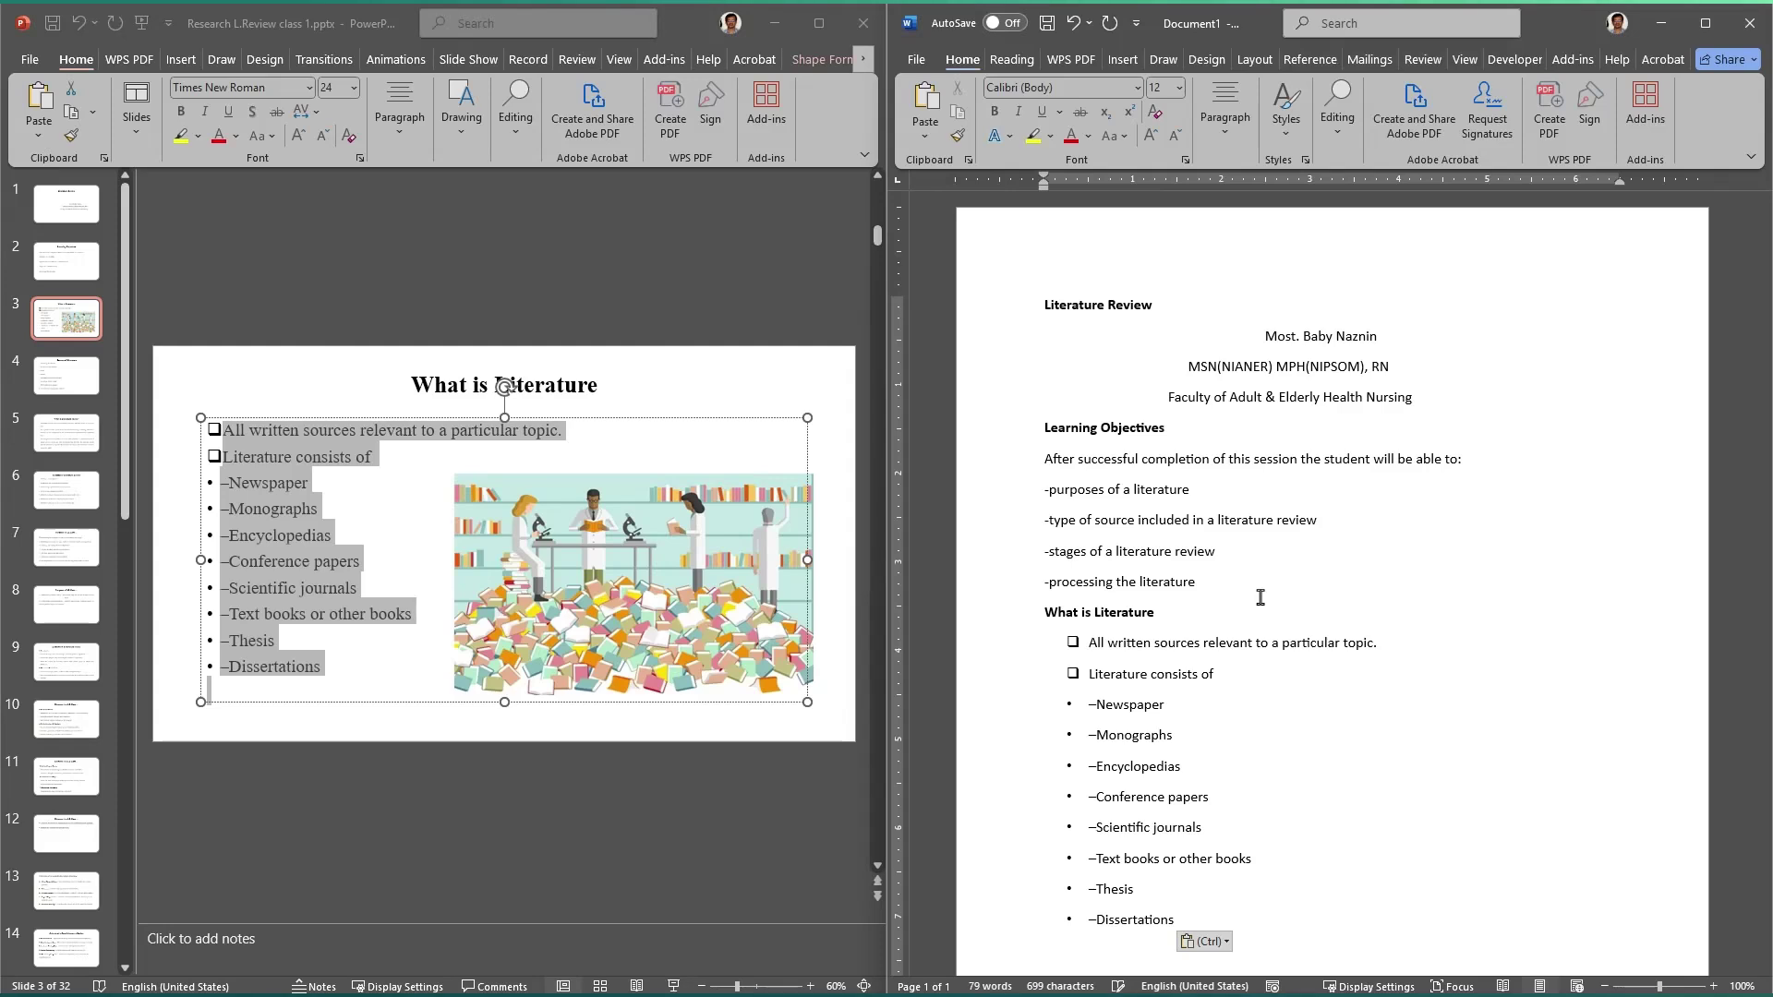
Step: Copy slide 3's library illustration into the Word document after the "Dissertations" bullet
click(582, 565)
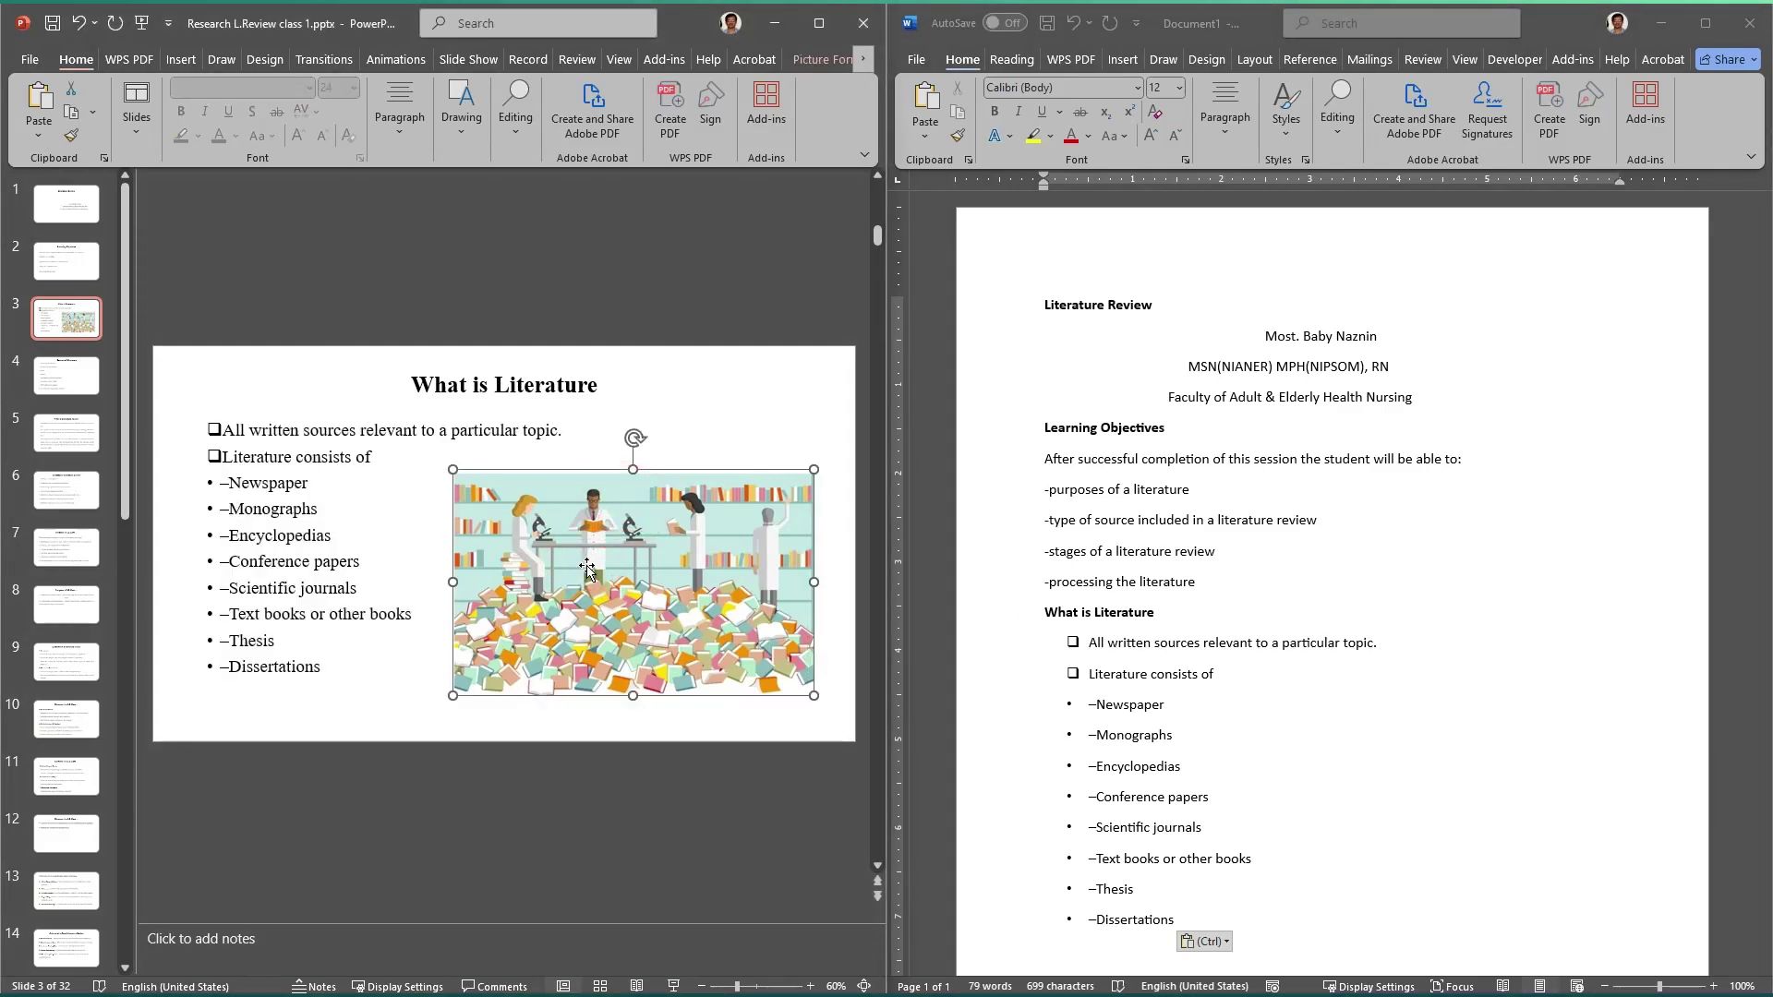
click(1263, 798)
scroll(1260, 796, down, 3)
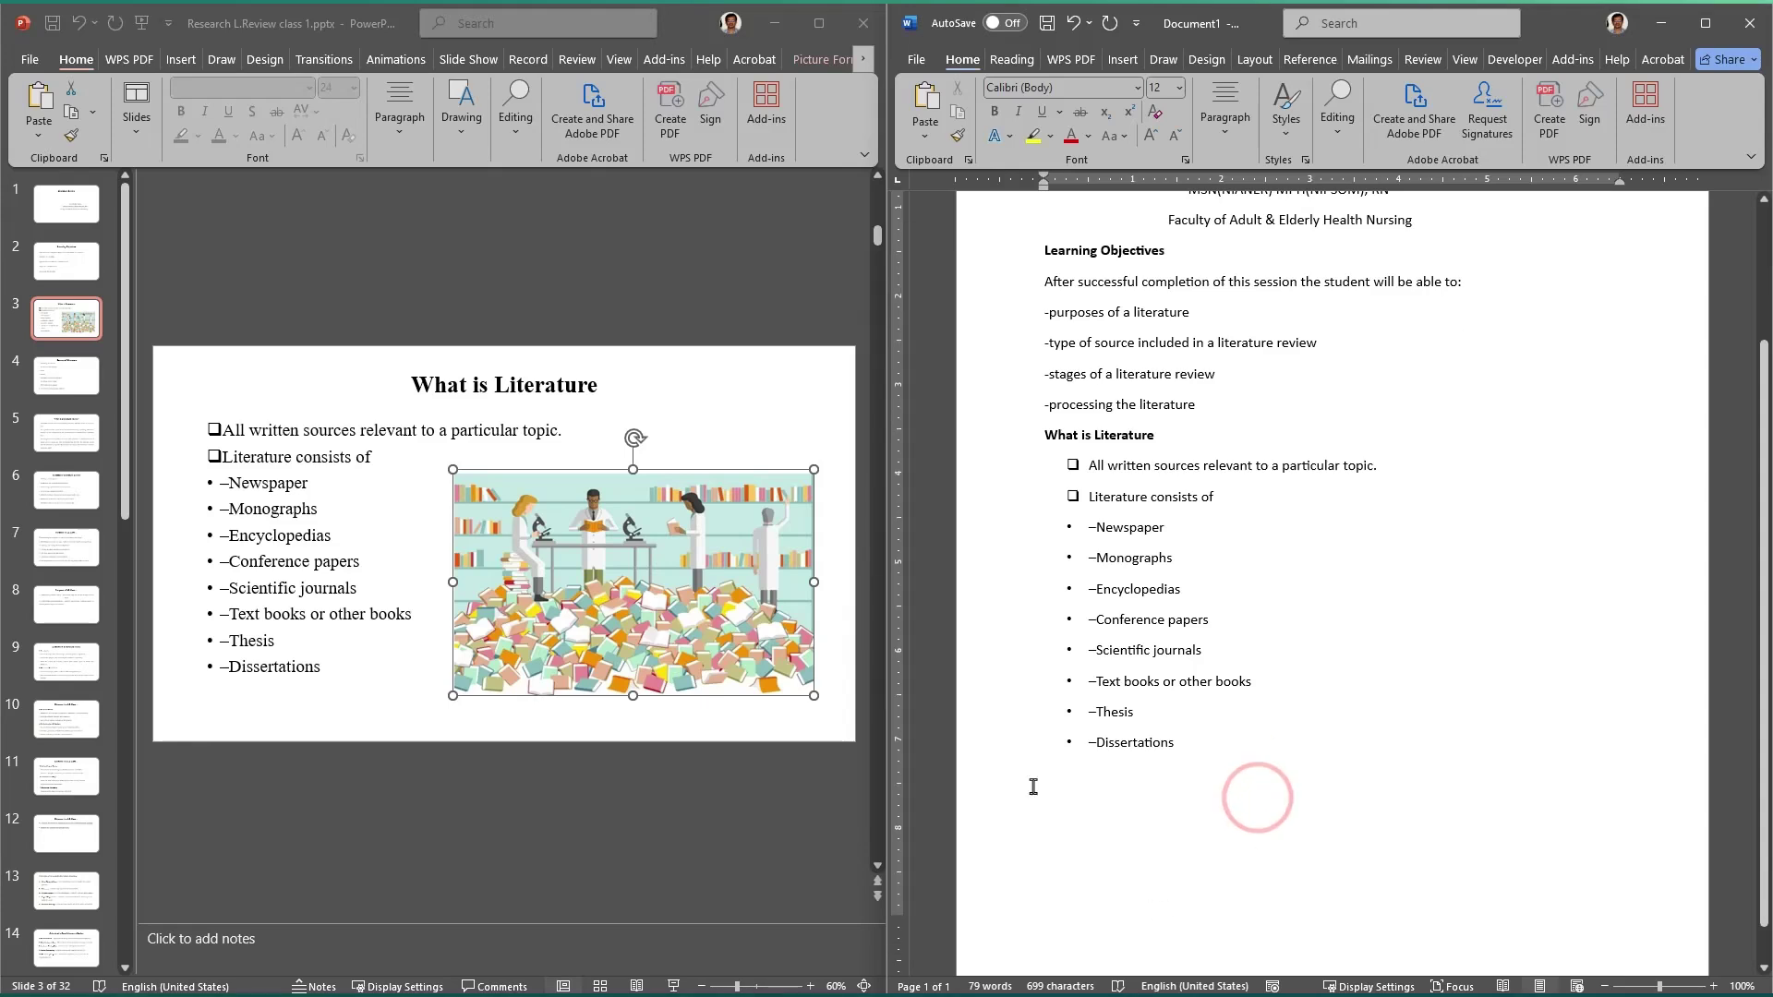
click(1034, 785)
key(ctrl+v)
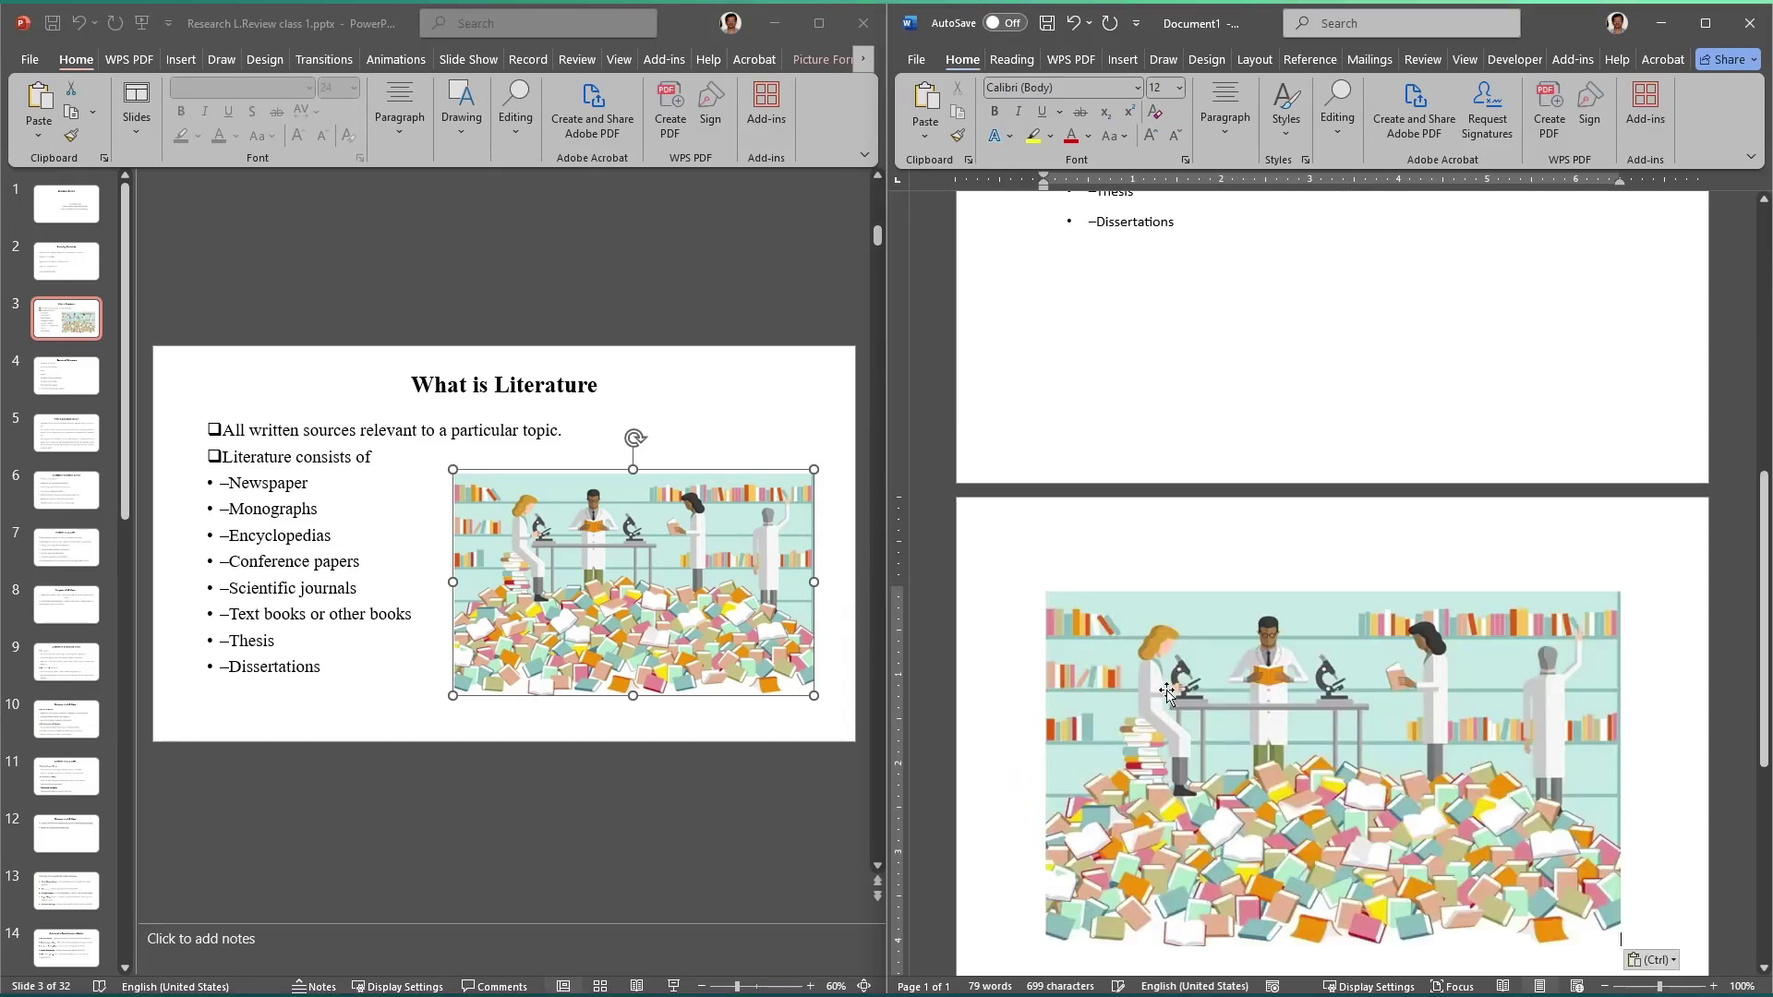
click(1194, 683)
key(Delete)
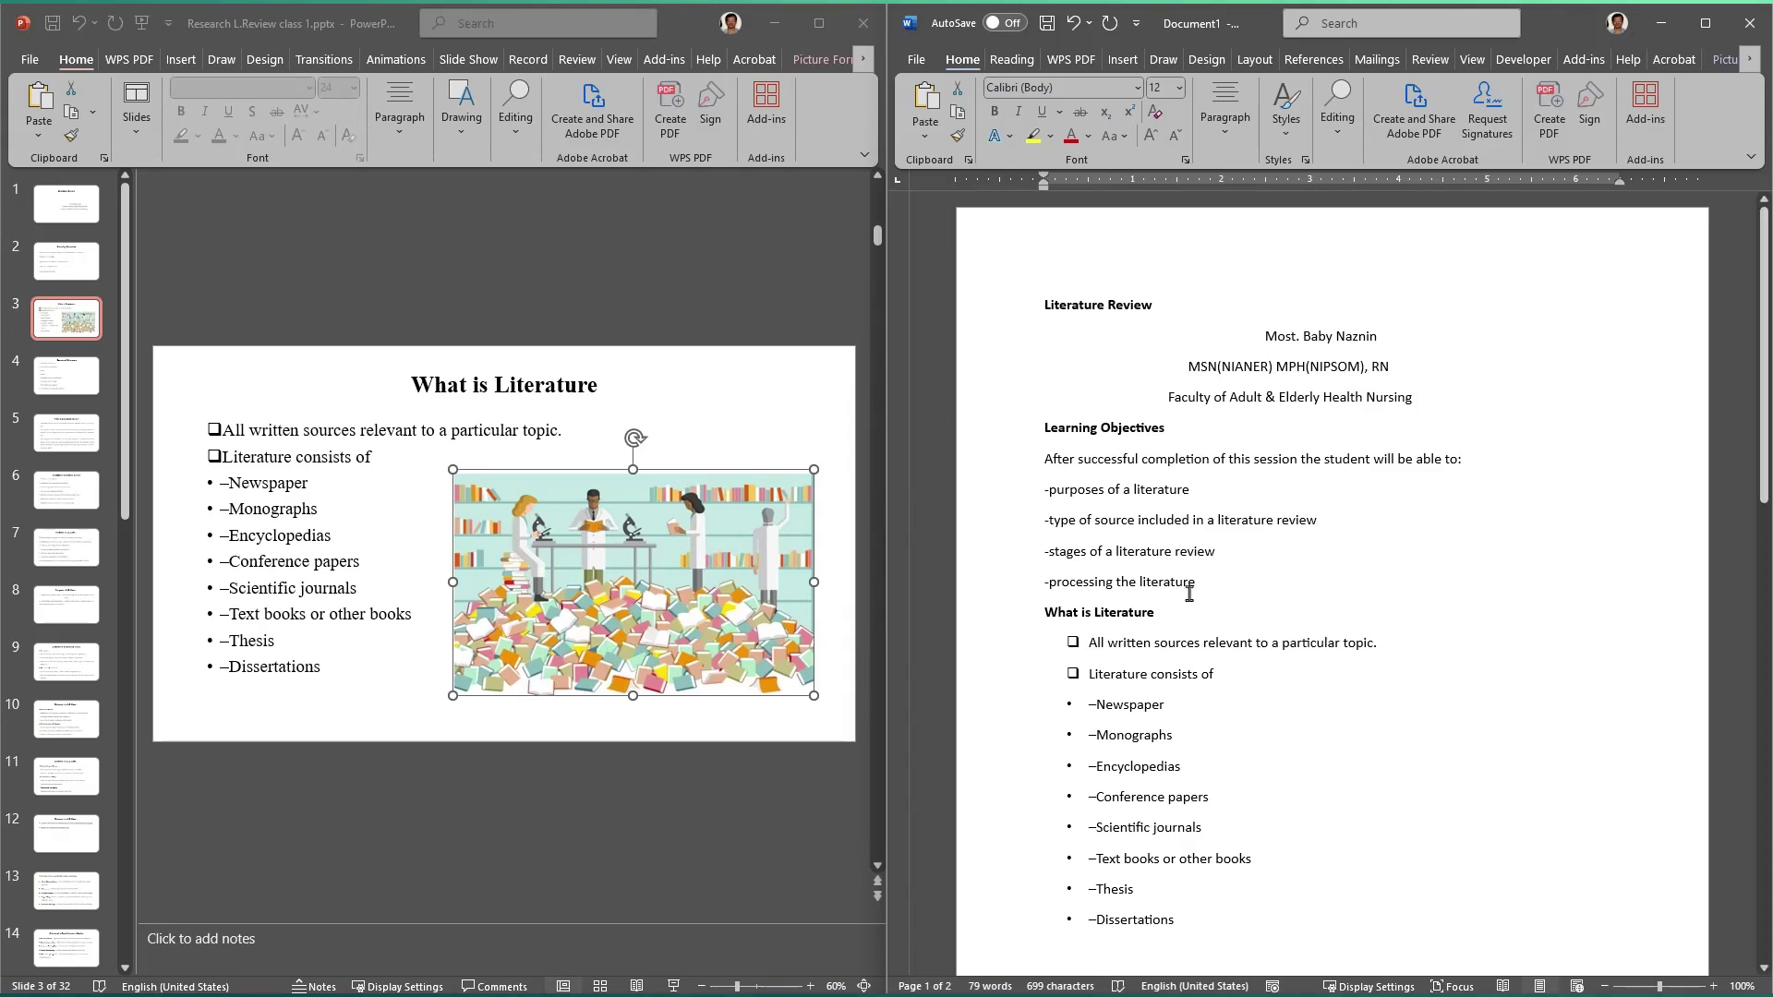
key(ctrl+v)
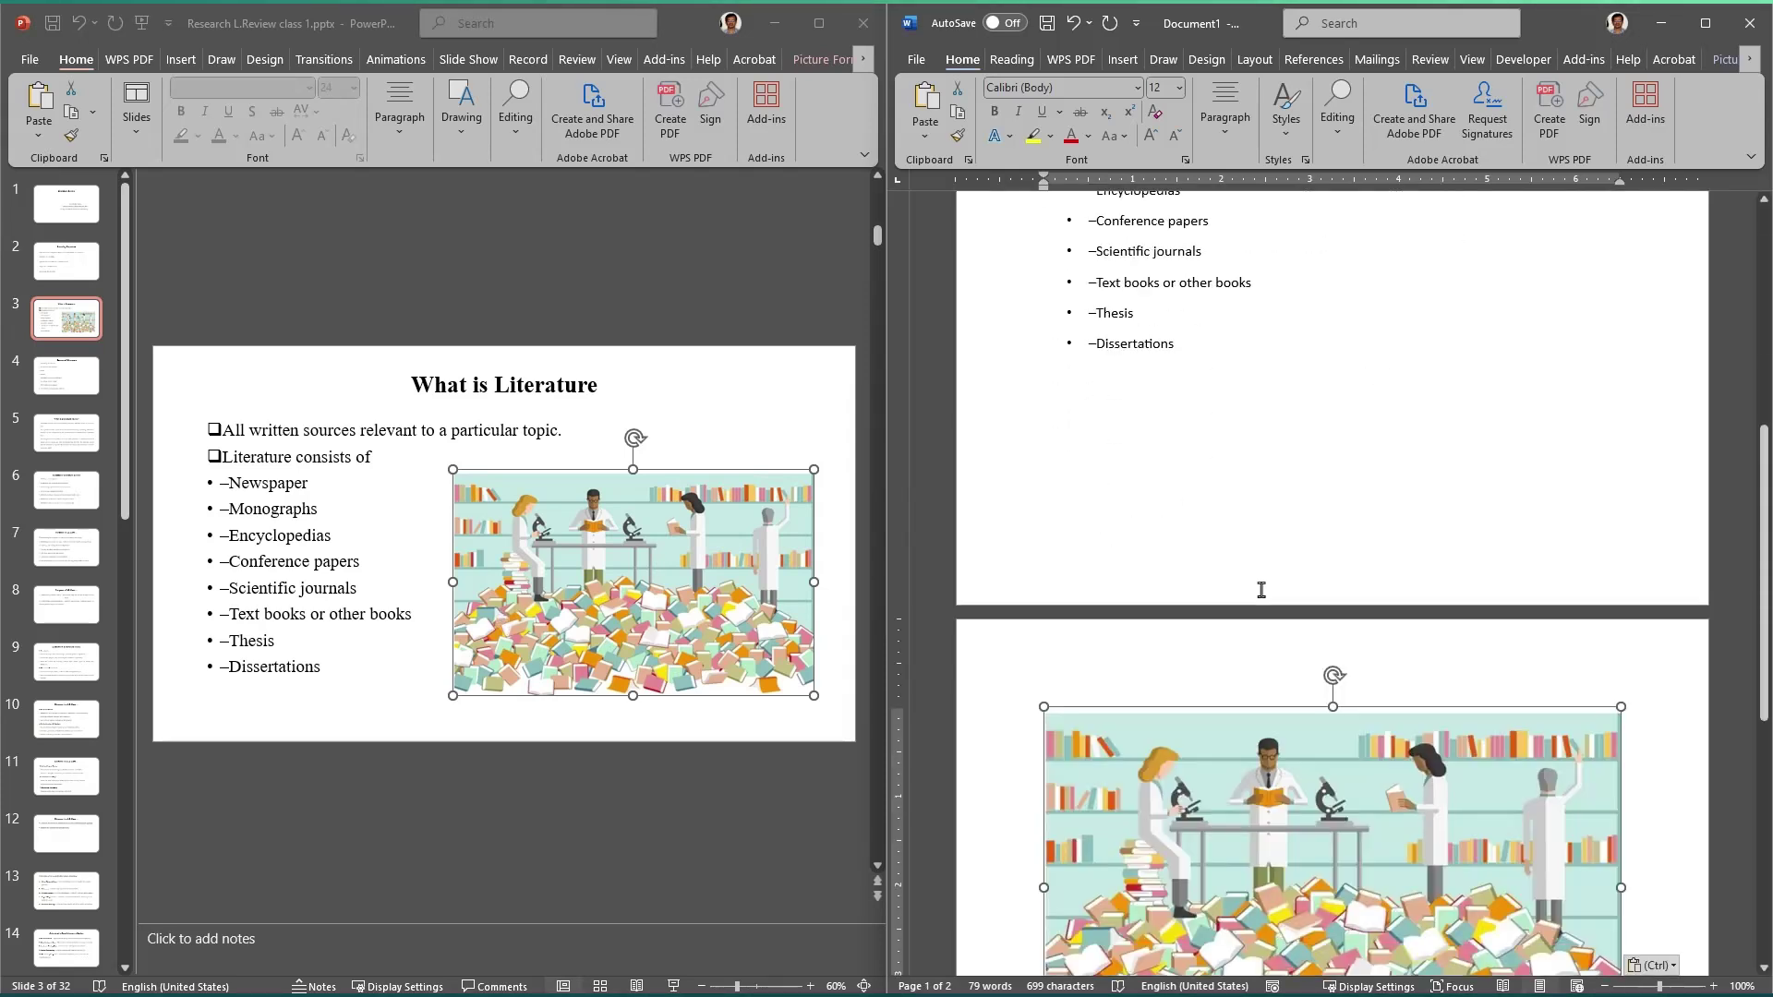
scroll(1260, 589, down, 3)
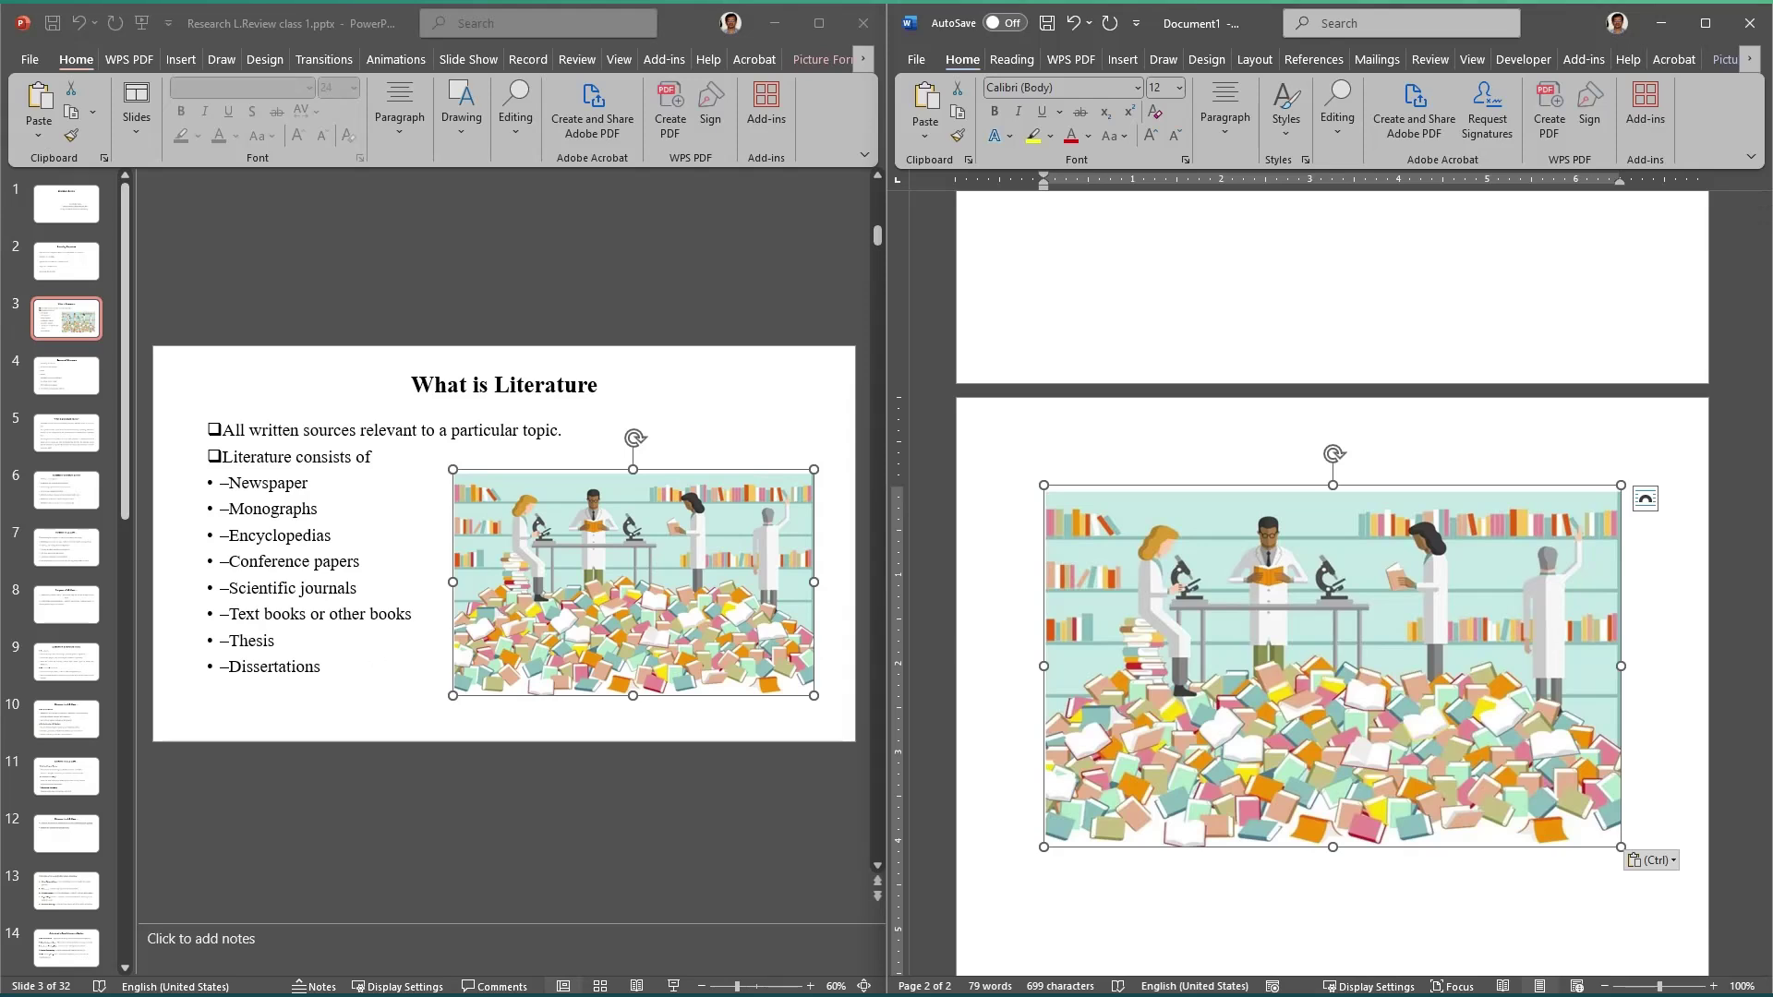
Step: Copy slide 4's heading "Sources of Literature" into the Word document below the library illustration
click(69, 374)
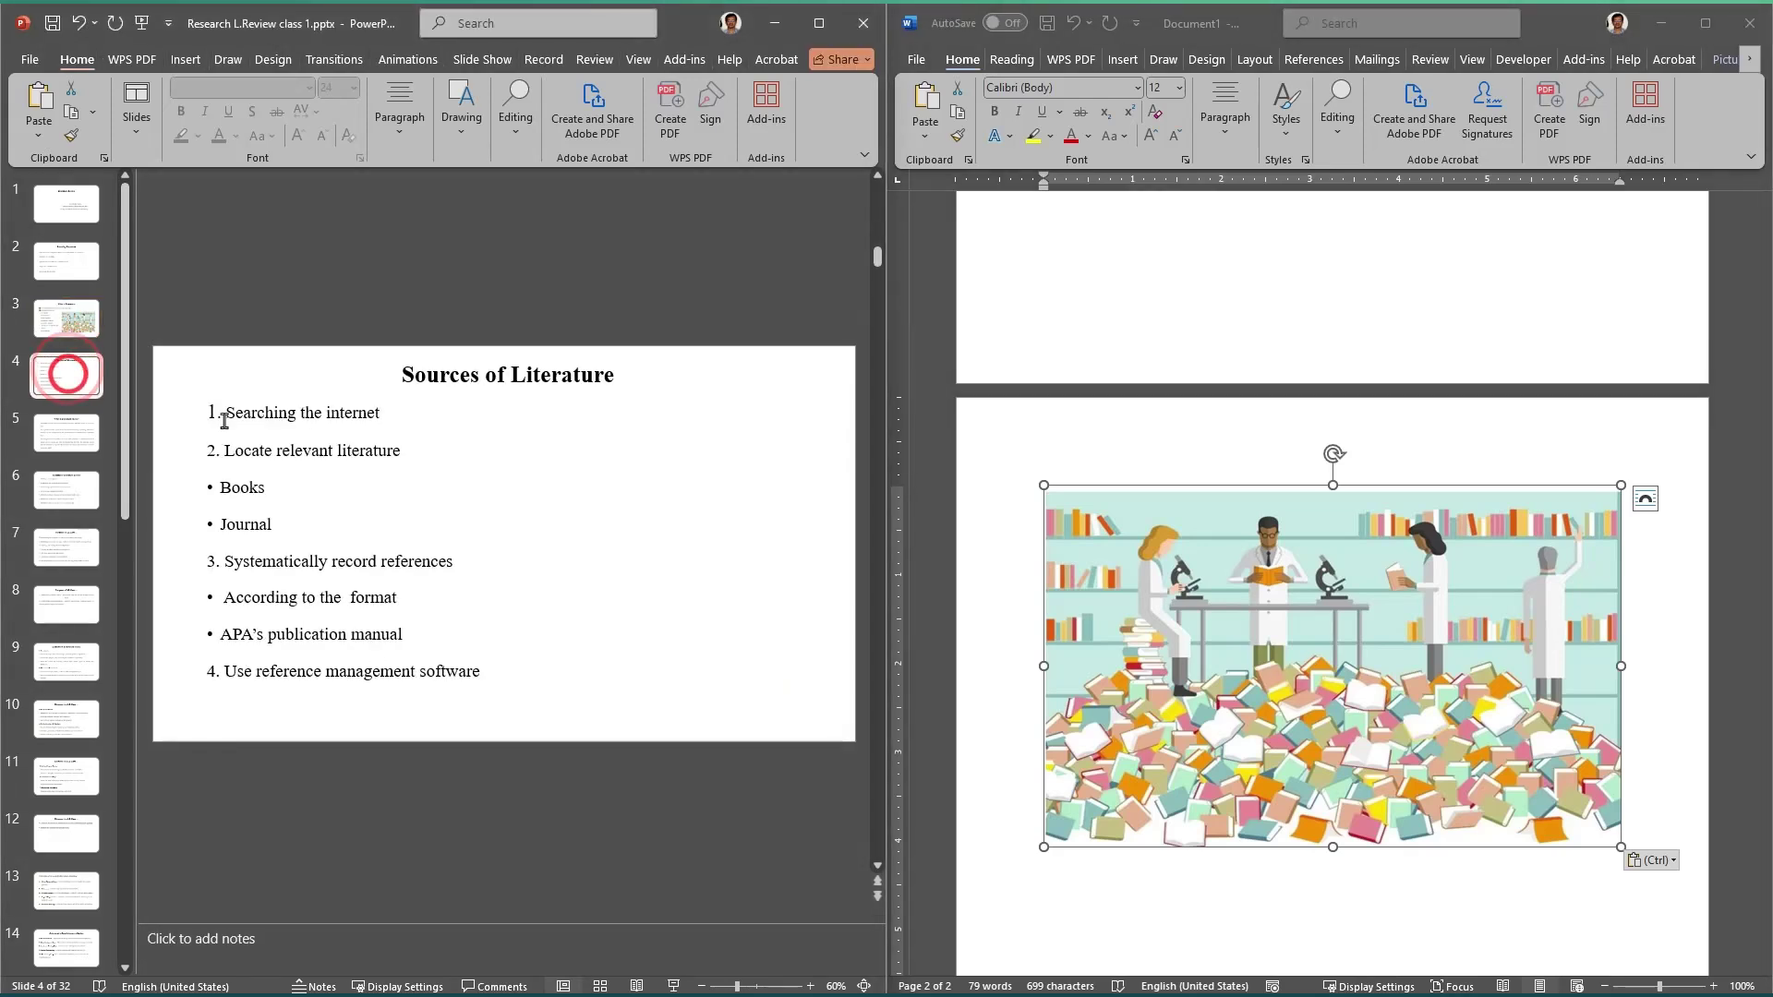
click(320, 436)
click(567, 398)
click(561, 379)
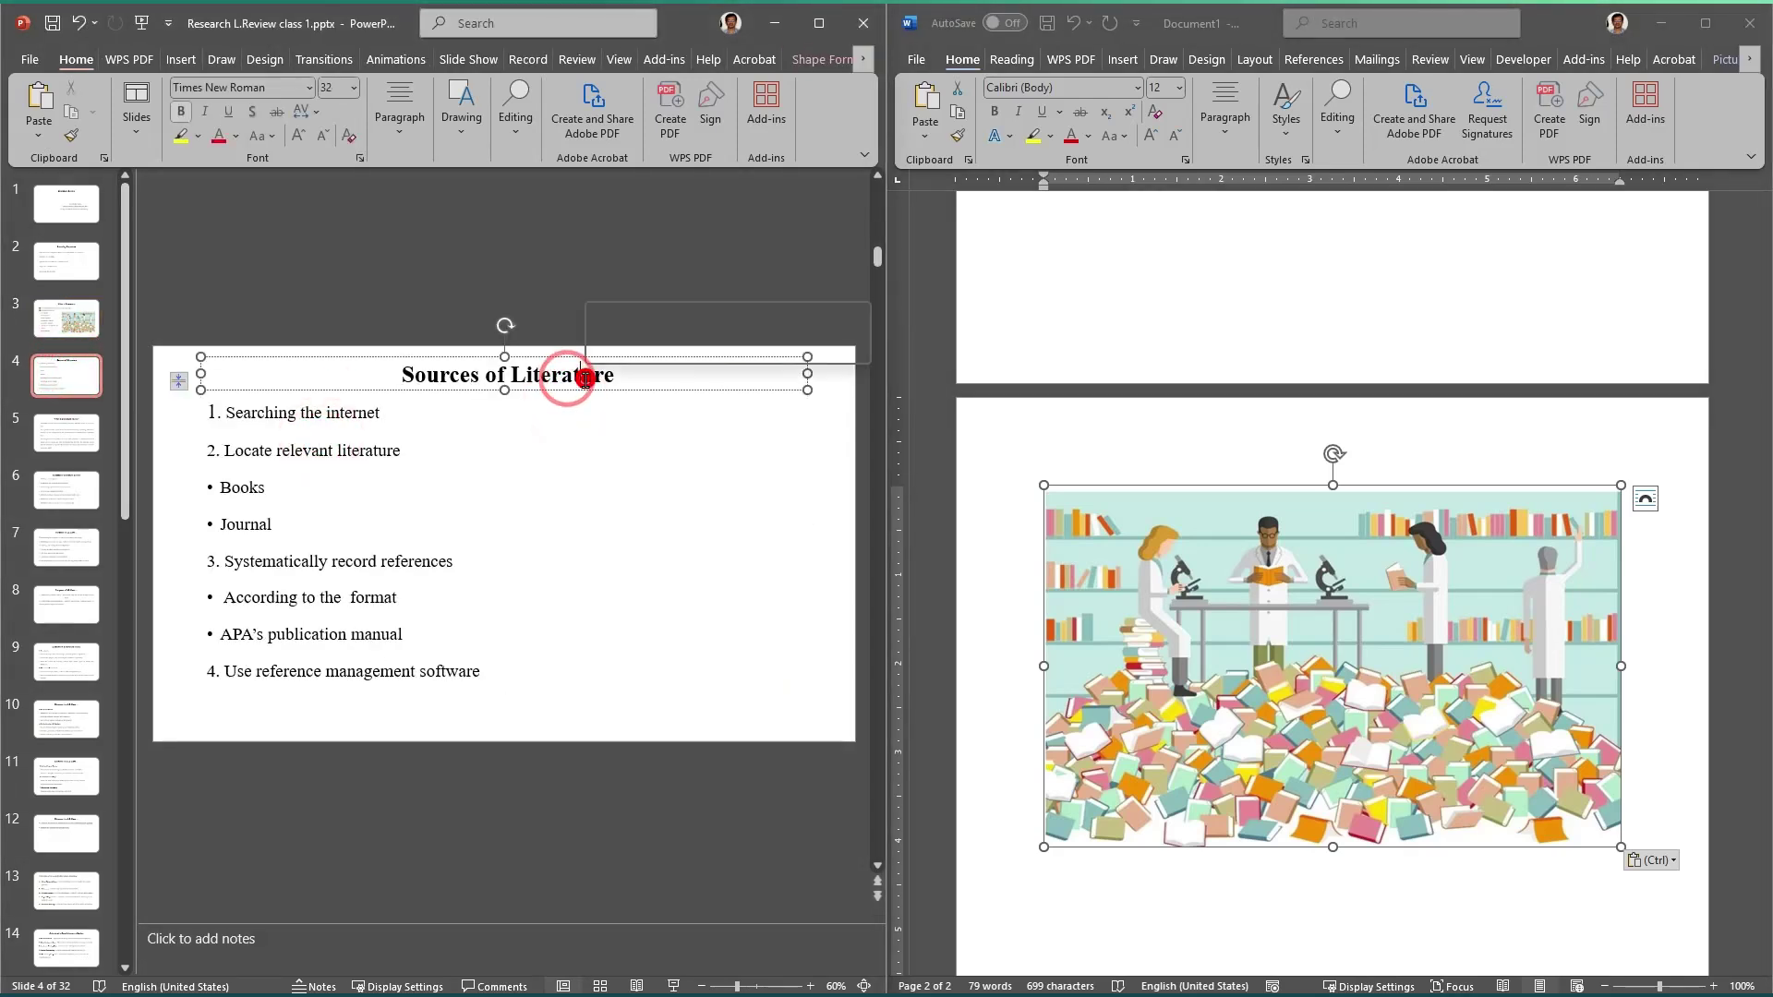
triple_click(585, 374)
scroll(1385, 632, up, 5)
scroll(1385, 632, up, 3)
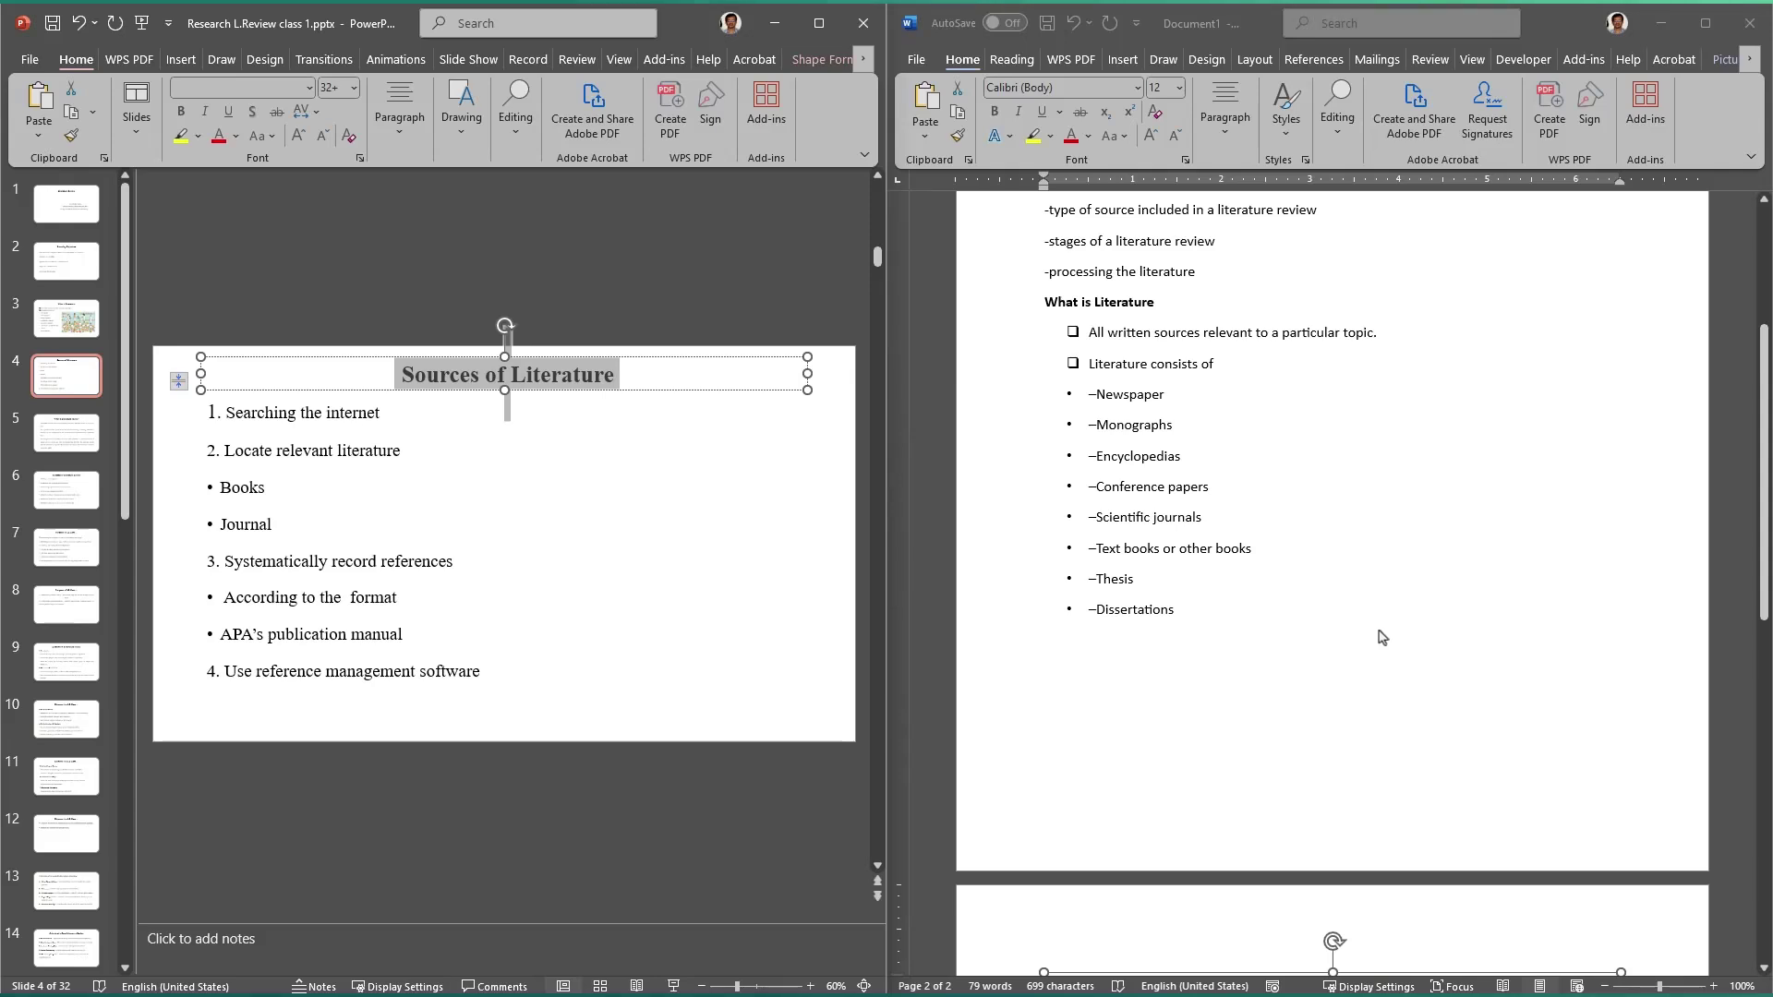
right_click(580, 373)
click(657, 451)
scroll(1171, 720, down, 15)
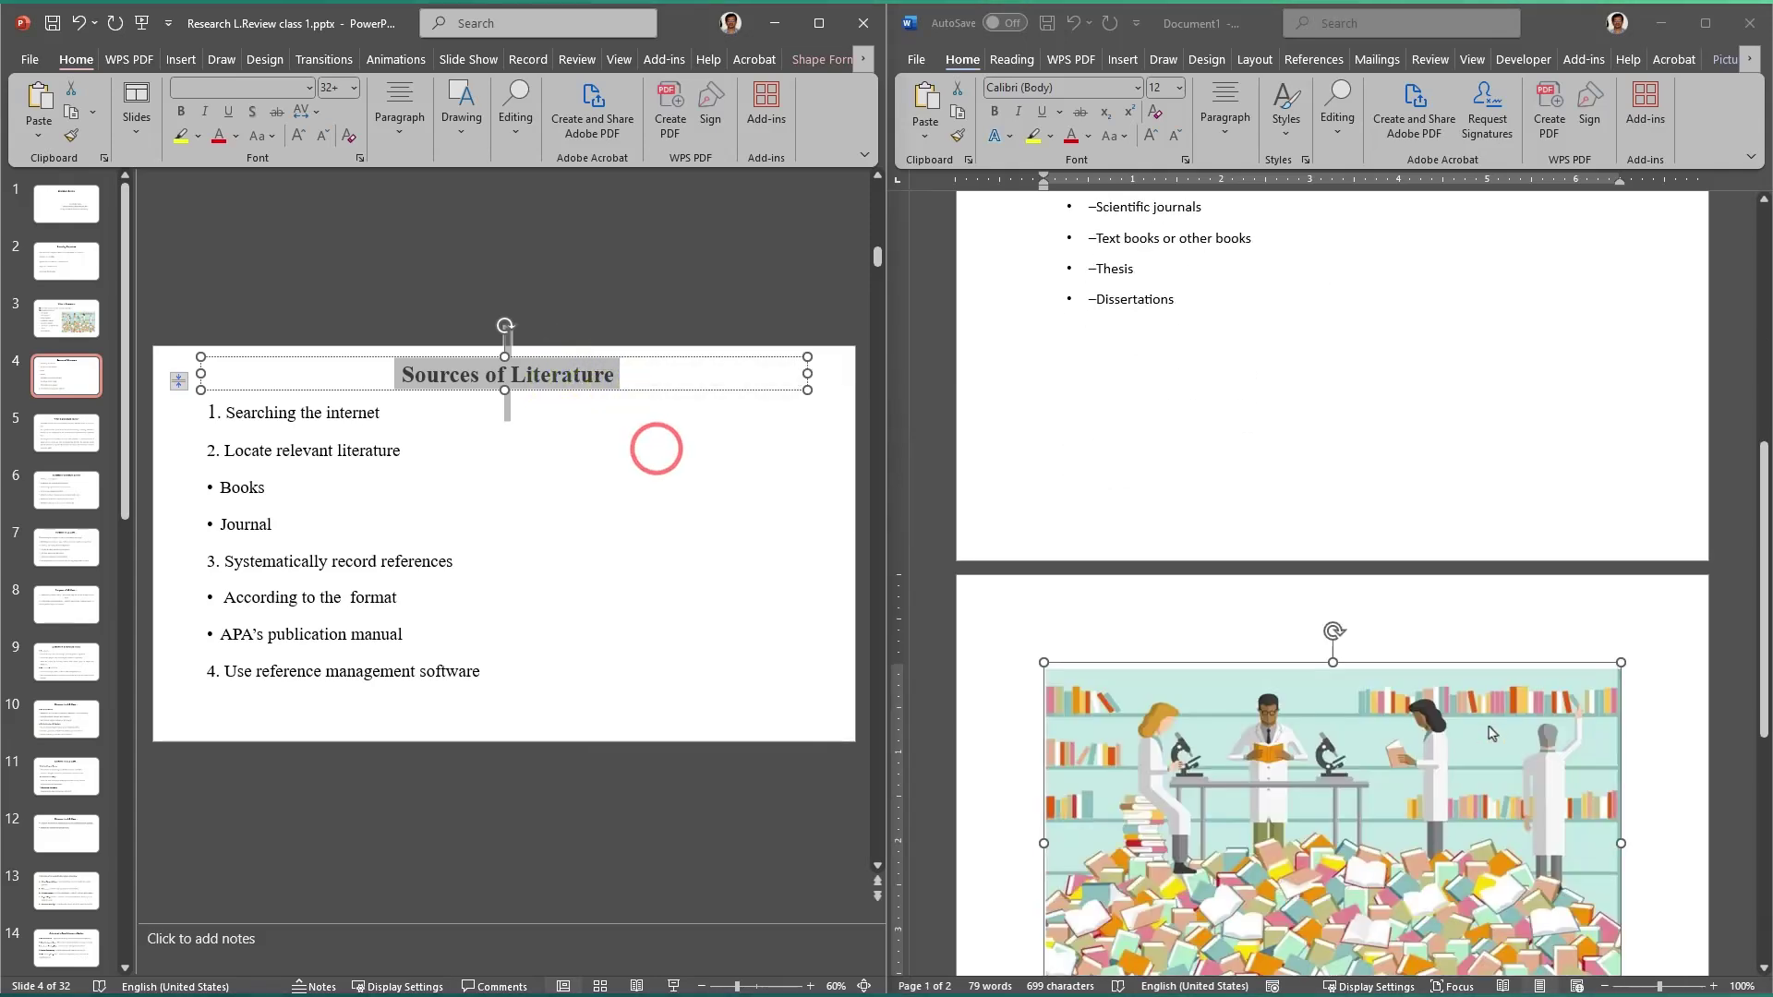
click(1167, 697)
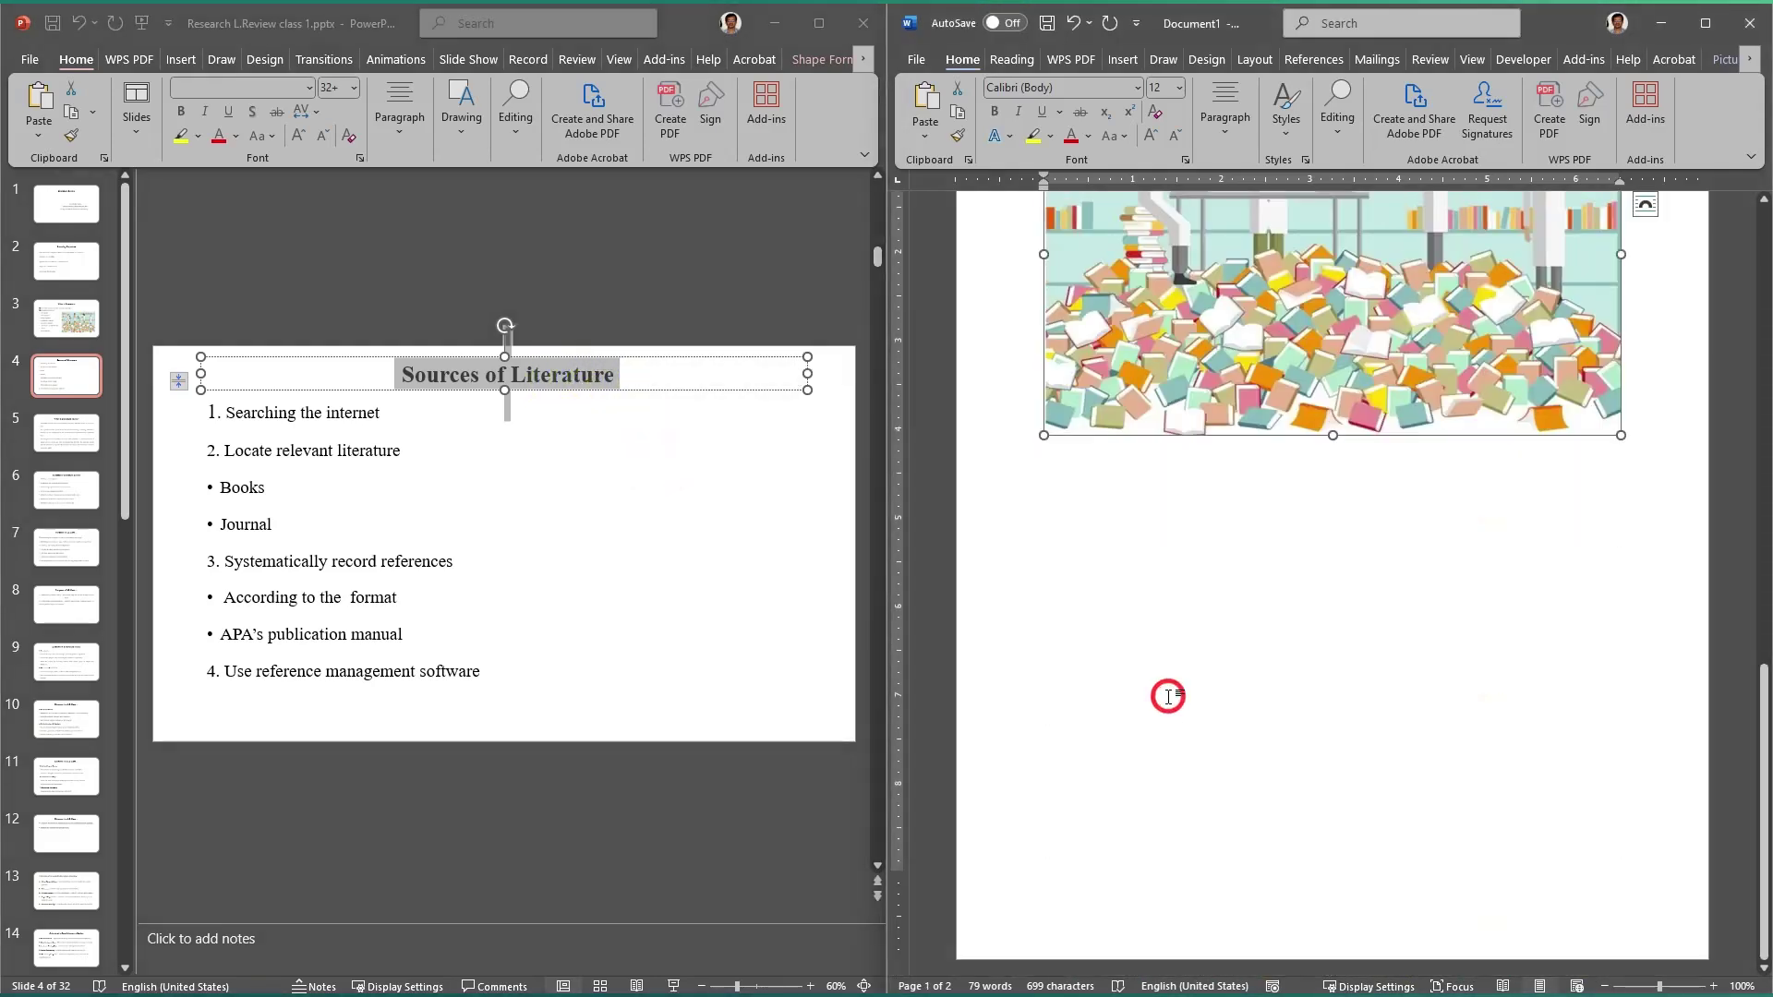
click(1630, 426)
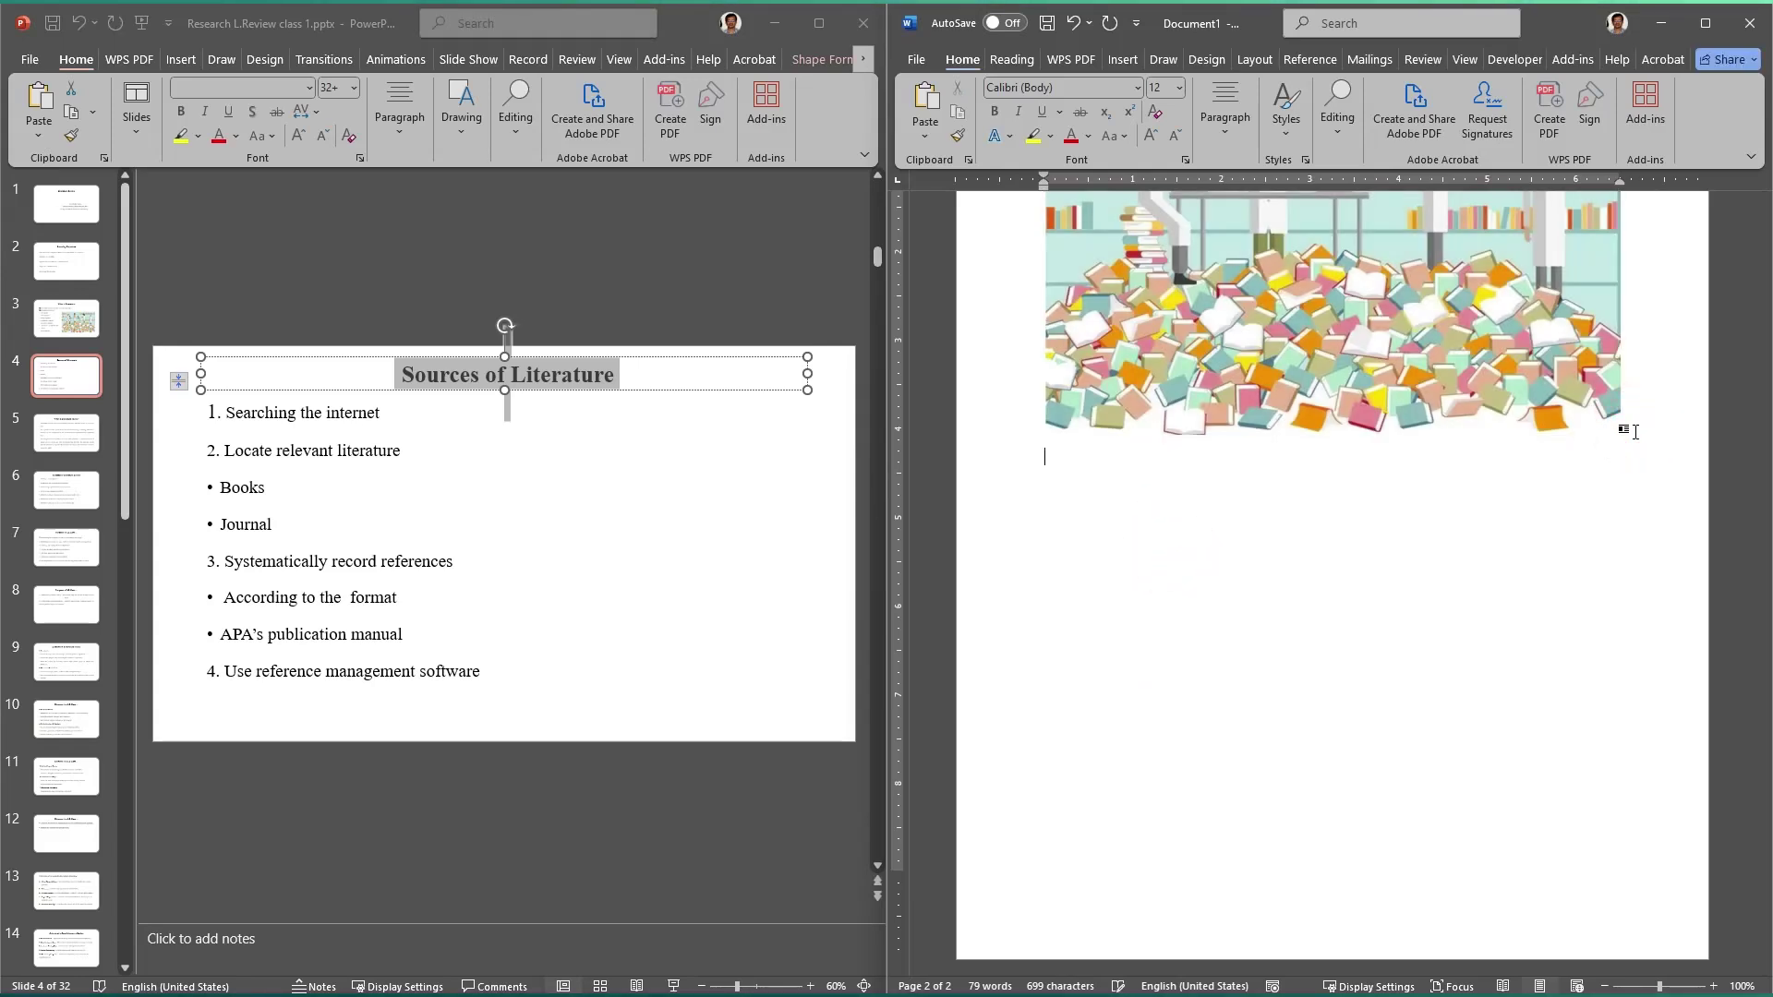
key(ctrl+v)
Step: Copy slide 4's full list, from "Searching the internet" to "Use reference management software", onto a new line under the "Sources of Literature" heading in Word
click(470, 531)
click(365, 681)
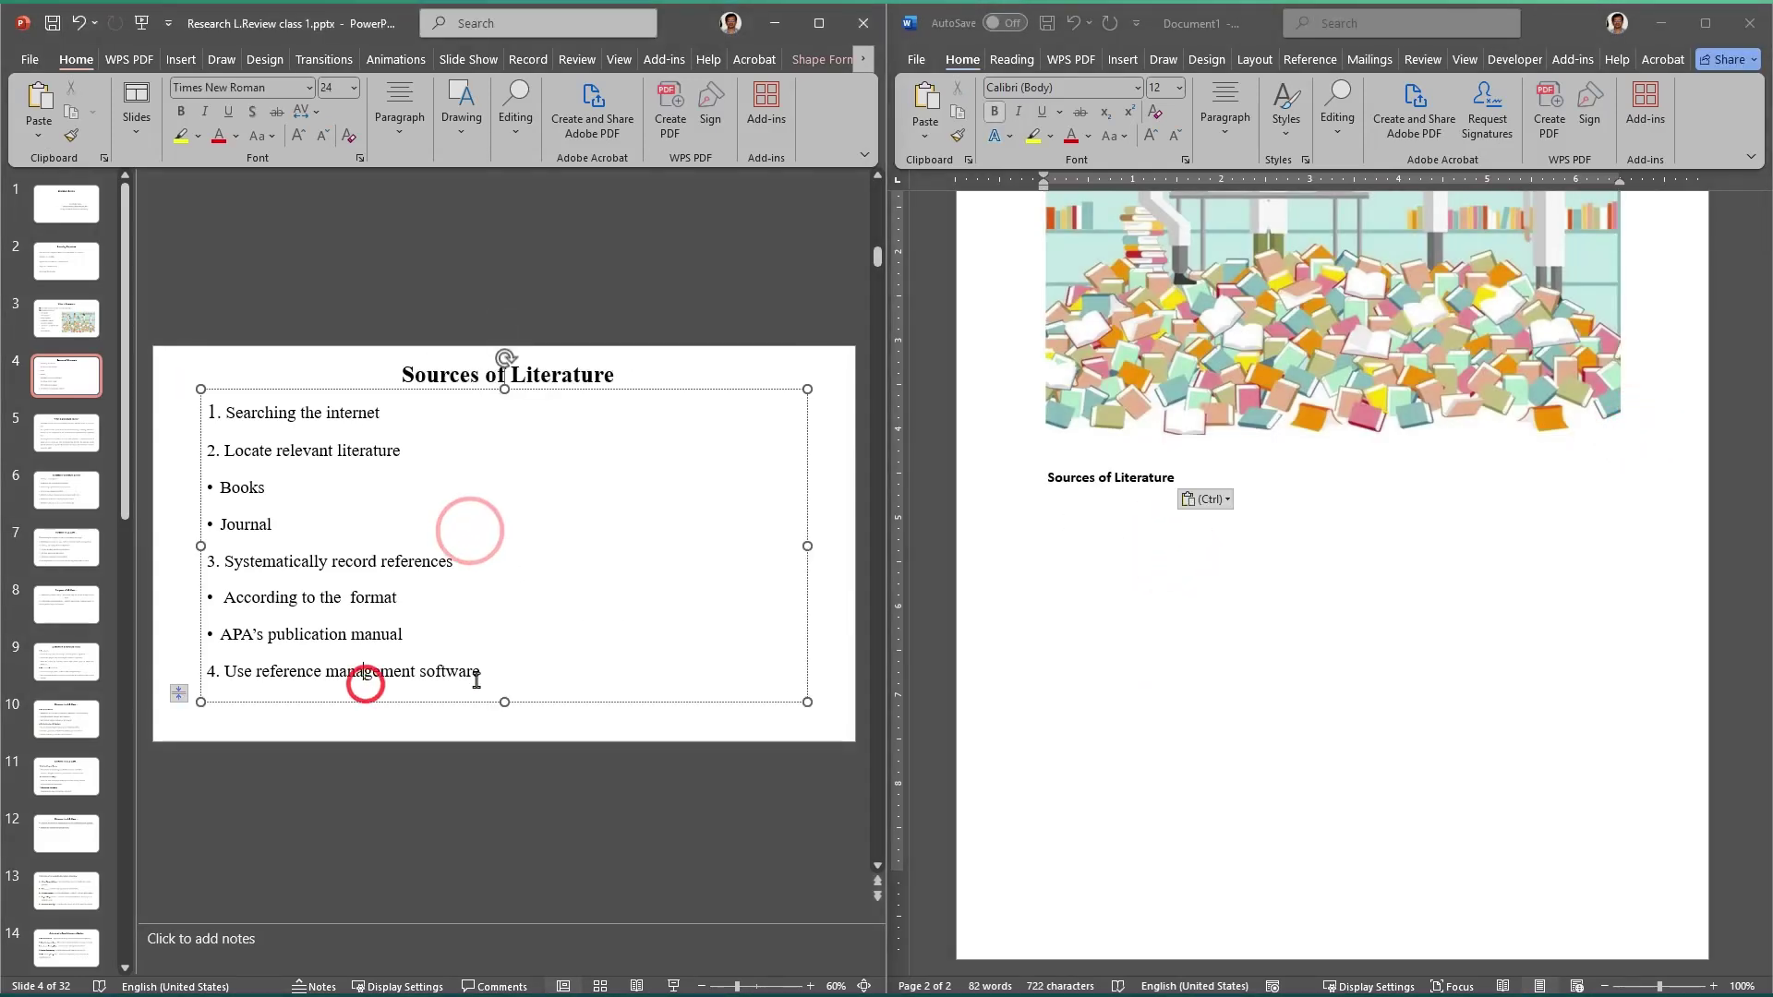
drag(478, 674, 207, 407)
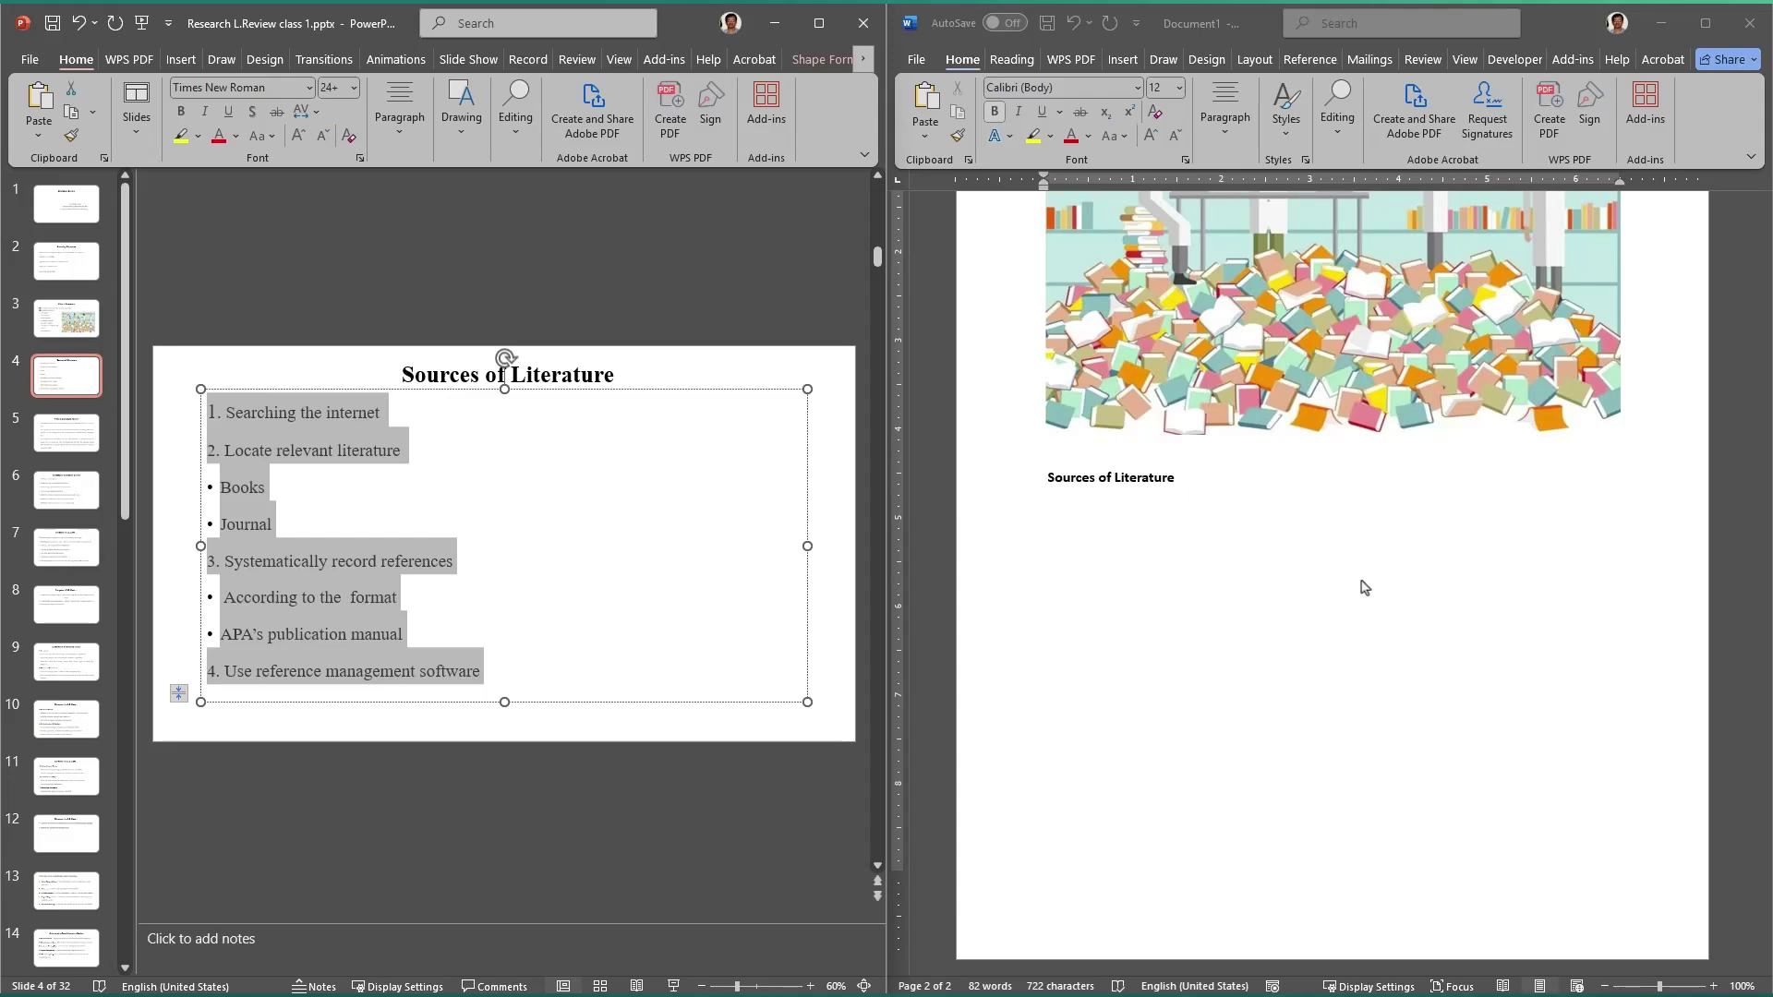
click(1255, 595)
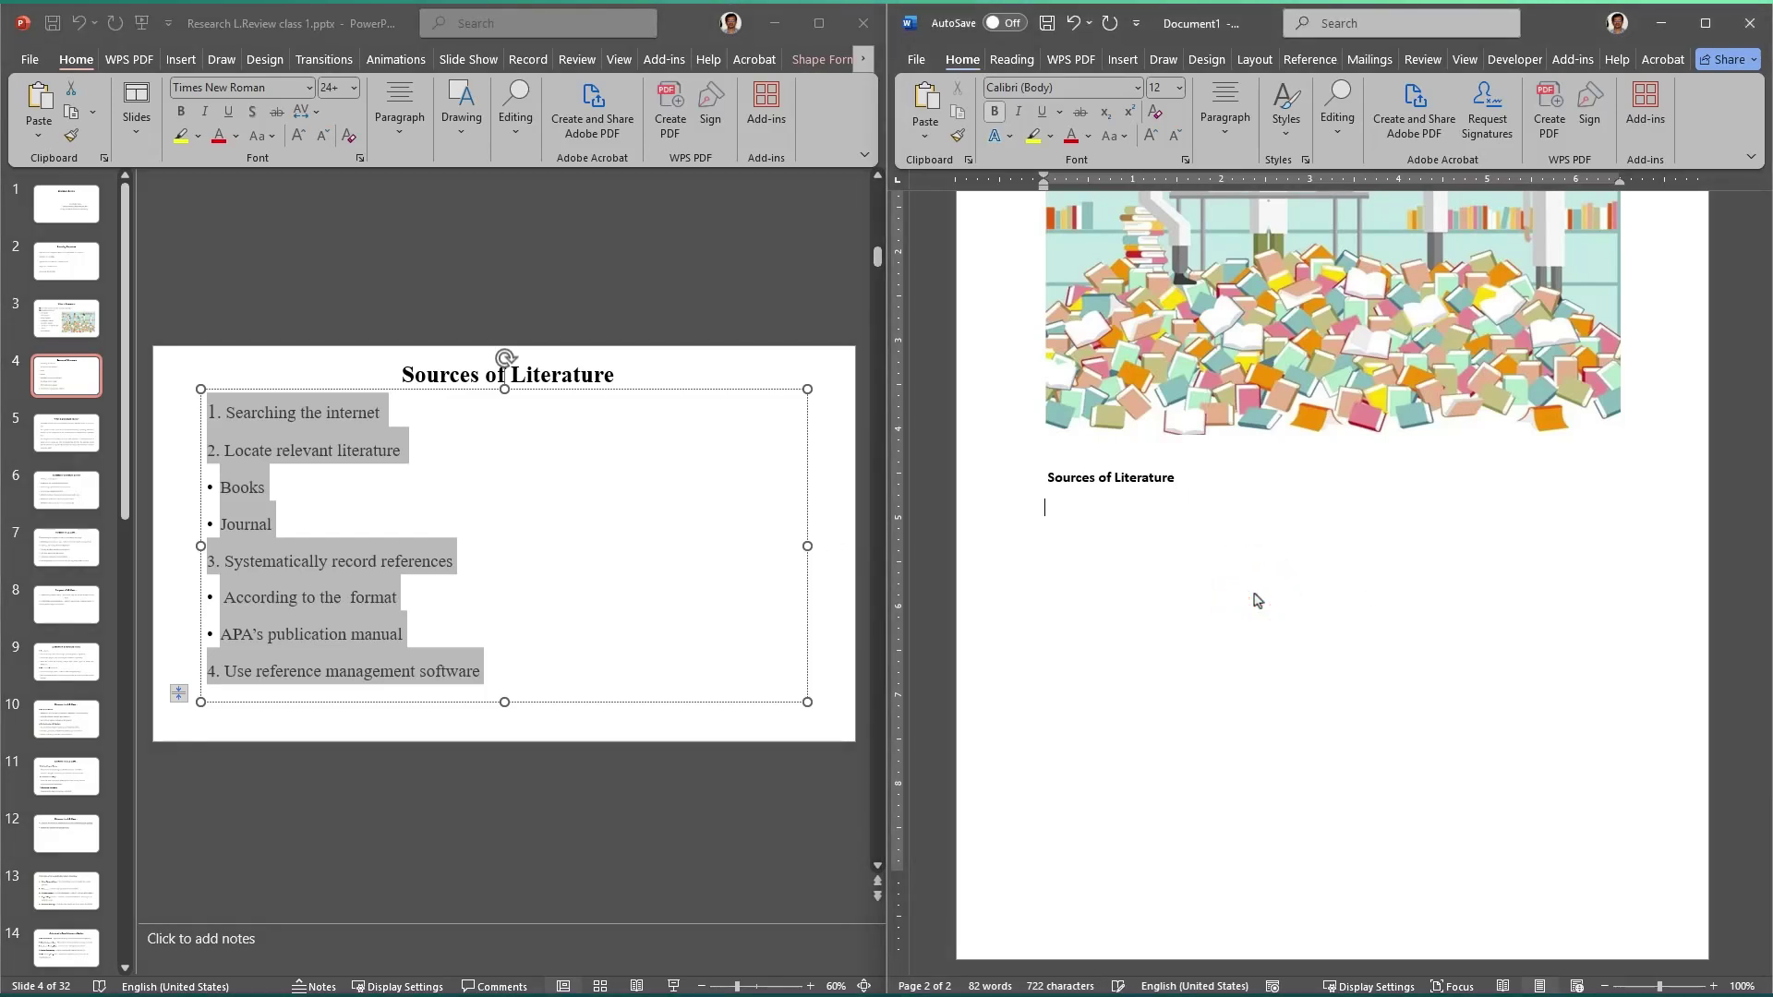
key(ctrl+v)
click(64, 665)
scroll(61, 665, down, 2)
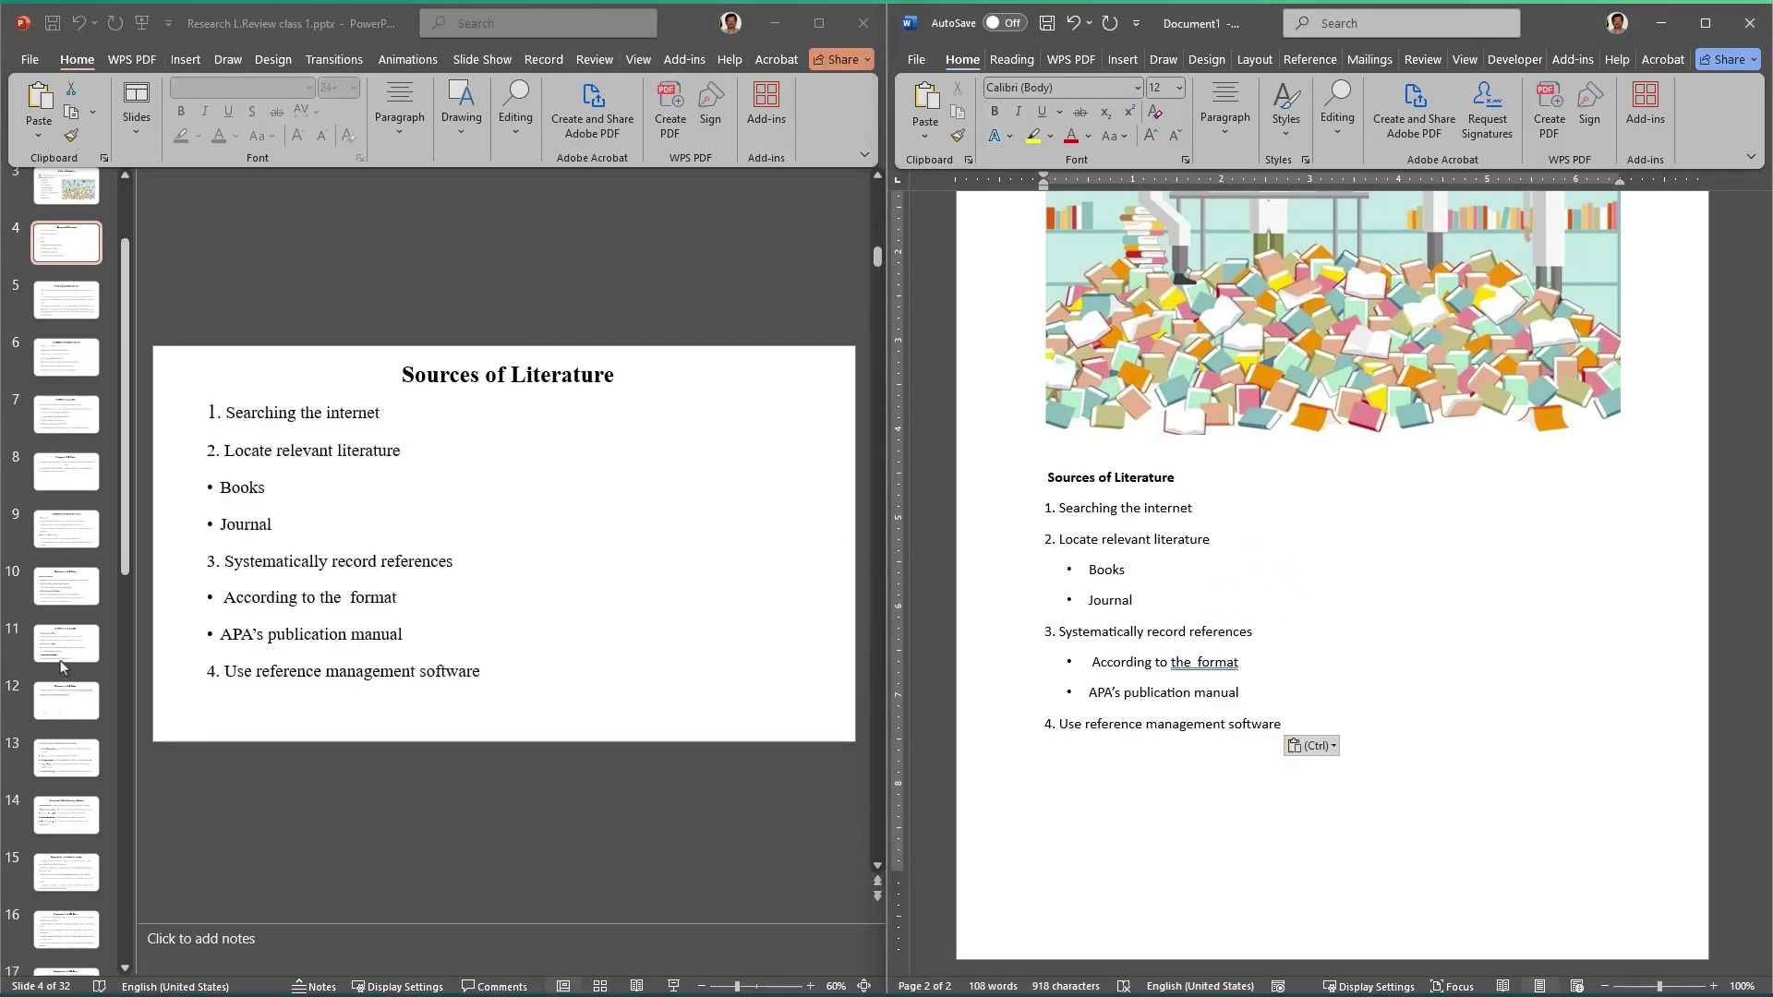
scroll(65, 661, down, 2)
click(67, 396)
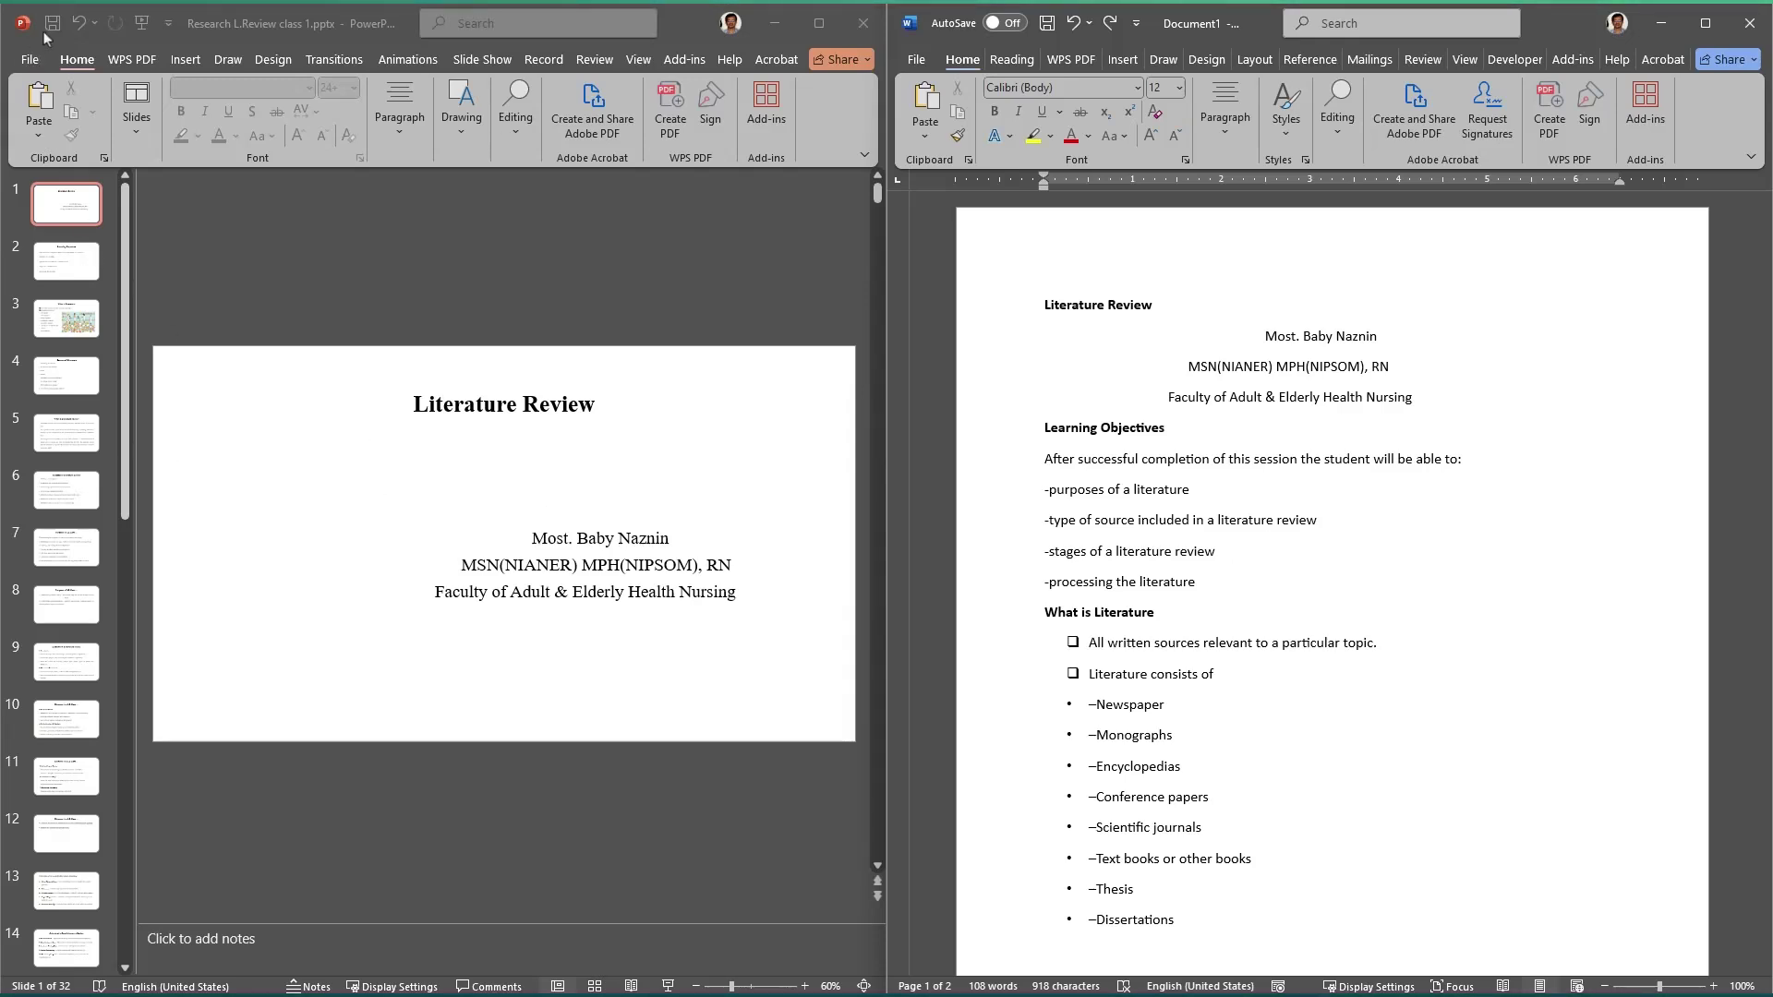
Step: Save the presentation in PDF format as "Research L.Review class 1.pdf" in the research folder
click(31, 61)
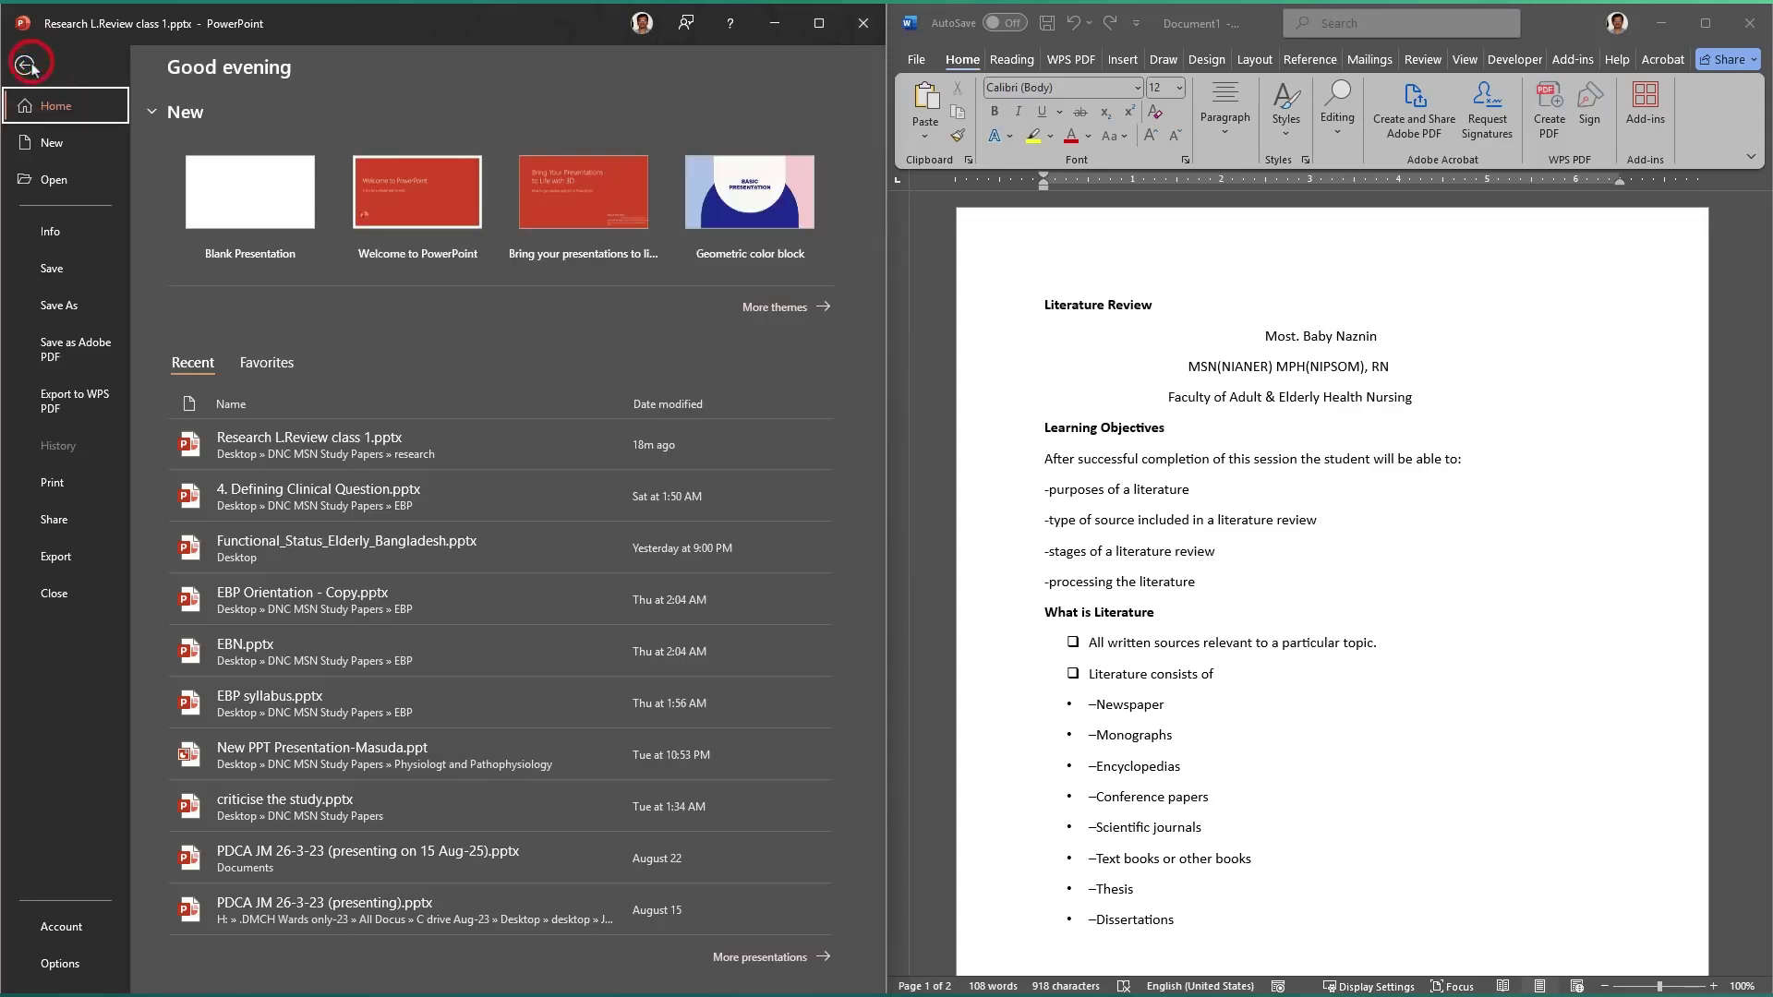
click(69, 307)
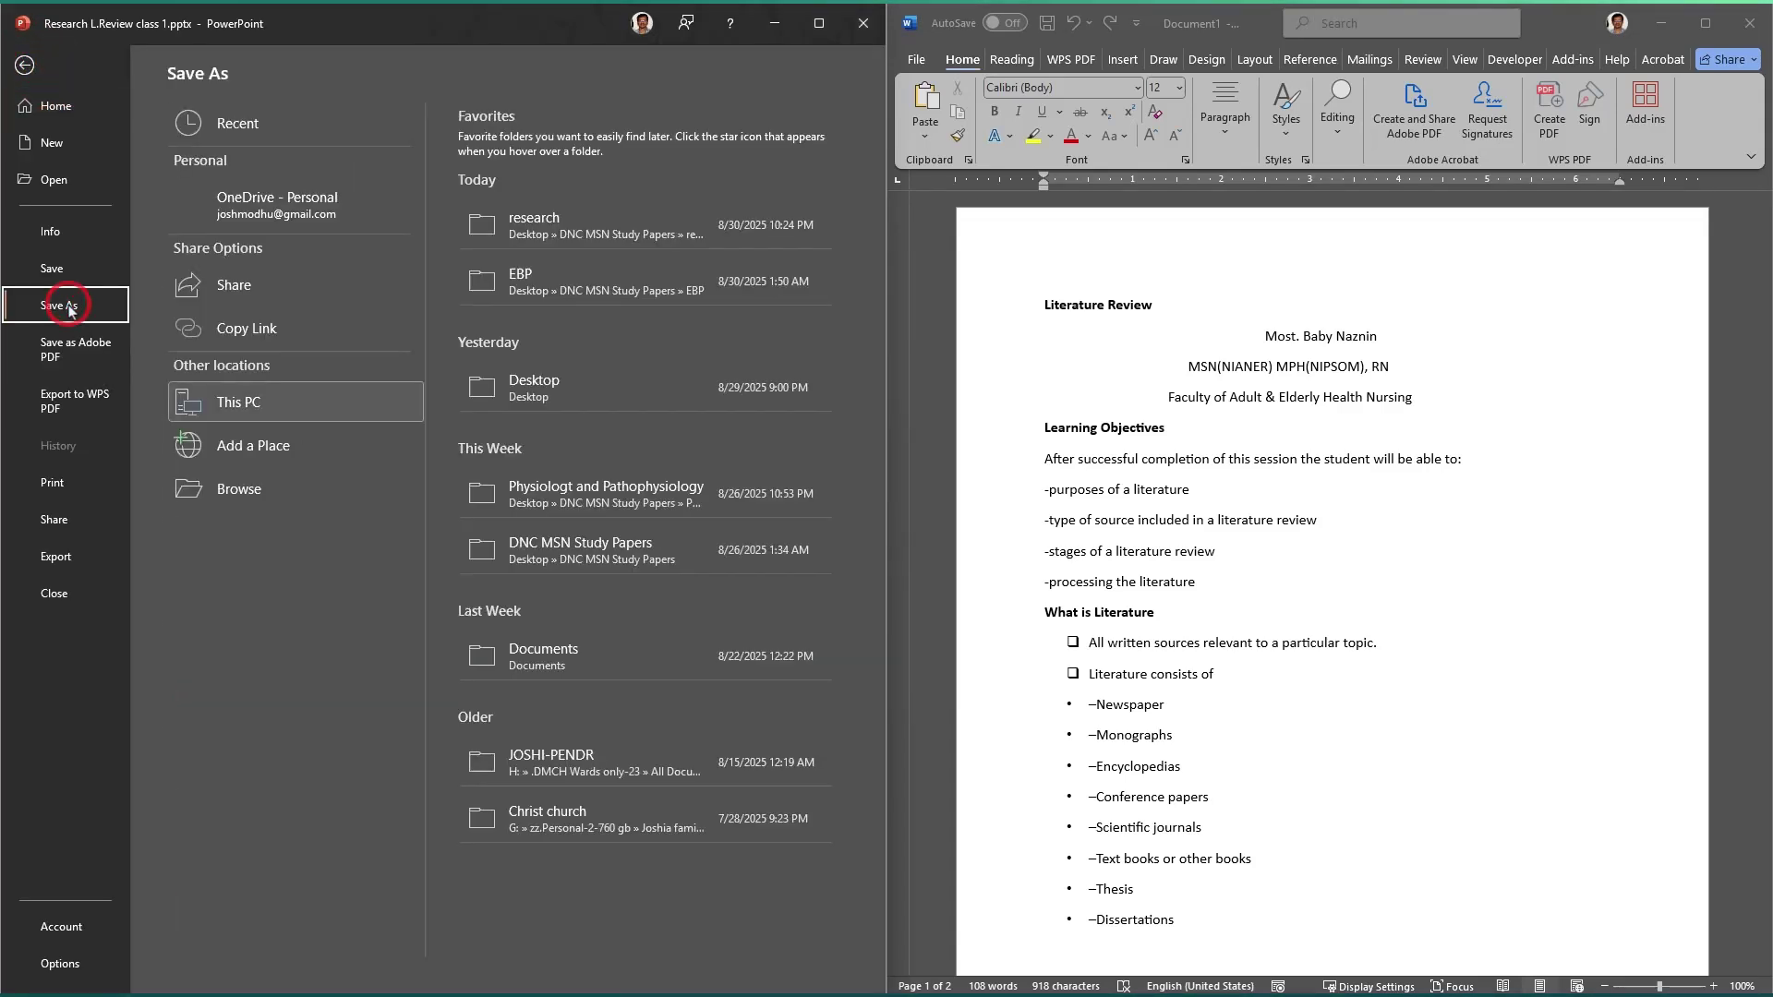
click(264, 496)
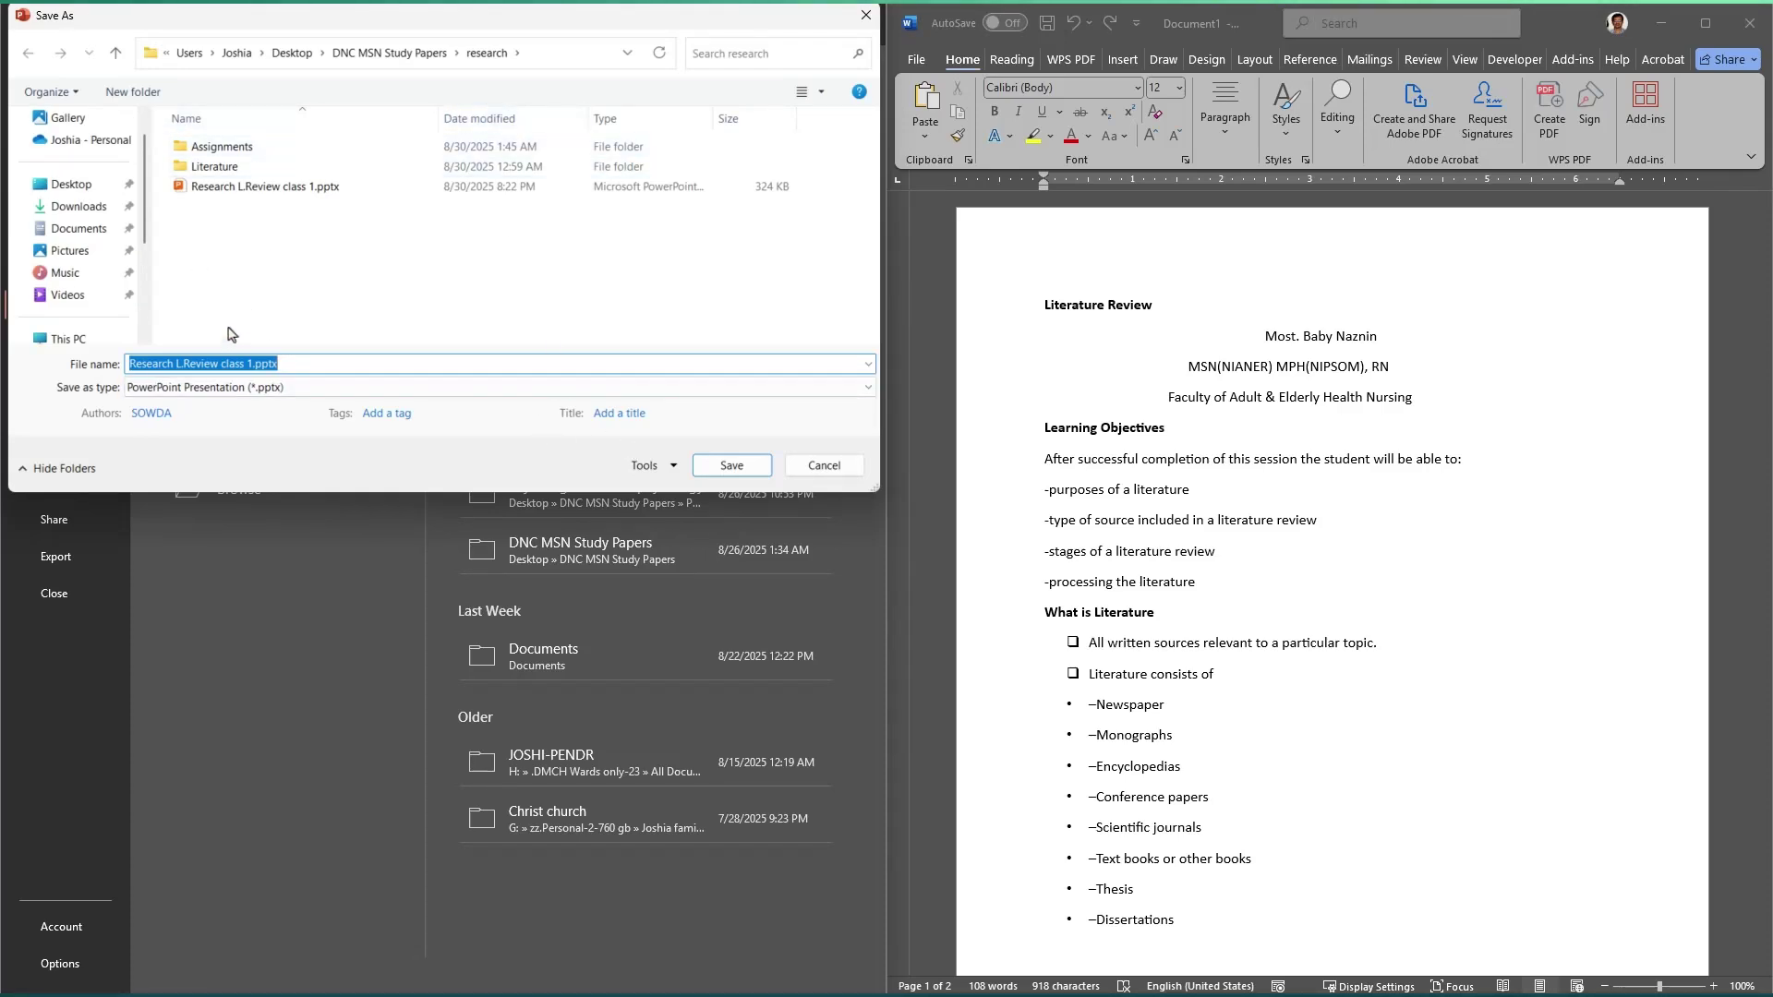
click(233, 387)
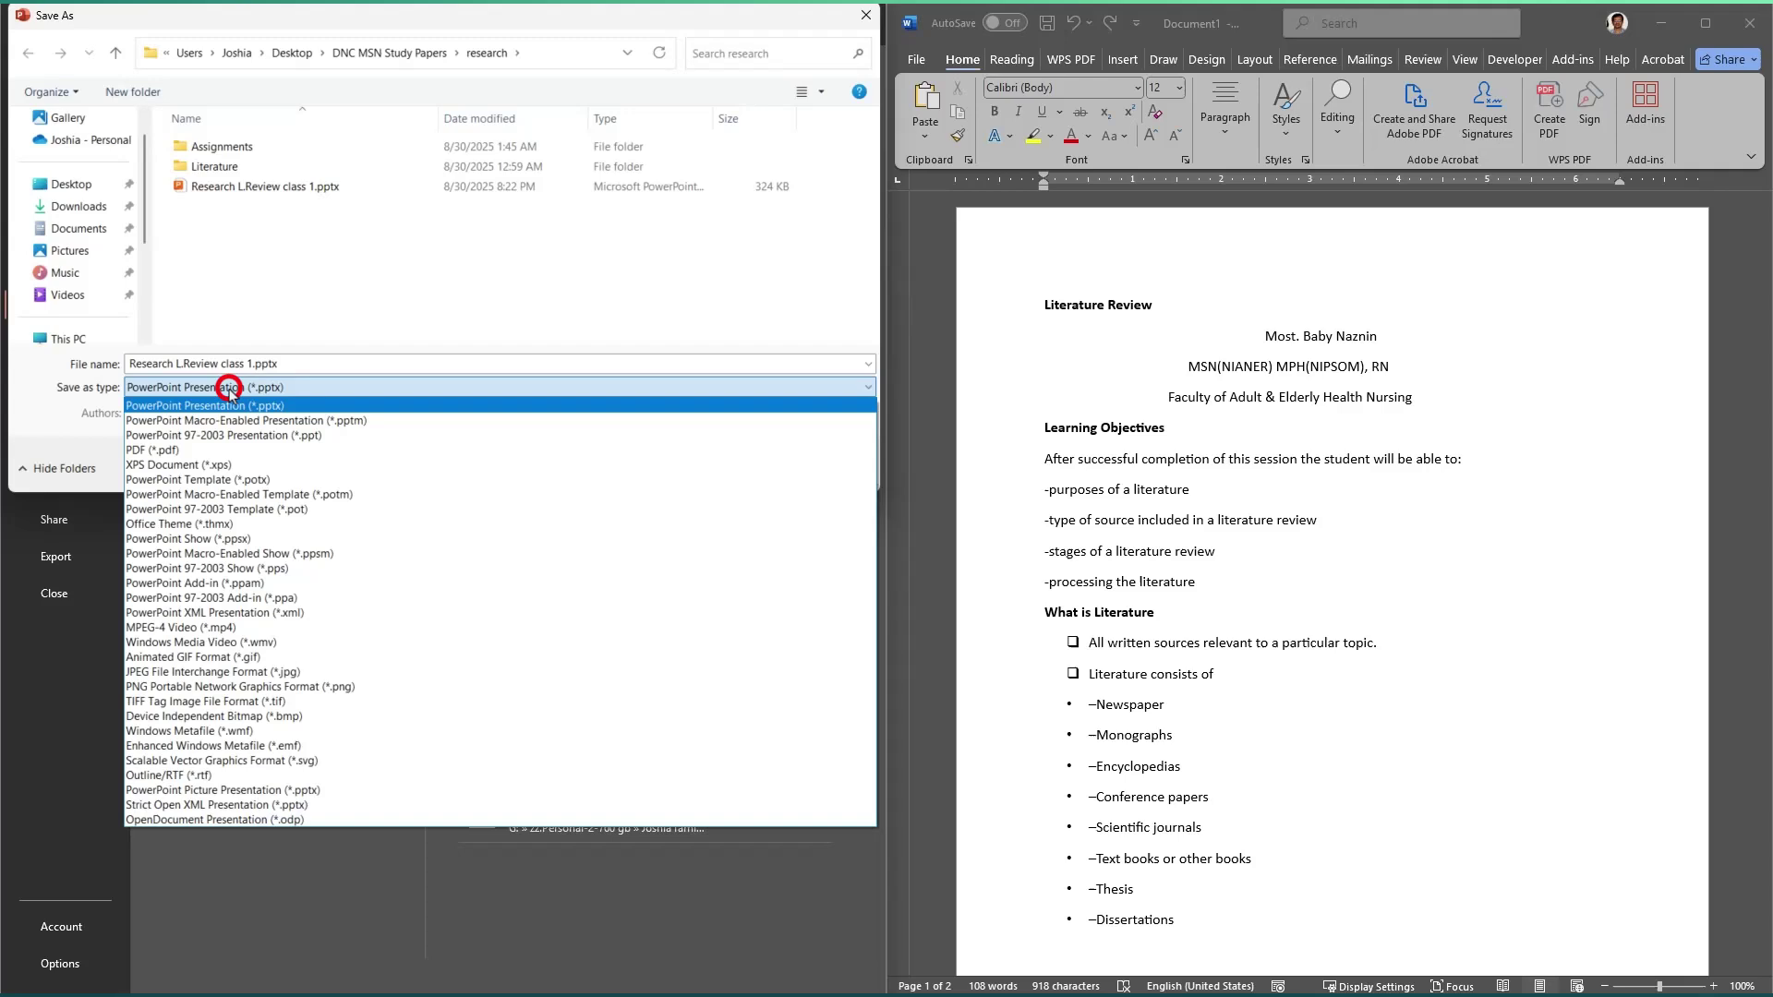
click(225, 453)
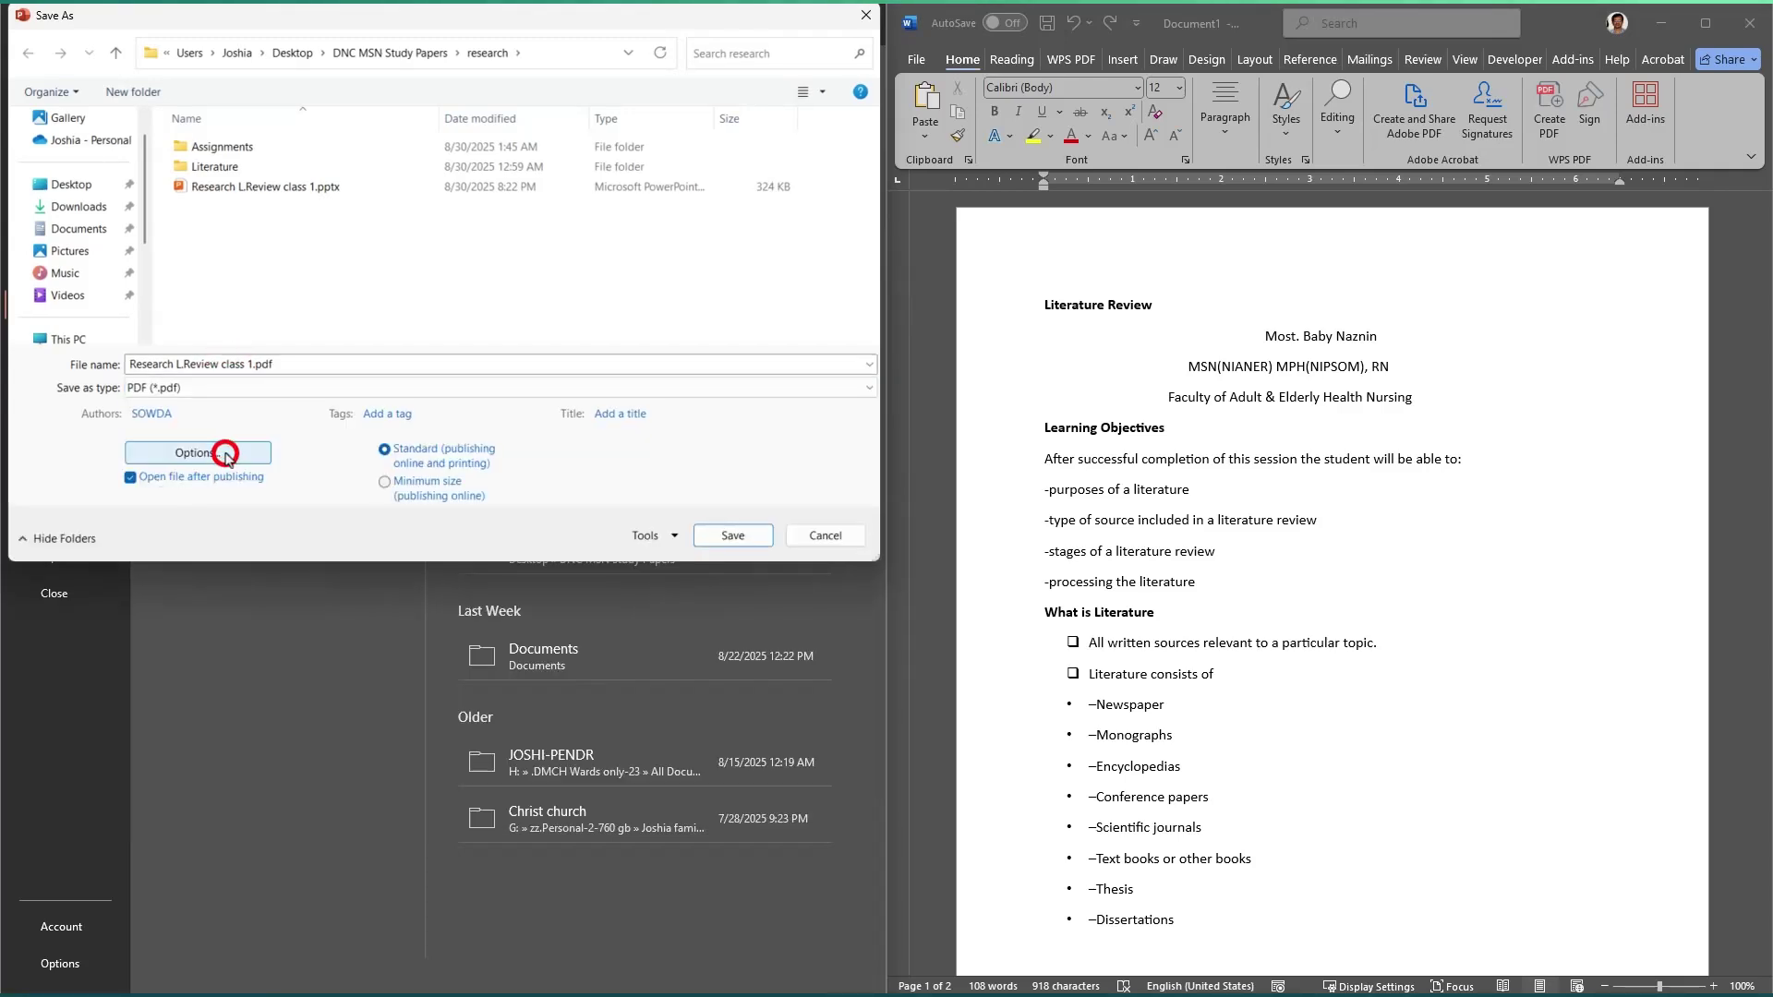
click(731, 543)
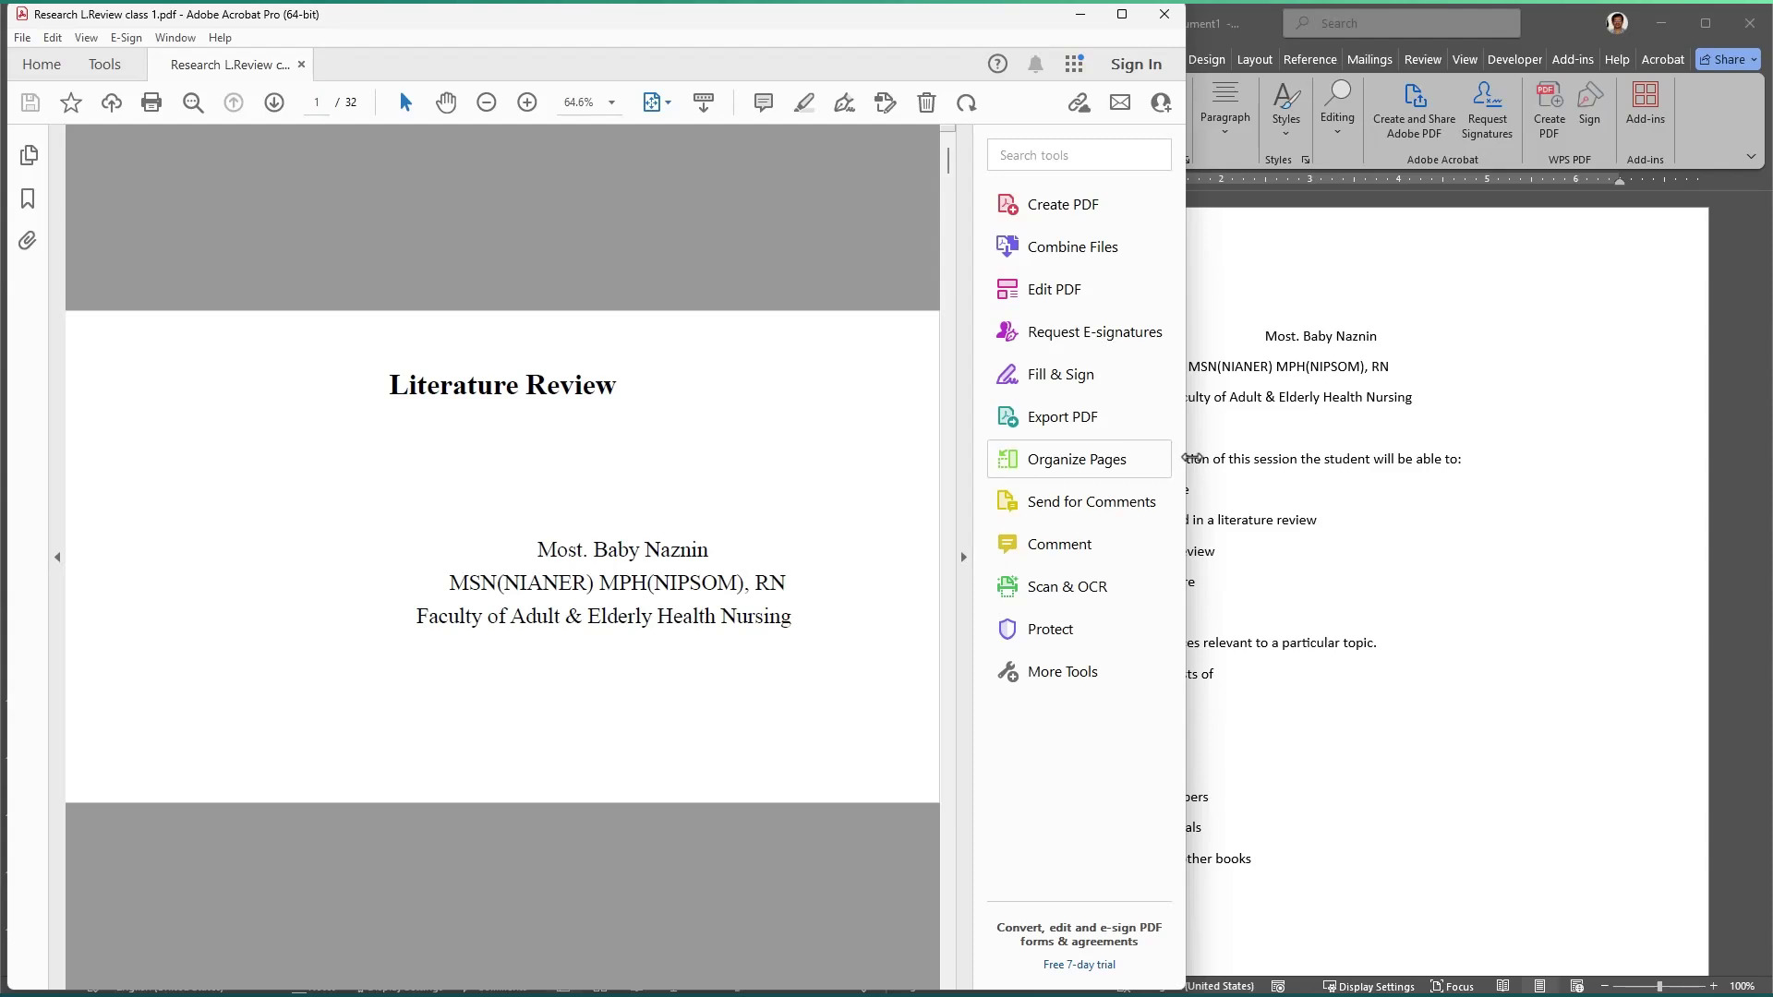
Step: Resize the opened PDF's window to fill the half of the screen beside the Word document
drag(1186, 457, 872, 454)
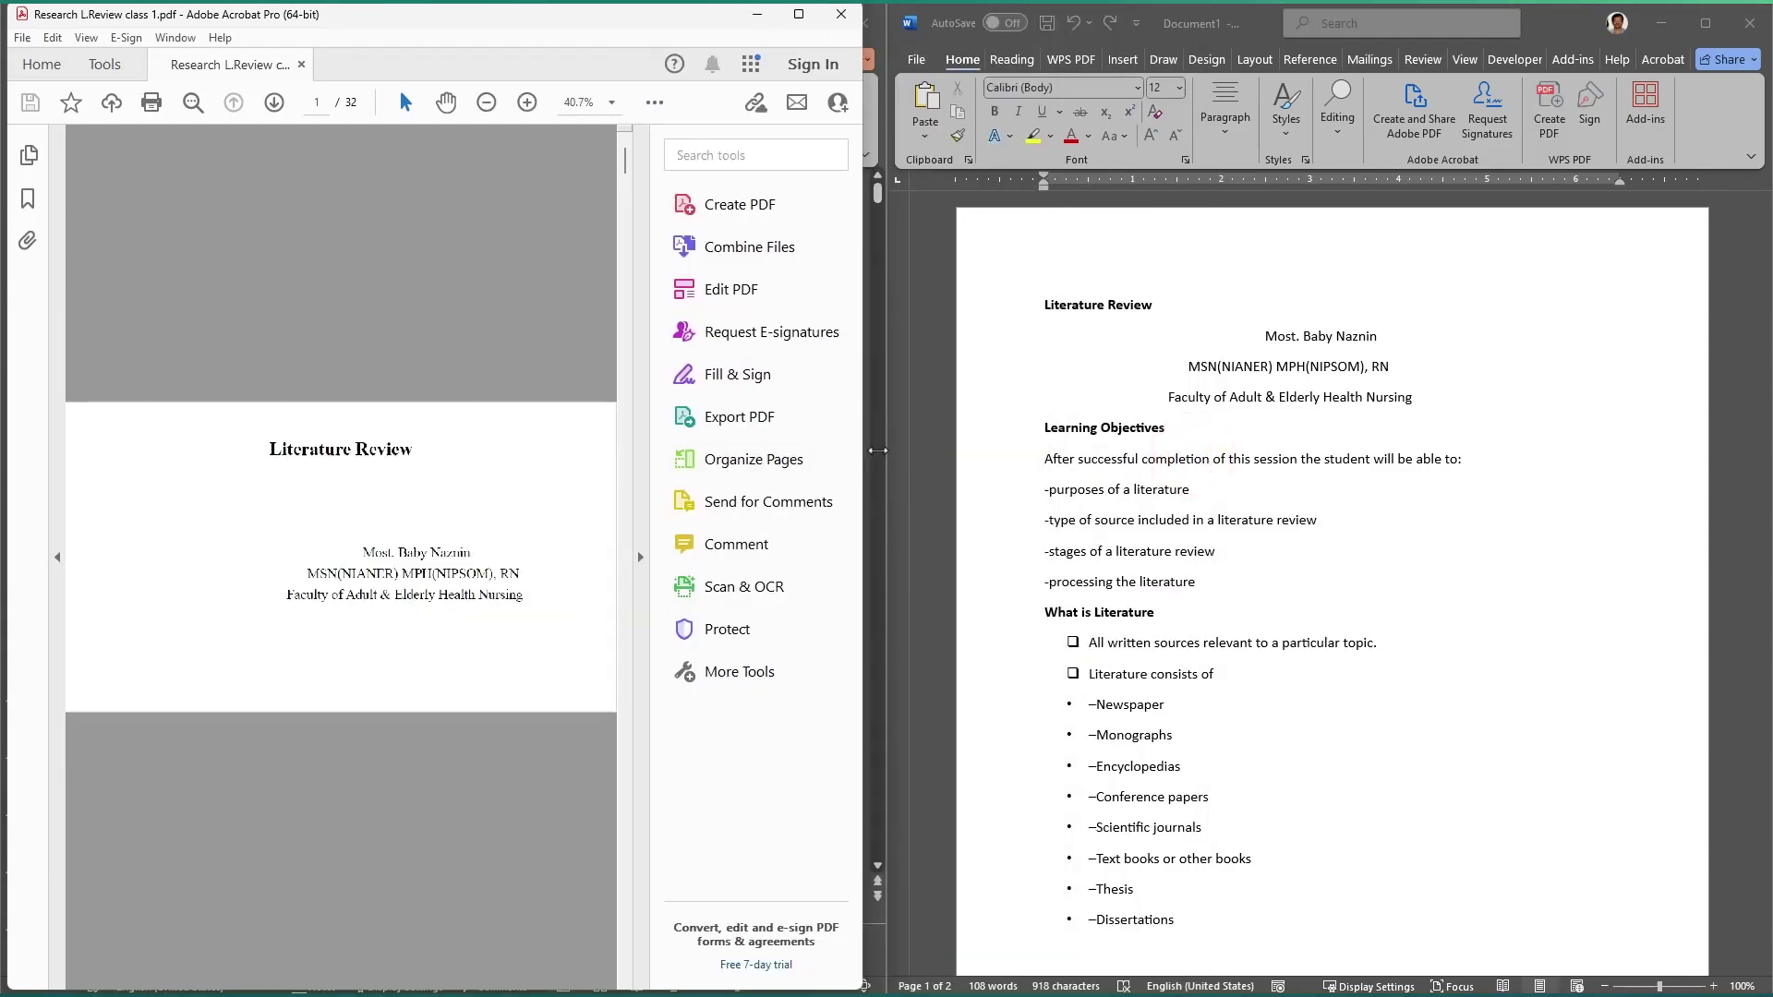
mouse_move(811, 13)
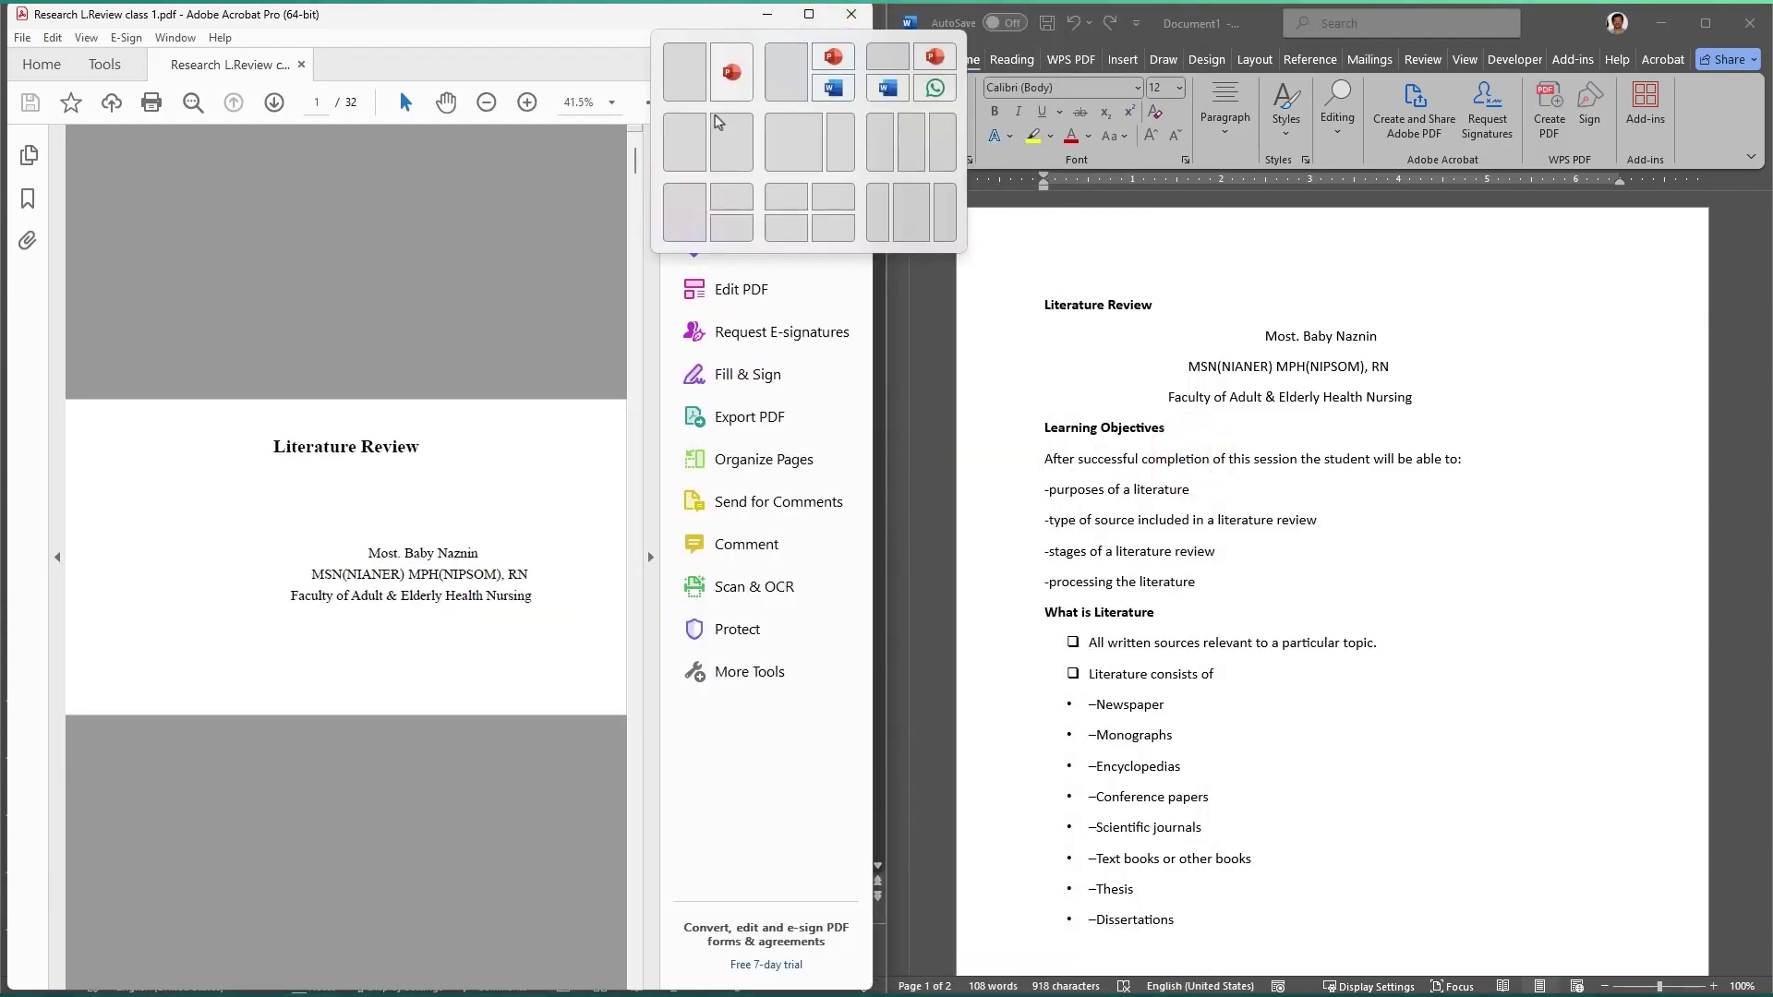
click(686, 136)
click(424, 484)
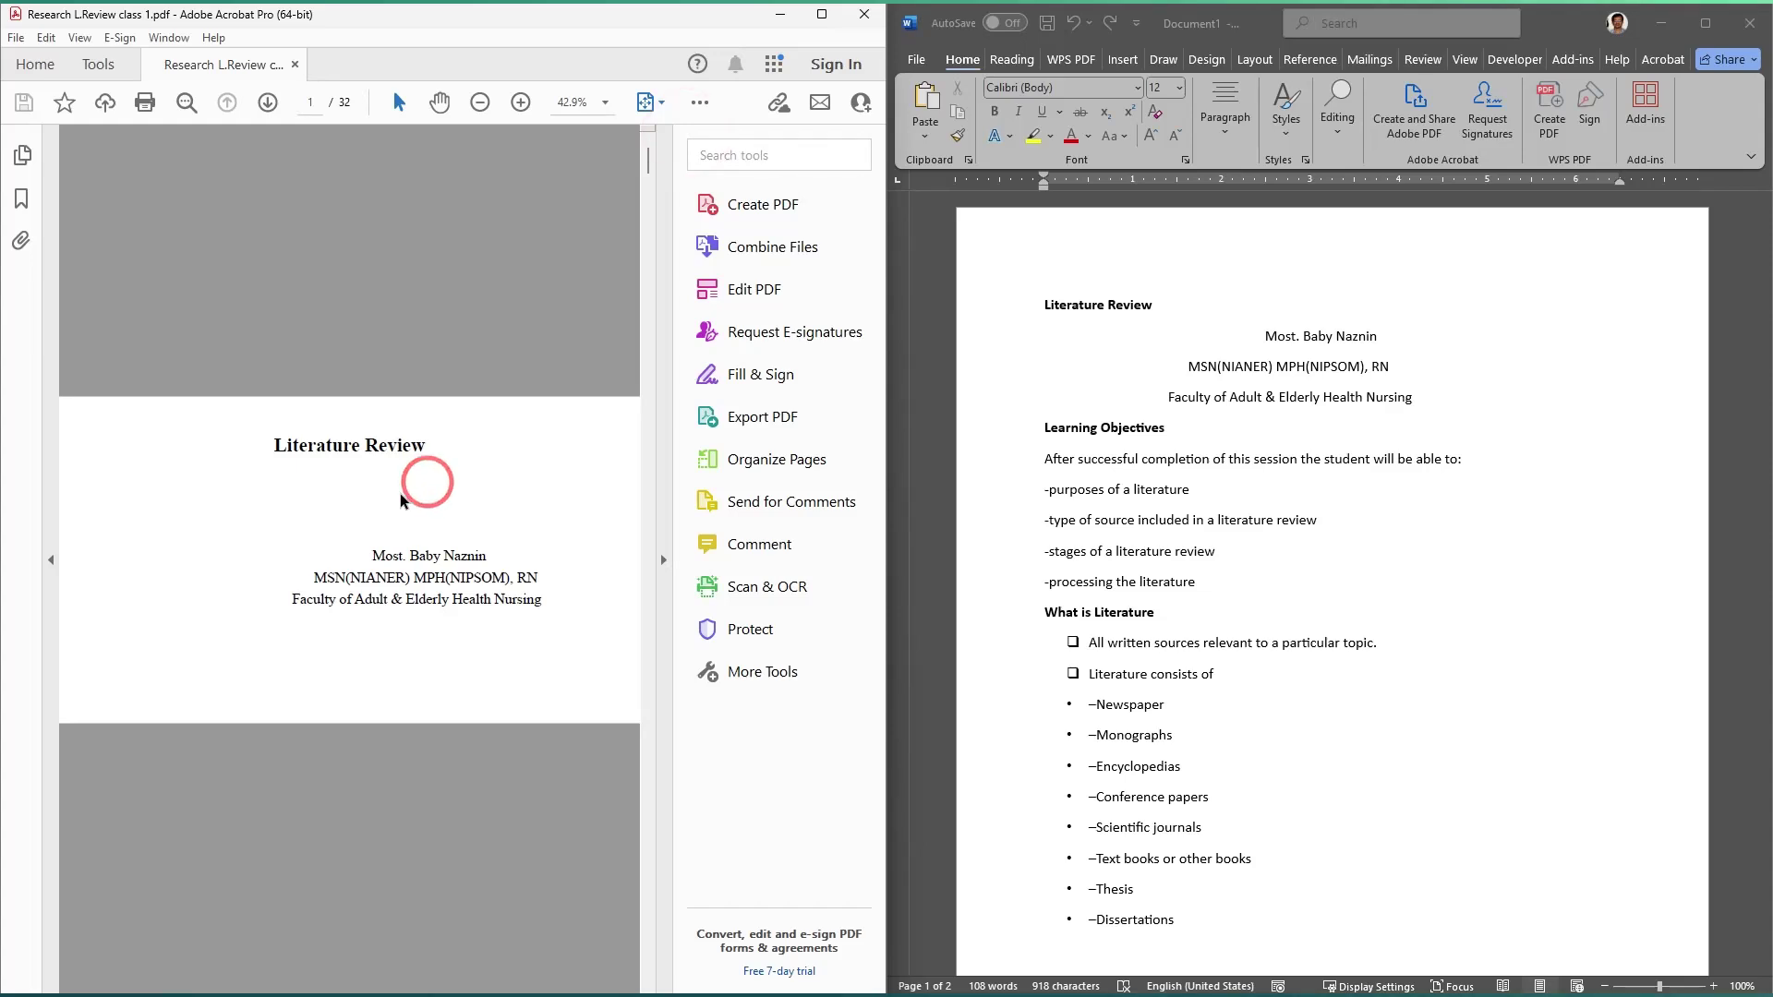
scroll(399, 494, down, 15)
scroll(400, 493, up, 2)
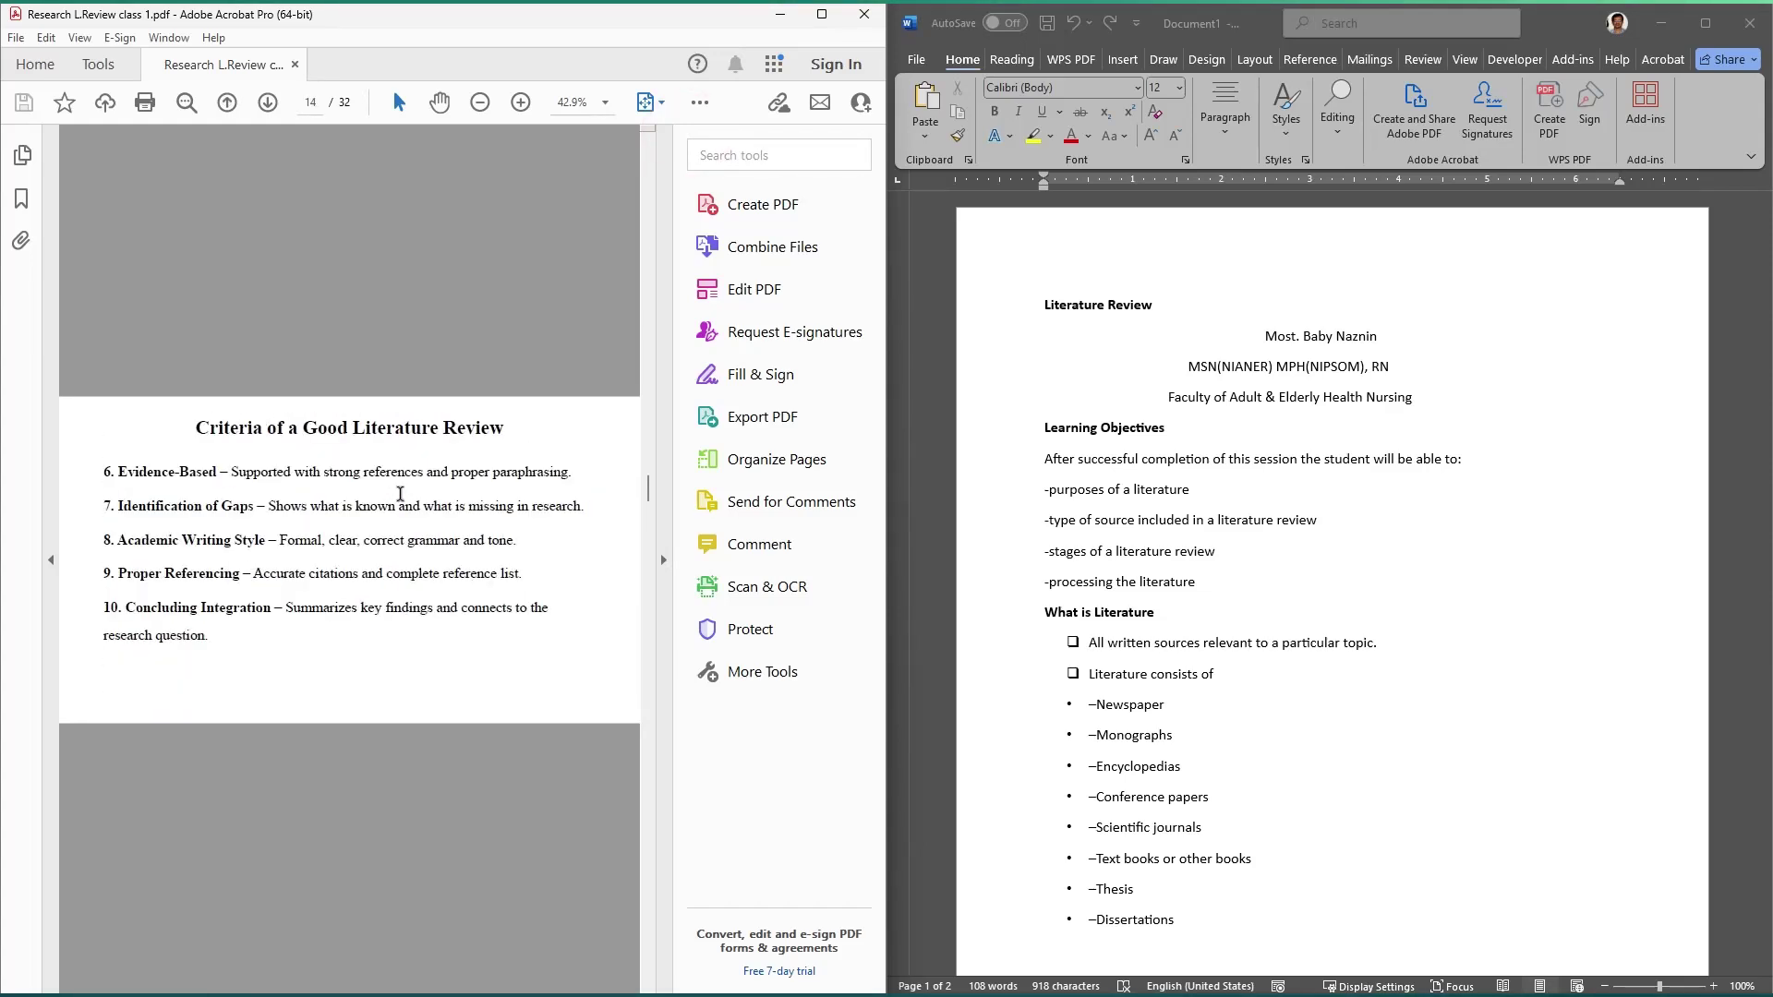
scroll(400, 493, up, 13)
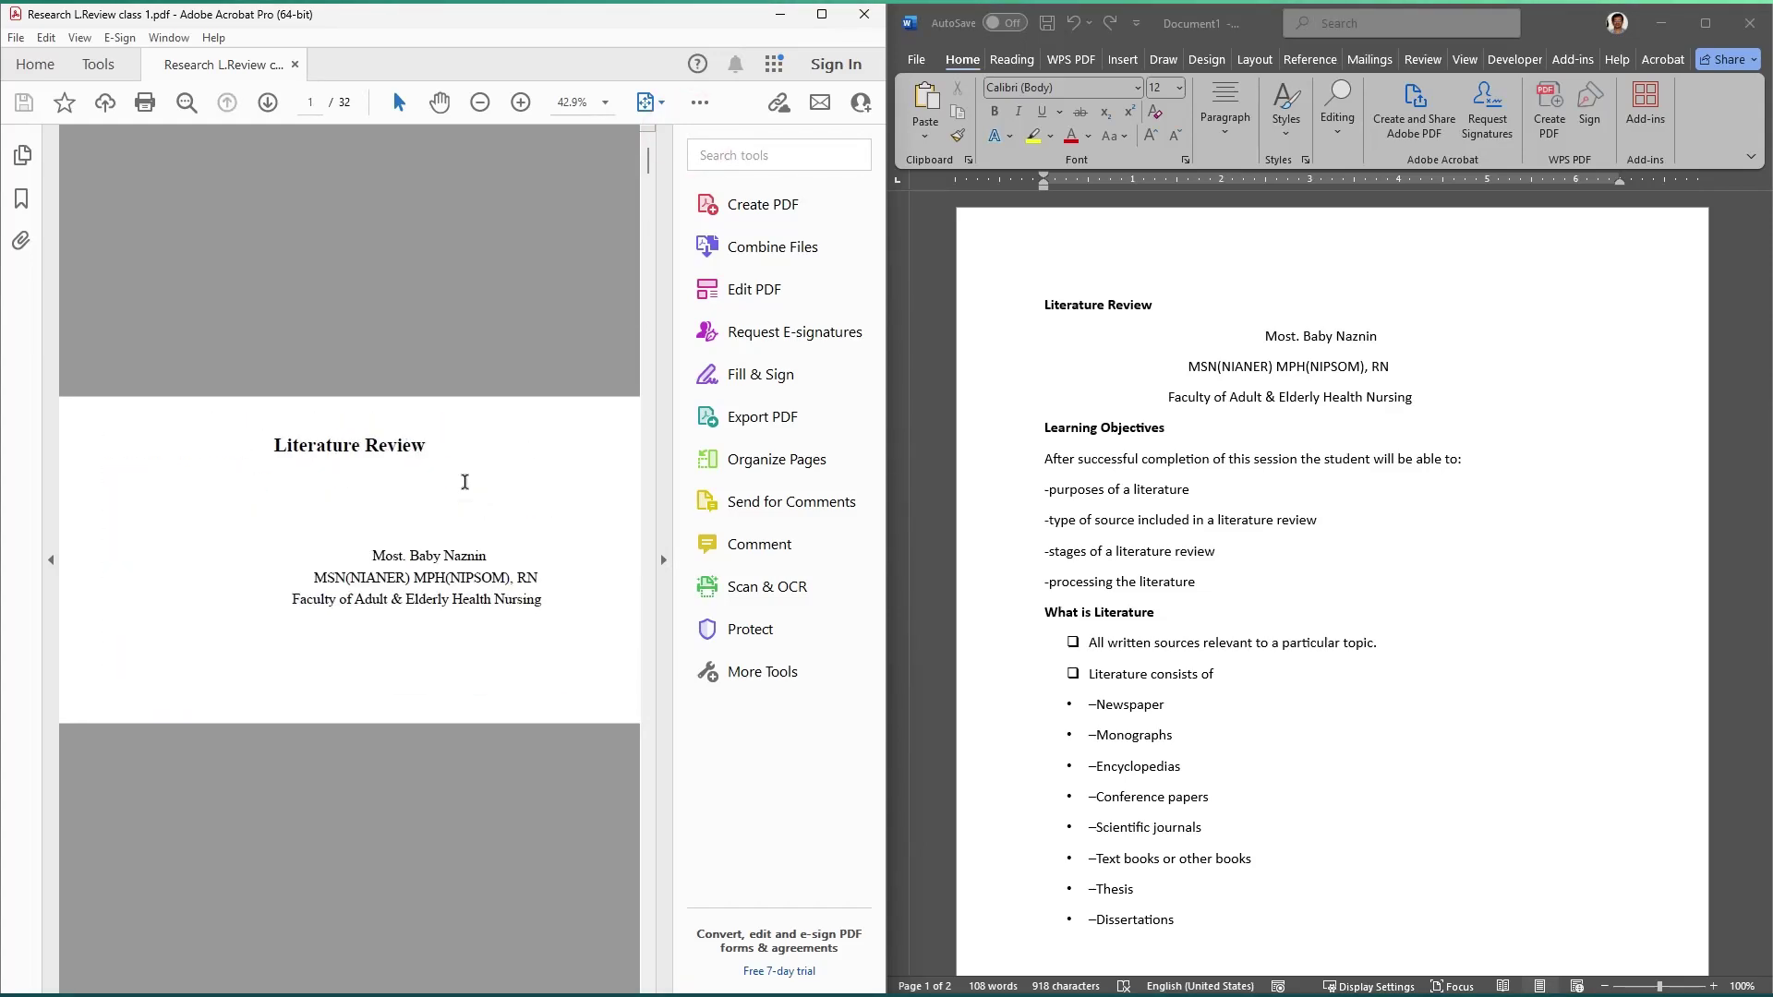
Step: Delete all the text and pictures from the Word document so that it is blank
click(1306, 500)
click(1283, 364)
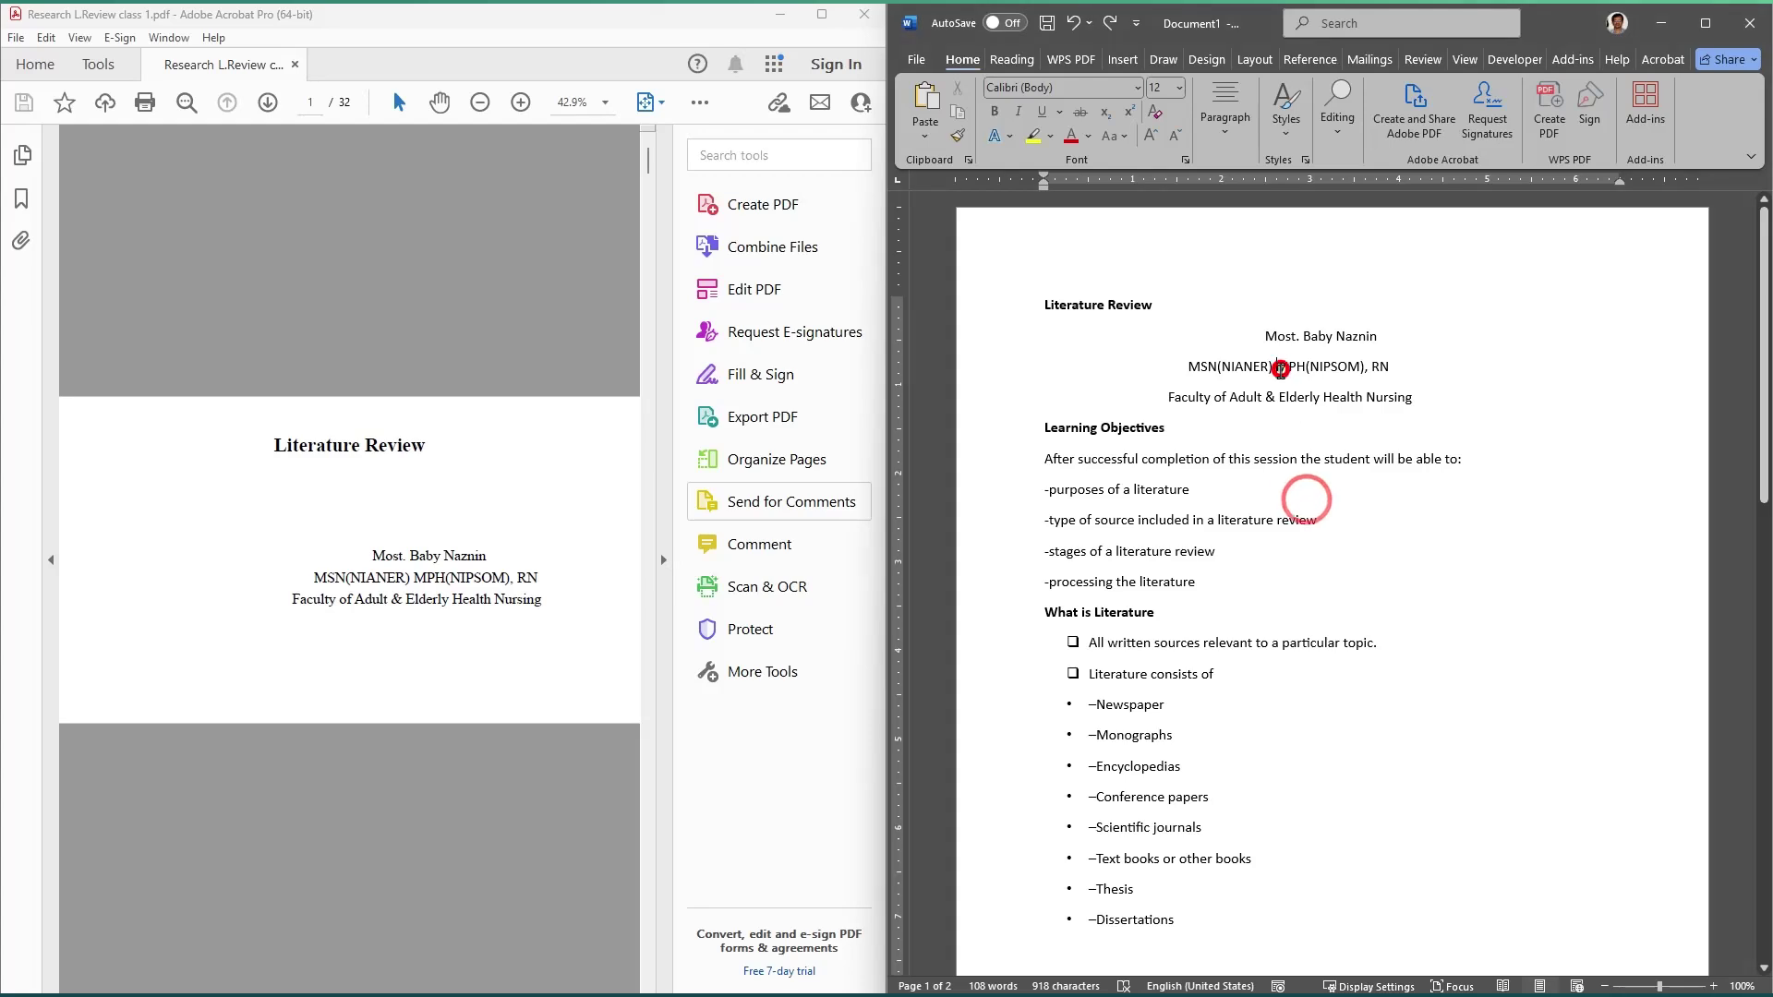
drag(1048, 305, 1180, 922)
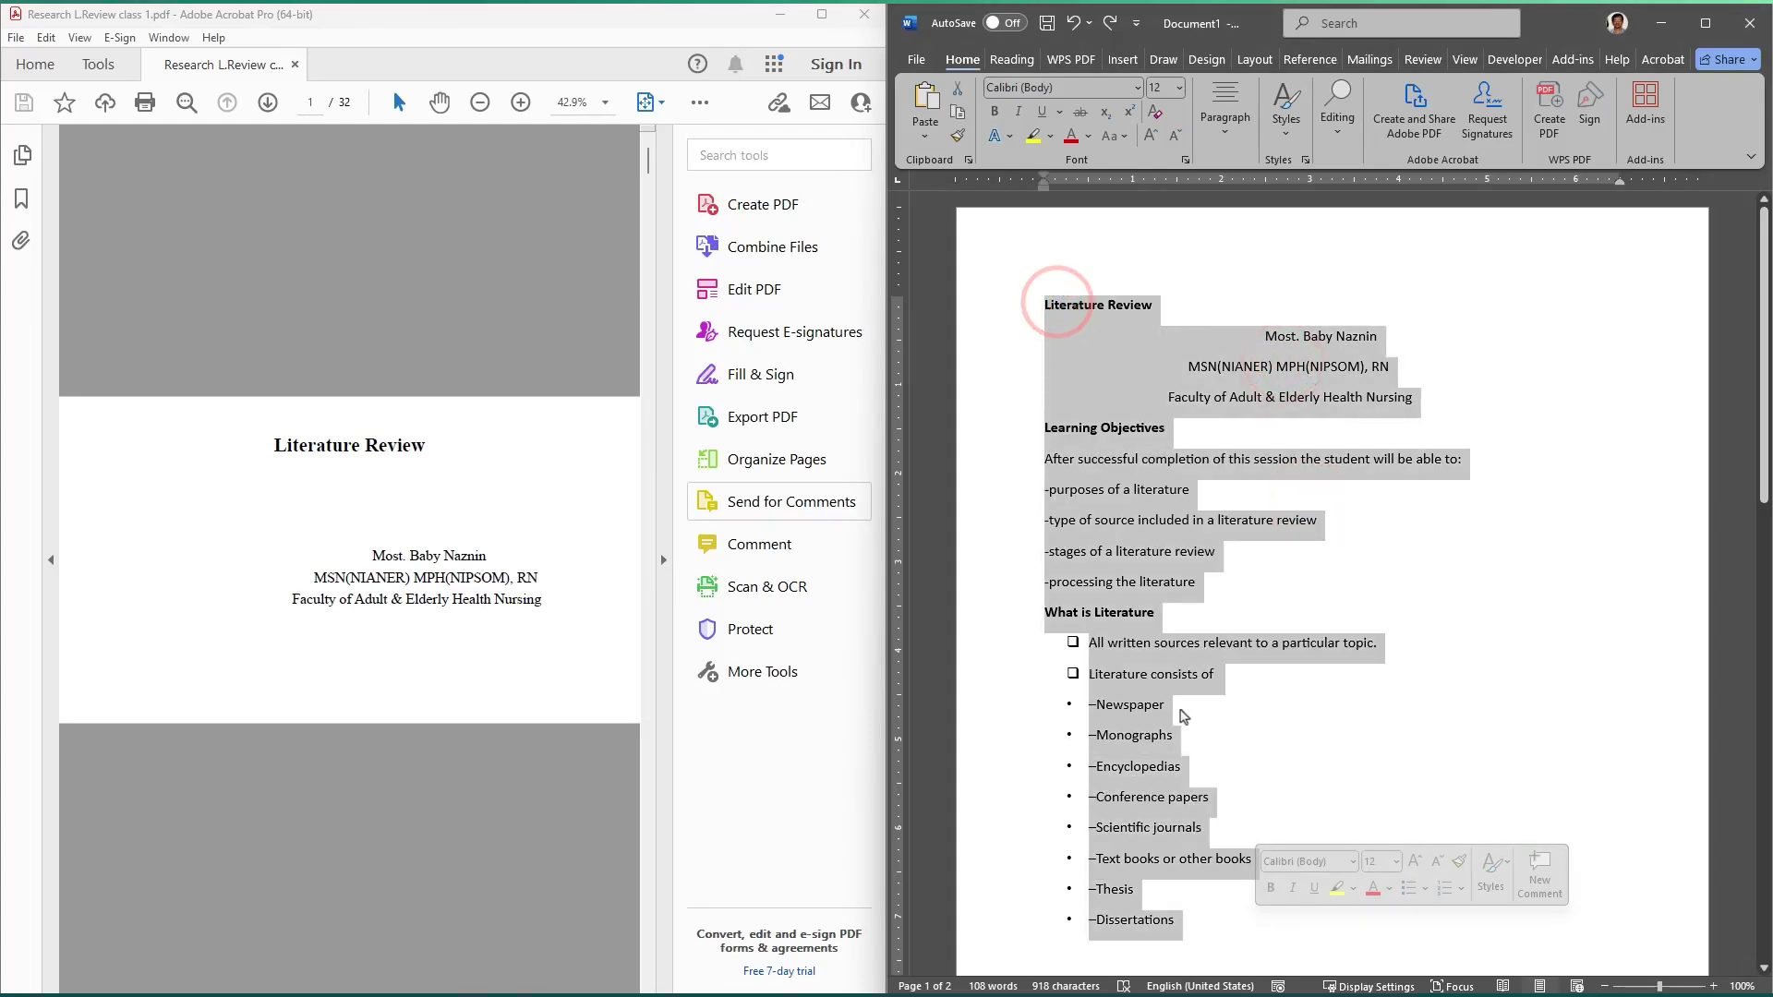
scroll(1183, 691, down, 2)
scroll(1183, 691, down, 1)
click(1179, 605)
key(ctrl+a)
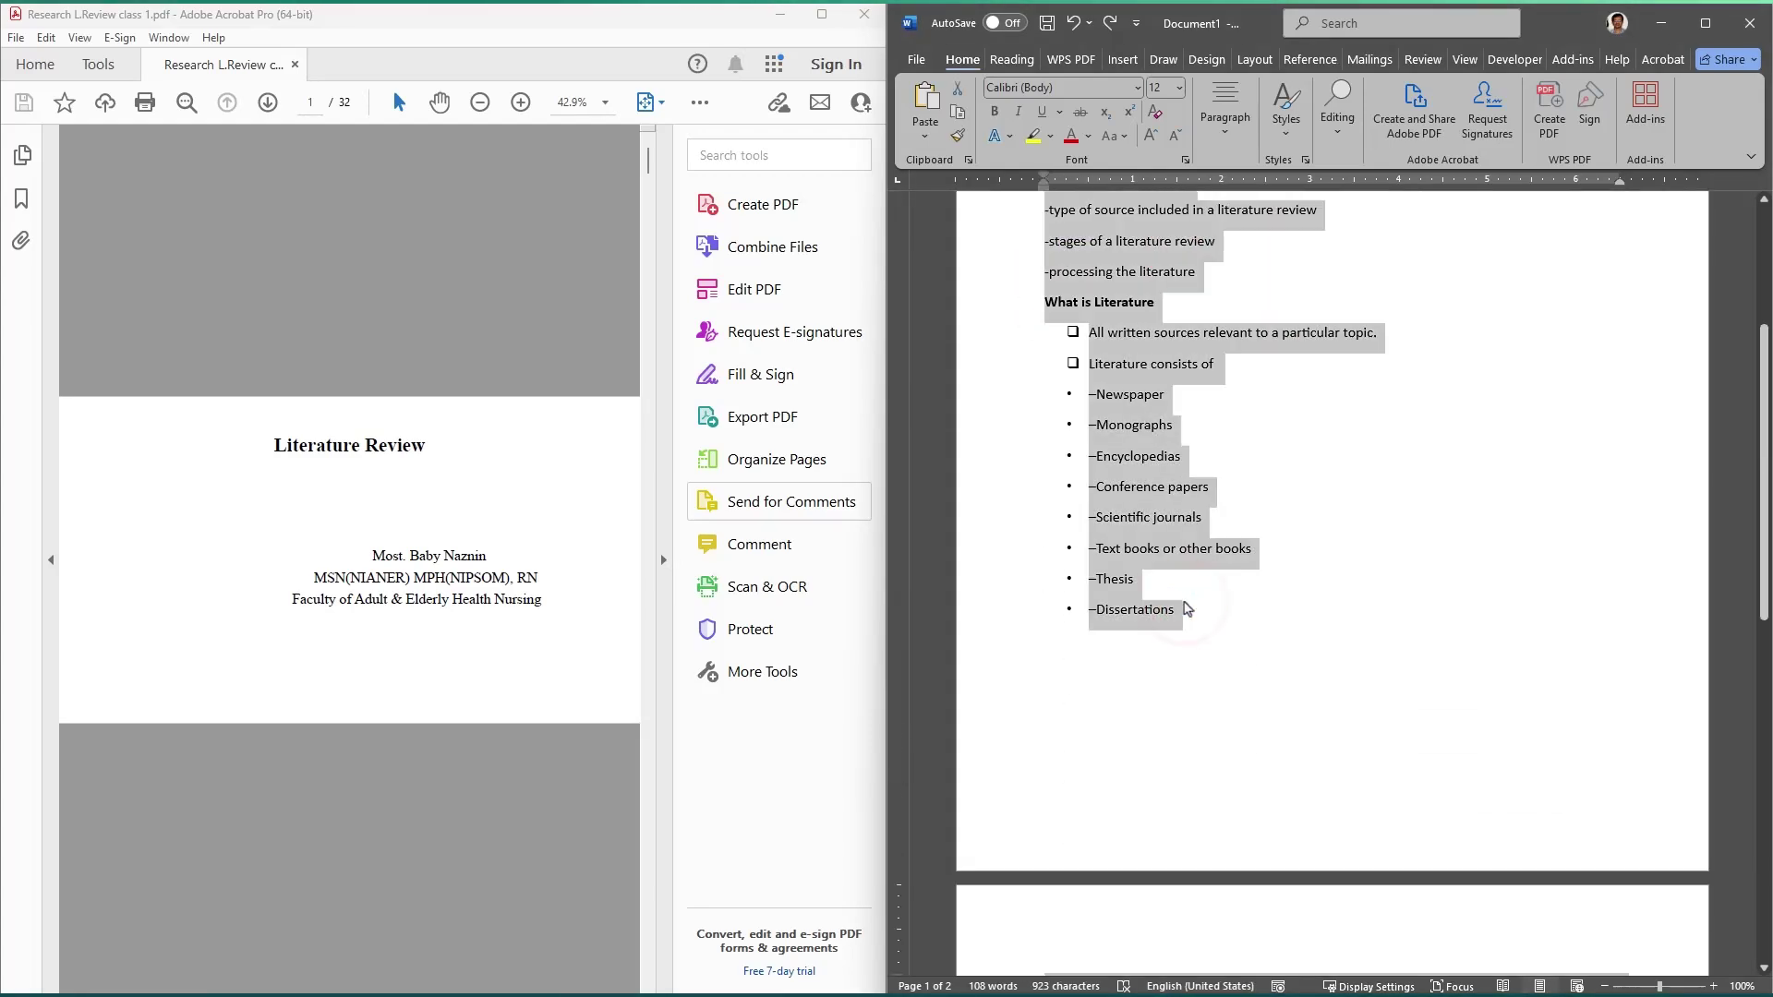
scroll(1200, 605, up, 3)
scroll(1239, 604, up, 1)
key(BackSpace)
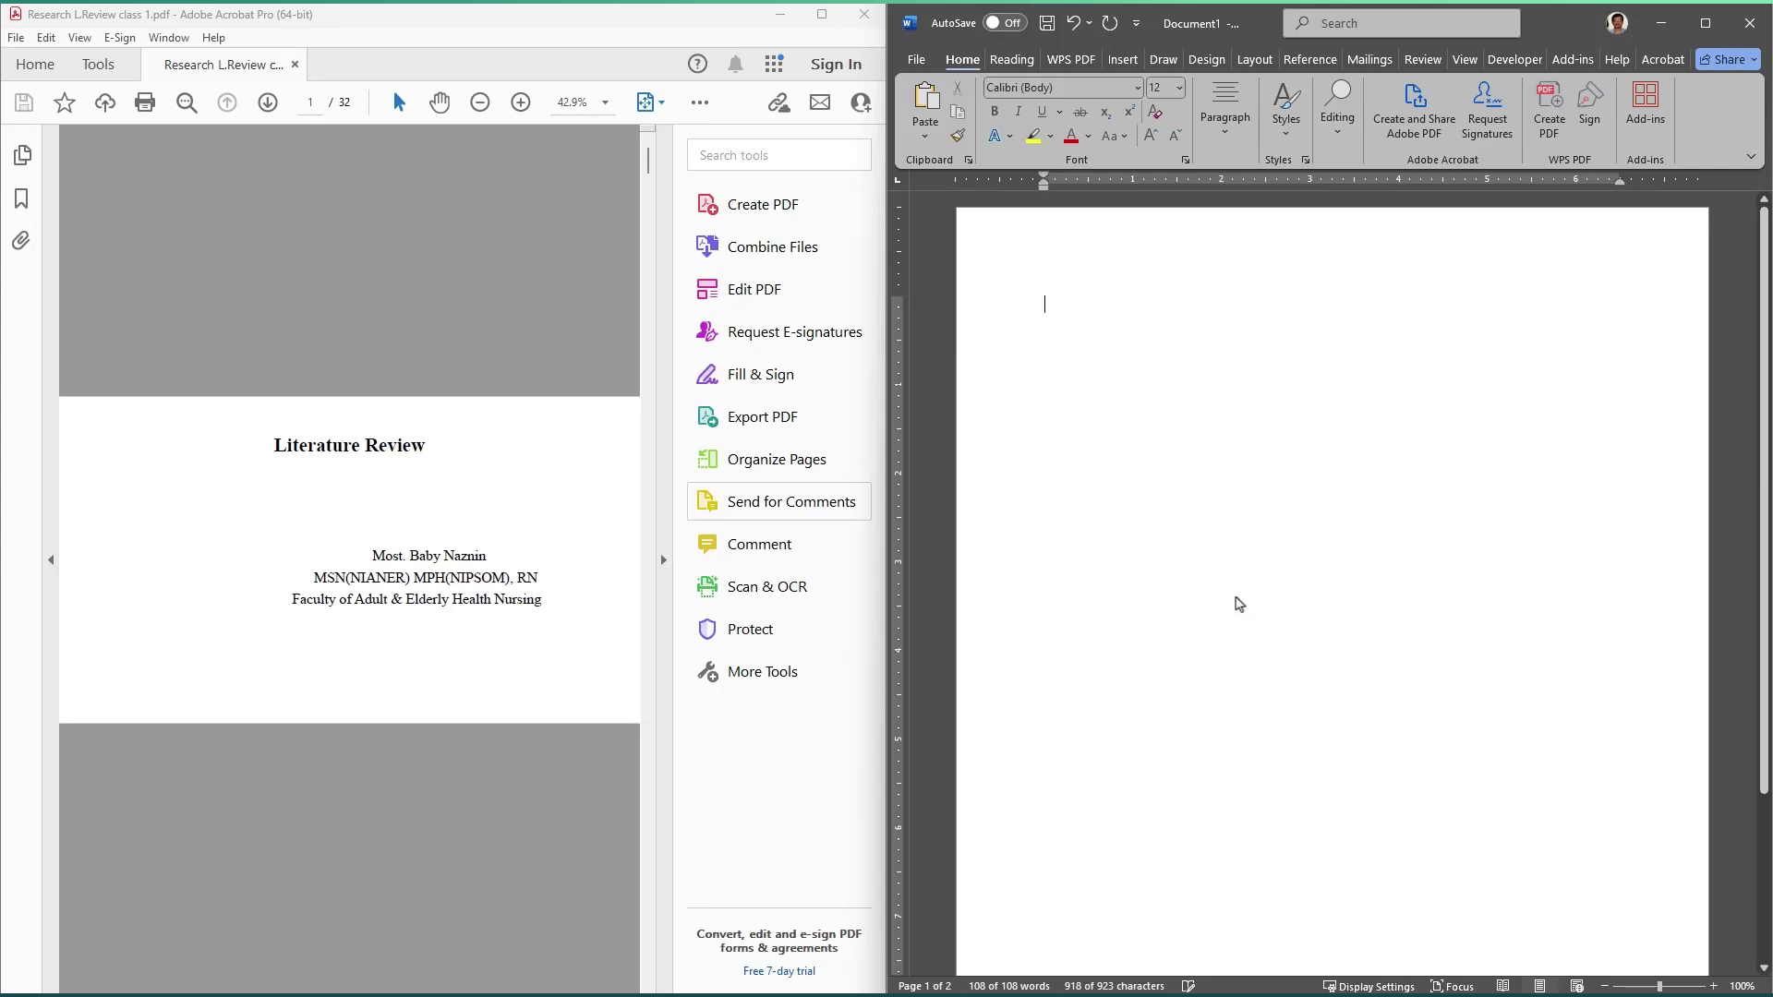
Step: Switch the PDF's page display from single page view to continuous scrolling
click(364, 425)
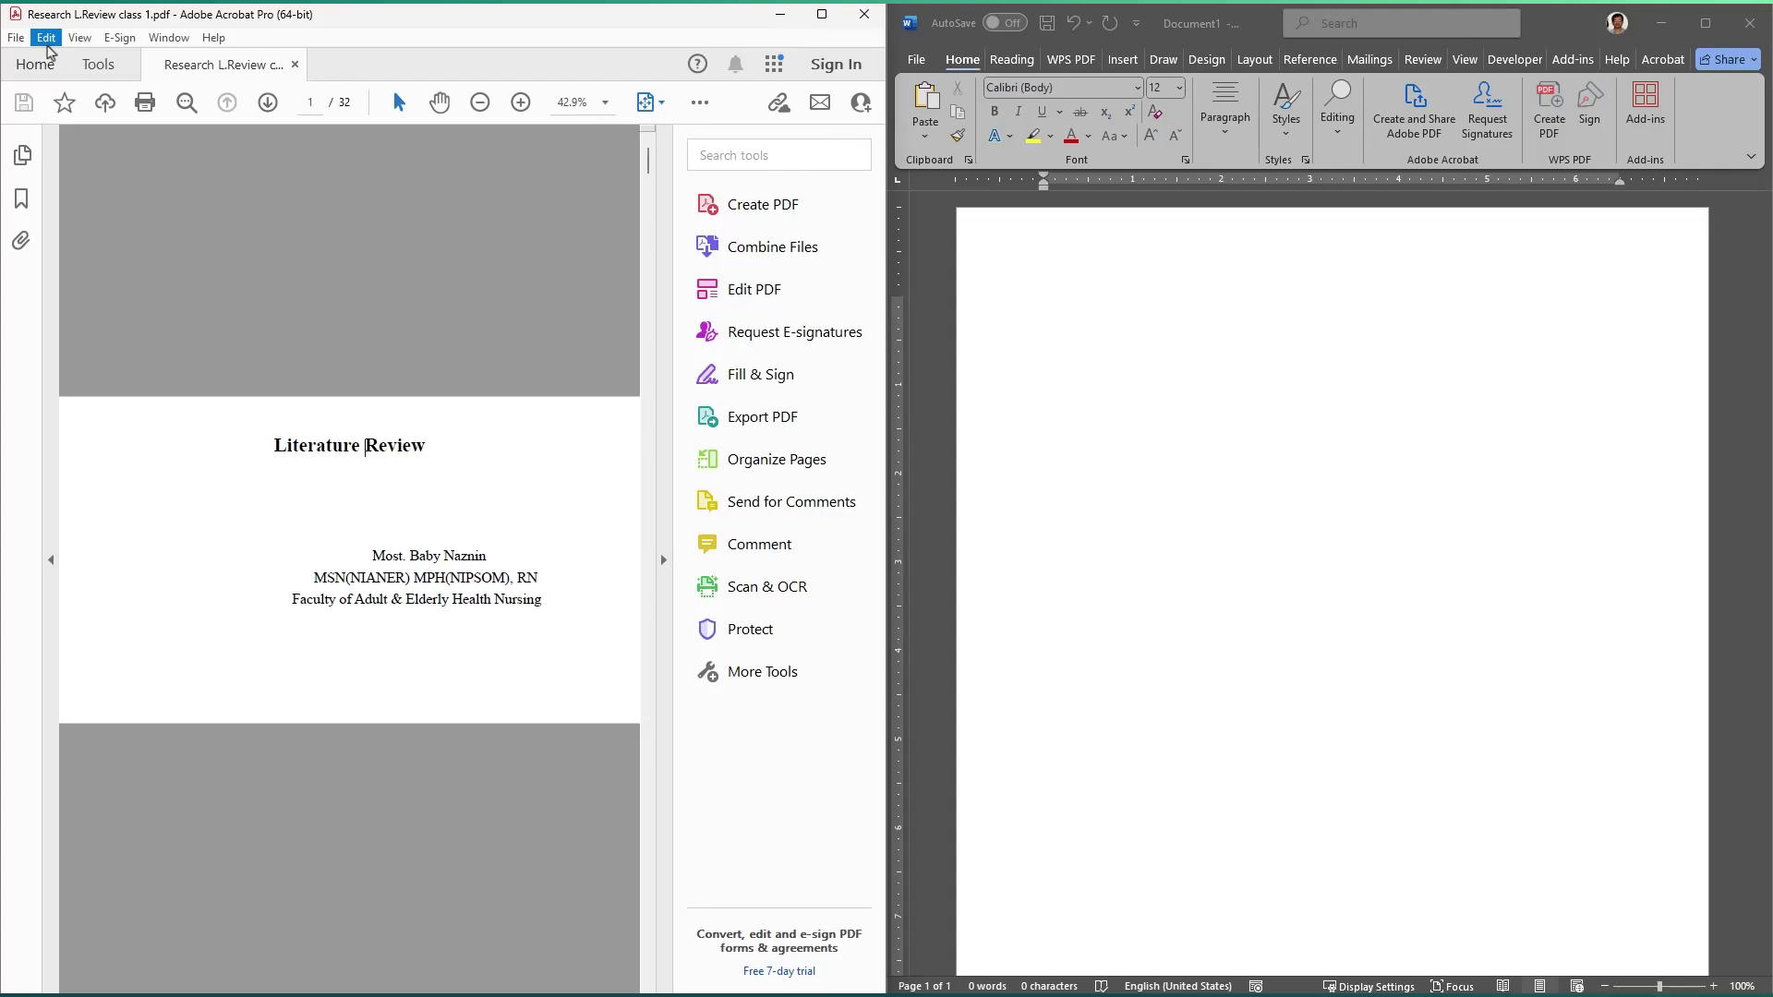
click(85, 38)
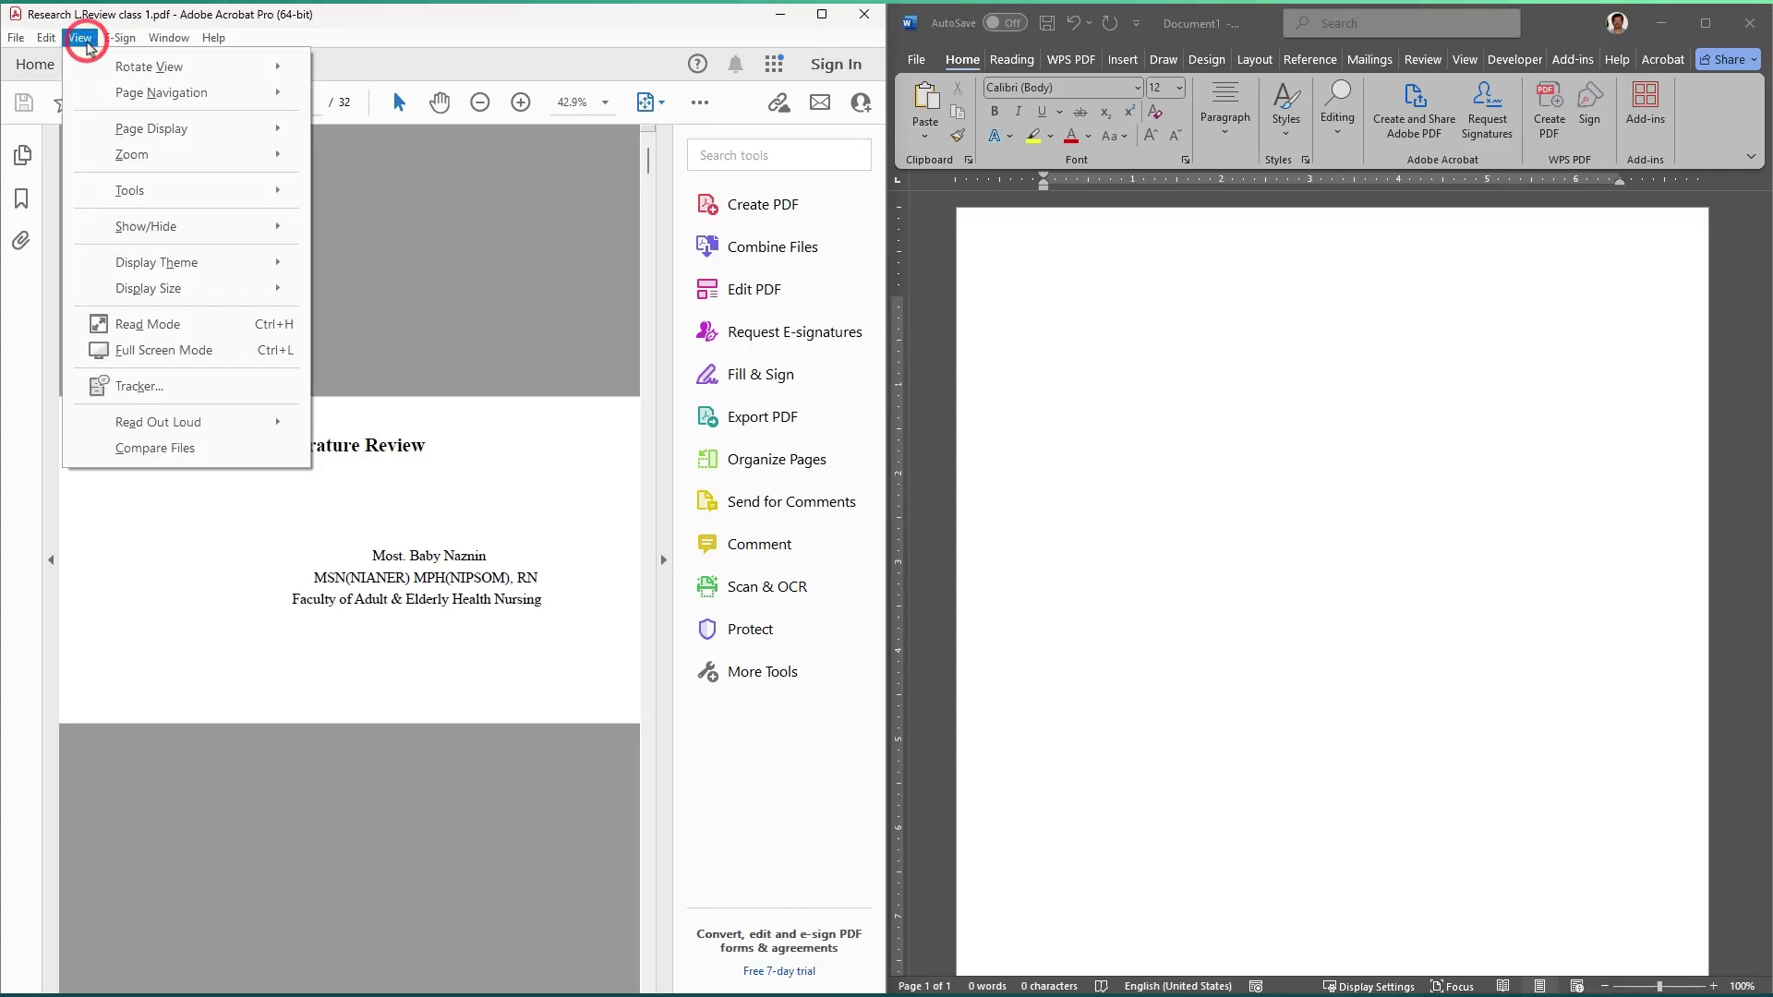
mouse_move(234, 143)
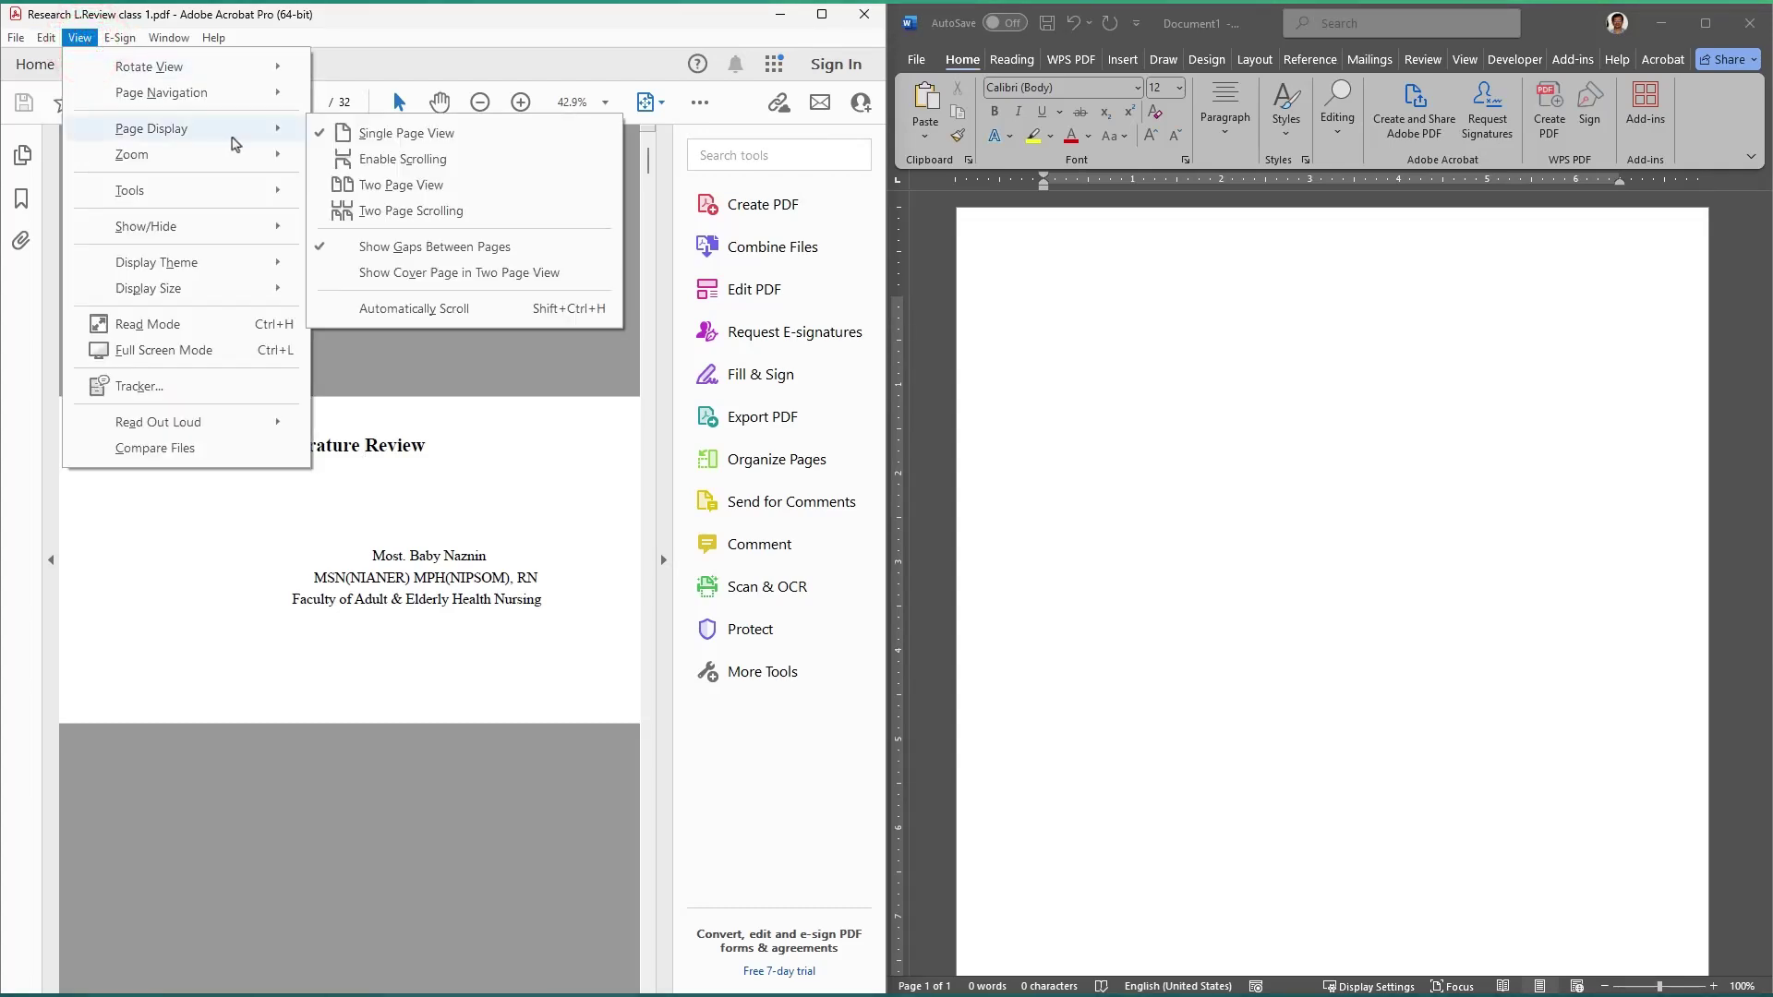
click(464, 164)
Step: Look through the PDF's consecutive pages from the title page to "Elements in a literature review"
scroll(554, 572, down, 2)
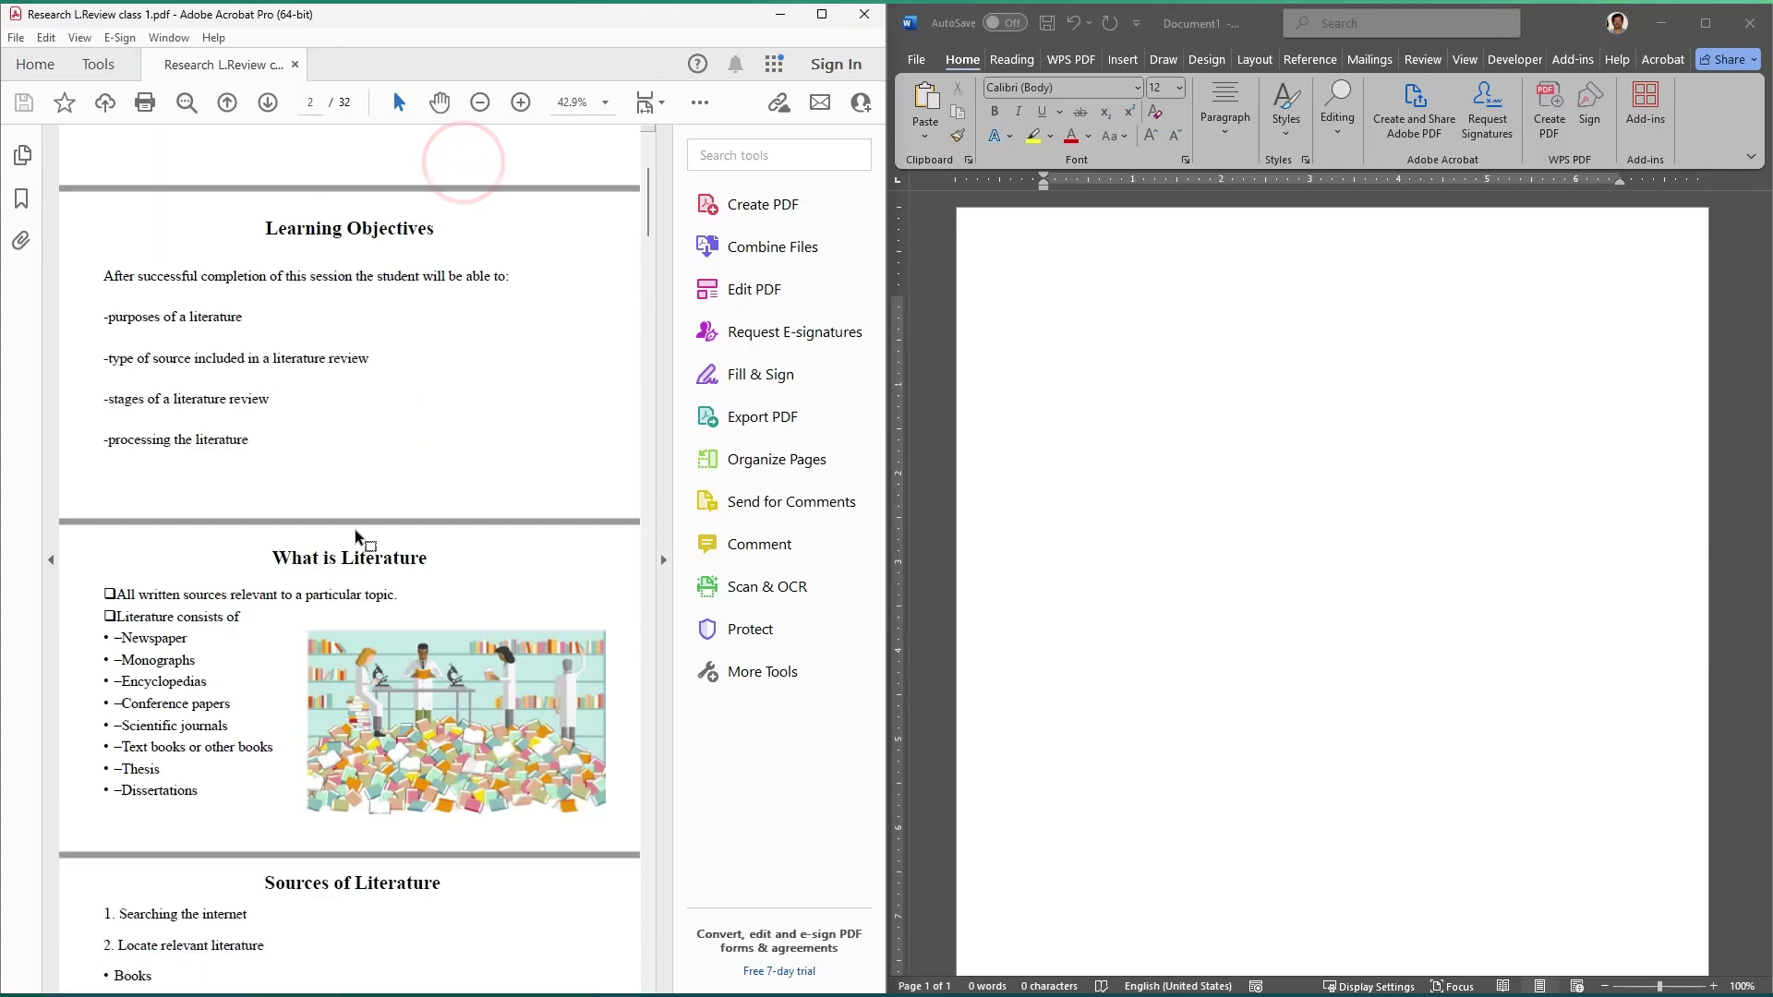
scroll(554, 573, up, 2)
scroll(481, 561, down, 15)
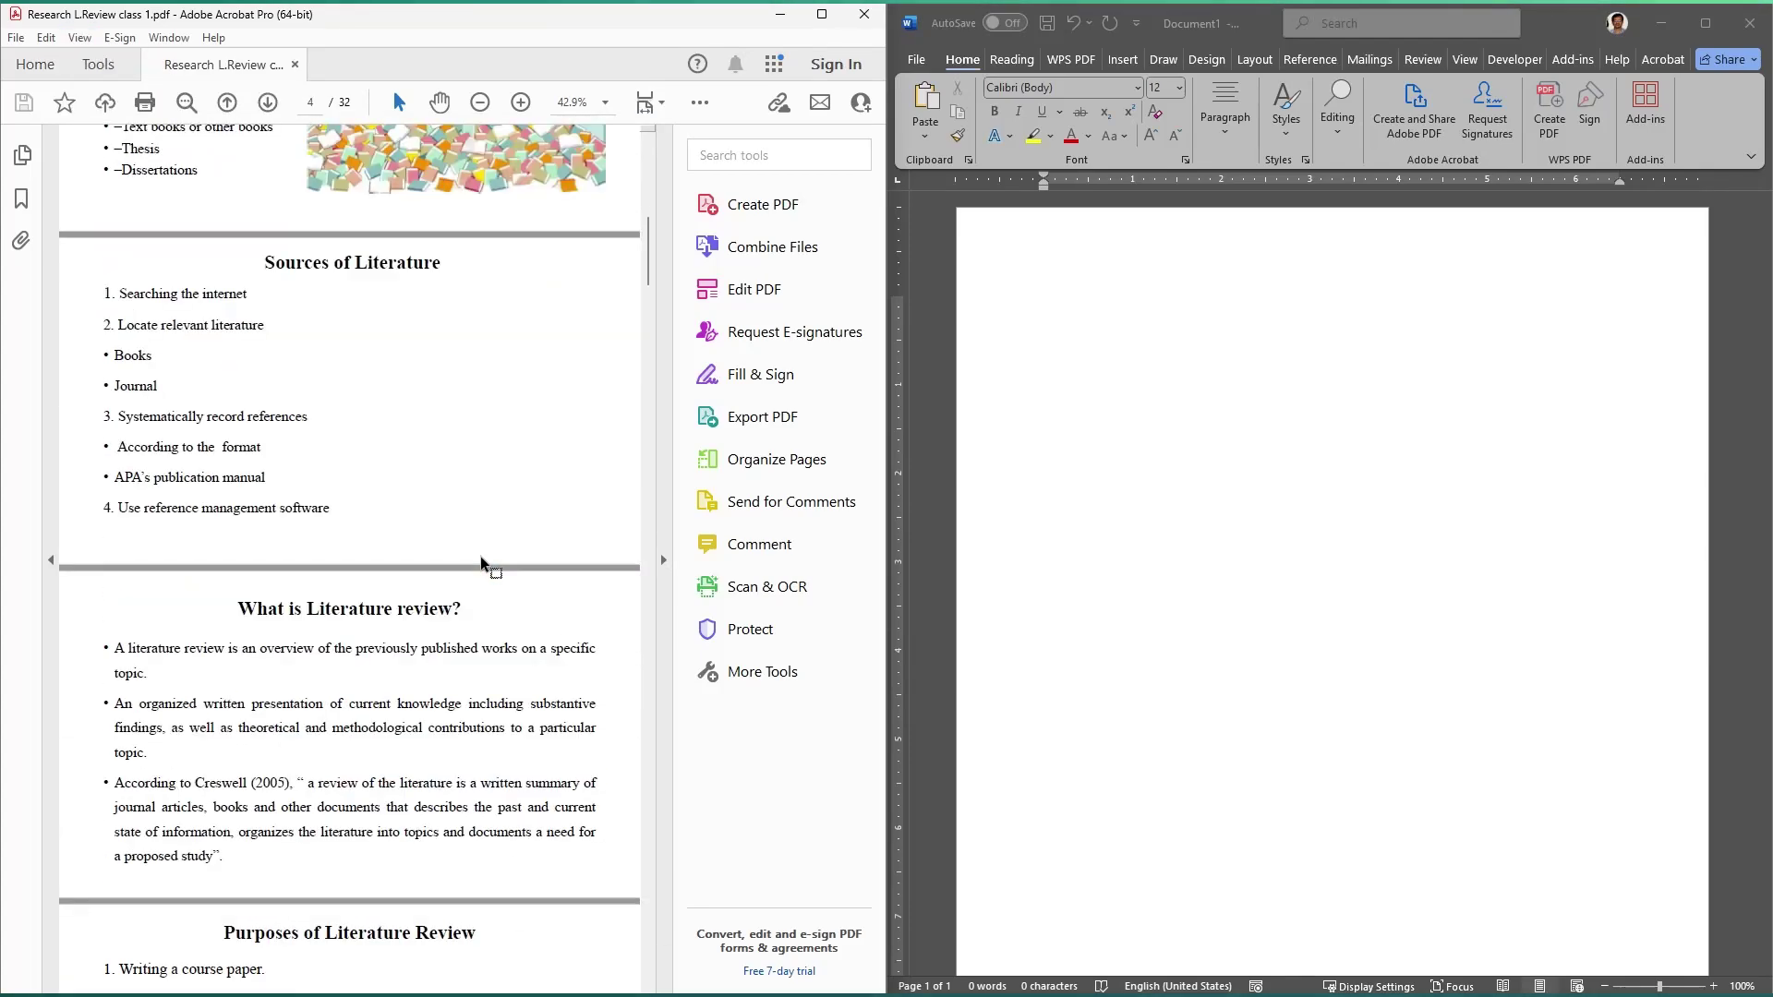
scroll(480, 561, down, 3)
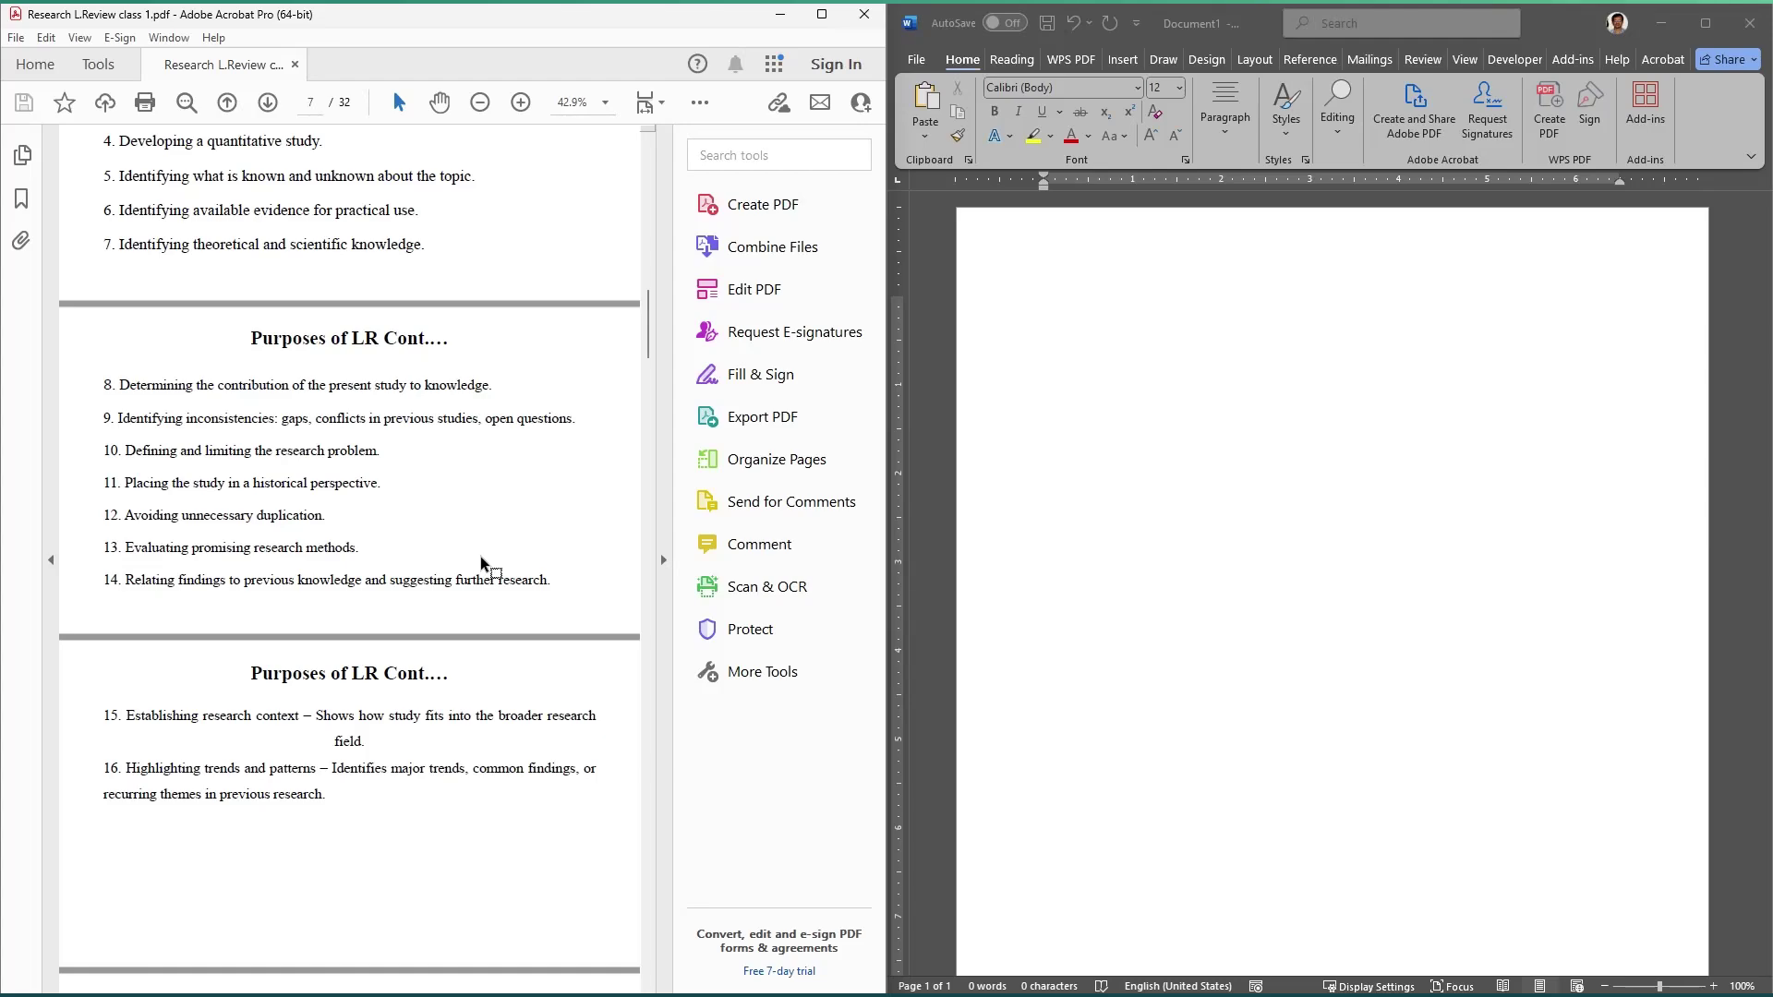
scroll(480, 560, down, 5)
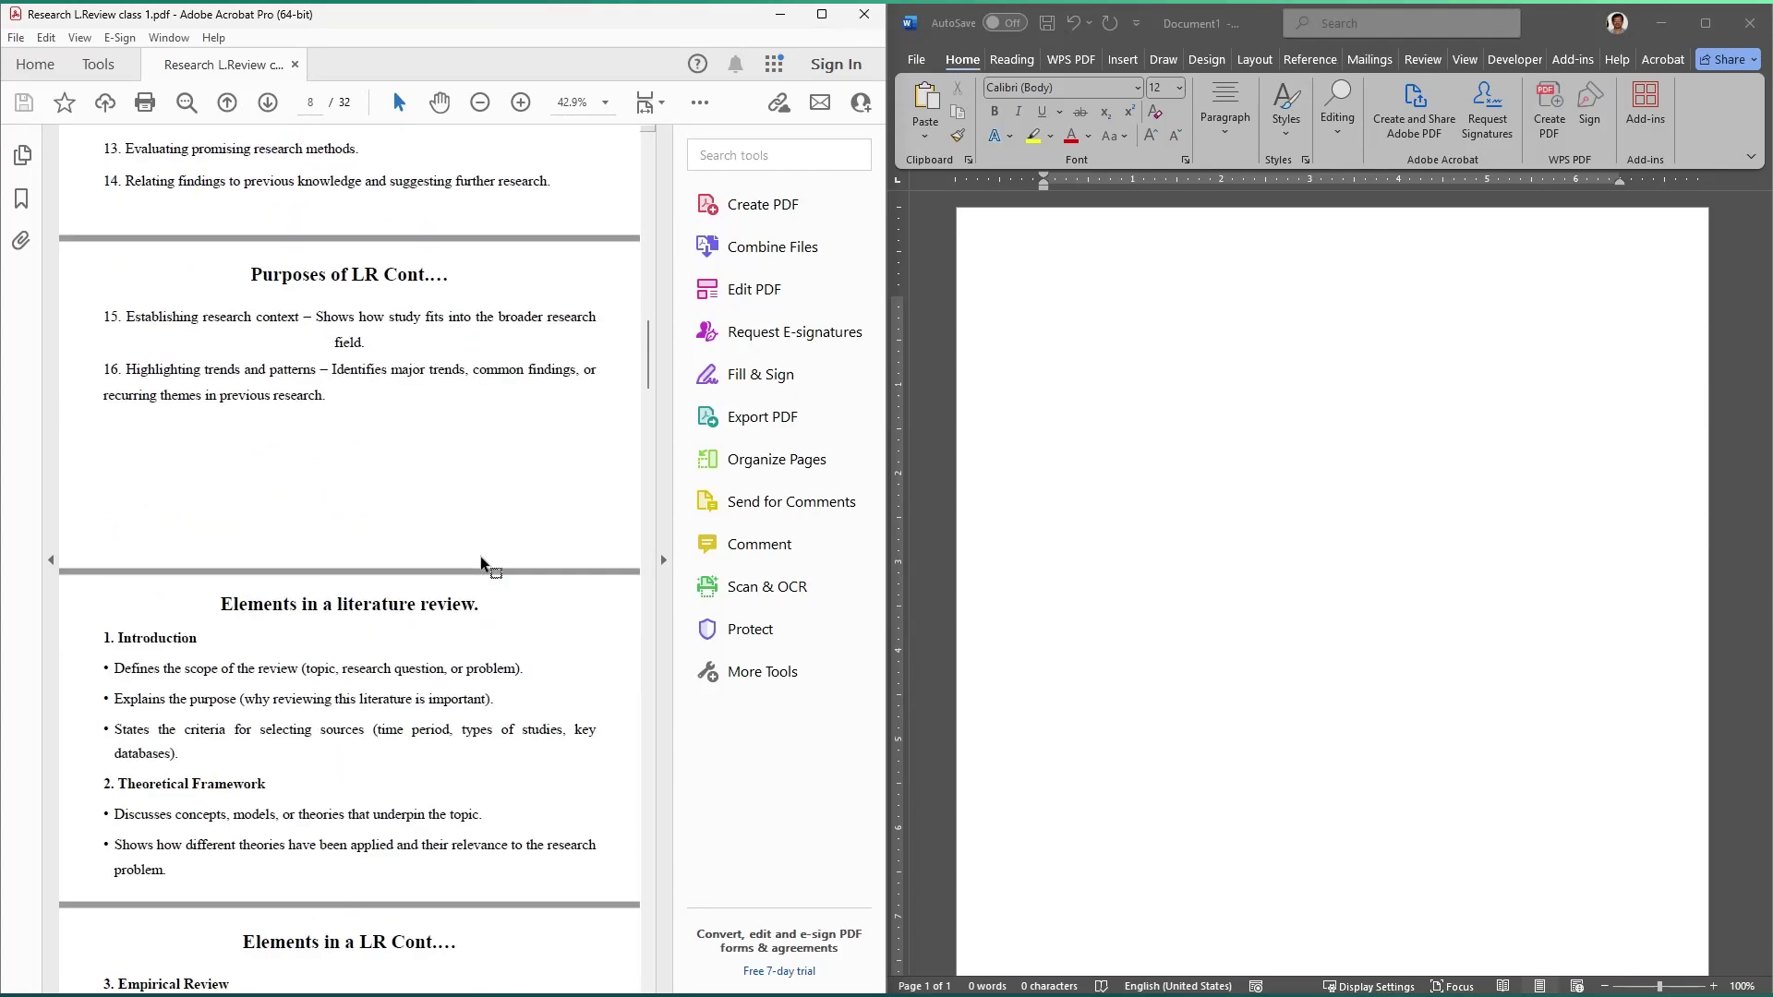
scroll(480, 559, up, 16)
scroll(480, 559, up, 8)
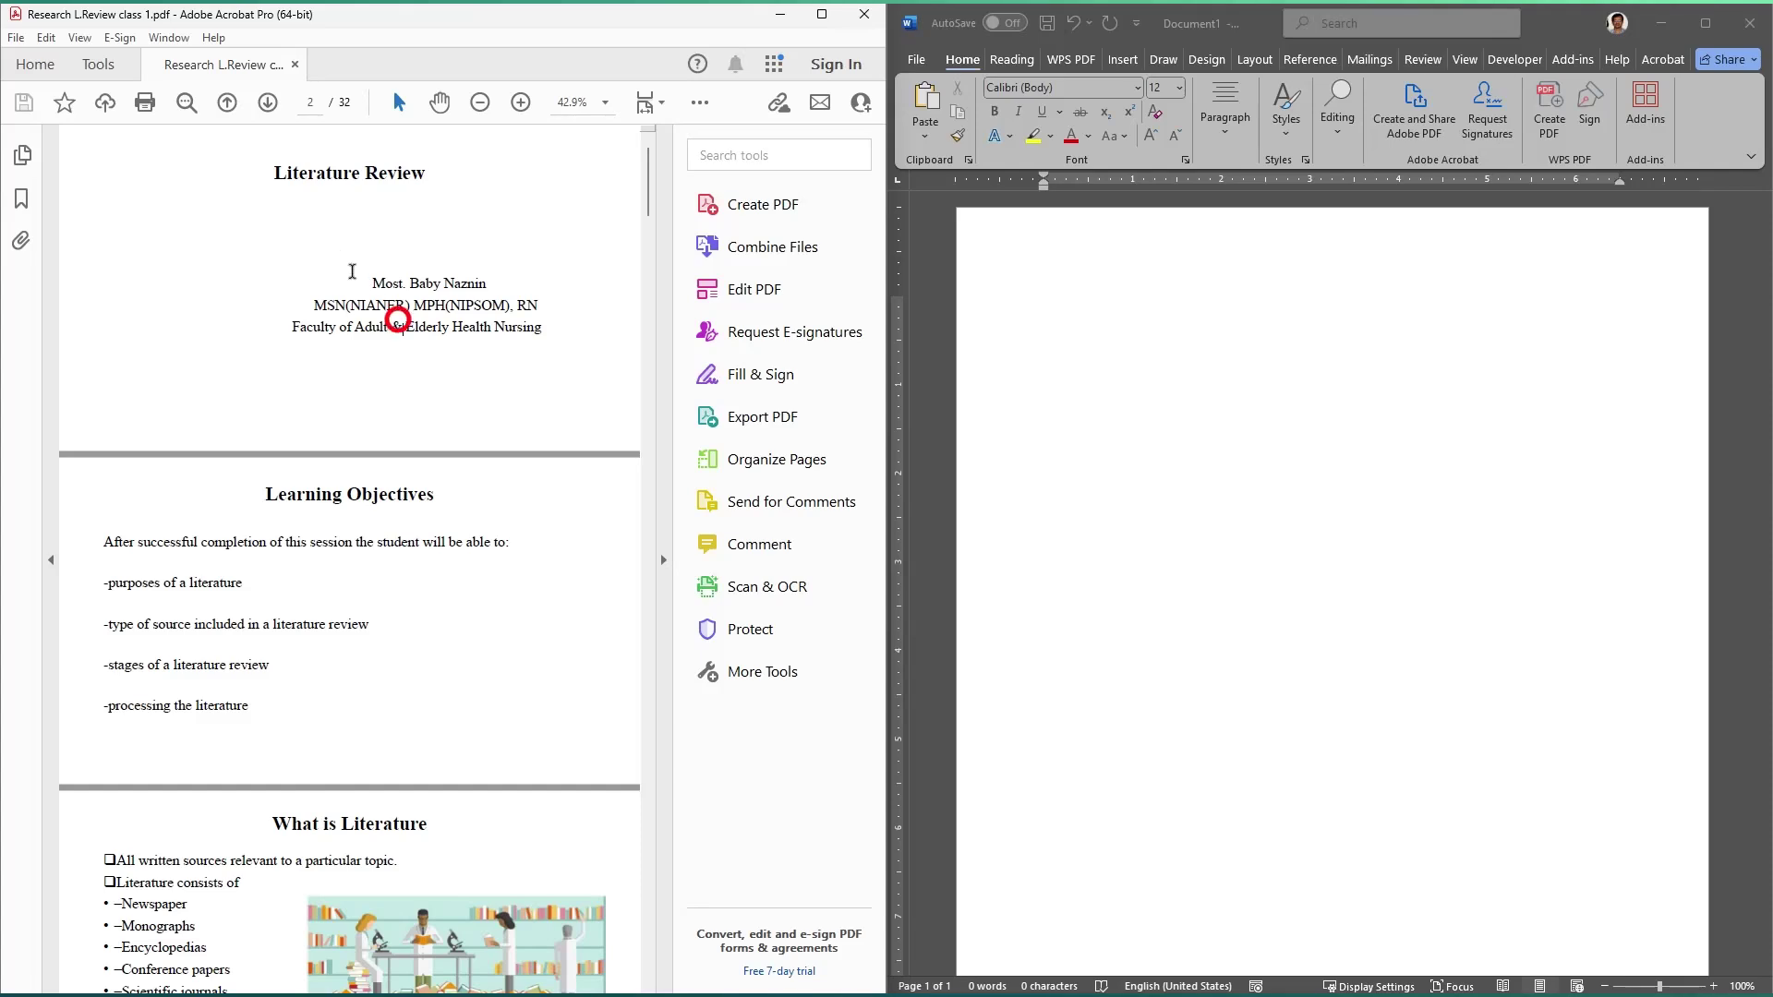
drag(277, 174, 415, 842)
scroll(415, 812, down, 2)
scroll(416, 780, down, 2)
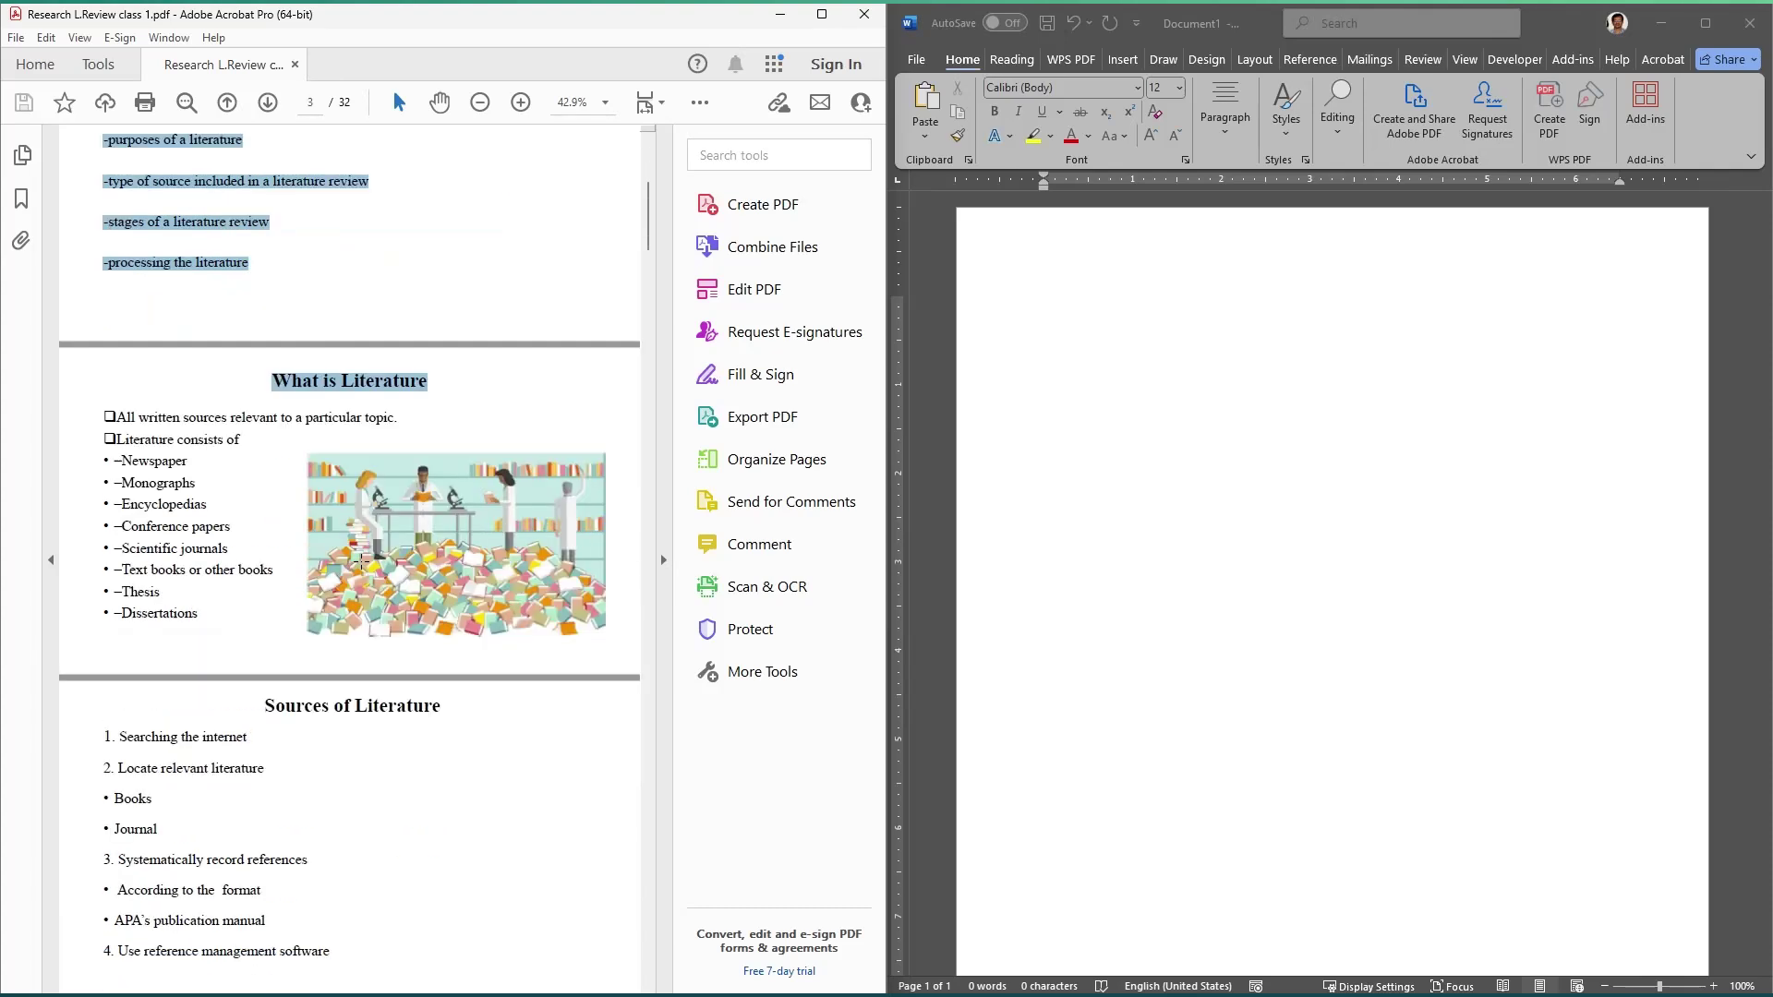
click(196, 451)
scroll(197, 450, up, 3)
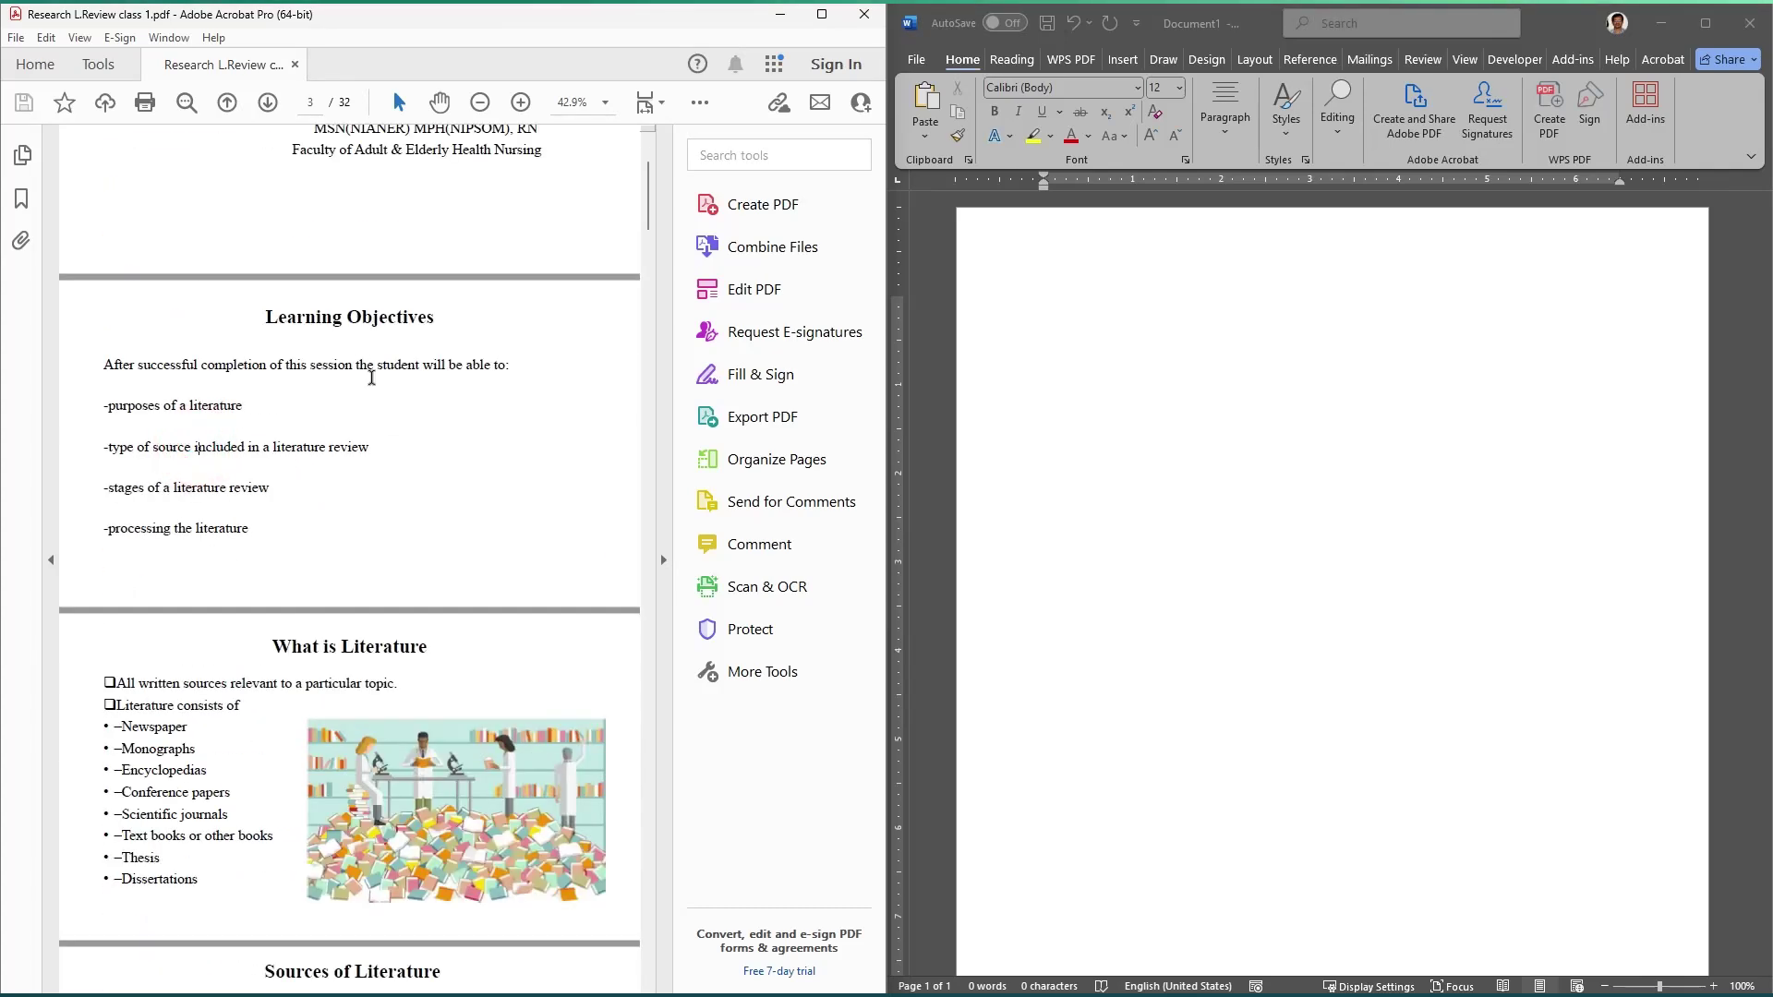
Step: Select all of the PDF's text from the title page onward and copy it
key(ctrl+a)
scroll(369, 454, up, 2)
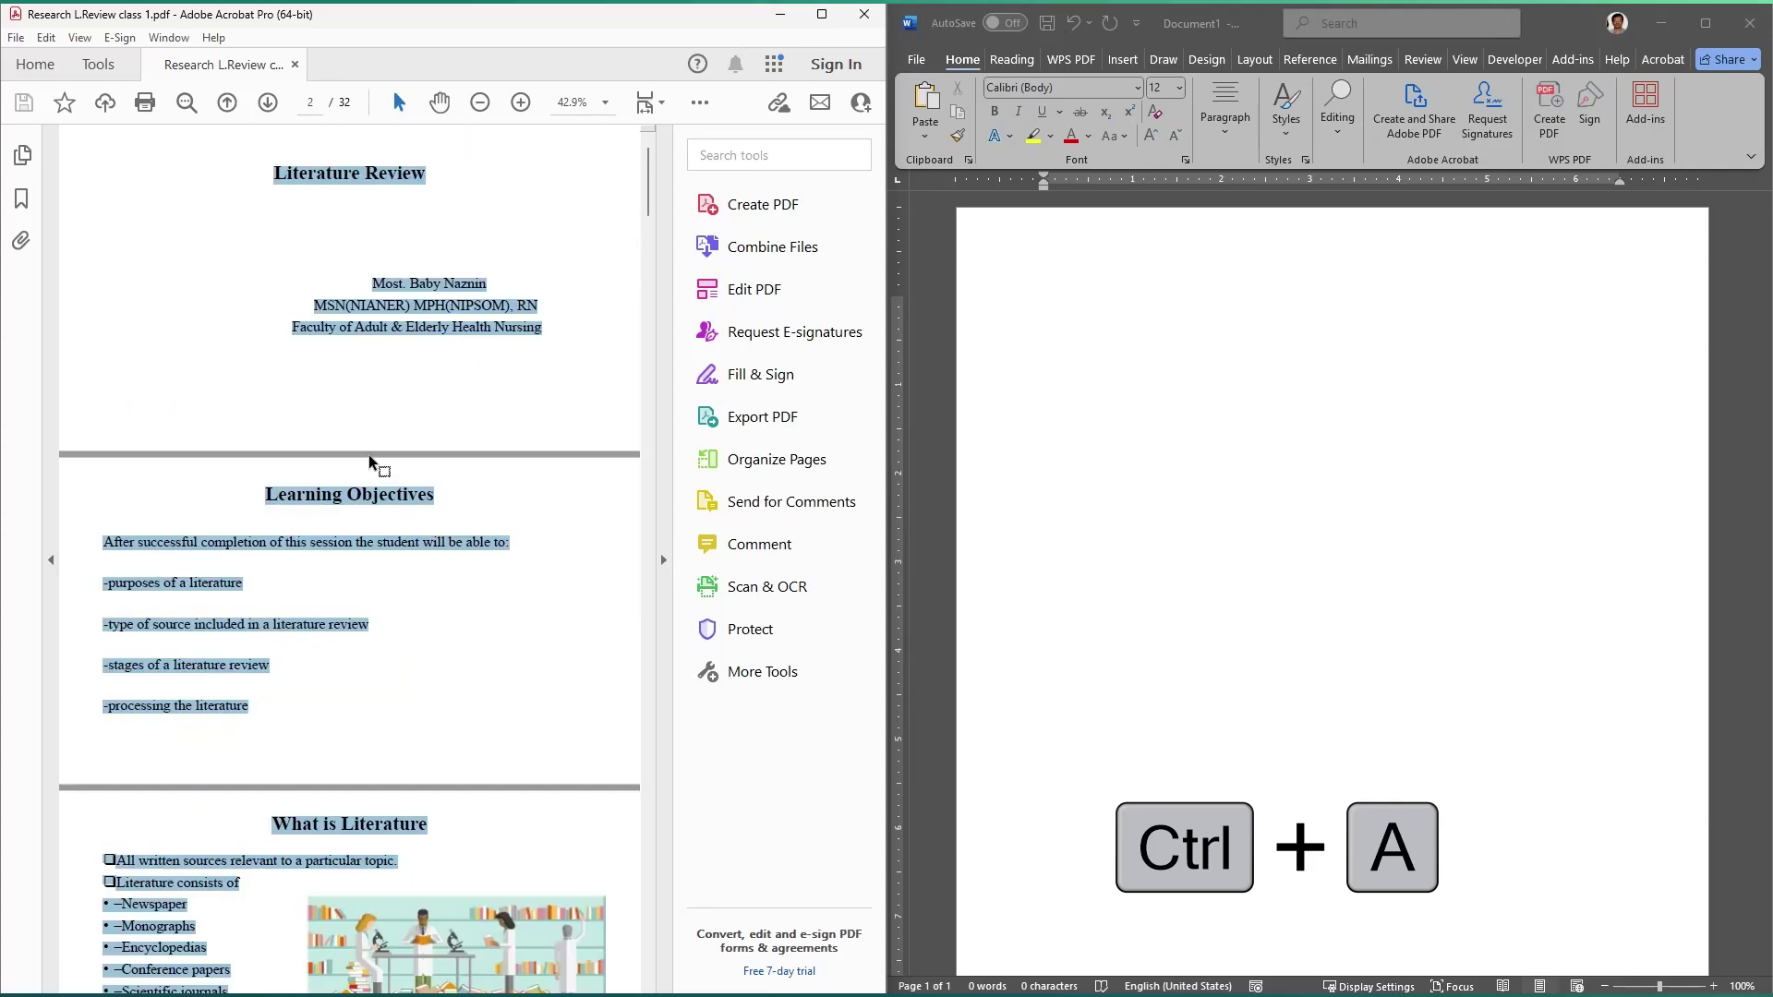
scroll(364, 454, down, 10)
scroll(365, 499, down, 20)
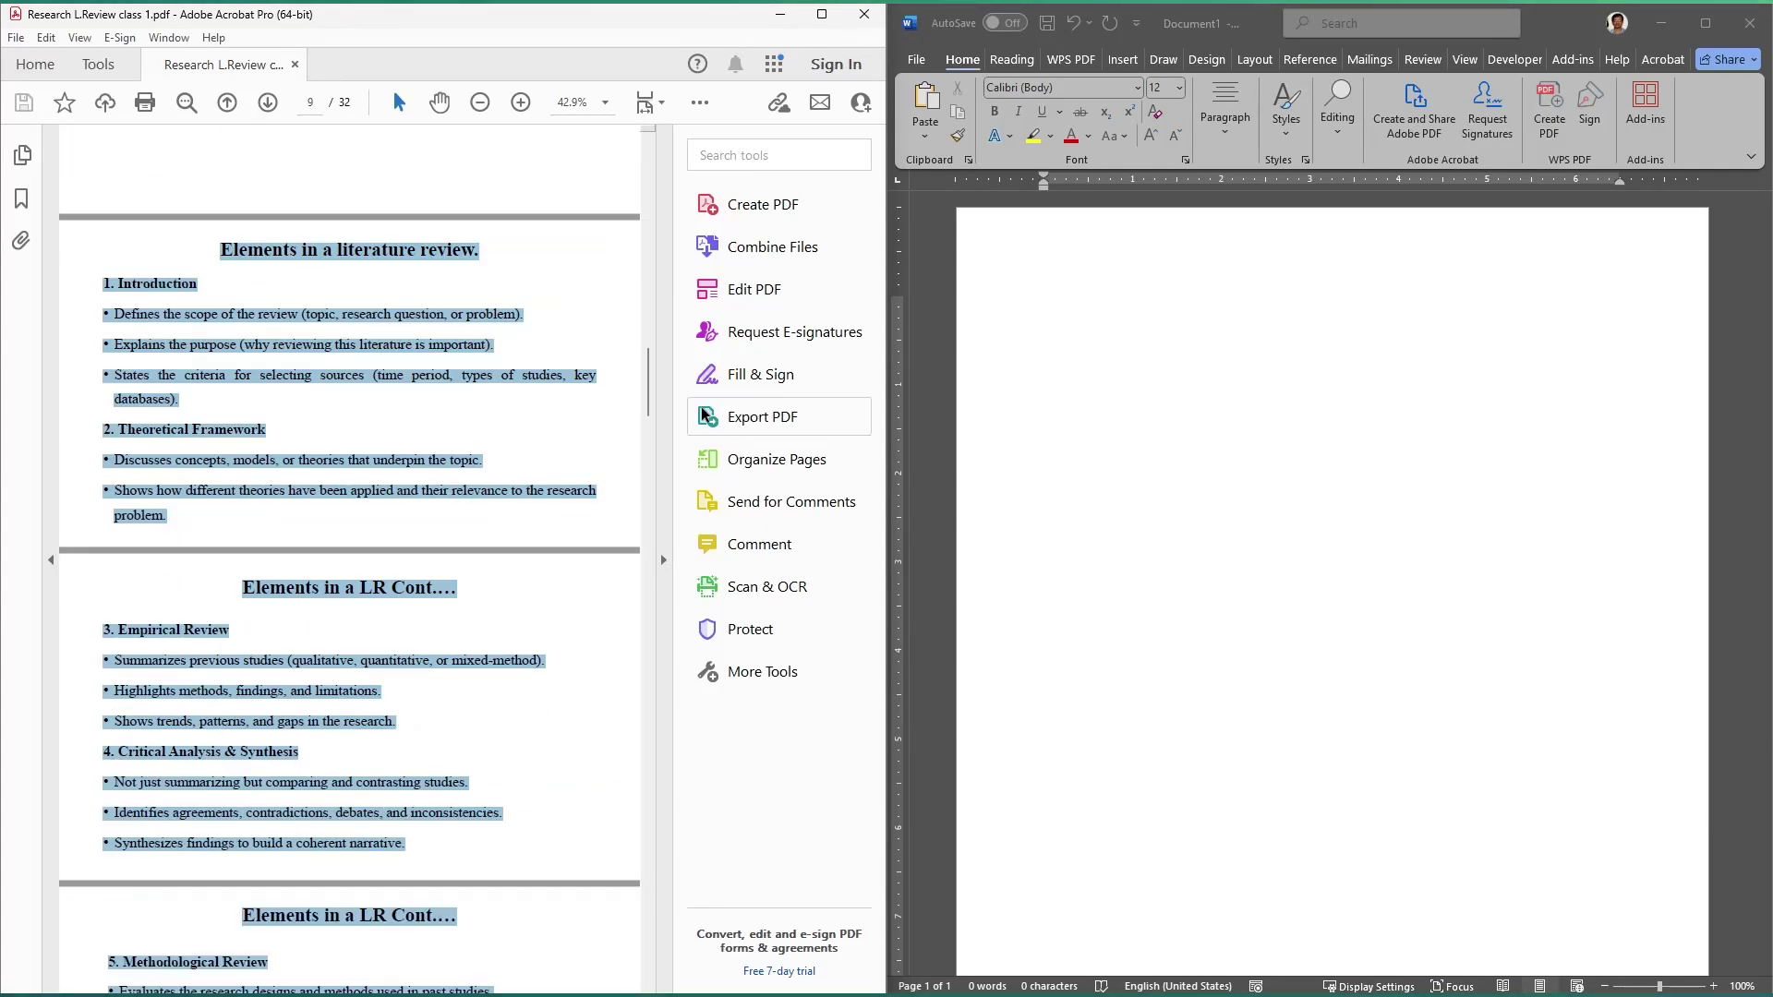
drag(646, 400, 637, 169)
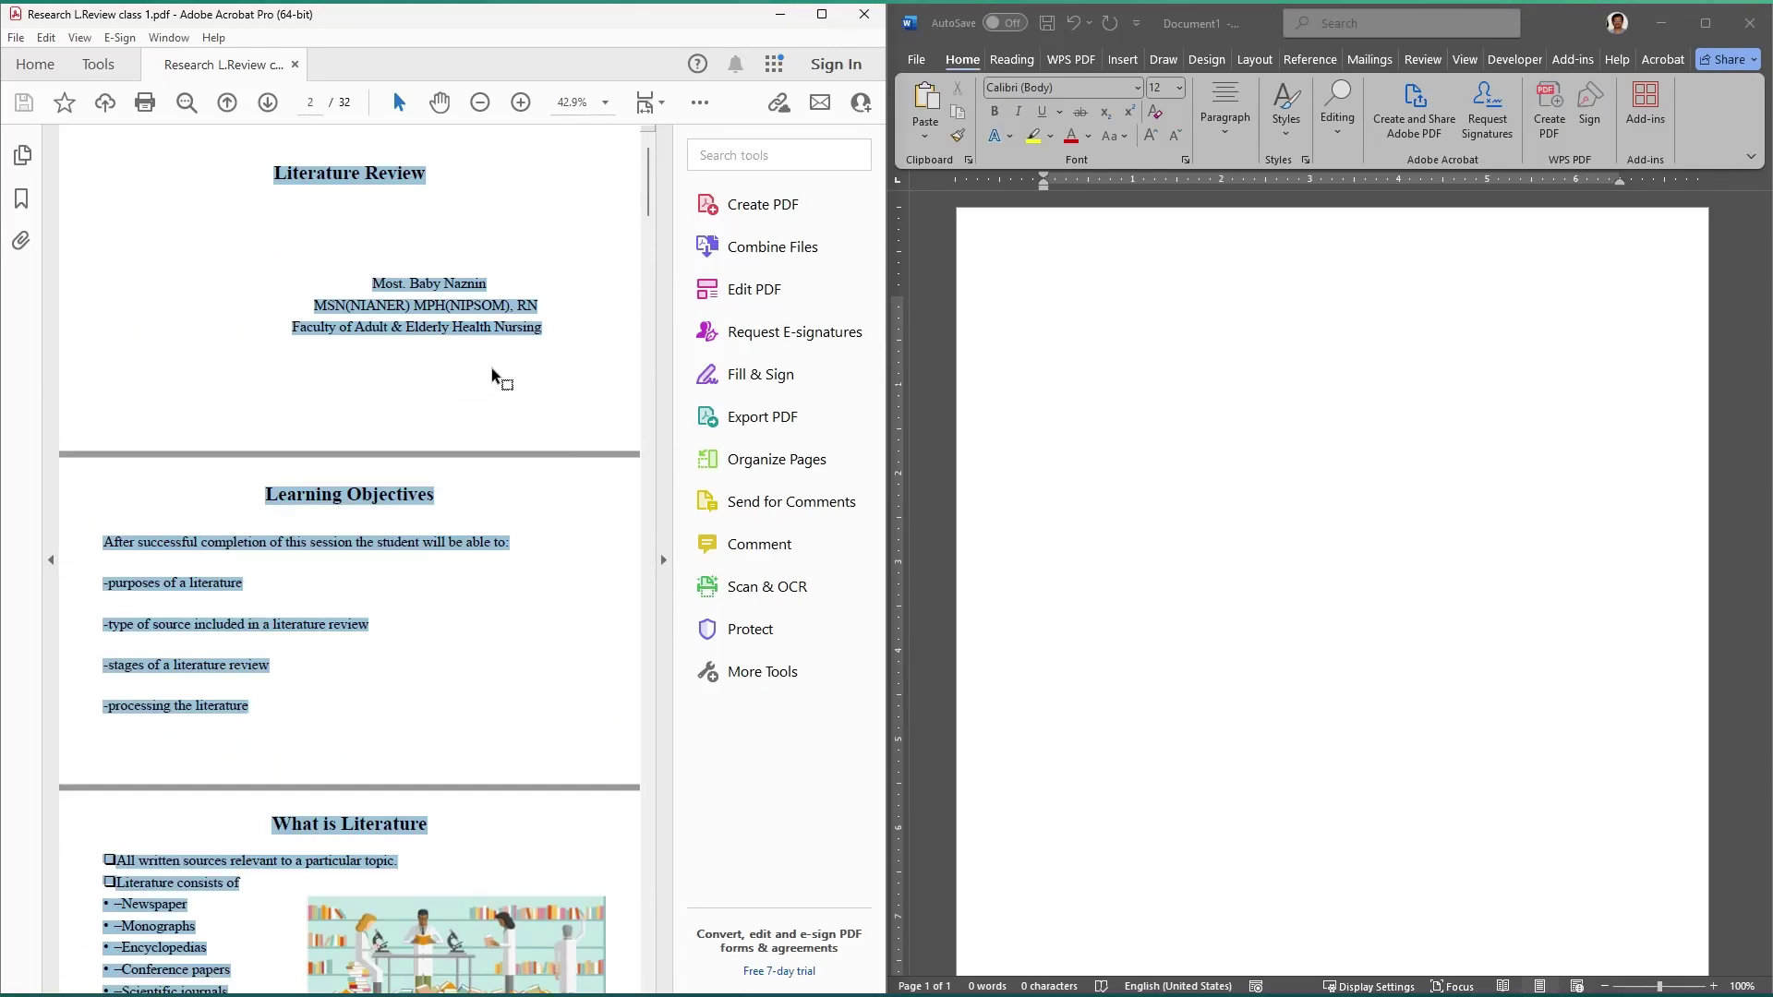
right_click(469, 305)
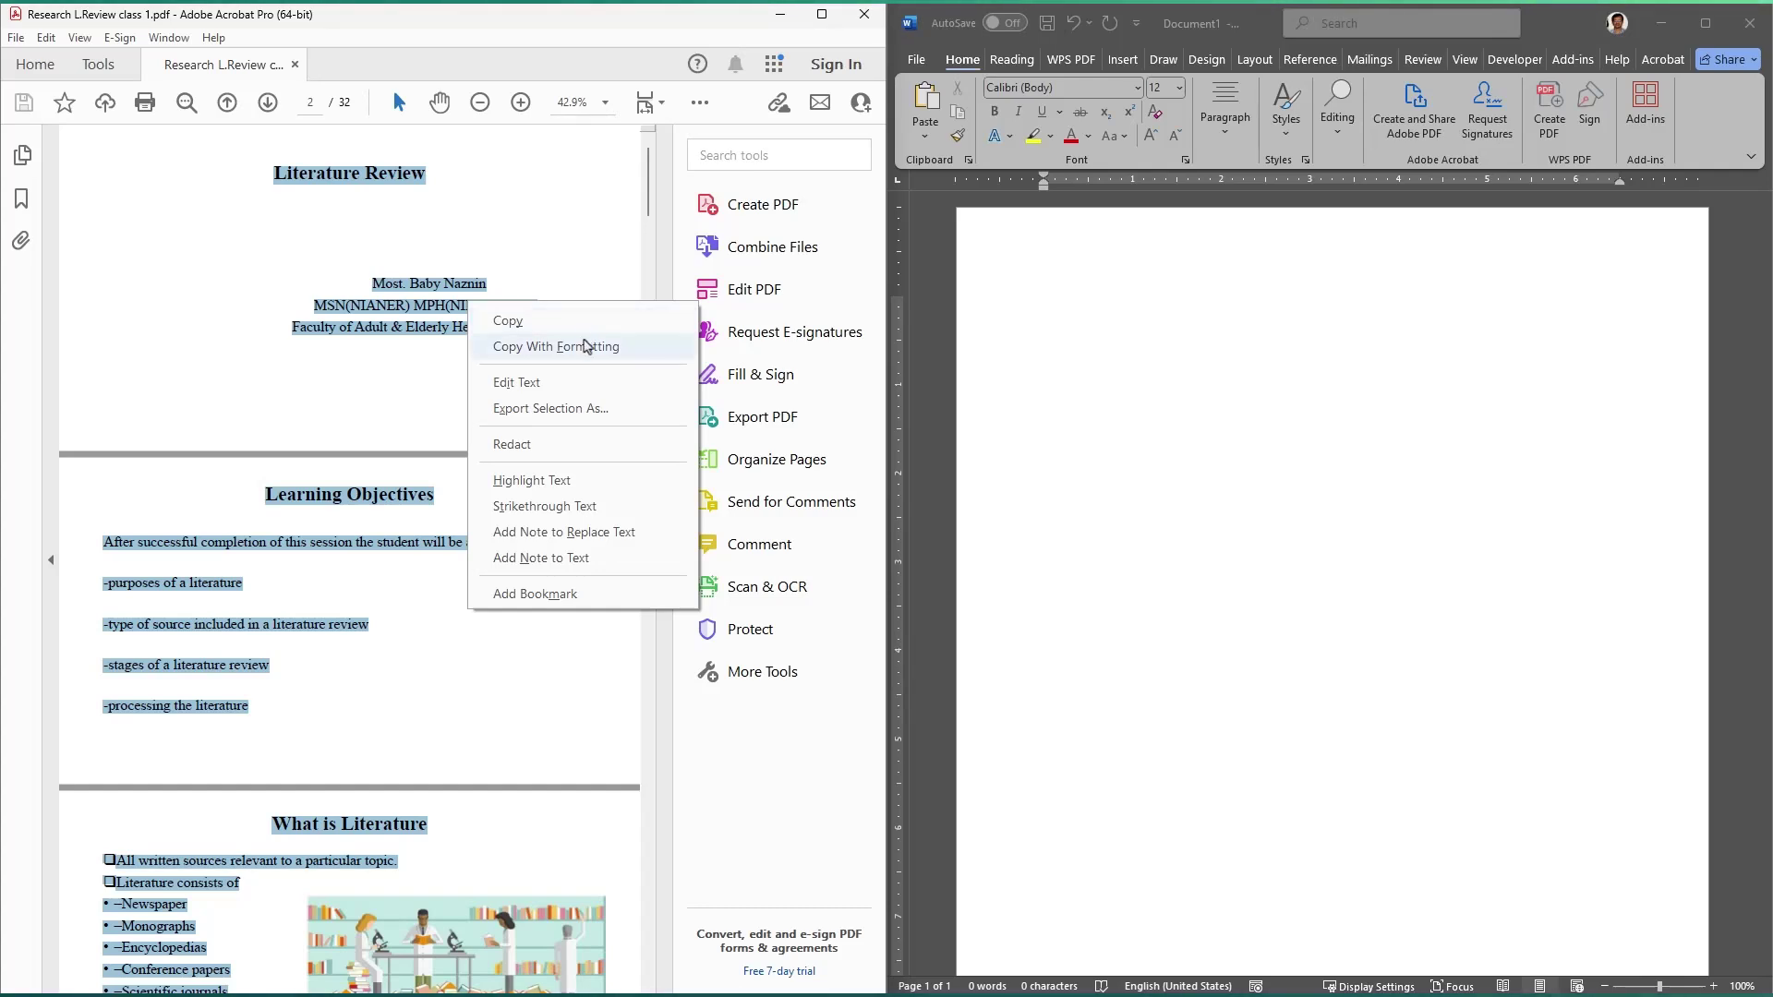
click(540, 321)
Step: Paste the copied PDF text into the blank Word document with Keep Source Formatting
click(1272, 407)
right_click(1213, 384)
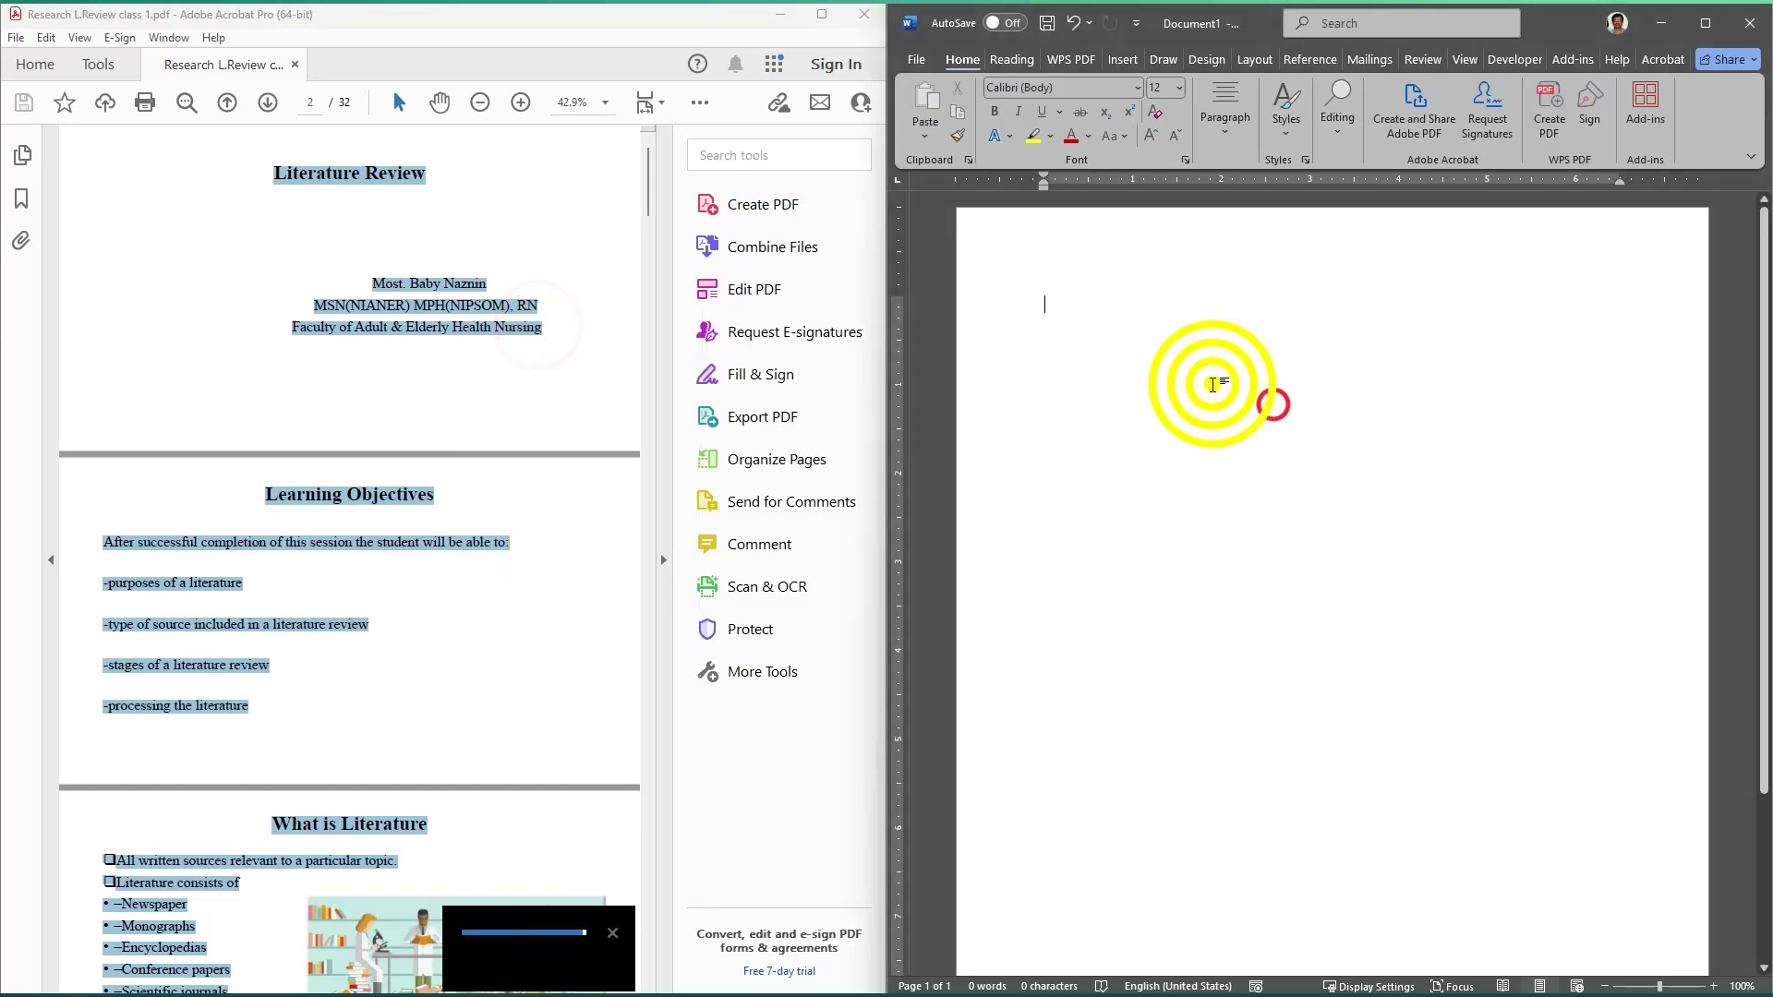
click(1314, 508)
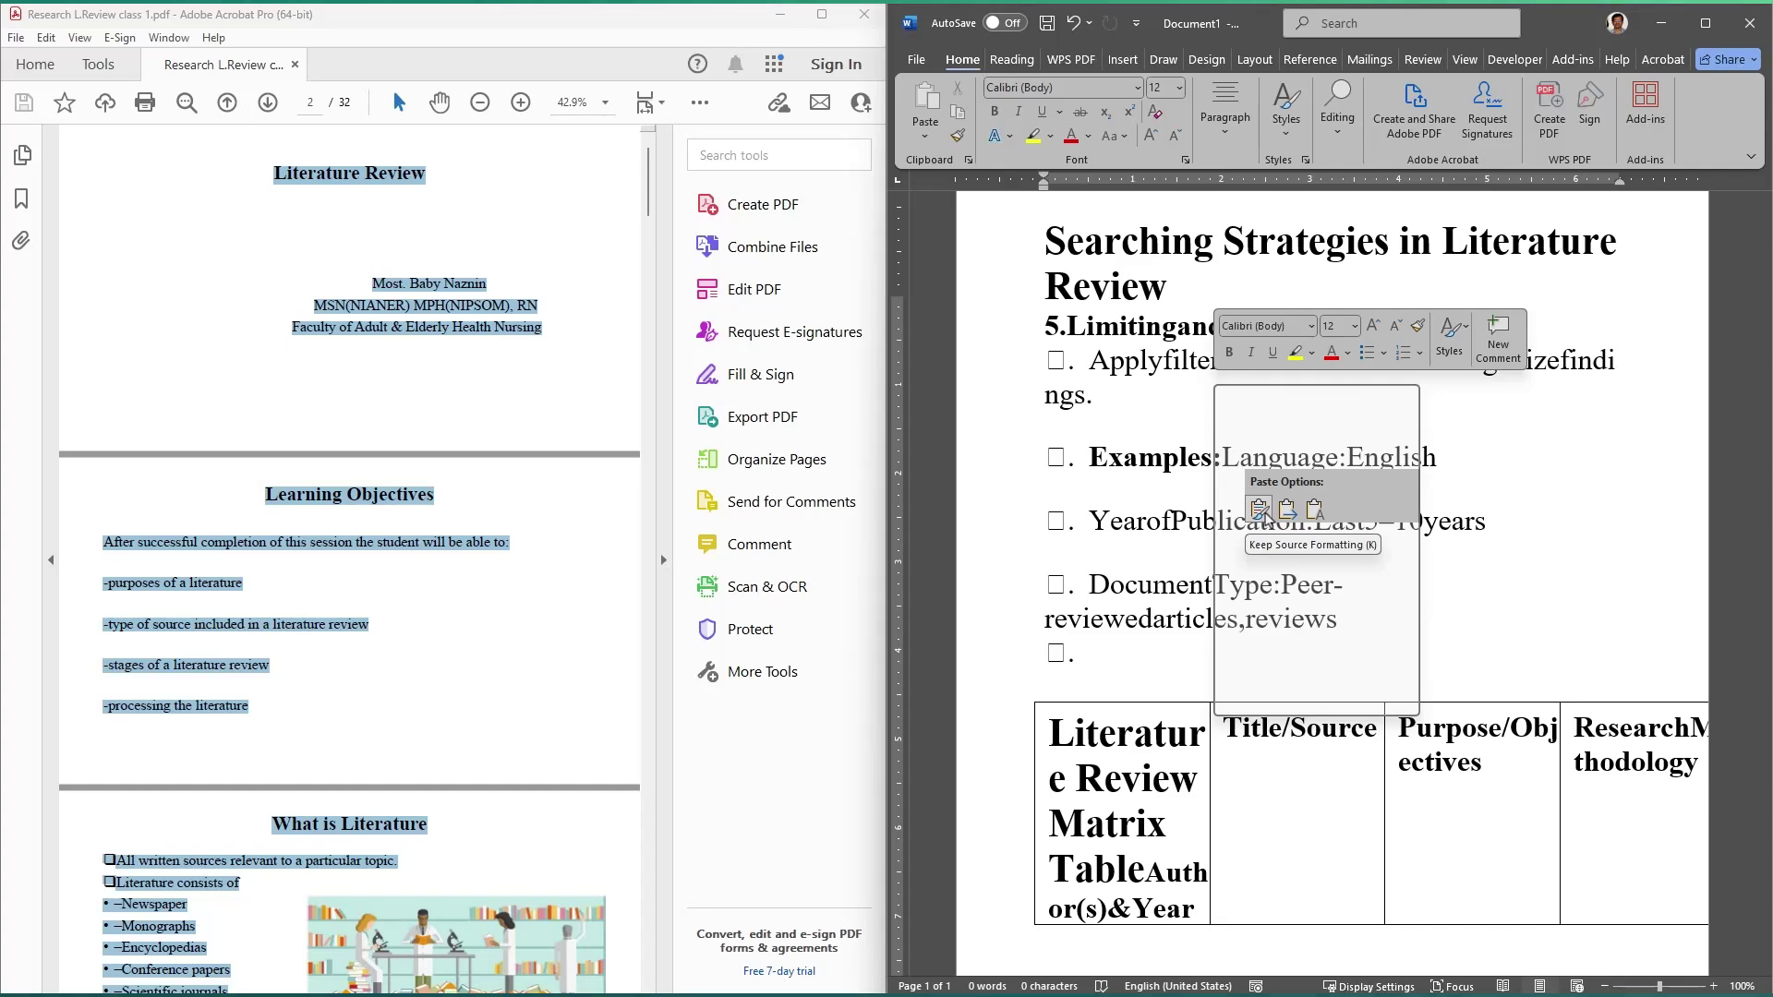
click(1260, 511)
Step: Check the last pasted pages in Word at 50% zoom, down to the matrix table
scroll(1366, 461, up, 4)
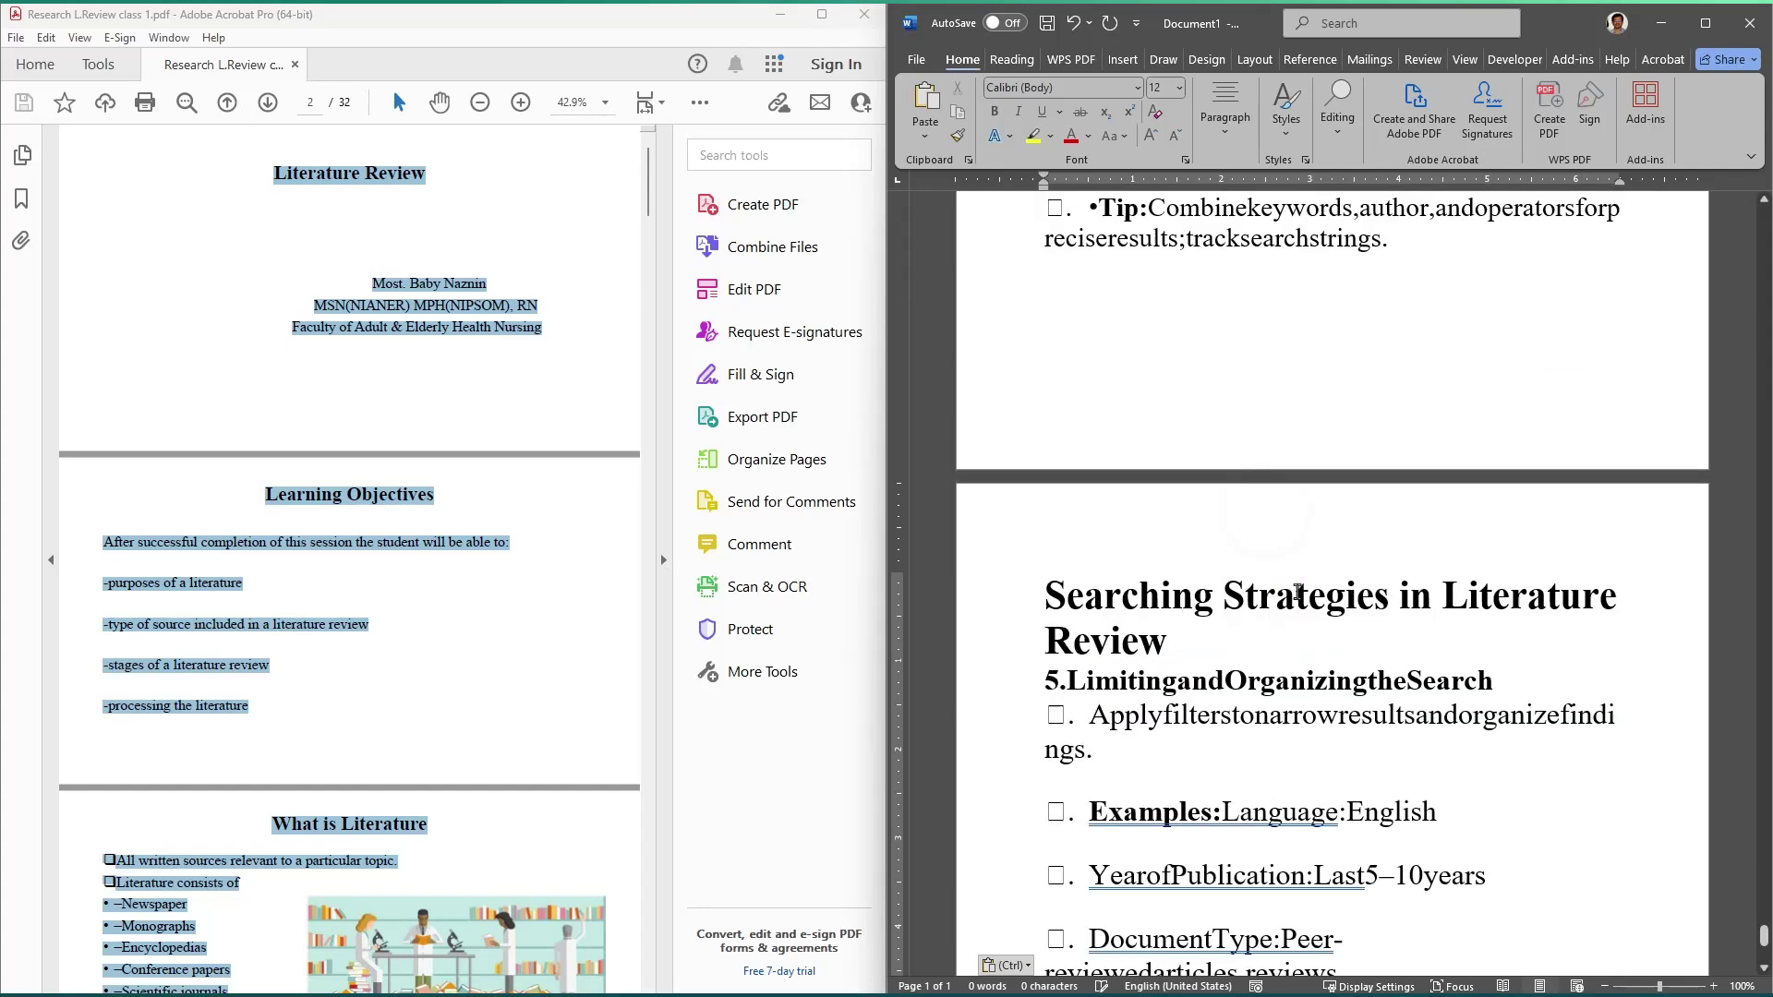
scroll(1389, 508, down, 4)
ctrl+scroll(1344, 536, down, 5)
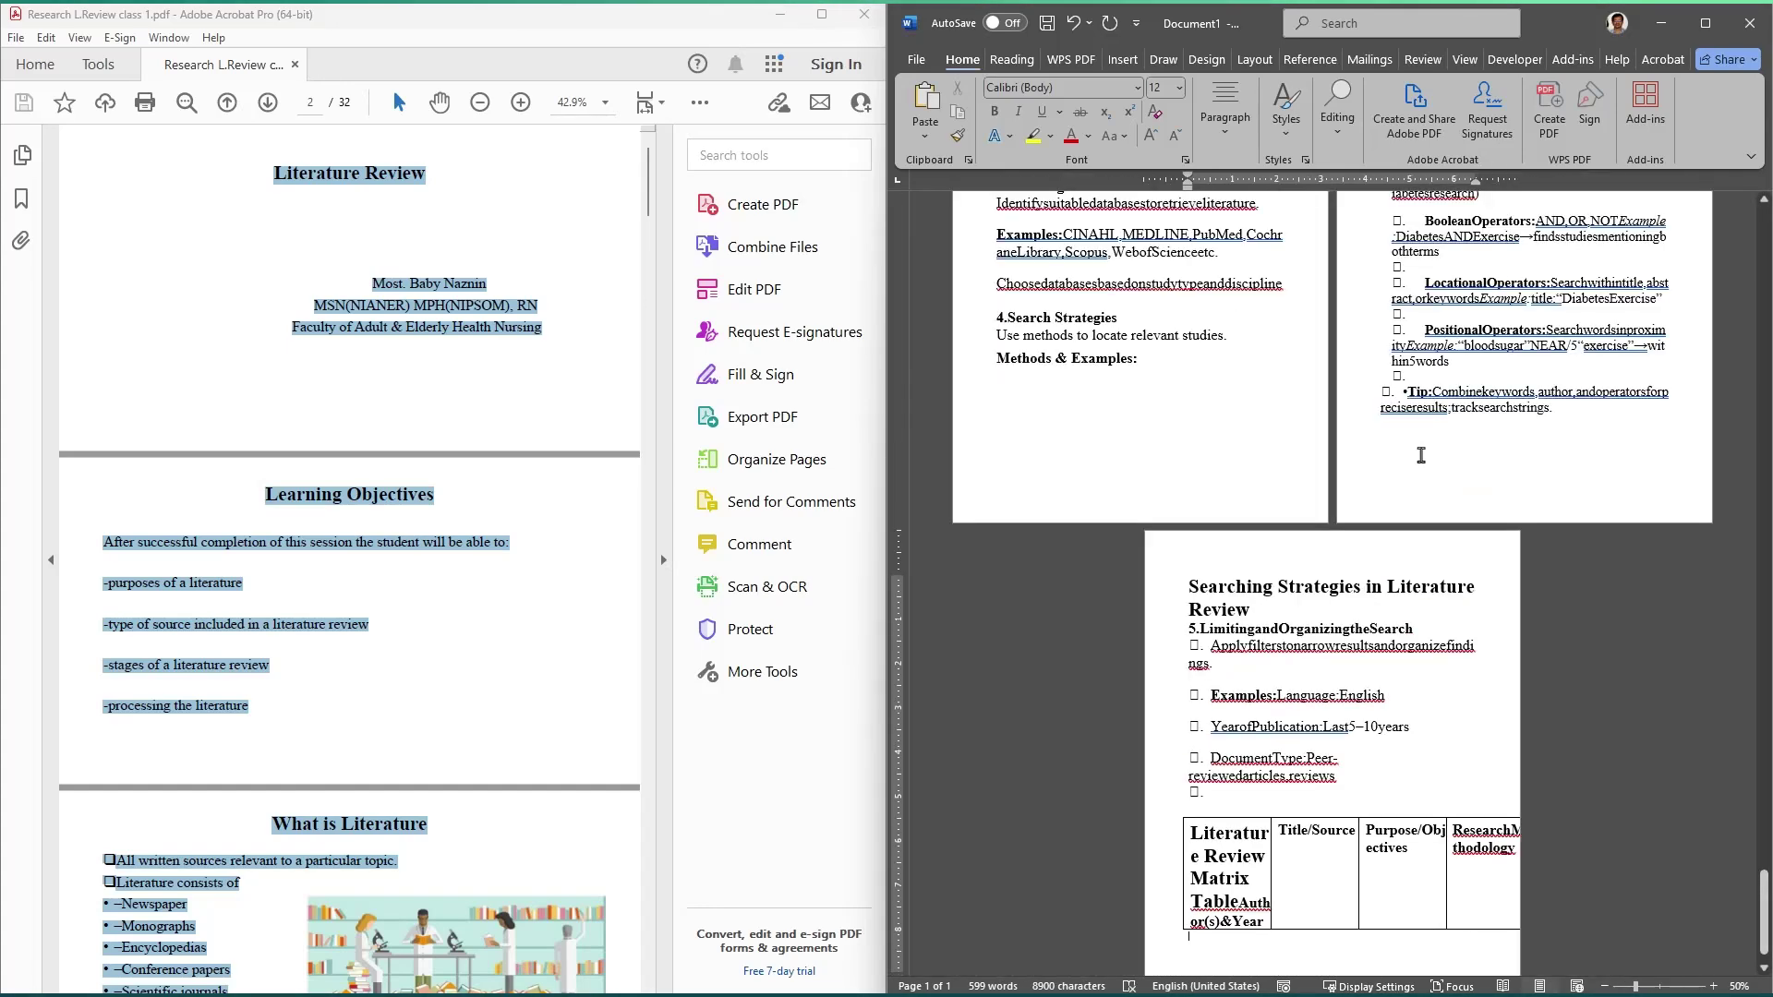
scroll(1341, 537, up, 2)
scroll(1337, 536, down, 3)
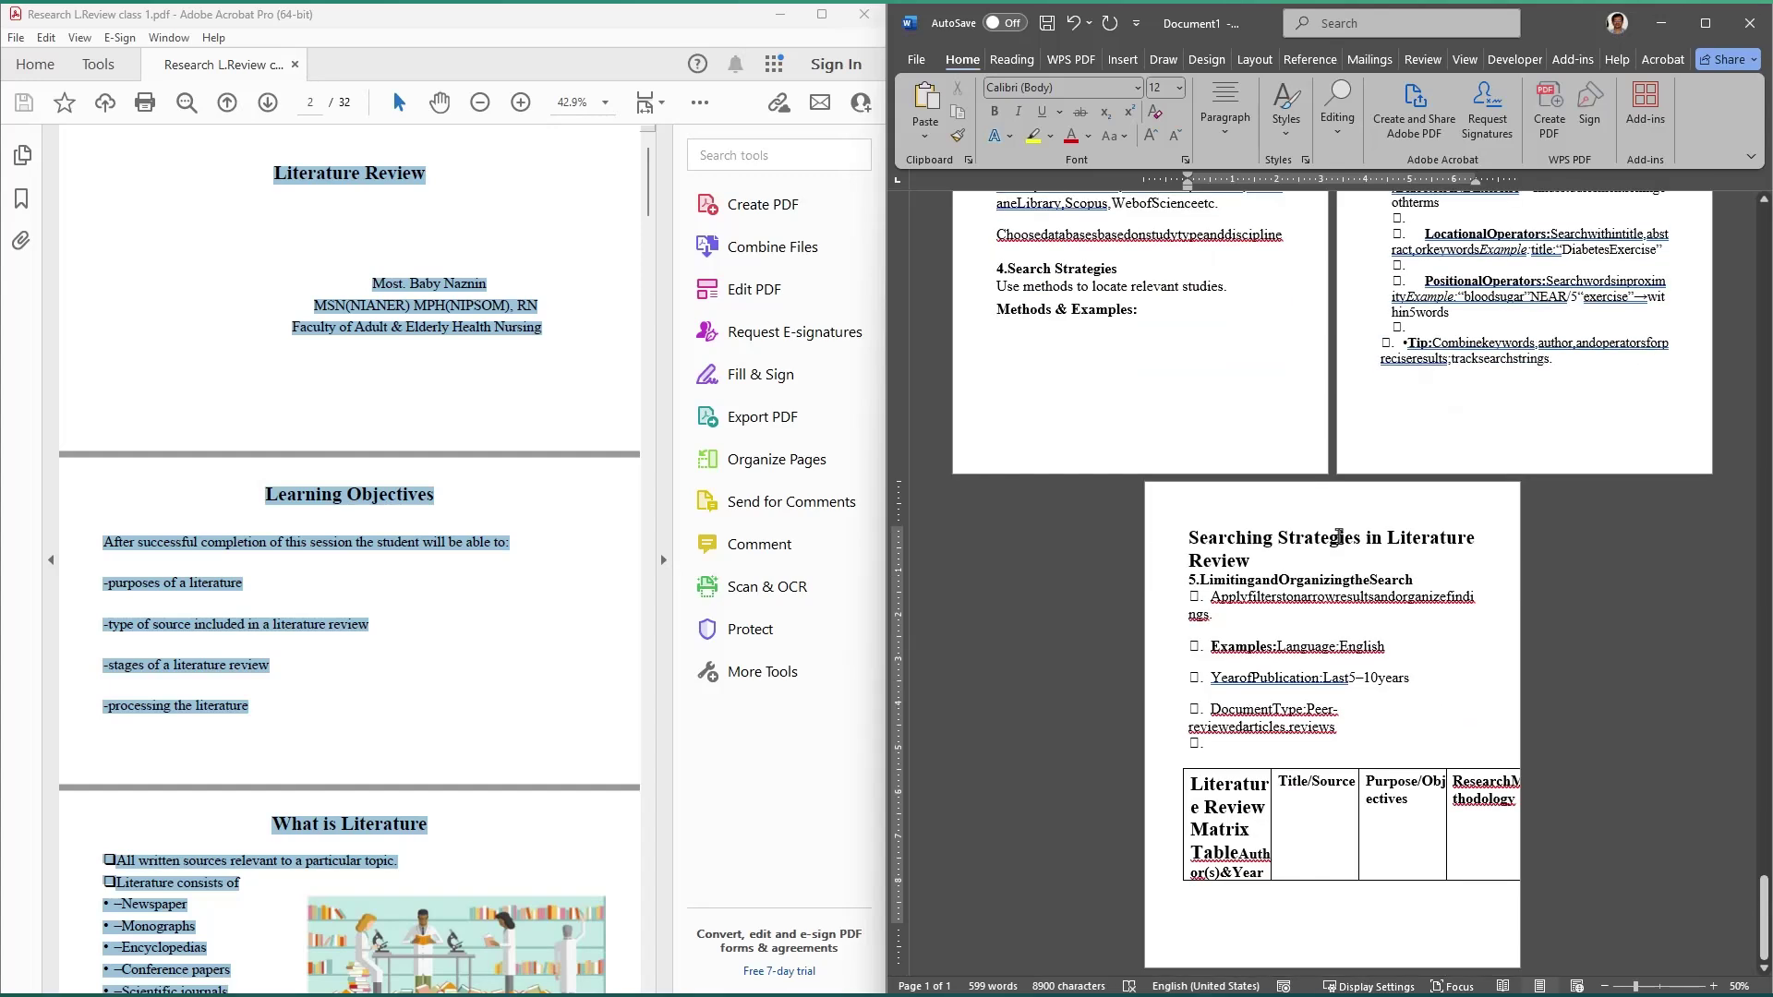
click(1284, 804)
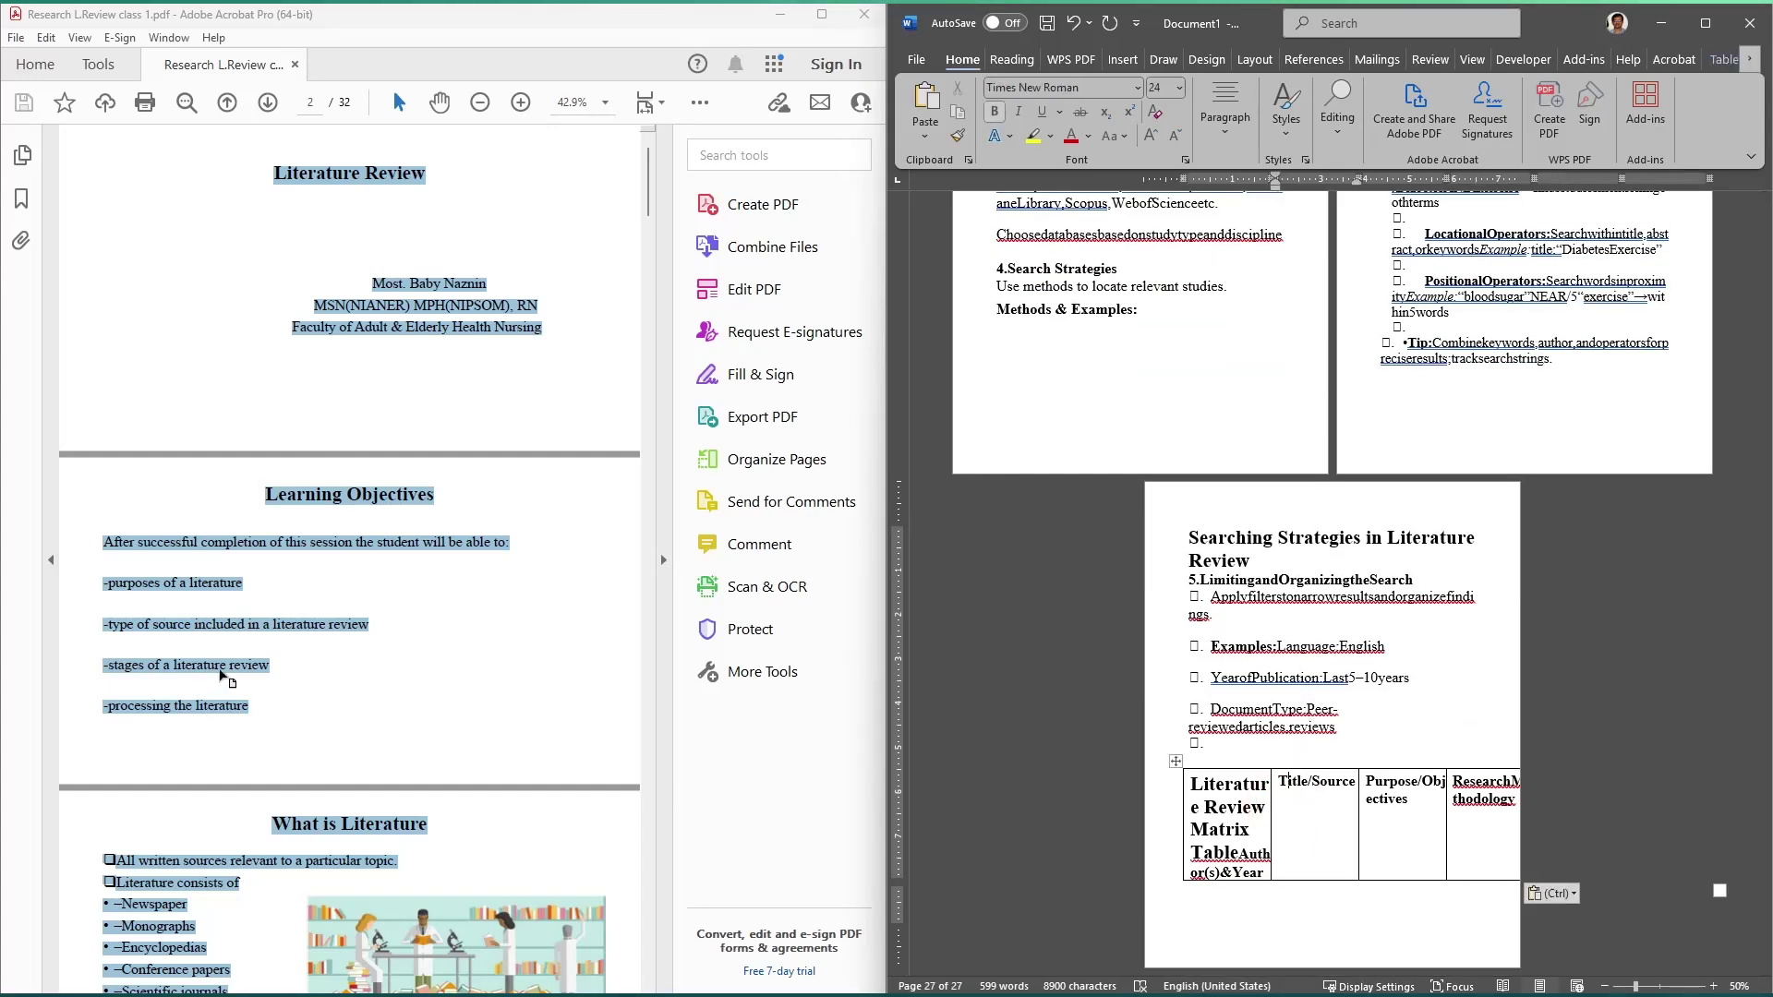
Step: Clear the PDF's text selection and look through its pages down to the Literature Review Matrix tables and the references
click(258, 495)
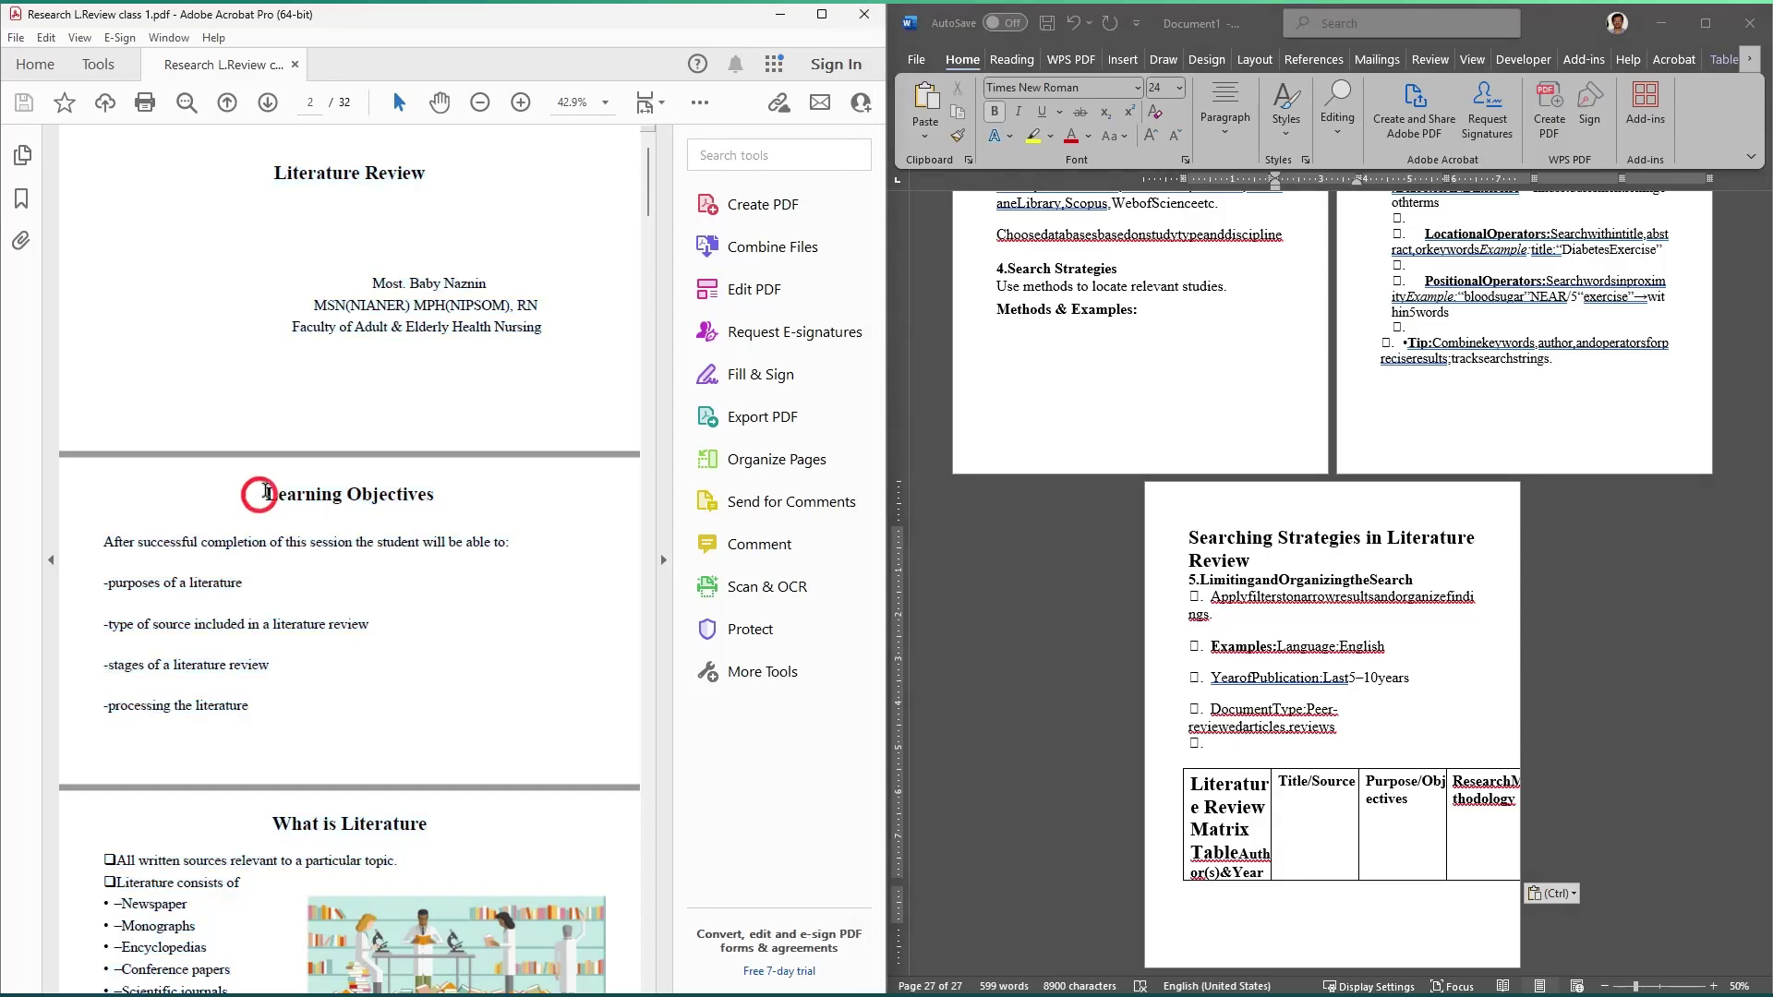
scroll(267, 507, down, 15)
scroll(275, 523, down, 15)
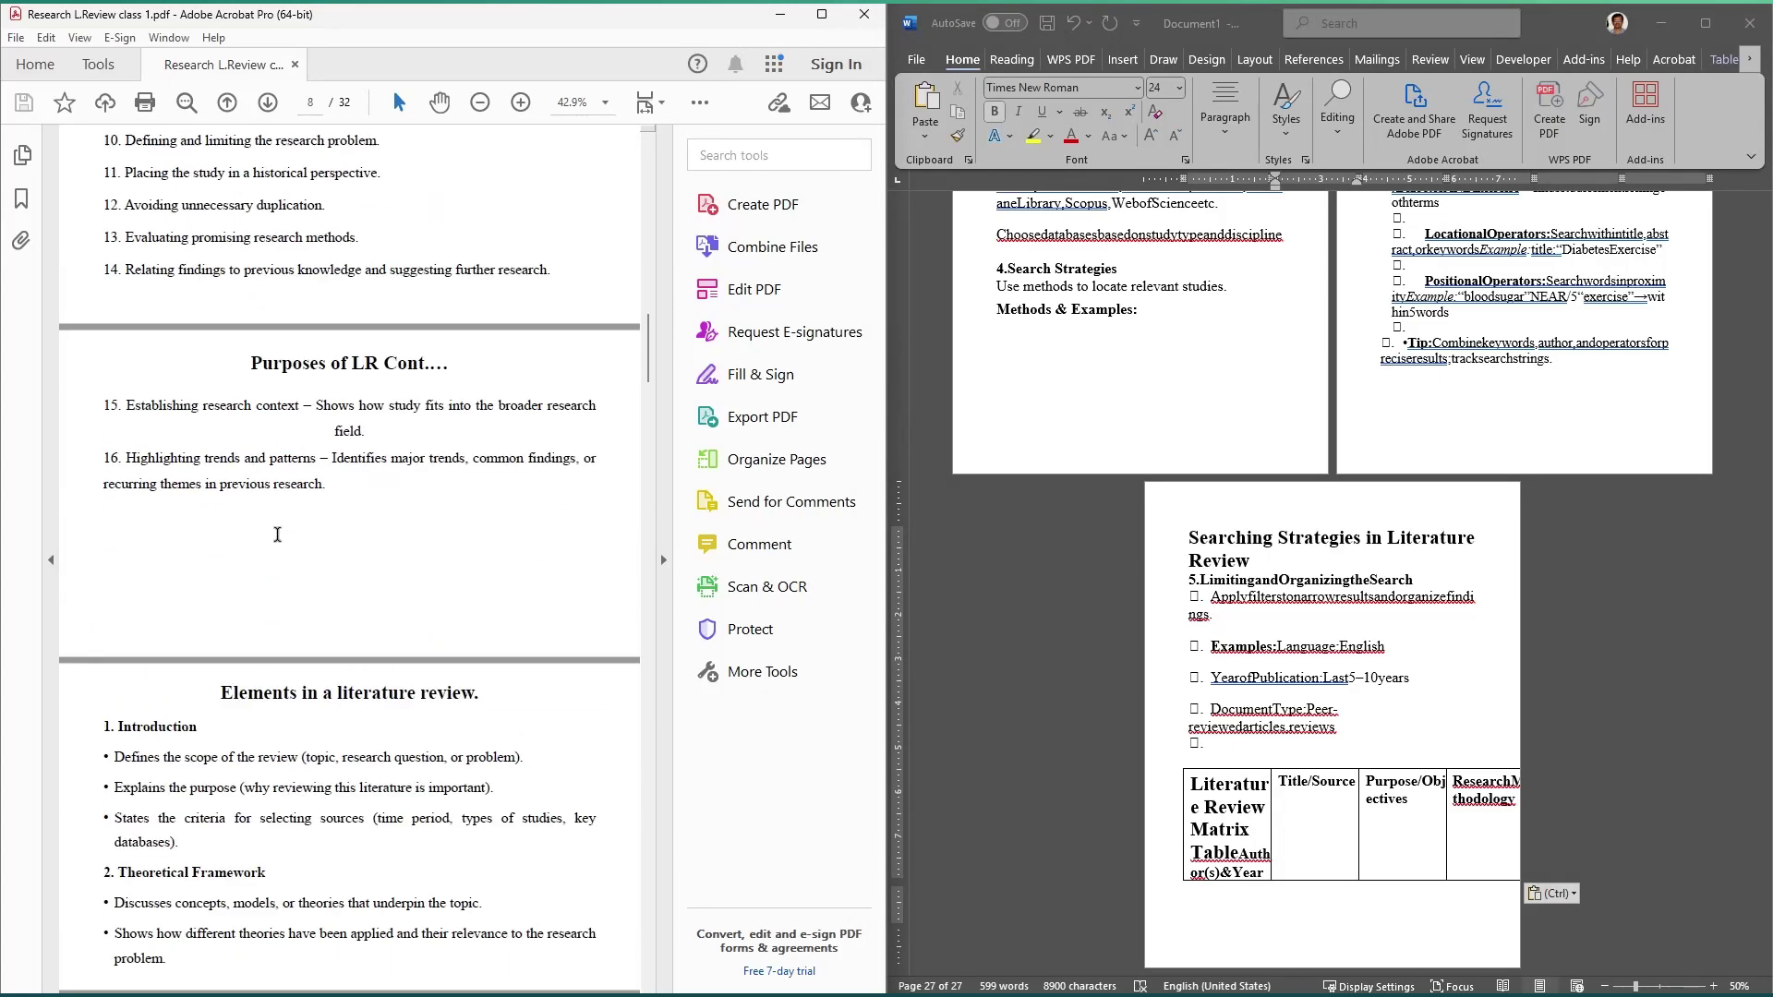
scroll(649, 420, down, 20)
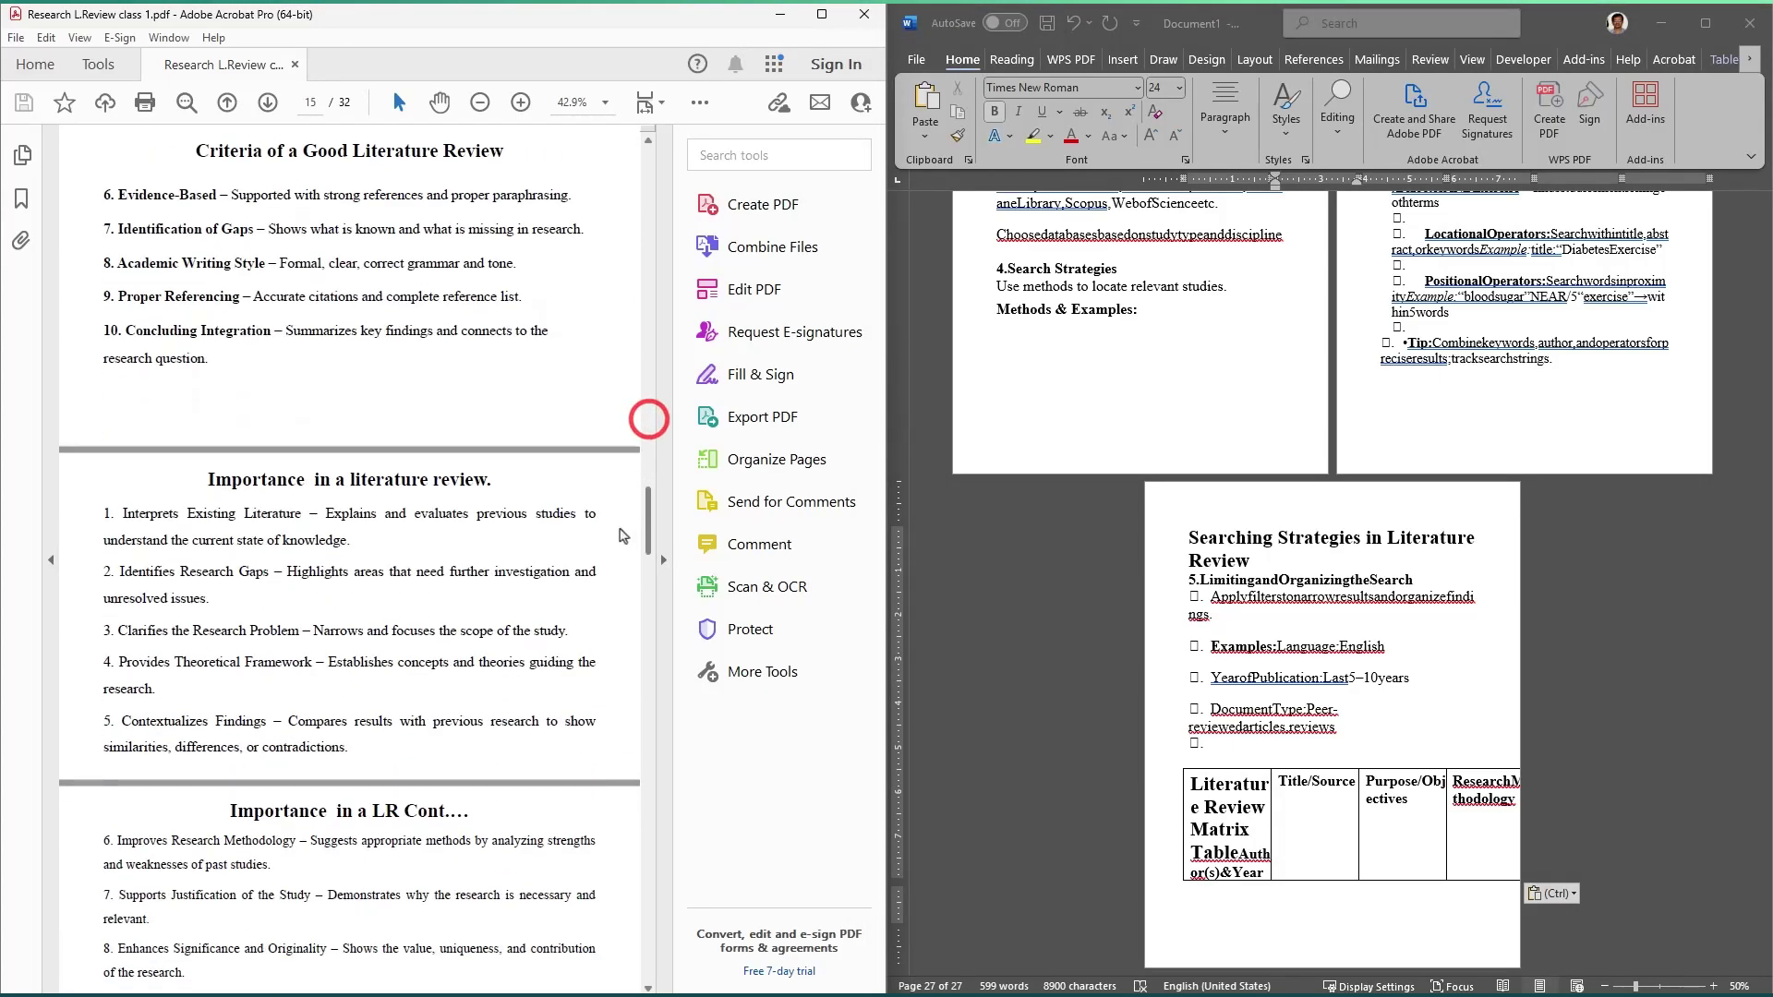
scroll(615, 835, down, 10)
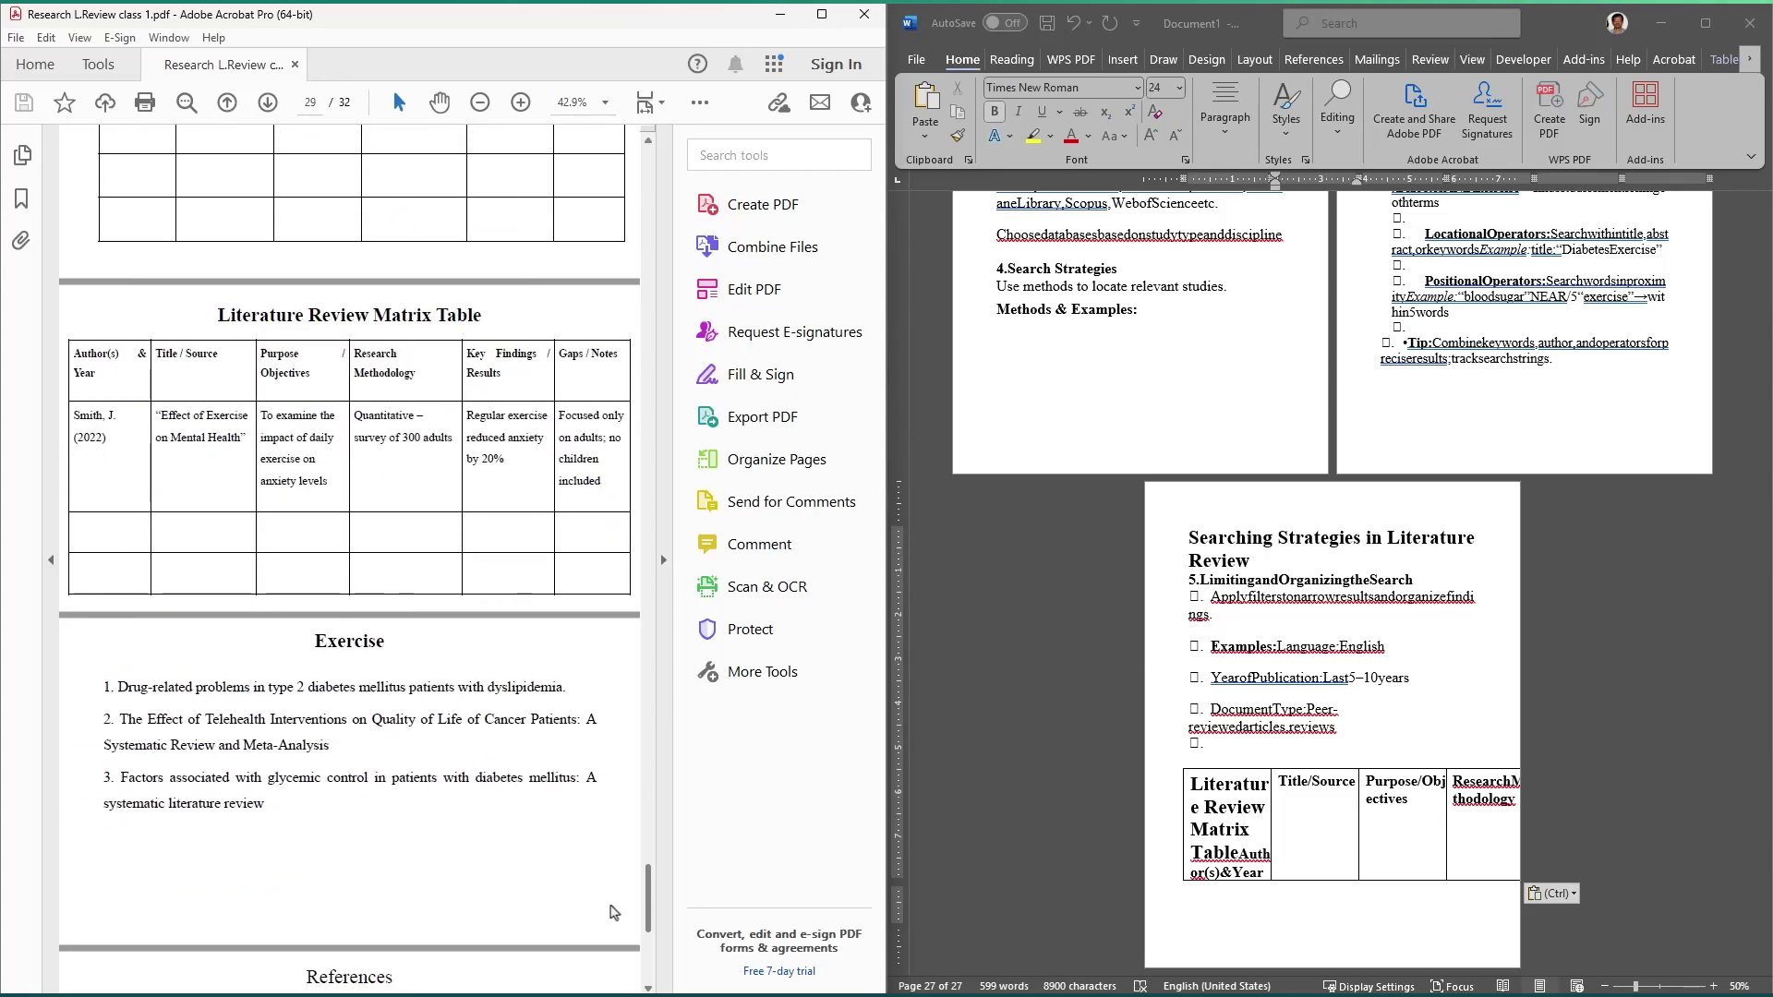
scroll(574, 831, up, 5)
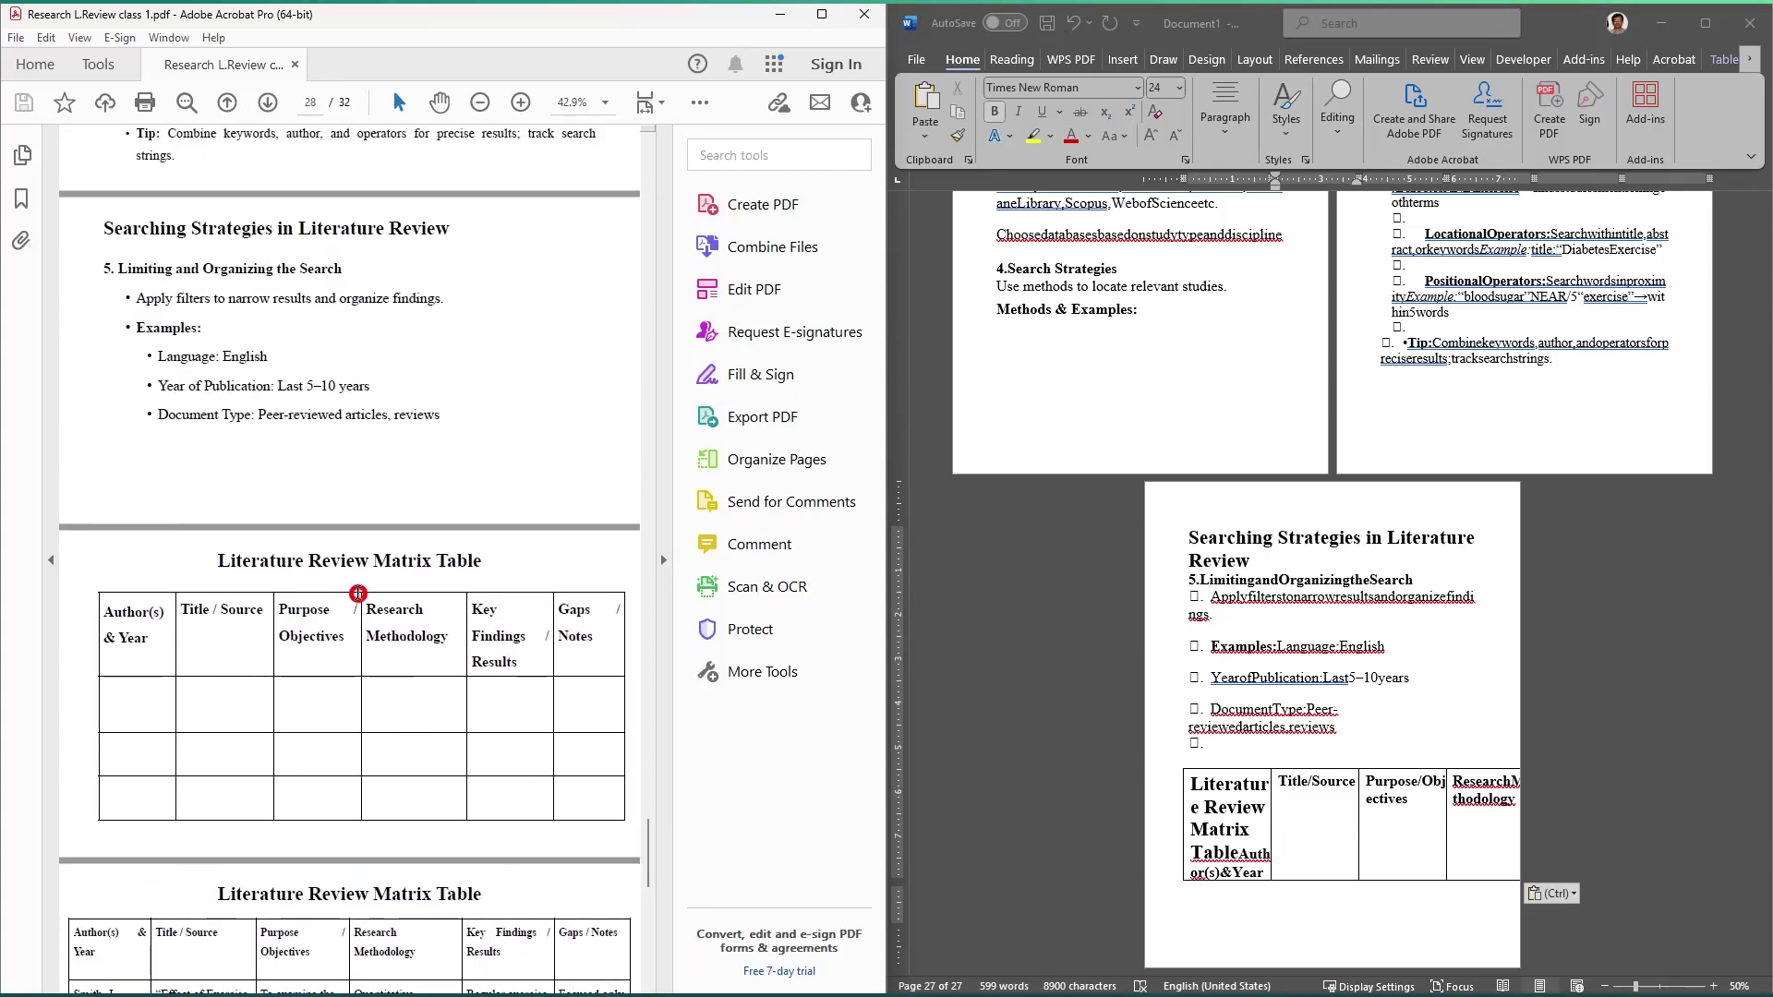
scroll(359, 610, down, 2)
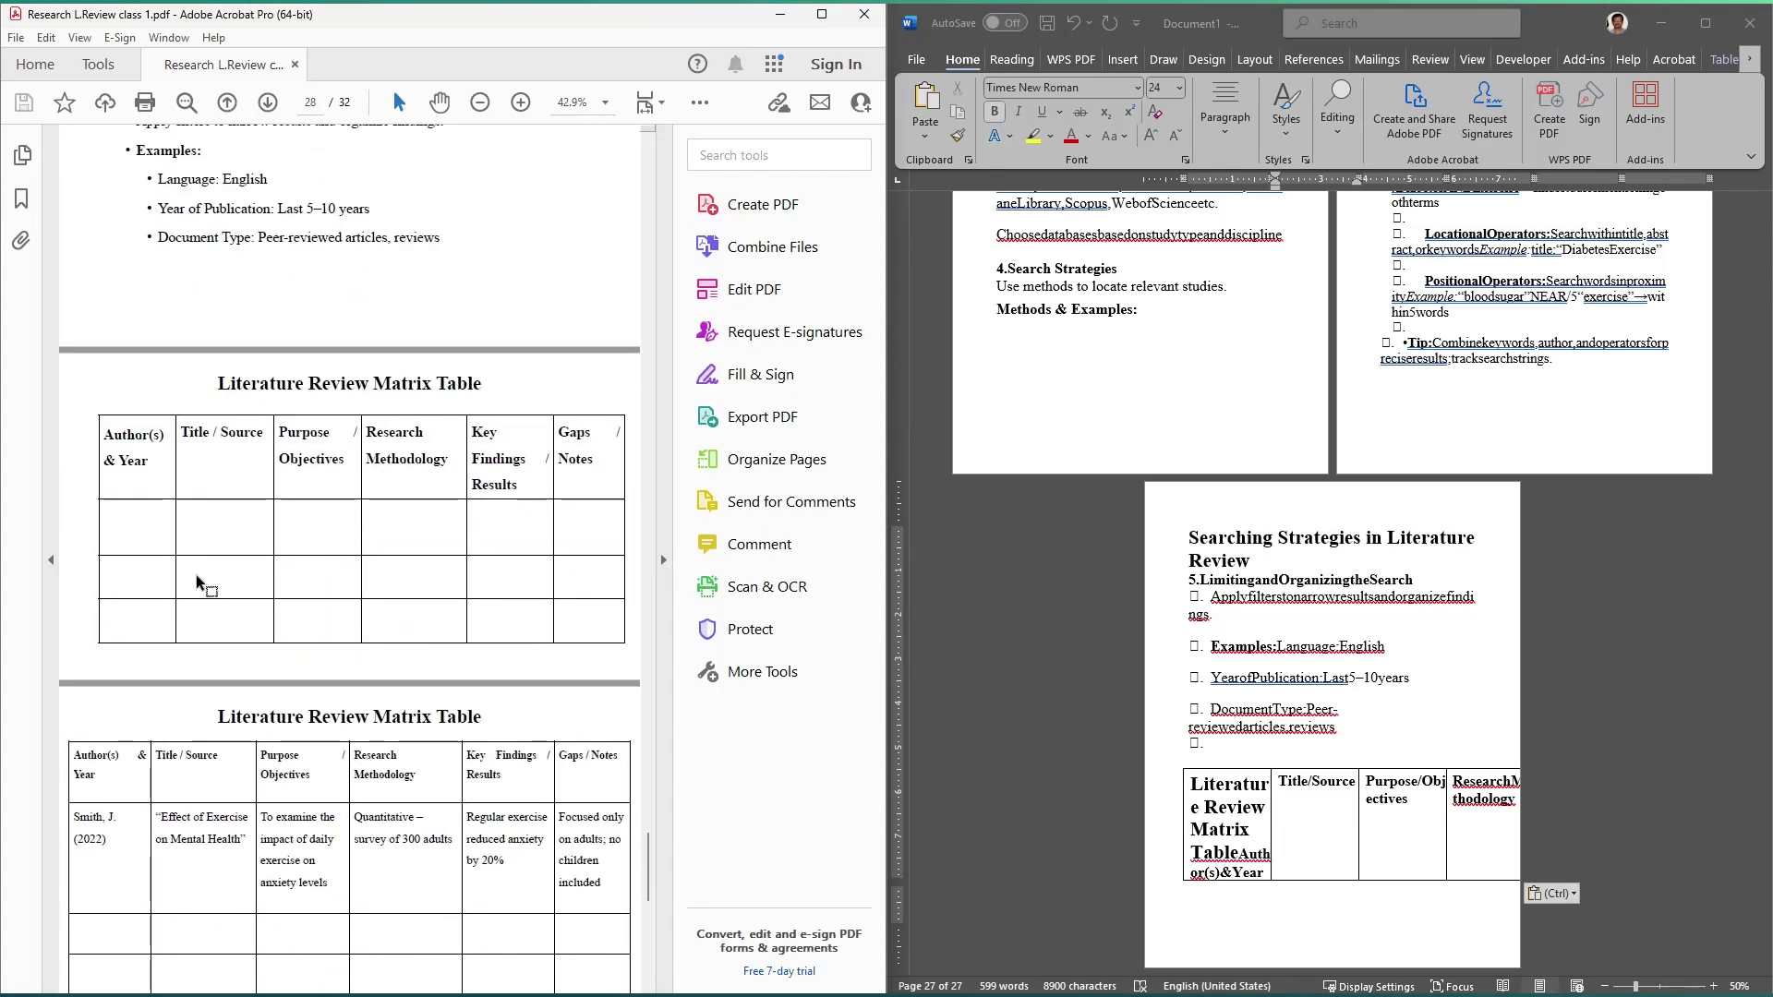
scroll(197, 578, down, 11)
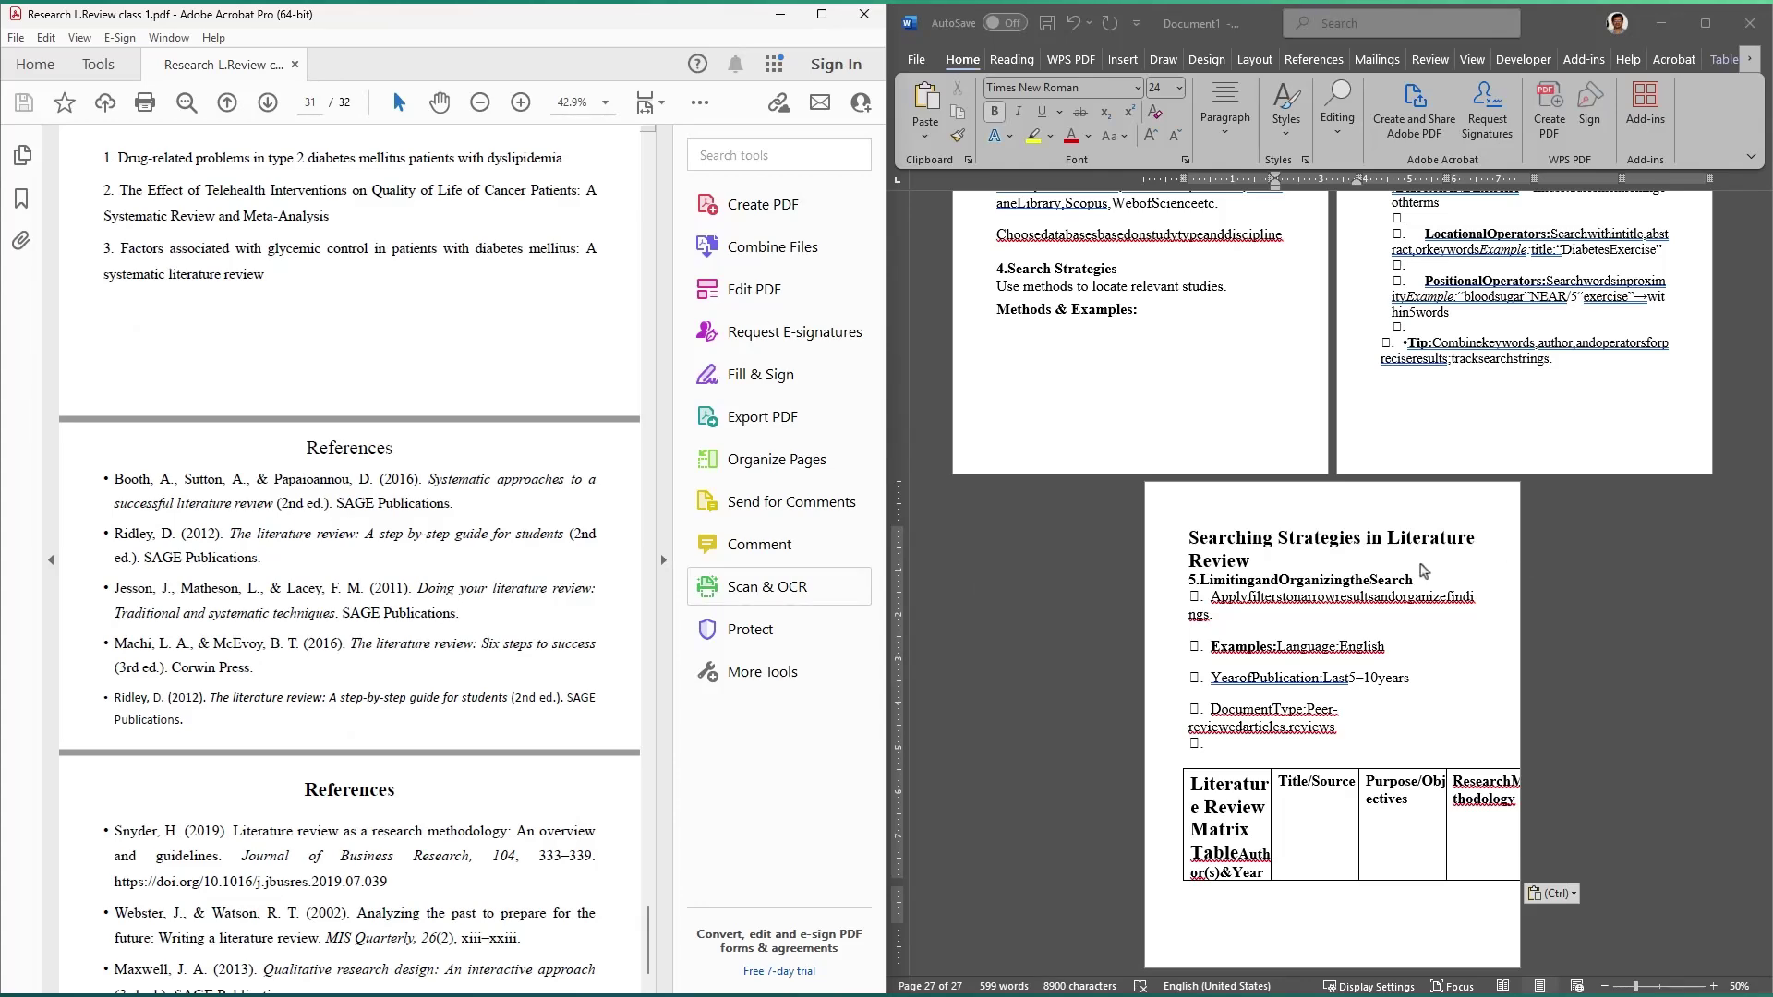
Step: Compare the end of the Word document, around the matrix table, with the PDF's closing pages
scroll(1403, 554, up, 4)
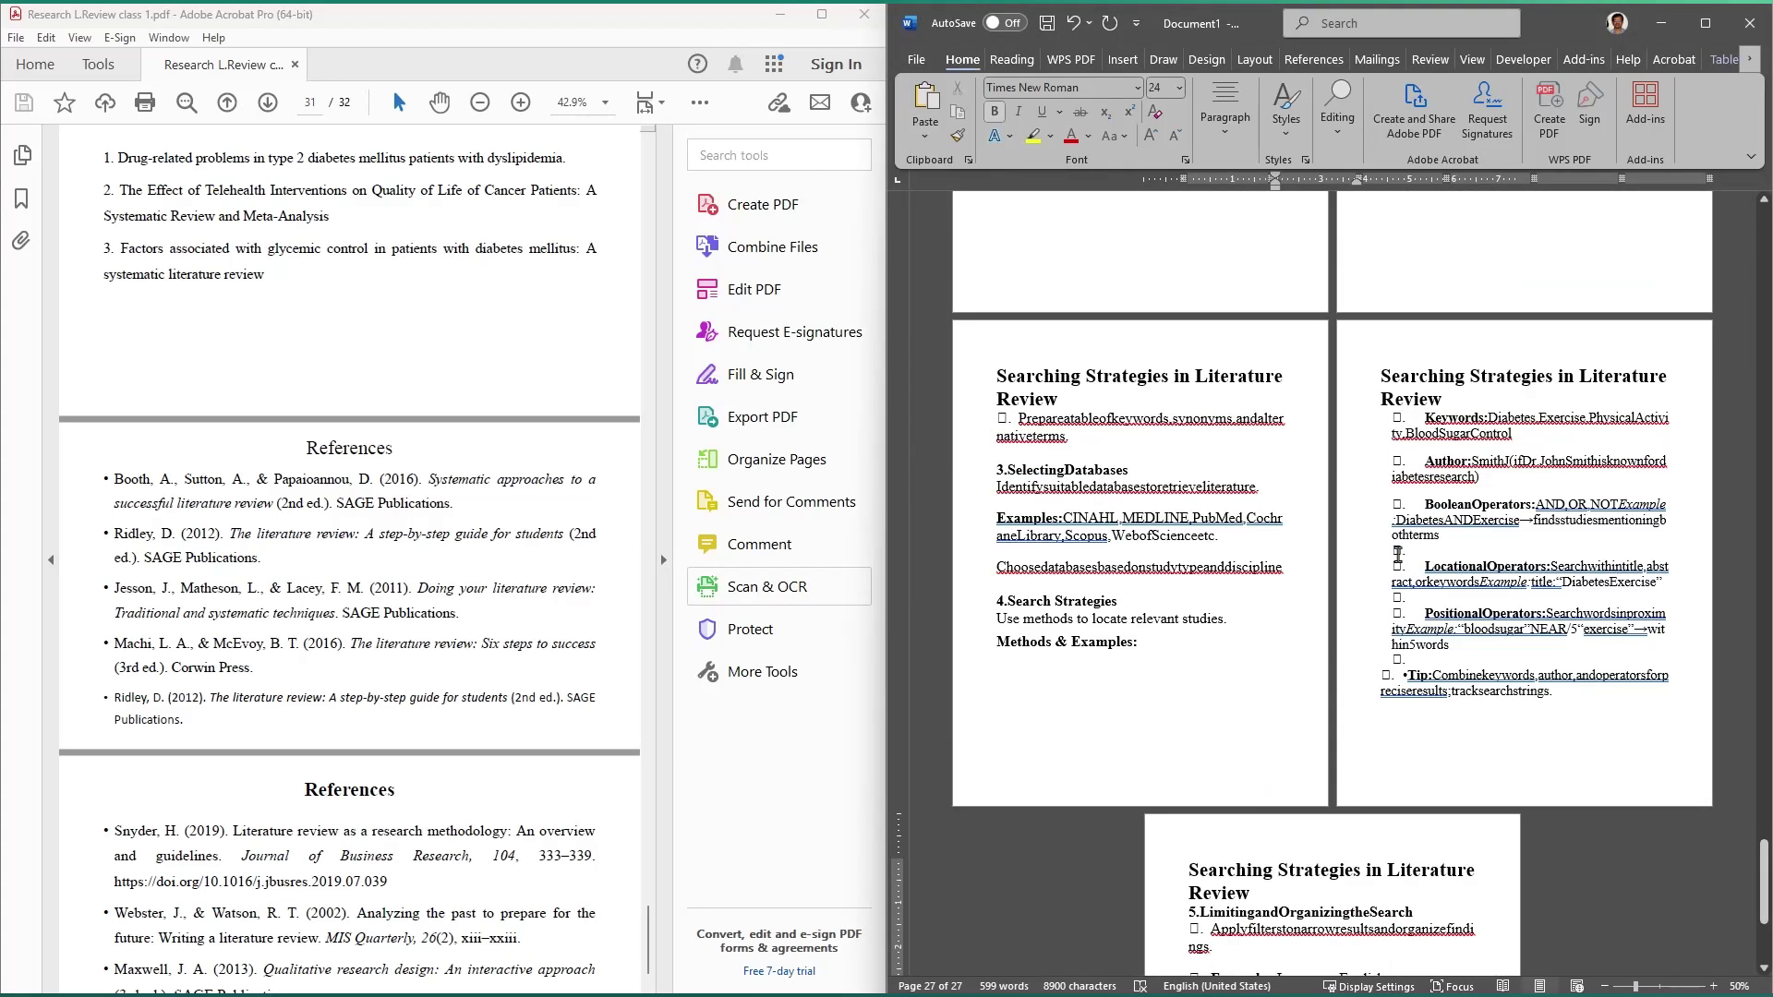
scroll(1397, 556, down, 4)
click(1419, 827)
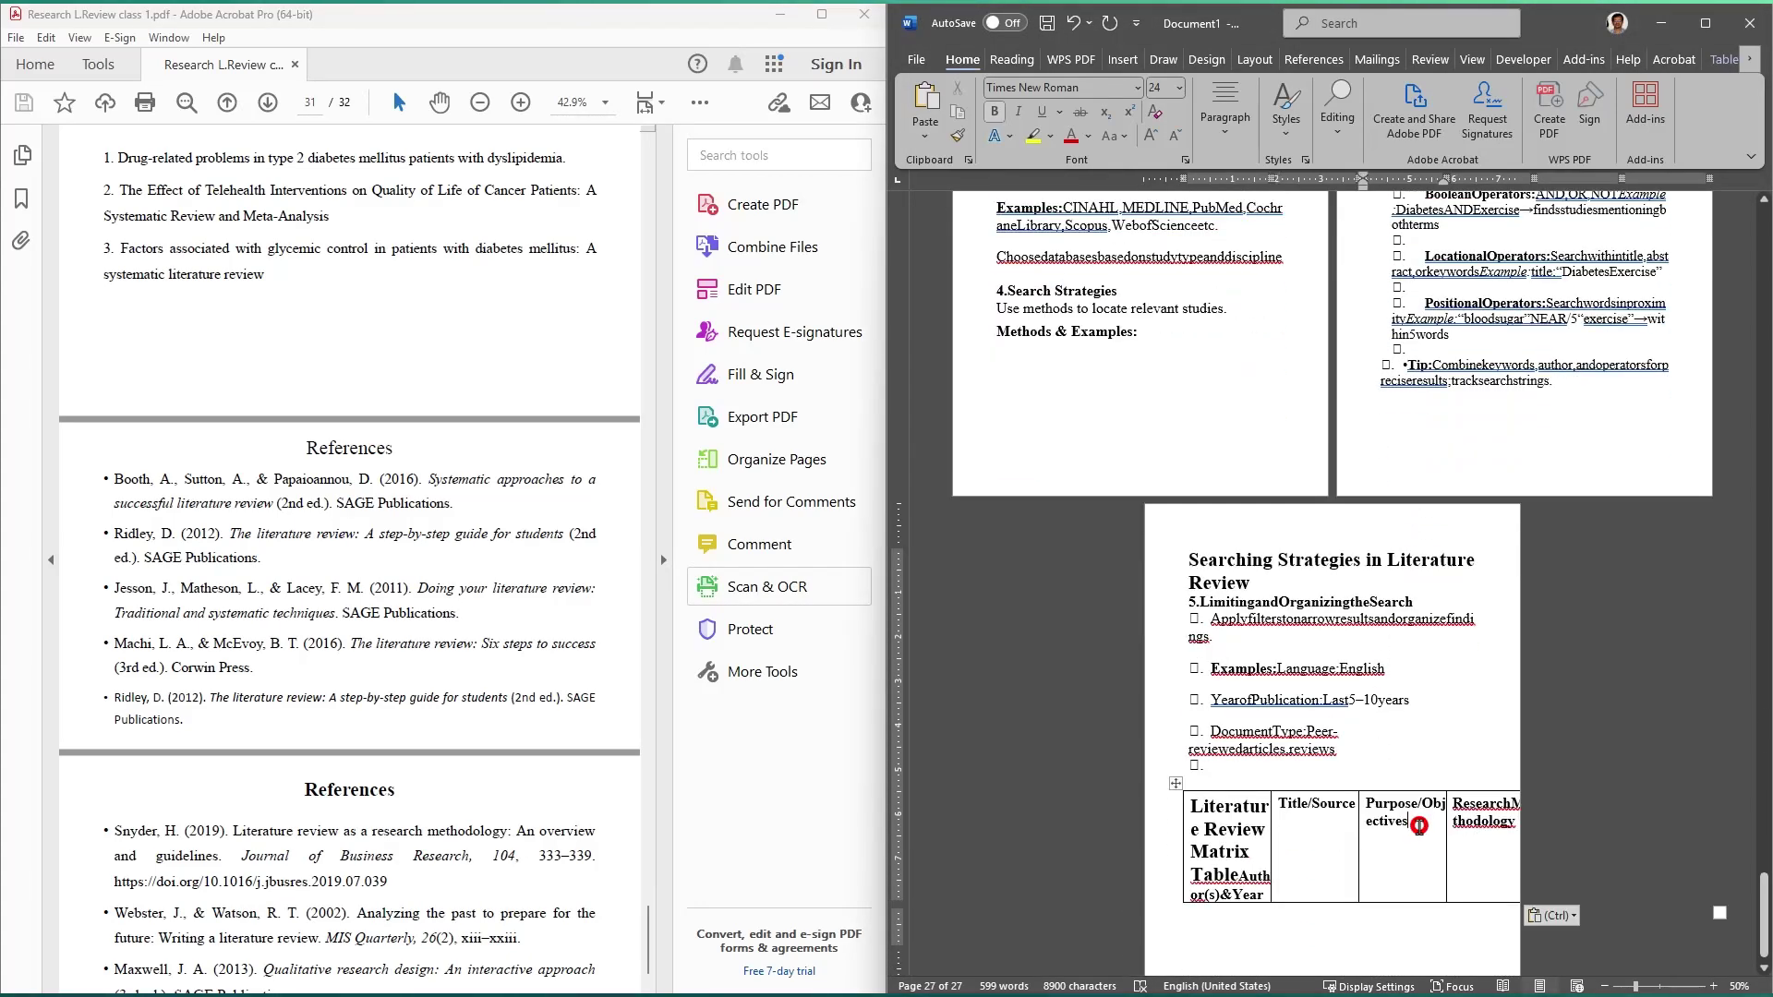
scroll(1419, 826, down, 1)
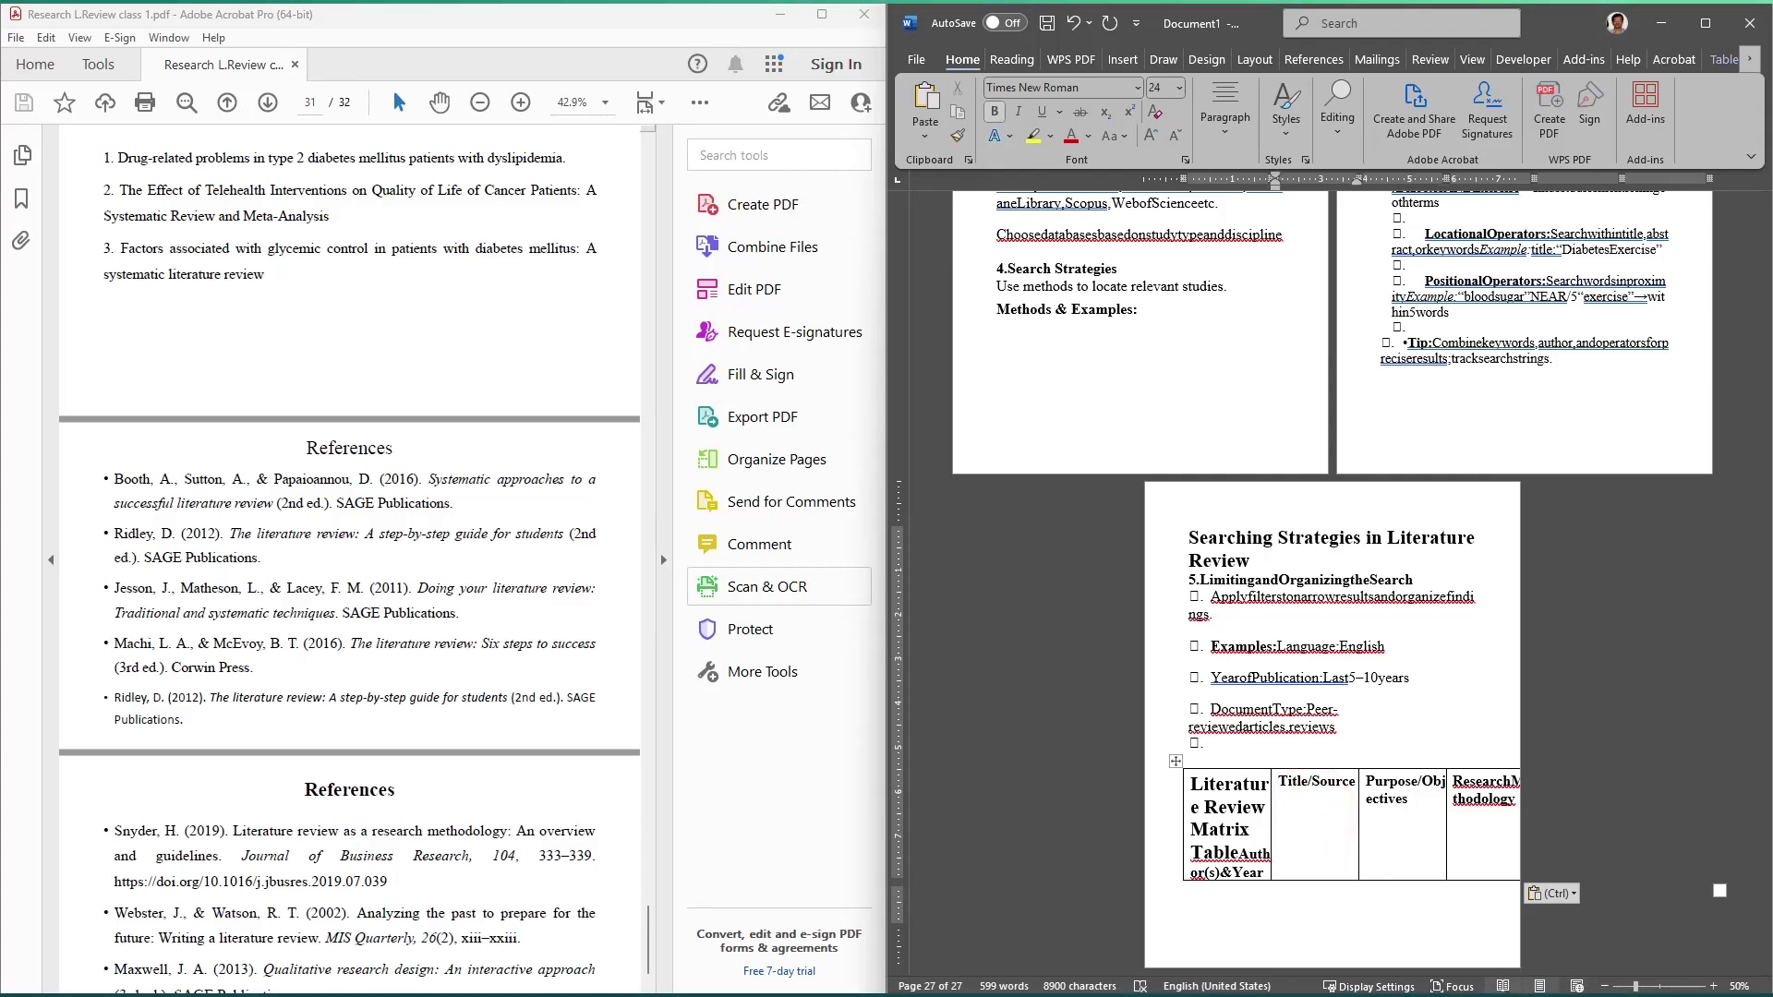
Step: Switch the Word document to Web Layout view and maximize its window
click(1579, 986)
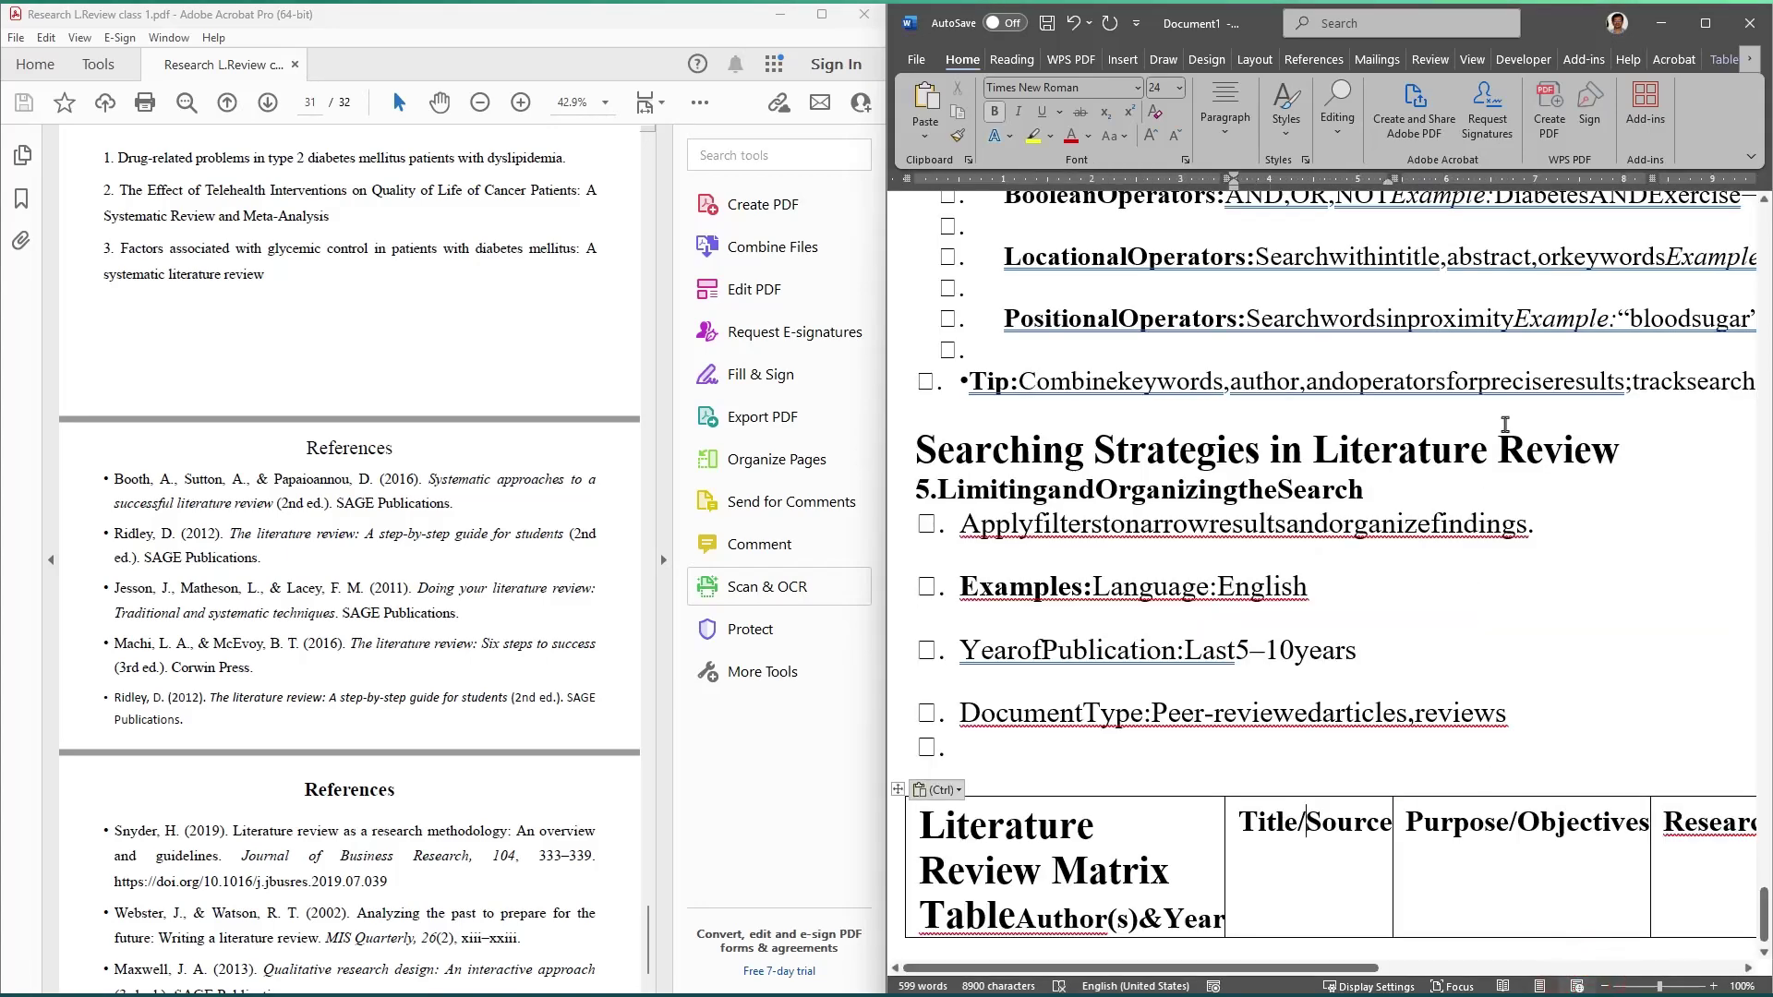
click(1705, 22)
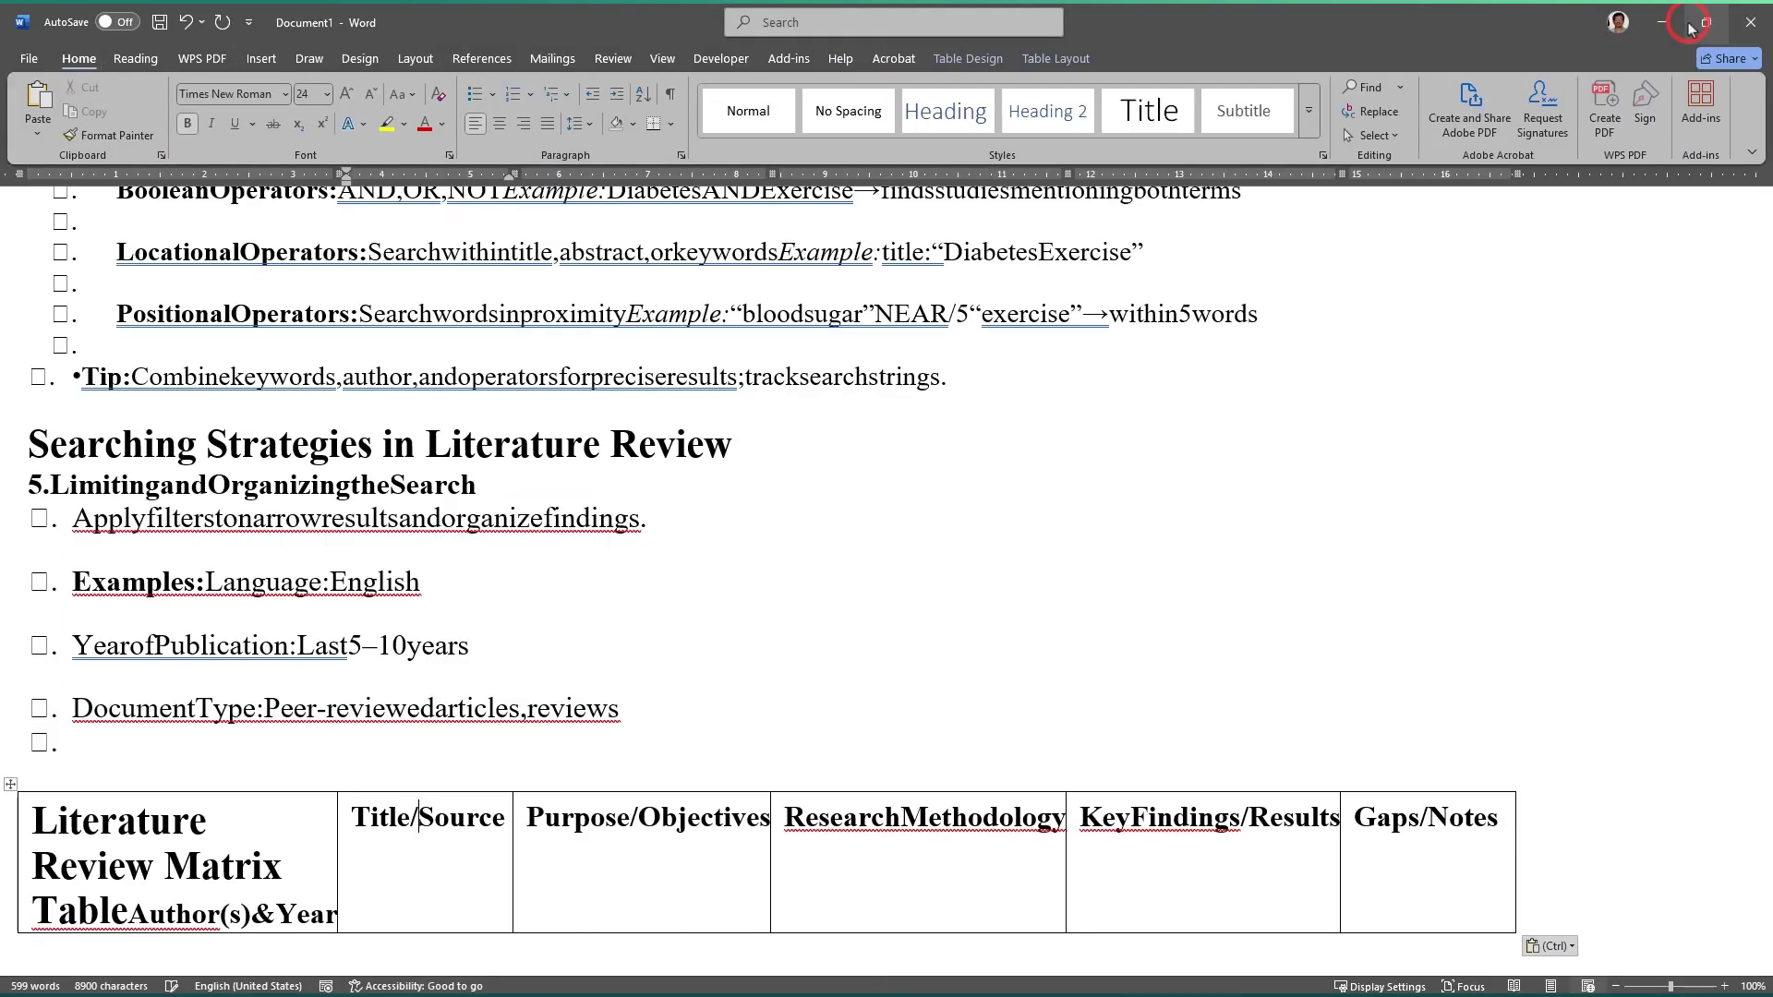
scroll(552, 360, up, 20)
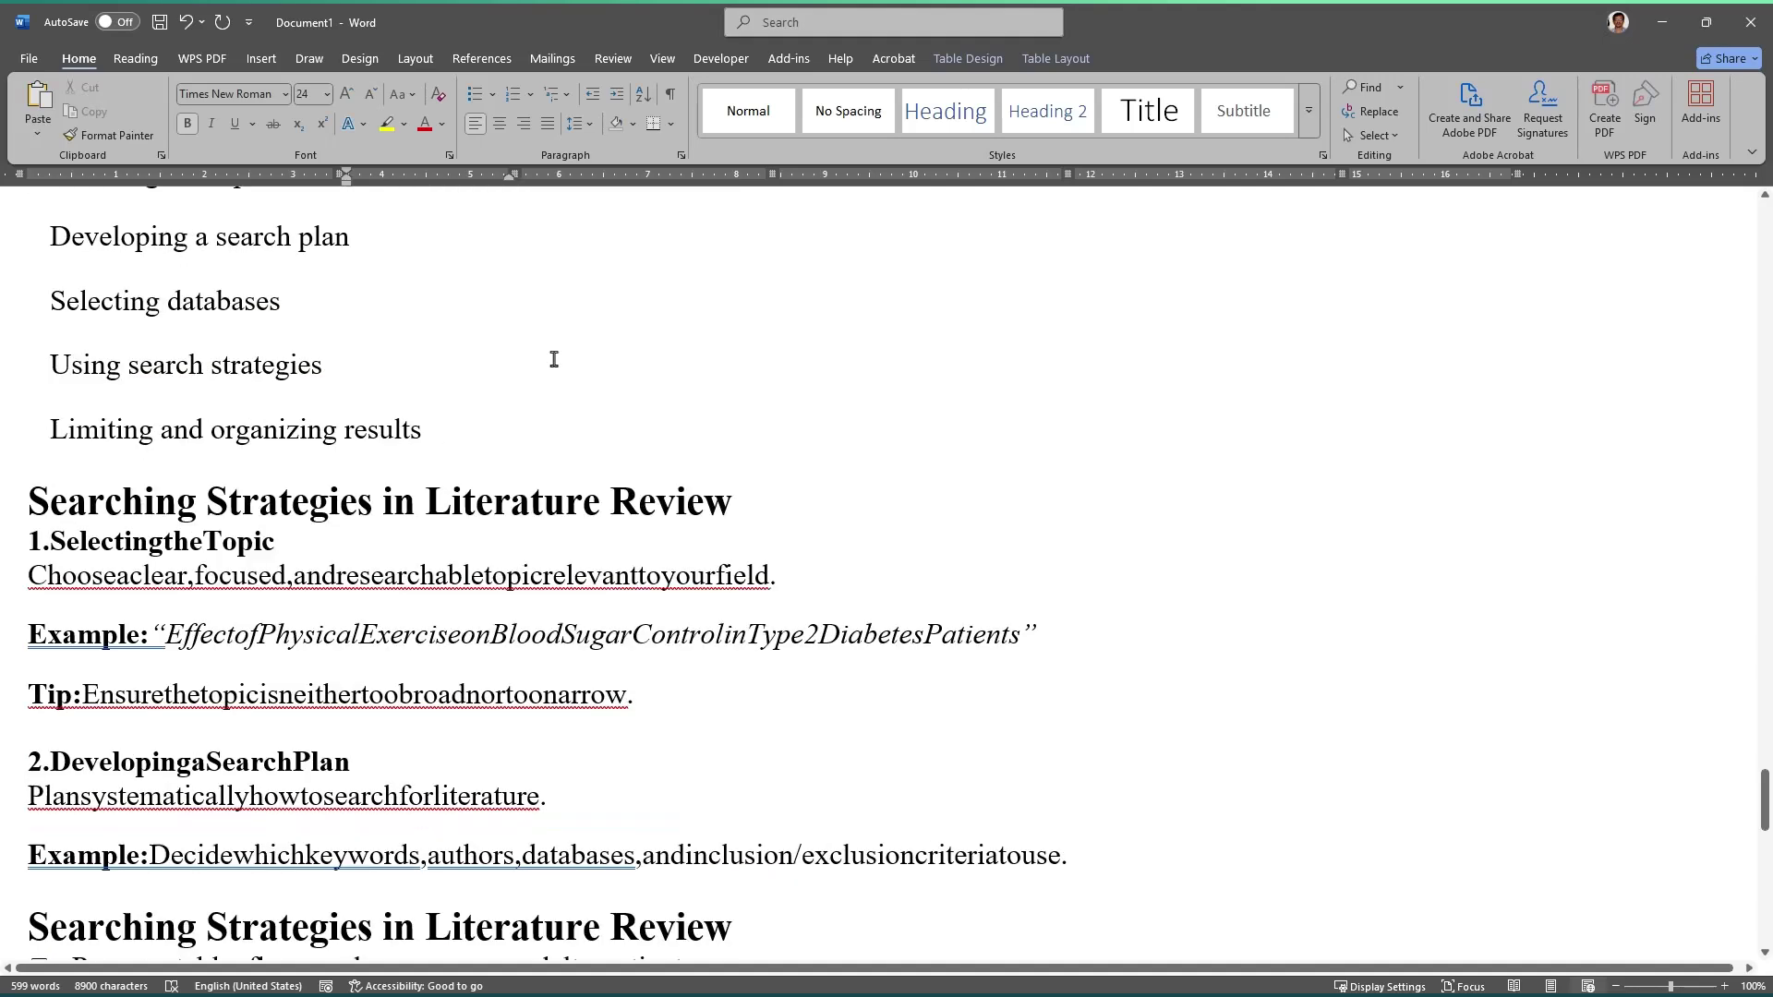
scroll(498, 349, up, 10)
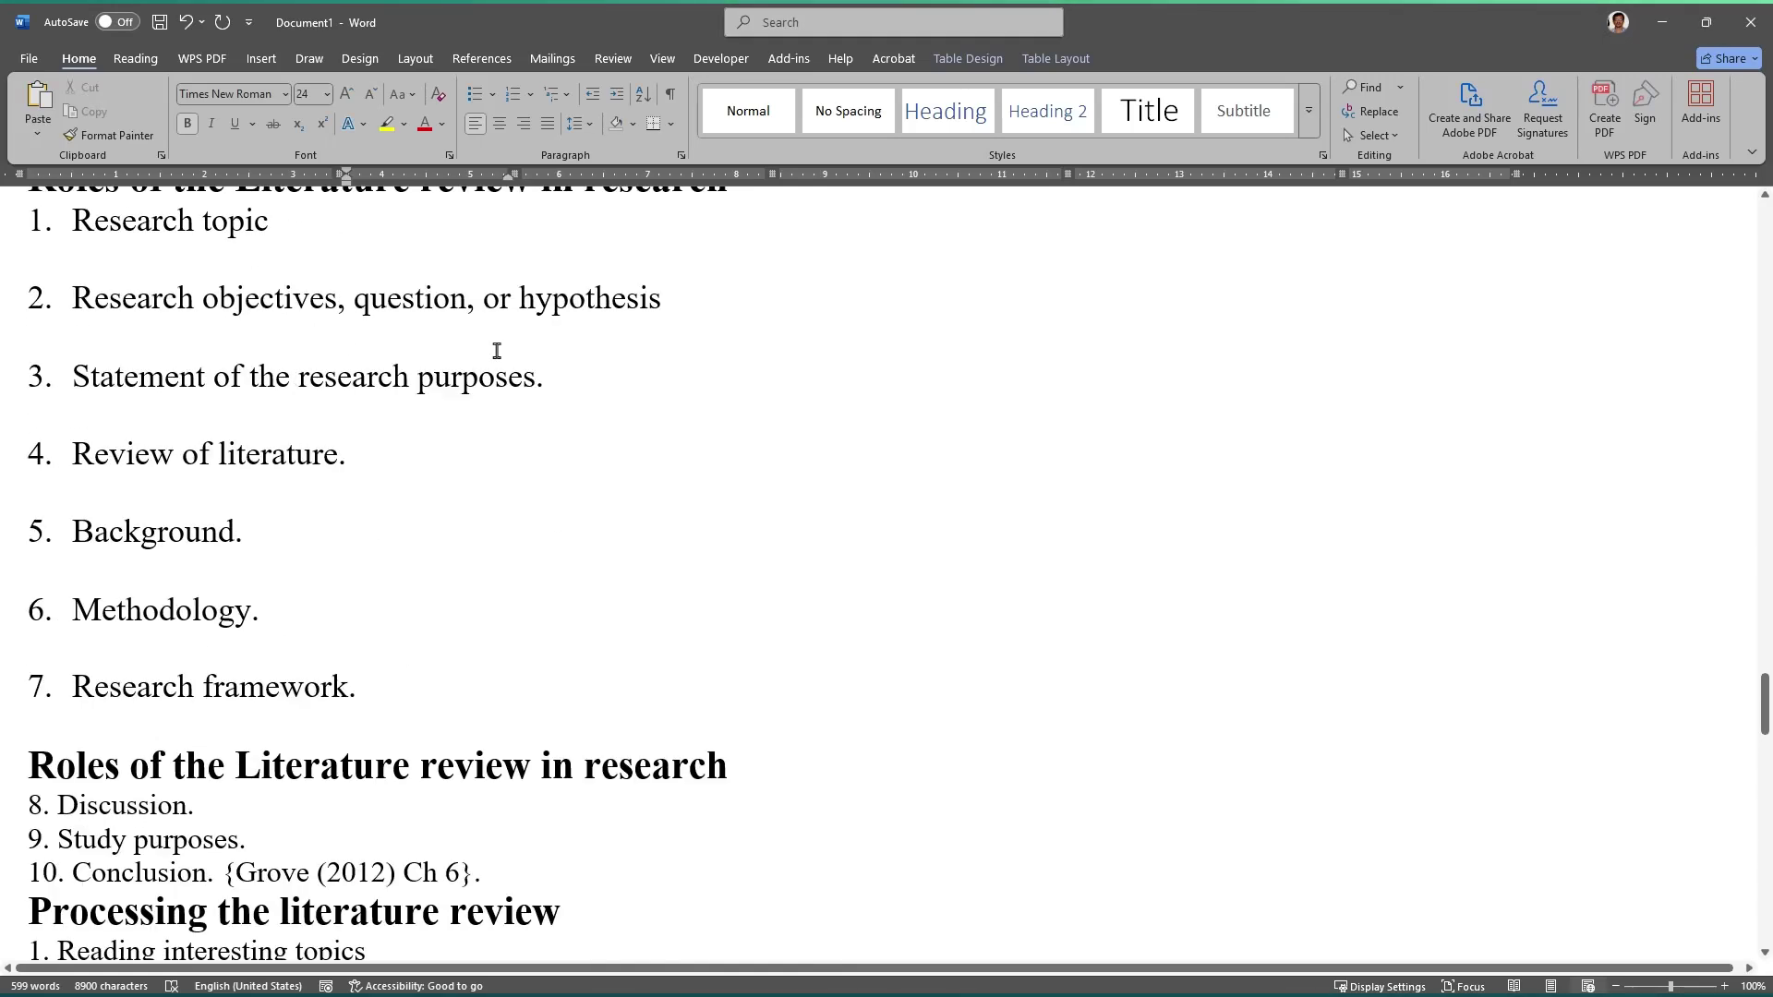
Step: Set the Word document's zoom to 50%
click(1618, 987)
click(1617, 987)
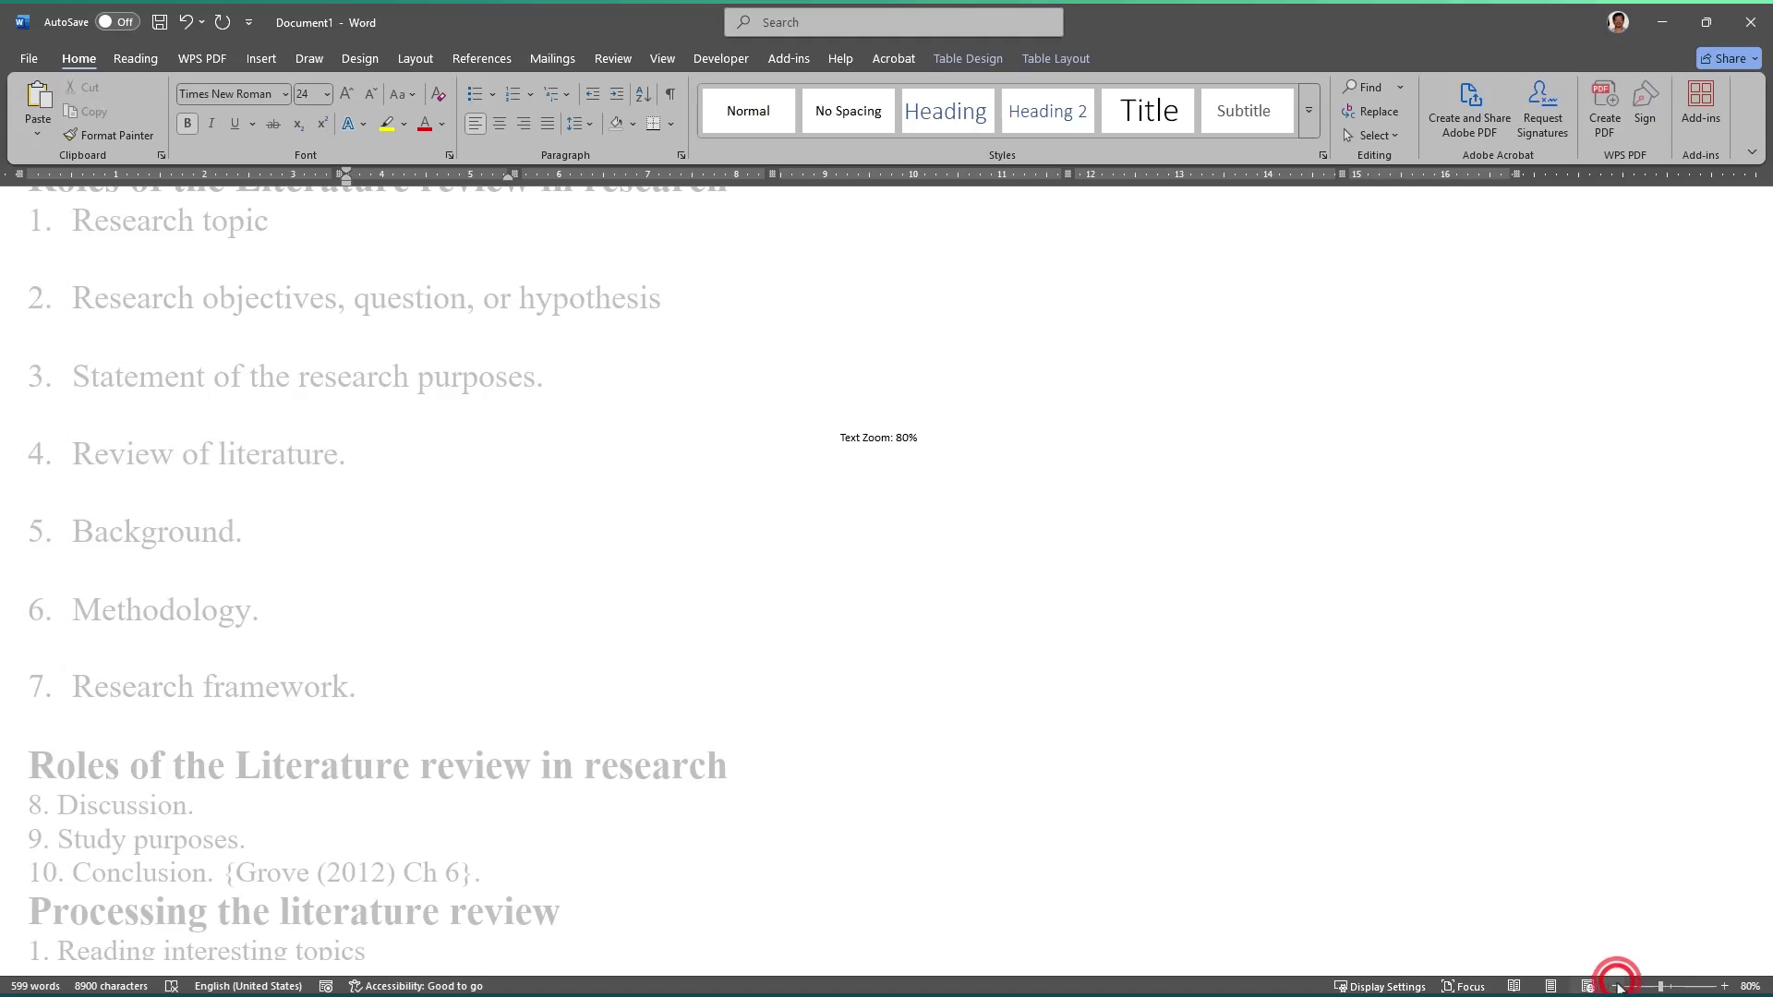
click(1618, 987)
click(1617, 987)
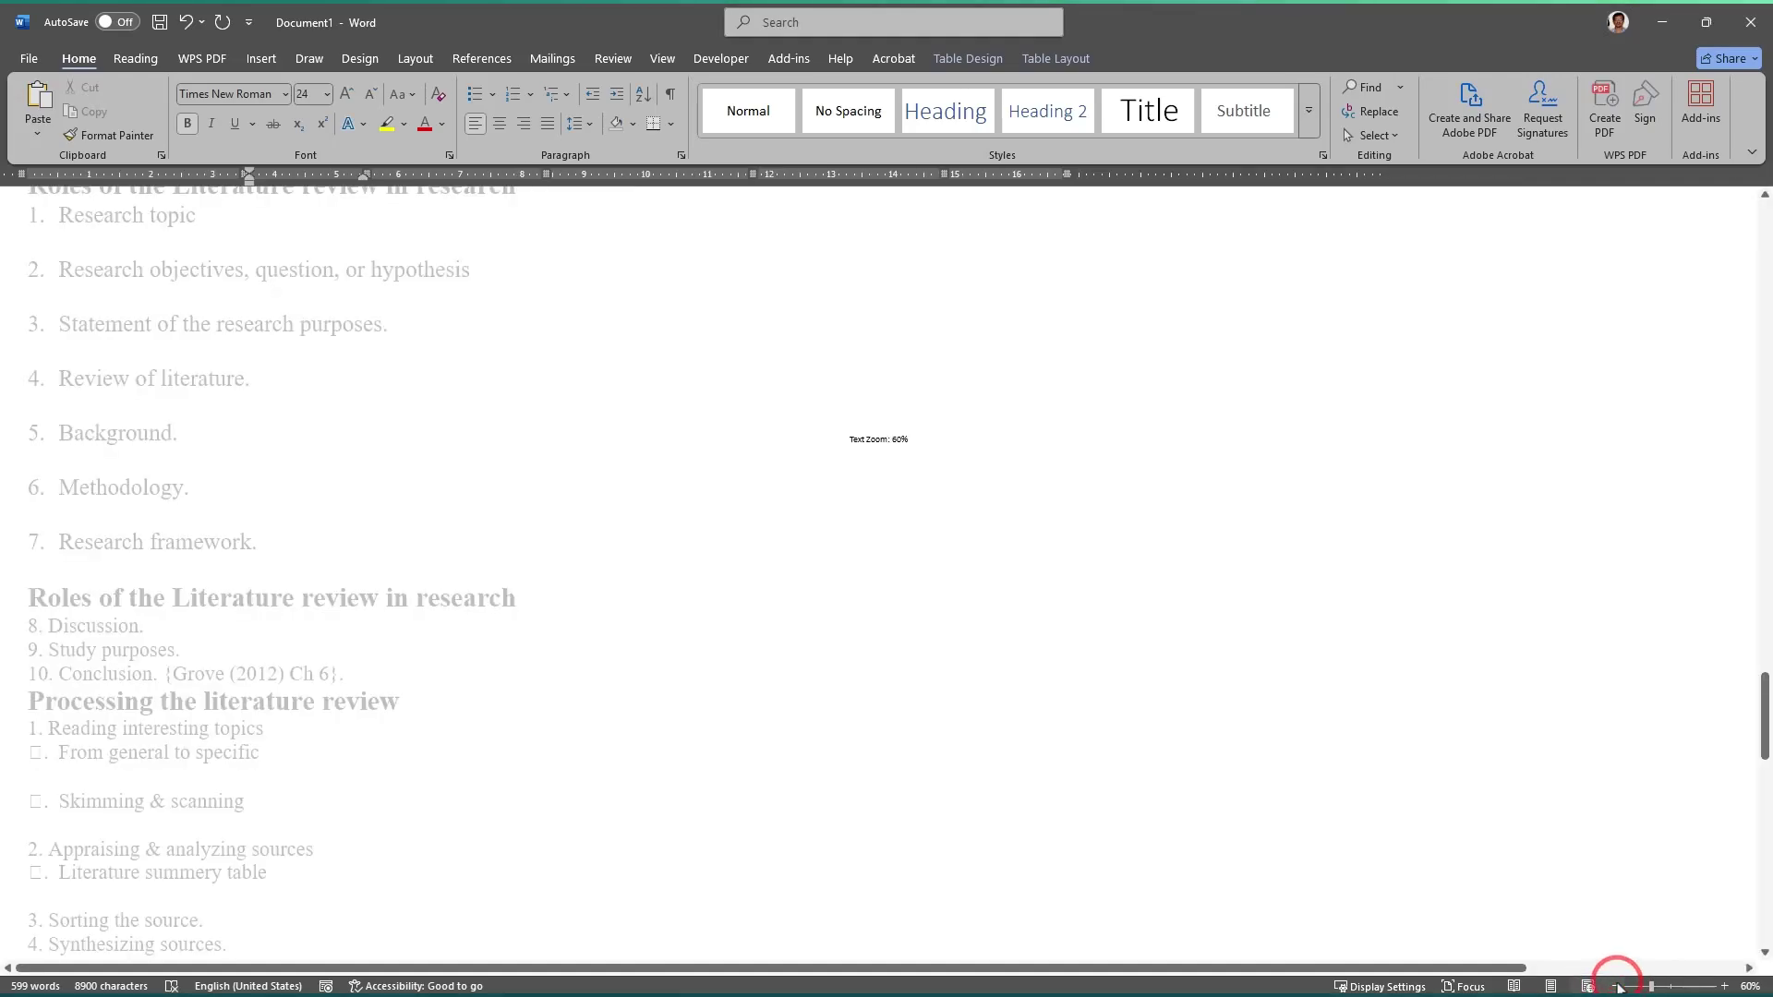
click(1617, 987)
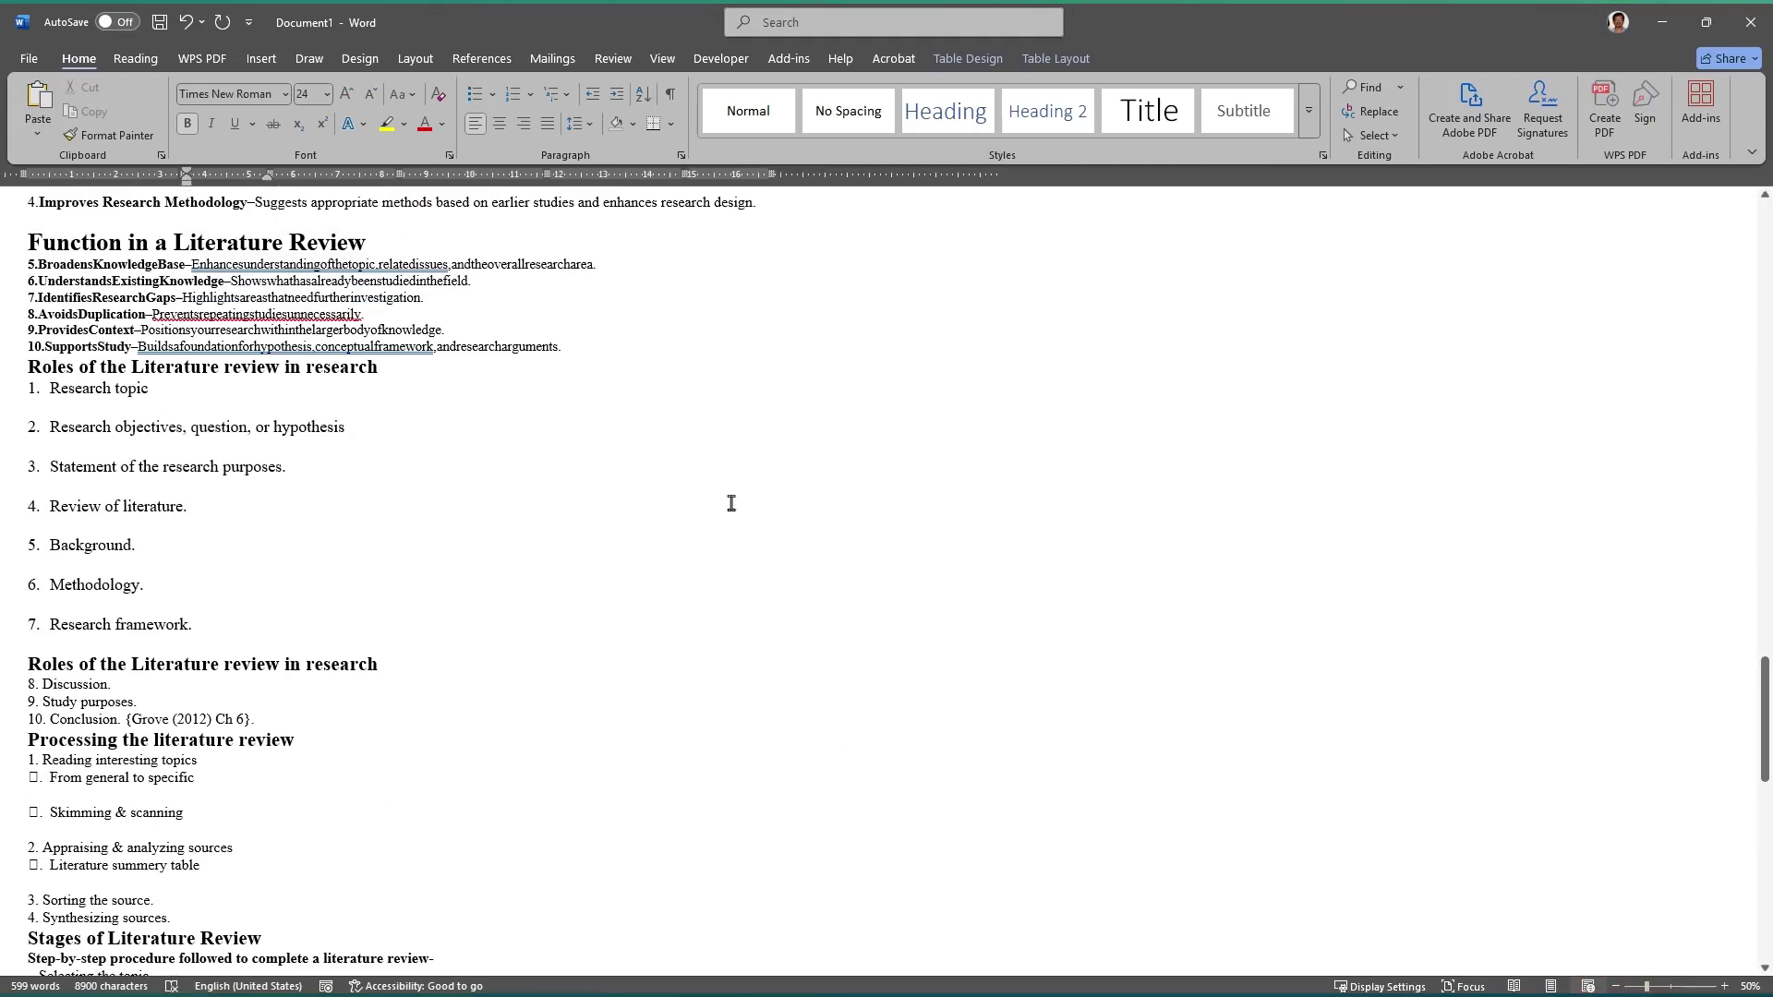
Step: Examine the pasted sections and the heading cells of the matrix table at the end of the document
scroll(730, 503, up, 20)
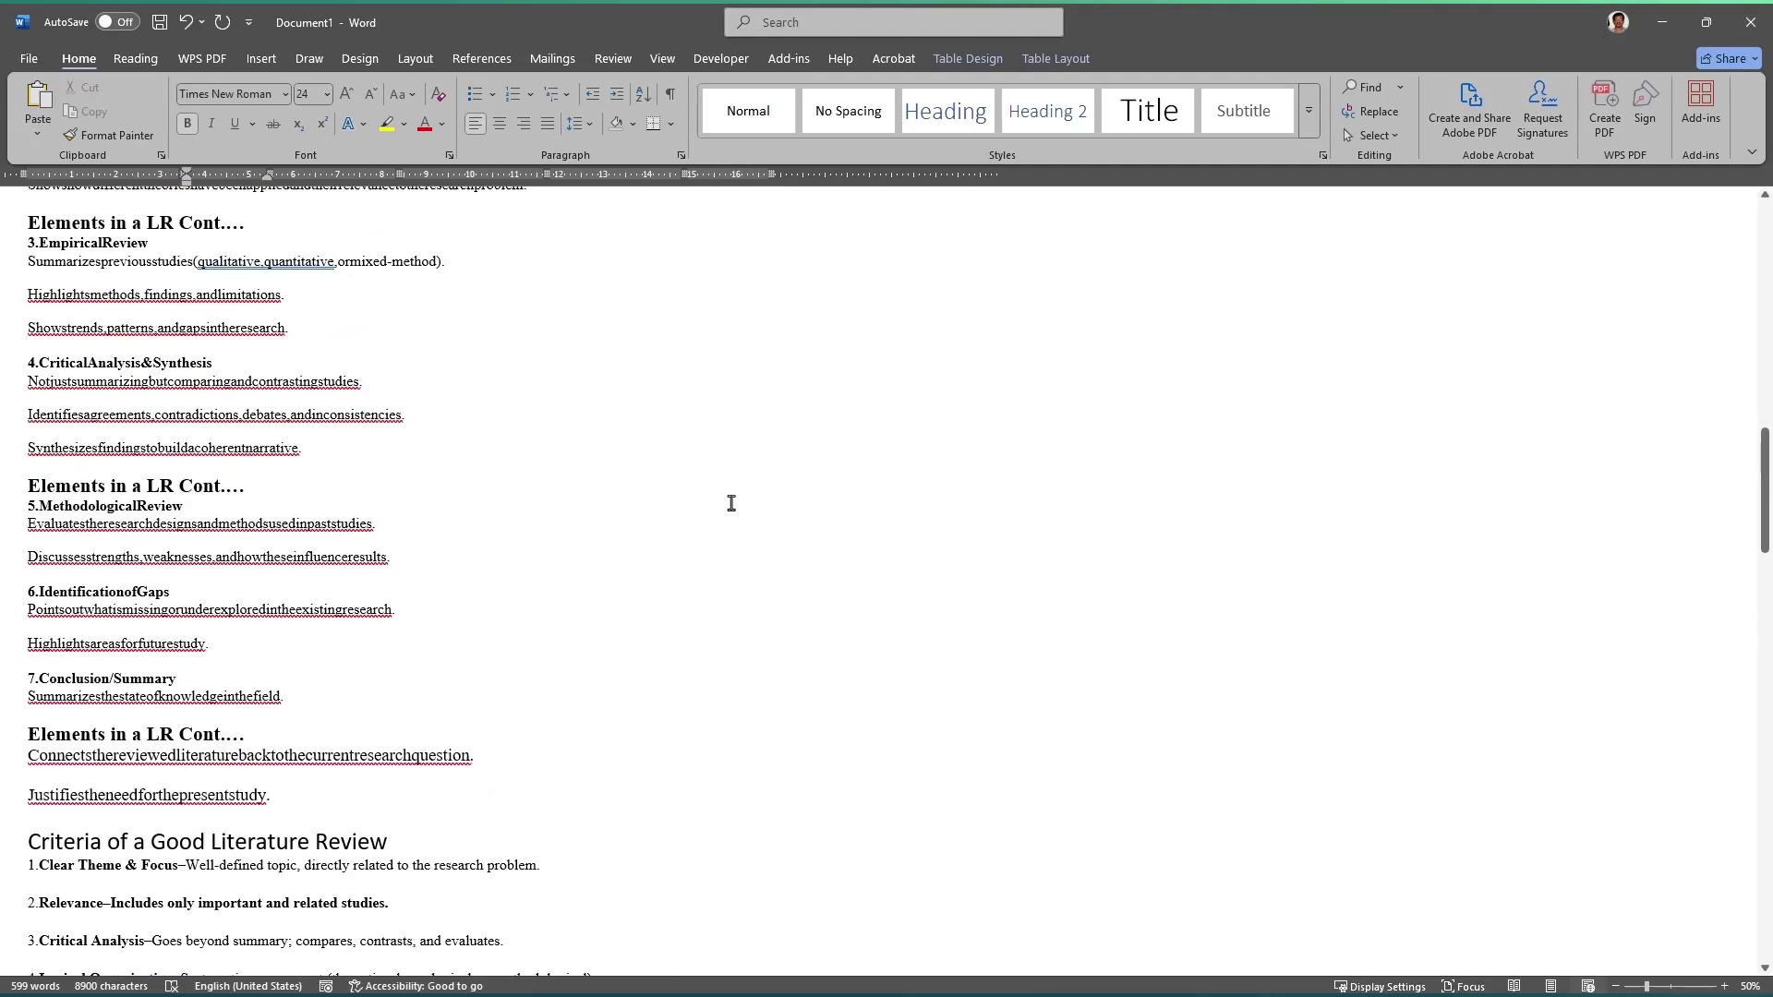
scroll(731, 503, up, 3)
drag(1757, 452, 1762, 934)
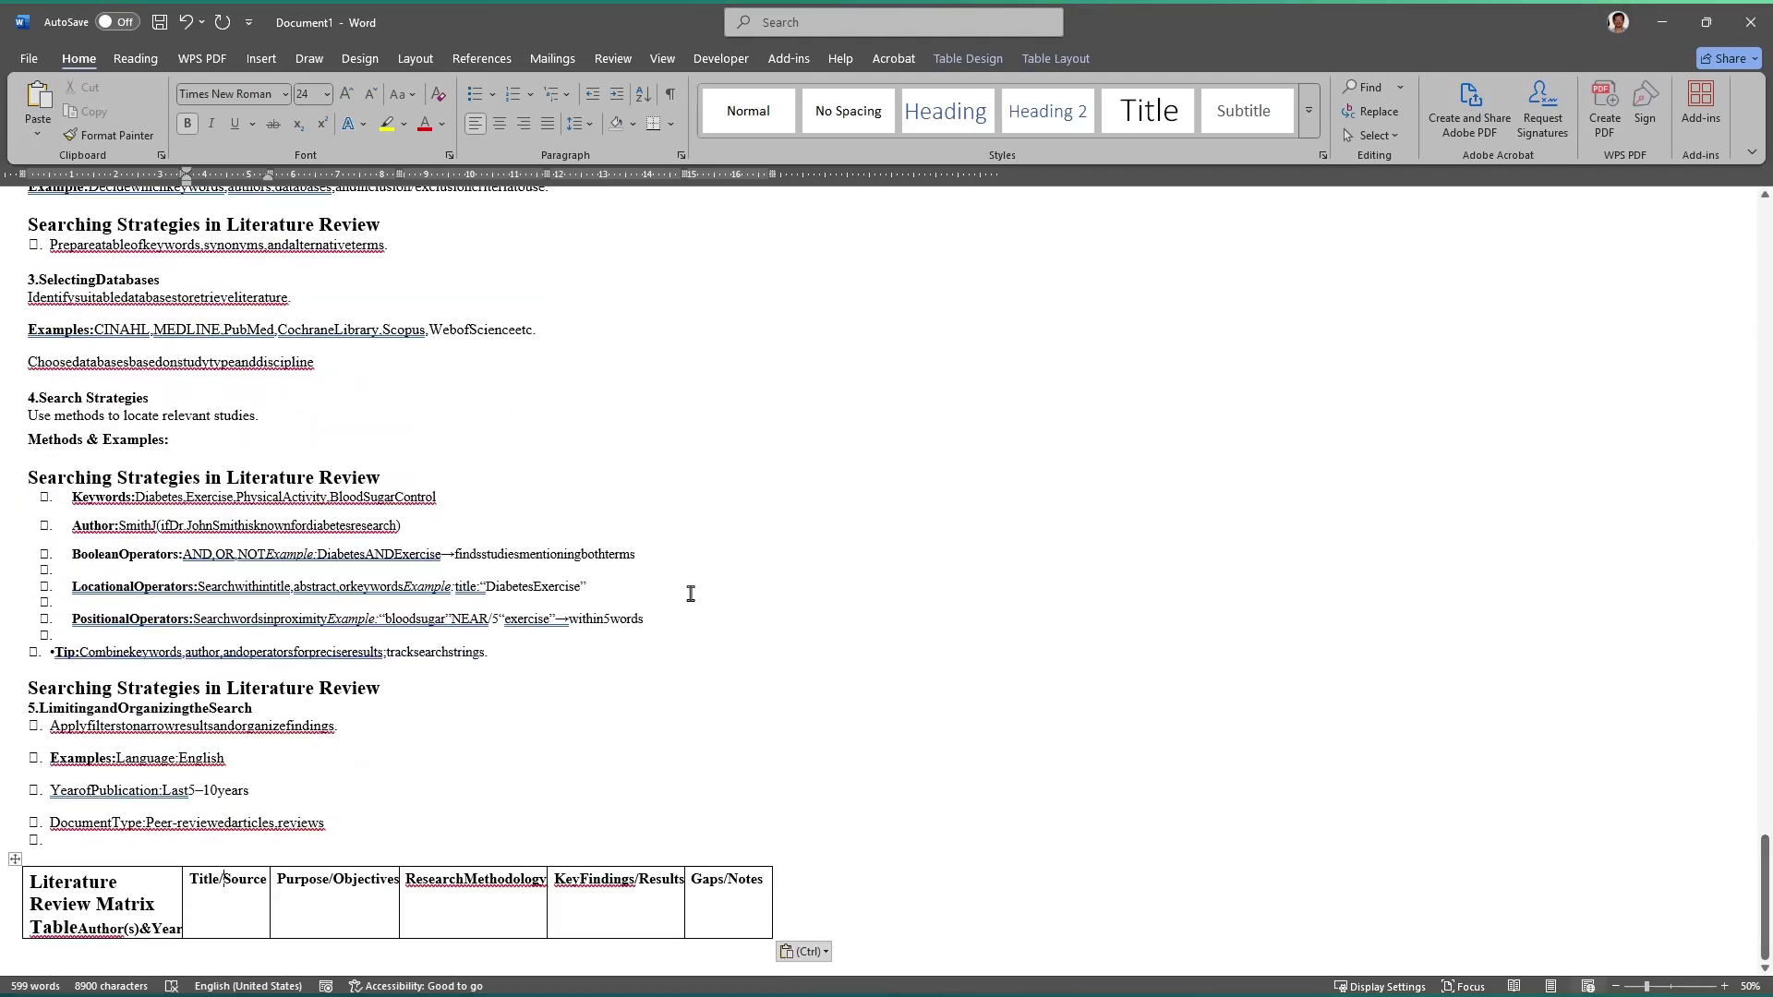
click(315, 737)
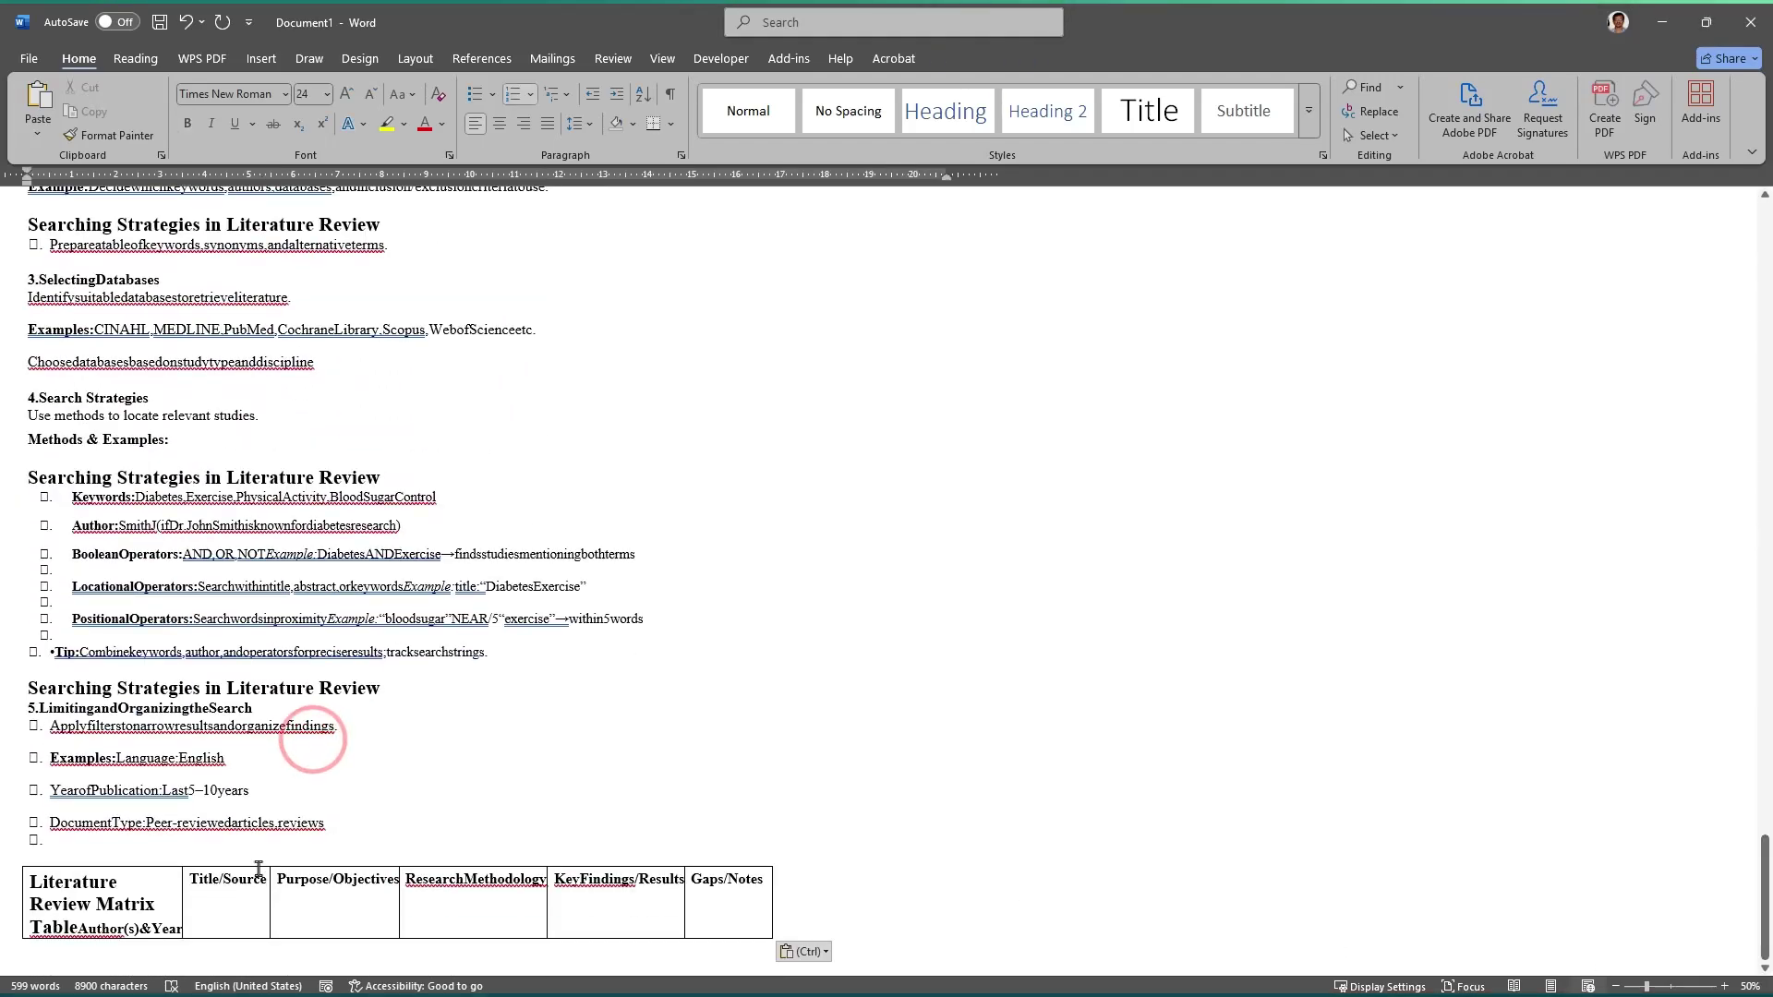
click(108, 916)
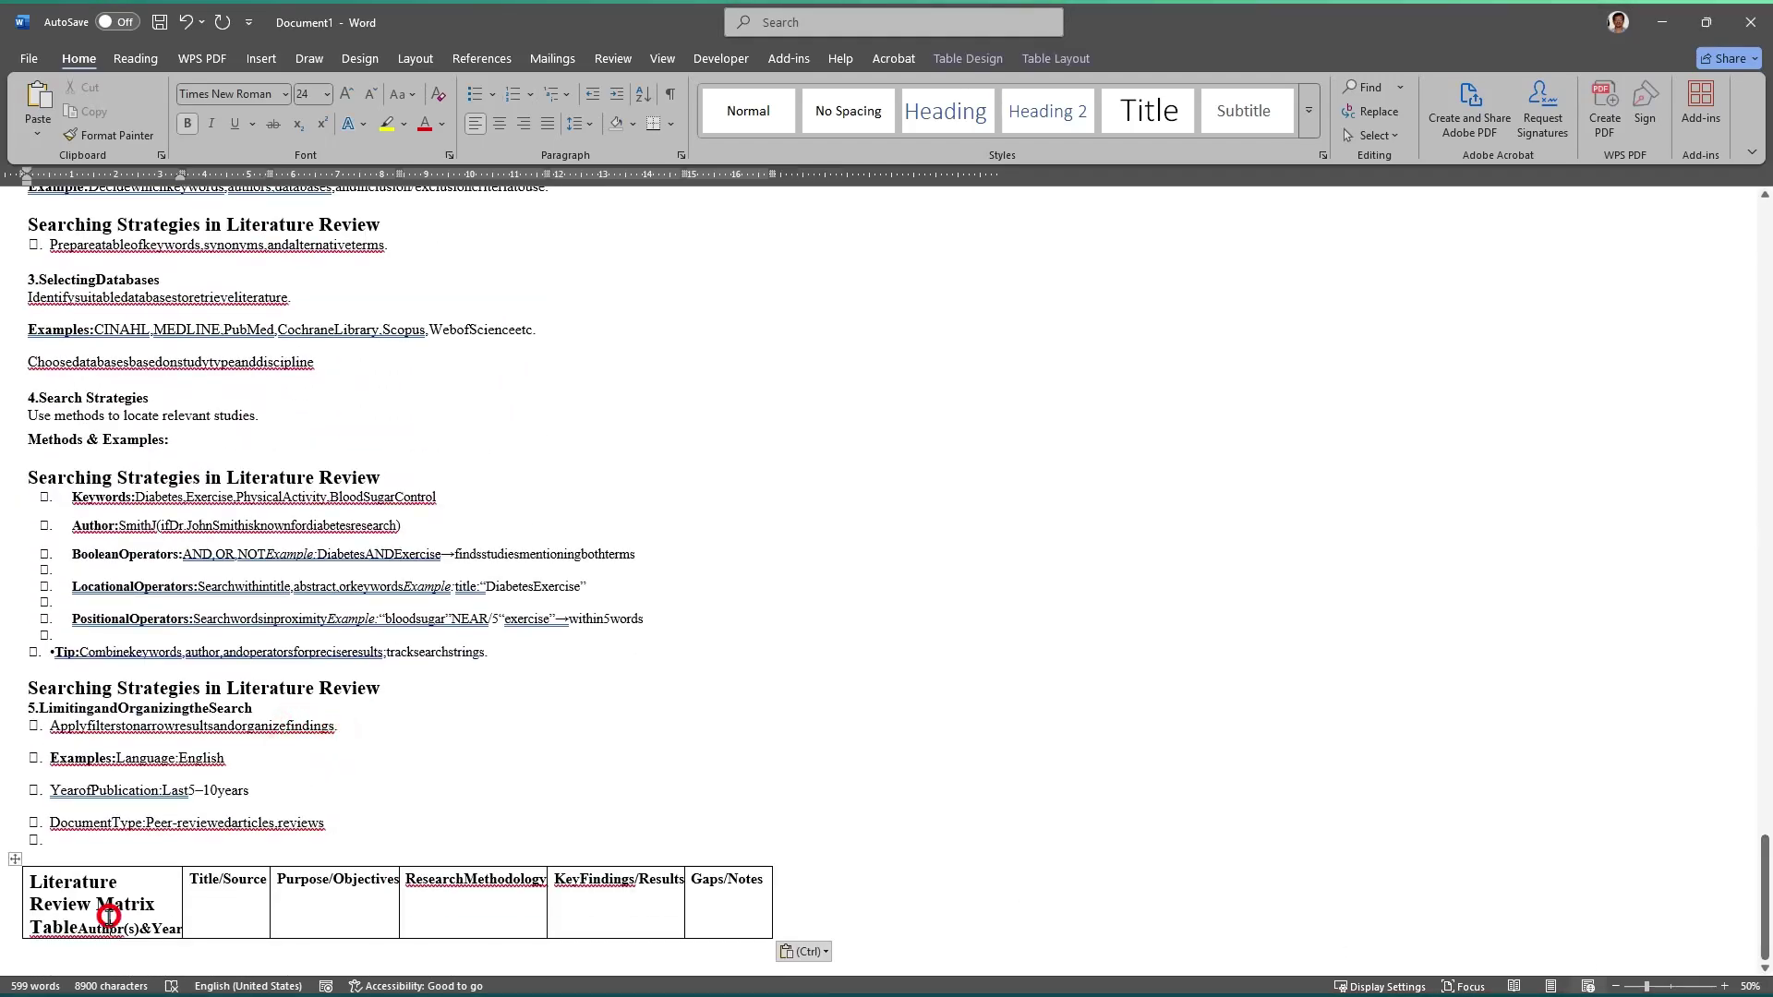
double_click(539, 873)
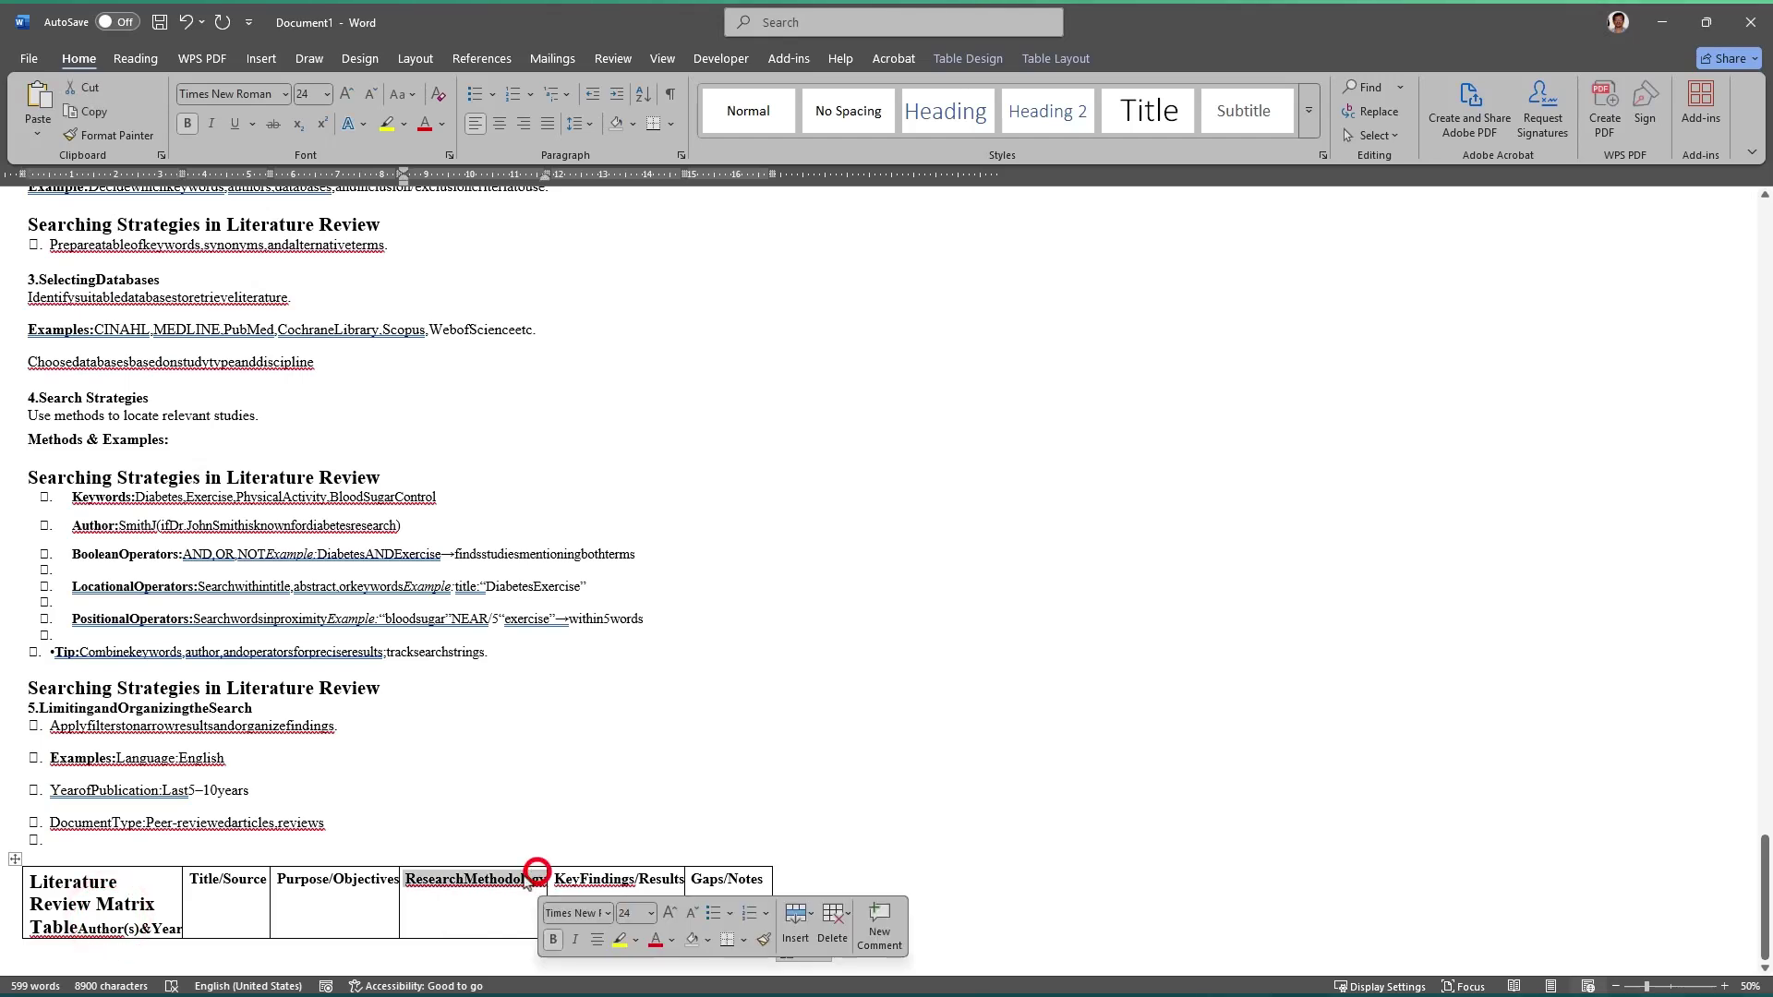
Step: Compare the heading cells of the Word document's matrix table with the Literature Review Matrix Table pages in the PDF
click(121, 929)
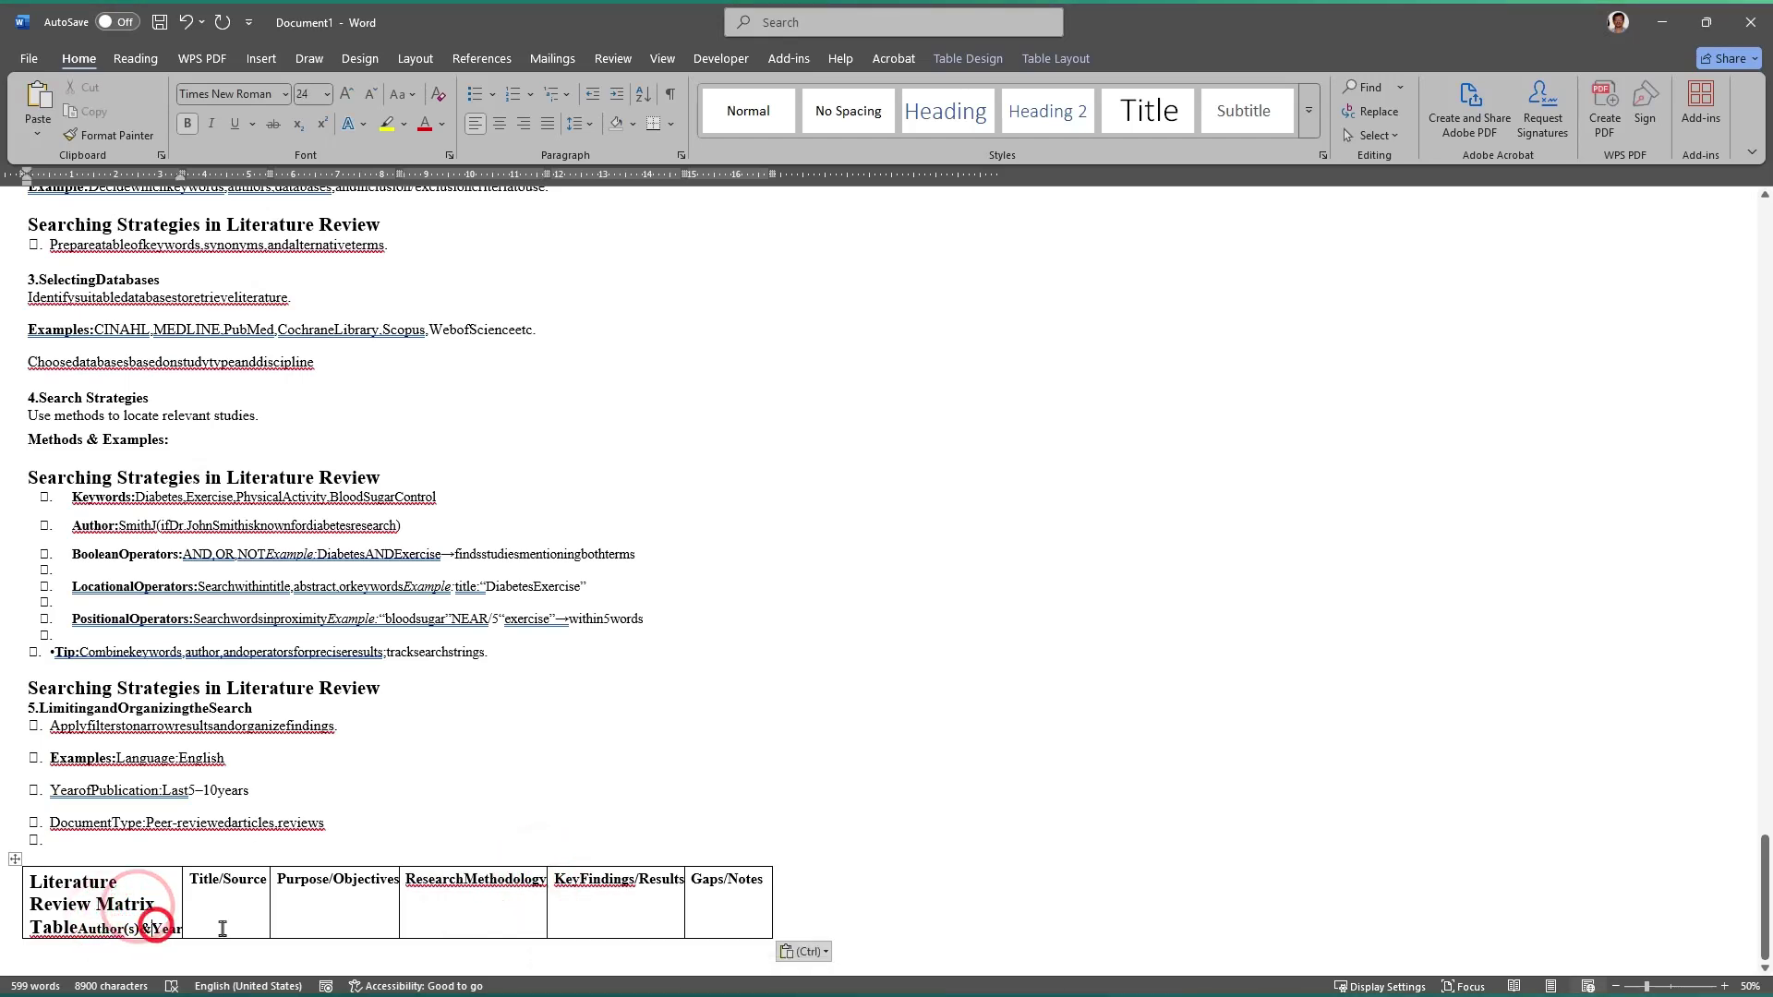
click(593, 903)
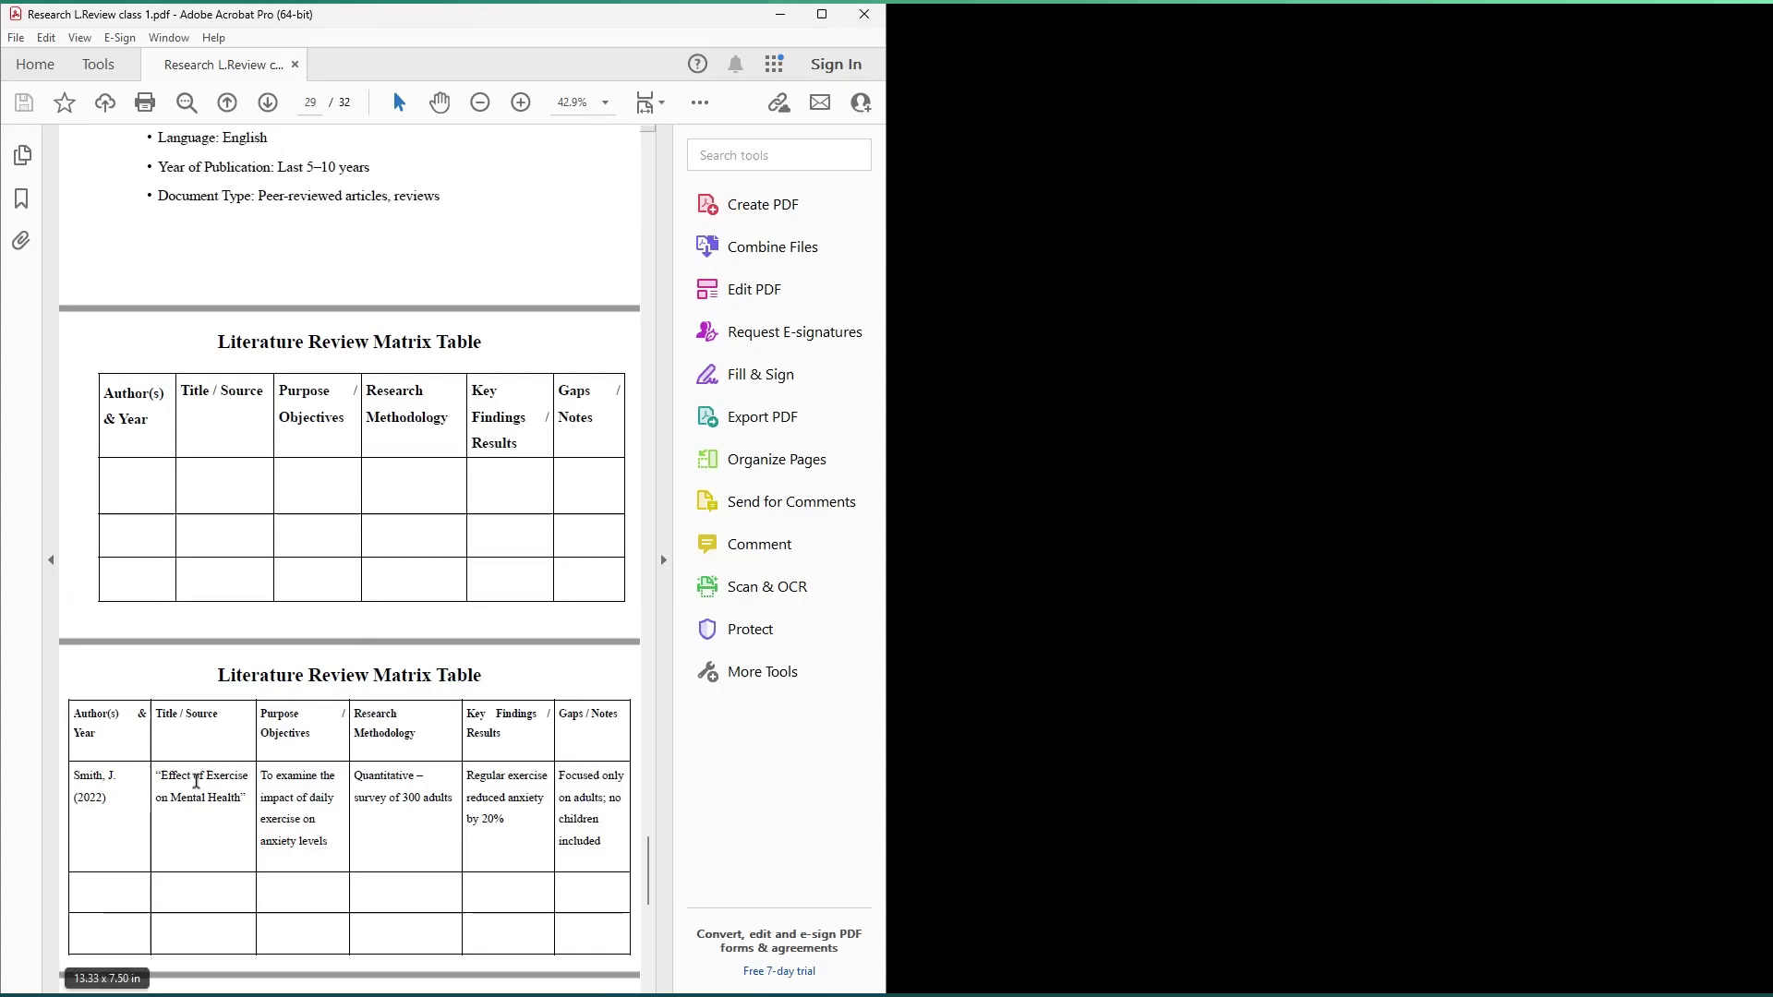
drag(194, 778, 516, 812)
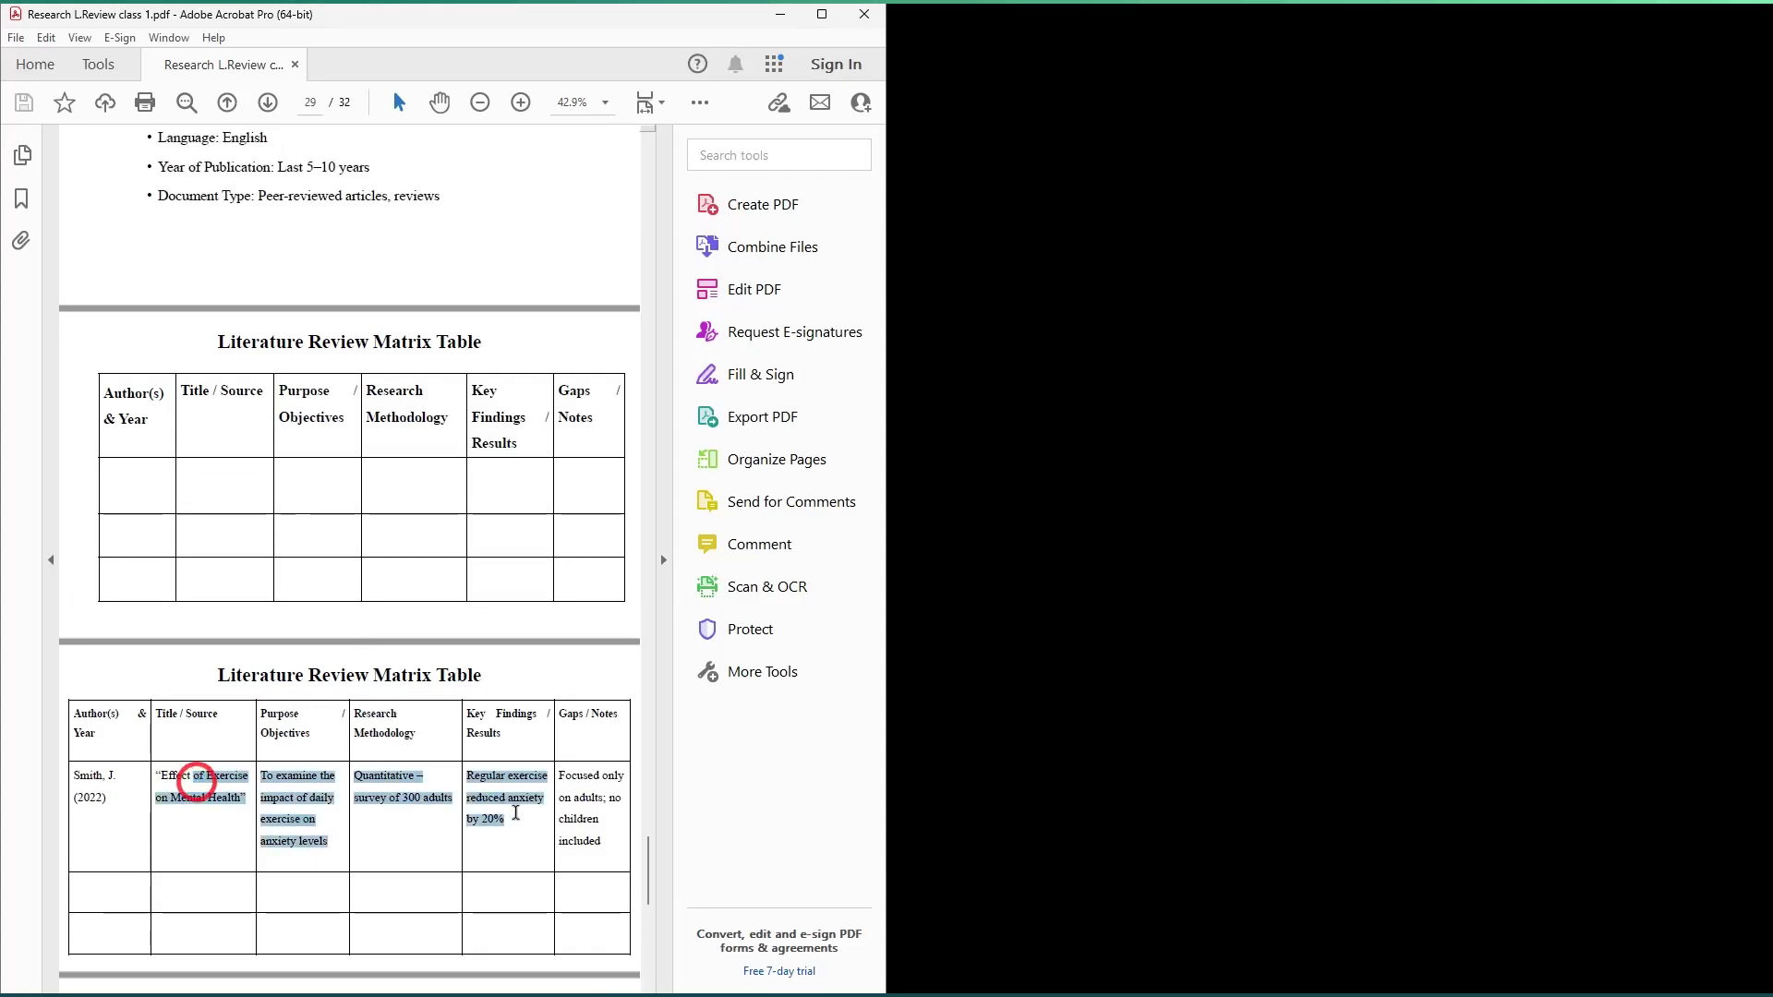
click(506, 815)
click(297, 467)
scroll(323, 475, up, 2)
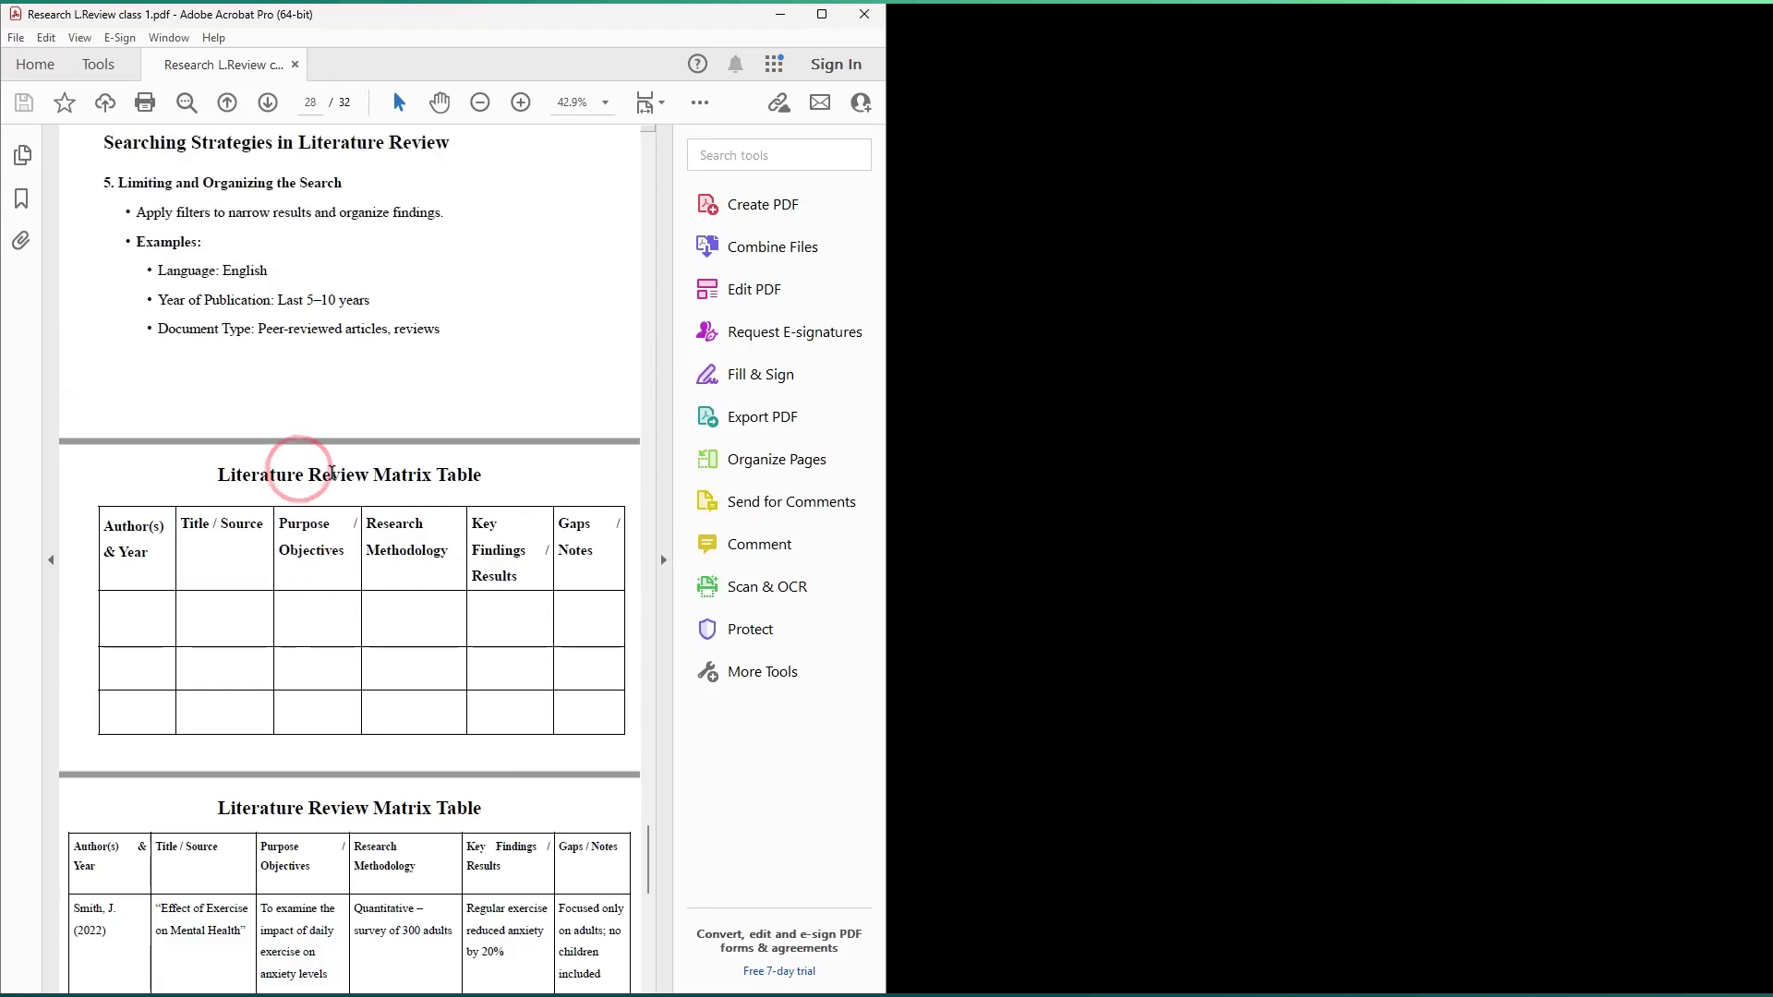
scroll(489, 535, up, 2)
click(386, 619)
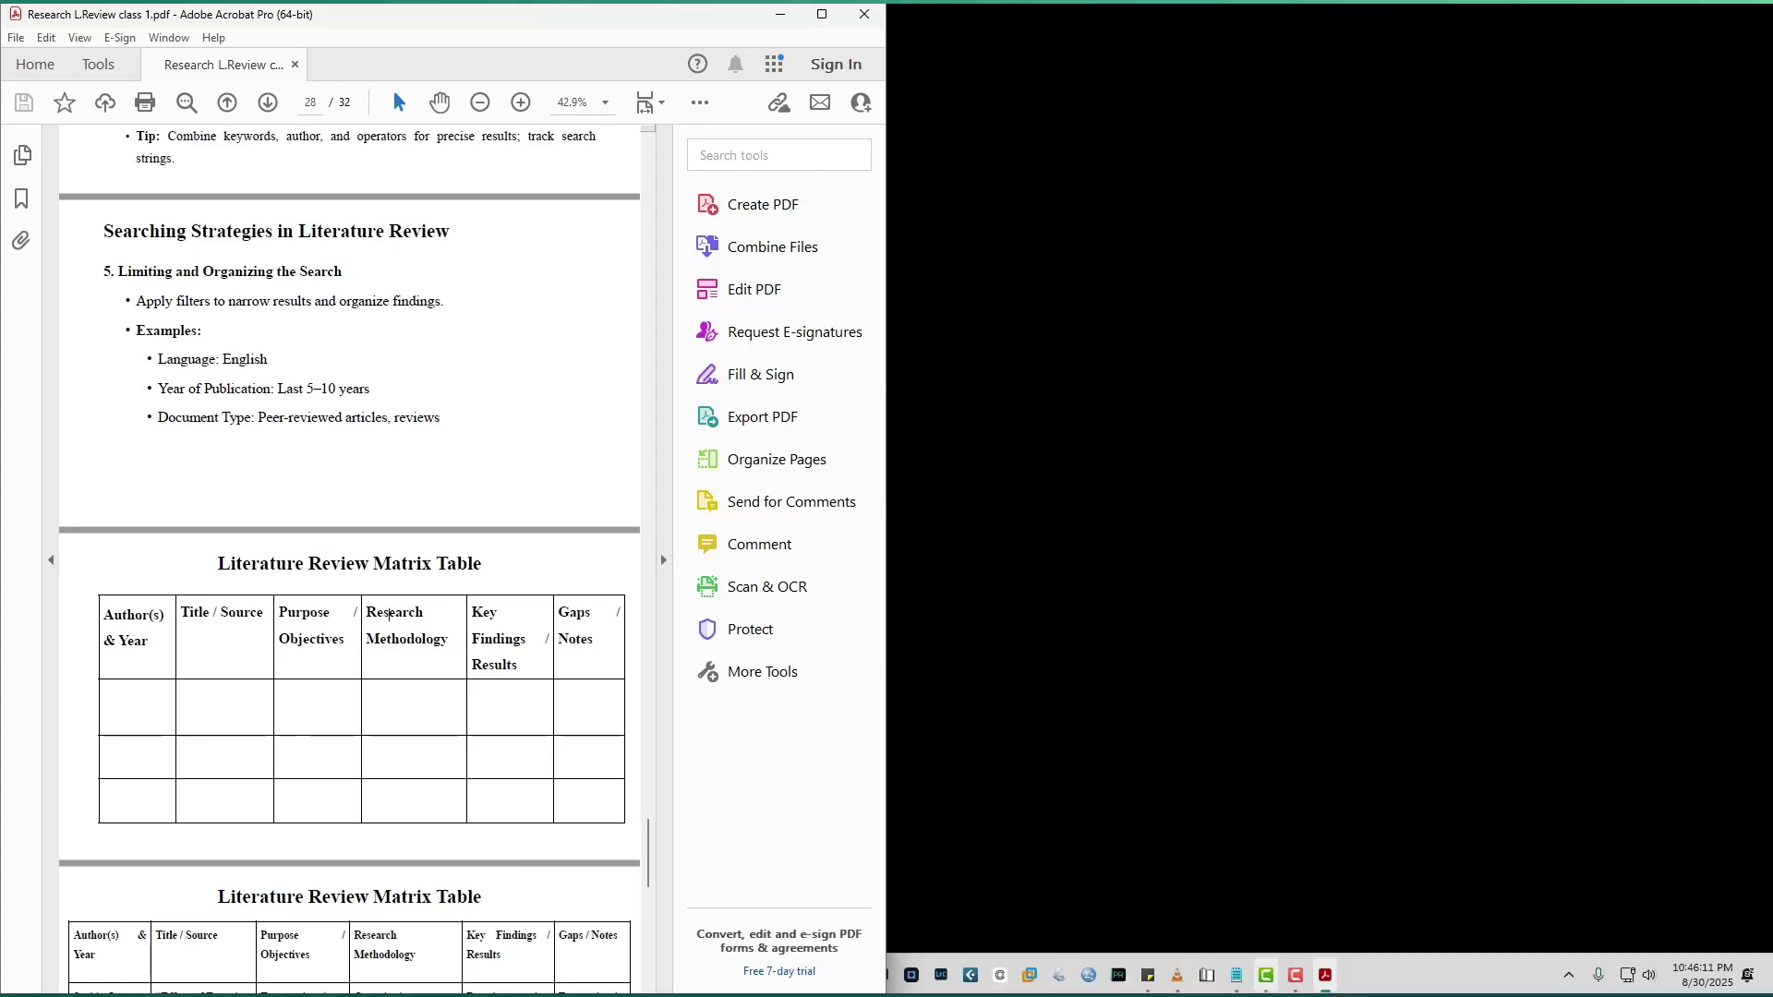
Step: Switch back to Word and replace the formatted paste with a text-only paste of the copied PDF text
mouse_move(1271, 988)
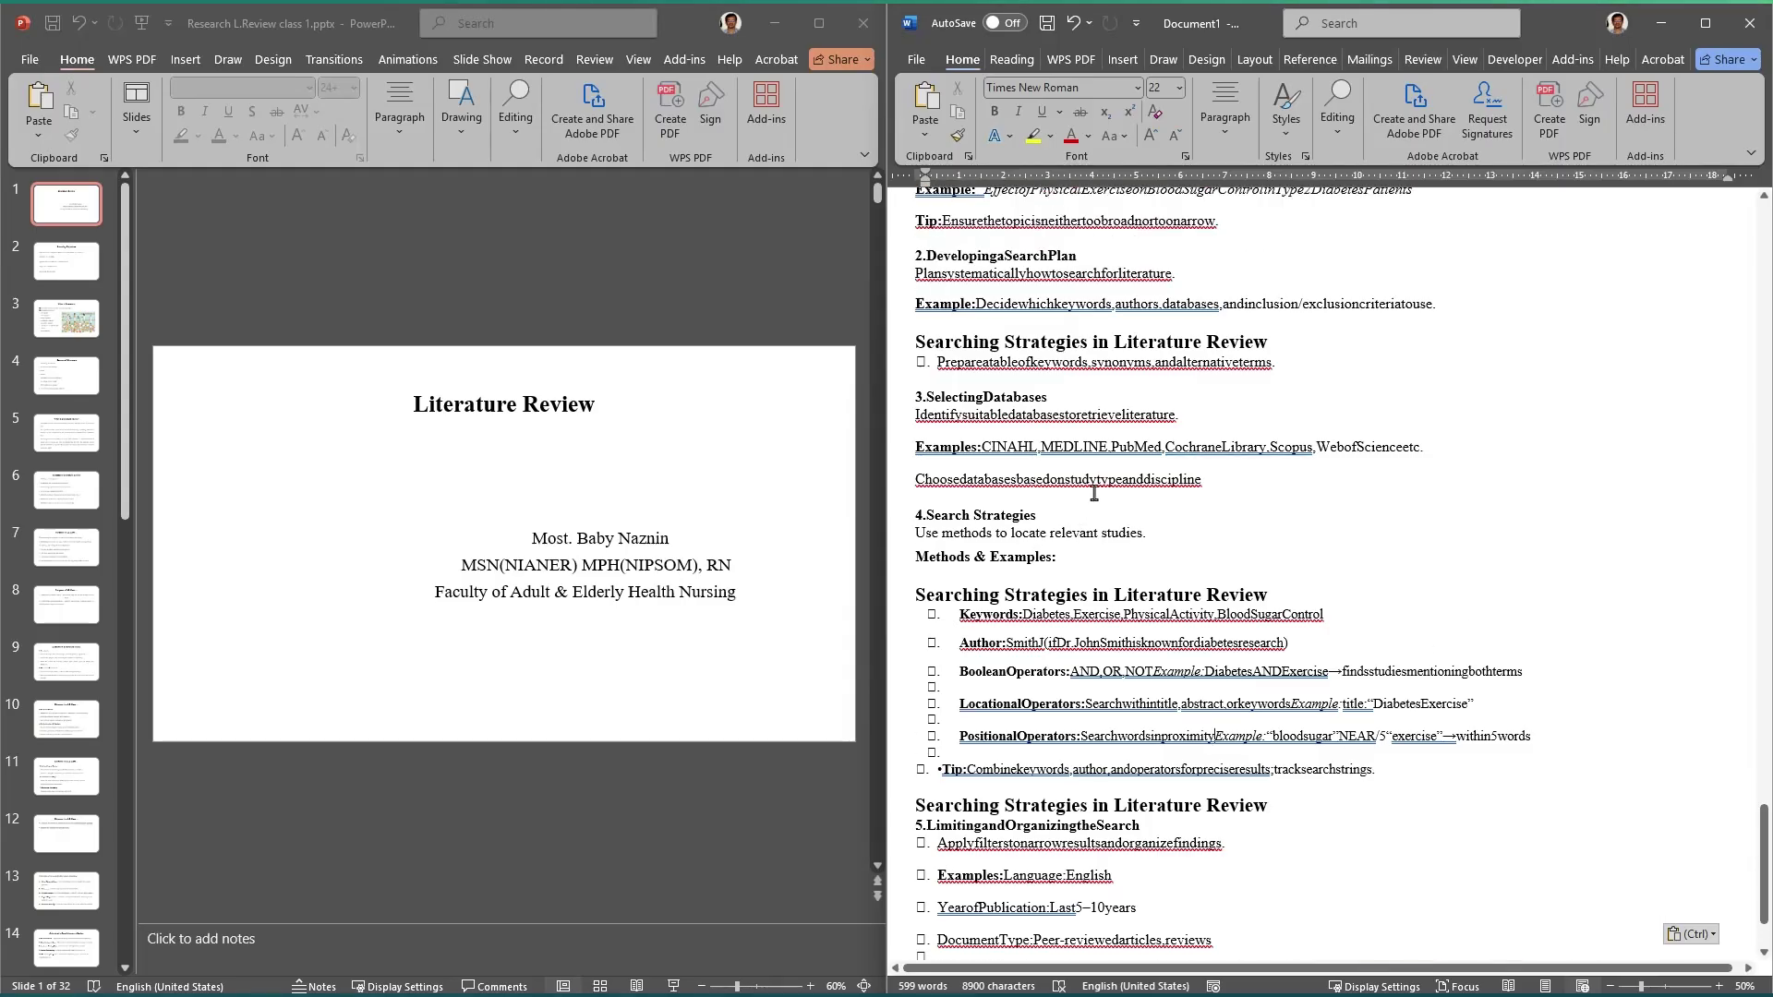
scroll(1094, 493, up, 2)
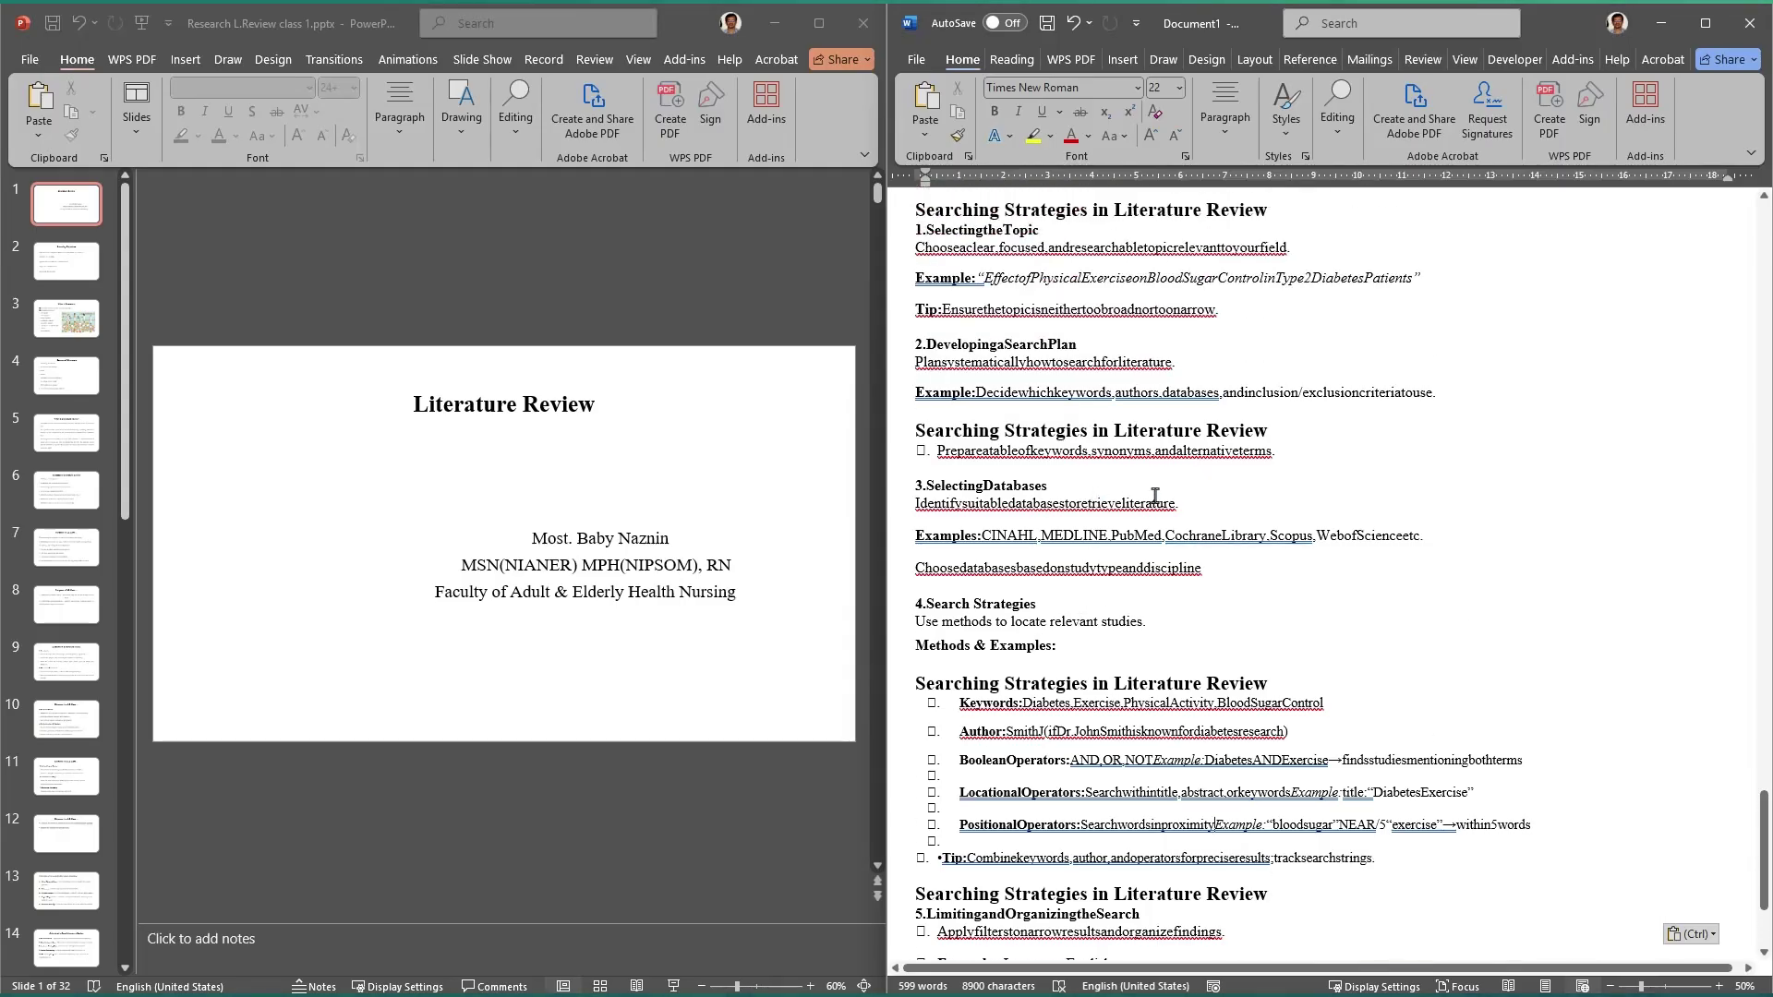
scroll(1154, 495, up, 3)
click(1194, 631)
scroll(1195, 635, up, 1)
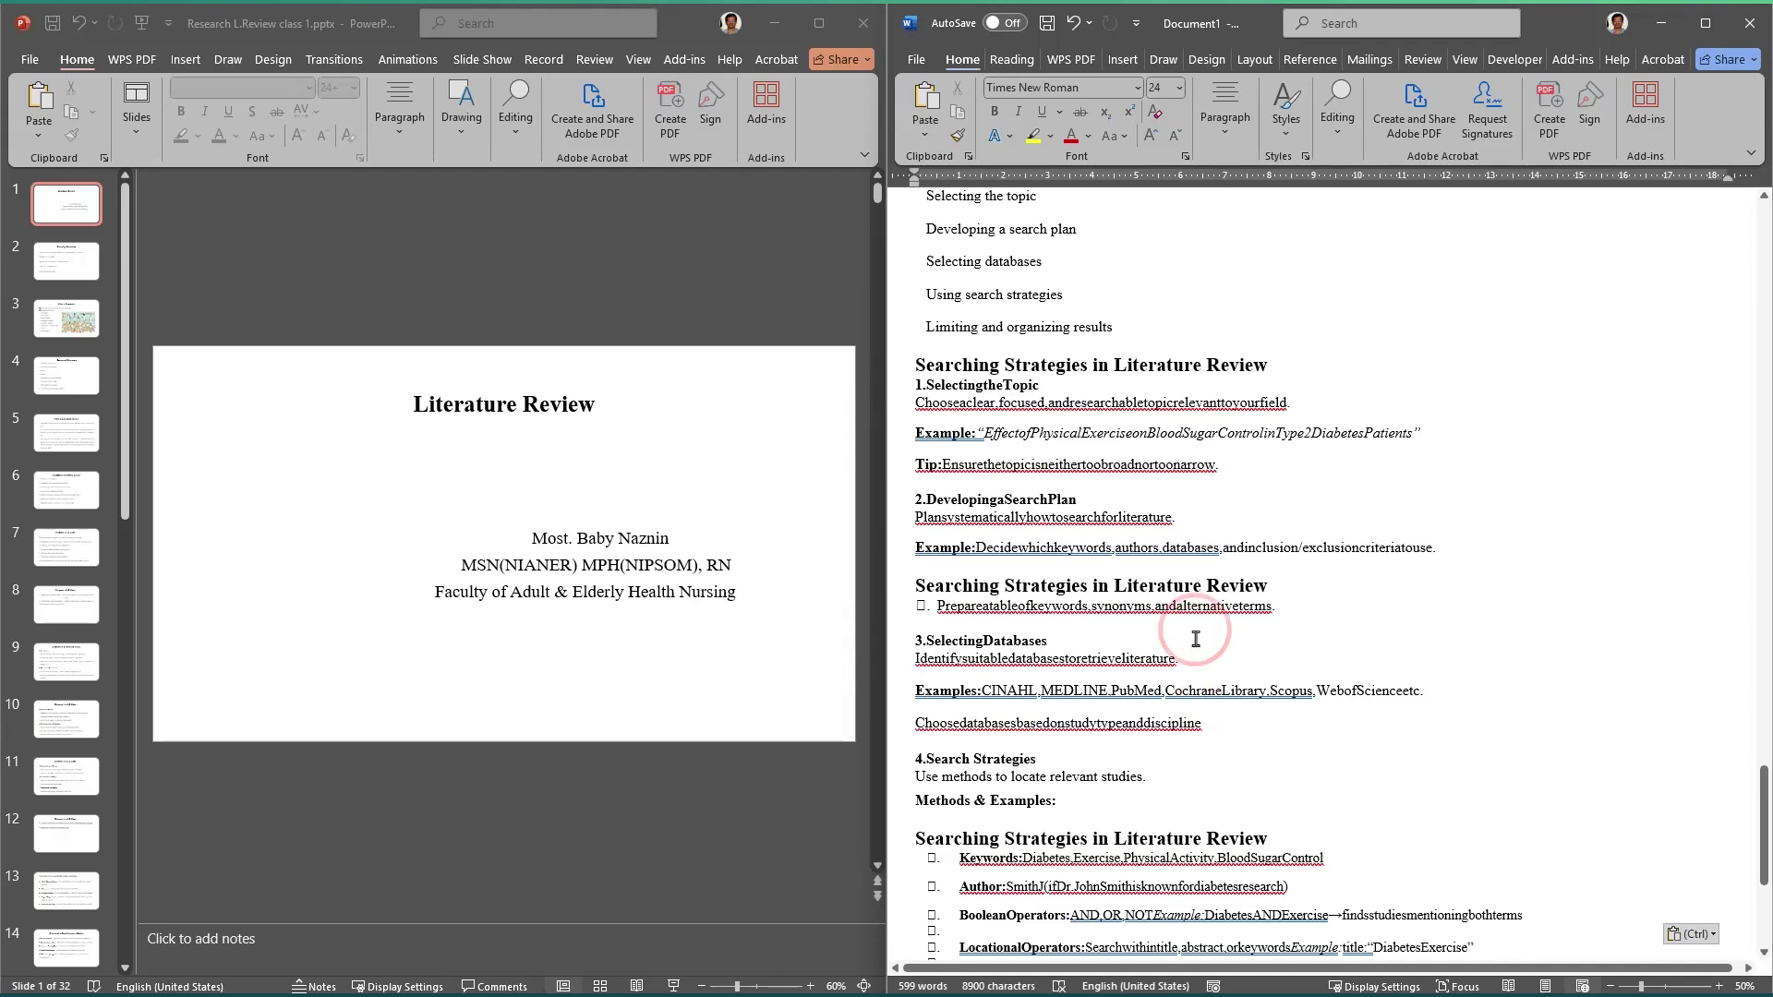
key(ctrl+z)
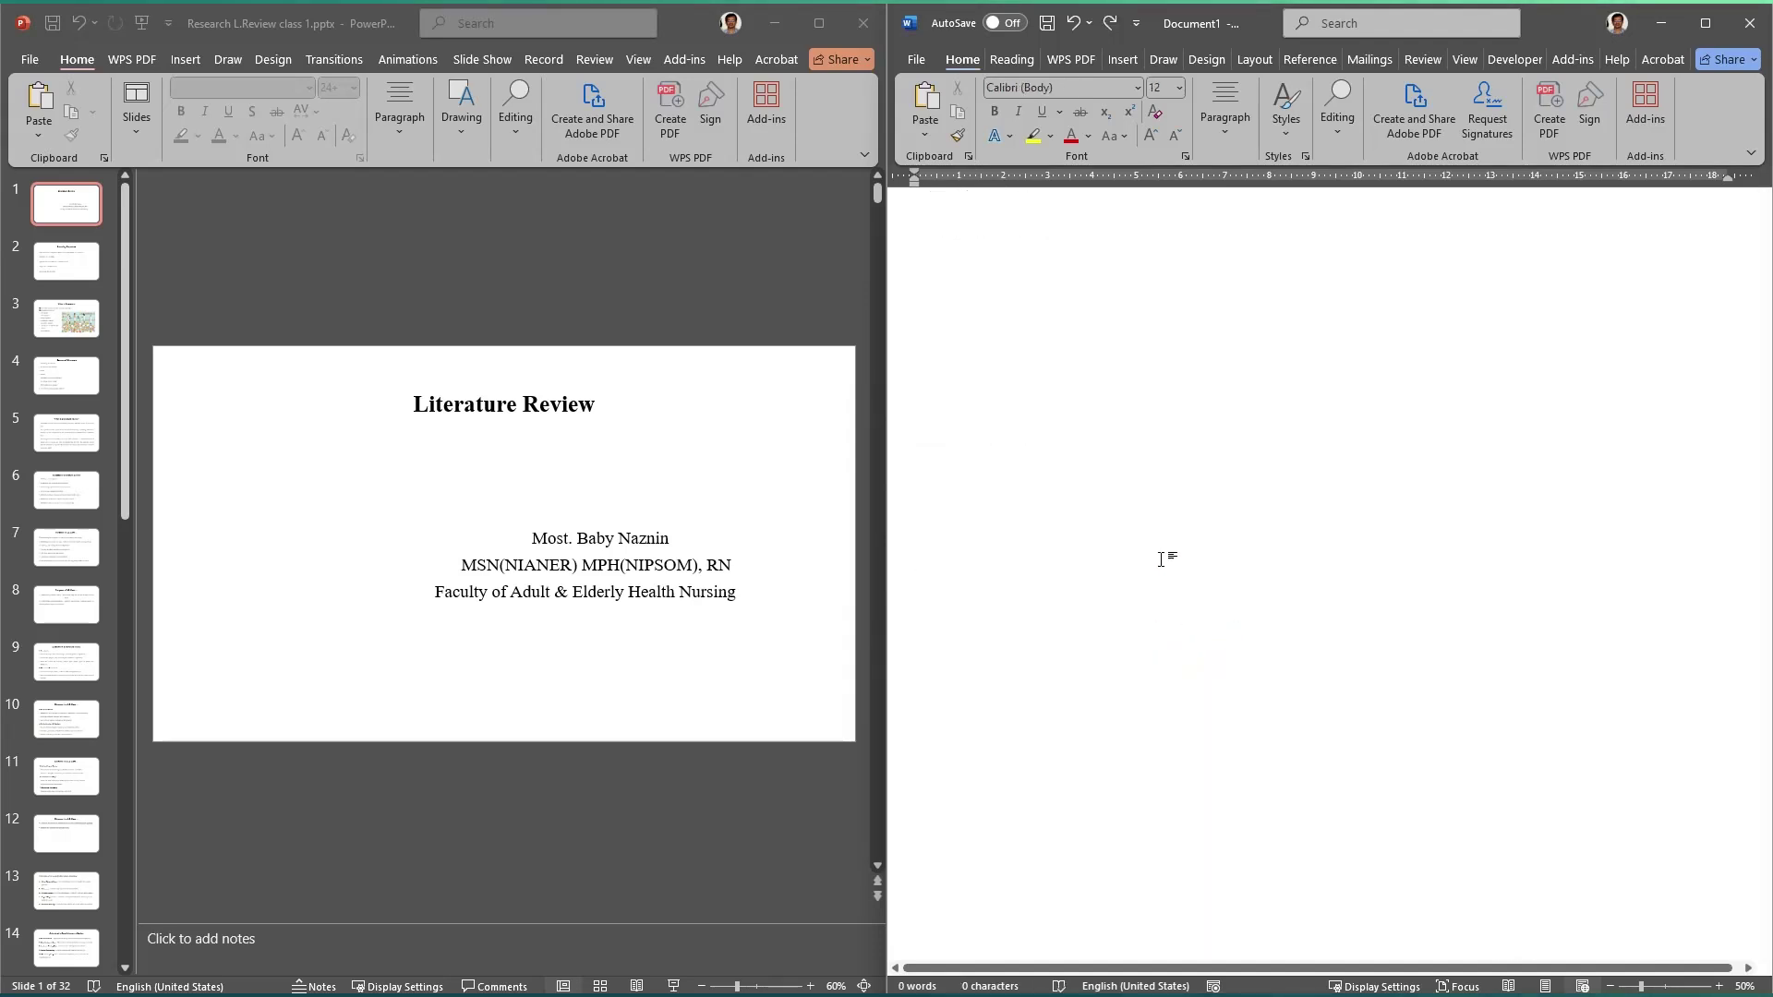
right_click(1123, 269)
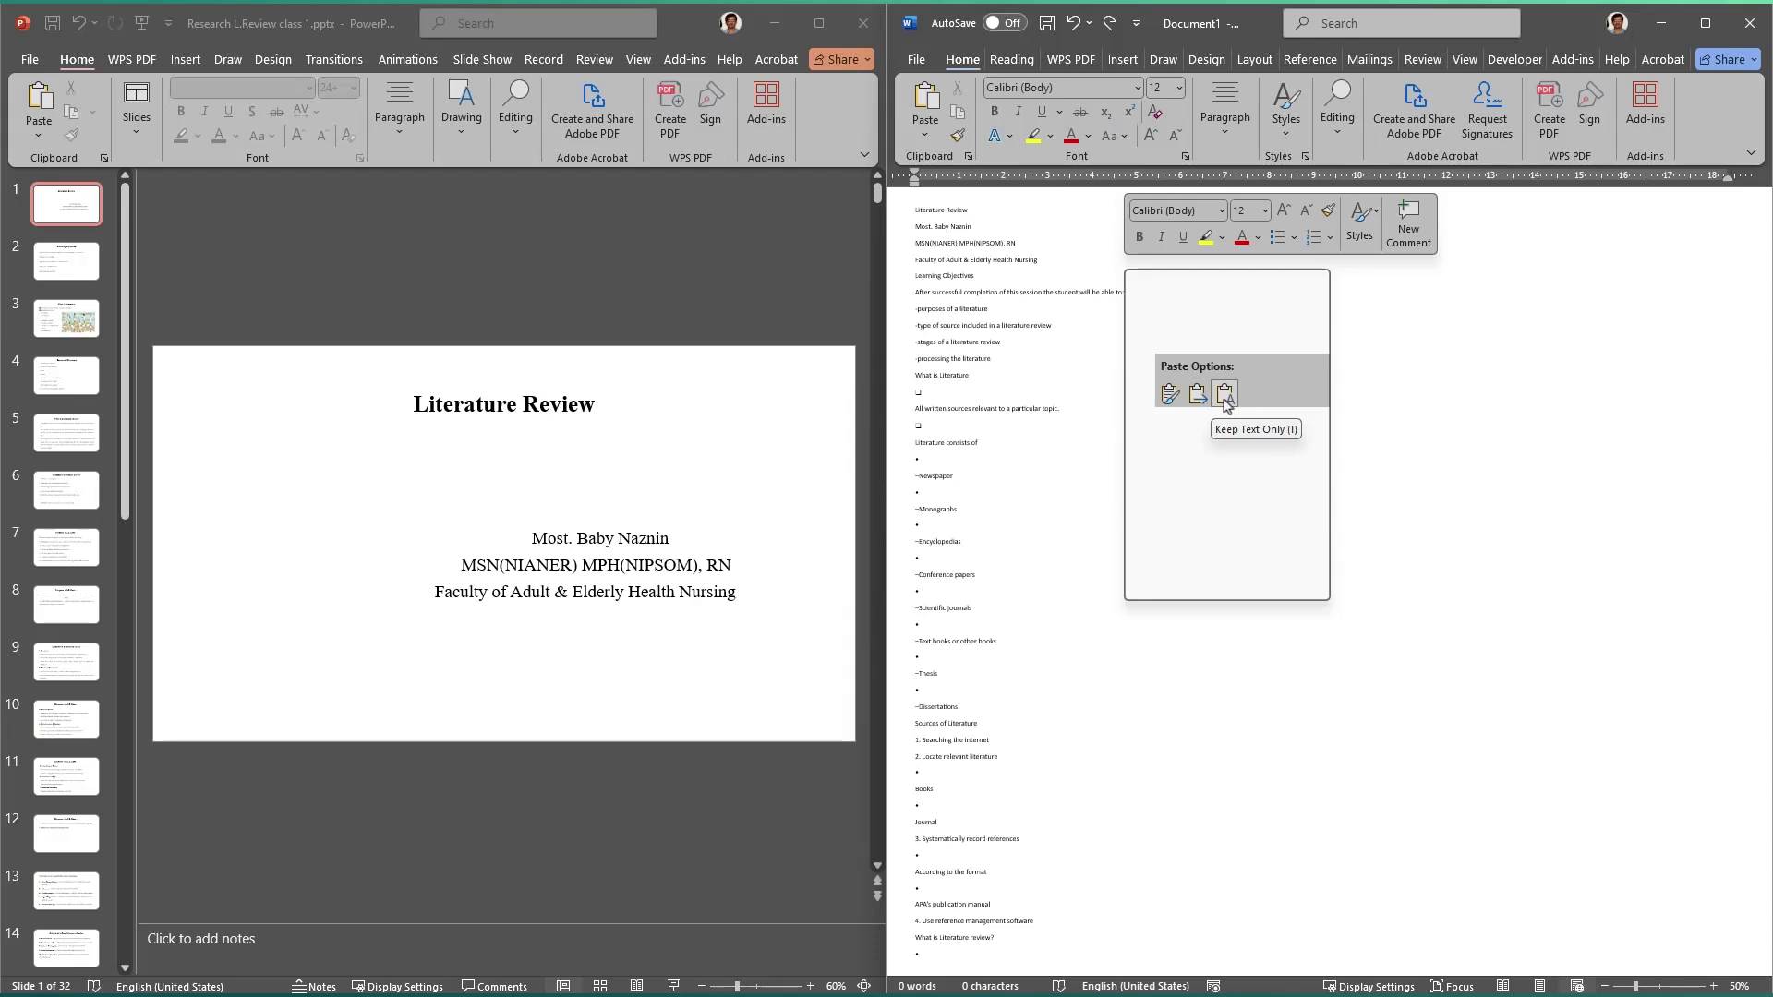
click(1225, 404)
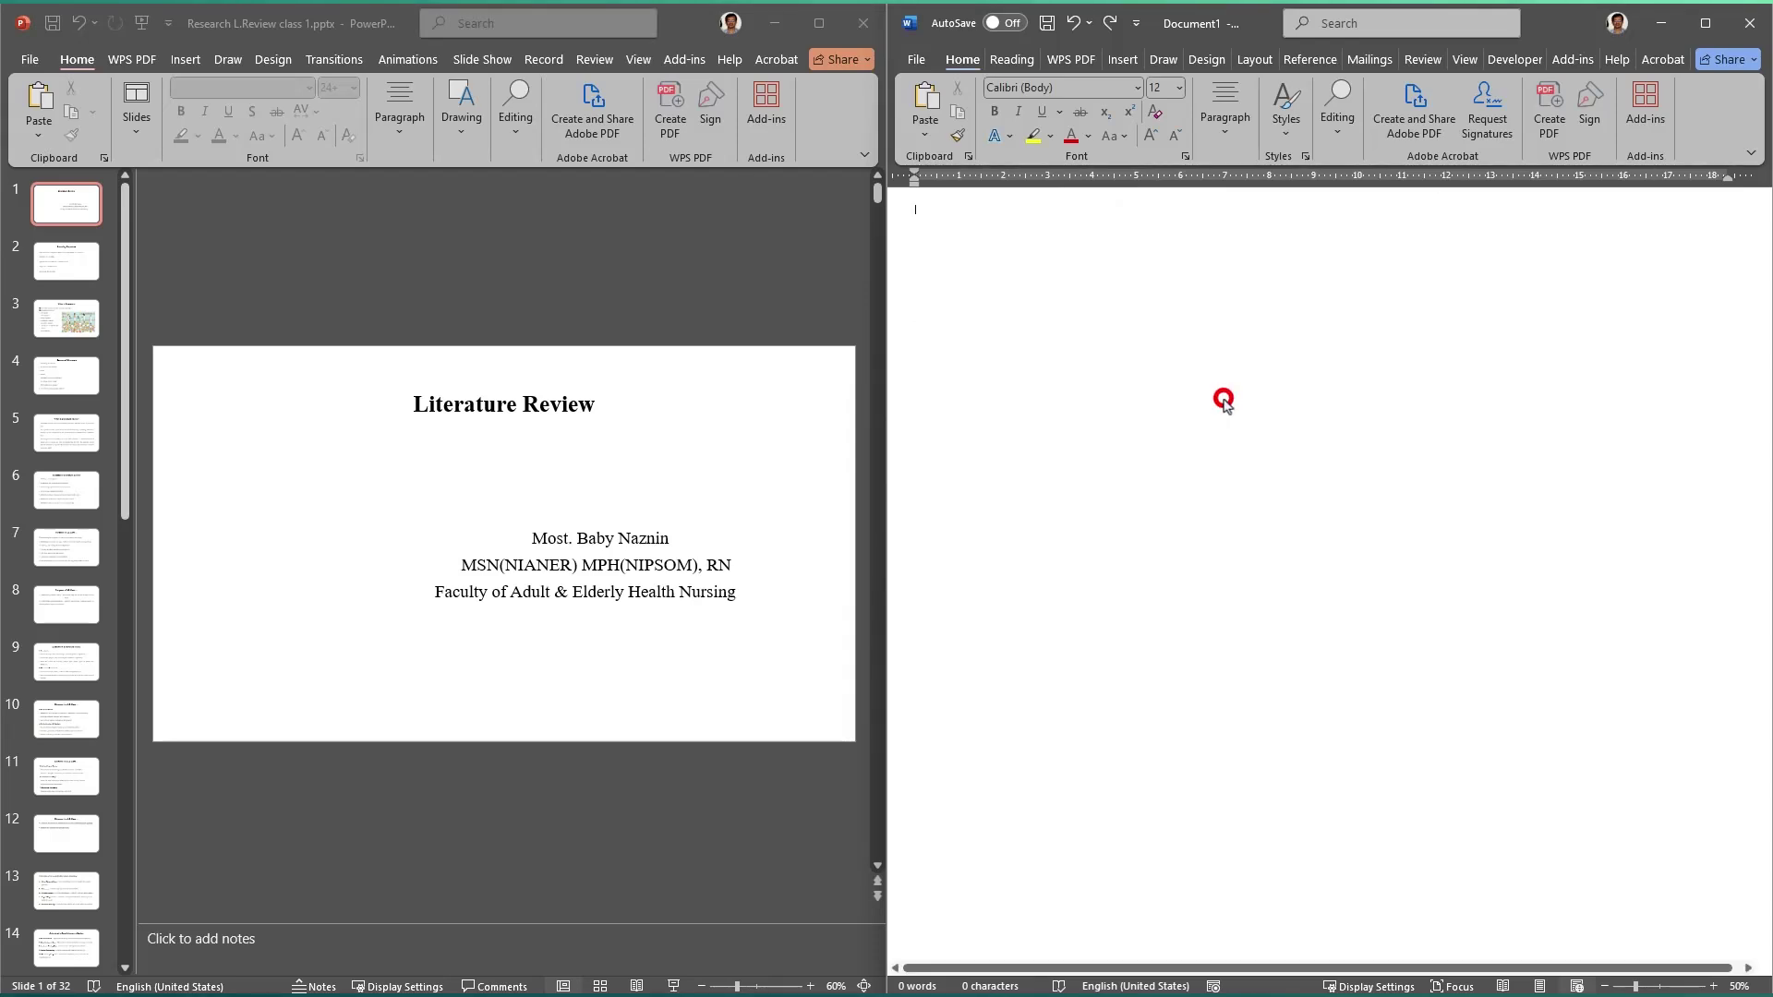
Step: Enlarge the Web Layout view to 110% and examine the text-only paste around the search strategies and matrix table sections
click(1714, 986)
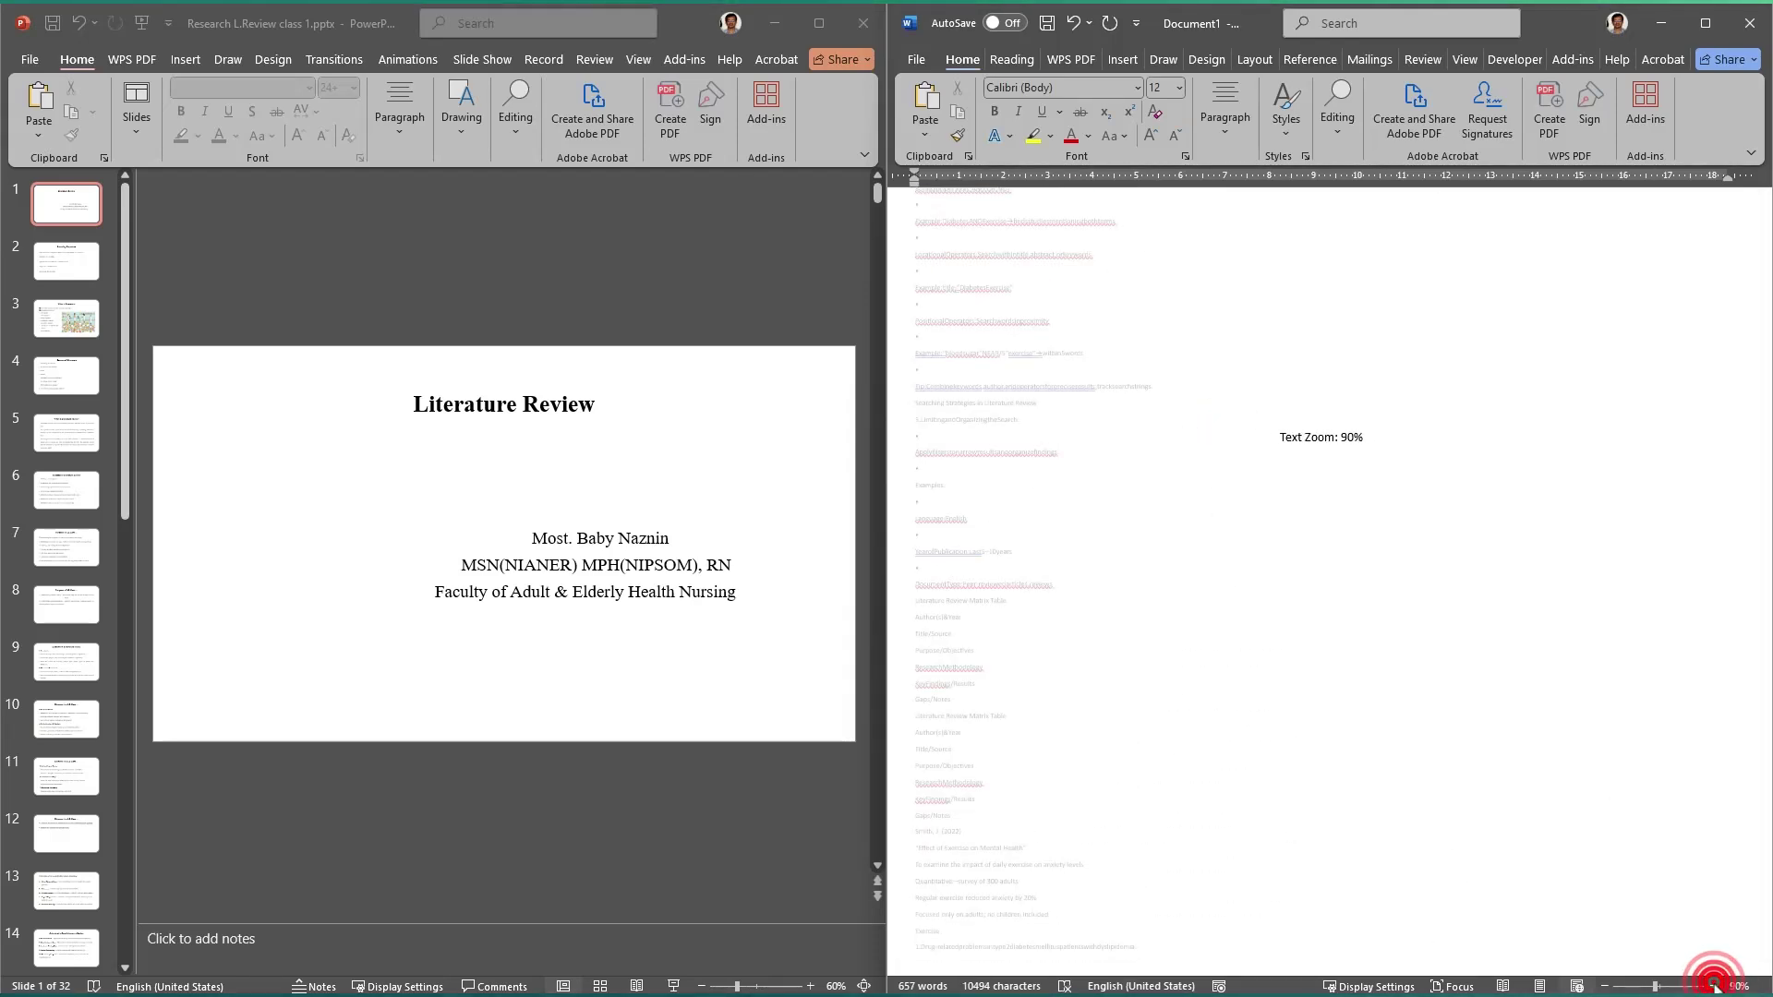
click(1714, 986)
click(1714, 986)
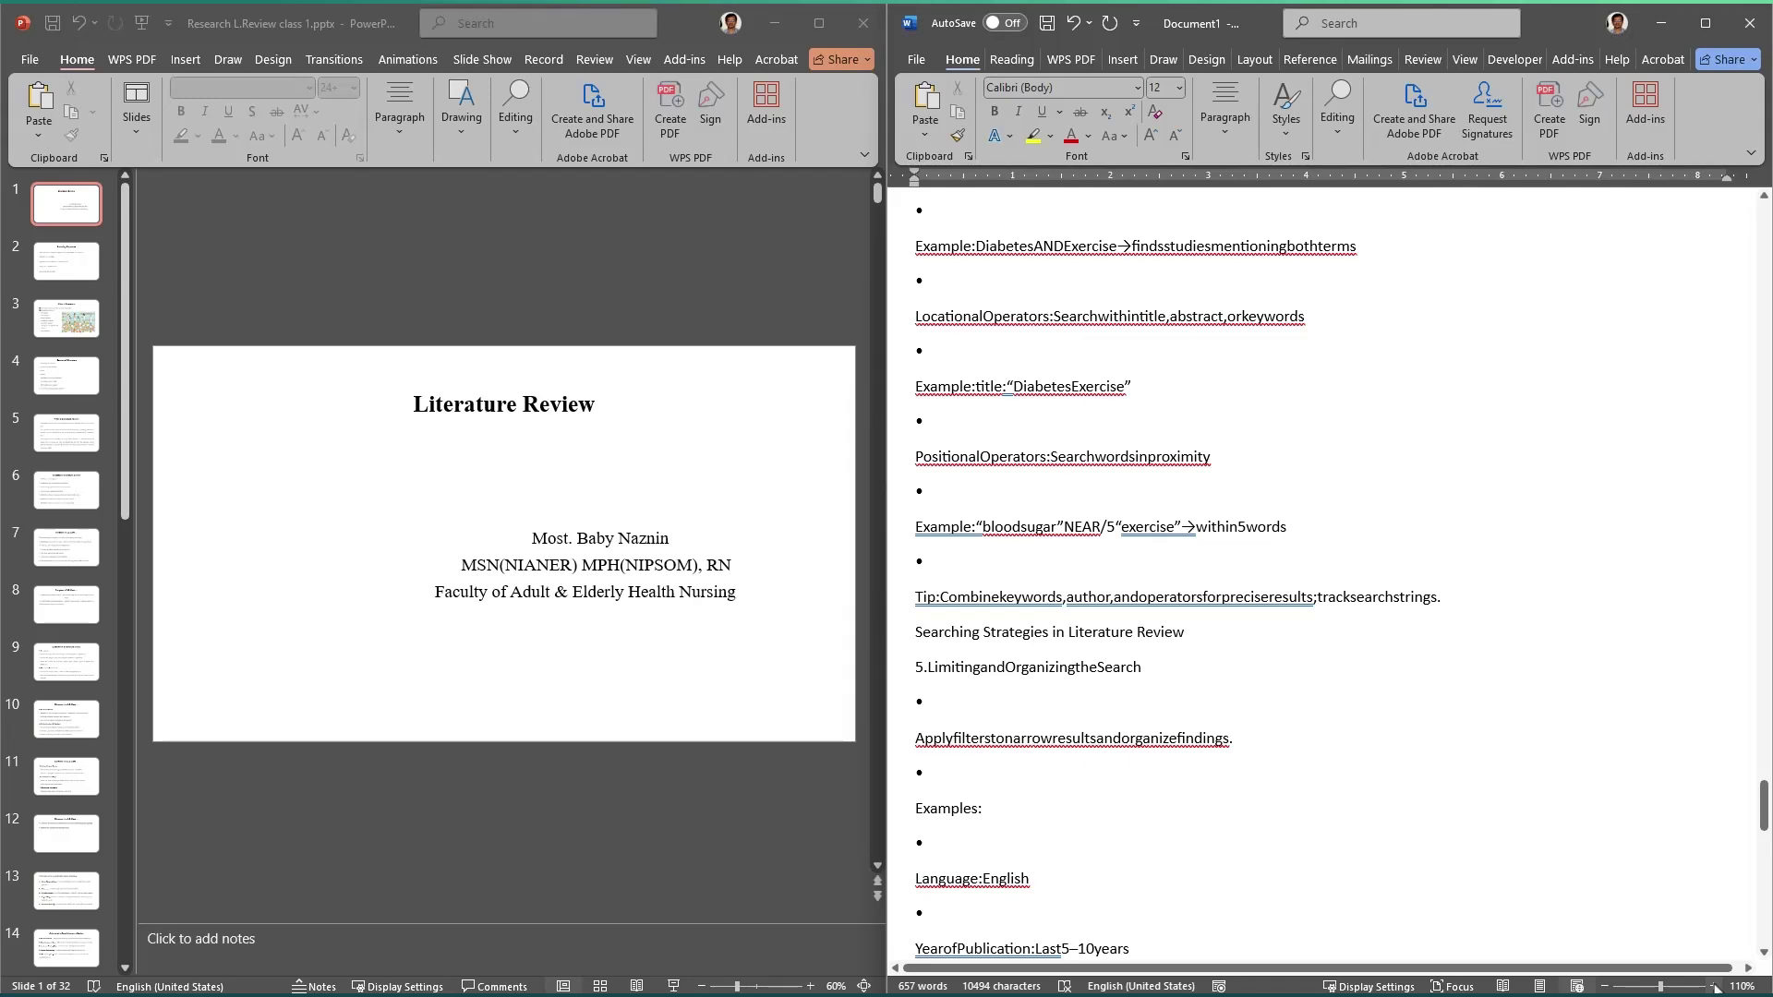
scroll(1512, 747, down, 3)
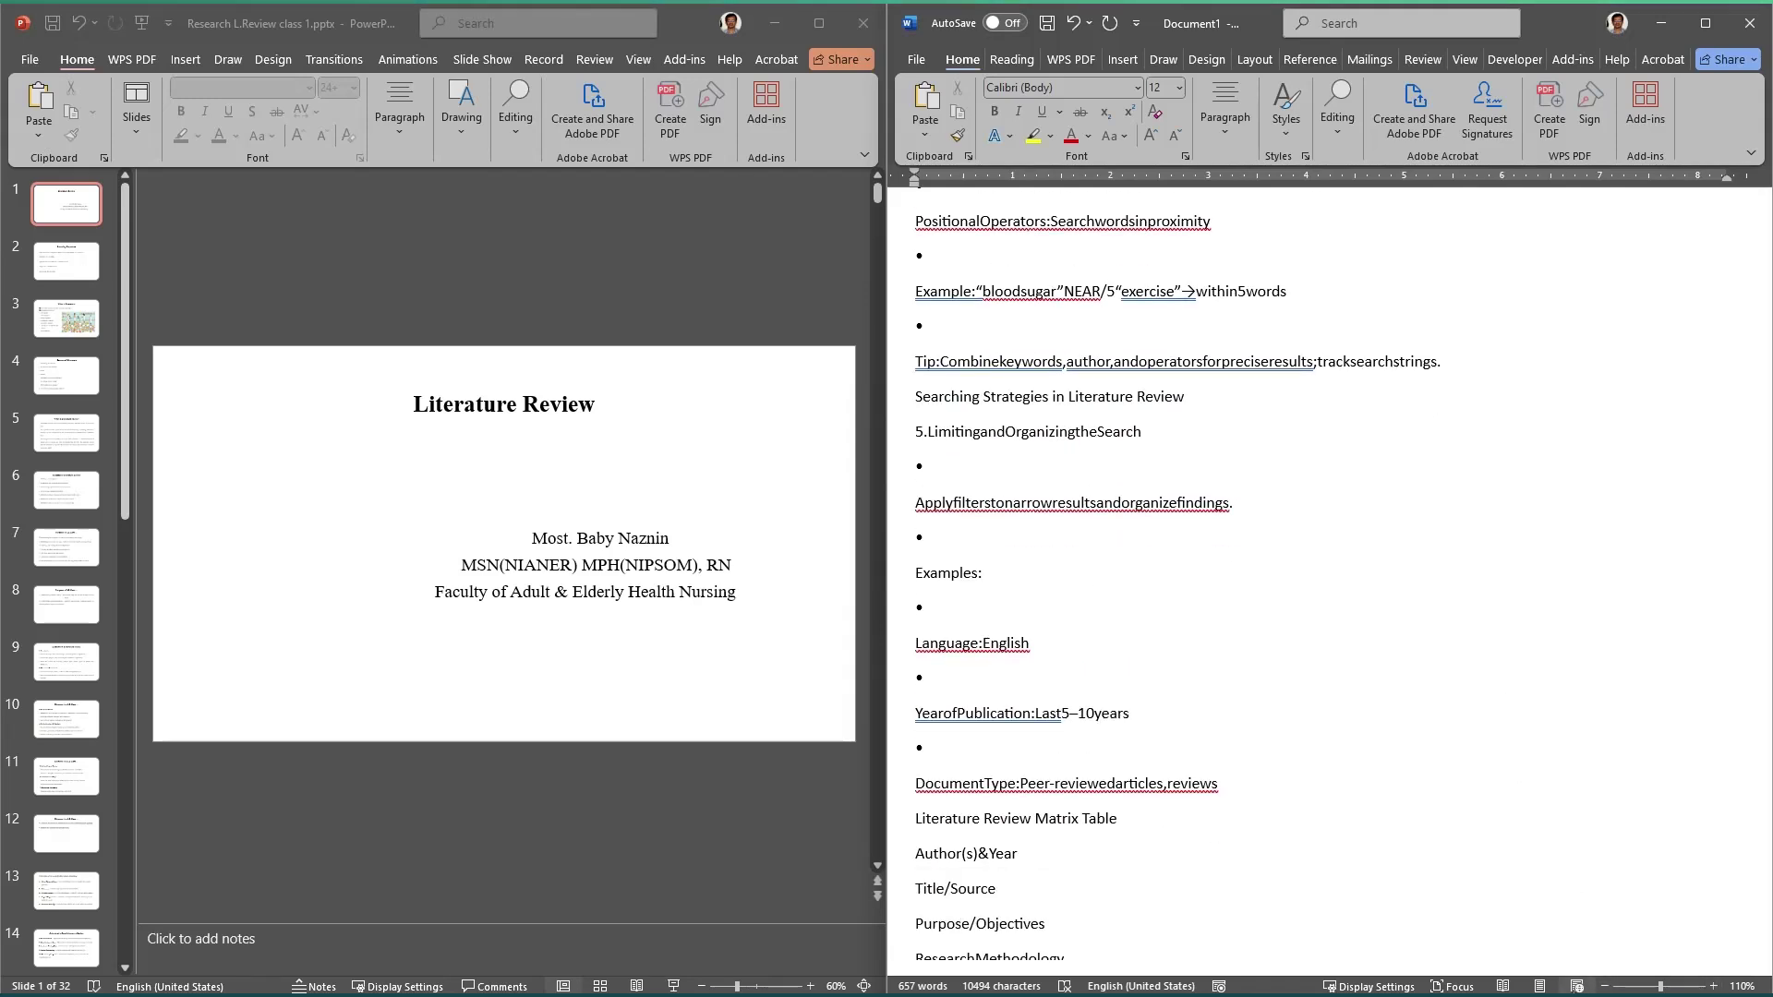
Step: Switch the Word document to Print Layout view at 100% zoom and return to its first page
click(1539, 986)
click(1401, 524)
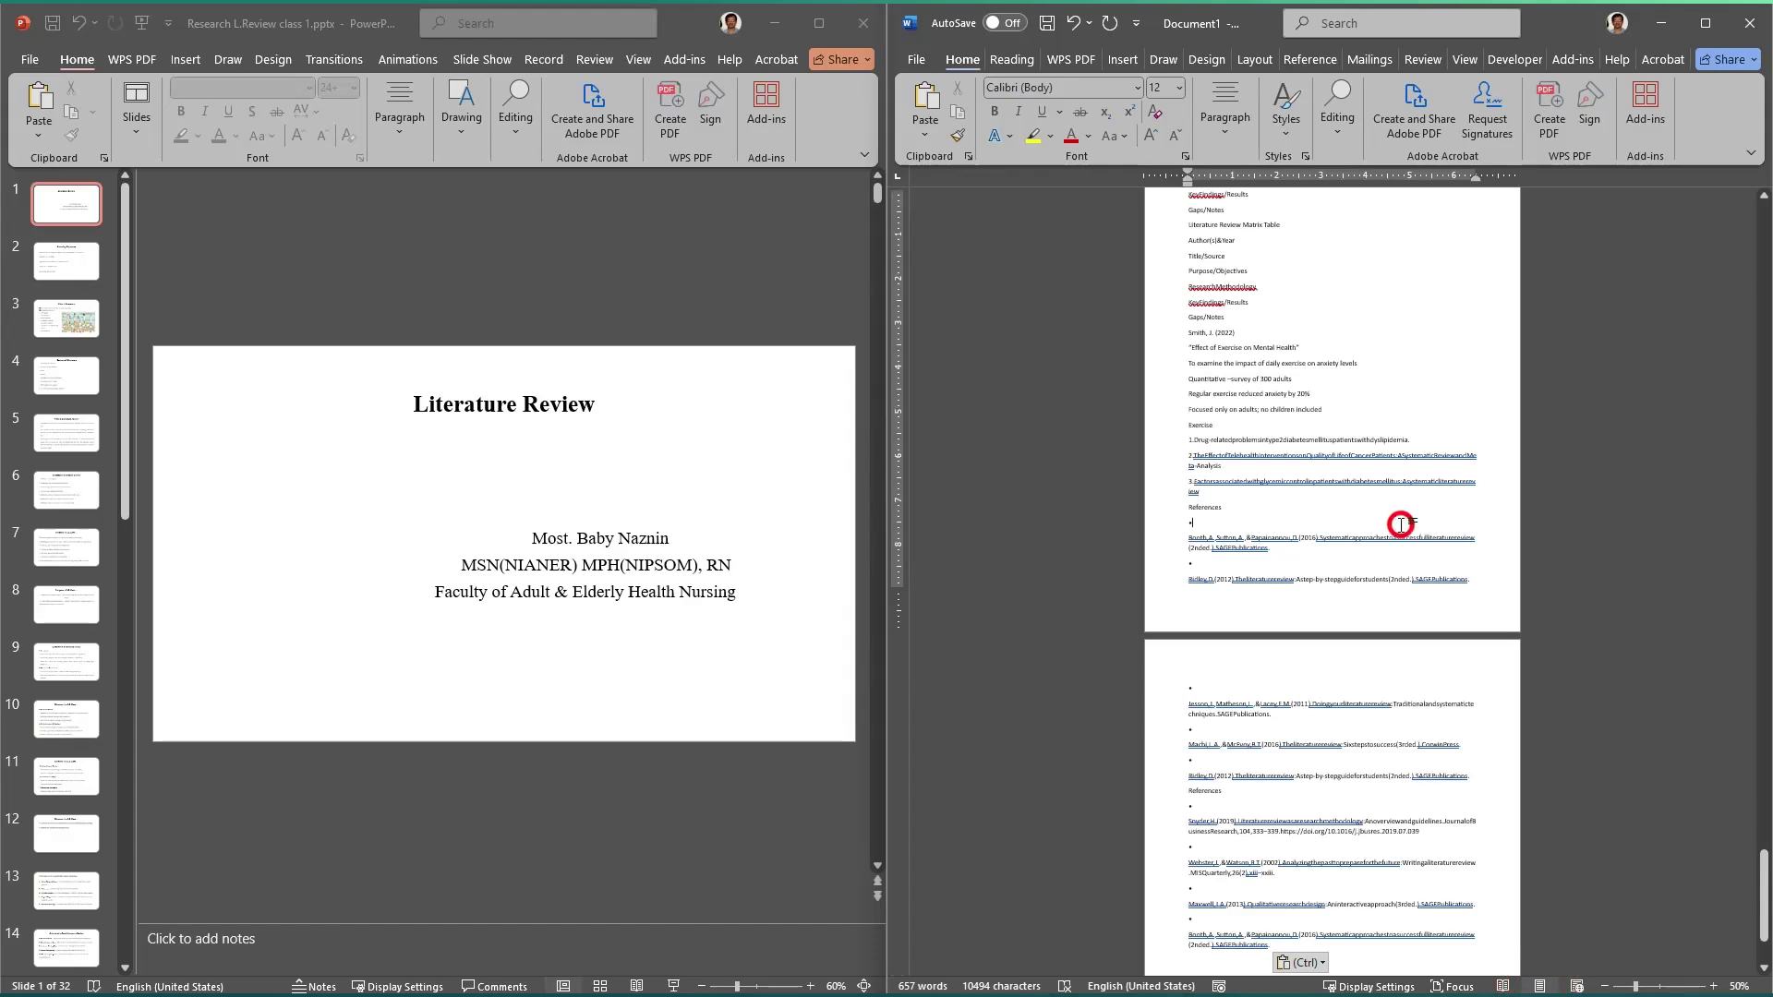
scroll(1560, 739, up, 1)
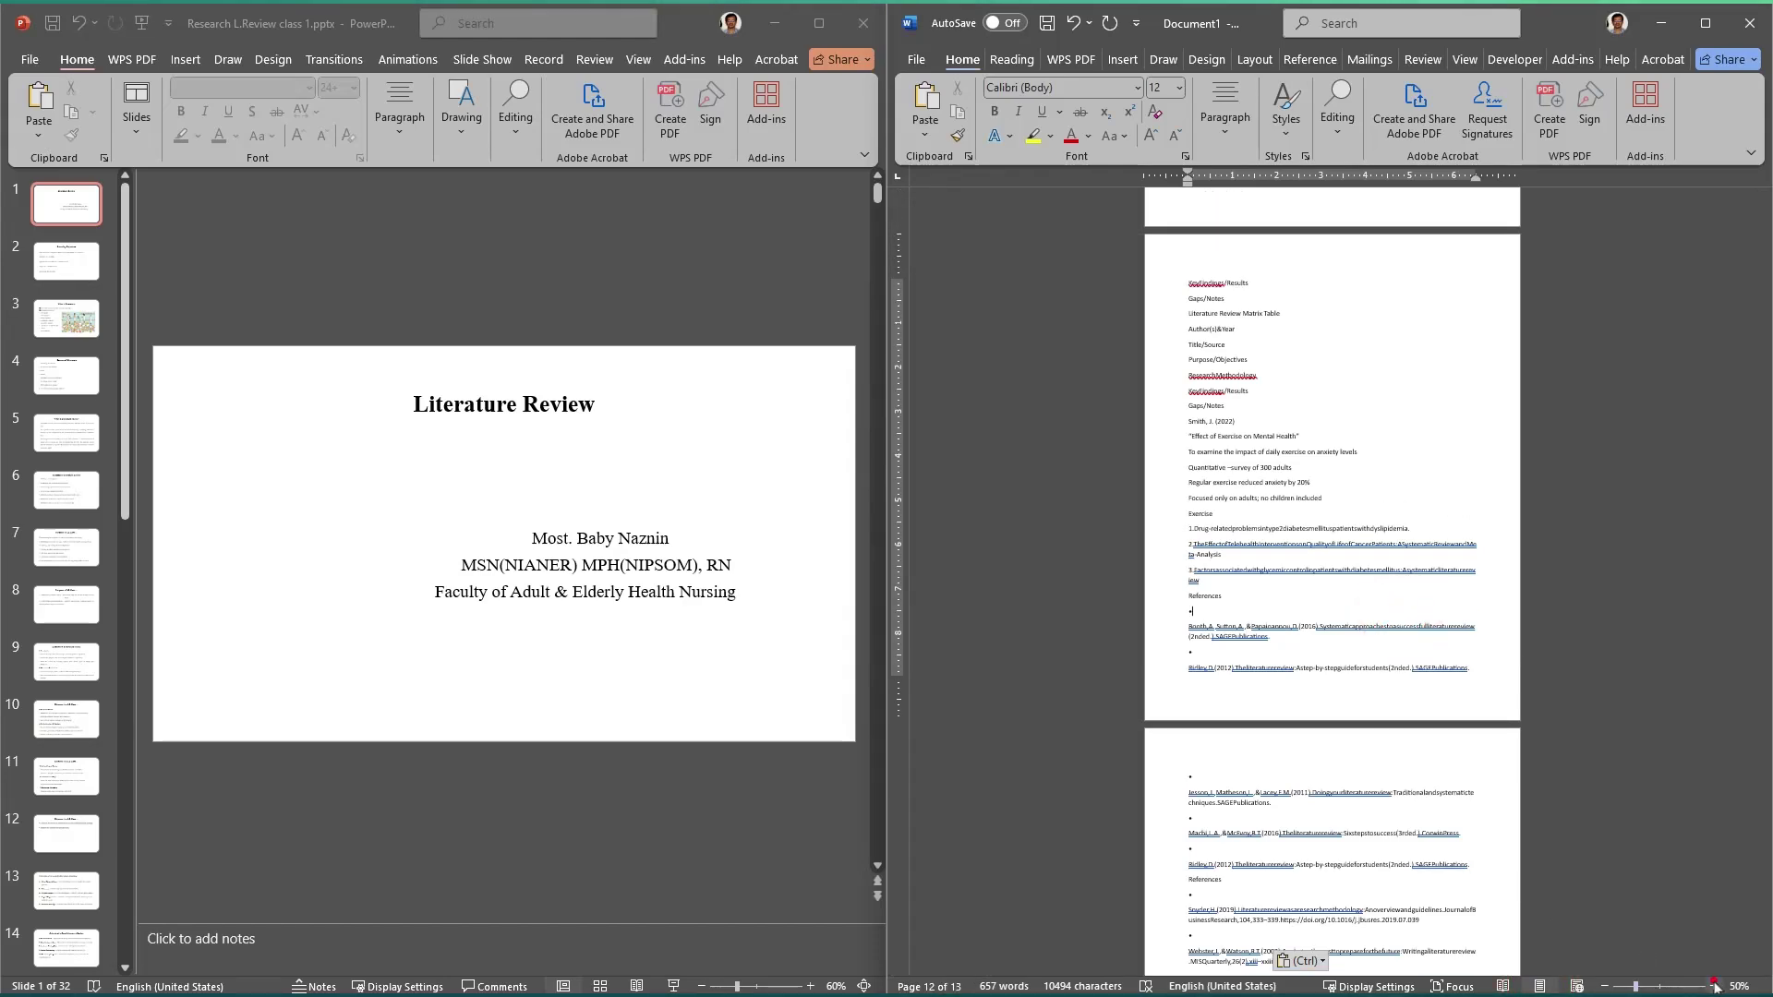
click(1712, 986)
click(1713, 986)
click(1712, 985)
click(1713, 986)
click(1712, 986)
scroll(1365, 415, up, 20)
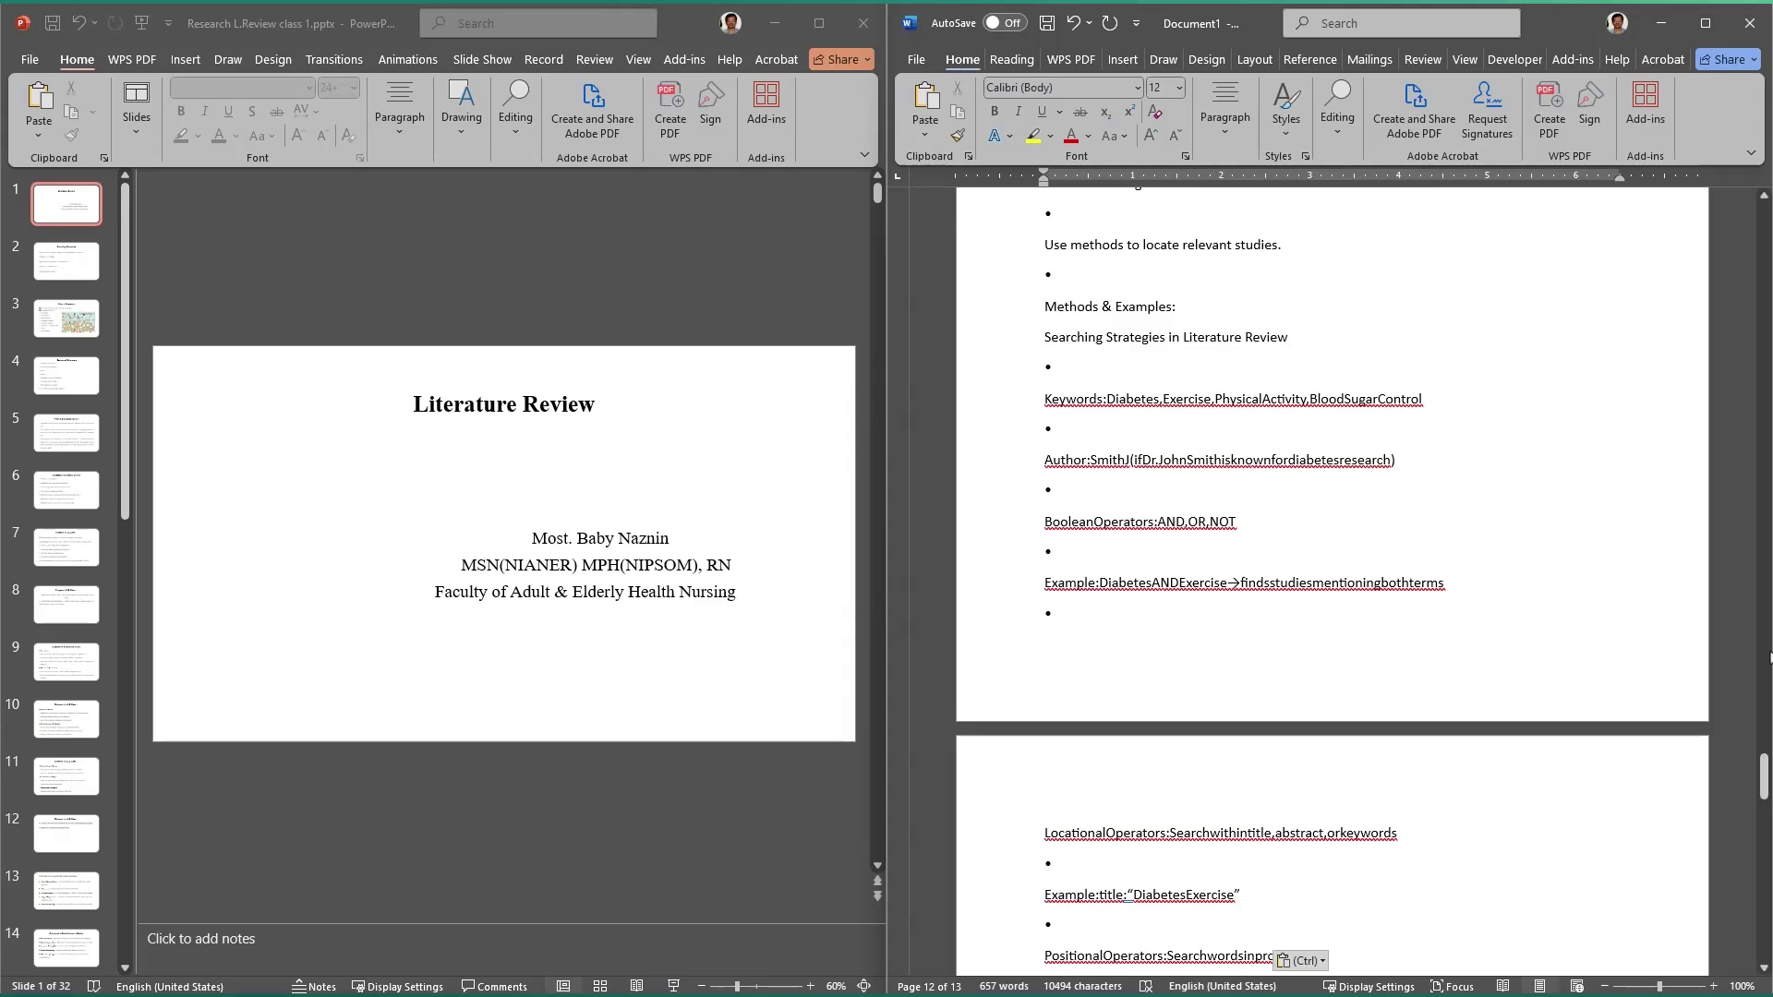
scroll(1762, 775, up, 20)
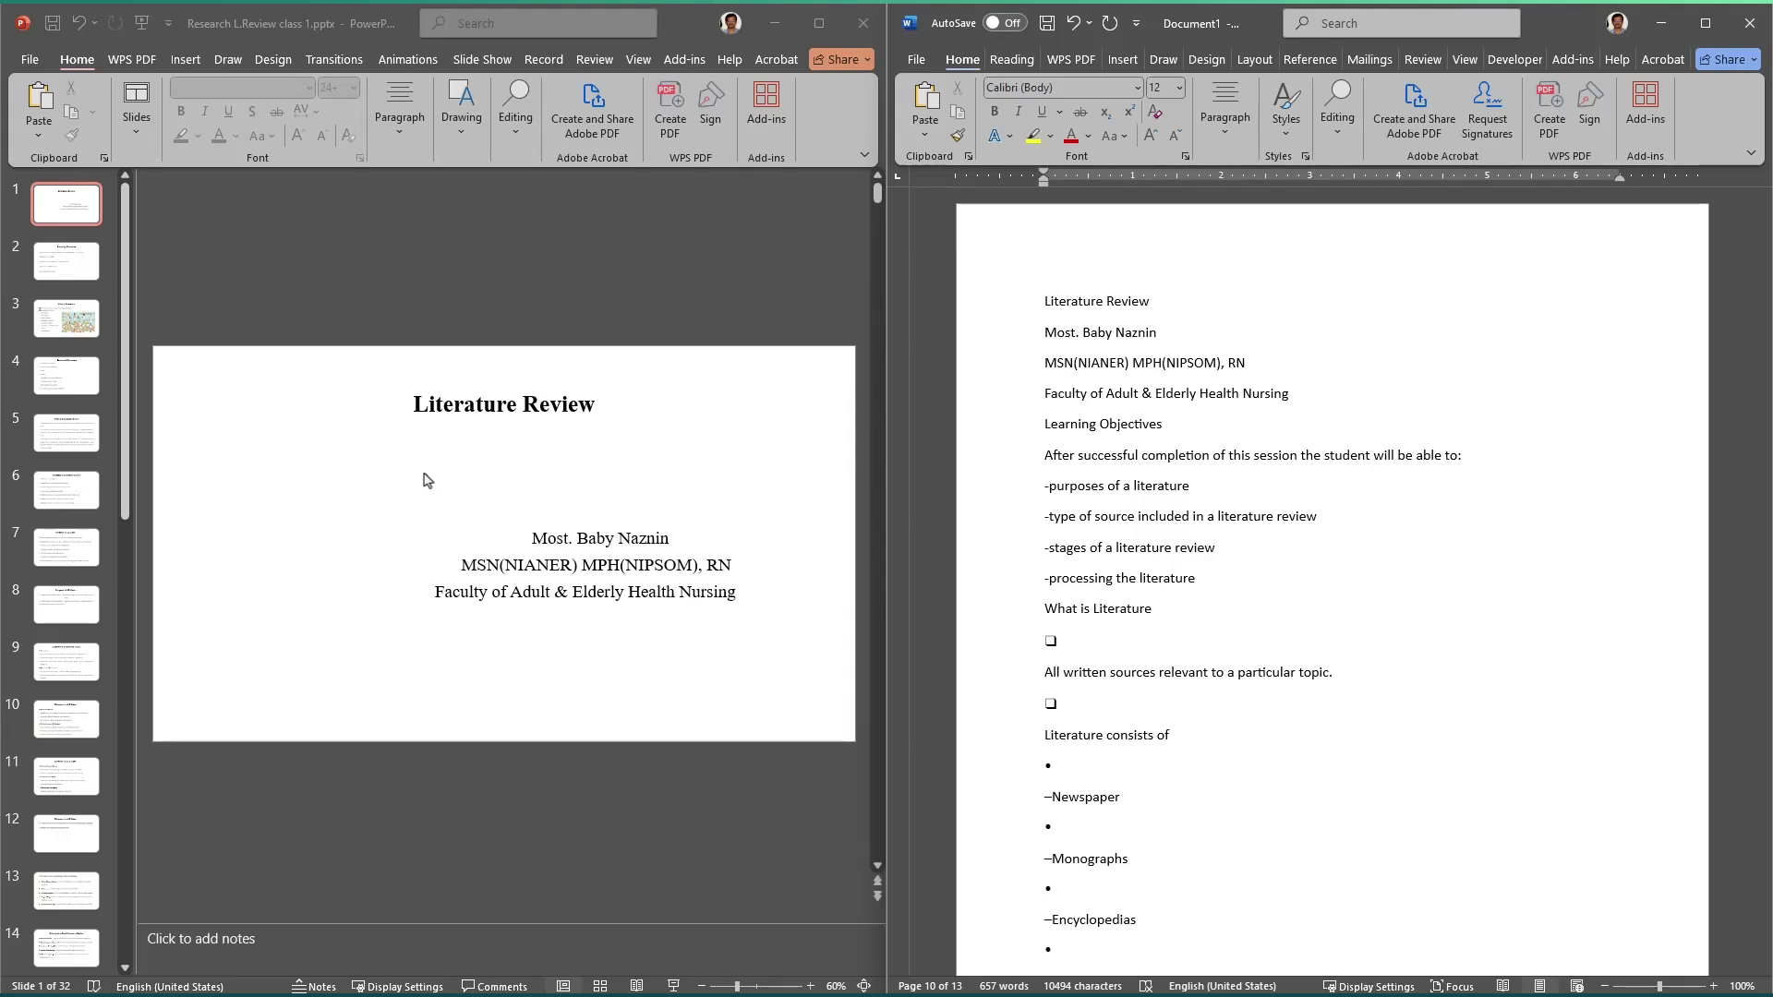
click(1713, 25)
mouse_move(1706, 25)
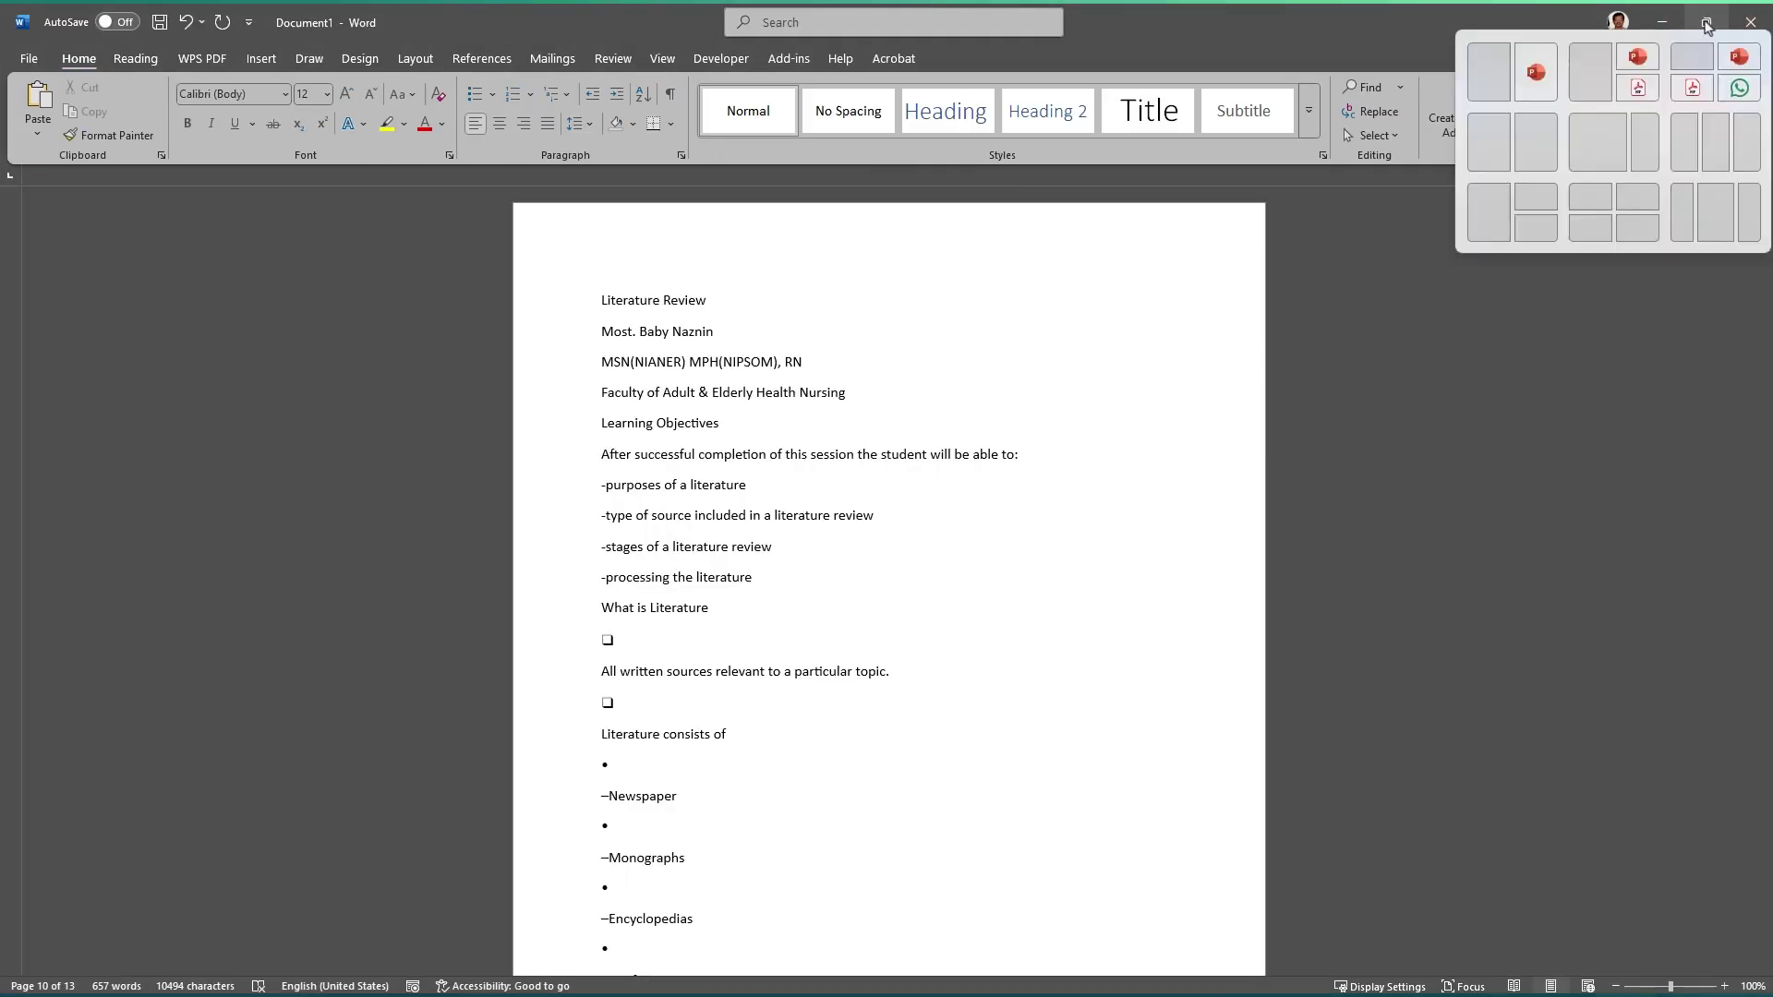
click(1518, 141)
click(1363, 523)
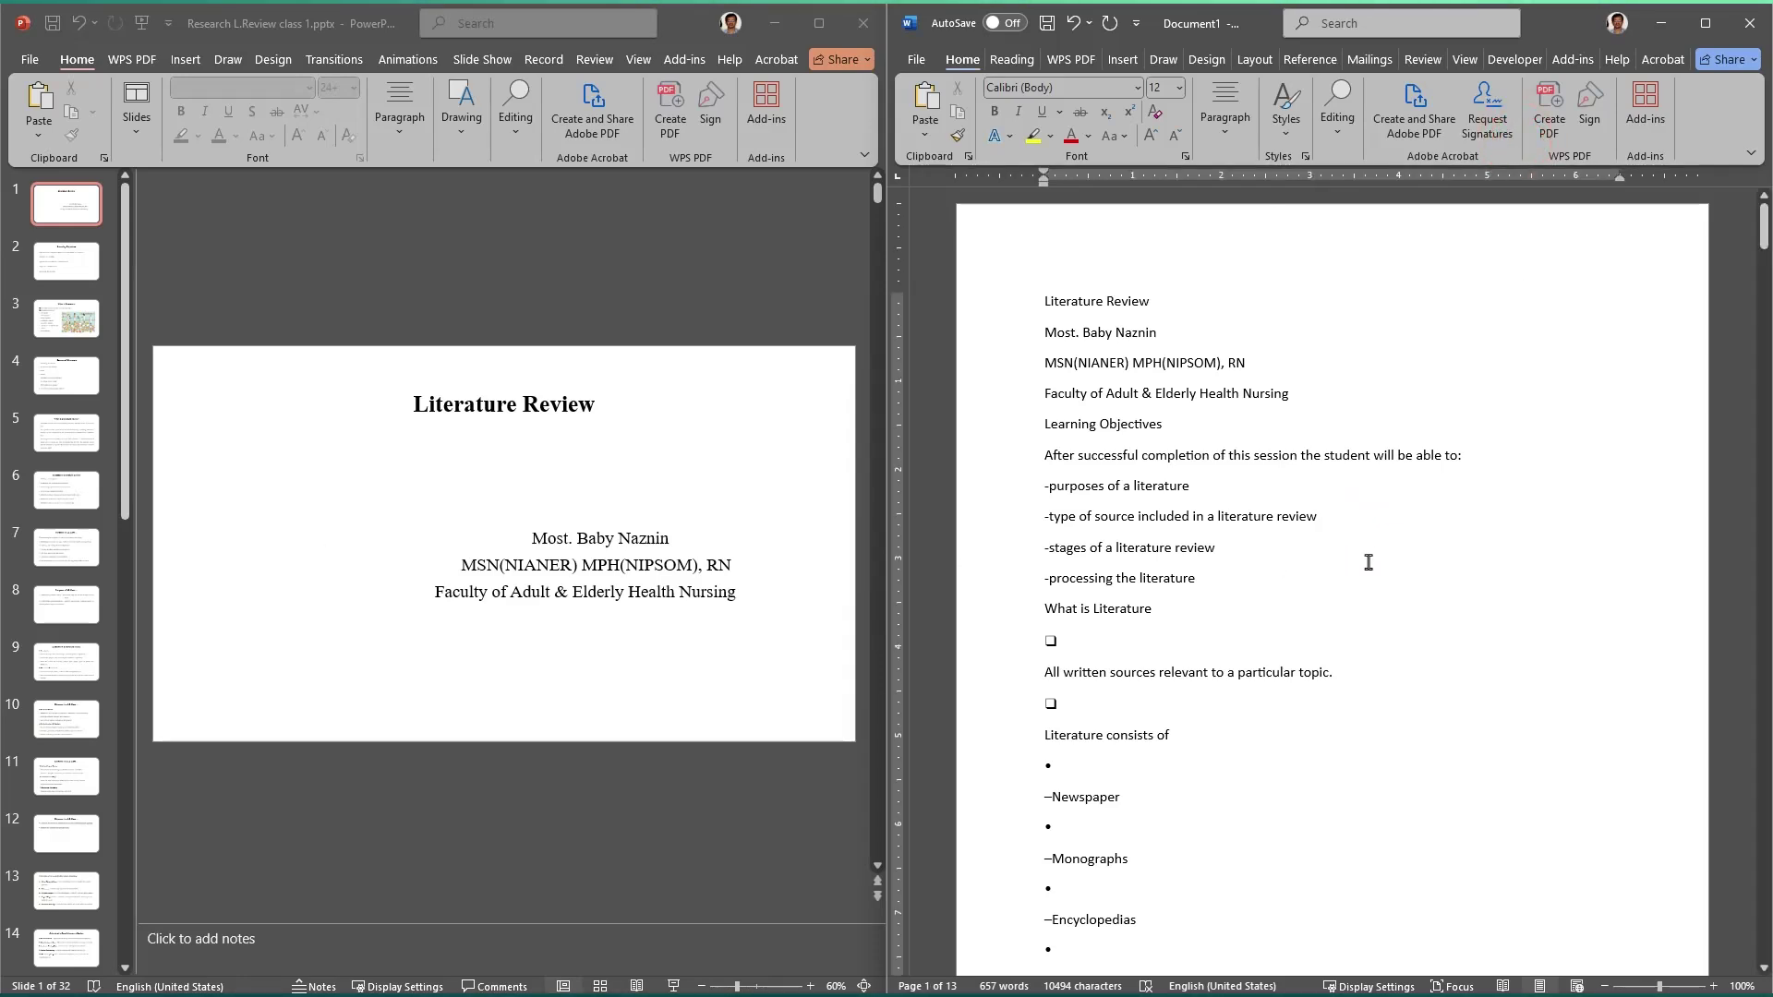
scroll(1325, 693, down, 3)
click(1266, 482)
scroll(1266, 482, up, 3)
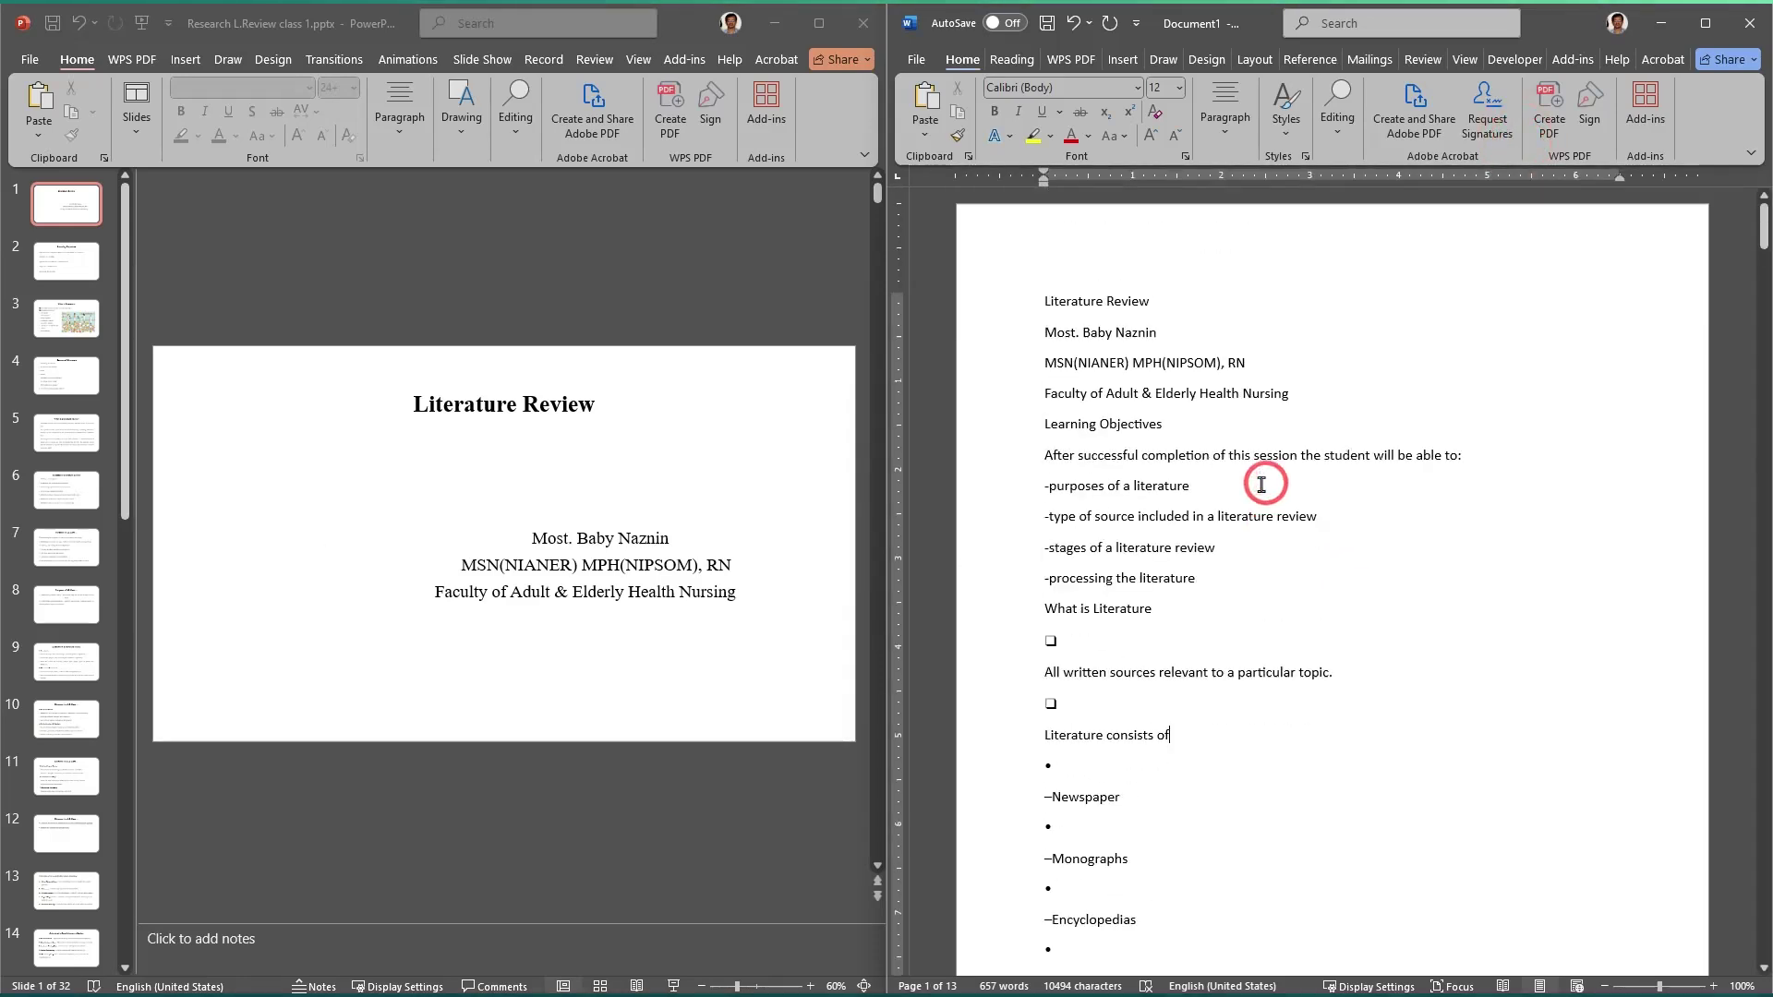
Step: Maximize the Word window and set the font of the entire document to Times New Roman
click(1705, 23)
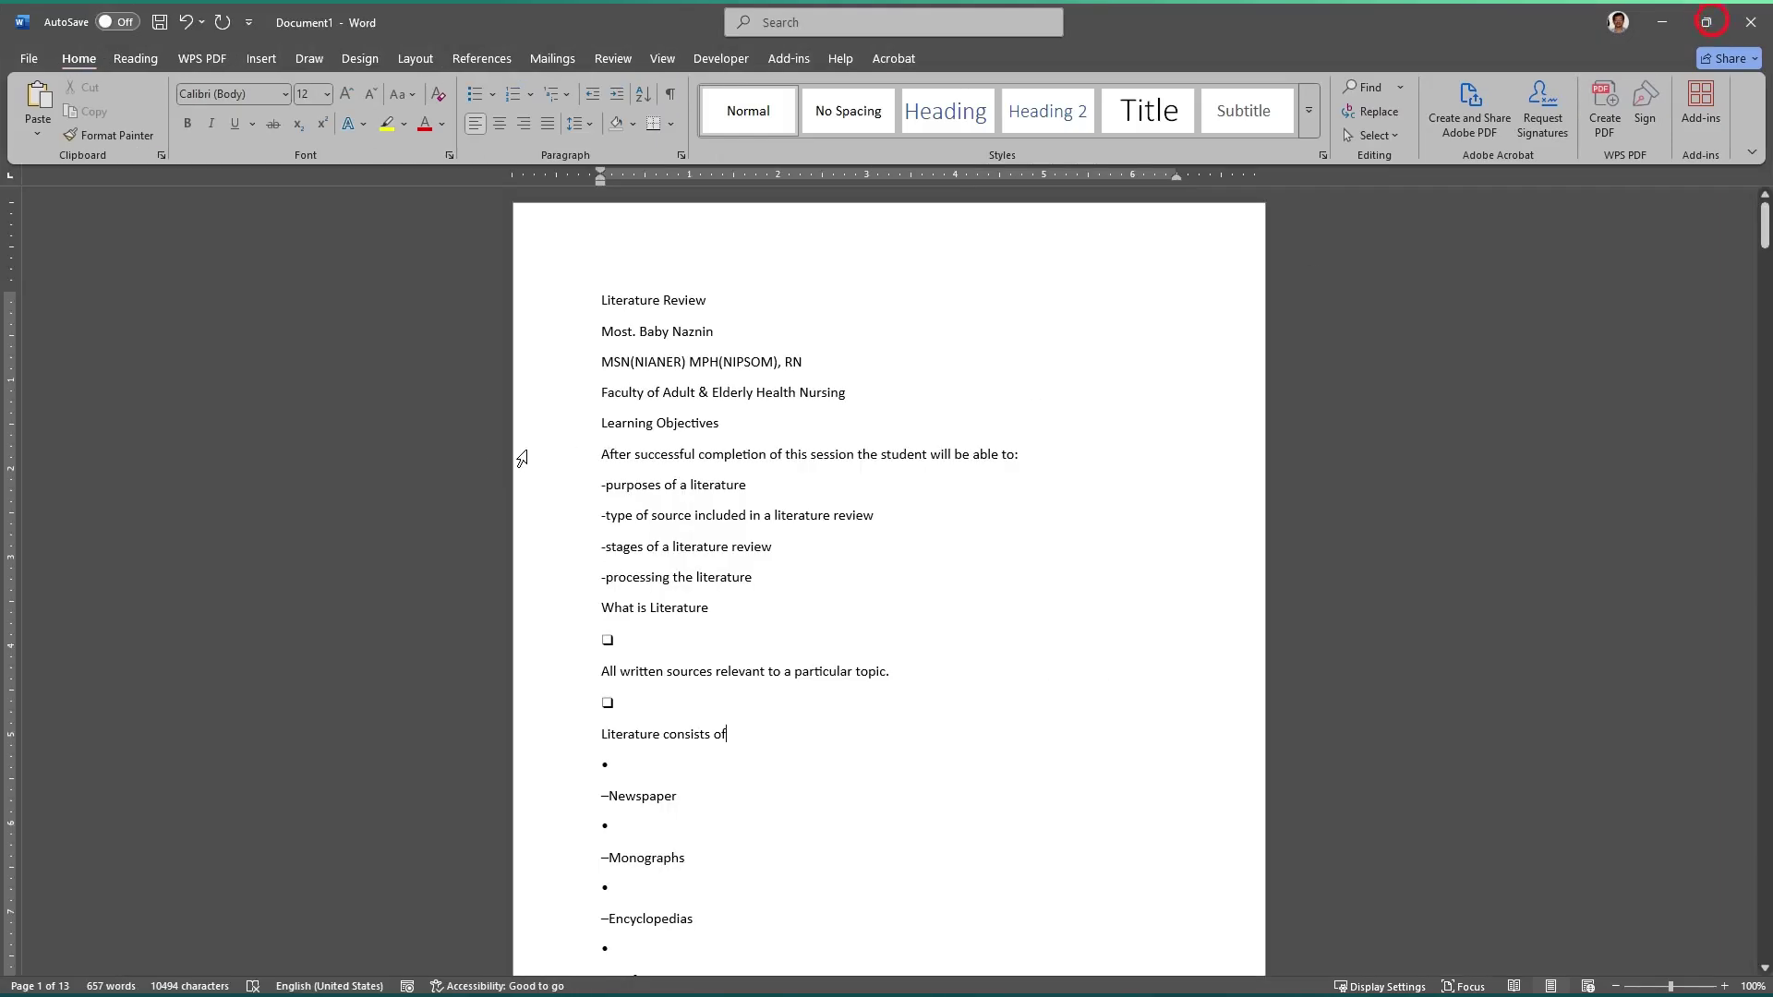
click(798, 393)
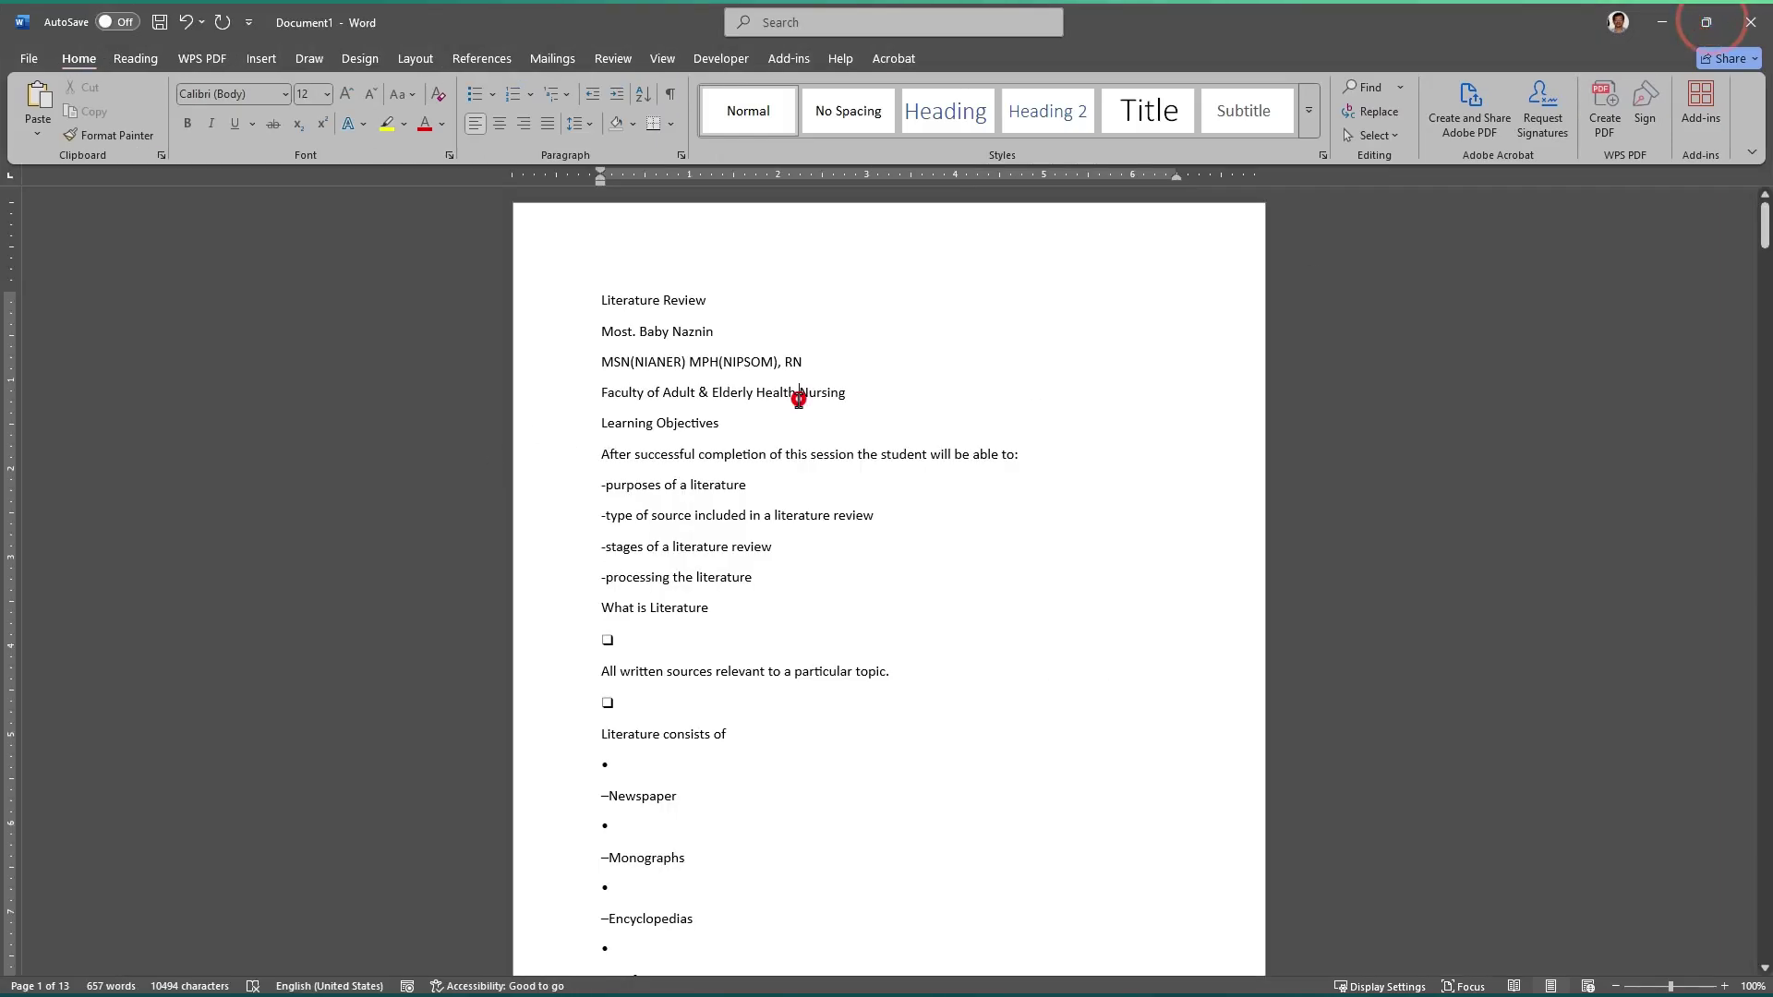
click(578, 403)
click(696, 392)
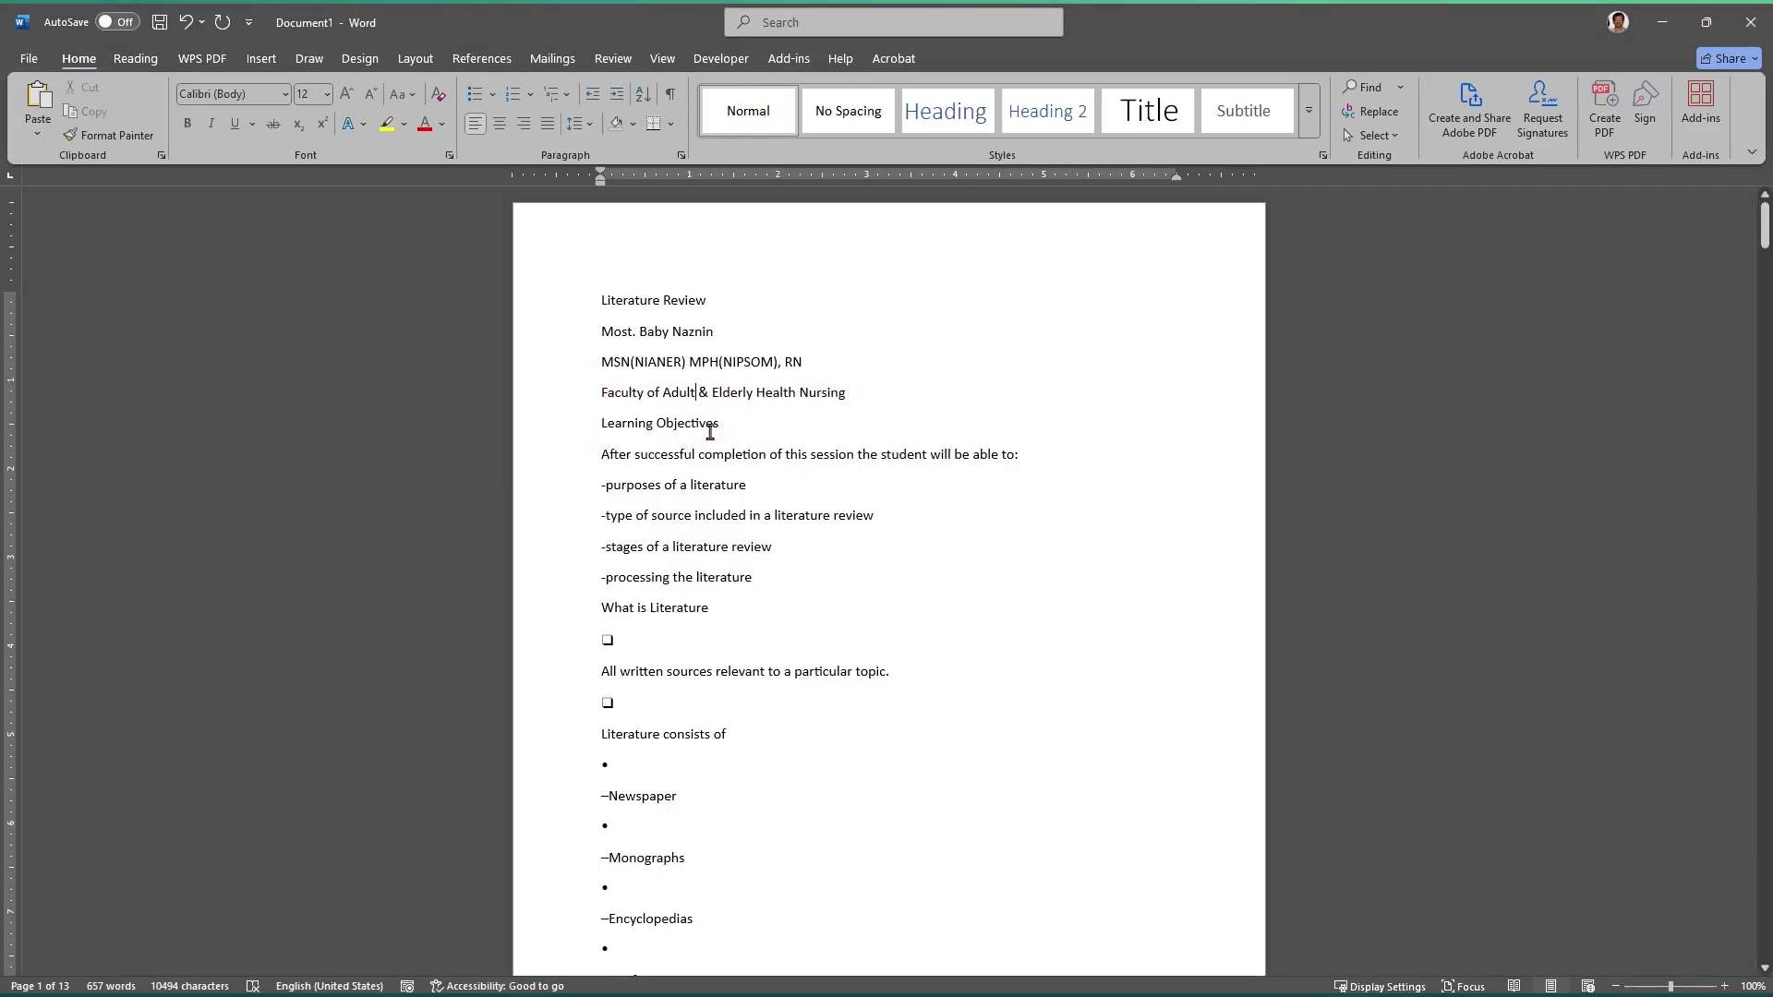
key(ctrl+a)
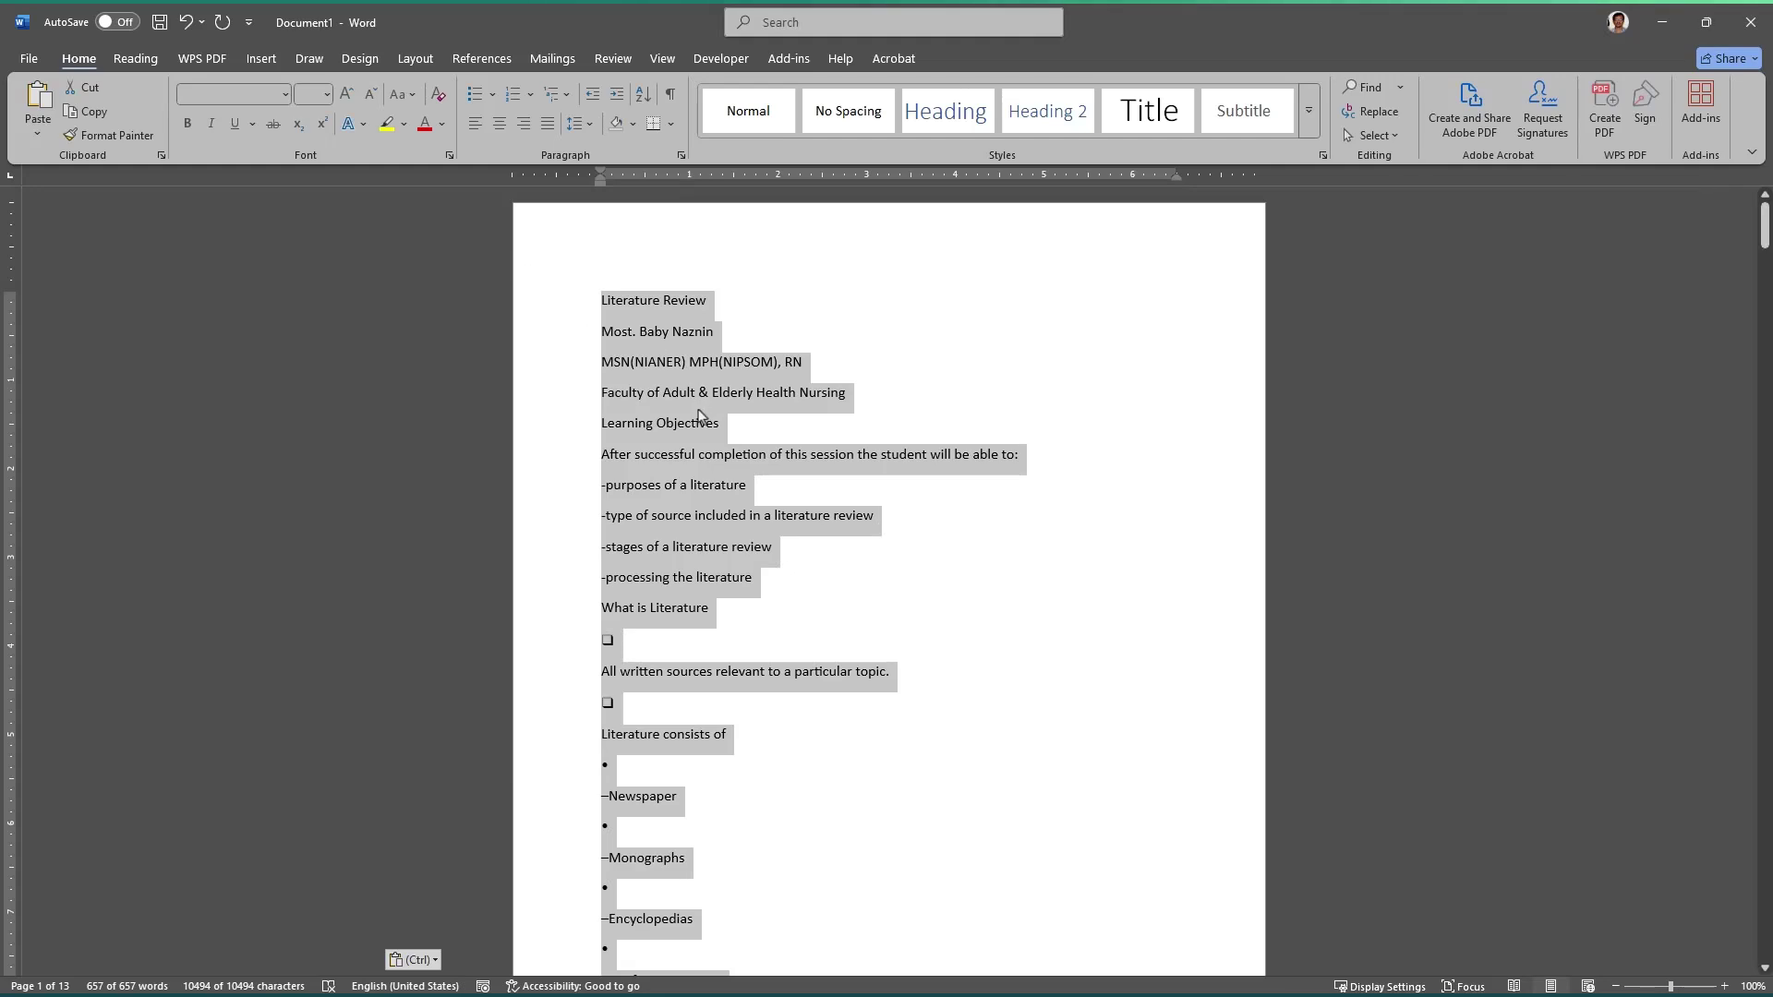
scroll(699, 416, down, 3)
scroll(646, 370, up, 3)
click(251, 96)
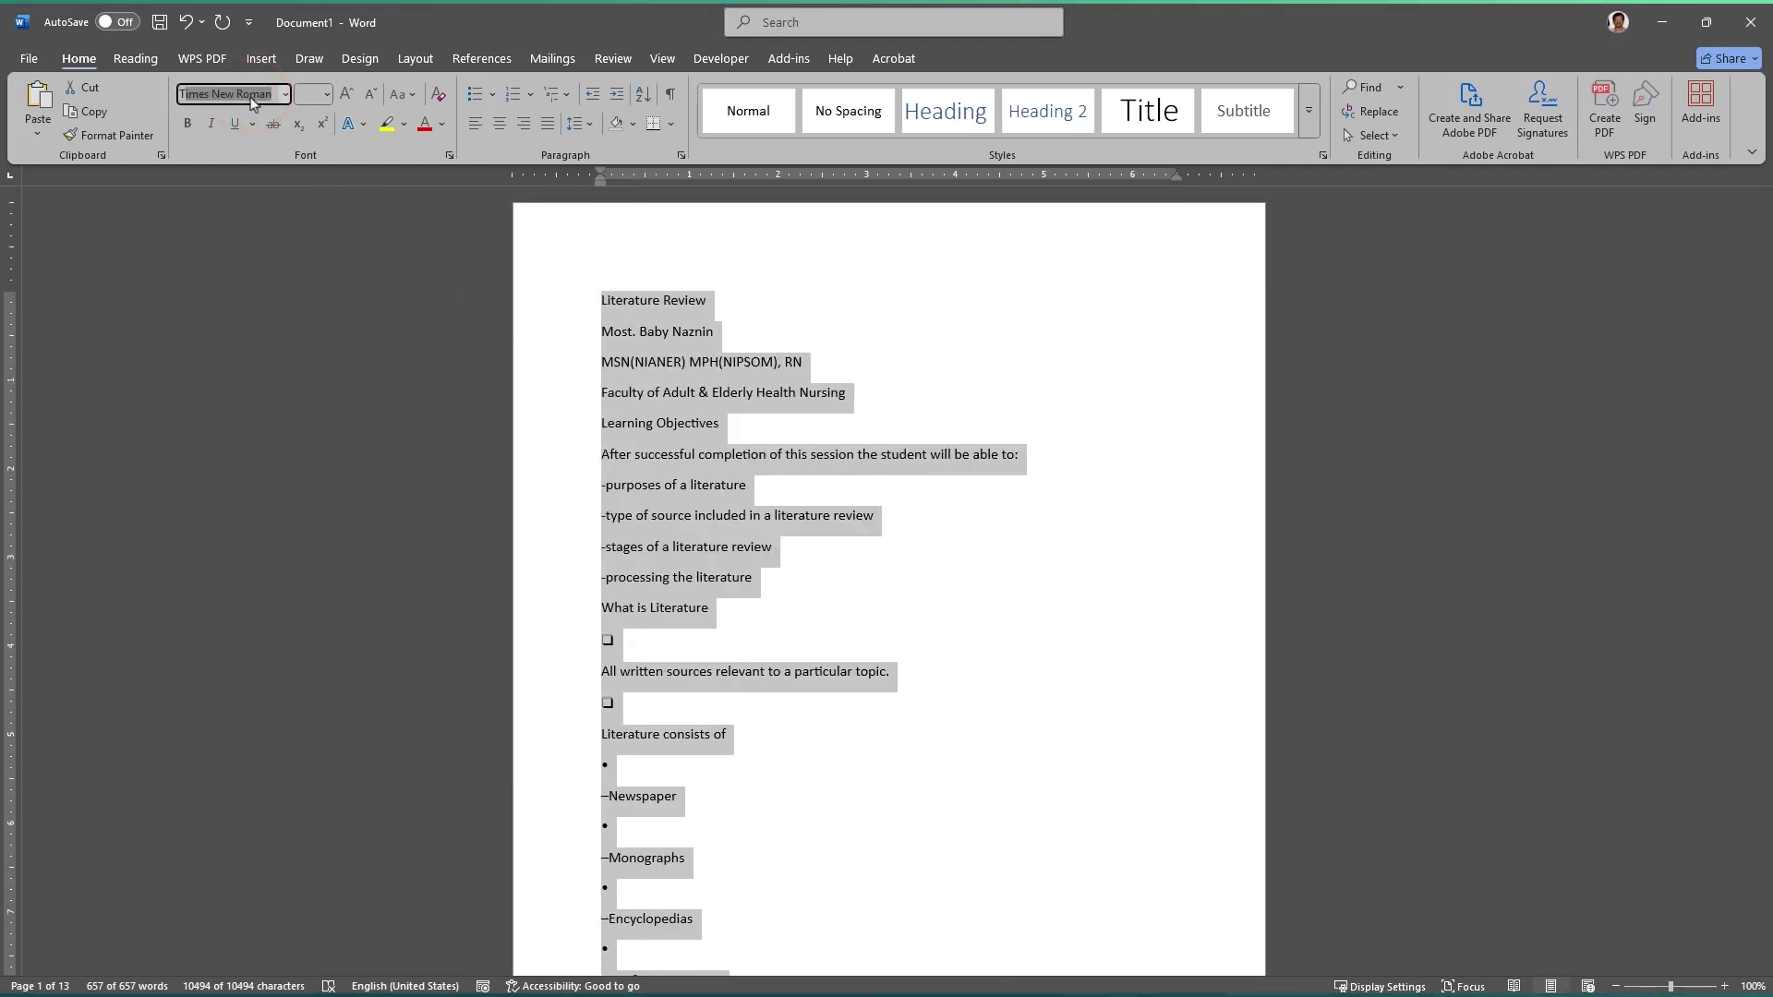
key(Return)
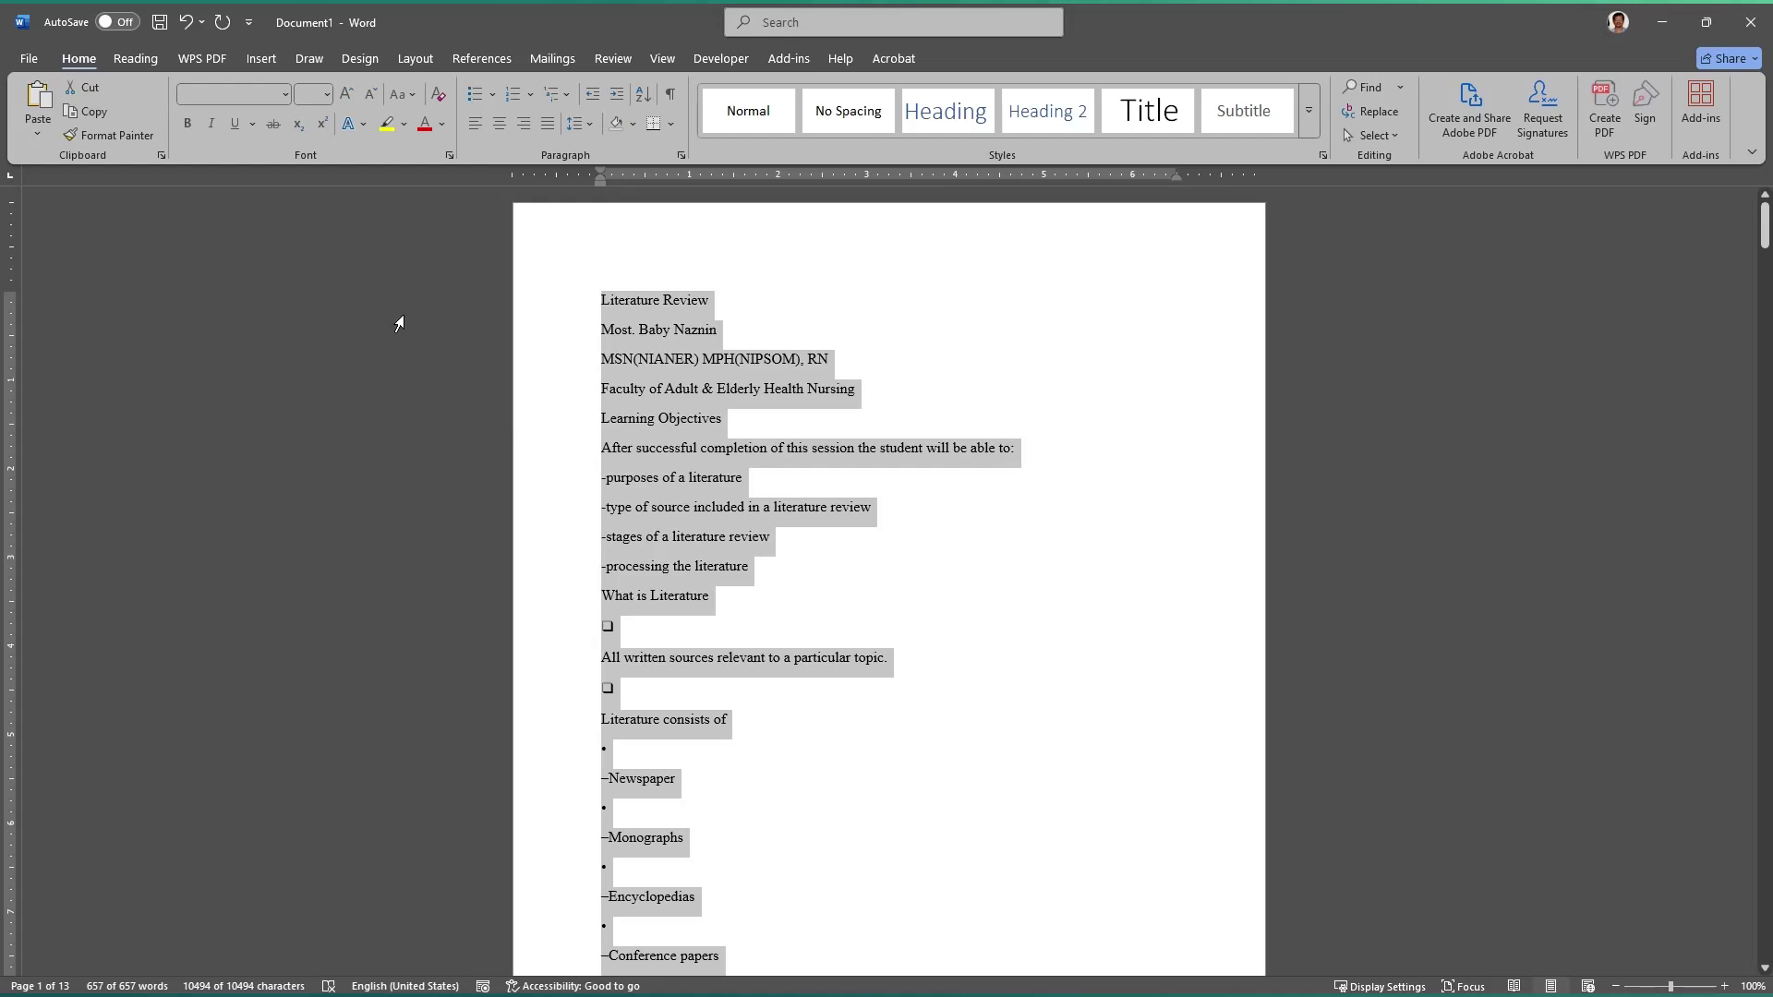
Step: Change the font of the entire document to Galano Grotesque and deselect the text
click(281, 96)
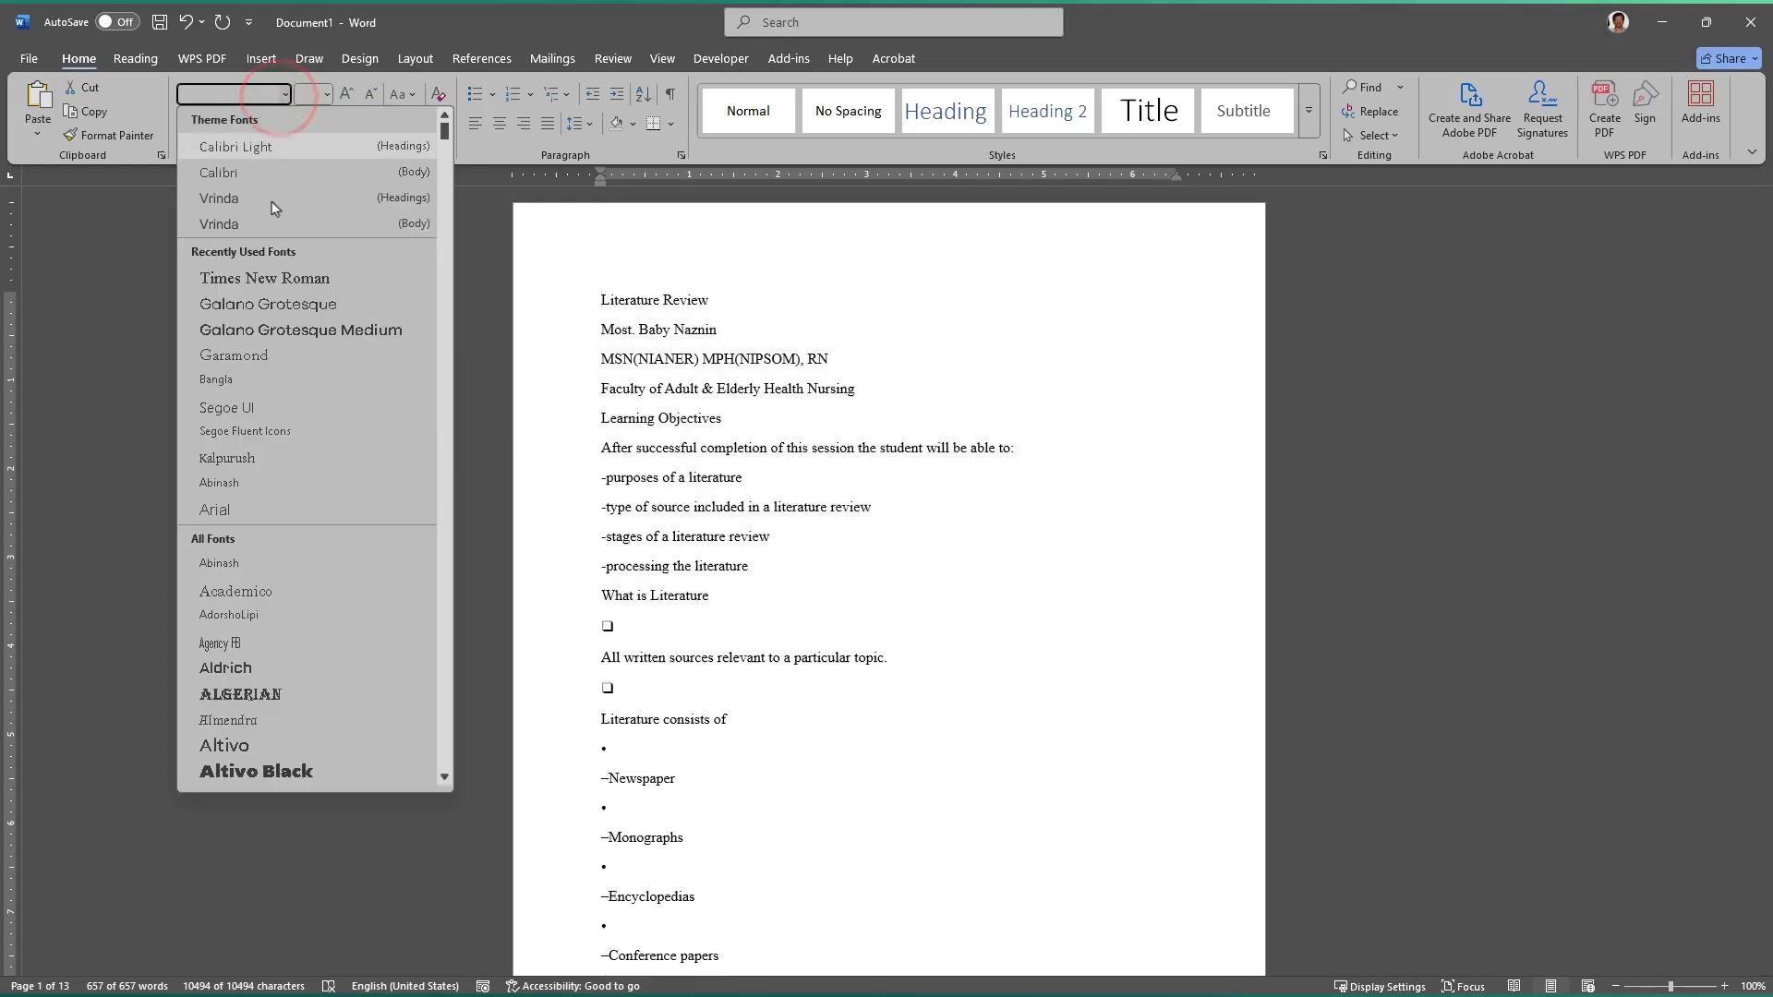
click(281, 315)
click(827, 617)
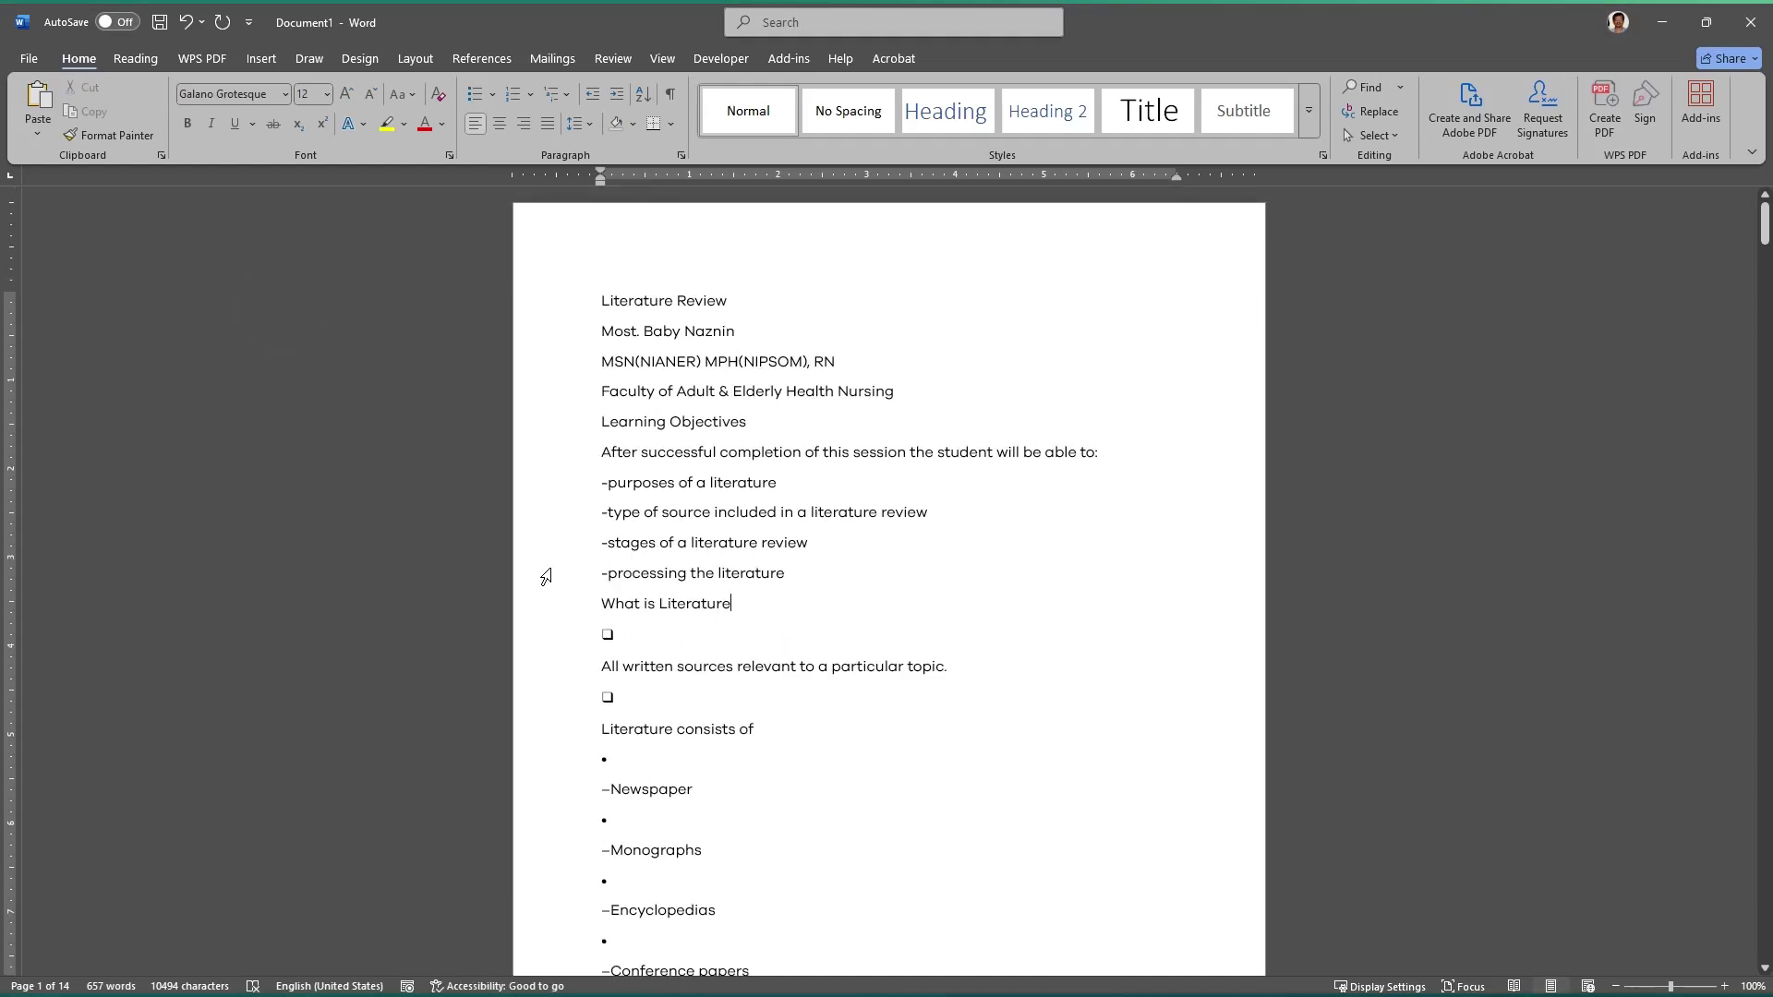
click(716, 417)
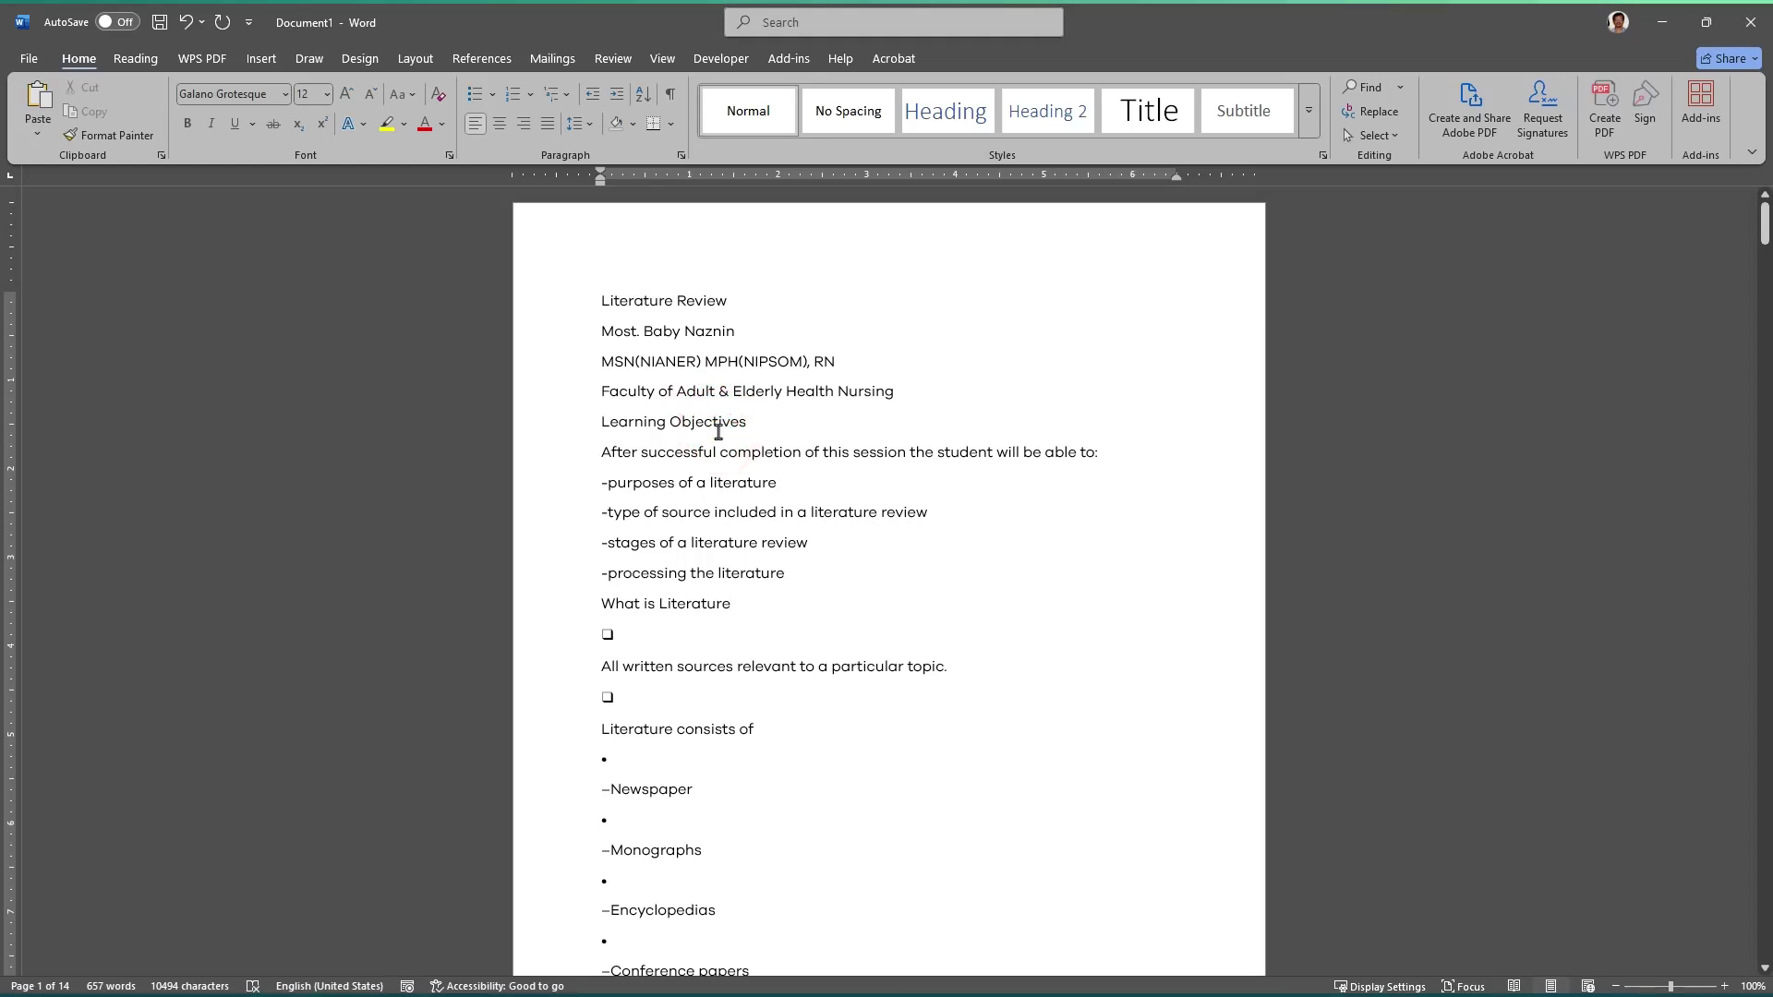
click(756, 548)
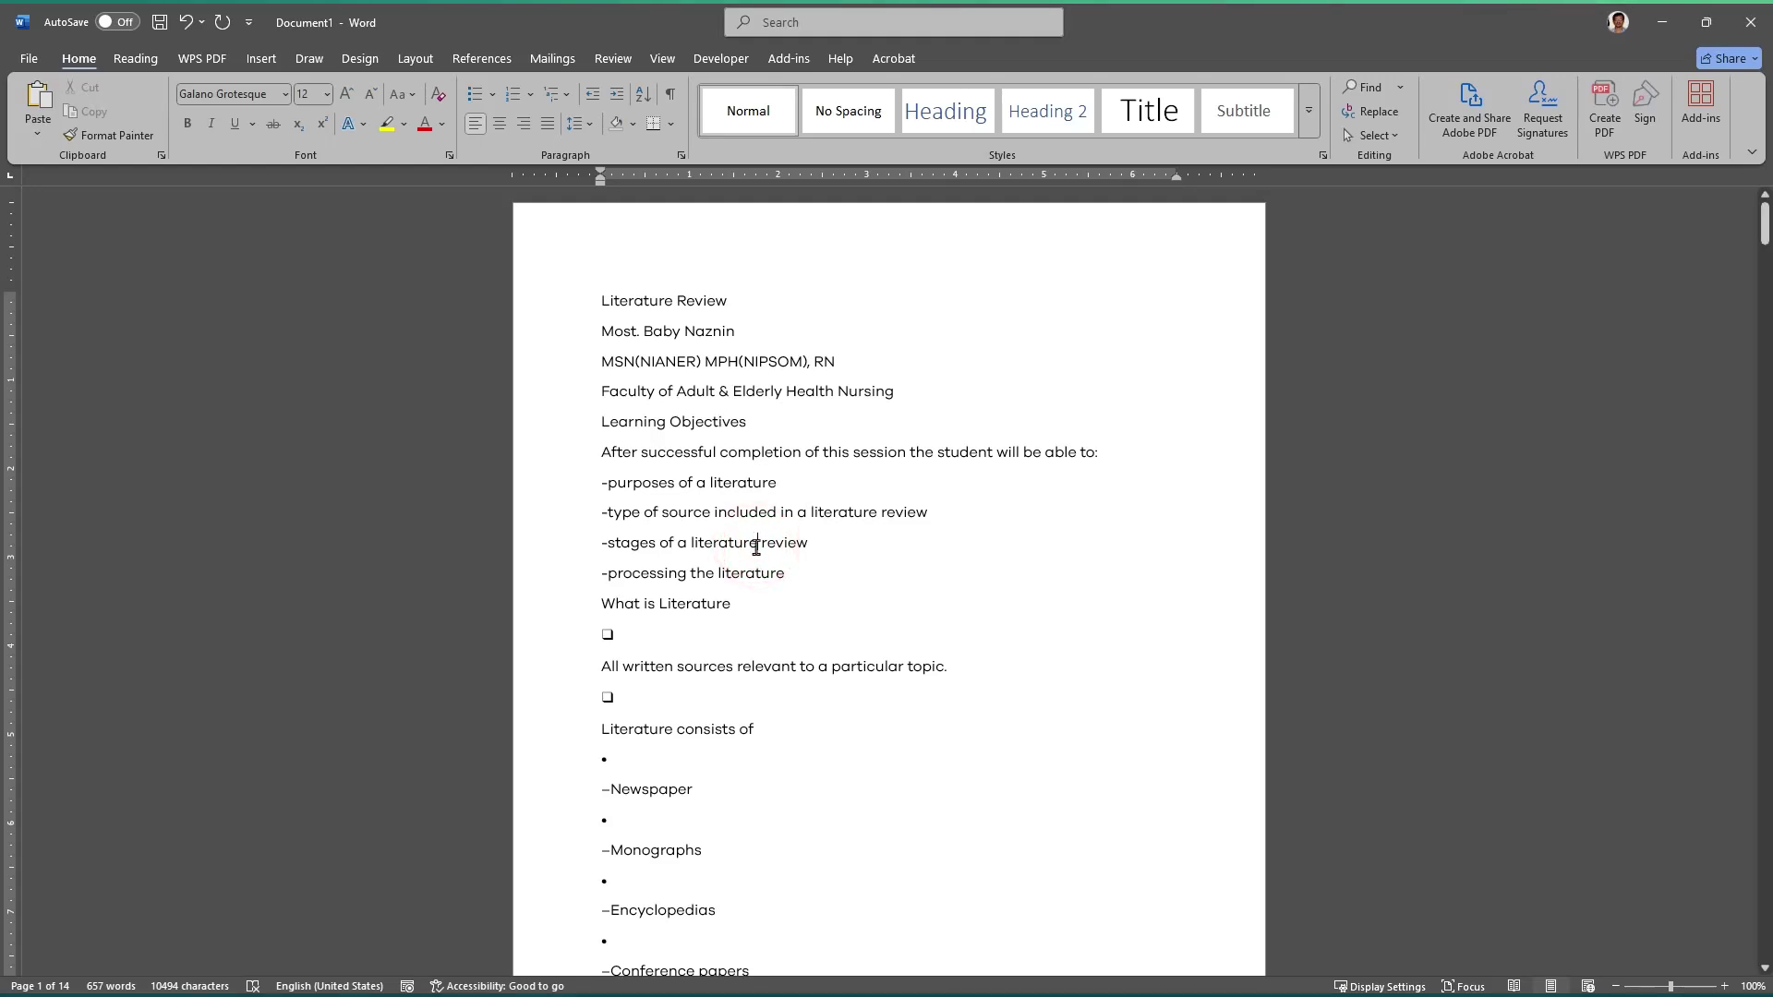
click(753, 485)
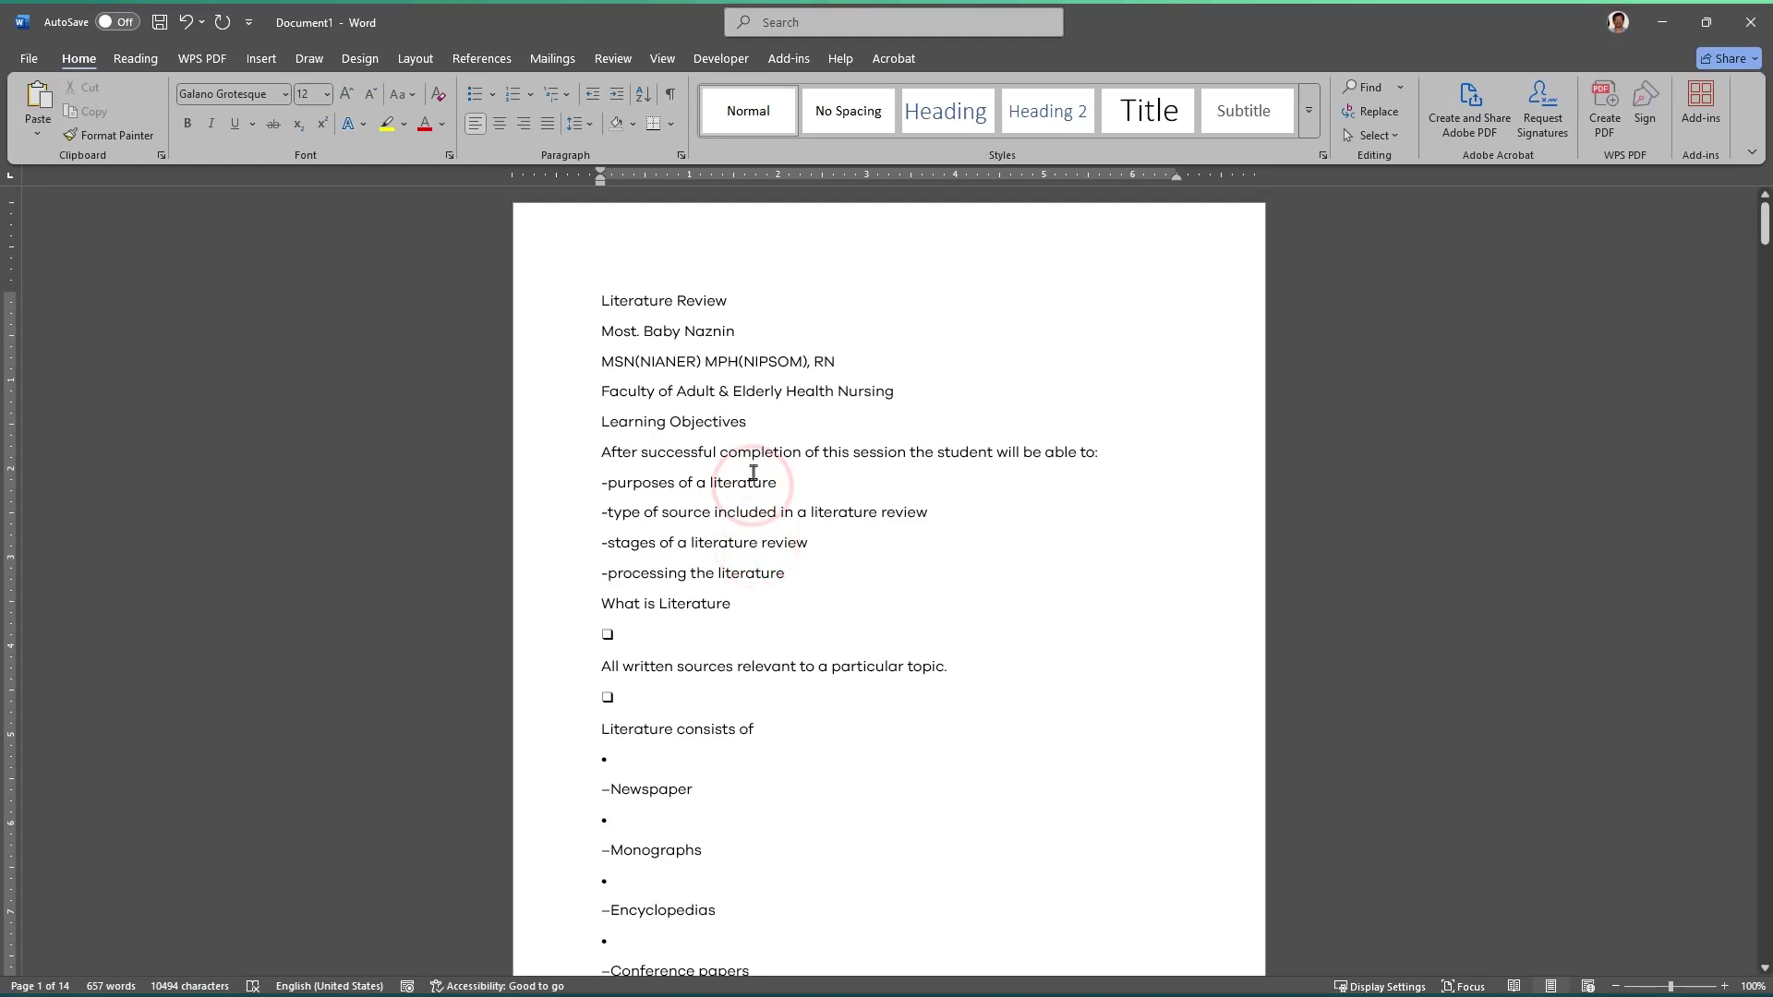
Step: Select the entire document and restore its font to Times New Roman
key(ctrl+a)
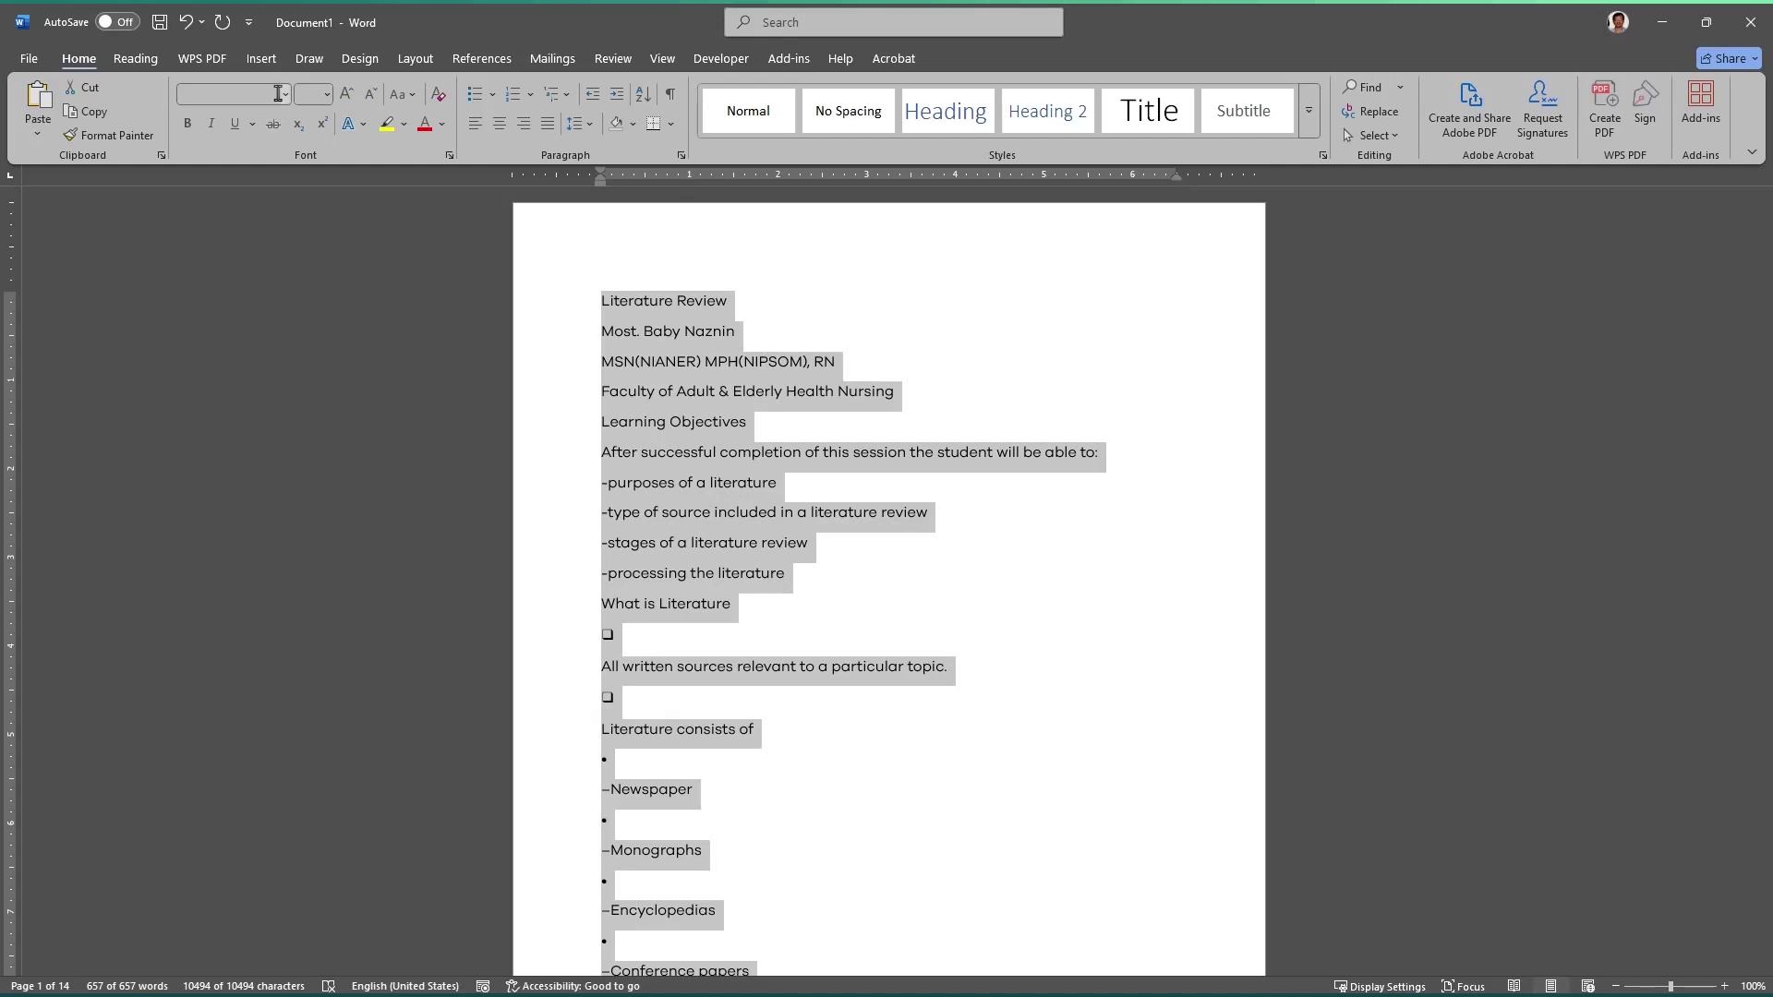
click(279, 94)
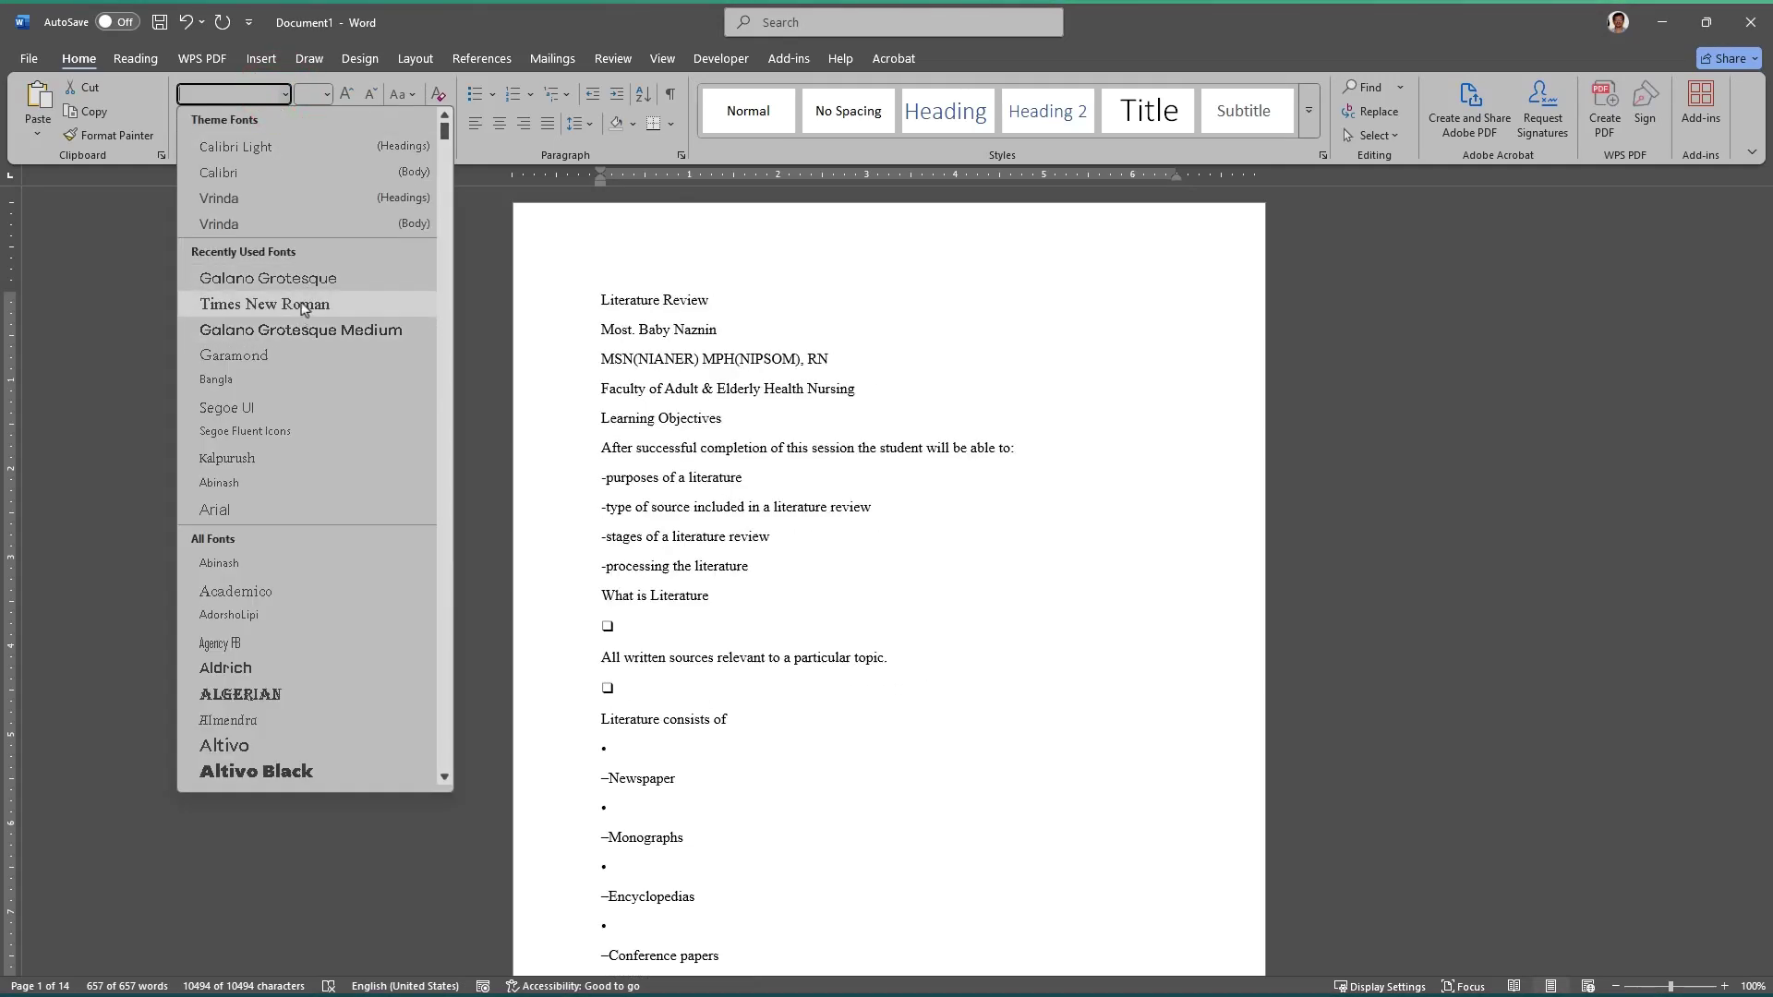
click(301, 305)
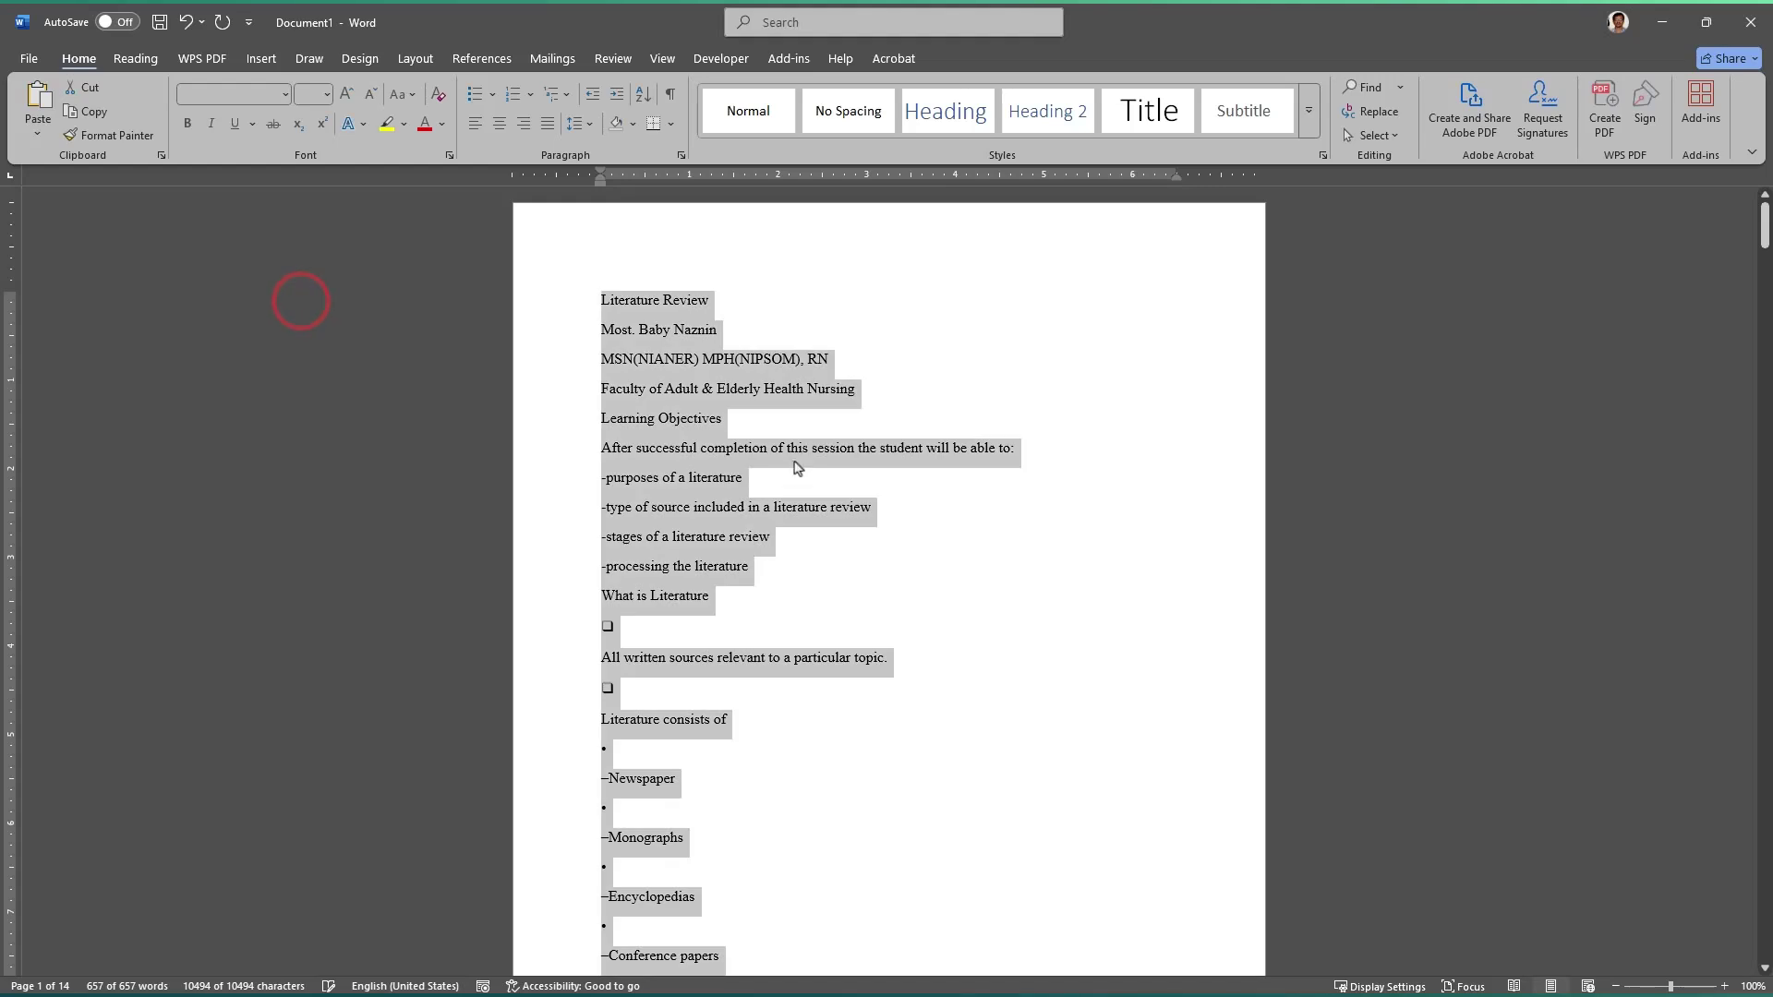
click(268, 228)
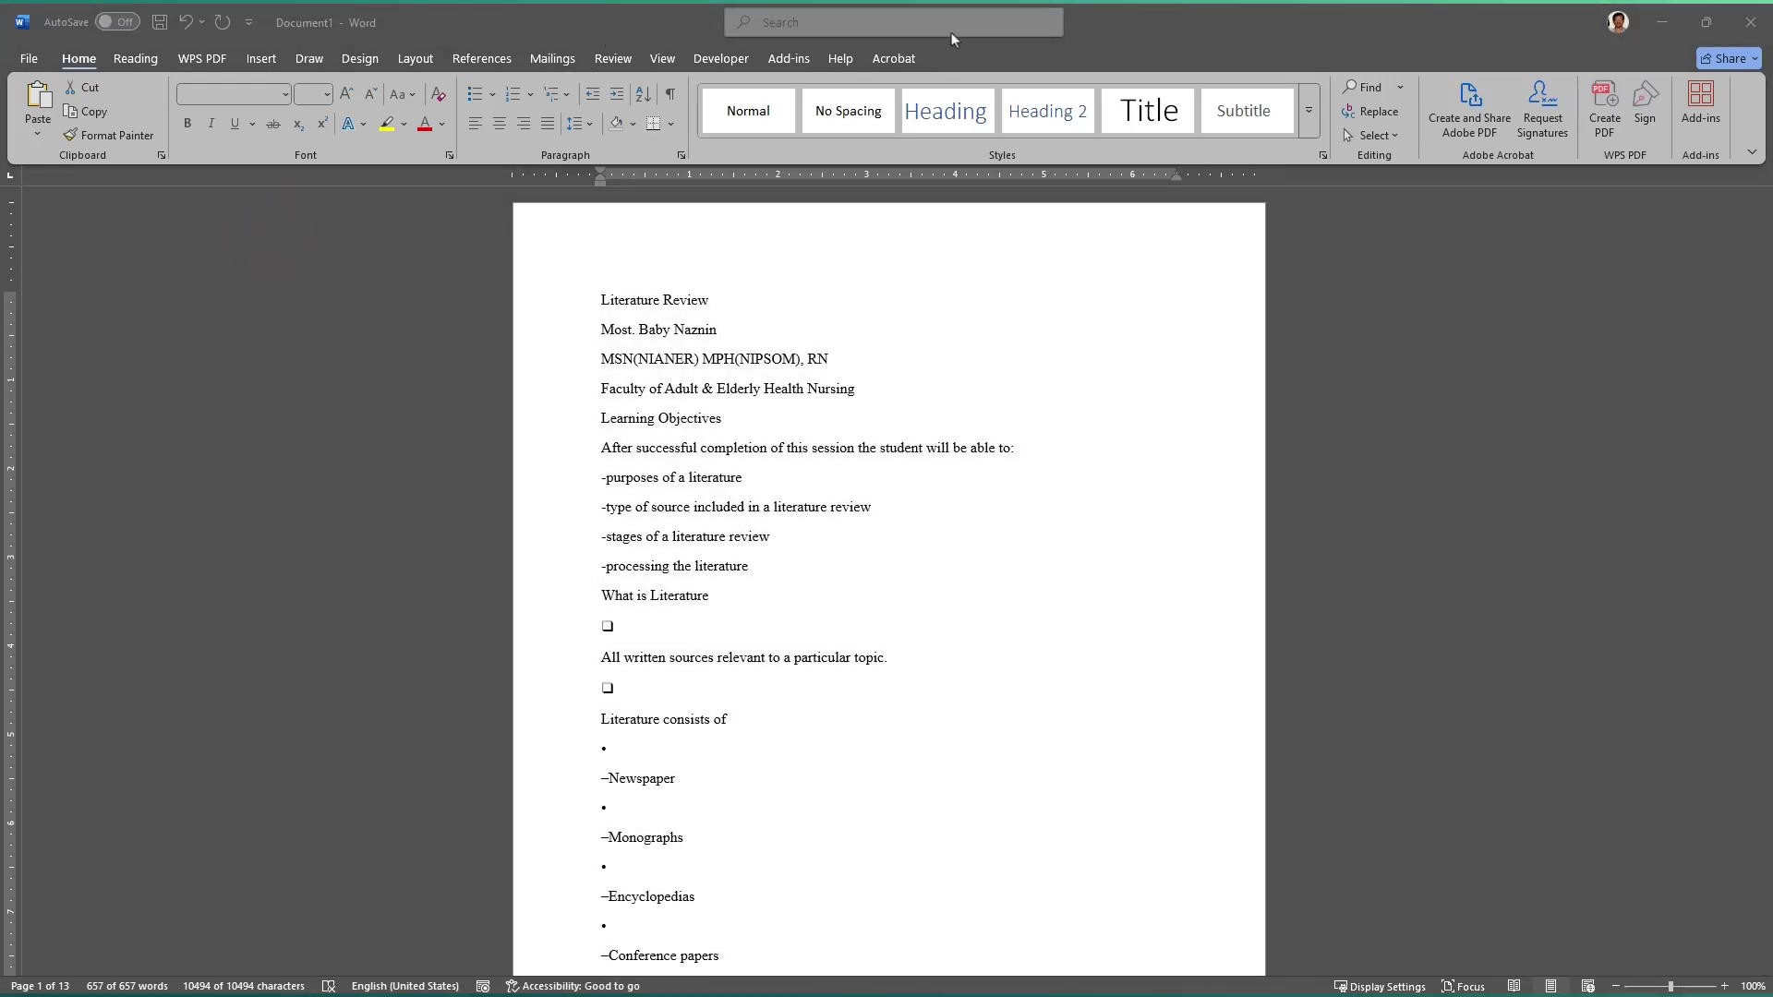
click(711, 521)
key(ctrl+a)
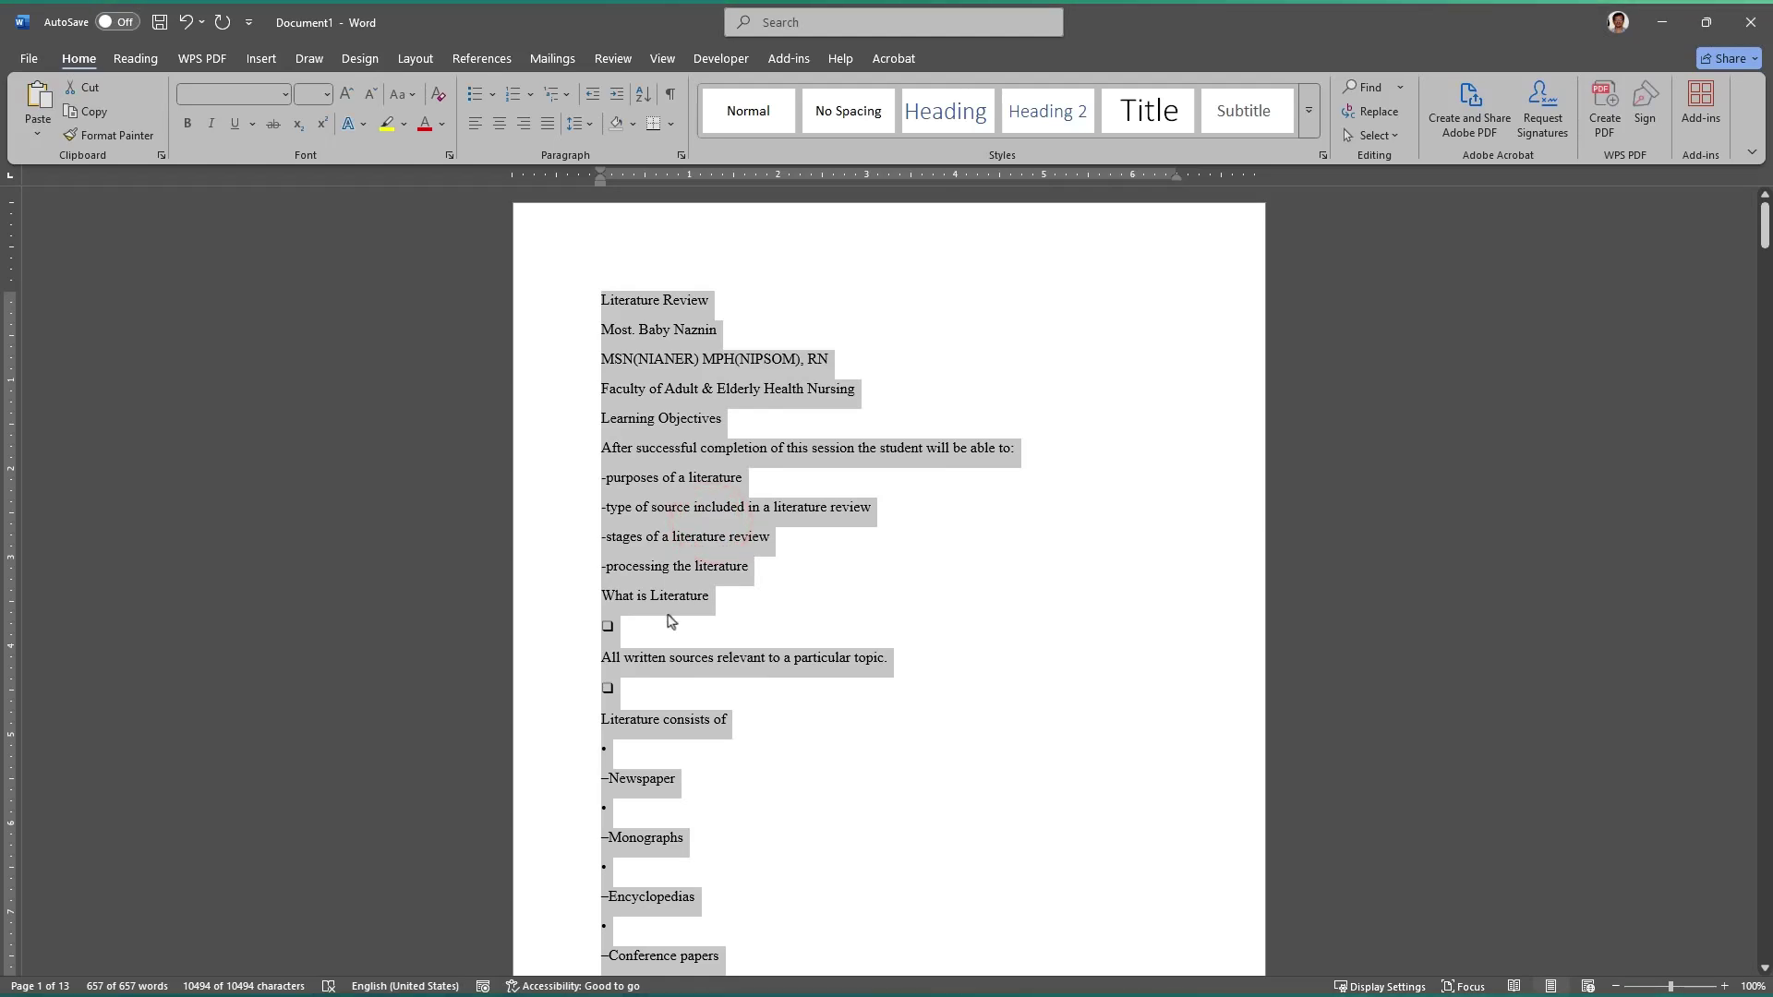
click(678, 558)
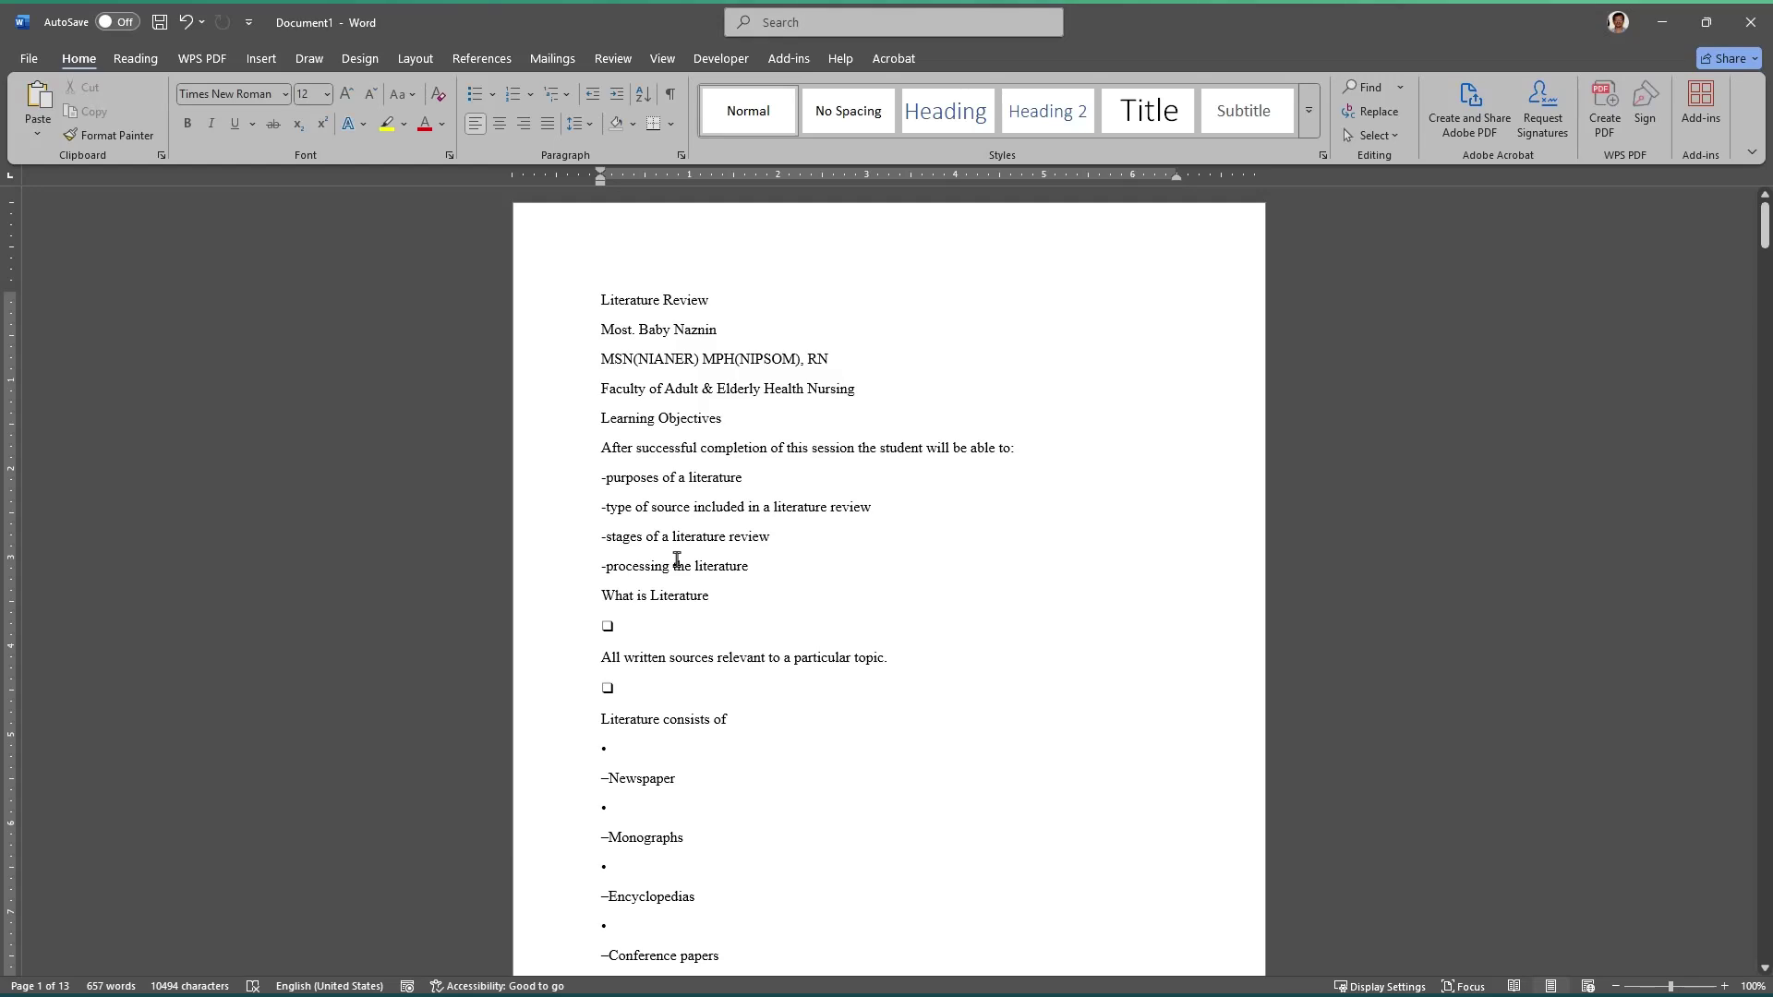
click(700, 601)
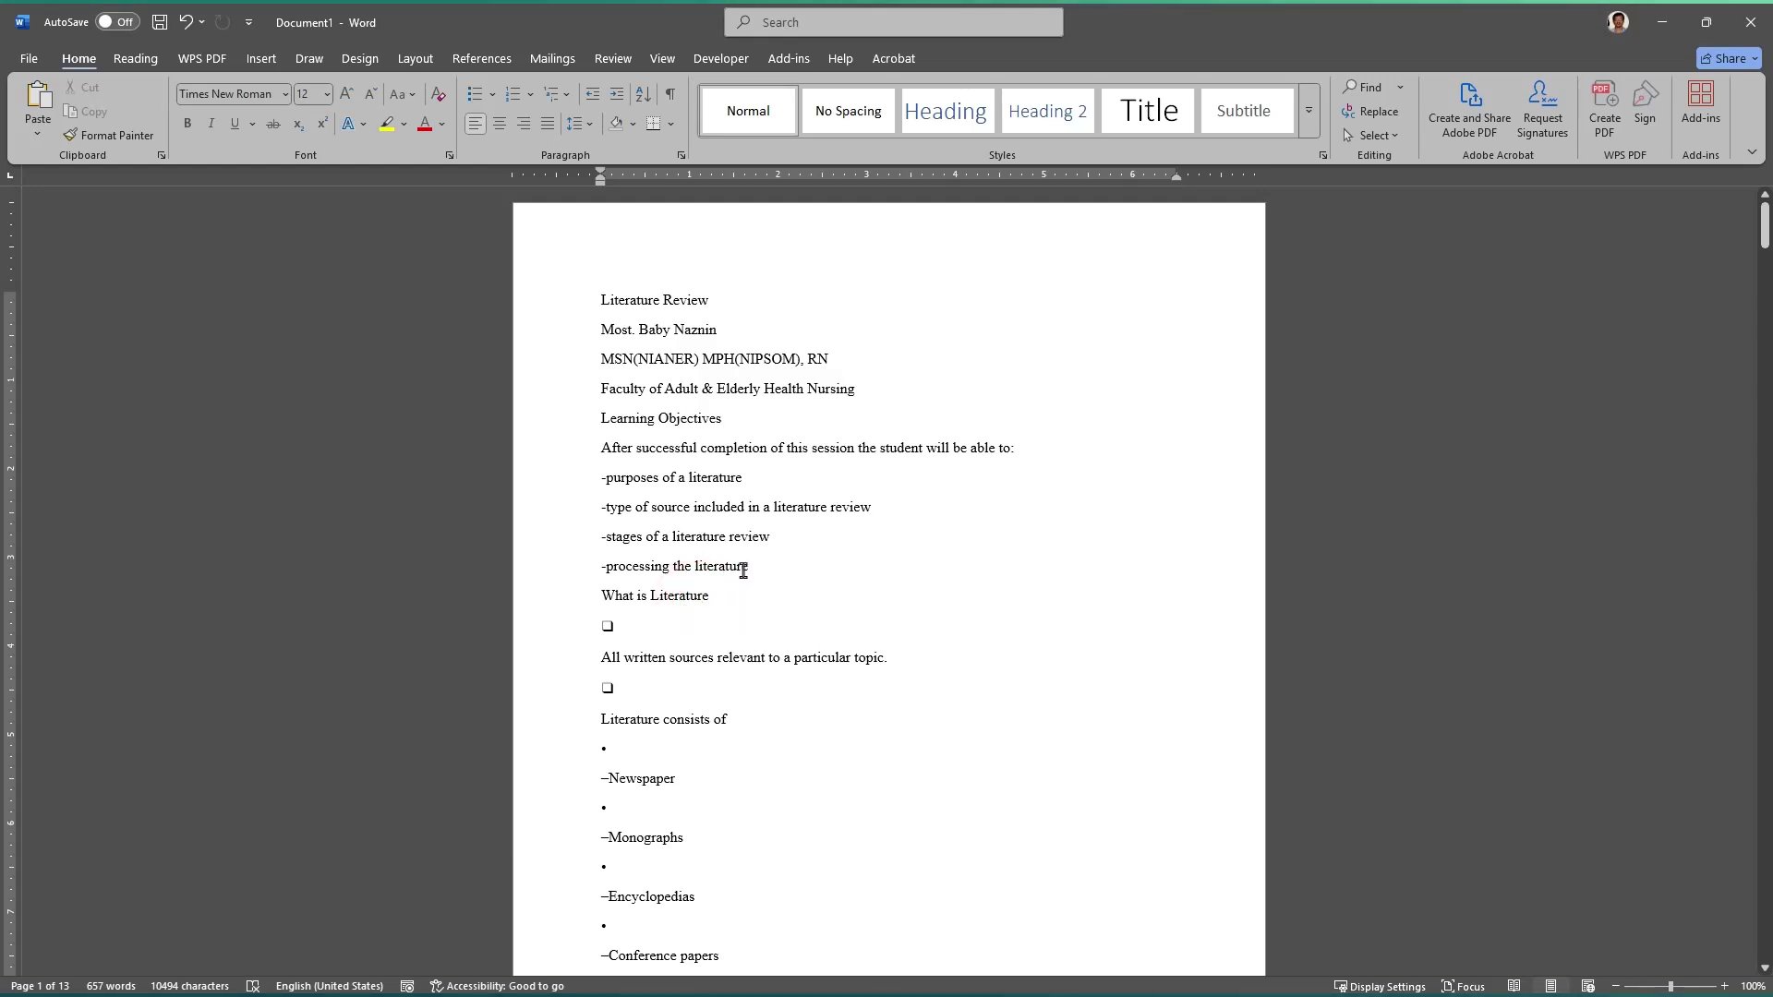
scroll(736, 572, down, 3)
scroll(736, 572, up, 3)
click(736, 566)
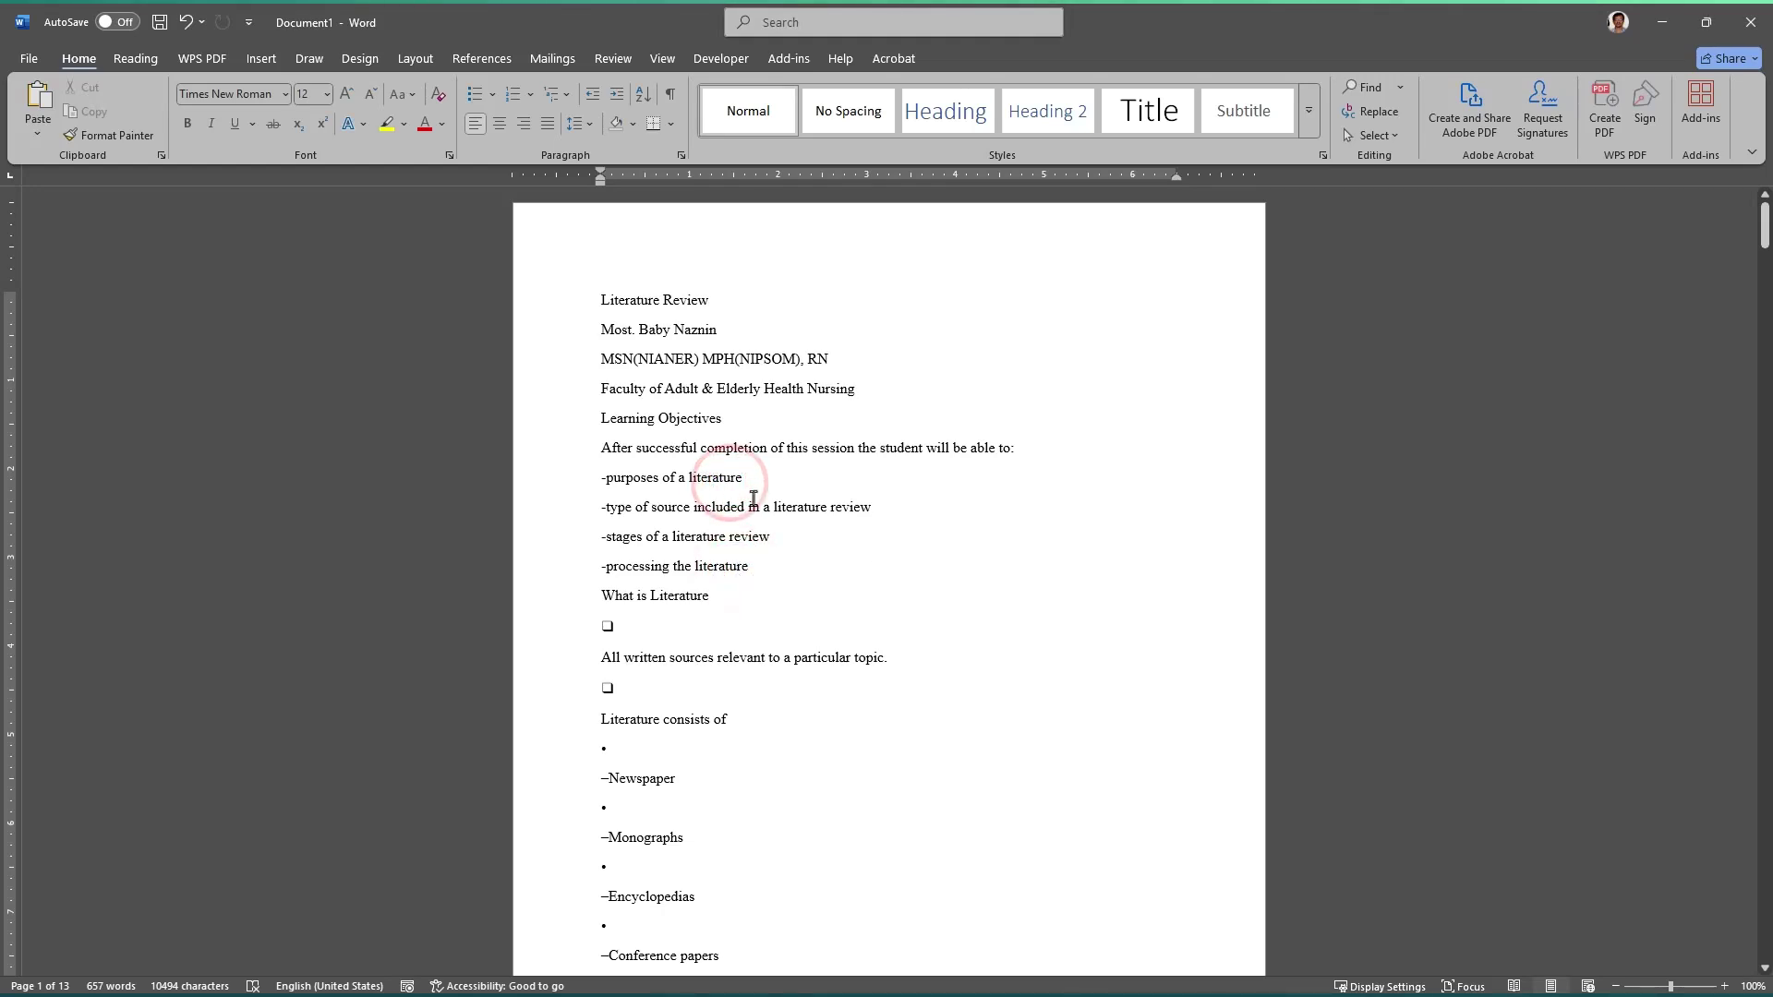
Step: Select the entire document and add space before its paragraphs
key(ctrl+a)
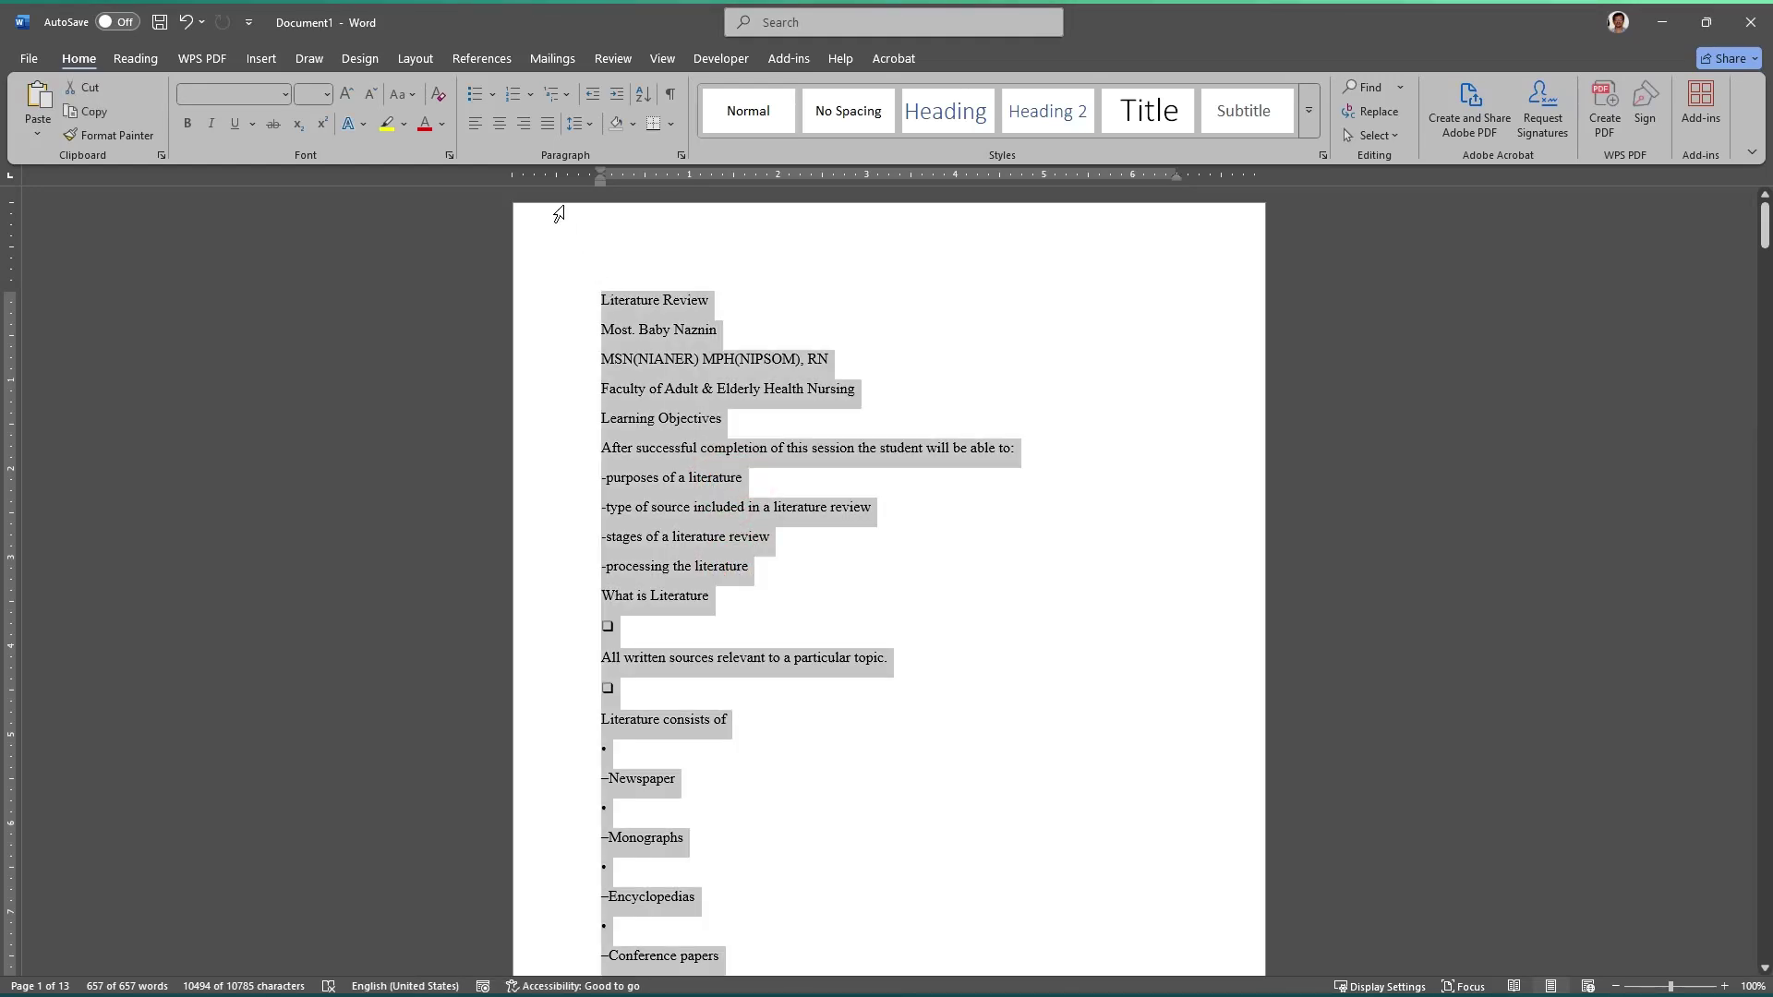
scroll(701, 688, down, 3)
scroll(702, 688, up, 3)
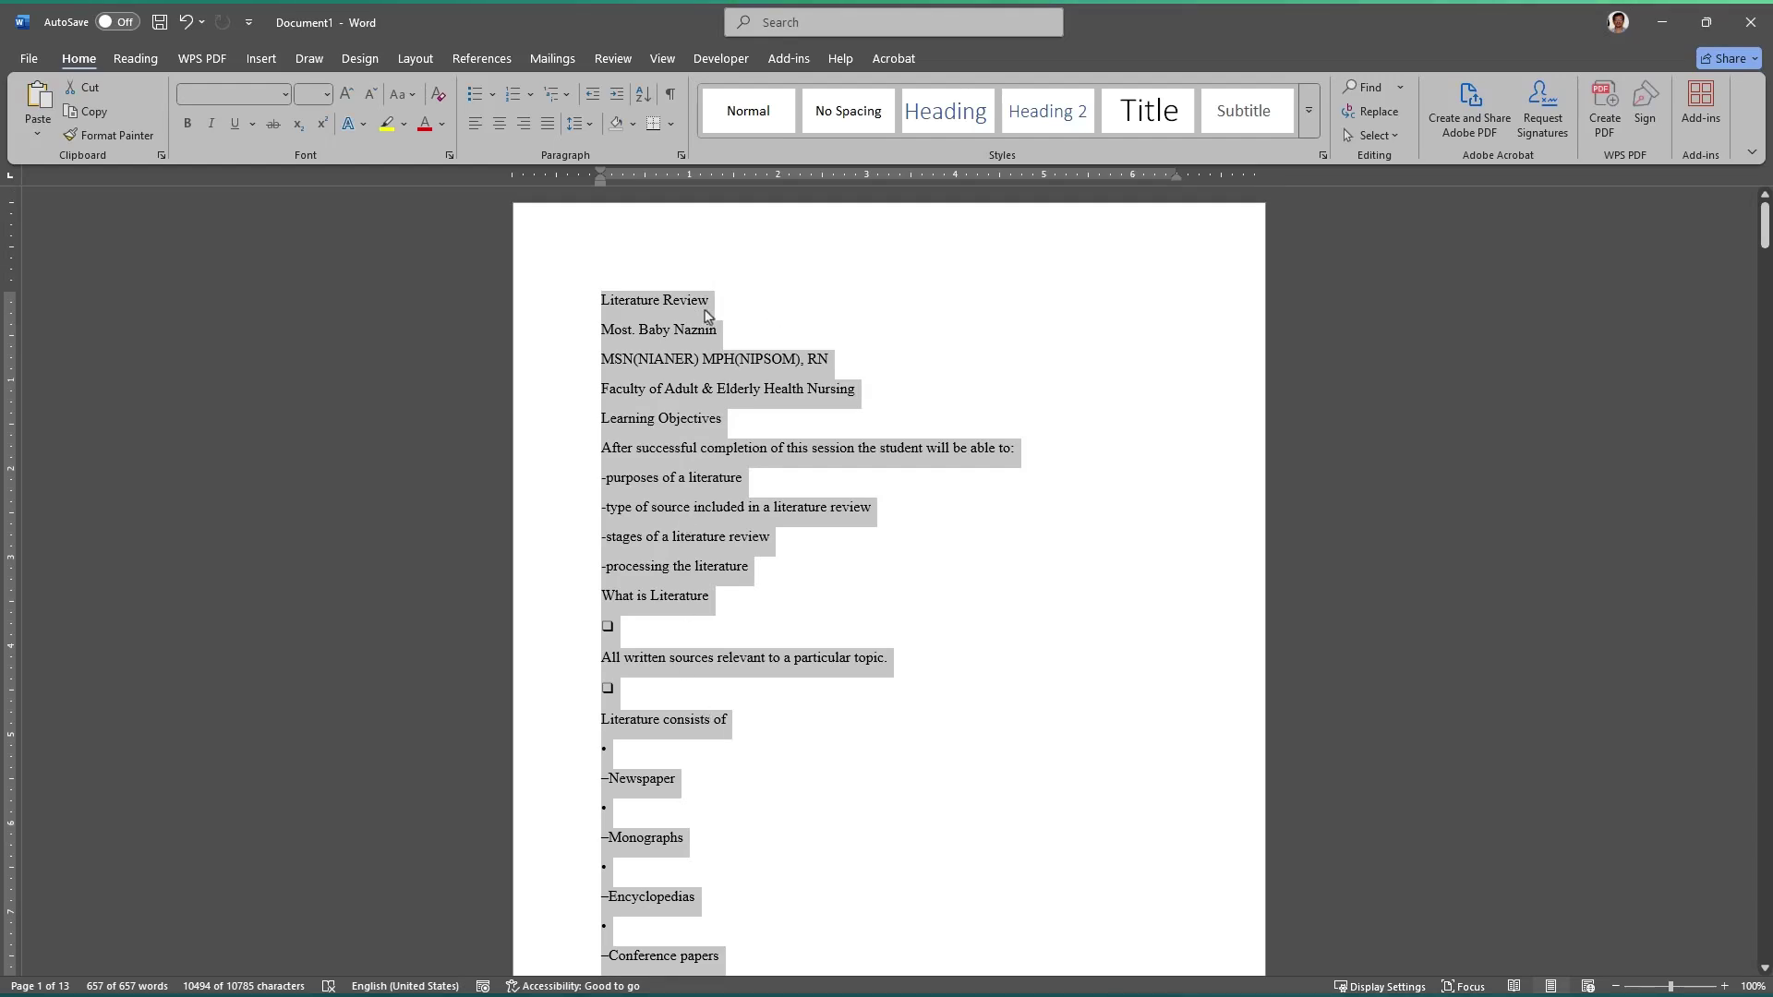
scroll(706, 316, down, 2)
scroll(705, 315, up, 2)
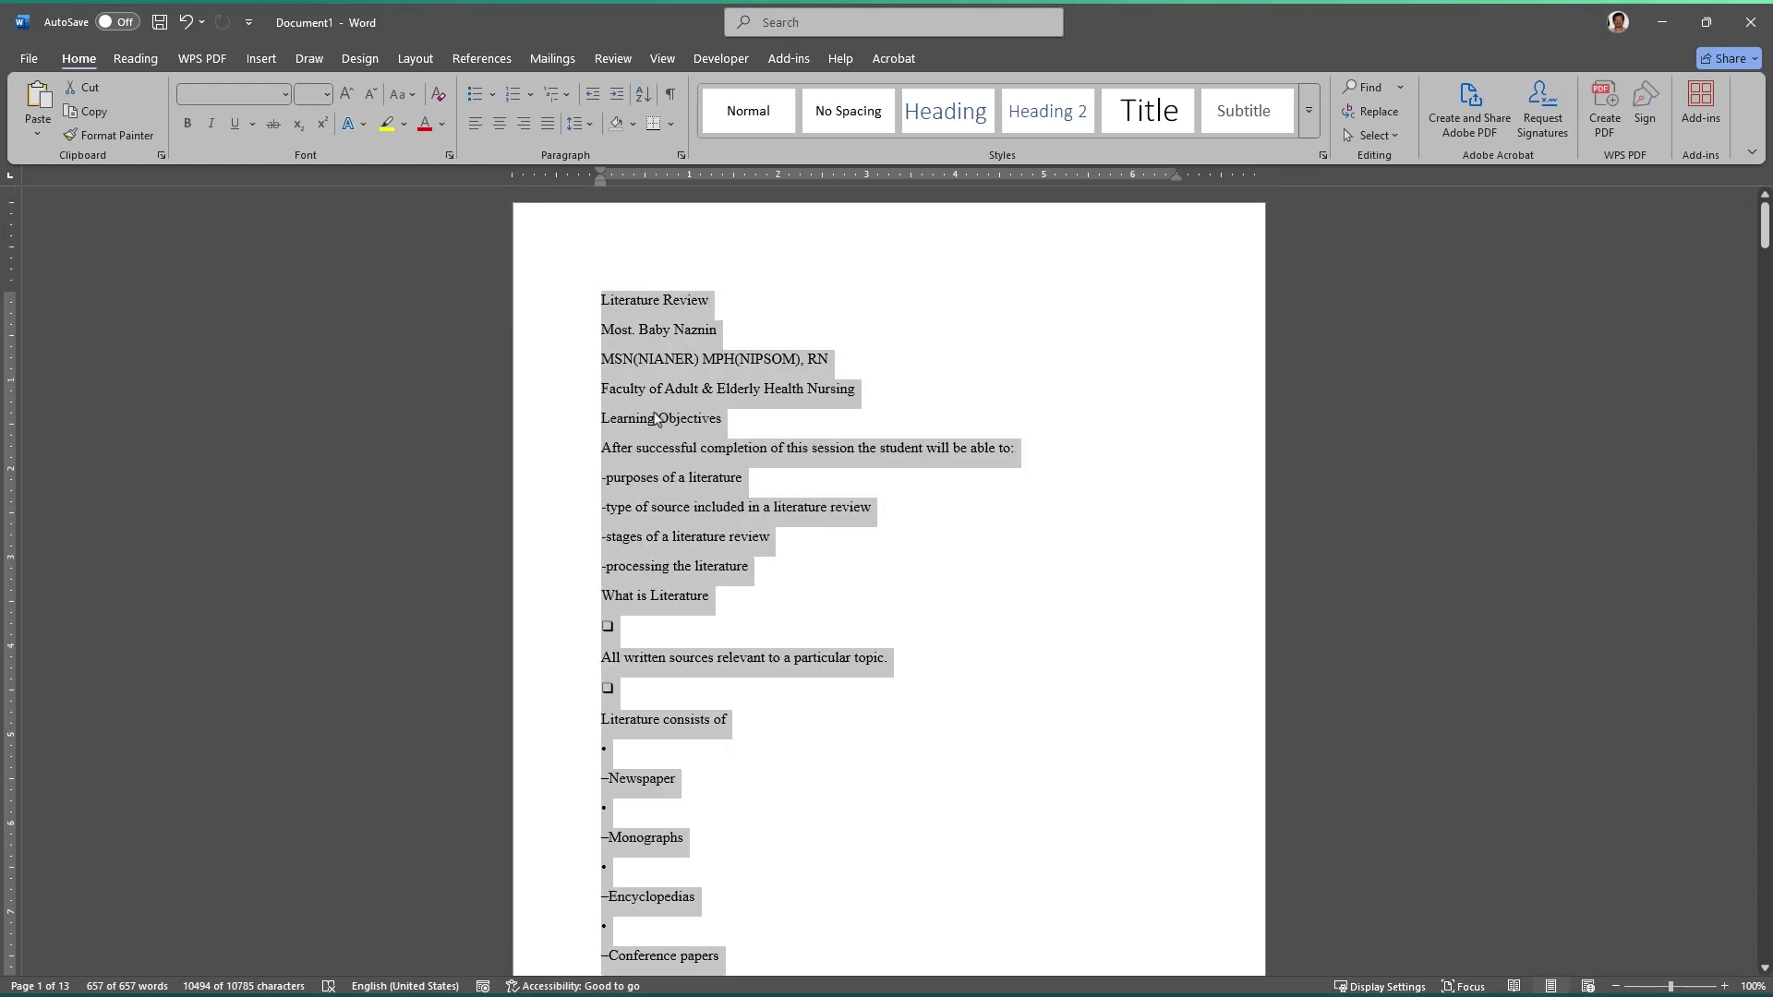
click(591, 122)
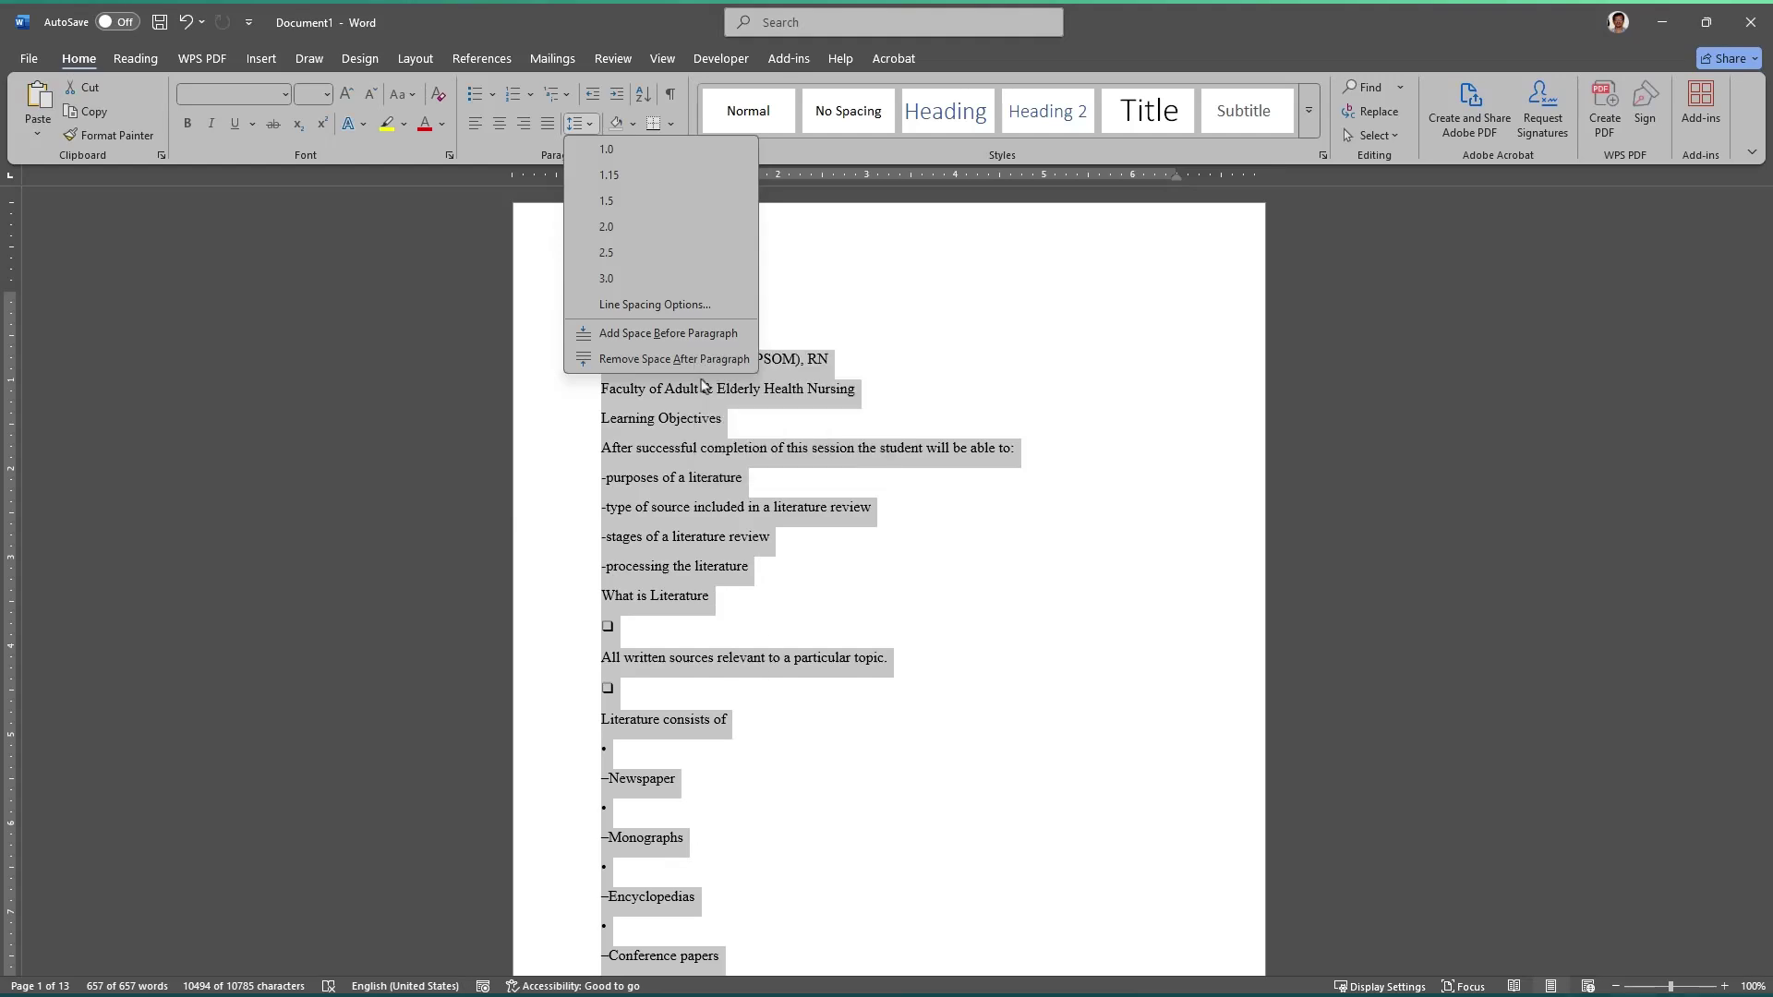
click(642, 334)
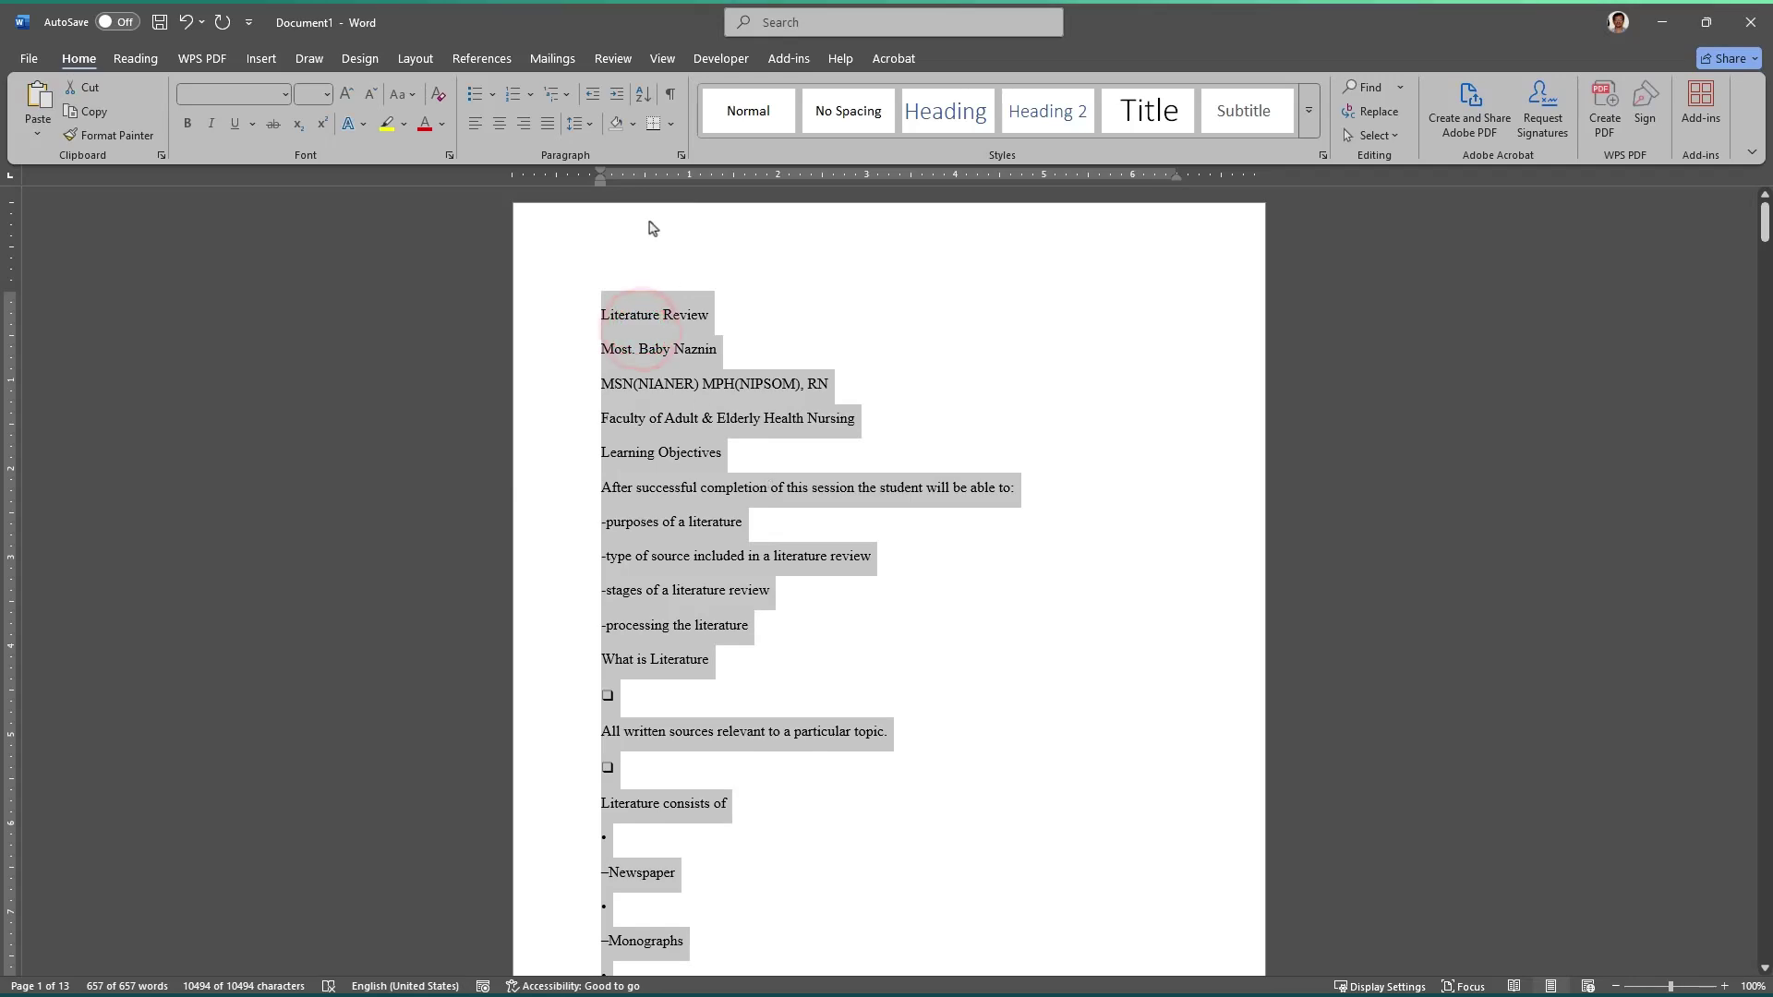
click(578, 122)
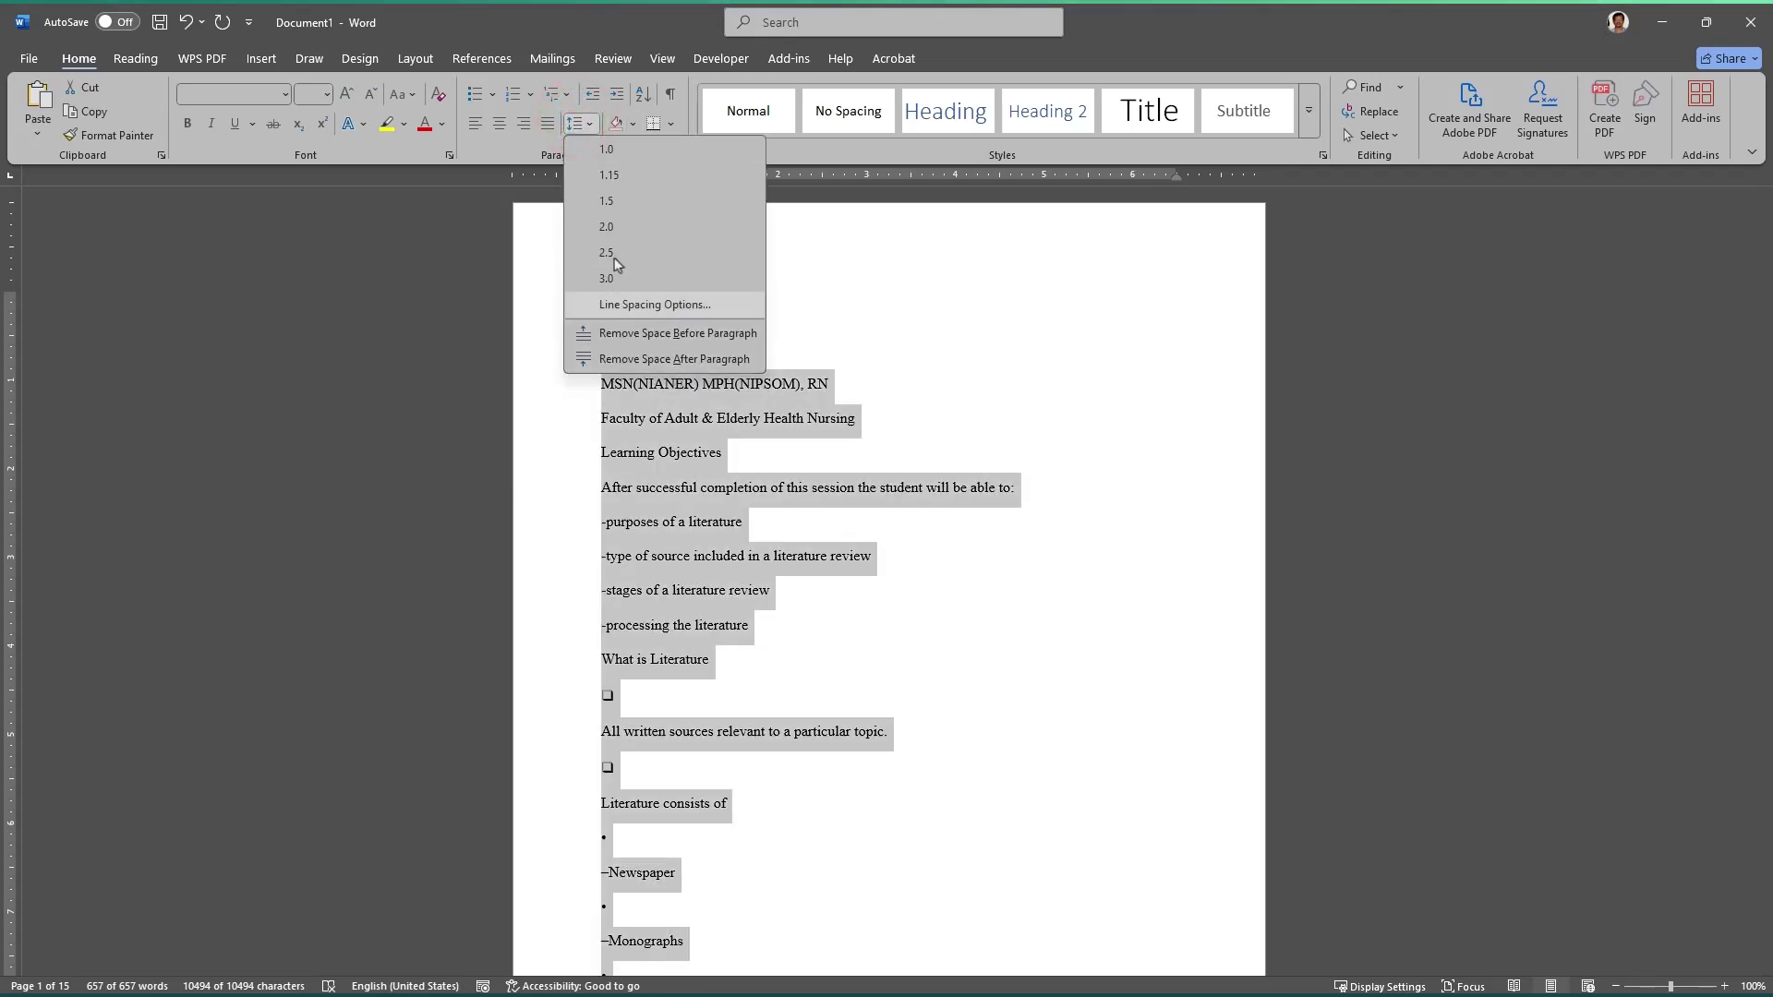
click(592, 121)
click(594, 123)
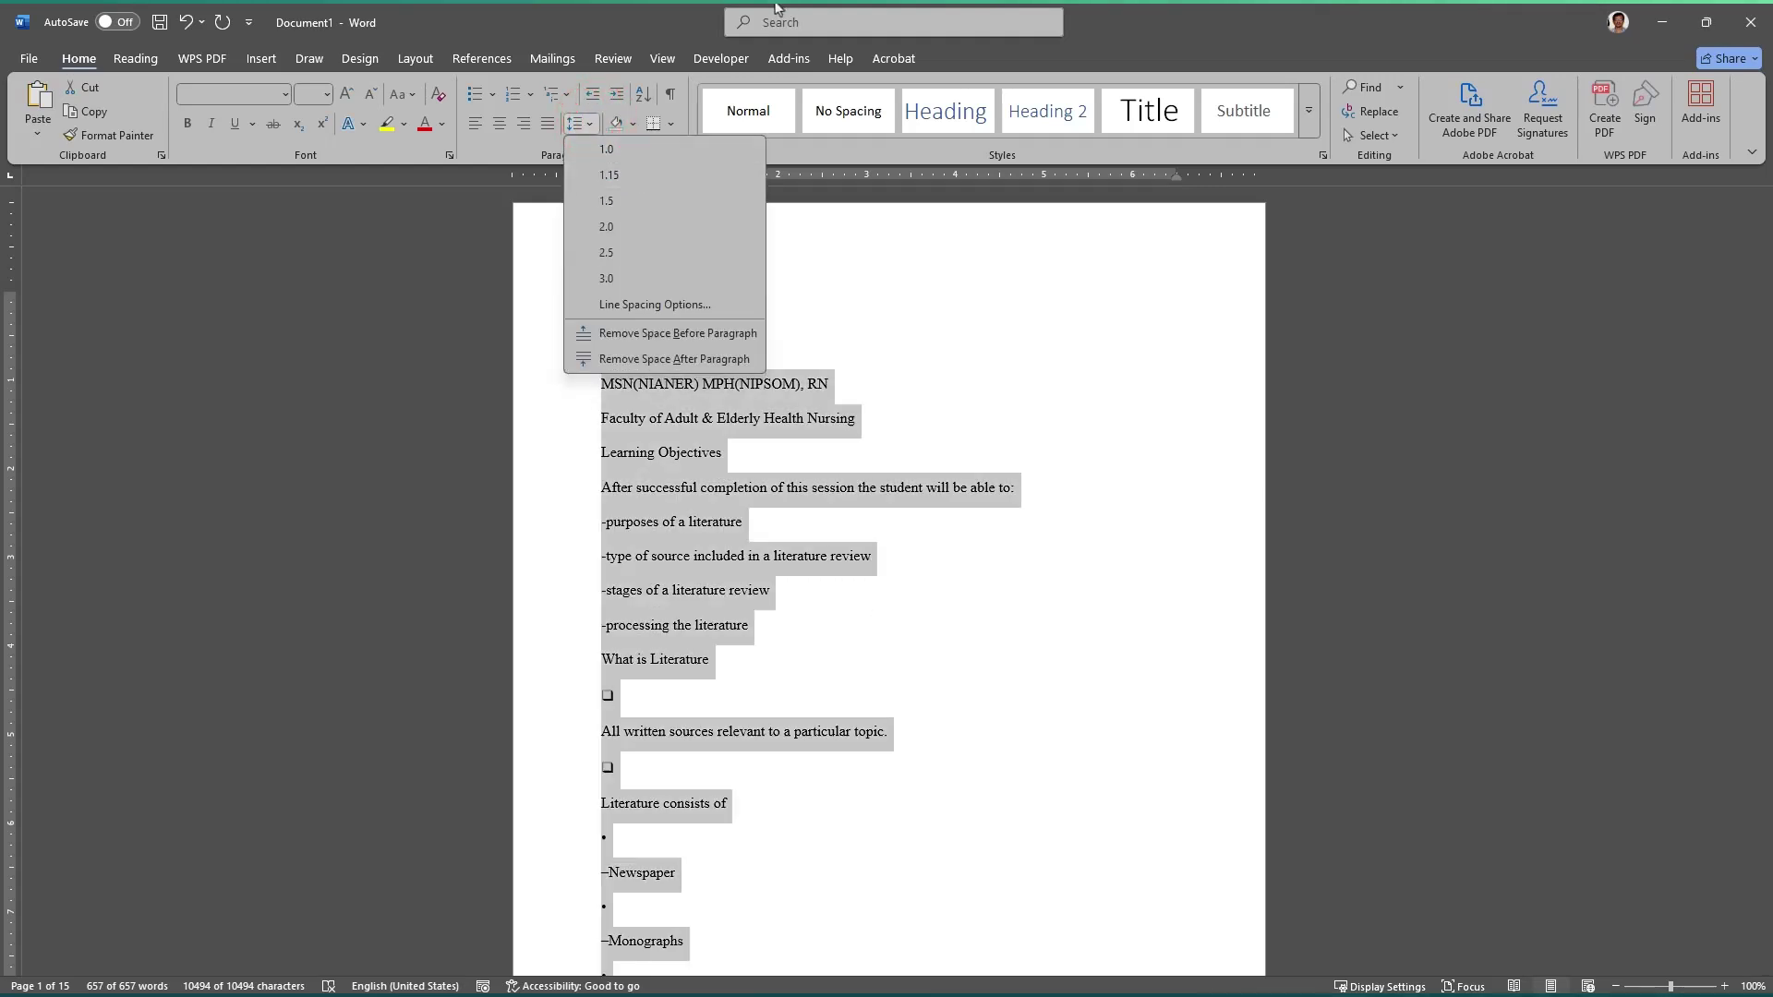
click(556, 10)
scroll(673, 514, down, 5)
scroll(673, 515, up, 5)
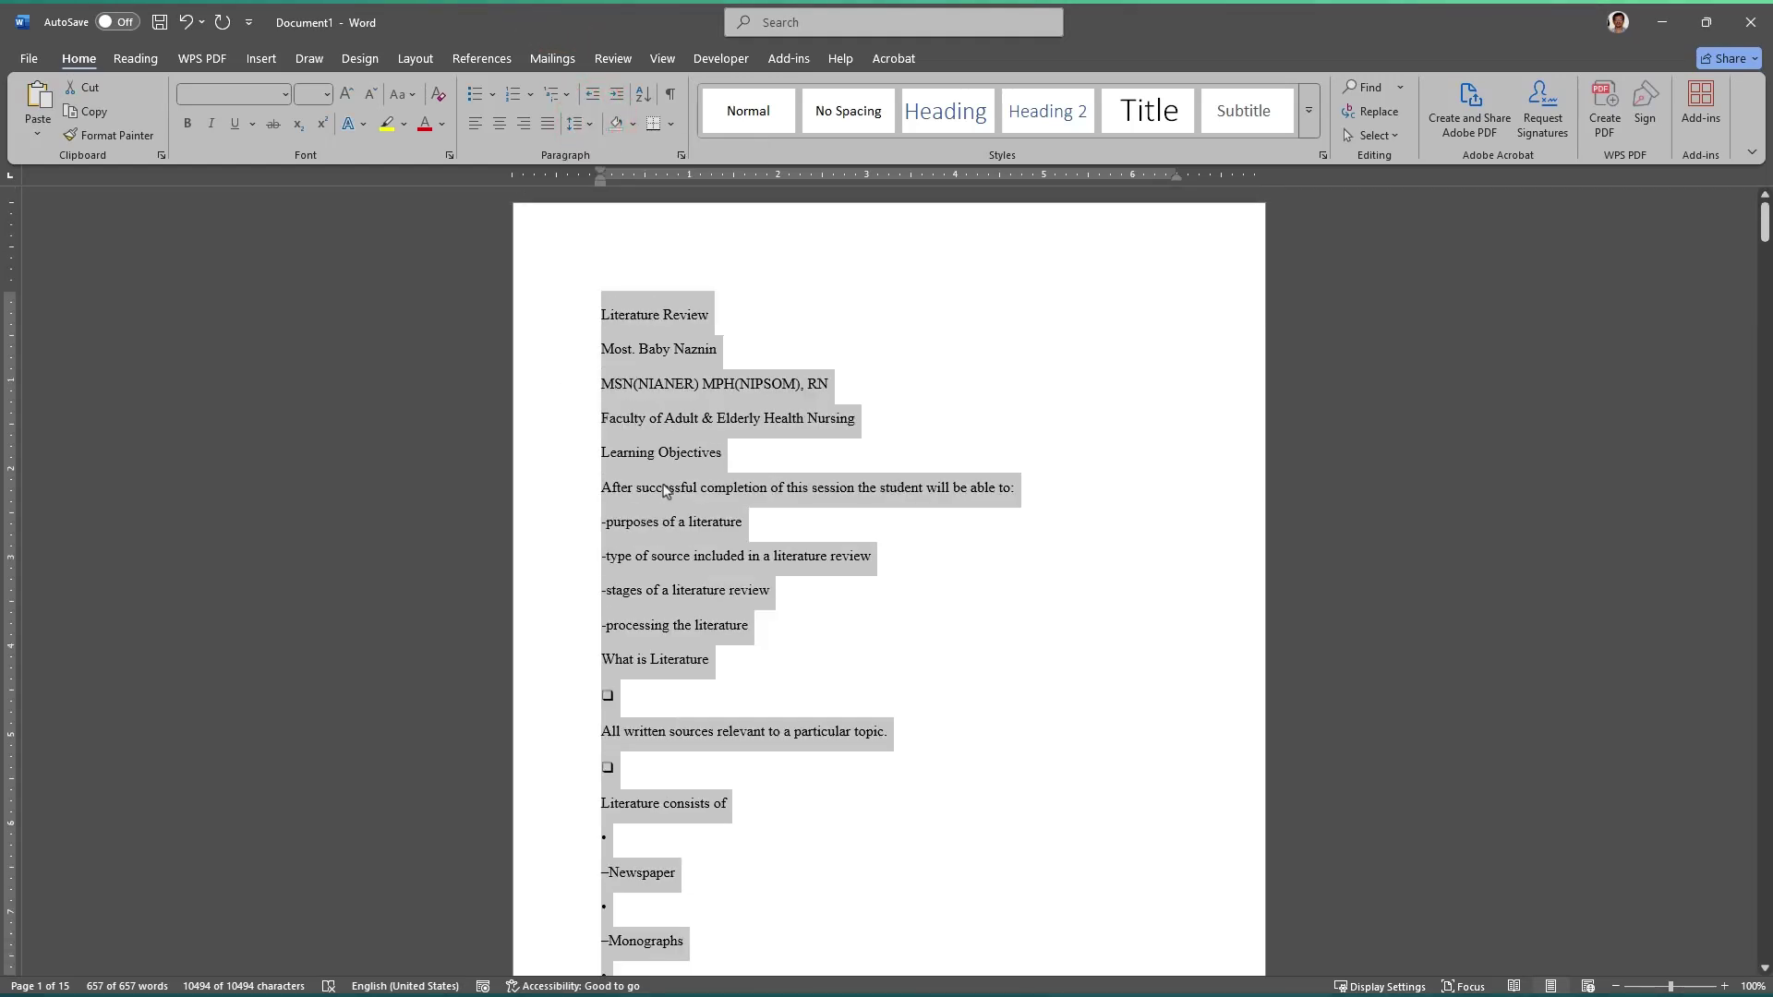
Step: Remove the space after and before all paragraphs in the document and deselect the text
click(587, 123)
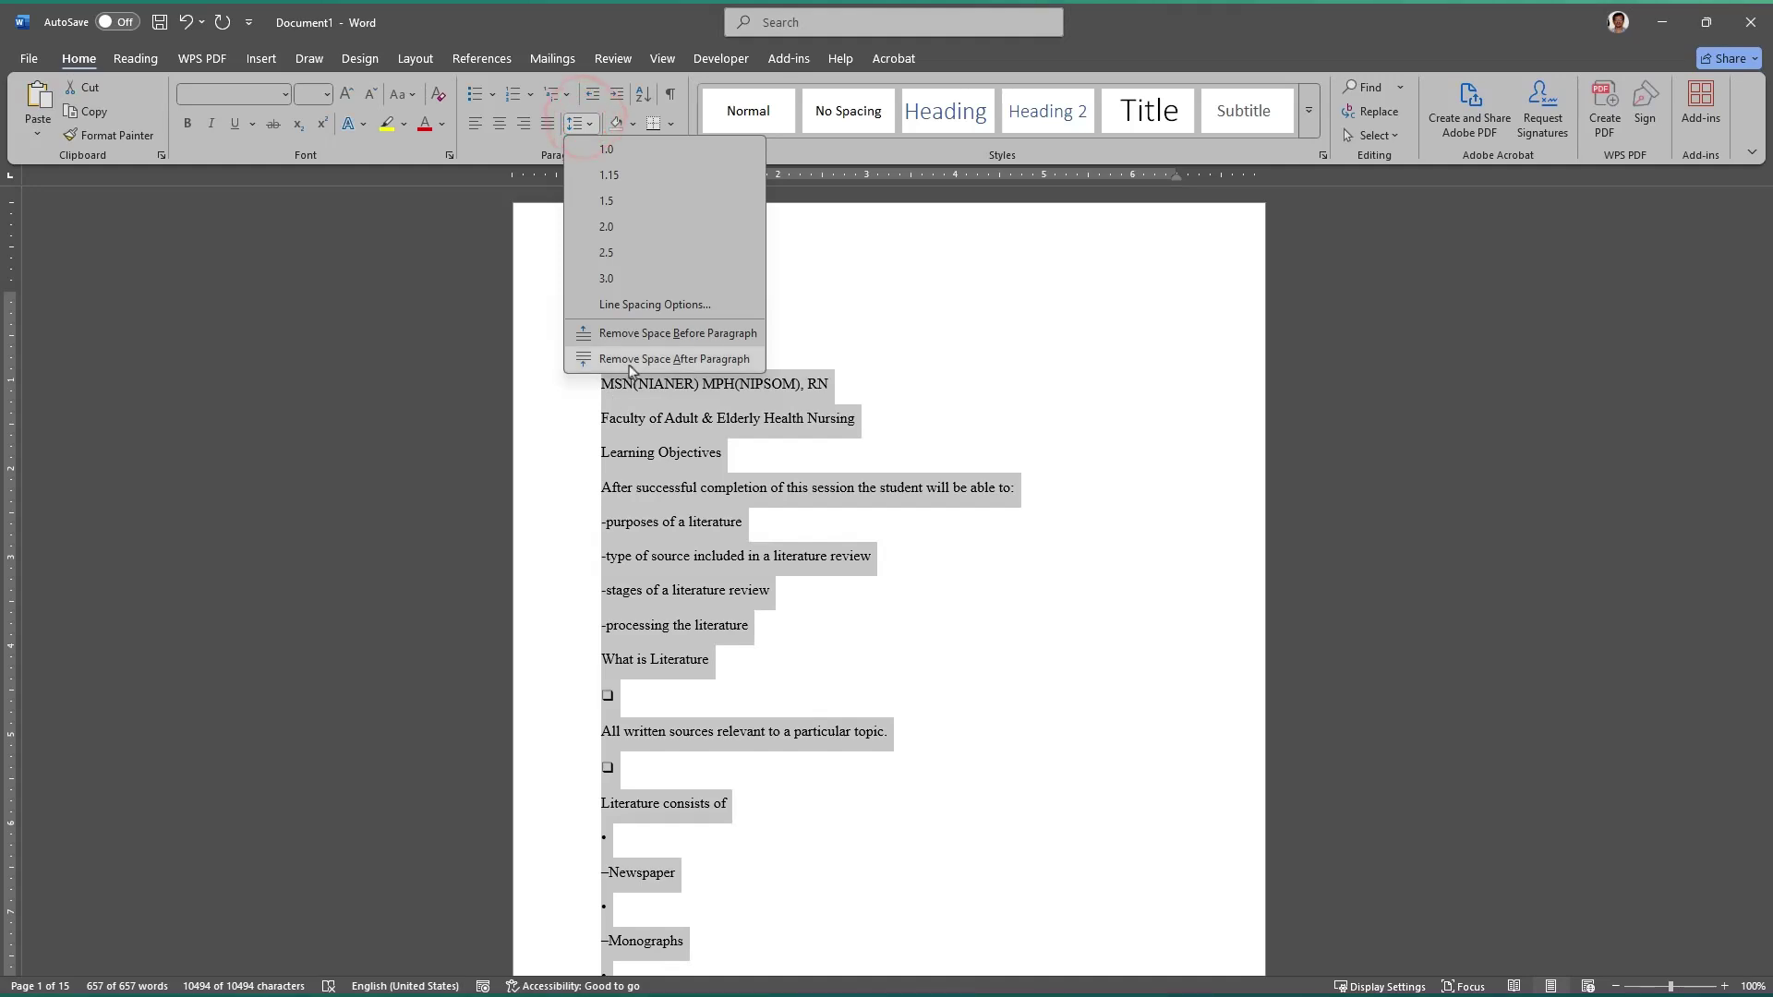
click(629, 363)
click(582, 123)
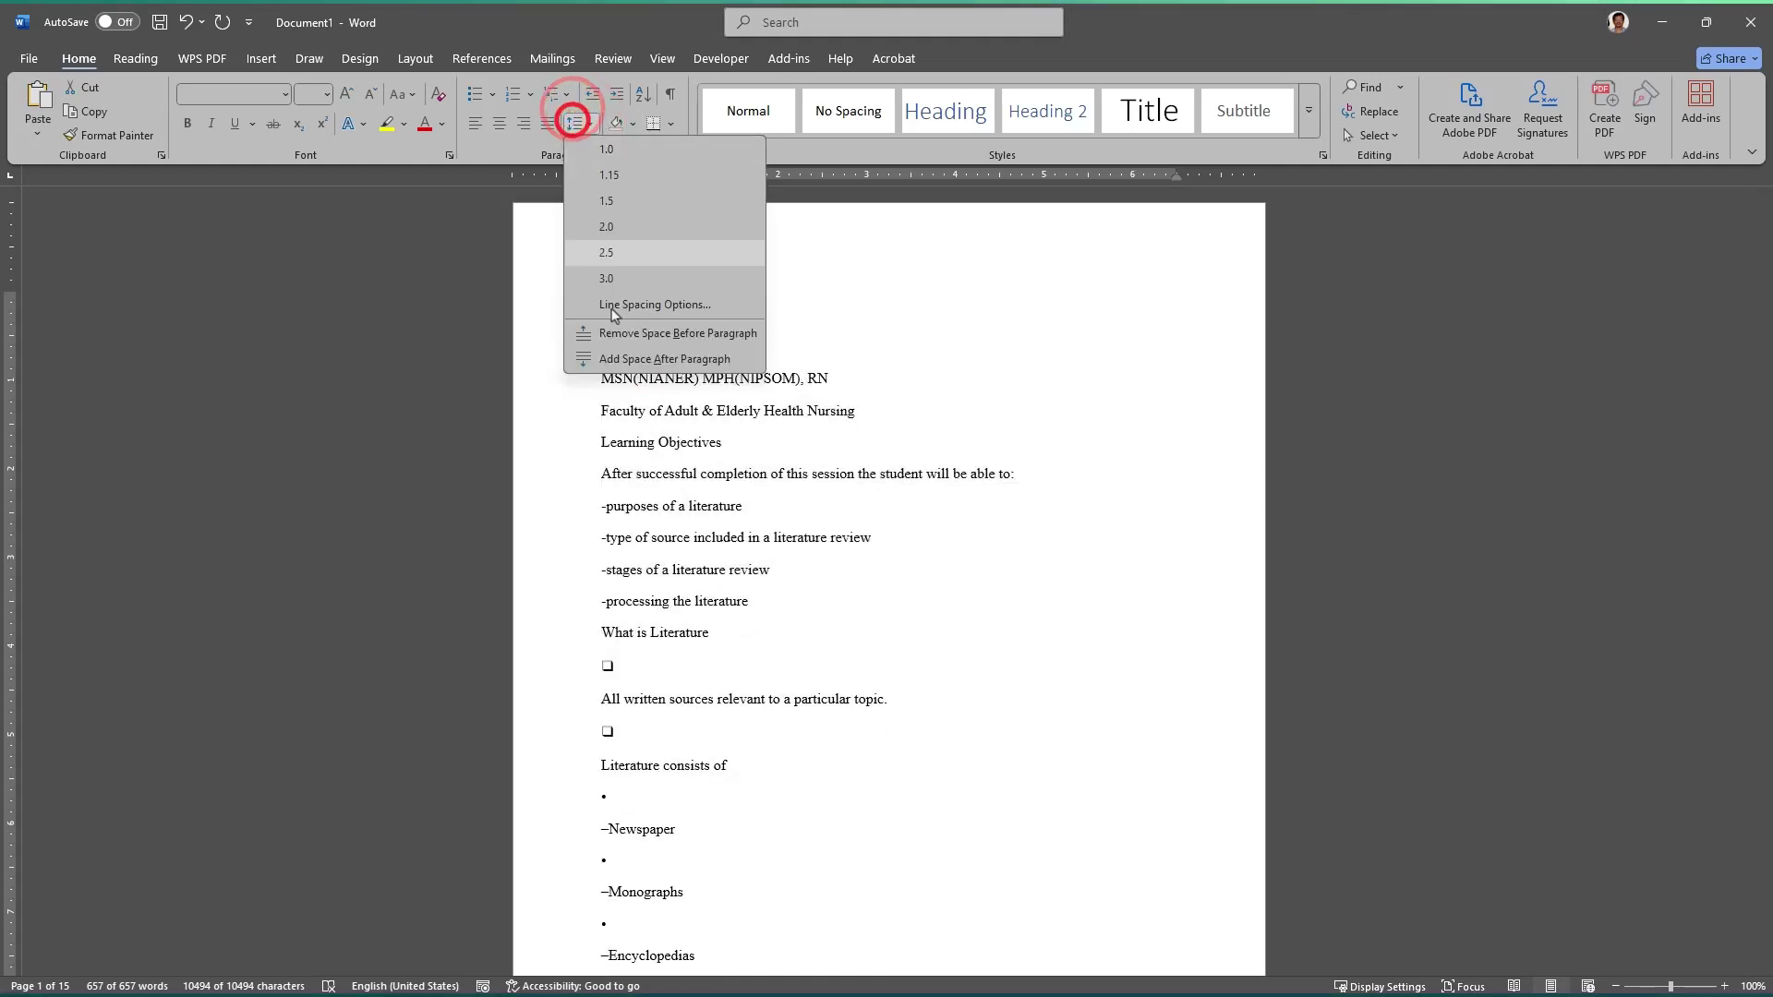
click(633, 337)
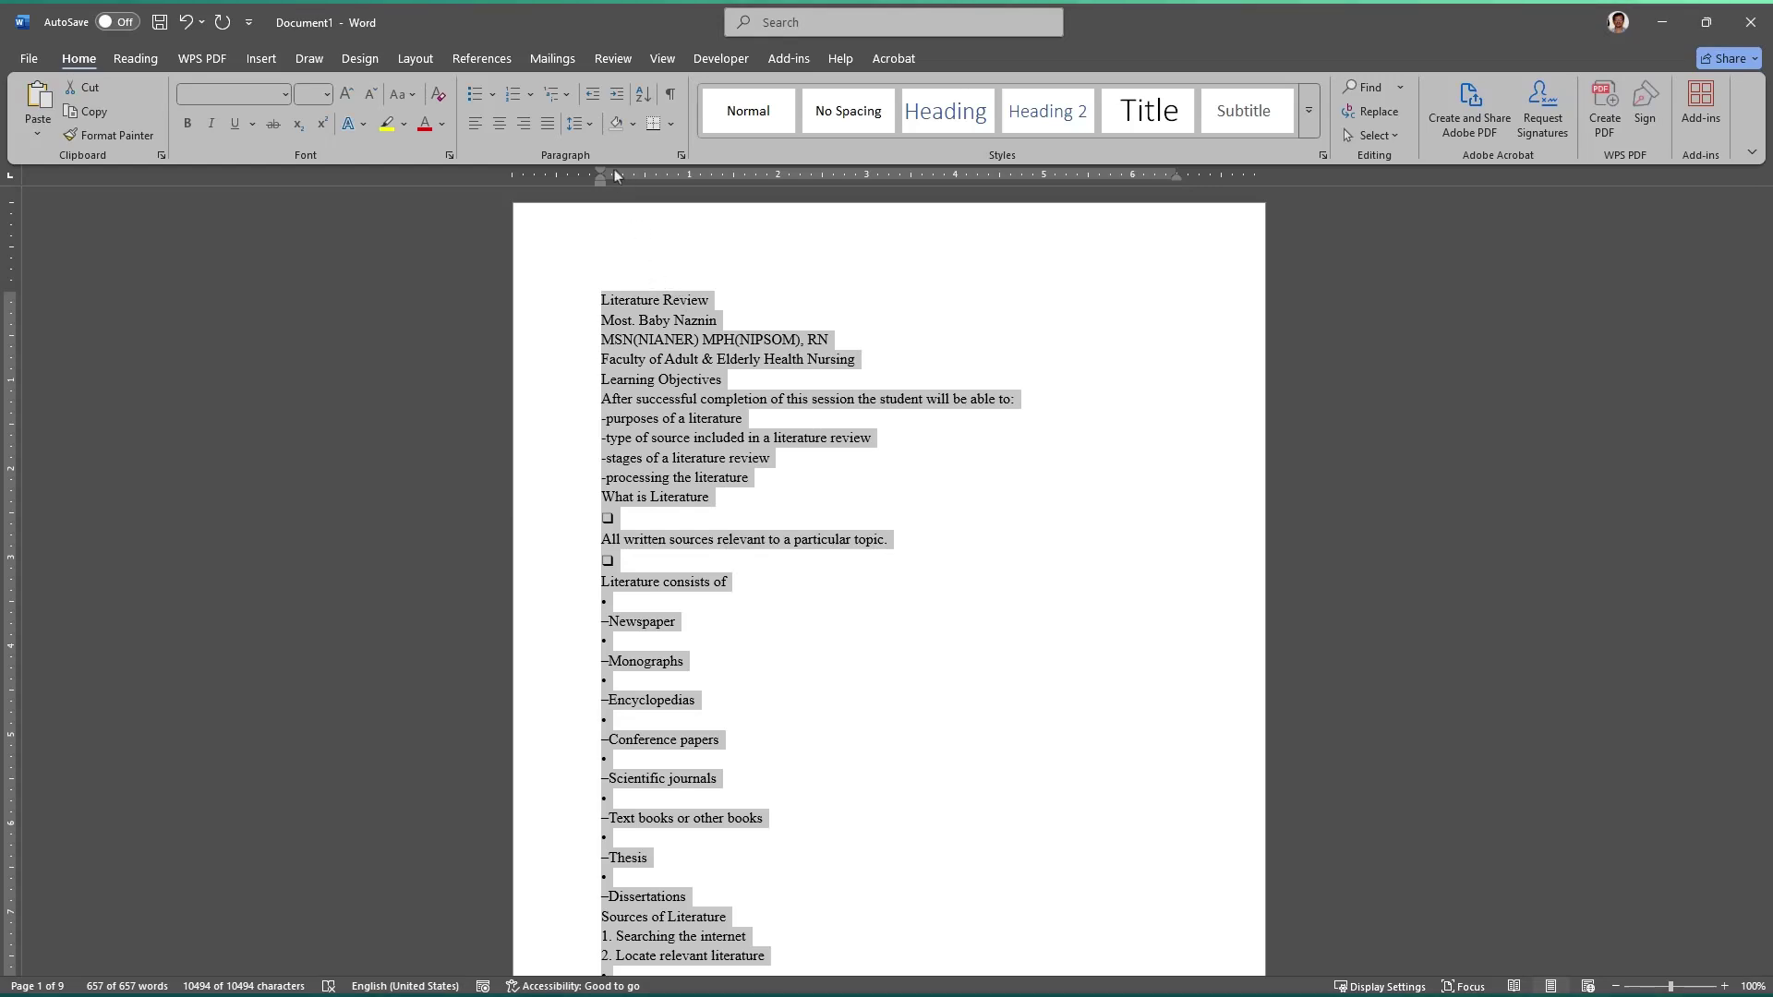
click(592, 126)
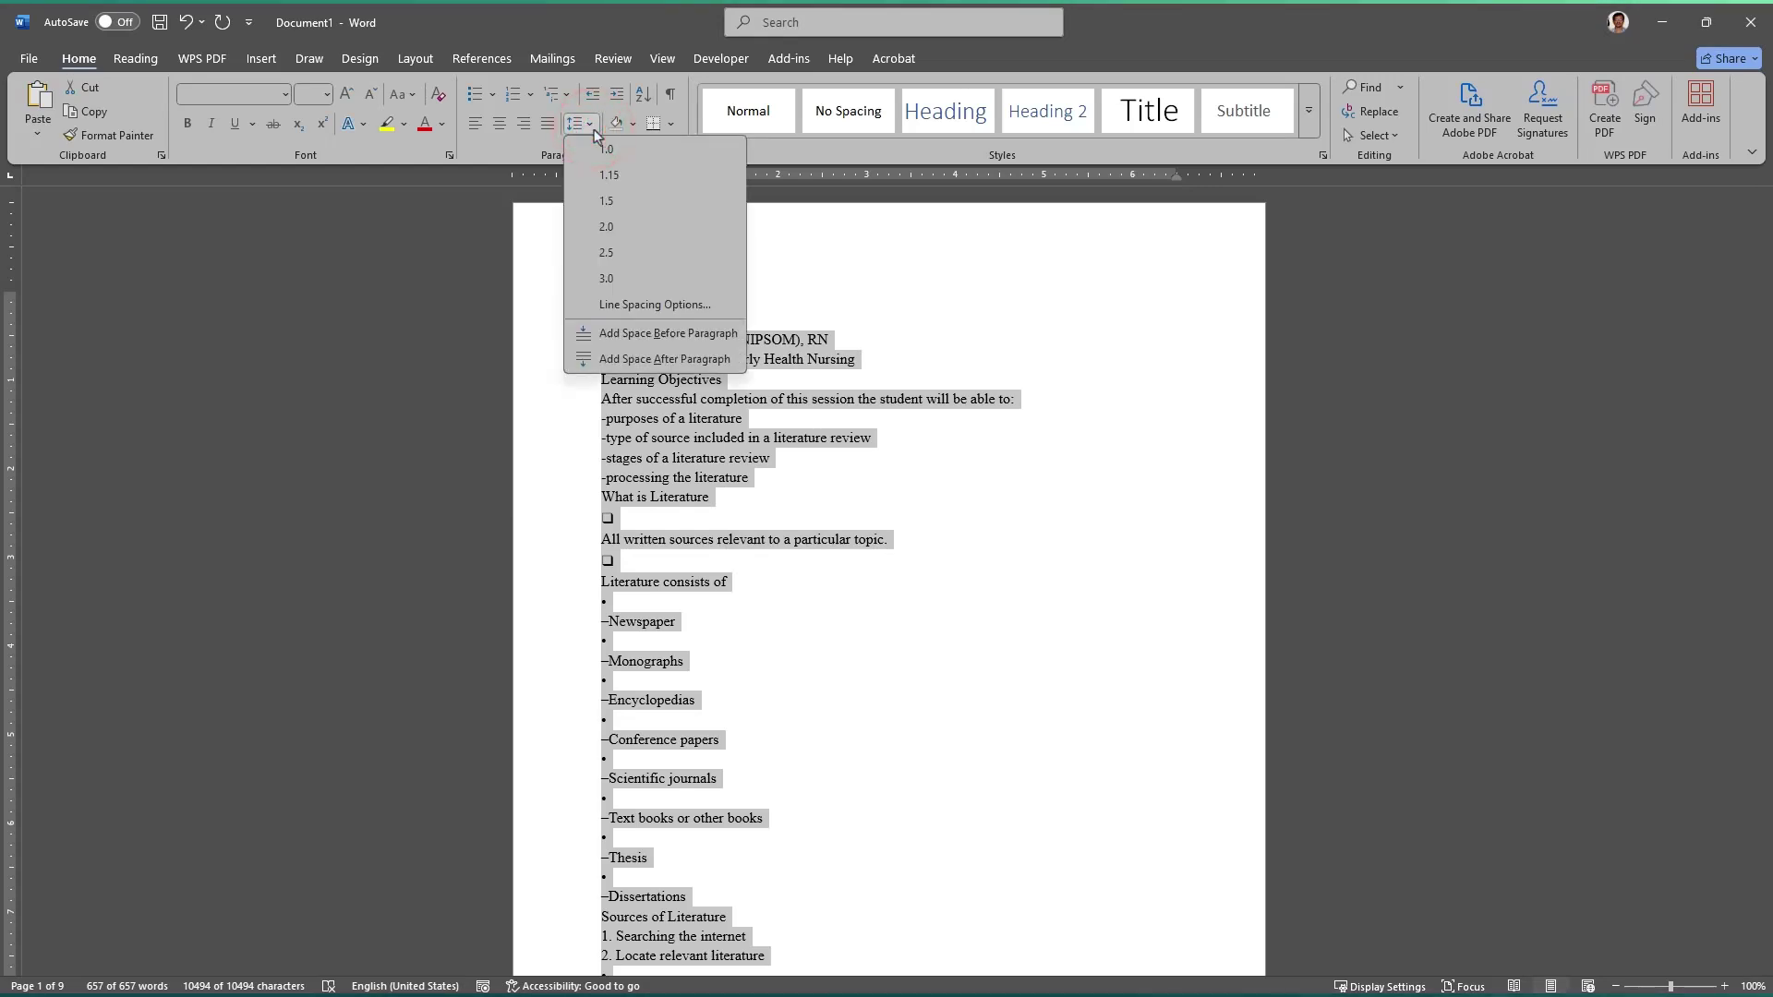
click(789, 544)
scroll(751, 566, down, 5)
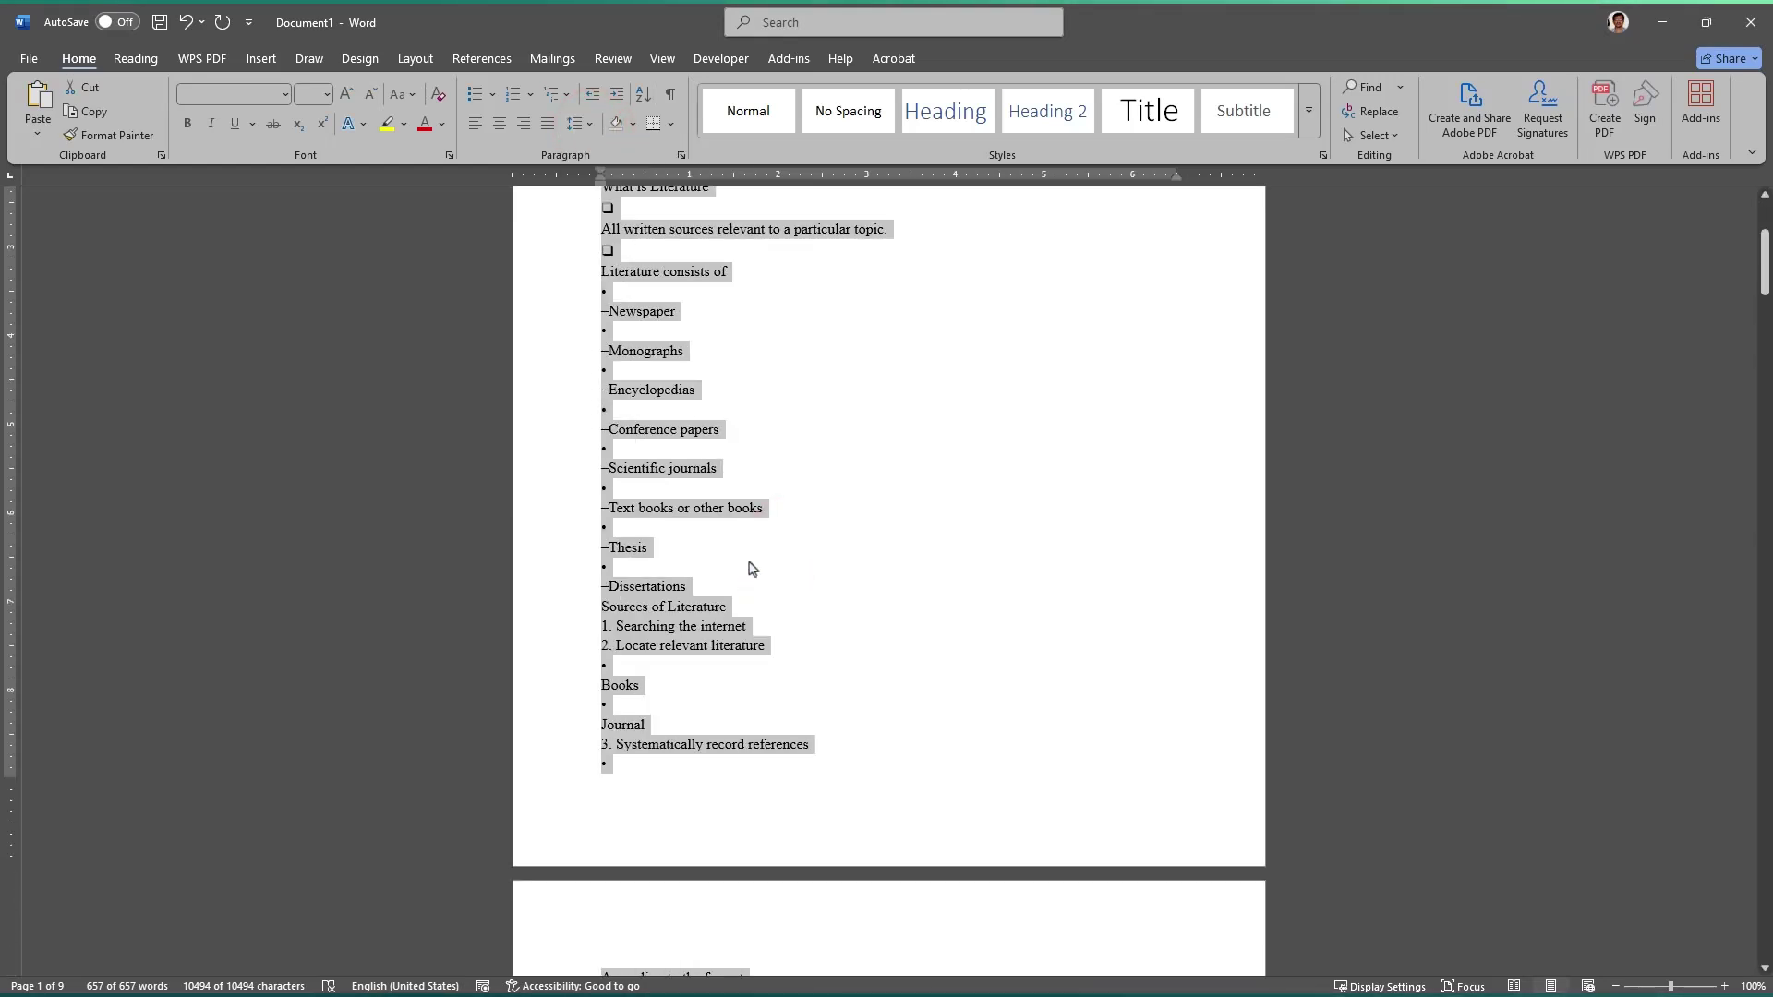
scroll(835, 387, up, 5)
click(802, 434)
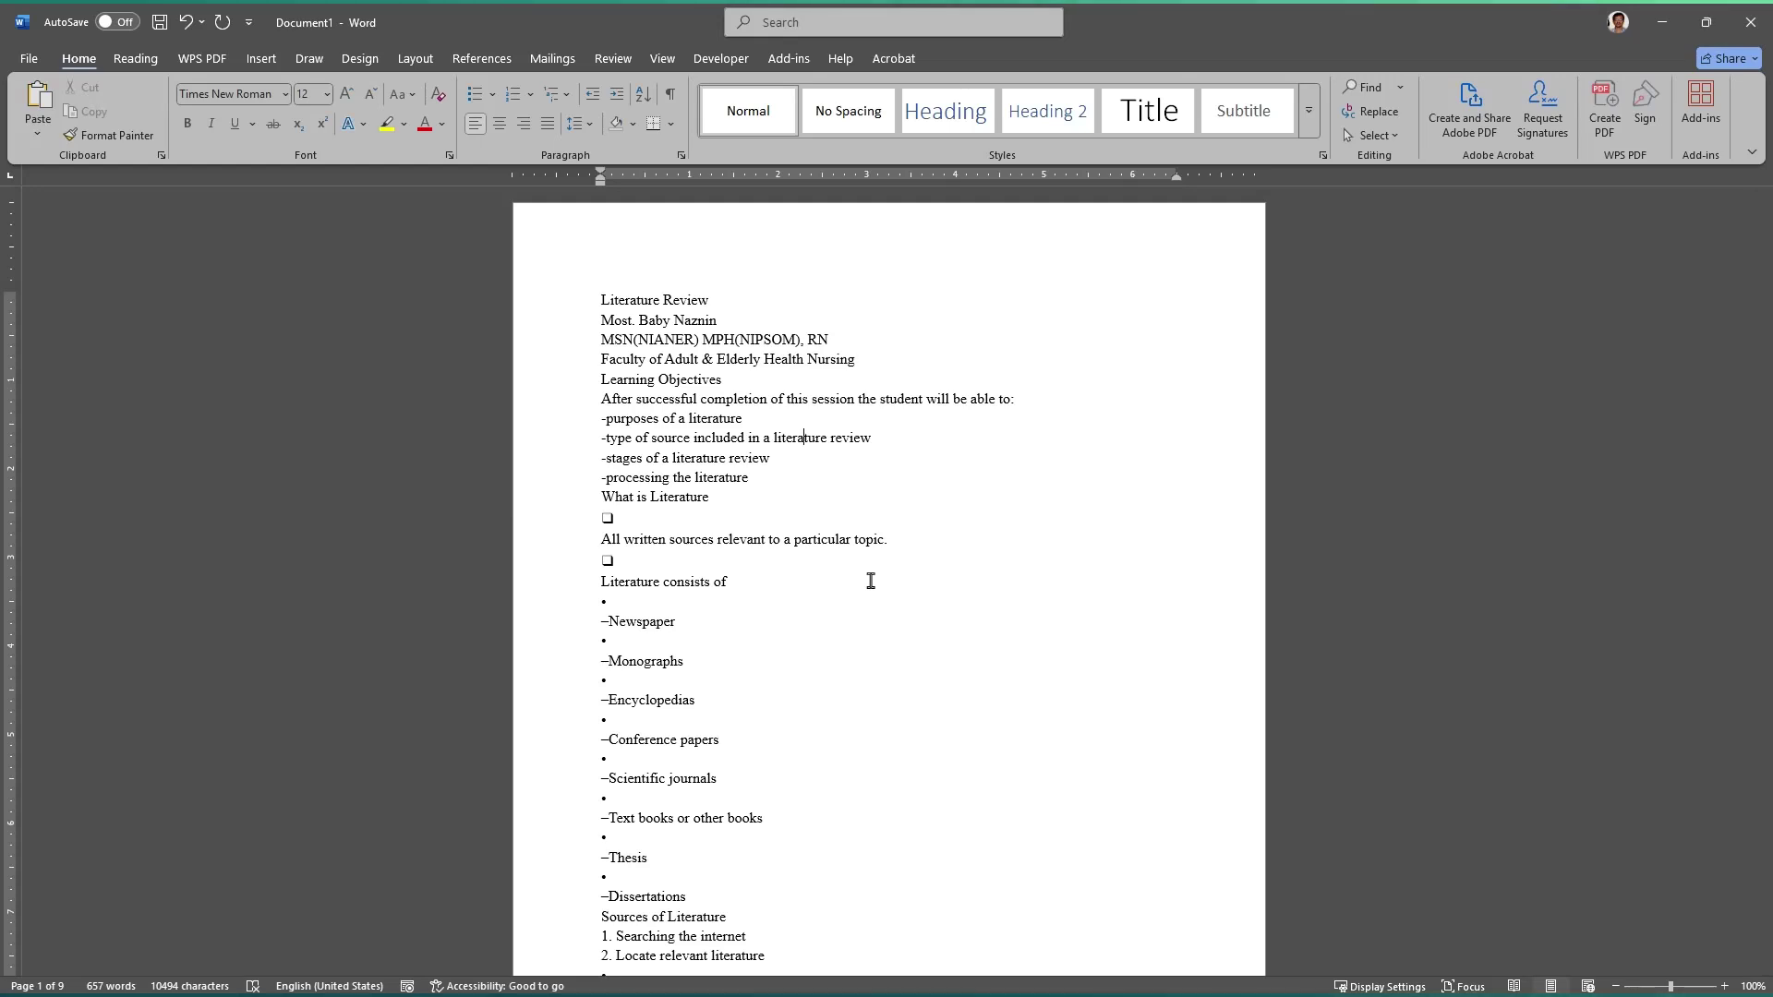
Step: Zoom the document to 120% and examine the bullets and line breaks in the first page's text
click(681, 517)
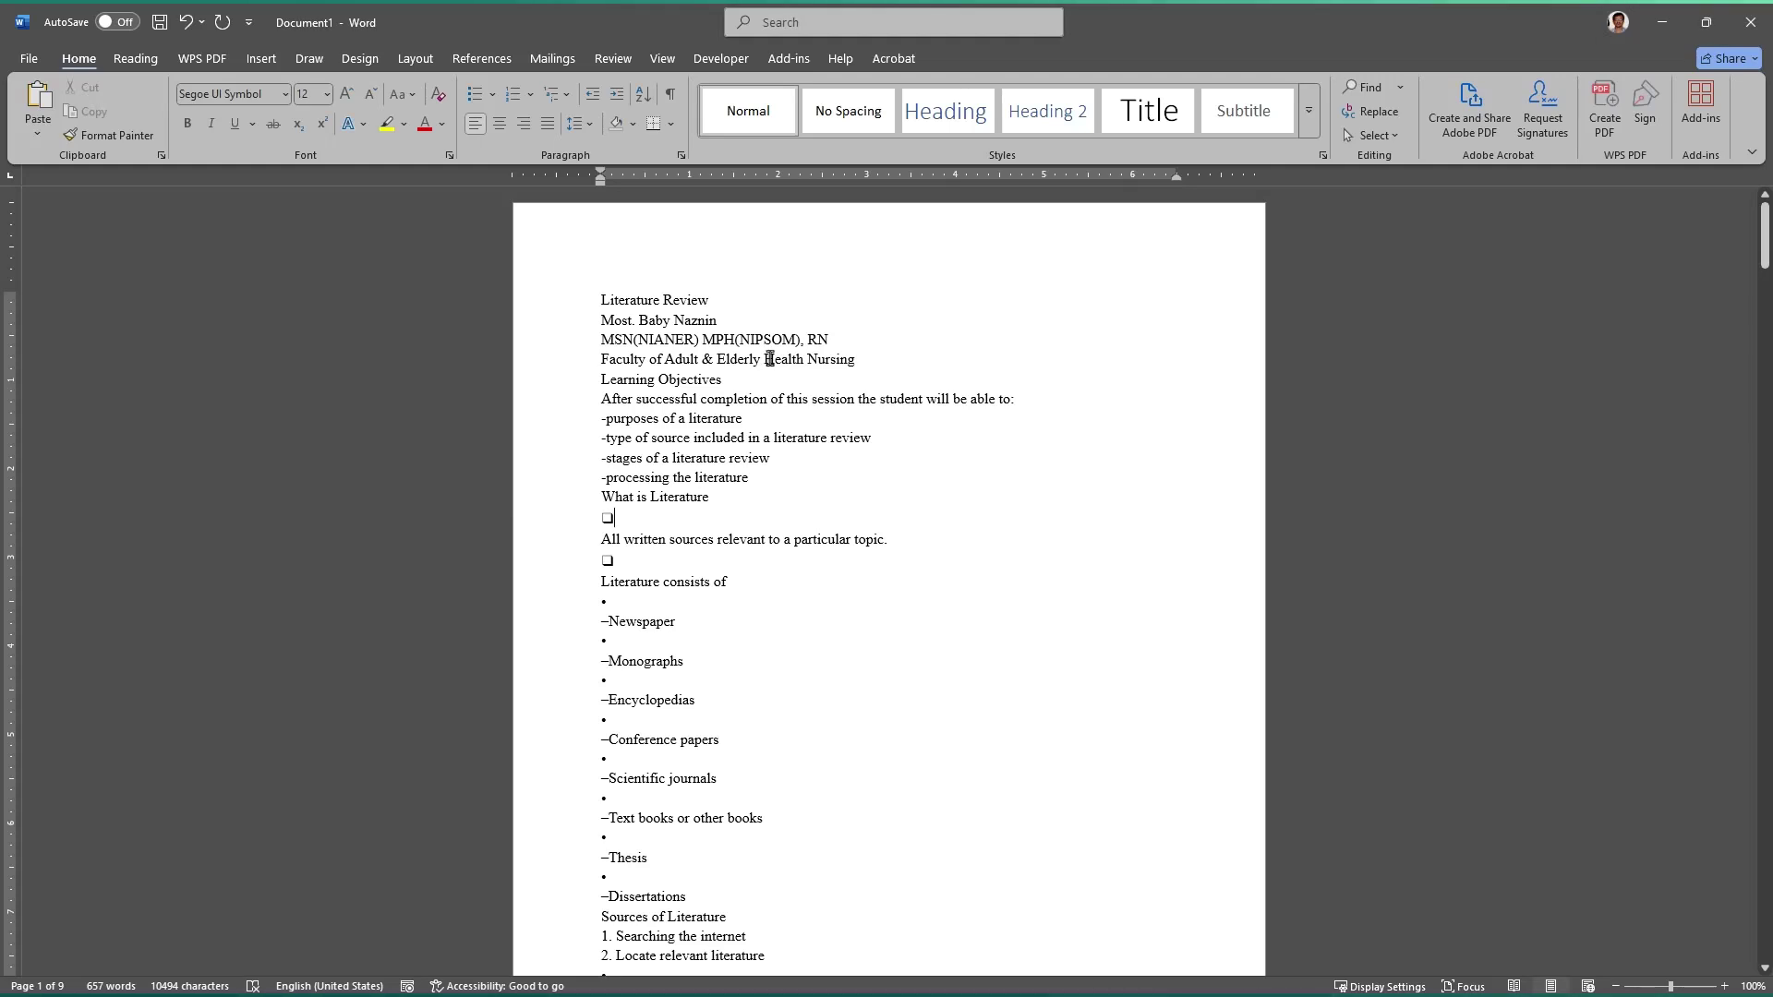
scroll(769, 358, up, 2)
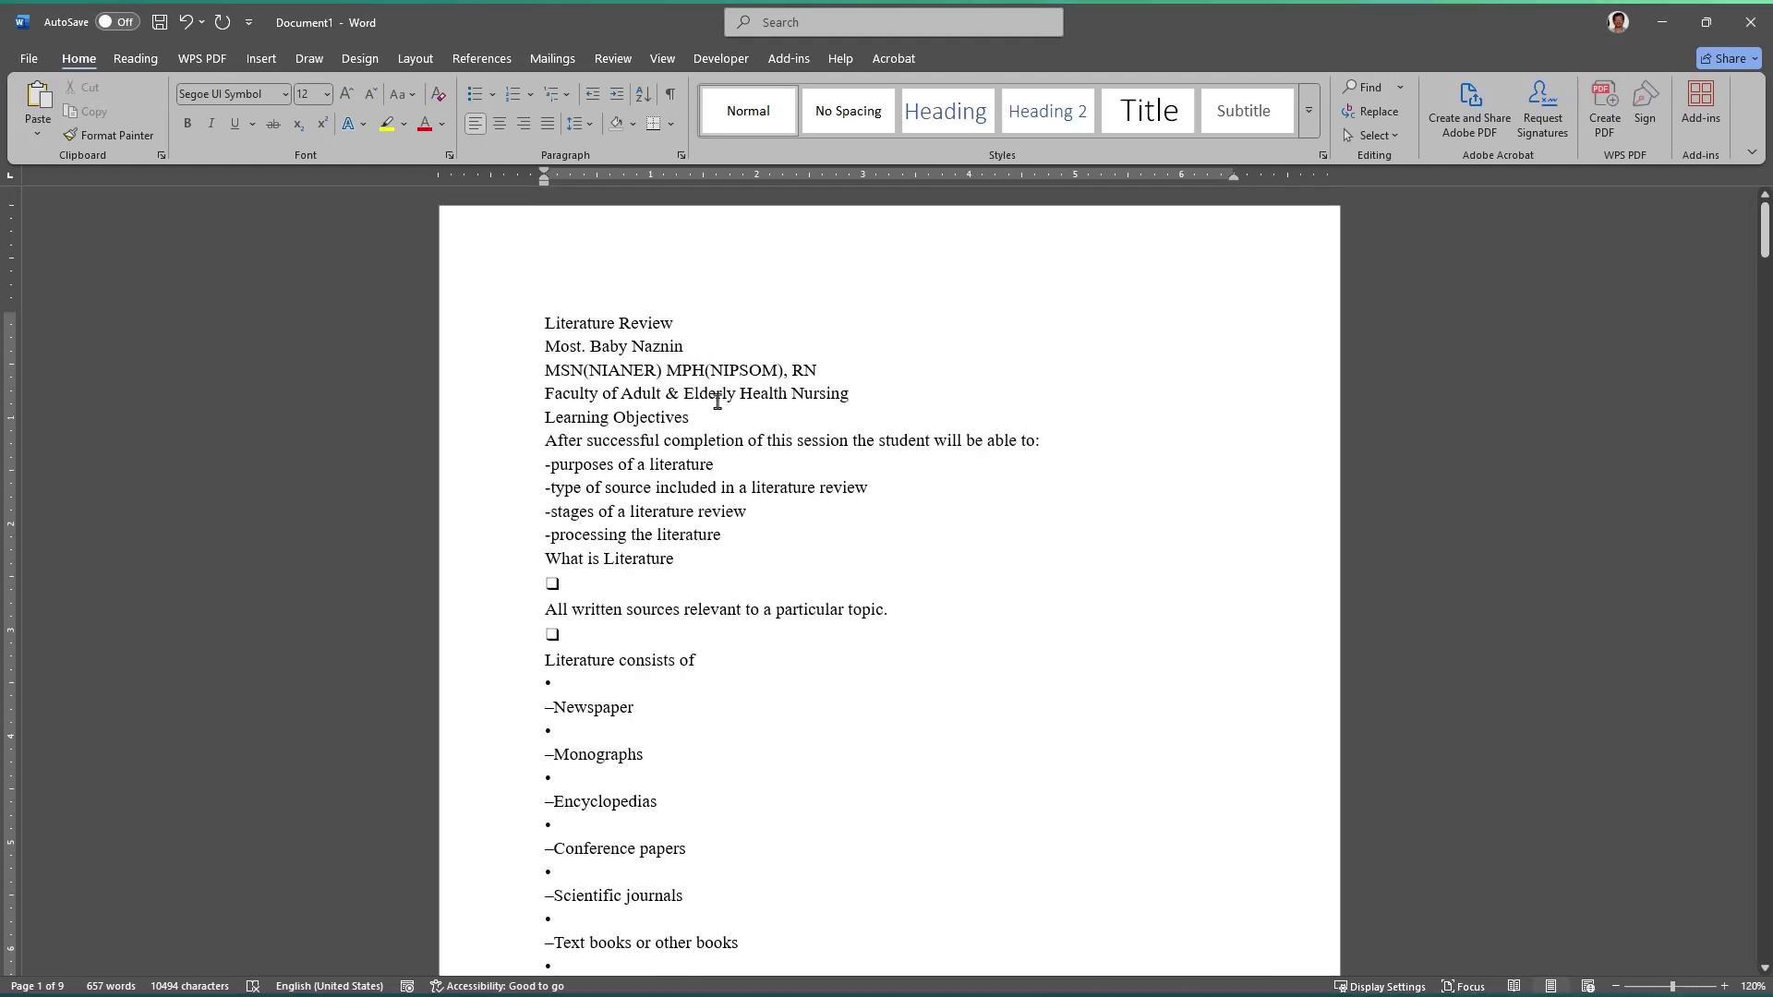
click(642, 341)
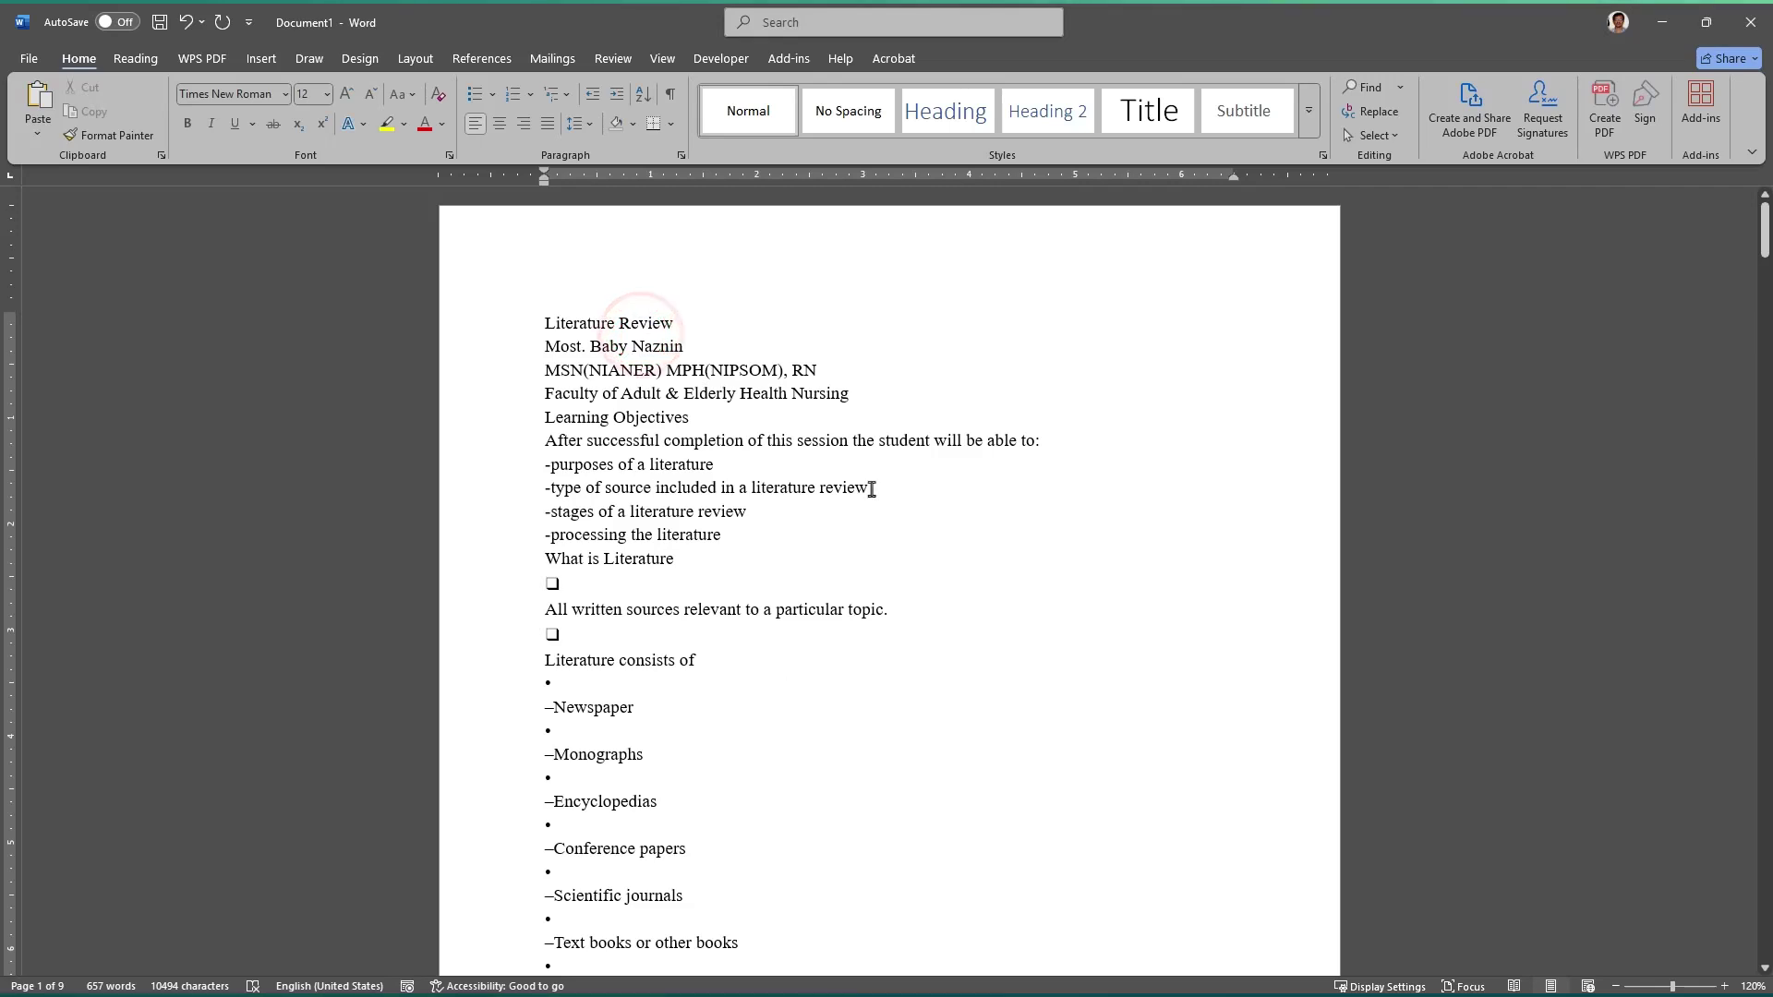
scroll(710, 527, down, 3)
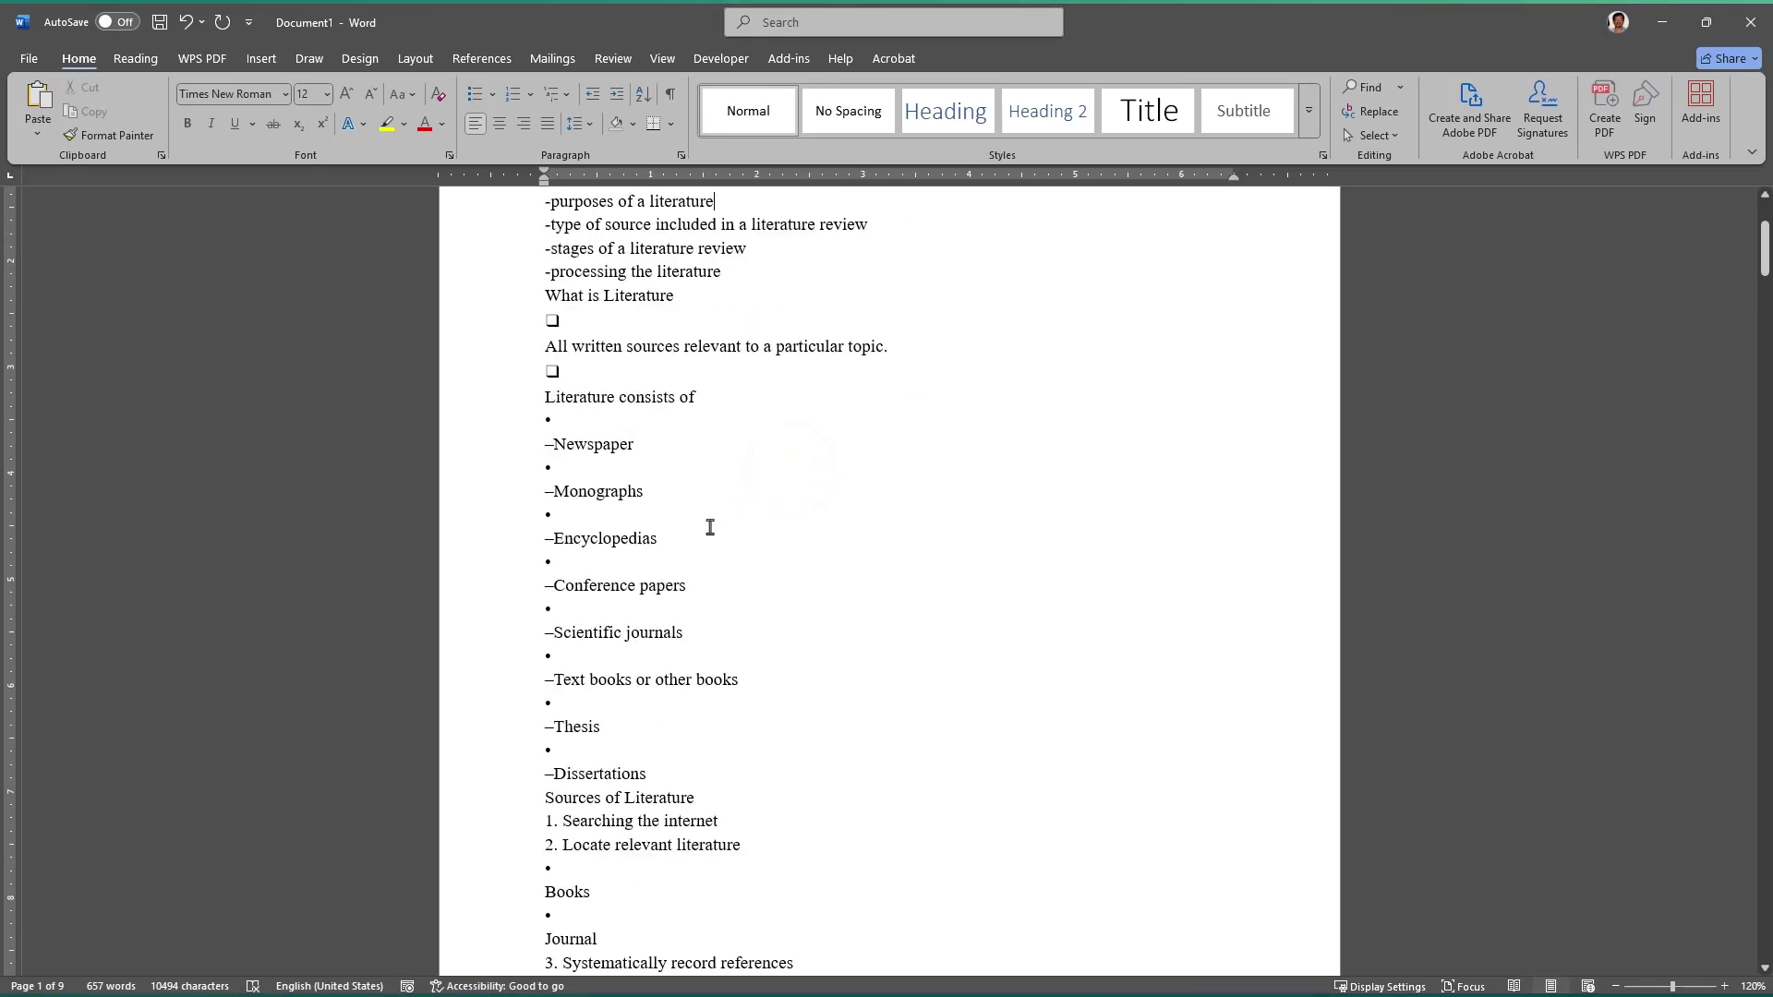
click(568, 502)
click(611, 555)
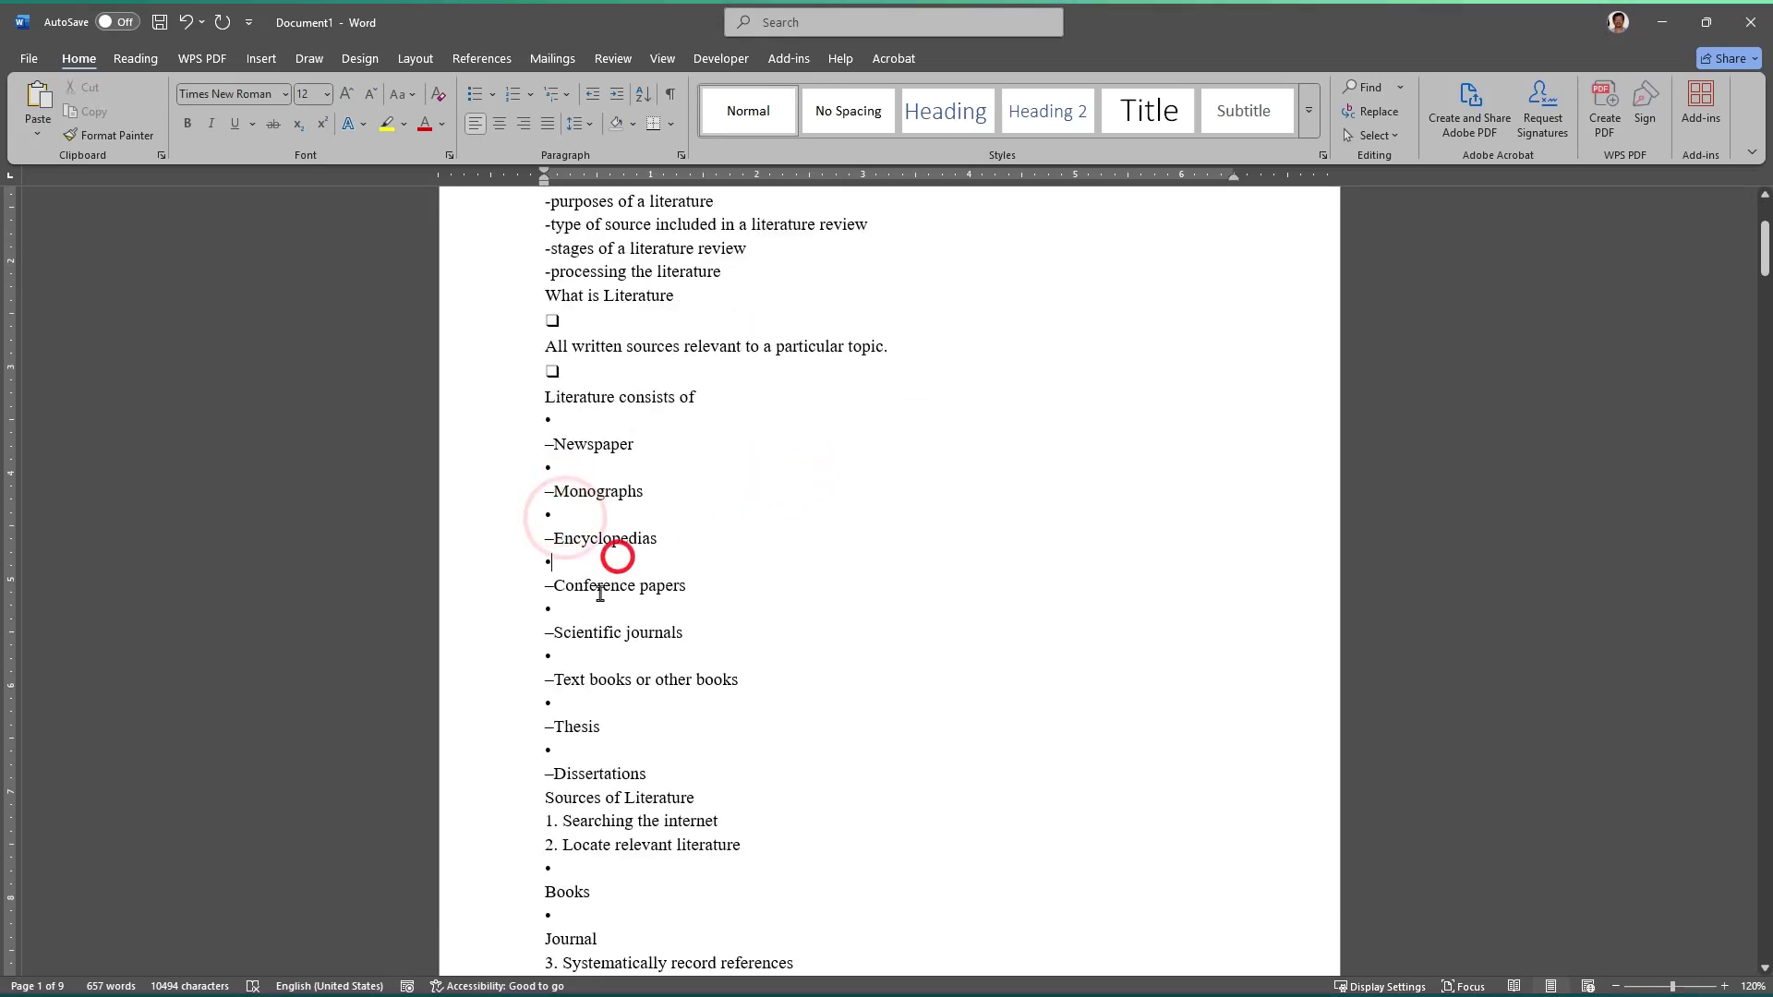
click(600, 592)
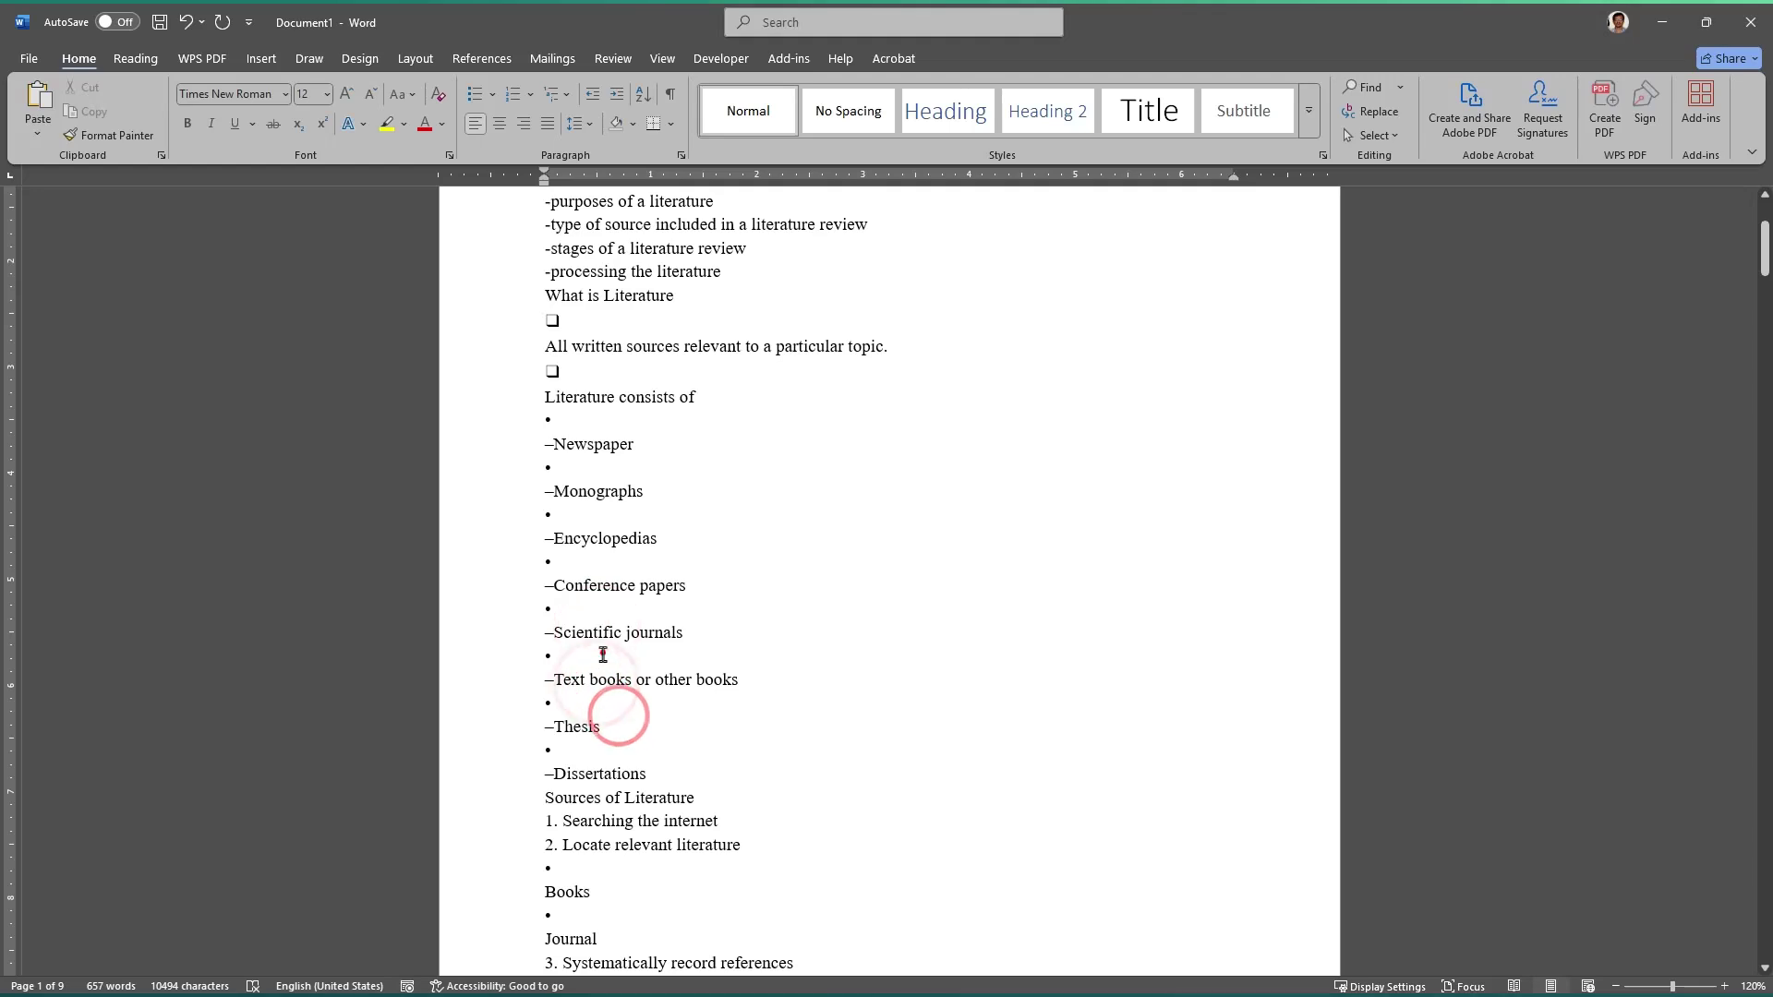
click(598, 656)
scroll(606, 583, up, 1)
scroll(606, 584, up, 2)
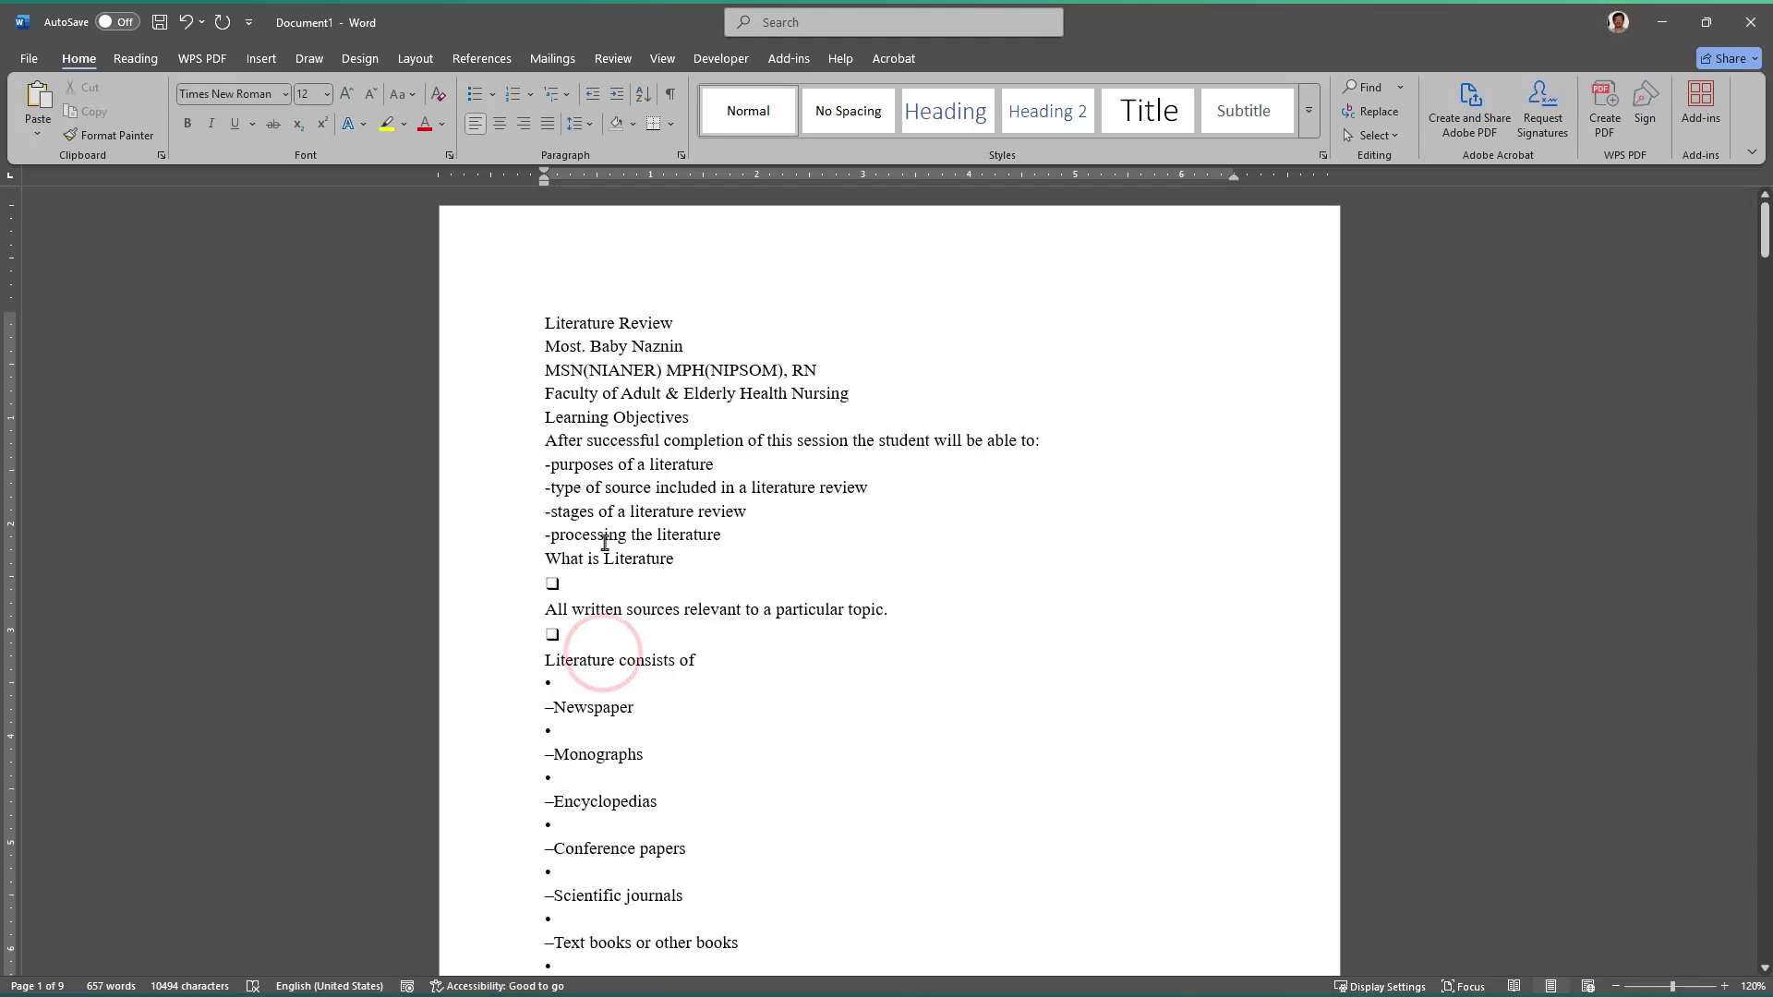
click(646, 380)
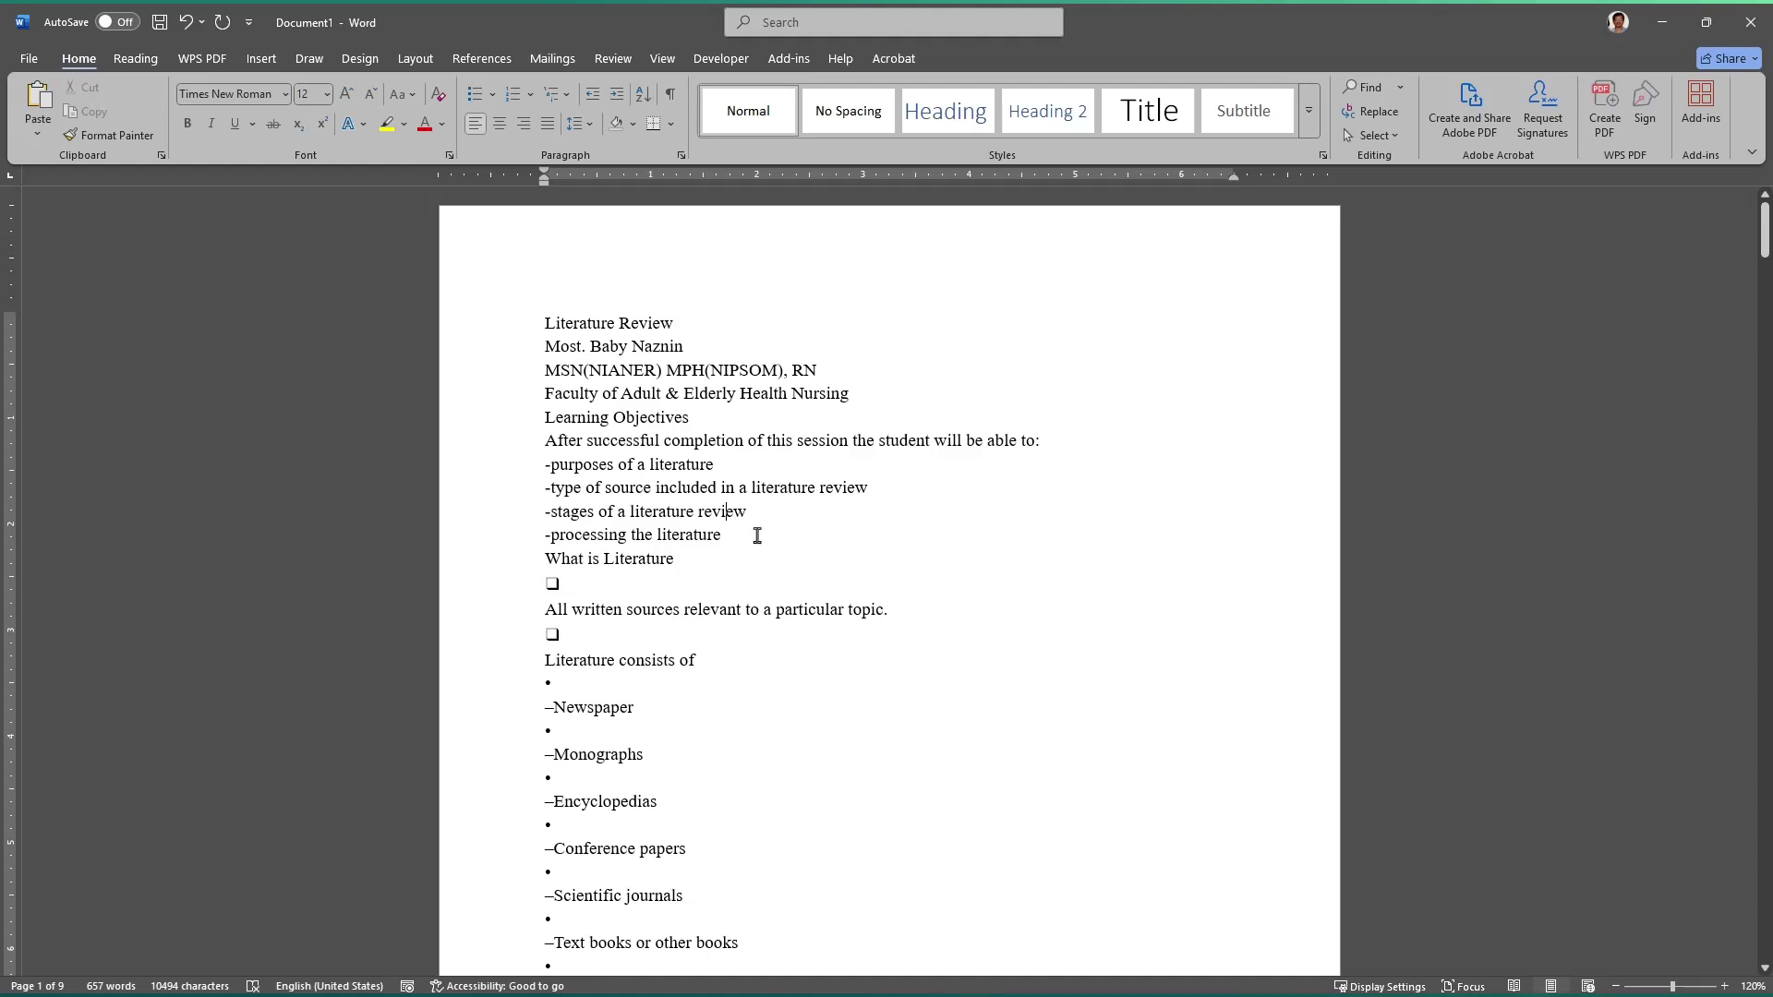
scroll(709, 623, down, 2)
scroll(701, 613, up, 2)
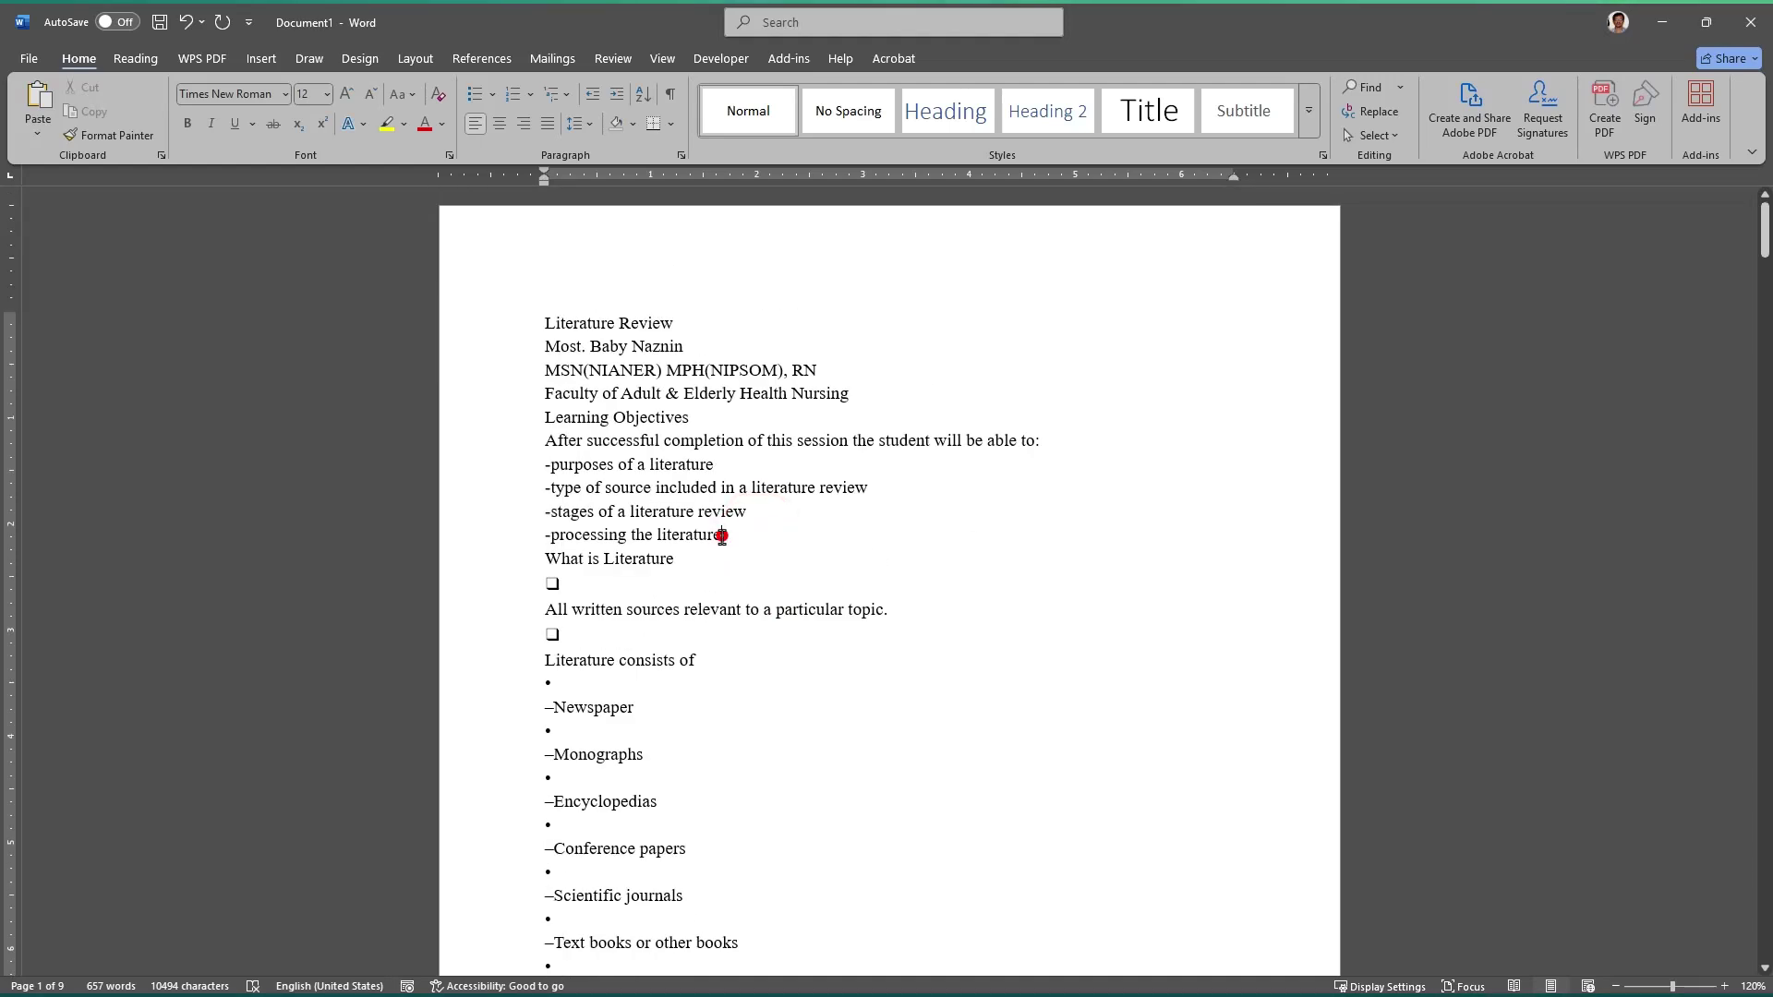
Step: Restore the Word window from full screen to sit side by side with the PowerPoint presentation
click(1705, 22)
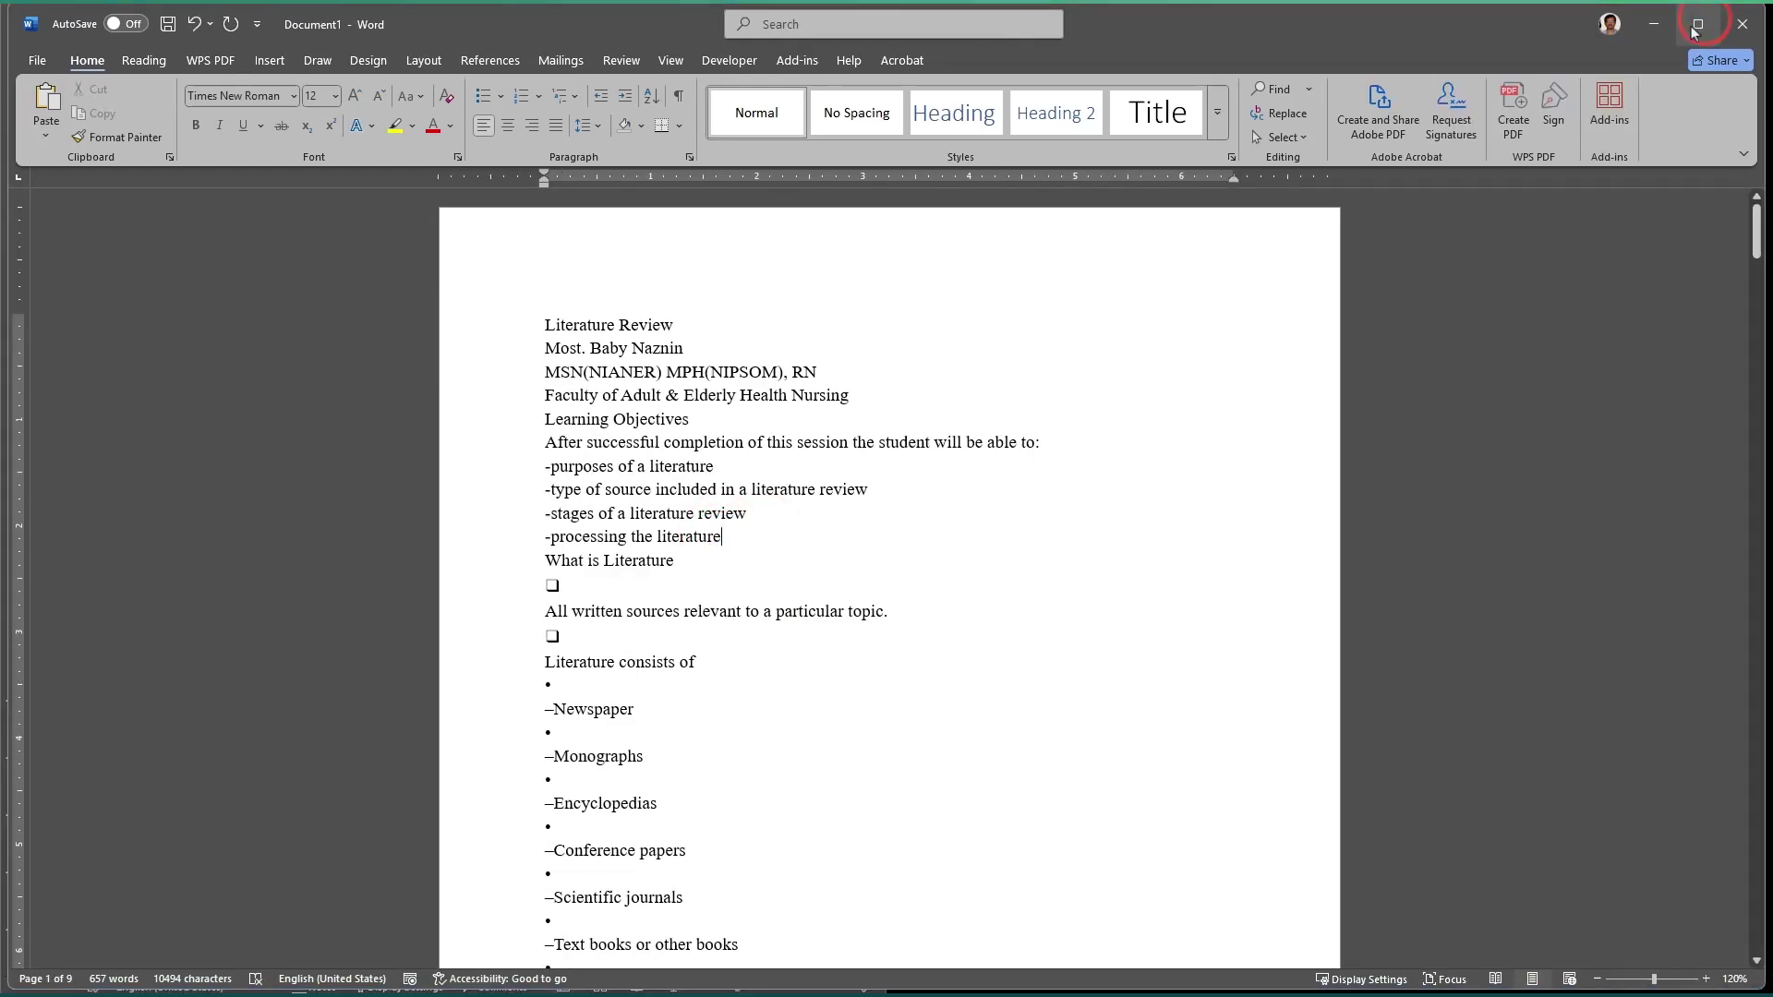
mouse_move(1695, 28)
click(1539, 144)
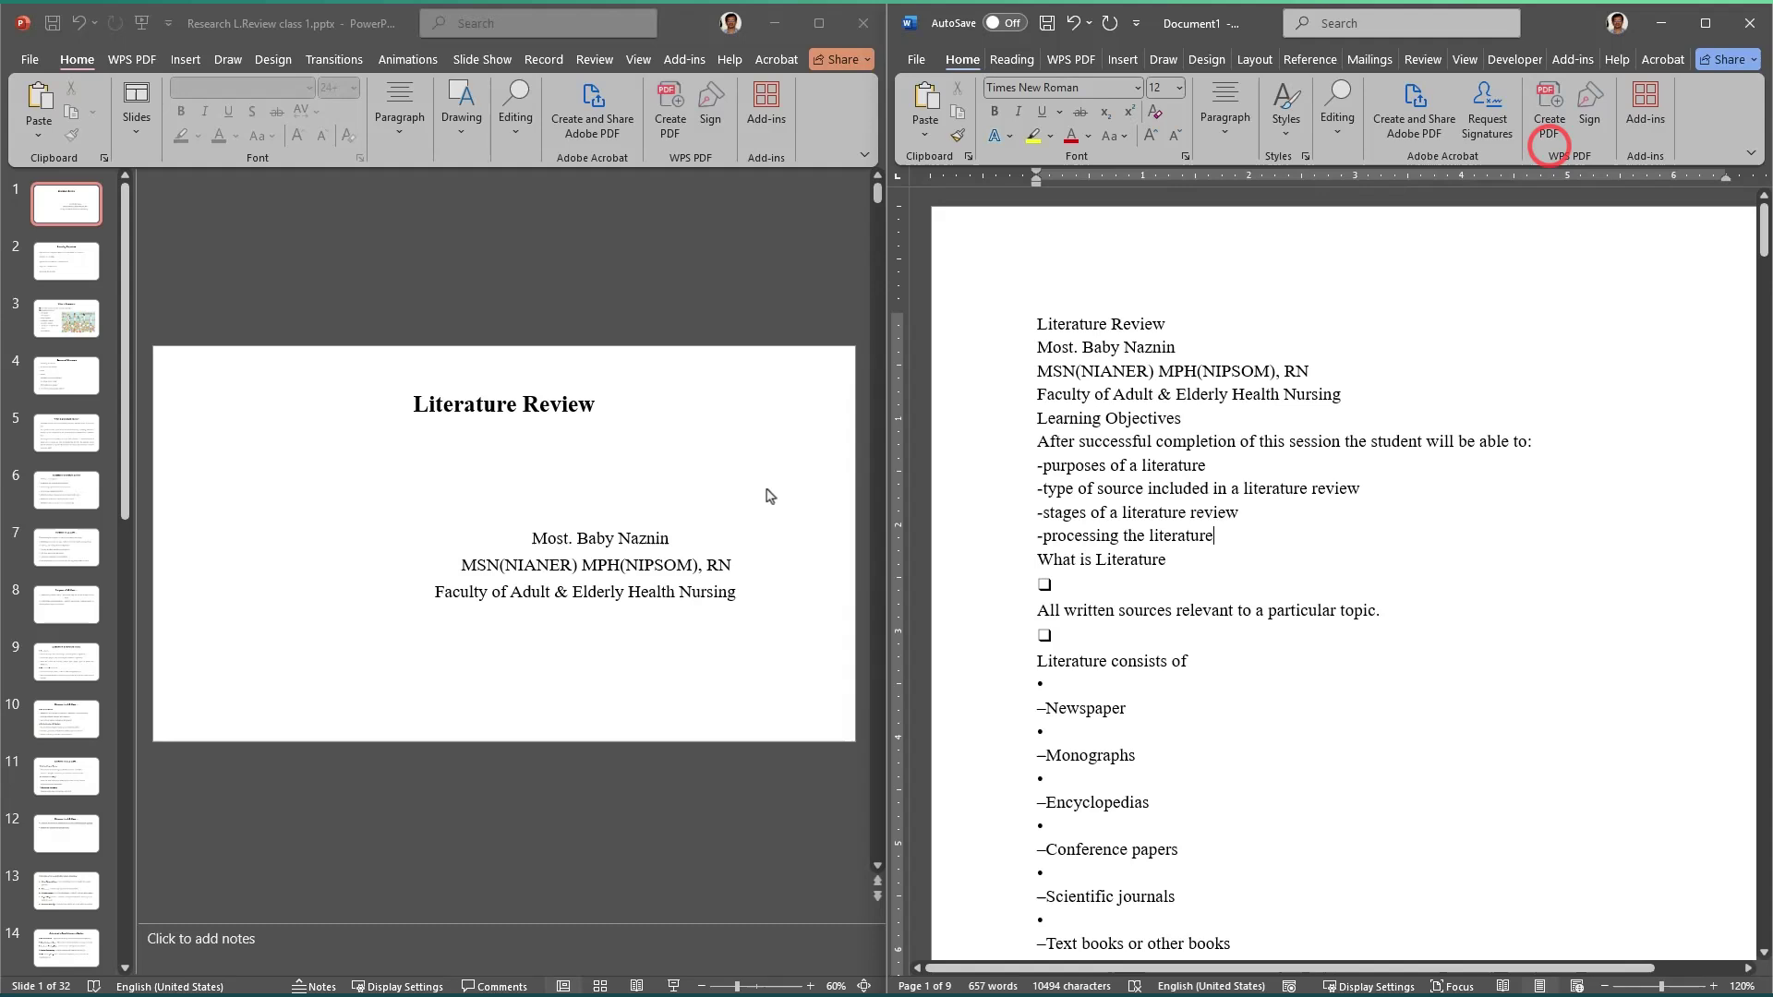
click(584, 447)
click(1345, 467)
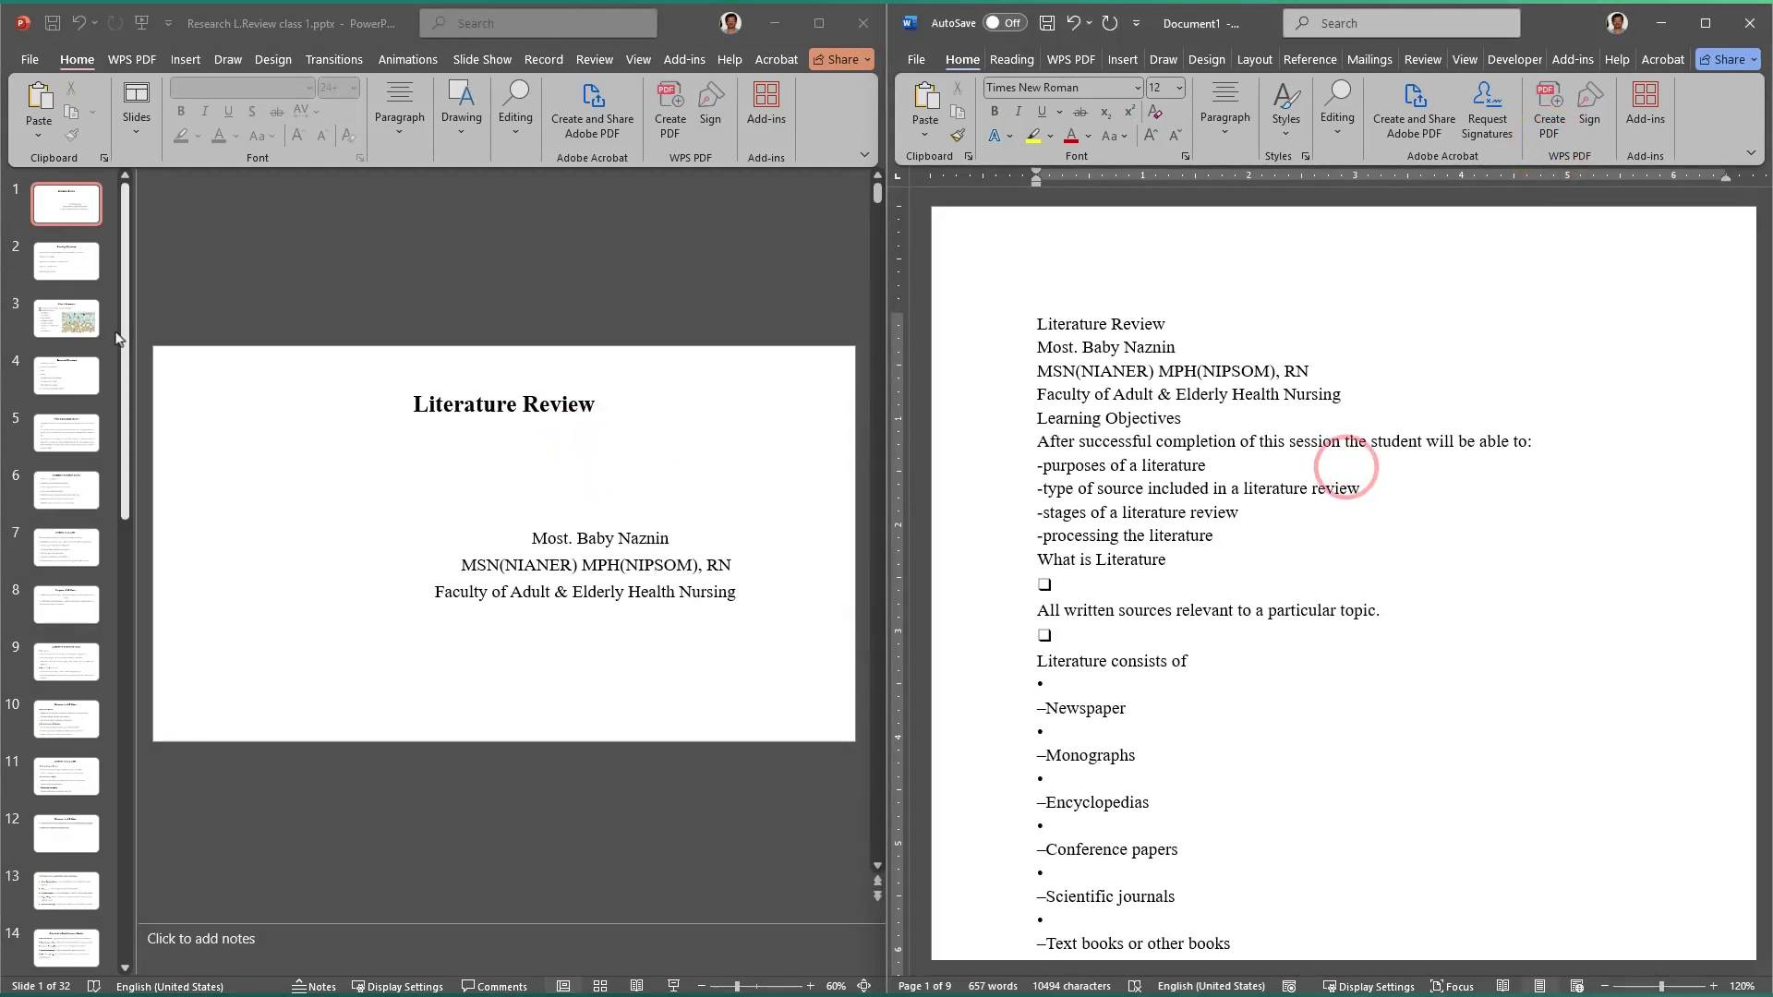
Step: Set the font size of the entire Word document to 12 and deselect the text
click(1169, 342)
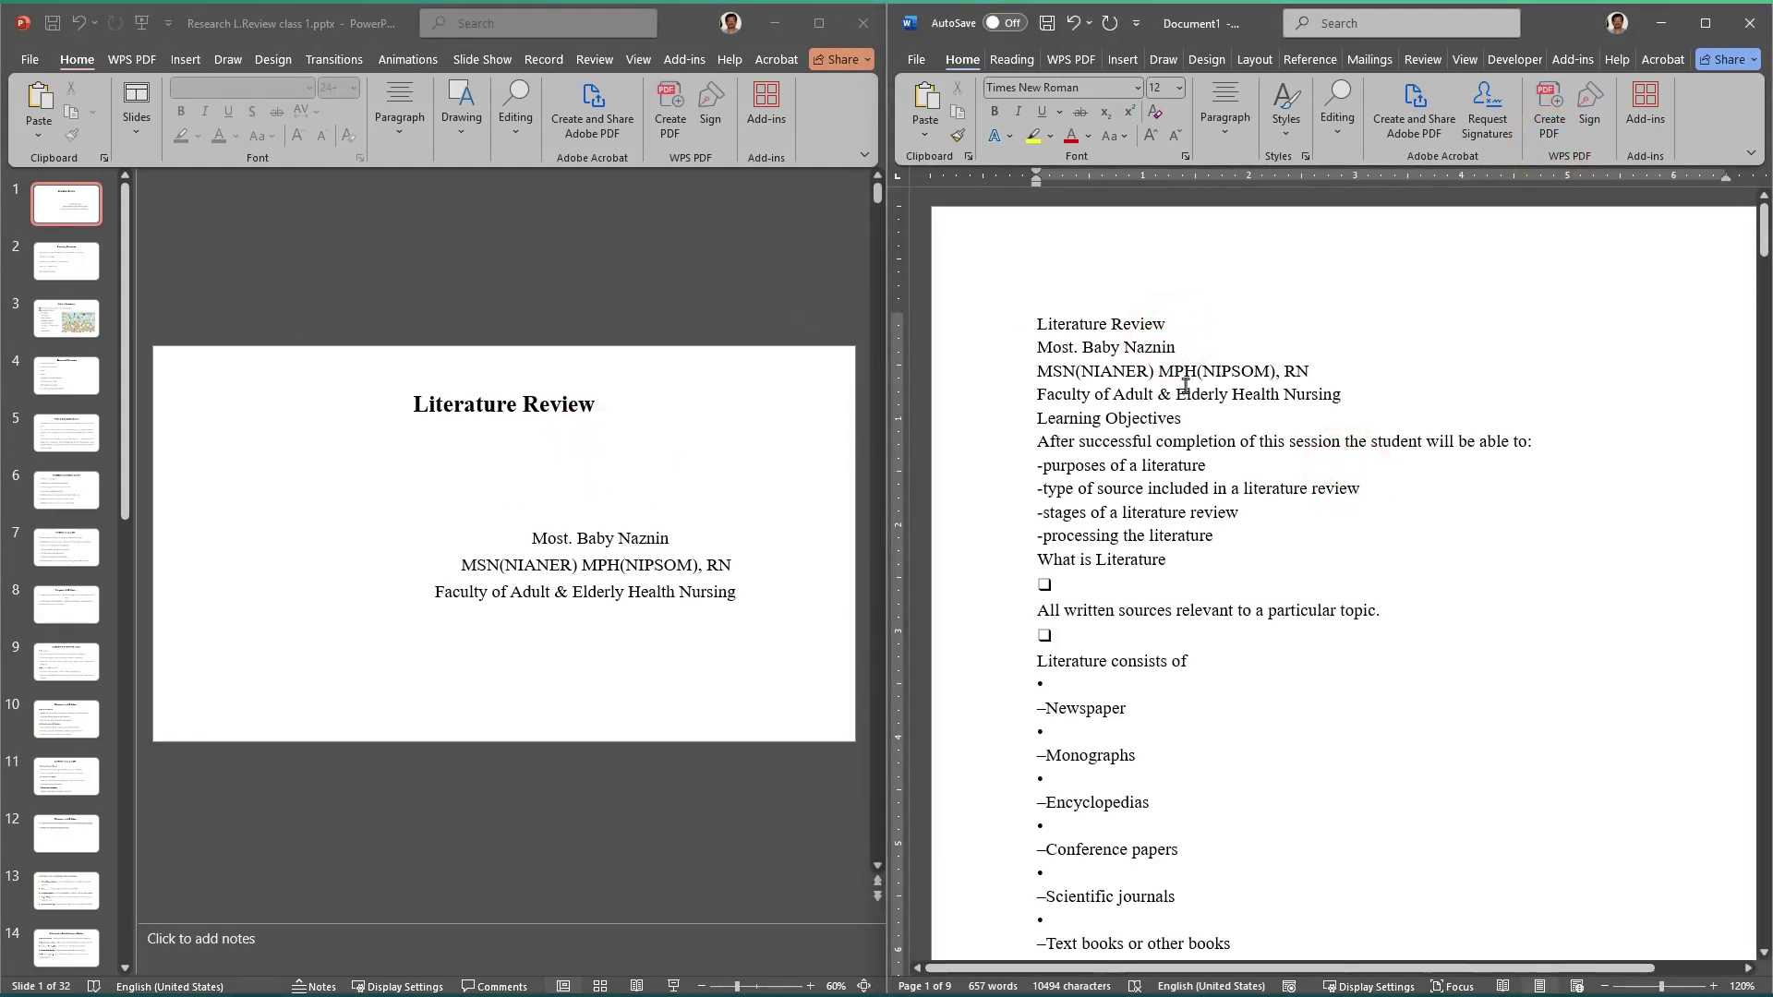
key(ctrl+a)
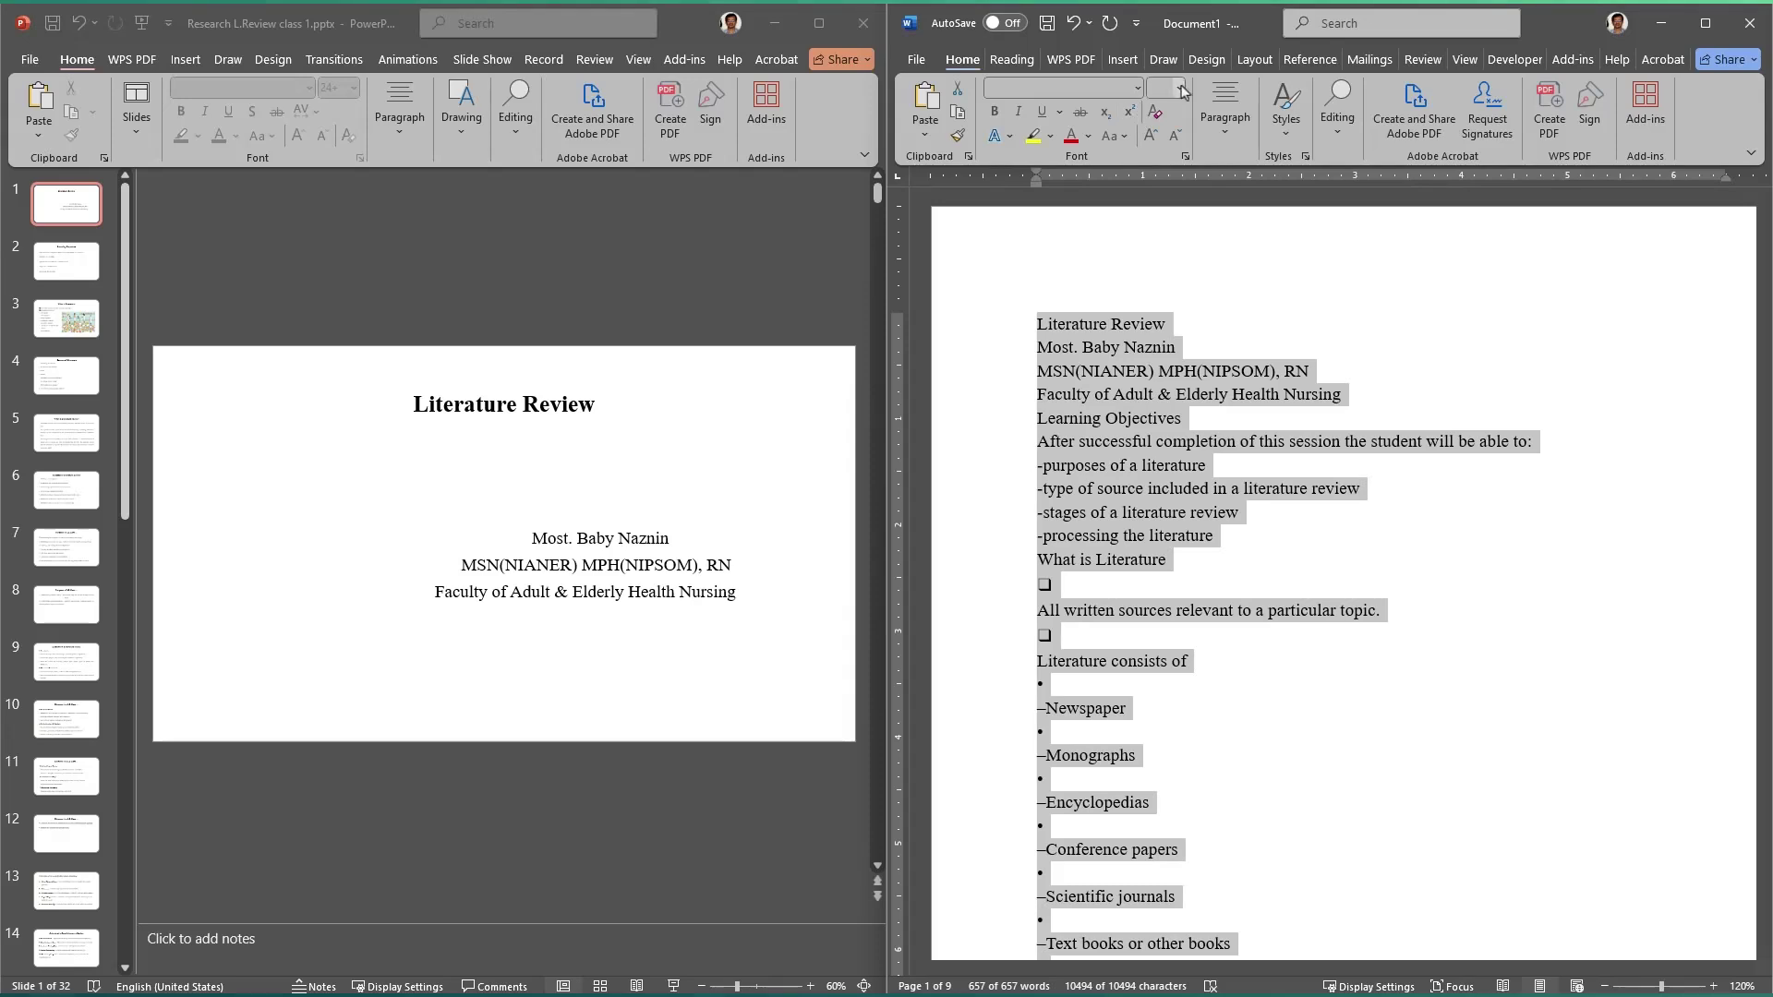
click(1183, 89)
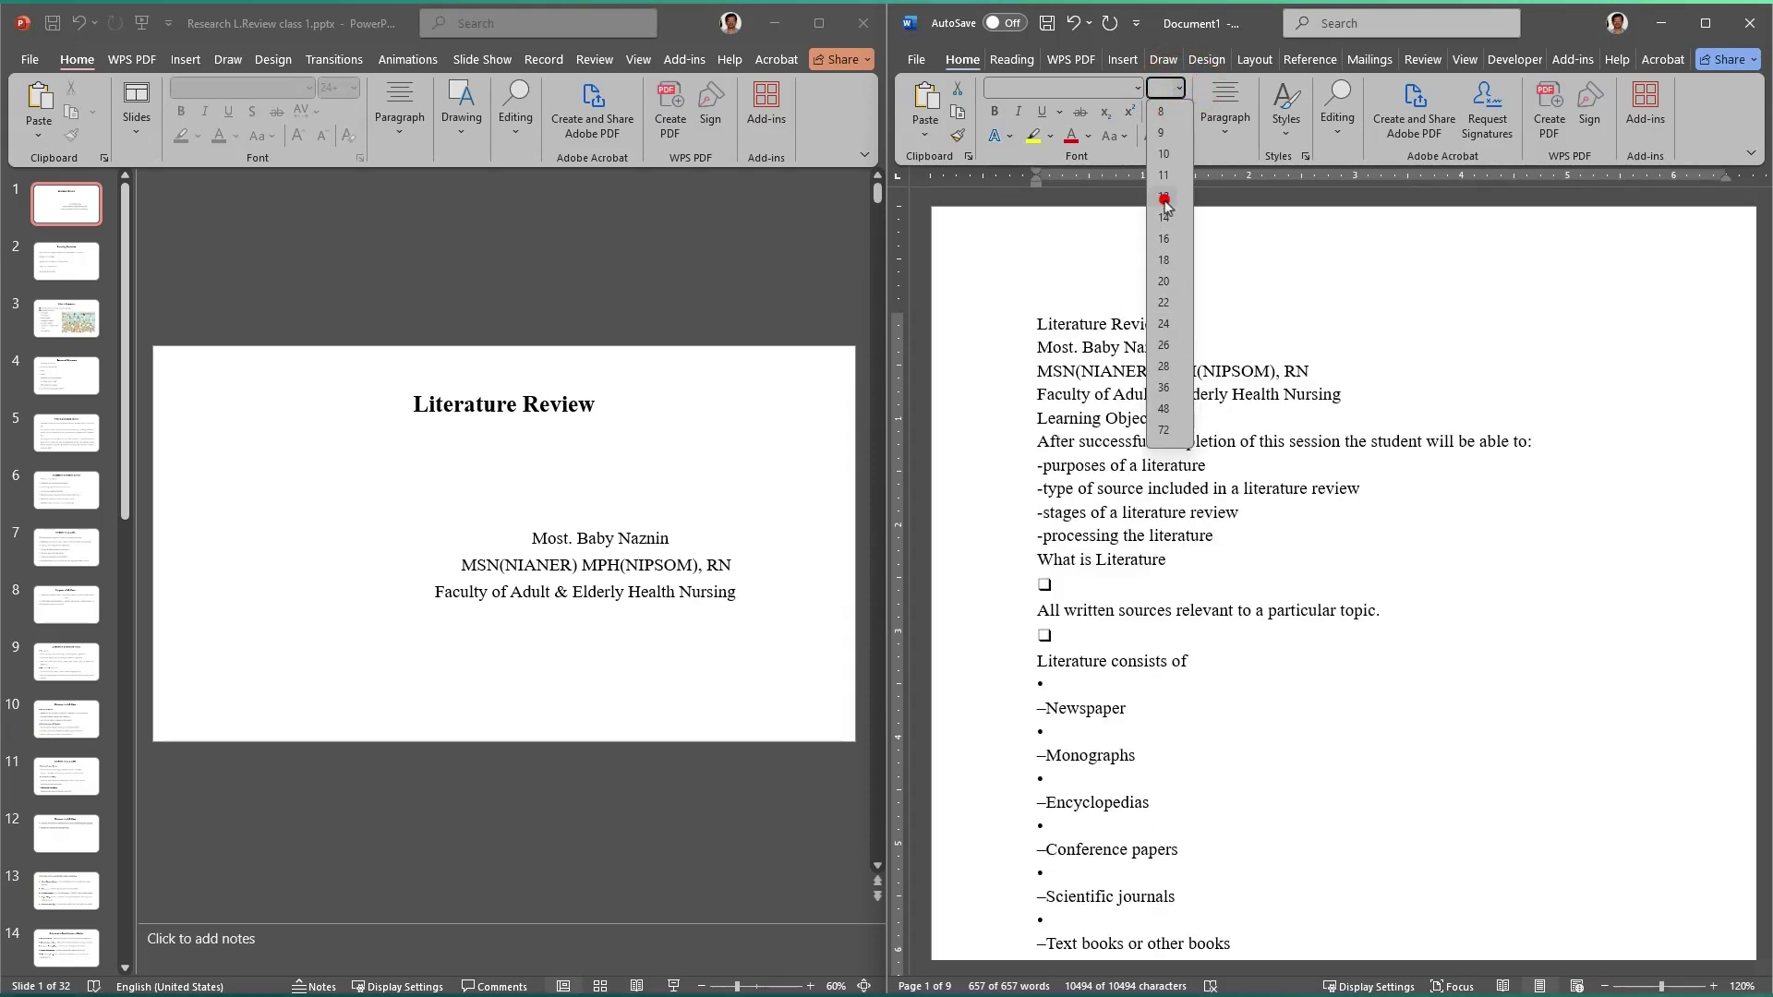
click(1163, 198)
click(1218, 494)
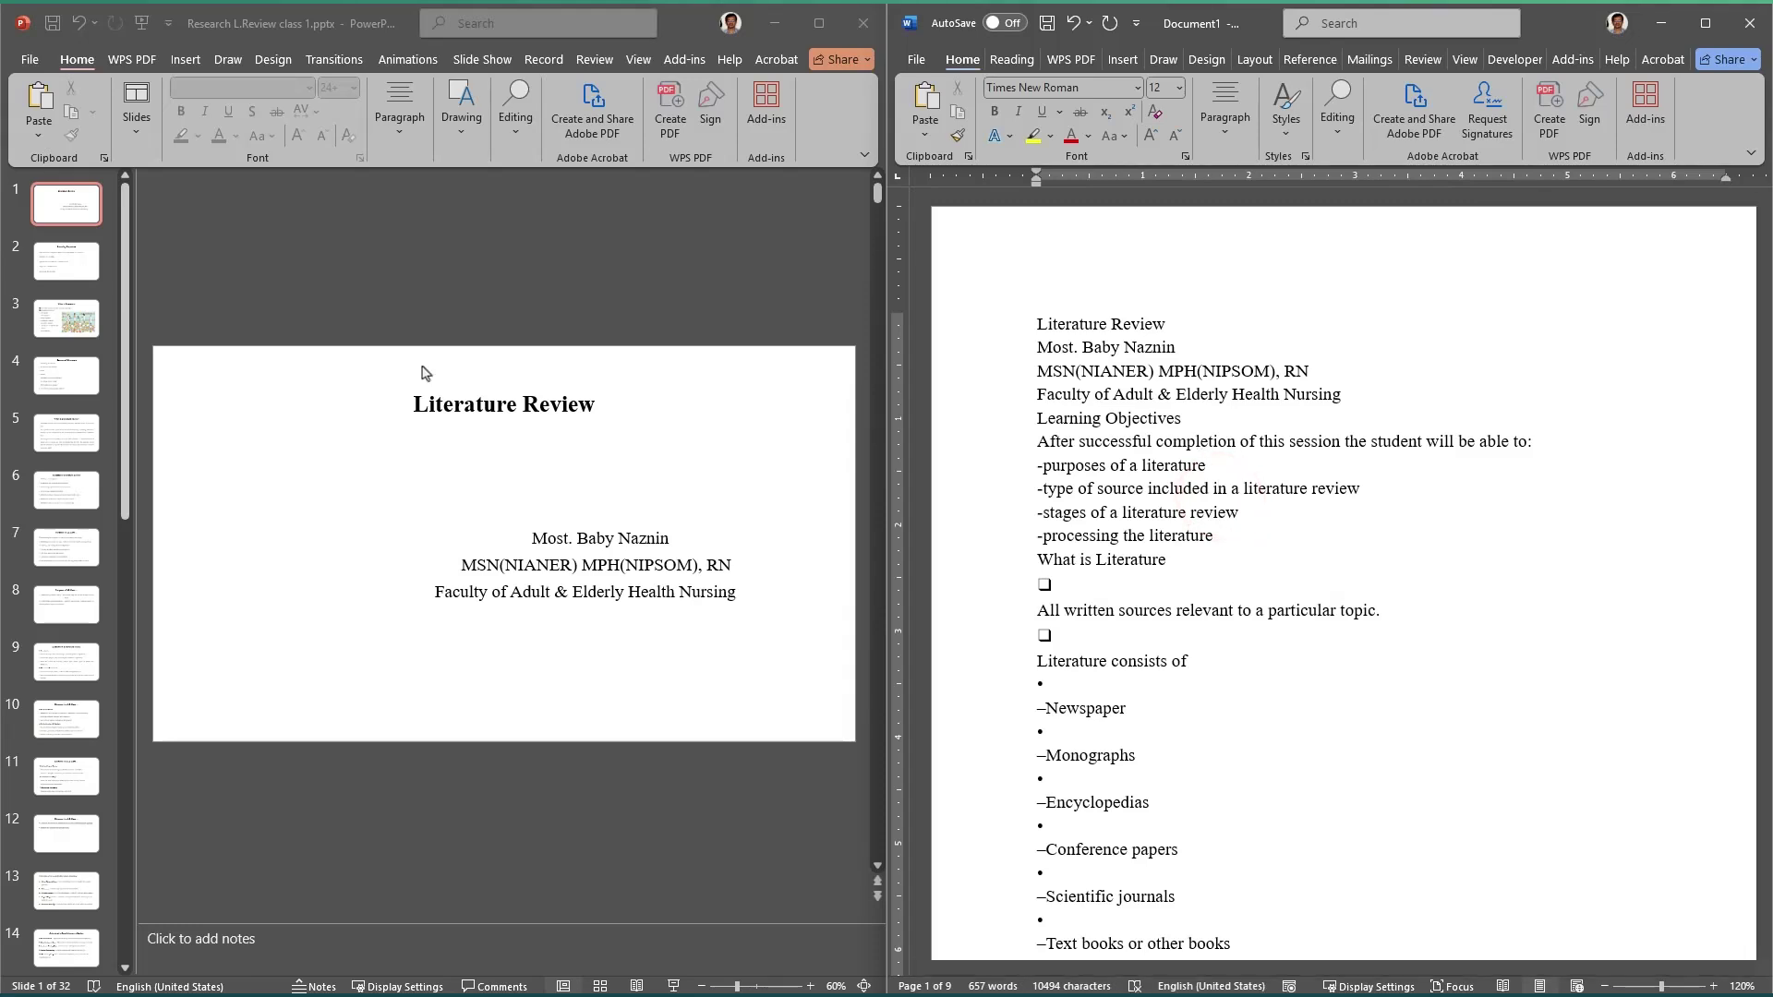
Step: Check the presentation's title slide and make the "Literature Review" title bold in the Word document
click(67, 203)
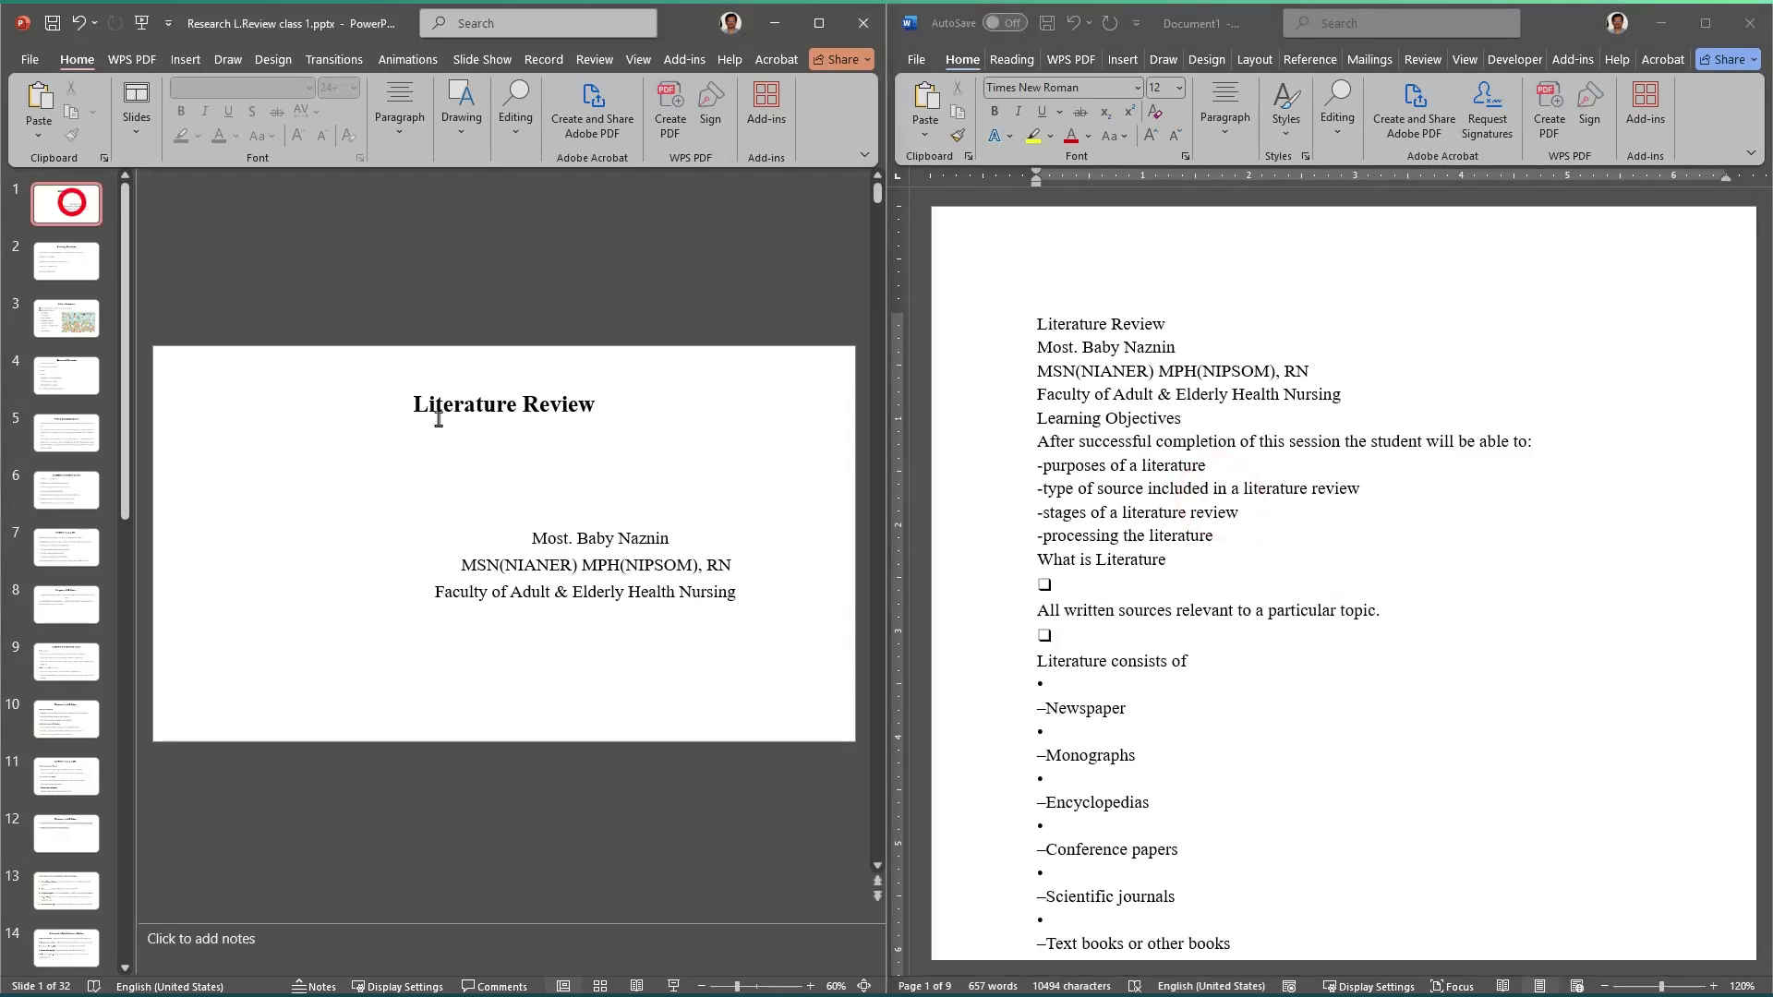
click(542, 409)
click(1126, 373)
click(657, 398)
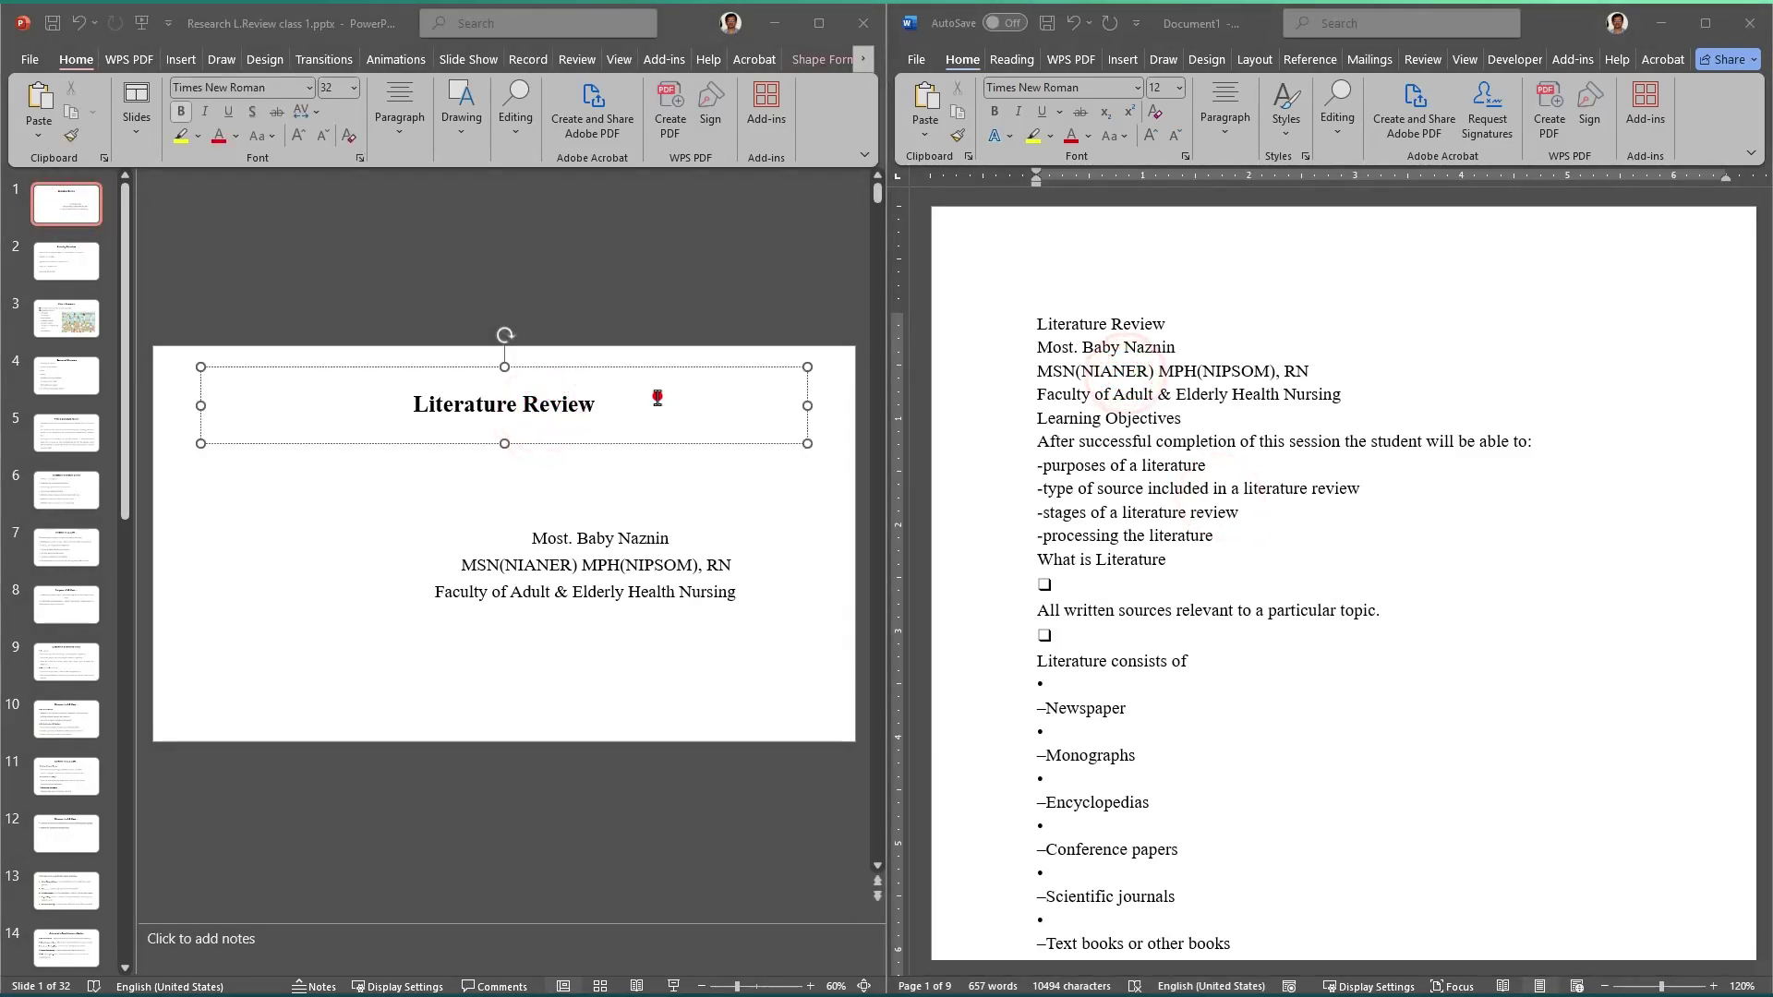
drag(1177, 323, 1348, 392)
click(1049, 288)
Step: Right-align the three author detail lines below the title and insert a blank line above "Learning Objectives"
click(1102, 417)
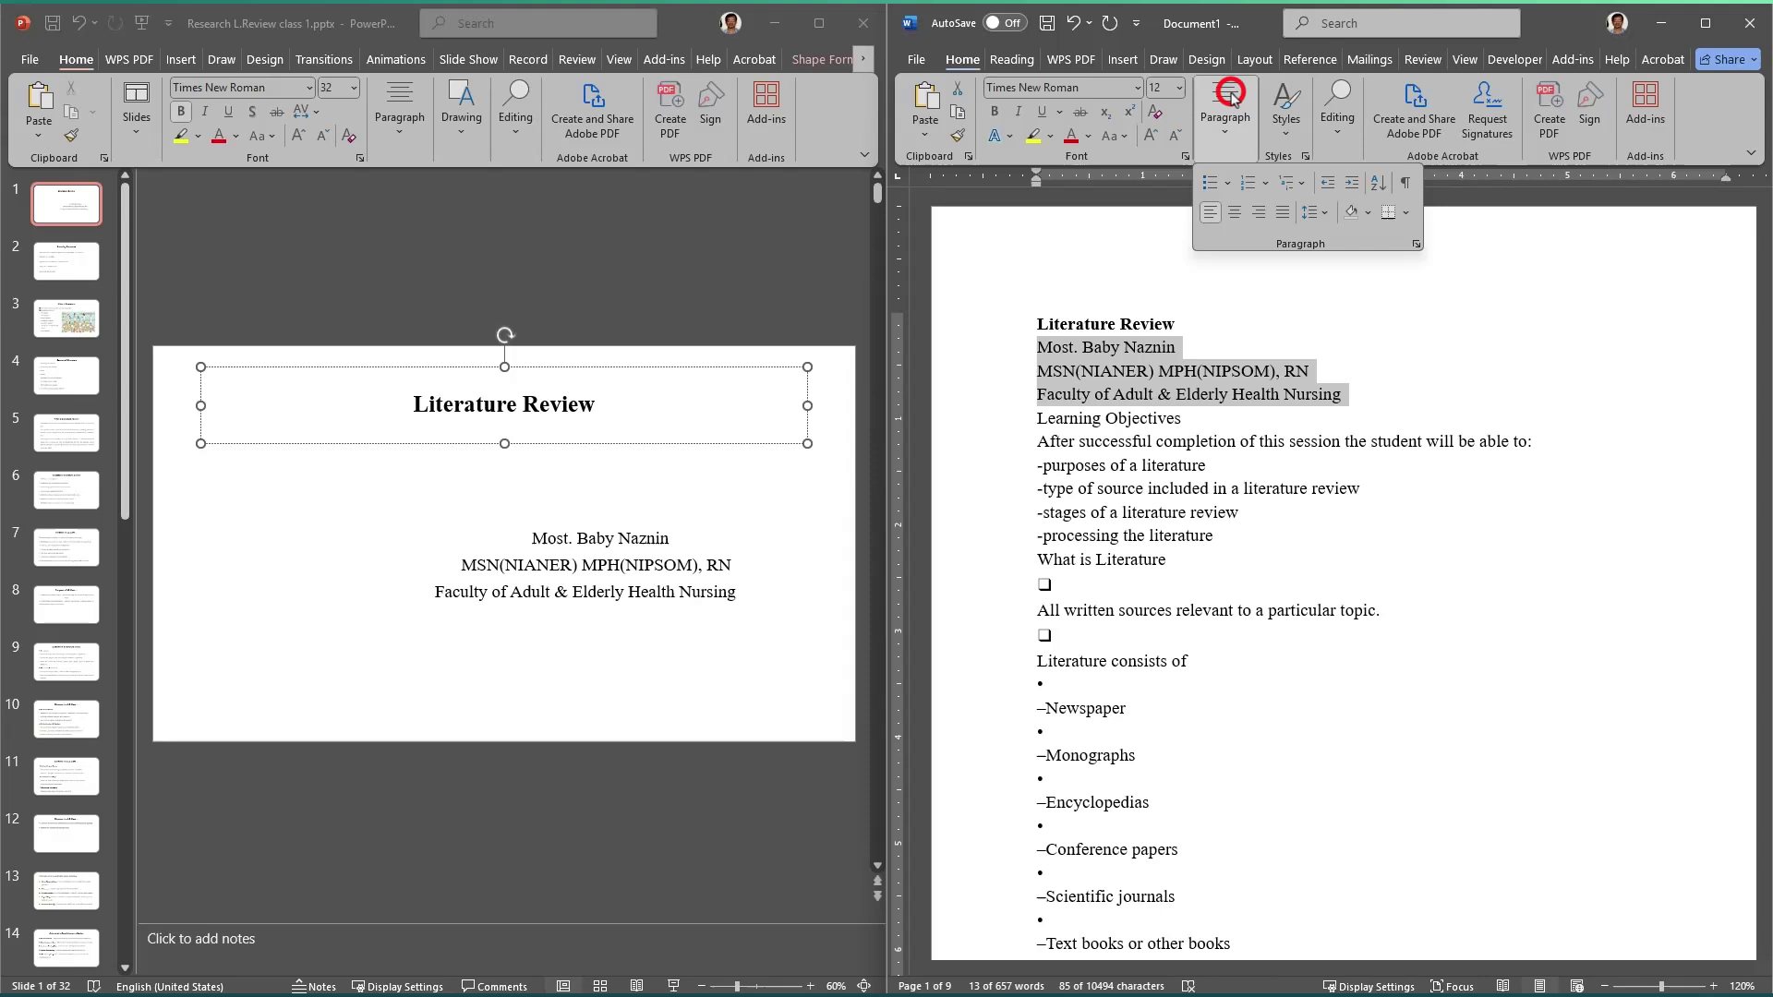
click(1258, 212)
click(1484, 572)
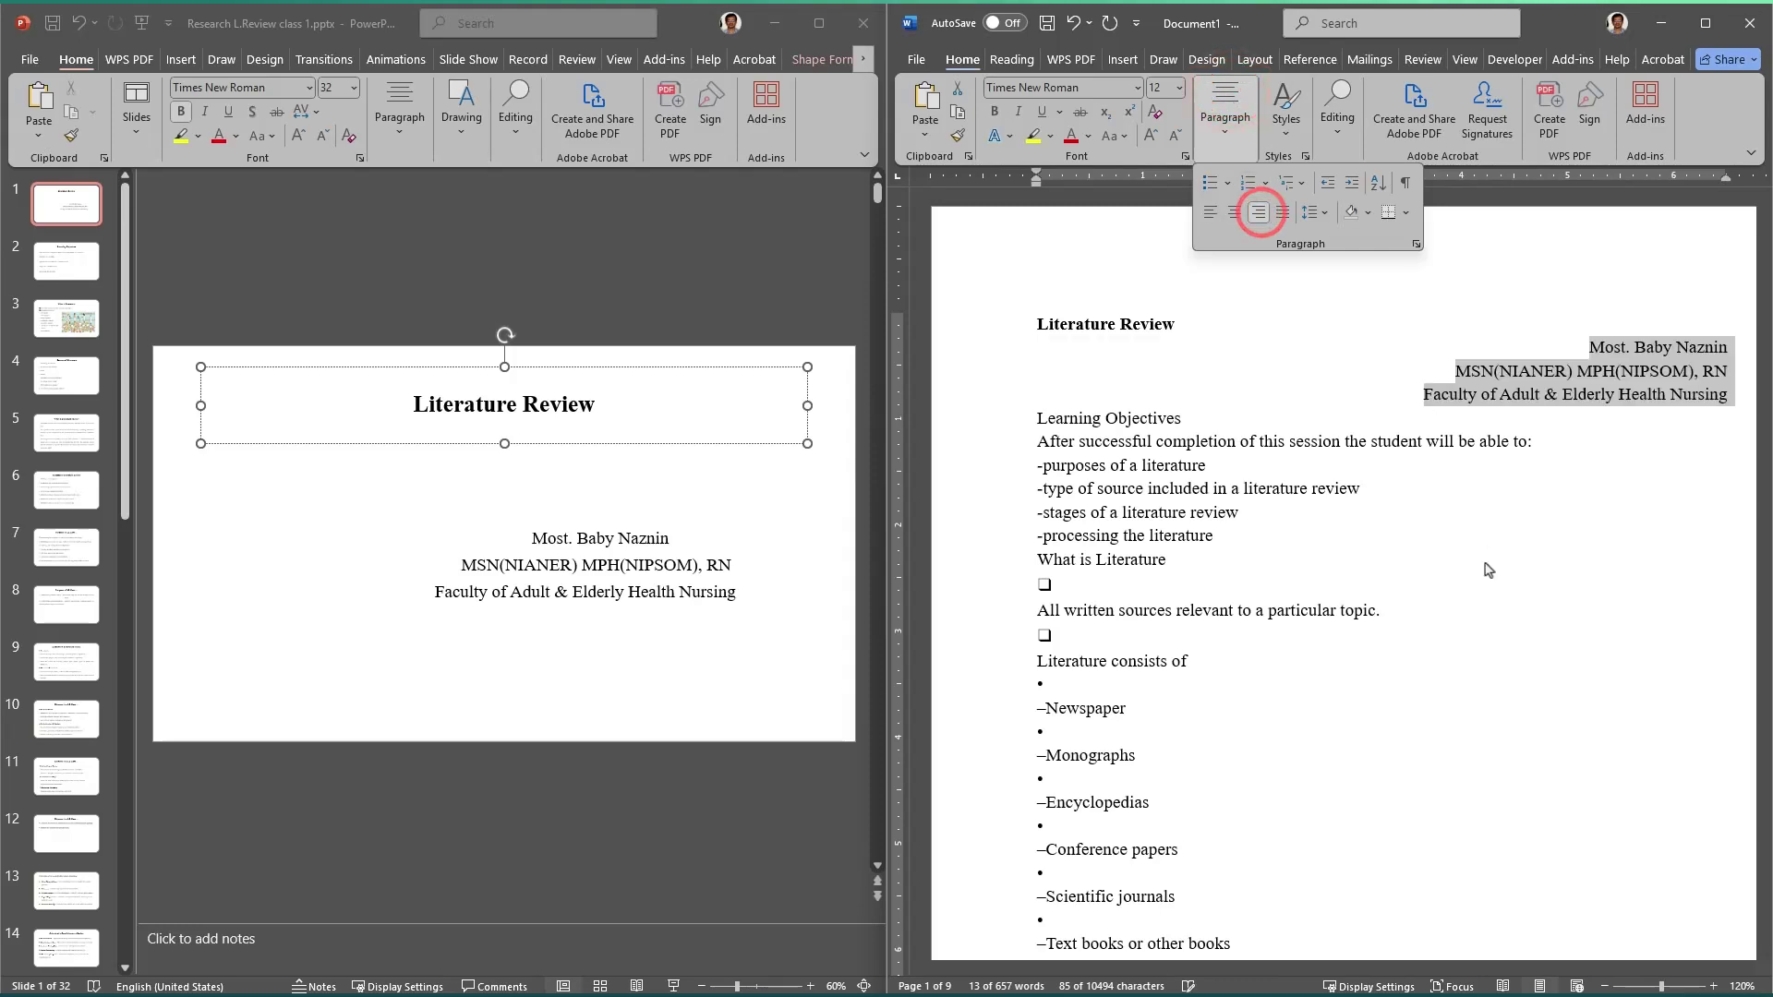
click(1035, 424)
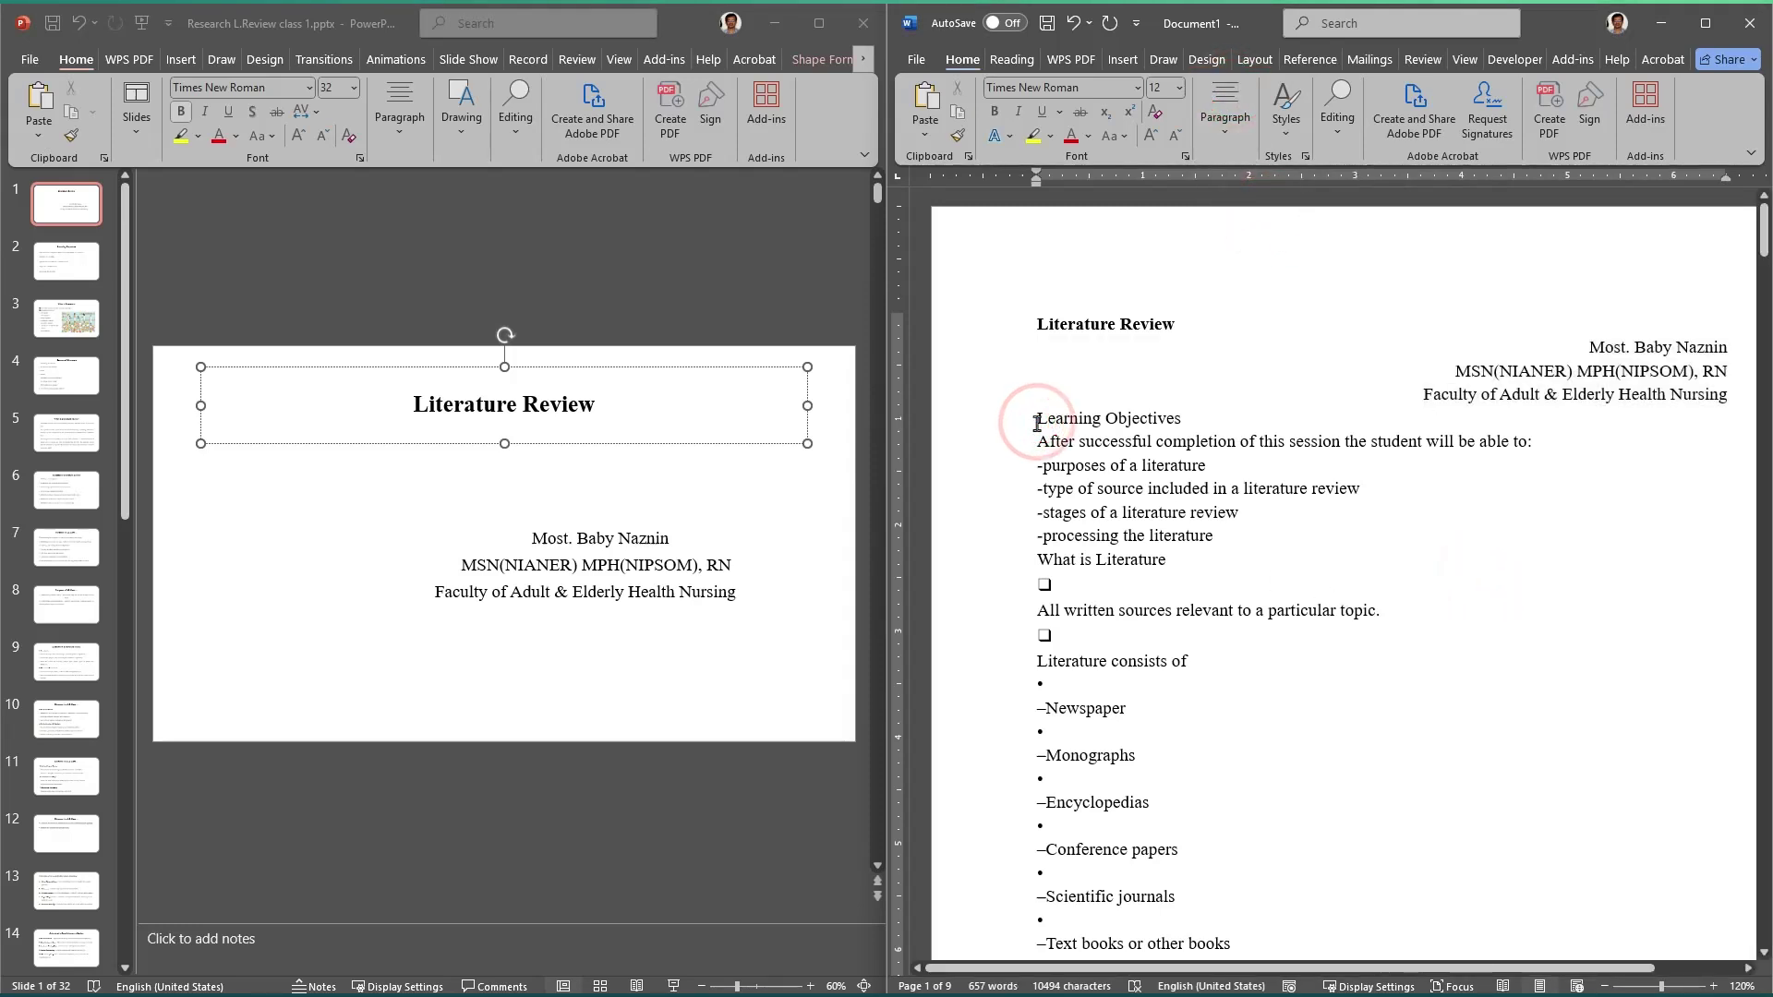
key(Return)
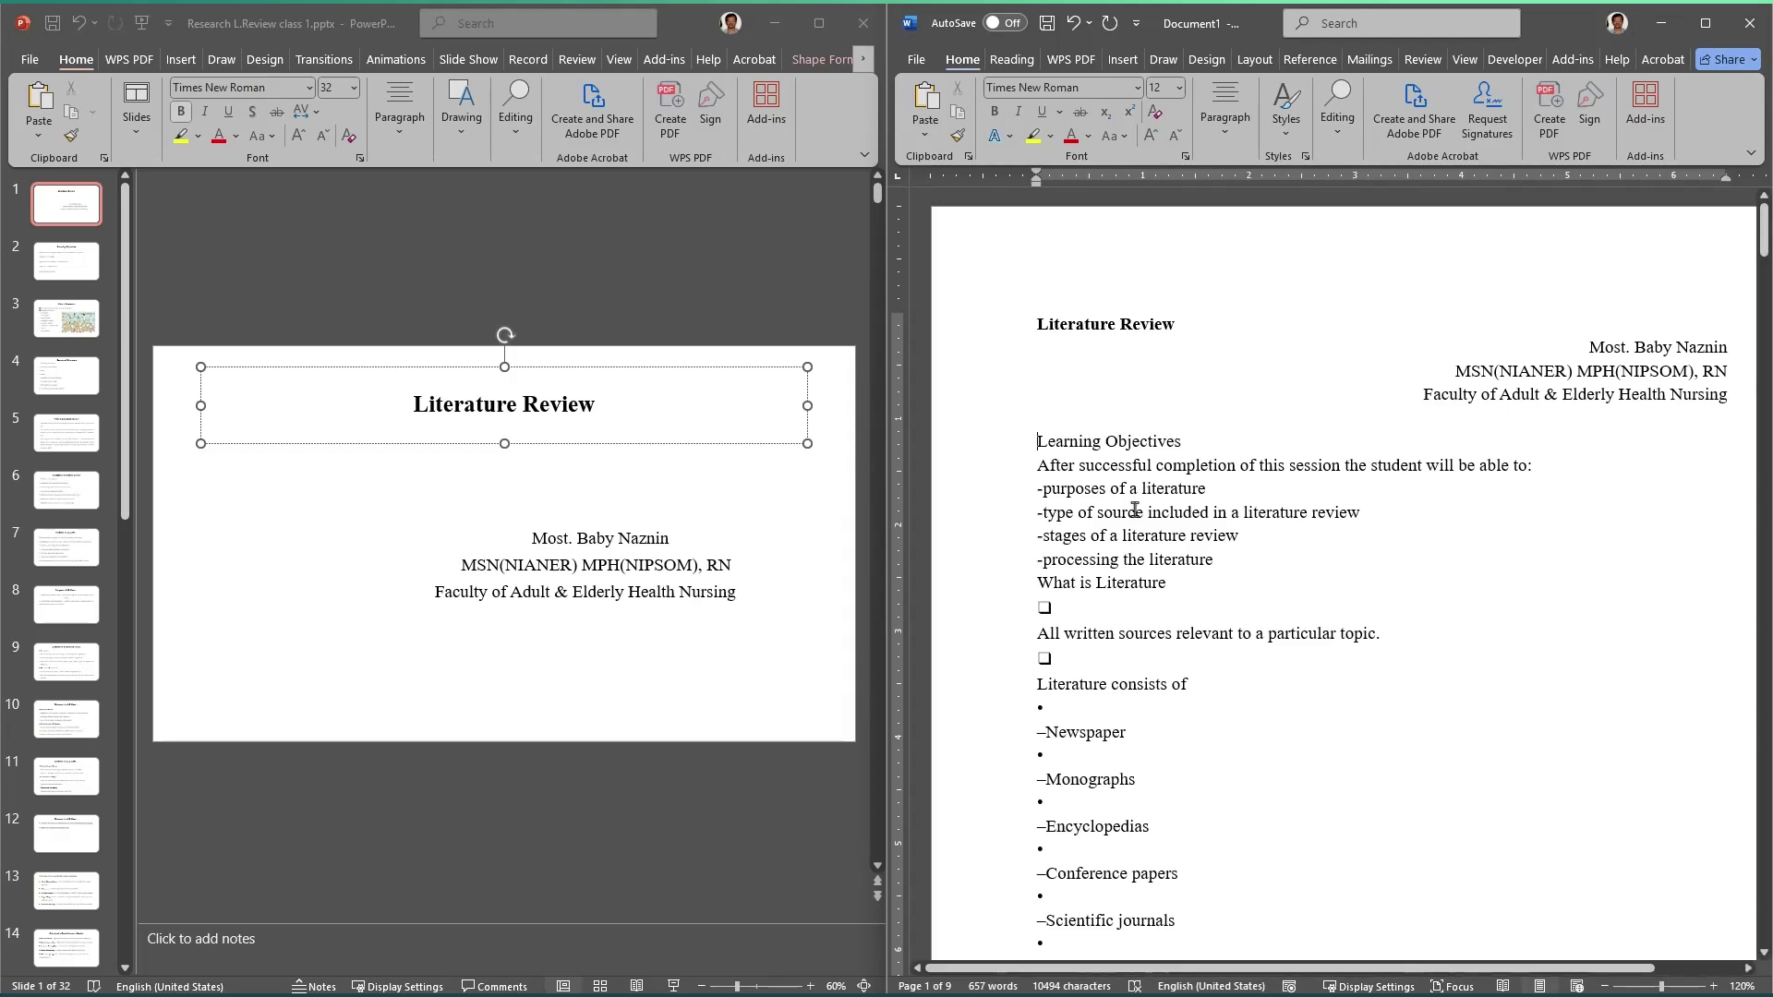
Step: Make the author's name line bold in the Word document and deselect the text
click(1631, 345)
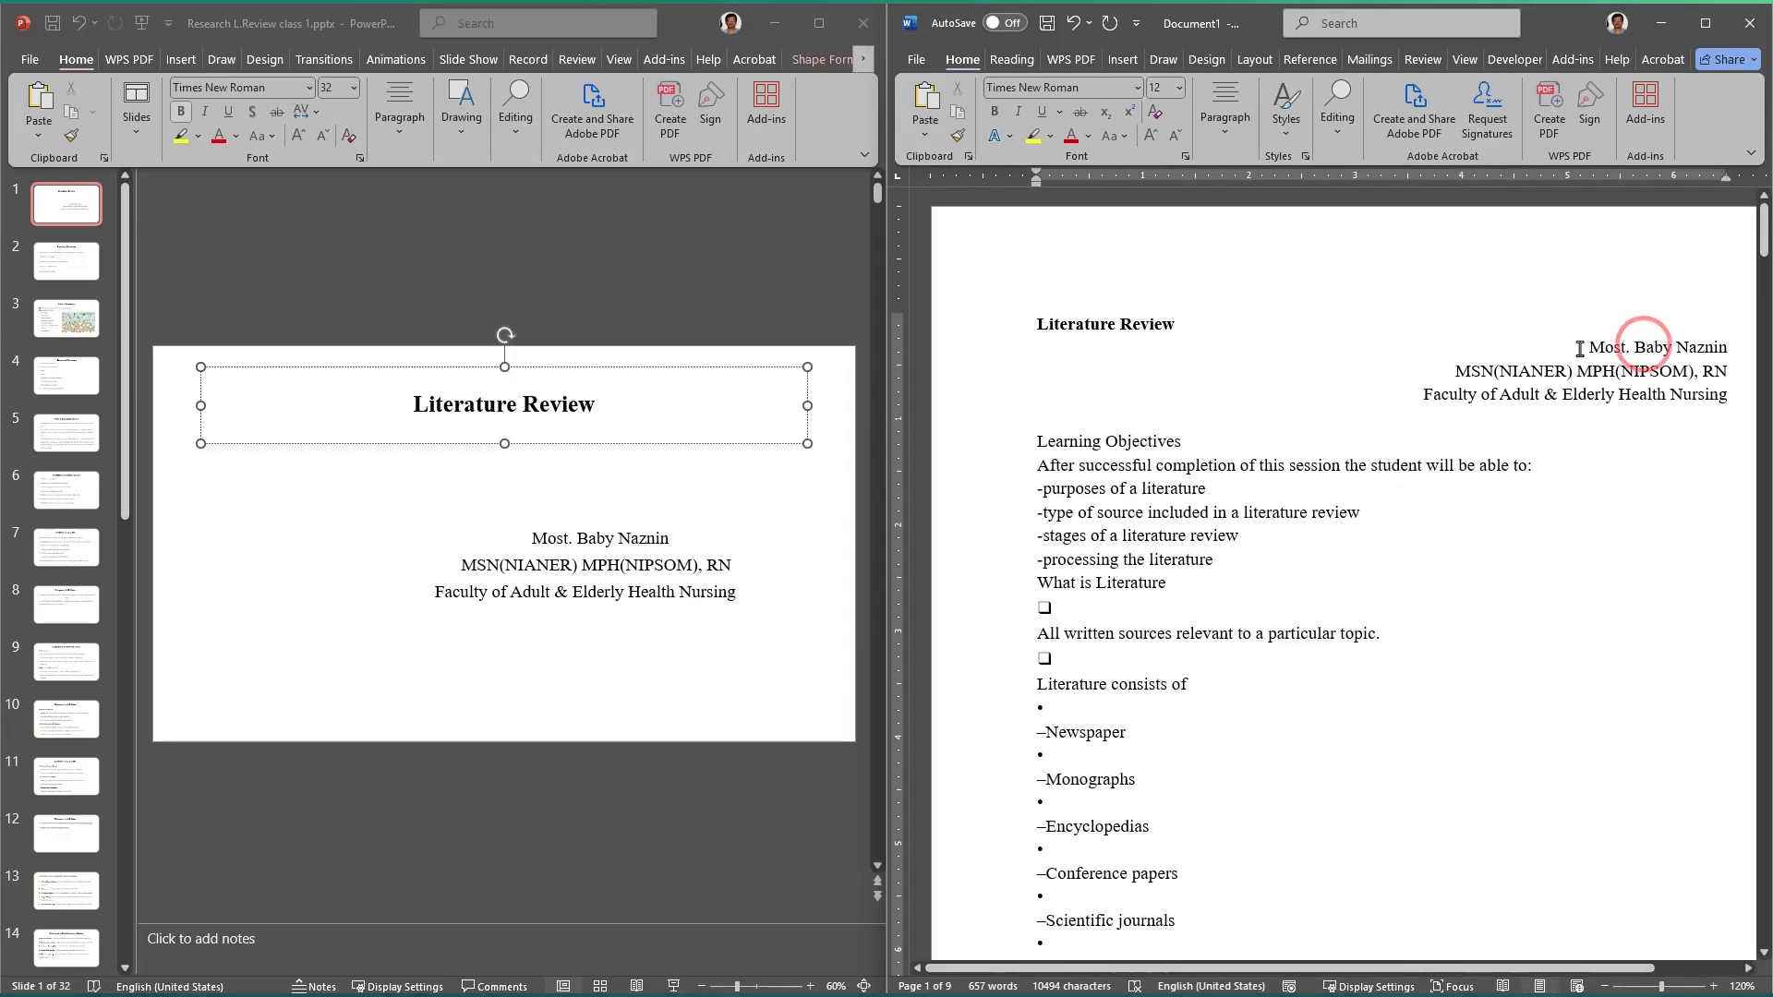
drag(1578, 348, 1743, 355)
click(1467, 316)
click(1567, 468)
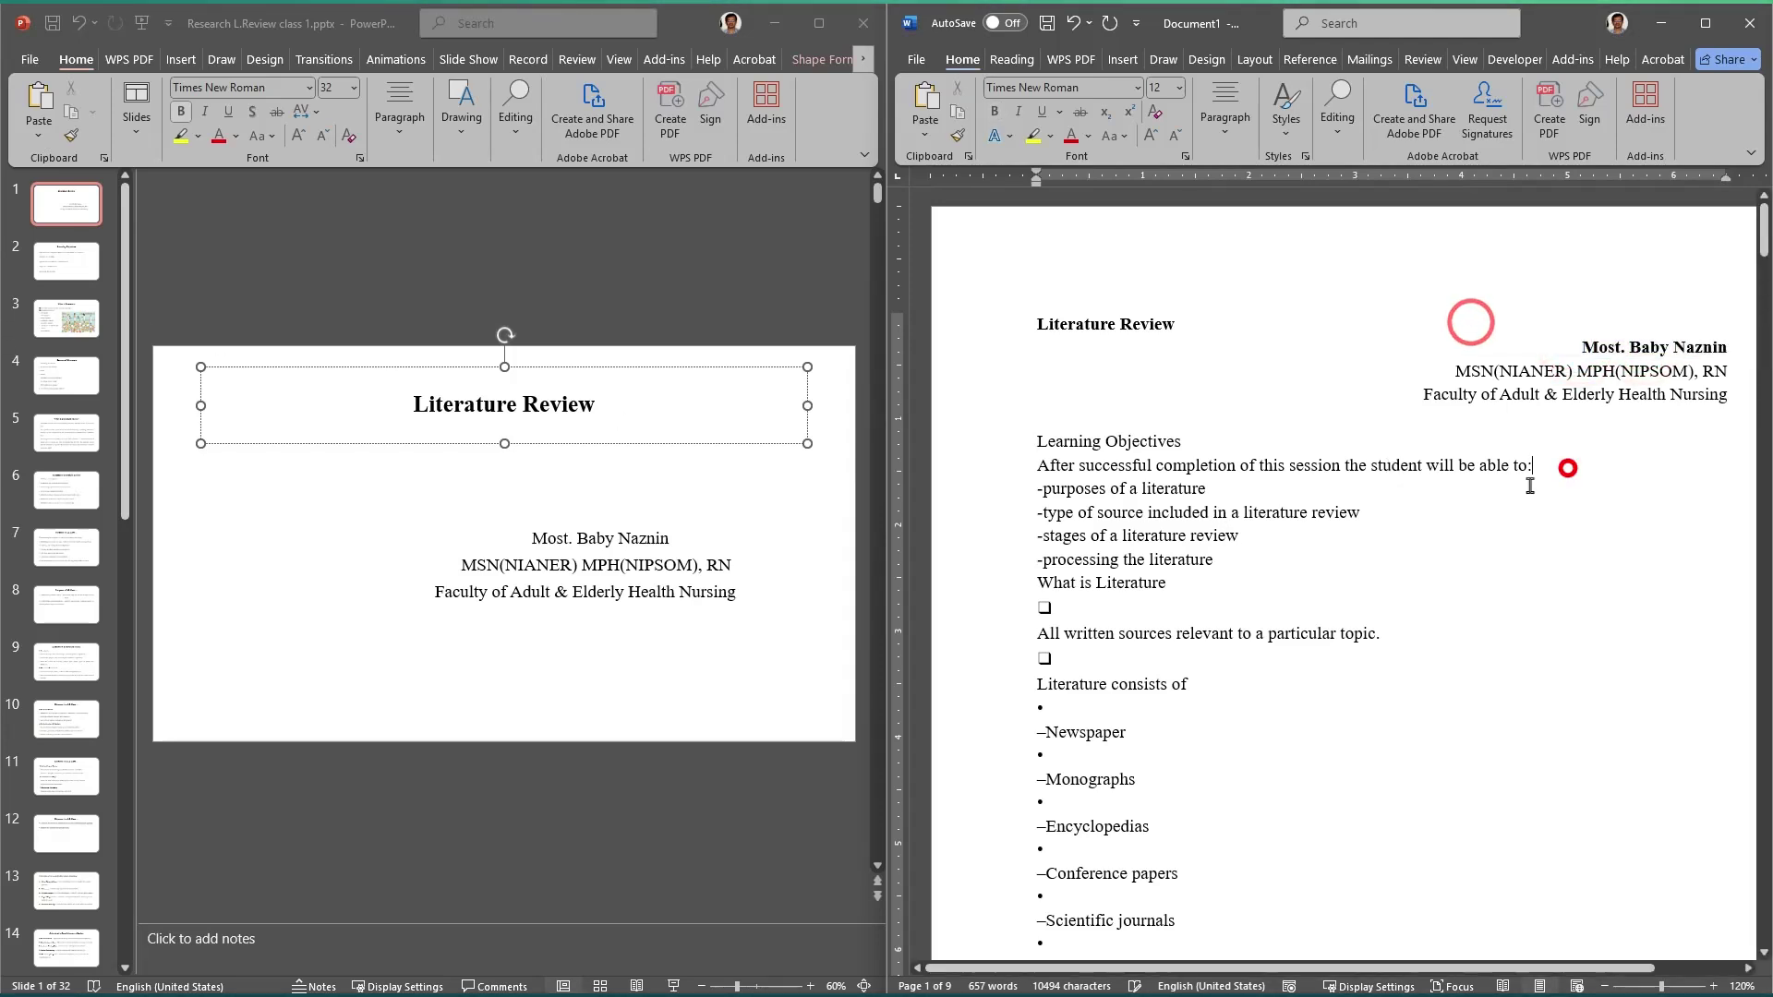
Step: Show slide 2 of the presentation and make the "Learning Objectives" heading bold in the Word document
click(1080, 443)
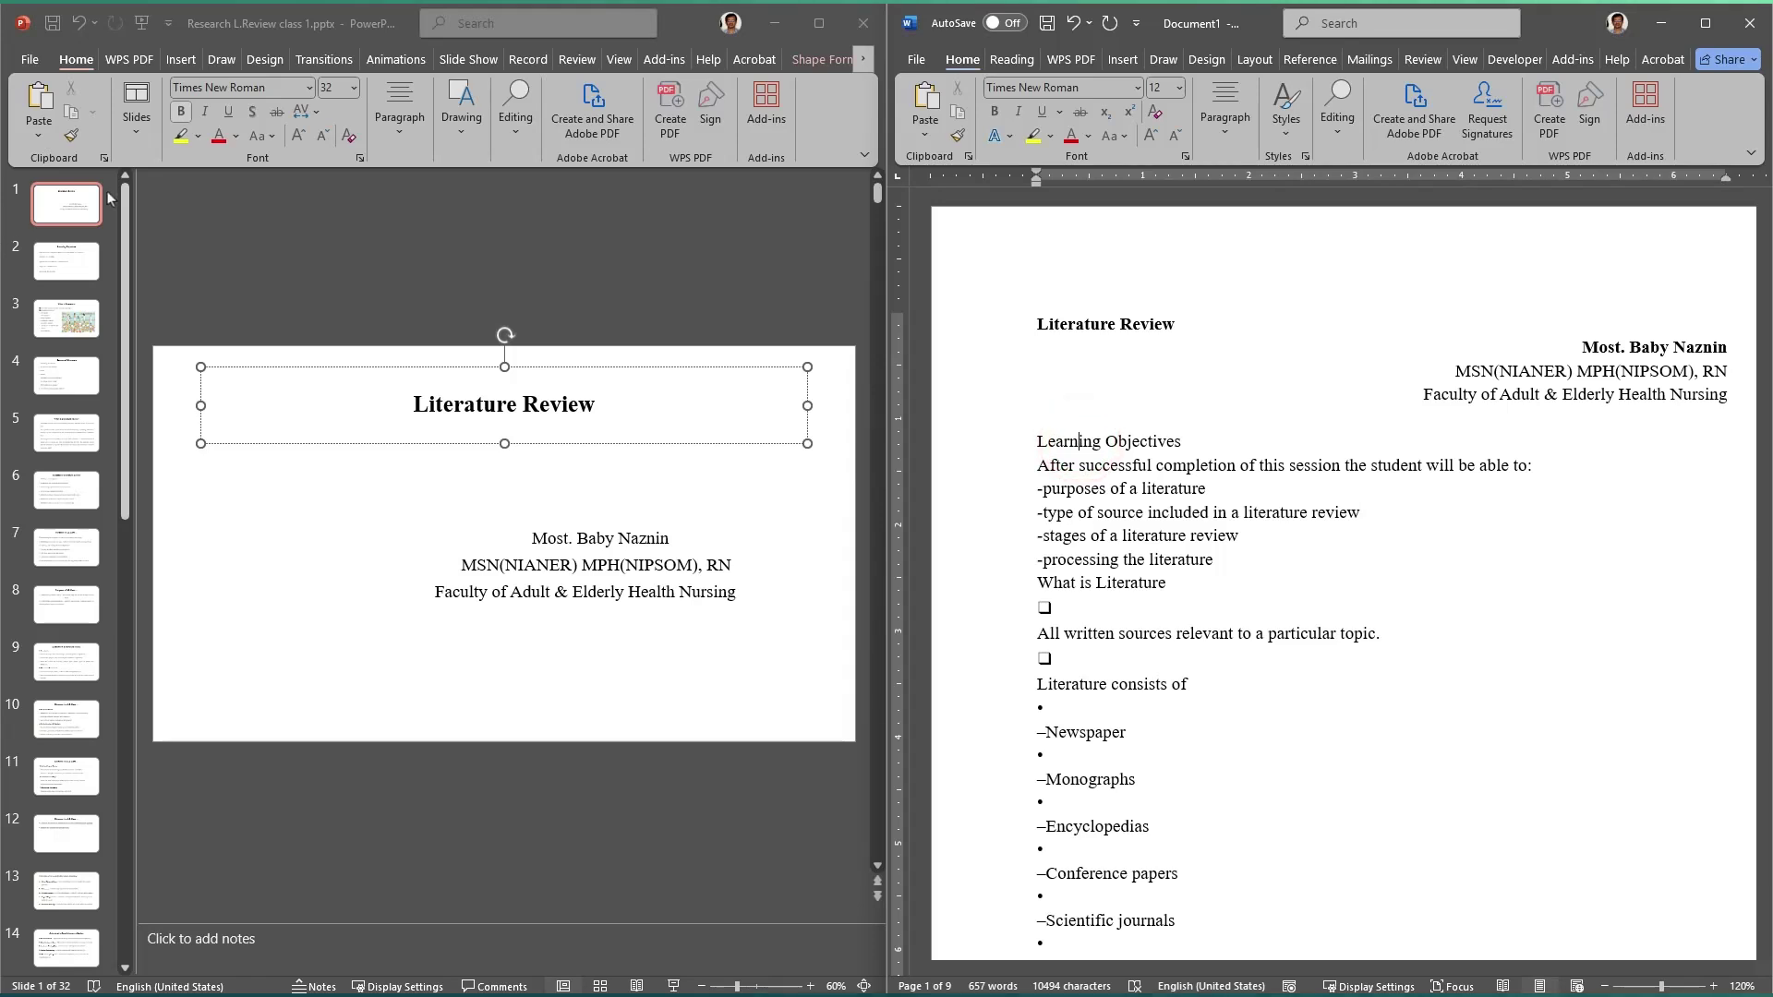
click(68, 261)
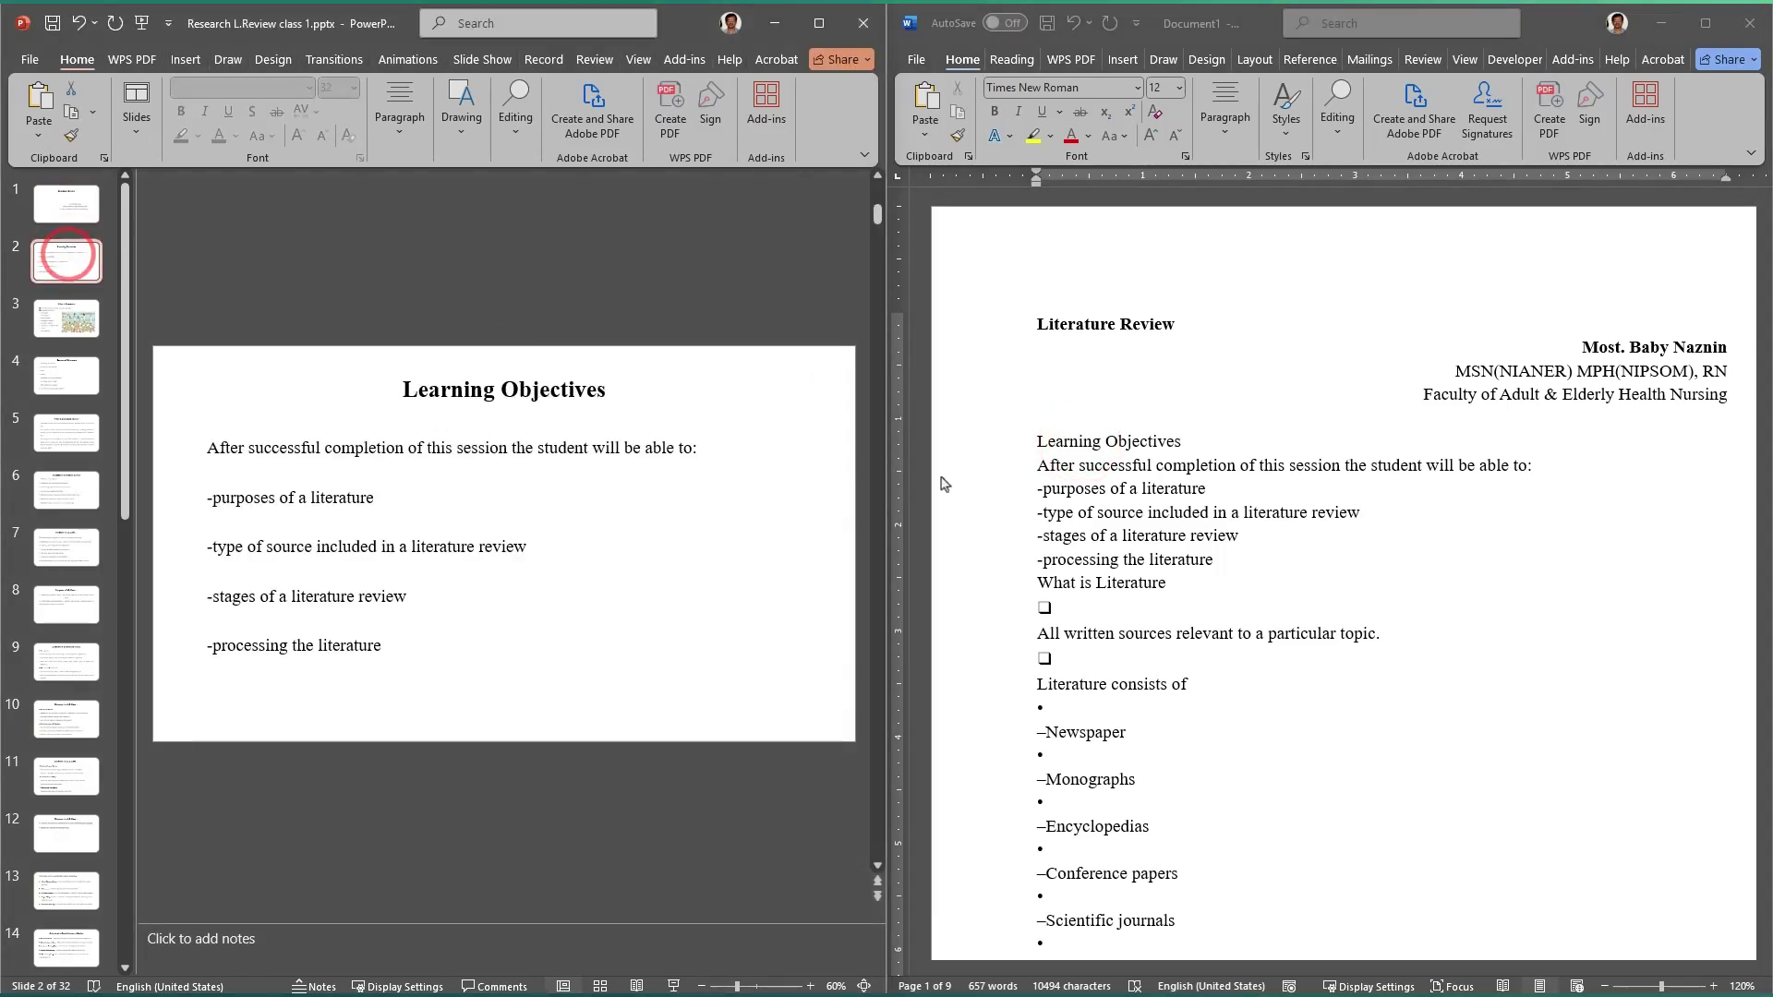
click(1001, 441)
click(1017, 401)
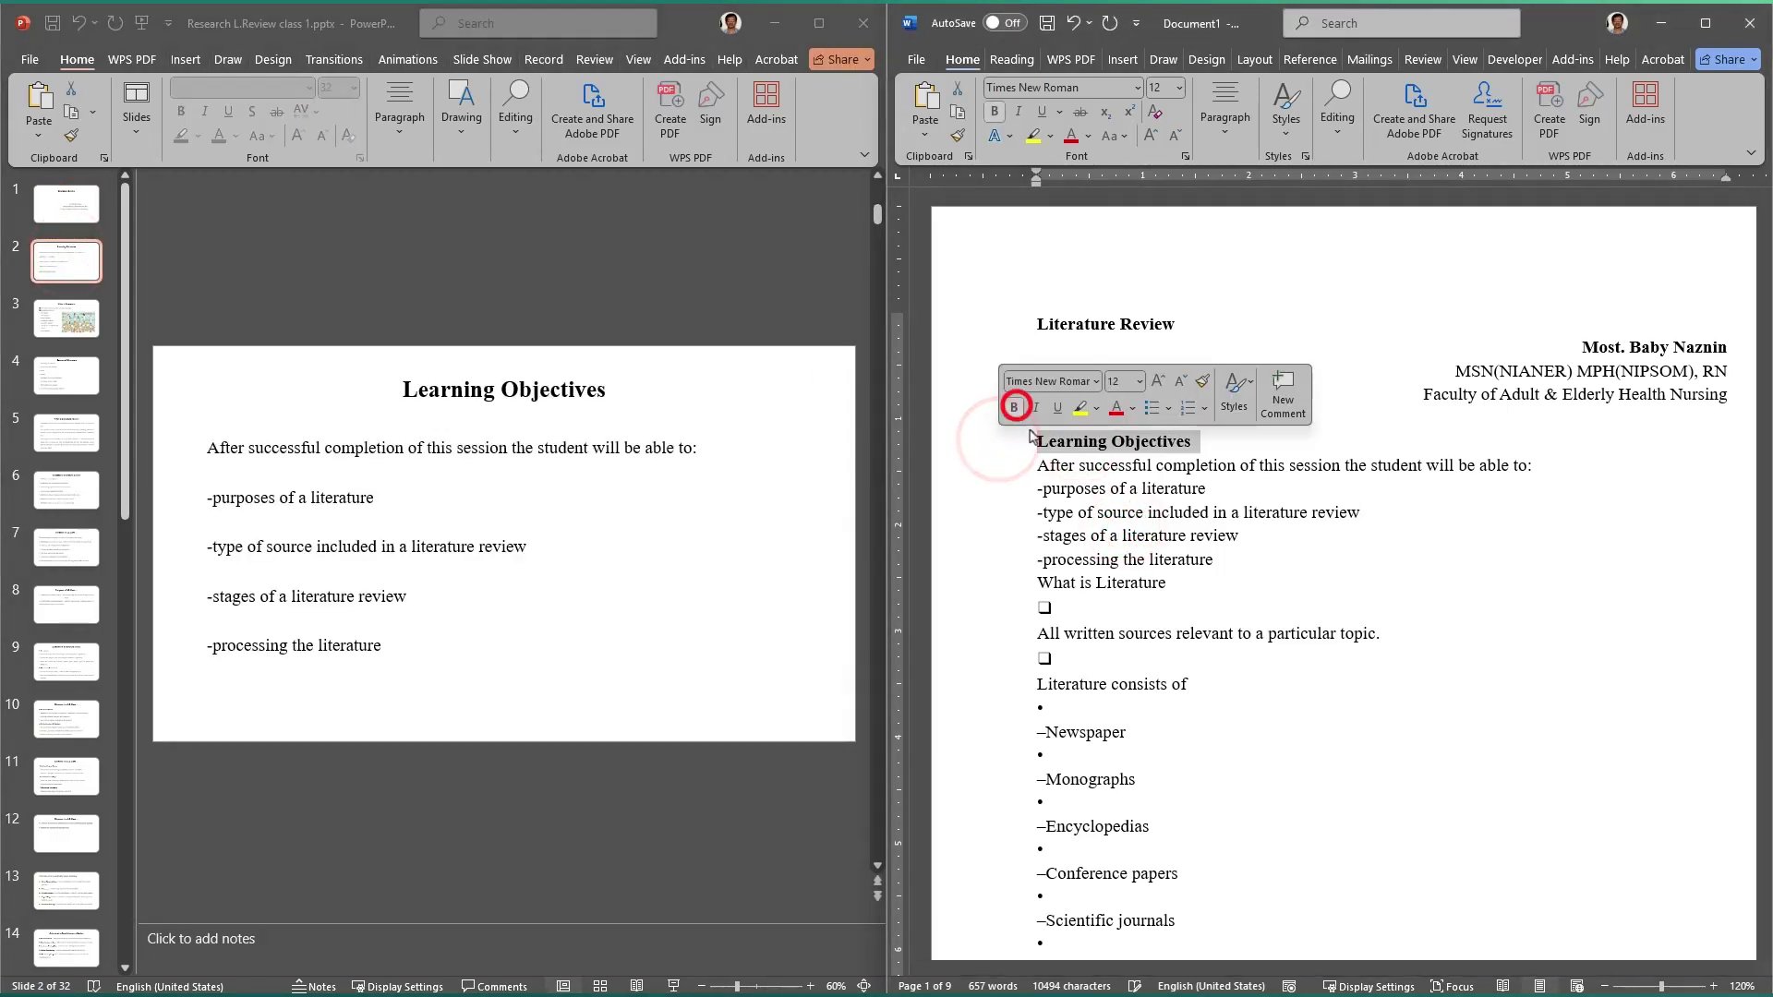
click(1154, 513)
Step: Compare the objectives with slide 2 and format the four Word lines from "purposes" to "processing the literature" as a bulleted list
click(334, 459)
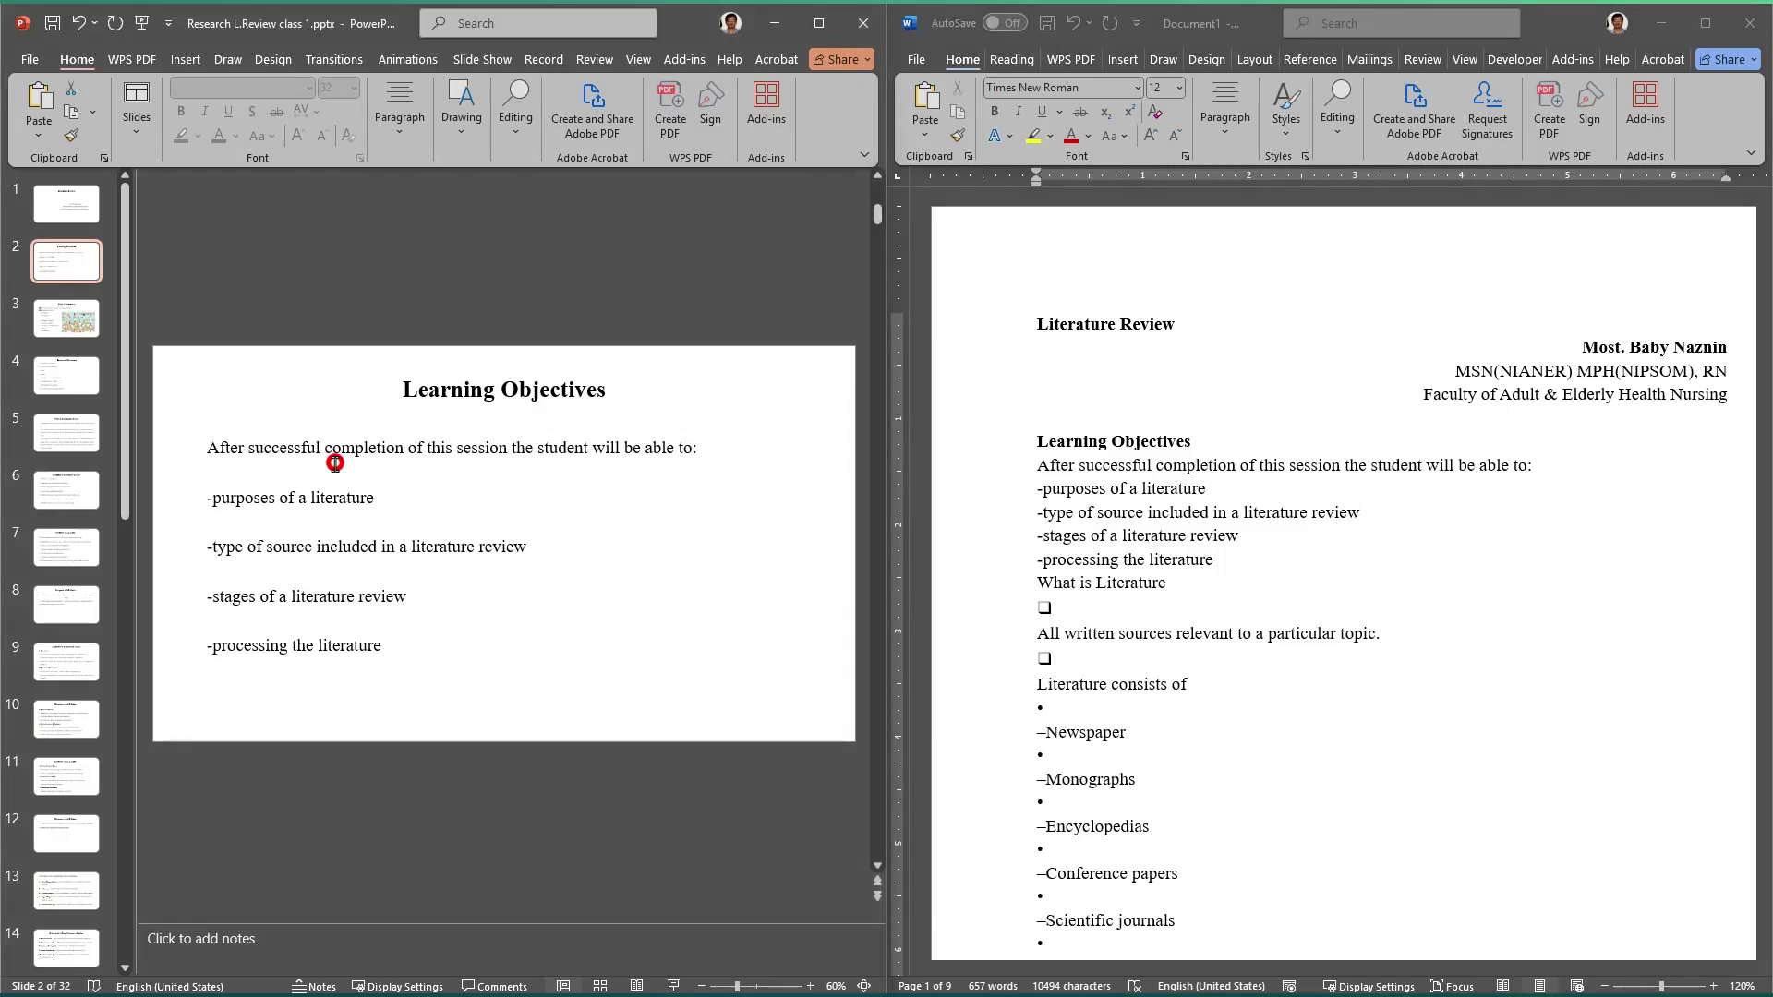
click(313, 452)
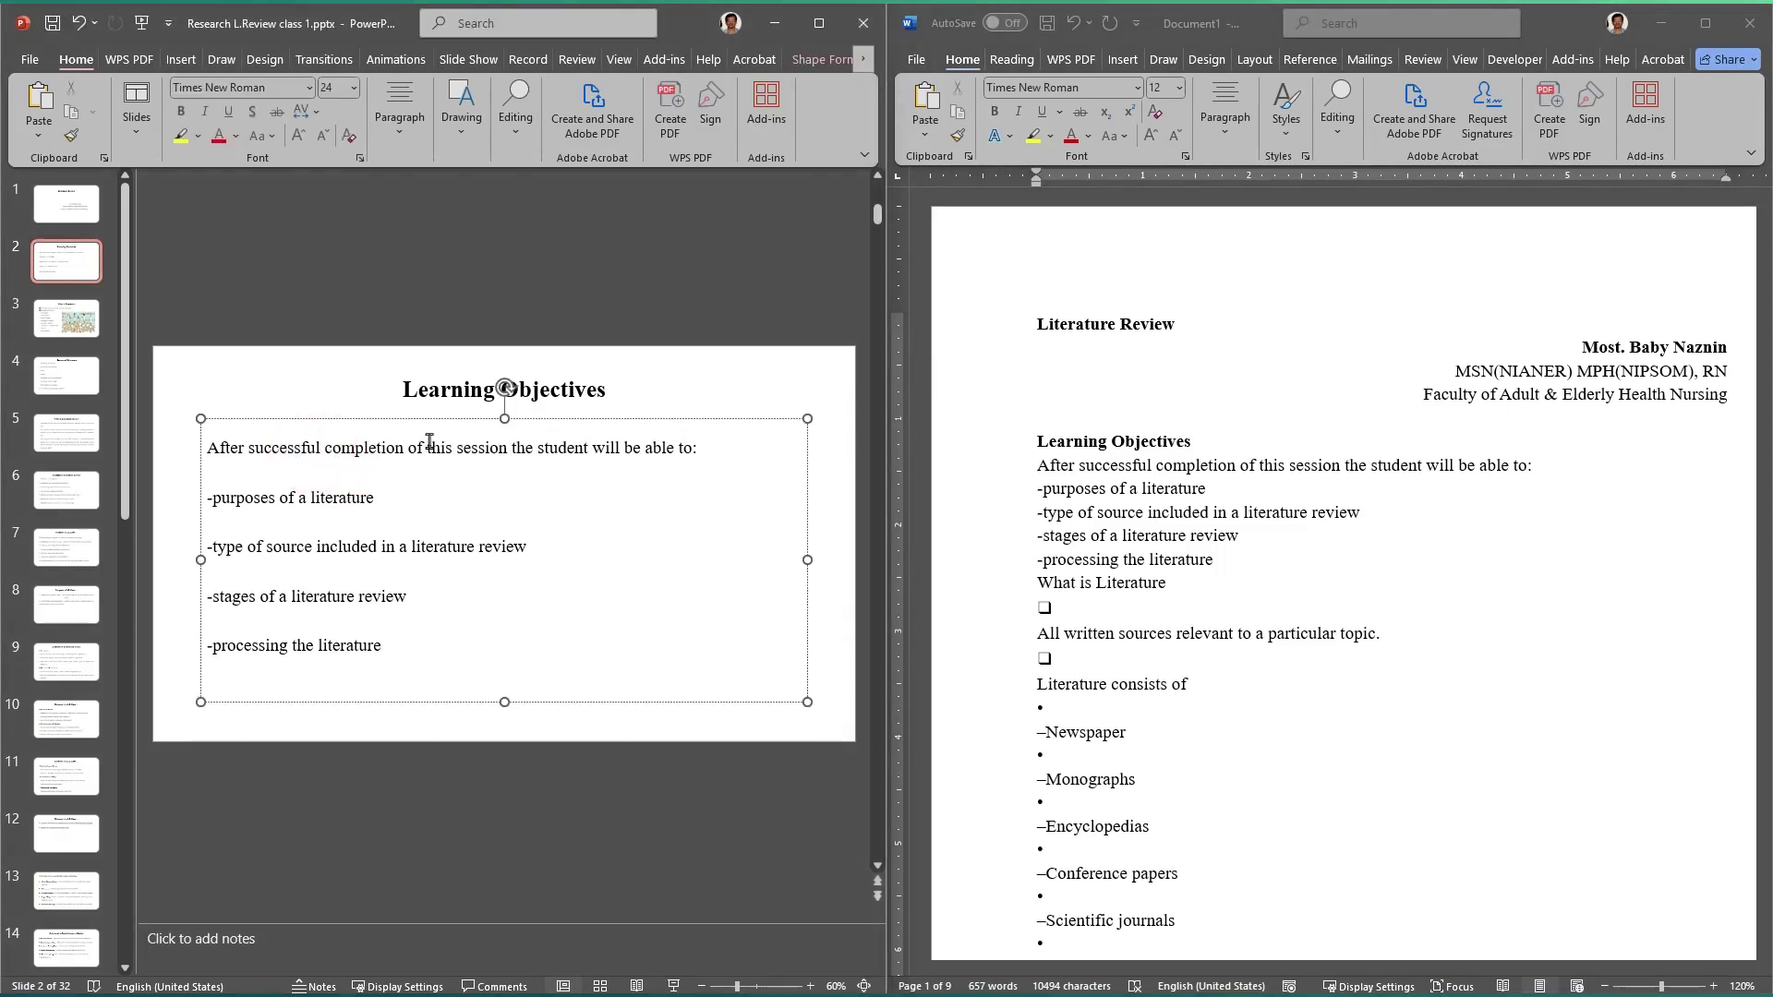
click(1234, 525)
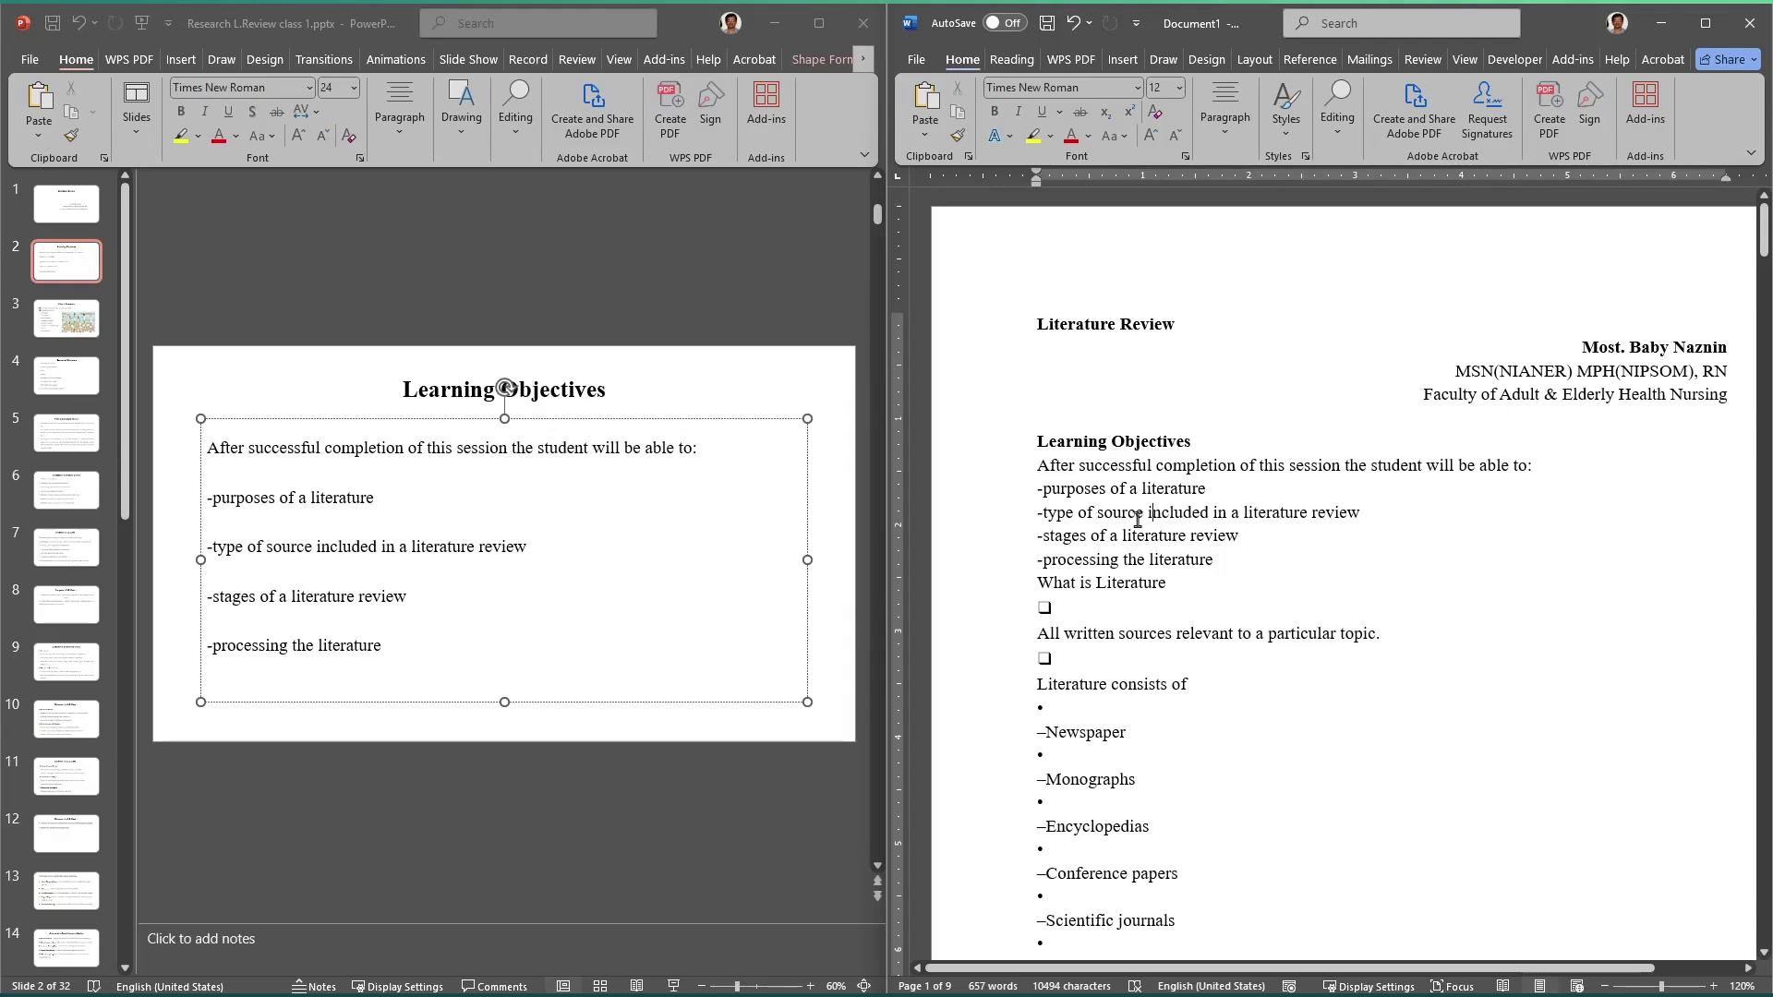
click(387, 562)
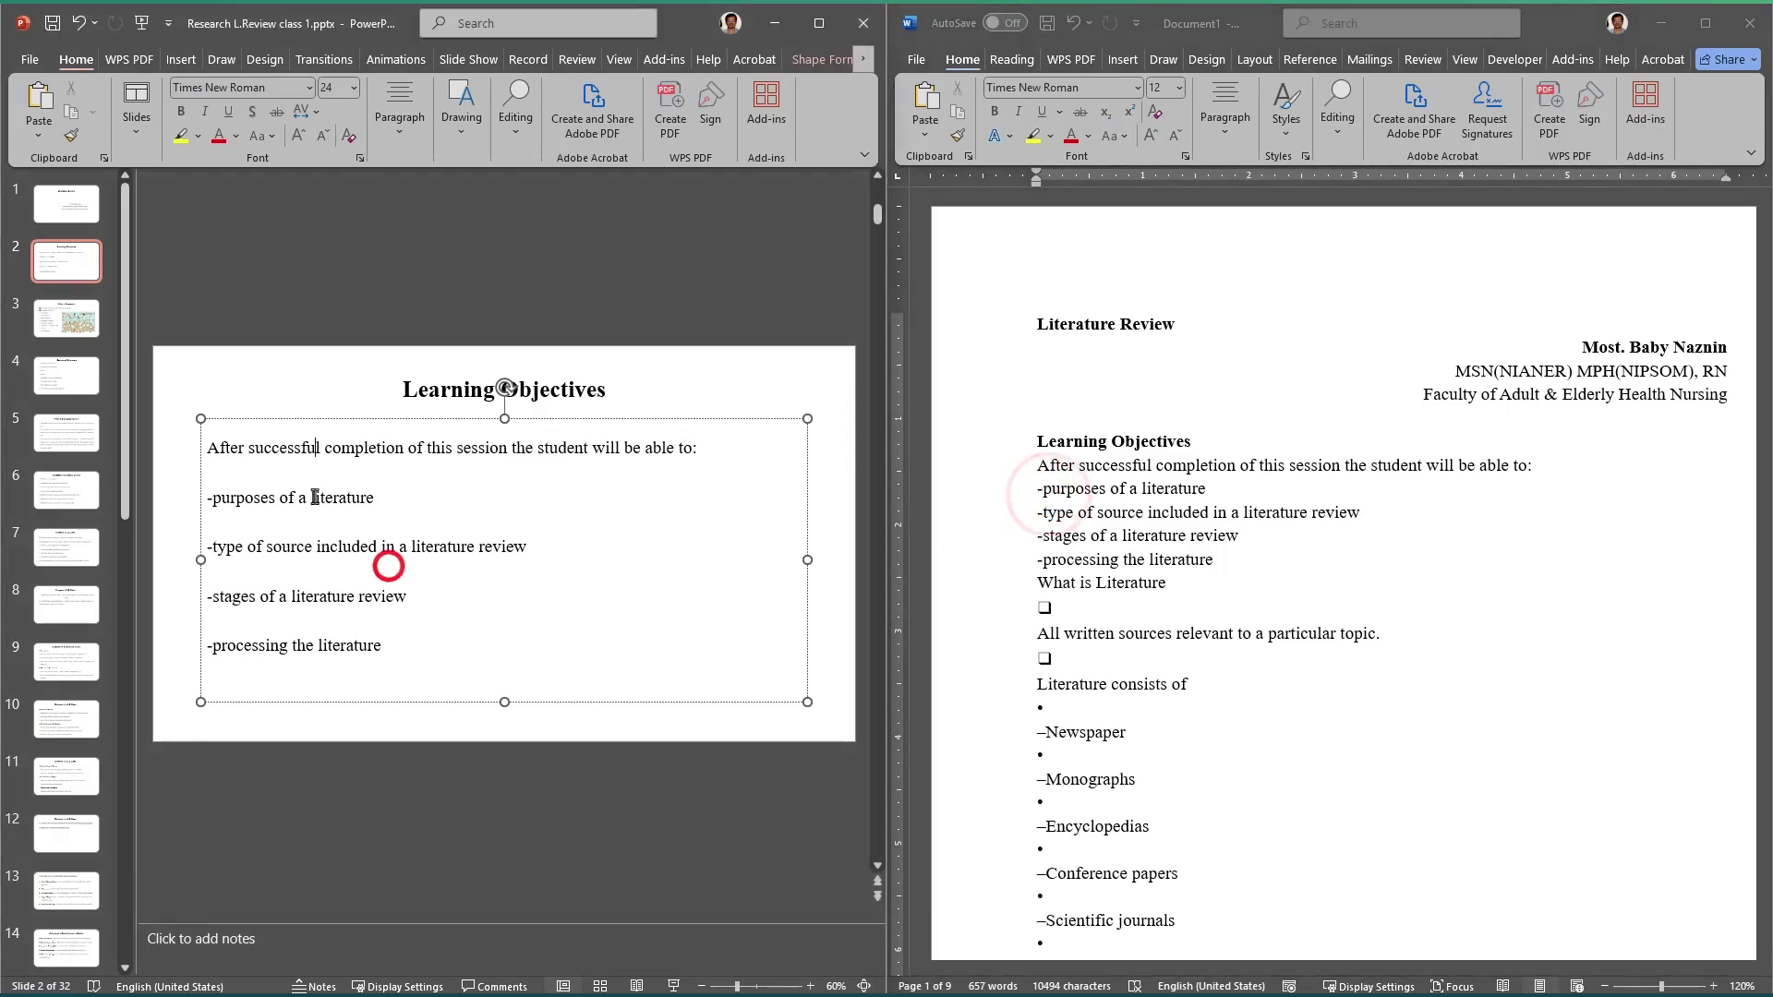
click(1136, 506)
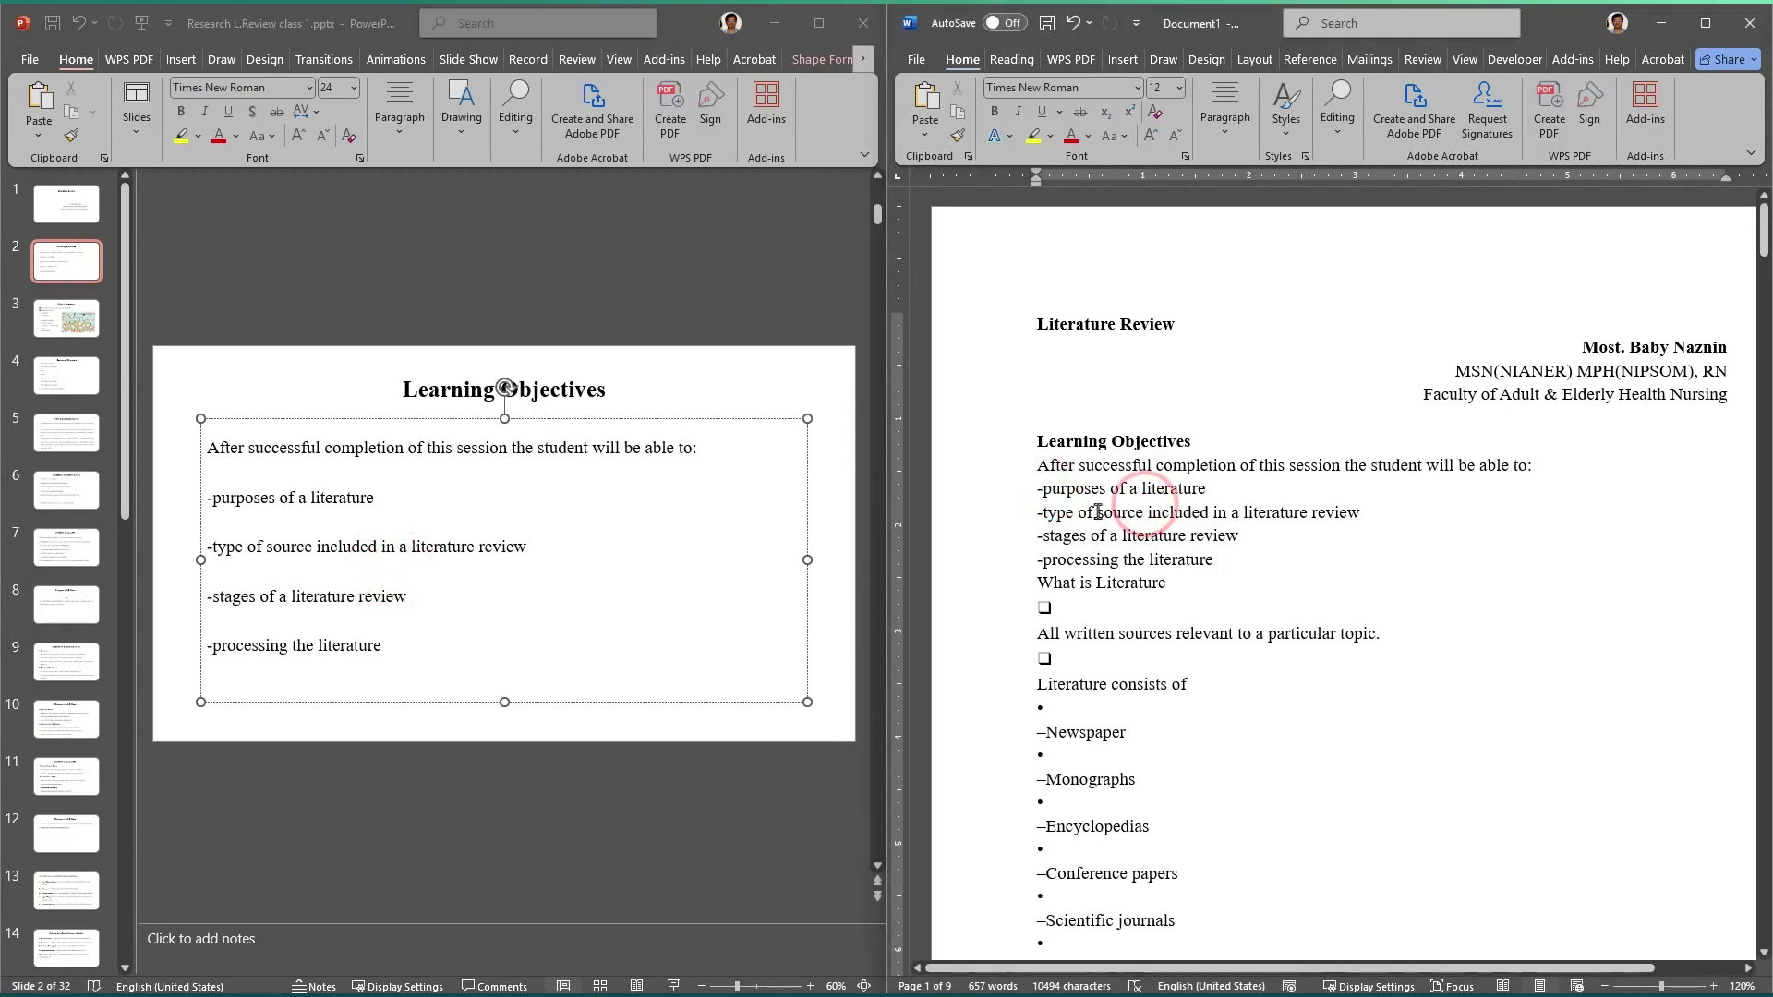
drag(1223, 562, 1036, 488)
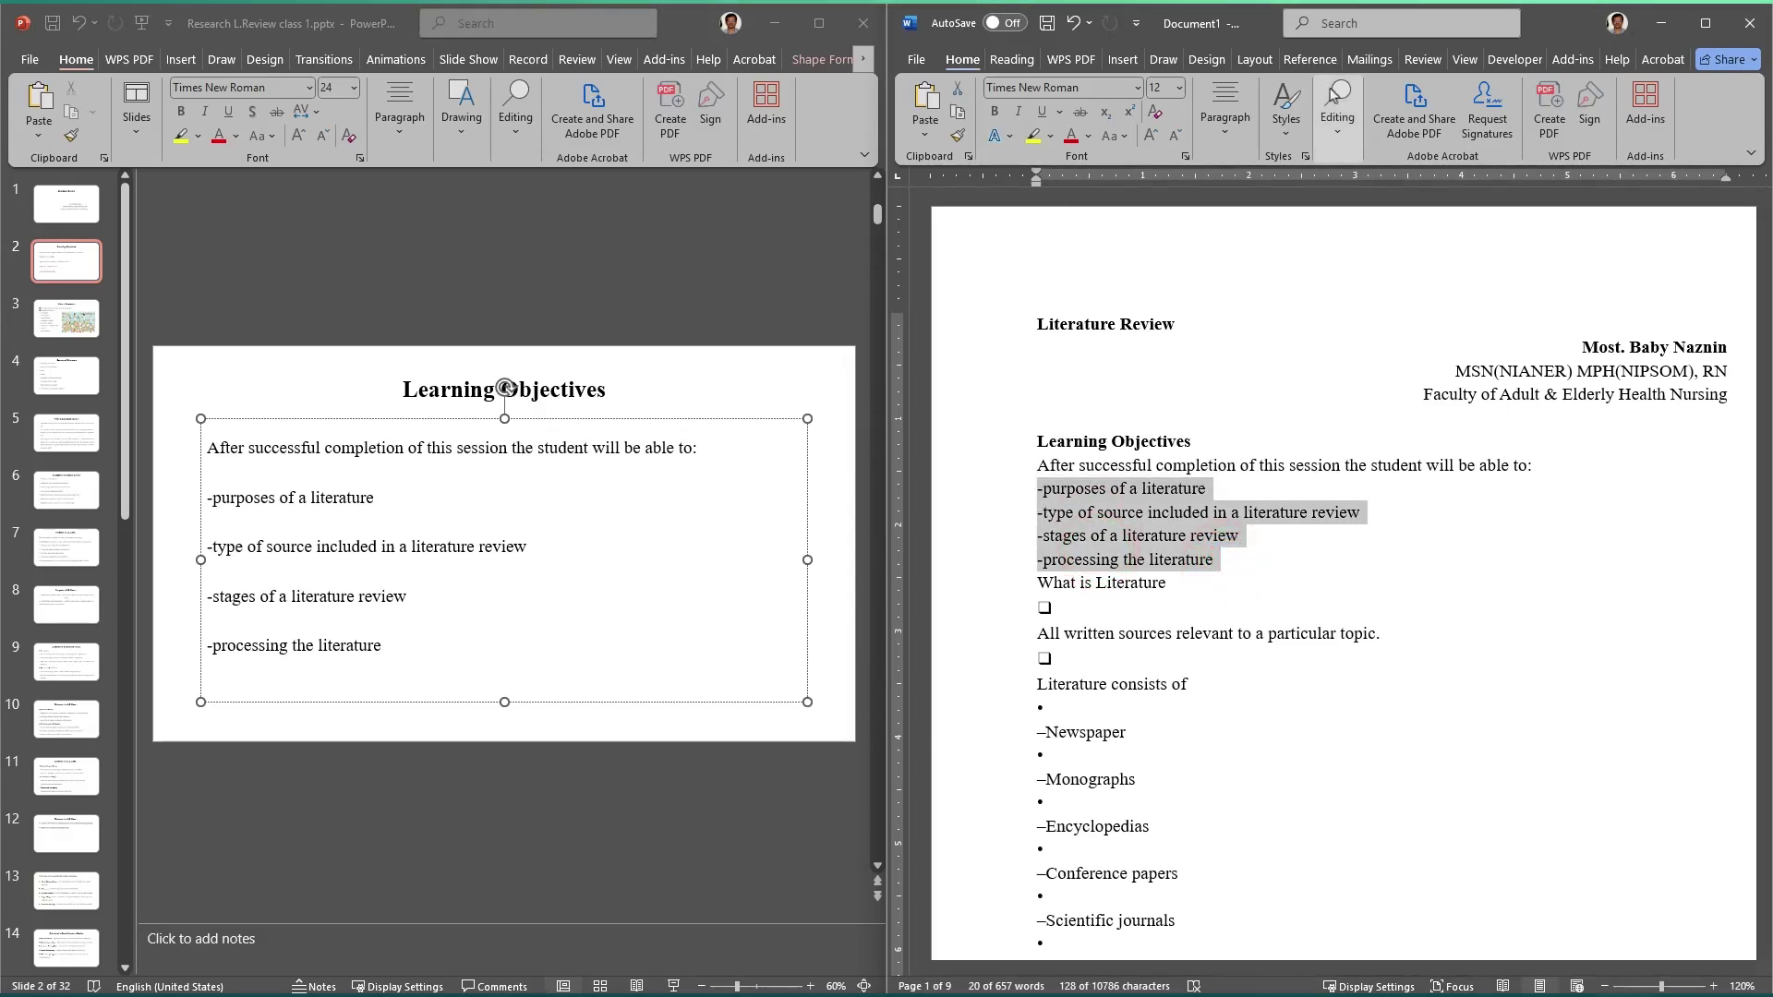
click(1231, 134)
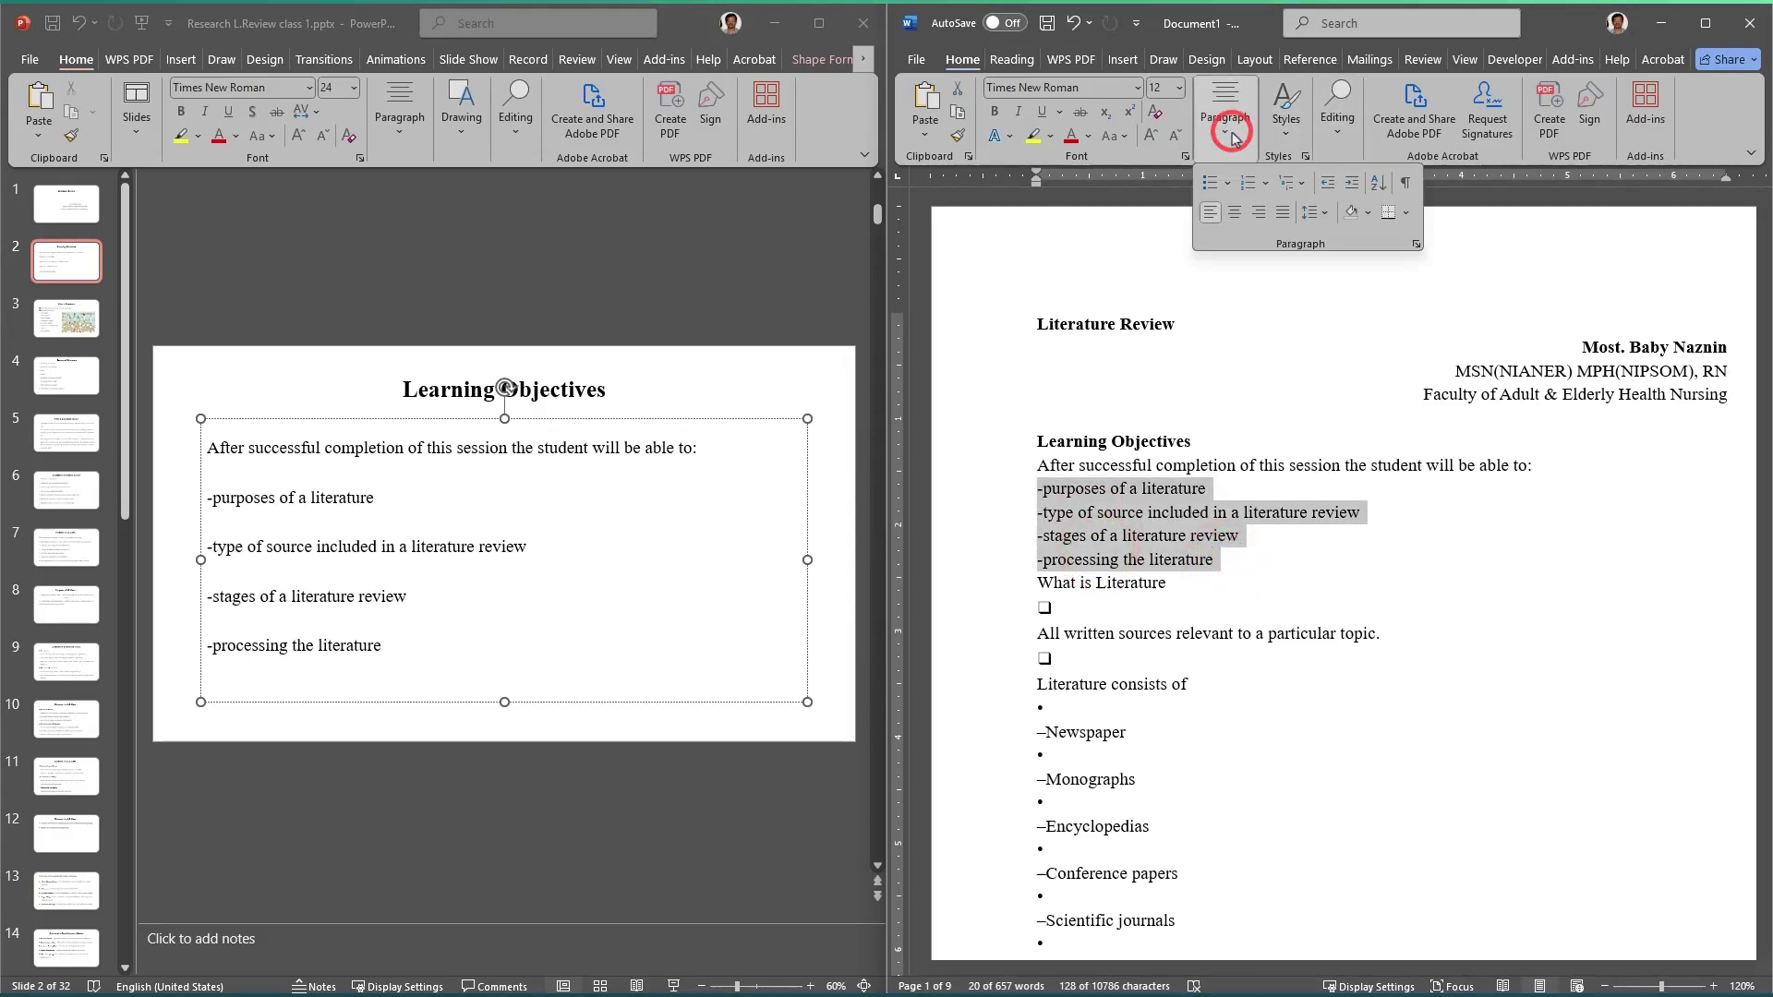
click(1206, 184)
click(1204, 551)
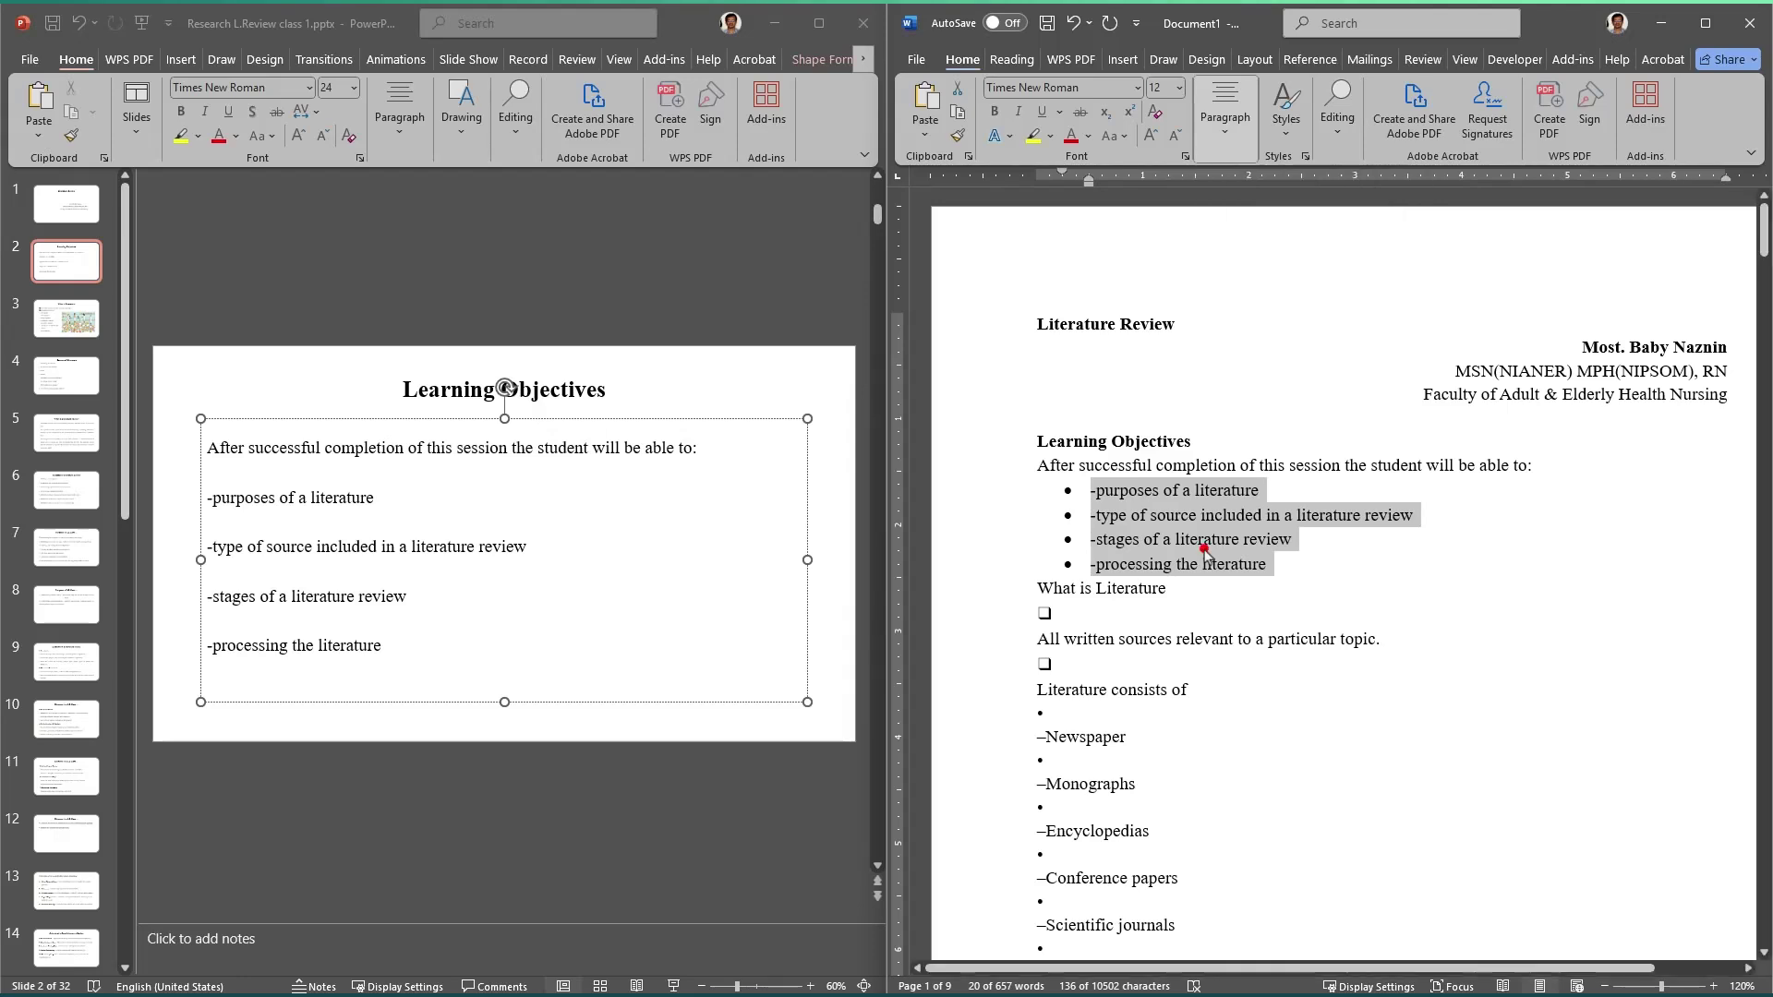
click(1133, 520)
Step: Delete the leading hyphen from each of the four bulleted learning objectives
click(1086, 492)
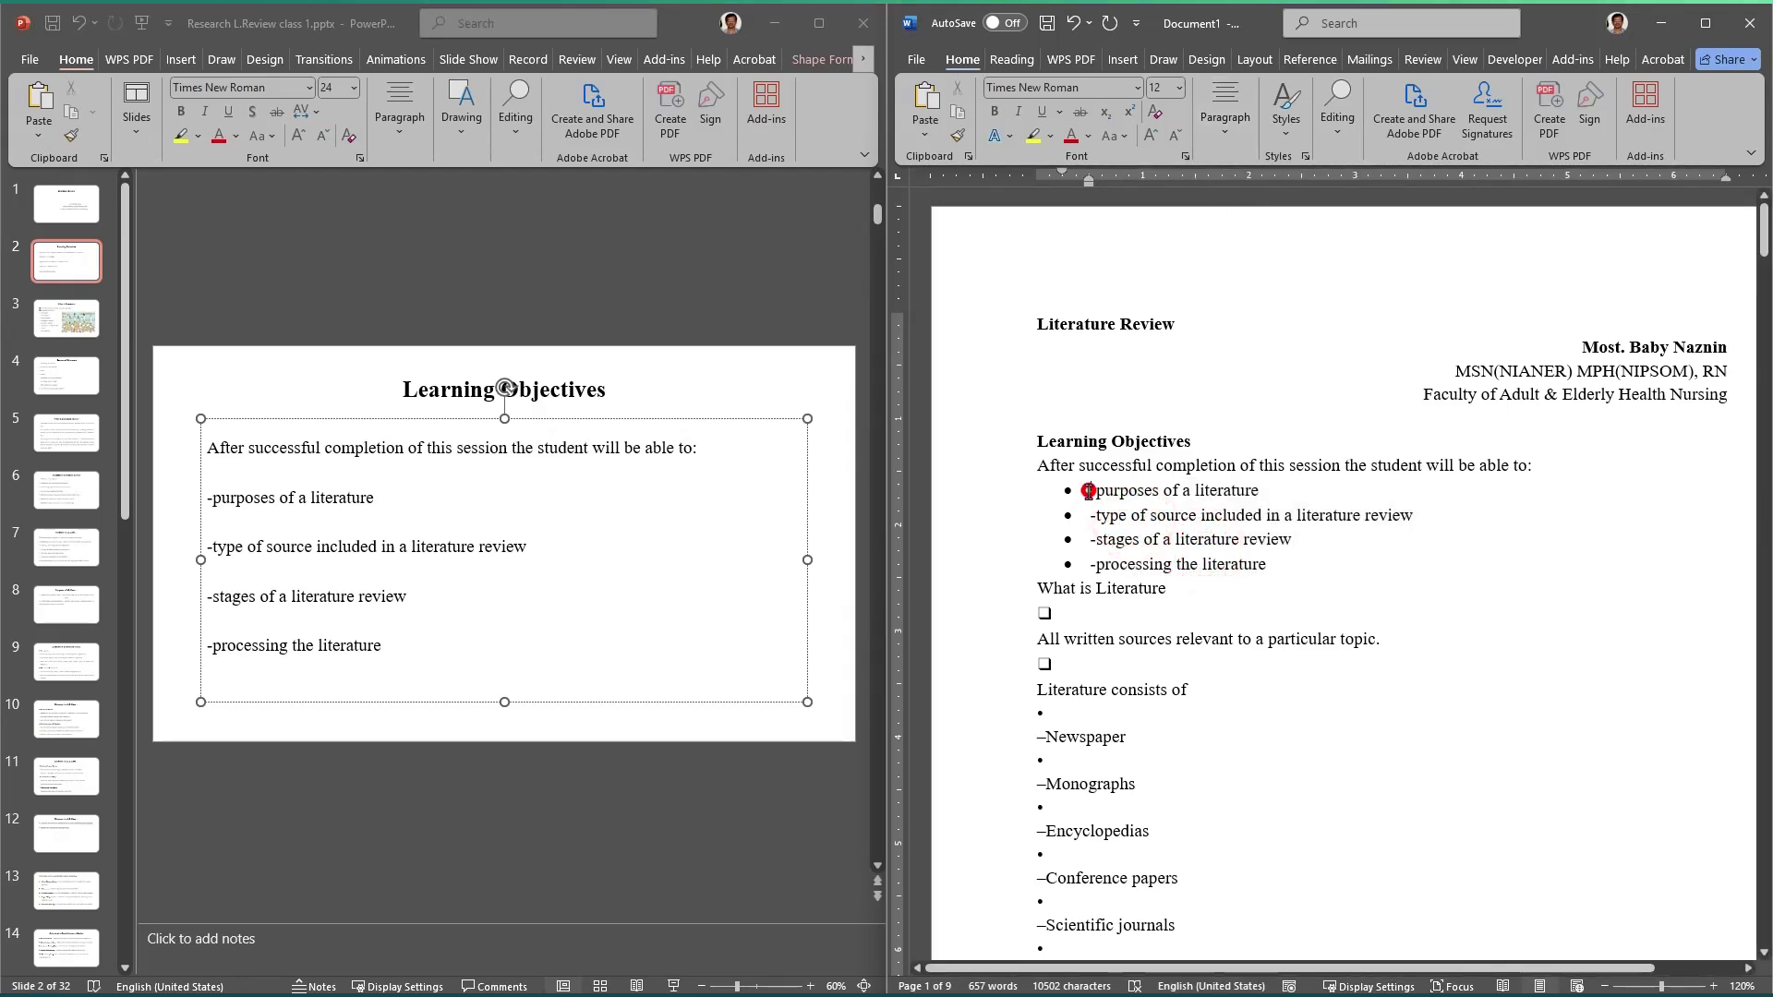
key(Delete)
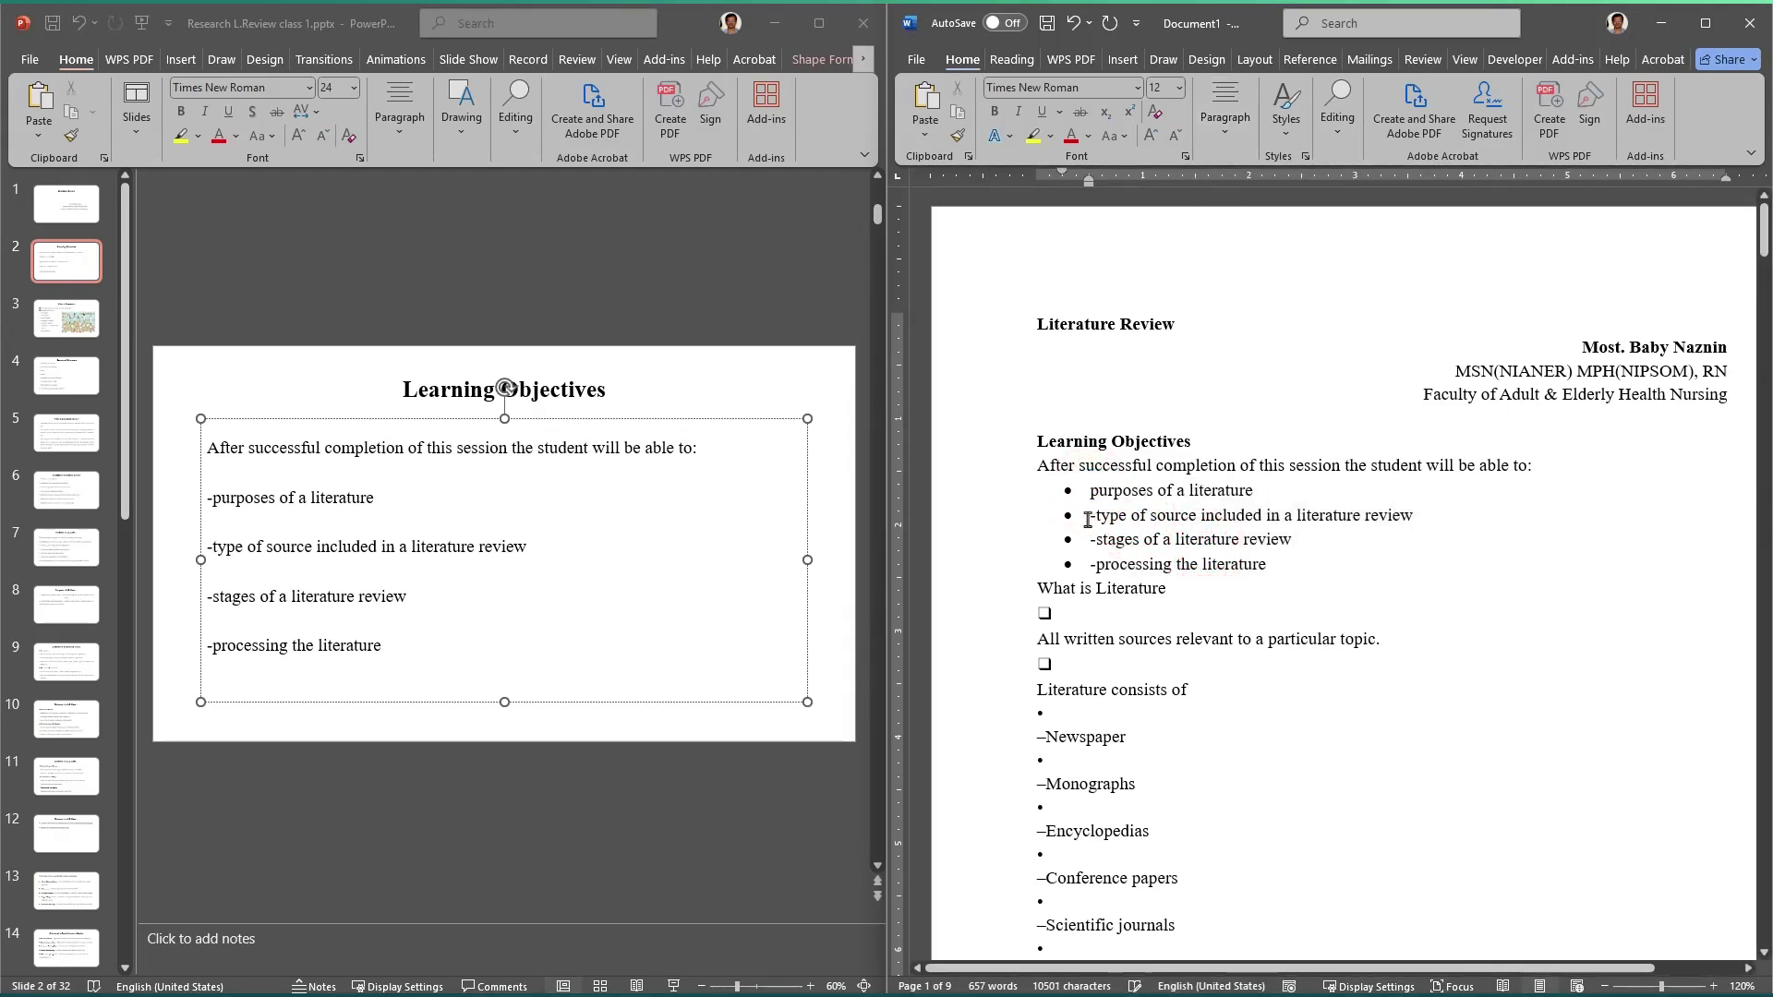
click(1088, 516)
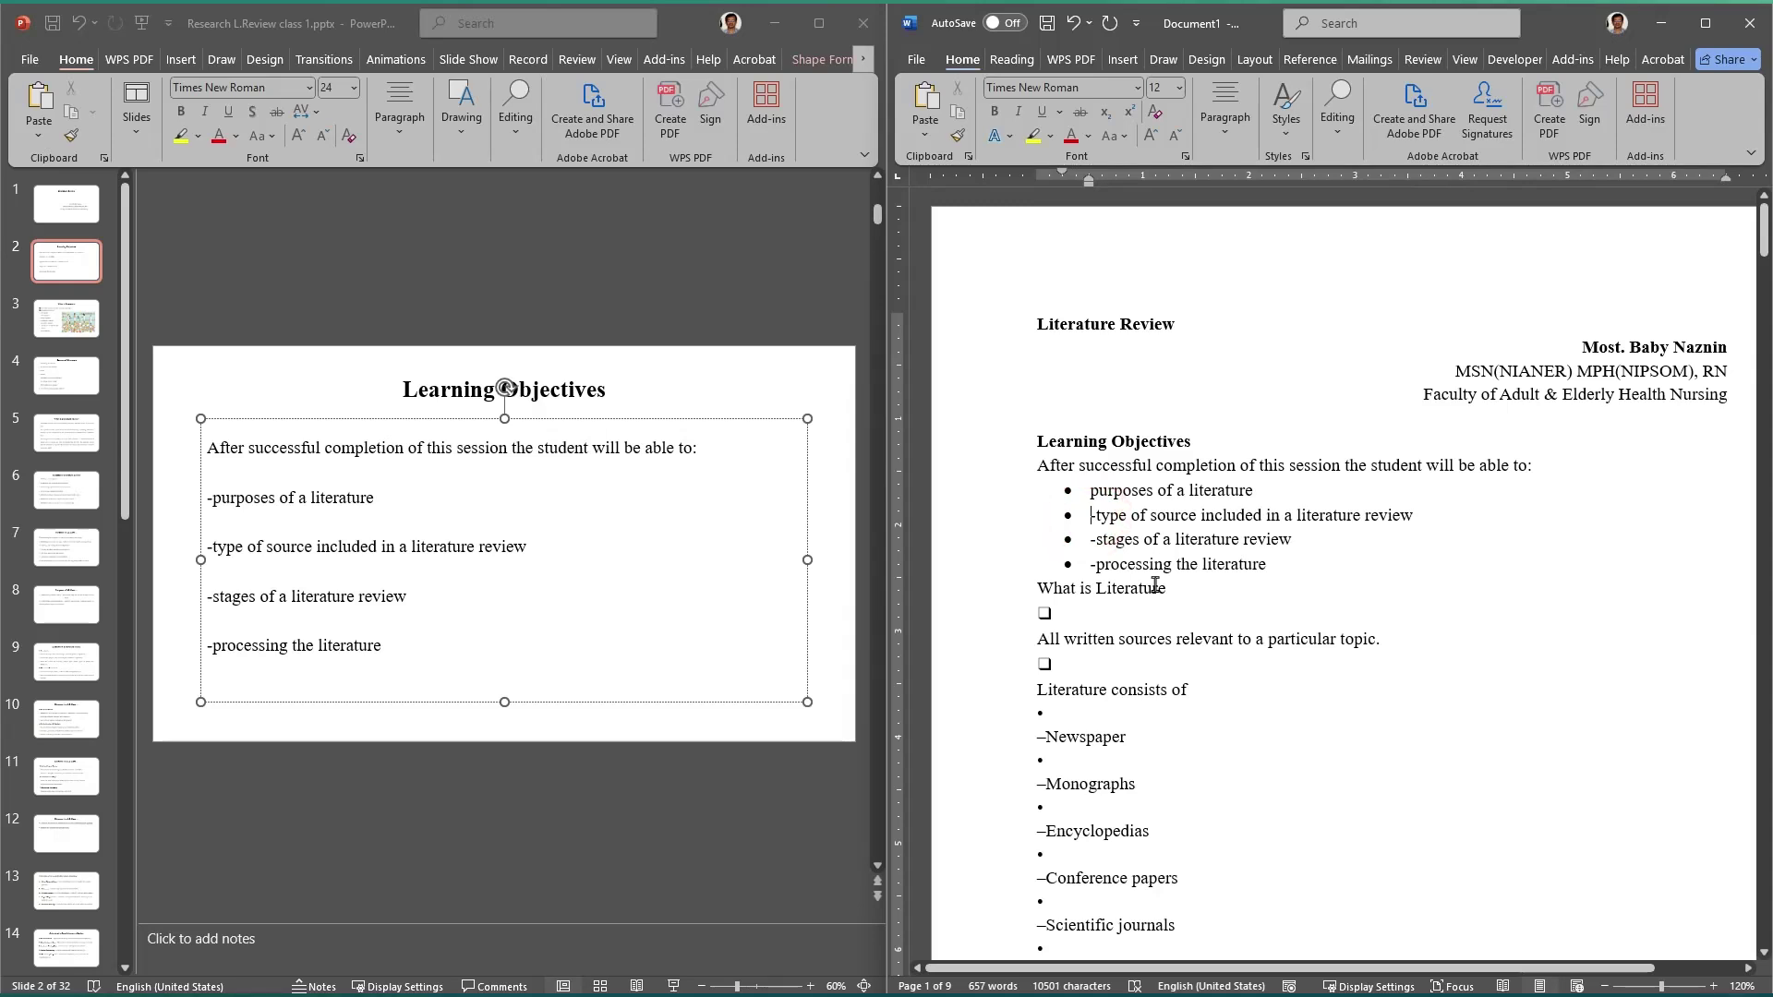
key(Delete)
click(1087, 540)
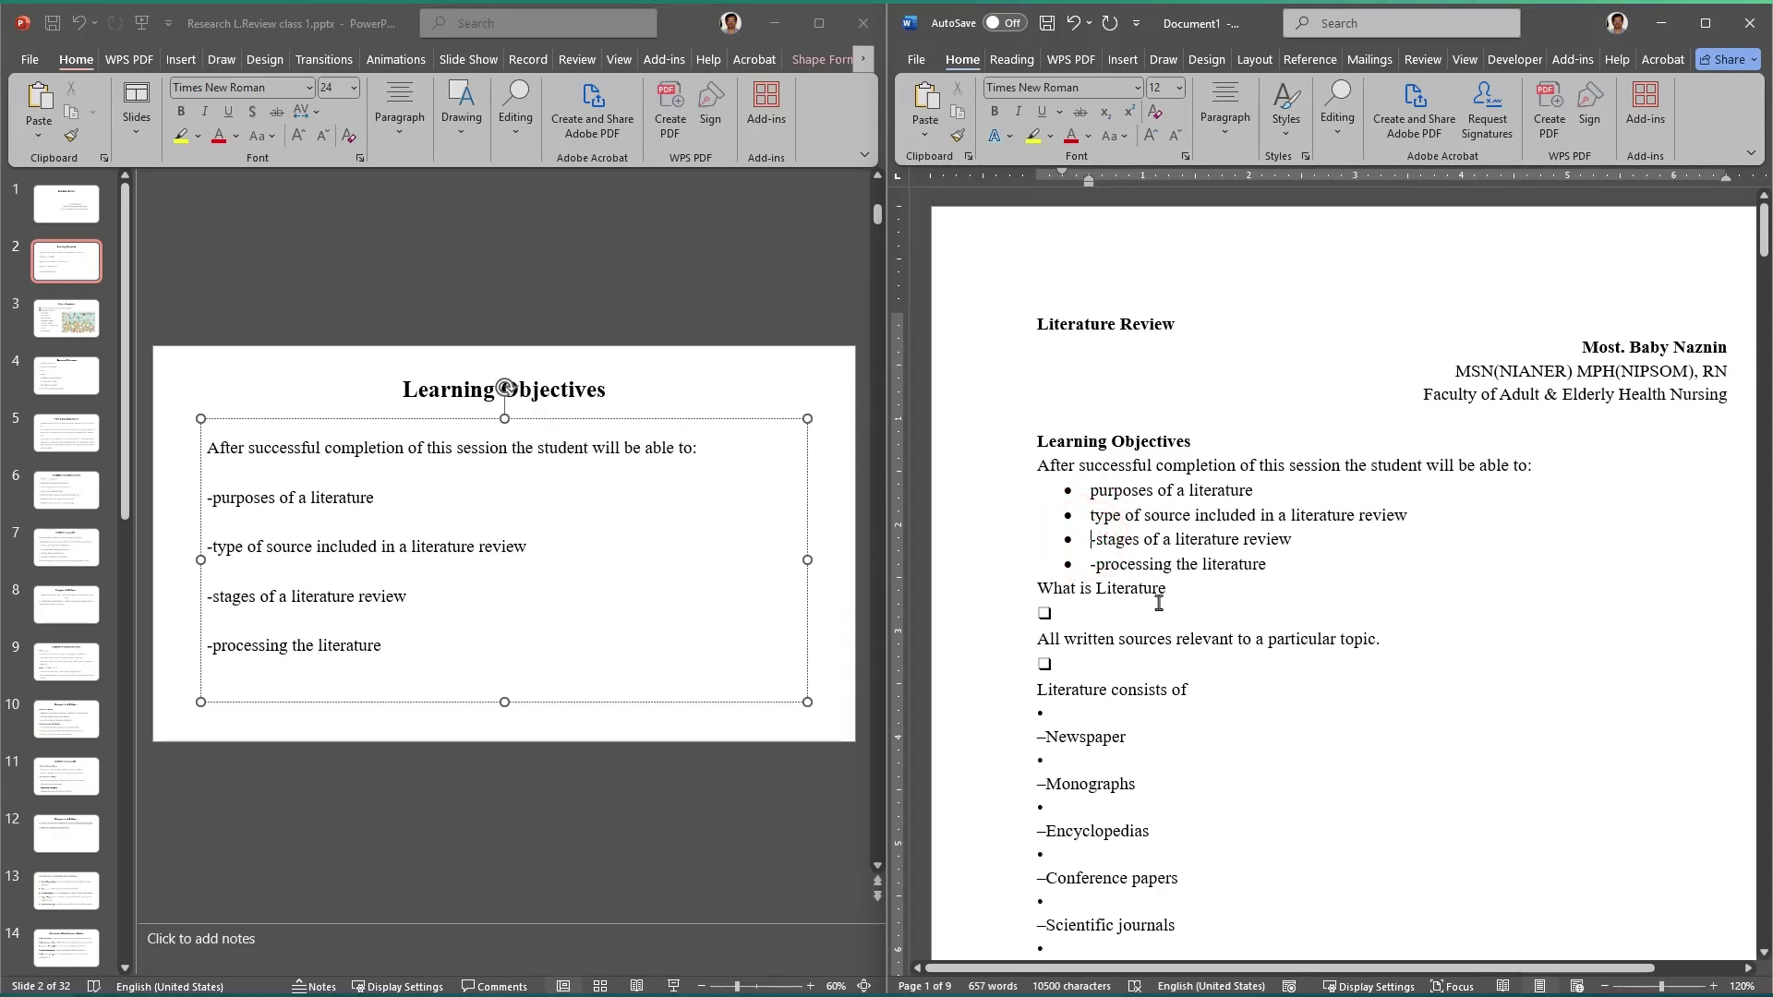
key(Delete)
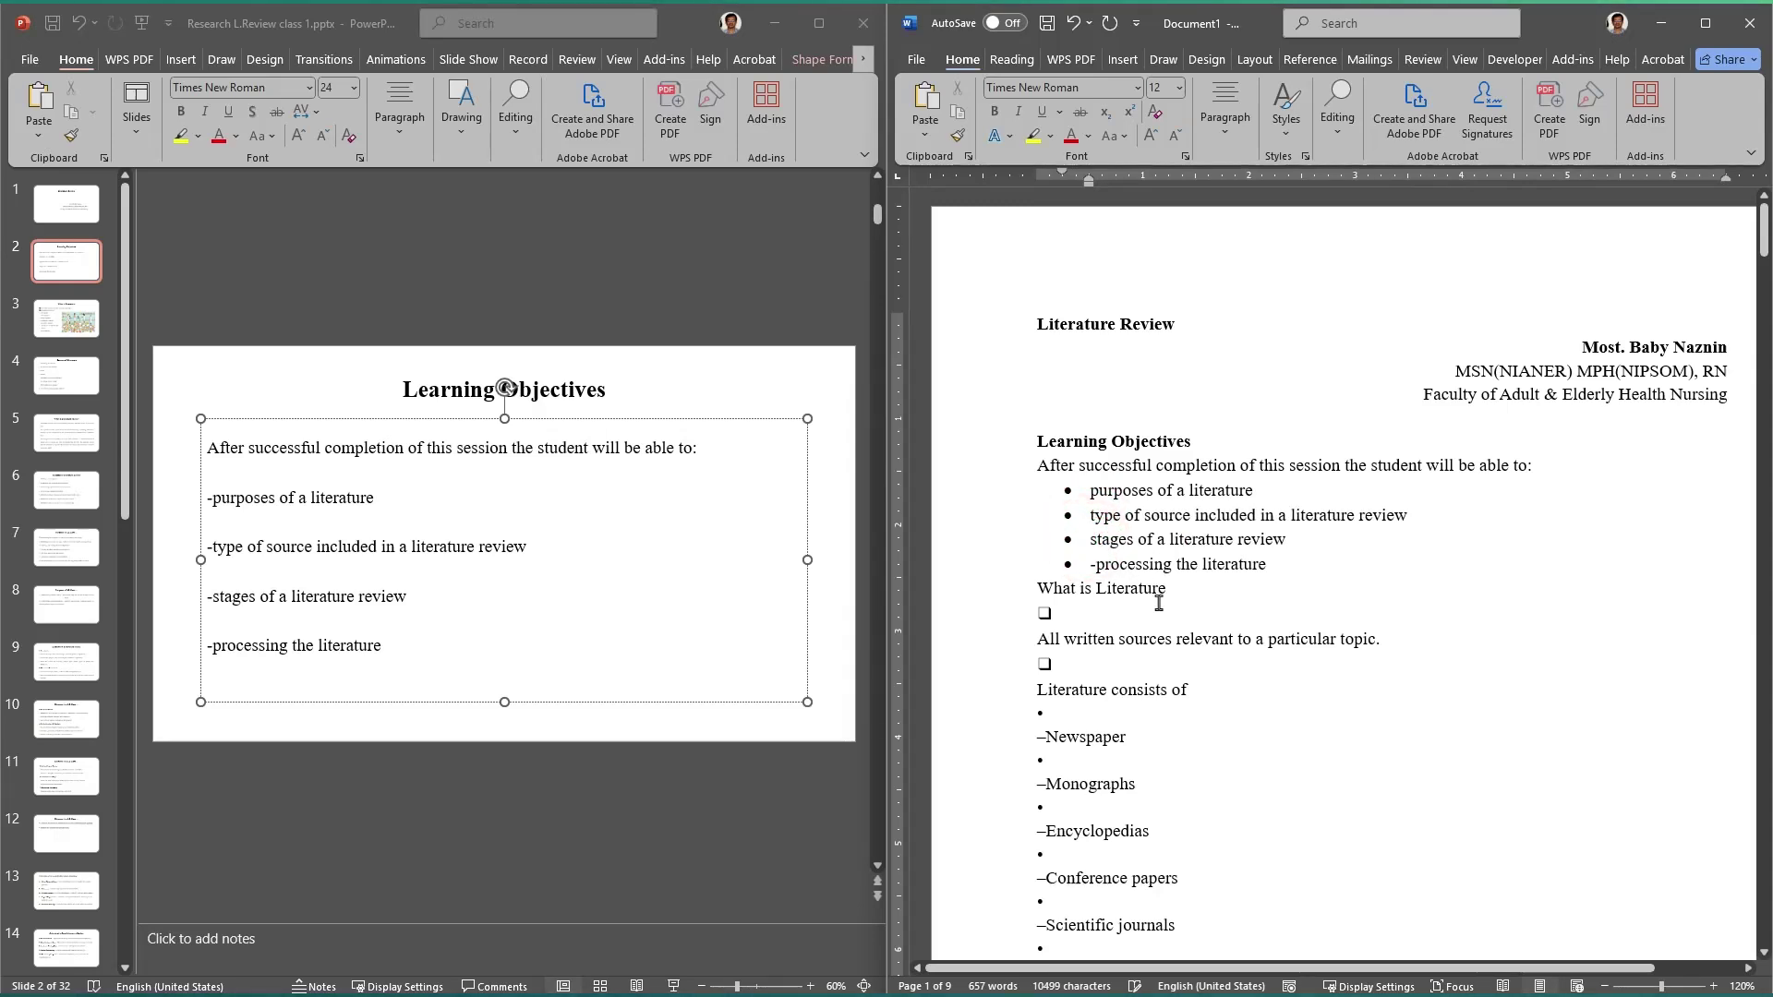
click(1099, 565)
key(Delete)
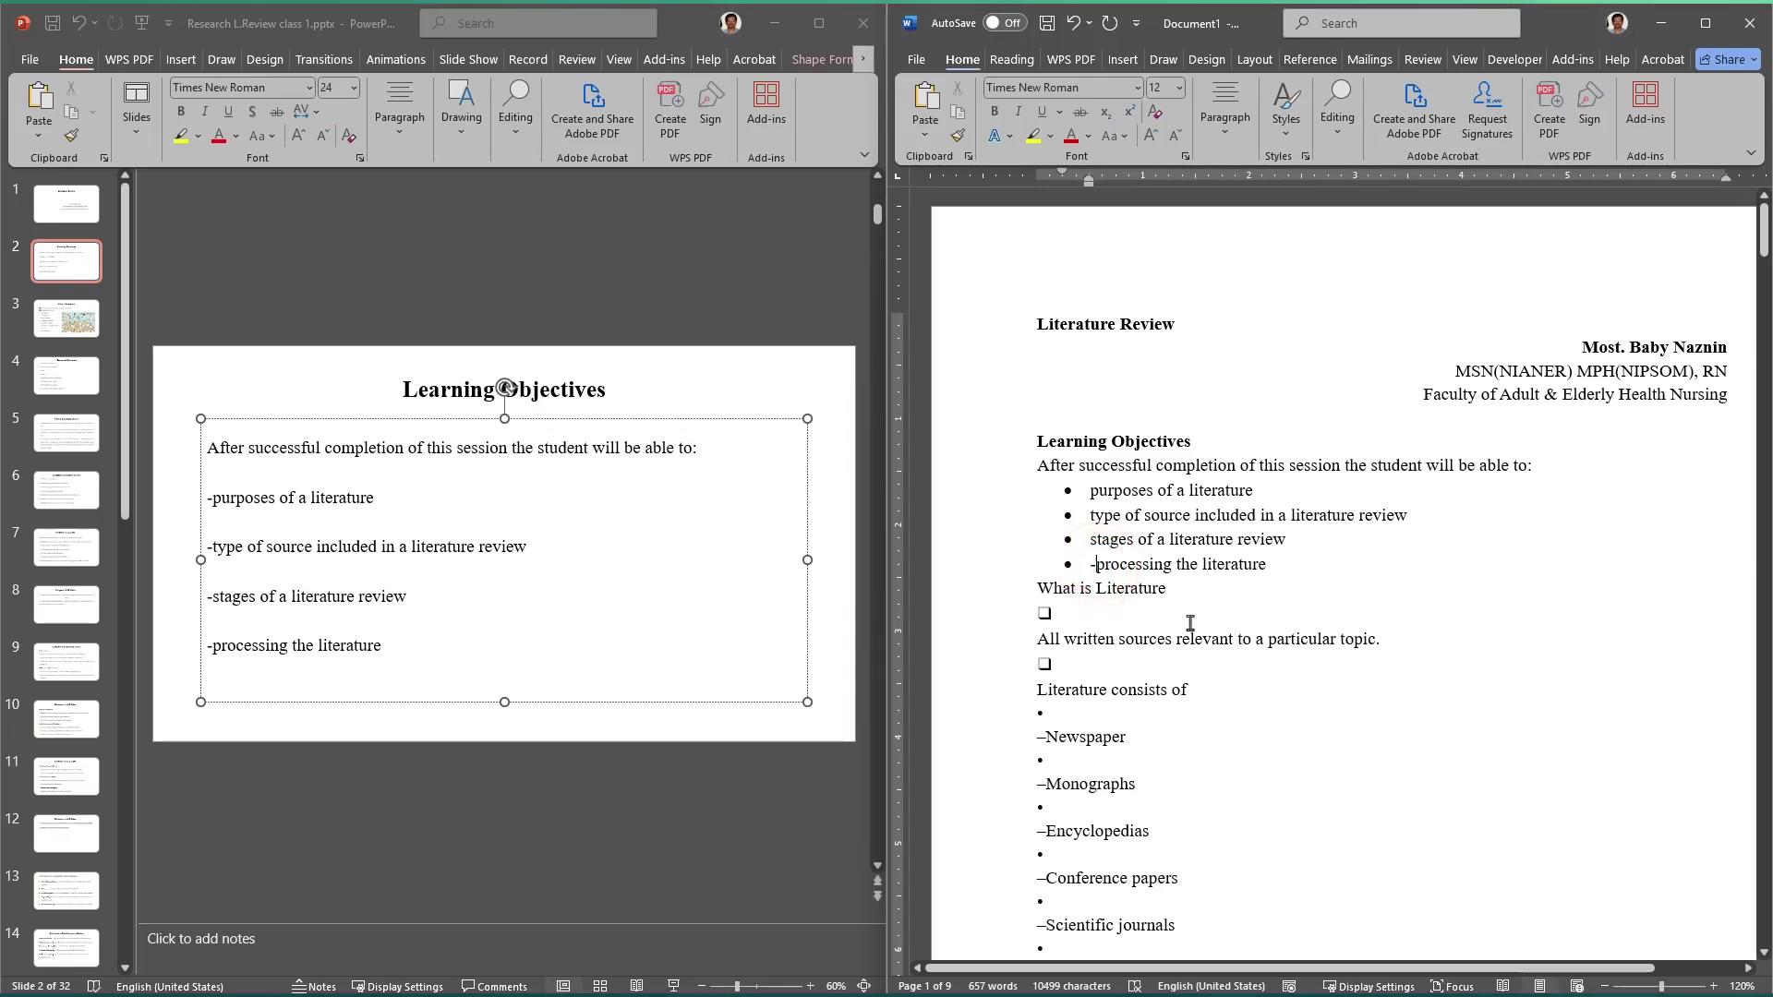
click(1190, 623)
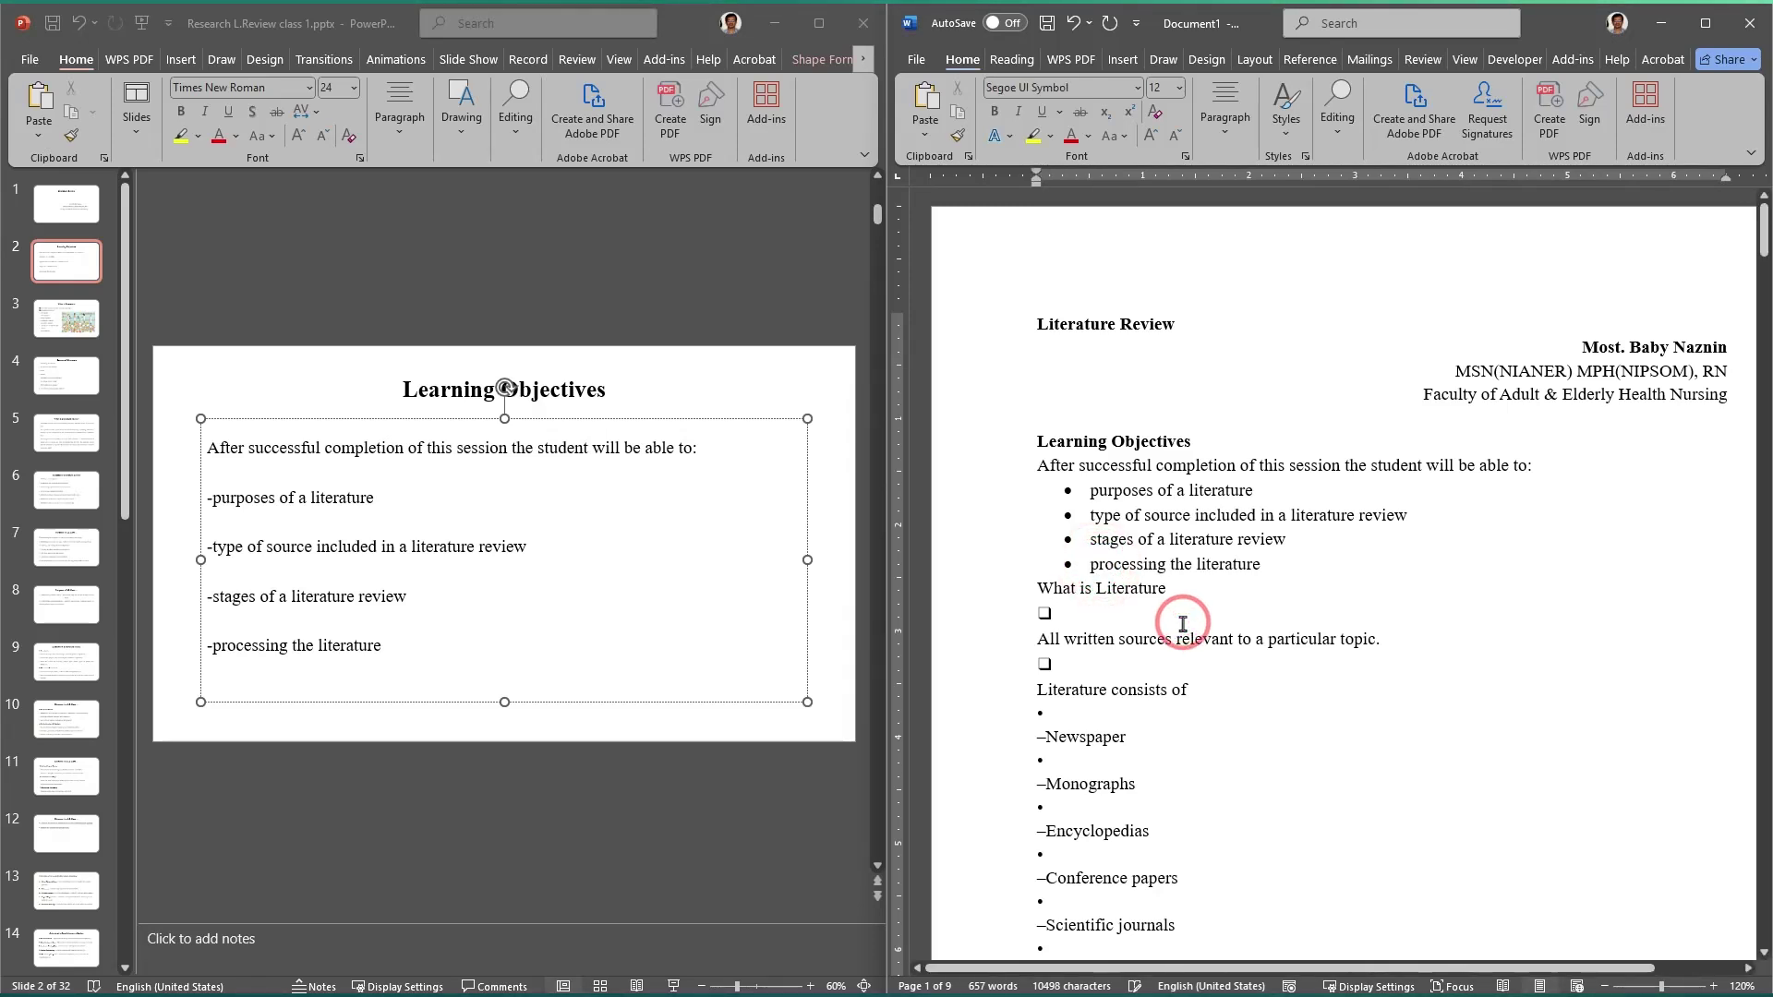
Step: Insert a blank line above the "What is Literature" heading and make the heading bold
click(1029, 586)
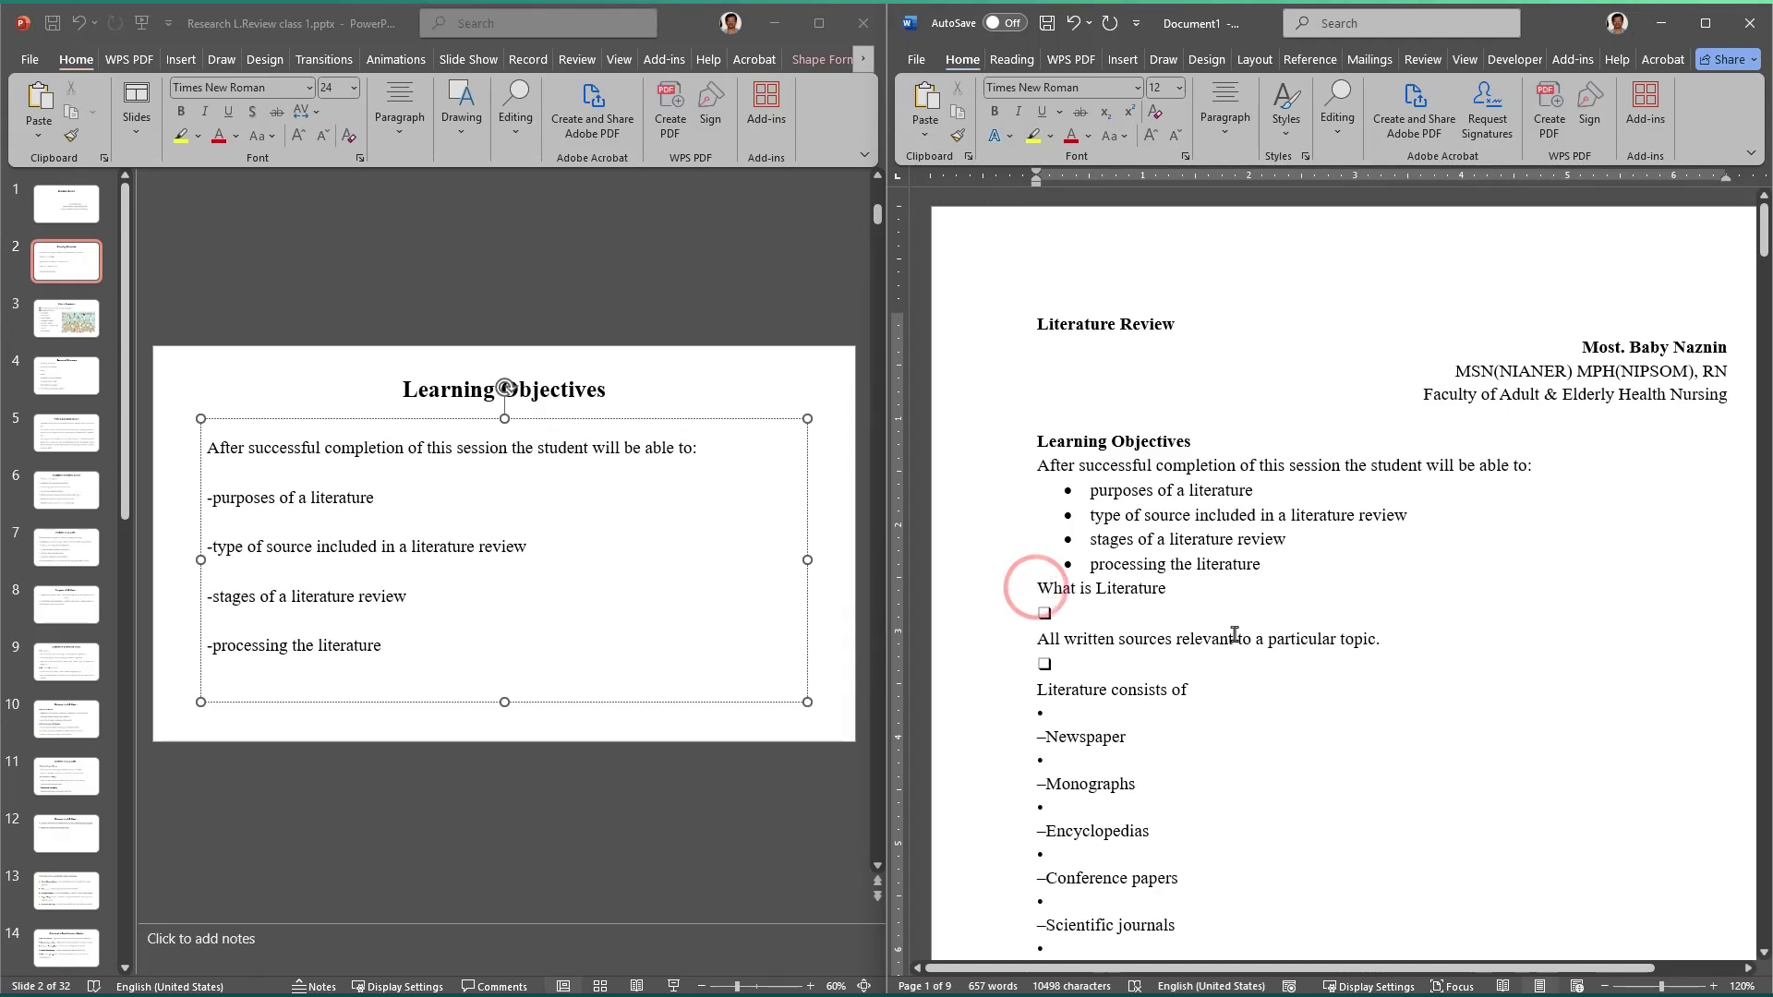
key(Return)
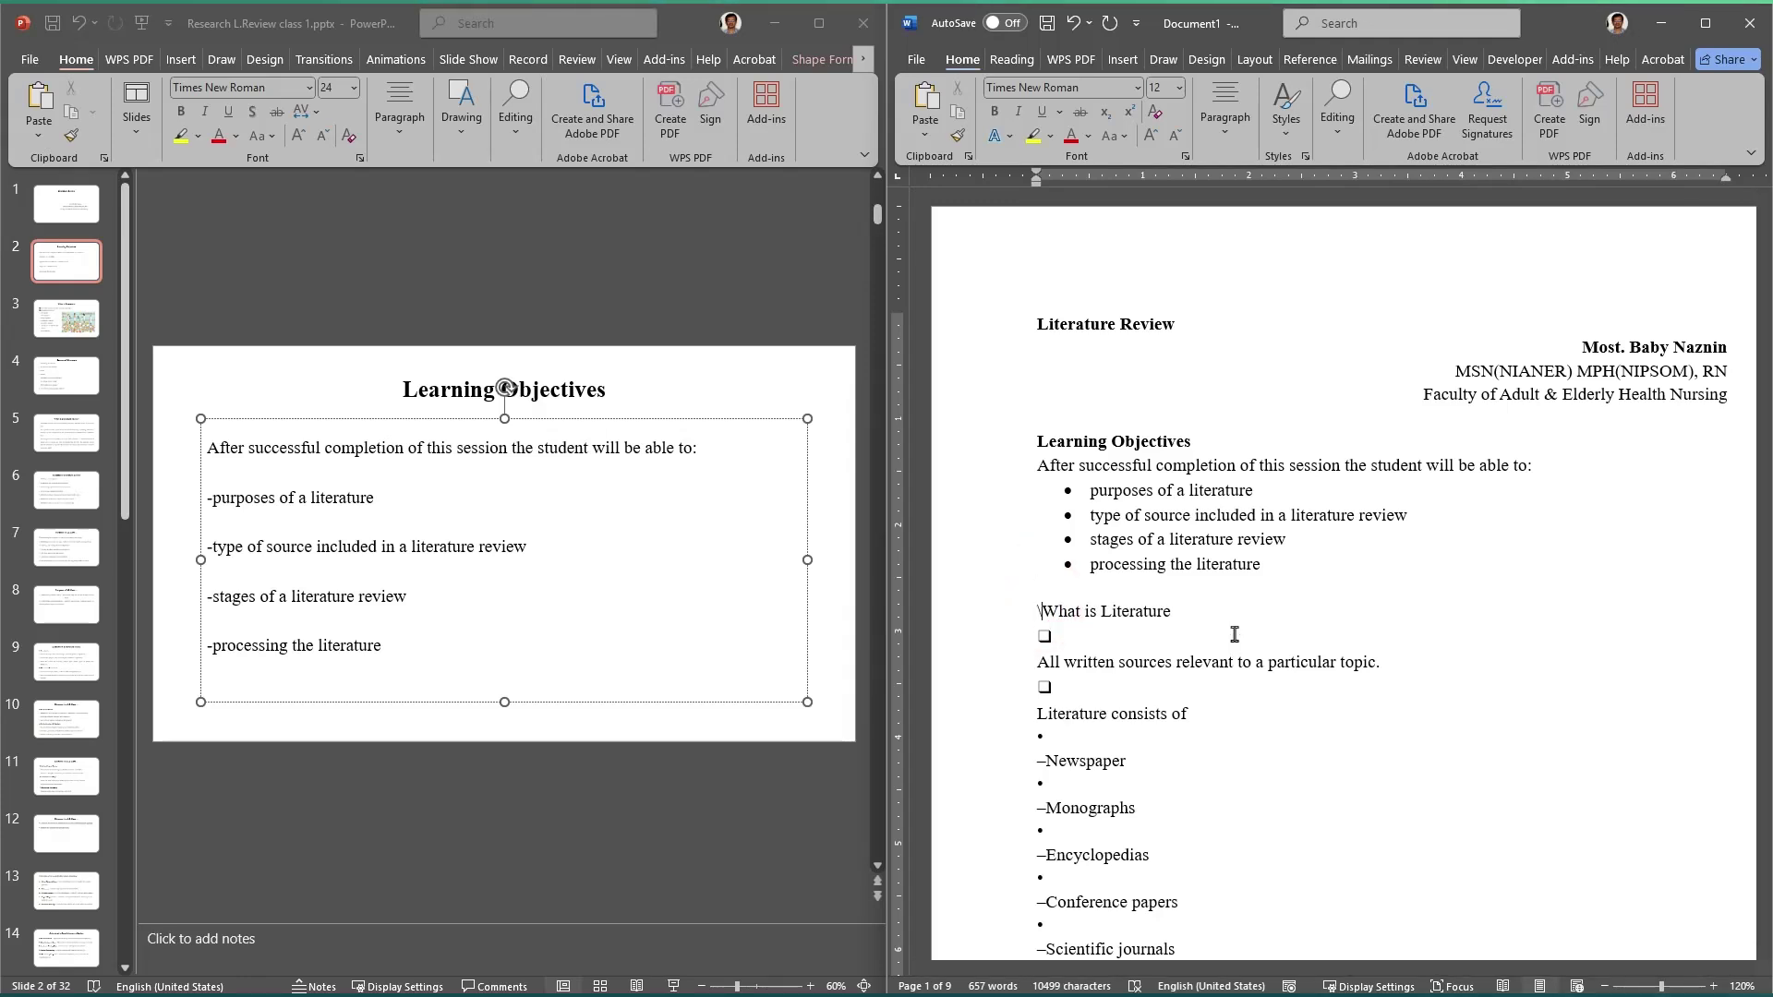
key(BackSpace)
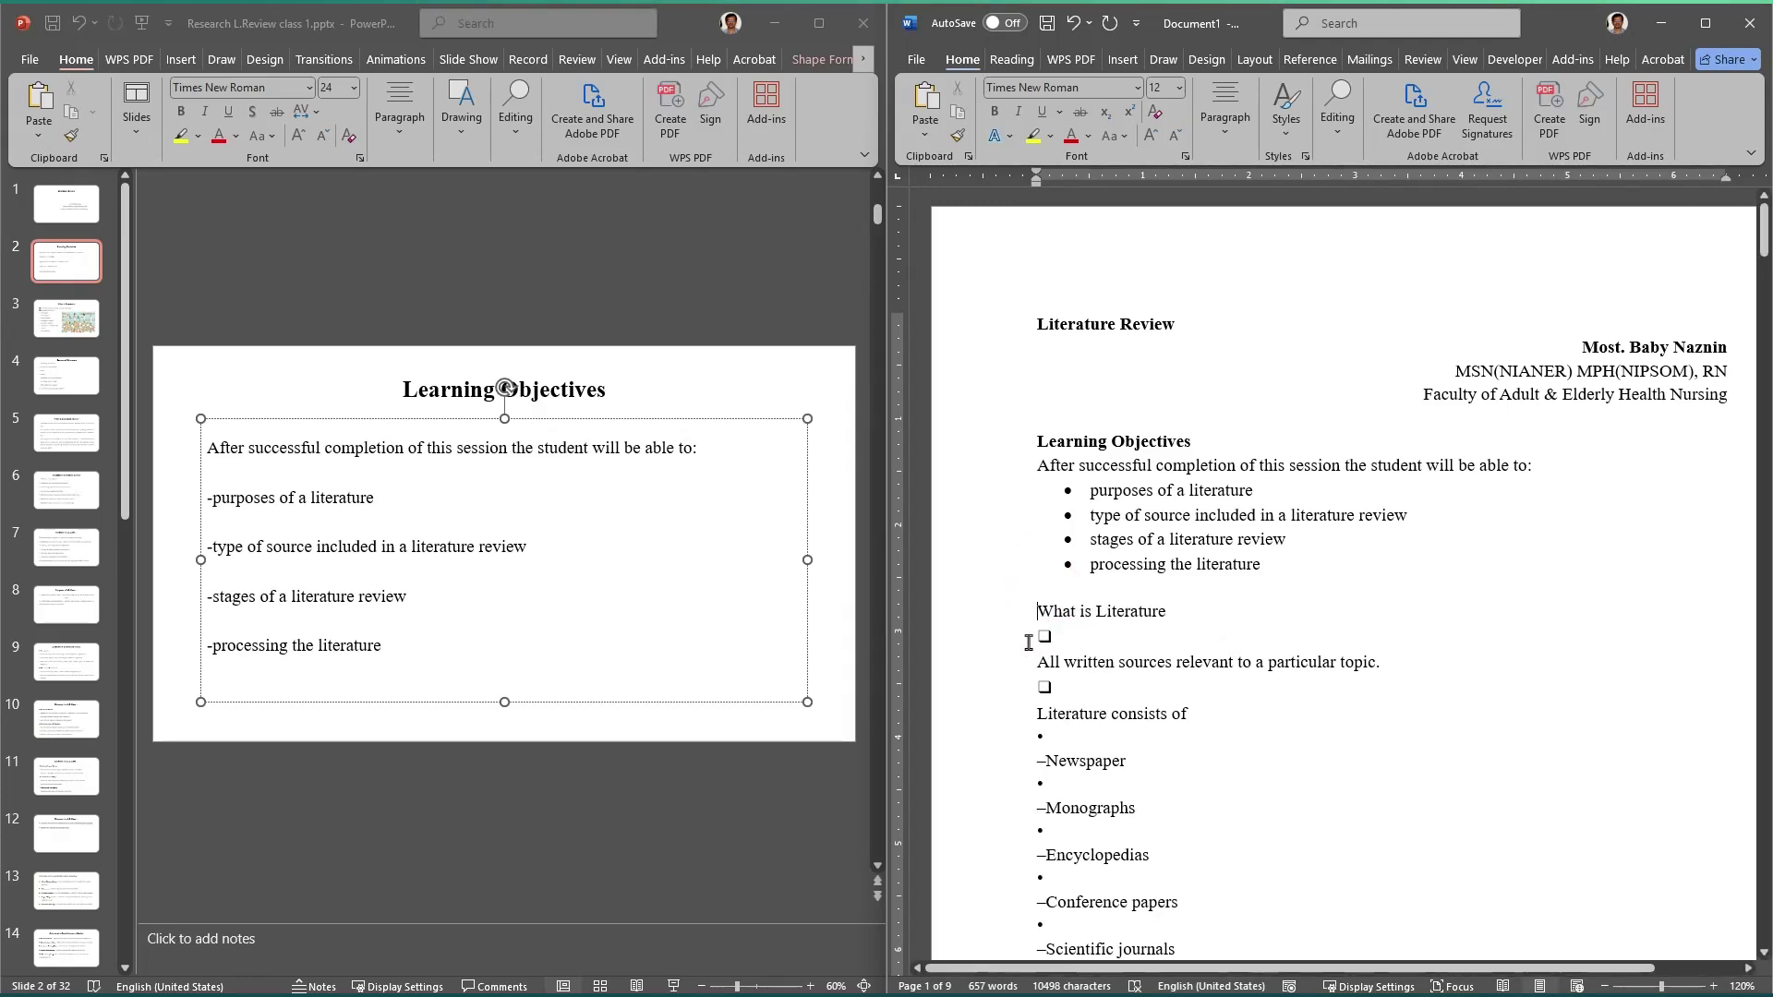
click(1001, 610)
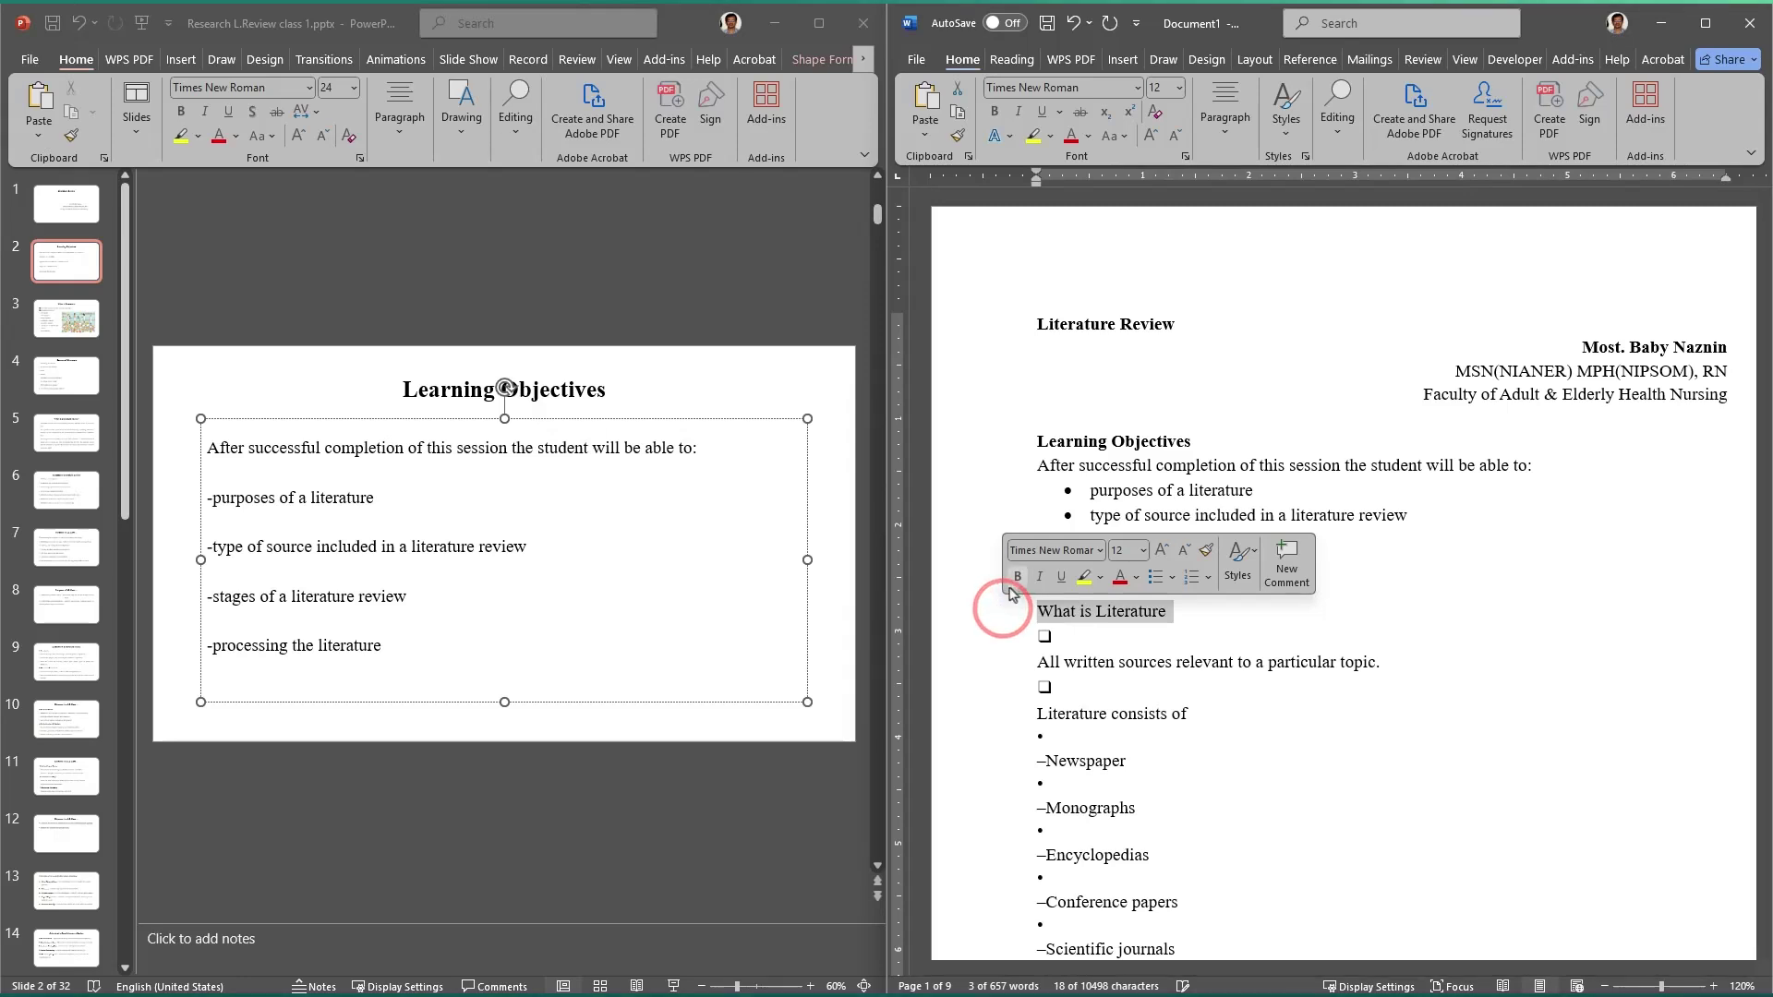
click(1017, 577)
click(1160, 682)
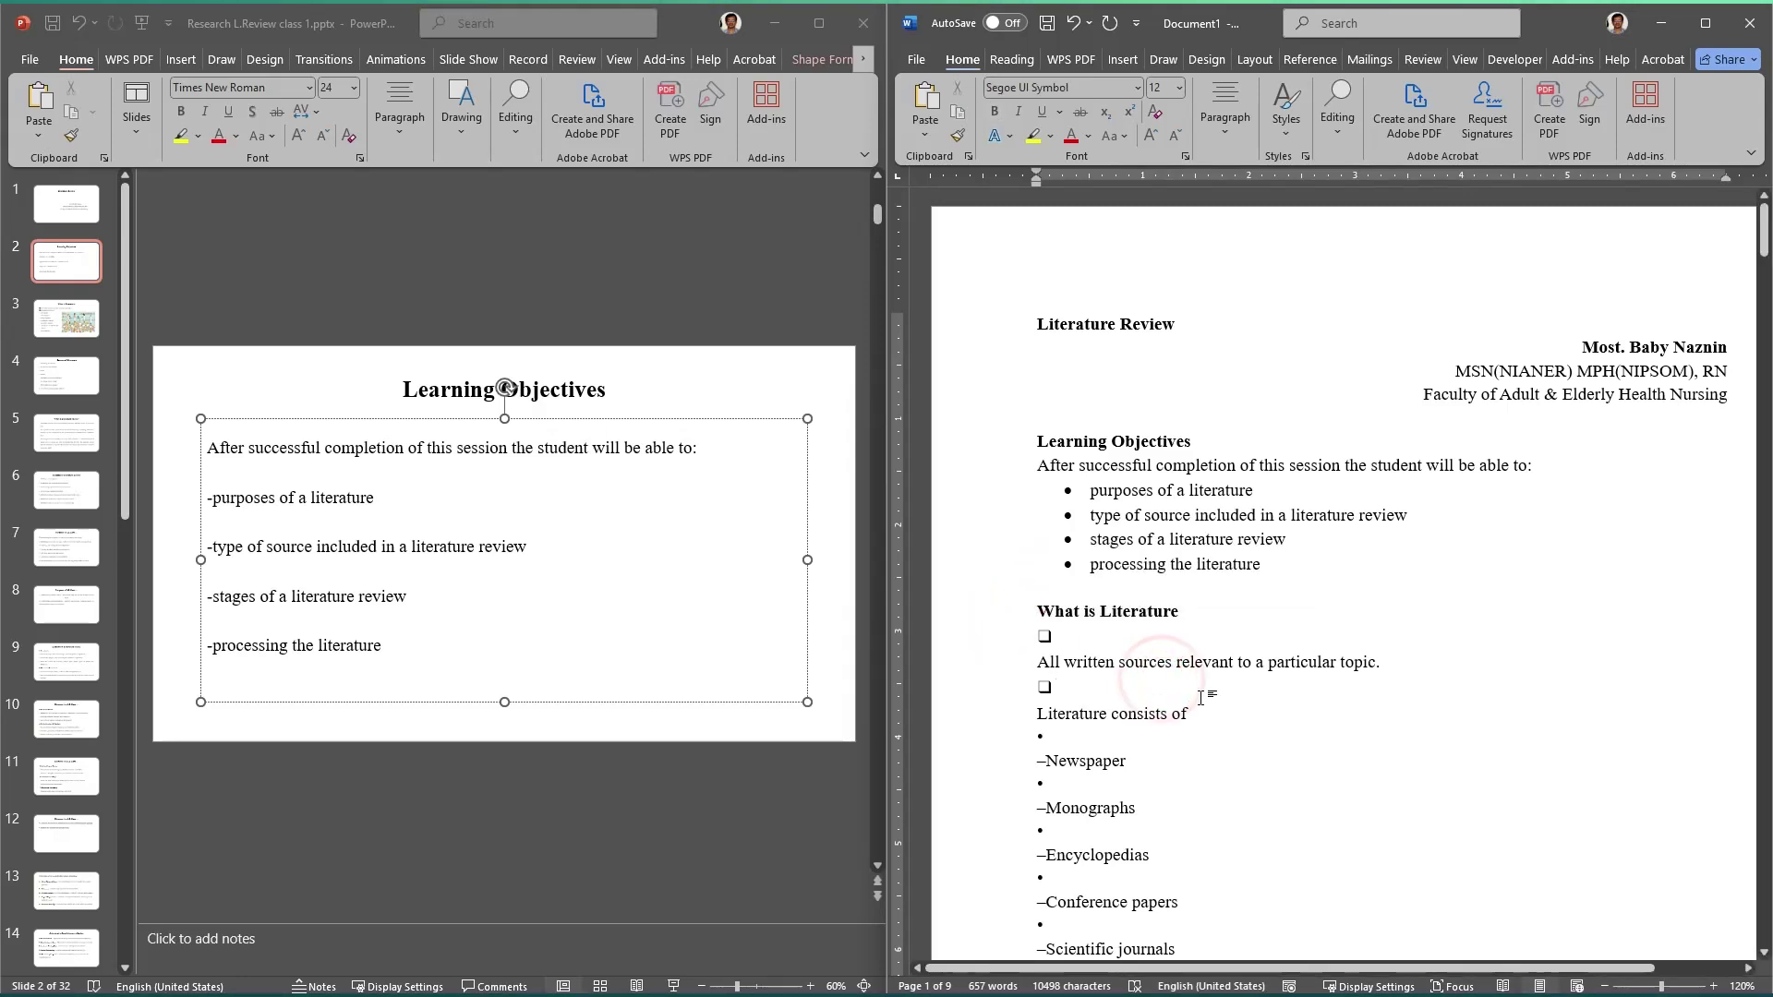
Step: Show slide 3 for comparison and remove the stray checkbox line above "All written sources relevant to a particular topic."
click(53, 318)
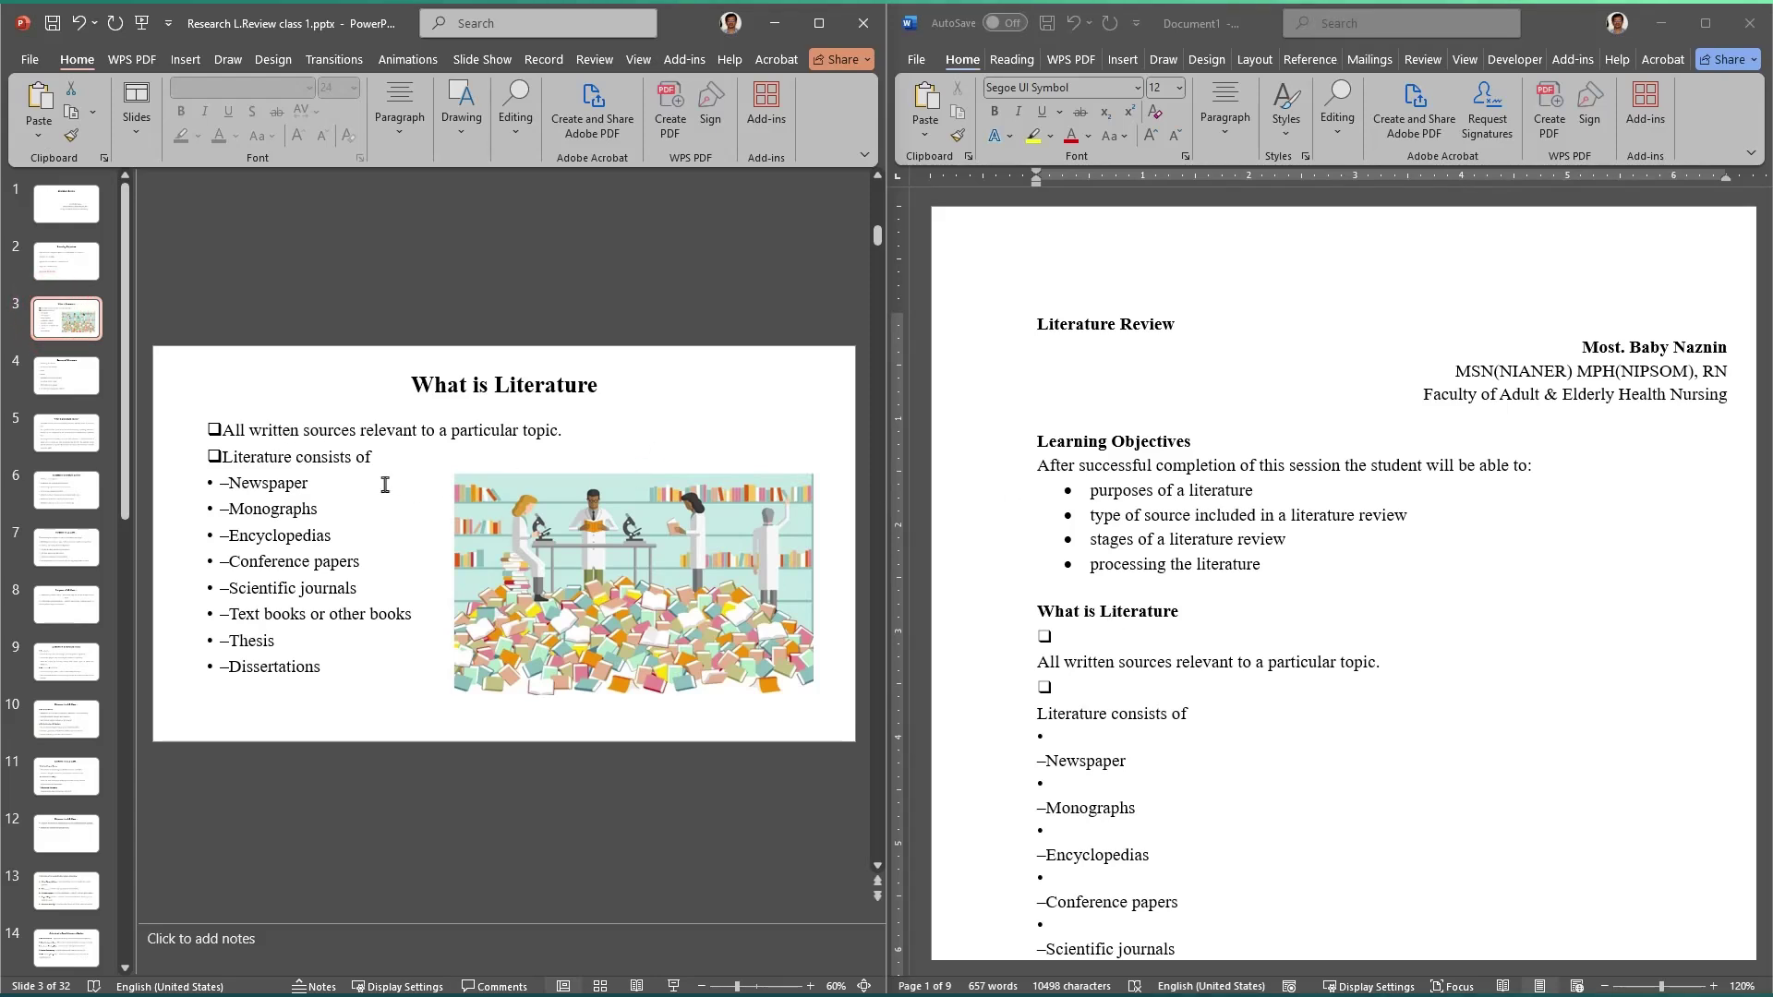
click(1061, 637)
click(1150, 694)
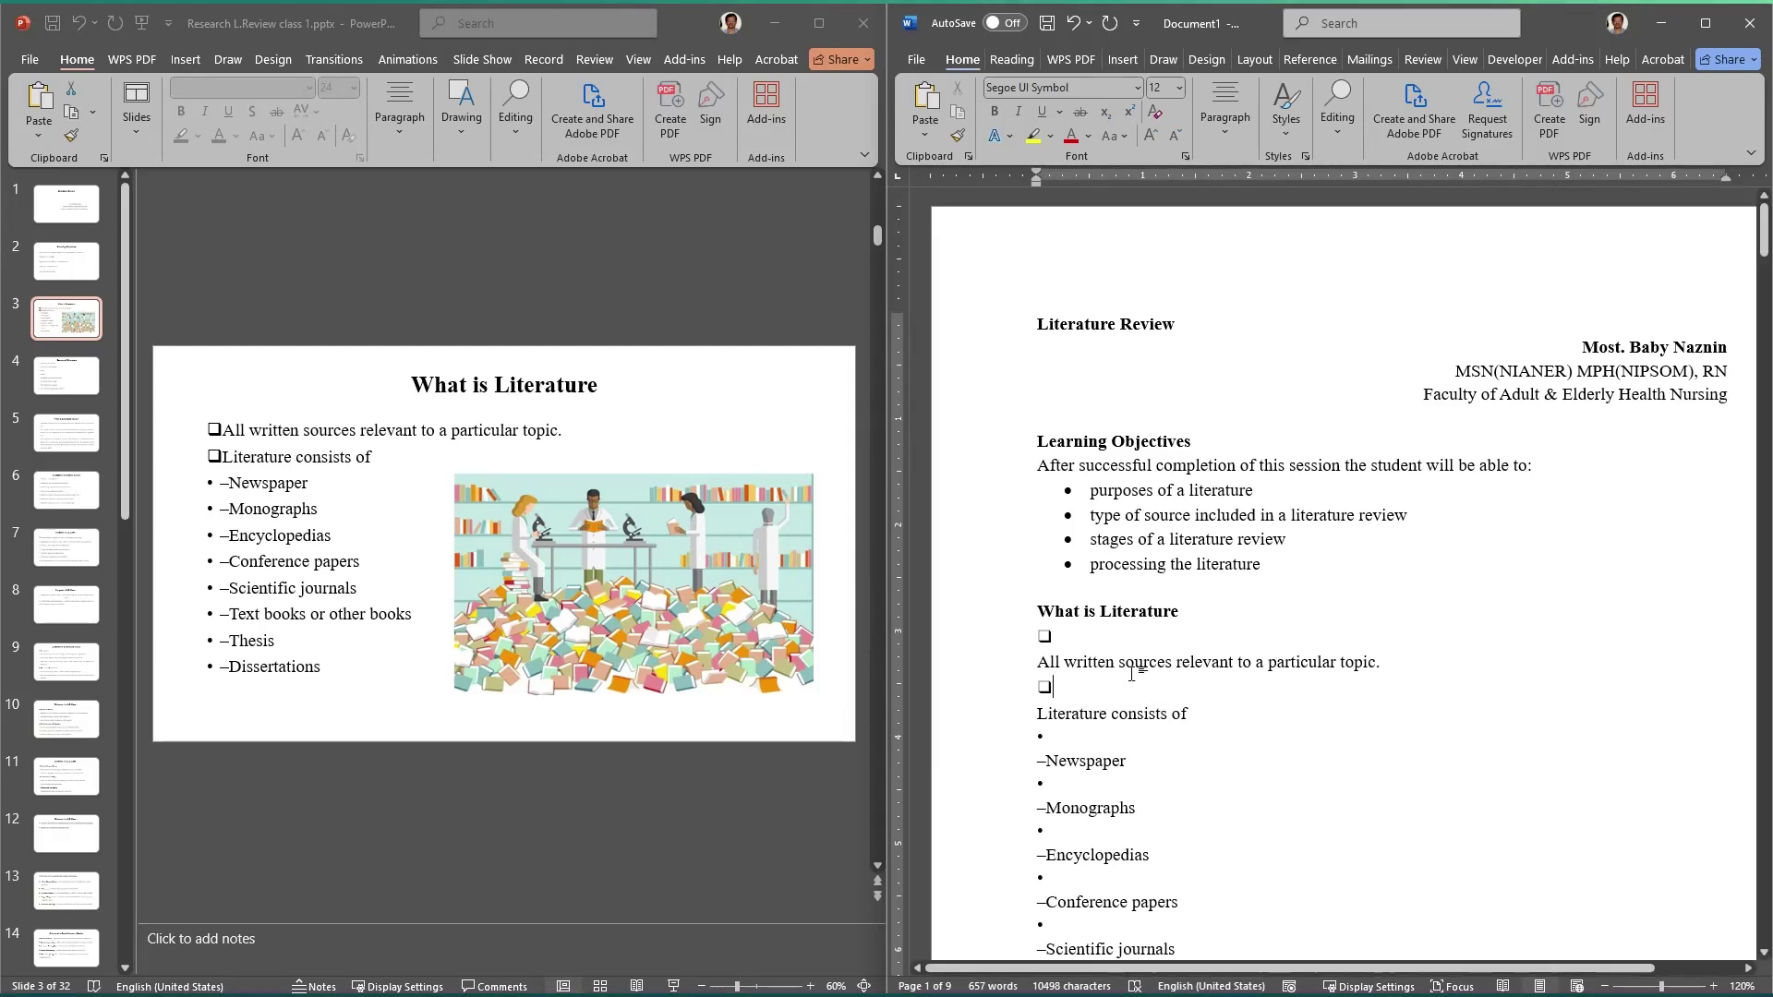
click(1125, 661)
click(1037, 661)
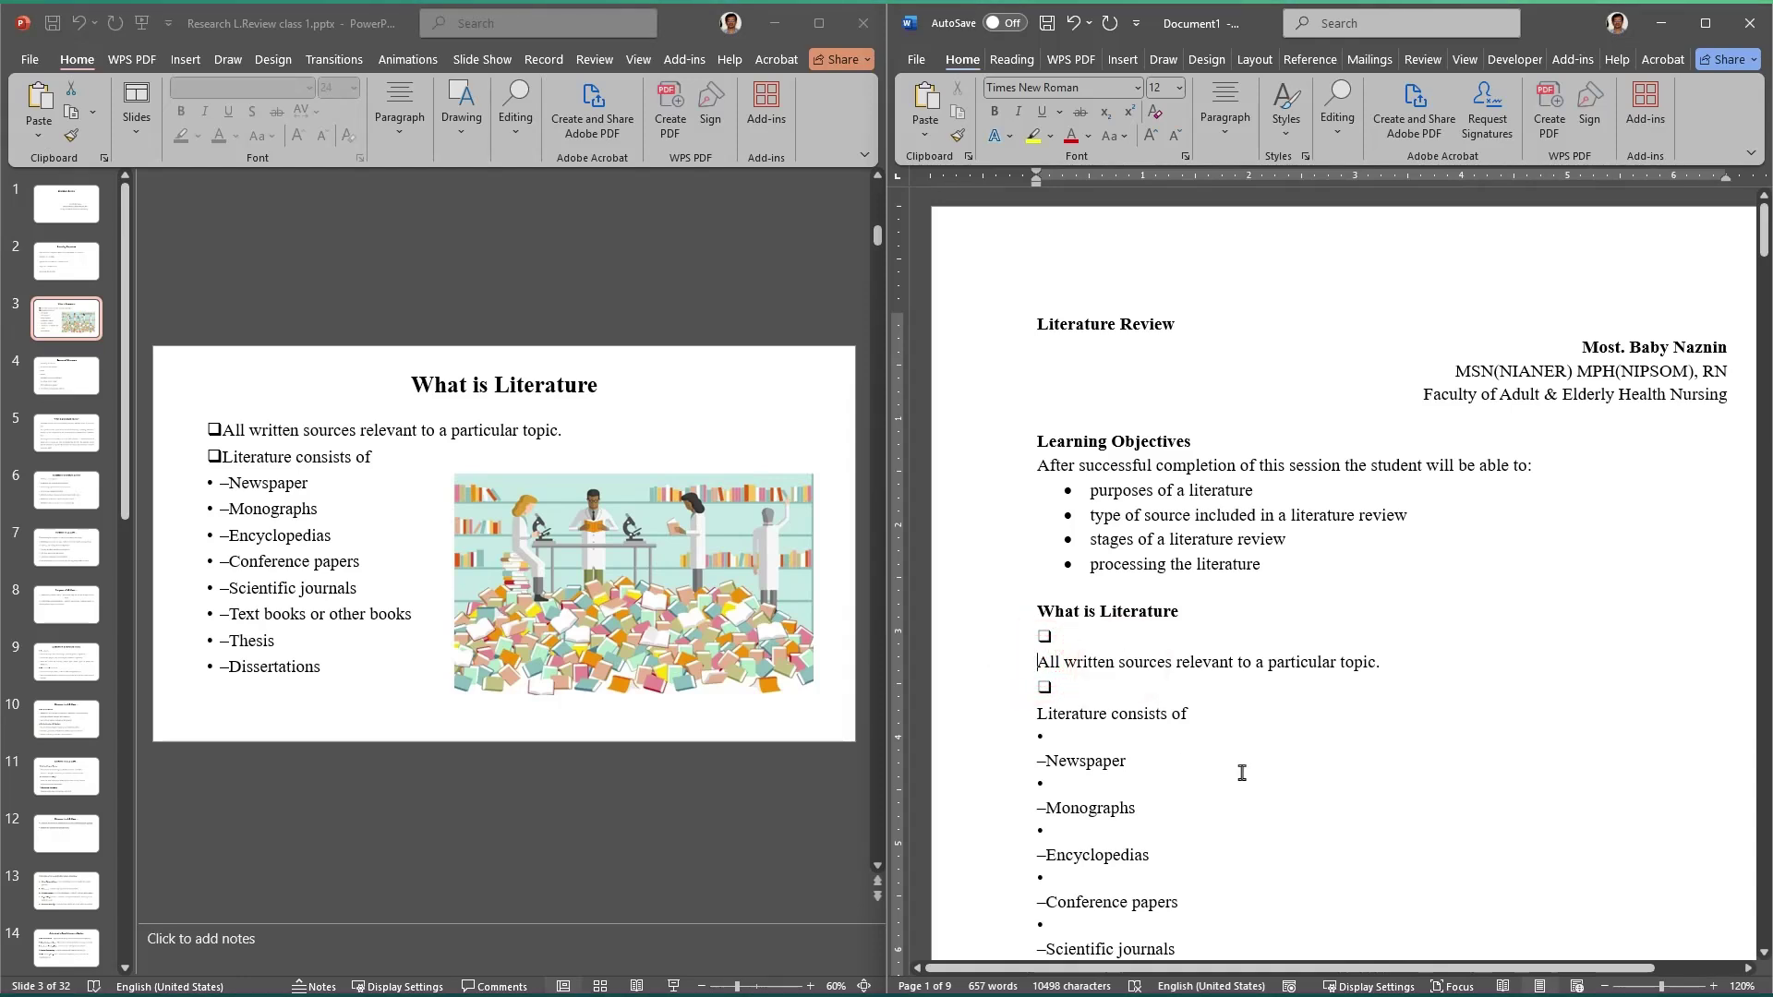
key(BackSpace)
key(BackSpace)
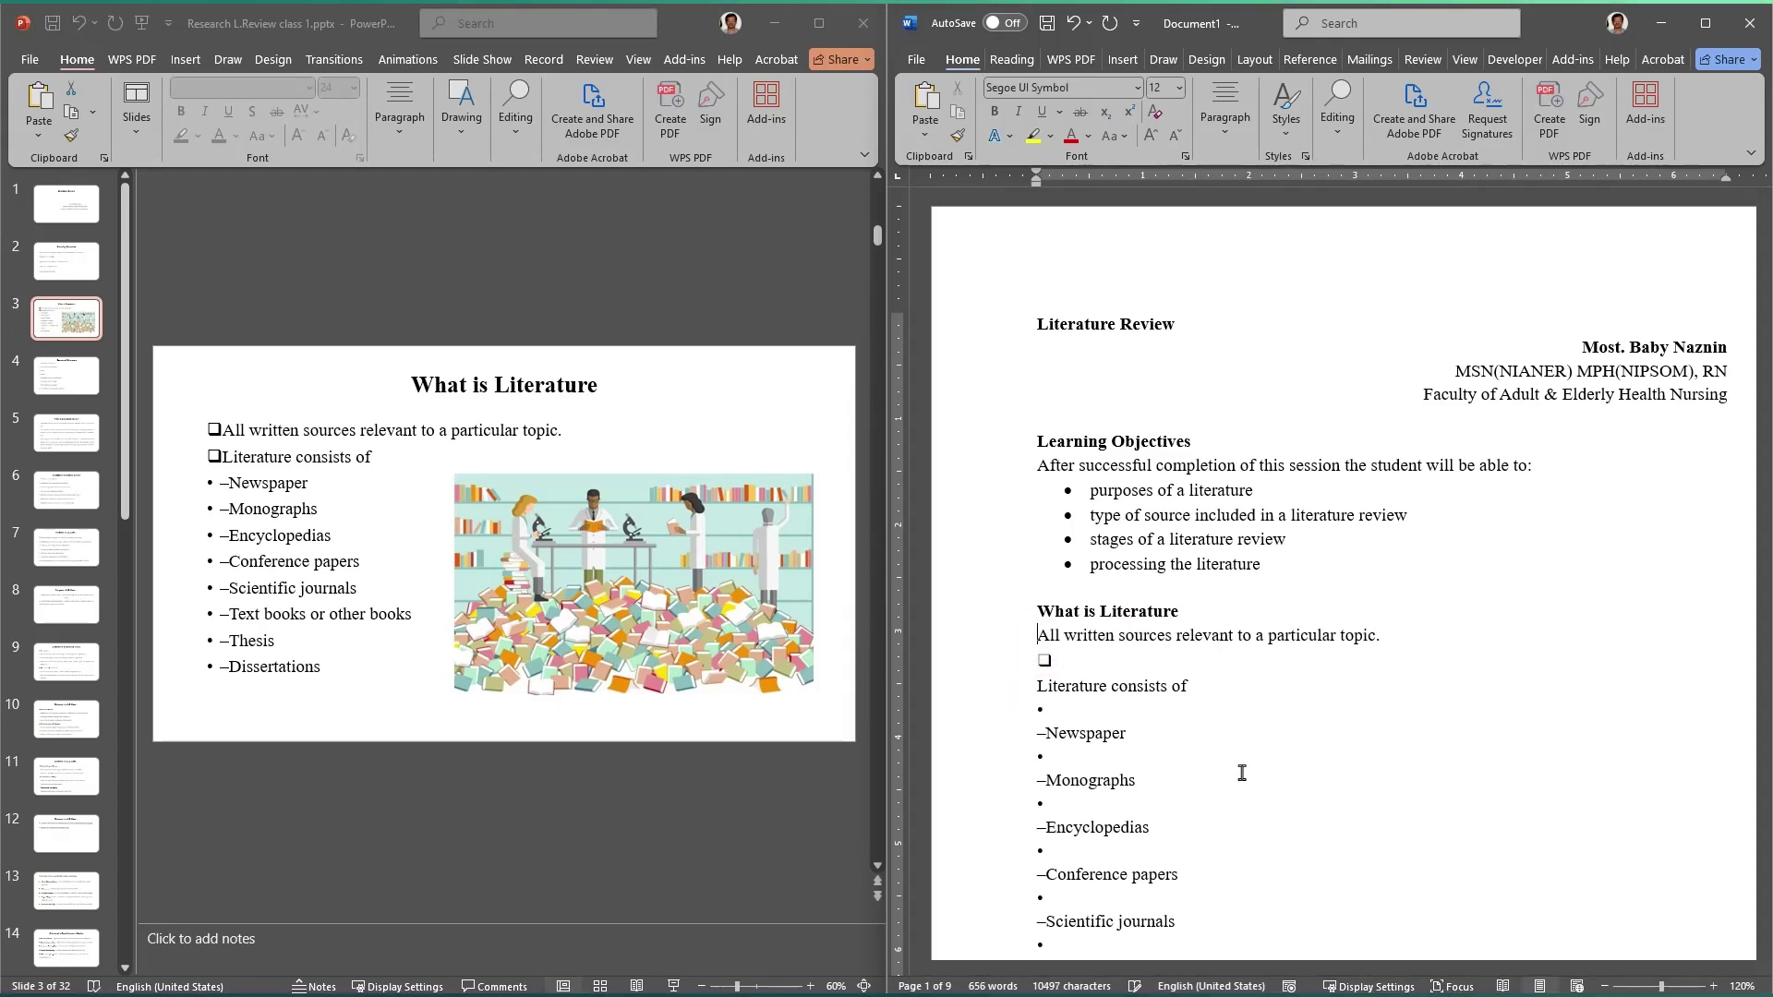
Step: Remove the stray checkbox line above "Literature consists of" in the Word document
click(1036, 687)
key(BackSpace)
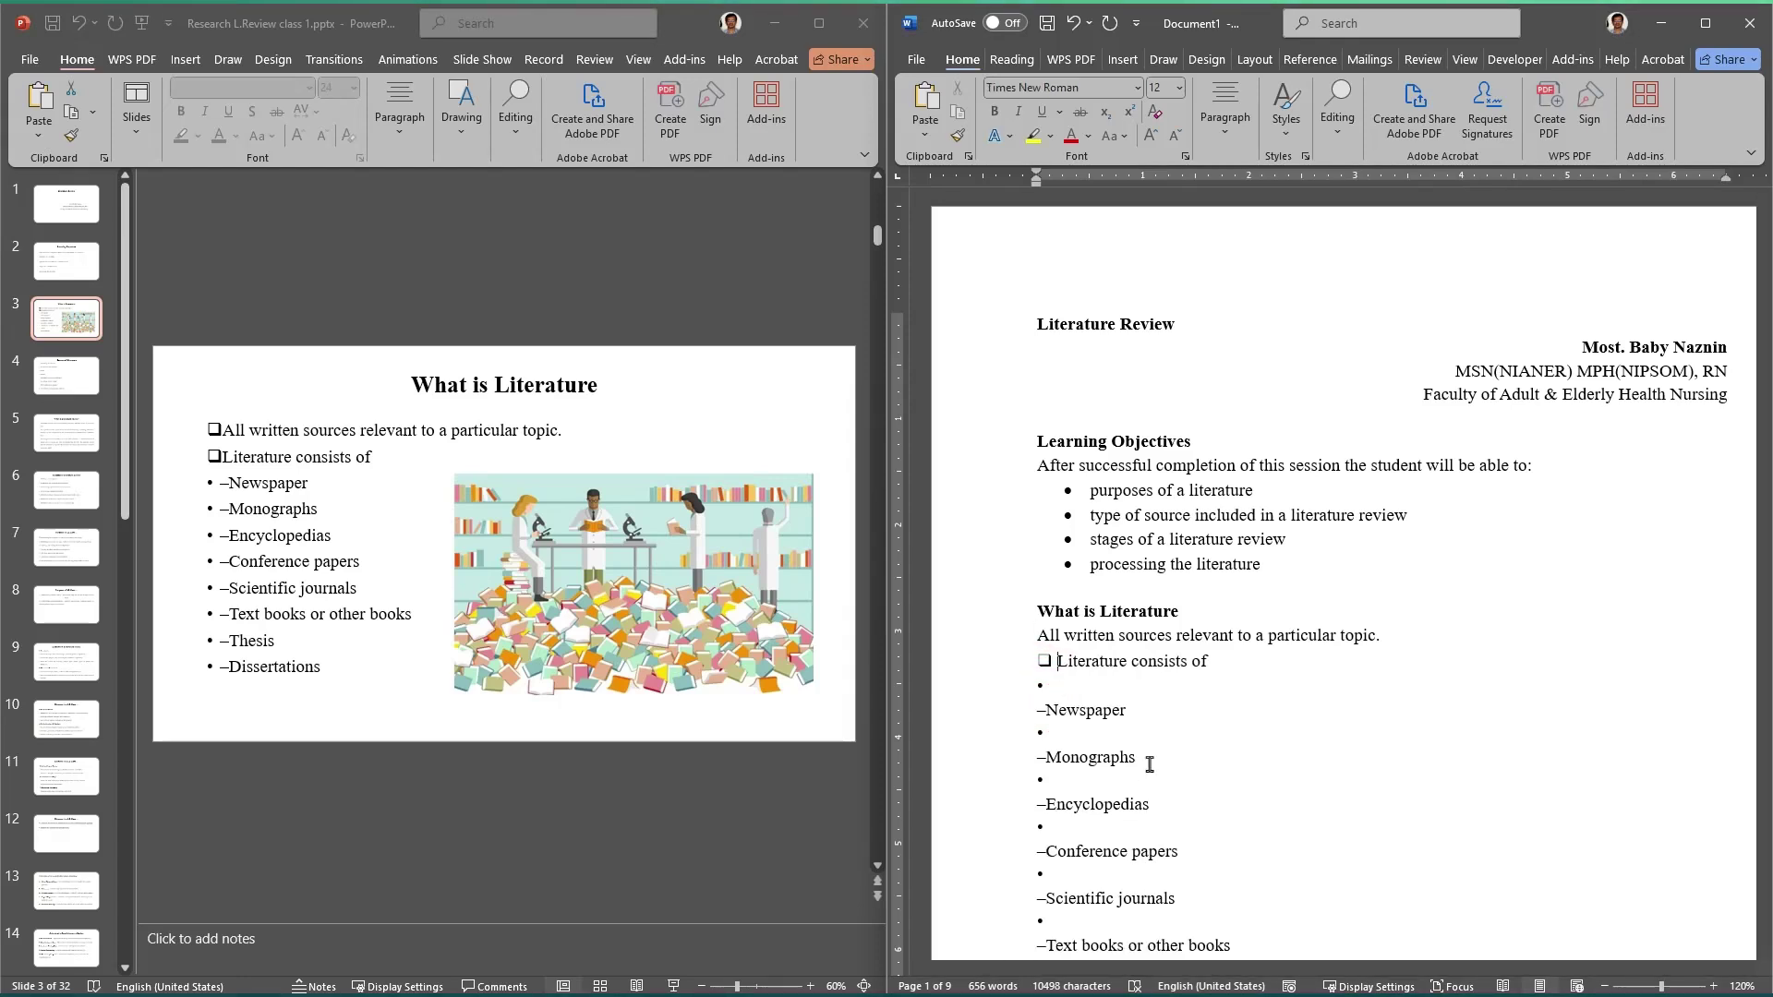
key(BackSpace)
key(BackSpace)
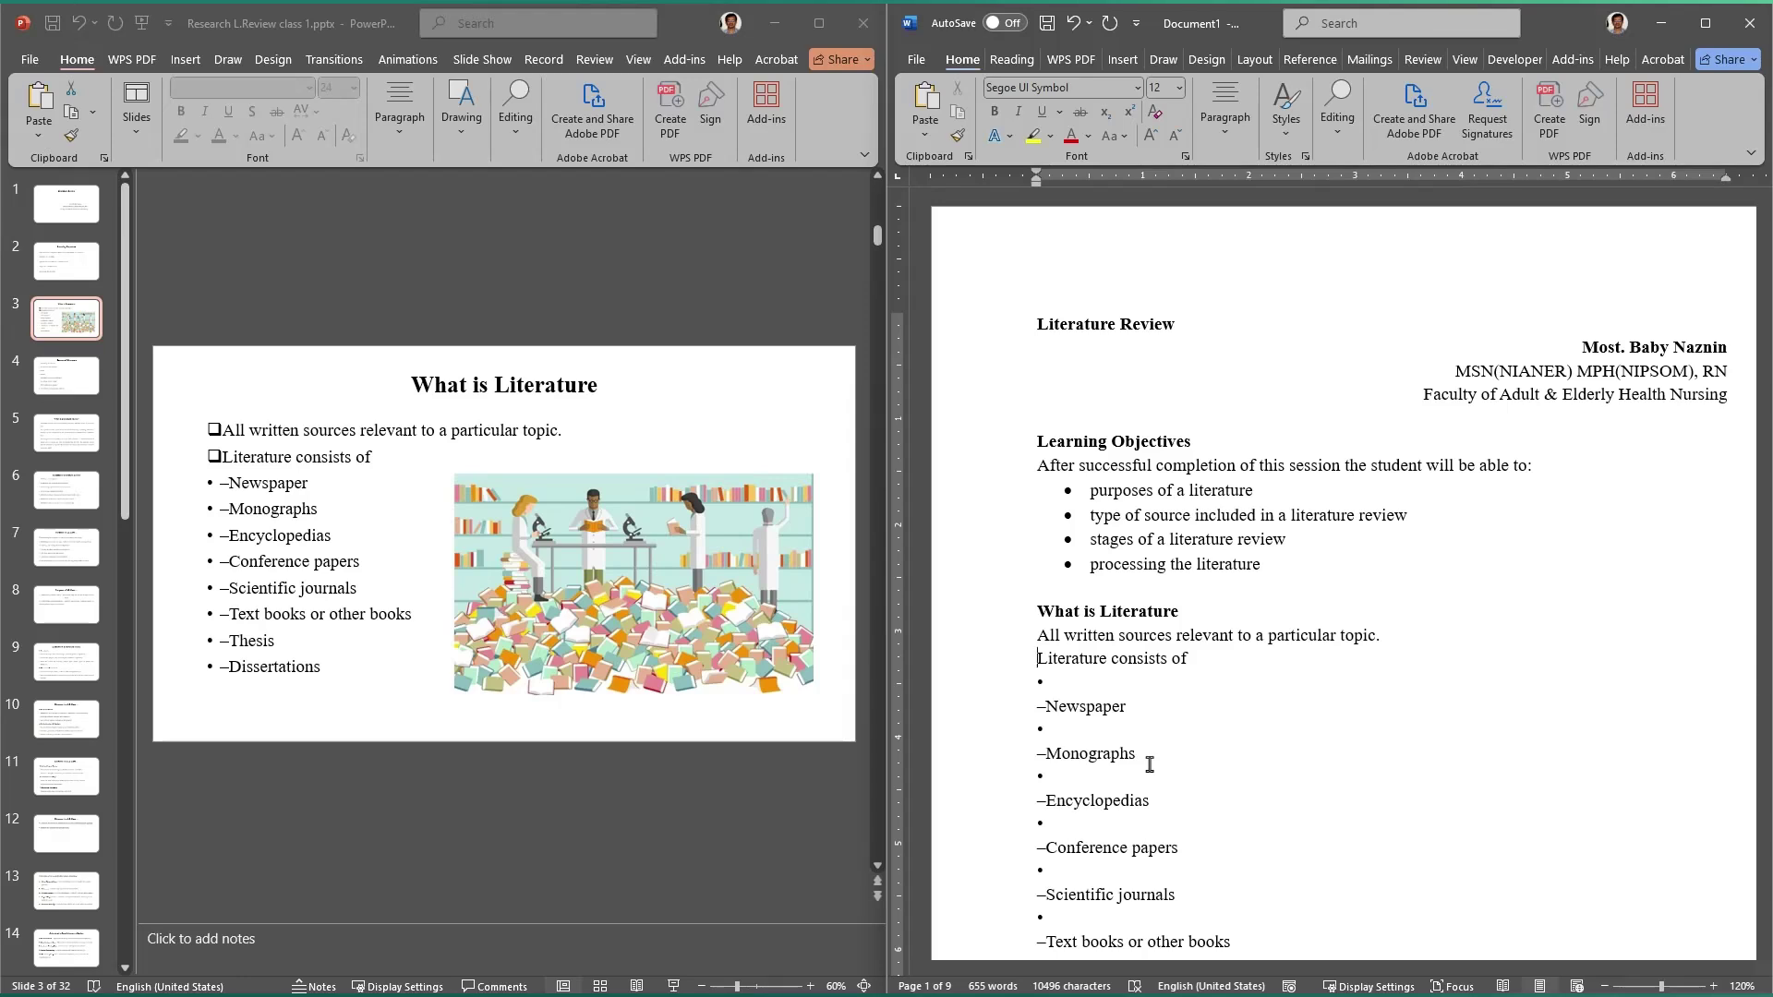
Step: Examine the stray bullet lines between the items from "Newspaper" to "Dissertations" under "Literature consists of"
click(1198, 720)
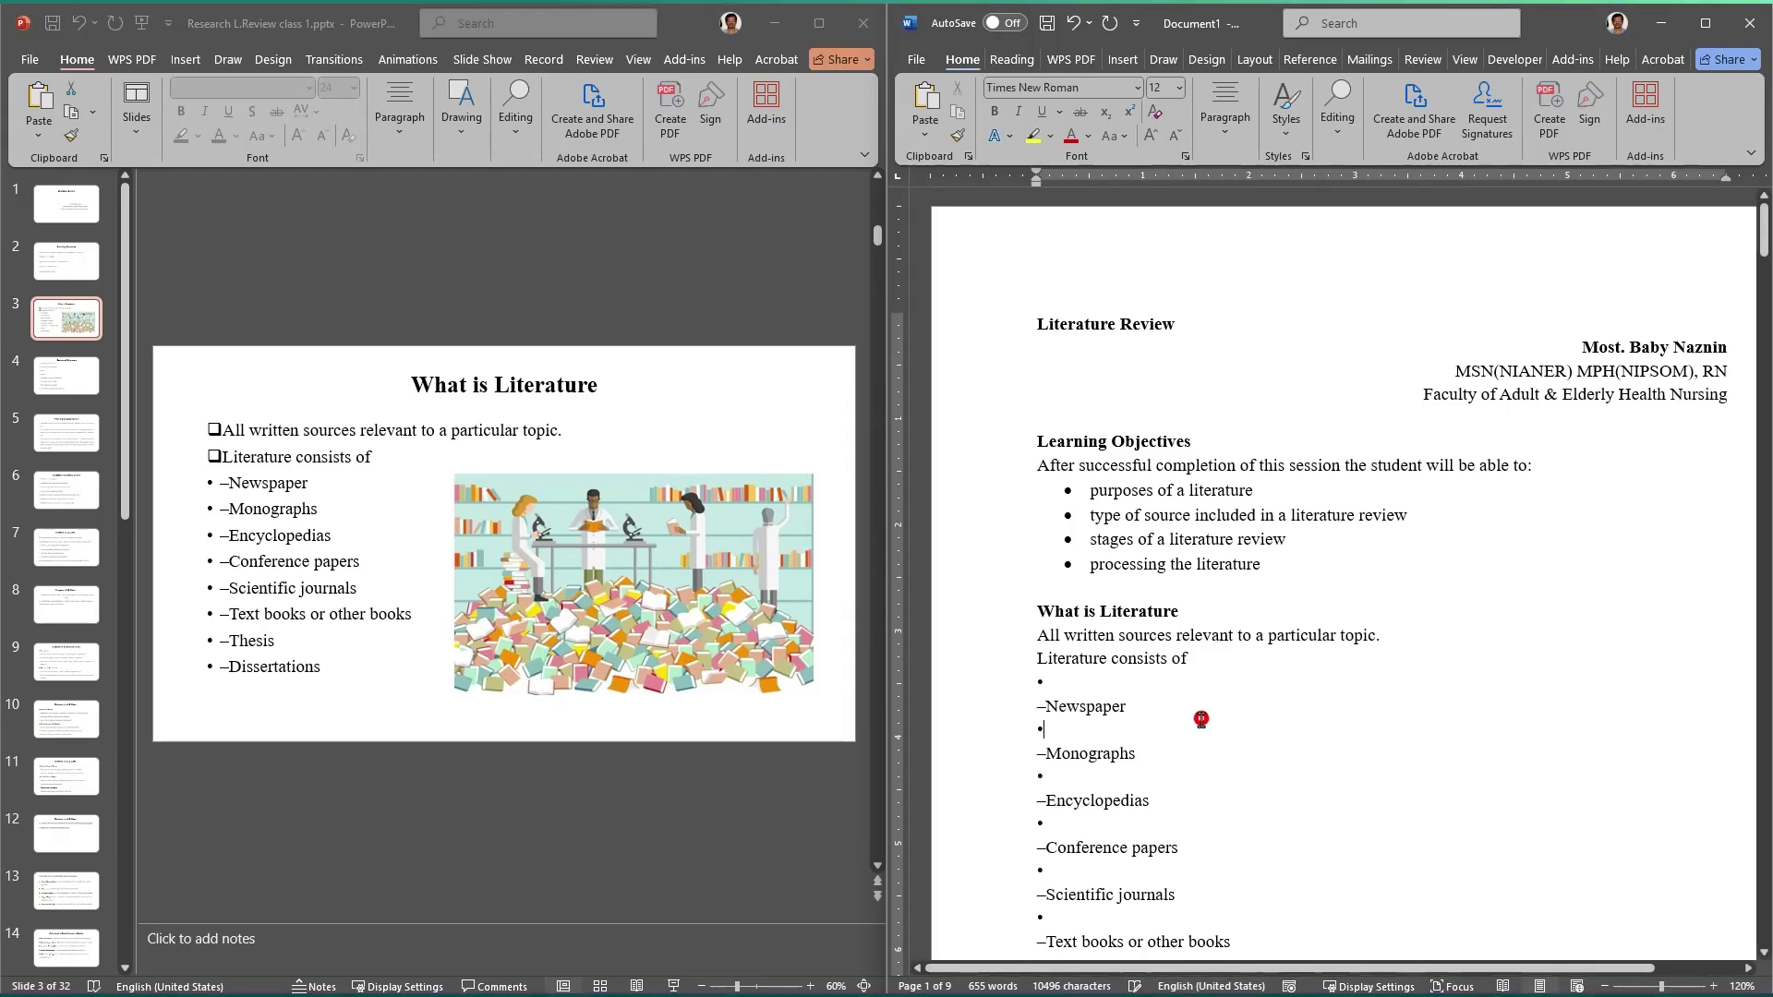
click(1103, 708)
scroll(1103, 708, down, 2)
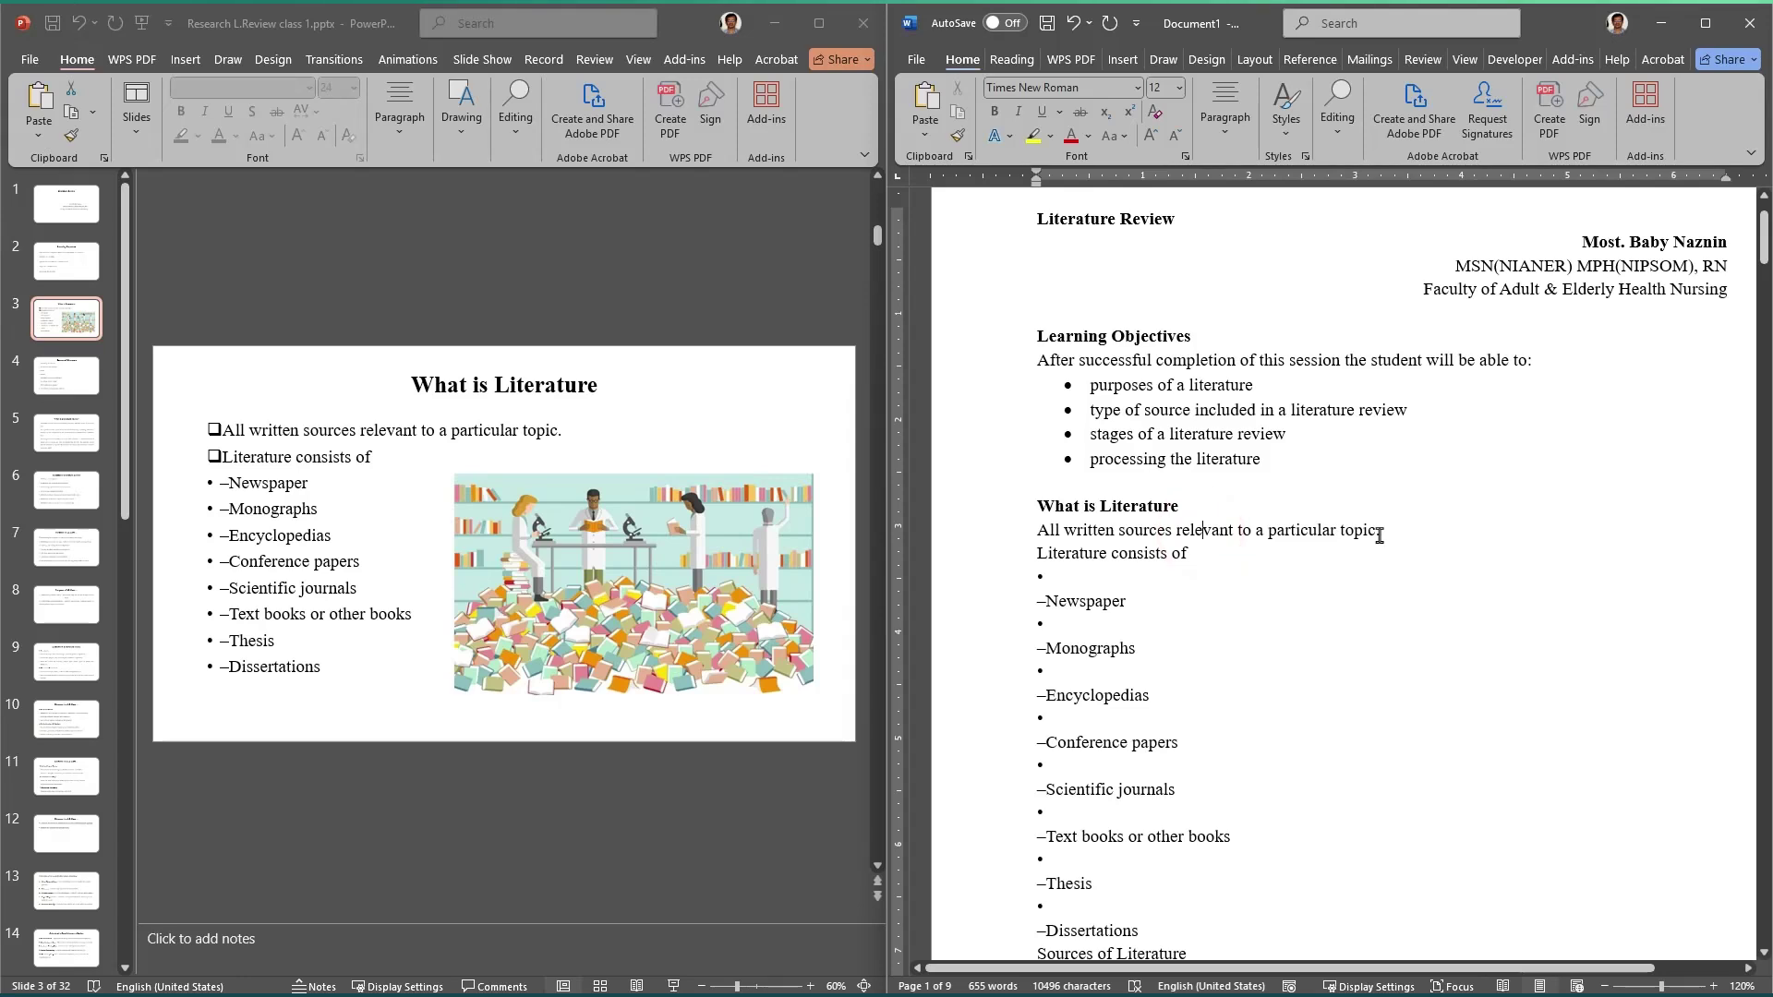
click(1120, 553)
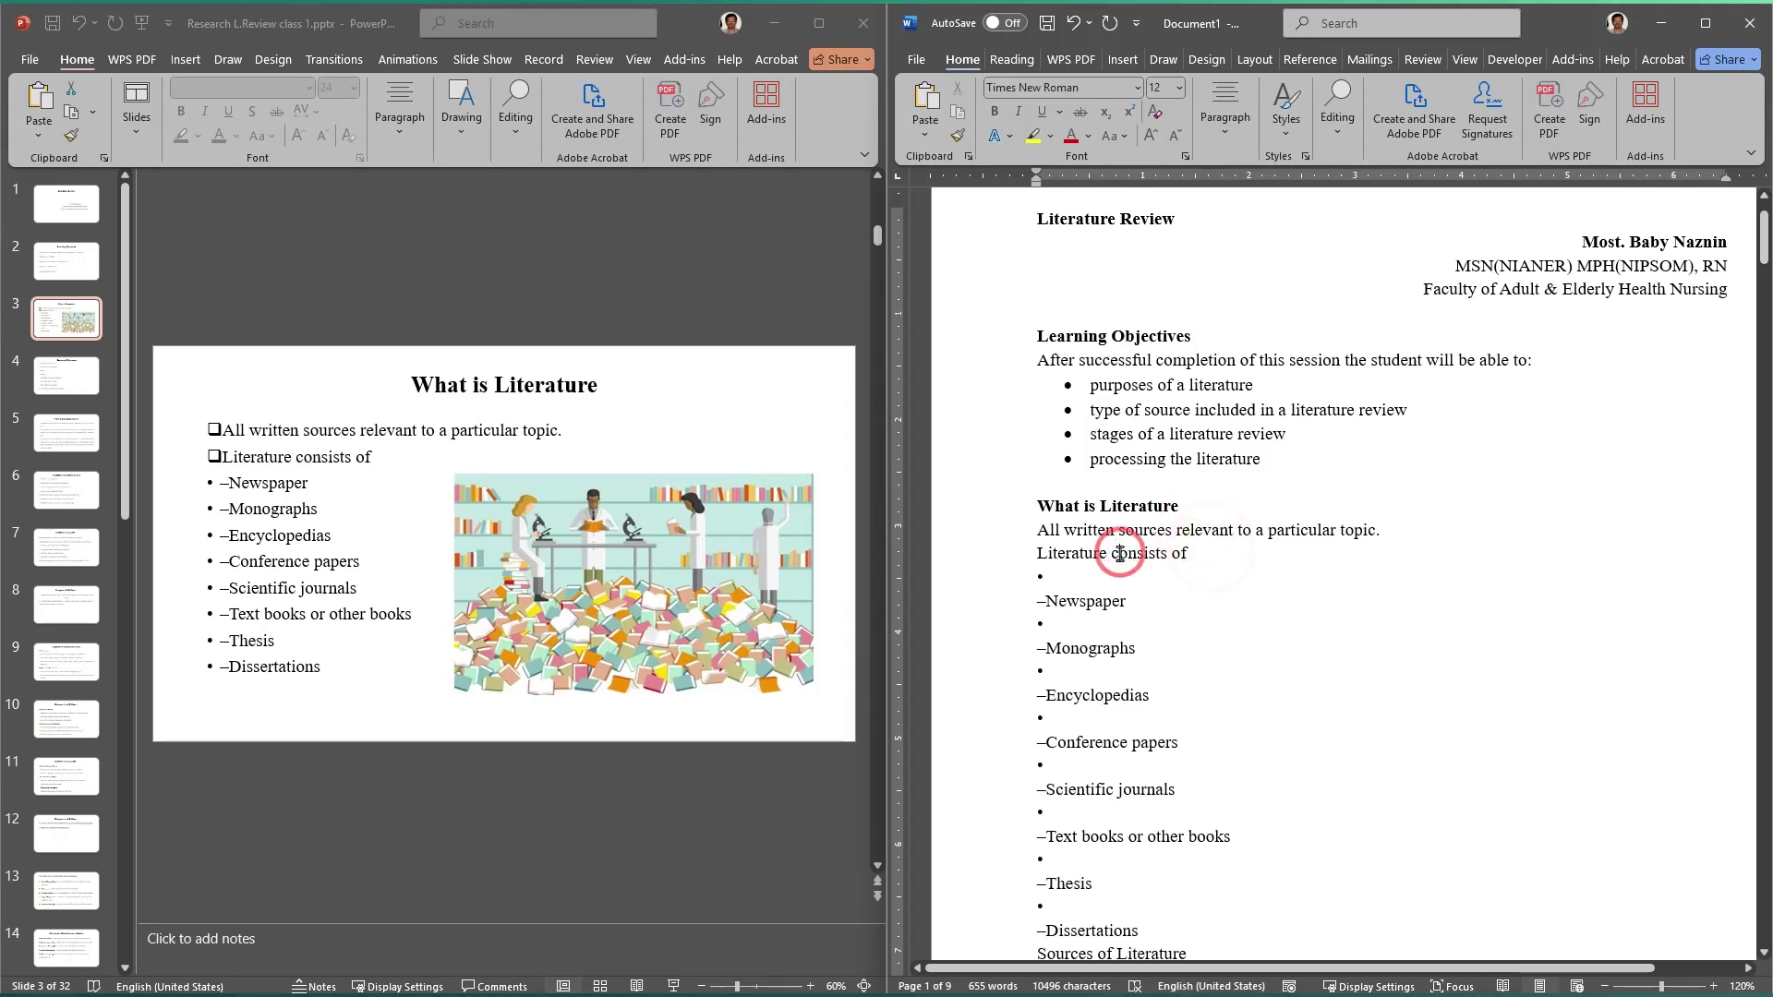
click(1187, 599)
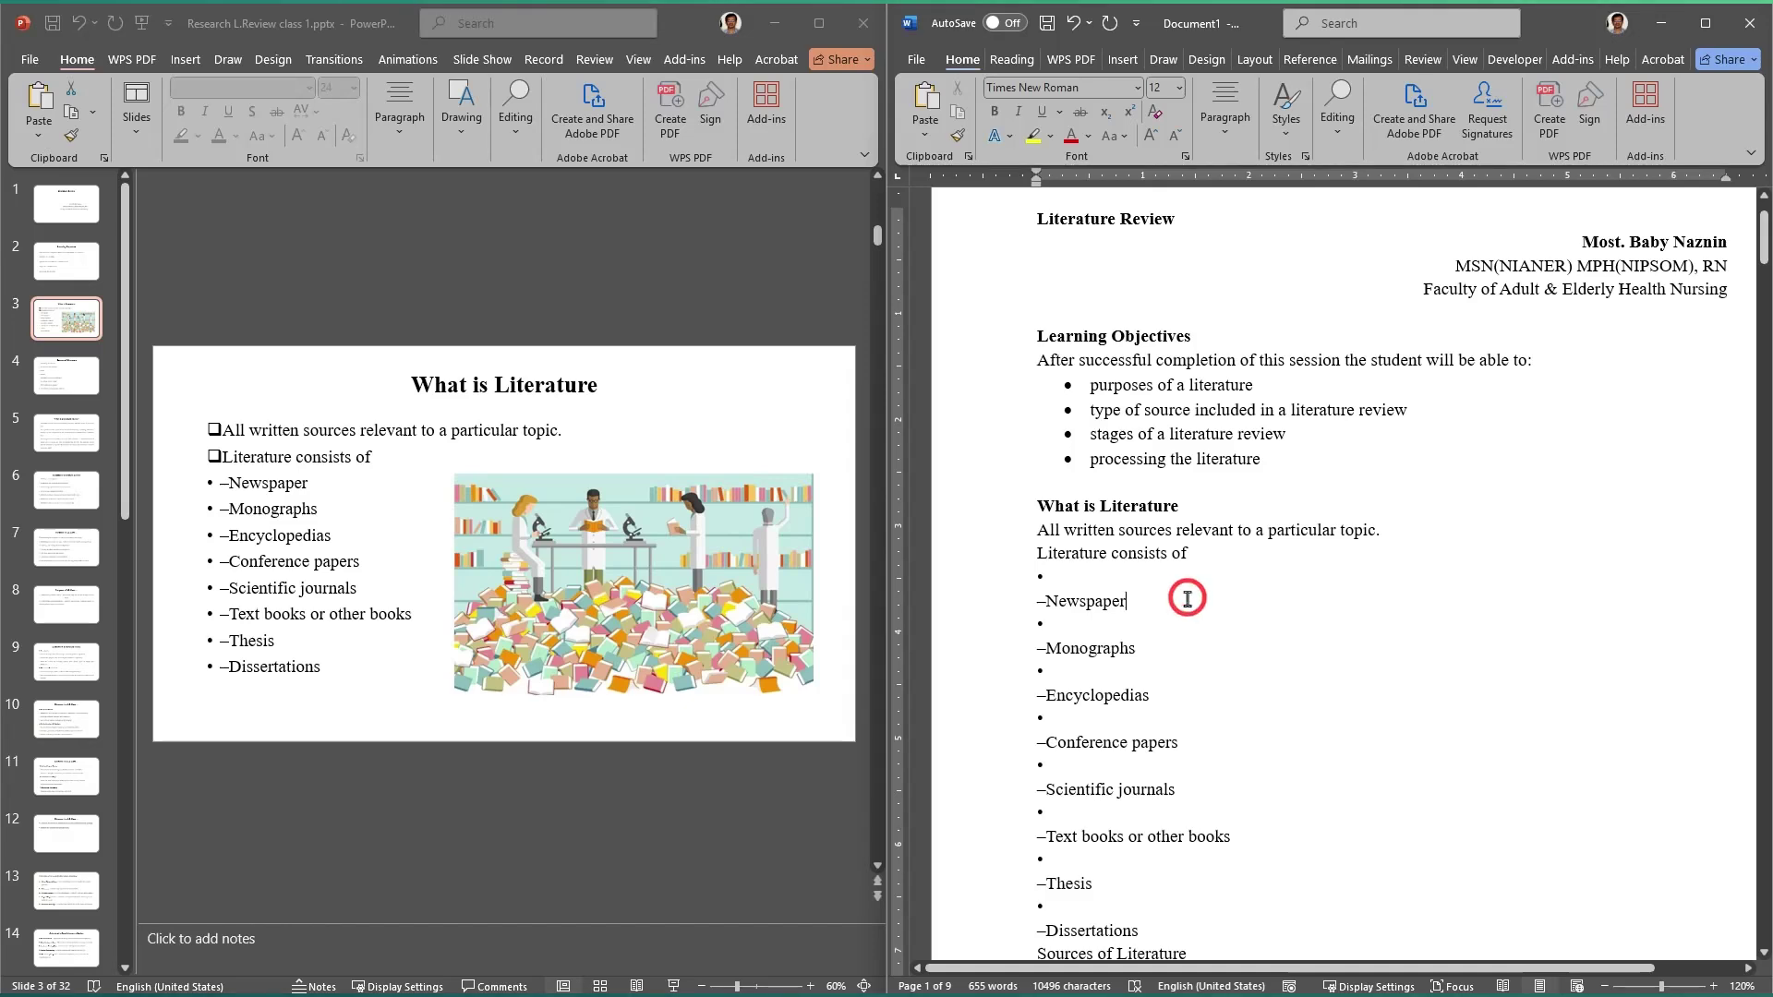
scroll(1187, 599, down, 2)
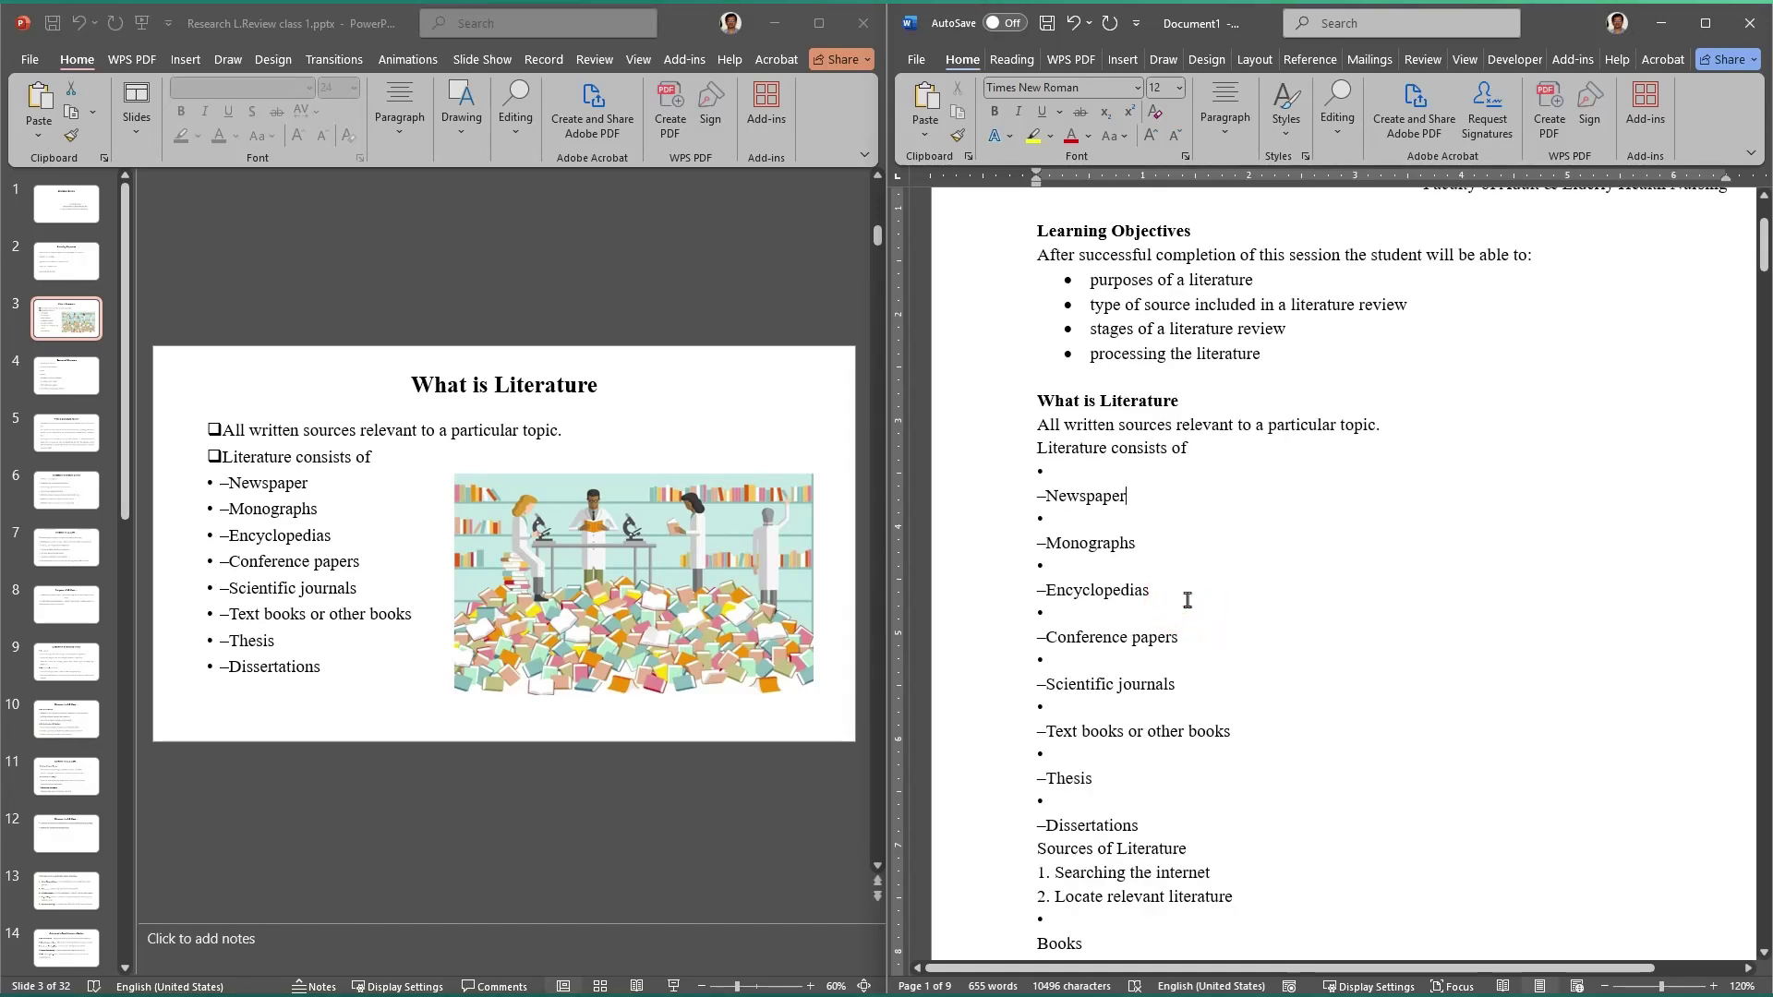
scroll(1188, 599, up, 1)
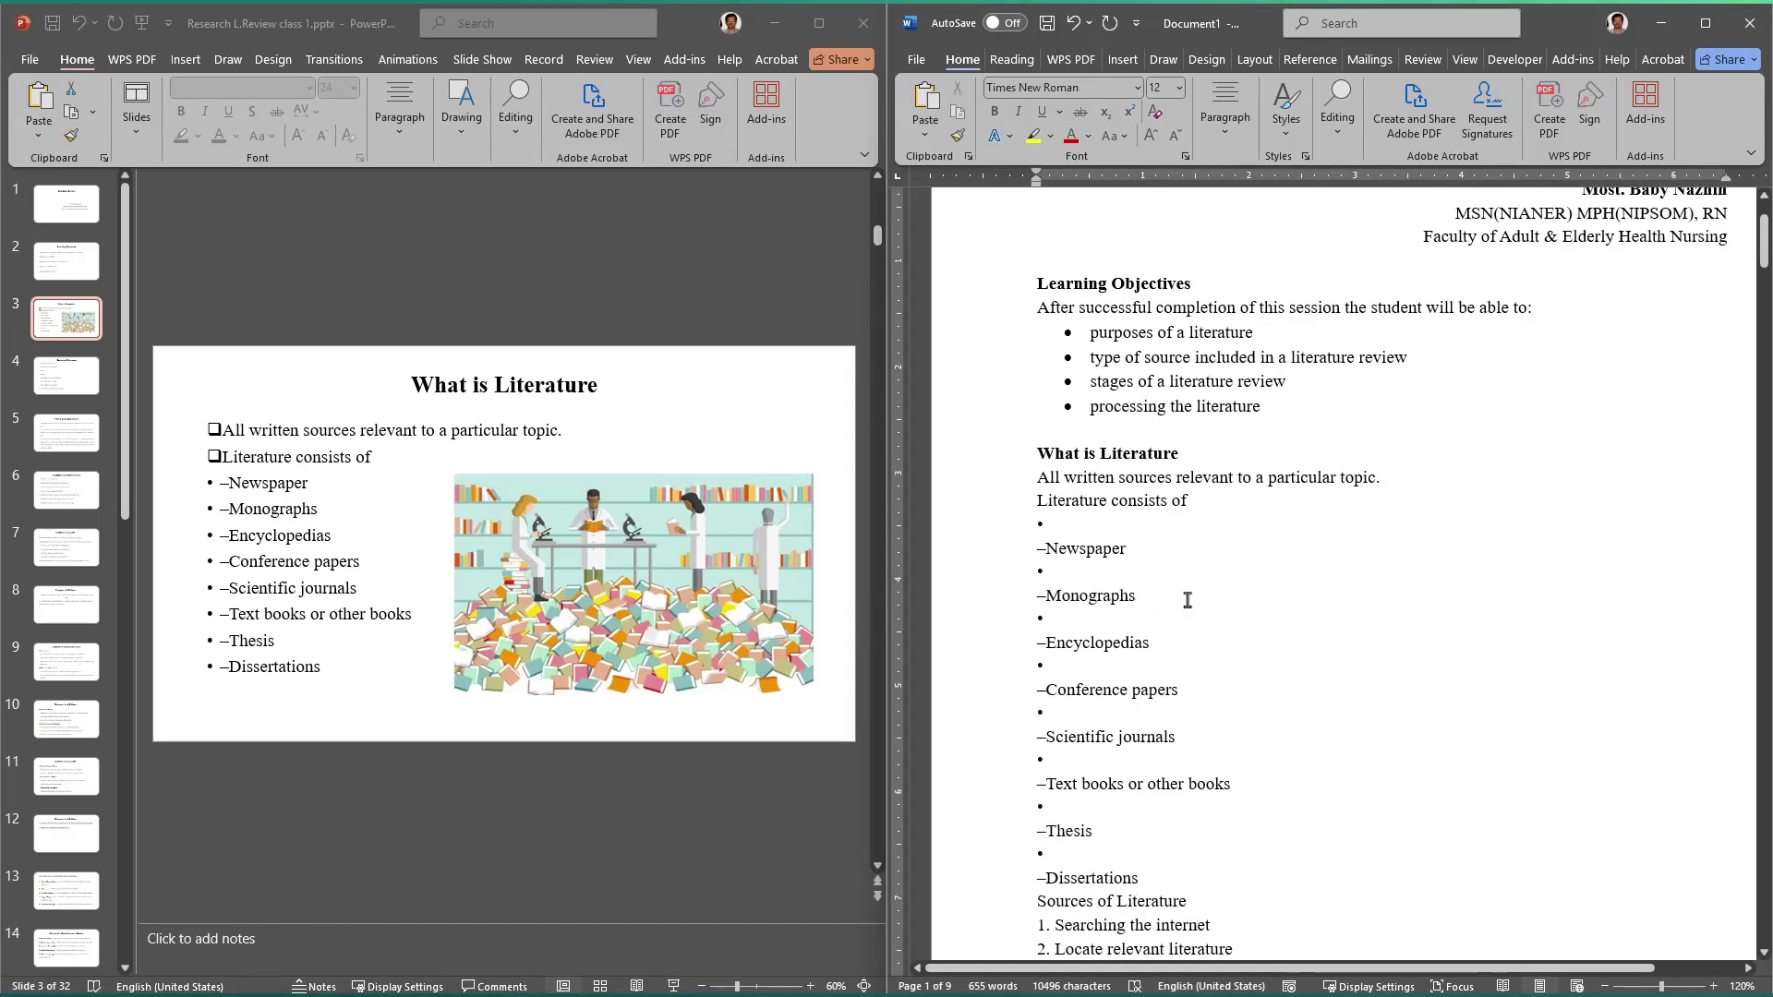
drag(1050, 524, 1033, 524)
click(1045, 550)
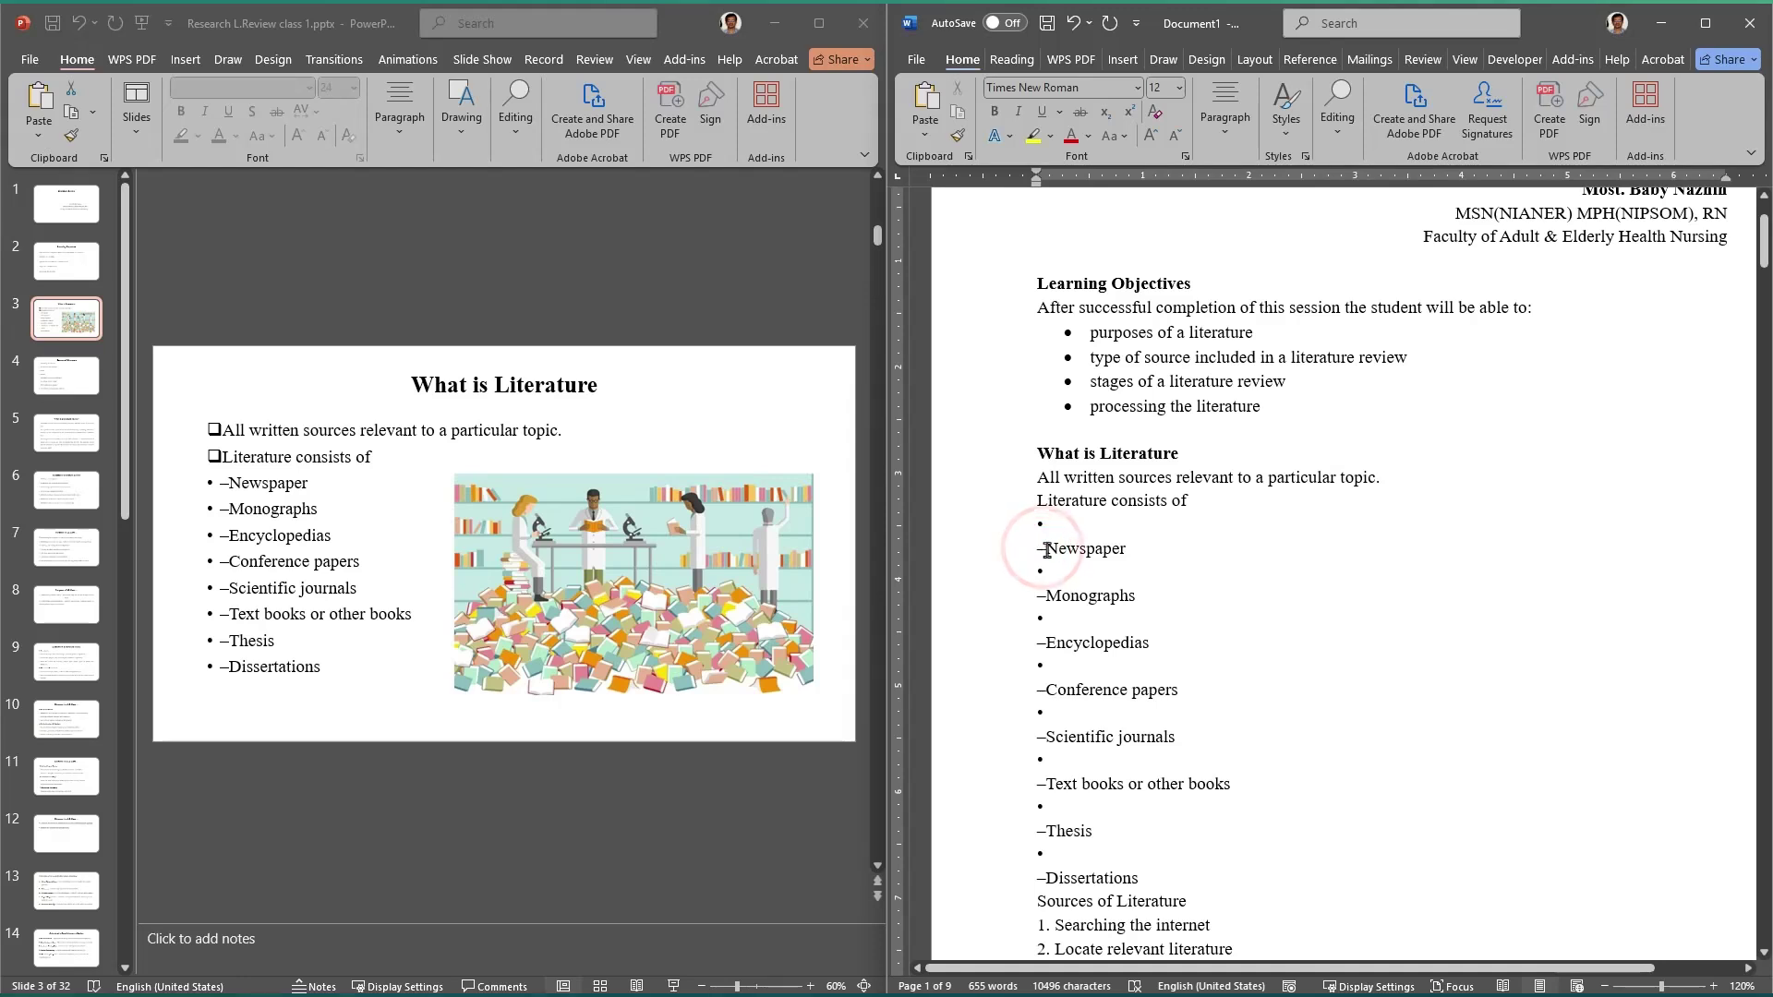
drag(1071, 550, 1151, 825)
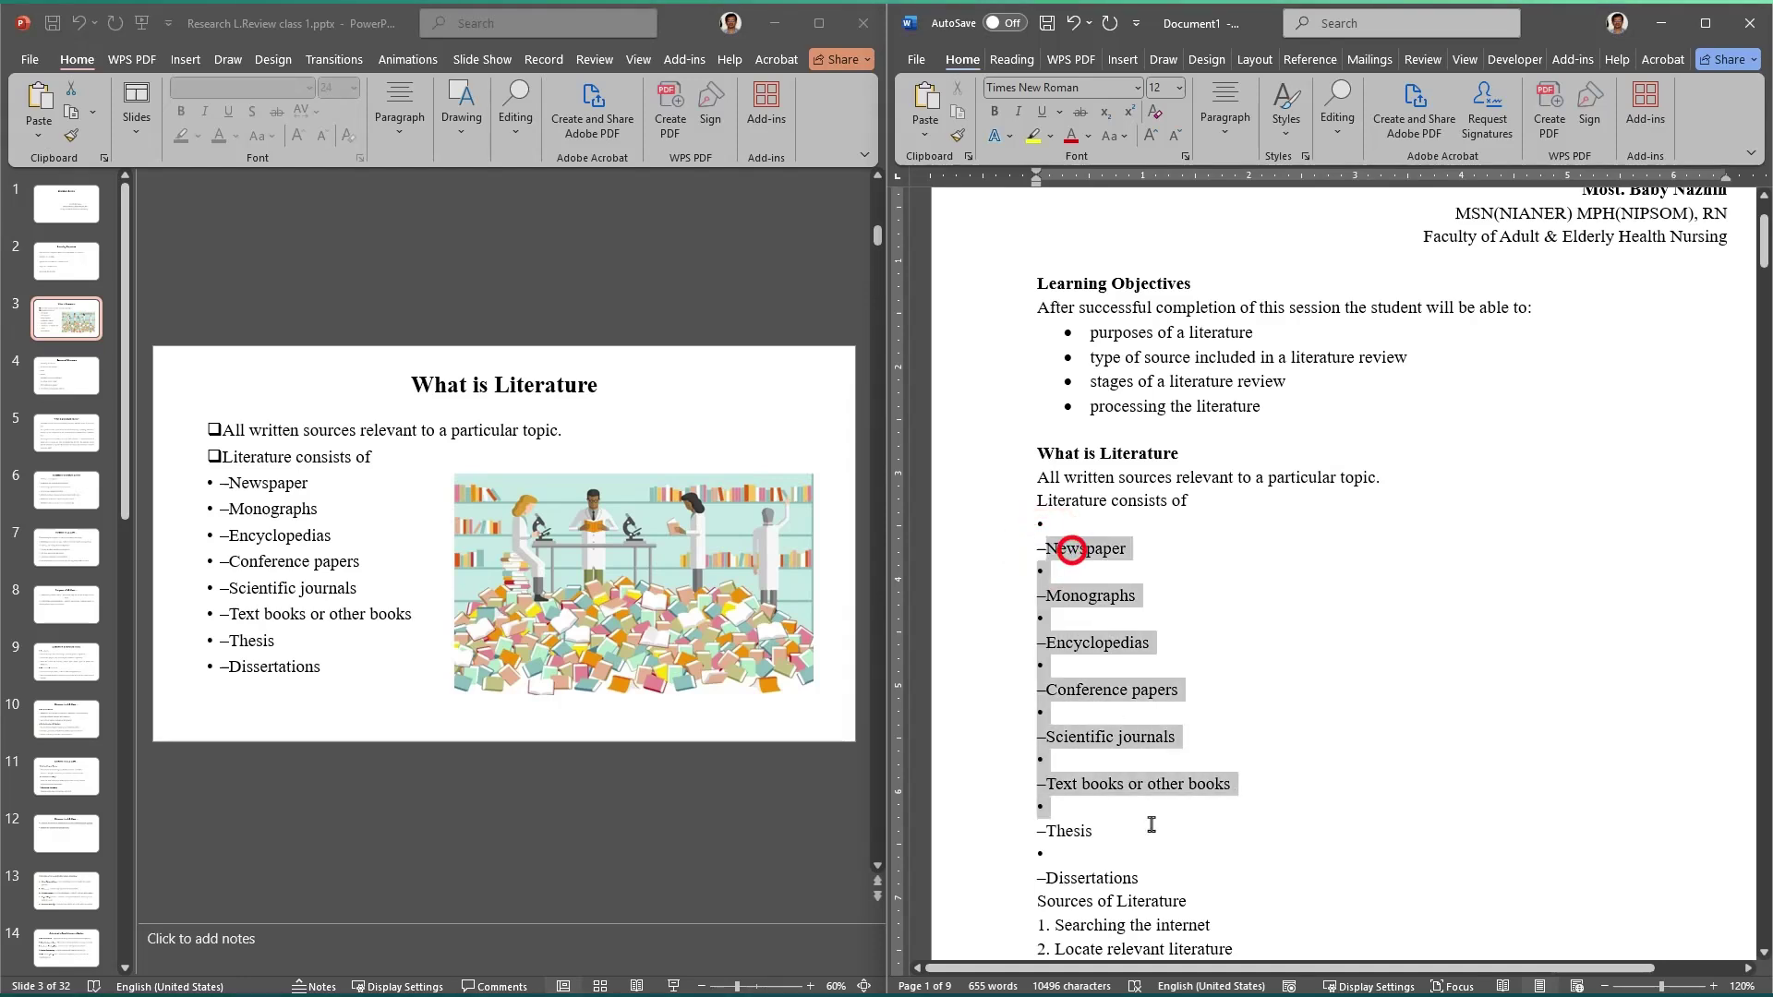
click(1058, 849)
scroll(1085, 822, down, 7)
scroll(1071, 789, up, 5)
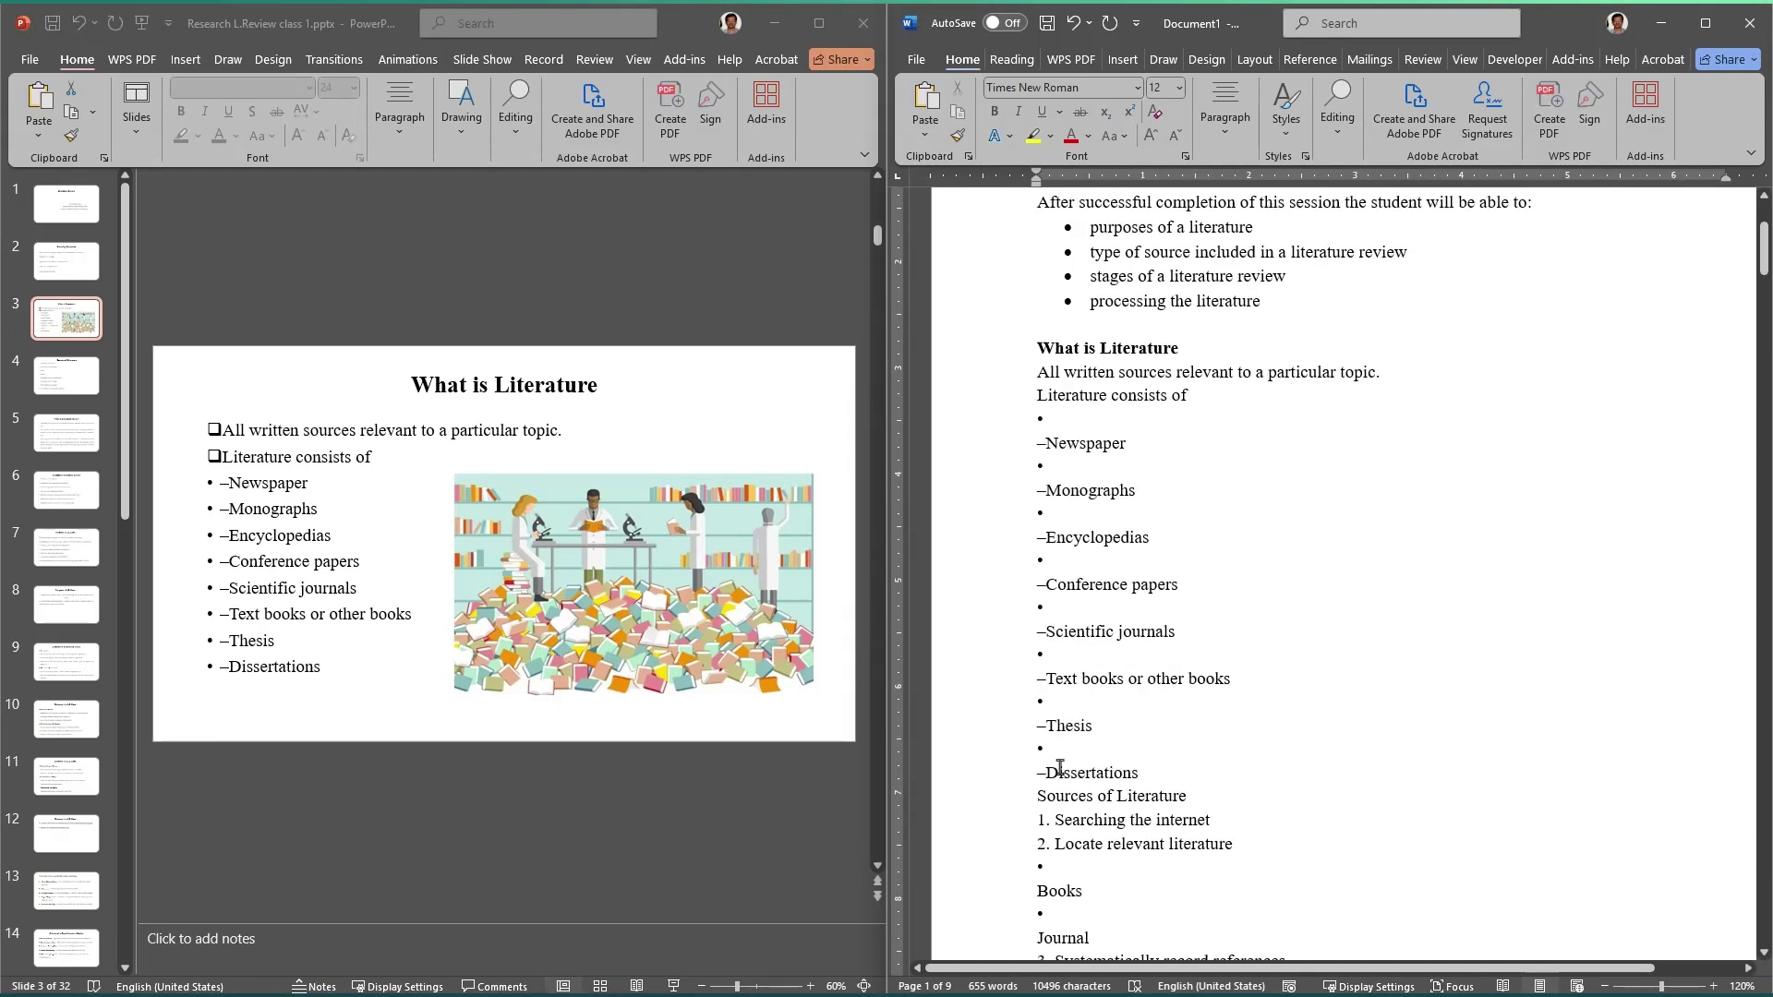
drag(1058, 529, 1046, 509)
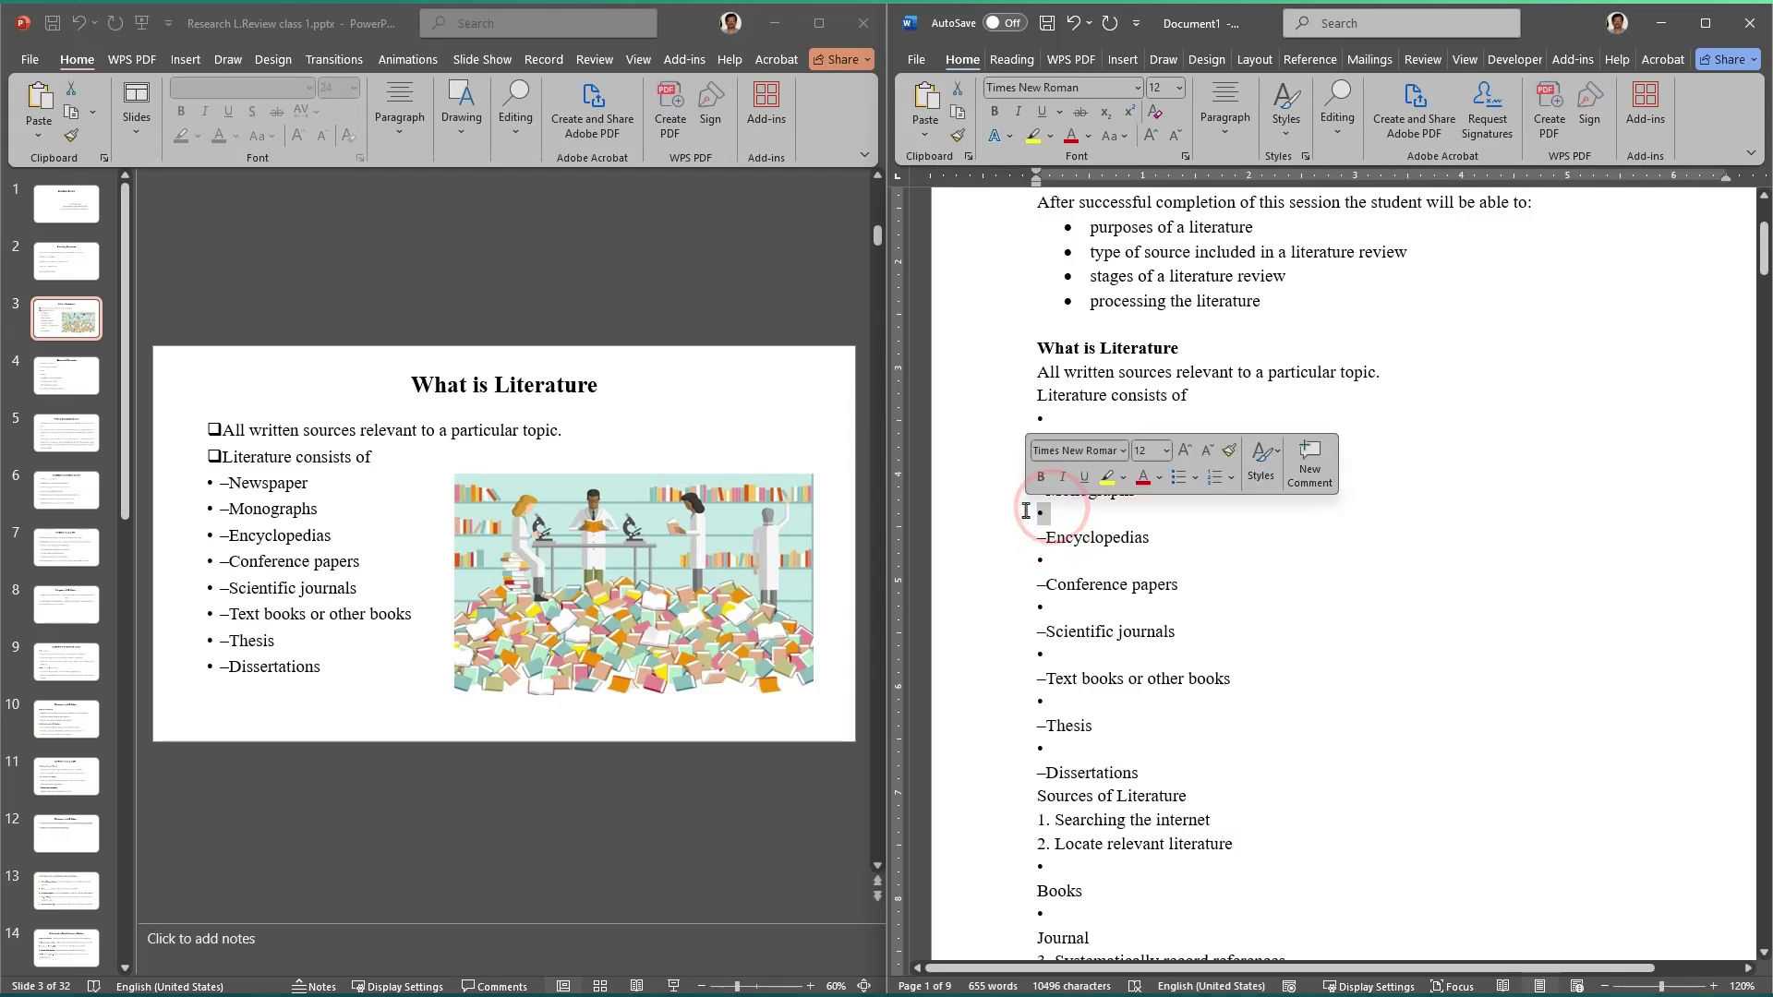
click(1181, 515)
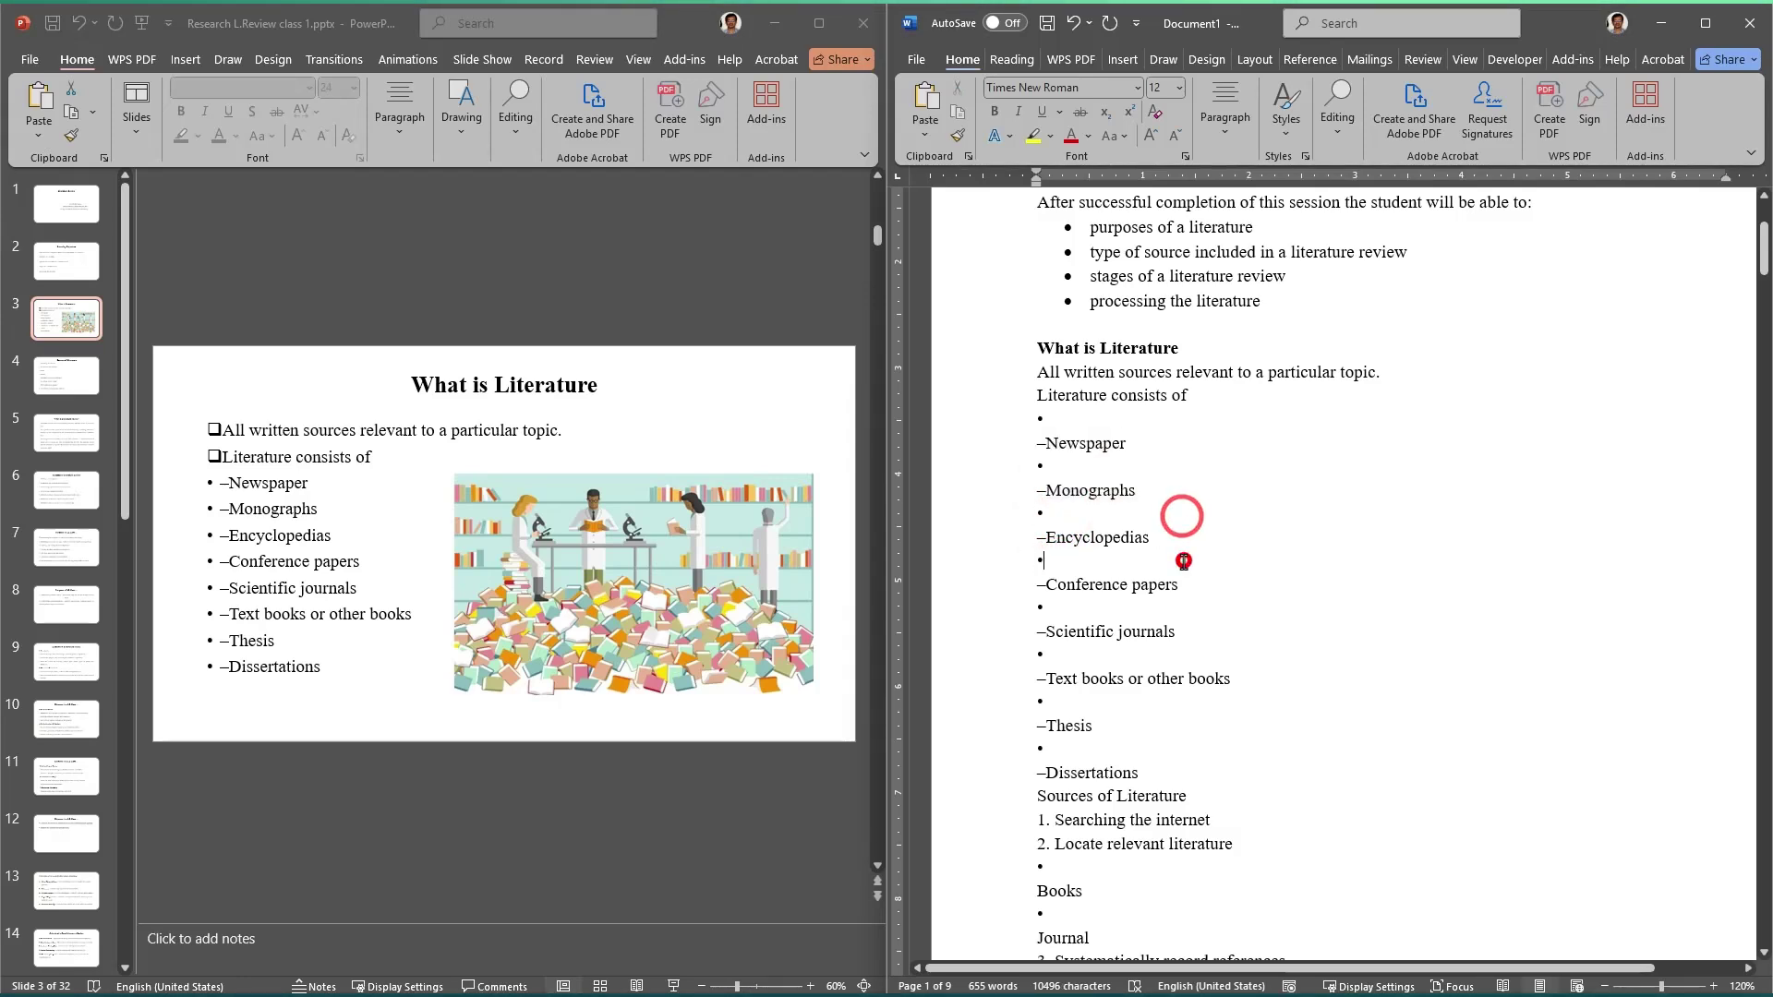
click(1186, 554)
click(1189, 543)
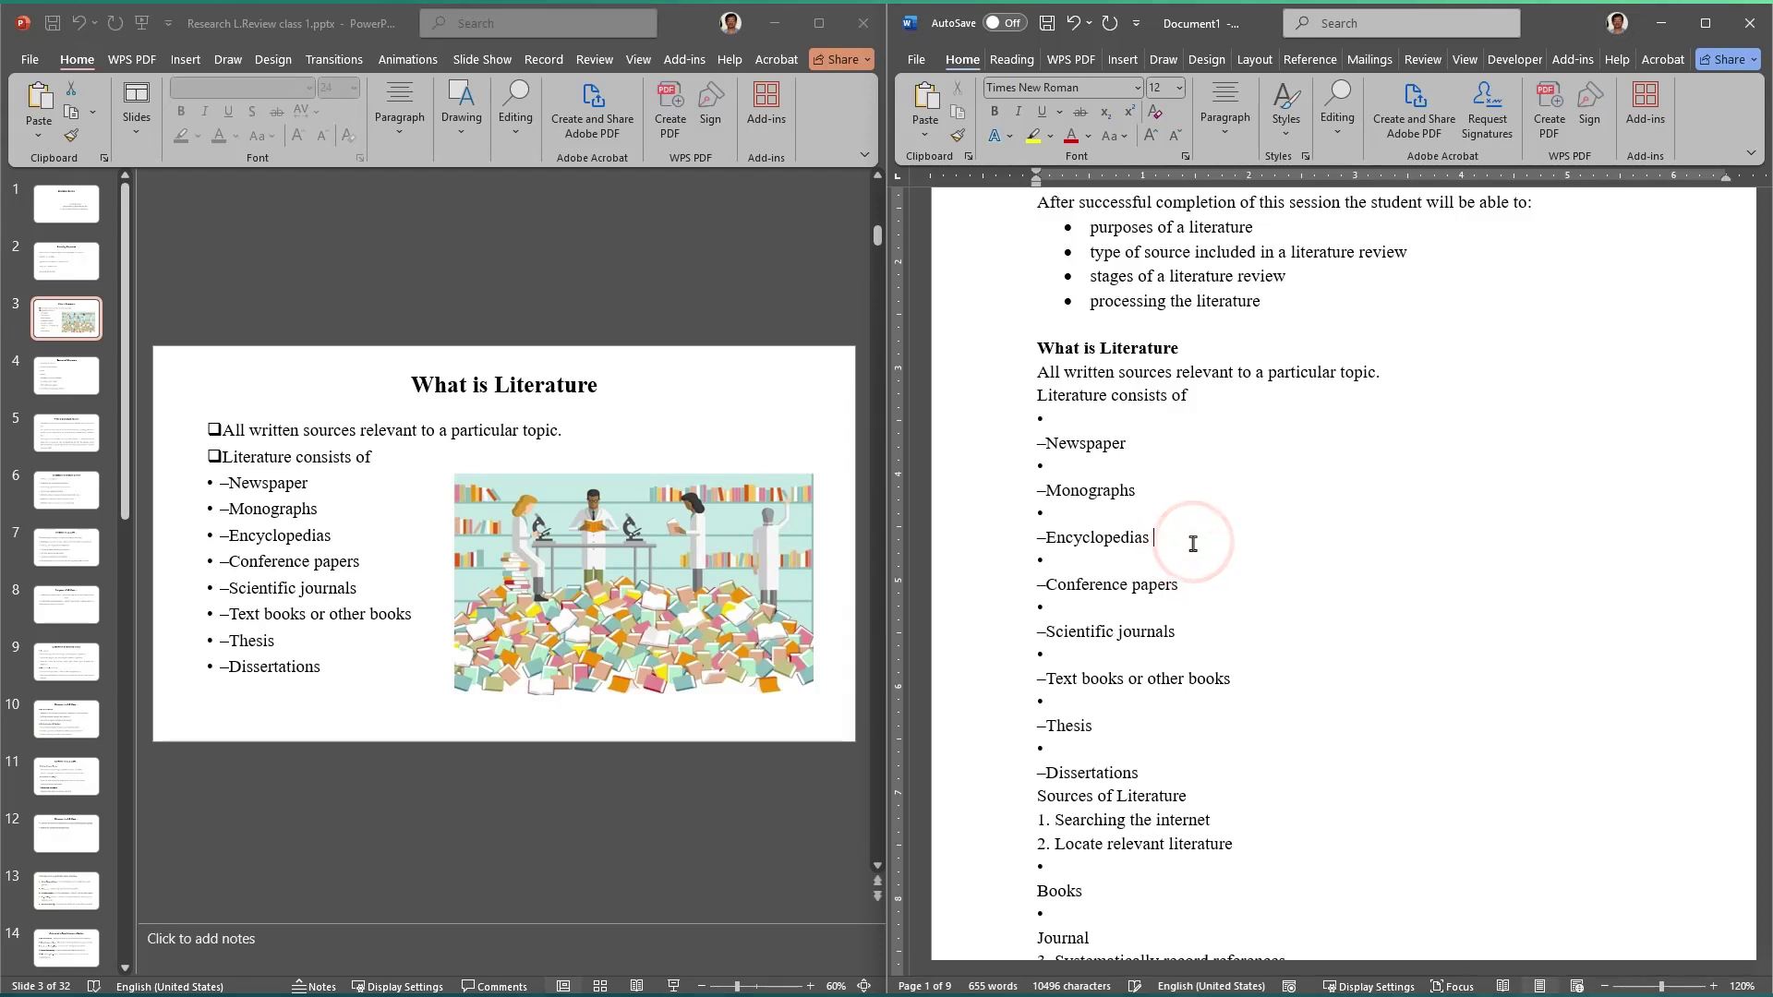
text(fggggg)
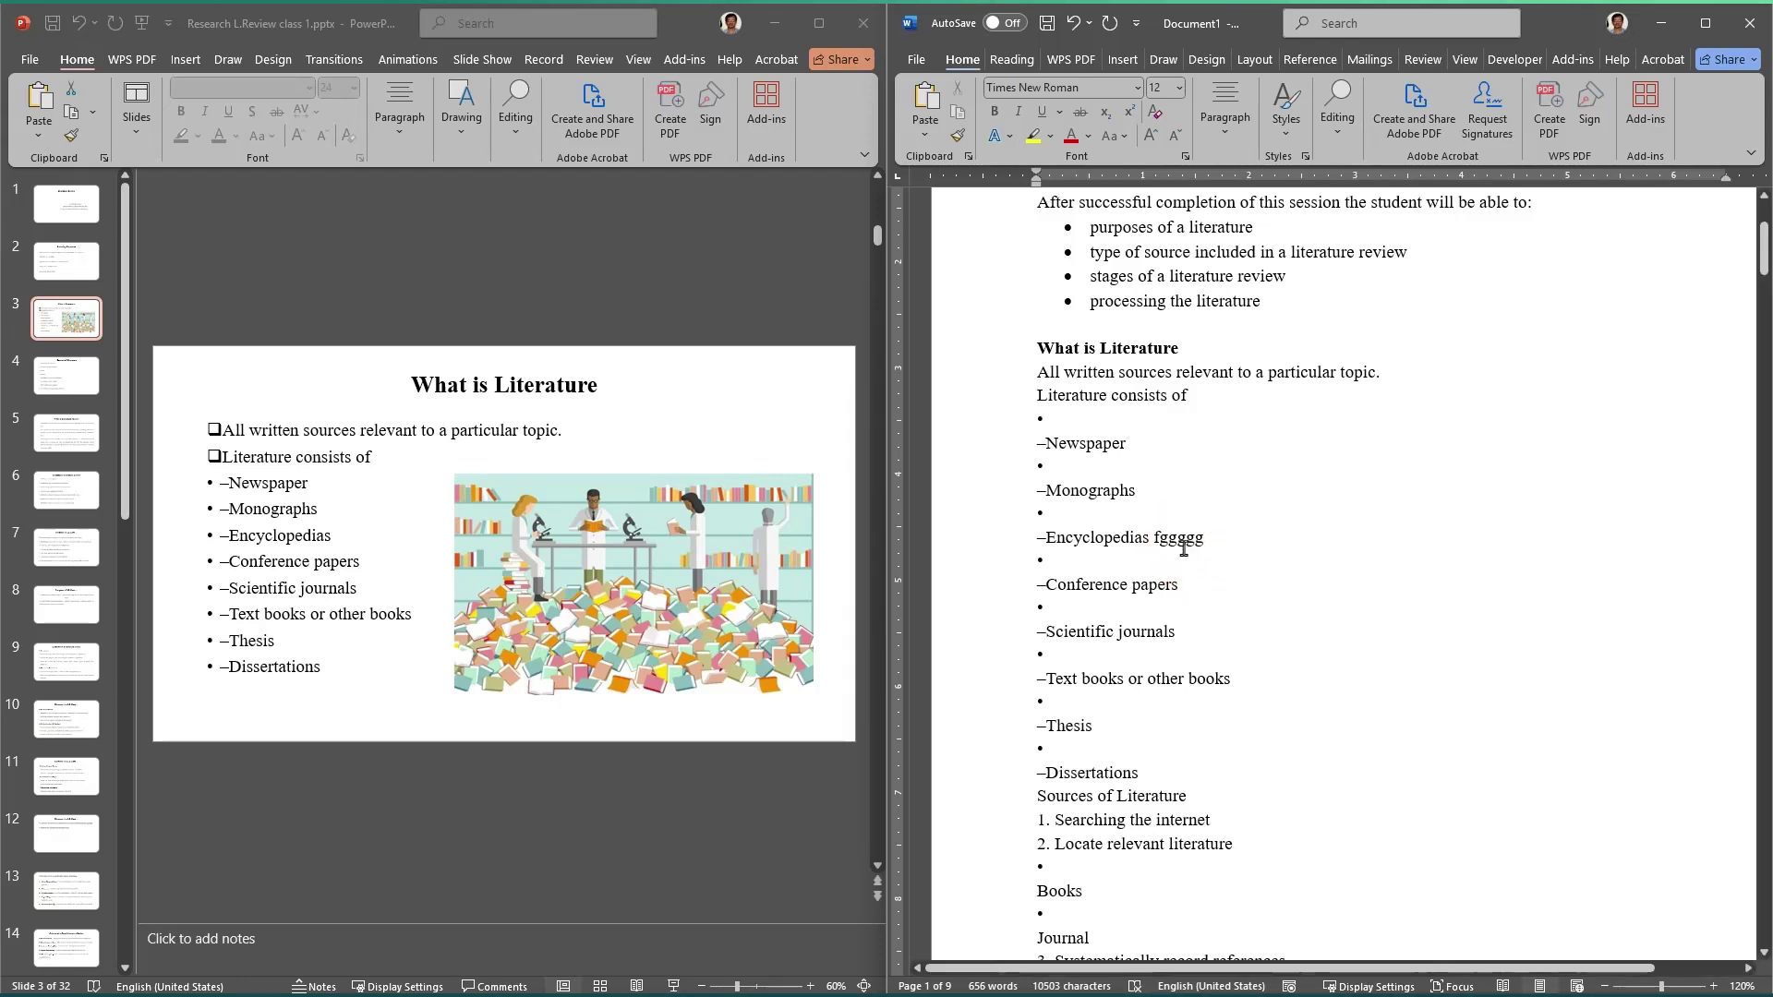
click(1046, 514)
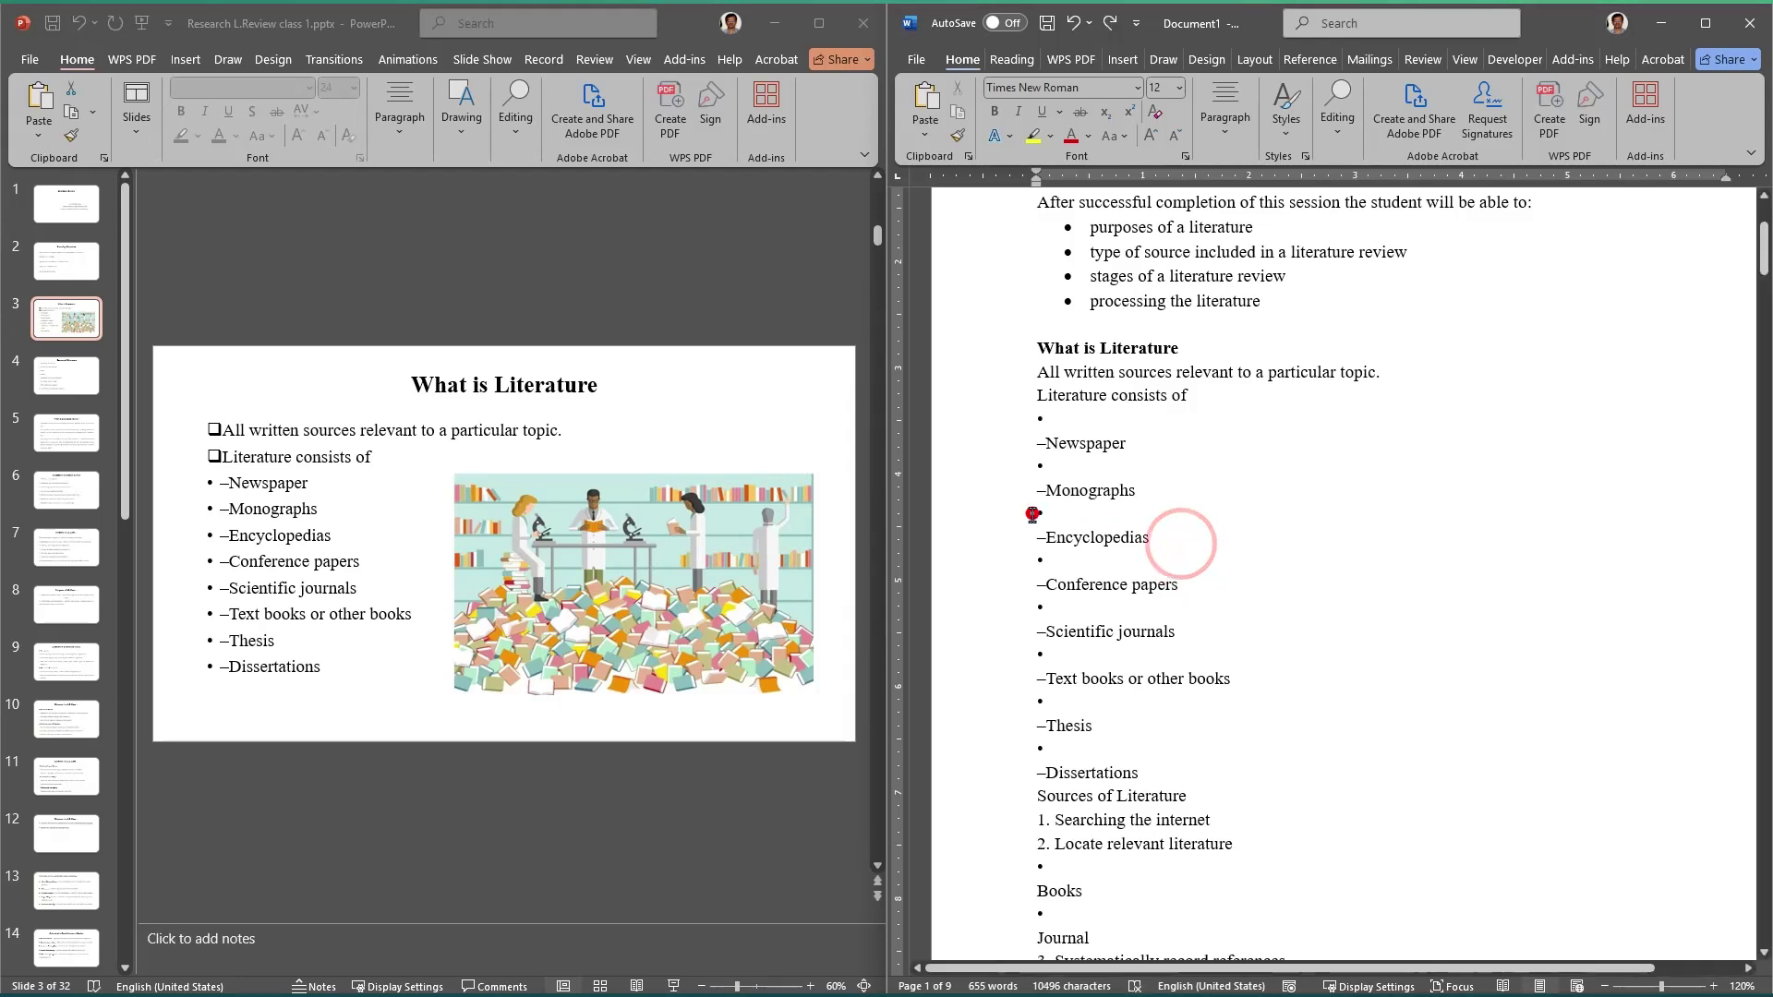
click(1087, 533)
click(1048, 423)
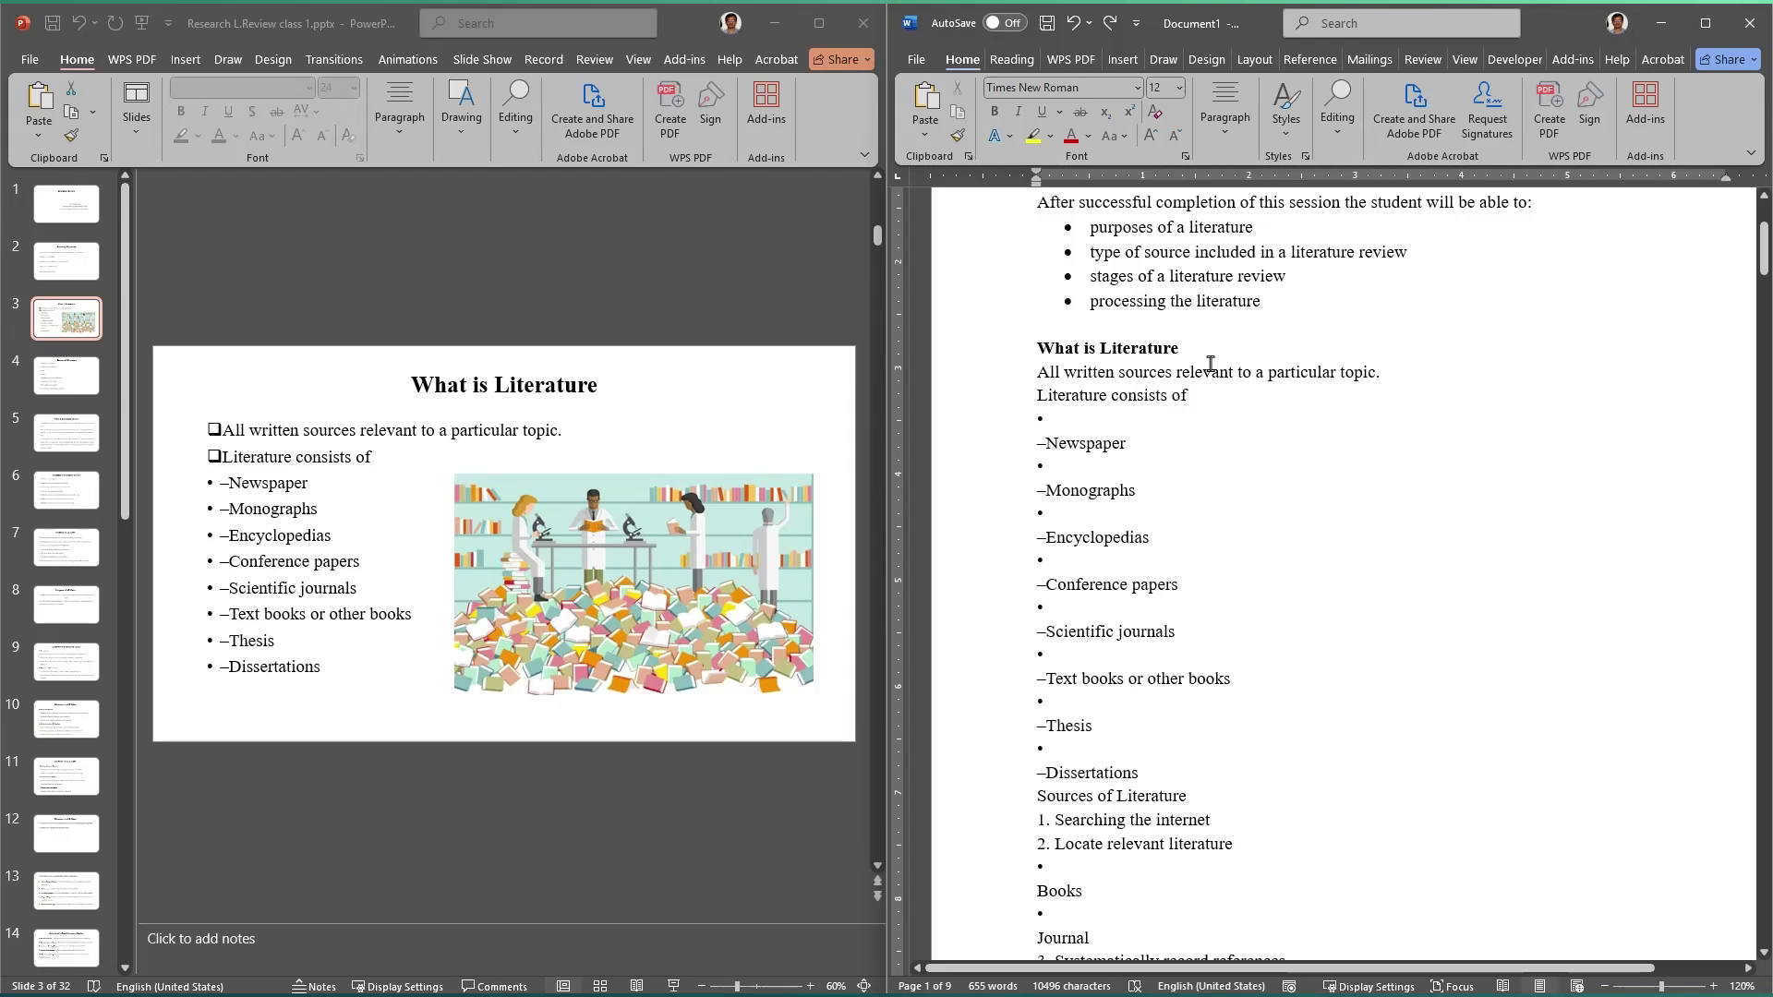
key(ctrl+h)
drag(1279, 634, 796, 436)
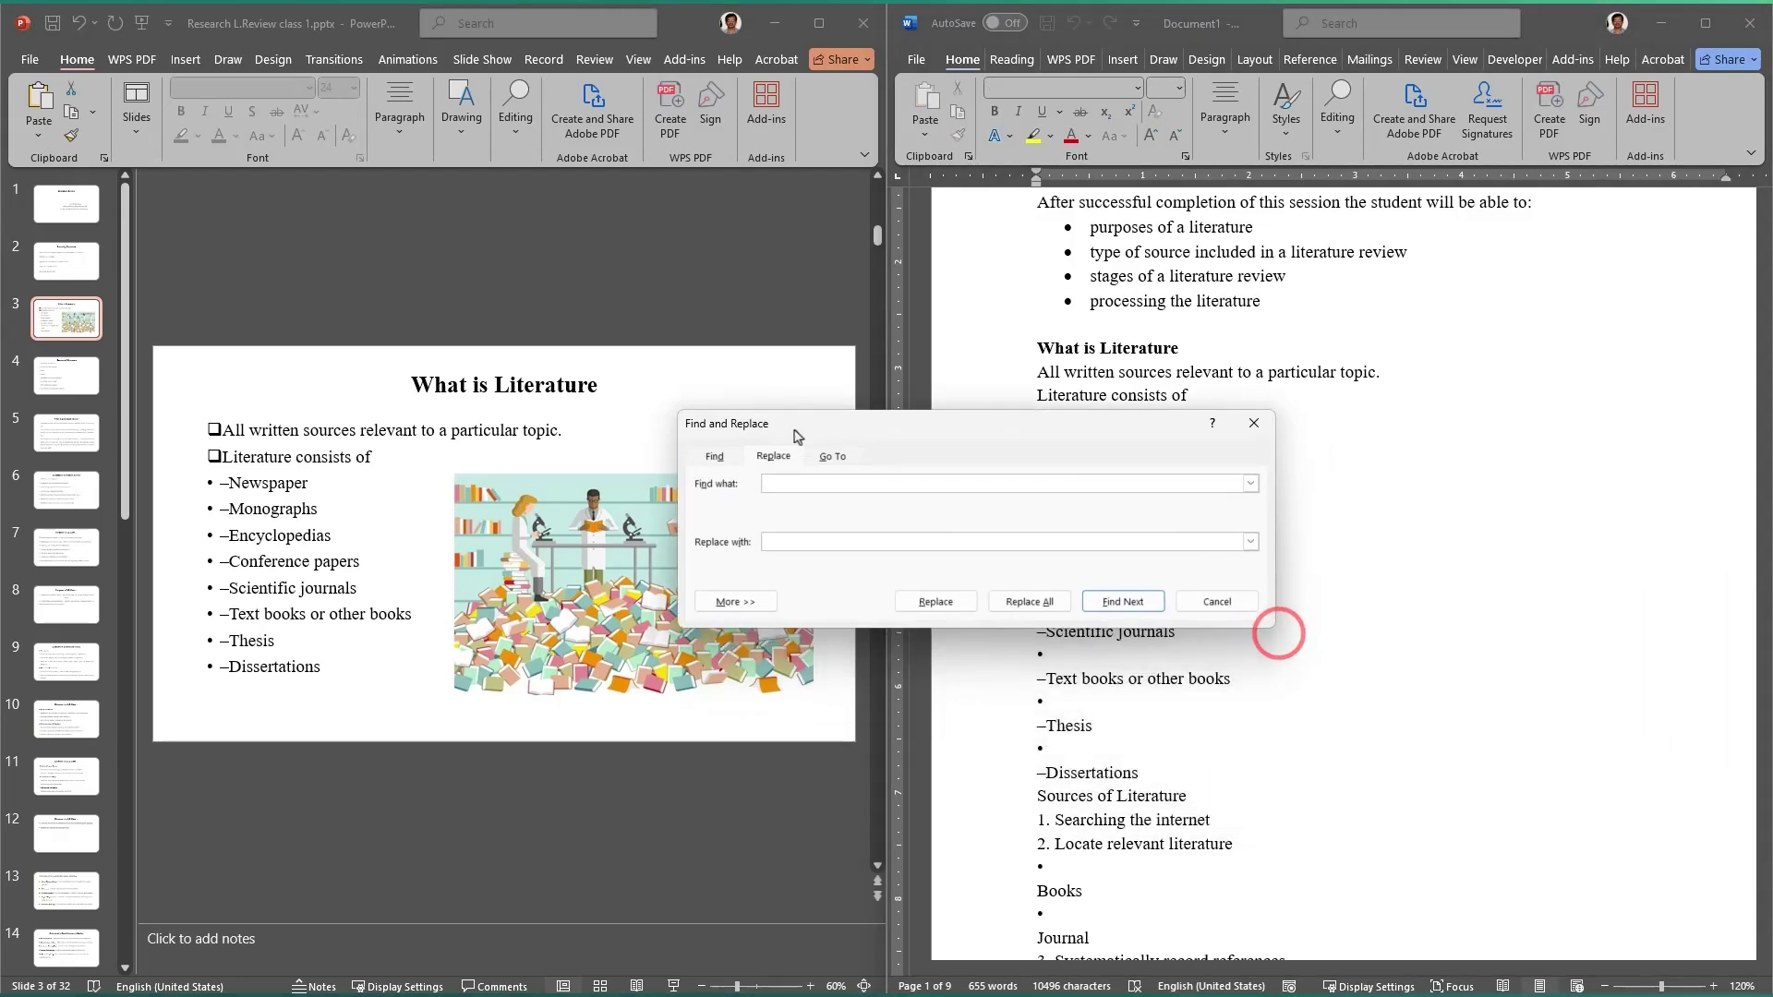
click(1253, 426)
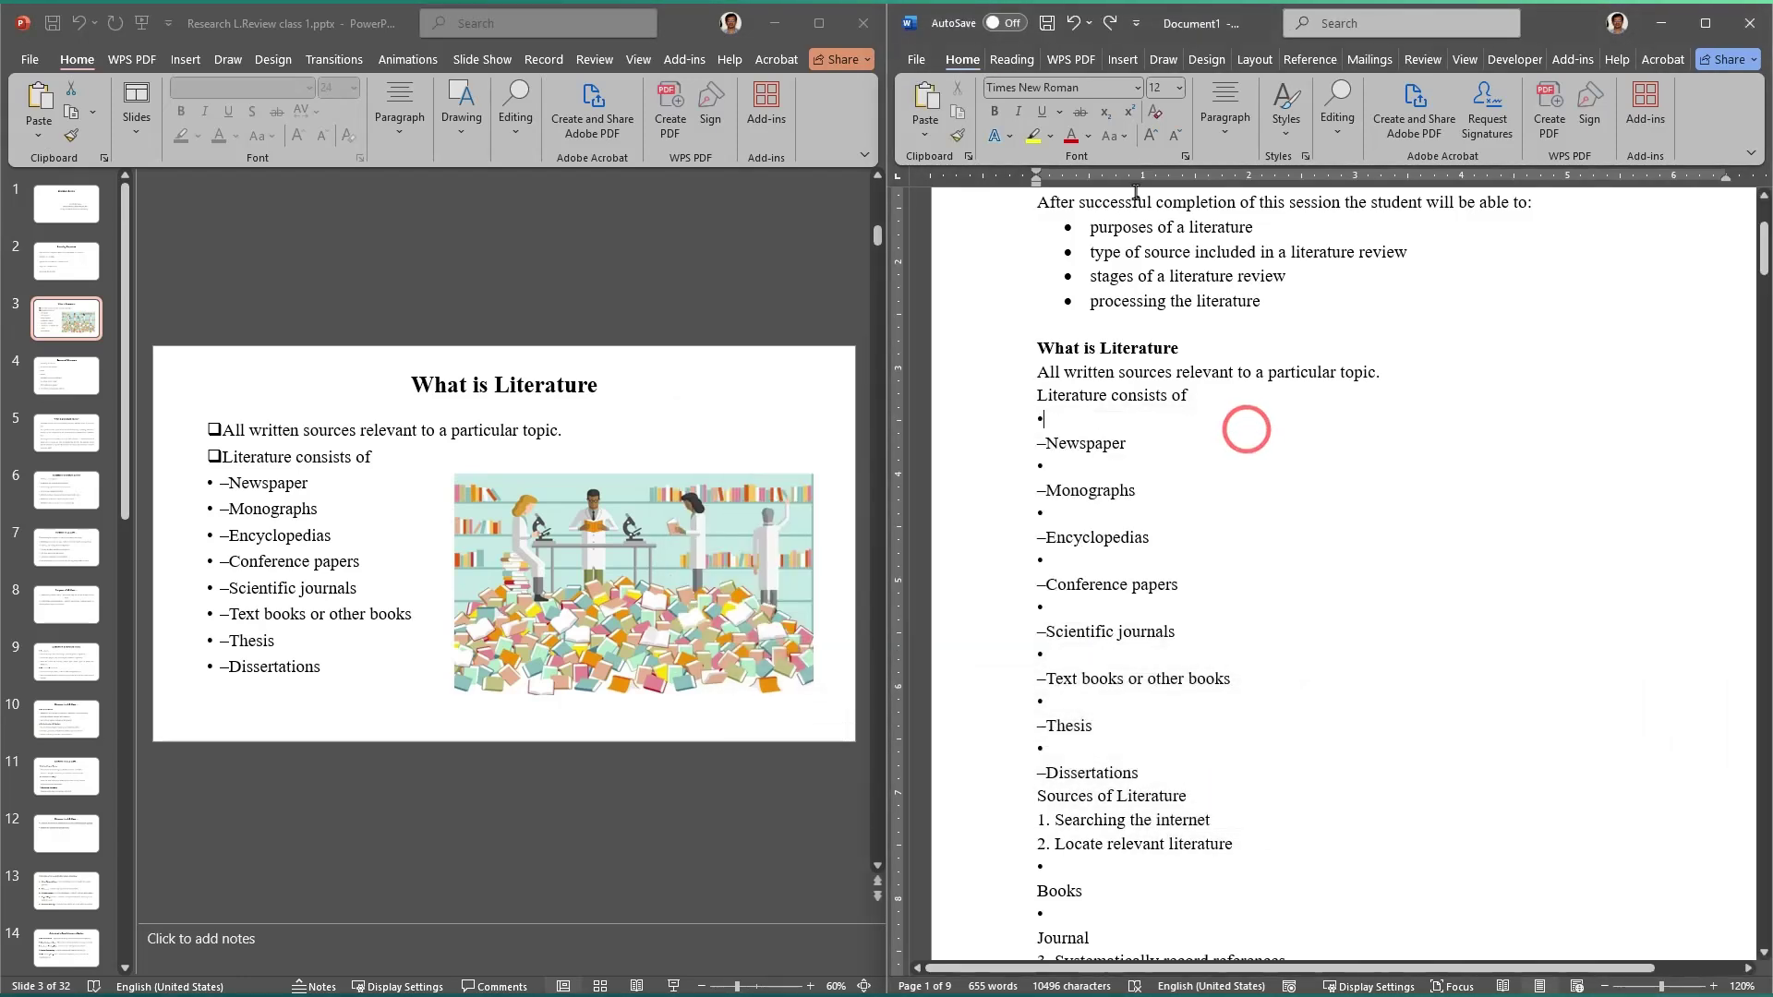
scroll(1274, 267, up, 3)
click(967, 28)
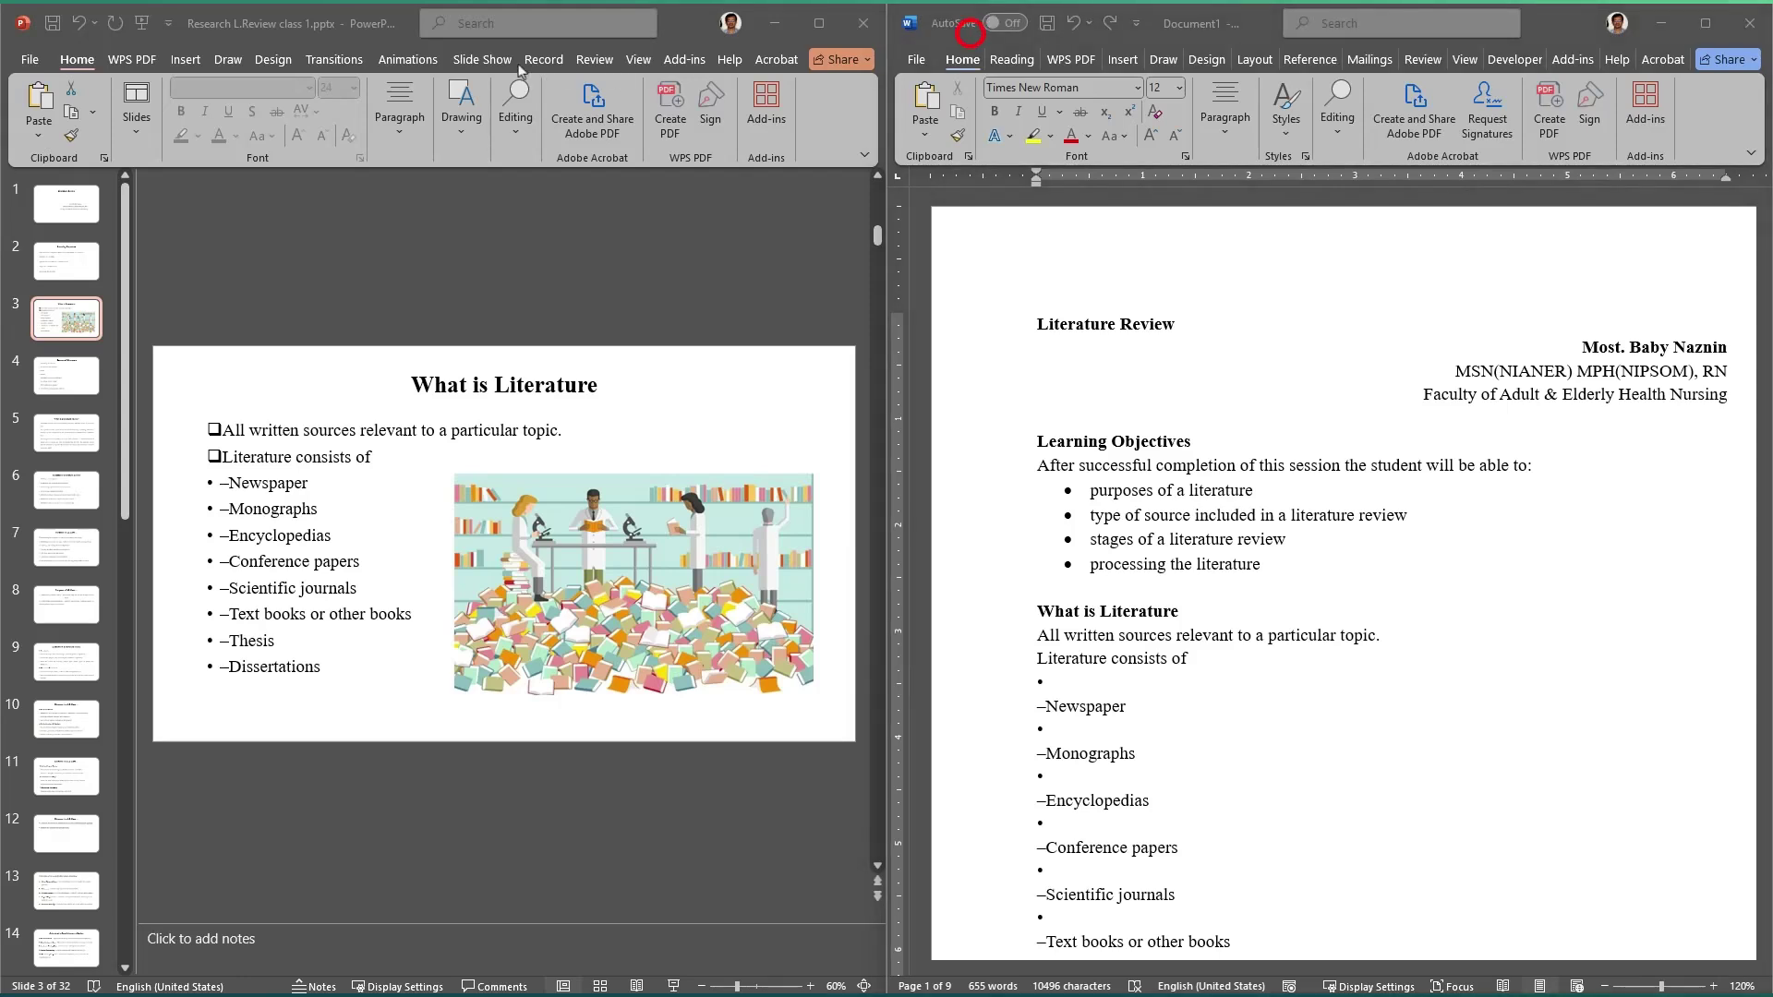
click(1347, 134)
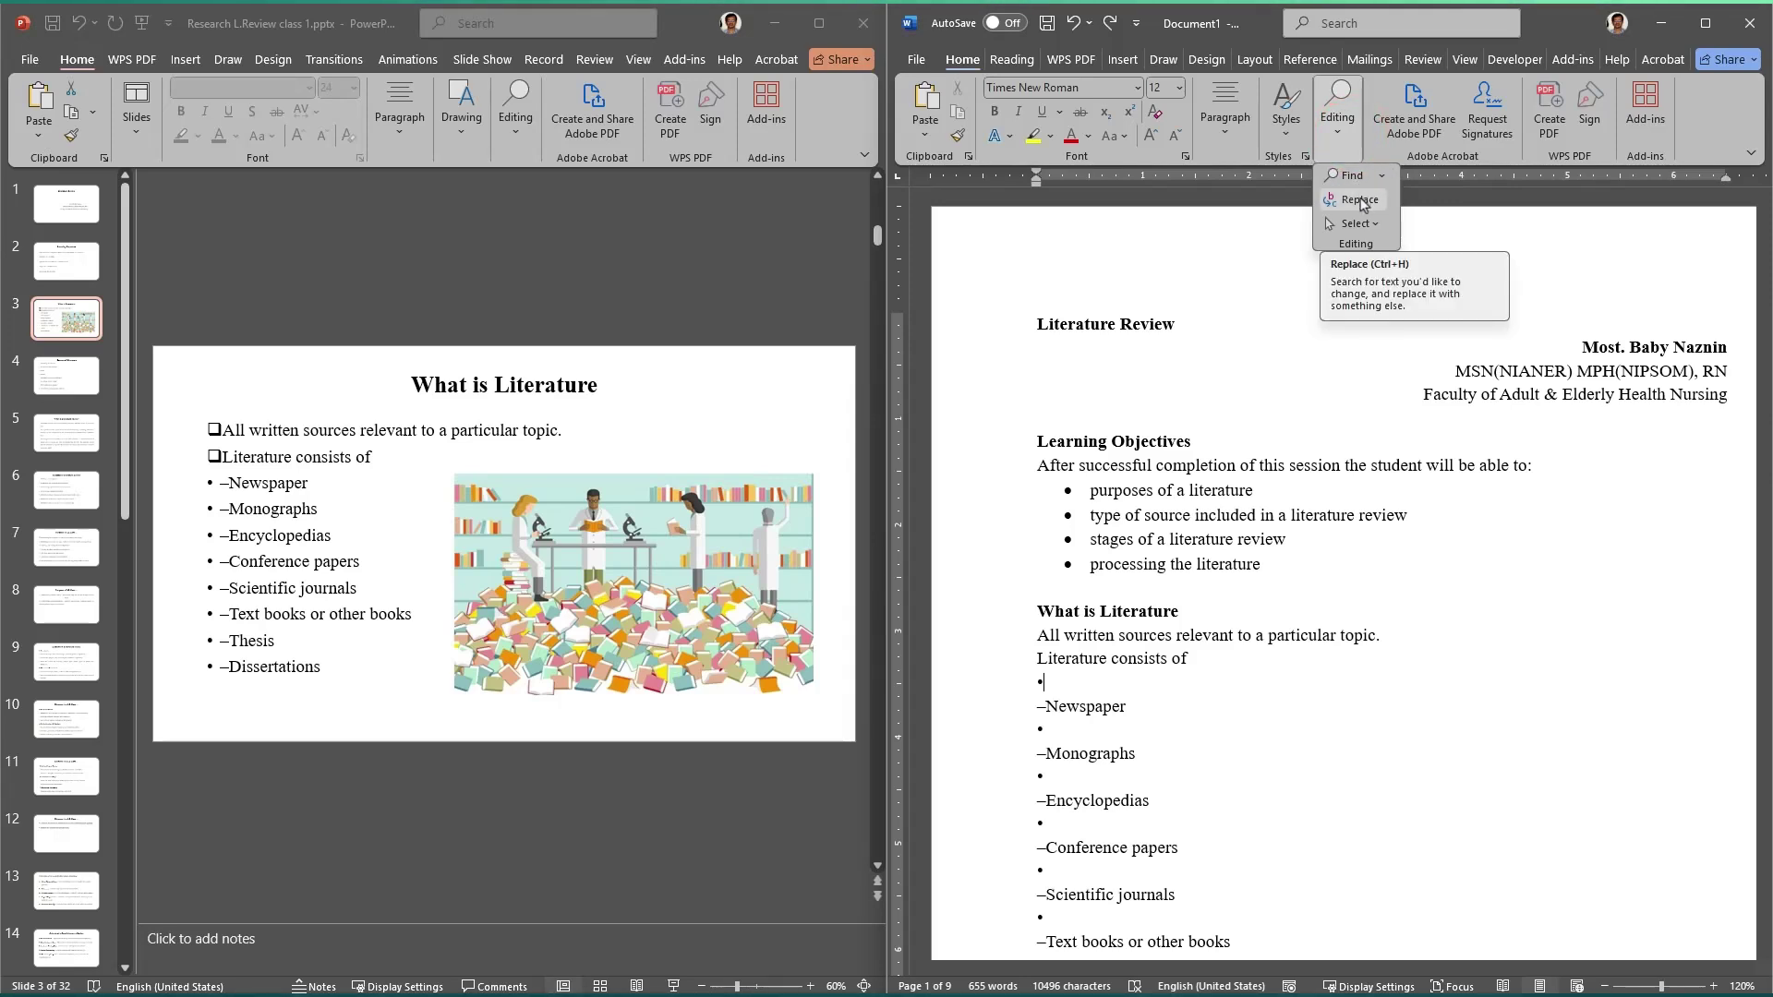
click(1359, 199)
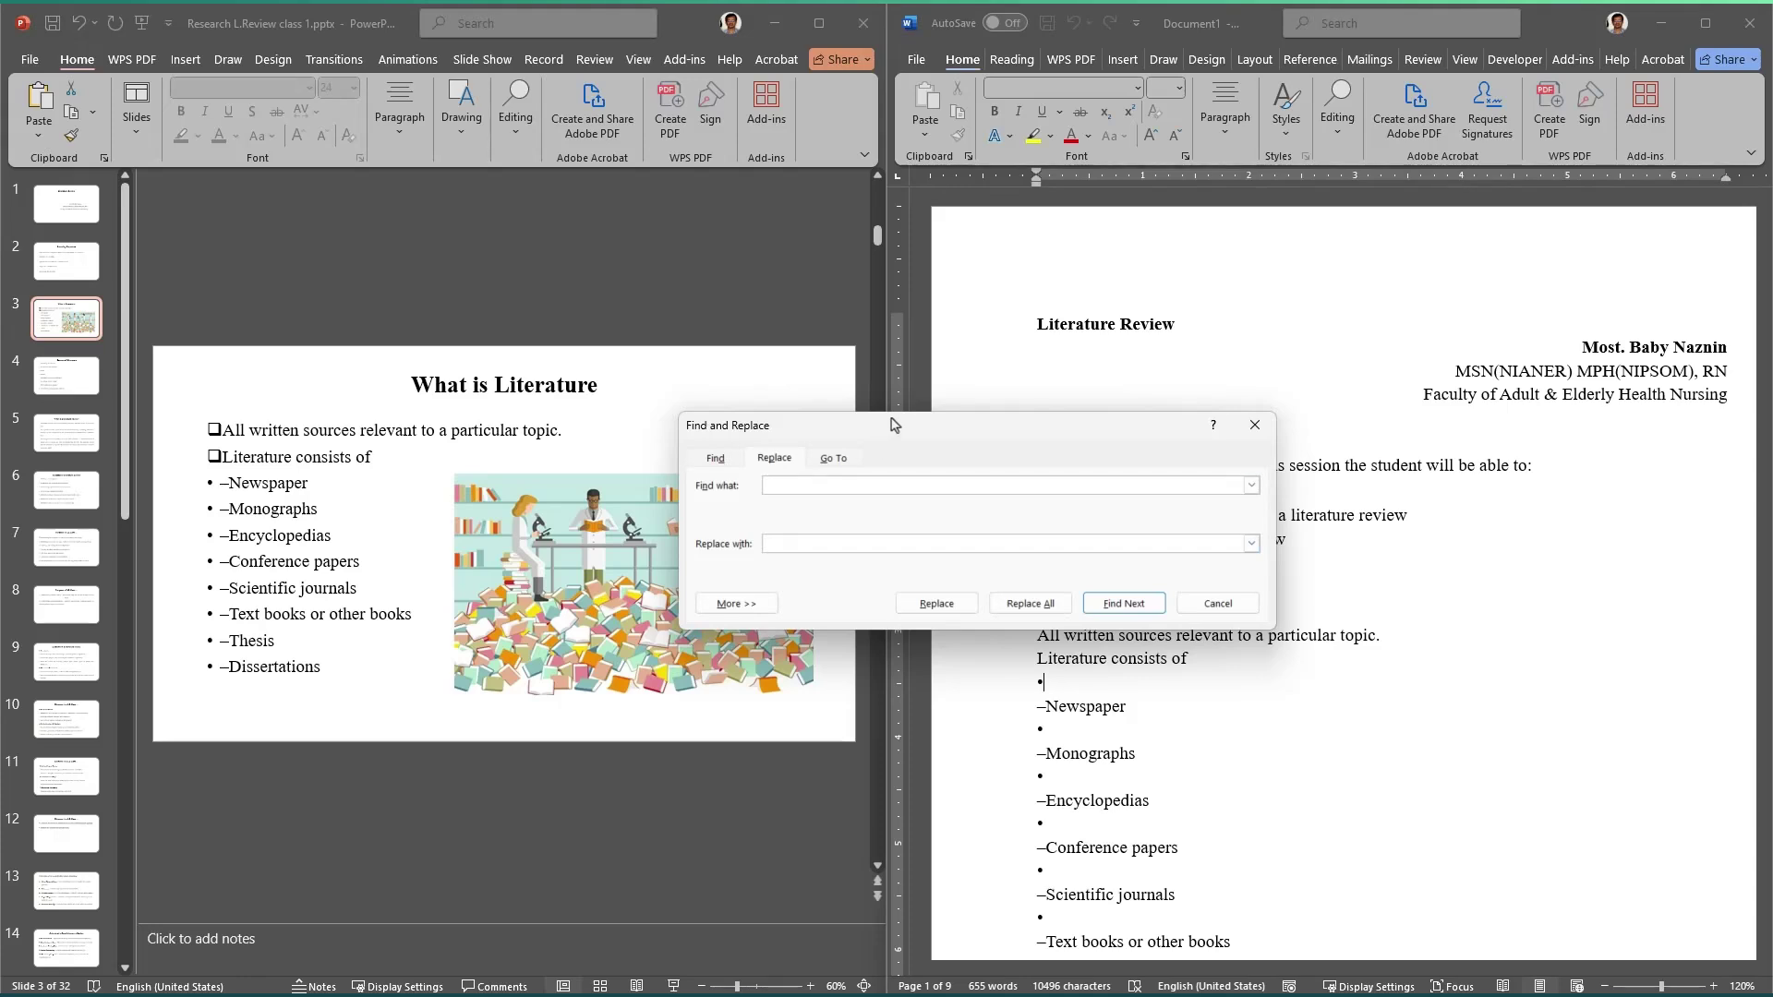
drag(895, 424, 550, 313)
click(919, 485)
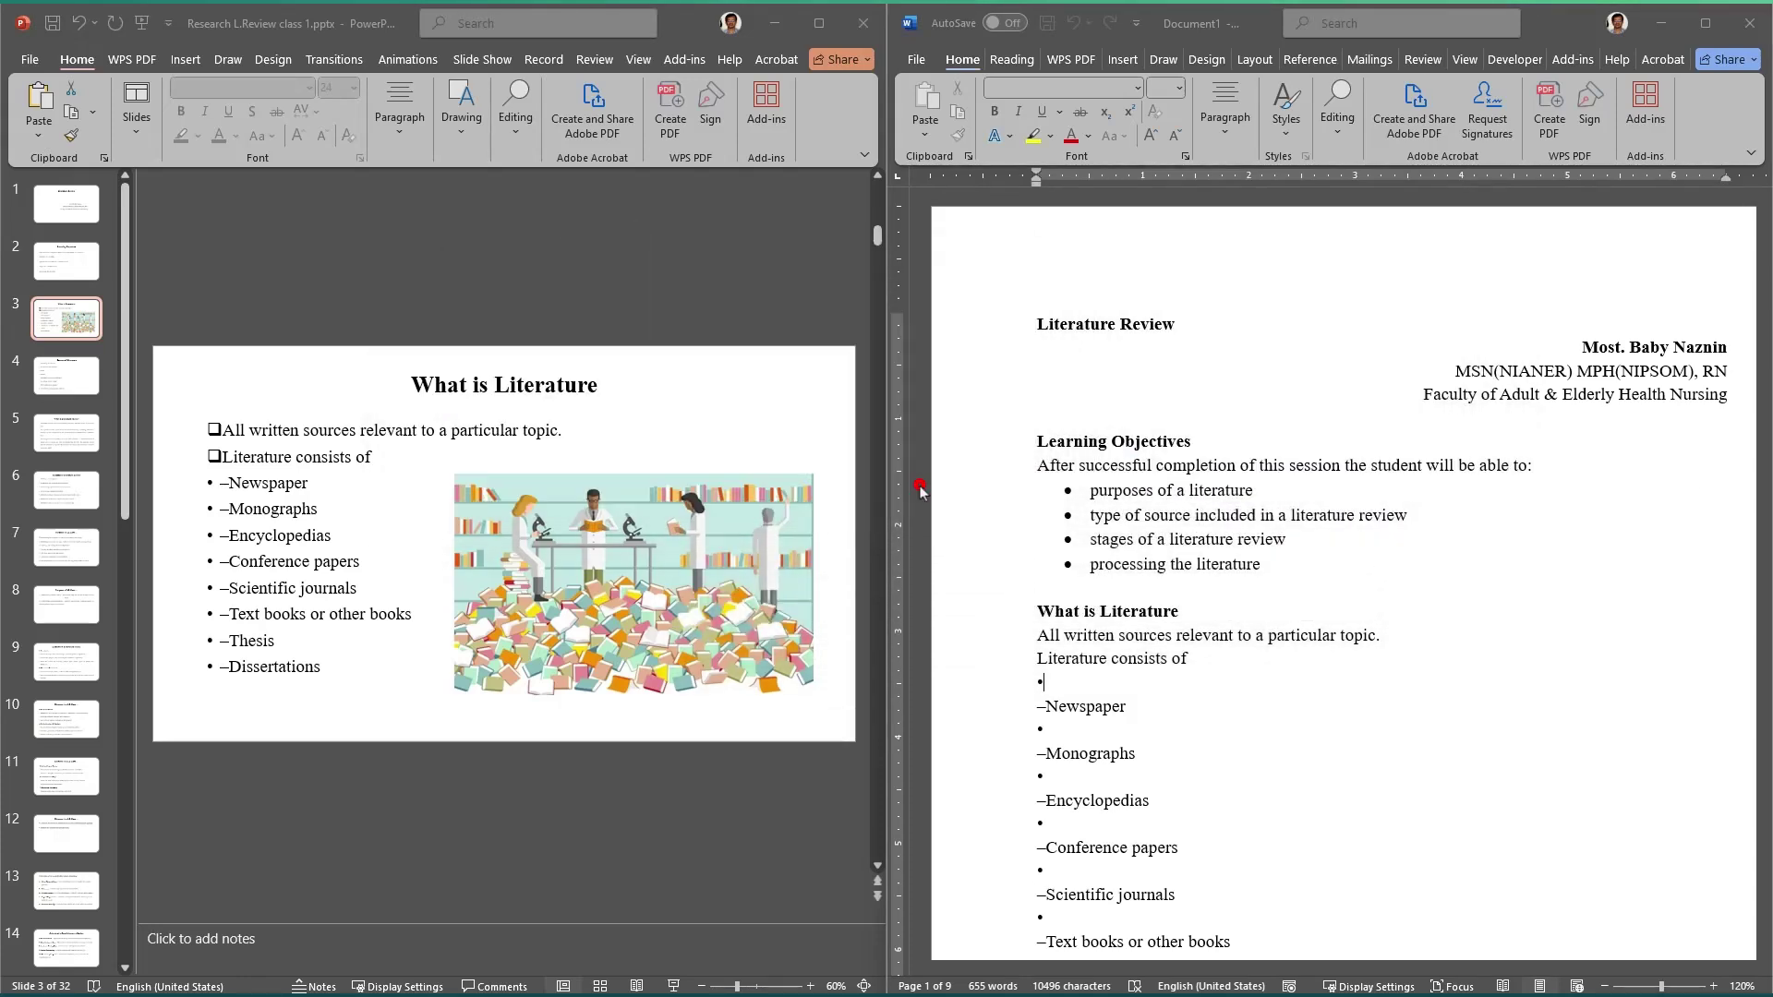
click(1235, 517)
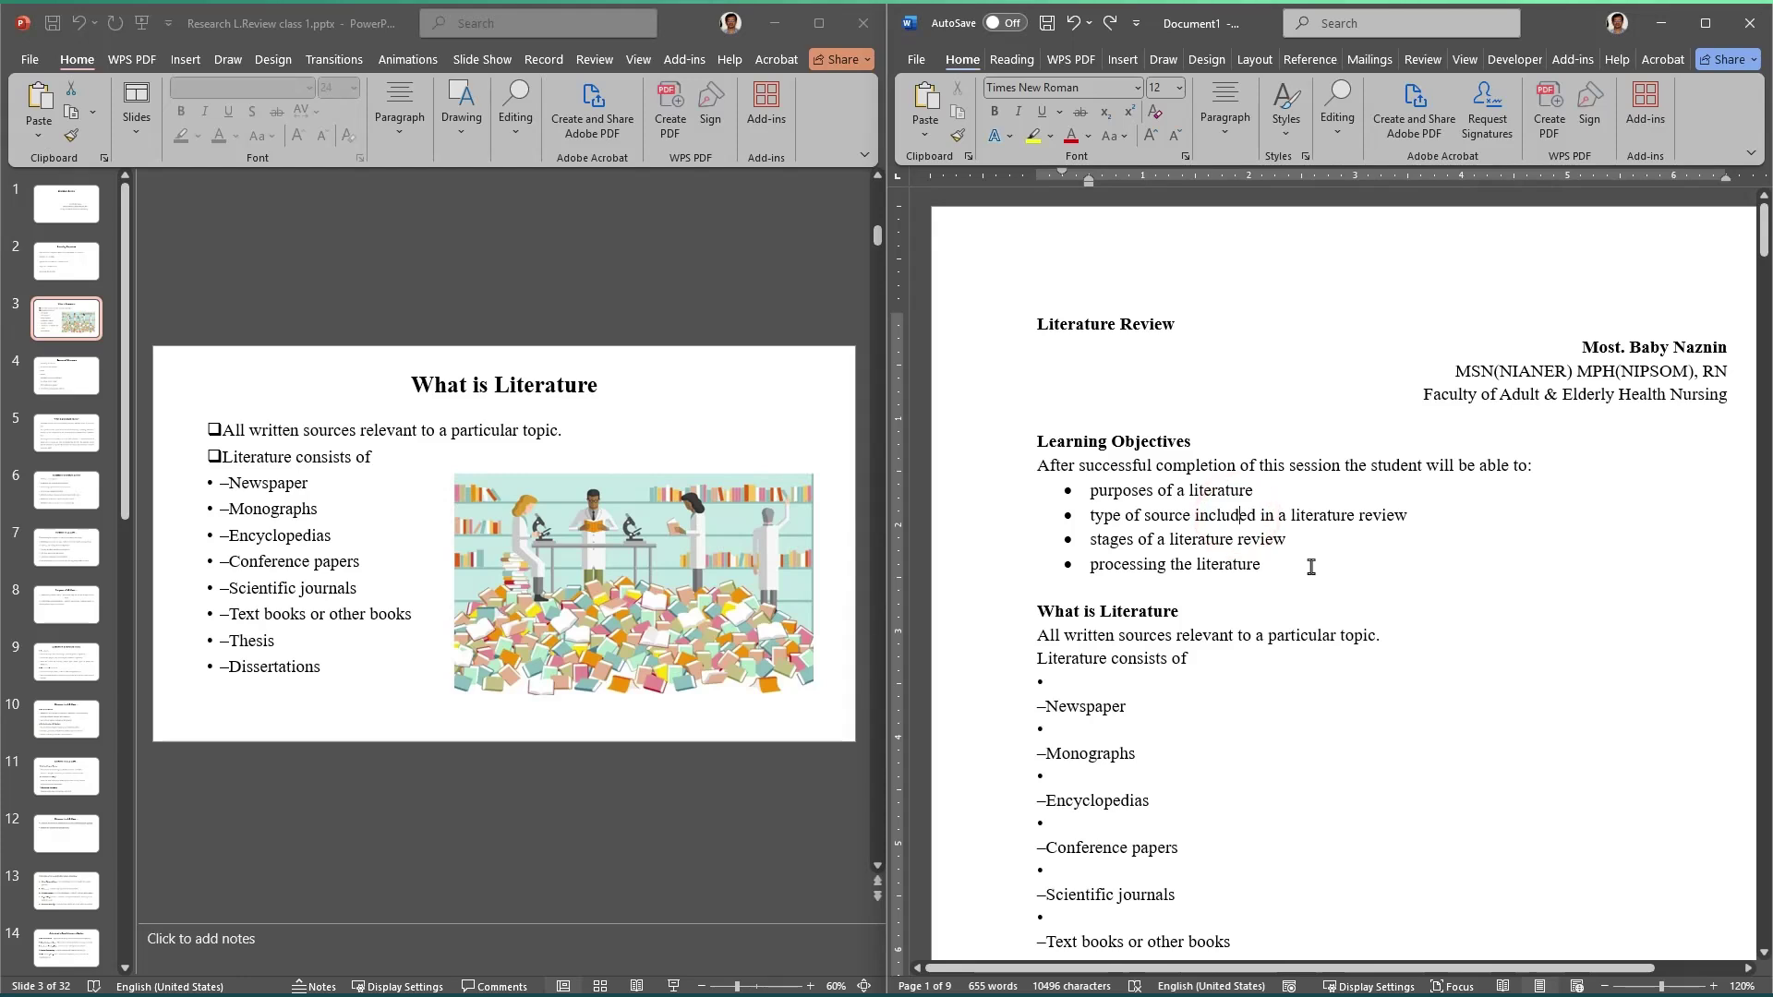
Step: Open Find and Replace and set the search text to the bullet character "•" copied from the line above "–Newspaper"
key(ctrl+h)
drag(728, 303, 630, 298)
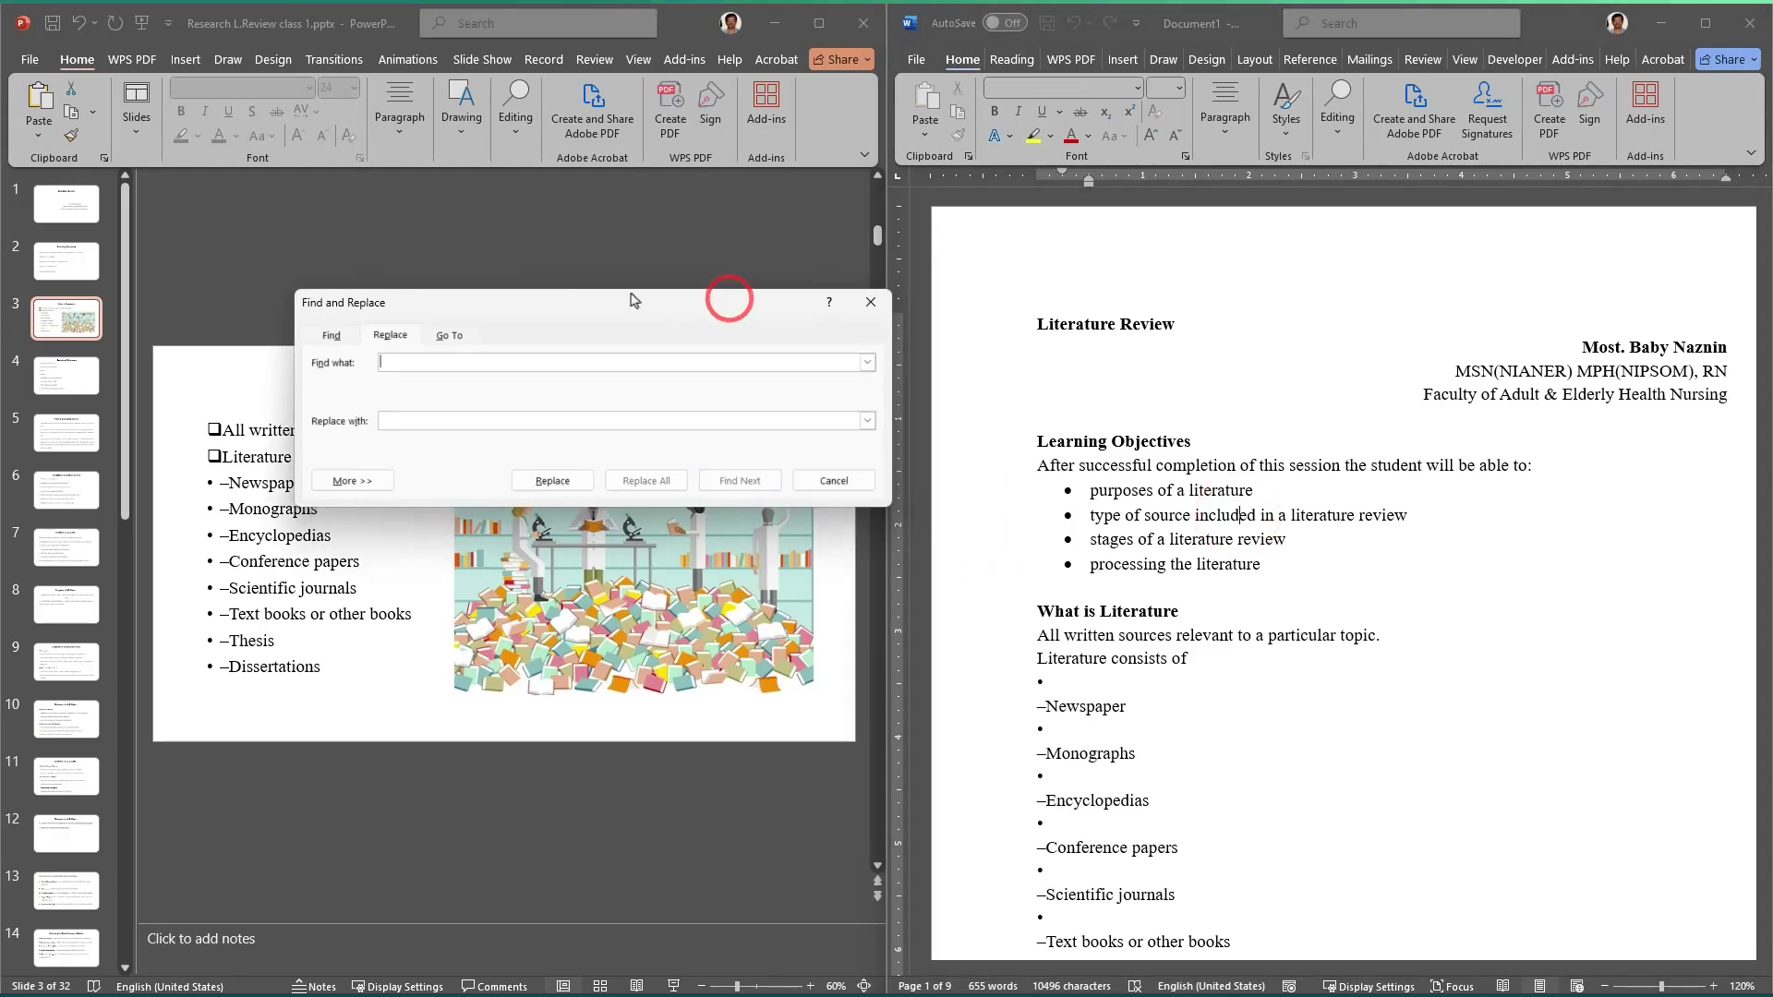
click(1161, 604)
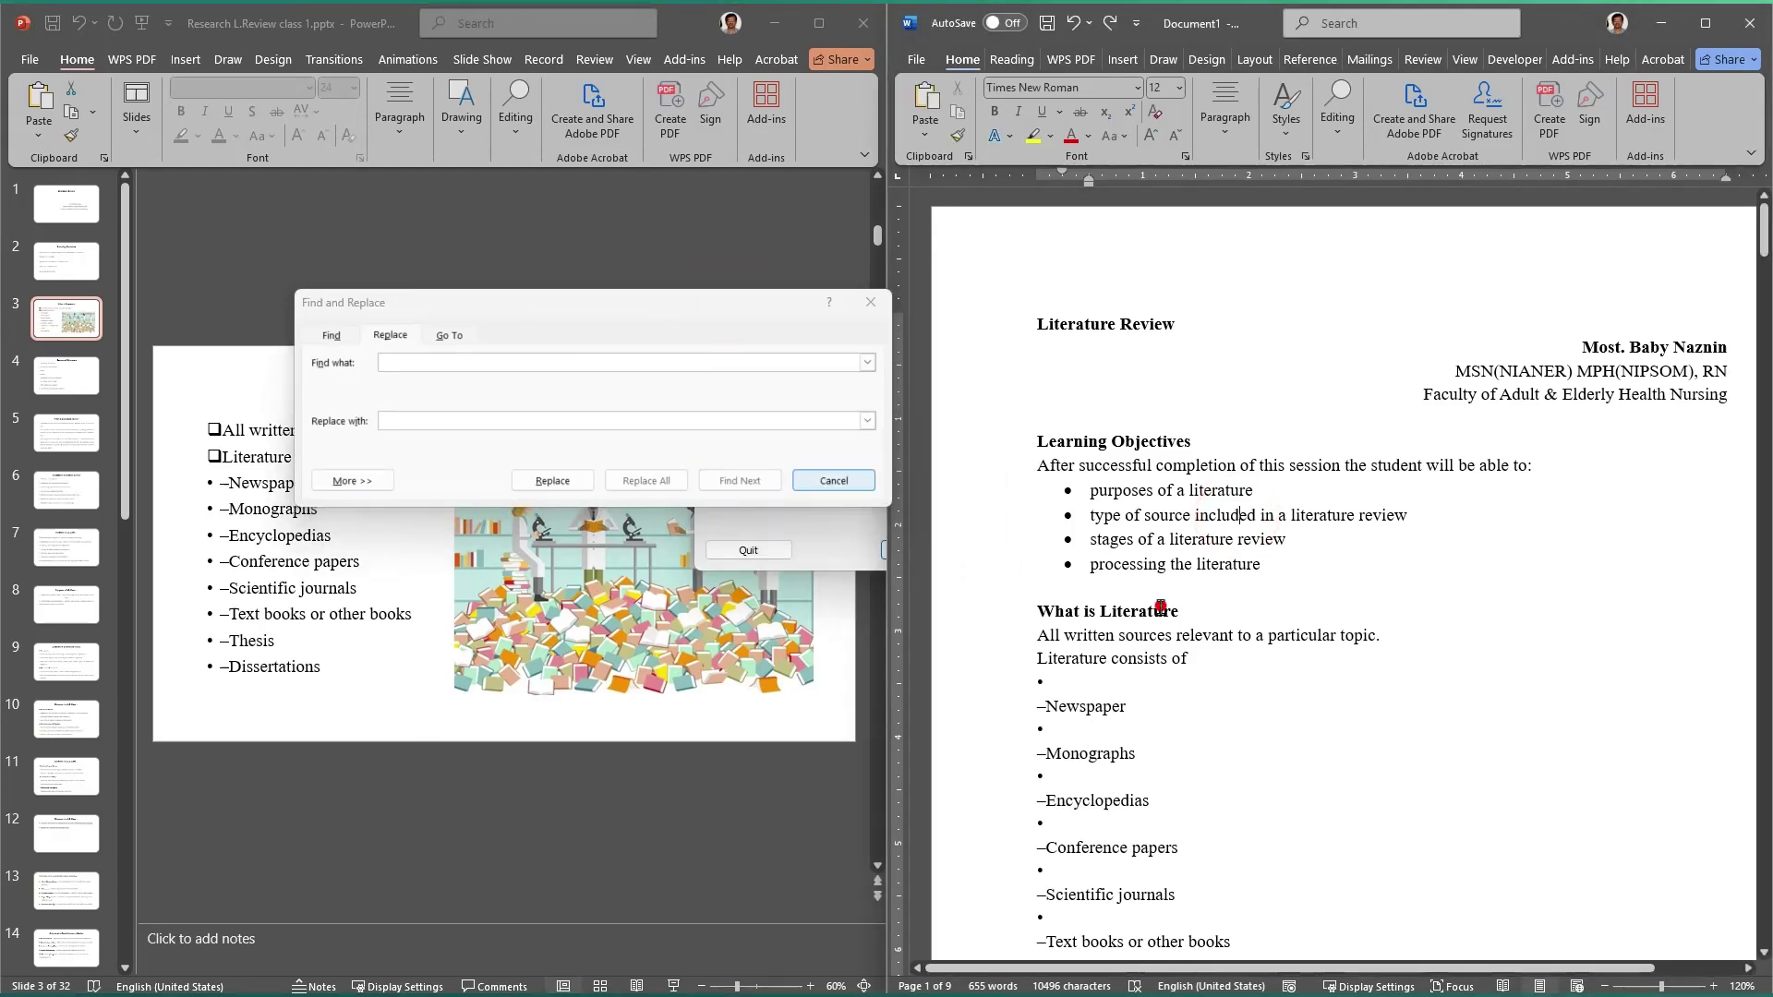
click(1070, 706)
drag(1049, 681, 1046, 688)
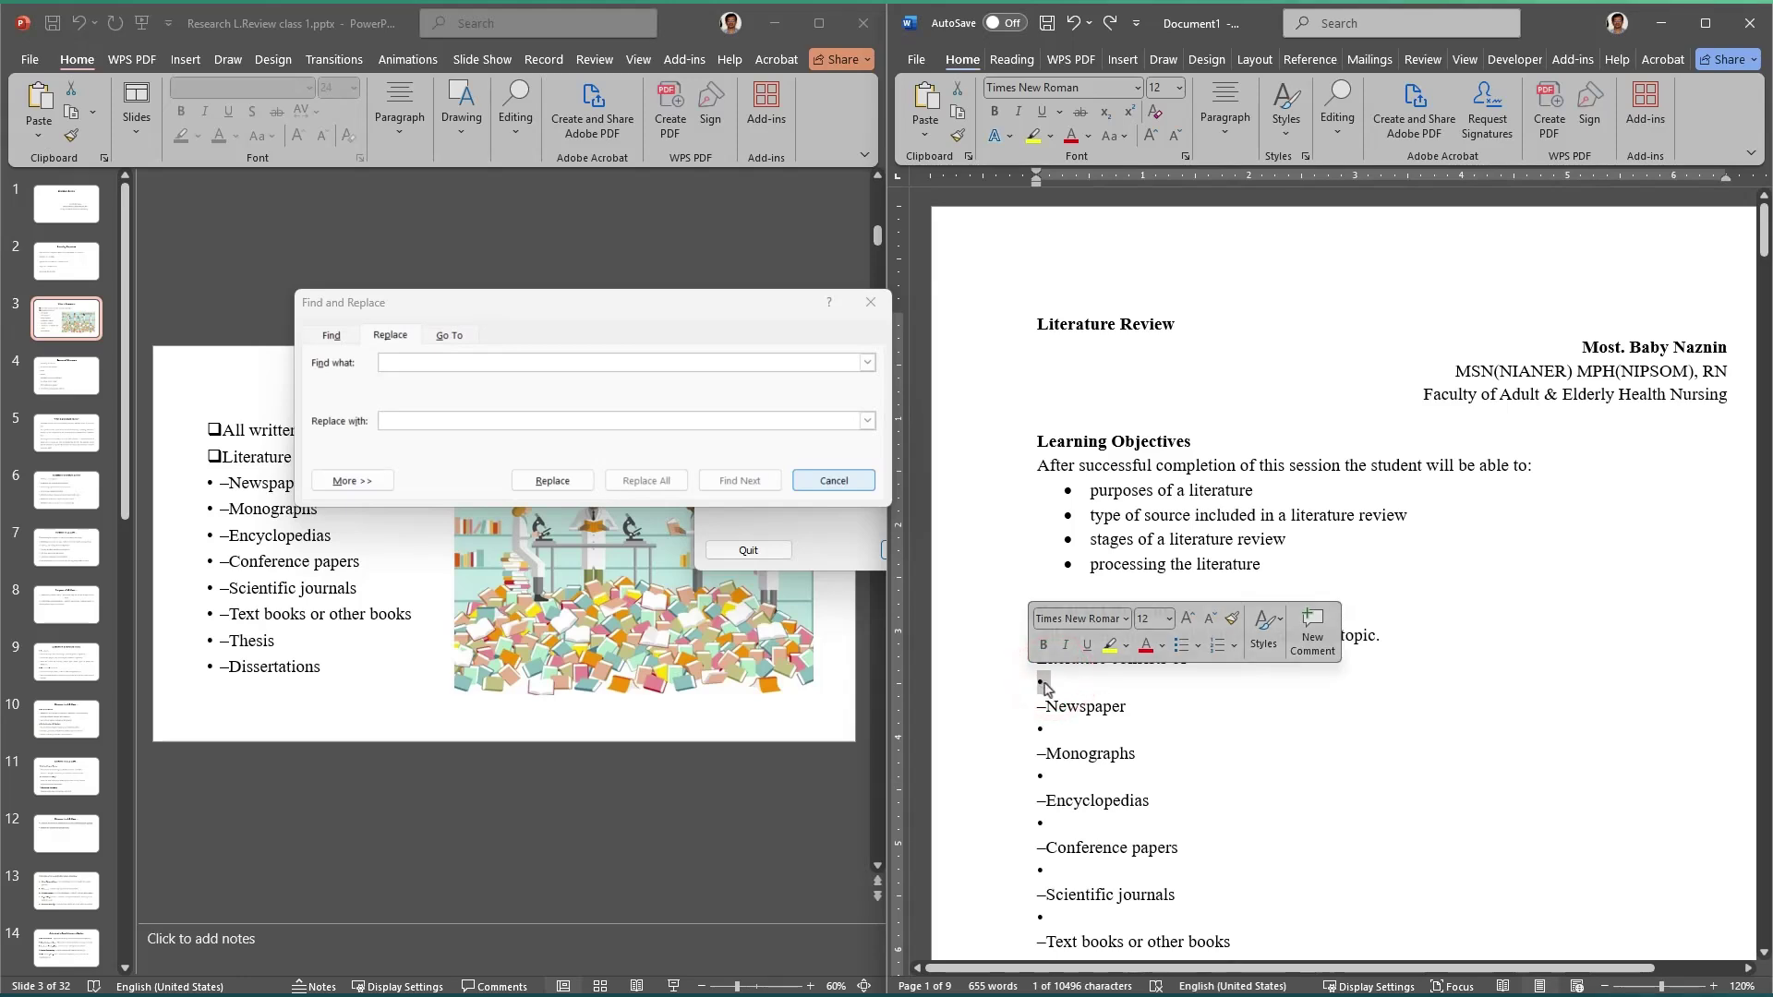
right_click(1046, 688)
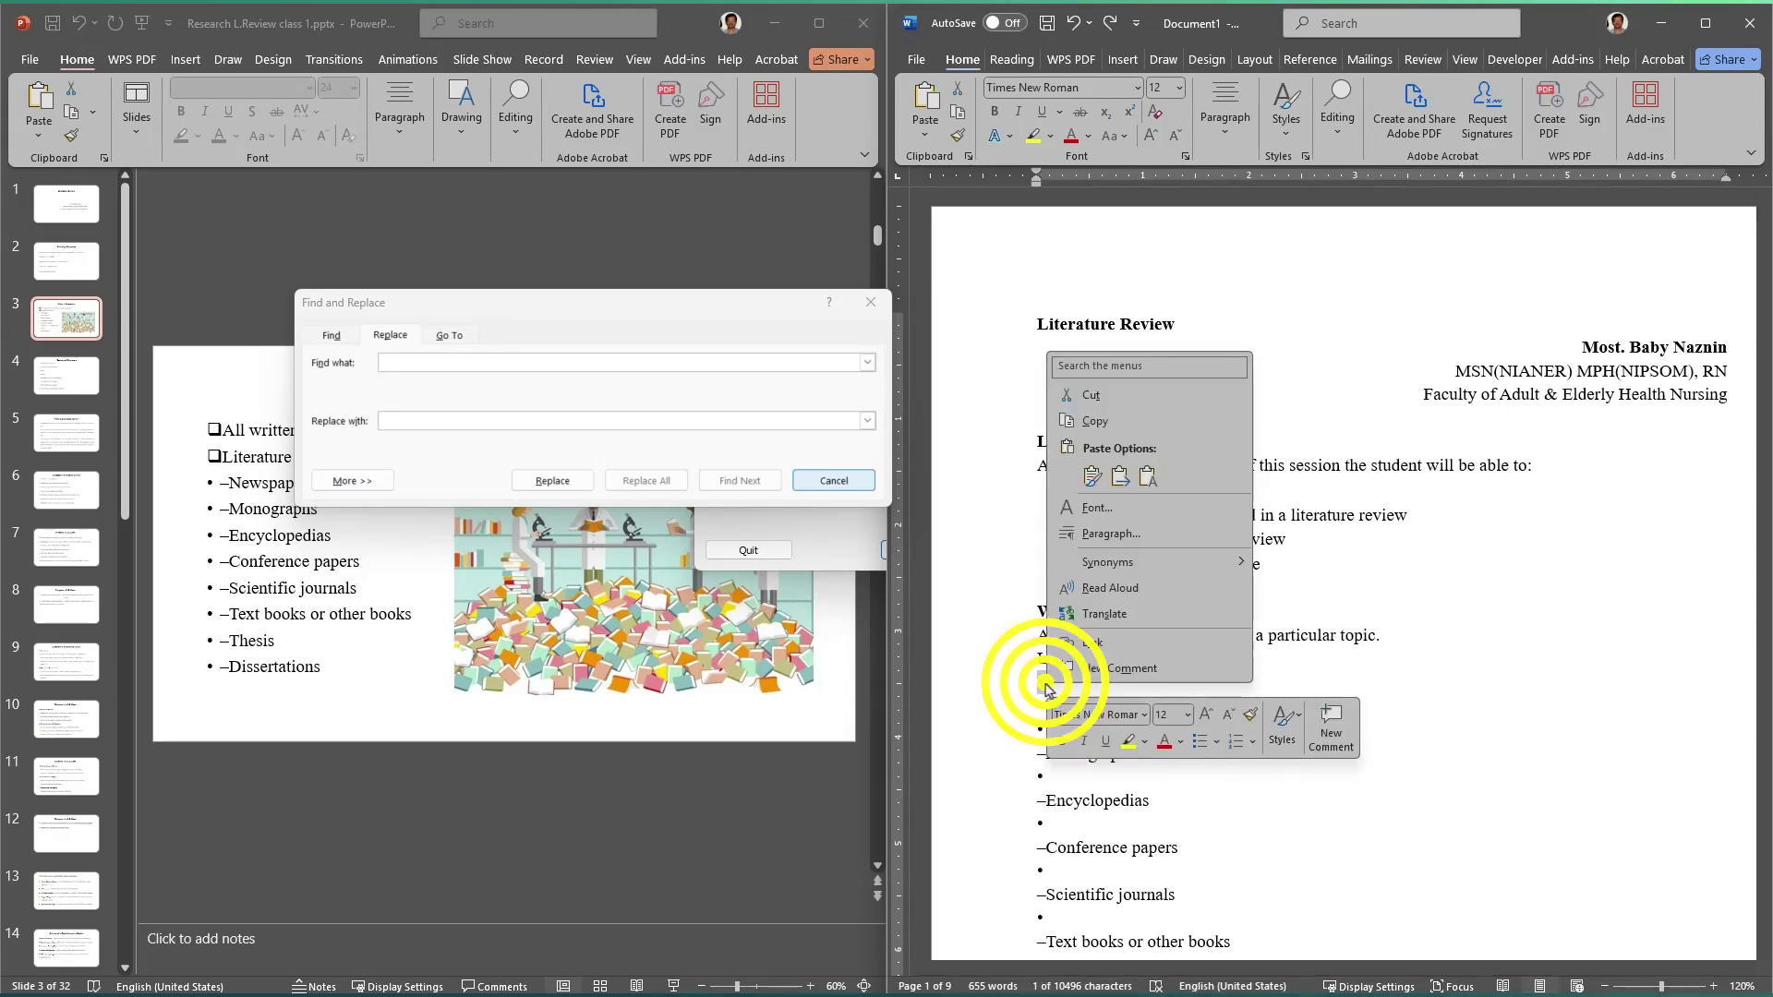
click(1115, 422)
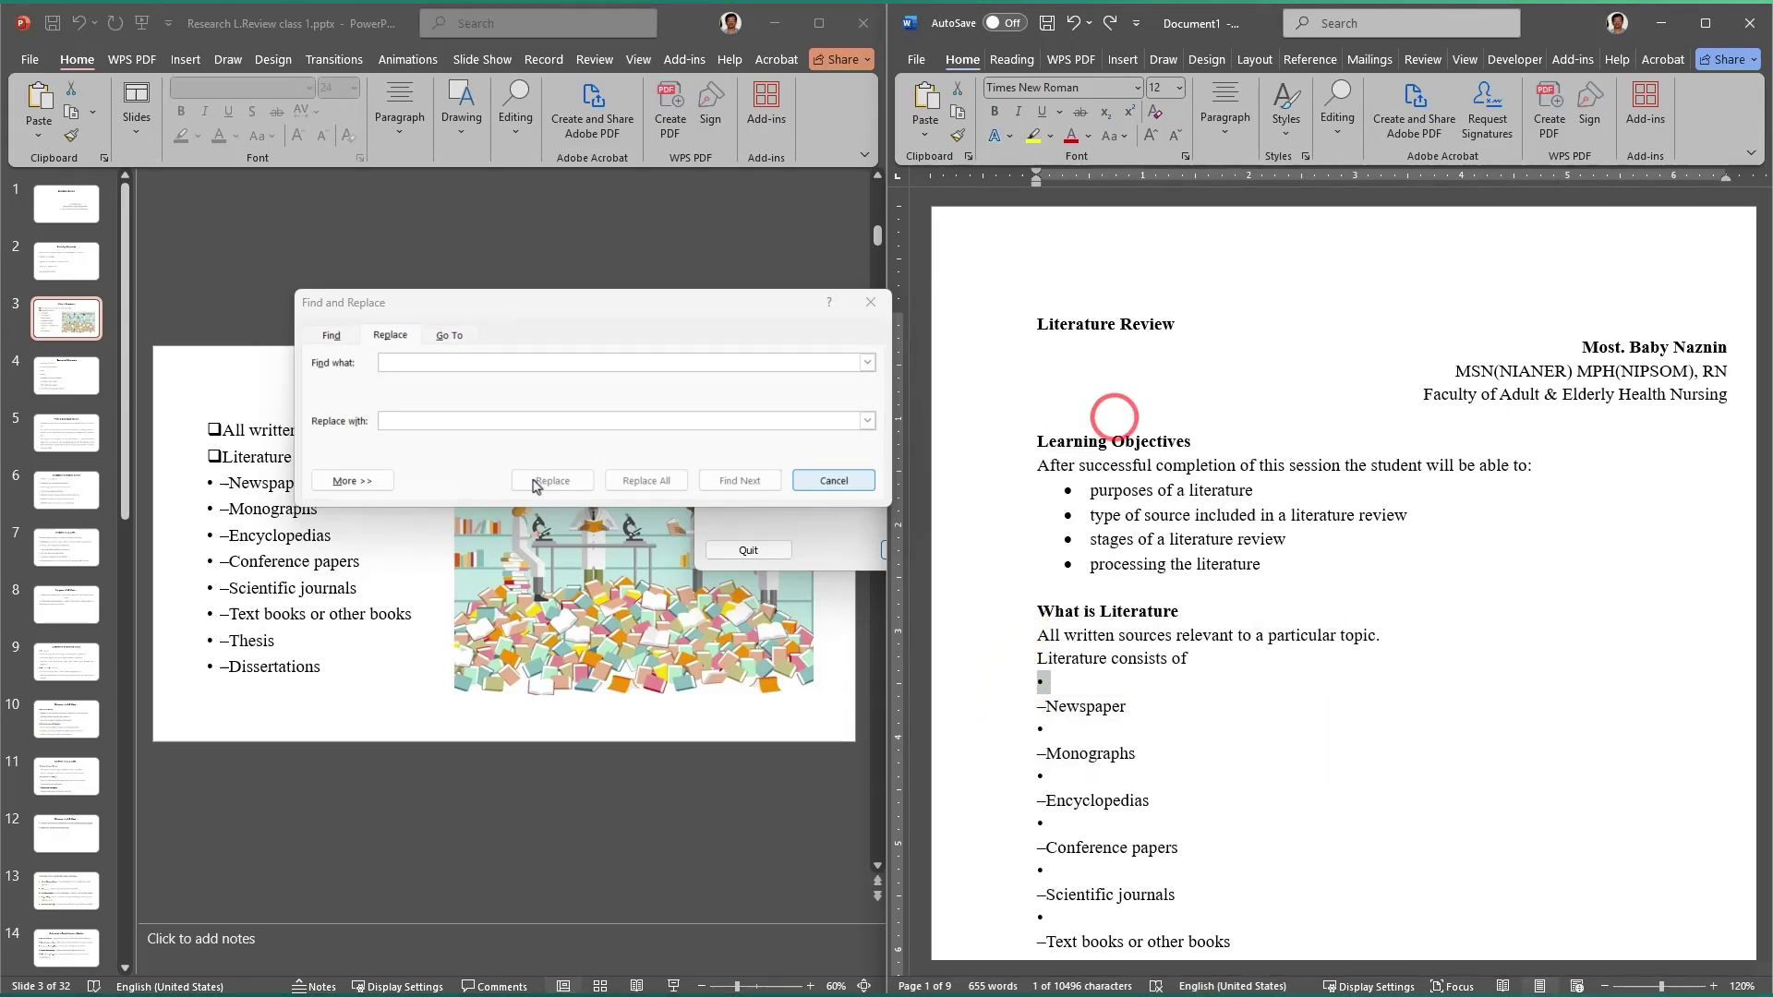
right_click(494, 363)
click(540, 422)
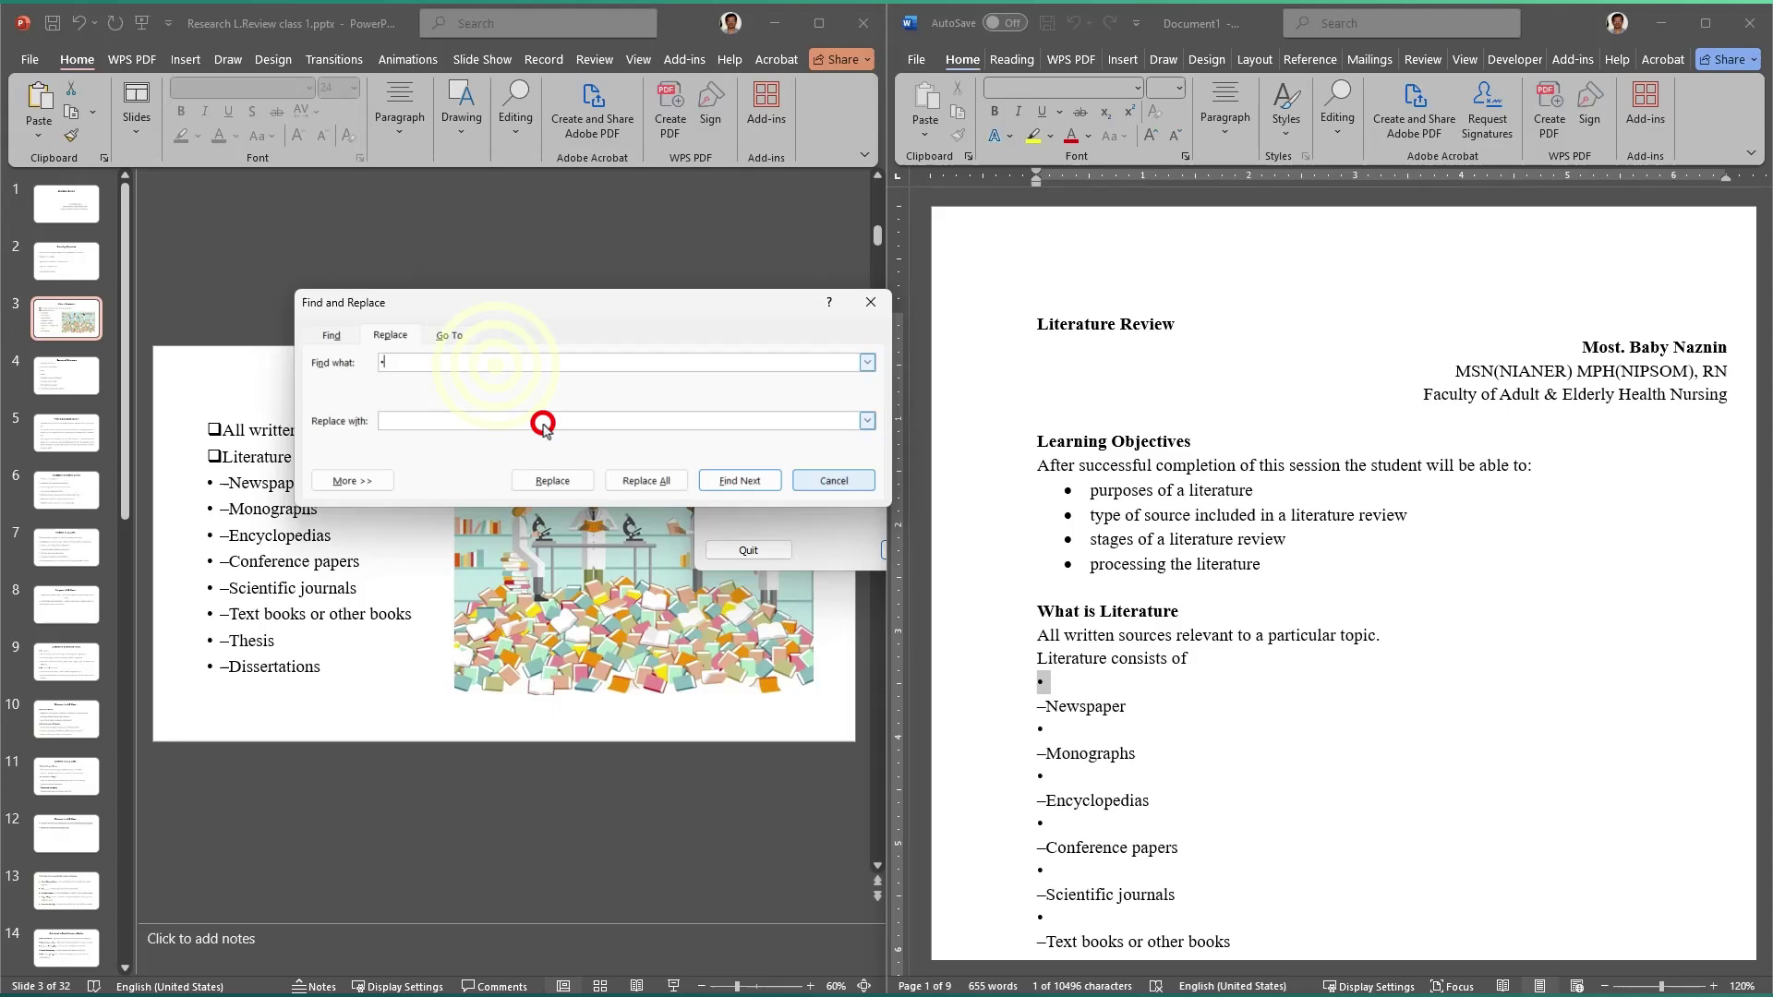
Step: Replace the "•" above "–Newspaper" with nothing, continue beyond the selection, and replace all remaining "•" characters with nothing
click(482, 424)
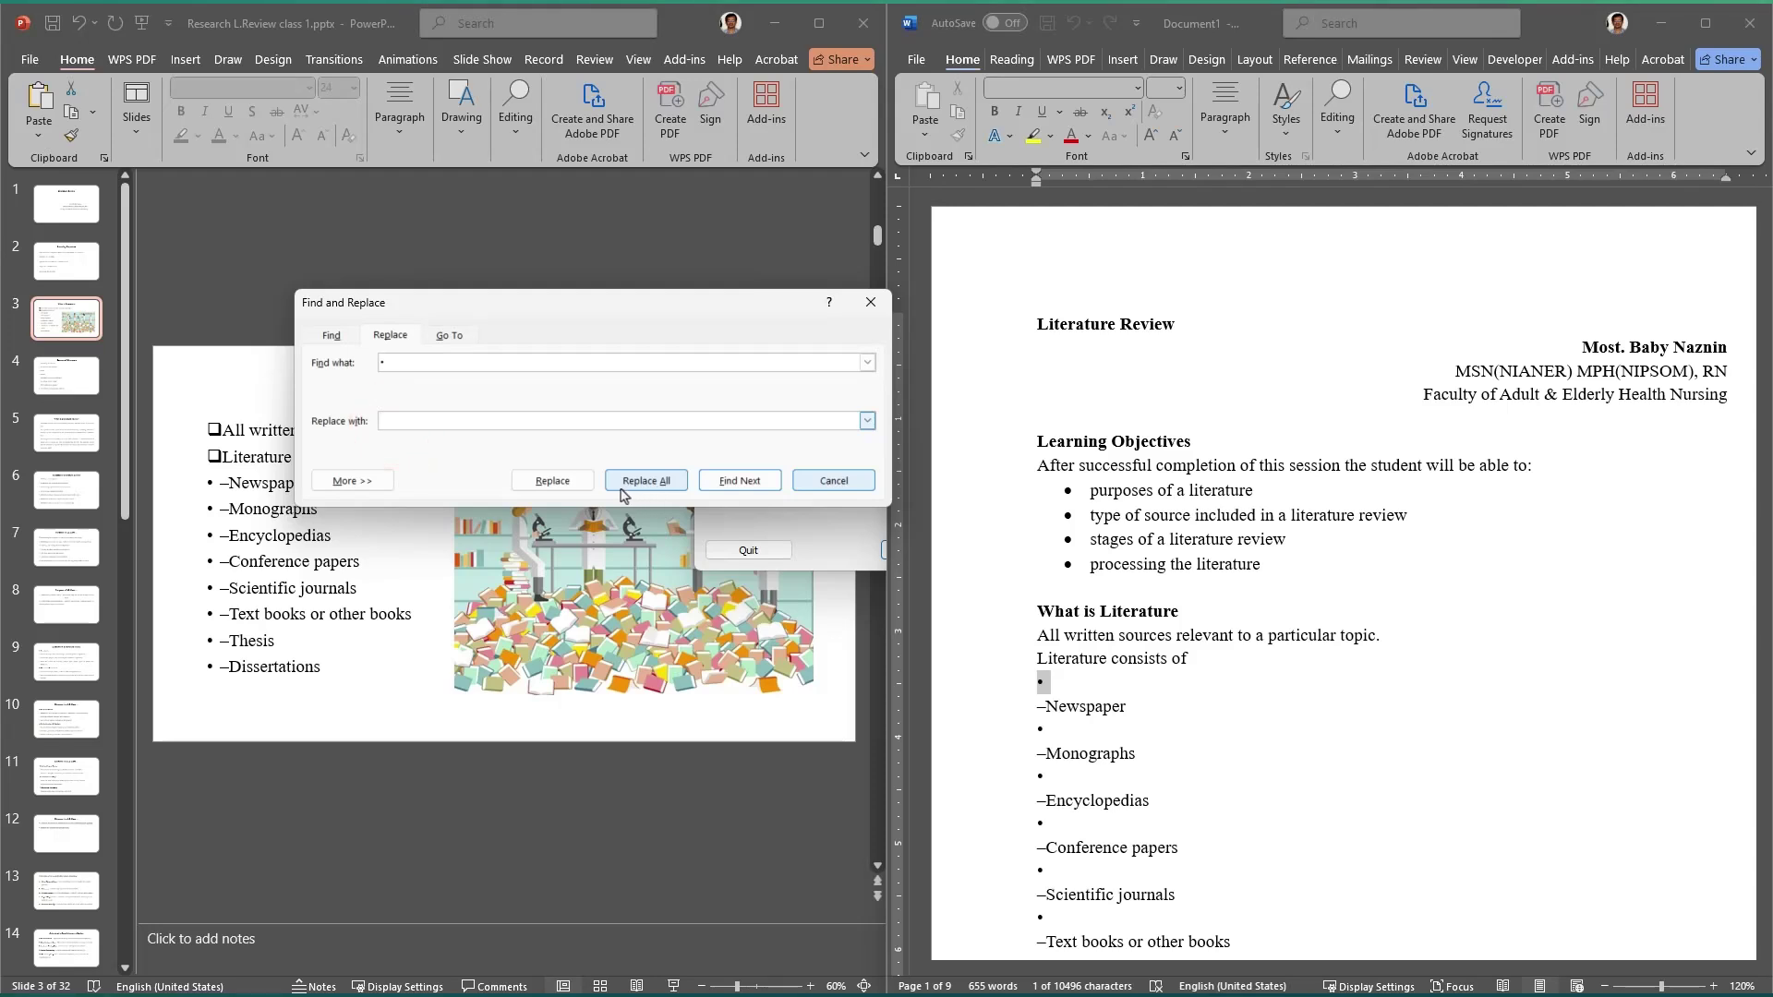
click(571, 480)
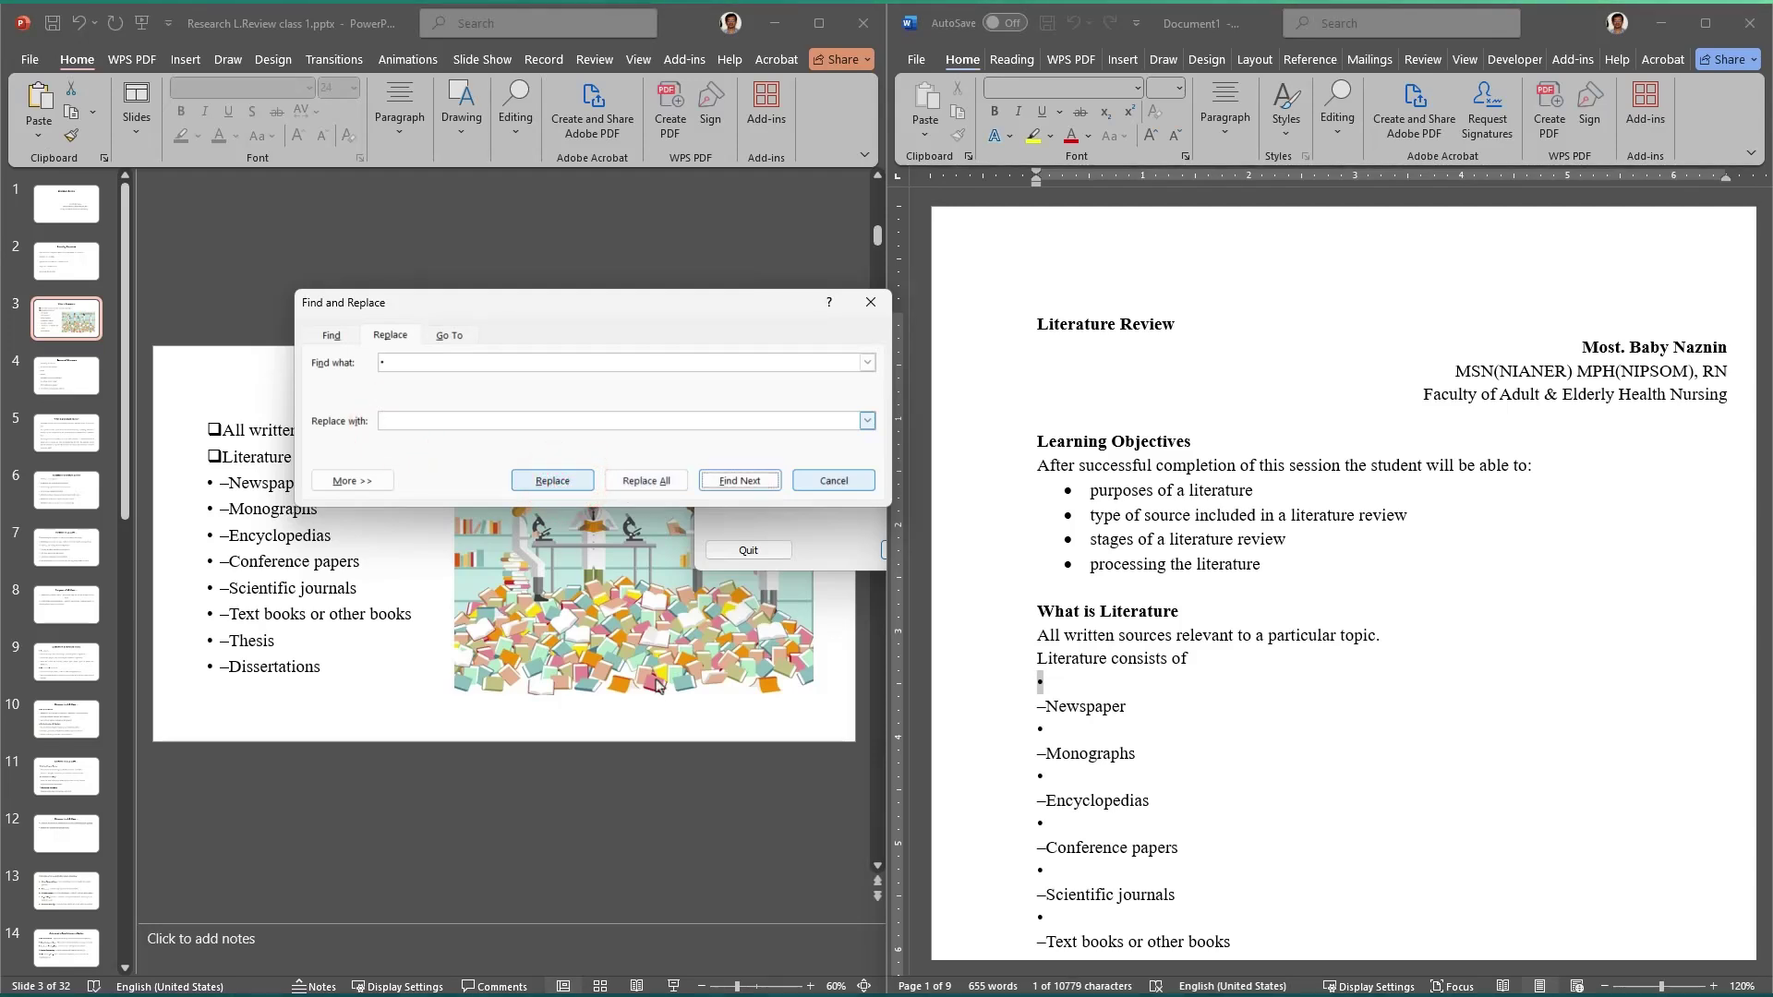
click(550, 481)
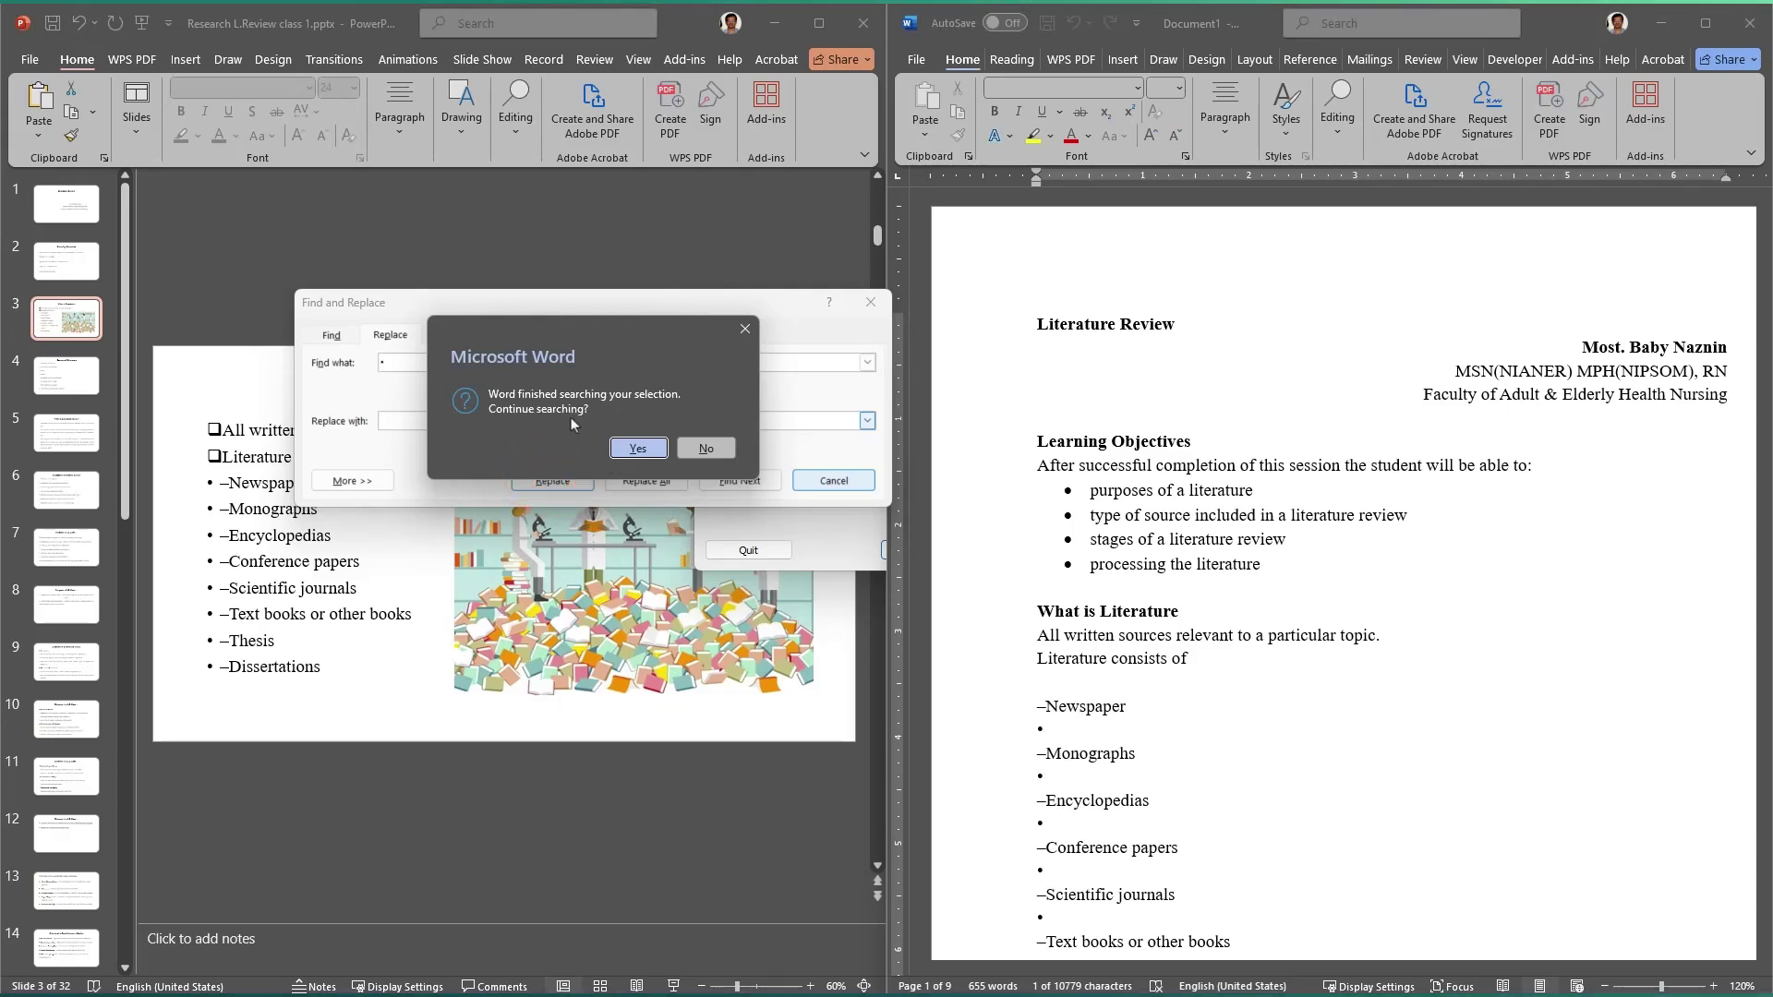
click(632, 449)
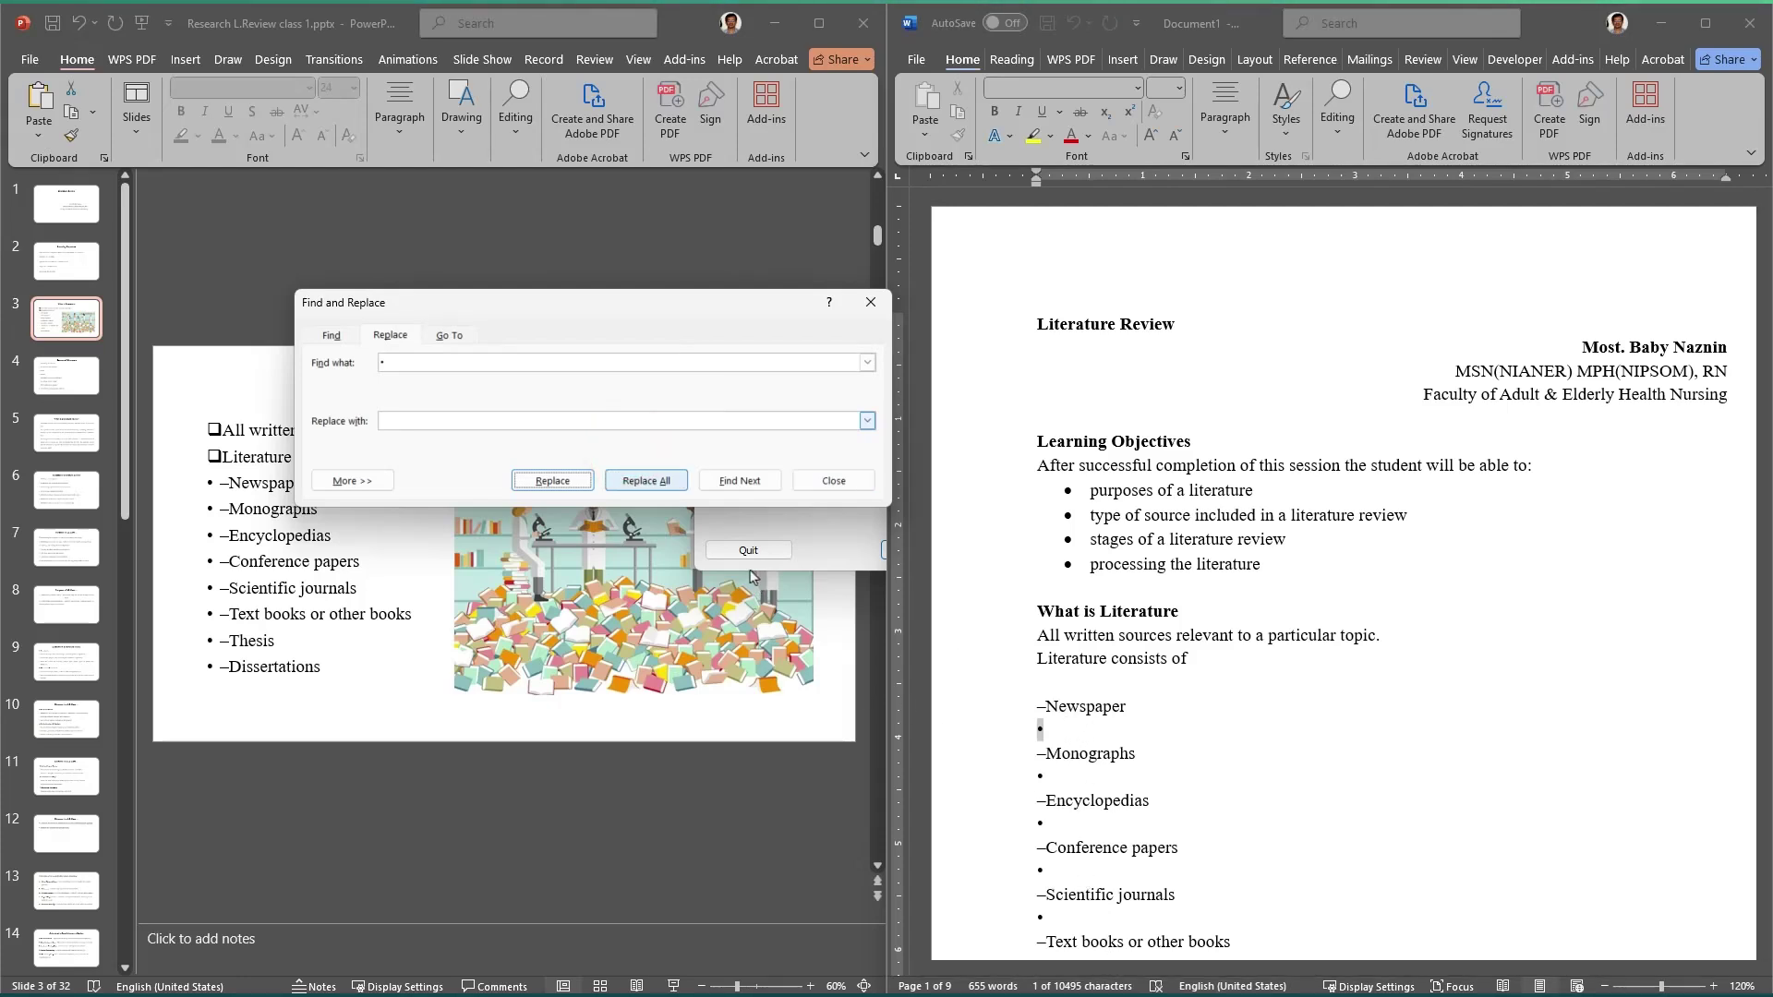
click(656, 486)
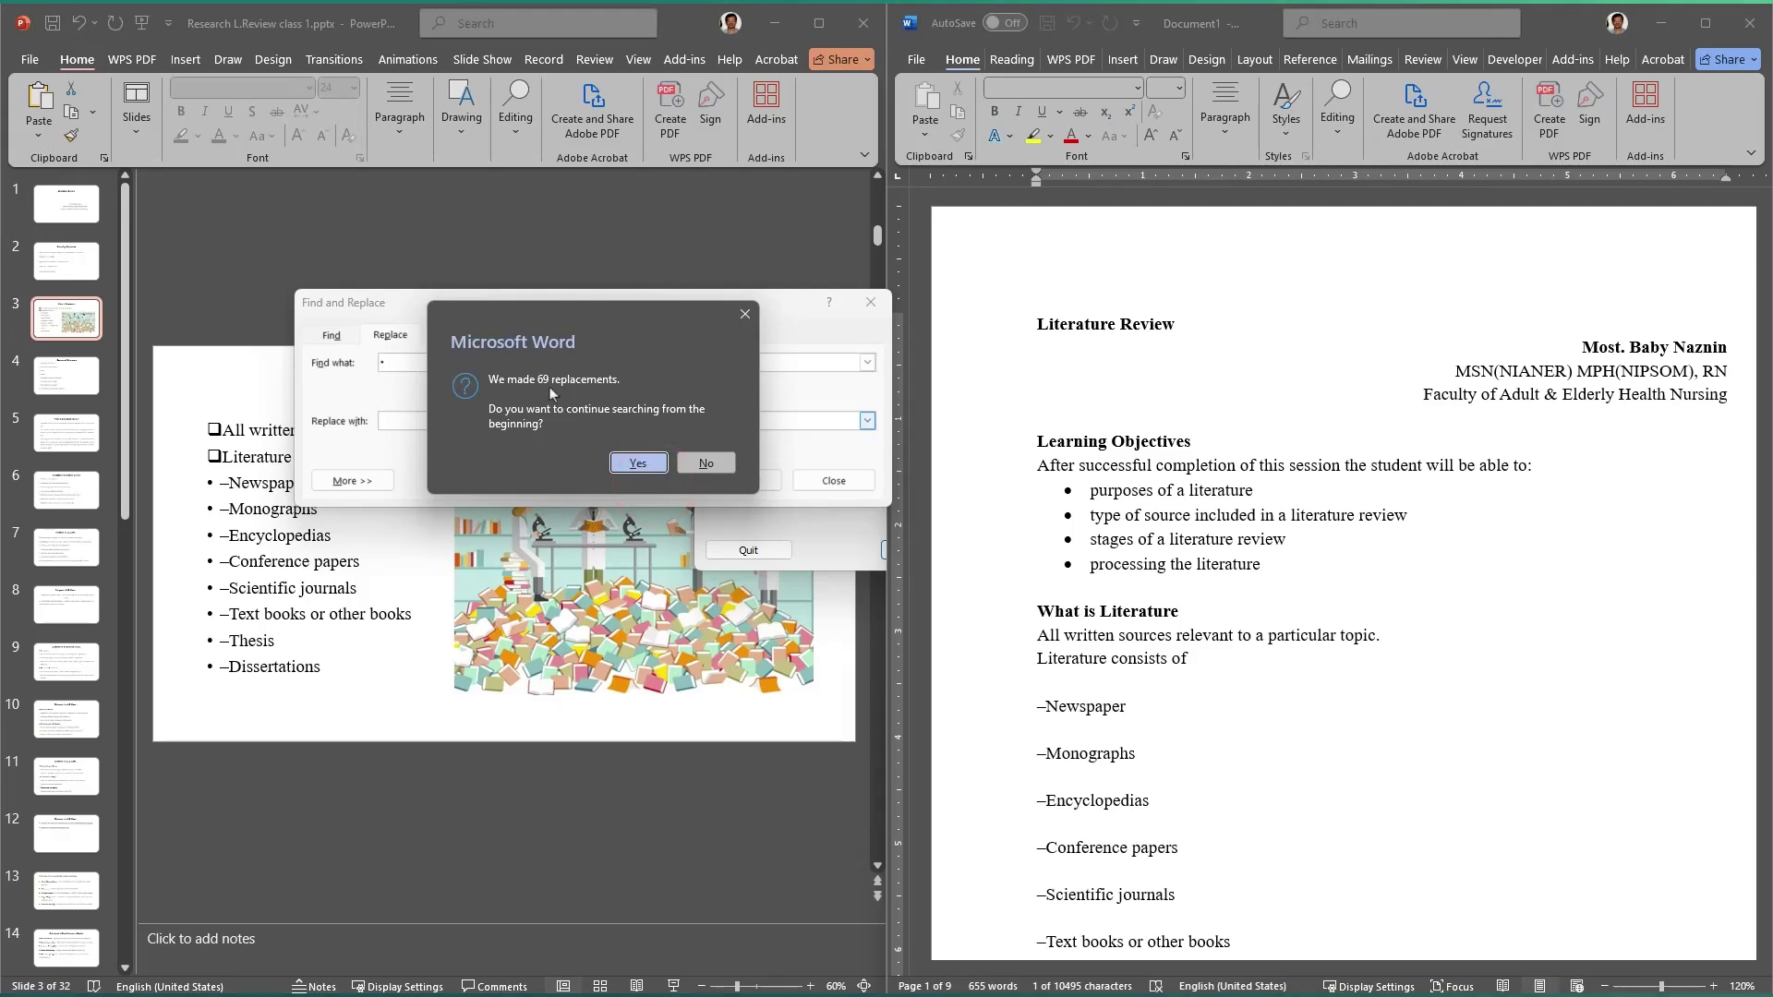
Step: Continue the bullet character replacement from the beginning of the document and close Find and Replace
click(628, 462)
click(692, 446)
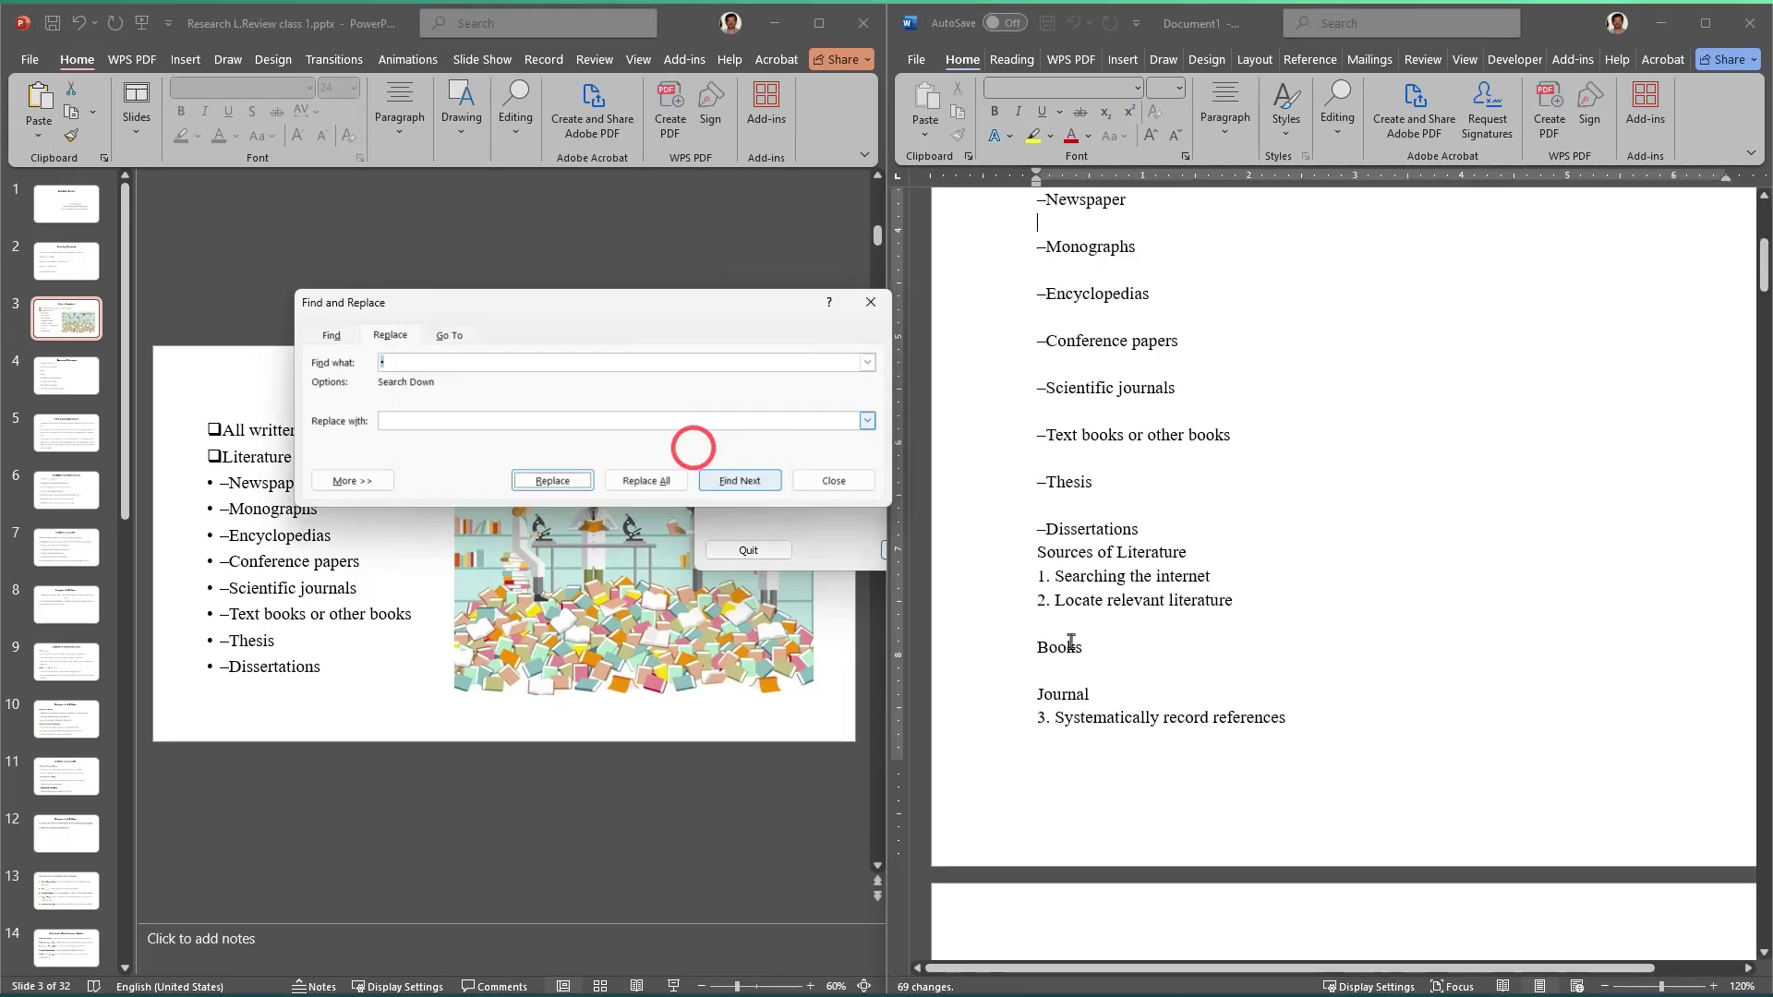
scroll(1288, 655, up, 10)
scroll(1288, 655, down, 15)
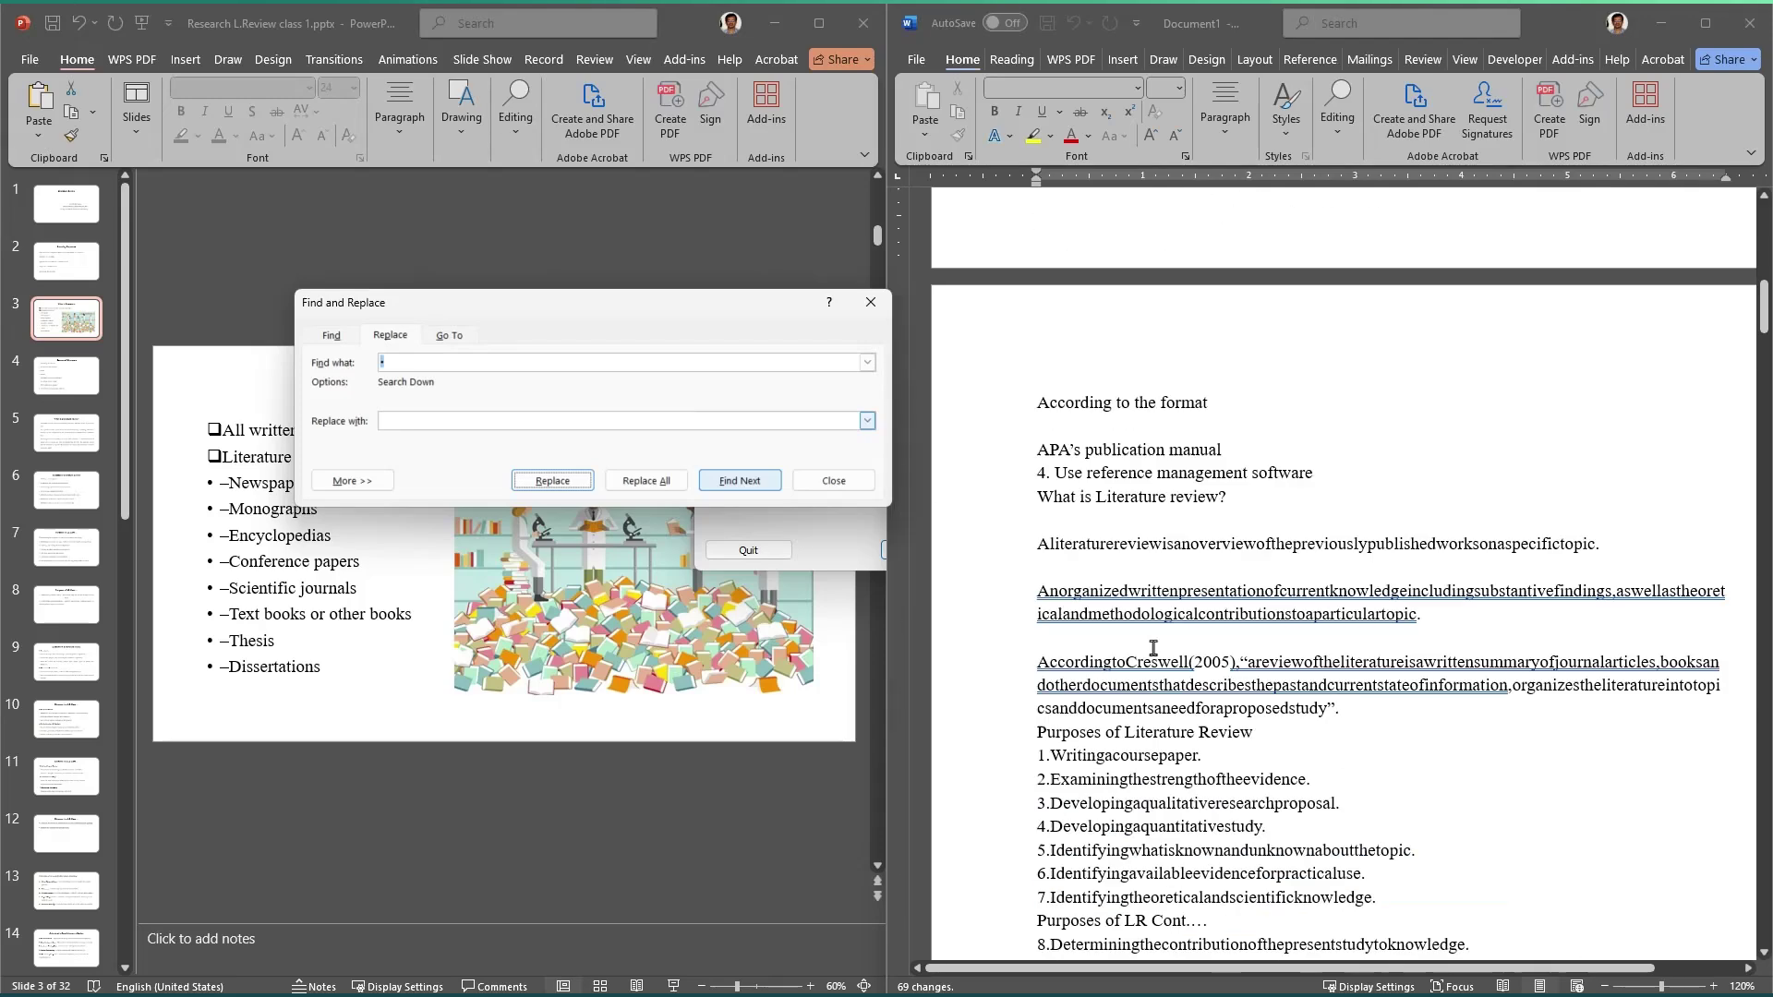
scroll(1154, 662, up, 3)
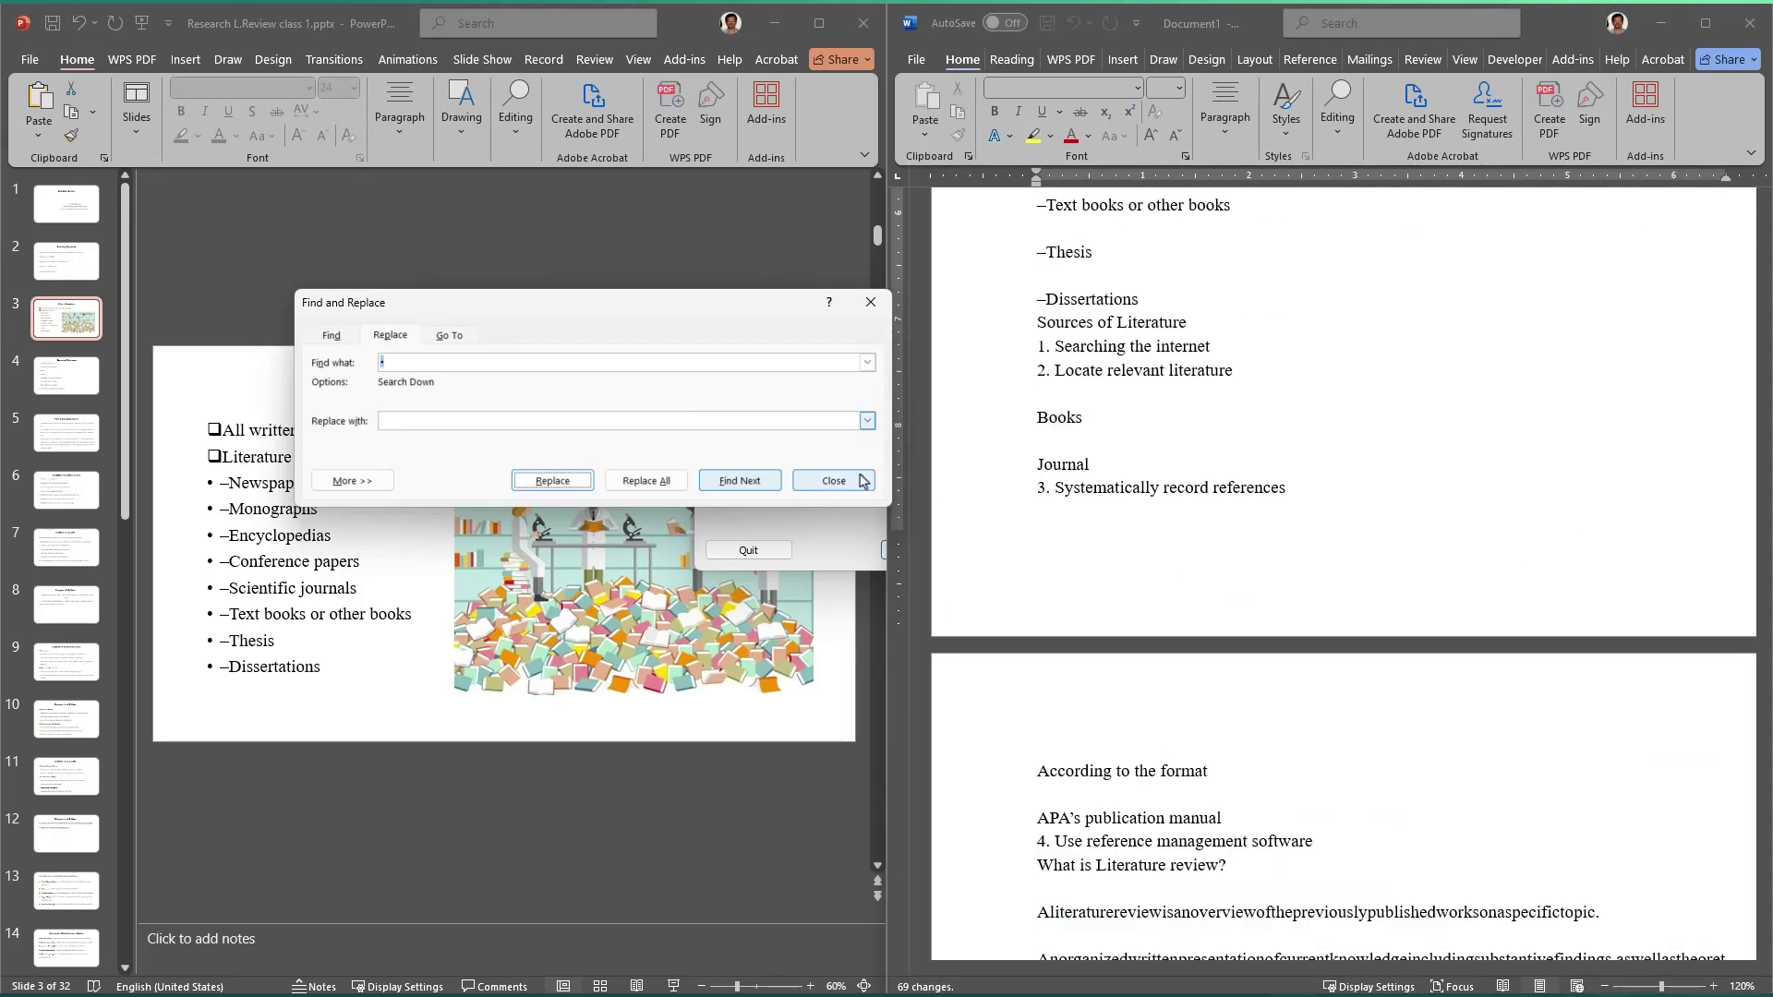
click(818, 478)
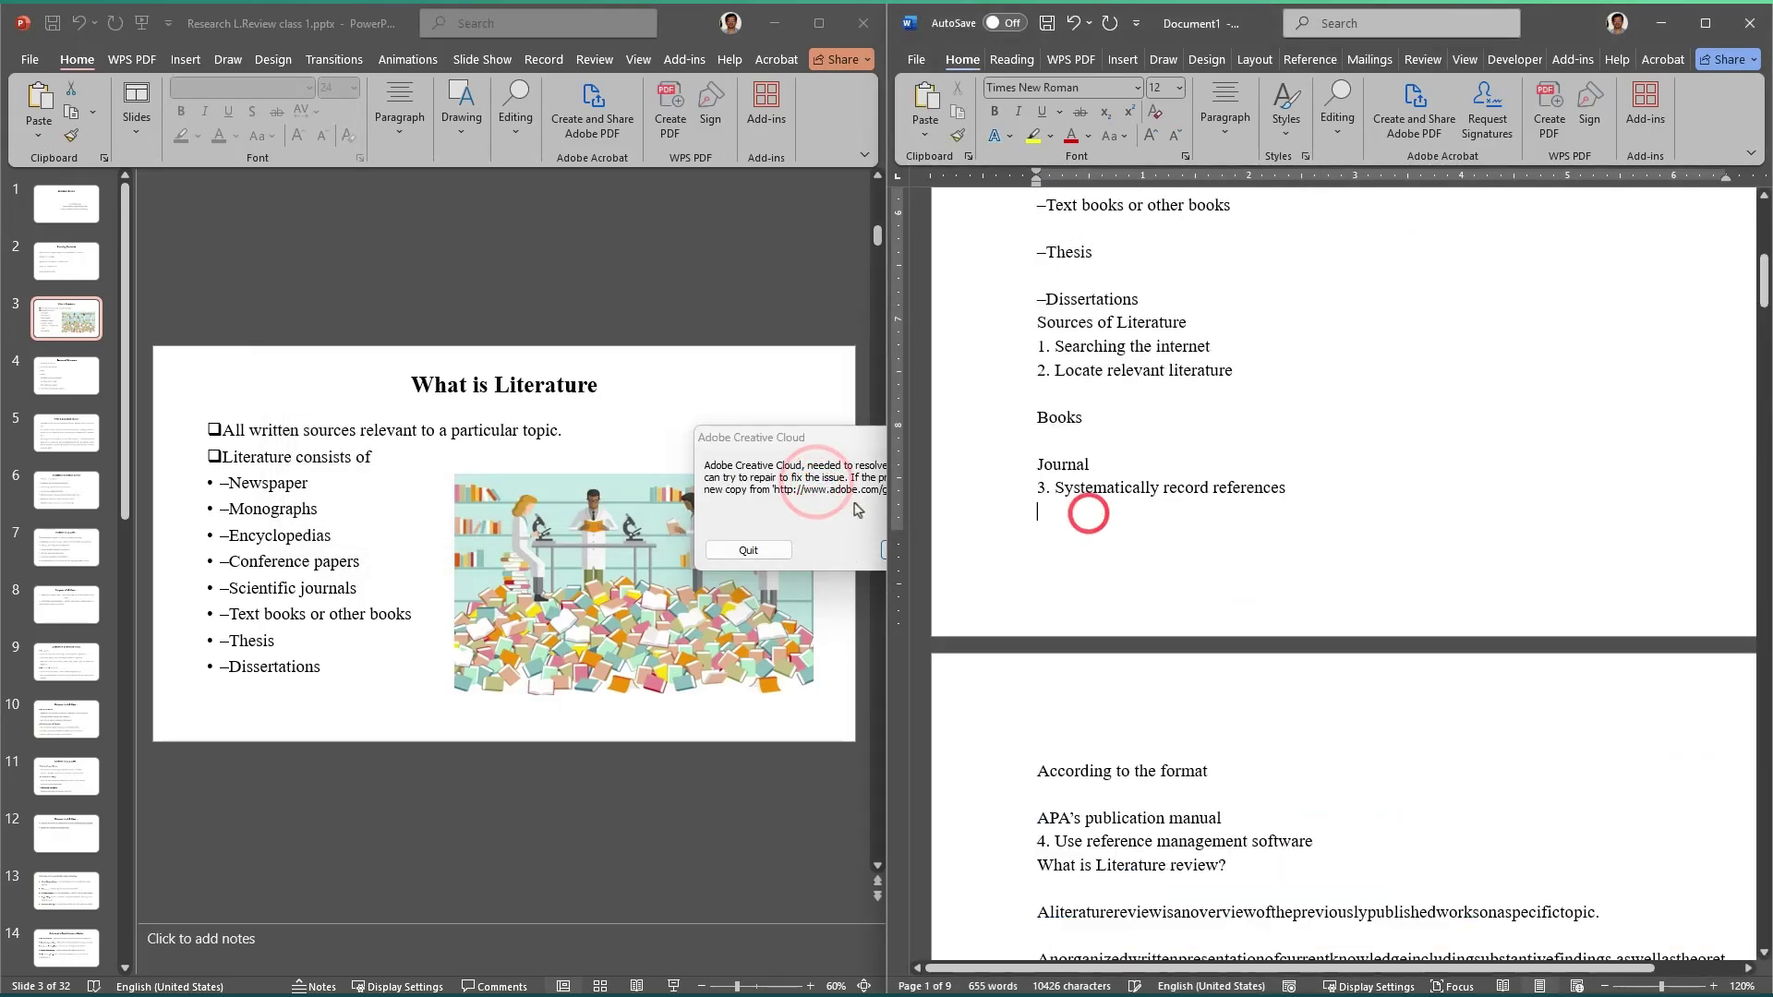
Step: Examine the empty lines between the items under "Literature consists of" and in the sections that follow
click(1062, 438)
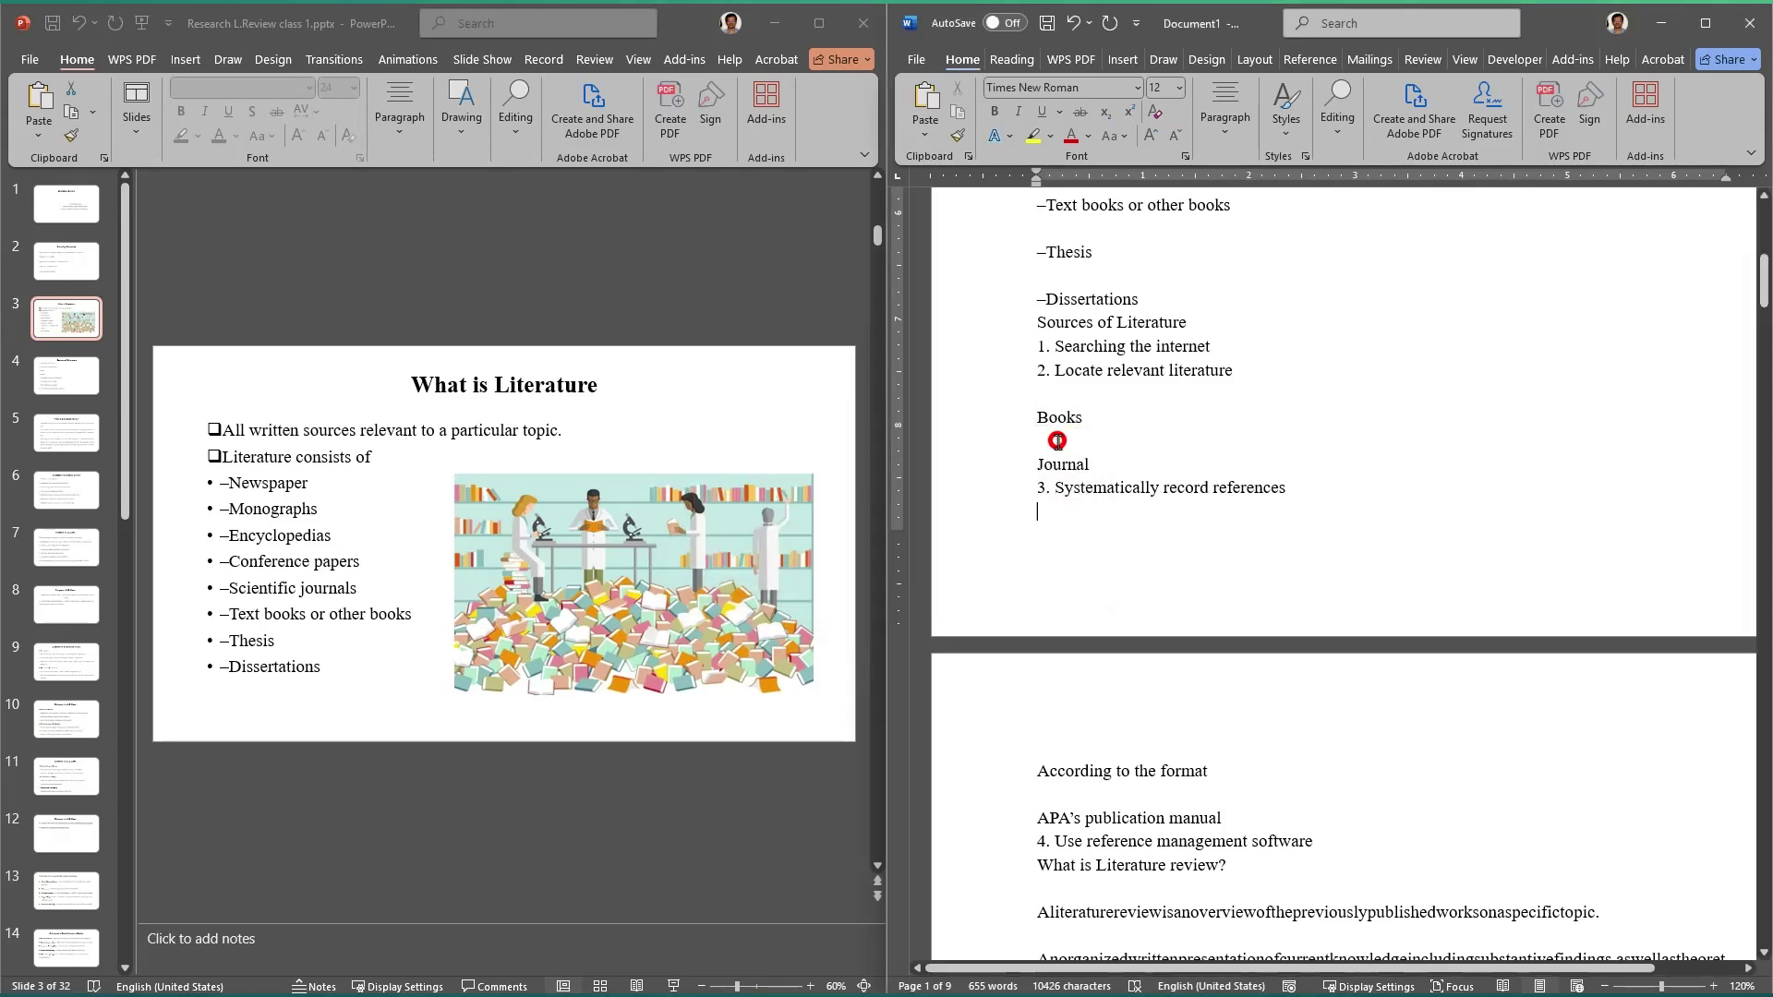
click(1274, 440)
scroll(1263, 473, up, 10)
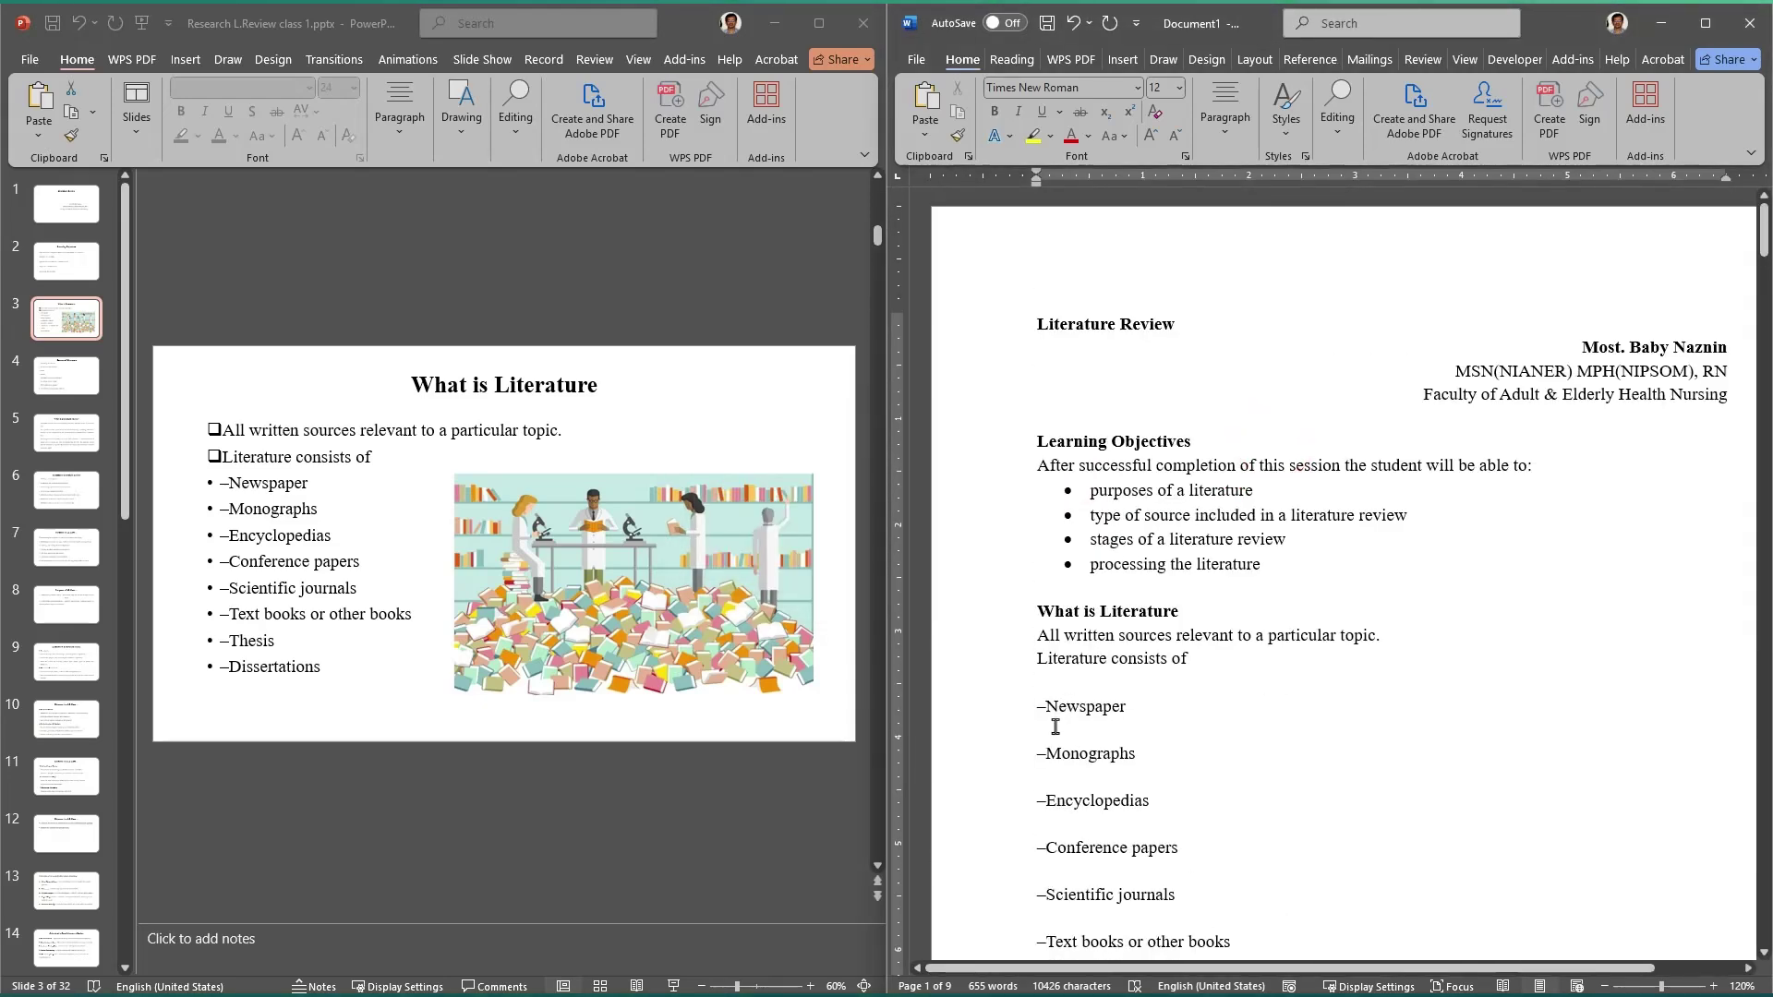
click(1055, 727)
scroll(1055, 727, down, 3)
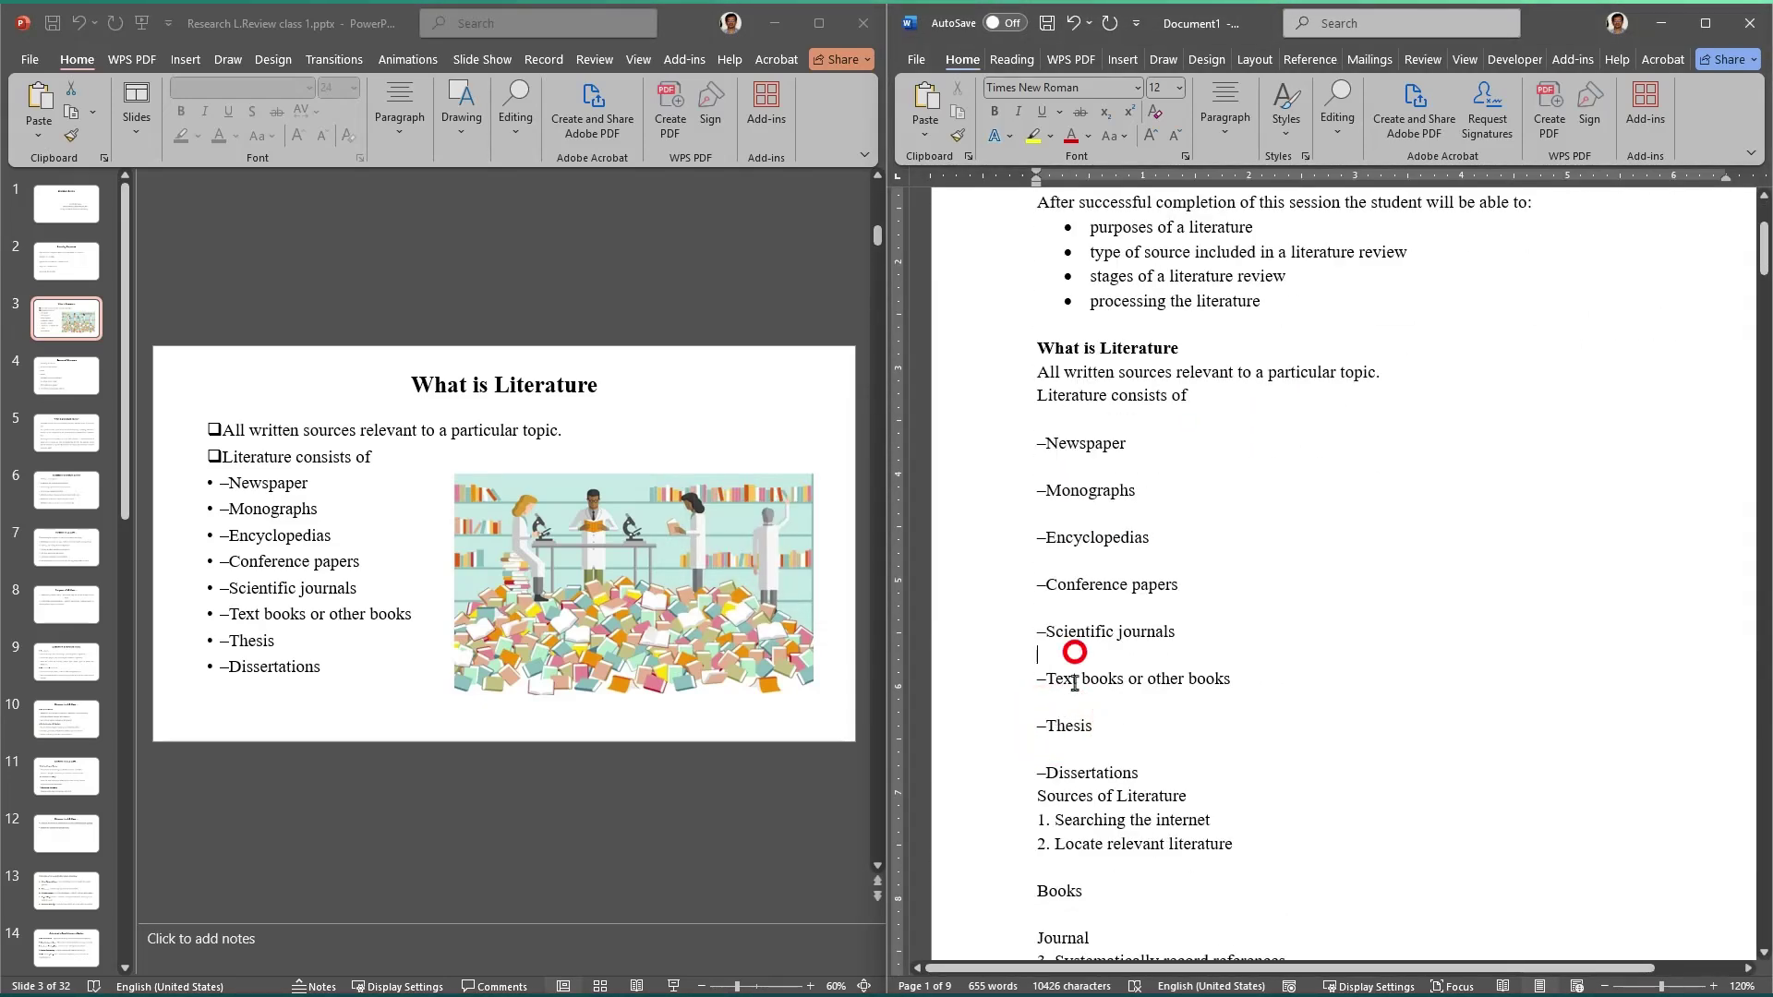
scroll(1099, 805, down, 4)
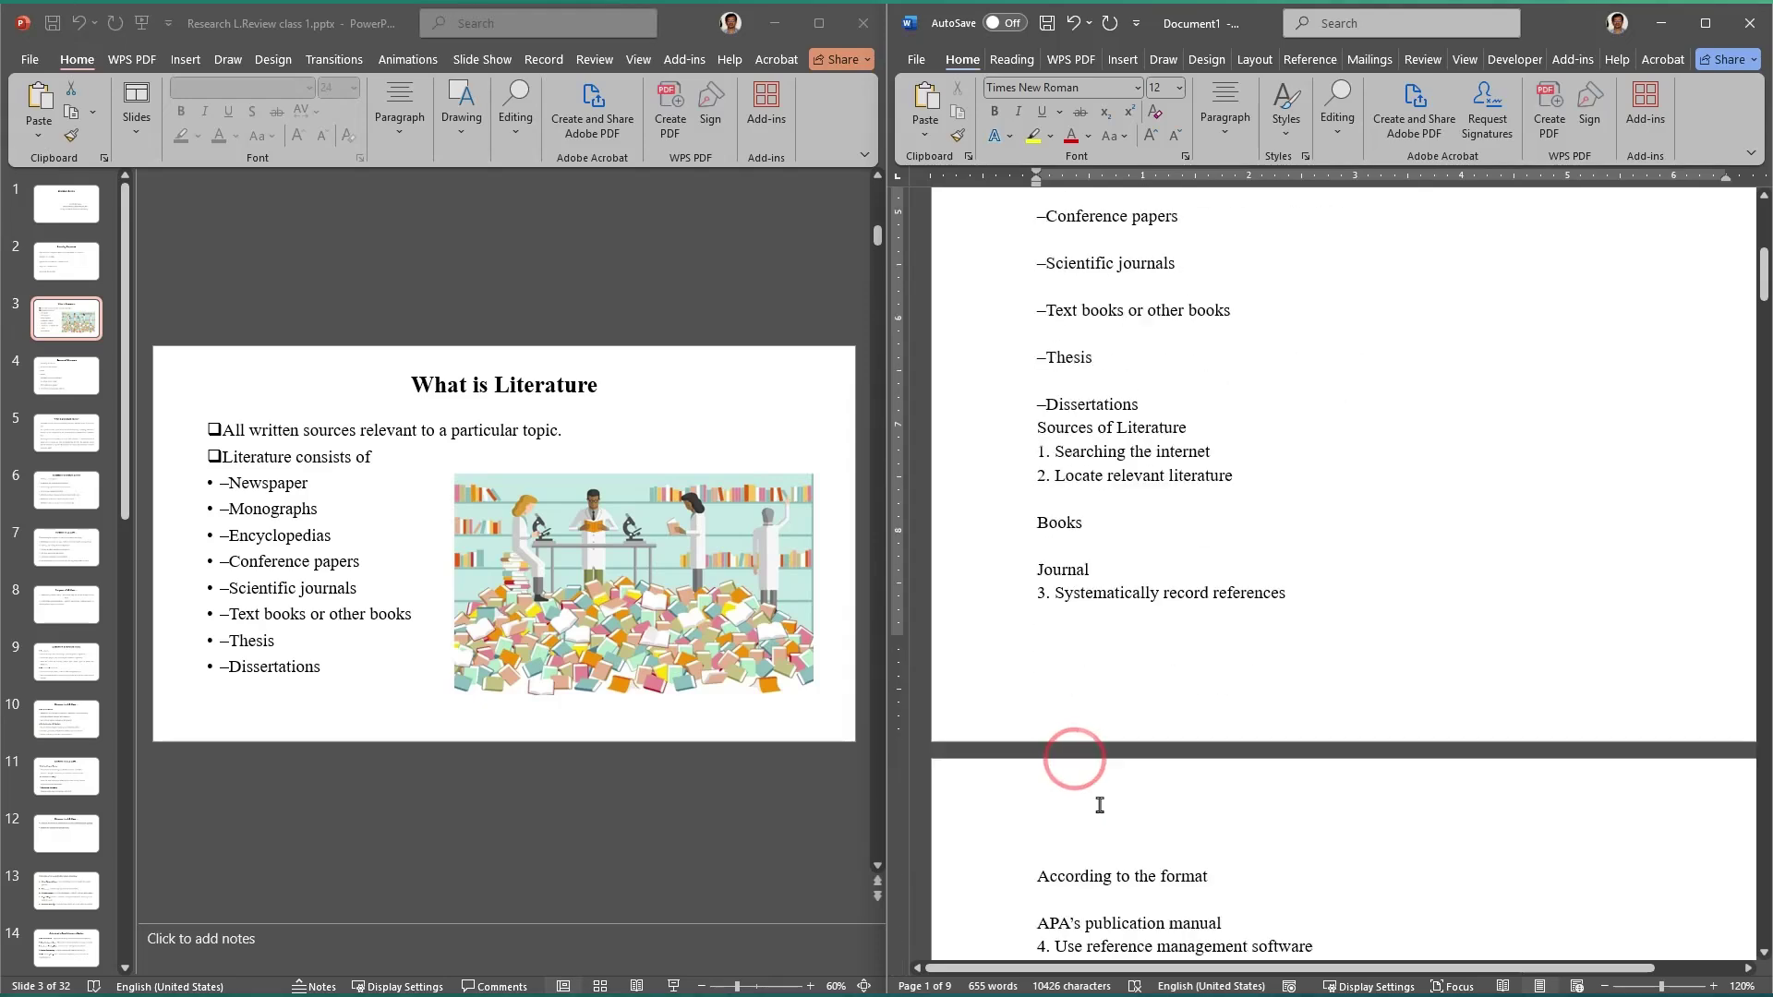
scroll(1099, 805, down, 9)
scroll(1099, 637, up, 18)
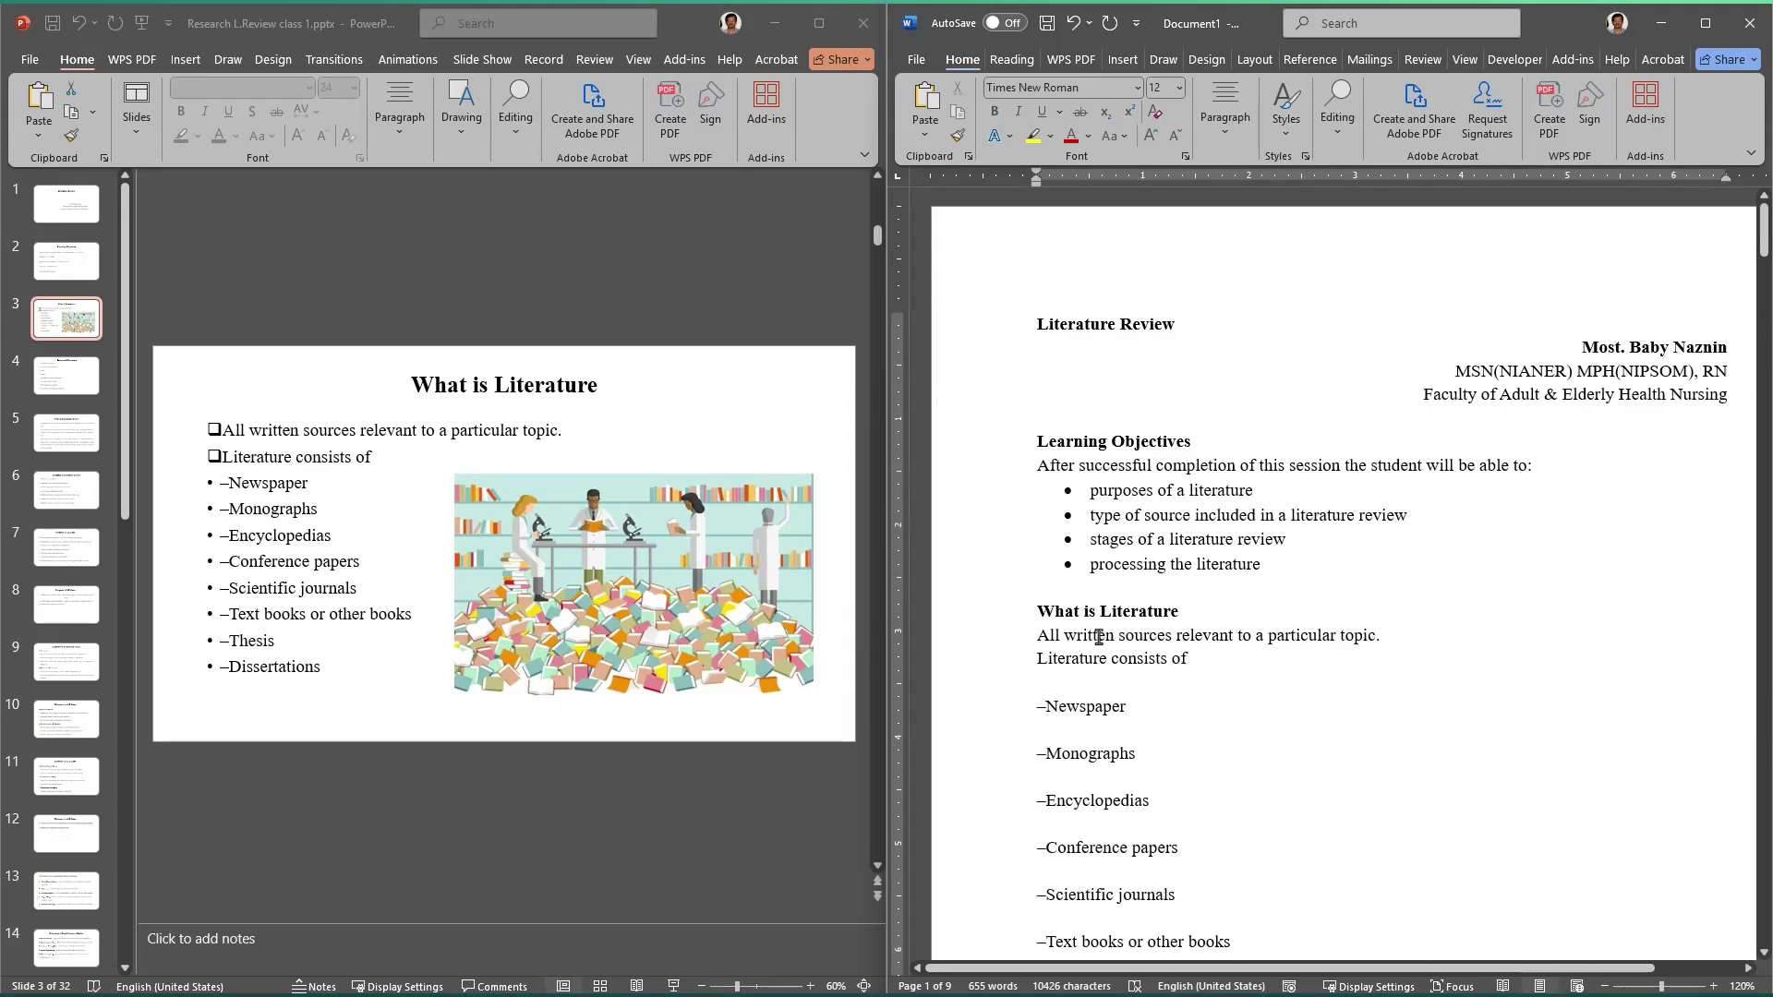
scroll(1062, 563, down, 2)
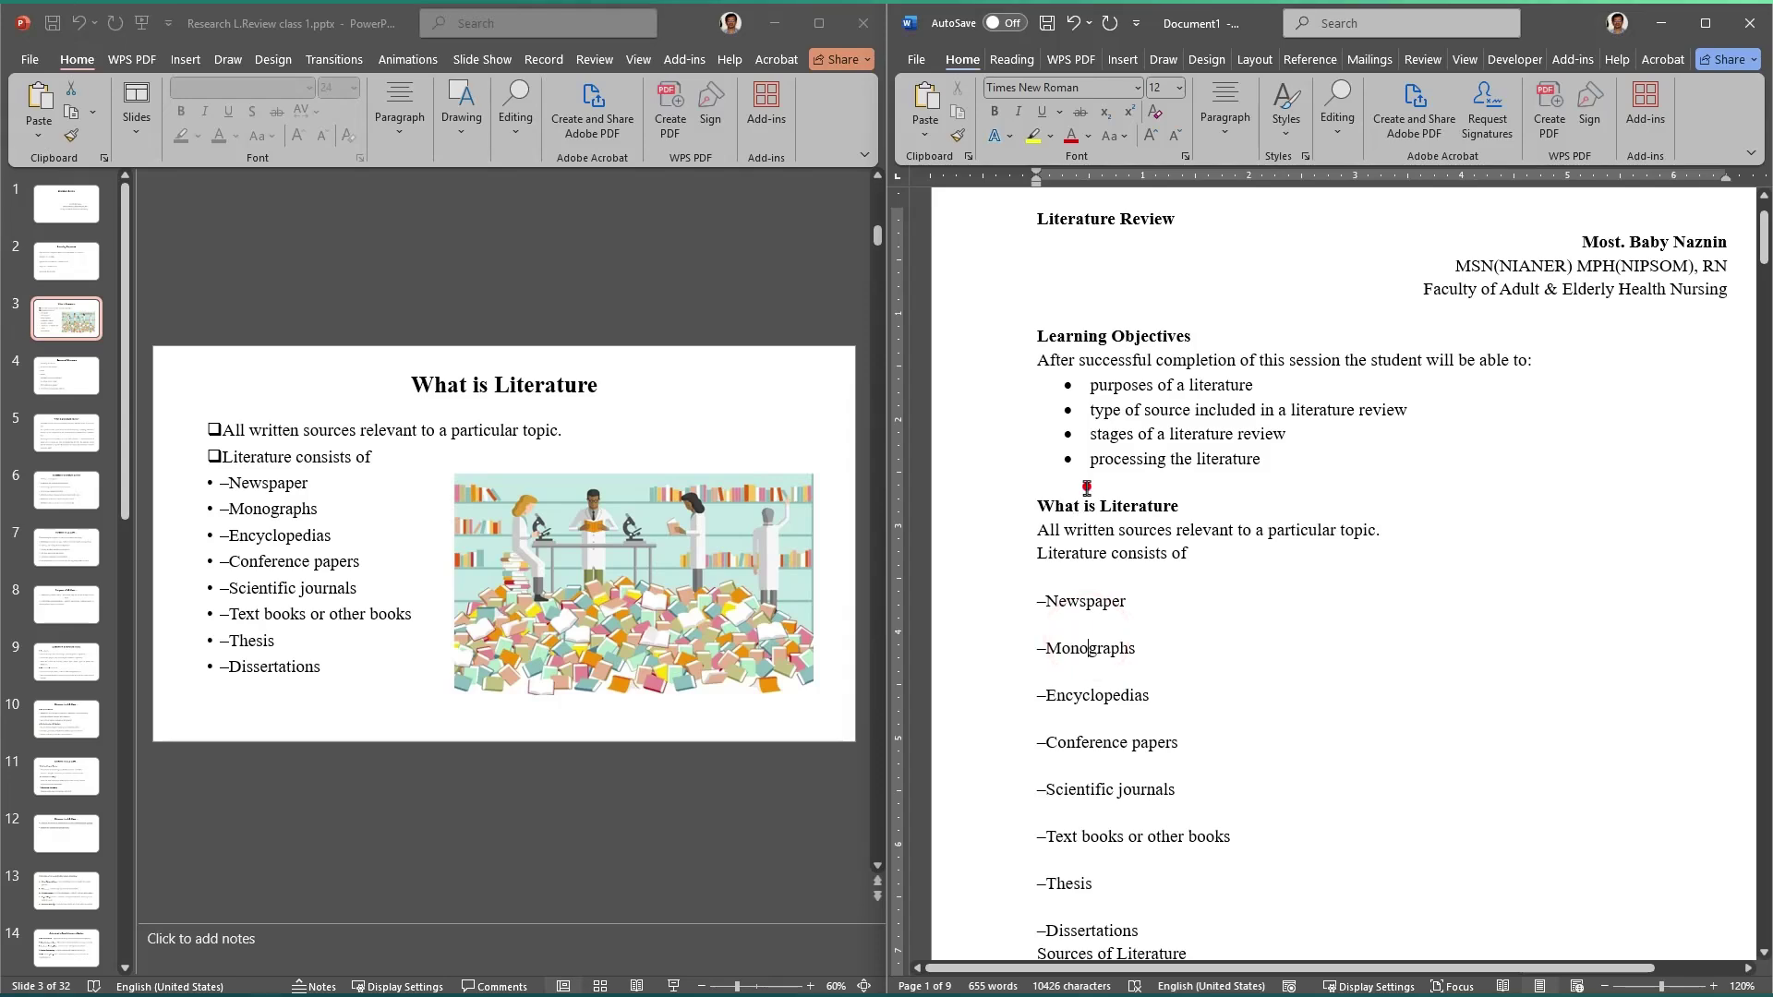
click(1087, 488)
scroll(1086, 487, up, 2)
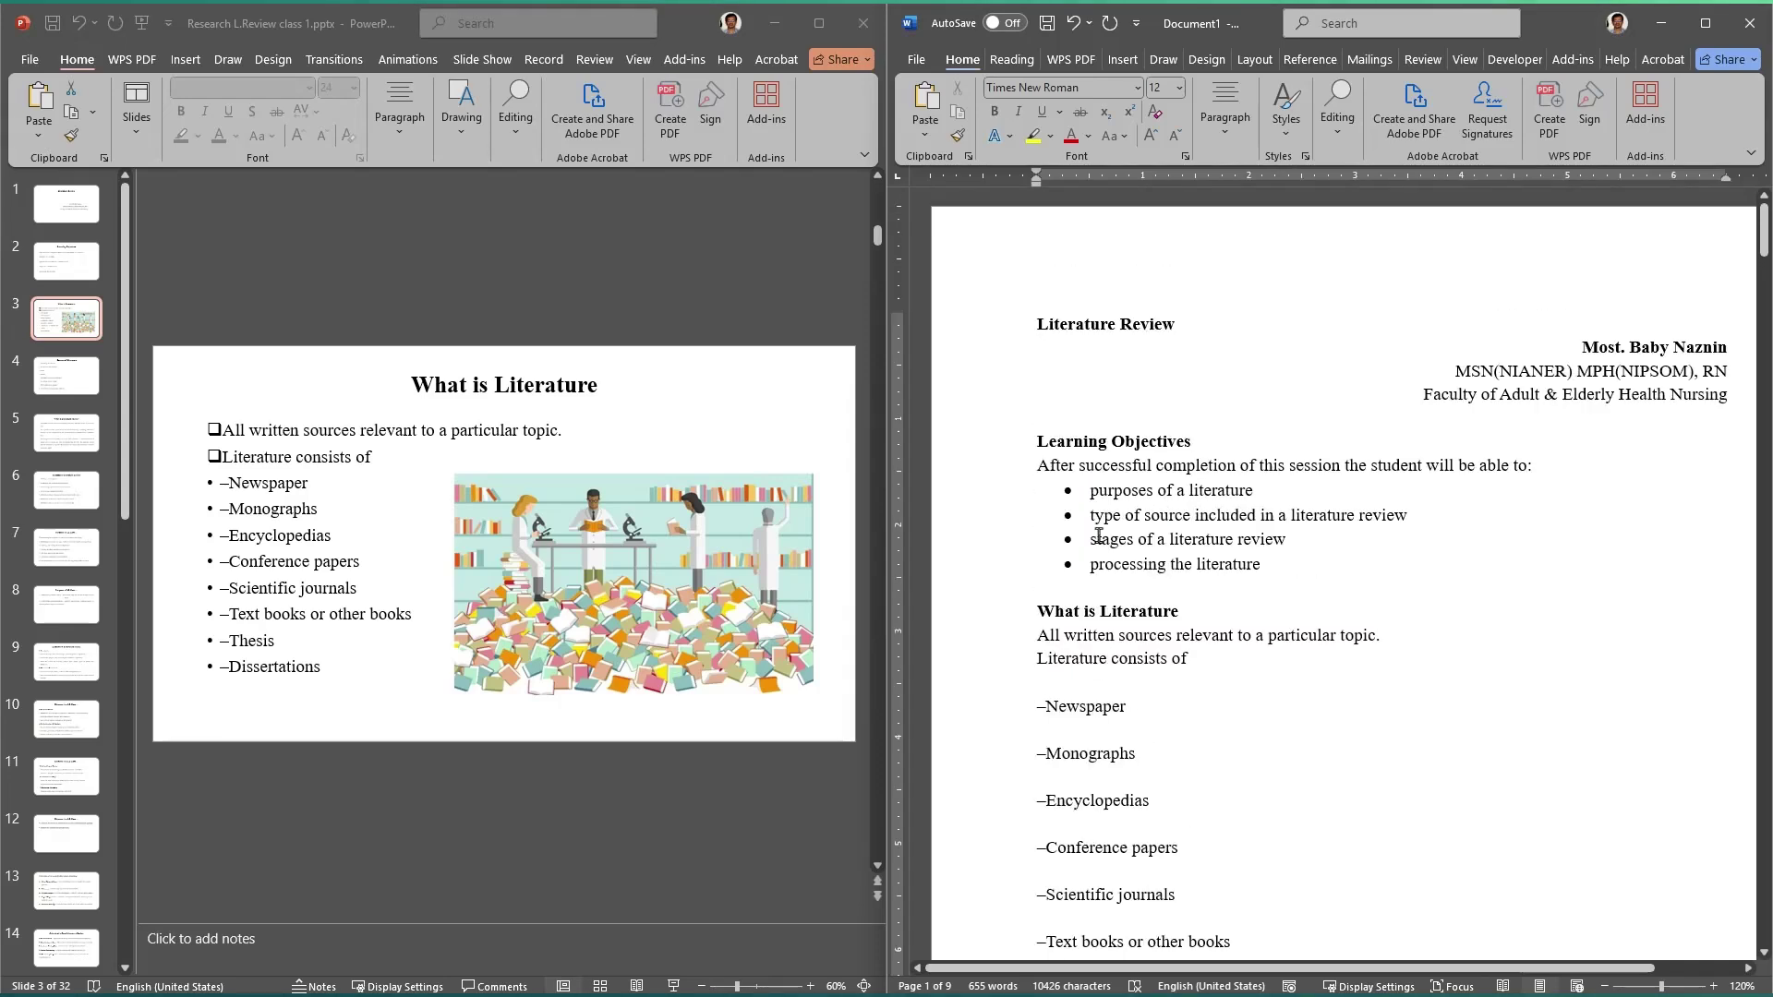
scroll(1183, 659, down, 5)
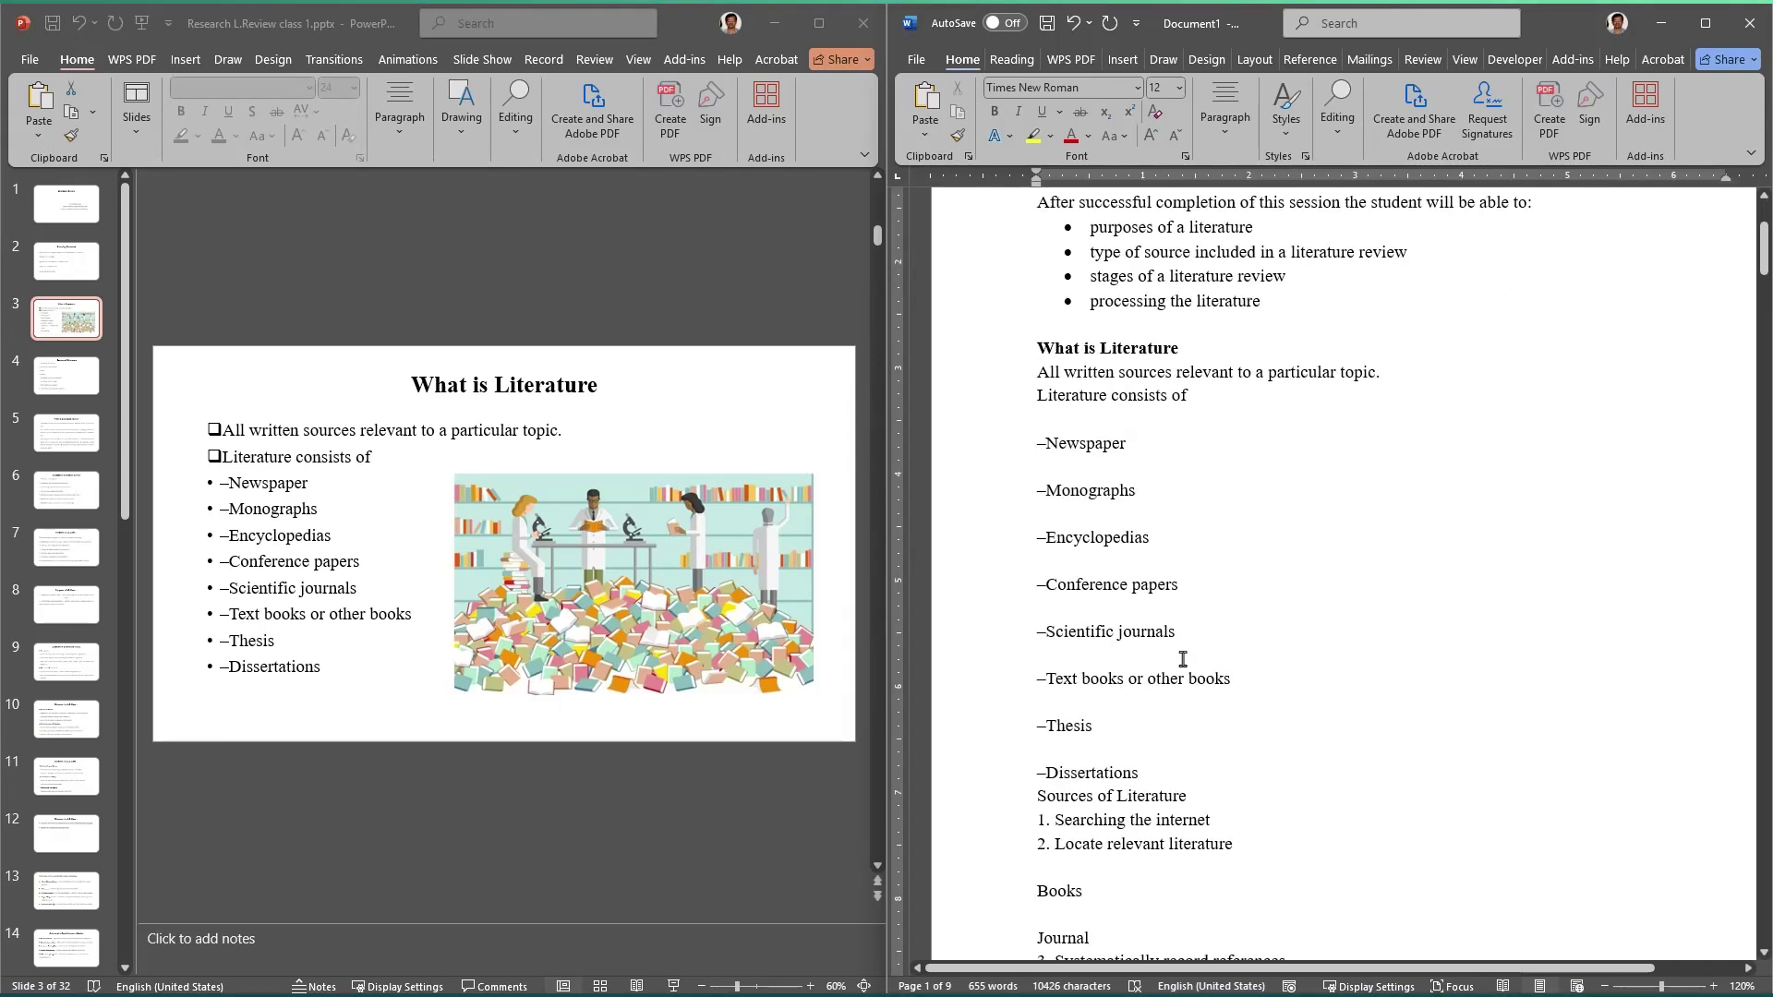
scroll(1183, 659, up, 3)
click(1182, 658)
scroll(1183, 658, up, 2)
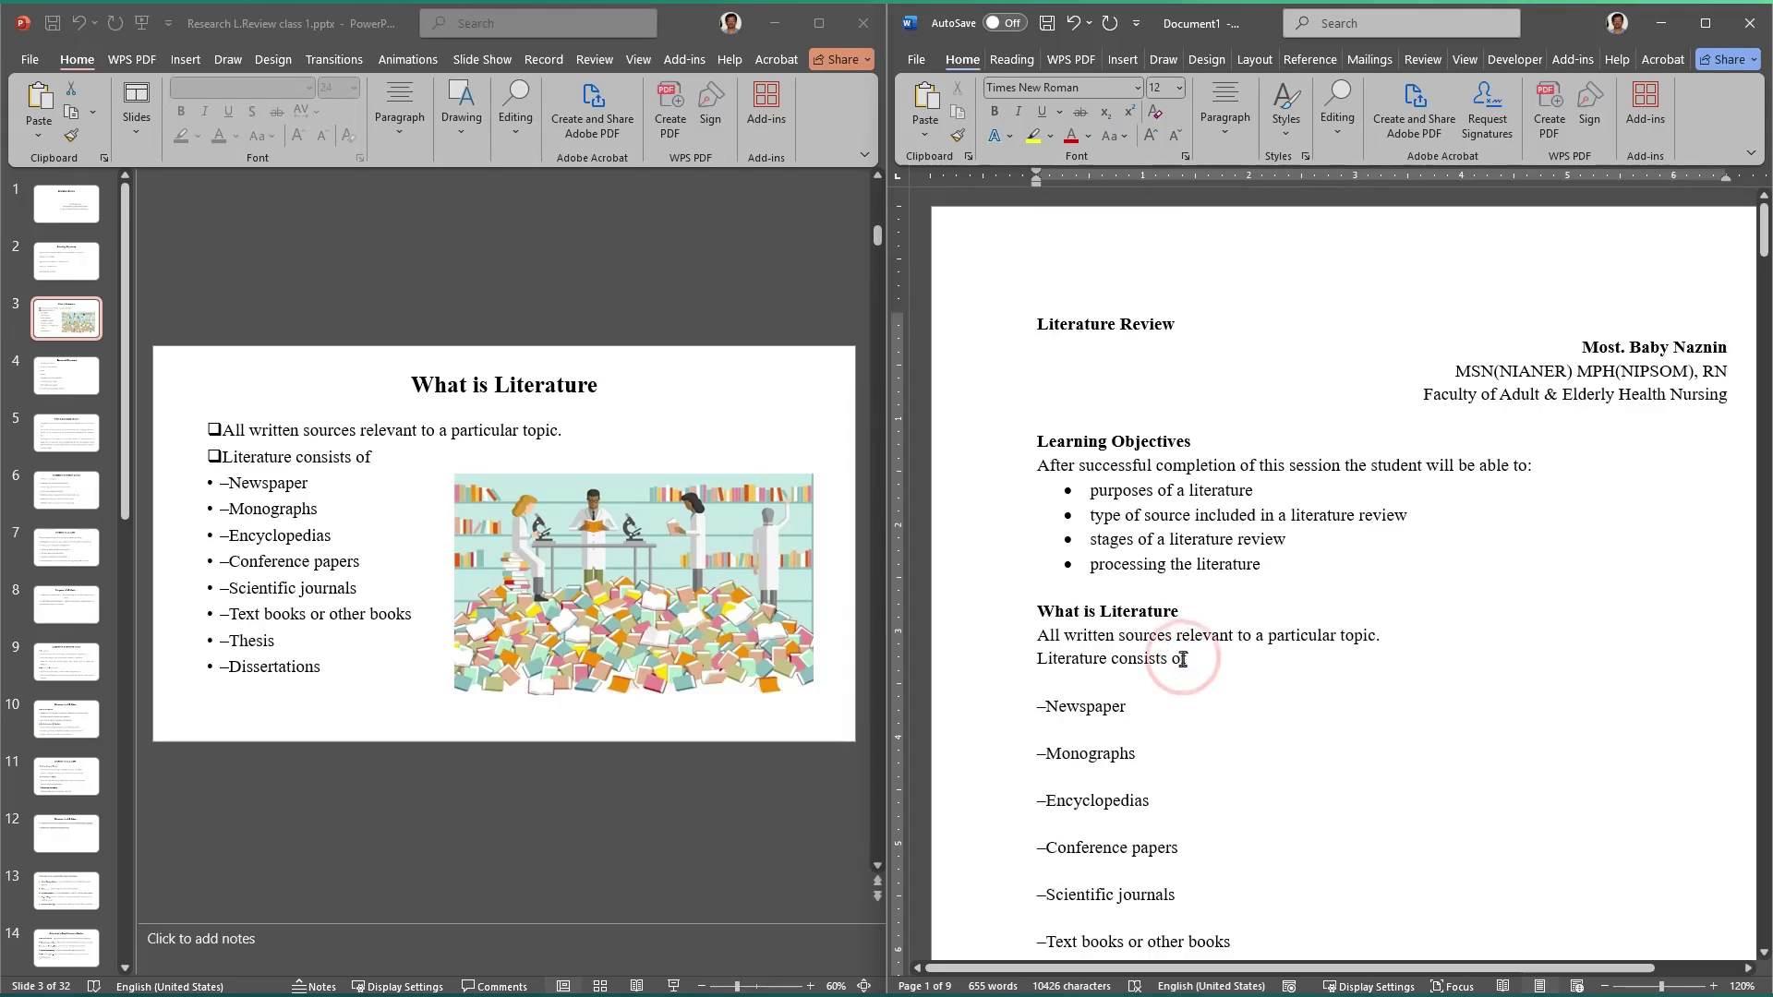
scroll(1245, 658, down, 1)
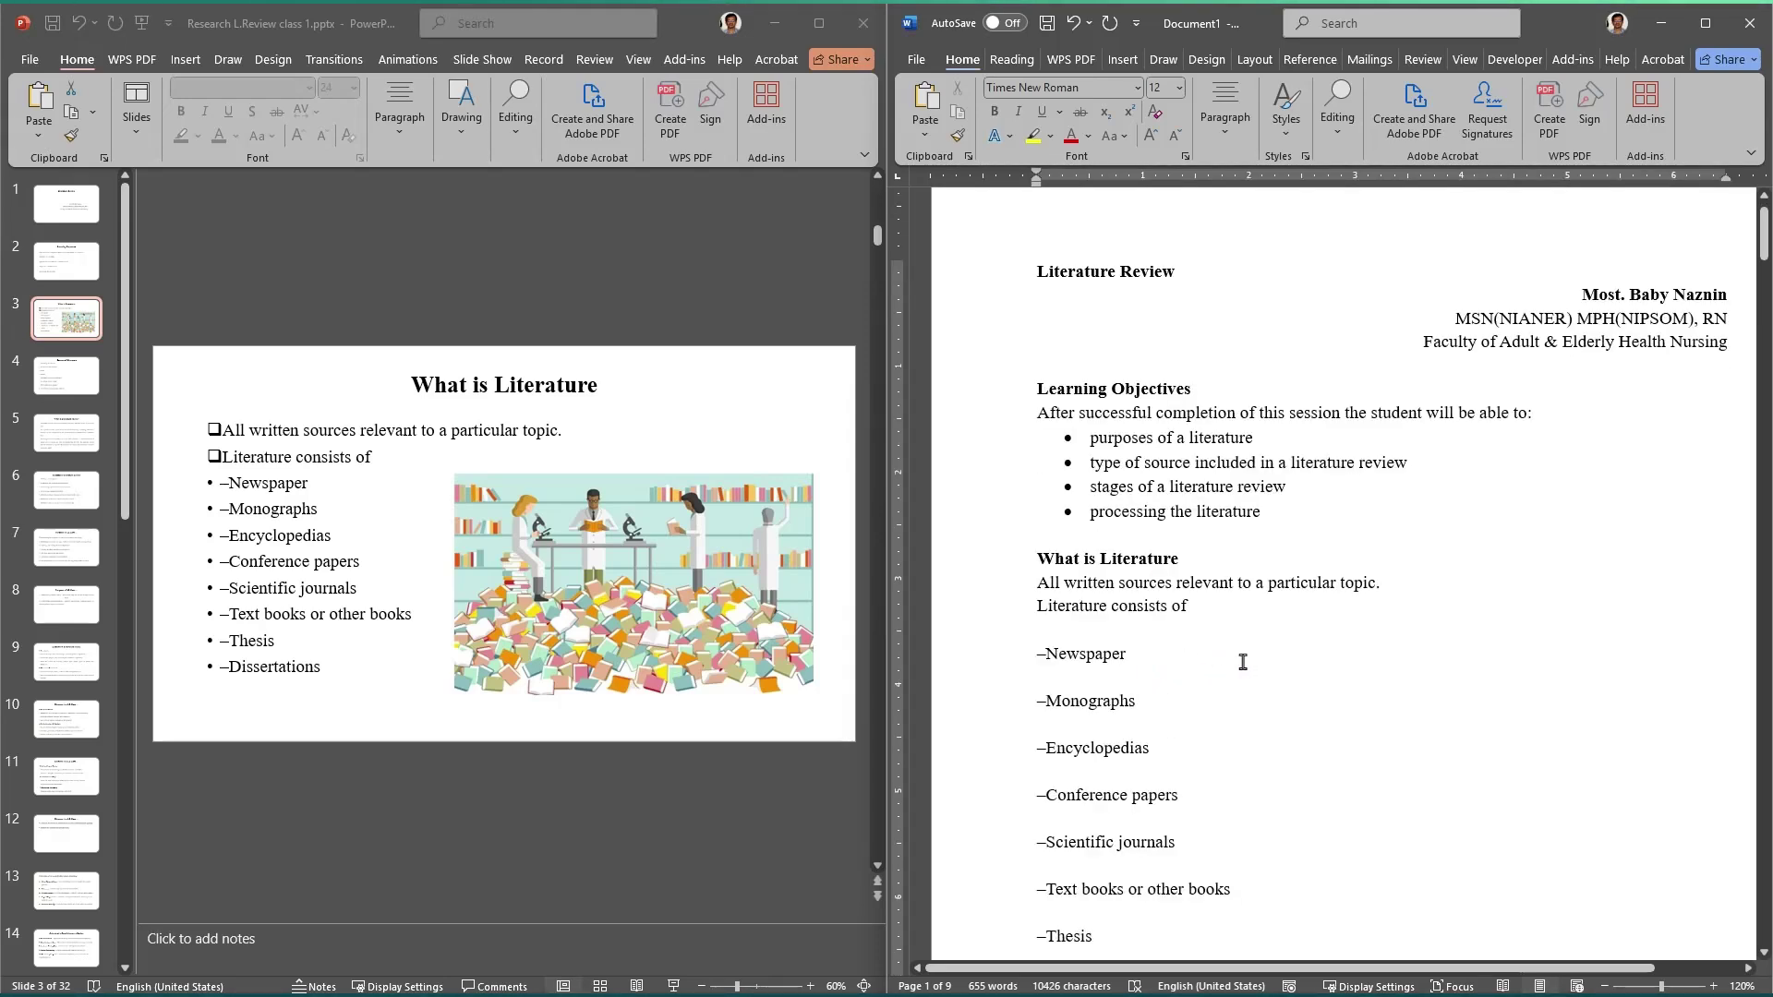
scroll(1240, 662, up, 1)
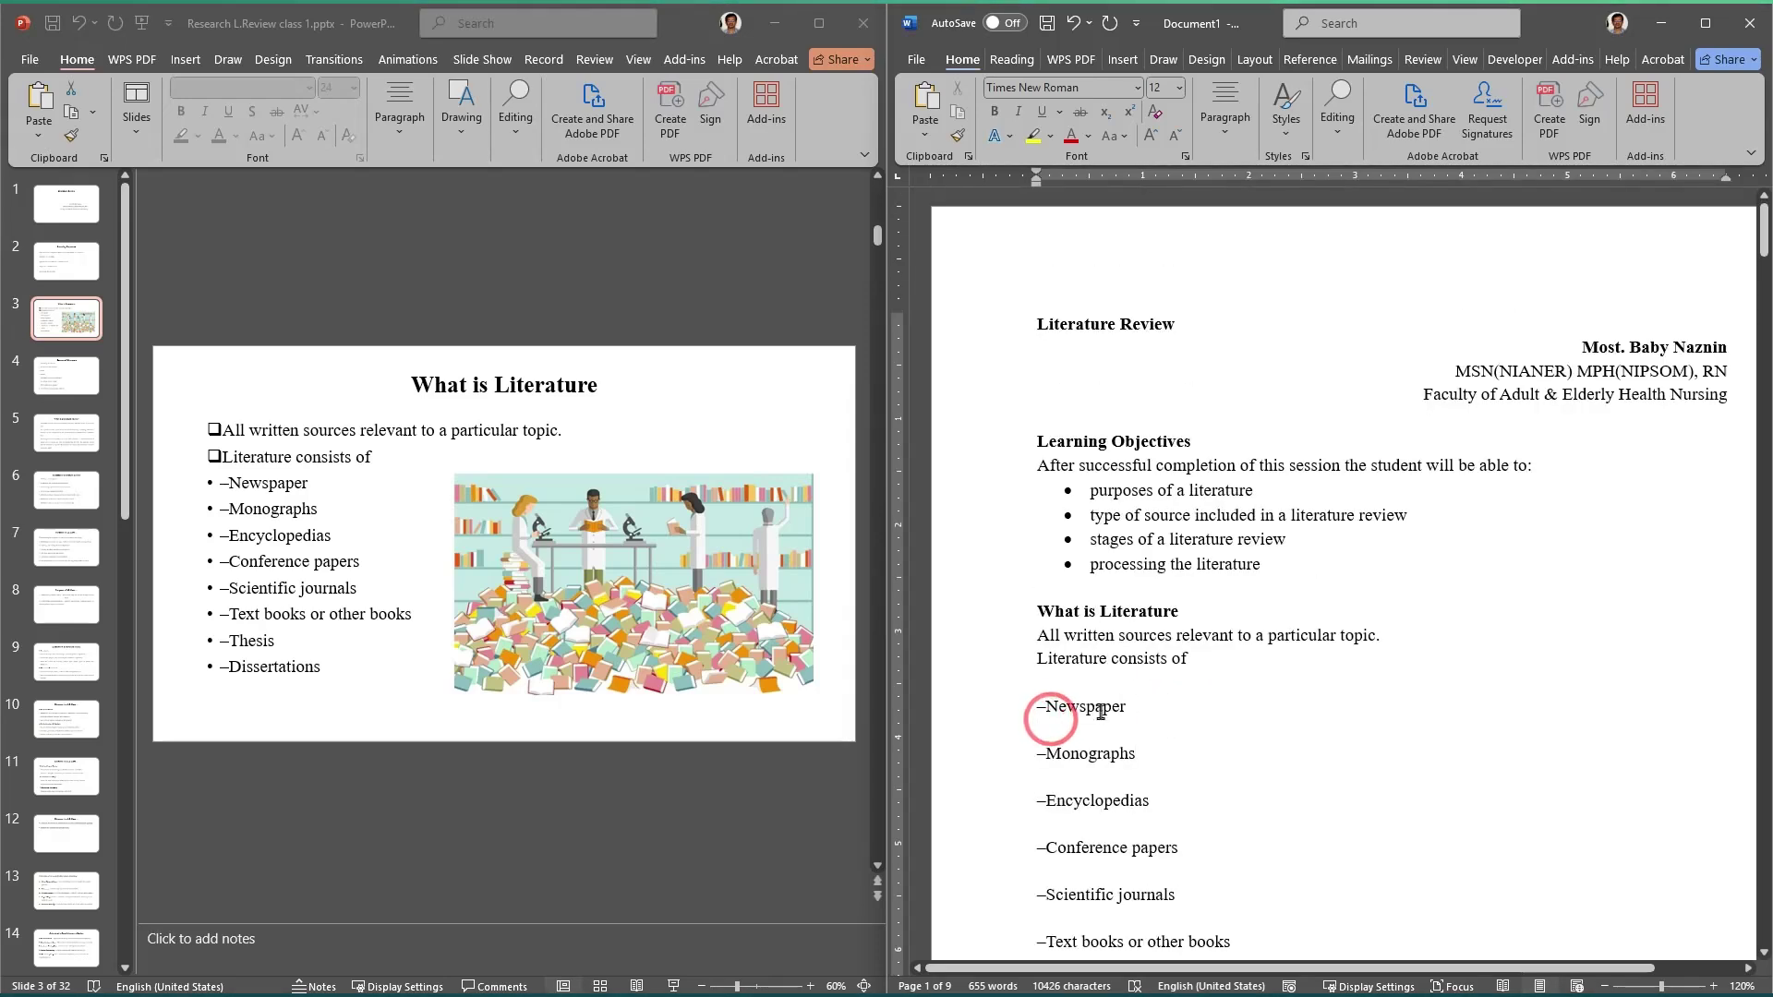
scroll(1168, 639, down, 4)
Step: Show the paragraph marks and other hidden formatting symbols in the Word document
click(1070, 508)
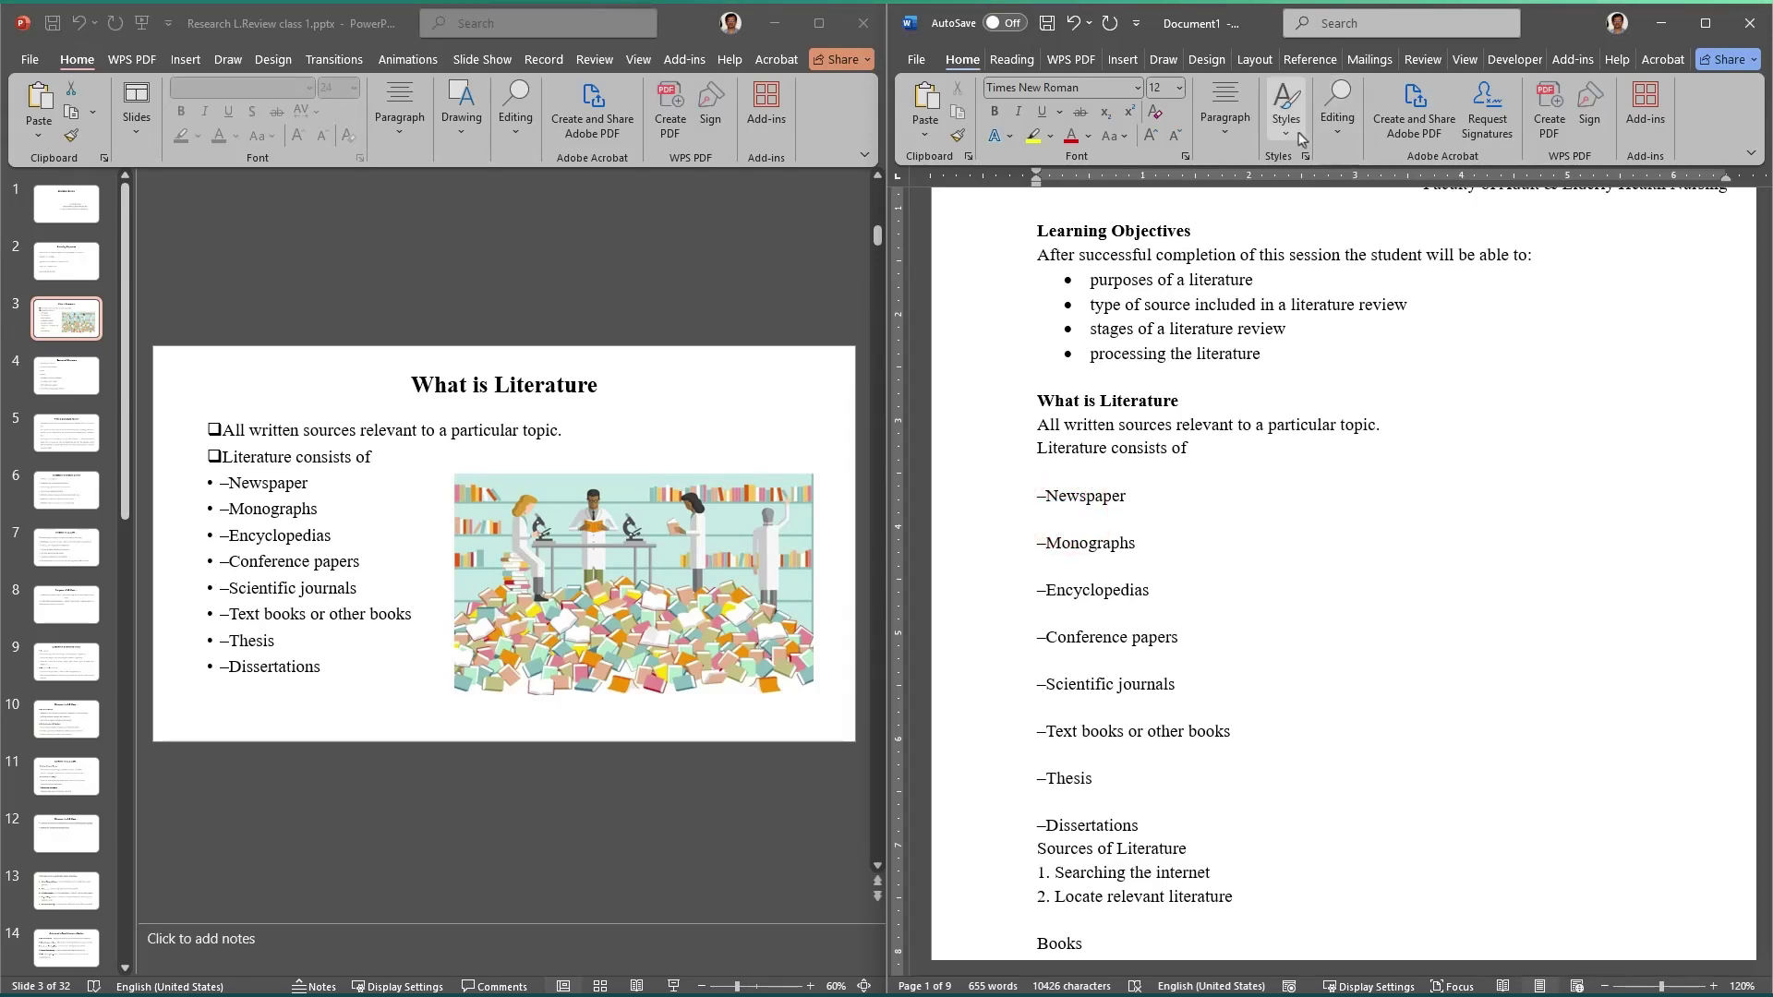
click(1227, 138)
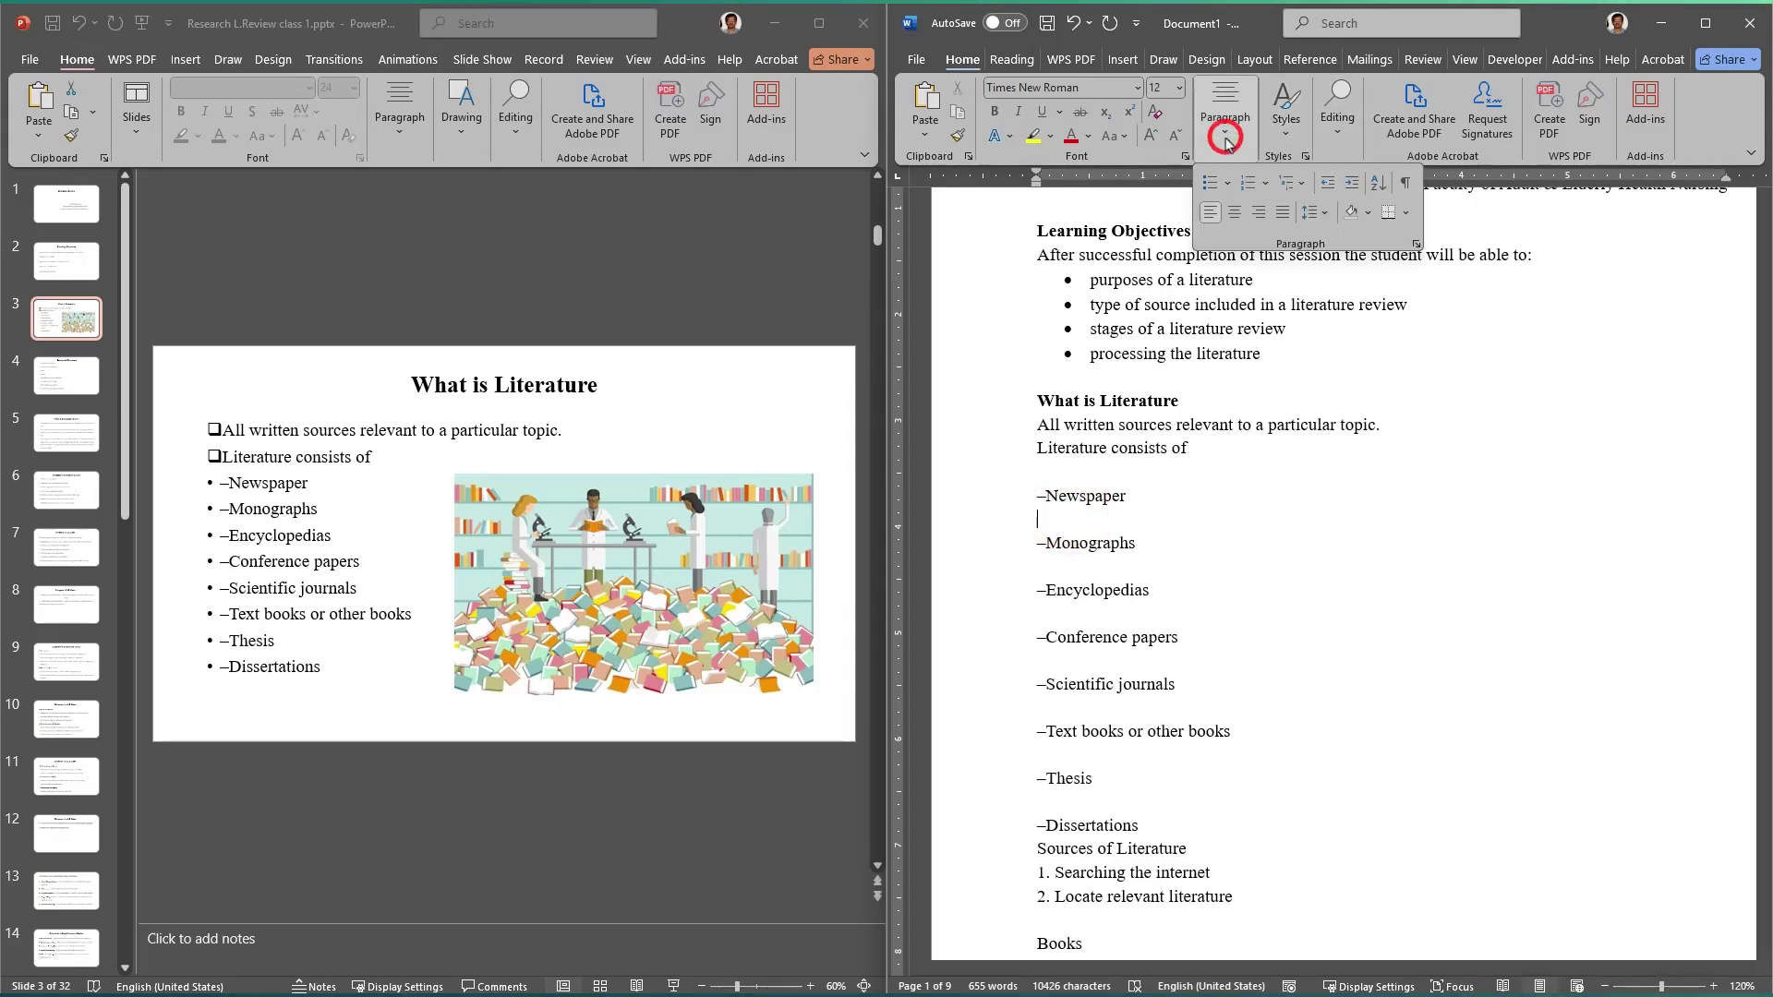
click(1407, 188)
click(1166, 499)
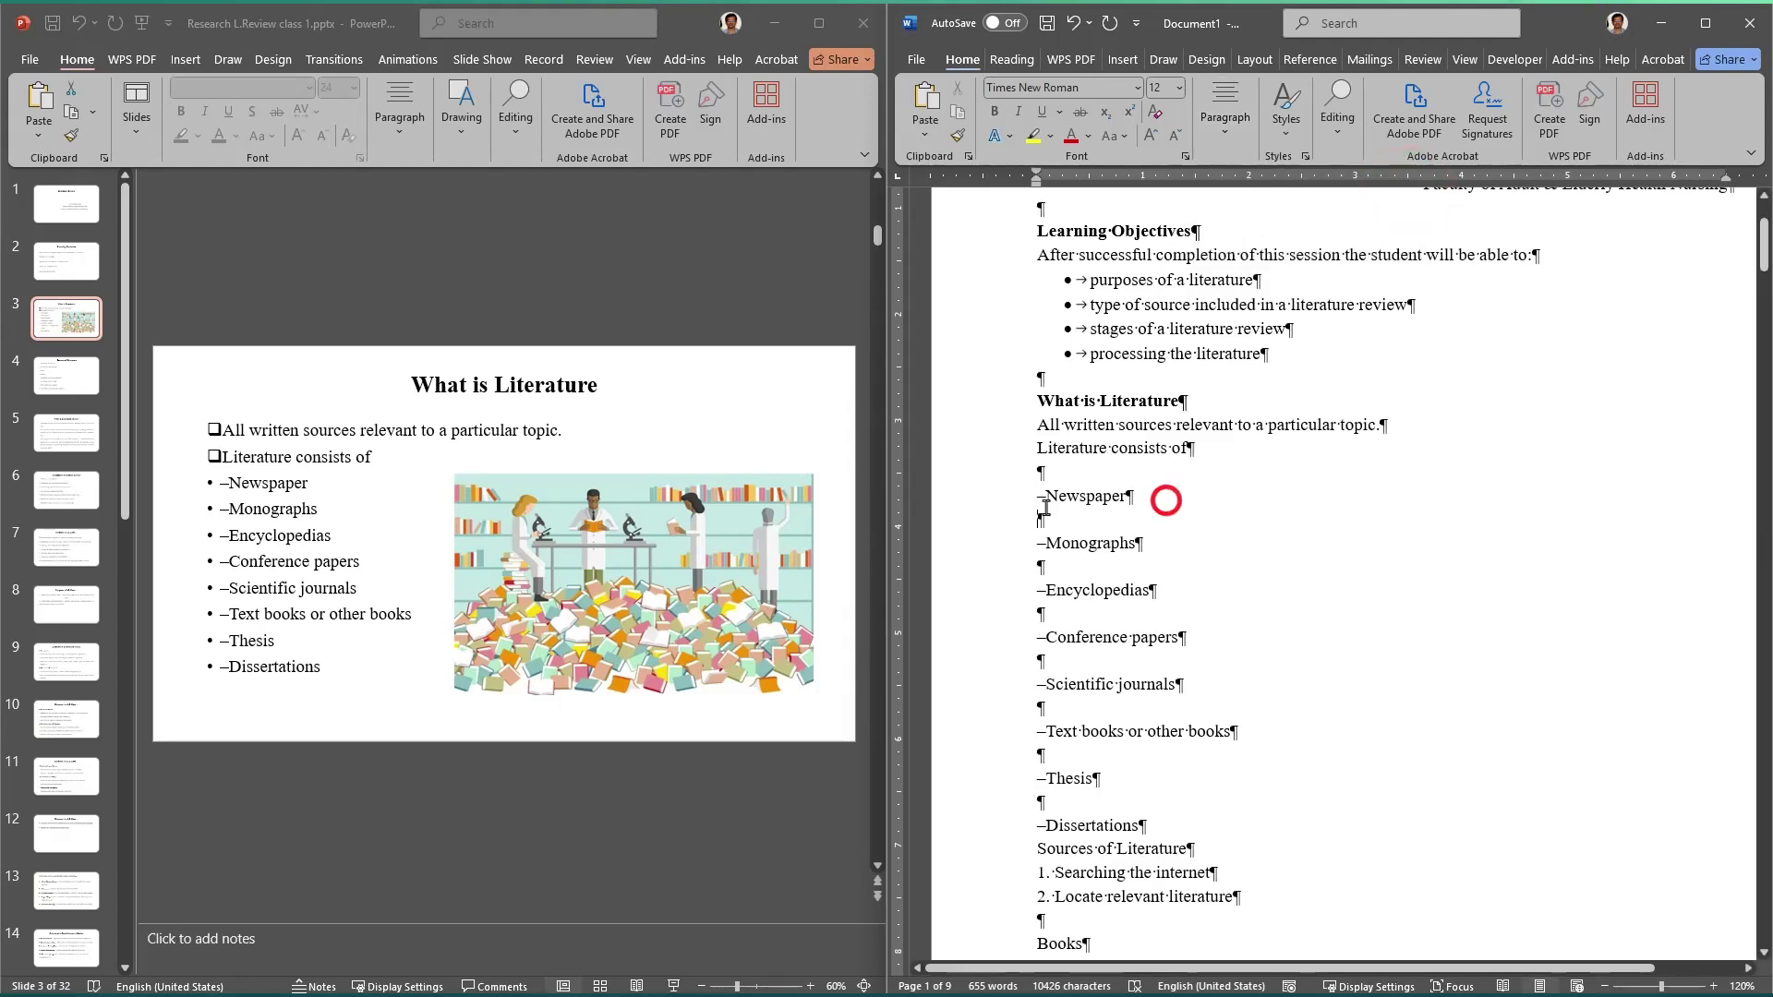
click(1044, 468)
scroll(1062, 480, up, 2)
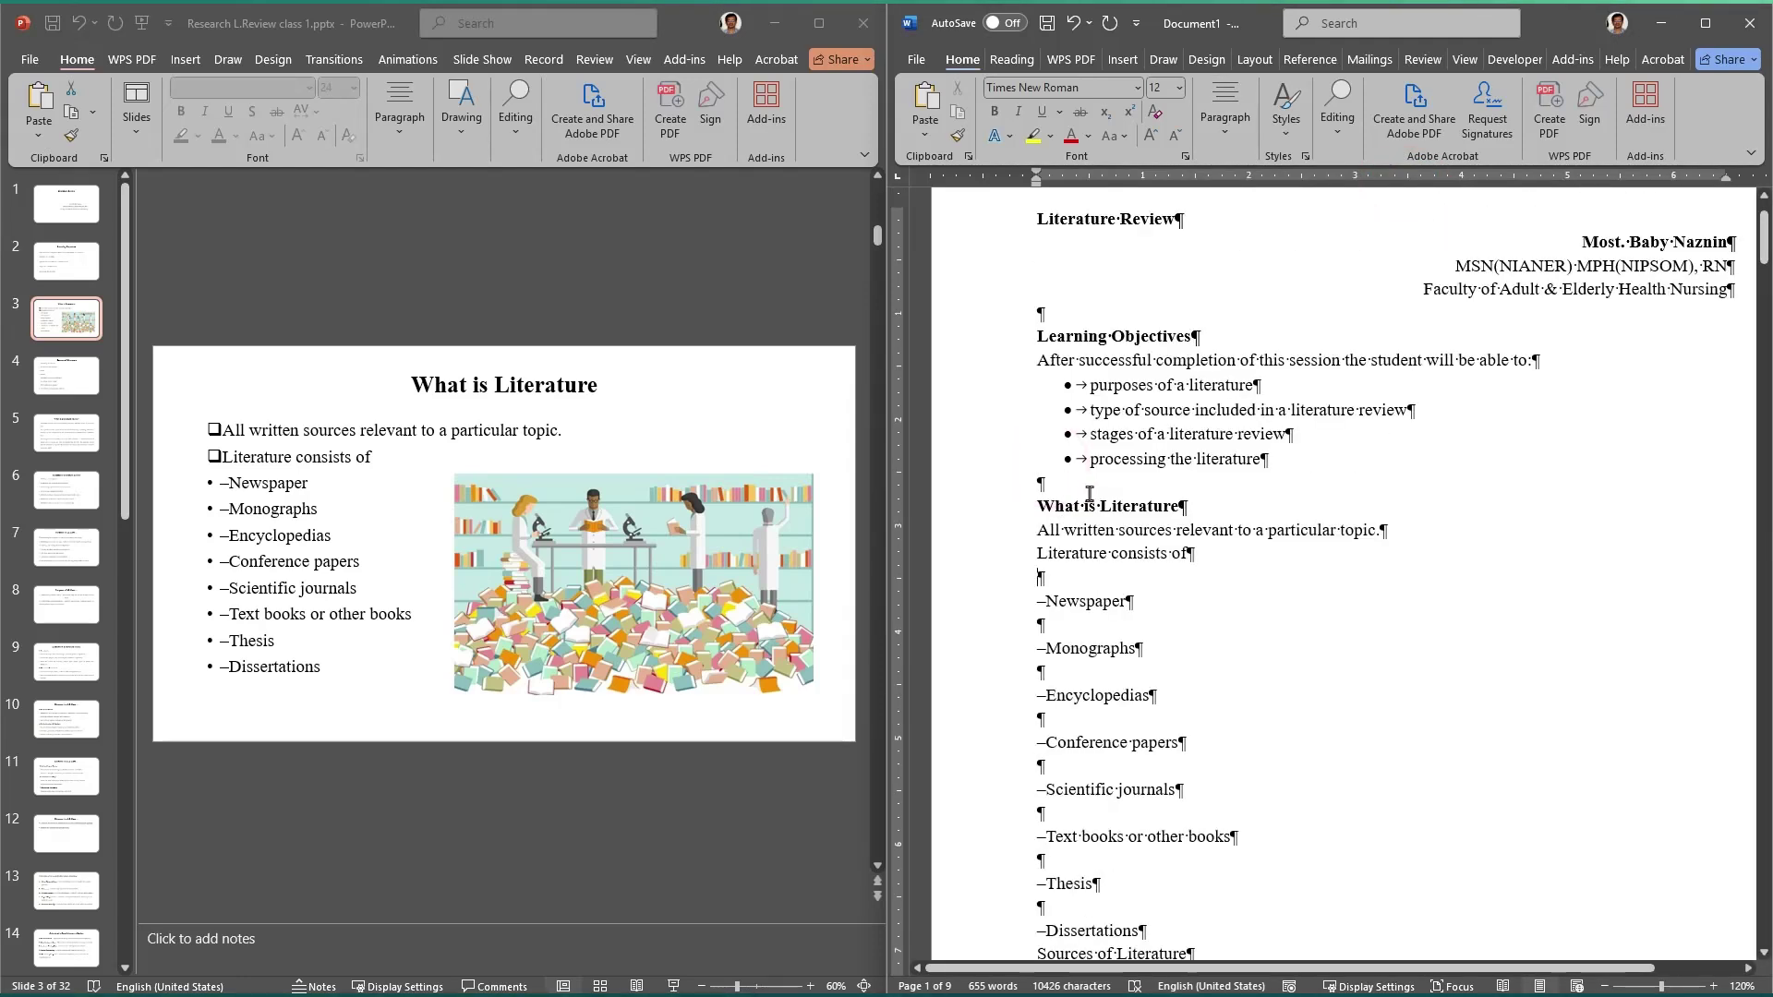
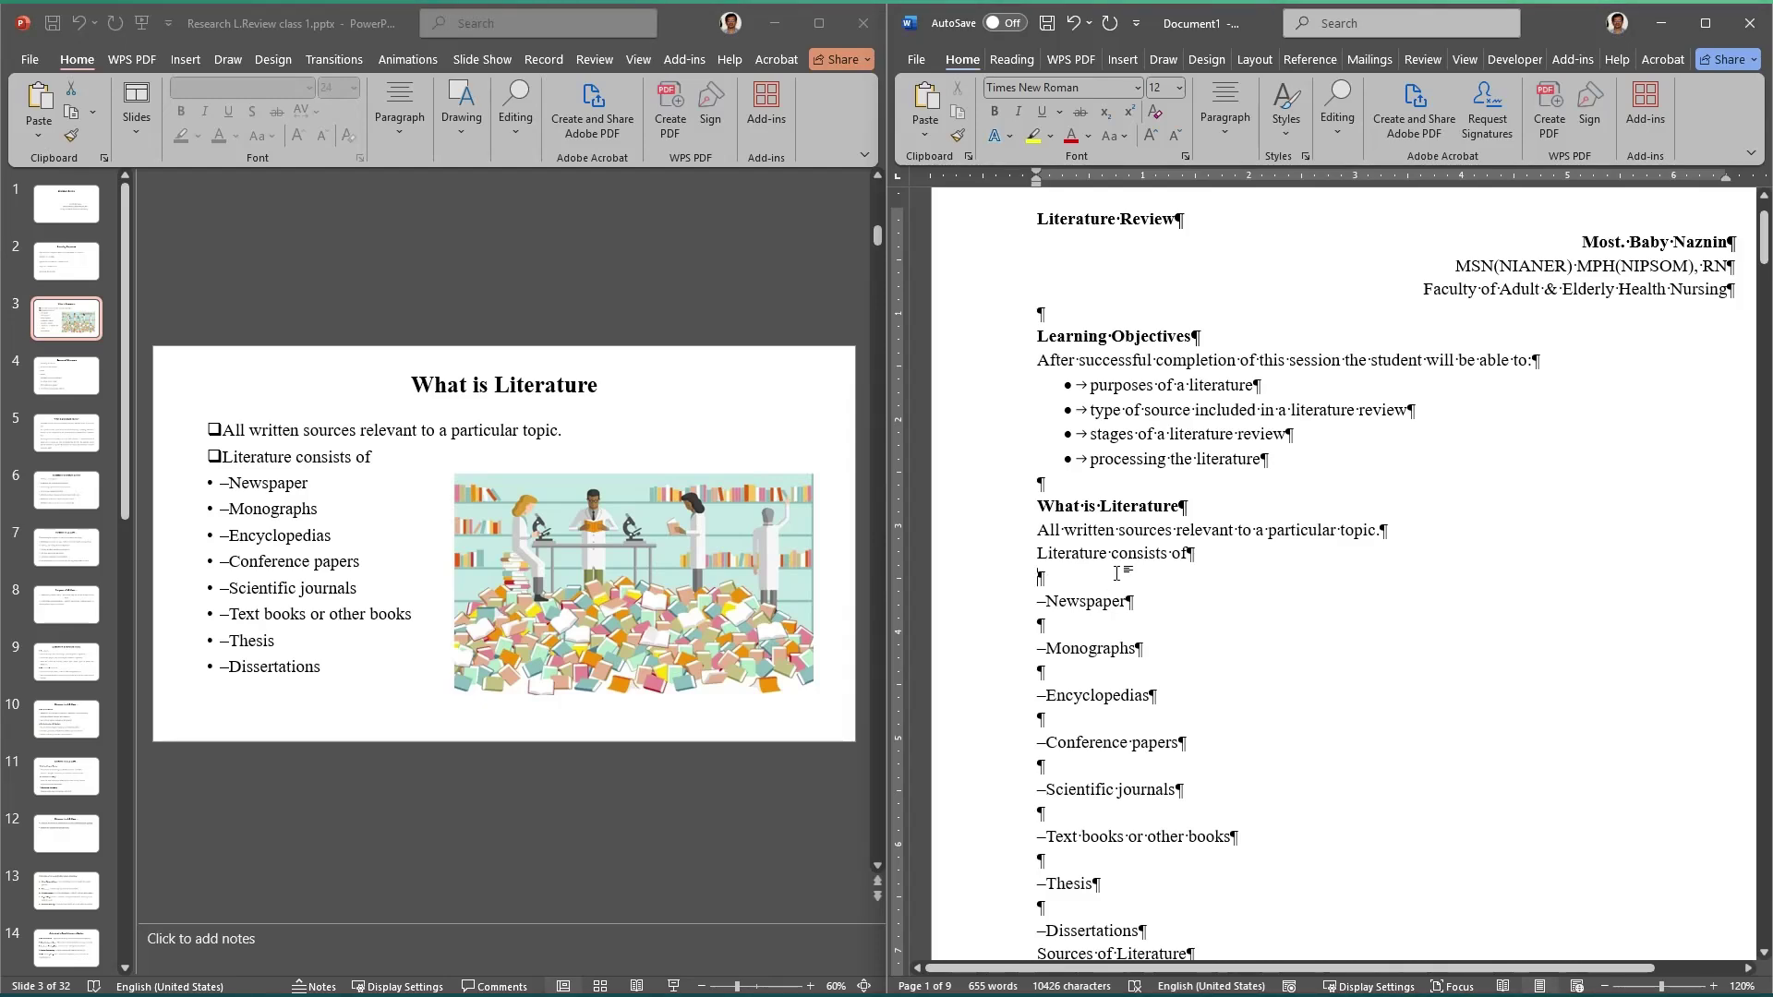
Step: Delete the empty paragraphs between "Literature consists of" and "–Dissertations" so the list items follow one another directly
scroll(1073, 527, up, 1)
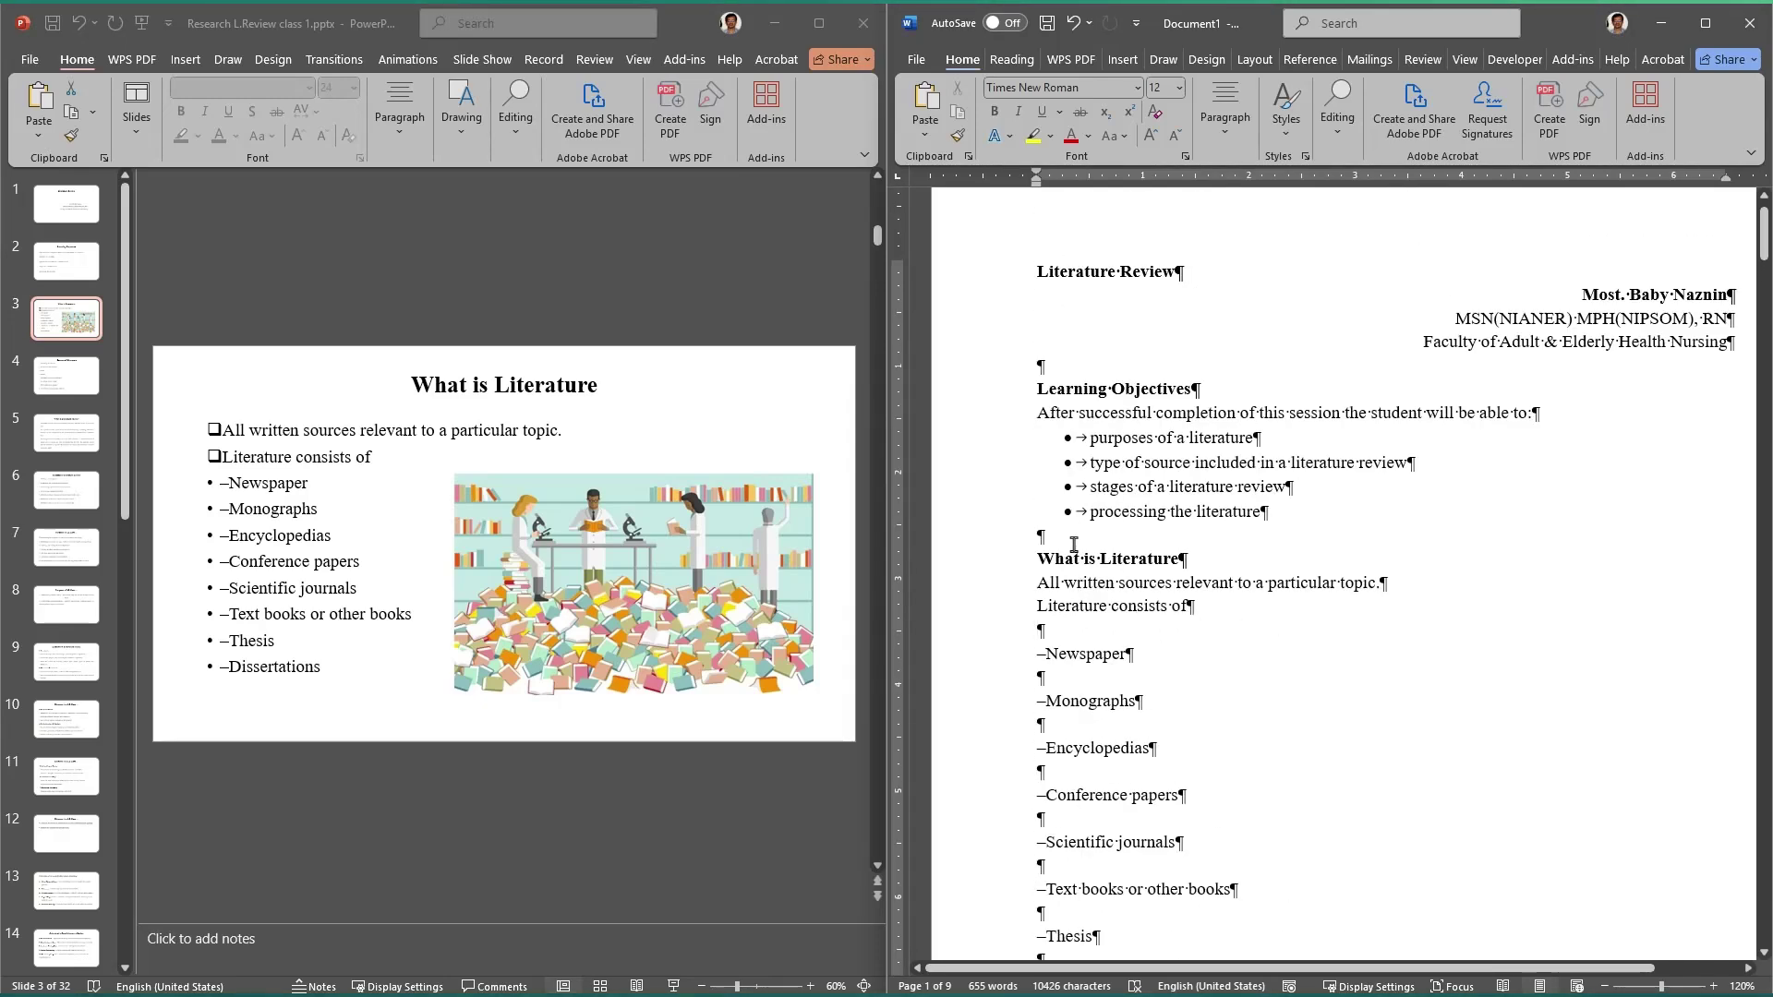
scroll(1182, 561, up, 1)
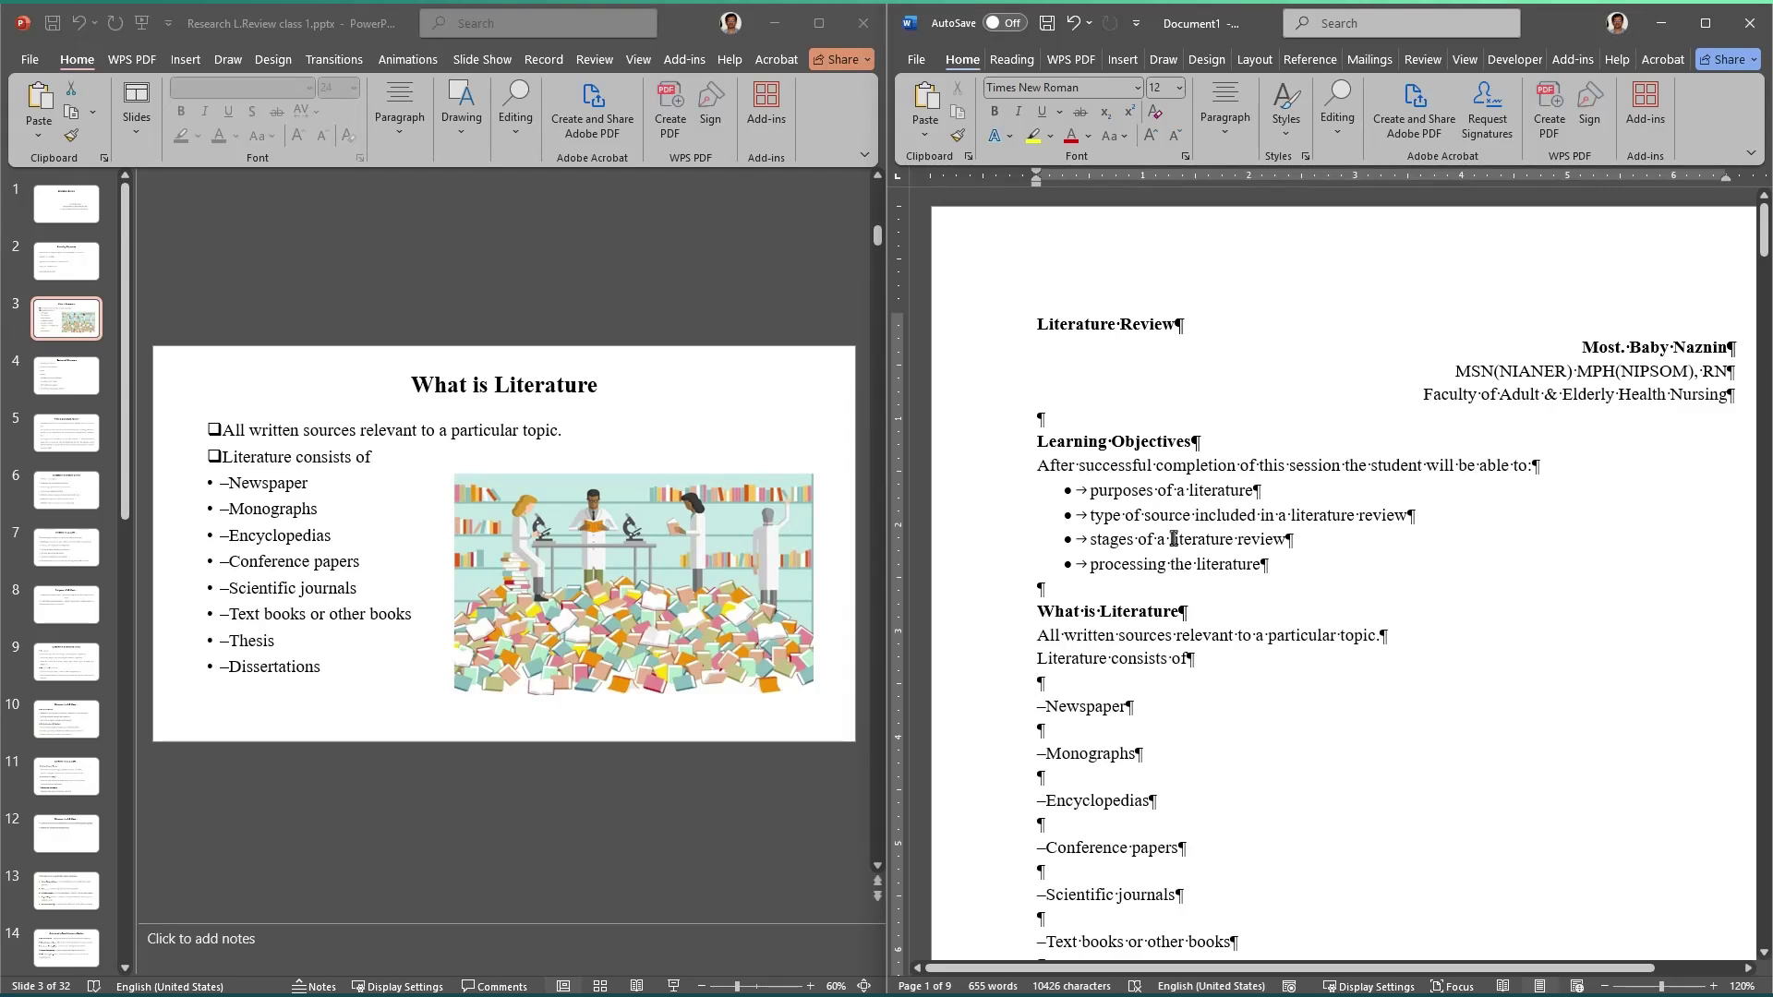
scroll(1157, 579, down, 3)
click(1044, 523)
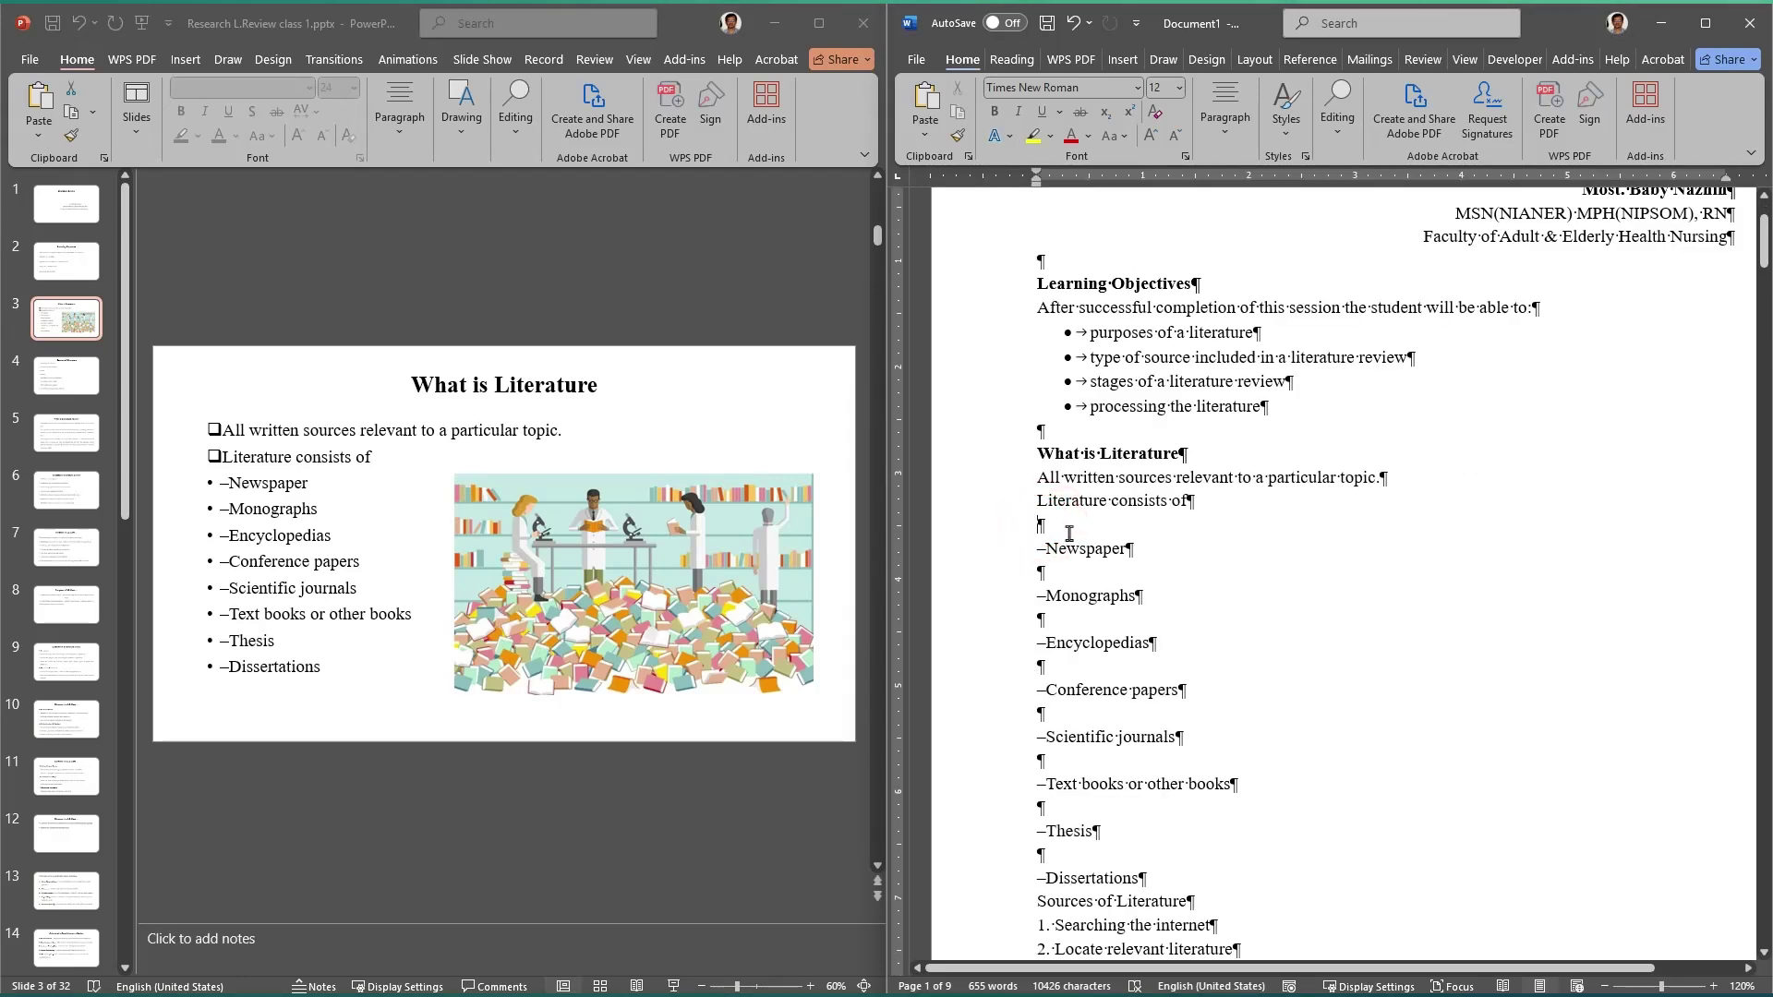
click(1068, 529)
key(BackSpace)
click(1064, 548)
key(BackSpace)
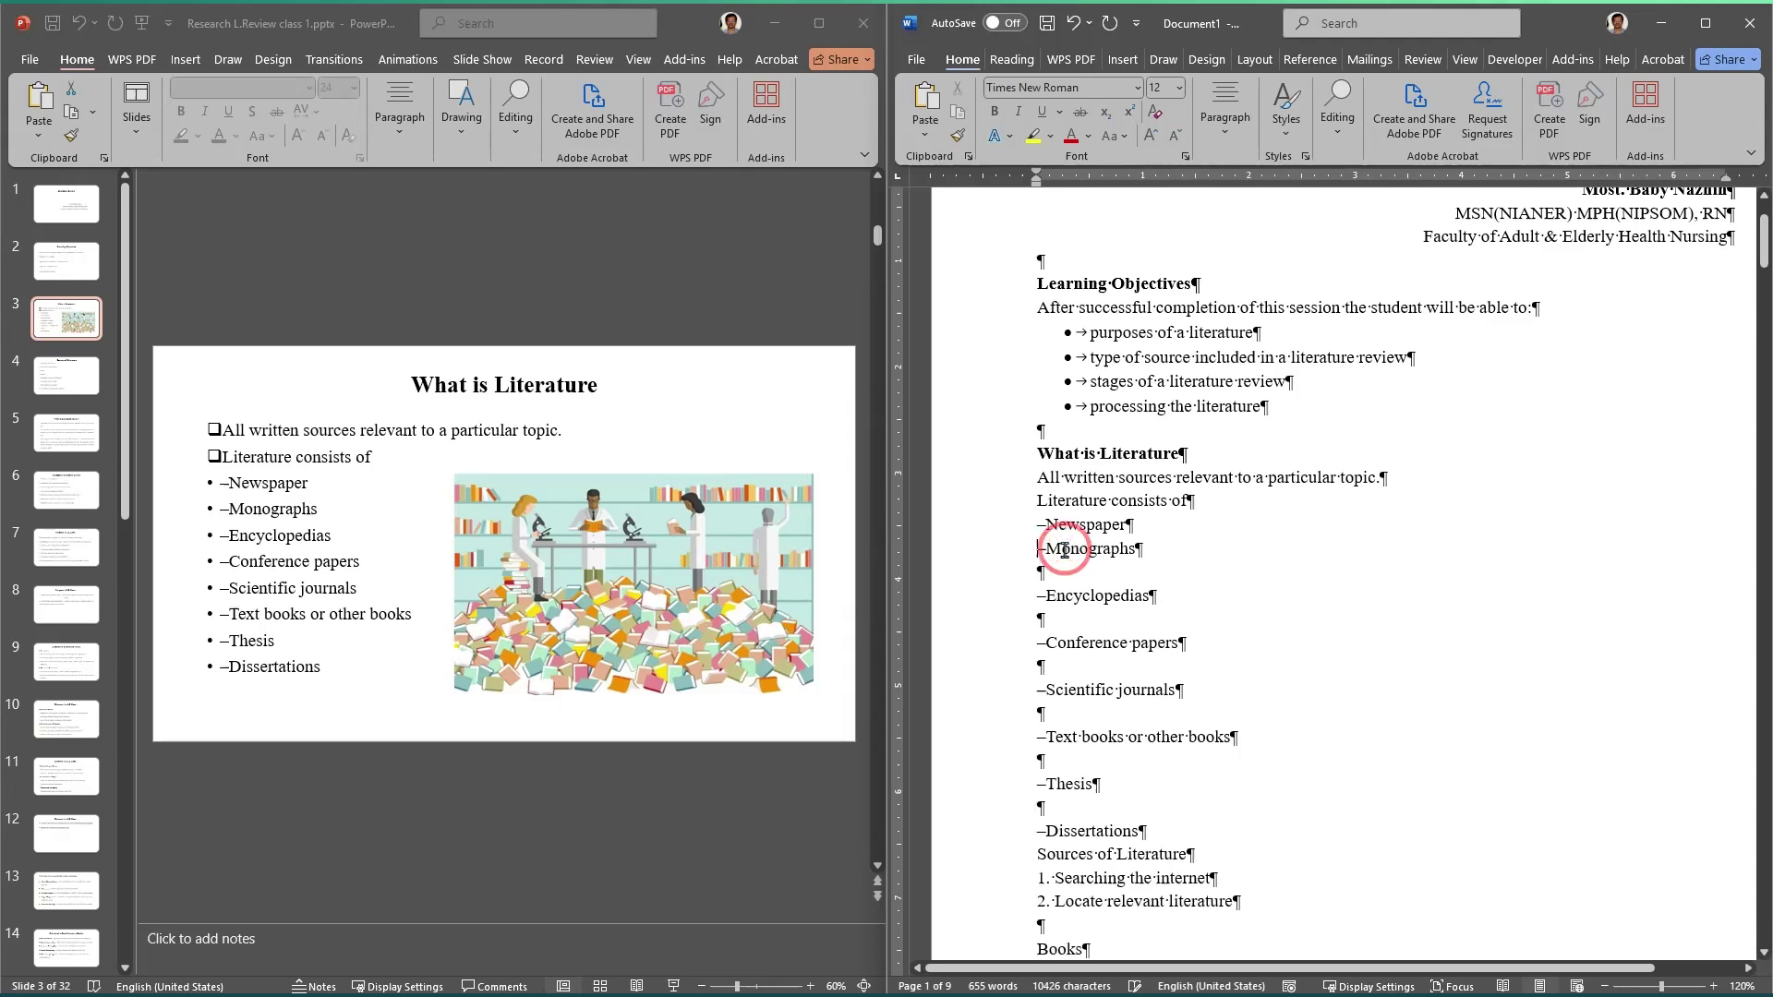
click(1063, 572)
key(BackSpace)
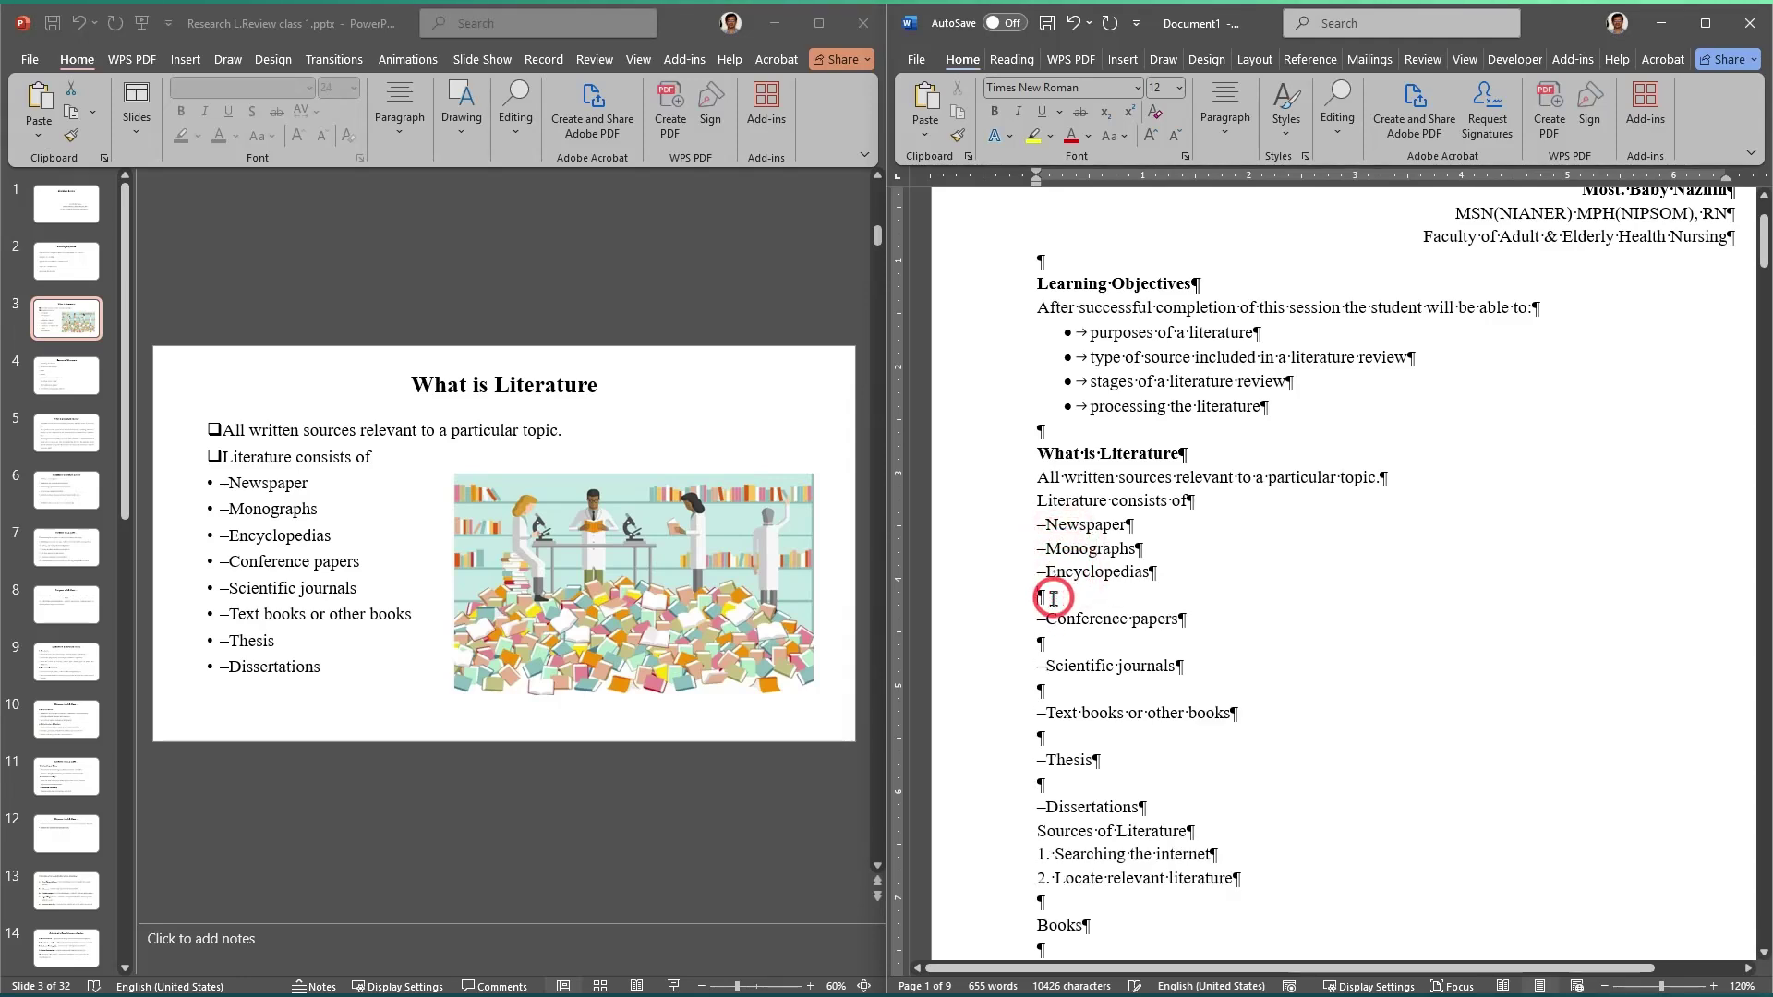
key(BackSpace)
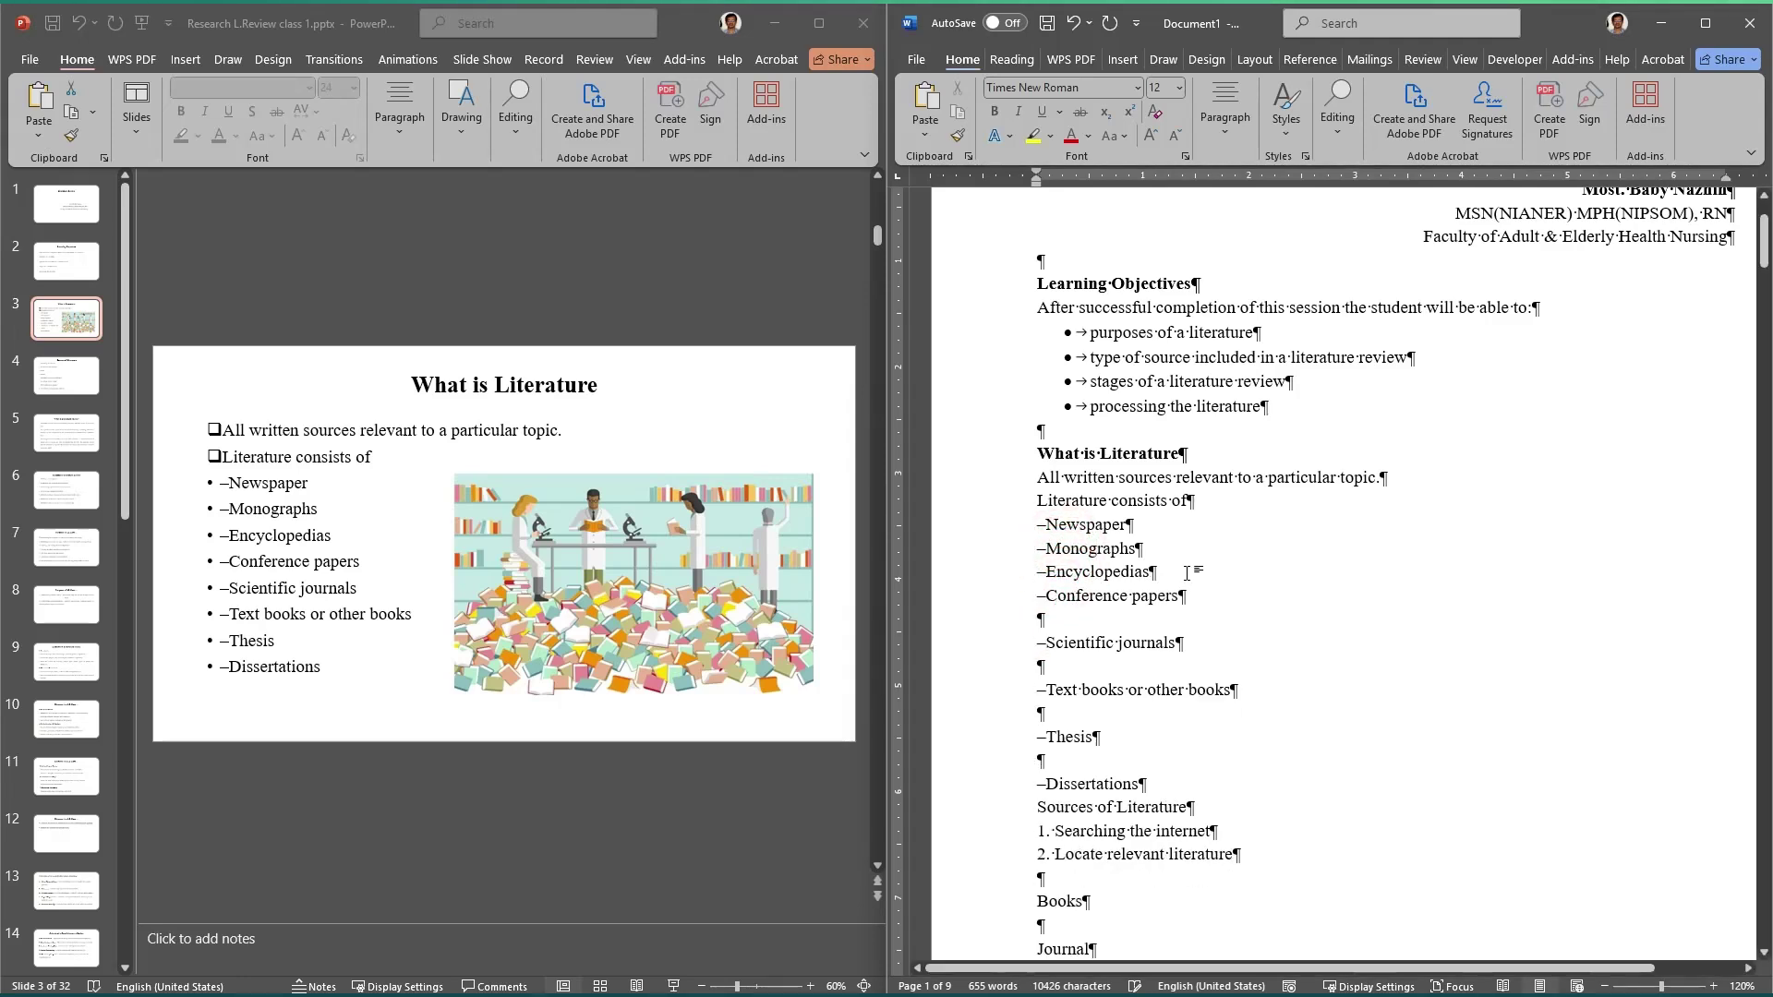
click(1089, 618)
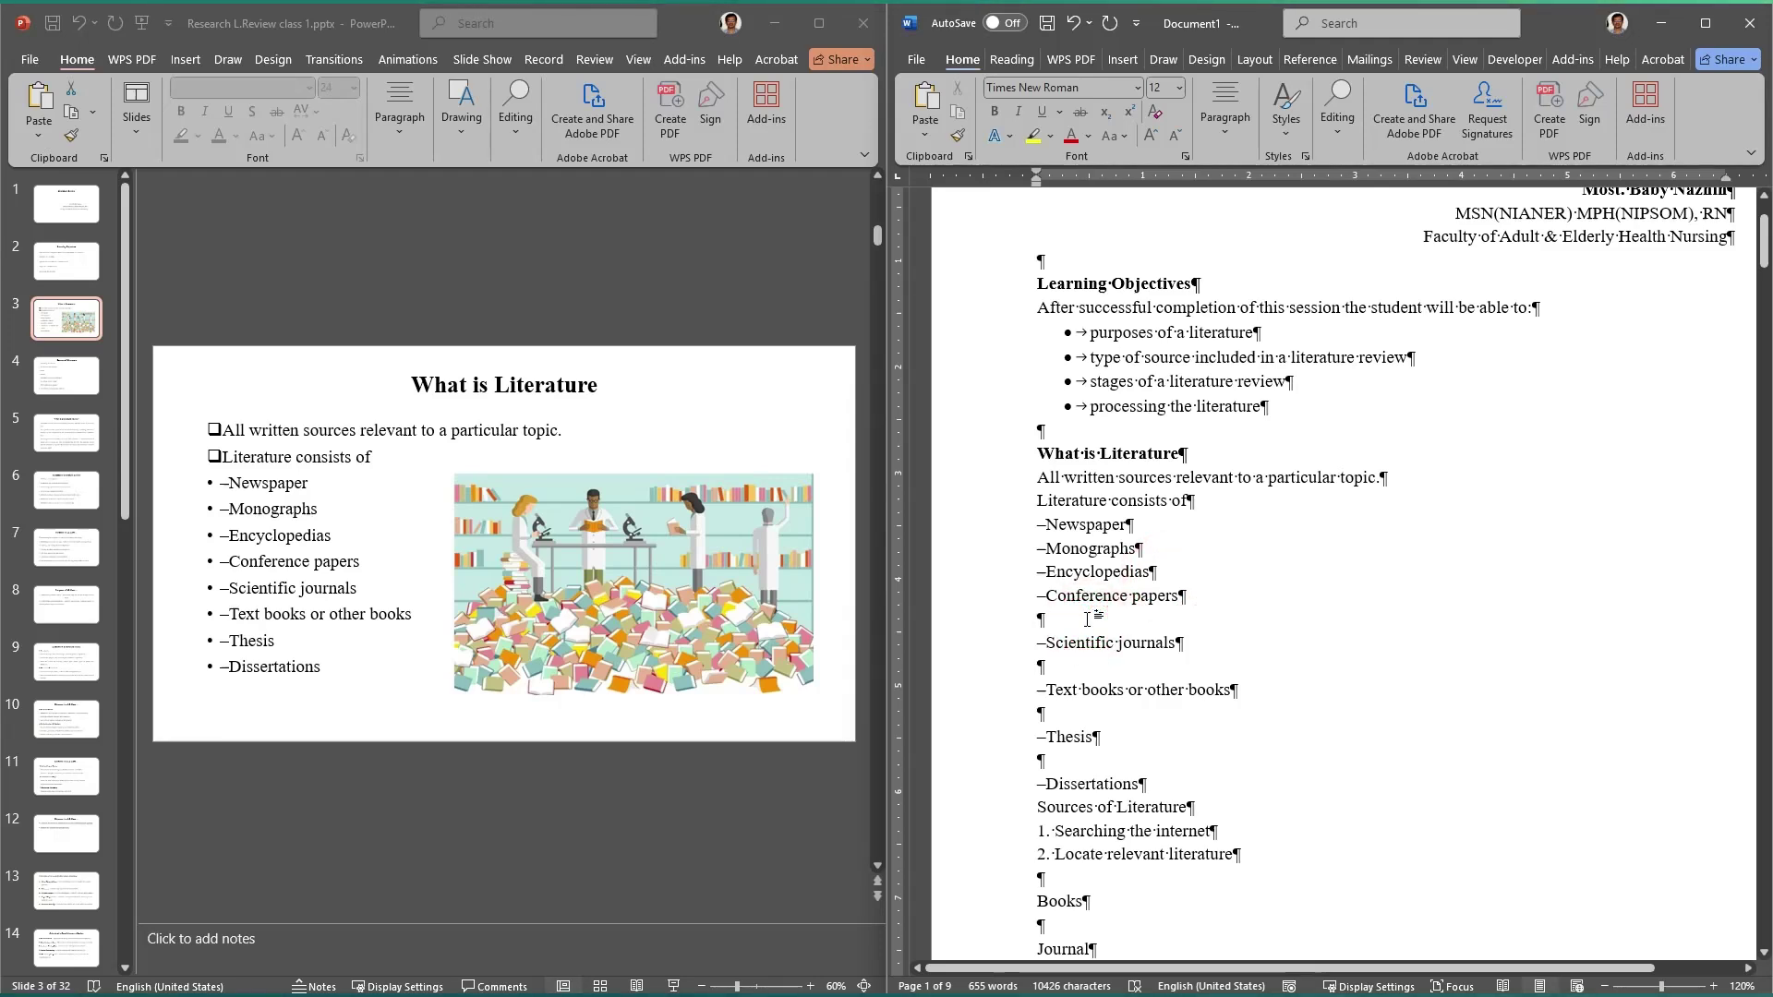
key(BackSpace)
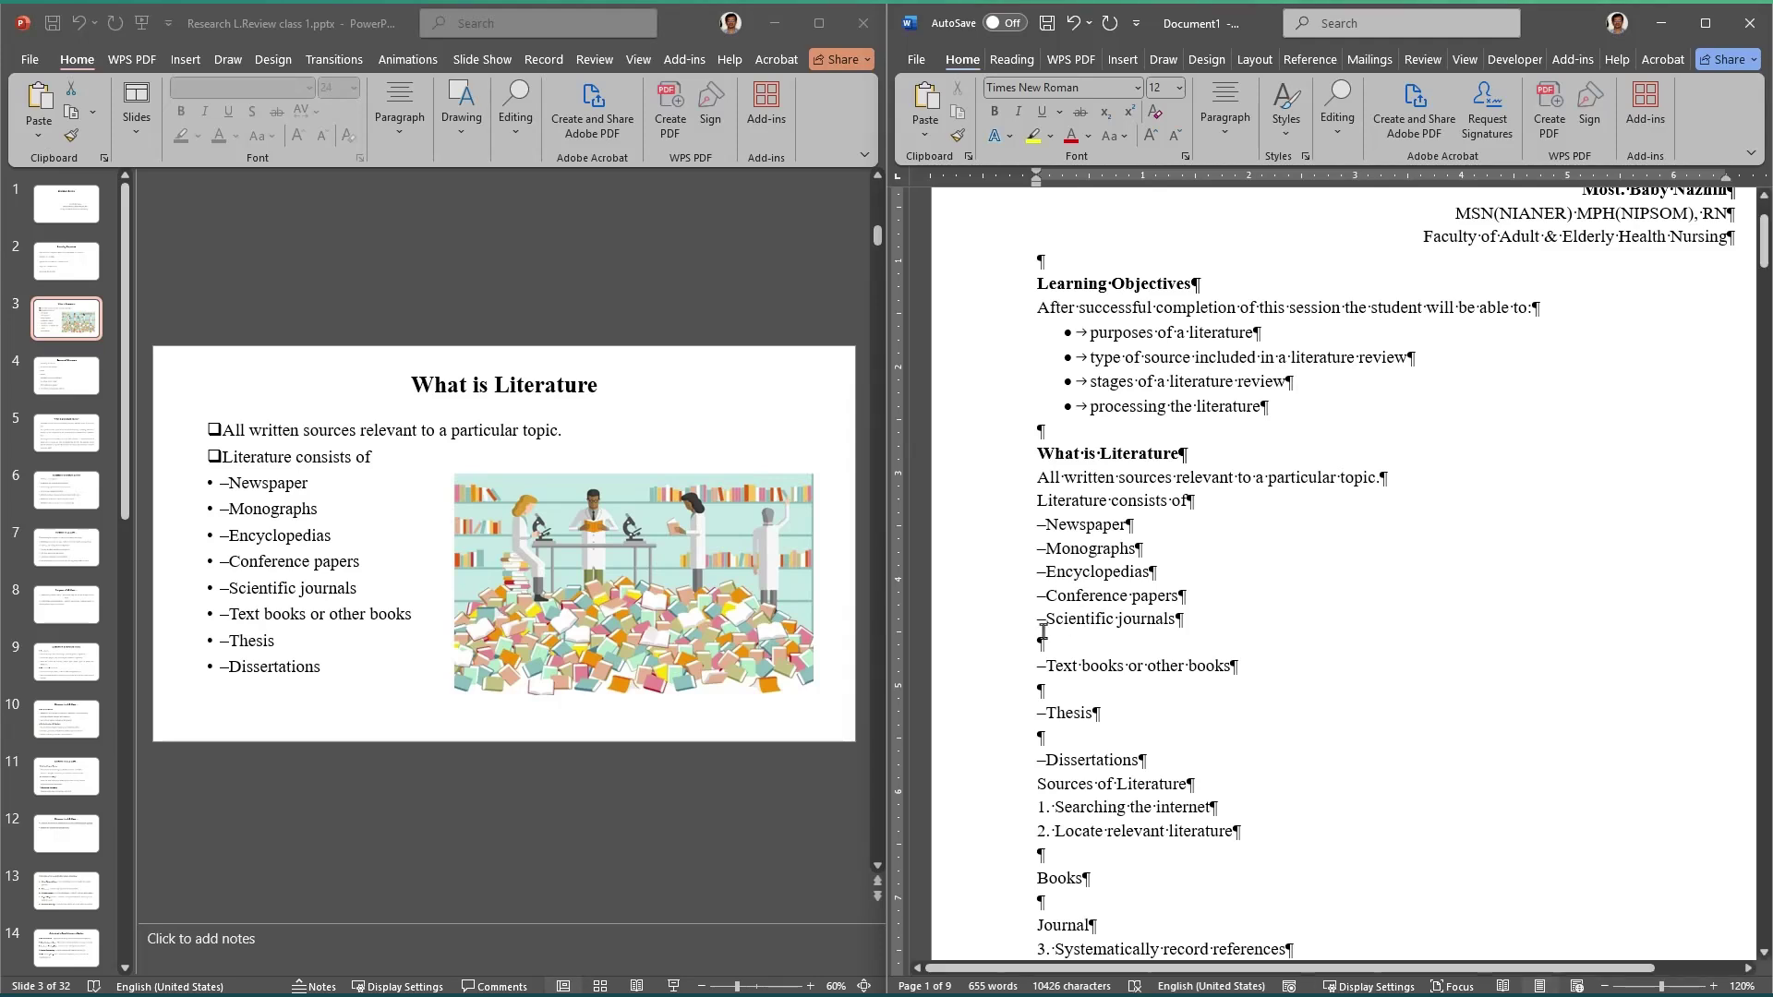
key(BackSpace)
click(1060, 668)
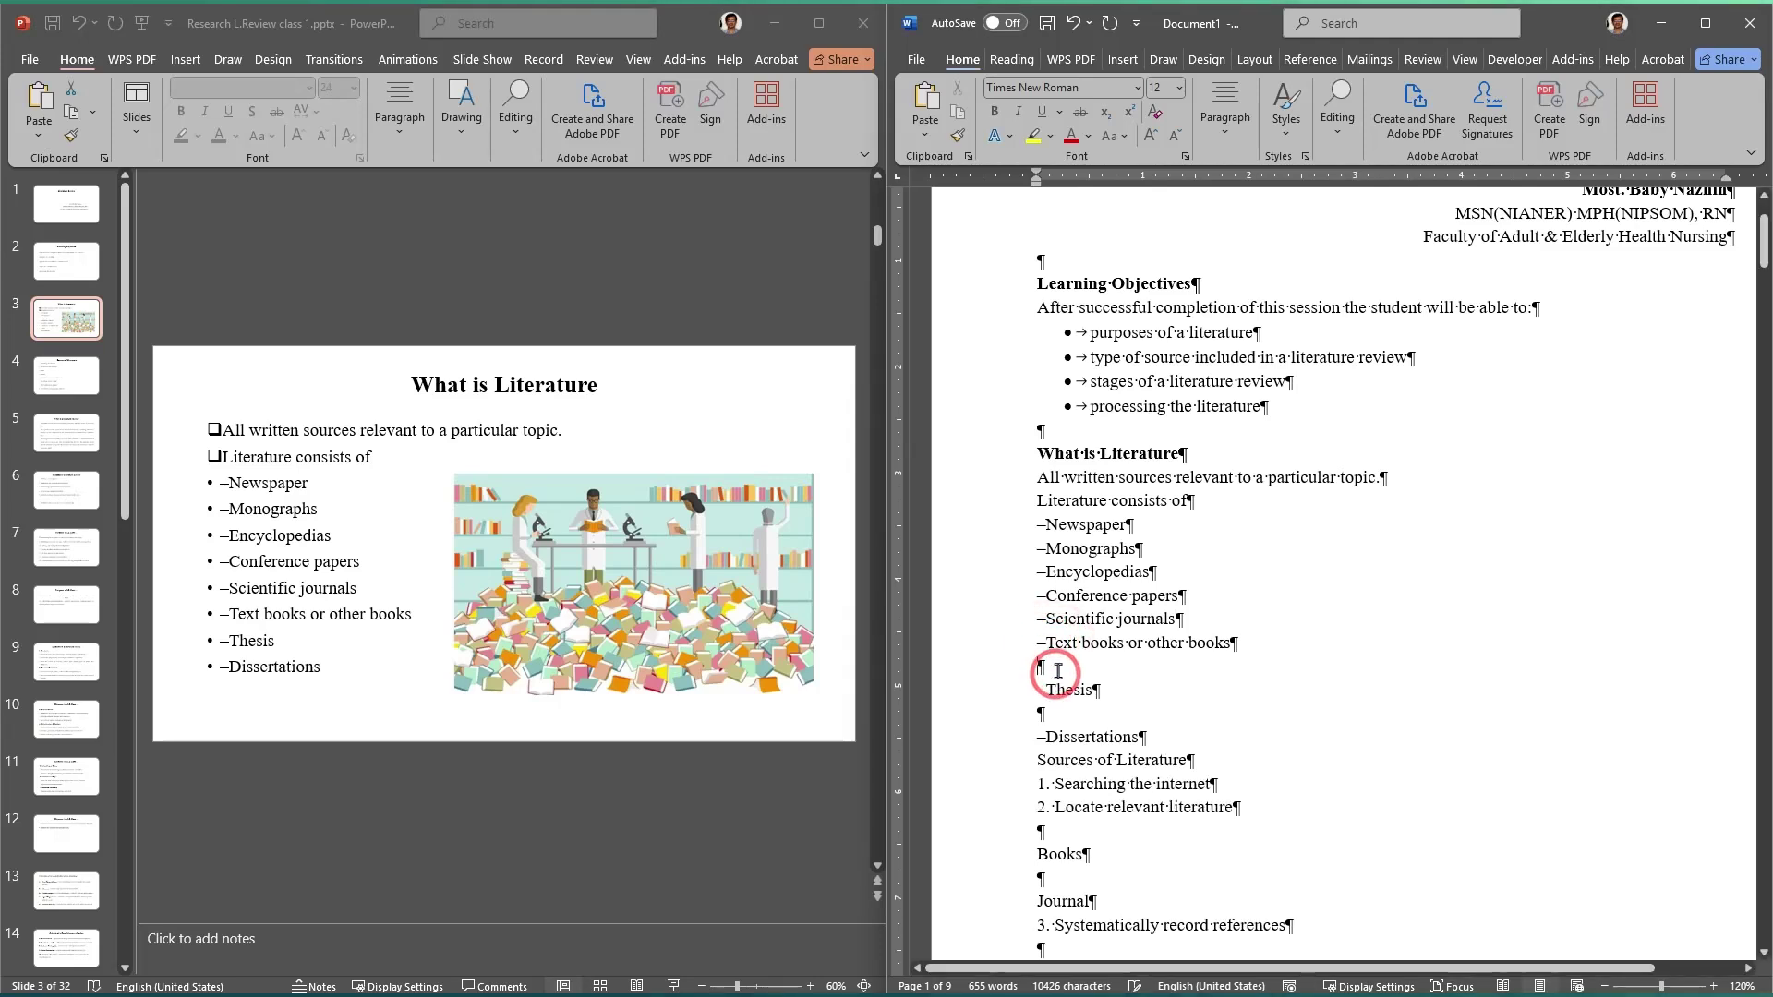
key(Delete)
click(1050, 688)
key(Delete)
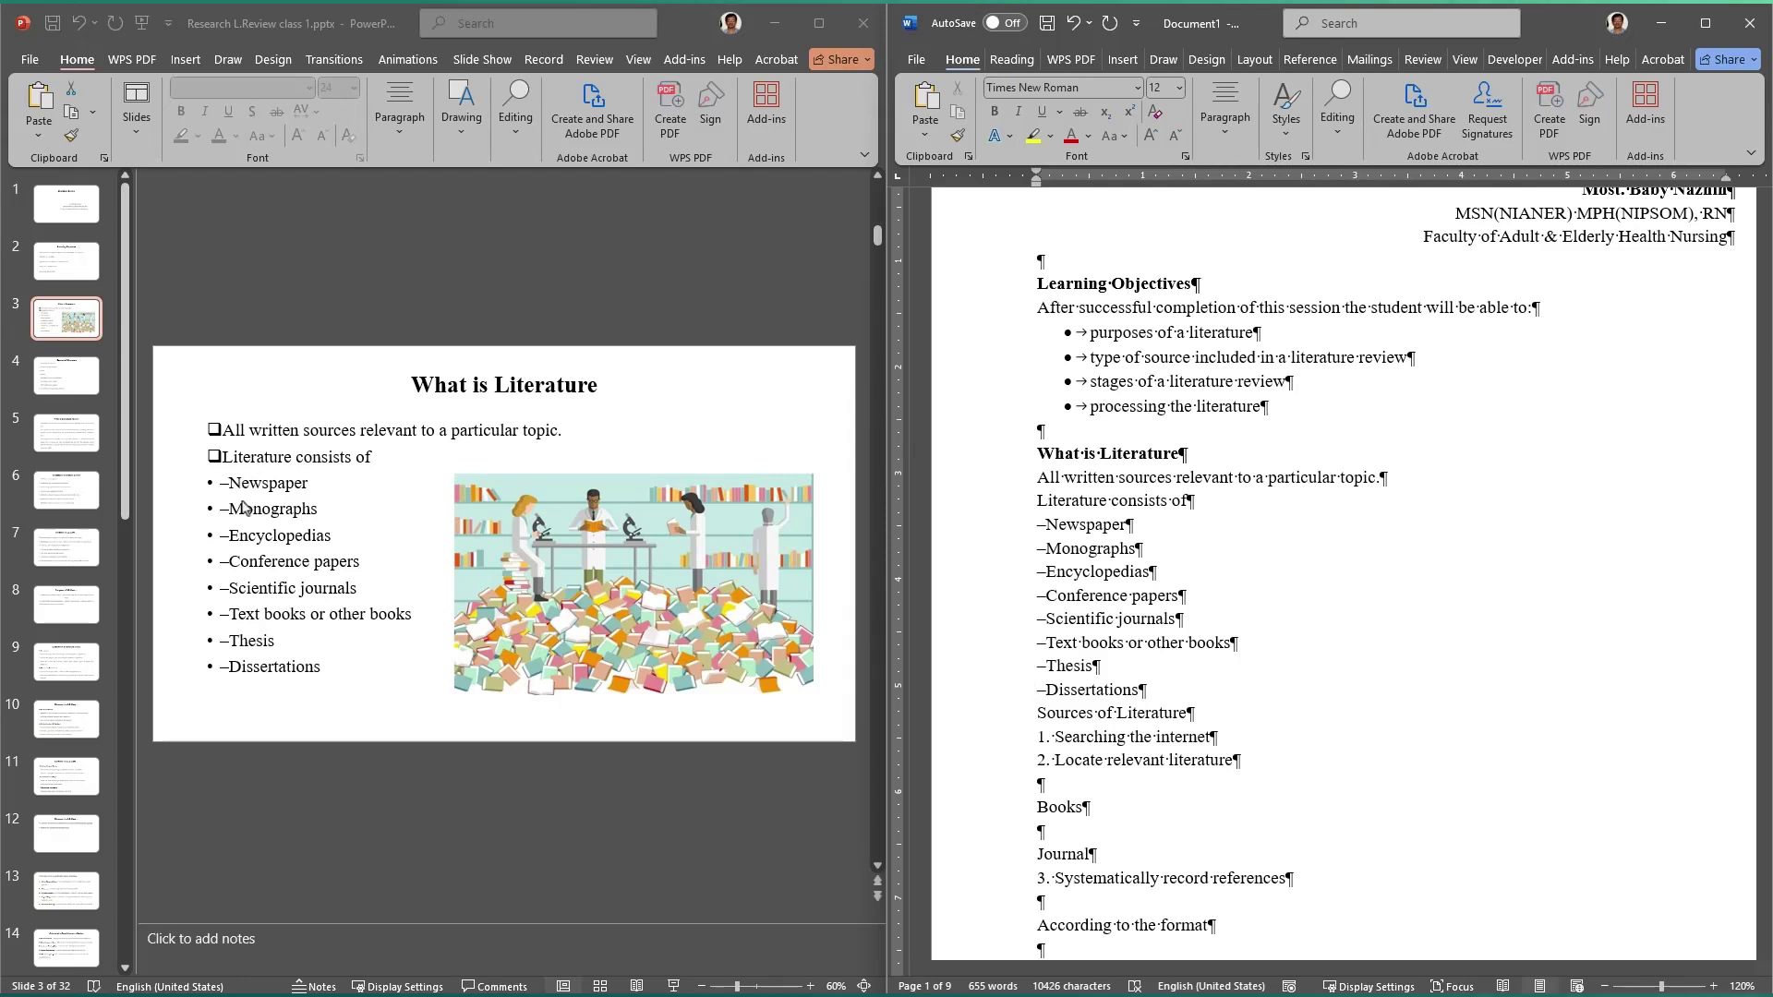
Step: Format the lines from "–Newspaper" to "–Dissertations" as a bulleted list and place the cursor before "–Newspaper"
click(1231, 693)
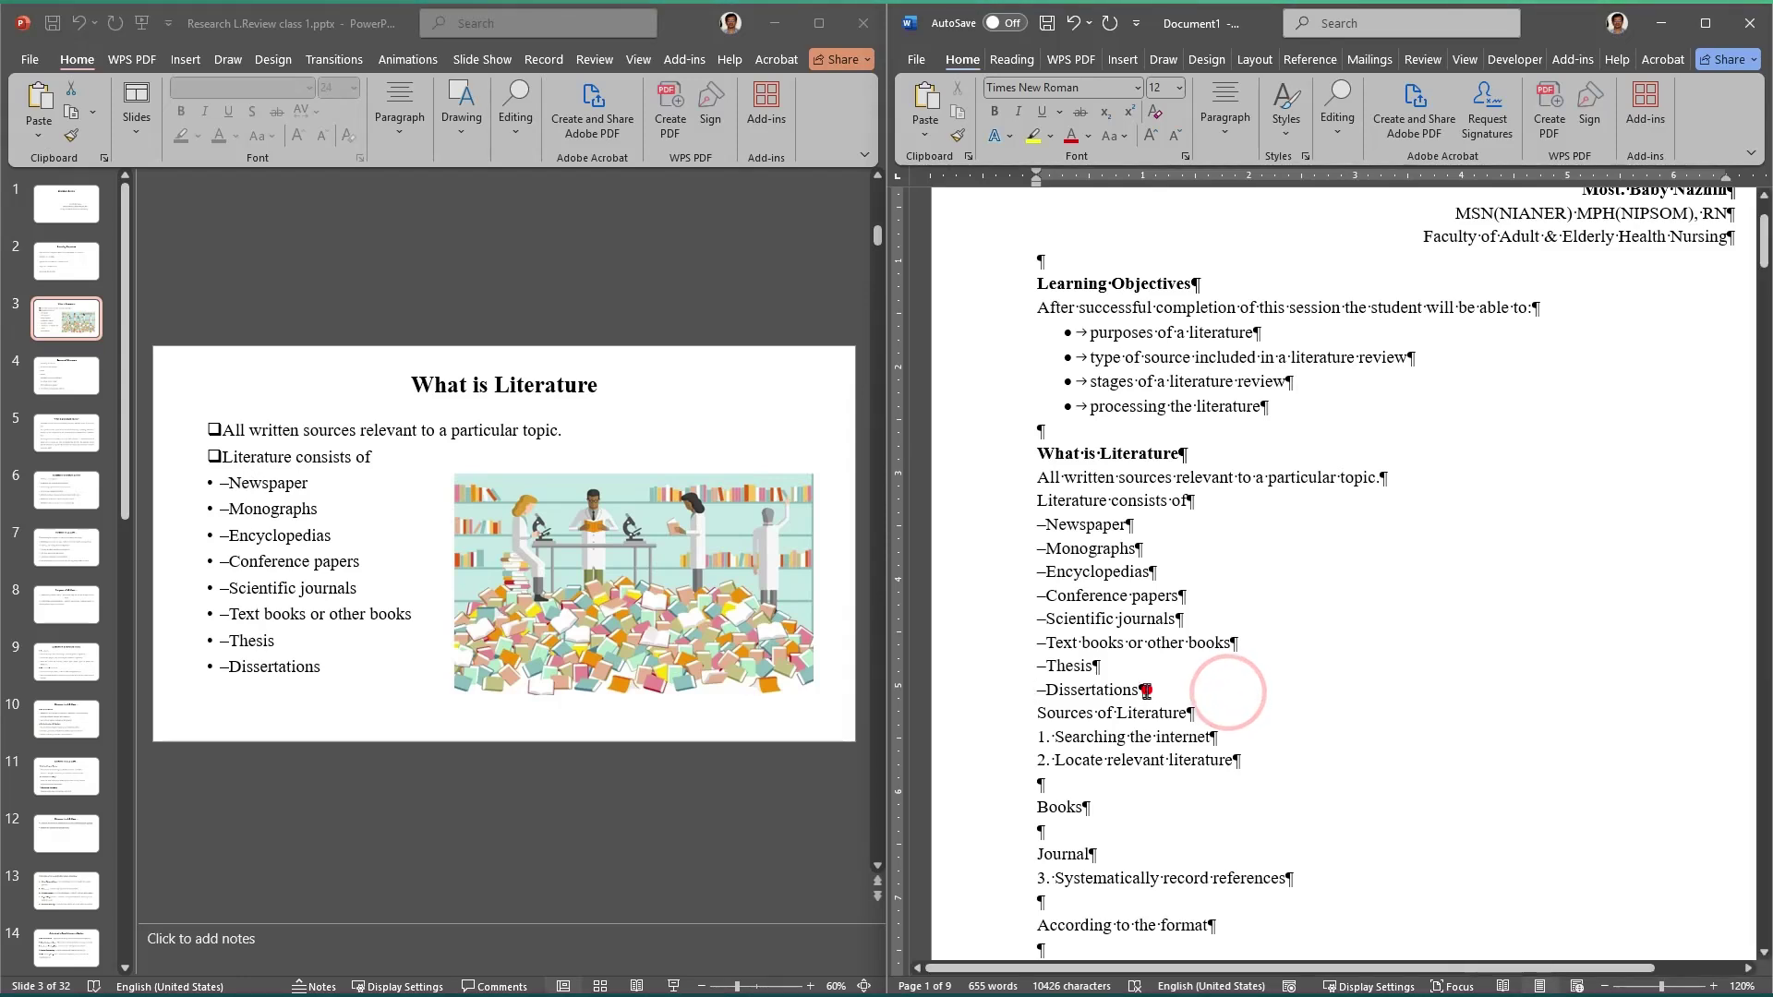
drag(1146, 689, 1052, 524)
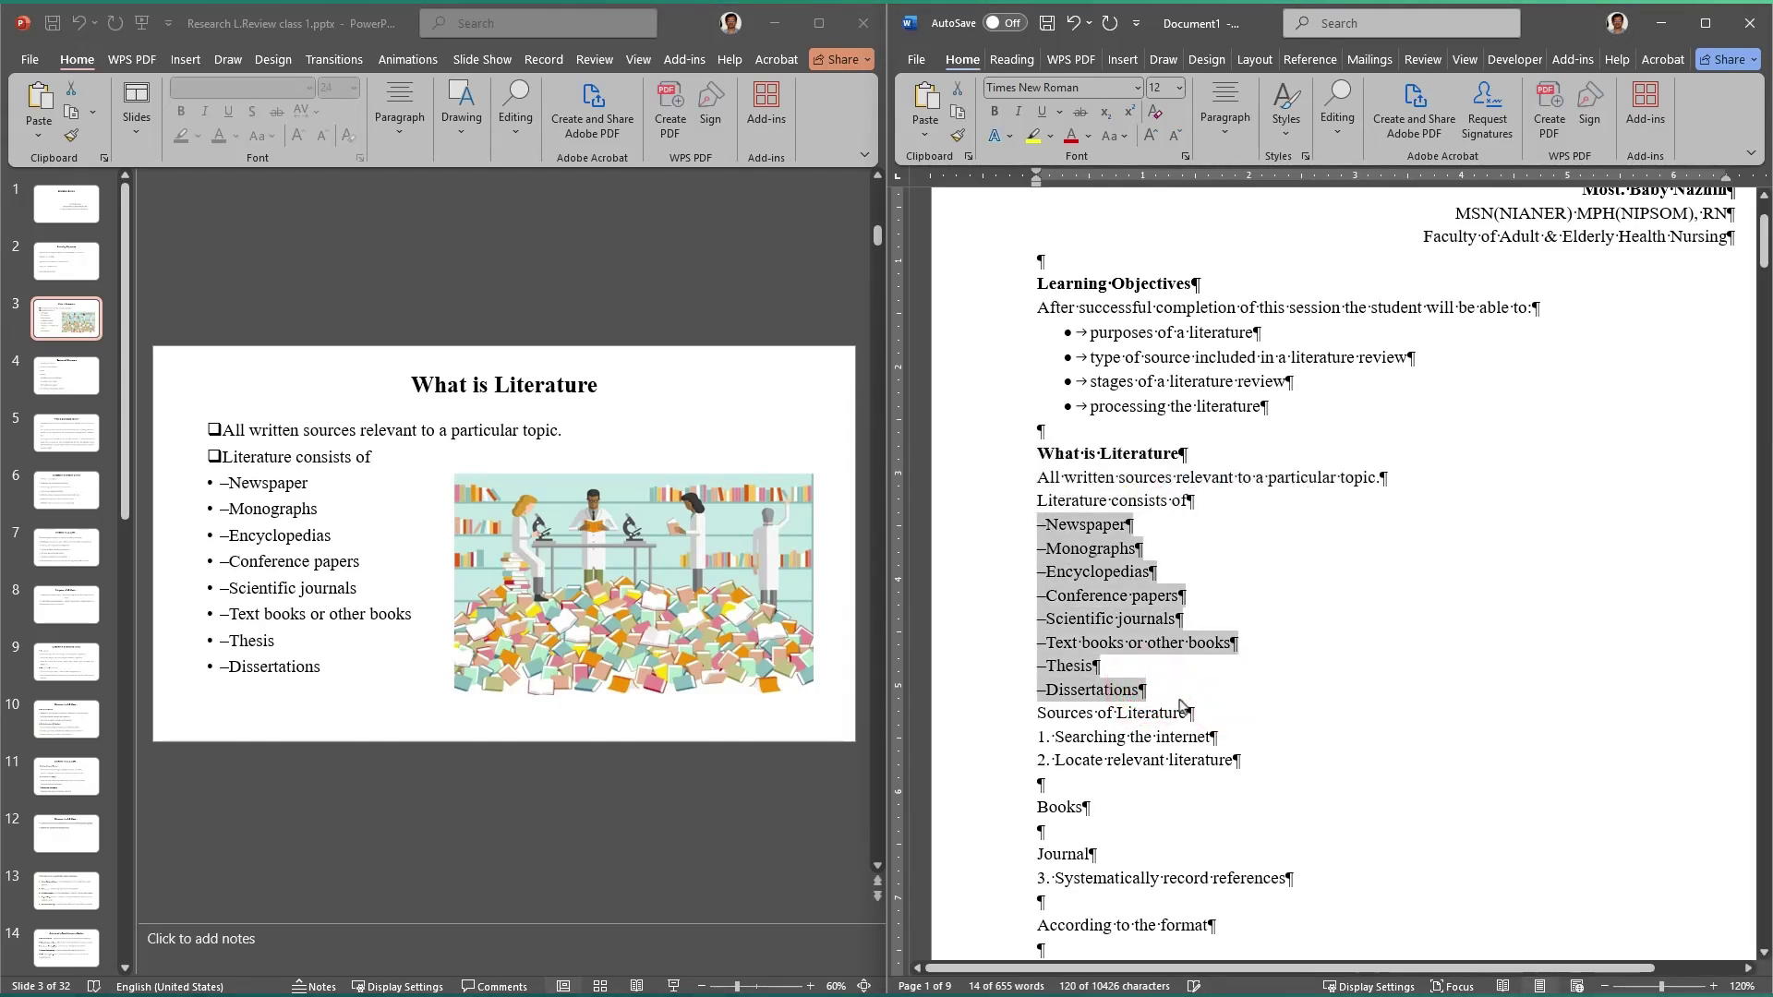
click(1229, 132)
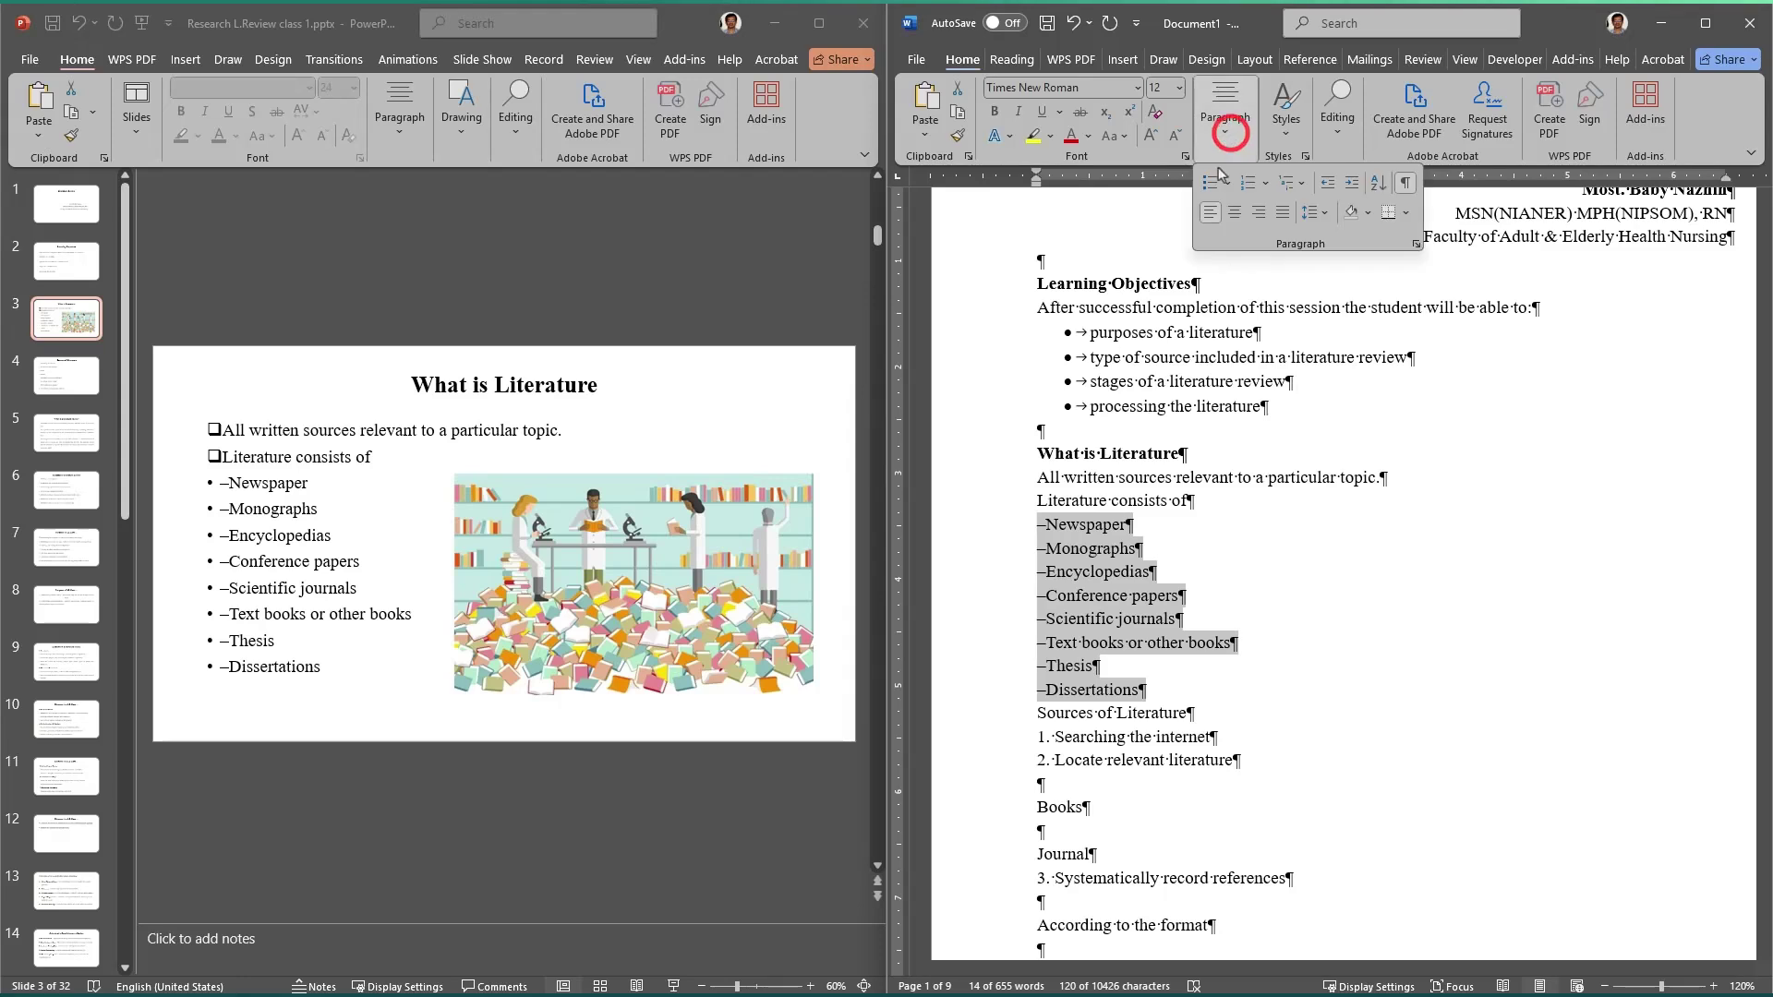
click(1207, 185)
click(1289, 722)
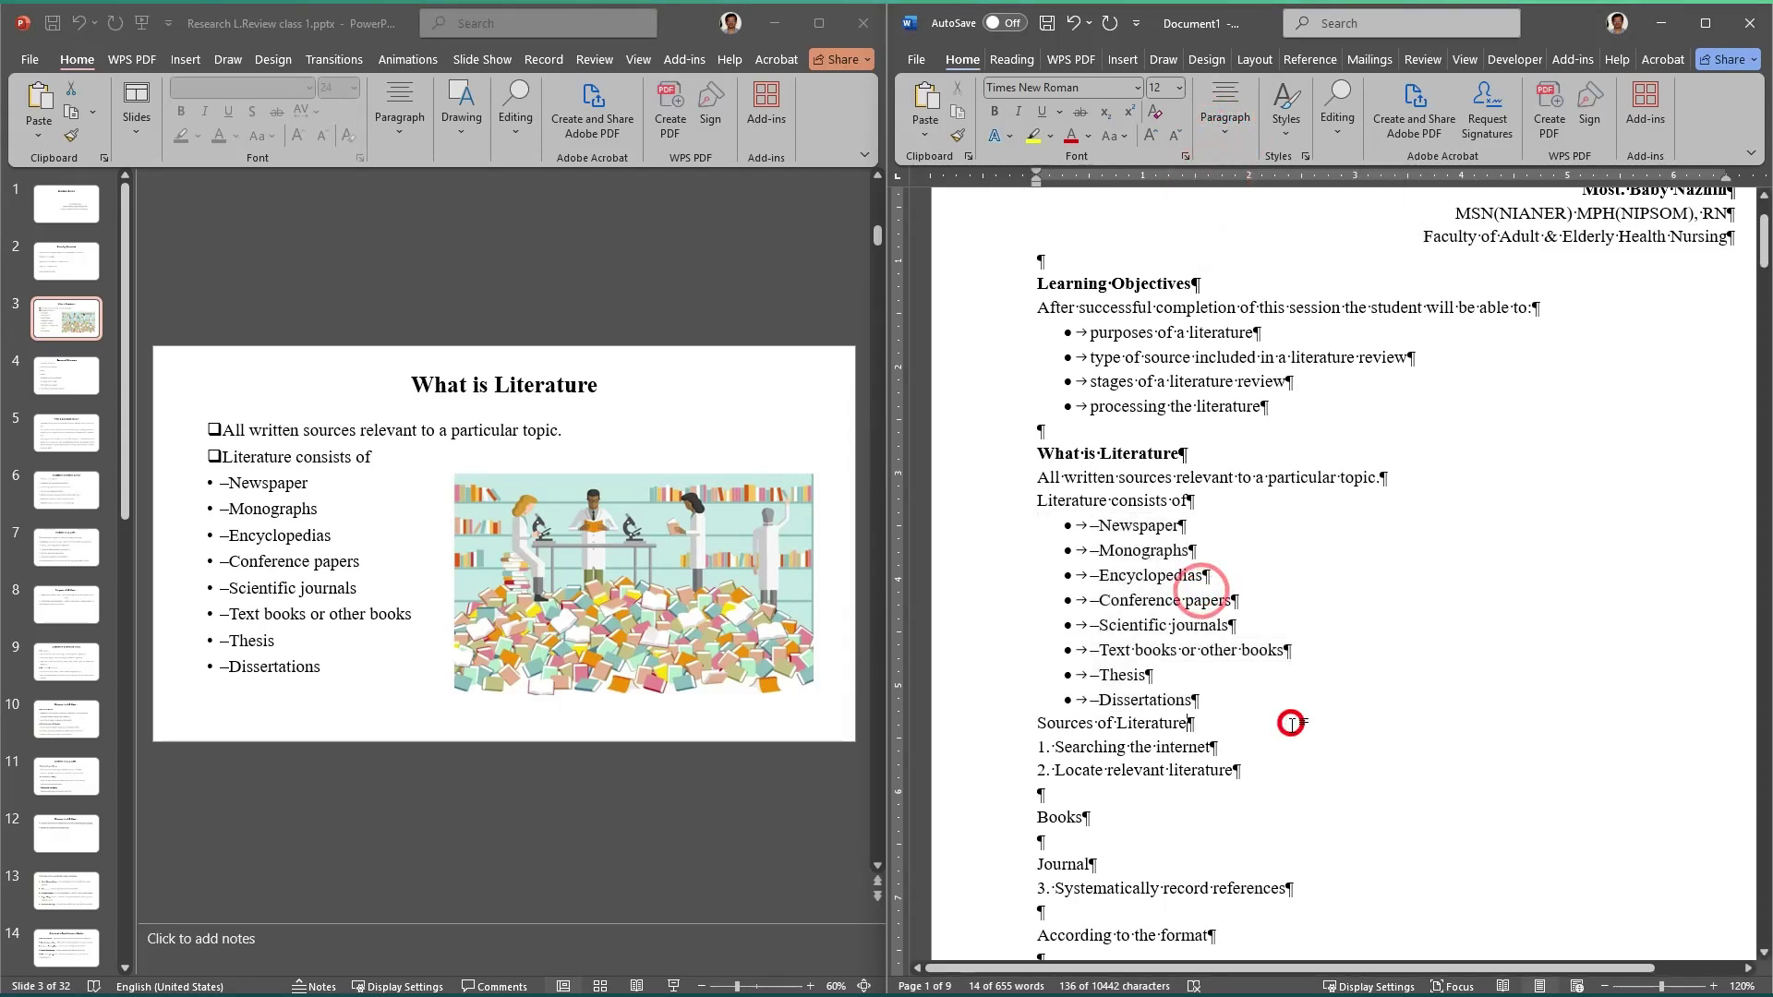
click(1087, 525)
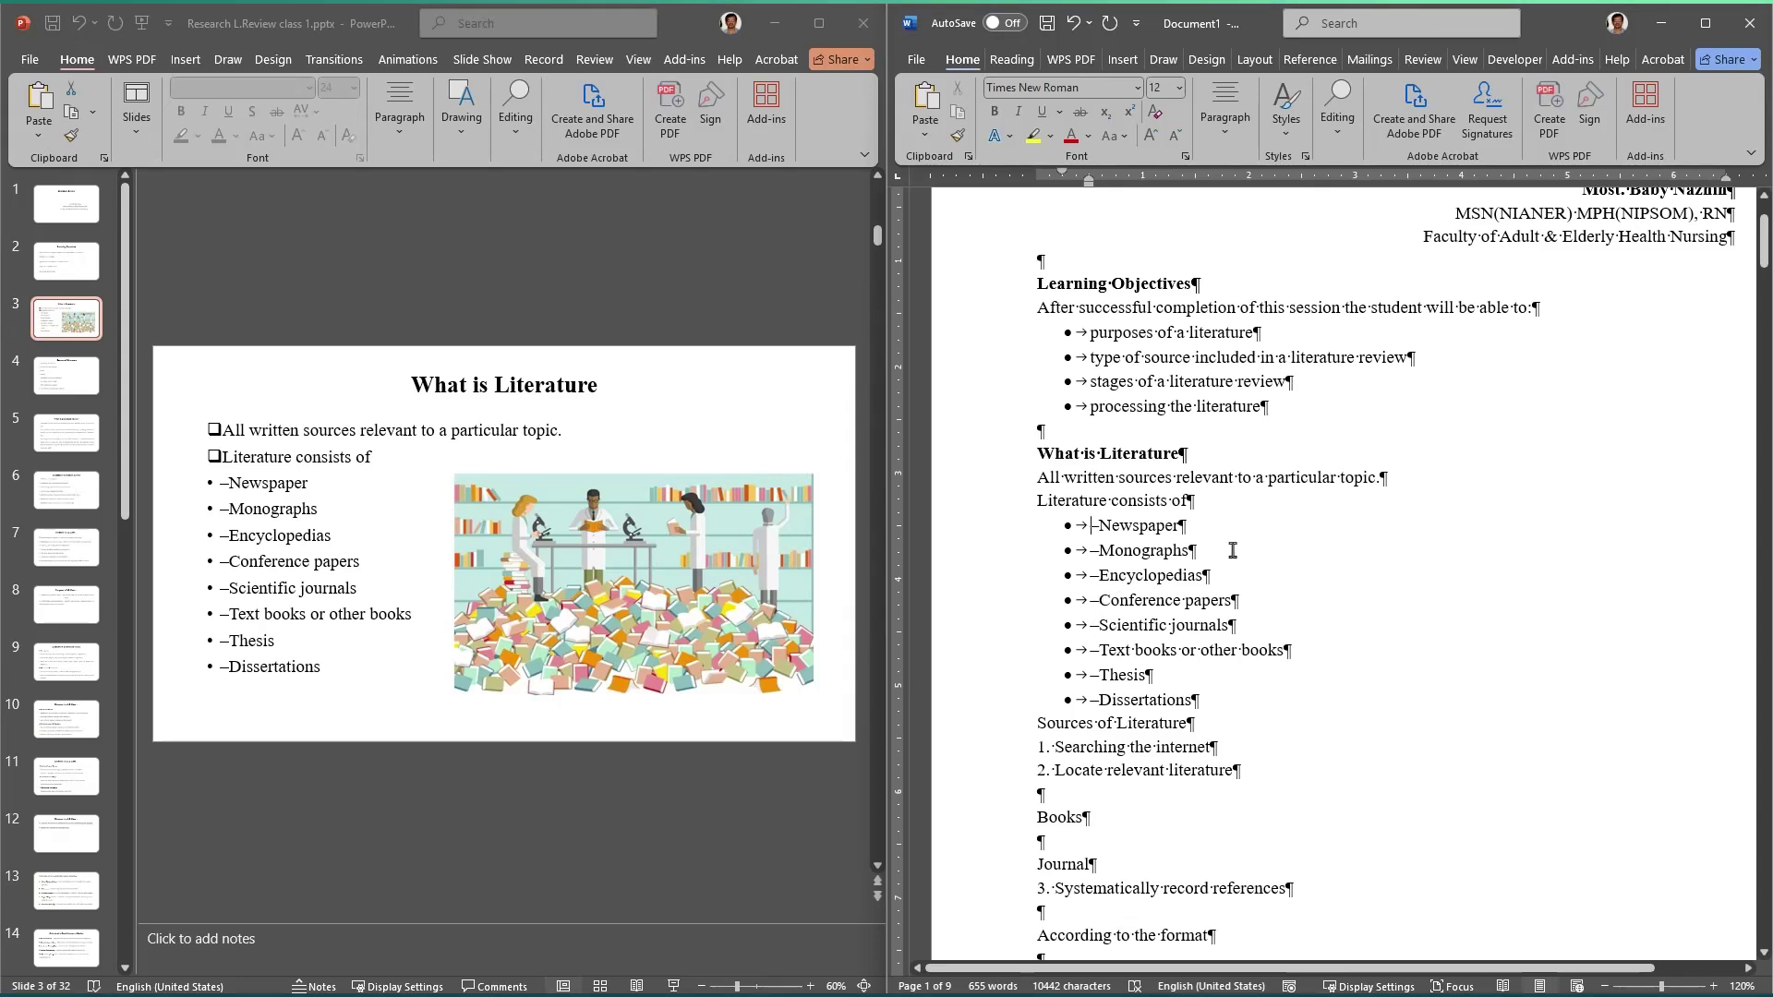
Step: Hide the paragraph marks and other formatting symbols in the Word document, and show them again
click(1228, 137)
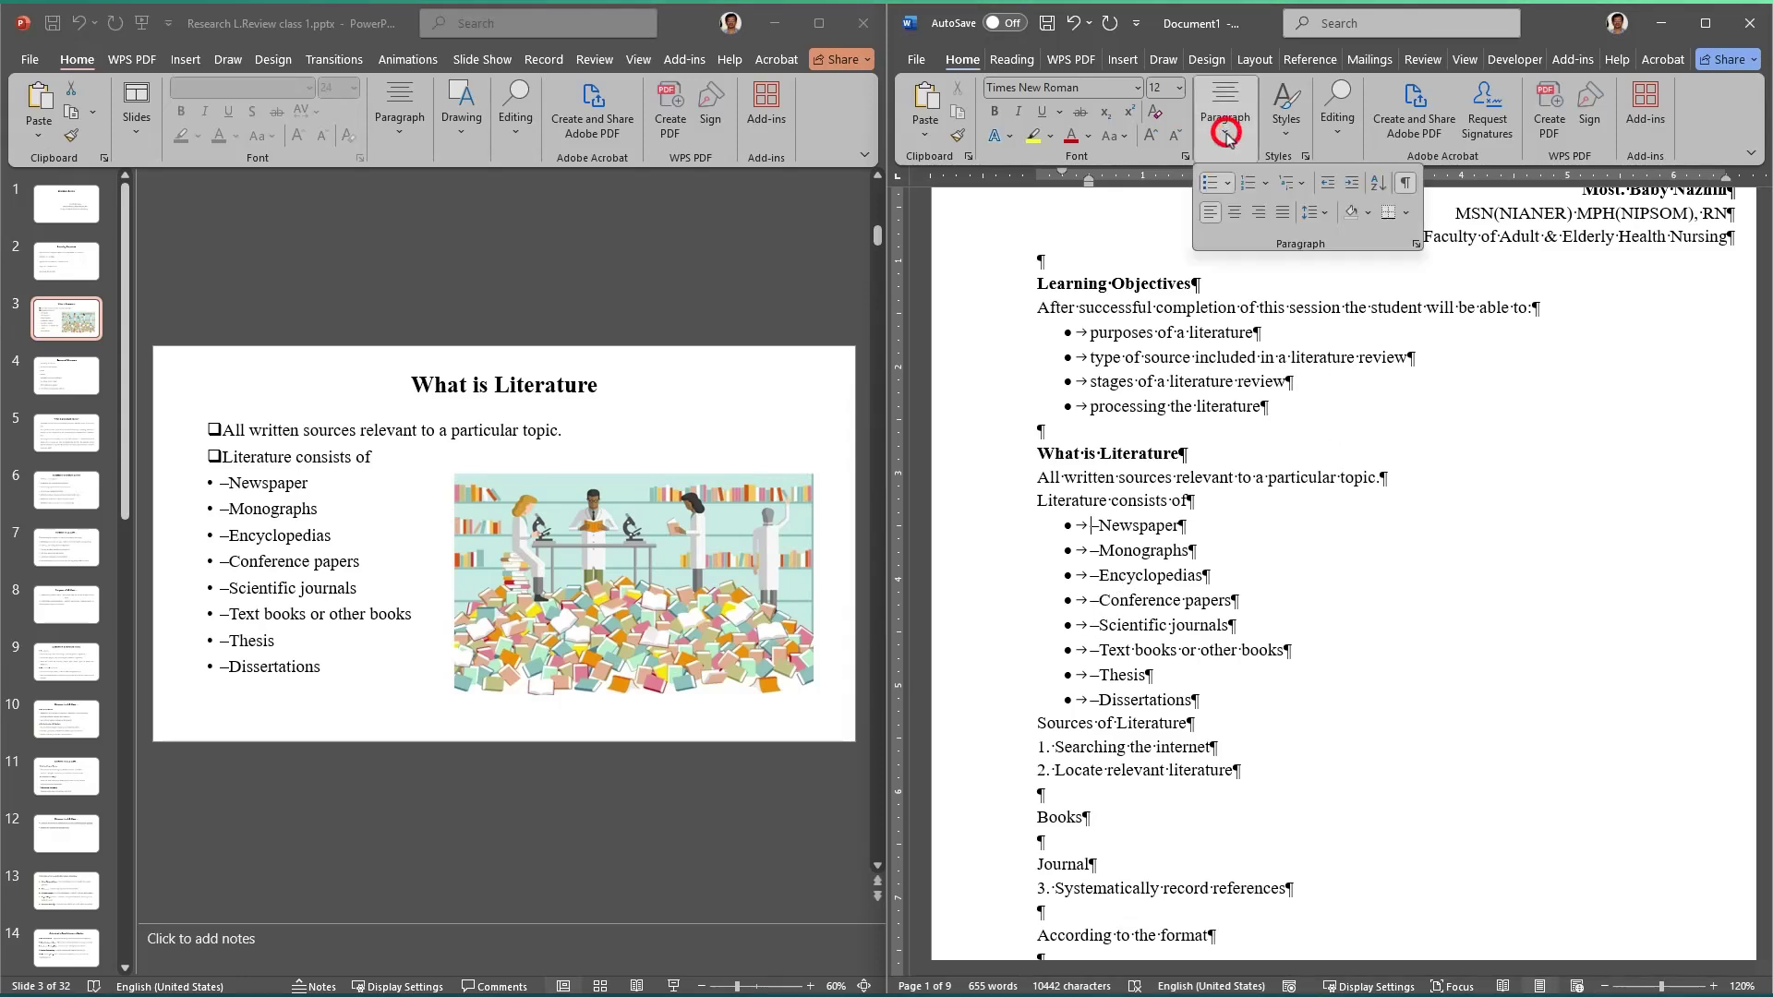
click(1408, 186)
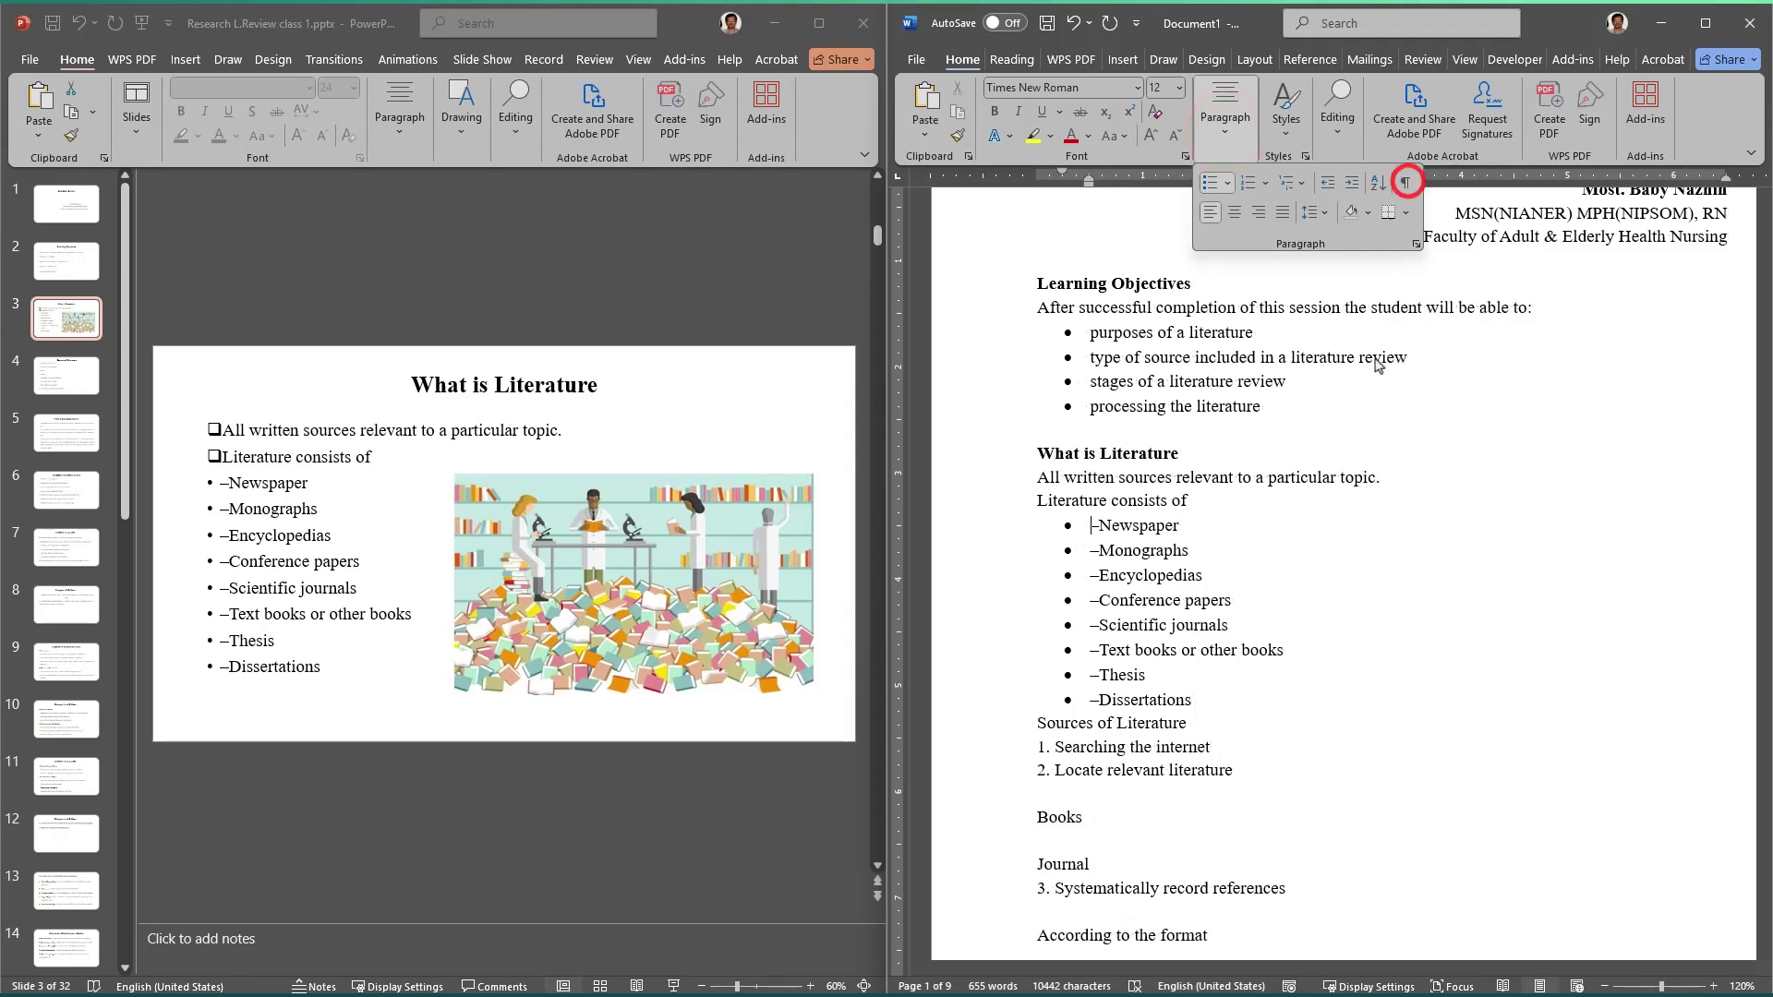
click(1287, 651)
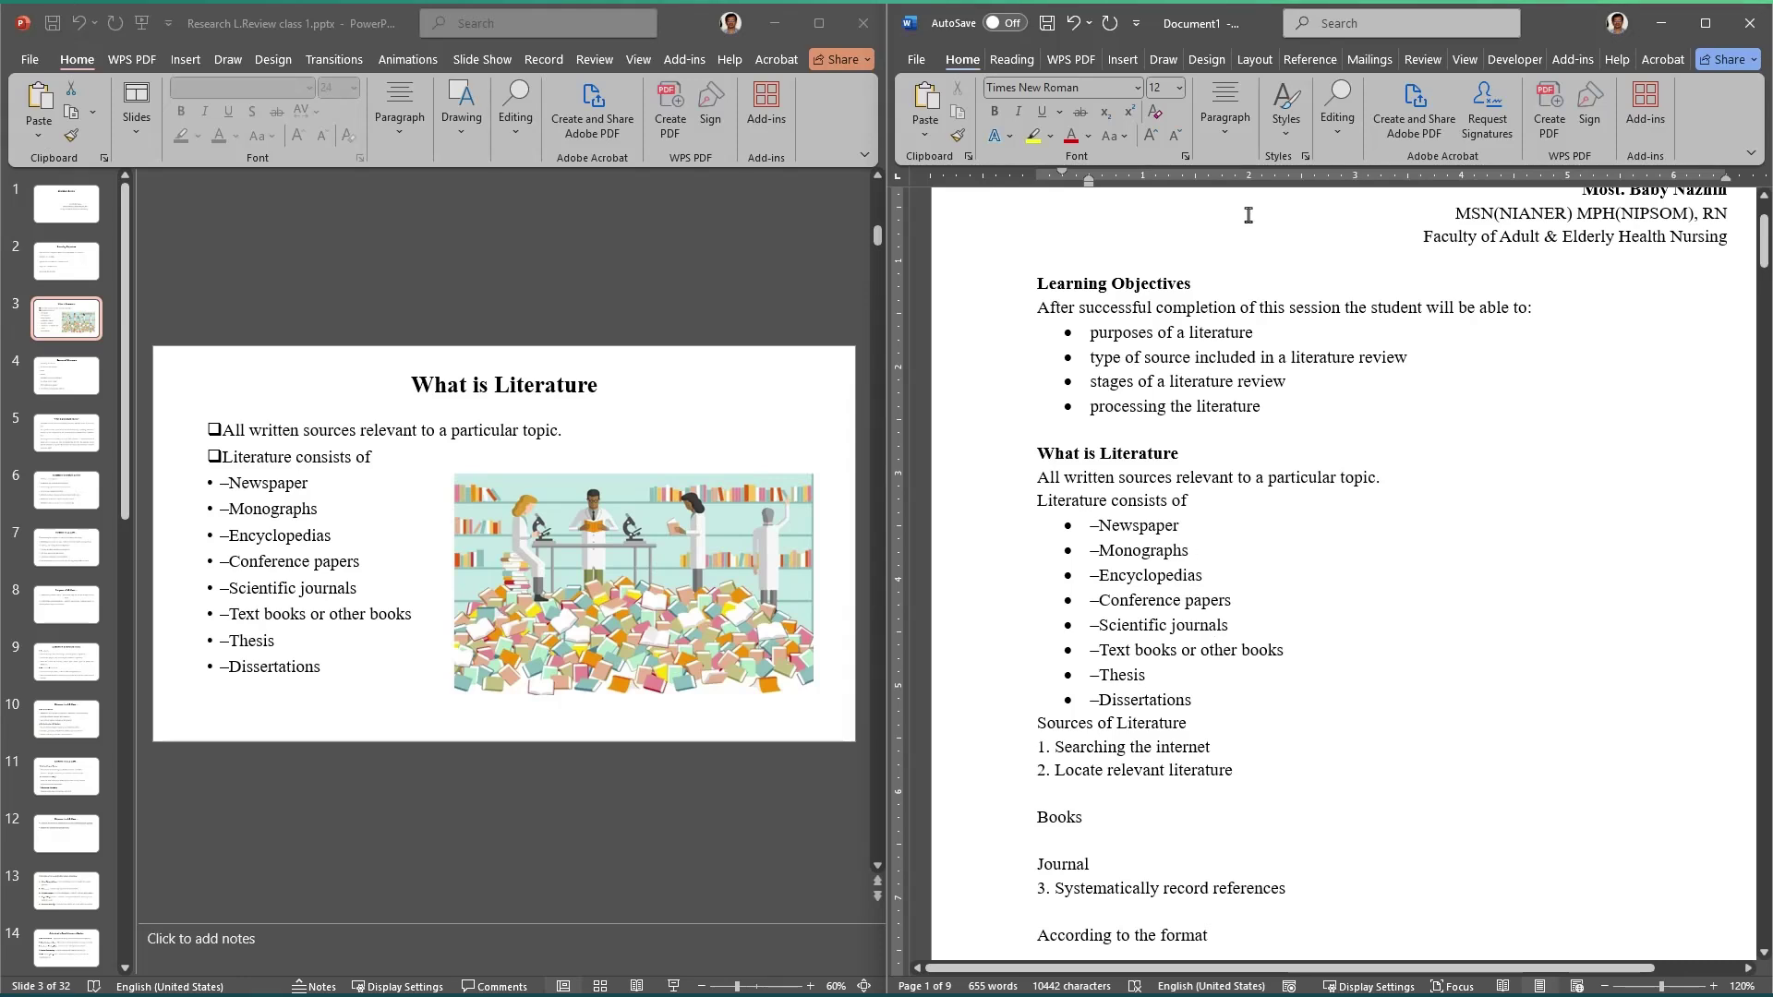
click(1225, 120)
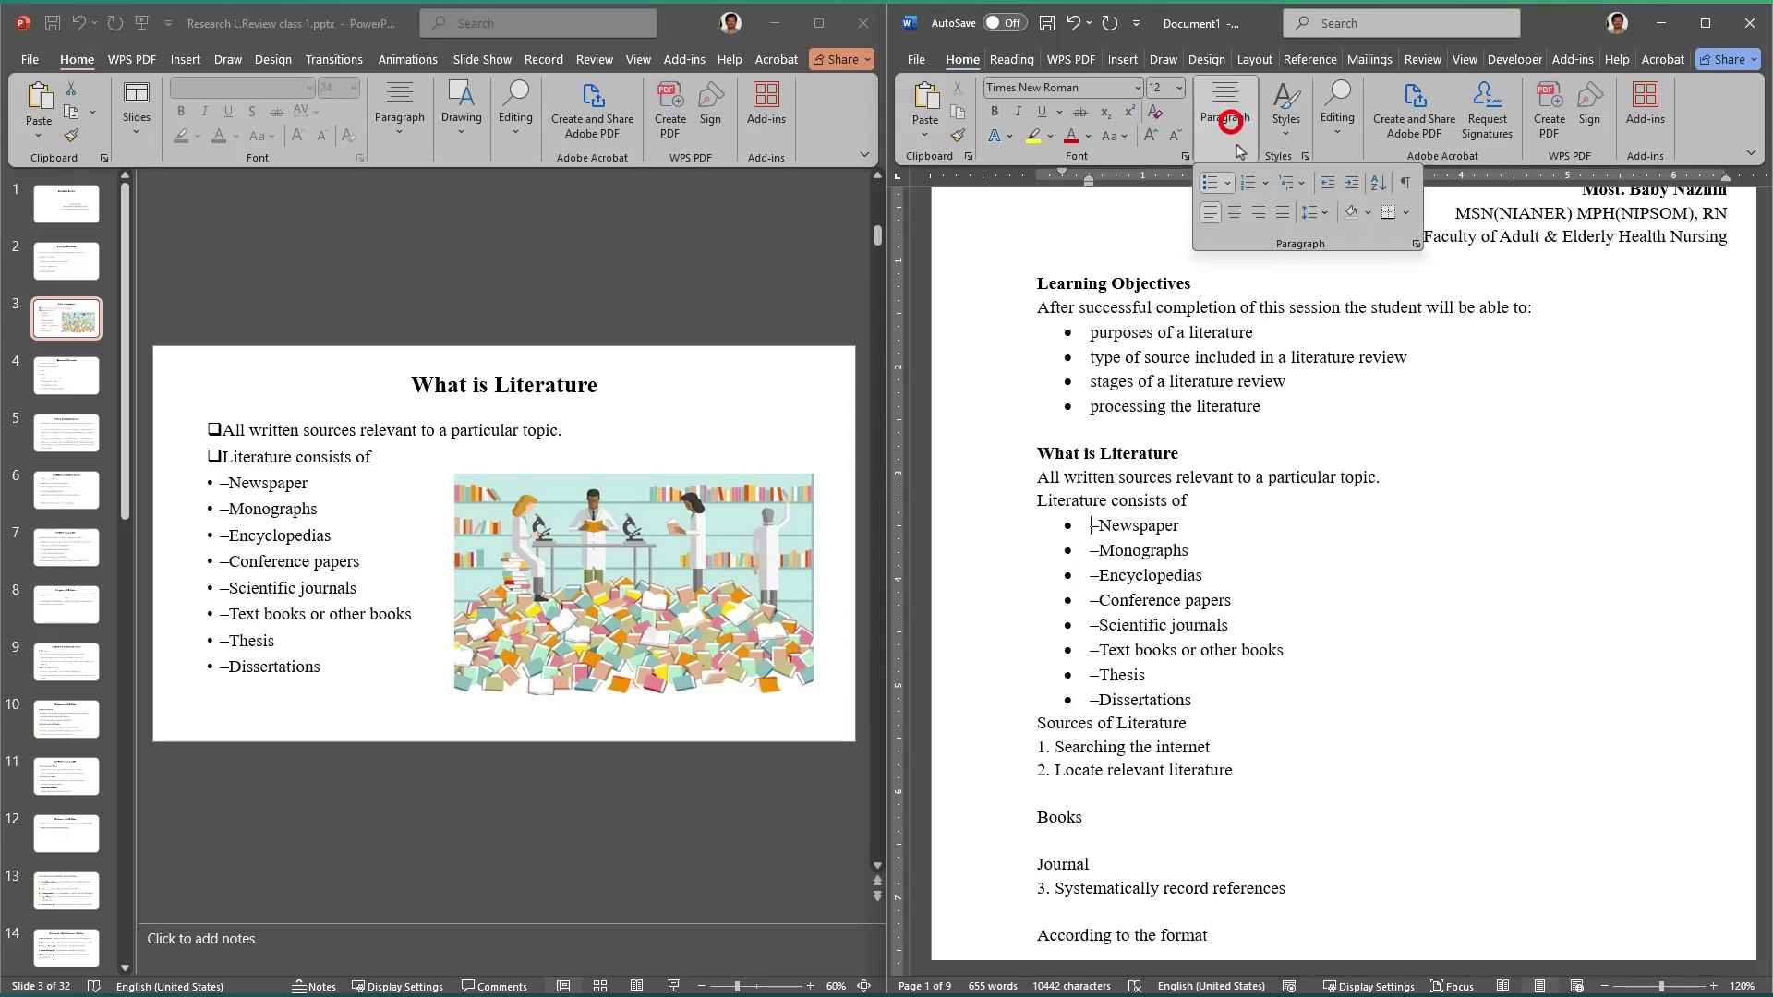
click(1404, 183)
click(1108, 523)
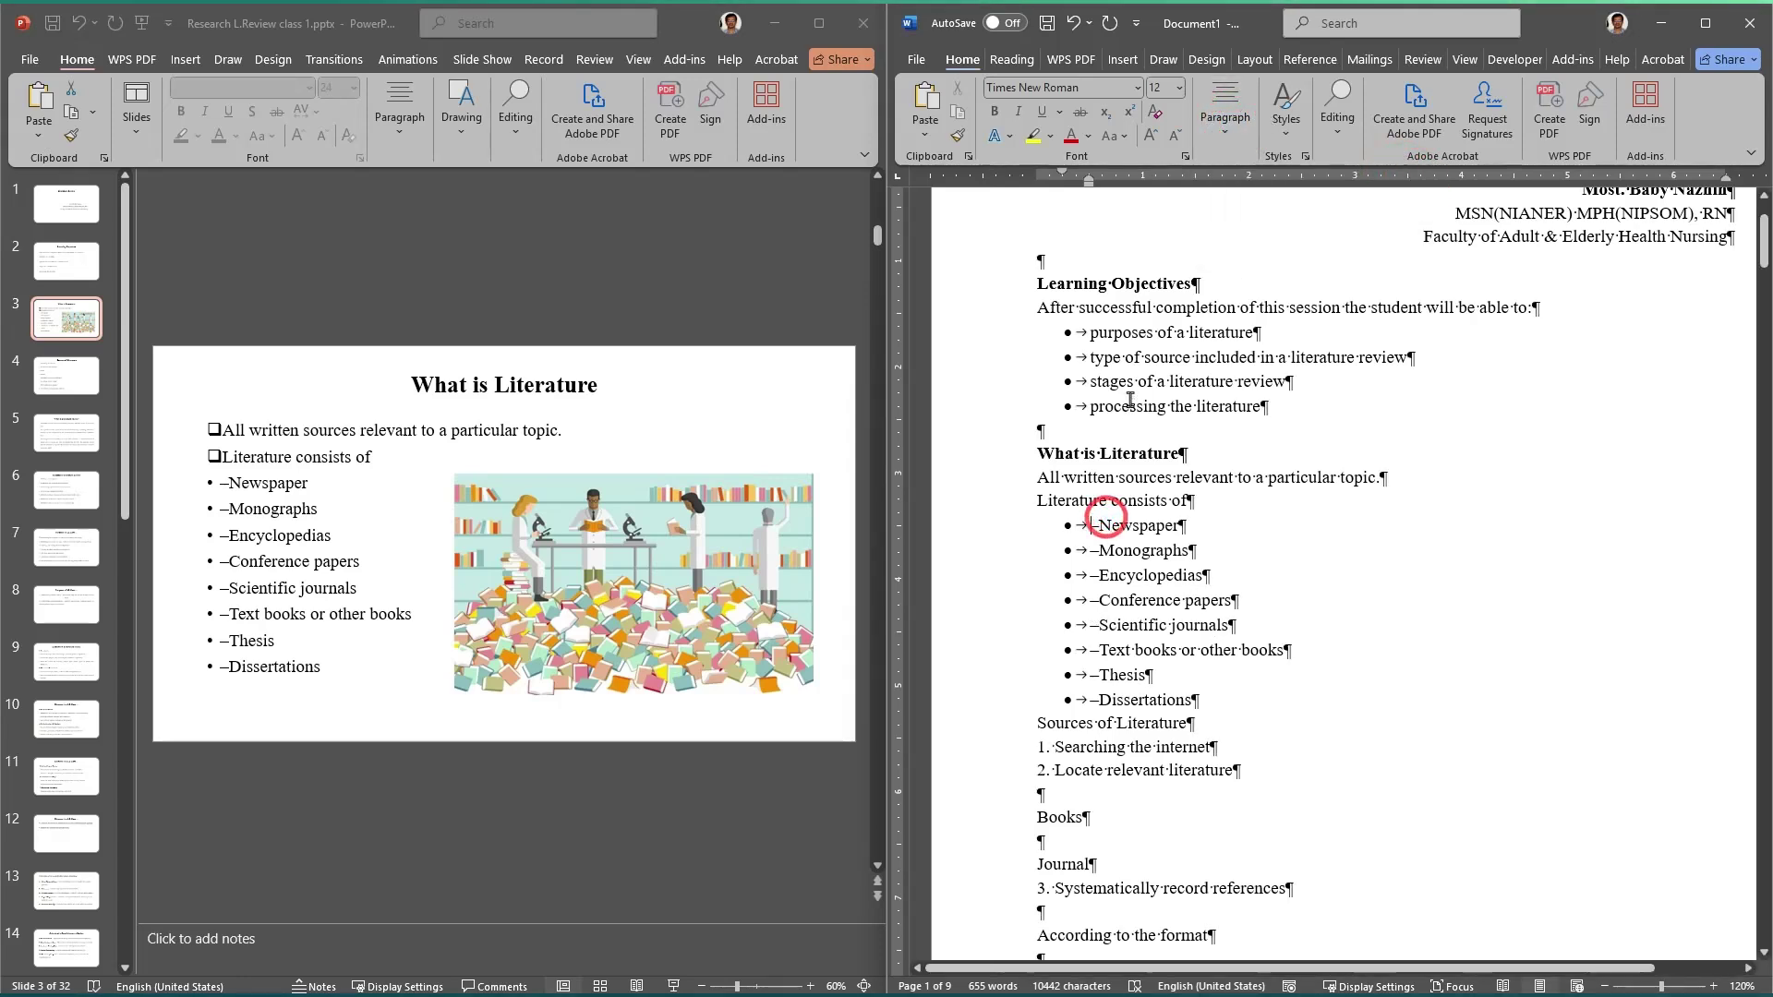
Step: Examine the space dots, paragraph marks and bullet tabs in the "Learning Objectives" and "What is Literature" sections
click(1135, 381)
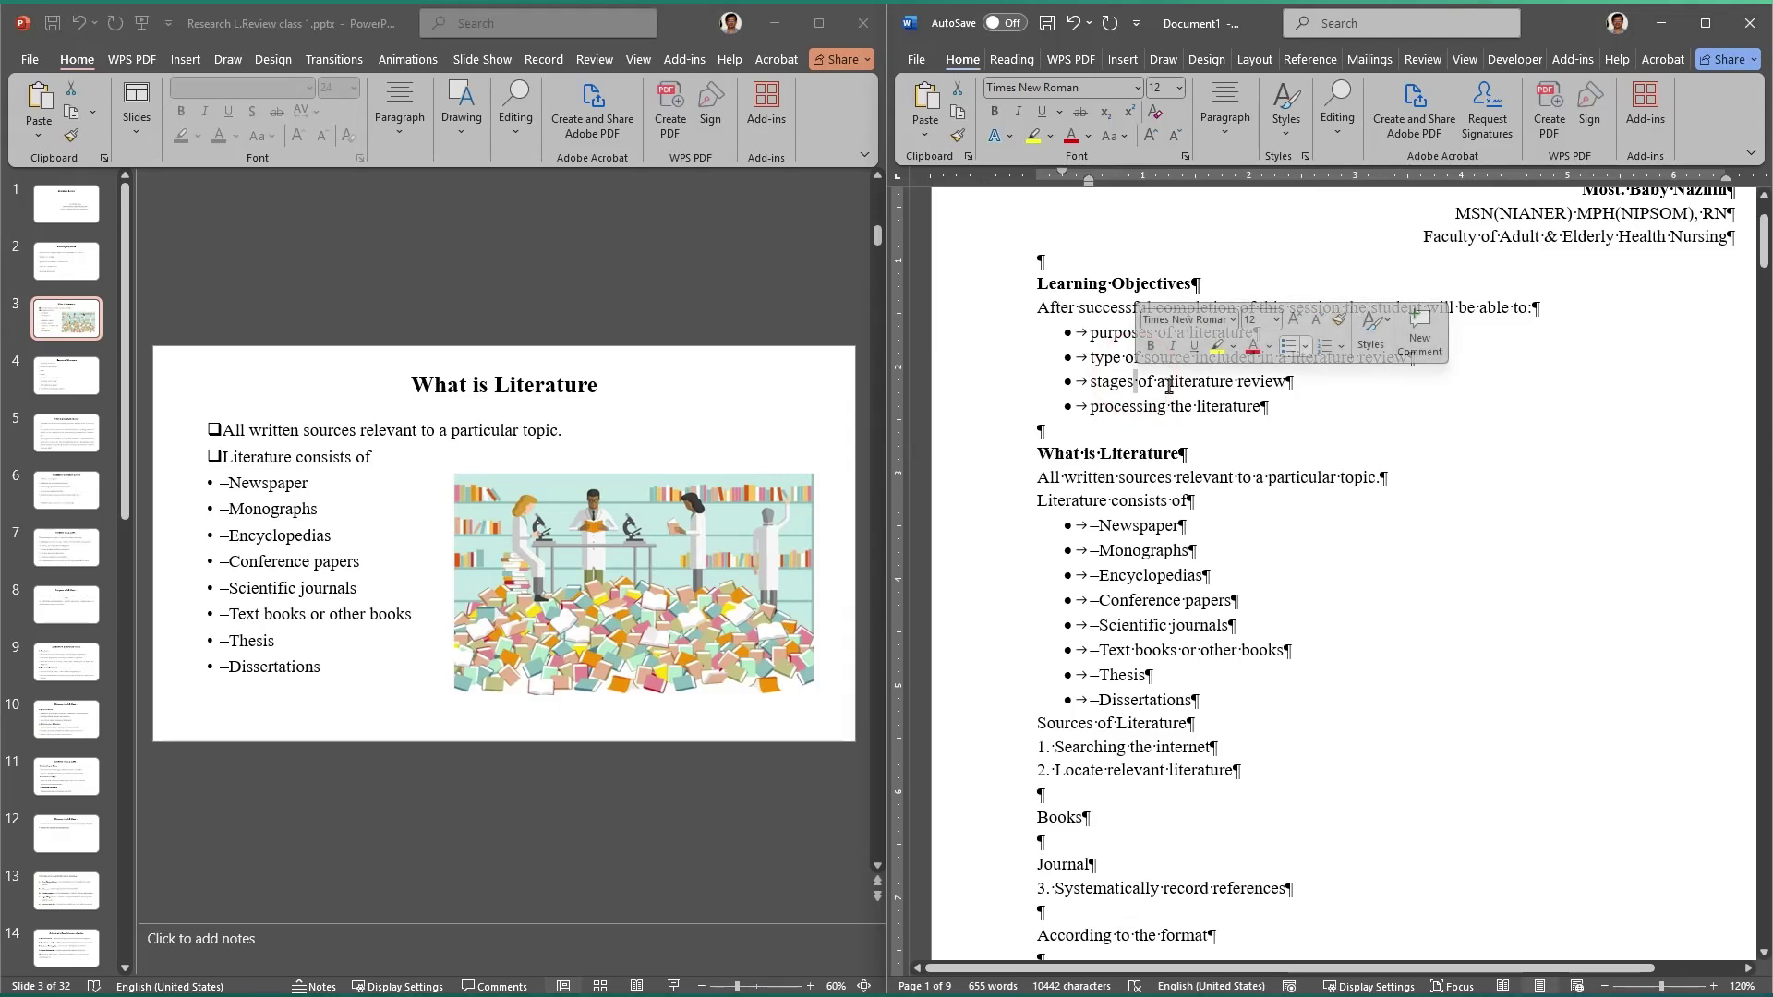
click(1163, 381)
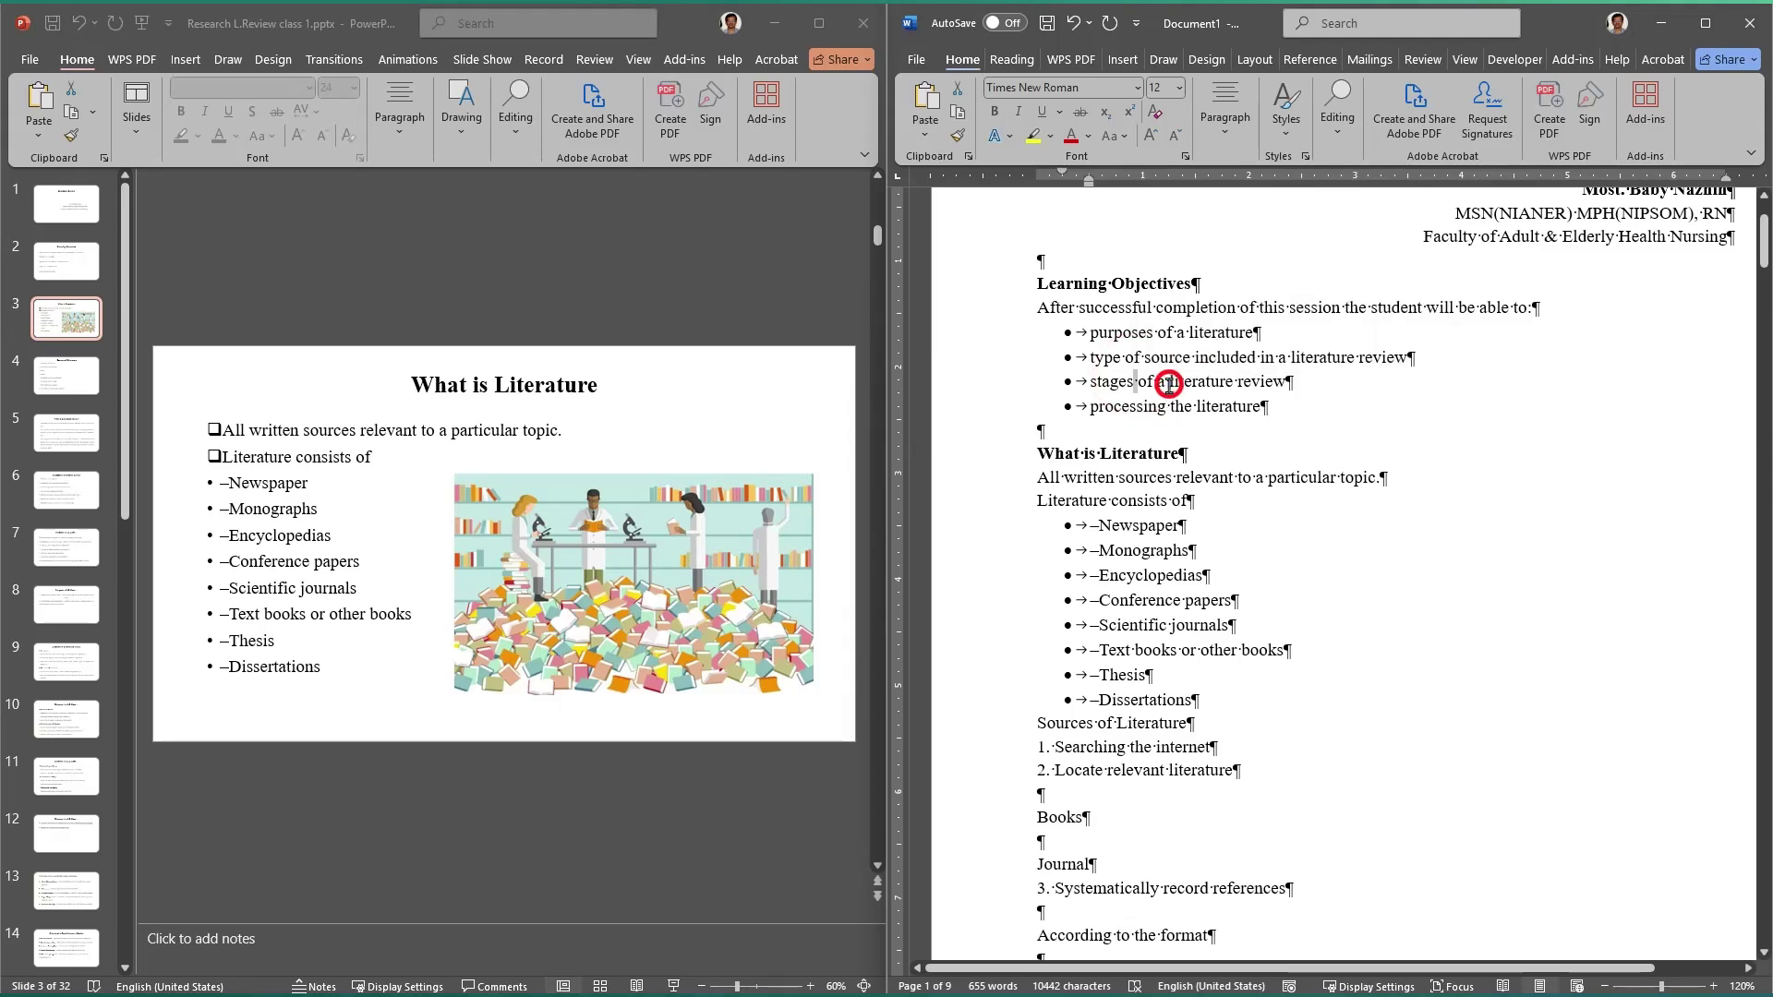
click(1310, 412)
click(1258, 357)
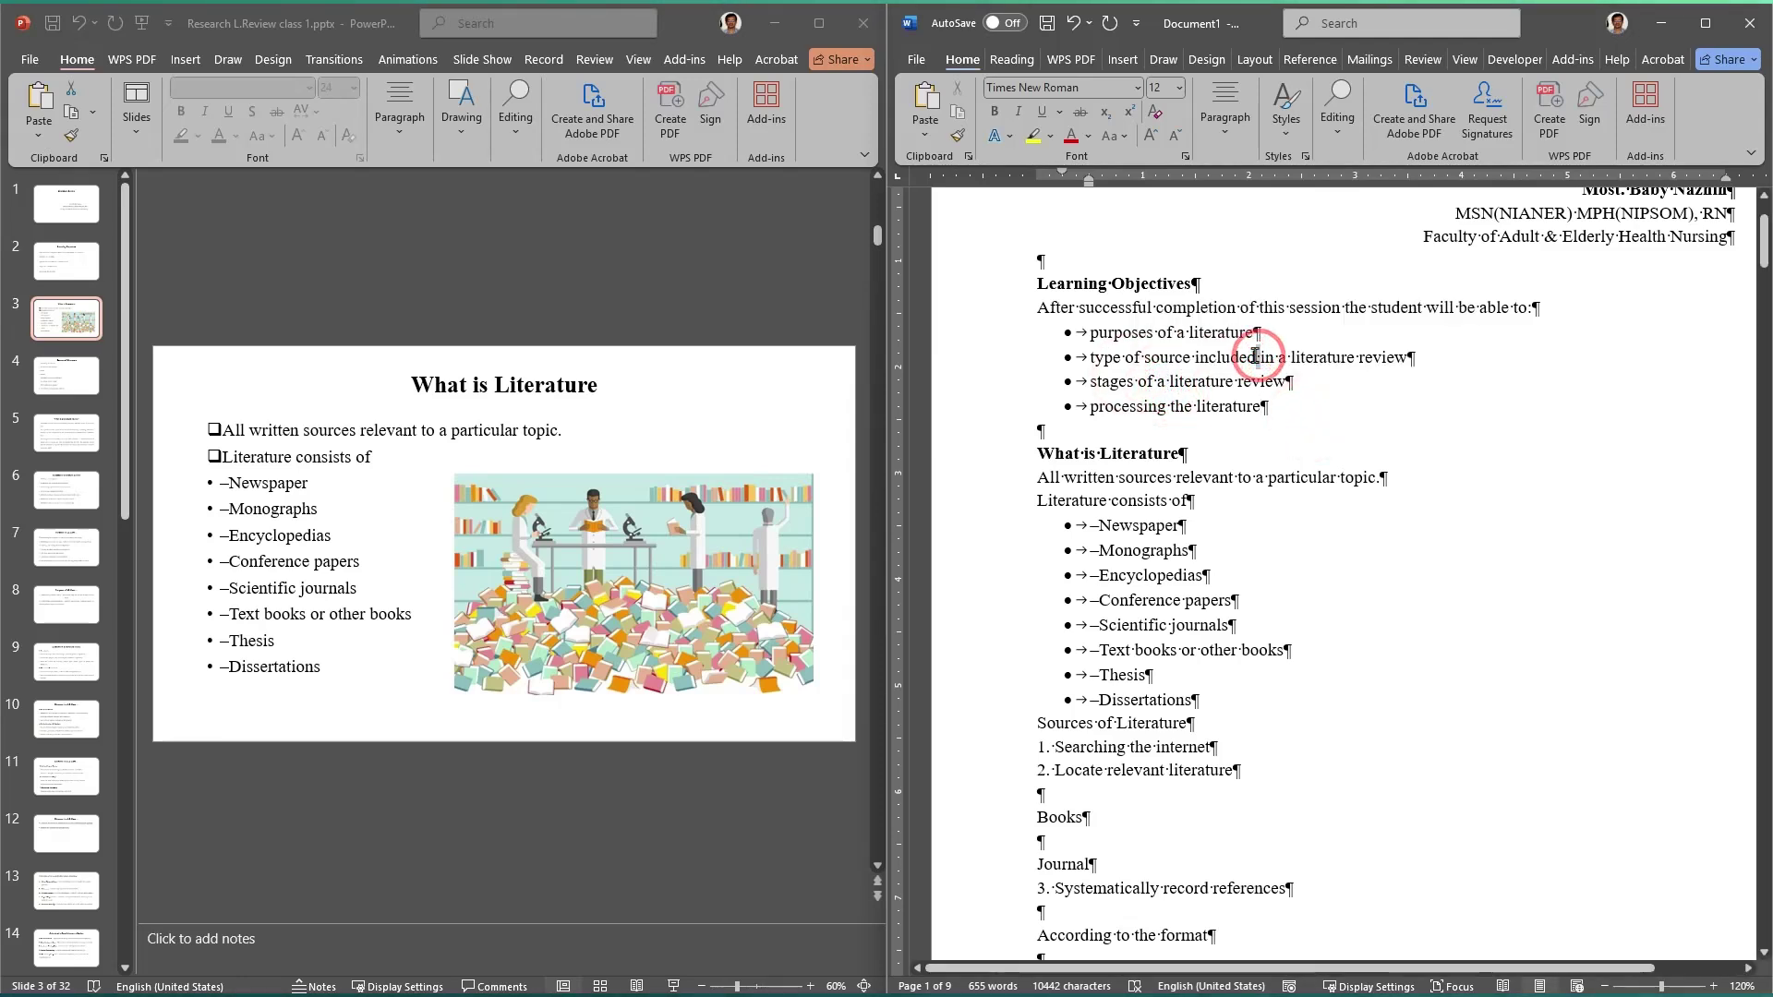
click(1285, 353)
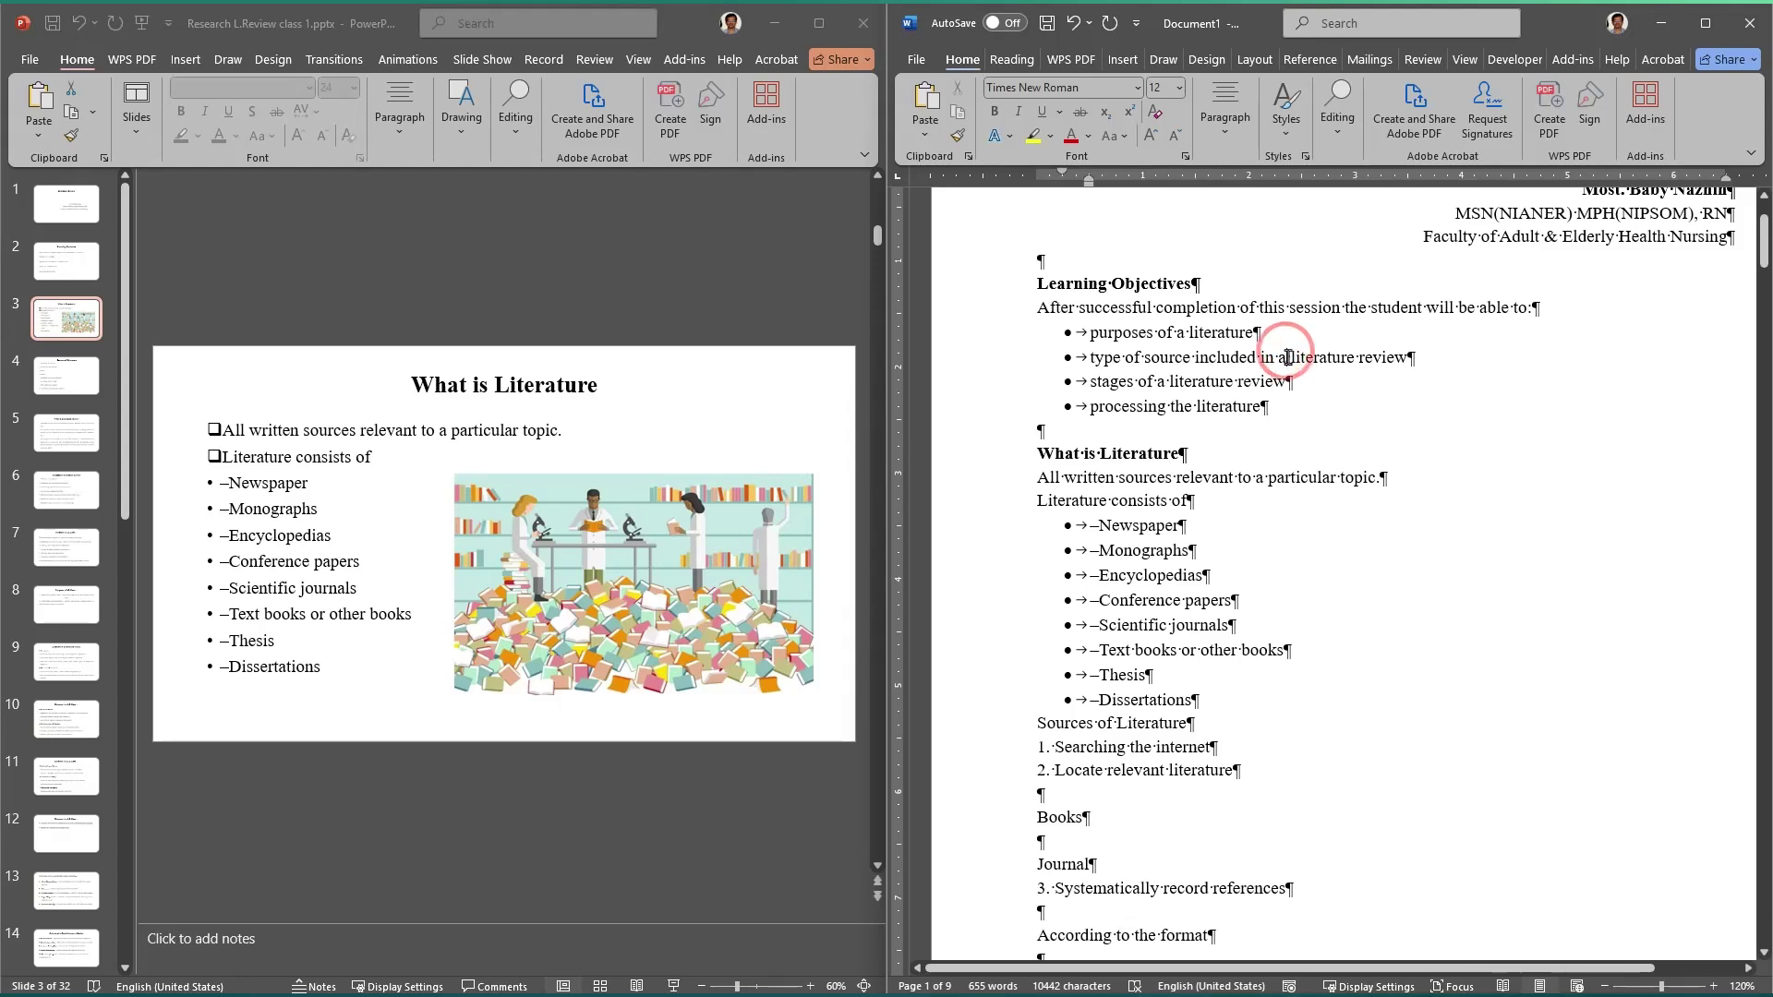
click(1331, 460)
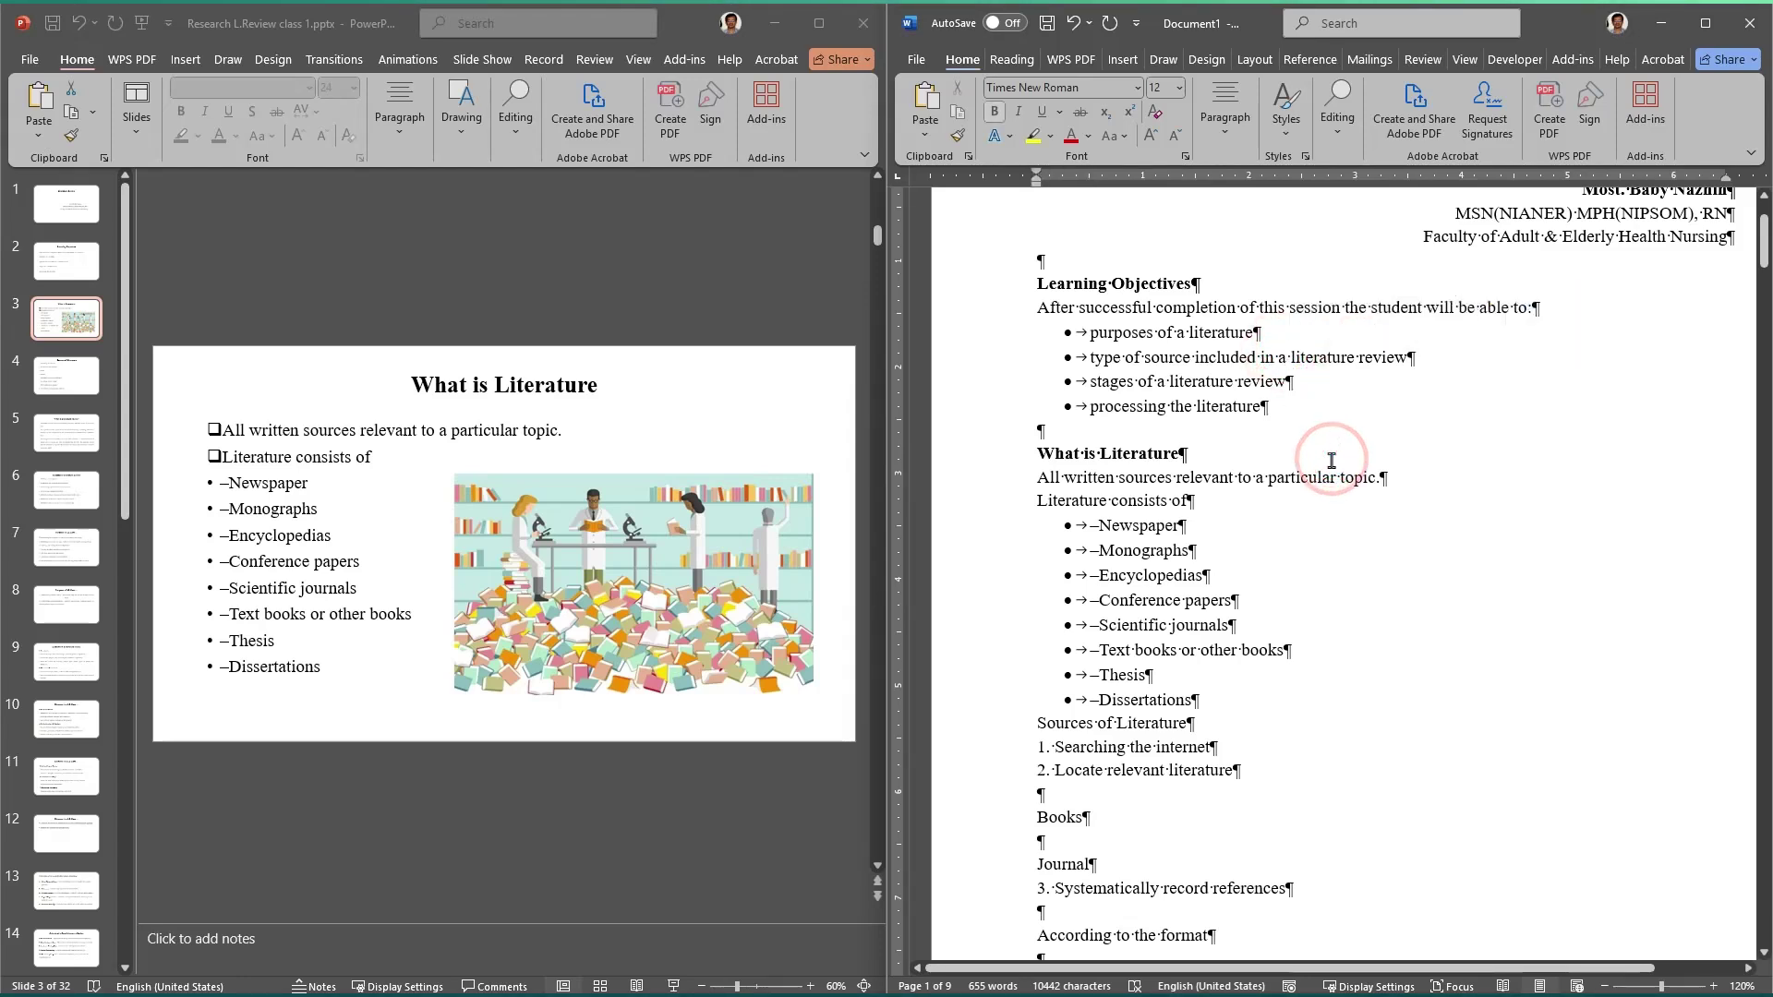
click(1274, 573)
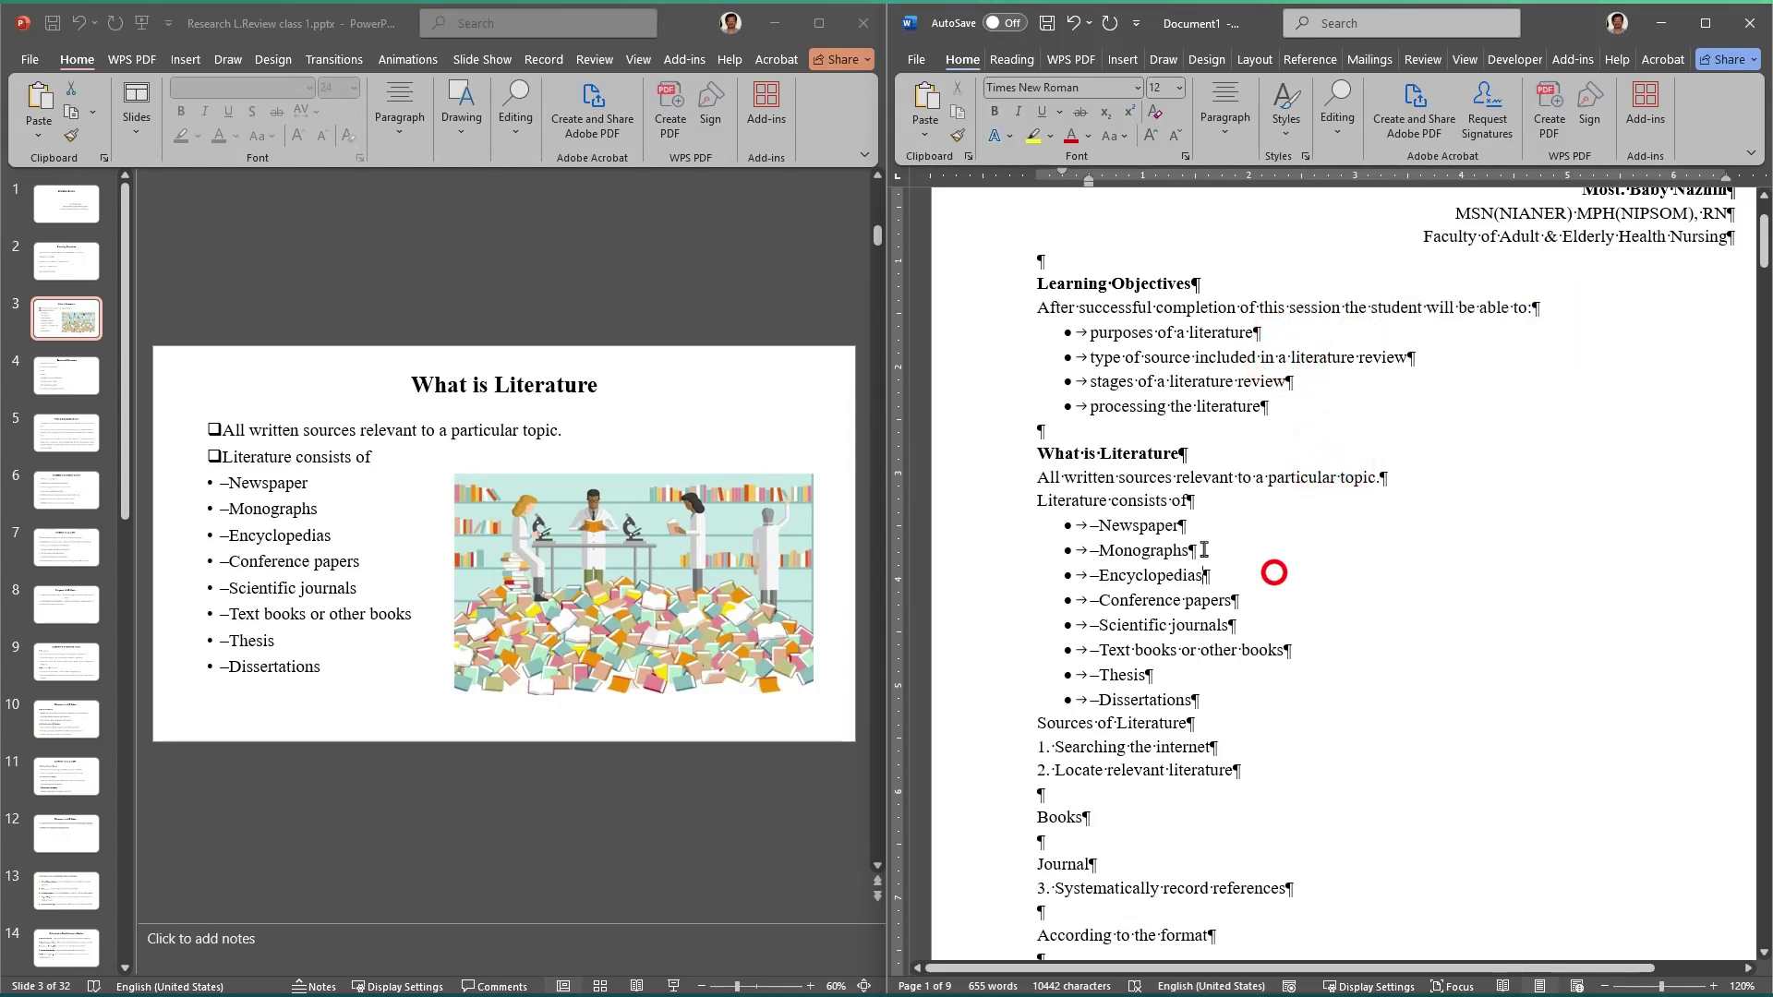
click(1162, 480)
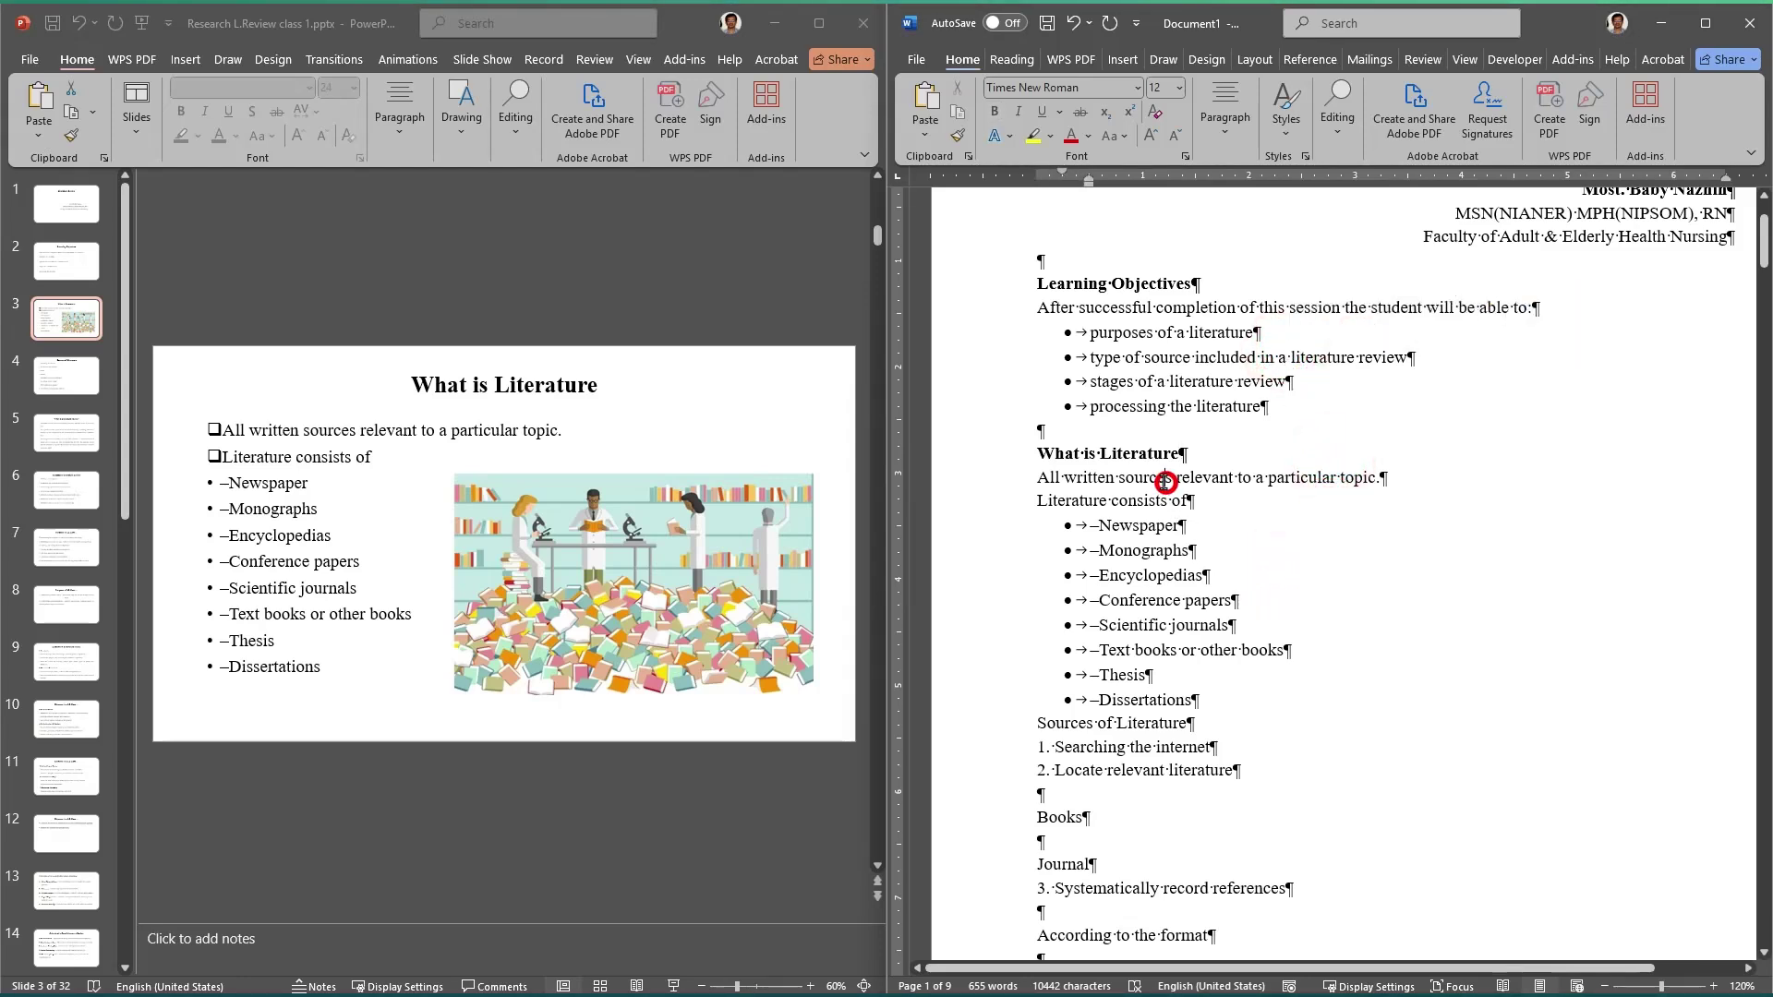
click(1317, 505)
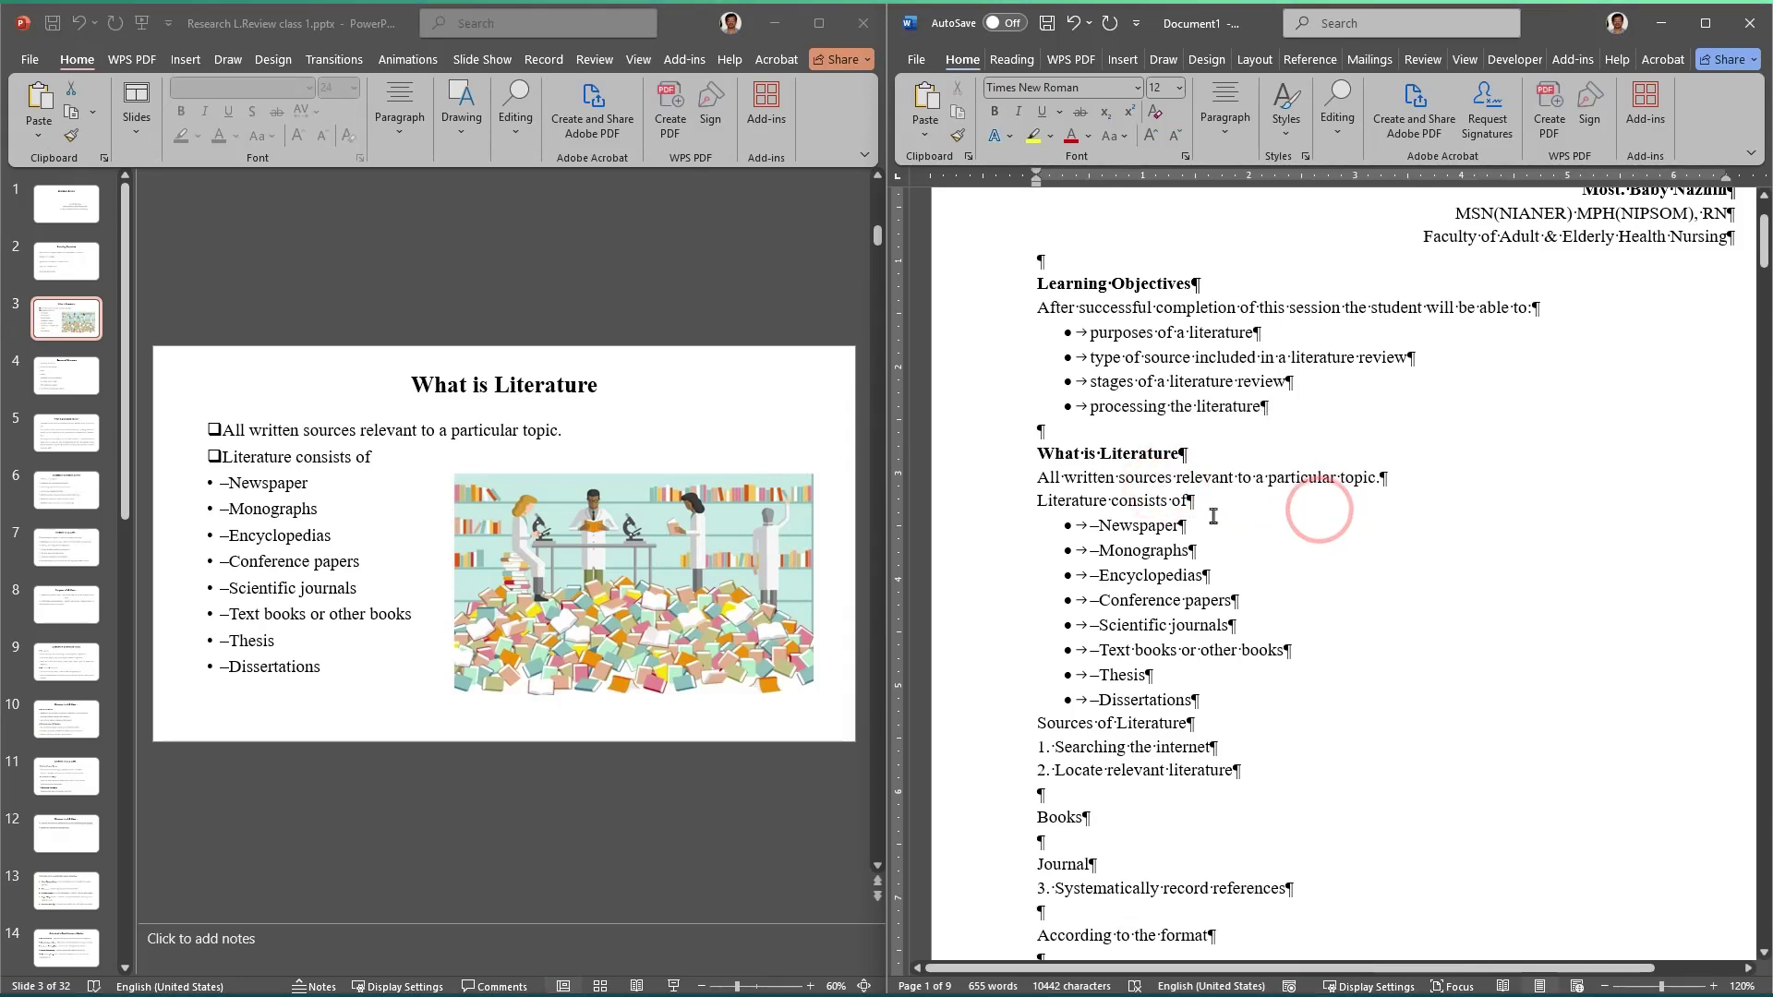
click(1169, 574)
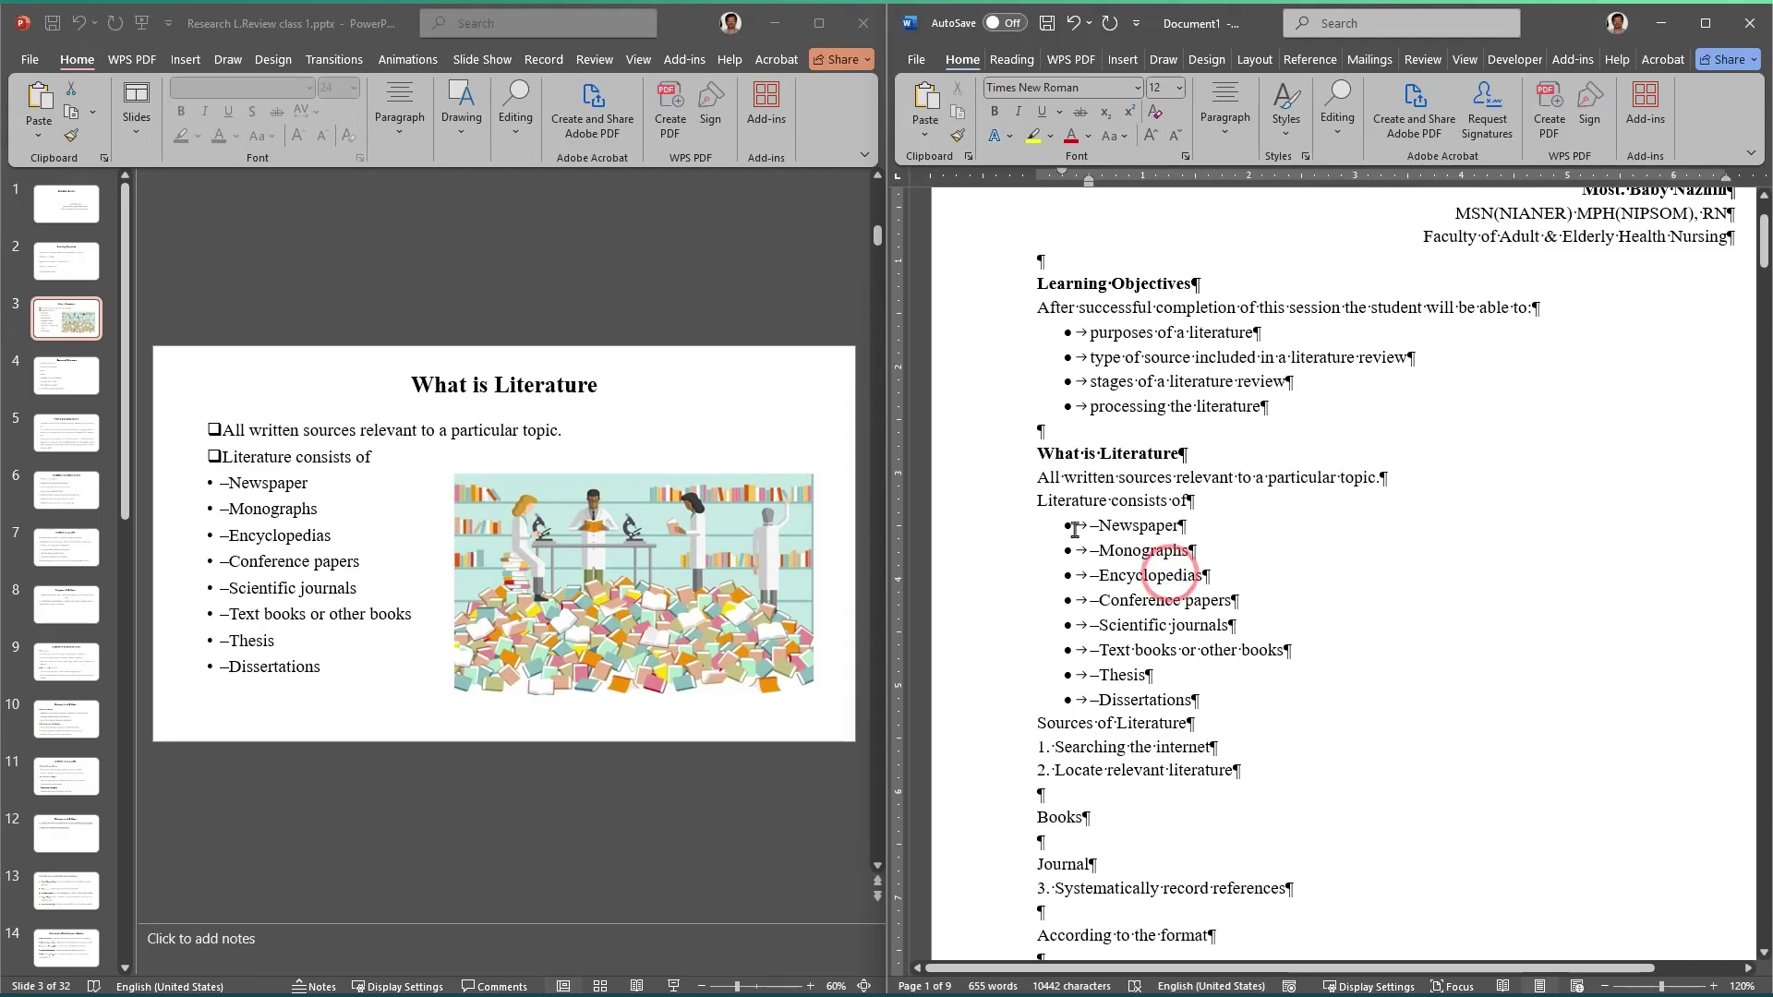
click(1073, 560)
click(1135, 650)
Step: Delete the empty paragraphs around "Books", "Journal", "According to the format" and "APA's publication manual" under "Sources of Literature"
scroll(1135, 651, down, 3)
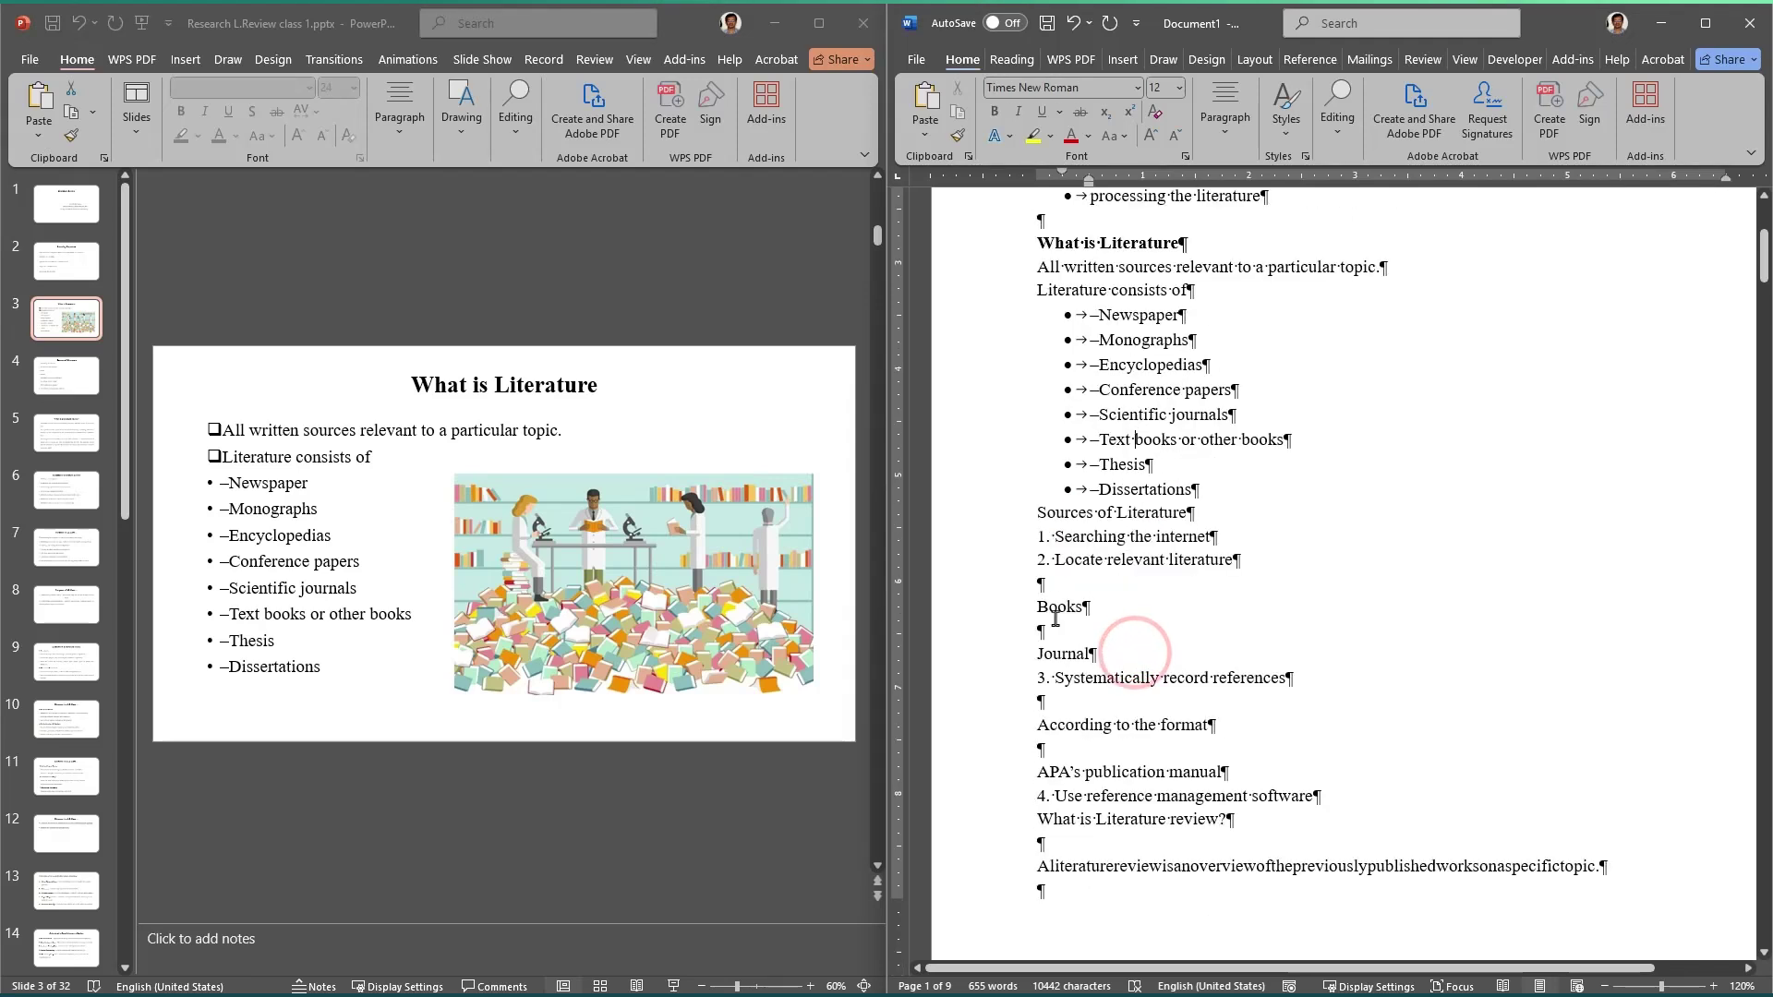
click(1055, 589)
key(BackSpace)
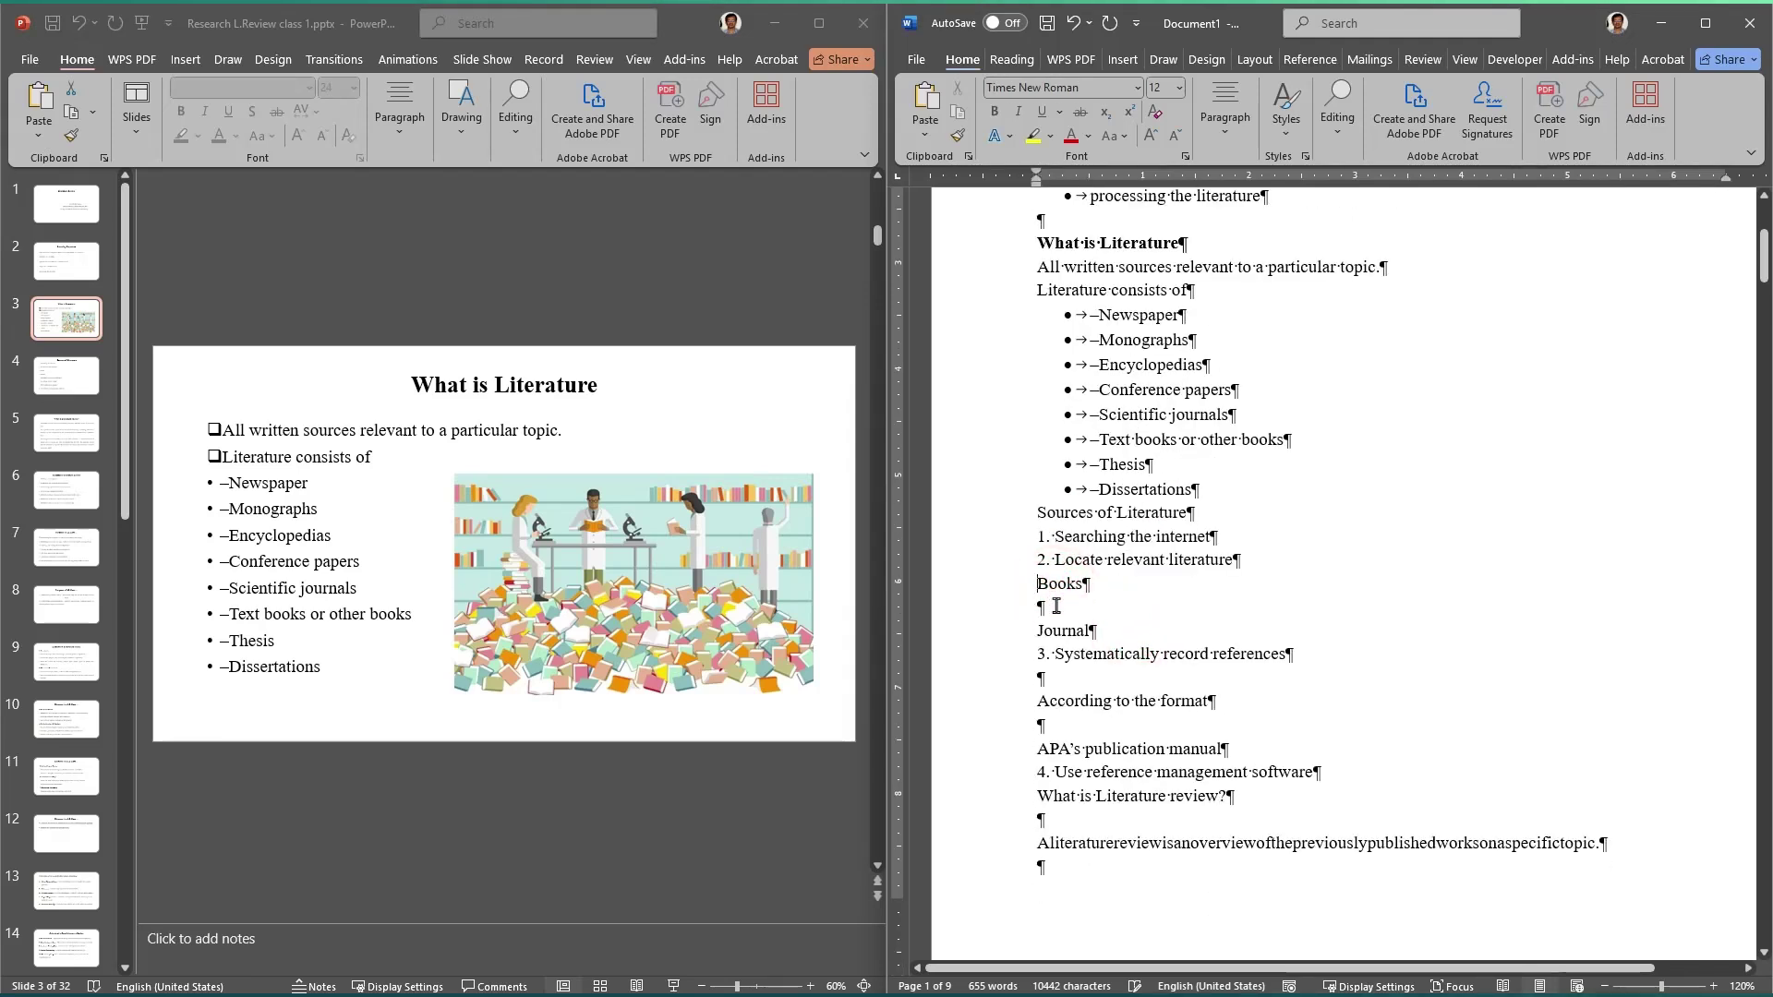
click(1057, 608)
key(BackSpace)
click(1059, 656)
key(BackSpace)
click(1060, 679)
key(BackSpace)
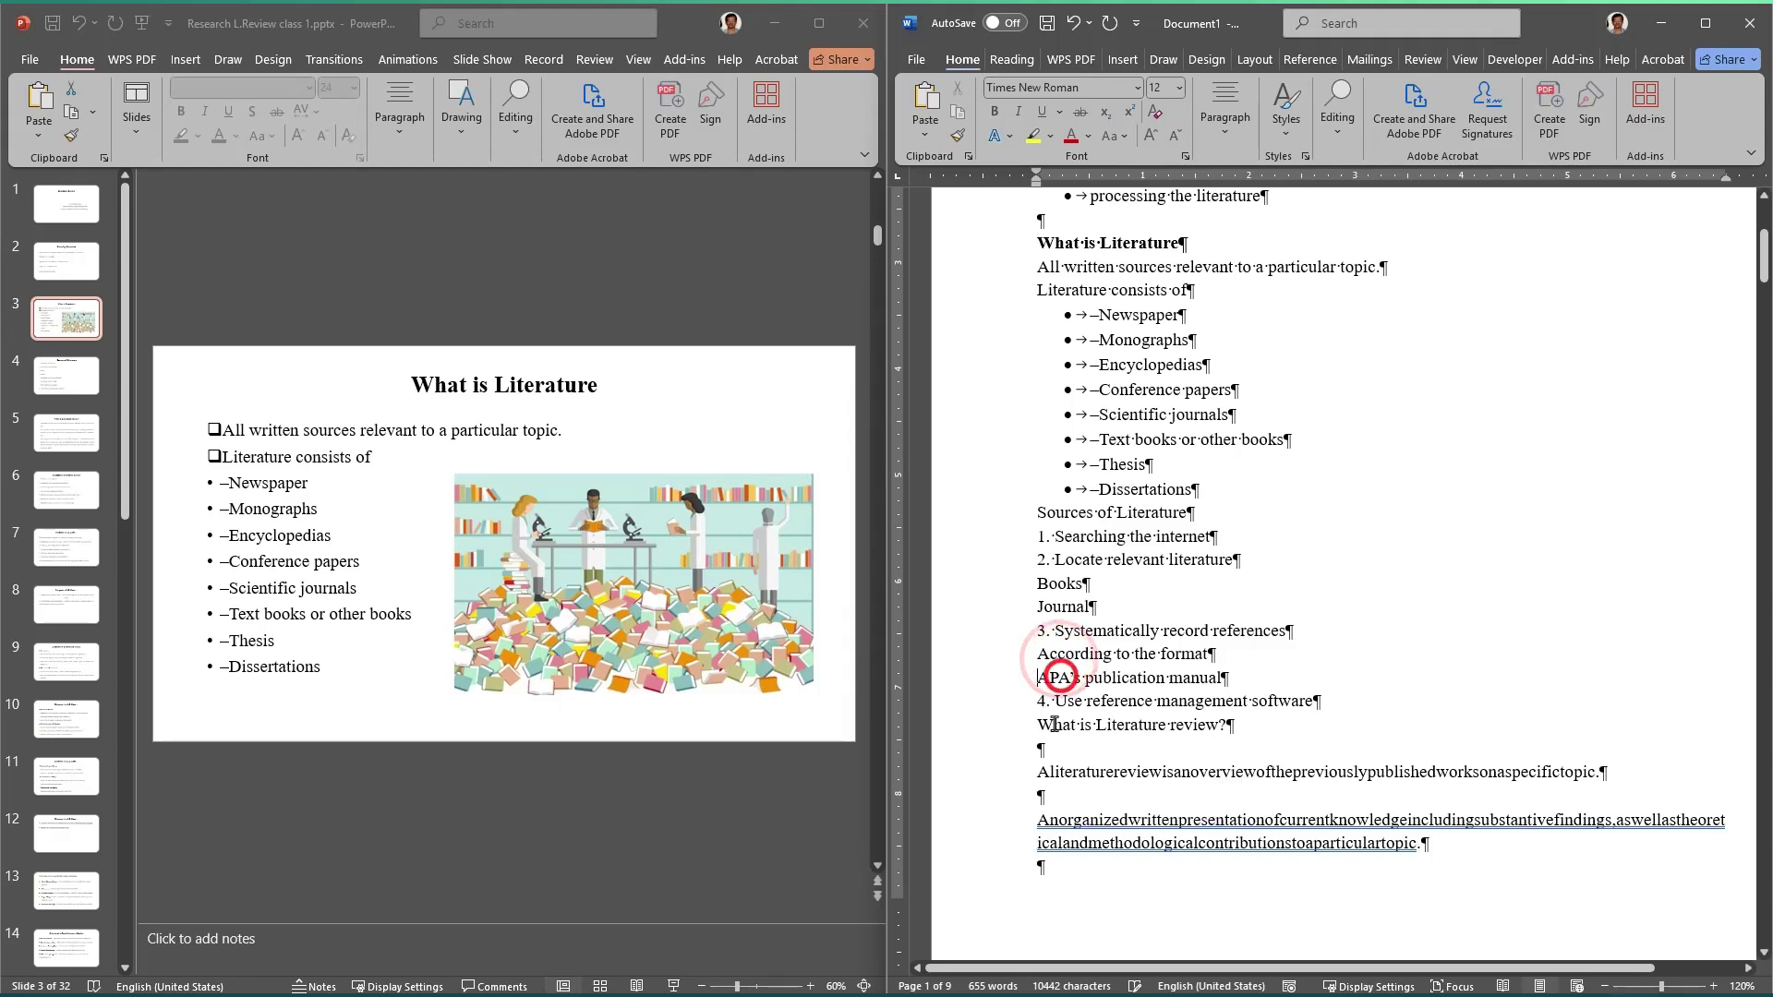
Step: Delete the empty paragraphs between the definitions under "What is Literature review?"
click(1062, 759)
key(BackSpace)
key(BackSpace)
scroll(1064, 764, down, 3)
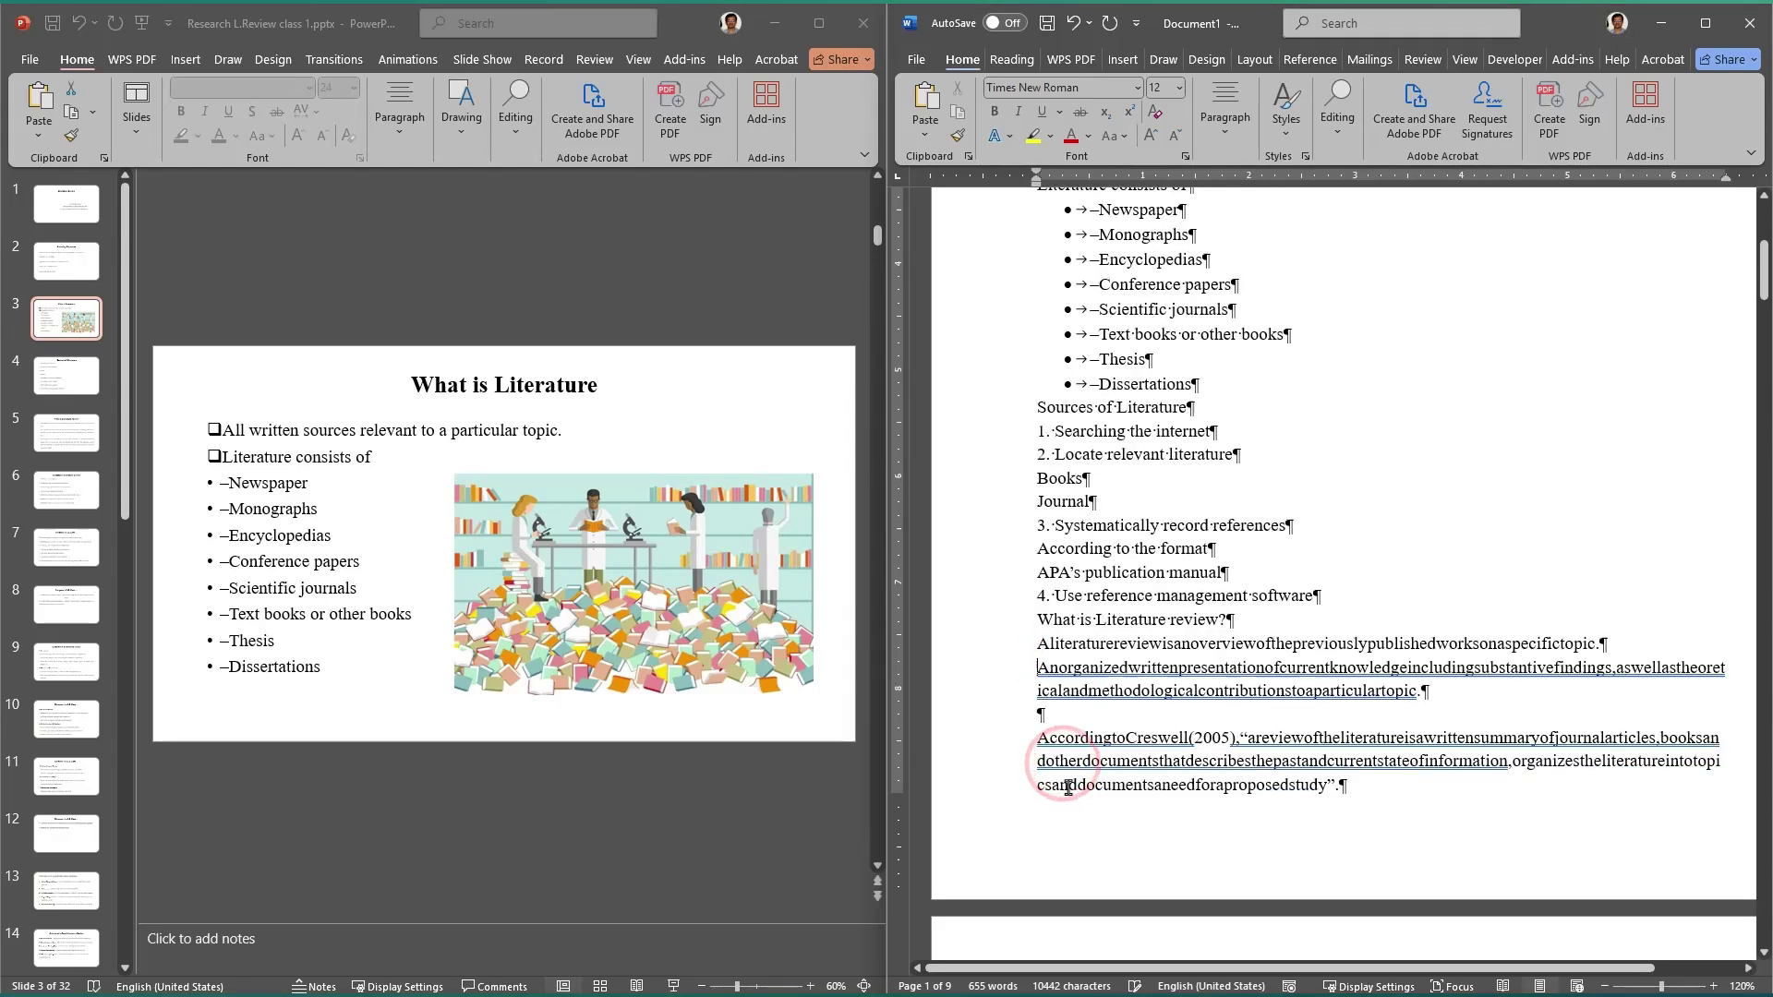
click(1063, 667)
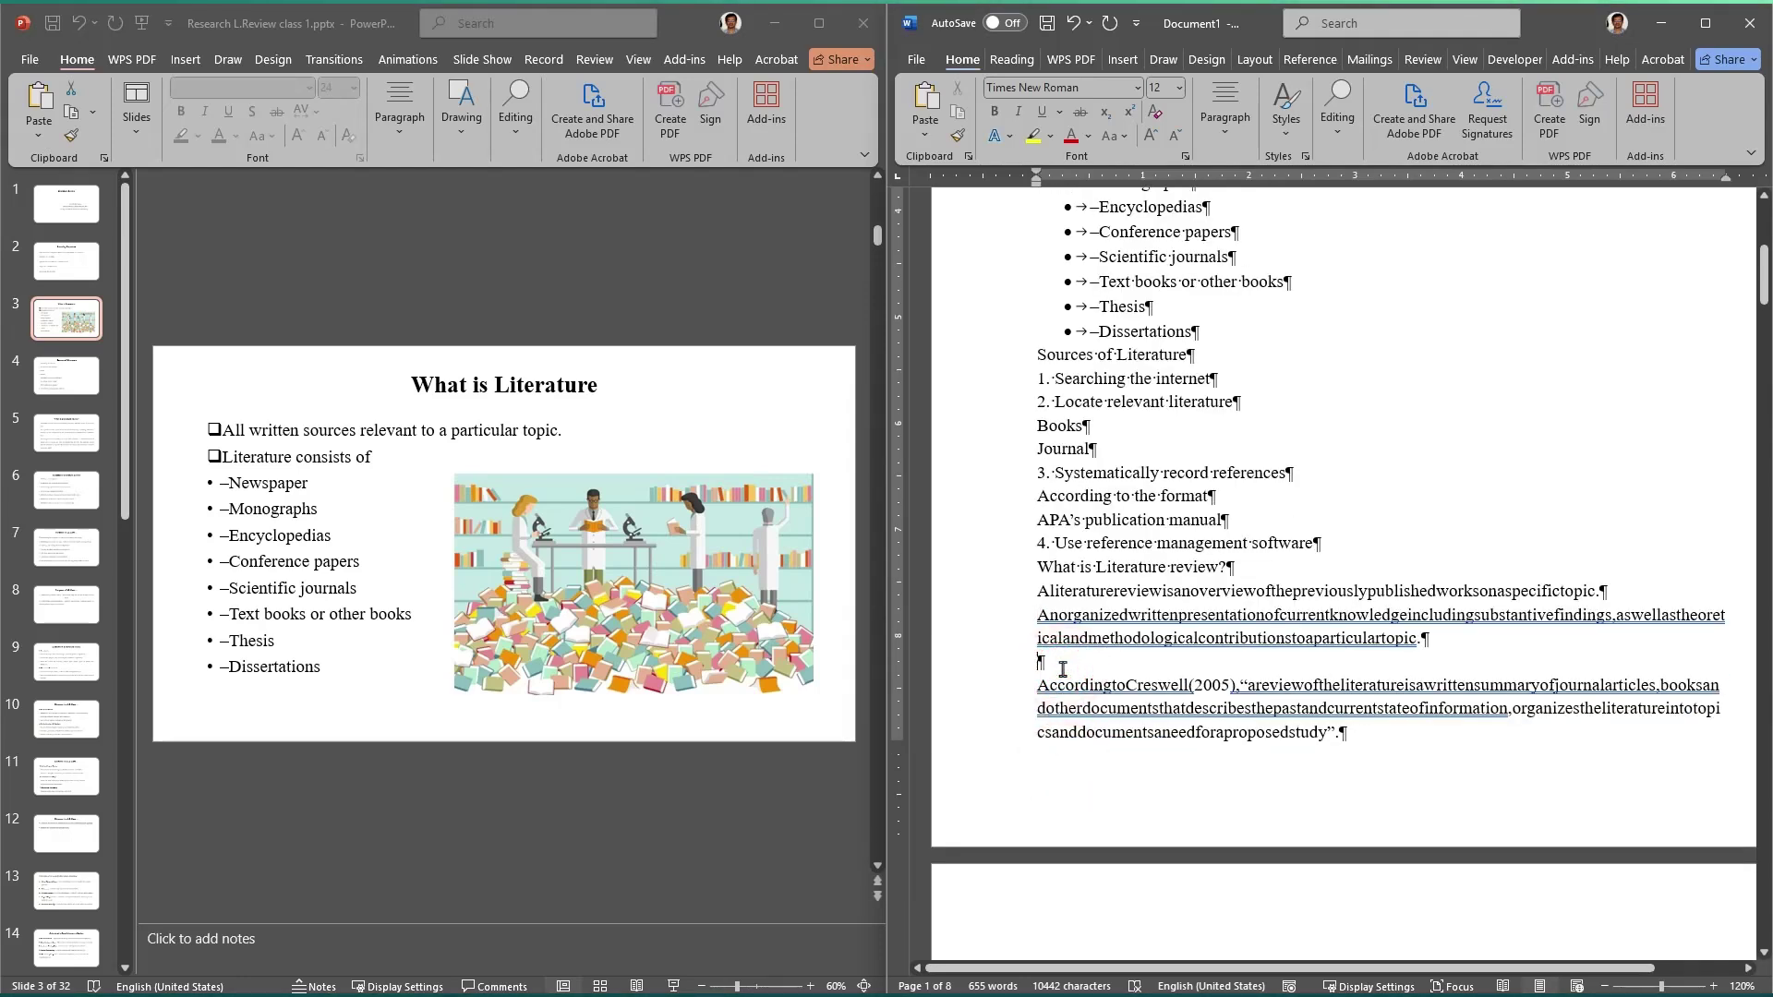
key(BackSpace)
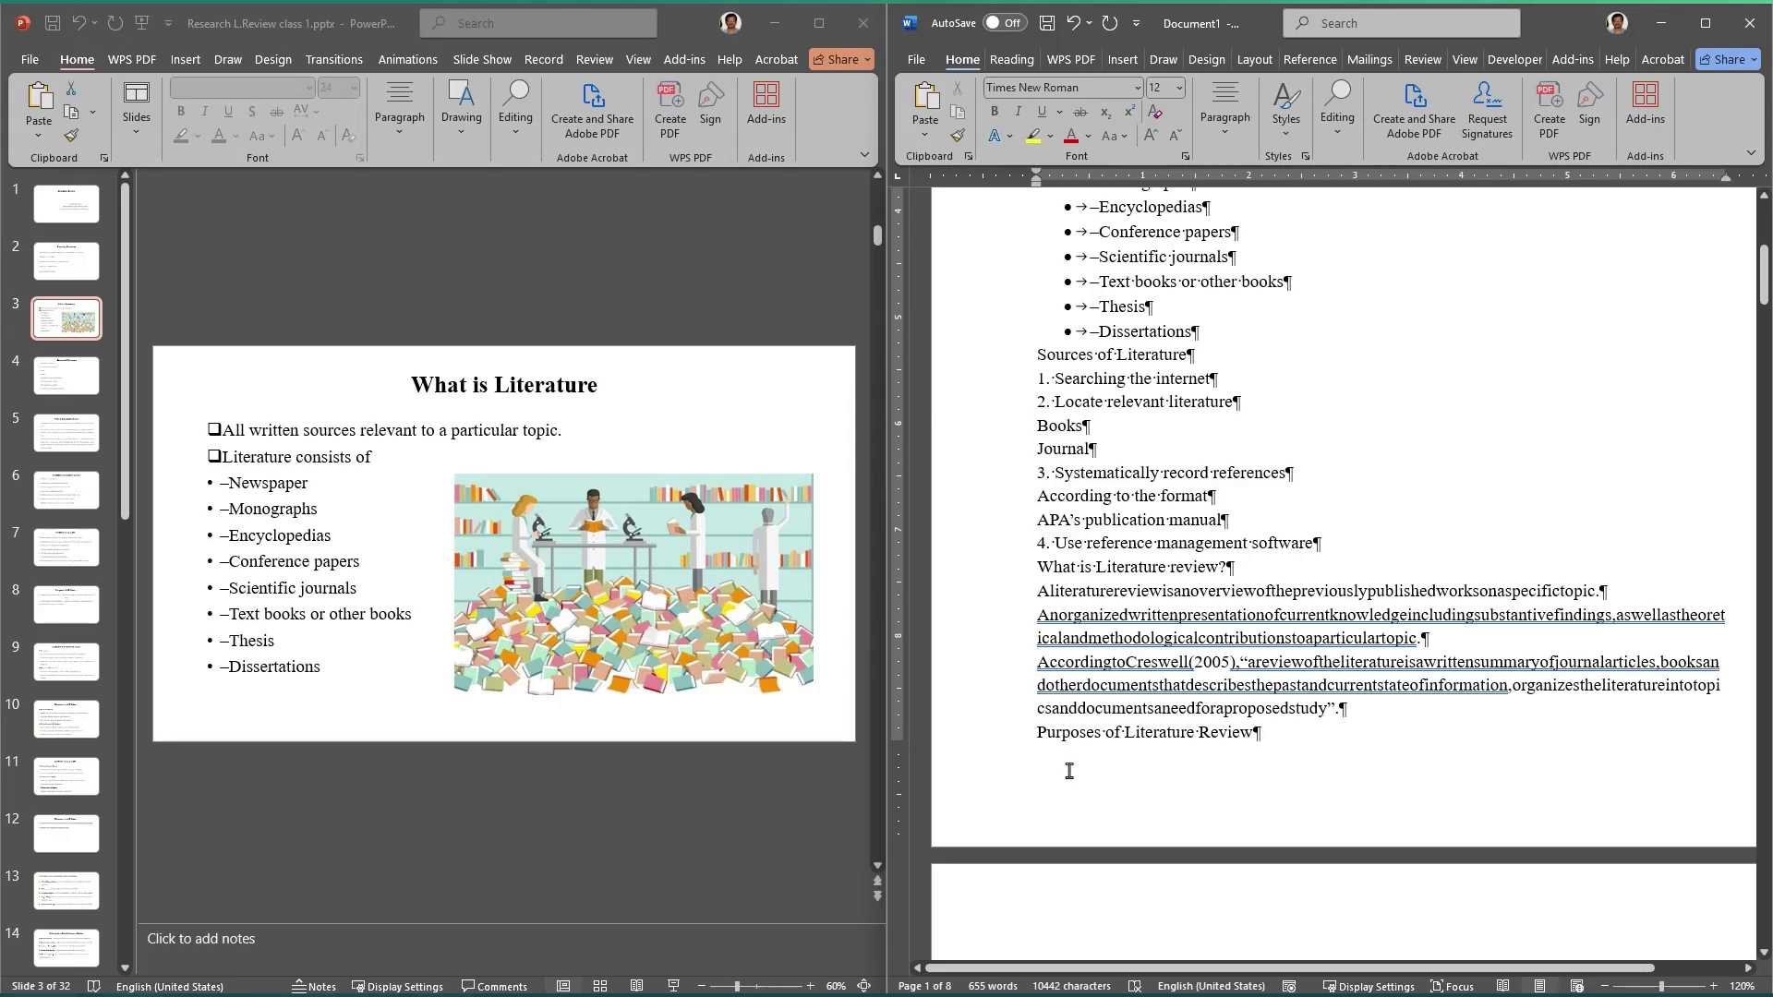
Step: Delete the empty paragraphs between the lines under "2.TheoreticalFramework"
scroll(1072, 773, down, 12)
scroll(1078, 769, down, 7)
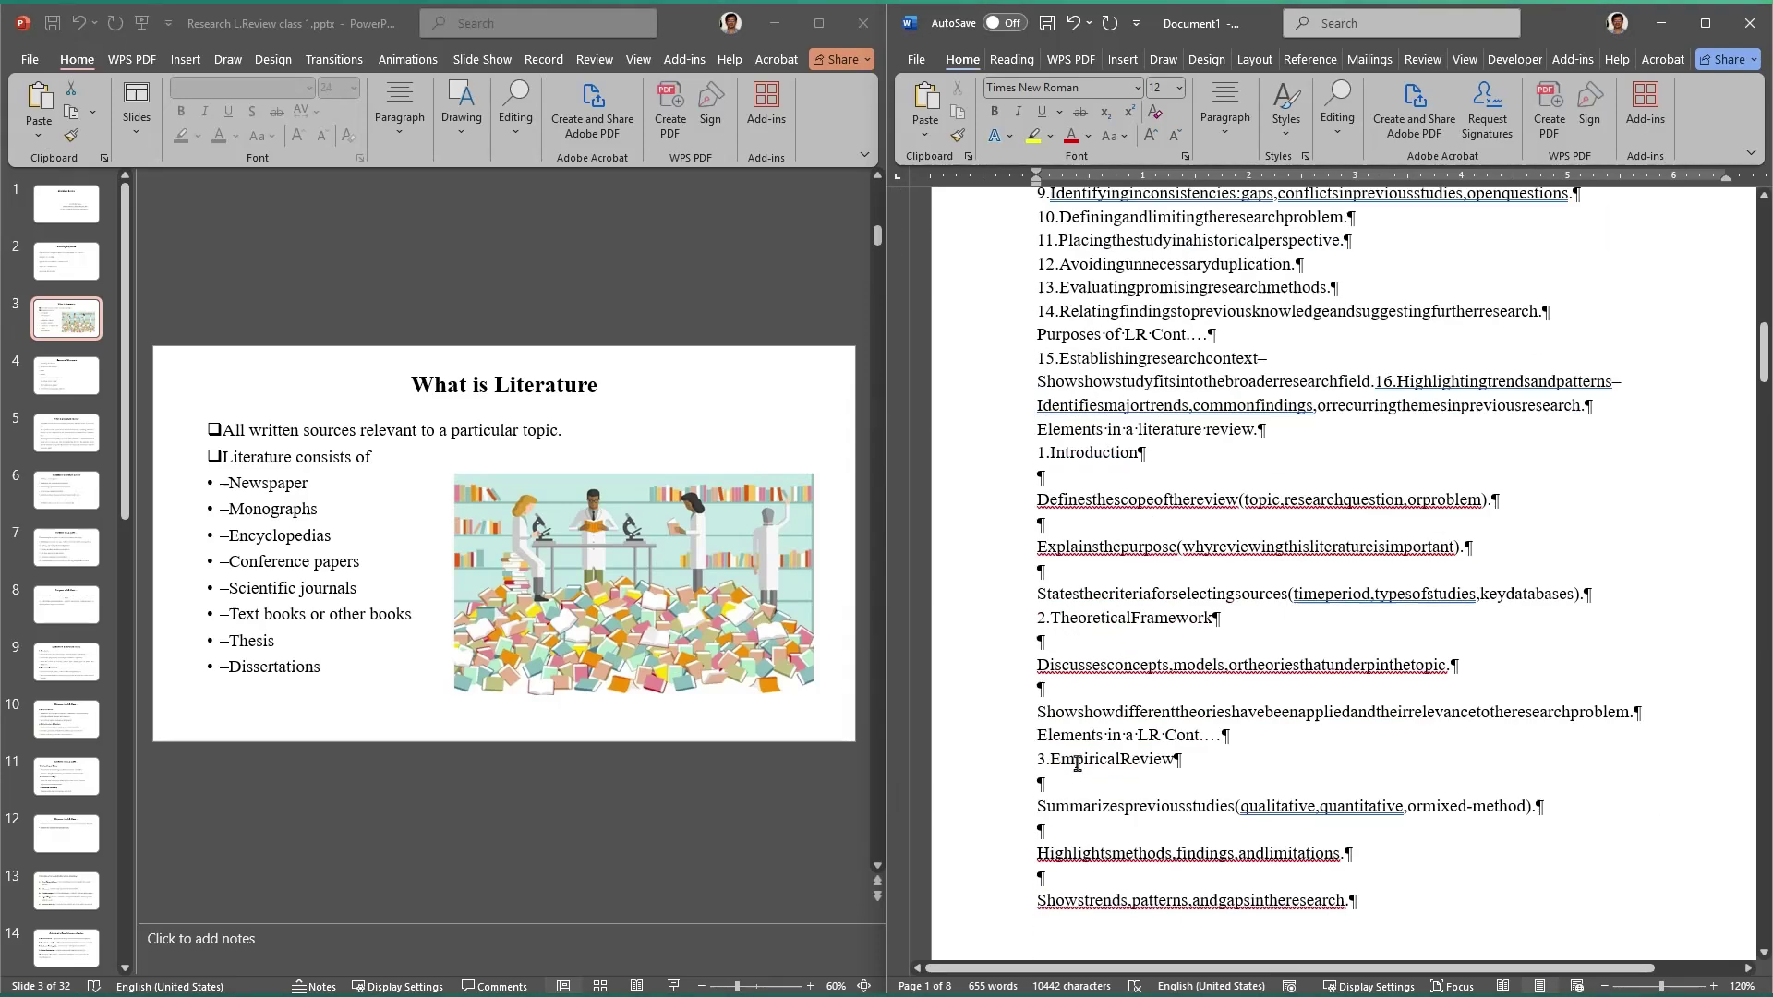
click(1052, 687)
key(BackSpace)
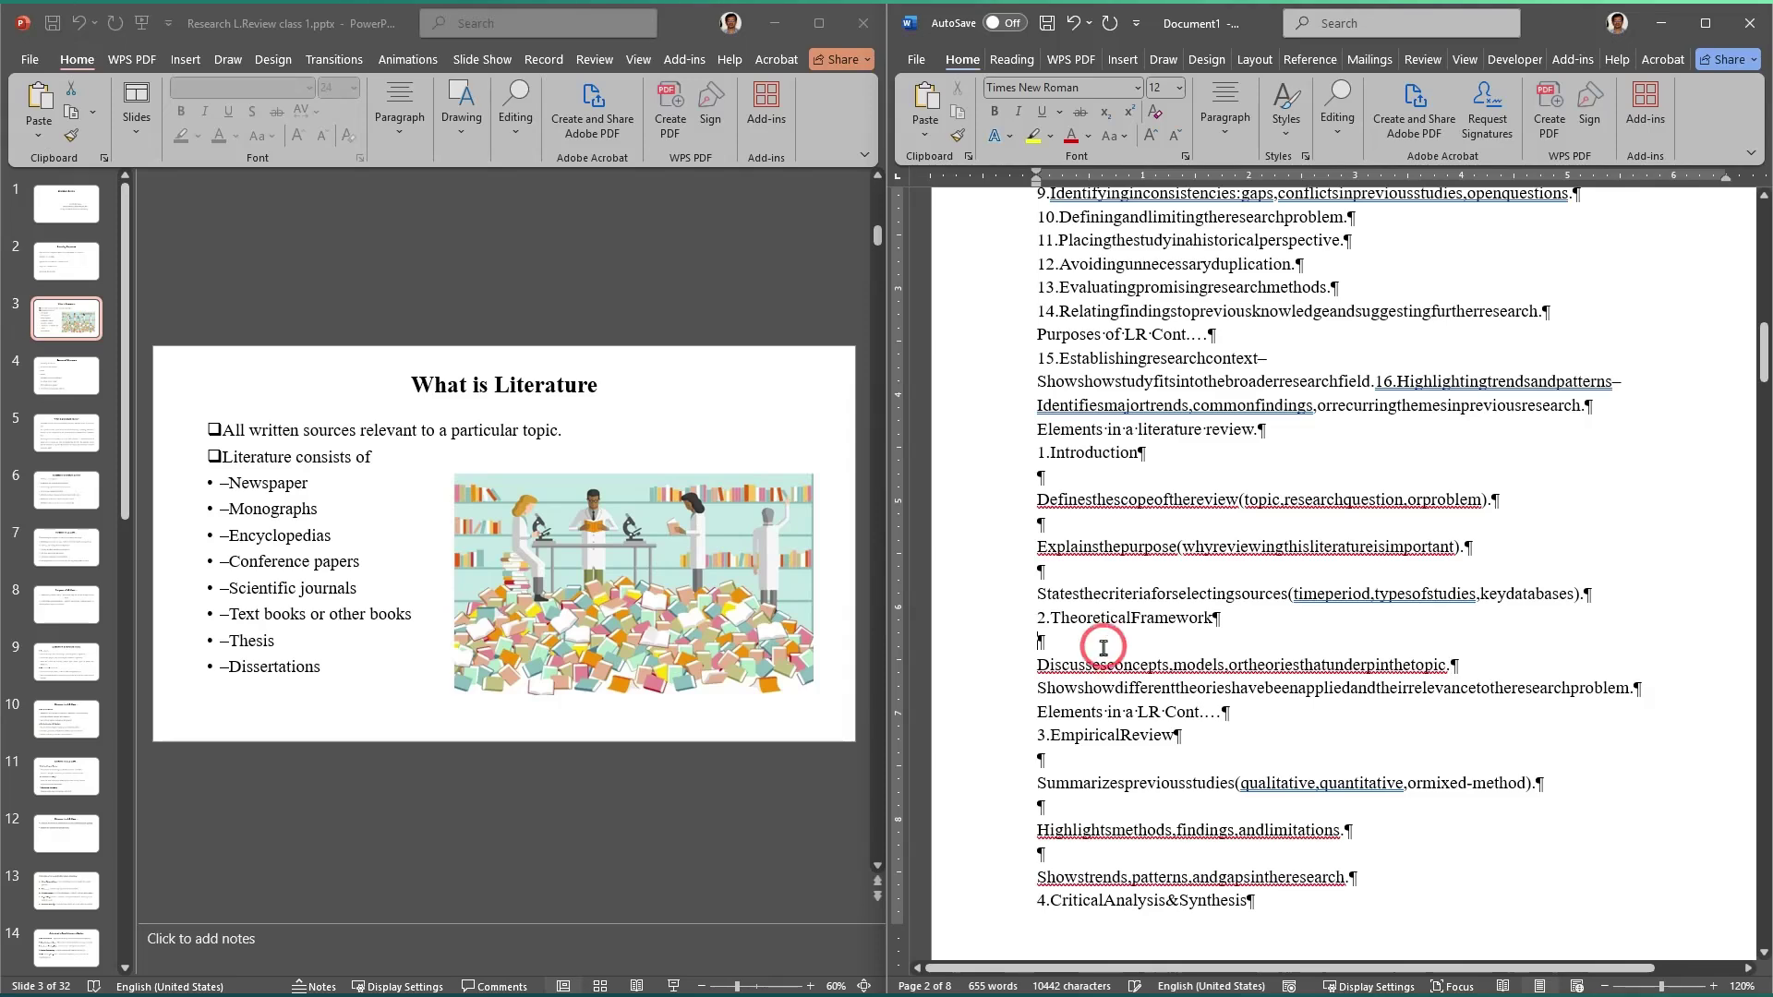
key(Delete)
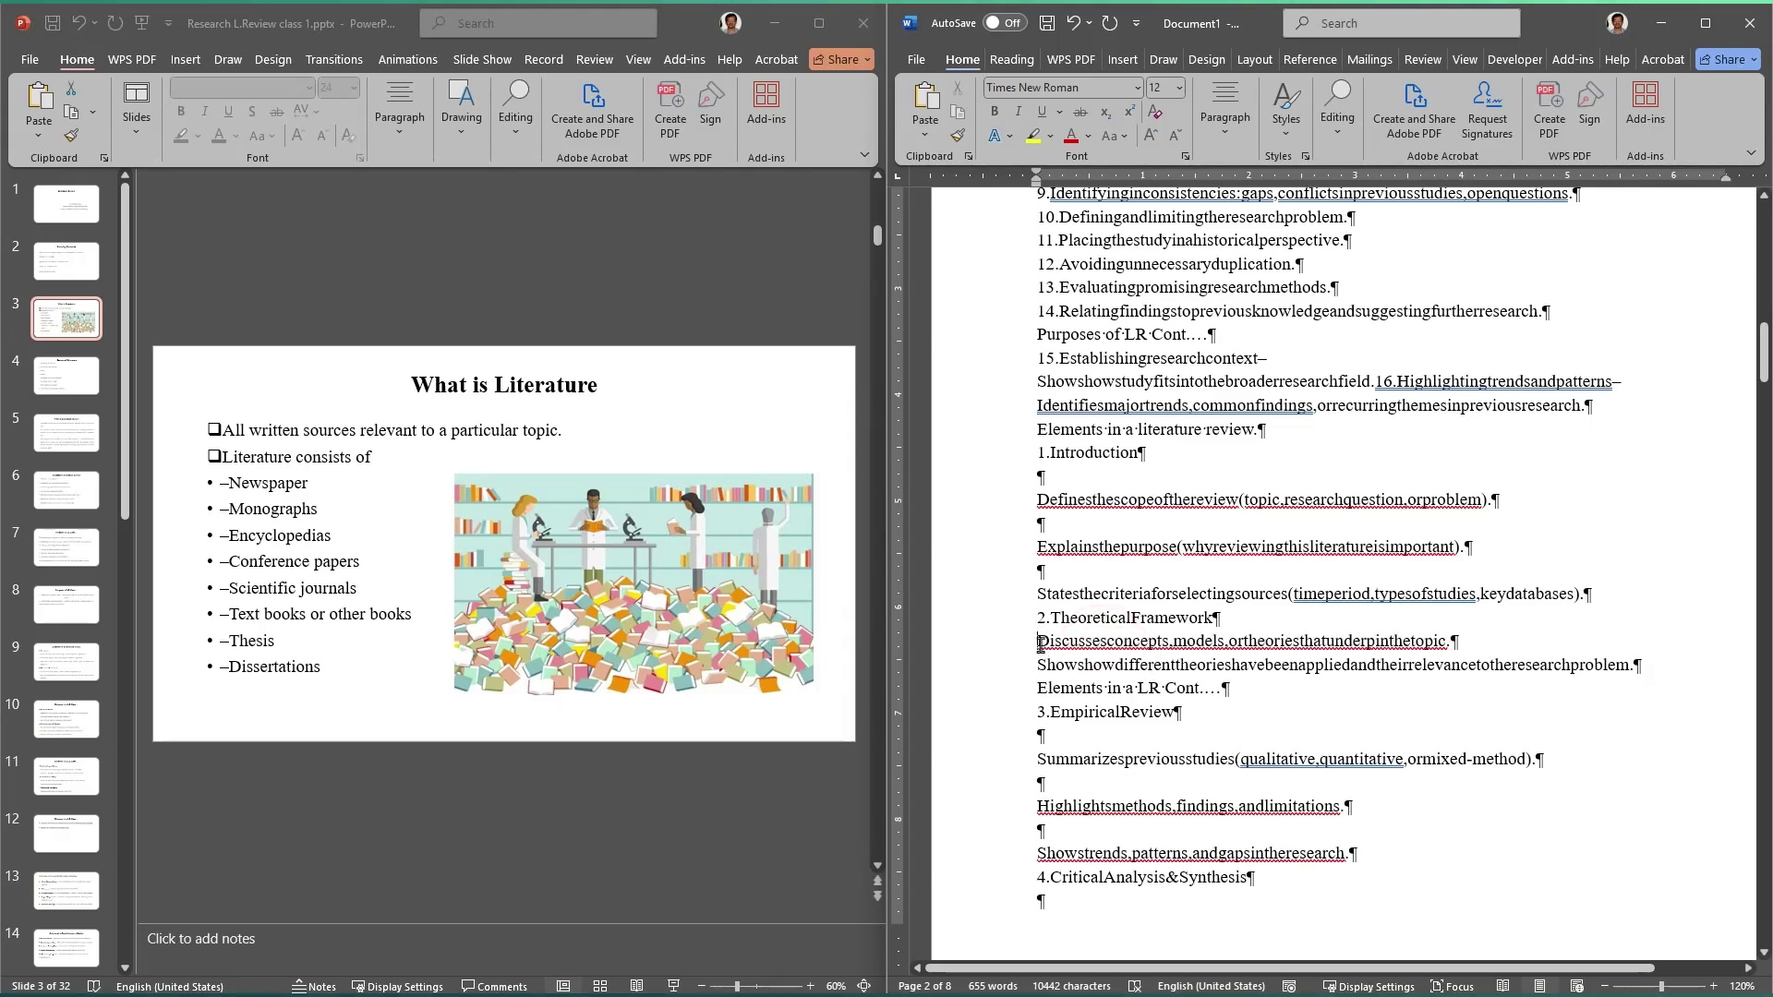
Step: Delete the empty paragraphs between the lines under "3.EmpiricalReview"
scroll(1040, 643, down, 1)
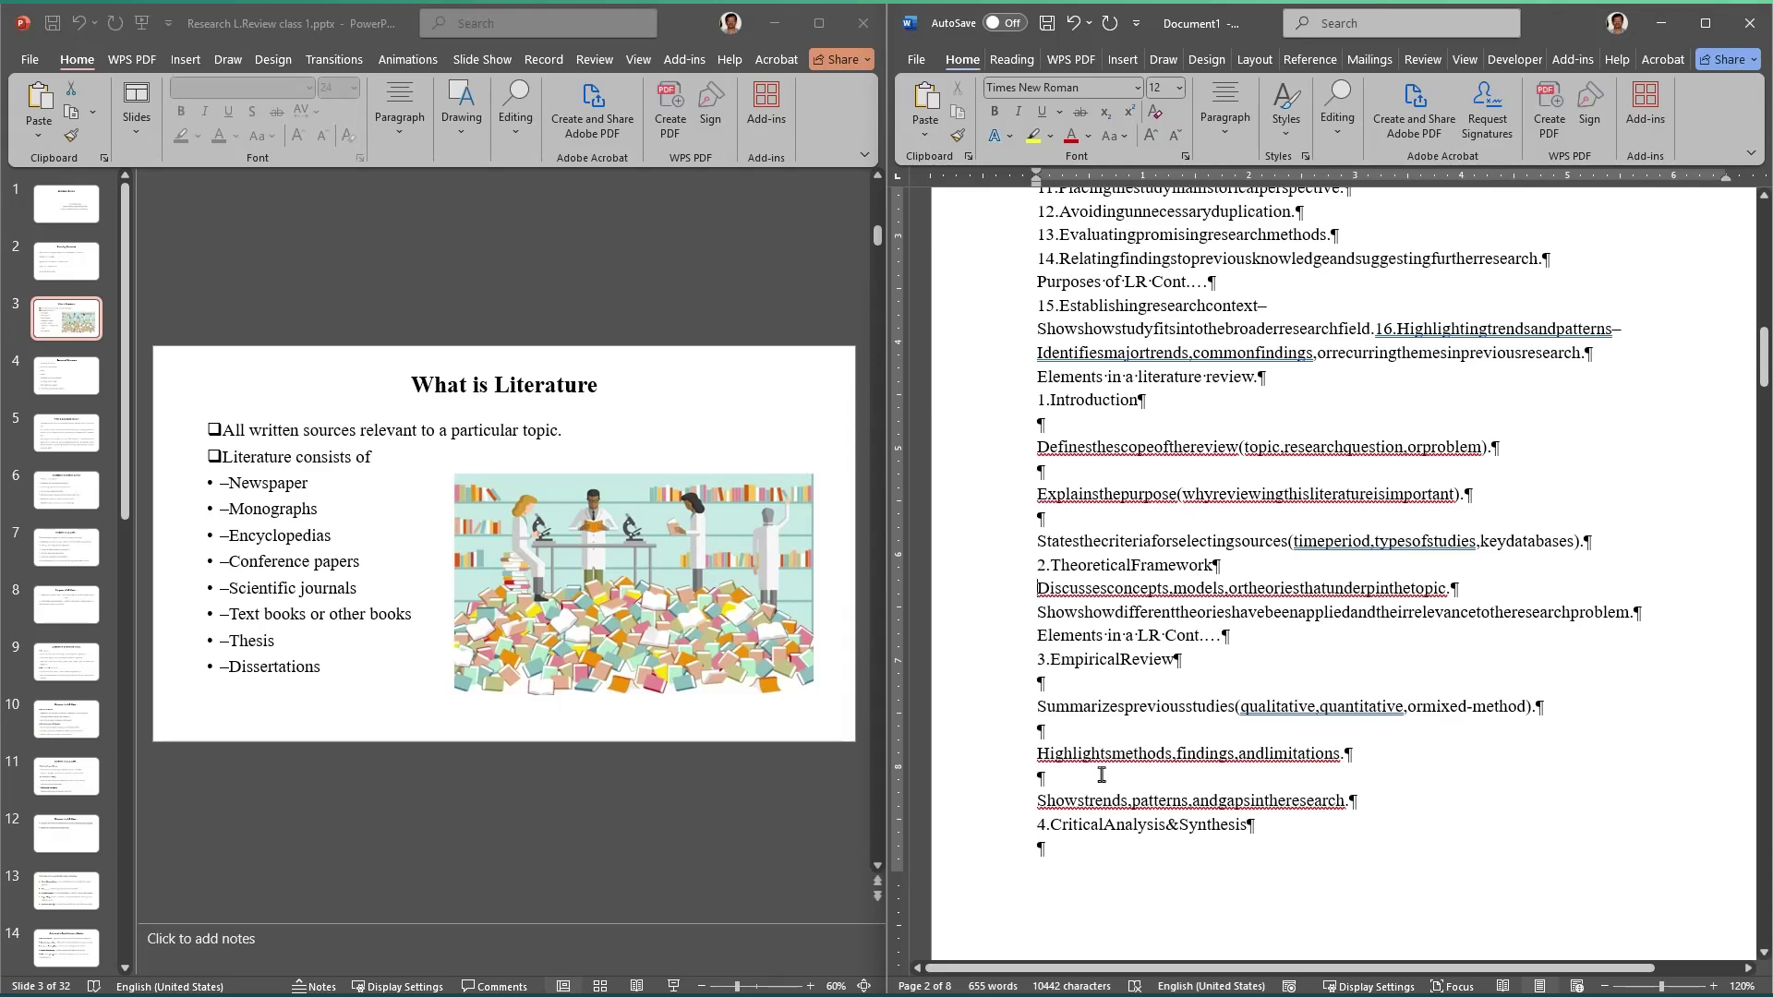
click(1077, 709)
key(Delete)
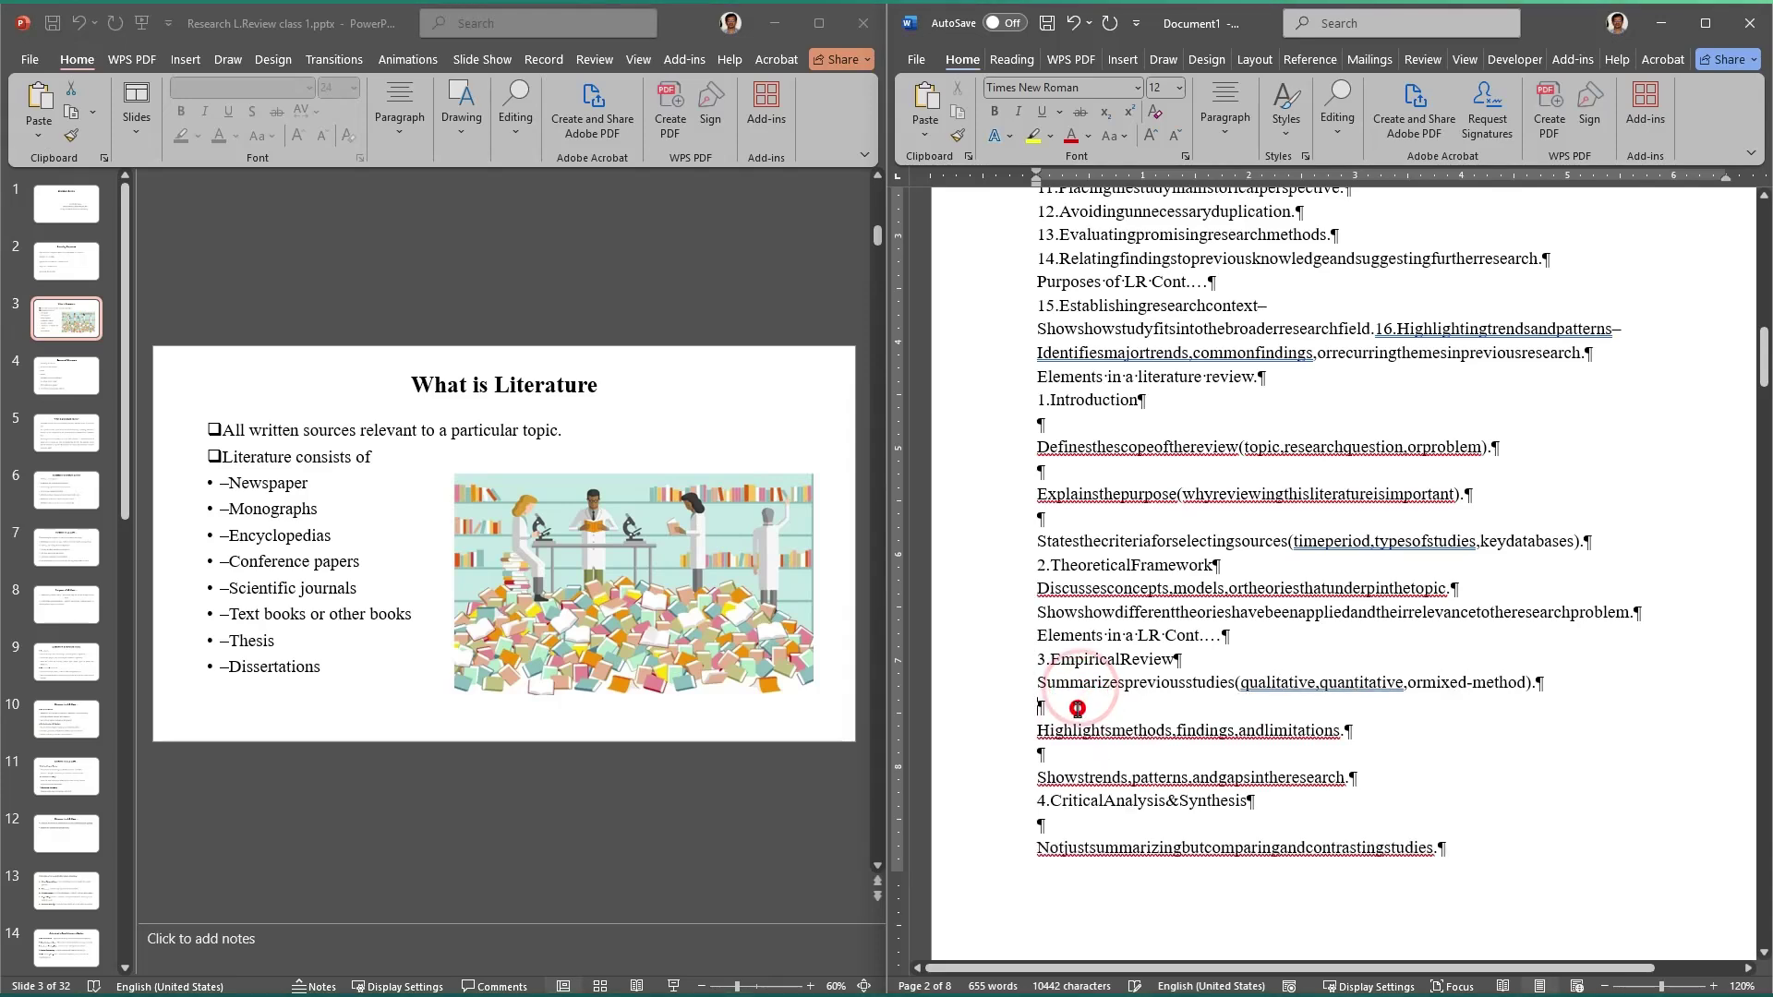
key(Delete)
click(1071, 729)
key(Delete)
Step: Delete the empty paragraphs between the lines under "4.CriticalAnalysis&Synthesis"
click(1053, 777)
key(Delete)
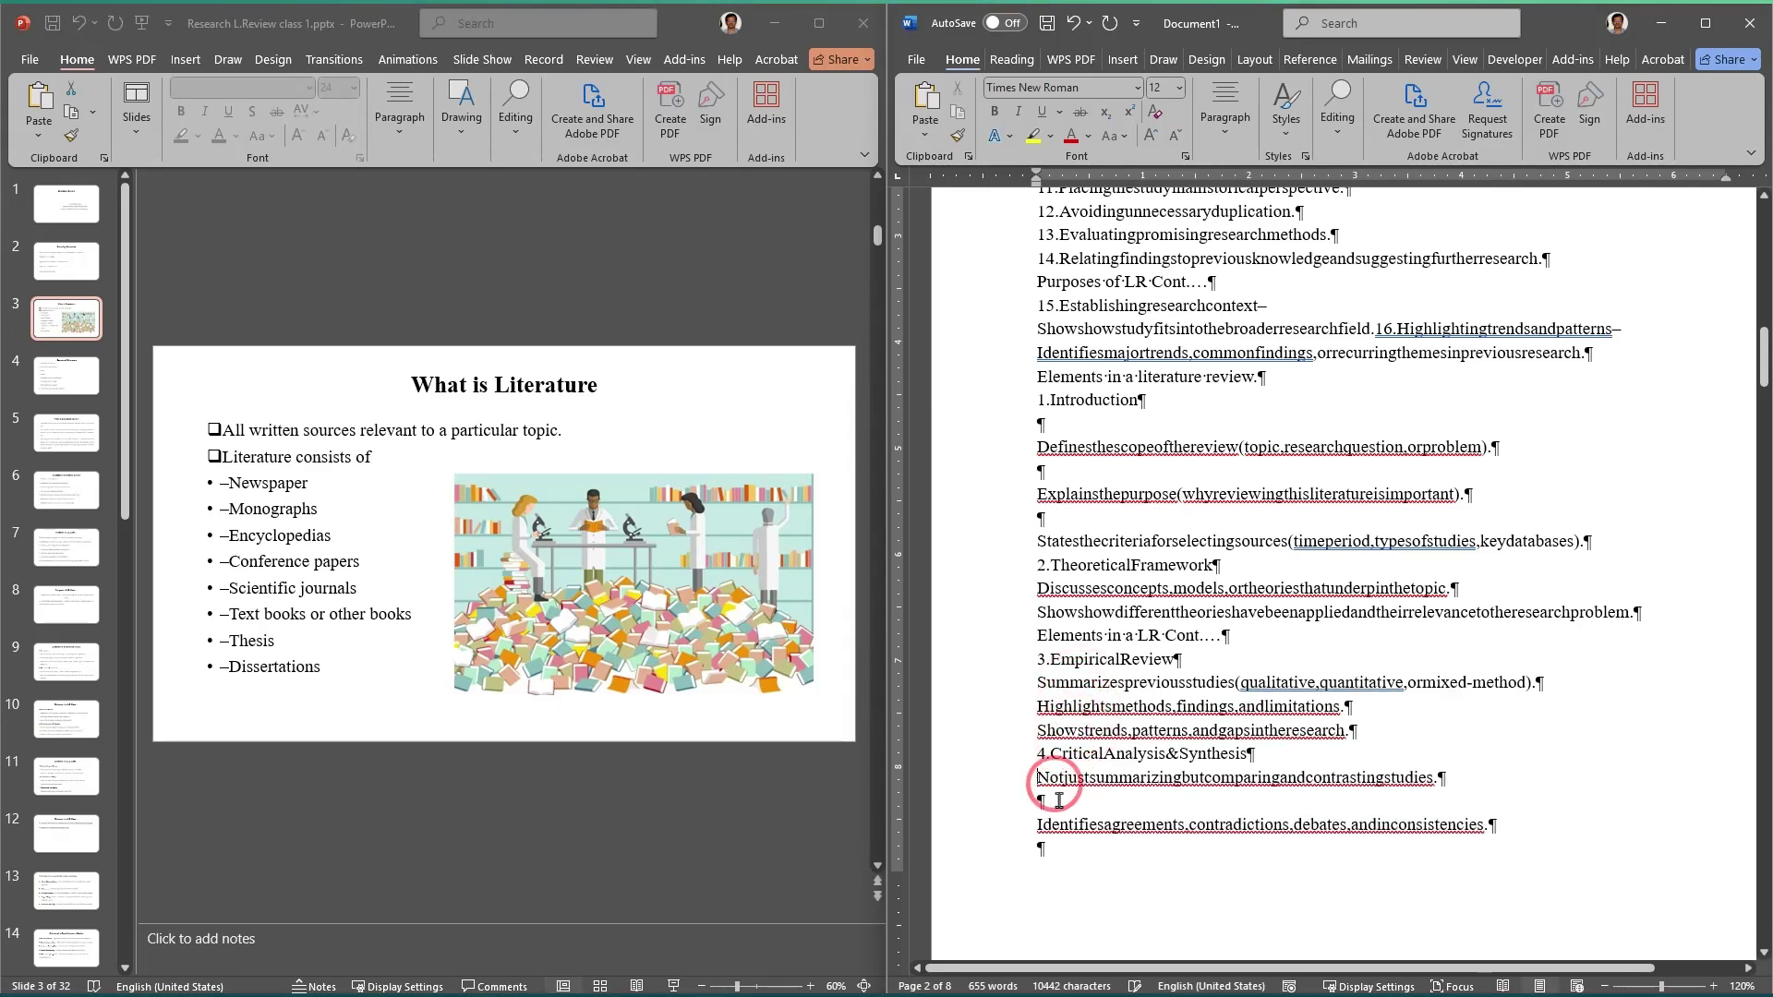
click(1059, 800)
key(Delete)
scroll(1059, 794, down, 3)
click(1053, 667)
key(Delete)
Step: Delete the empty paragraphs between the lines under "5.MethodologicalReview"
scroll(1052, 683, down, 5)
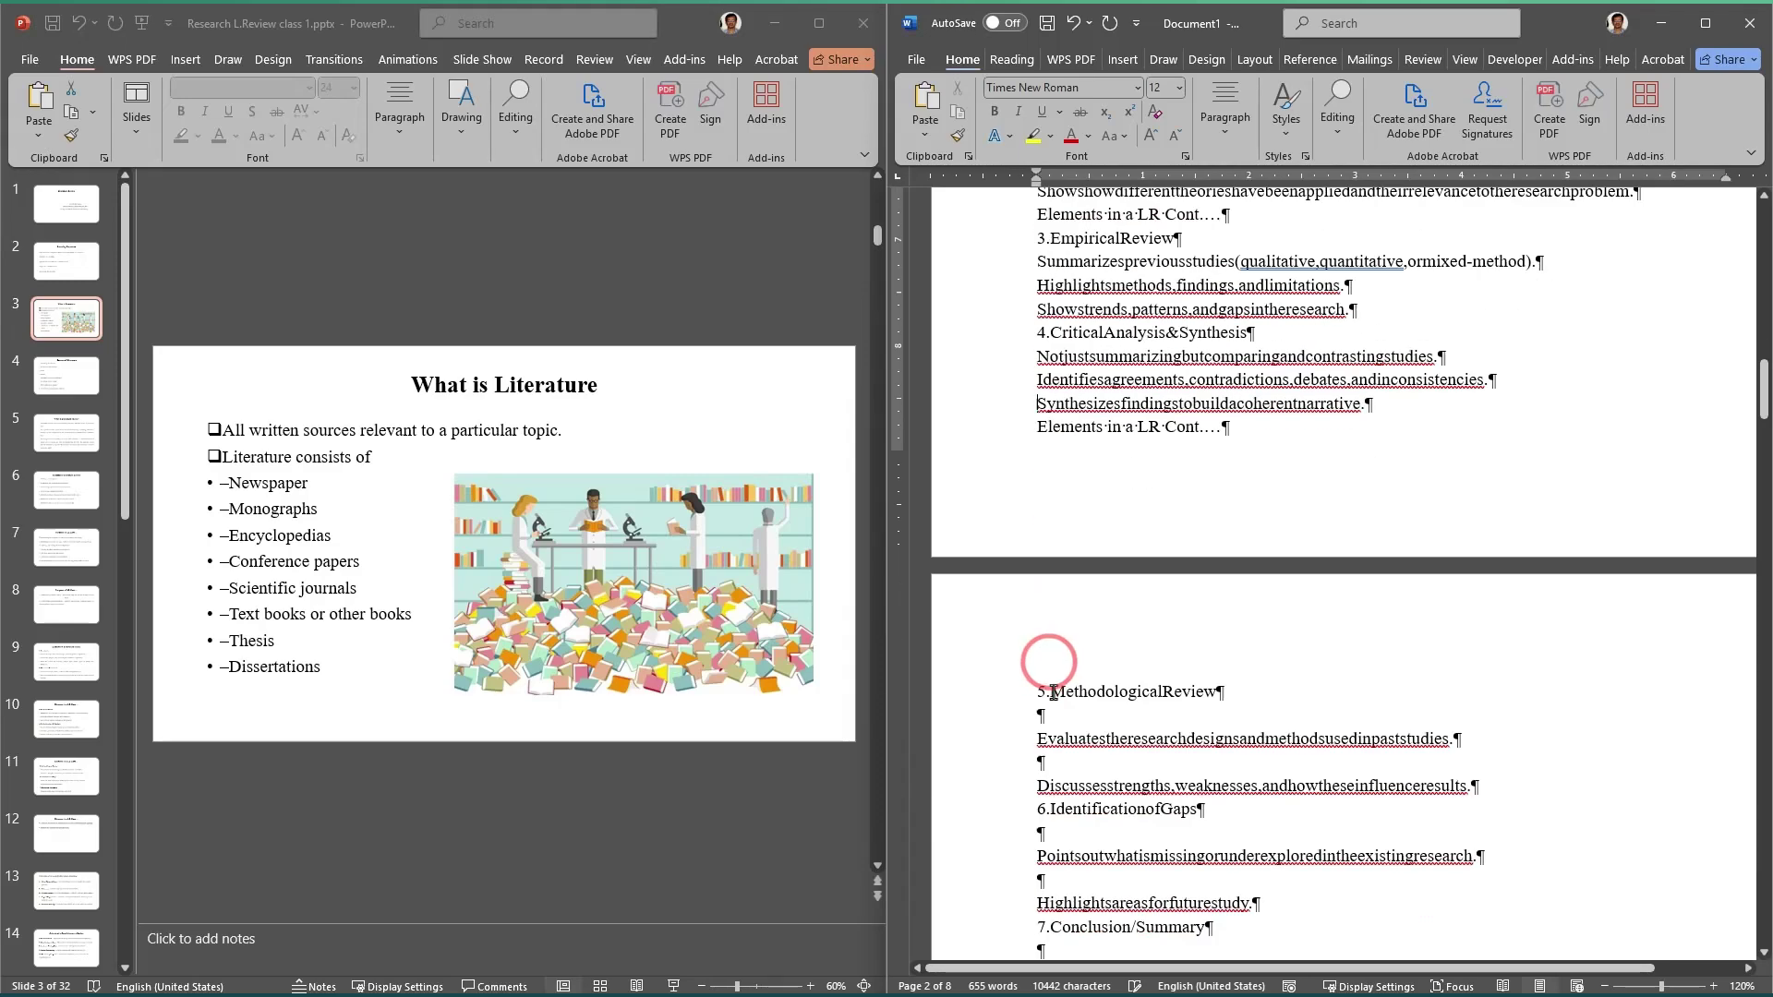
click(1057, 716)
key(Delete)
click(1055, 739)
key(Delete)
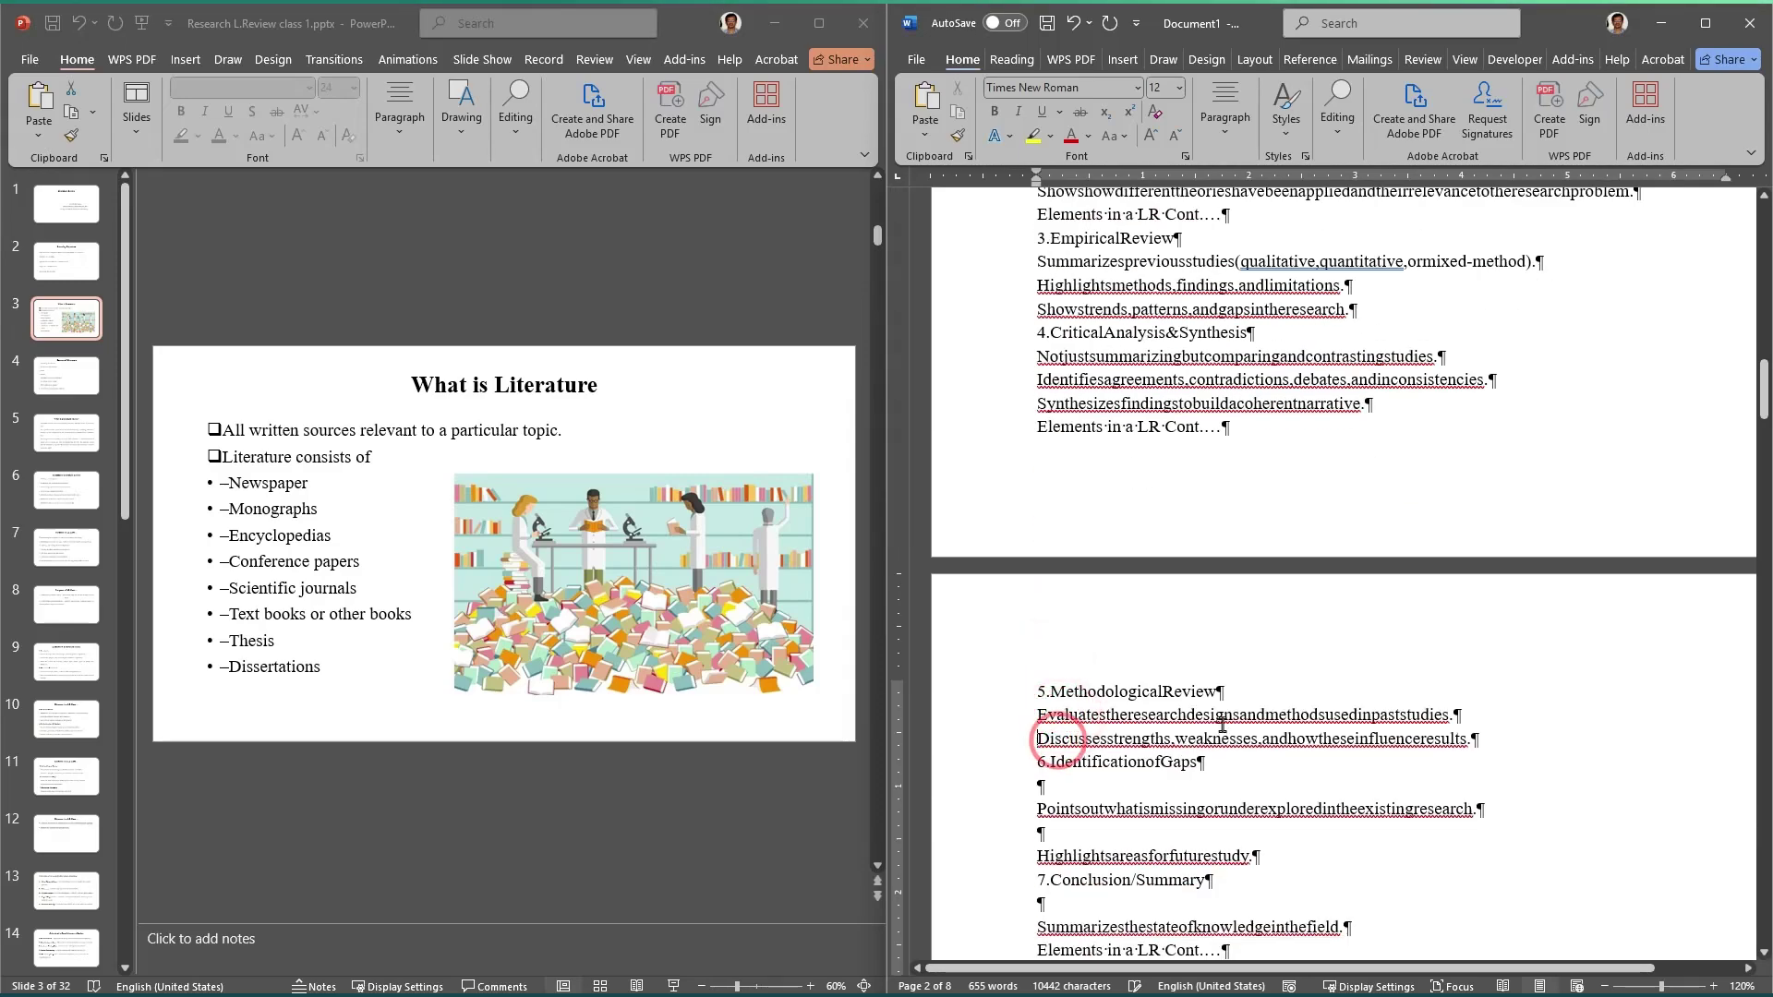
Step: Return to the "What is Literature" section and hide the paragraph marks and other formatting symbols
scroll(1222, 725, up, 12)
scroll(1222, 724, up, 5)
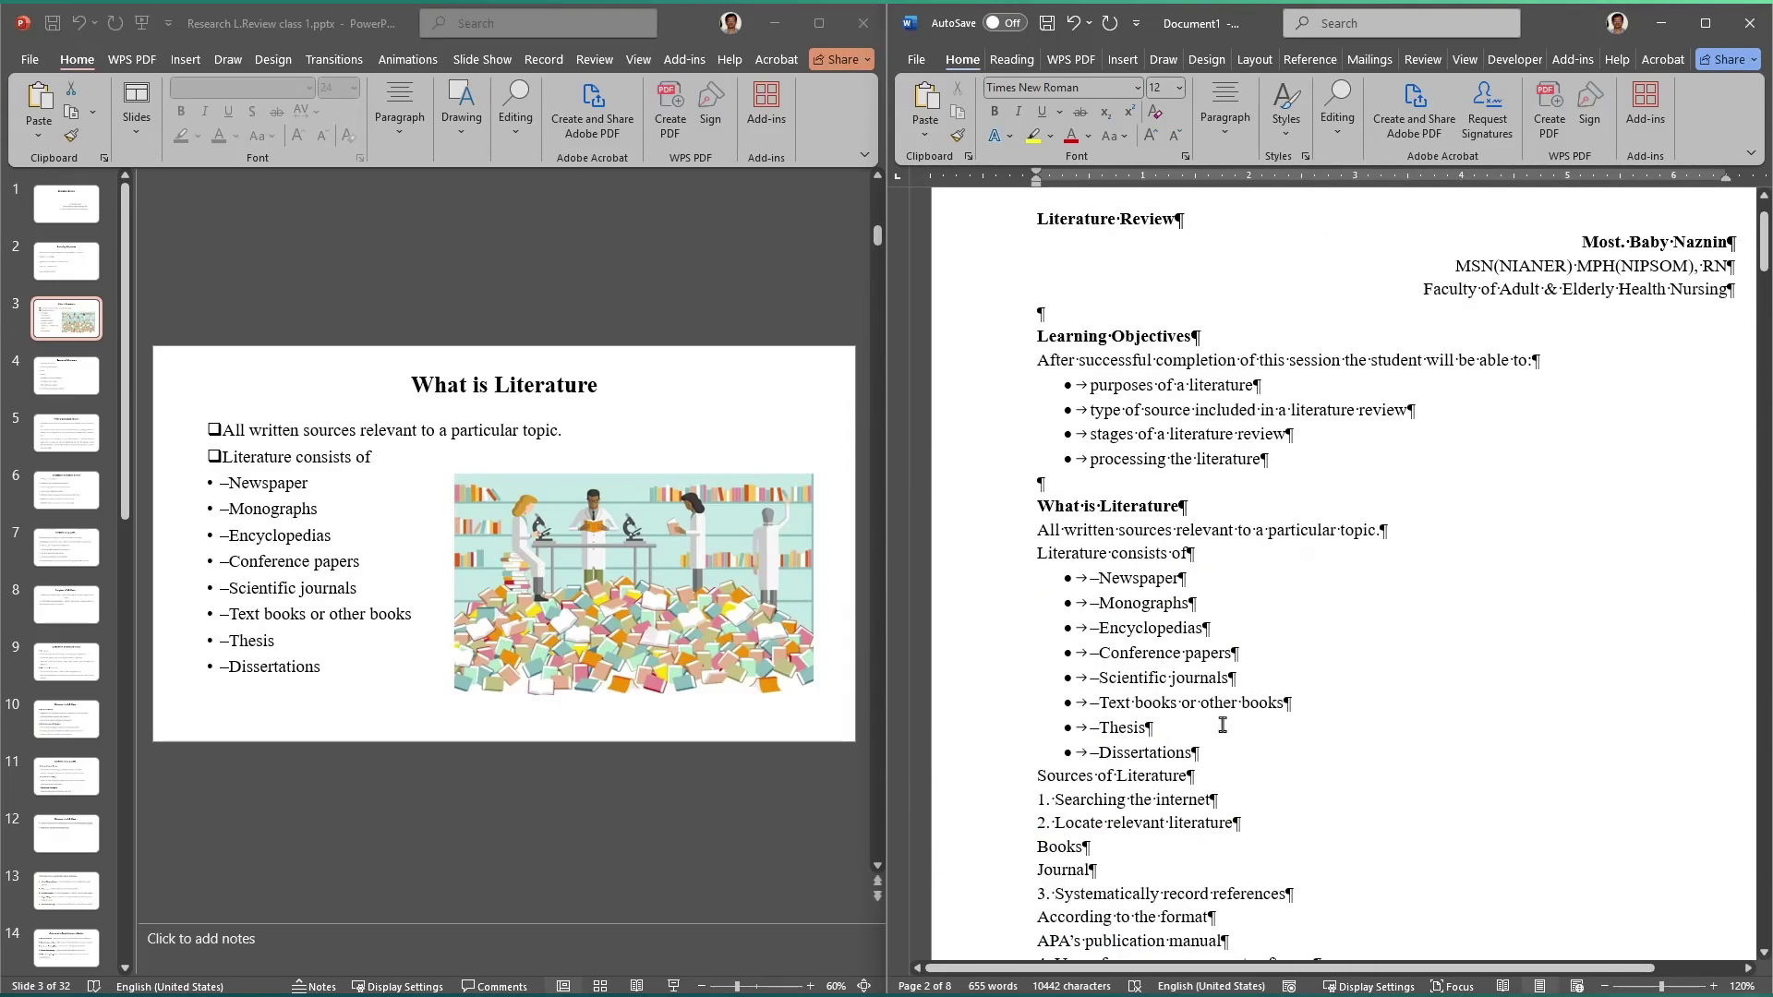
scroll(1224, 724, down, 4)
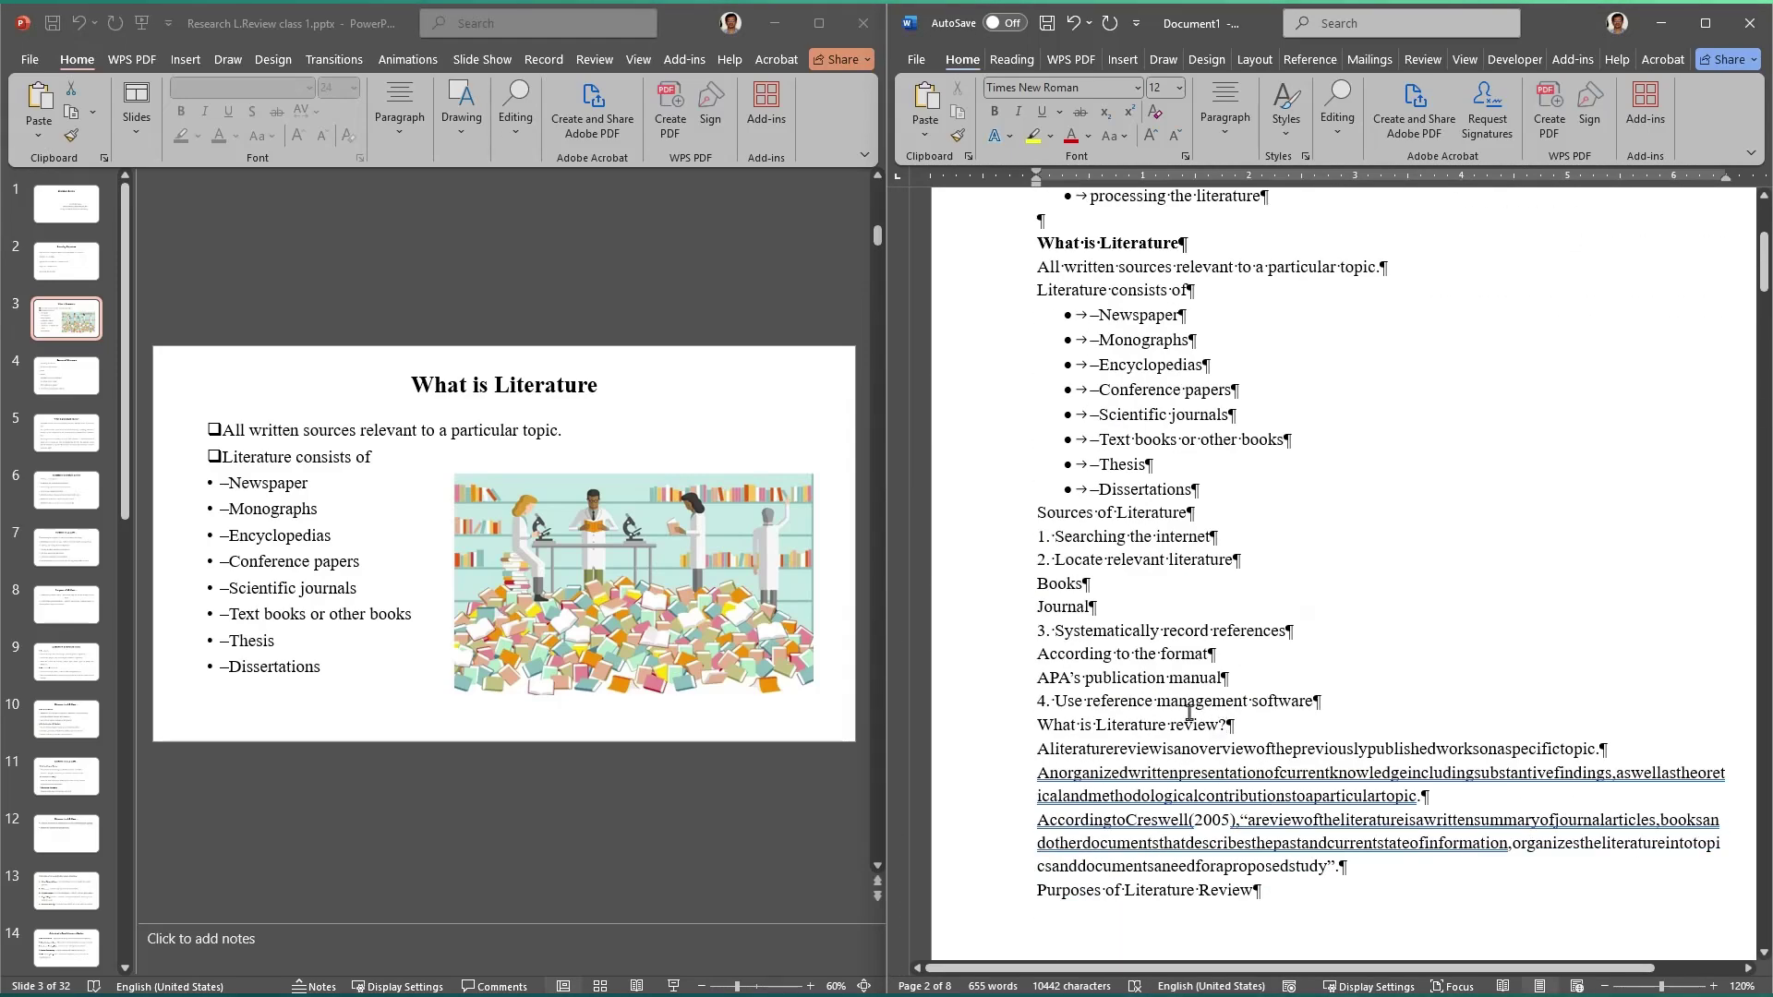
click(1225, 106)
click(1407, 187)
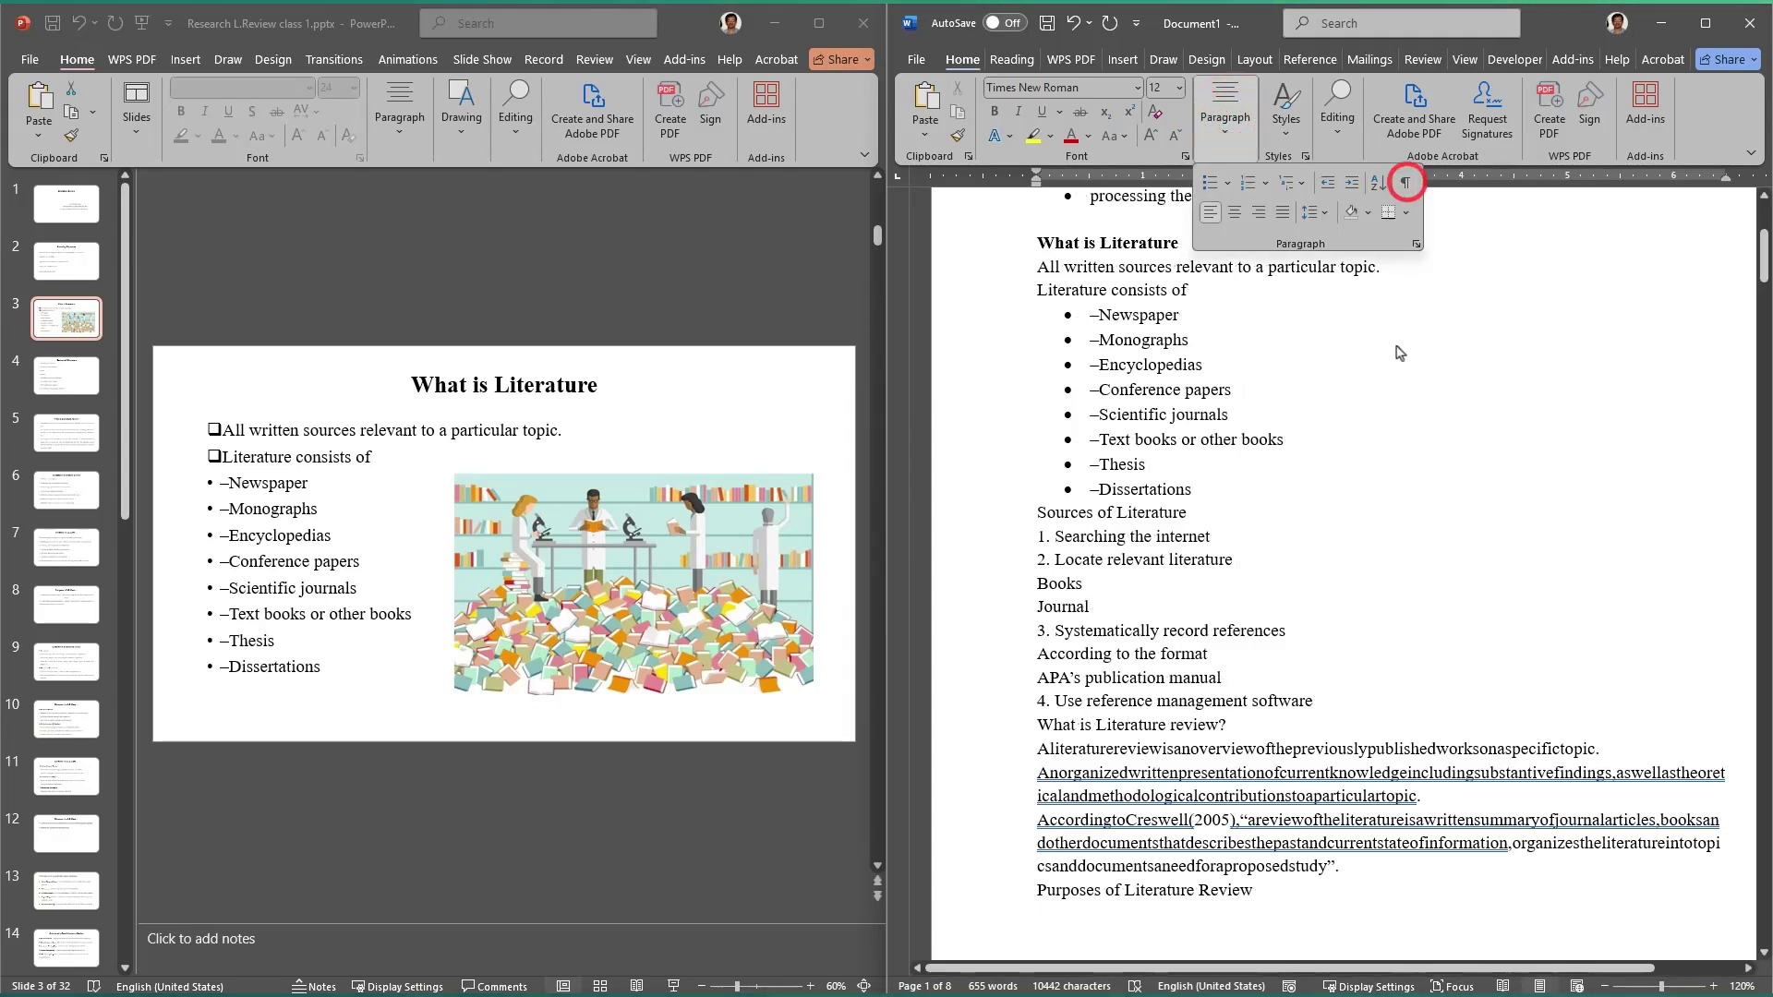
Step: Insert a blank line above the "Sources of Literature" heading to separate it from the bulleted list of literature types
scroll(1187, 591, up, 1)
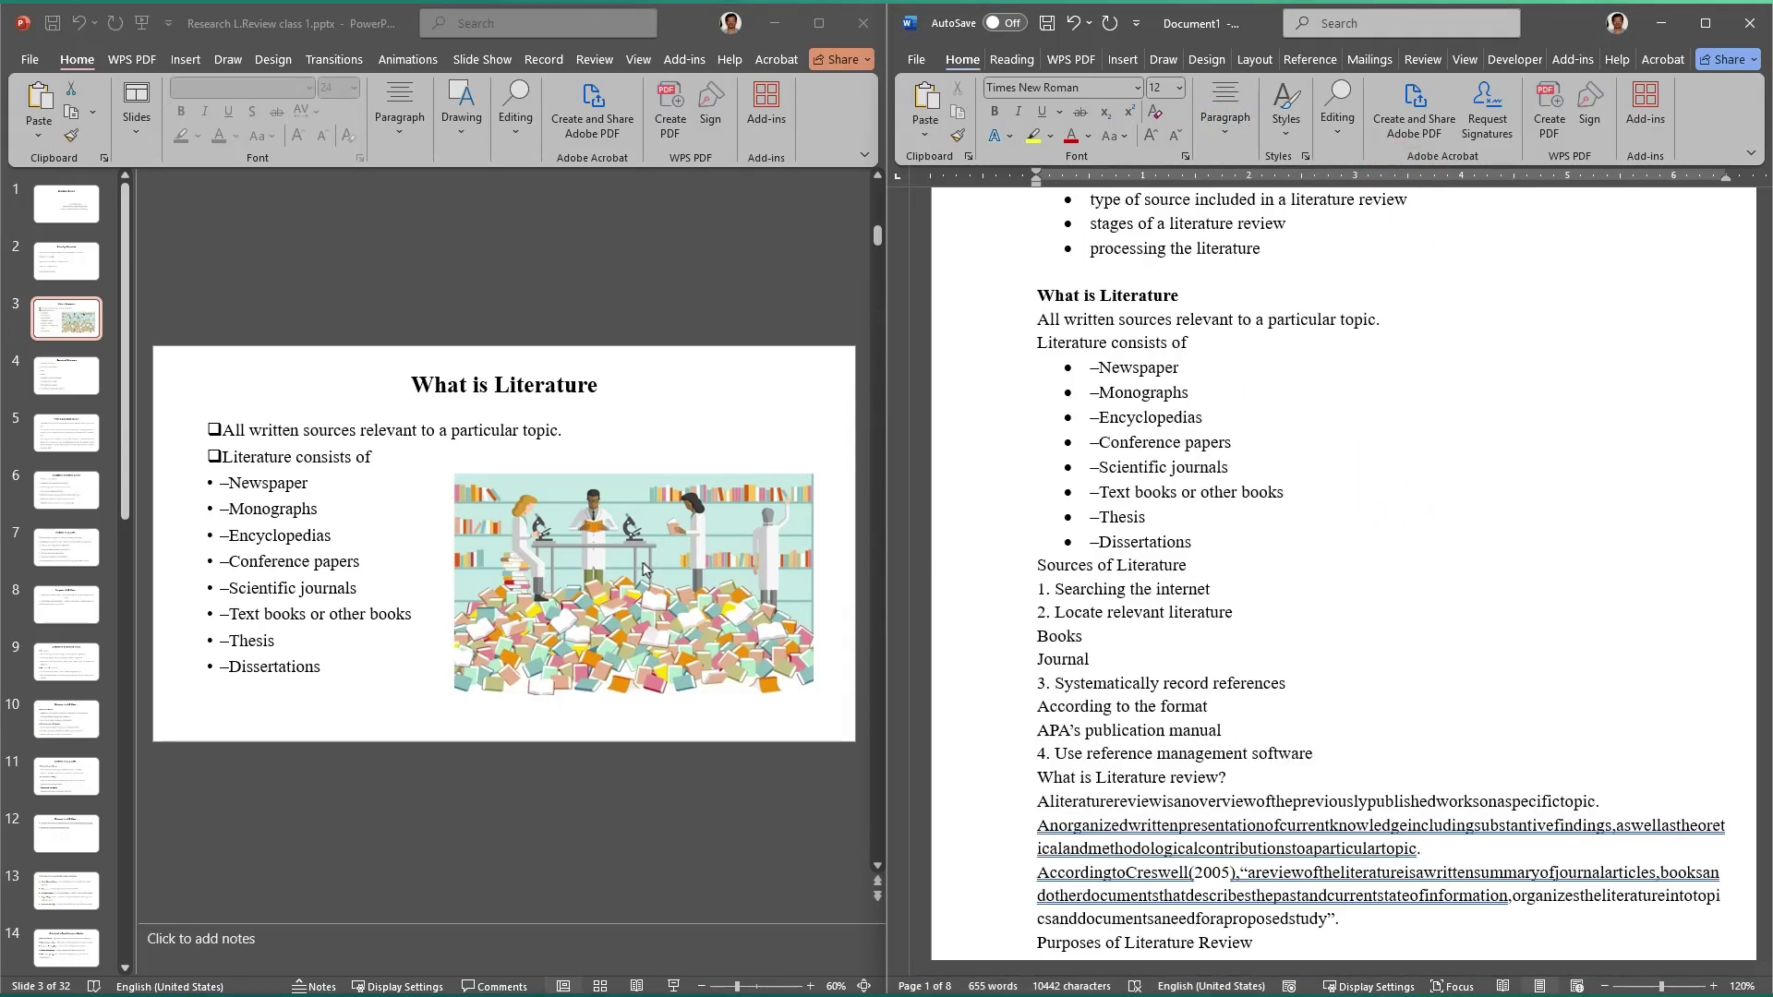
click(1180, 493)
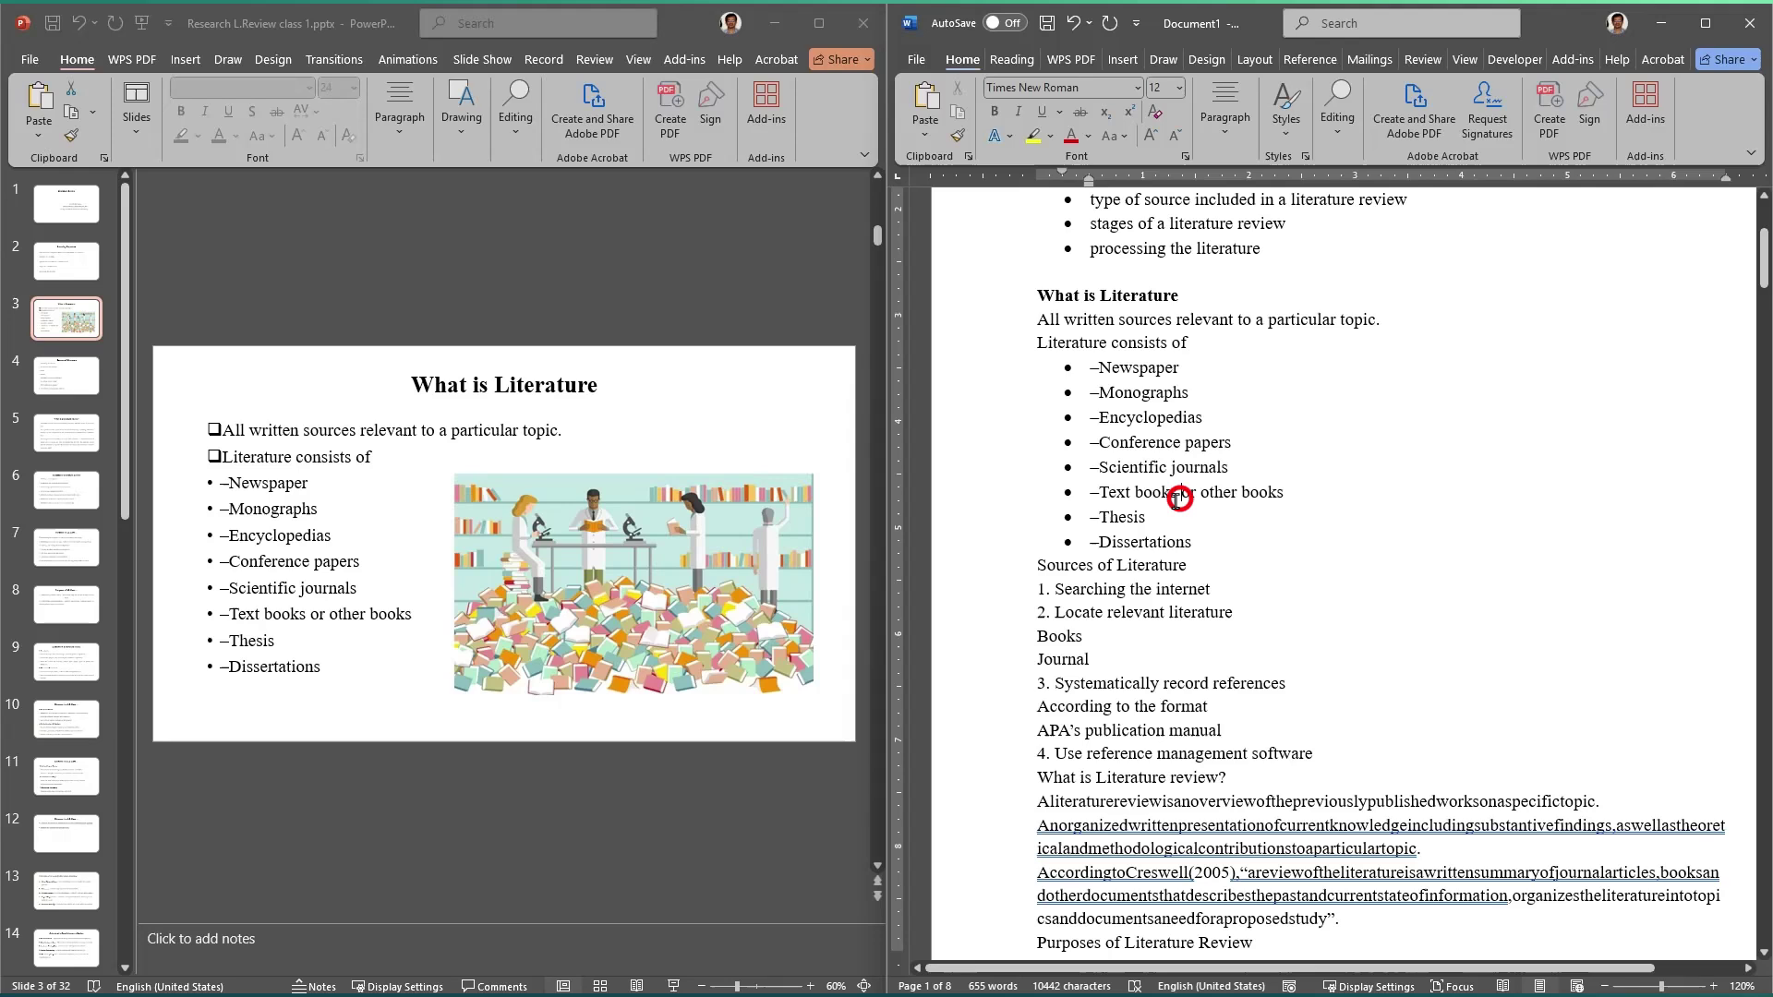
click(1103, 370)
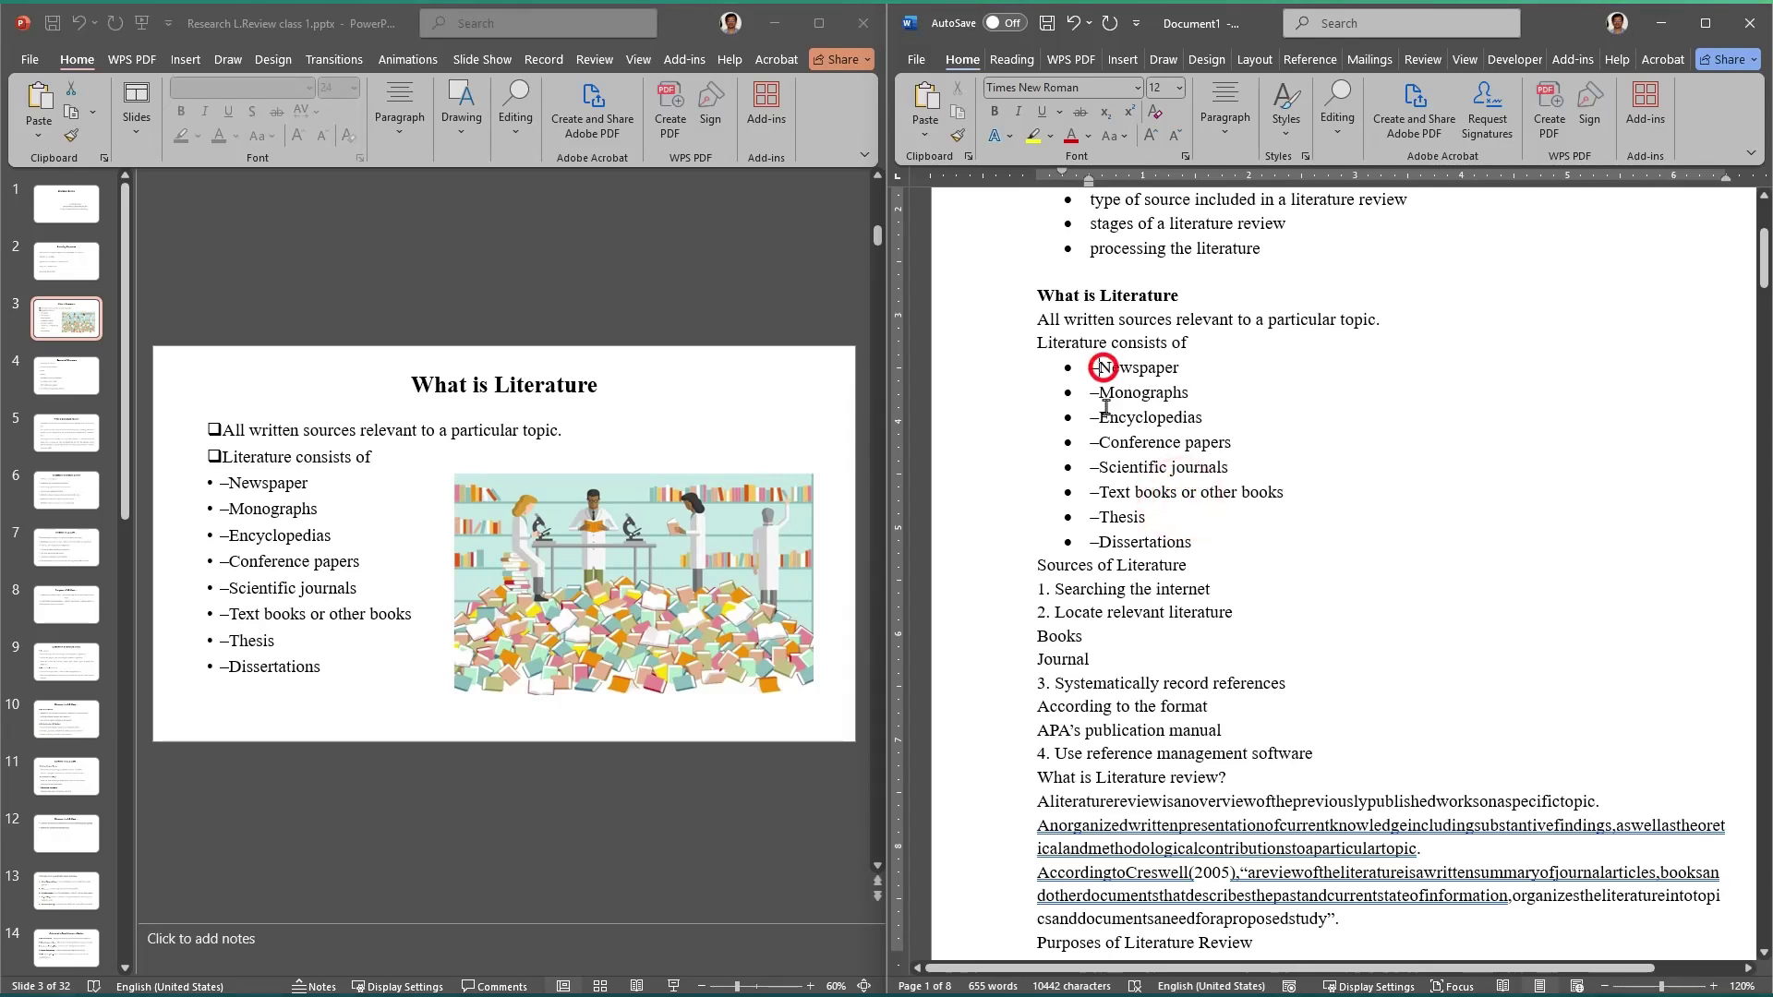
click(1107, 558)
click(1038, 561)
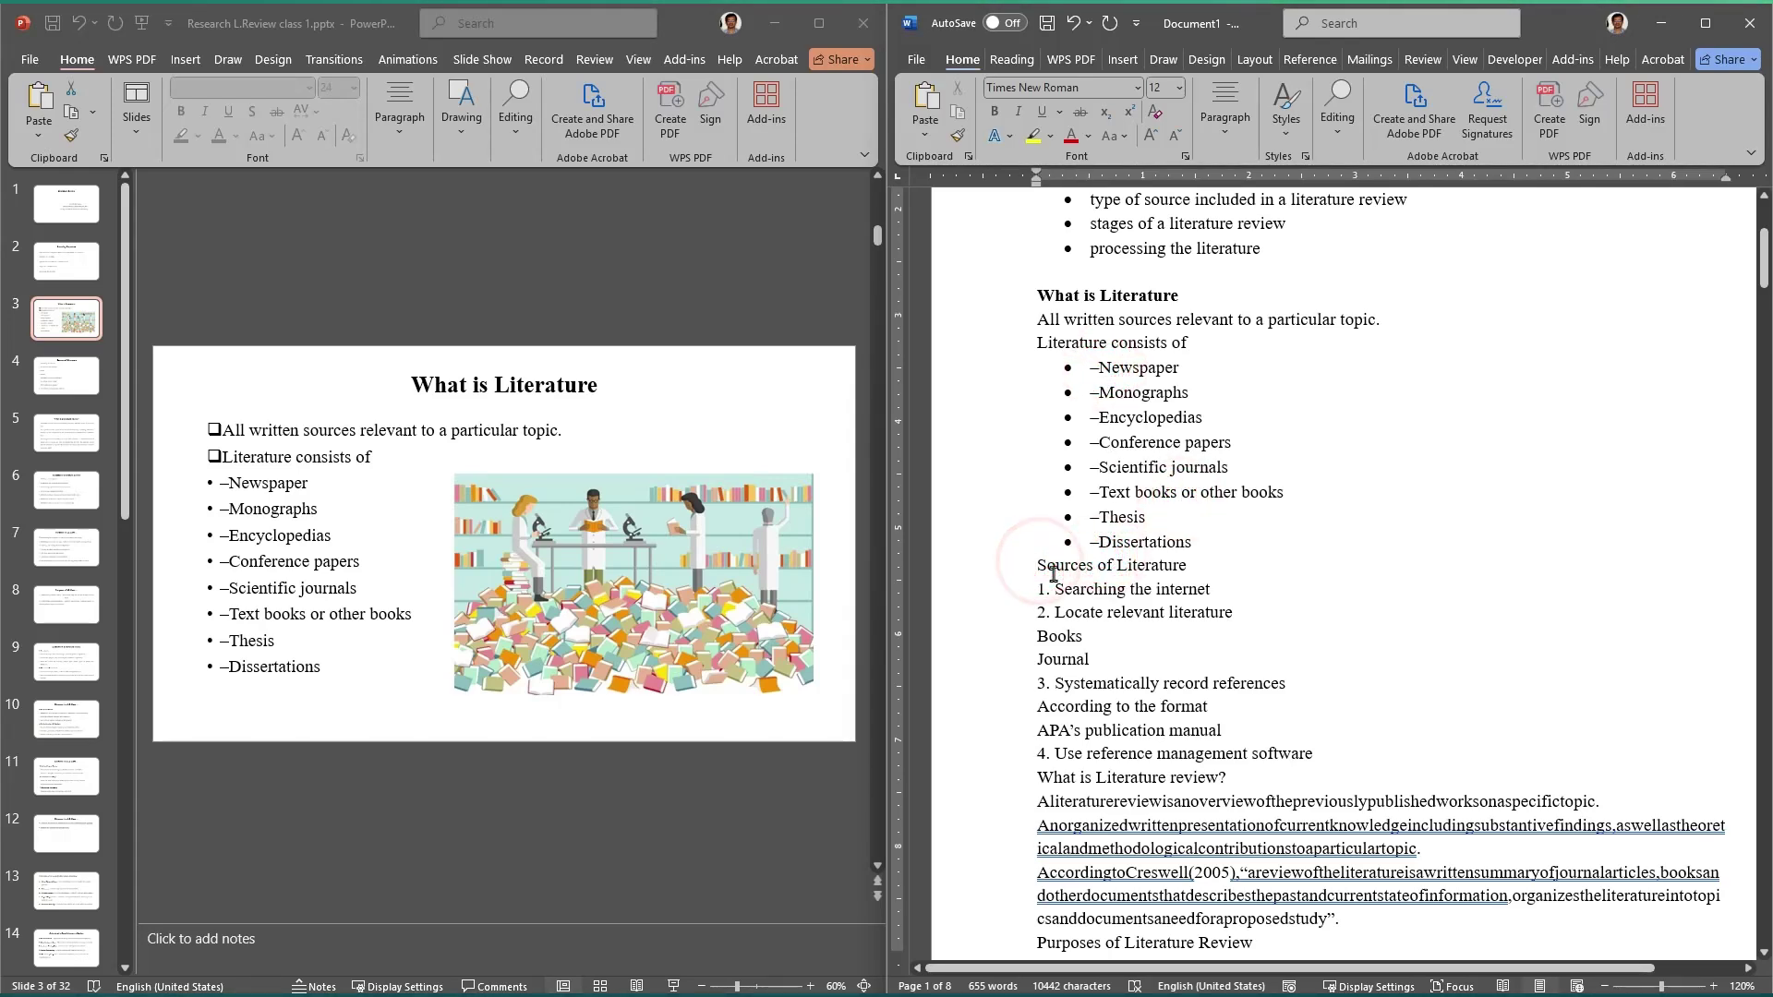
key(Return)
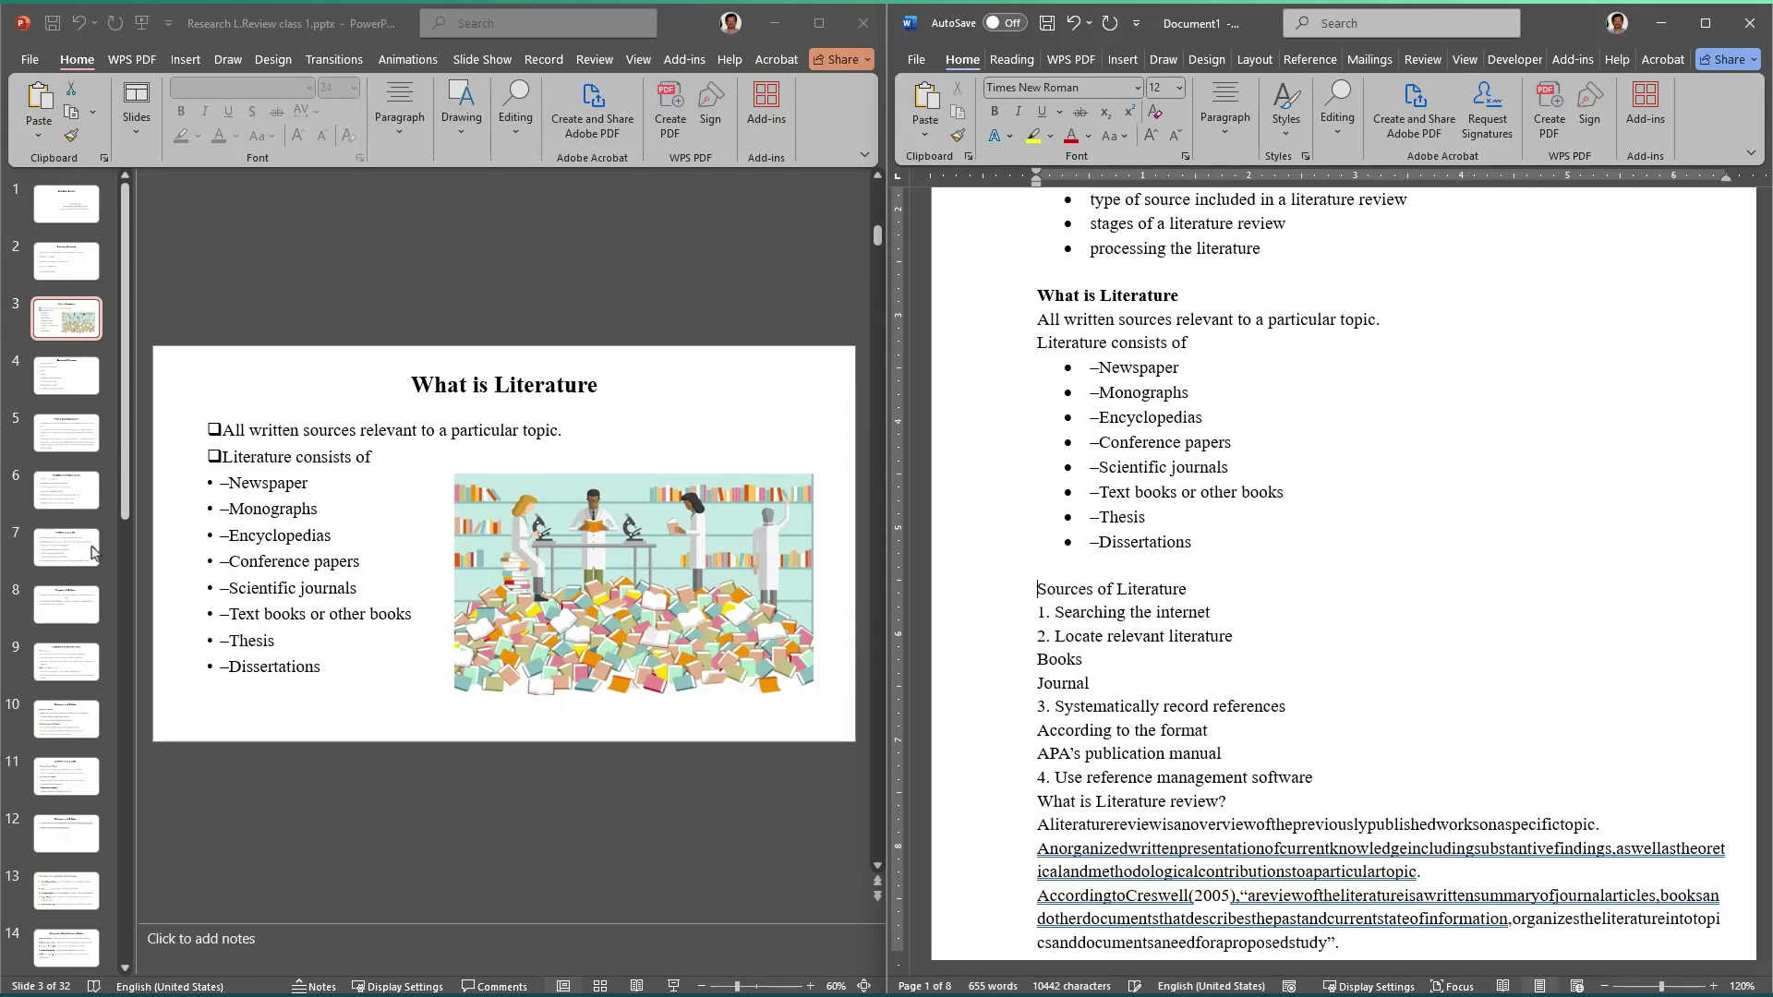
Step: Bring up slide 4 for comparison and turn "Searching the internet" and "Locate relevant literature" into an automatic numbered list
click(69, 374)
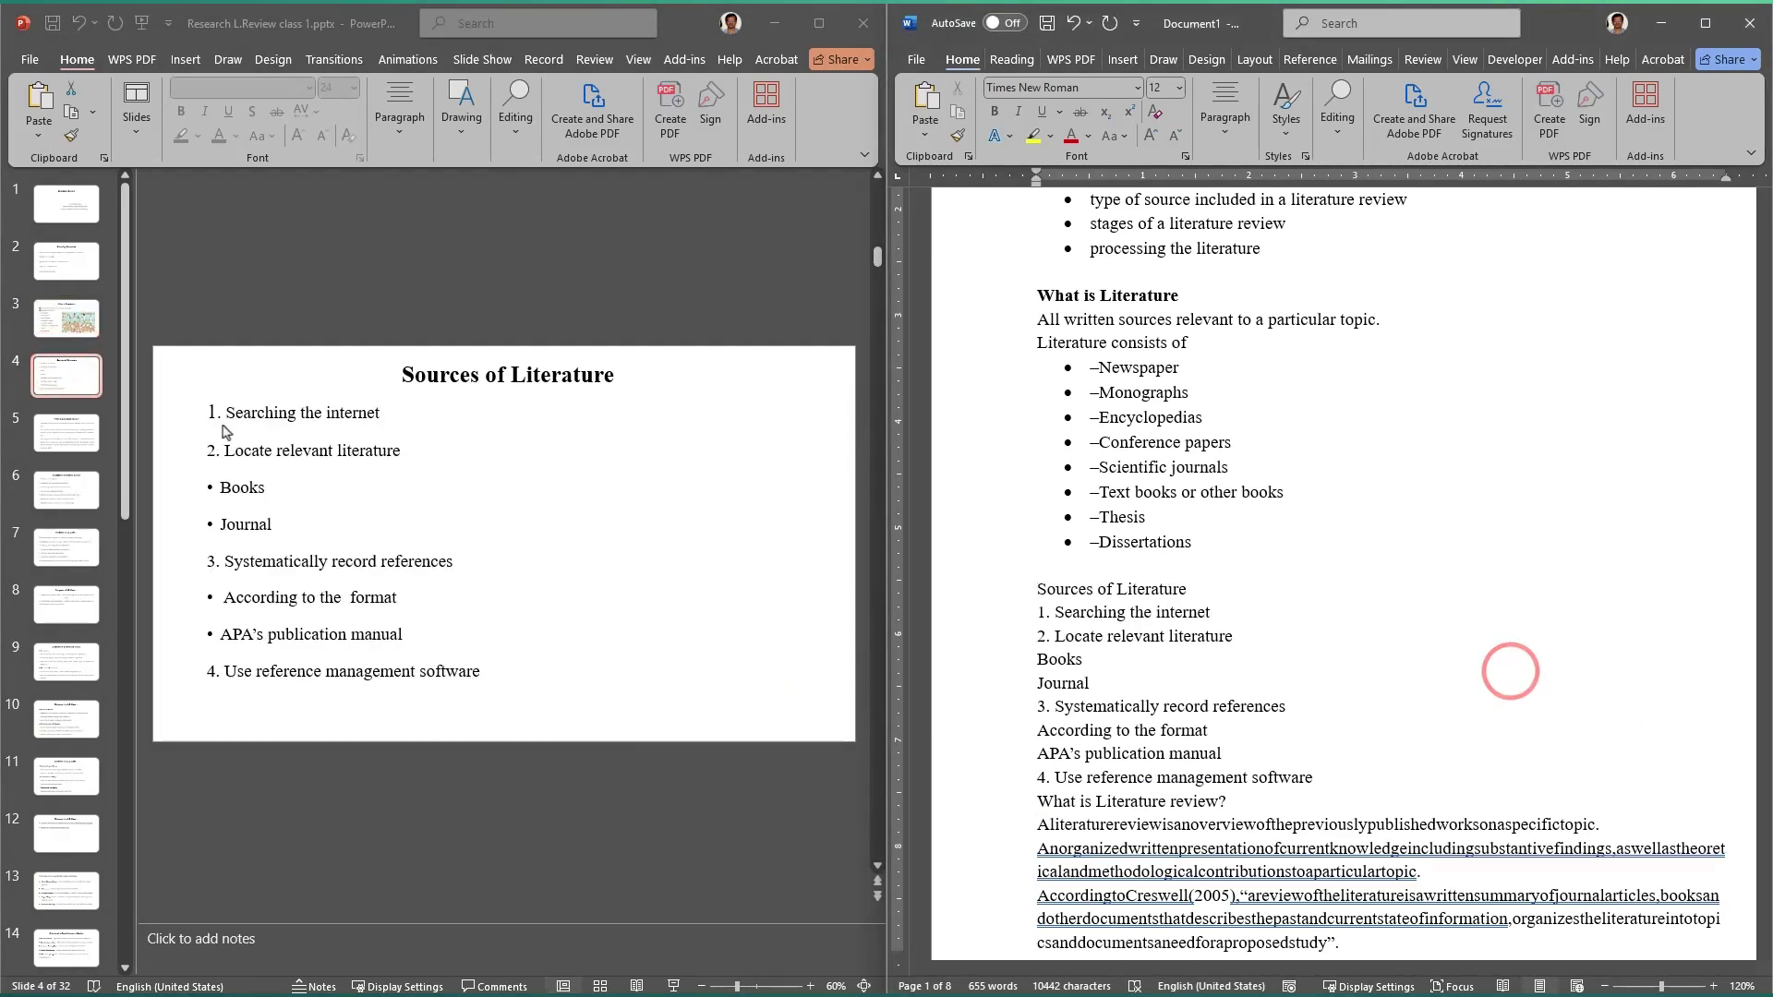
click(234, 397)
click(237, 441)
click(1219, 596)
scroll(1218, 595, down, 2)
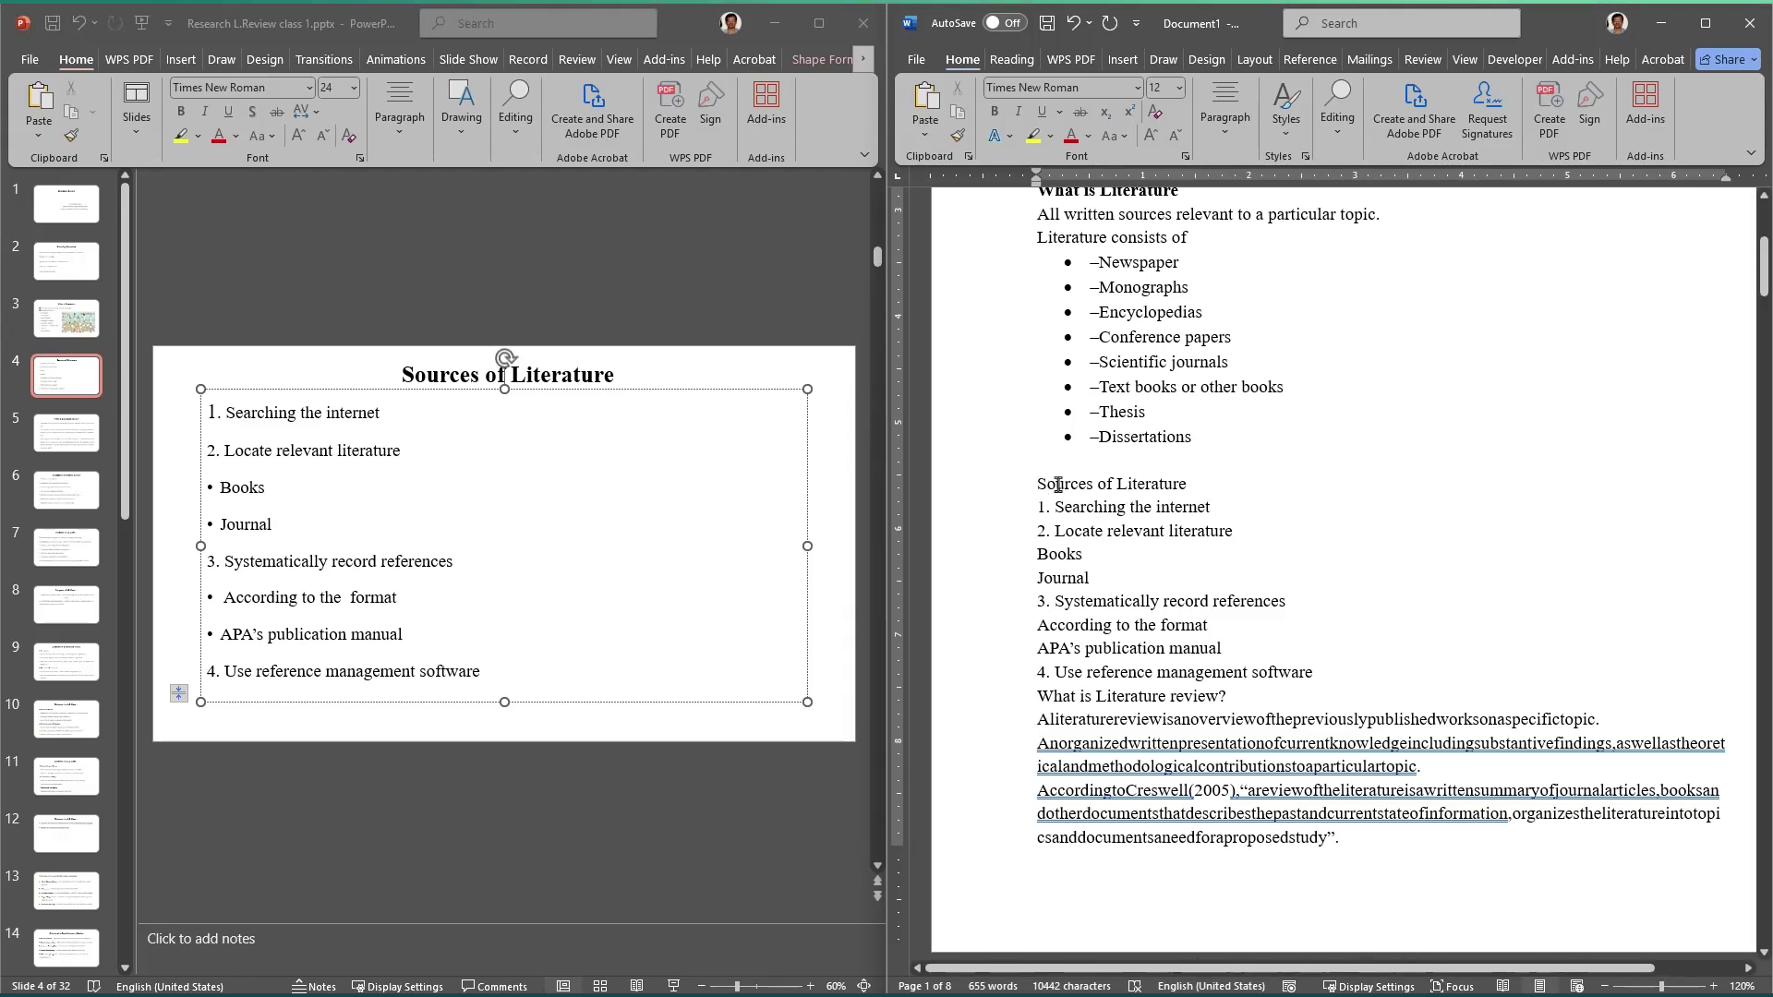
click(1123, 532)
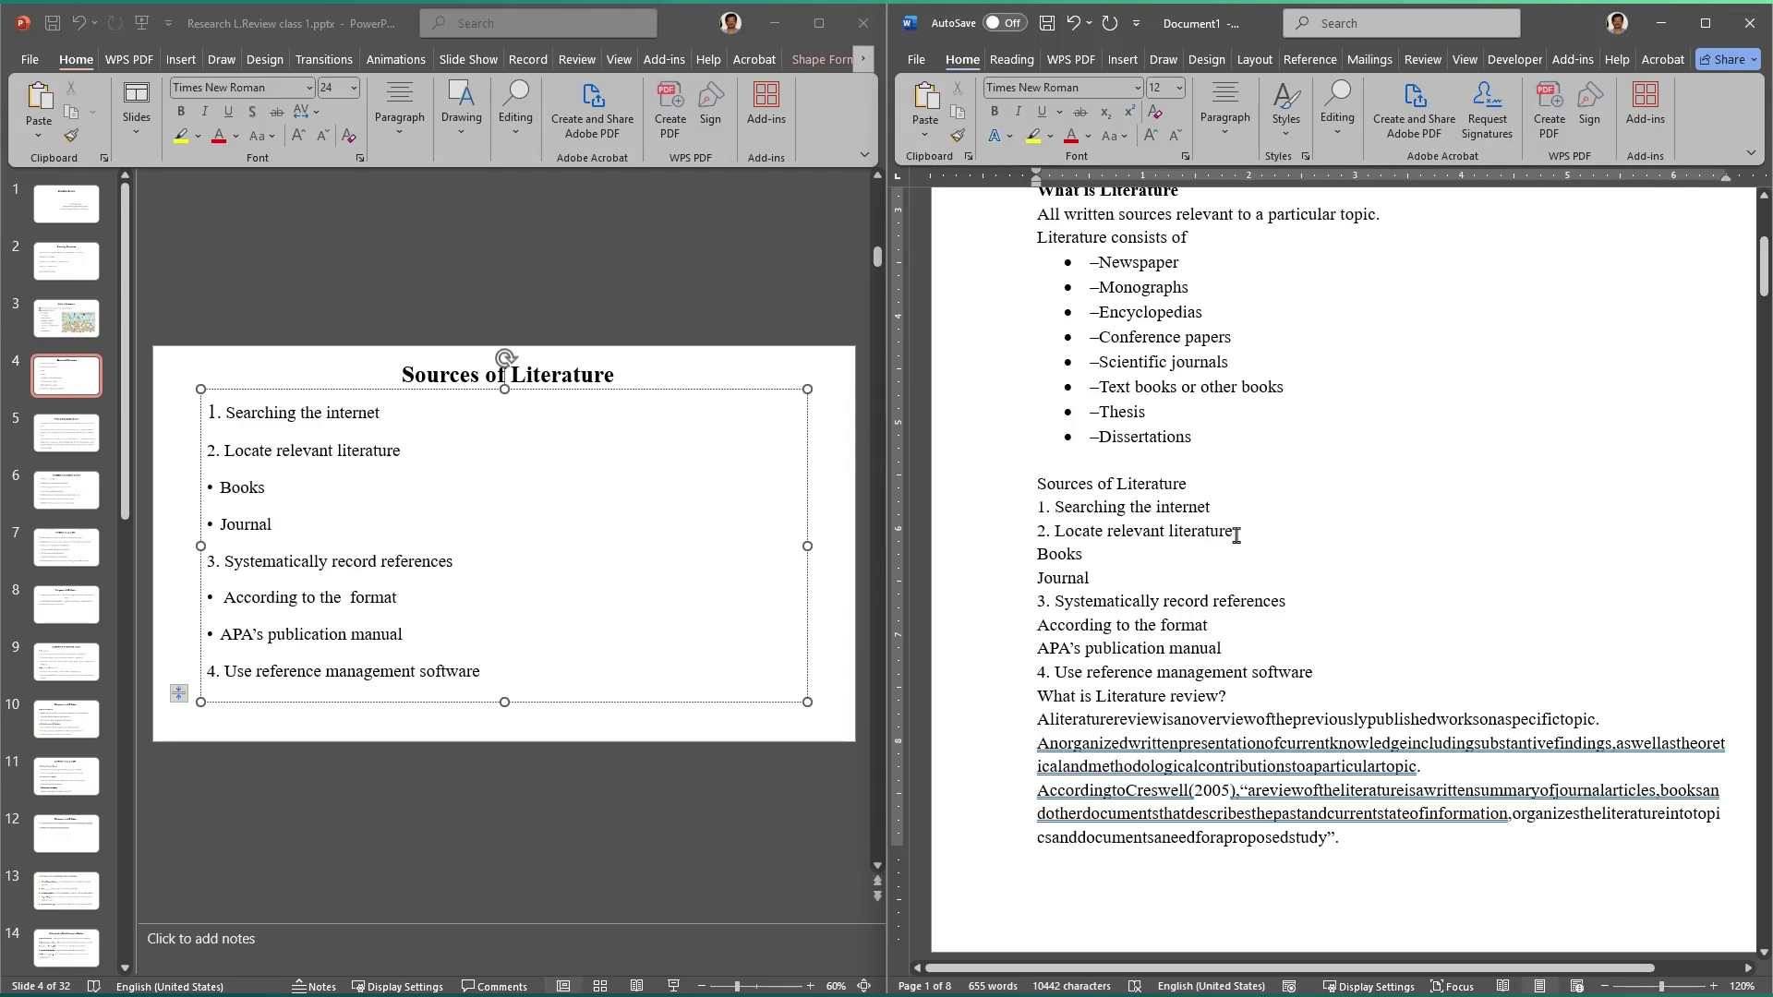
drag(1235, 534, 1038, 513)
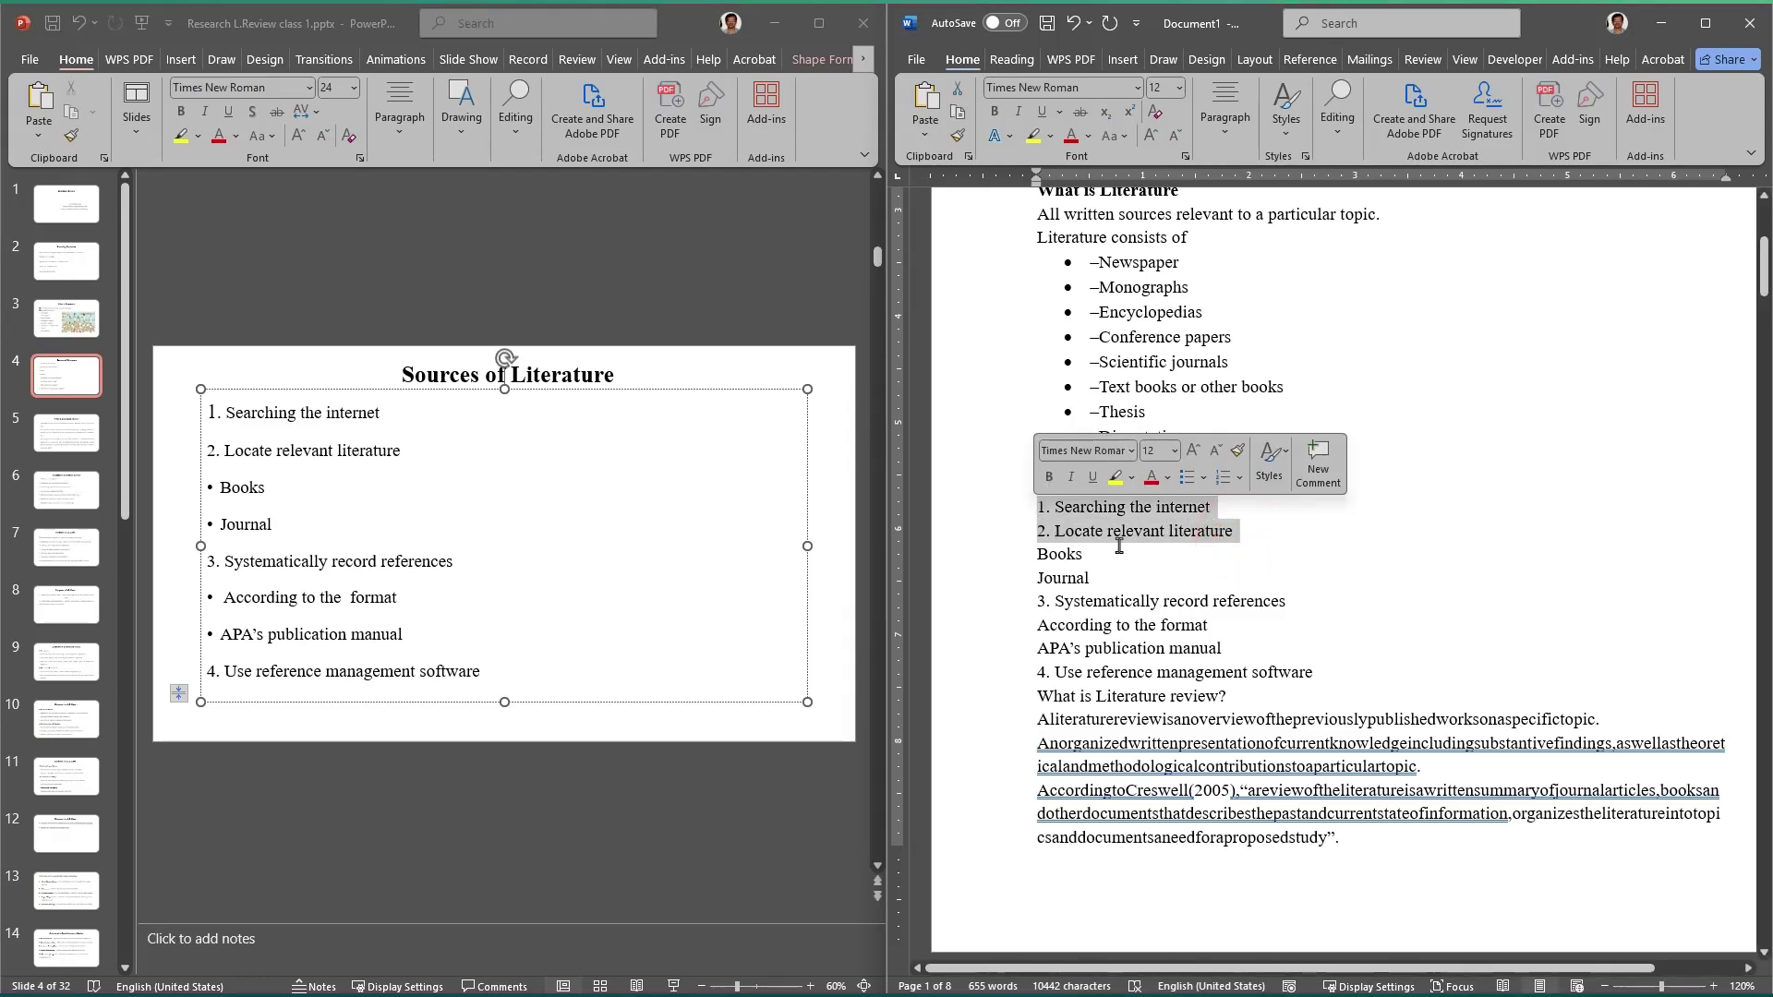
click(1224, 115)
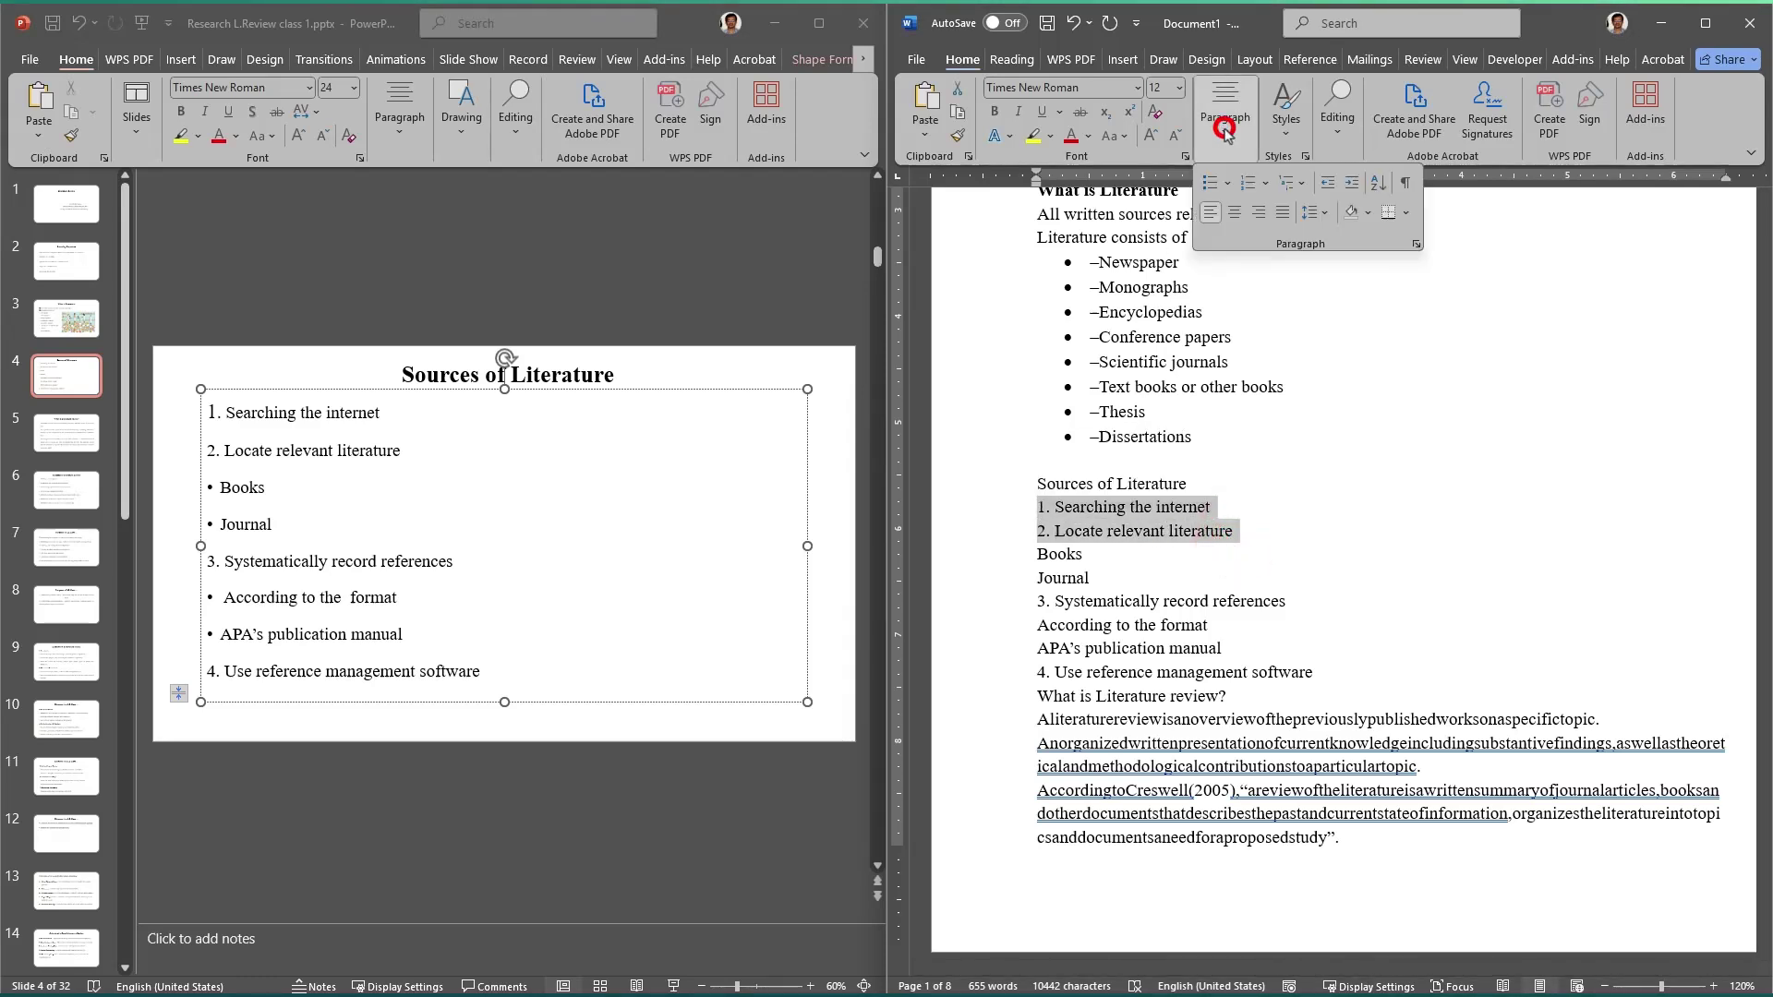
click(1246, 183)
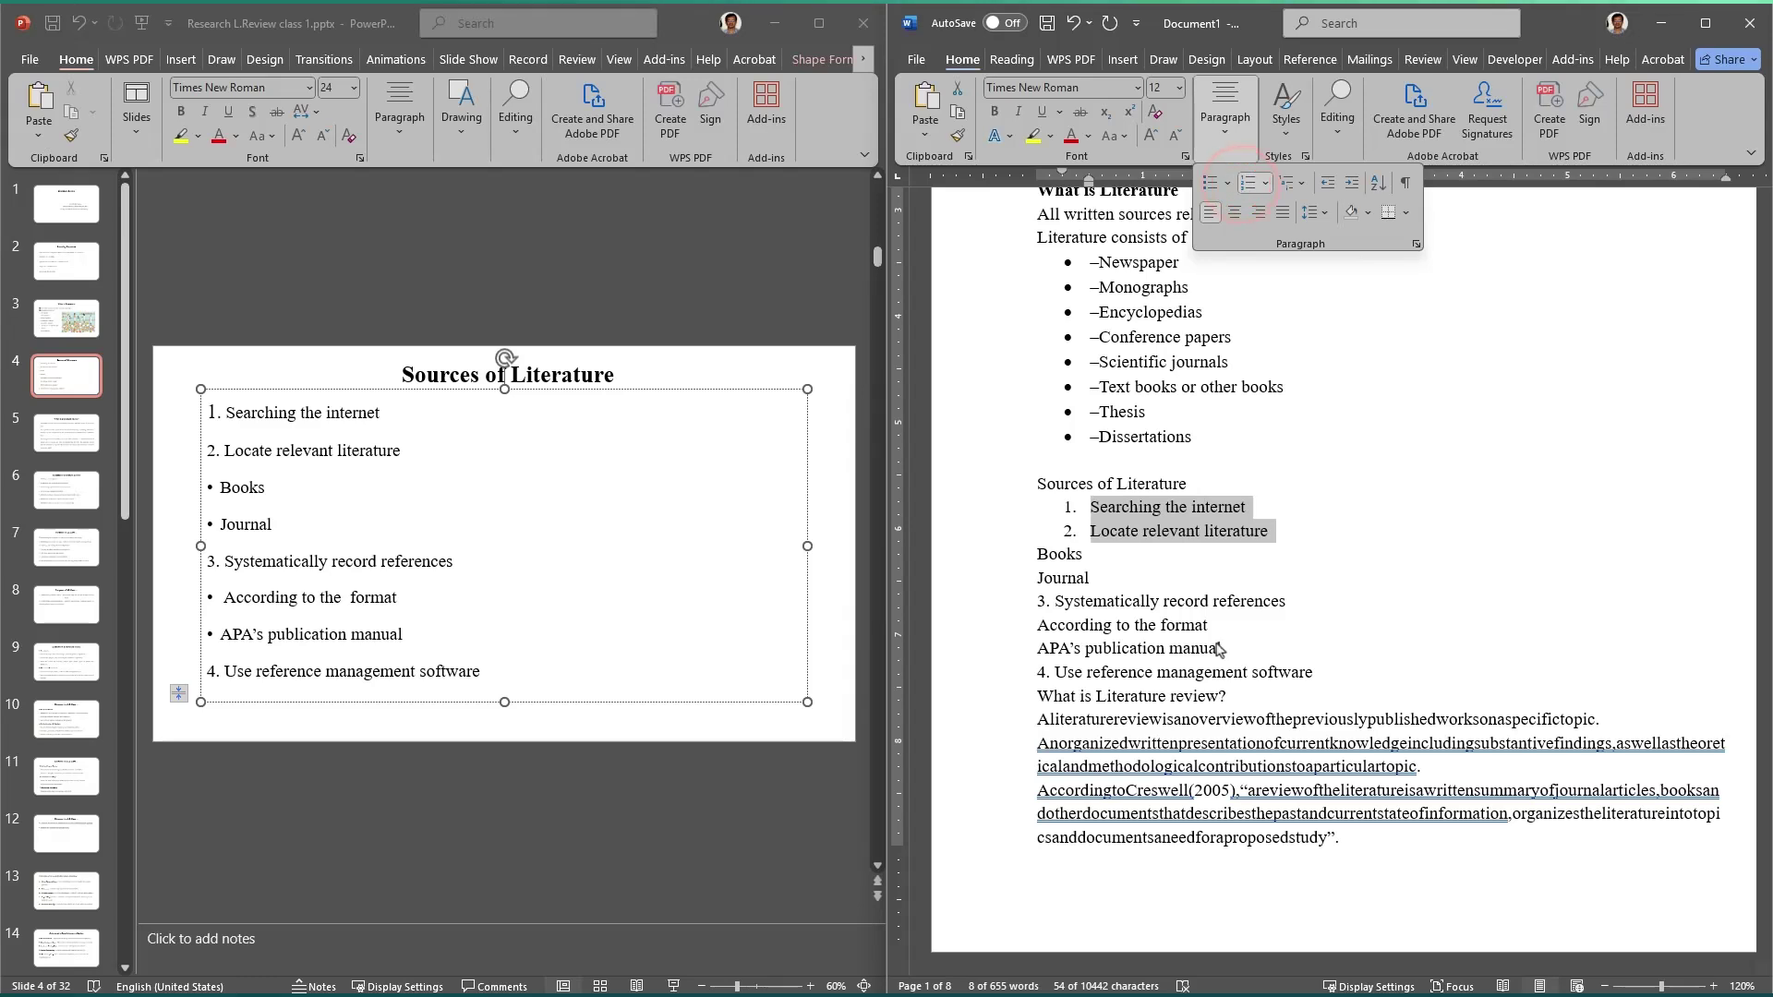
click(1207, 535)
click(1208, 536)
scroll(1200, 526, down, 2)
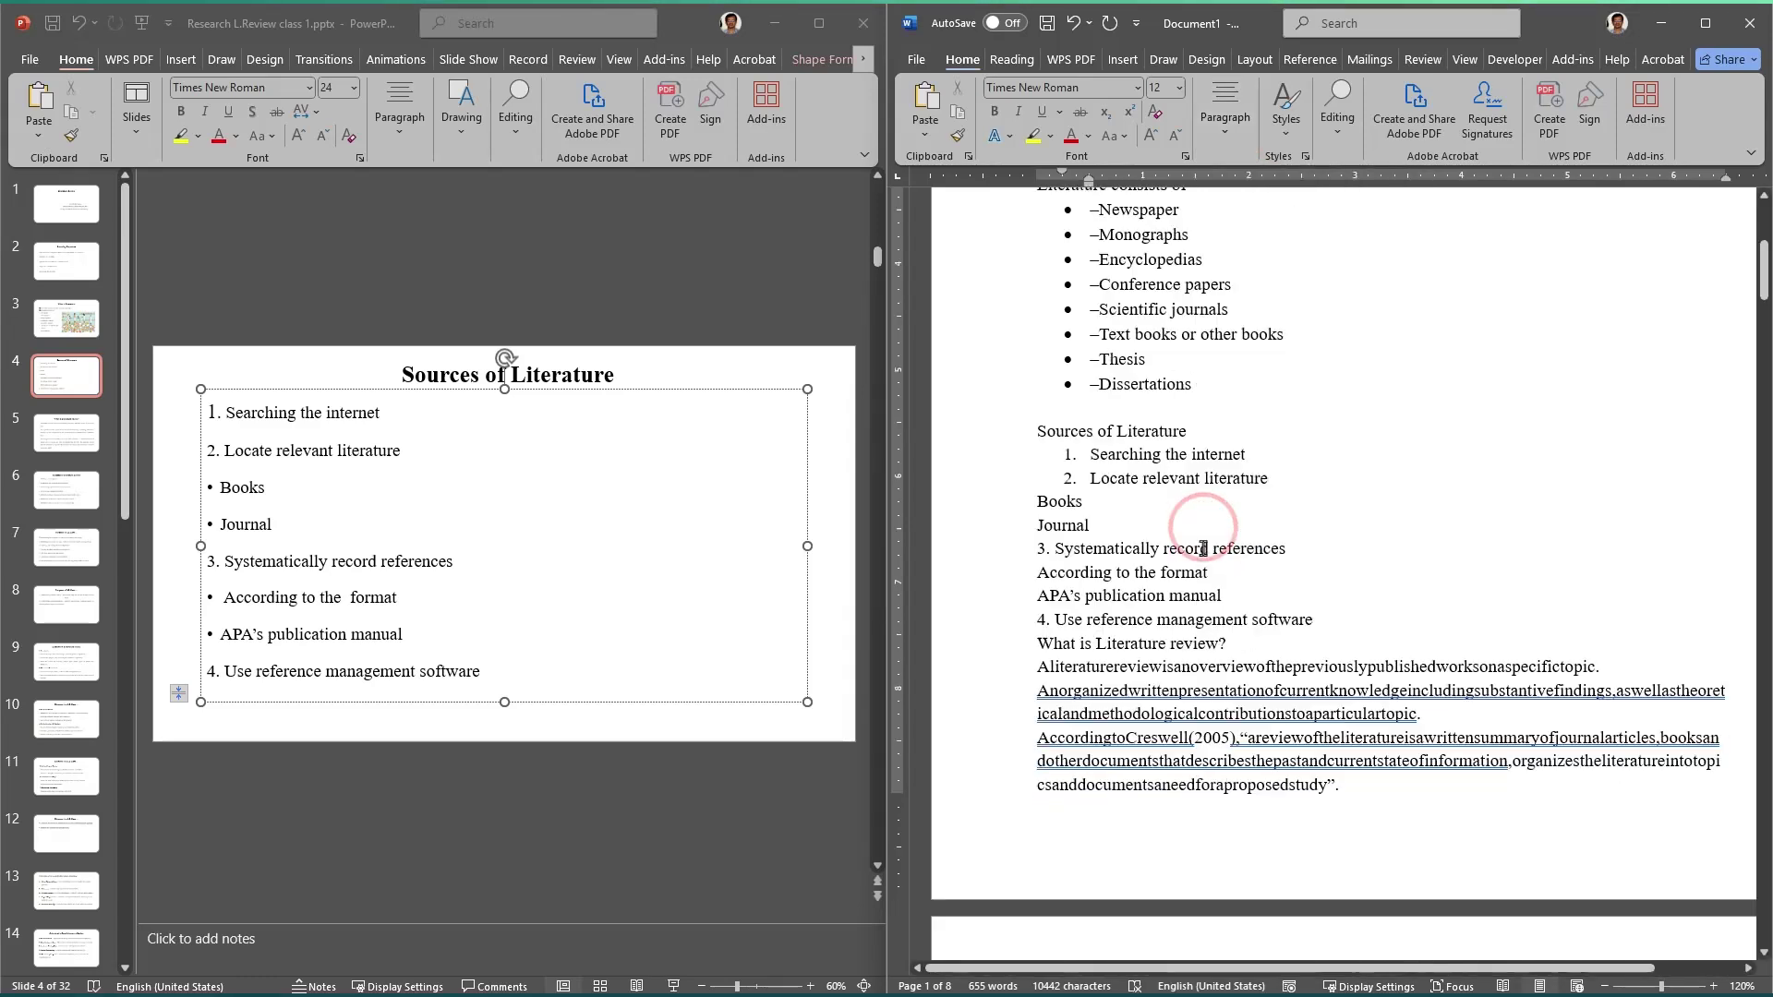
Step: Format the "Books" and "Journal" lines under "Locate relevant literature" as a bulleted list
click(1098, 432)
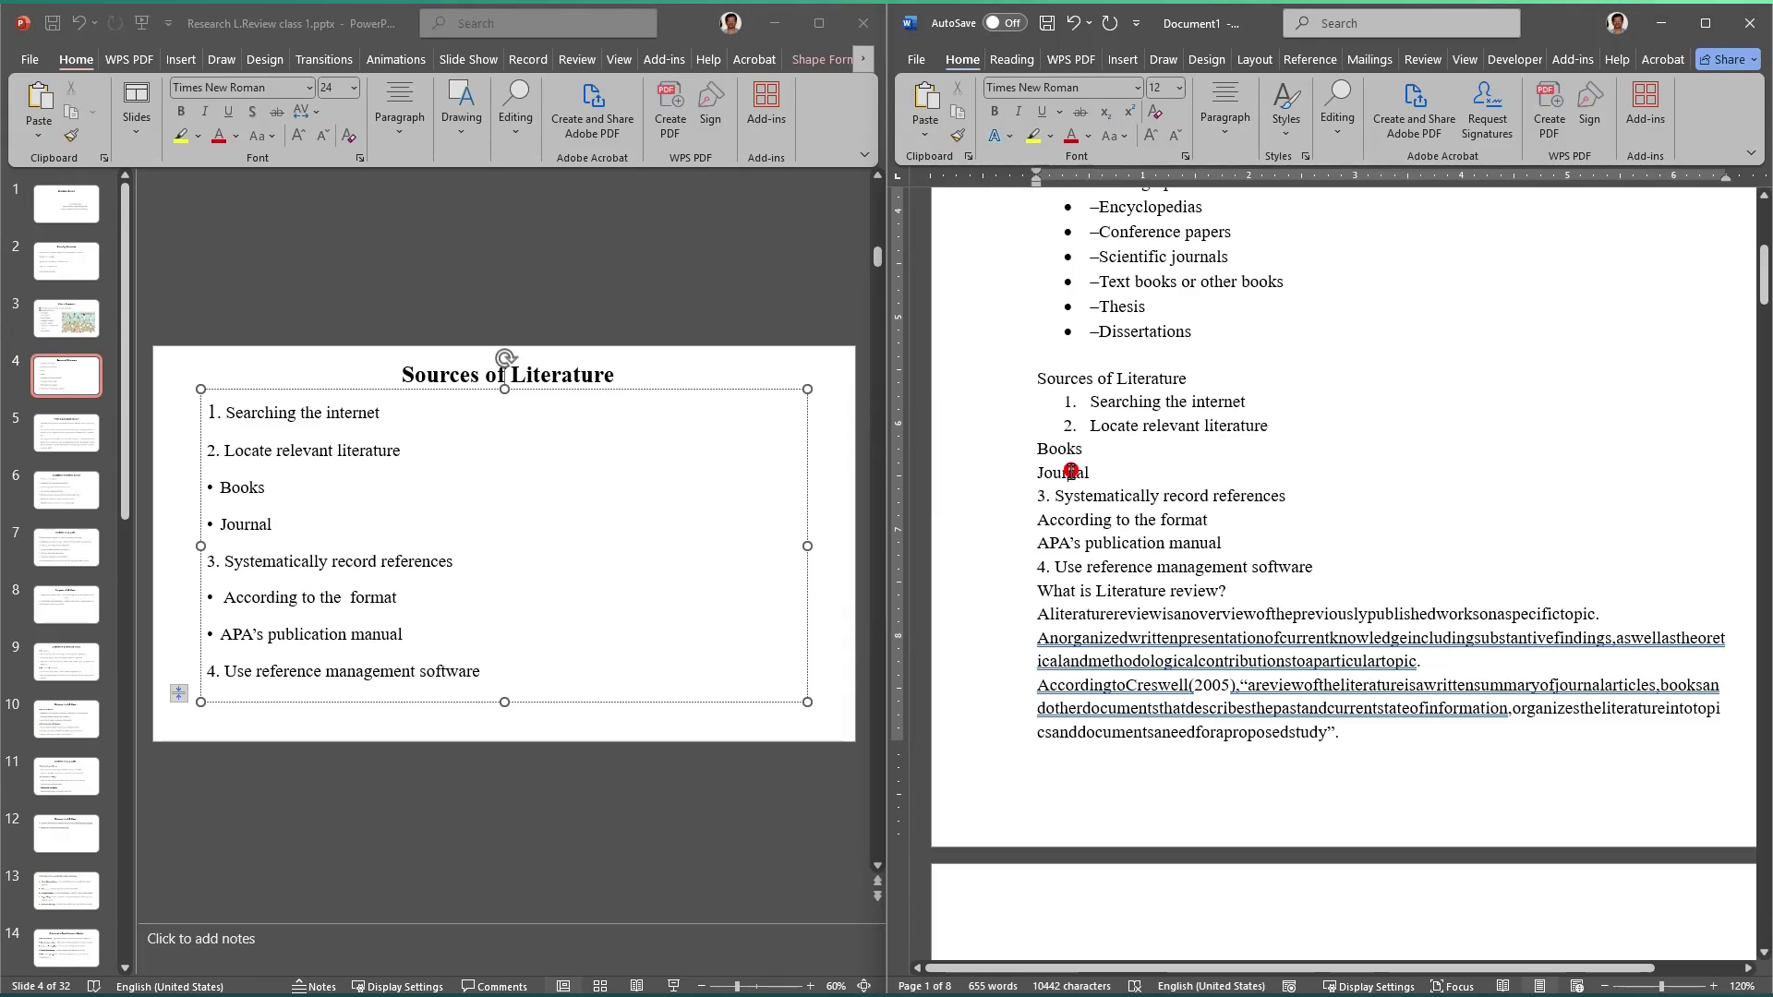
drag(1070, 472, 1040, 453)
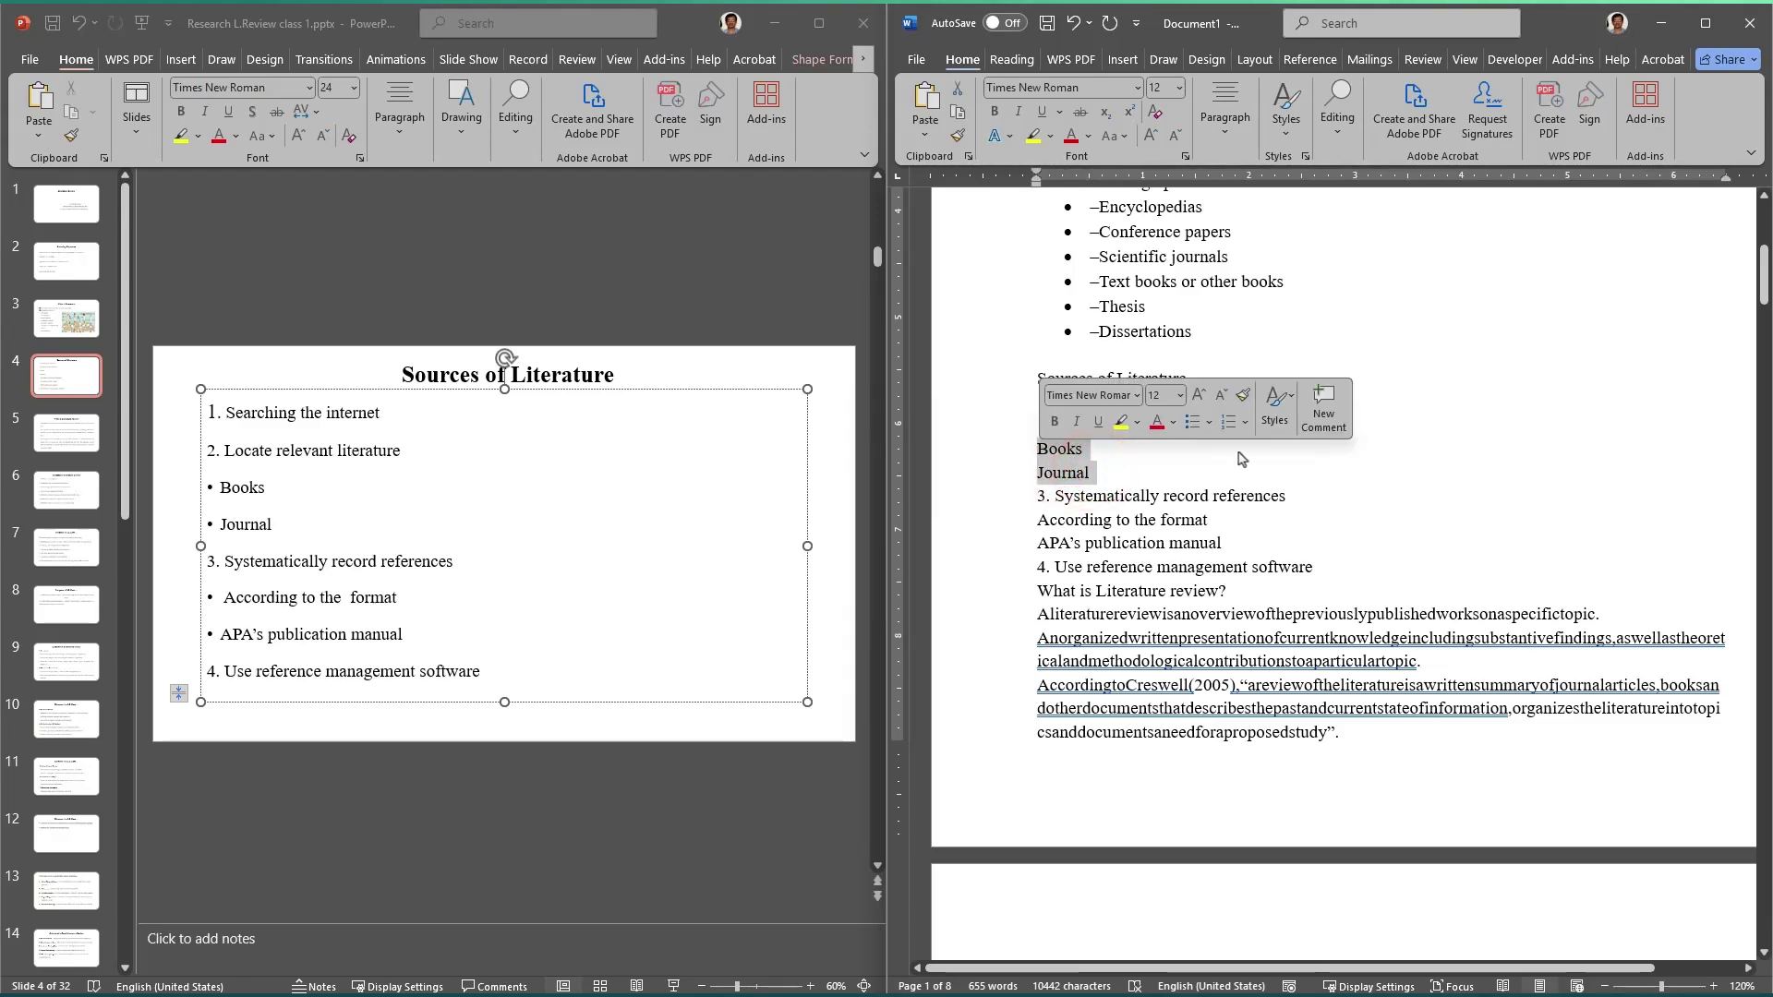
click(1208, 98)
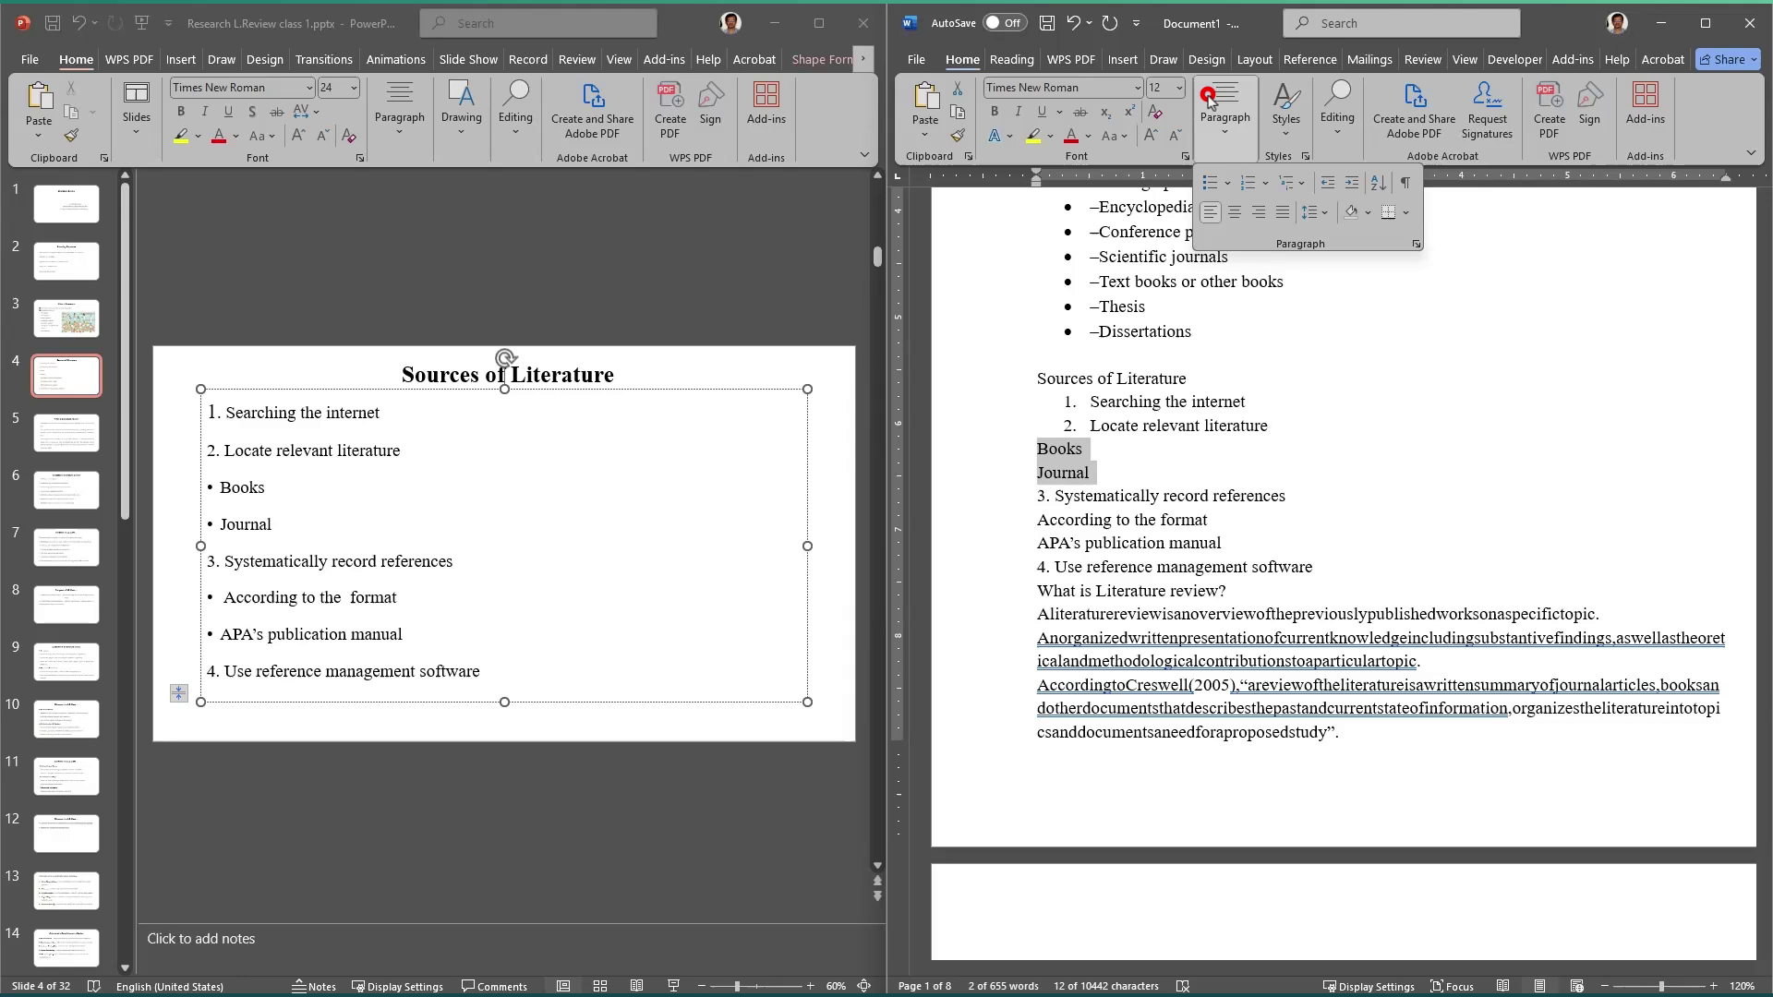
click(1215, 188)
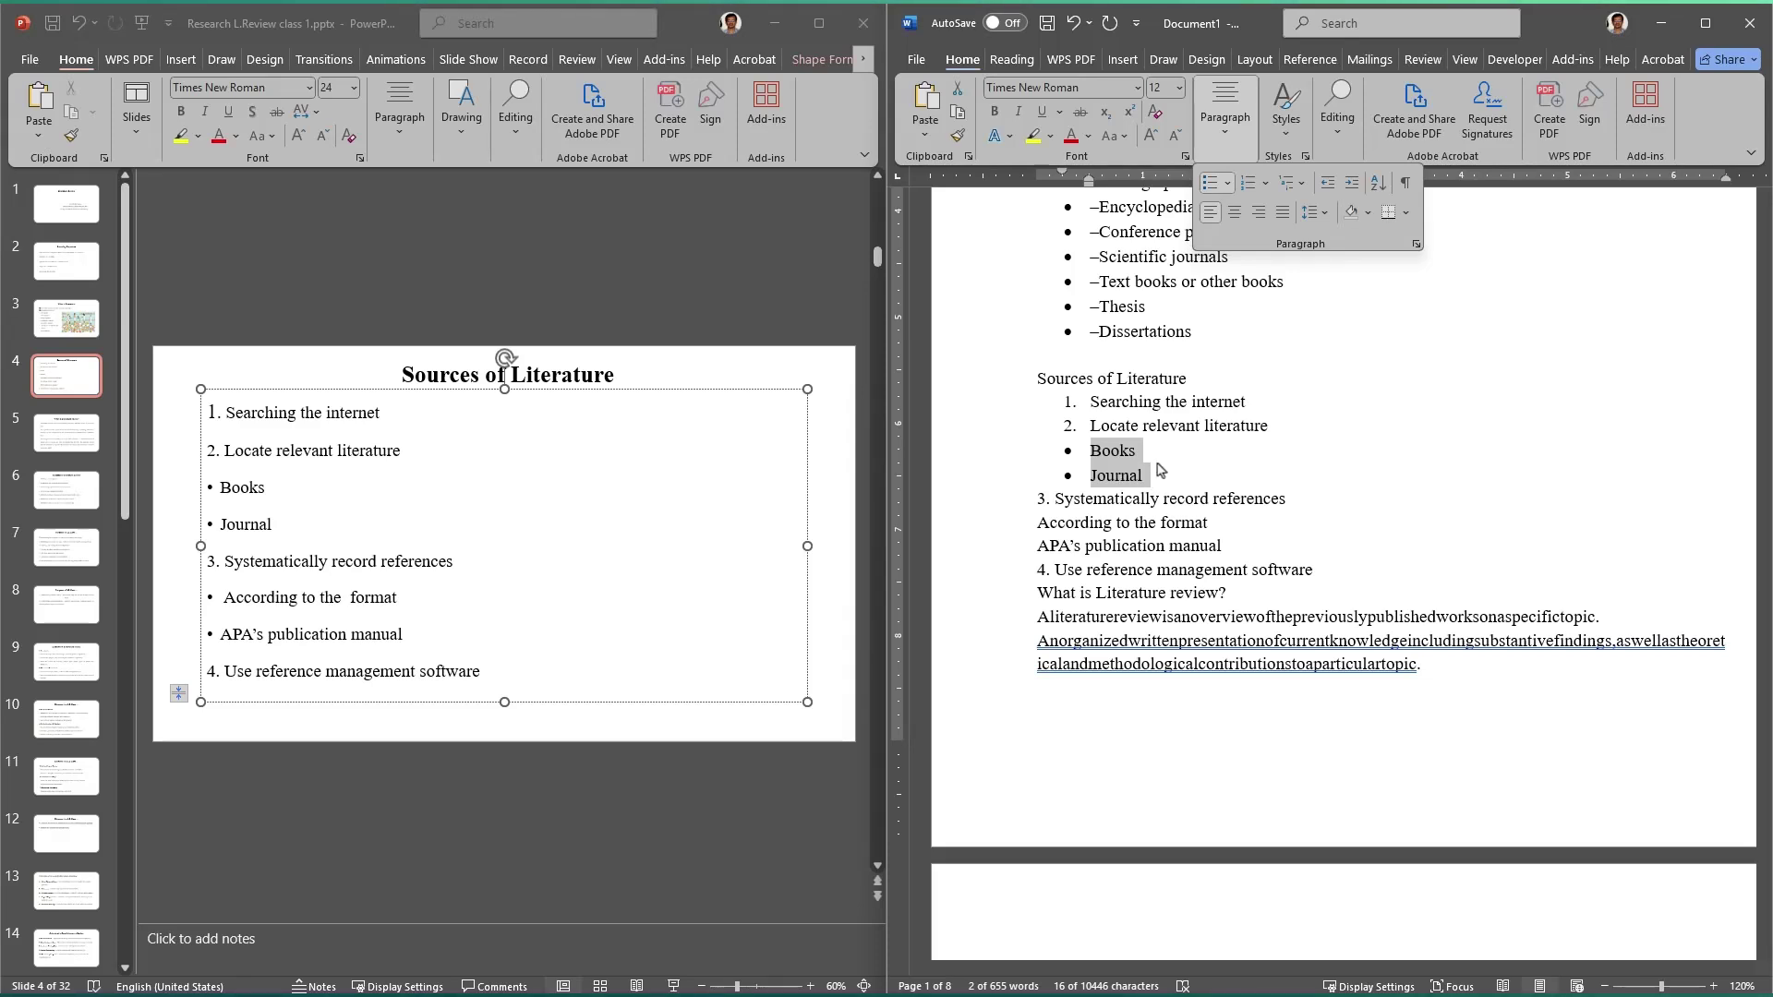
click(1261, 23)
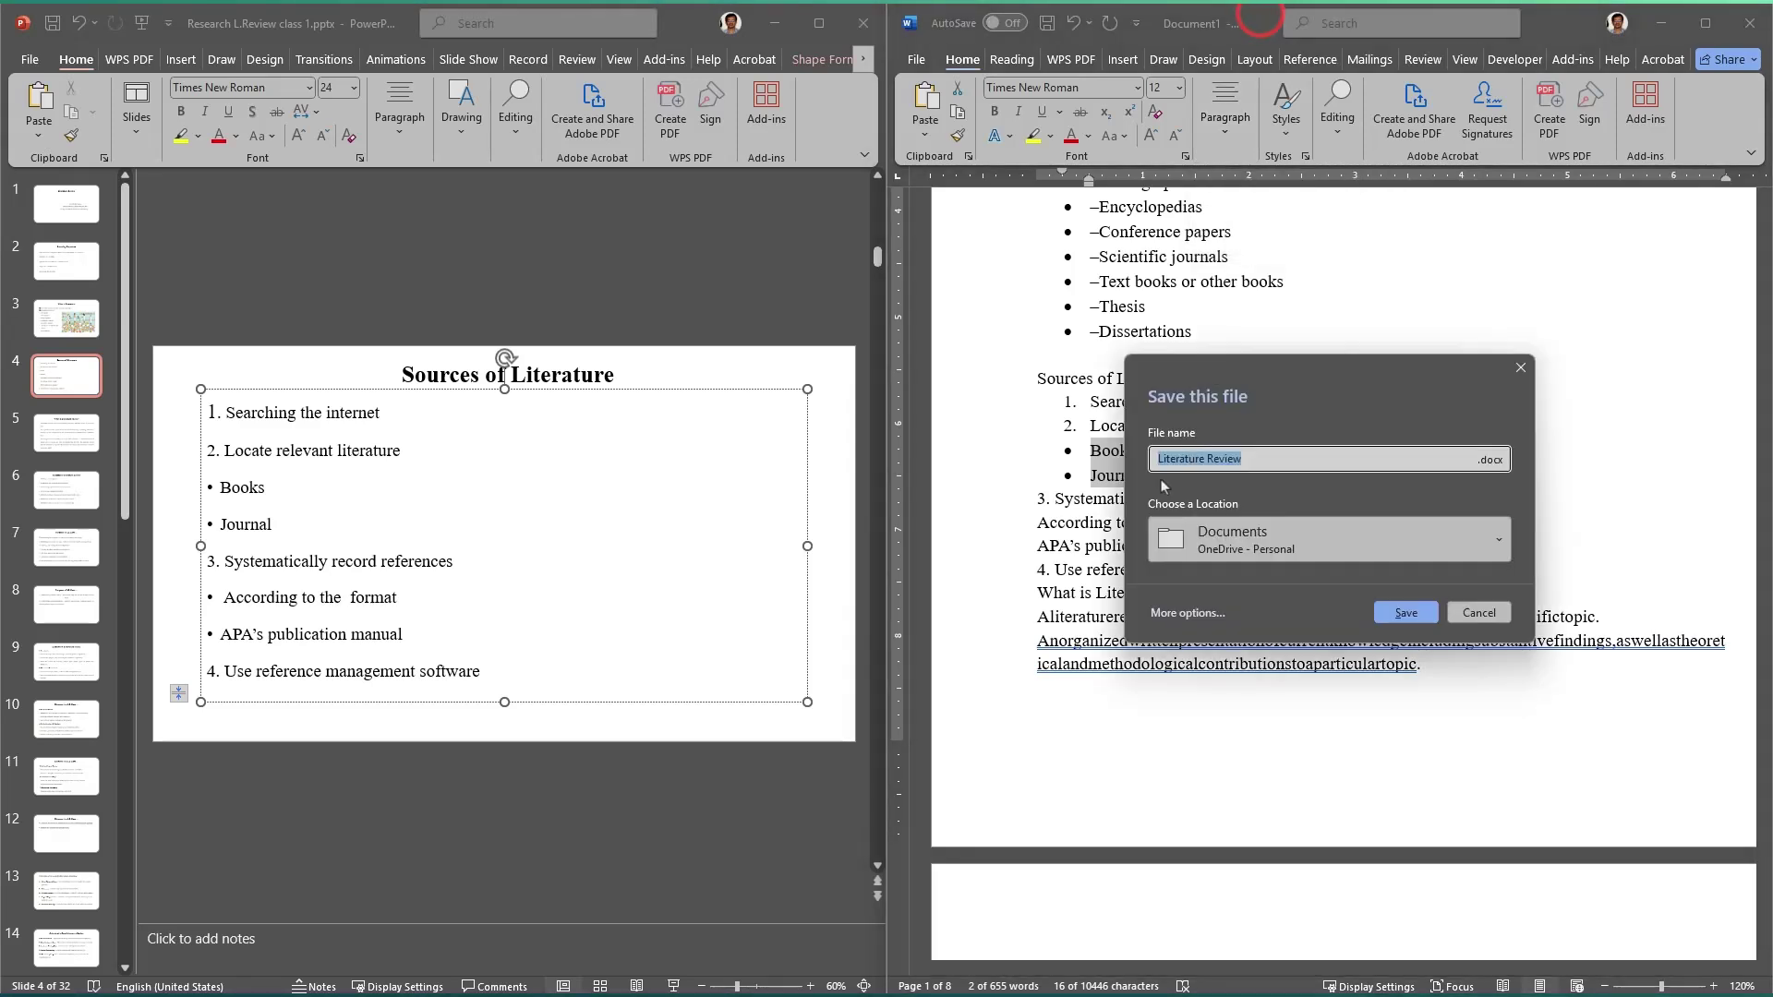
click(1459, 610)
Step: Indent the "Books" and "Journal" bullets two steps so they sit beneath "Locate relevant literature"
click(1165, 469)
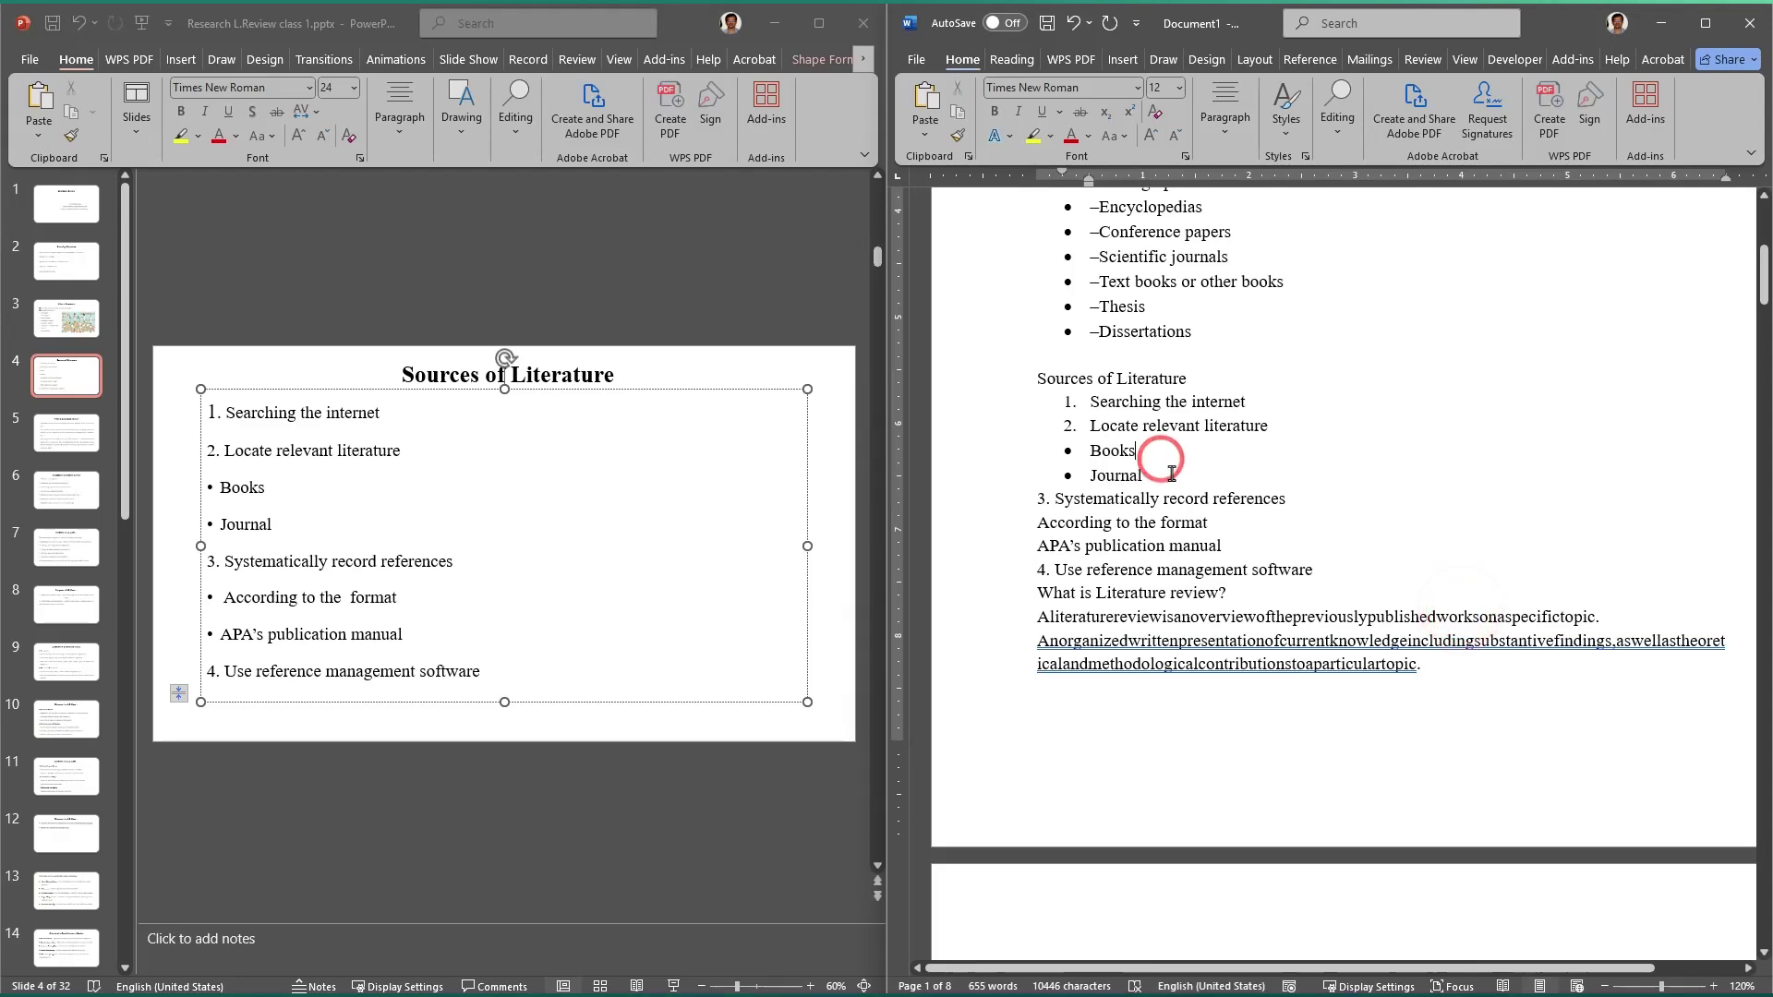
key(Tab)
key(Tab)
key(Tab)
key(Tab)
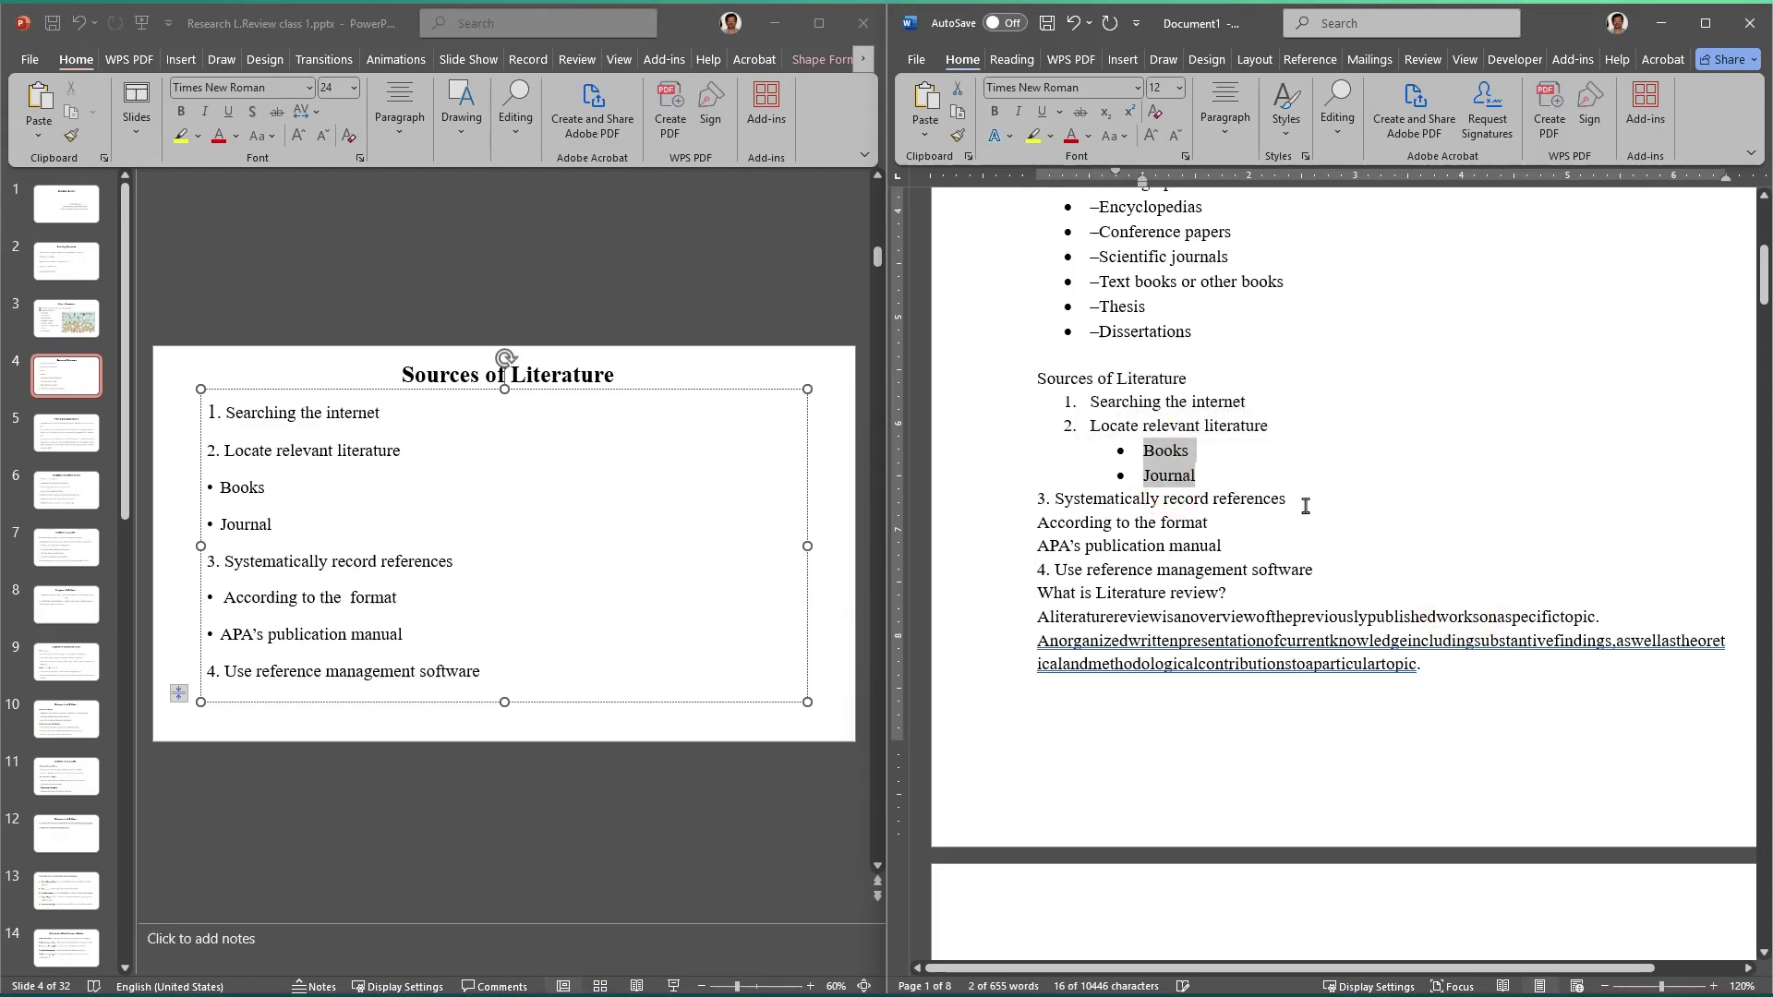
Step: Try deeper and shallower indents for the "Books" and "Journal" bullets, ending slightly inward of the "Locate relevant literature" text
key(Tab)
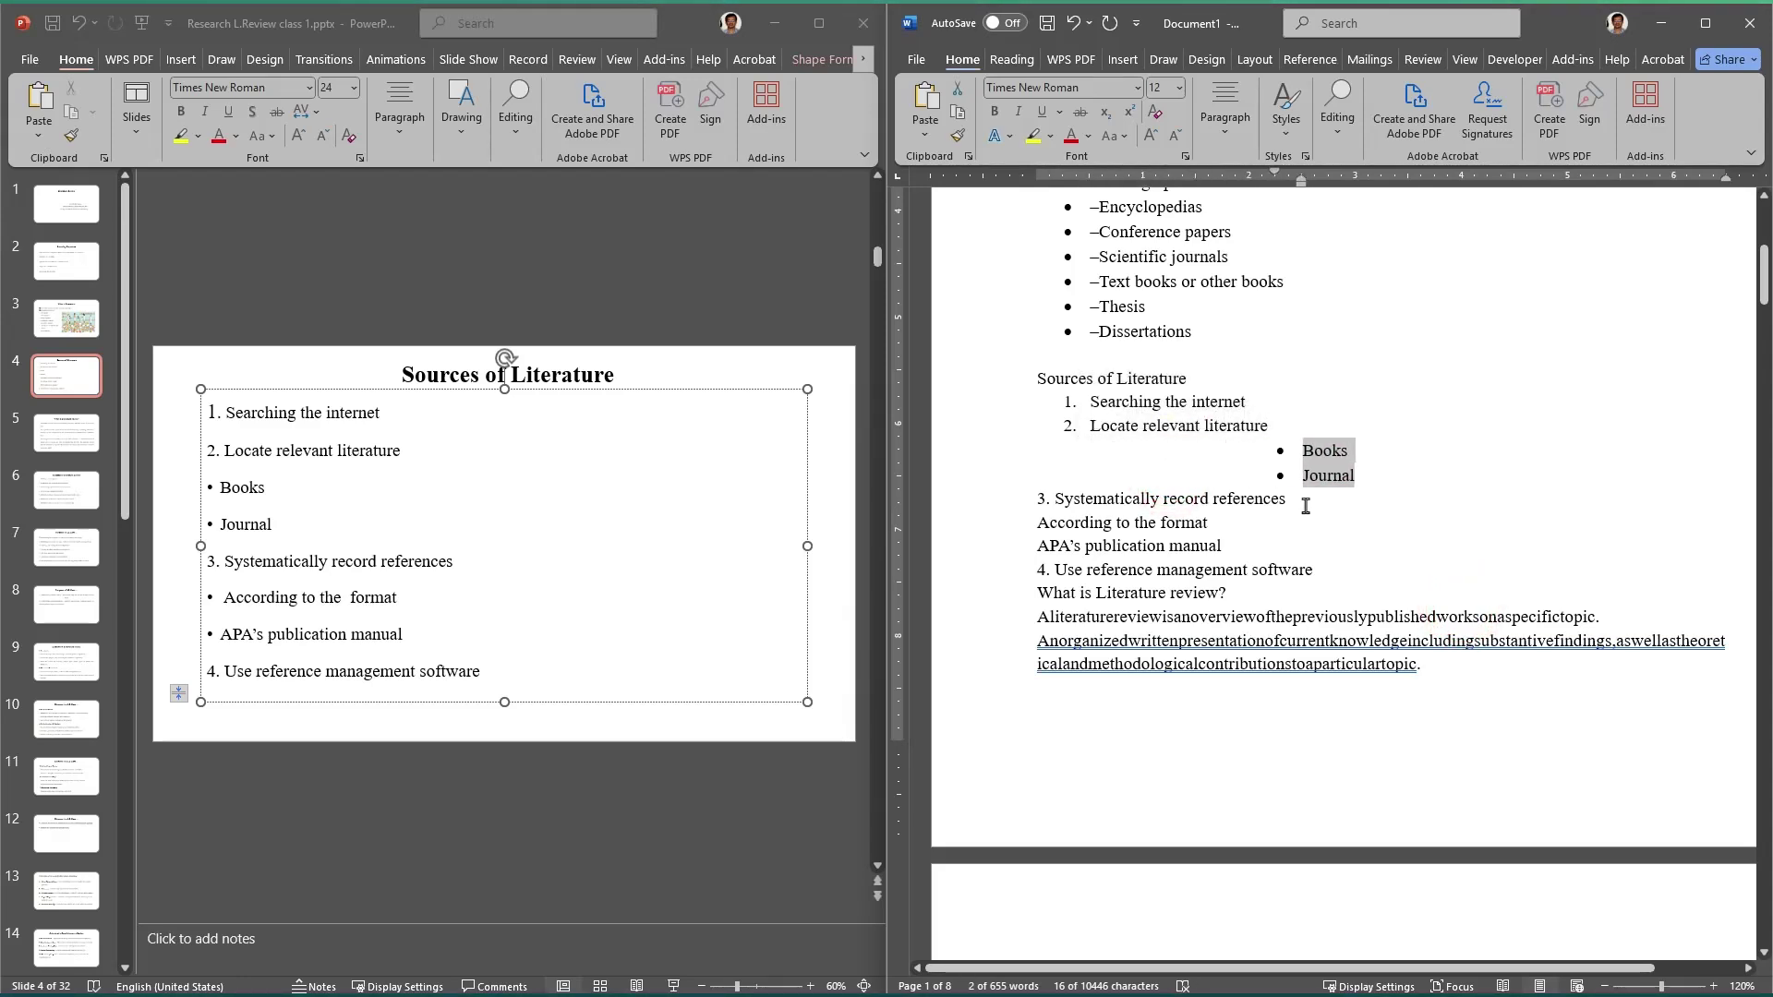
key(shift+Tab)
key(shift+Tab)
key(shift+Tab)
key(shift+Tab)
key(shift+Tab)
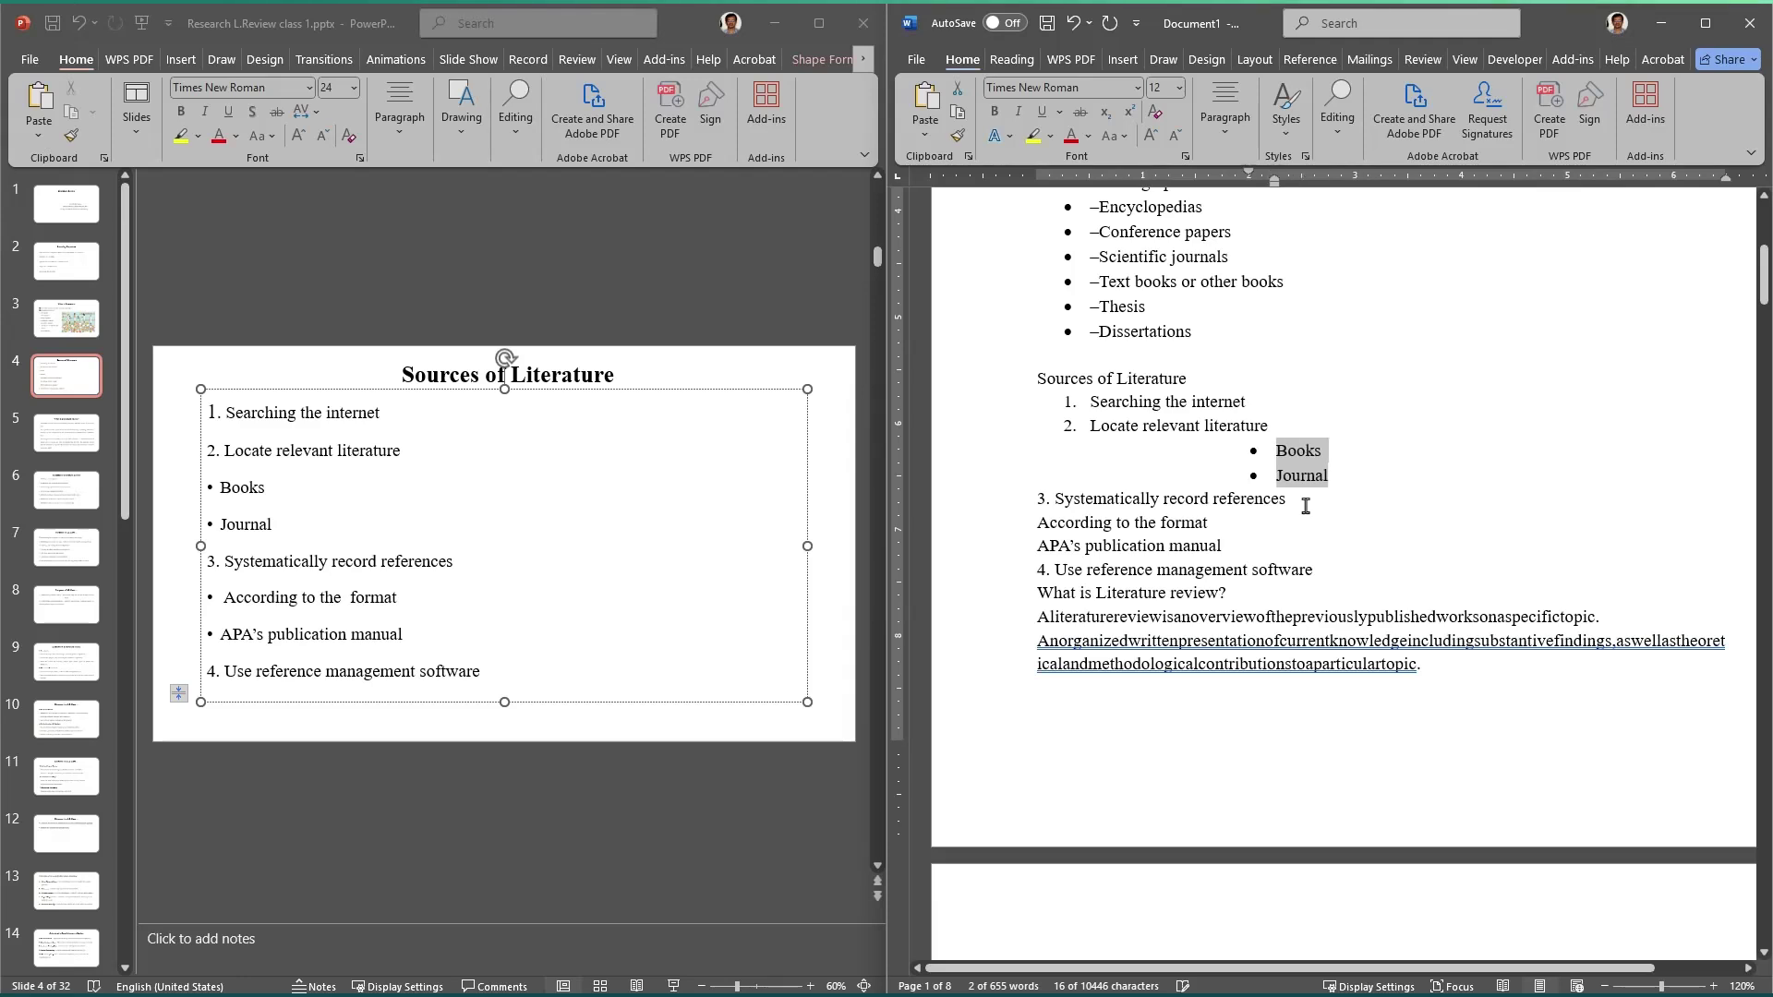
key(Tab)
key(Tab)
key(Tab)
key(Tab)
key(Tab)
key(Tab)
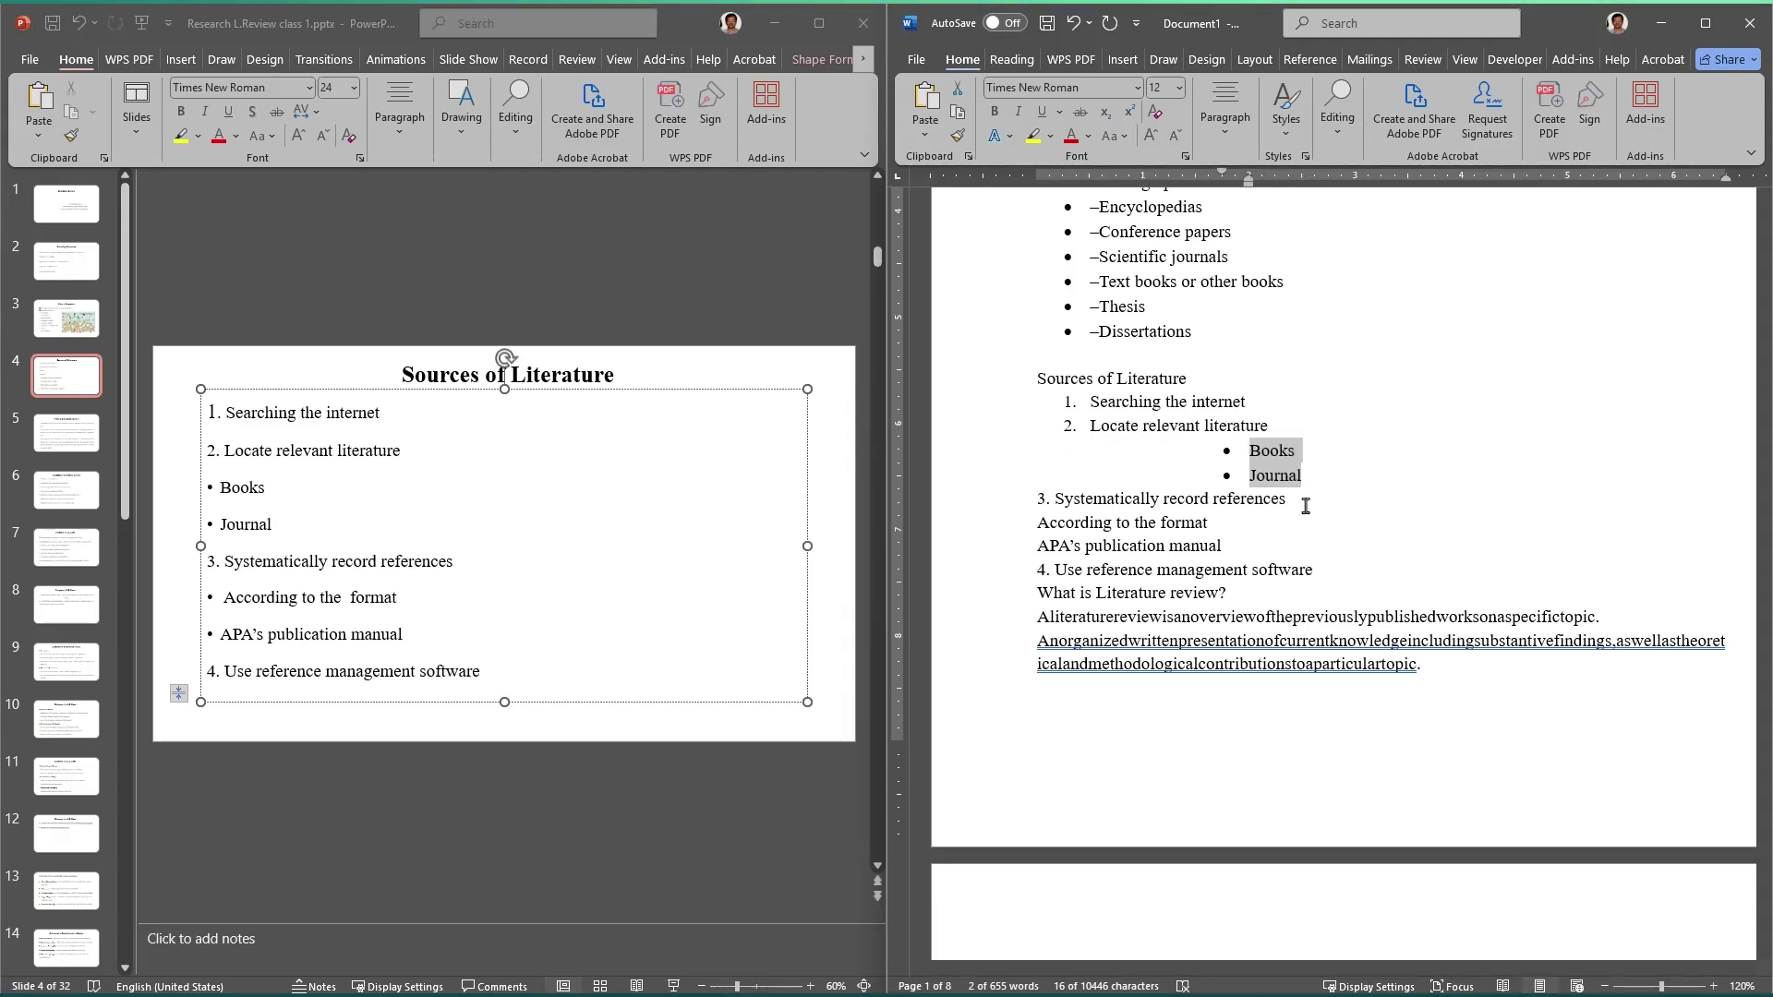
key(shift+Tab)
key(shift+Tab)
key(shift+Tab)
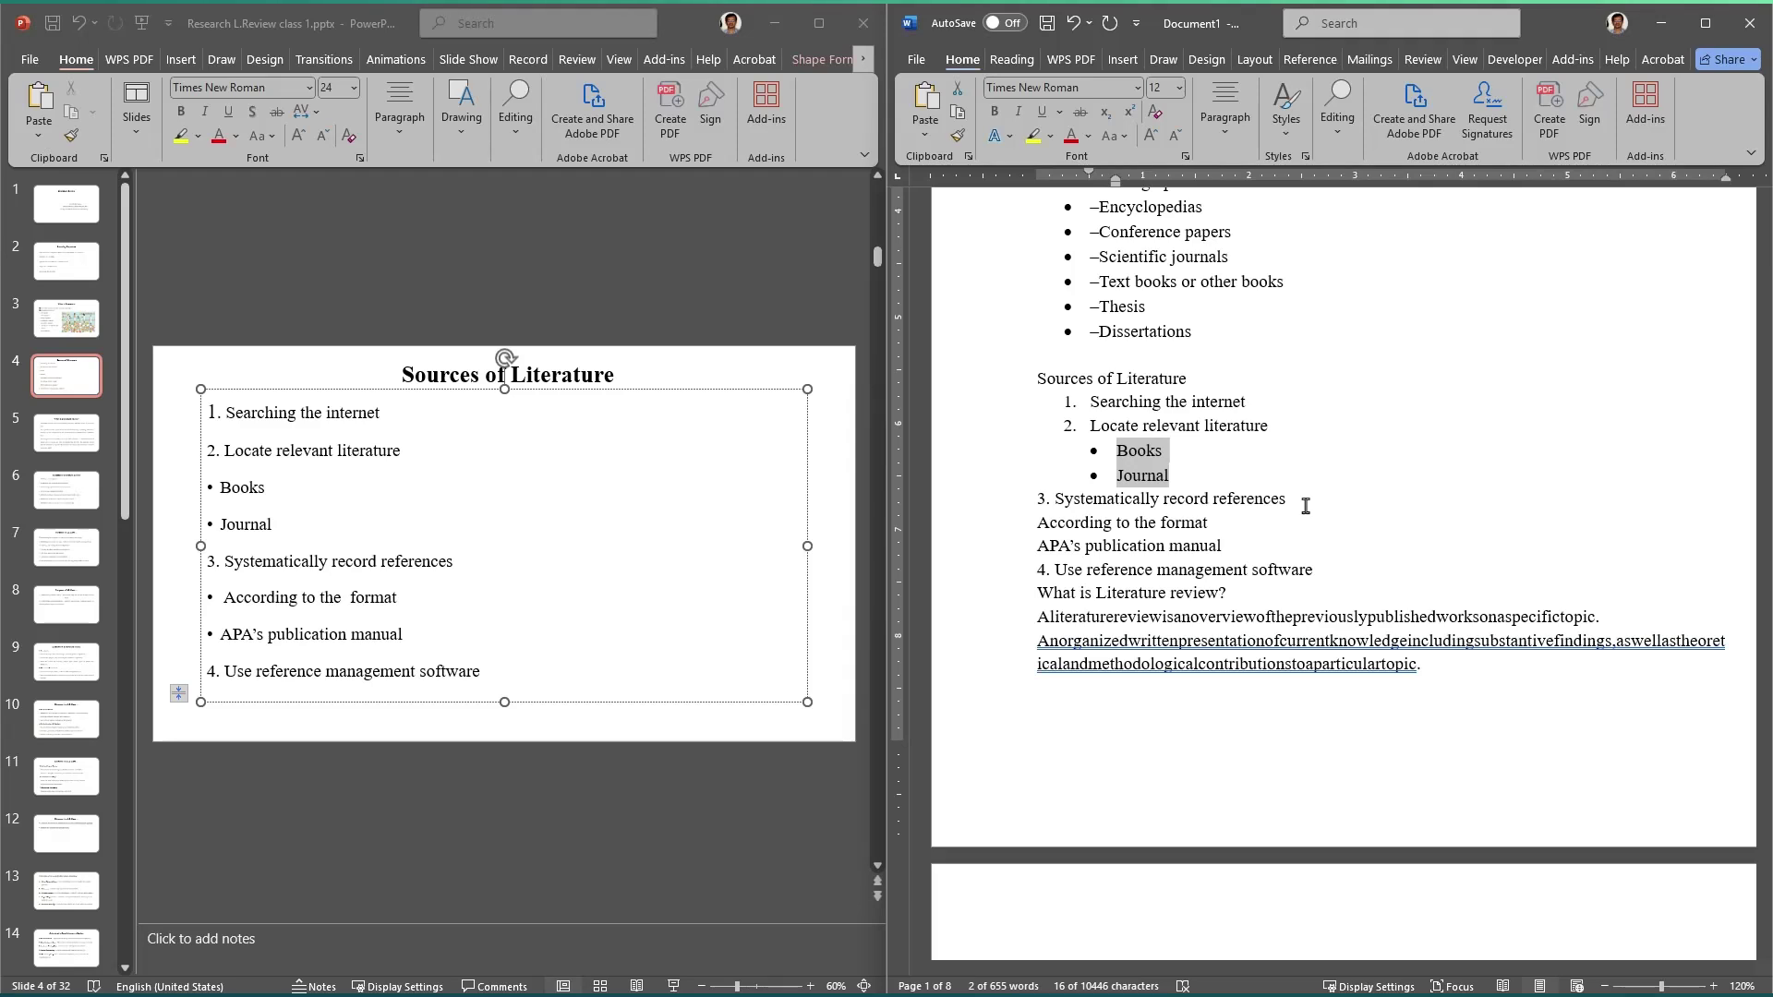
key(Tab)
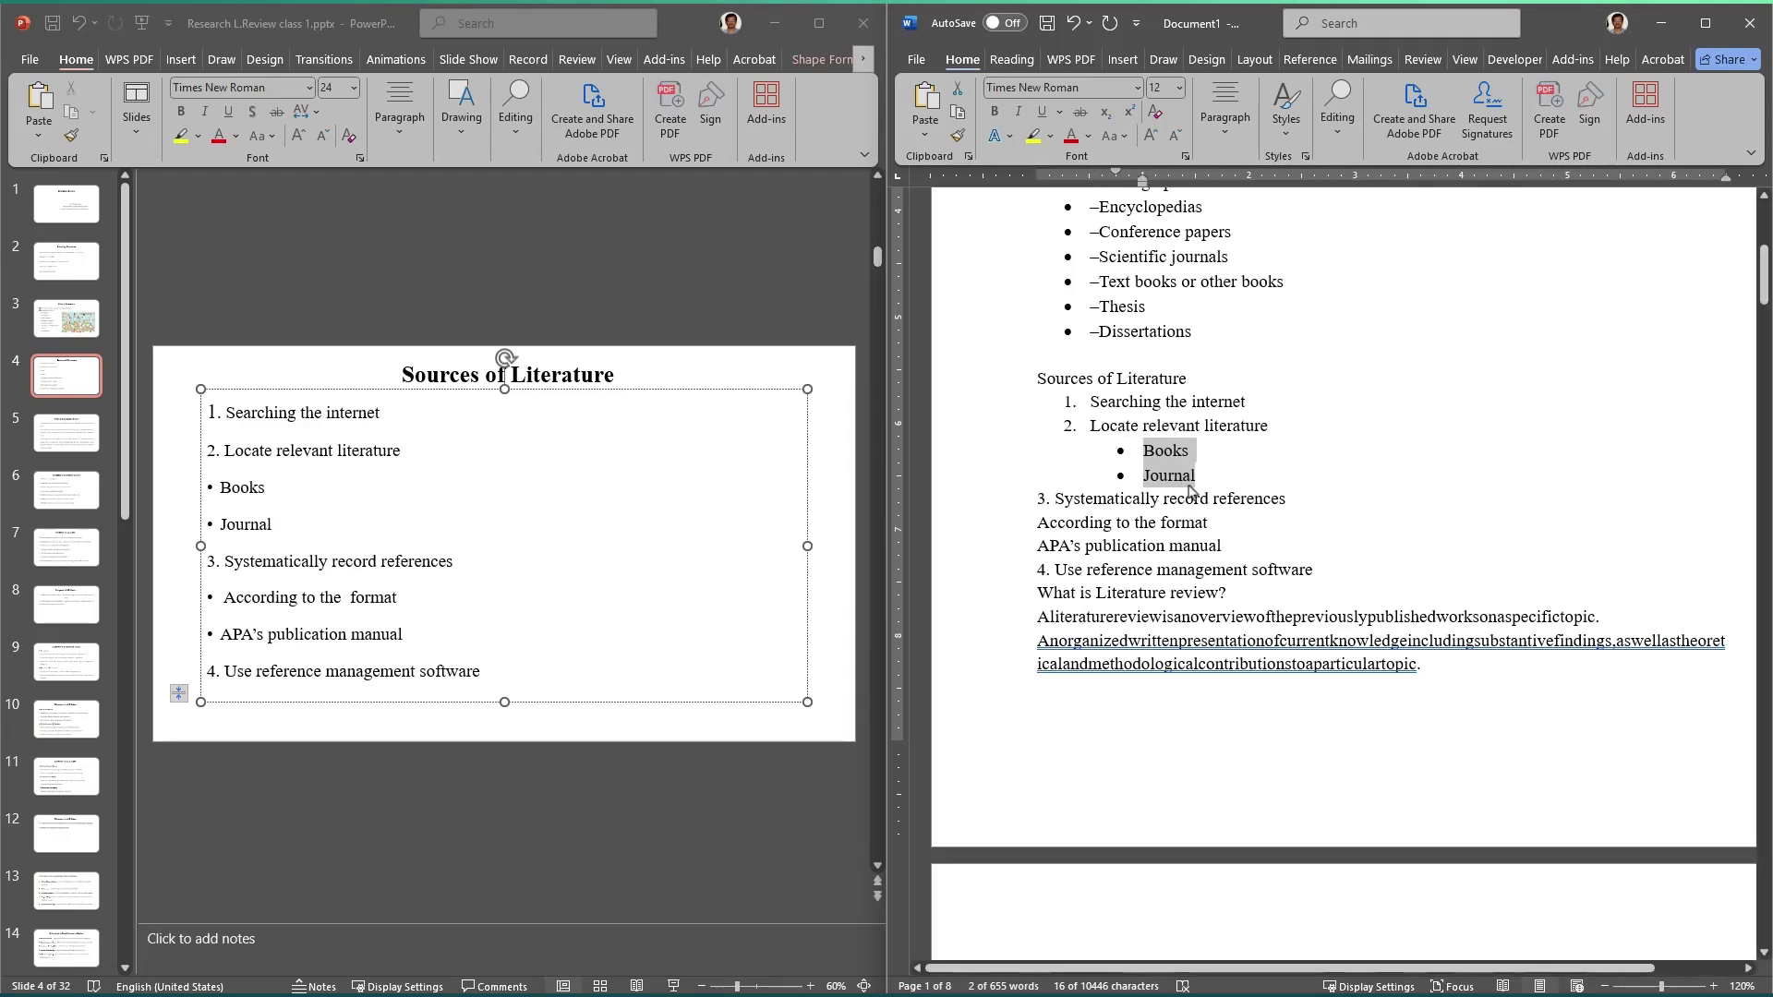
Step: Try the Increase Indent and Decrease Indent commands on the "Books" and "Journal" bullets
click(1225, 117)
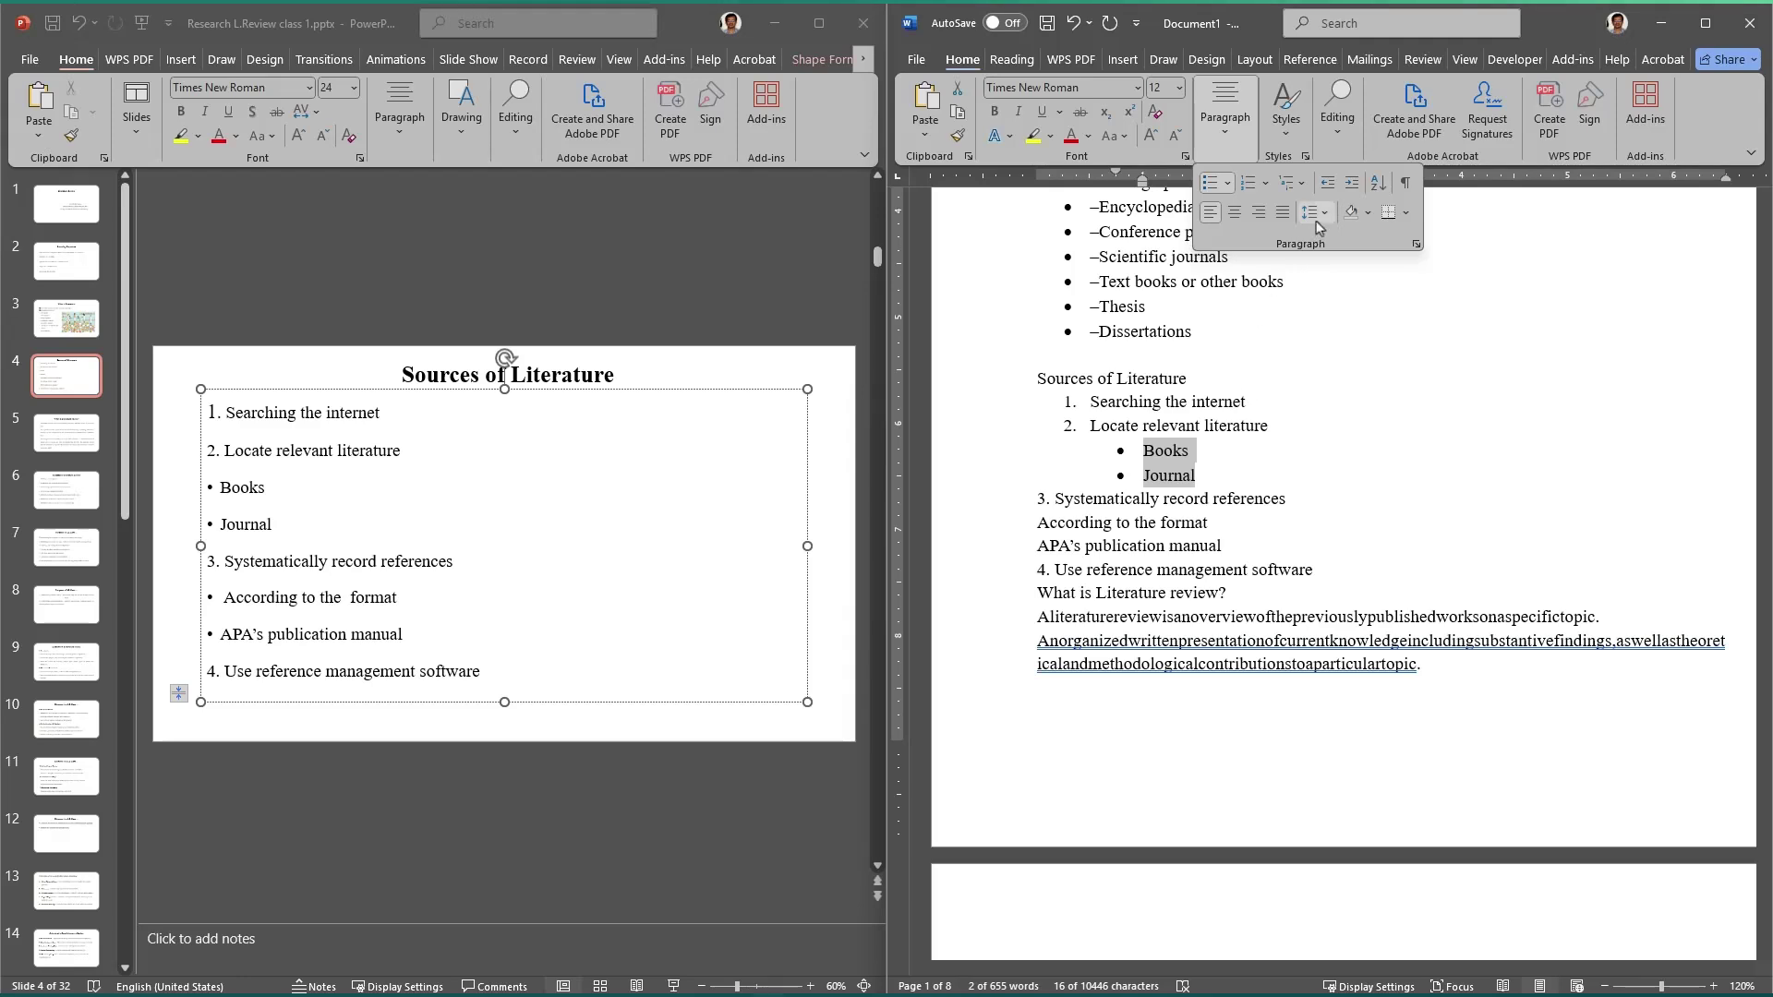
click(1351, 182)
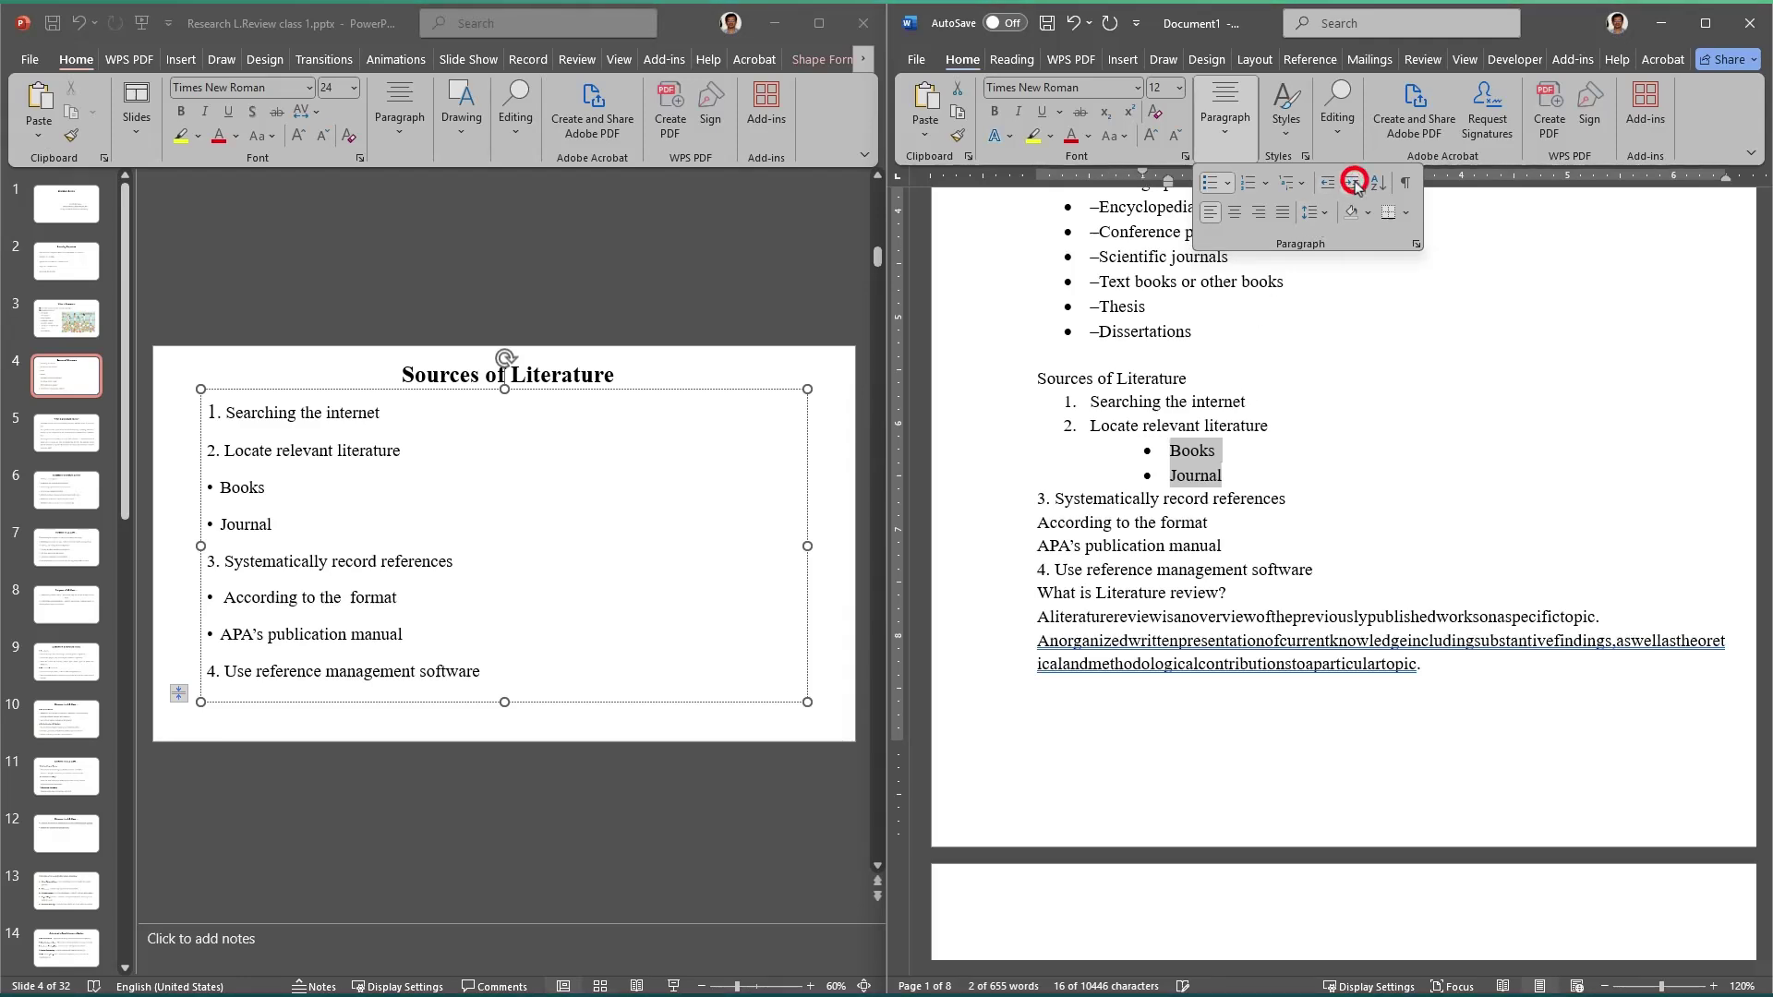
click(1332, 181)
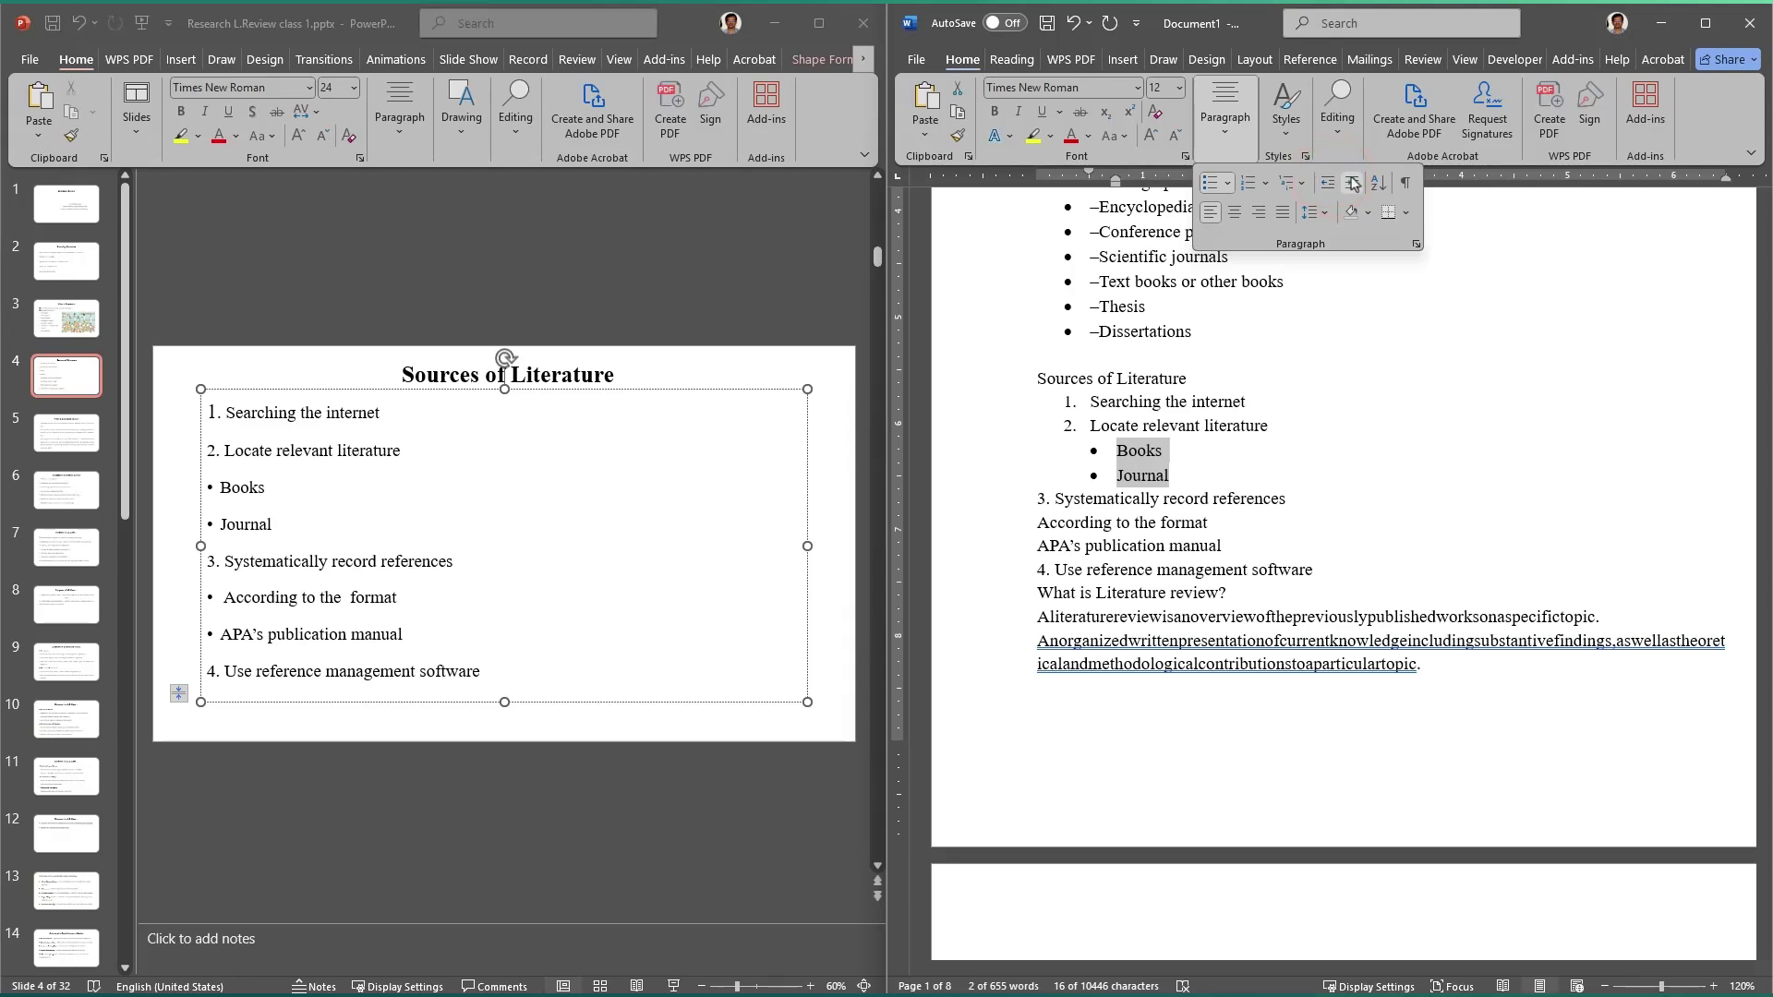
click(1350, 182)
click(1232, 450)
click(1204, 523)
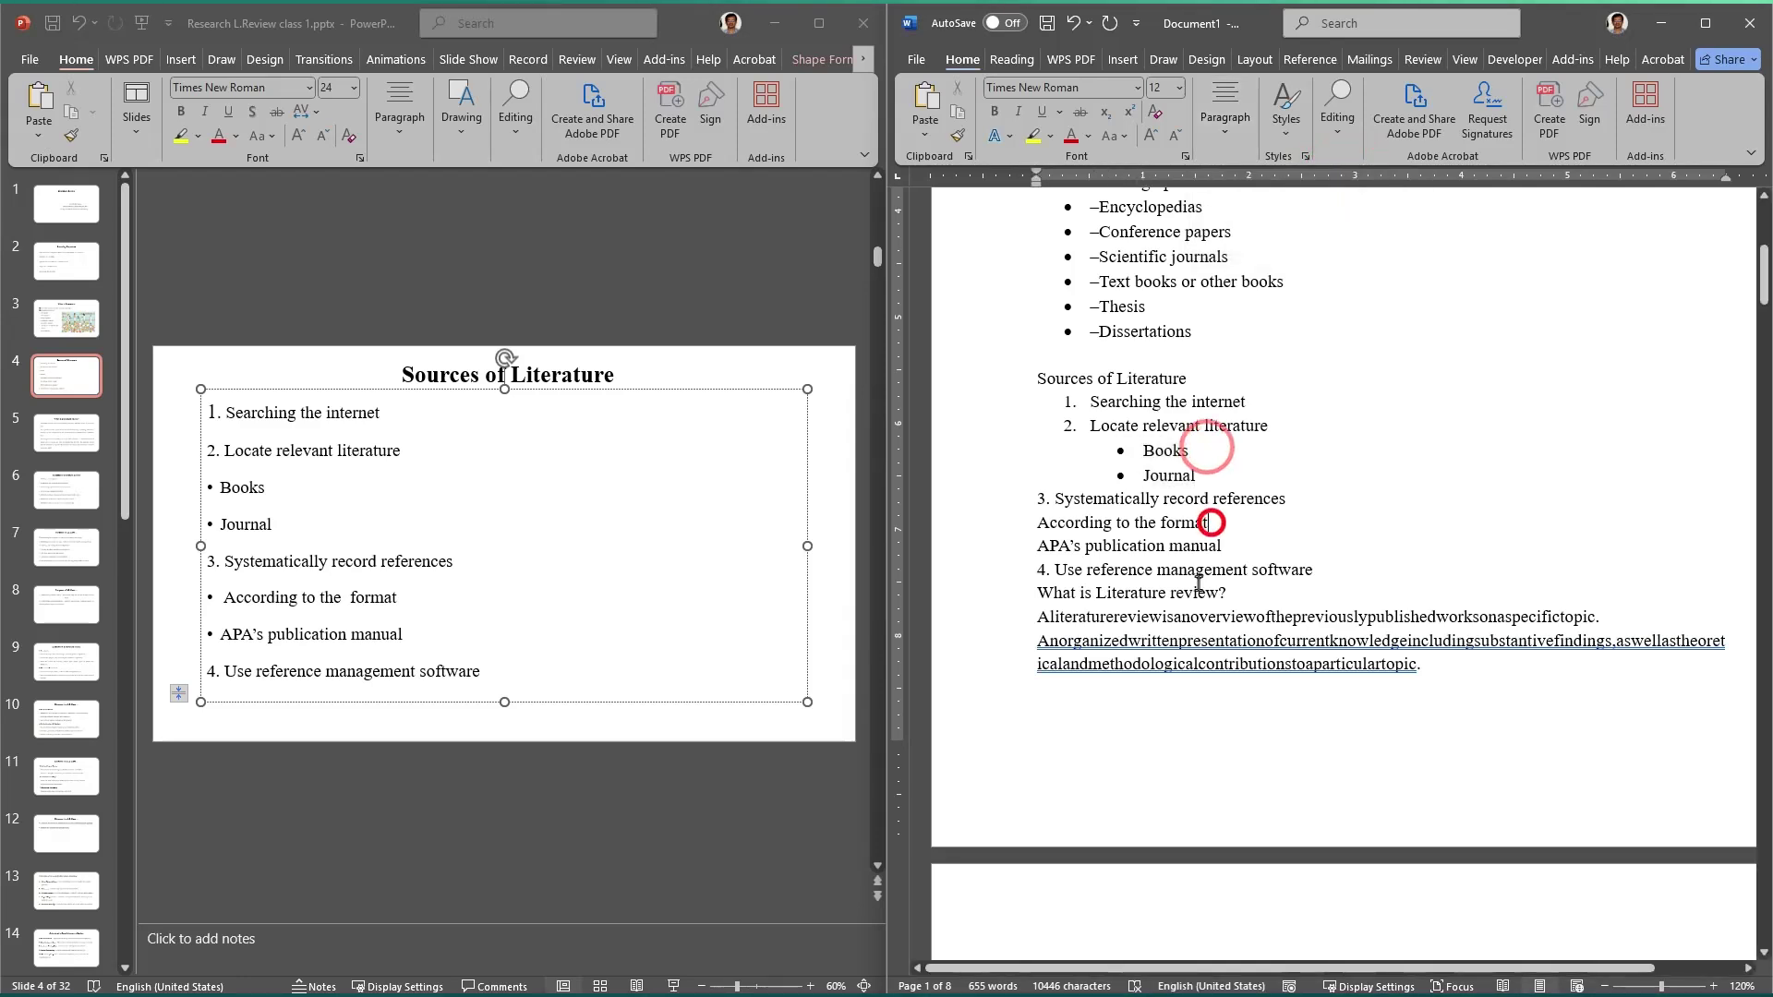
Step: Format "Systematically record references" as item 3 of the numbered list under "Sources of Literature"
scroll(1206, 408, down, 3)
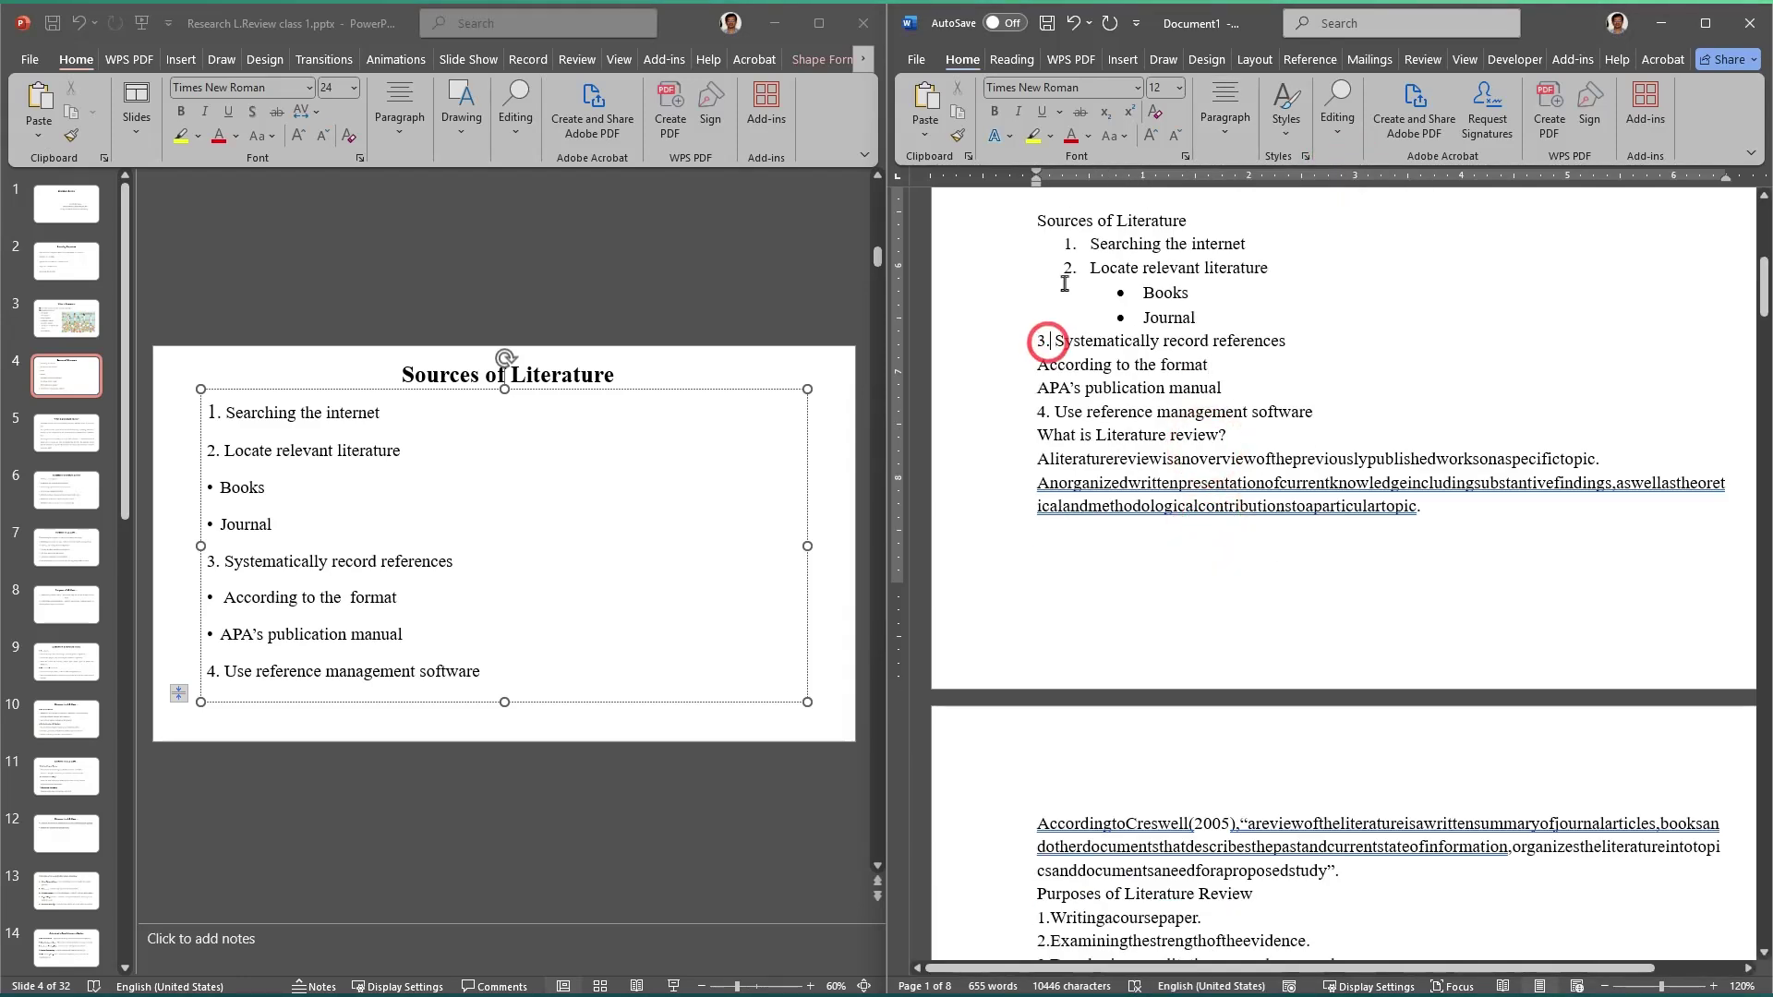
click(992, 340)
click(1242, 97)
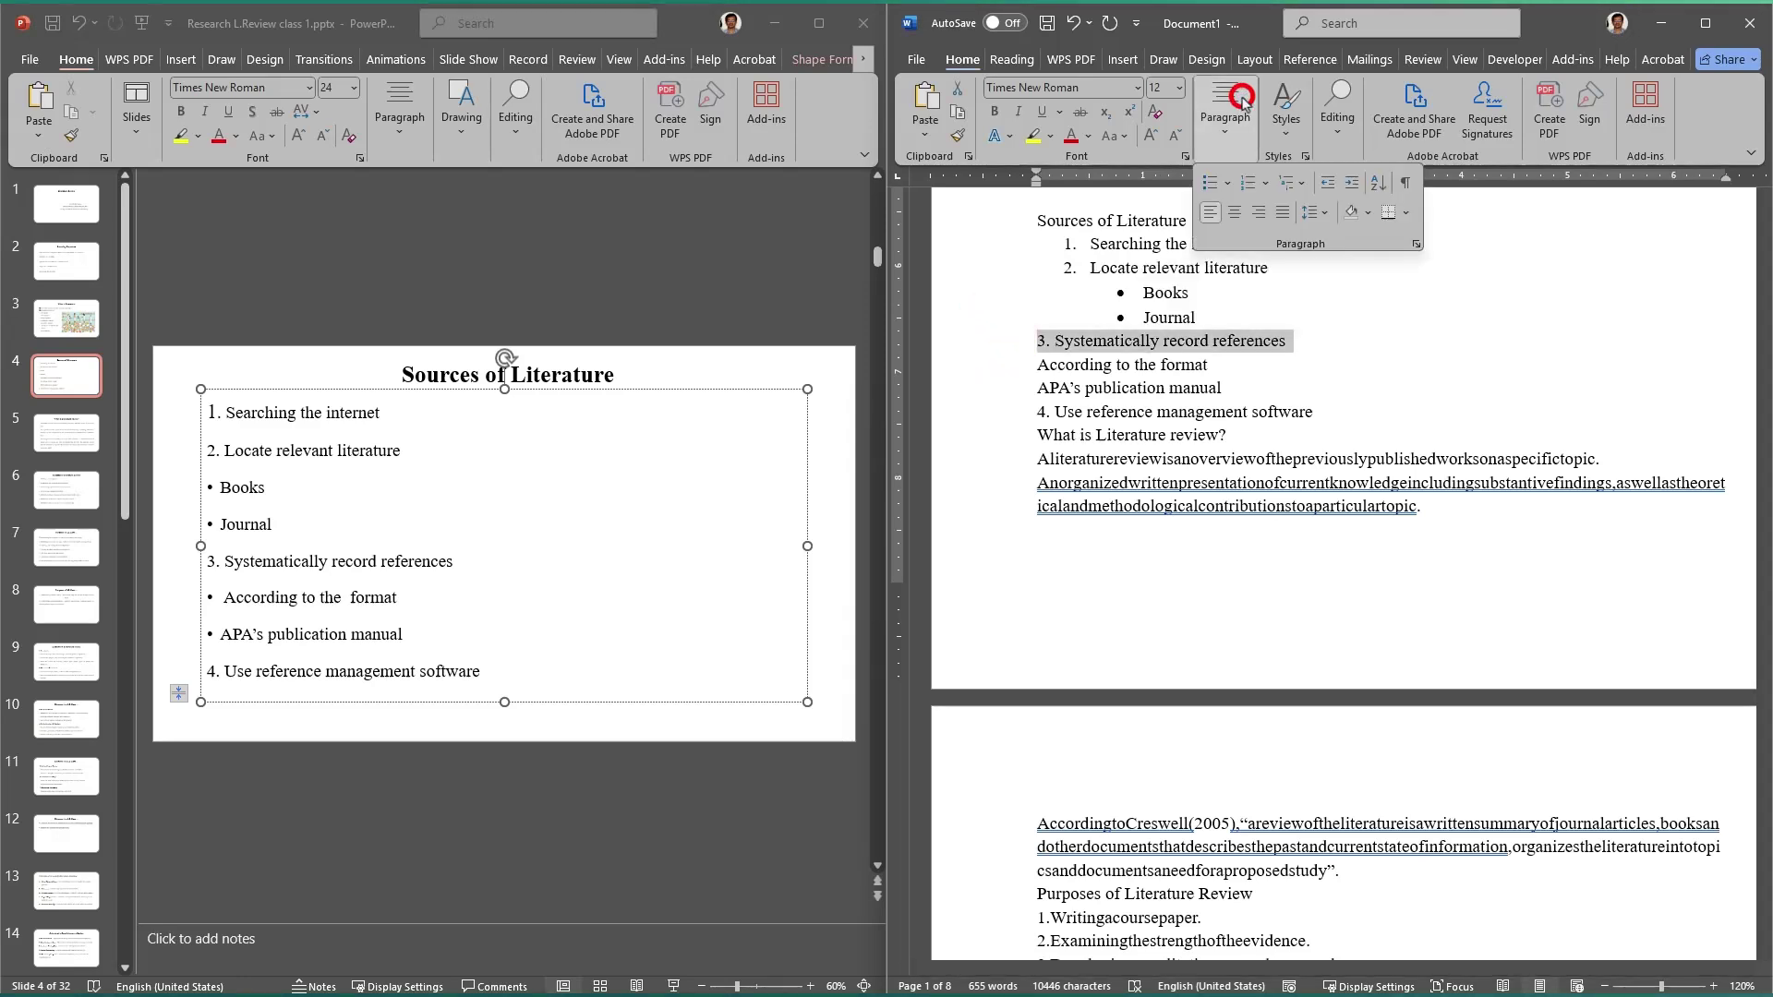
click(1249, 182)
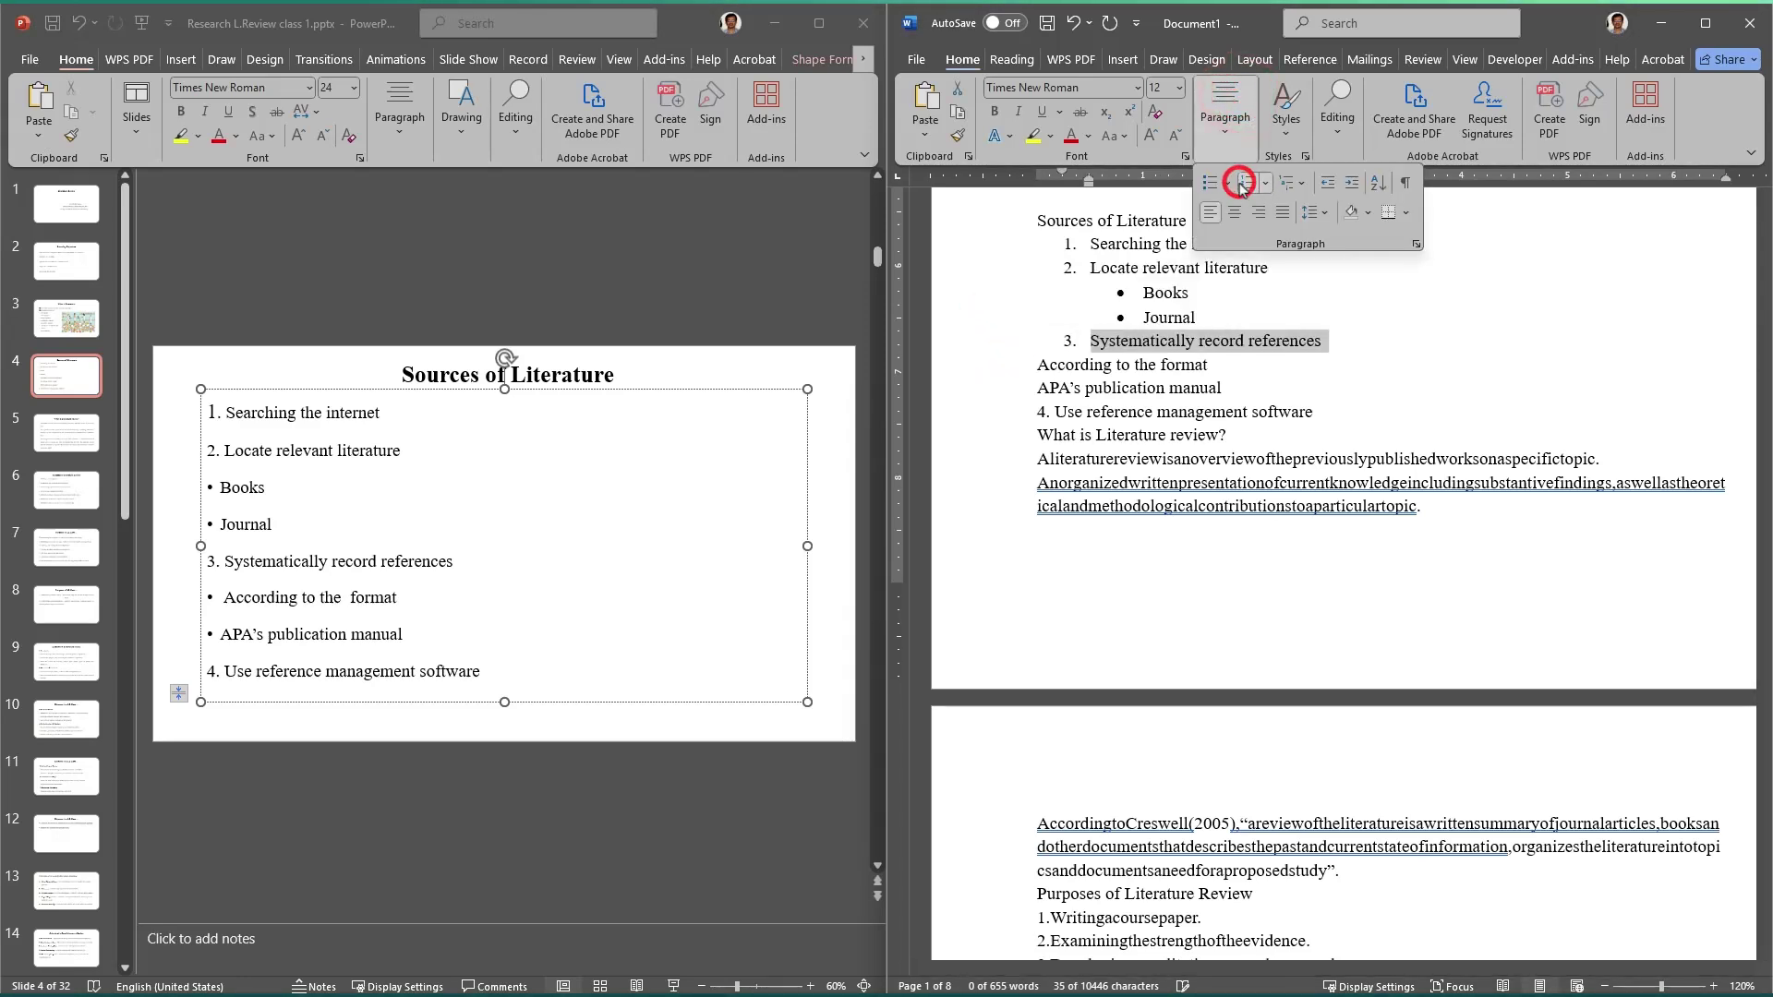
click(1090, 268)
Step: Format "According to the format" and "APA's publication manual" as bullets below "Systematically record references"
click(1075, 390)
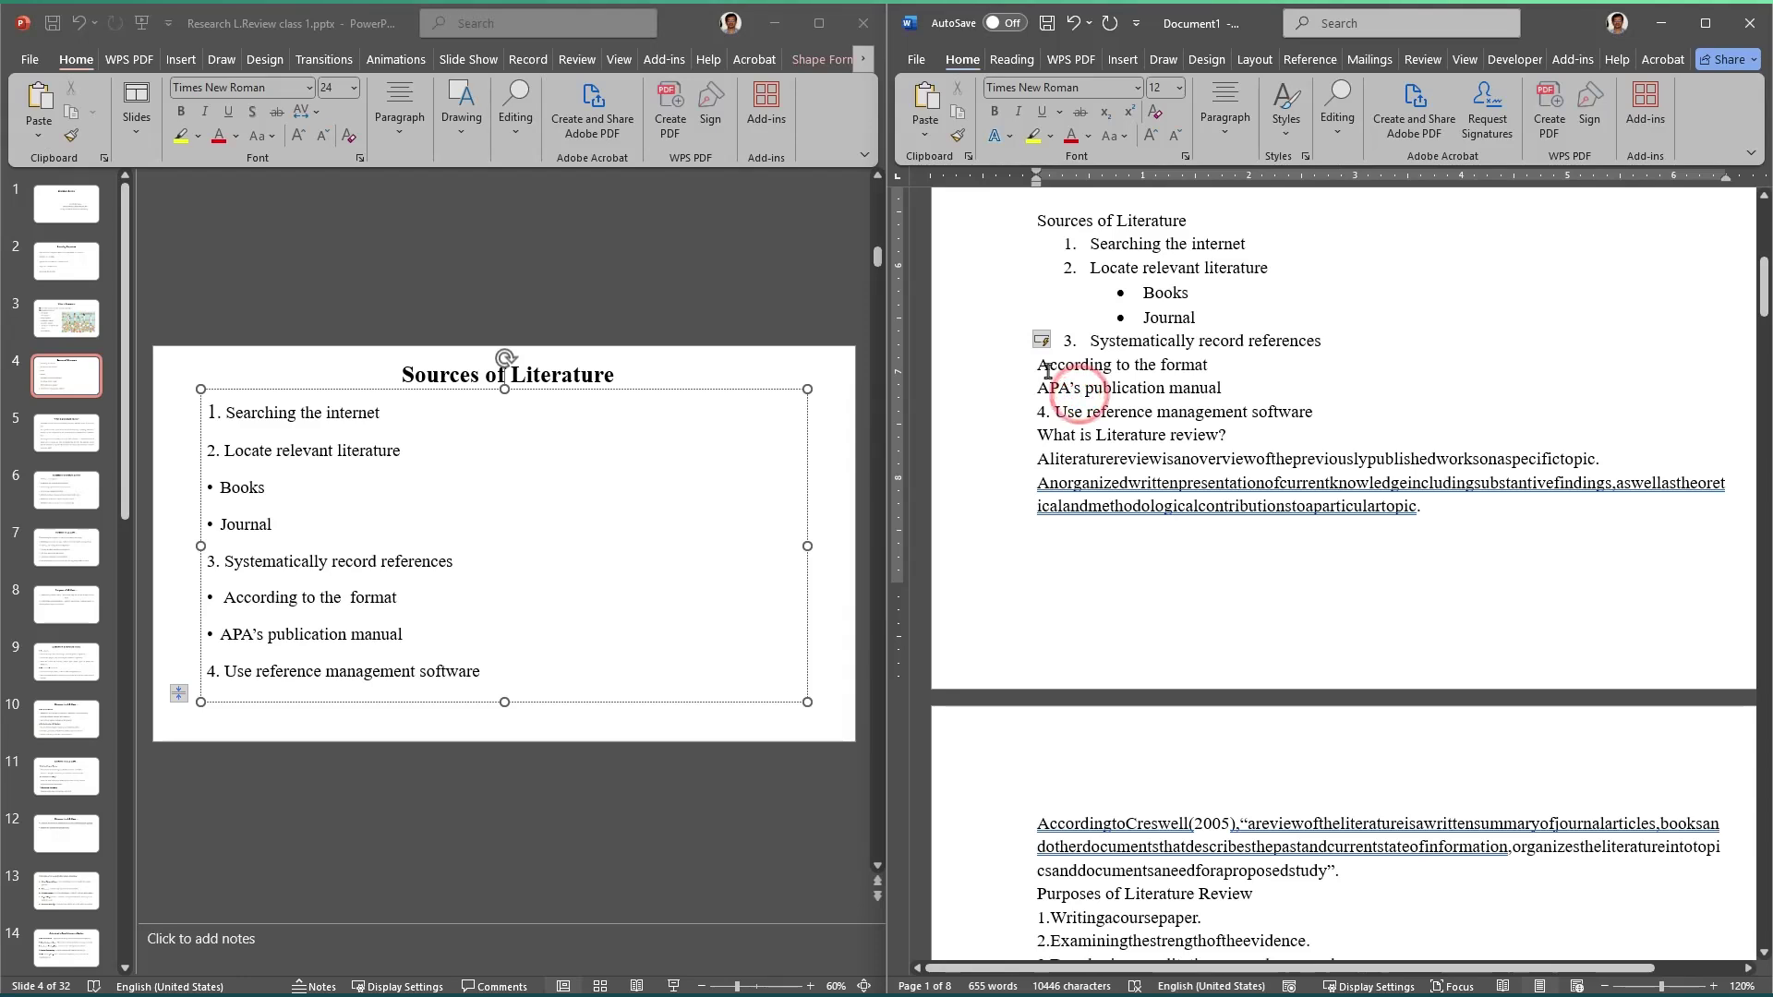
click(1044, 371)
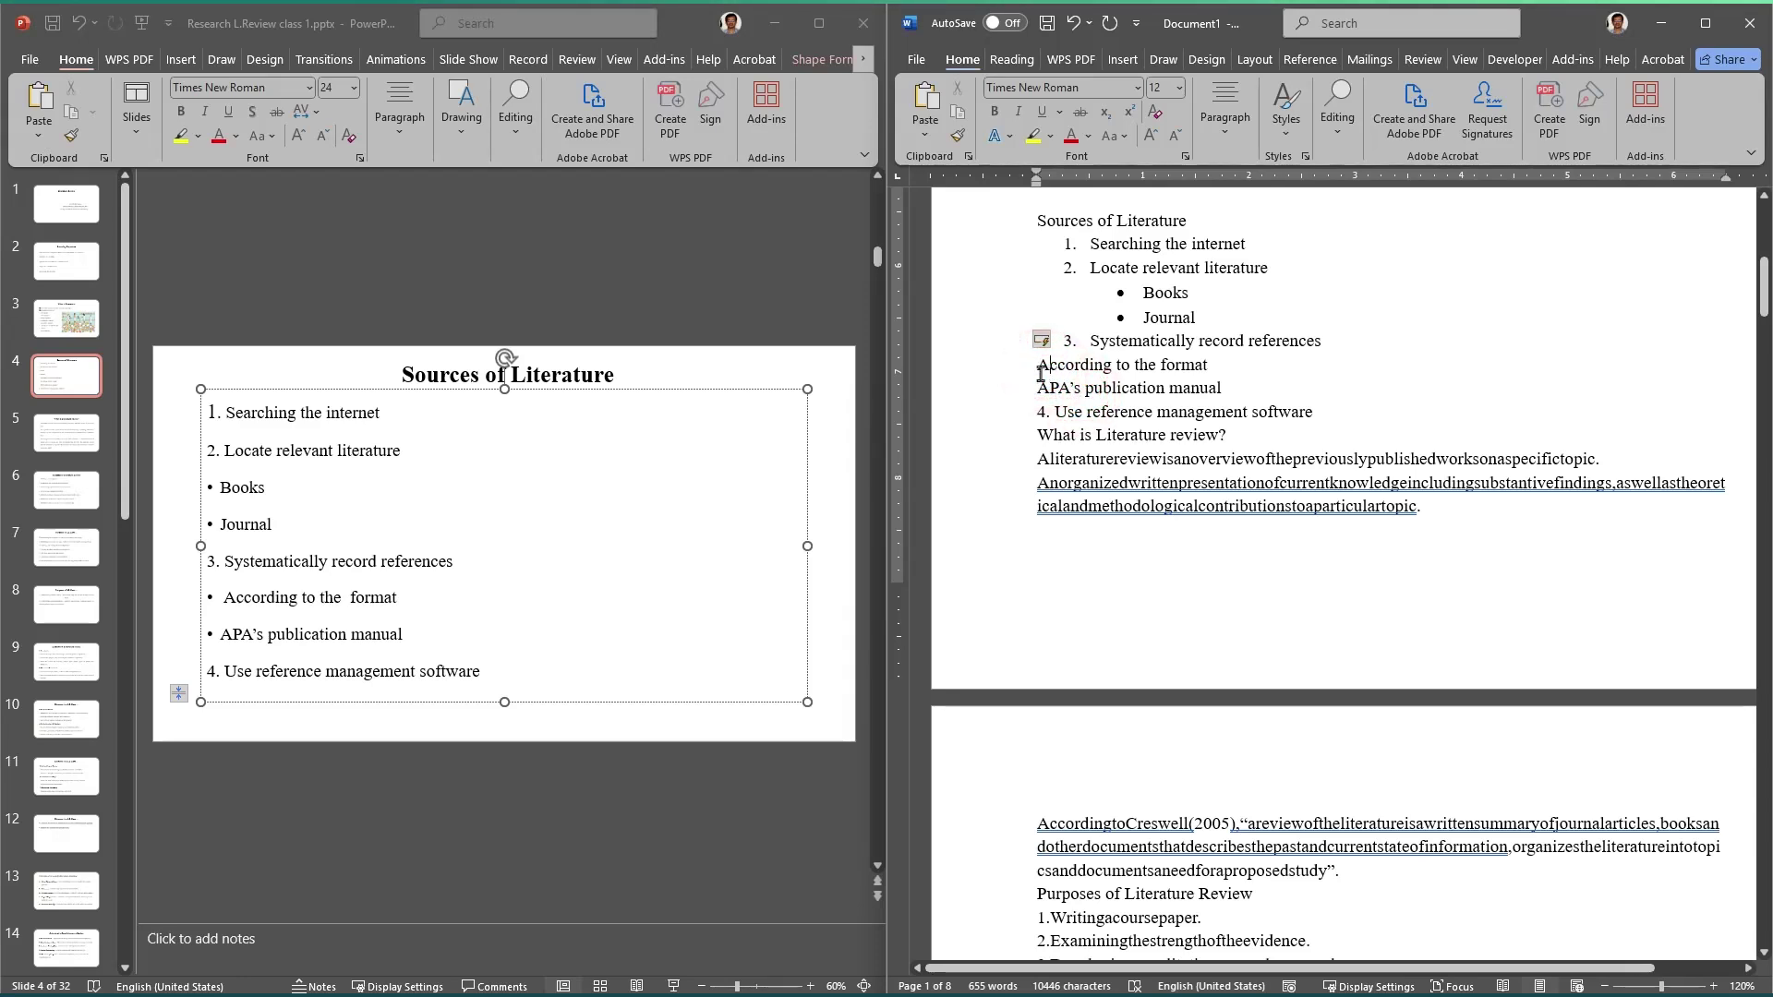
drag(1036, 369, 1168, 389)
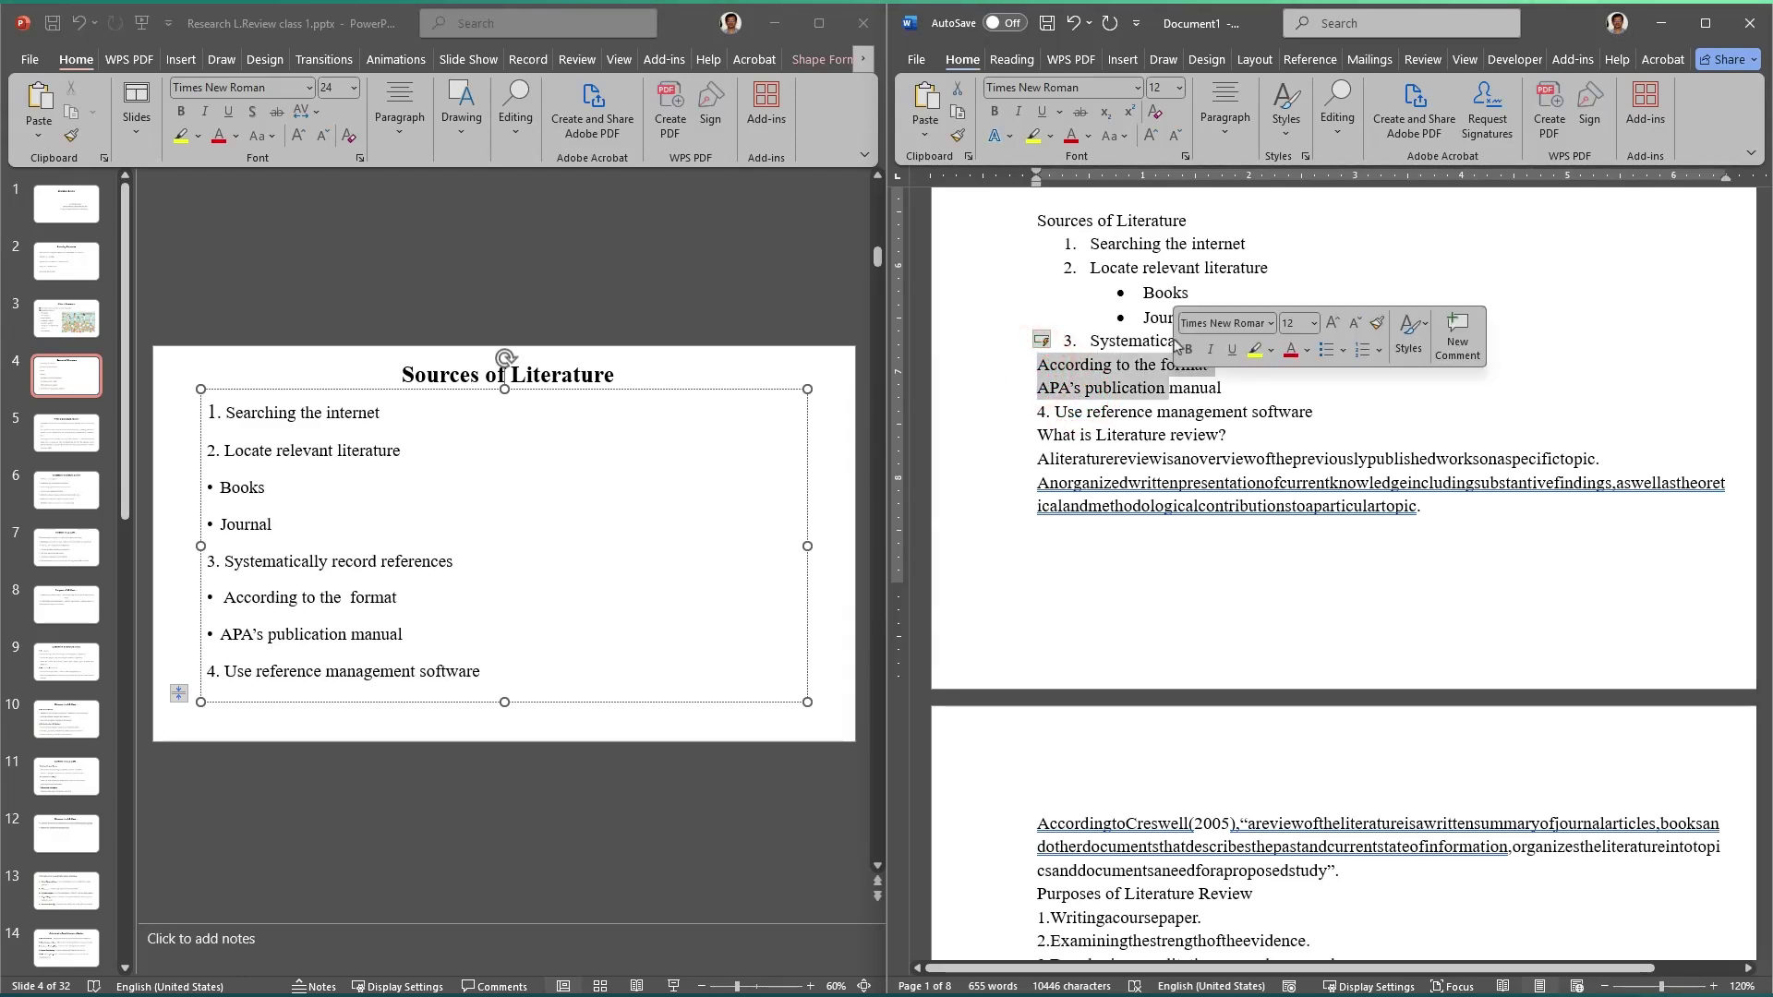
click(1225, 101)
click(1209, 183)
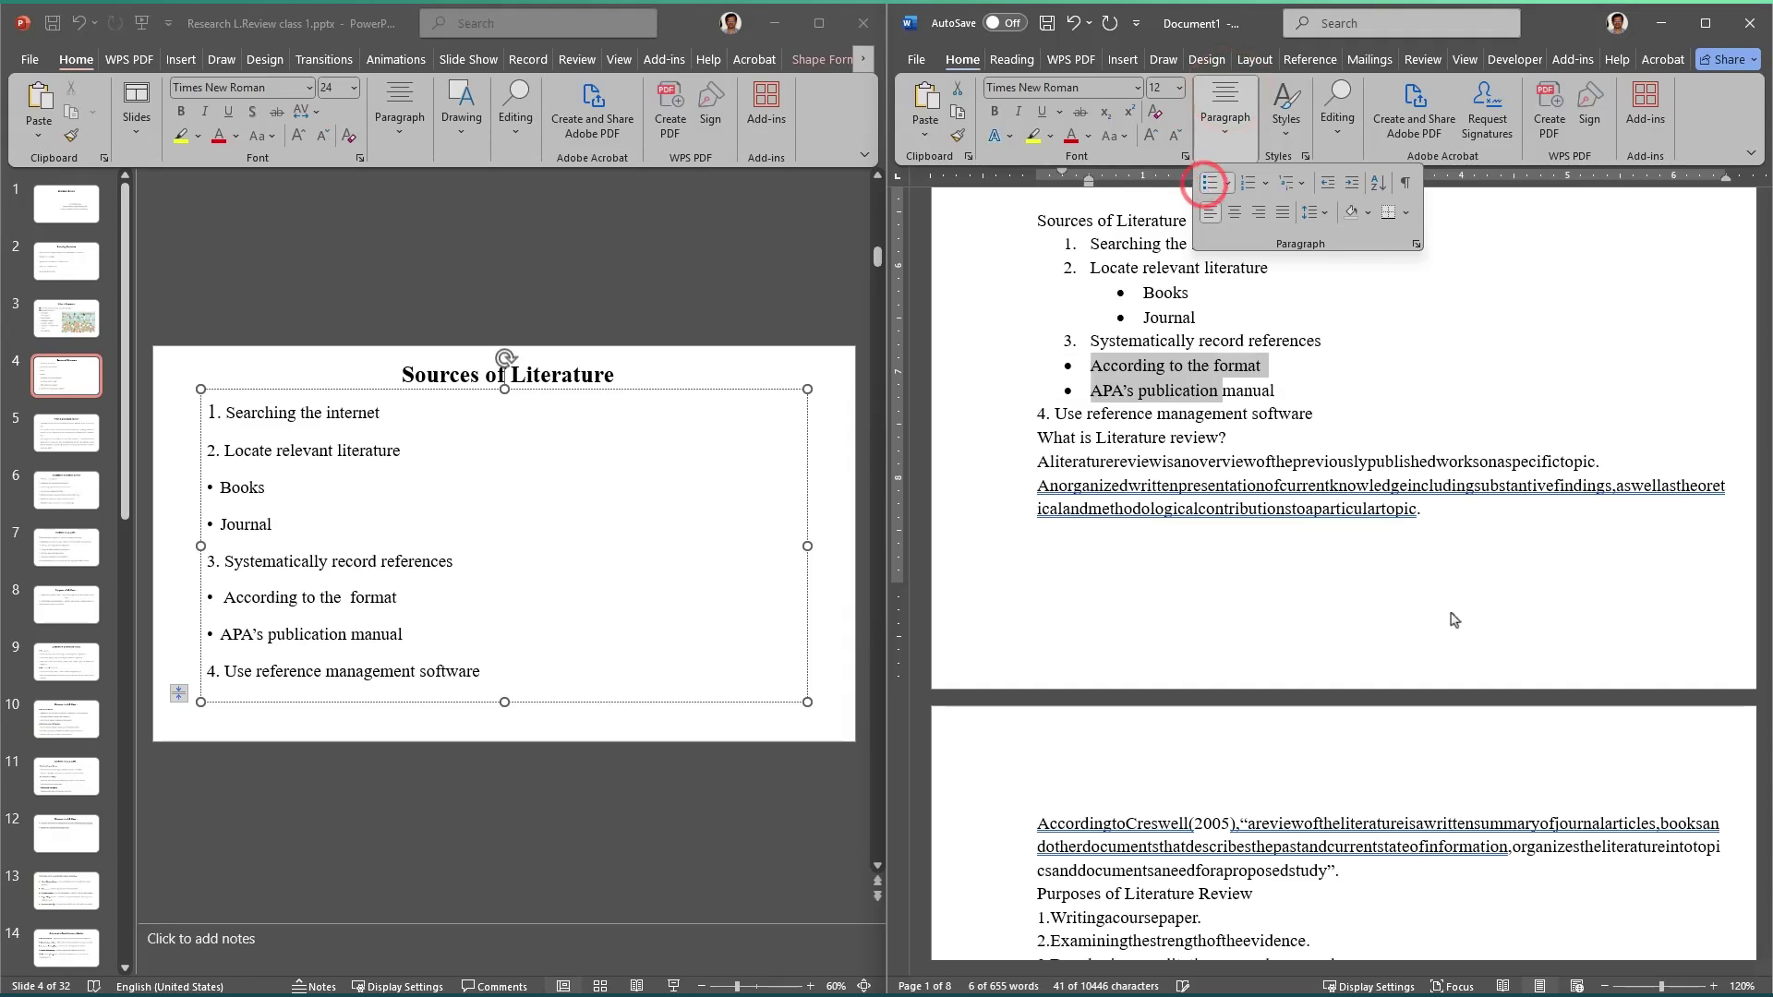
Step: Indent the "According to the format" and "APA's publication manual" bullets to align with the "Books" and "Journal" bullets
click(1219, 79)
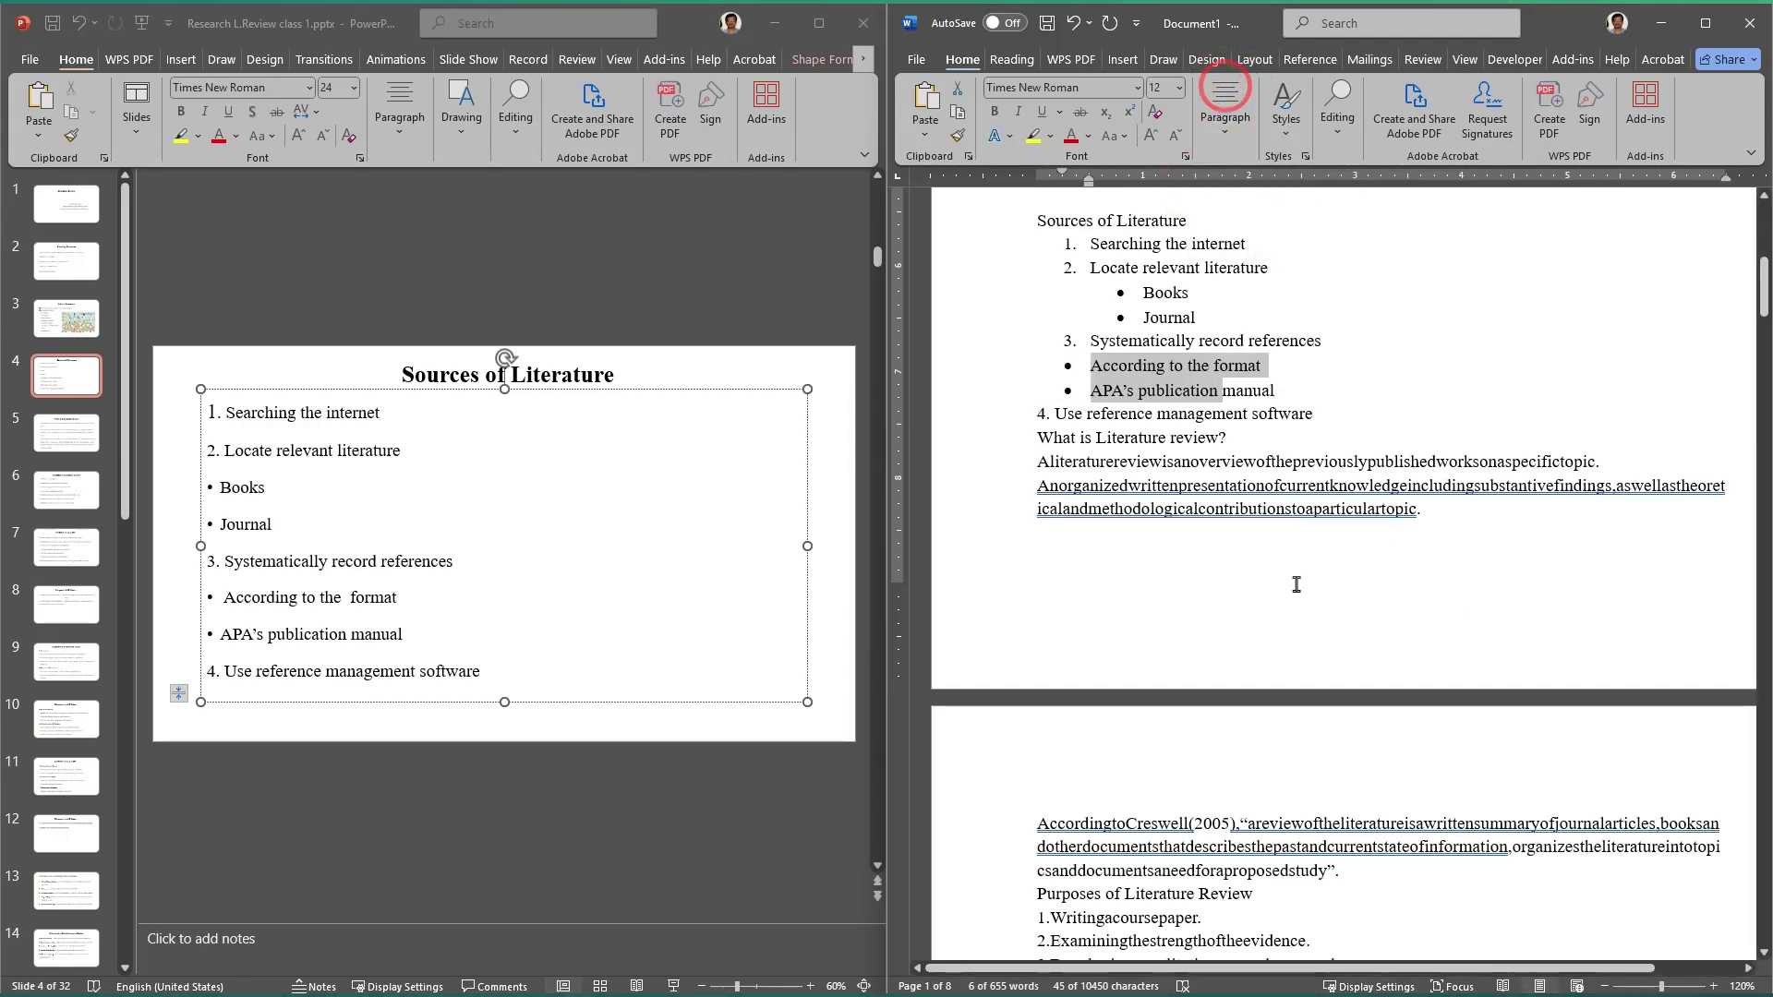
click(1225, 102)
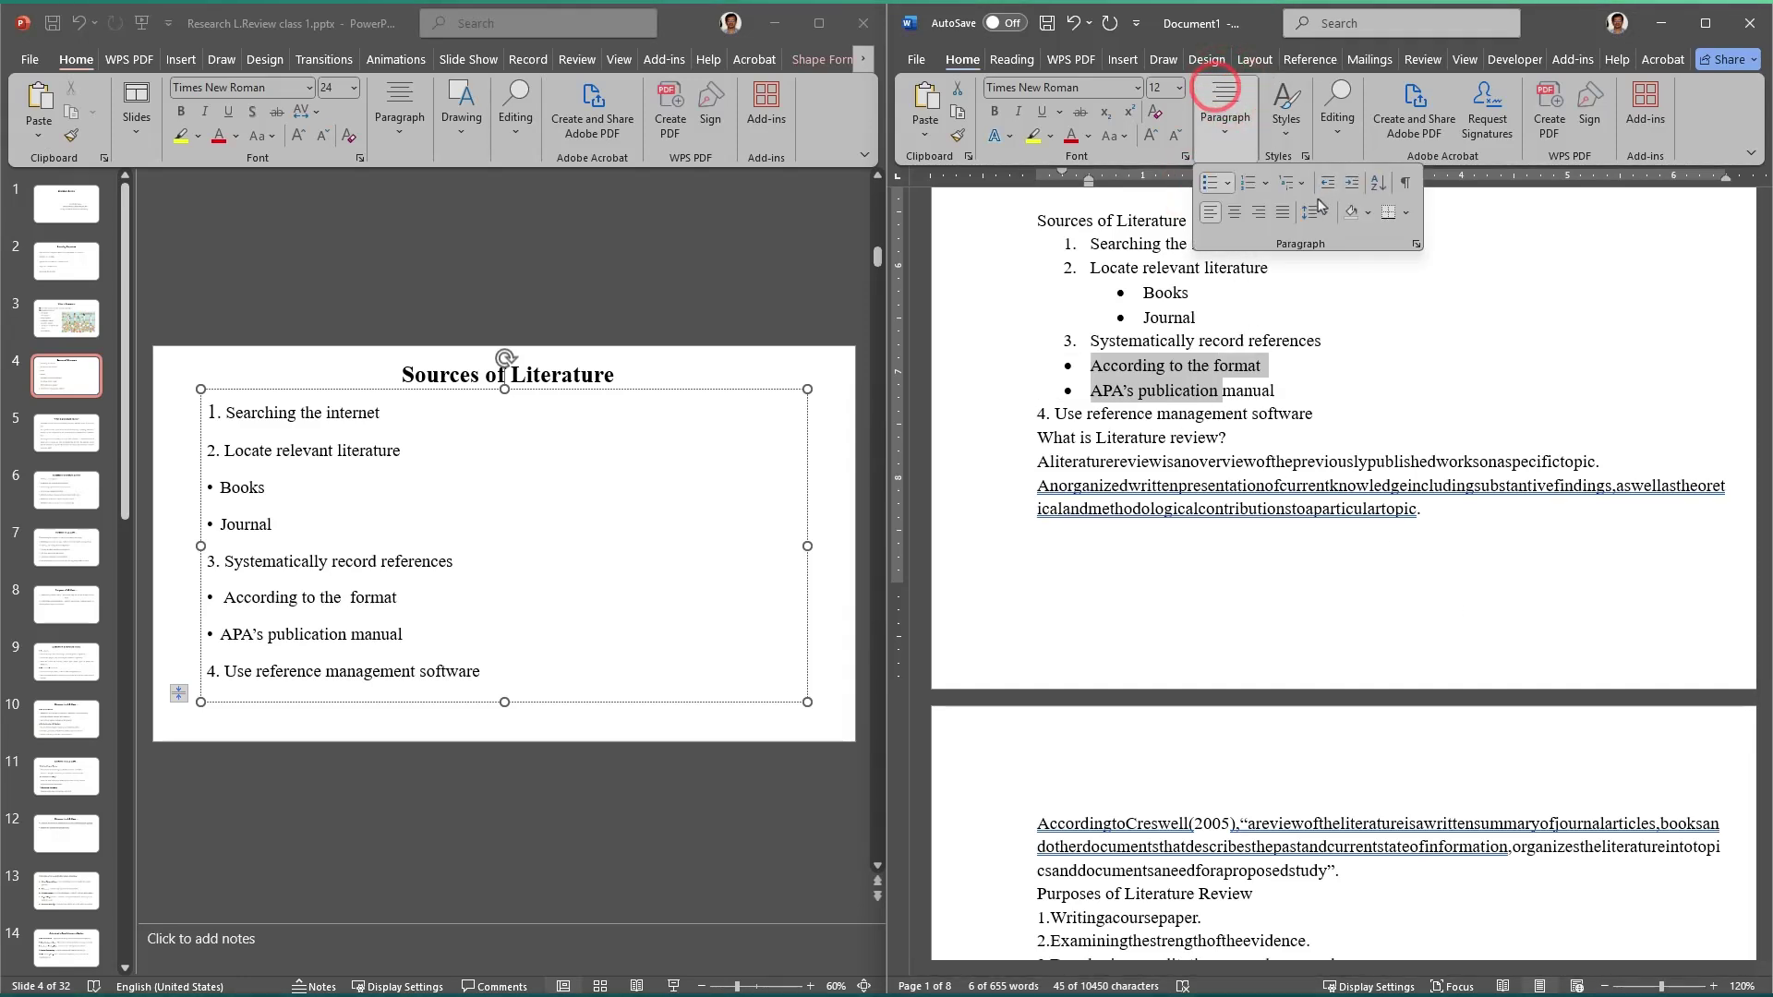
click(1228, 92)
key(Tab)
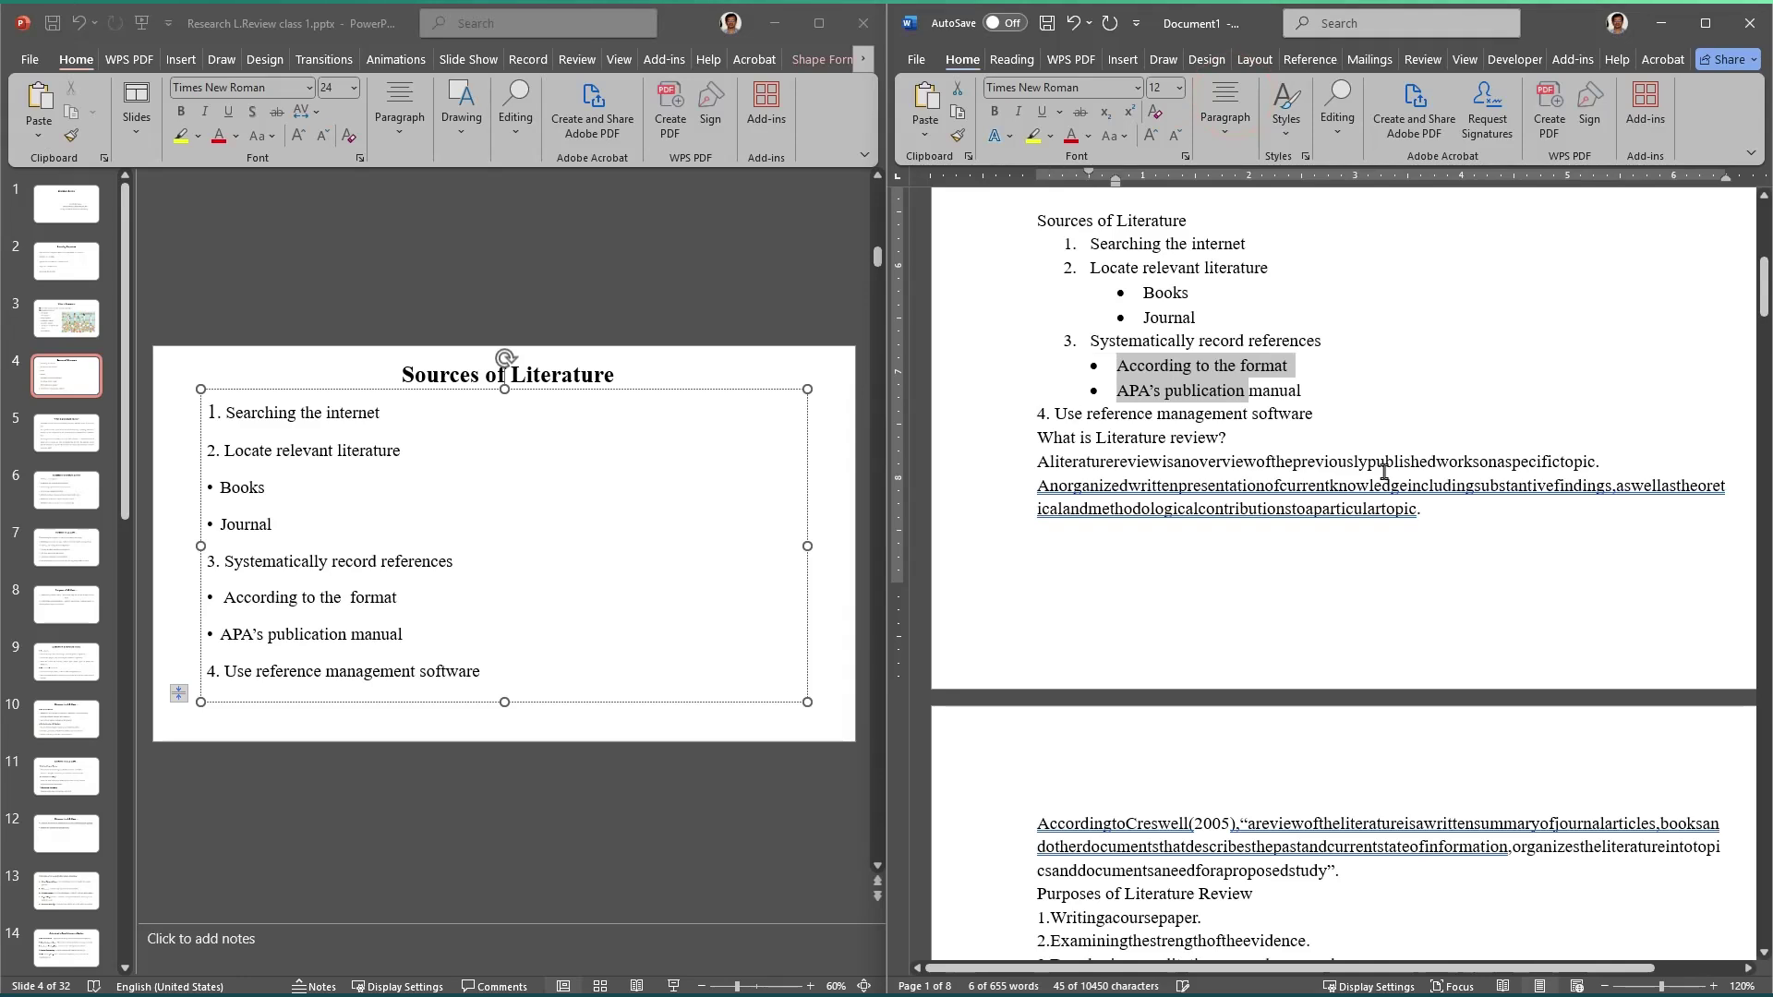
click(1167, 465)
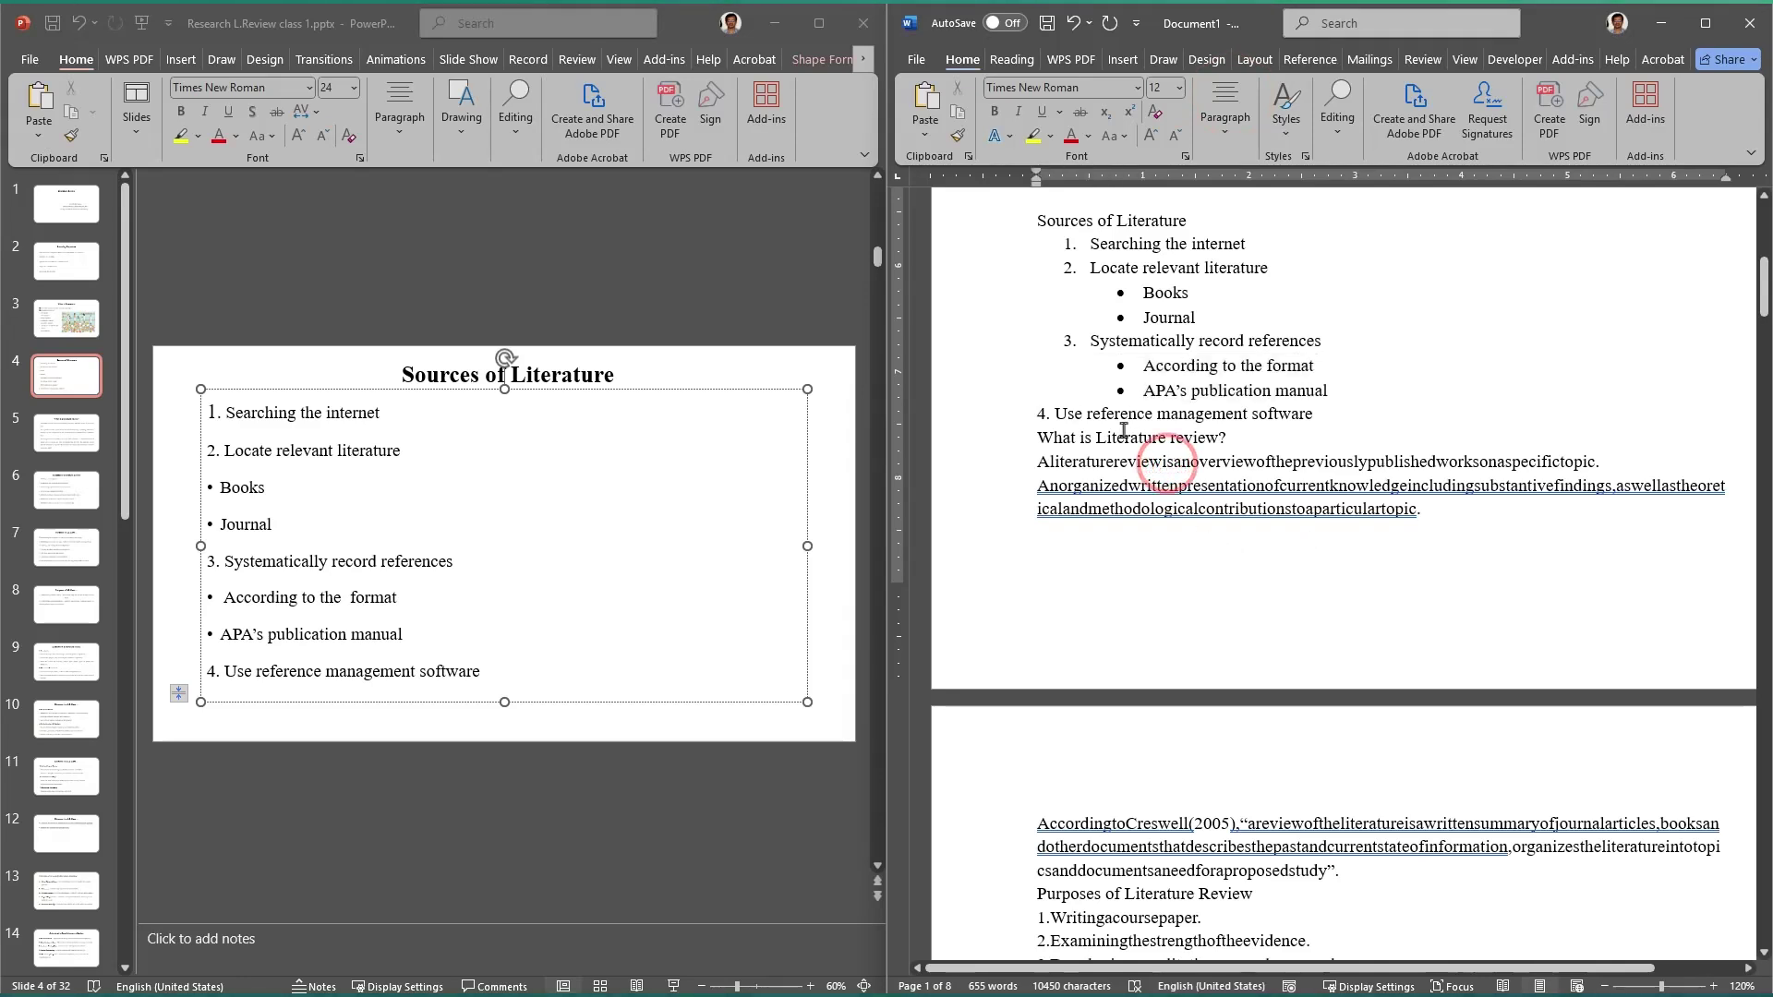
Step: Format "Use reference management software" as item 4 of the numbered list under "Sources of Literature"
click(1013, 417)
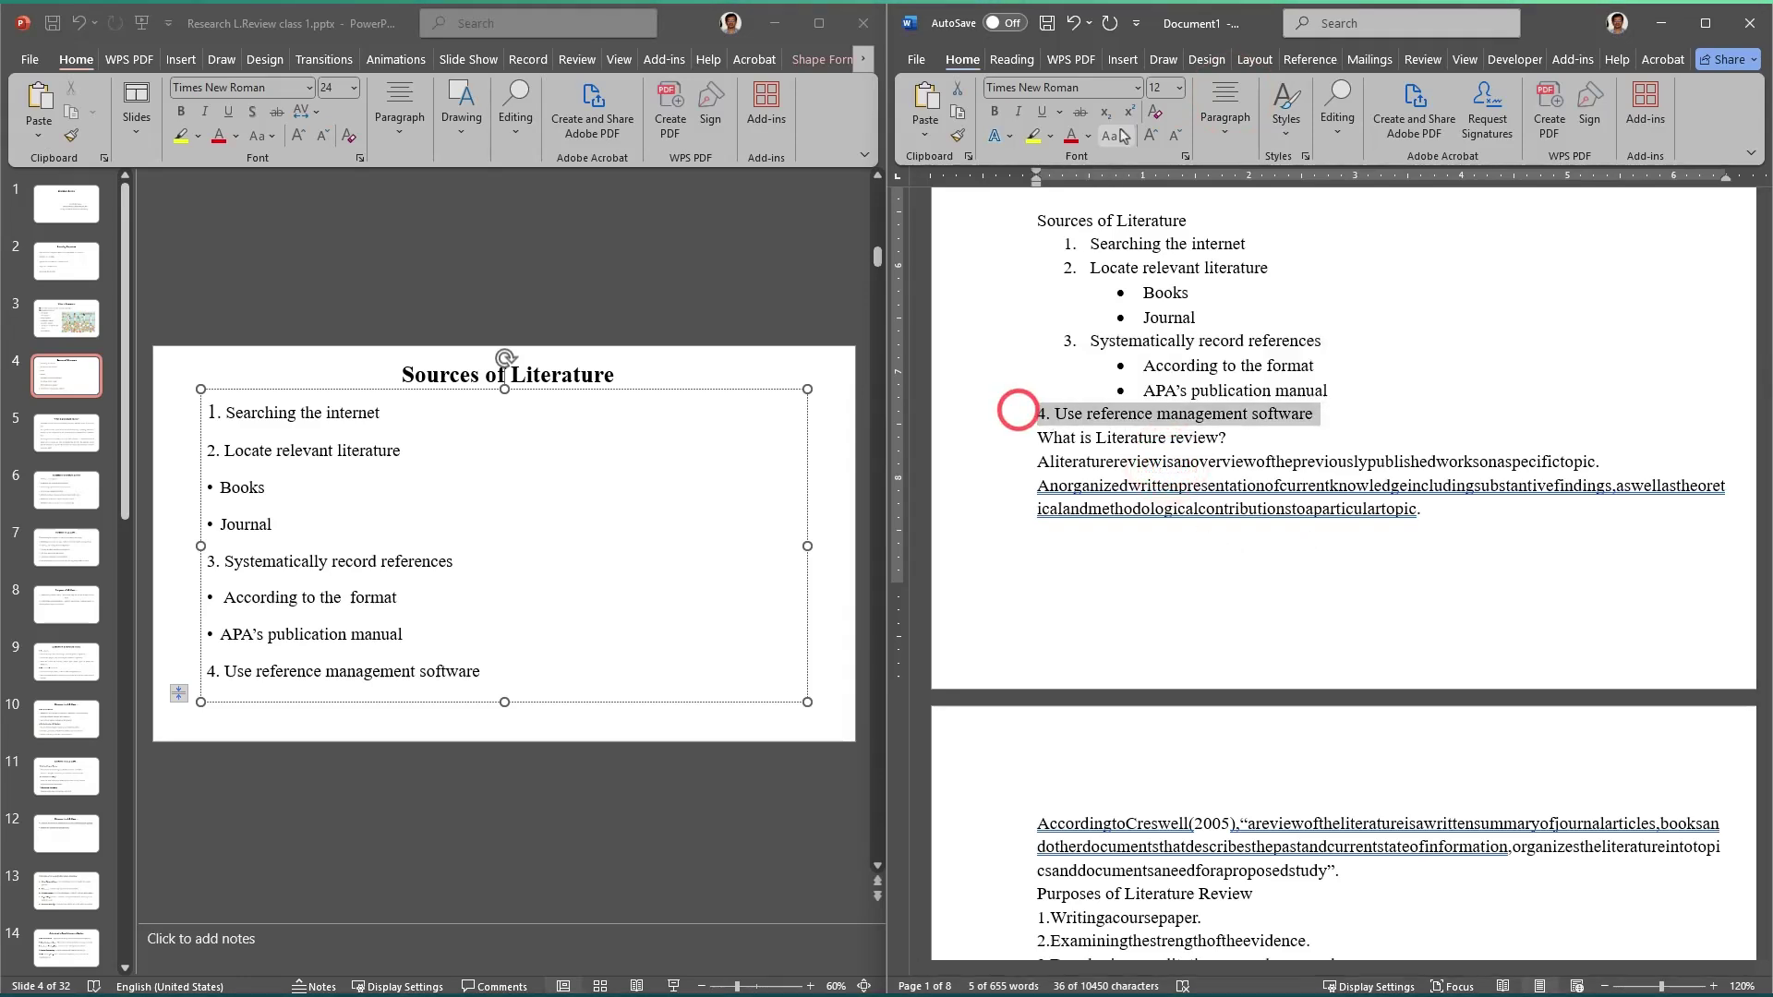
click(1232, 93)
click(1248, 182)
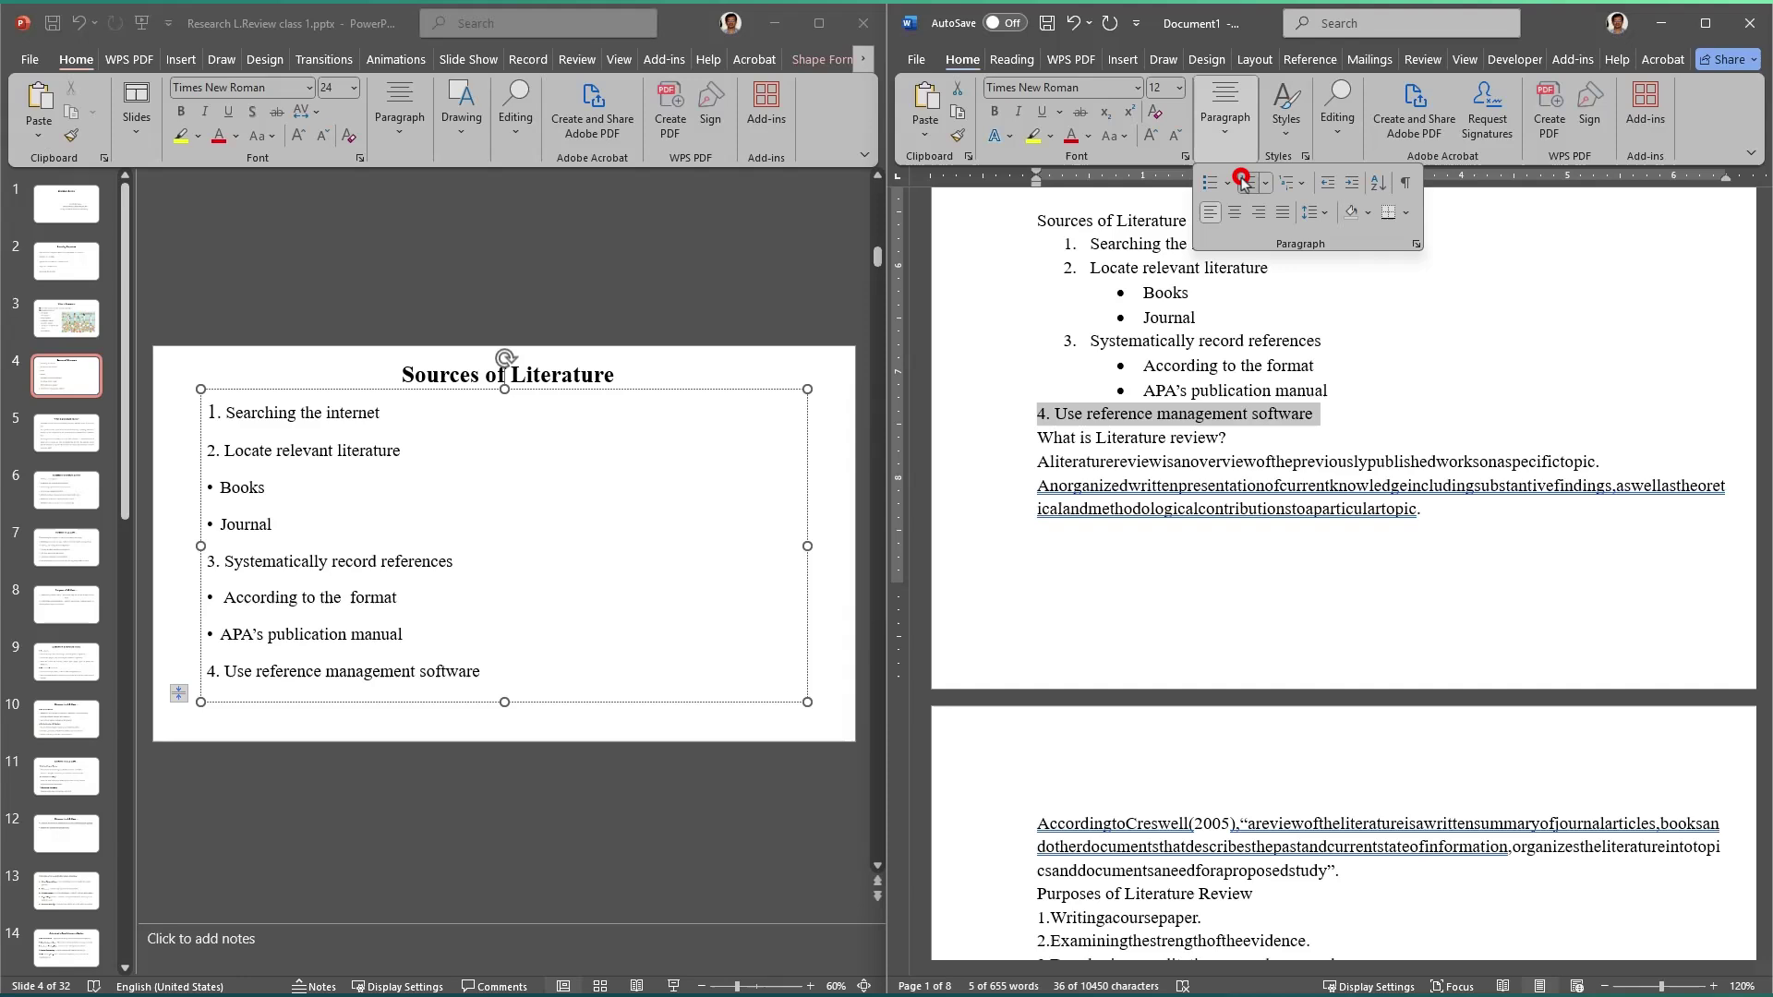
click(1217, 475)
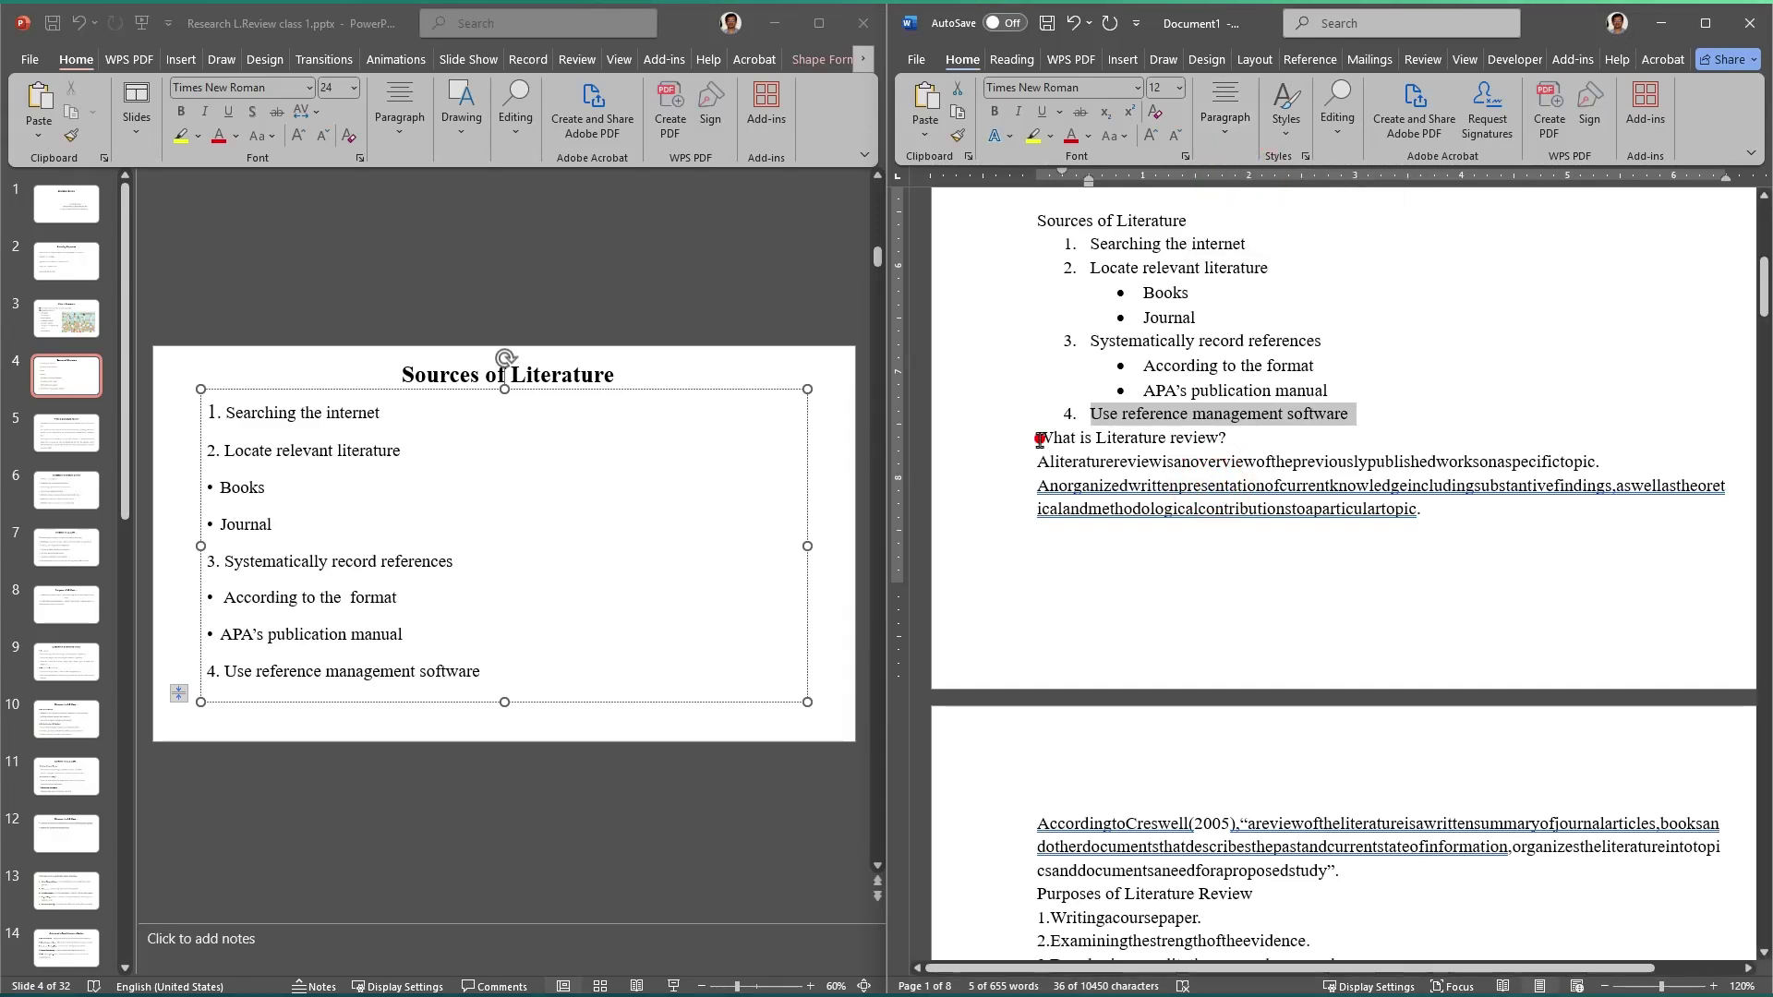
Step: Check slide 5, insert a blank line above the "What is Literature review?" heading in the document, and make the heading bold
click(1039, 440)
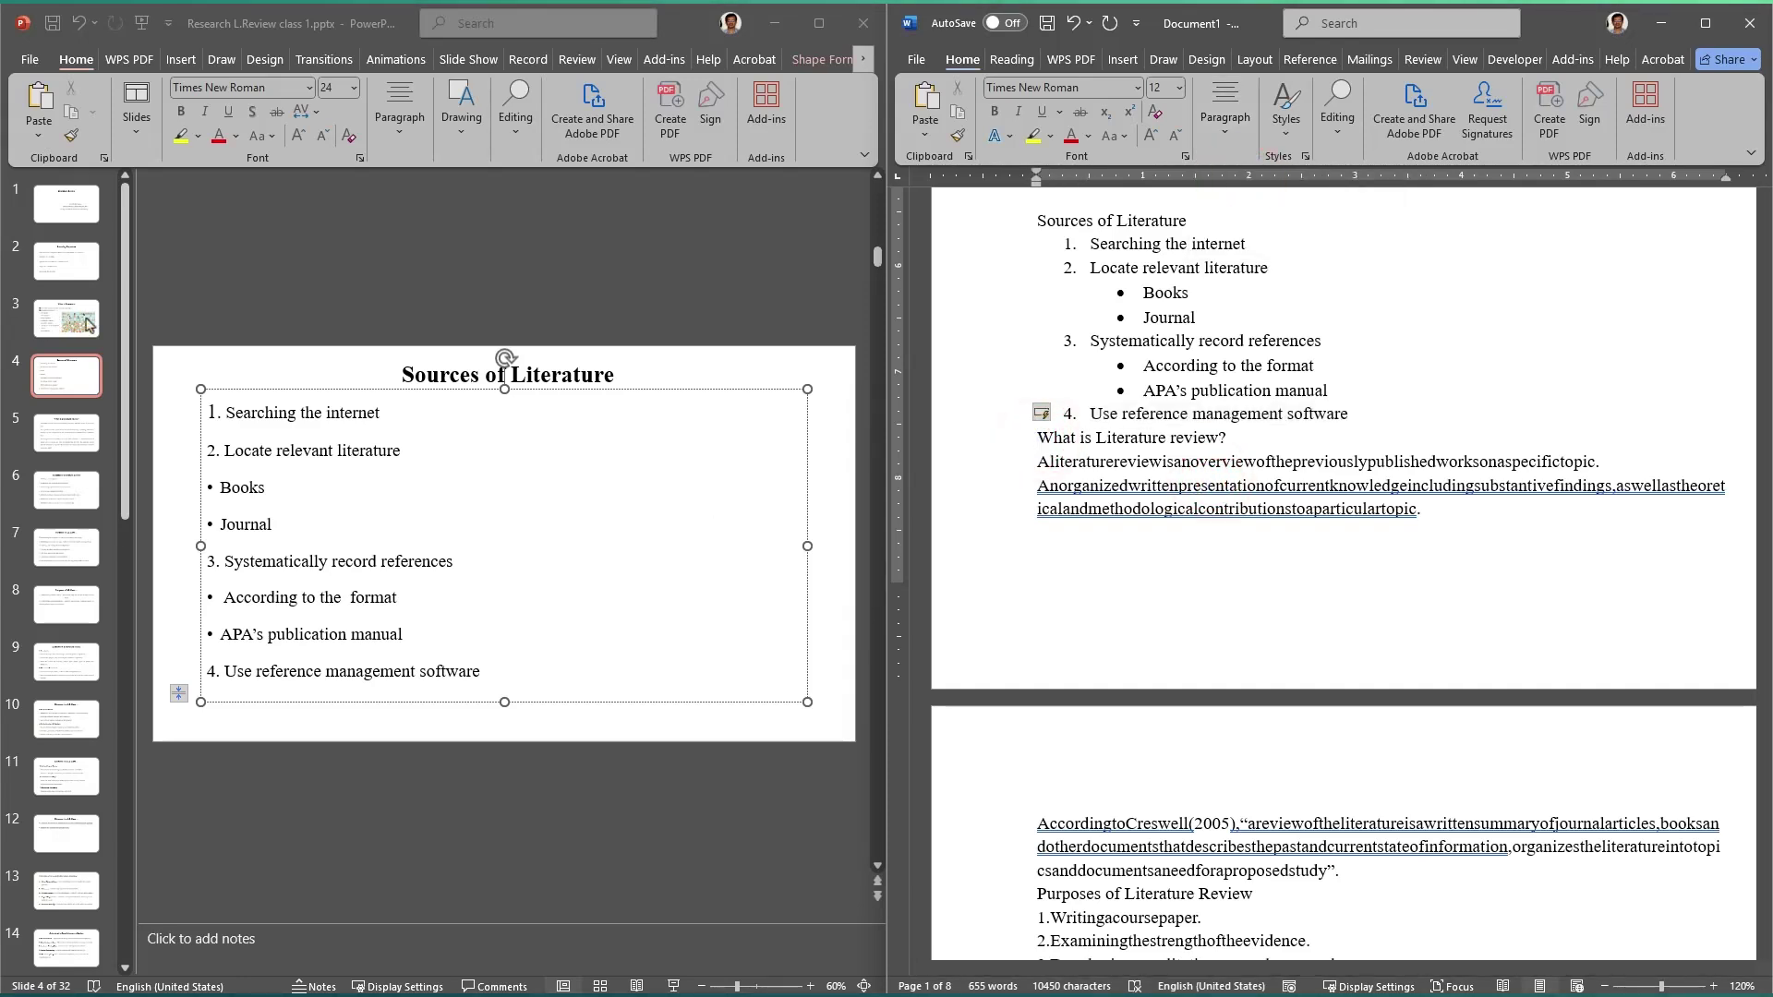
click(78, 423)
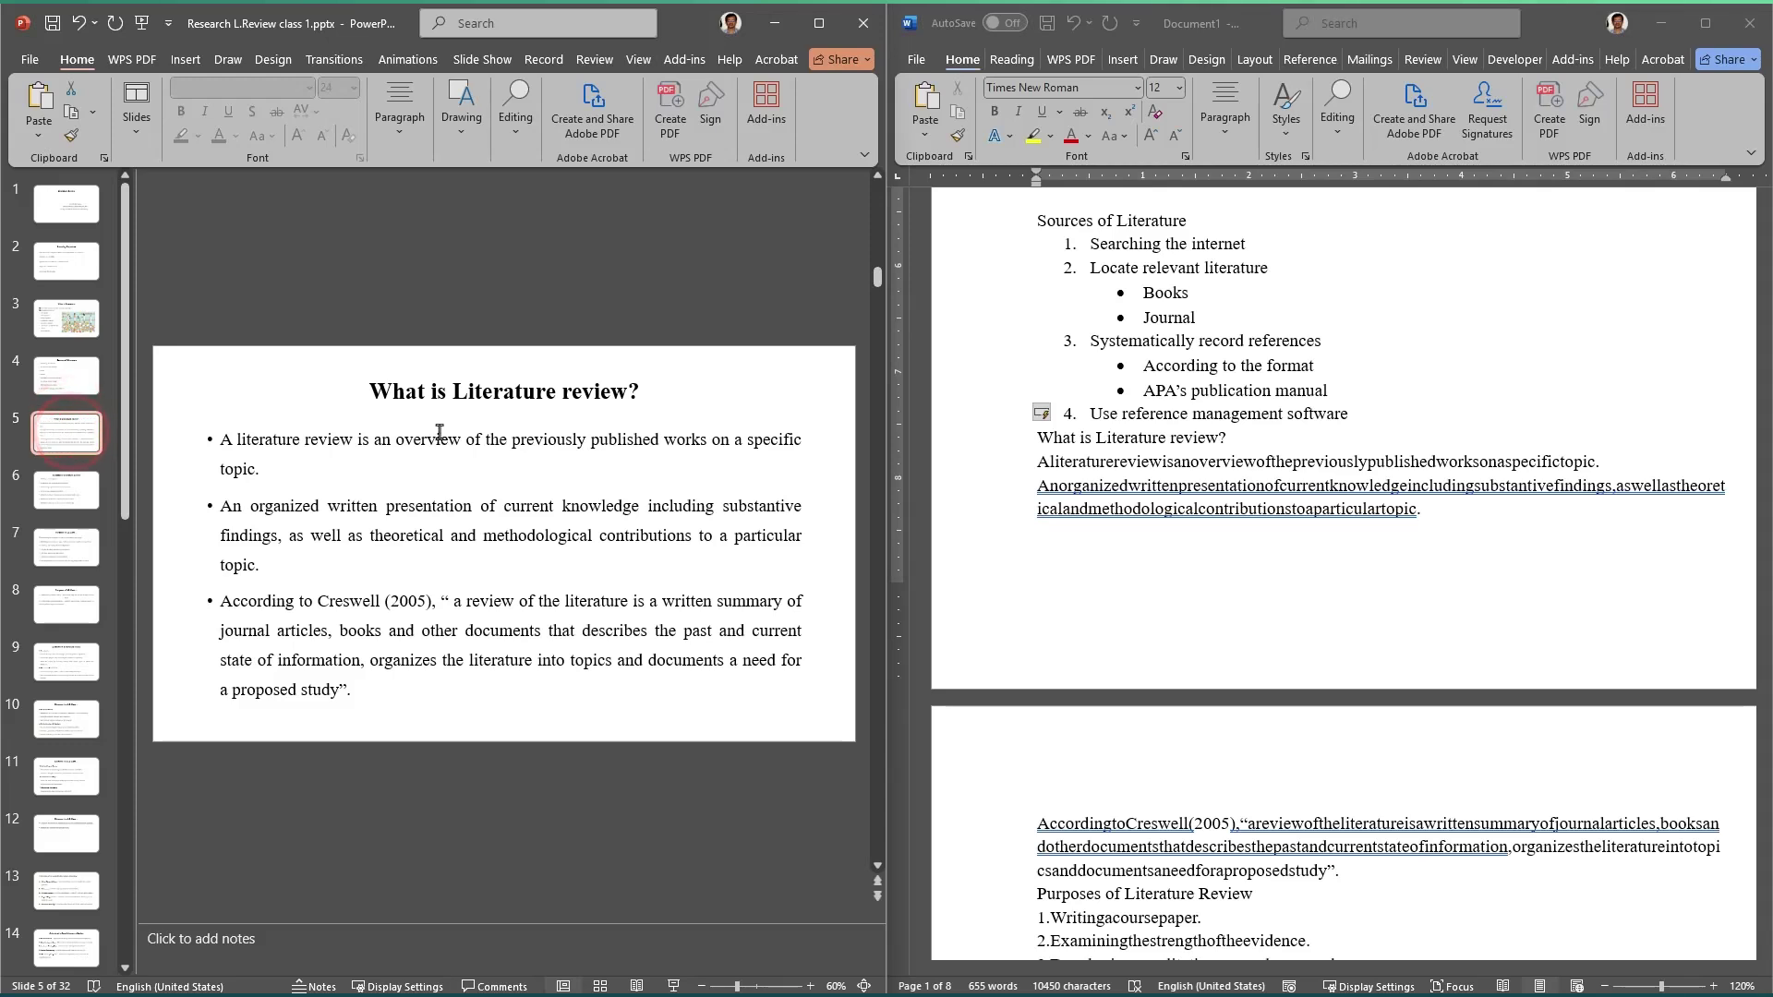
click(480, 432)
click(1270, 443)
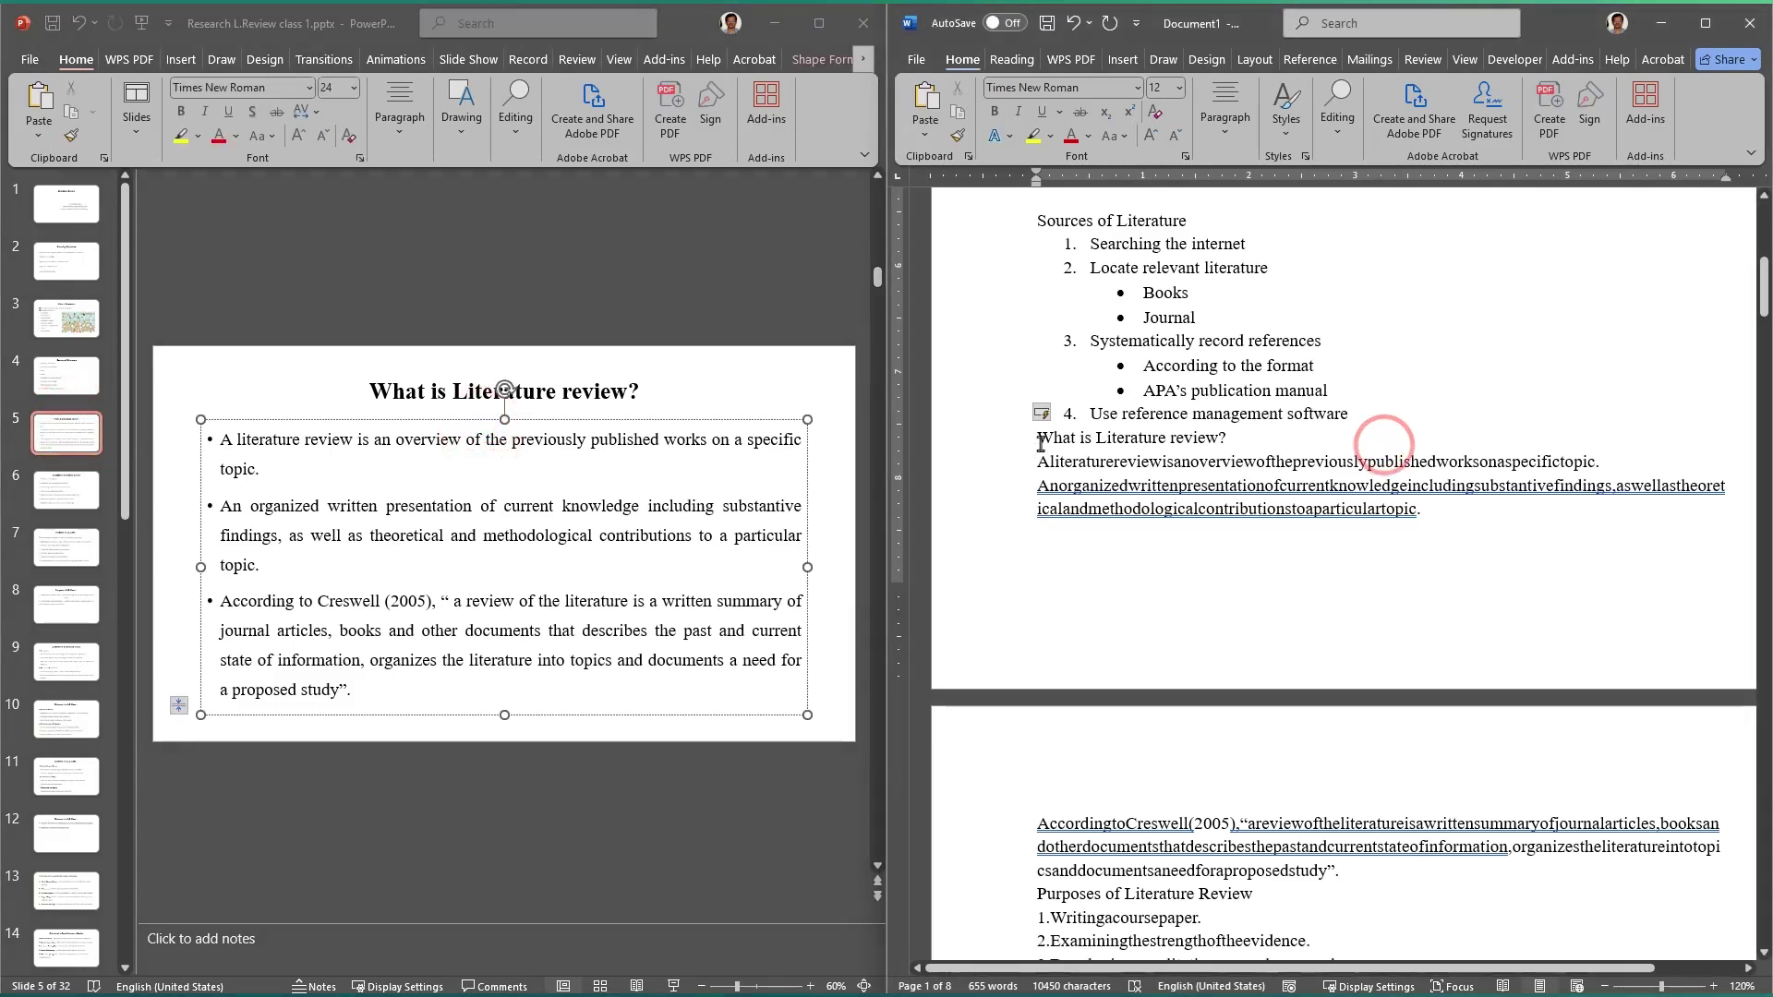
key(Return)
click(1011, 461)
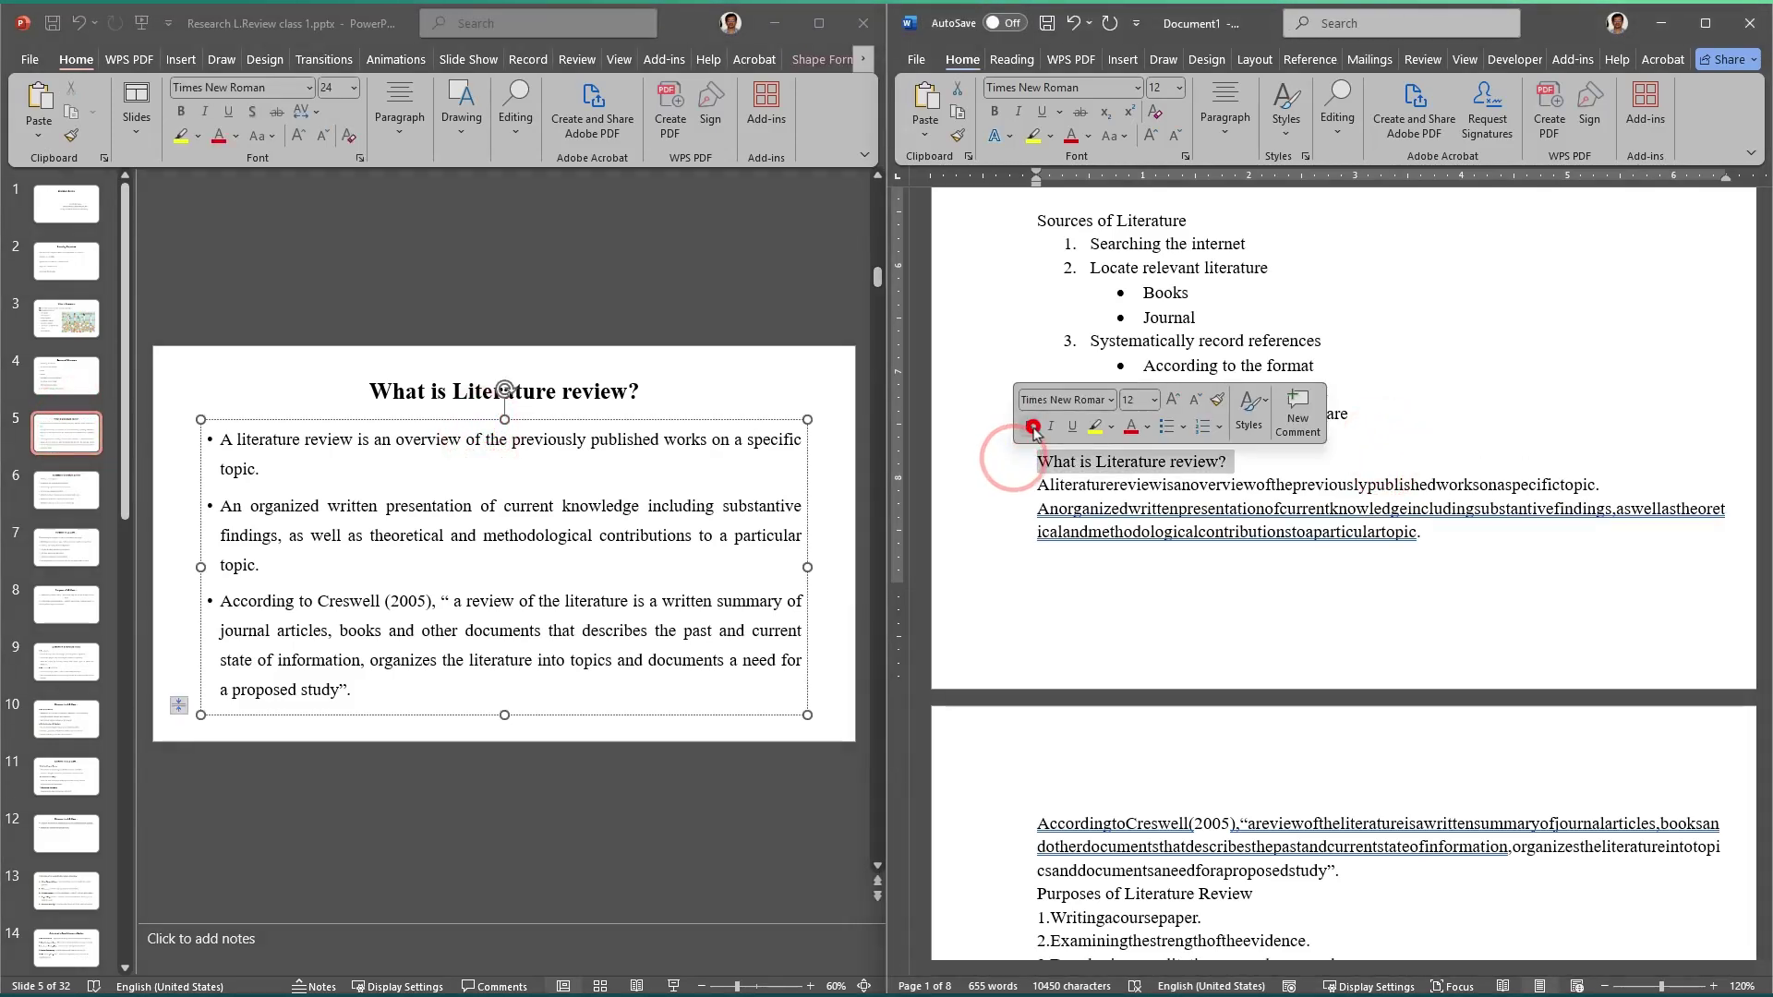
click(1032, 427)
click(1122, 517)
Step: Compare the body text of slide 5 with the three run-together paragraphs under "What is Literature review?" and select those paragraphs
click(342, 438)
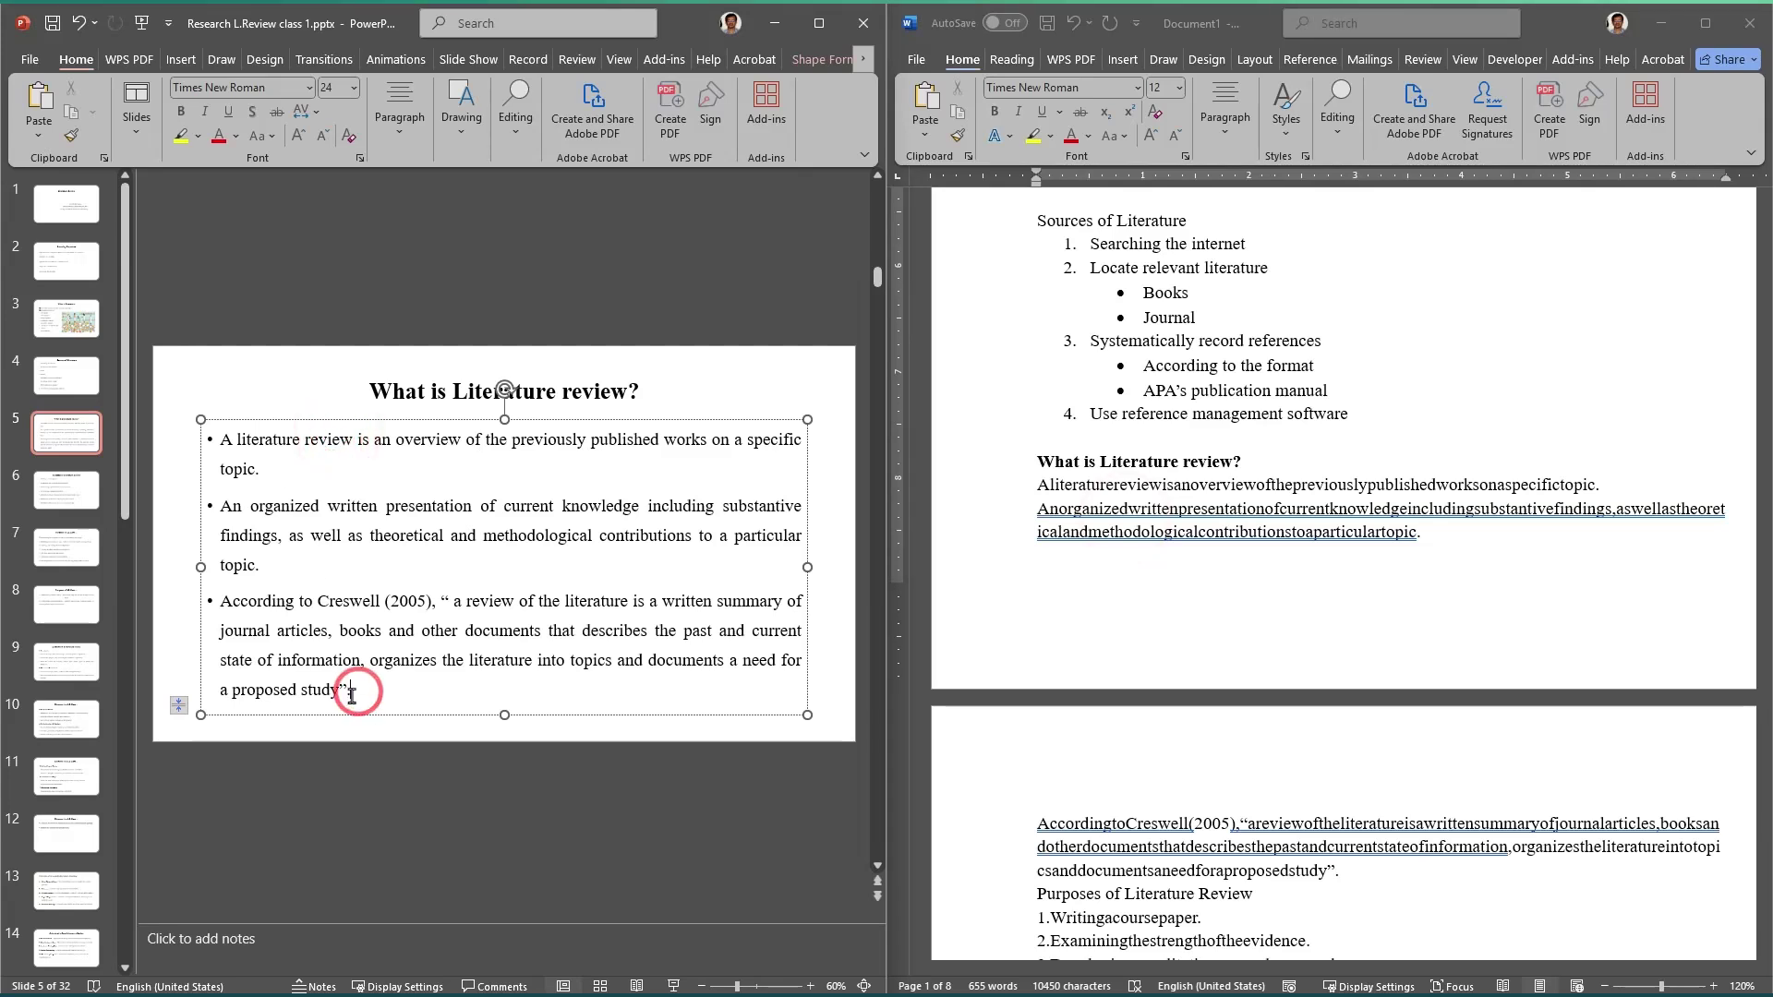
click(48, 473)
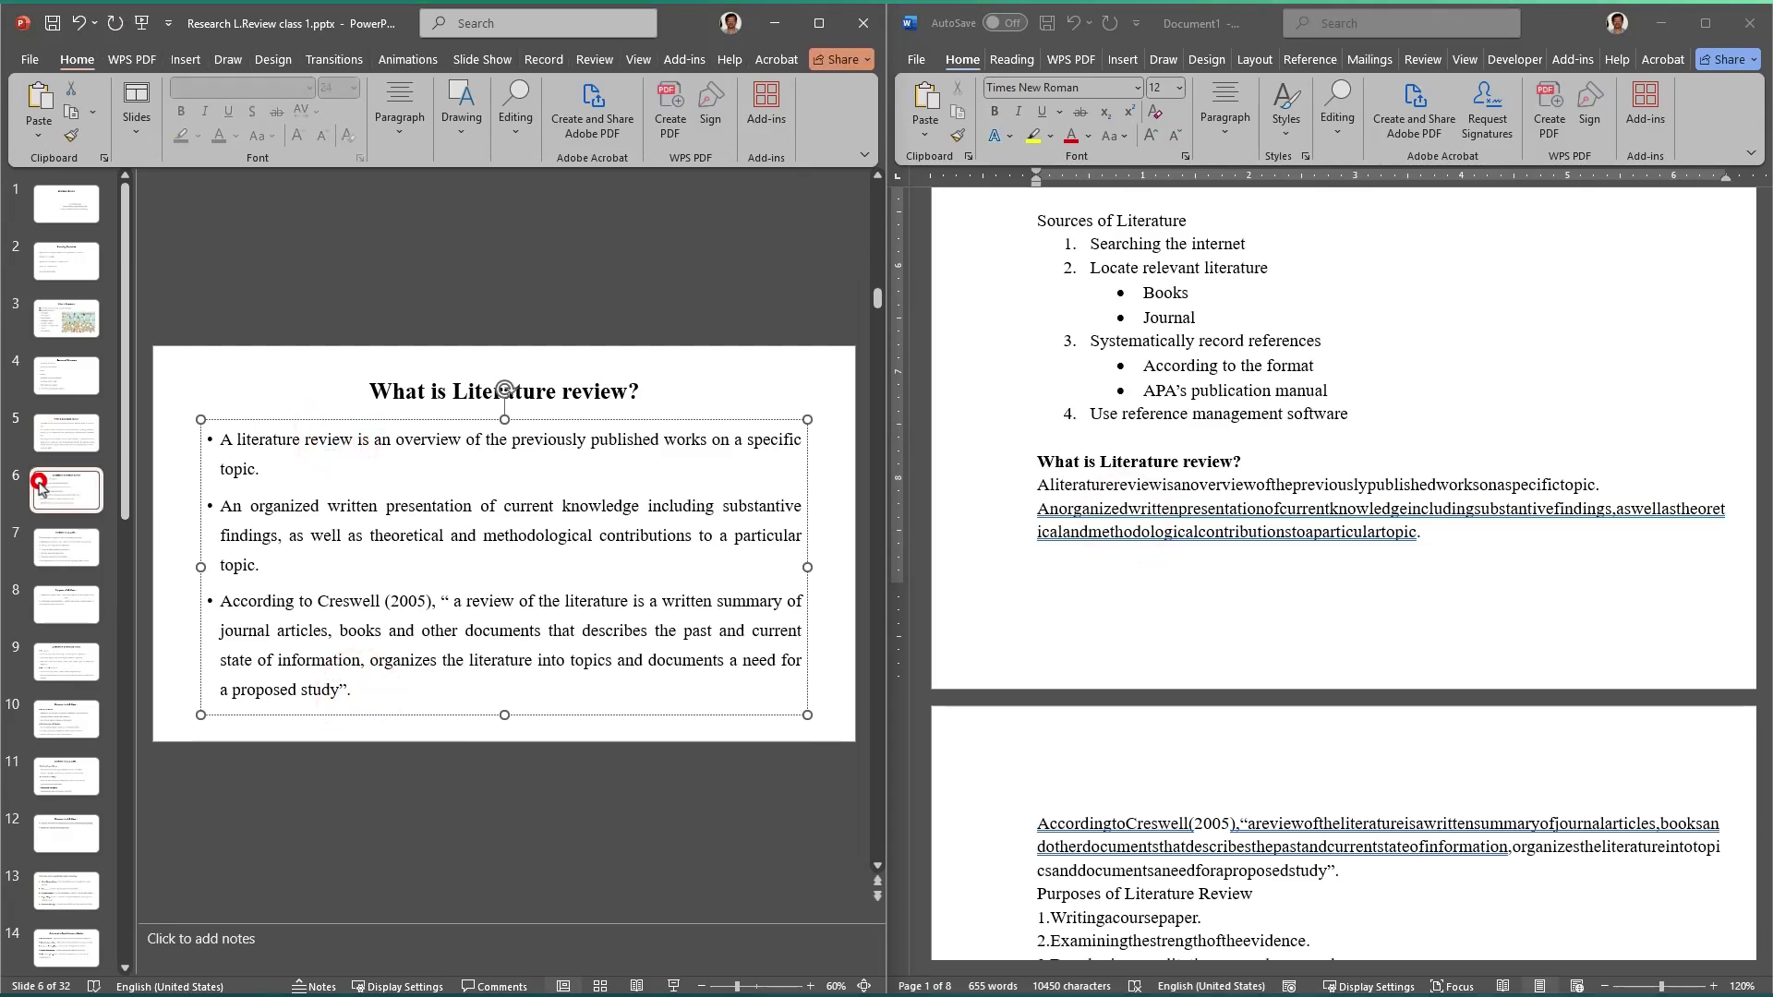
click(59, 442)
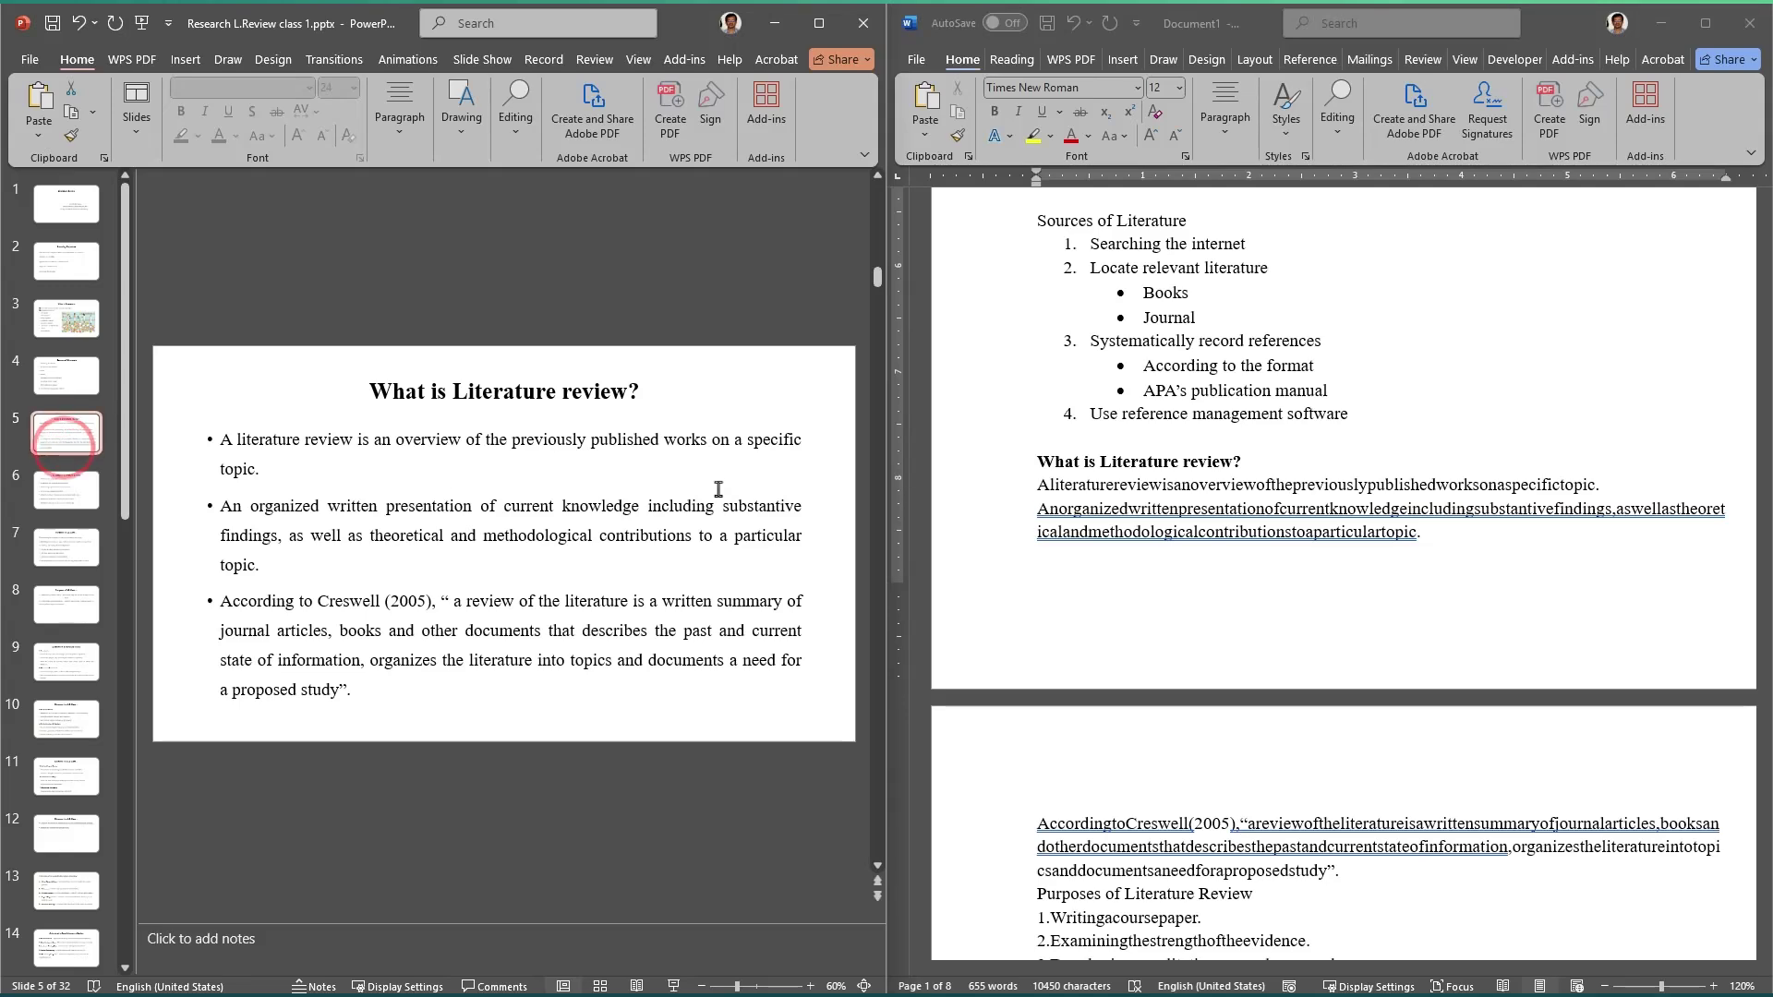
click(1100, 508)
scroll(1181, 700, down, 3)
click(1067, 753)
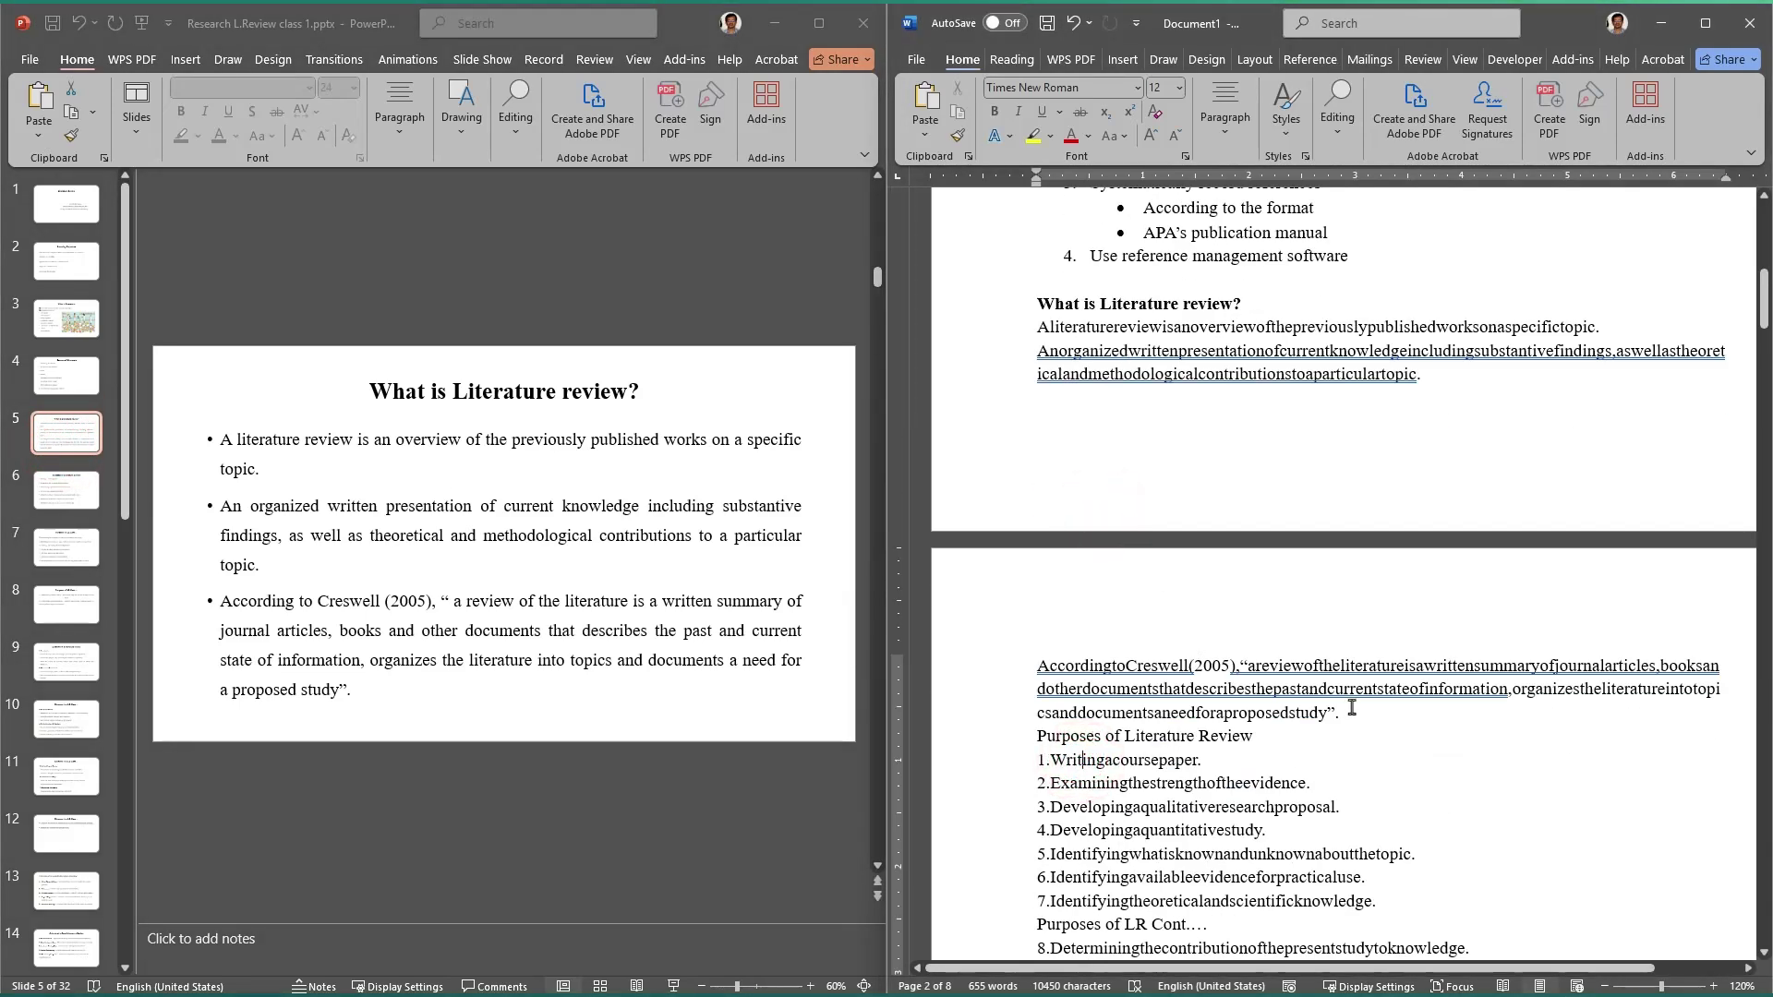
drag(1348, 713, 1005, 326)
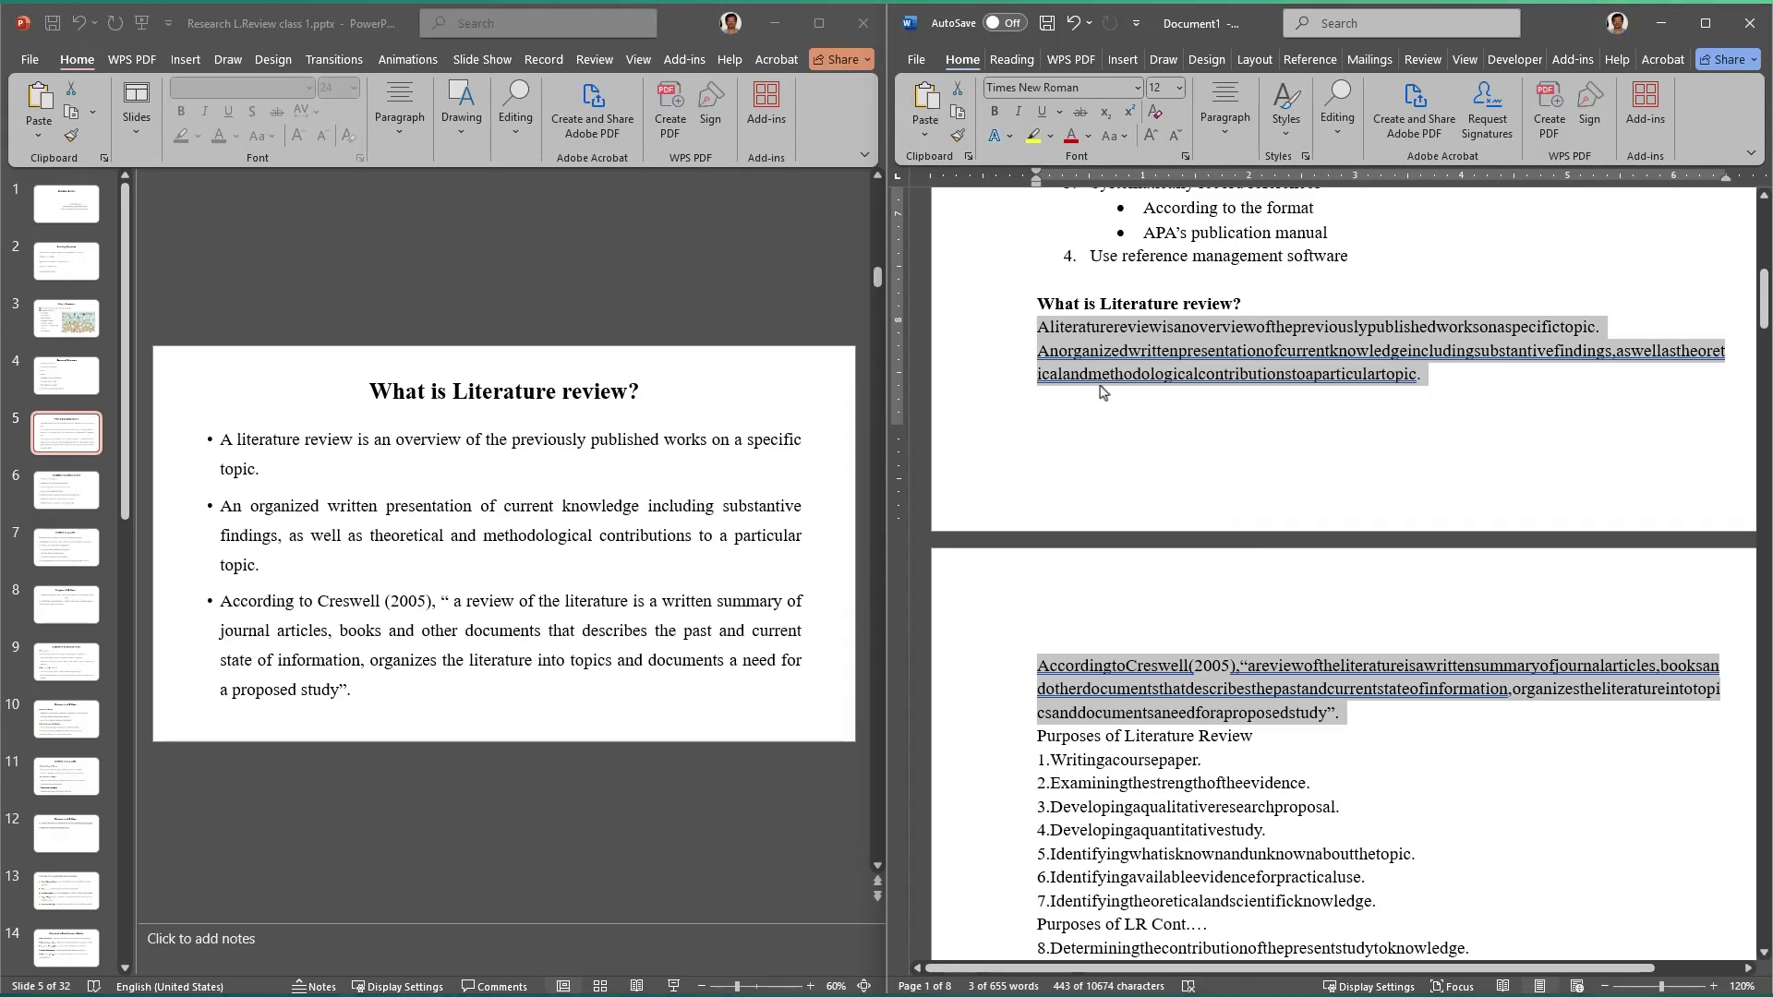
Step: Look up the grammar suggestion for the run-together "An organized written presentation" paragraph
click(1162, 354)
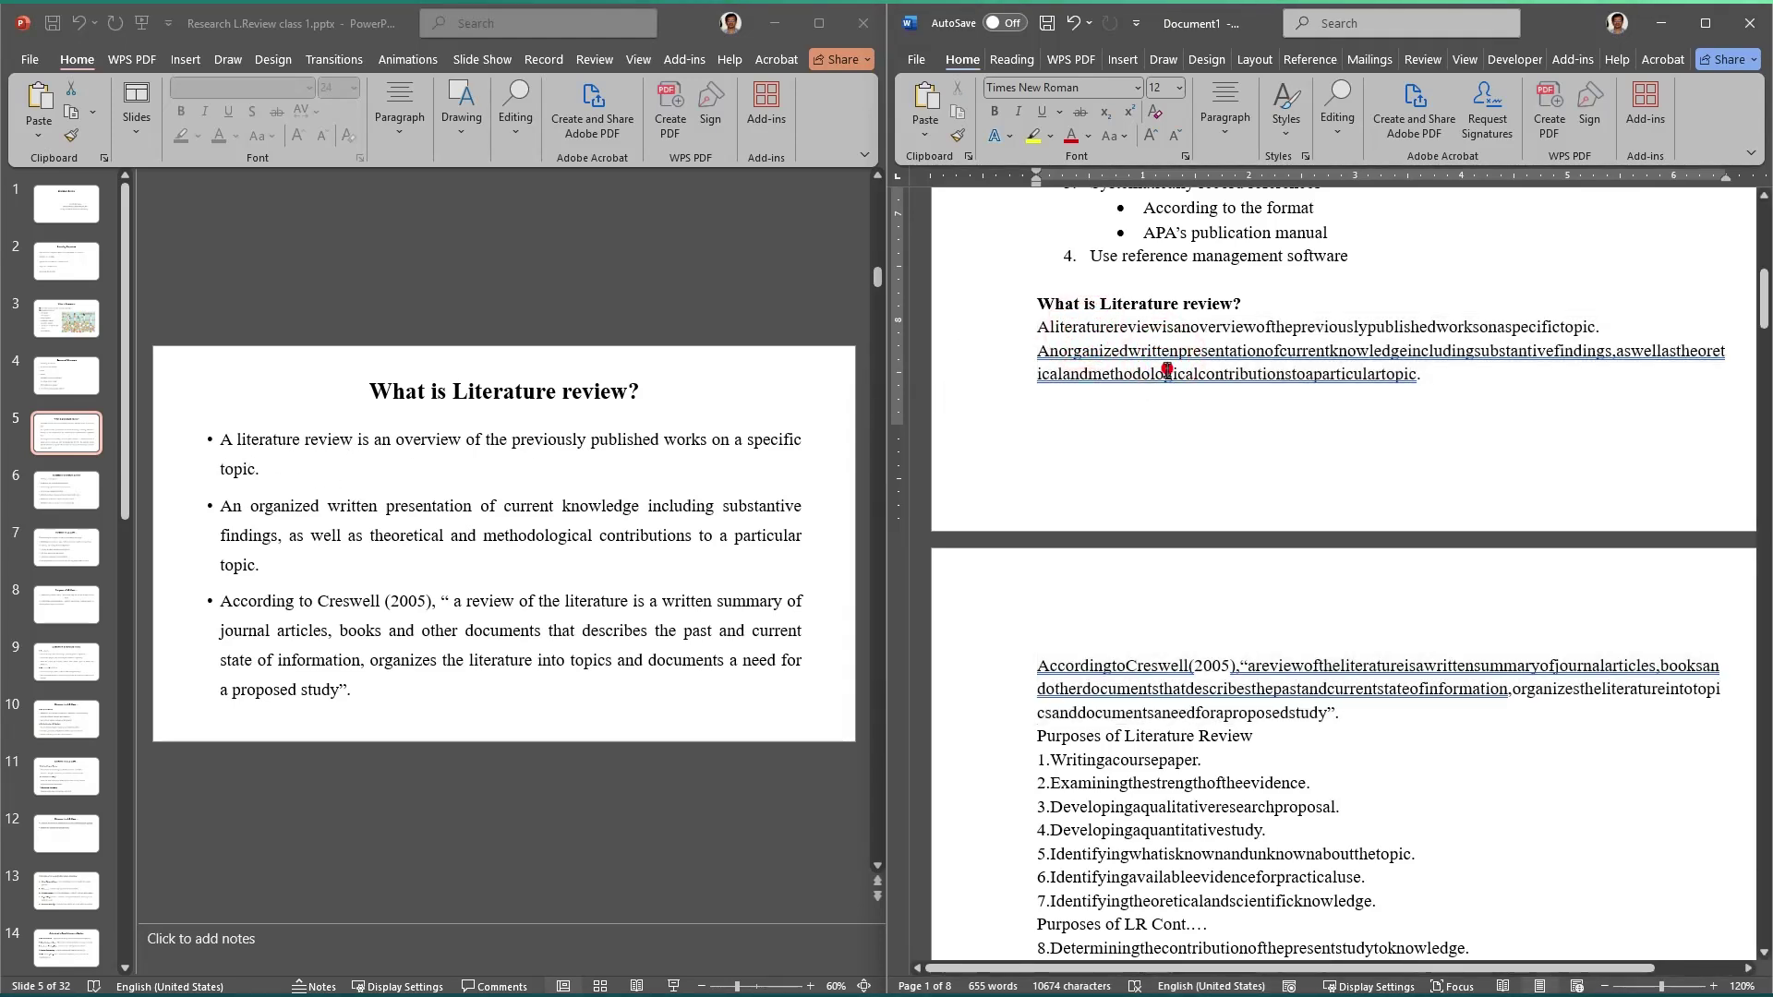
right_click(1165, 328)
click(1105, 381)
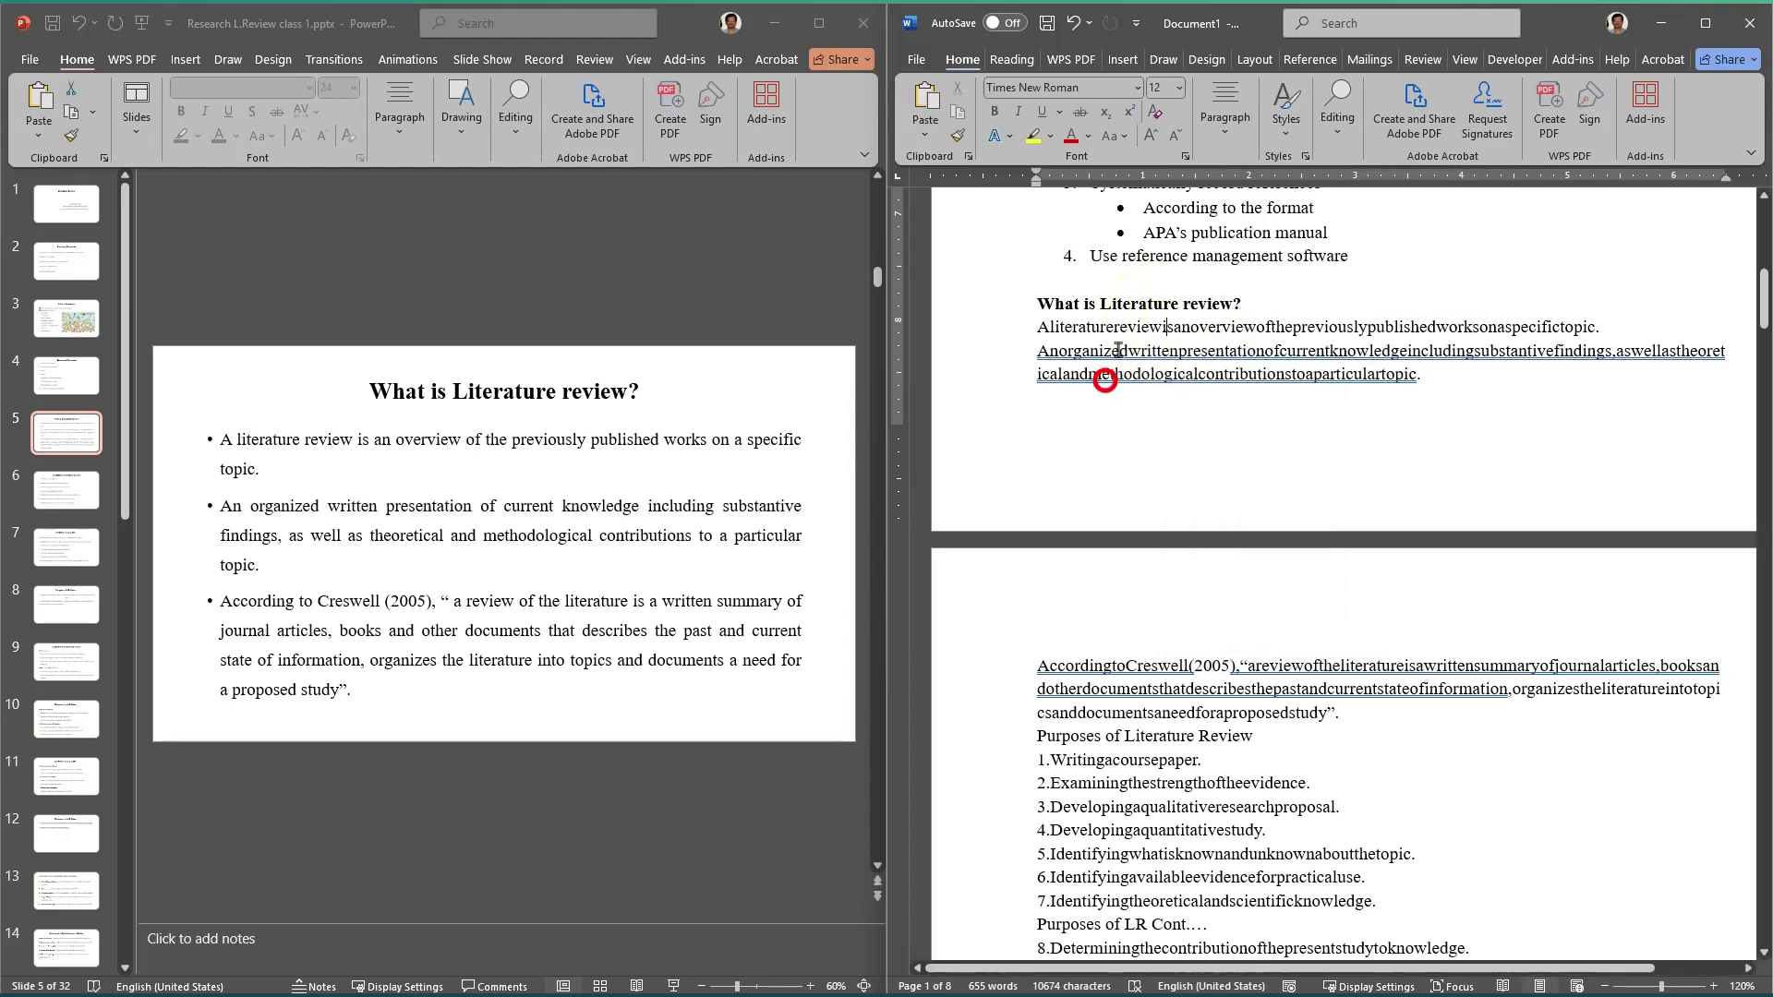
right_click(1117, 356)
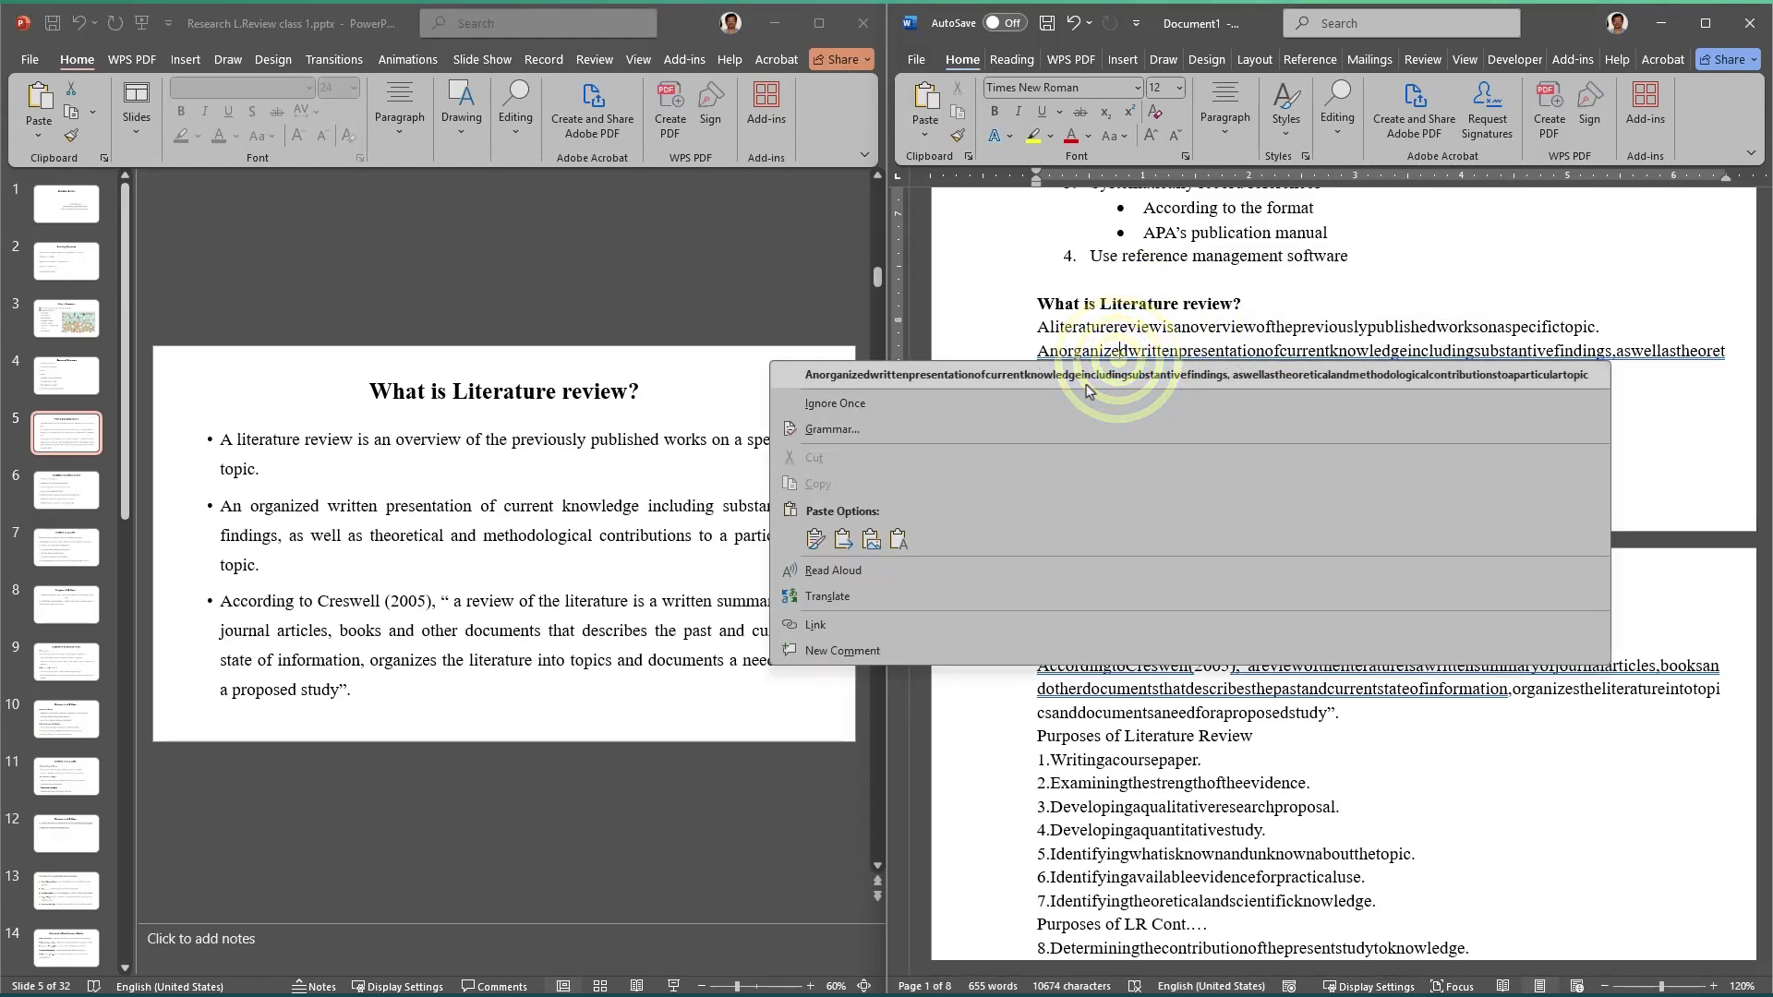
click(1130, 325)
Step: Insert the missing spaces in the first paragraph from "A literature review is an" through "overview of the previous"
click(1052, 329)
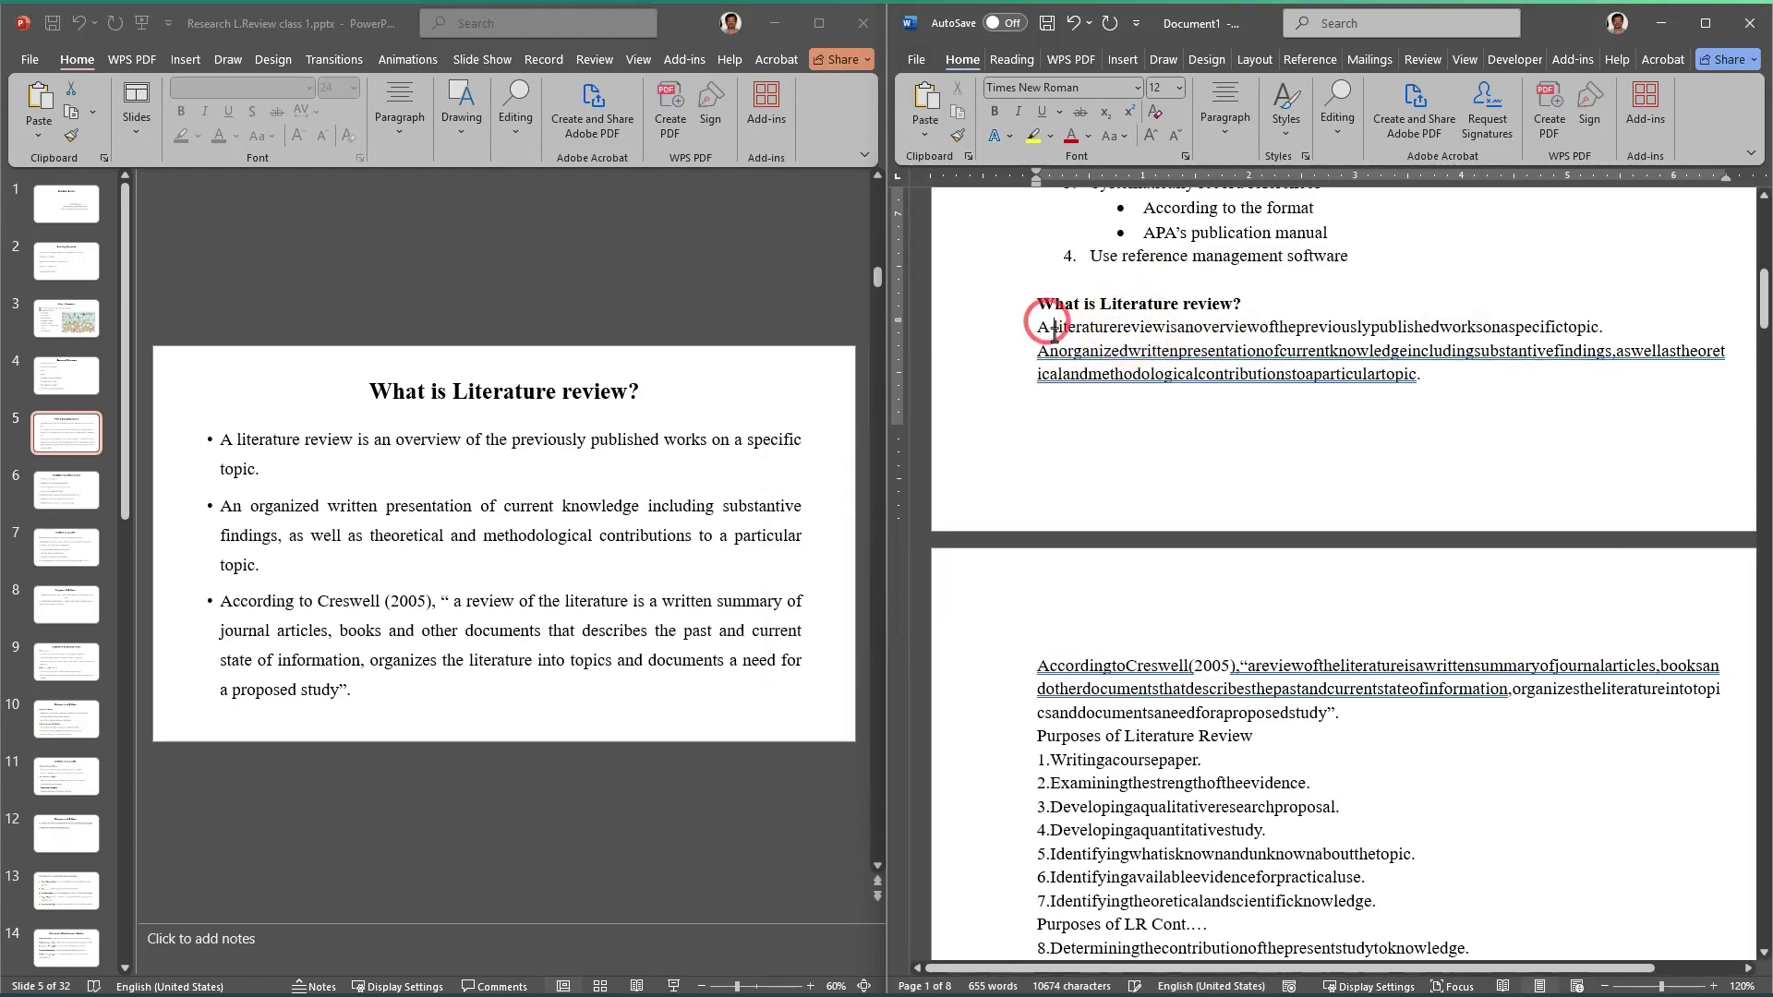
click(1118, 327)
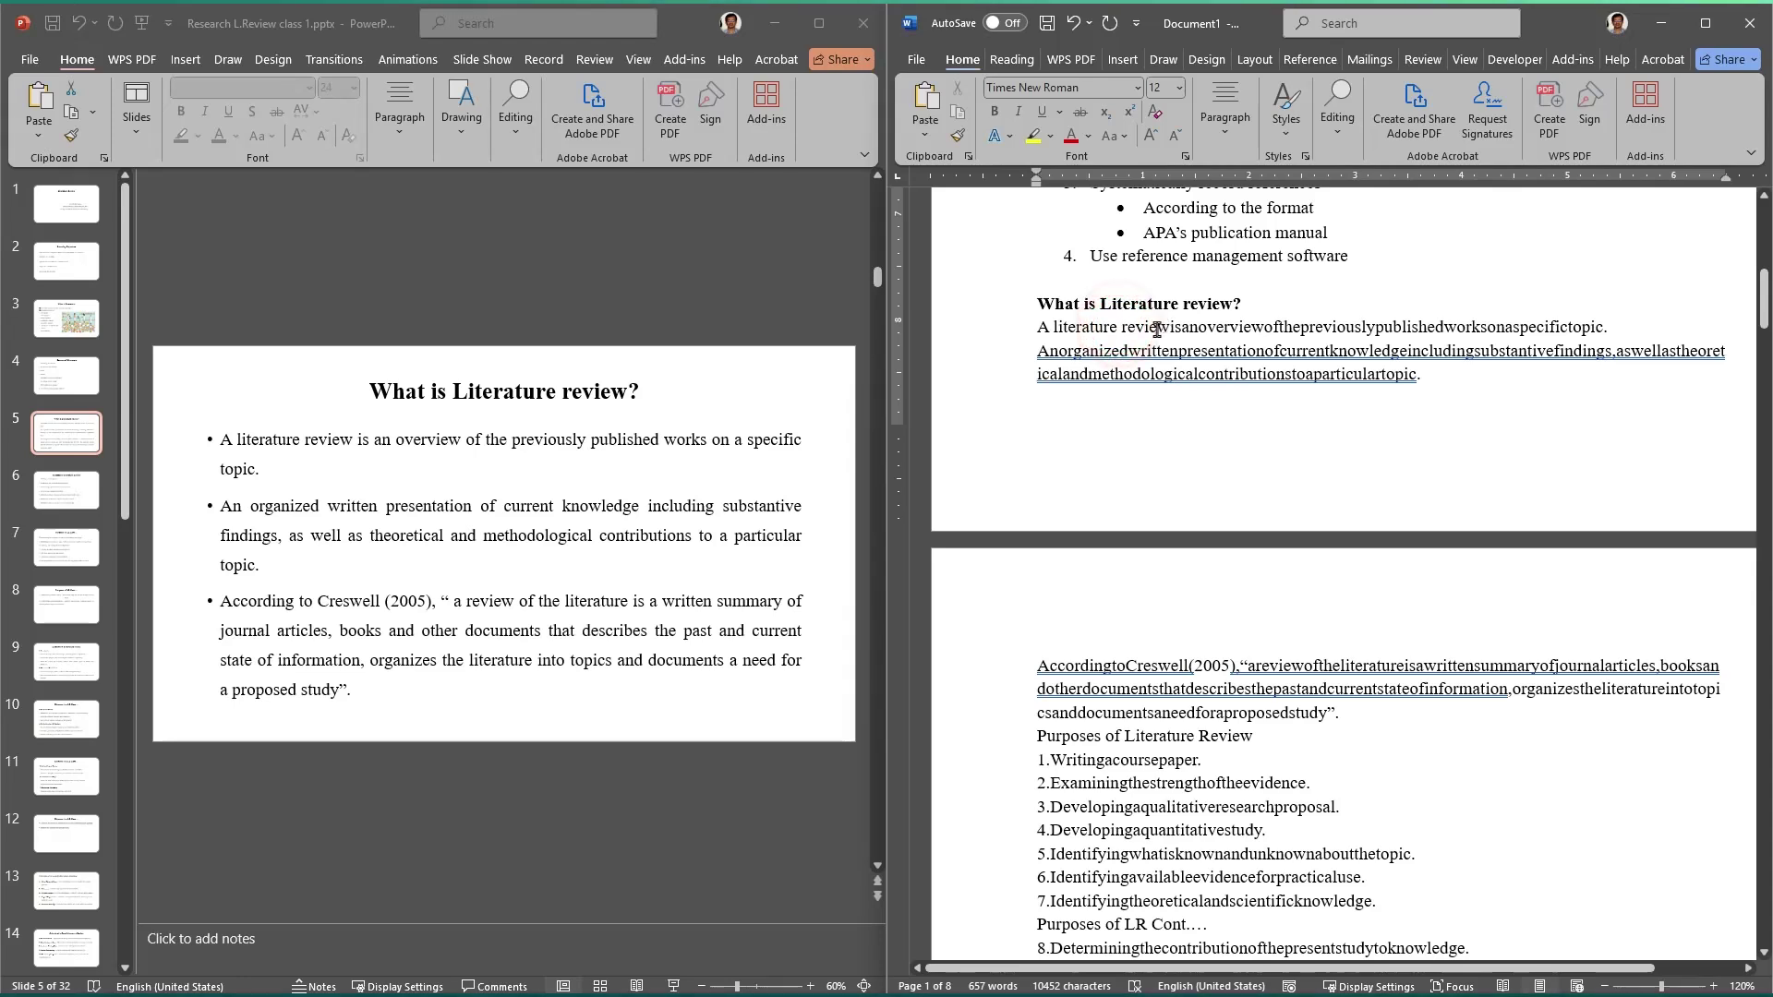
click(1191, 329)
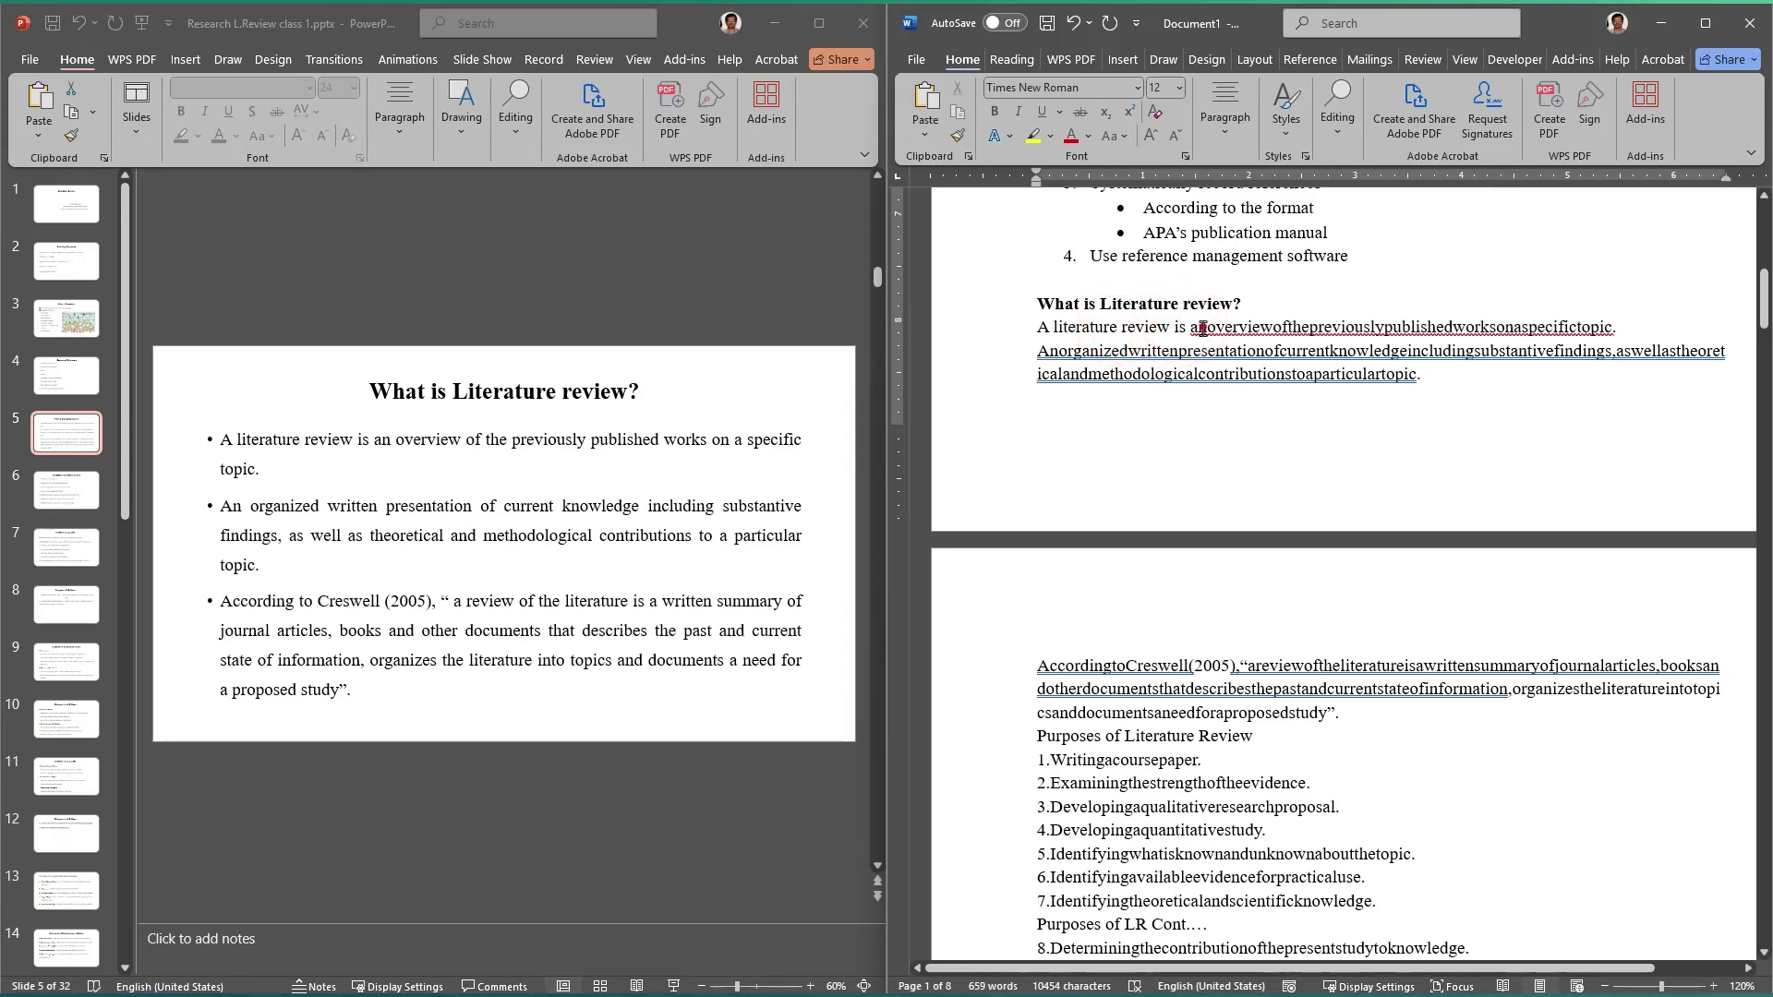
click(1208, 328)
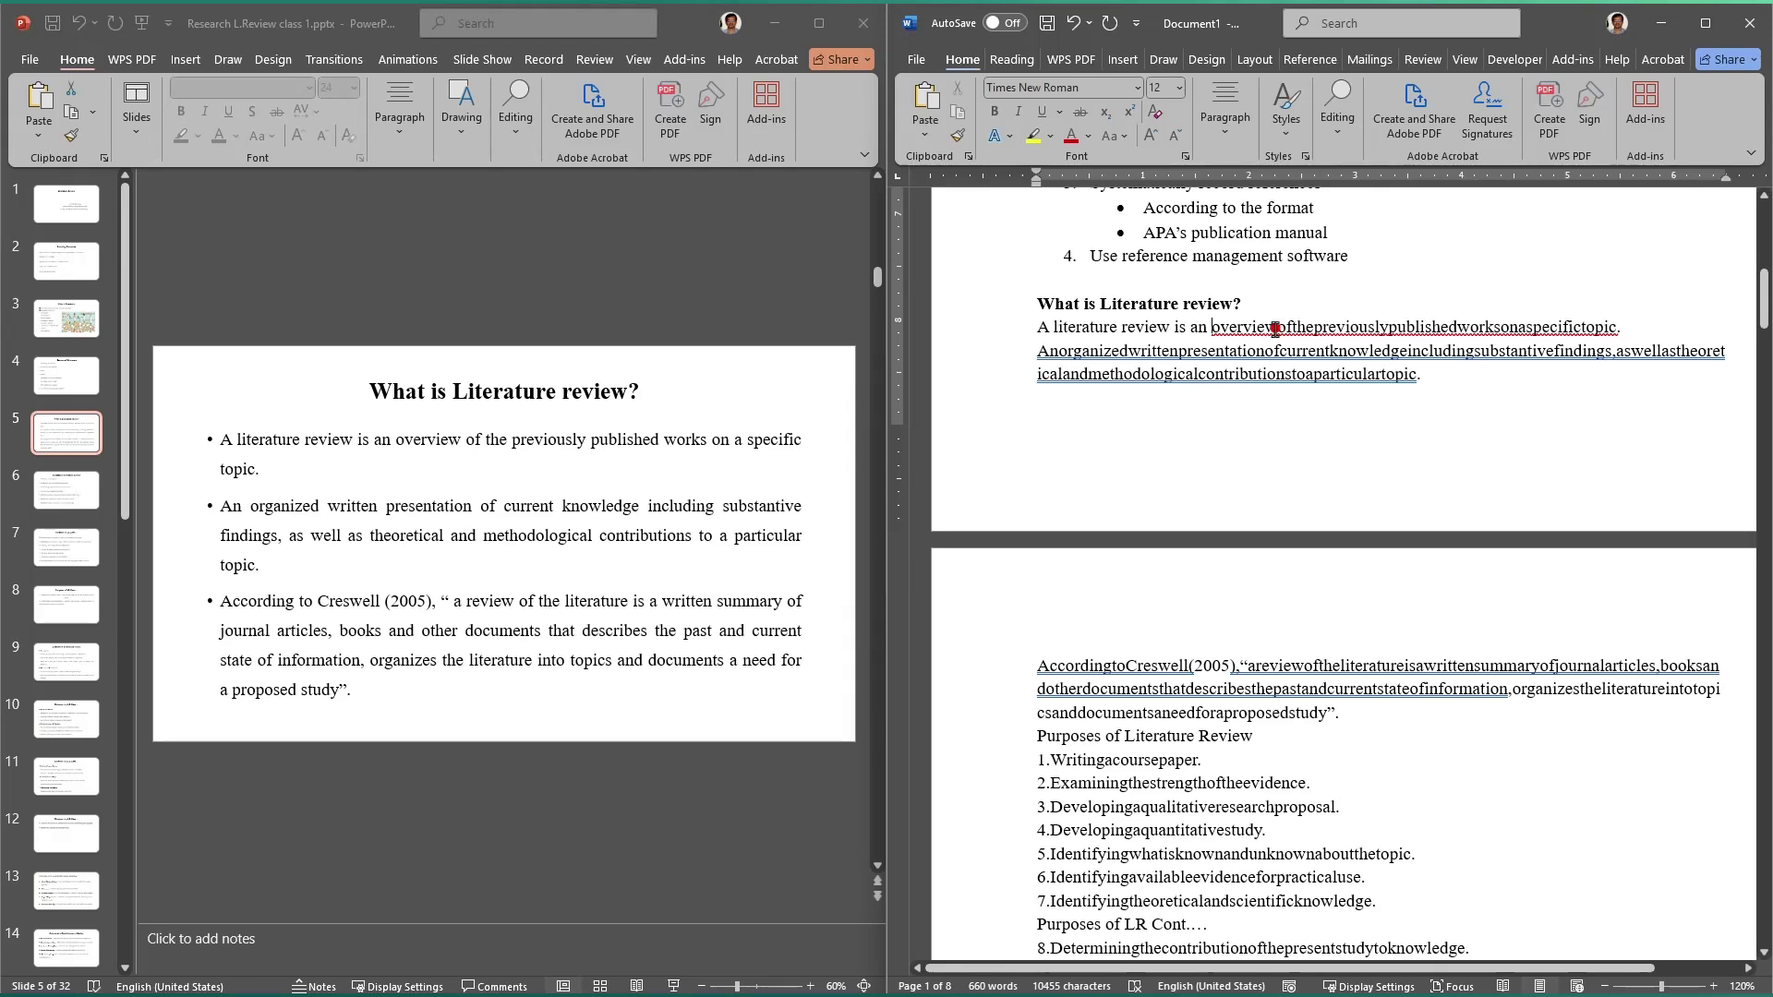
click(1275, 329)
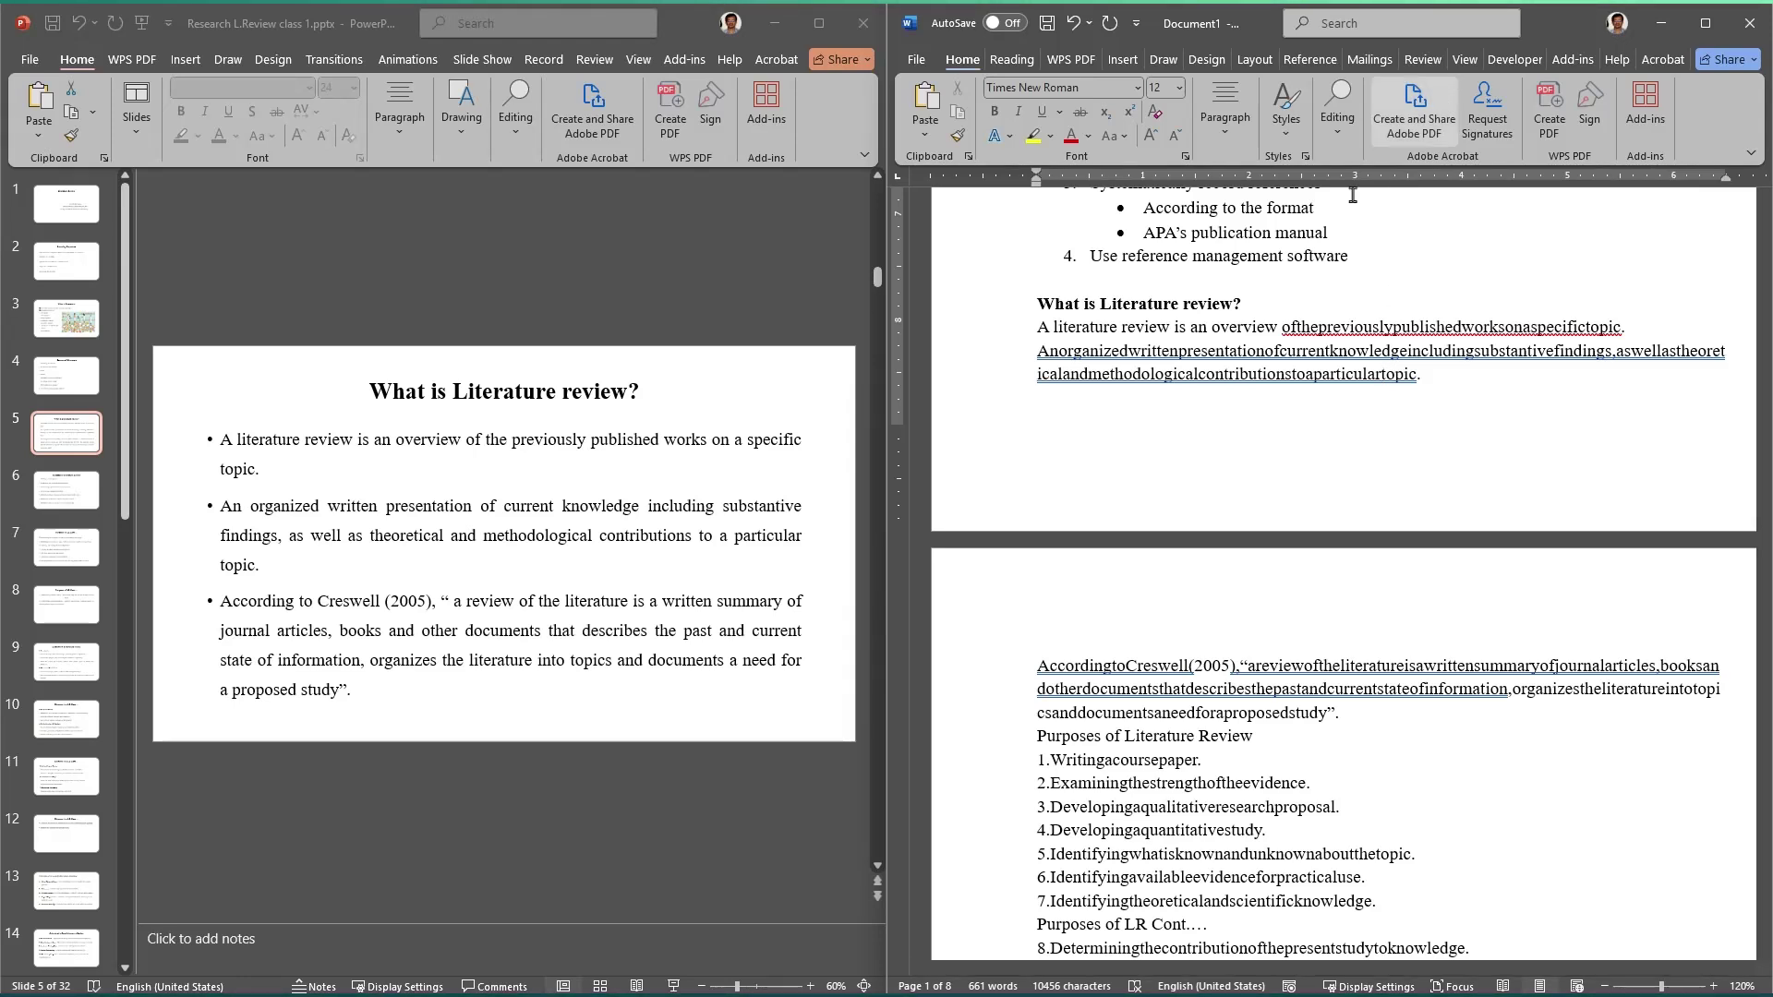
click(1292, 319)
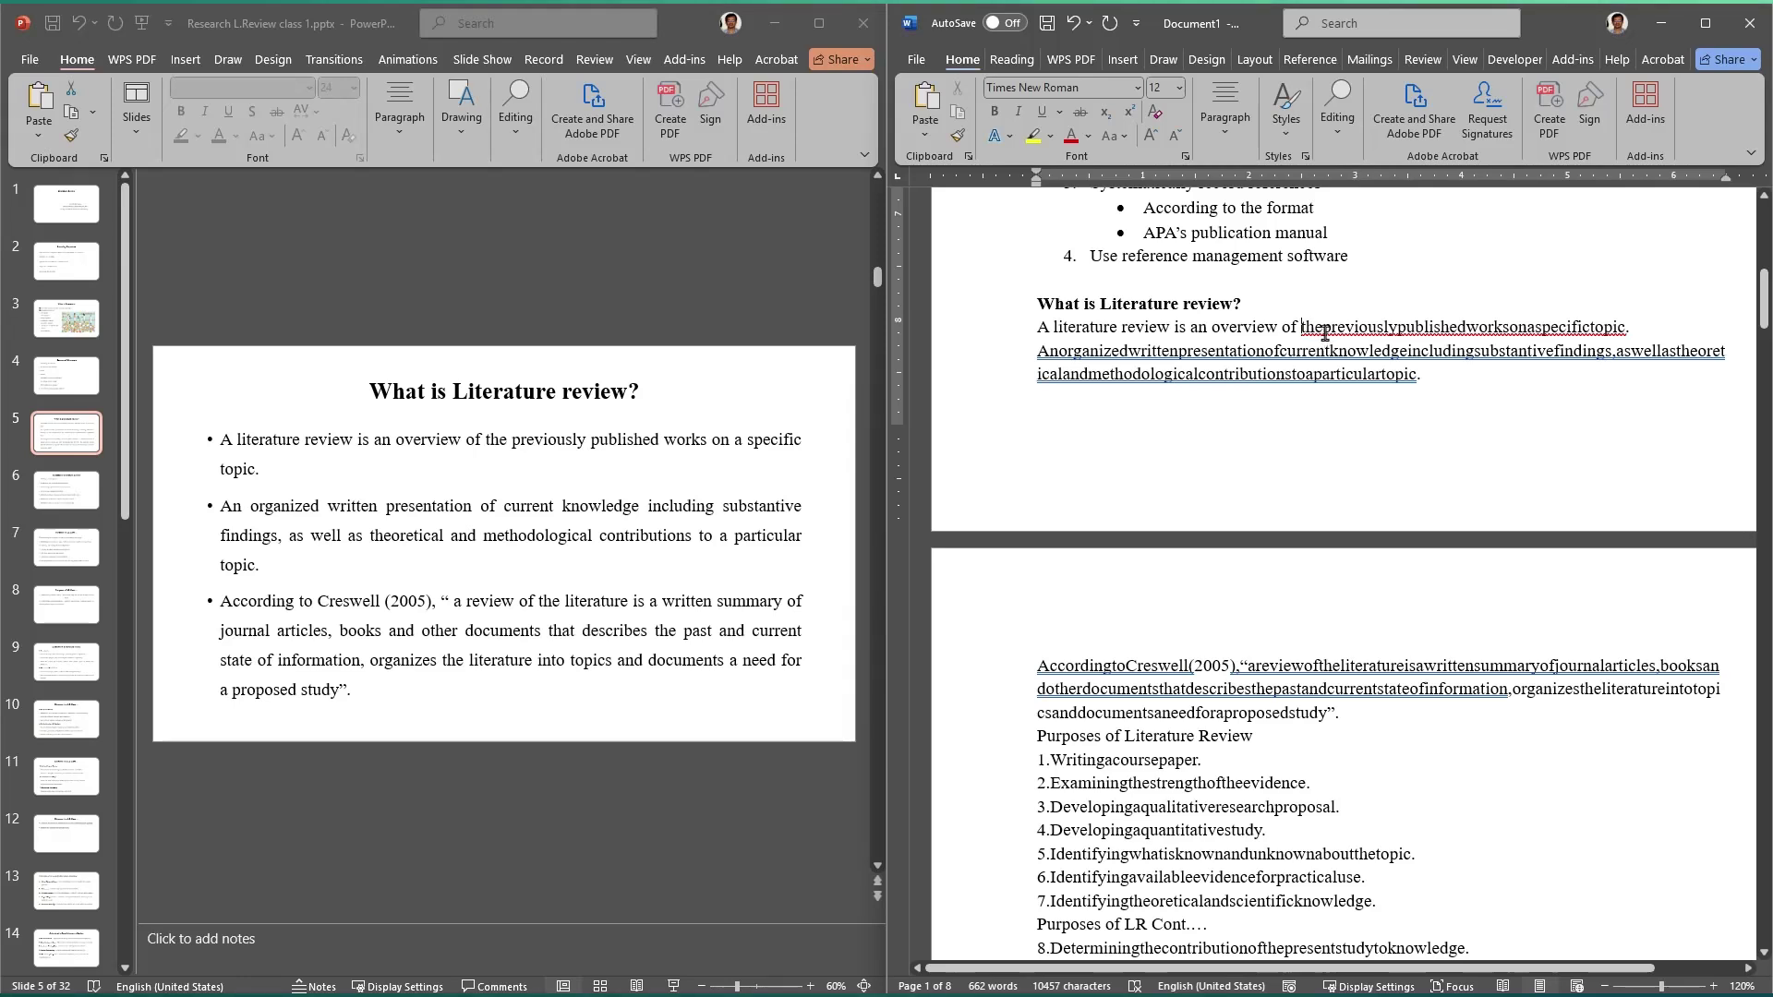
click(1326, 331)
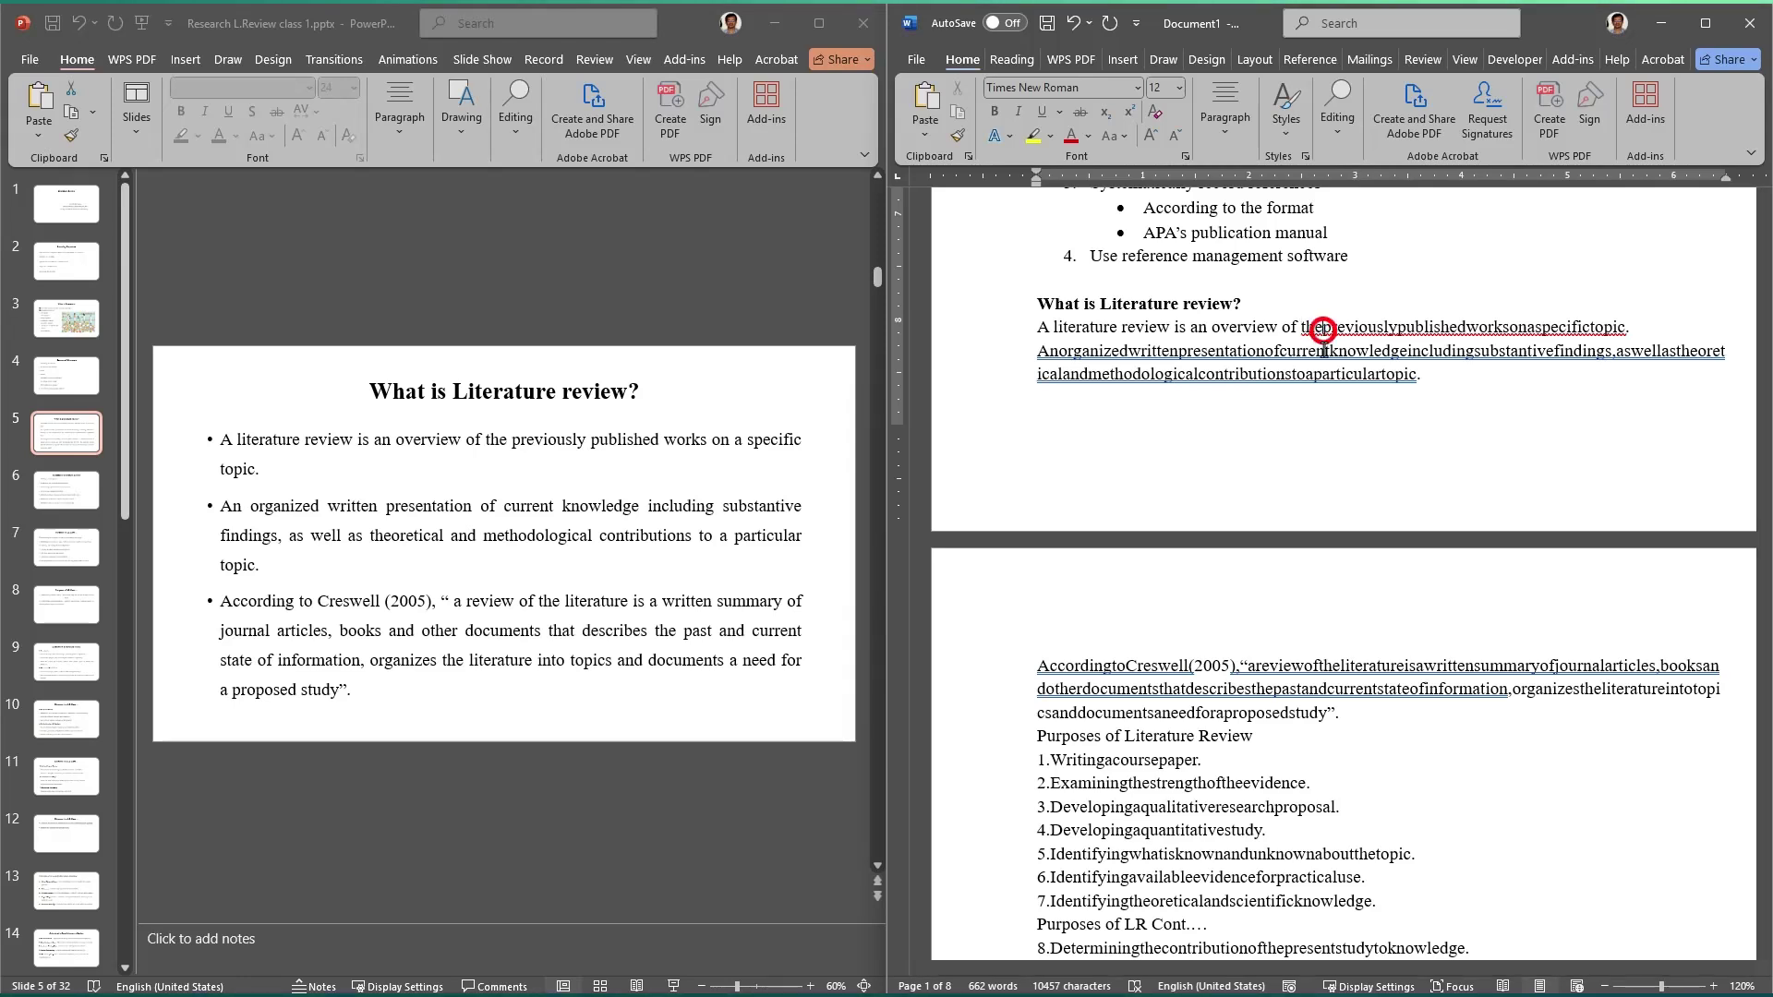
click(1385, 325)
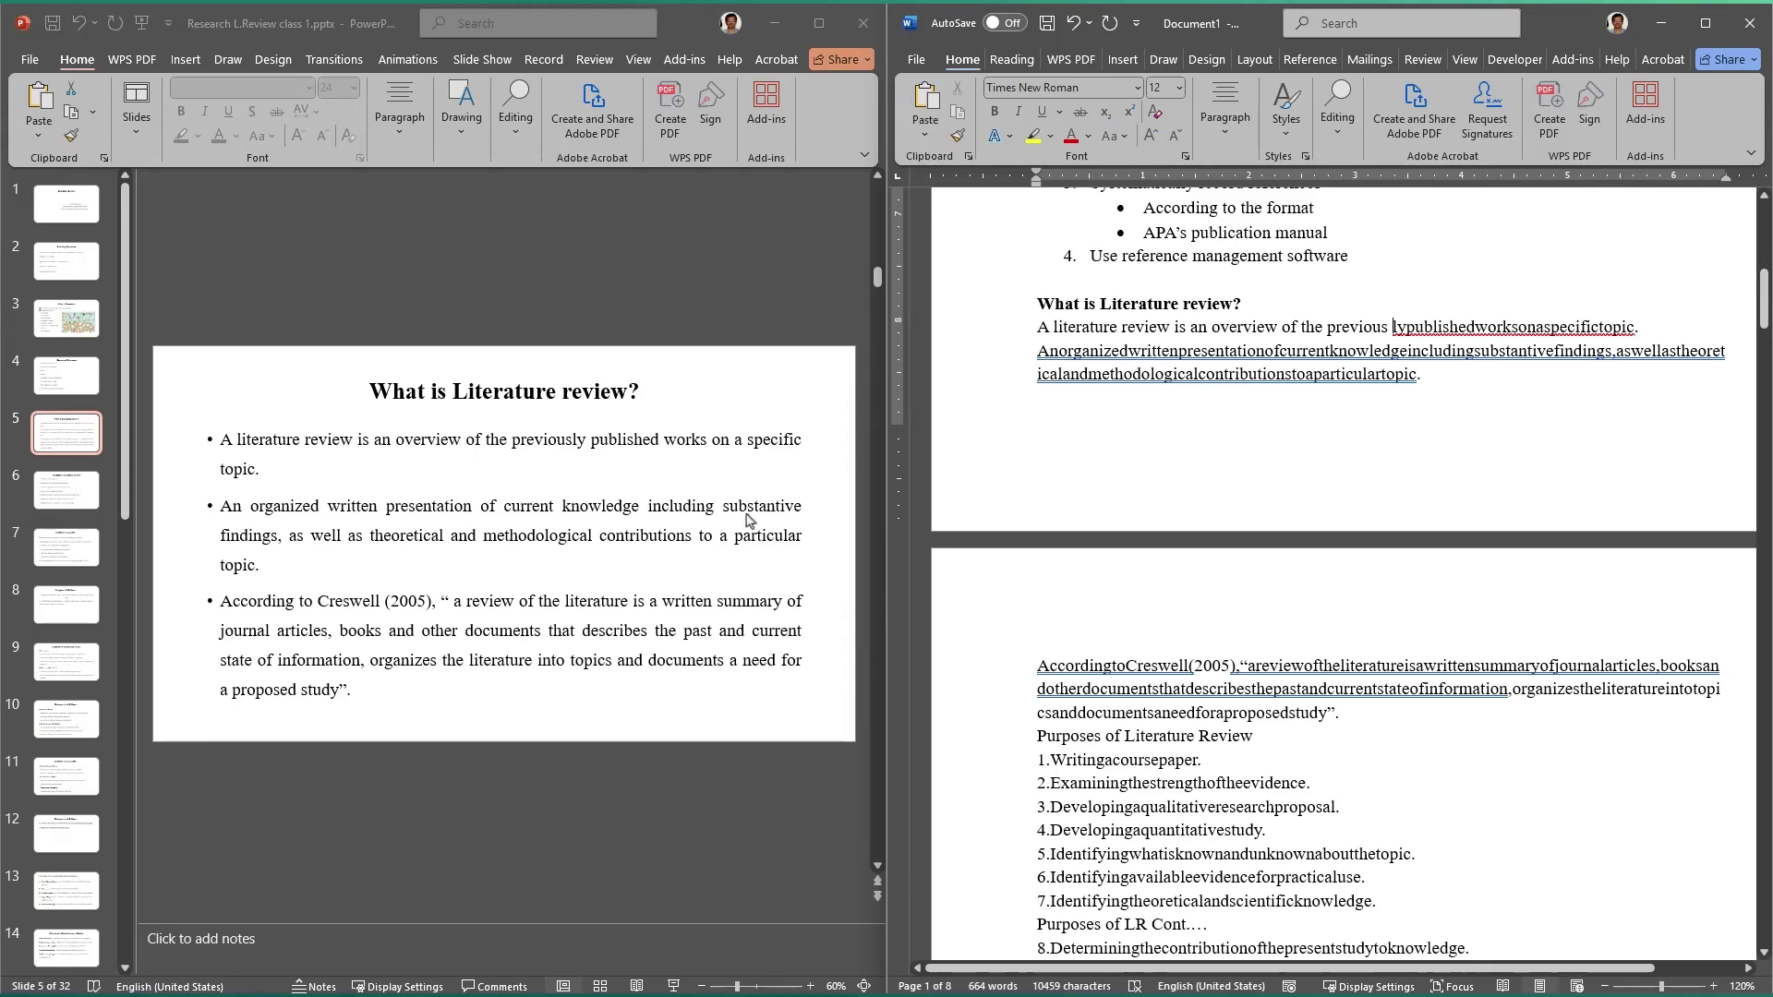
Step: Insert a blank line above "Purposes of Literature Review" and cut the three poorly spaced paragraphs under "What is Literature review?"
click(33, 429)
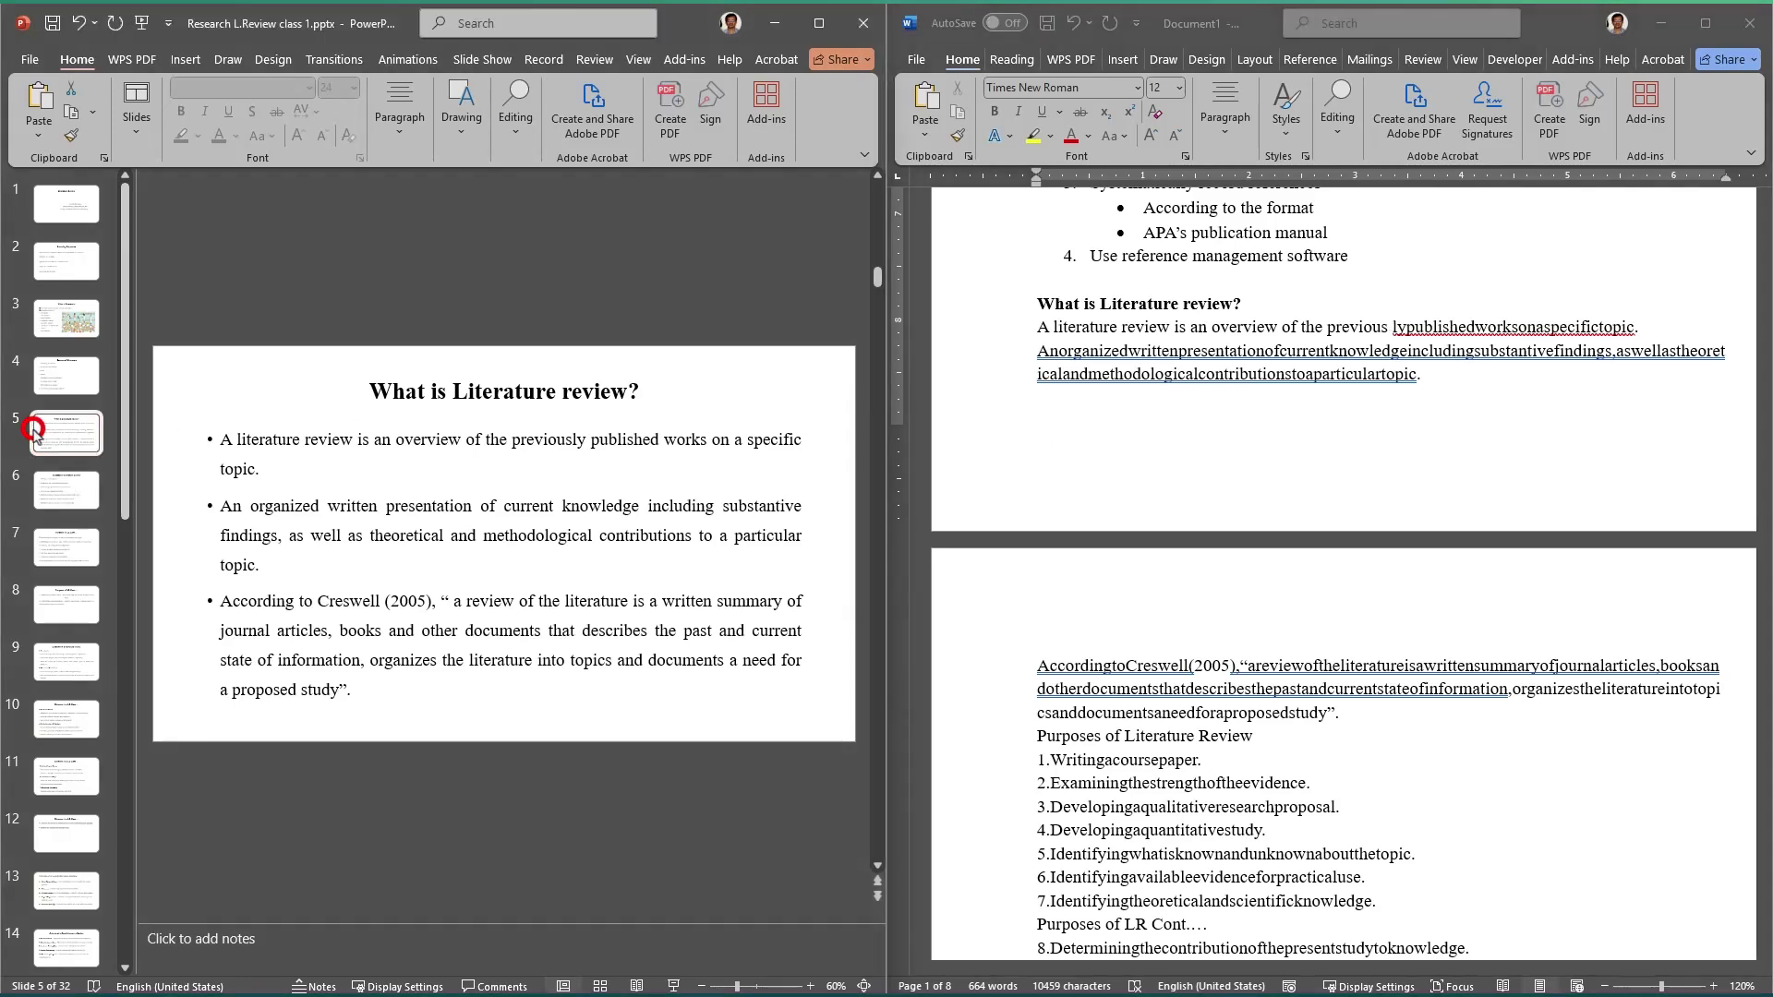
click(343, 546)
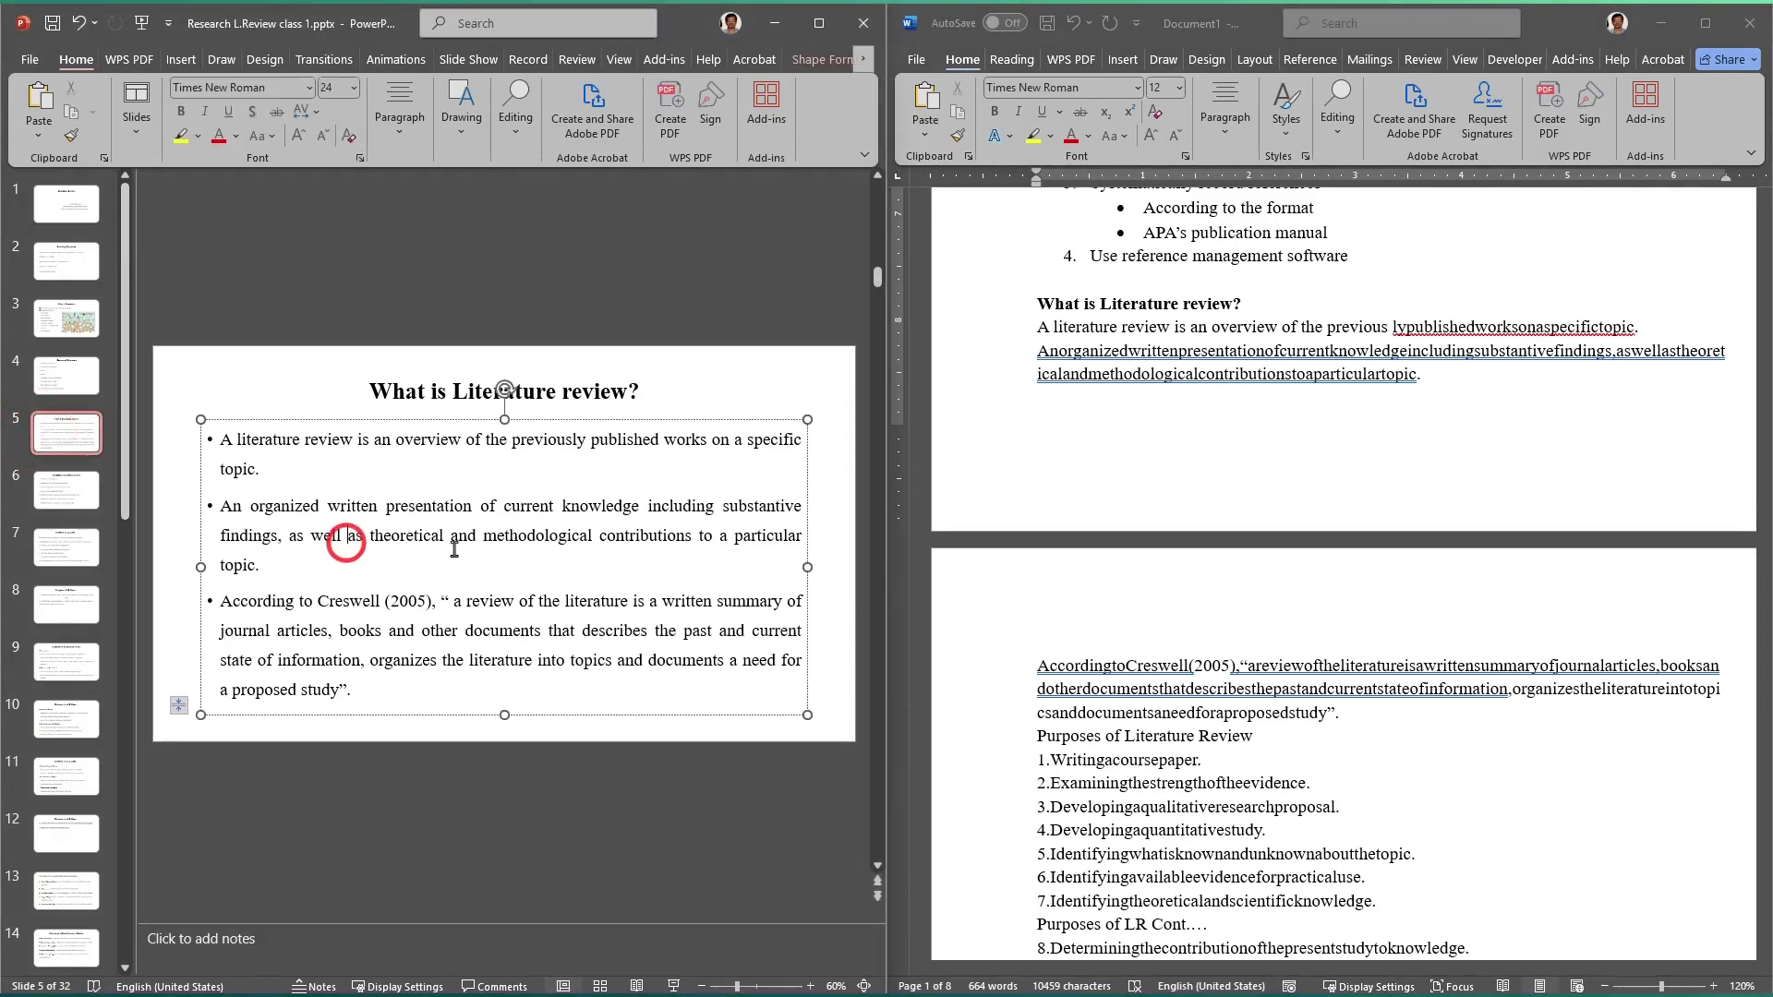
click(1296, 365)
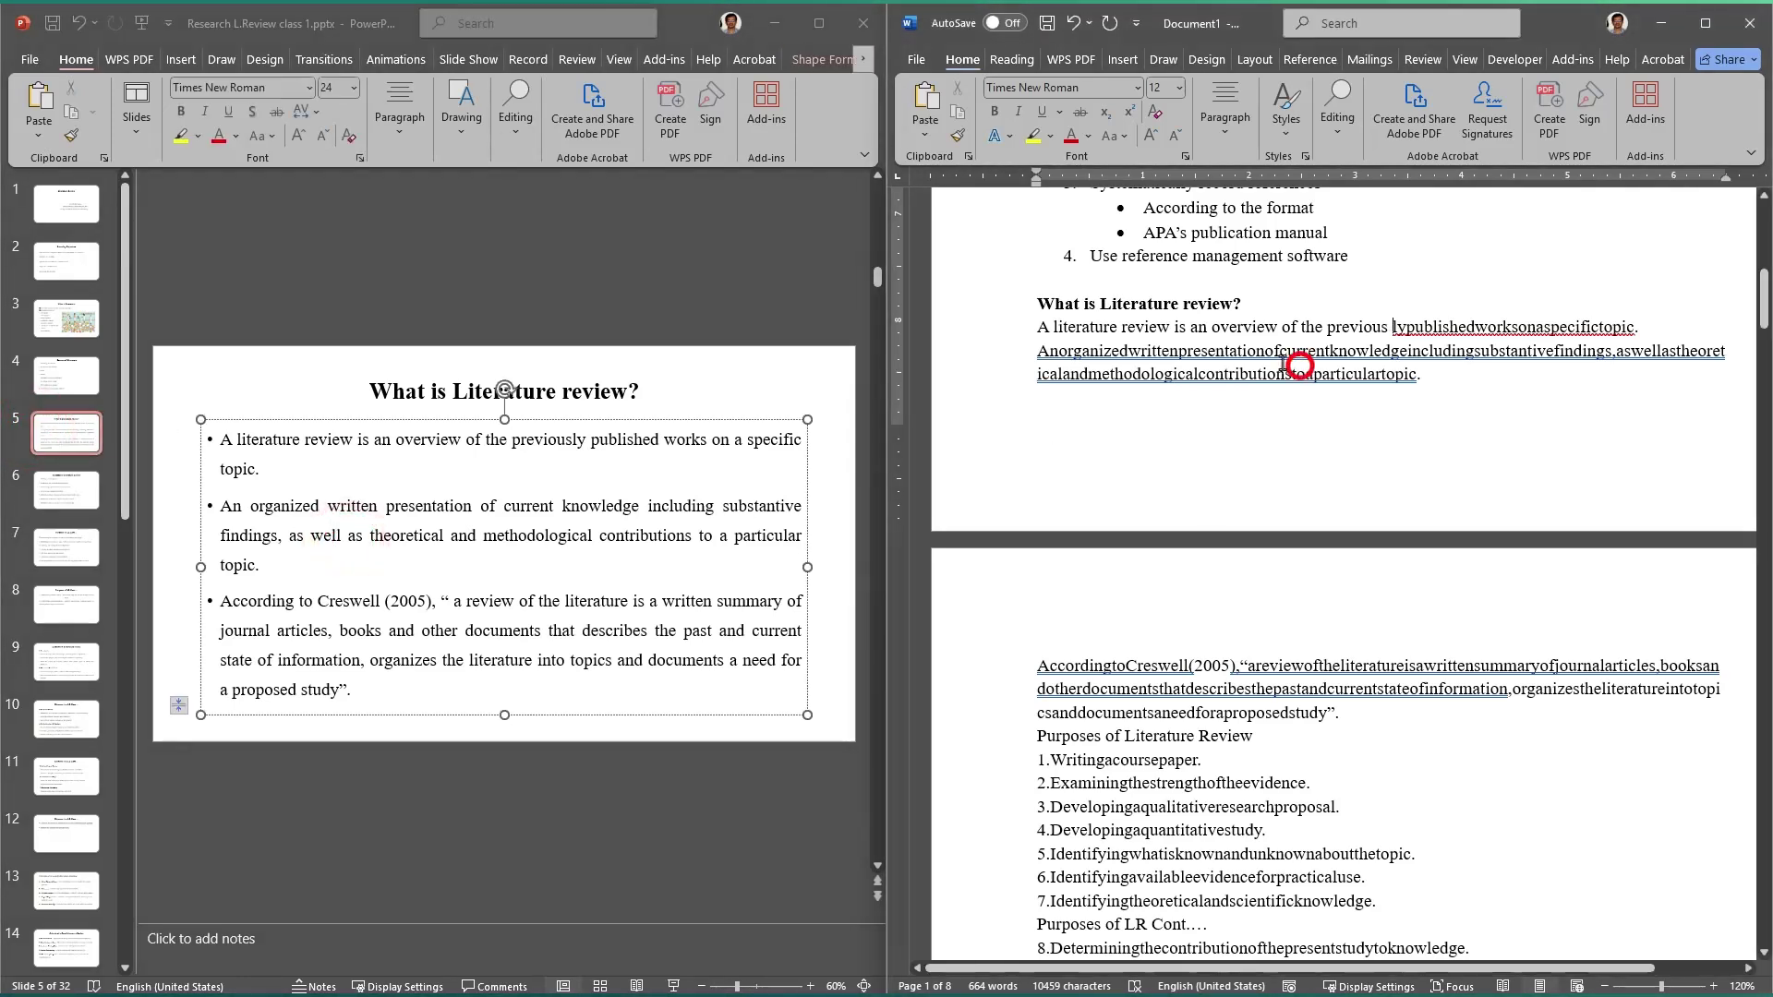
click(1141, 705)
click(1036, 735)
key(Return)
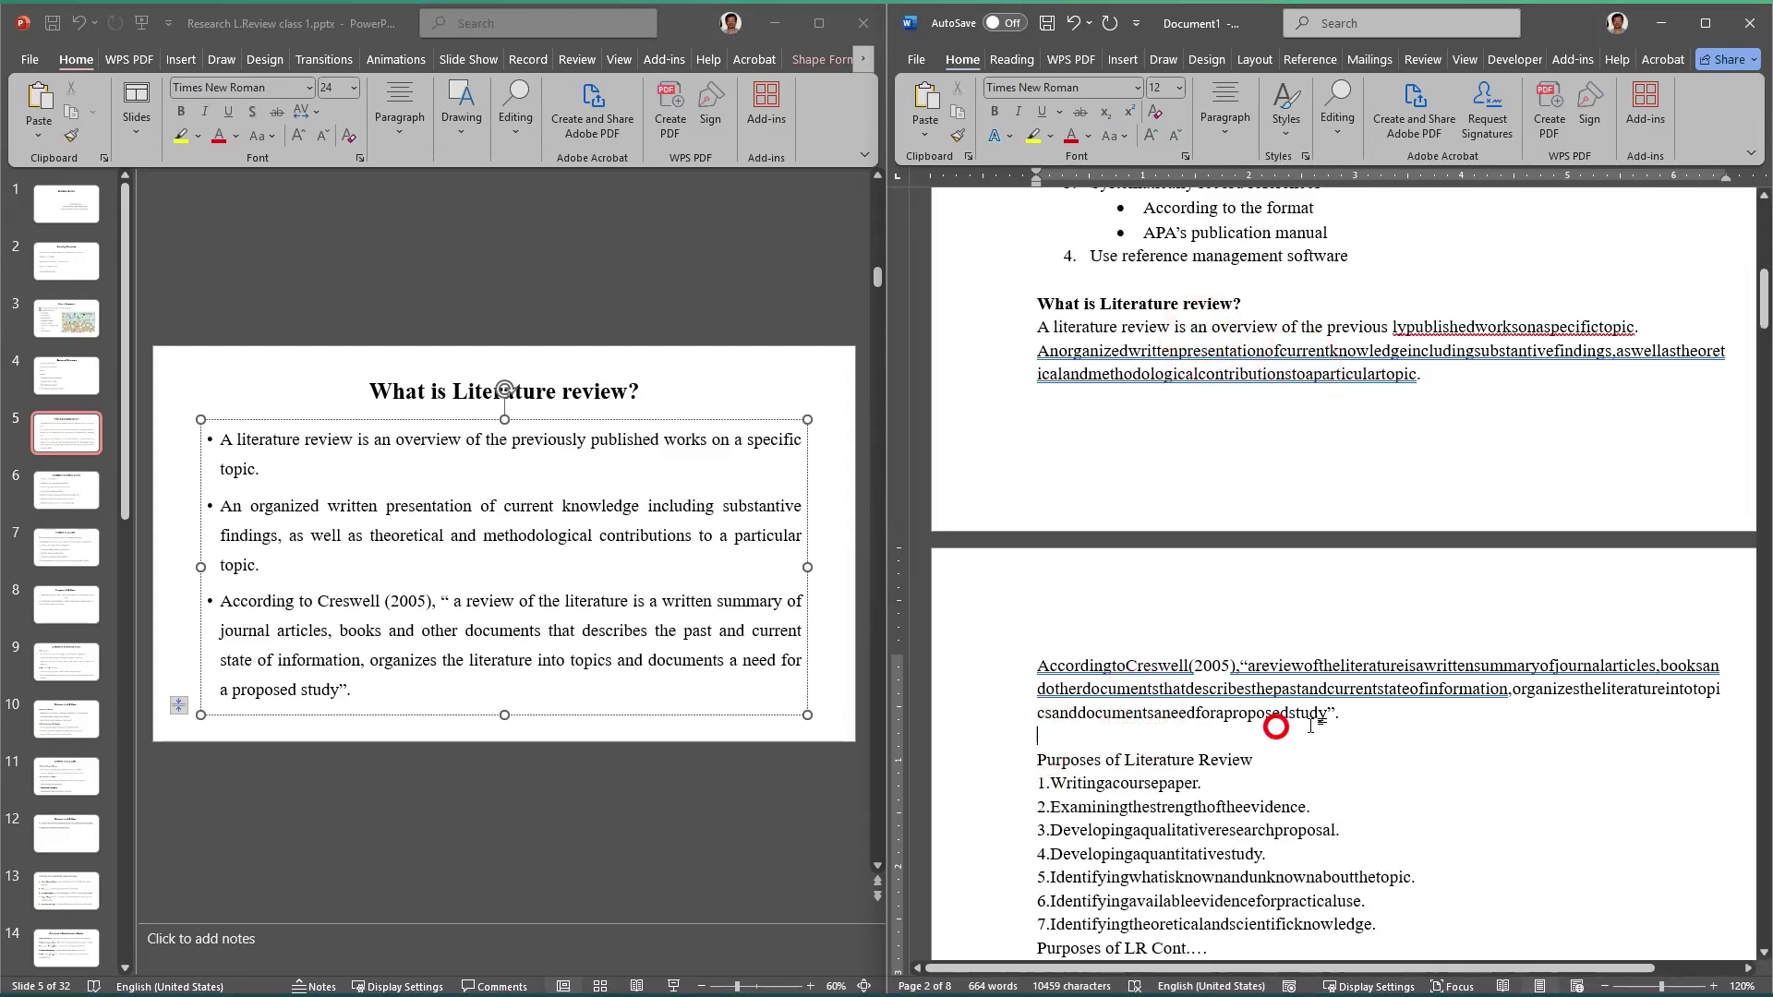
drag(1349, 716, 991, 328)
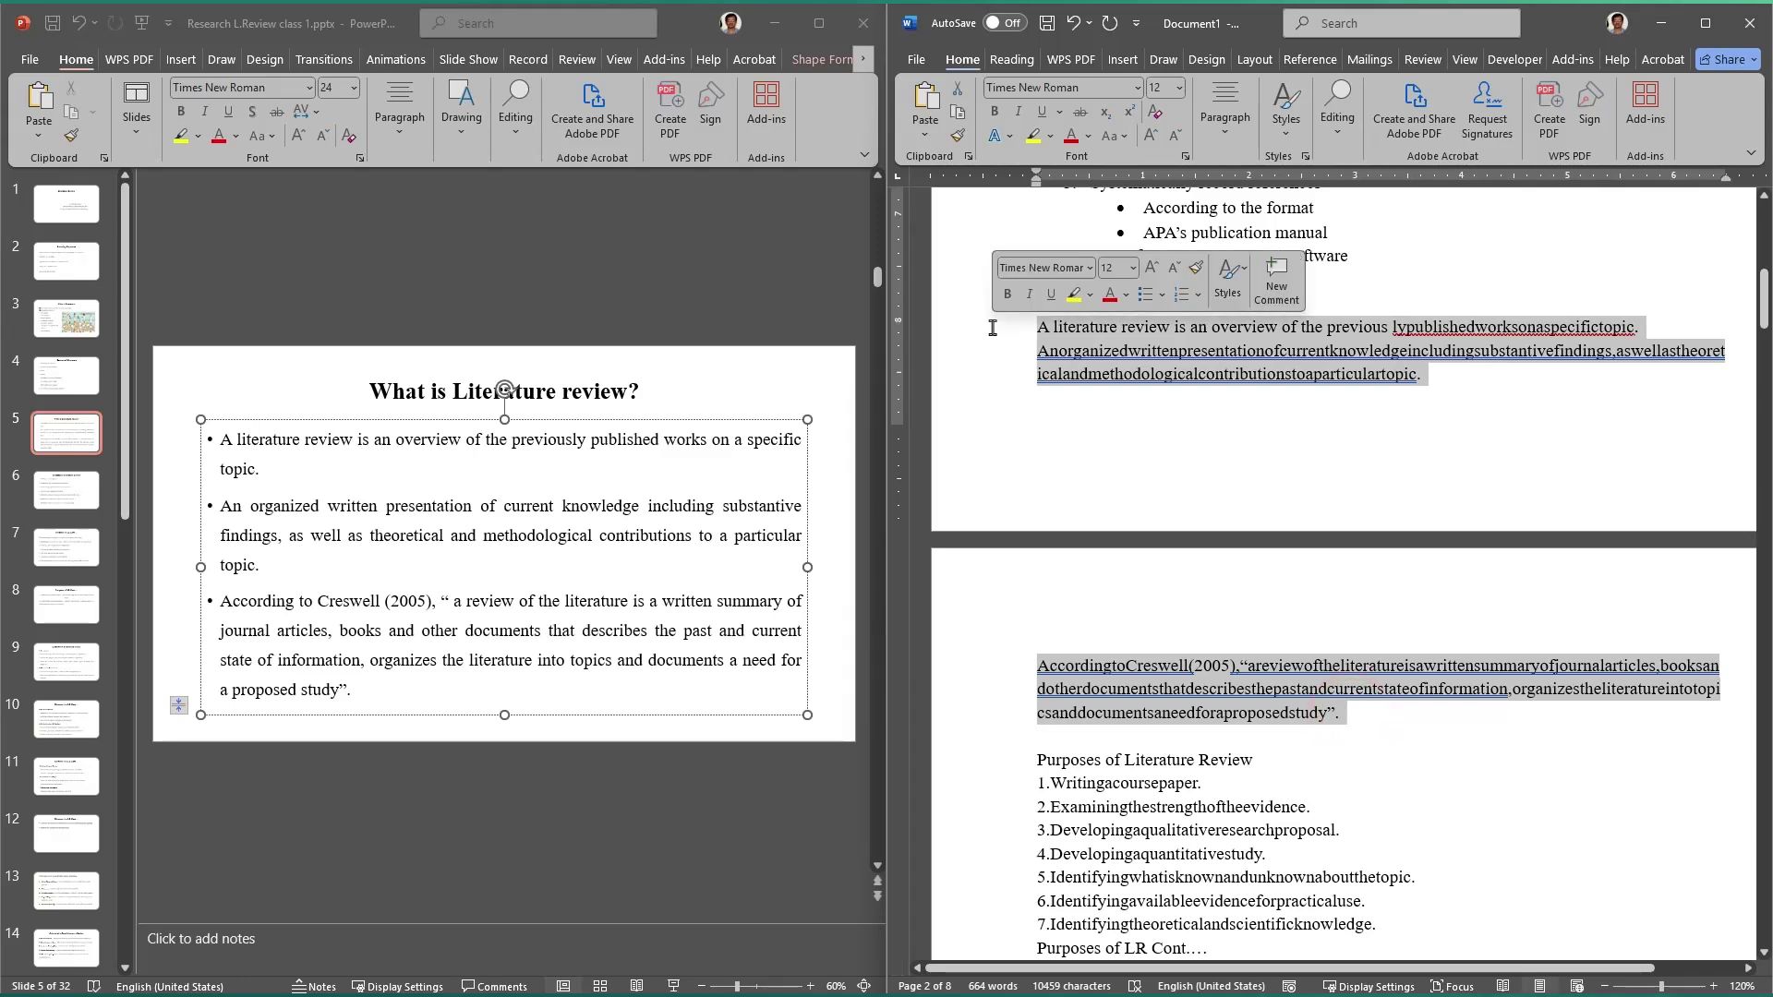
key(ctrl+x)
Step: Select all the bulleted body text on slide 5 in PowerPoint, and open slide 6, "Purposes of Literature Review"
click(348, 535)
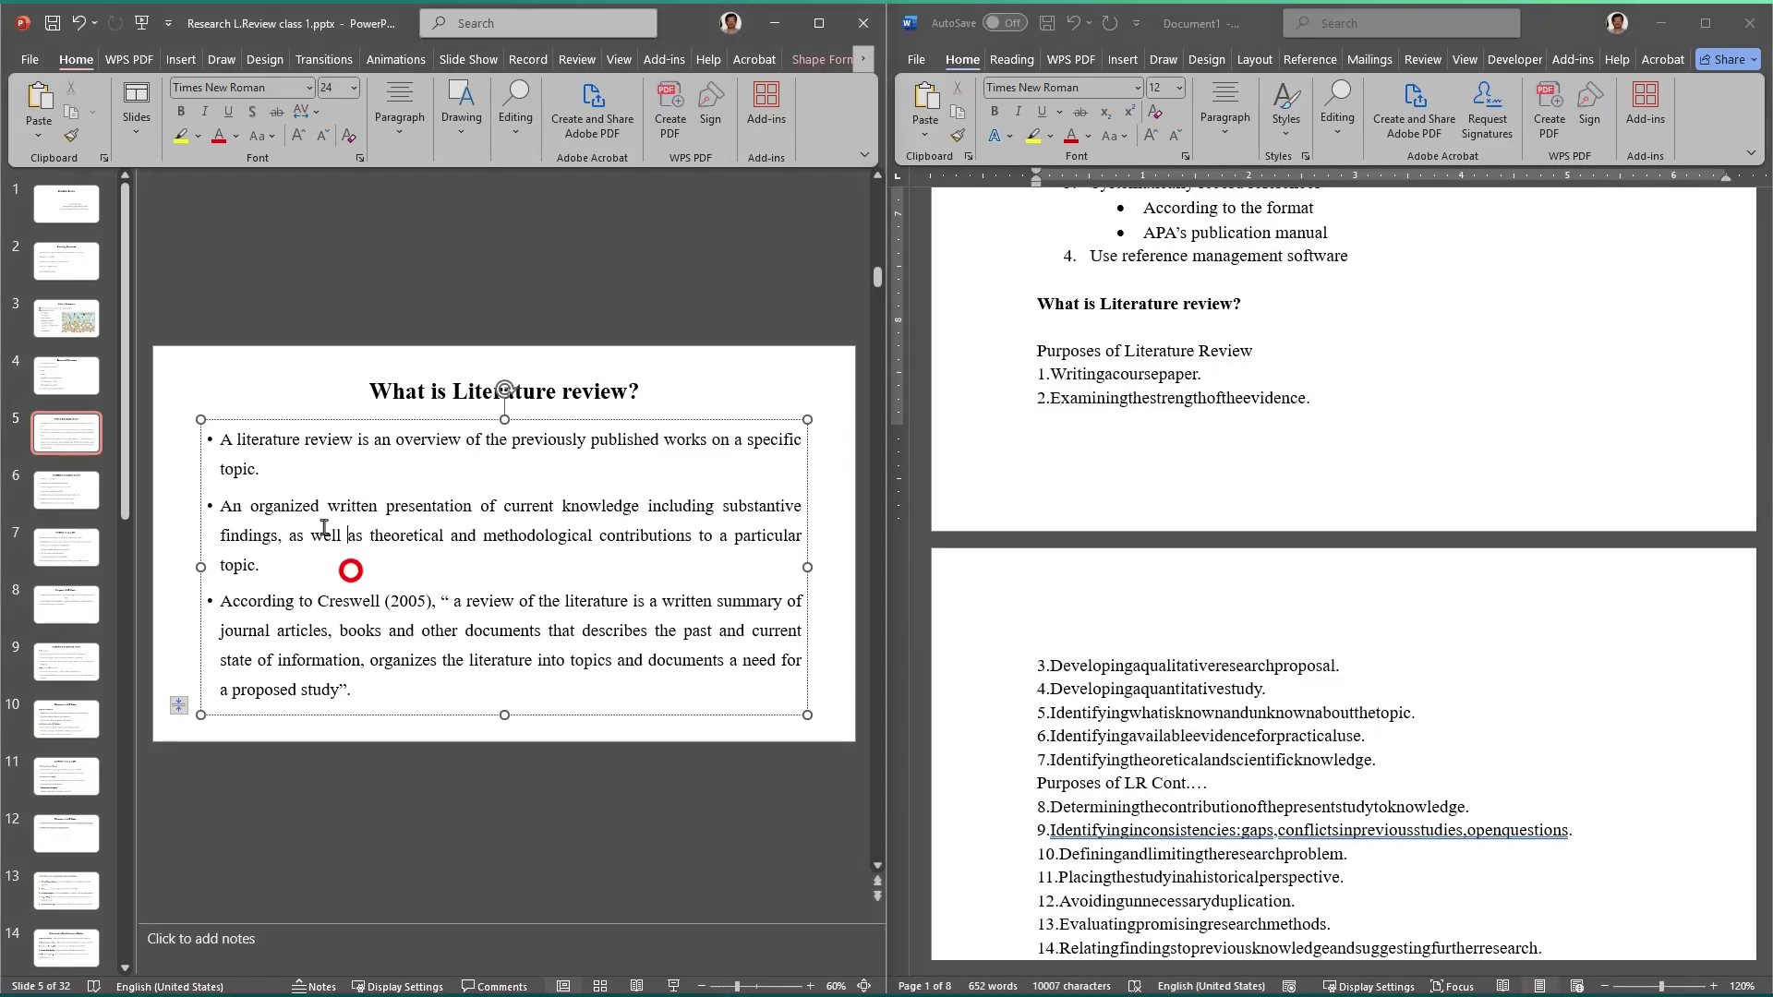
click(263, 441)
key(ctrl+a)
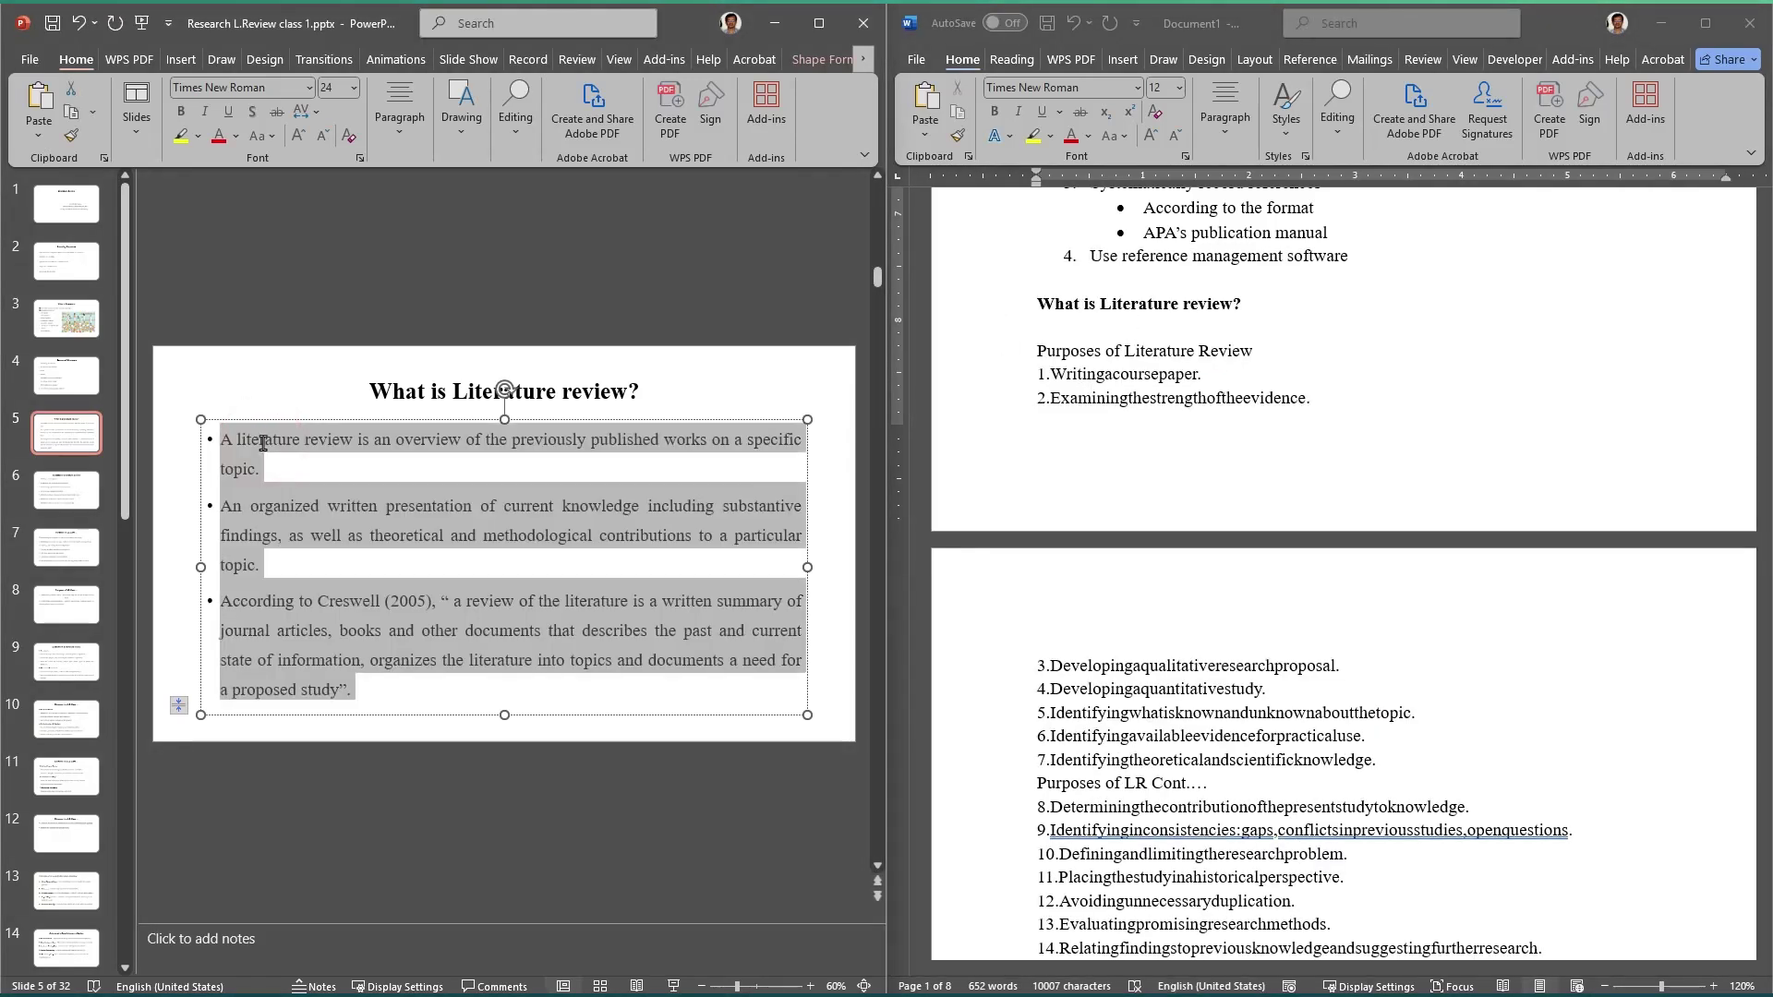
click(38, 494)
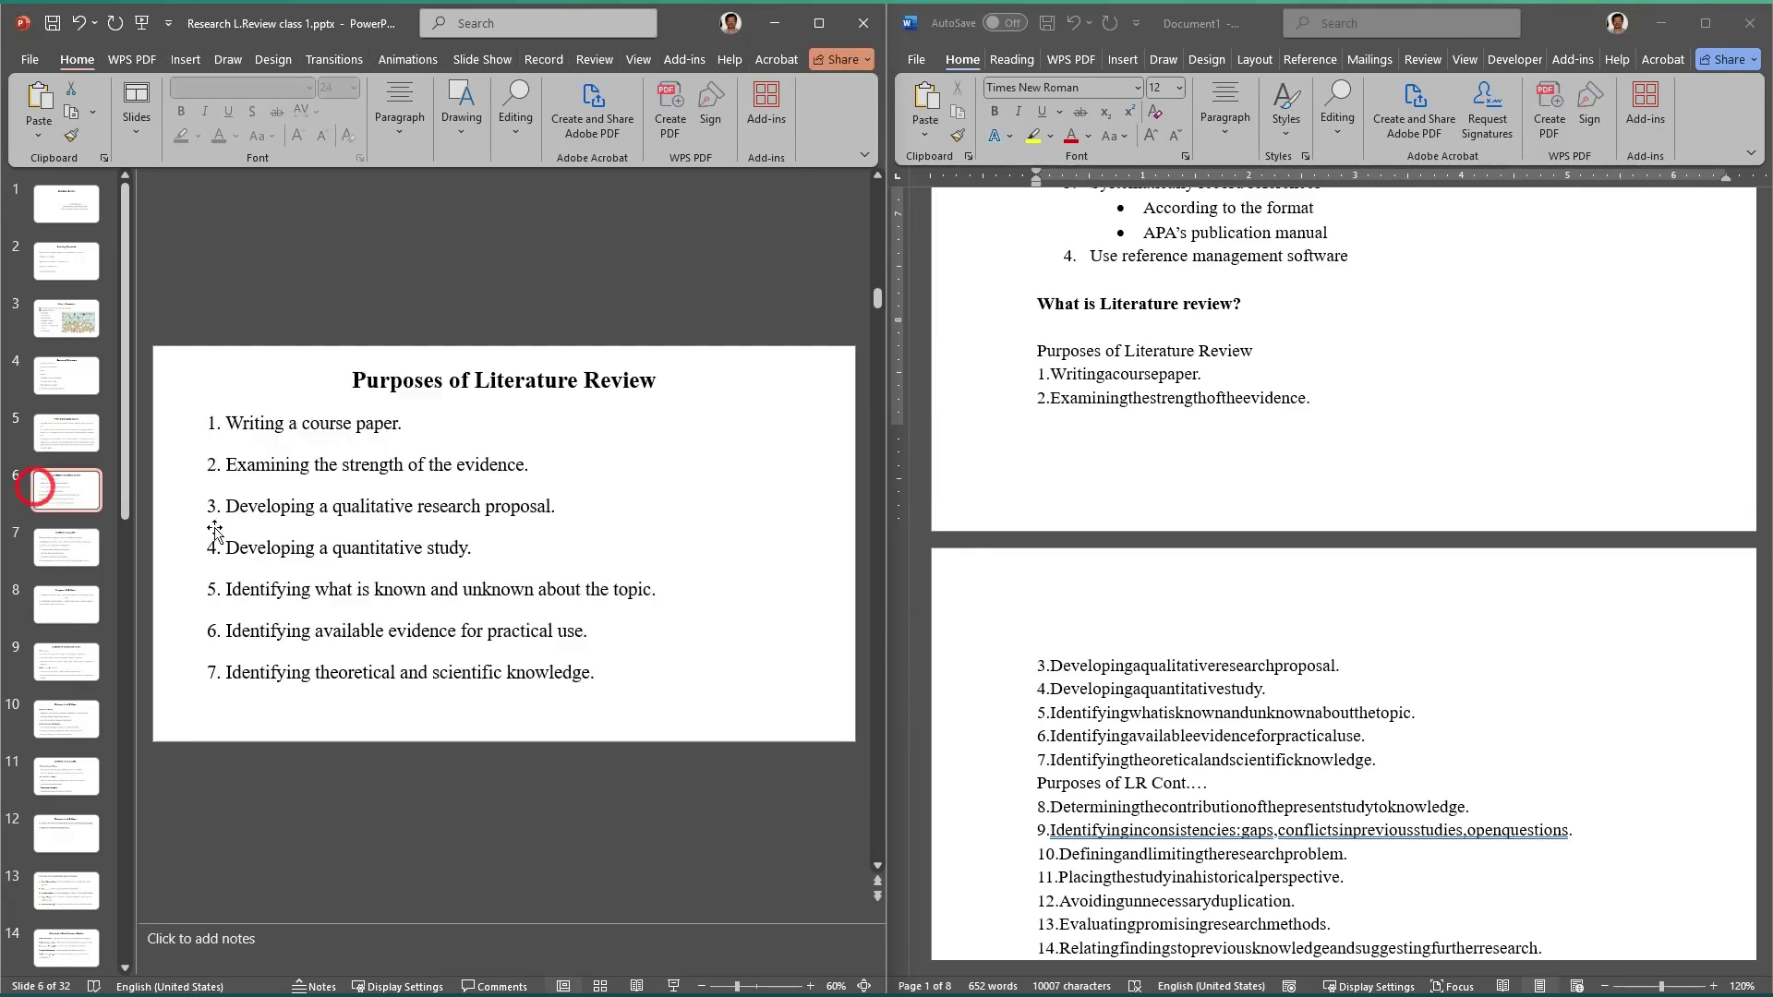
Step: Copy the whole body text of slide 5, "What is Literature review?", in PowerPoint
click(51, 432)
click(386, 513)
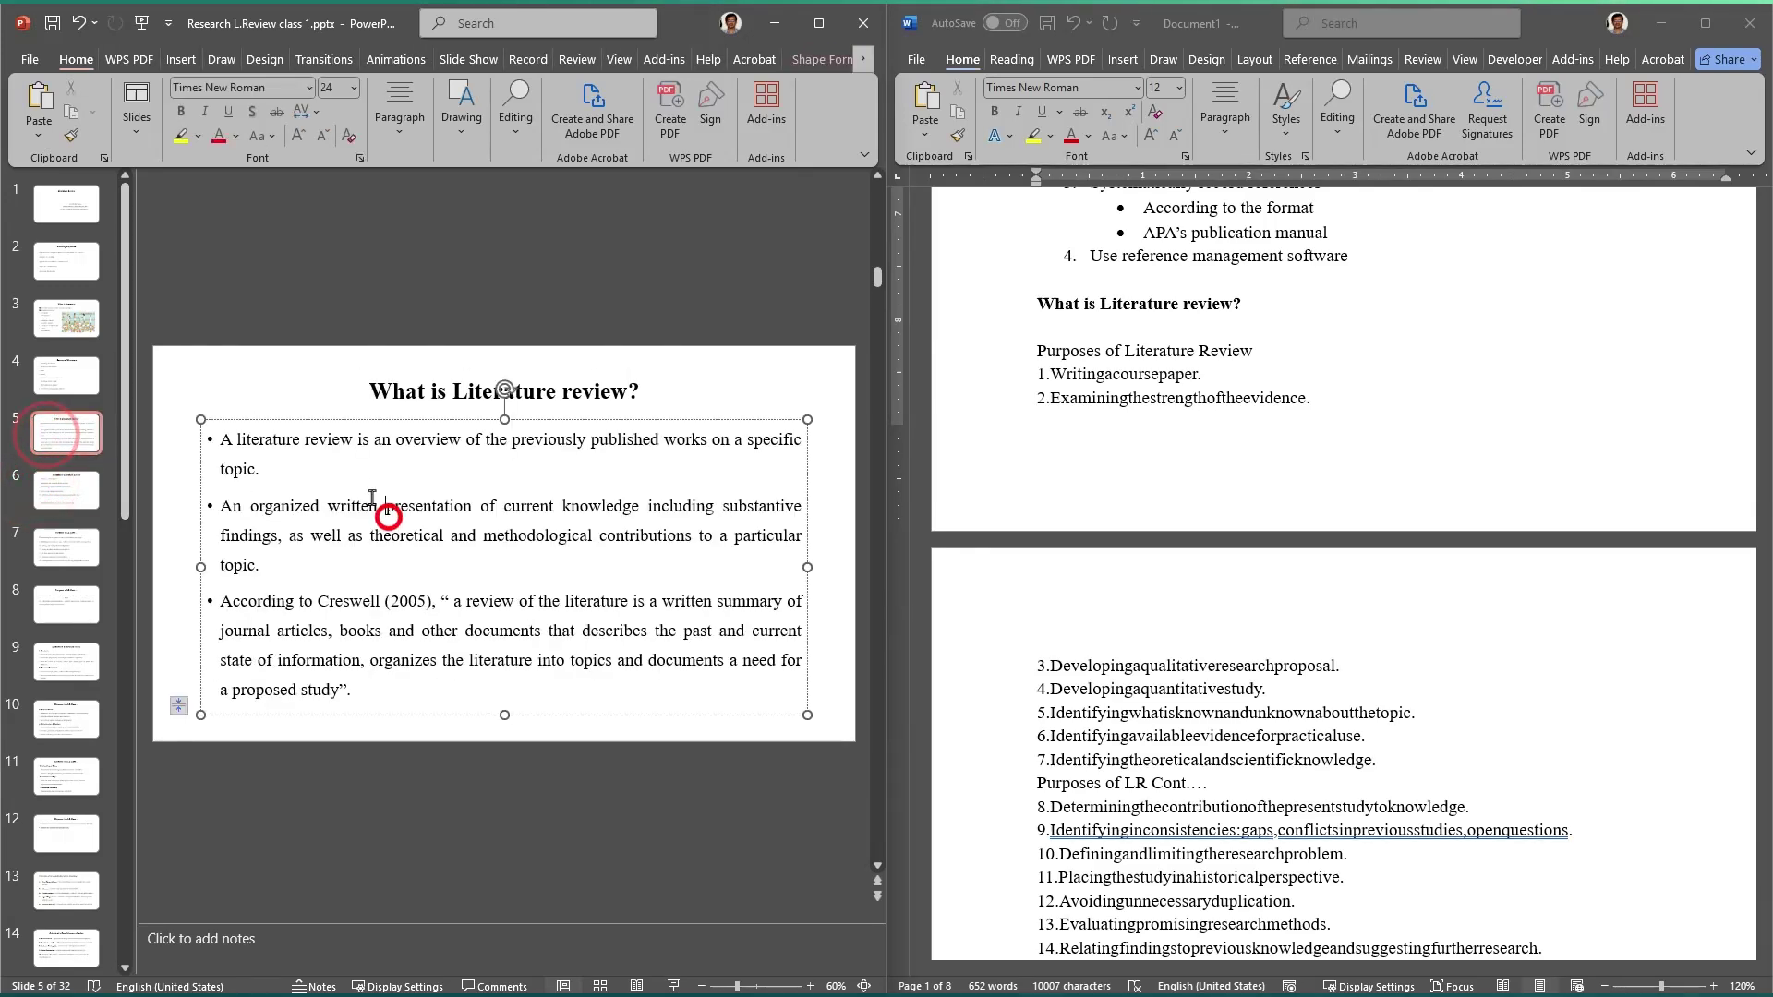
click(349, 440)
key(ctrl+a)
drag(341, 462, 329, 526)
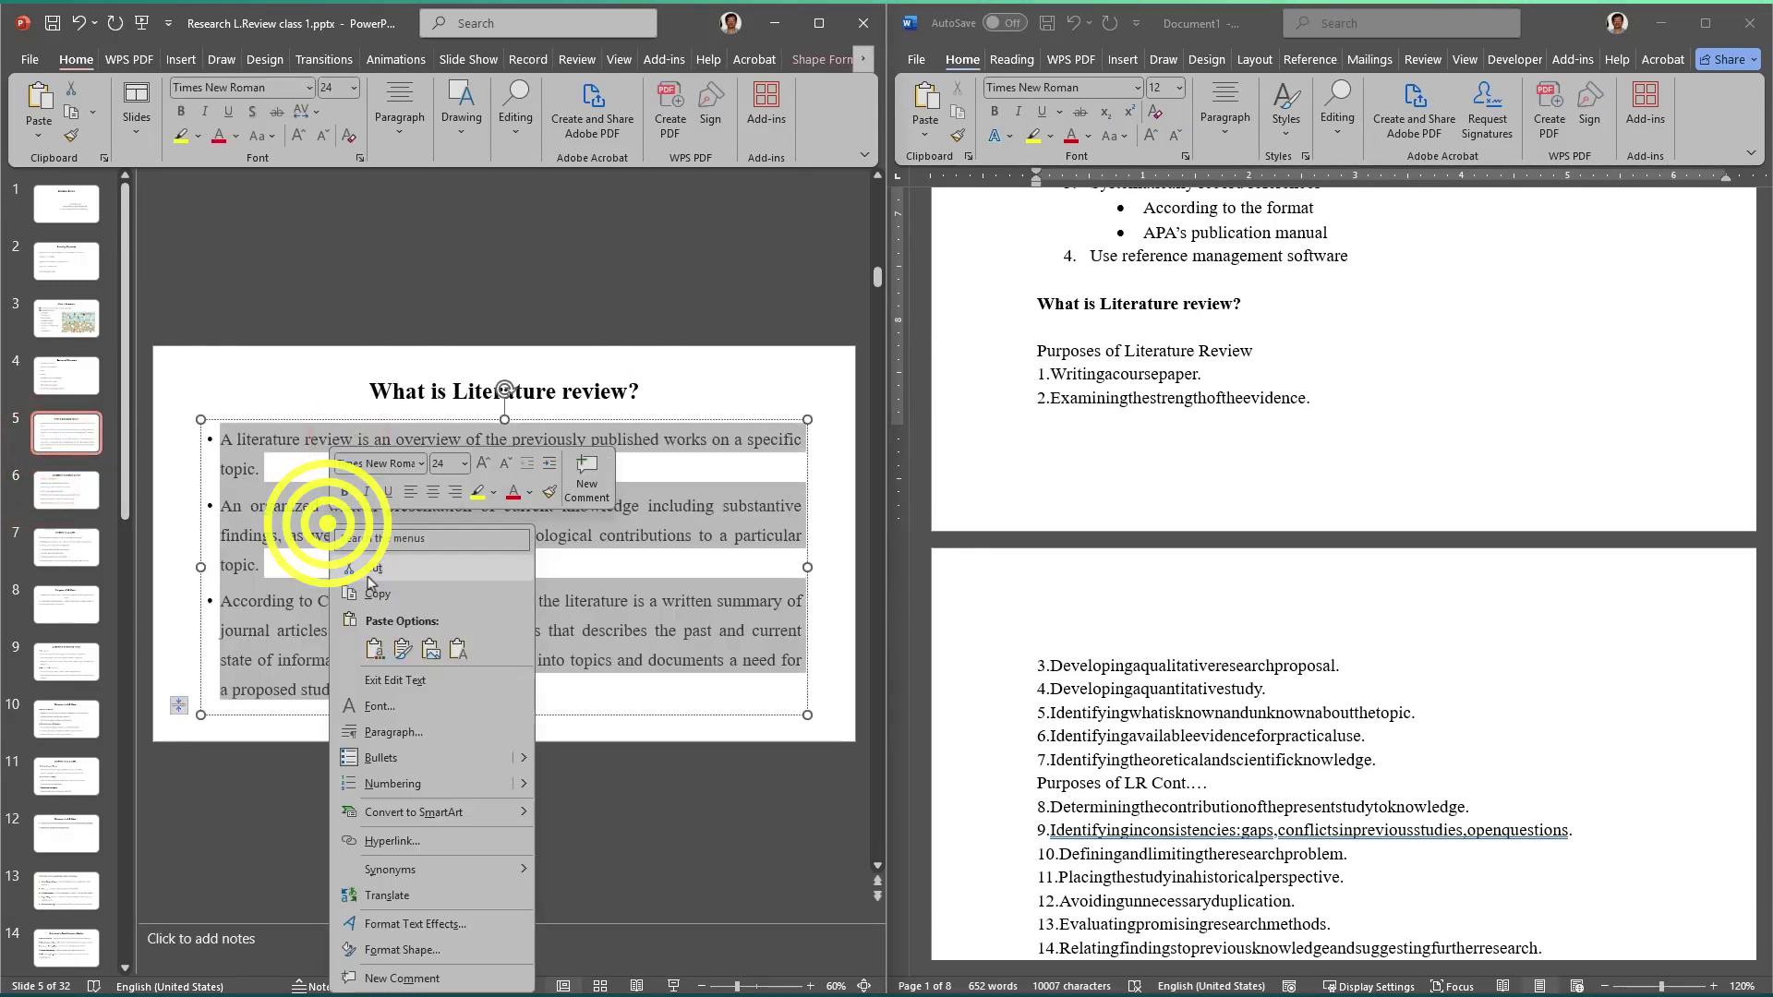
click(368, 589)
Step: In the Word document, paste the copied text below the "What is Literature review?" heading and add an empty line after it
click(1101, 326)
right_click(1099, 323)
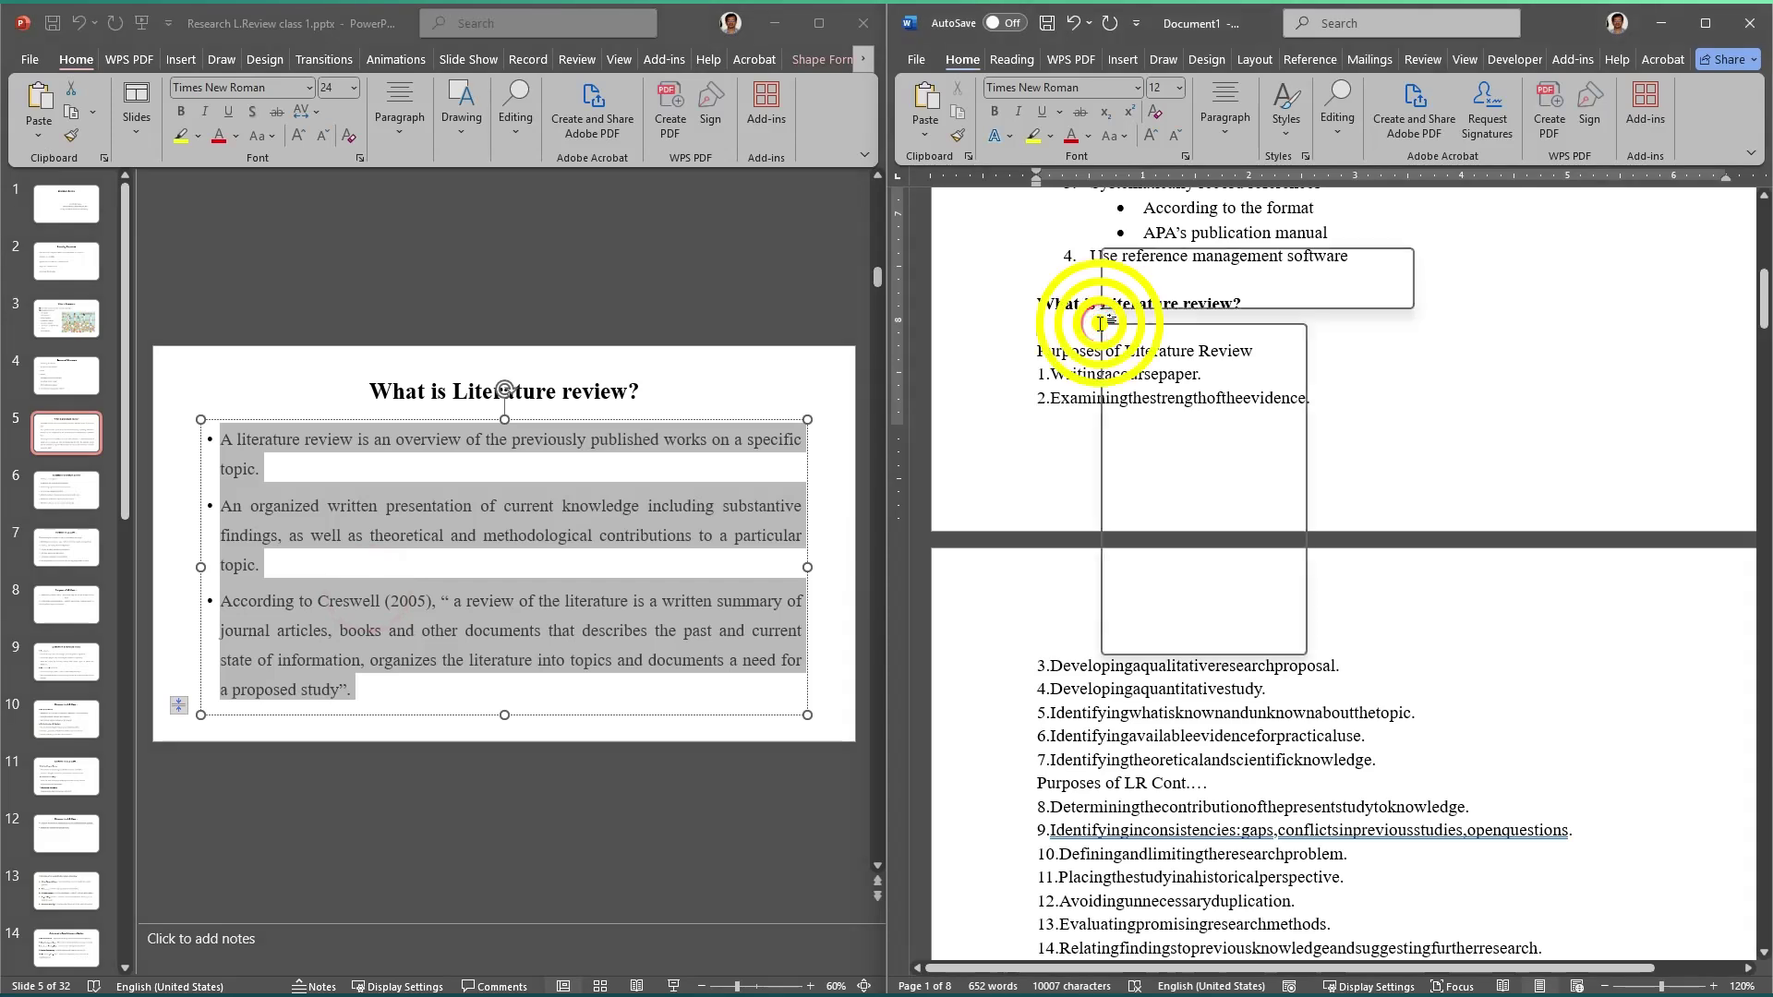
click(1264, 449)
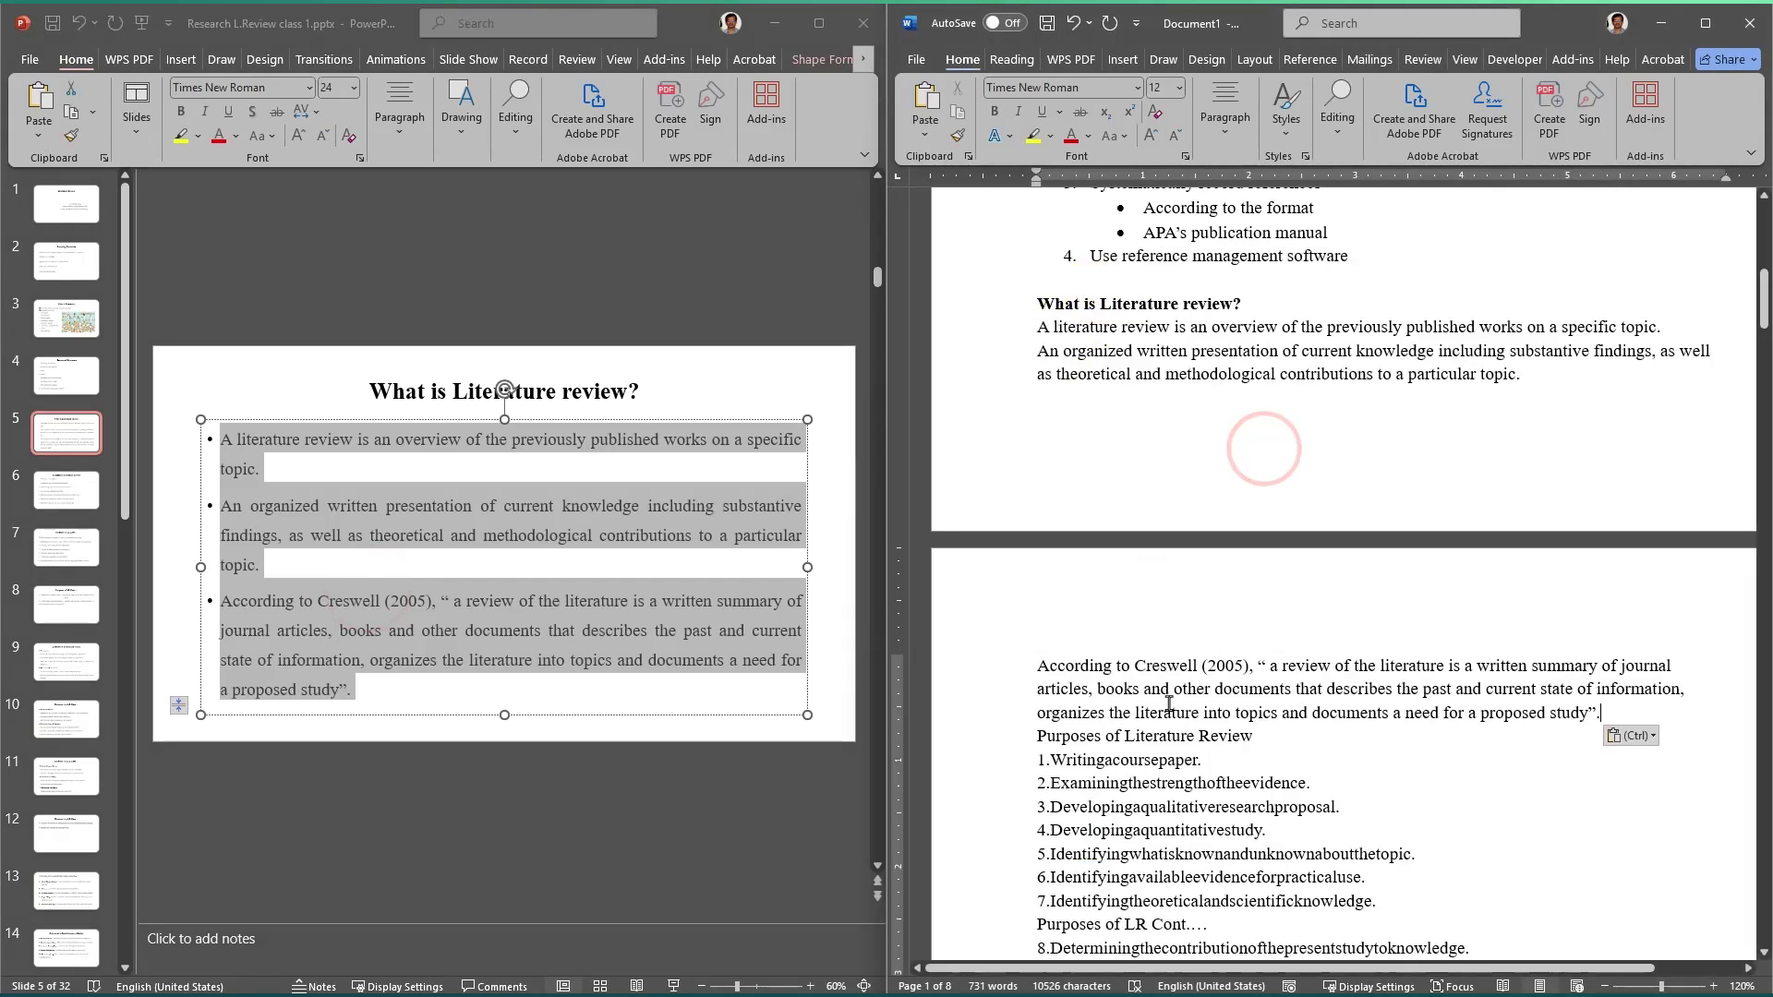
key(Return)
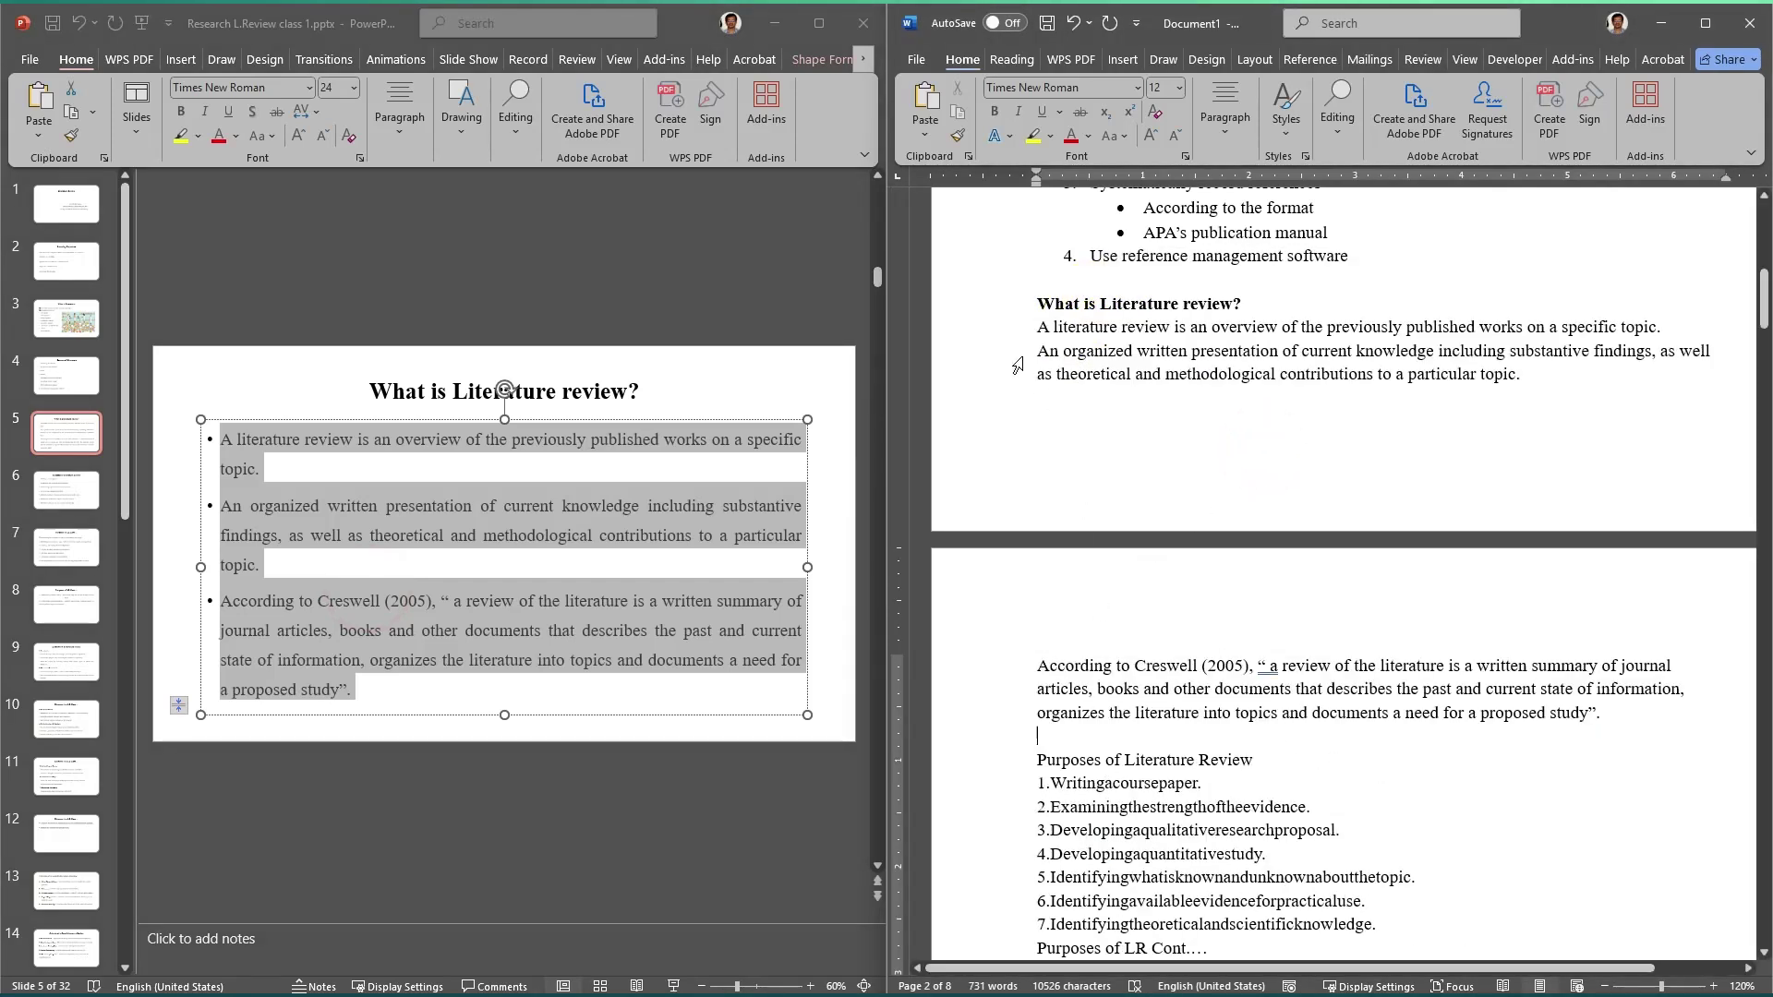
Step: Format the three pasted literature review paragraphs as a bulleted list
drag(1040, 330, 1611, 715)
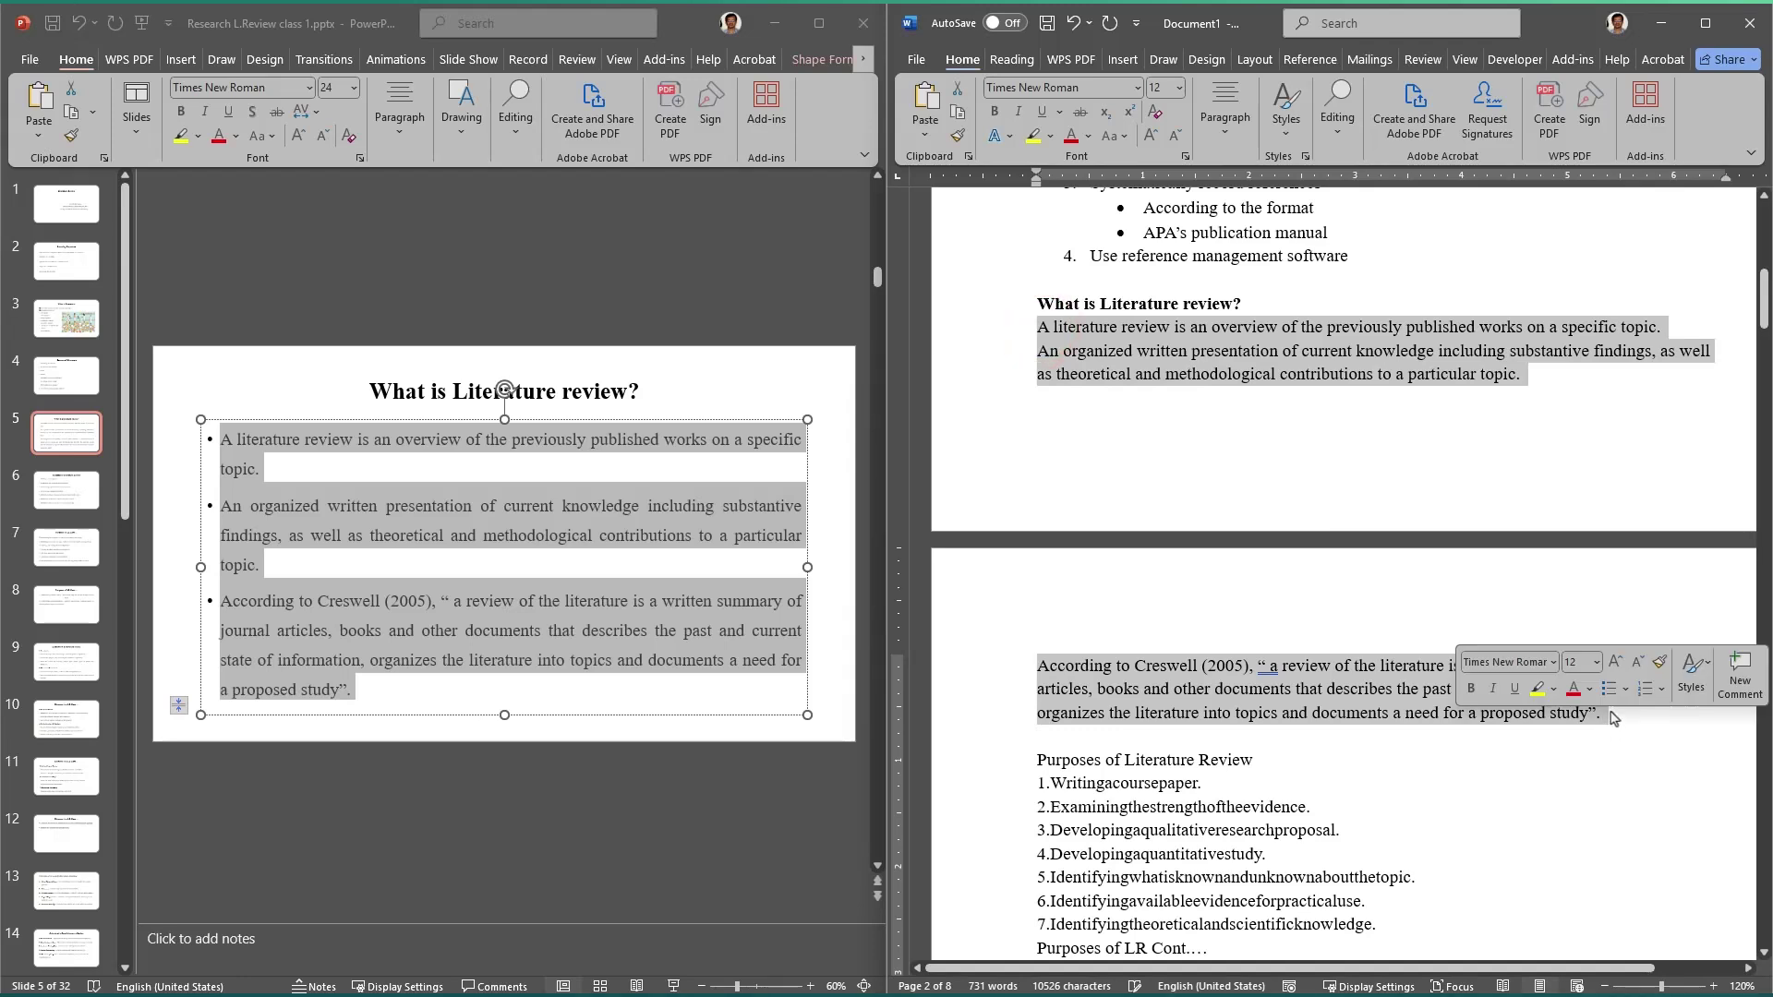
click(1225, 106)
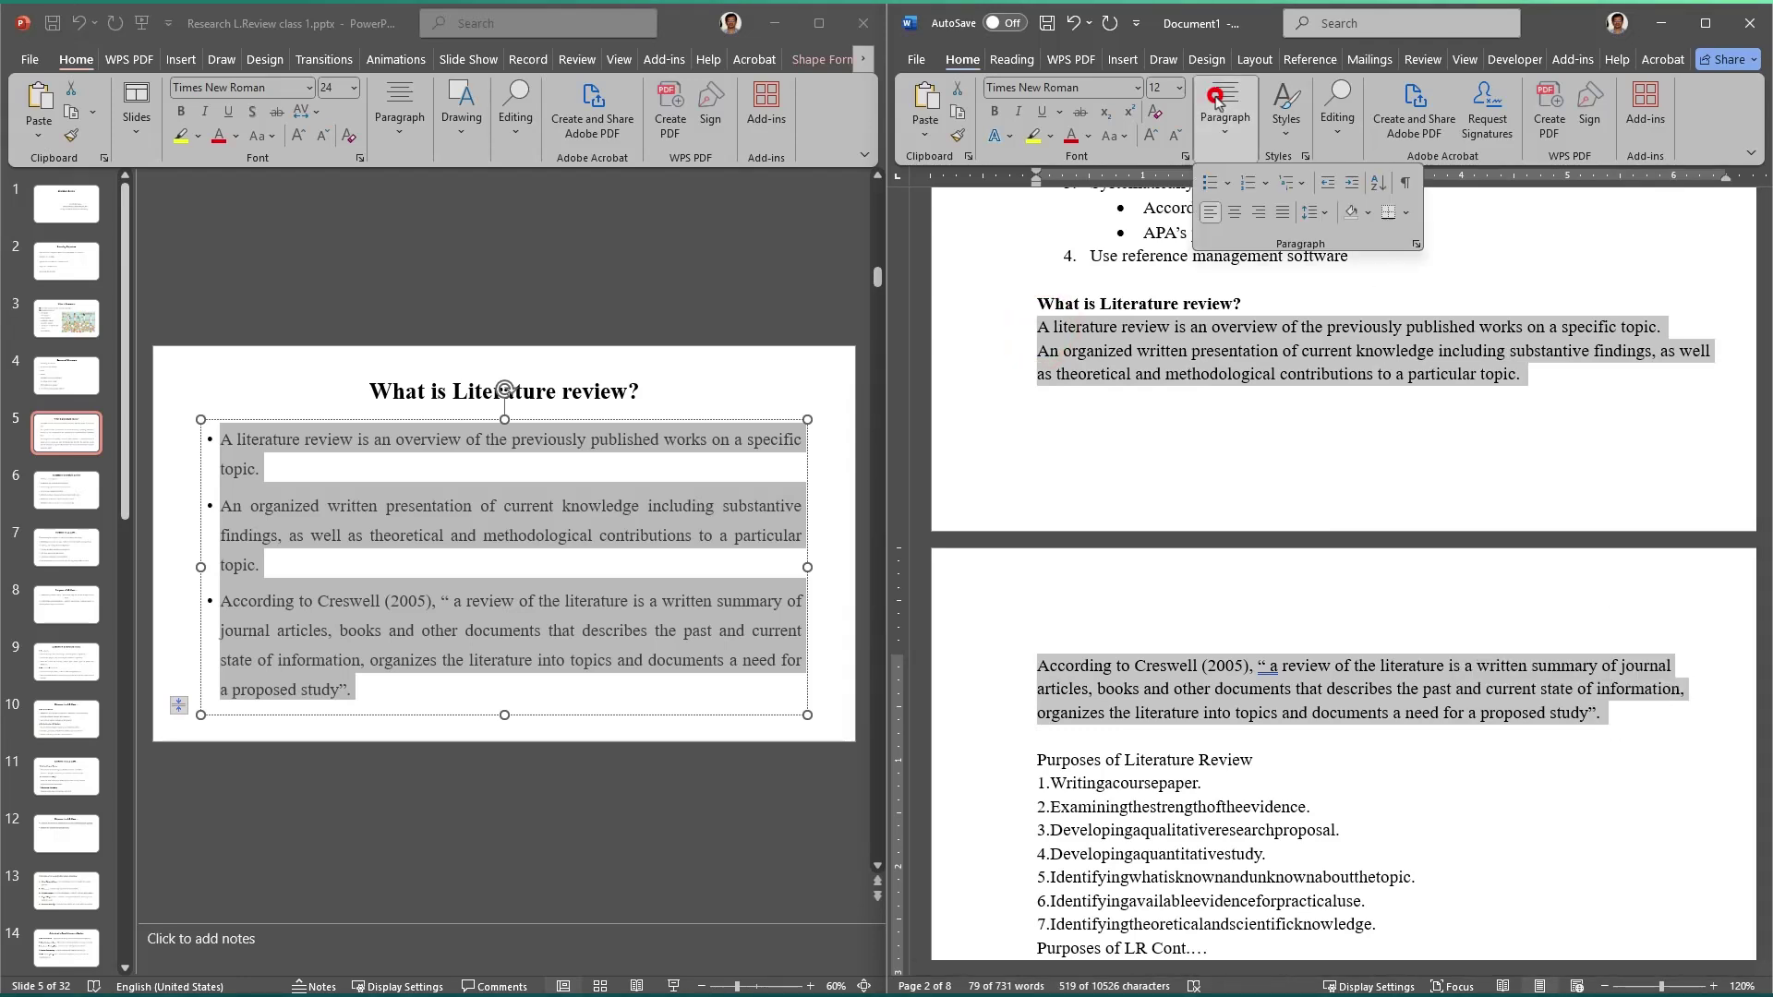
click(1212, 183)
click(1228, 625)
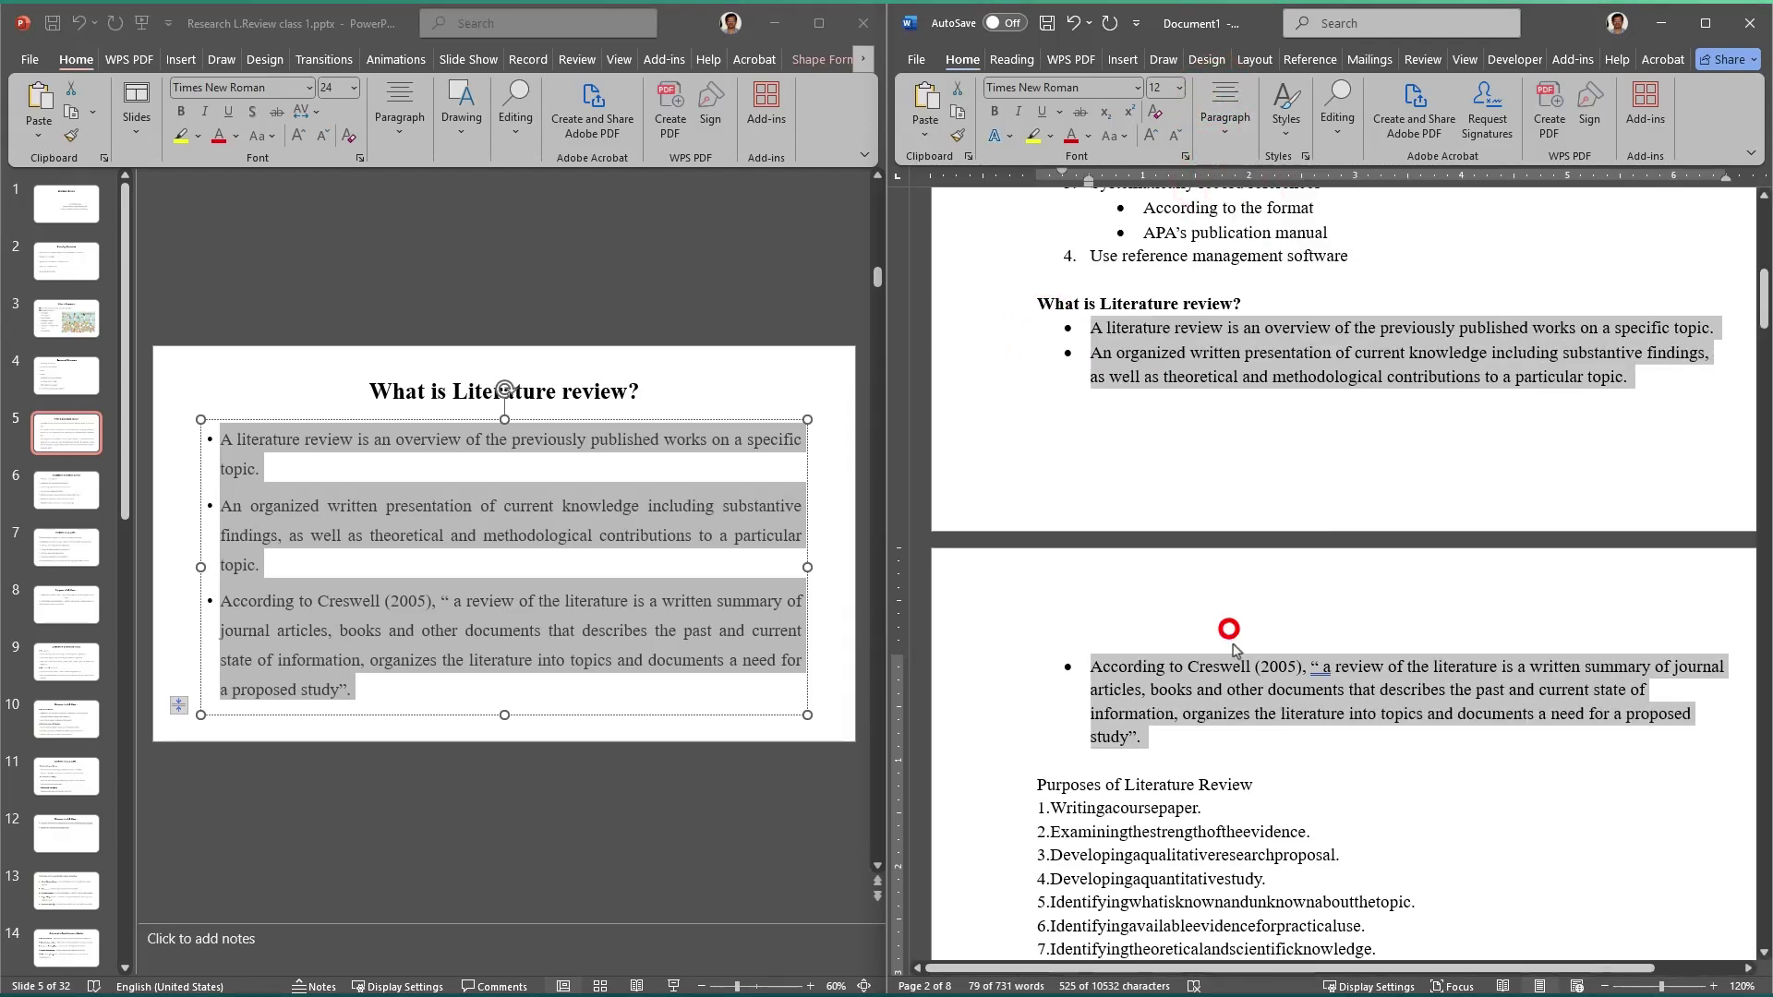
click(1246, 676)
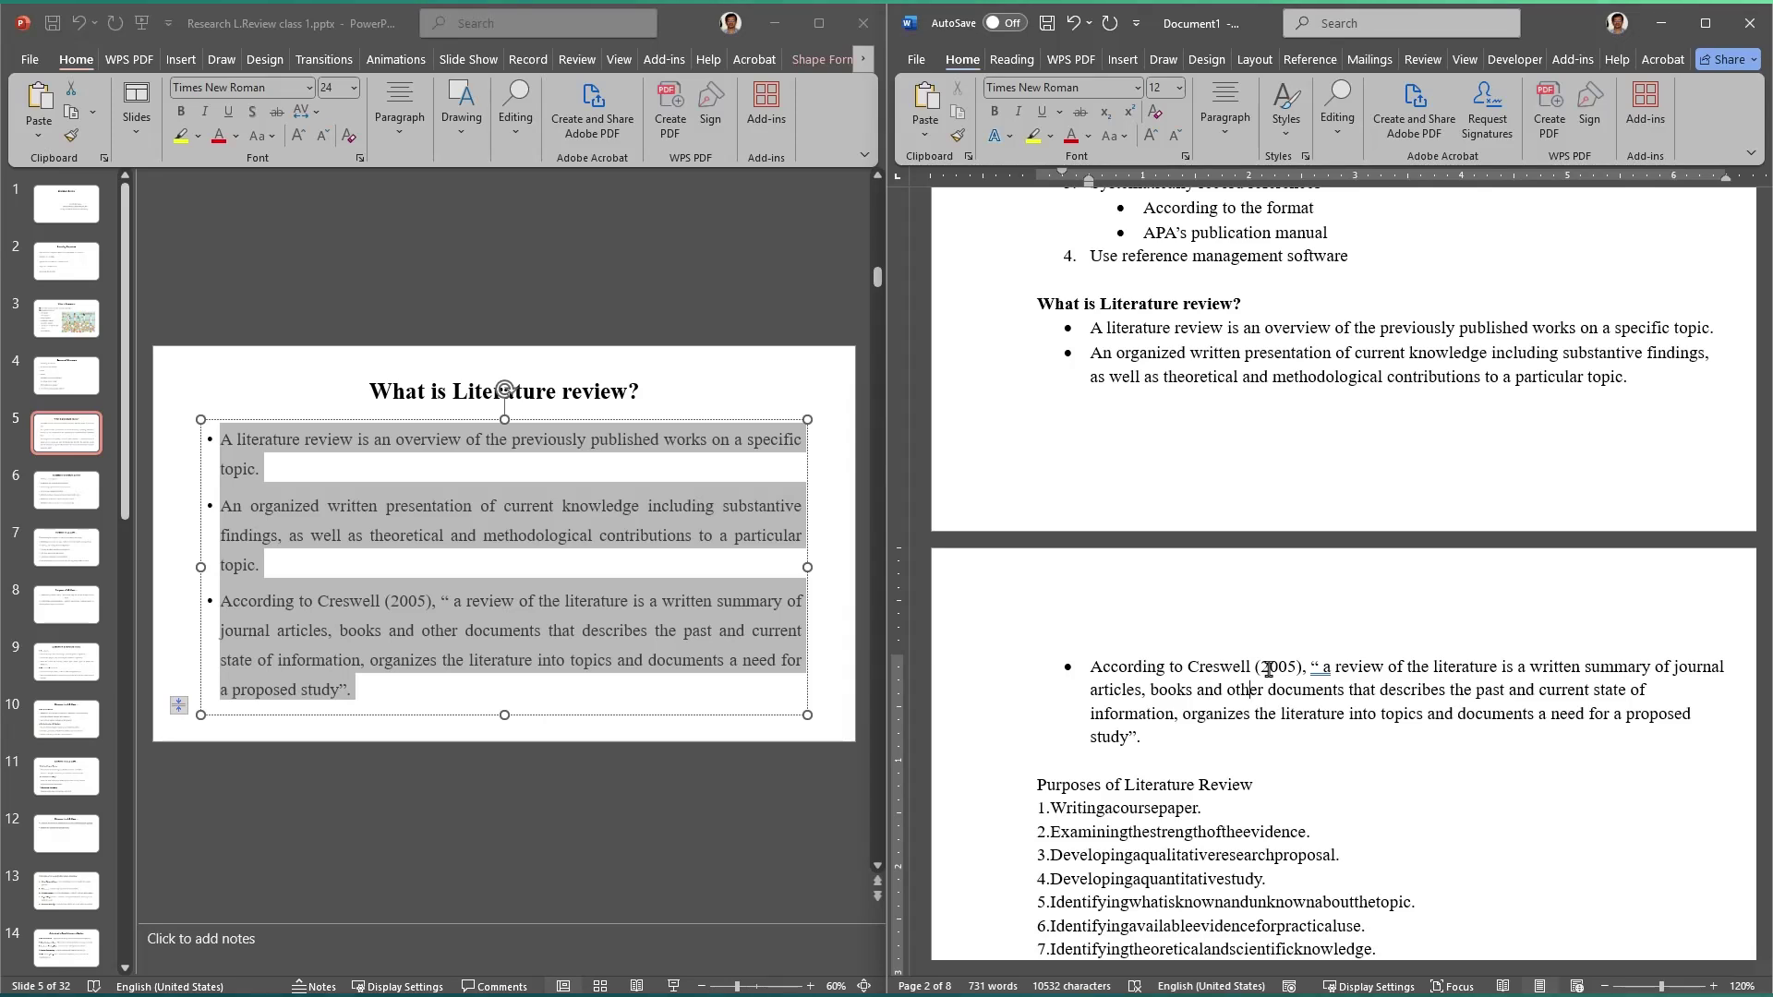
click(1302, 692)
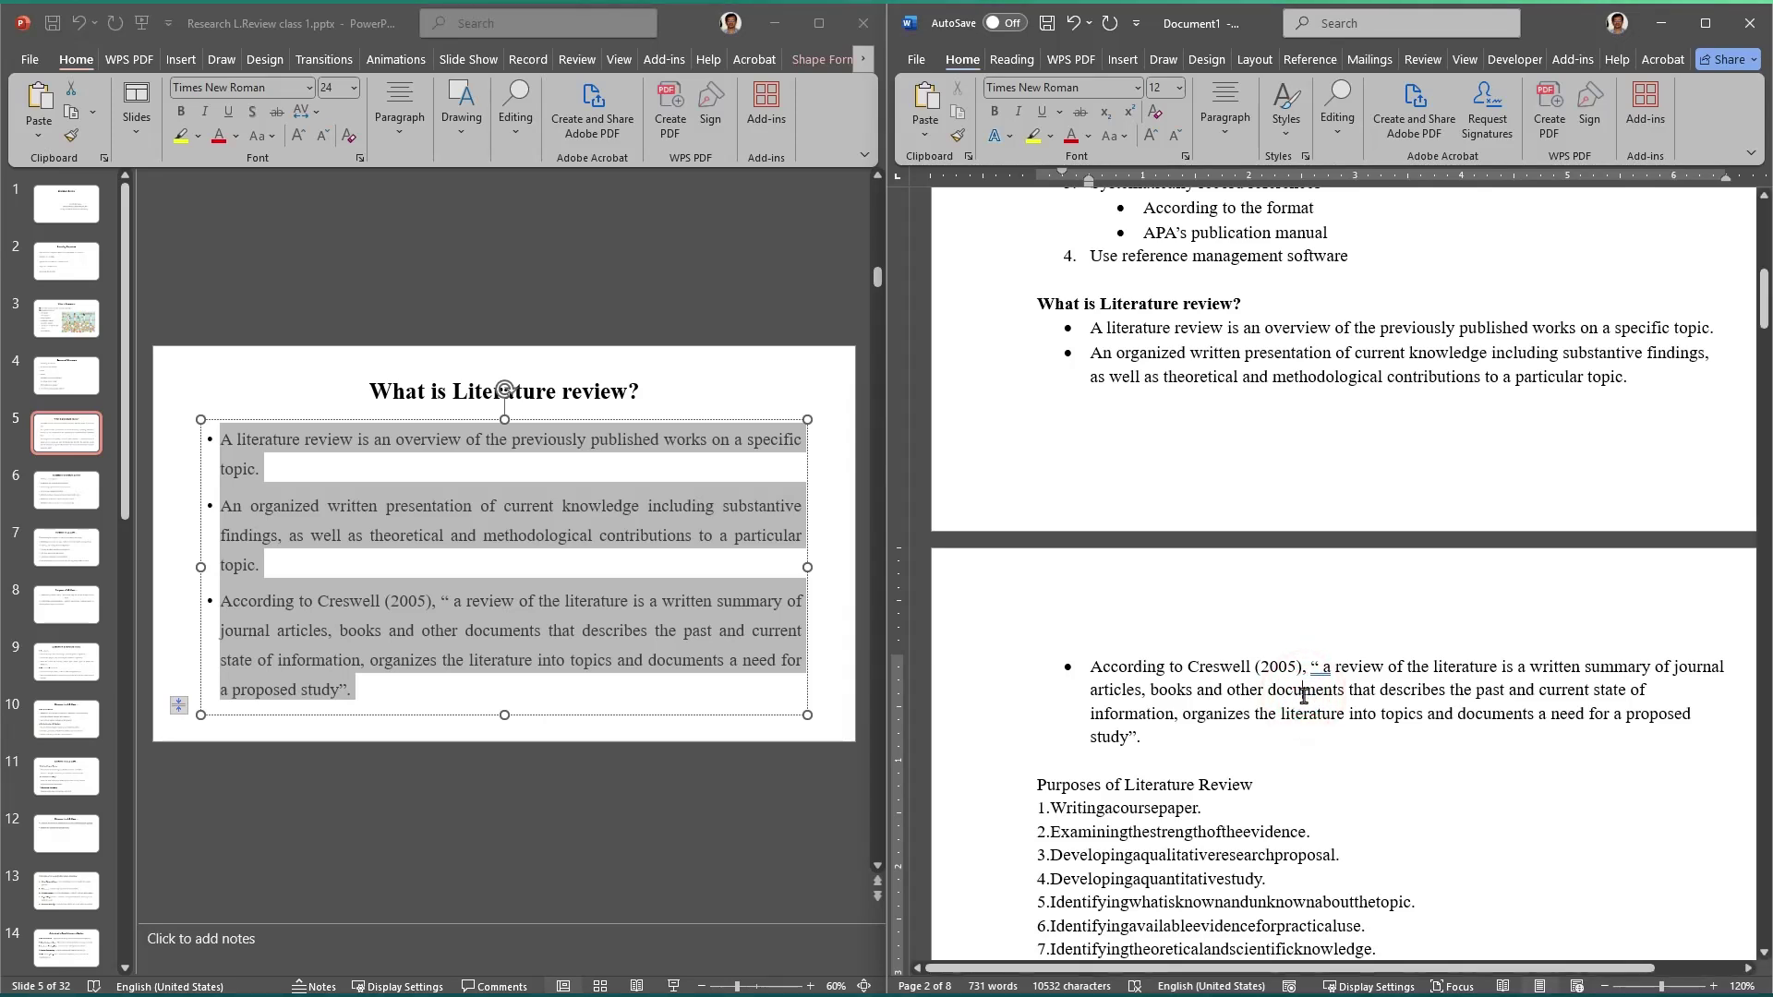
Step: Compare the title and body text of slide 5 with the bulleted literature review section in the document
click(543, 380)
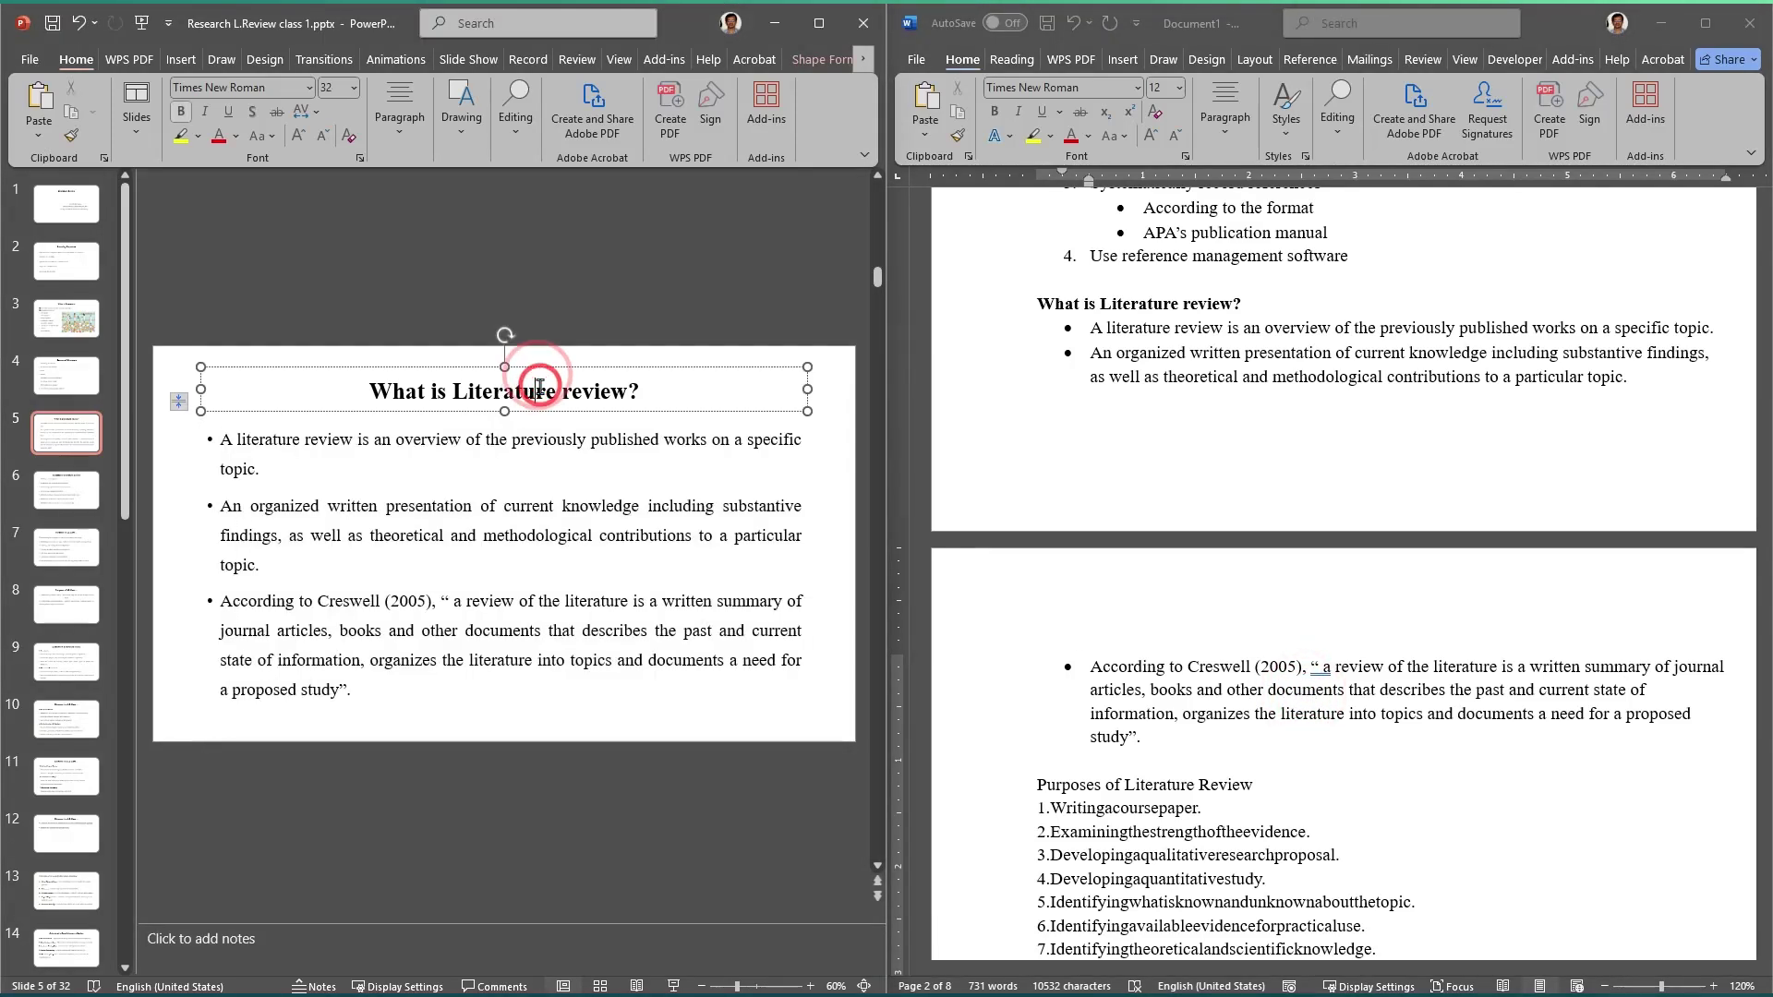
click(563, 508)
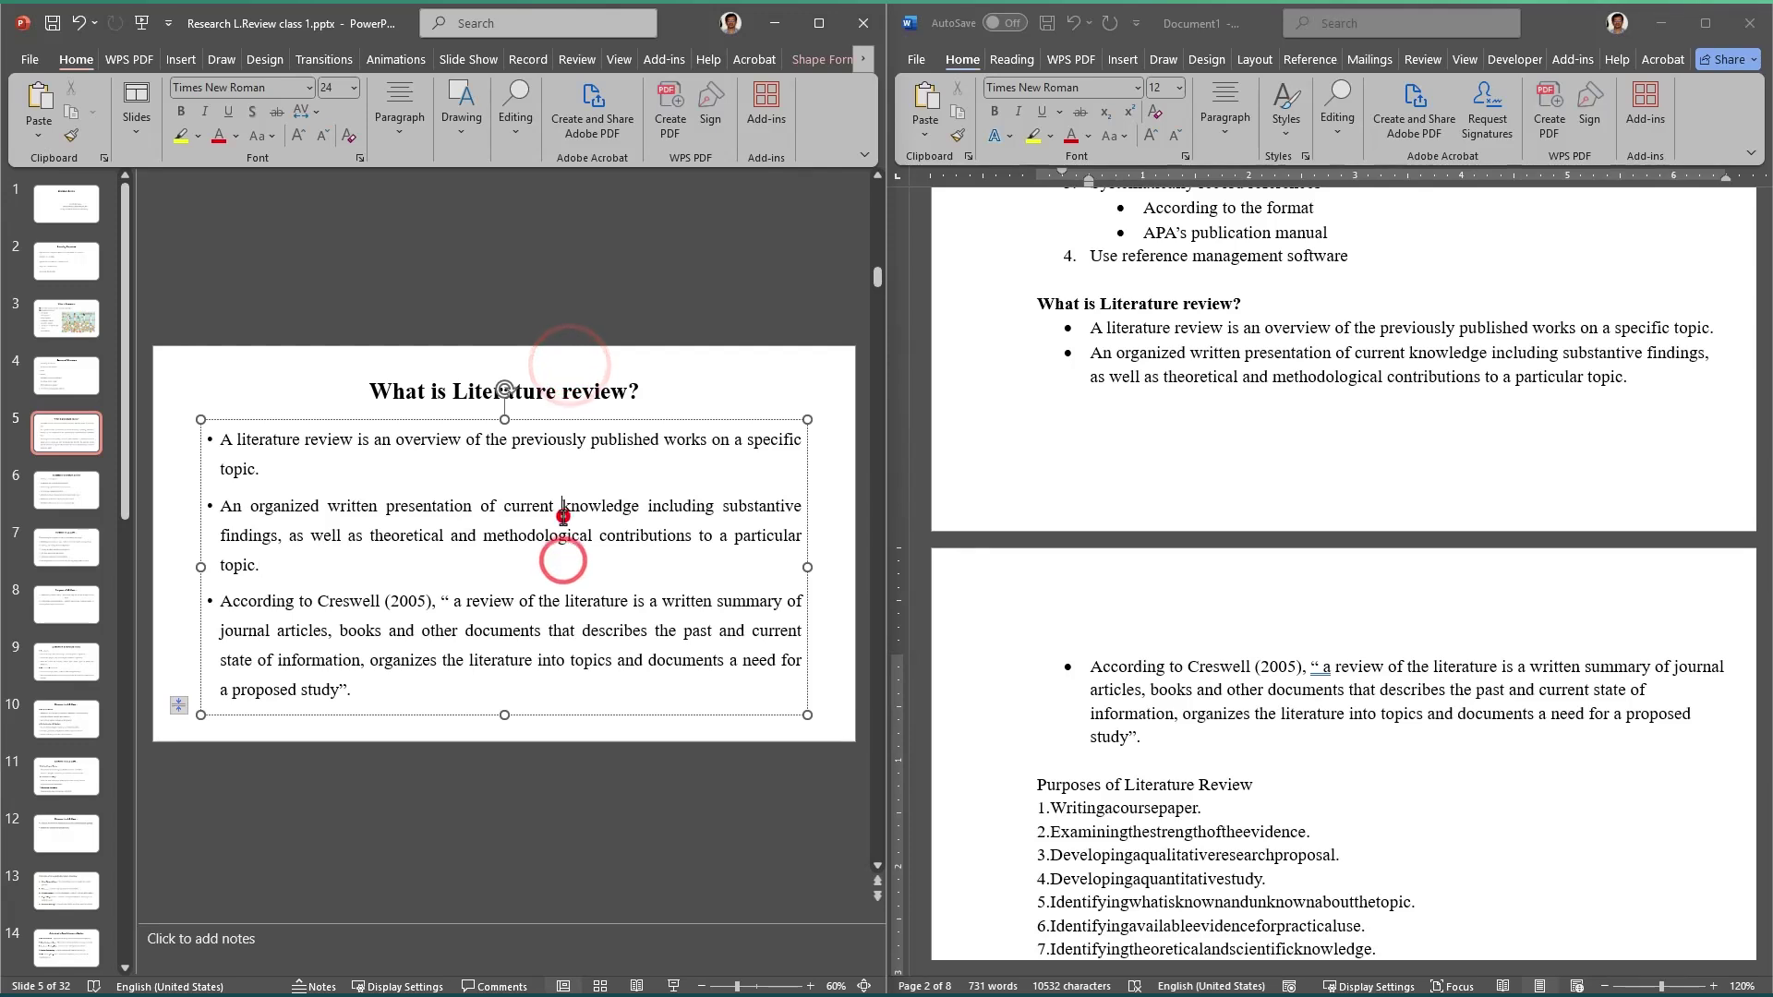
click(594, 383)
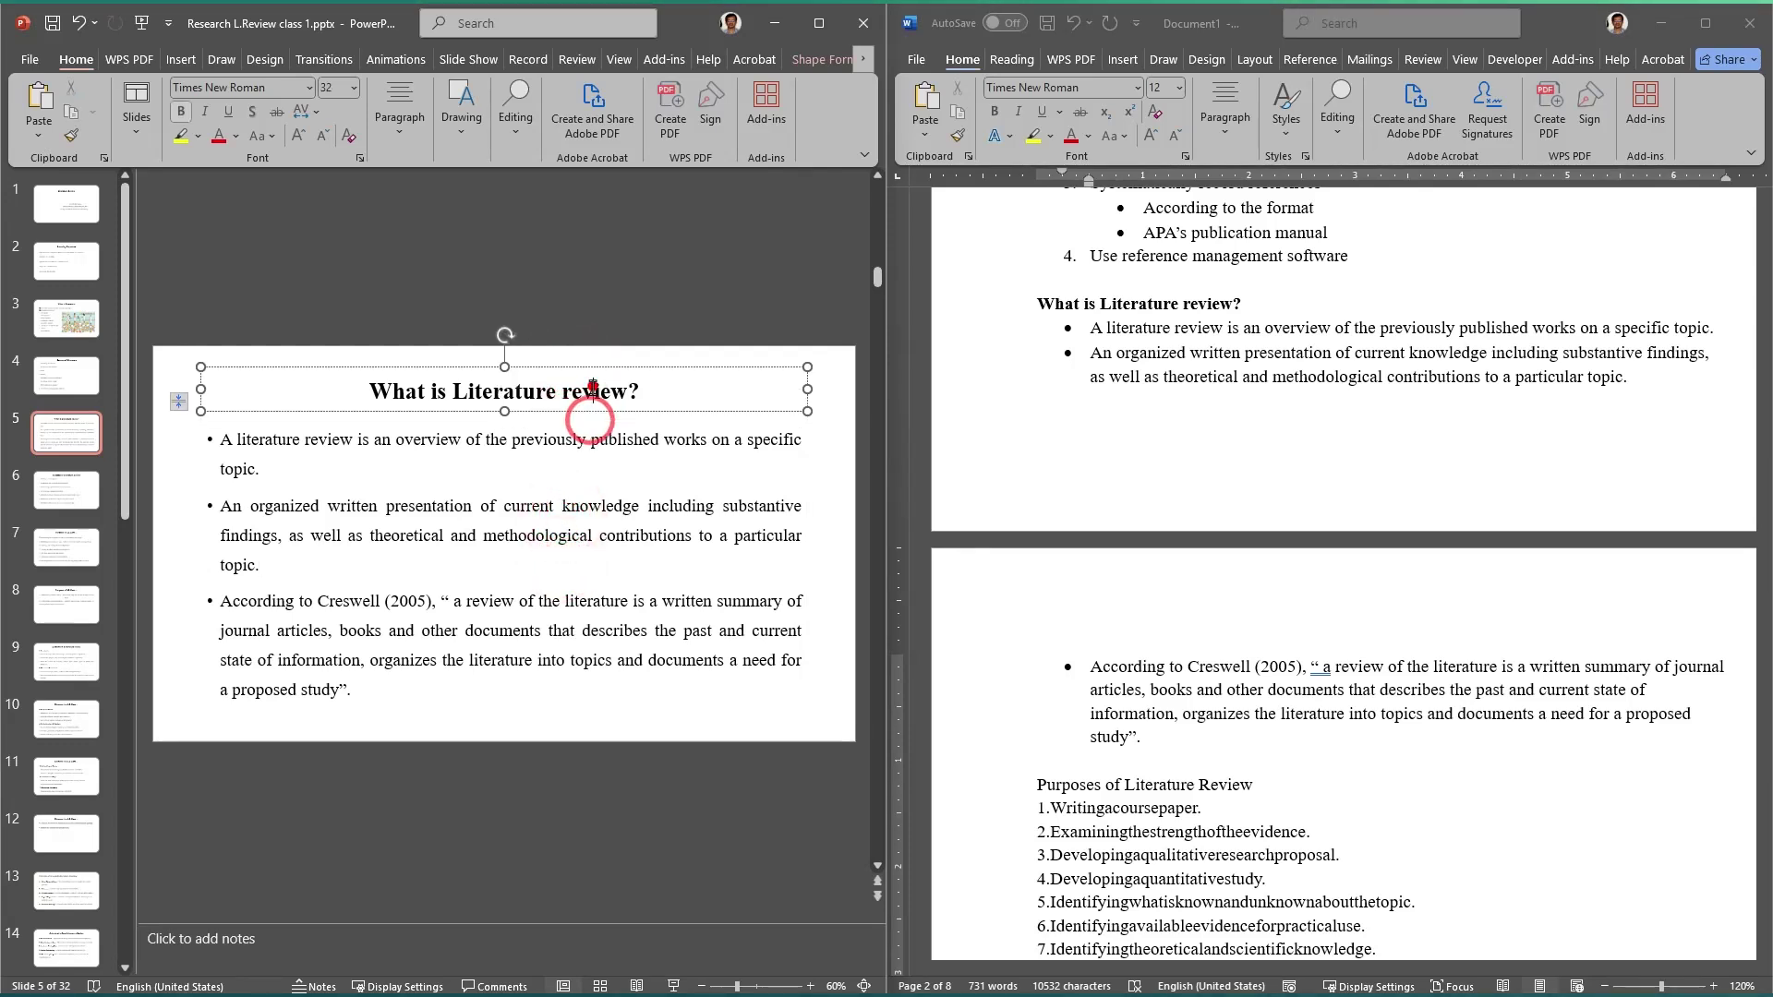
click(620, 489)
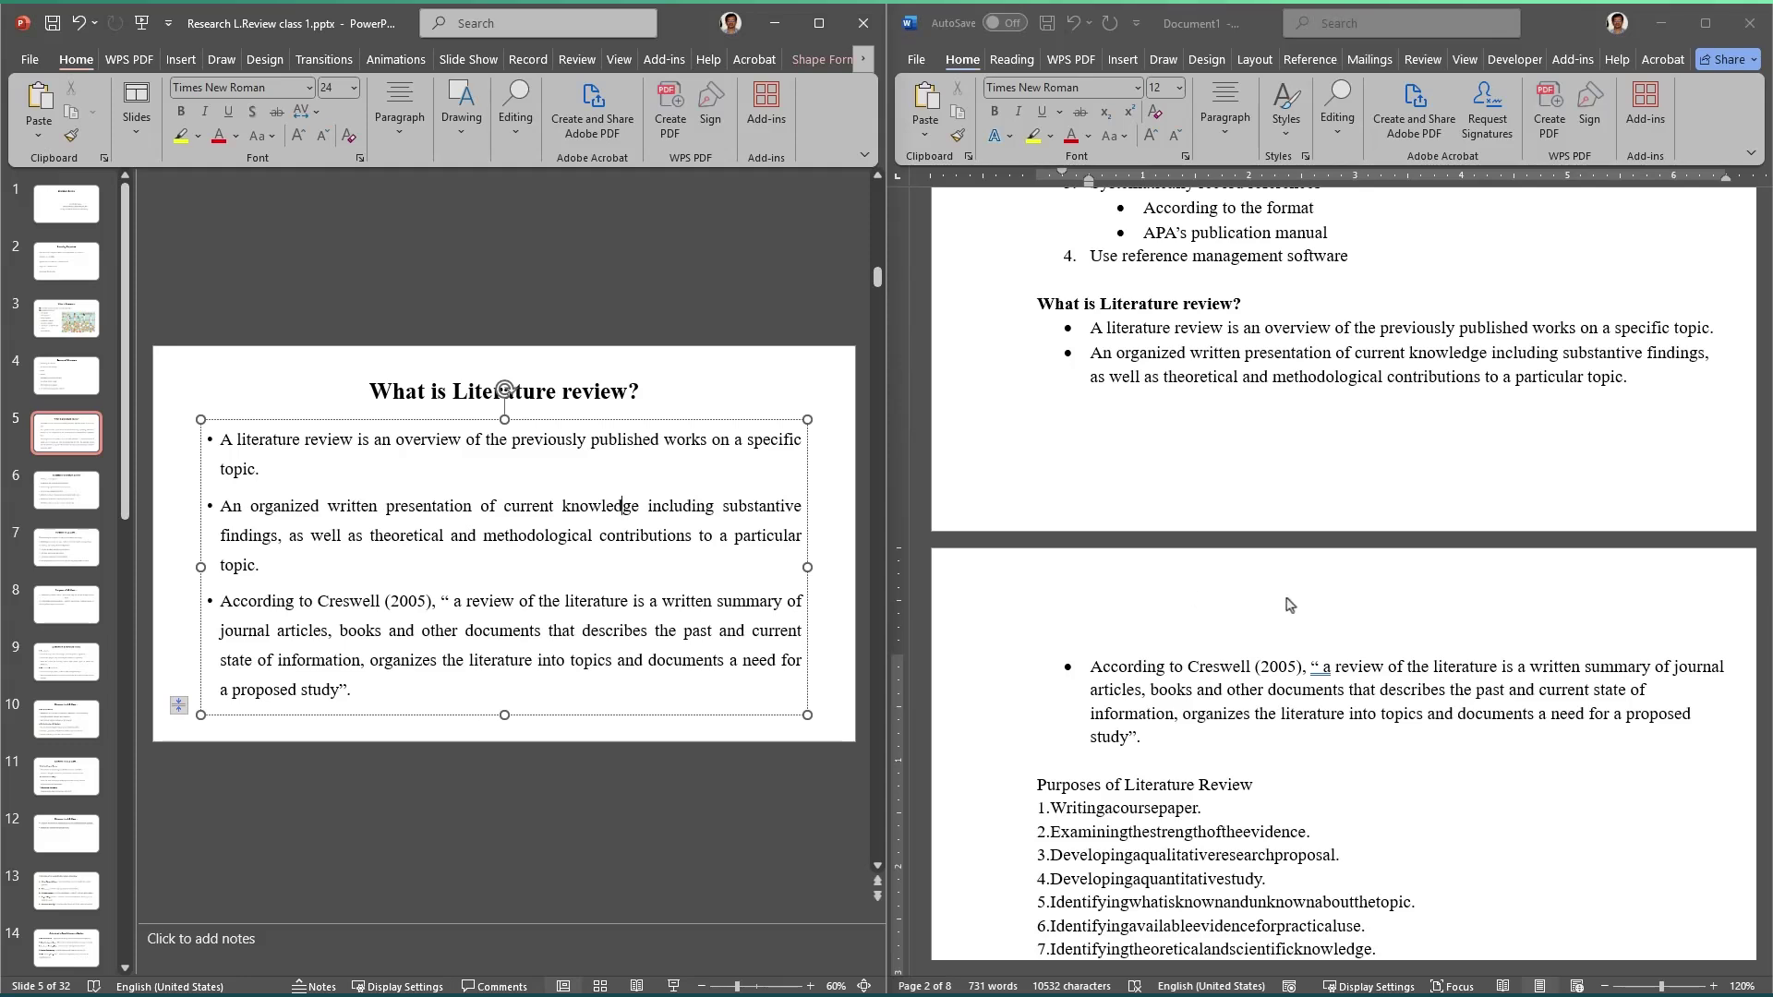
click(1228, 694)
click(1188, 374)
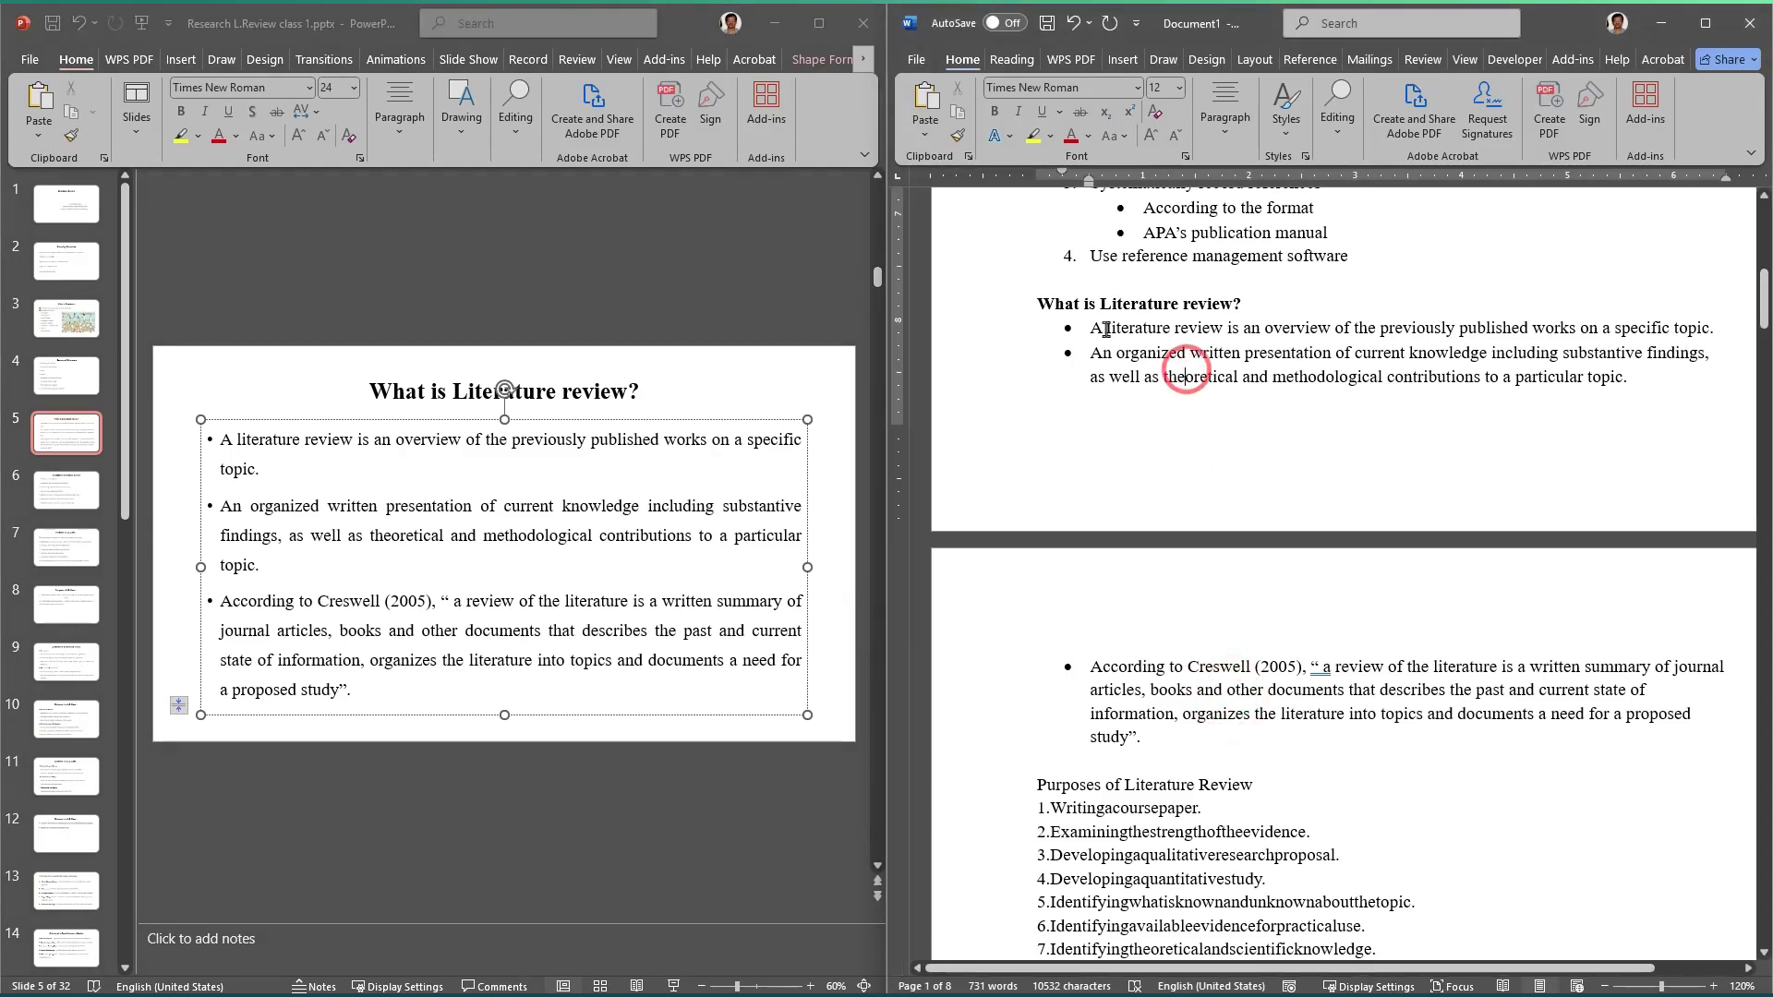
drag(1087, 327, 1445, 762)
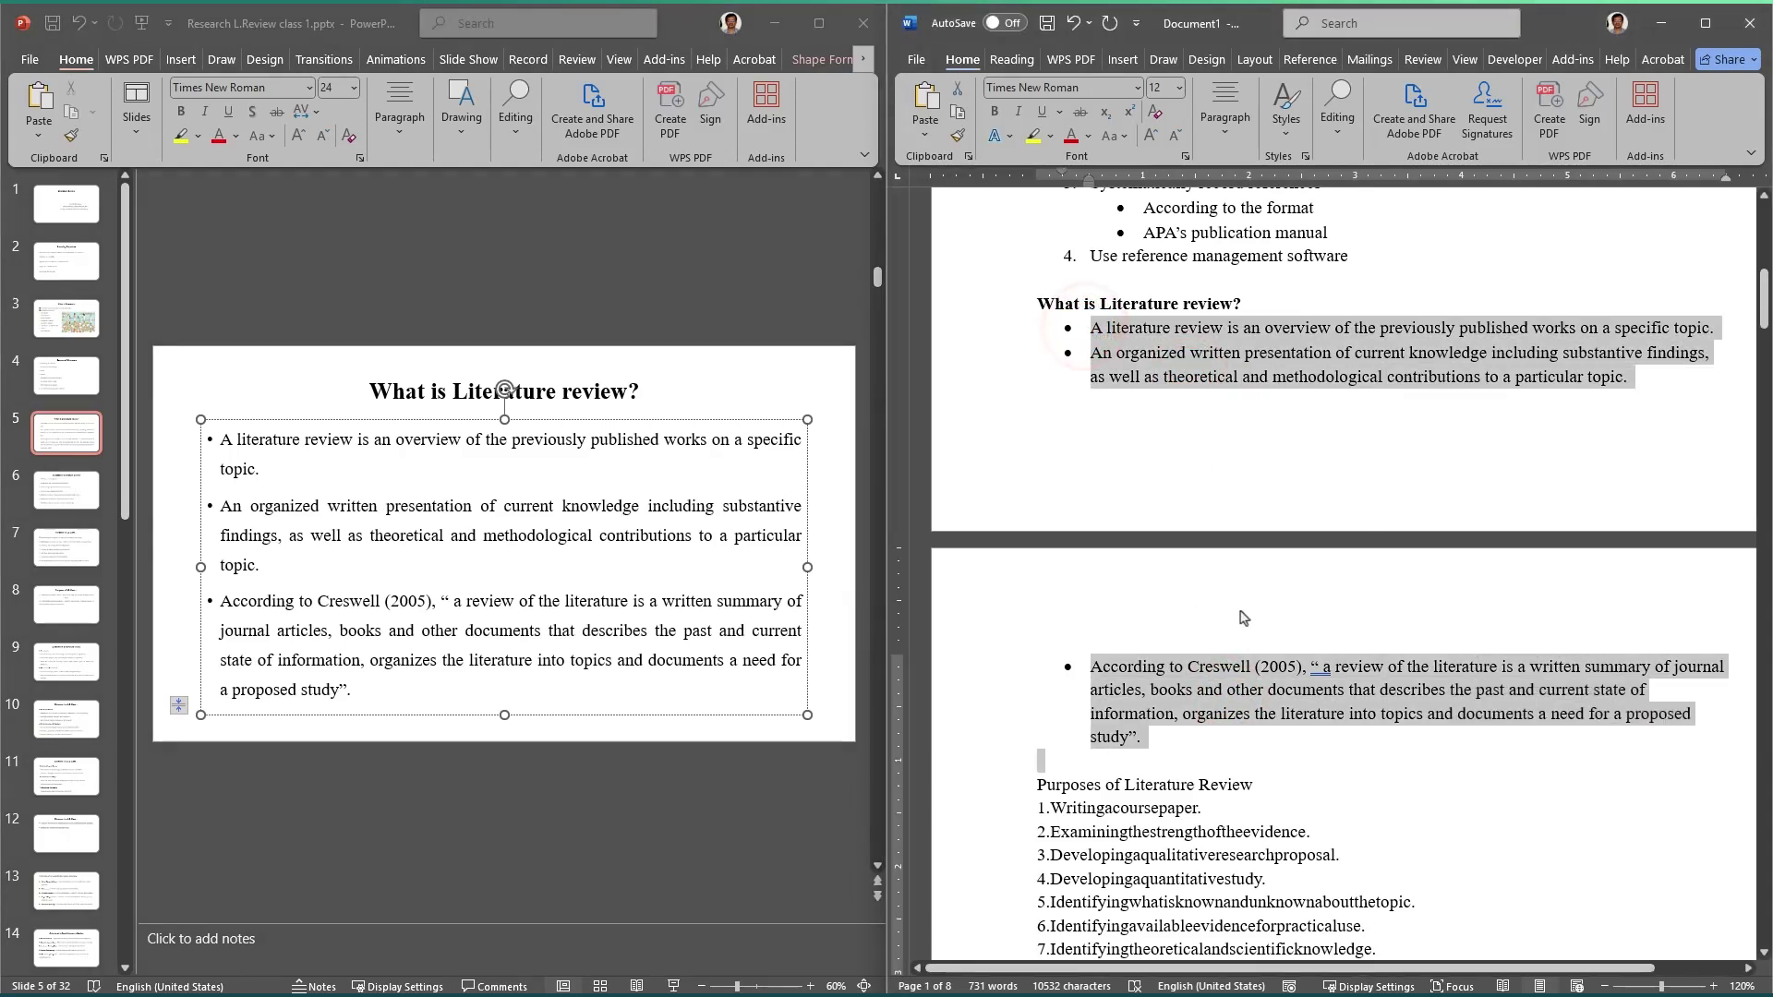
click(1128, 369)
scroll(1273, 589, up, 8)
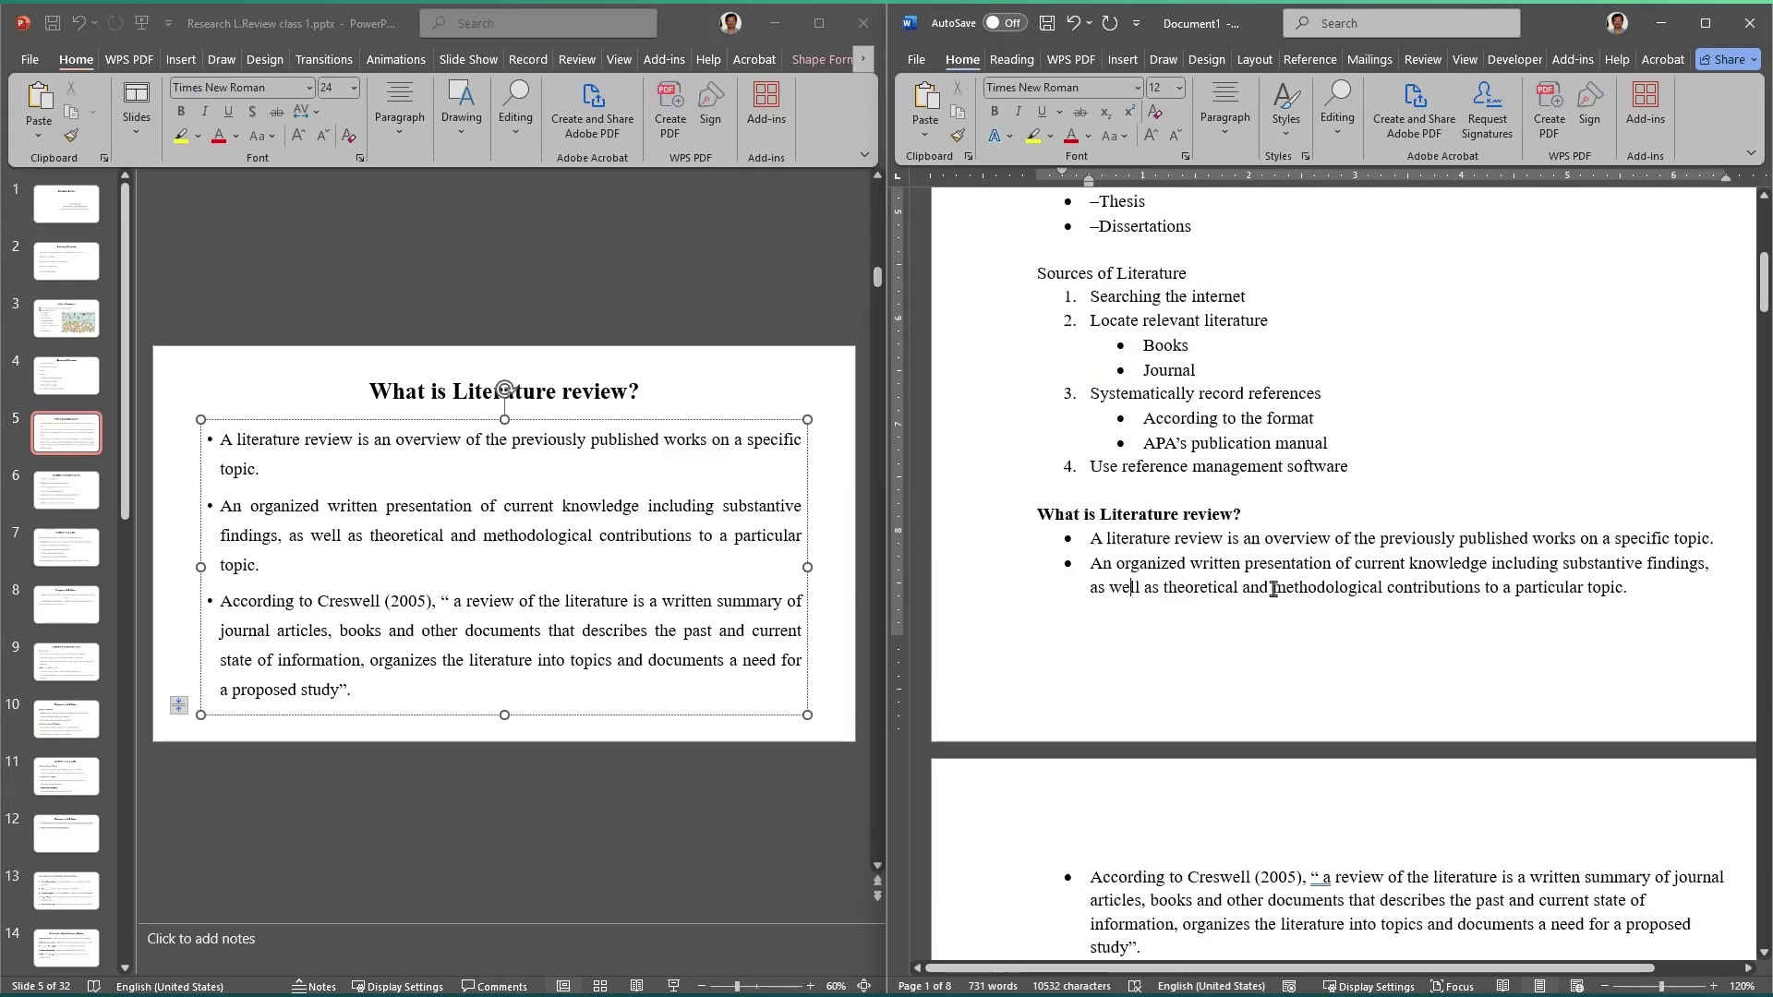
scroll(1273, 589, down, 14)
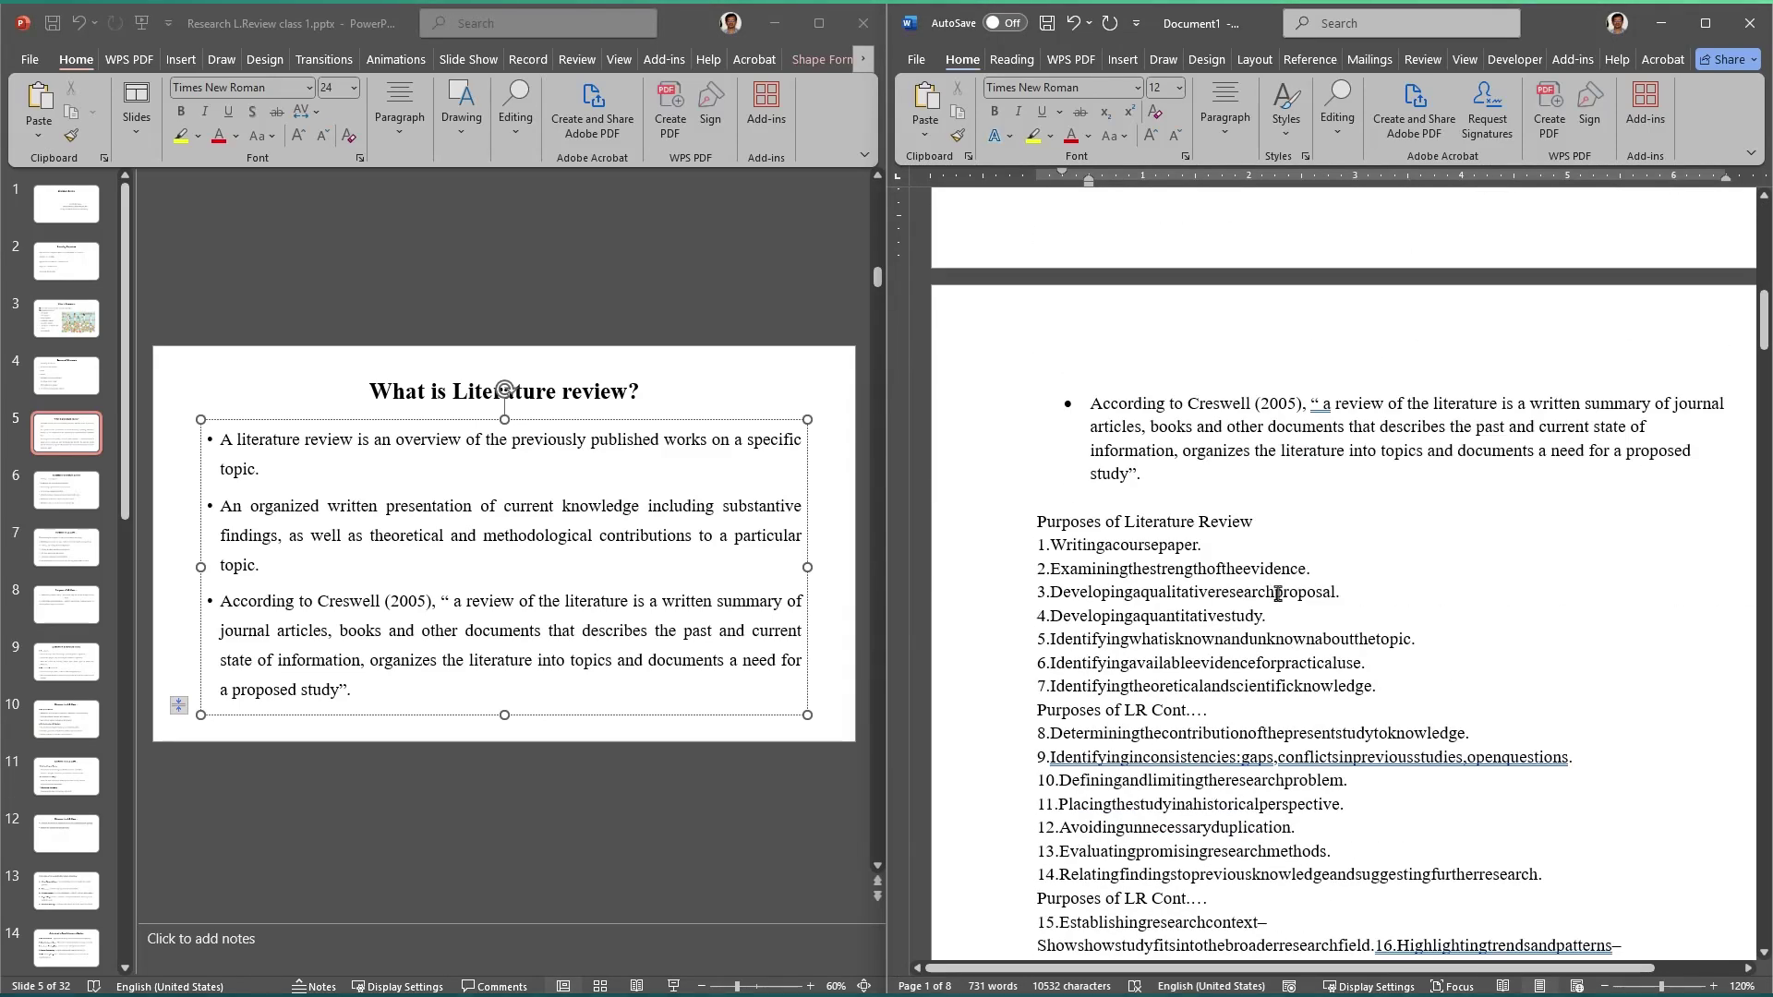
Step: Show slide 6 in PowerPoint for reference and make the "Purposes of Literature Review" heading bold in the Word document
click(1252, 551)
click(45, 489)
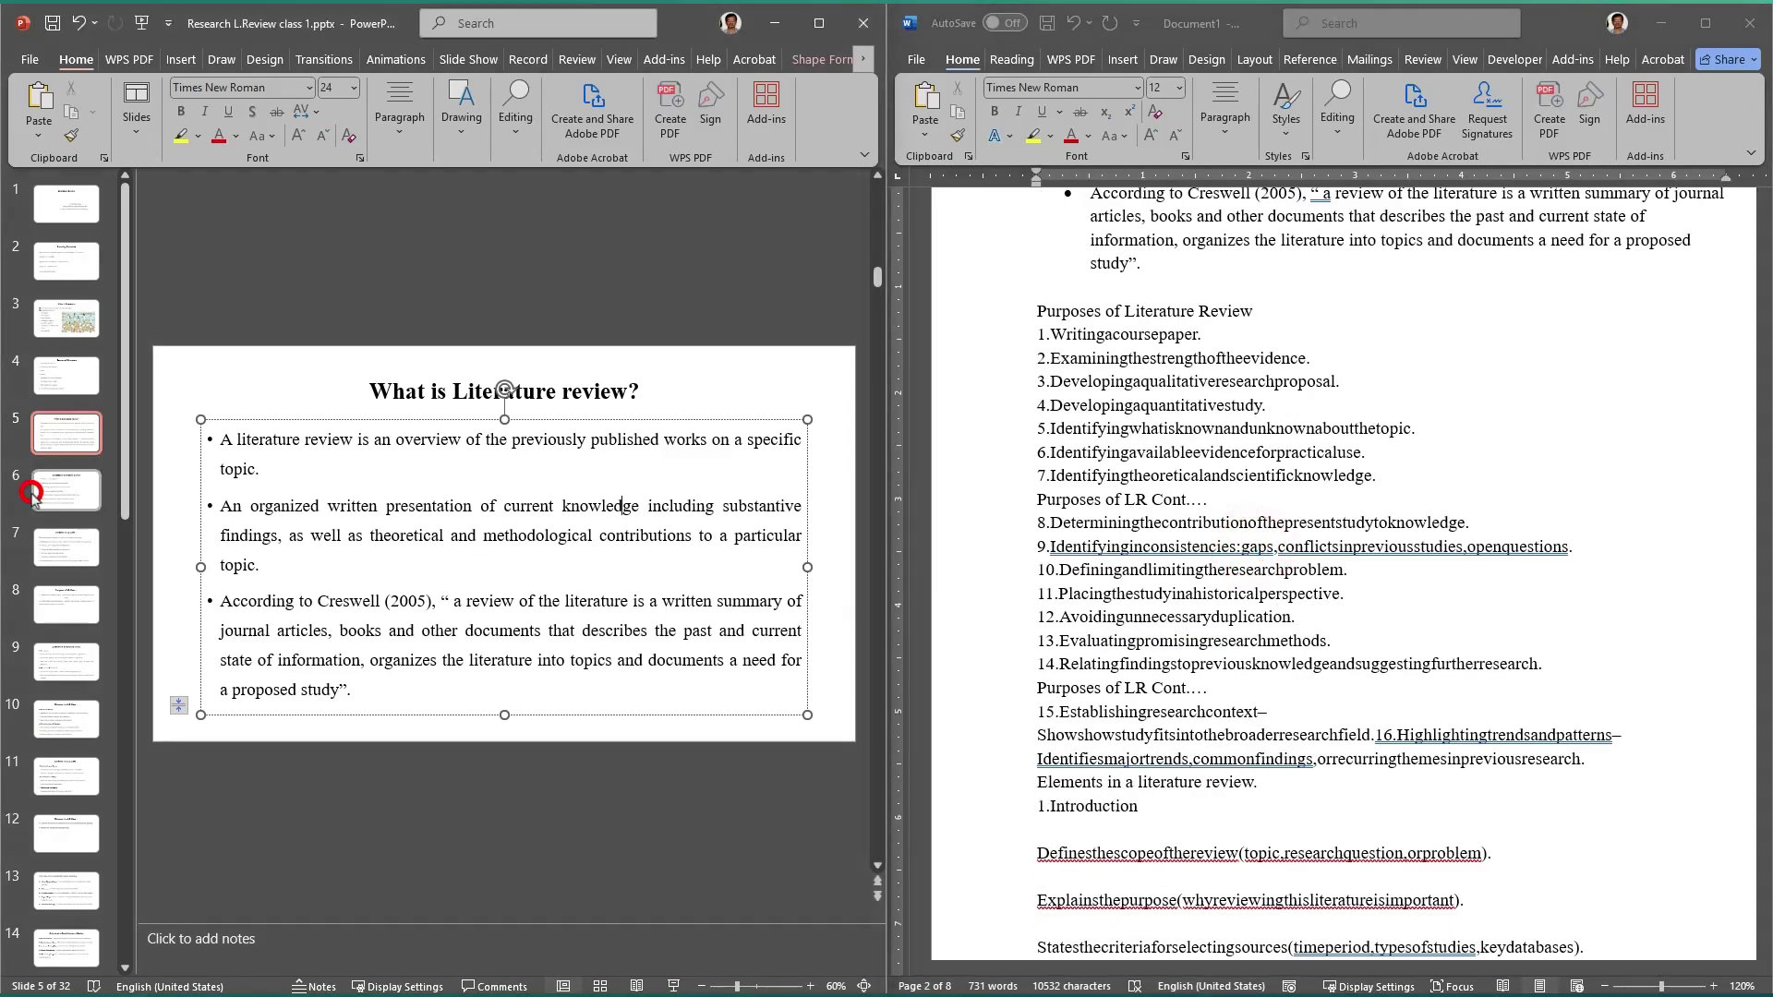
click(1177, 479)
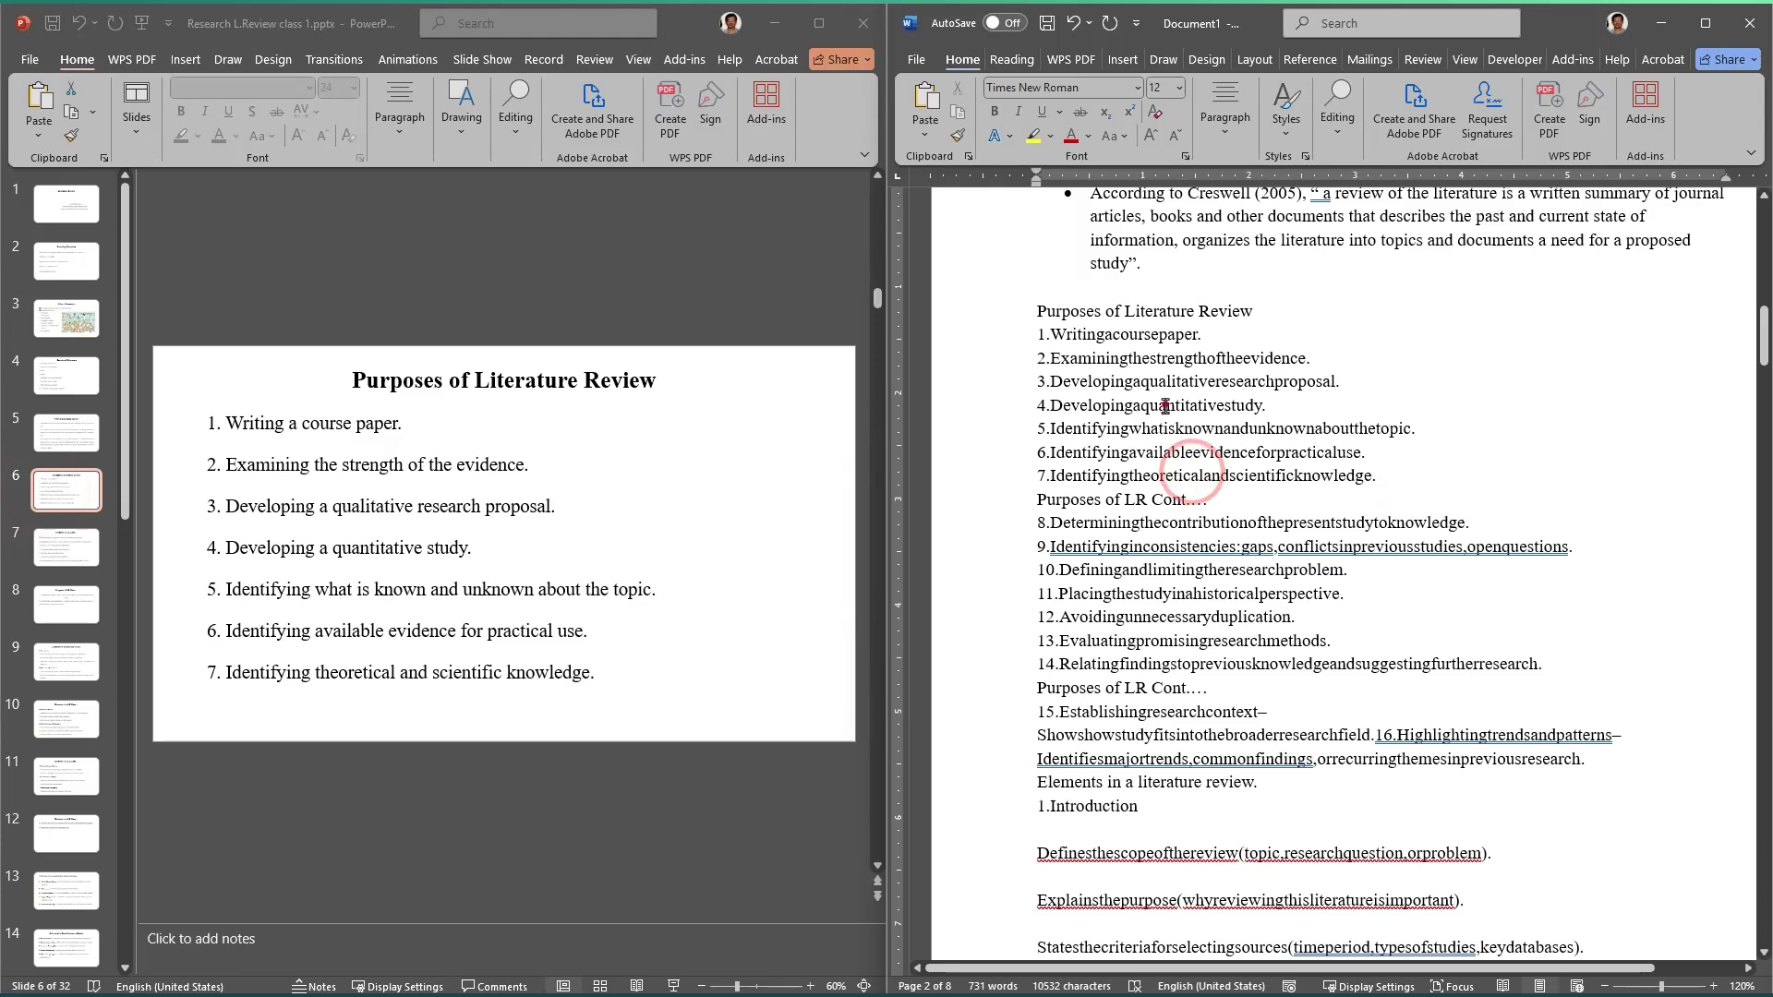
click(1003, 304)
click(1018, 273)
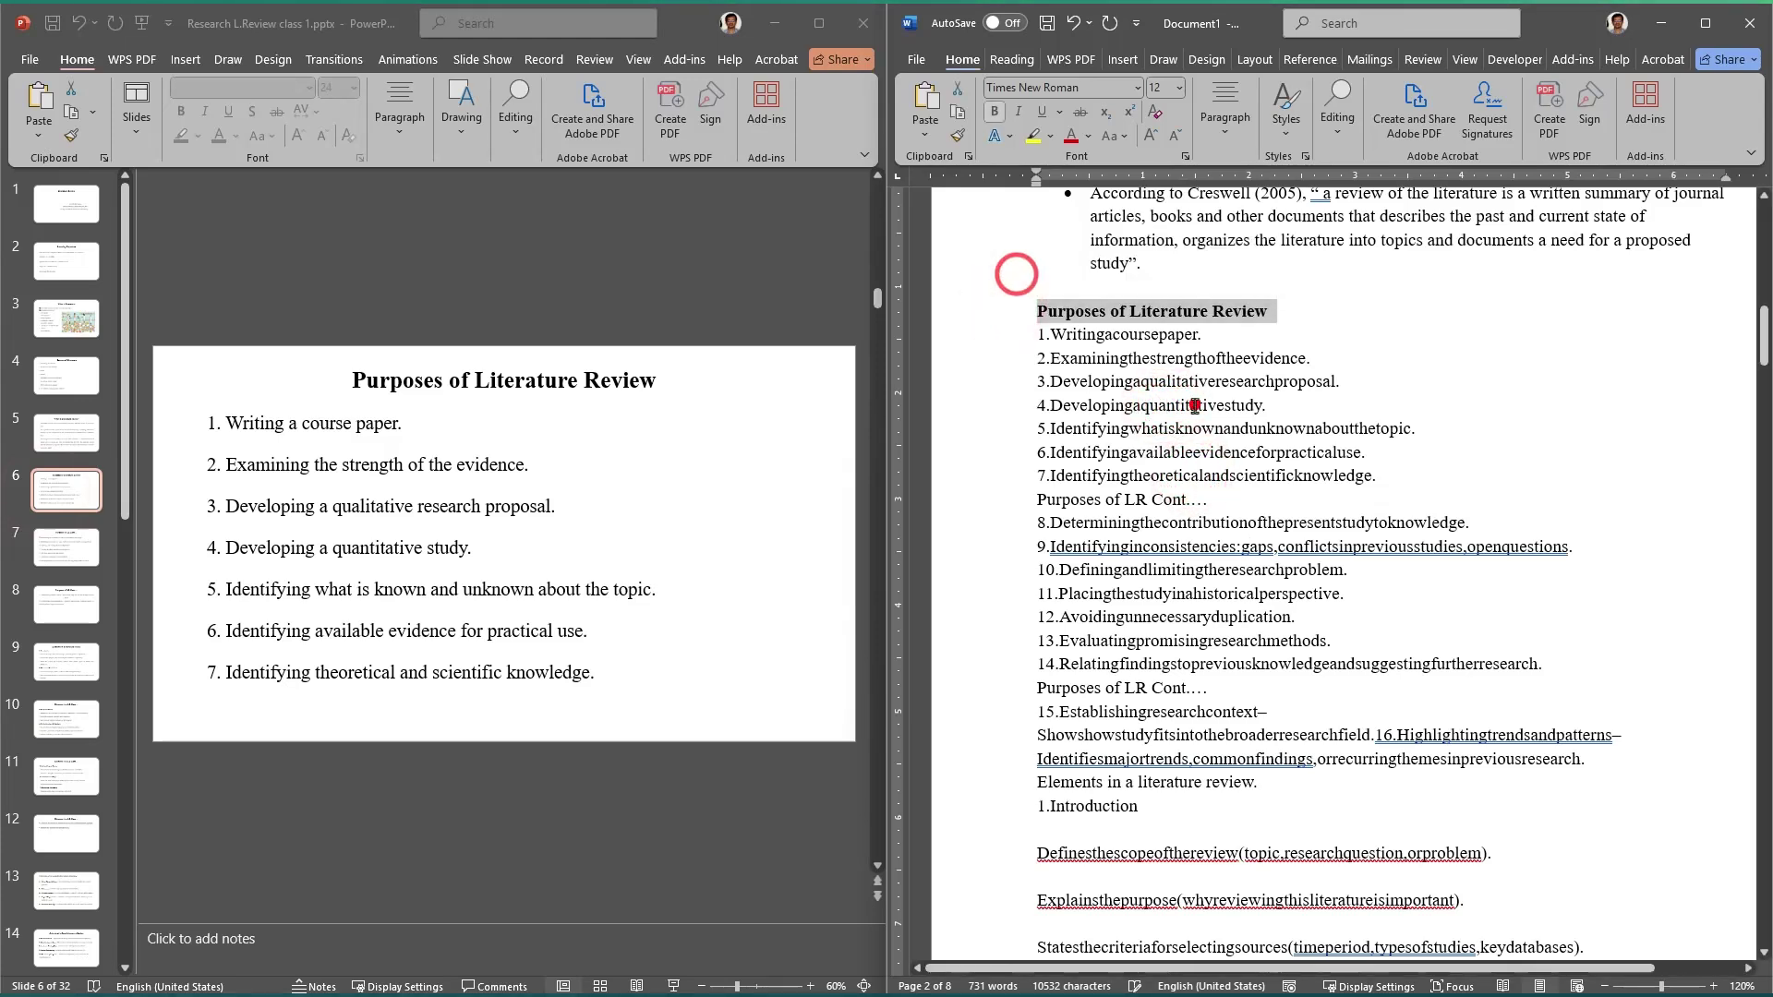
click(1189, 403)
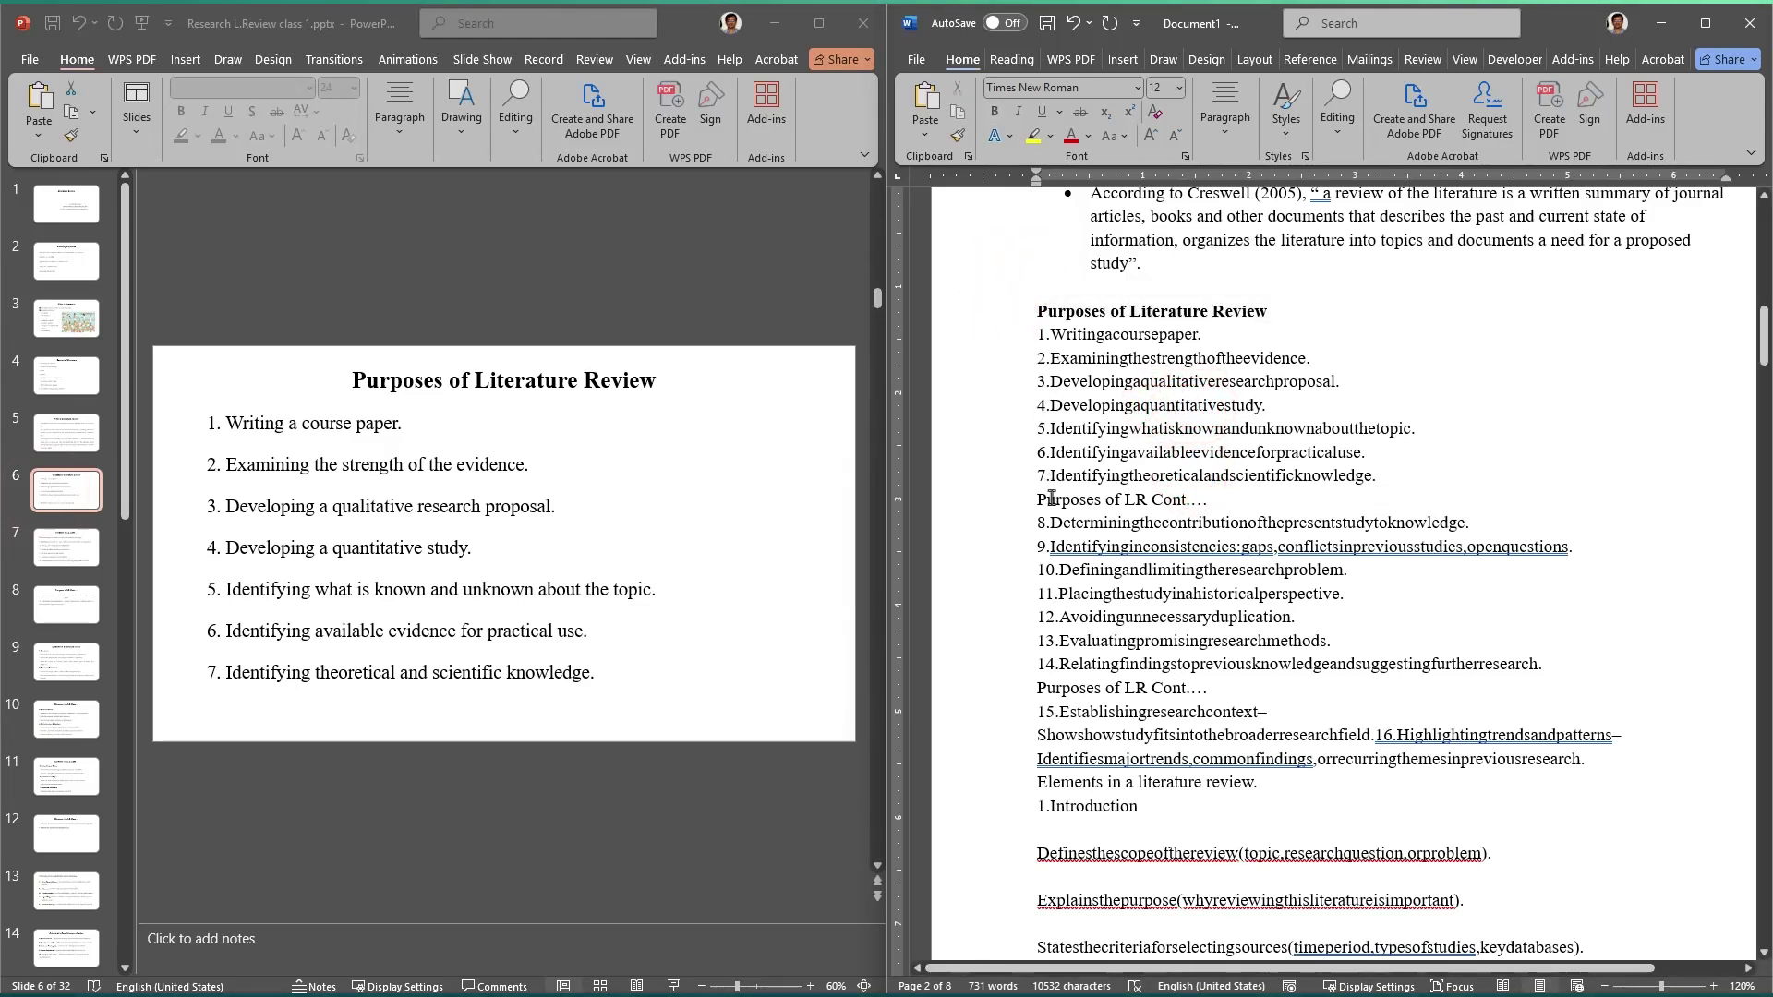
Step: Check the title of slide 7 and delete the "Purposes of LR Cont.…" line between items 7 and 8 in the document
click(1018, 507)
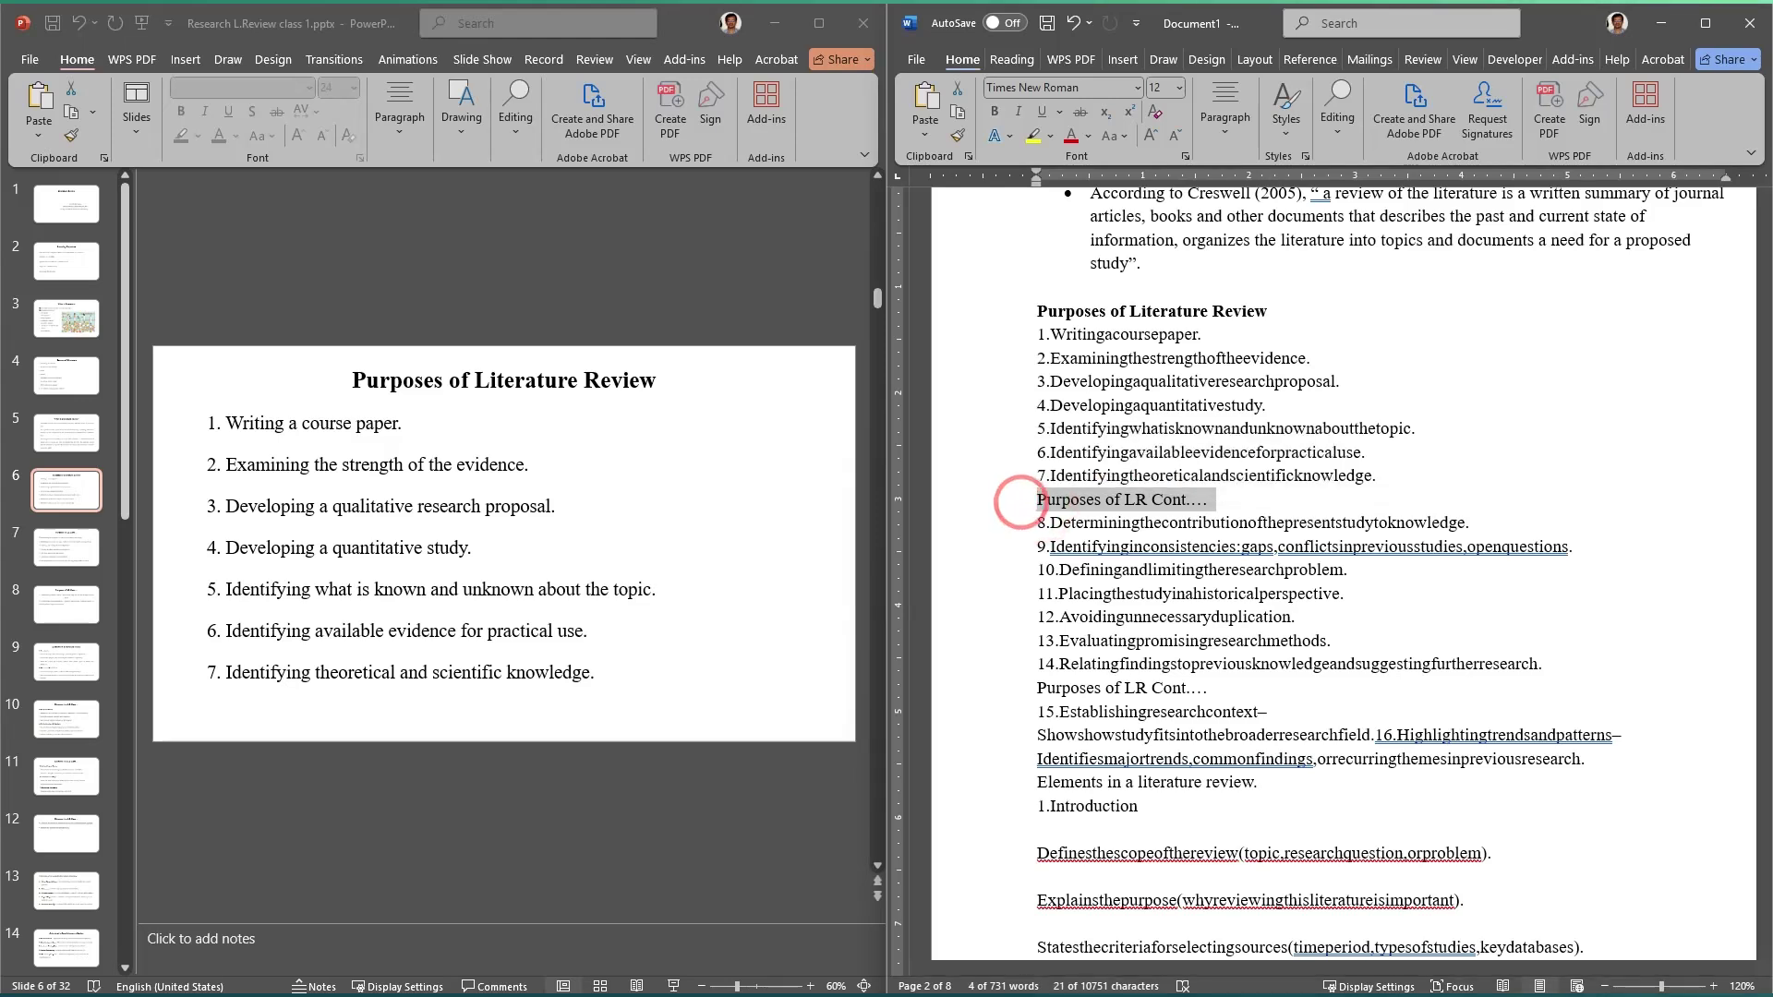
click(46, 540)
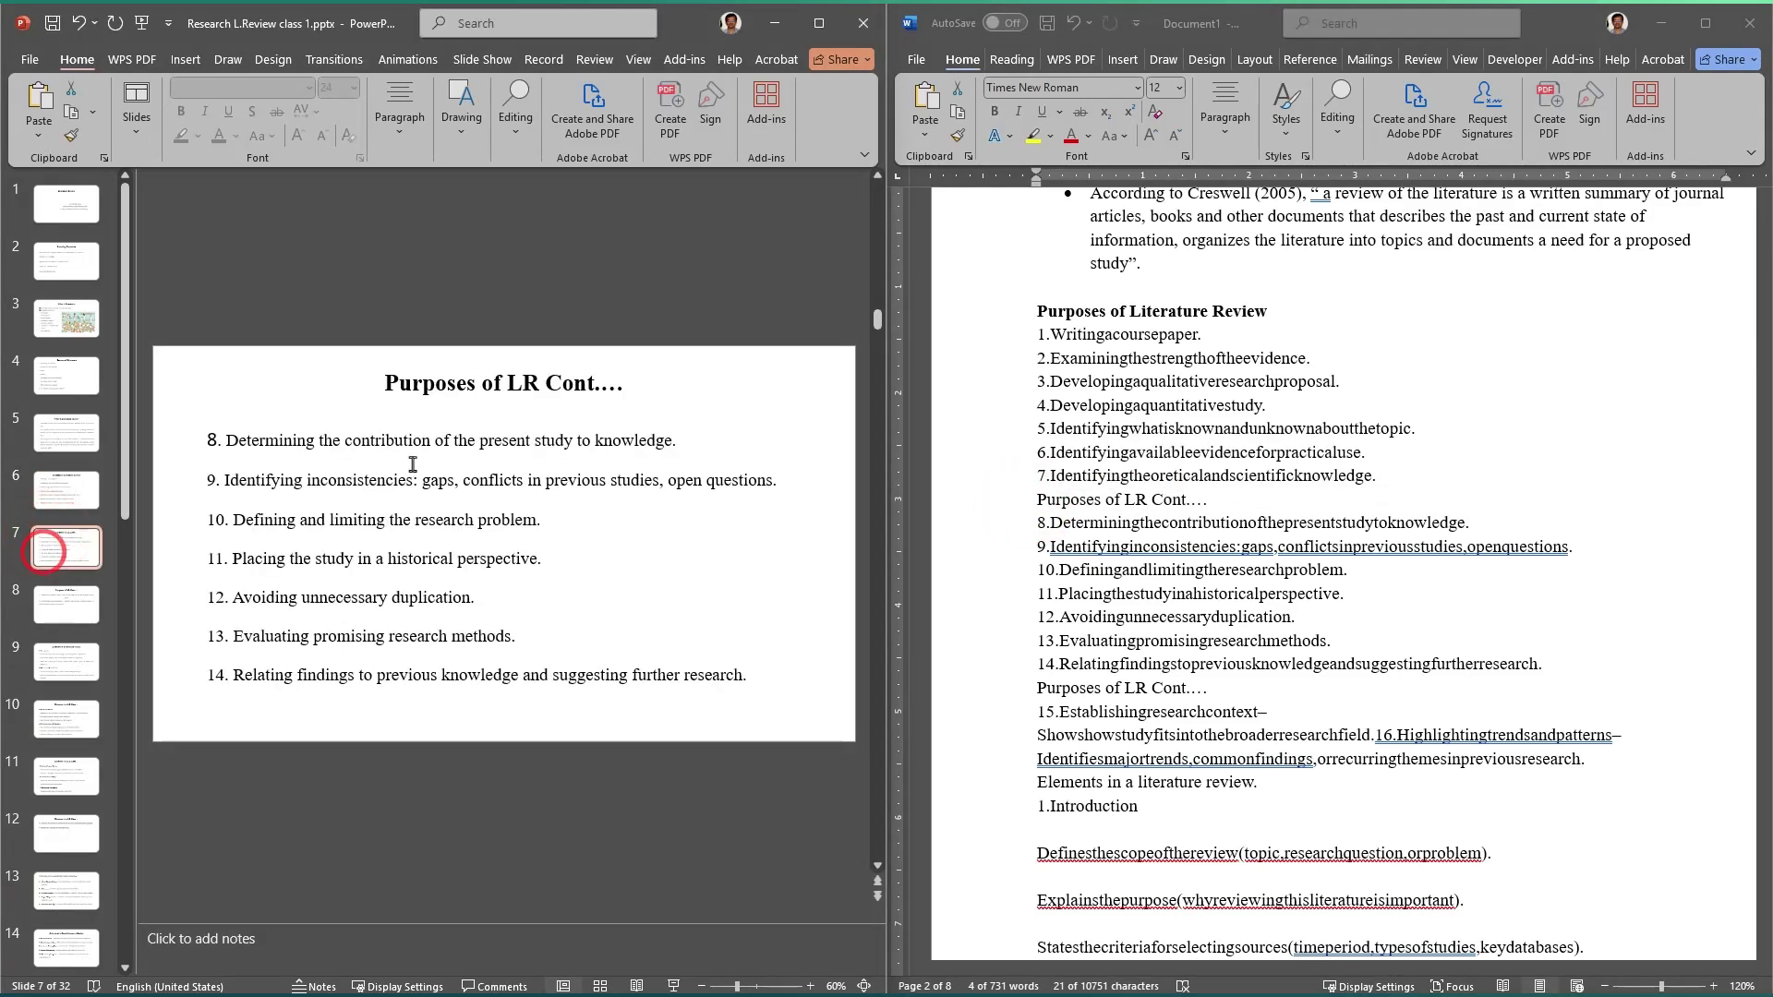
click(492, 399)
key(End)
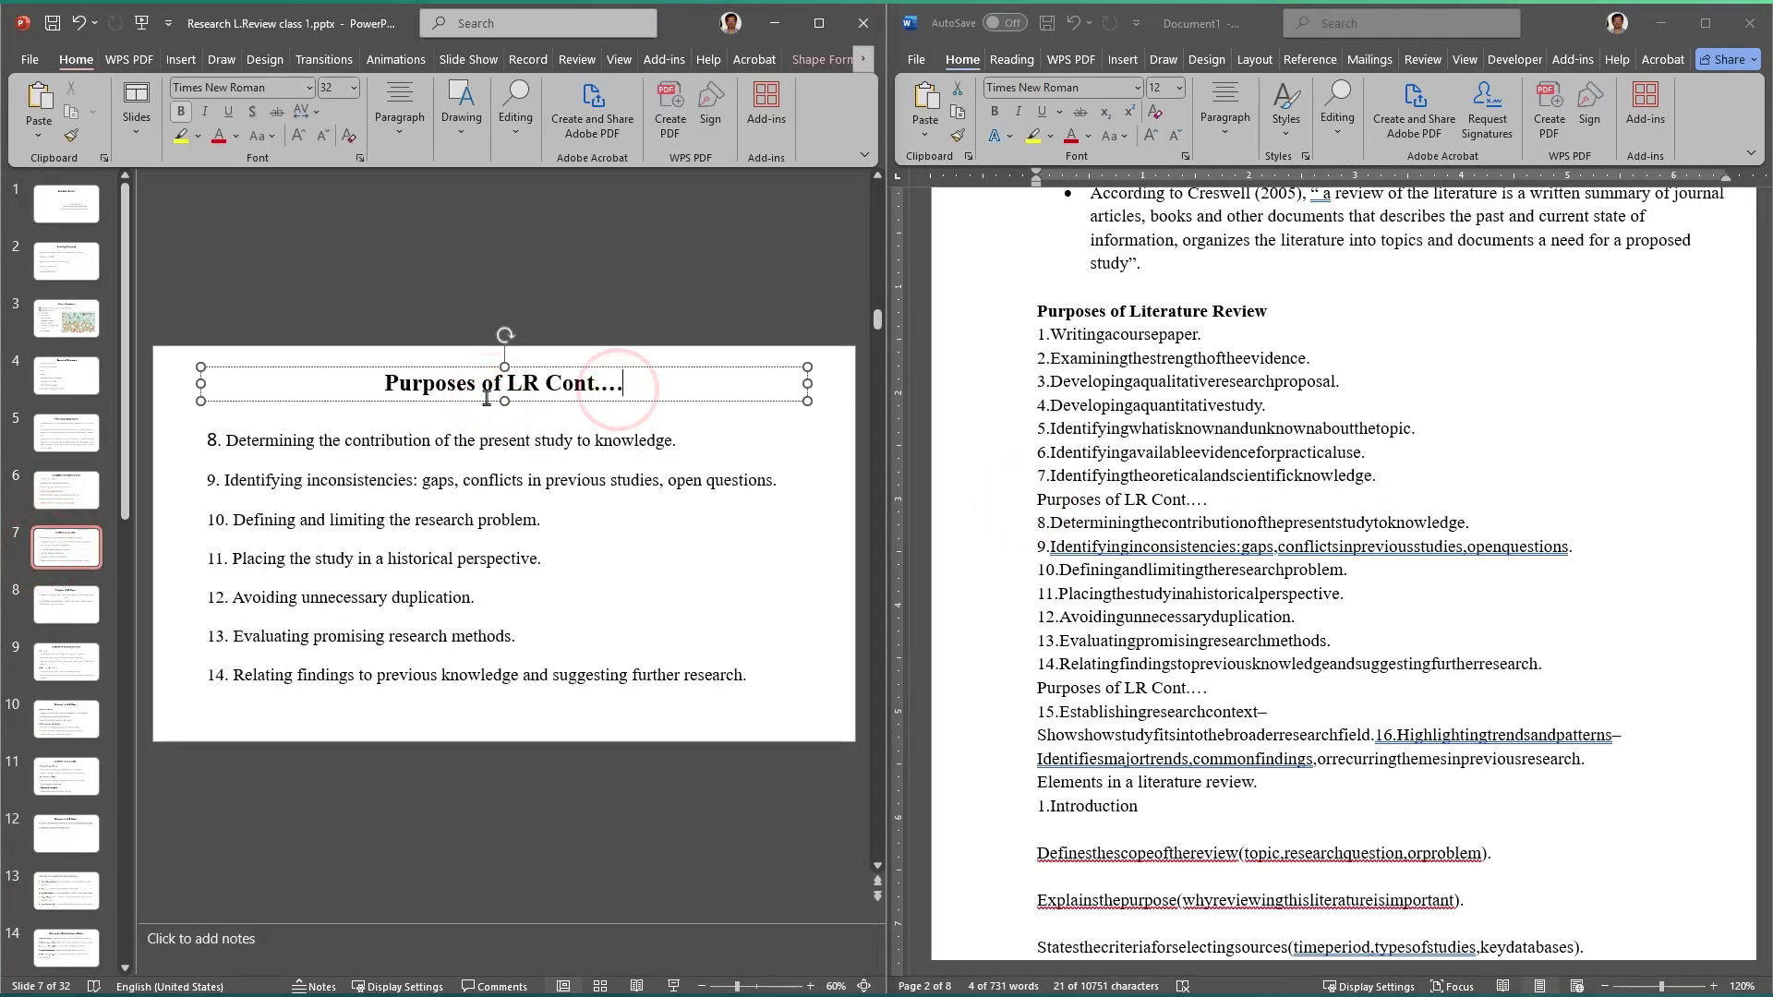
click(1298, 545)
click(989, 506)
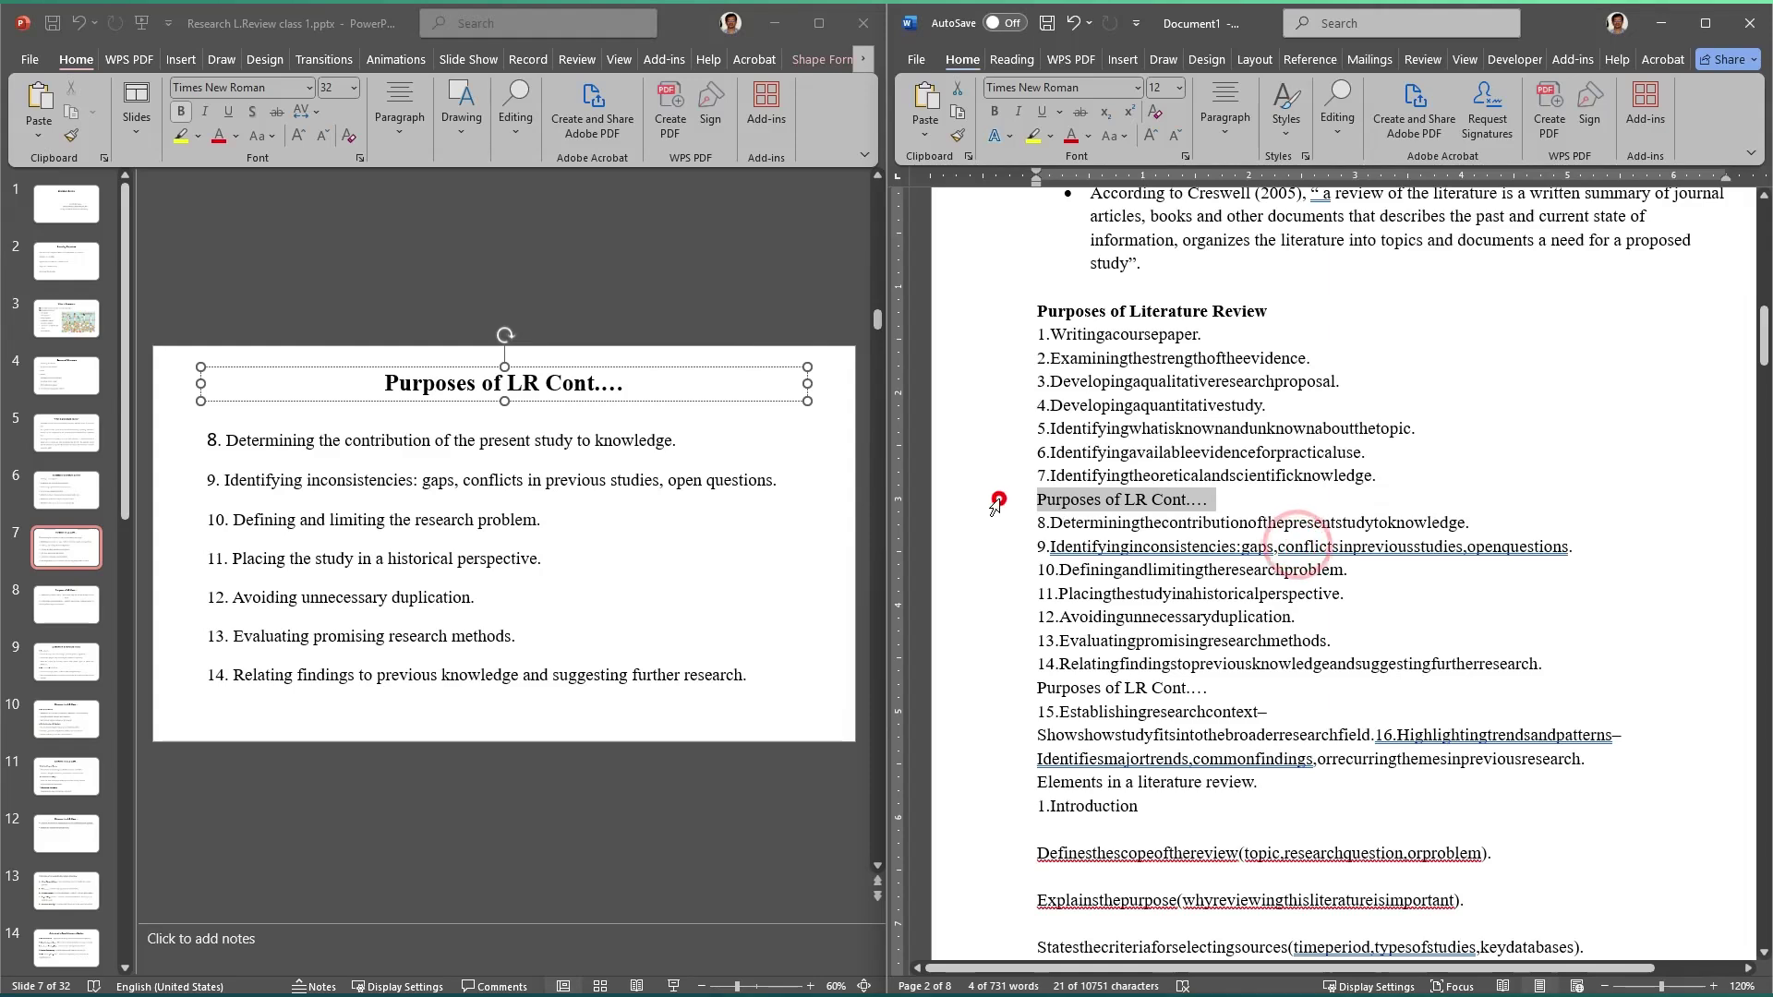
click(981, 499)
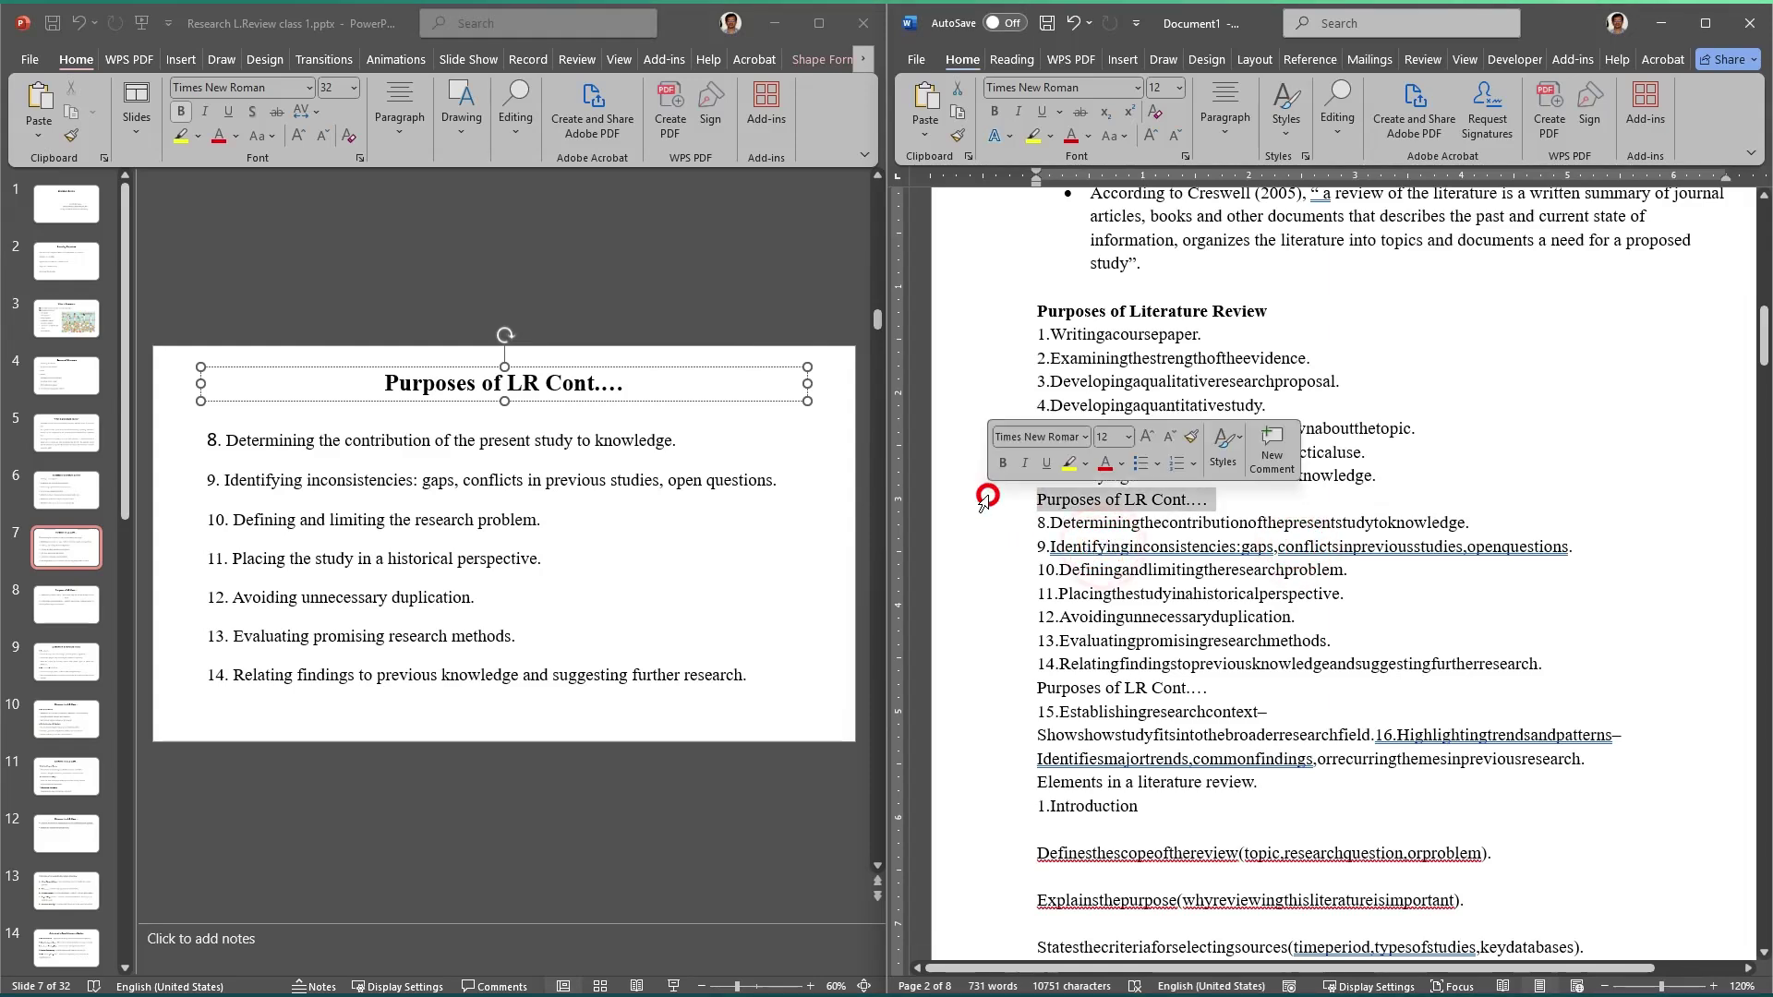
key(Delete)
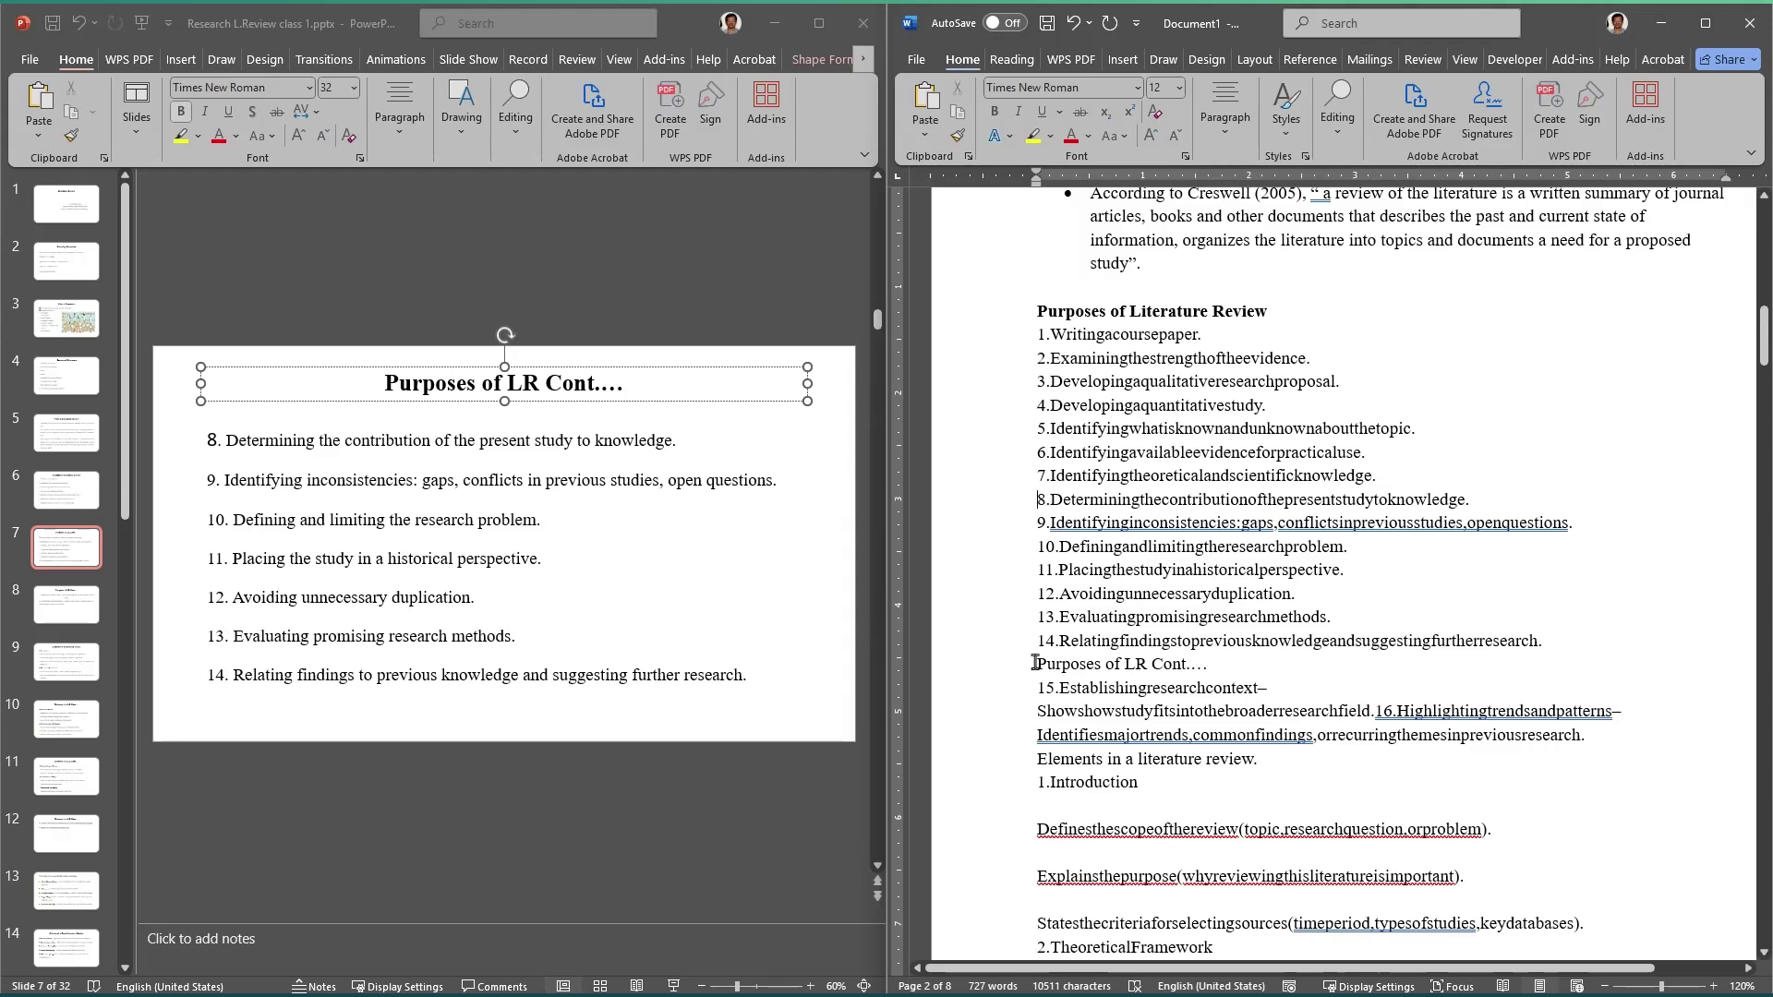
Step: Check slide 8 and delete the remaining "Purposes of LR Cont.…" line above item 15 in the document
click(65, 598)
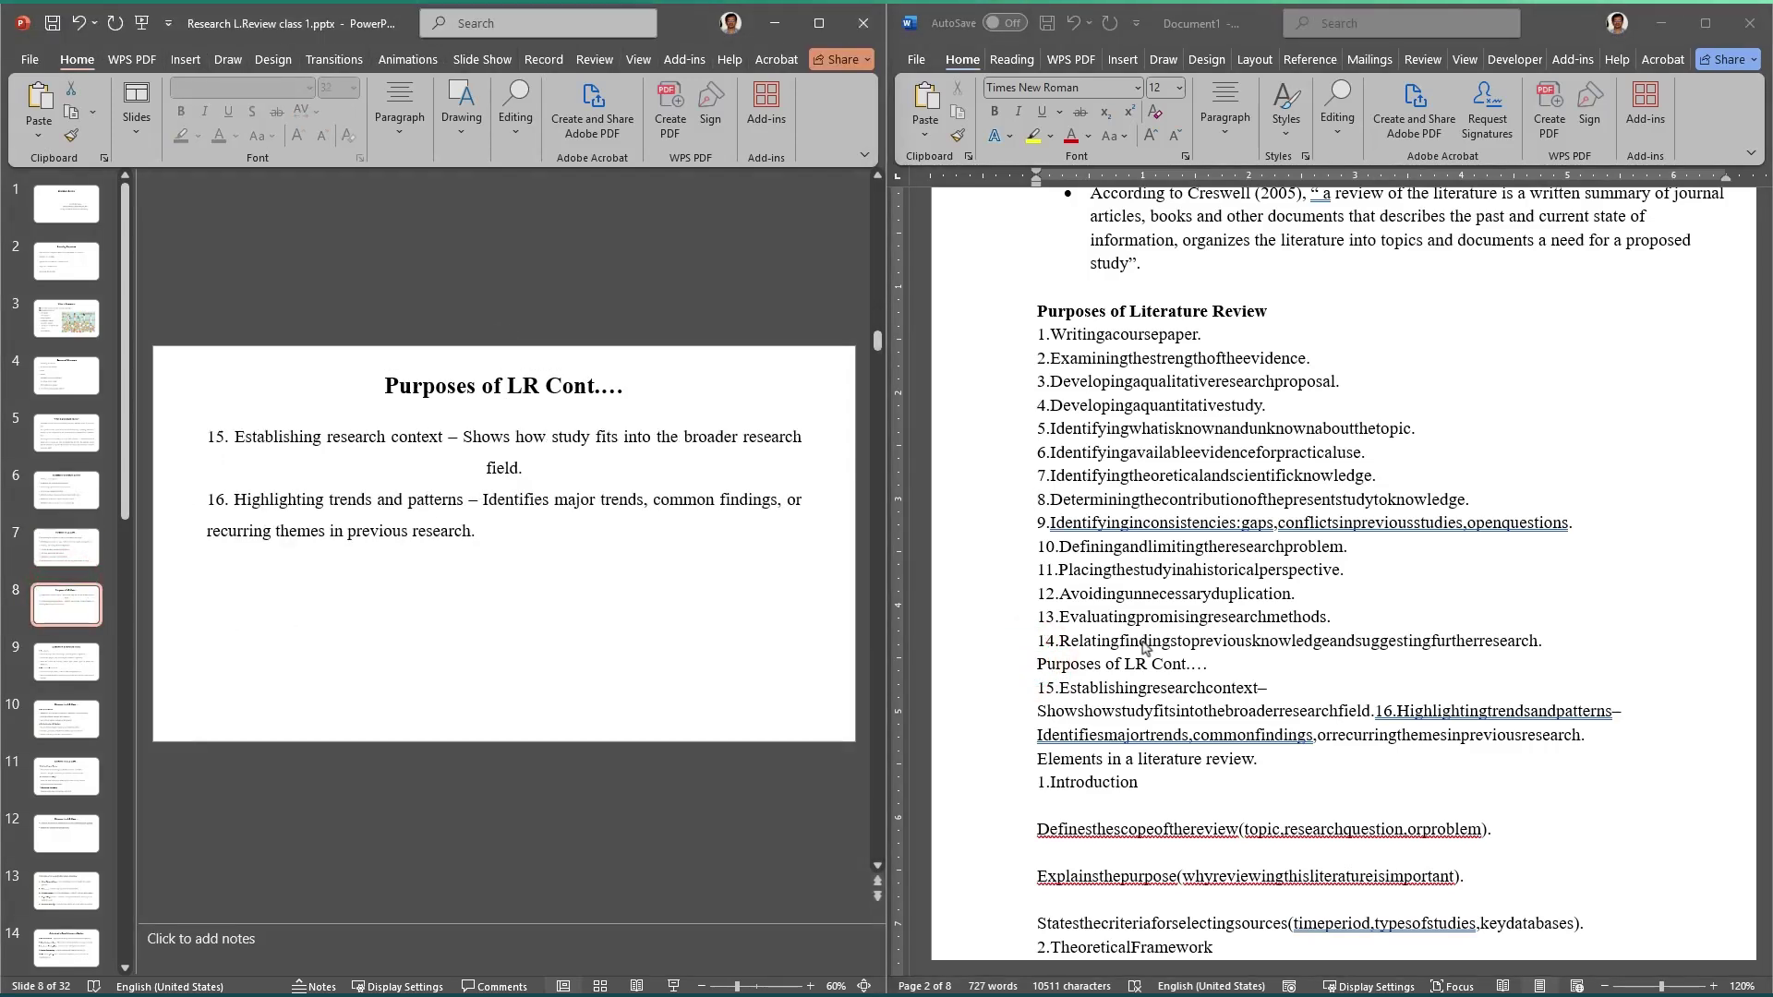
click(1226, 663)
drag(1219, 664, 1006, 664)
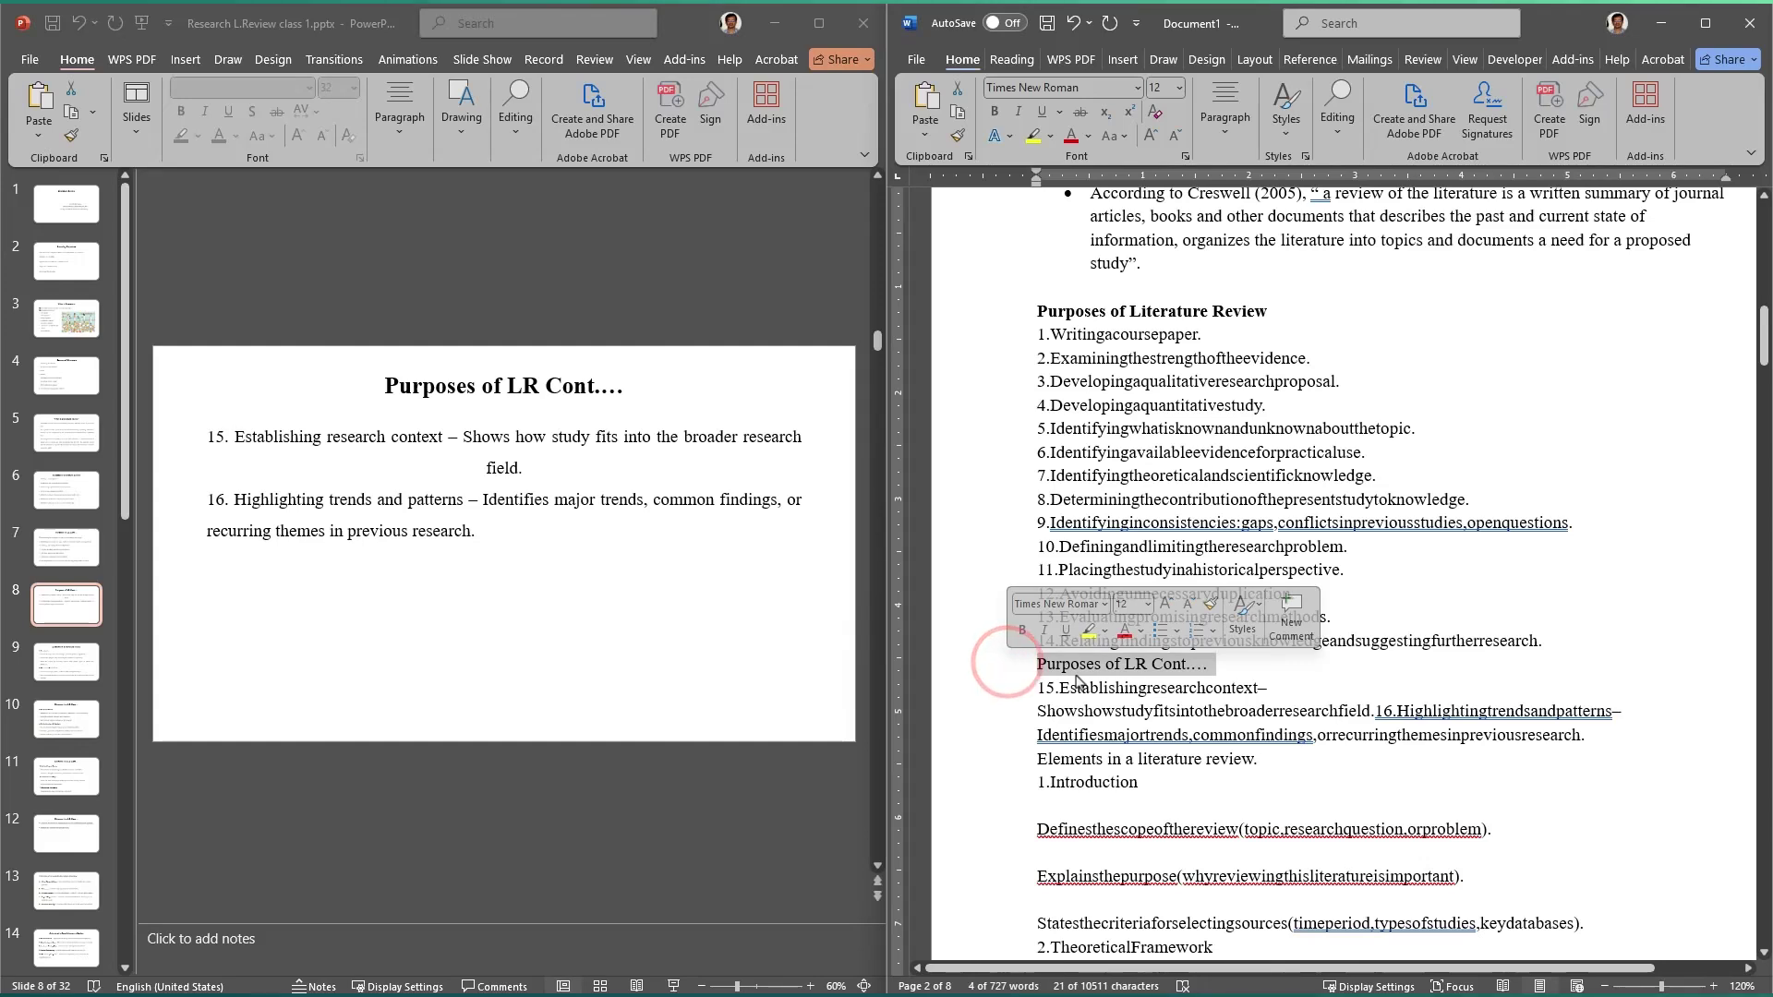
key(Delete)
Step: Compare items 15 and 16 on slide 8 with the corresponding run-together text in the Word document
click(1034, 690)
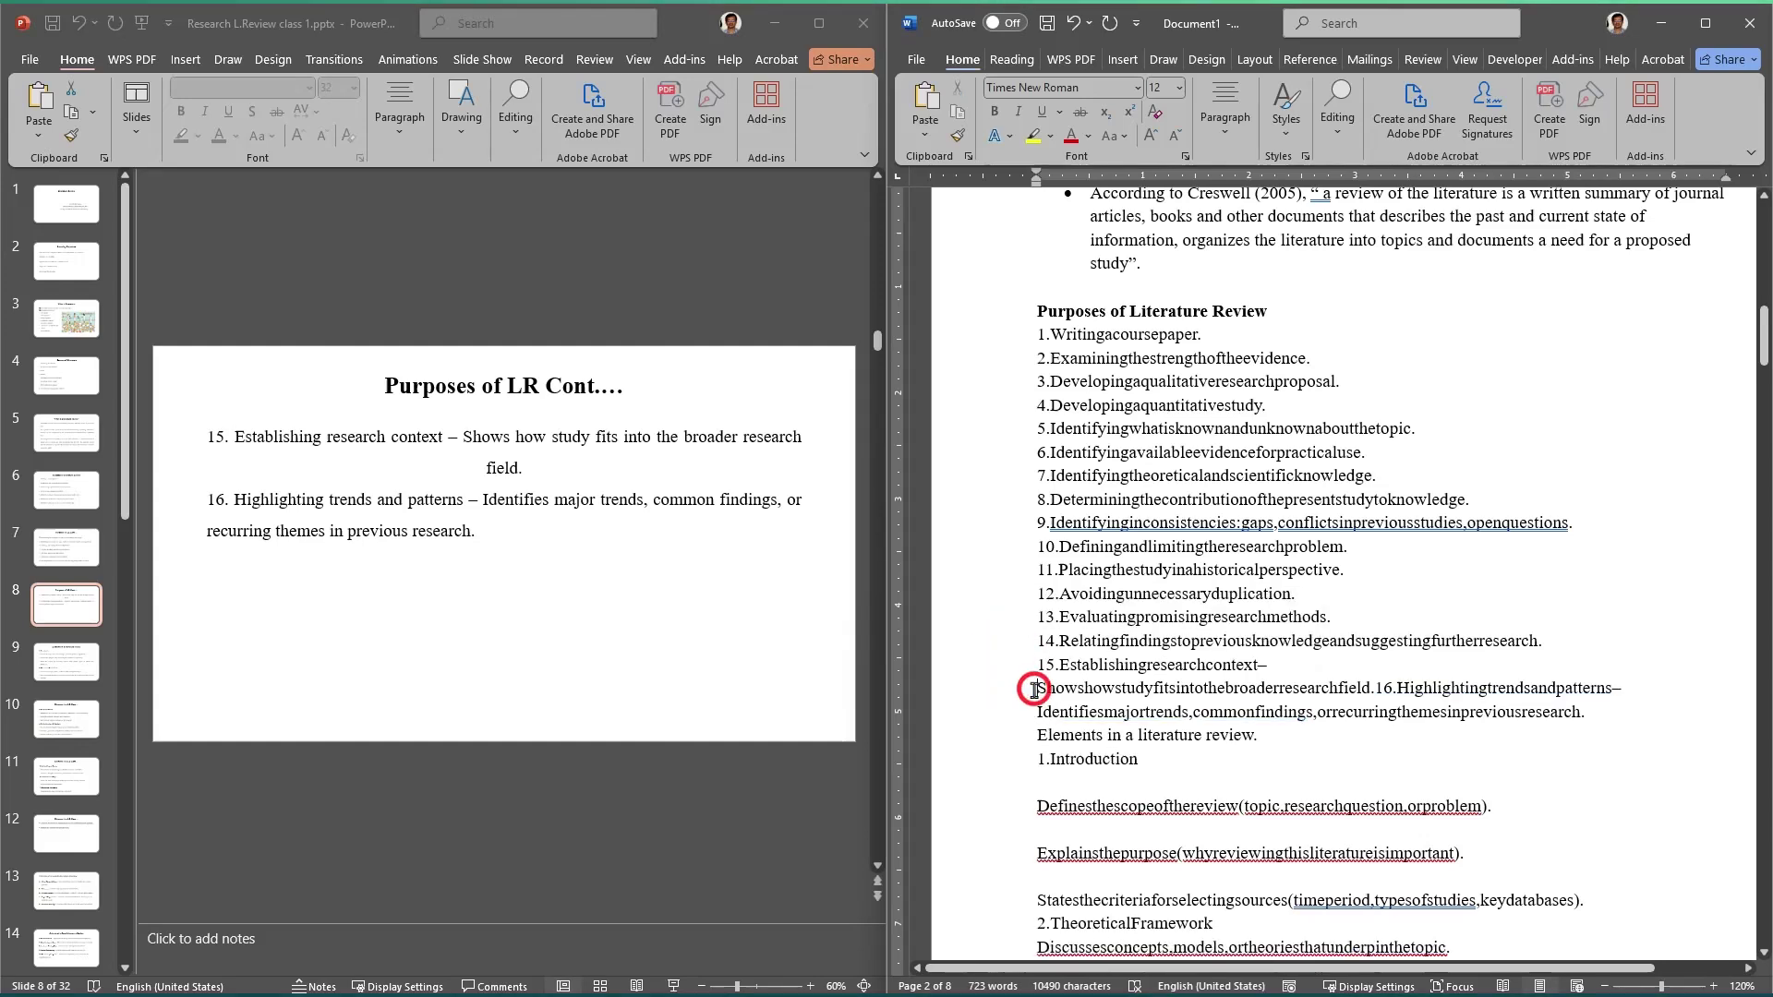
click(1373, 688)
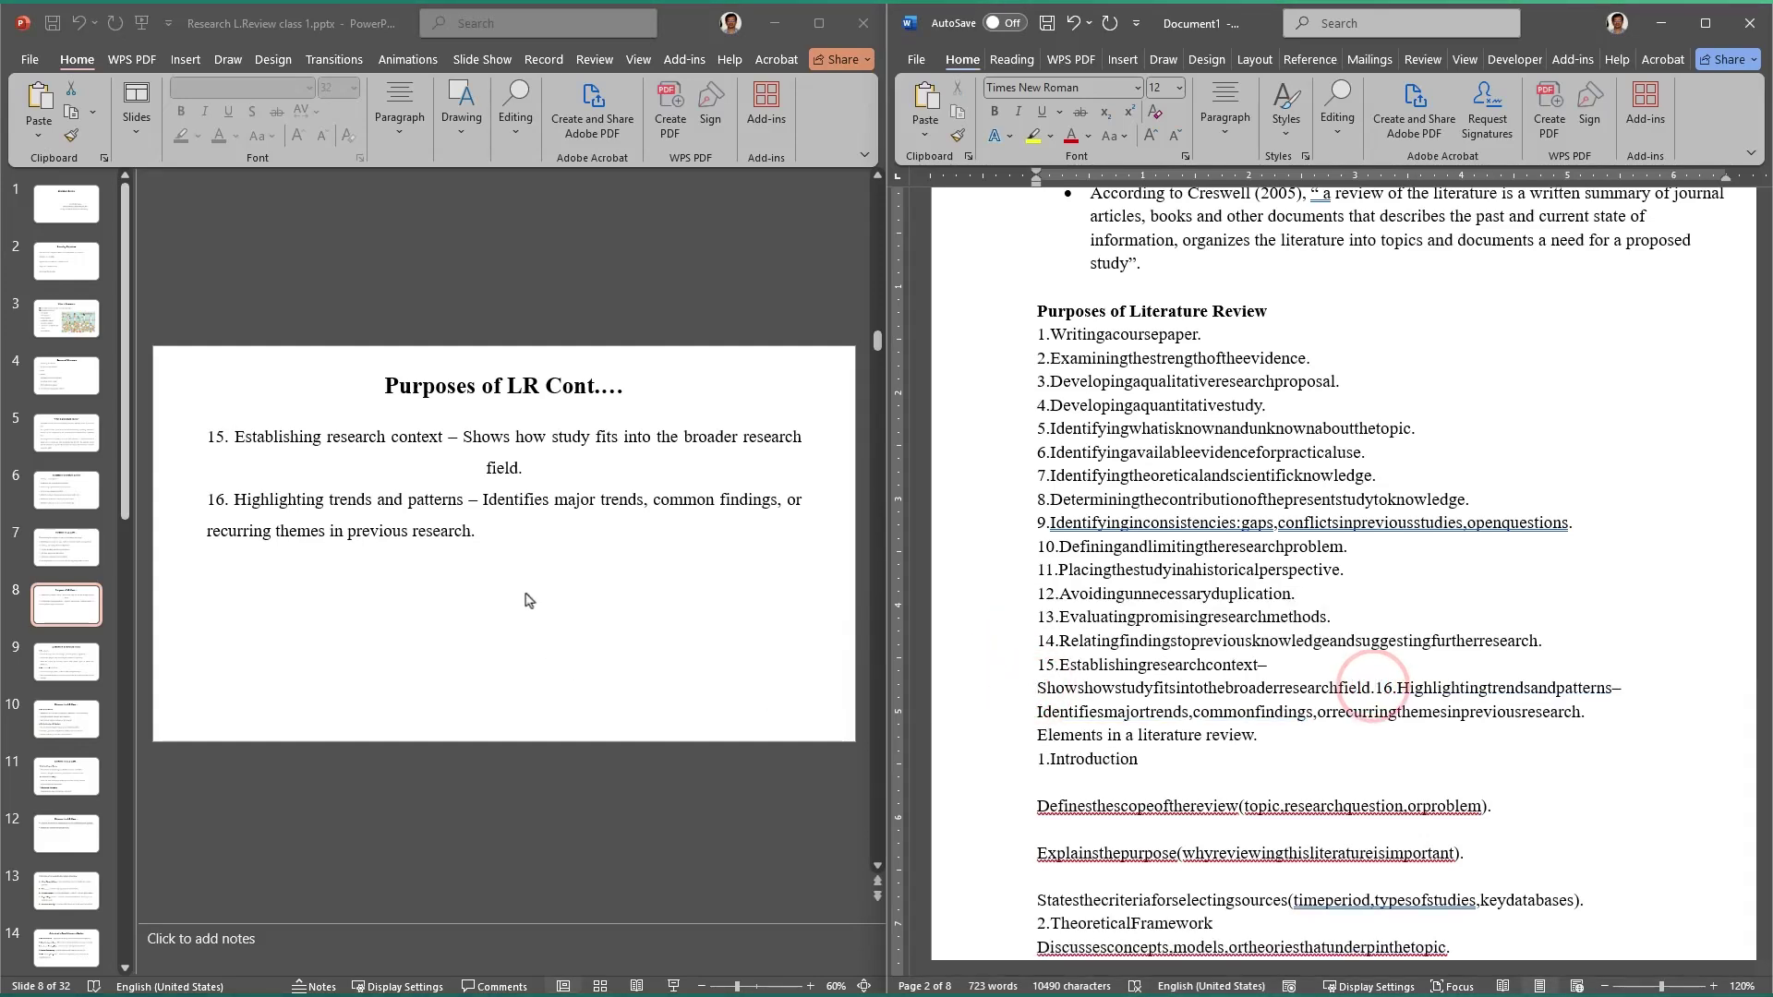
click(496, 500)
click(494, 477)
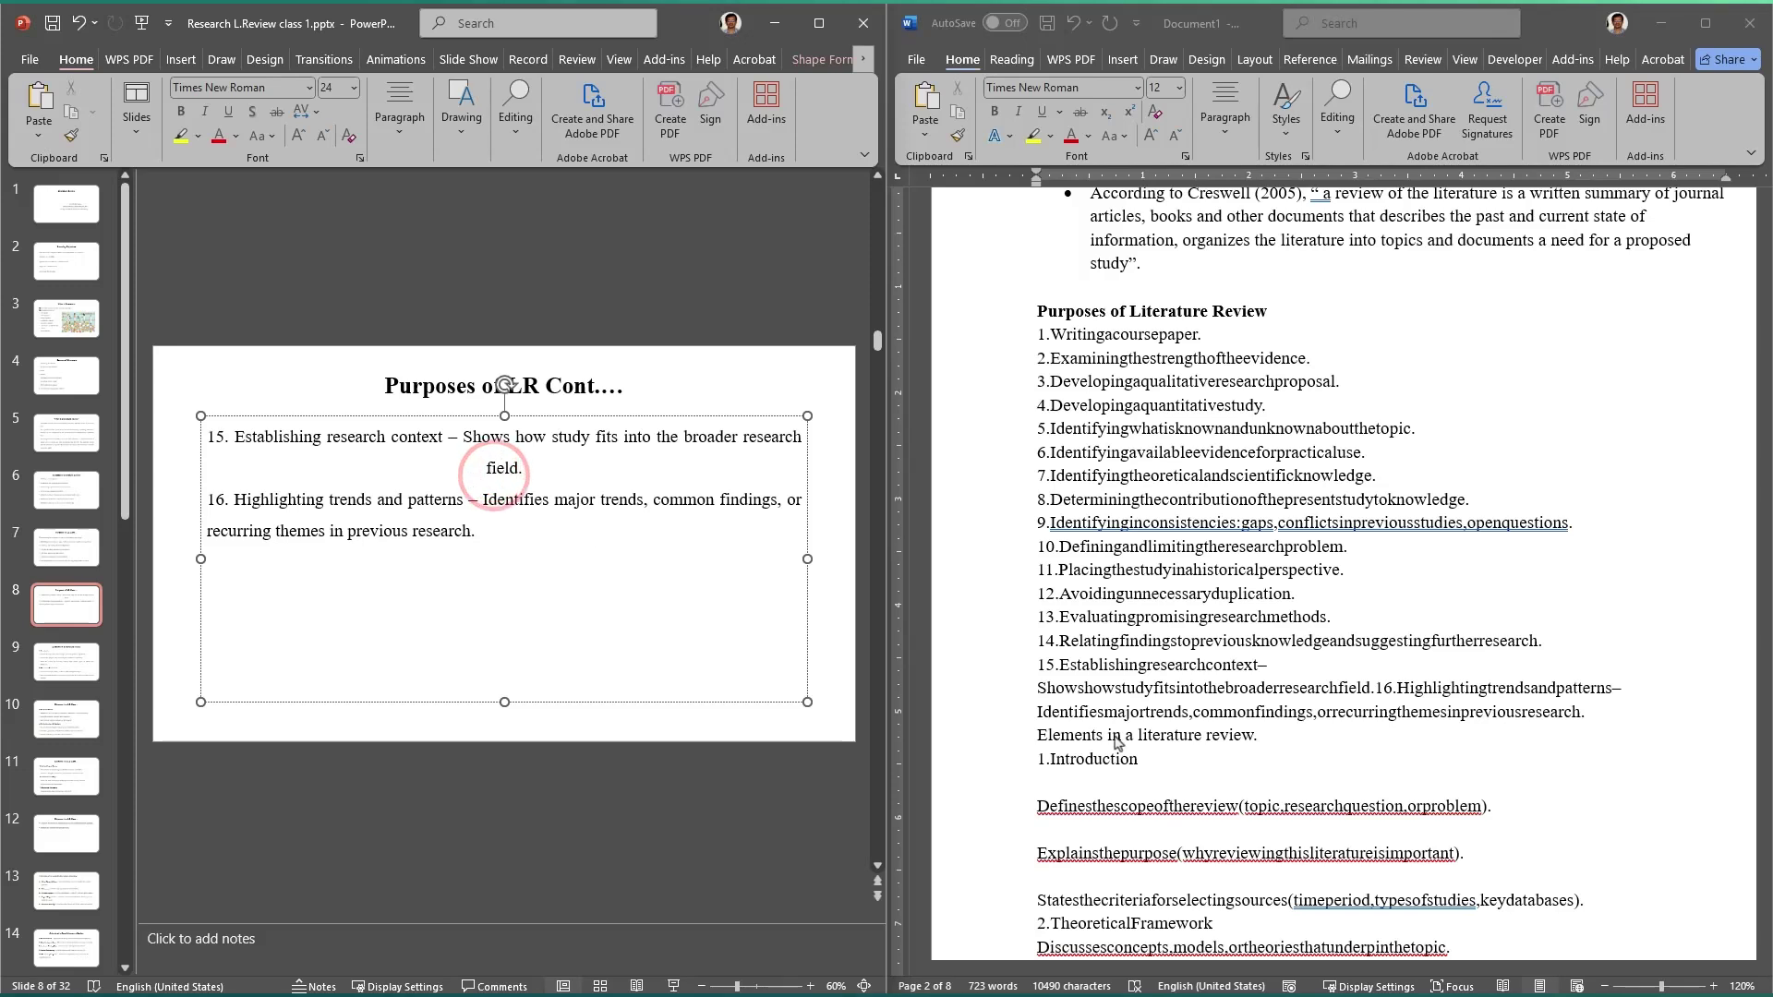
click(1145, 703)
click(1084, 665)
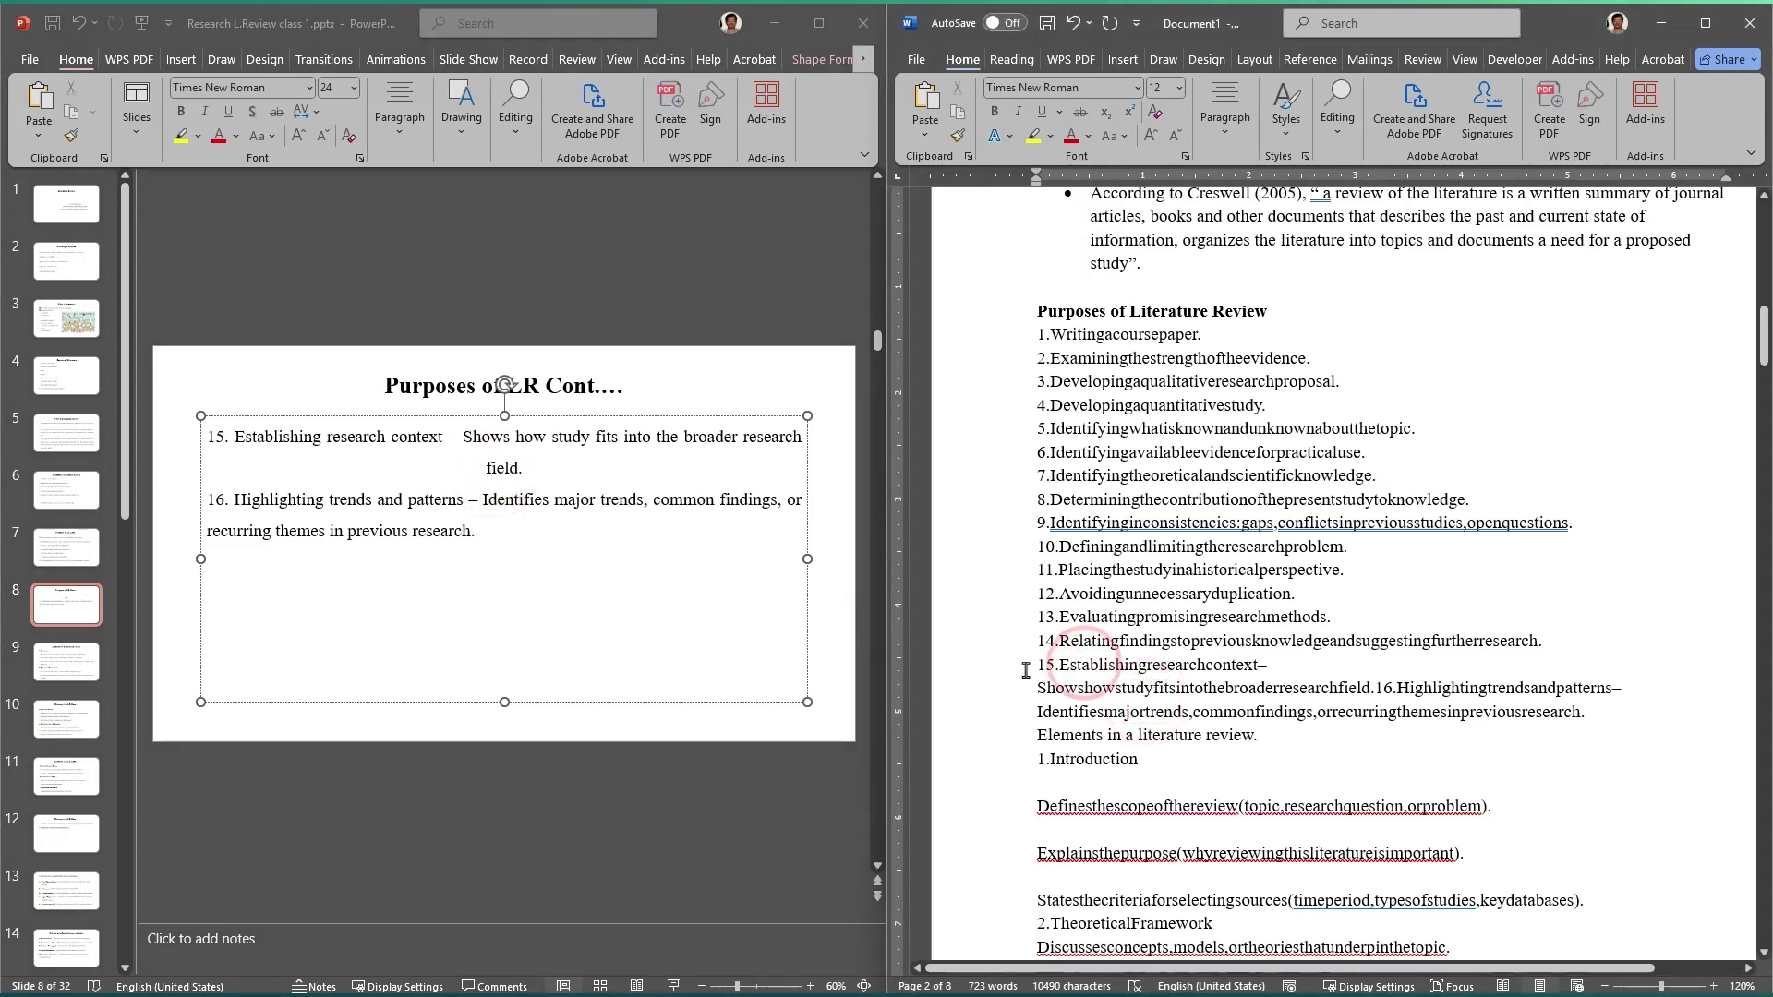
drag(1025, 669, 1371, 688)
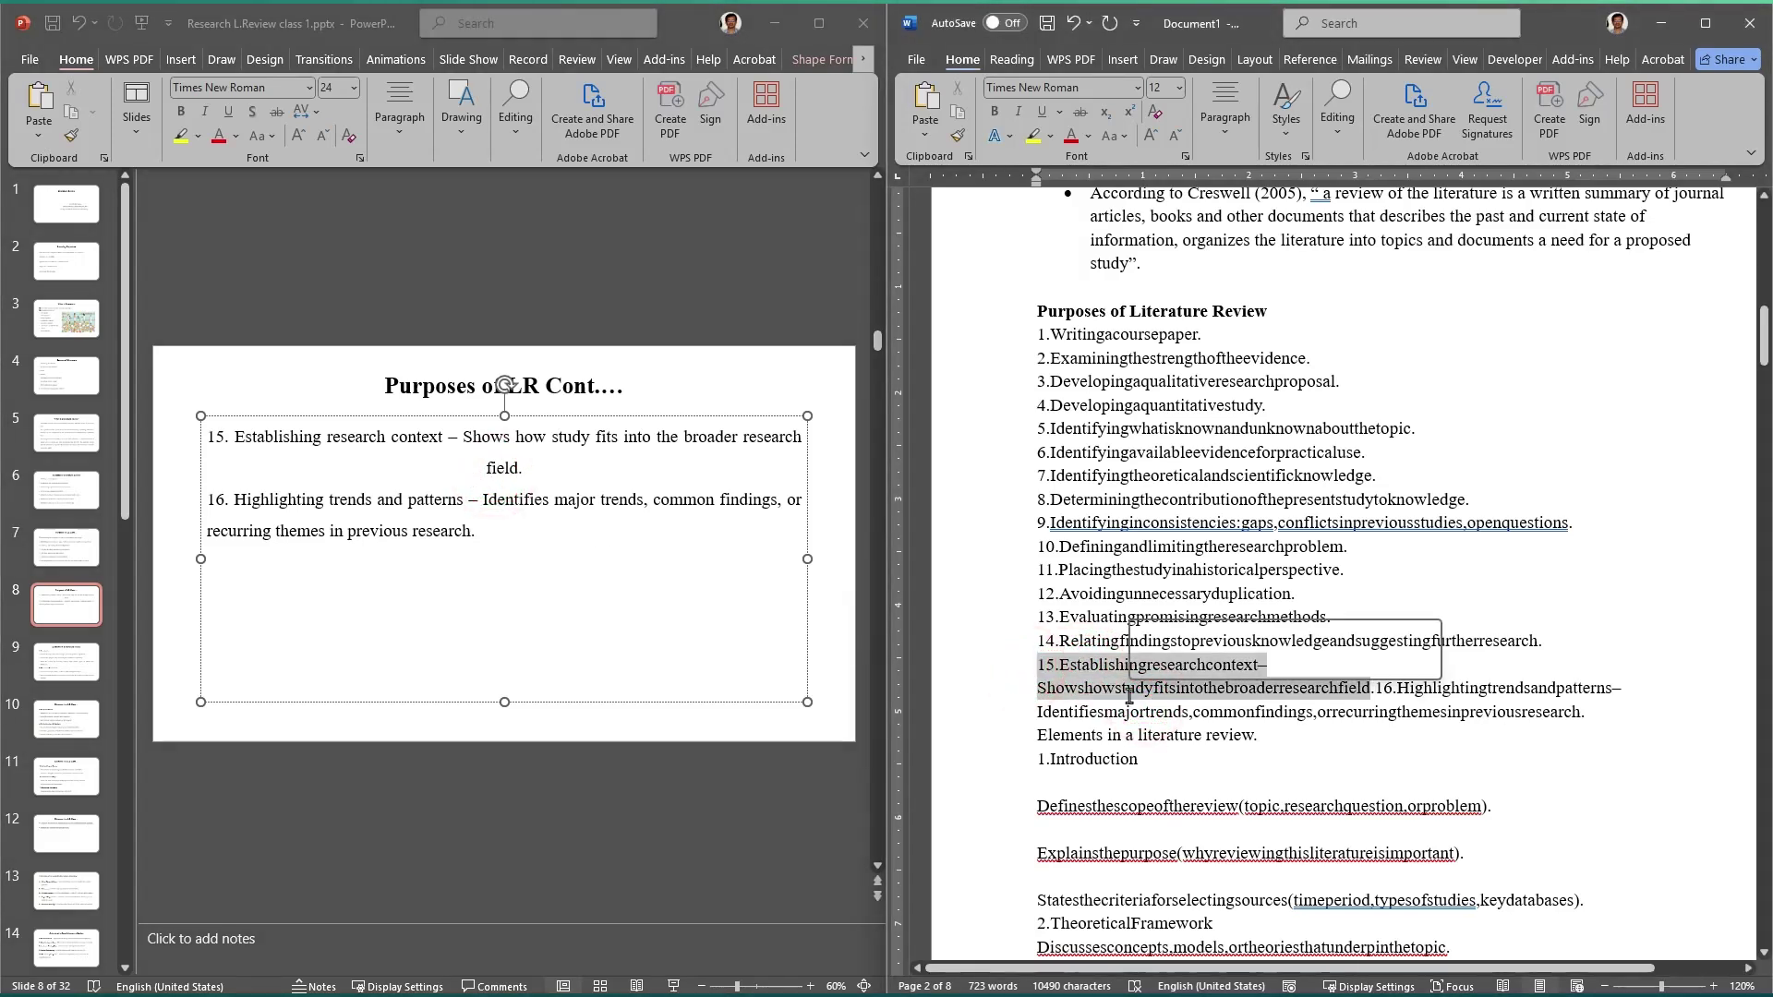
Step: Show slide 9 for reference, then insert a blank line above the "Elements in a literature review." heading in Word and make it bold
click(67, 659)
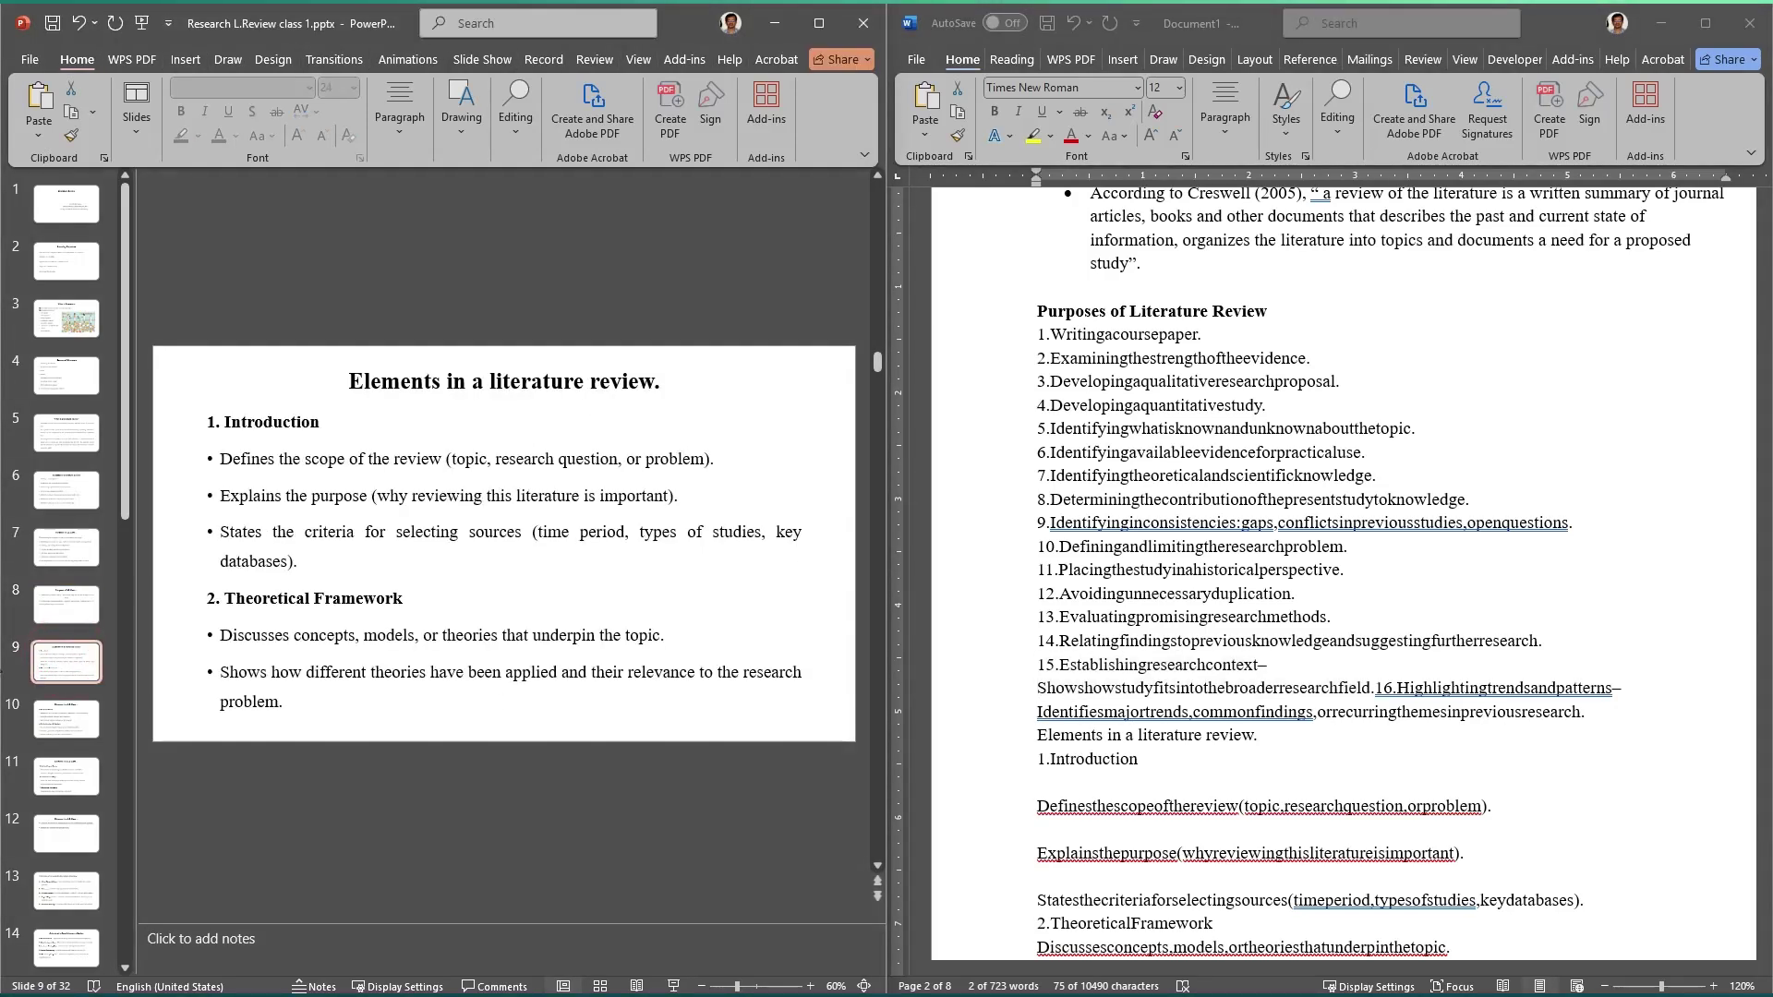
click(1201, 732)
click(1034, 736)
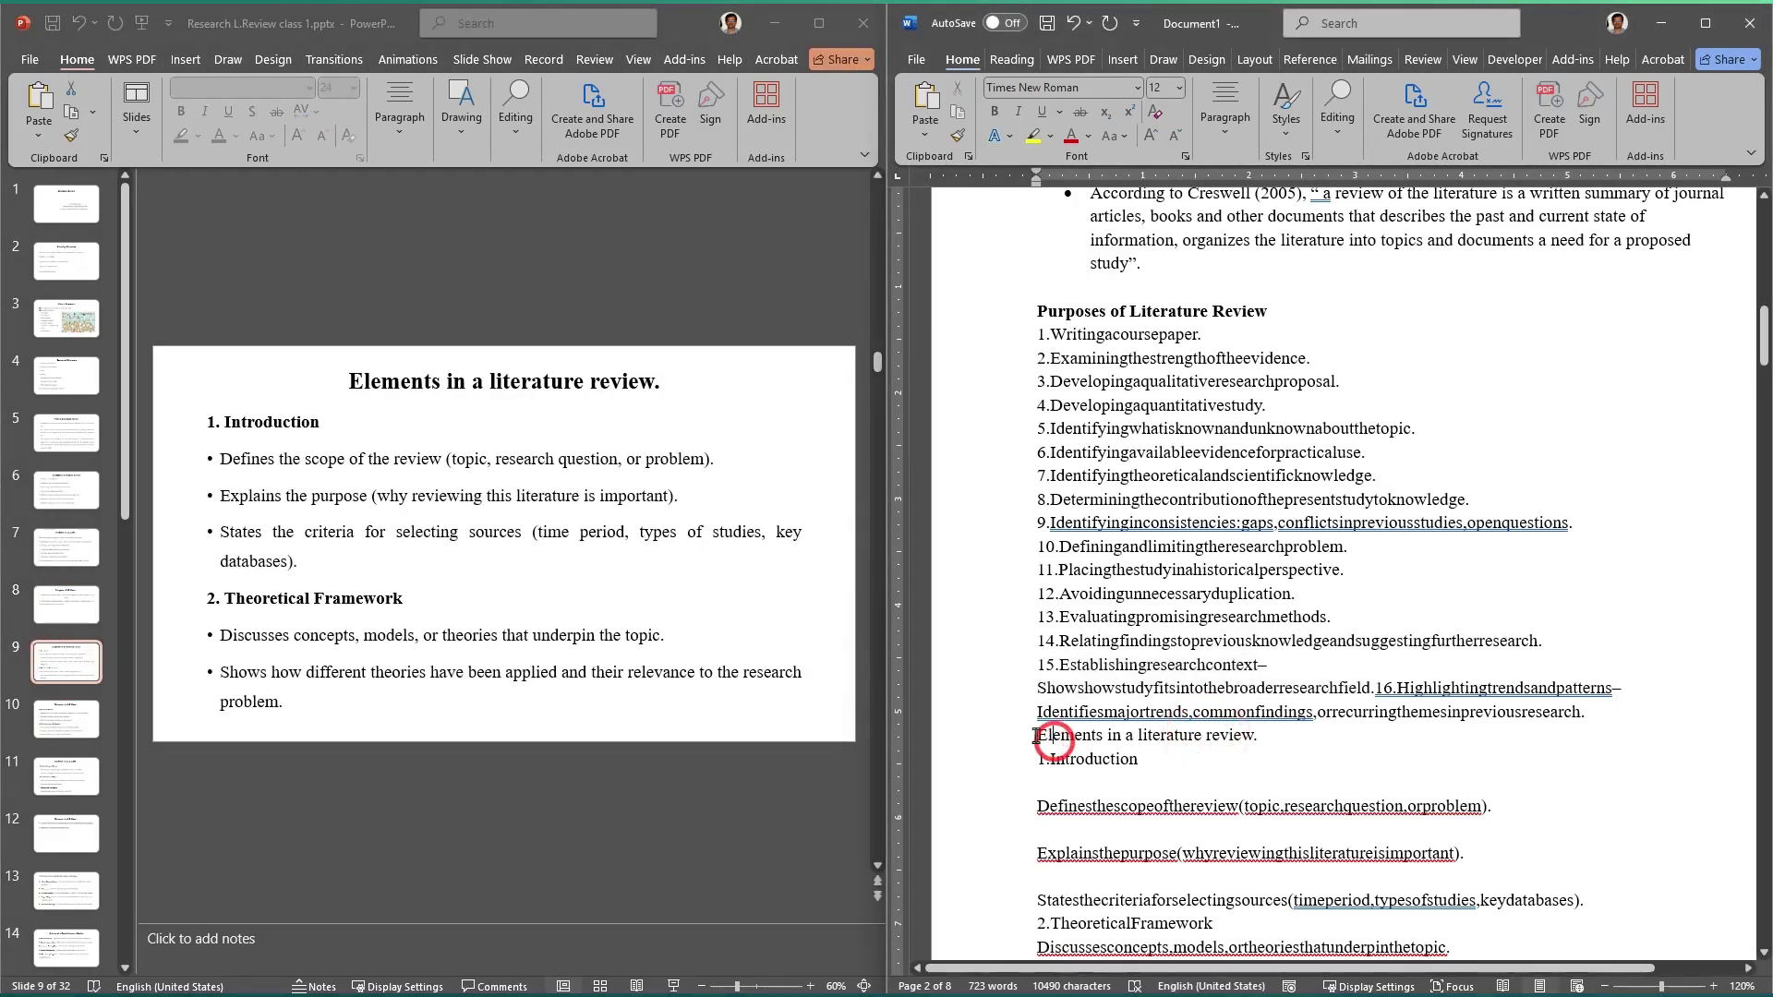
key(Return)
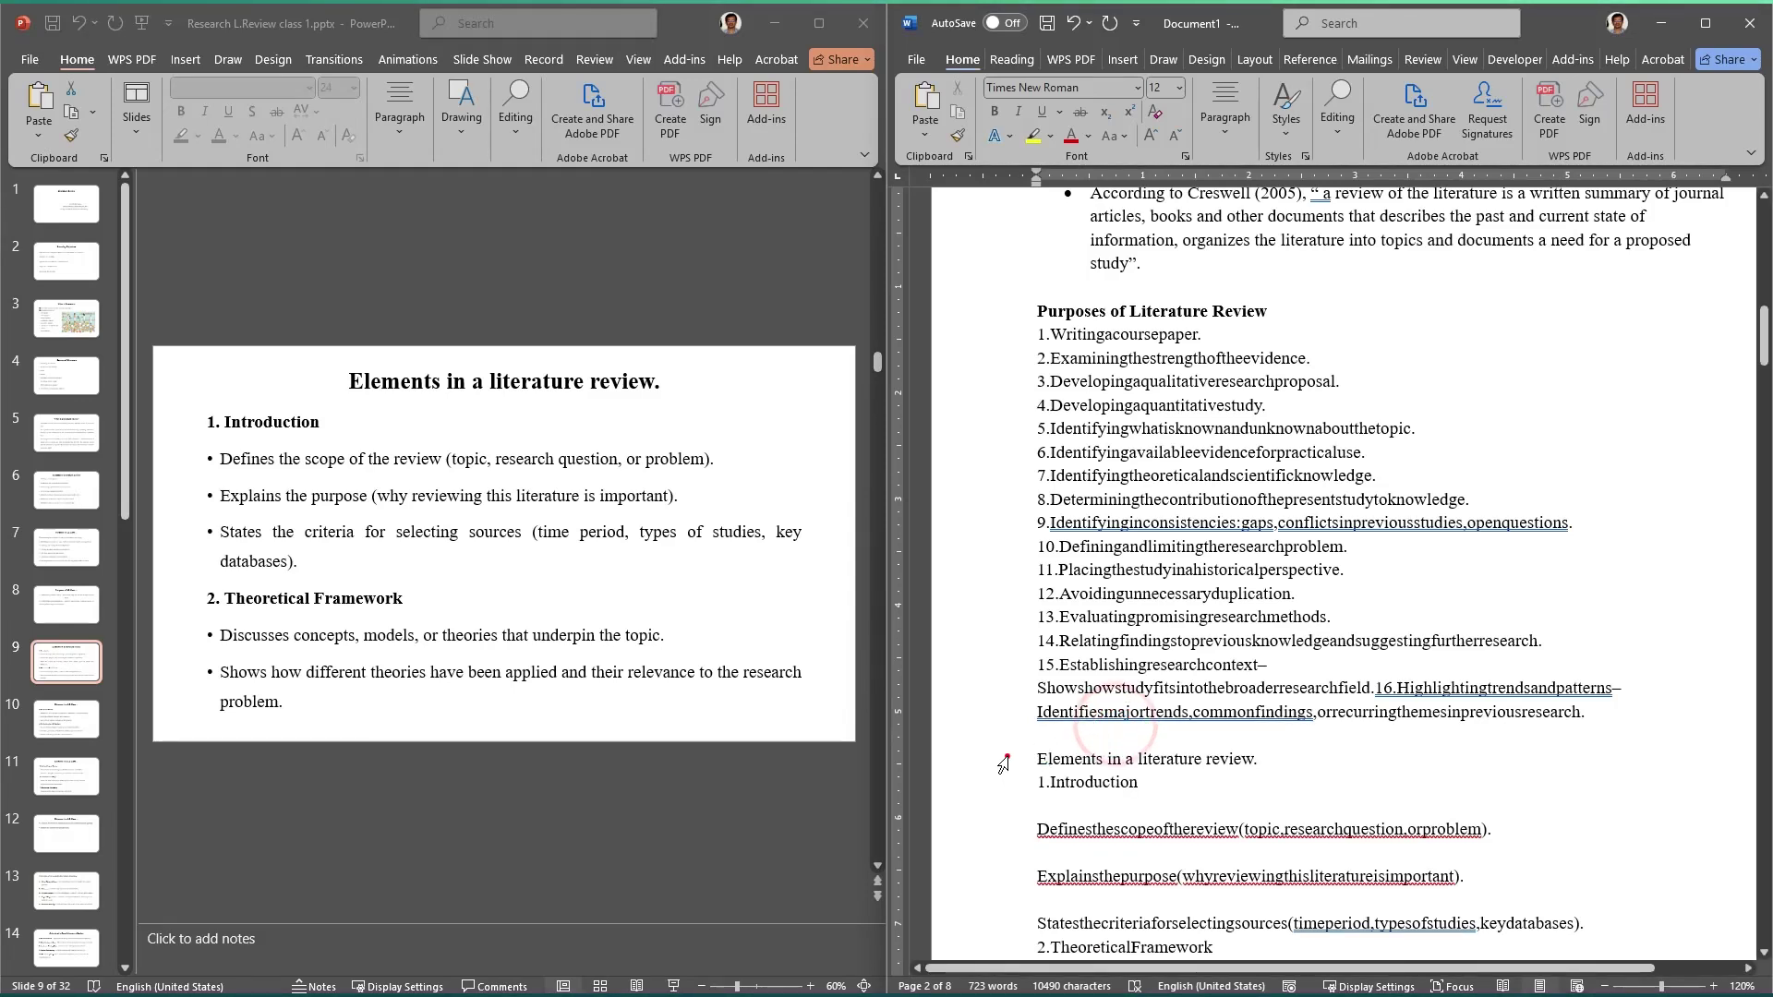
triple_click(1046, 758)
click(1021, 724)
click(1154, 829)
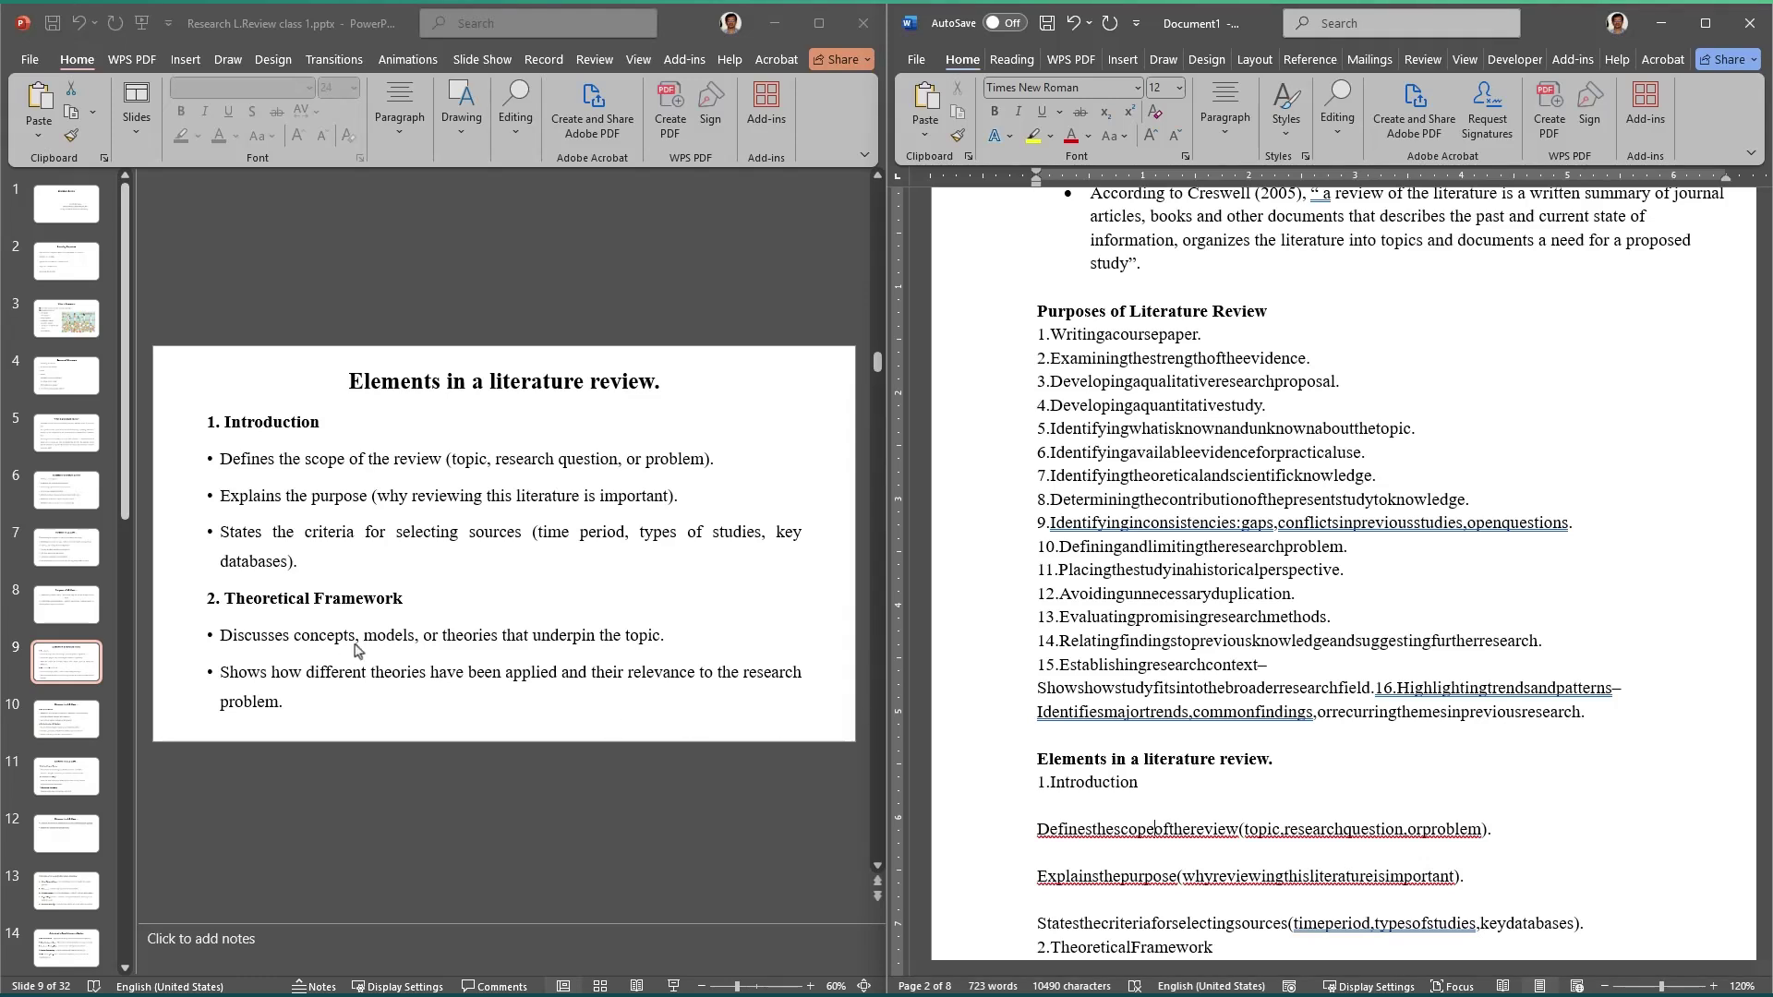
Step: Return to slide 8 for reference and delete the run-together text of items 15 and 16 from the Word document
click(57, 609)
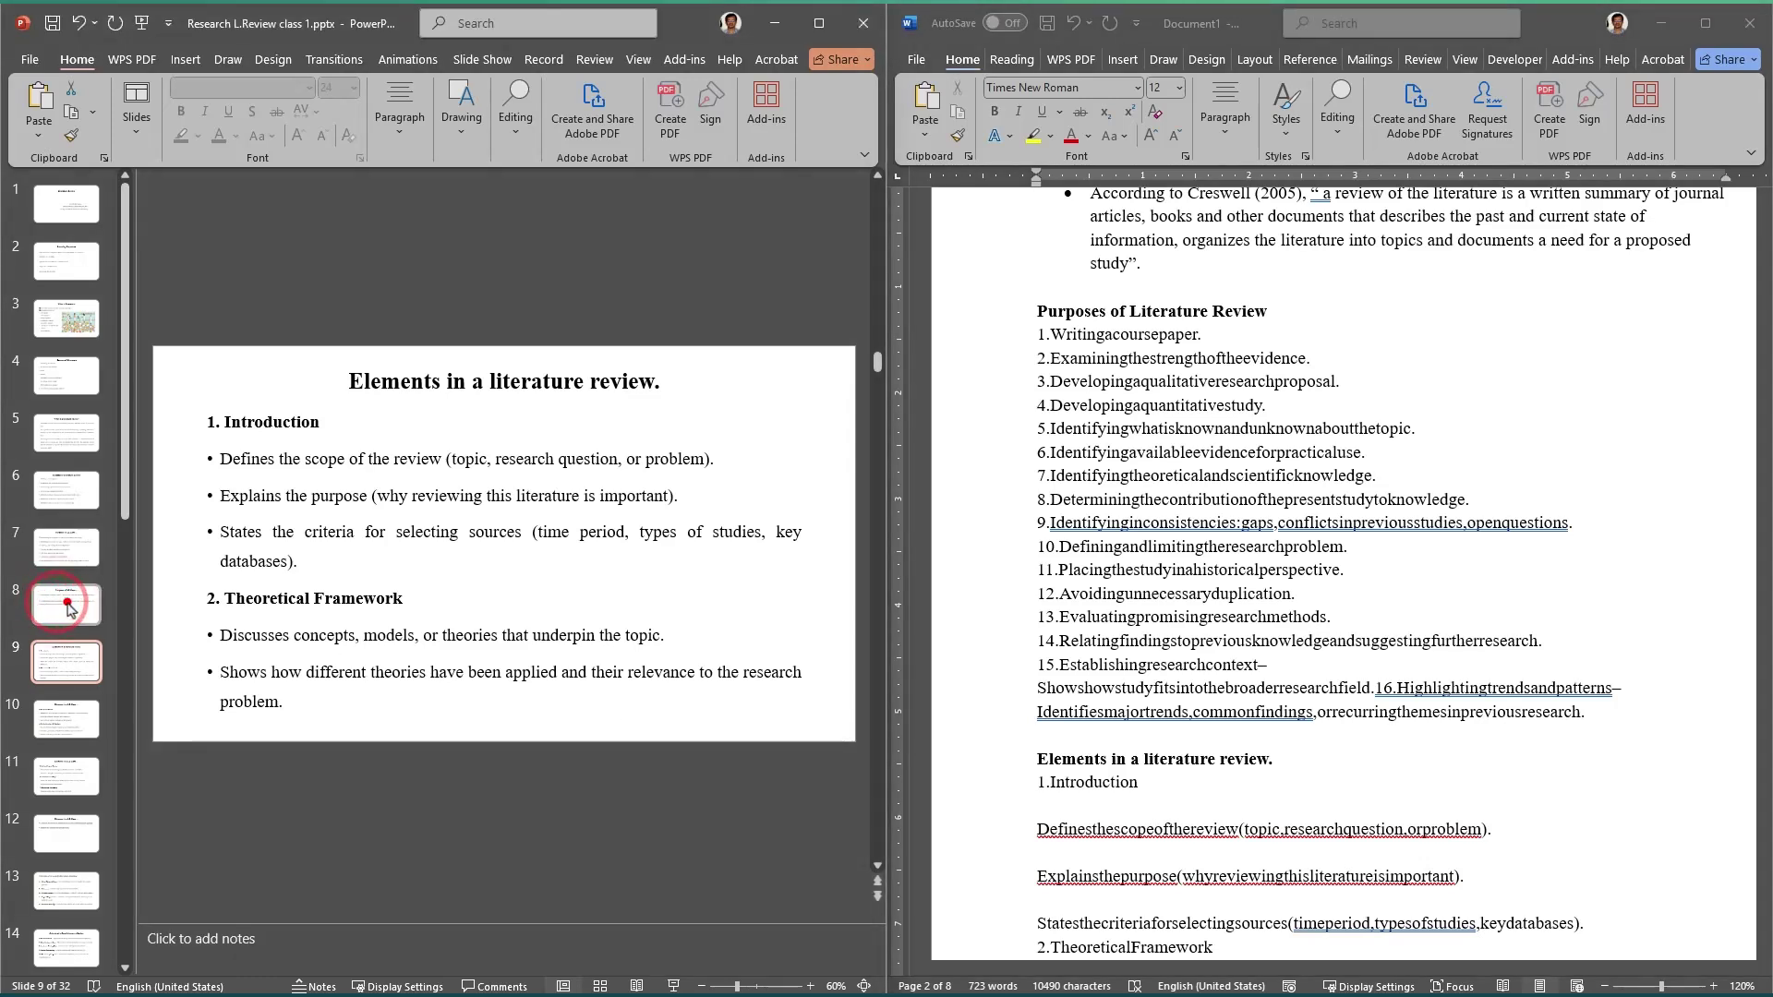
click(61, 605)
click(348, 587)
click(448, 508)
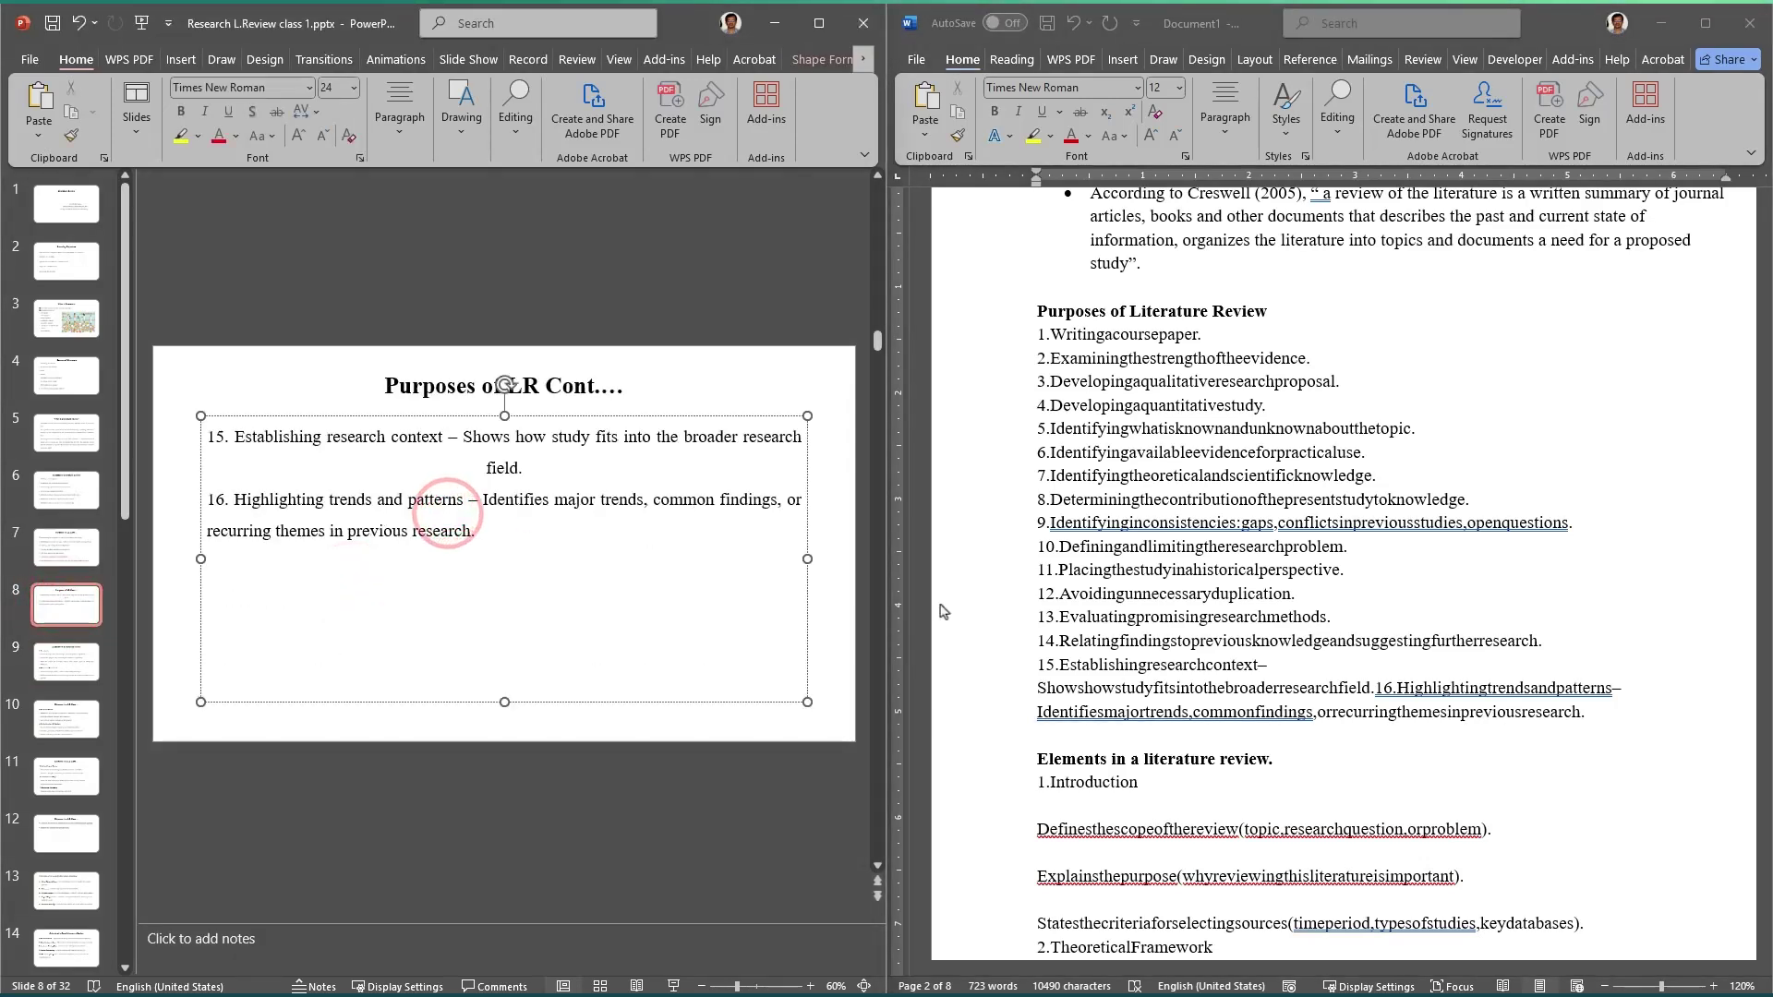
click(1128, 701)
click(1064, 689)
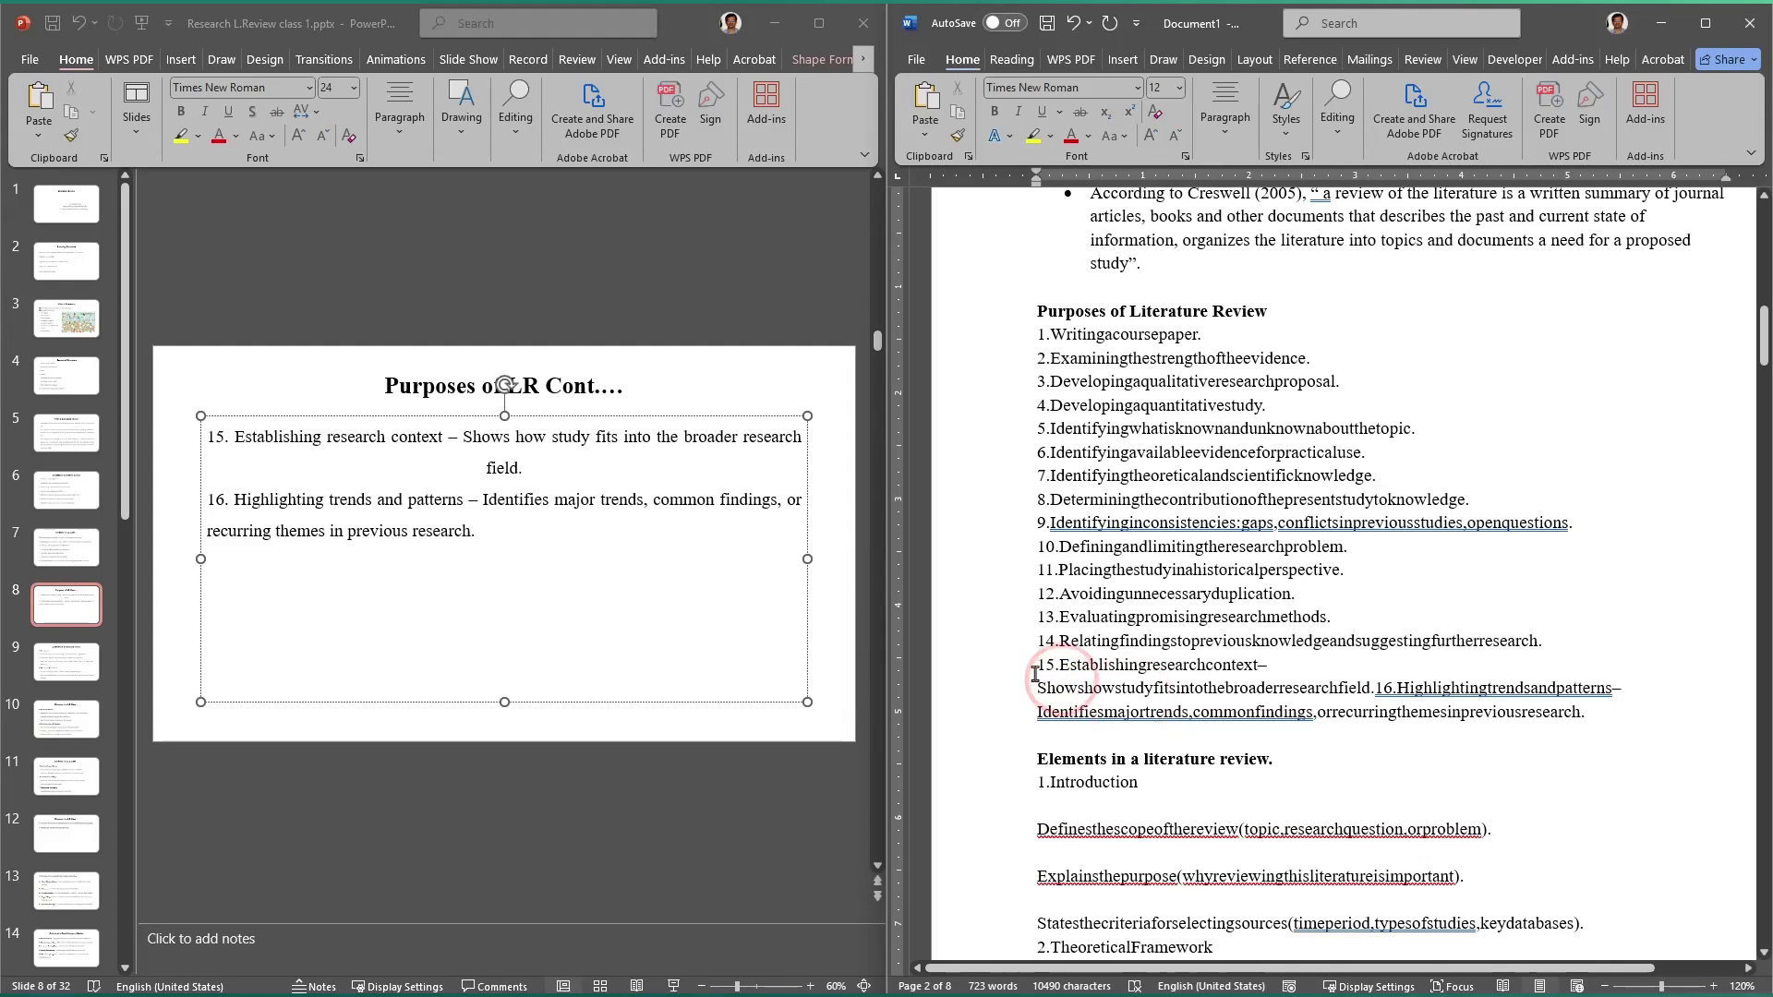
drag(1038, 667, 1644, 725)
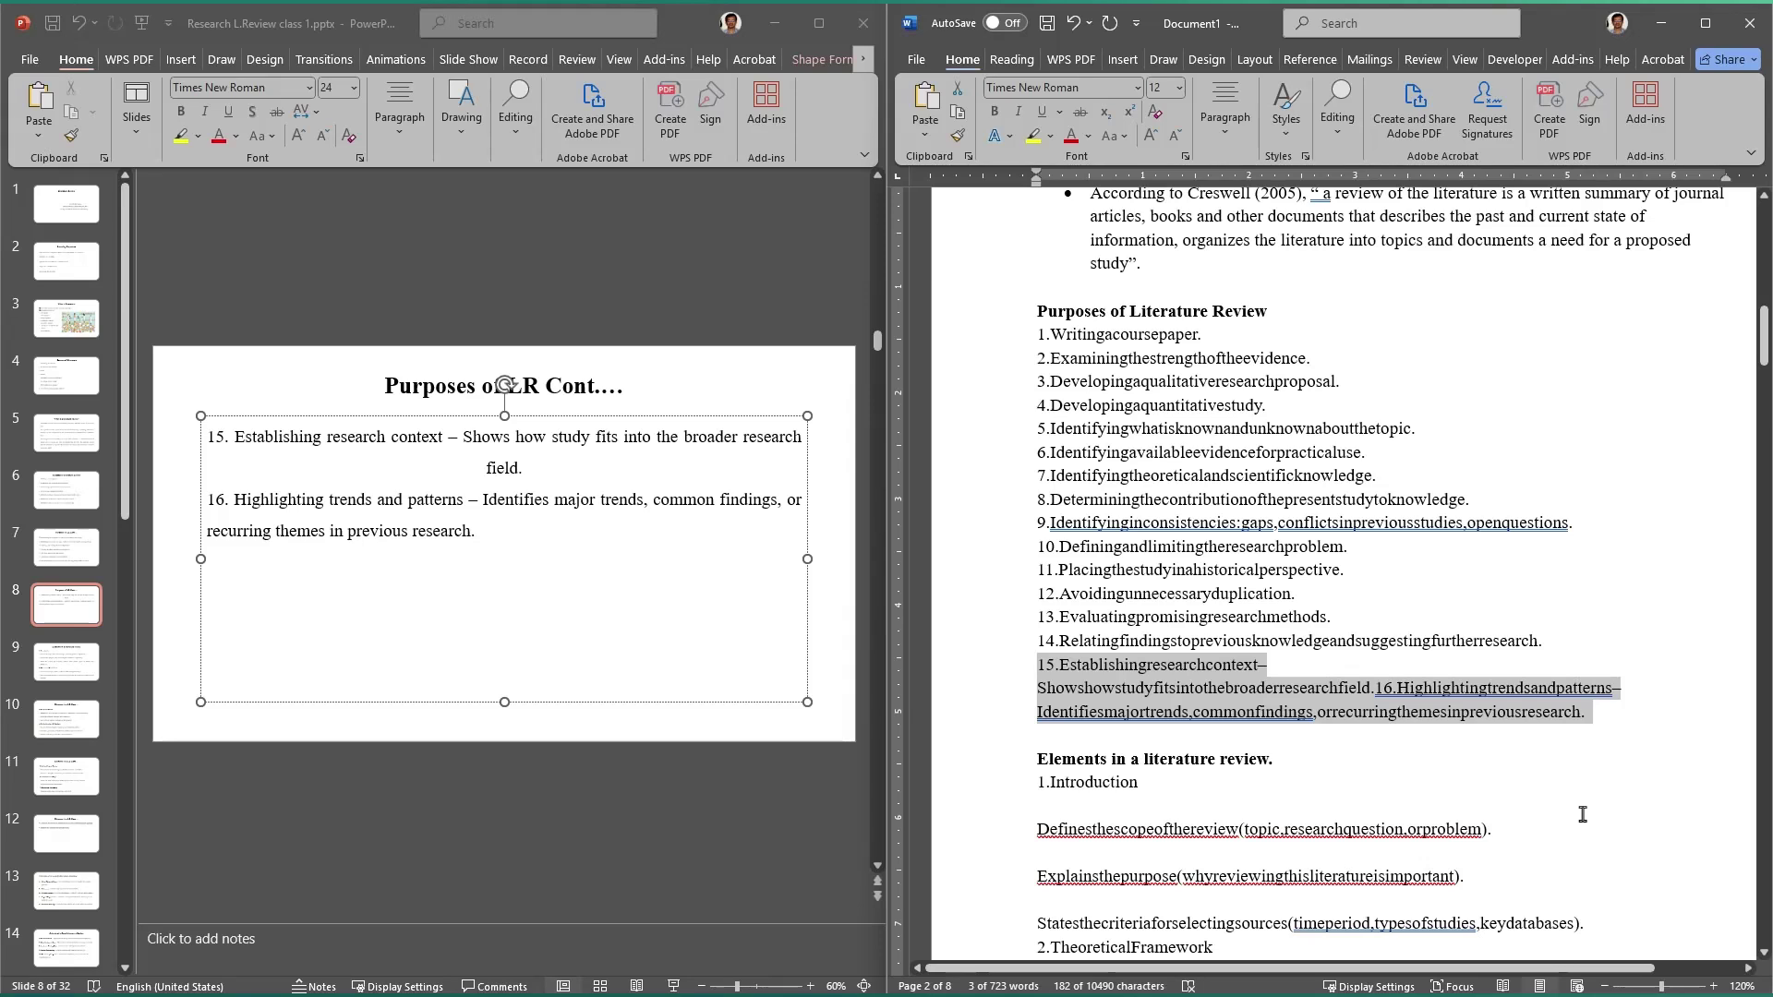
key(Delete)
Step: Copy items 15 and 16 from slide 8 into Word as plain text below item 14, followed by a blank line
click(238, 524)
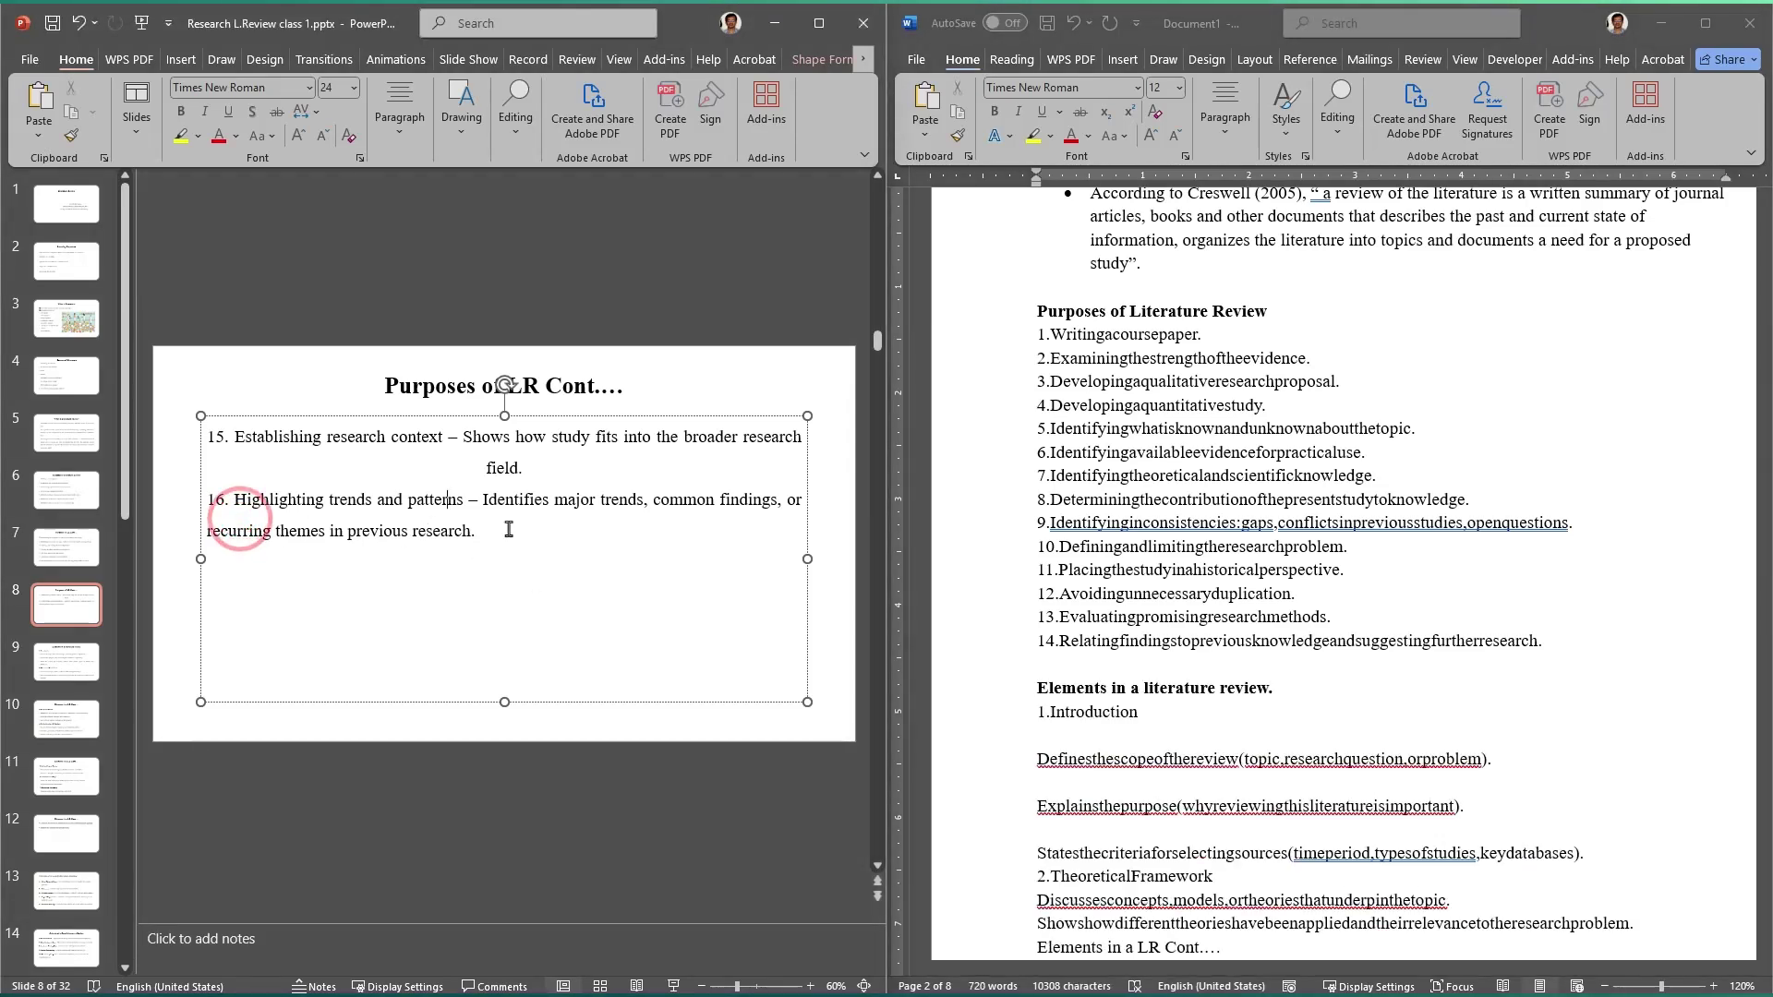
drag(504, 531, 208, 436)
right_click(220, 441)
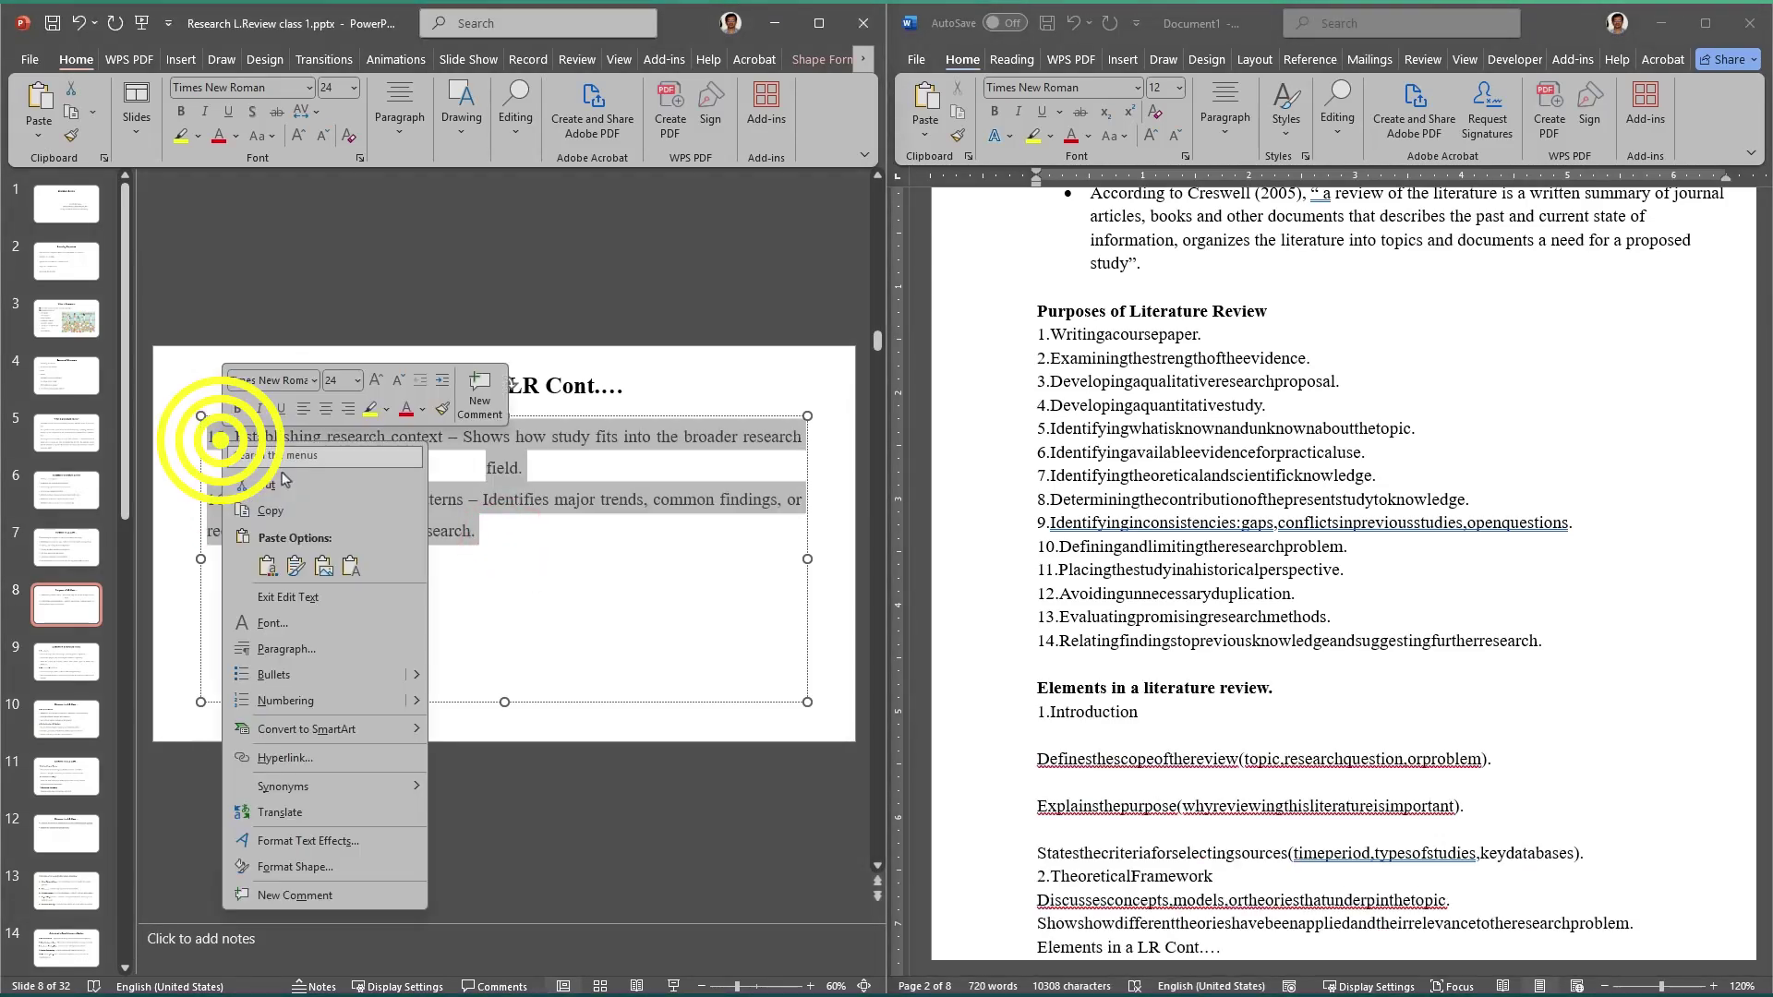
click(270, 511)
click(1147, 685)
click(1098, 663)
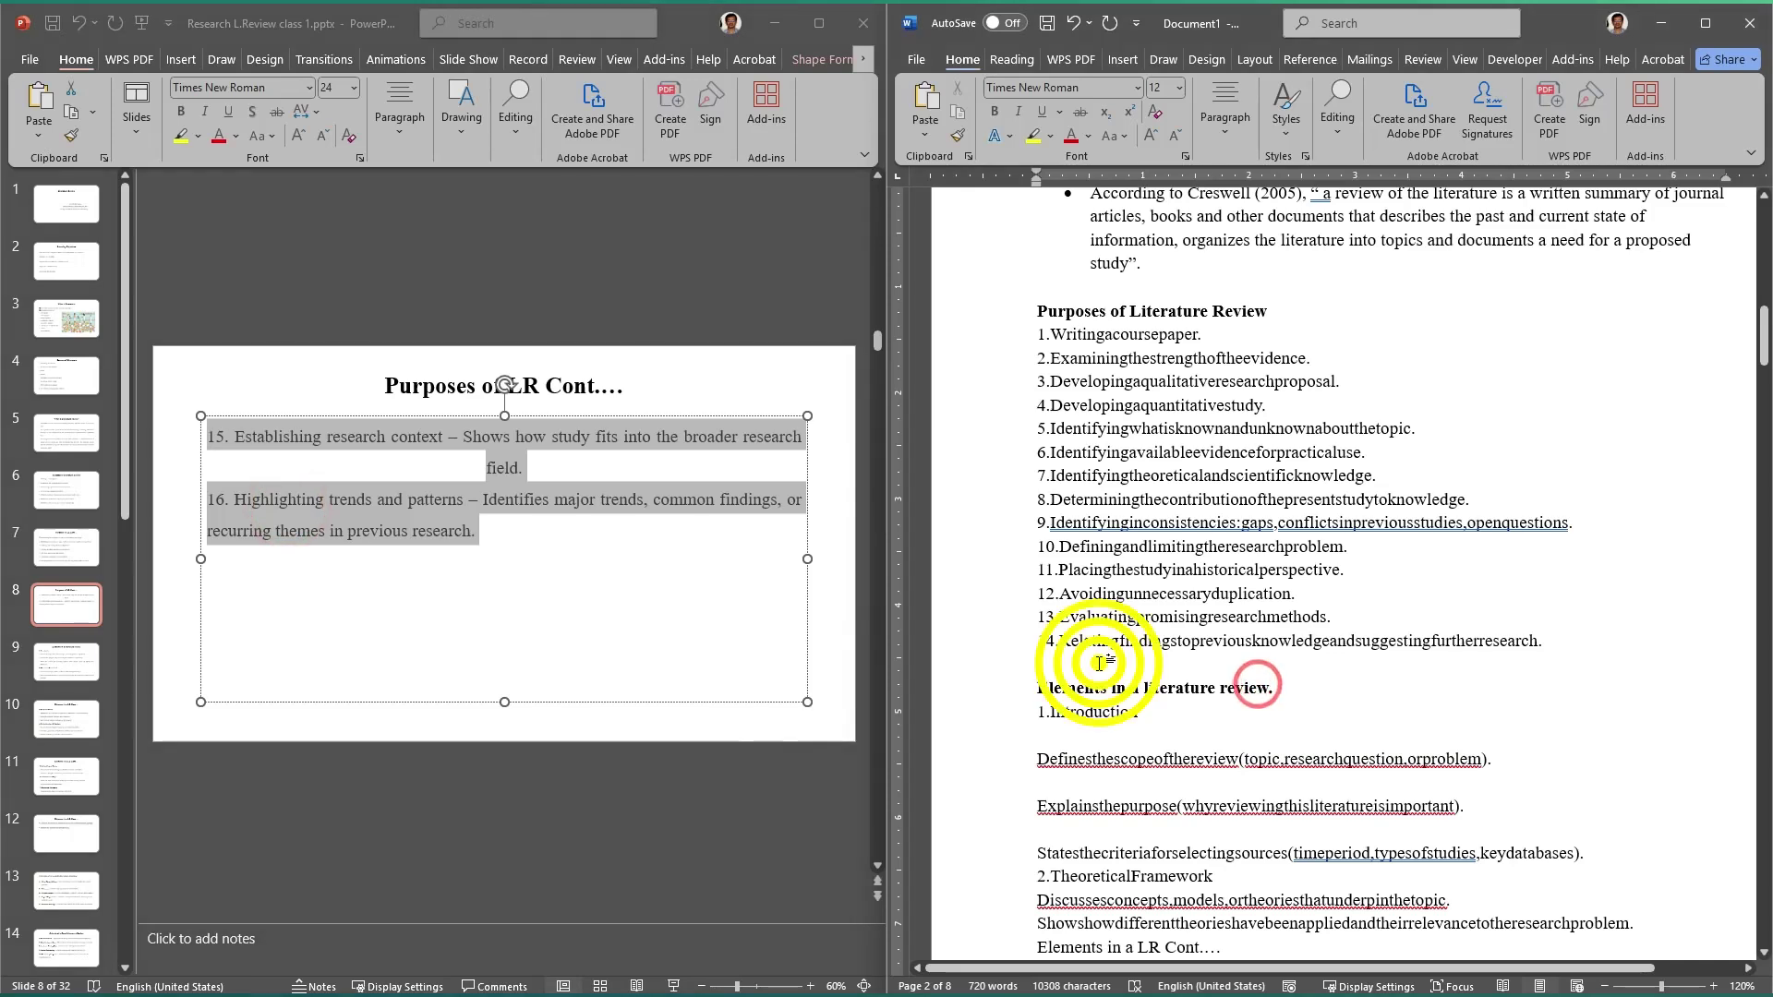
right_click(1099, 663)
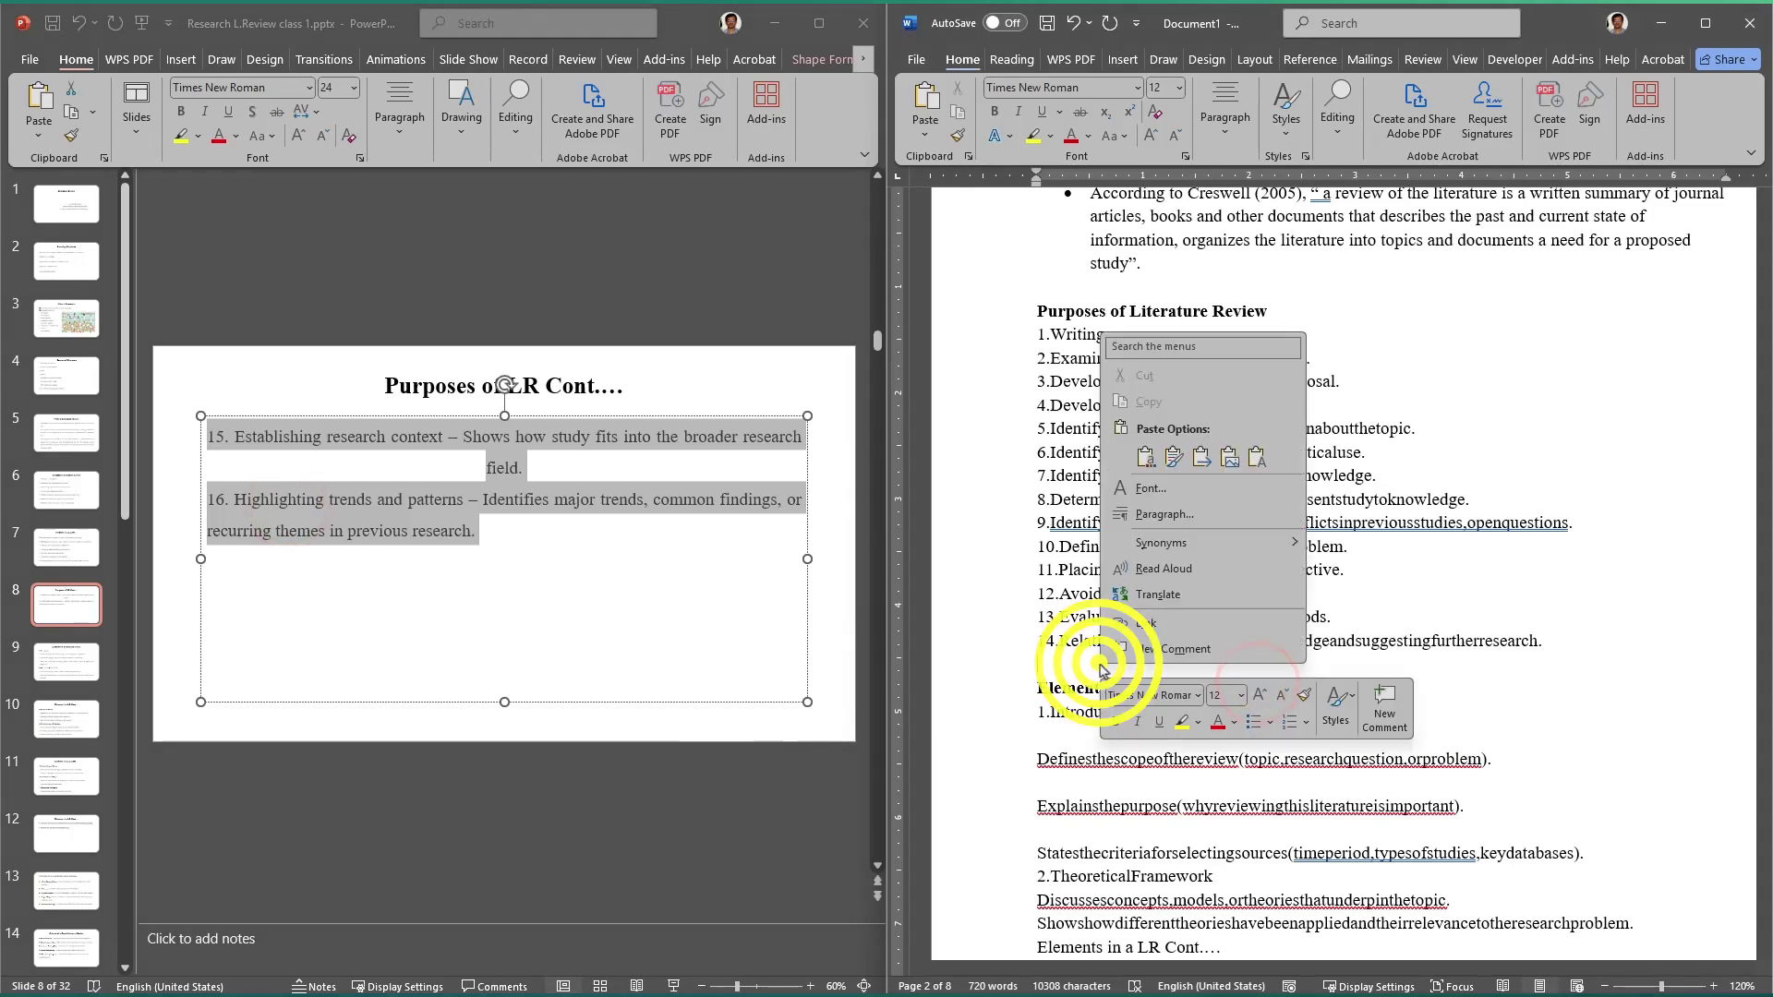
click(1256, 456)
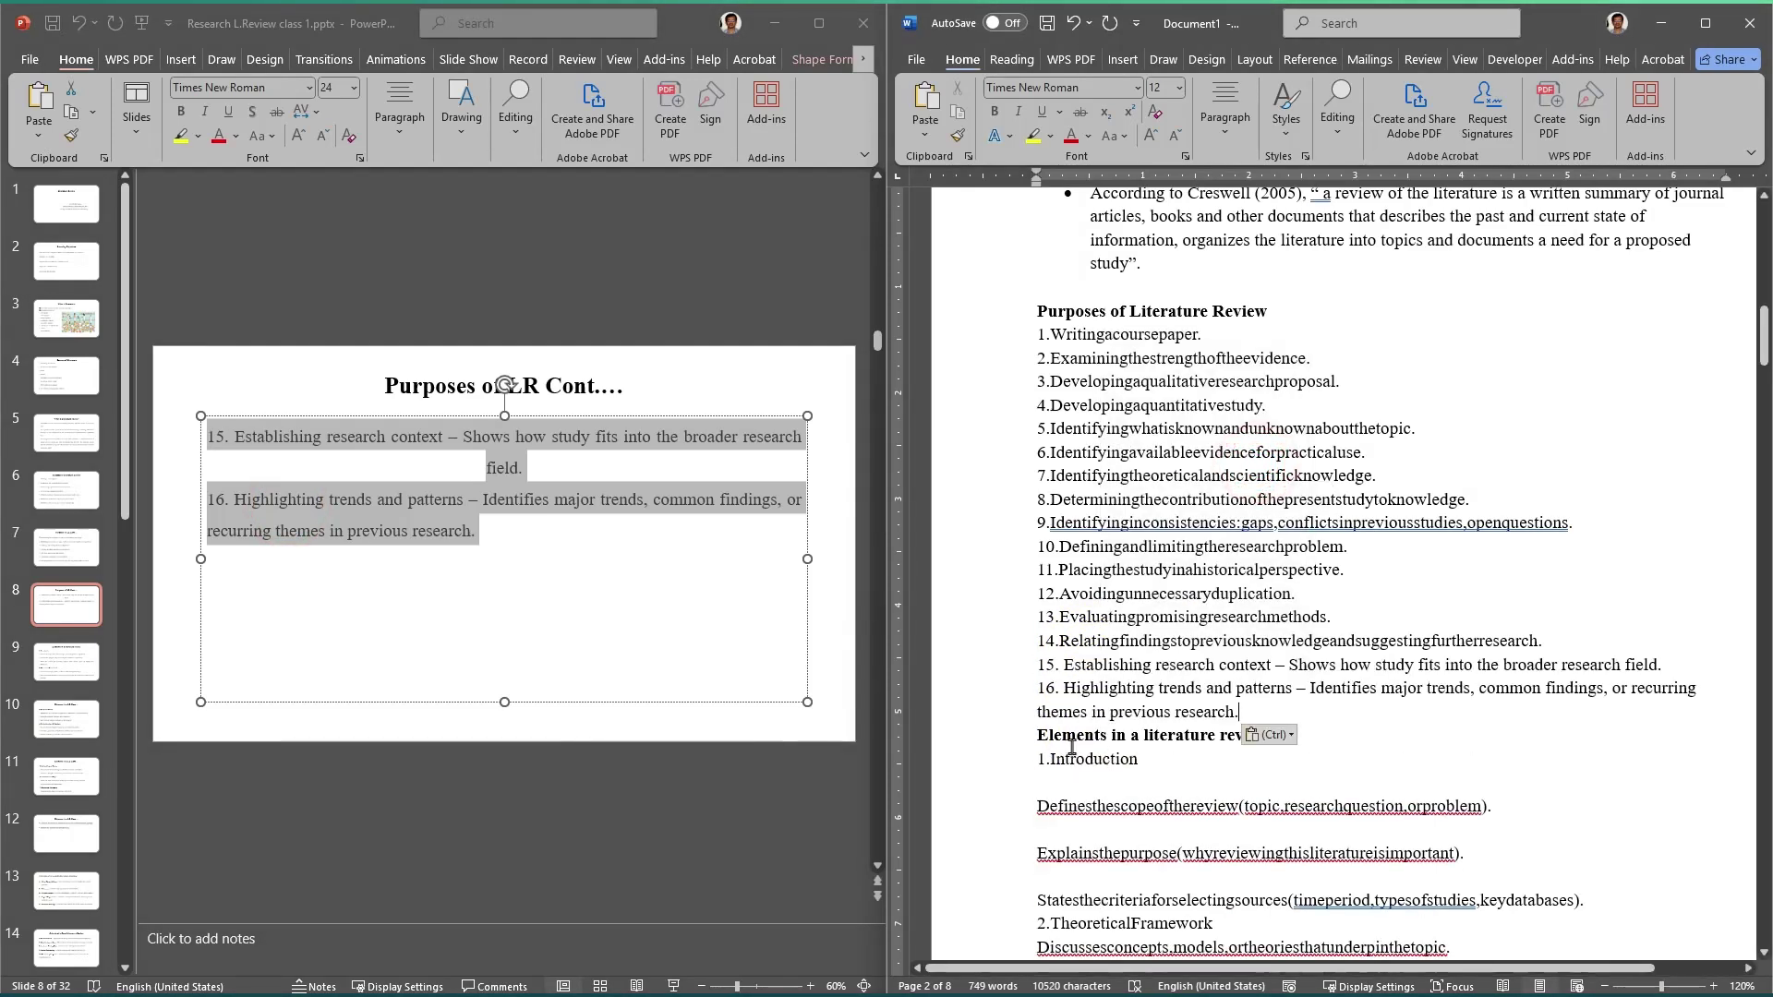
key(Return)
click(1117, 735)
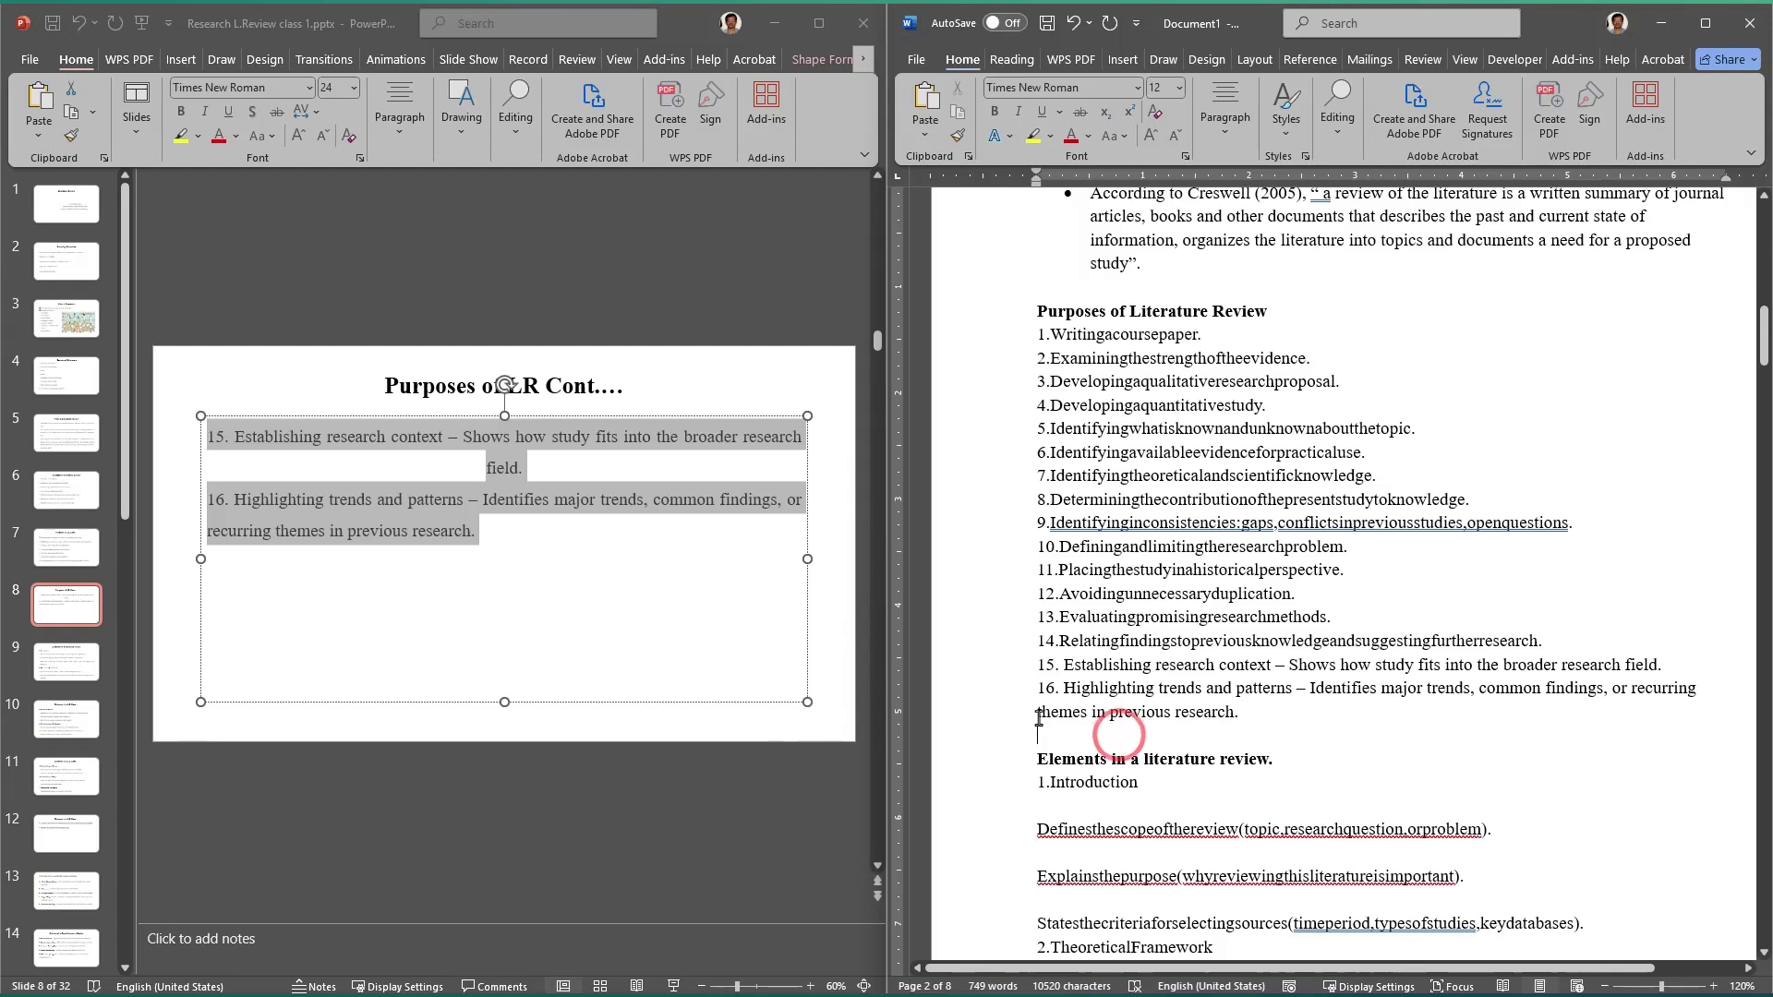
Step: Apply automatic numbering to the whole list of items under "Purposes of Literature Review"
drag(1272, 718, 1019, 340)
click(1217, 102)
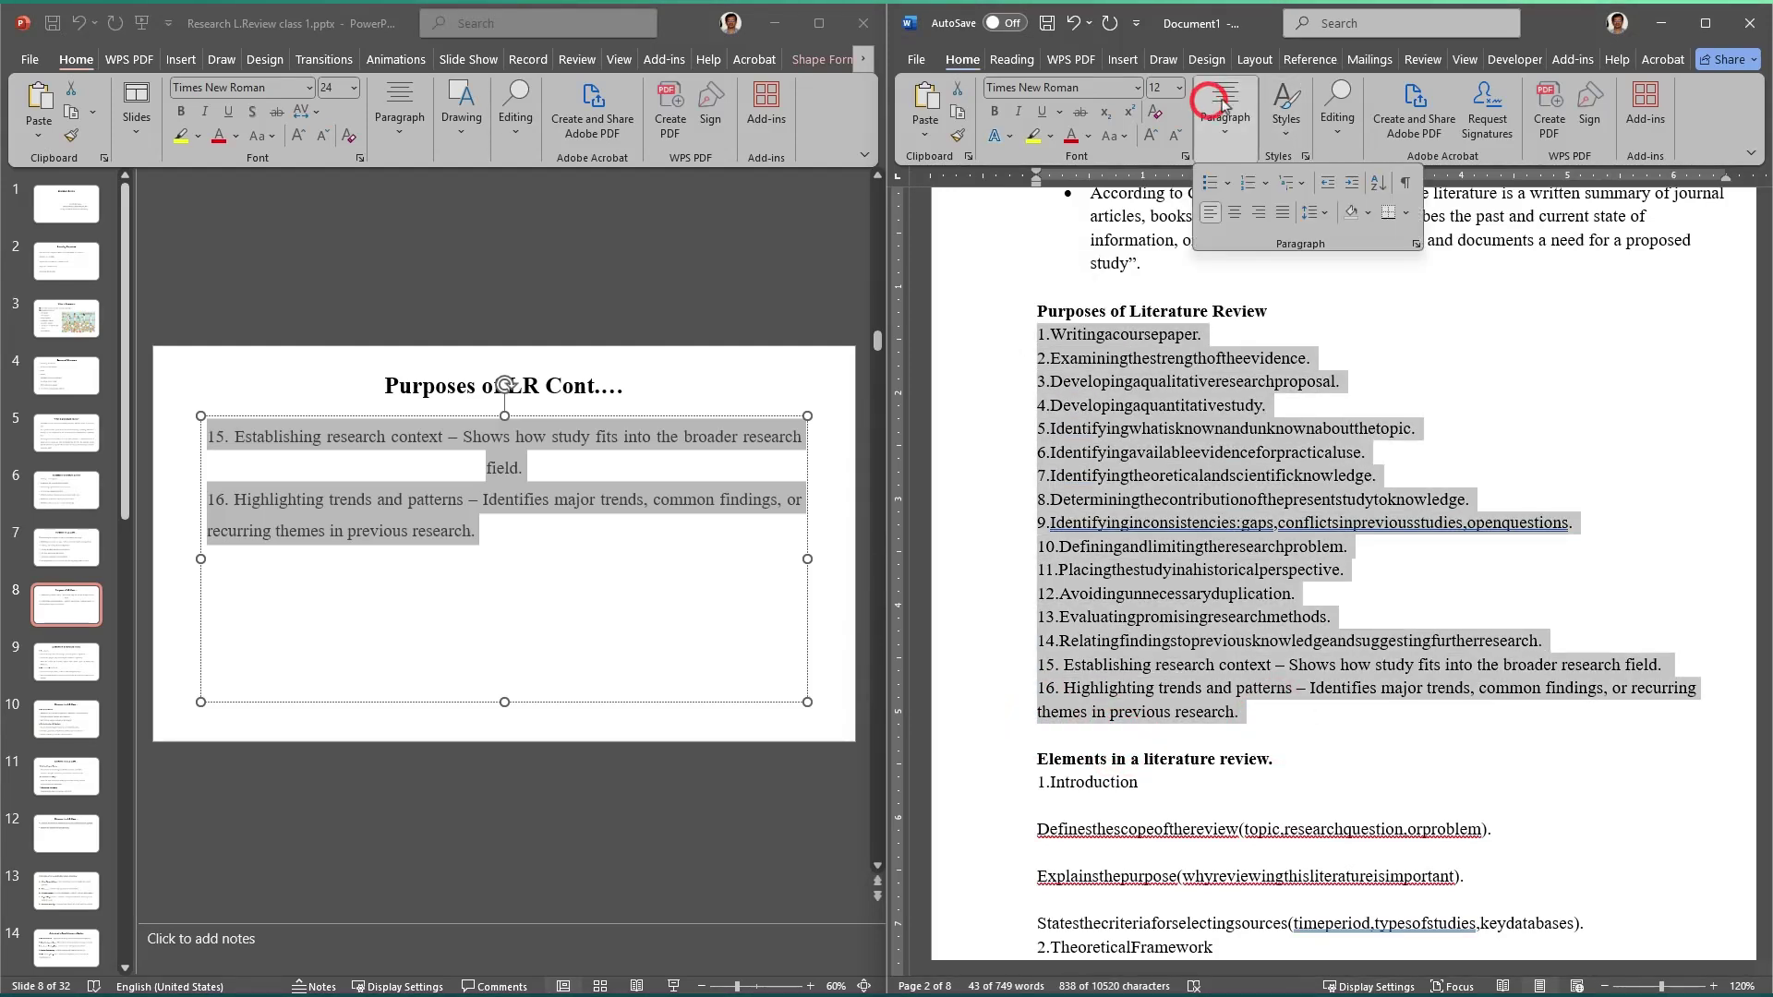
click(1245, 184)
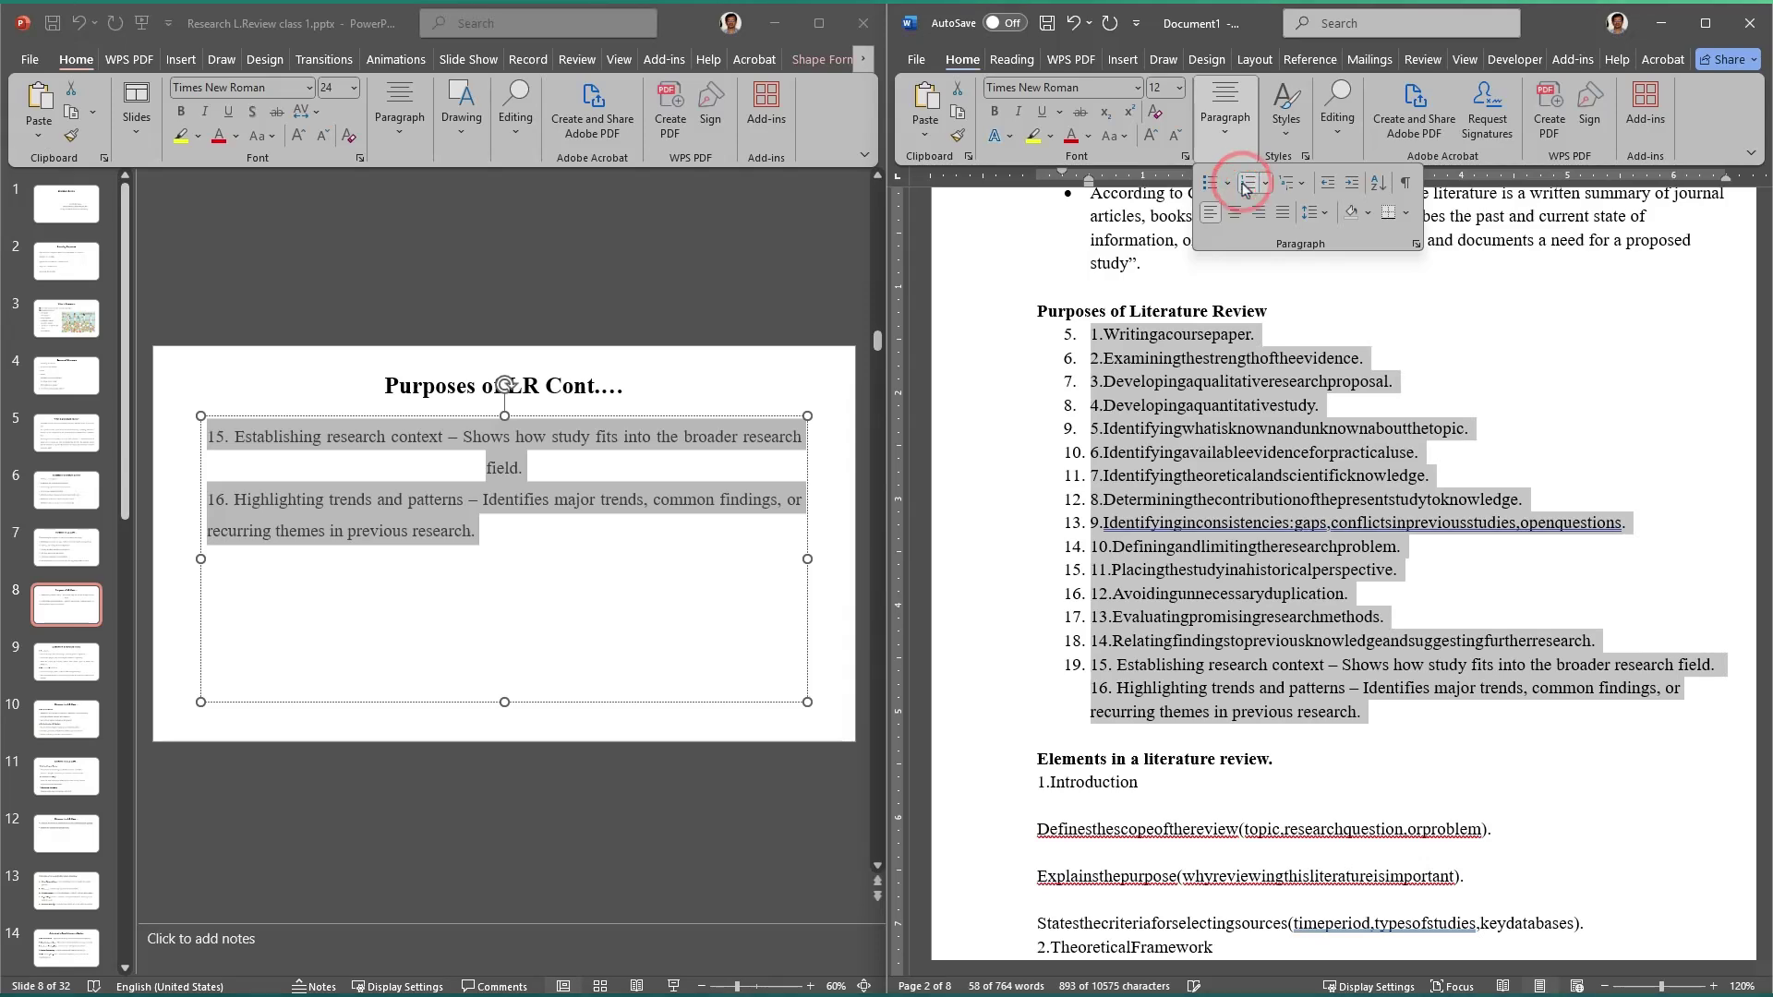
click(1245, 189)
click(1246, 188)
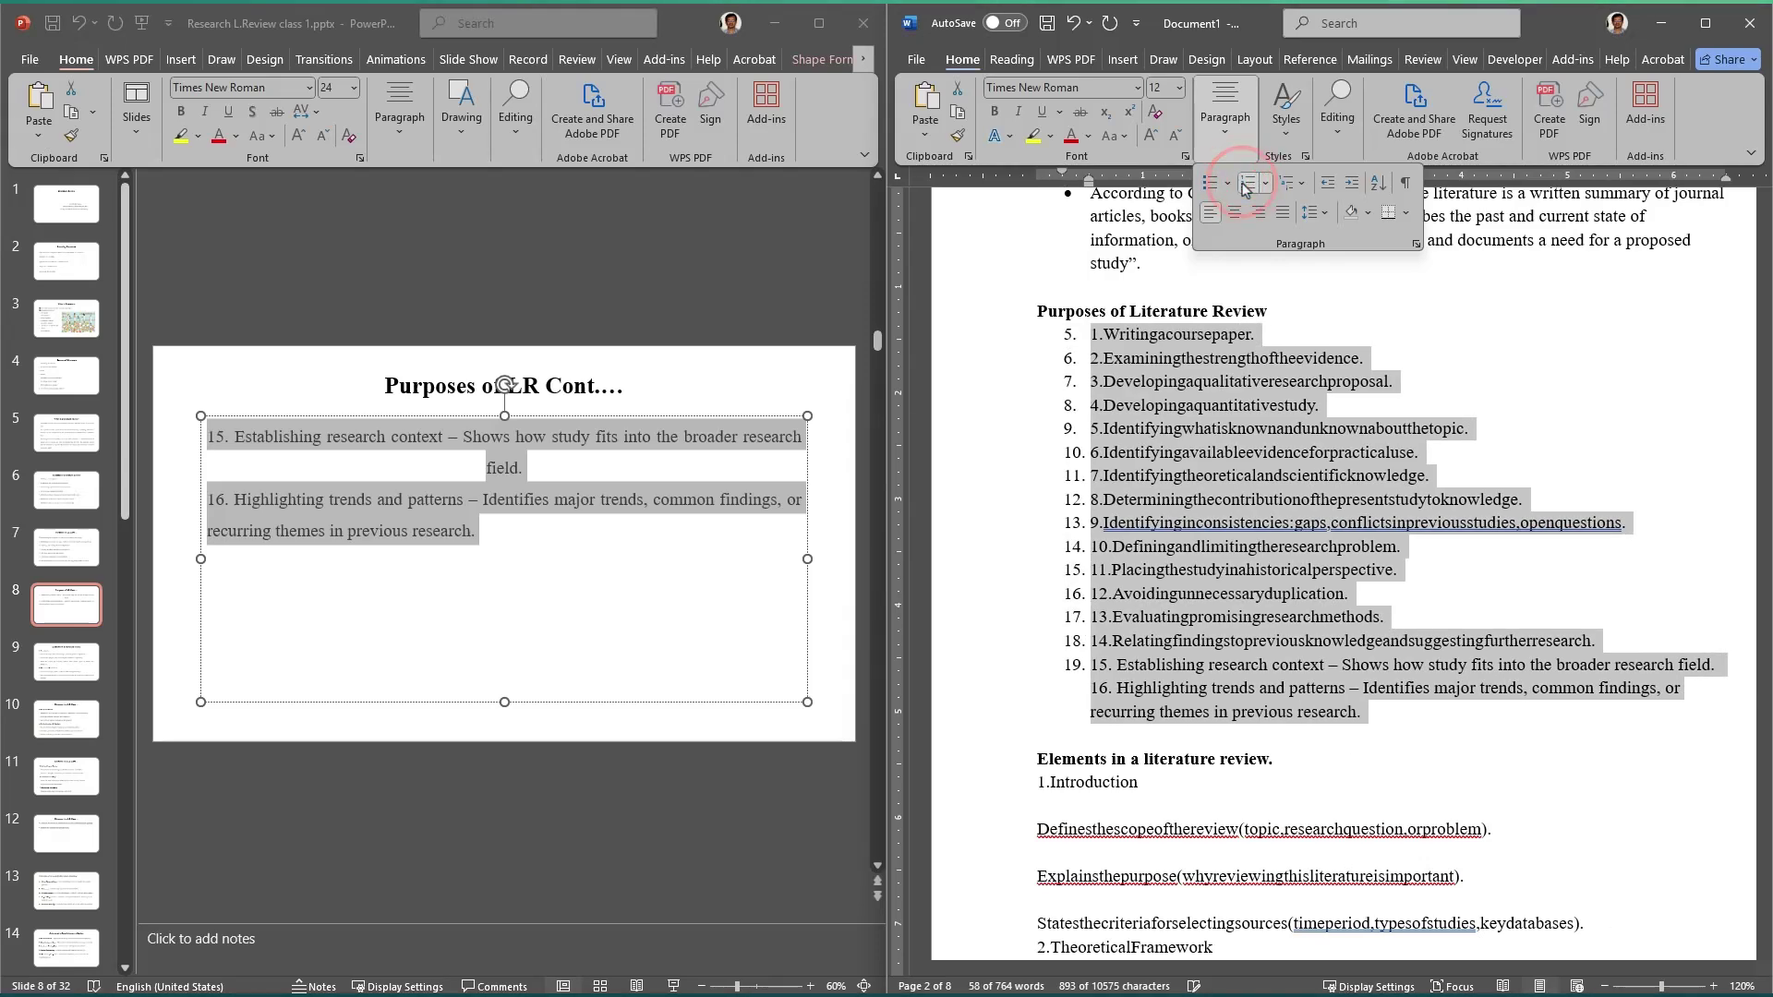
Step: Restart the automatic numbering of the "Purposes of Literature Review" list at 1
click(1186, 373)
click(1091, 343)
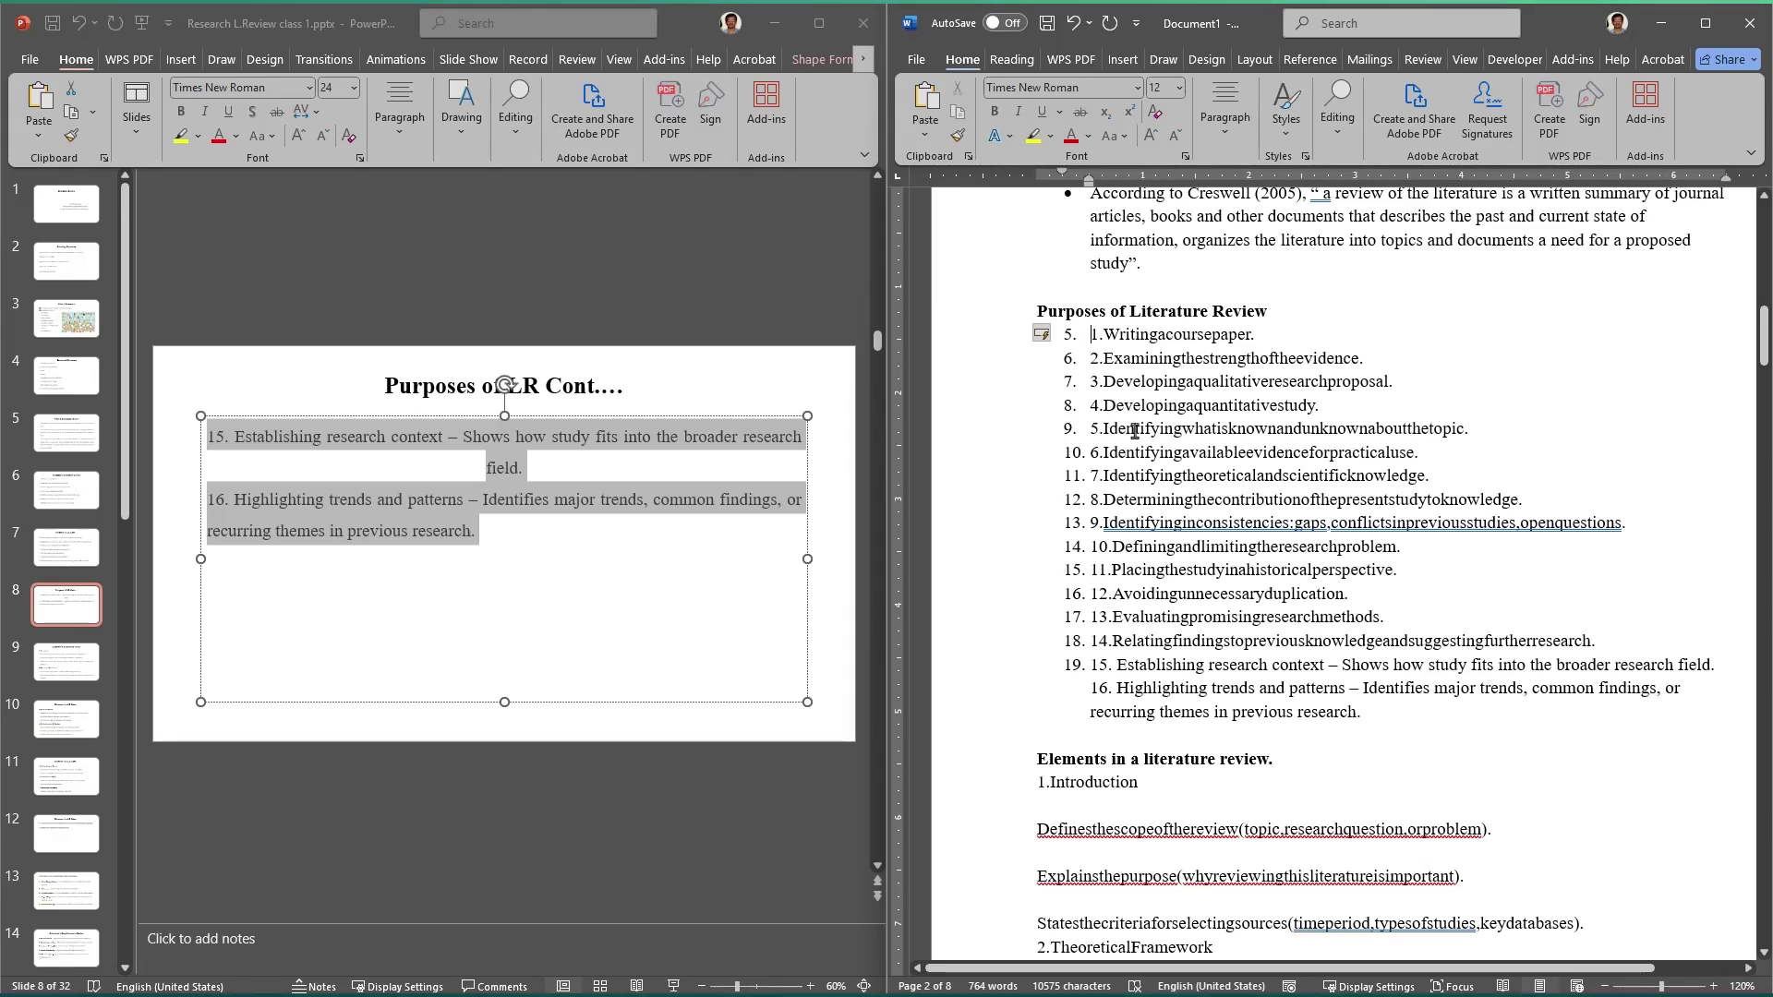
scroll(1146, 451, up, 1)
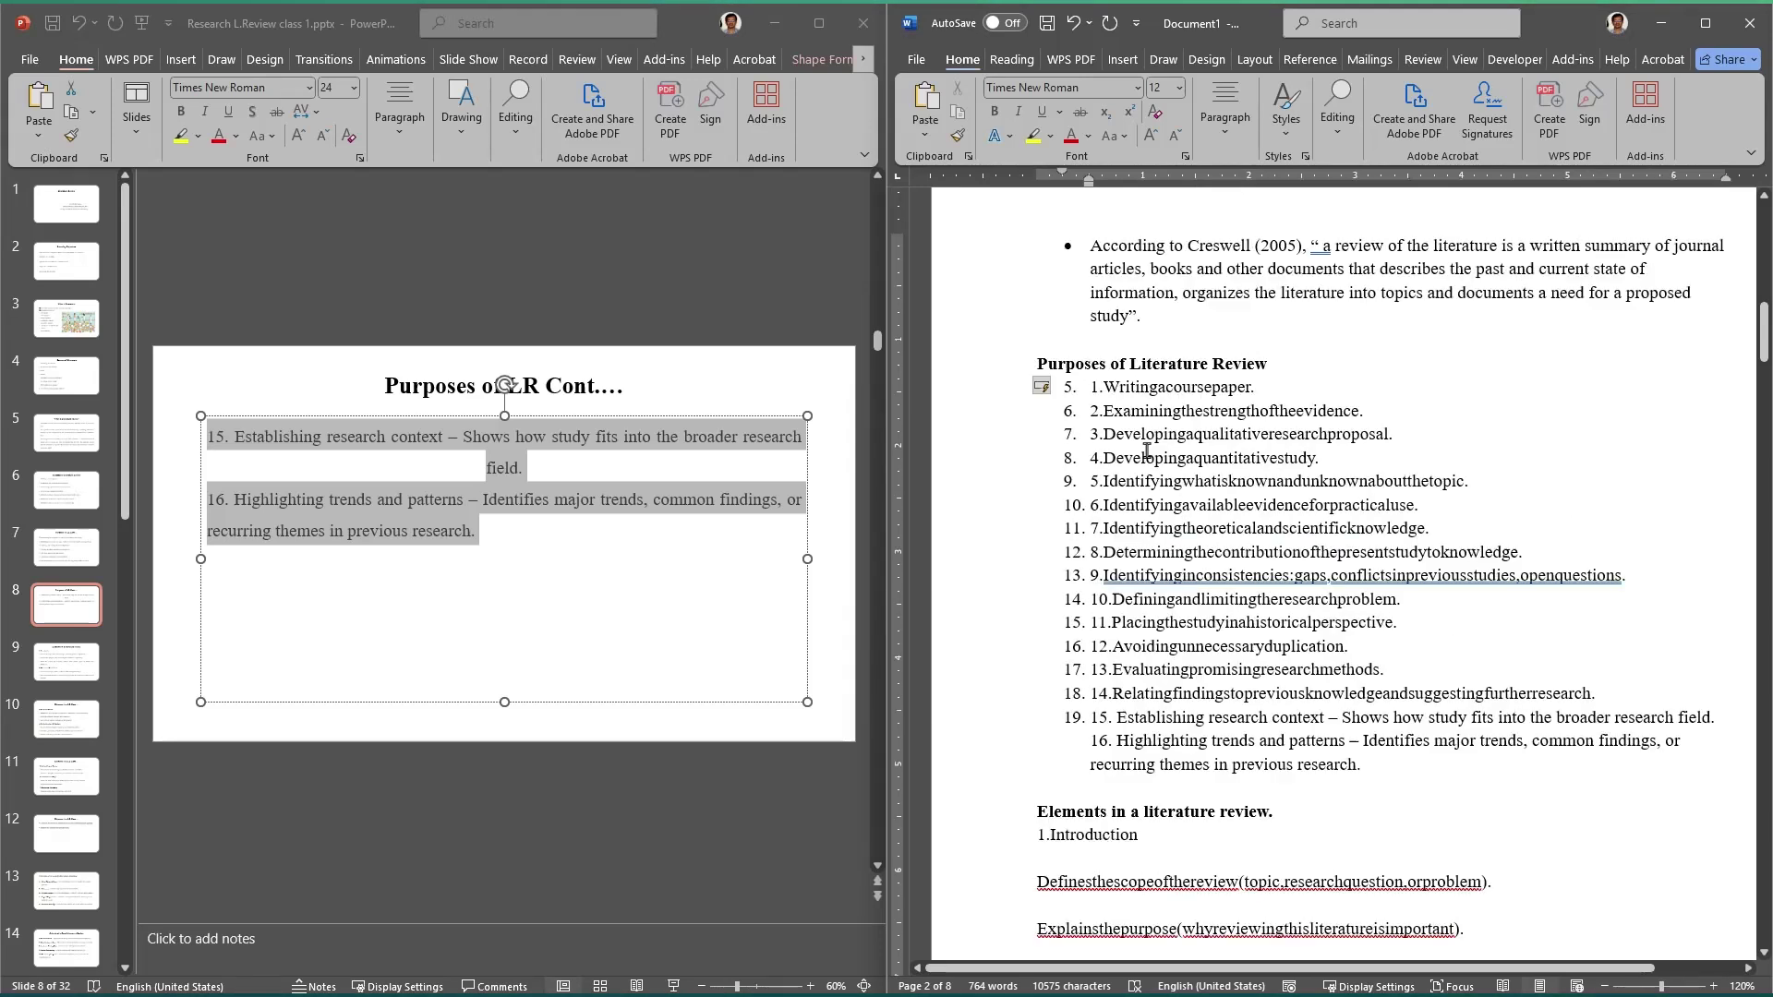
click(1182, 550)
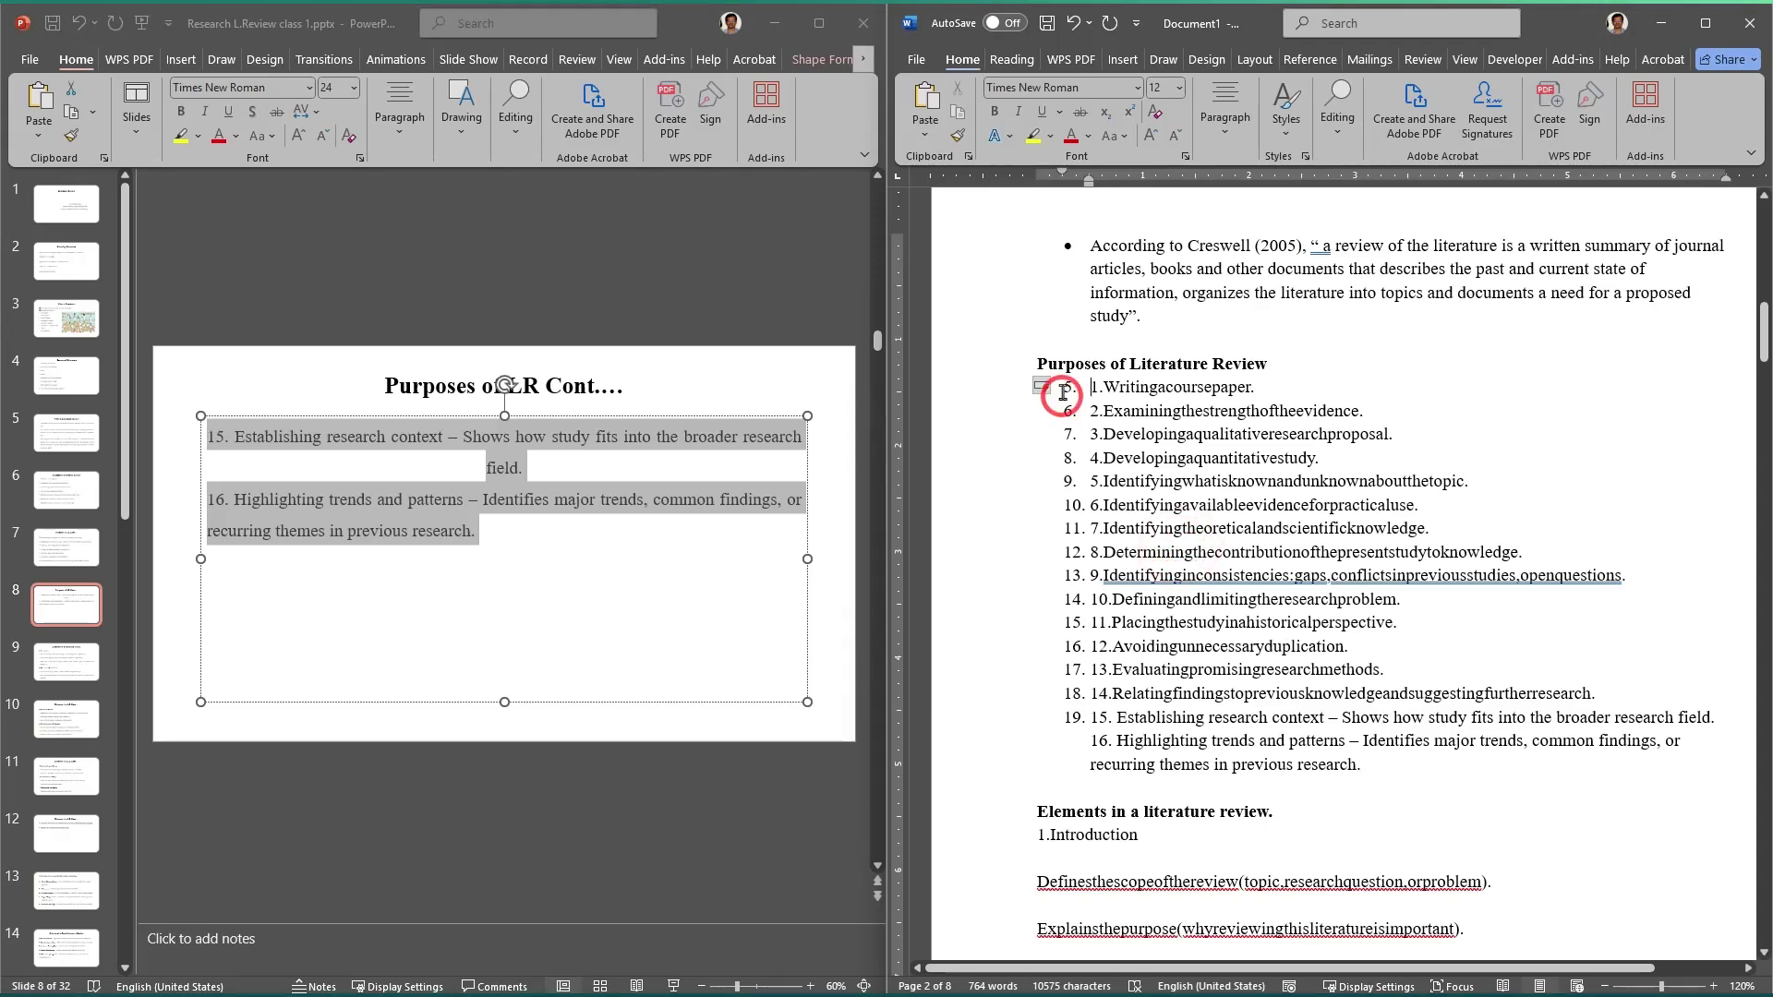
scroll(1366, 541, up, 10)
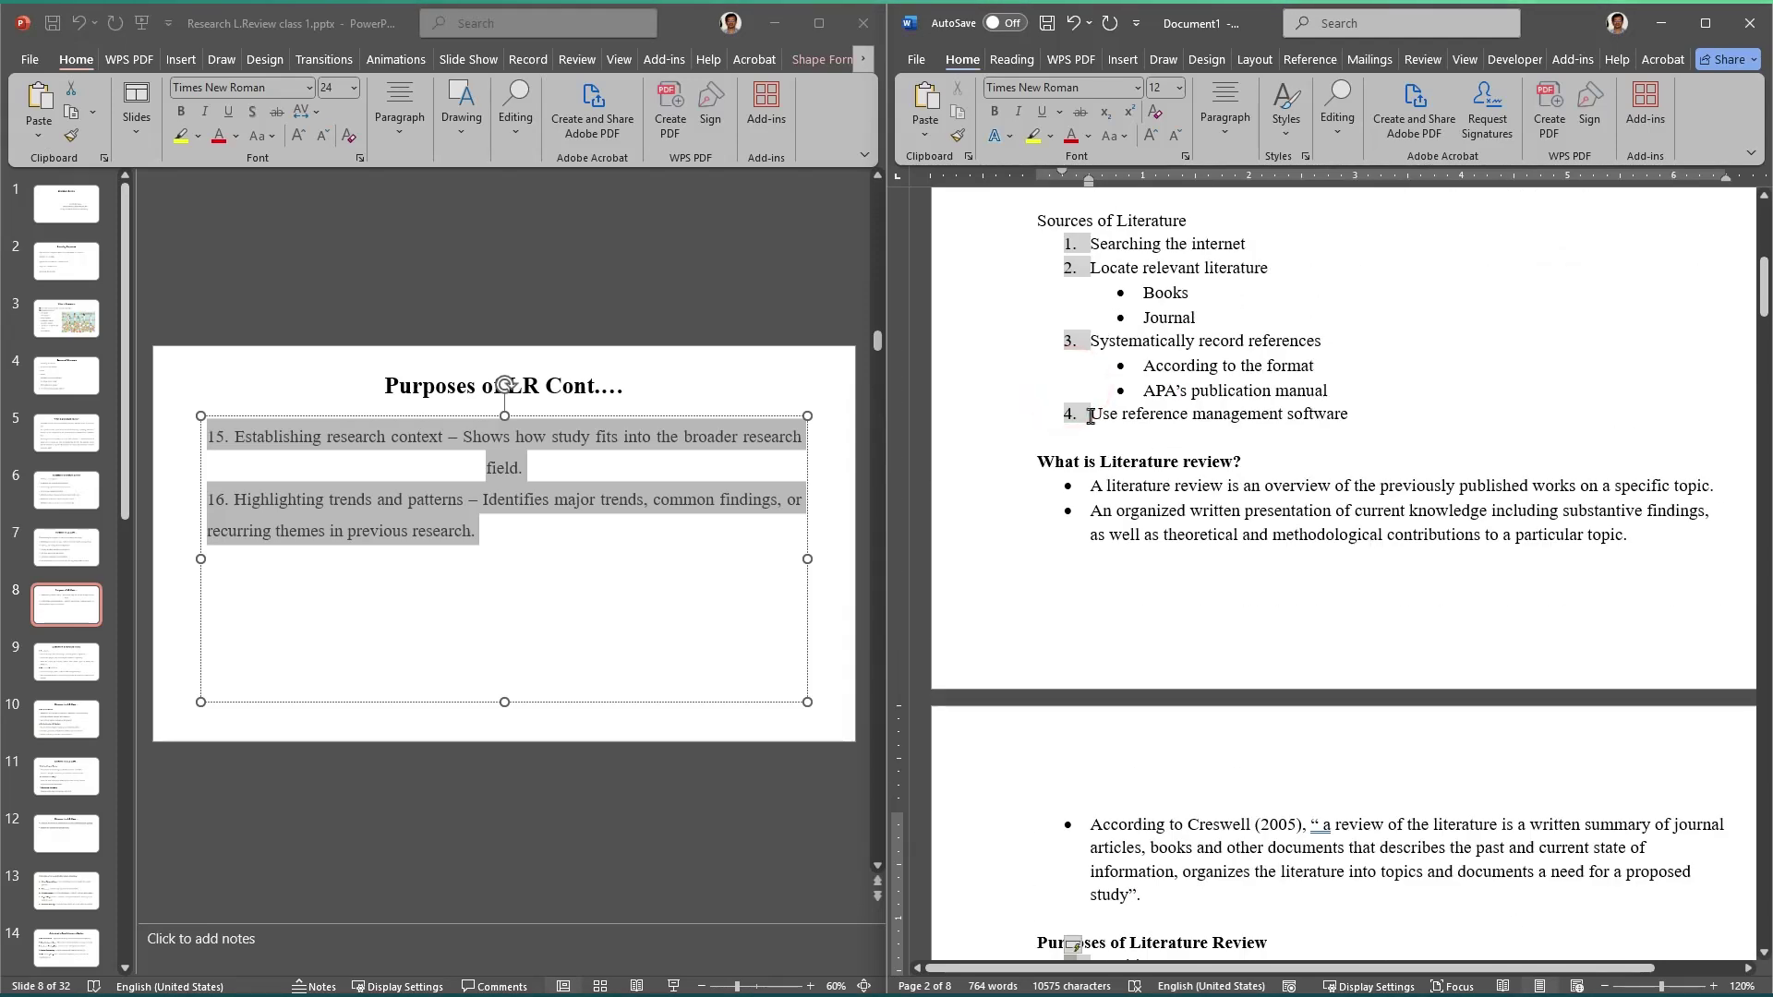
scroll(1168, 563, down, 6)
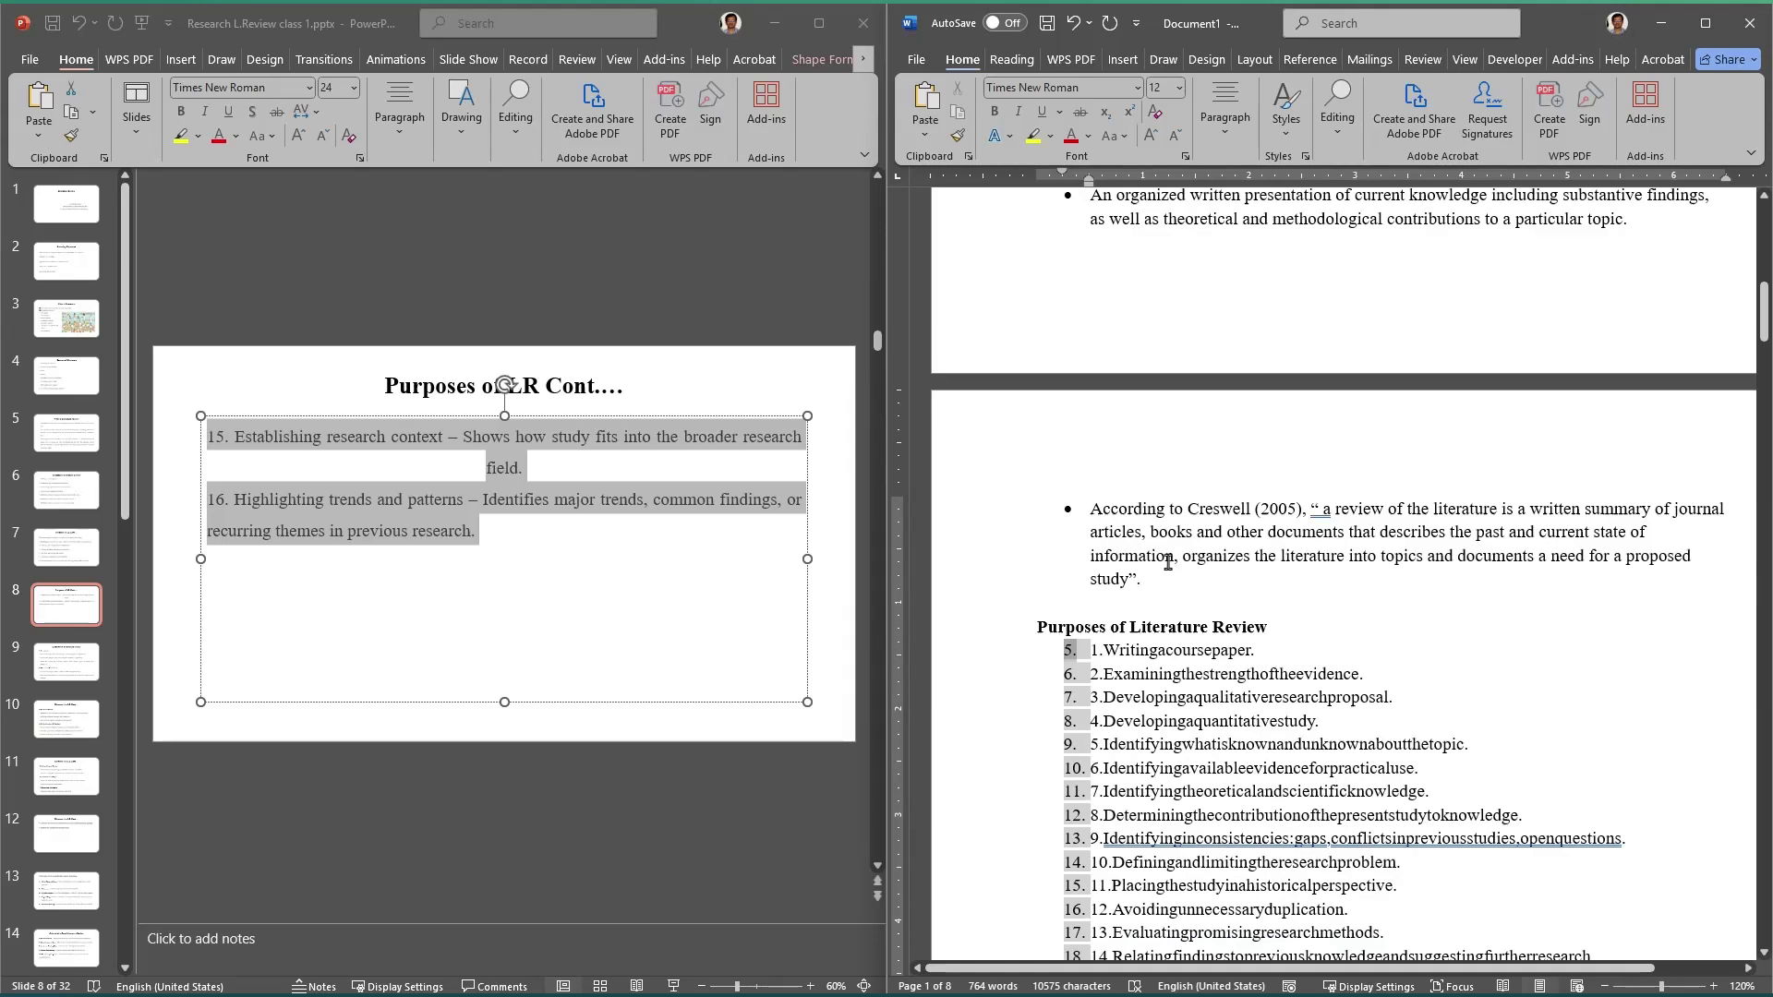
key(ctrl+v)
scroll(1069, 591, down, 2)
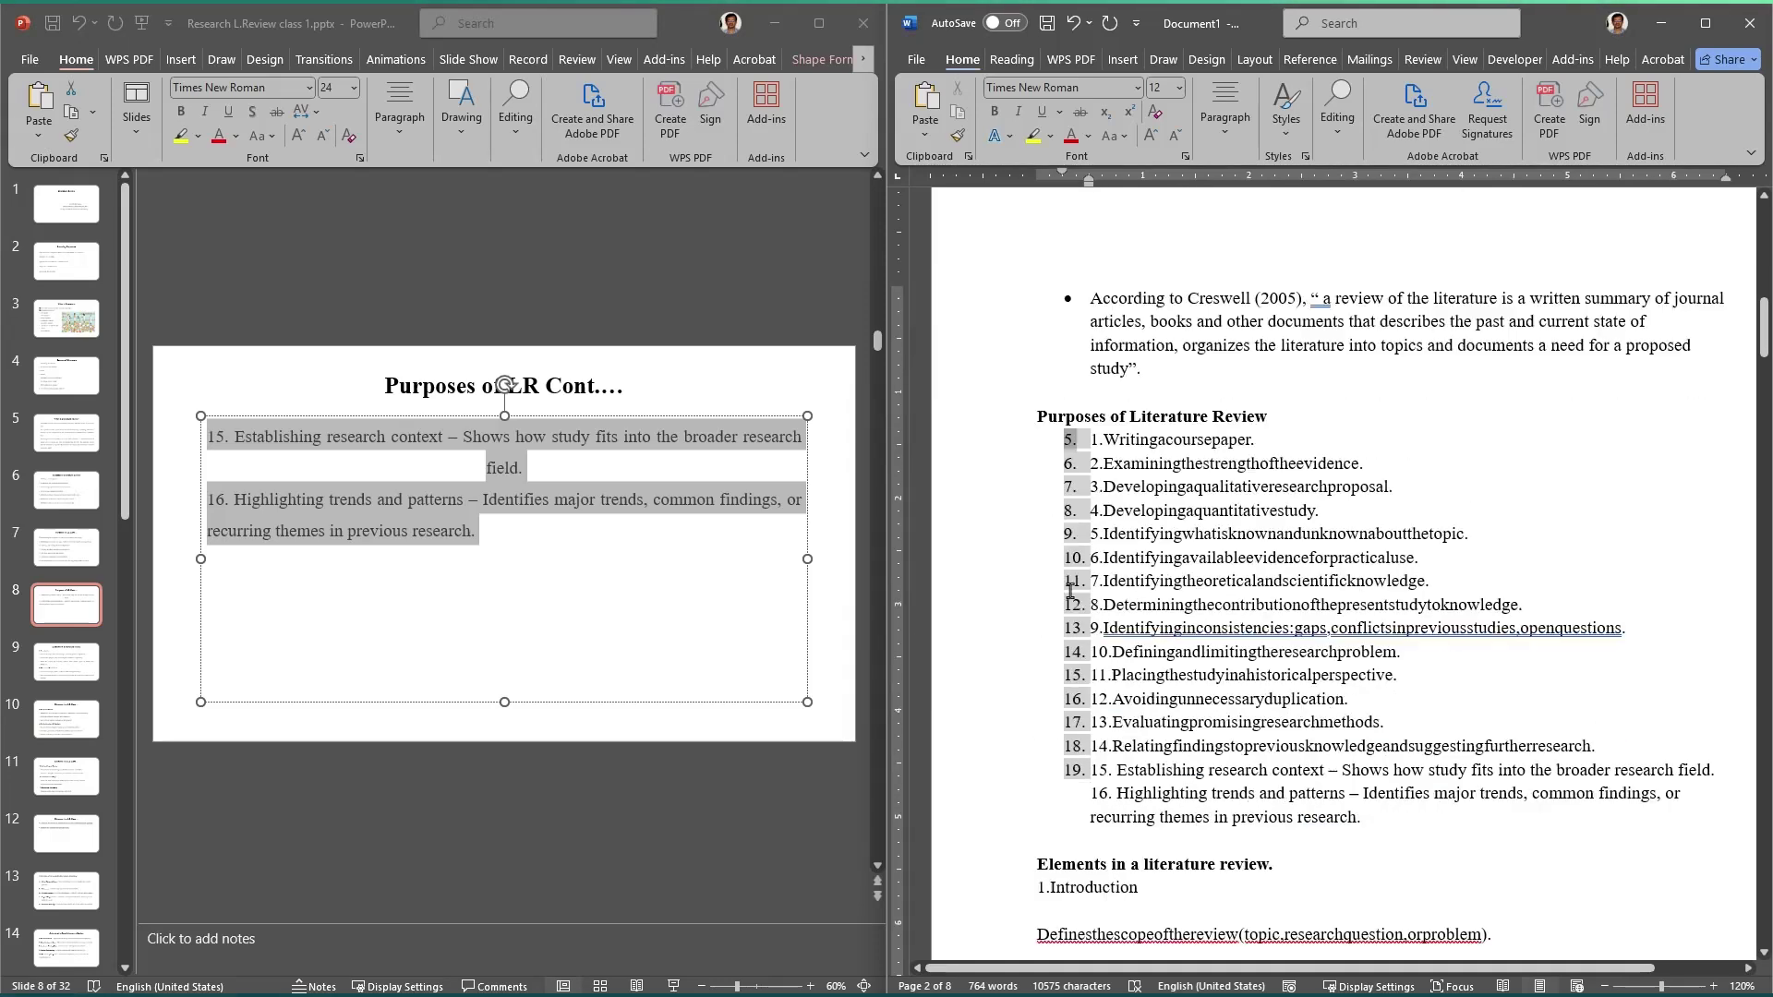
right_click(1069, 441)
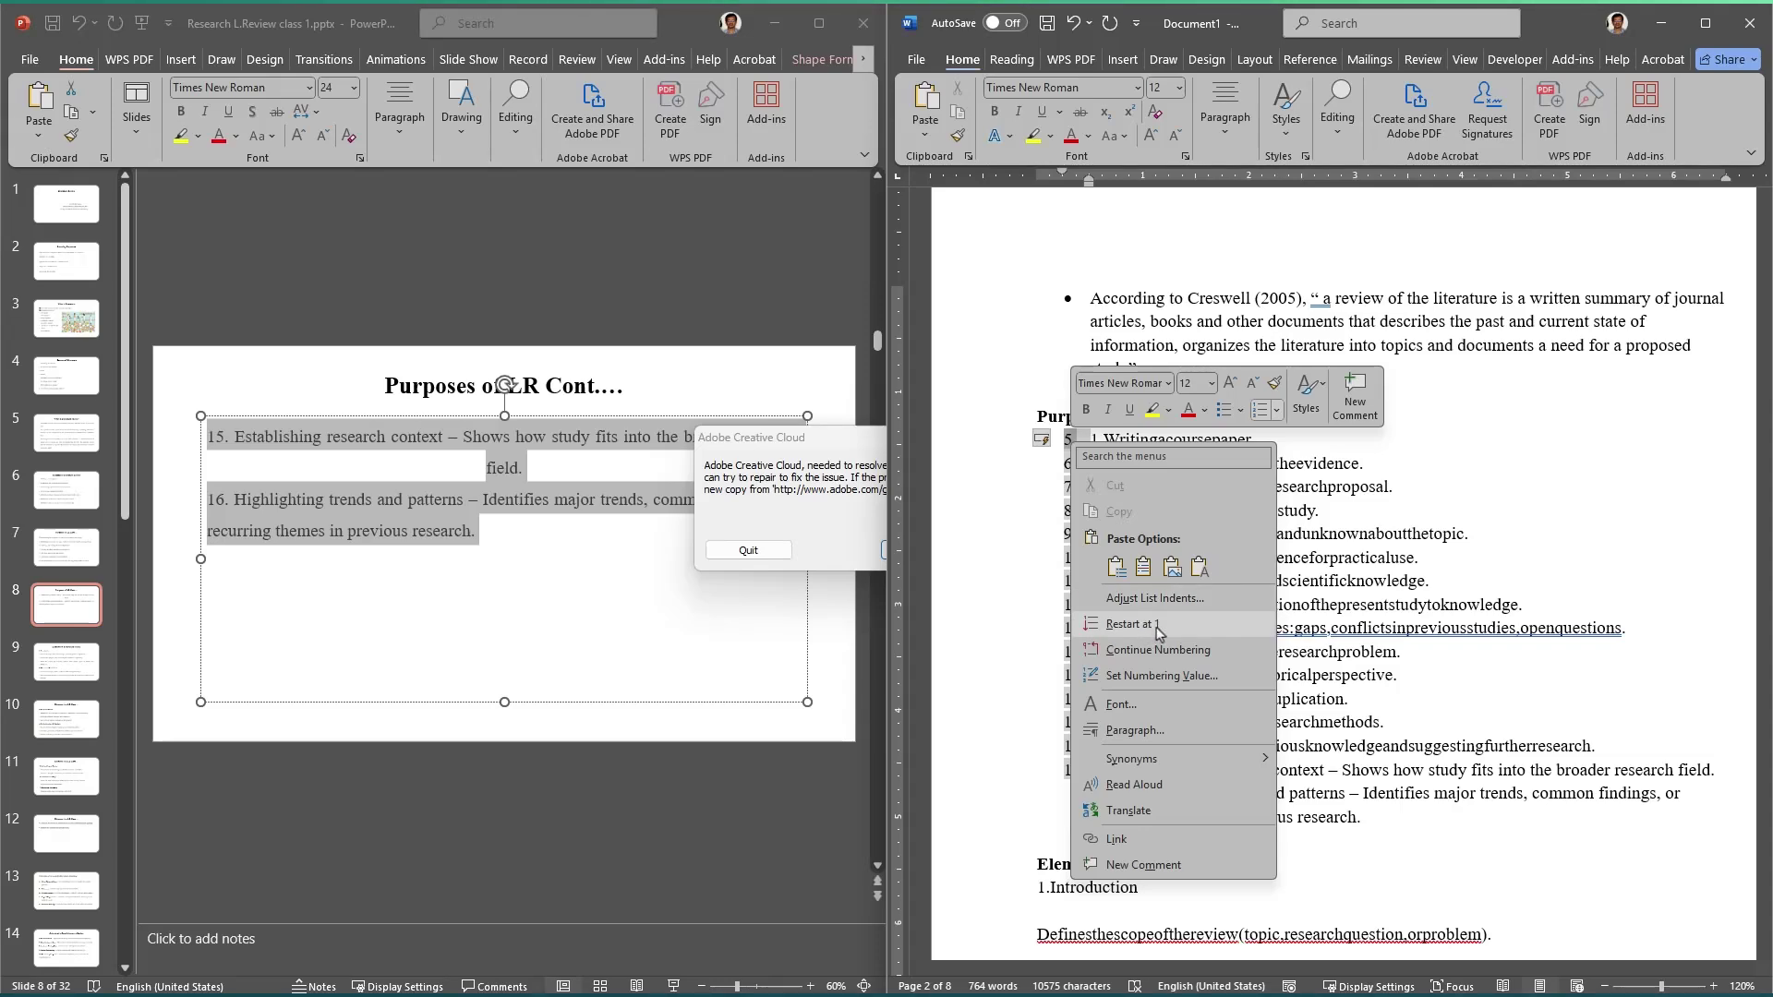
click(1157, 628)
Step: Split the "Highlighting trends and patterns" text from item 15 into its own numbered list item
scroll(1142, 787, down, 2)
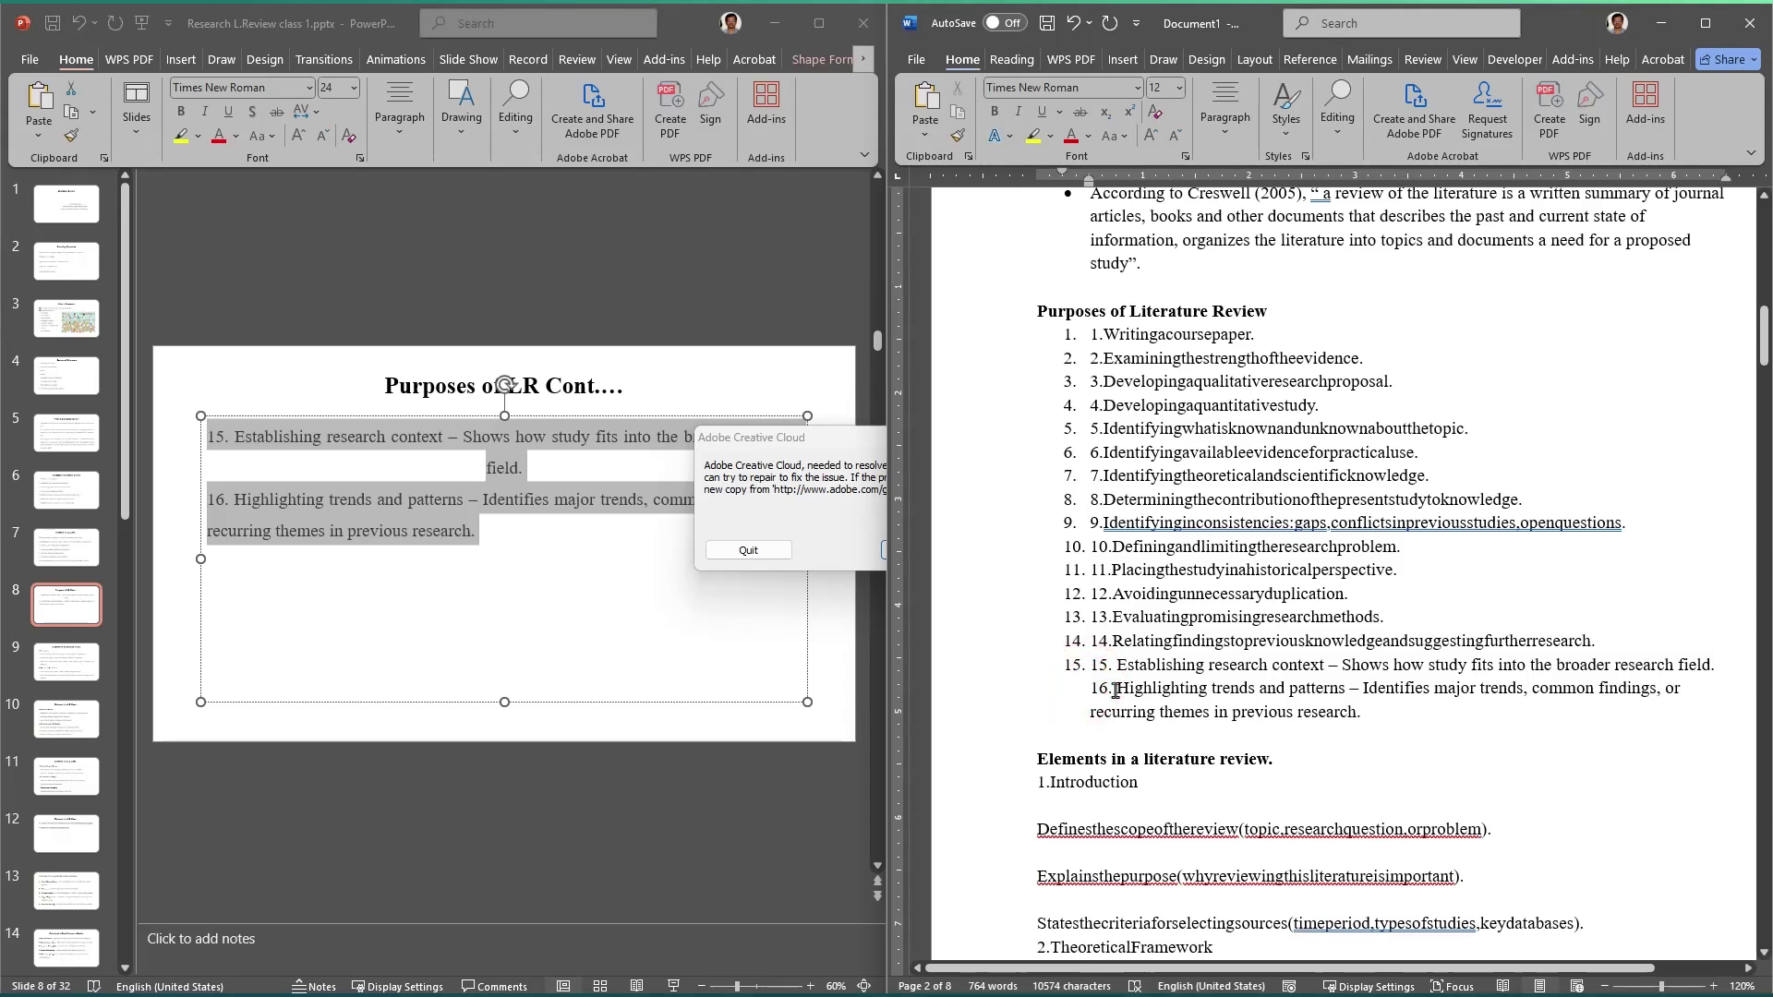
key(BackSpace)
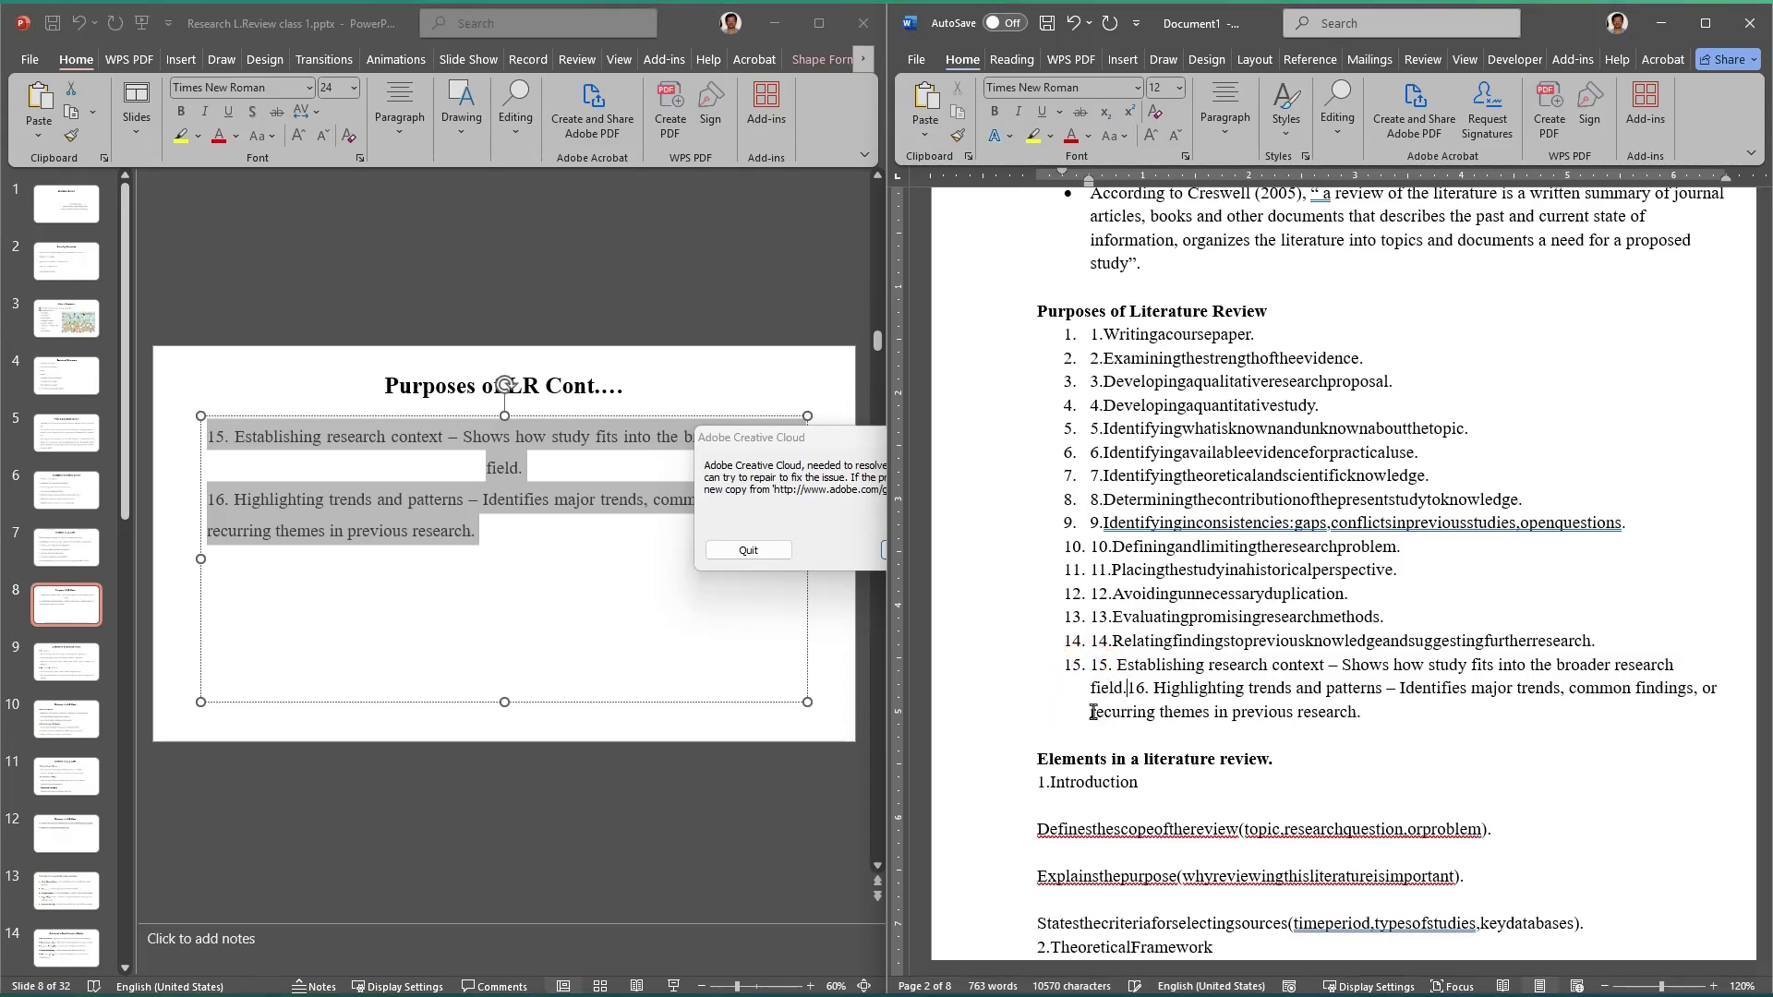
key(ctrl+z)
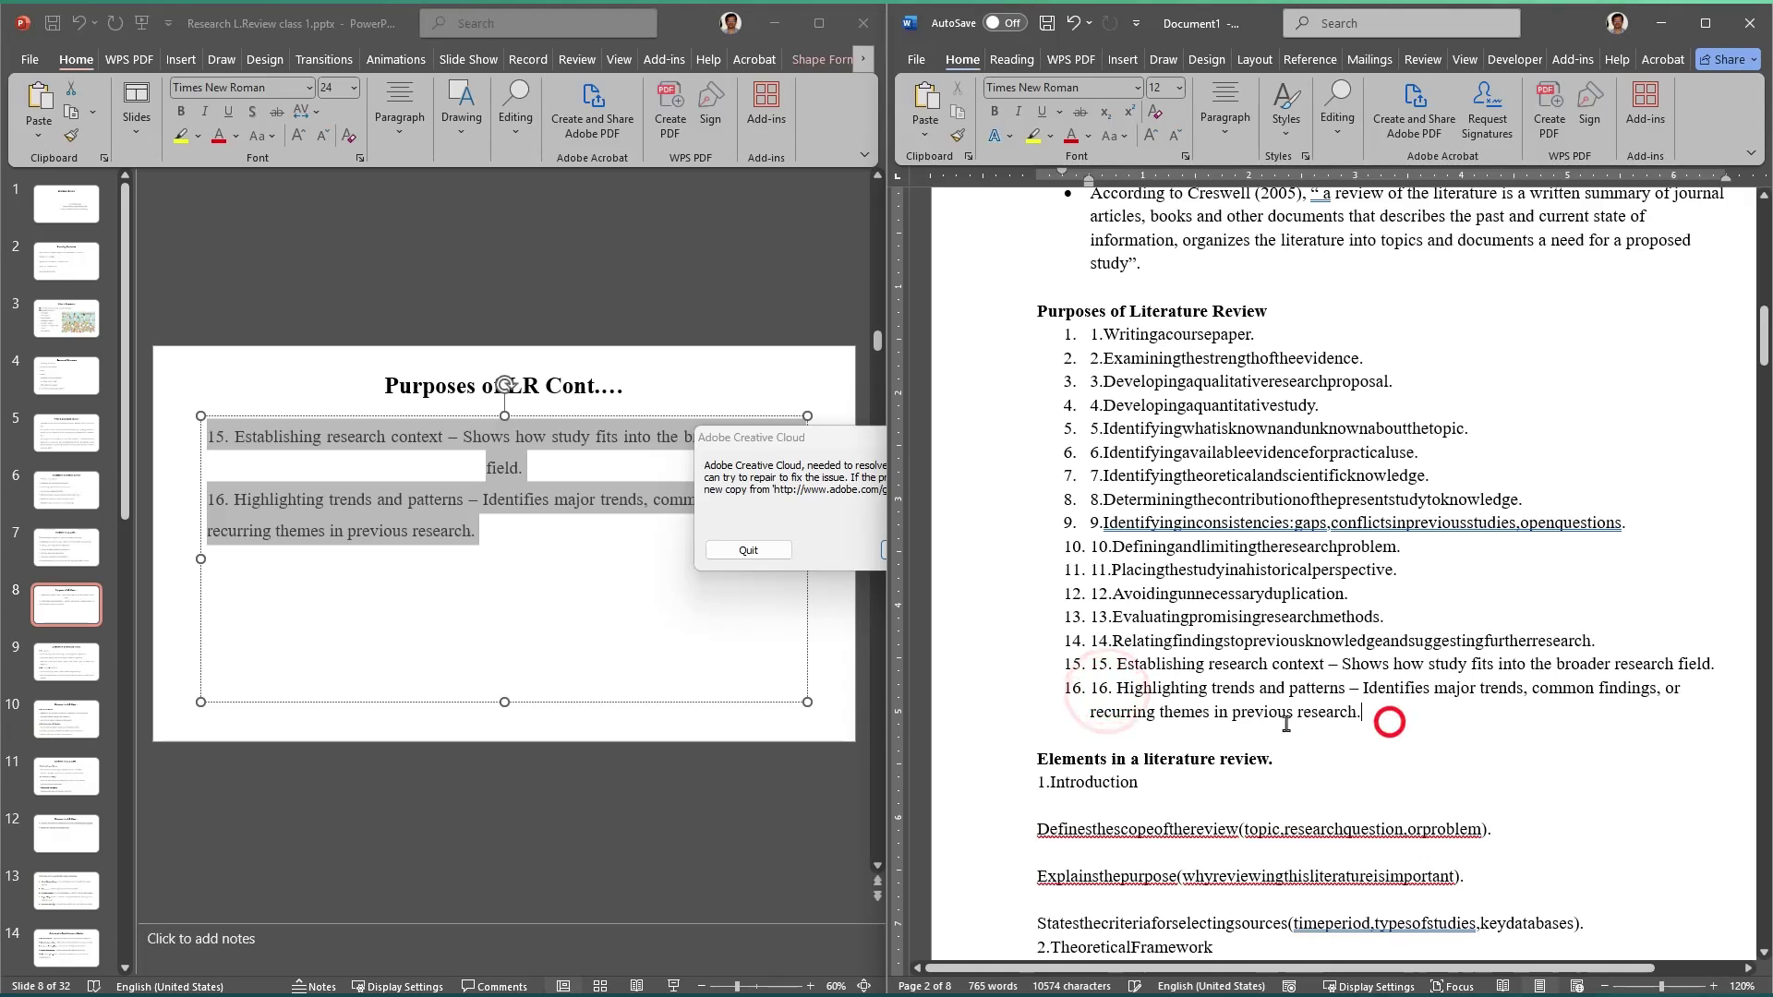
drag(1369, 717, 1090, 334)
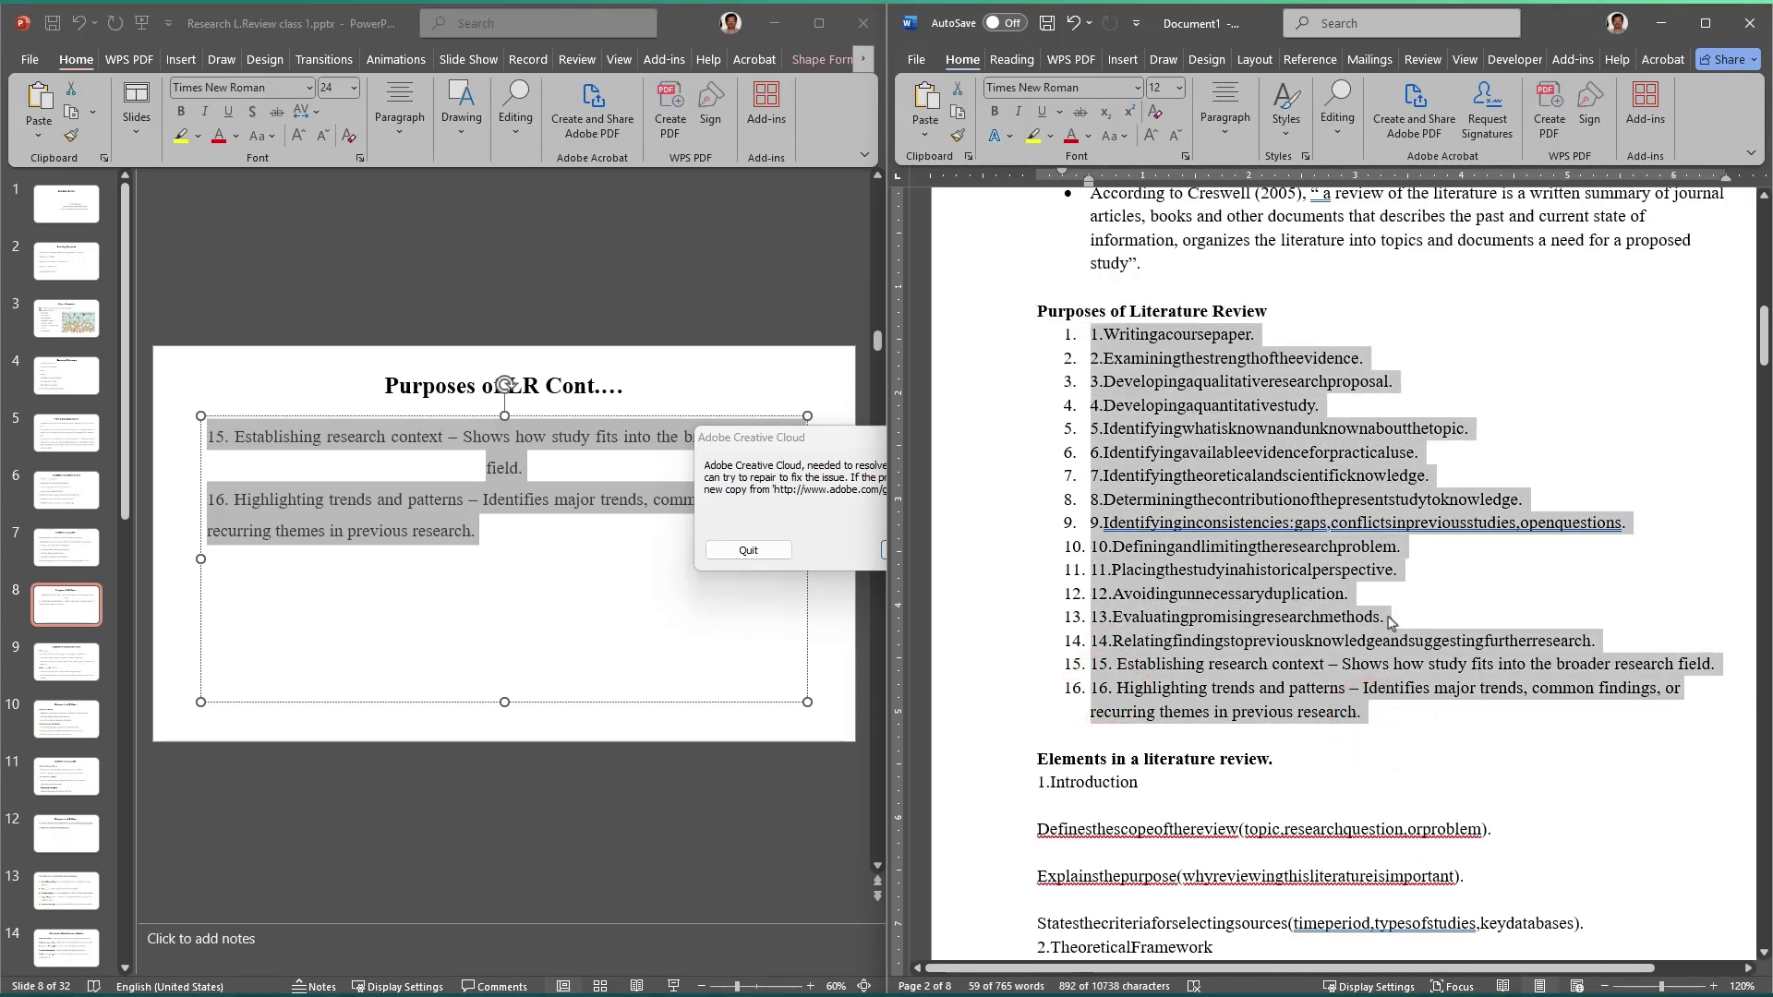
click(1446, 619)
click(1218, 386)
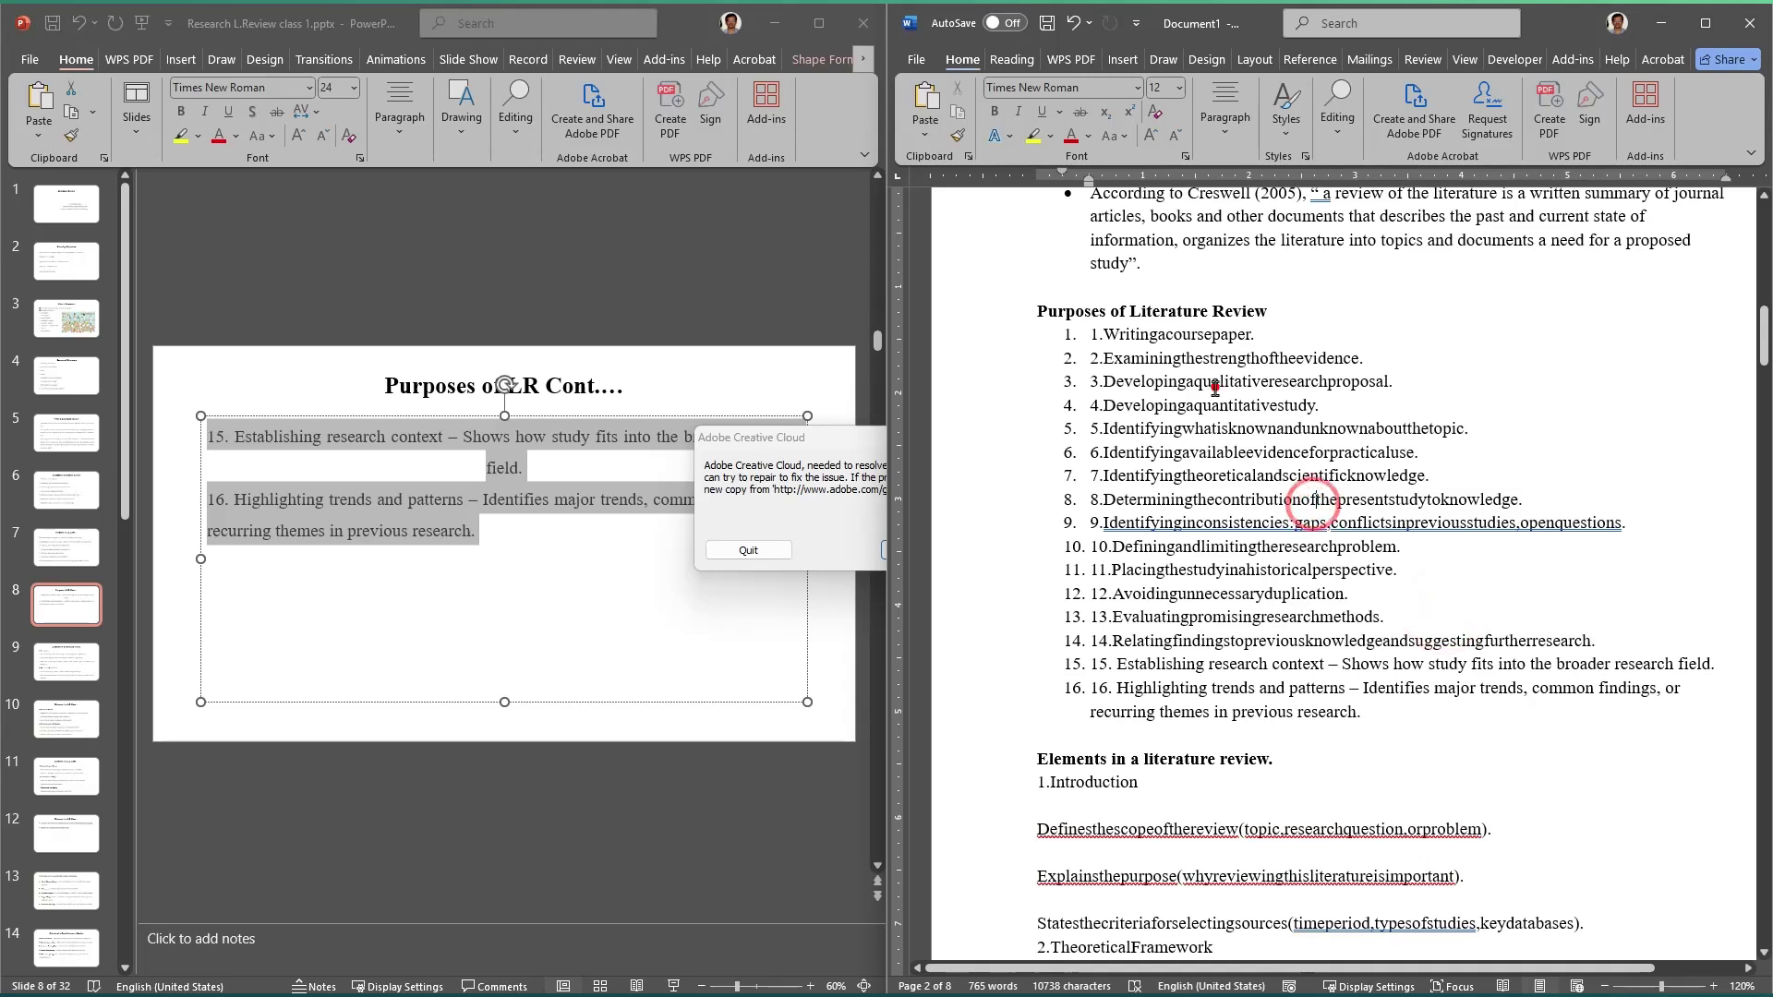
click(1124, 336)
drag(1124, 336, 1274, 515)
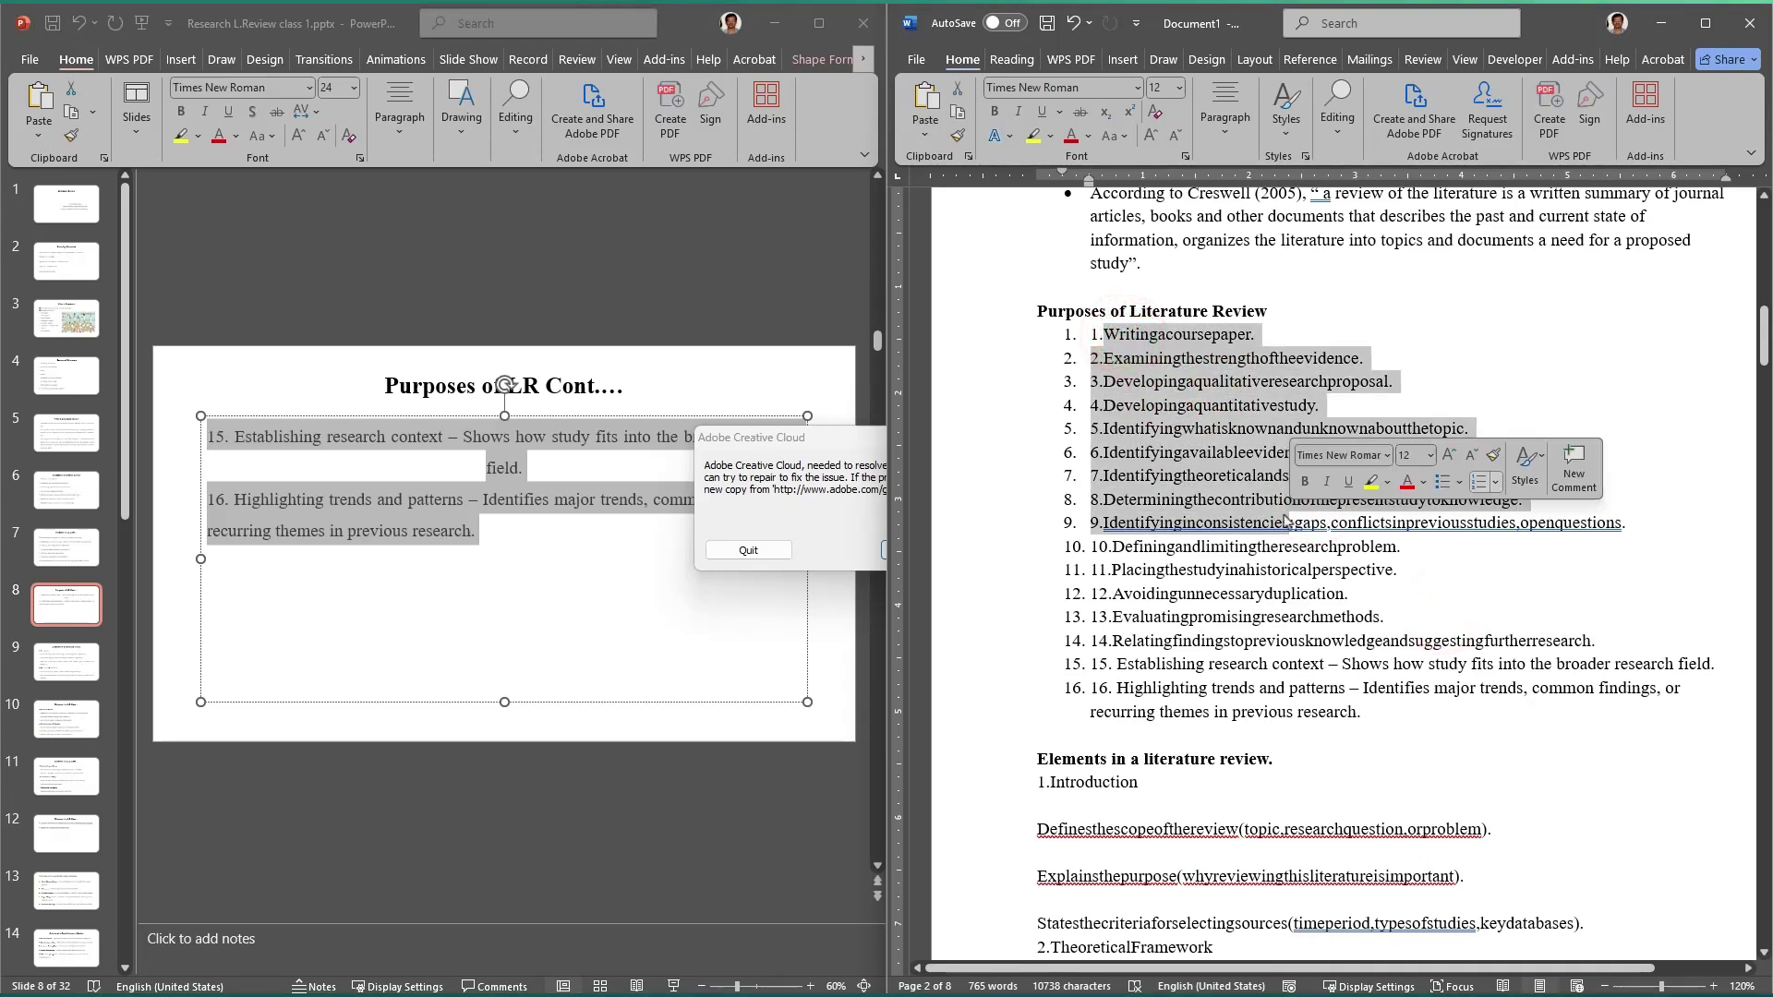
click(1274, 513)
click(1265, 572)
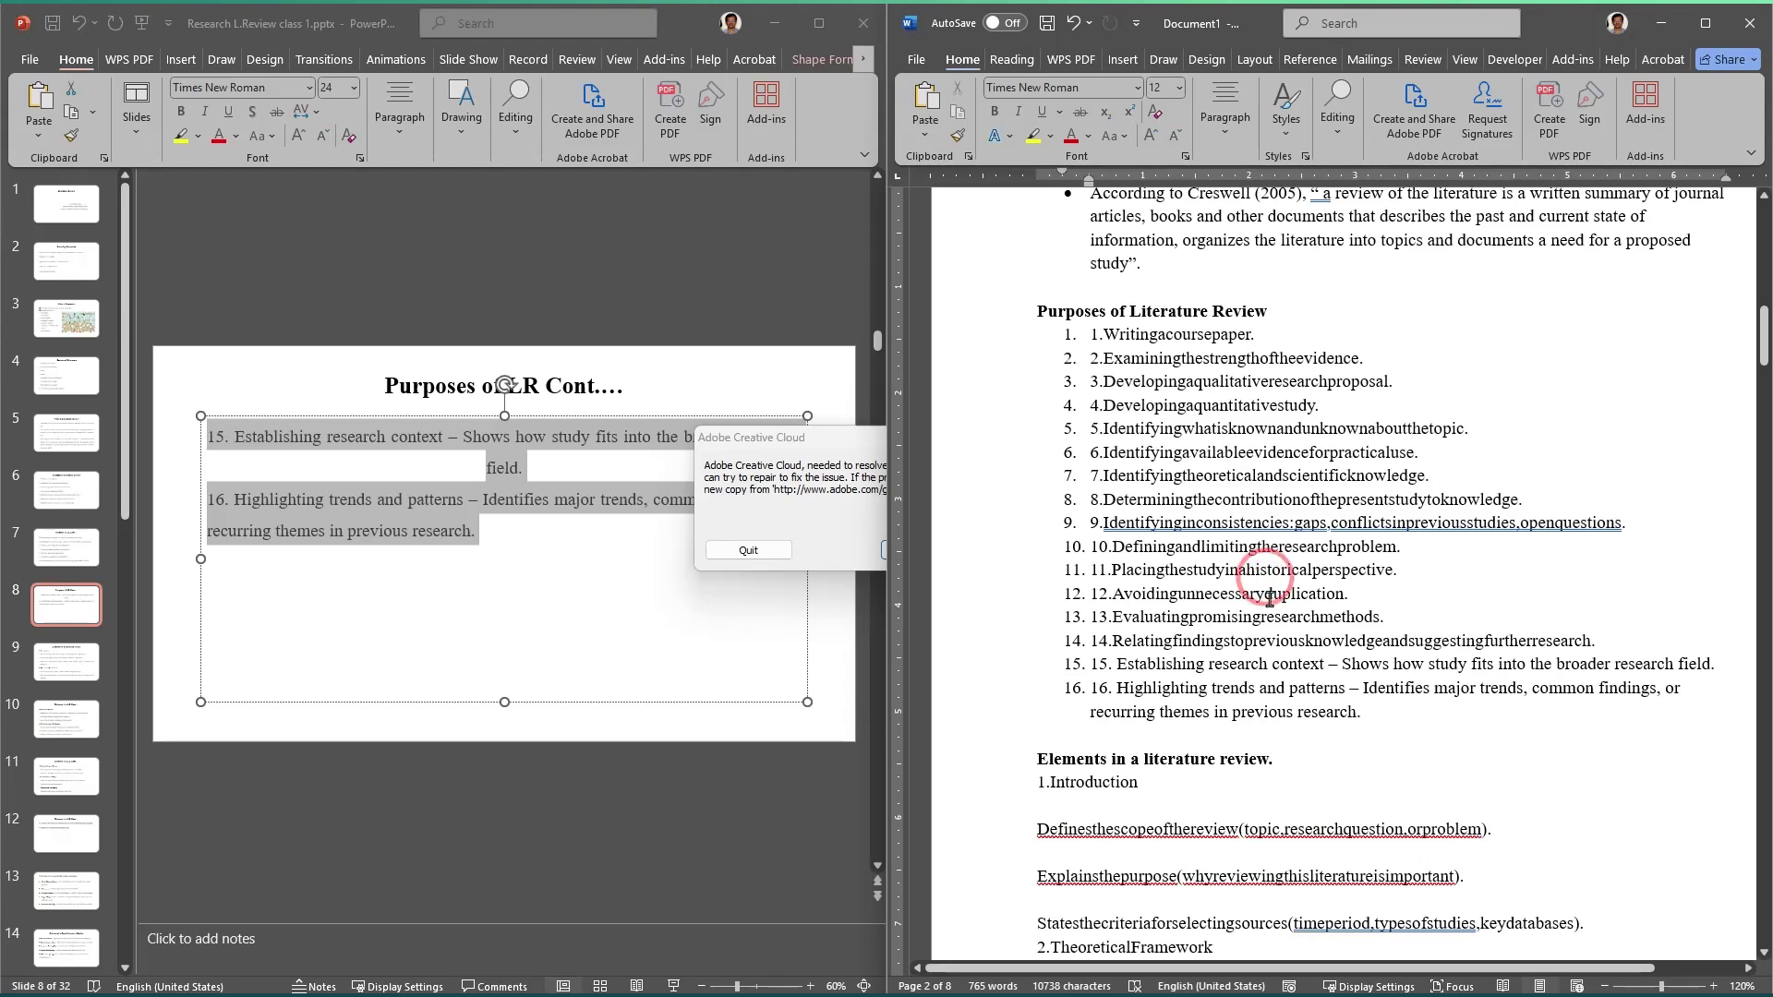
Step: Quit the Adobe Creative Cloud repair prompt and show slide 6, "Purposes of Literature Review", in PowerPoint
click(813, 502)
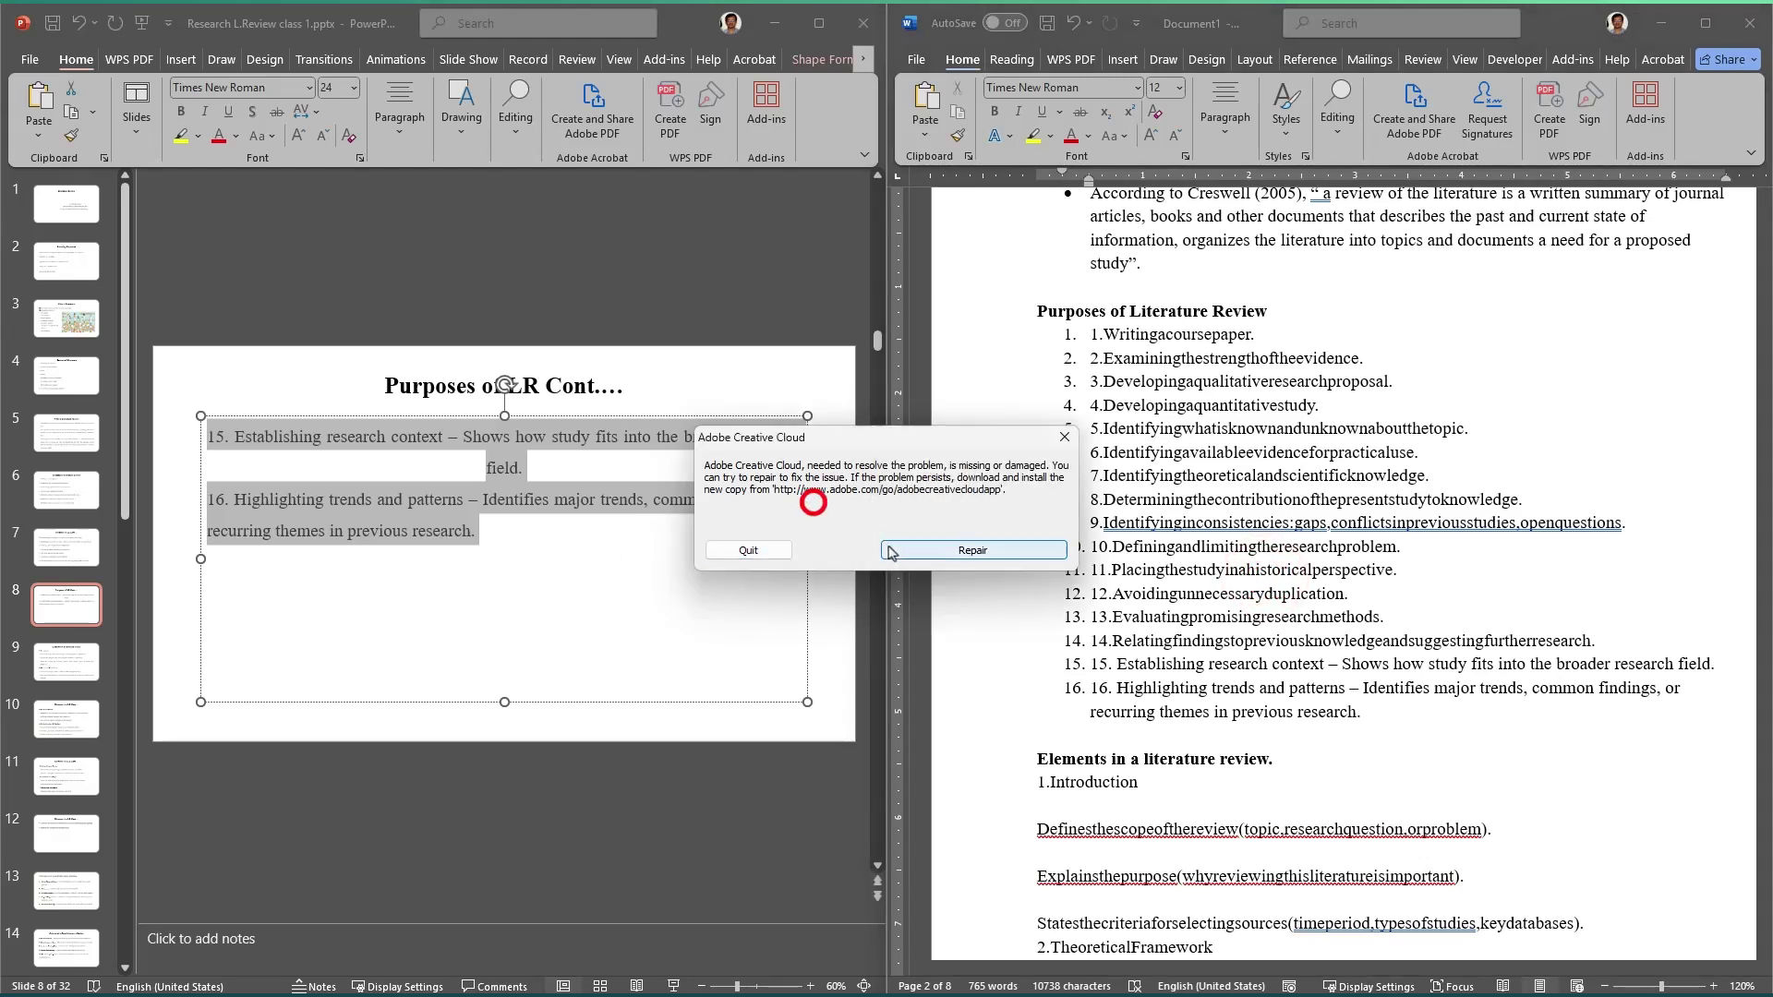
click(727, 550)
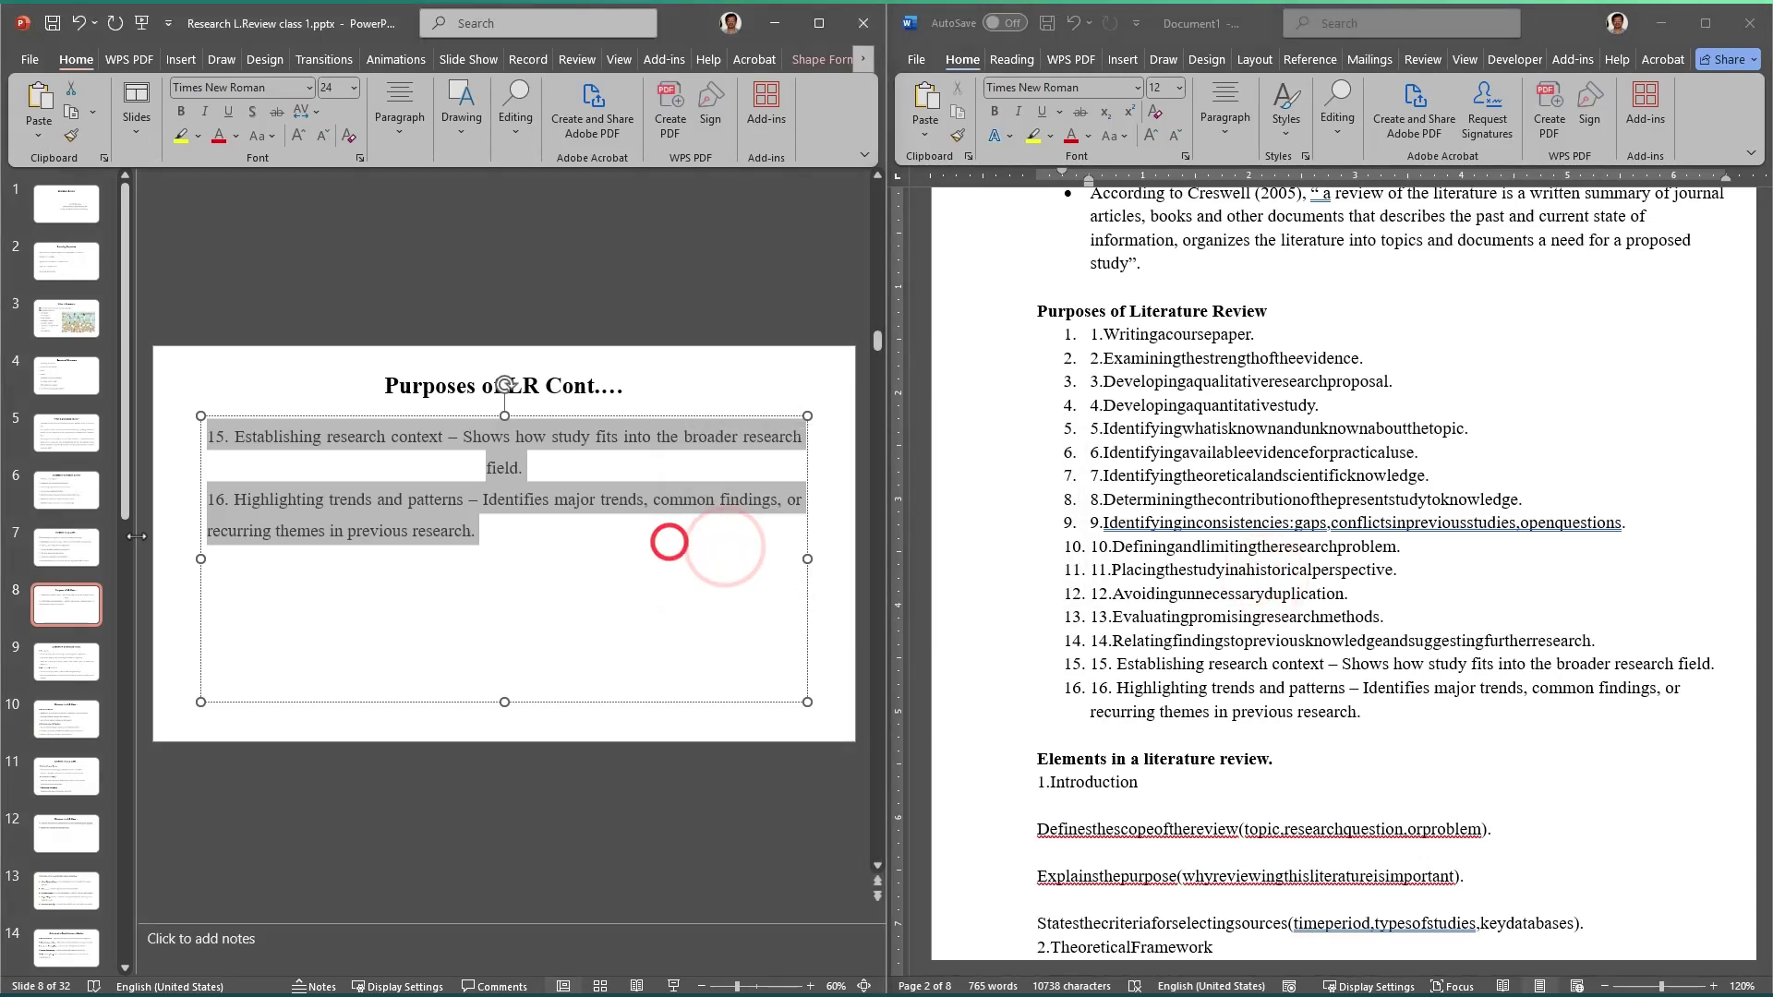
click(78, 546)
click(62, 487)
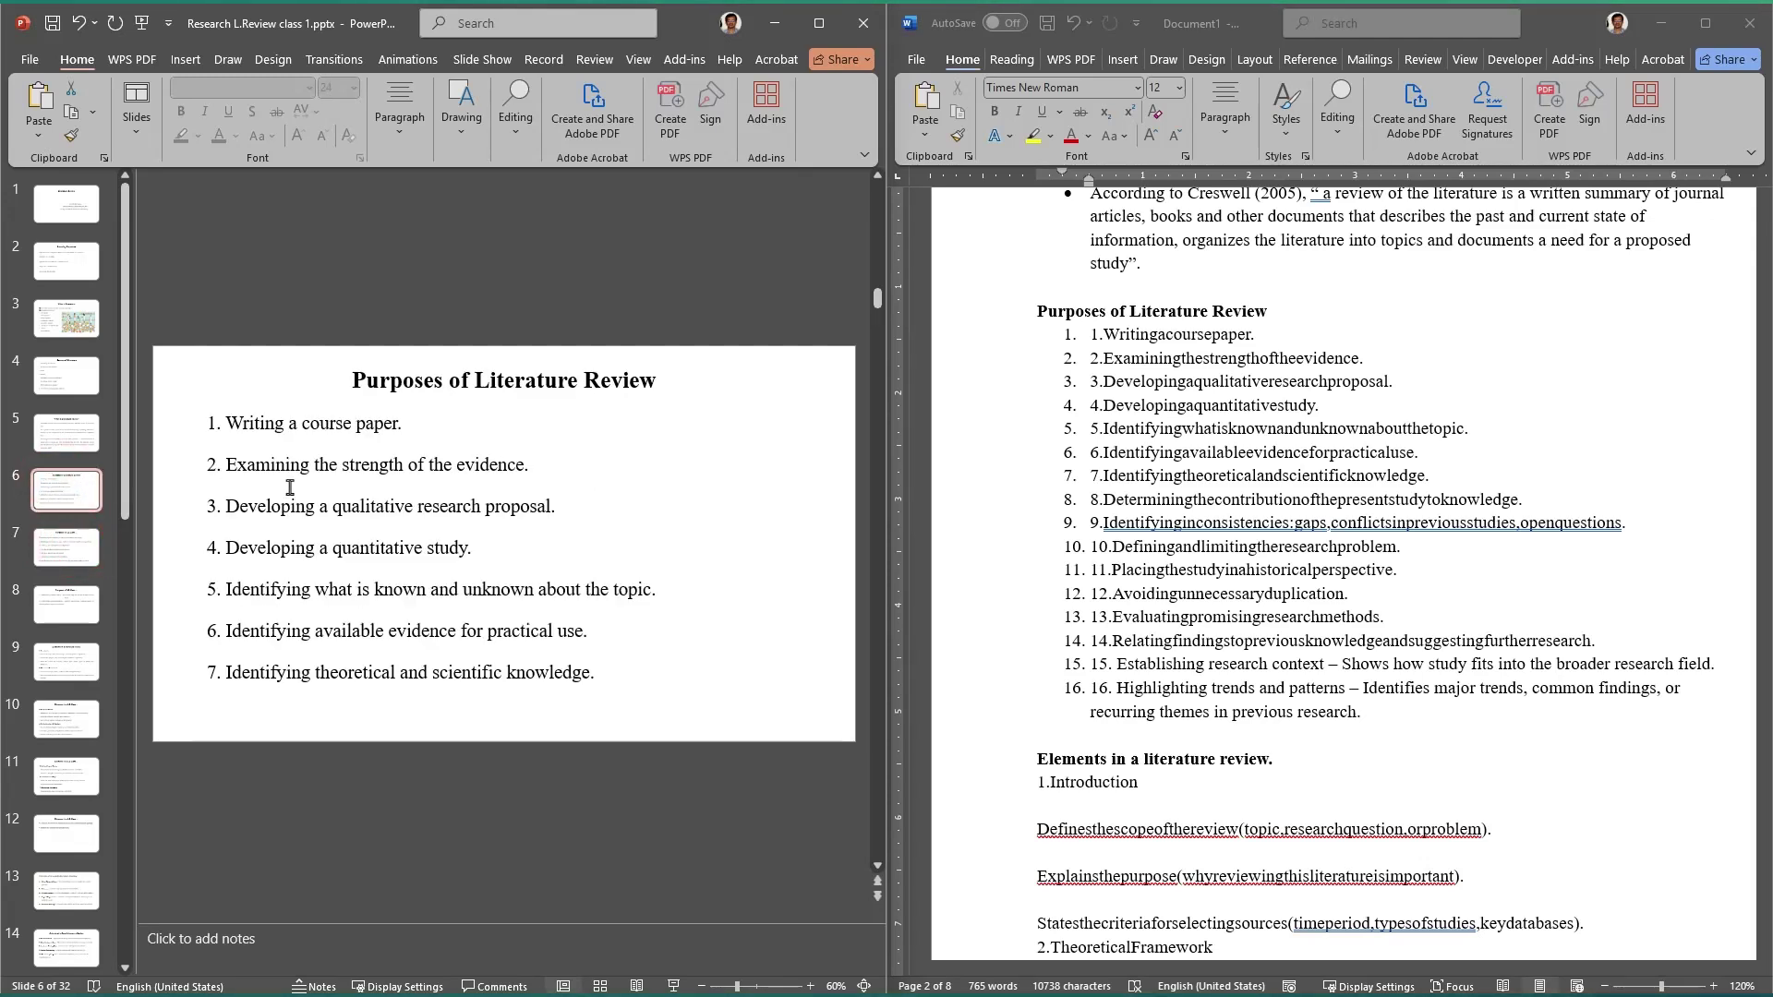
Step: Insert the missing spaces in the first list item in Word so it reads "Writing a course paper."
click(1320, 617)
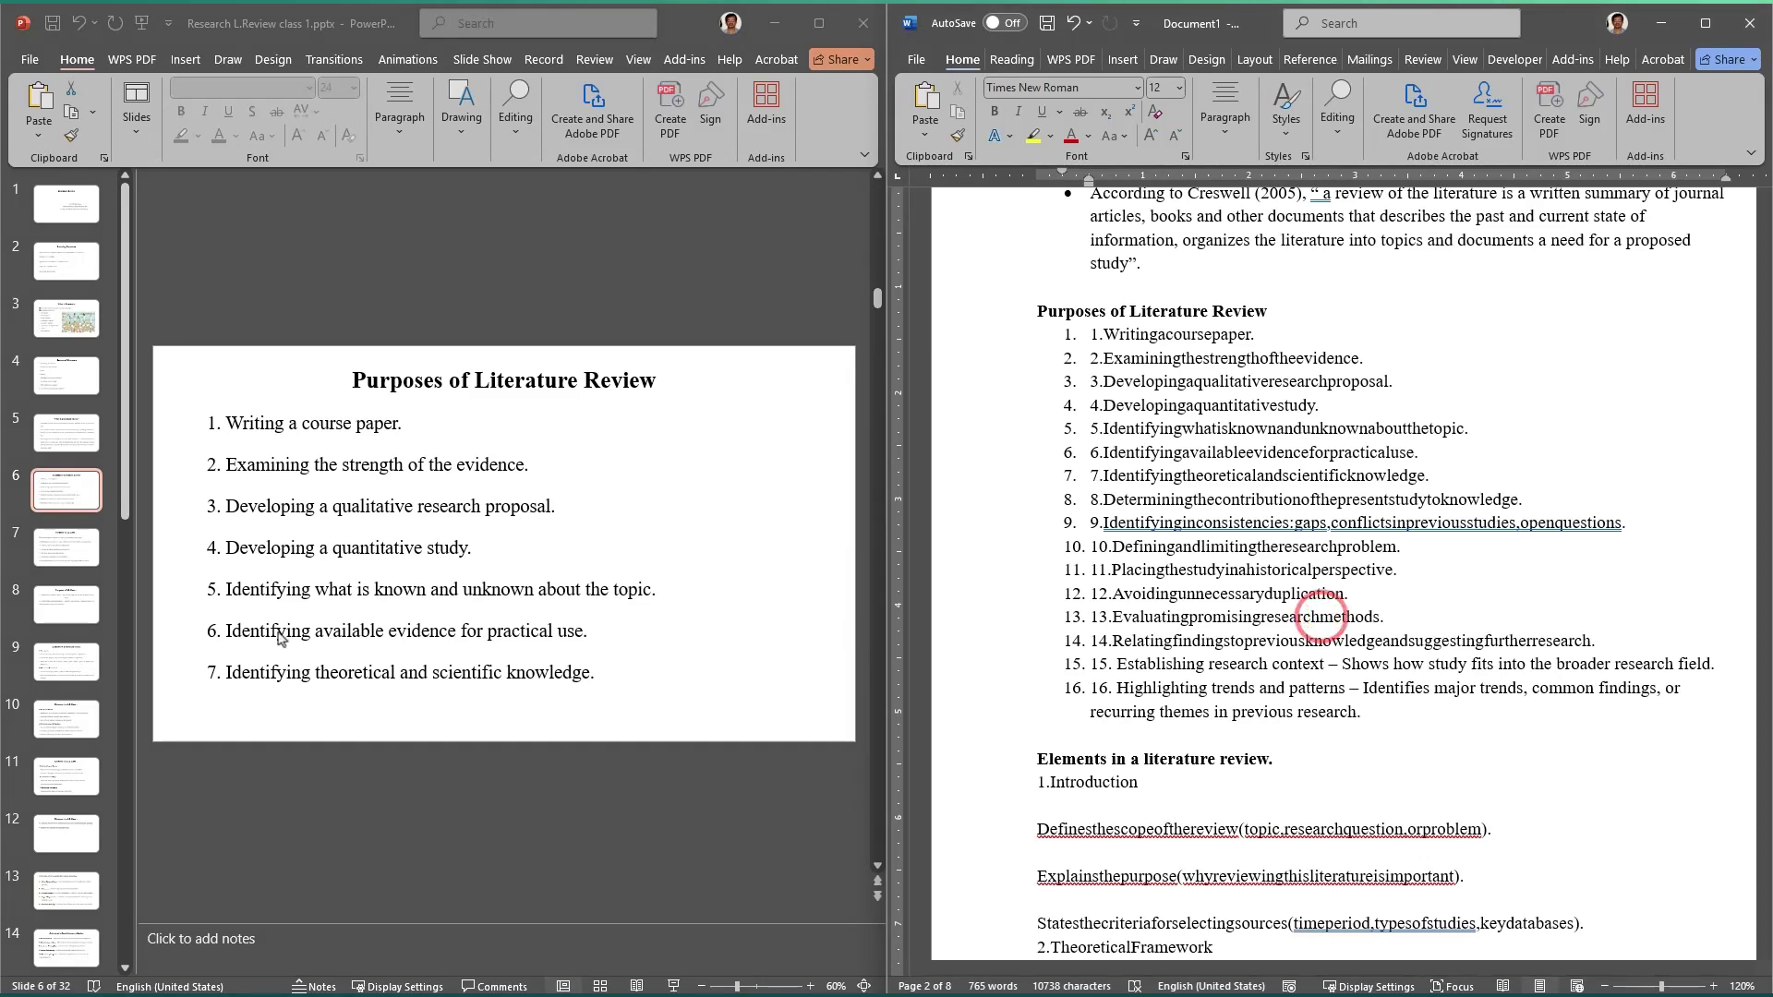
click(65, 497)
click(1408, 524)
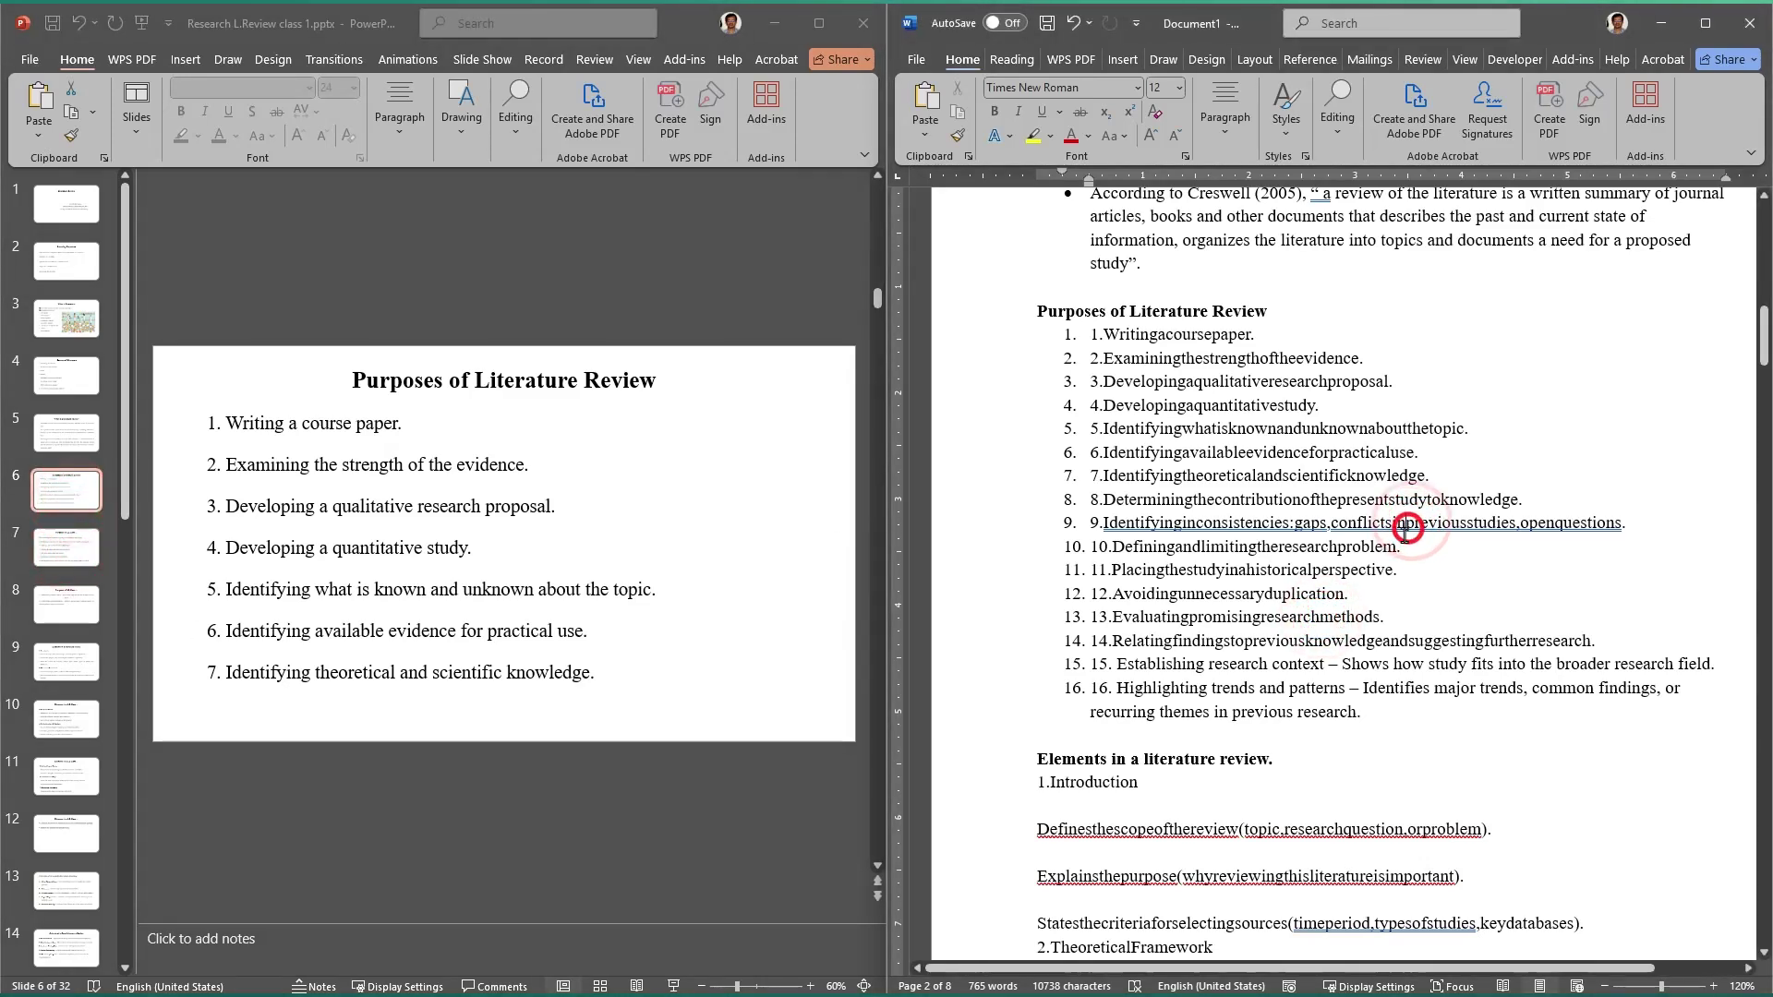
click(1294, 651)
drag(1390, 615, 1092, 334)
click(1145, 337)
click(1156, 334)
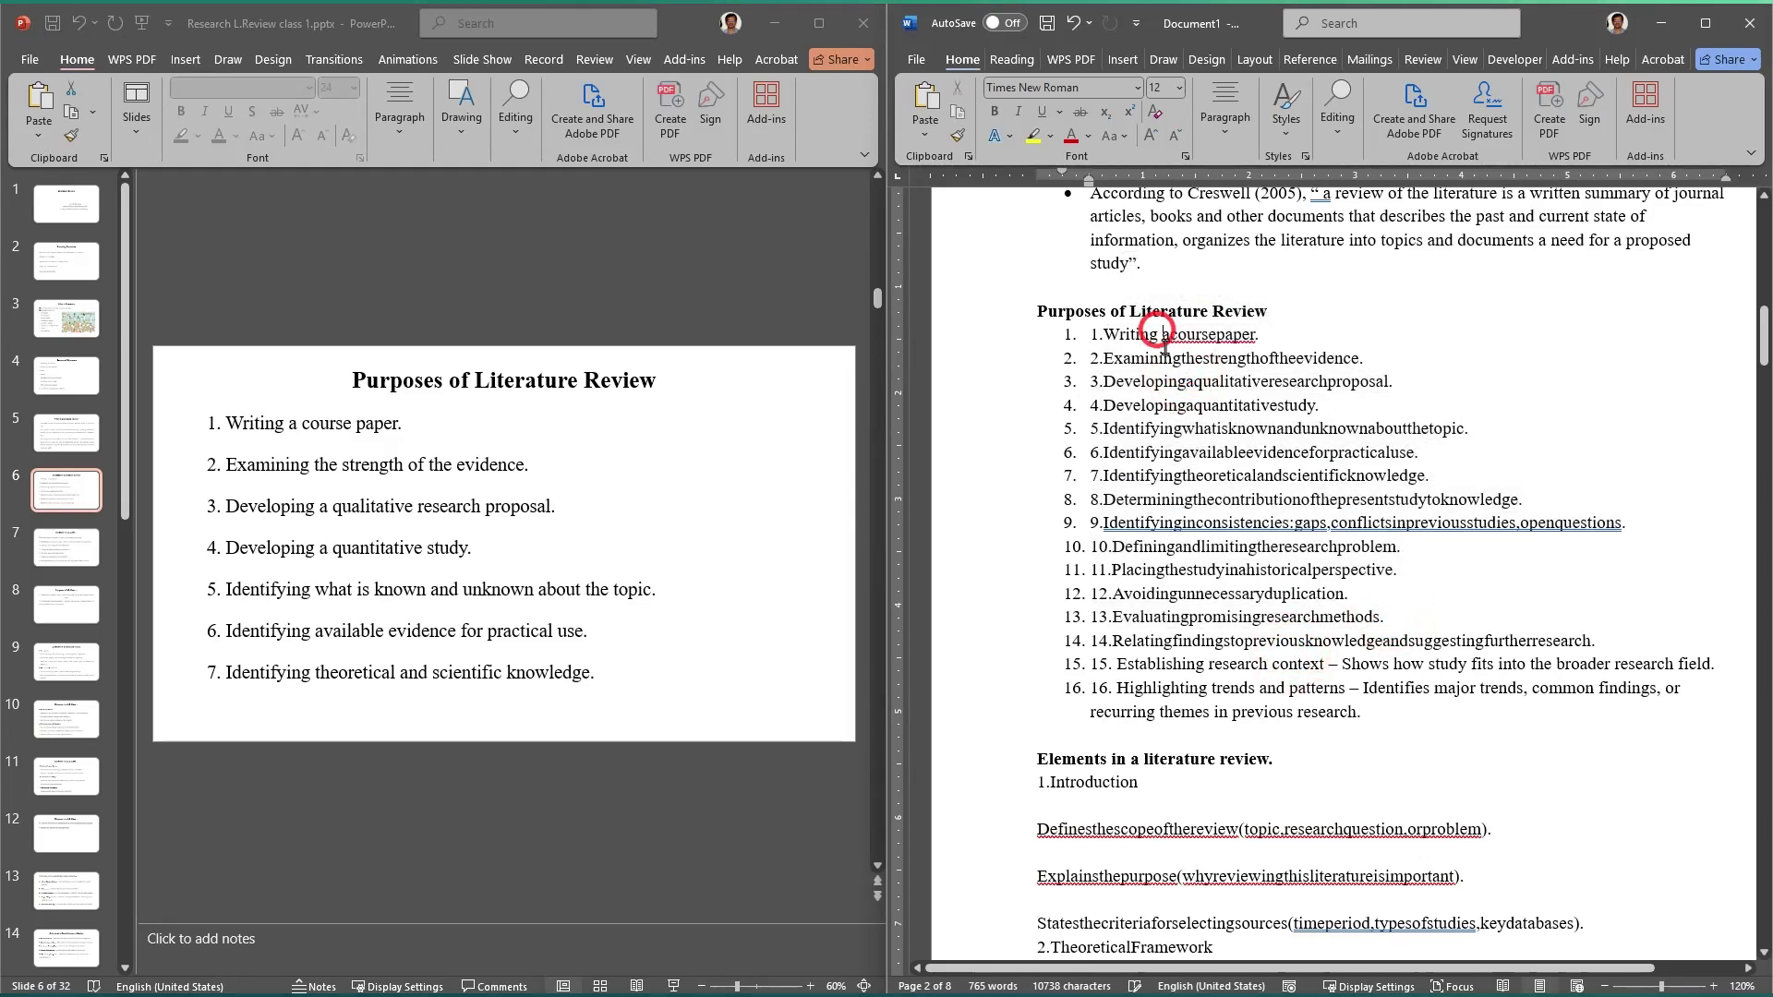
click(1167, 334)
click(1221, 336)
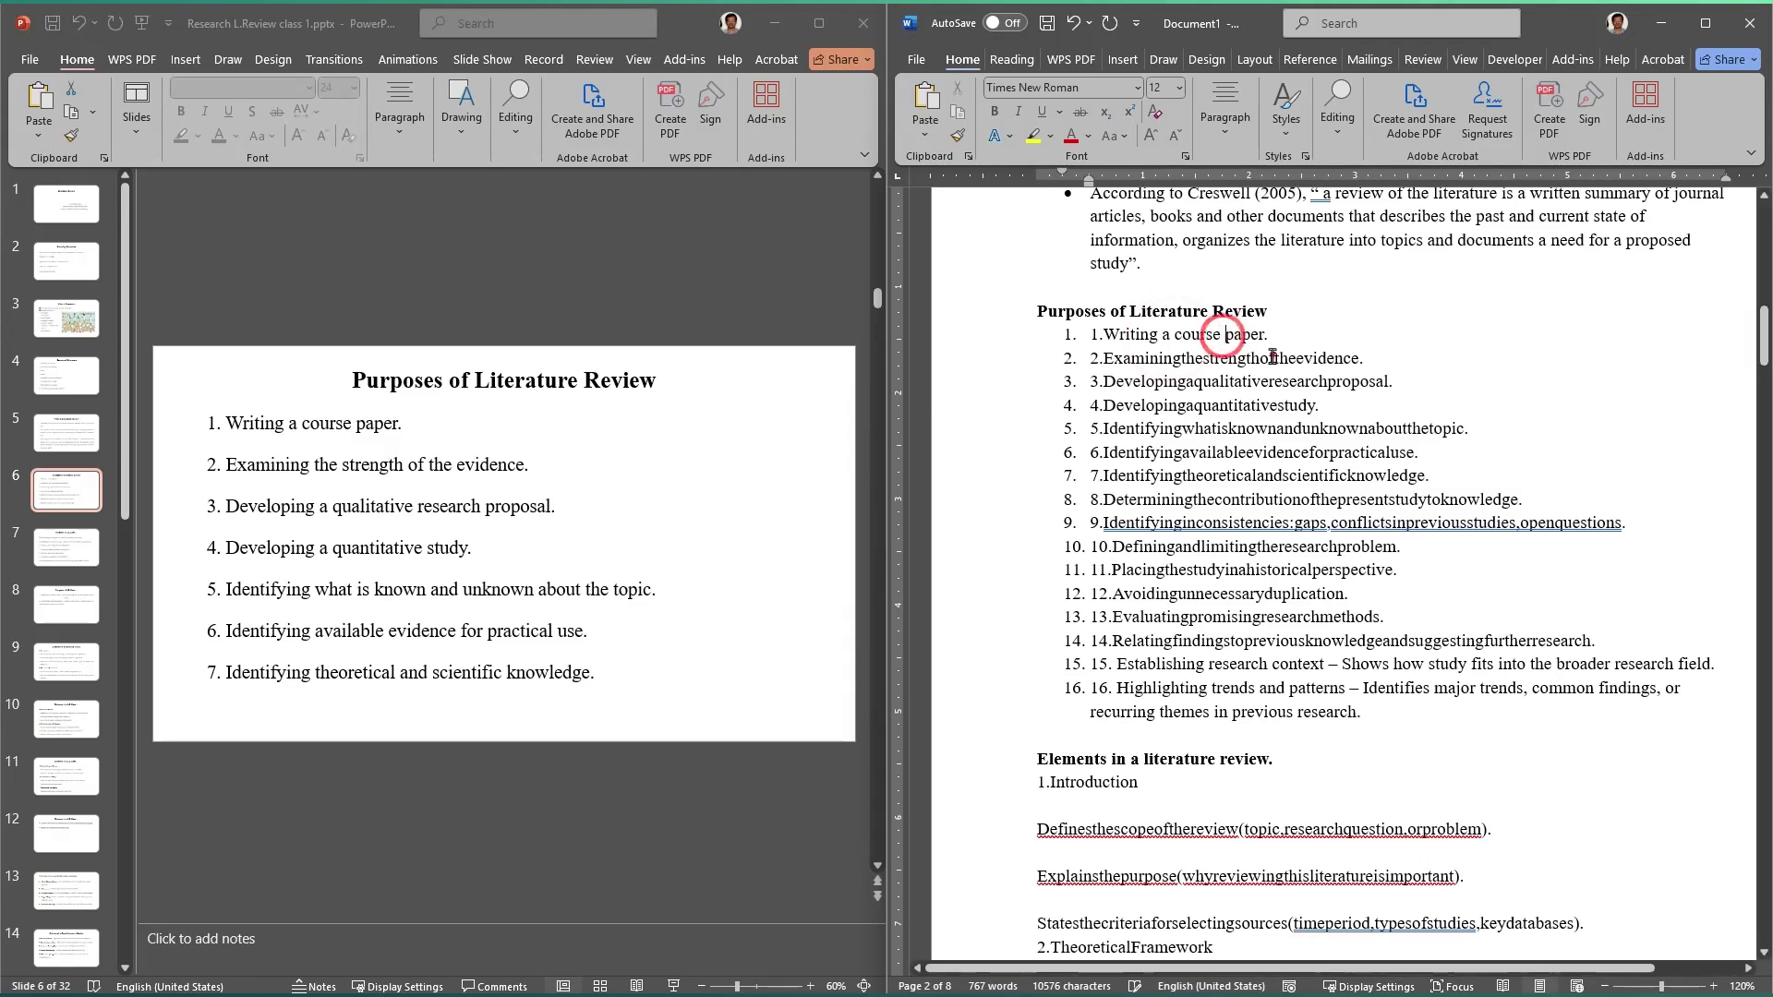
Step: Cut items 1 to 14 with the missing spaces from the "Purposes of Literature Review" list in Word
click(1275, 358)
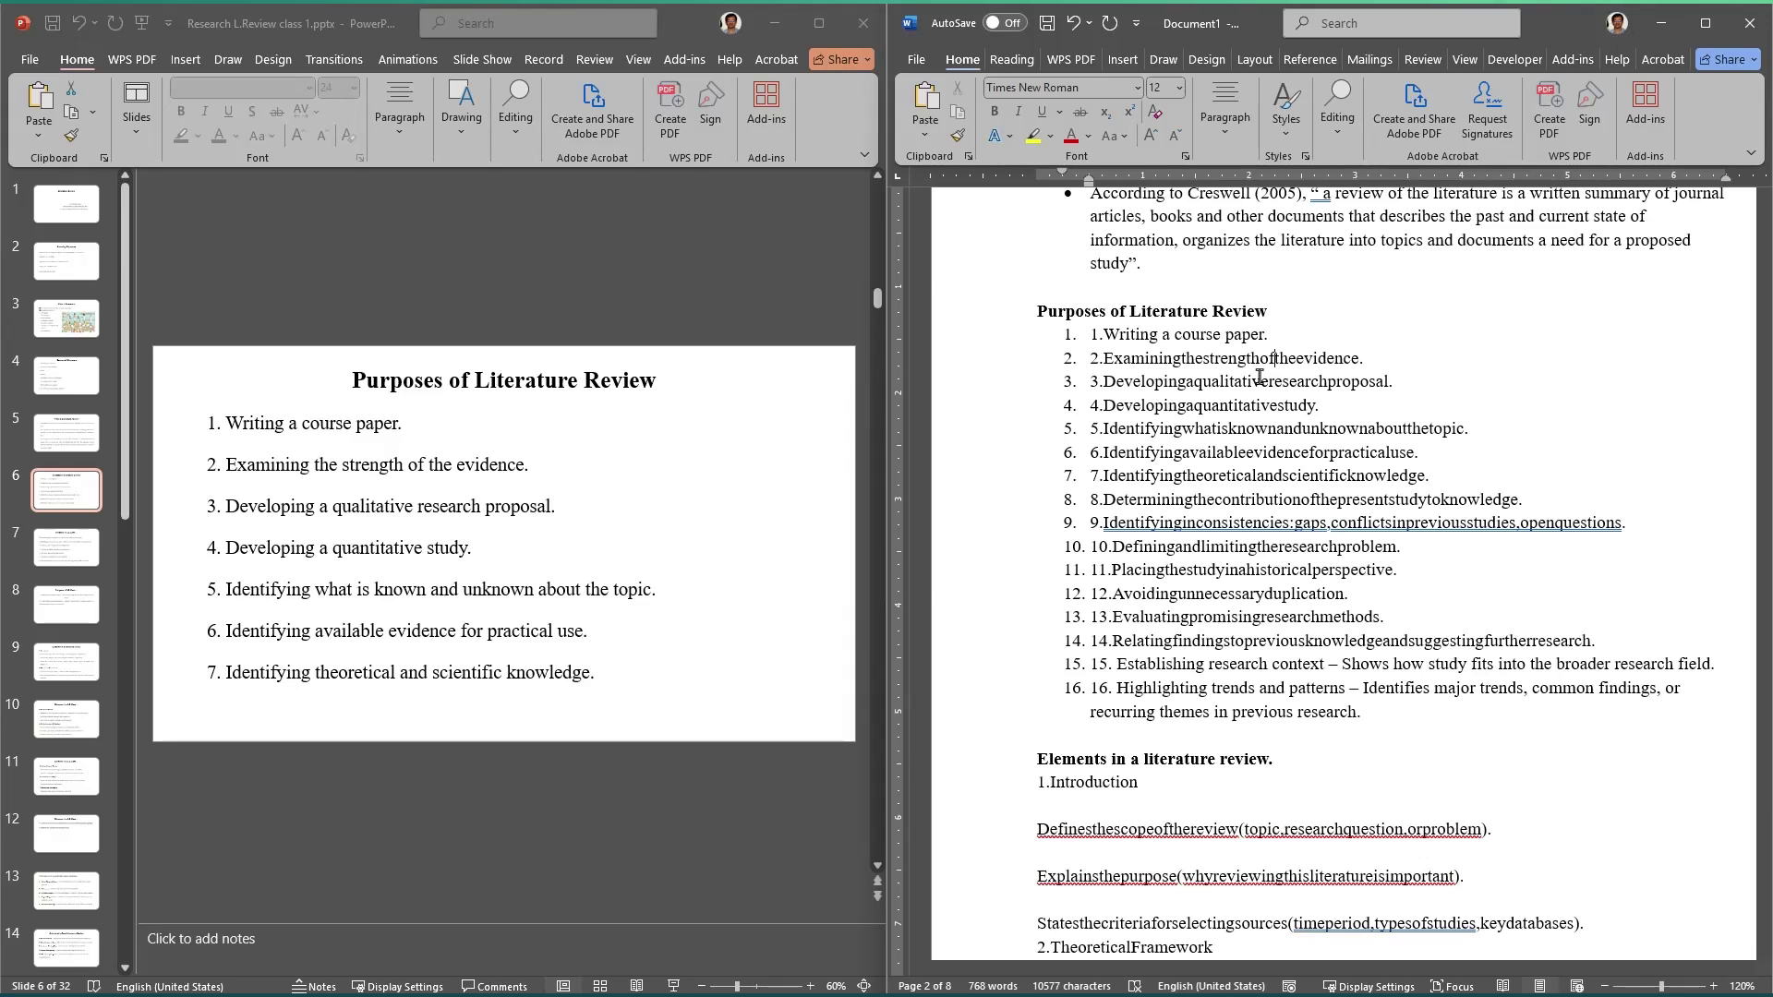
click(1219, 499)
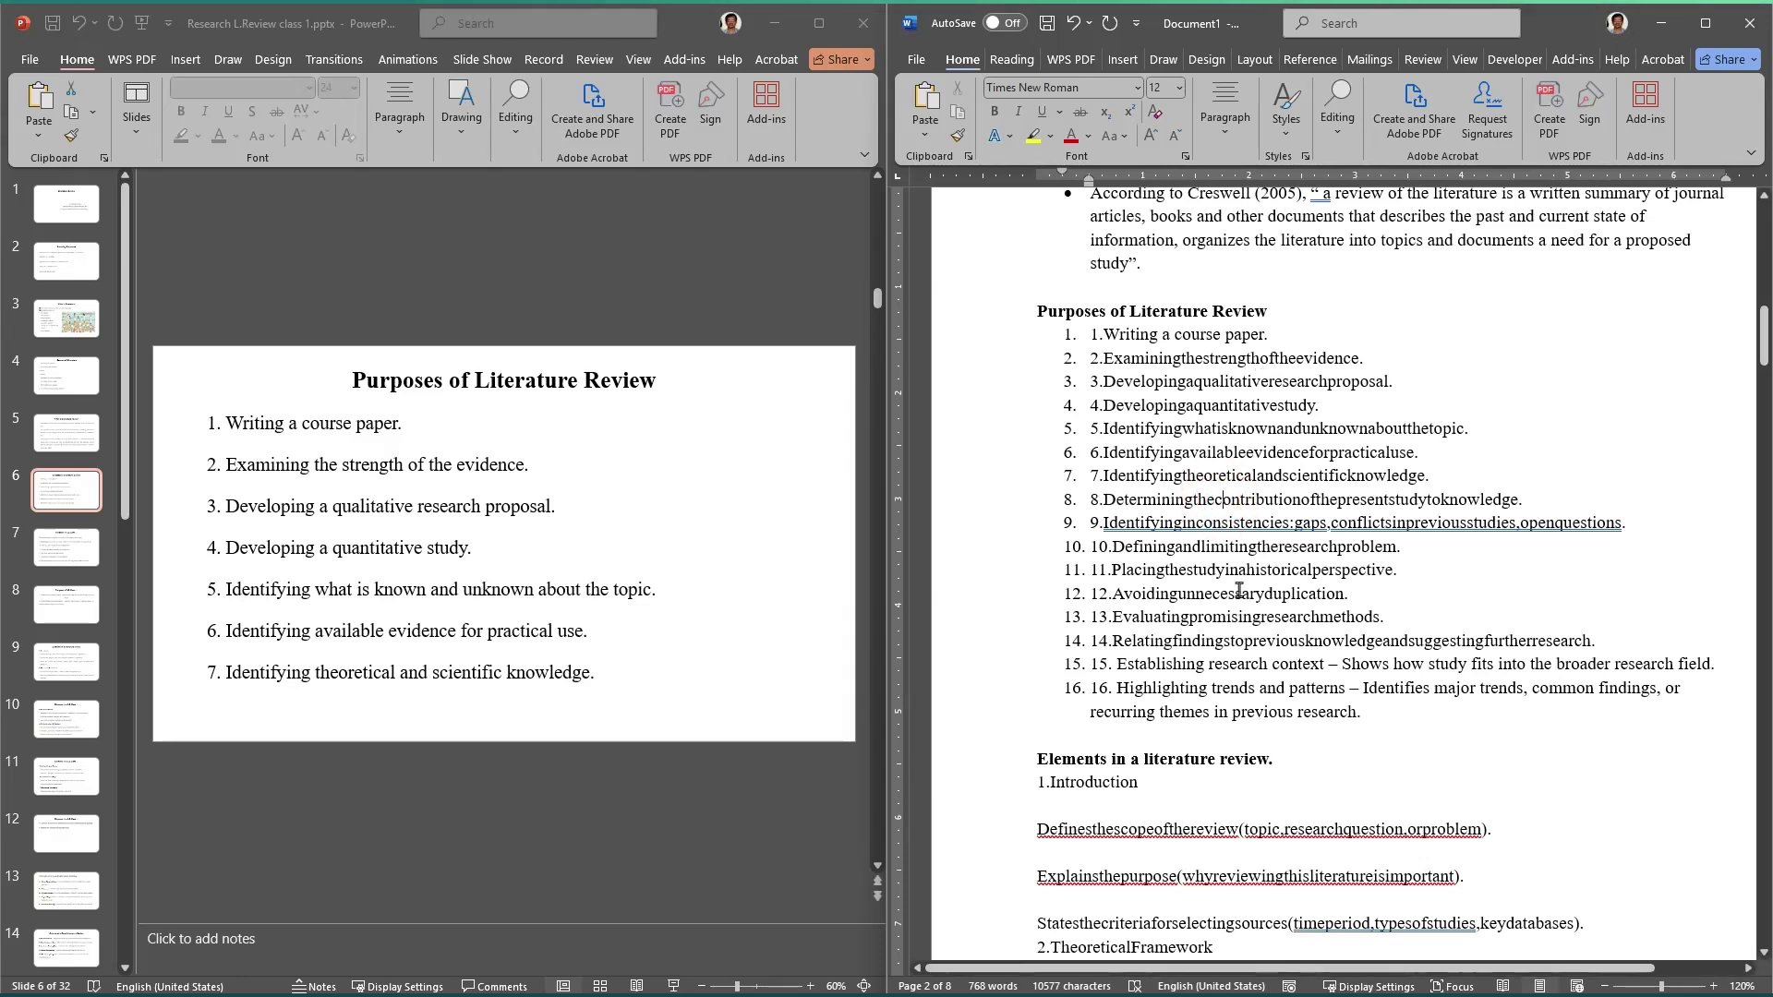
click(358, 506)
click(40, 482)
click(348, 465)
click(1332, 503)
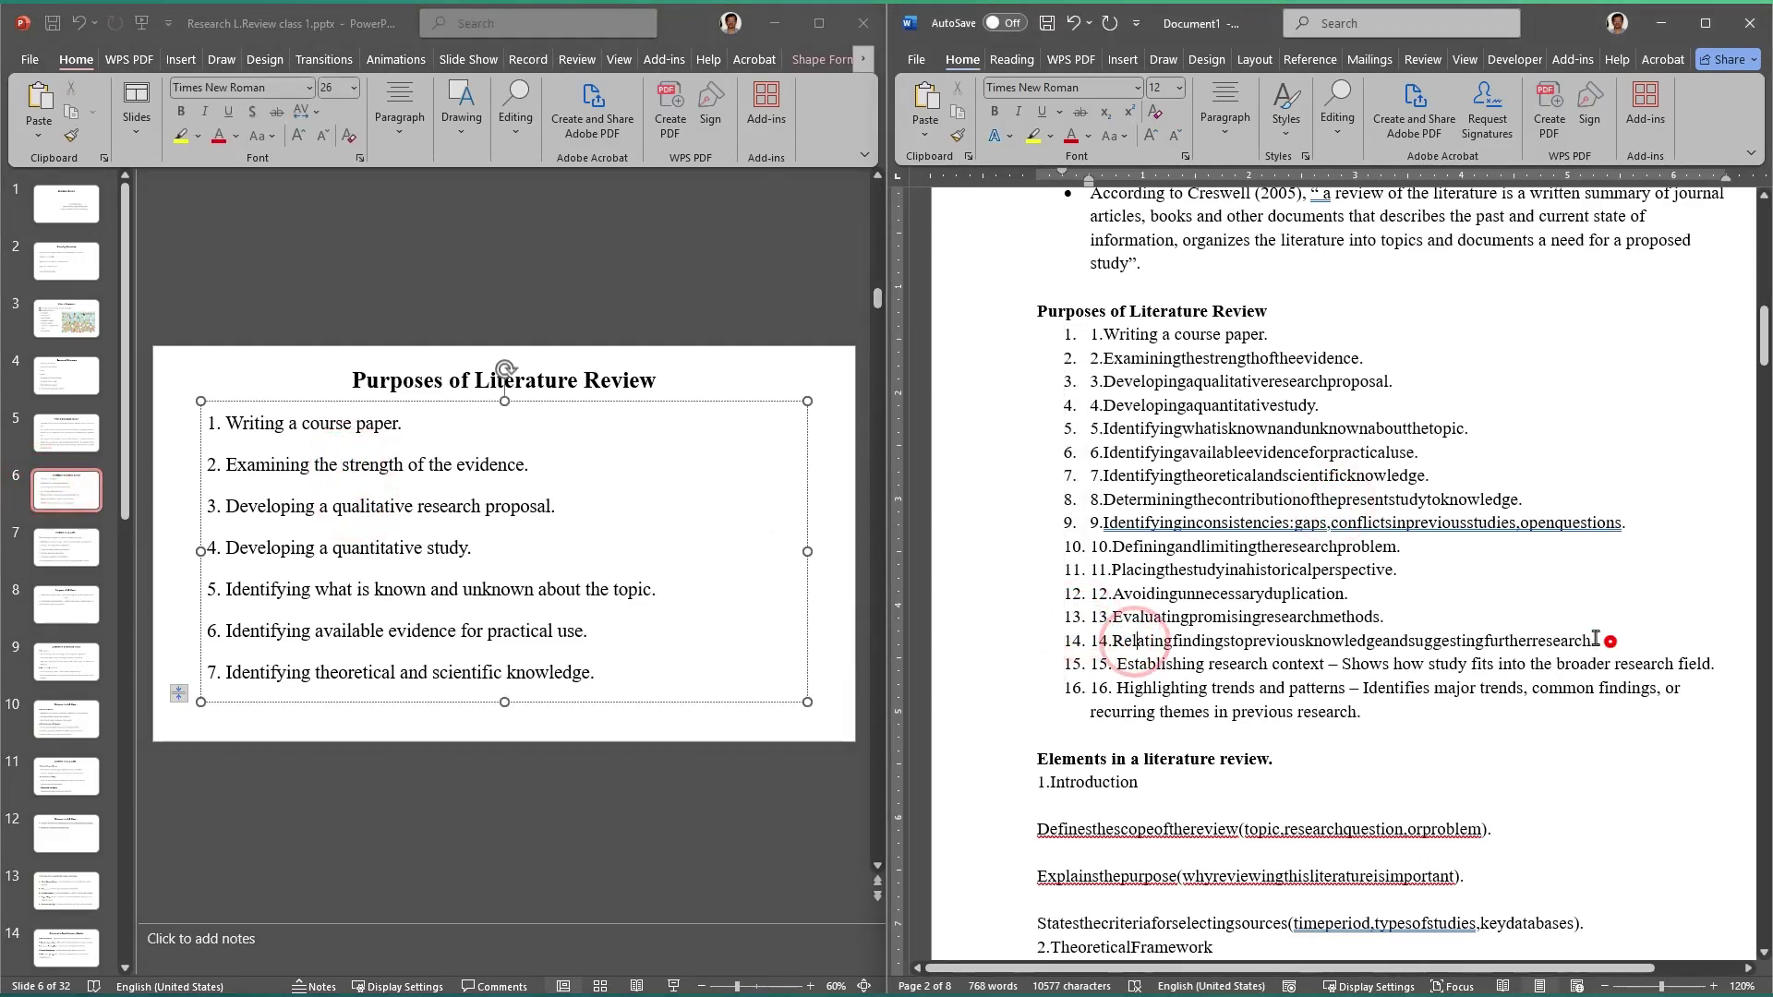
drag(1611, 640, 1049, 328)
key(ctrl+x)
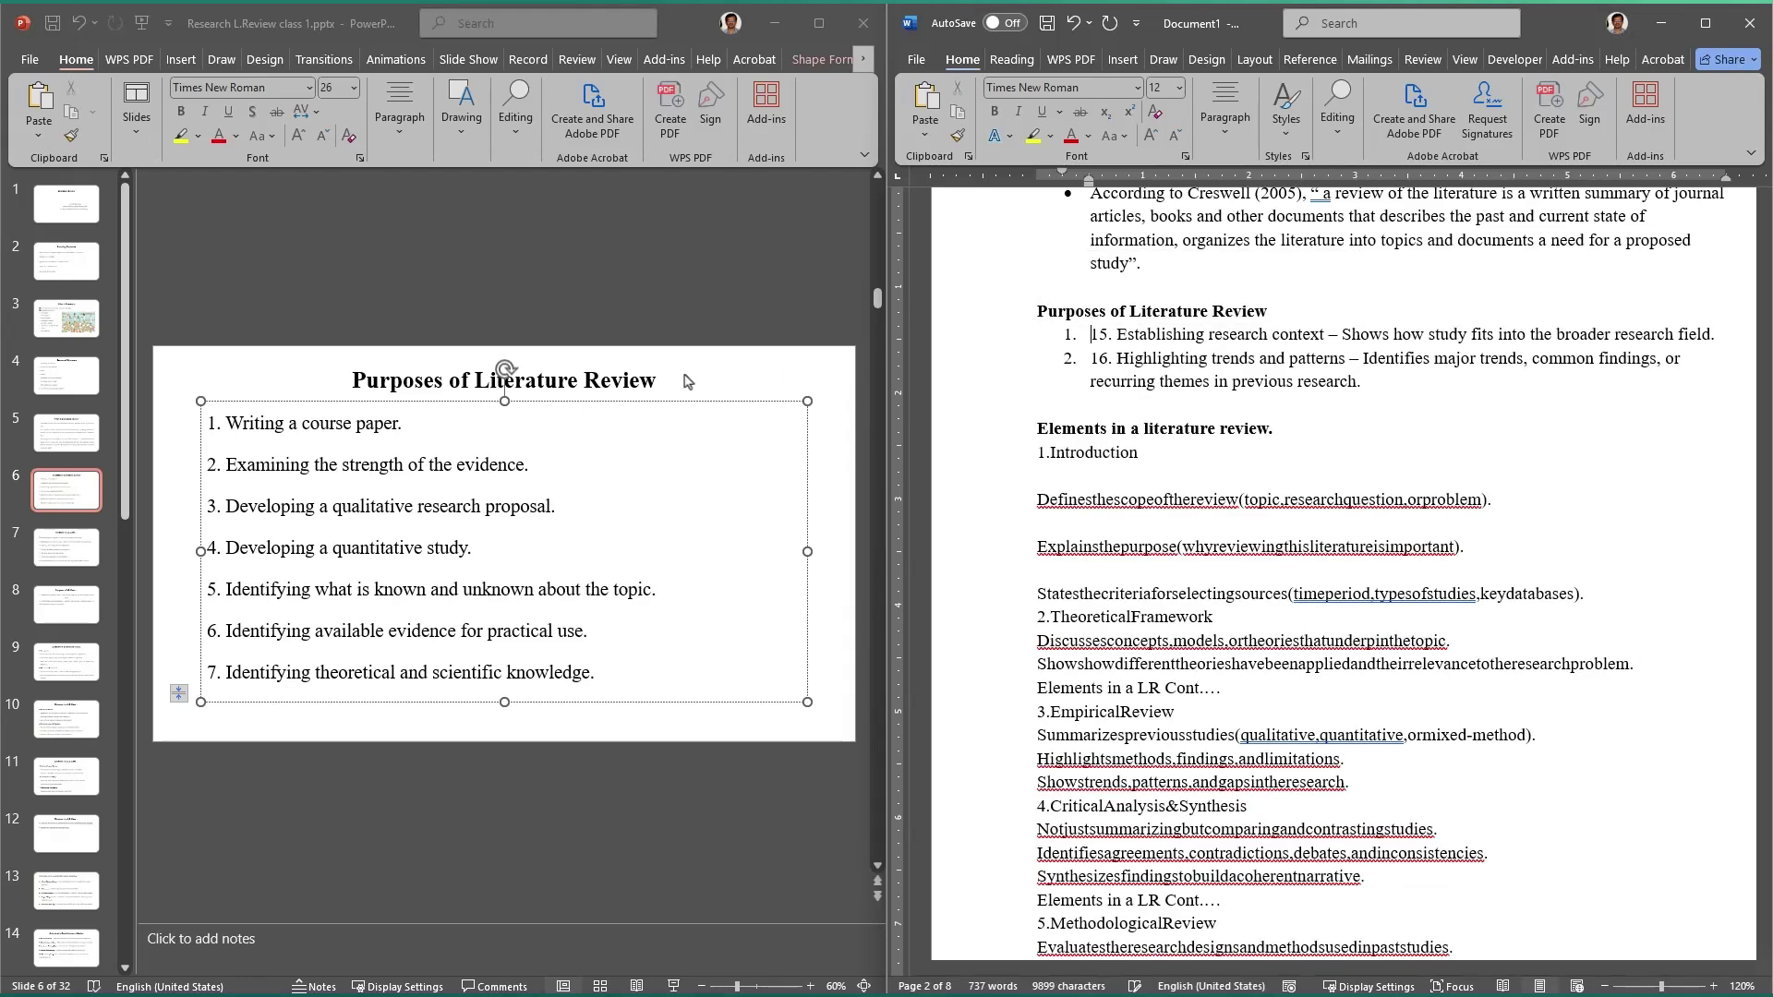
Step: Copy all the text of items 1 to 7 from the content box on slide 6 in PowerPoint
click(540, 486)
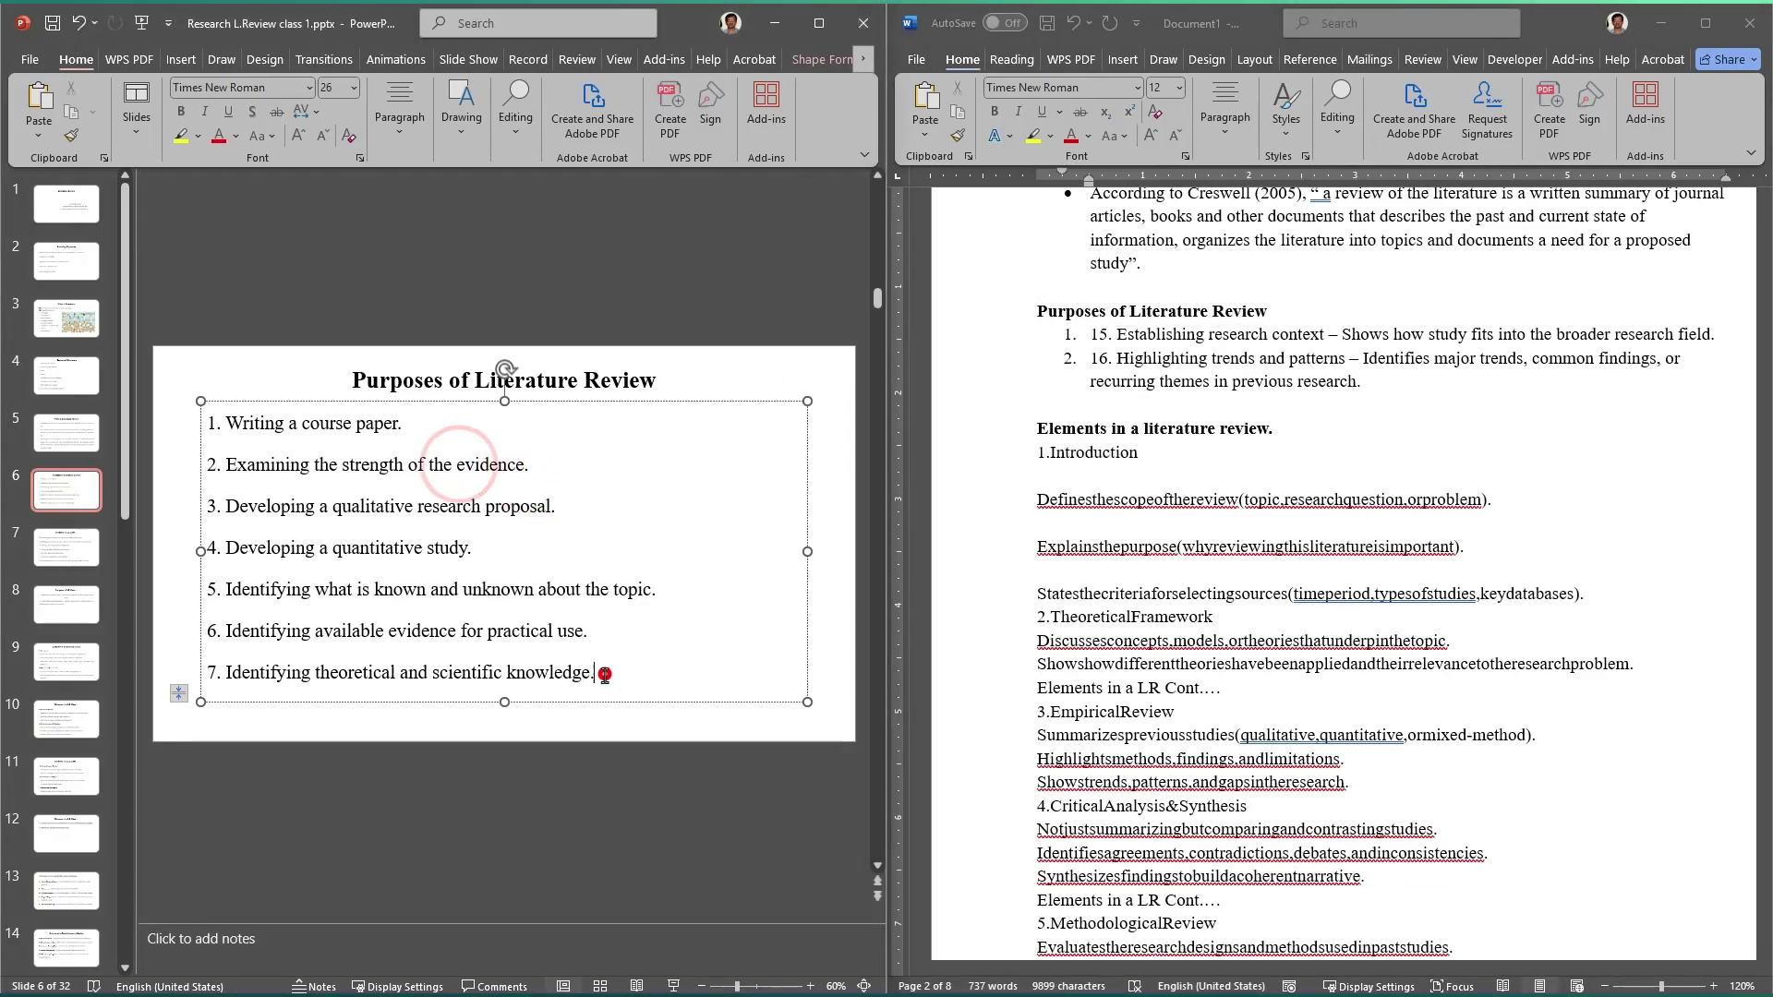
drag(600, 673, 242, 411)
click(351, 472)
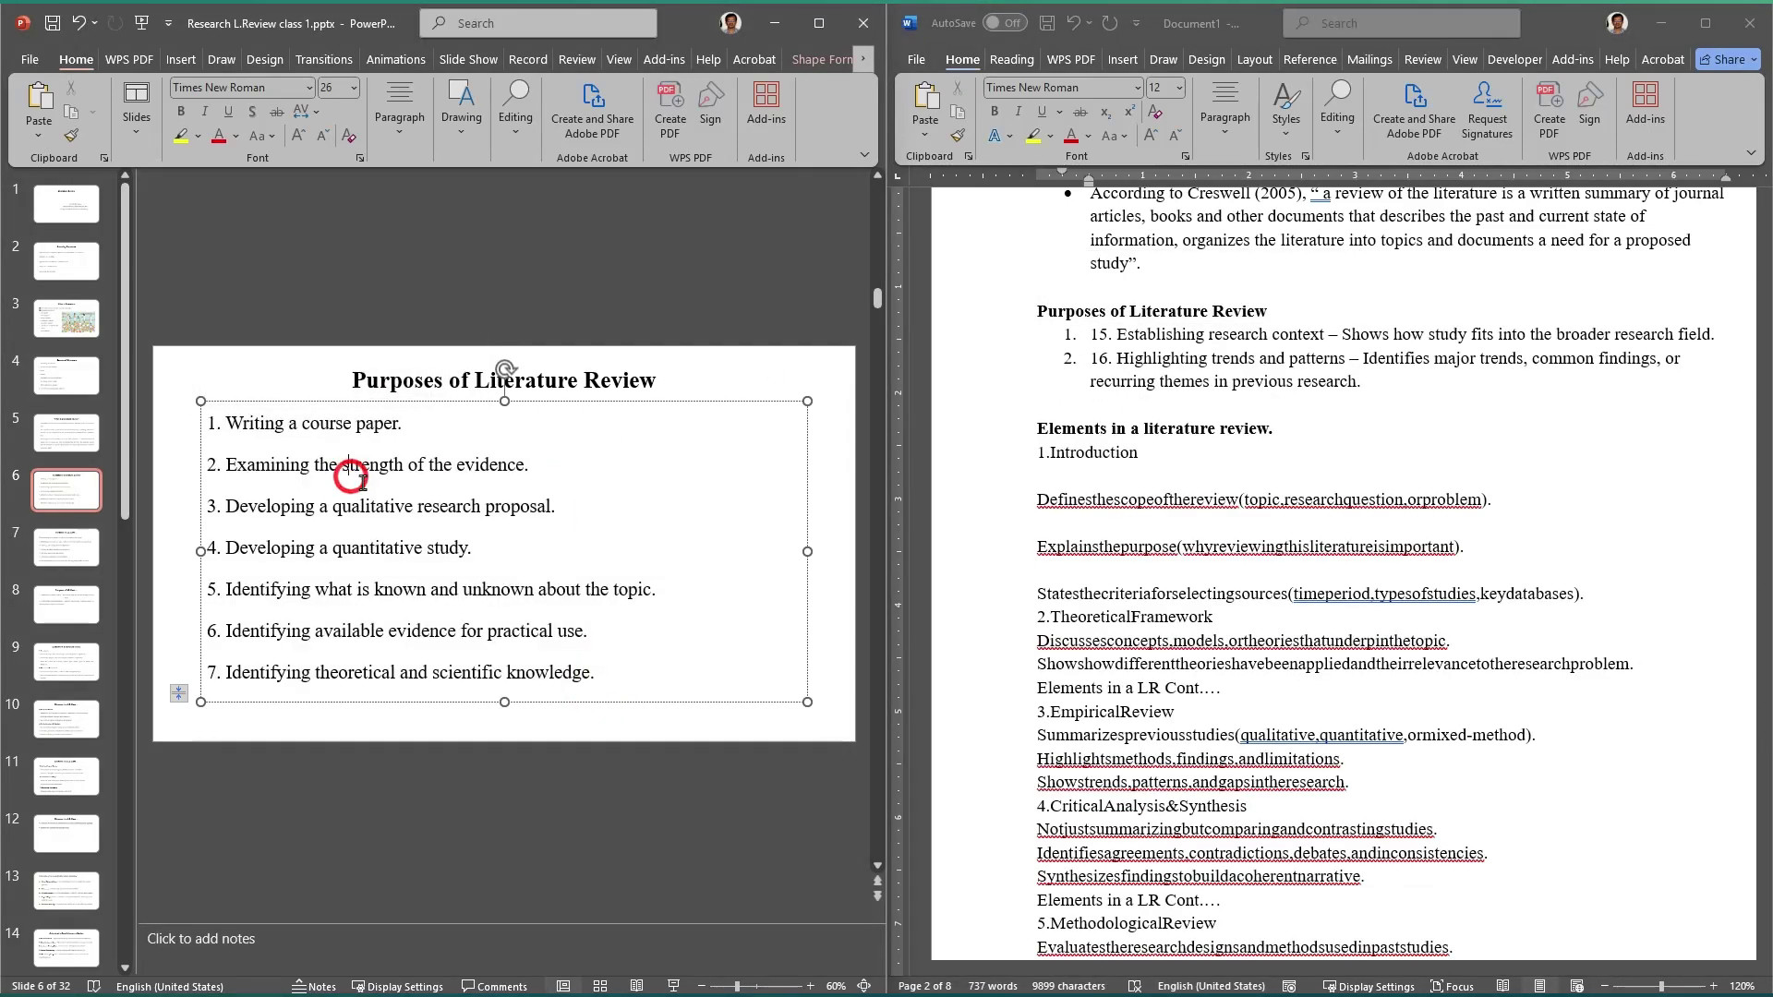
key(ctrl+a)
right_click(338, 487)
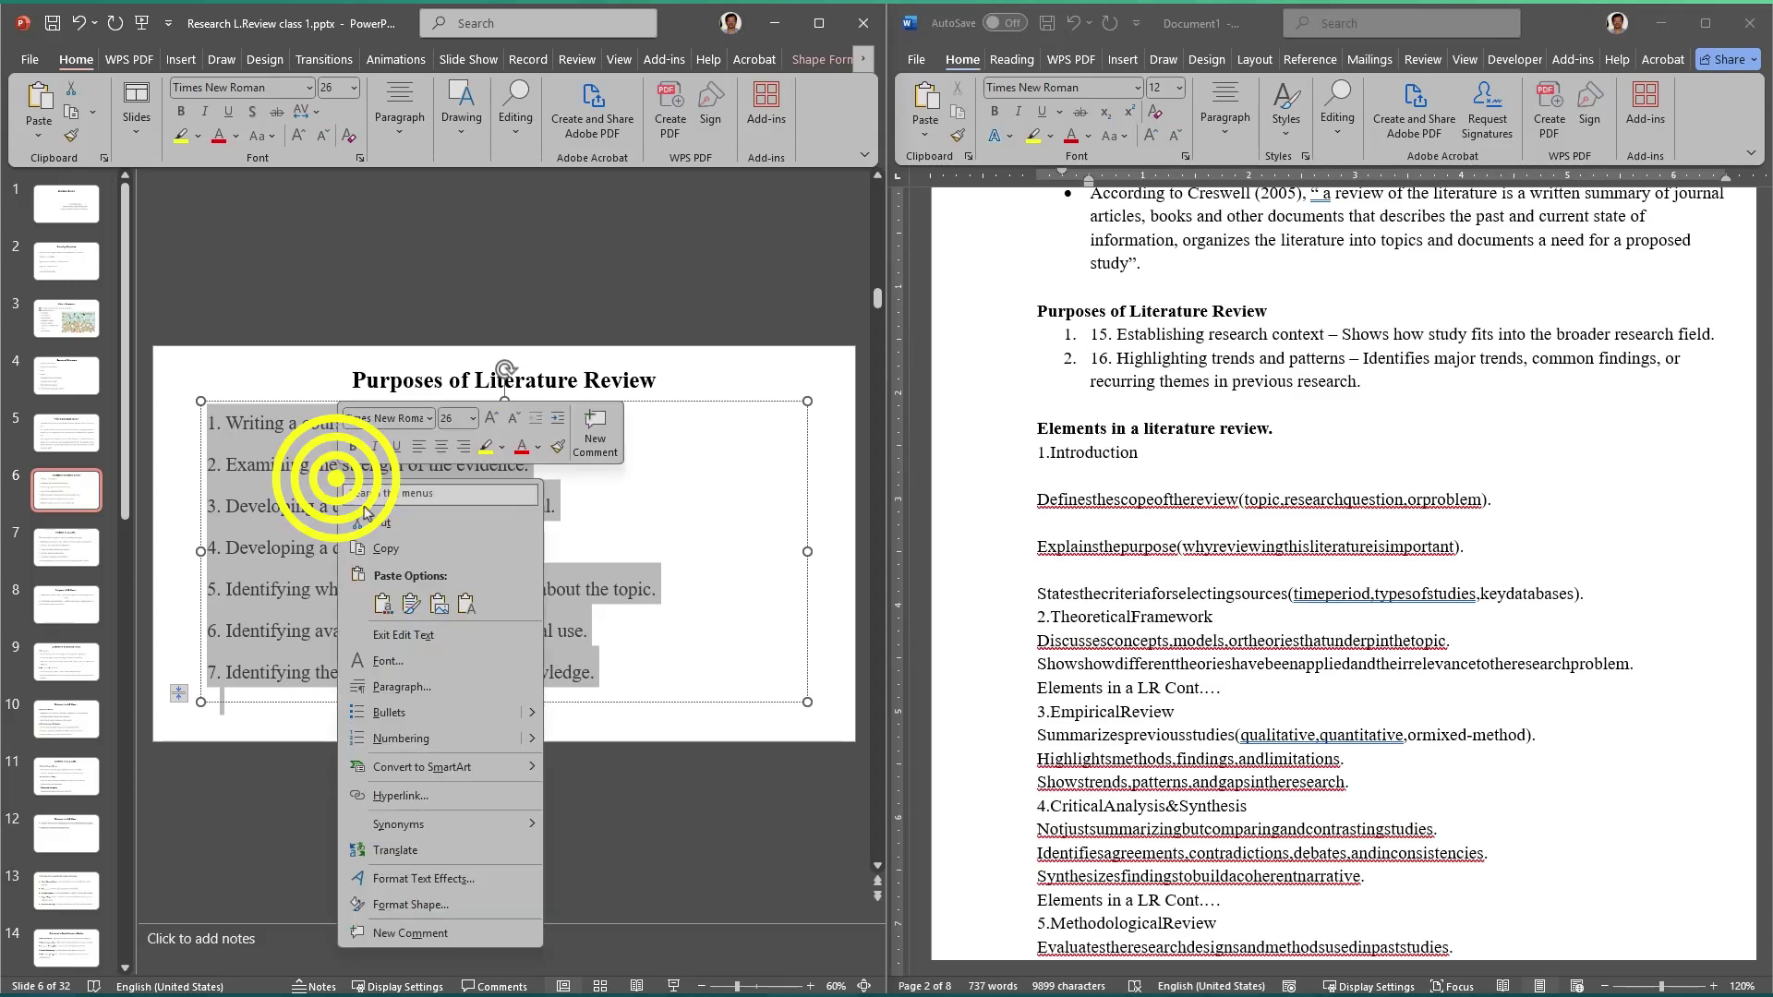
click(382, 545)
Step: Paste the copied items 1 to 7 into the Word list directly before "Establishing research context"
click(1062, 551)
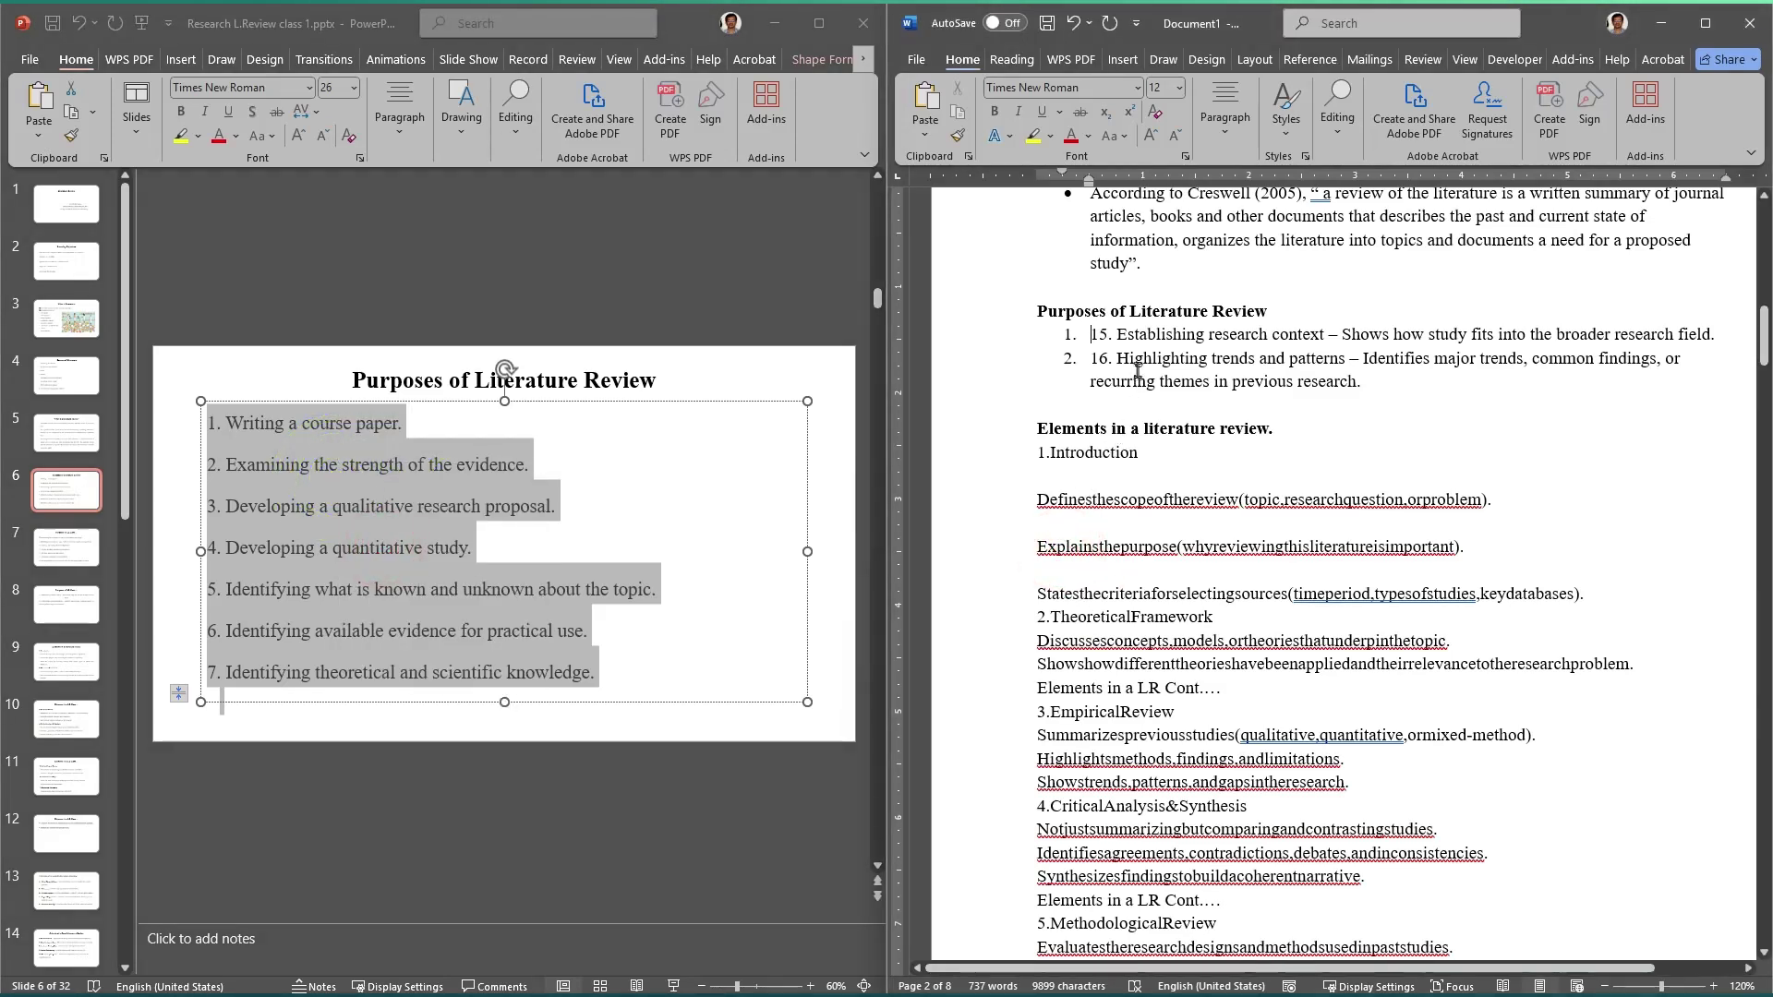
key(Return)
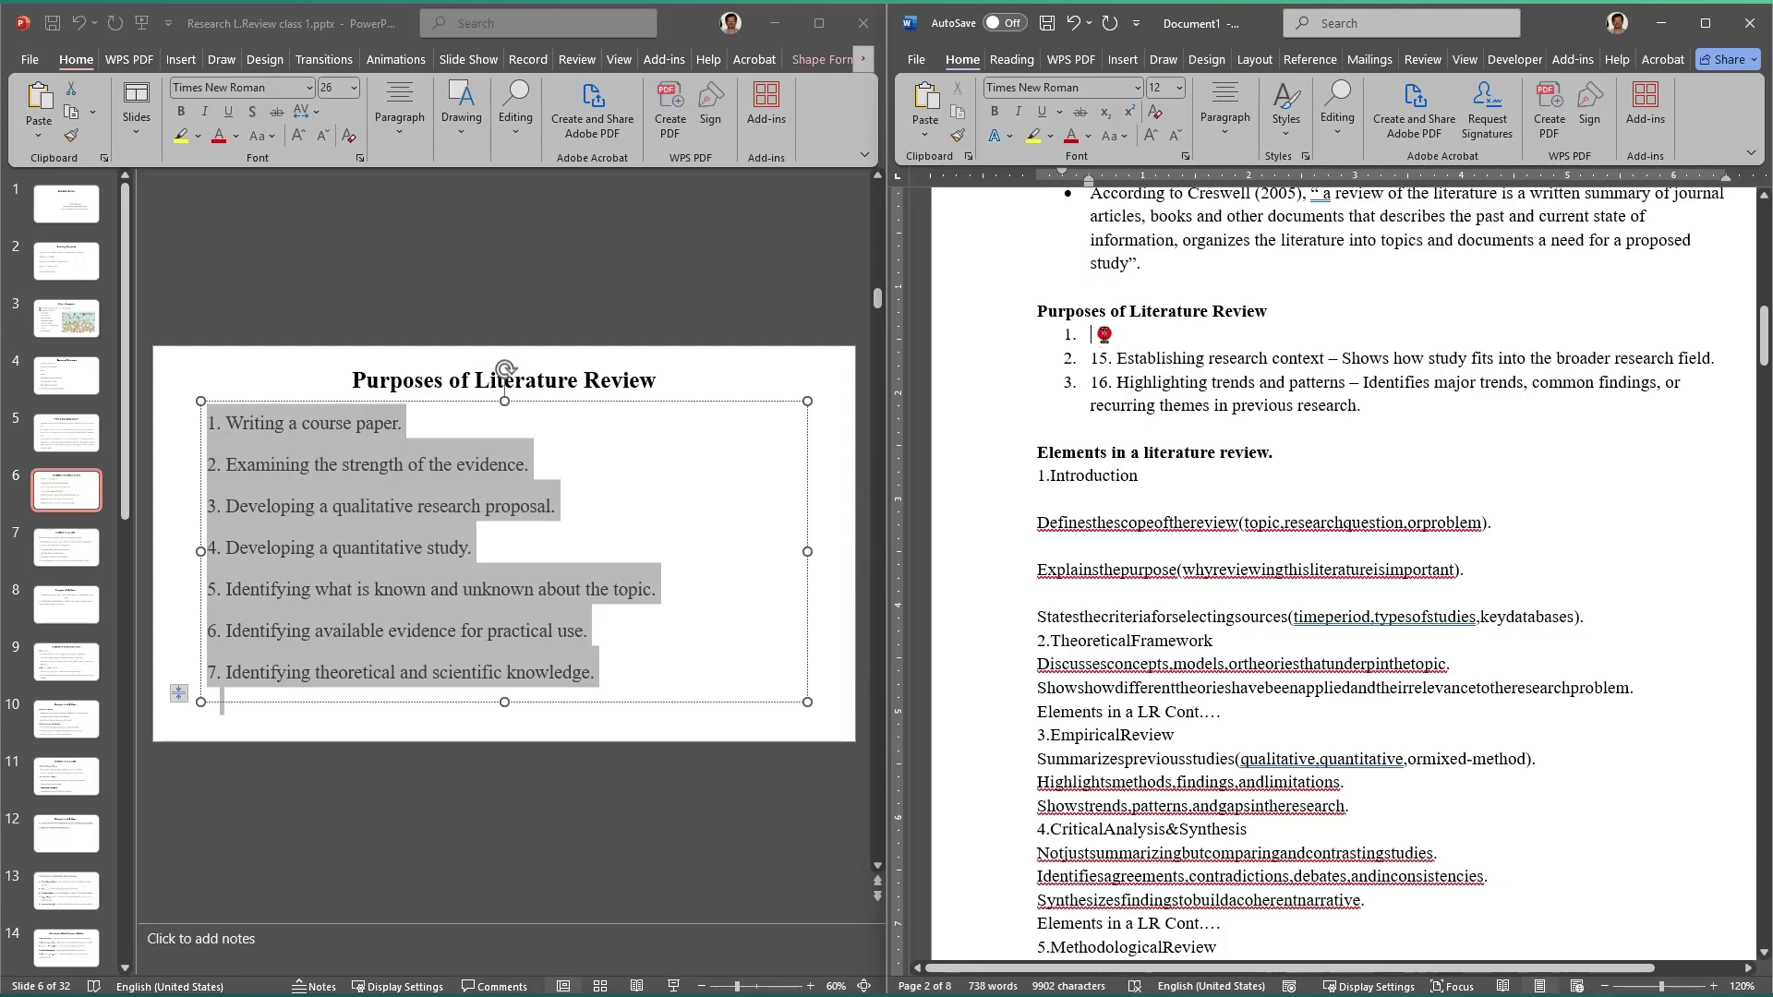
right_click(1103, 334)
click(1077, 349)
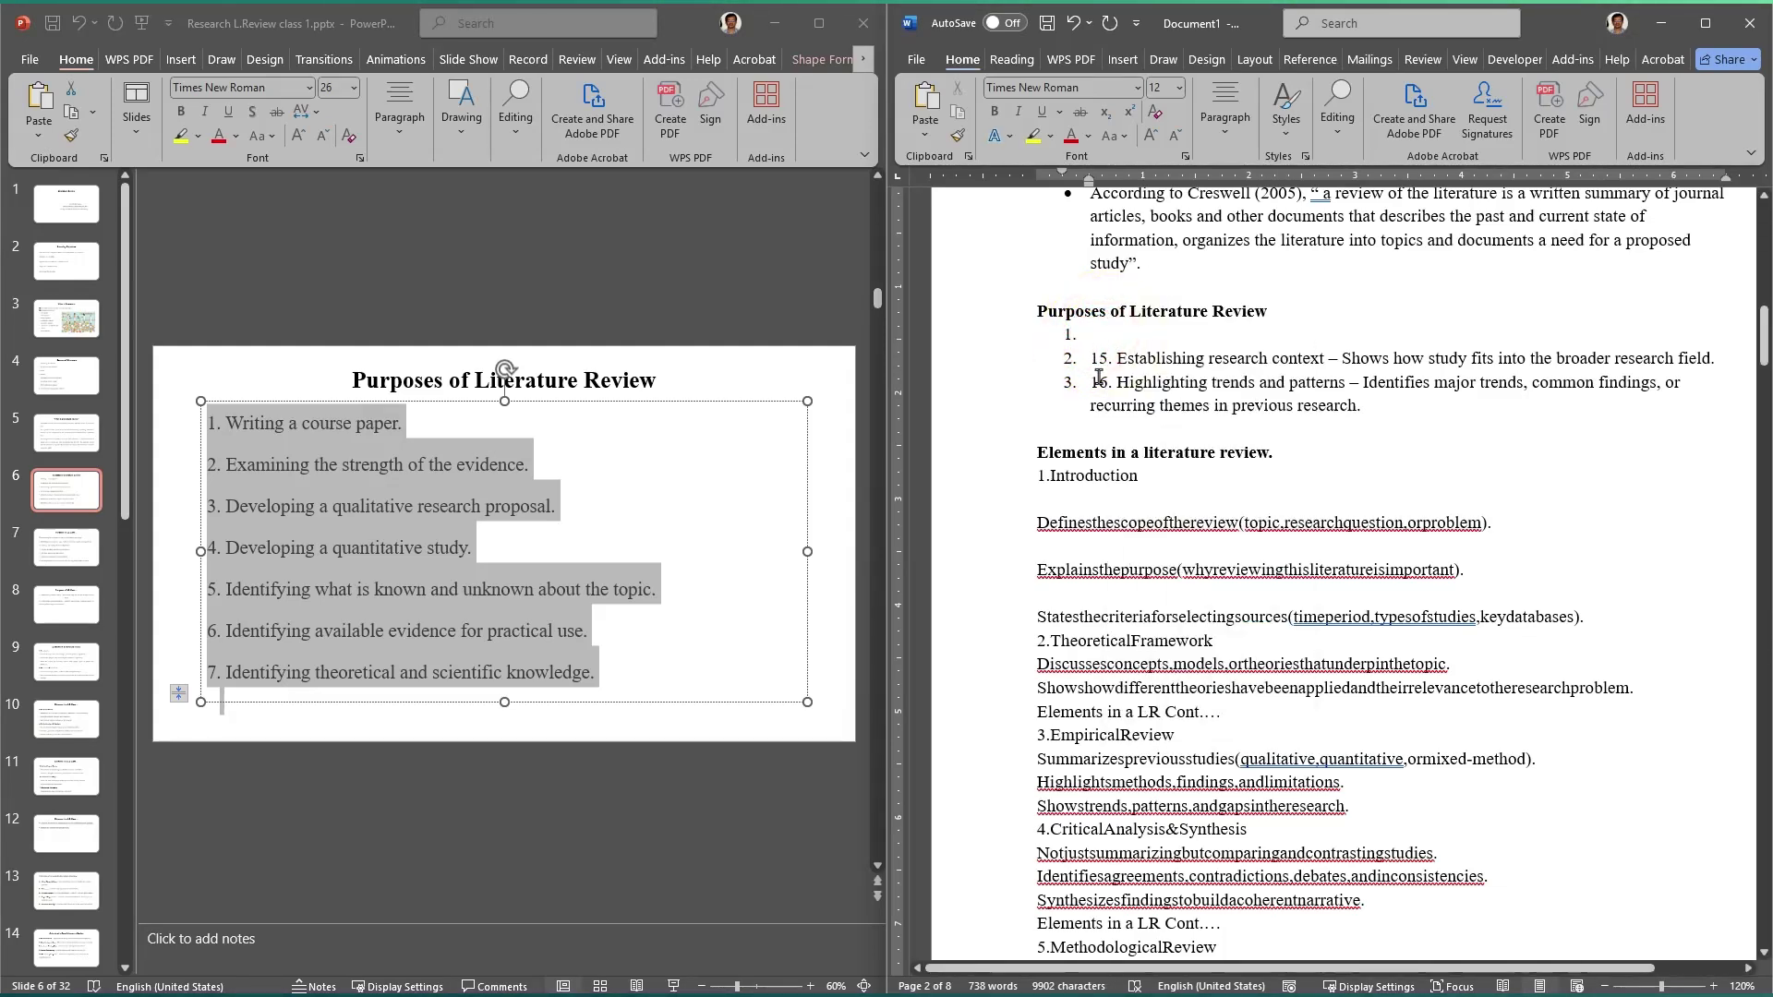
key(Delete)
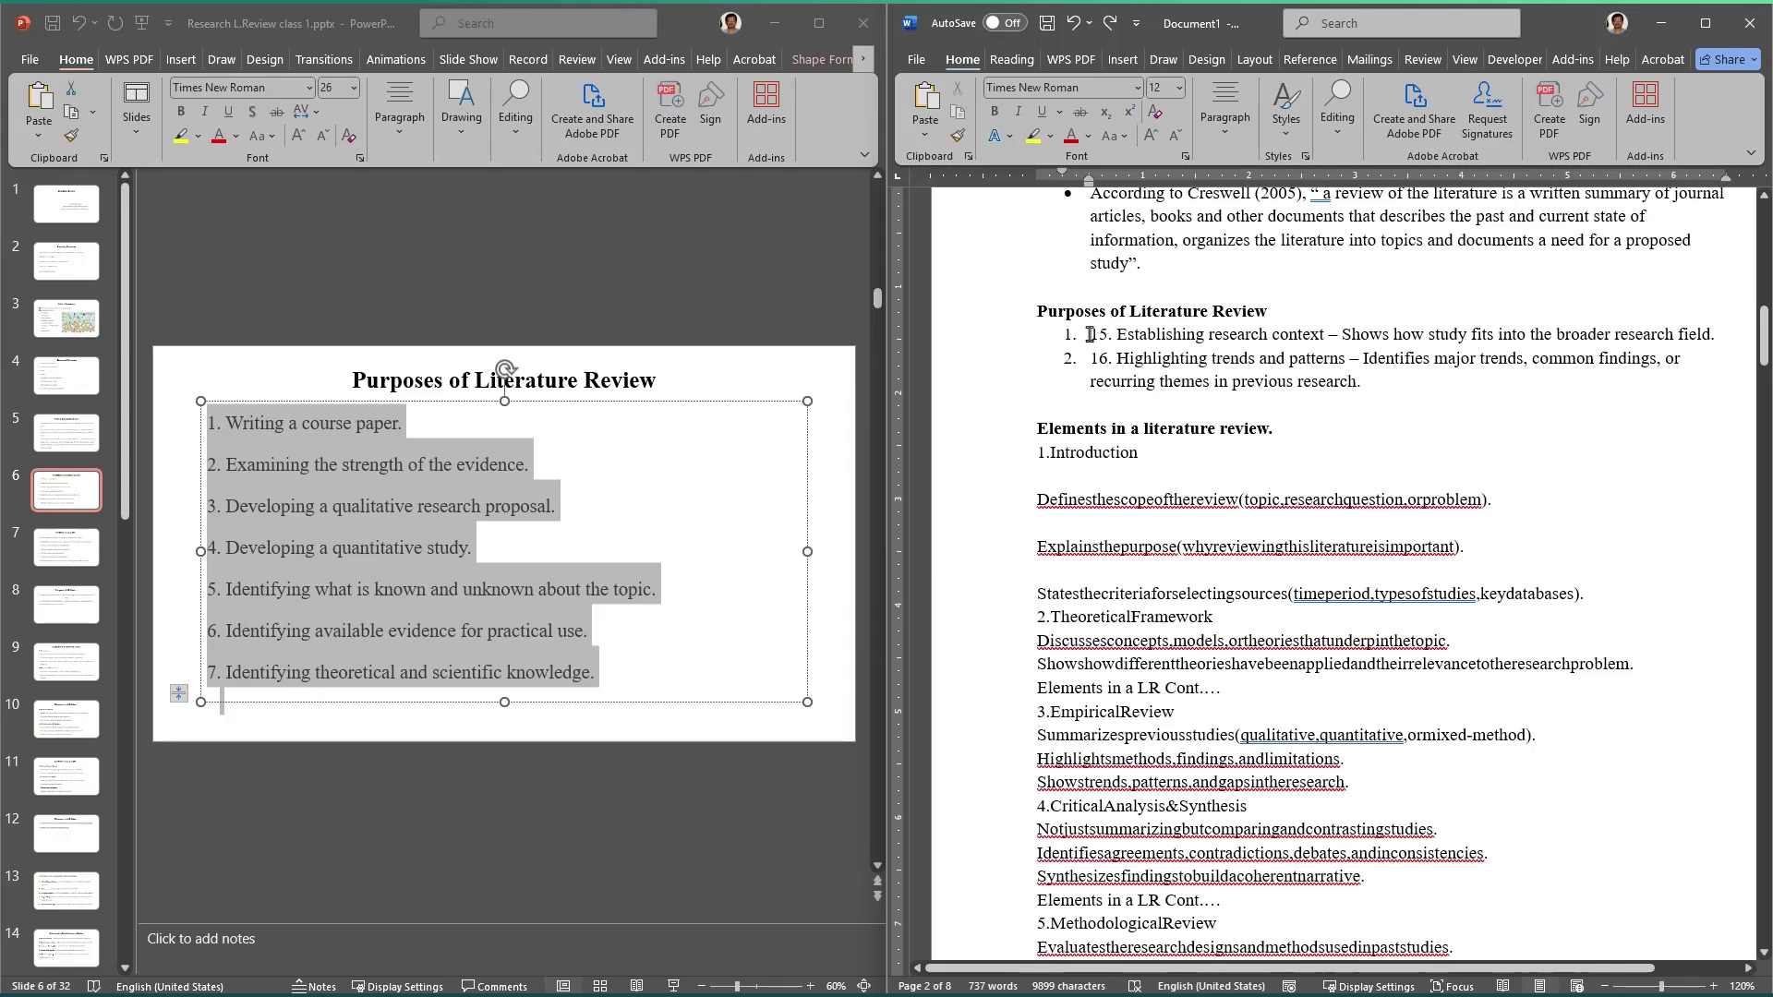
right_click(1092, 338)
click(1218, 458)
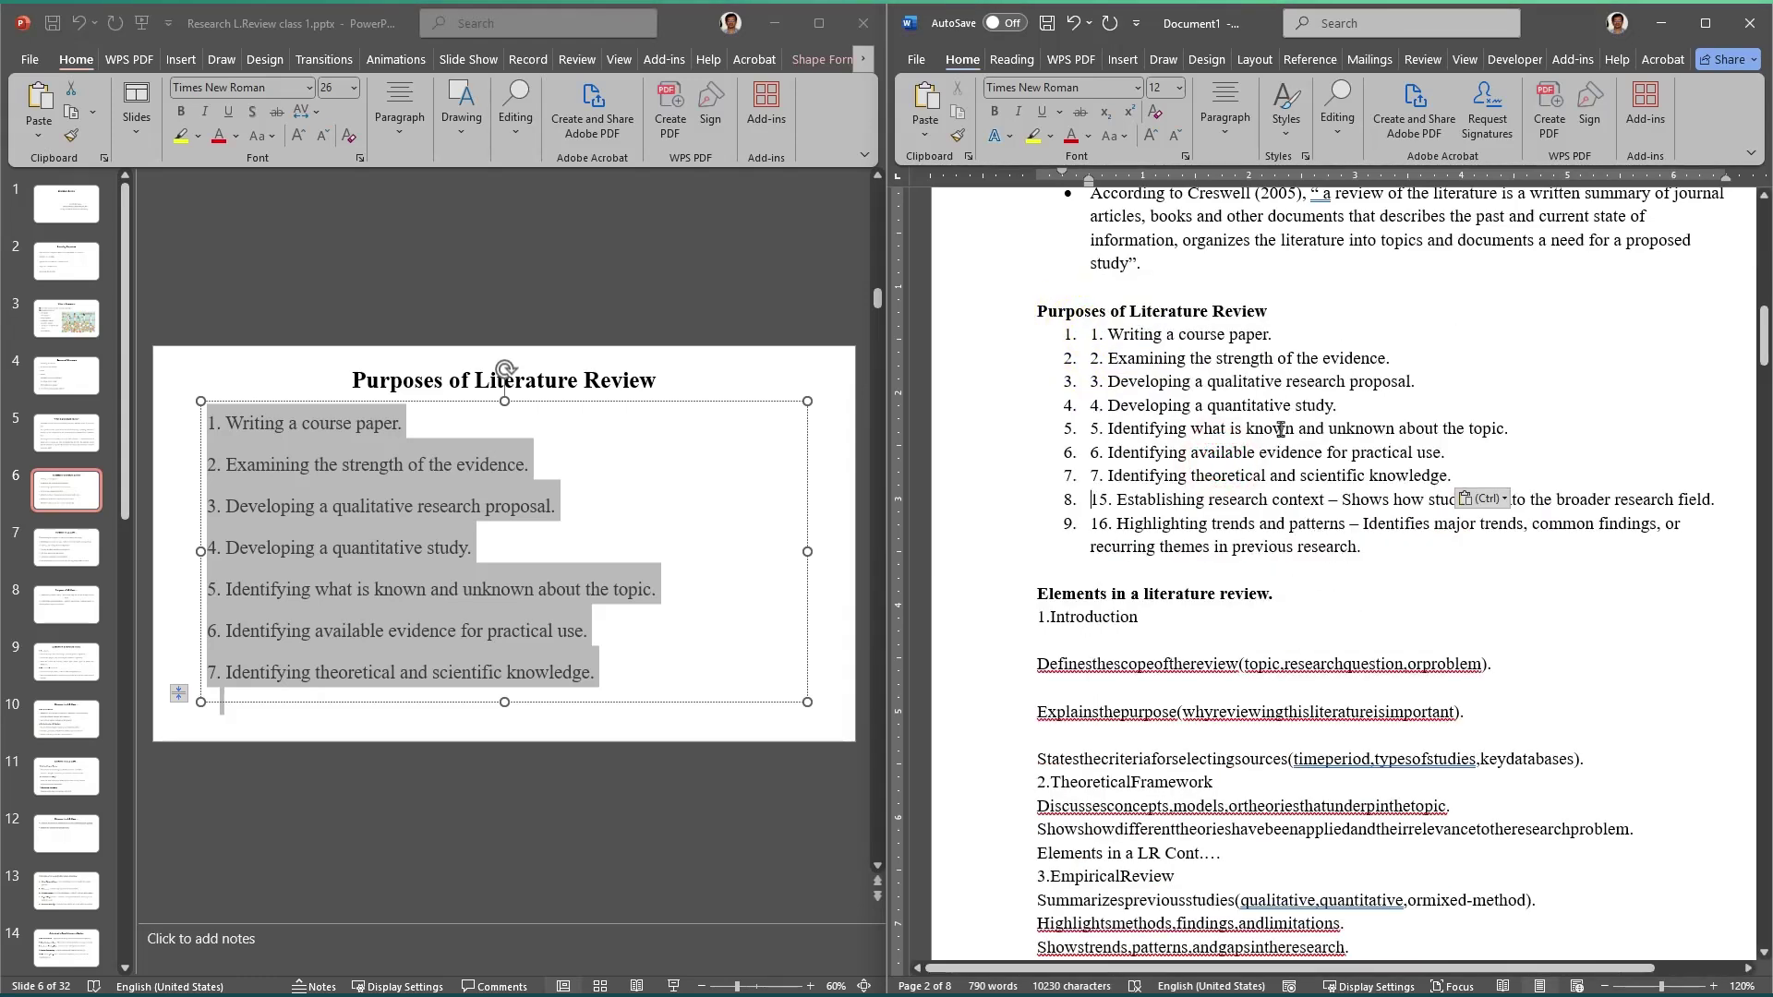
Step: Copy items 8 to 14 from slide 7 into a new list line in Word, between item 7 and "Establishing research context"
key(Return)
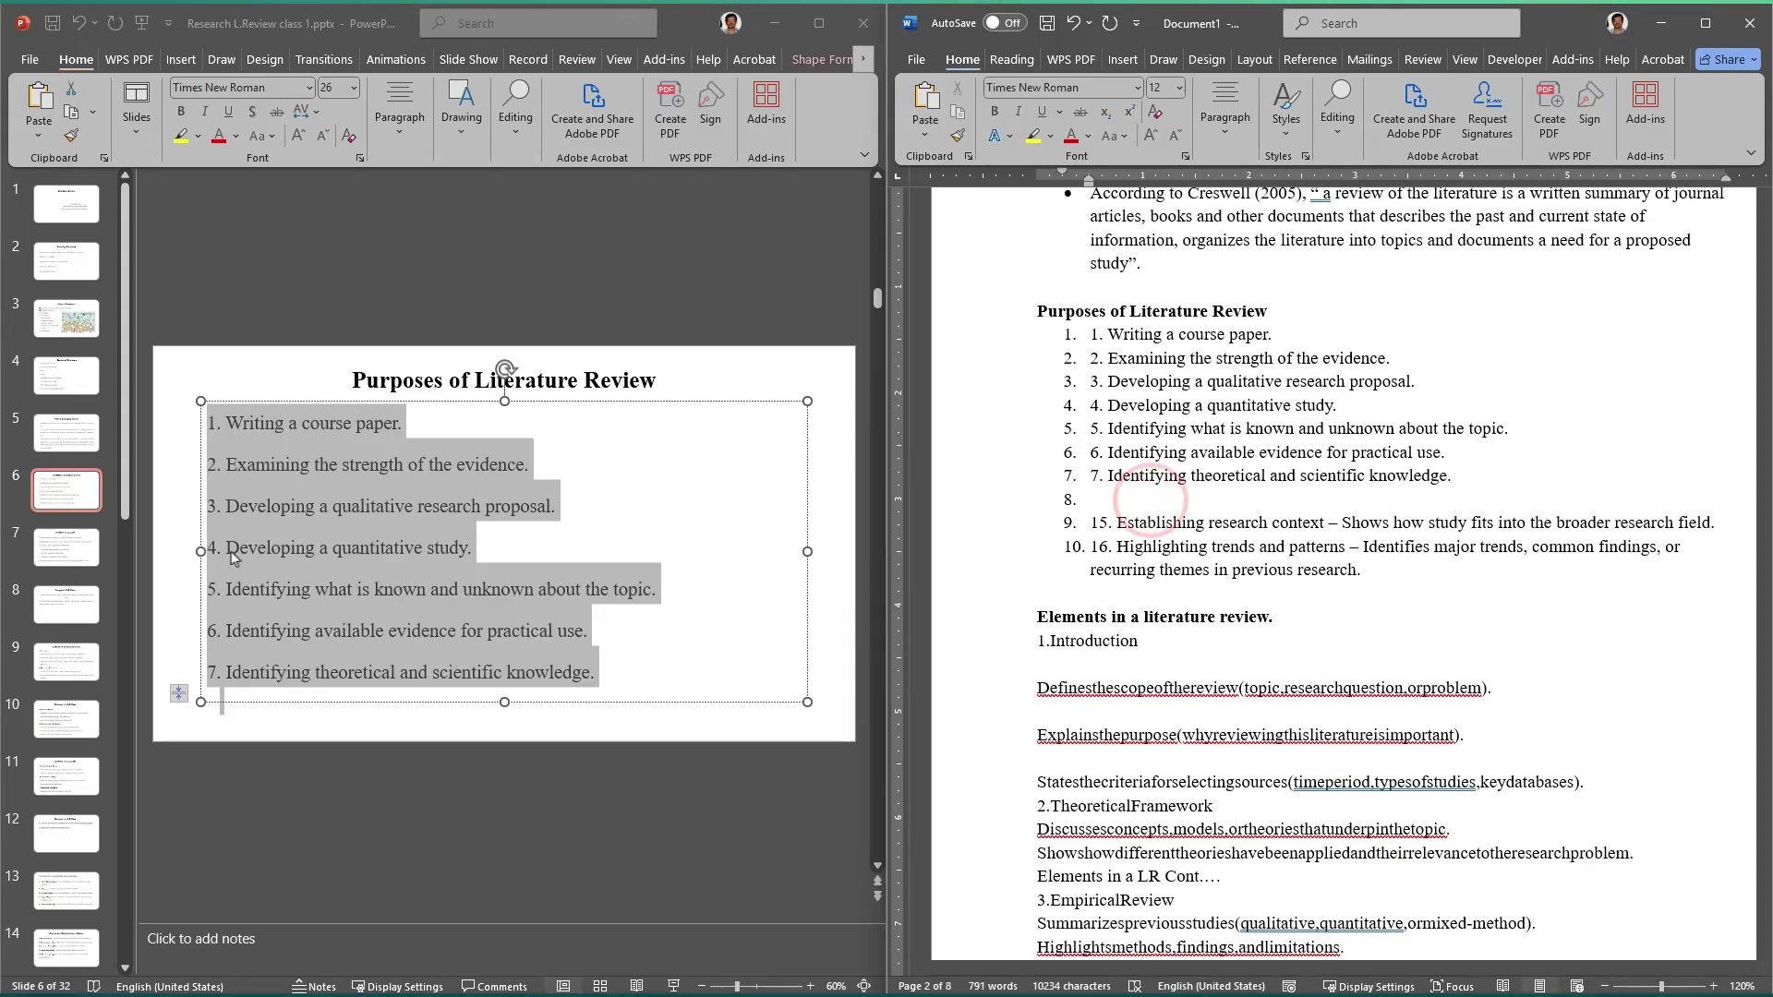
click(73, 552)
click(289, 556)
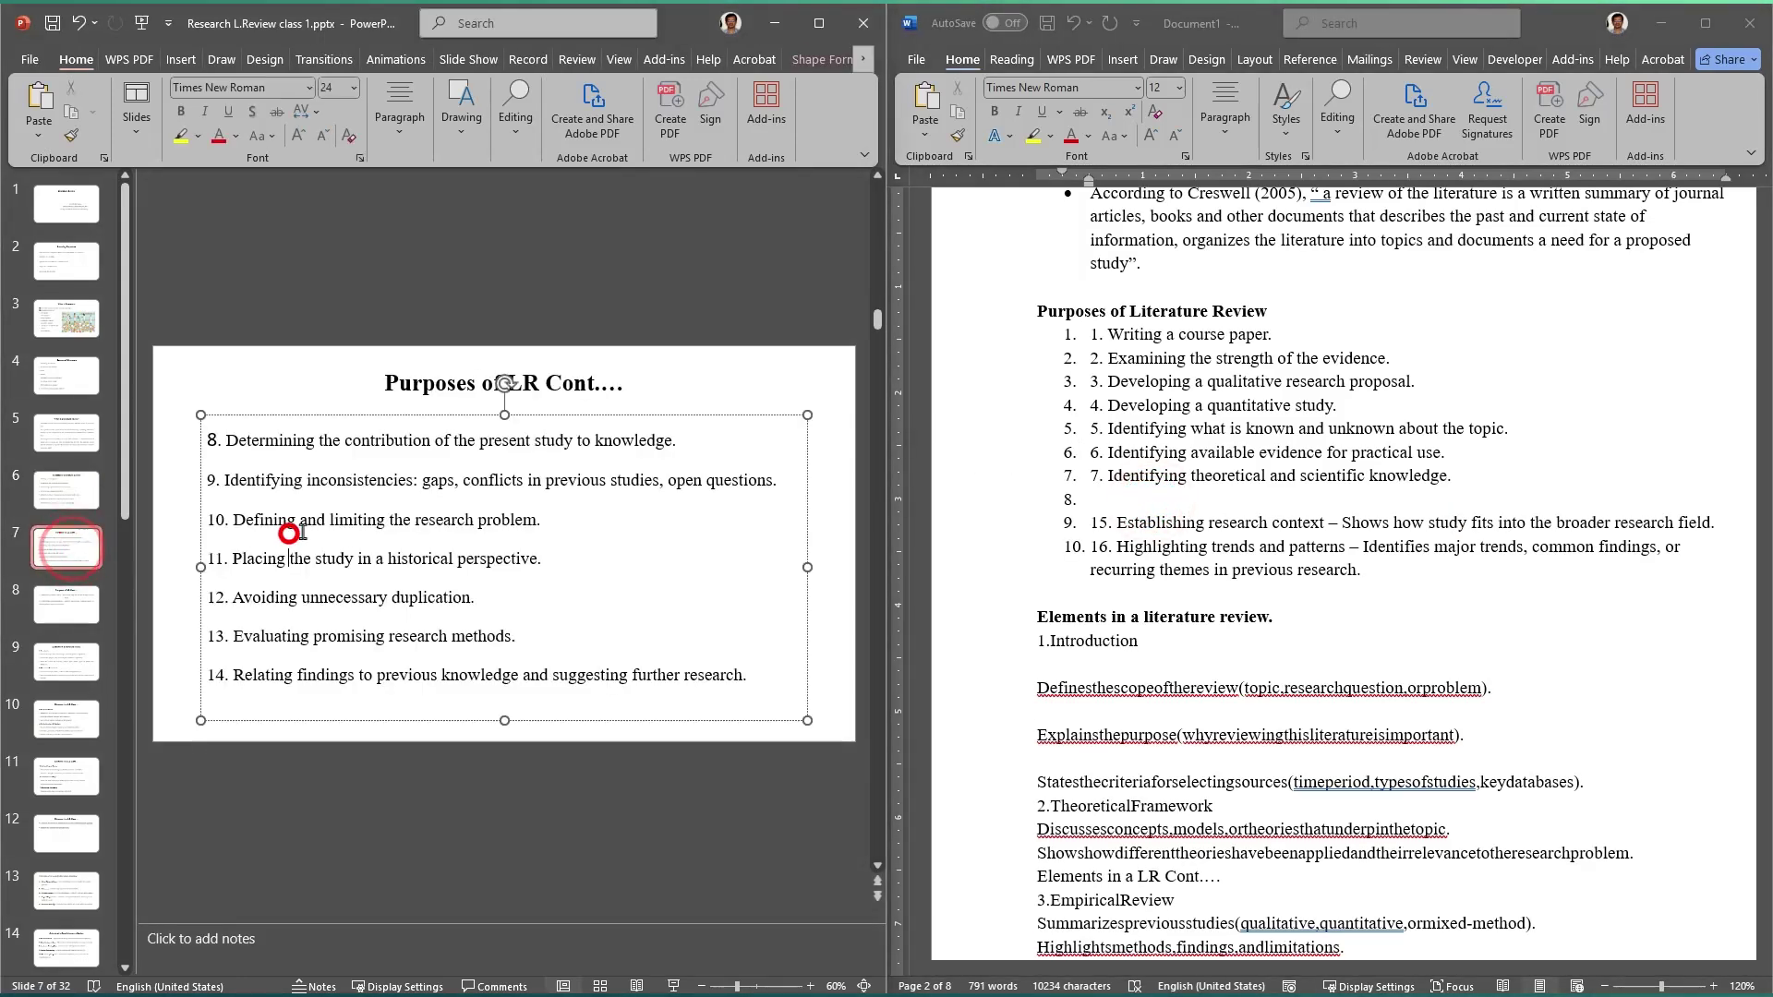
drag(754, 681, 210, 439)
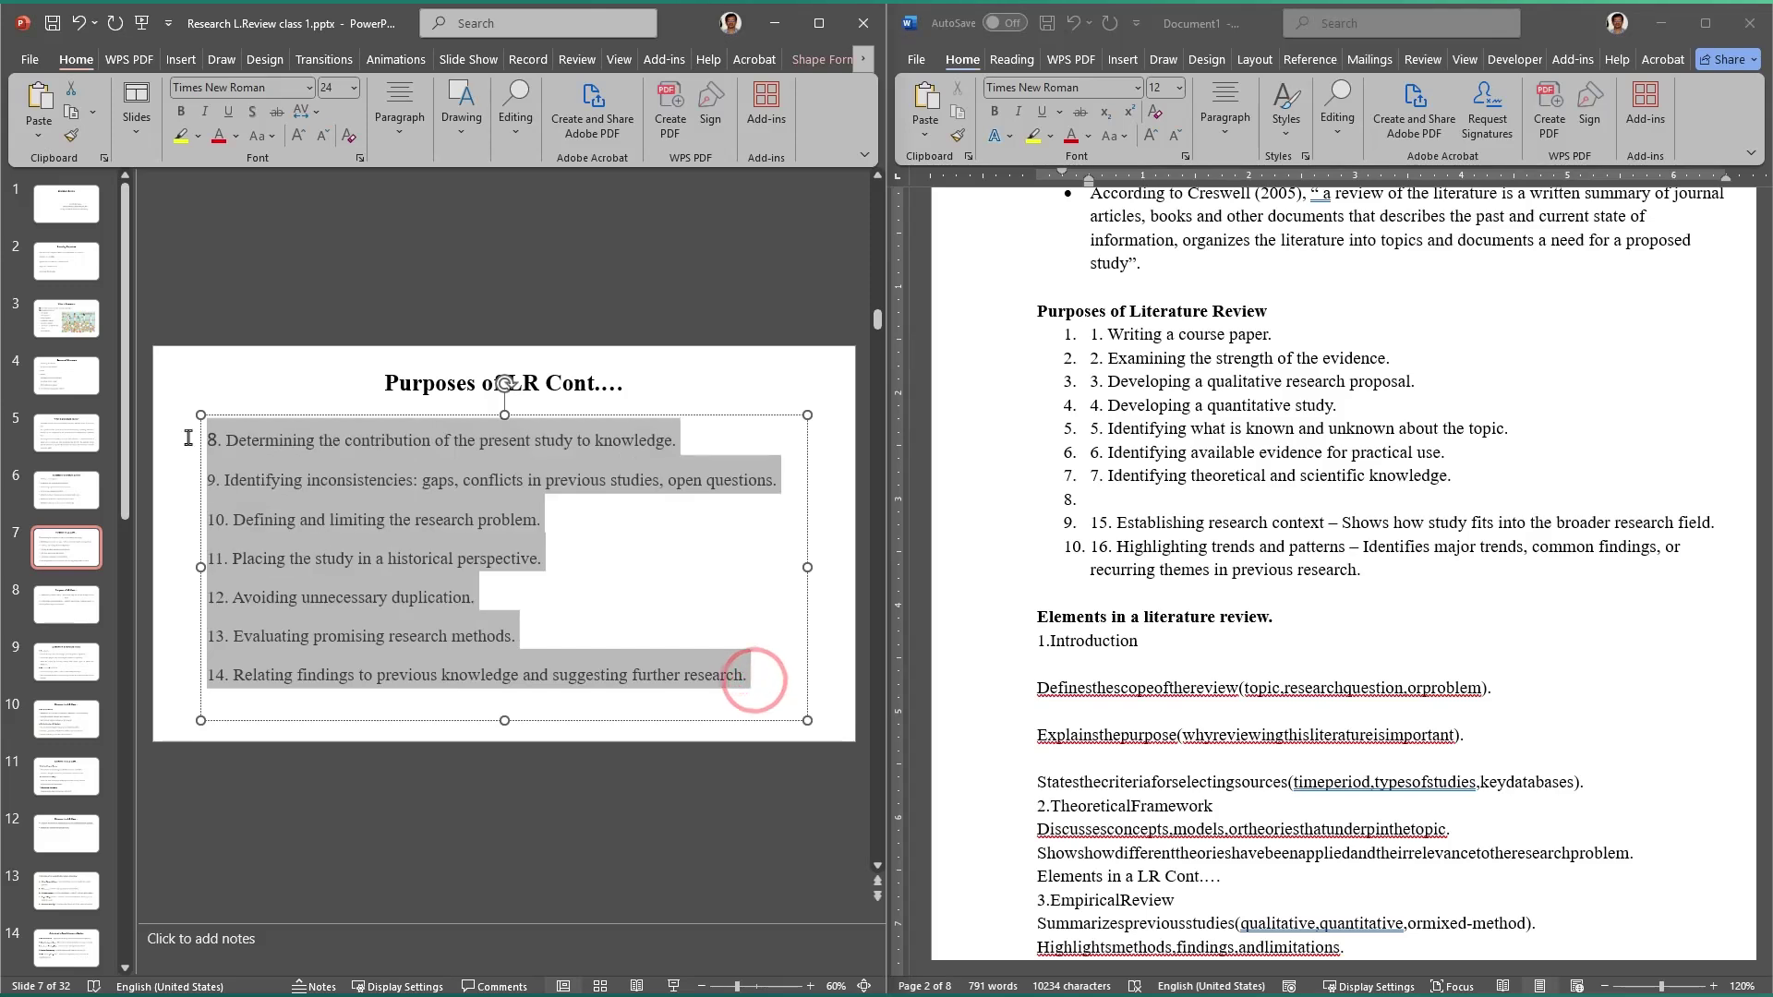
right_click(239, 452)
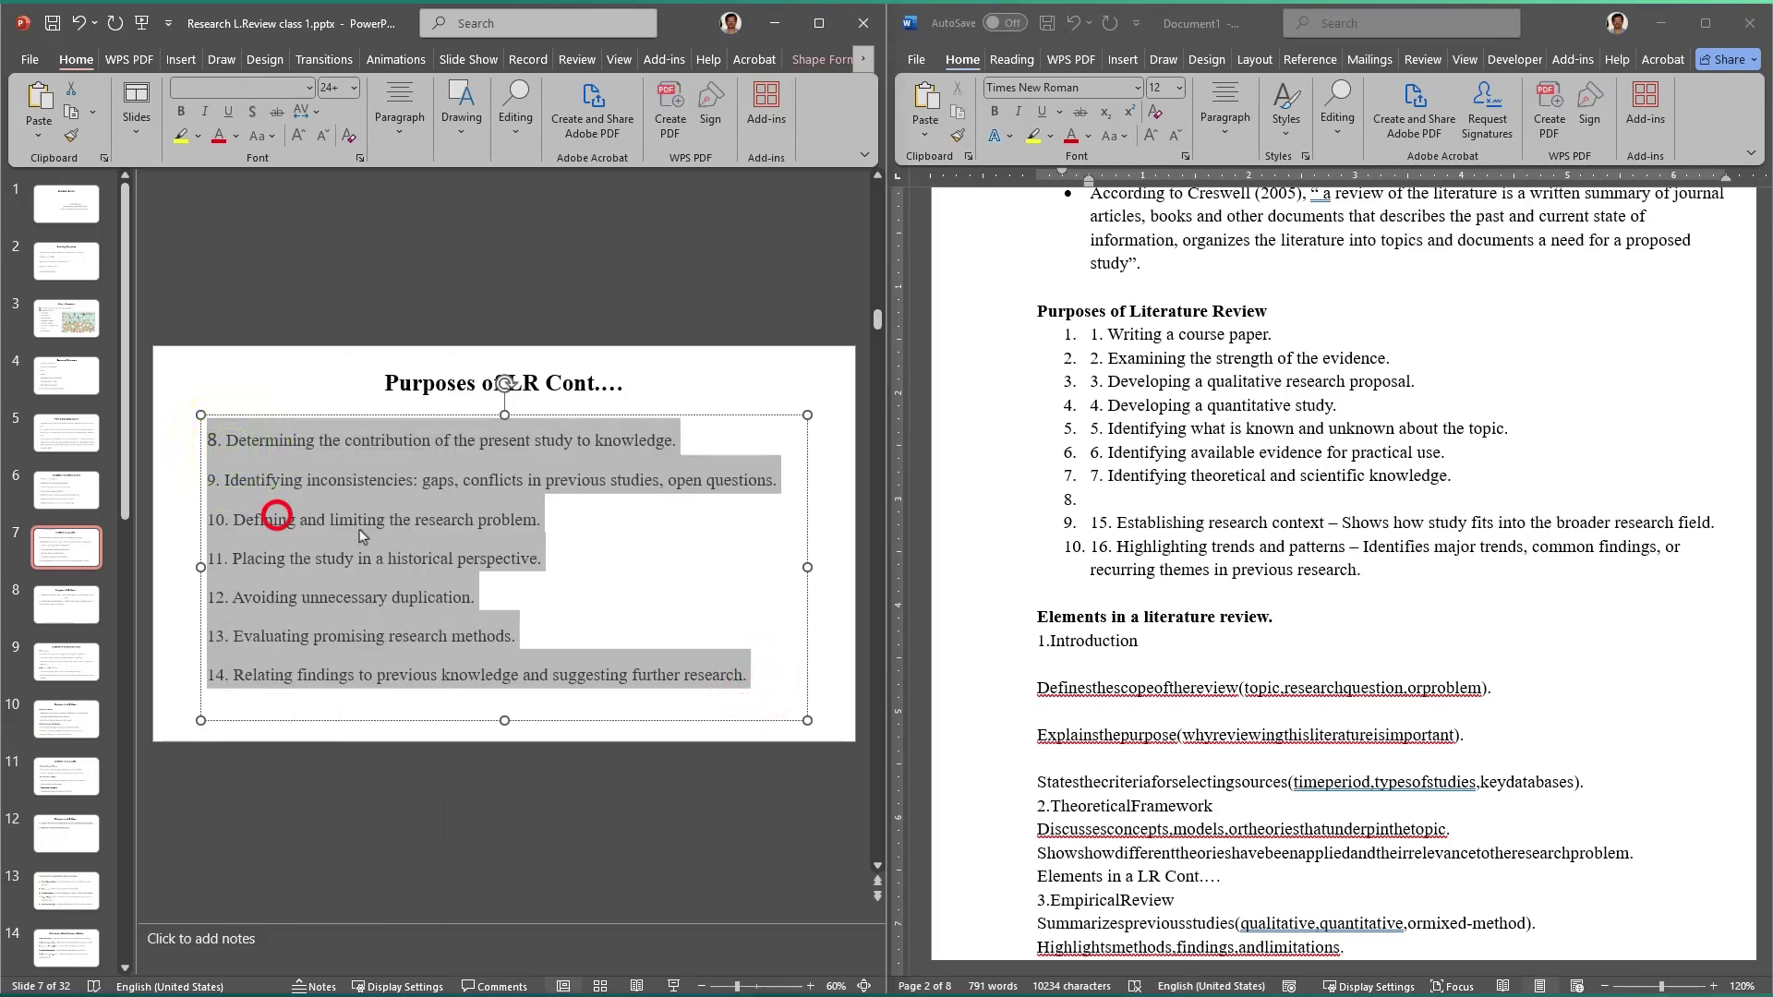
click(277, 517)
click(1150, 491)
right_click(1150, 491)
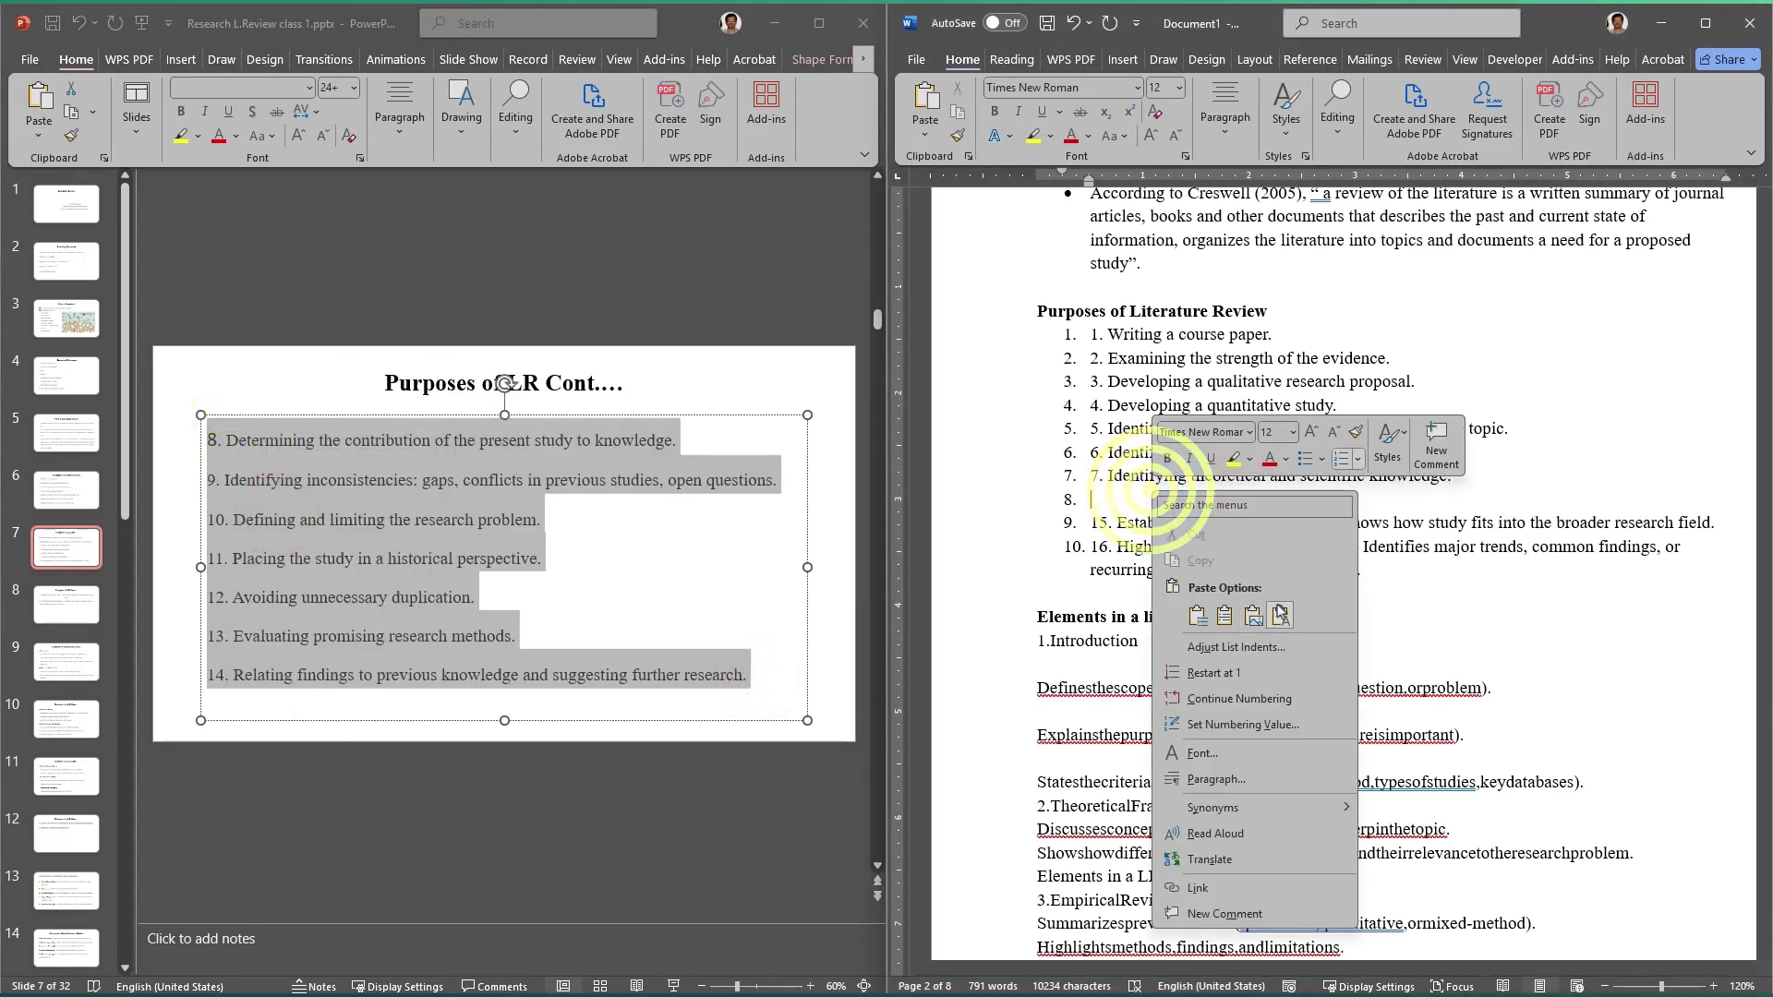
click(1233, 593)
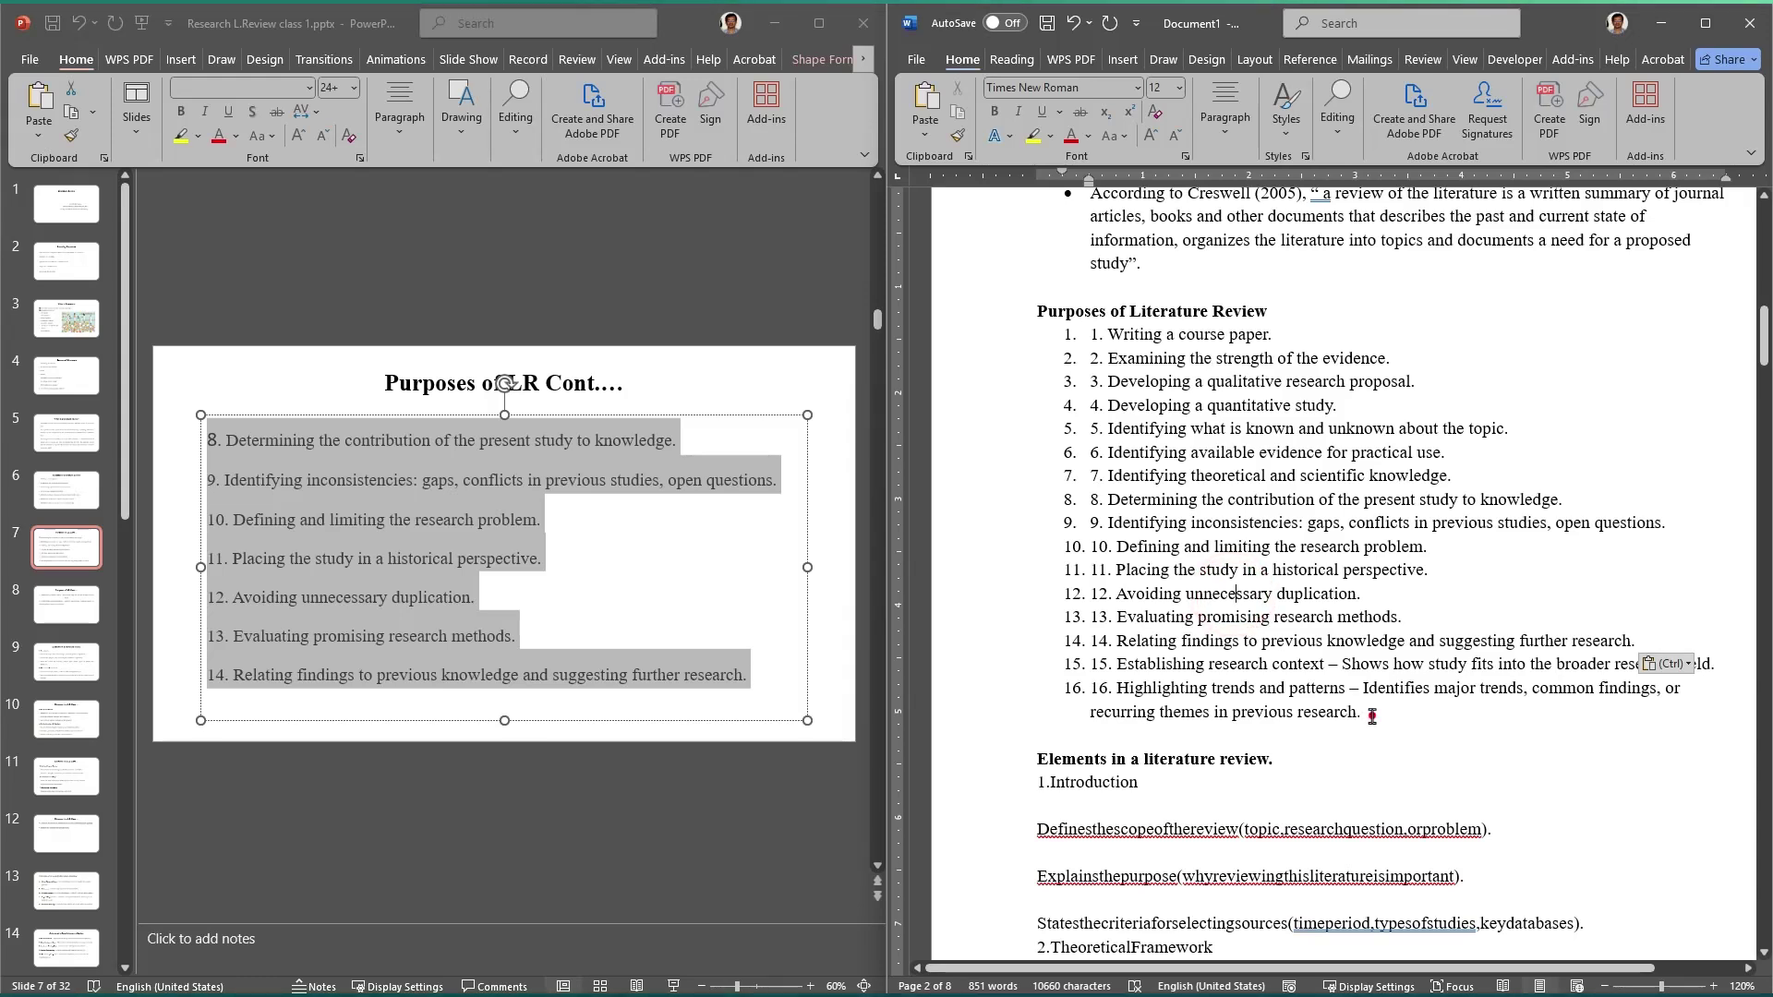
Step: Remove the automatic numbering from all 16 items under "Purposes of Literature Review", keeping the typed numbers
drag(1372, 716, 1142, 343)
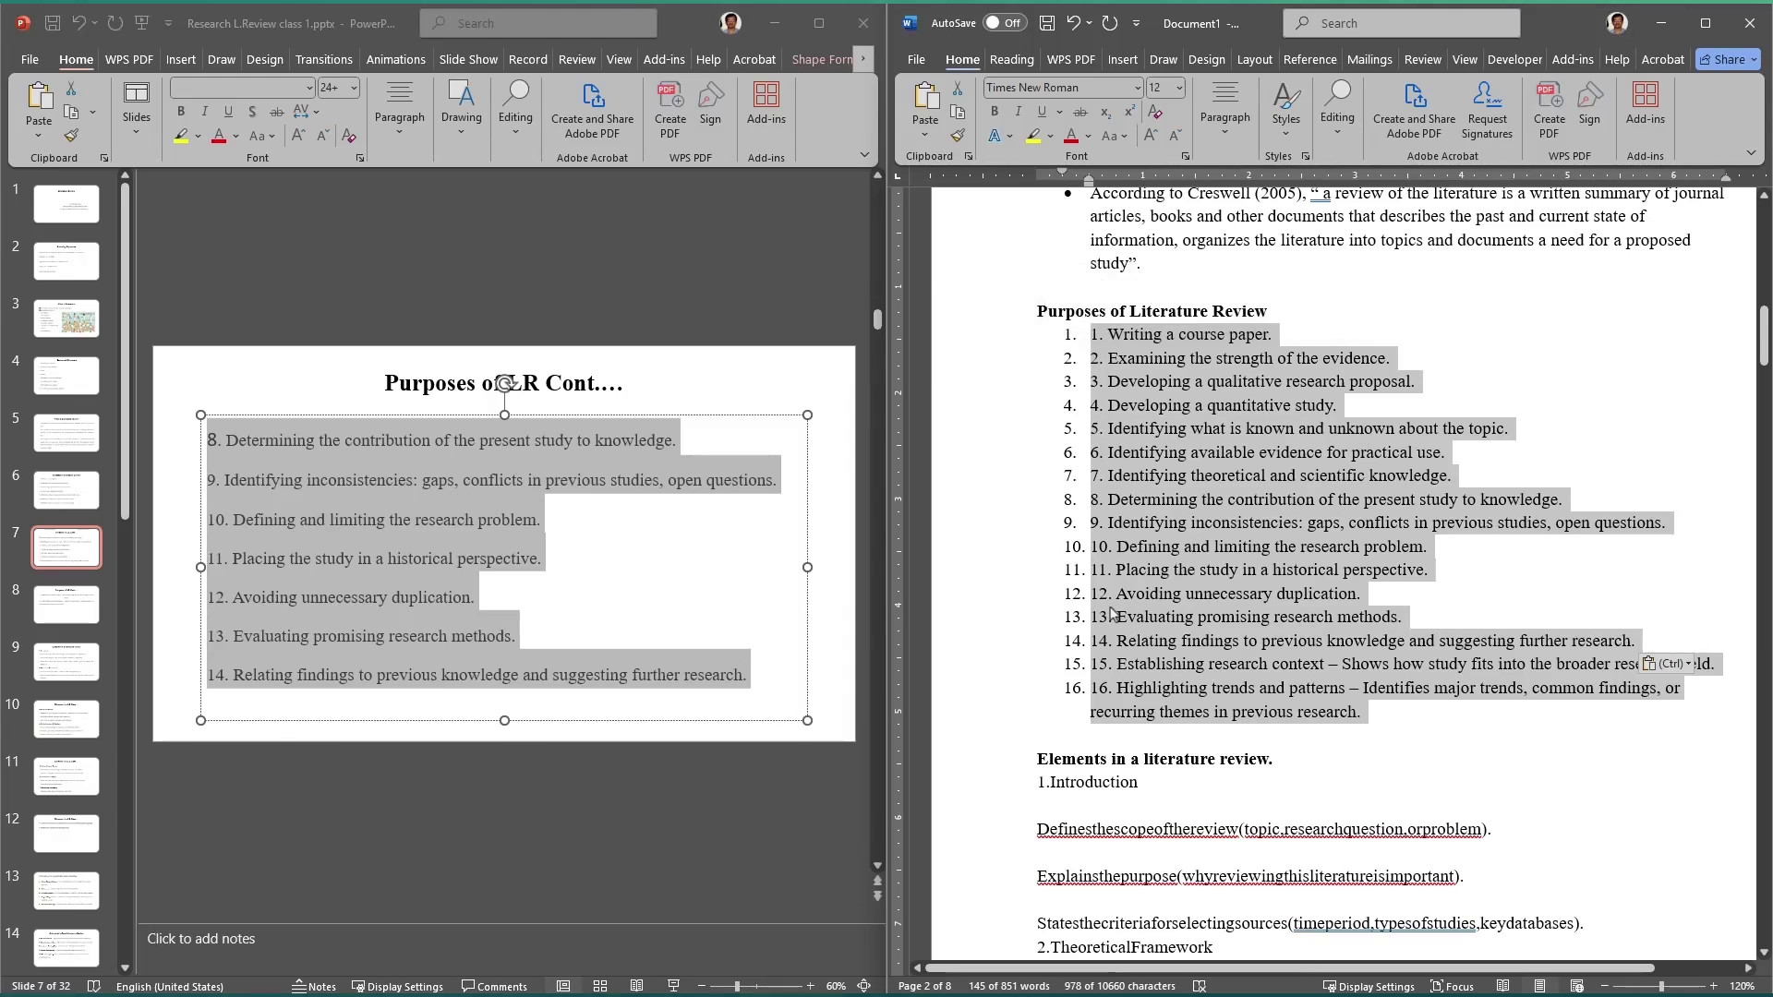
click(1225, 116)
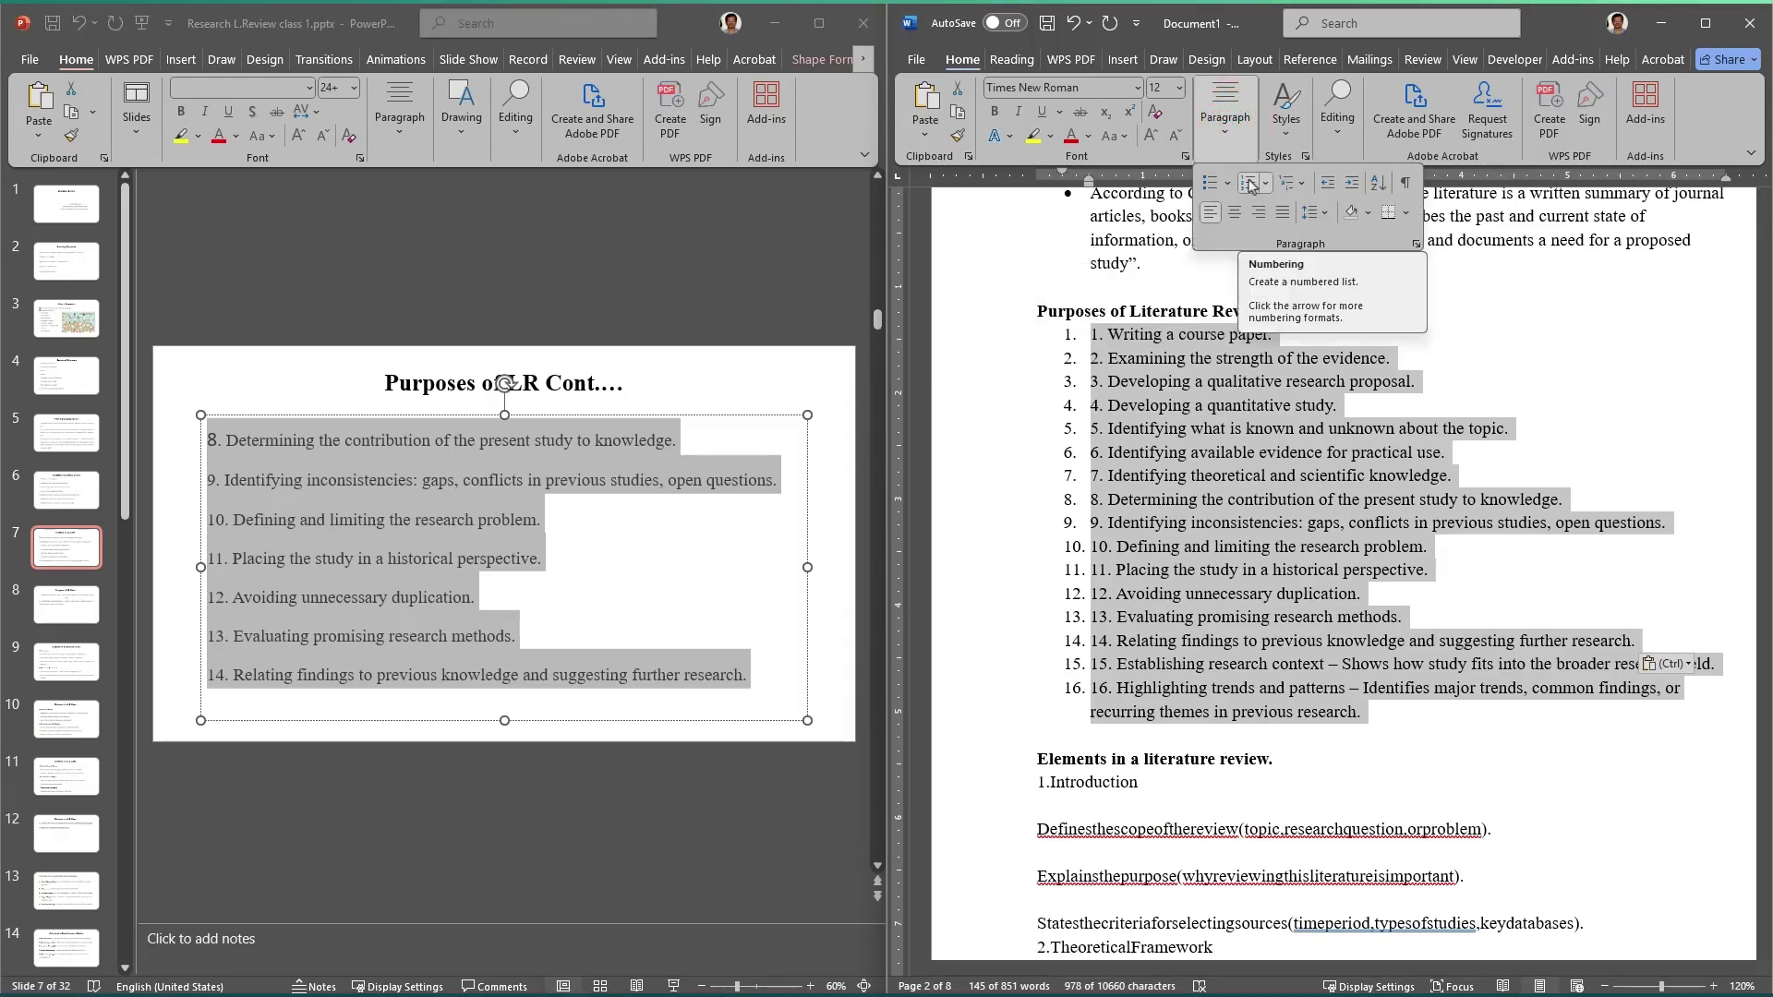
click(1249, 184)
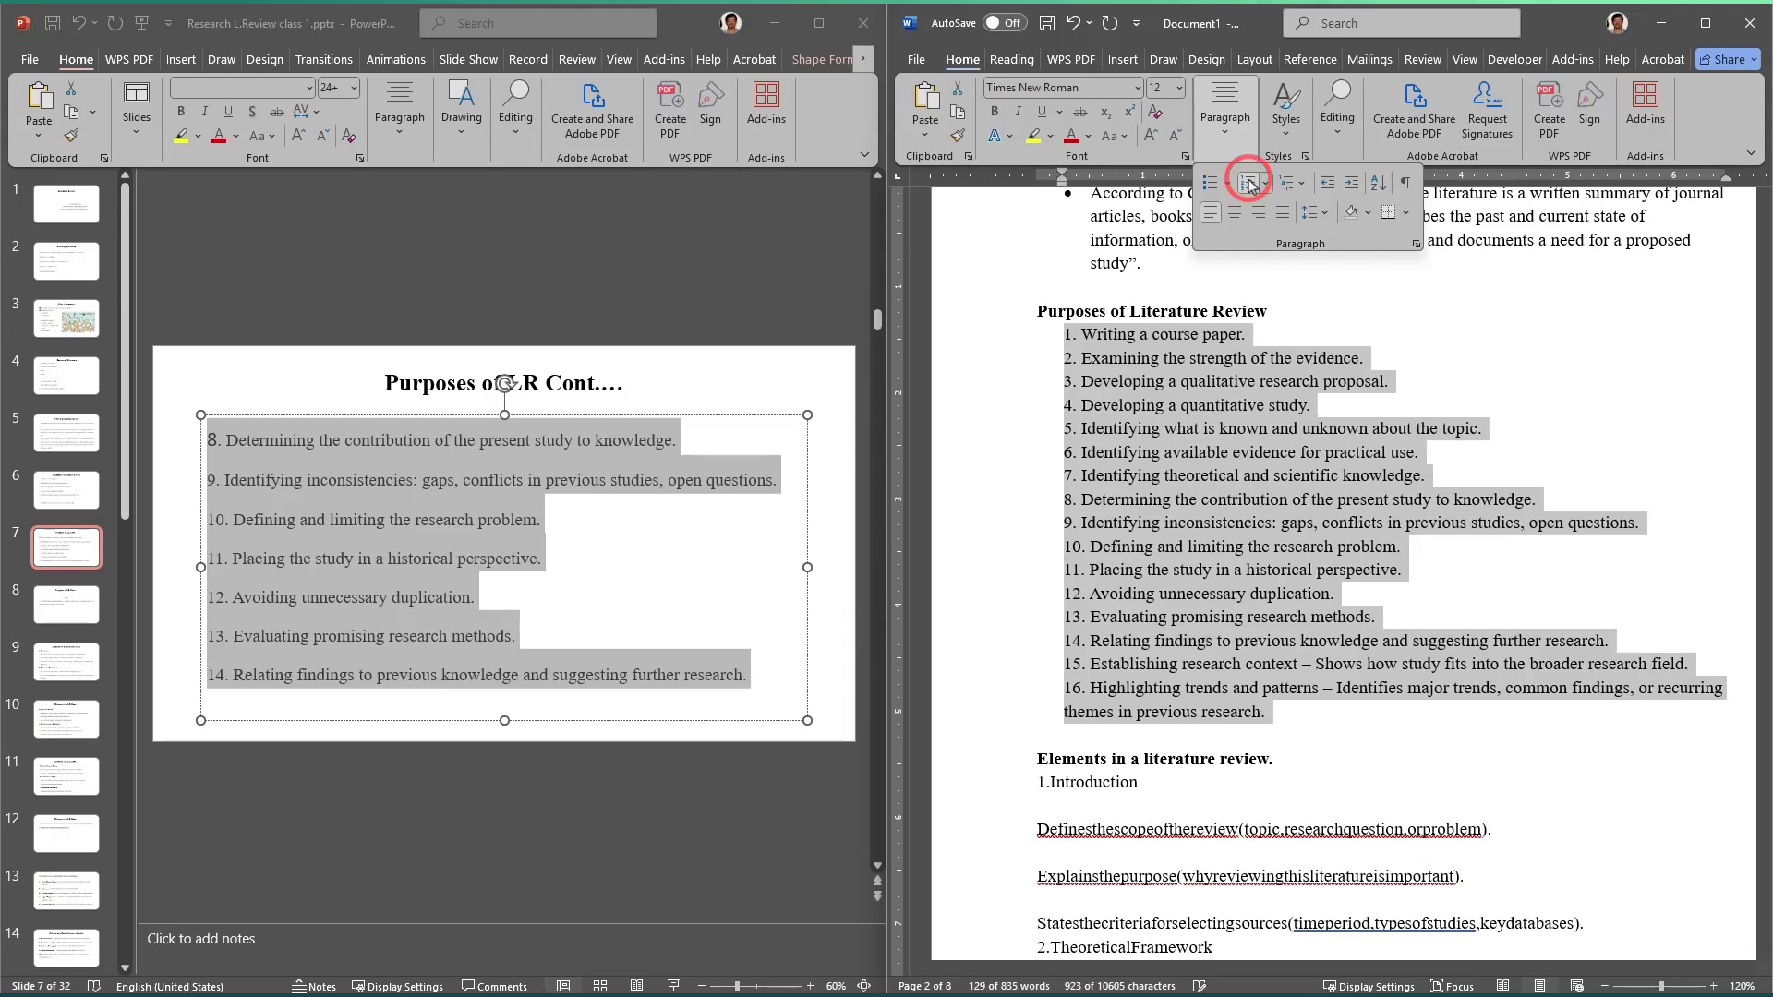
click(1180, 499)
click(1288, 616)
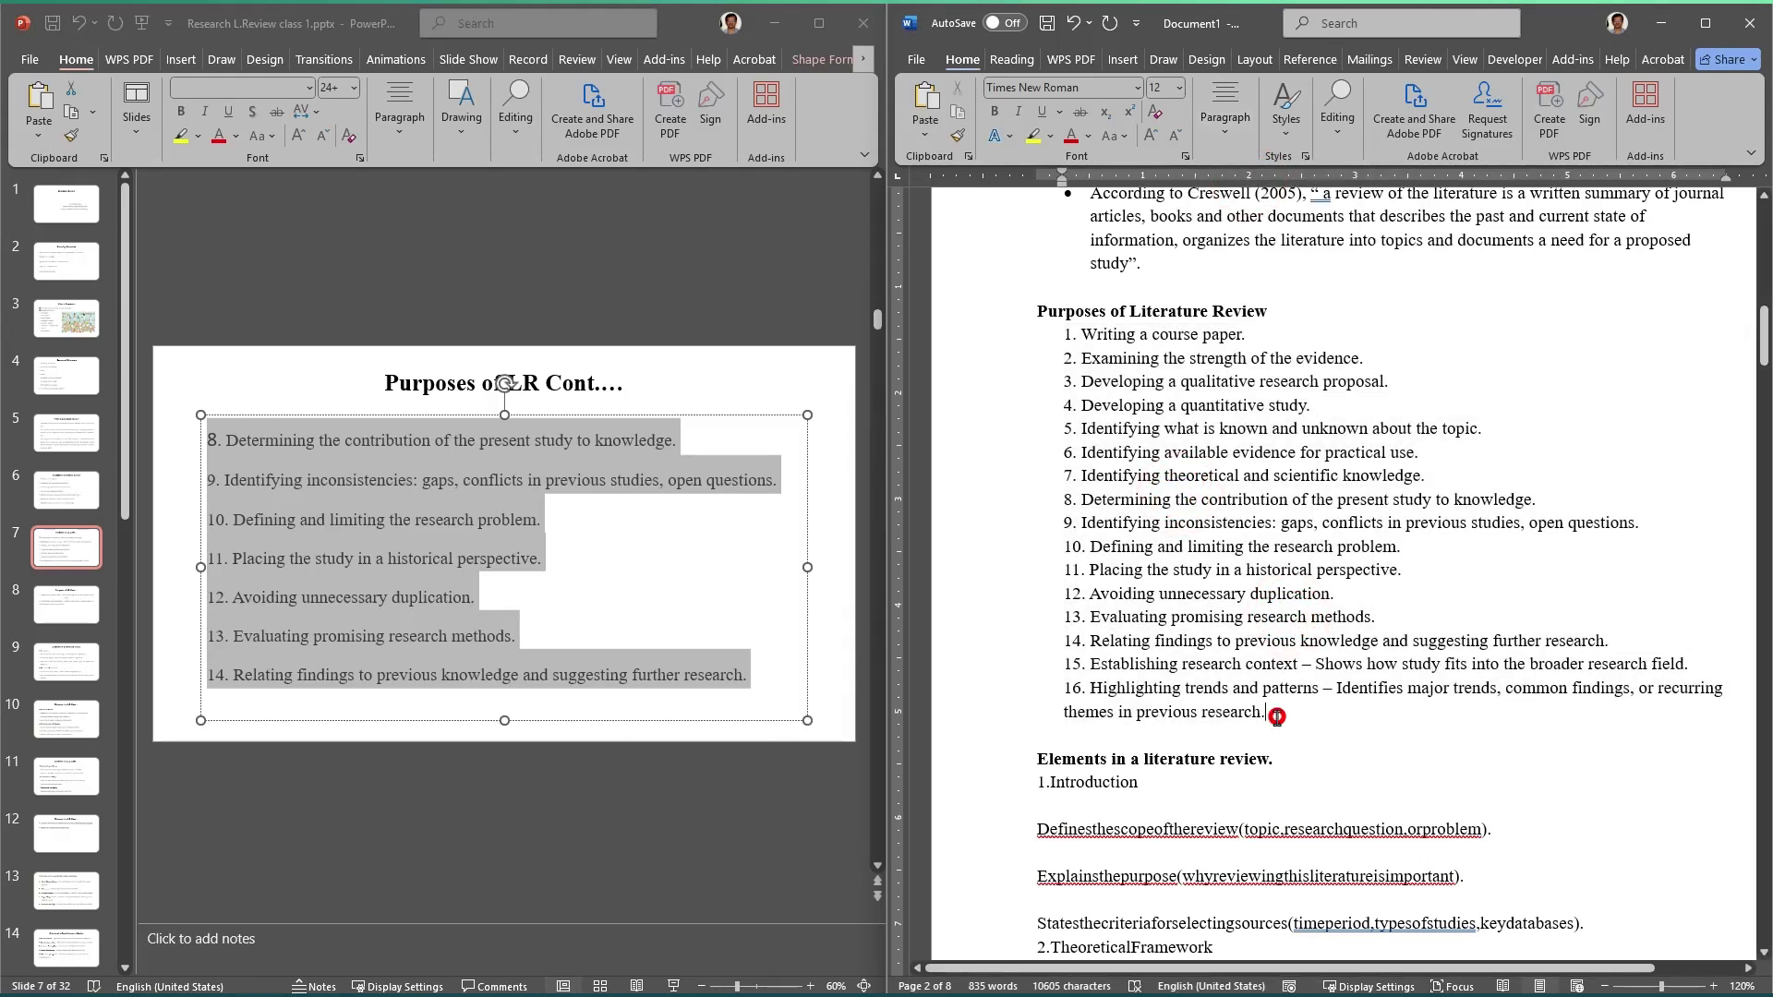
click(1067, 346)
click(1125, 367)
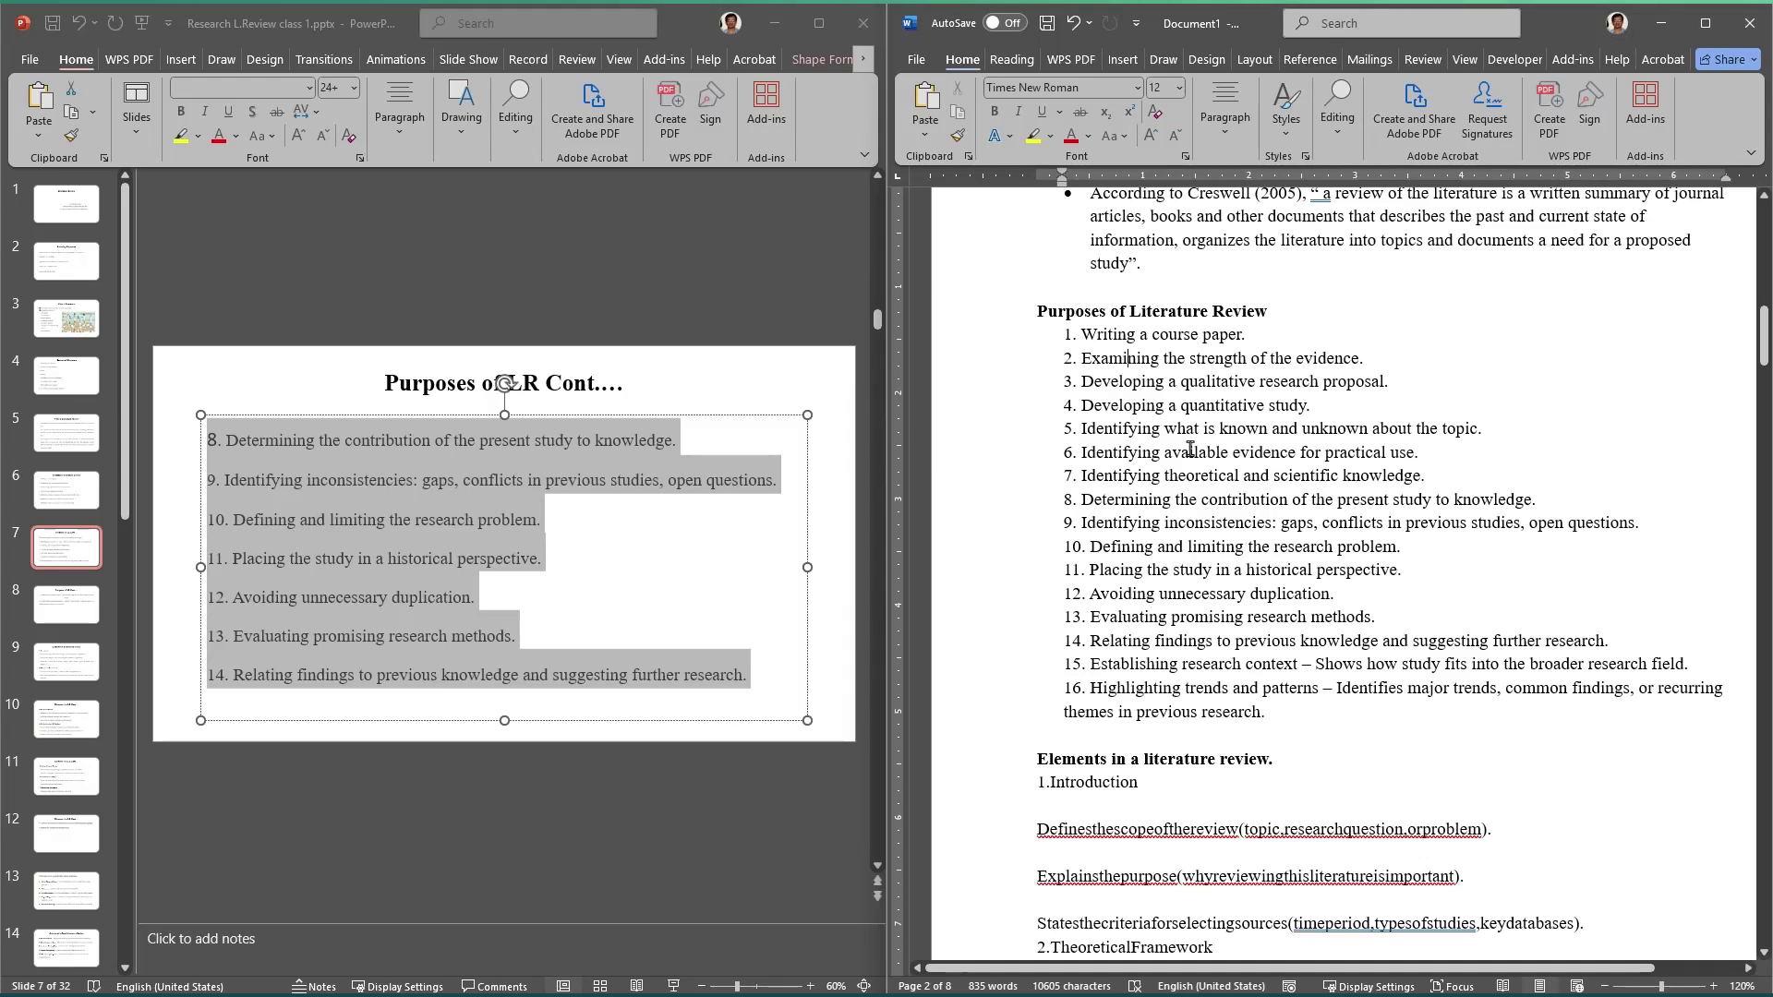
drag(1055, 333, 1079, 694)
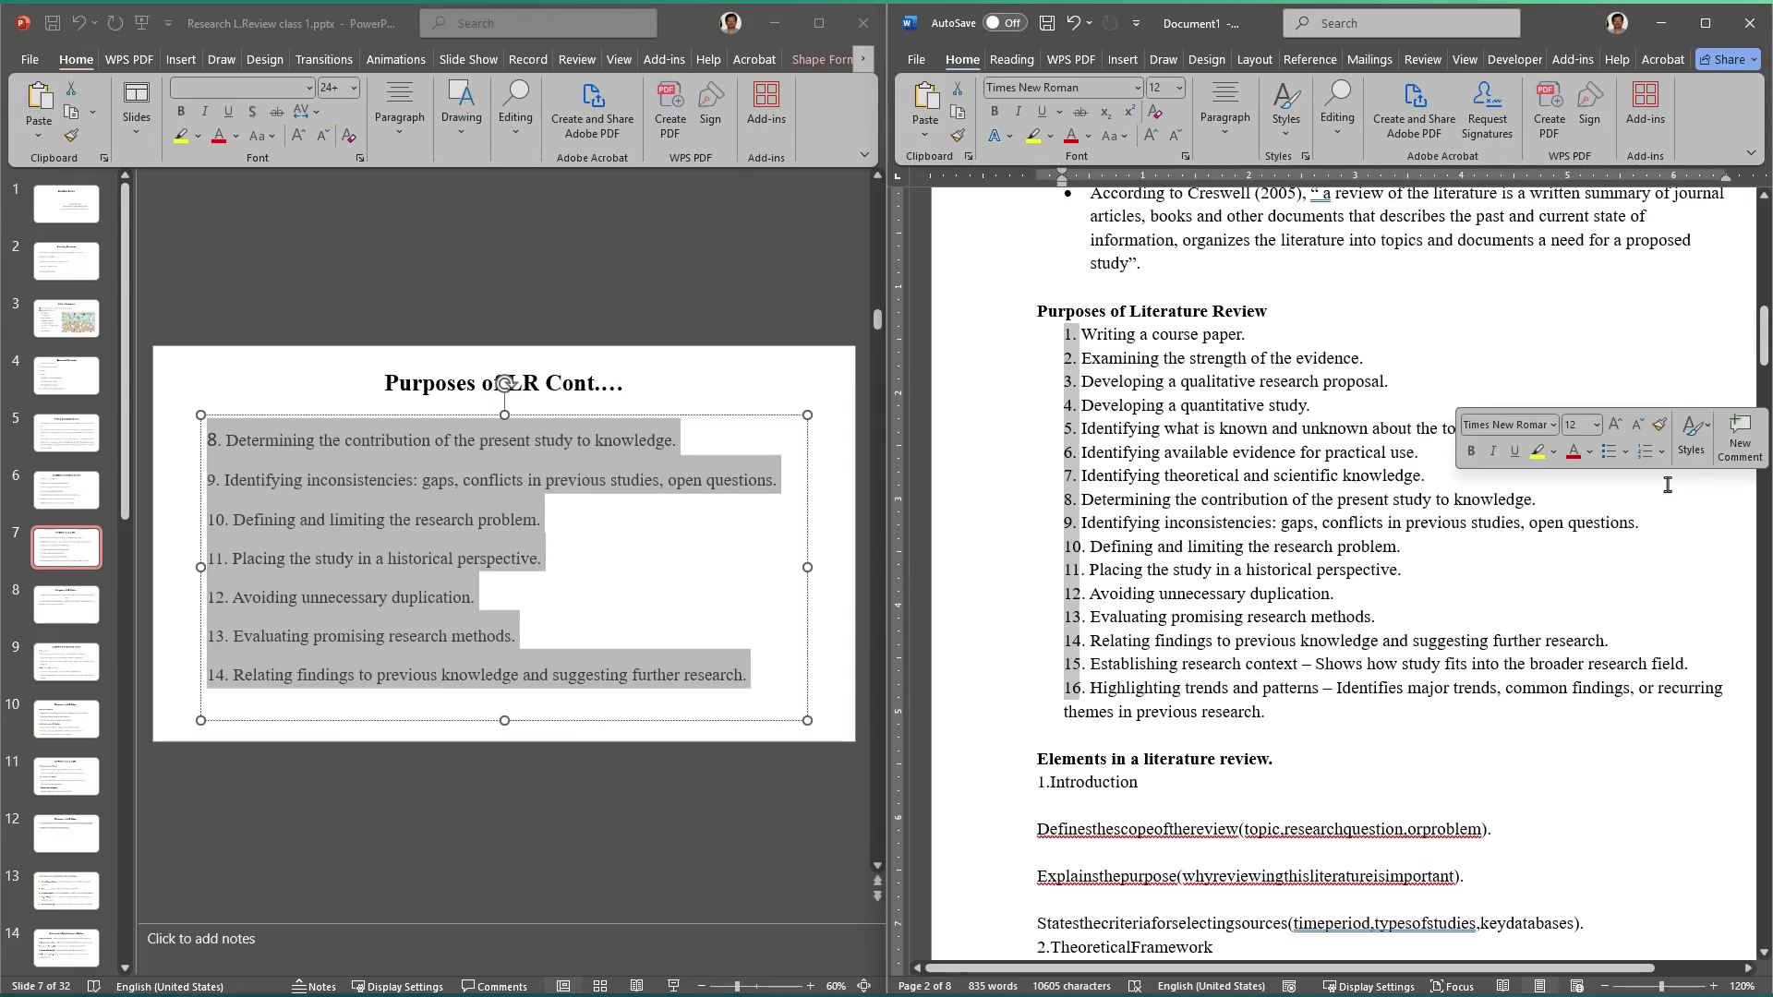
click(1567, 19)
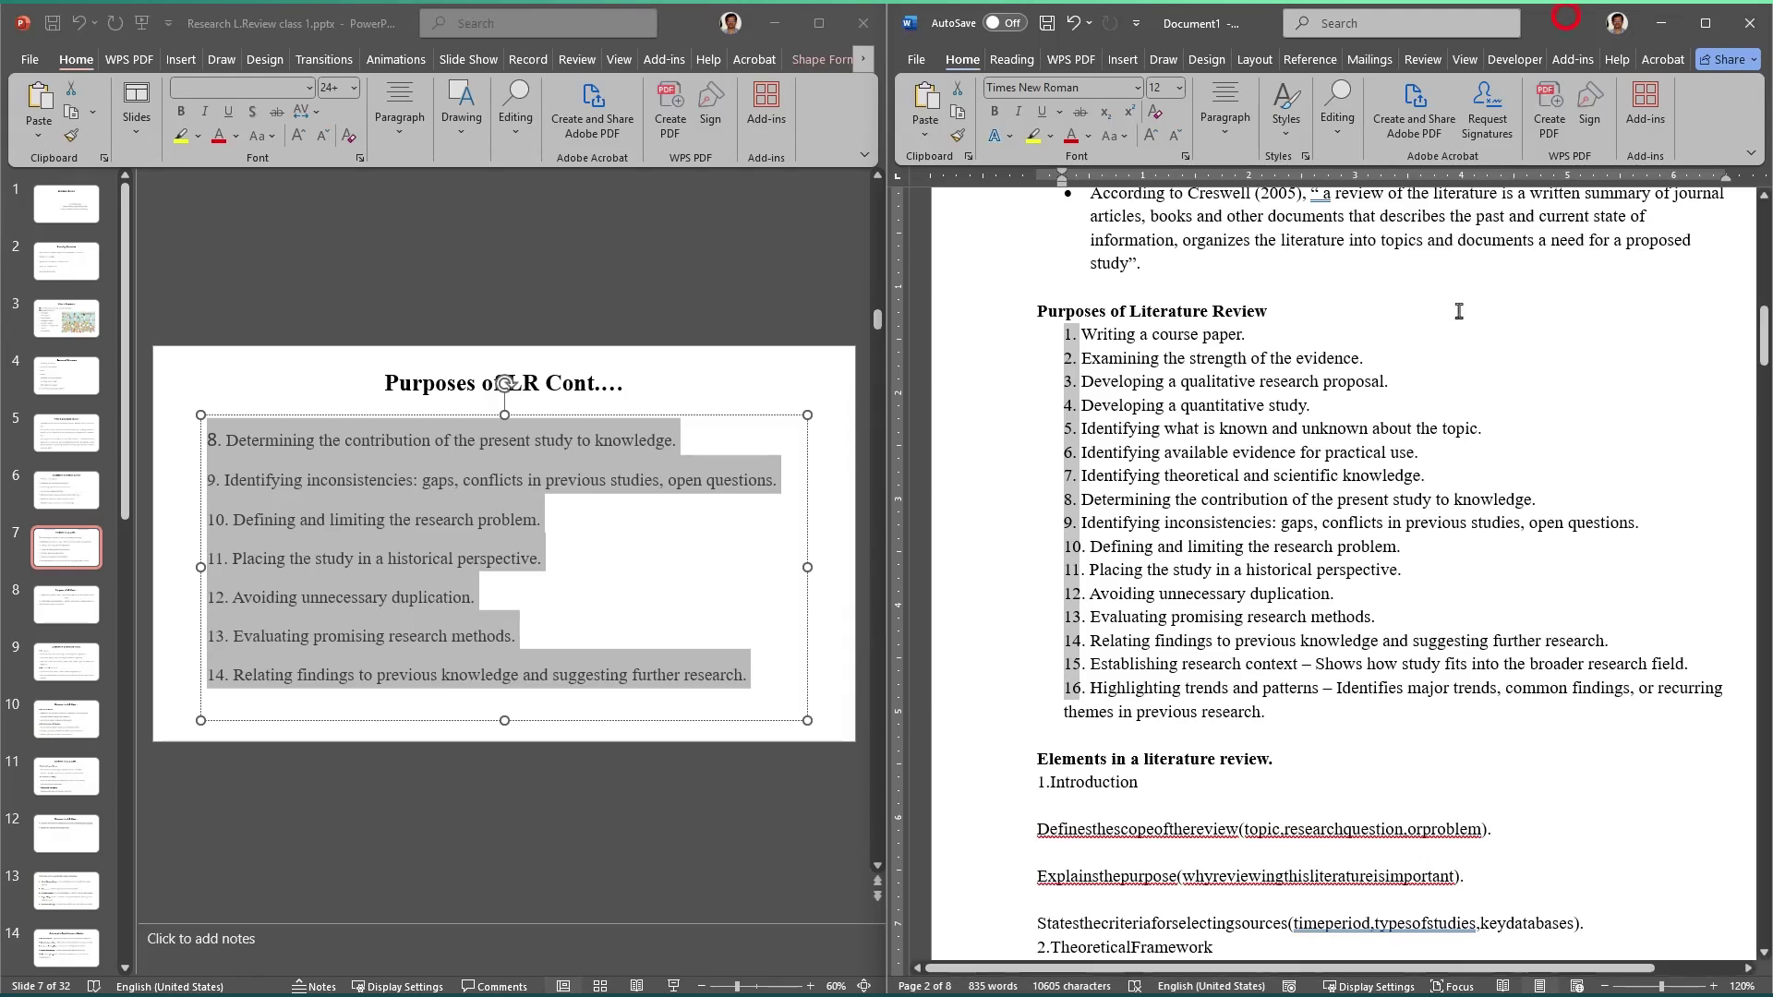
click(1302, 435)
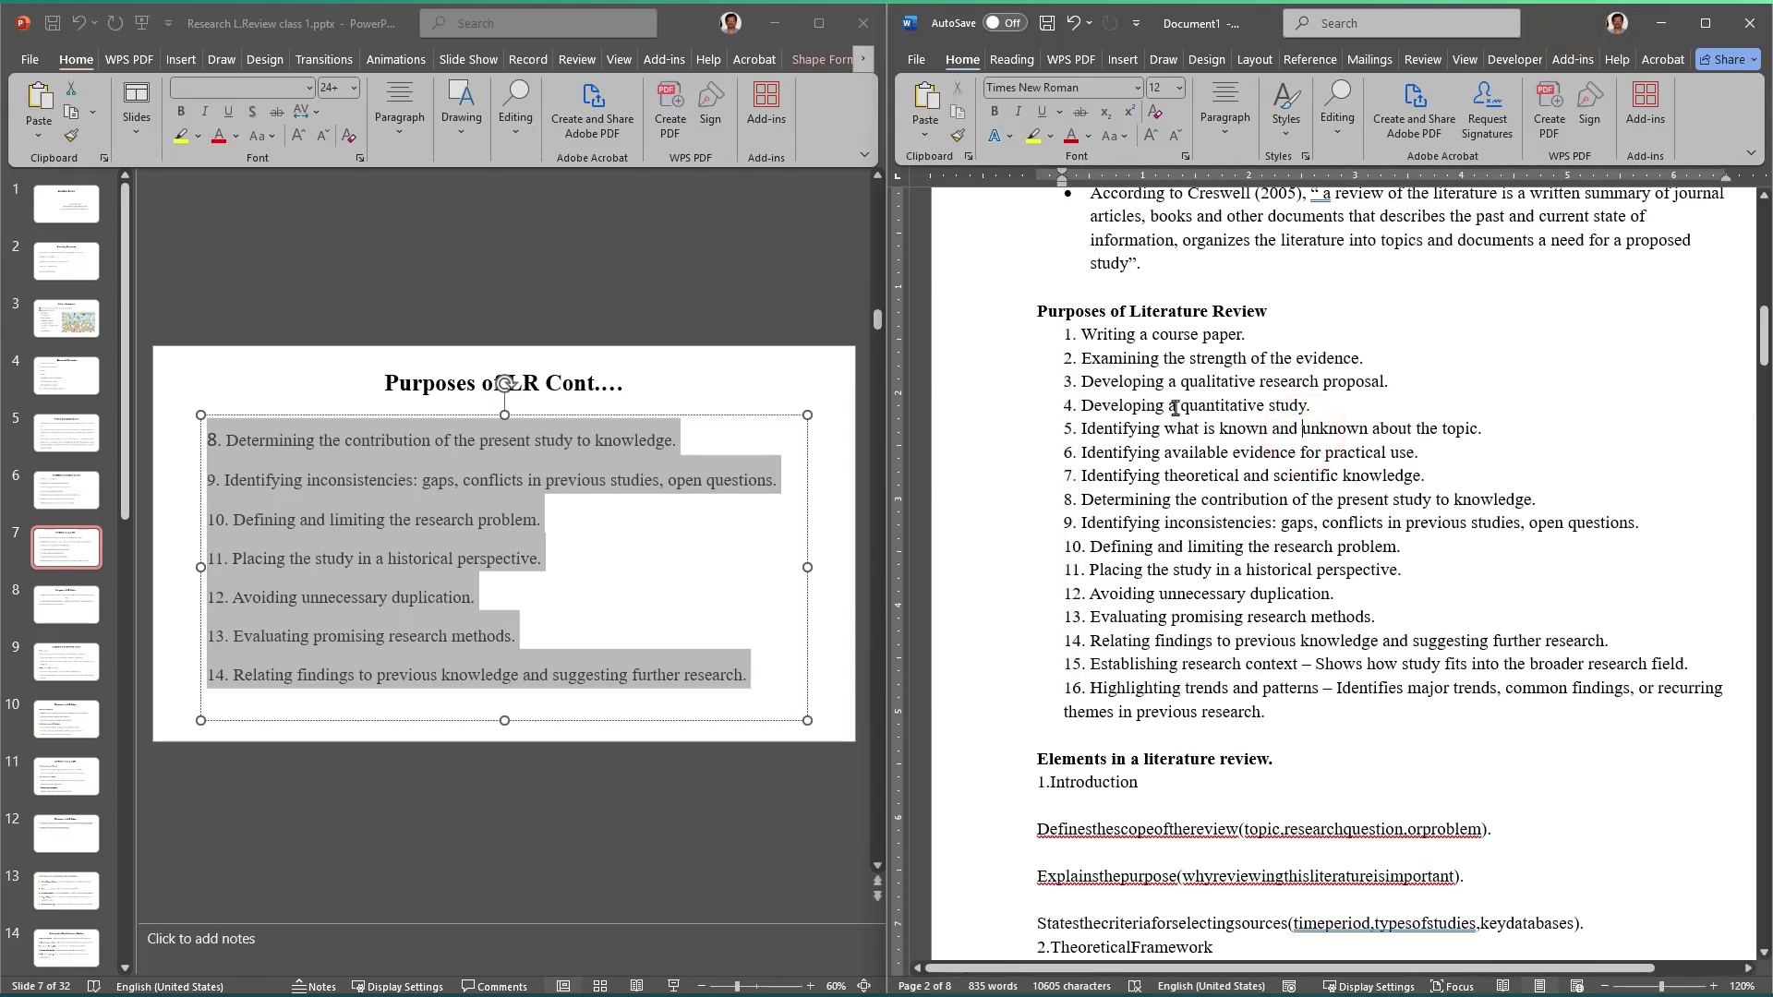
drag(1171, 407, 1234, 619)
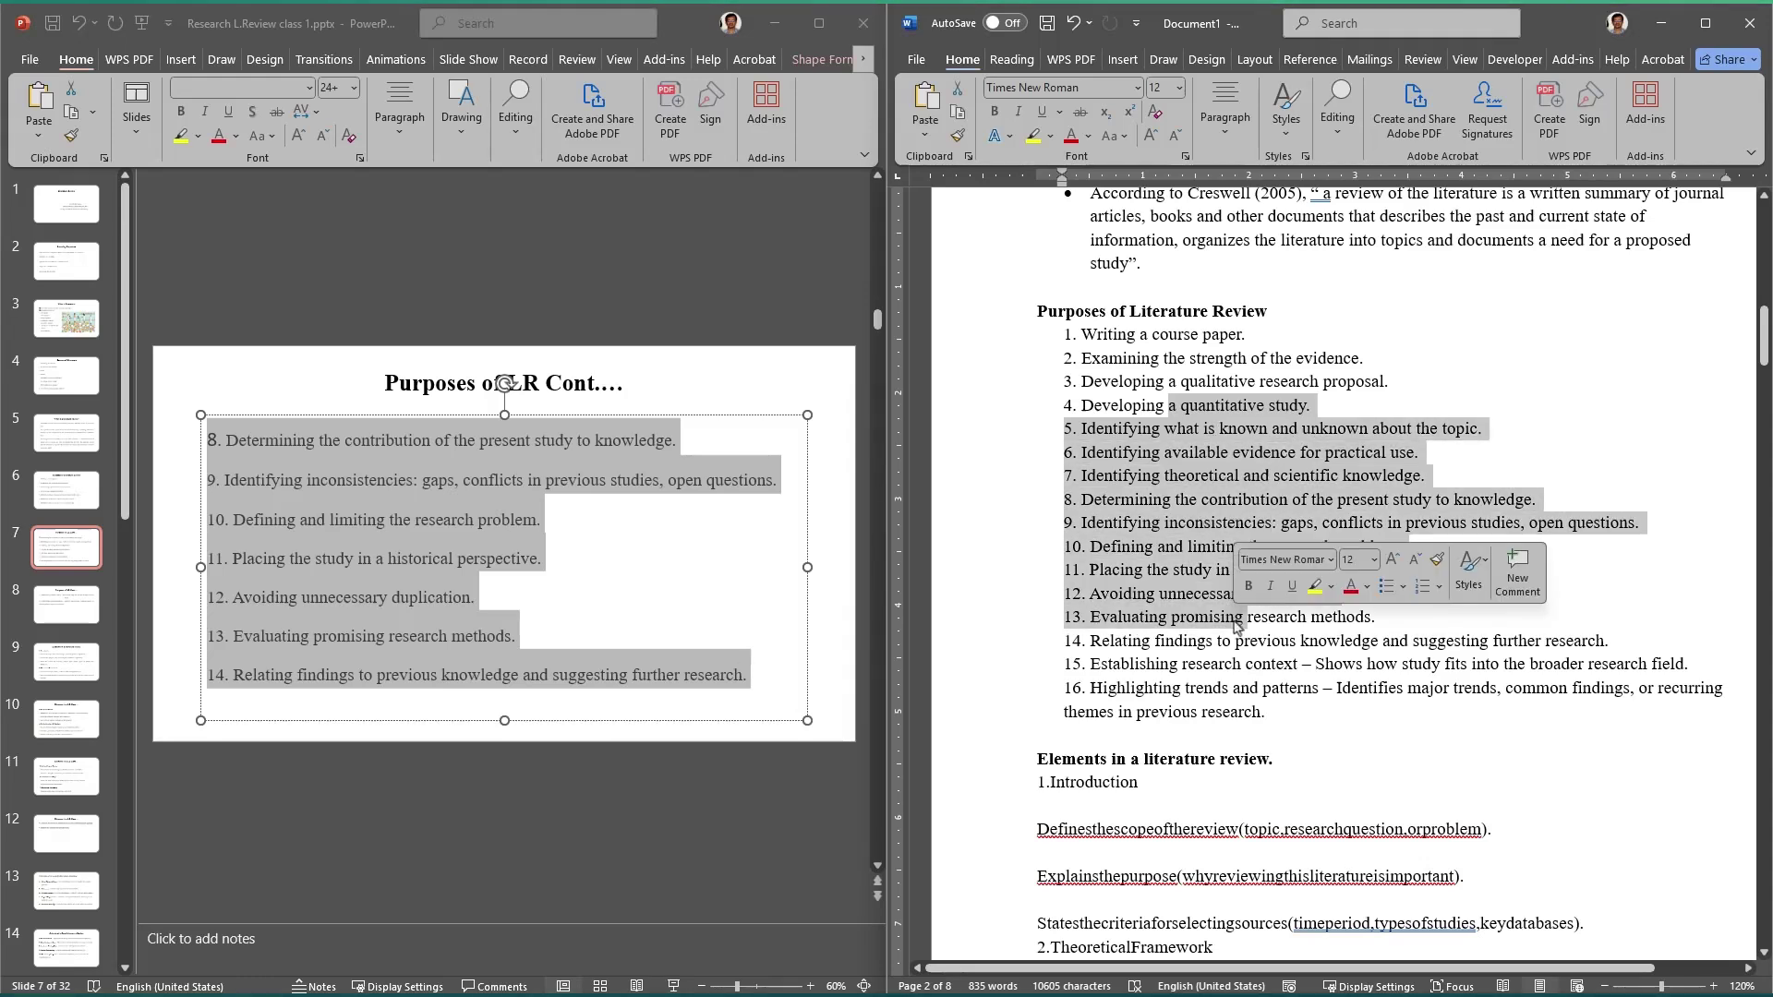
click(1214, 552)
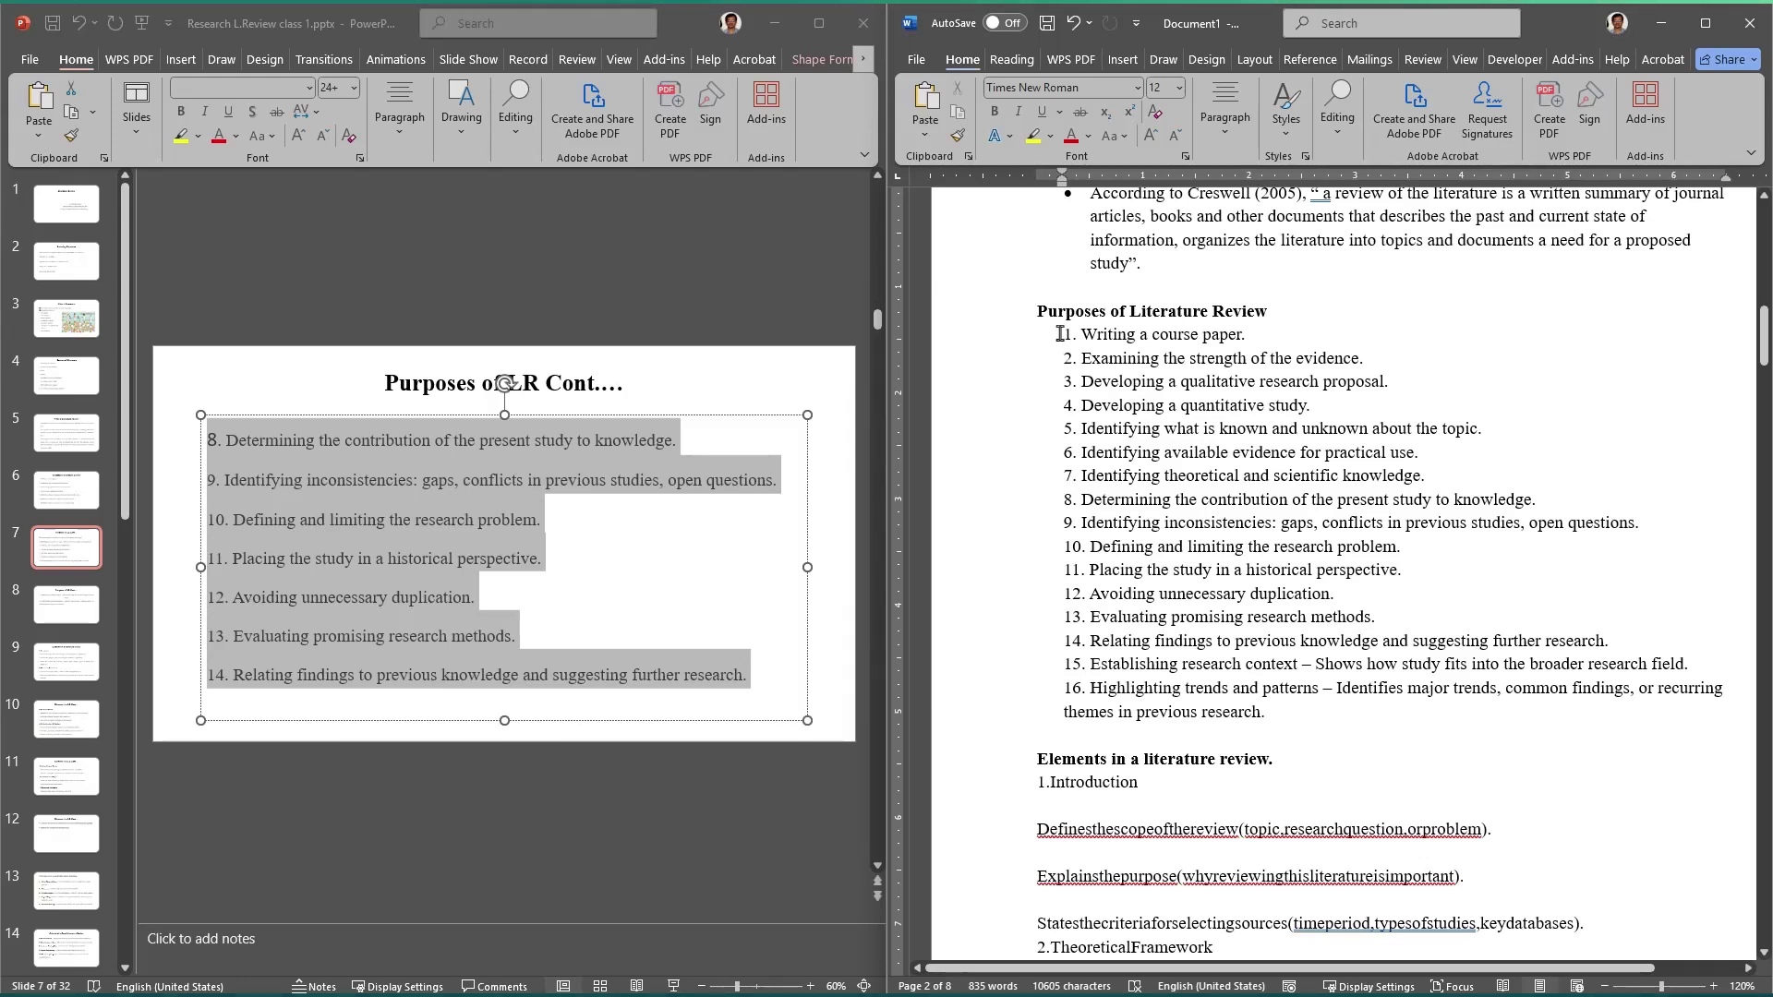
Step: Delete the typed numbers and their periods from all 16 items under "Purposes of Literature Review", leaving only the item text
drag(1061, 366, 1076, 693)
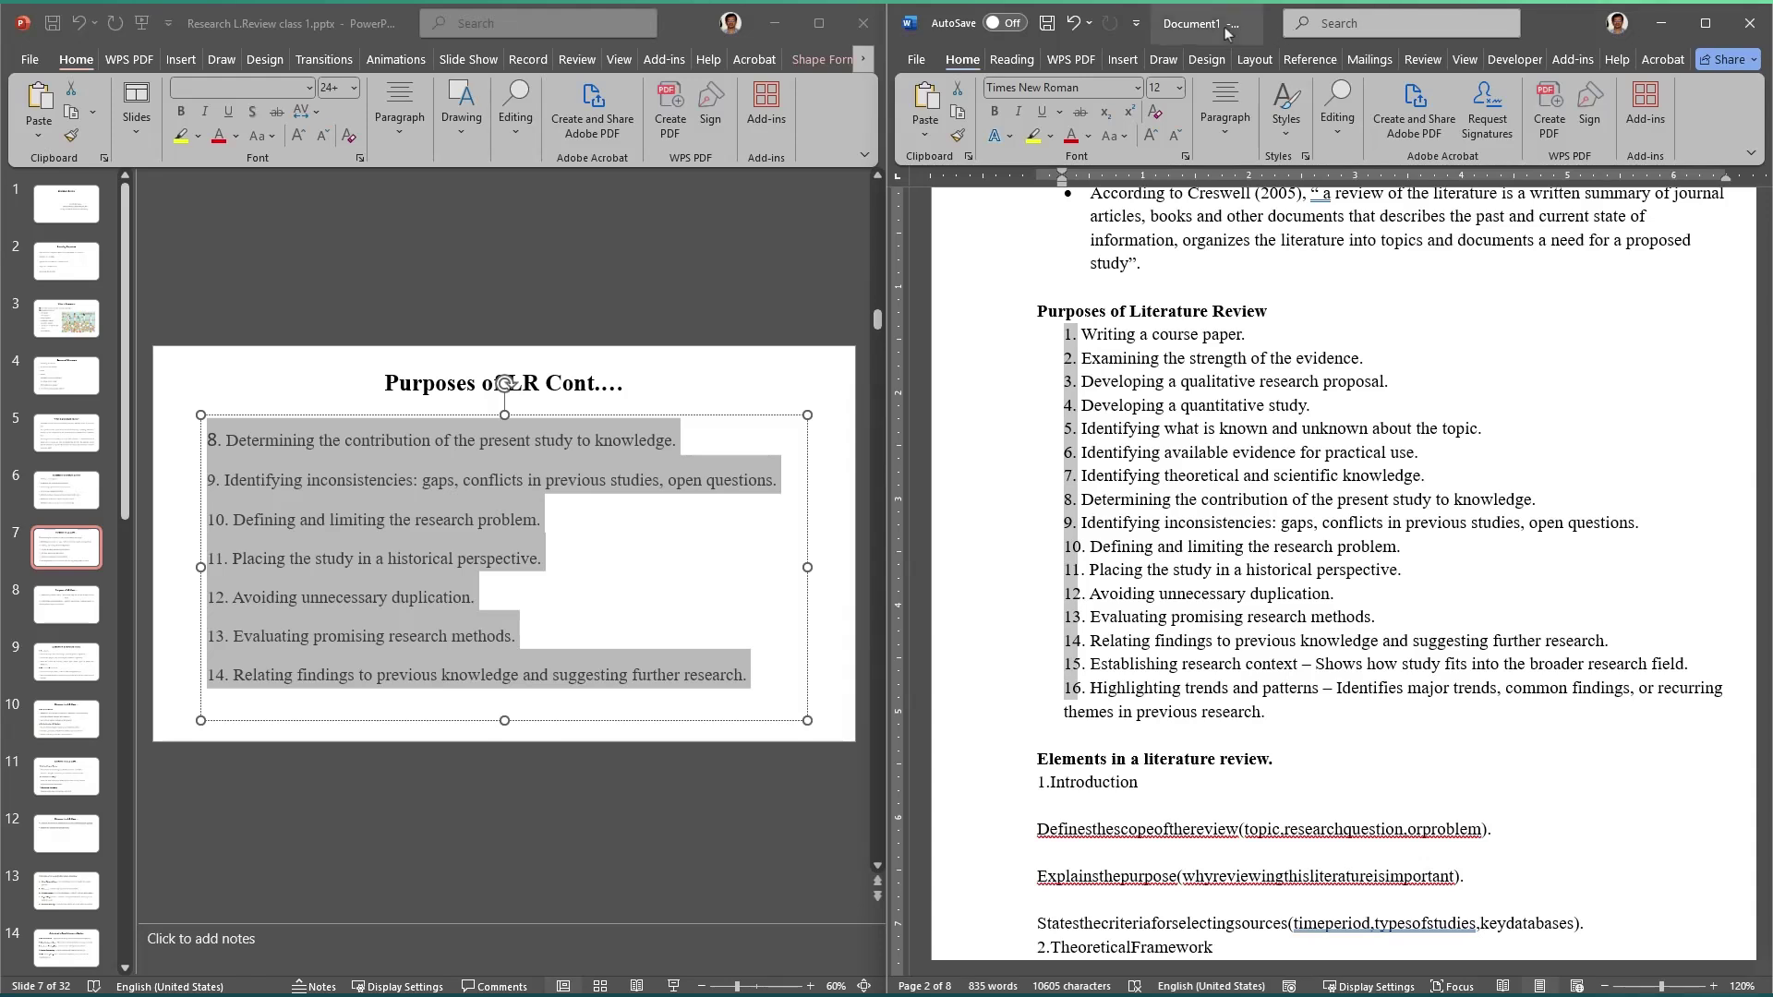
click(1569, 26)
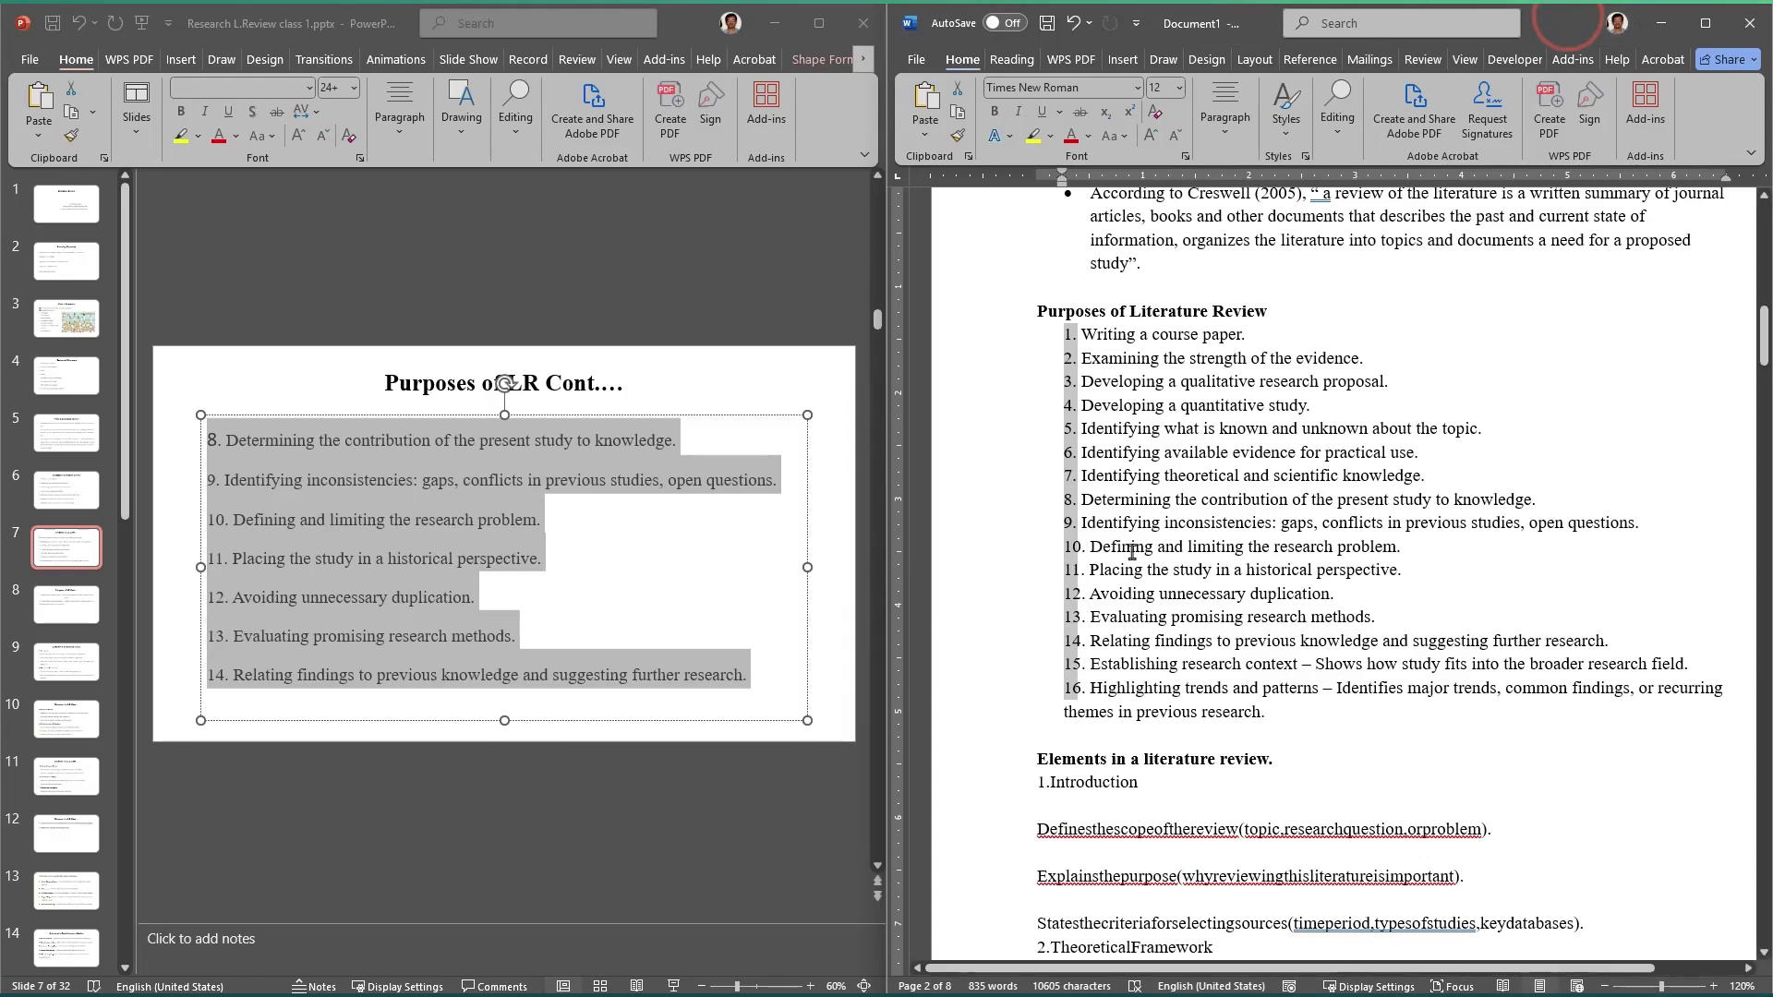
key(Delete)
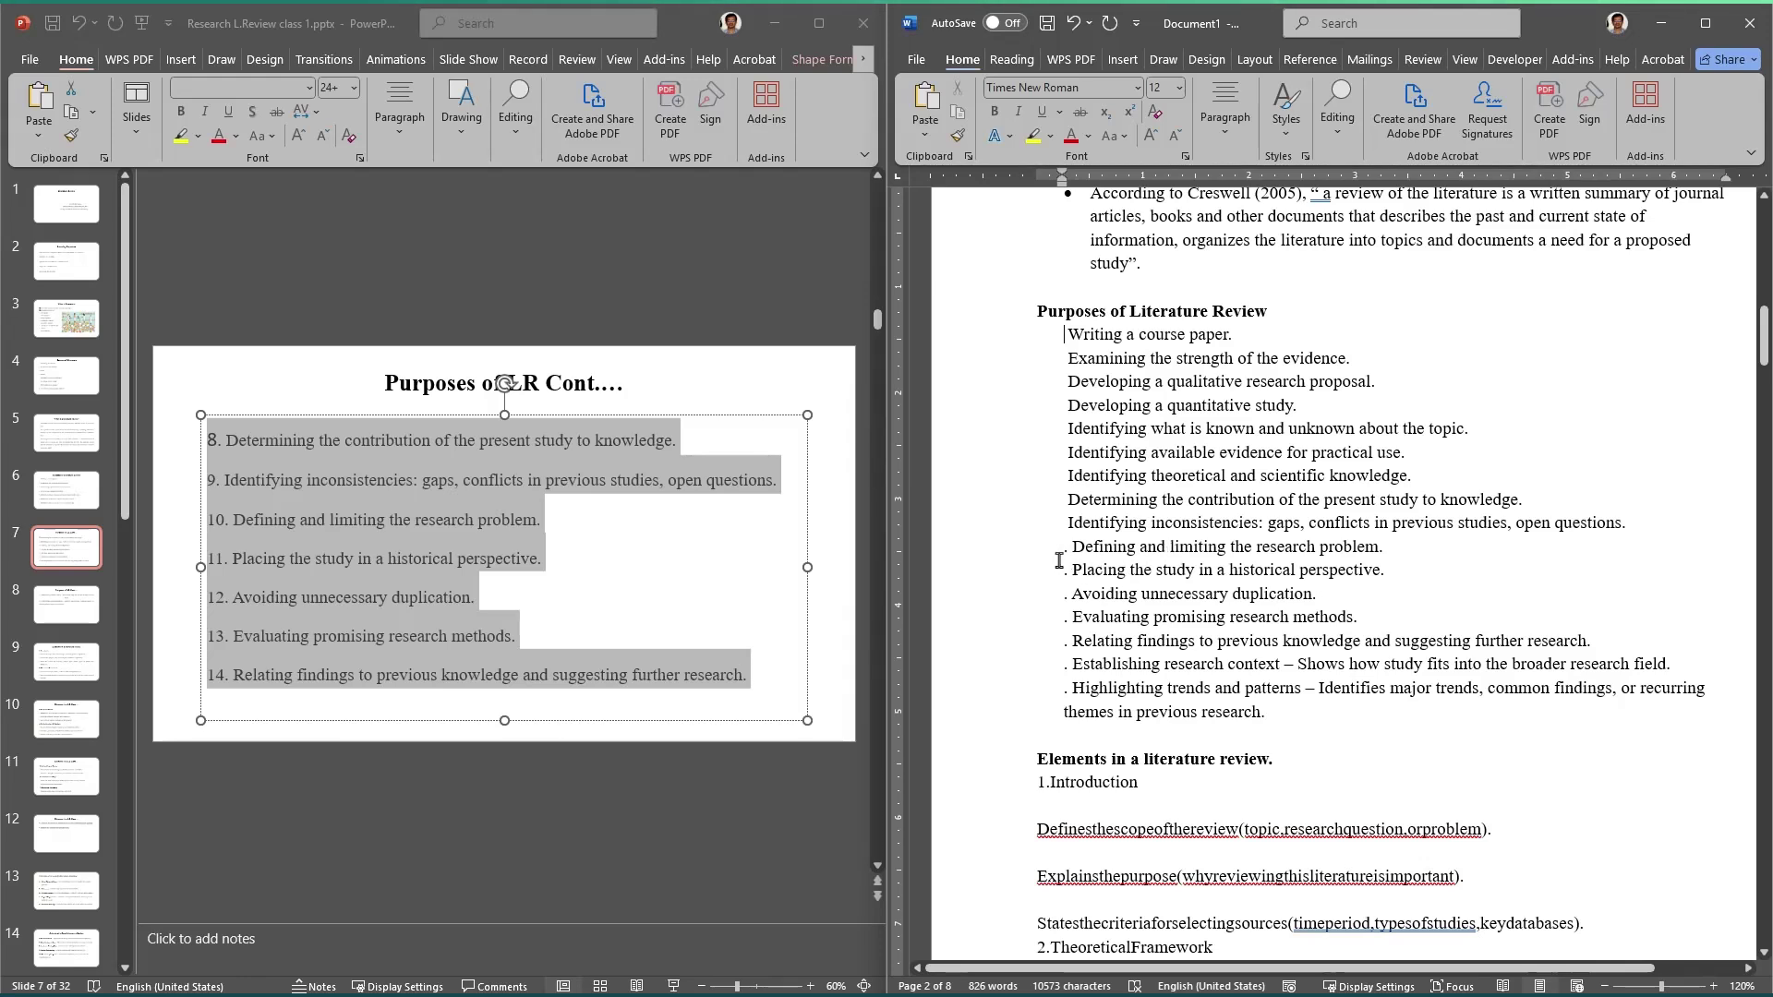
drag(1059, 551, 1068, 697)
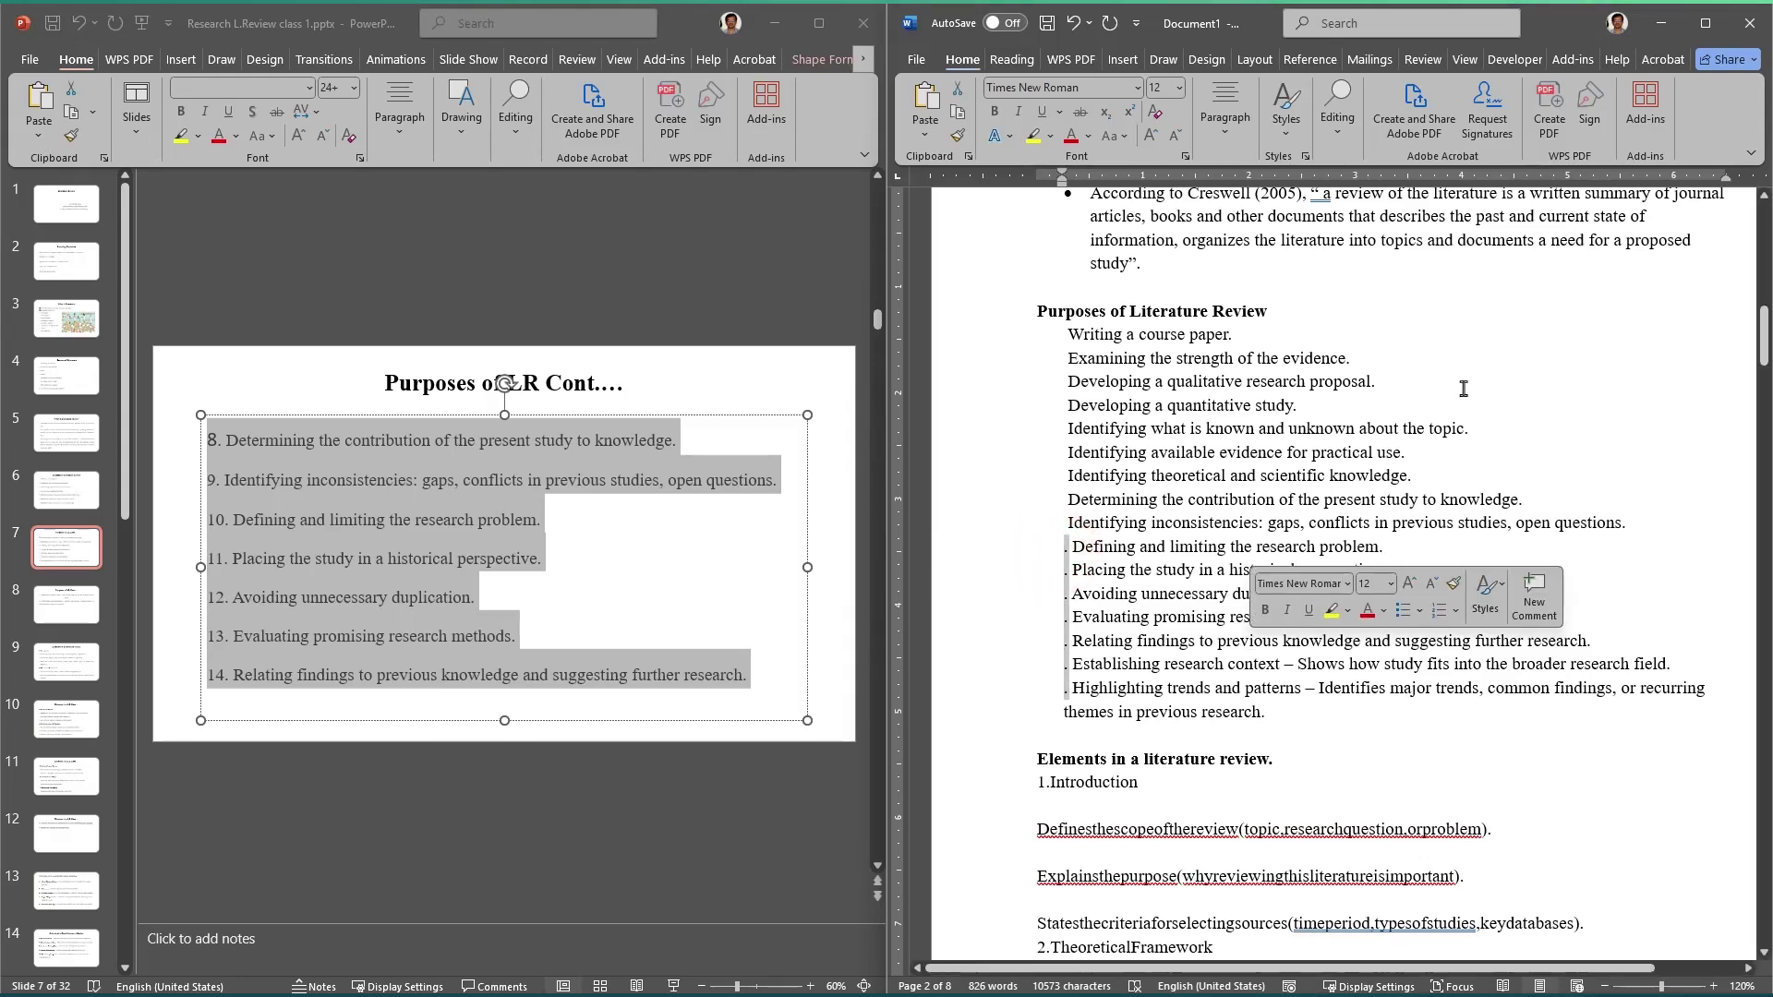
key(Delete)
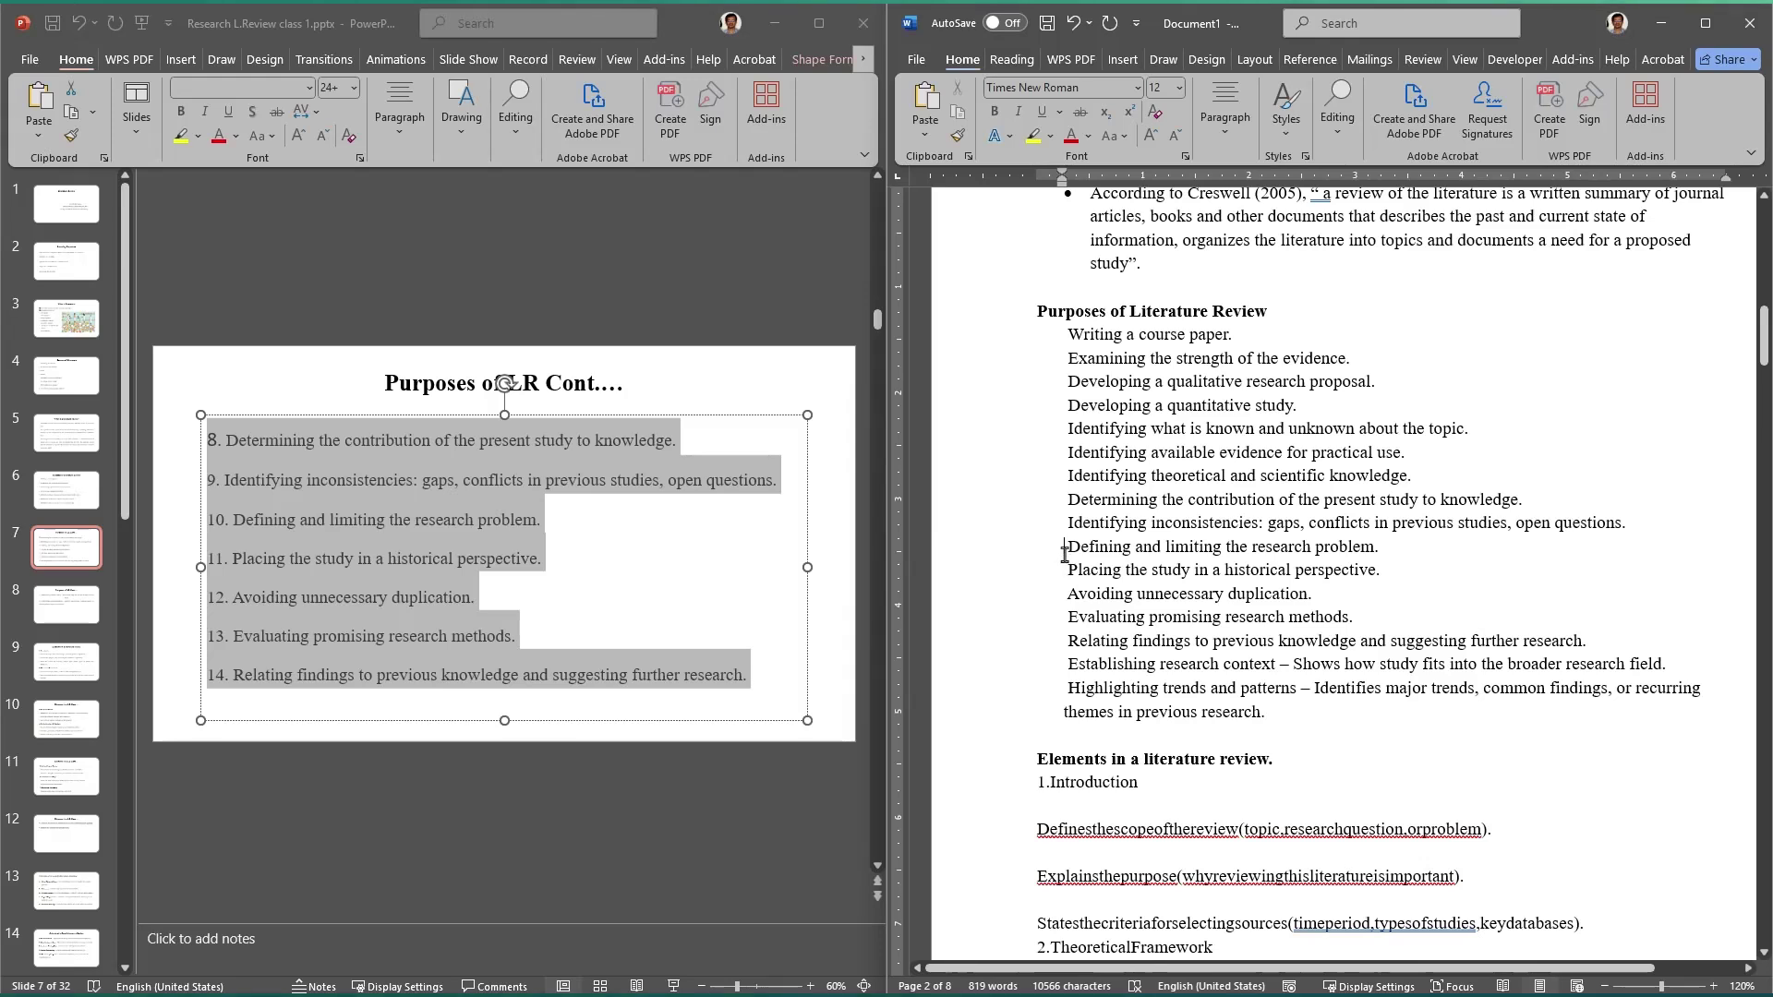
click(1098, 579)
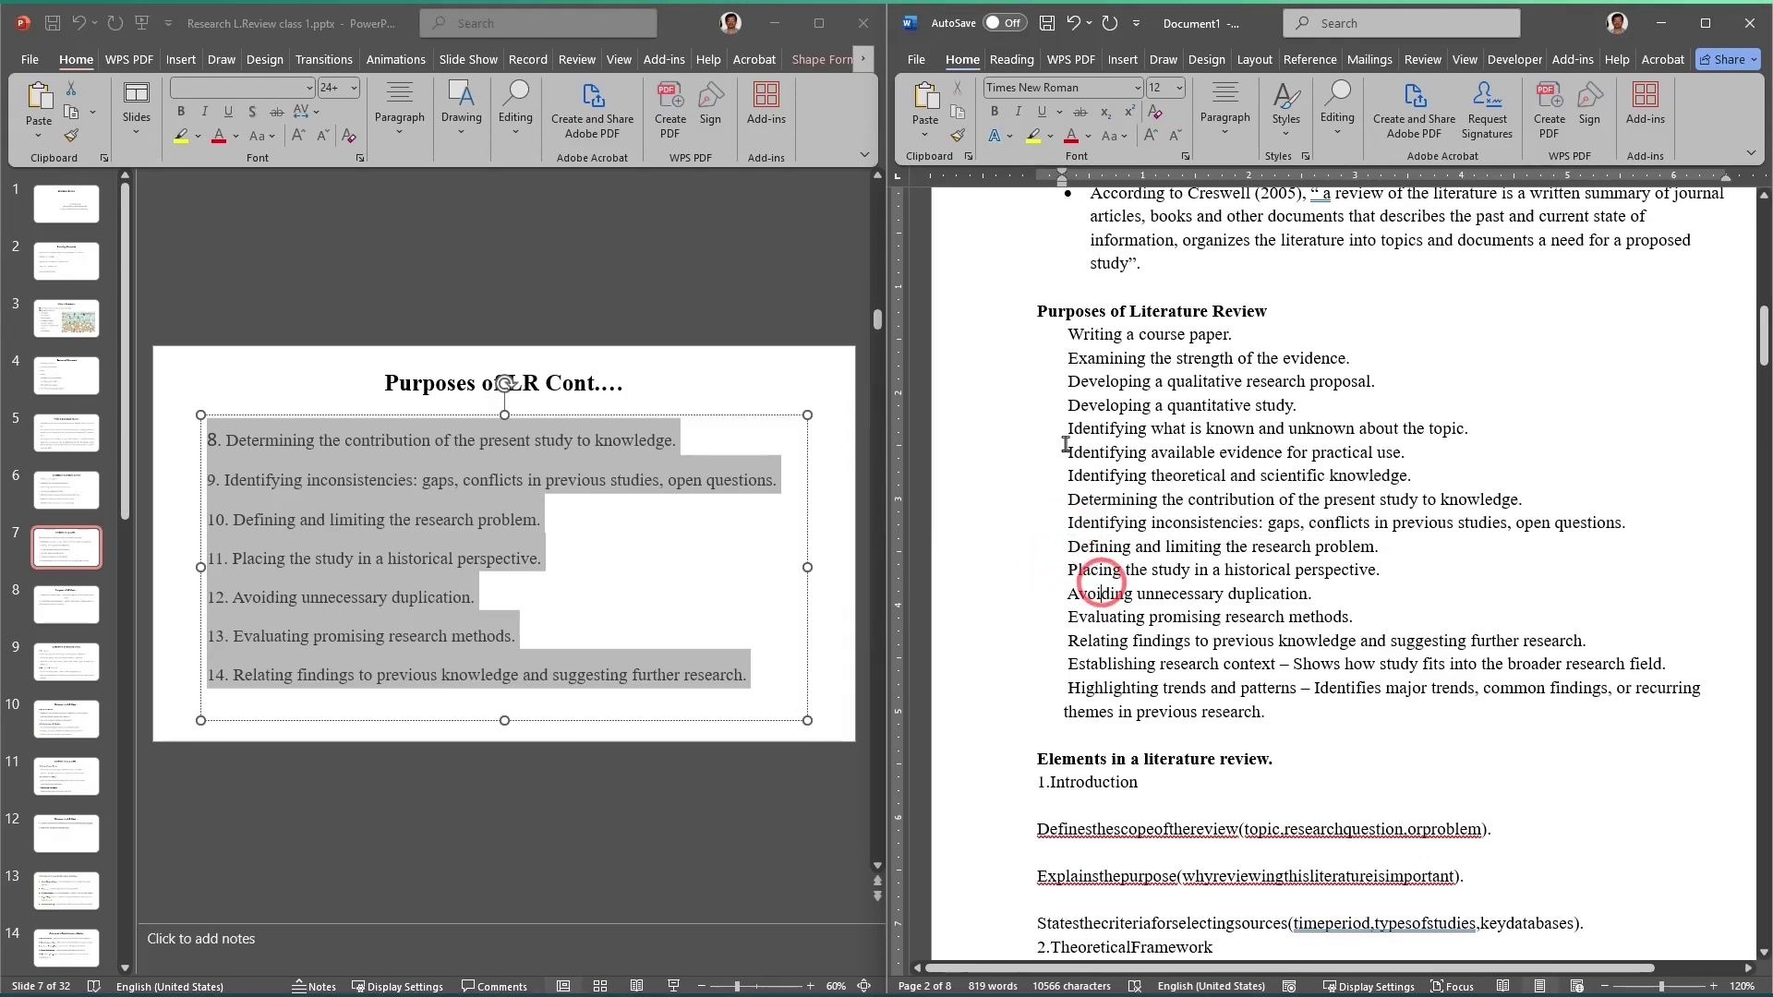
click(1064, 446)
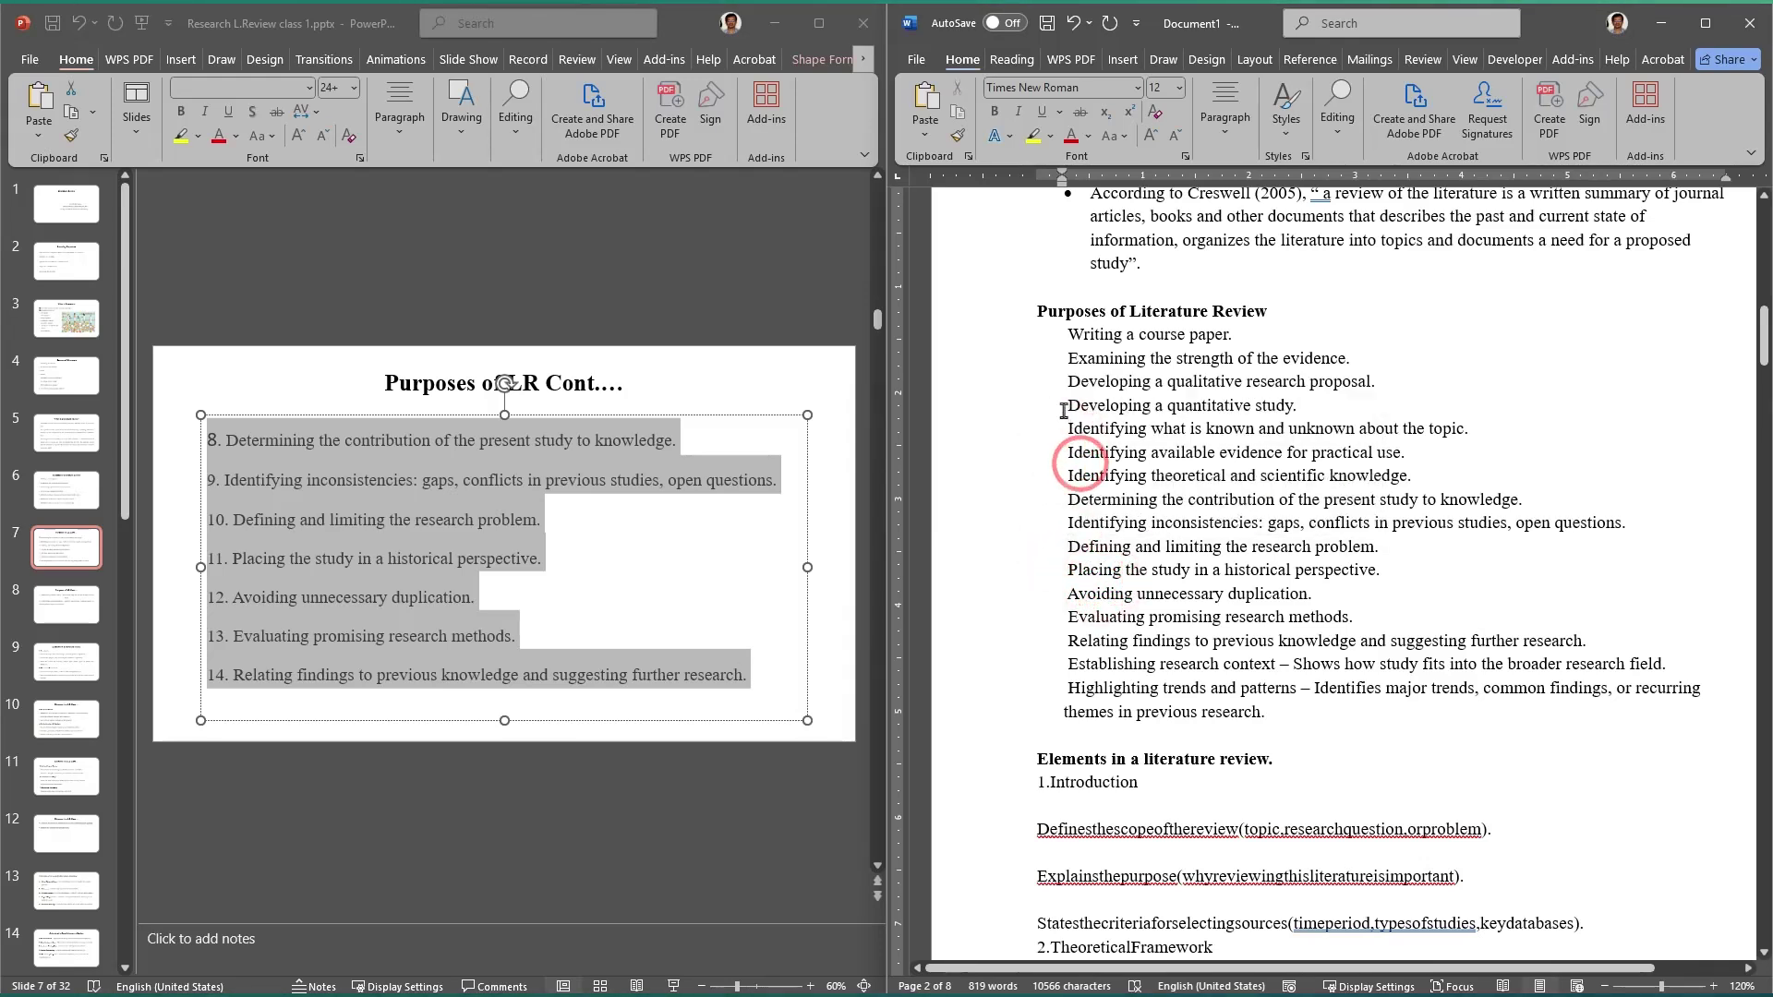
click(1065, 409)
click(1063, 382)
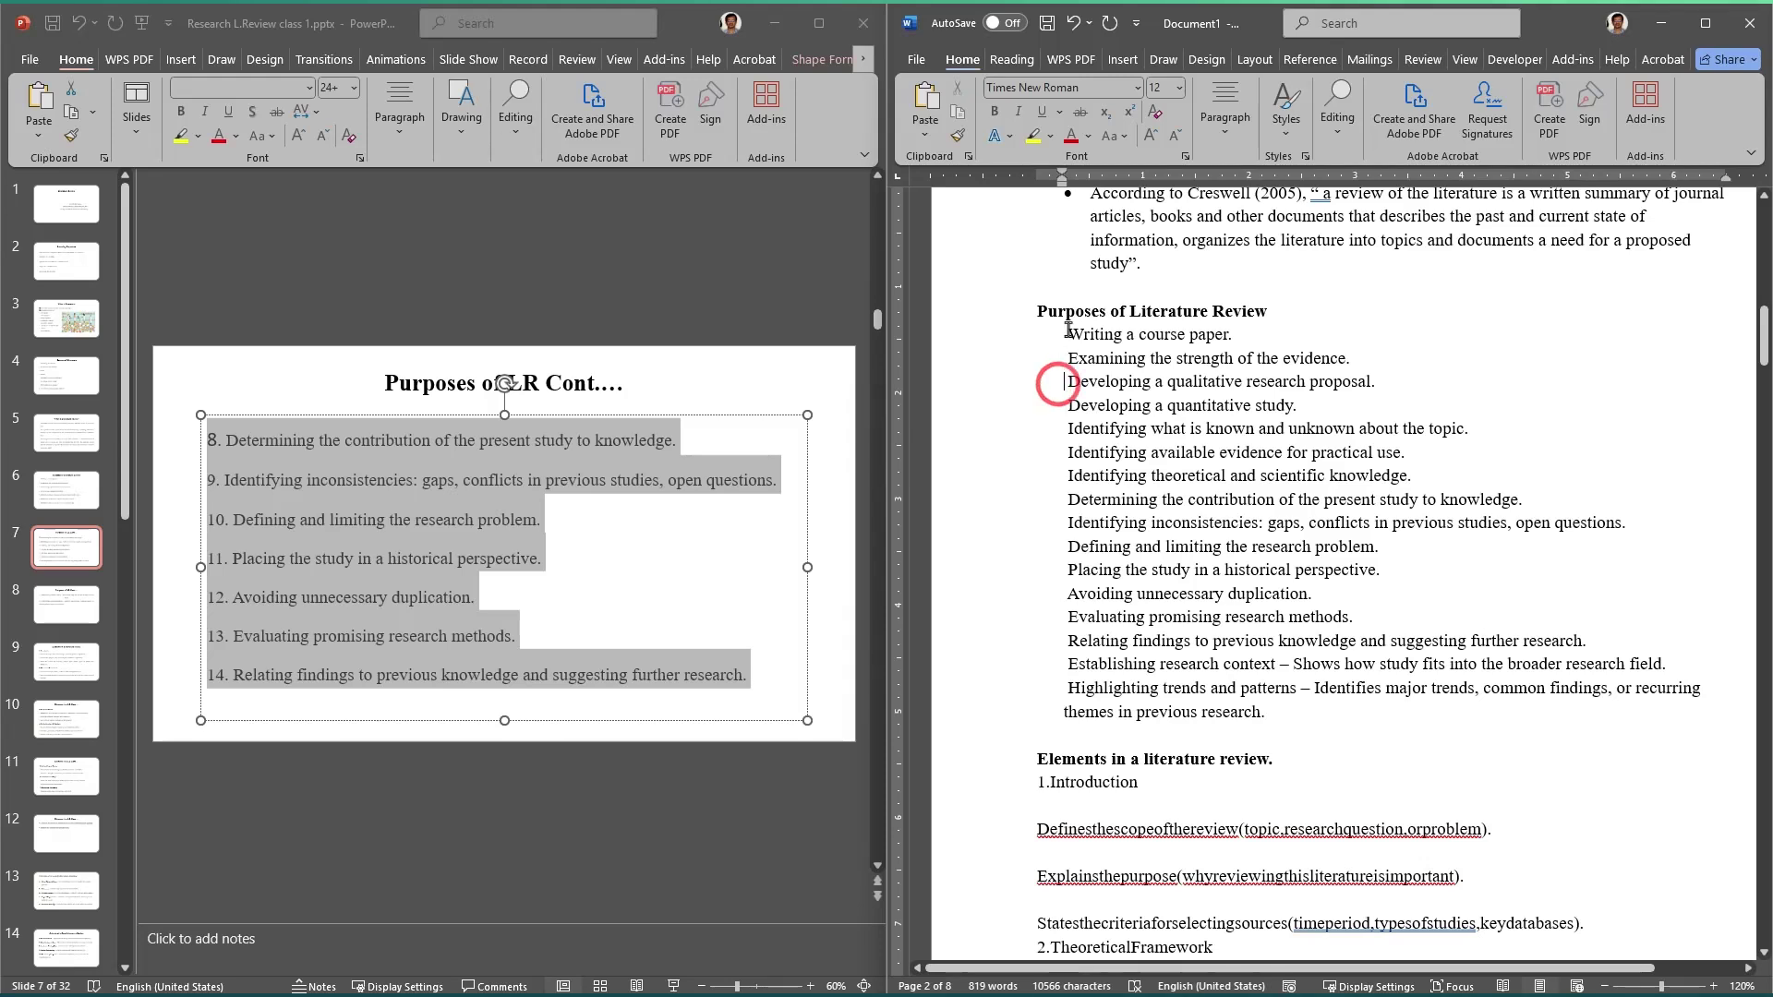
click(1063, 332)
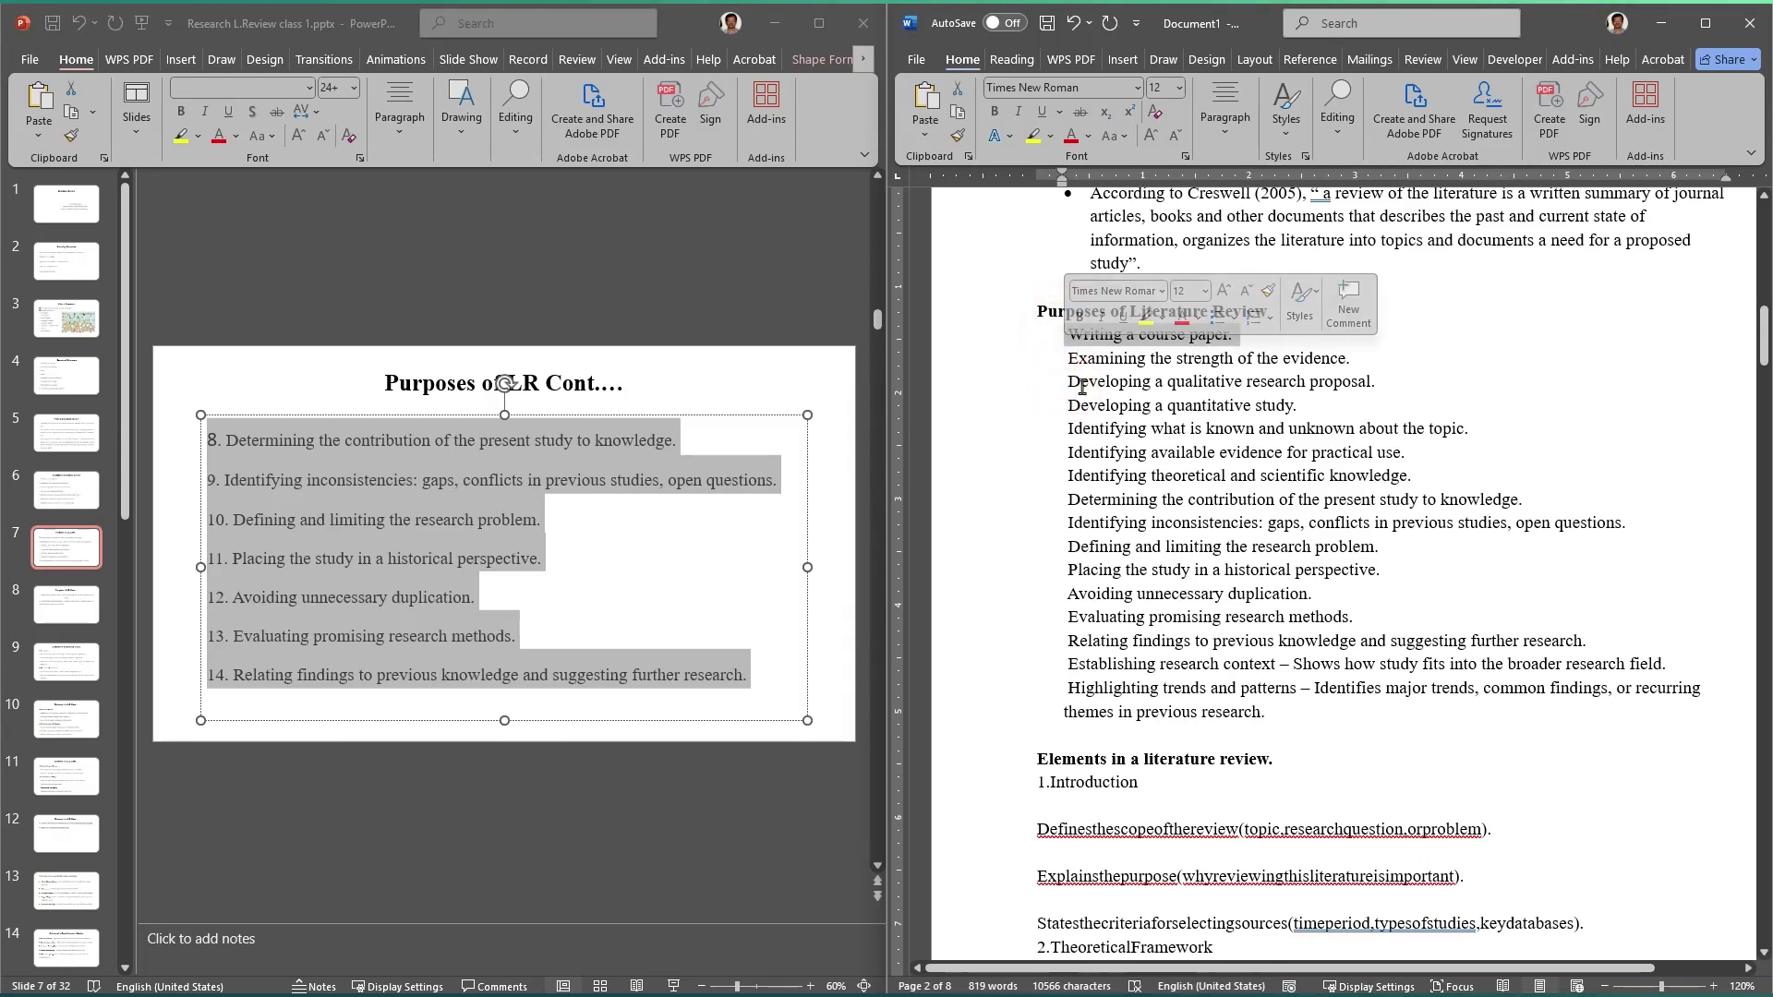
click(1071, 383)
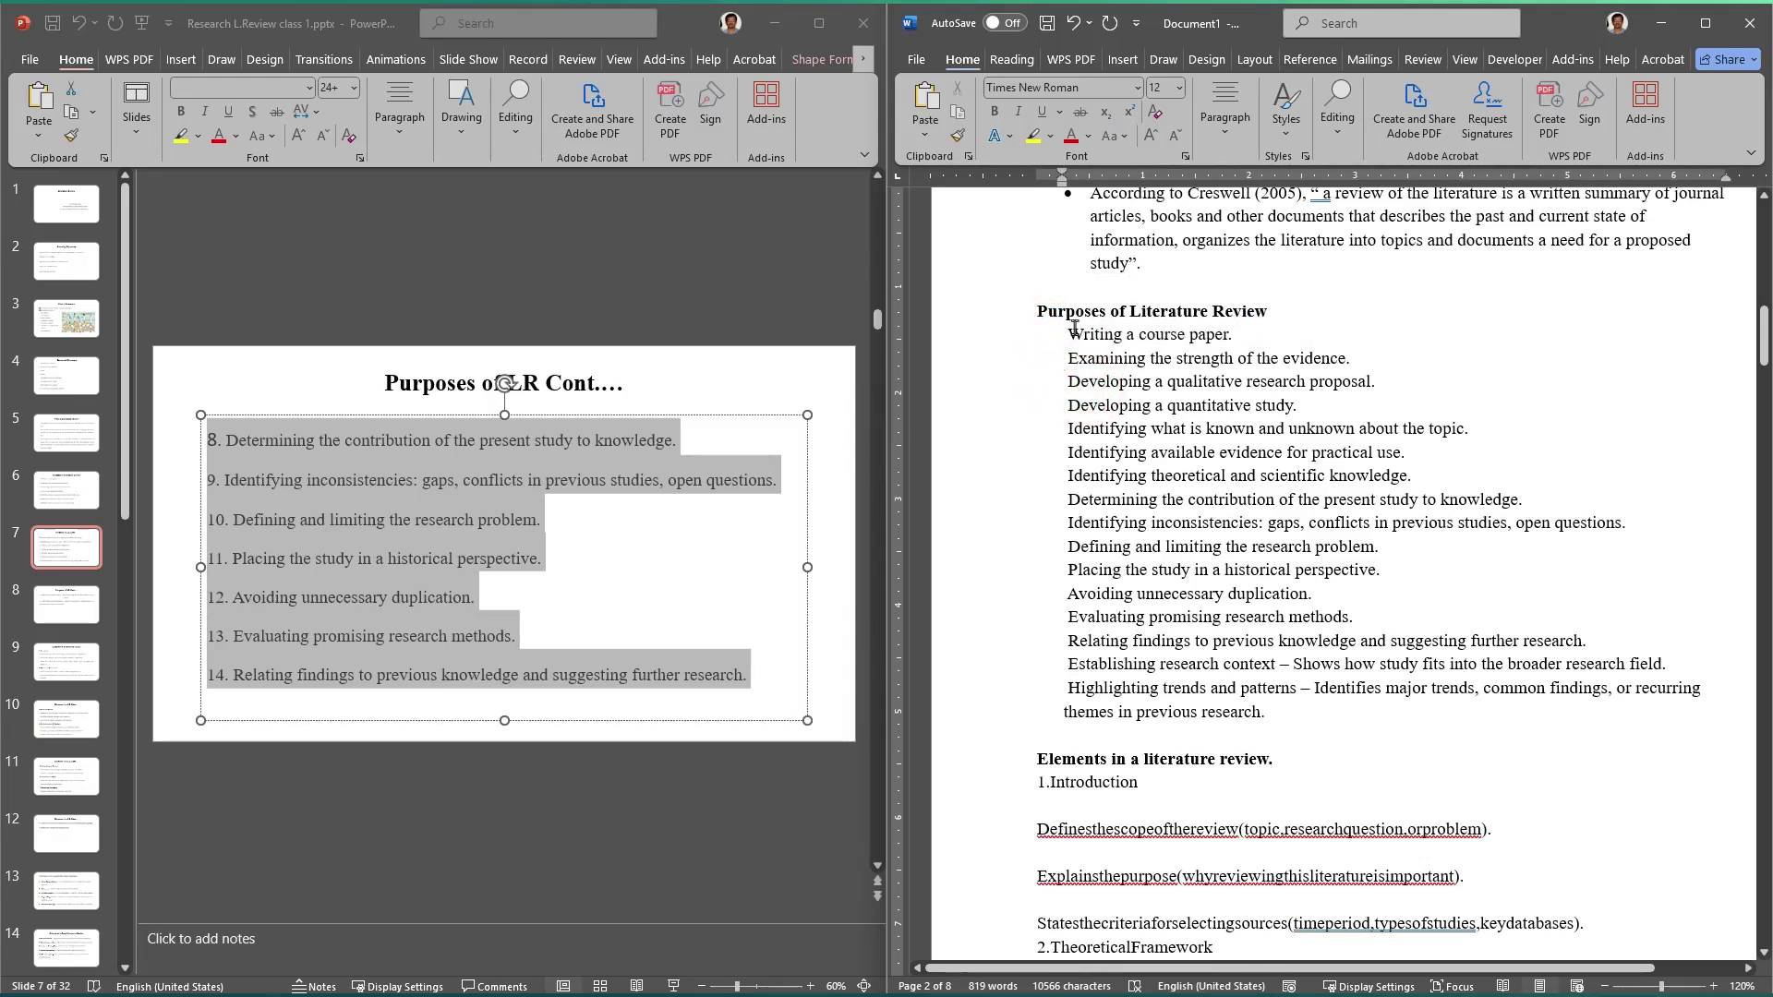
drag(1063, 333, 1059, 692)
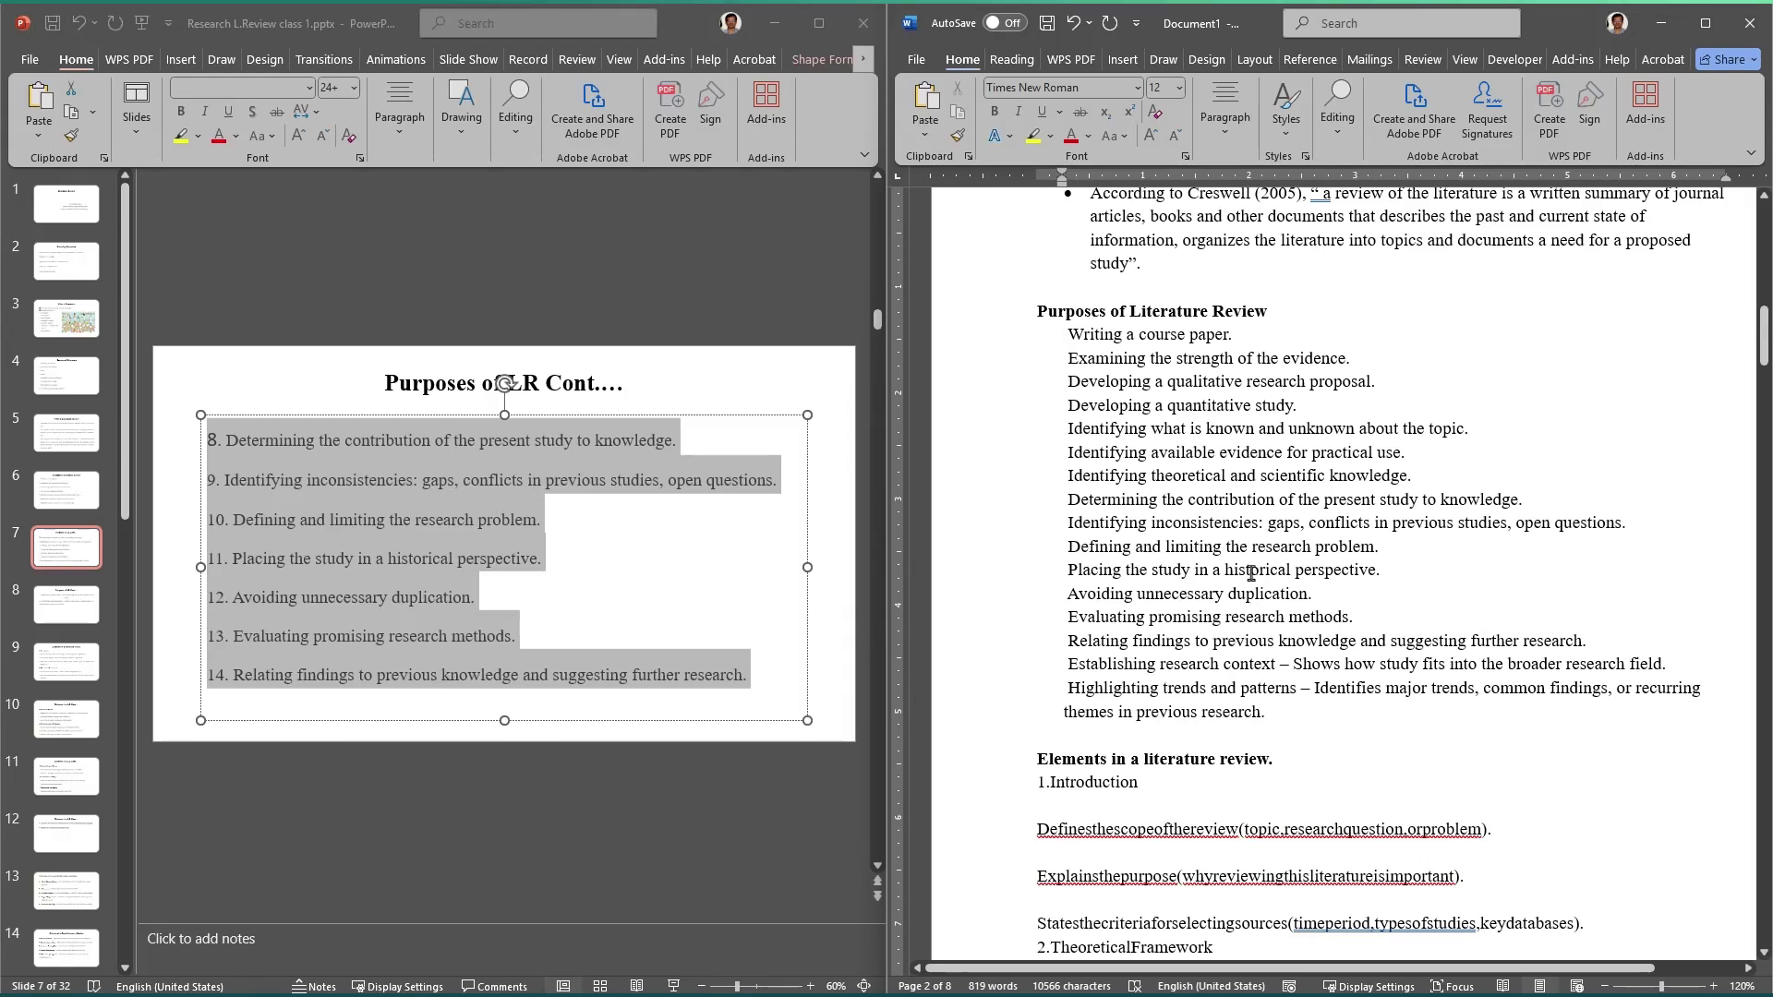
click(1136, 430)
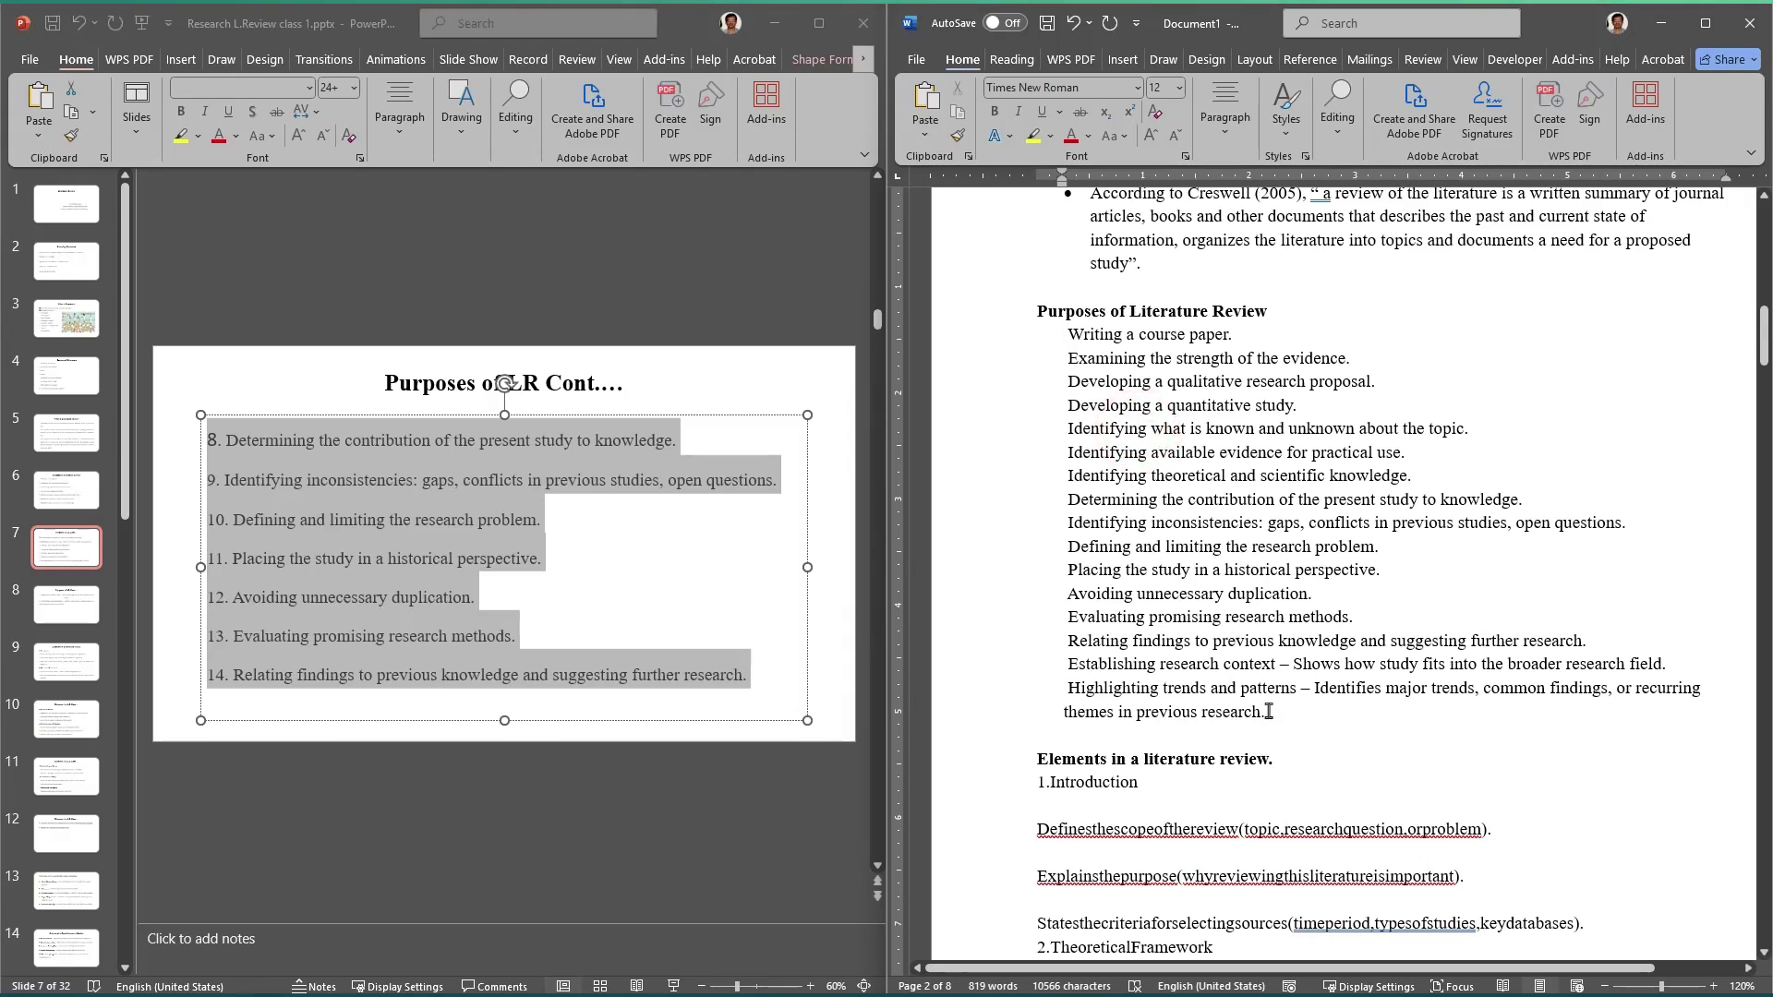
Step: Apply automatic numbering to all the items from "Writing a course paper." to "Highlighting trends and patterns"
drag(1268, 711, 1067, 335)
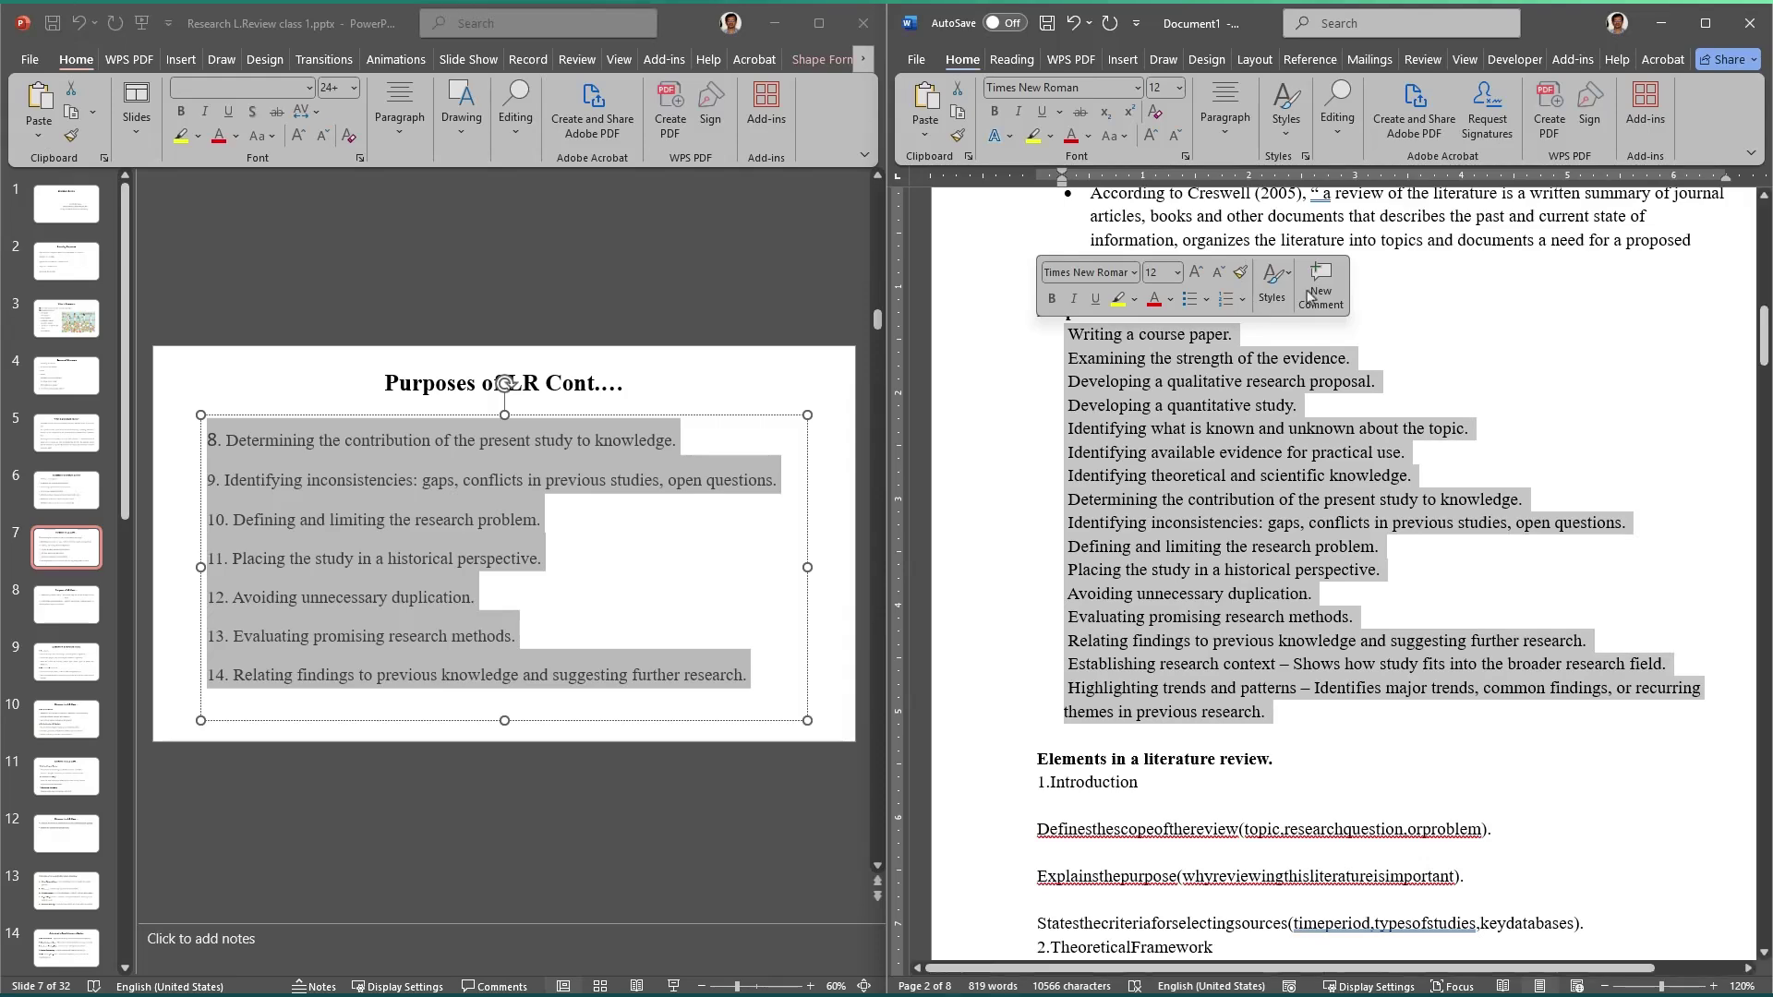
click(1224, 106)
click(1249, 184)
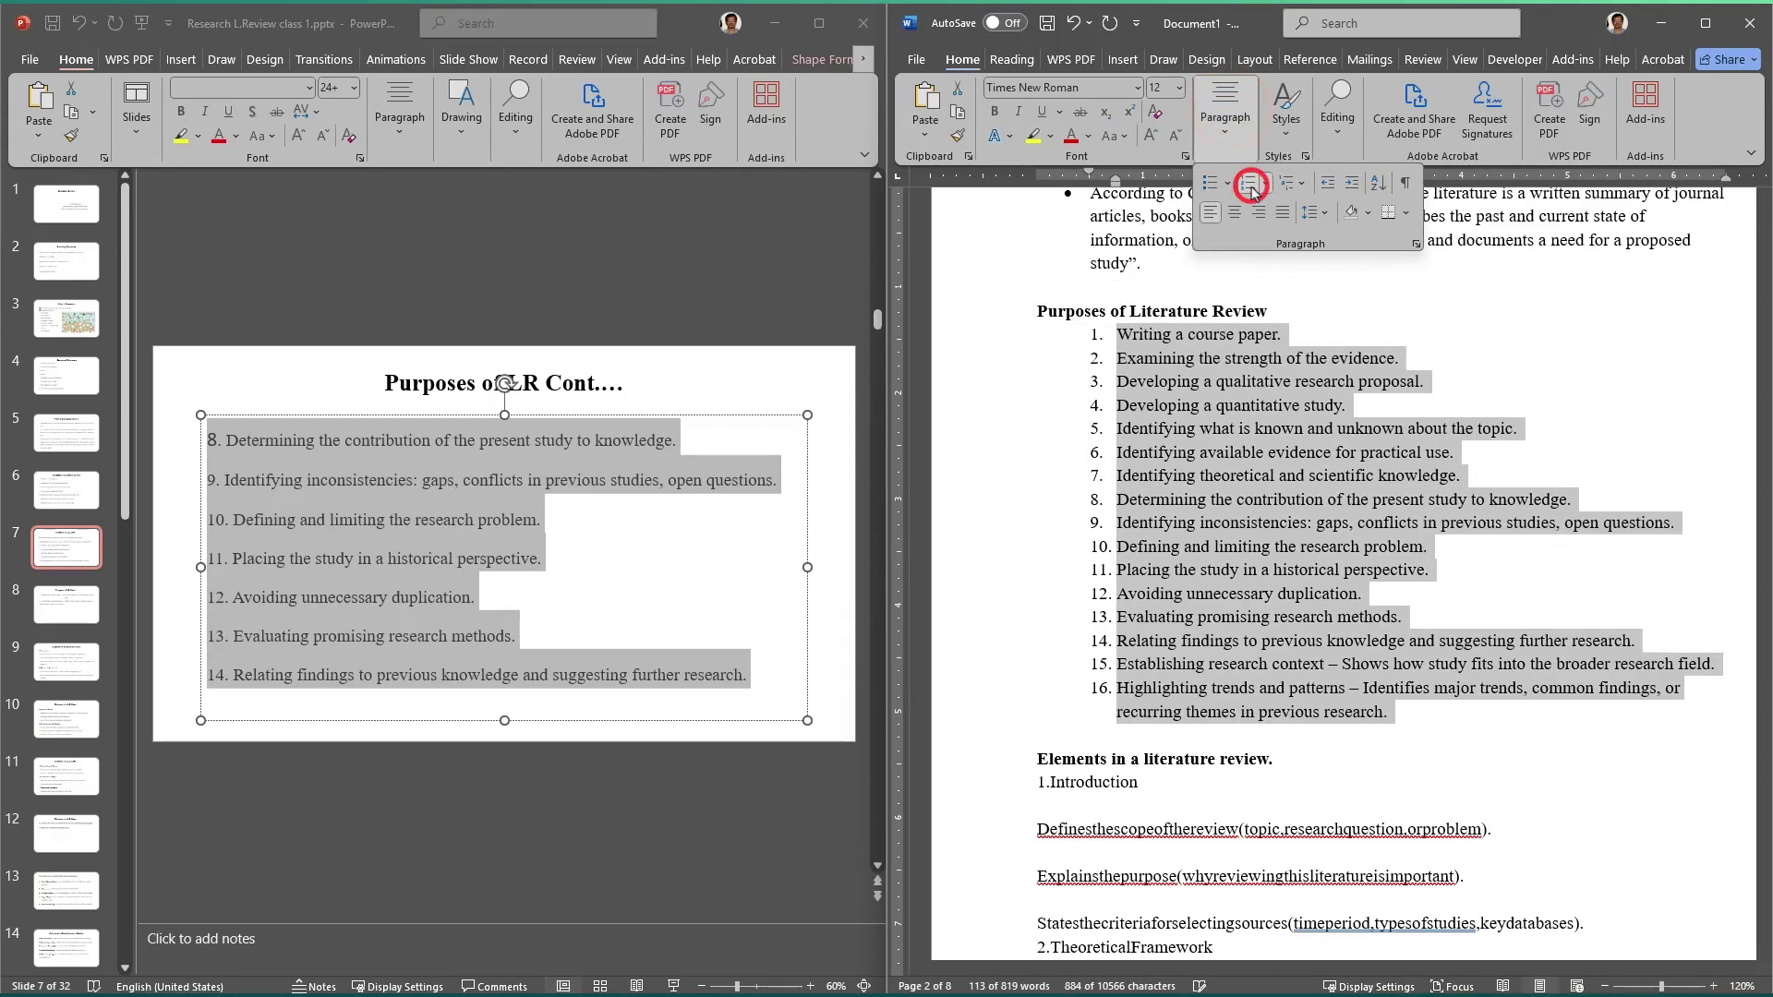
click(1227, 554)
click(1177, 381)
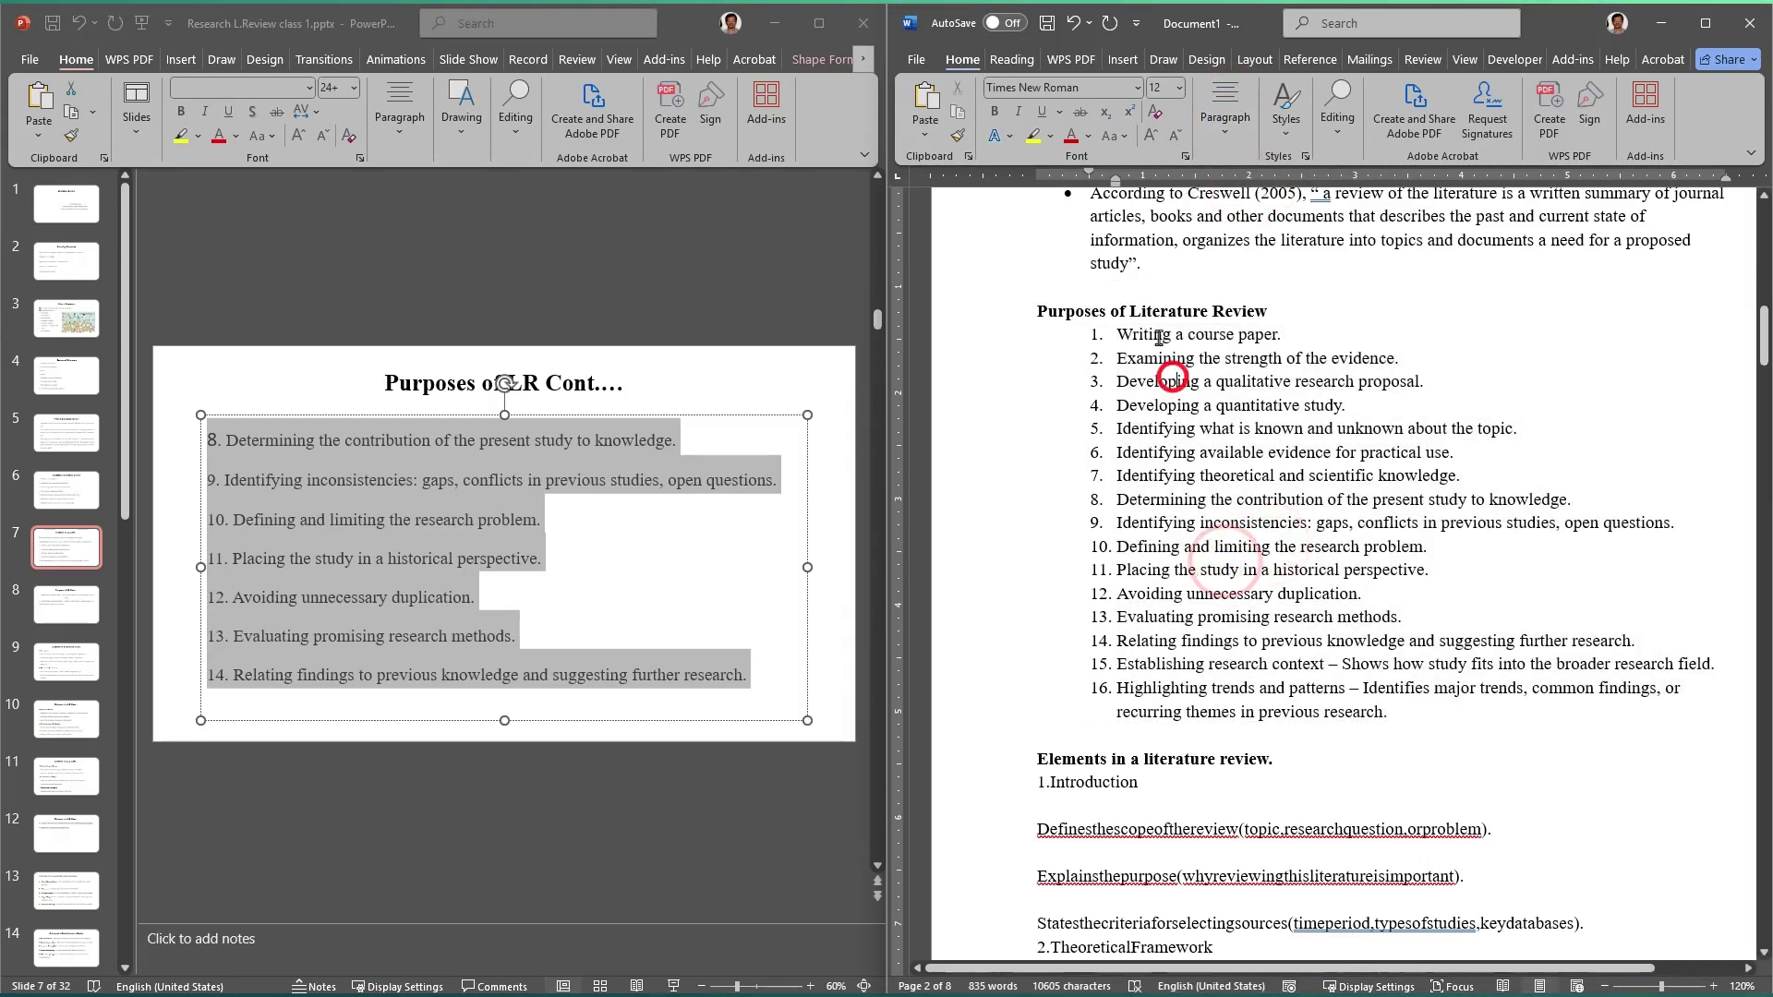
Step: Show the paragraph marks and other hidden formatting symbols in the Word document
click(1215, 118)
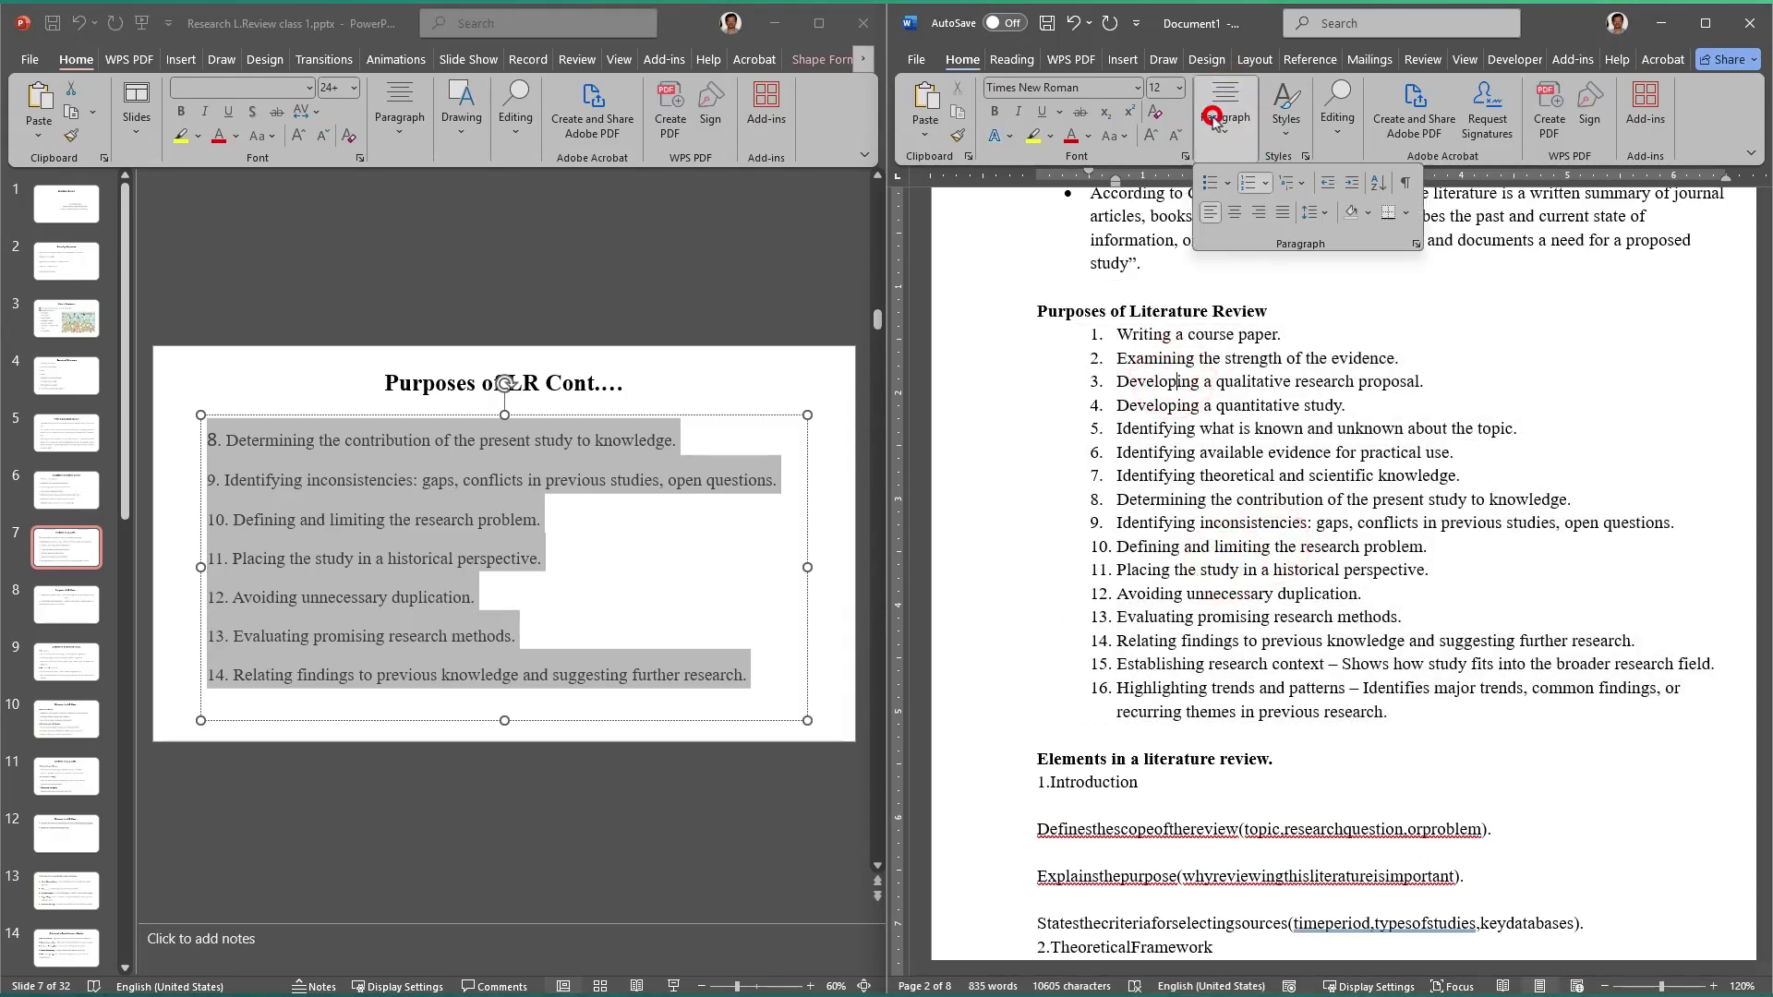
click(1404, 183)
click(1211, 613)
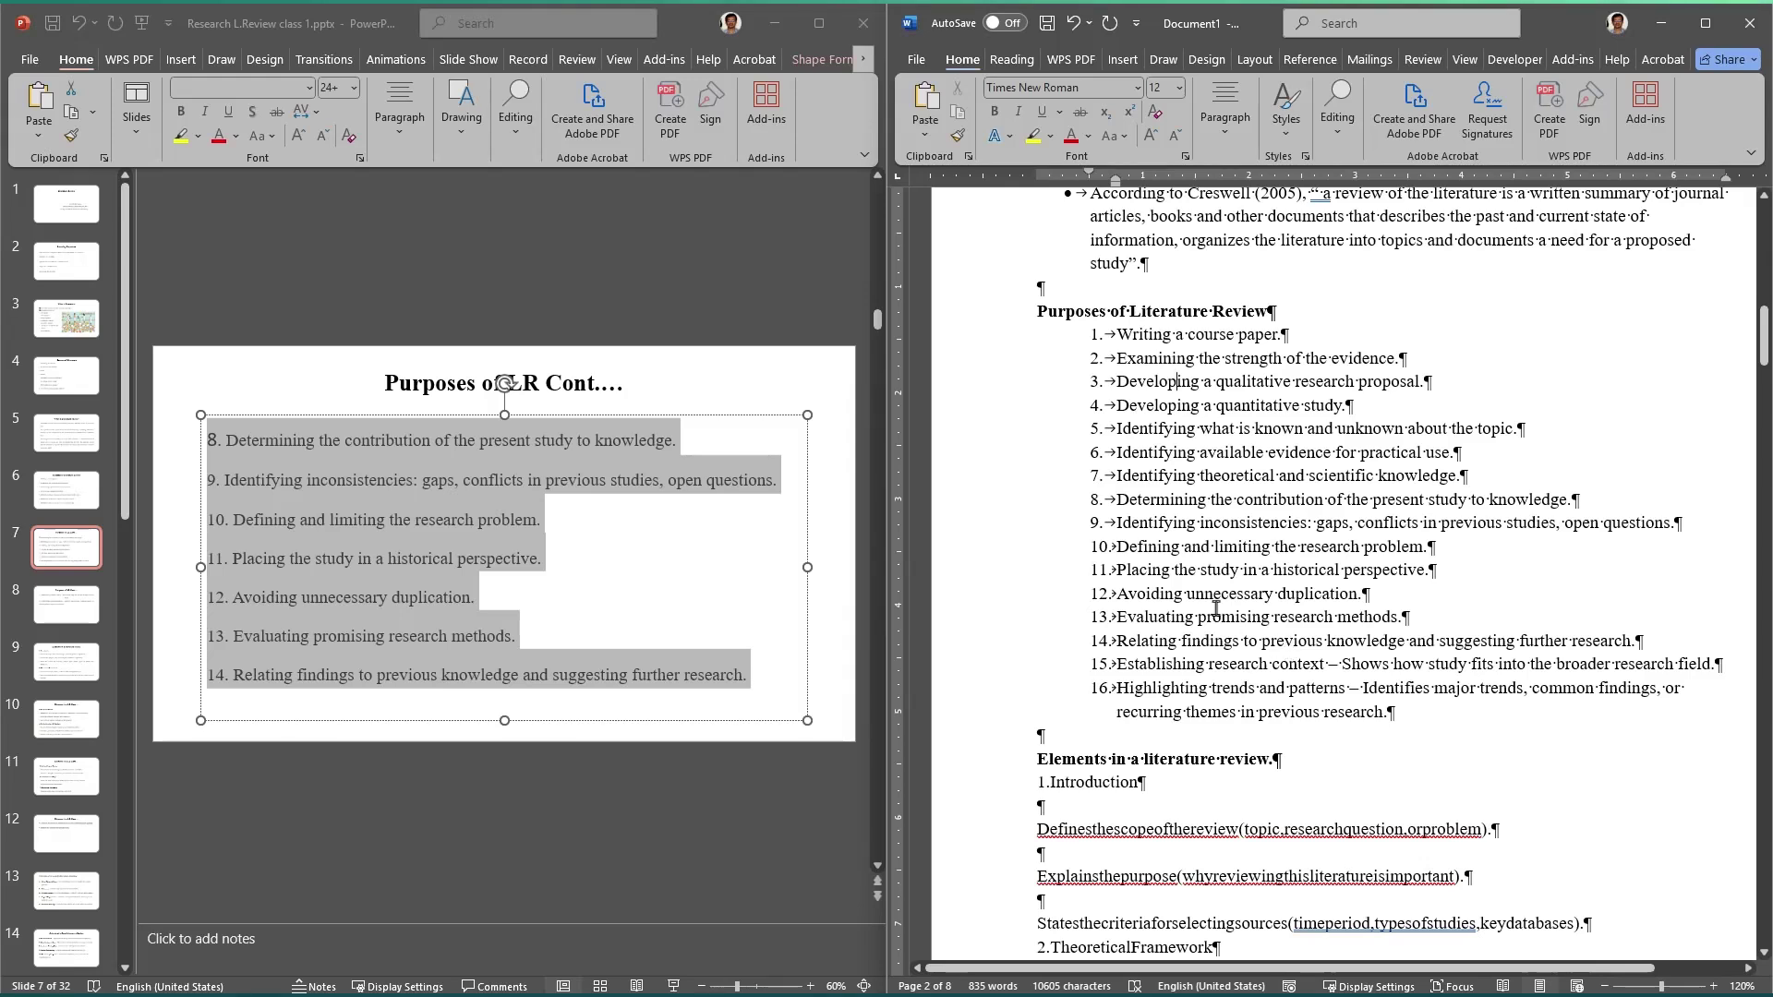
Step: Remove the automatic numbering from "Examining the strength of the evidence." and apply it again
click(1248, 358)
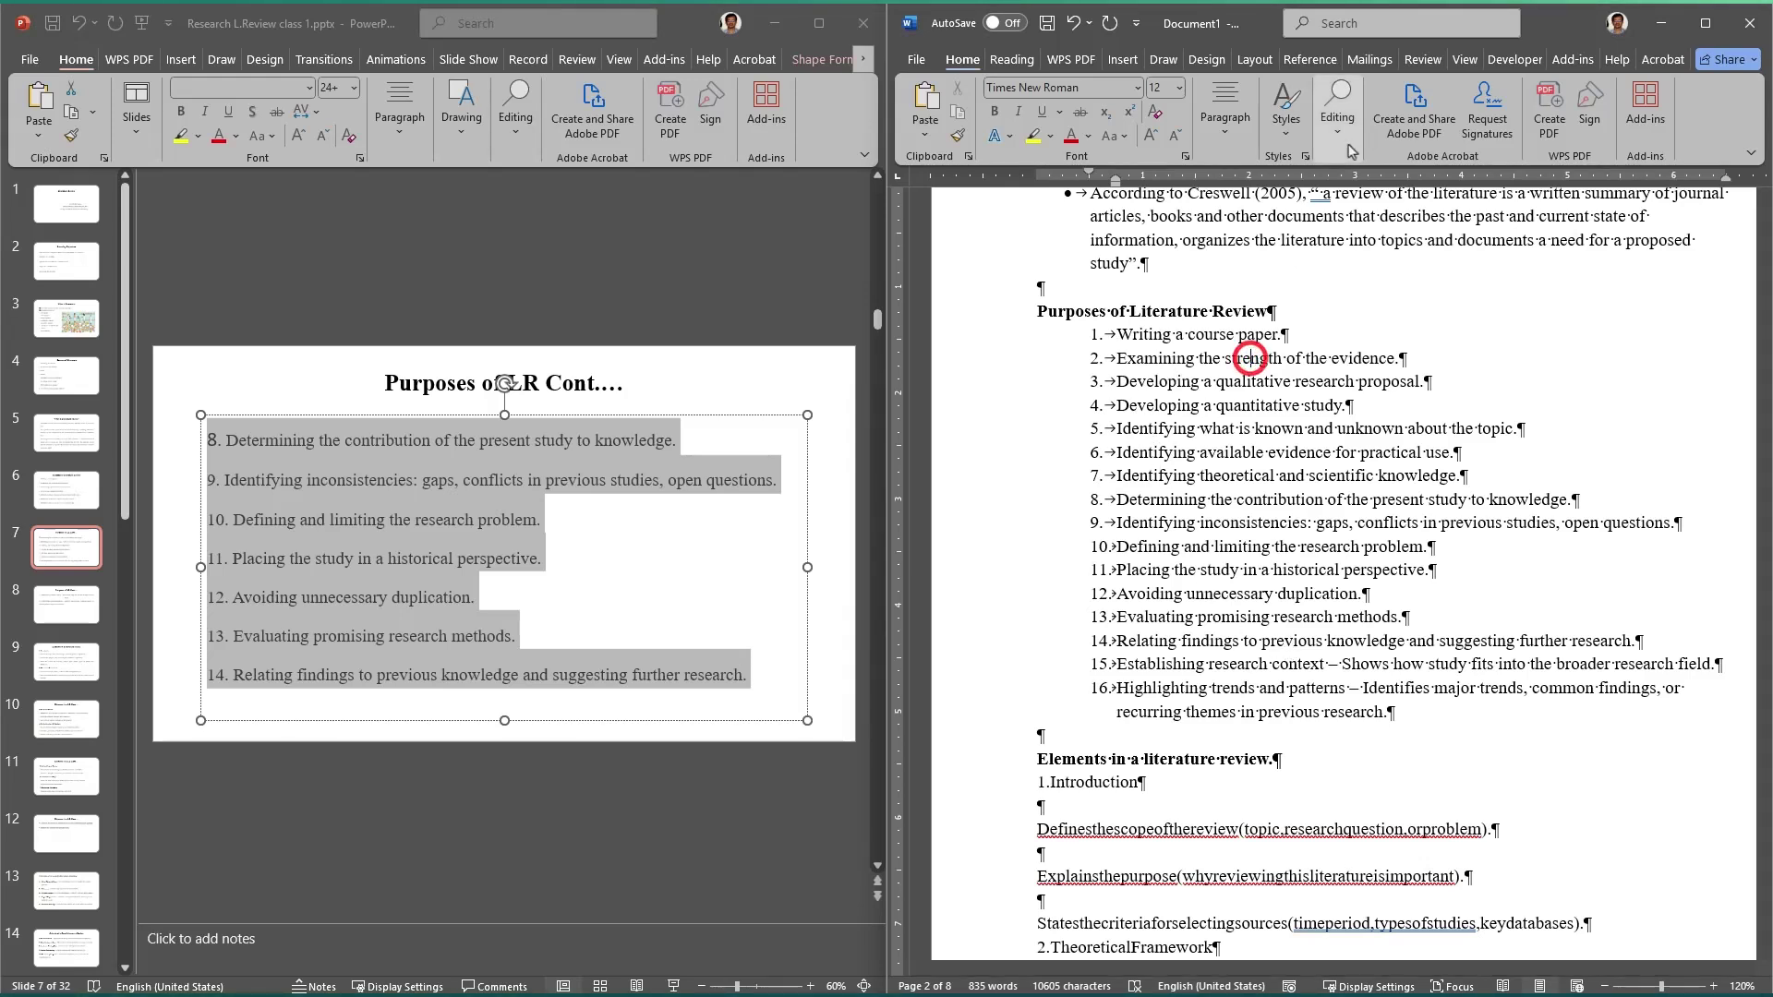
click(1225, 109)
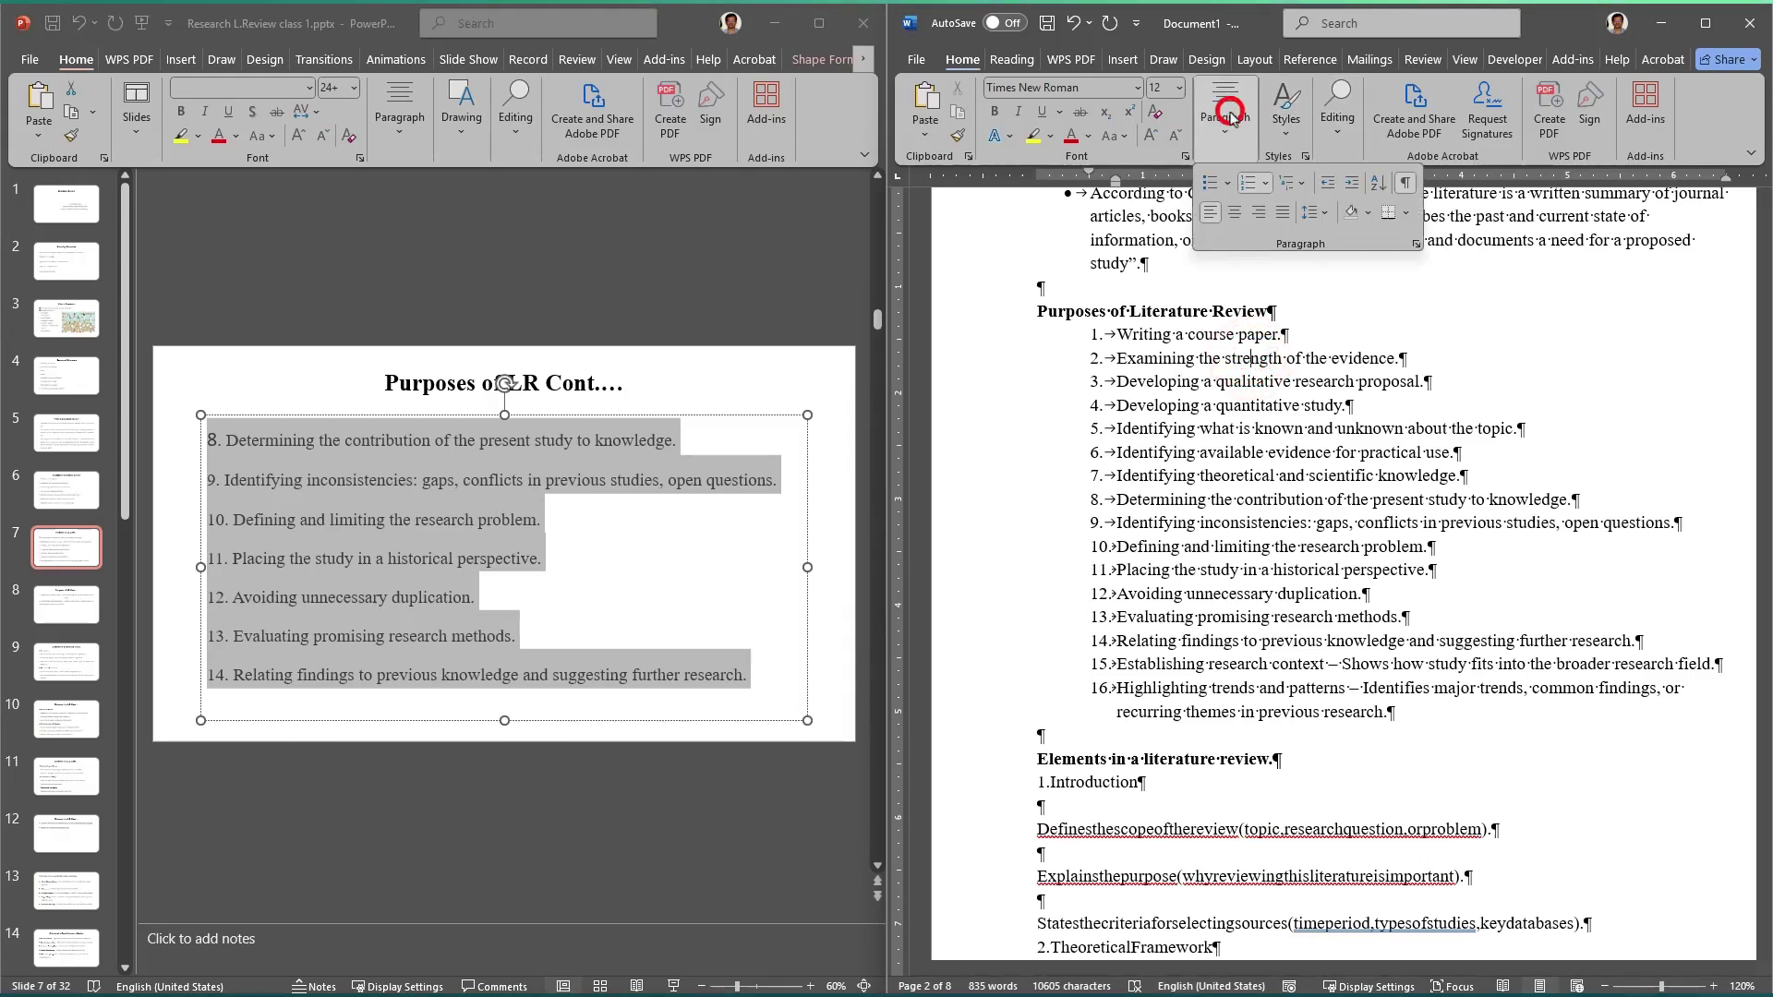
click(1248, 184)
click(1248, 184)
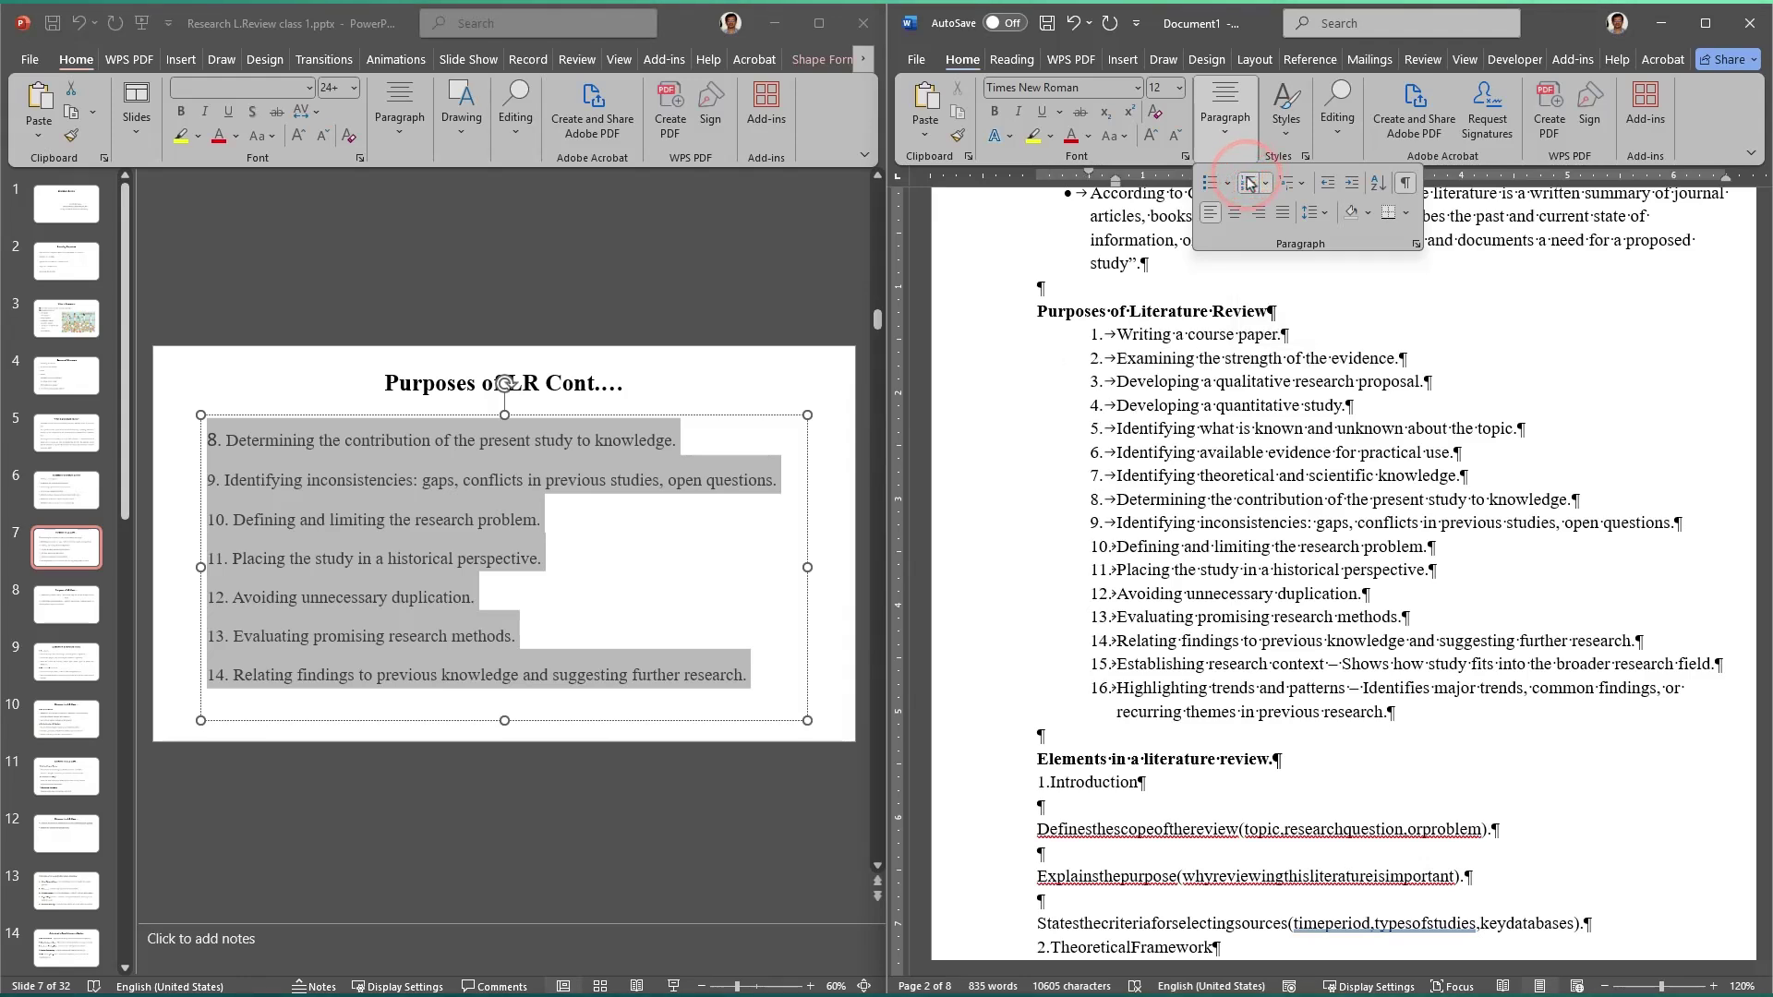
click(1249, 183)
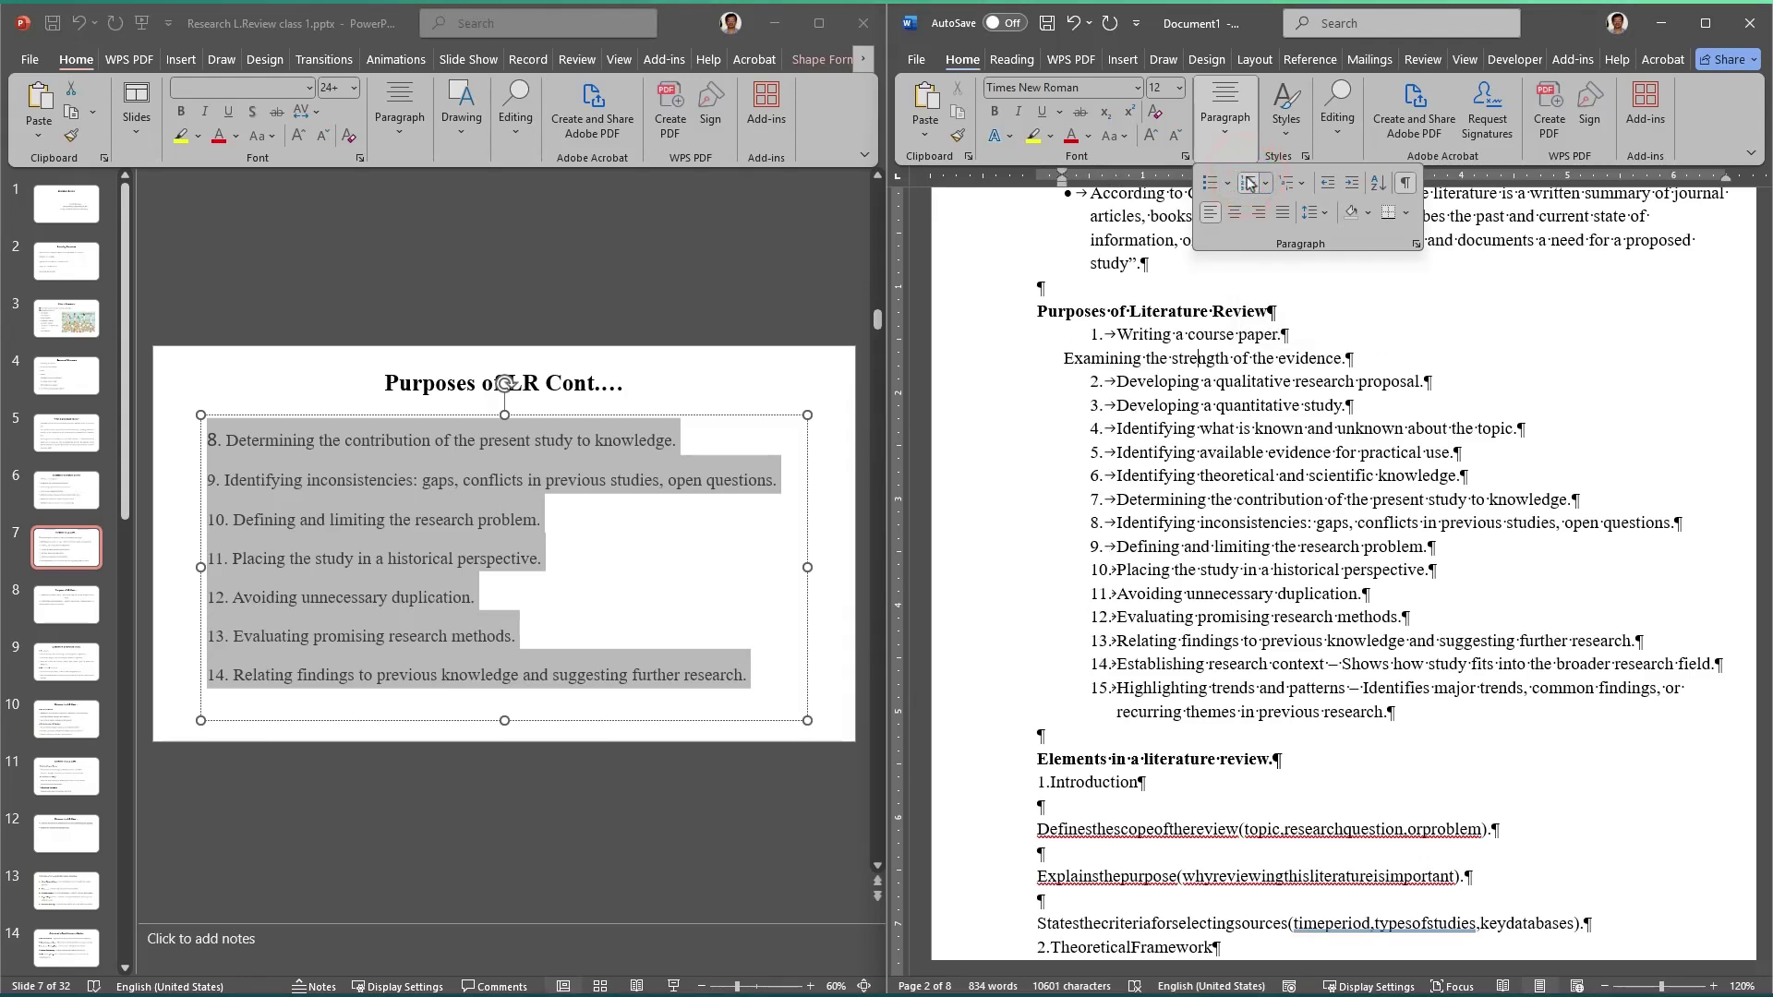
click(1248, 184)
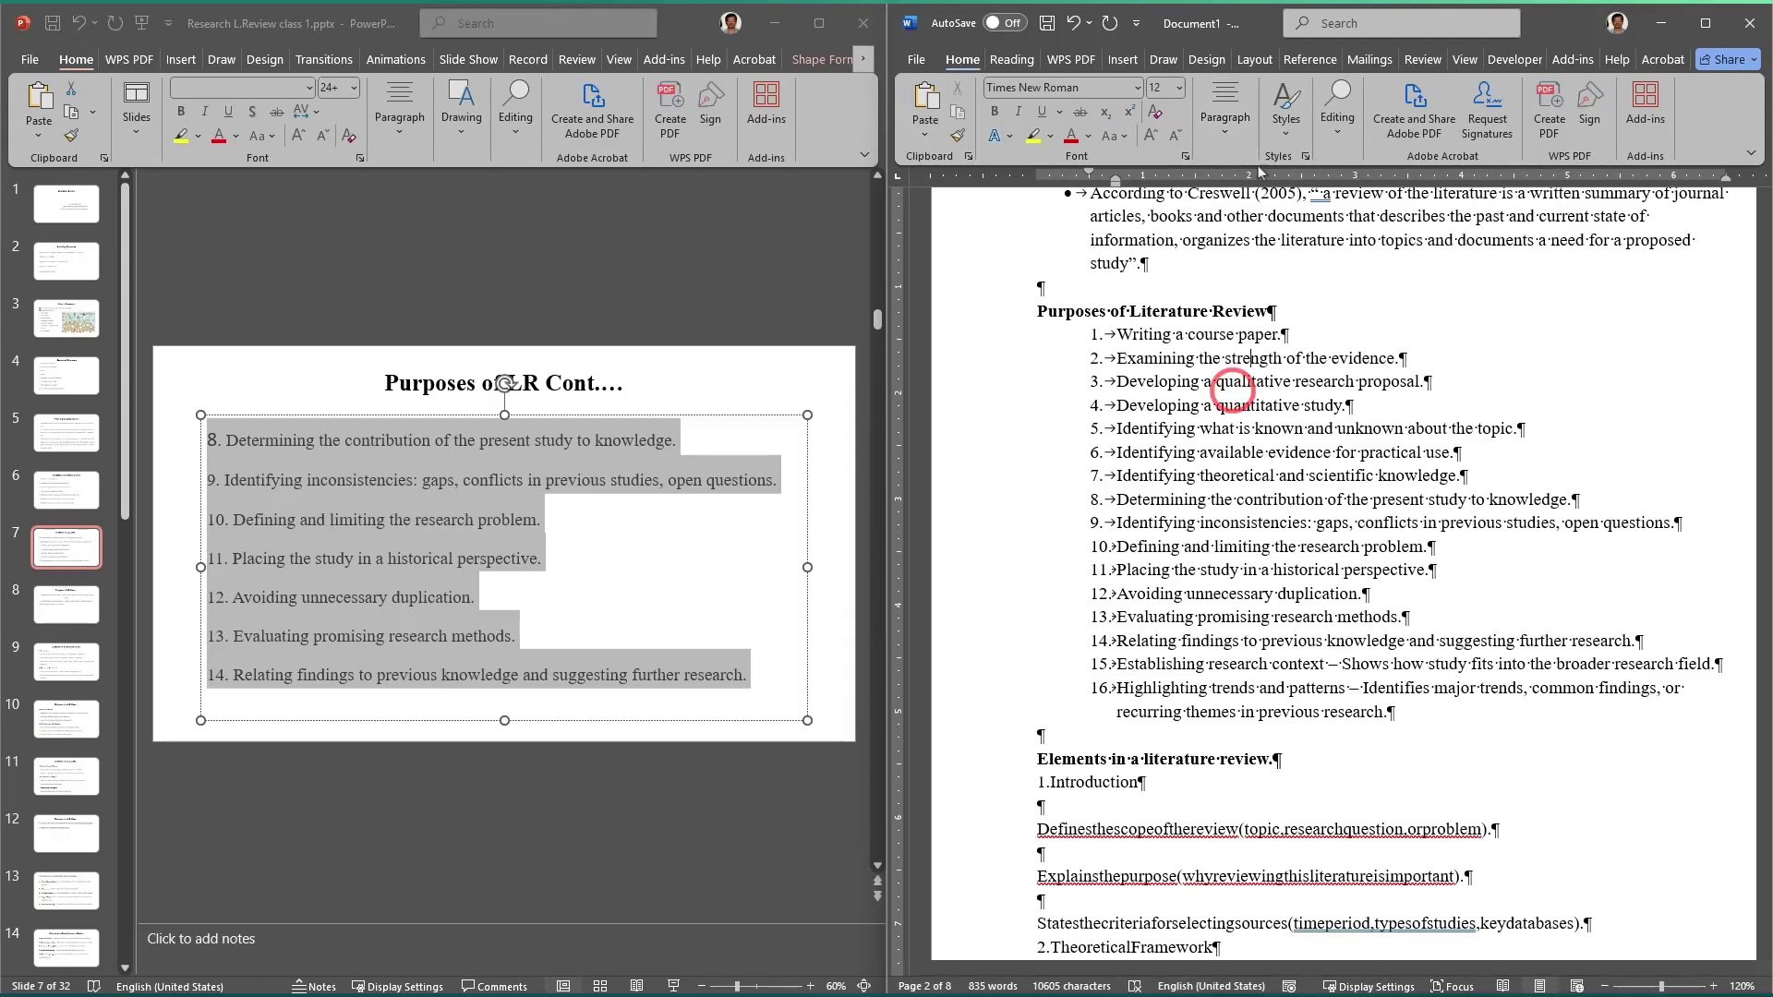
Step: Hide the paragraph marks and other formatting symbols in the Word document
click(1226, 117)
click(1405, 182)
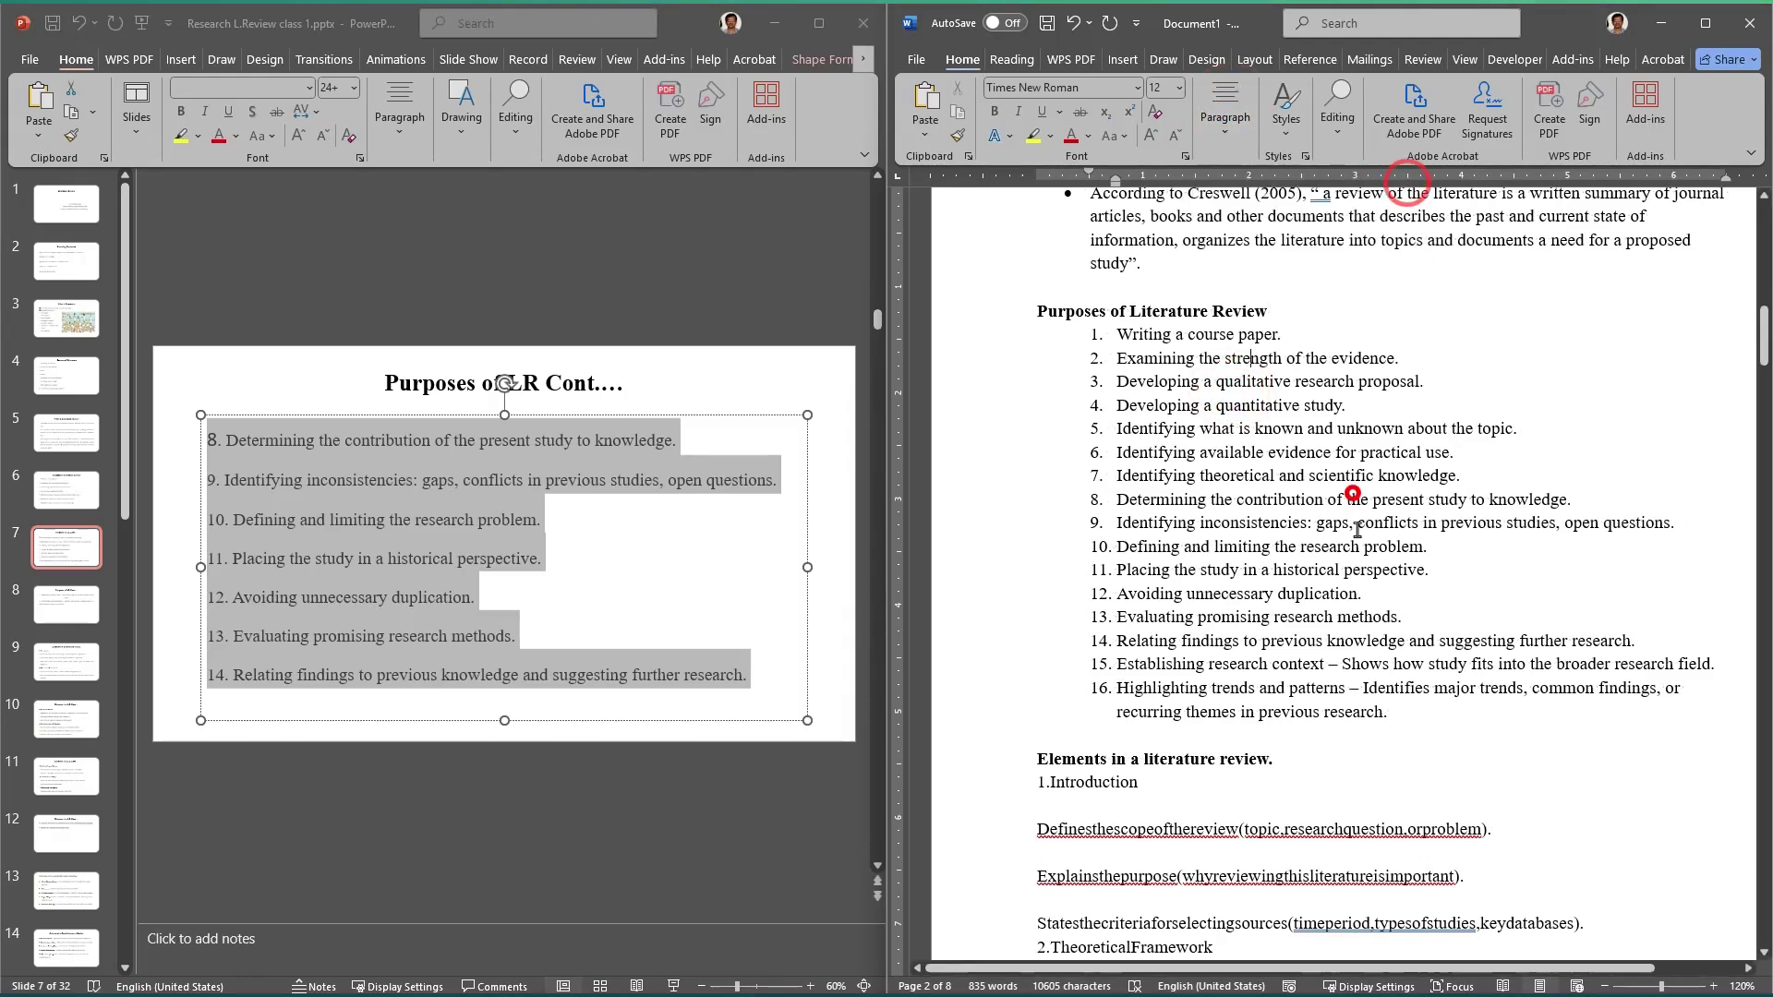
scroll(1357, 529, down, 3)
scroll(1353, 498, up, 2)
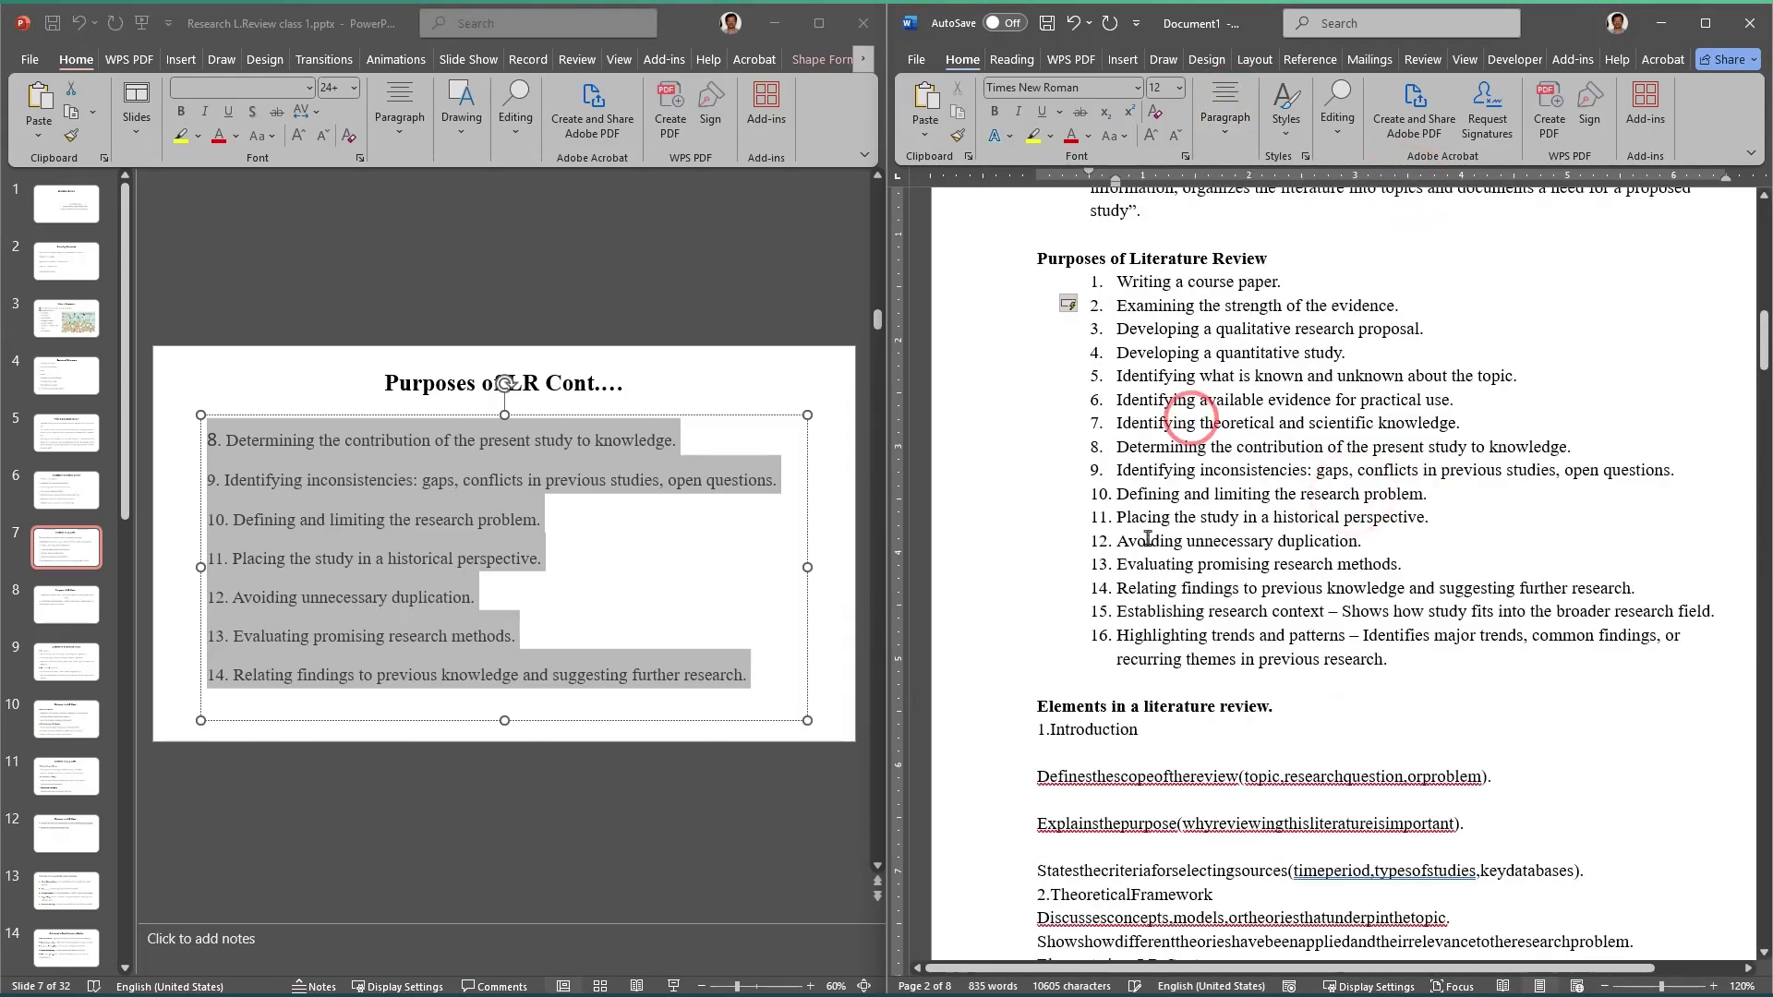
click(1096, 282)
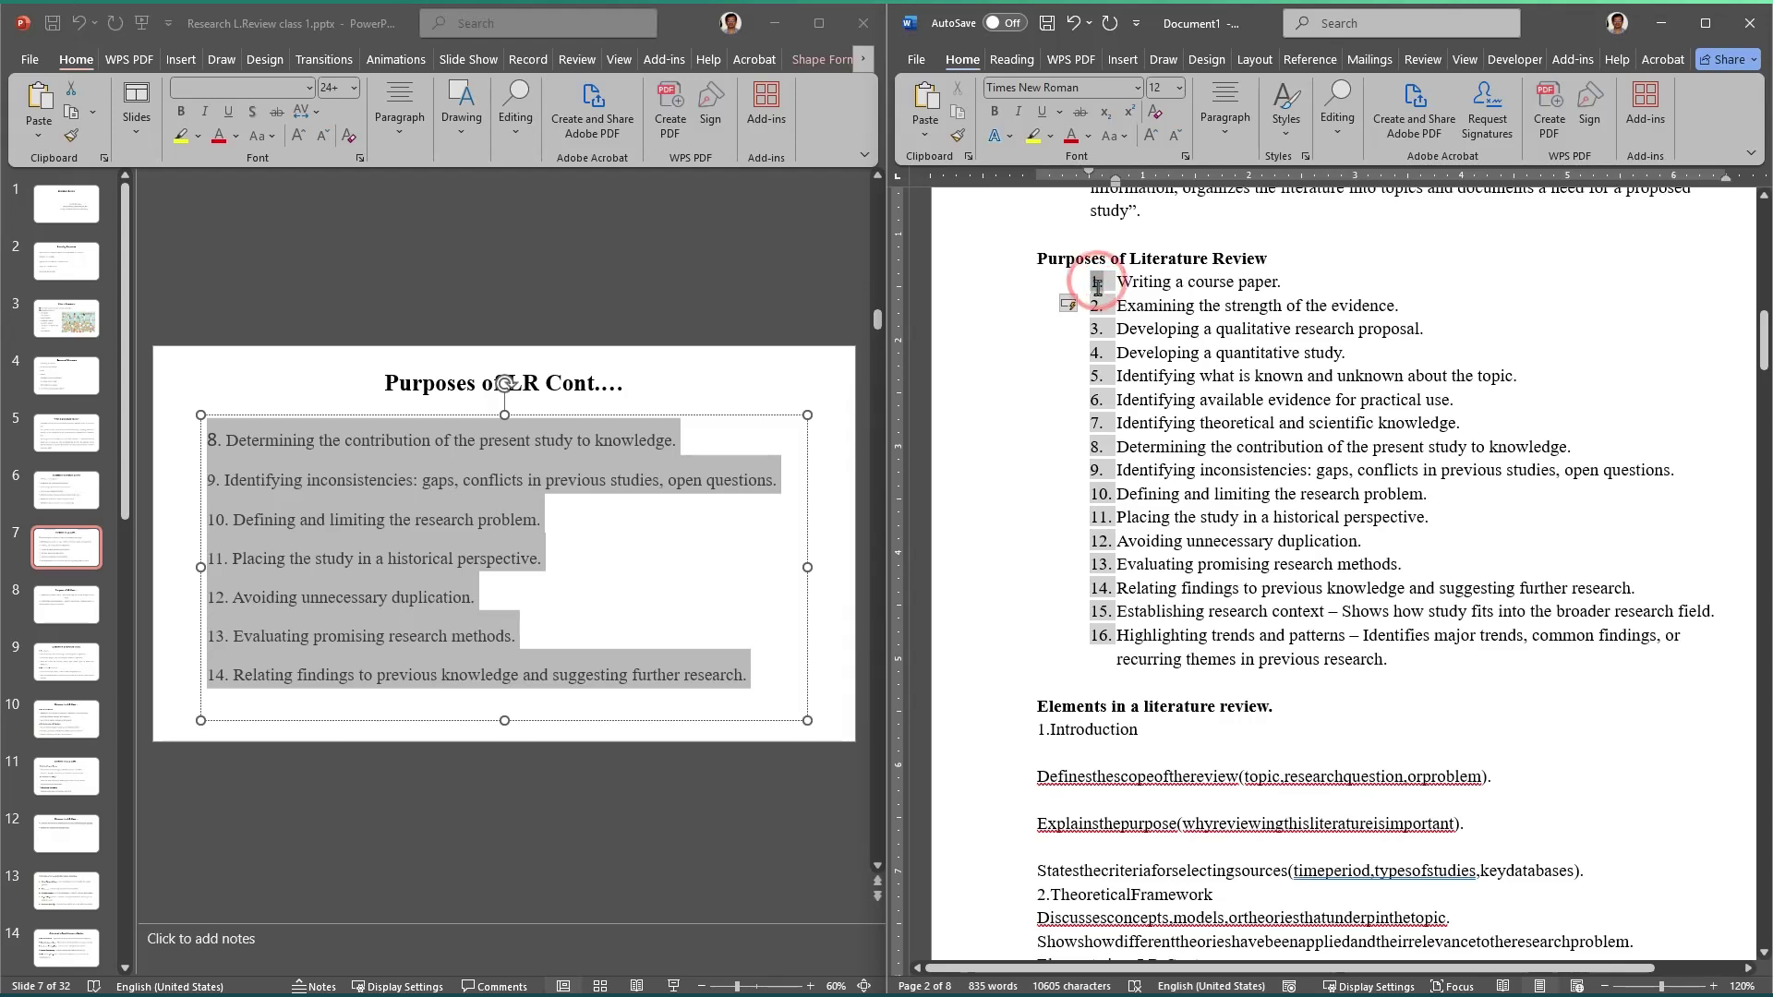
click(1110, 283)
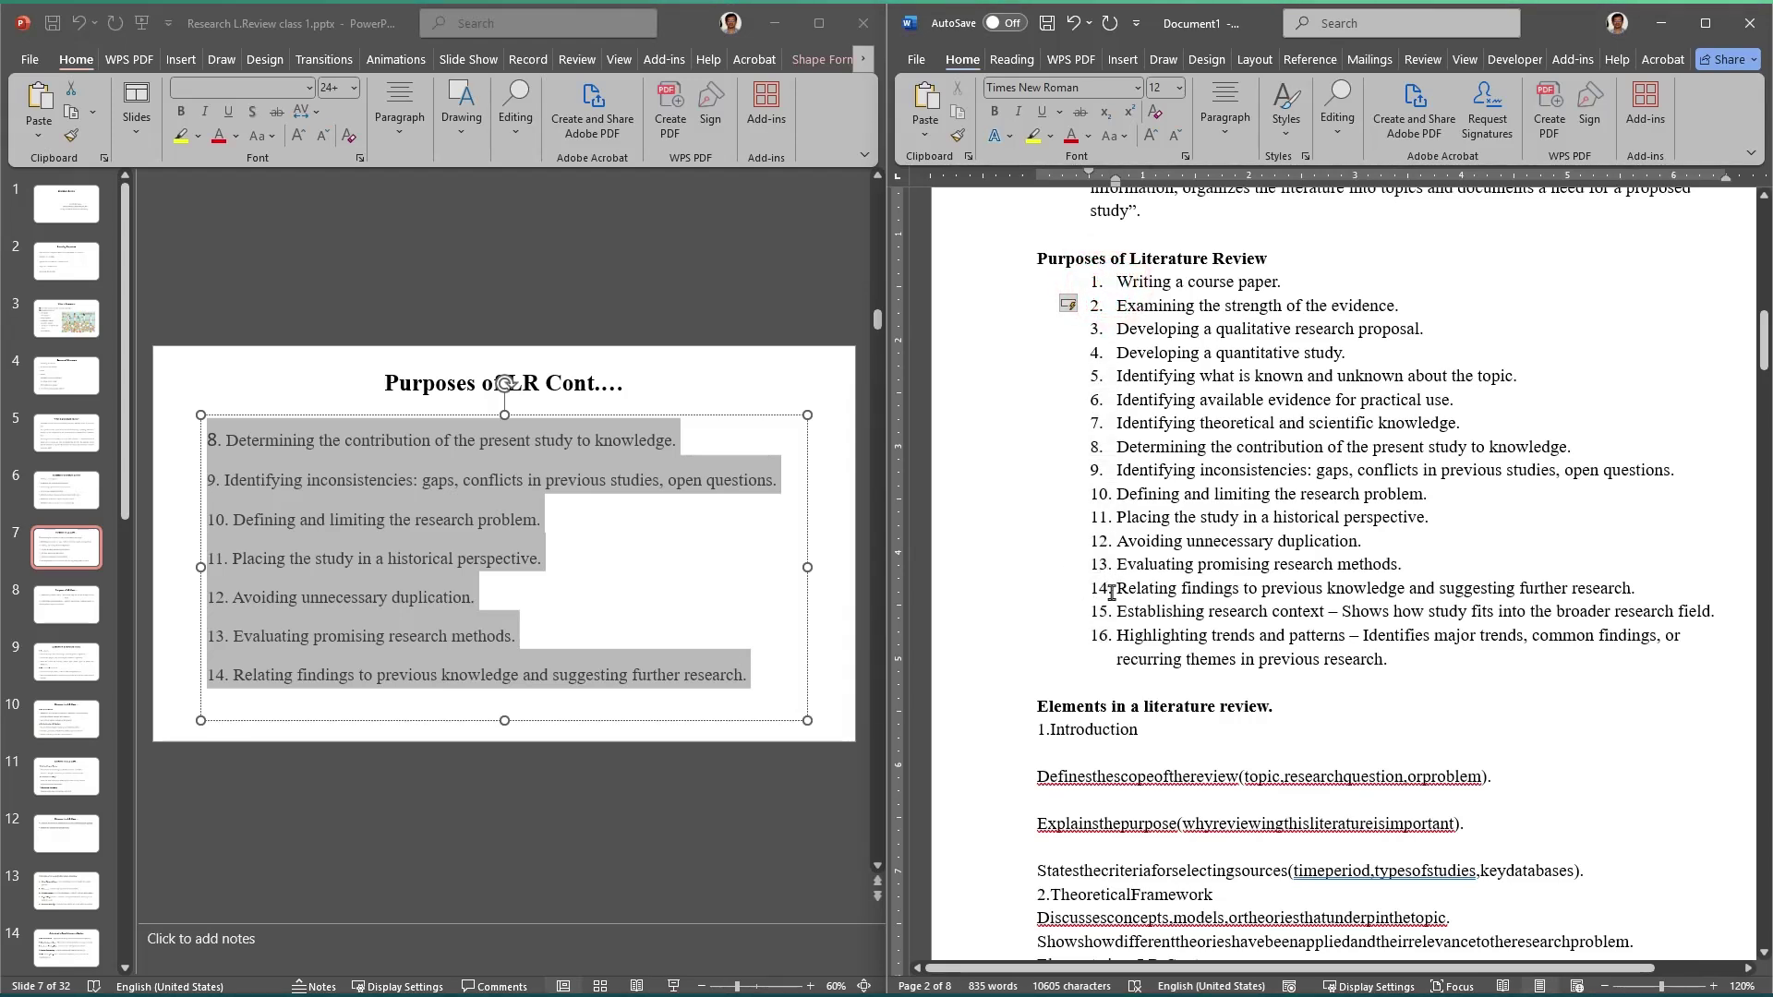
click(1100, 283)
click(1235, 286)
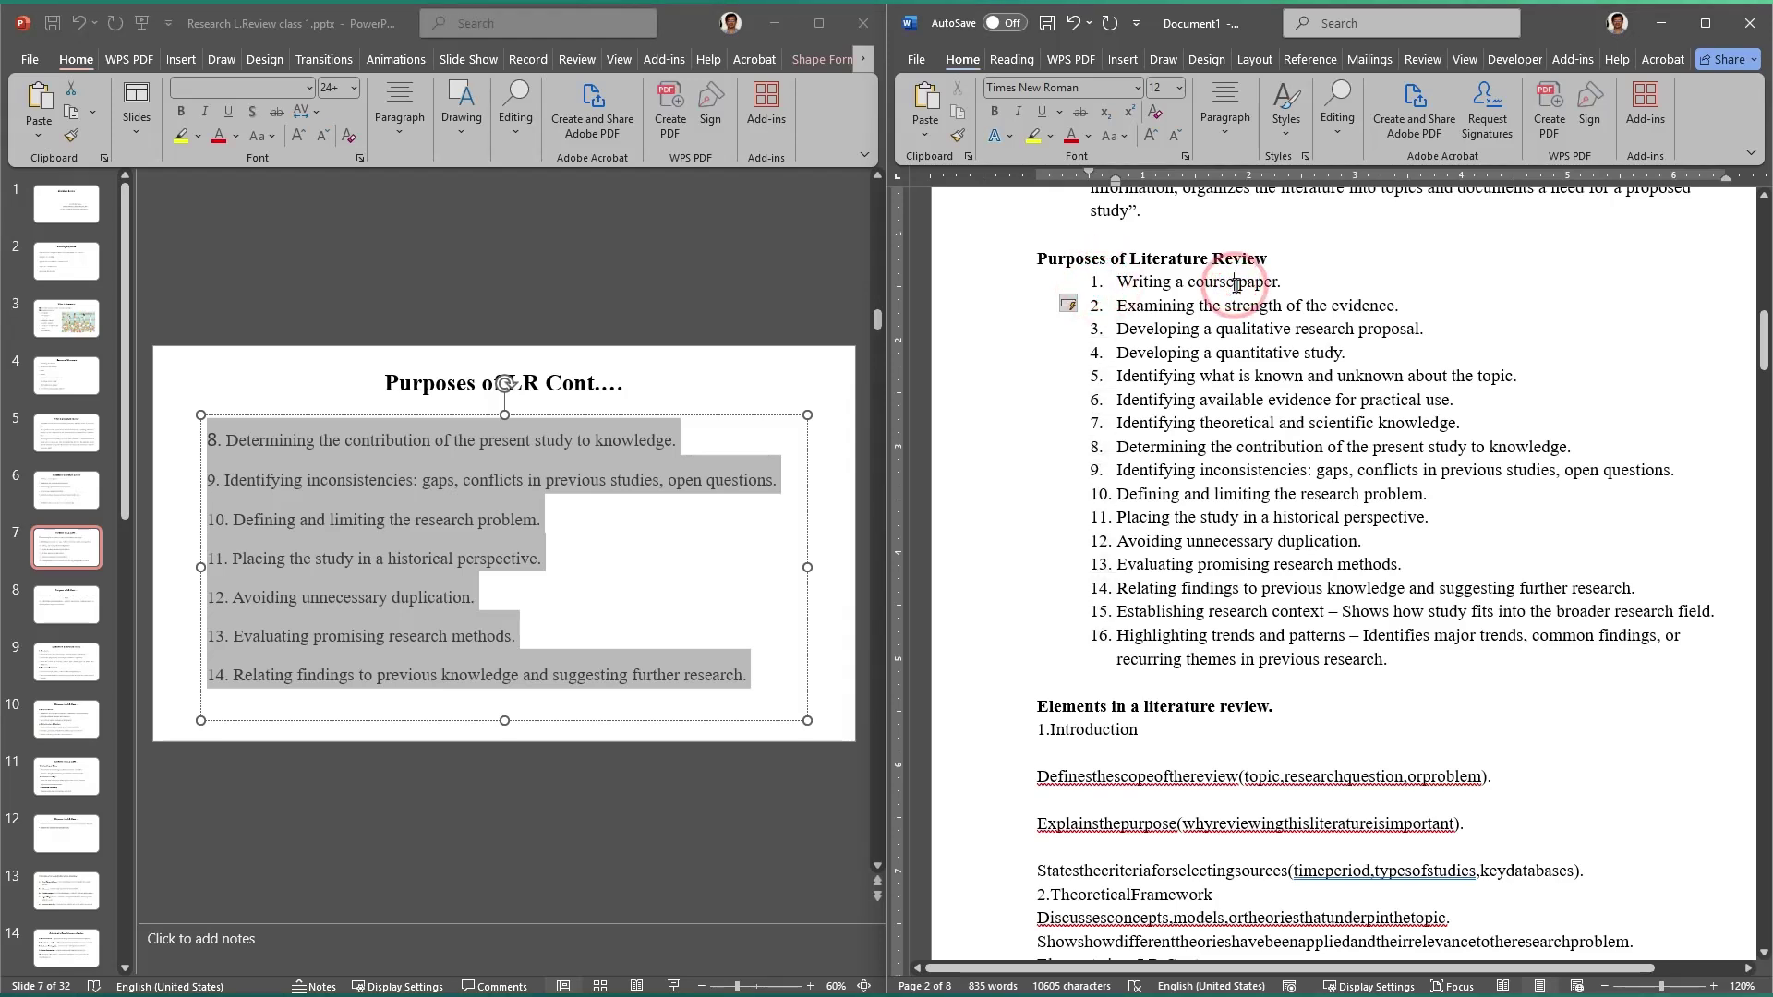
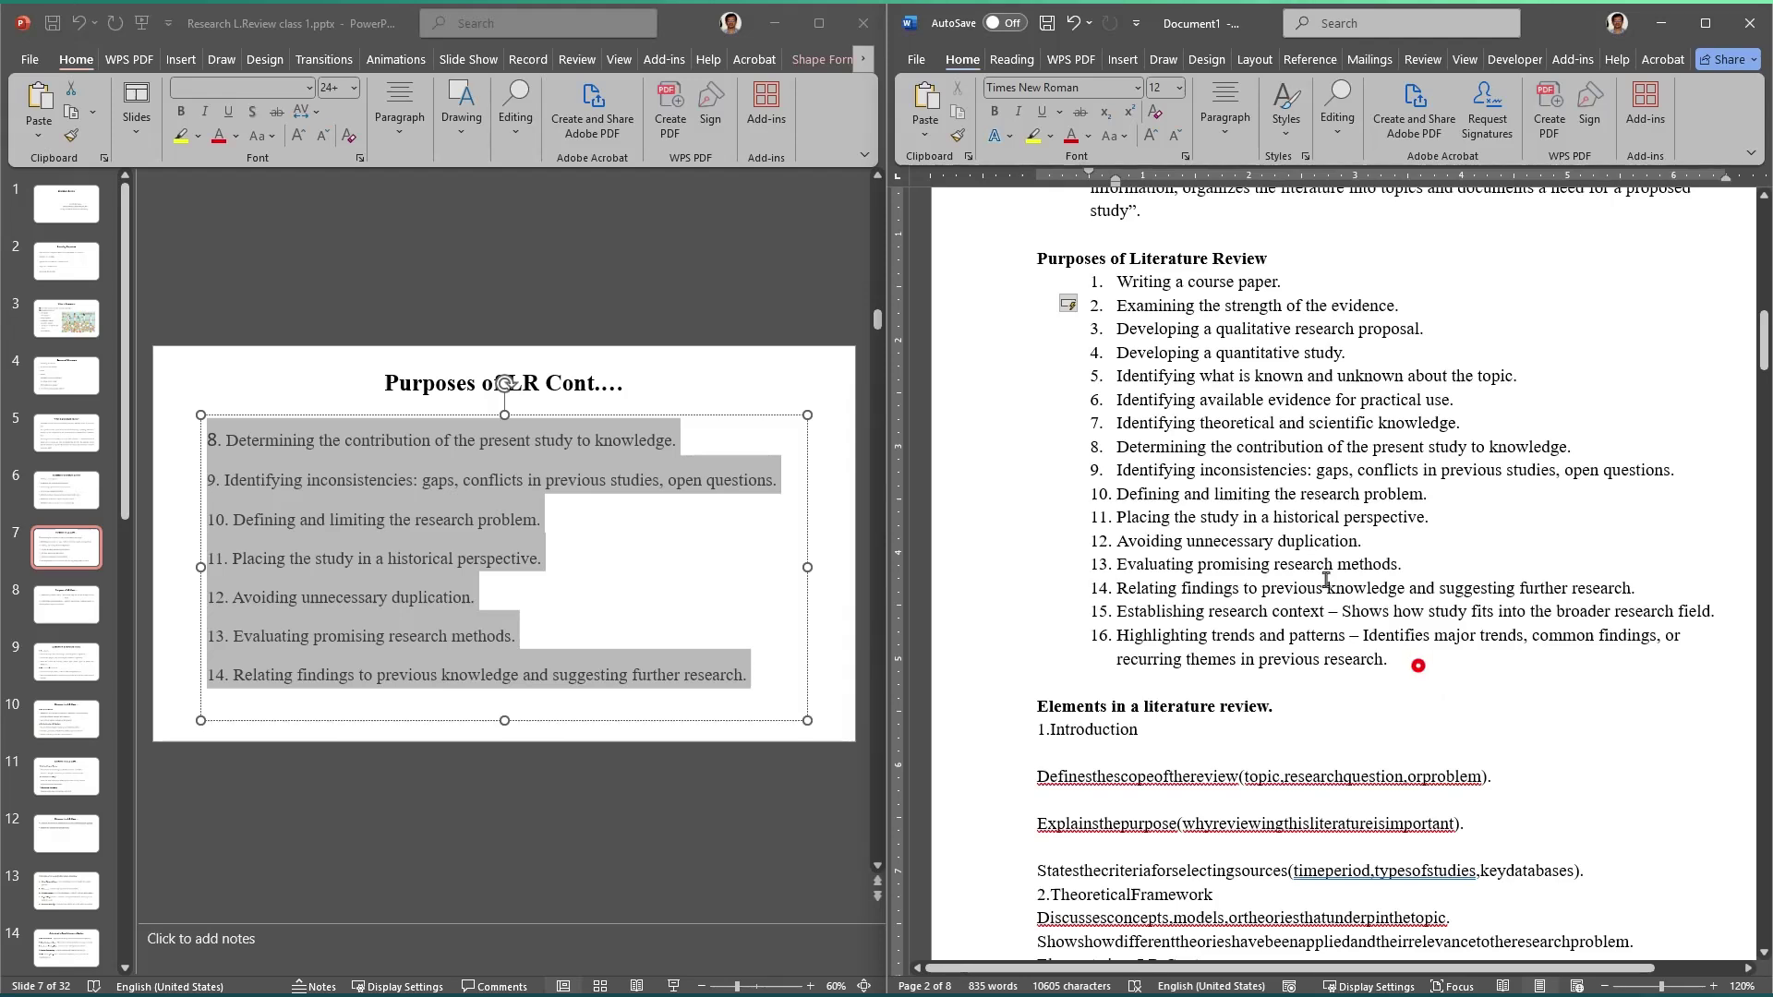
drag(1218, 446, 1242, 649)
click(1264, 412)
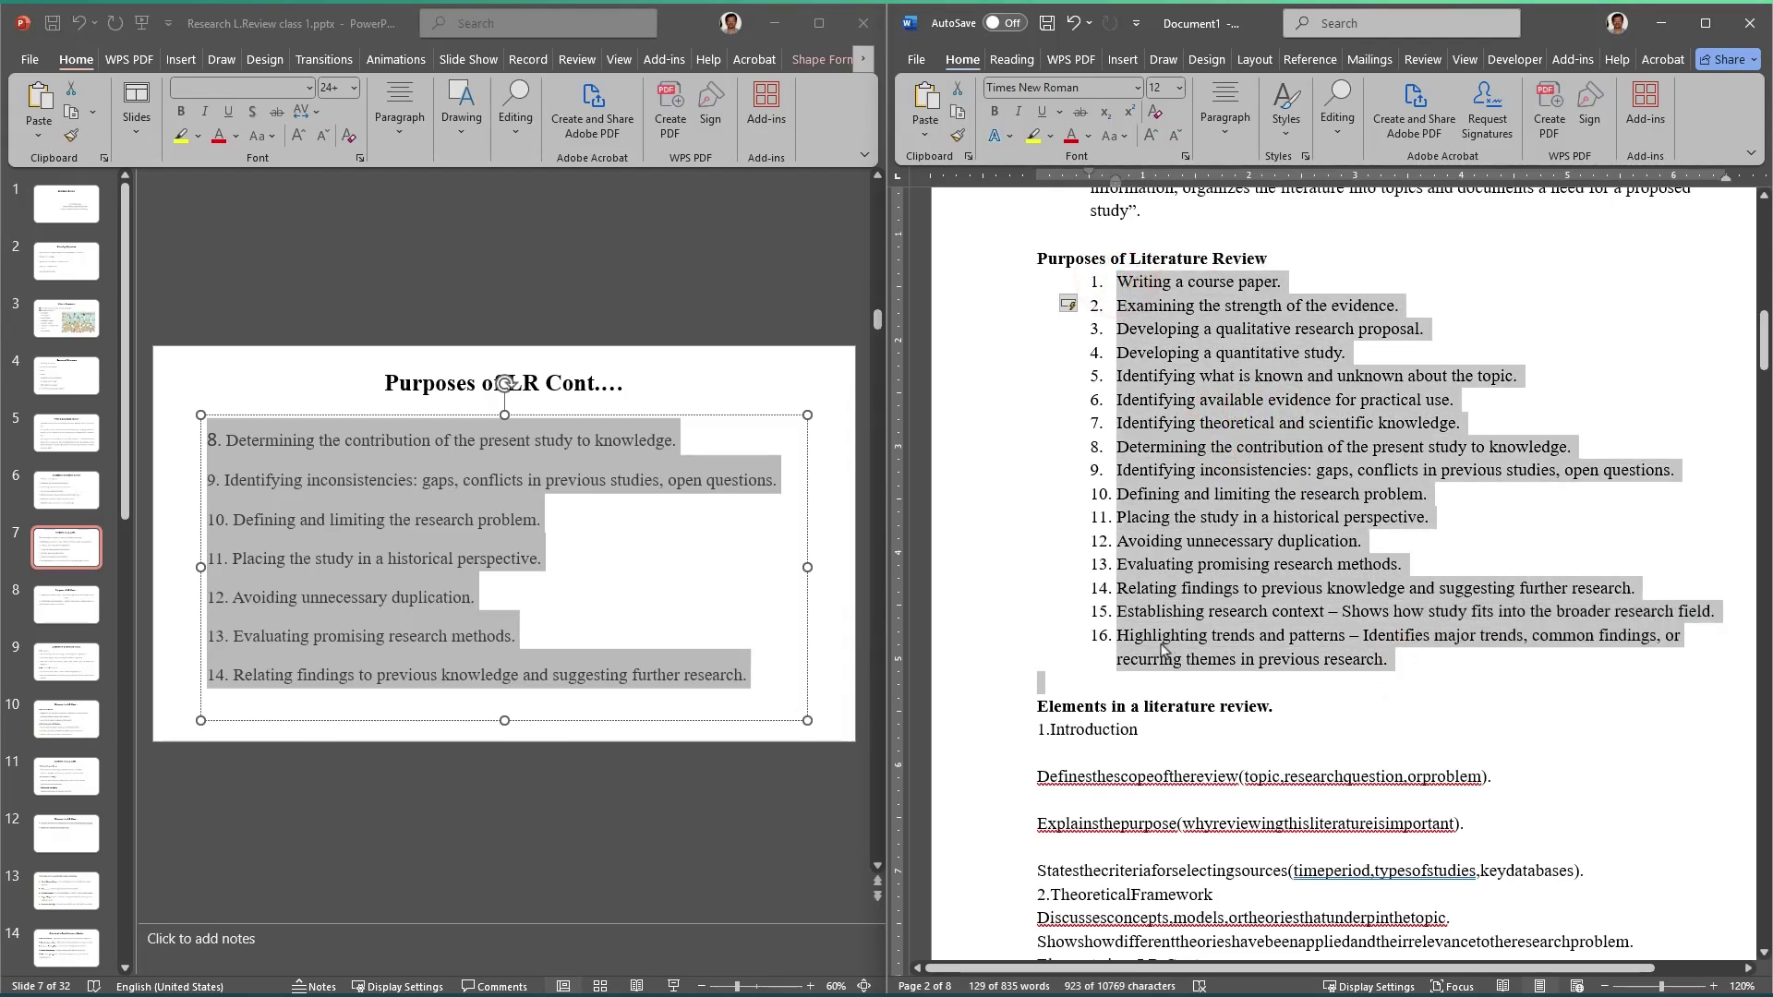
Step: Adjust the indentation of the whole numbered "Purposes of Literature Review" list, ending one level closer to the margin
key(Tab)
key(Tab)
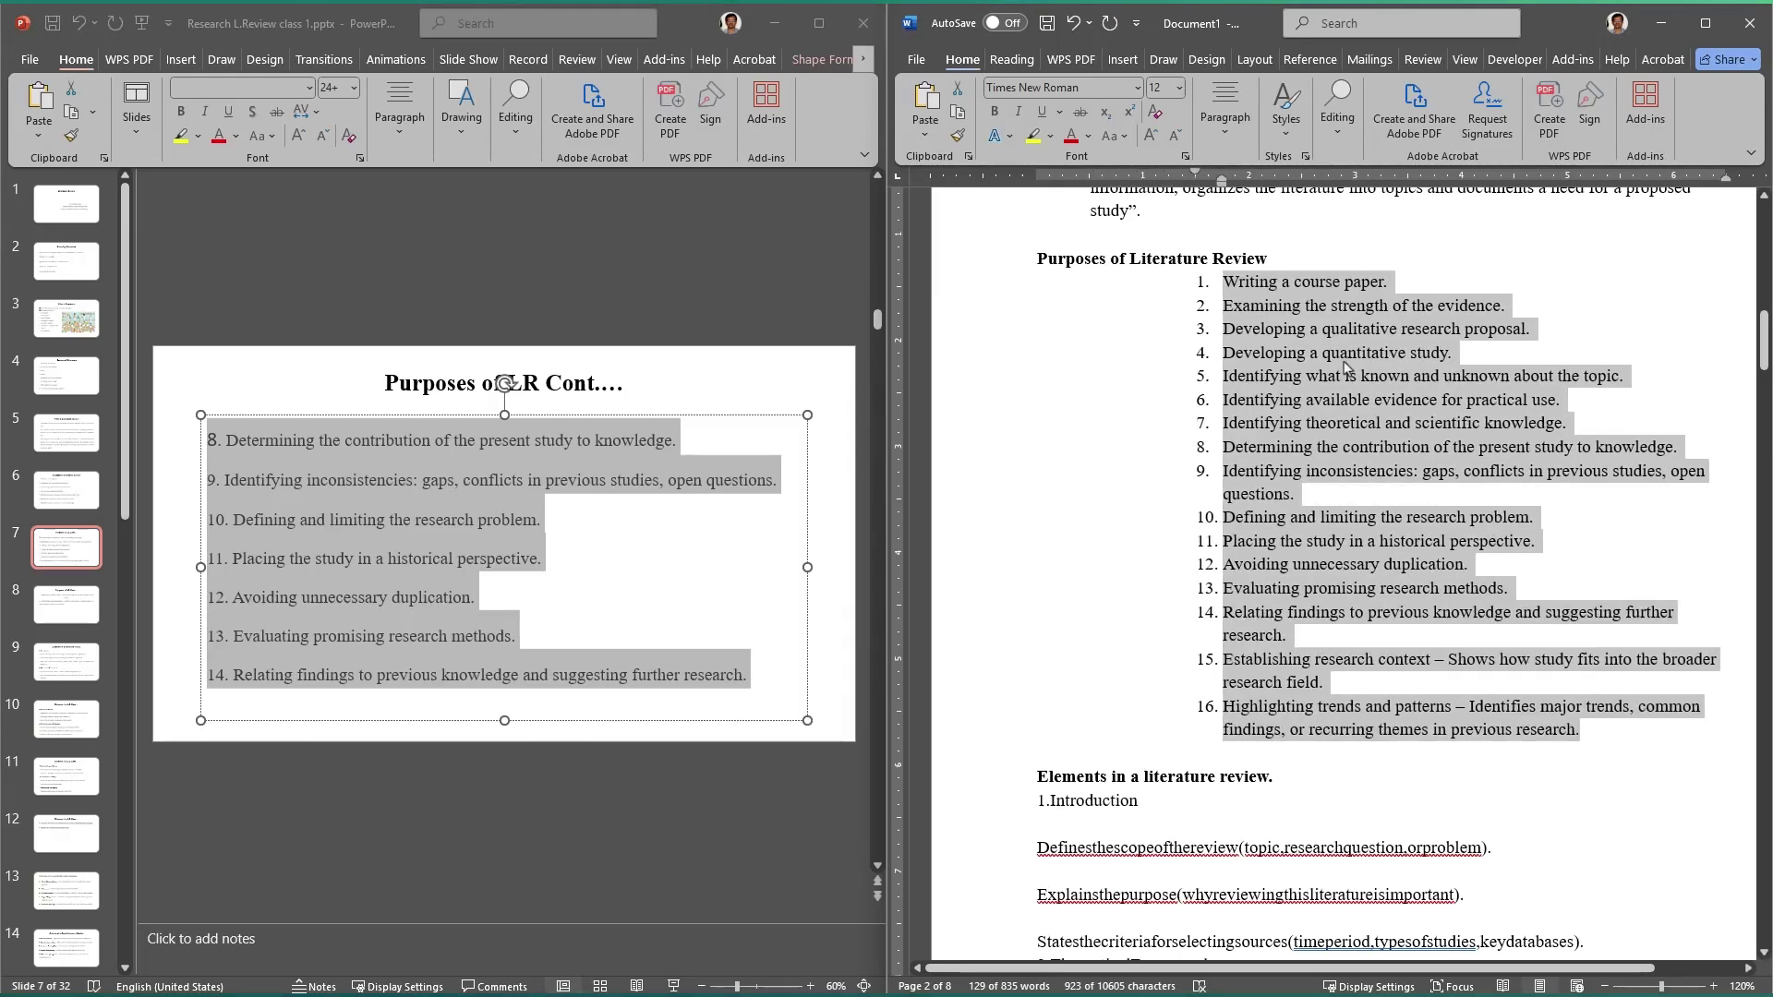
key(shift+Tab)
key(shift+Tab)
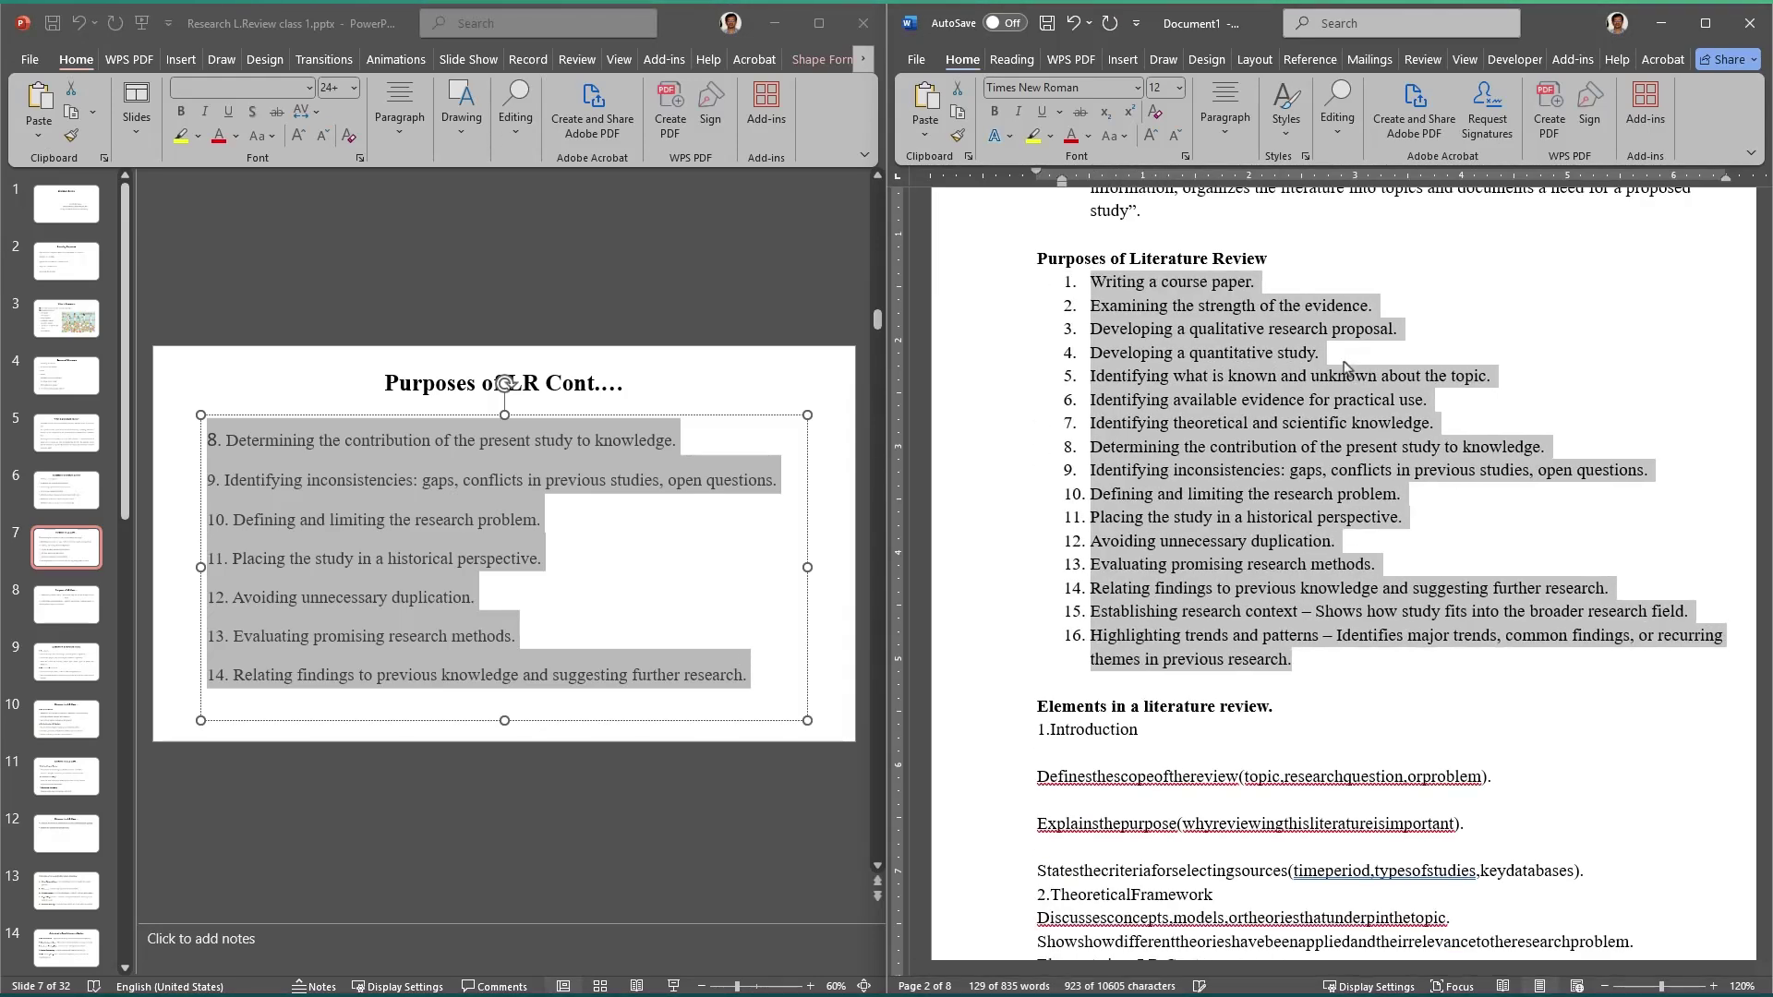
click(1229, 99)
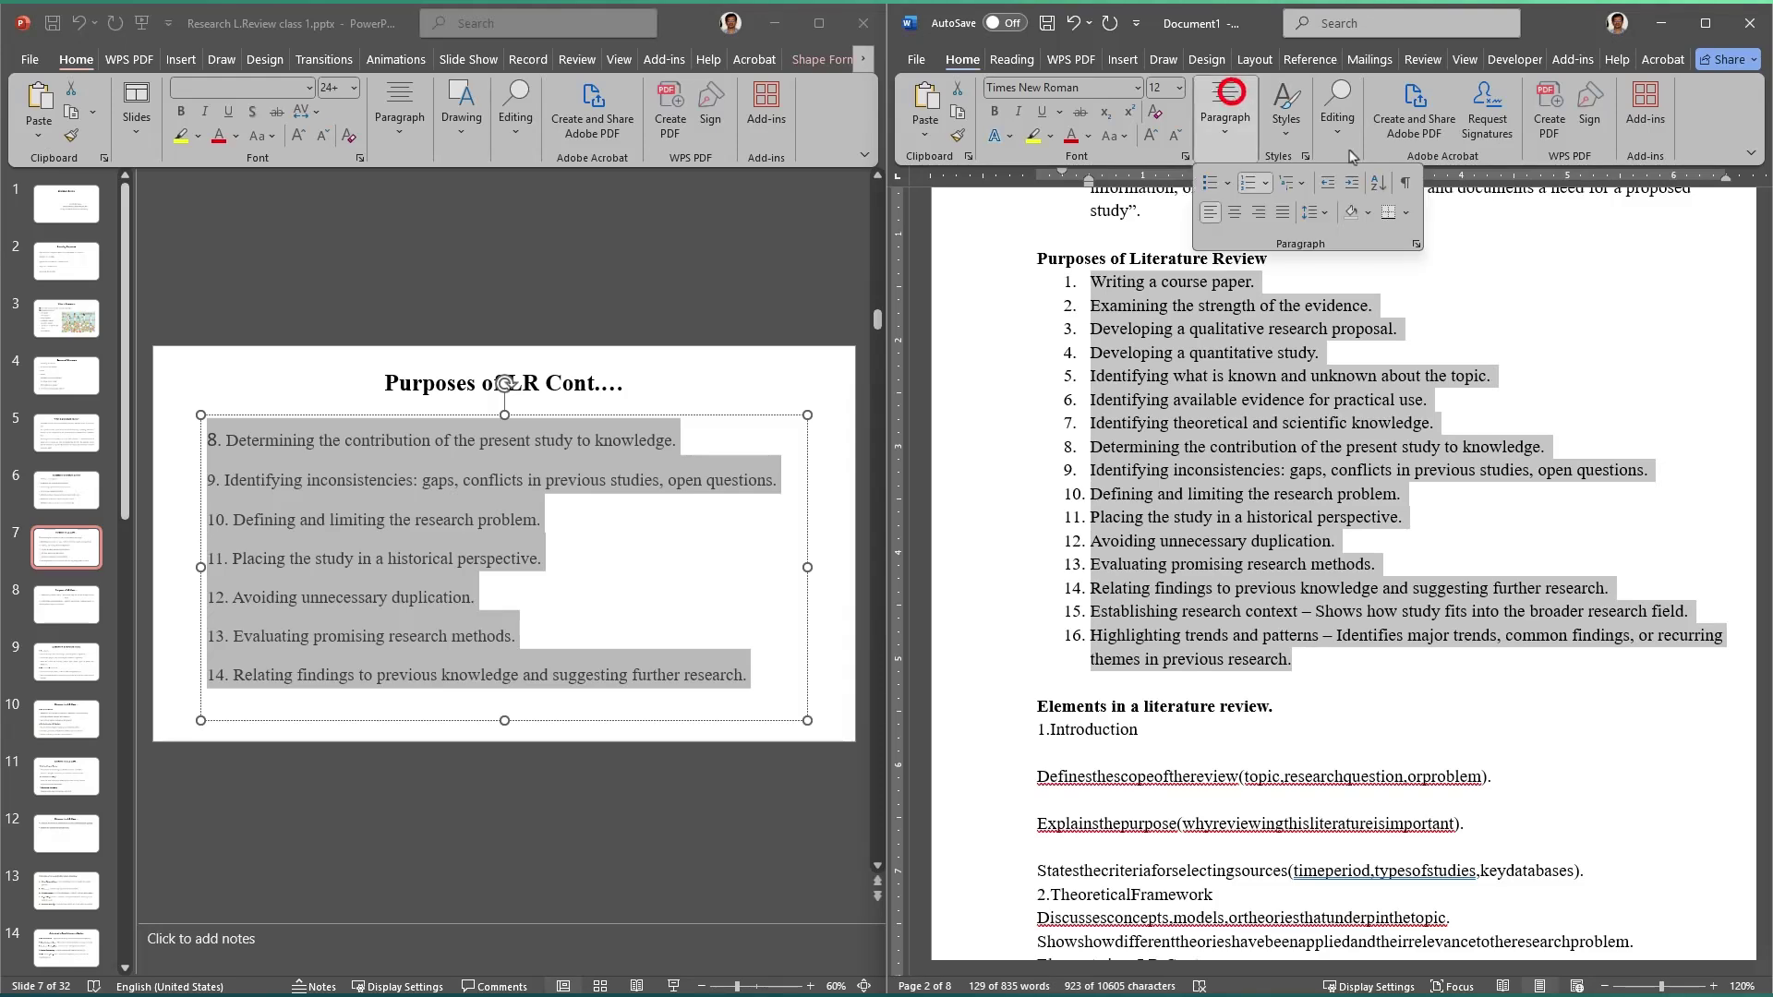
click(1328, 510)
click(1326, 511)
Step: Examine the alignment of the numbered purposes list and the "Elements in a literature review." text below it
scroll(1321, 513, up, 2)
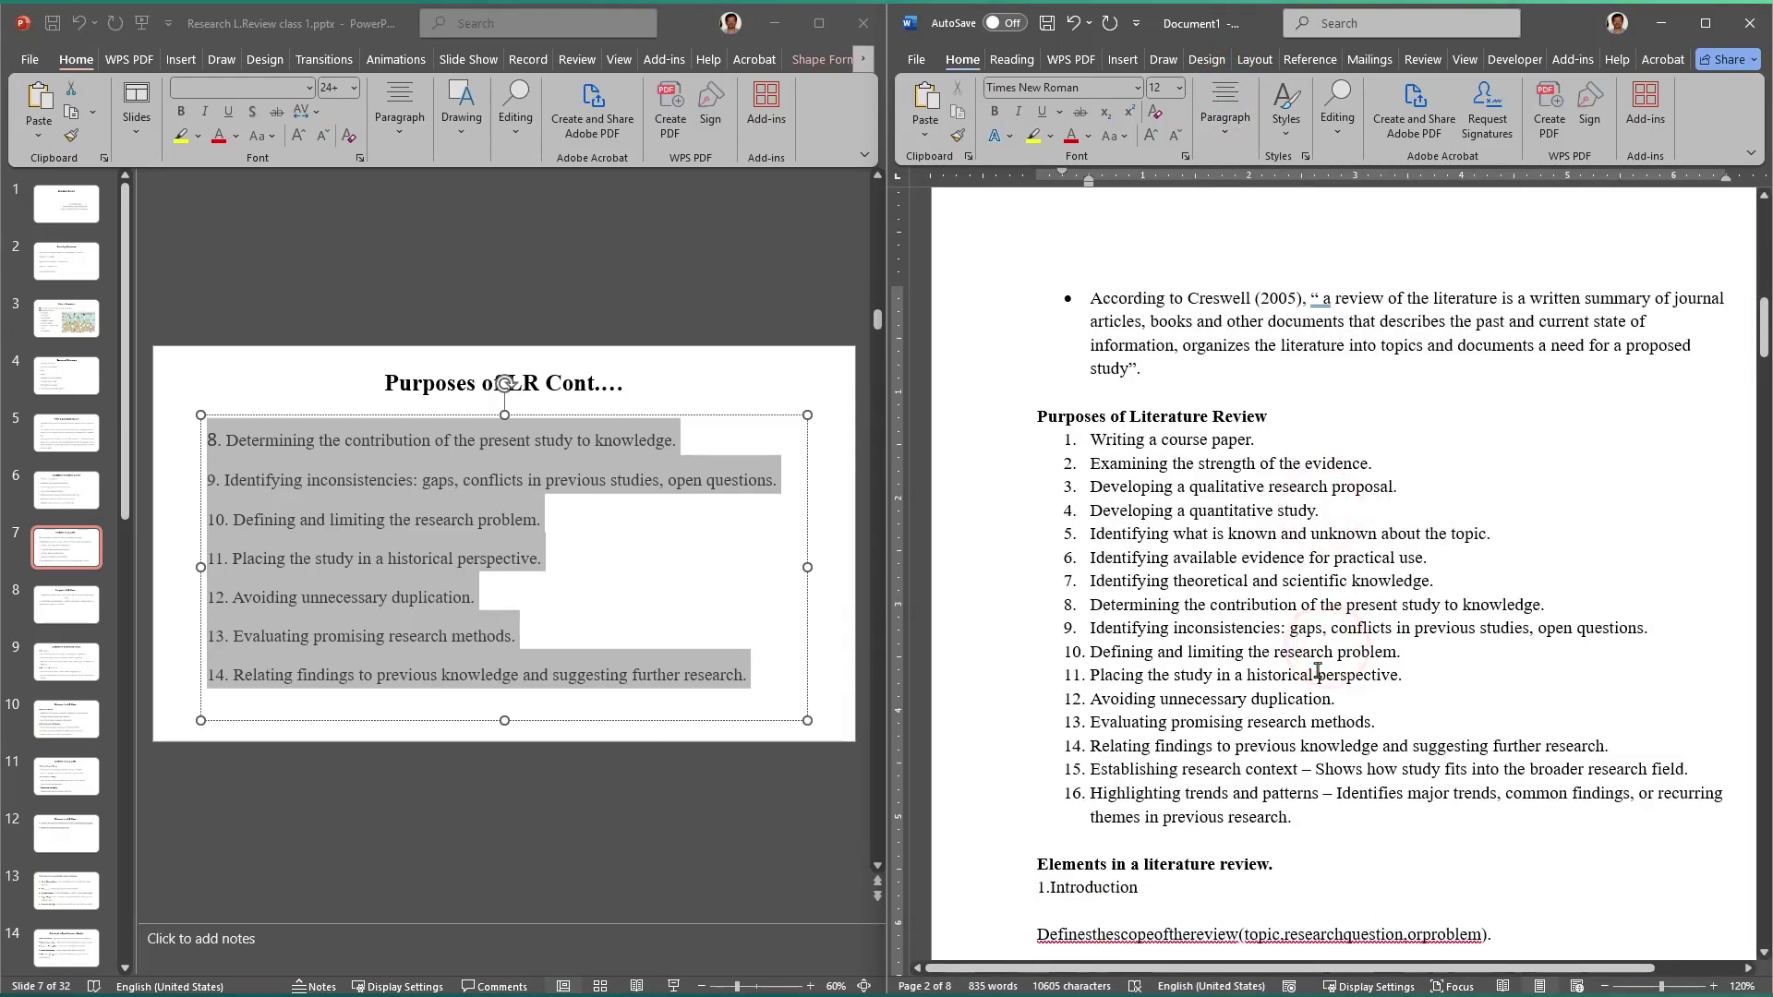
scroll(1311, 628, down, 2)
scroll(1173, 499, down, 2)
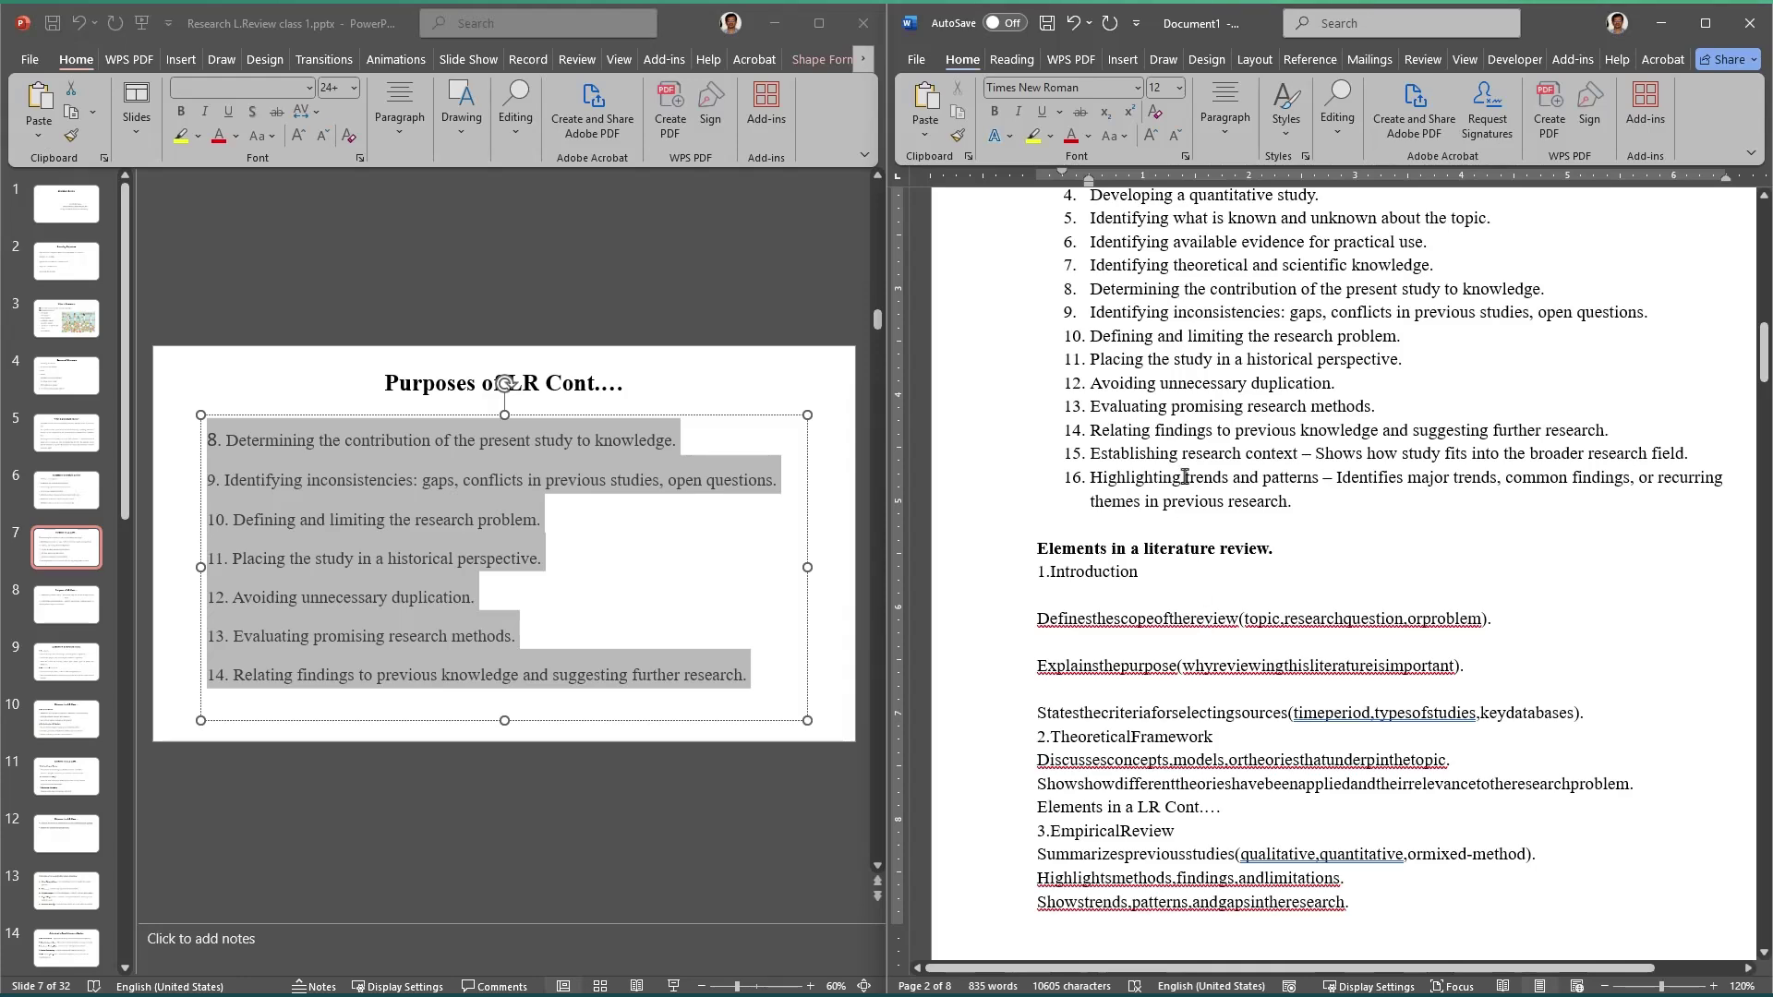
scroll(1184, 477, up, 1)
scroll(1185, 477, up, 1)
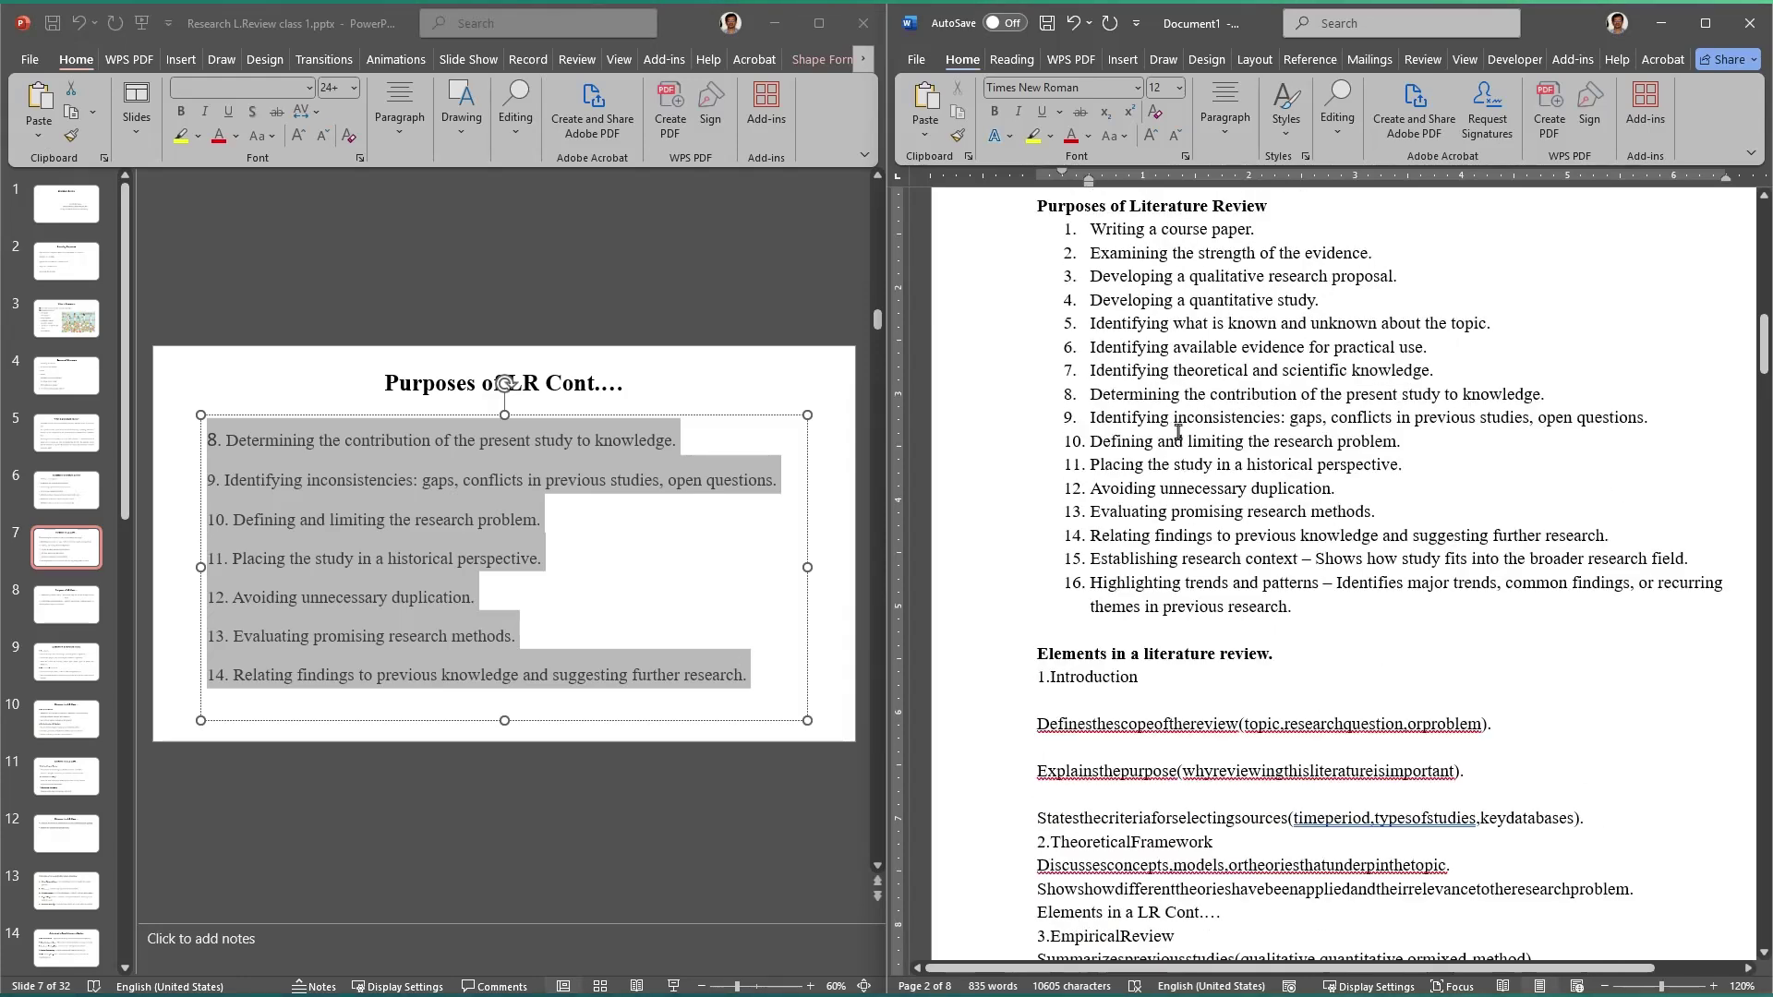
scroll(1273, 636, down, 3)
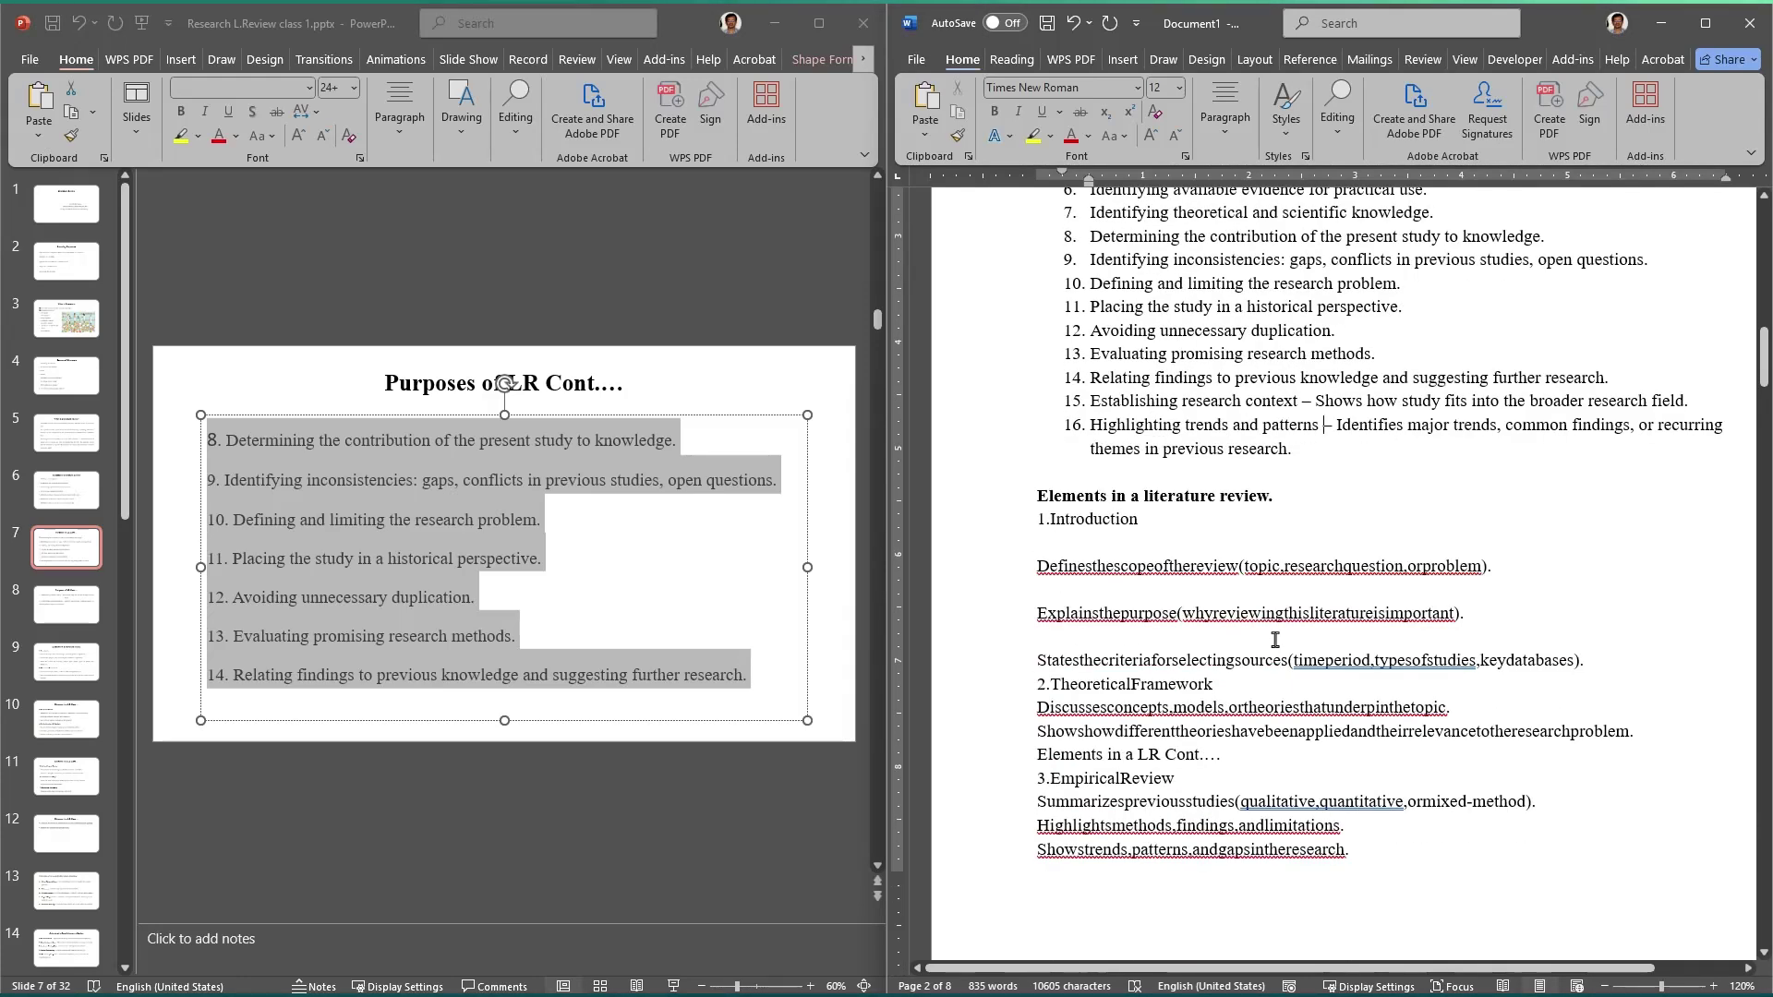
scroll(1275, 640, up, 1)
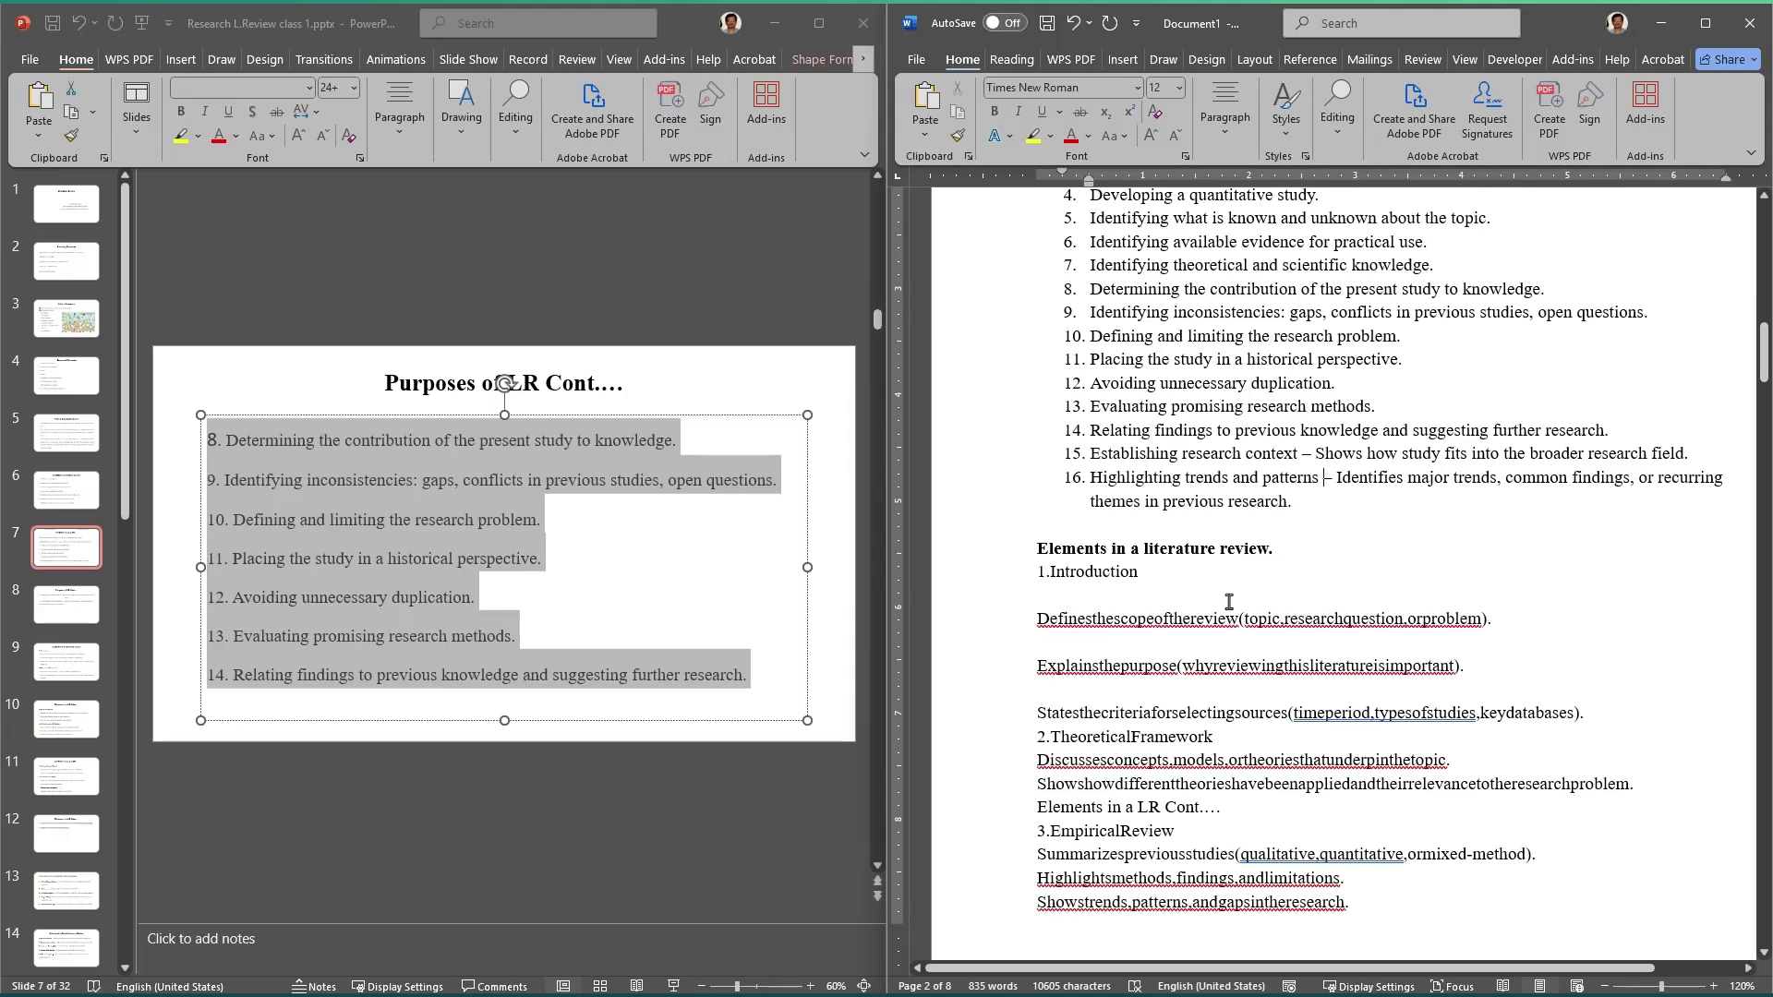
Step: Remove the automatic number from the "Highlighting trends and patterns" item and restore it
scroll(1228, 601, up, 2)
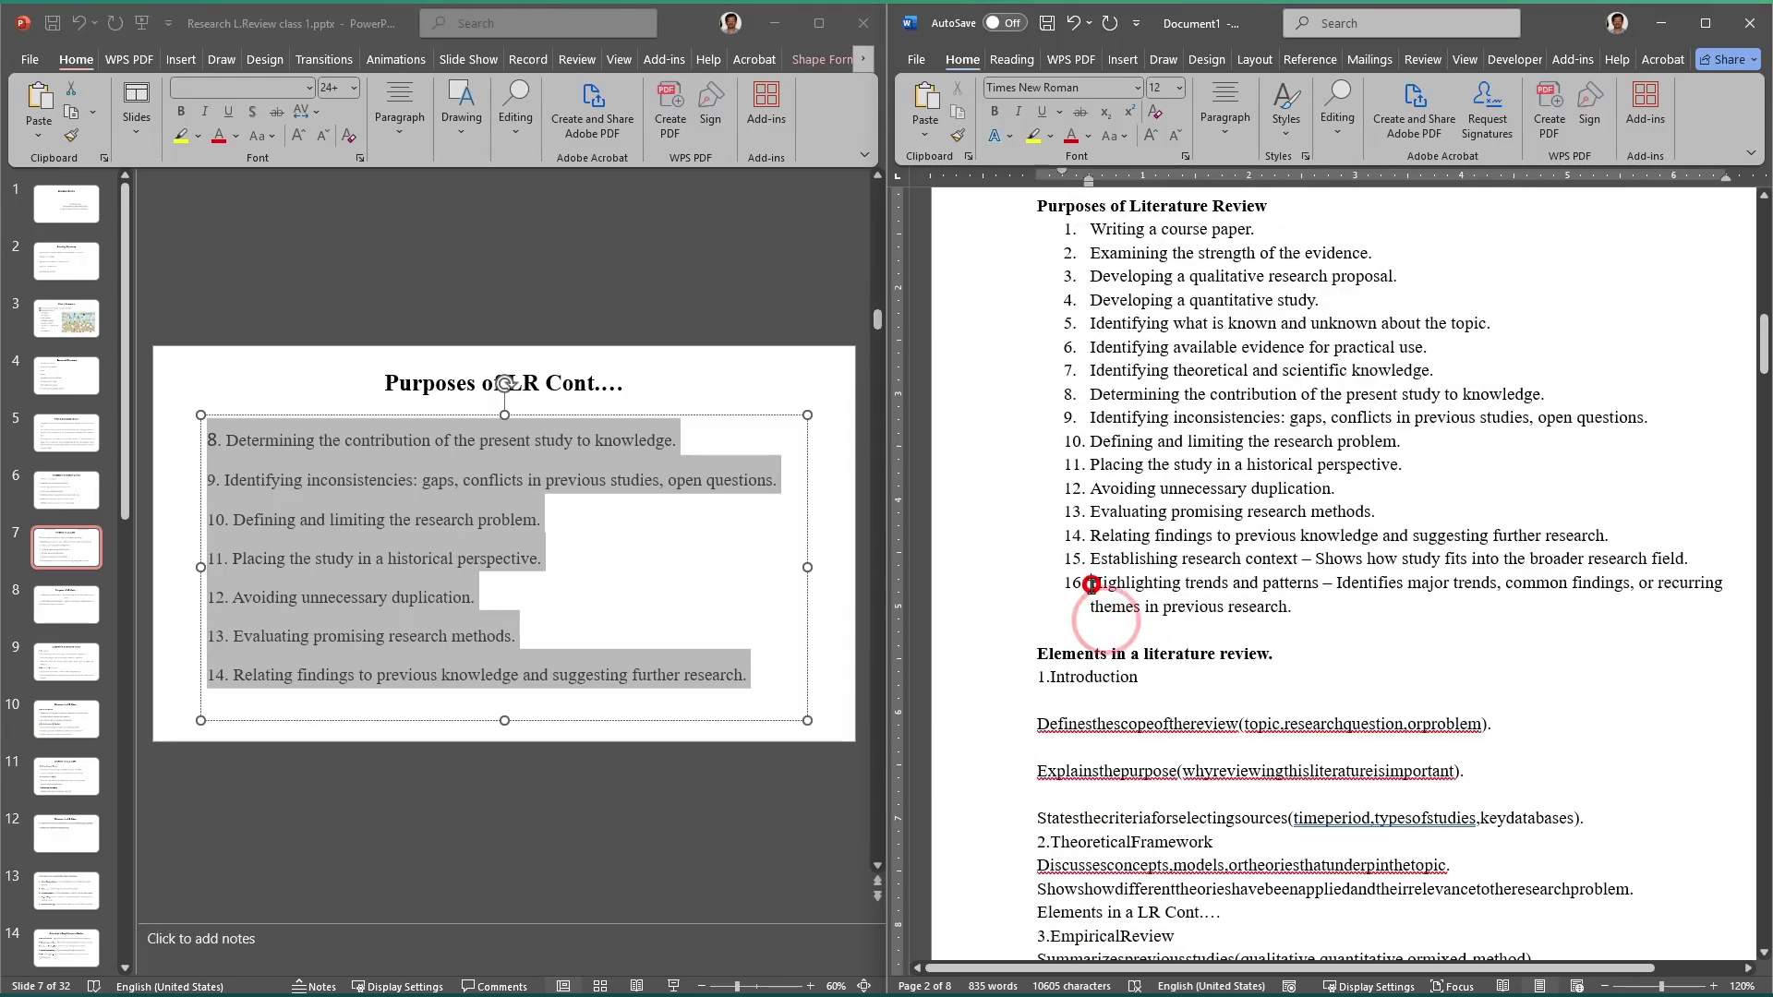
key(BackSpace)
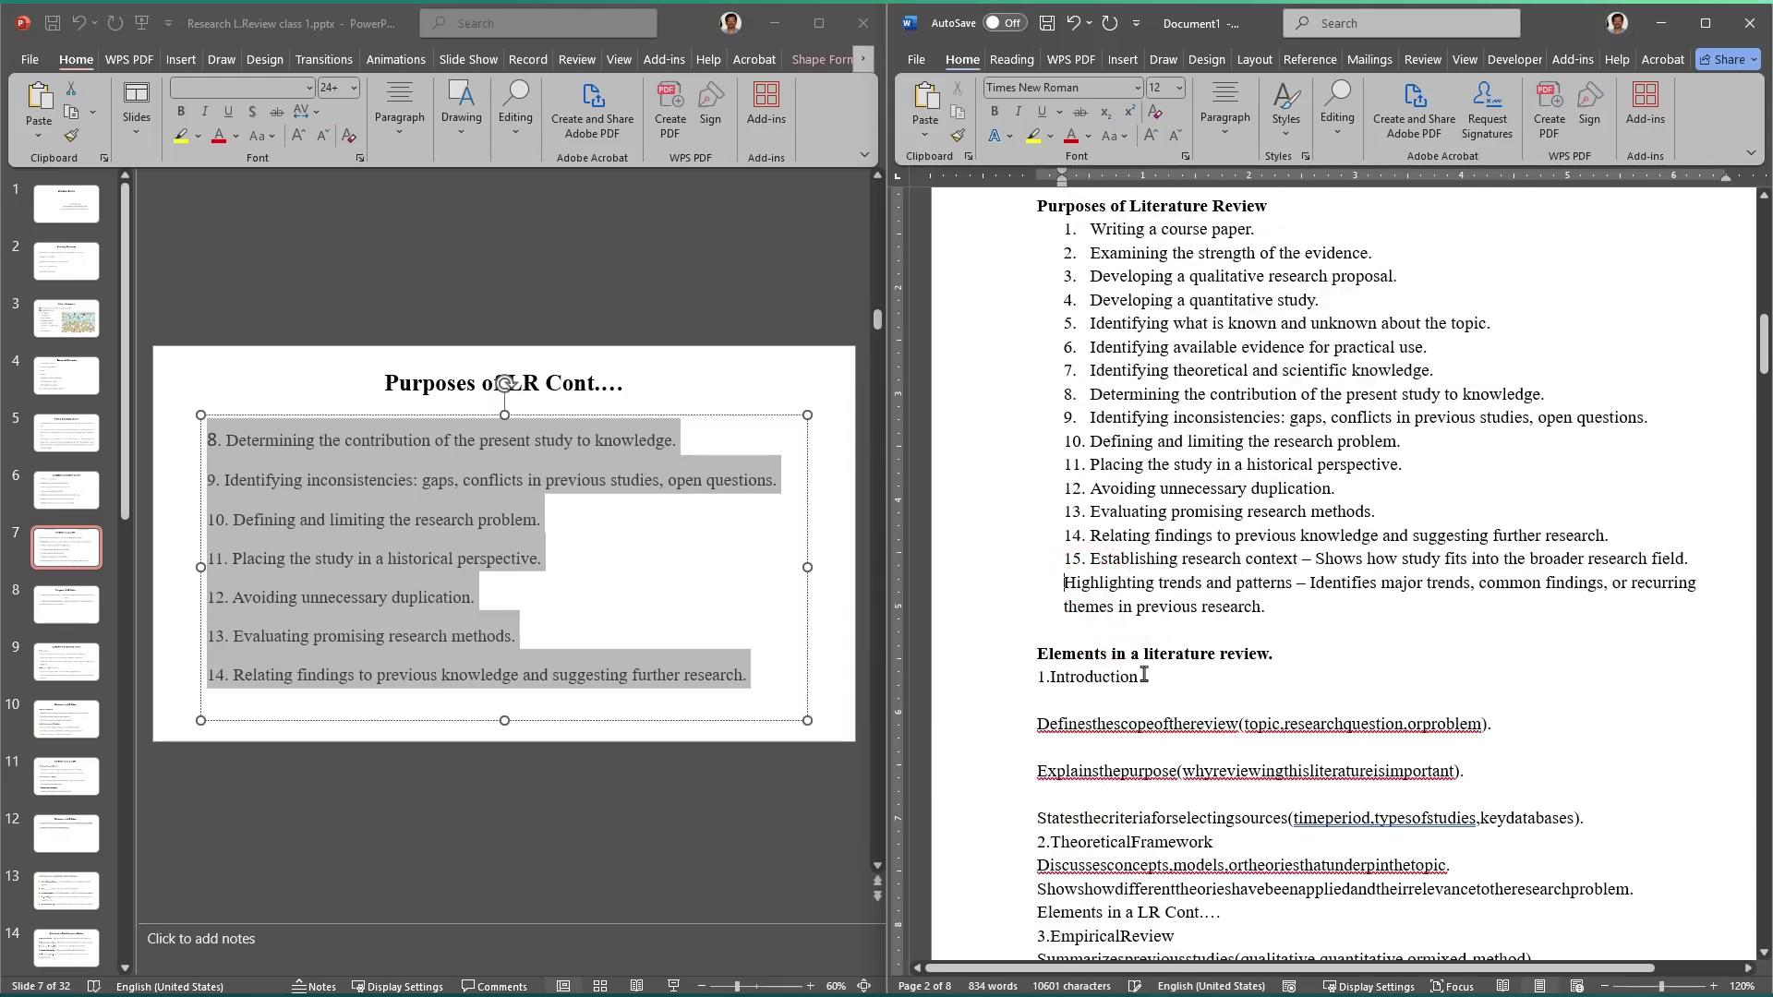
key(Tab)
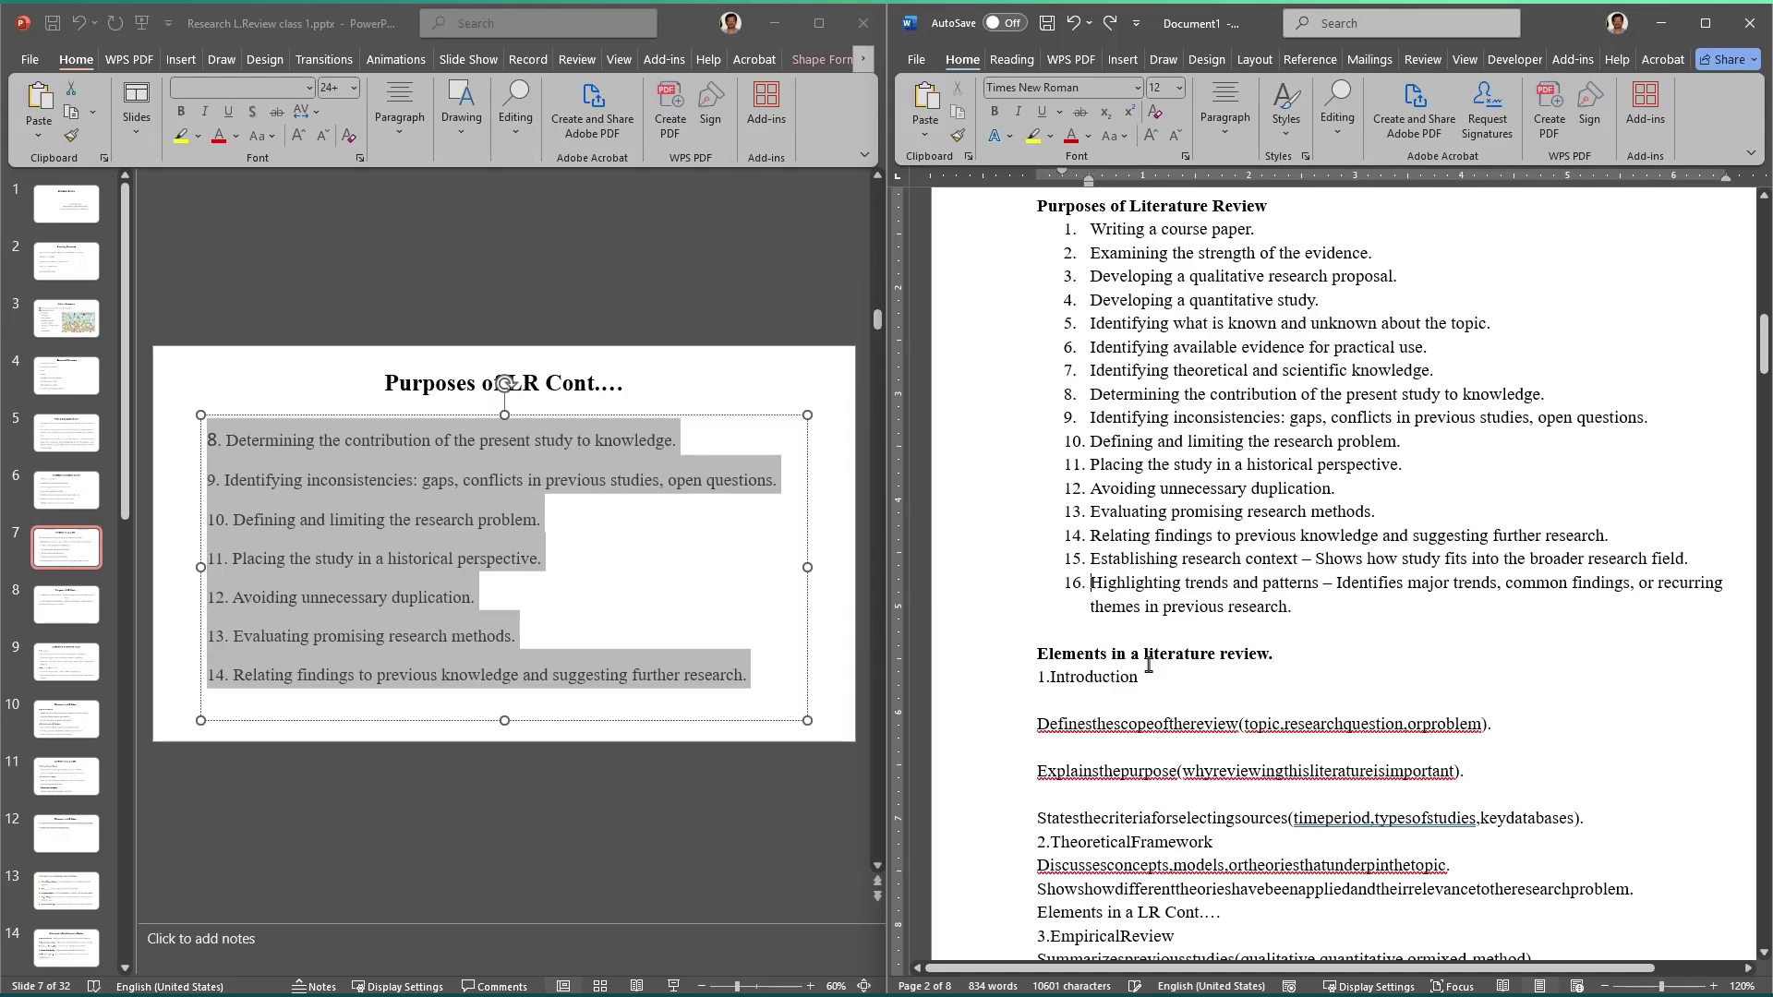
Step: Review the Word text from "Elements in a literature review." through the importance and function sections for missing spaces and broken numbering
scroll(1147, 665, down, 5)
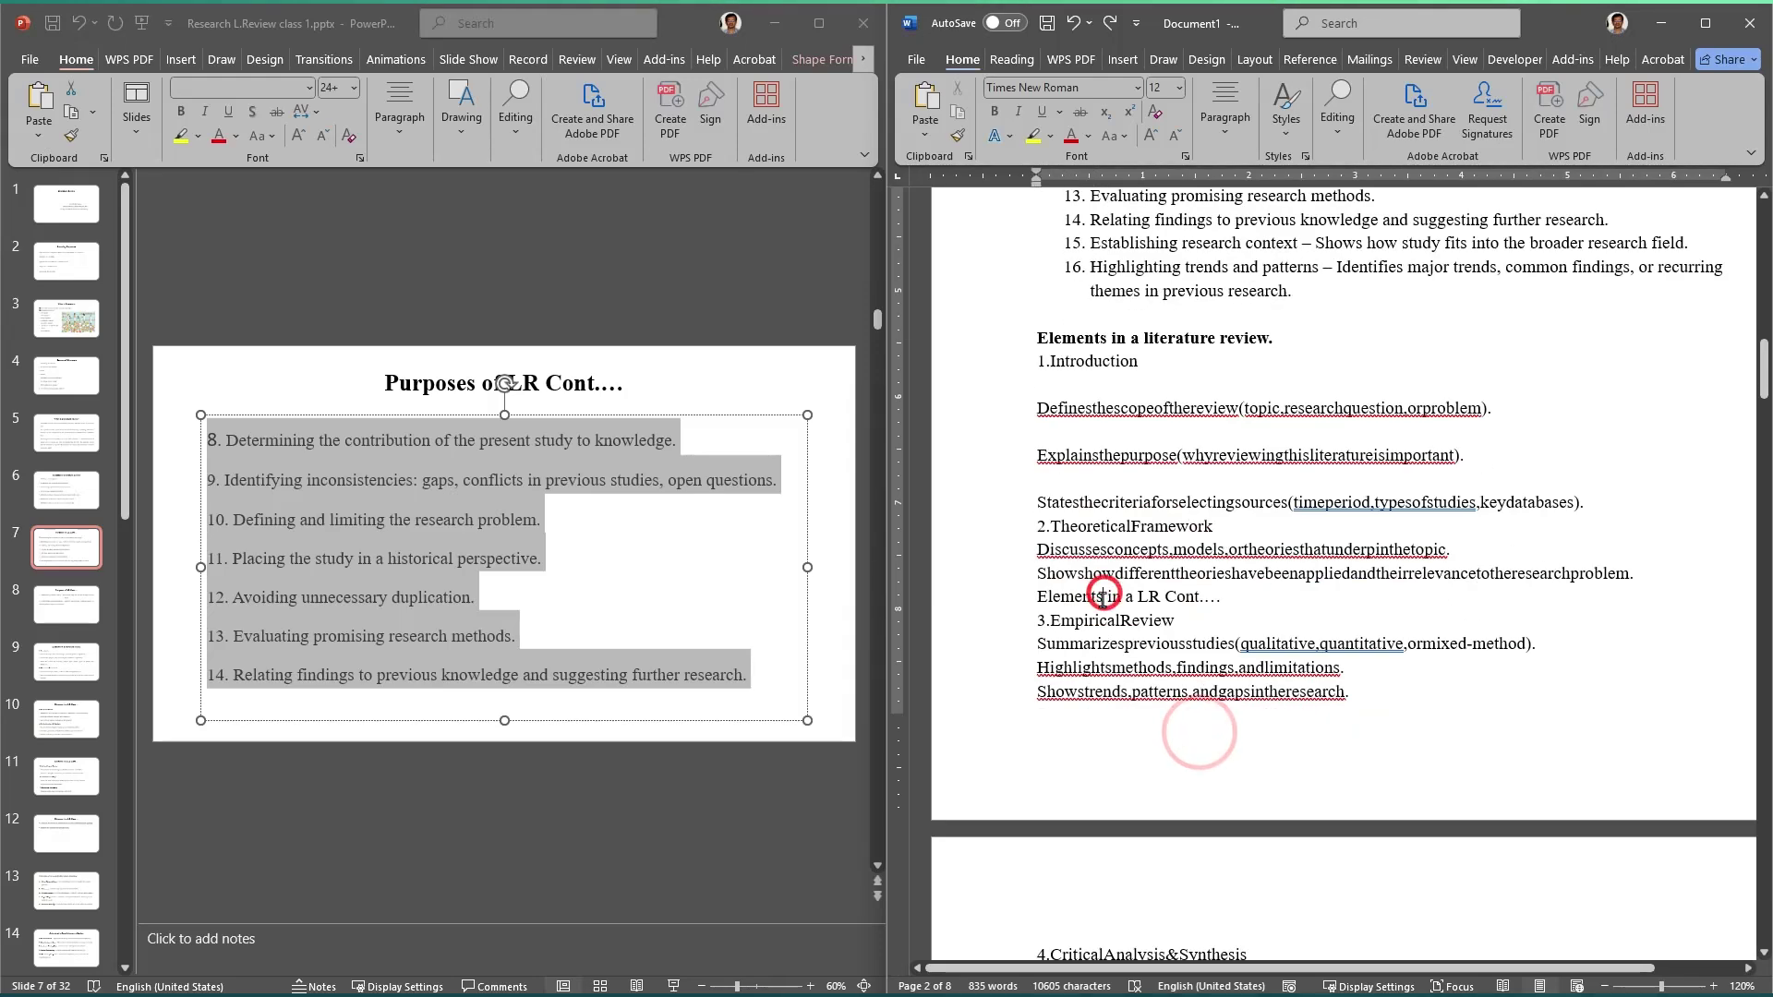
scroll(1102, 594, down, 3)
scroll(1102, 593, up, 3)
click(1117, 421)
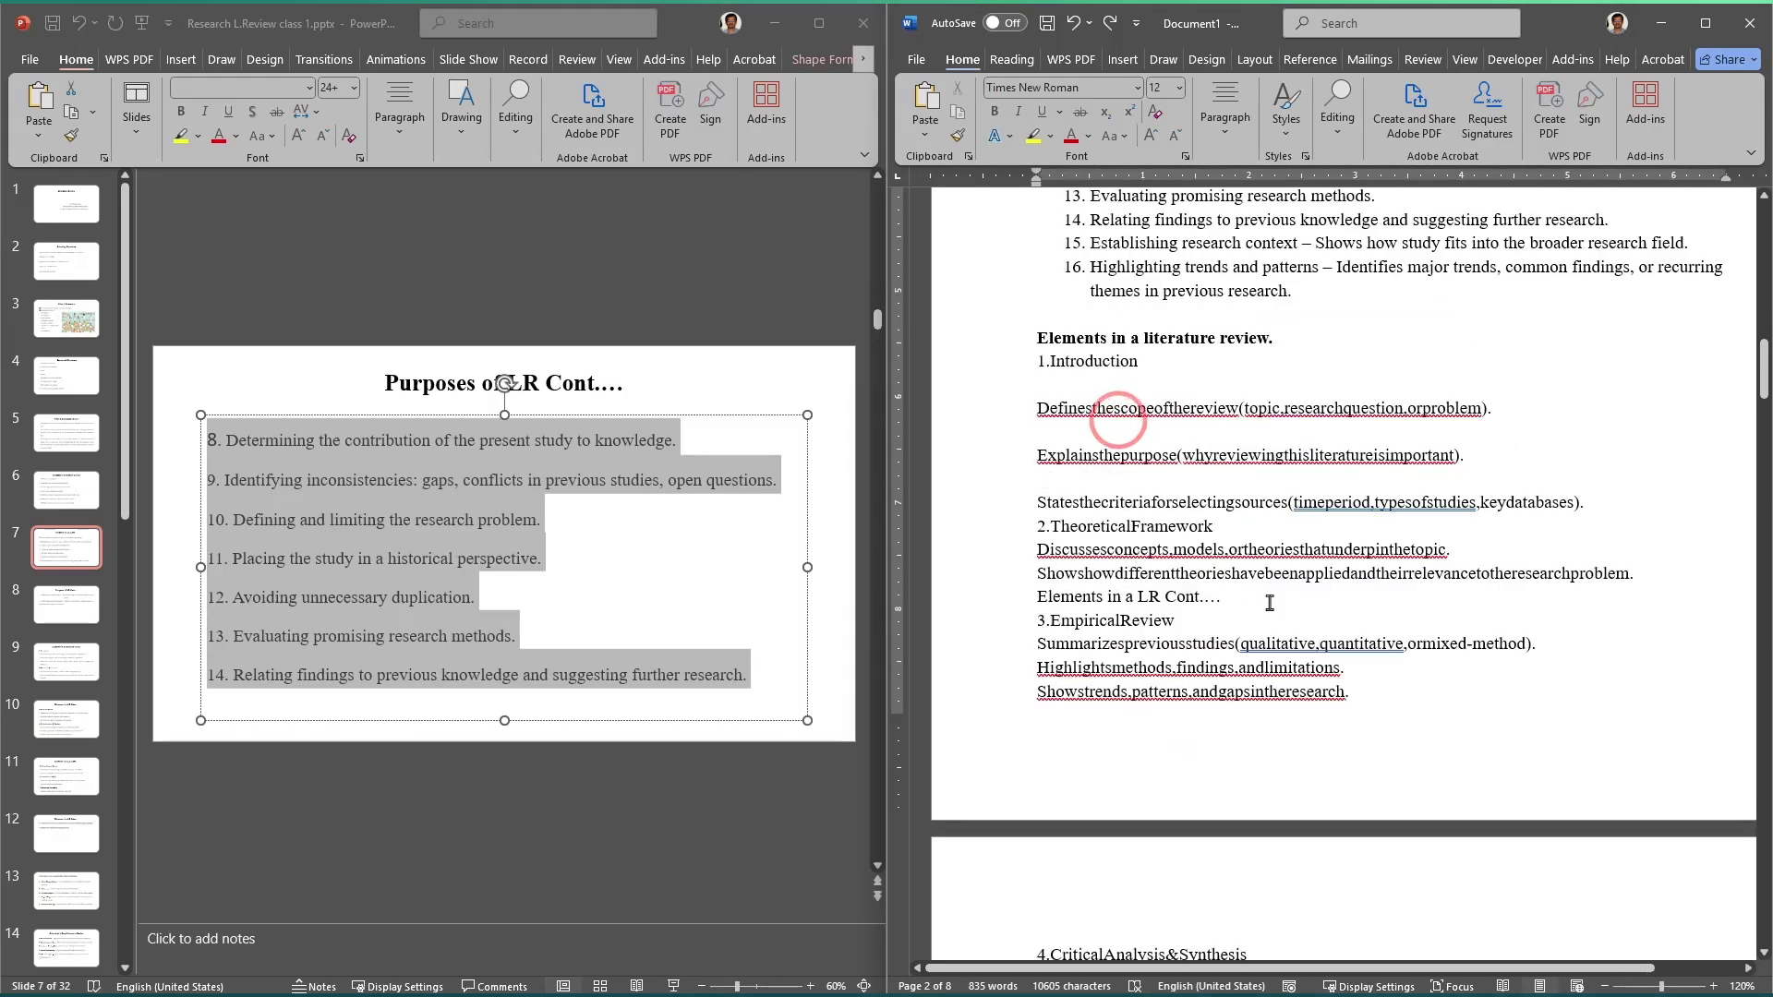
scroll(1125, 415, down, 5)
click(1186, 447)
click(1277, 593)
scroll(1283, 628, down, 10)
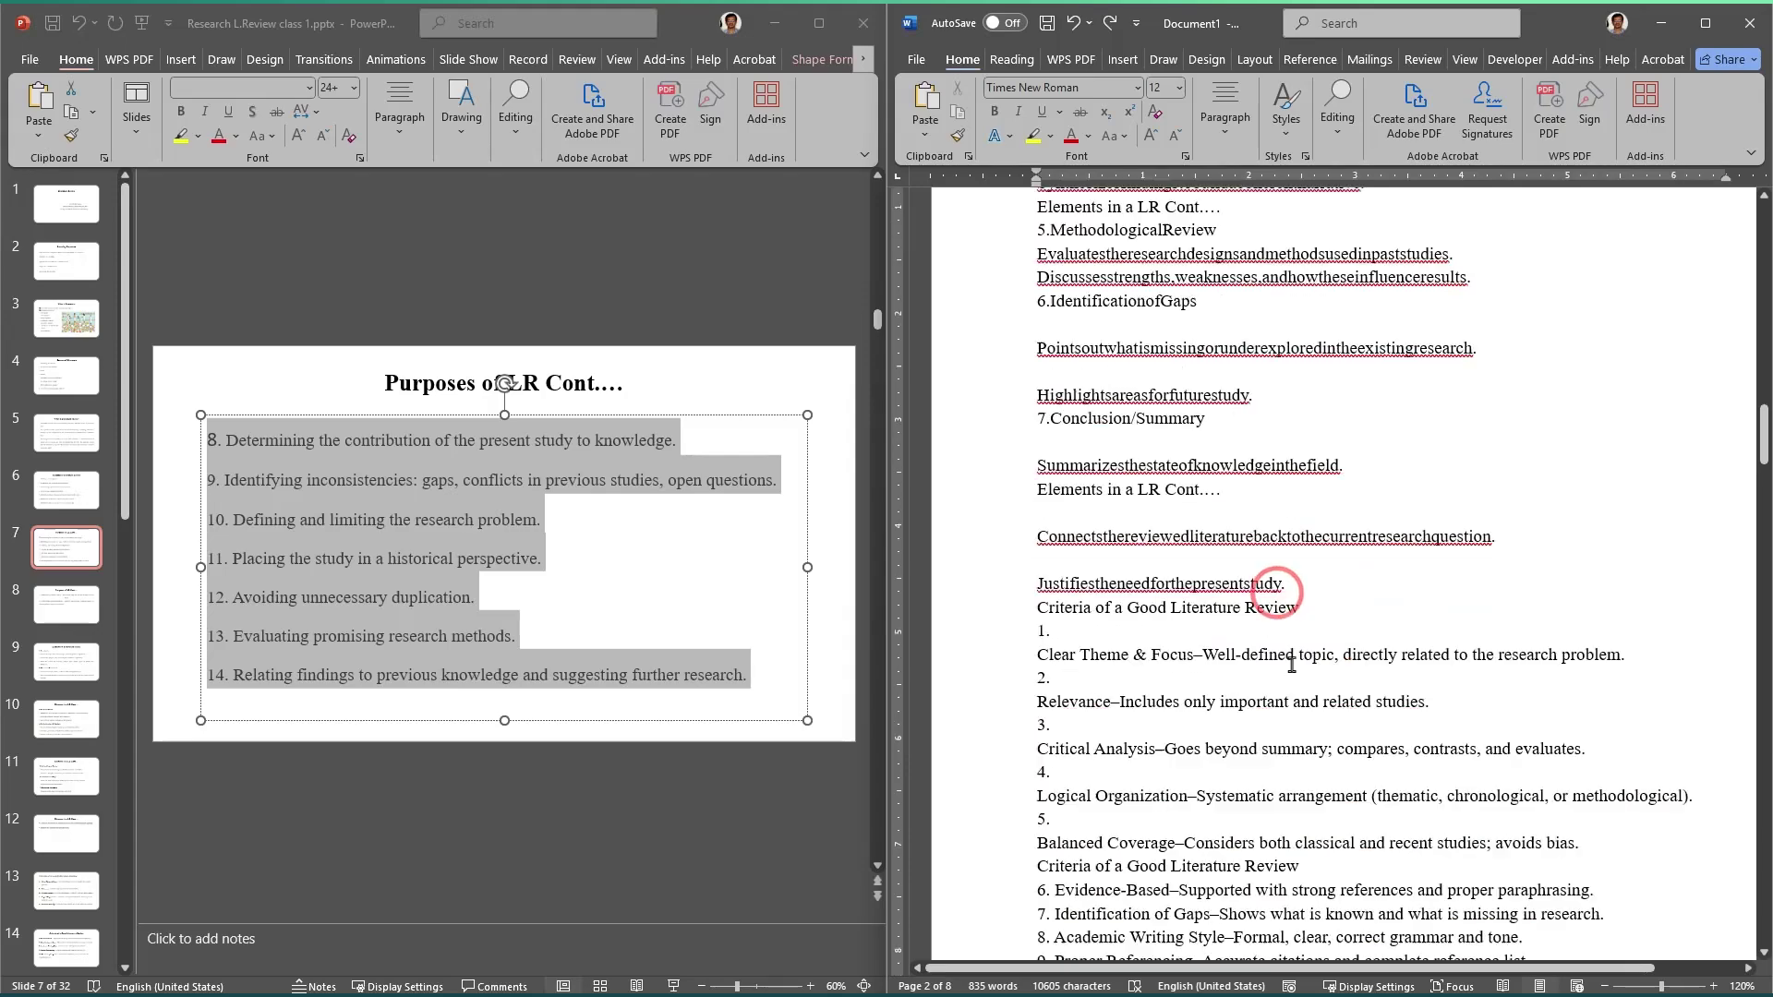
scroll(1217, 567, down, 7)
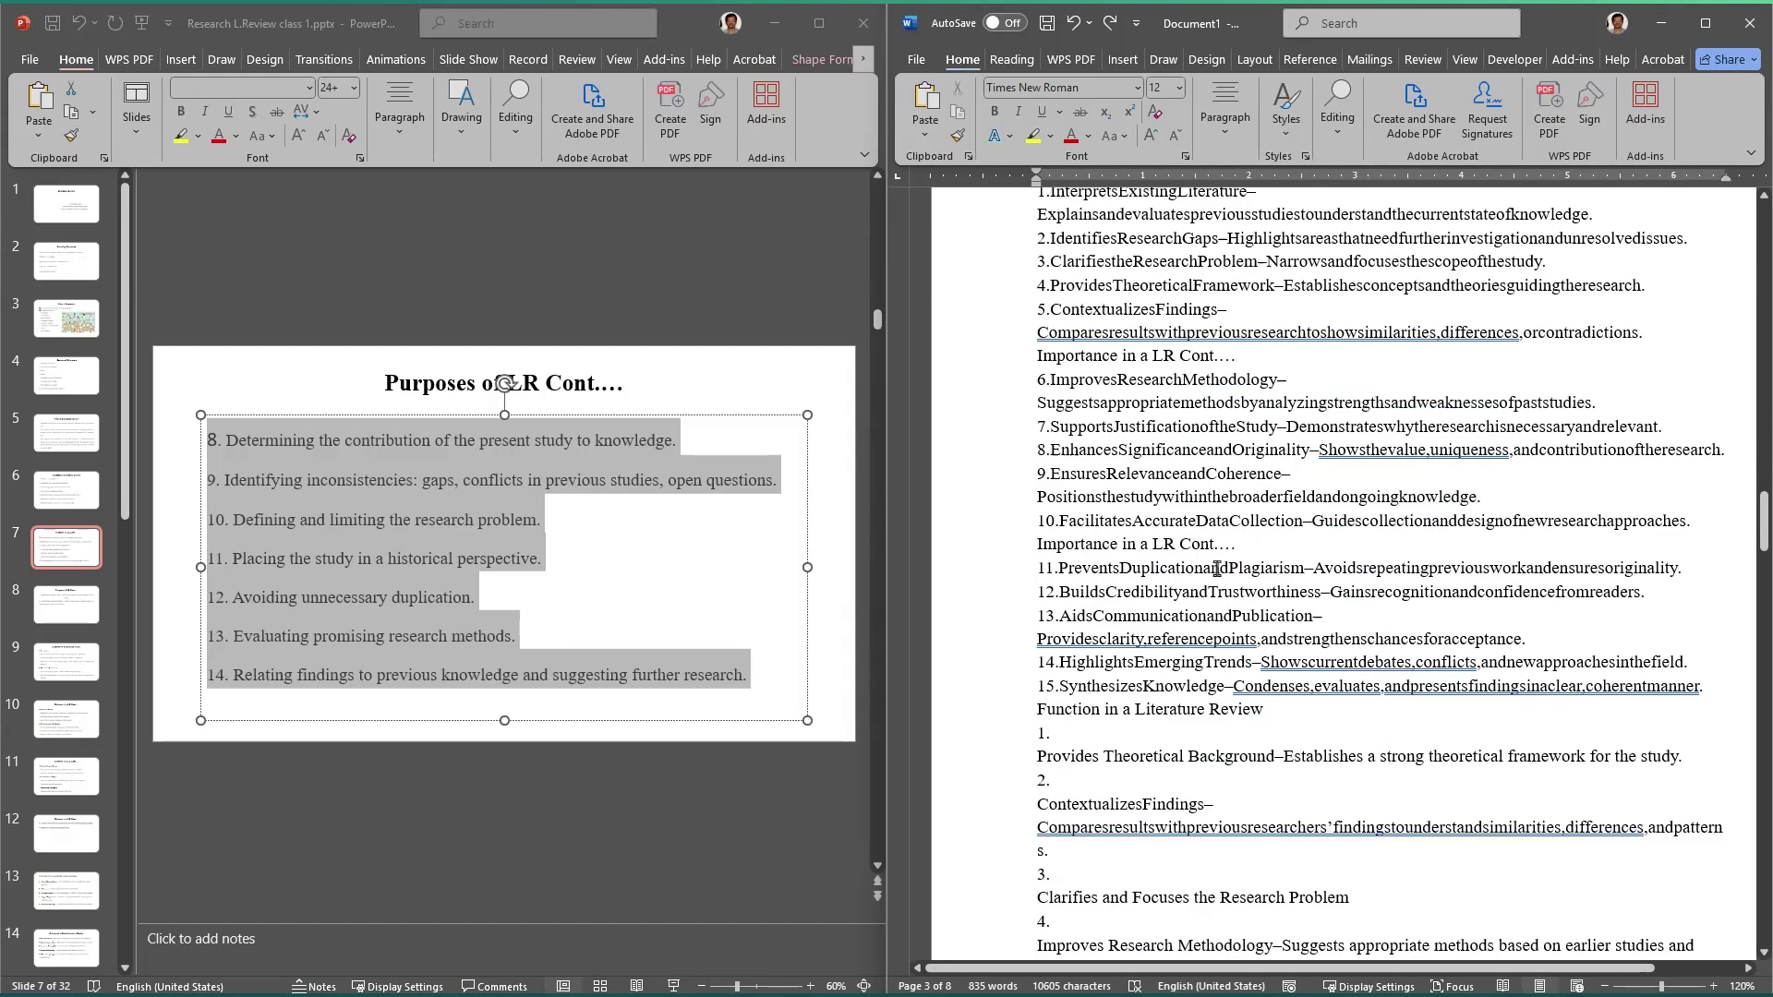
click(1249, 529)
scroll(1250, 554, up, 1)
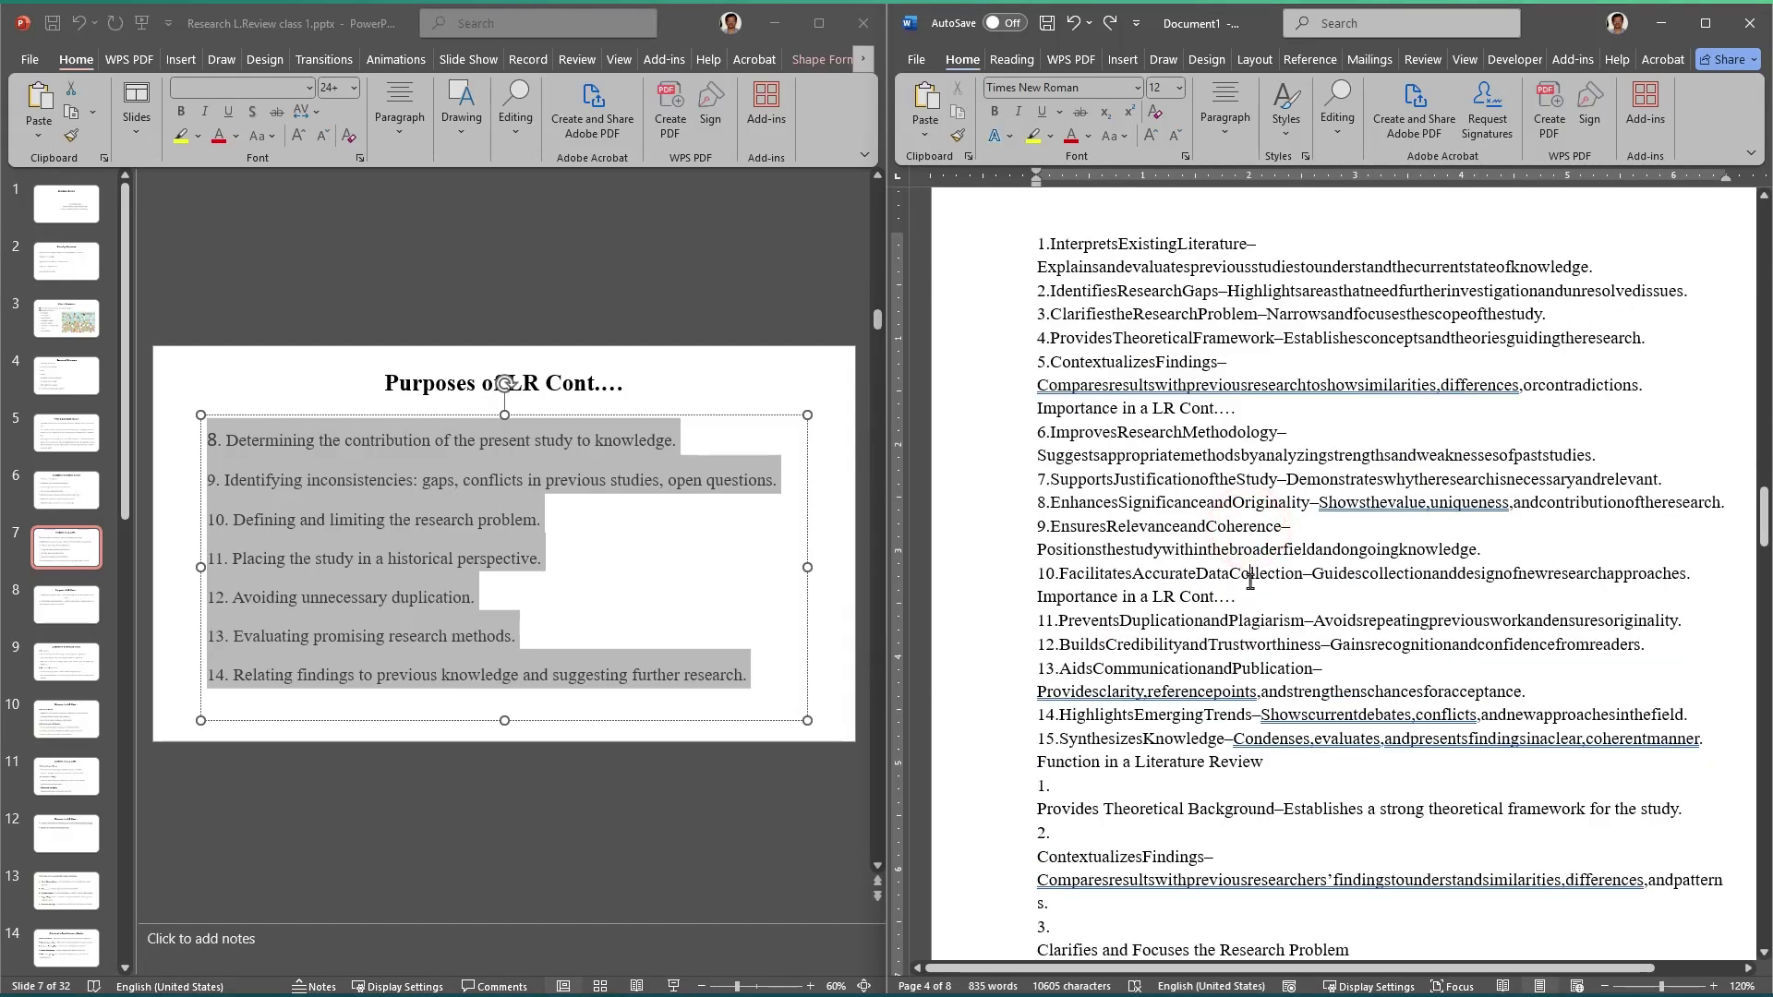
scroll(1250, 581, down, 9)
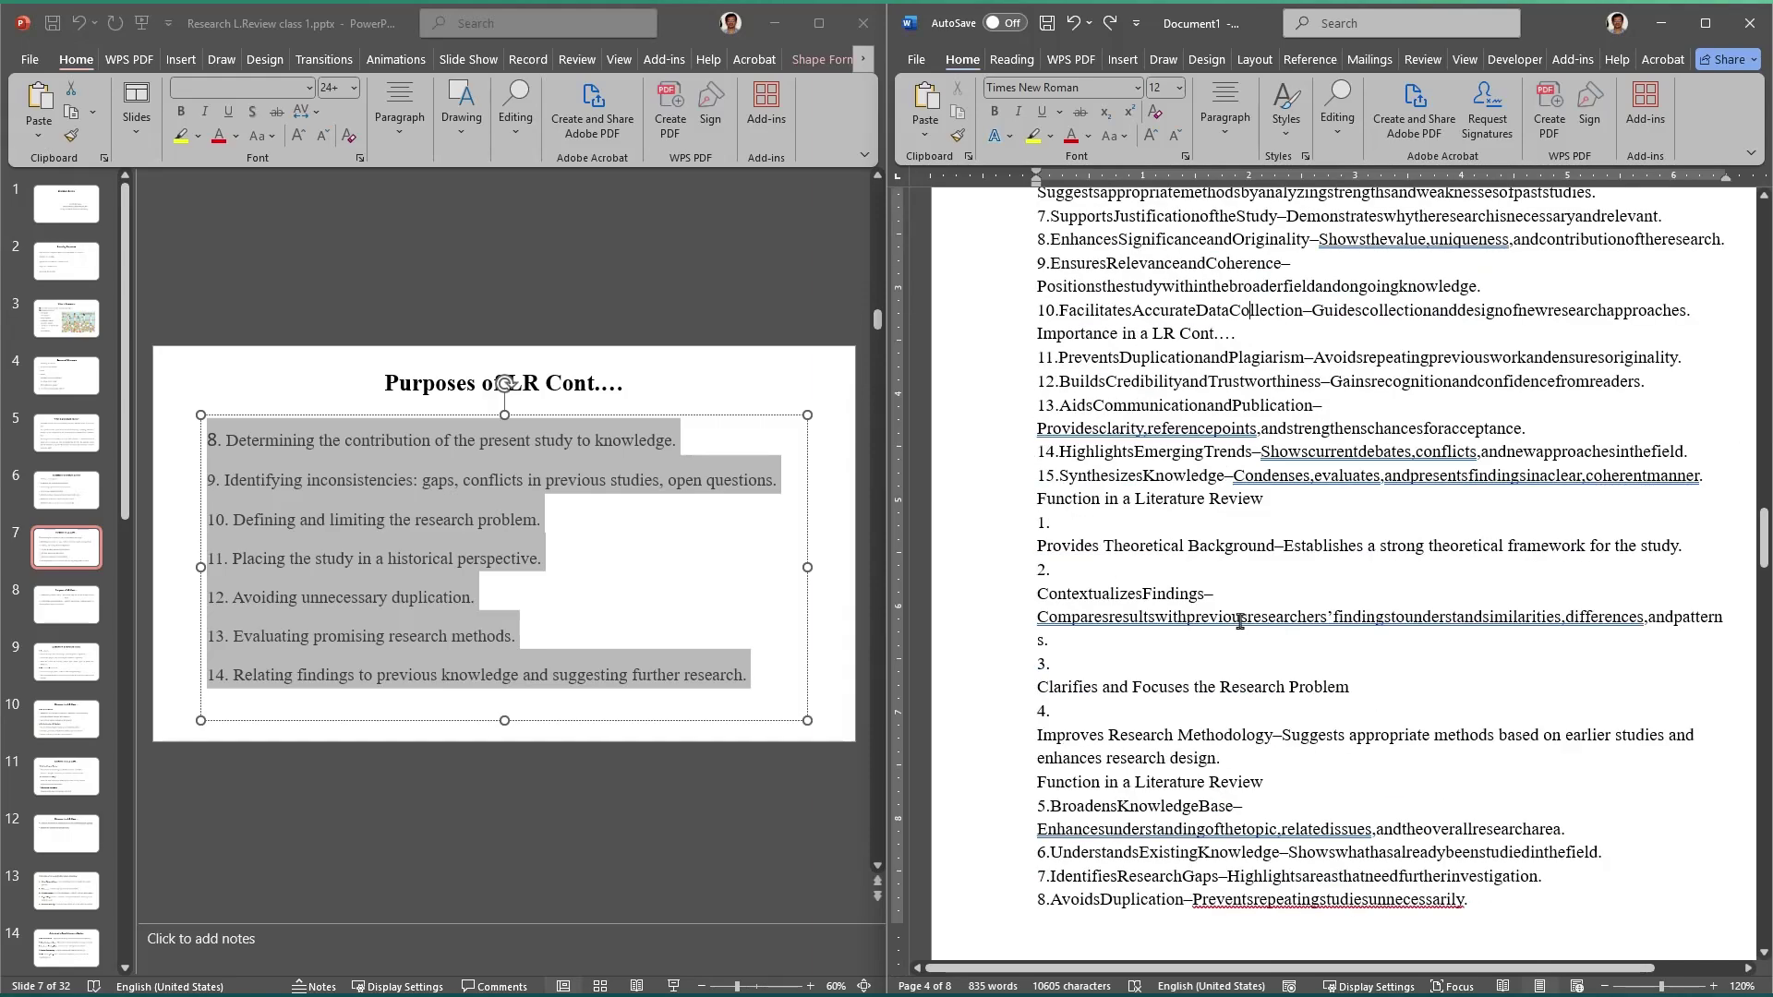
scroll(1238, 628, up, 10)
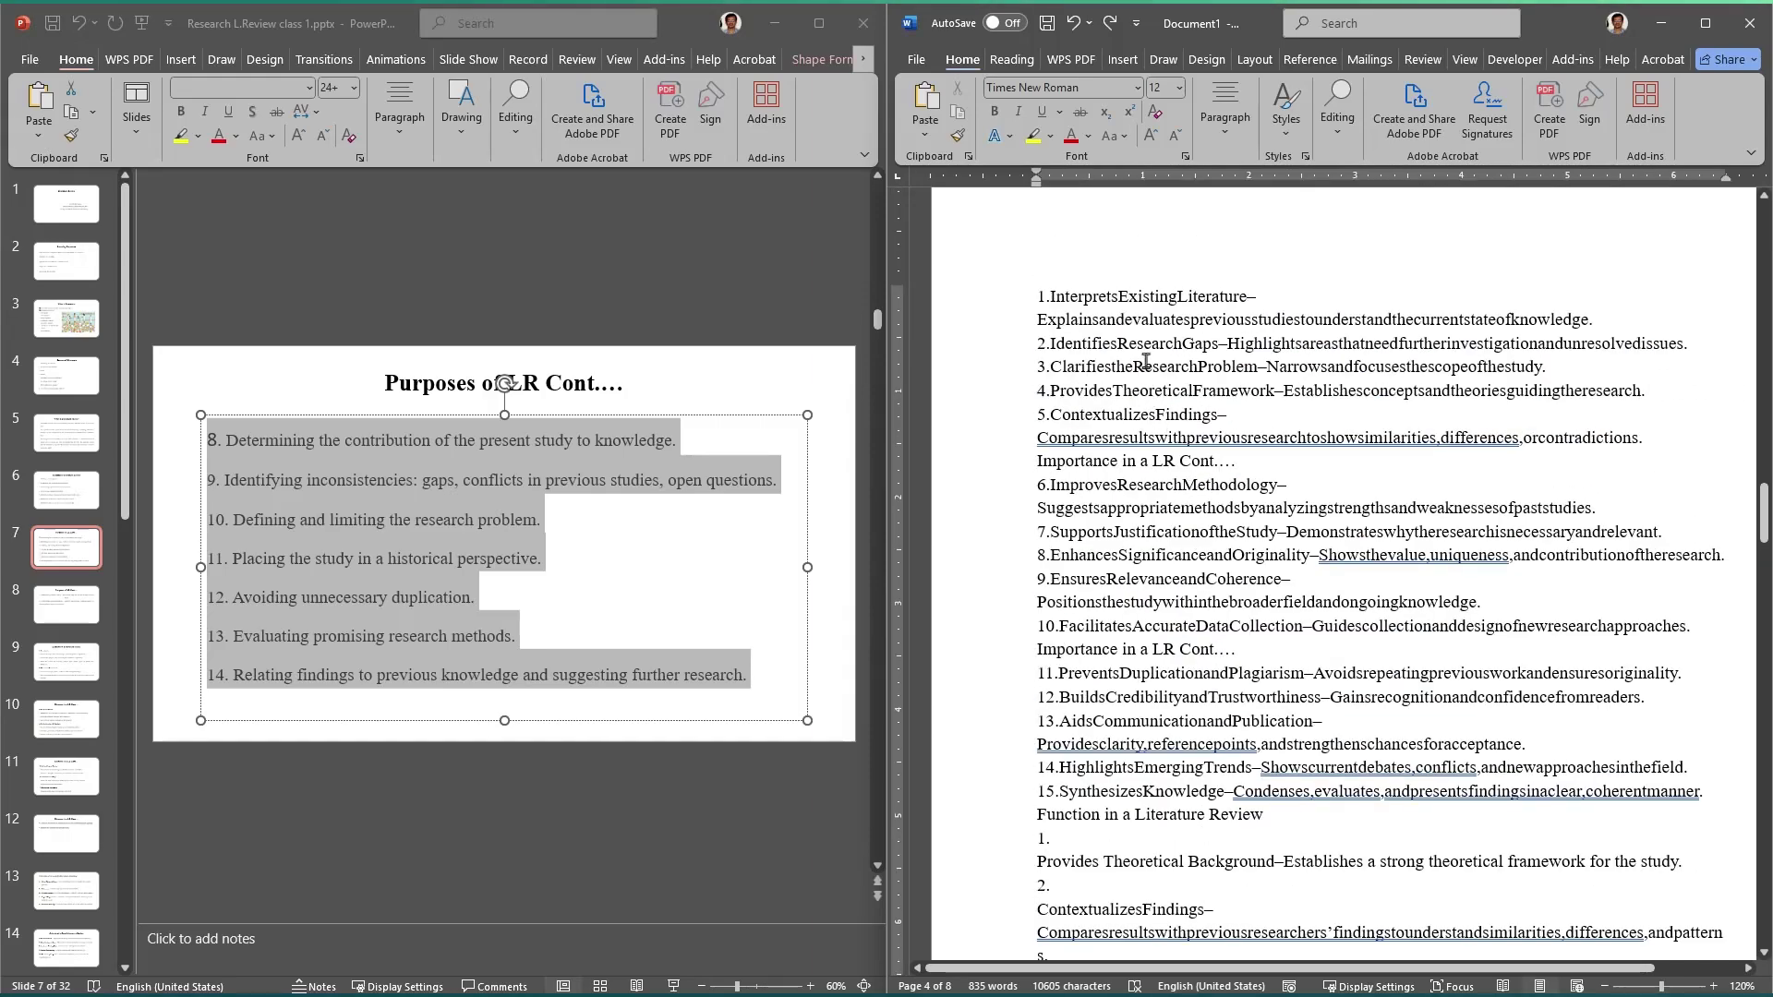
triple_click(1139, 341)
click(1182, 570)
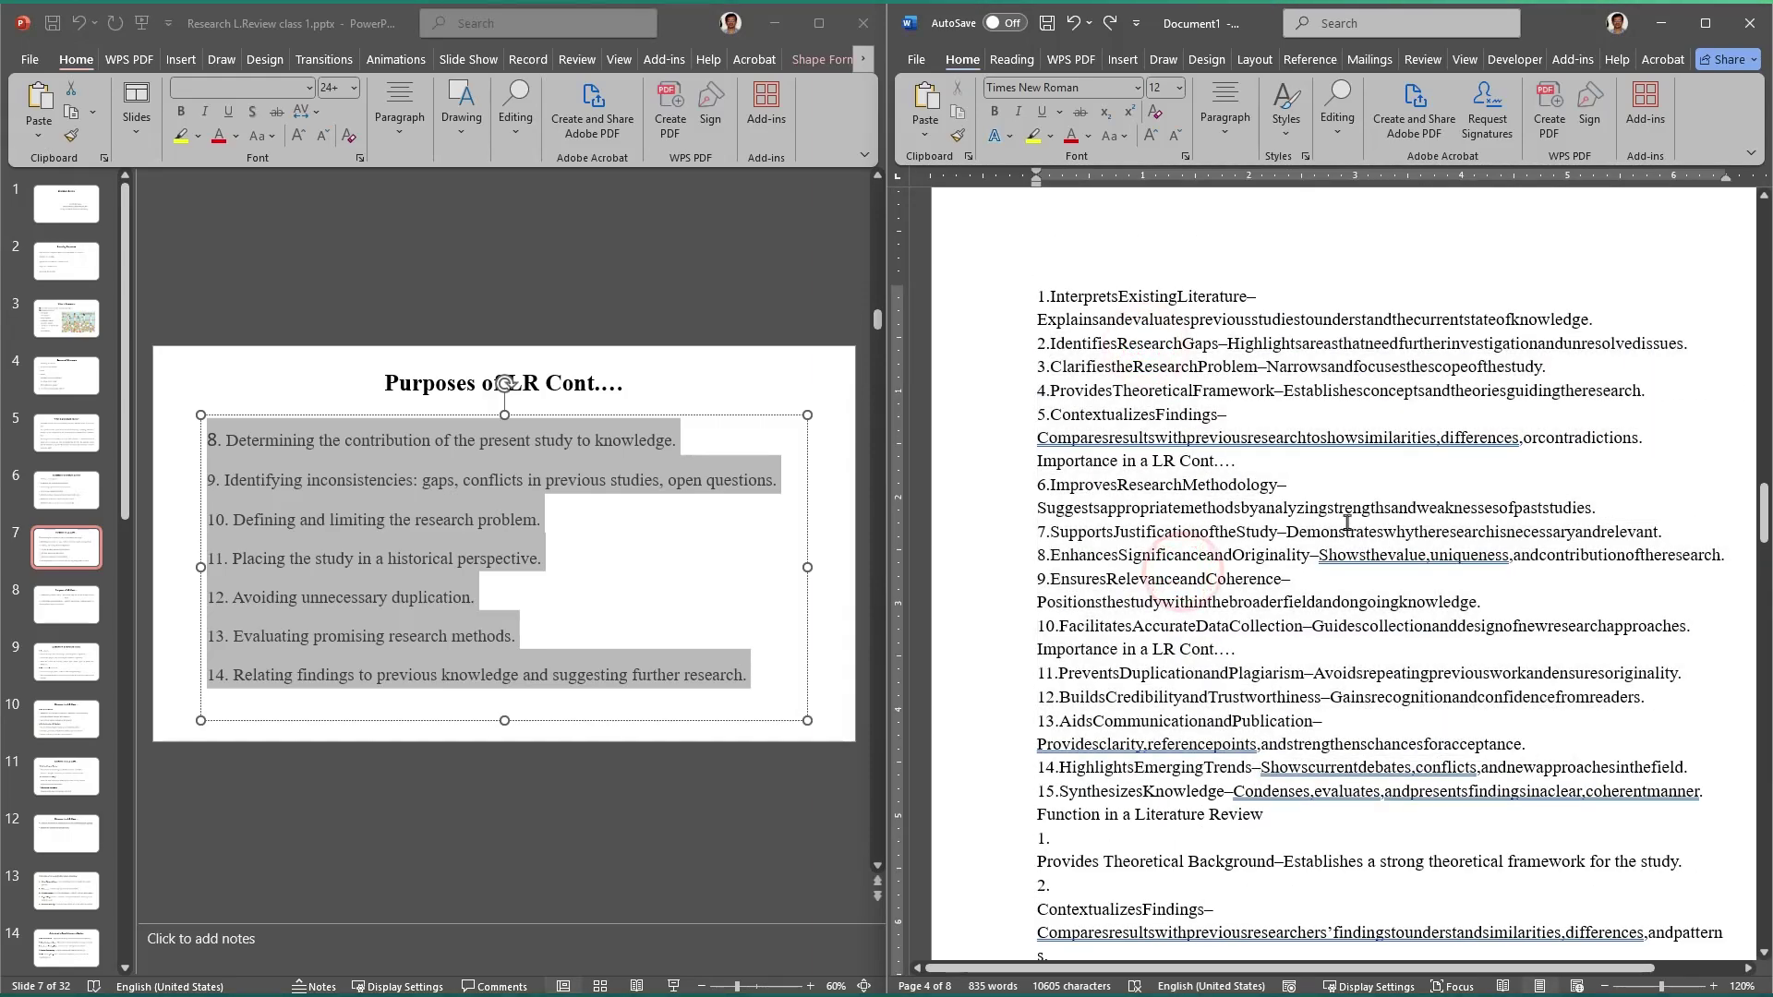
Step: Review the roles, processing and searching strategies sections, and return to the "Importance in a literature review." heading
scroll(1302, 526, down, 10)
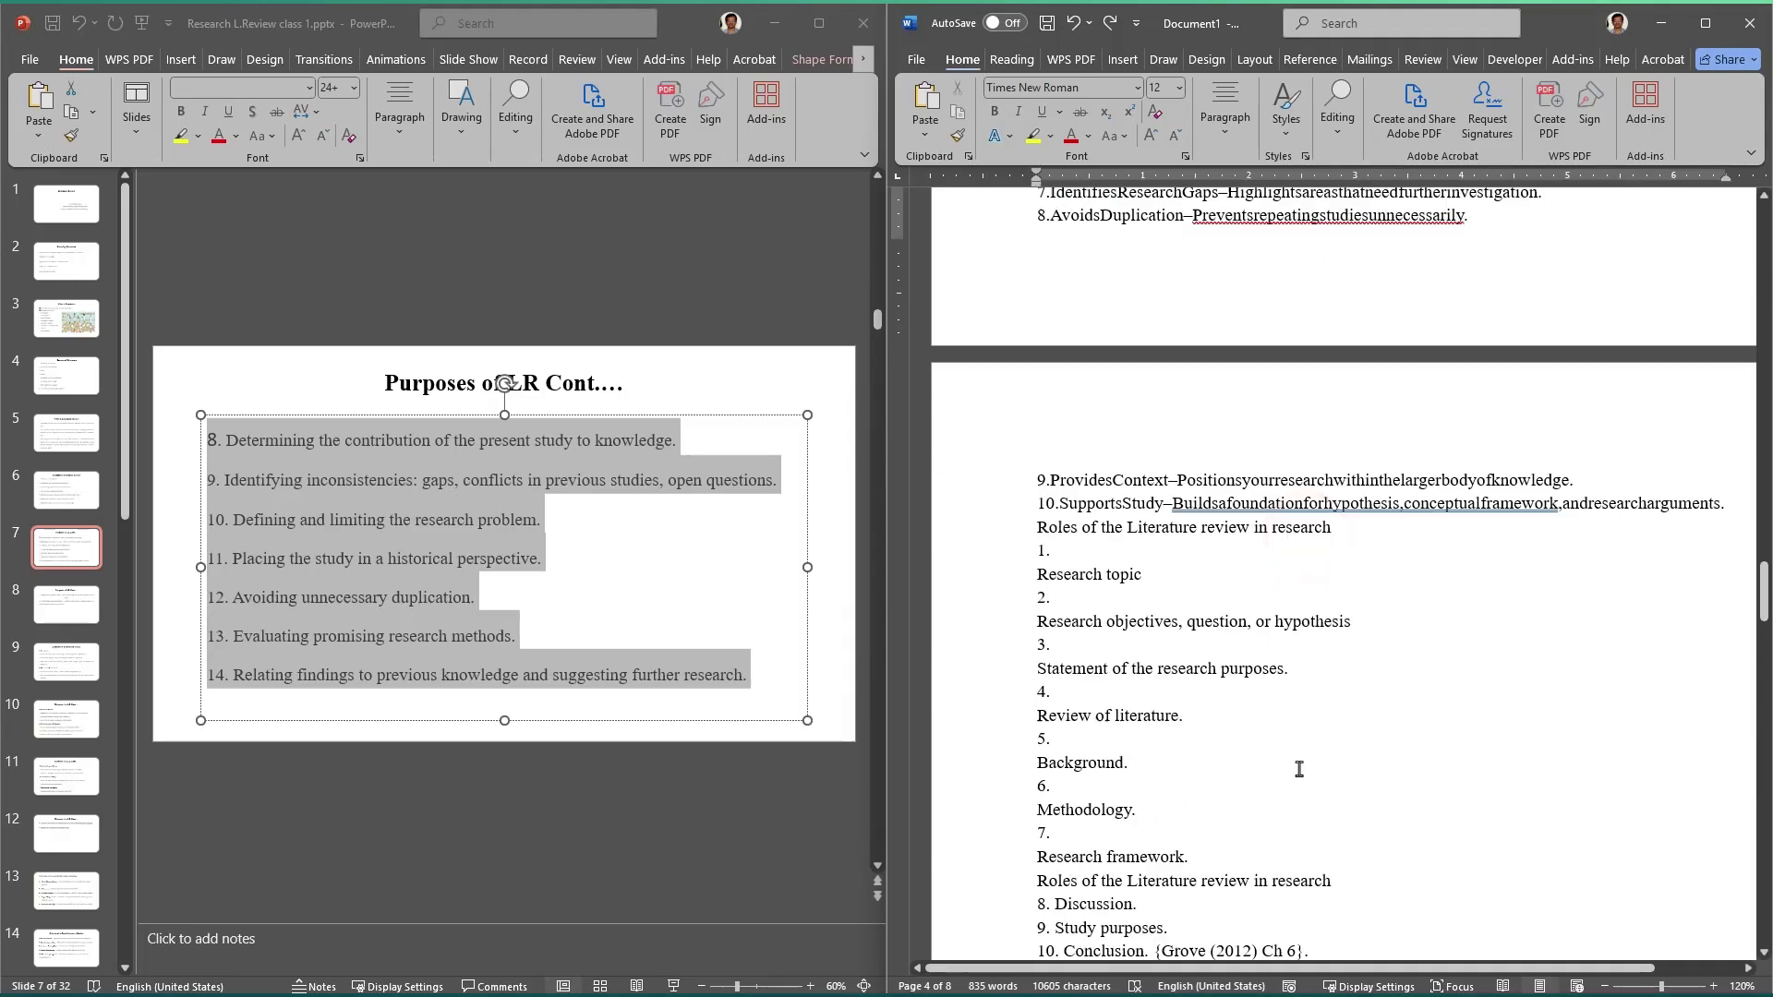
scroll(1238, 720, down, 15)
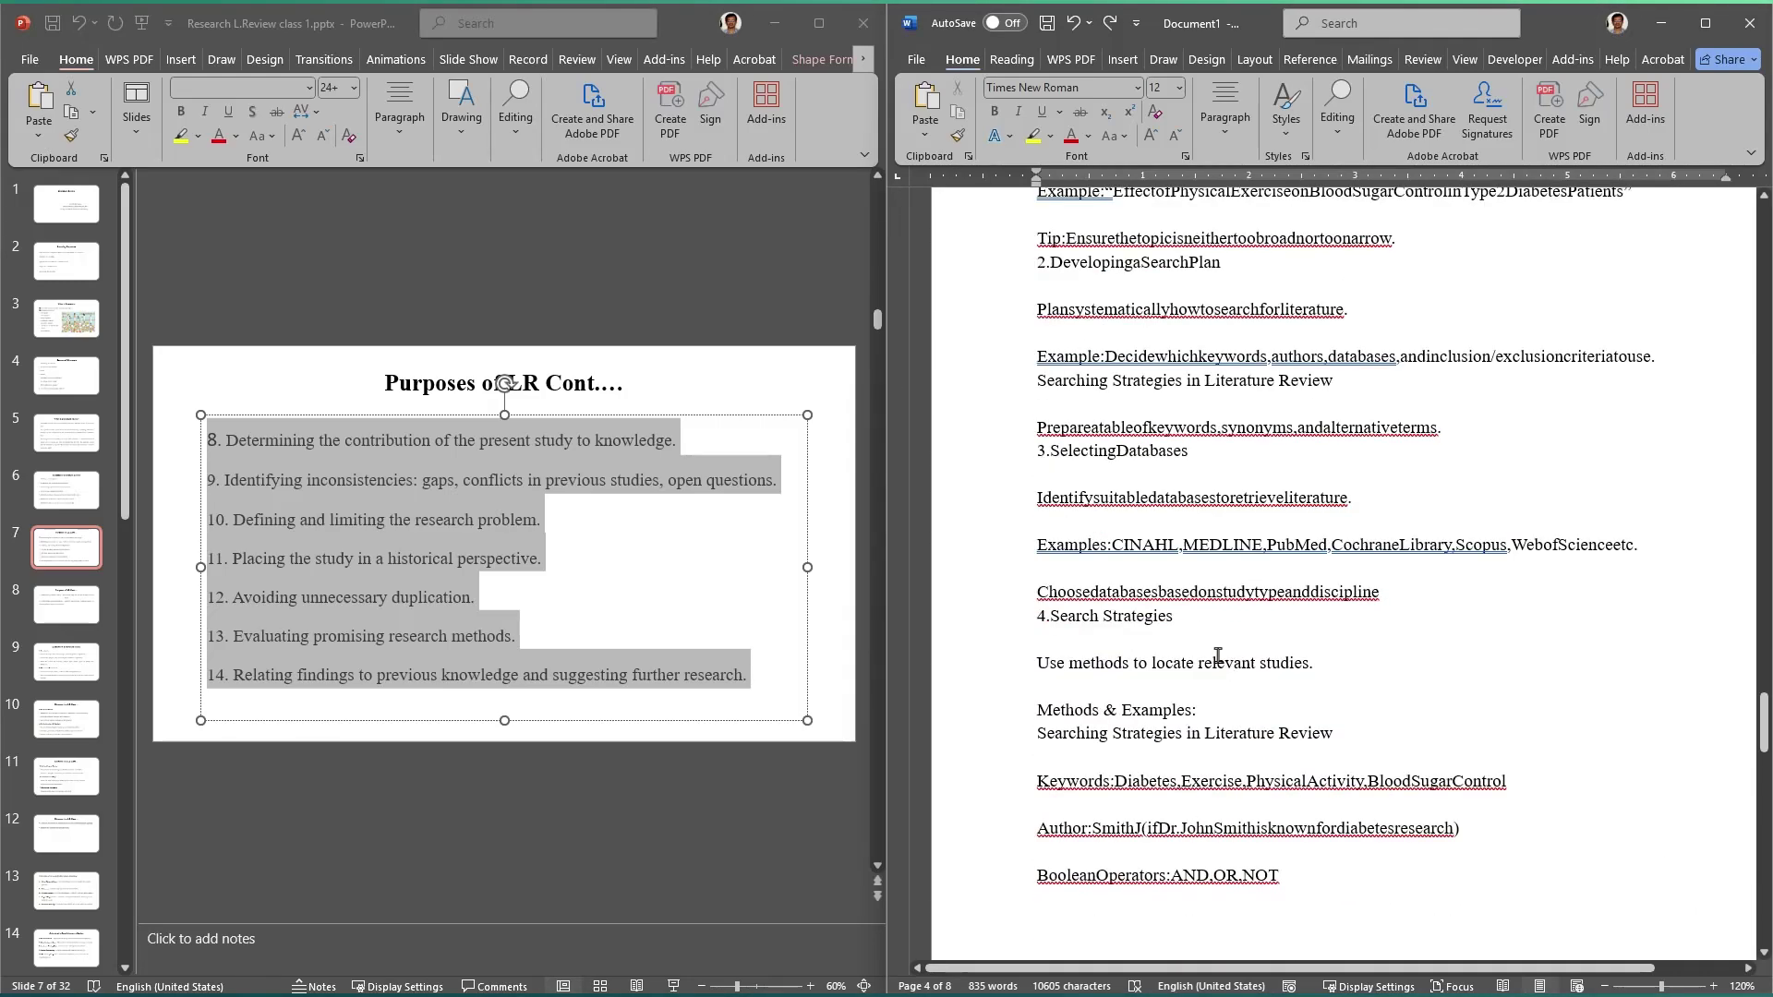
scroll(1215, 596, up, 15)
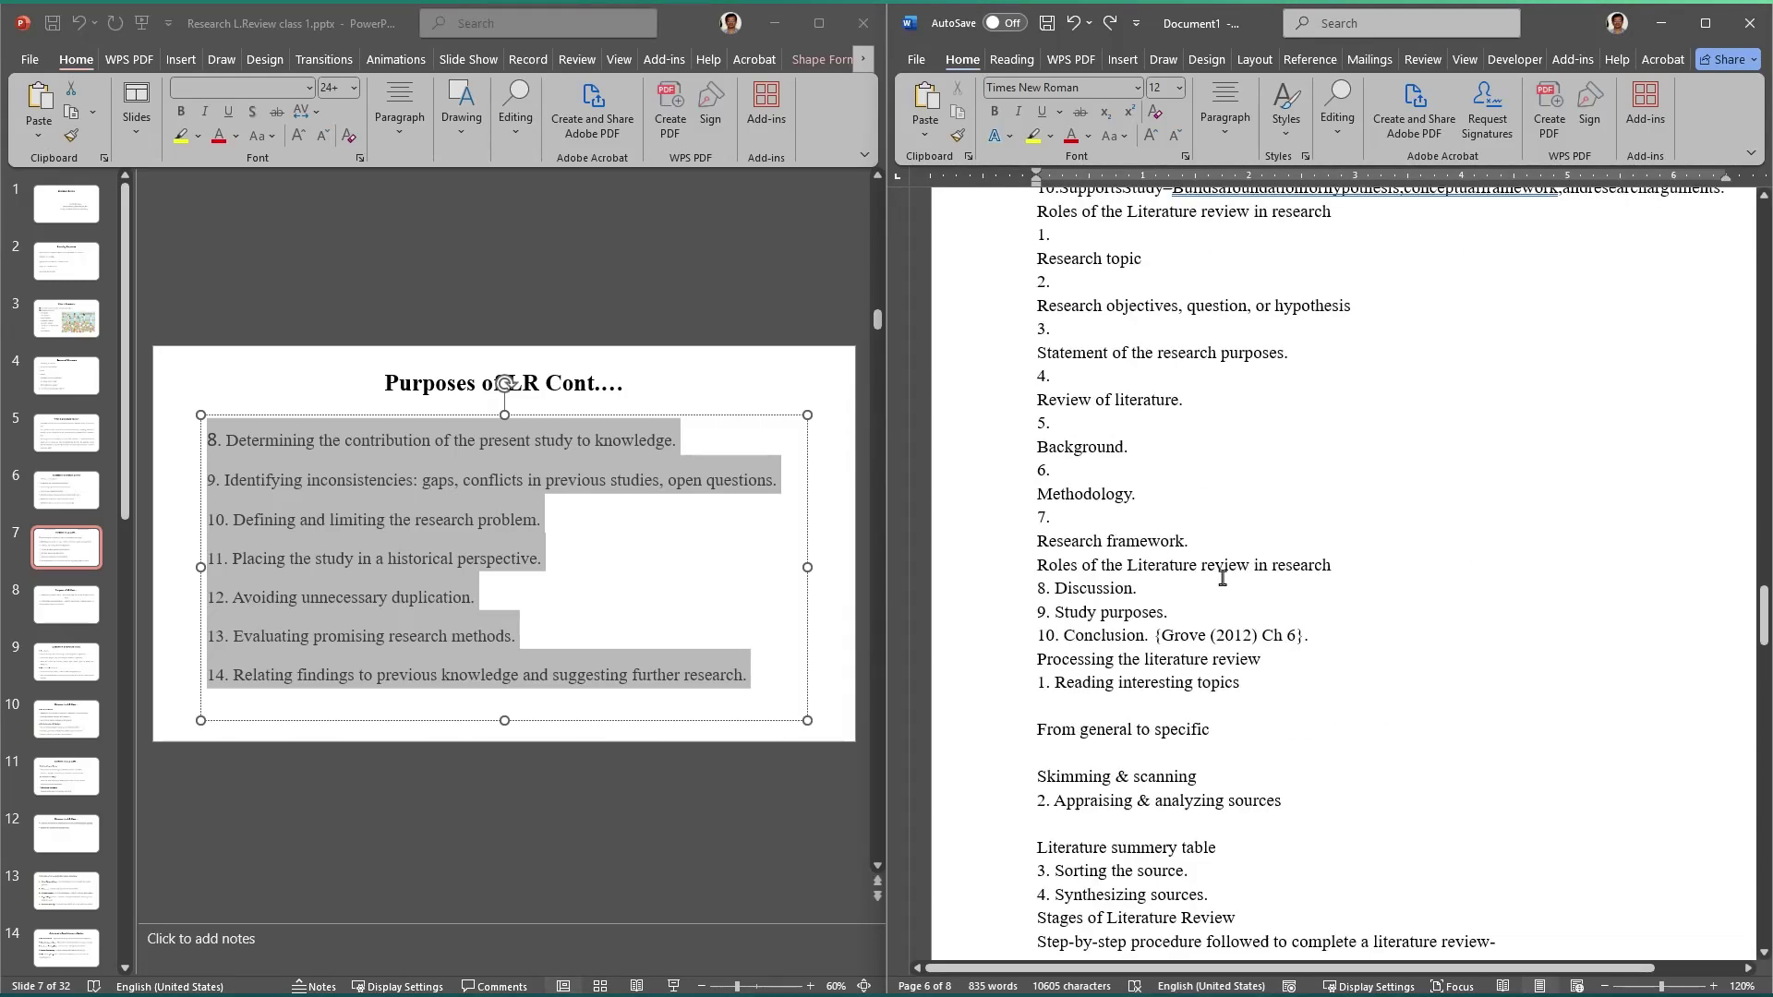
scroll(1222, 578, up, 10)
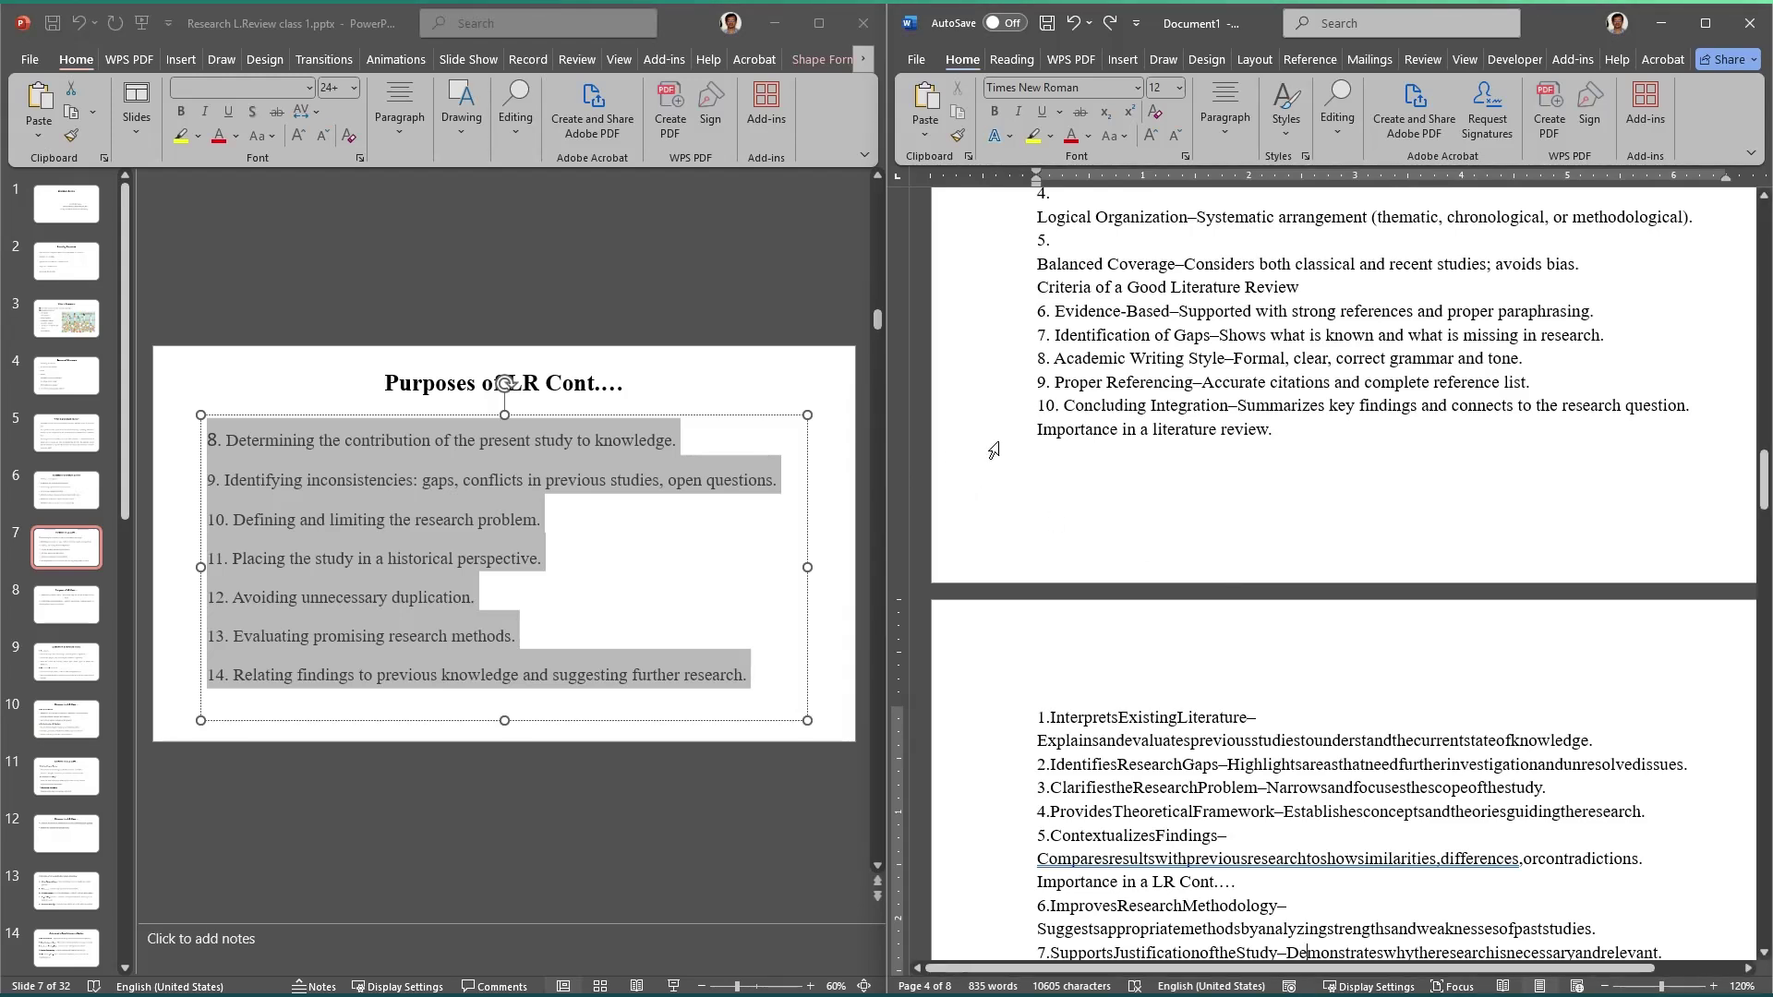
click(1286, 416)
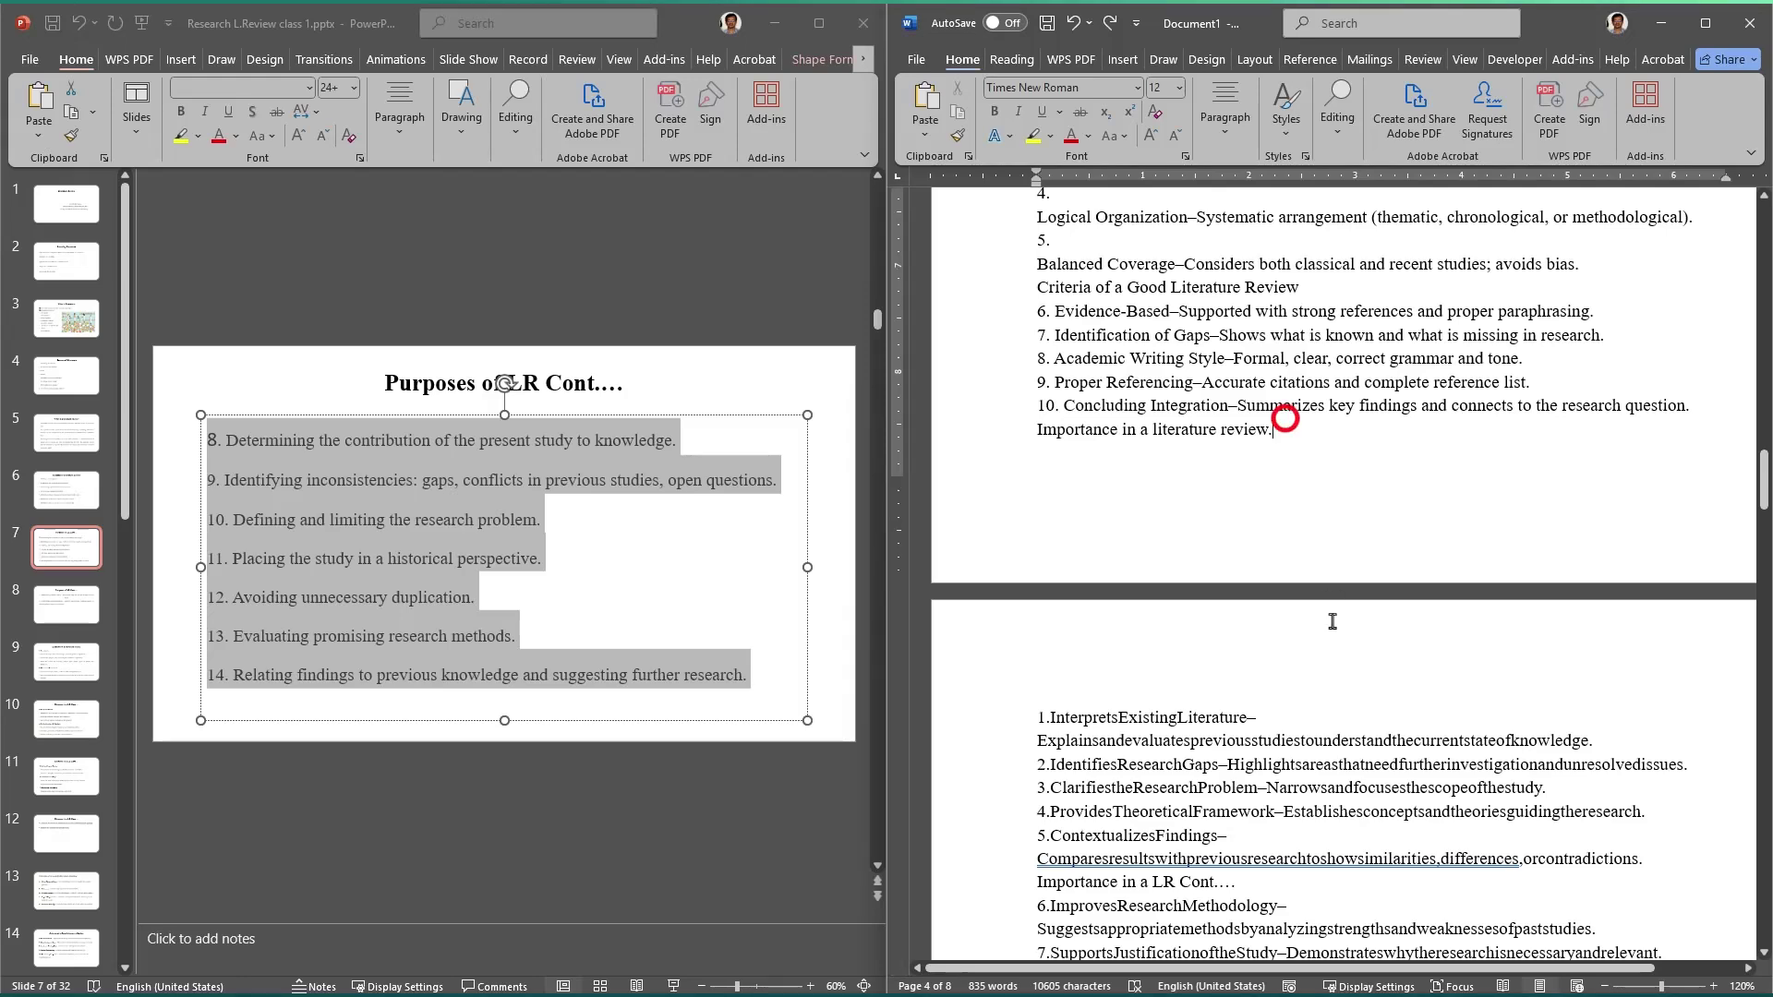
scroll(1286, 415, down, 5)
click(1289, 544)
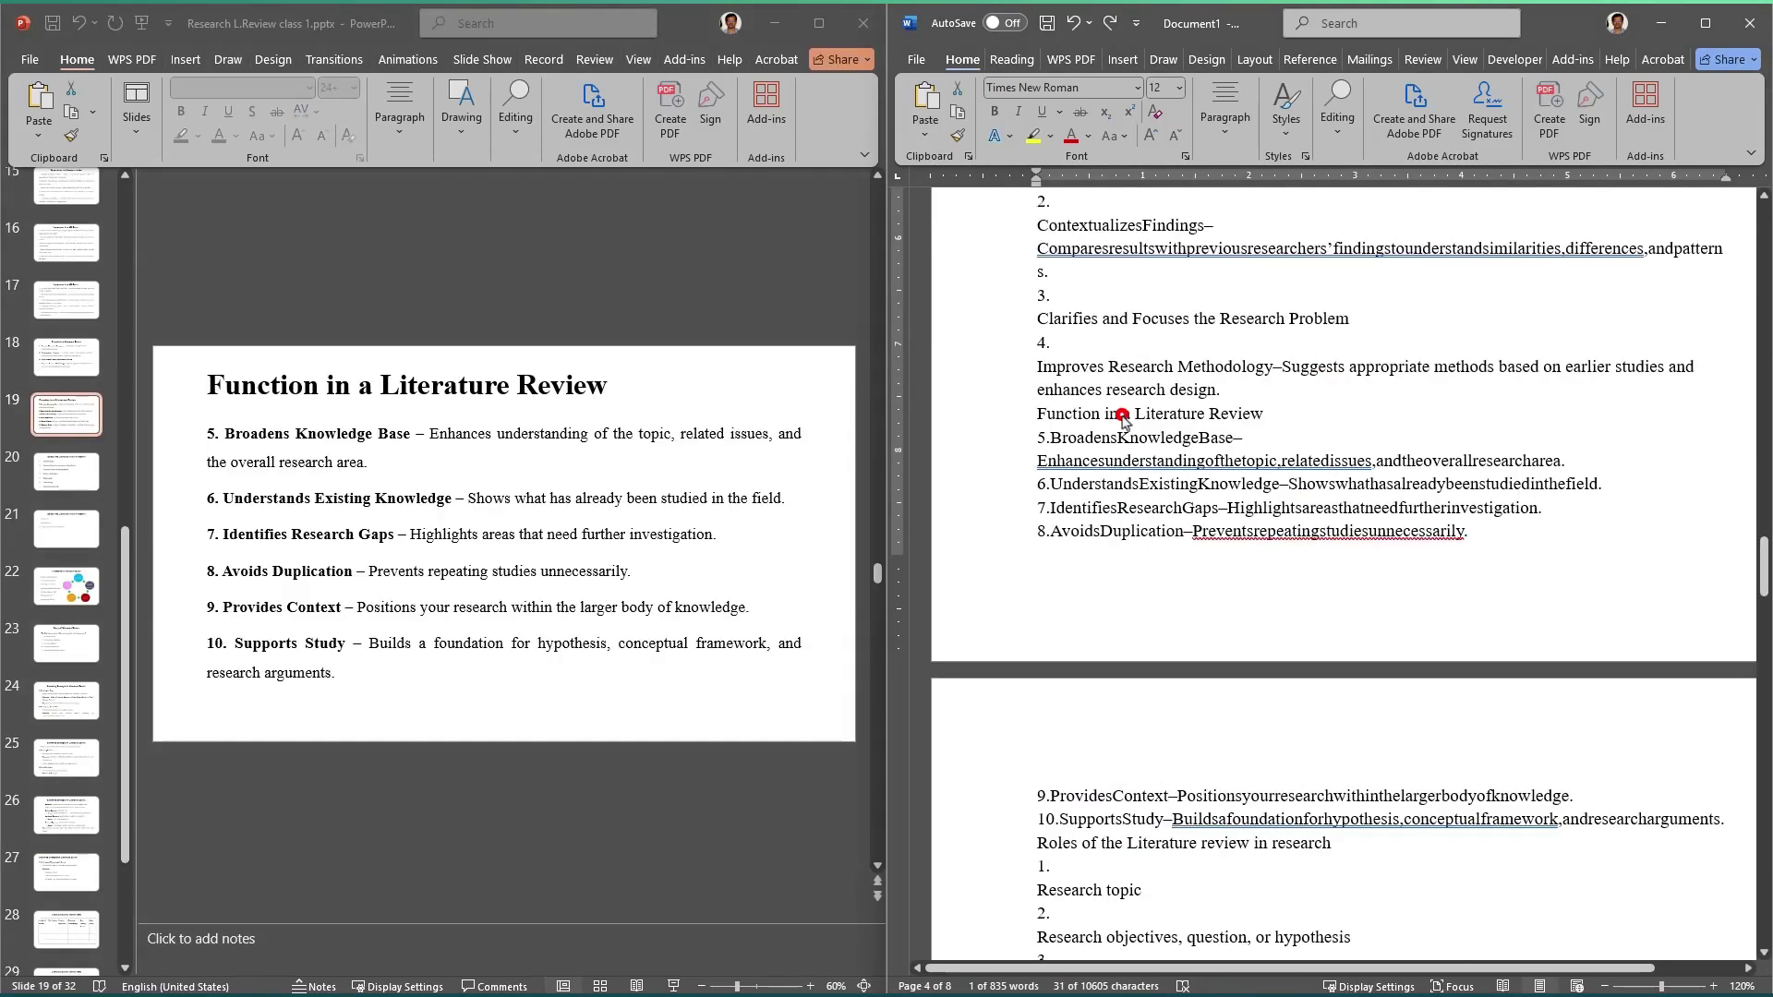
Step: Make the repeated "Function in a Literature Review" heading above "5.BroadensKnowledgeBase" bold and red
click(1122, 413)
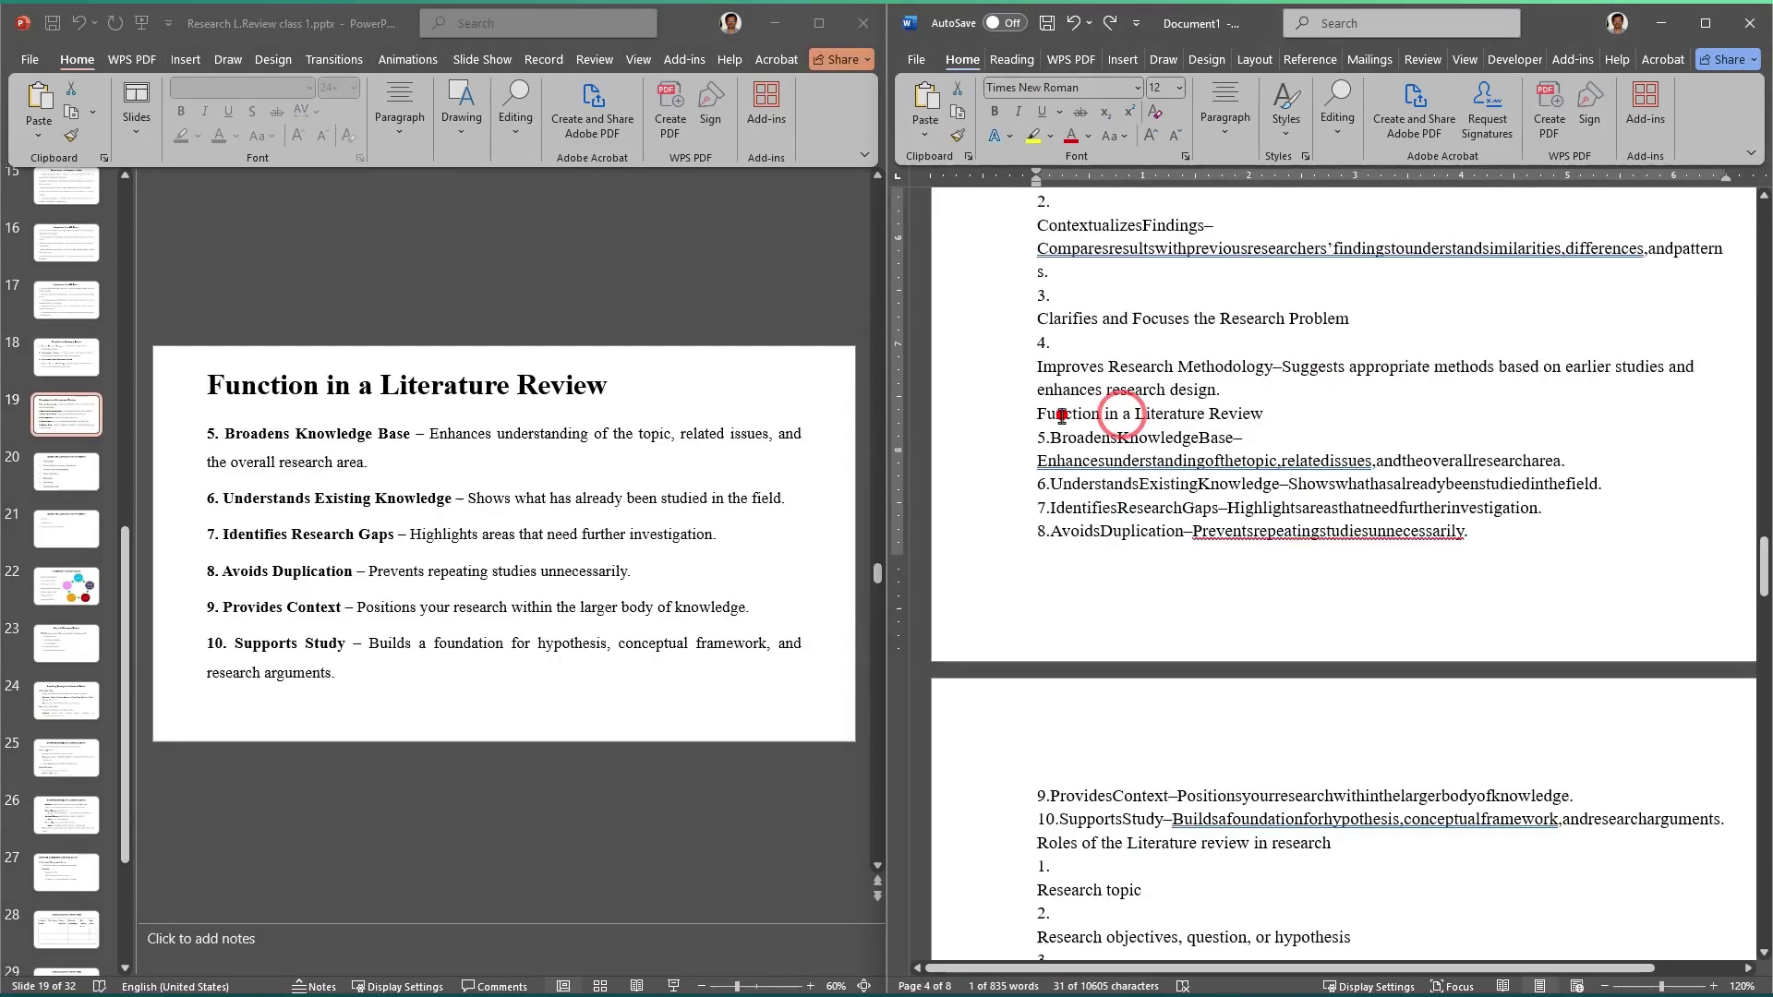
click(981, 412)
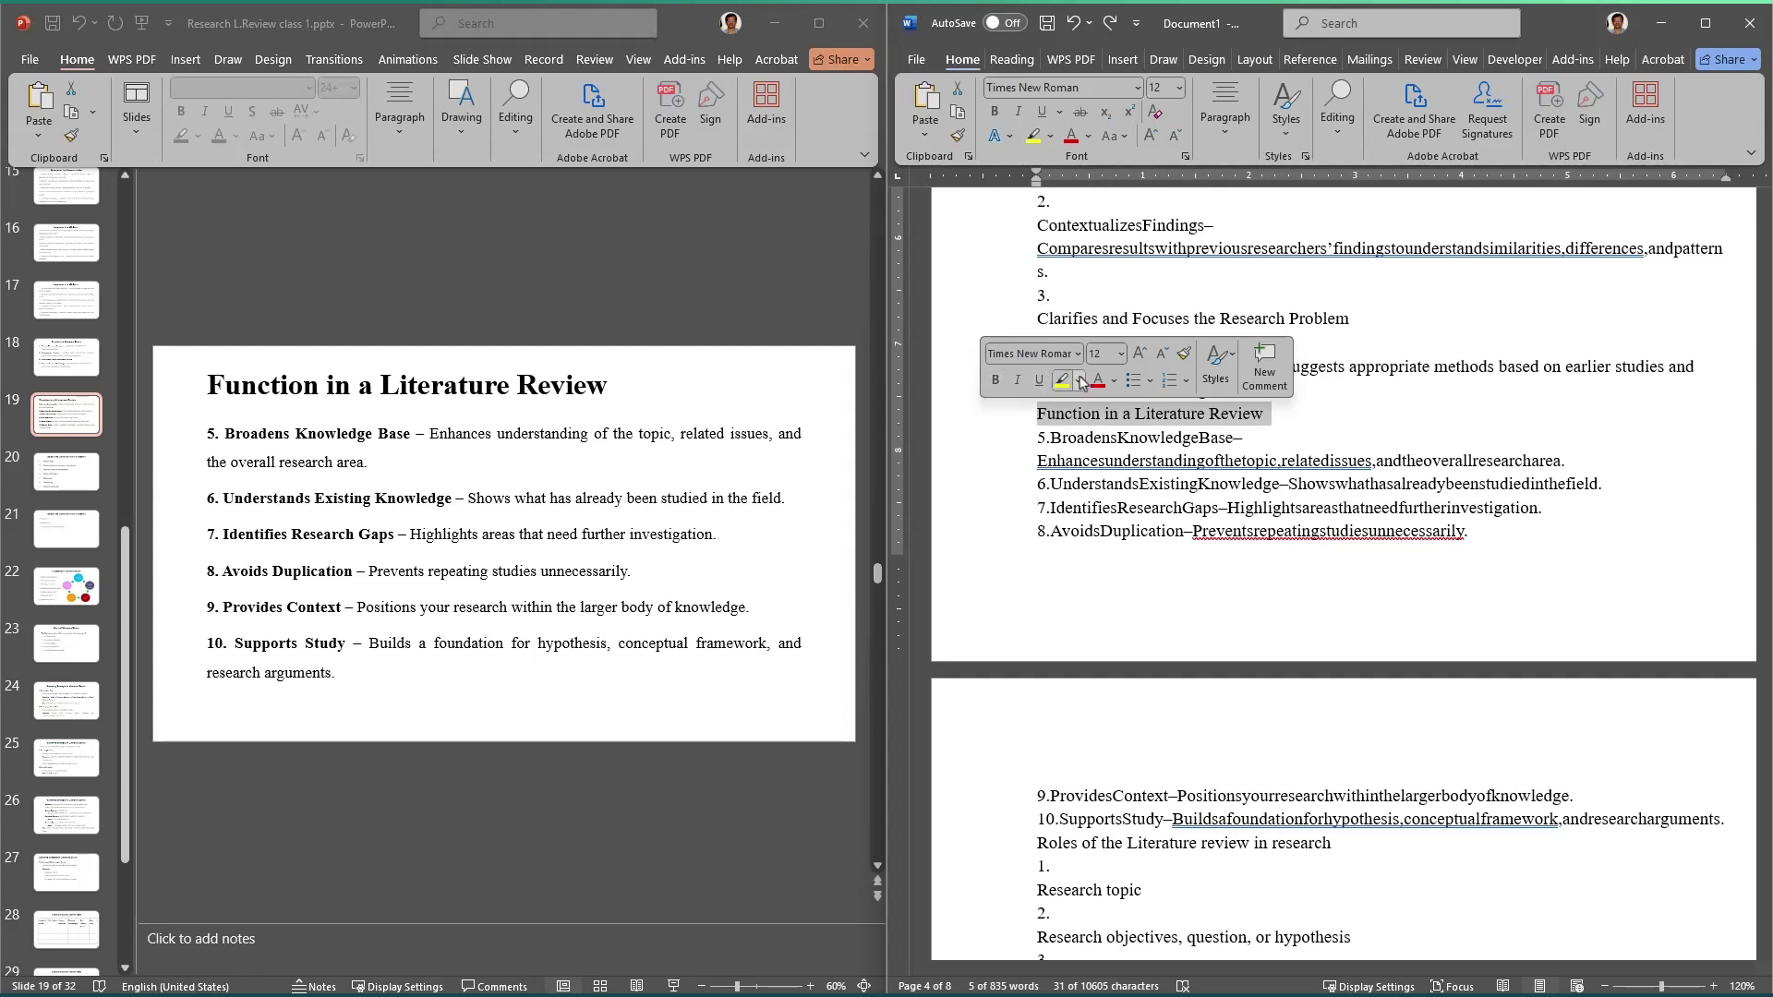
click(994, 381)
click(1108, 435)
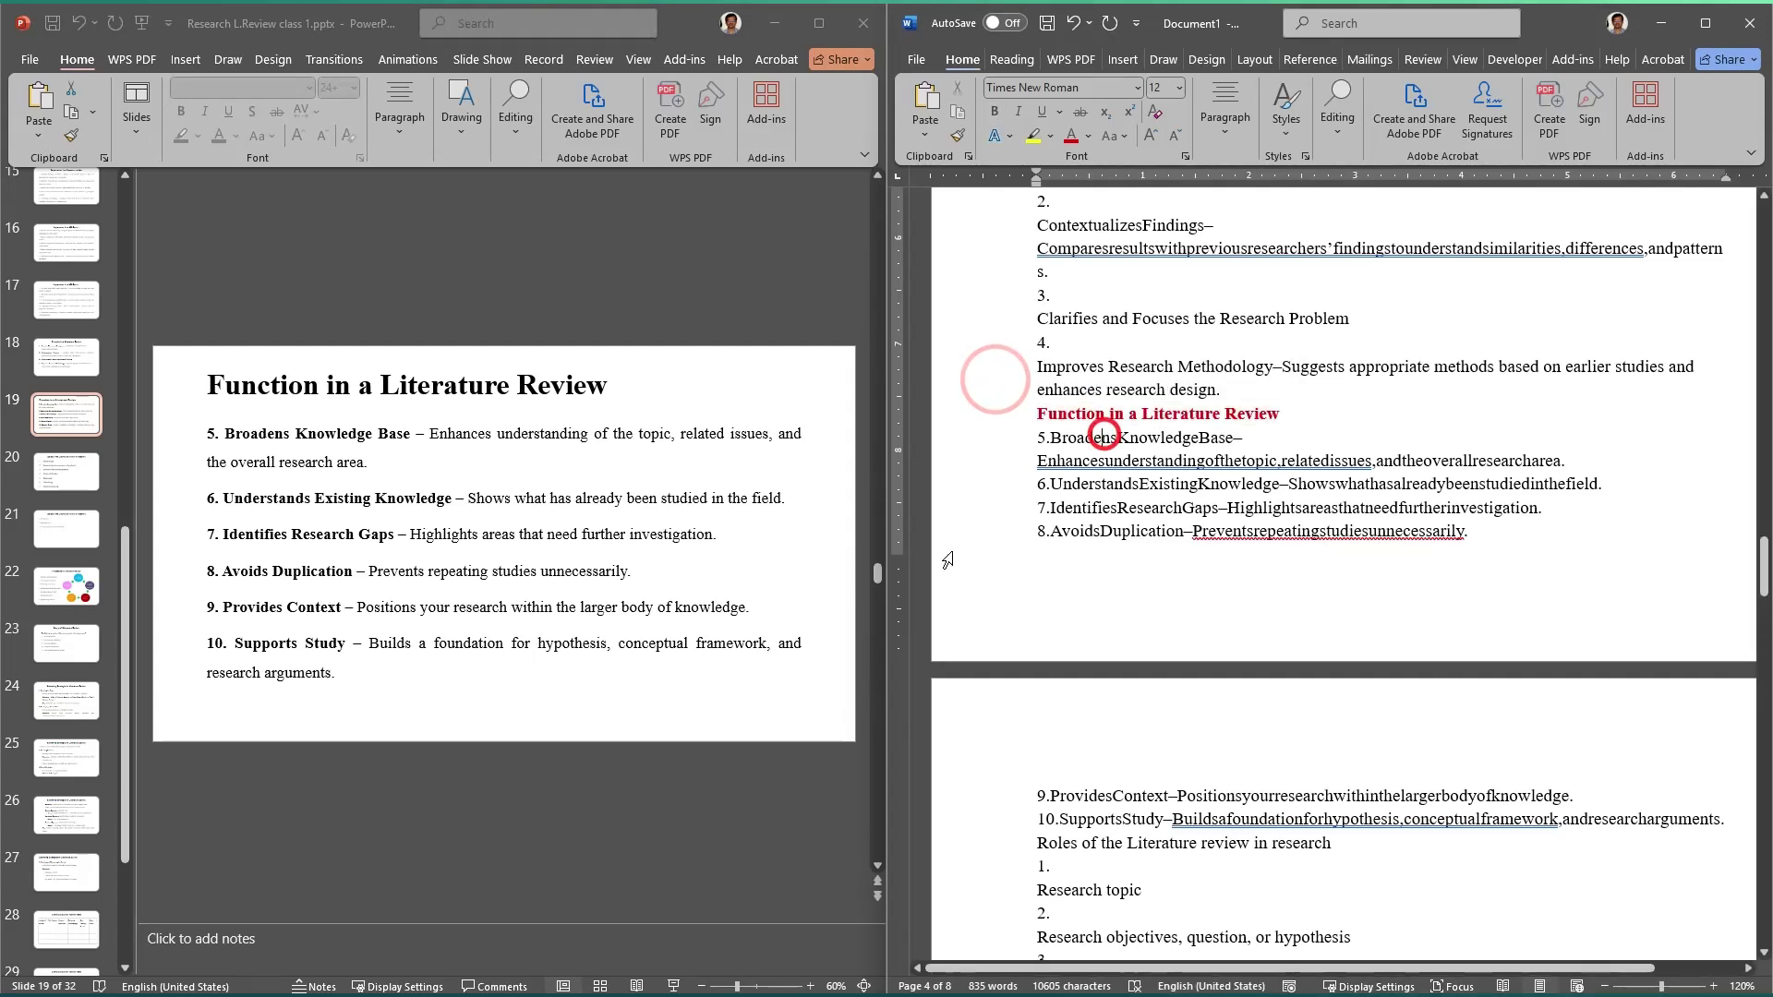
Step: Compare the items under the red "Function in a Literature Review" heading with the text on slide 19
click(474, 489)
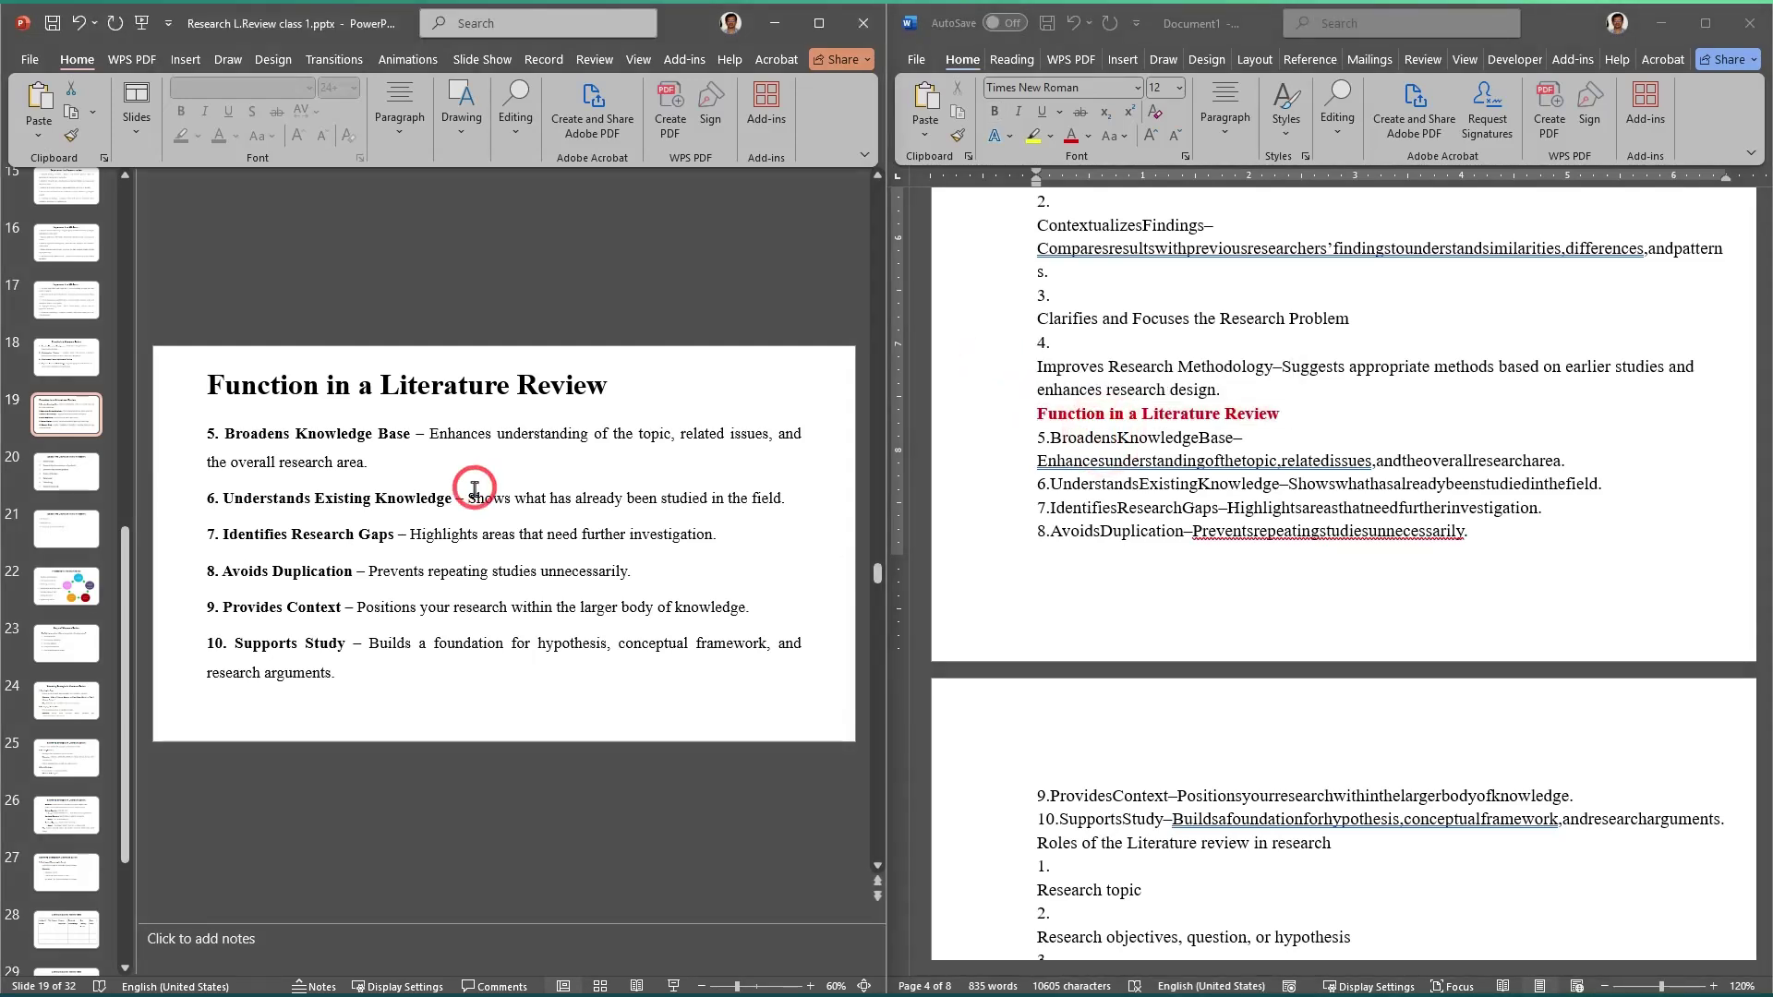
click(1411, 475)
click(1161, 436)
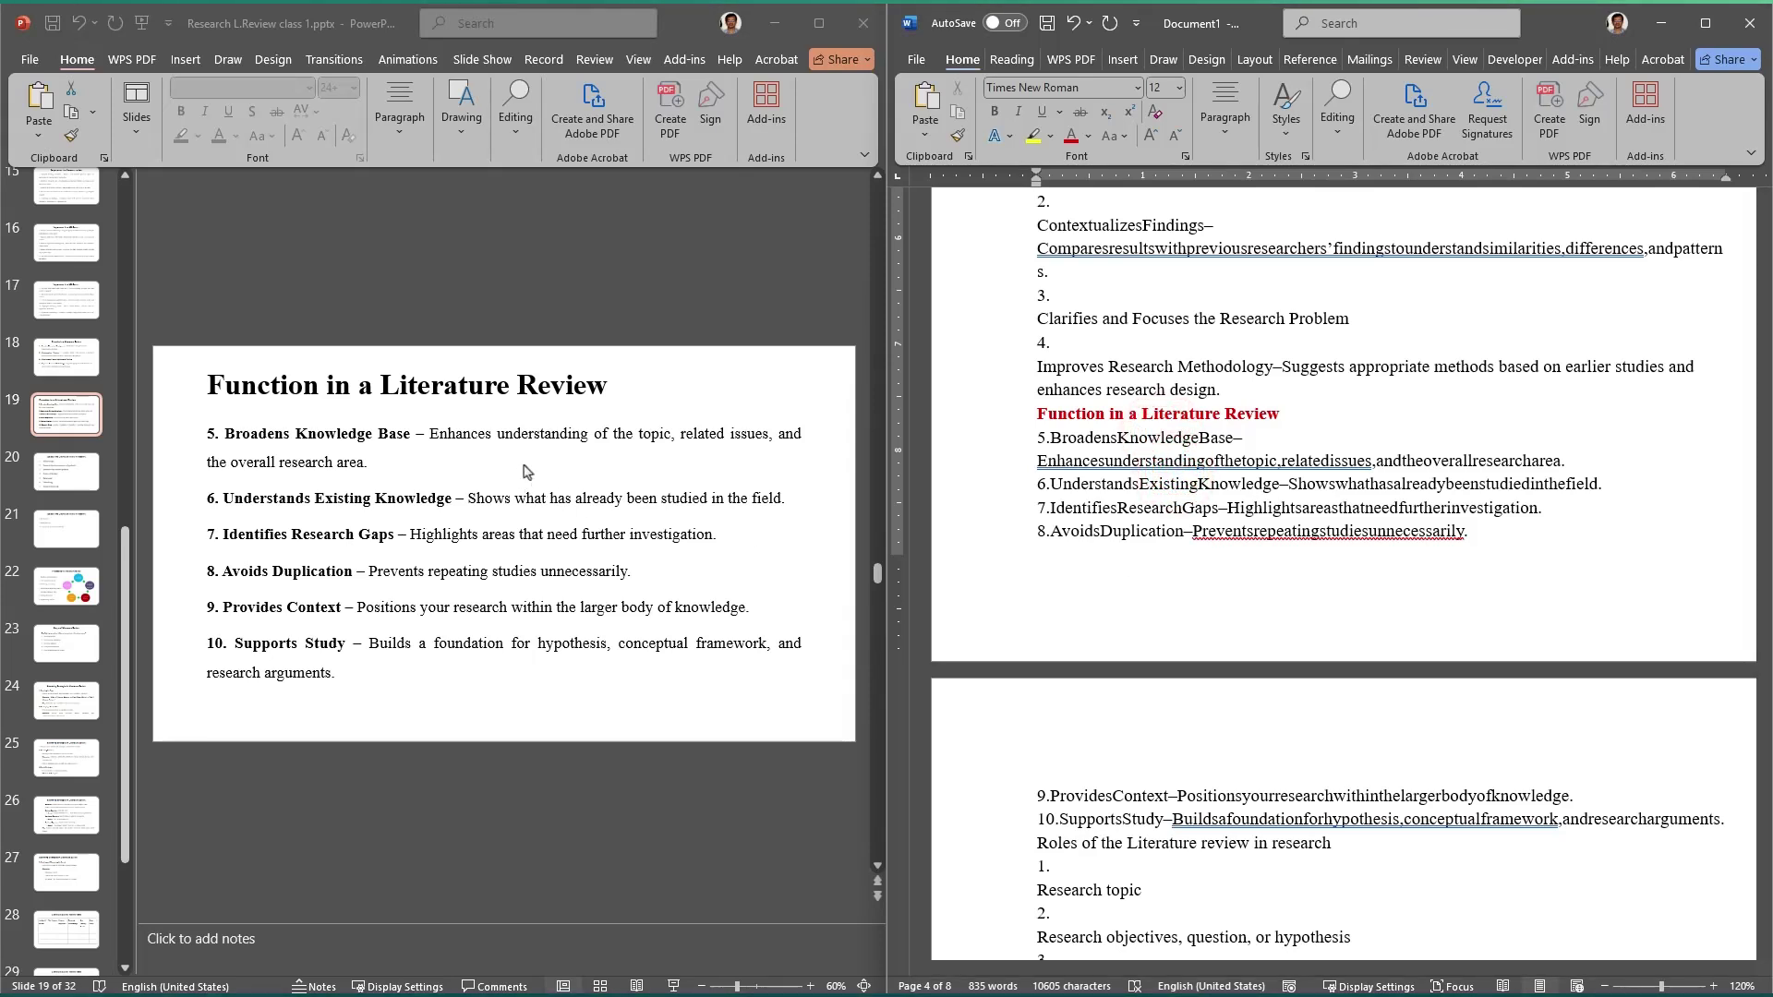
Step: Minimize PowerPoint, open "Research L.Review class 1.pdf" from the research folder in Google Chrome, and browse its page thumbnails
click(774, 25)
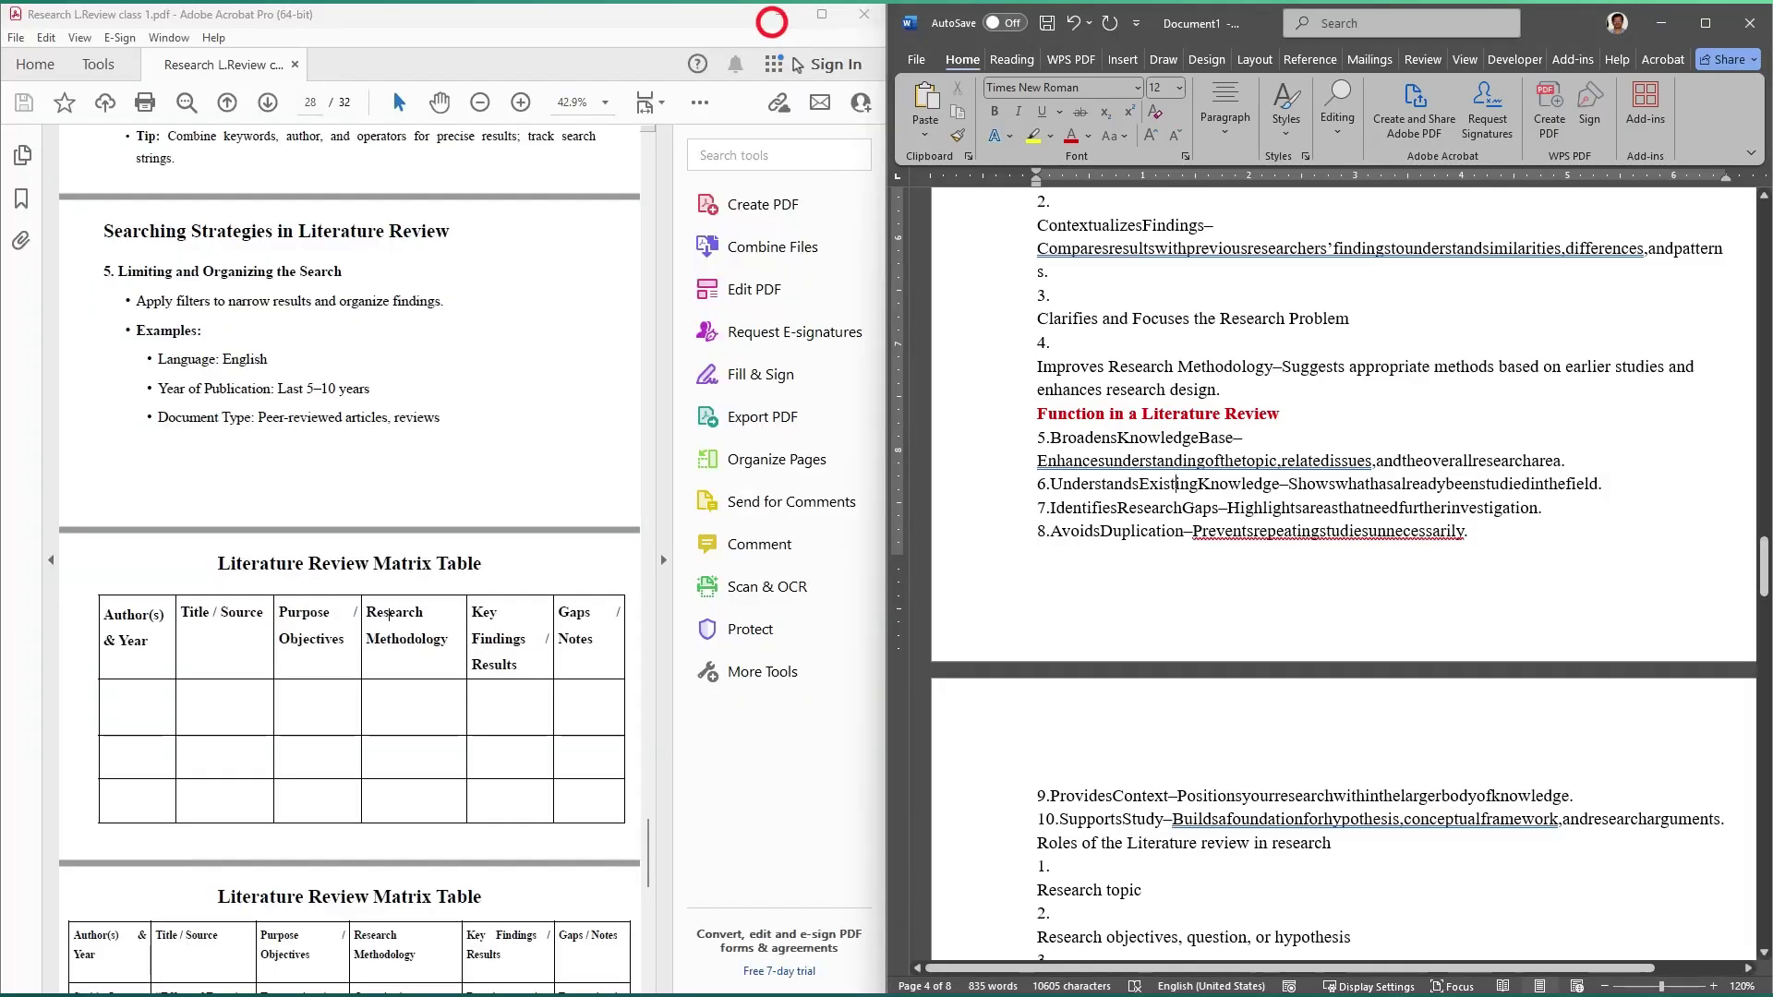
key(alt+Tab)
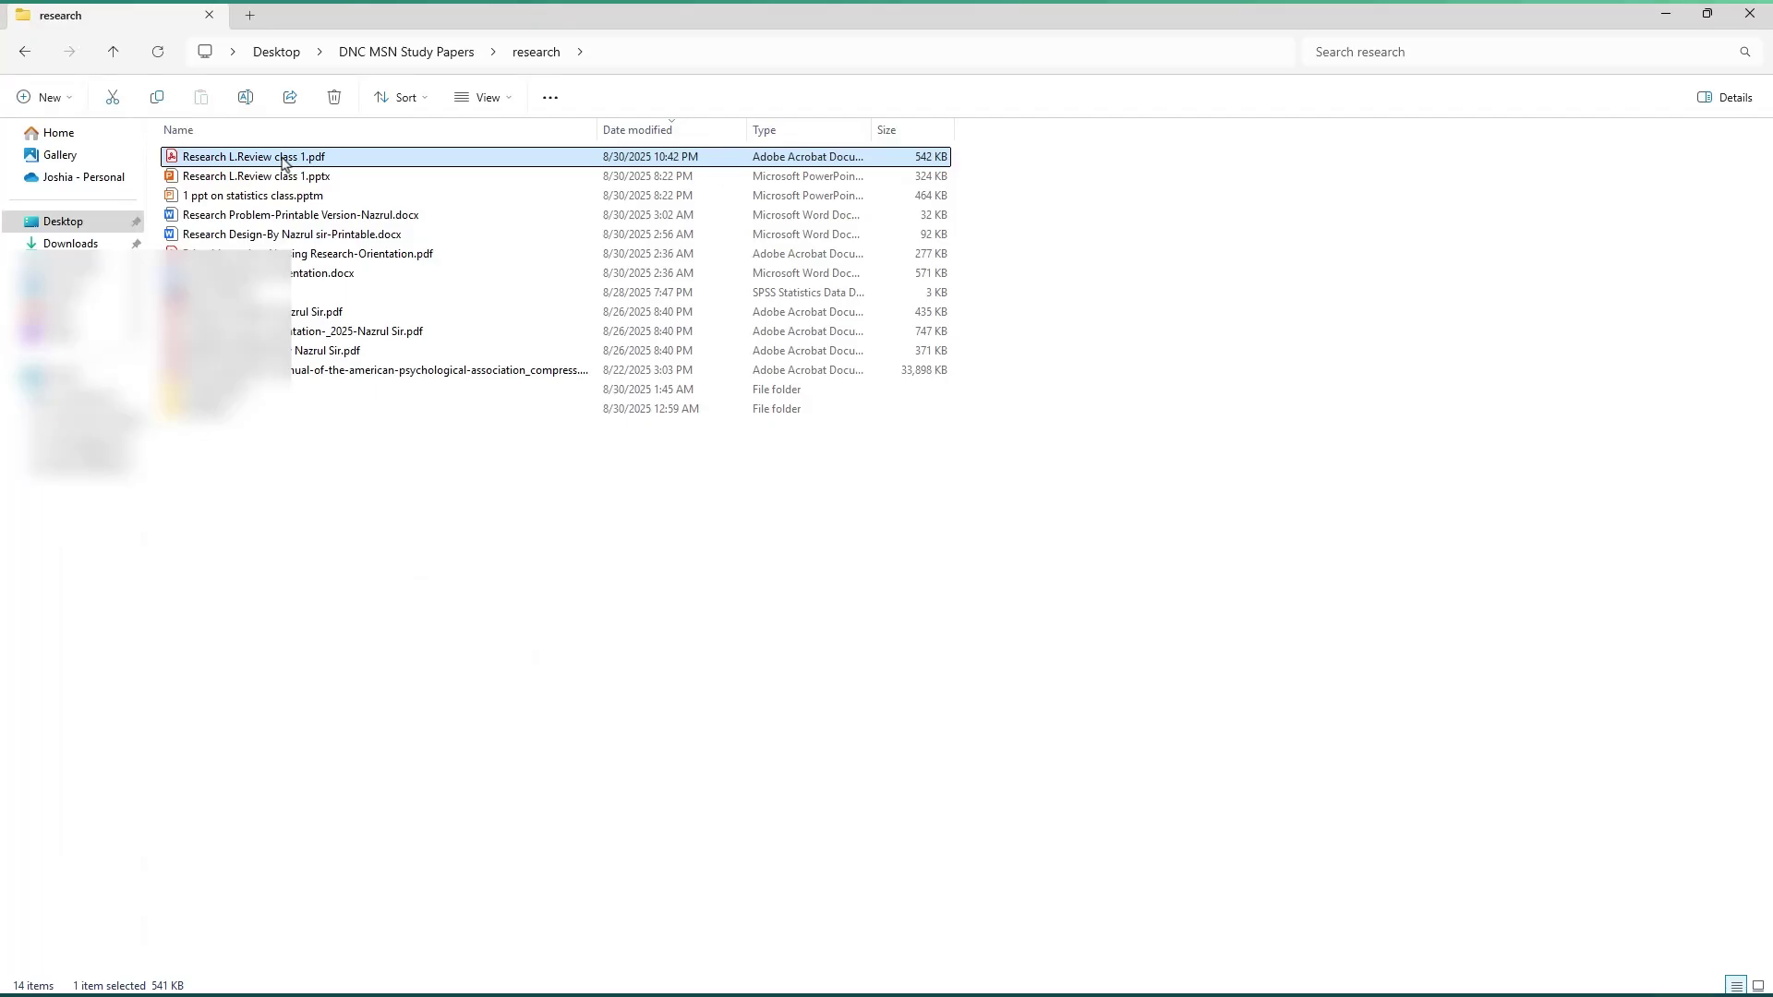
right_click(283, 162)
click(382, 480)
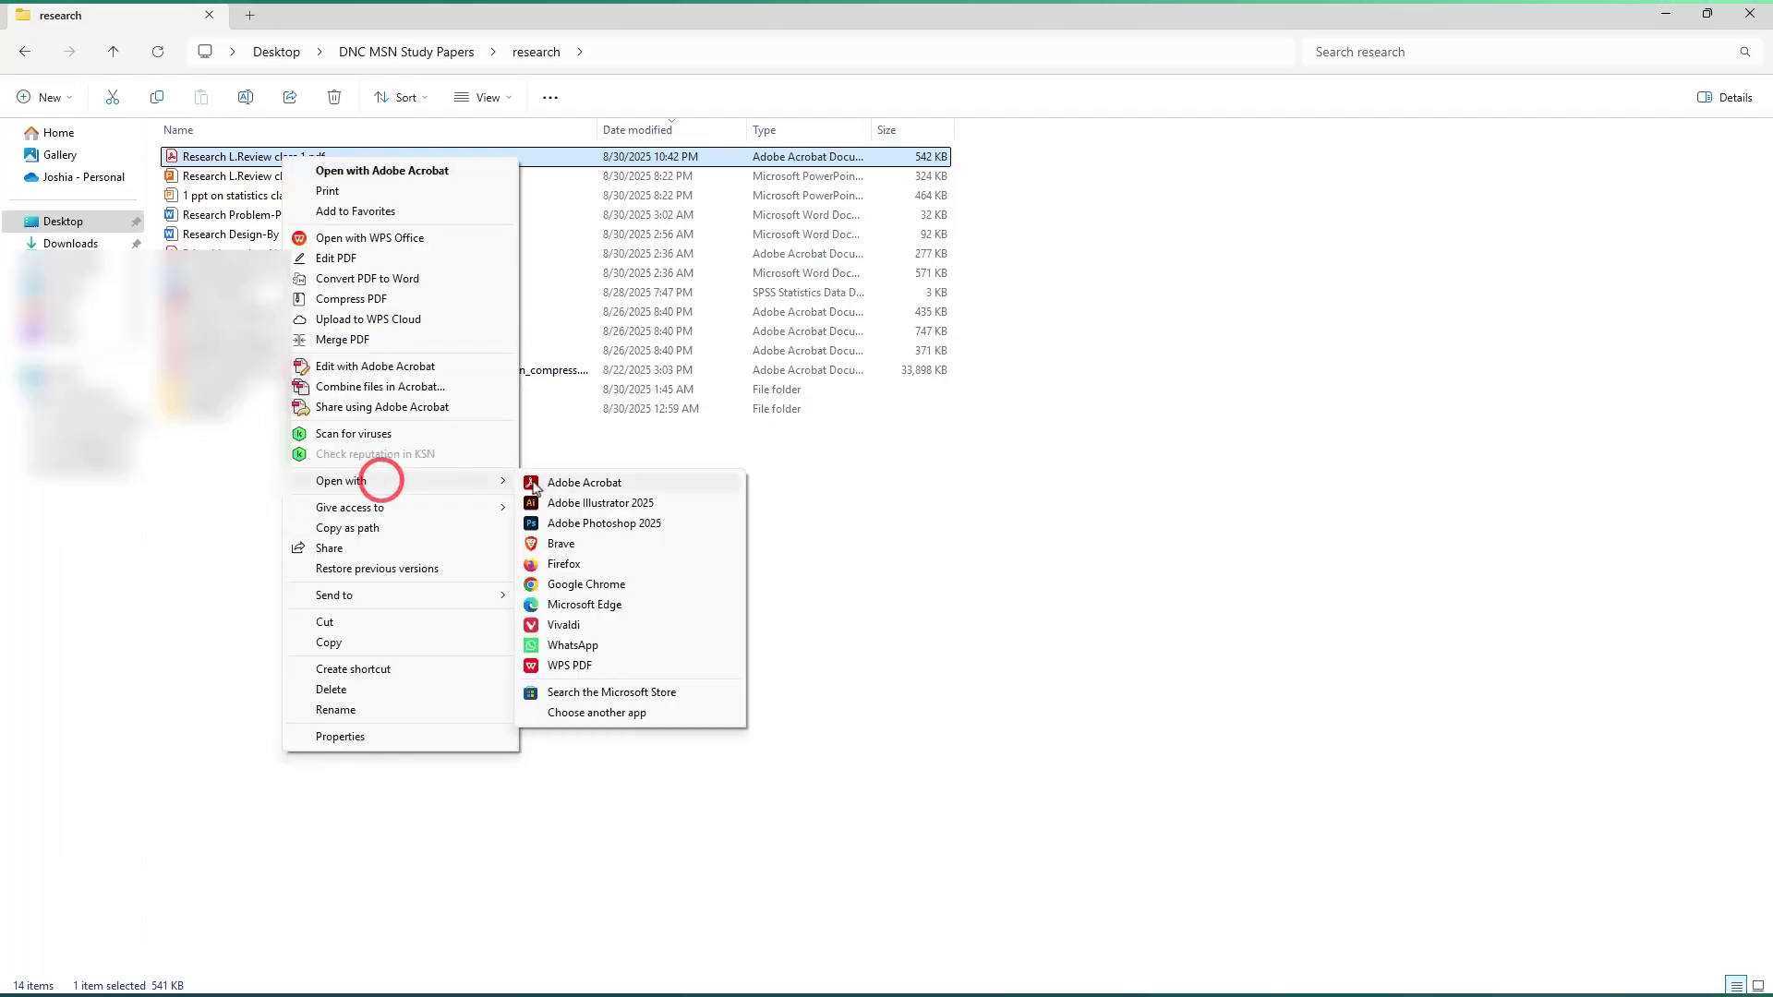
click(610, 588)
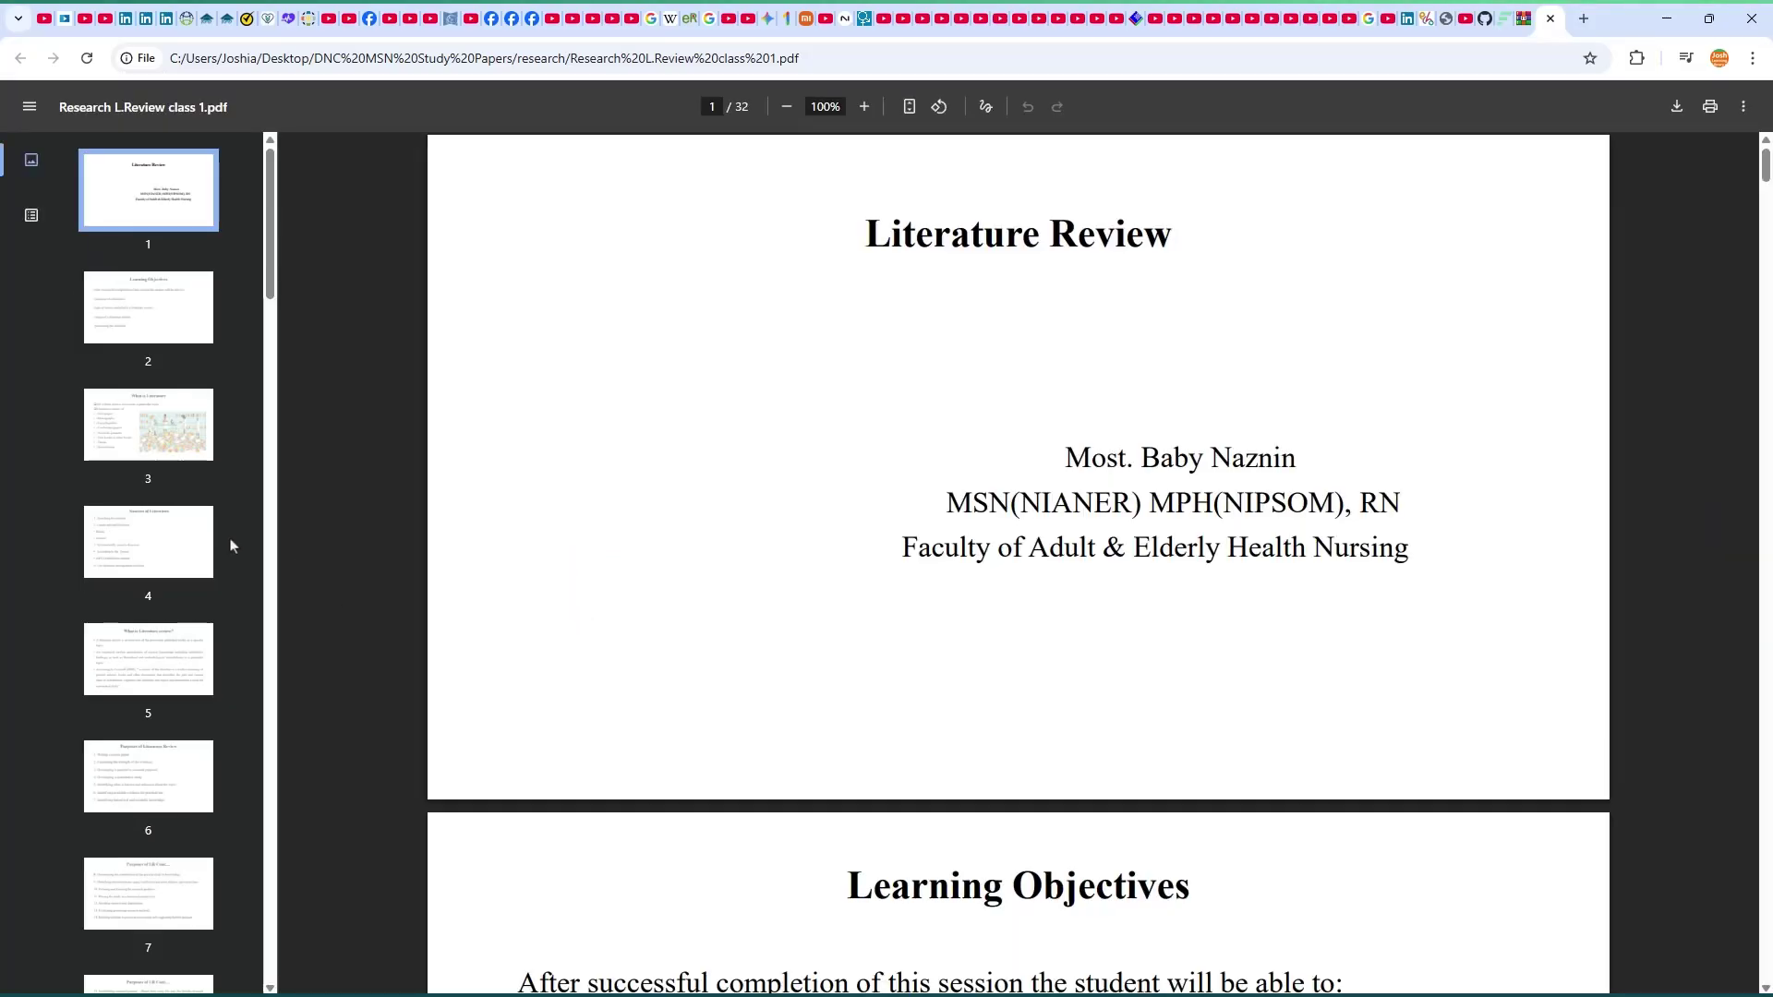
scroll(232, 545, down, 7)
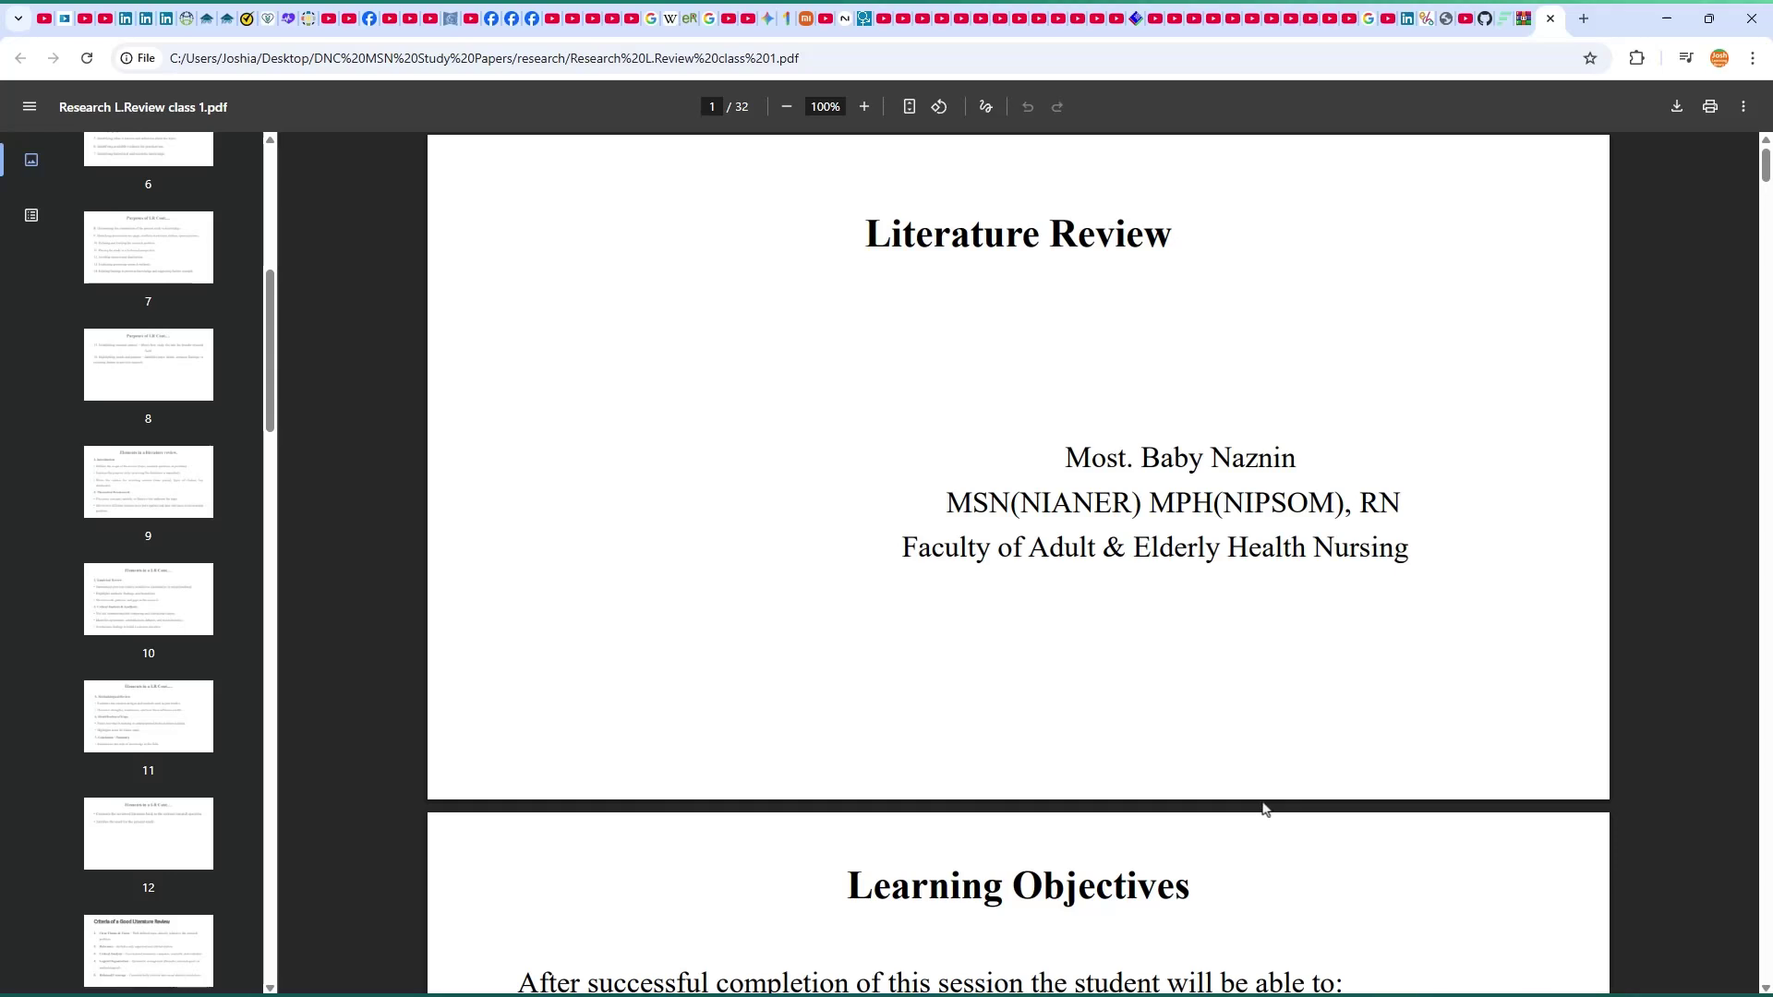
Step: Copy the "Function in a Literature Review" heading with items 1 to 4 from page 18 of the PDF and return to the Word document
scroll(142, 486, up, 10)
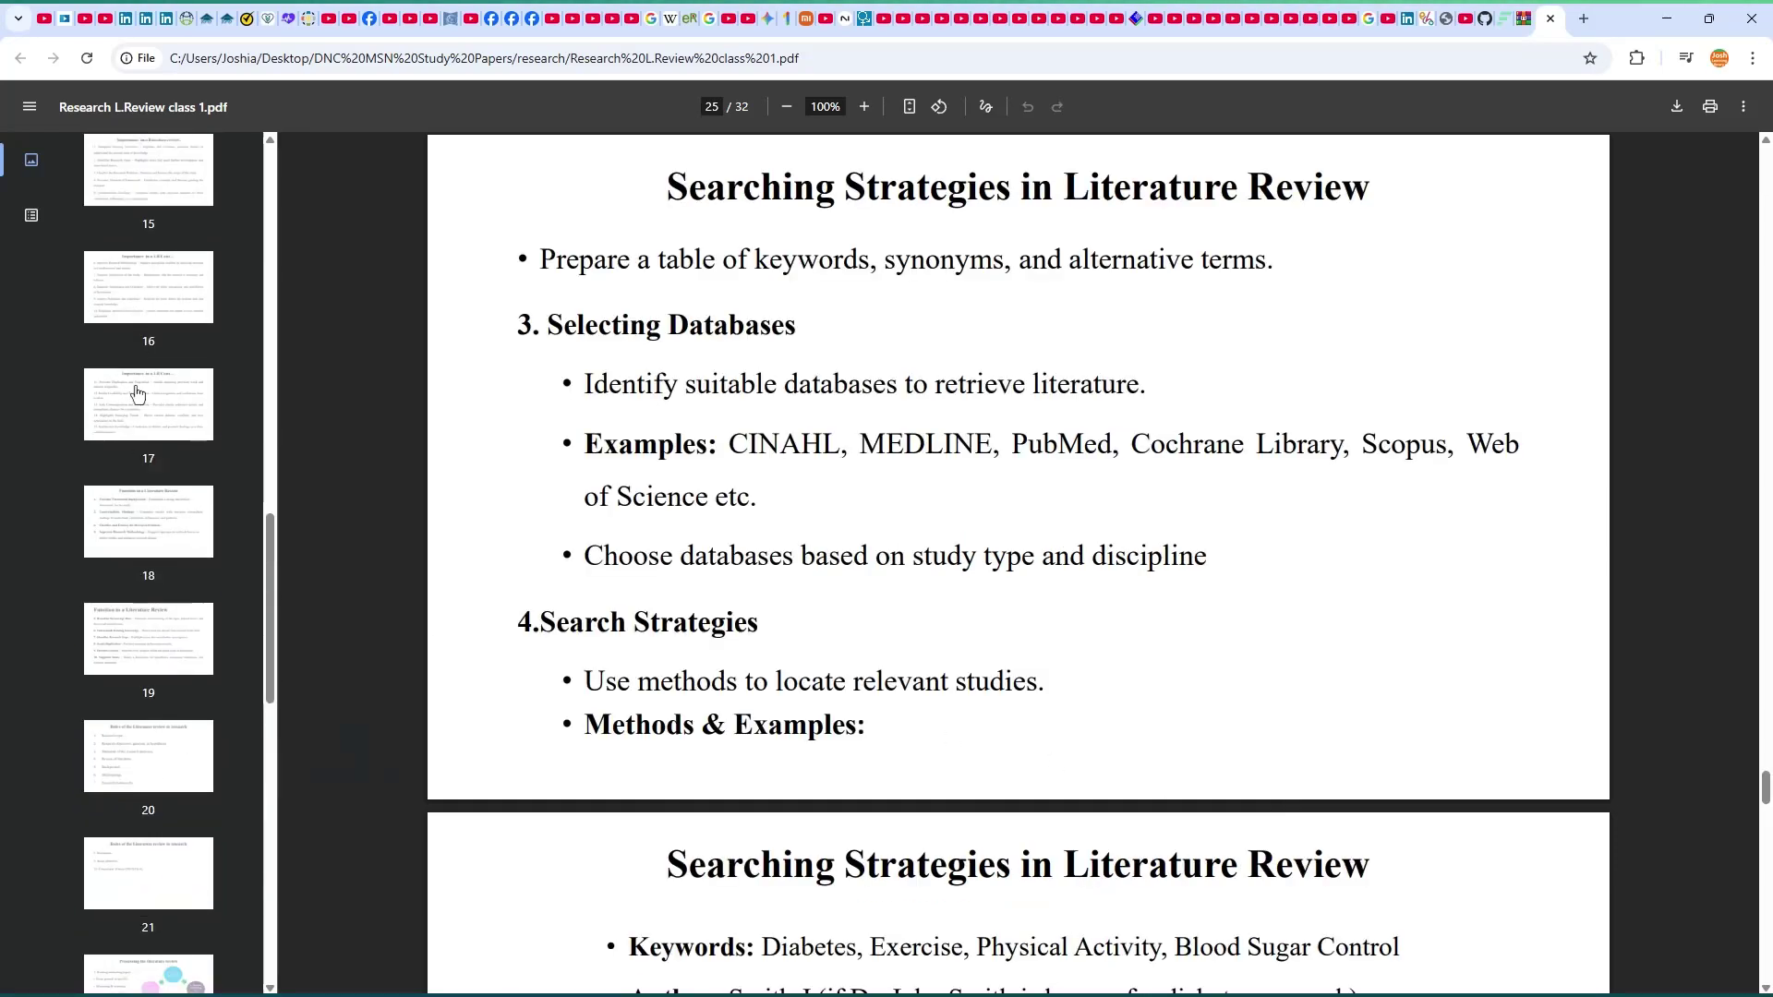
click(157, 248)
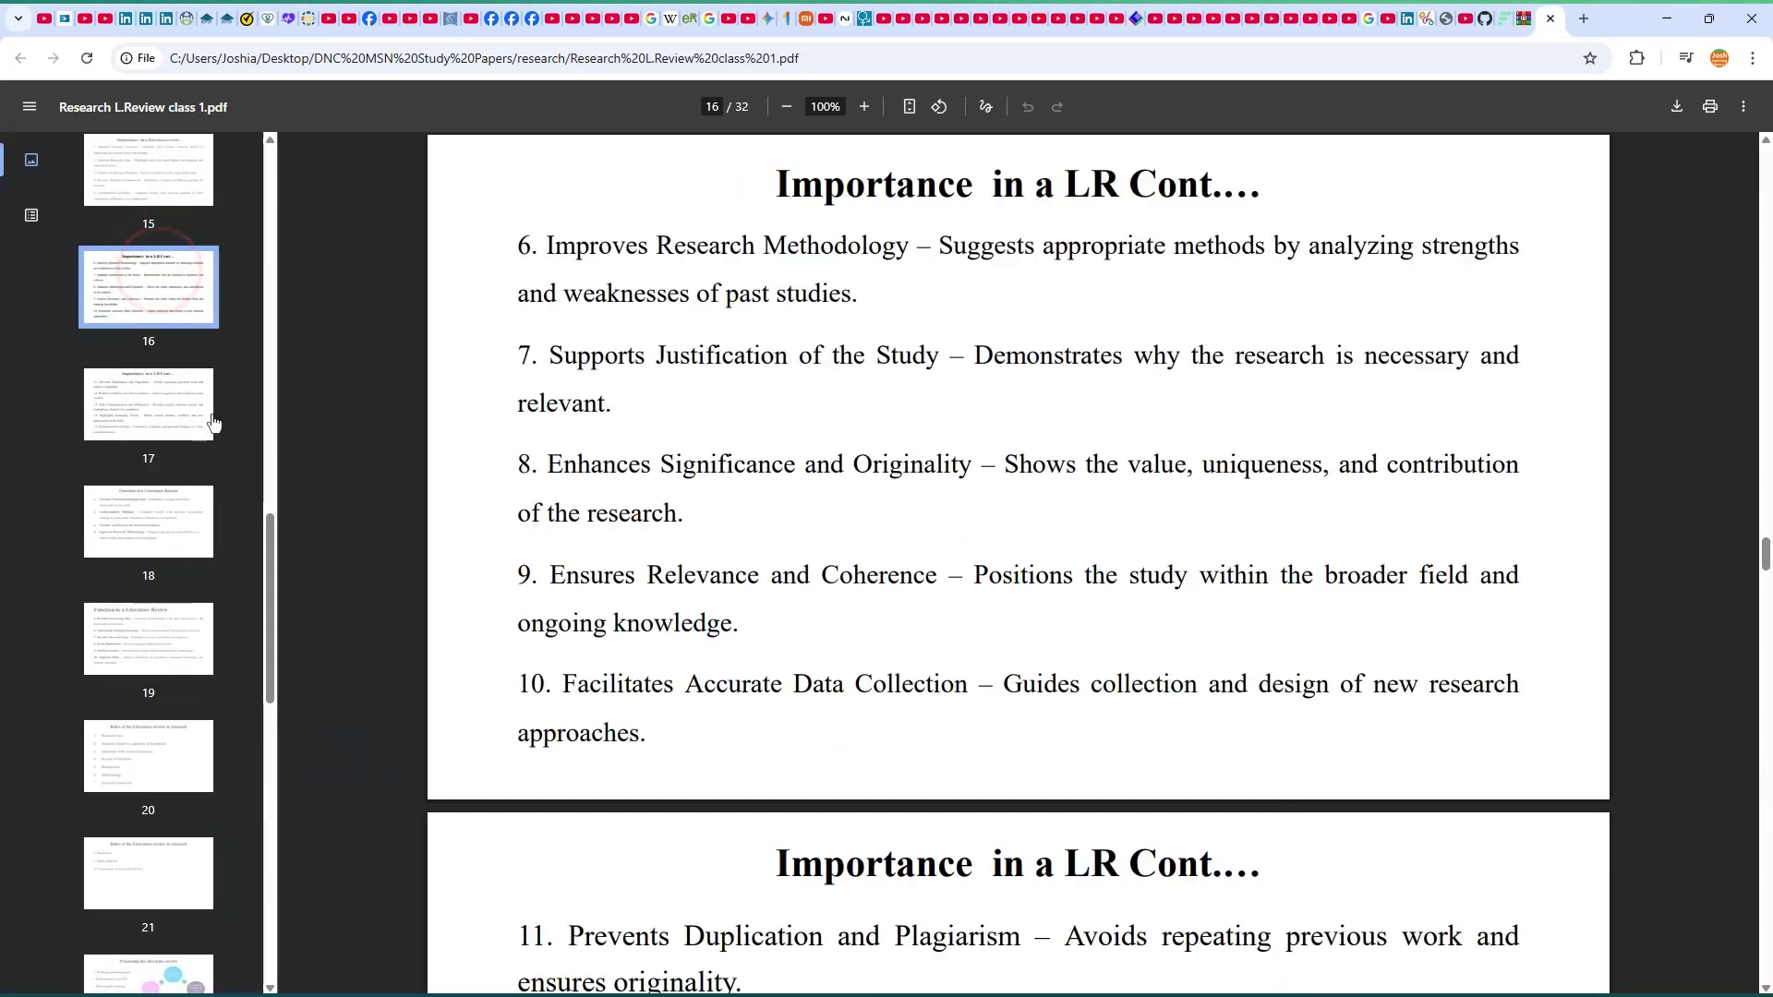
click(170, 416)
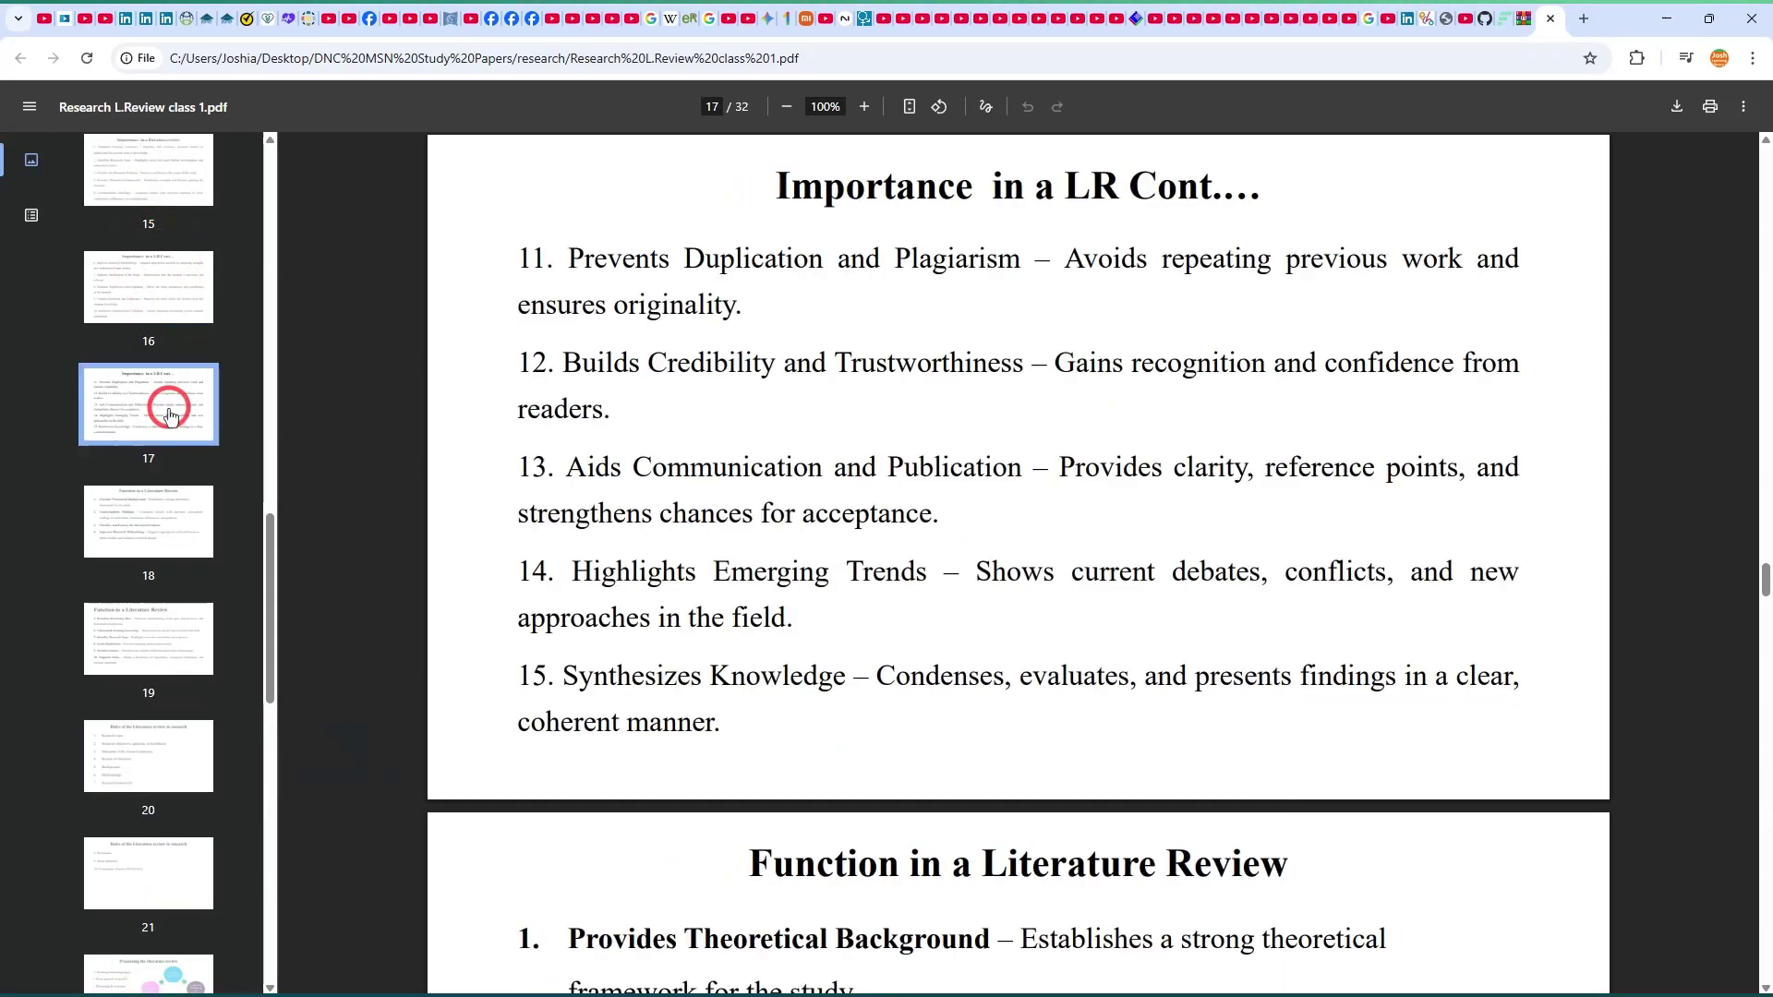
click(162, 521)
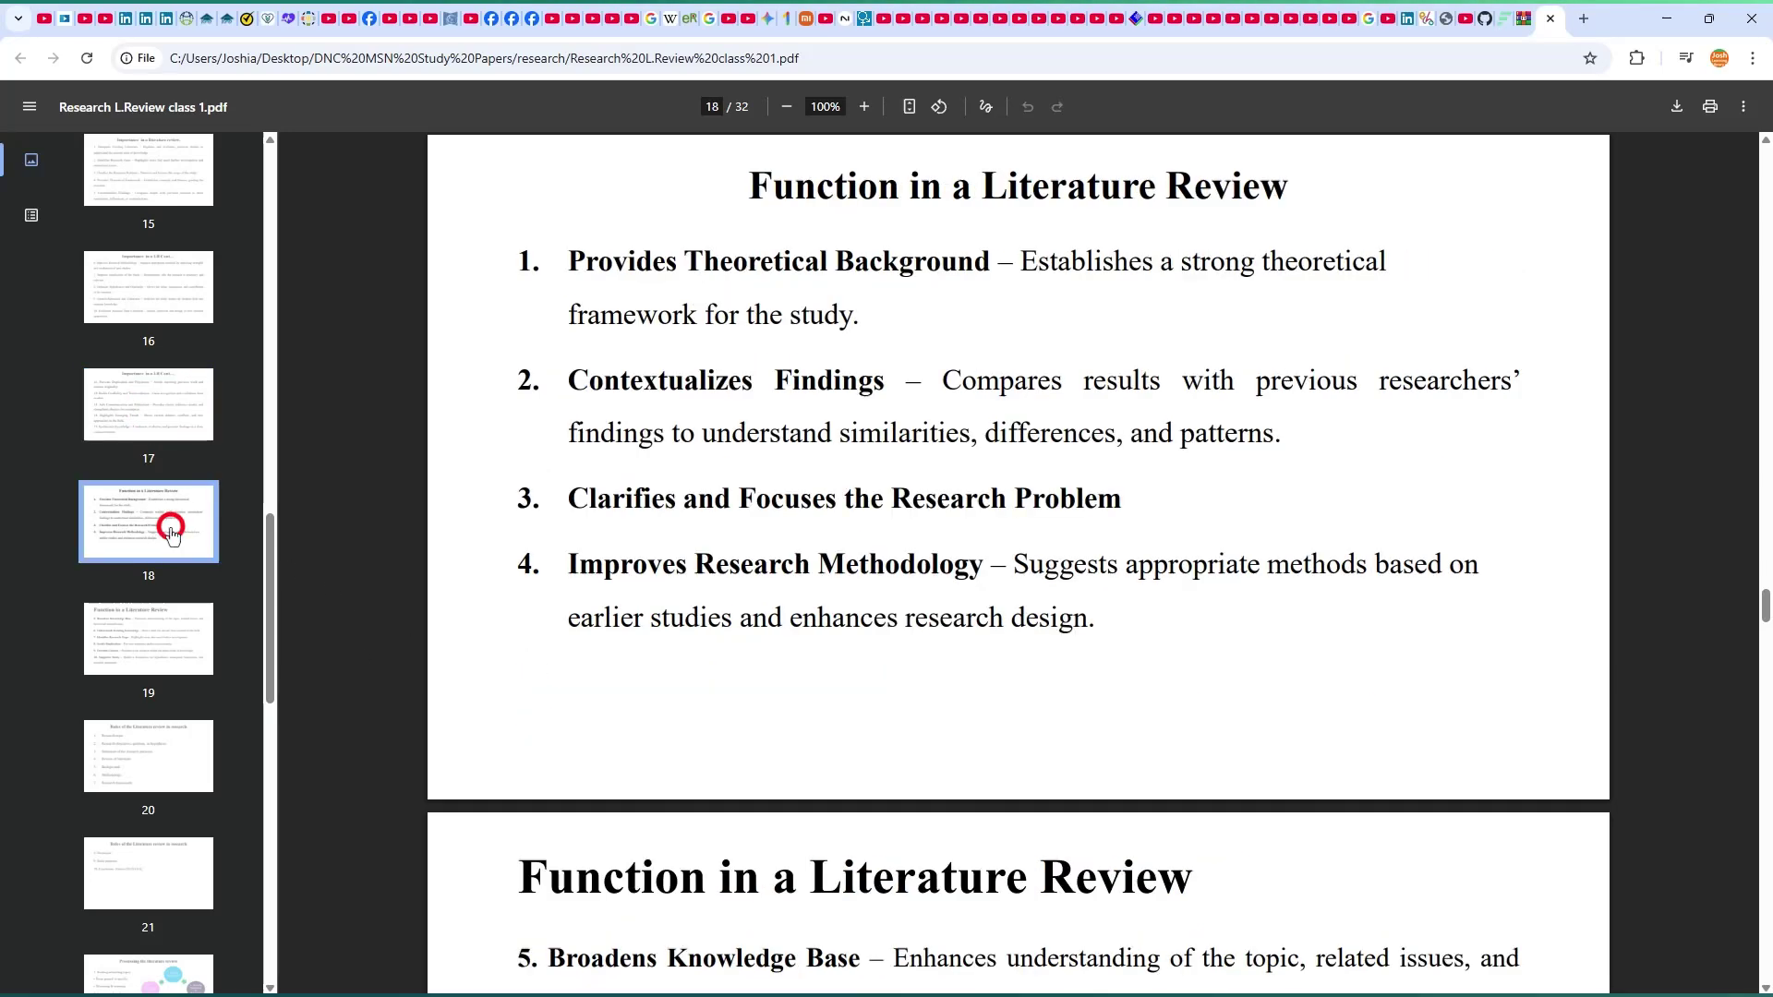
click(1023, 391)
click(918, 304)
drag(923, 430, 1172, 433)
click(995, 453)
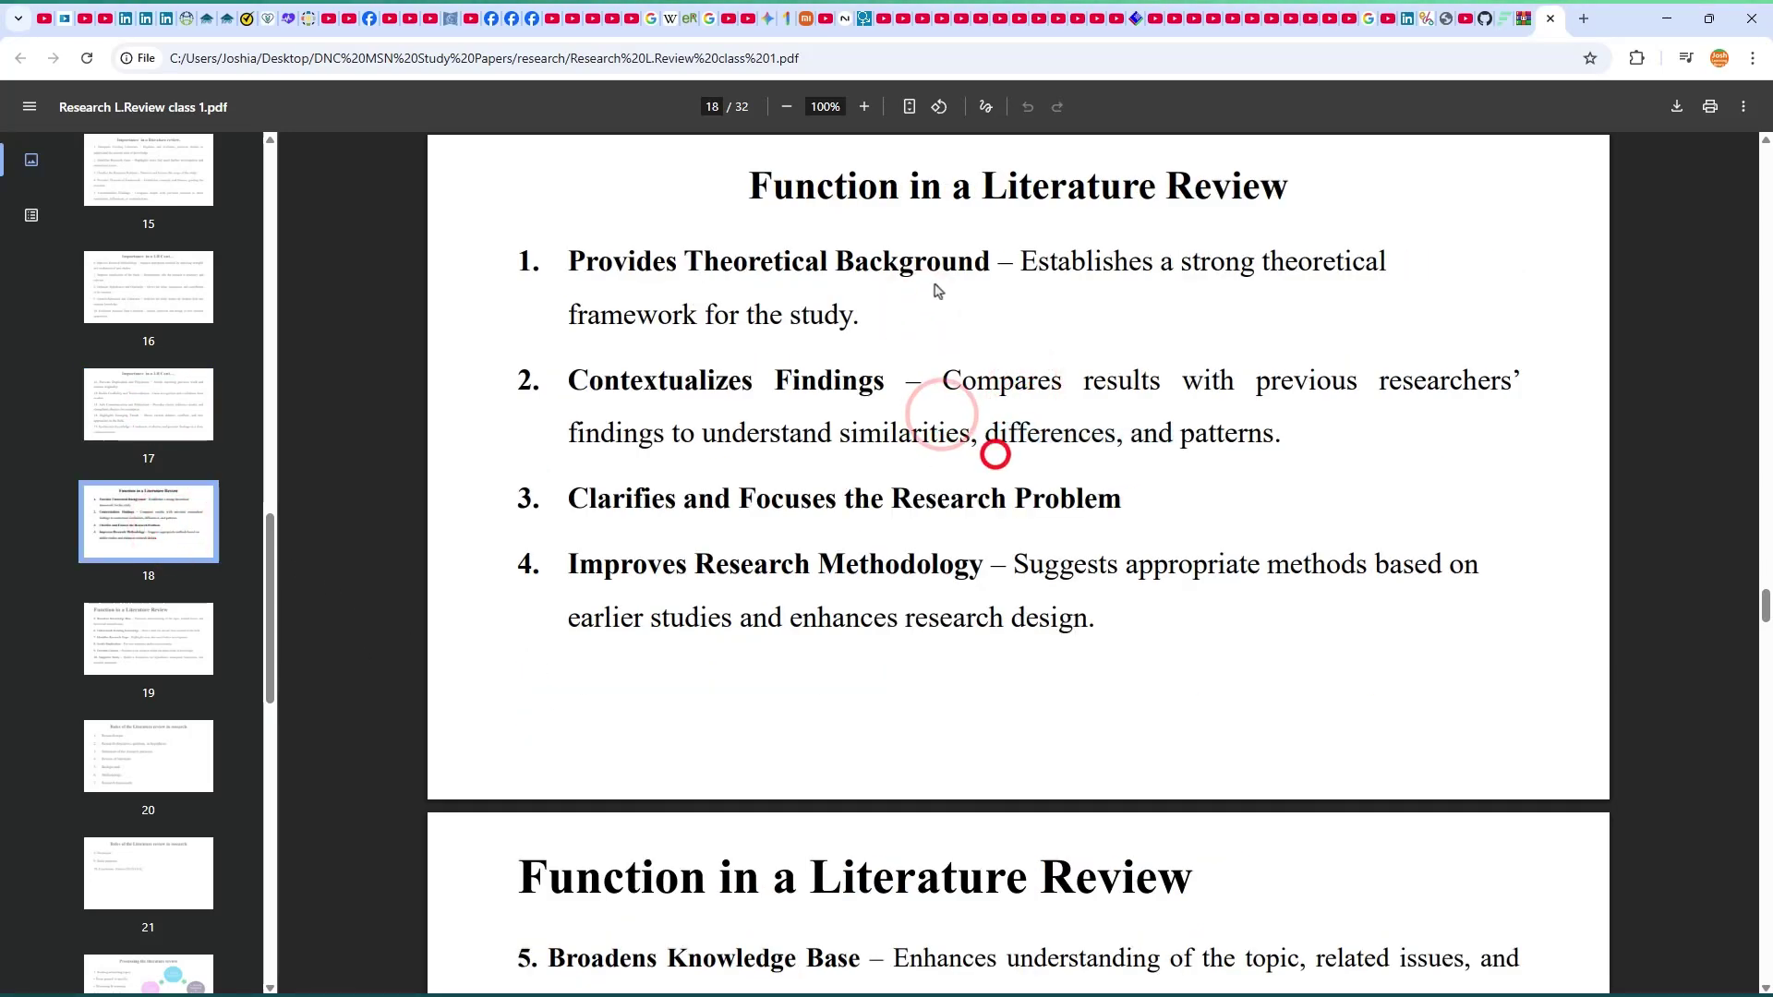
drag(748, 186, 1079, 621)
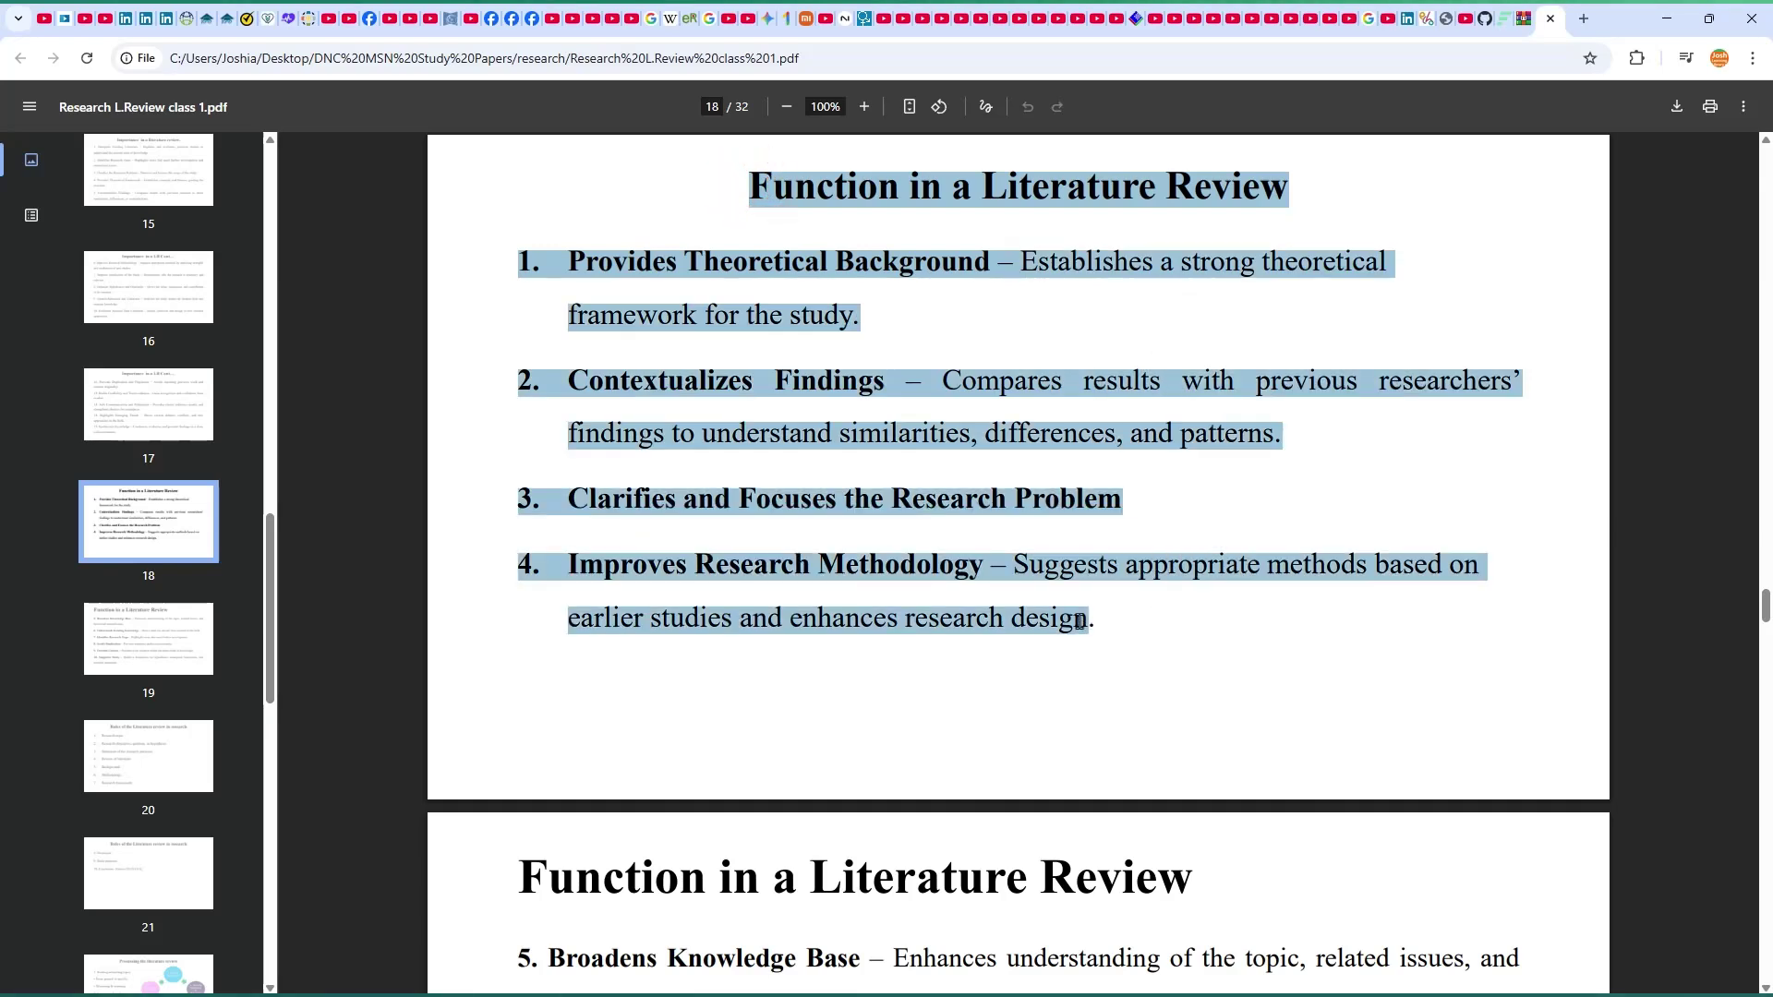
right_click(1000, 199)
click(1071, 223)
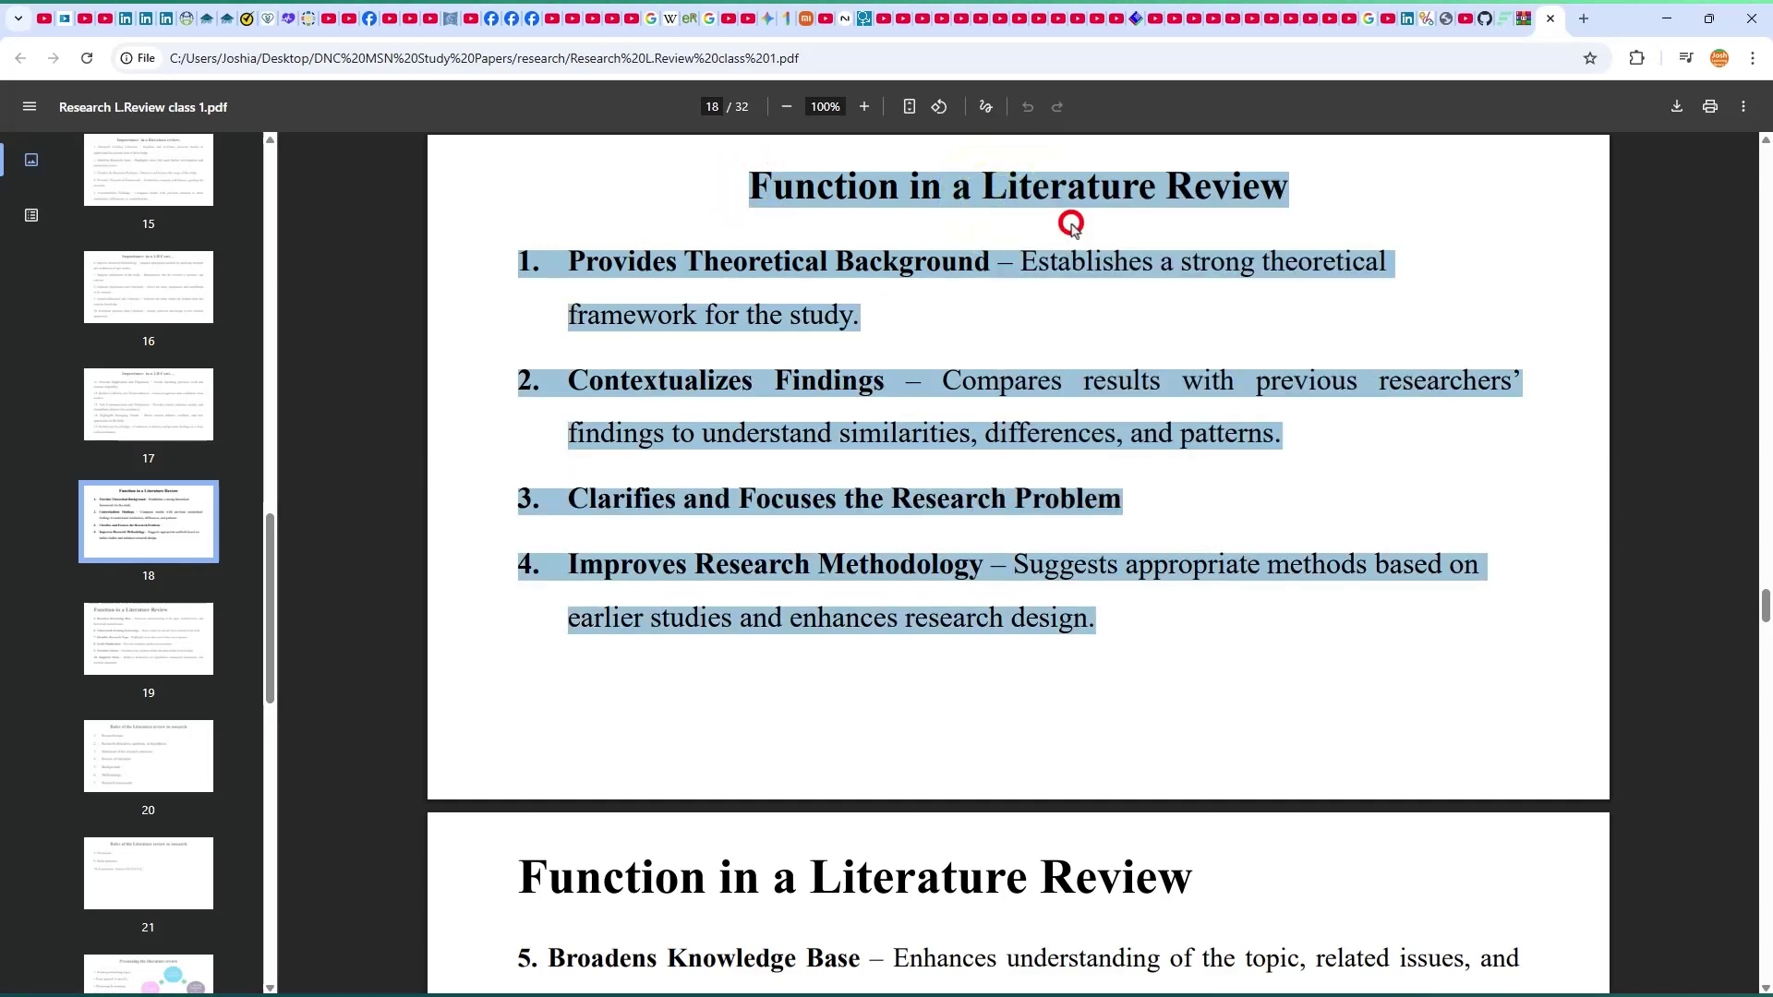
click(1662, 19)
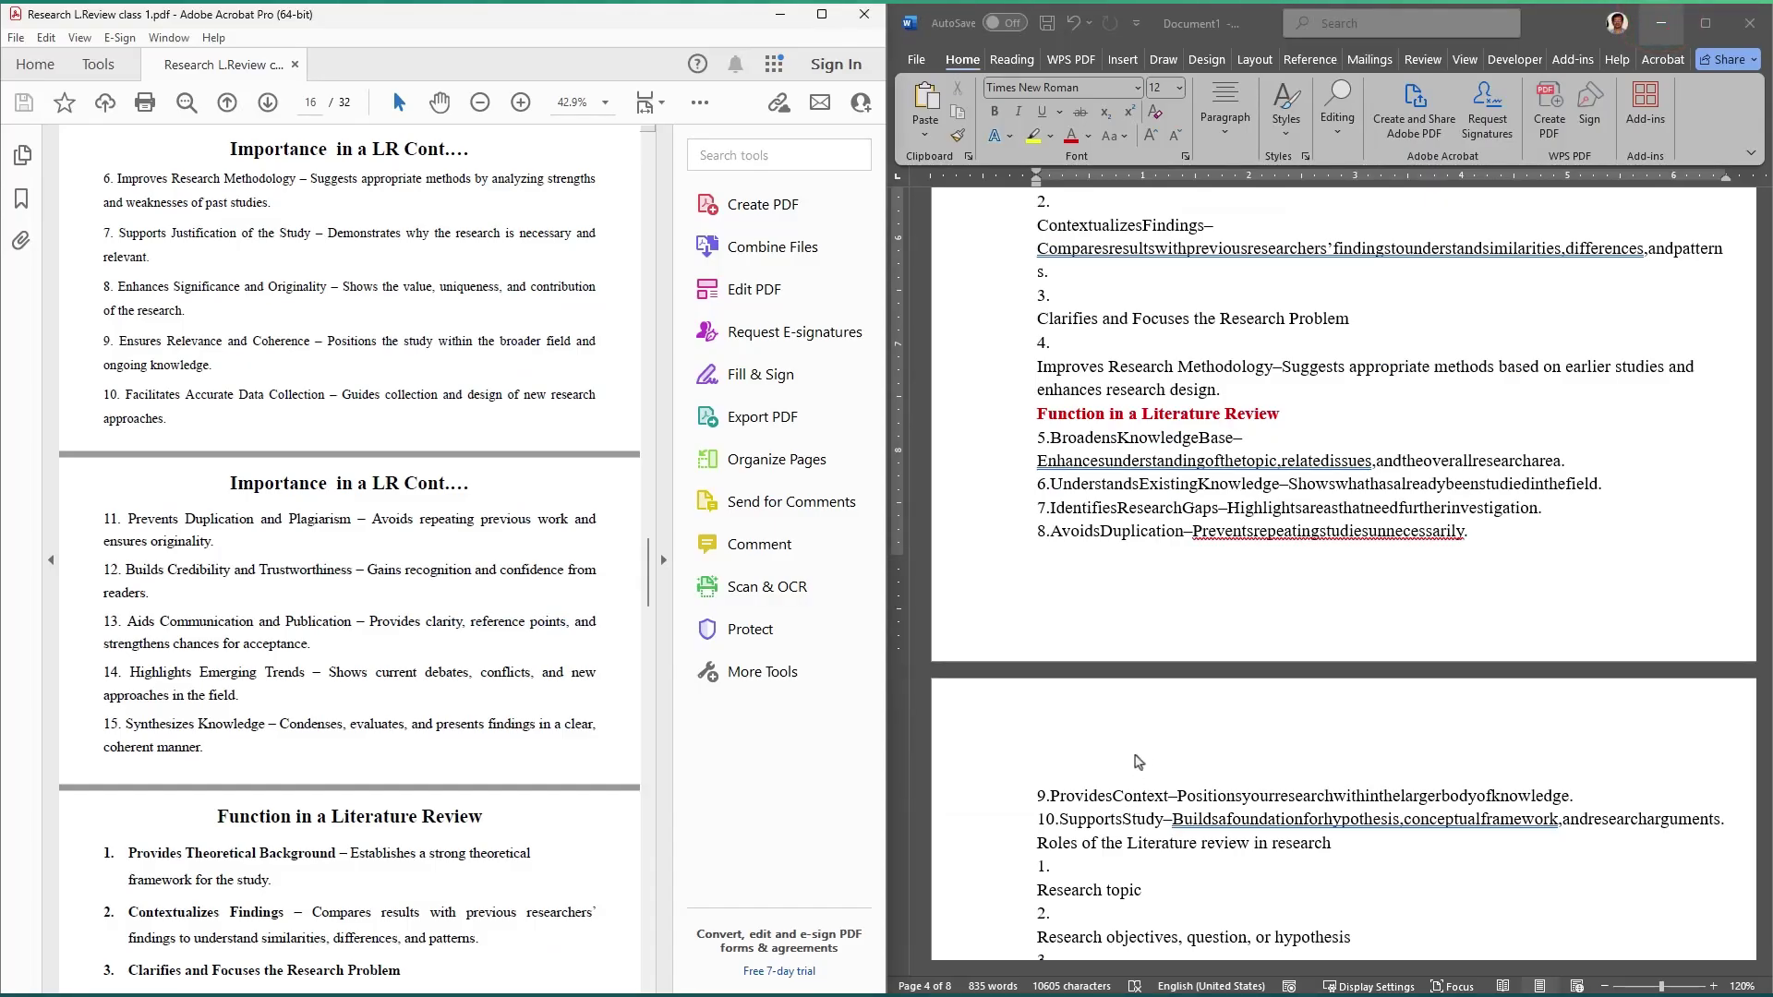
Step: Insert blank lines below the red "Function in a Literature Review" heading and paste the copied text there as text only
click(1296, 425)
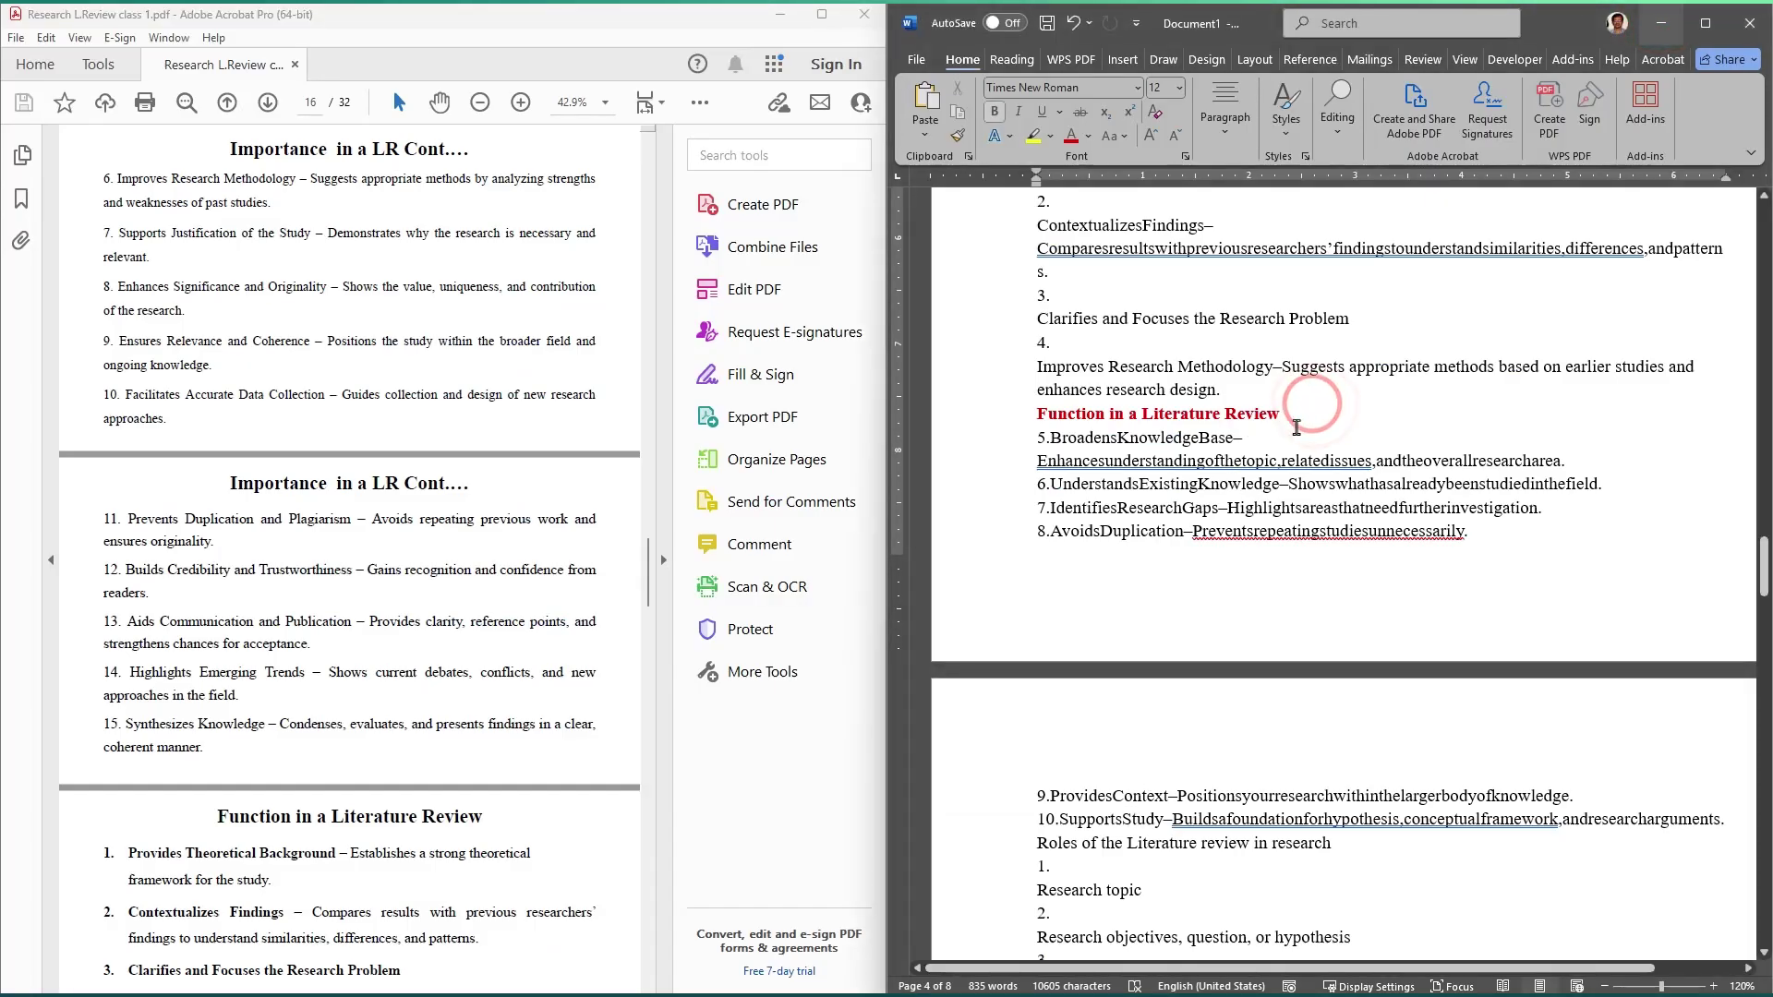
key(Return)
key(Return)
key(Return)
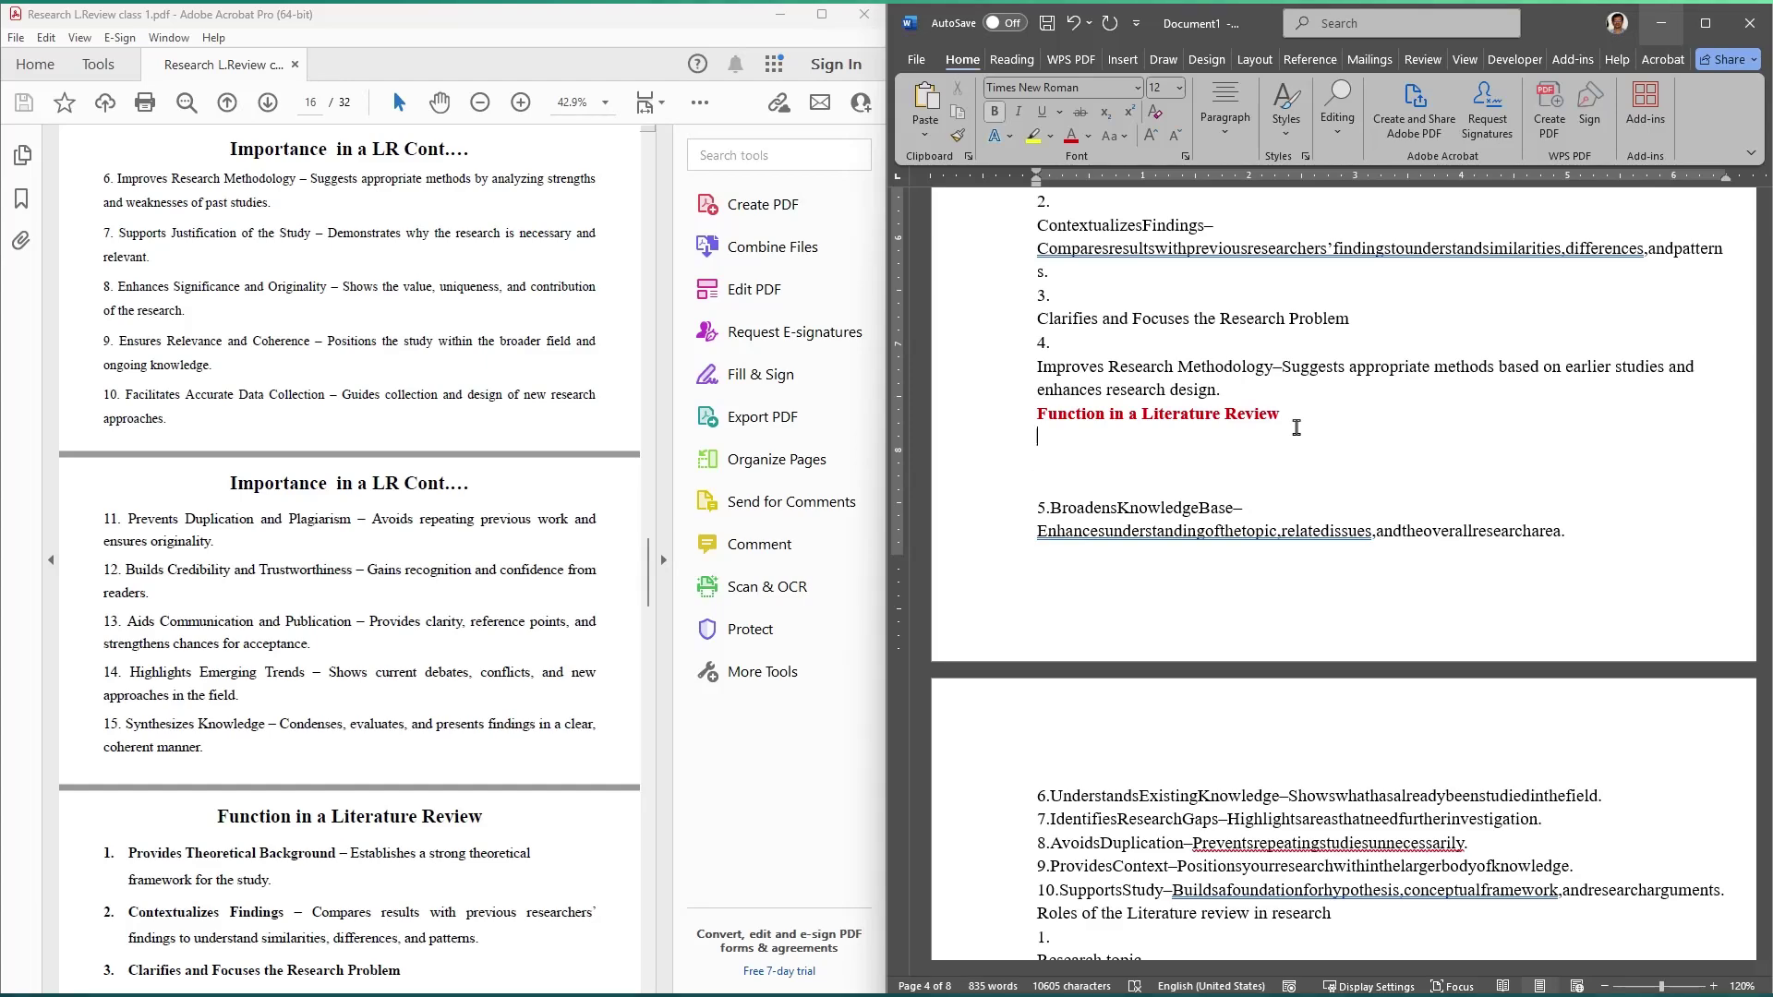
right_click(1071, 465)
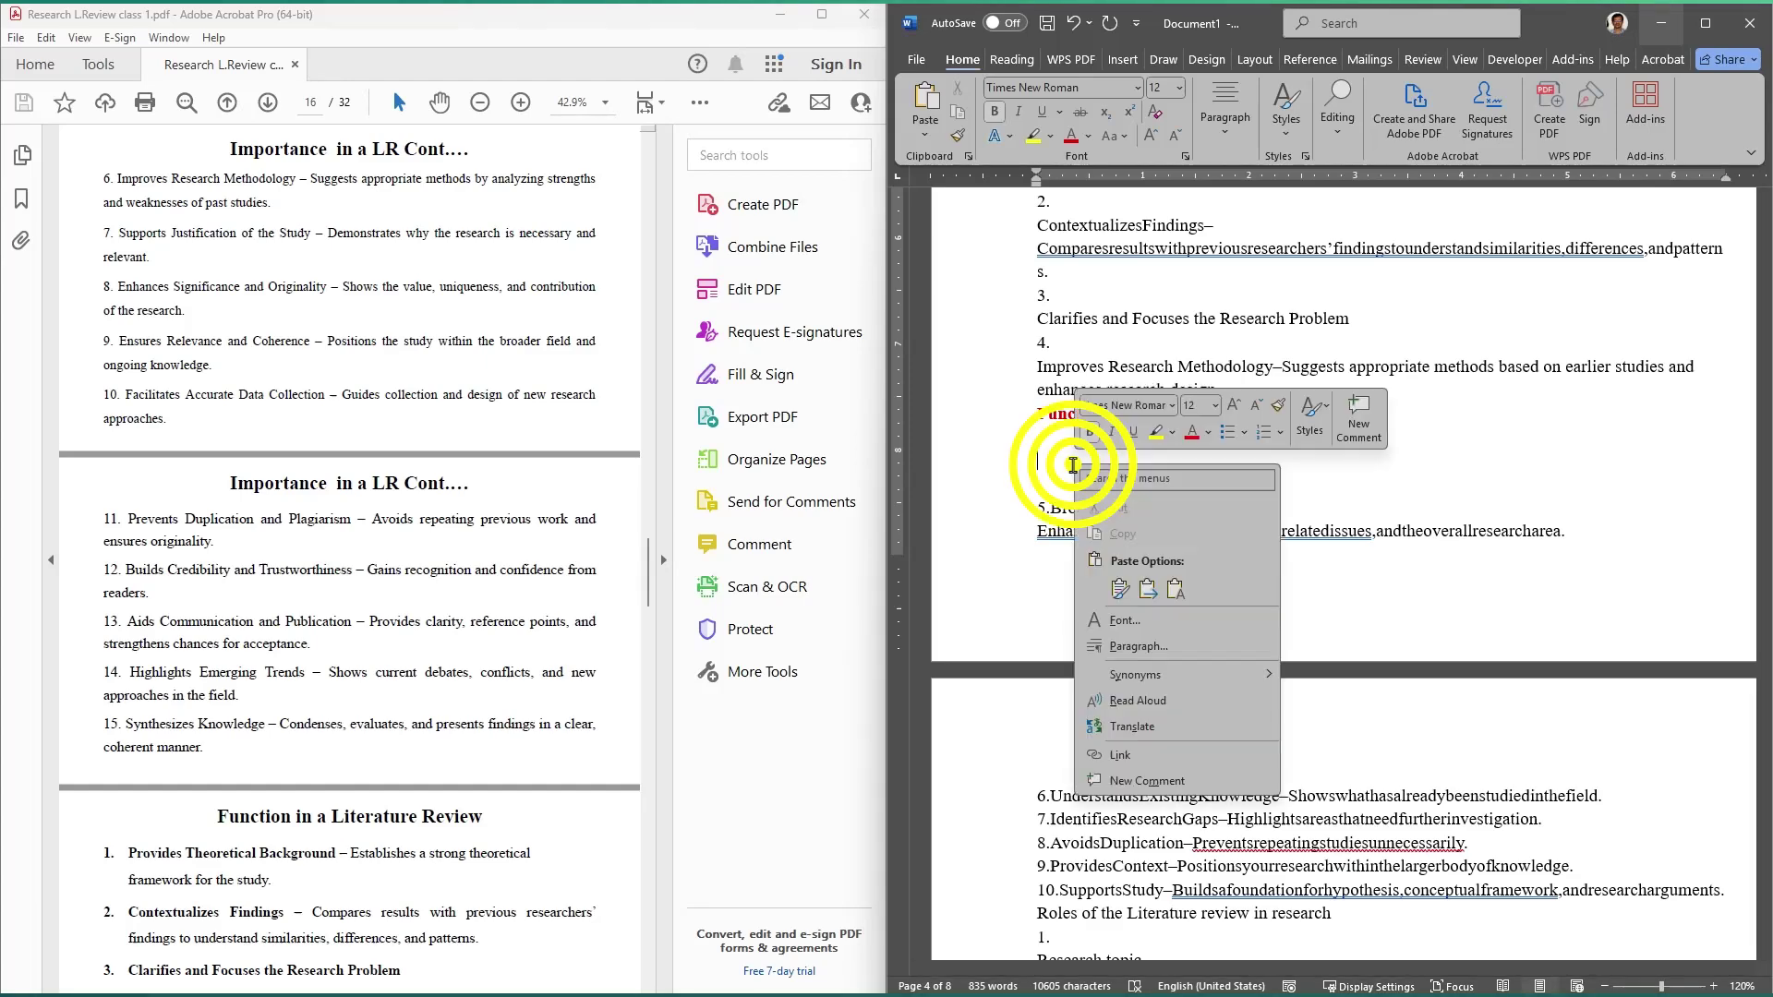
click(1170, 591)
scroll(1171, 591, down, 3)
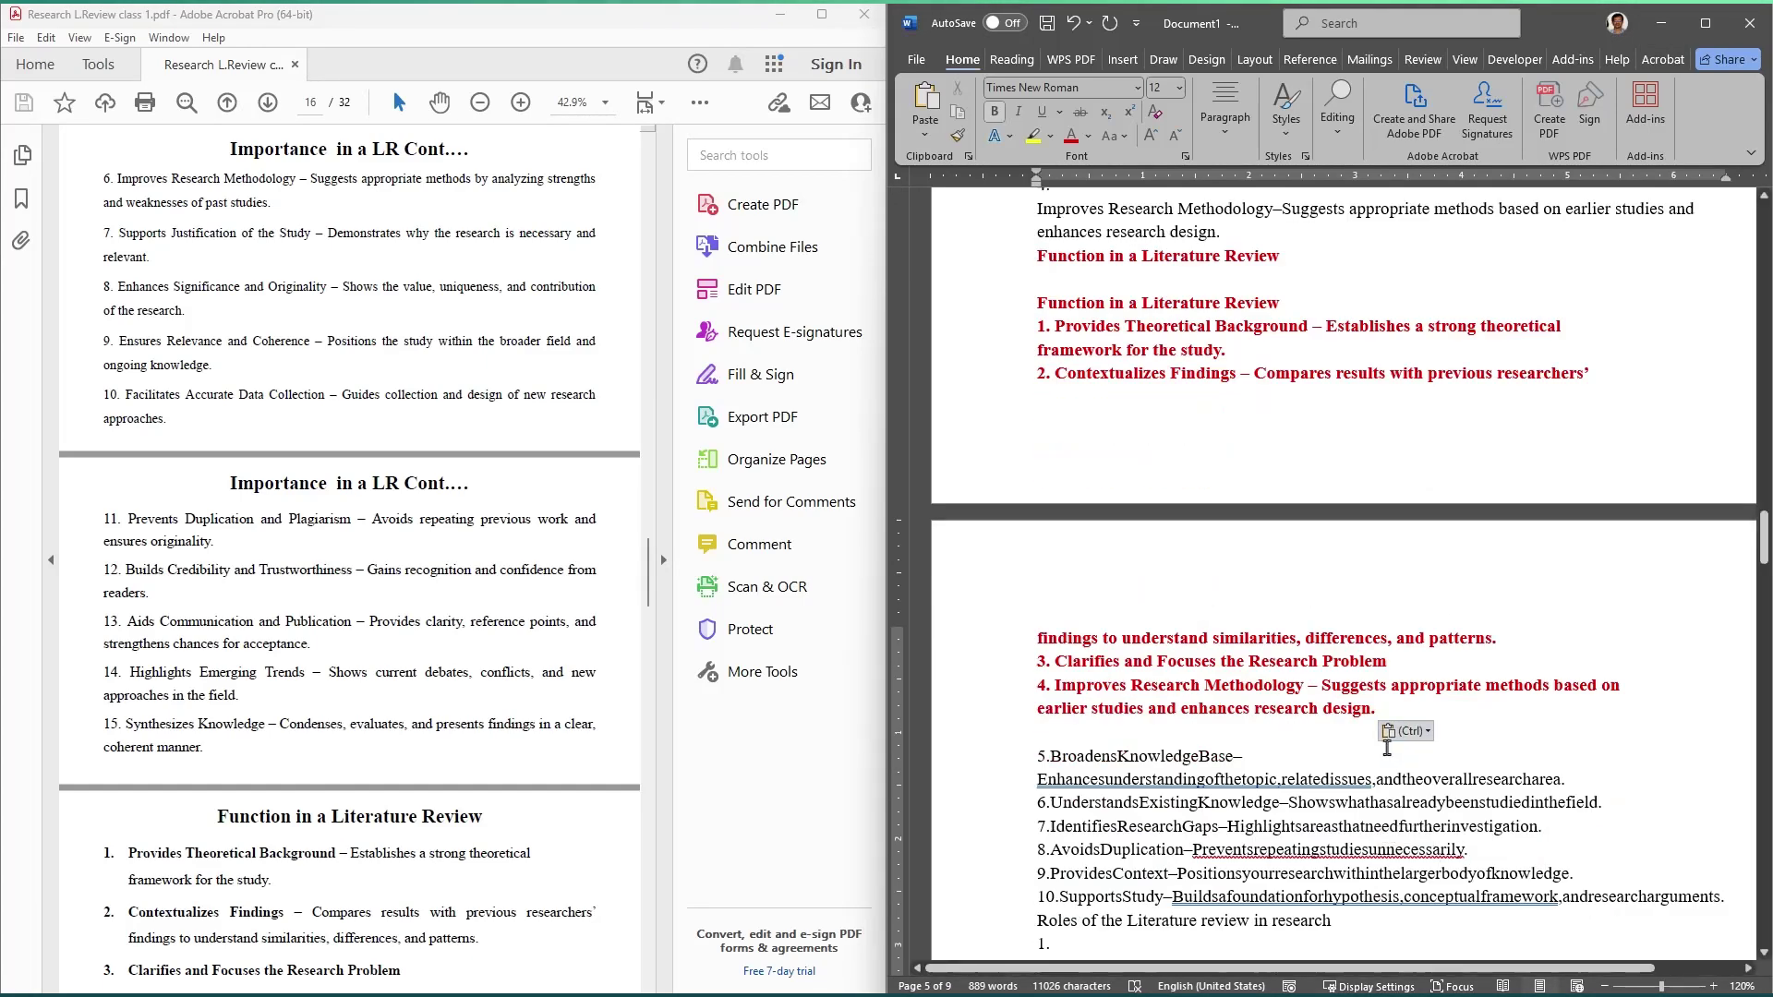
Step: Remove the bold formatting from the pasted items 1 to 4, leaving their heading bold
drag(1379, 715, 1037, 326)
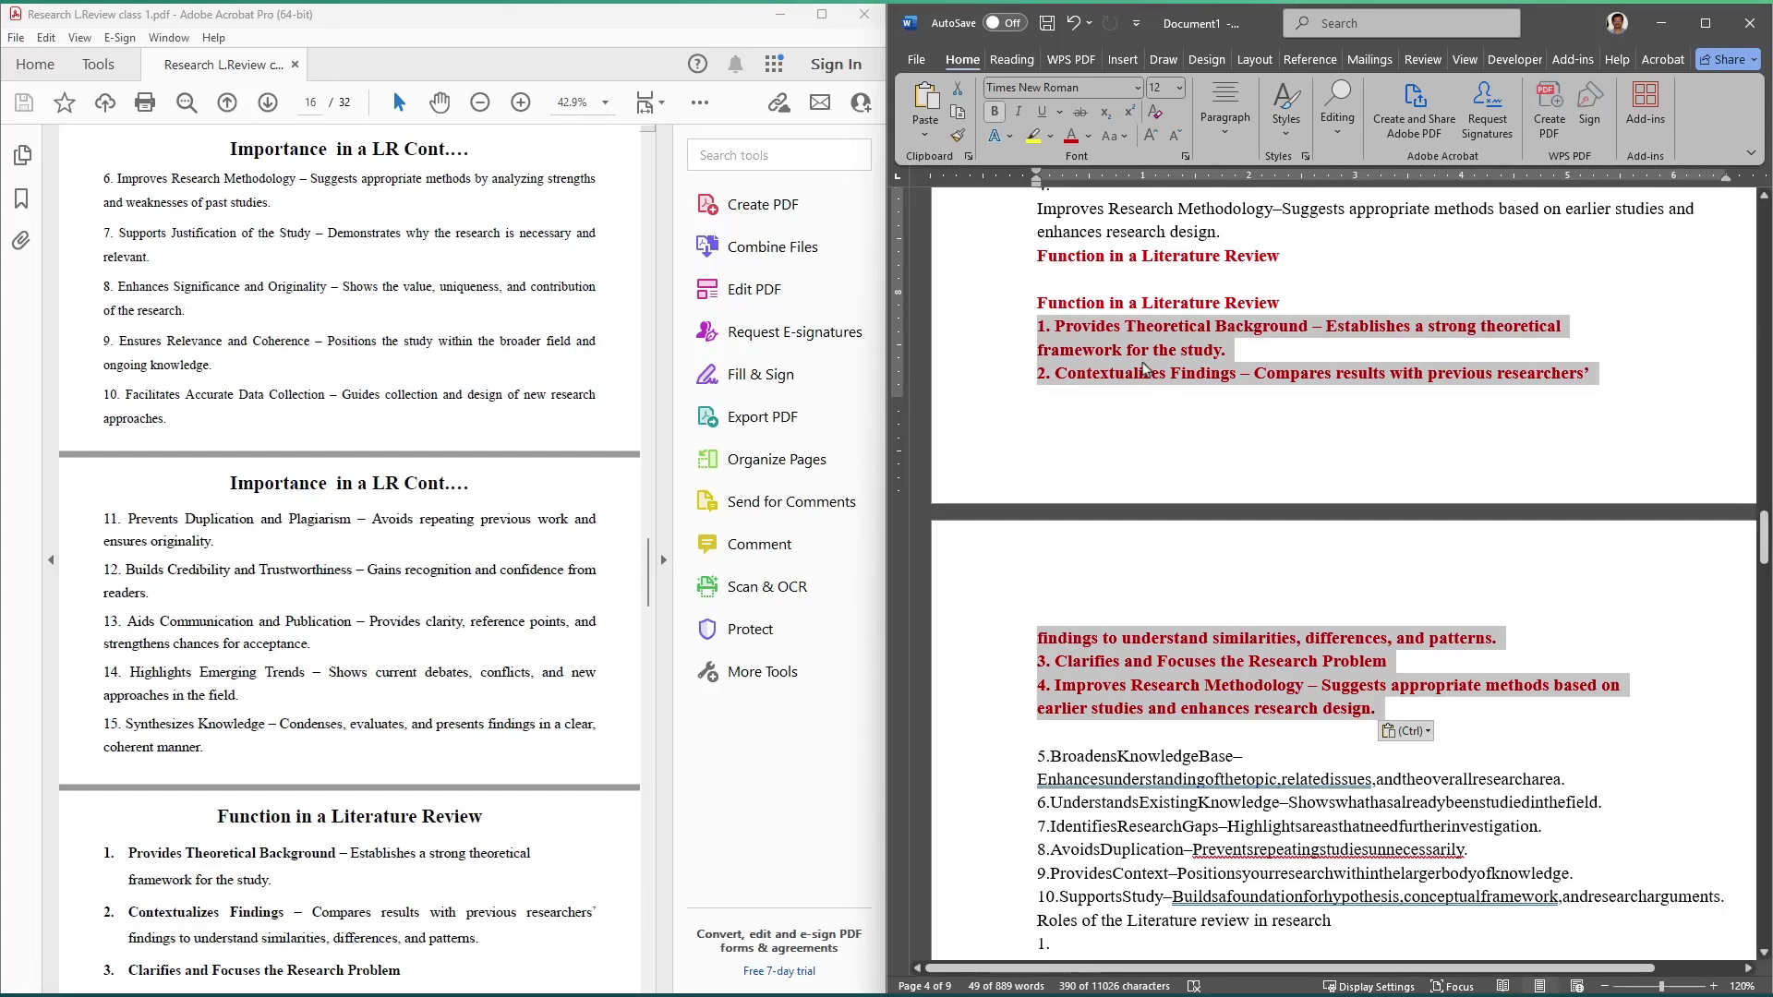
scroll(1145, 367, up, 2)
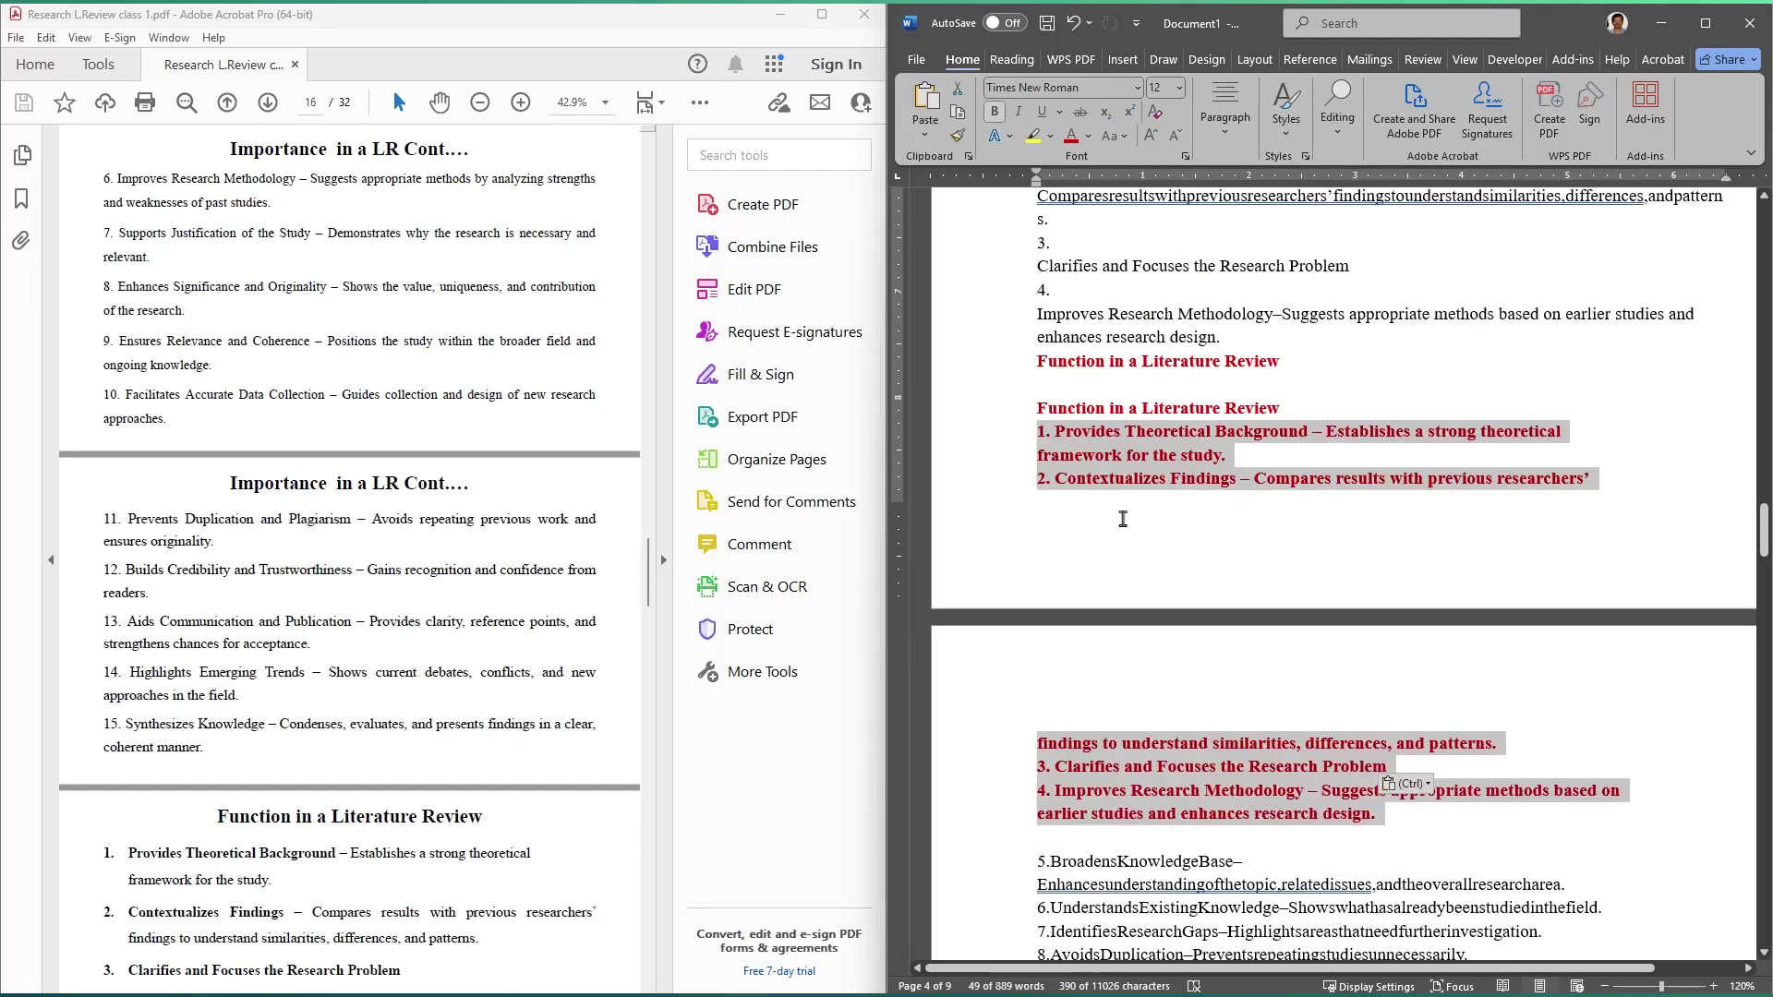
click(1149, 452)
scroll(1153, 480, down, 1)
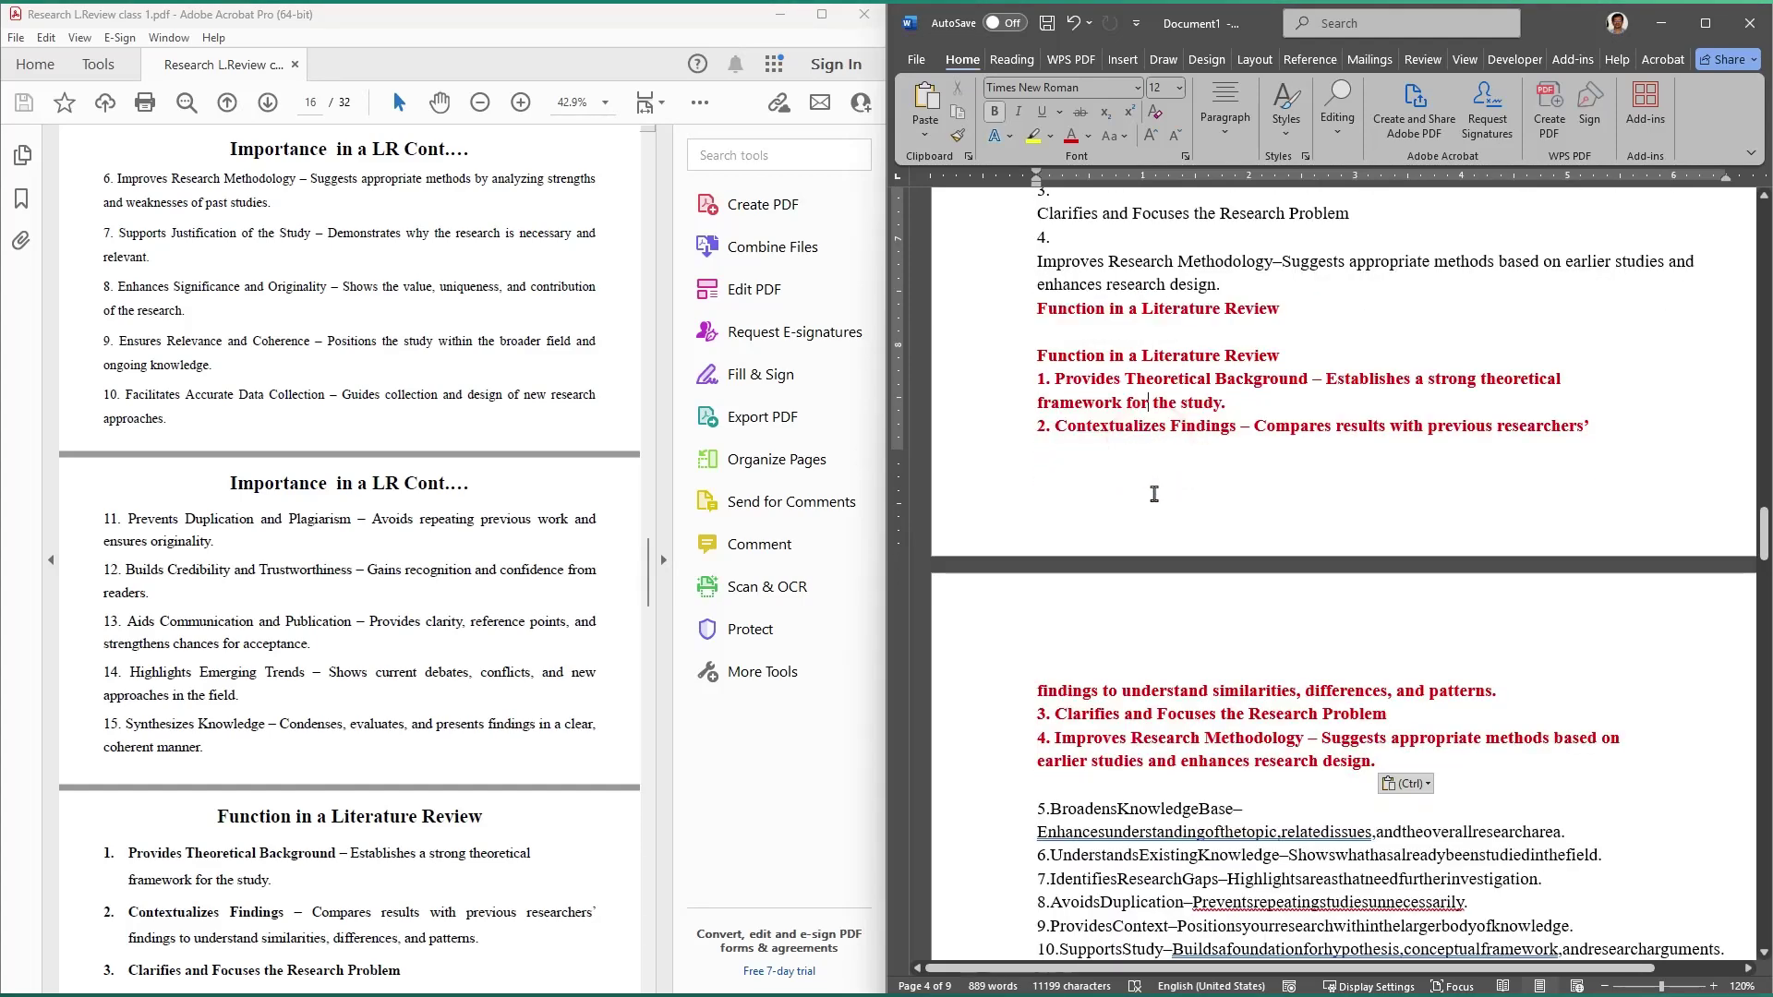
drag(1382, 767, 1055, 372)
click(1048, 349)
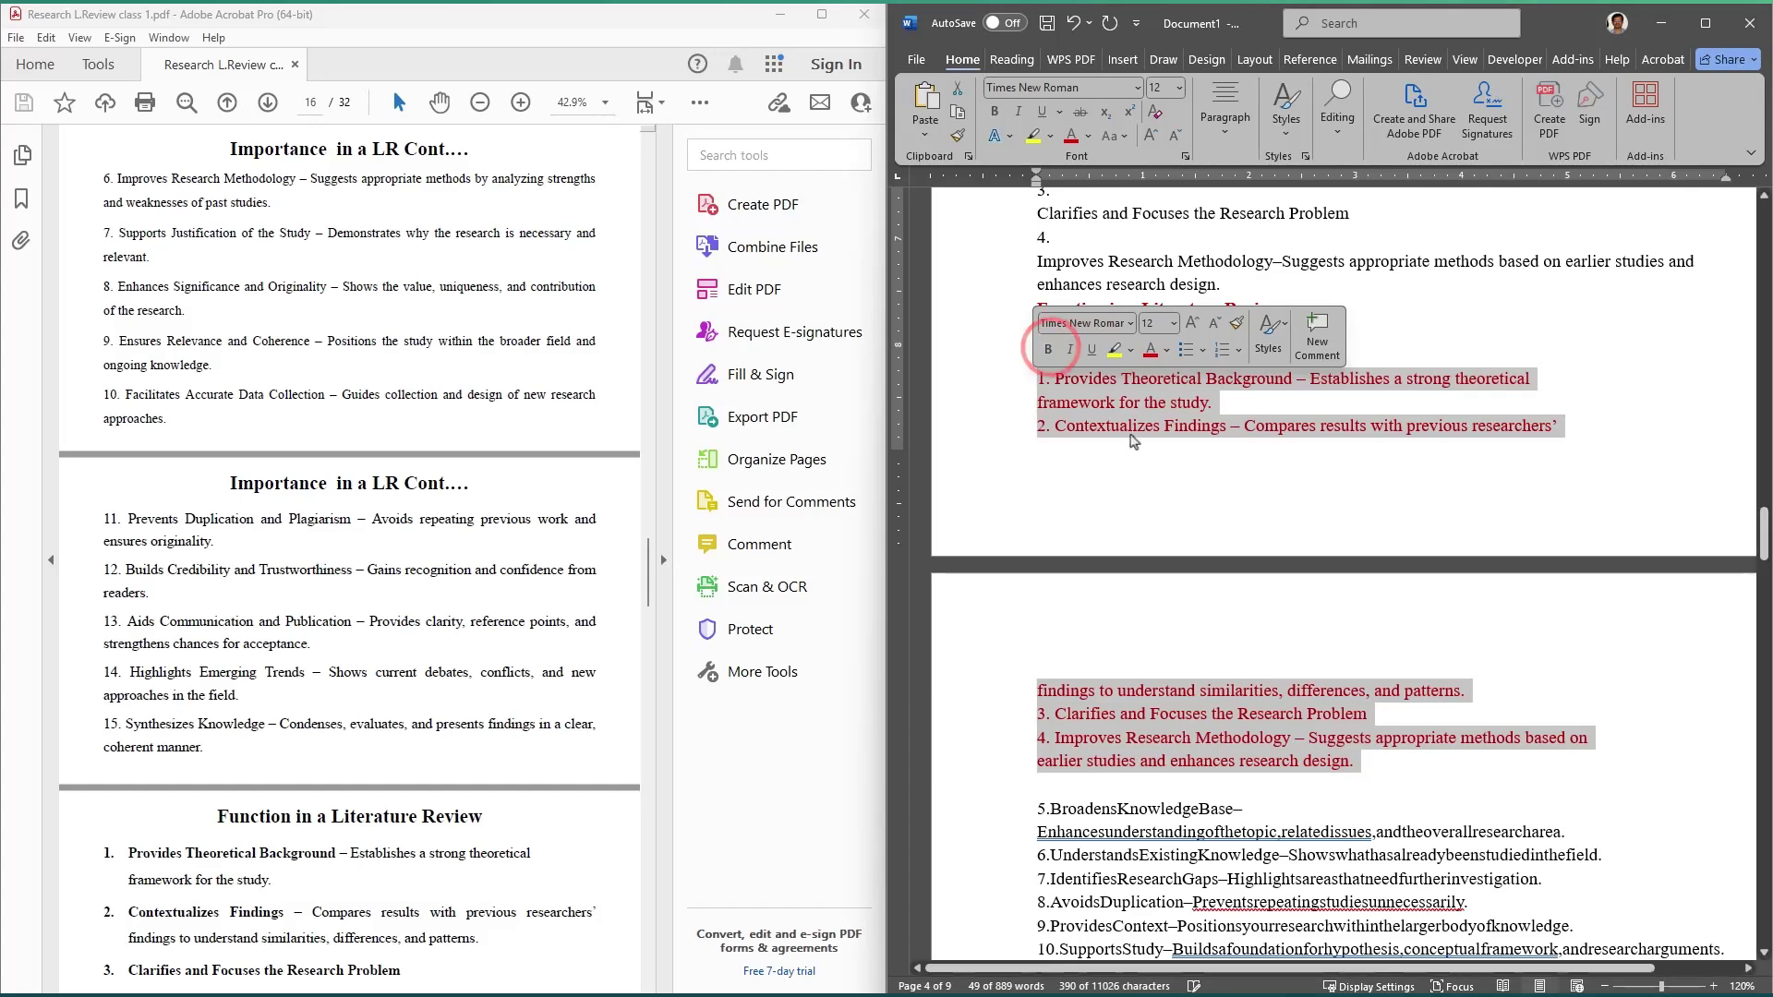
click(1191, 672)
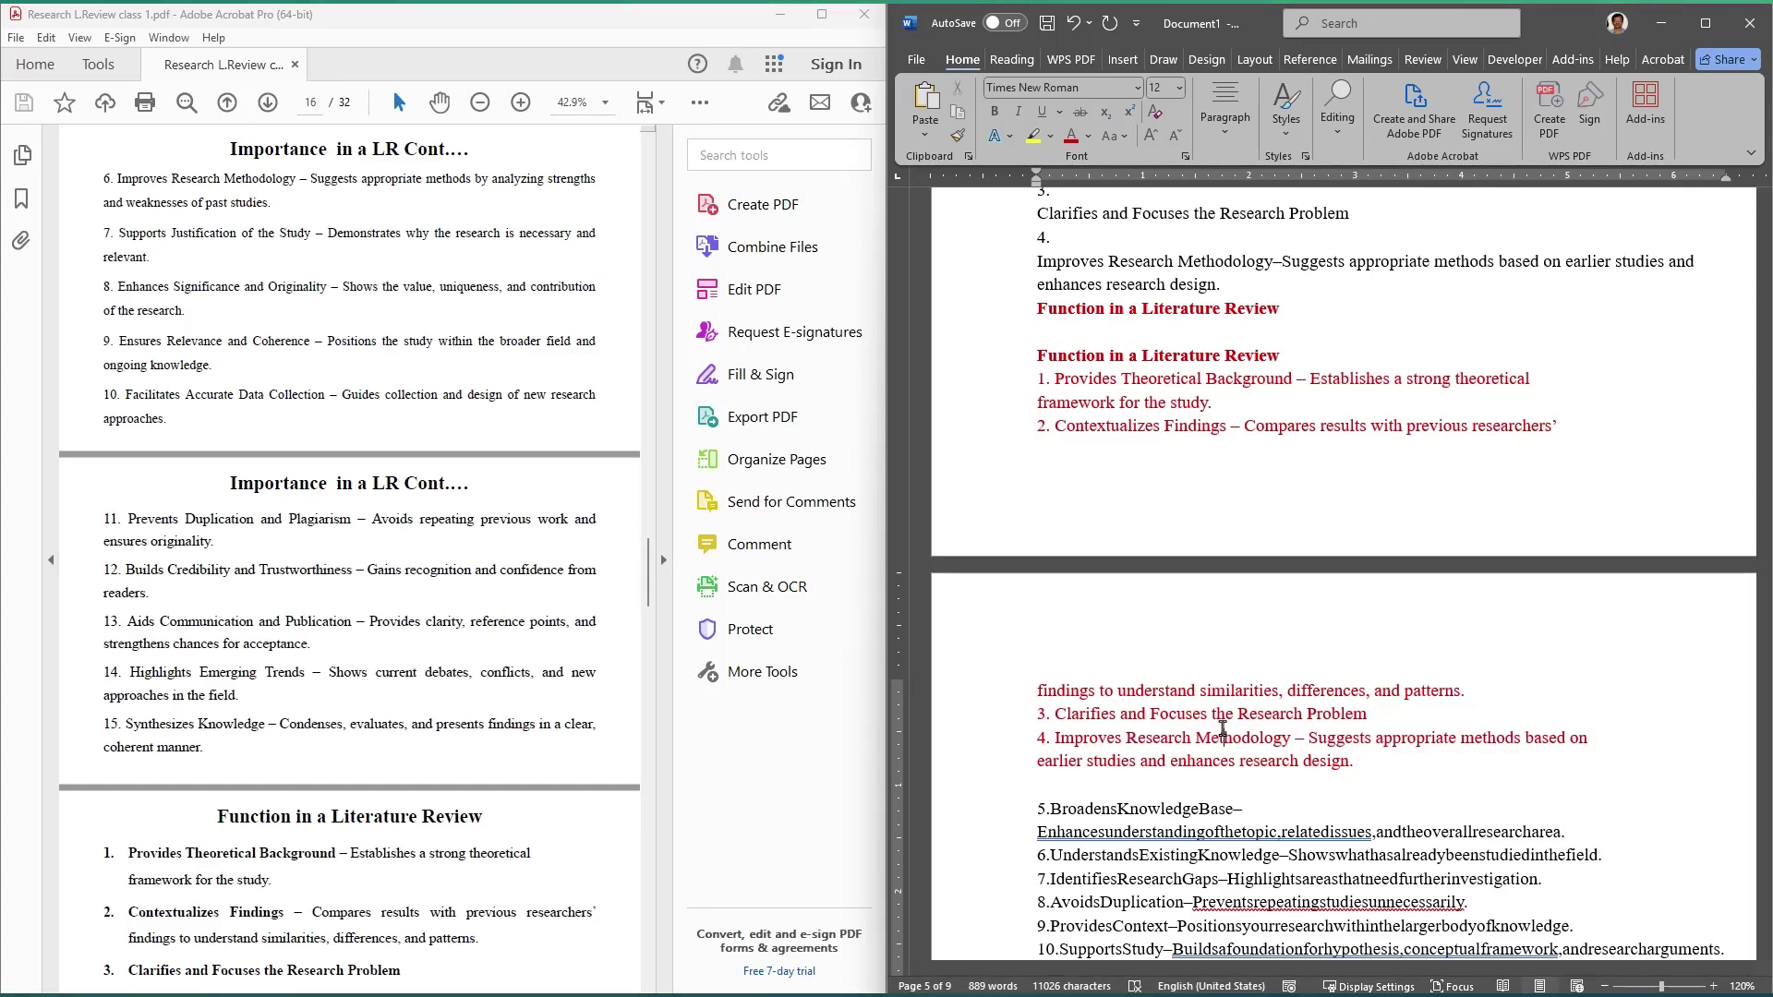
Step: Maximize the Word window and delete everything from the "Elements in a literature review." heading to the end of the document
scroll(1221, 729, down, 3)
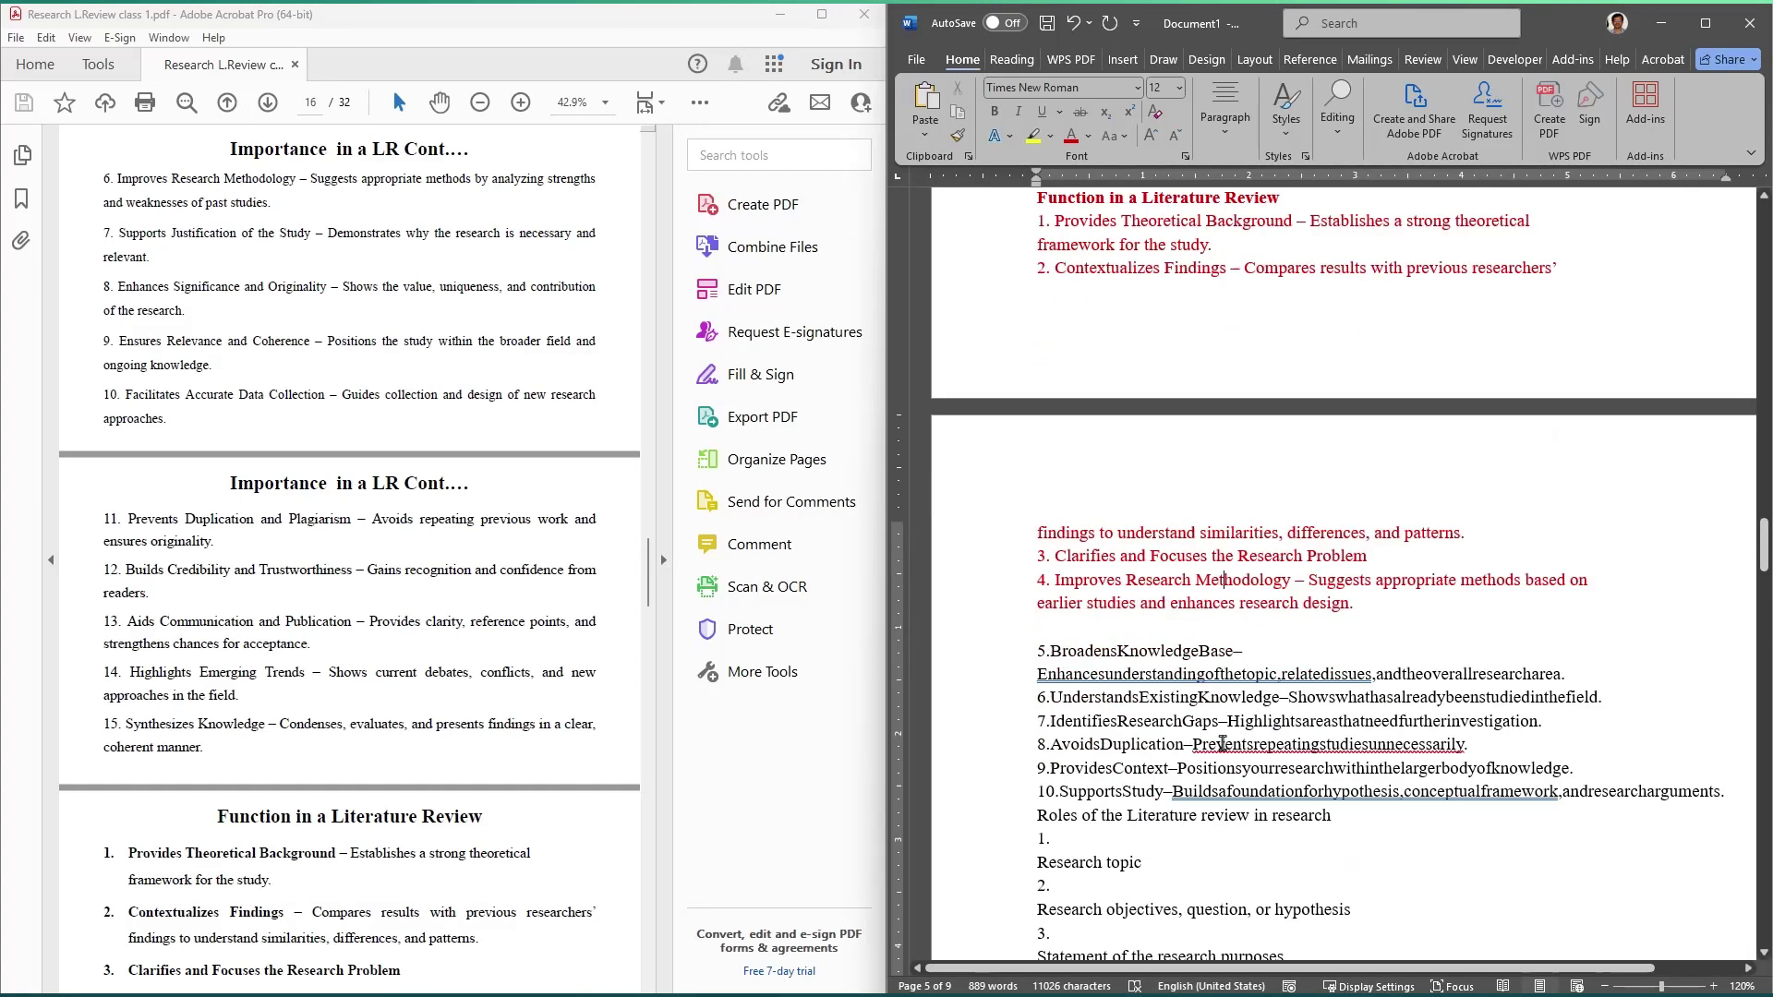
click(1322, 625)
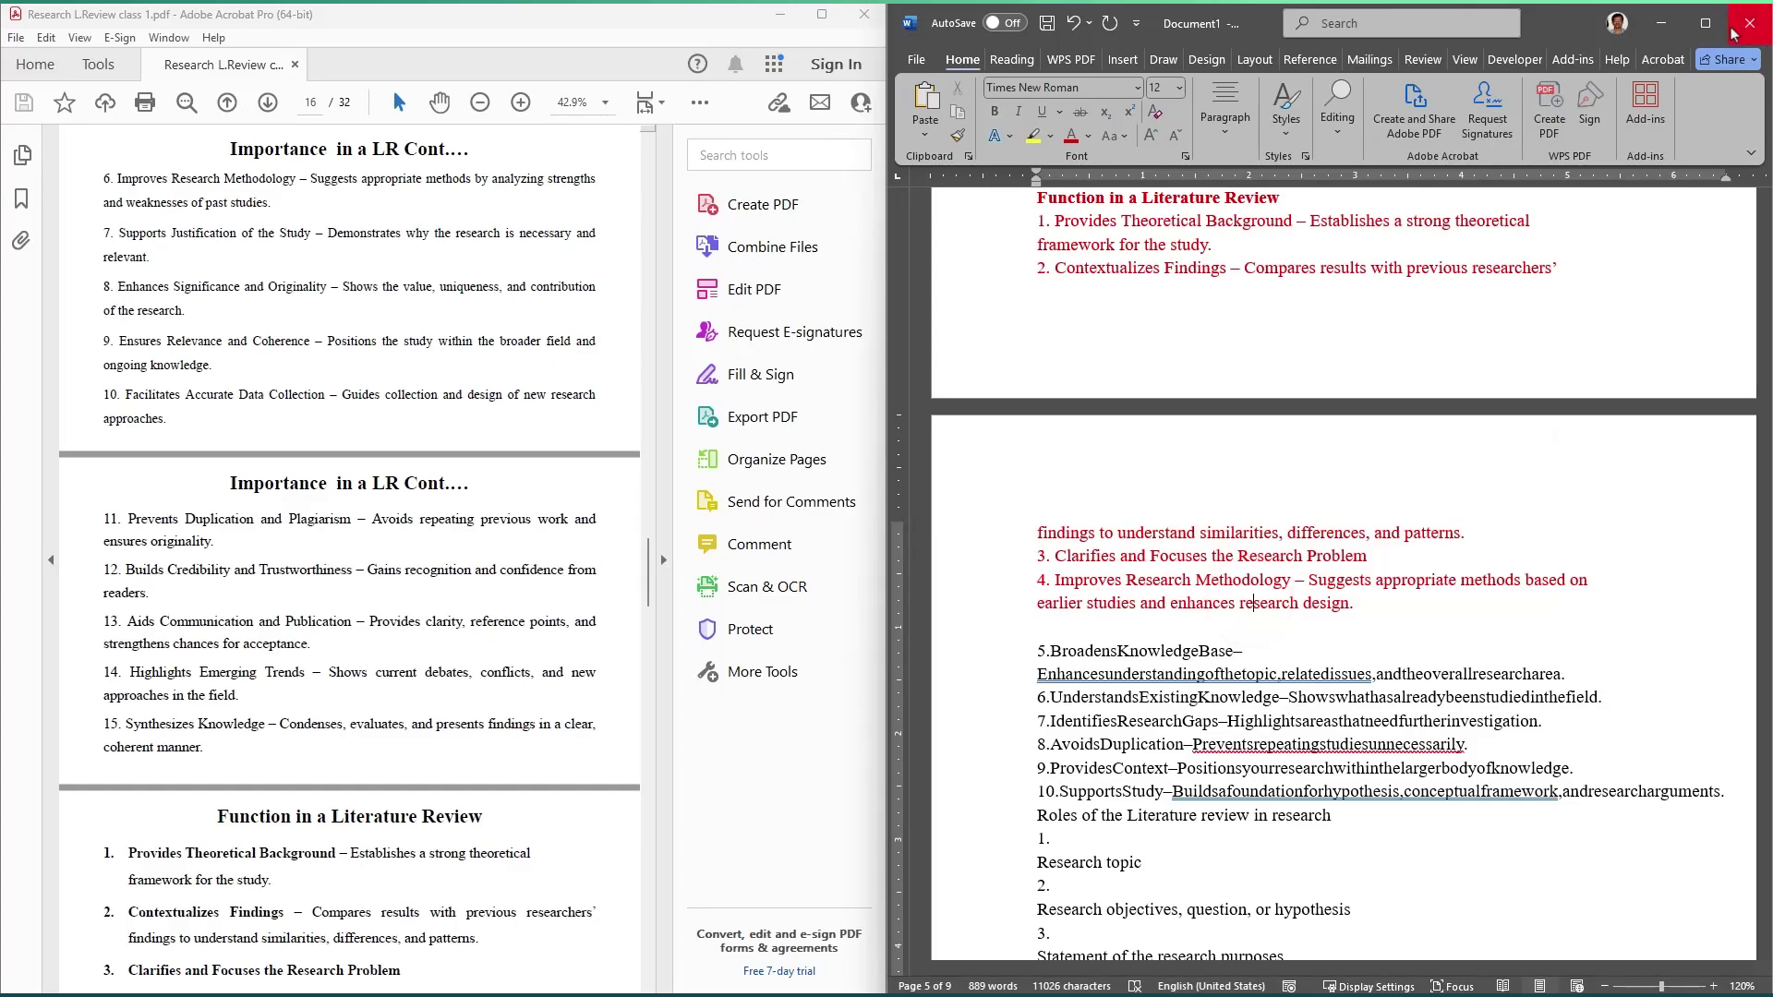
click(1701, 25)
scroll(1037, 395, up, 20)
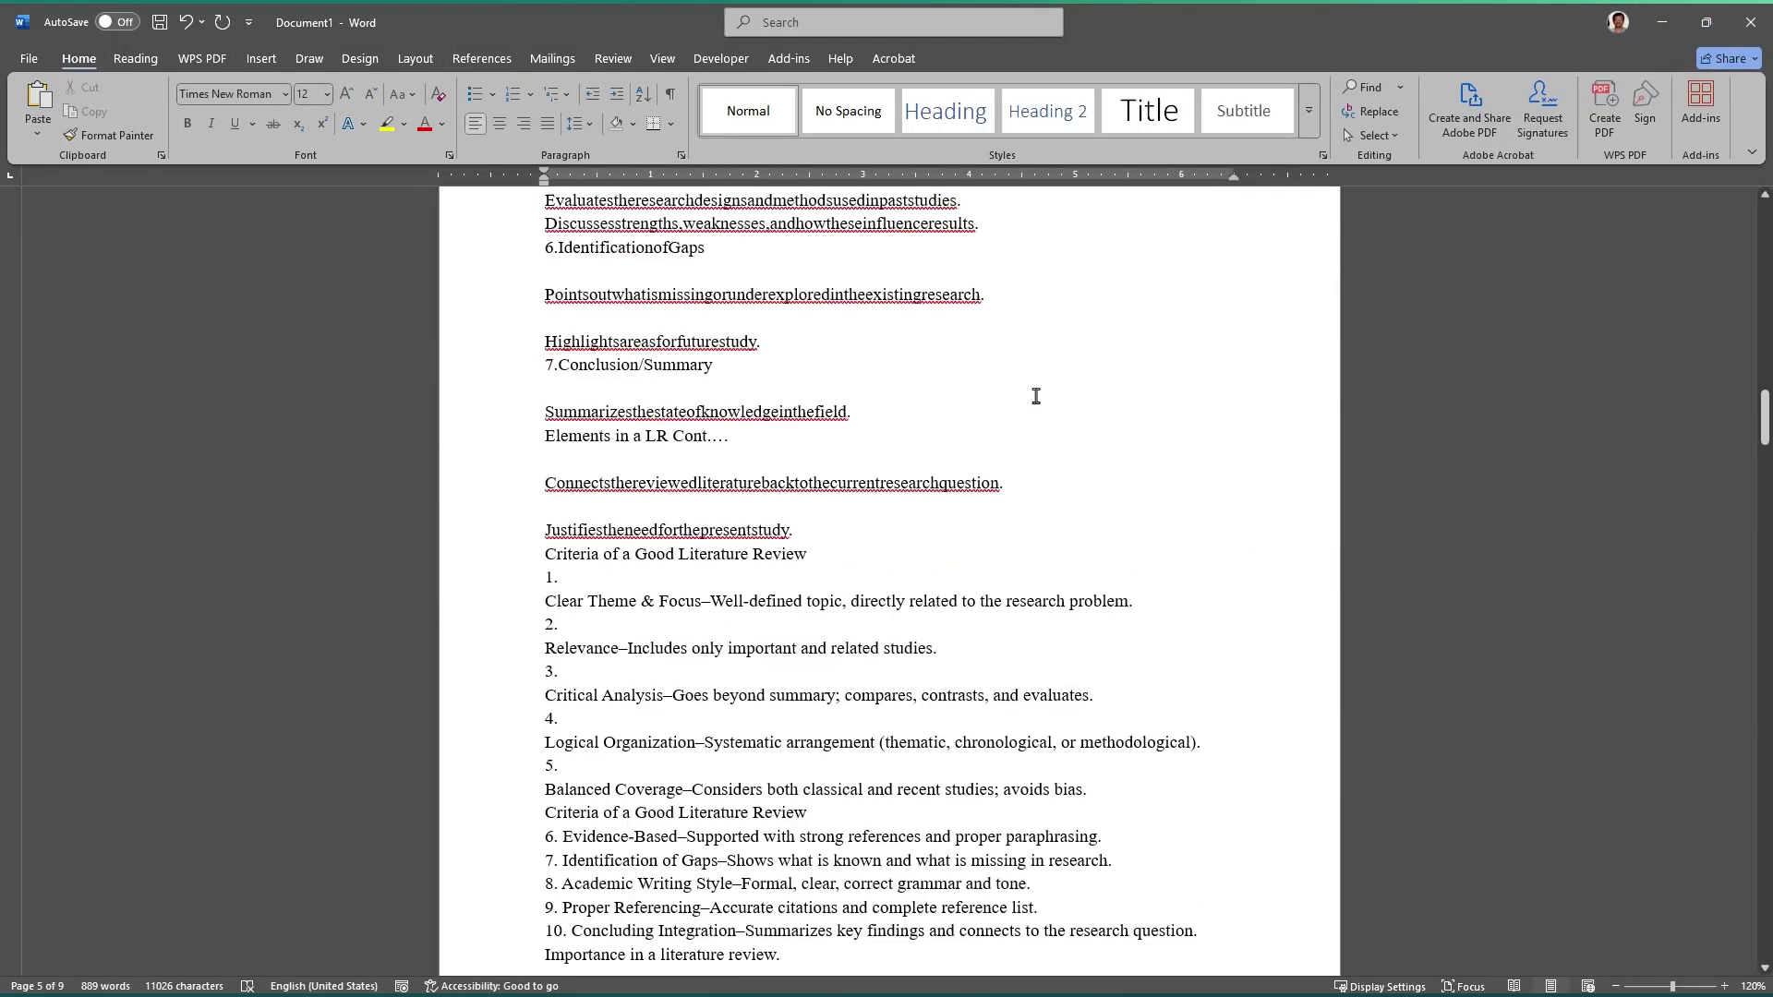
scroll(833, 503, up, 5)
scroll(572, 517, down, 2)
scroll(572, 517, up, 1)
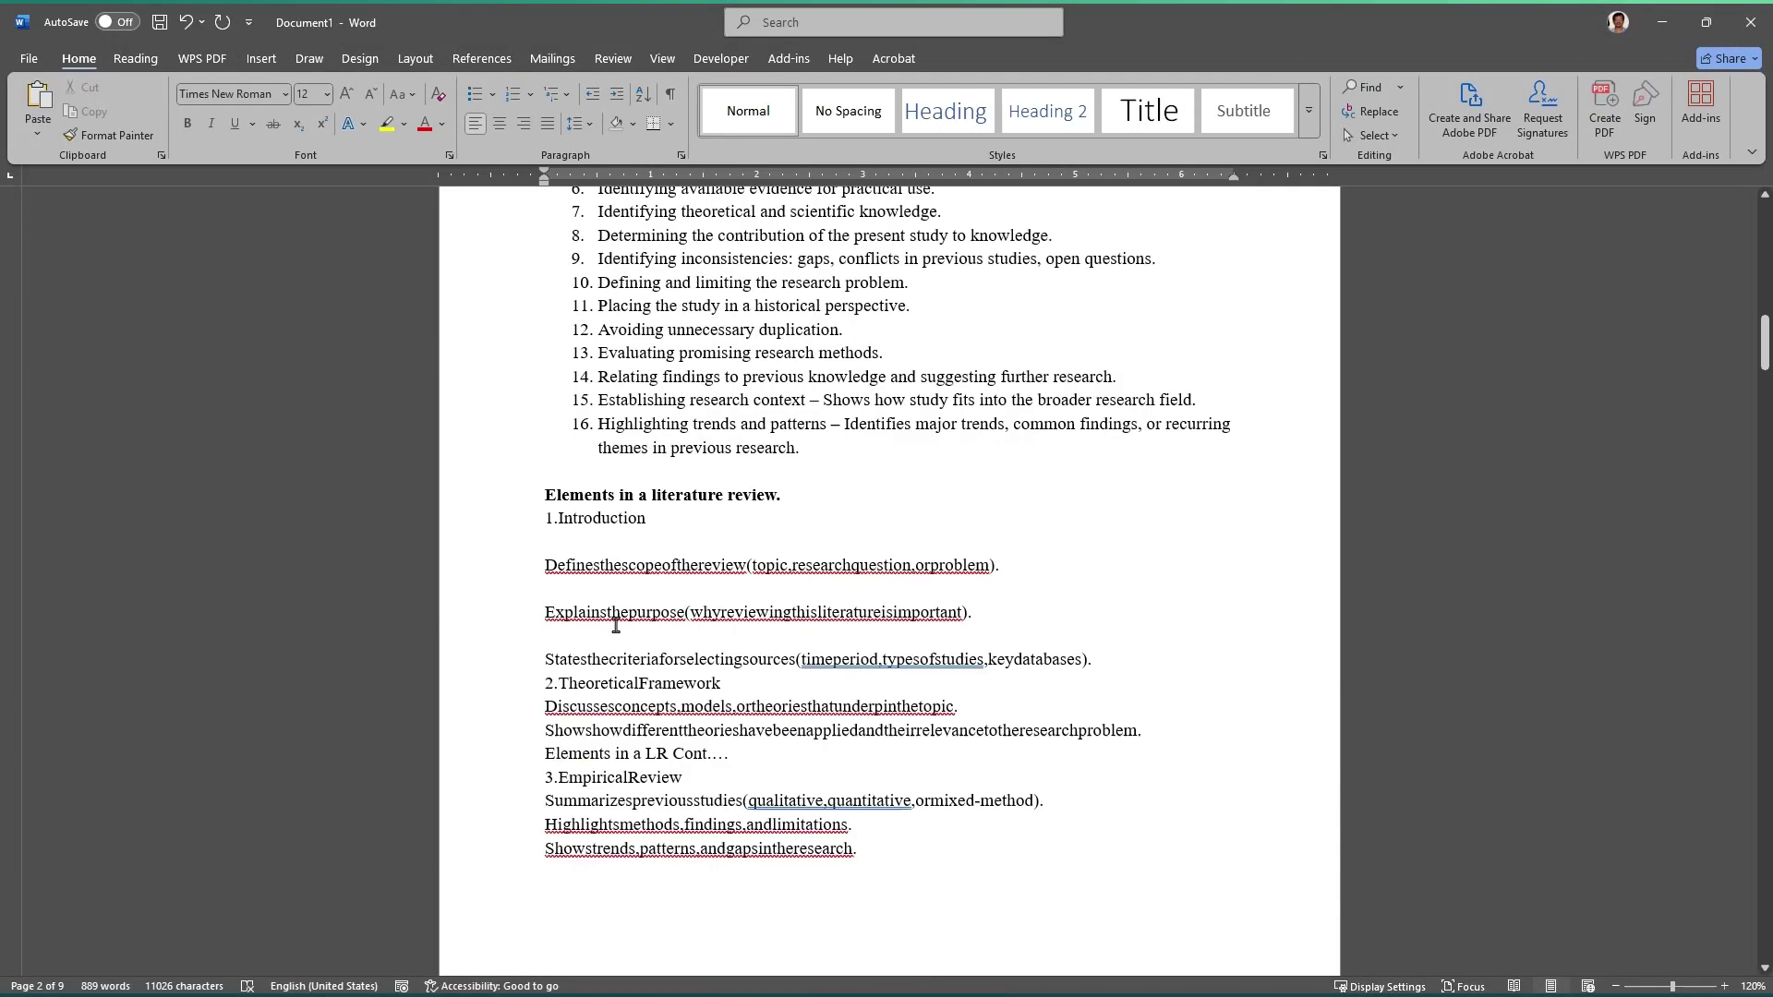
drag(543, 497, 1107, 979)
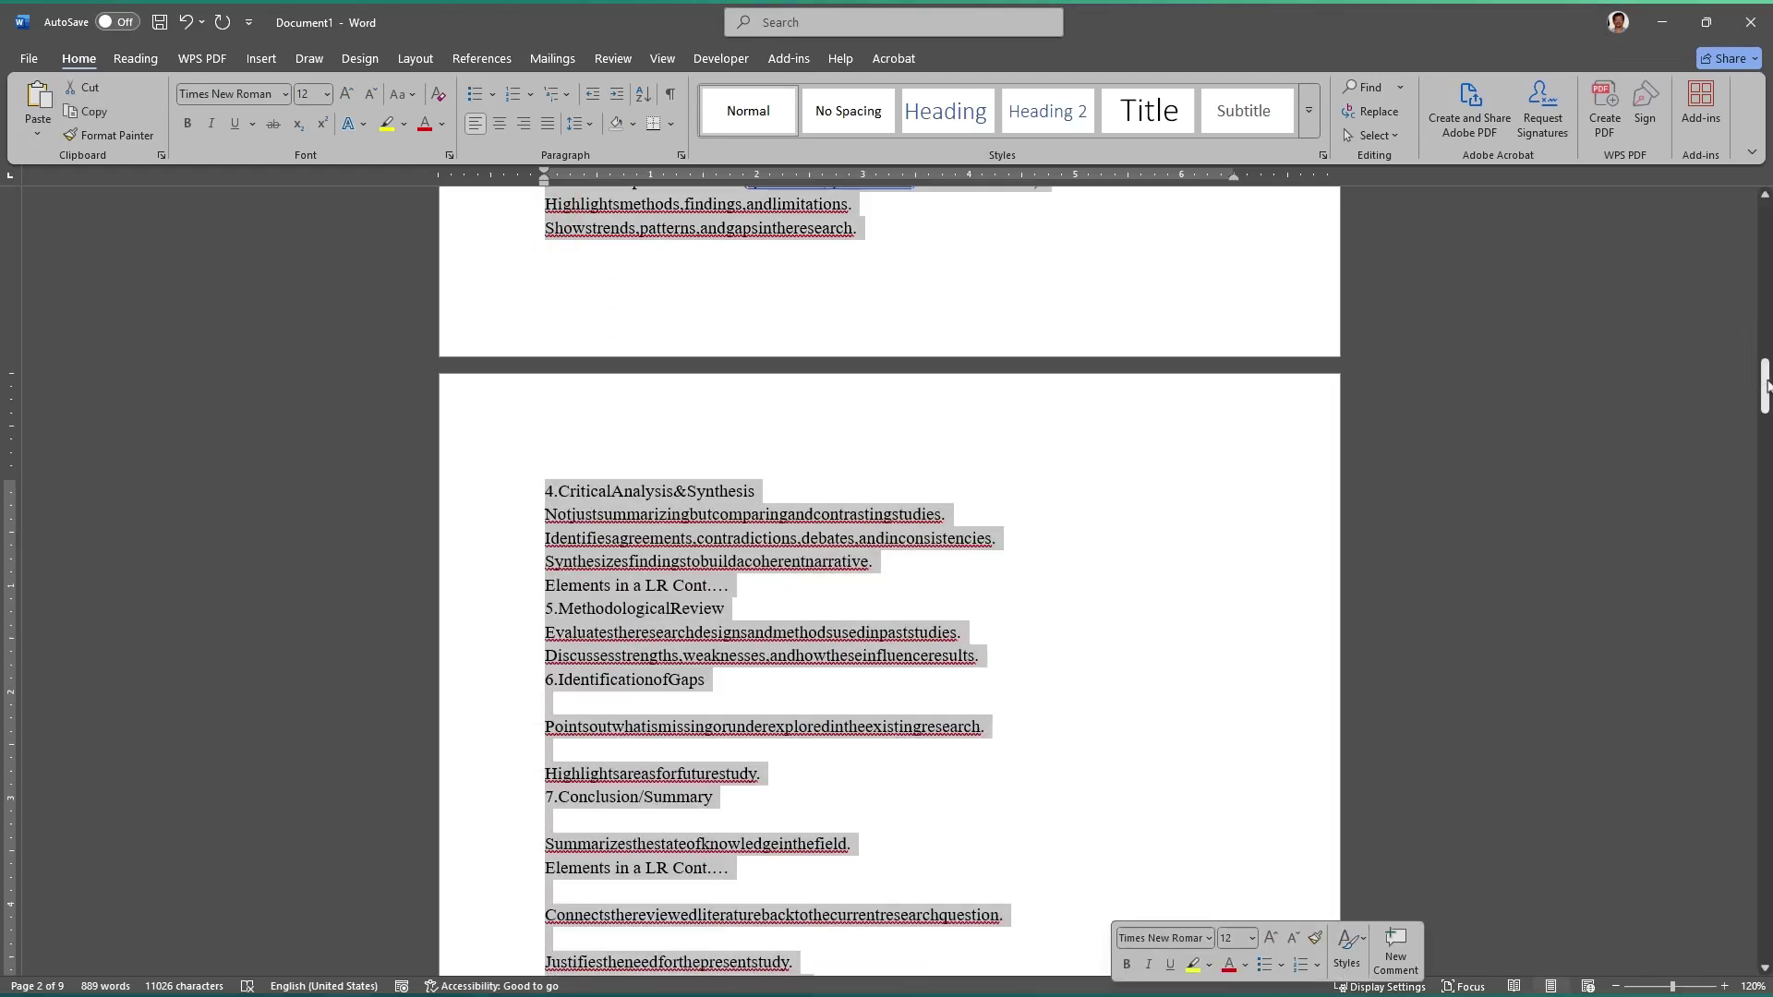
drag(1766, 383, 1766, 937)
scroll(779, 466, up, 4)
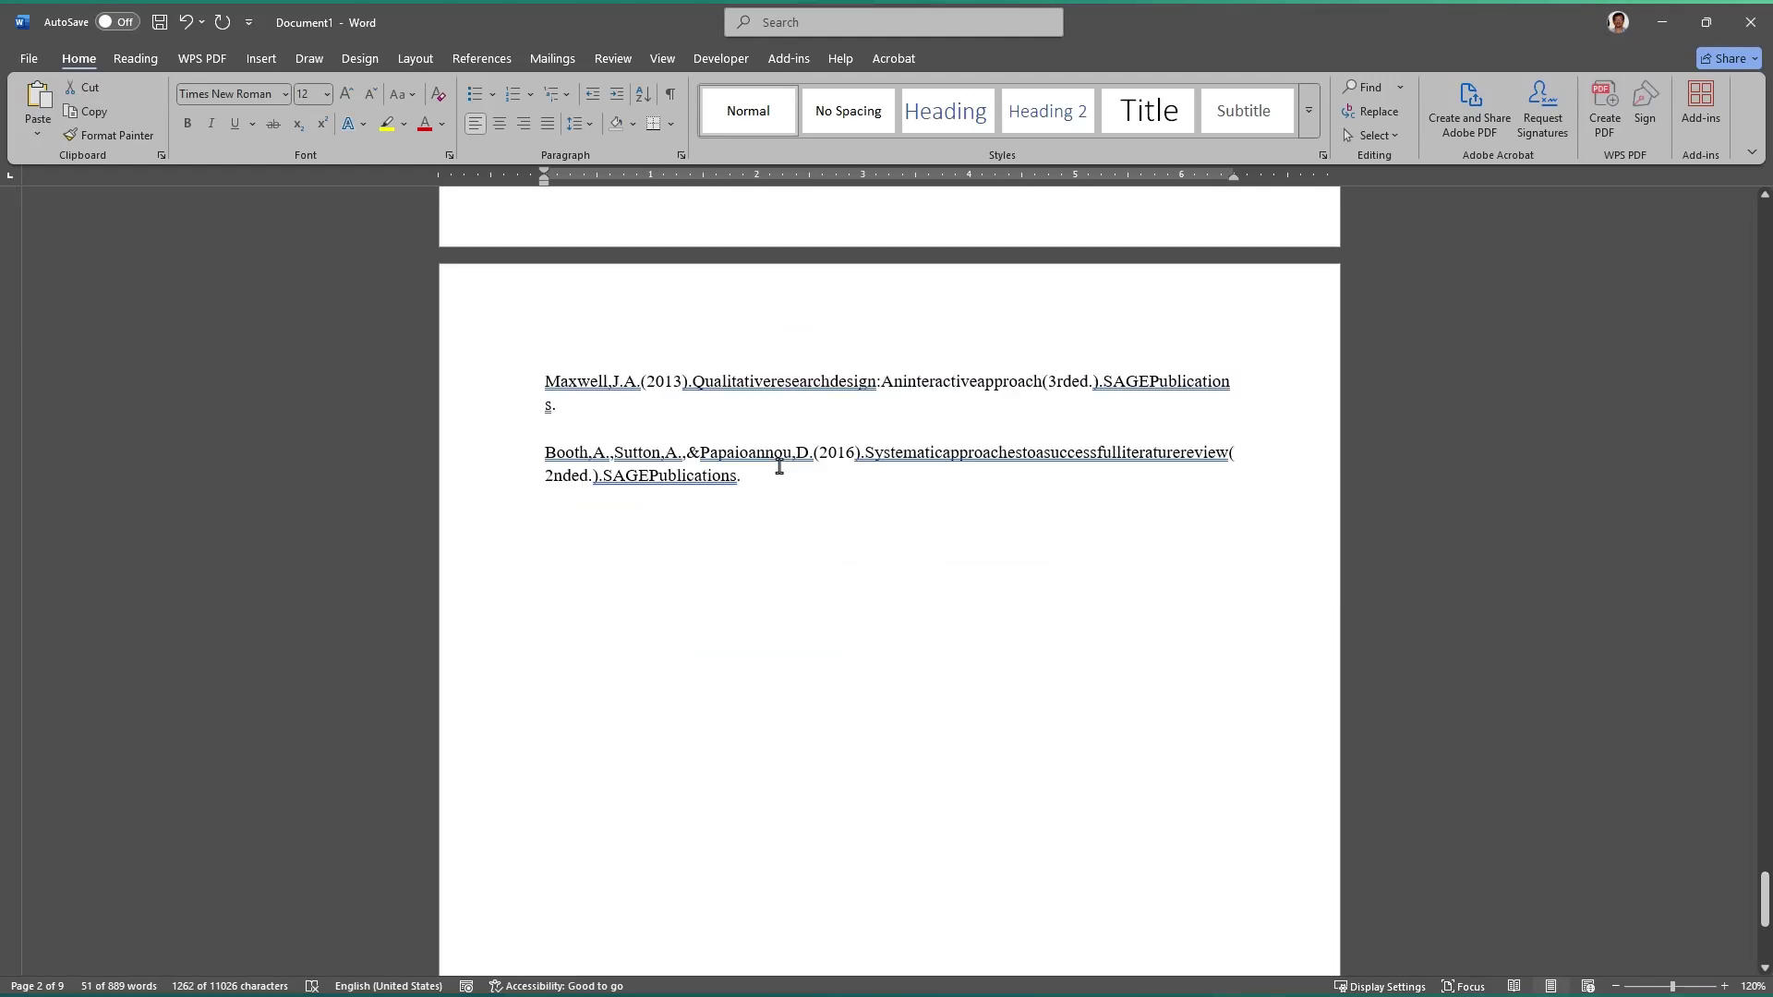
shift+click(773, 498)
key(Delete)
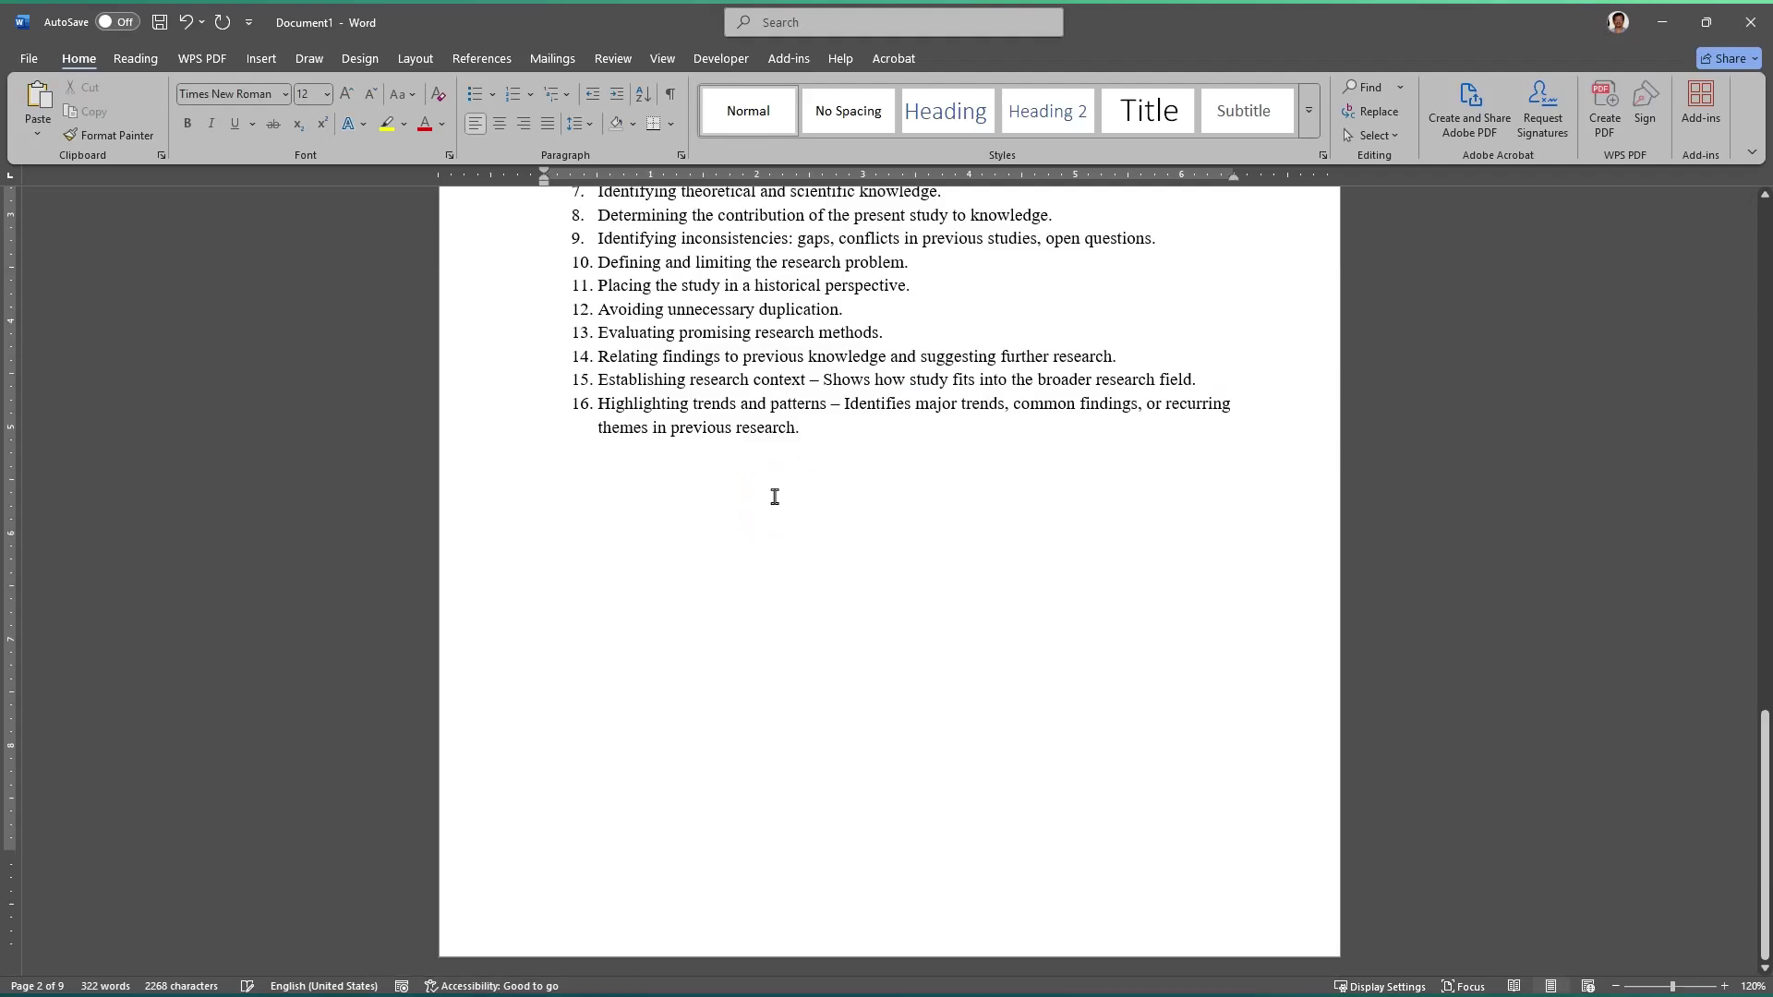
Step: Return to the start of the document and center the "Literature Review" title
scroll(781, 495, up, 15)
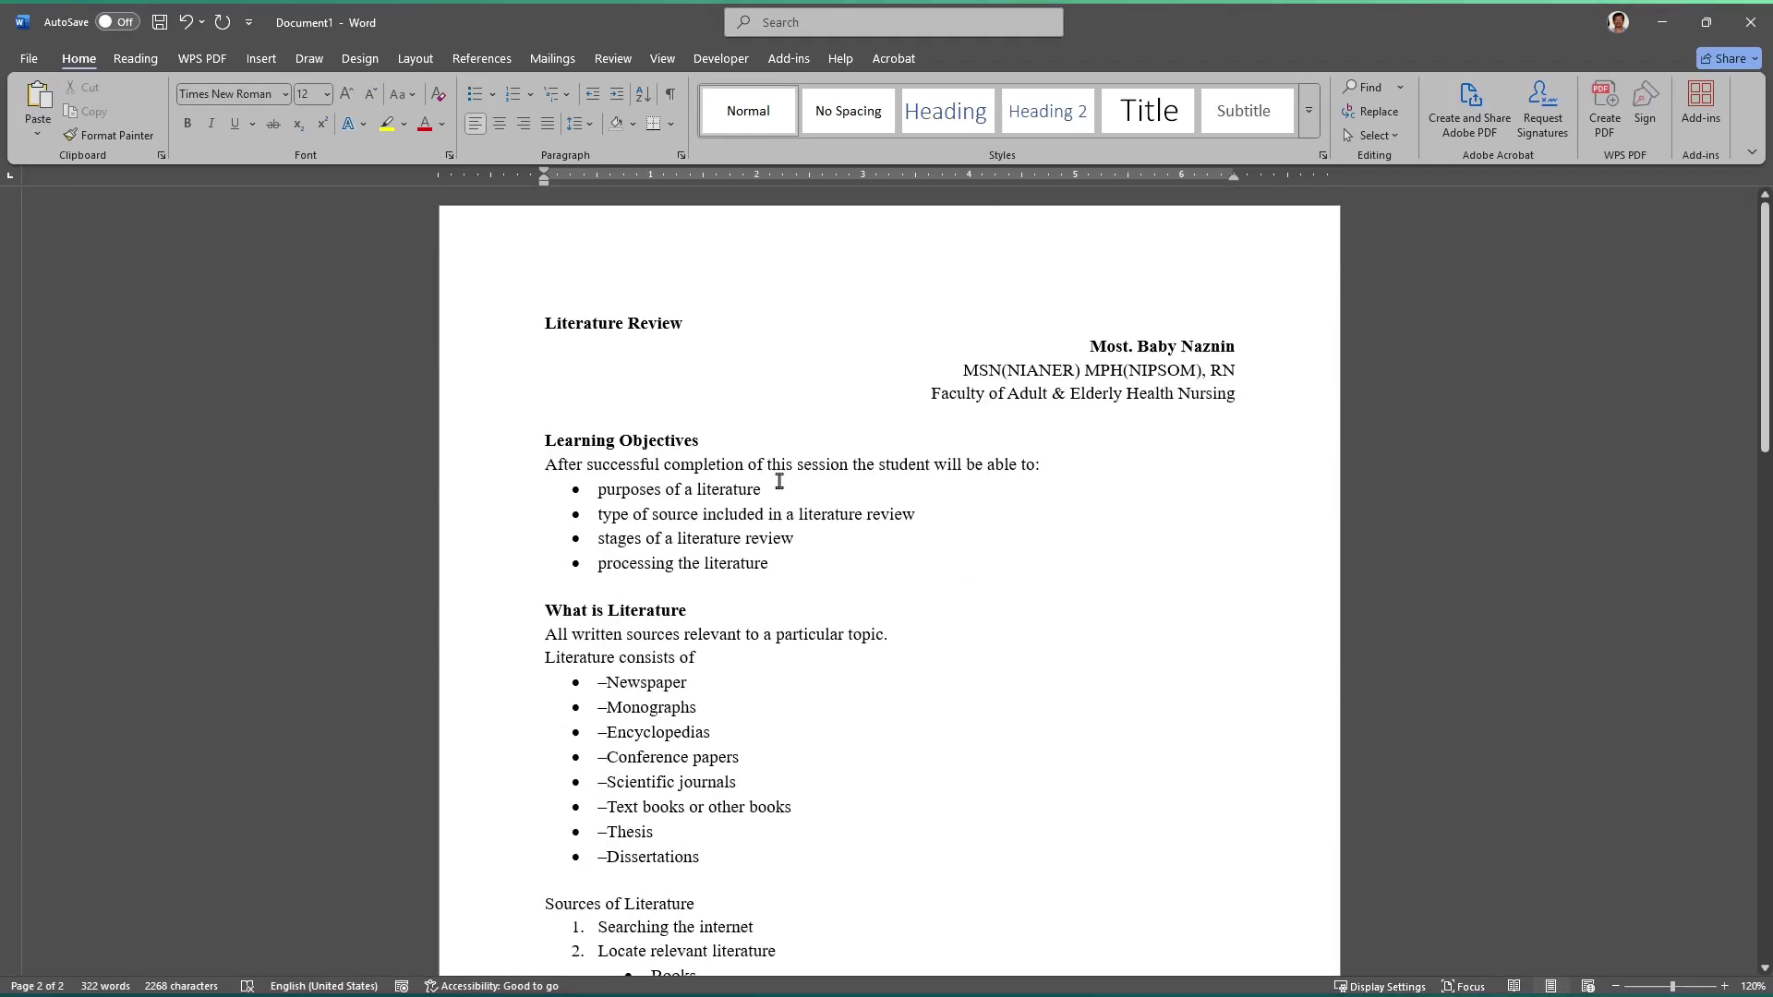
click(717, 437)
scroll(775, 588, down, 3)
scroll(775, 589, up, 3)
click(773, 543)
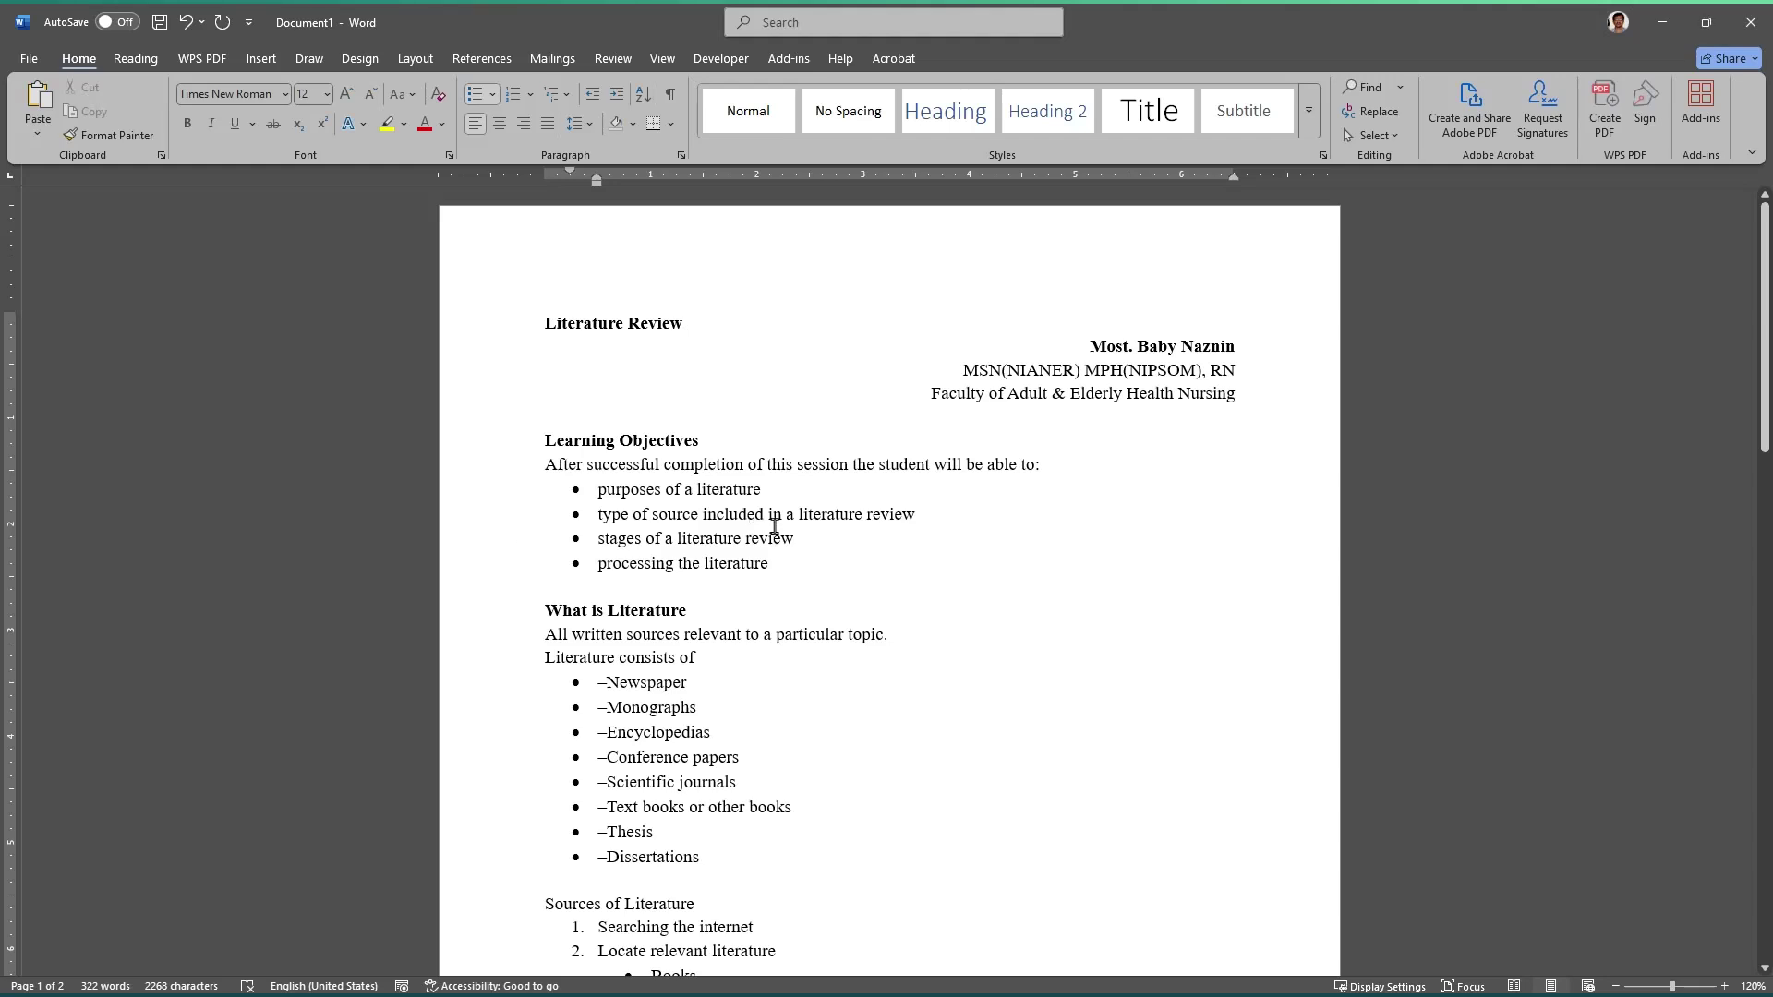
click(668, 325)
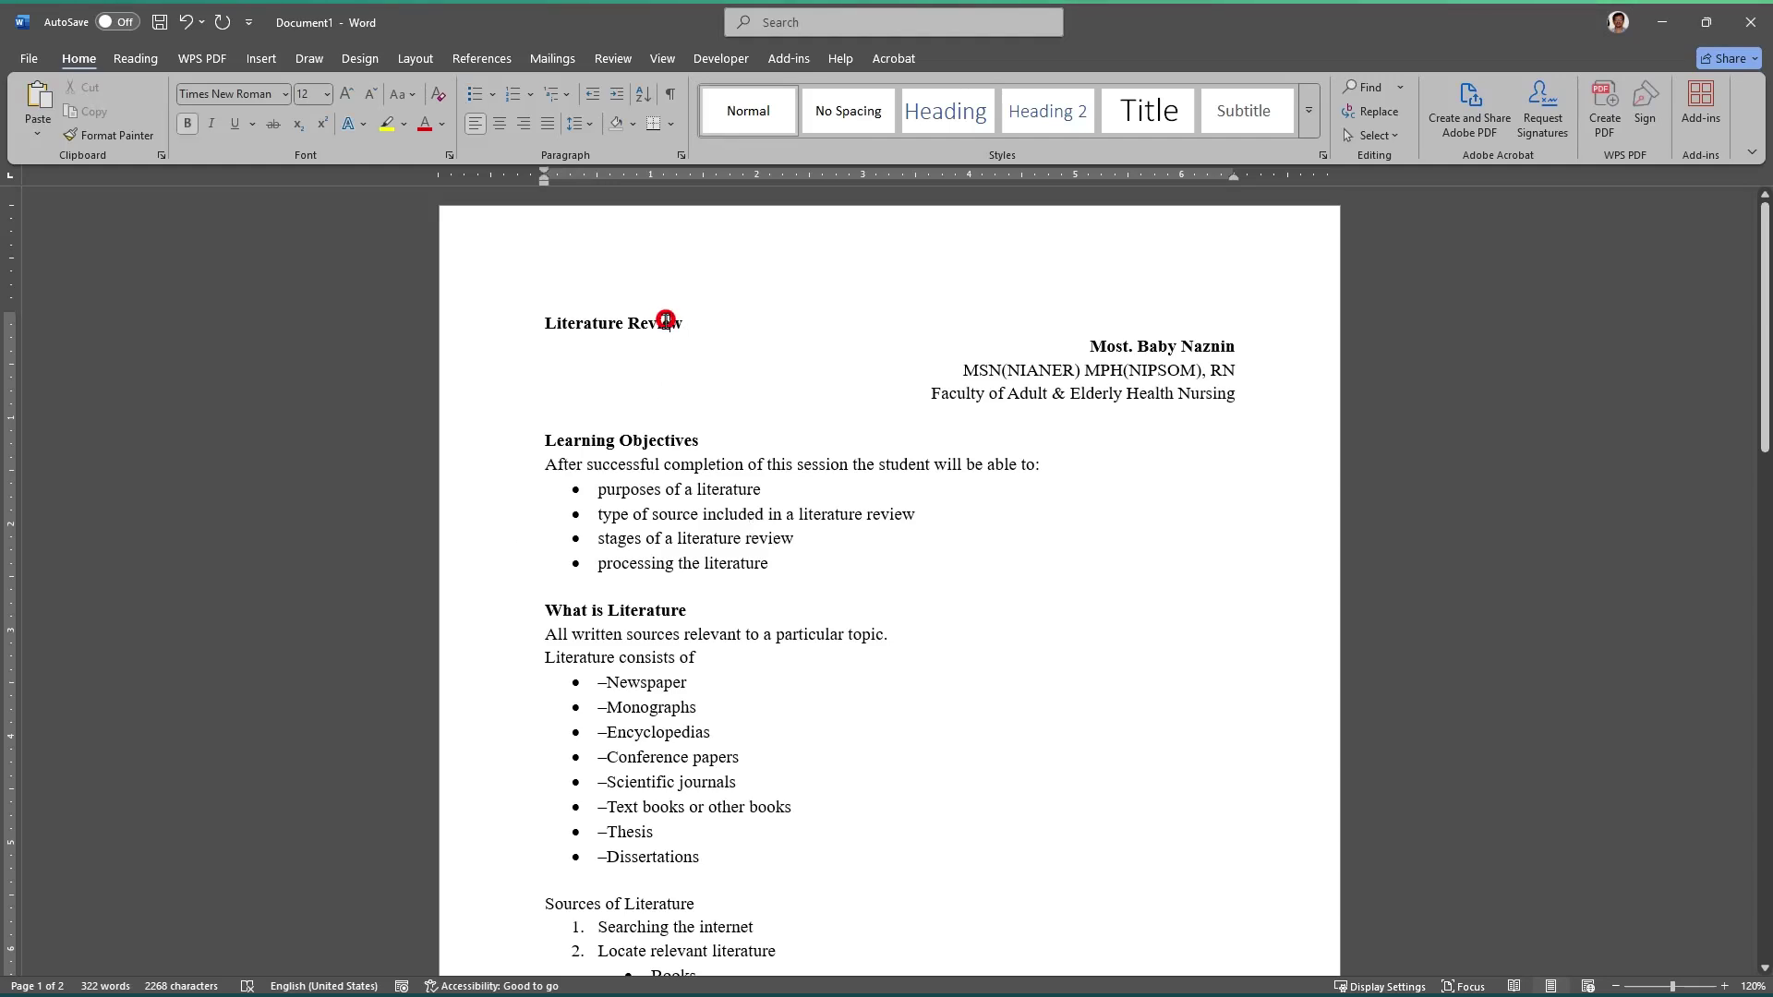
click(504, 124)
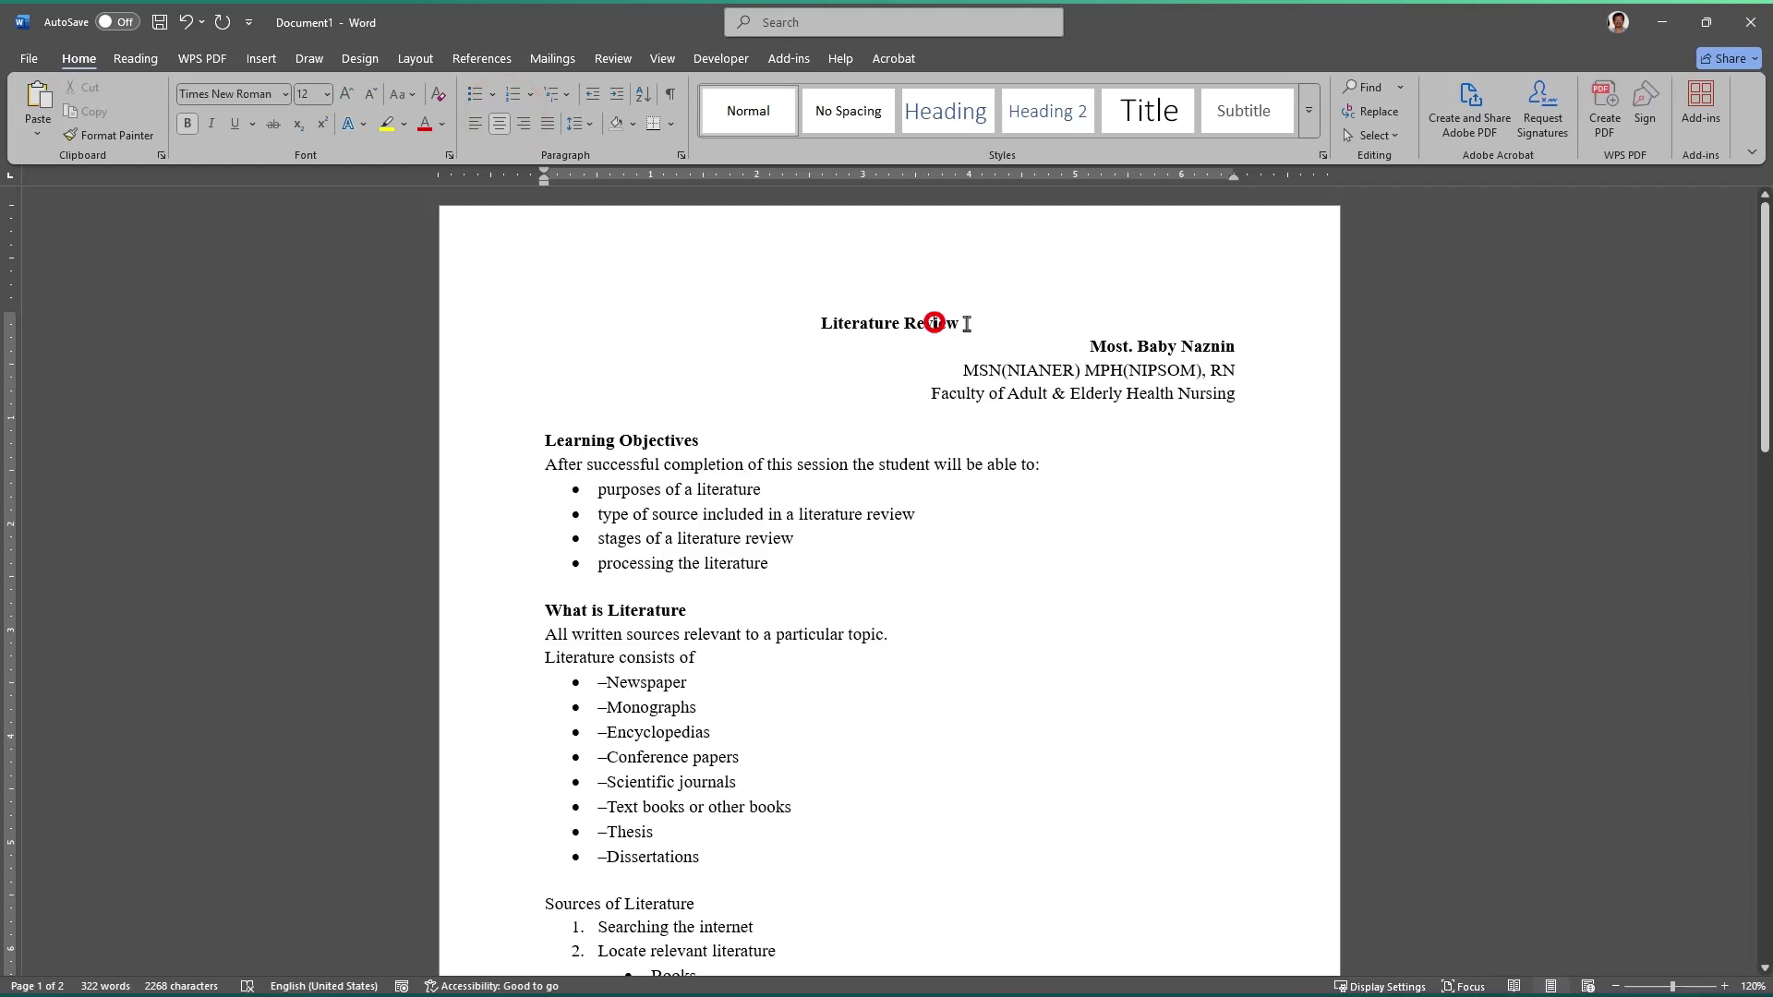
Step: Enlarge the "Literature Review" title by three font-size increments
drag(980, 324, 796, 336)
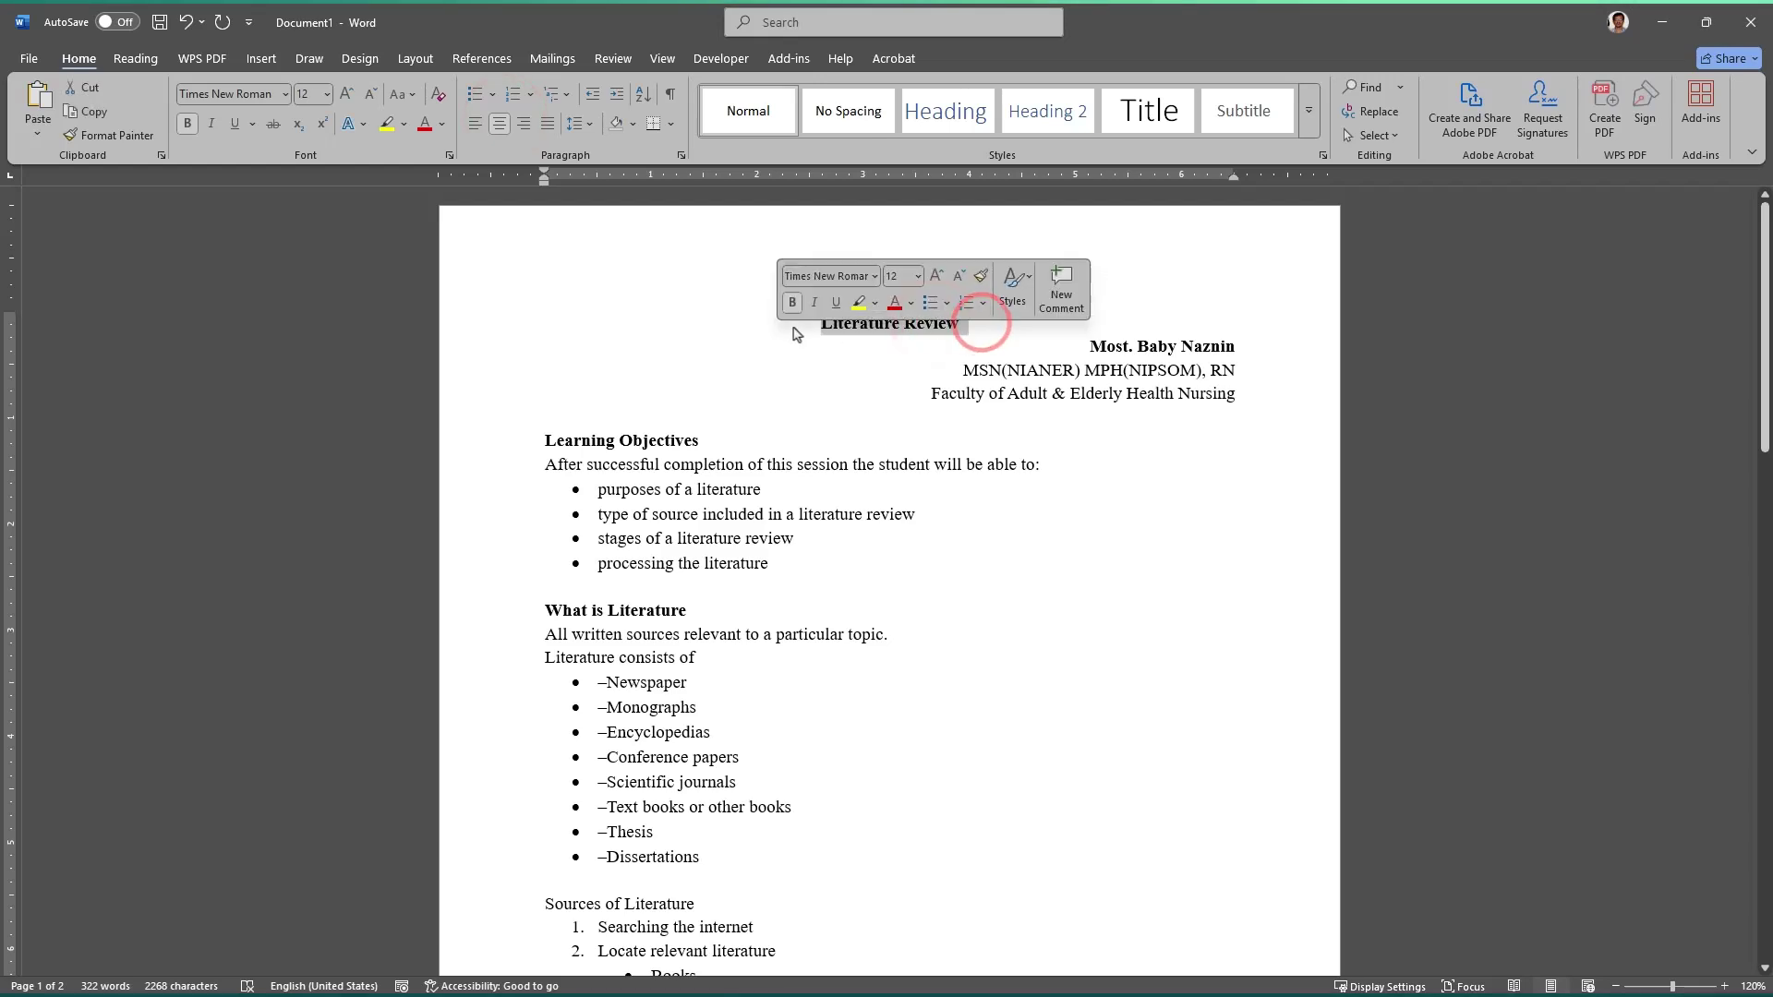
click(933, 288)
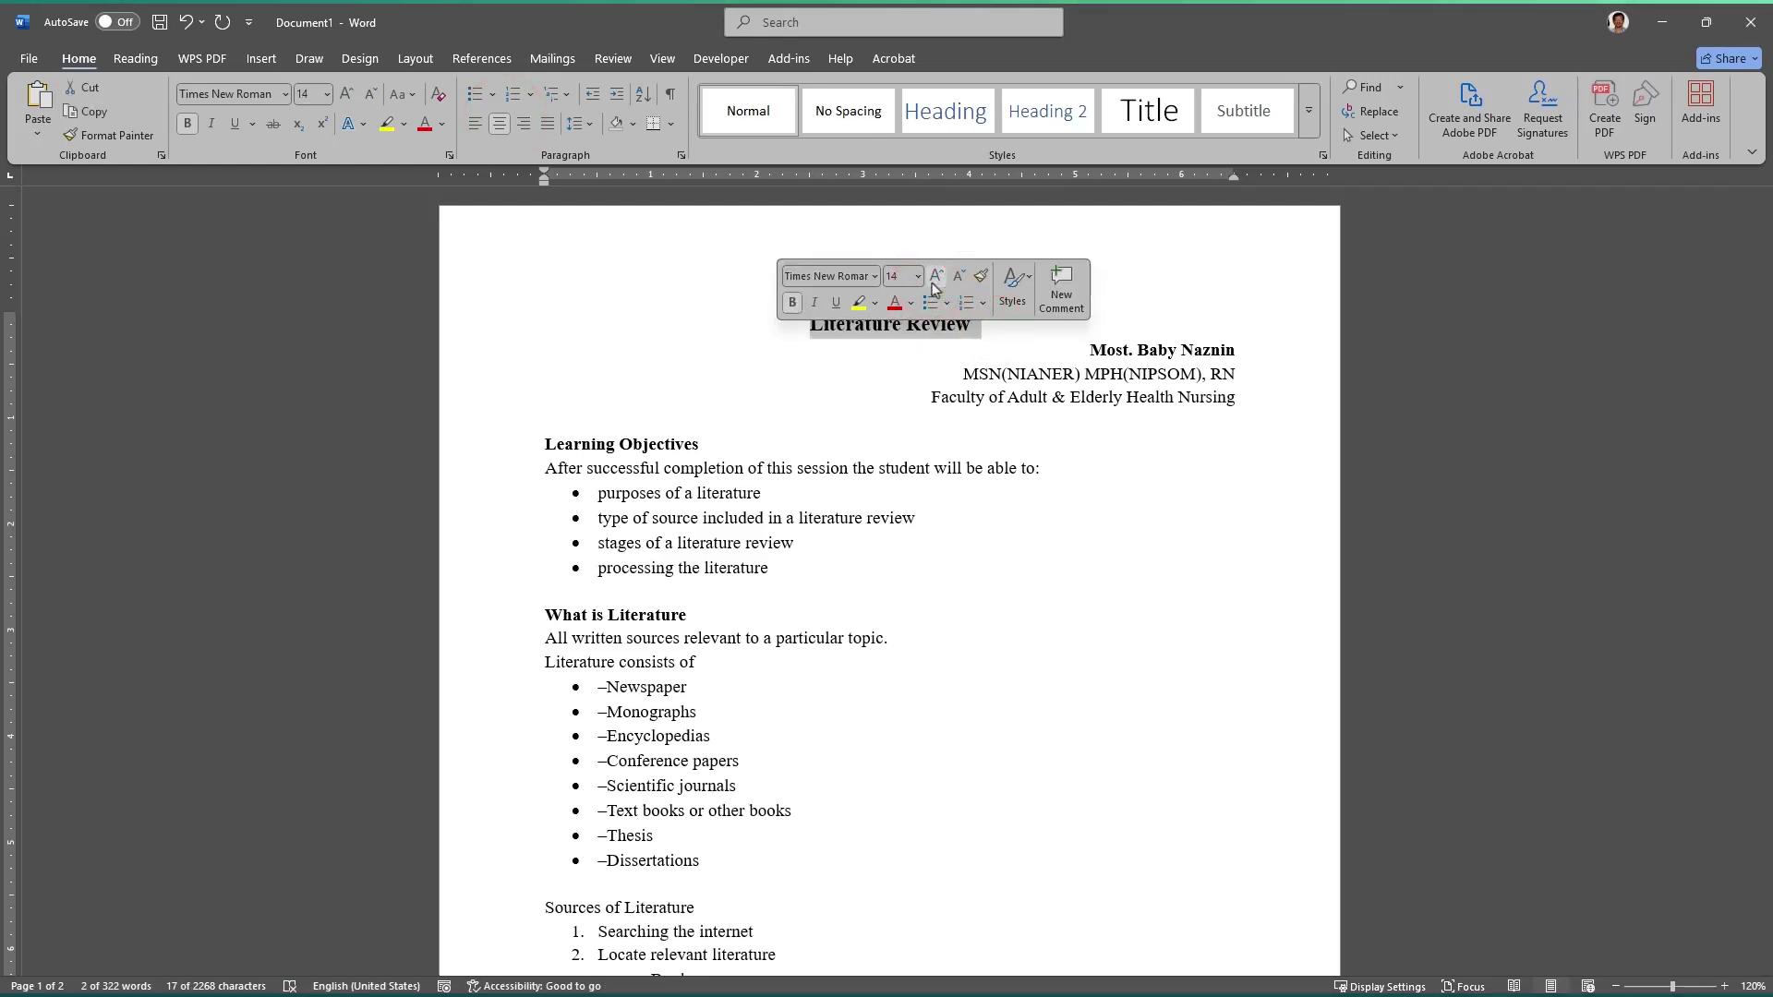
click(933, 289)
click(933, 288)
click(883, 549)
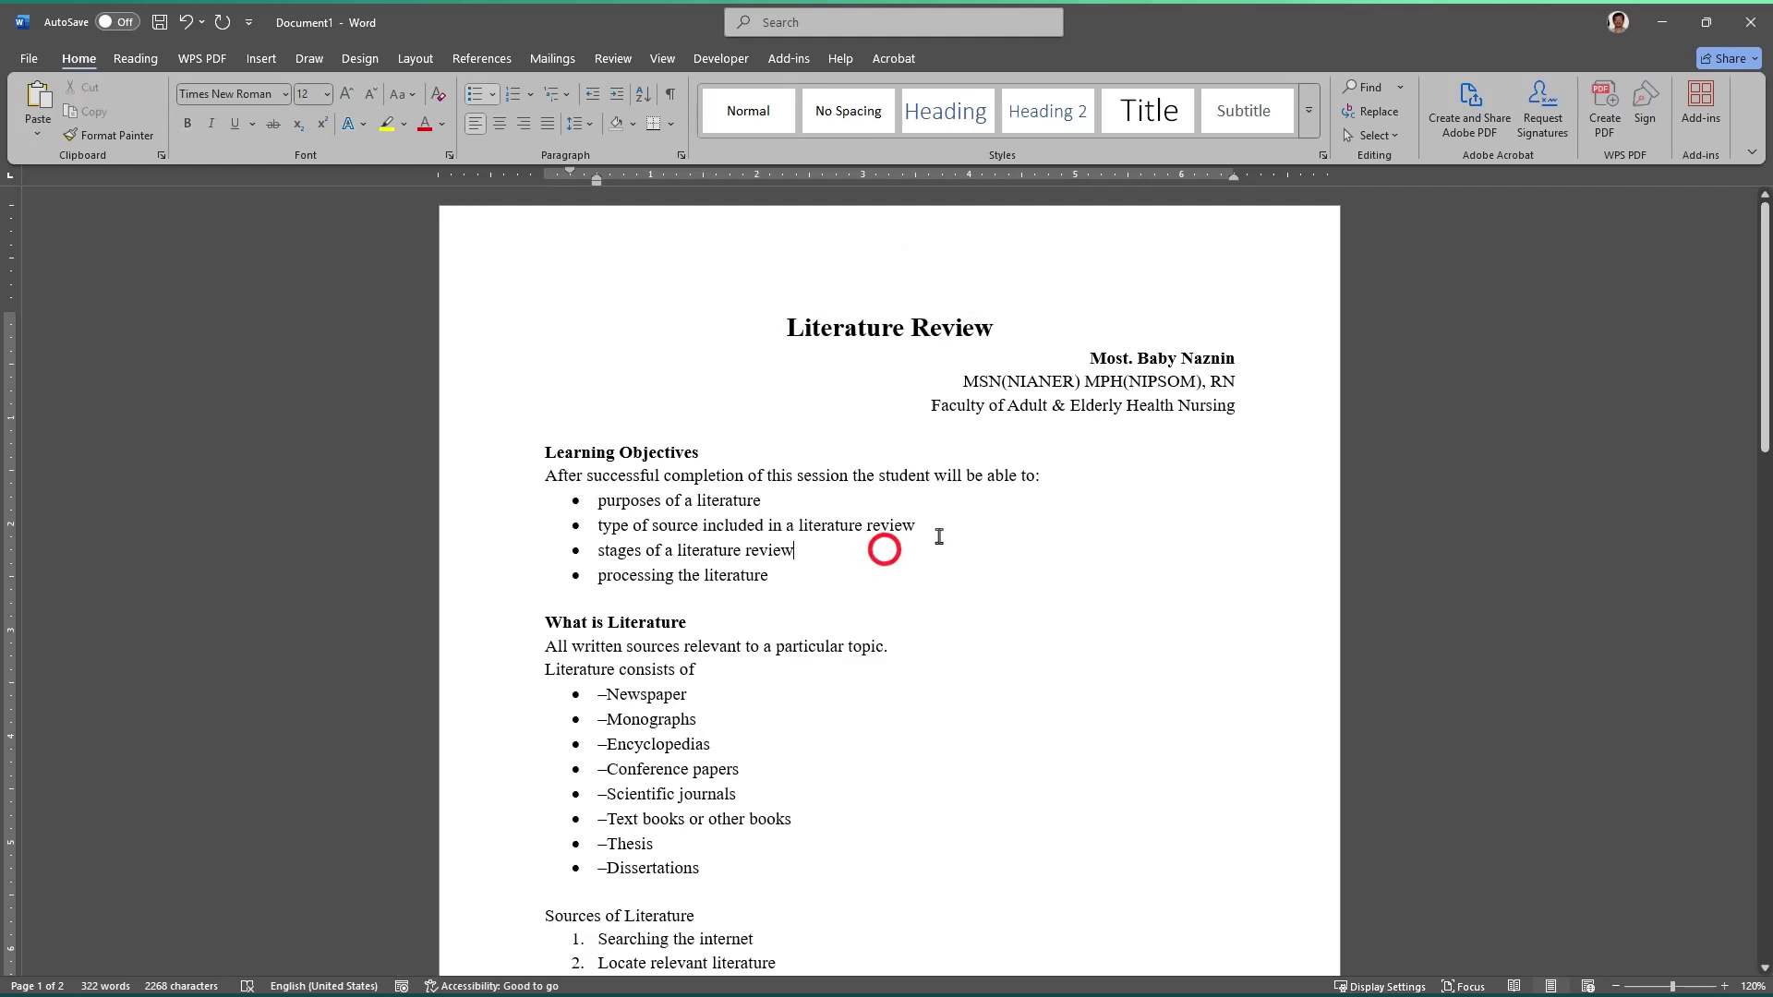
Step: Insert a blank line above the presenter's name and another above the "Learning Objectives" heading
click(1087, 359)
key(Return)
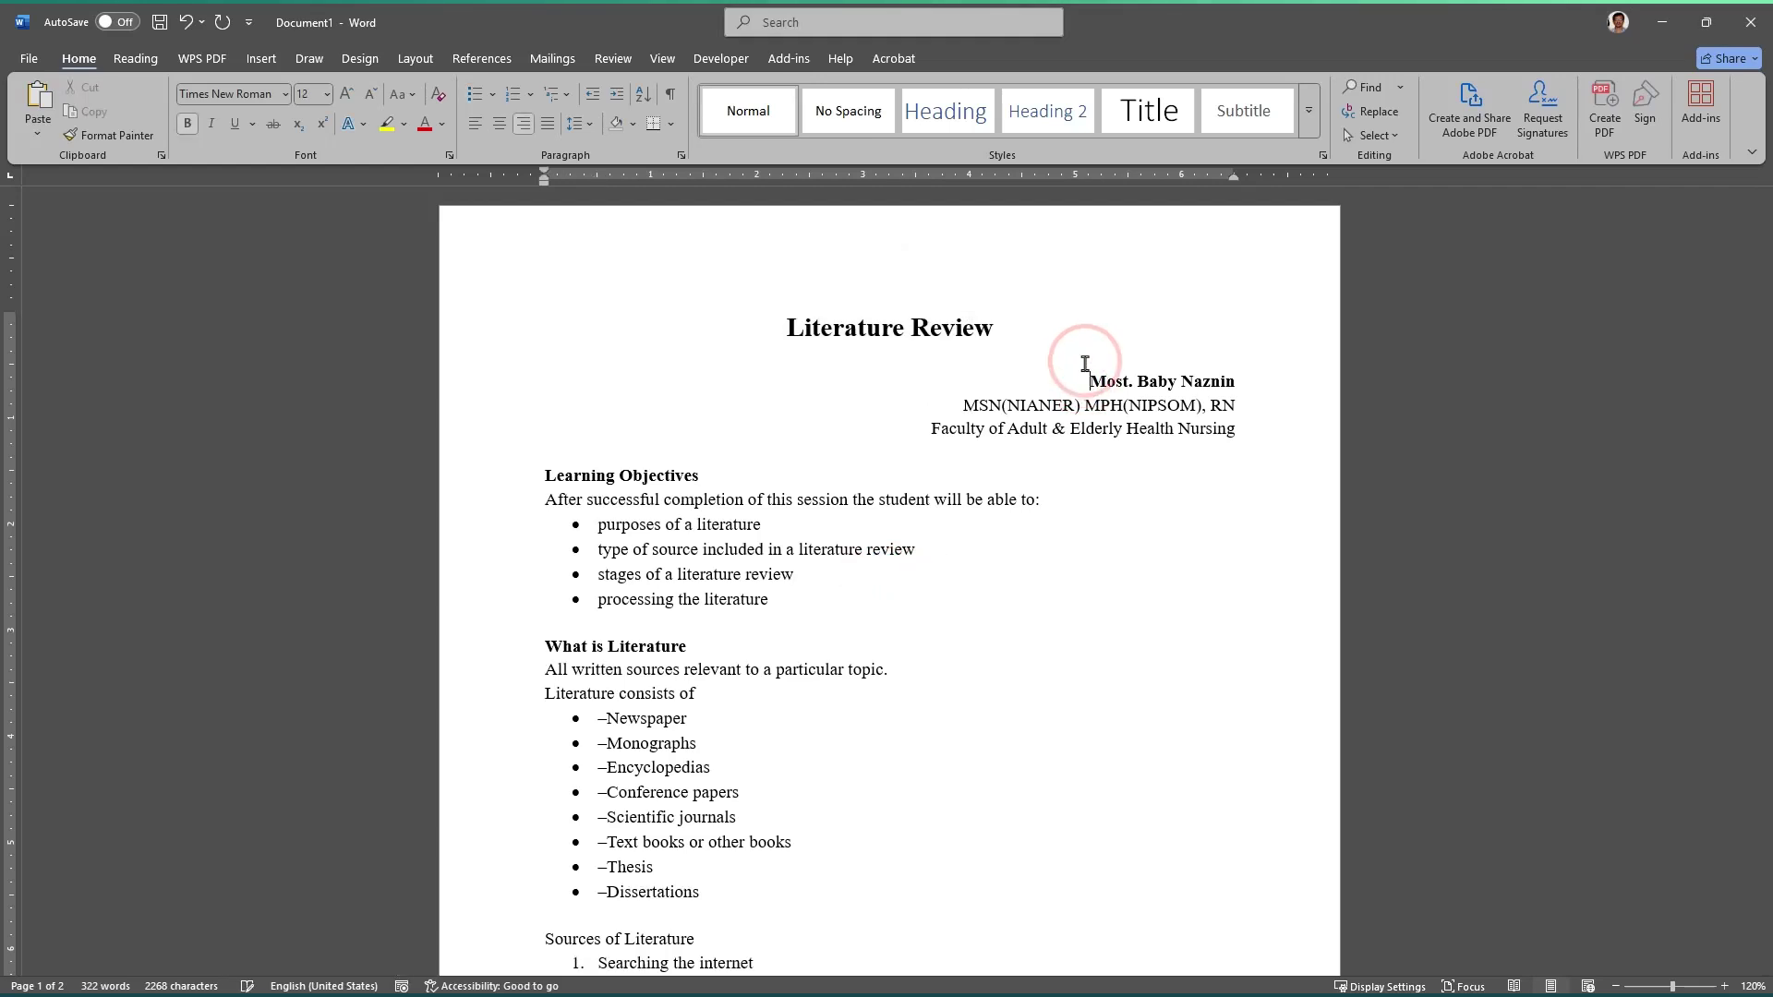
click(544, 481)
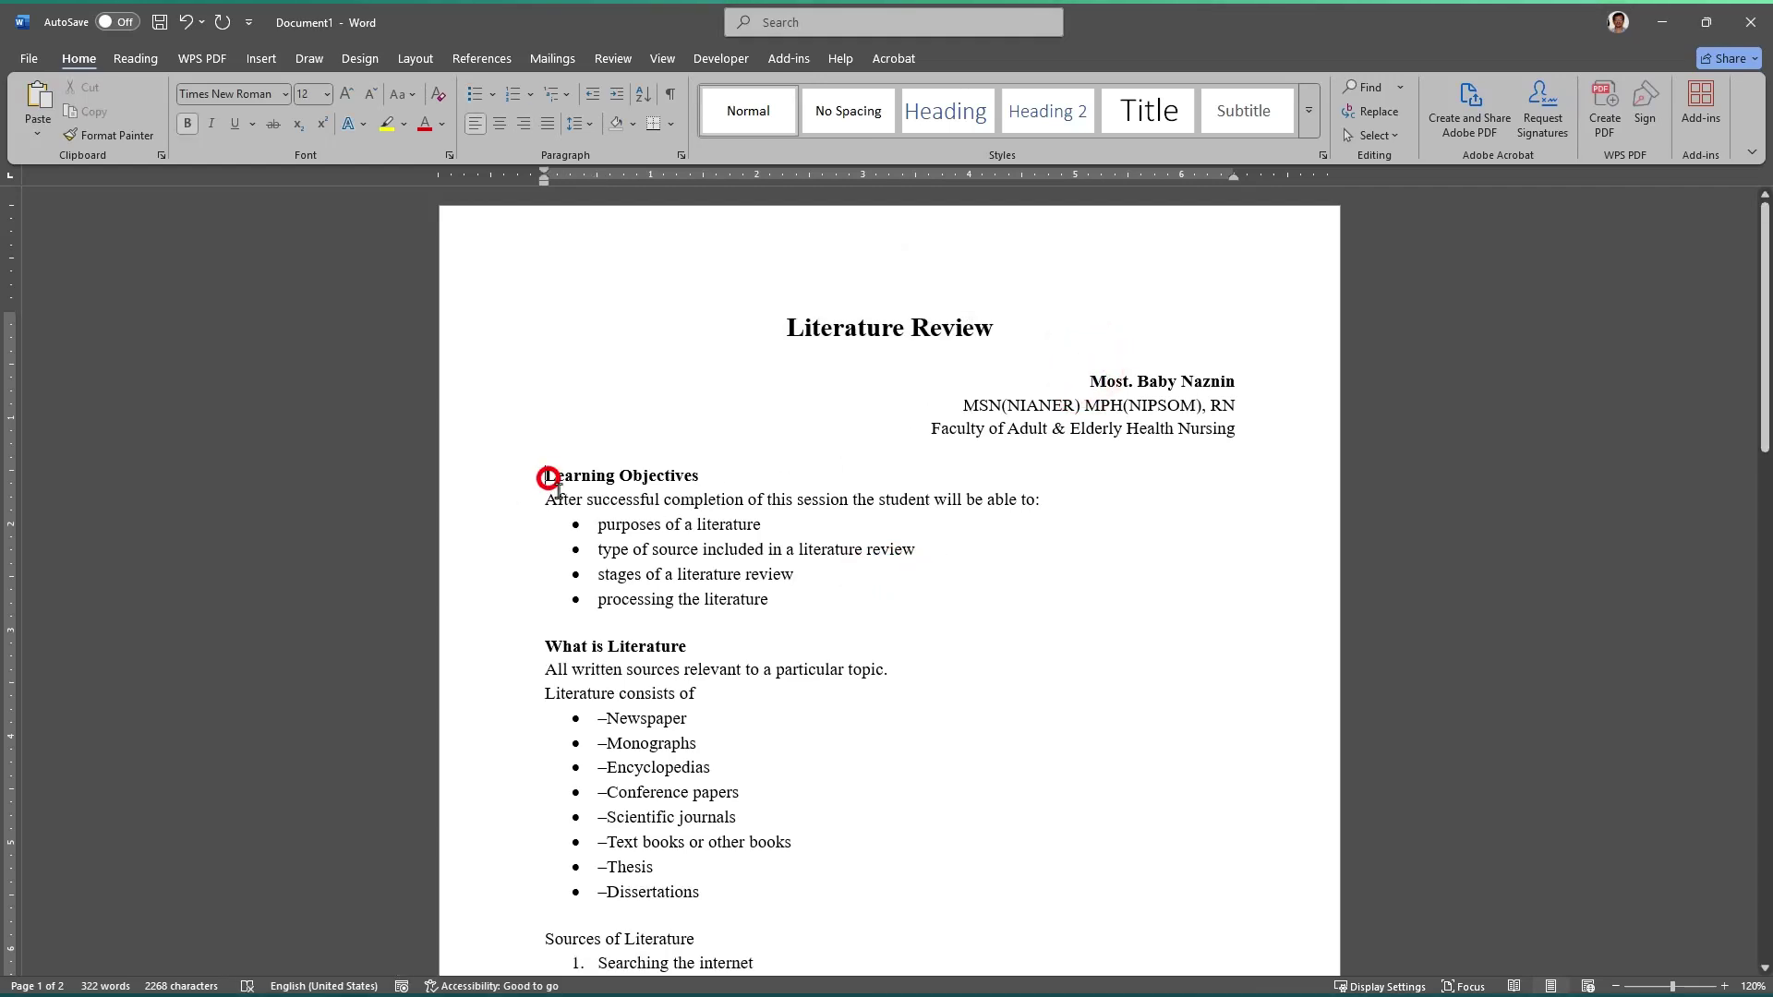
scroll(670, 518, down, 1)
key(Return)
scroll(566, 512, up, 1)
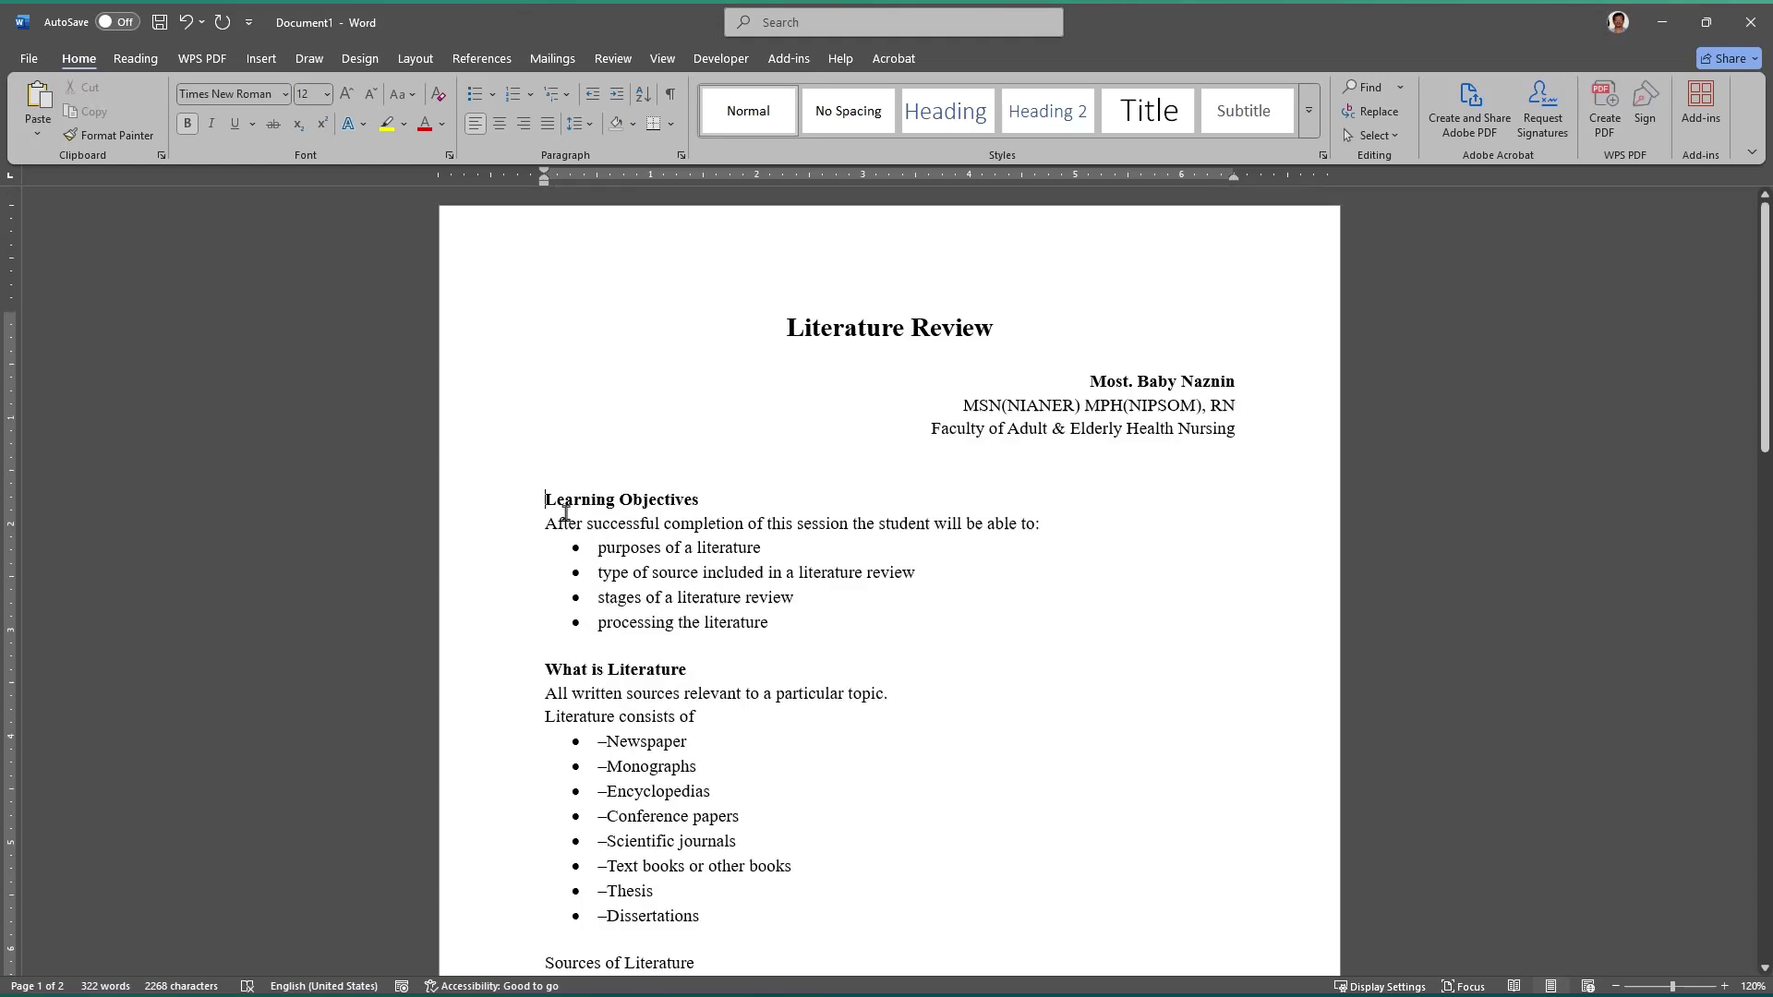
click(497, 507)
click(633, 124)
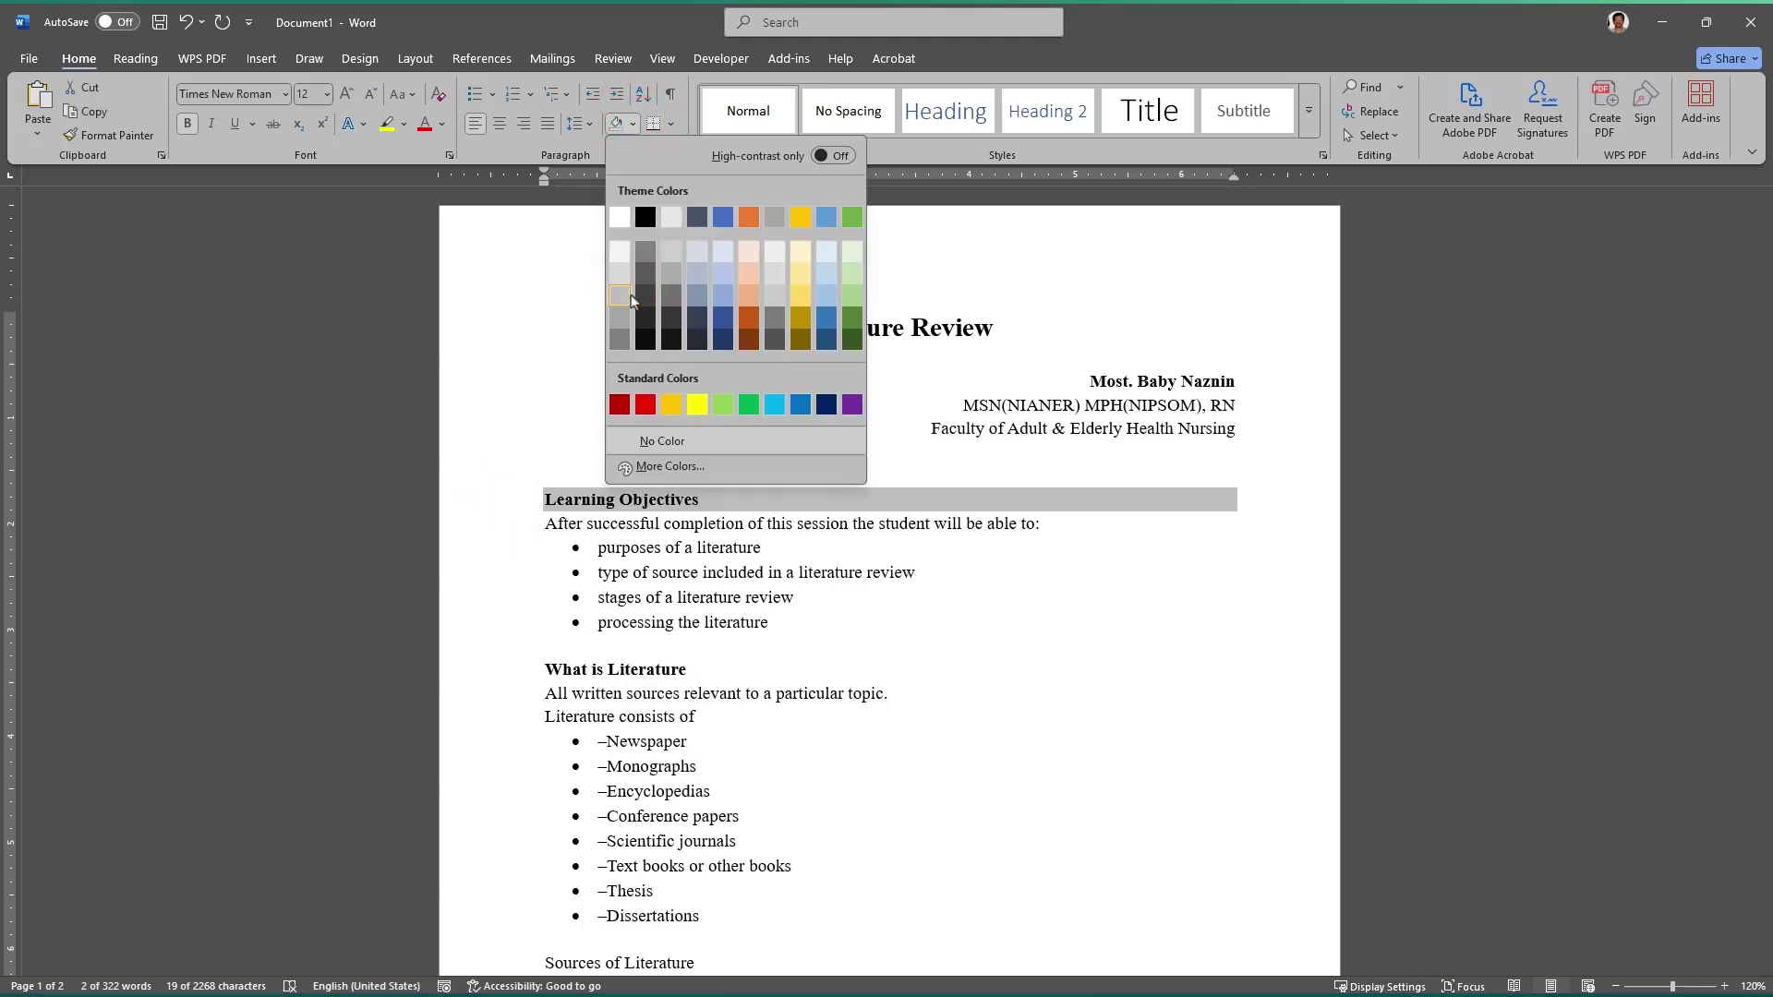
click(933, 681)
click(933, 681)
Step: Make the "Sources of Literature" heading bold
scroll(896, 599, down, 5)
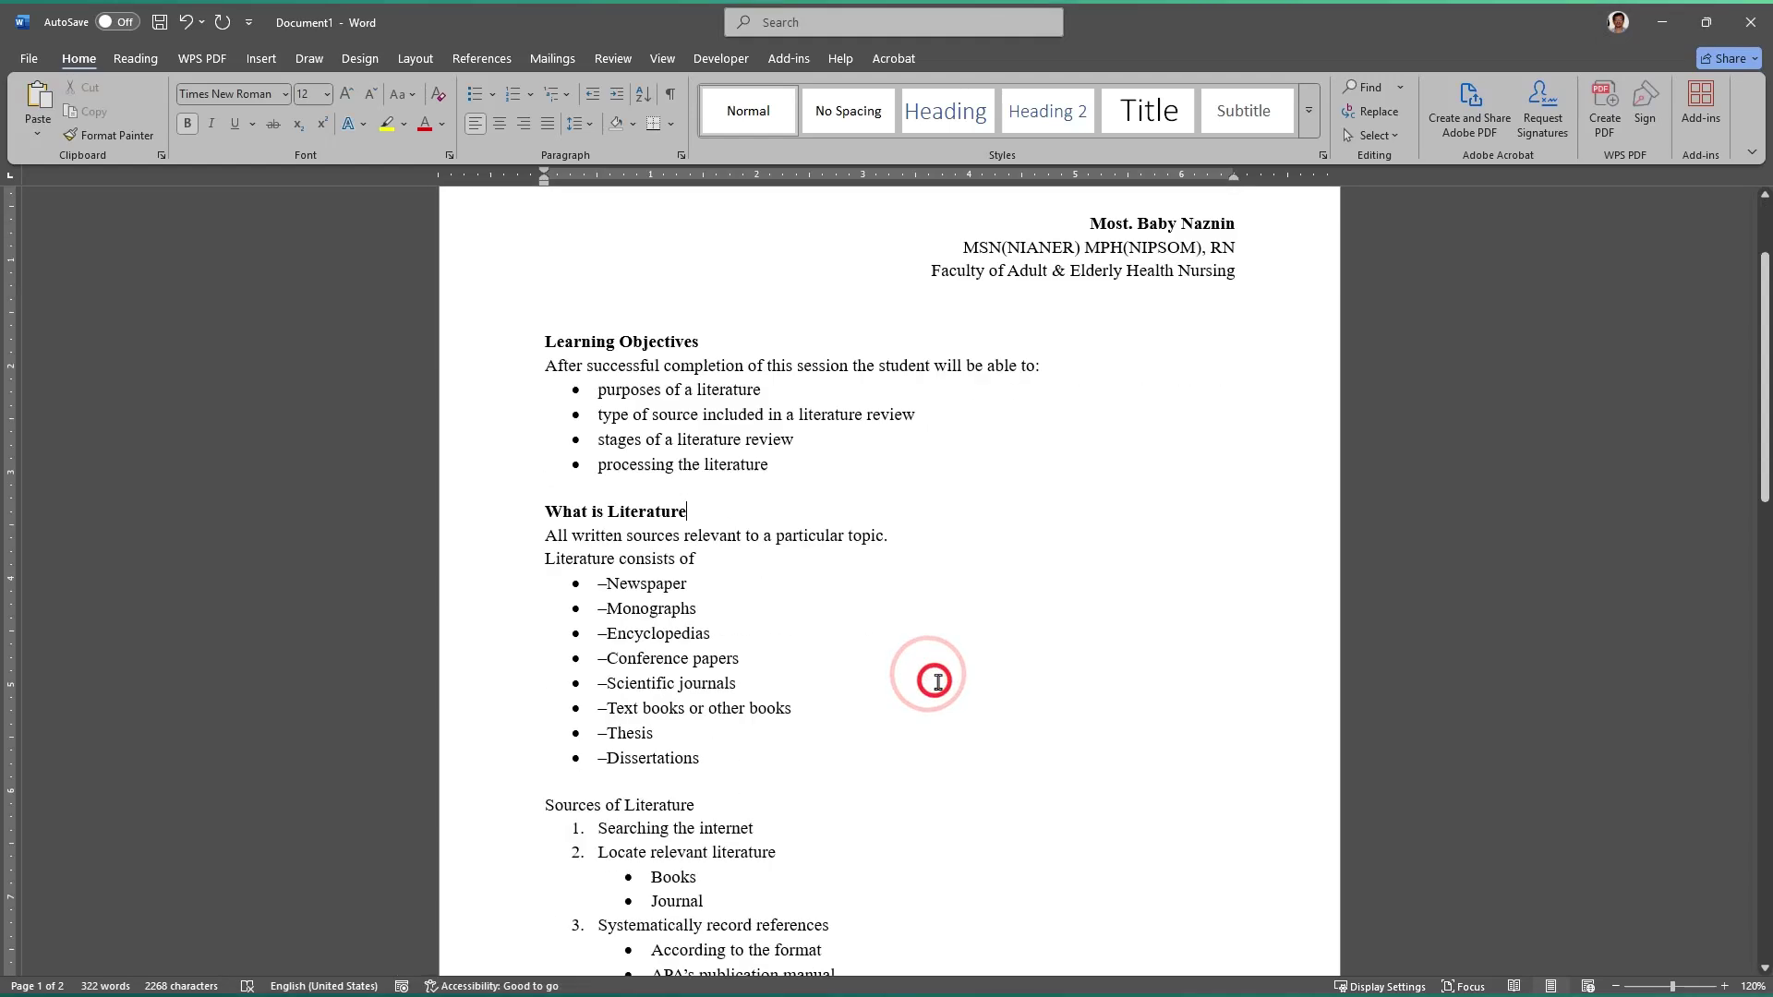
scroll(702, 720, down, 4)
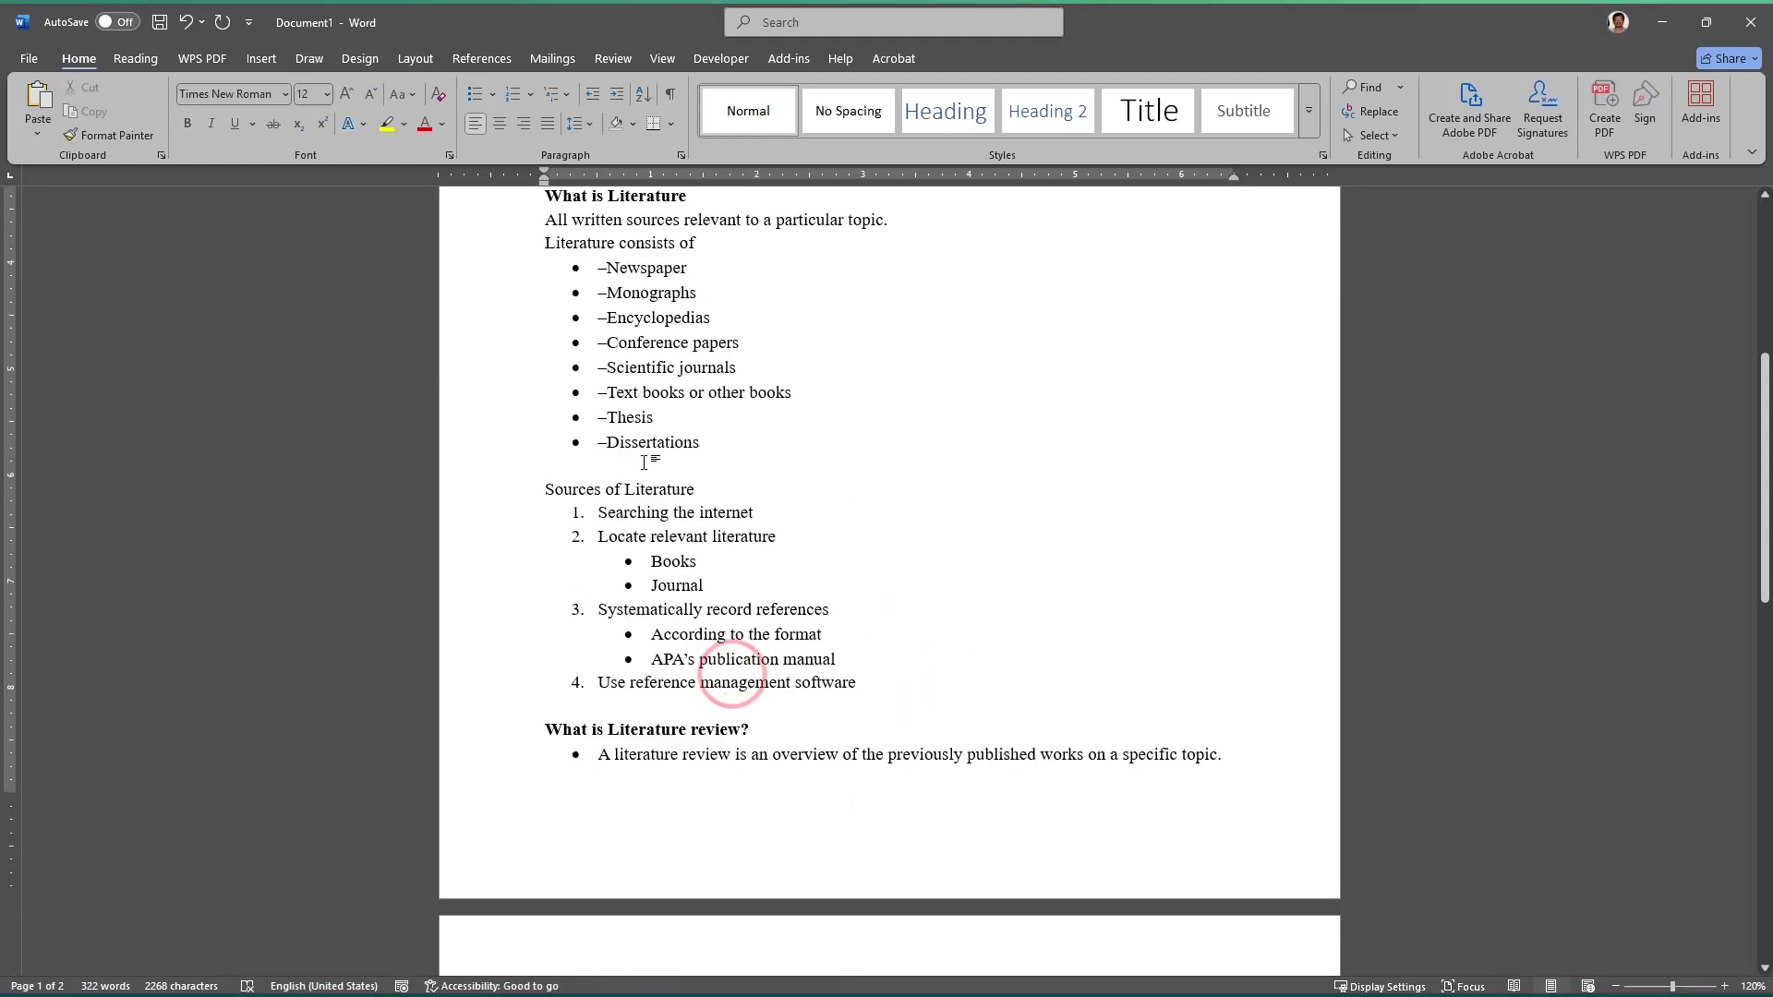
click(619, 443)
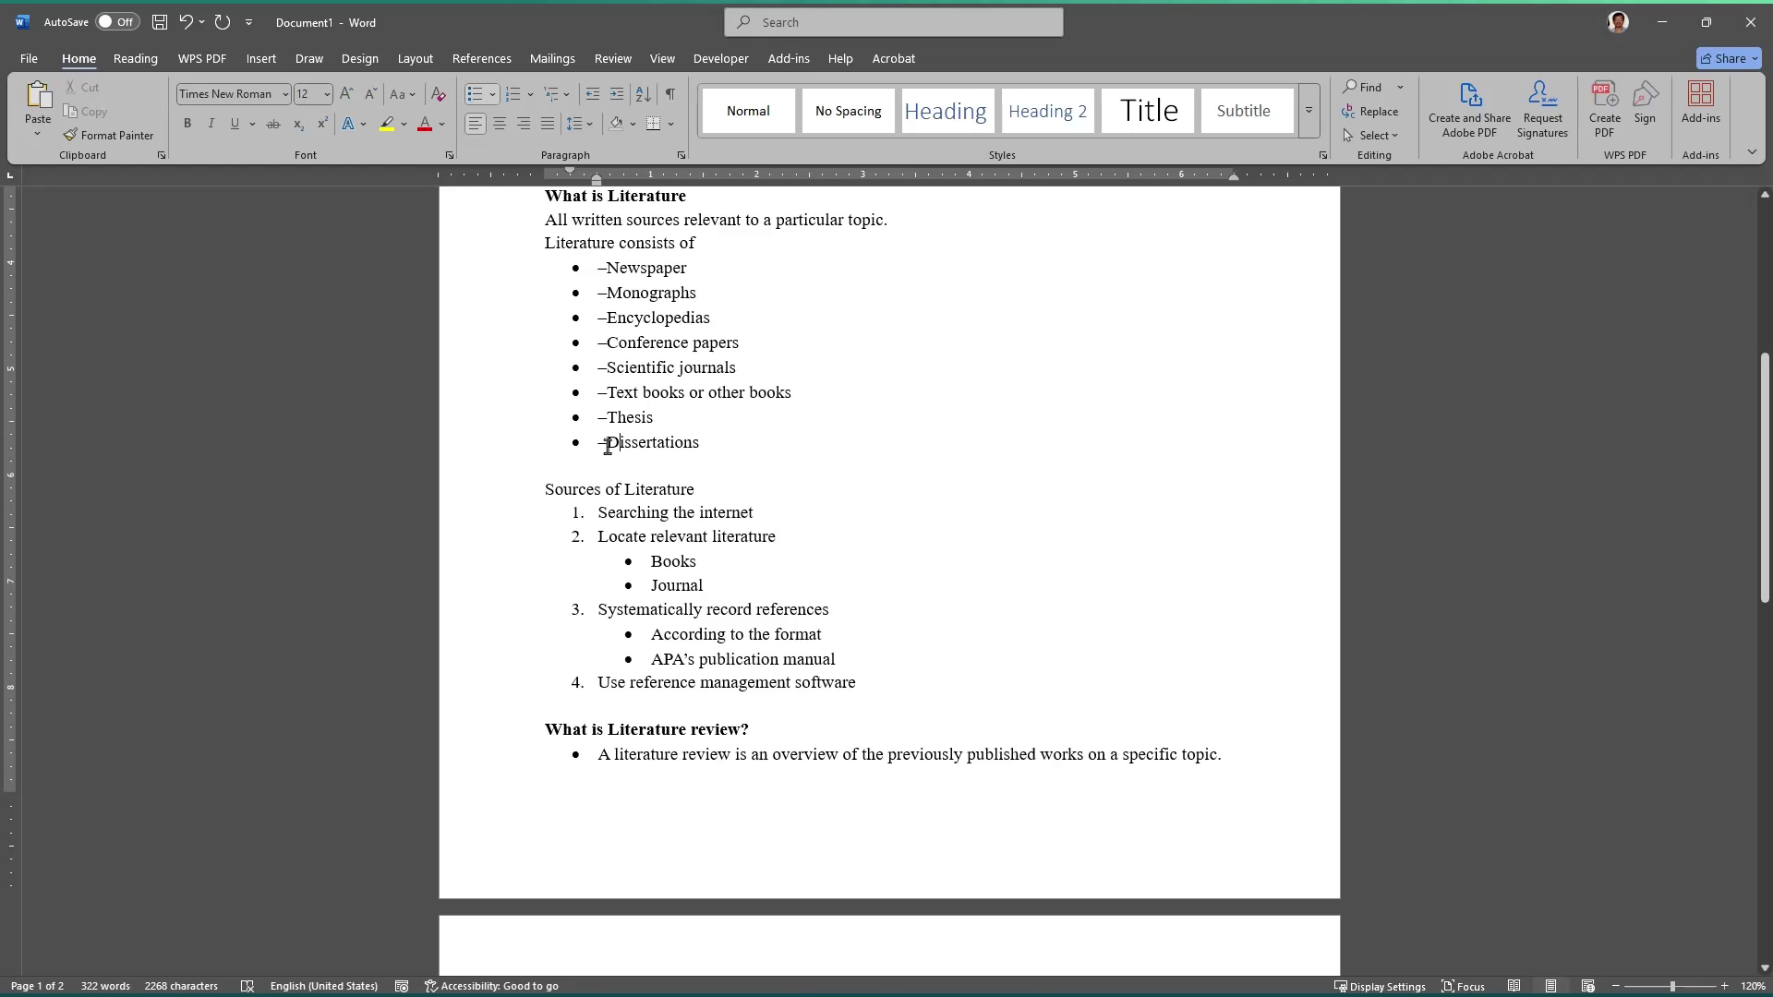
scroll(701, 507, up, 2)
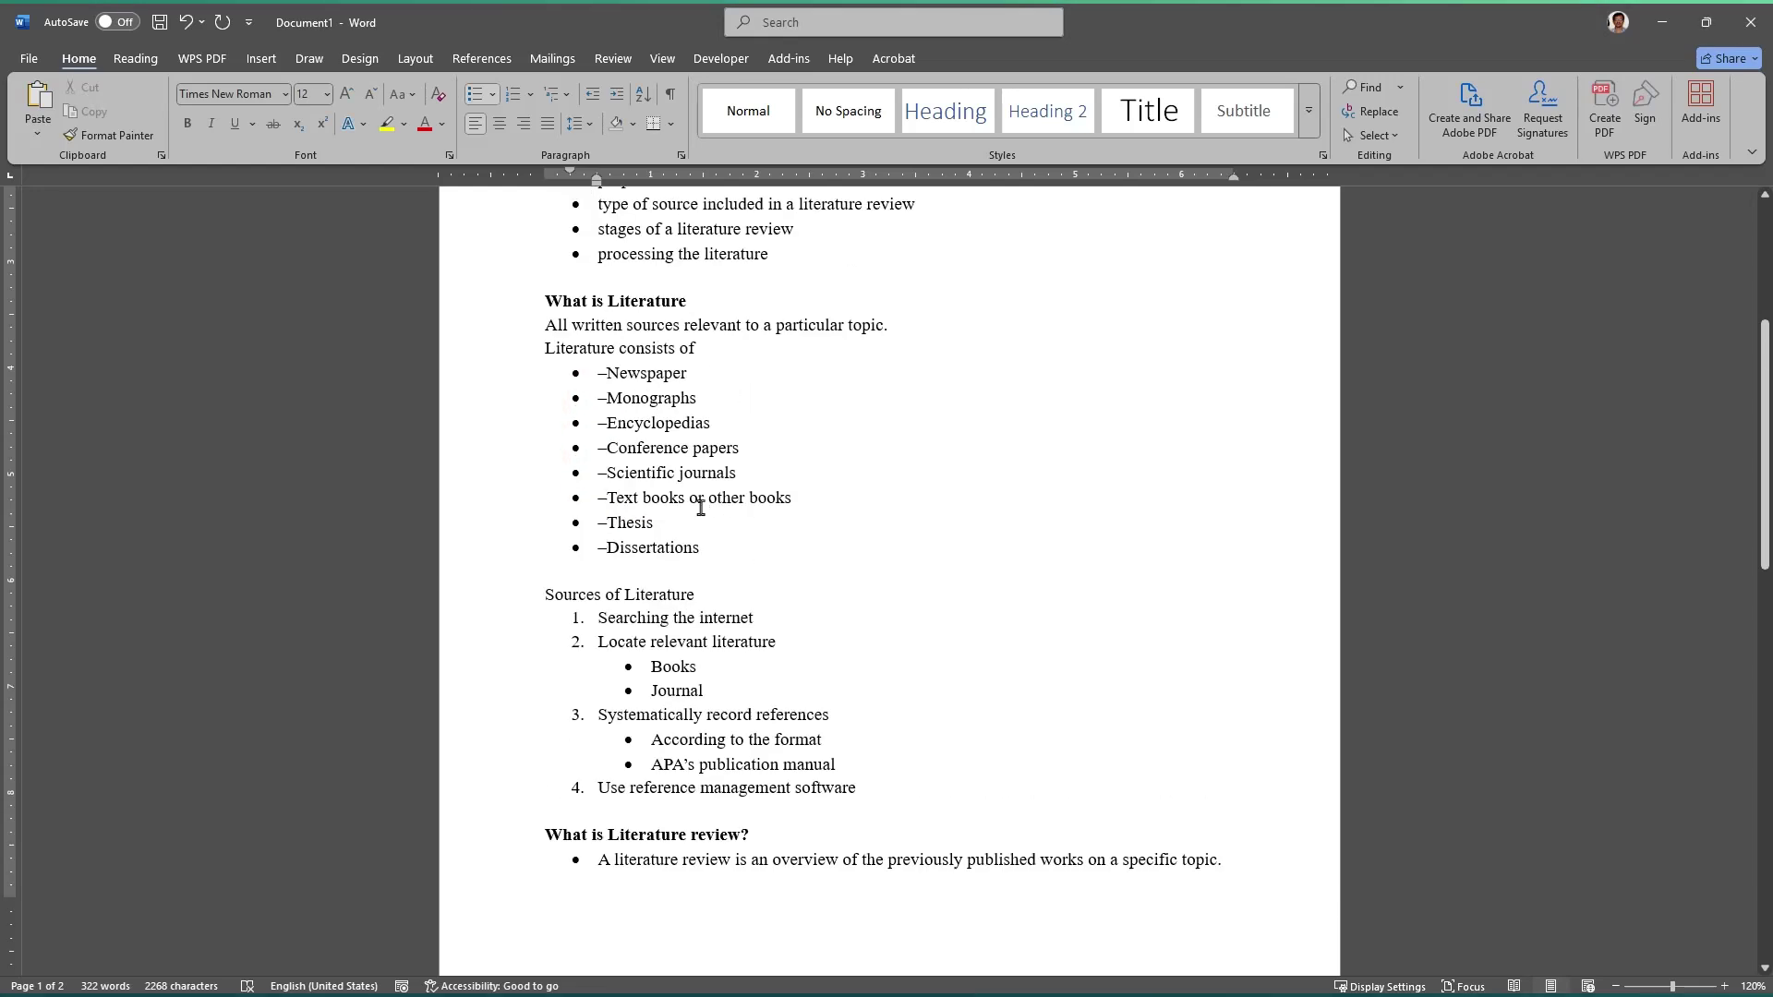
scroll(657, 558, down, 2)
click(477, 492)
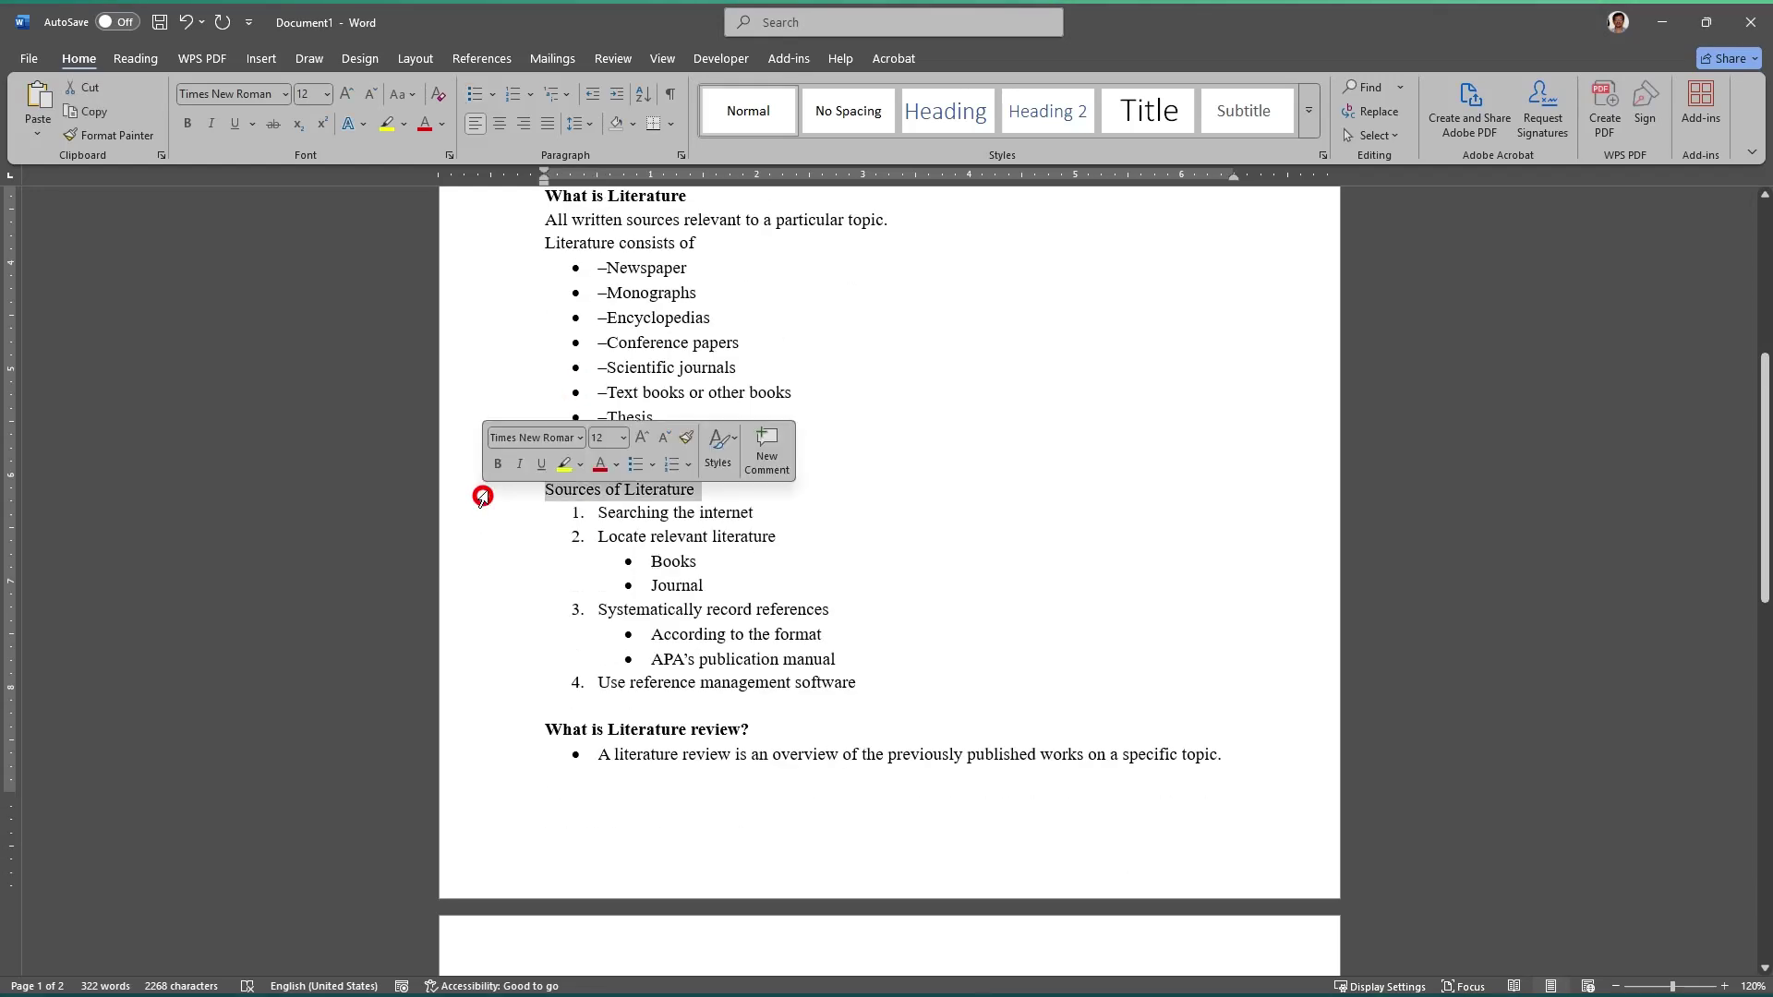
click(499, 462)
click(730, 560)
Step: Try pushing the "What is Literature review?" heading onto the second page with blank lines above it, and undo them
scroll(787, 636, up, 8)
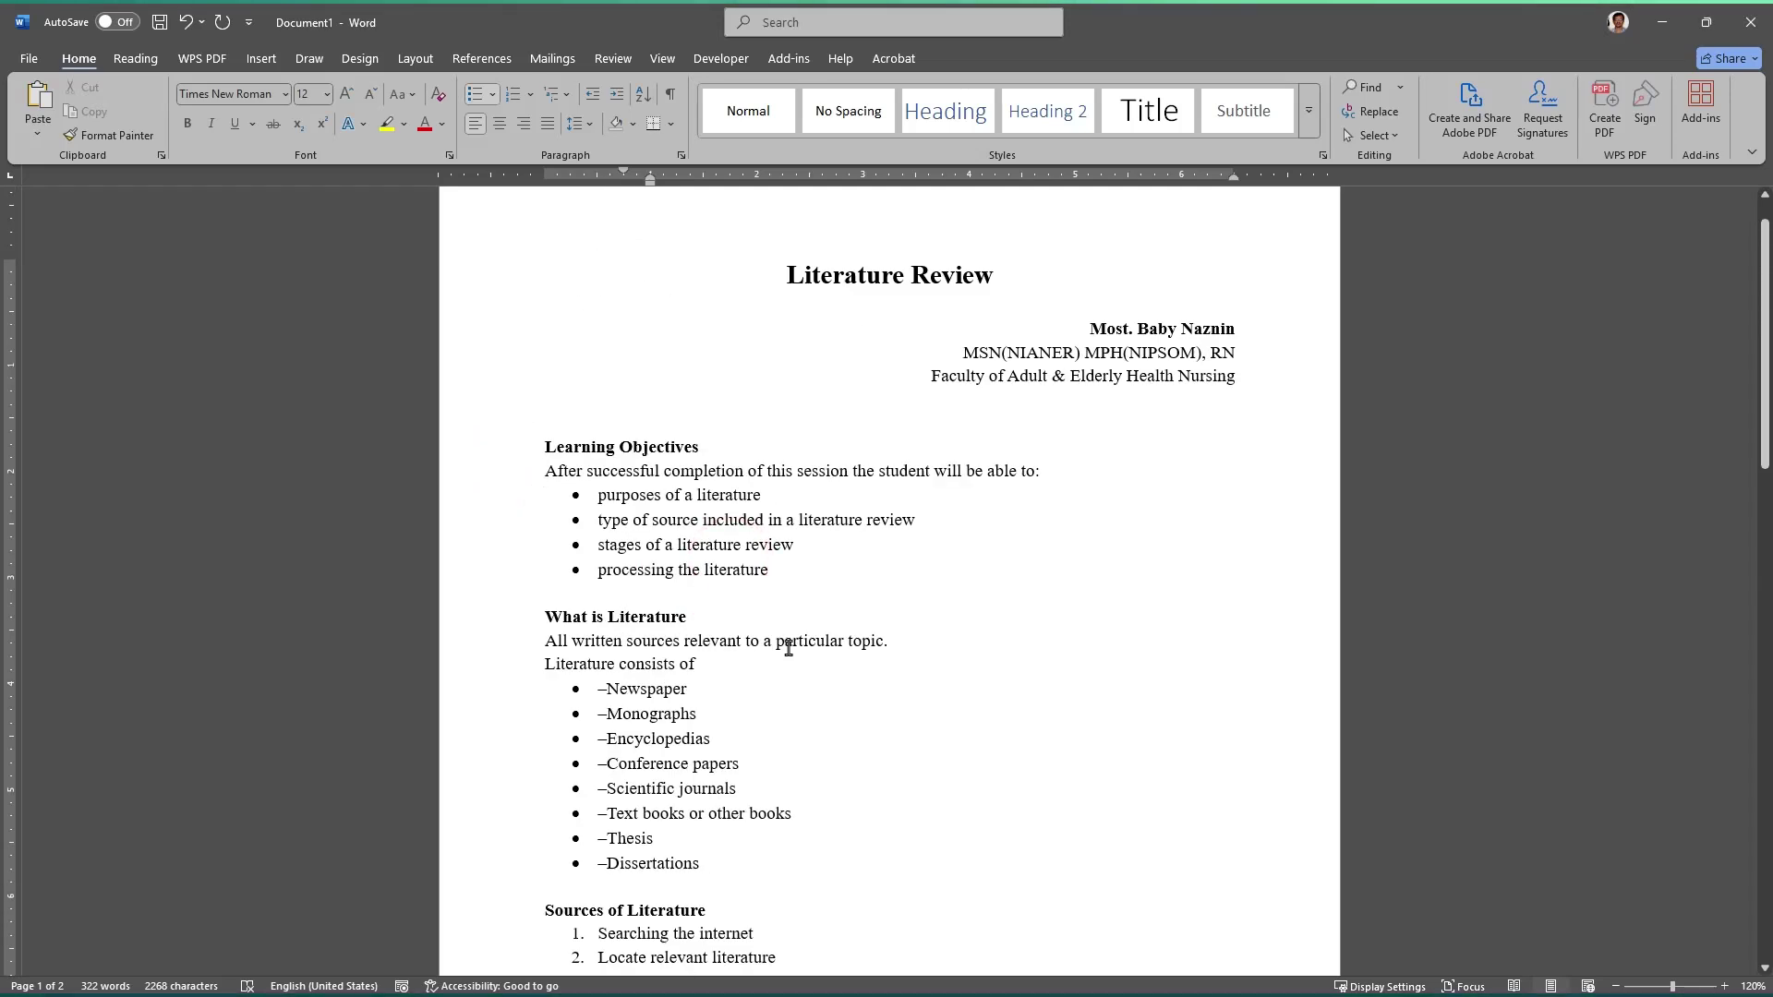
scroll(787, 646, down, 7)
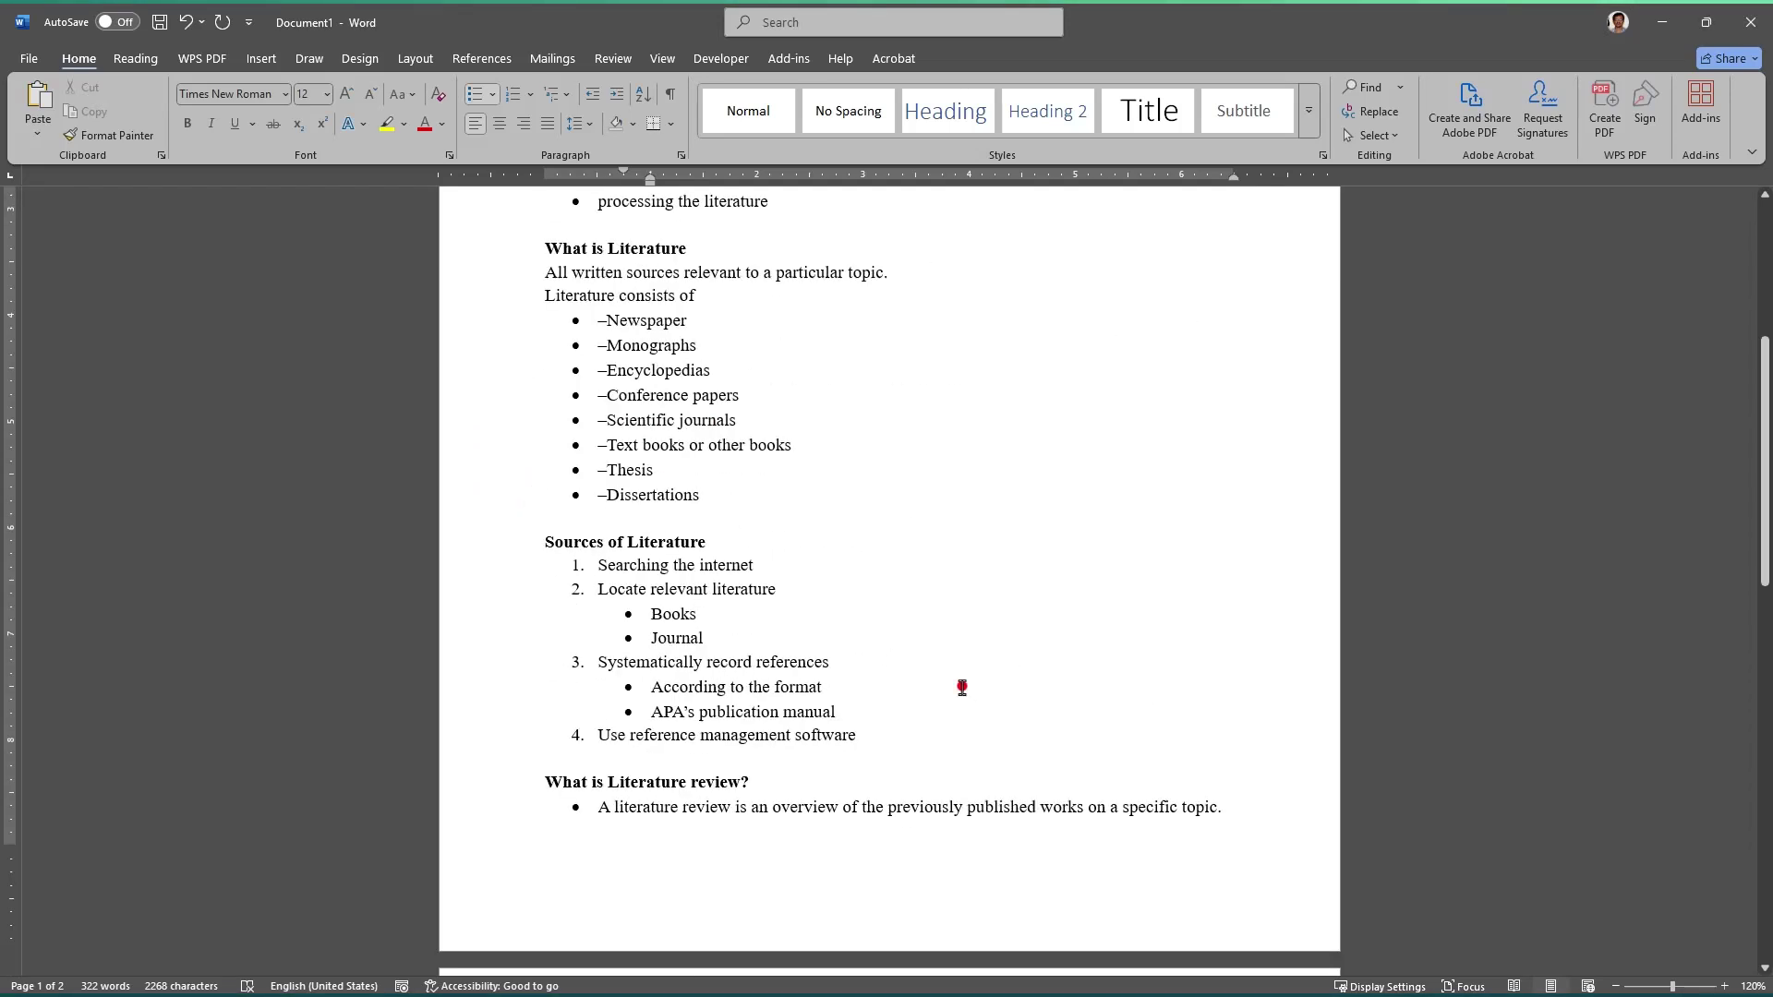
scroll(962, 687, down, 2)
scroll(962, 687, down, 4)
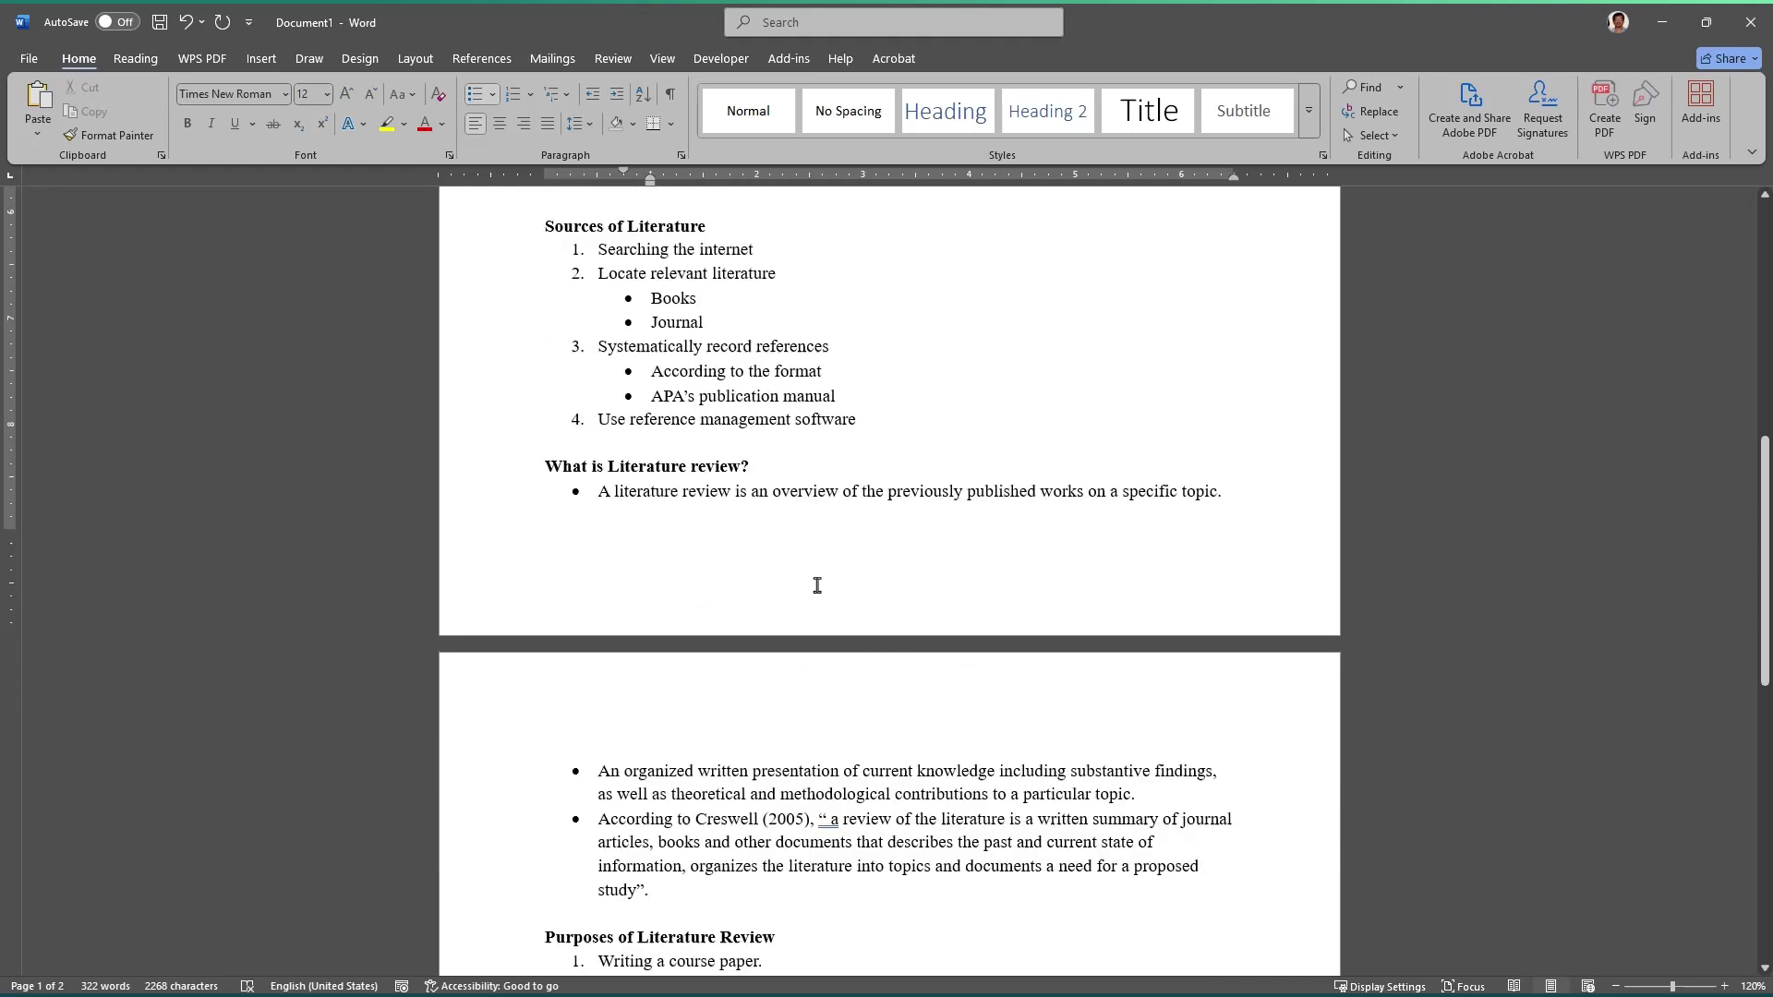
scroll(815, 586, up, 4)
click(543, 679)
scroll(725, 602, down, 4)
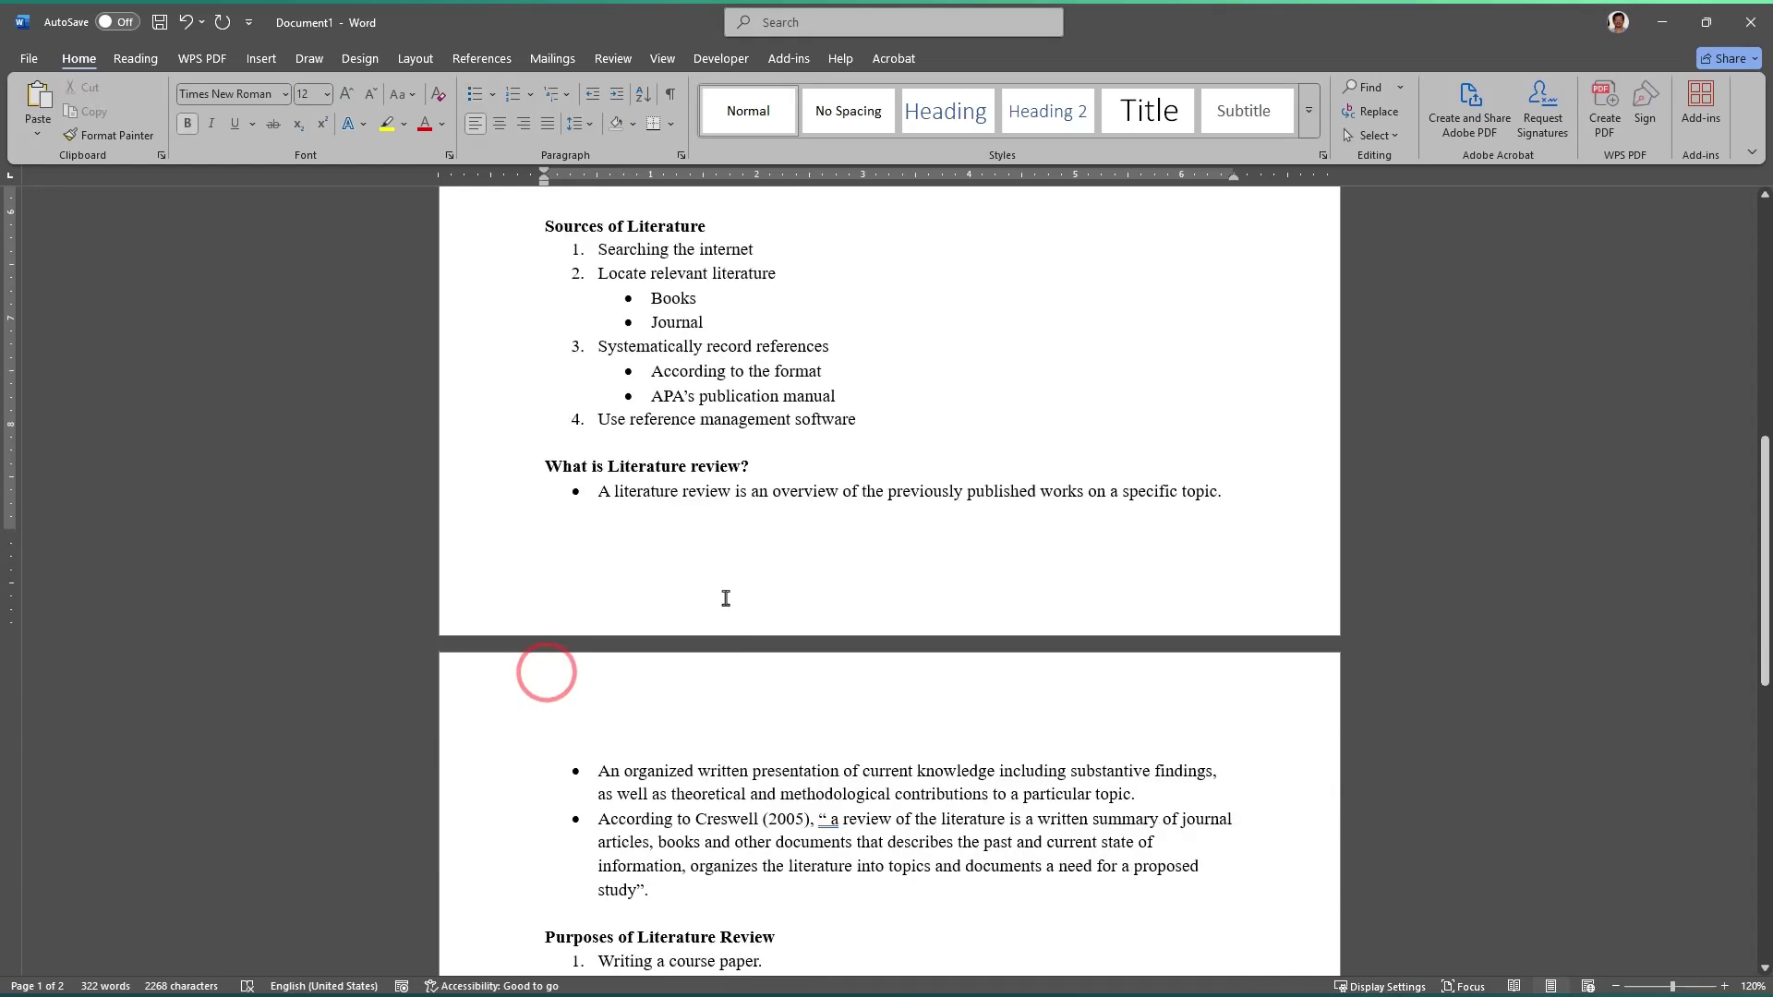
scroll(707, 509, up, 1)
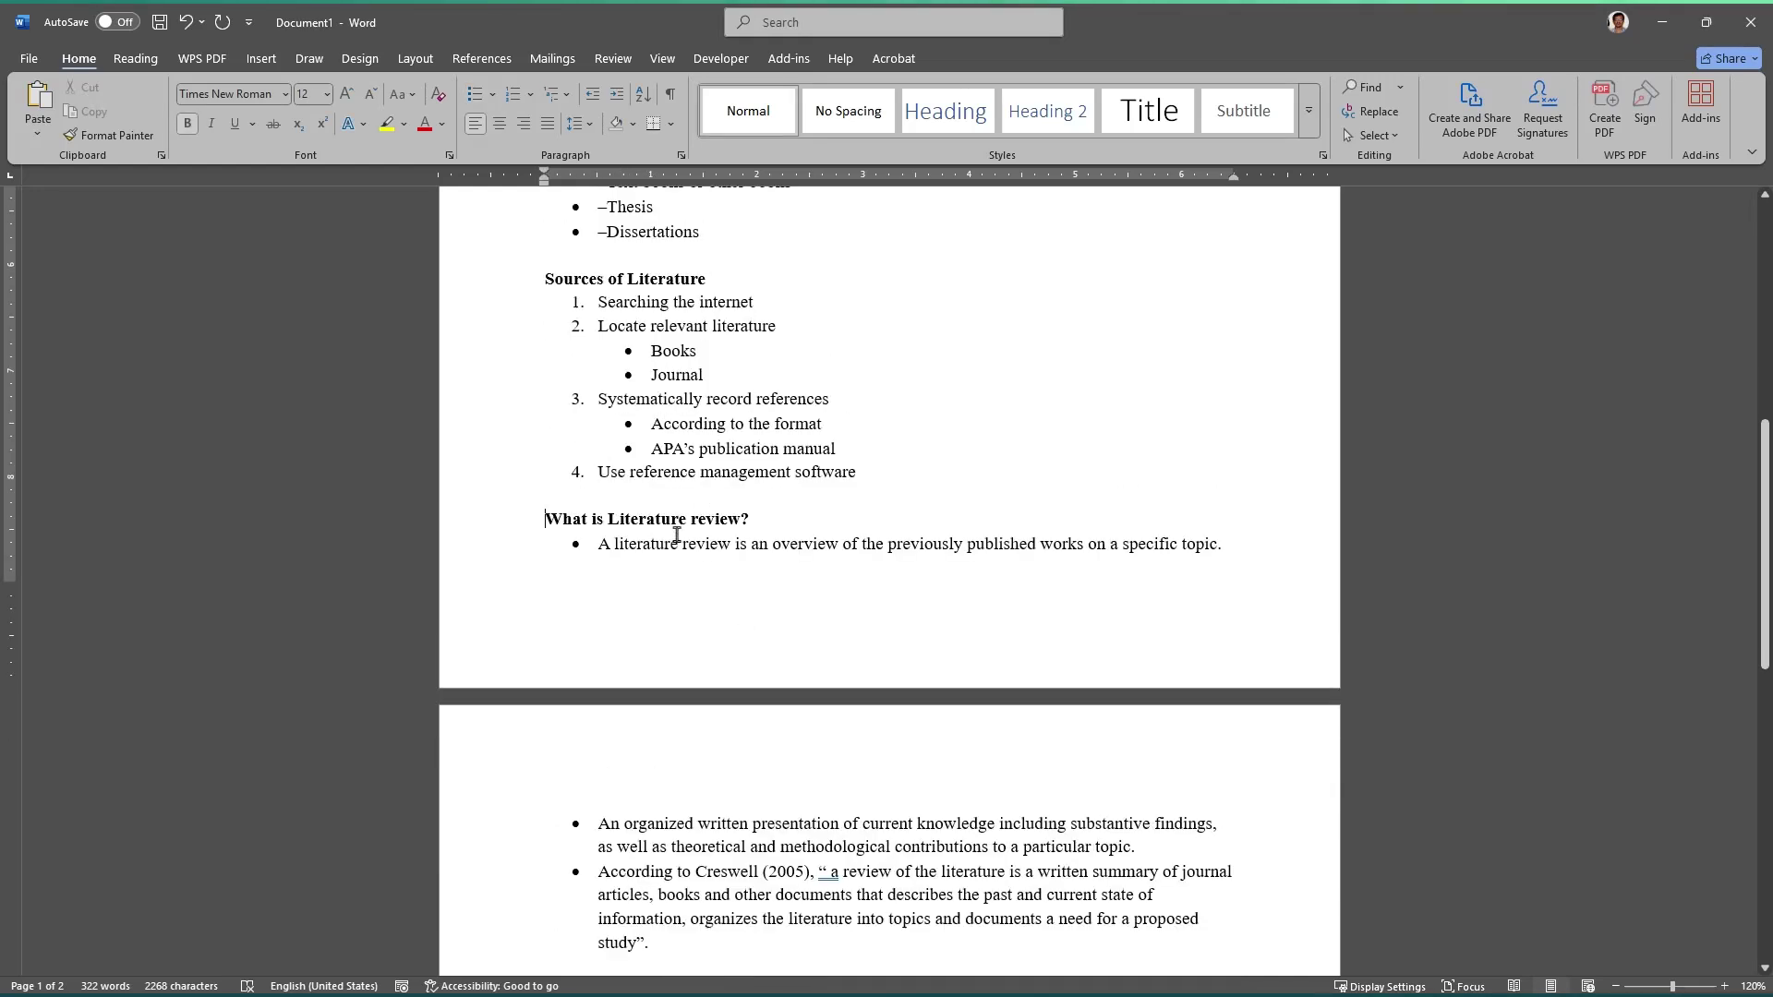
scroll(677, 650, down, 6)
scroll(706, 618, up, 5)
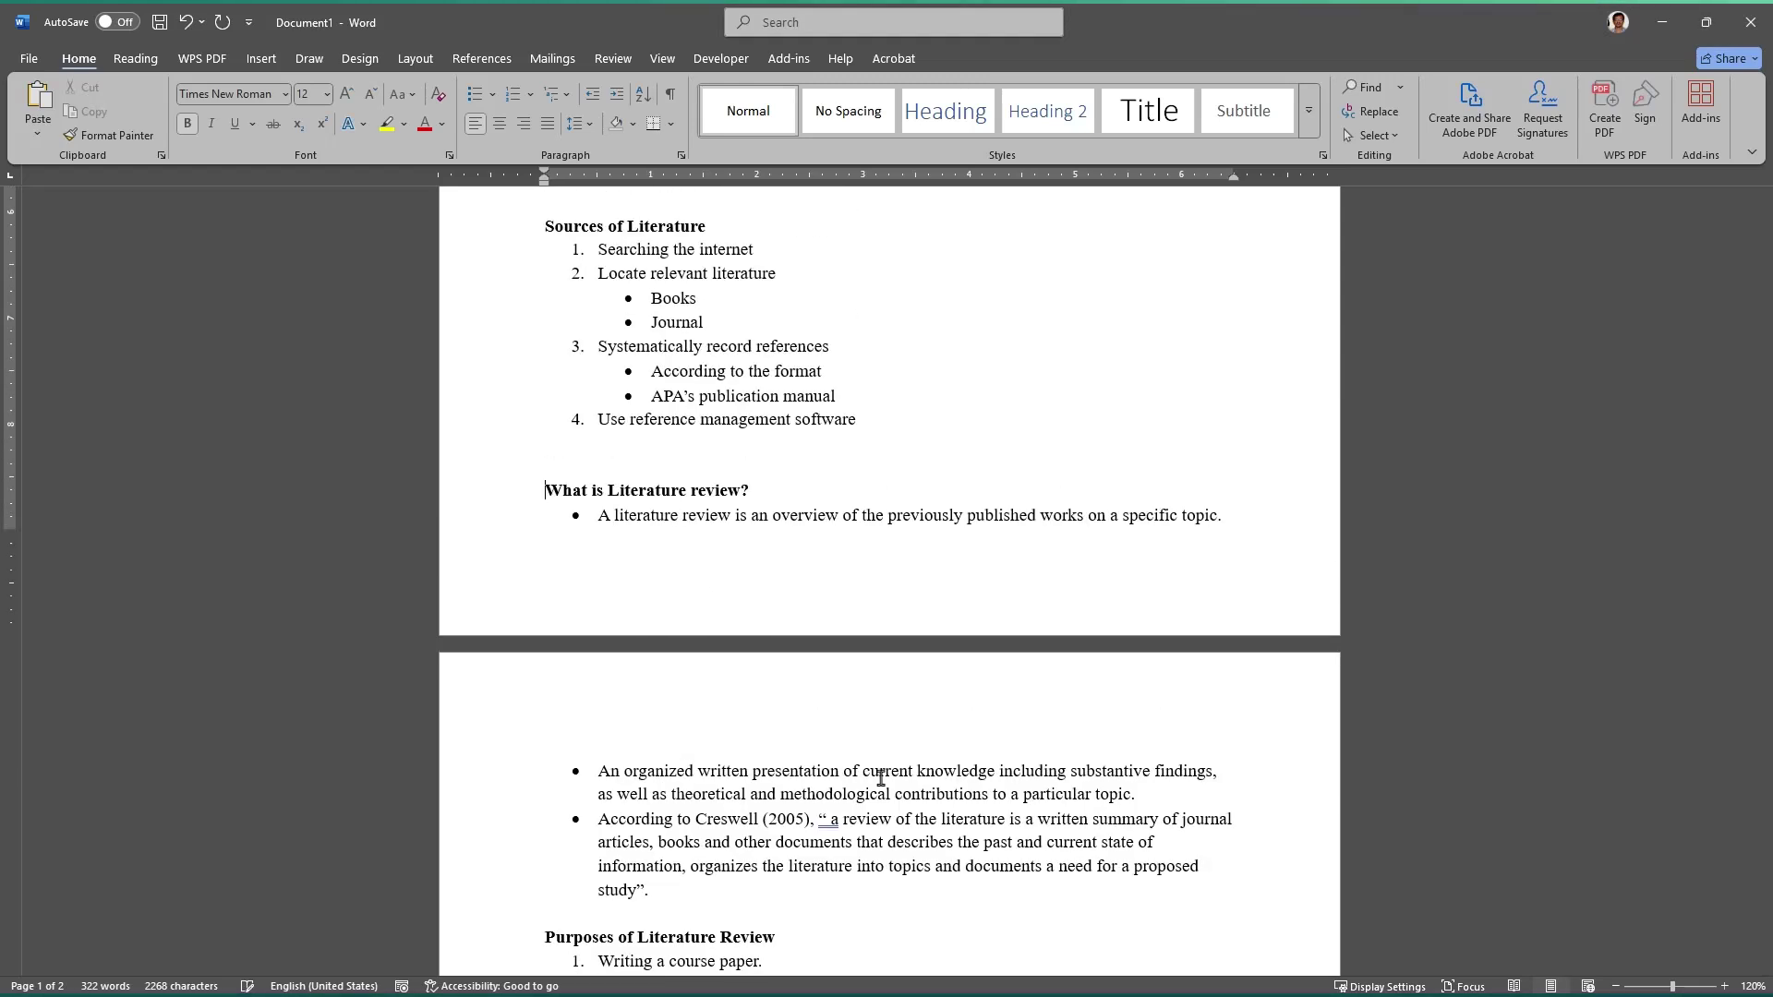
key(Return)
key(Return)
key(Return)
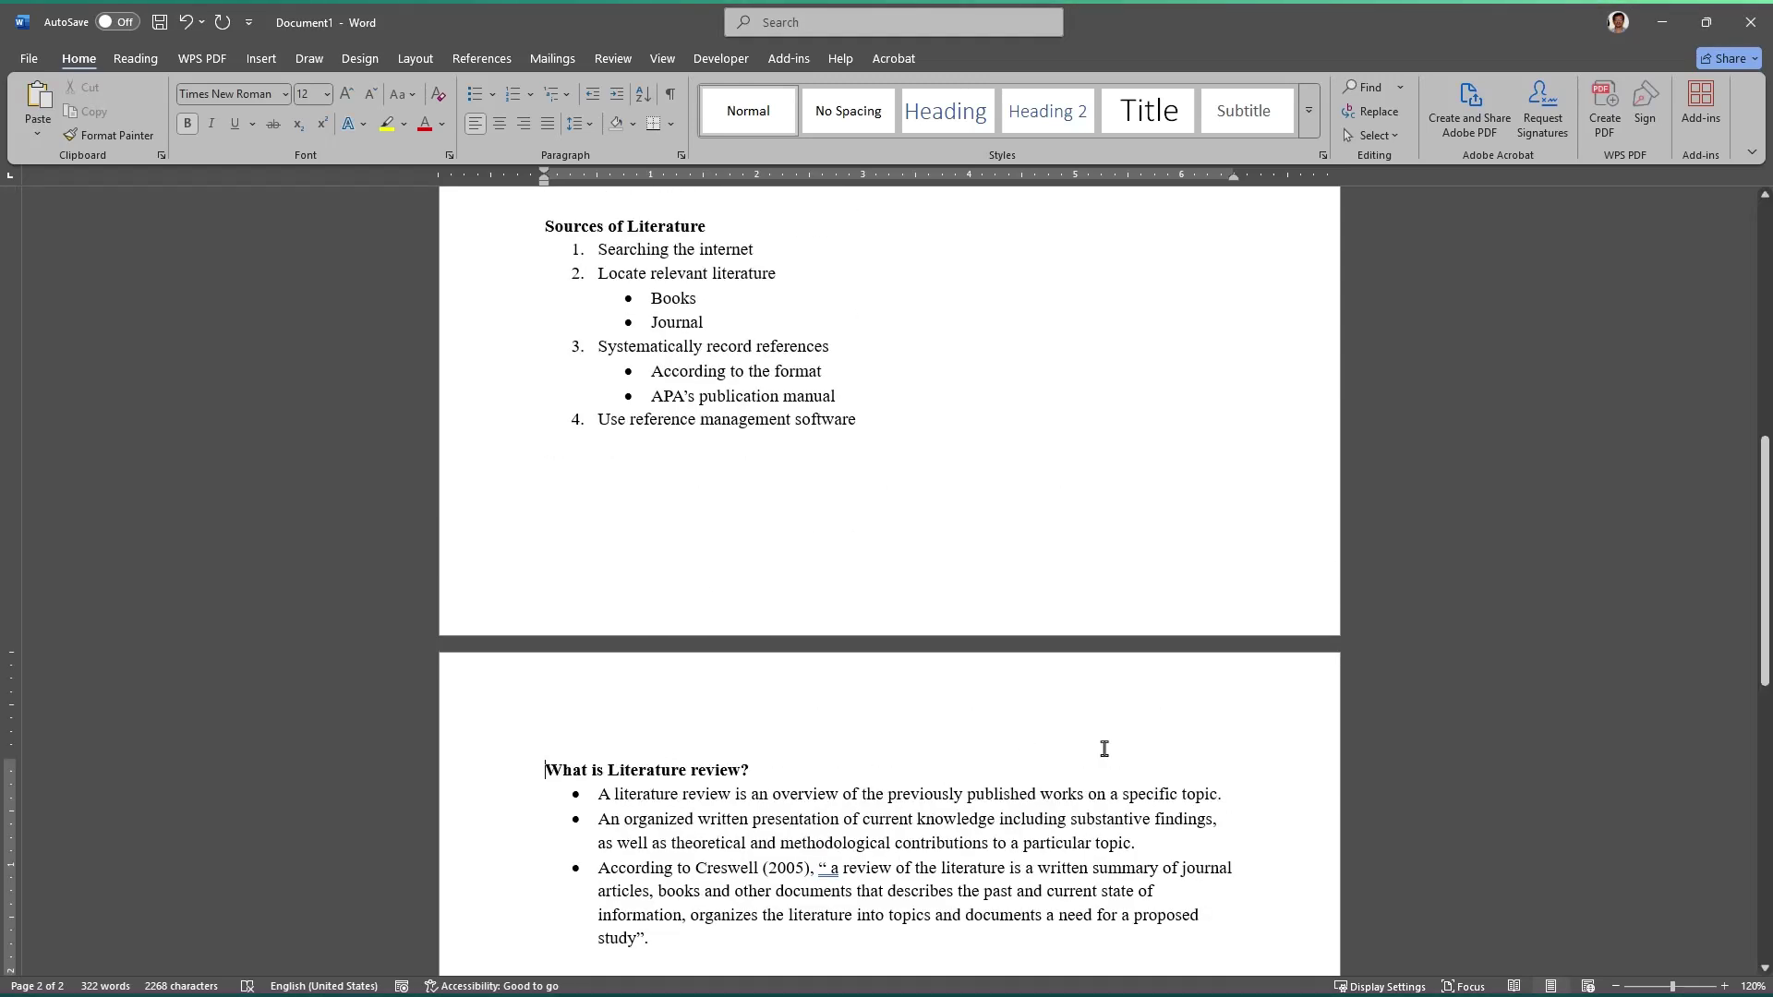
key(ctrl+z)
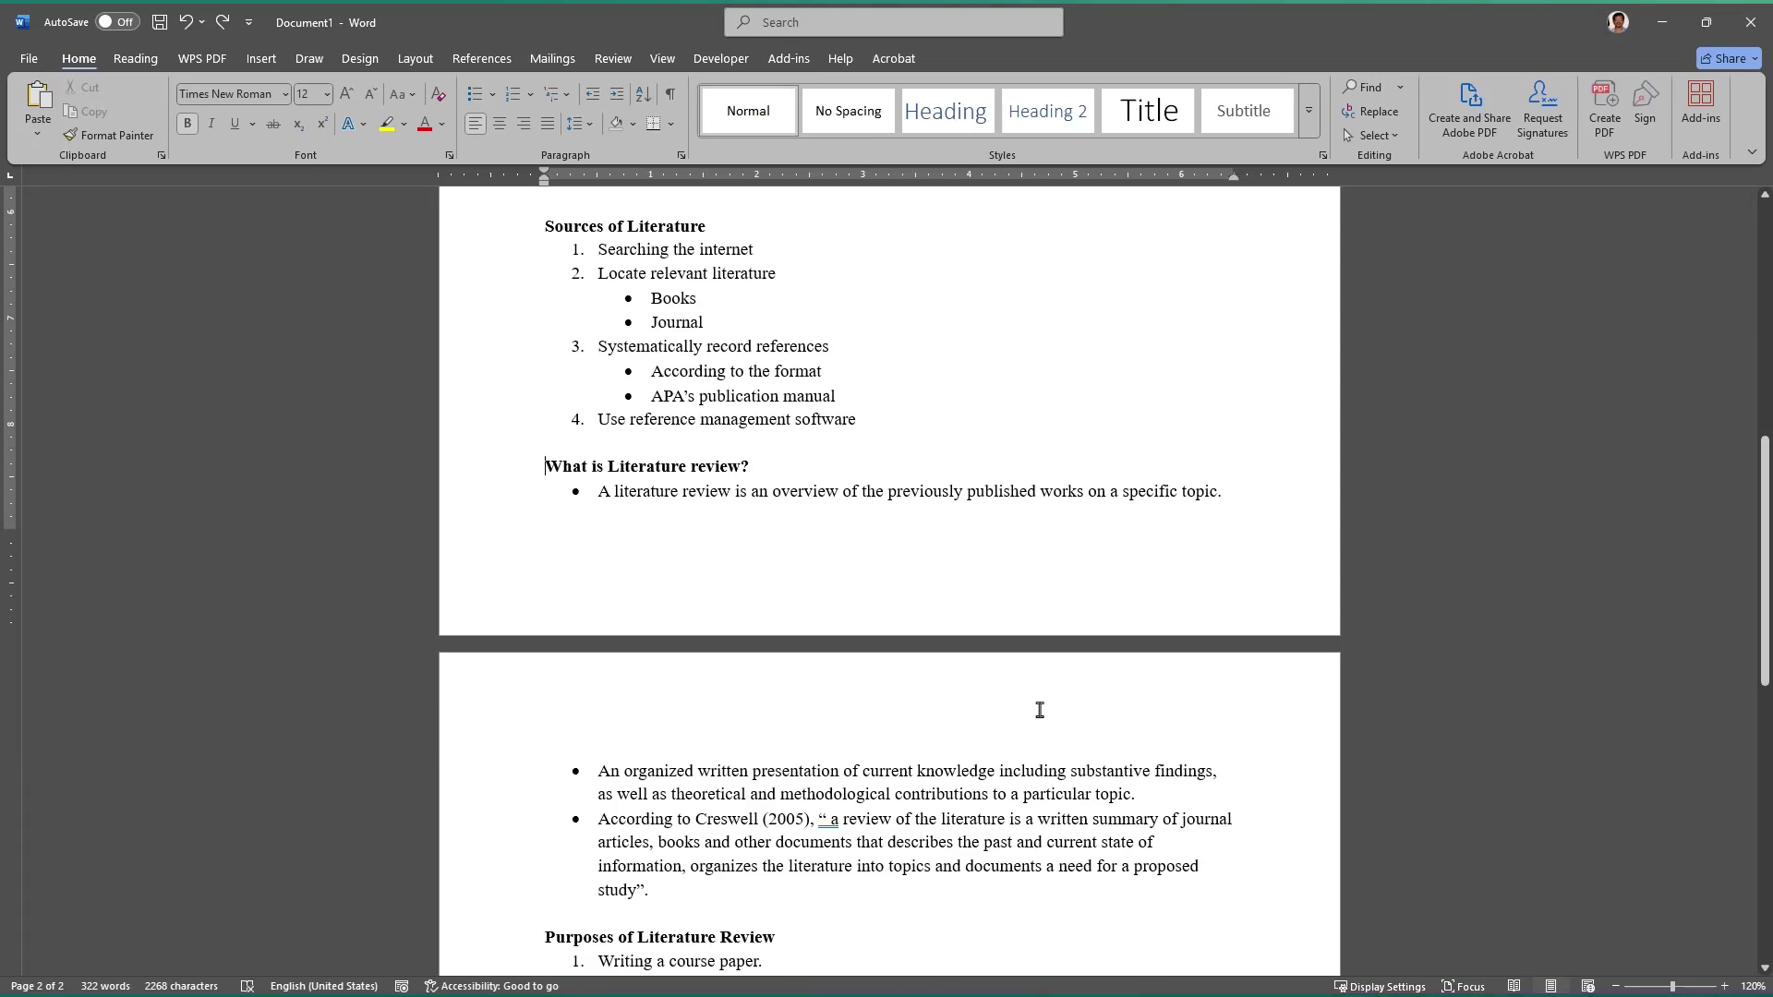
Step: Insert a page break directly before the "What is Literature review?" heading
scroll(698, 535, up, 2)
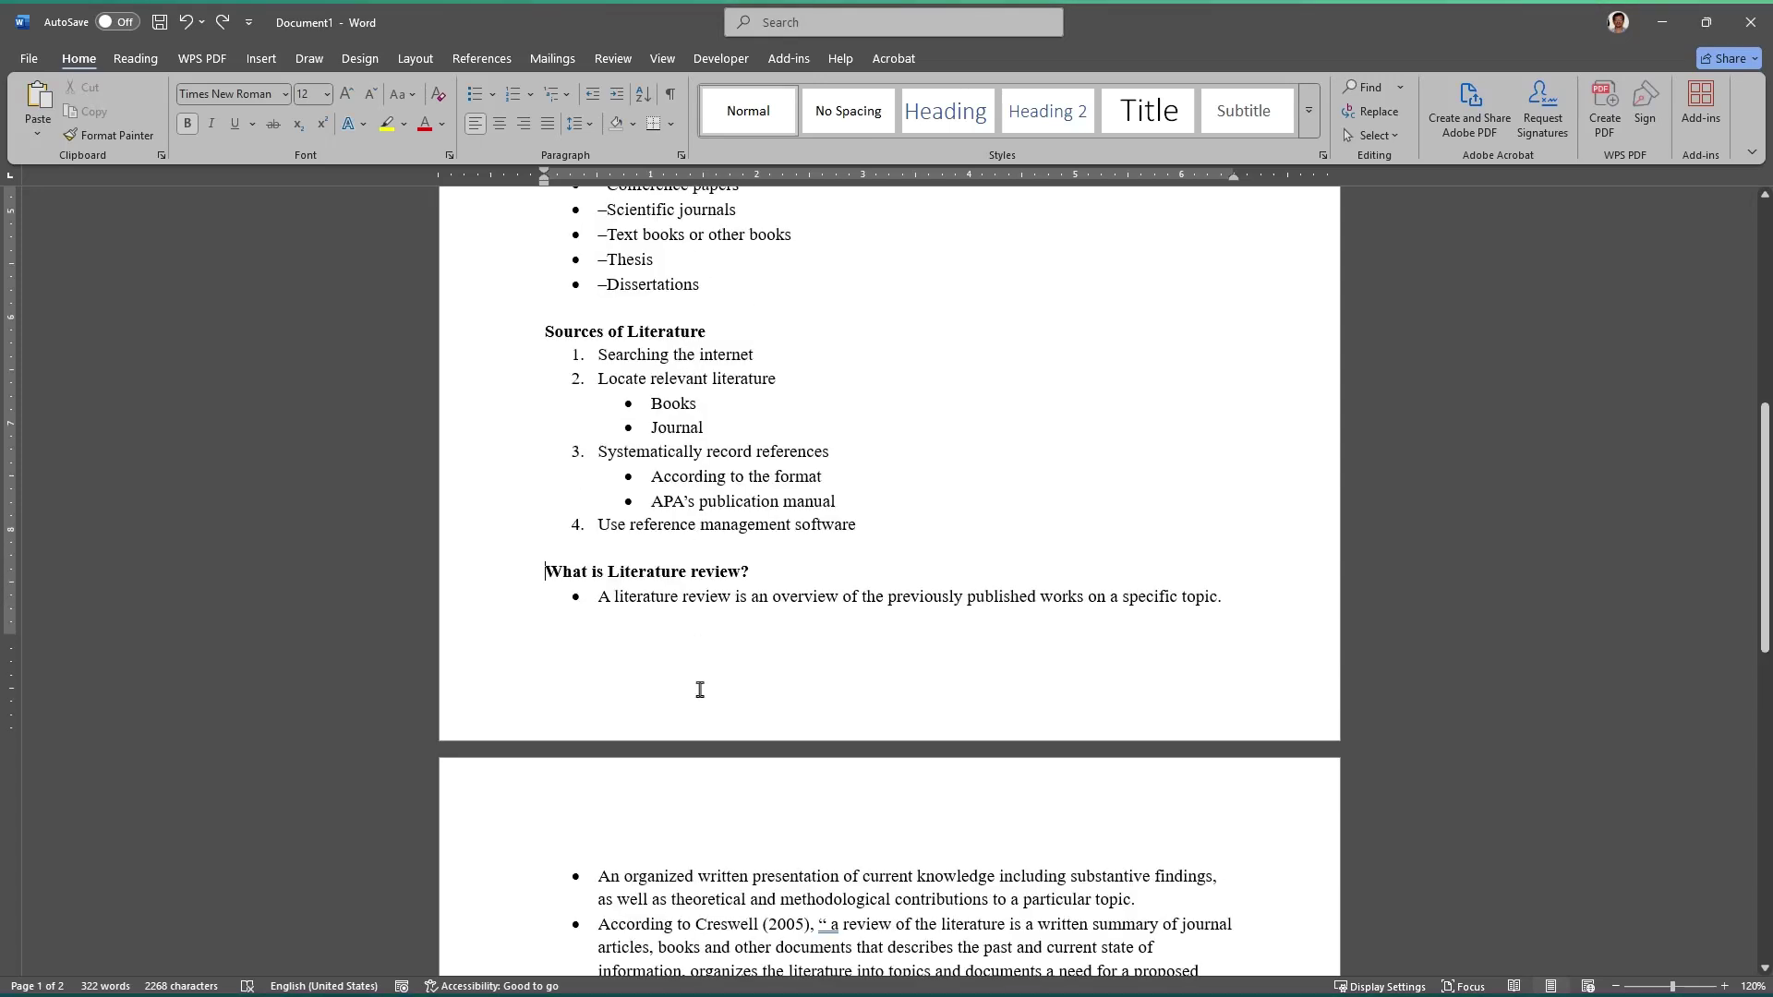
scroll(699, 690, down, 3)
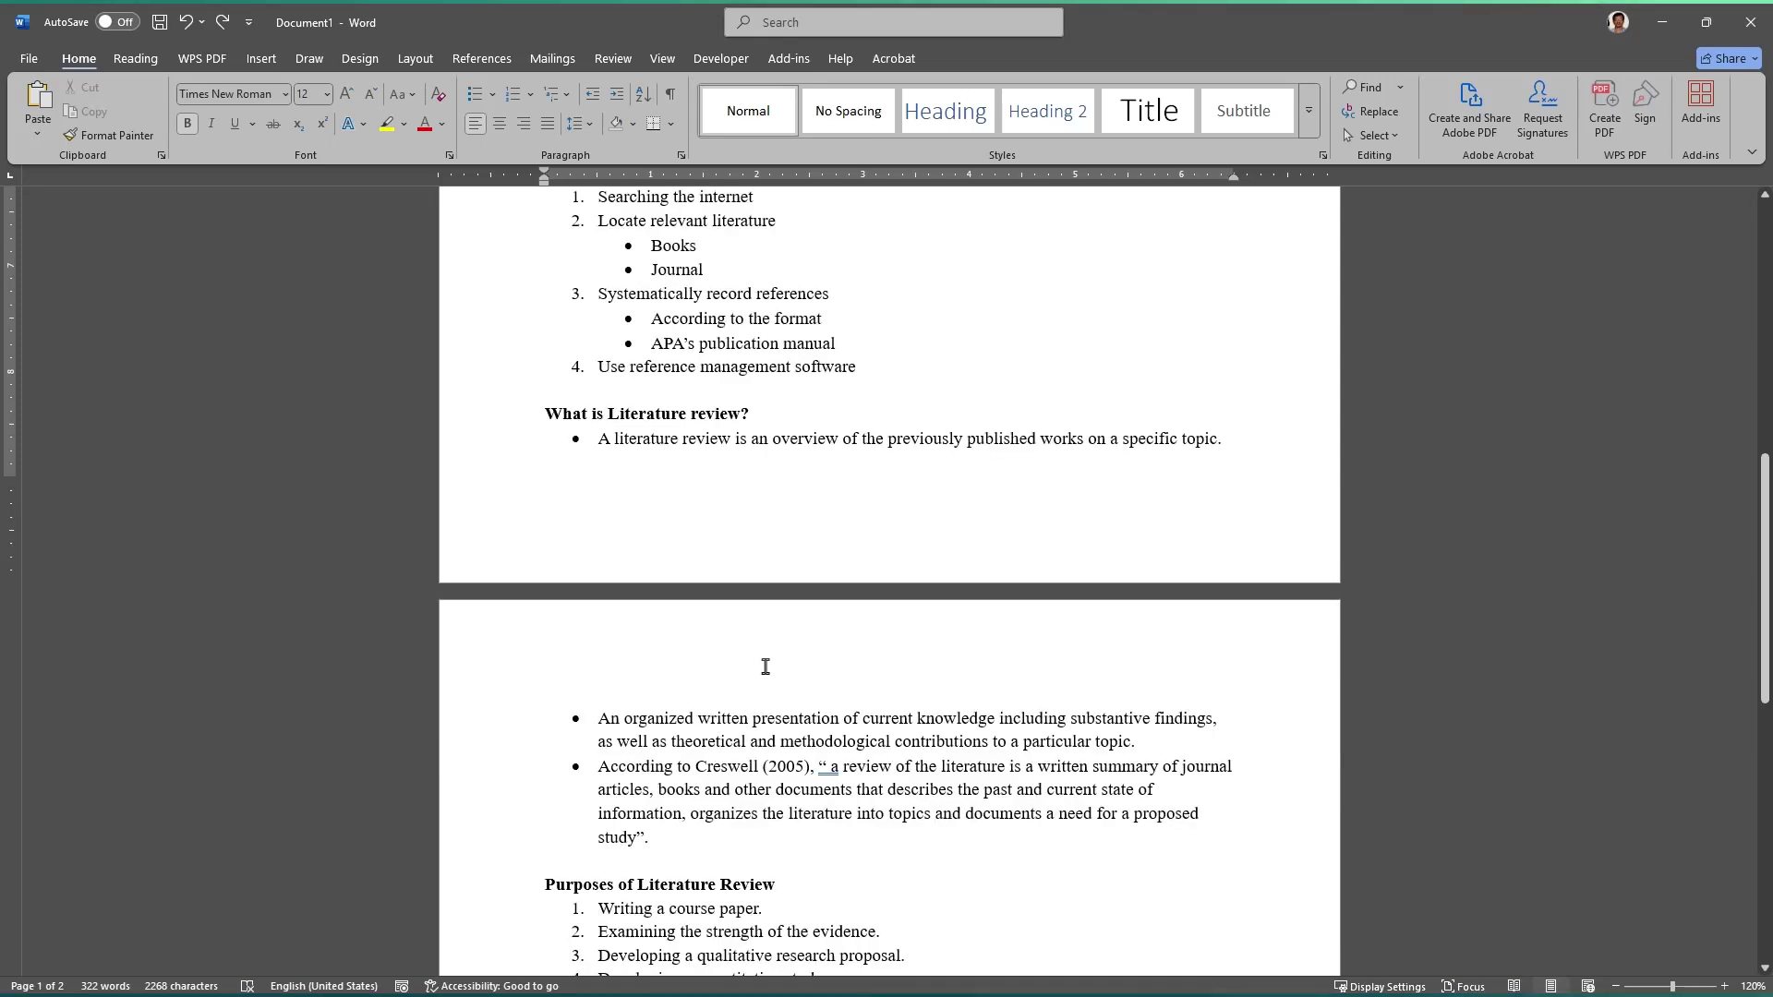
scroll(765, 666, up, 2)
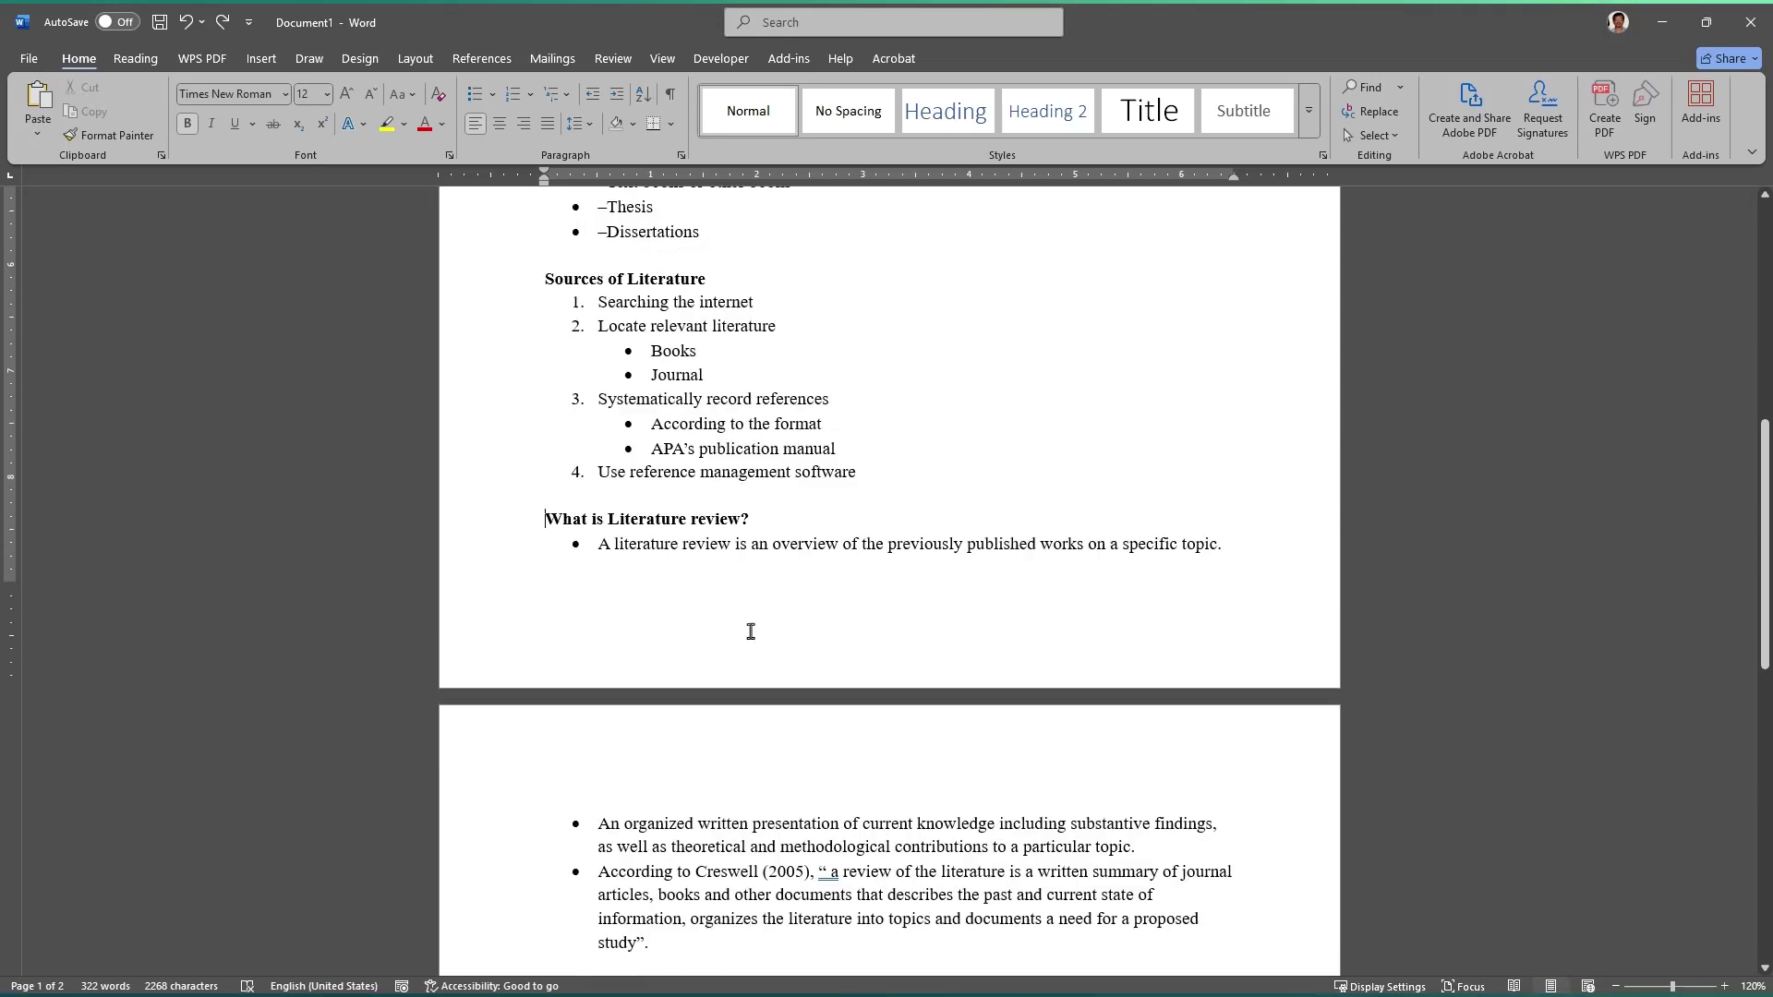
click(544, 513)
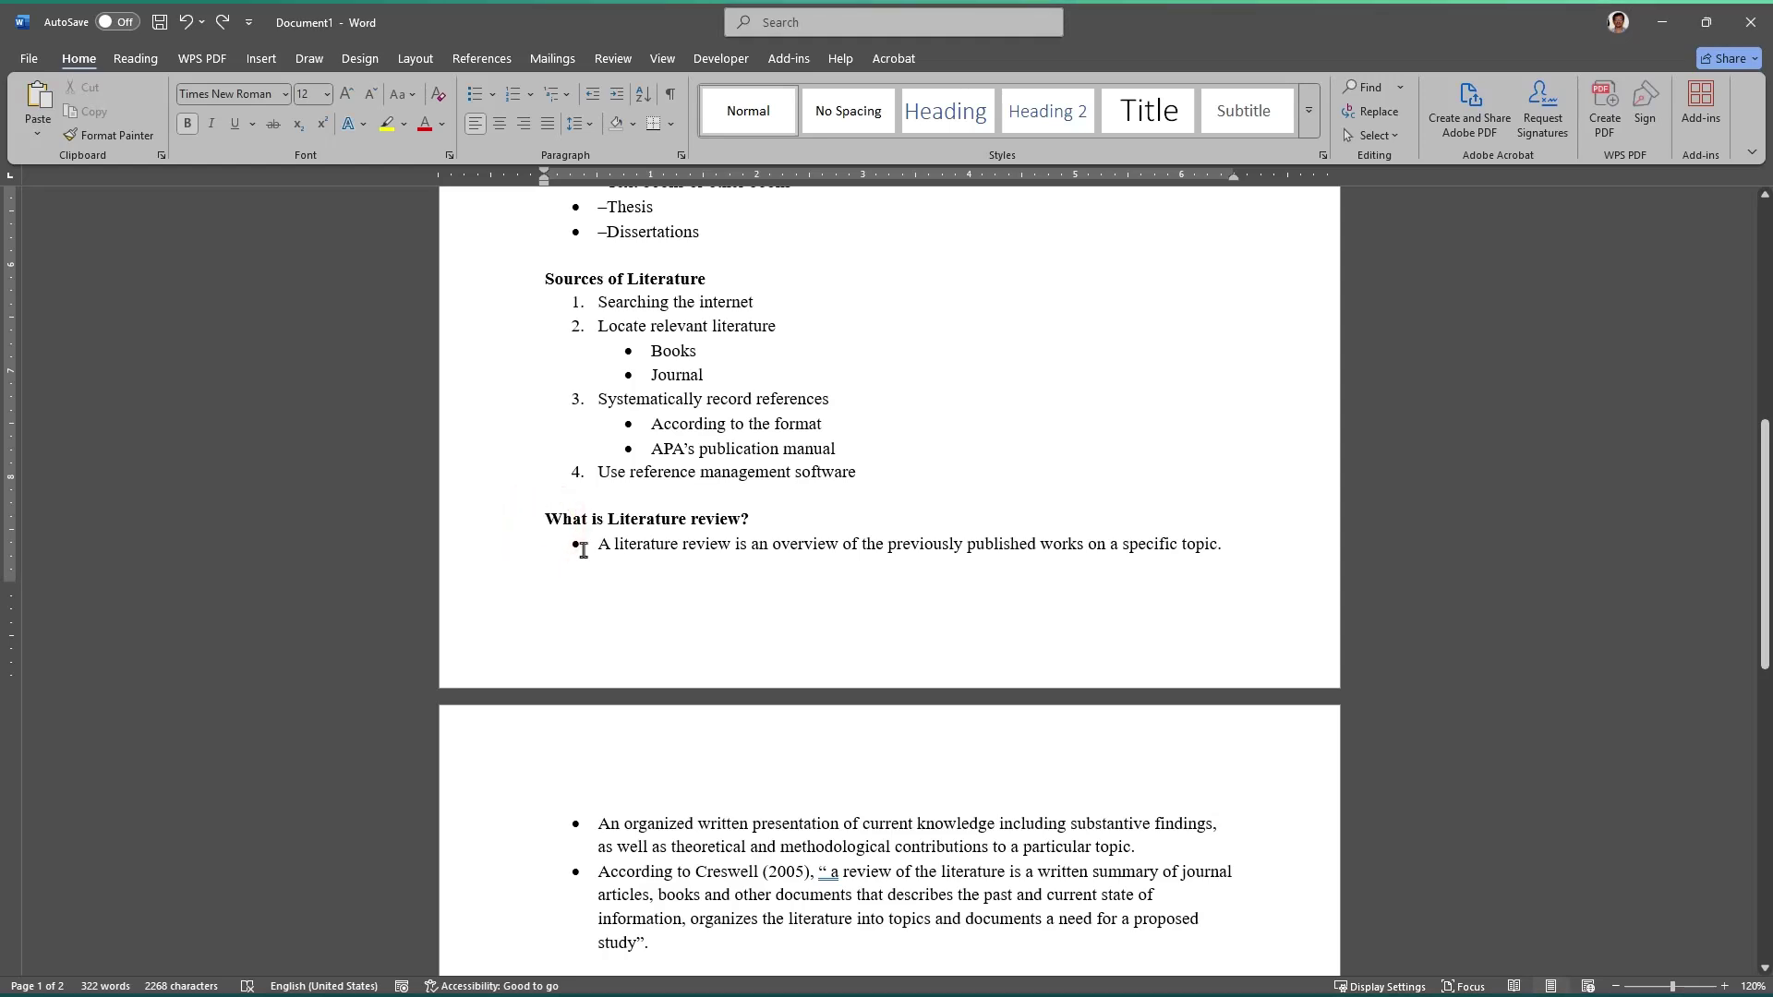
key(ctrl+Return)
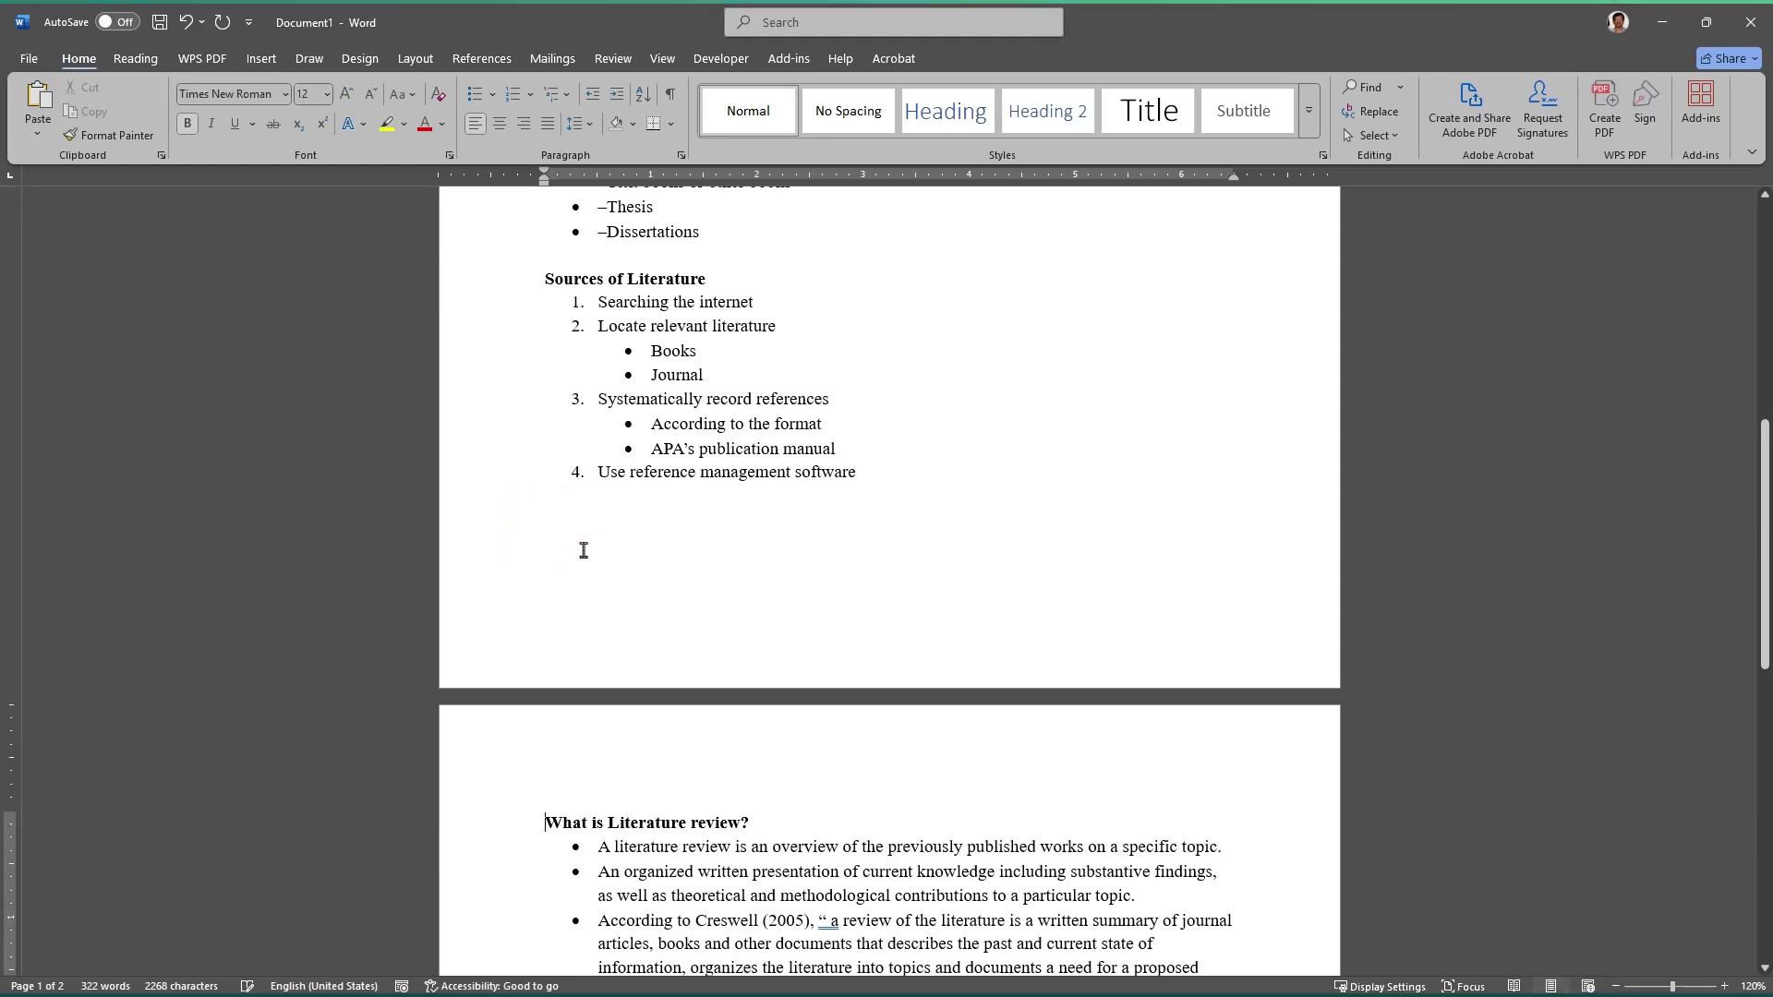
Step: Show the formatting marks to inspect the page break after the Sources of Literature list, and hide them again
scroll(584, 550, down, 3)
click(625, 277)
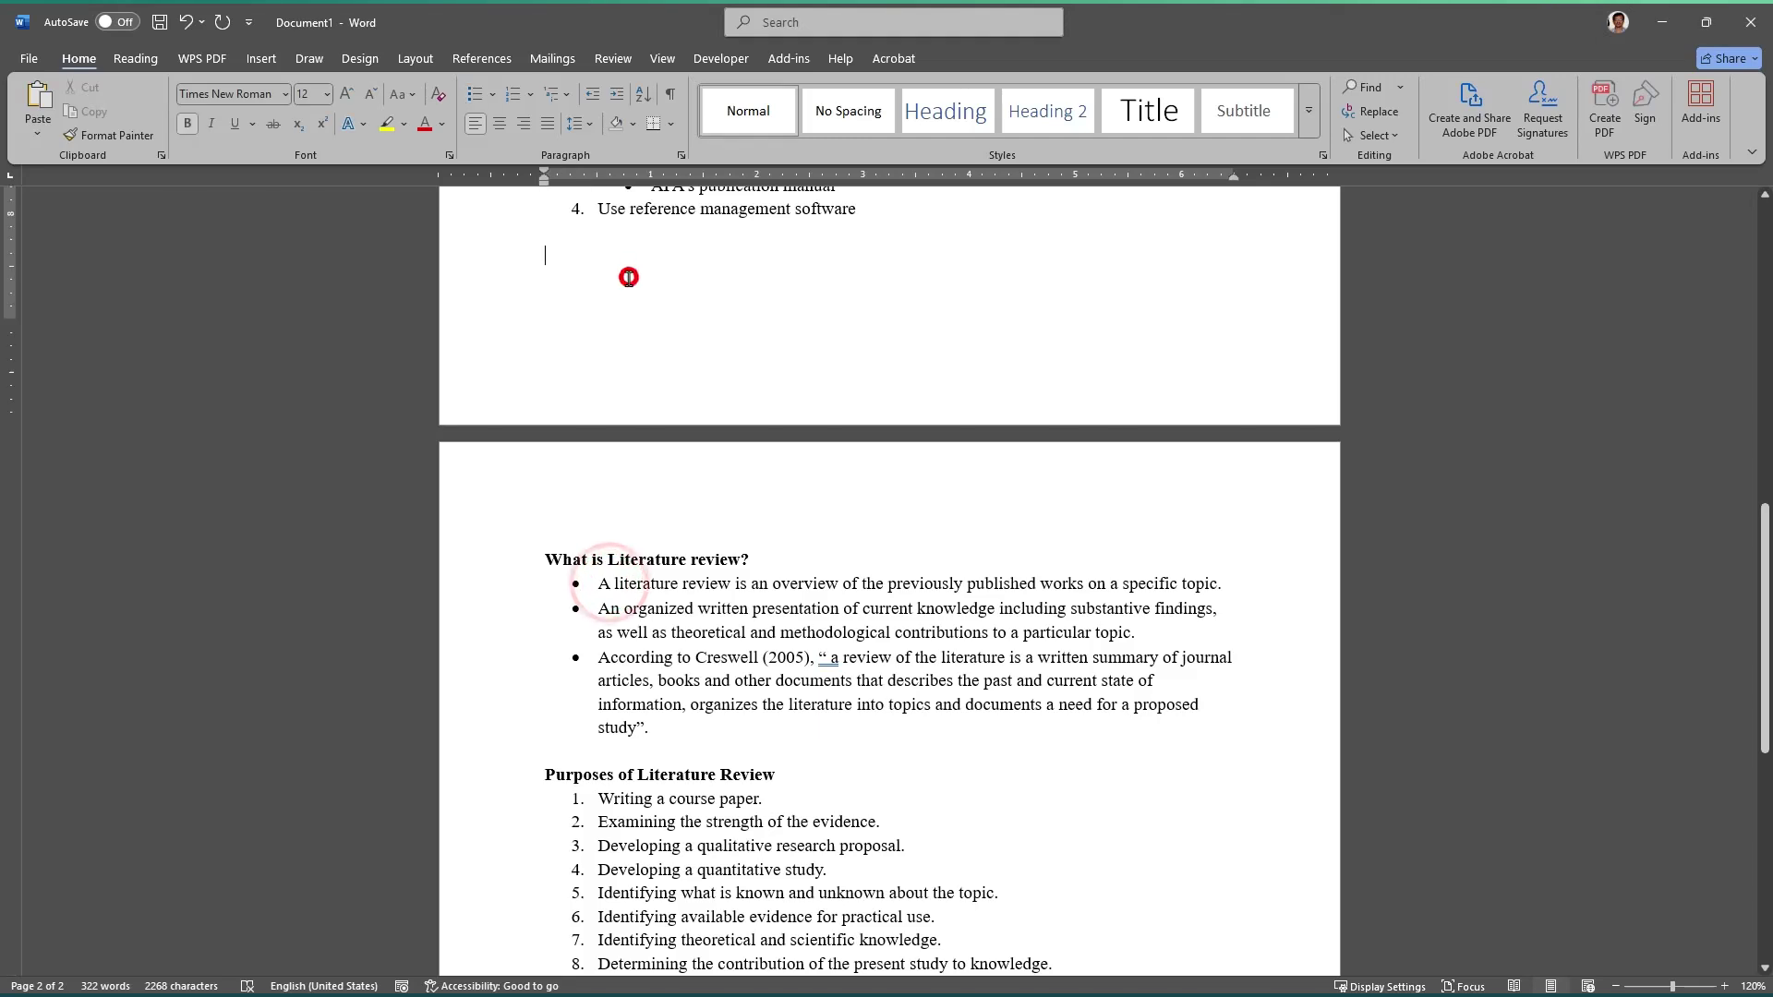
scroll(608, 233, up, 1)
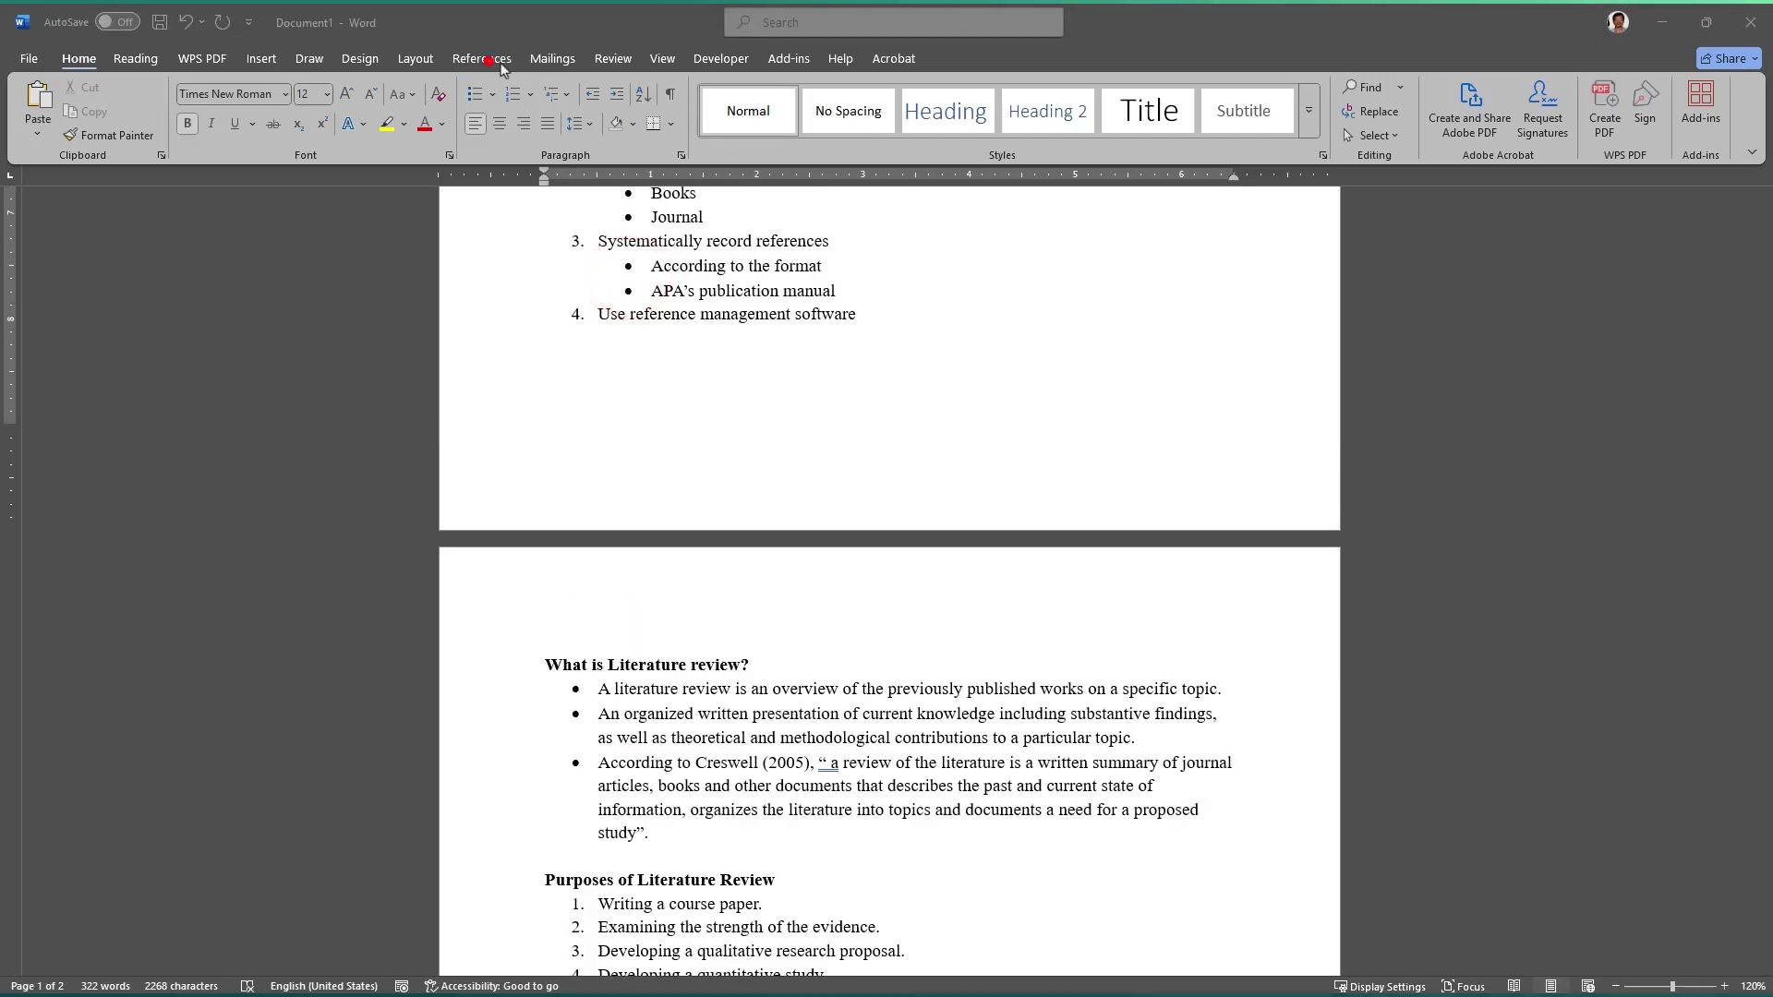
click(672, 94)
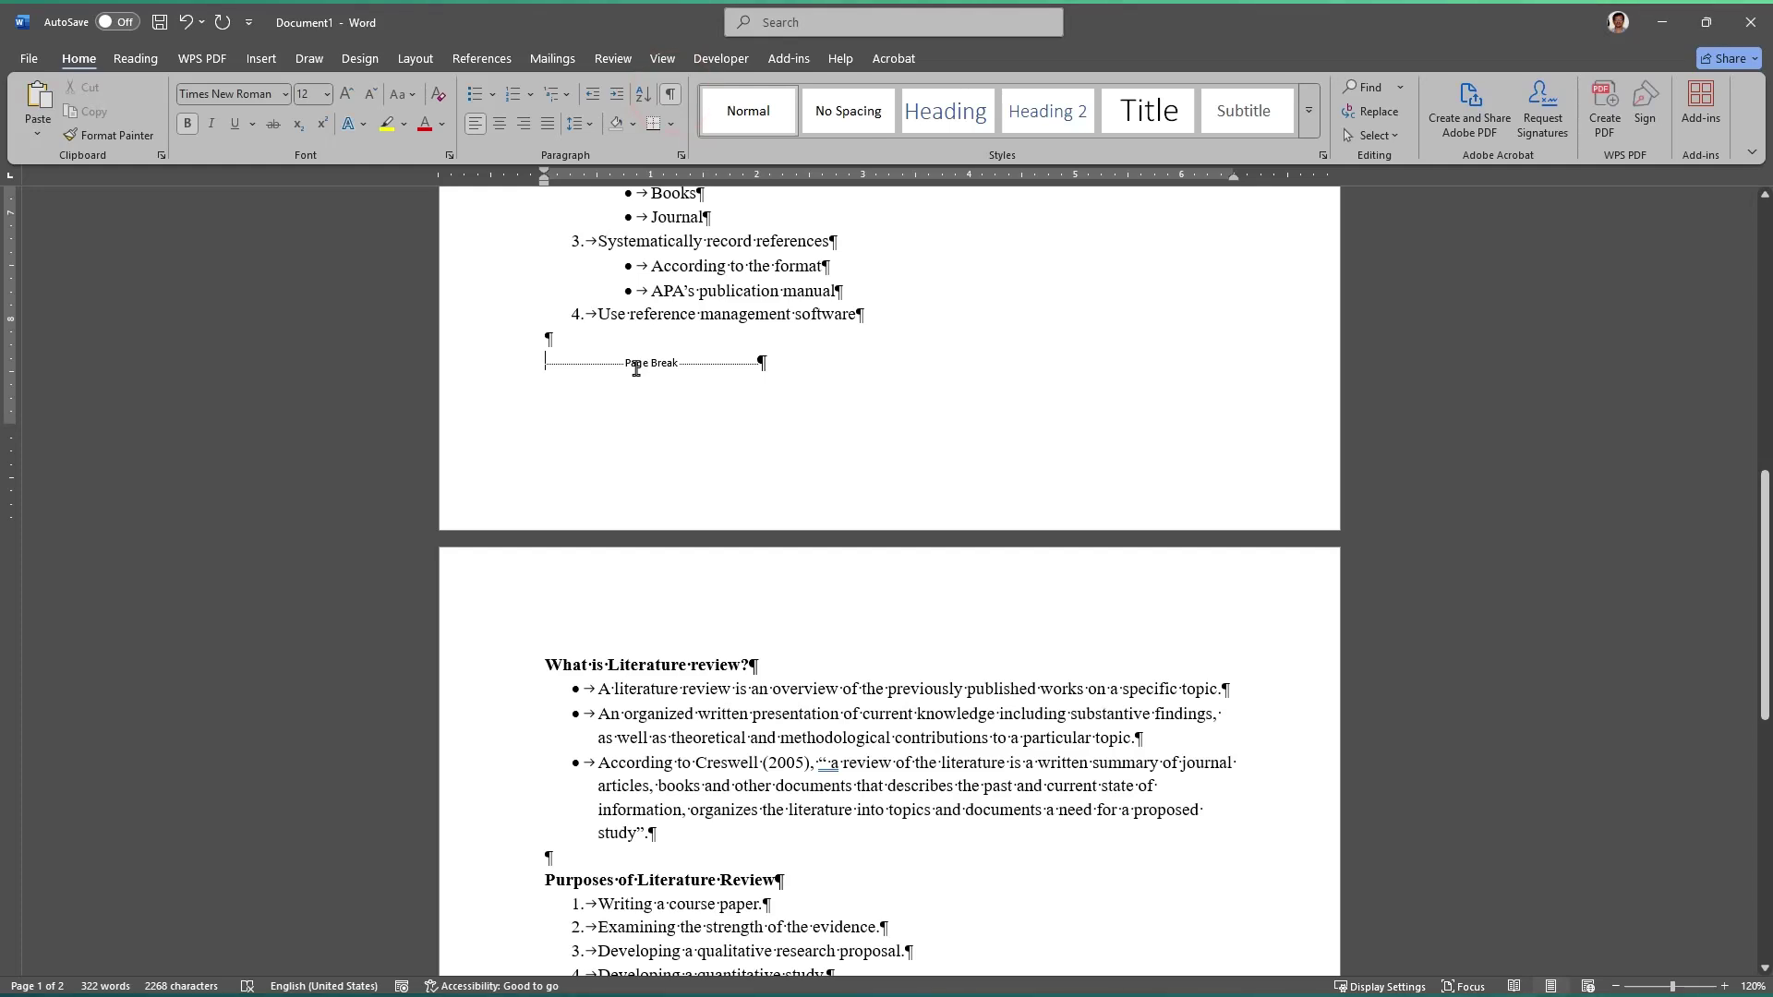
click(671, 94)
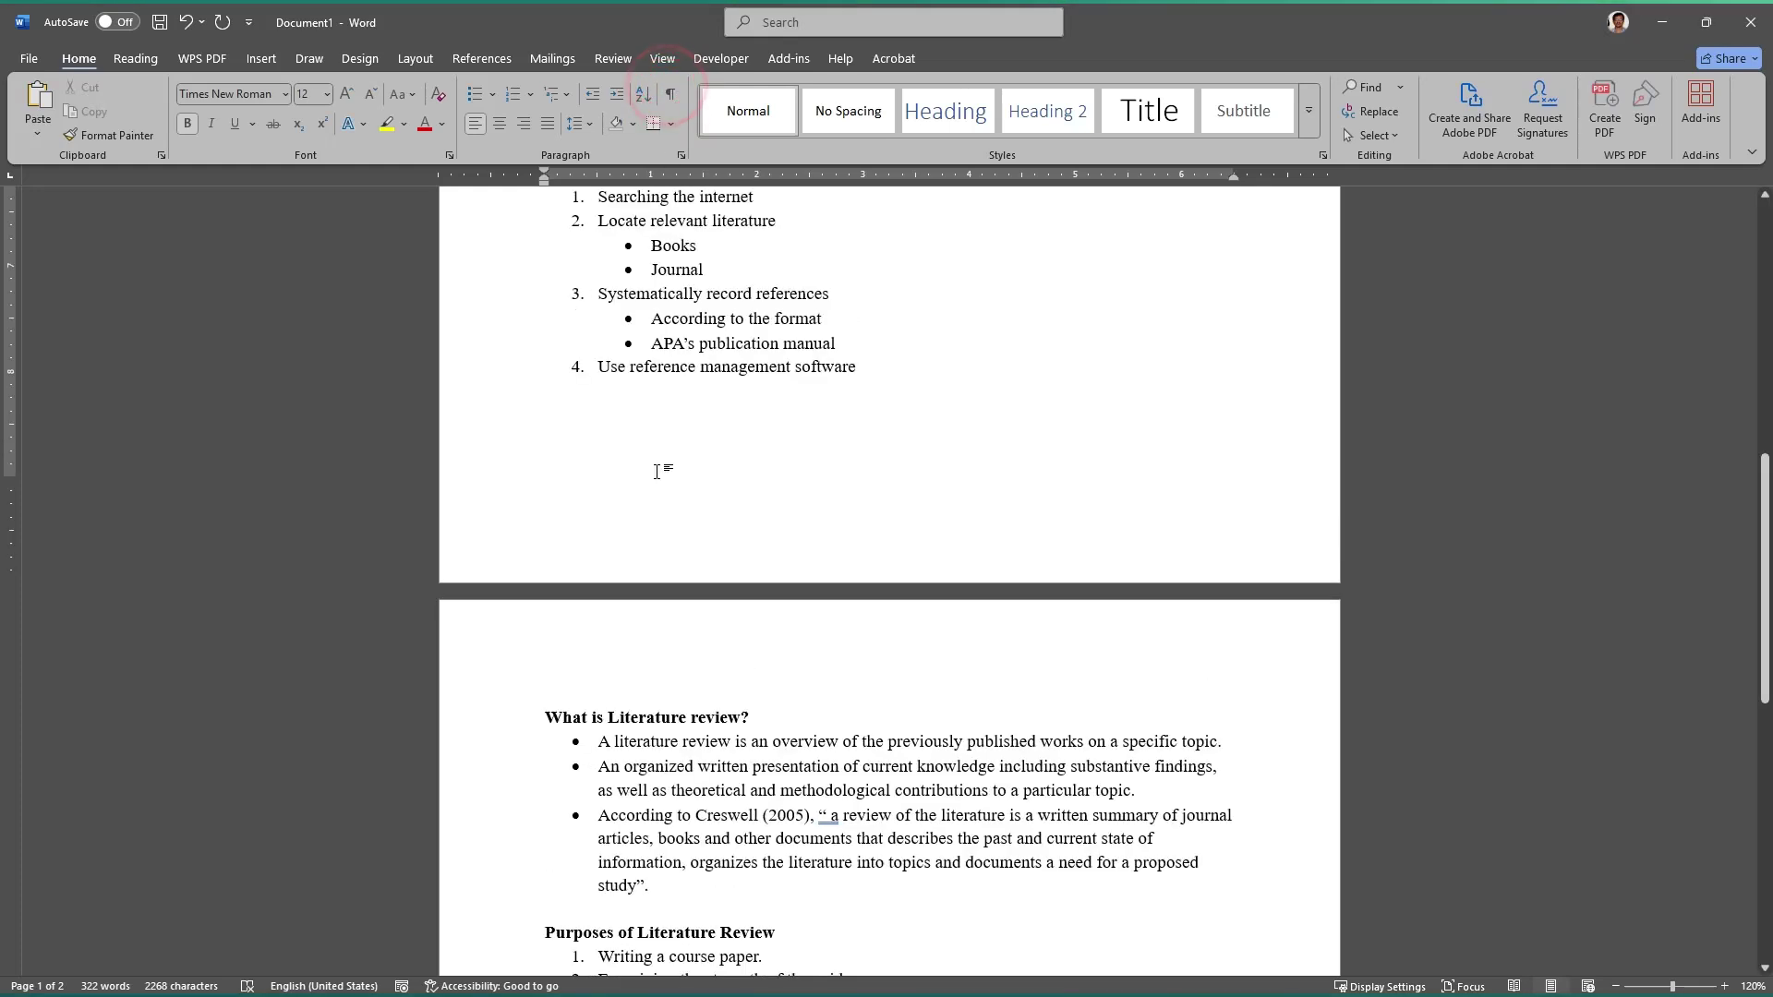
Step: Add one extra blank line above the "Sources of Literature" heading, removing the surplus blank lines
click(609, 768)
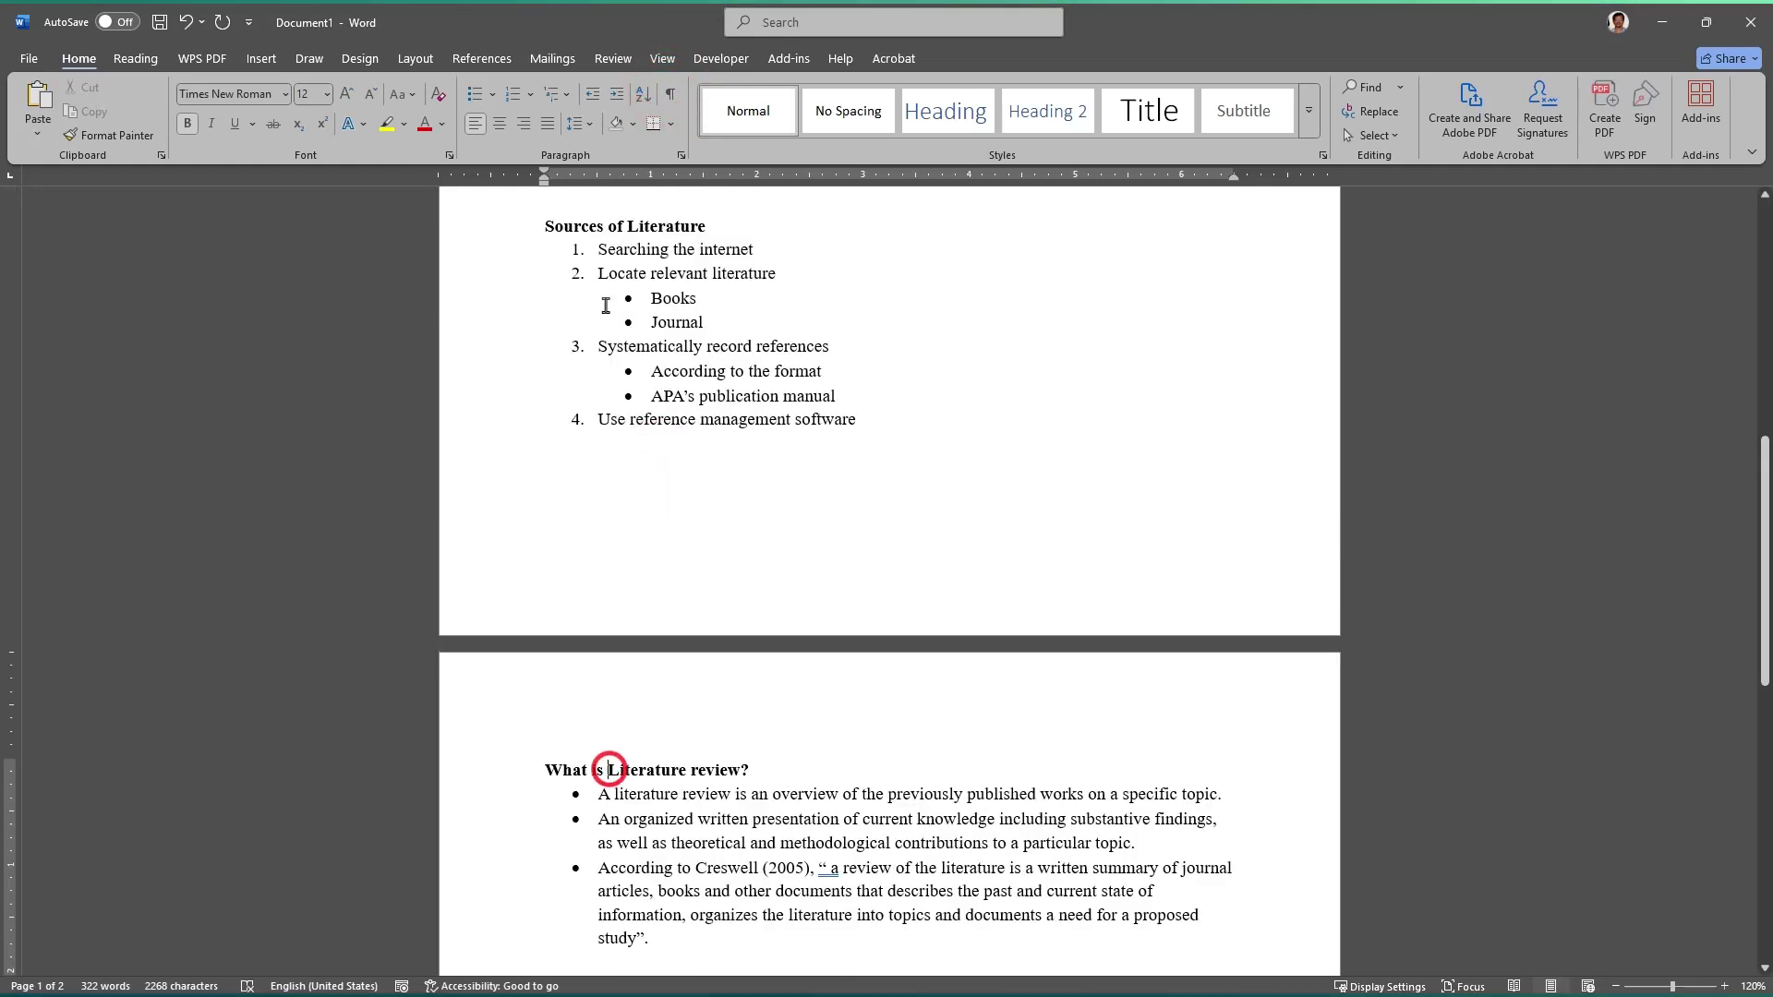
click(540, 226)
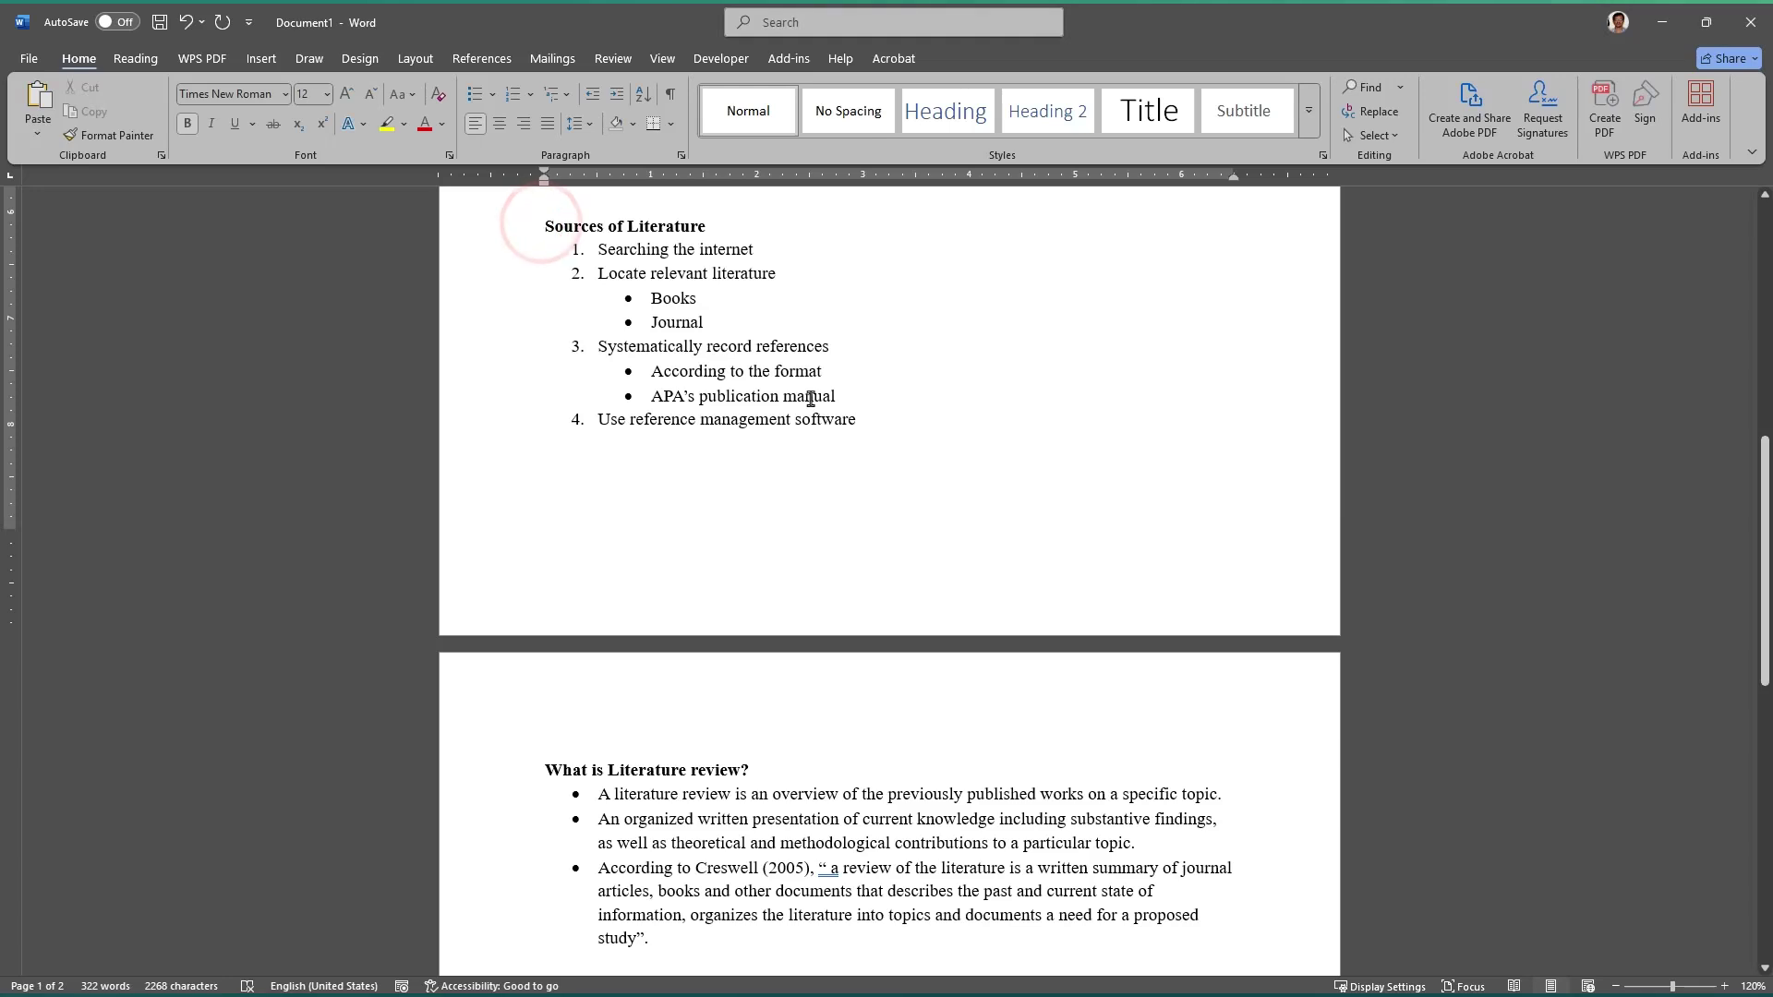
key(Return)
key(Return)
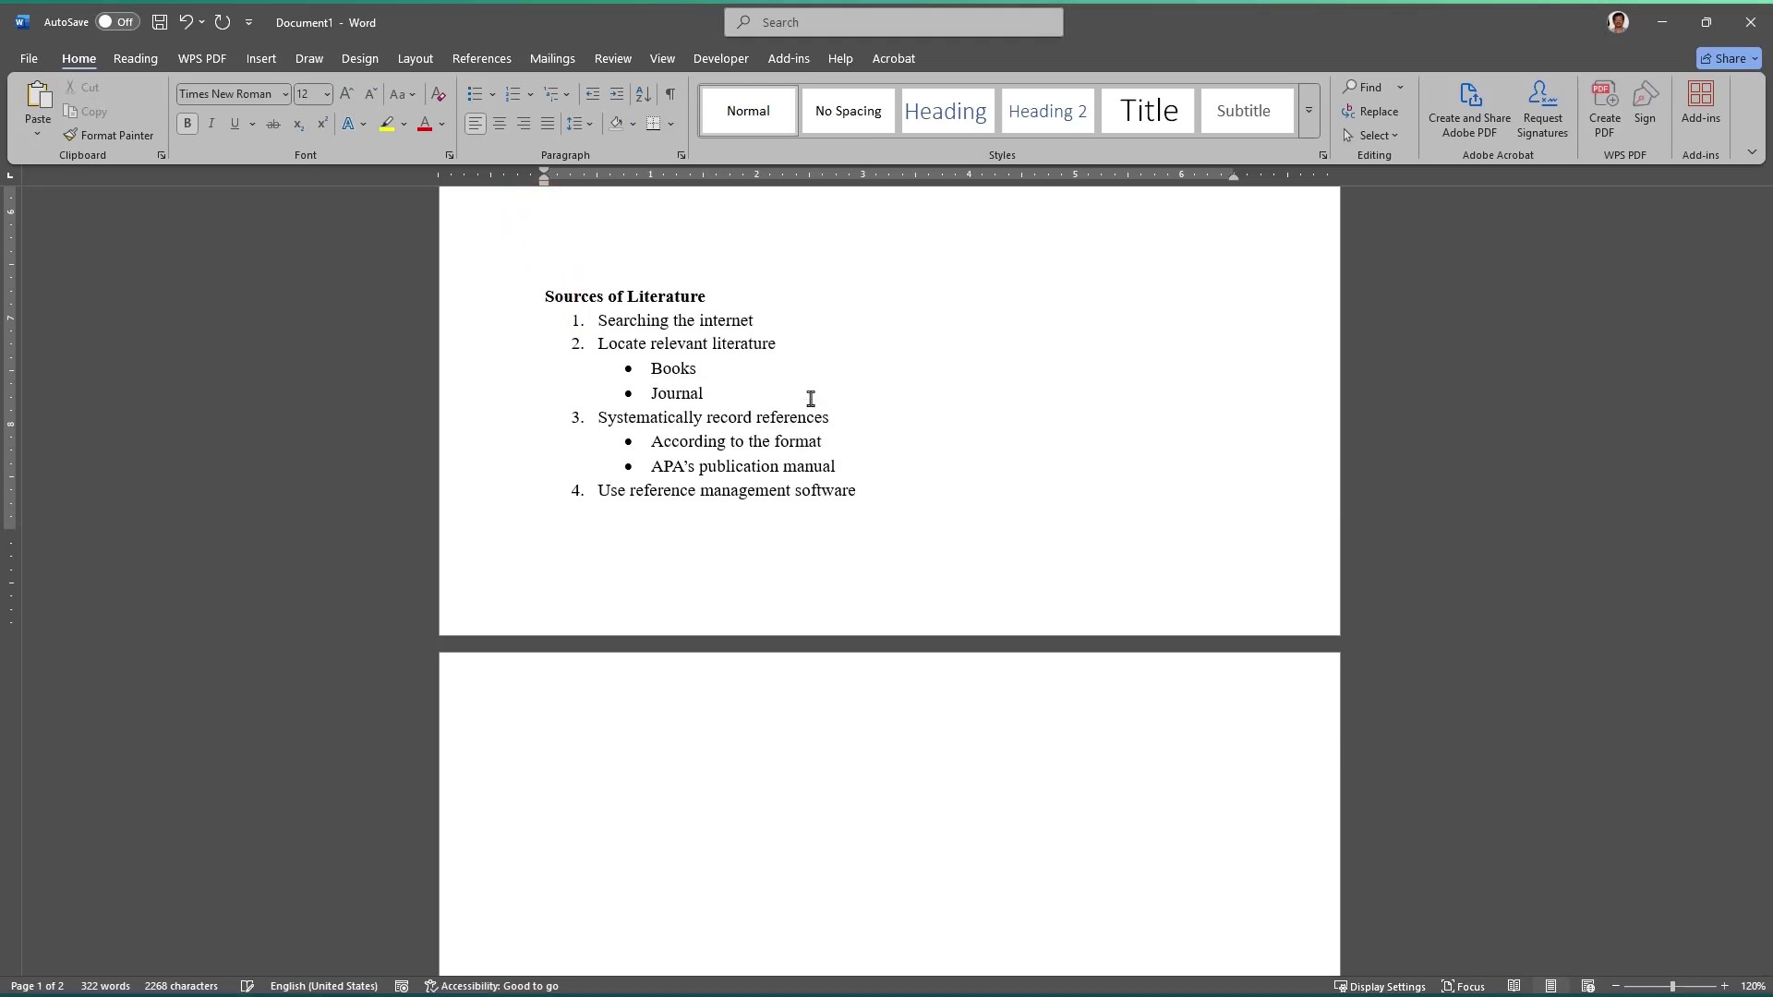
key(BackSpace)
scroll(810, 399, up, 1)
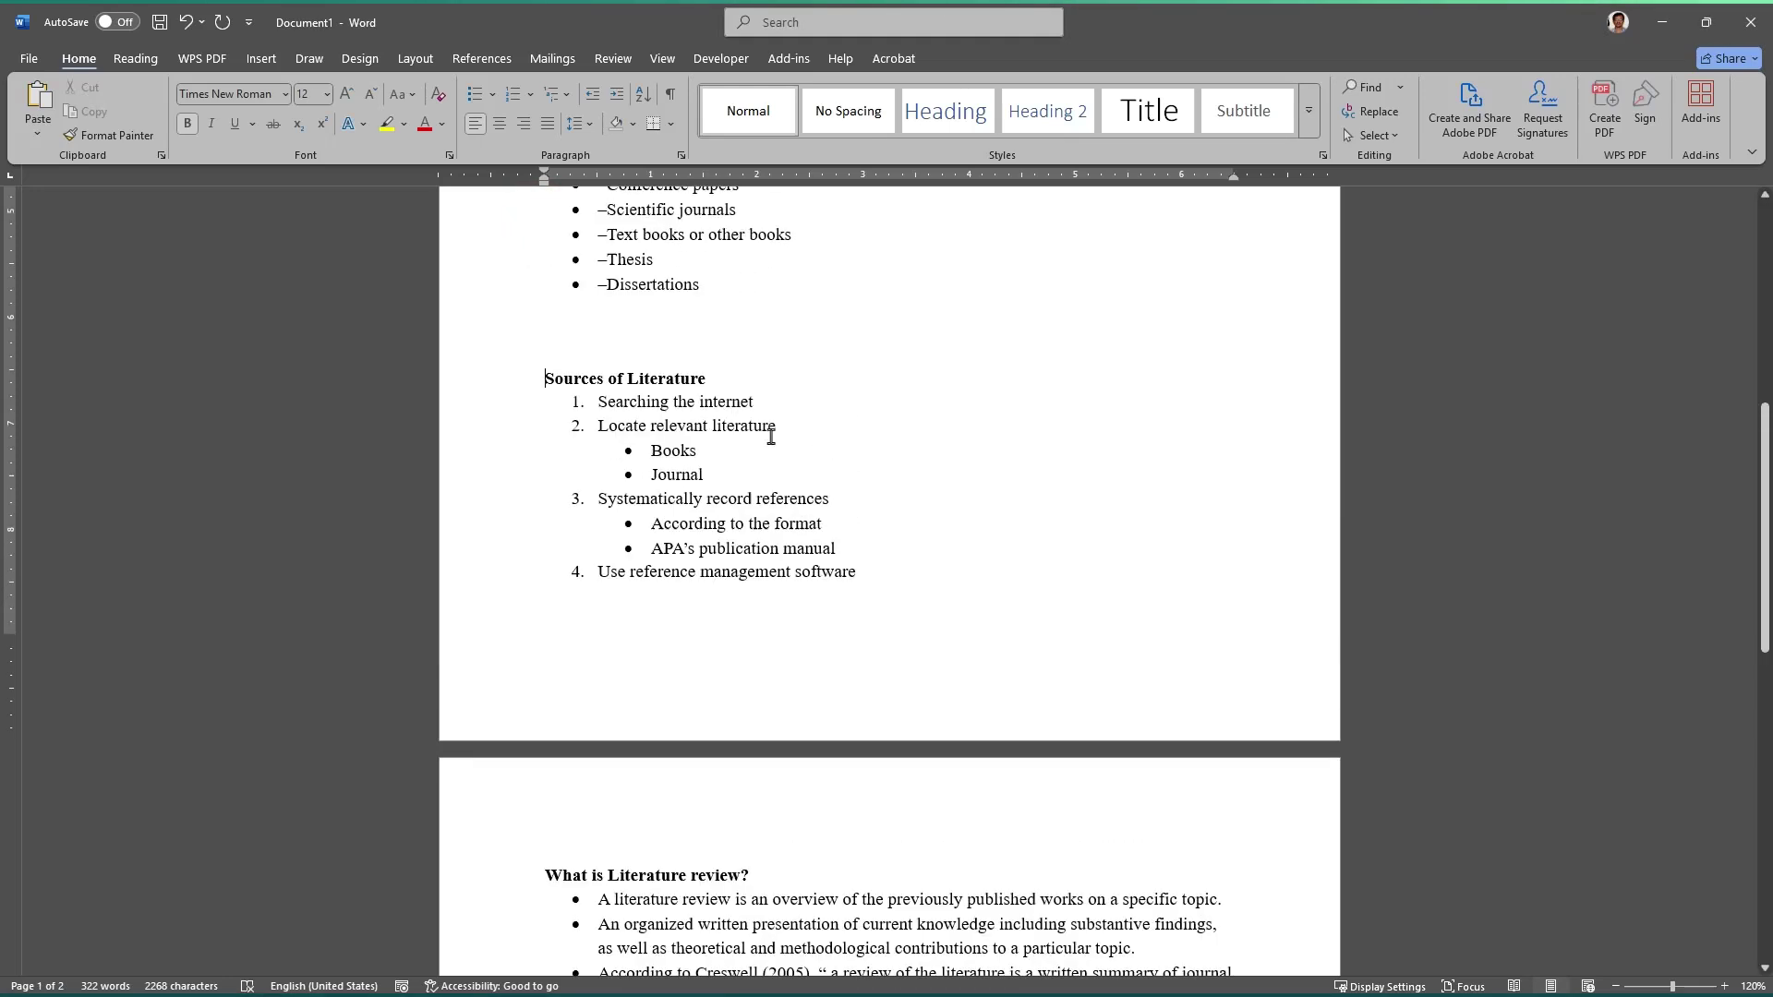
key(Delete)
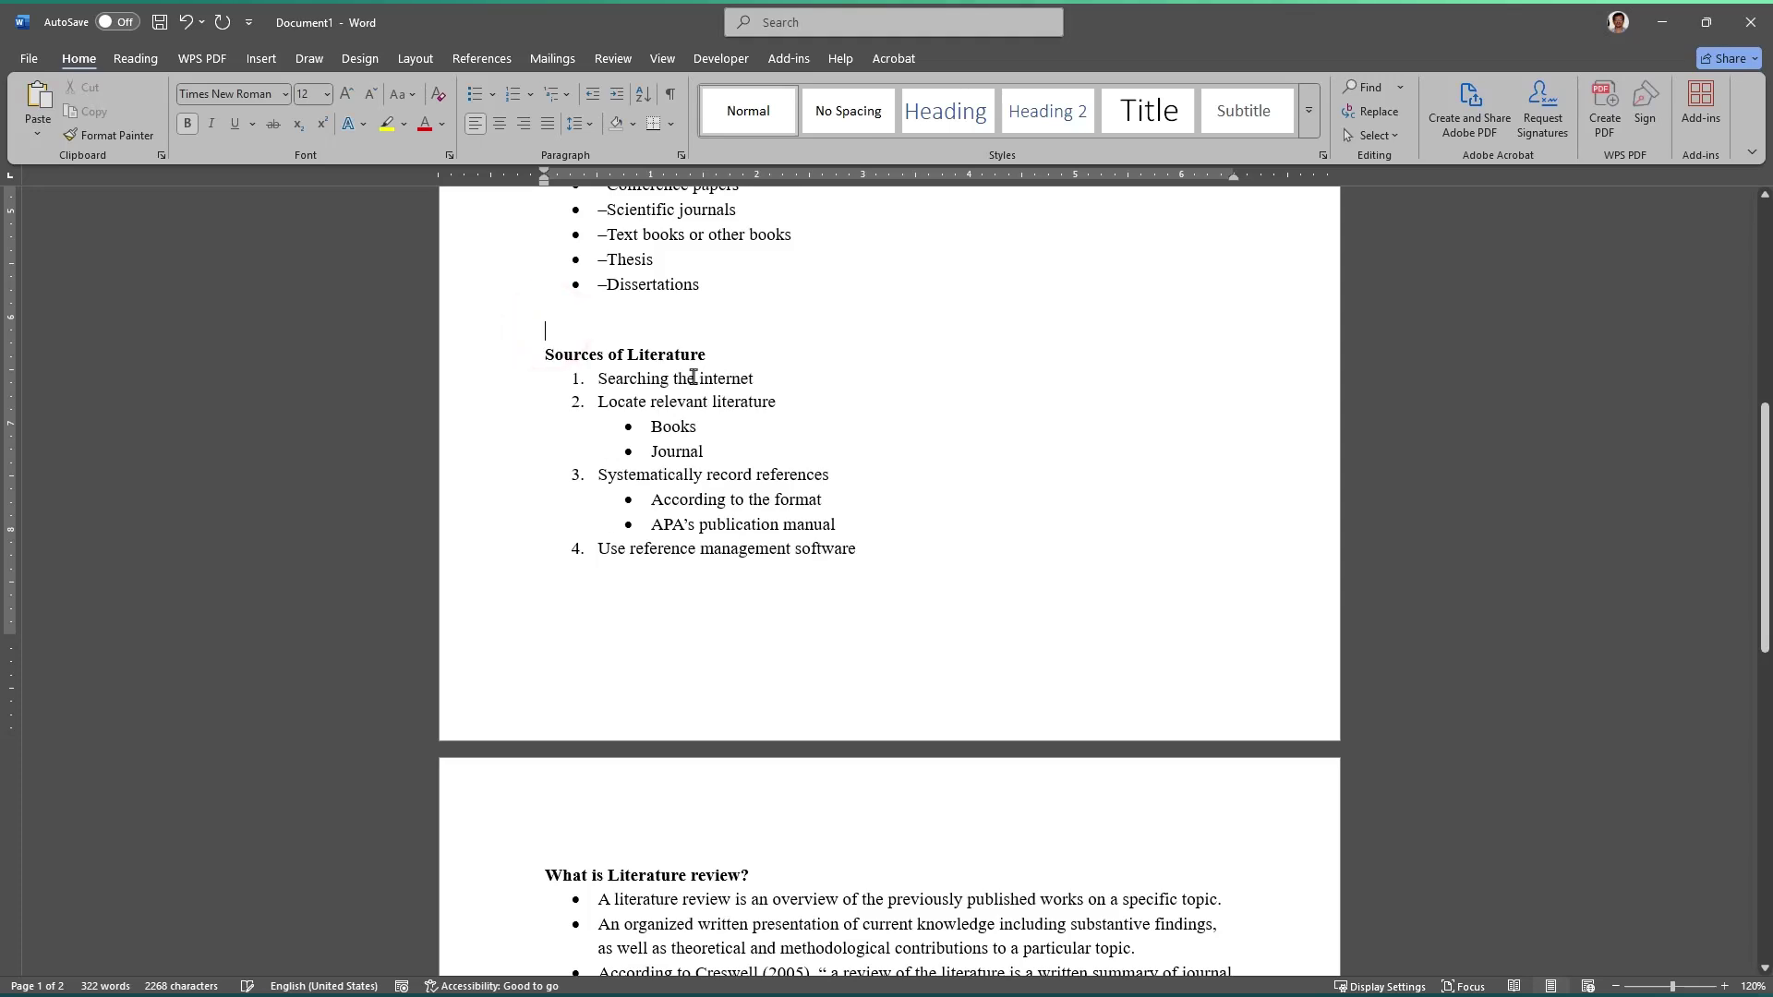
Step: Check the page break between the Sources of Literature list and the "What is Literature review?" heading on the second page
scroll(712, 467, down, 1)
click(607, 774)
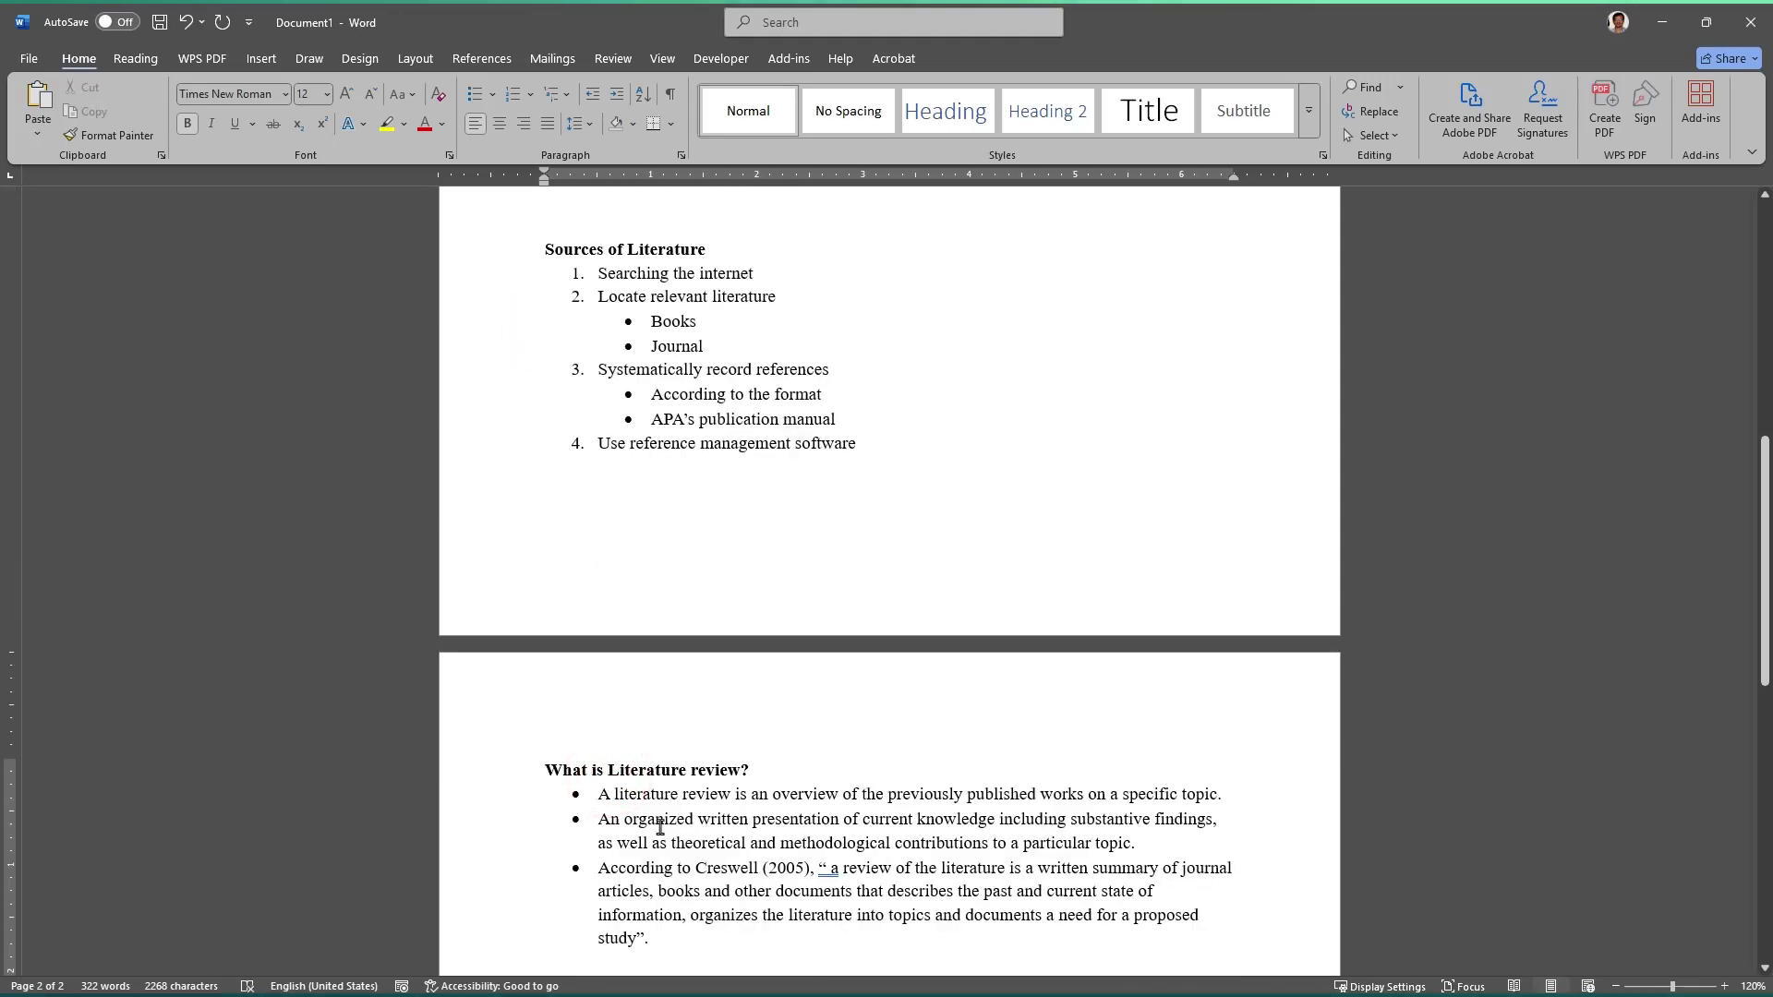
scroll(660, 826, down, 1)
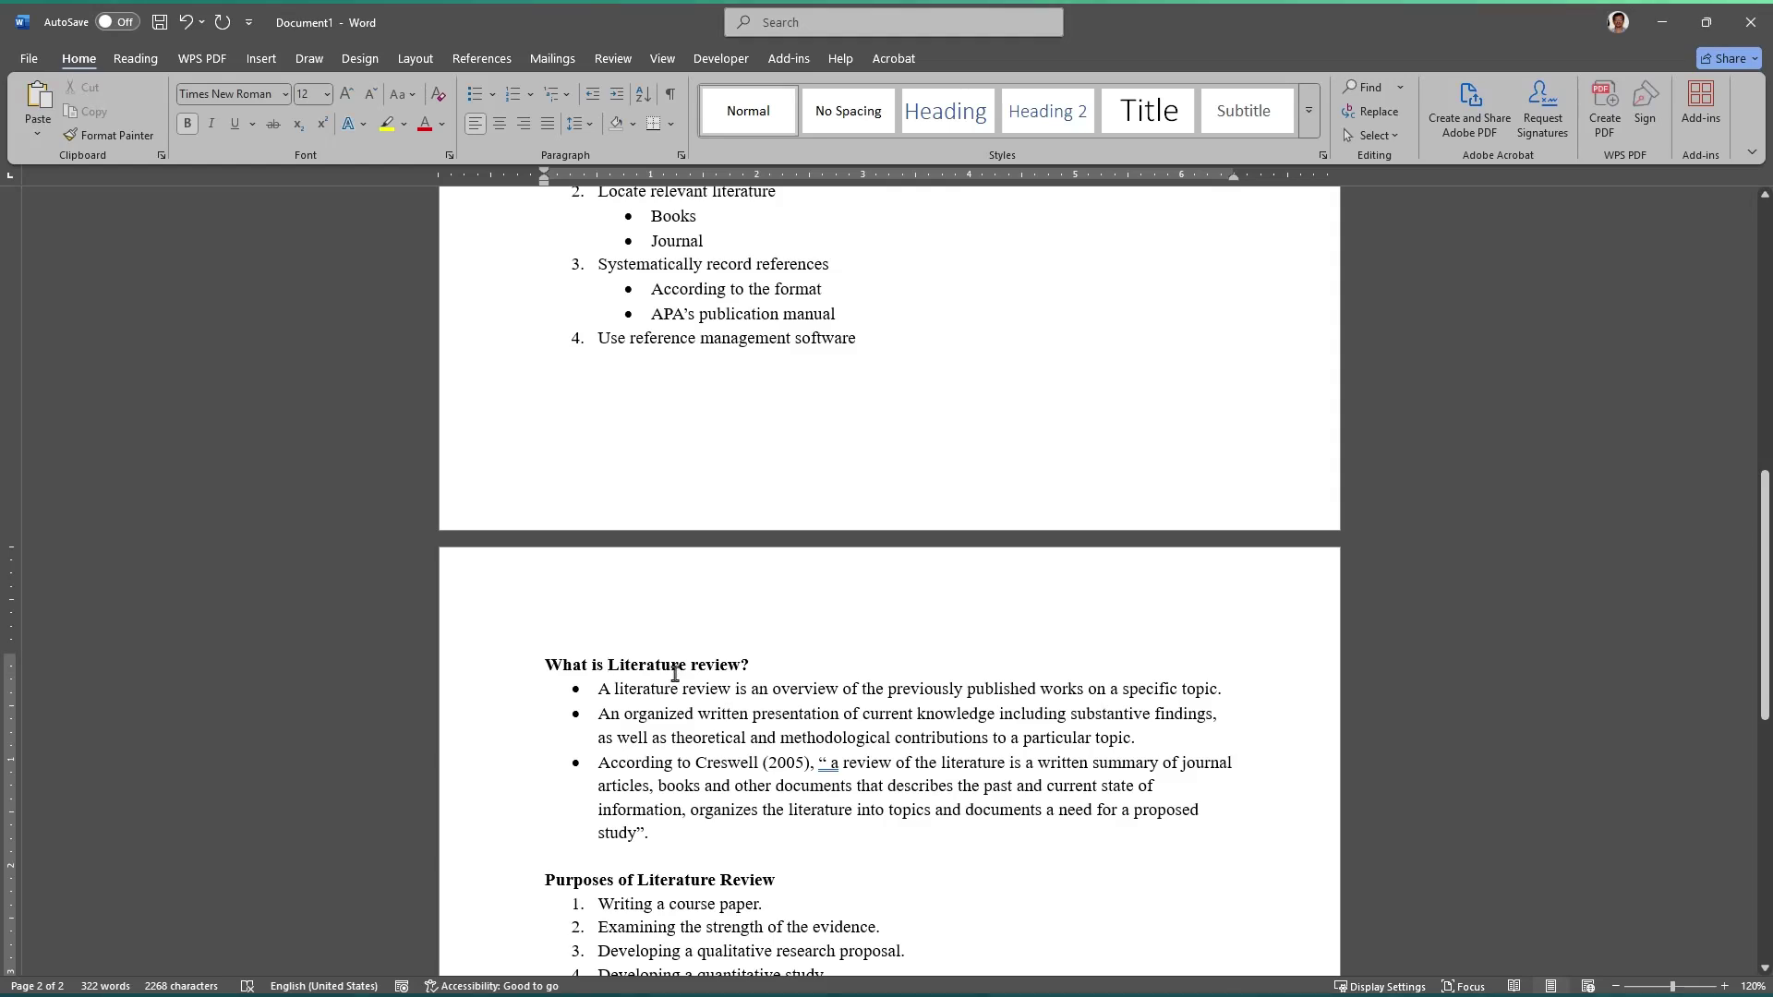
scroll(645, 411, up, 1)
click(635, 493)
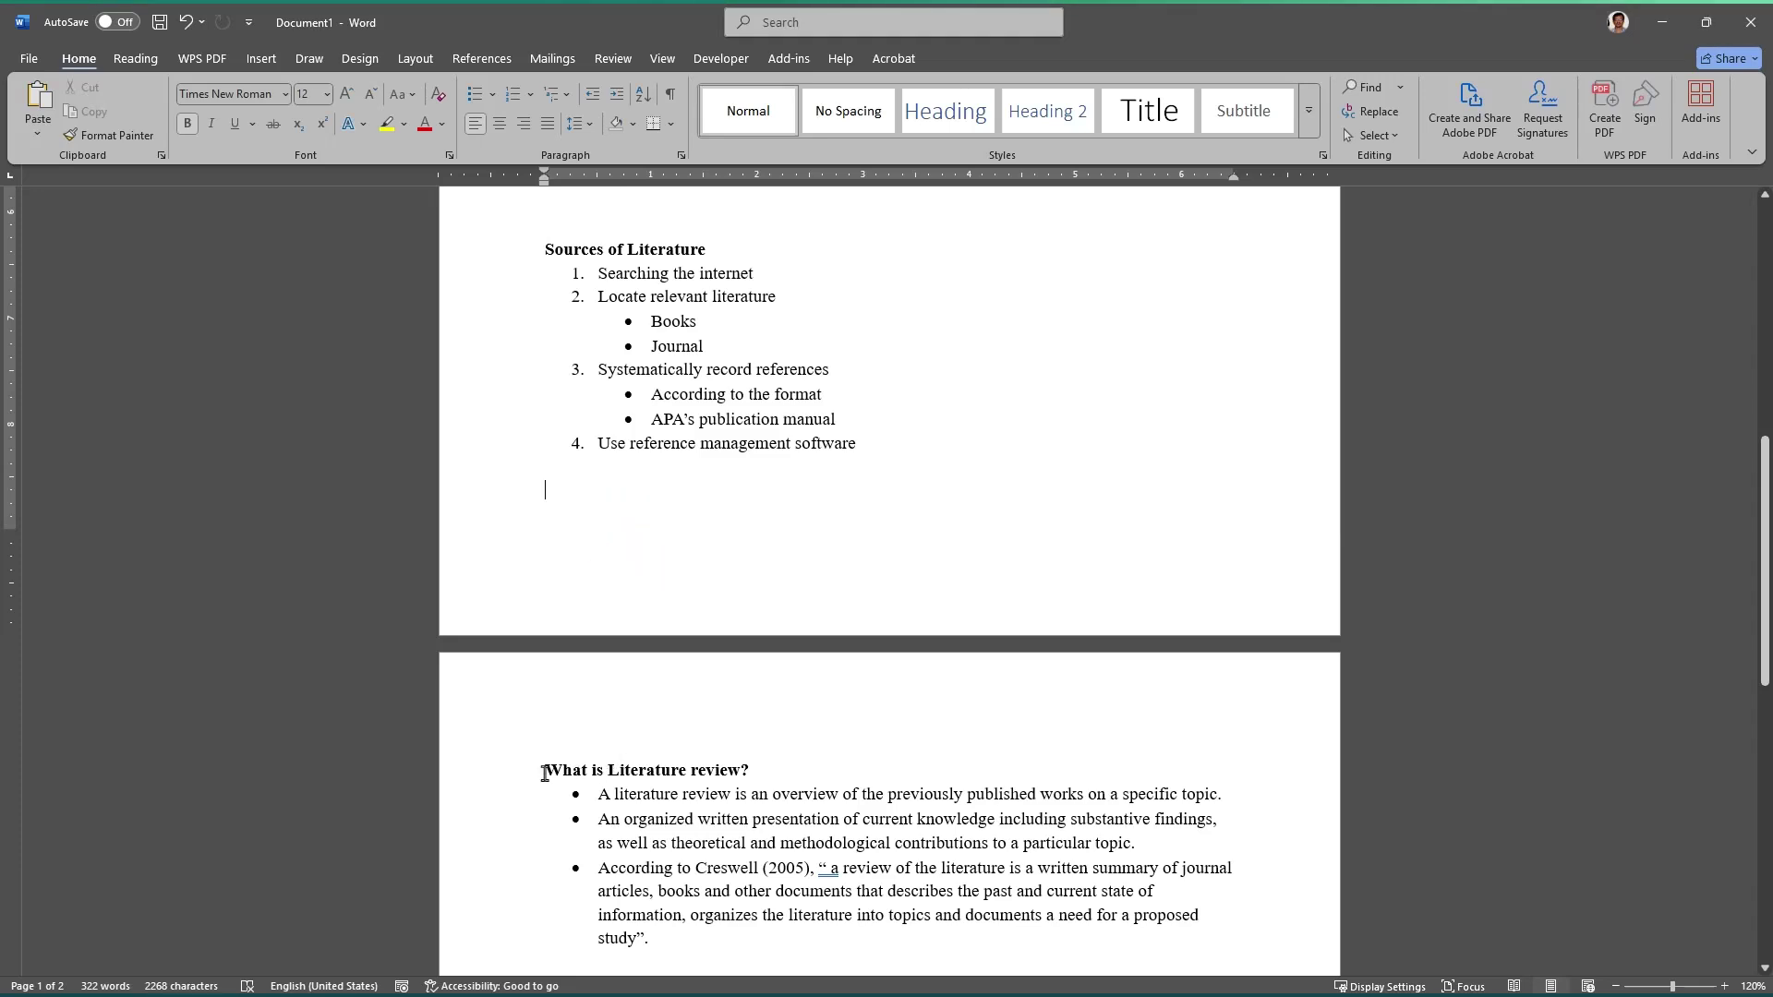
click(638, 809)
scroll(638, 808, down, 1)
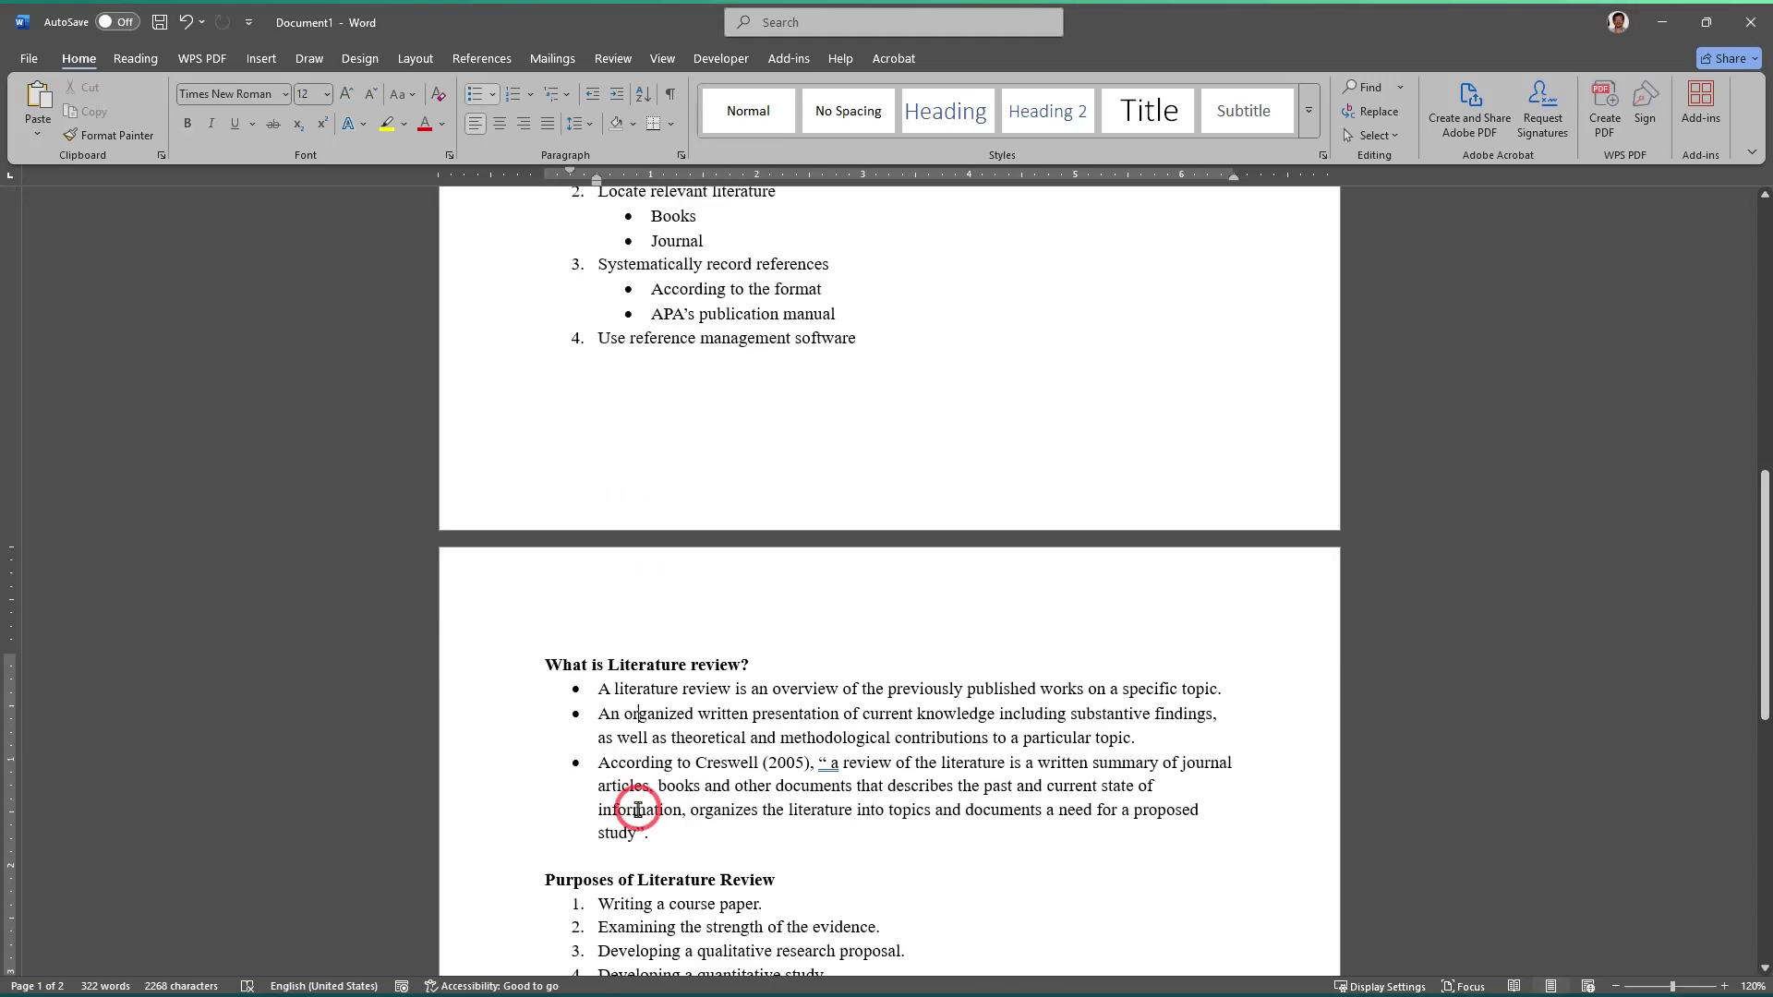
click(620, 666)
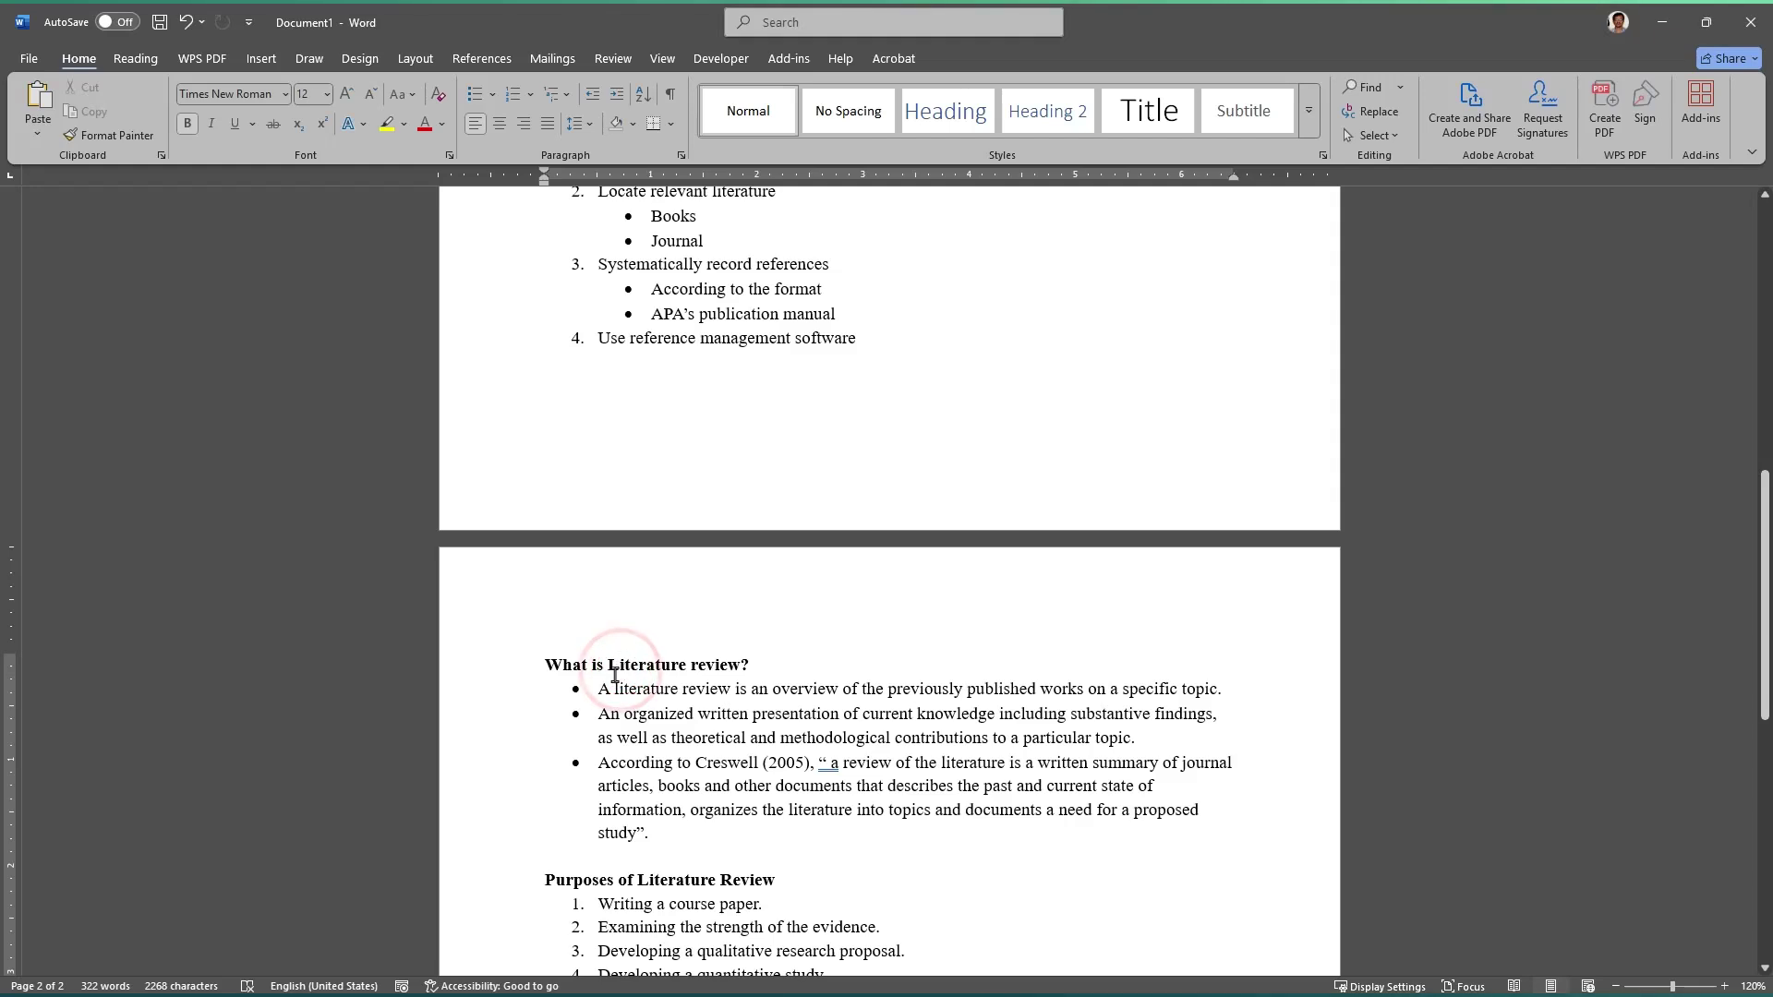
click(517, 666)
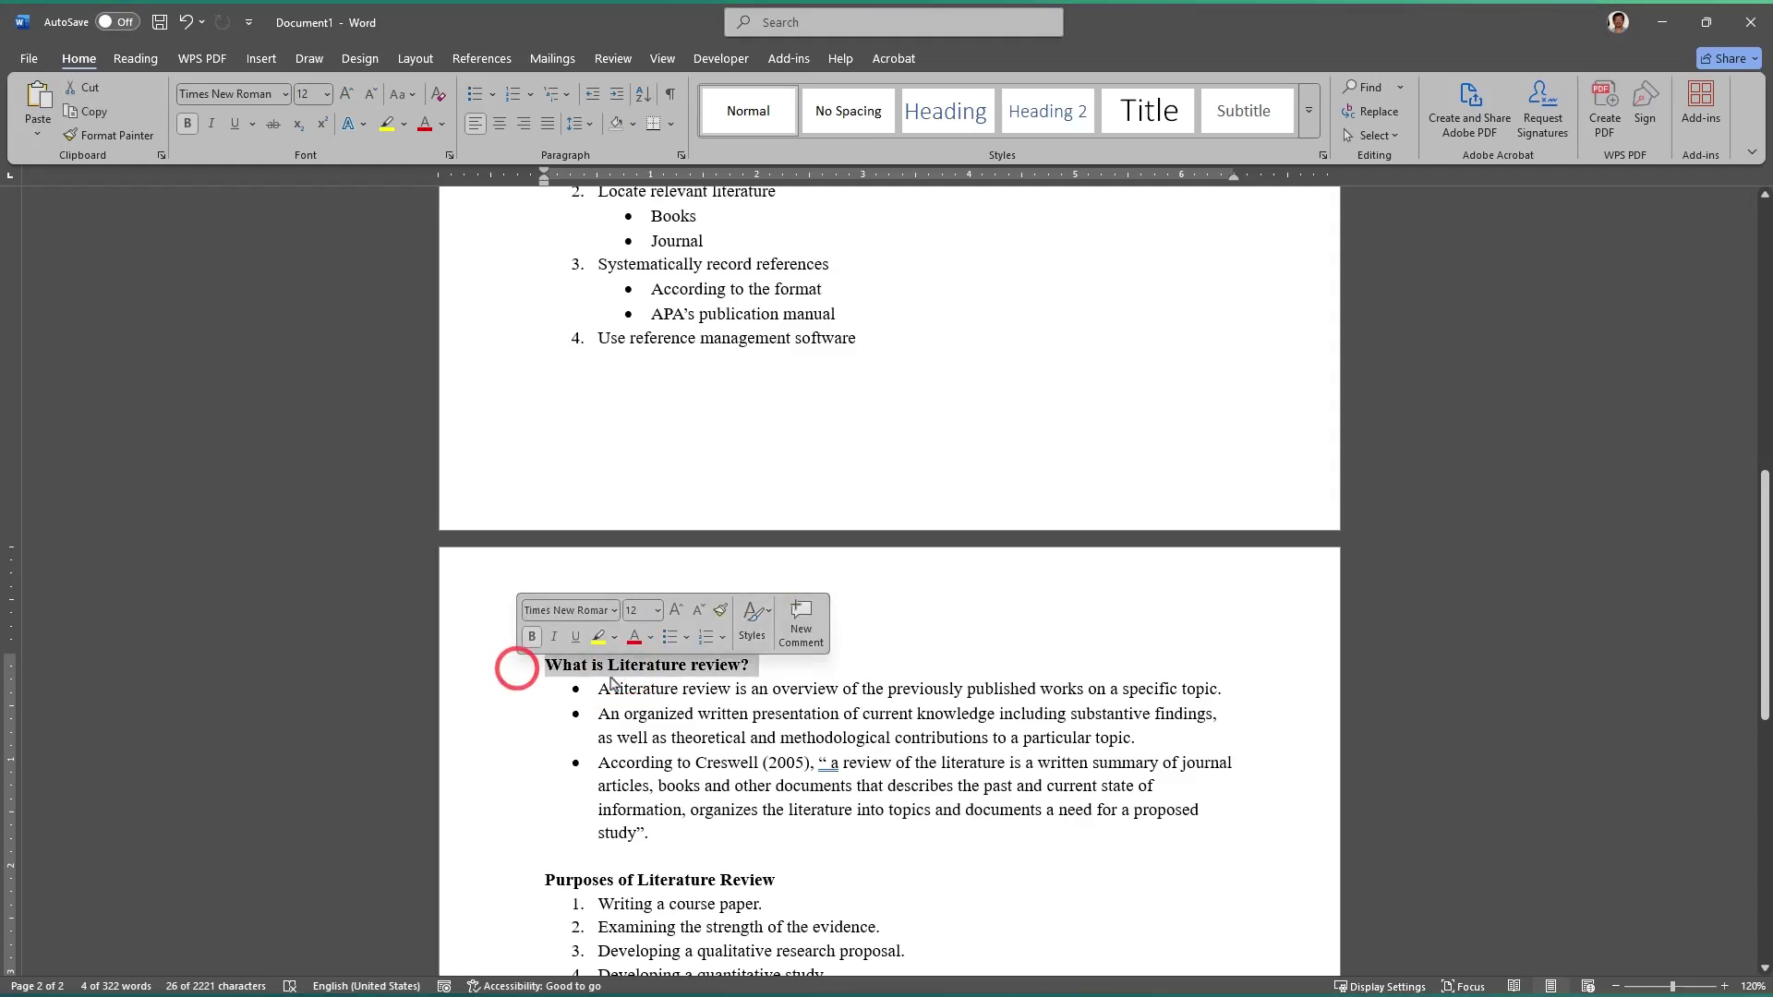
click(621, 679)
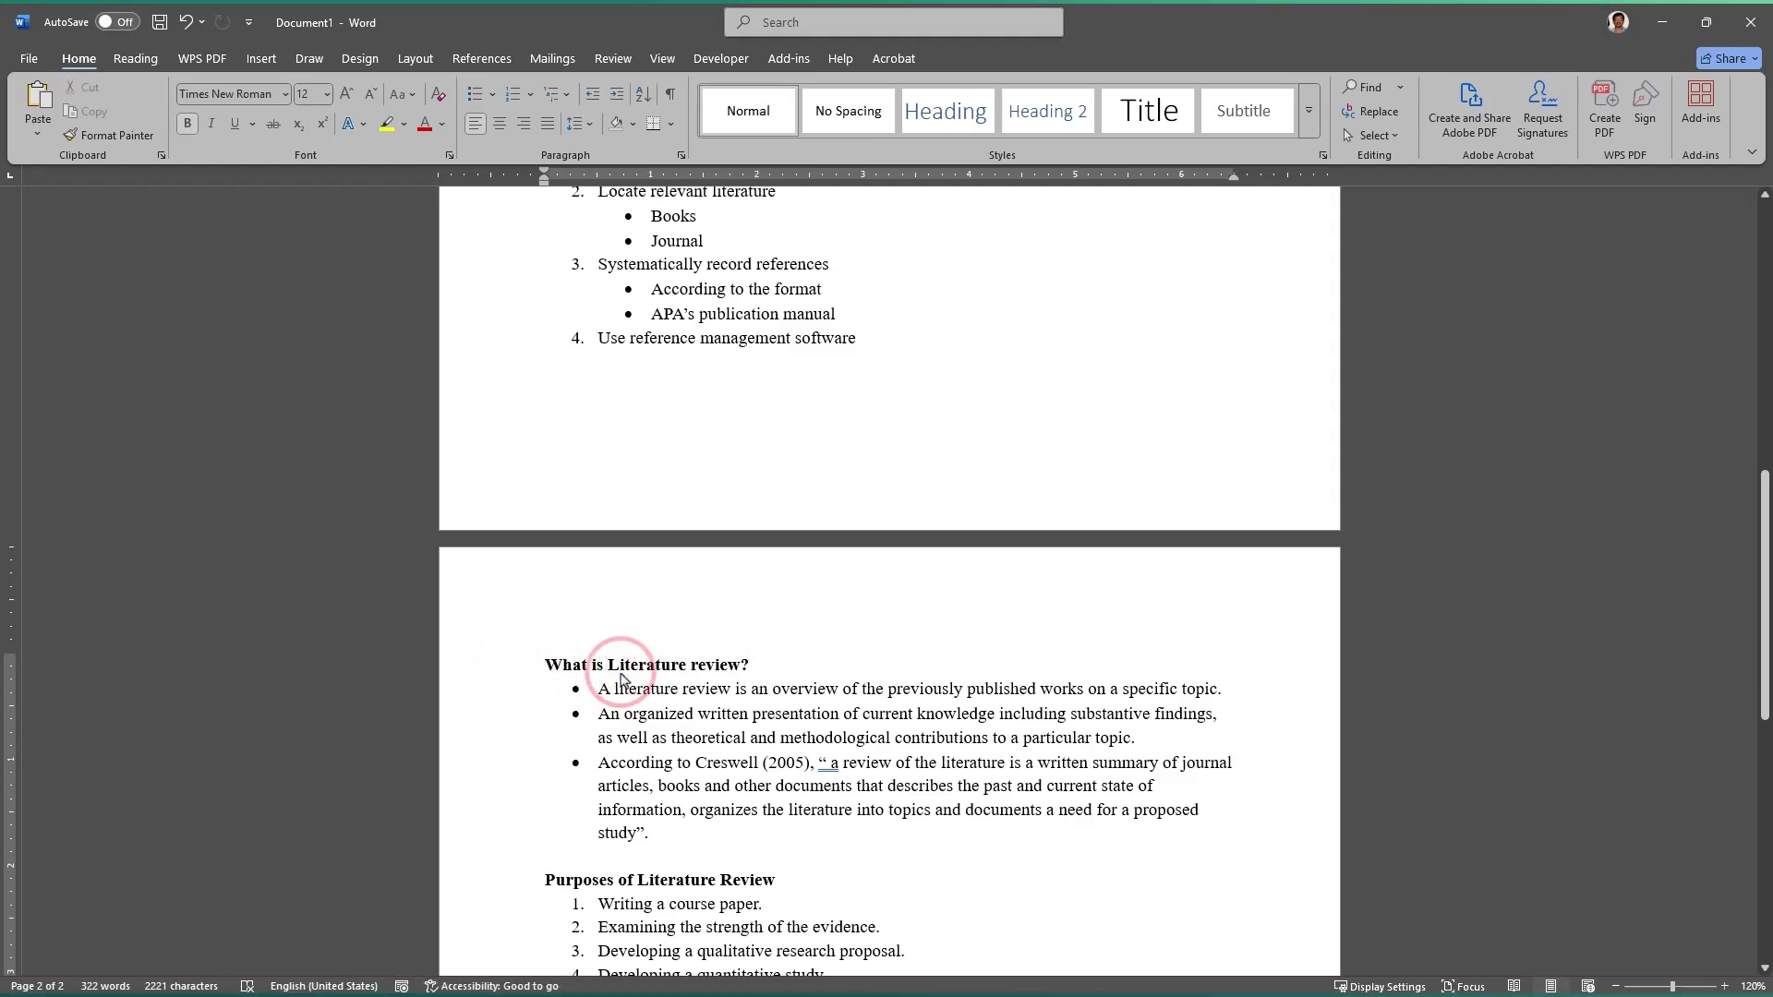
Step: Insert three blank lines directly above the "Sources of Literature" heading to test the page break
scroll(591, 323, up, 3)
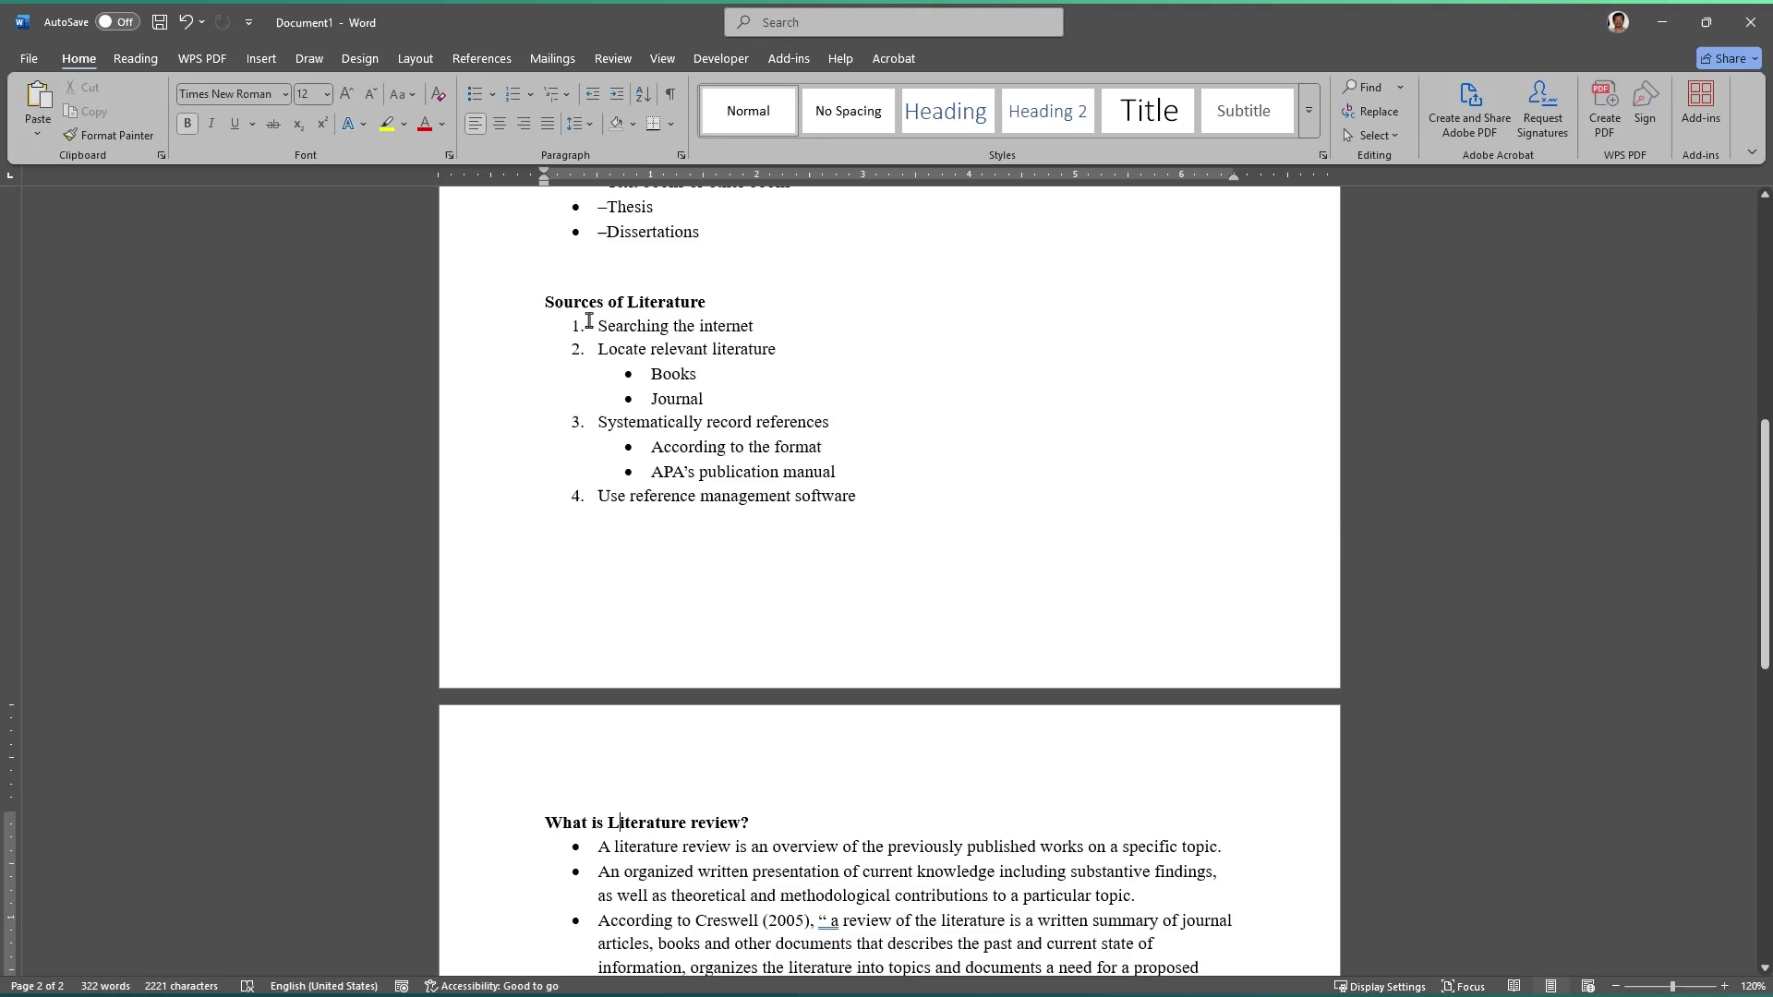
click(527, 303)
click(545, 303)
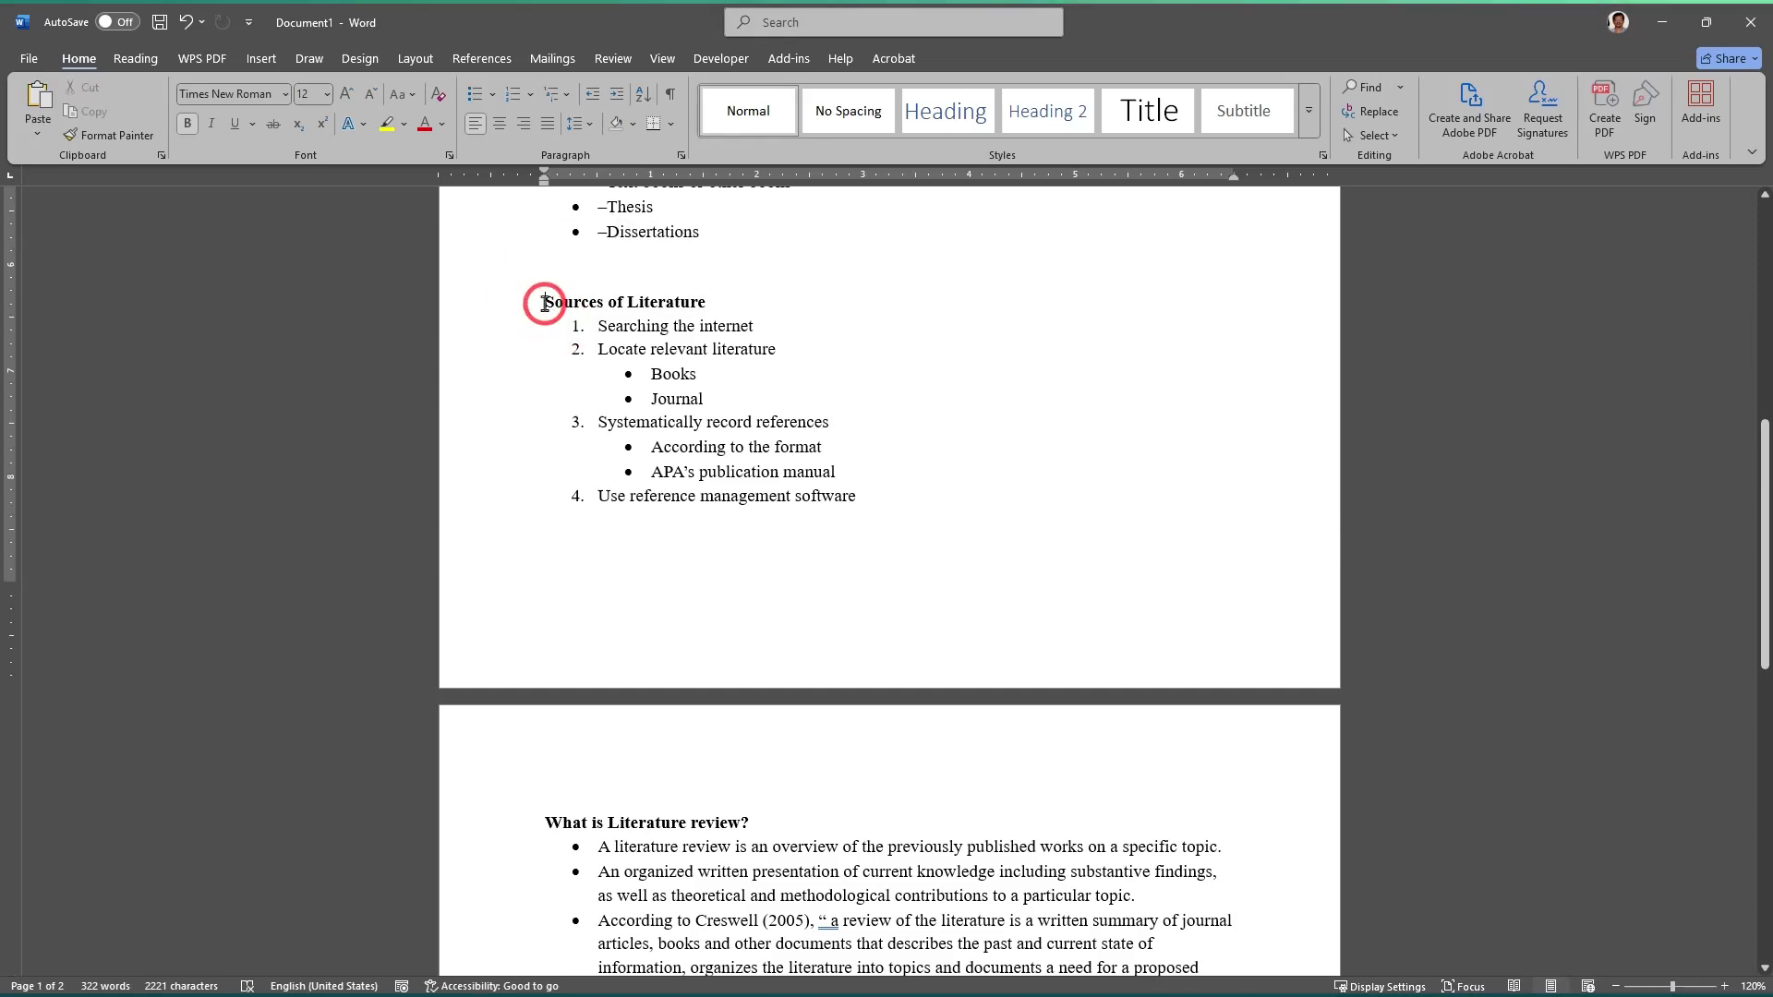
key(Return)
key(Return)
key(Return)
Step: Examine how the added lines affect the page break between the Sources of Literature list and the "What is Literature review?" heading
scroll(682, 436, down, 3)
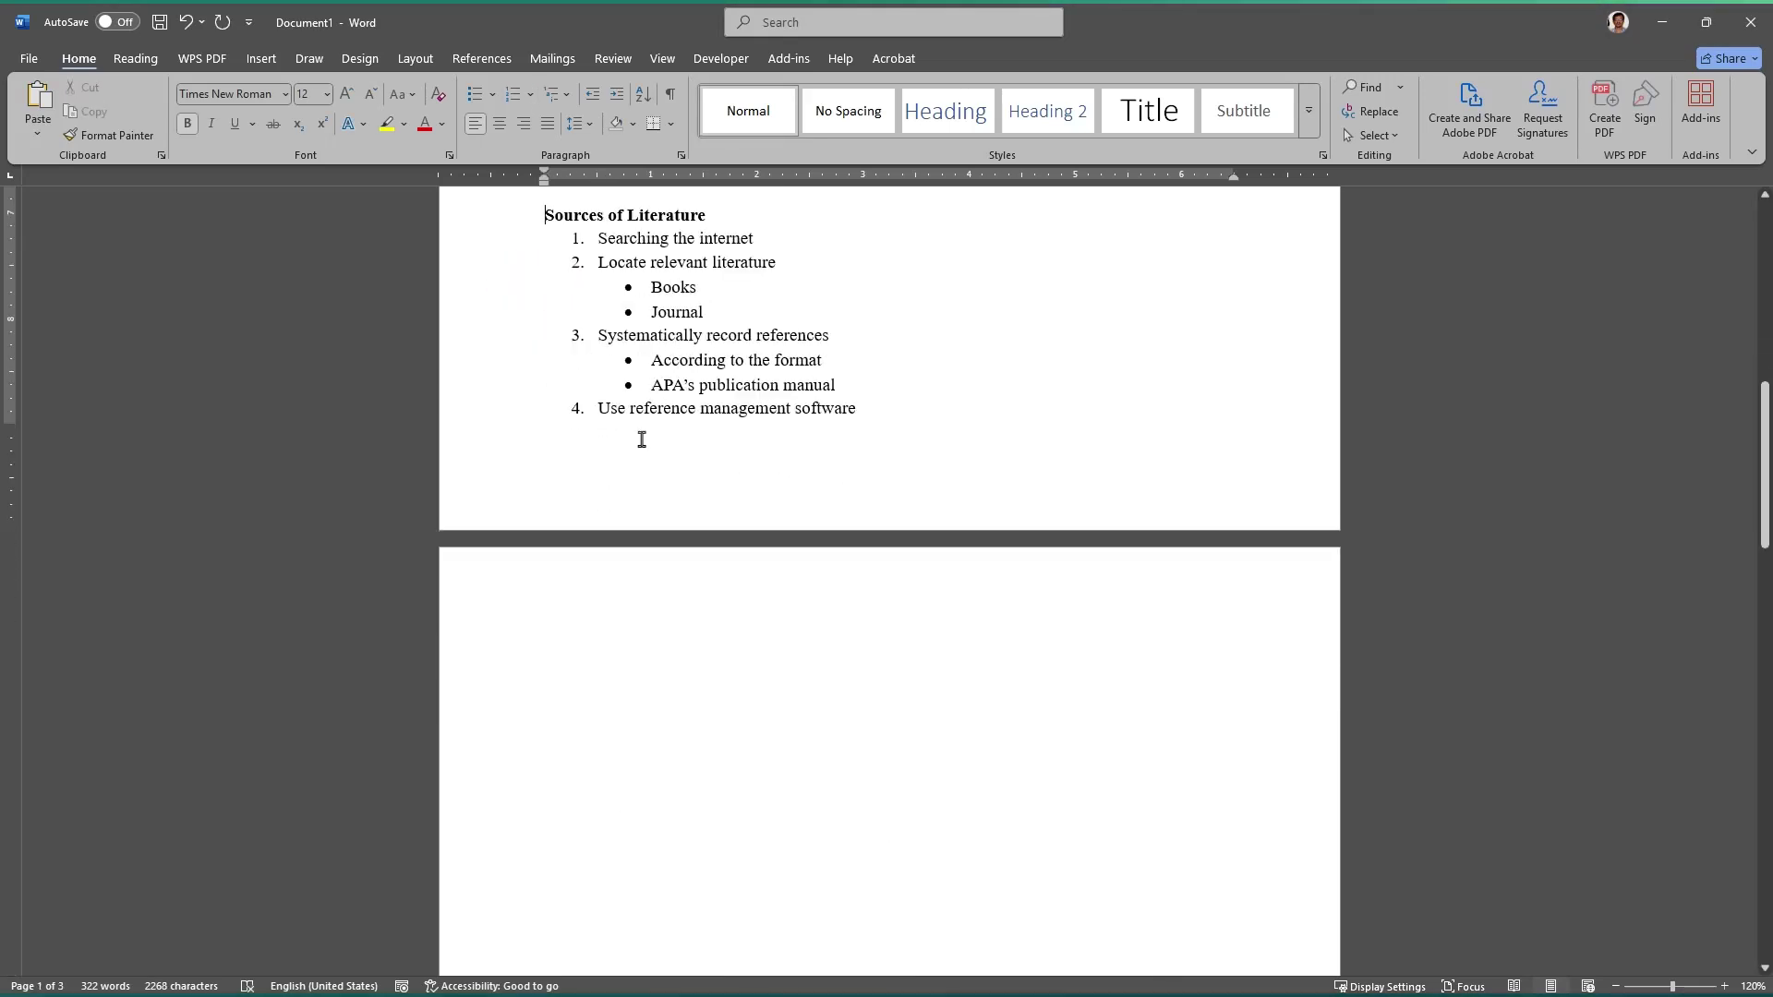
drag(641, 439, 650, 710)
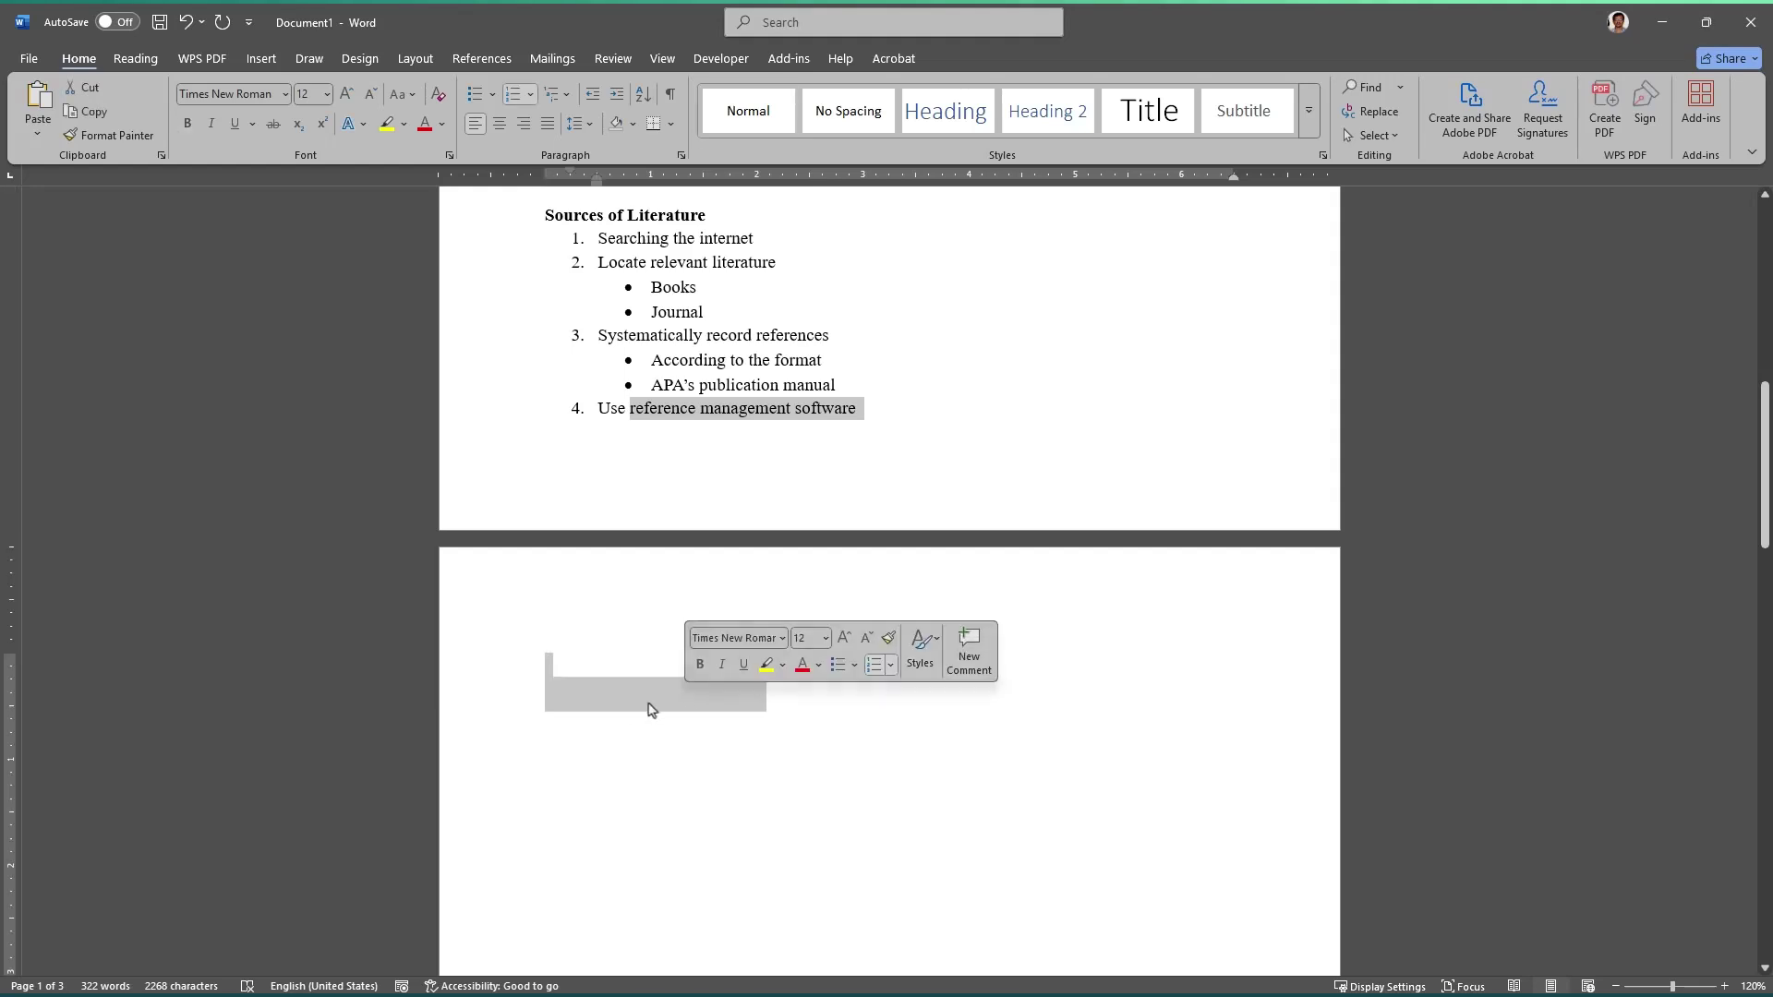
click(622, 705)
drag(619, 442, 611, 689)
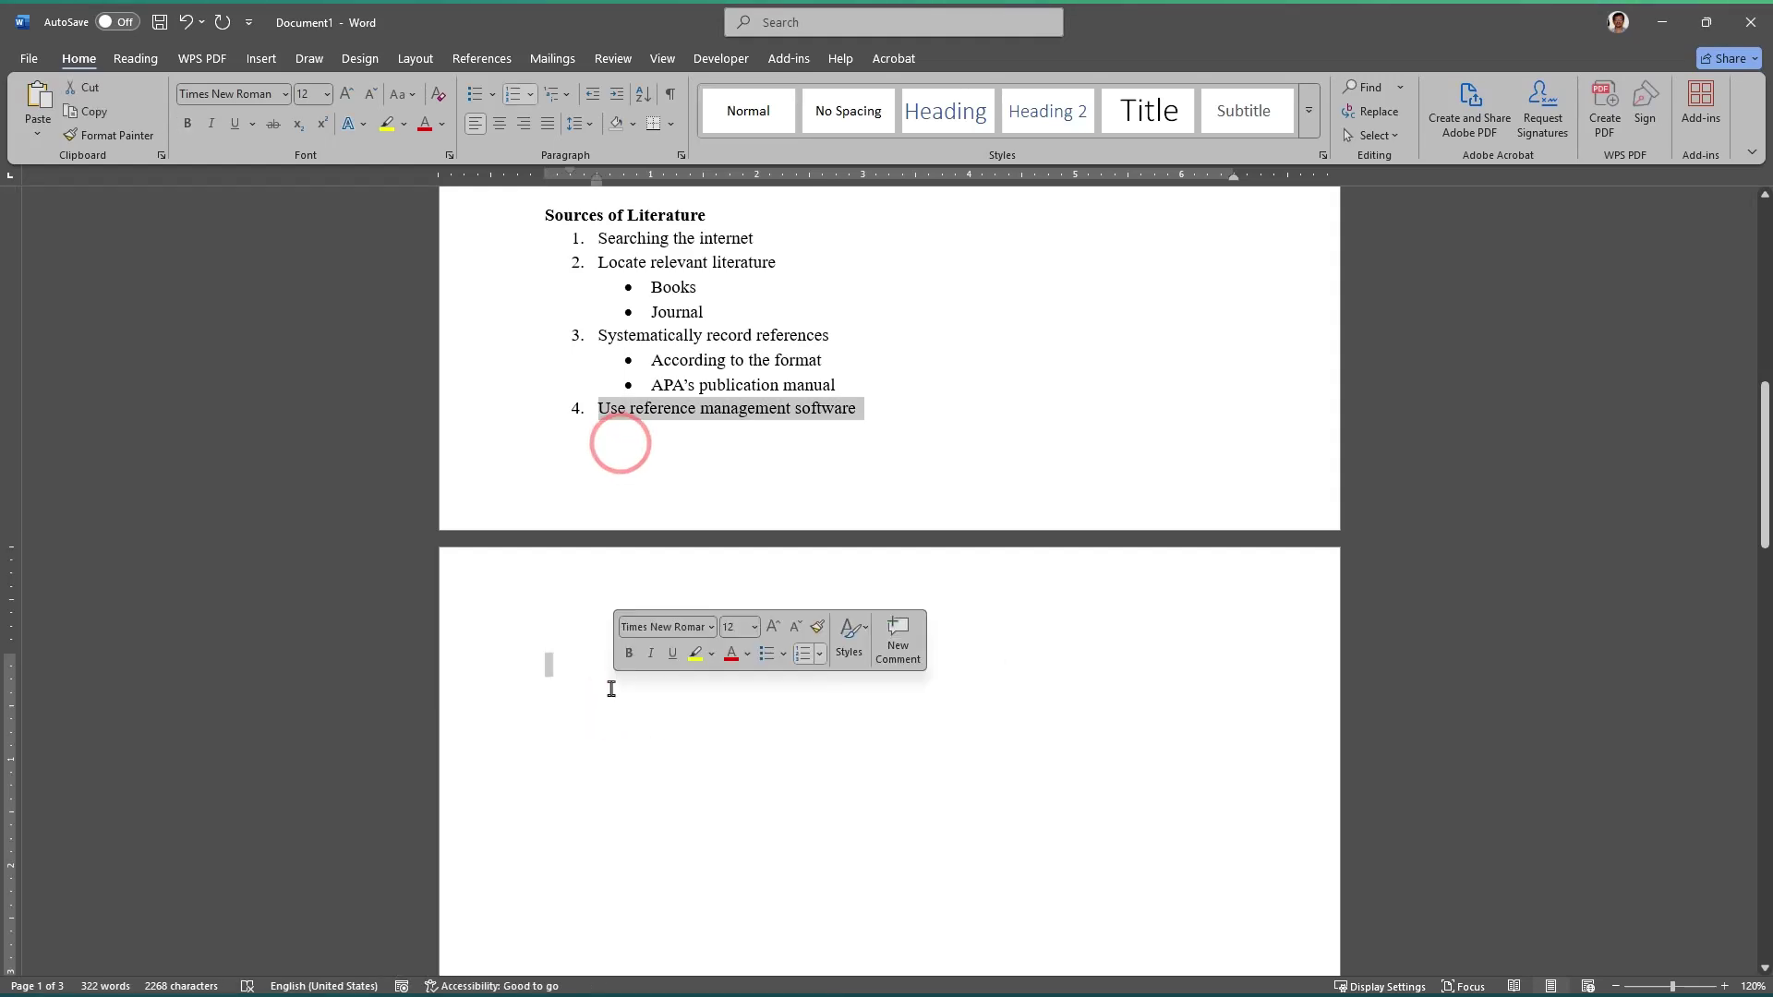
click(611, 688)
scroll(700, 775, down, 12)
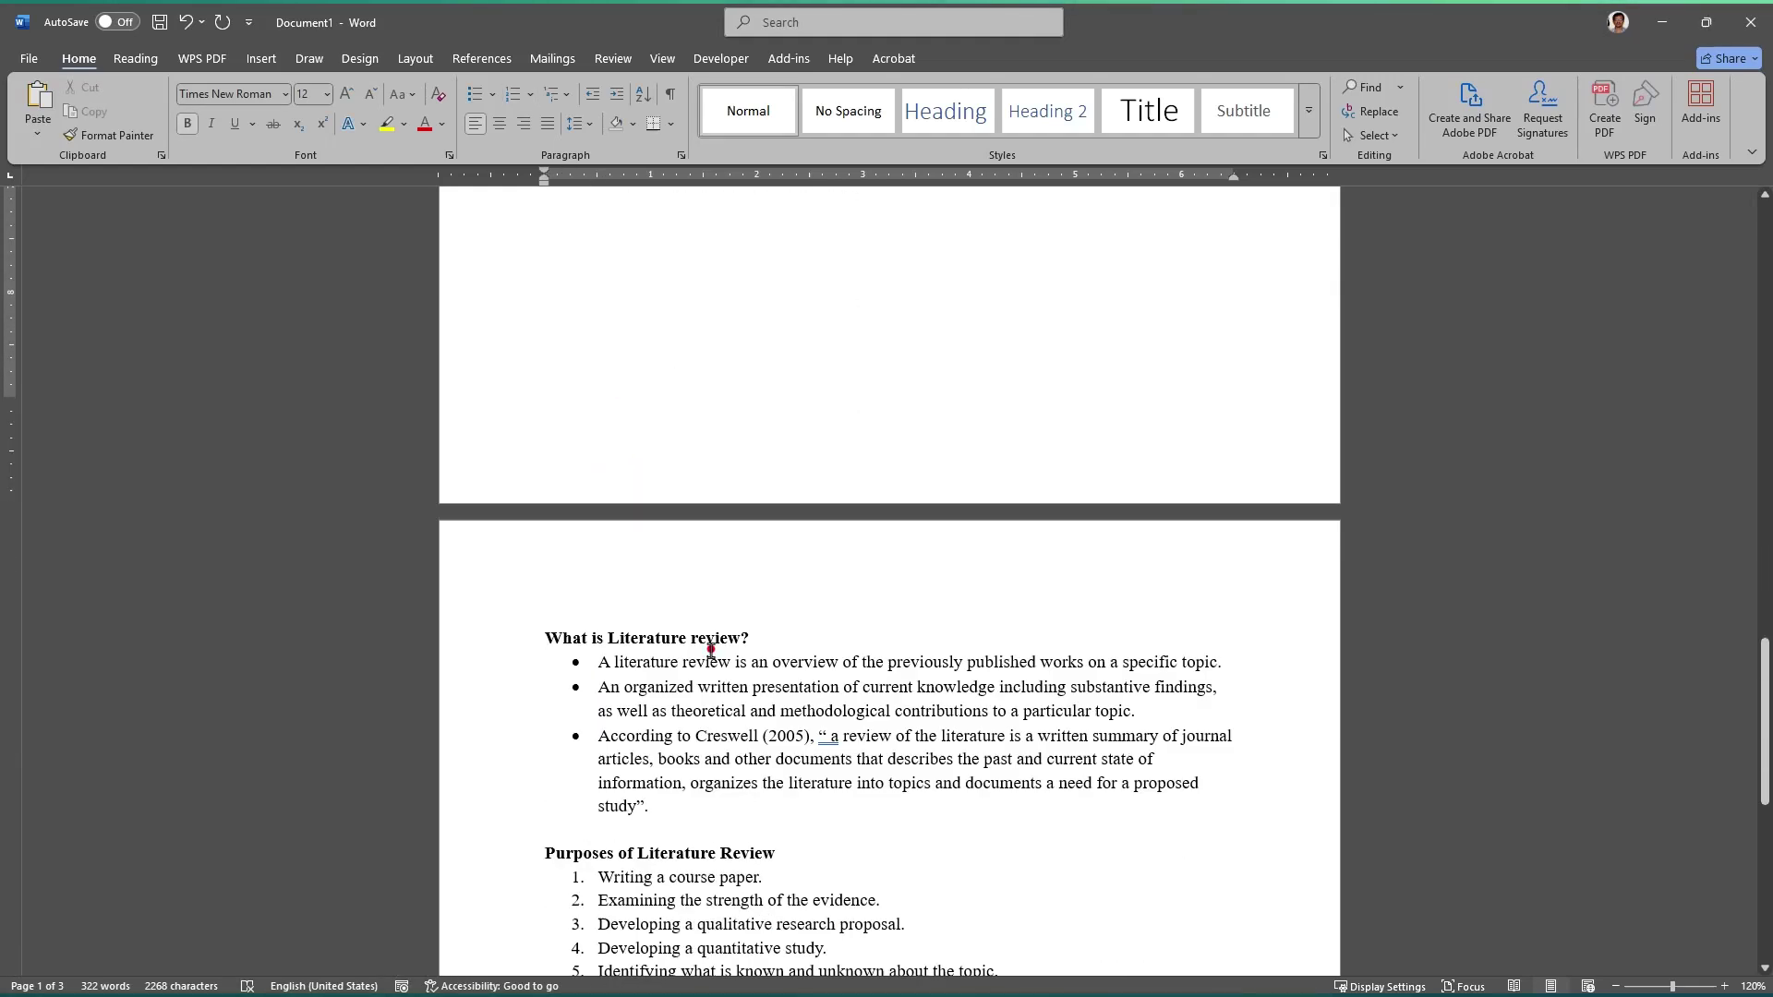
click(711, 651)
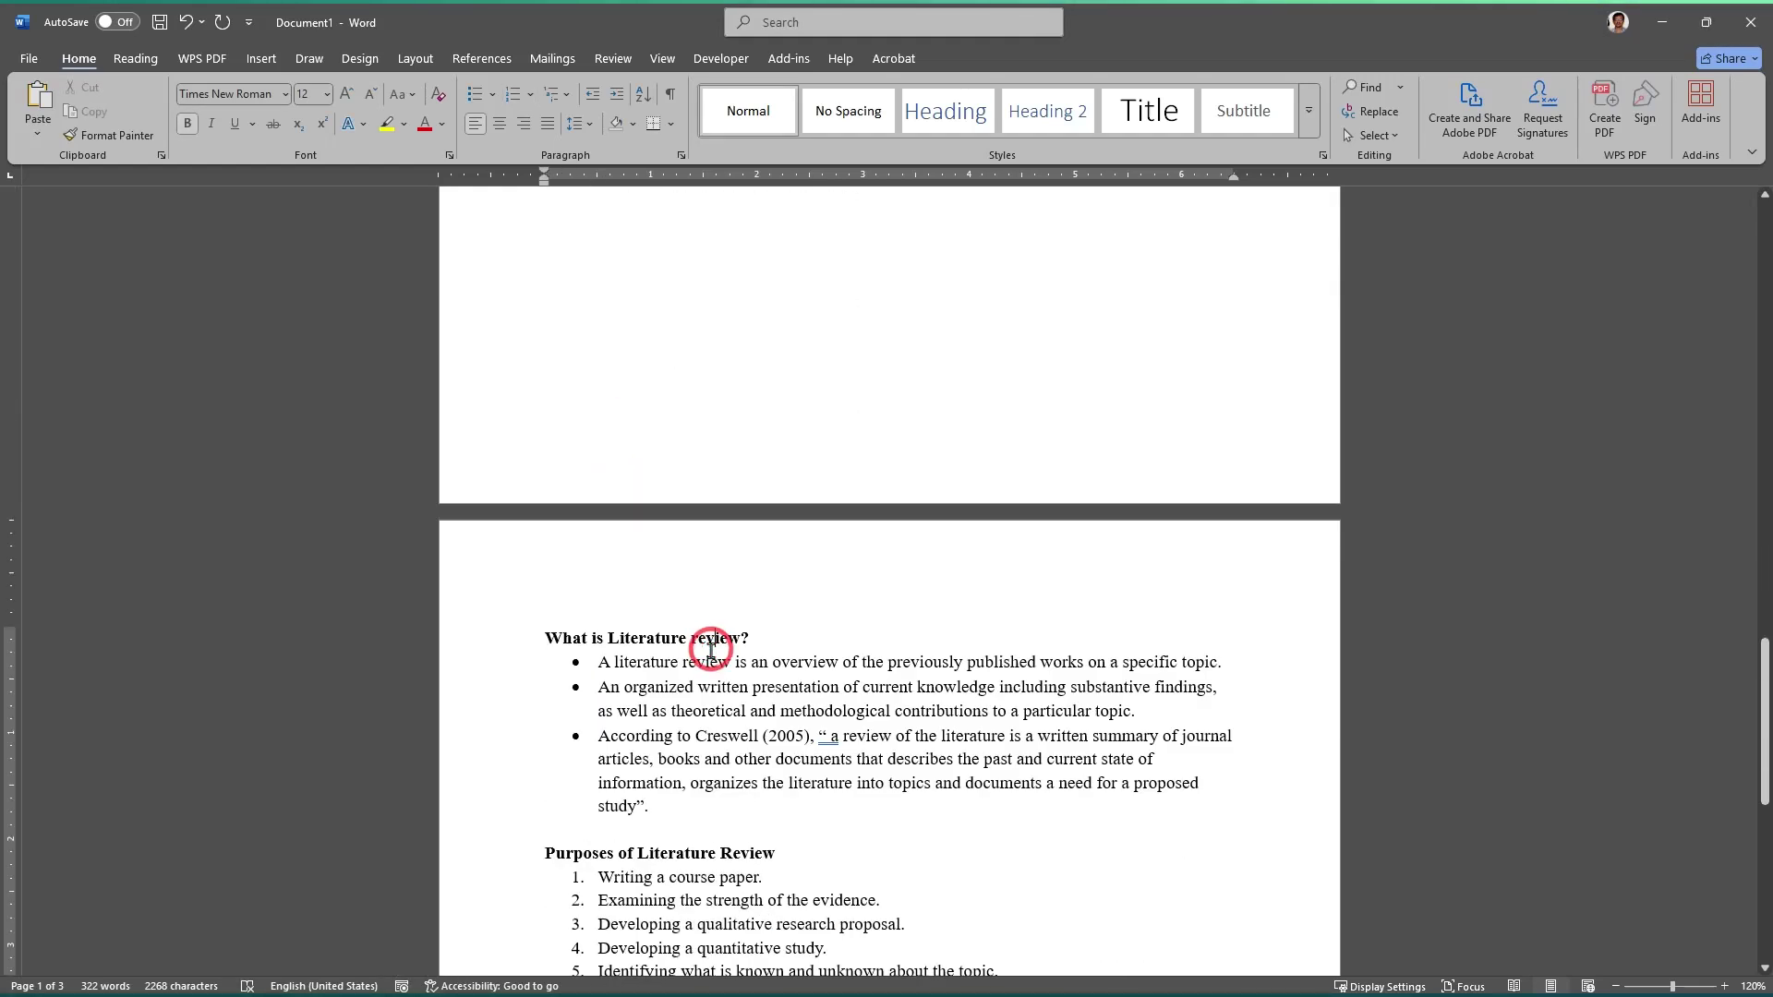
scroll(633, 625, up, 3)
click(637, 613)
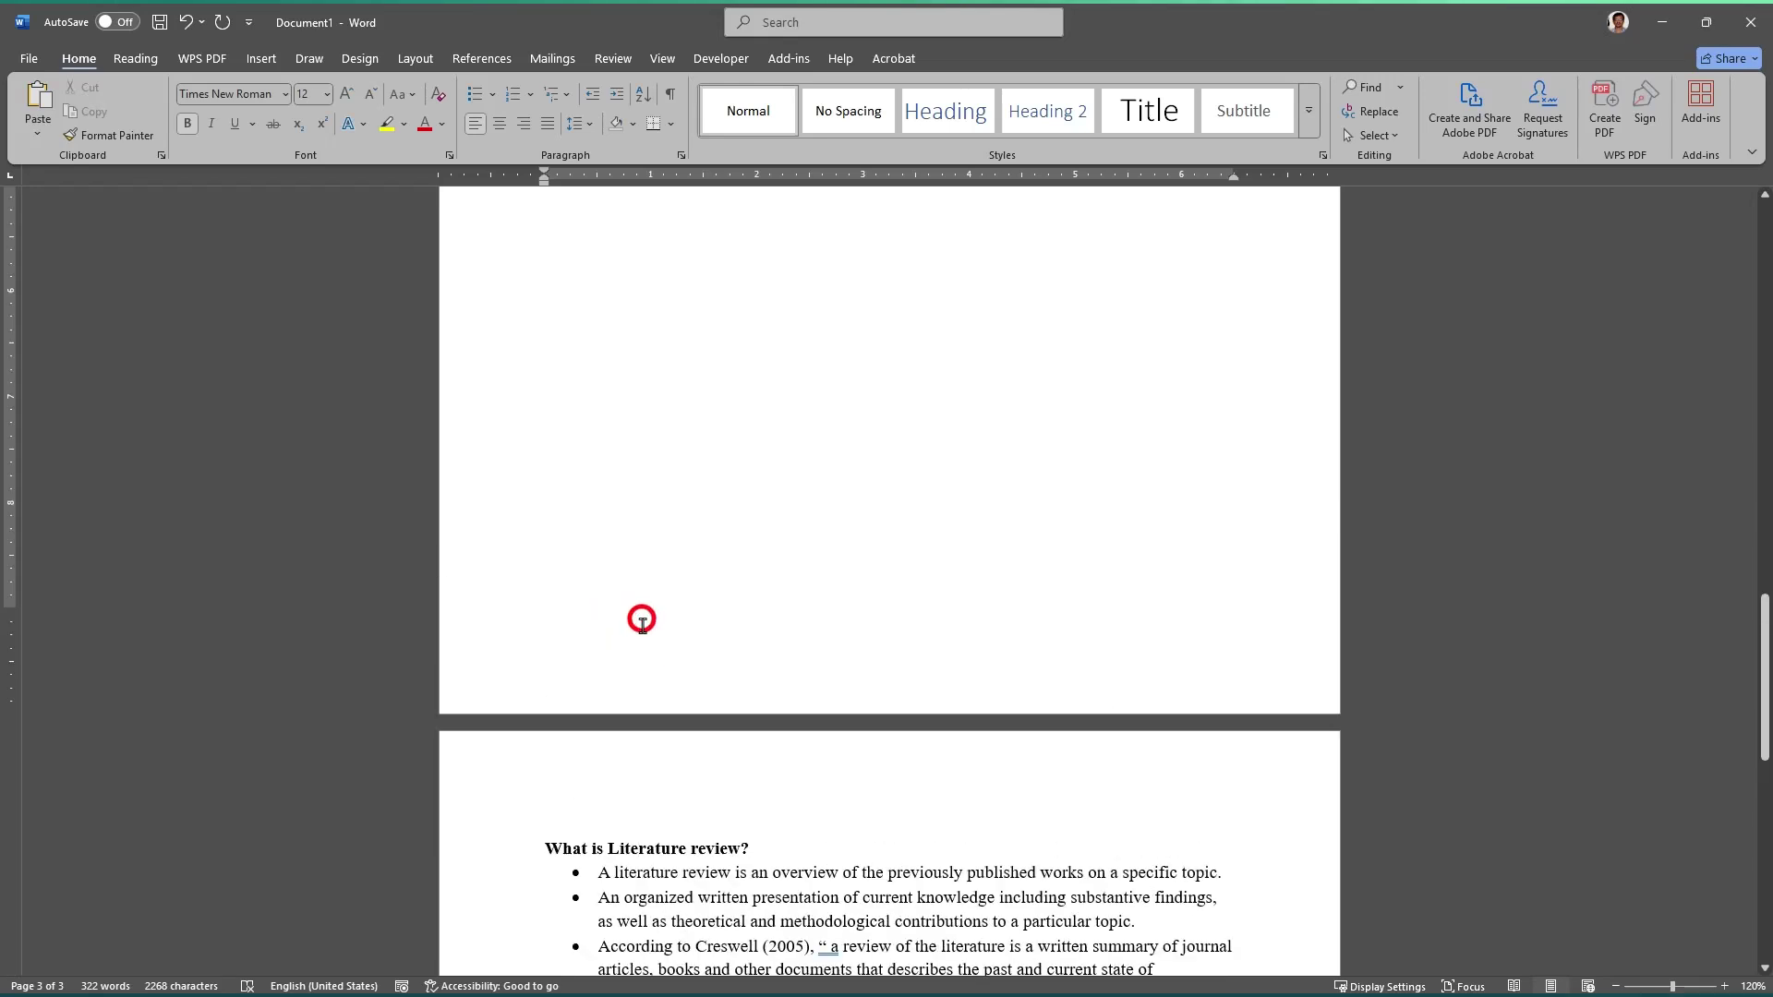
scroll(642, 619, up, 3)
scroll(643, 625, up, 6)
Step: Delete the surplus blank lines above the "Sources of Literature" heading, leaving a single blank line
click(585, 340)
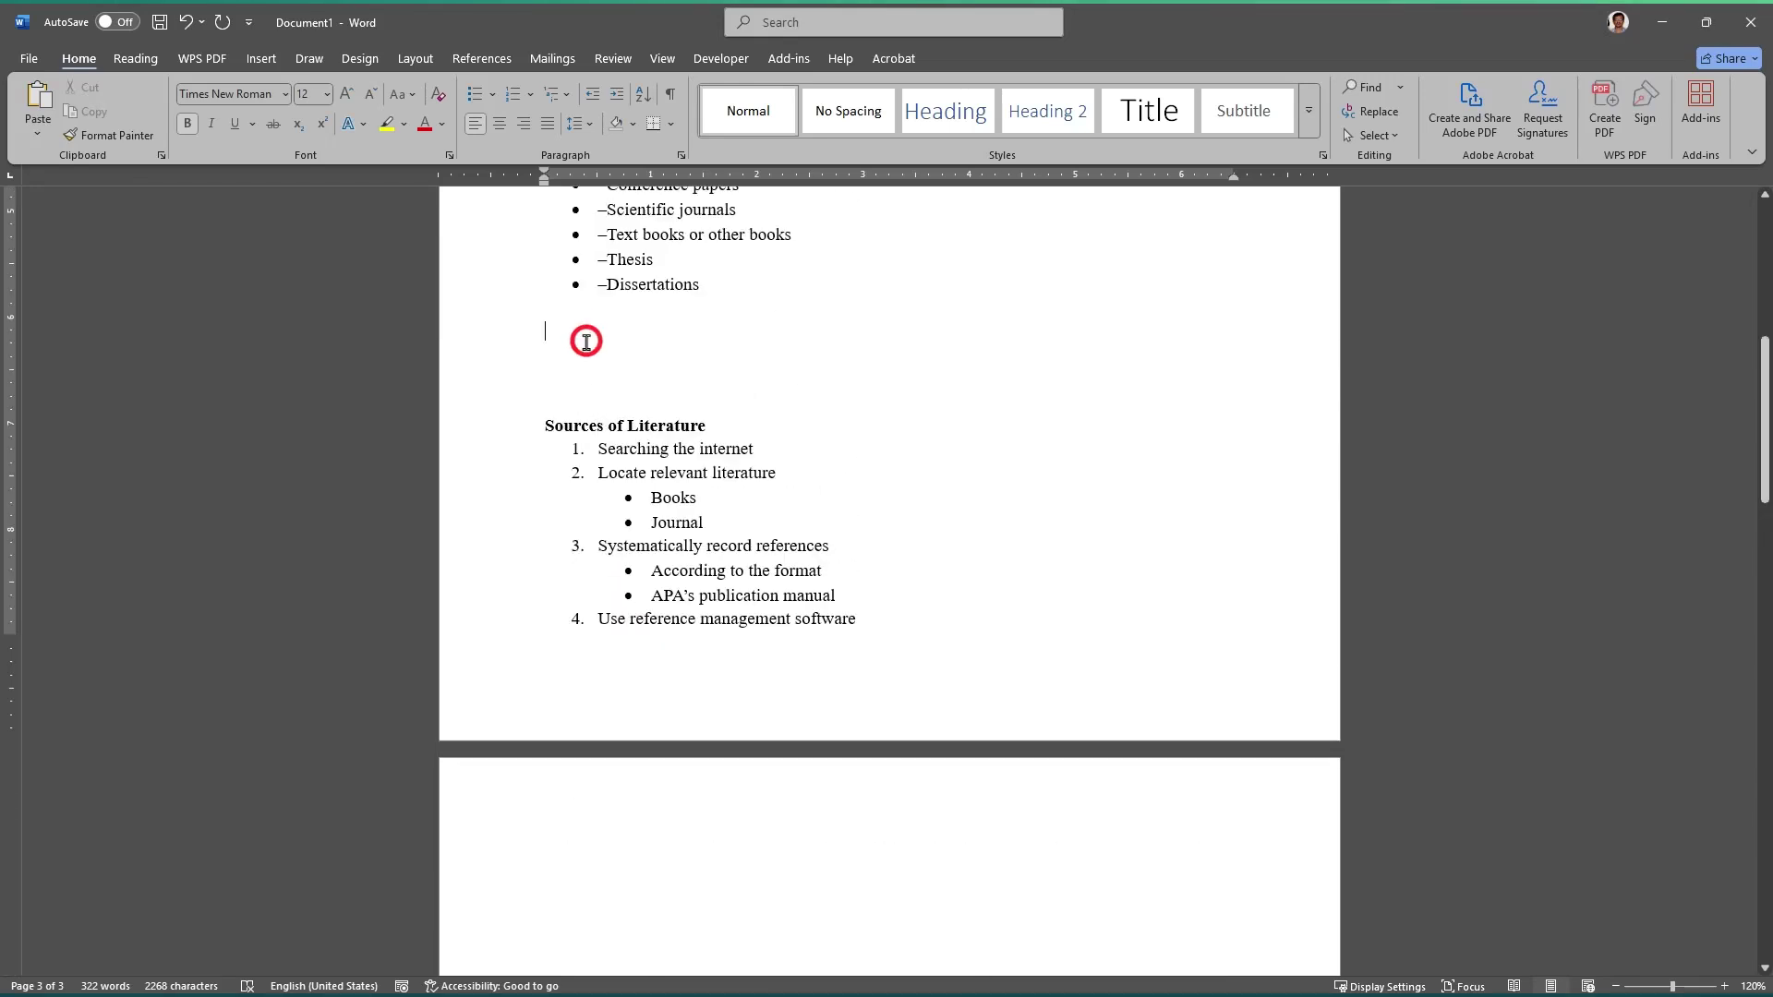
key(Delete)
key(Delete)
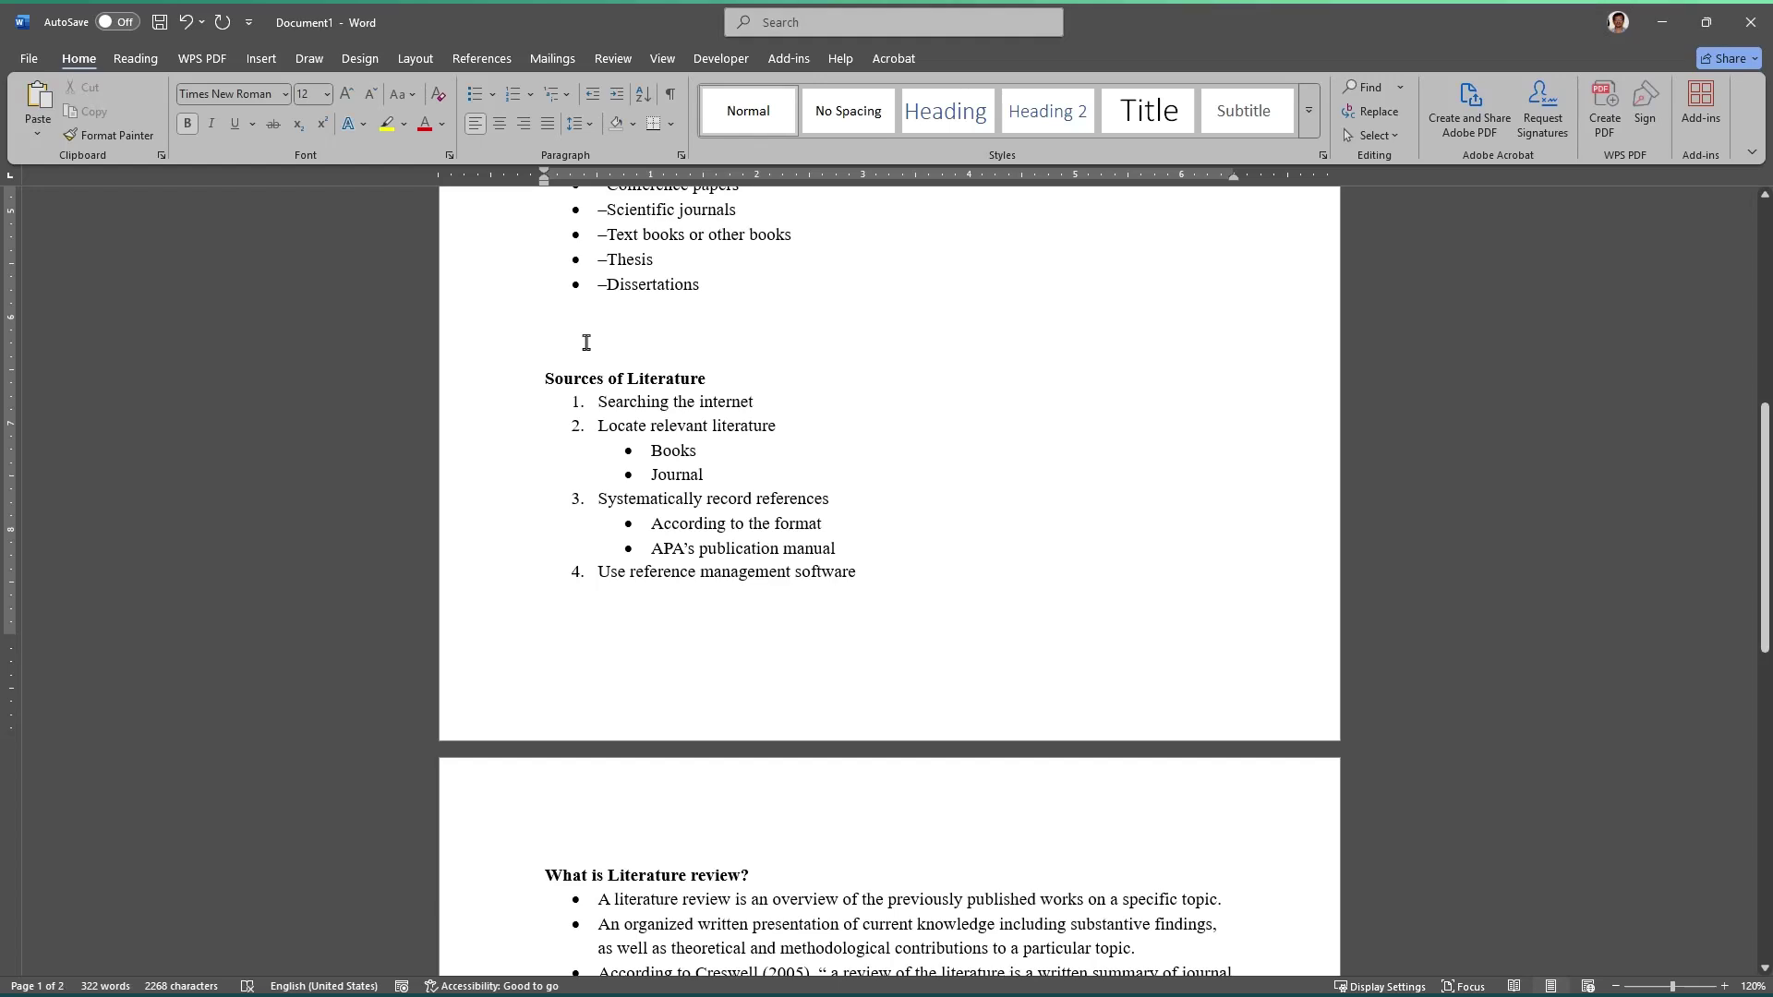
key(Delete)
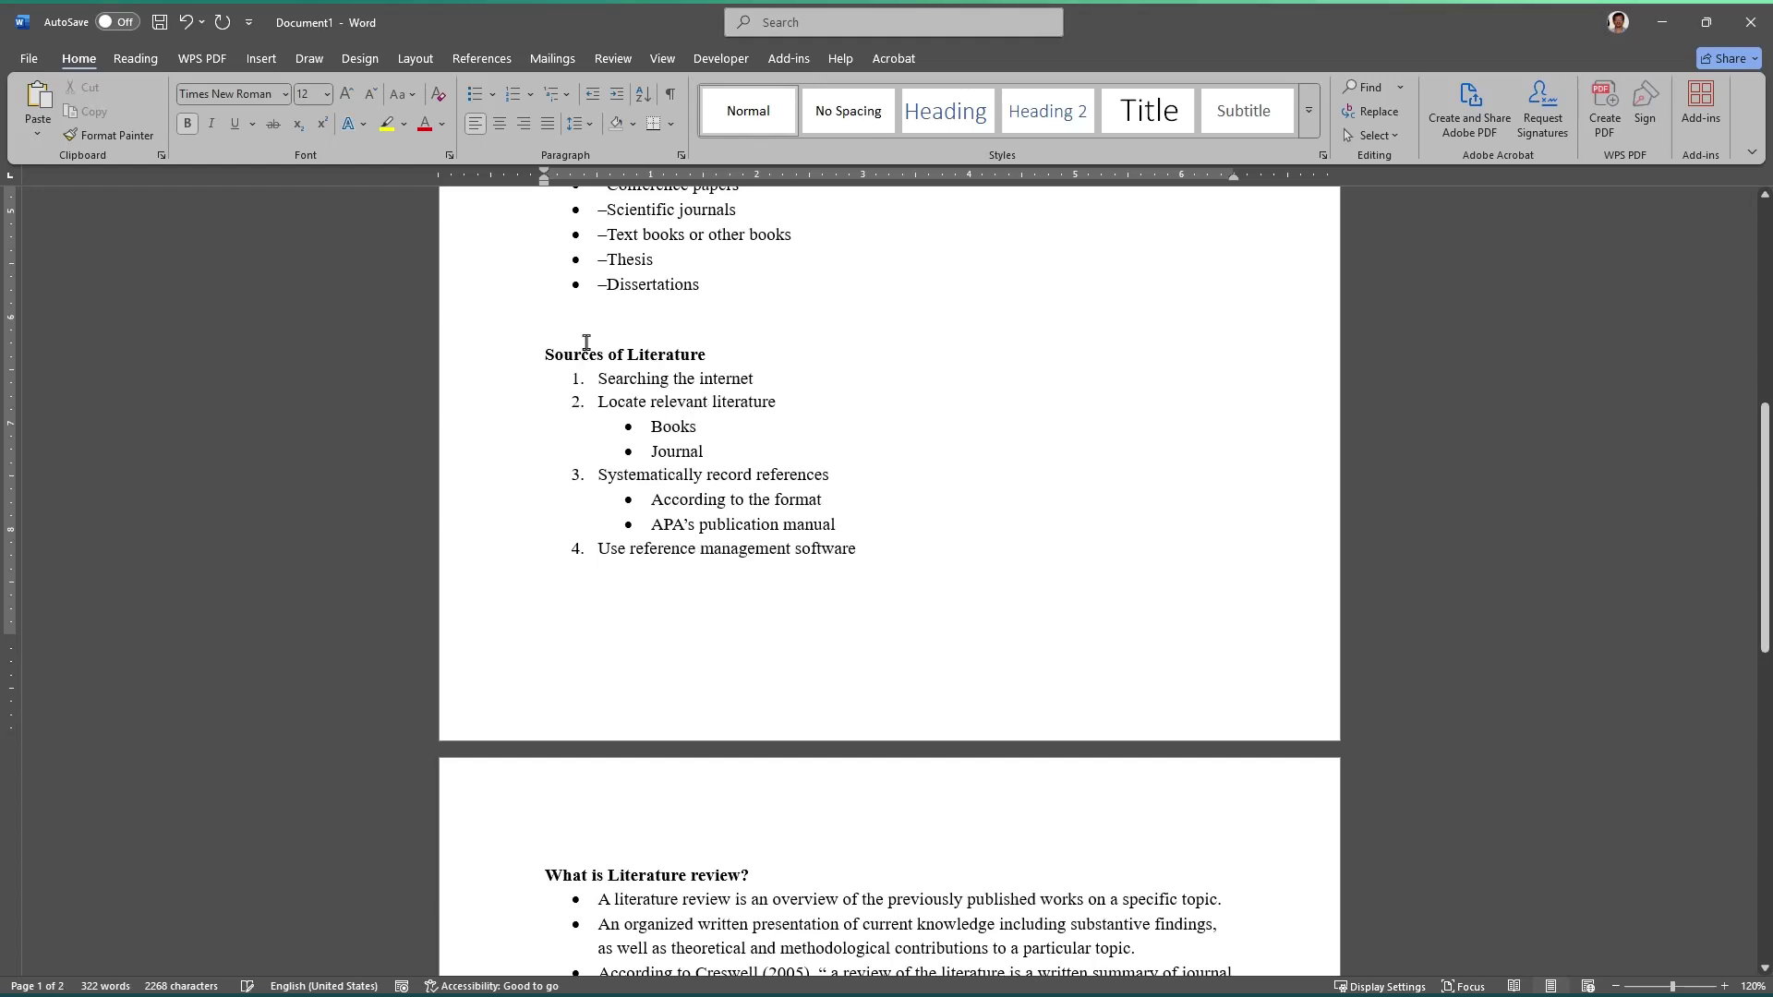
drag(618, 873, 682, 877)
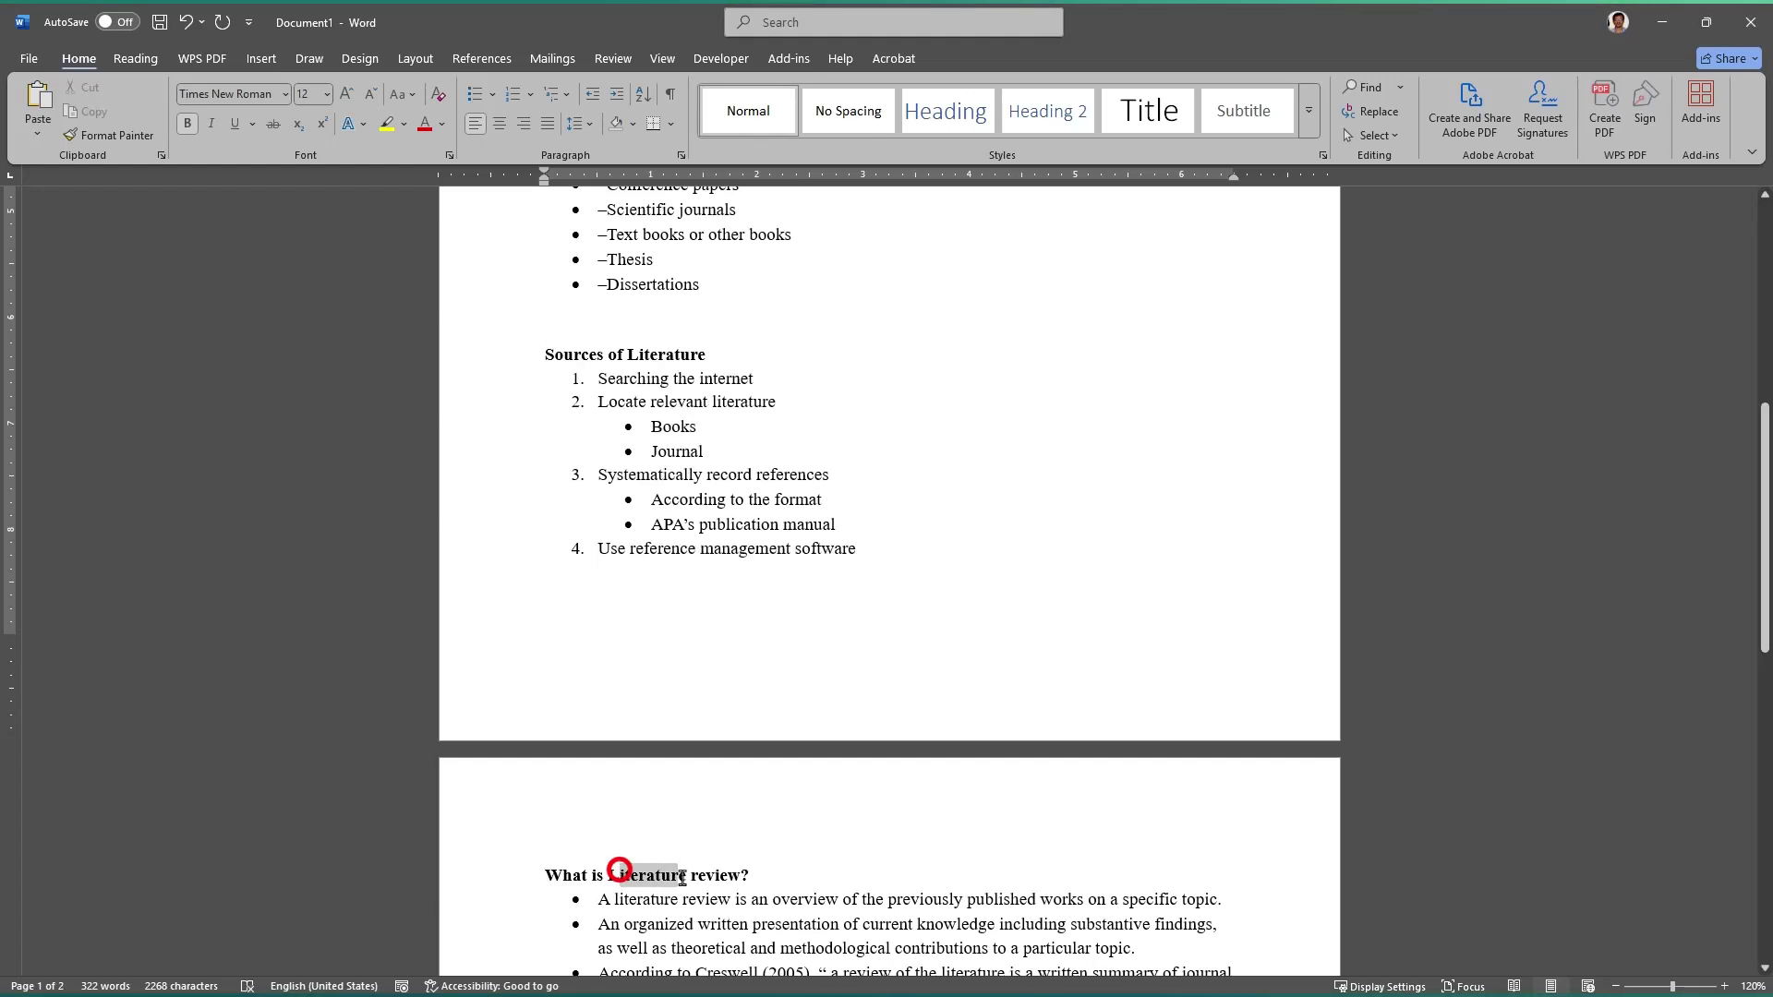
click(627, 615)
scroll(635, 554, up, 2)
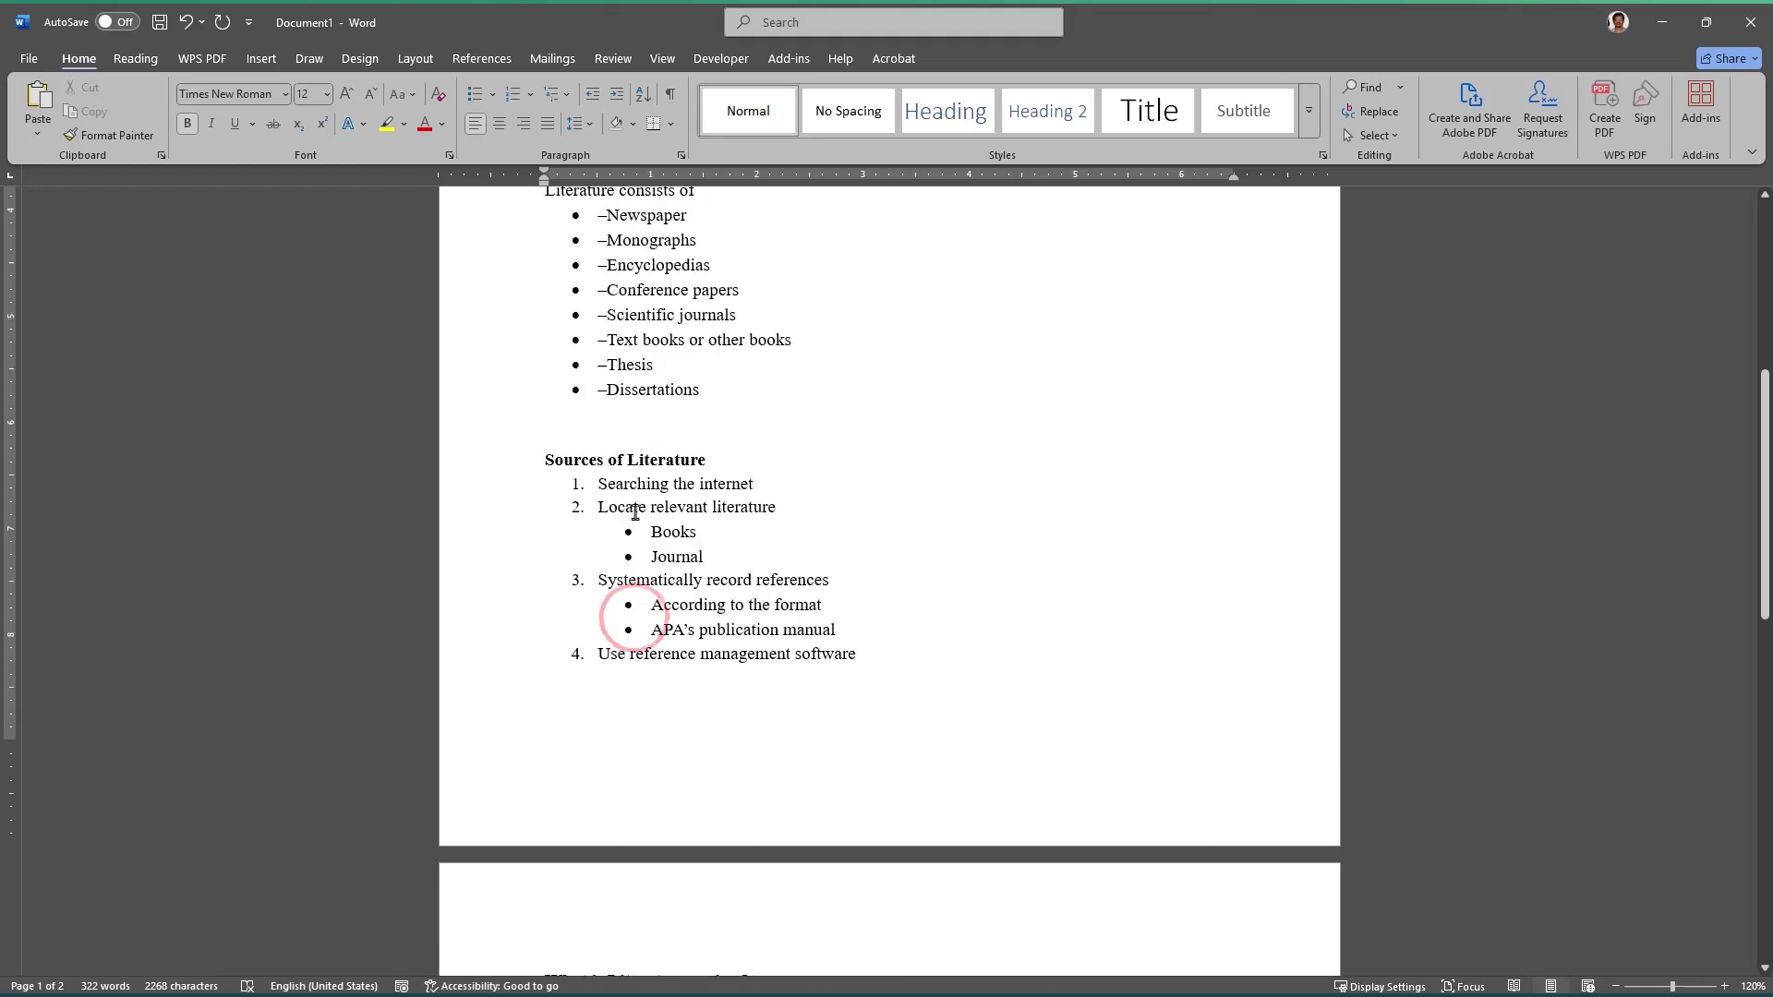
click(625, 432)
key(Delete)
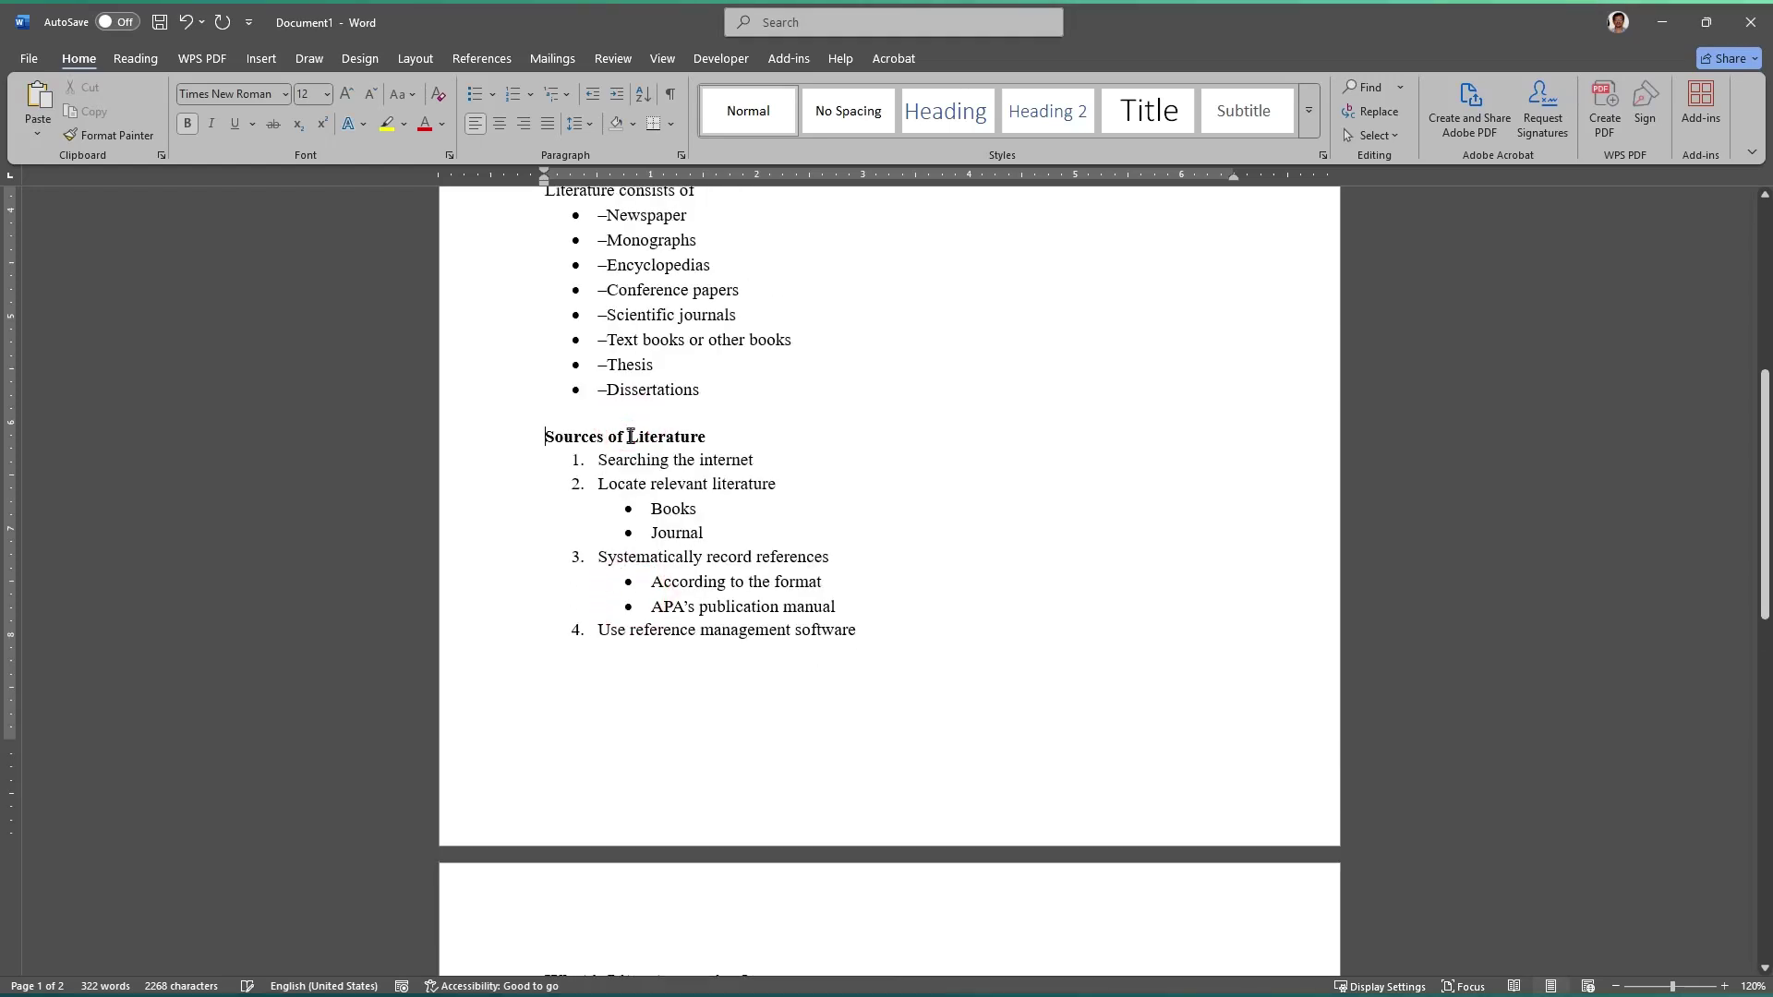
Step: Review the spacing and page break throughout the document, from the title to the "What is Literature review?" section
scroll(525, 544, down, 6)
click(565, 663)
scroll(545, 665, down, 3)
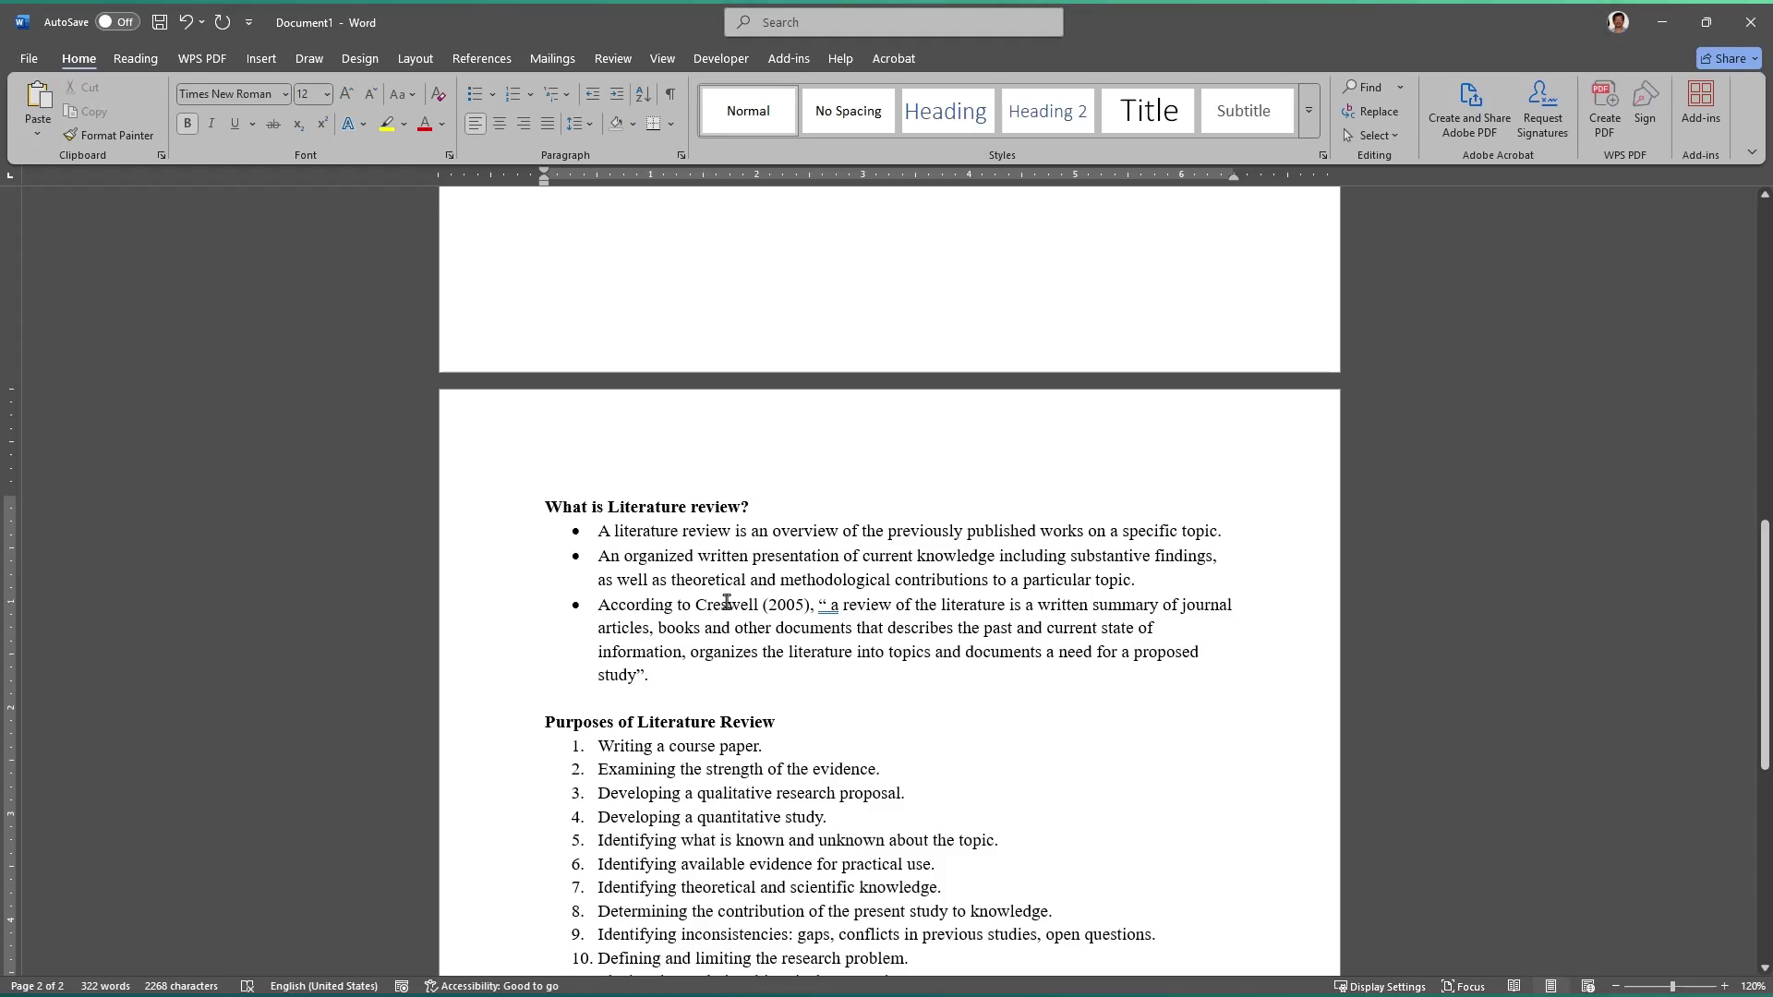
scroll(726, 602, up, 5)
click(751, 582)
scroll(752, 582, up, 1)
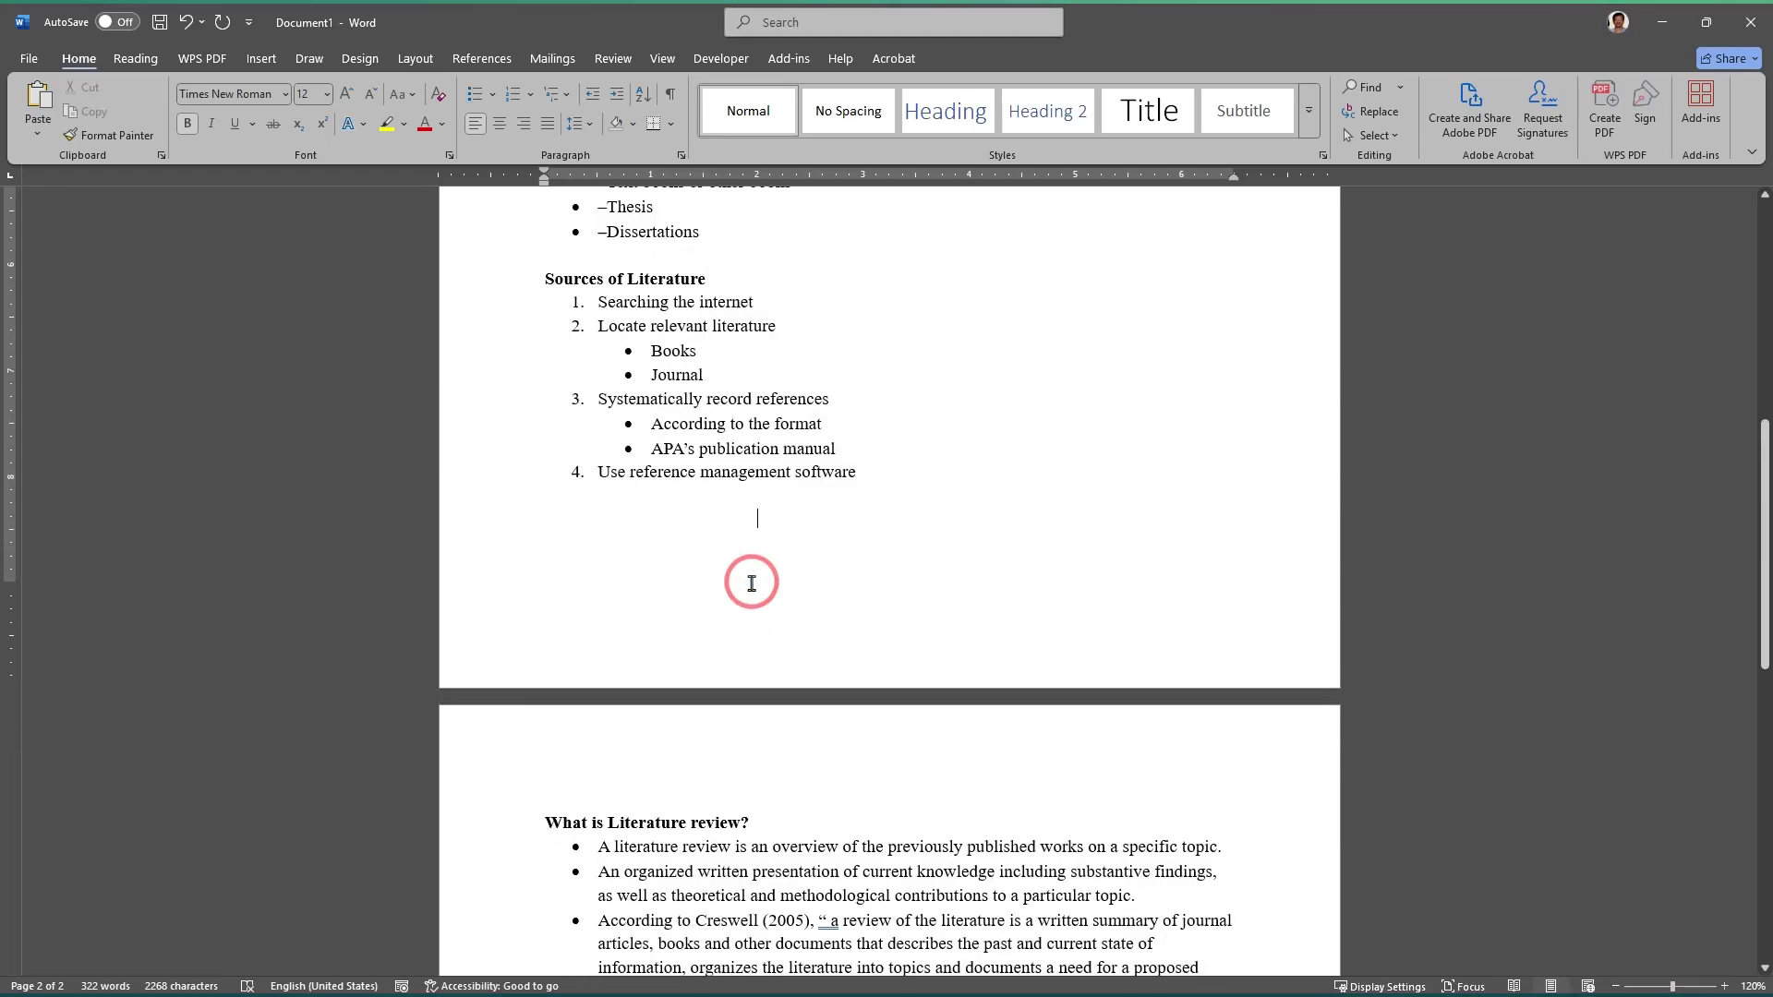
scroll(820, 601, up, 13)
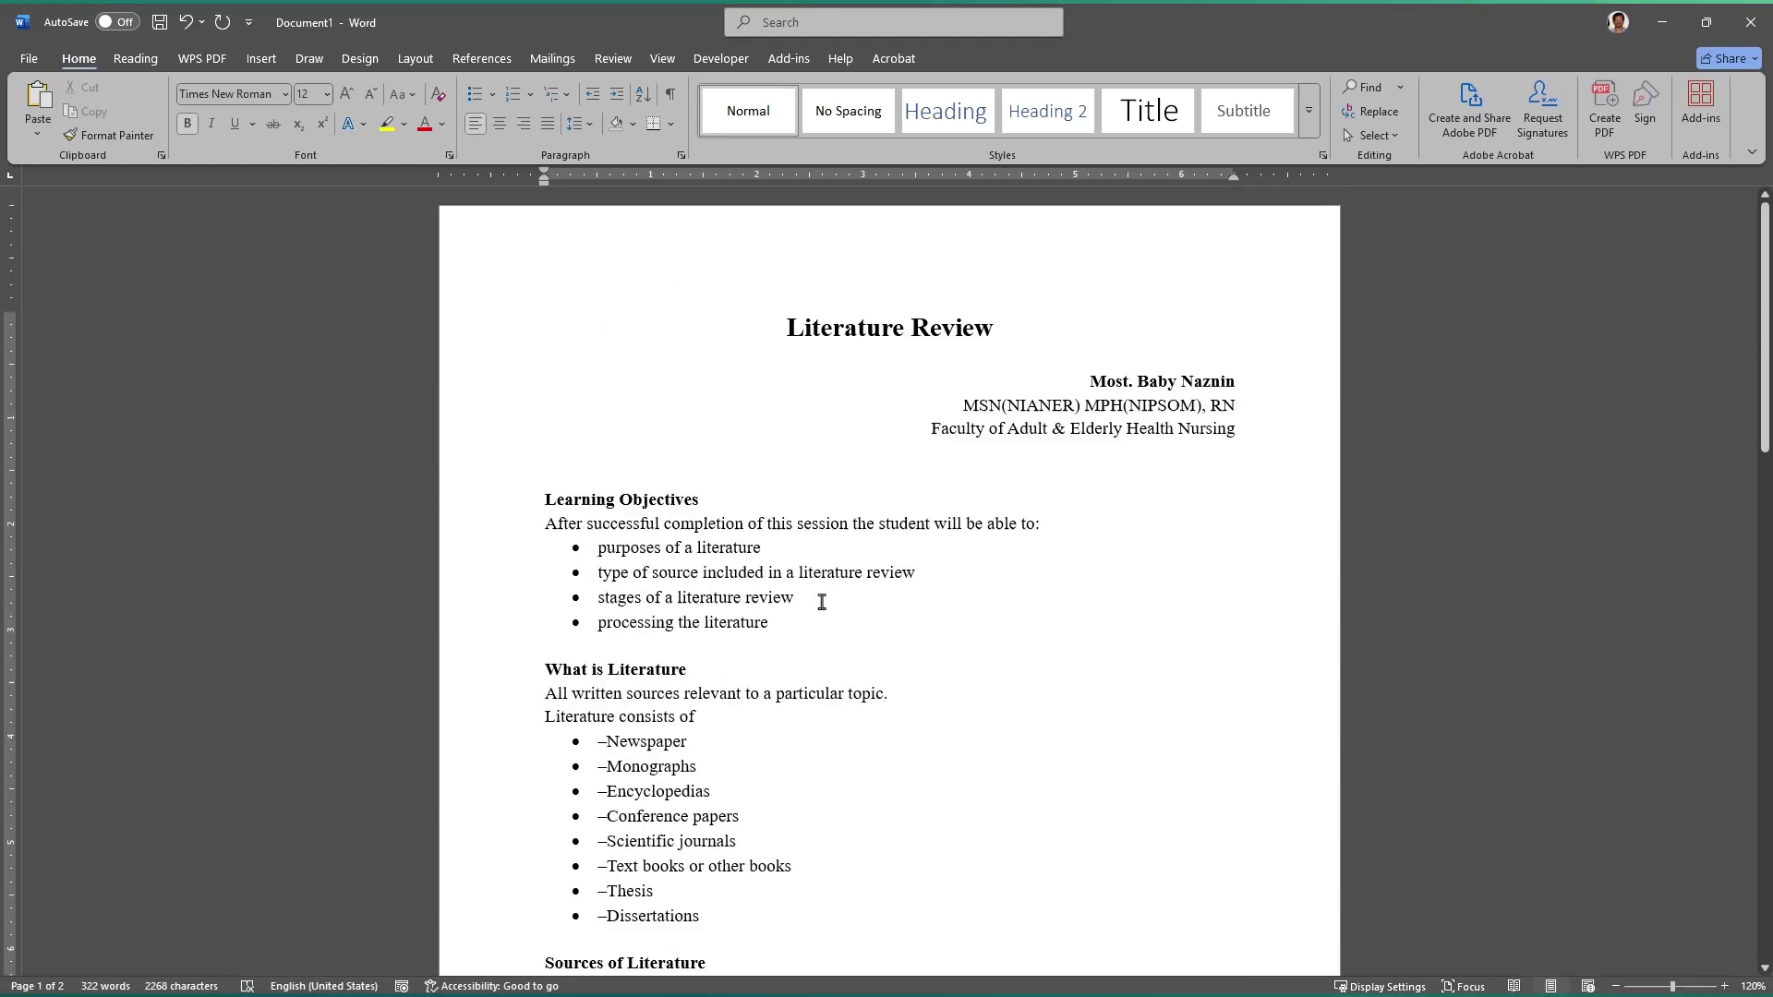
scroll(821, 601, down, 20)
scroll(812, 764, up, 17)
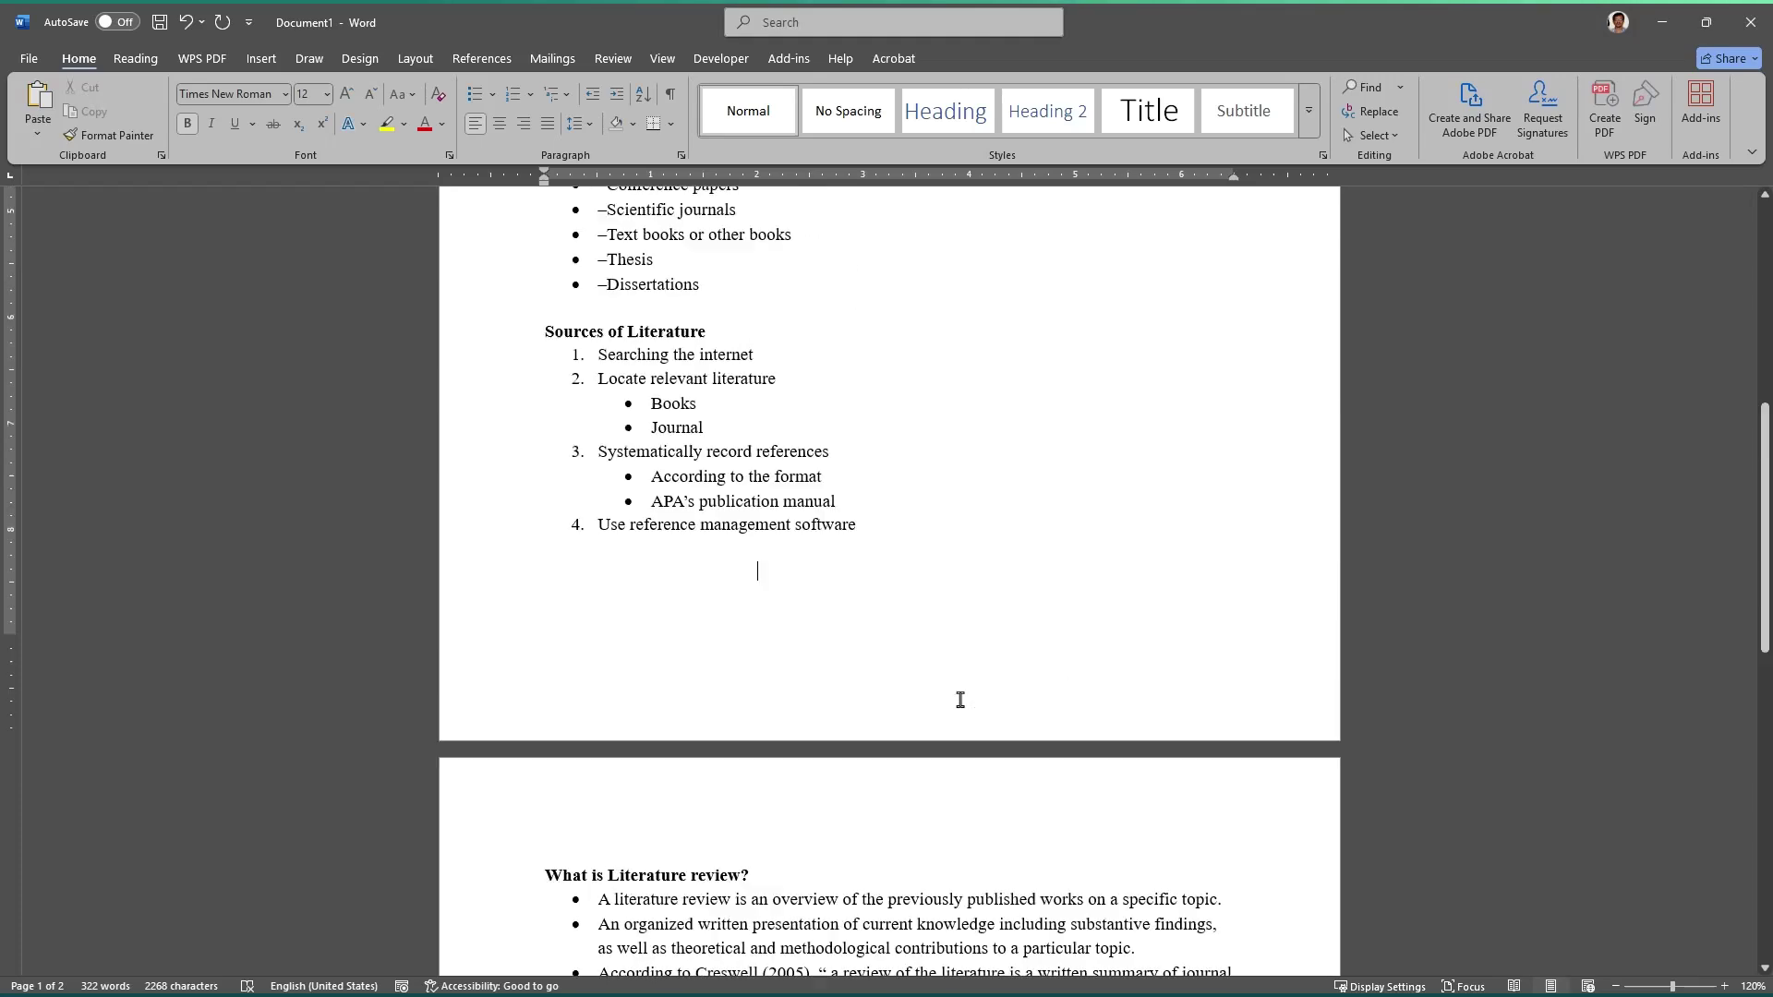
scroll(960, 700, up, 12)
click(866, 621)
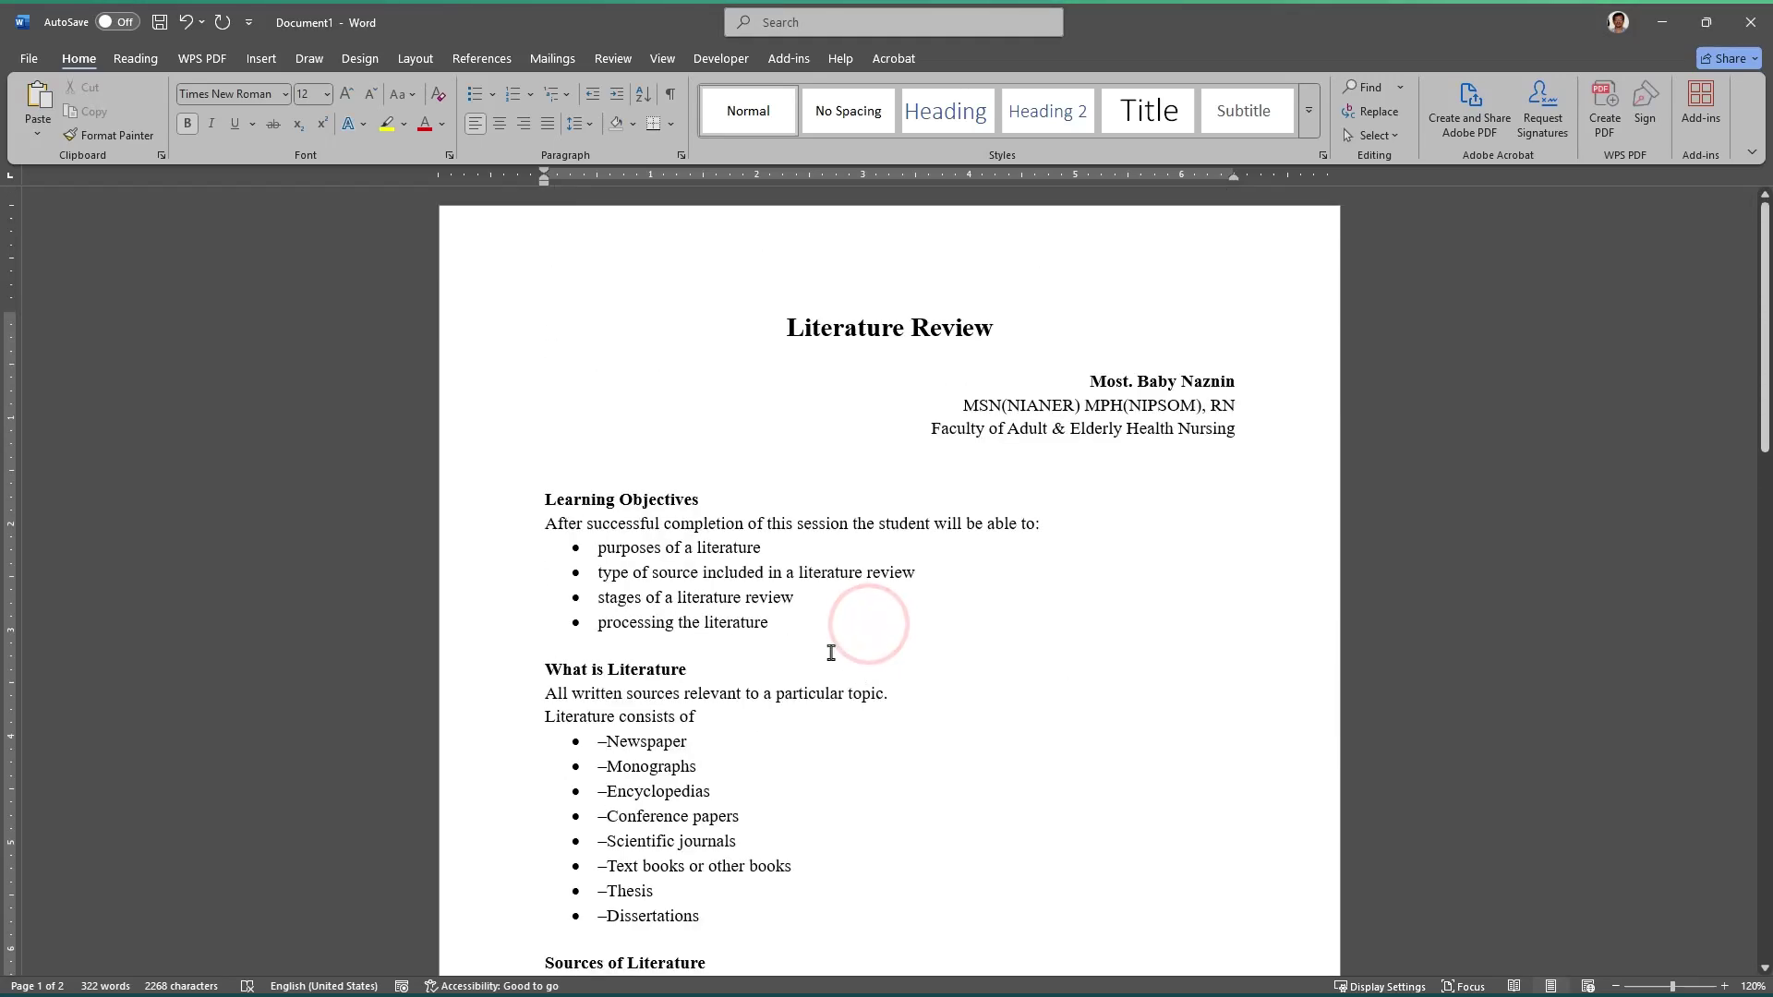
Step: Set the paper size to A4 for the whole document in the page setup
double_click(14, 498)
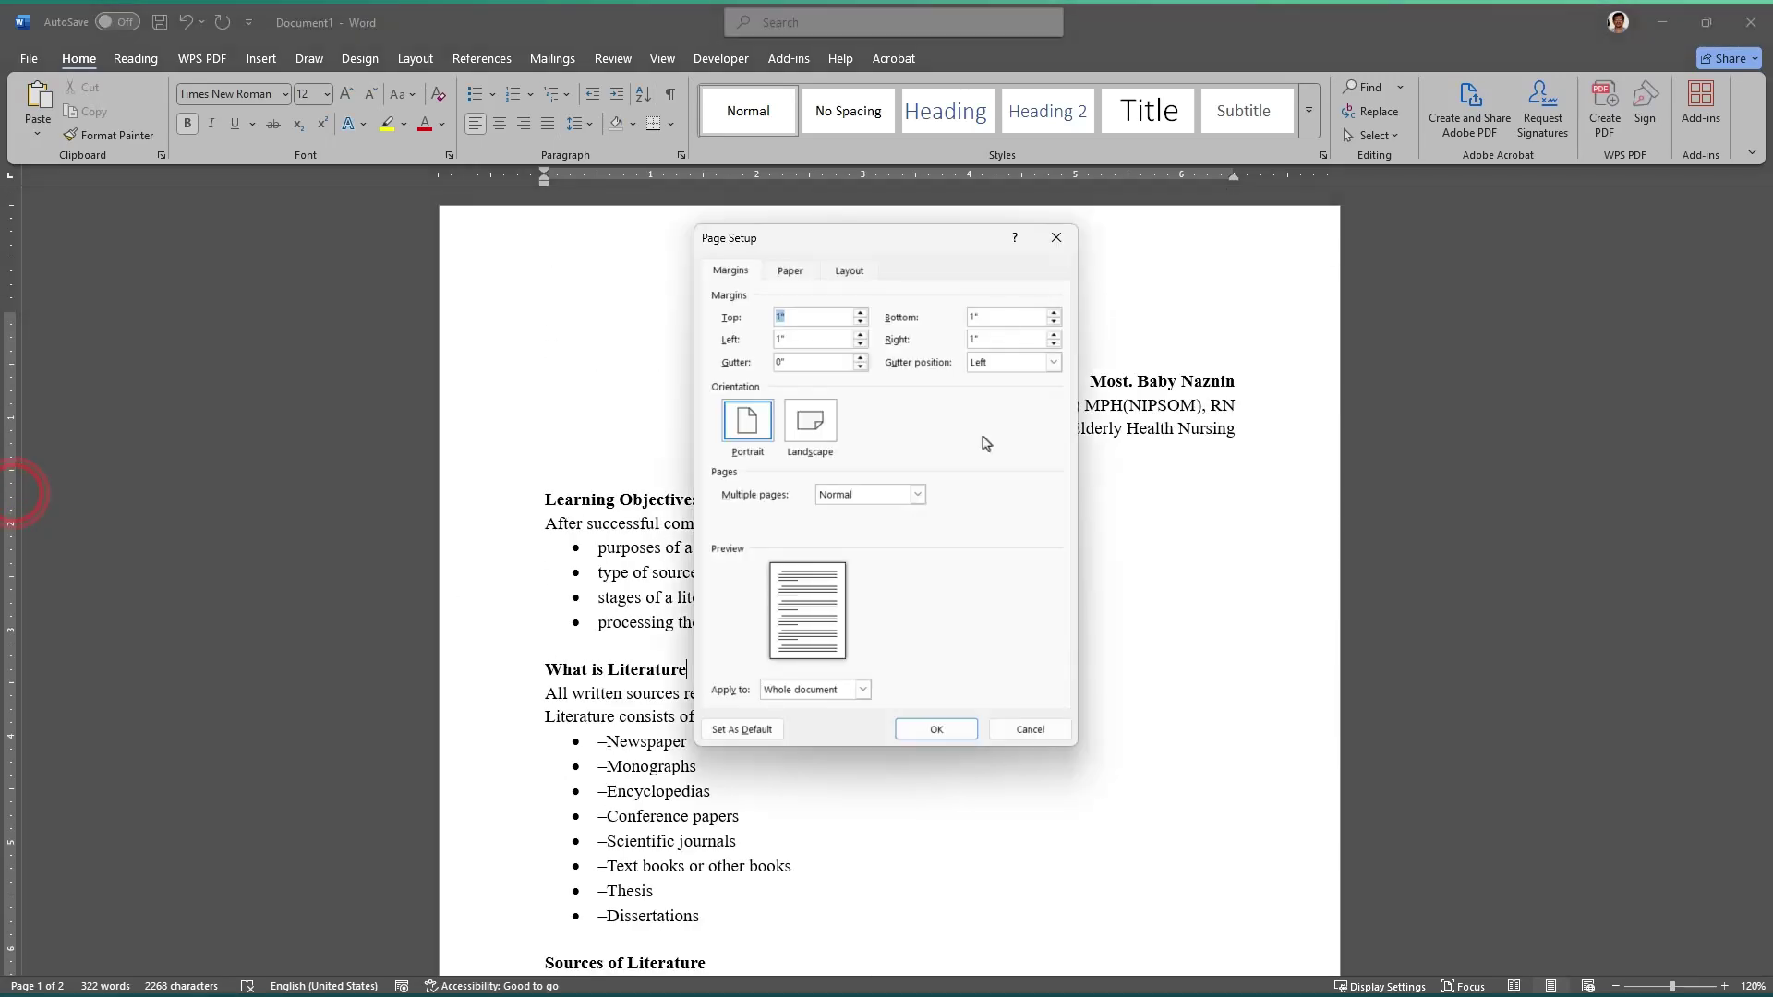
click(791, 270)
click(792, 316)
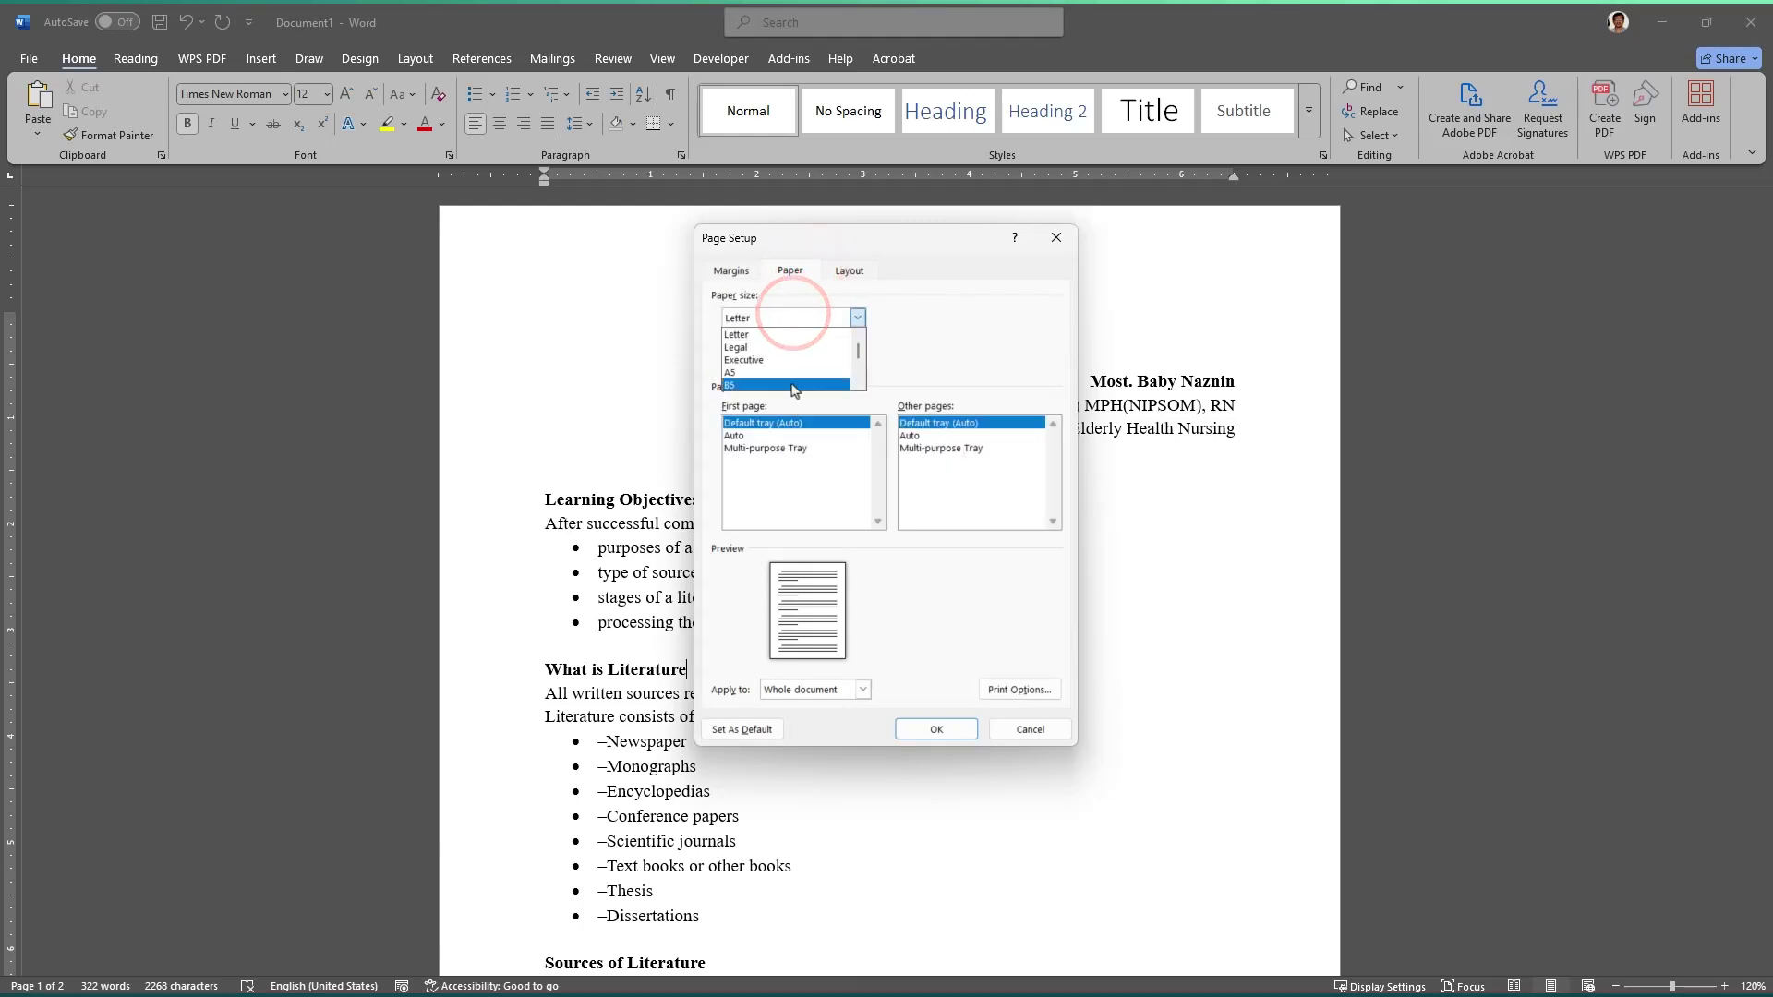
scroll(791, 388, down, 1)
click(759, 383)
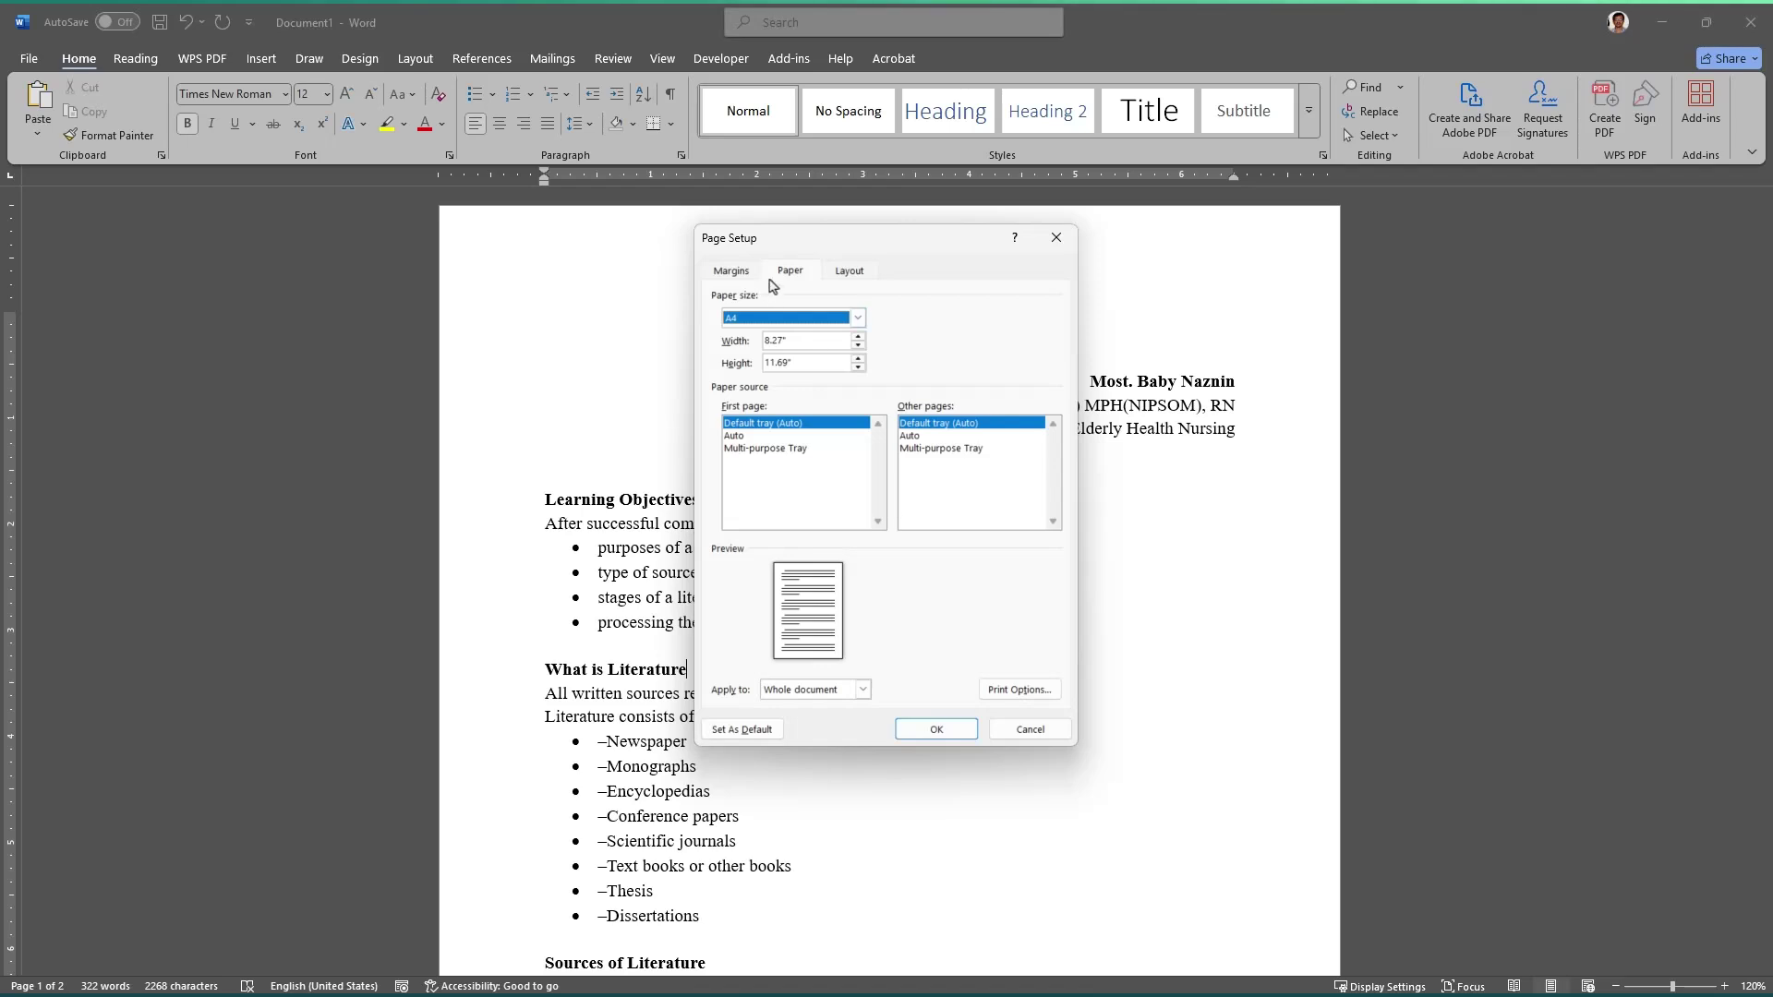
Step: Set the left, right and bottom page margins to .5 and the top margin to .8, and apply the page setup
click(730, 270)
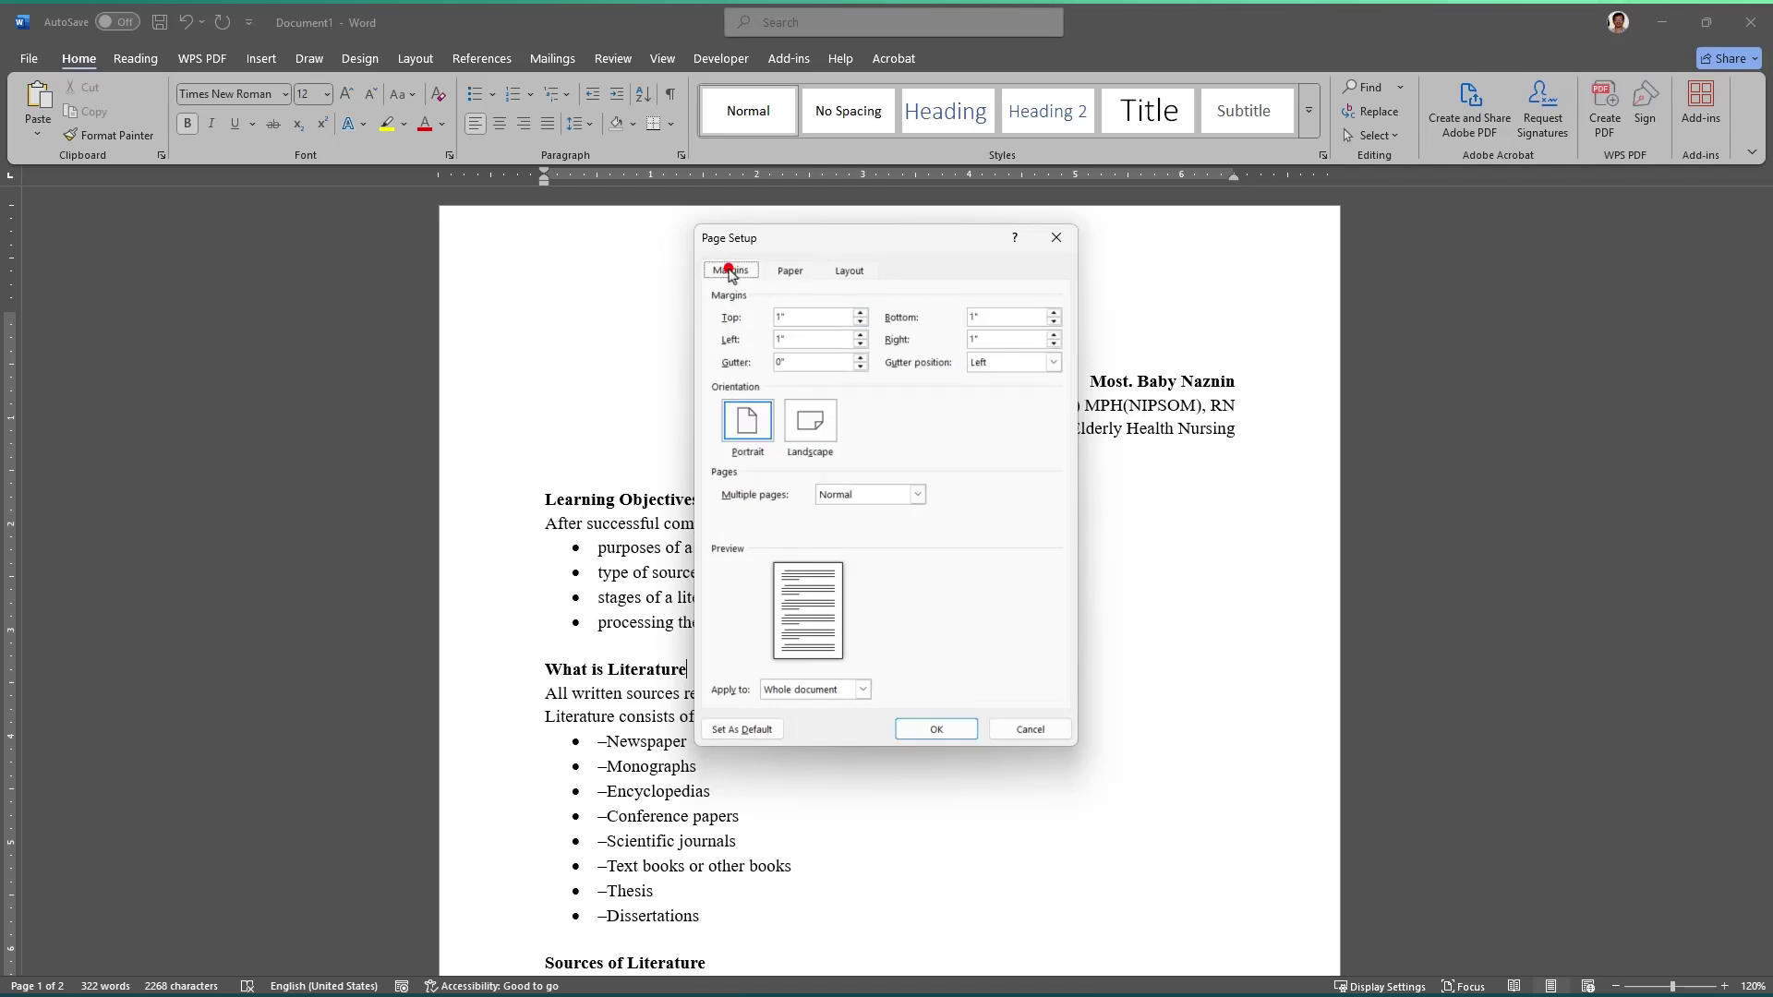
double_click(795, 340)
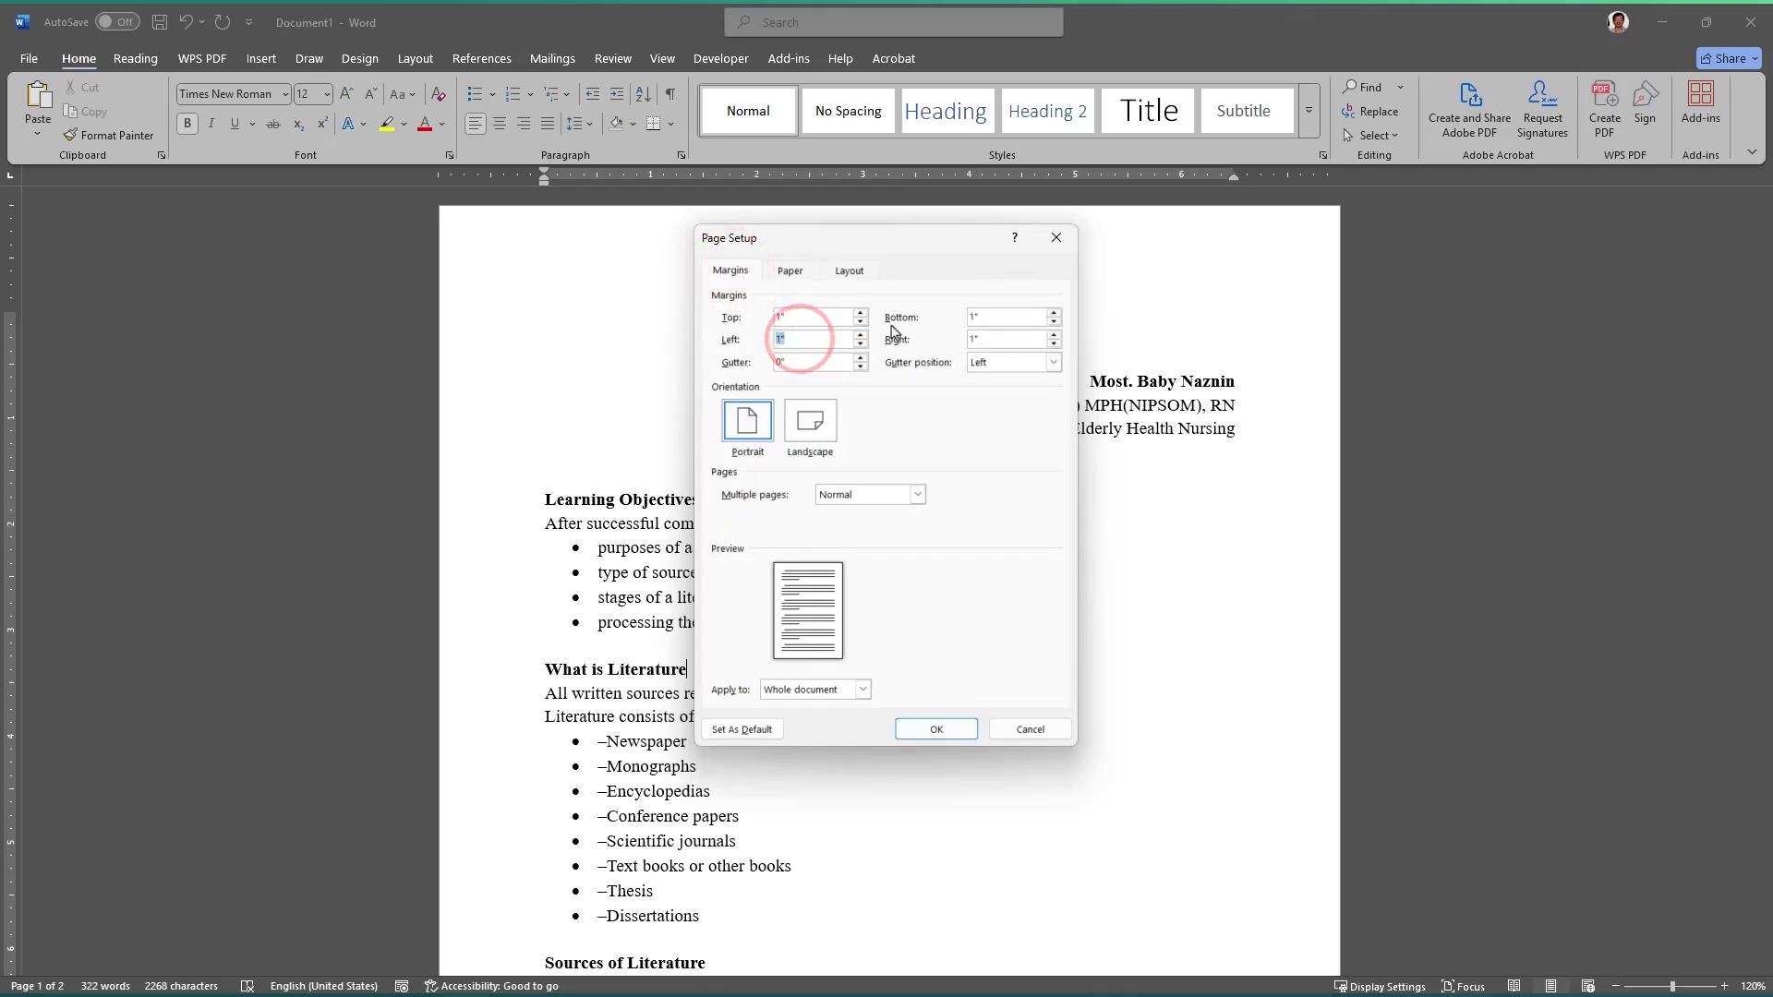
text(.7)
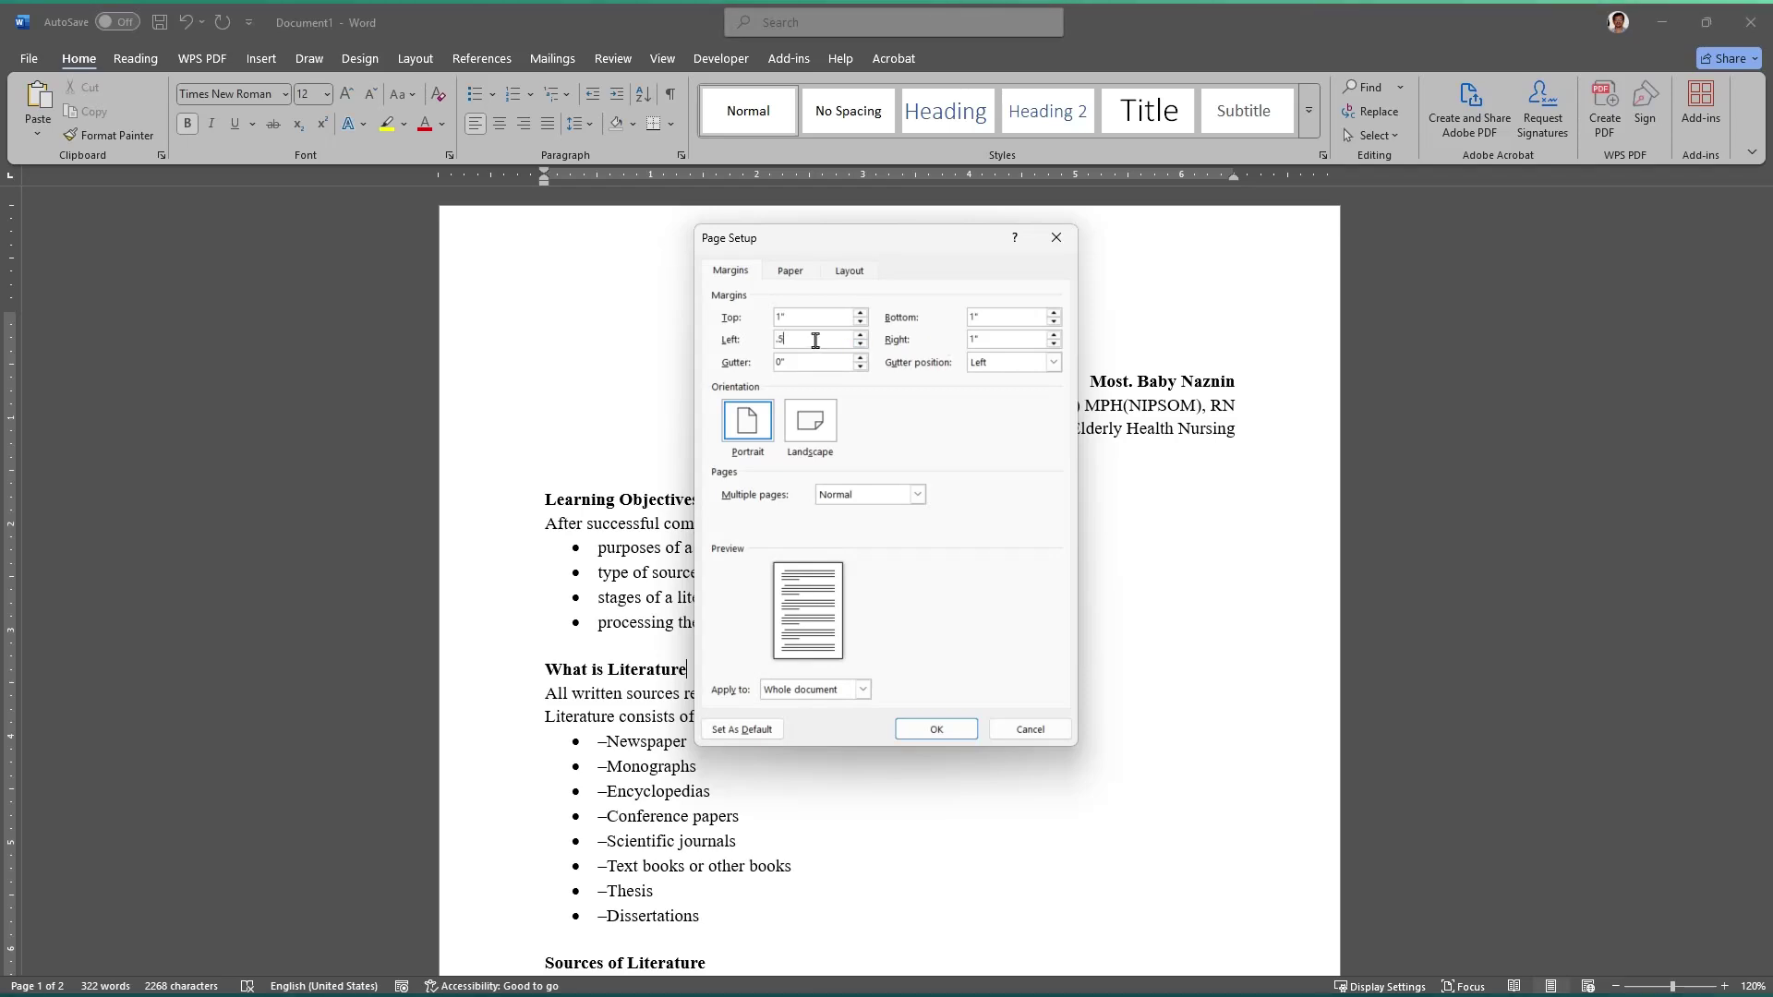
text(.5)
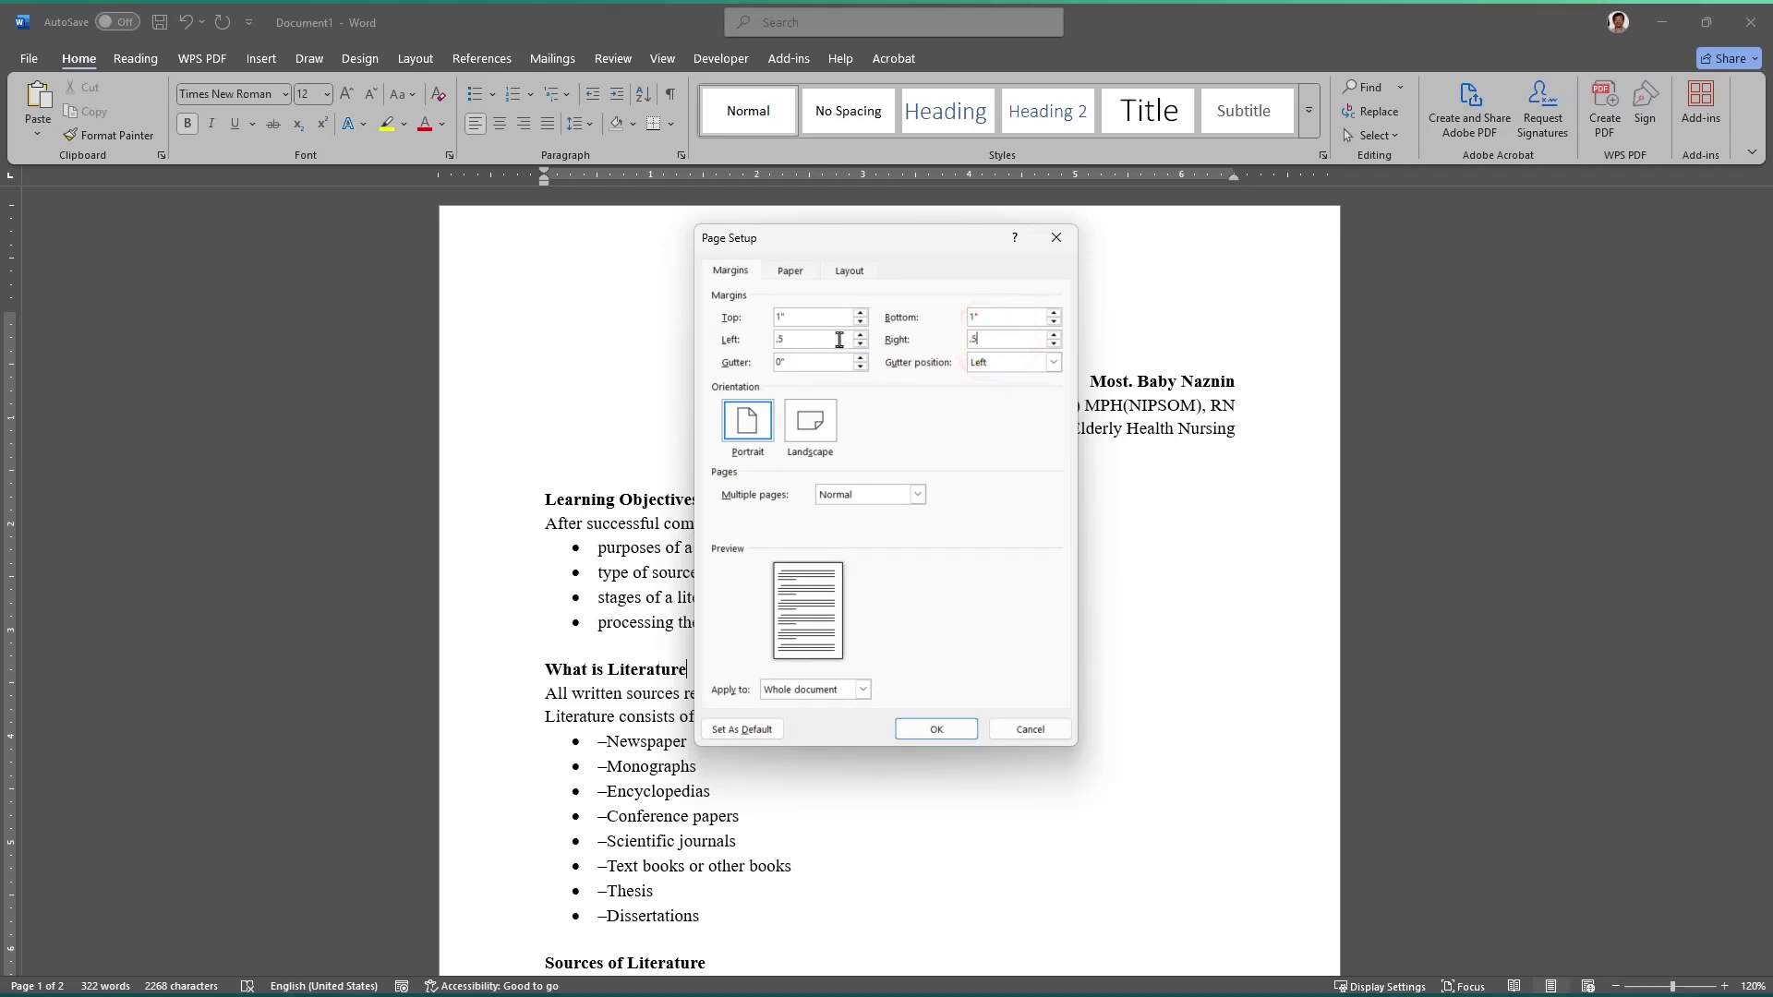
text(.5)
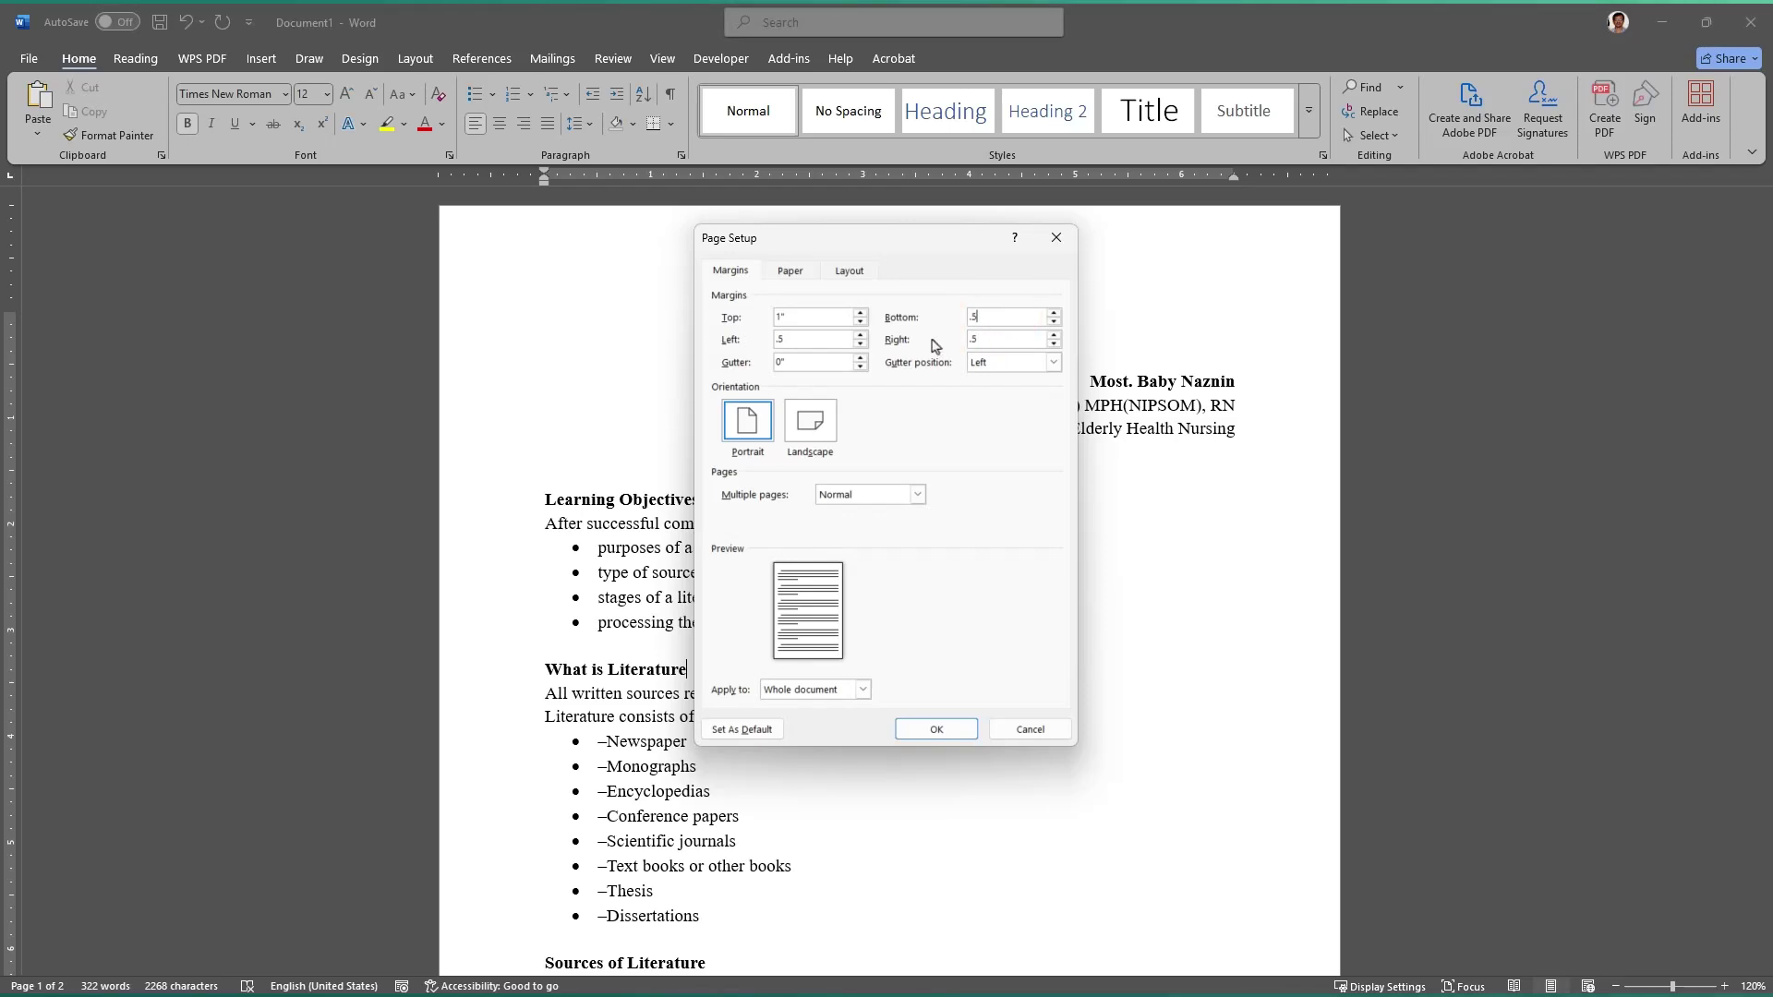
click(791, 318)
text(.8)
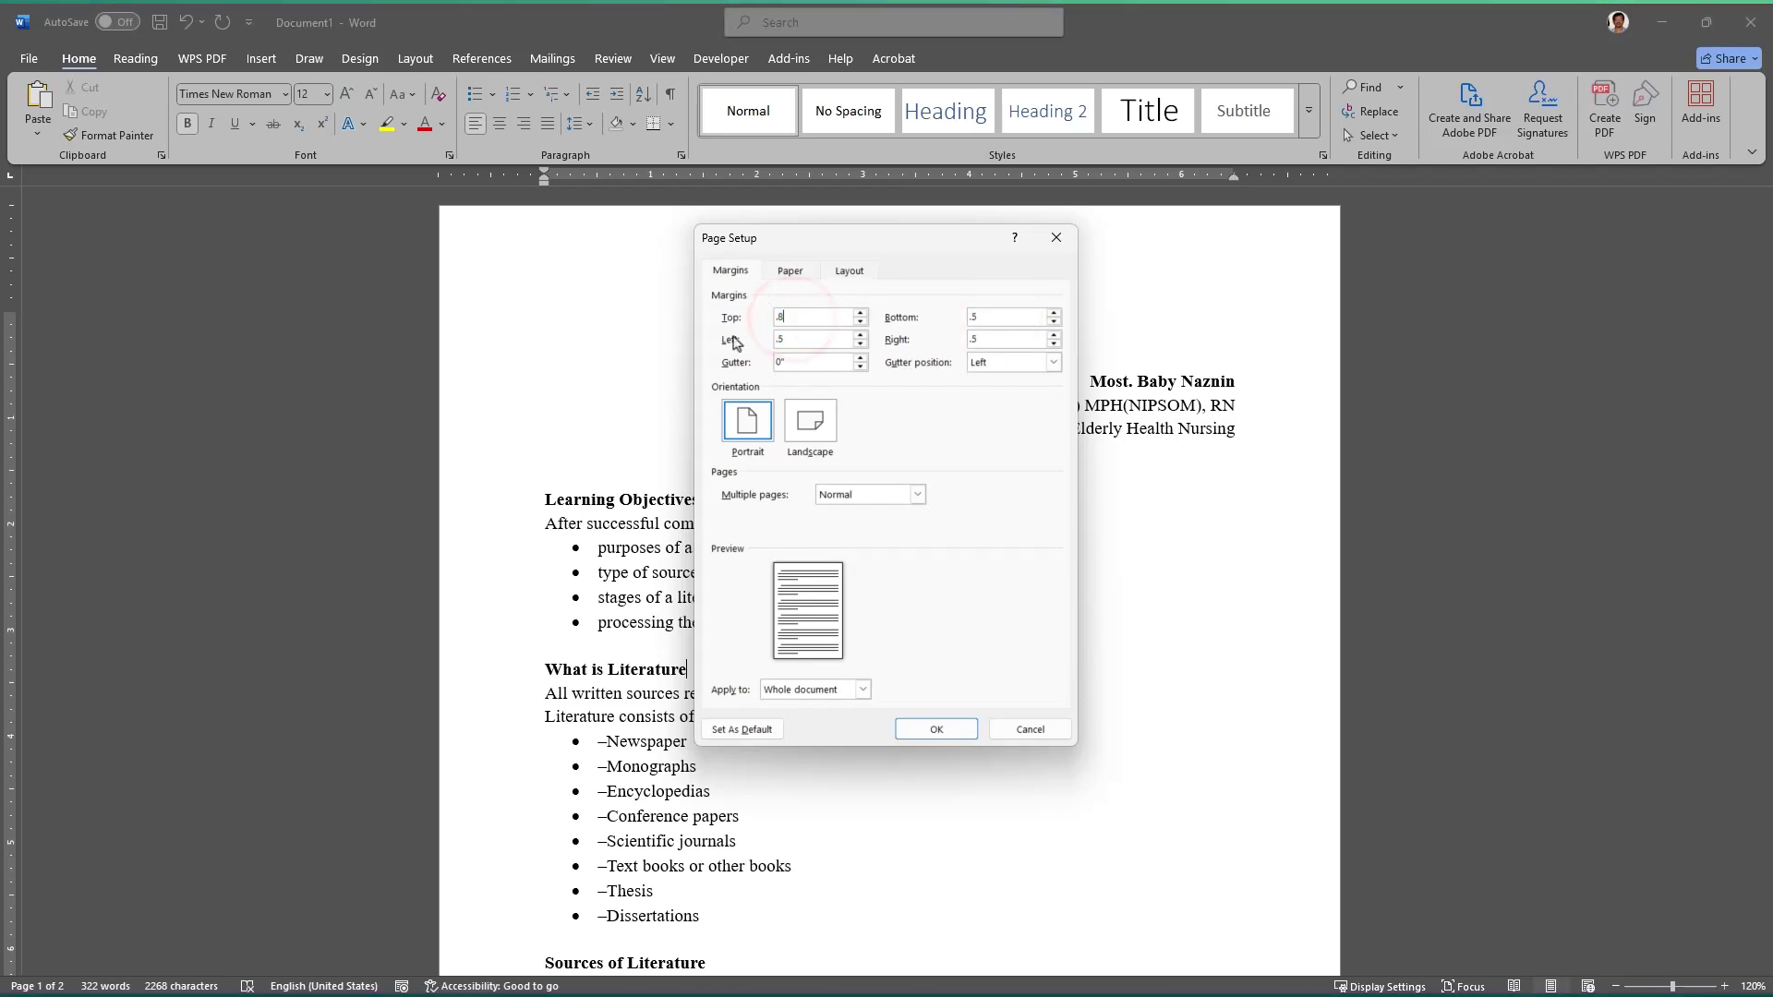
click(931, 736)
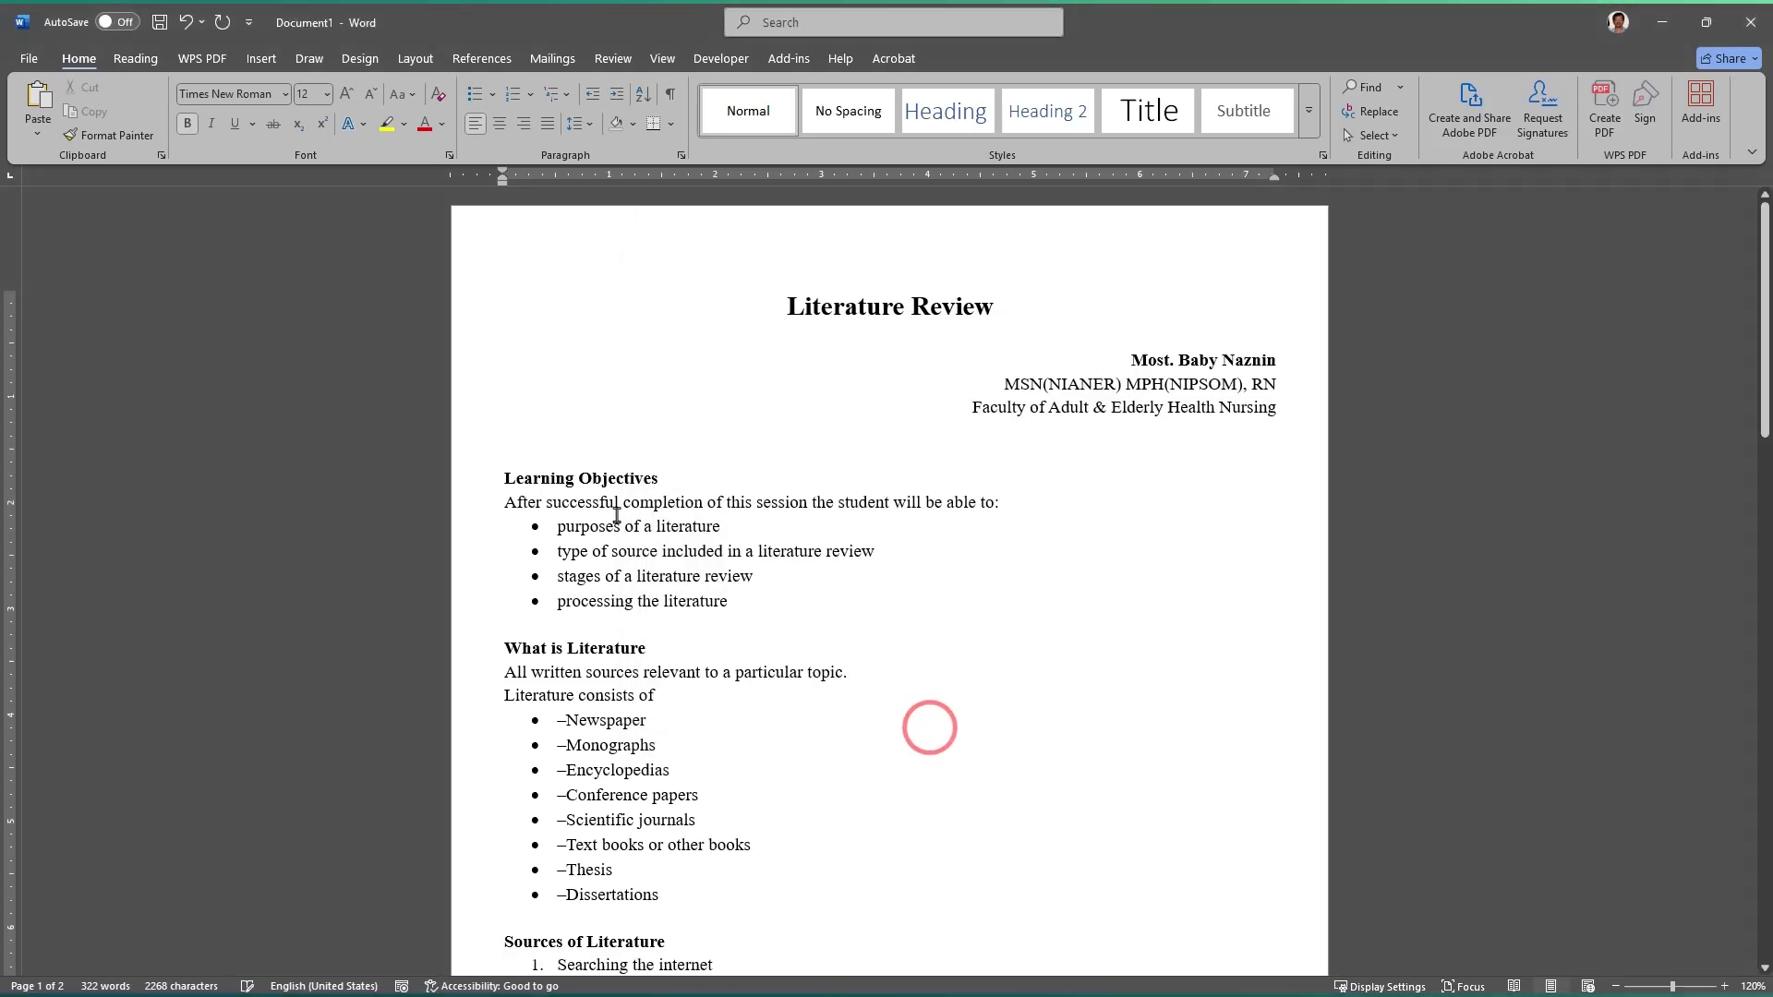
Step: Try laying out the "What is Literature review?" heading and its bullet points in two columns
scroll(895, 551, down, 10)
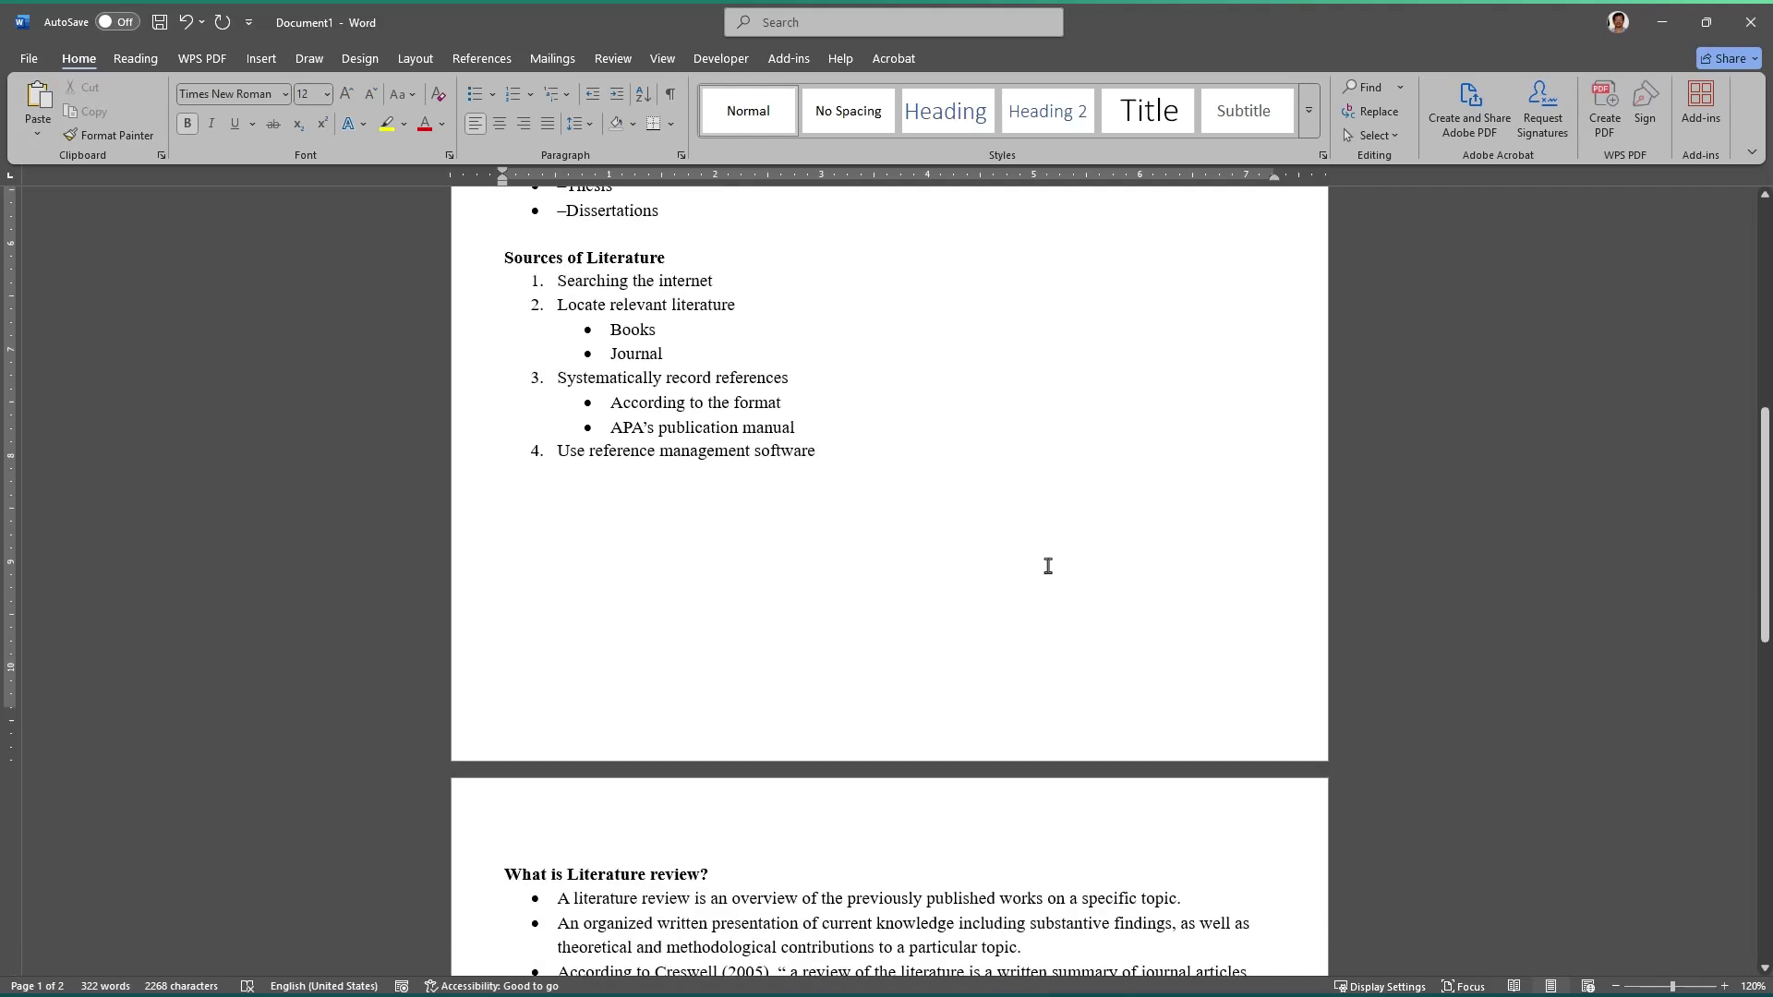
scroll(935, 566, up, 10)
scroll(1043, 566, down, 10)
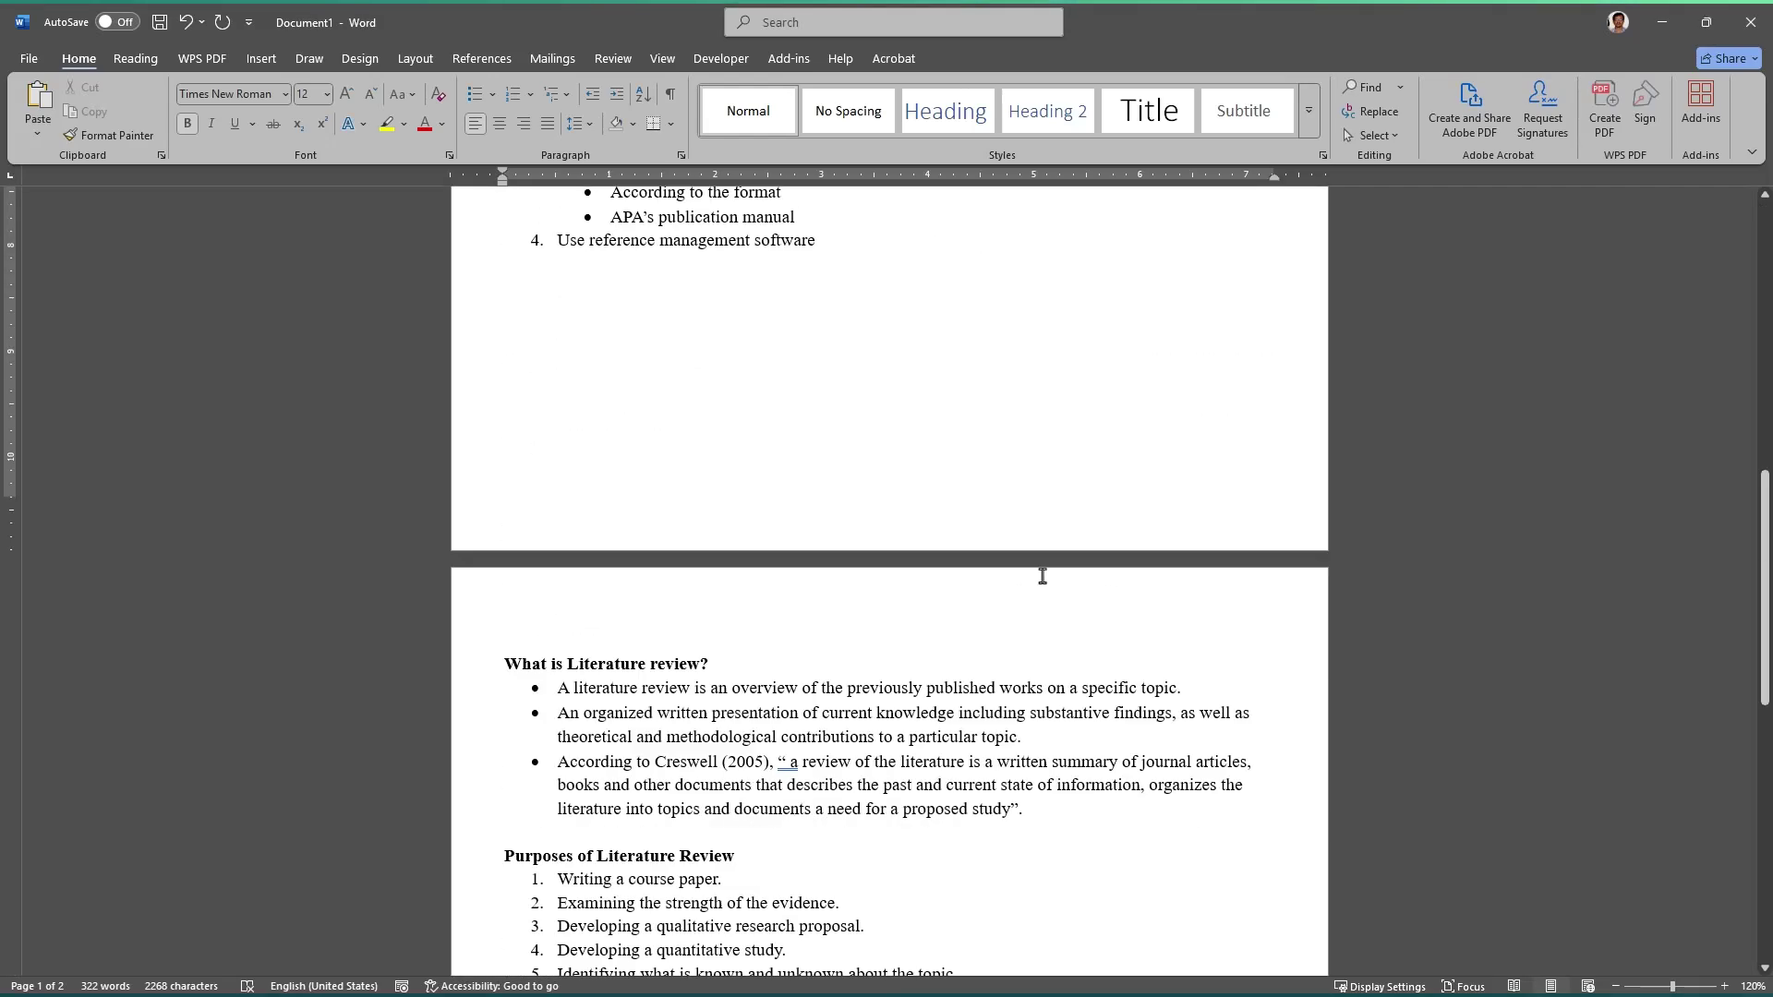
click(919, 528)
scroll(836, 475, up, 1)
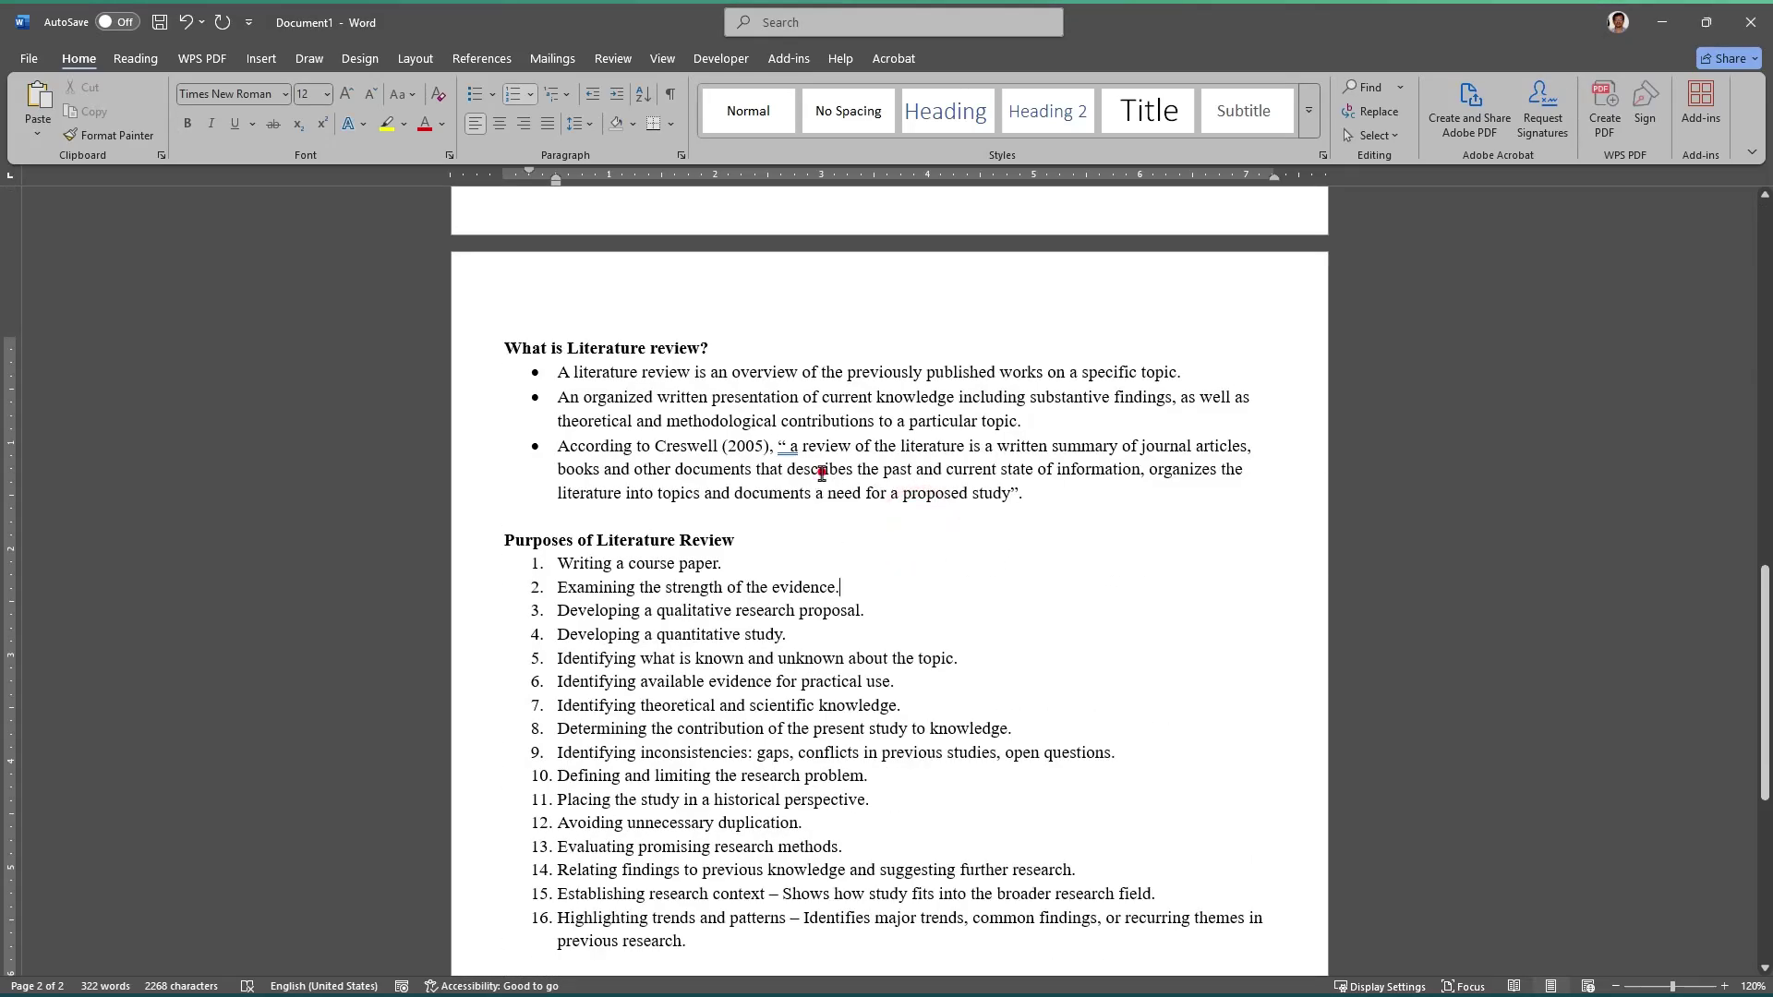
click(821, 471)
drag(503, 348, 1108, 515)
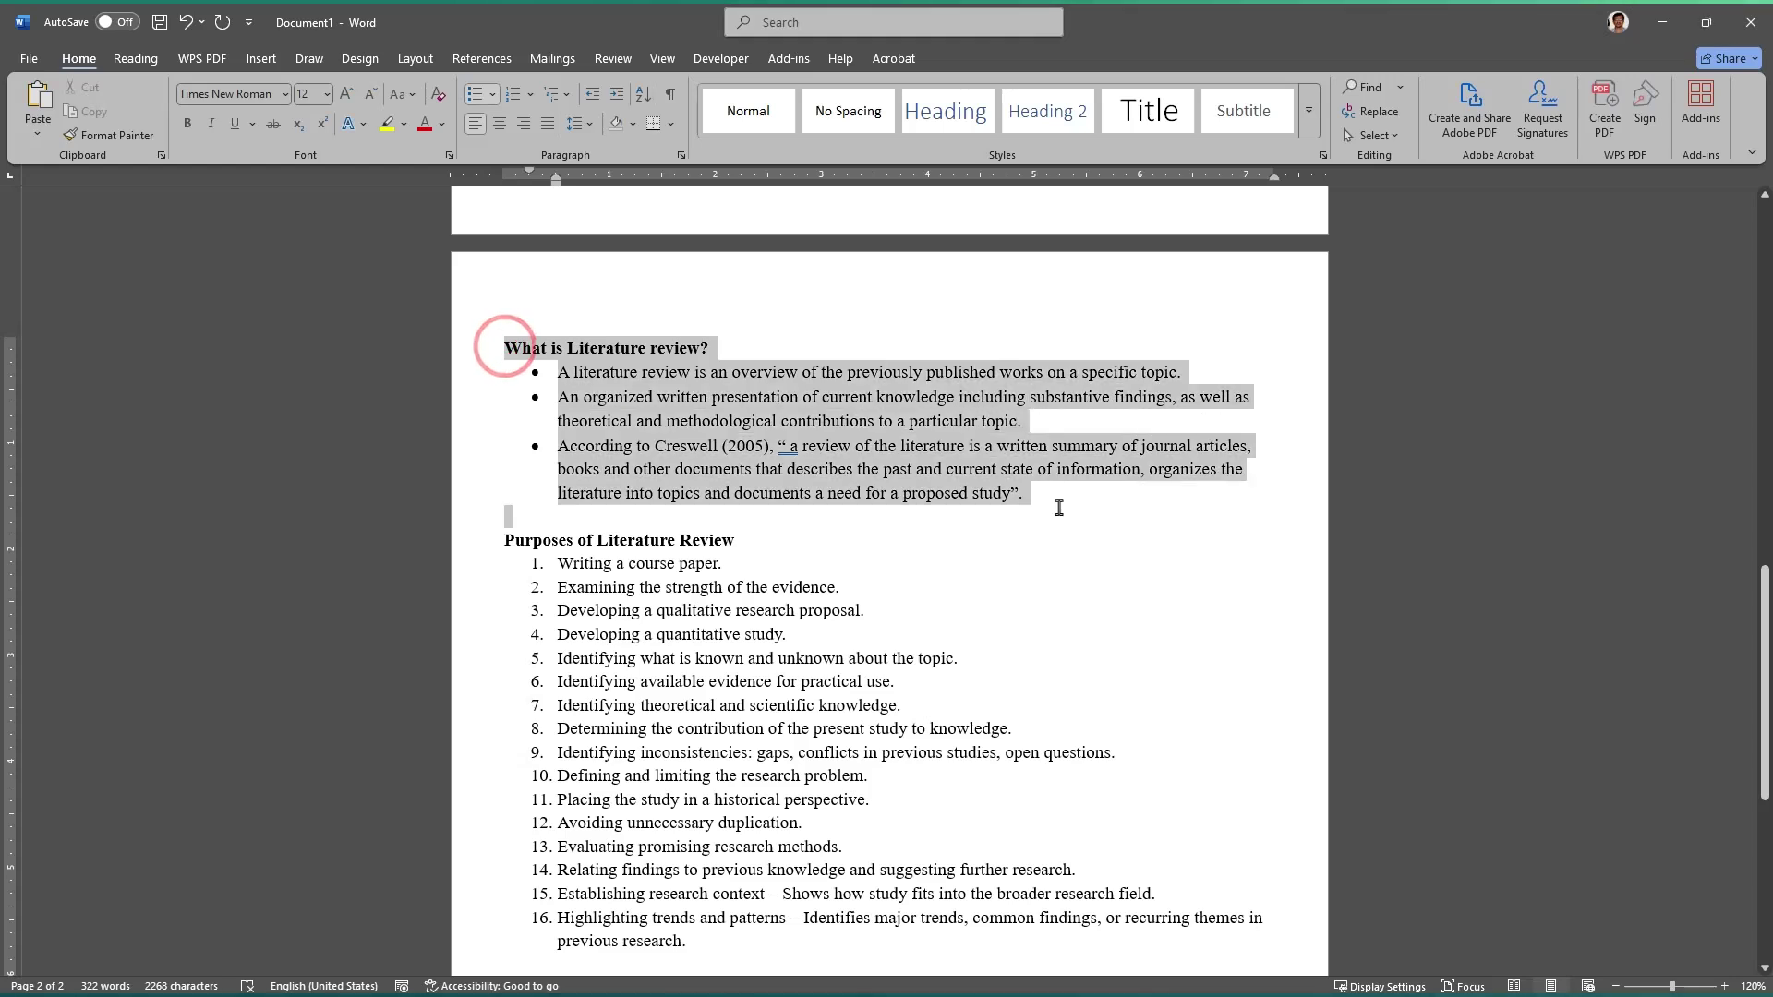
scroll(1012, 522, up, 2)
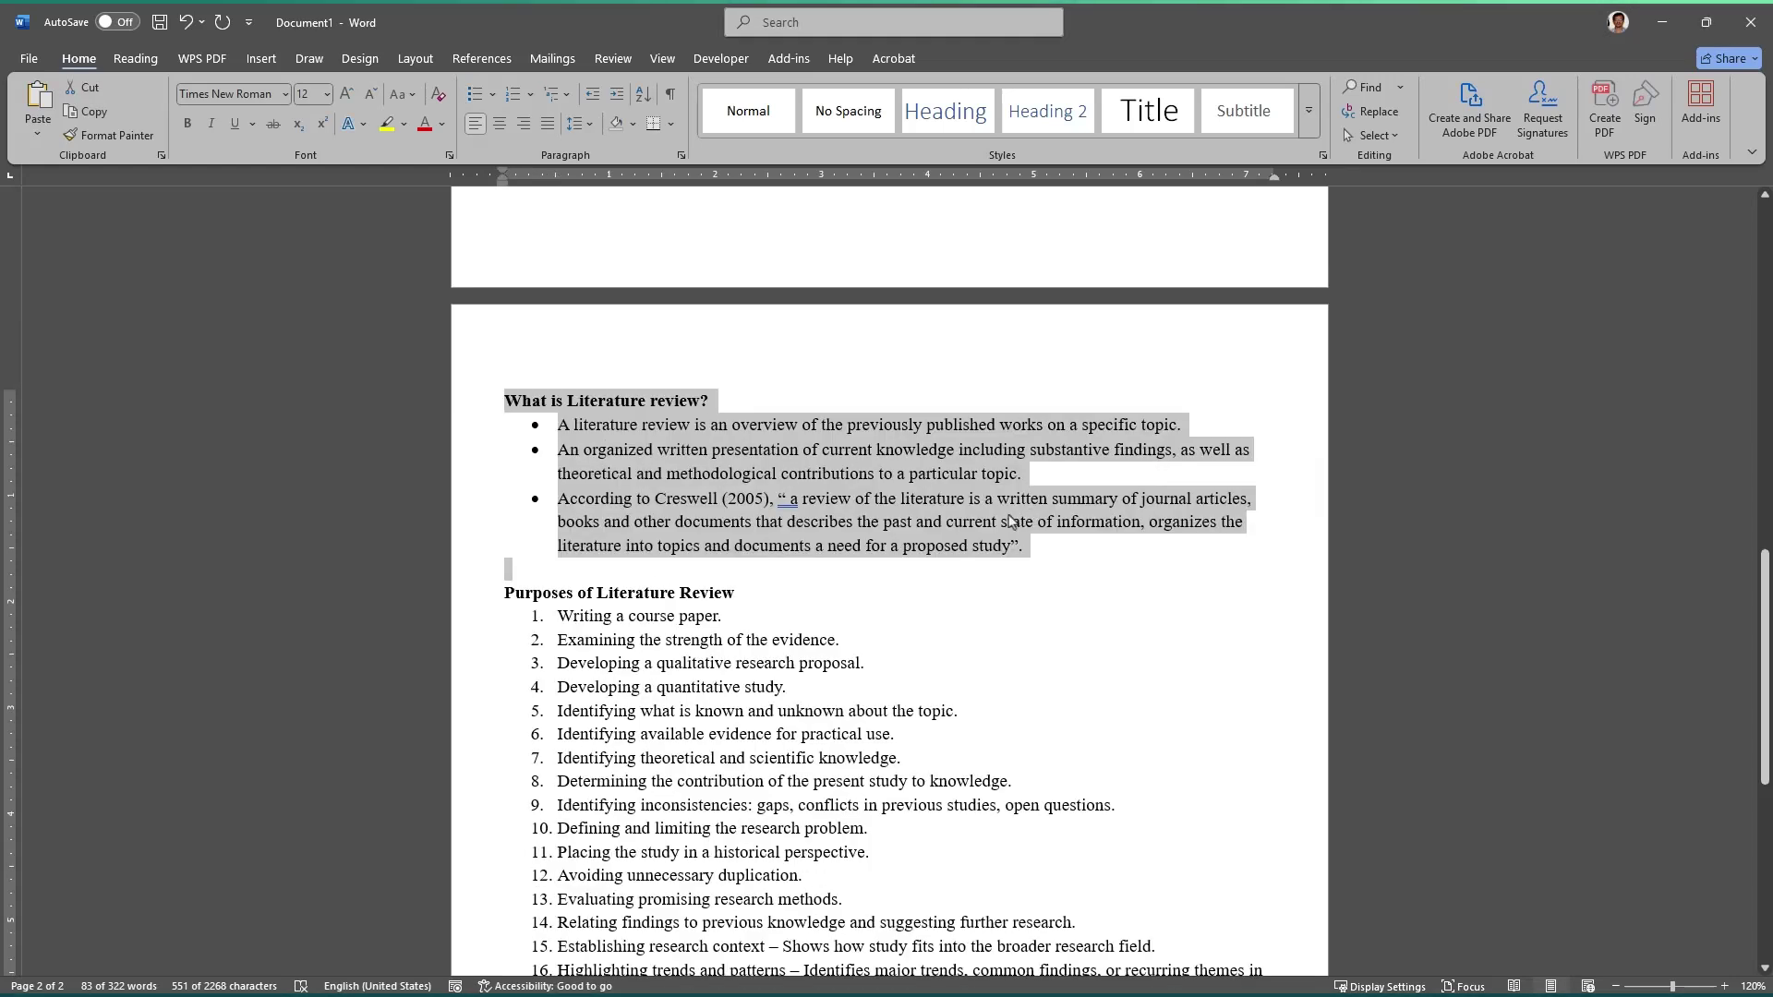
click(965, 611)
drag(1030, 600, 504, 452)
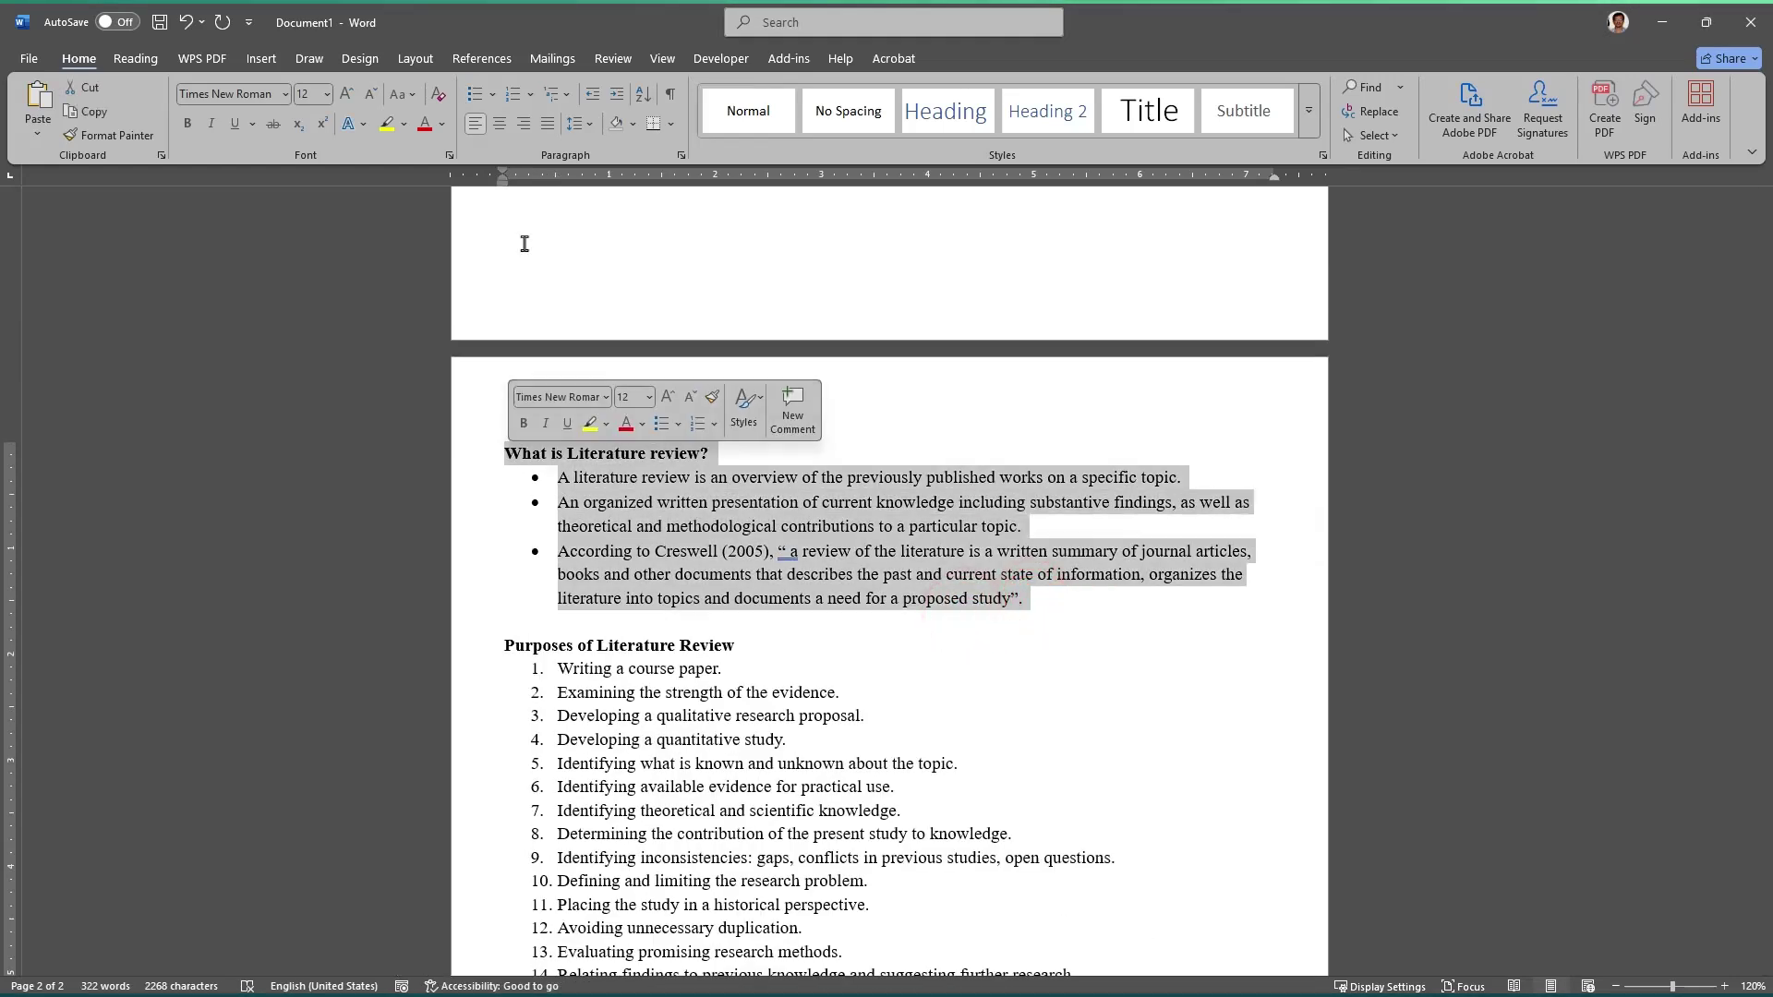
click(404, 61)
click(191, 97)
click(211, 205)
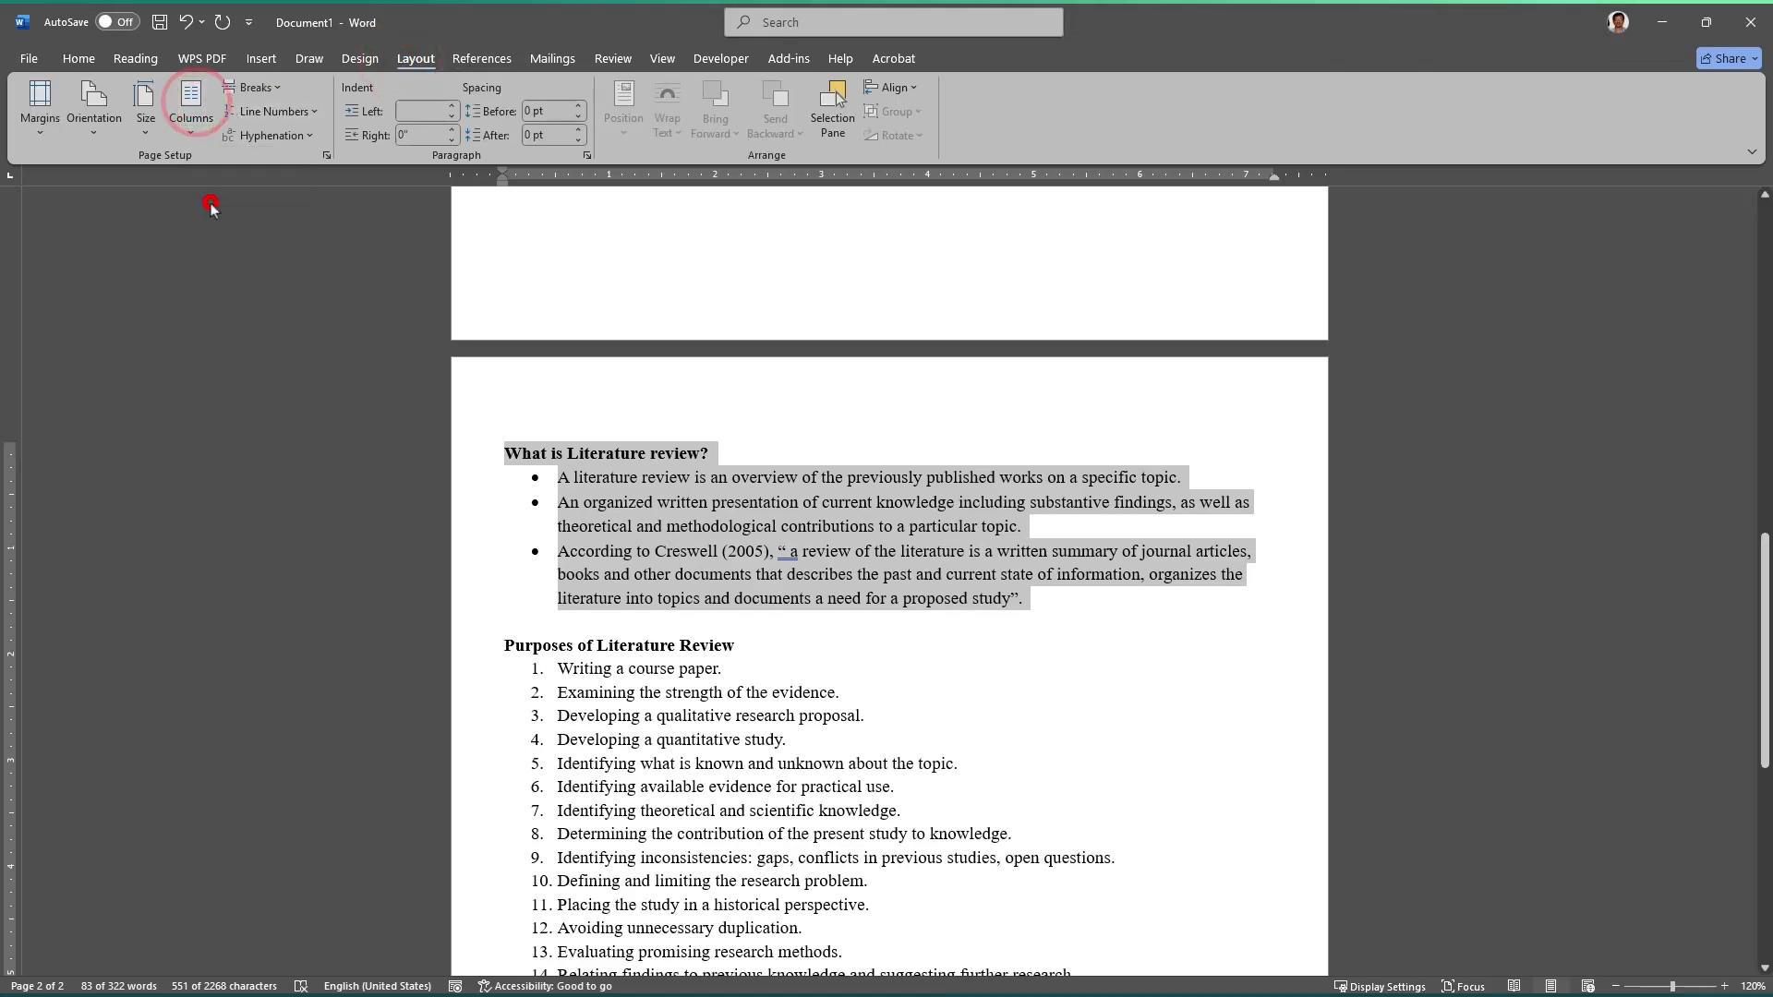
Step: Undo the two-column layout of the "What is Literature review?" section after checking it
click(1000, 665)
scroll(1006, 655, up, 3)
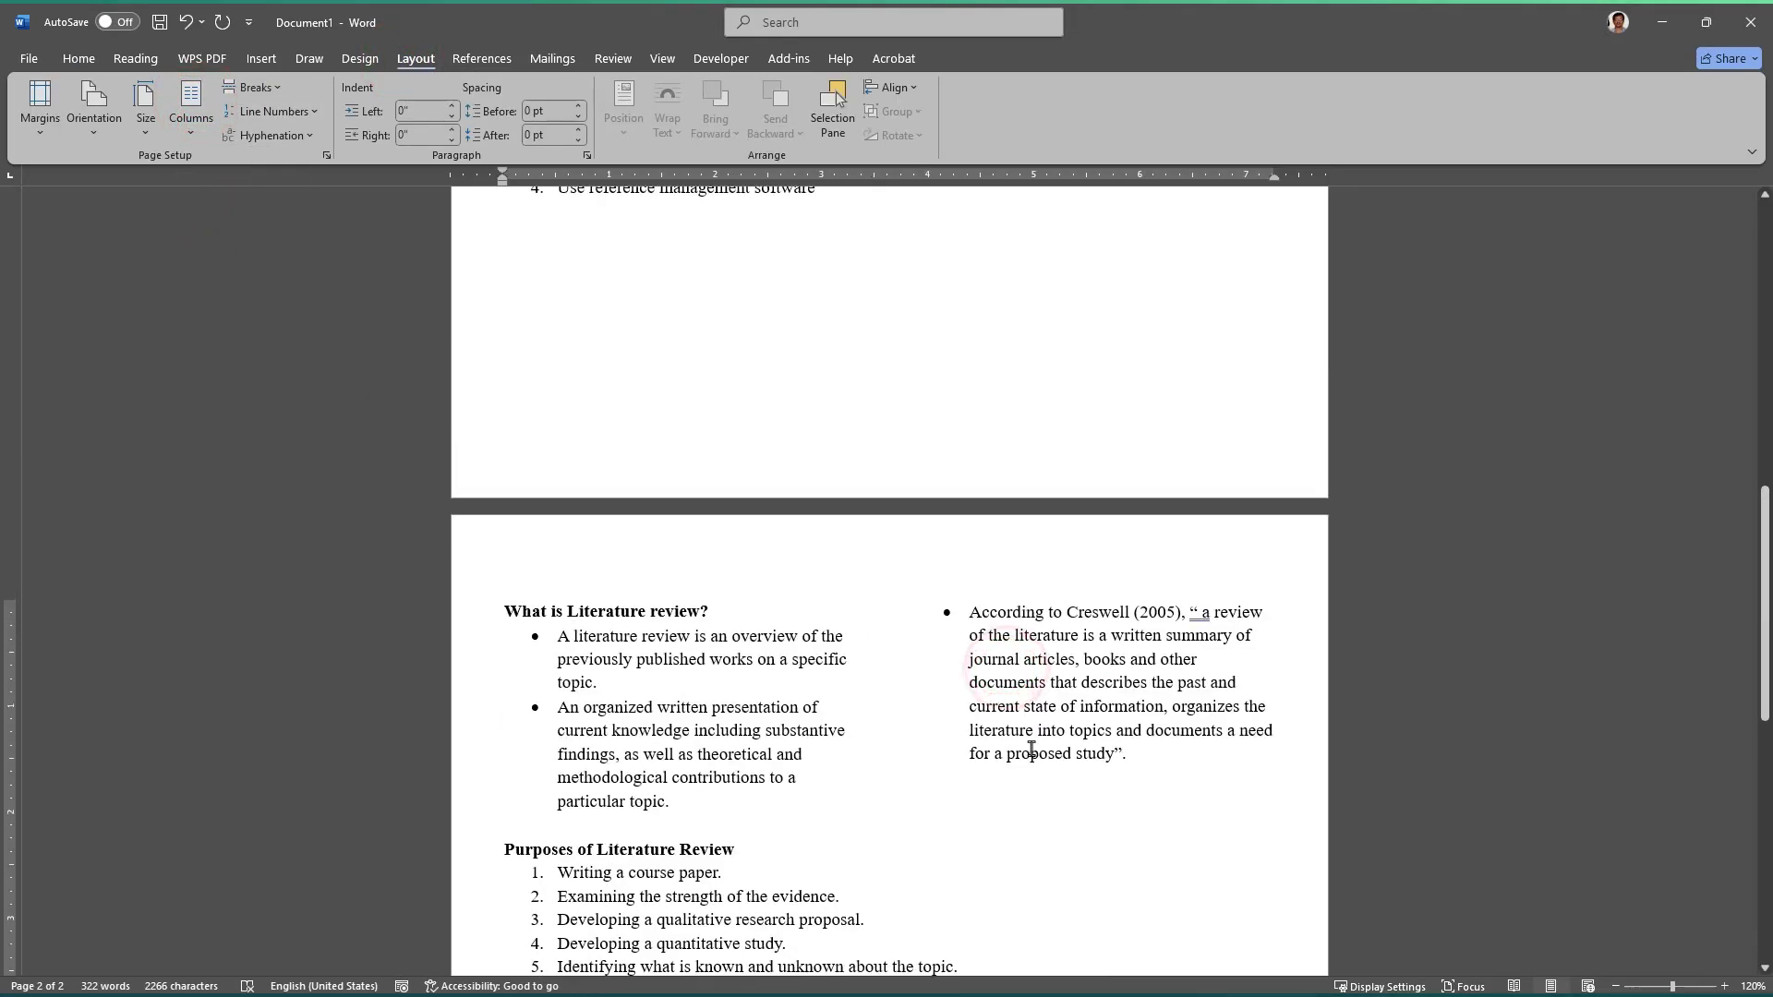
scroll(1031, 750, down, 4)
scroll(1031, 749, up, 2)
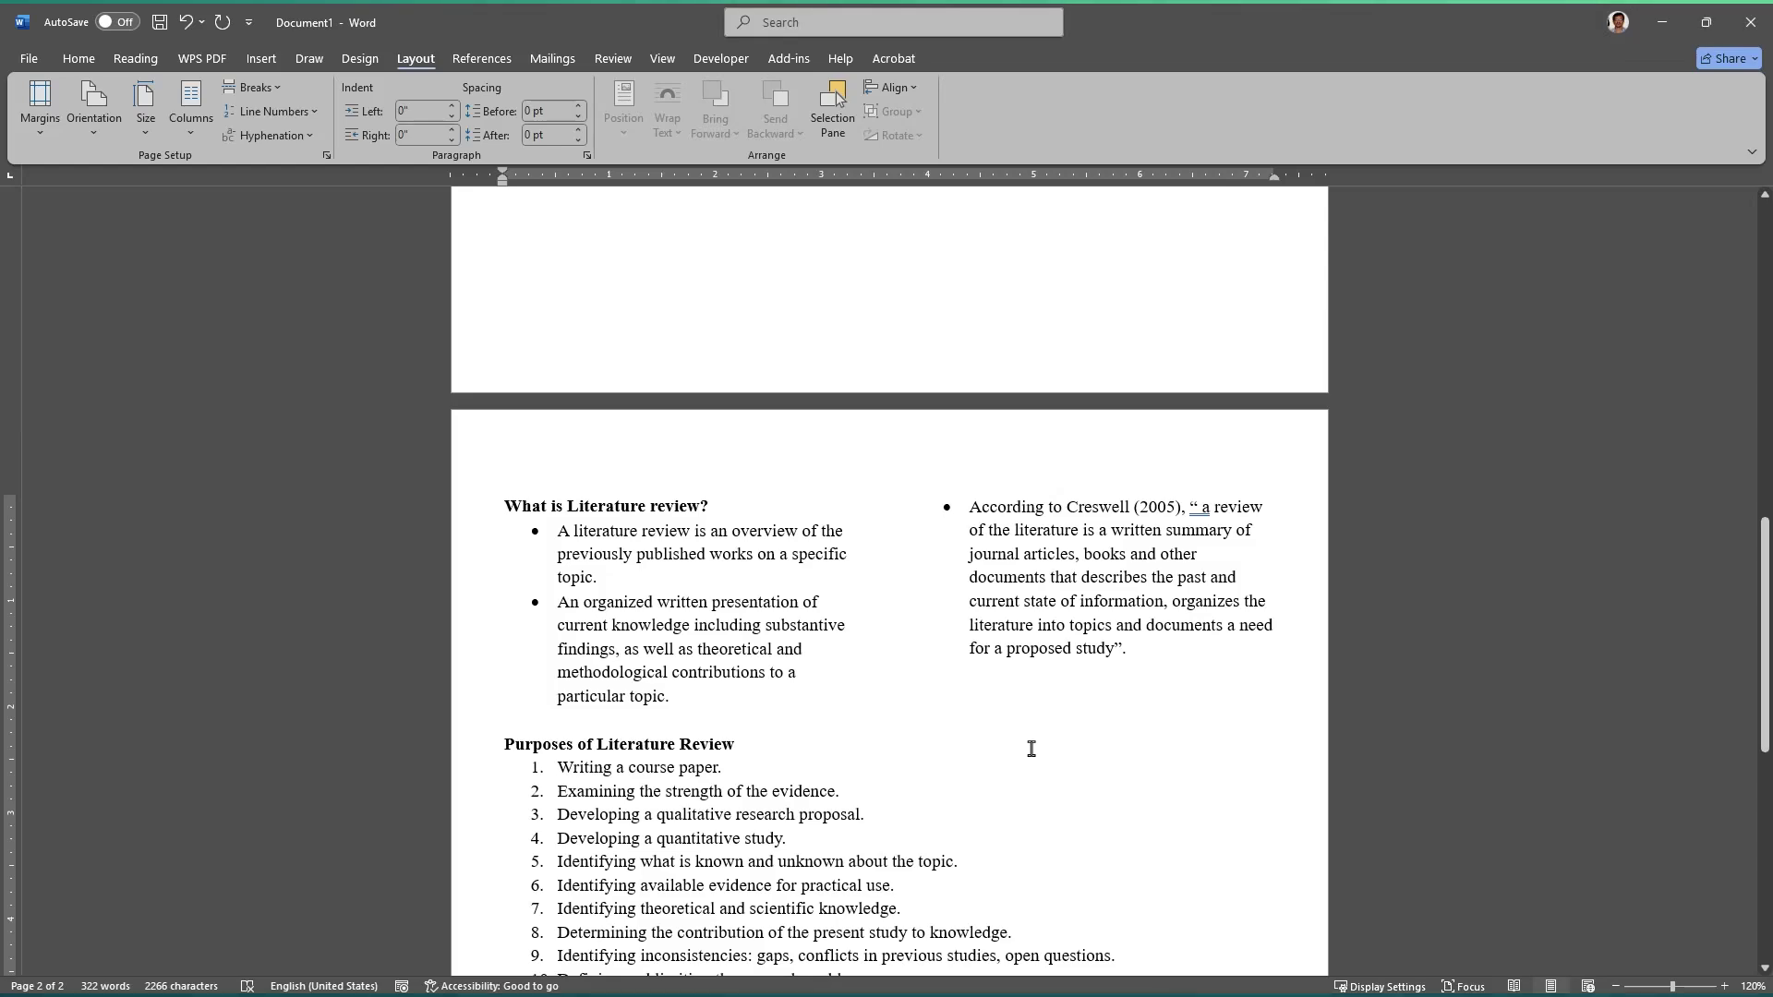
key(ctrl+z)
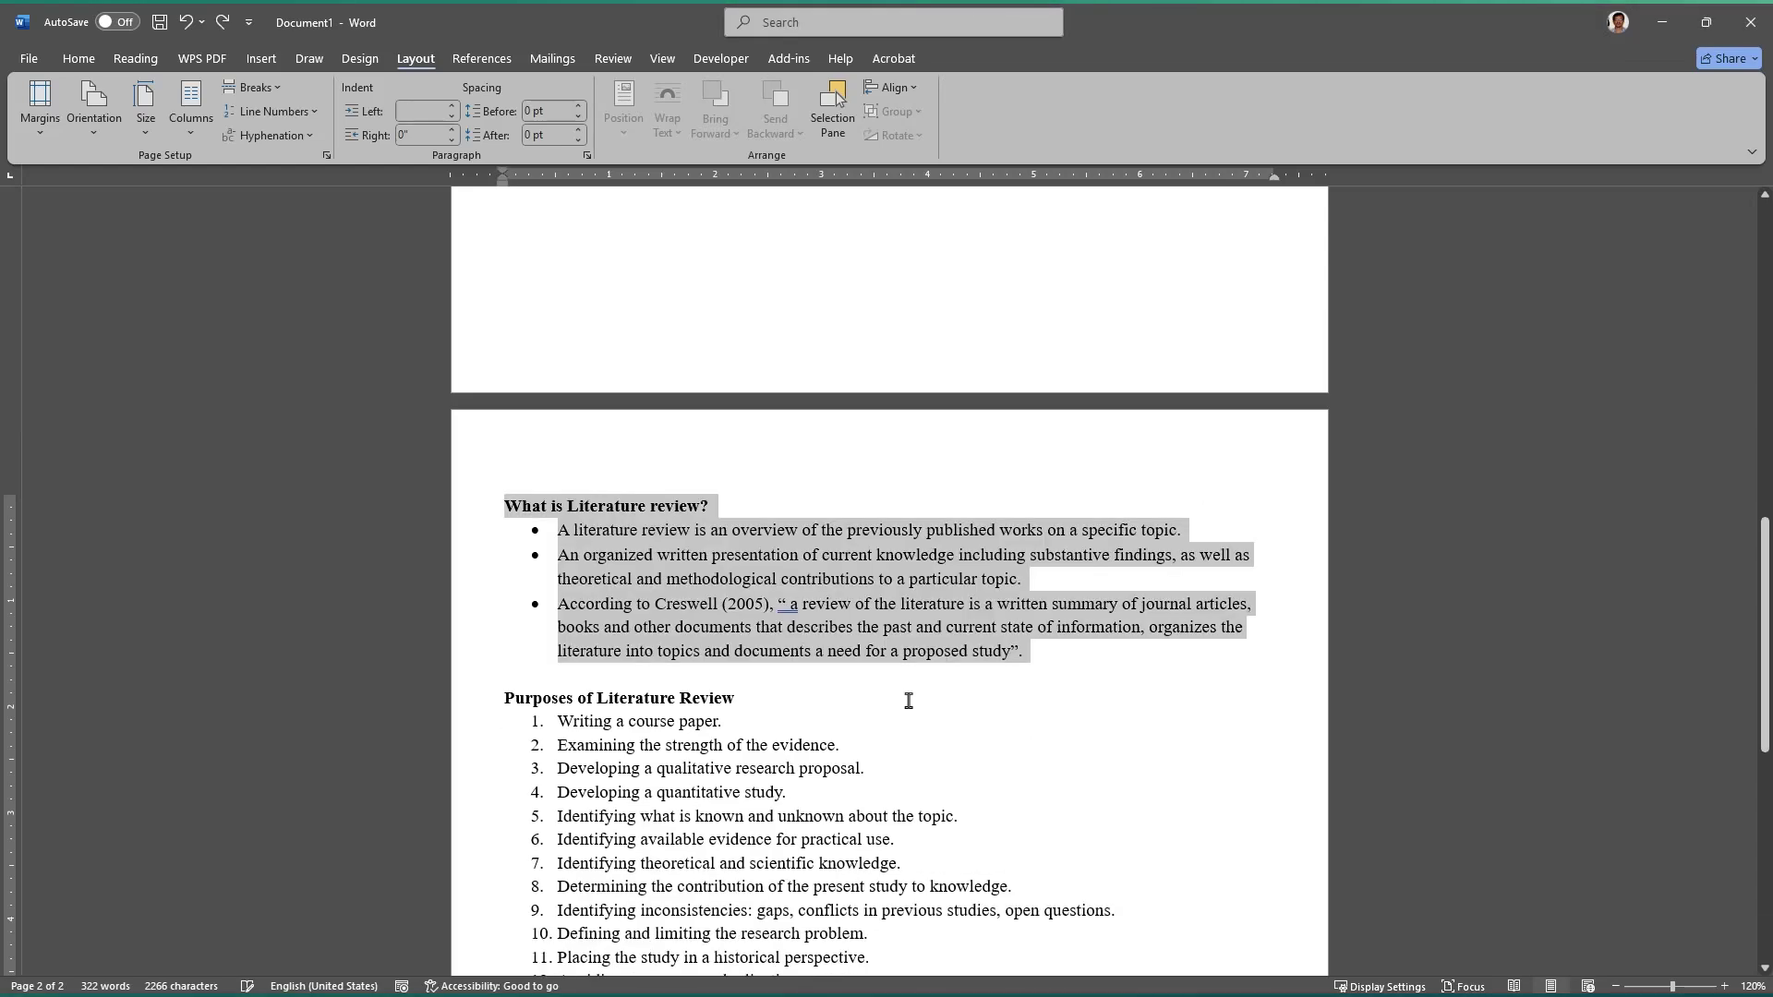
Step: Review the first page's layout from the title through the "Sources of Literature" list
scroll(886, 683, up, 12)
click(842, 639)
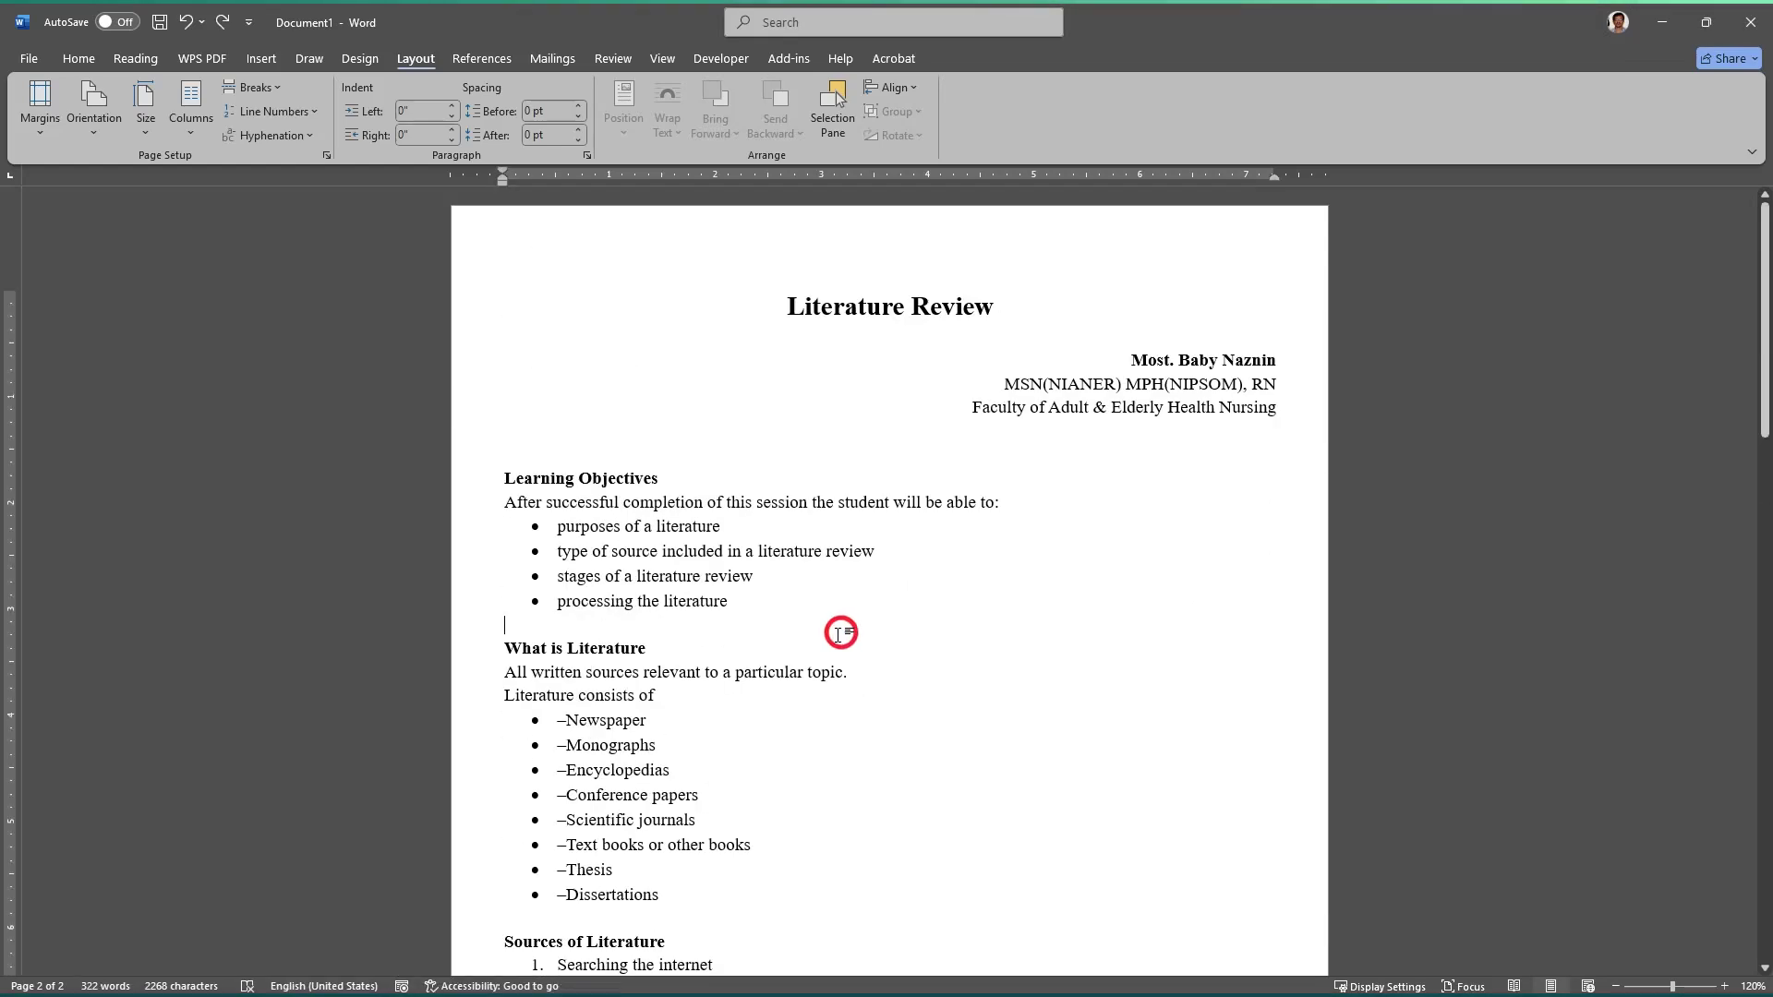
scroll(839, 683, down, 3)
scroll(840, 637, up, 3)
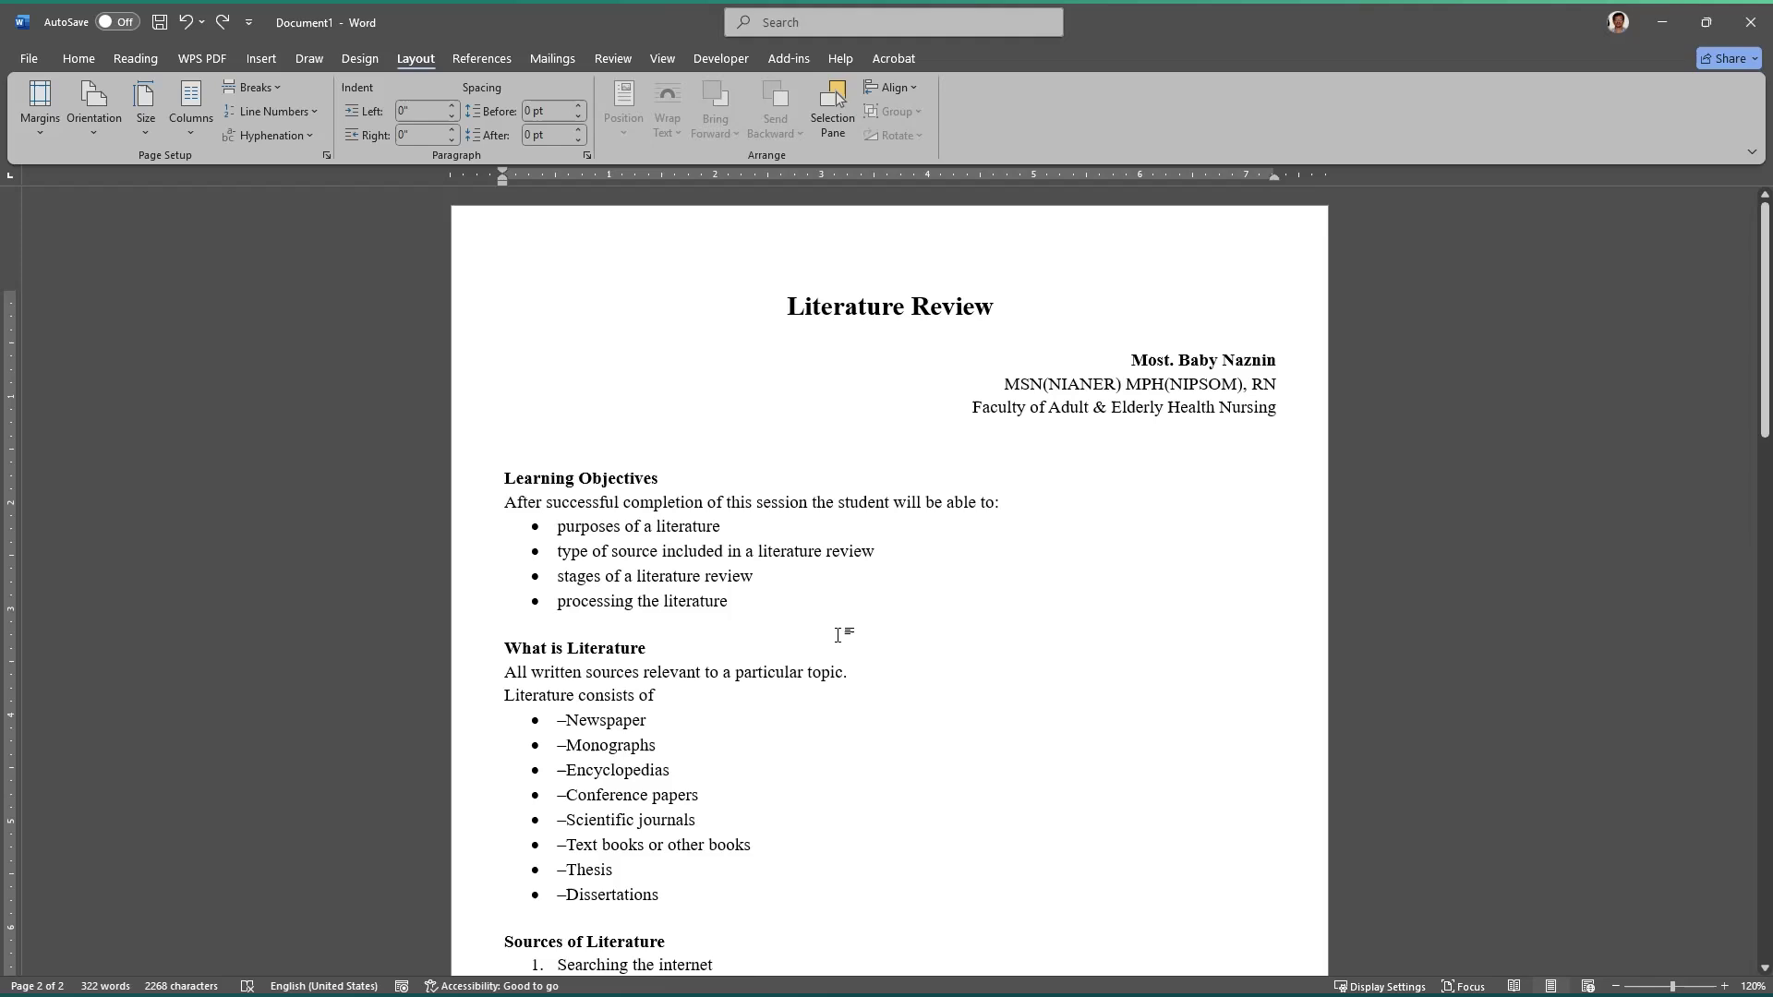
click(1004, 507)
scroll(988, 554, down, 3)
scroll(914, 526, up, 3)
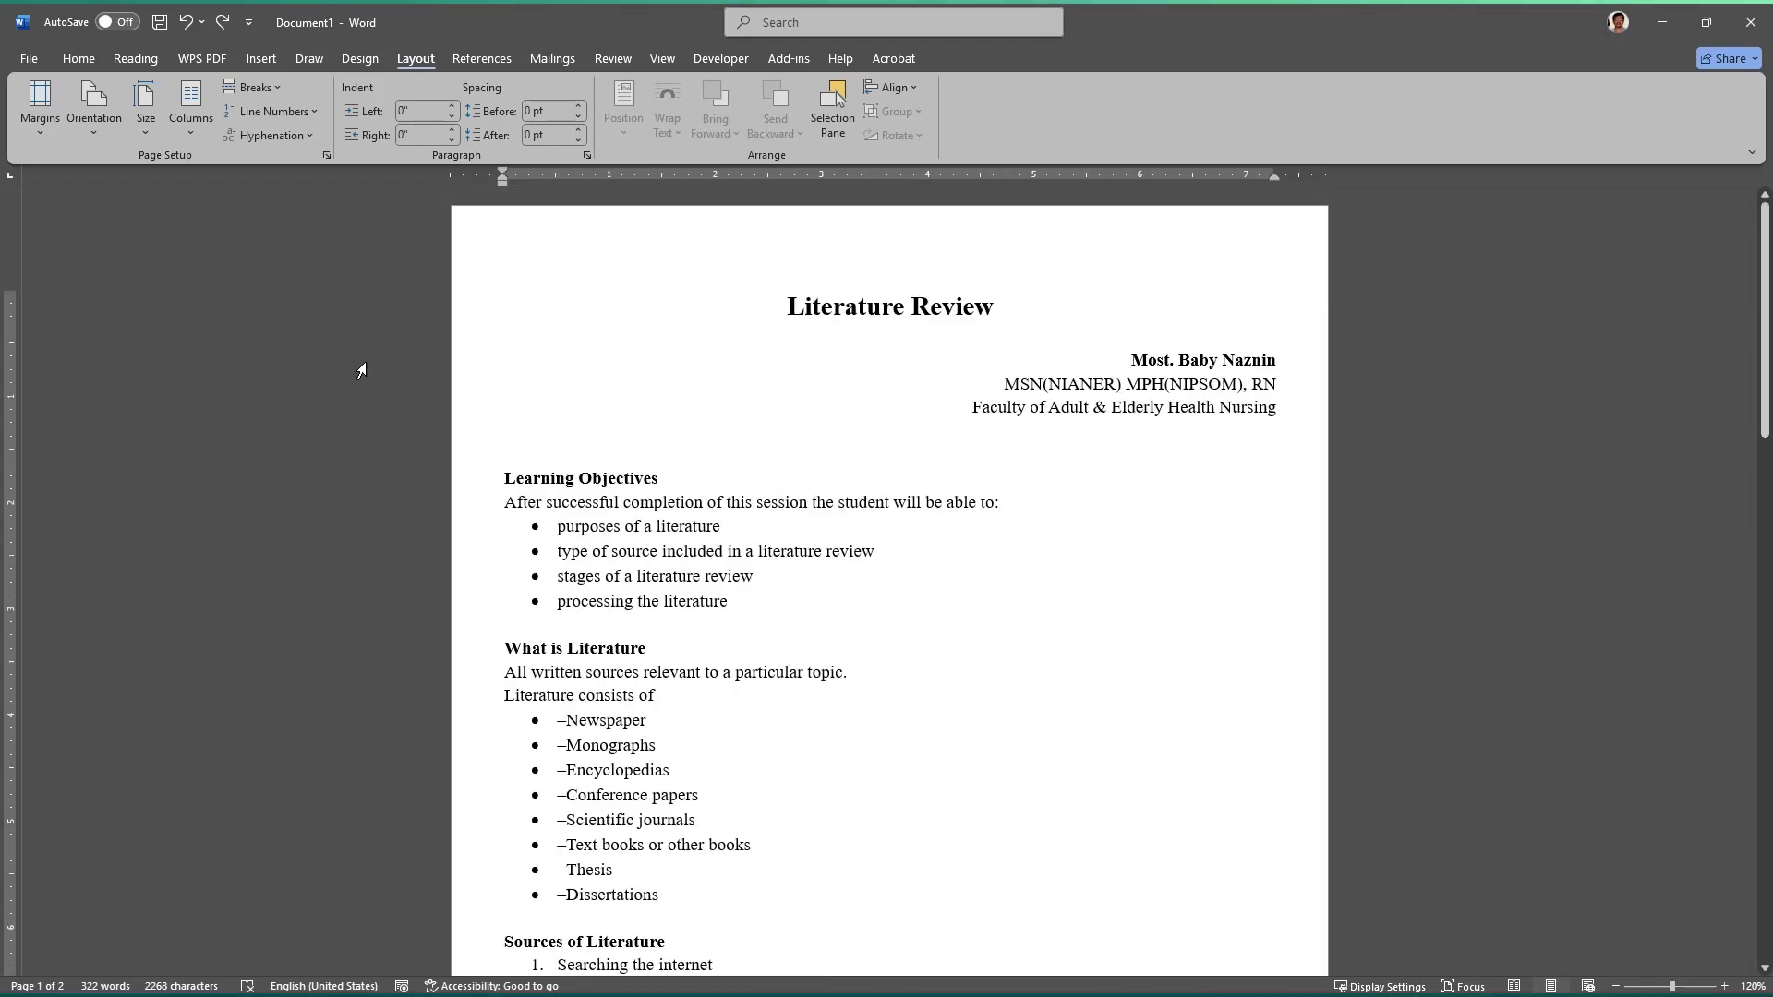
click(707, 434)
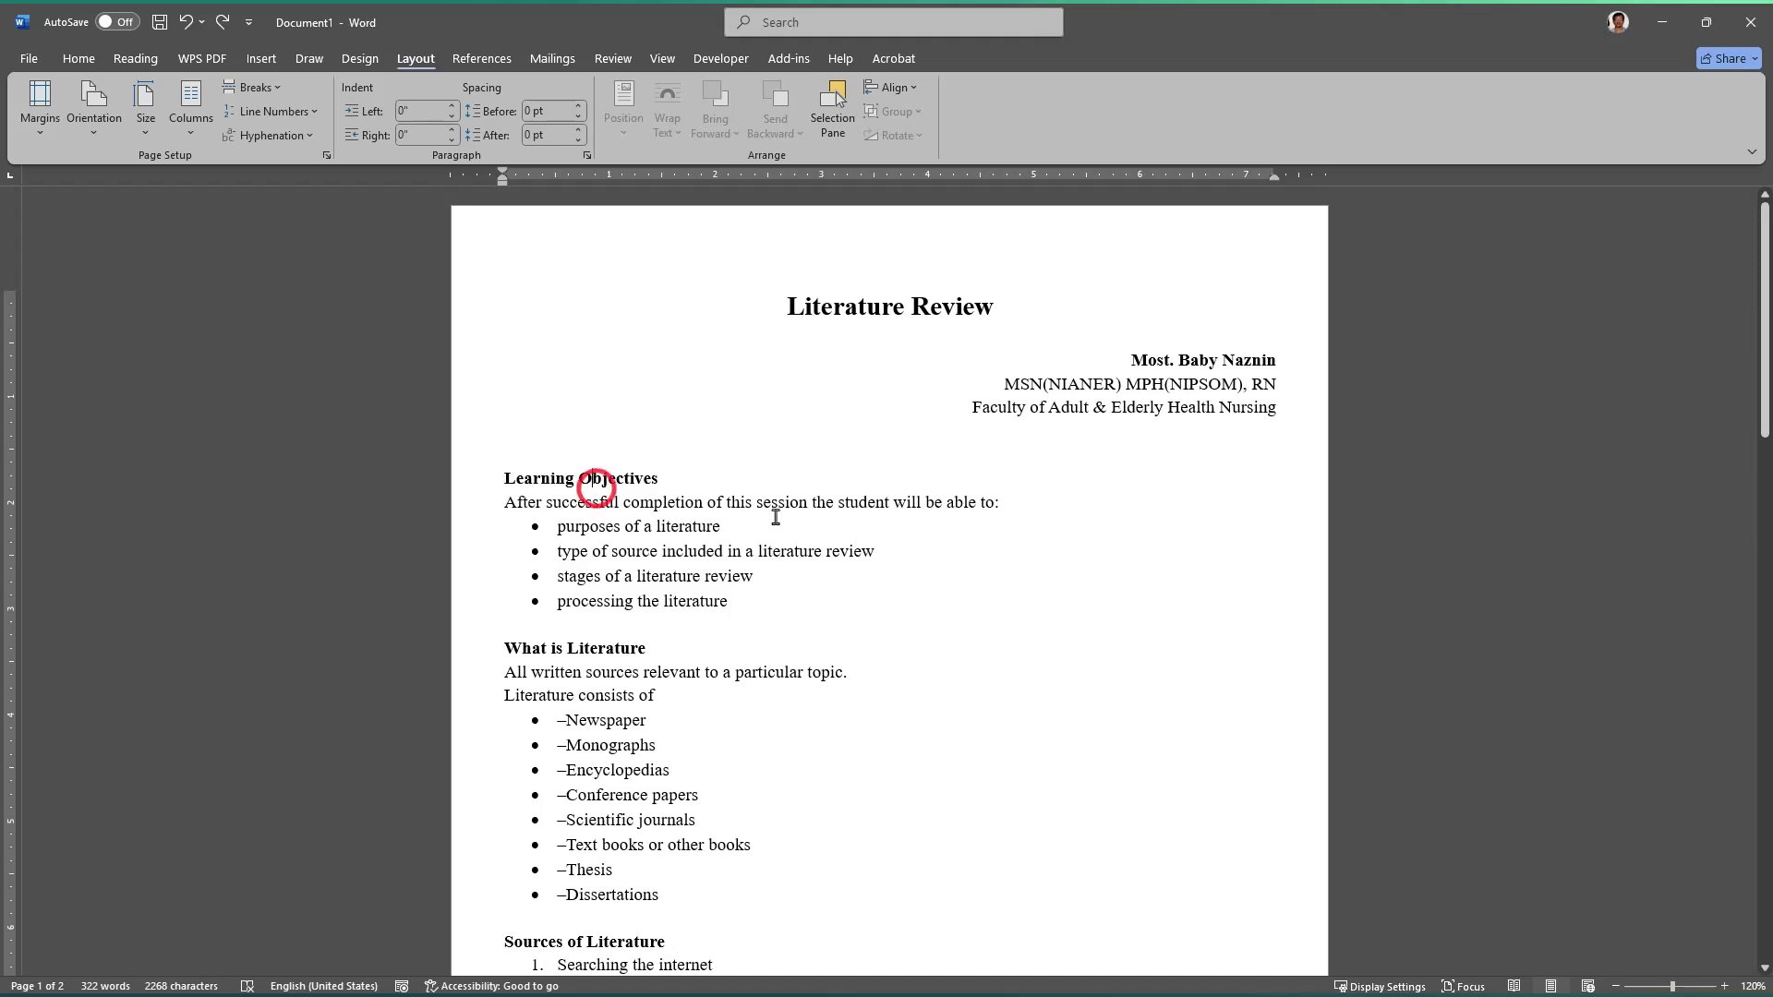
scroll(873, 498, down, 3)
scroll(720, 536, up, 2)
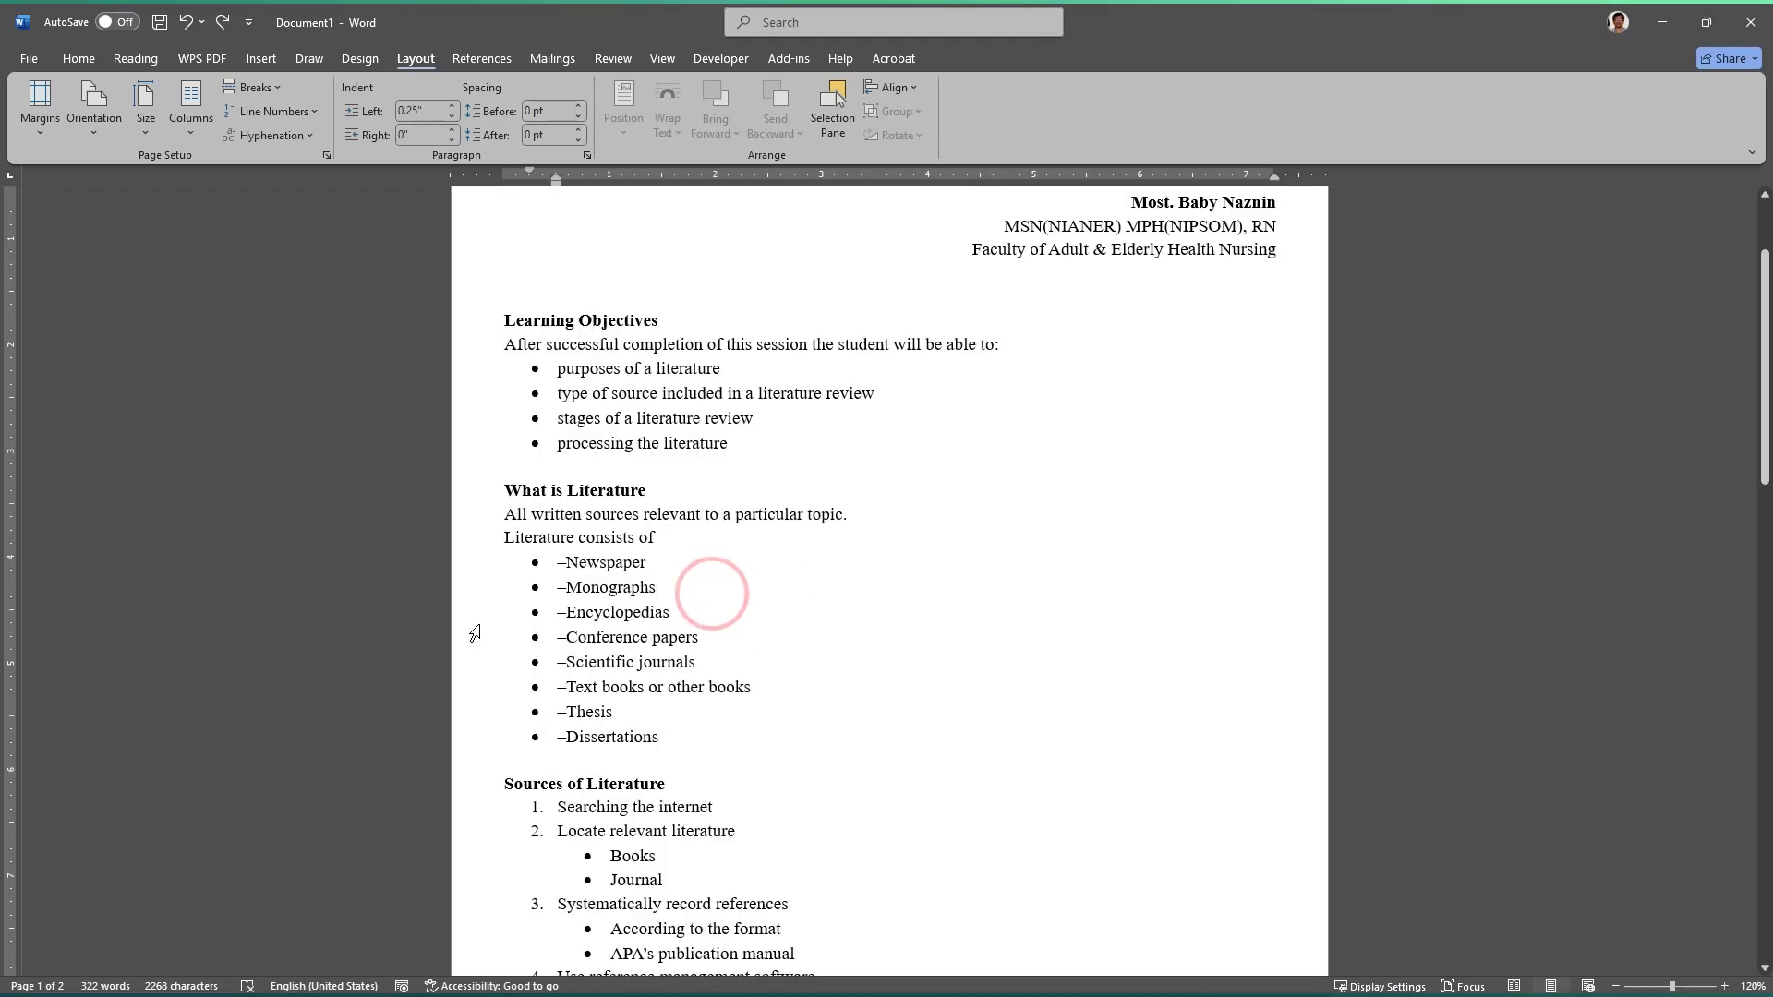
click(656, 630)
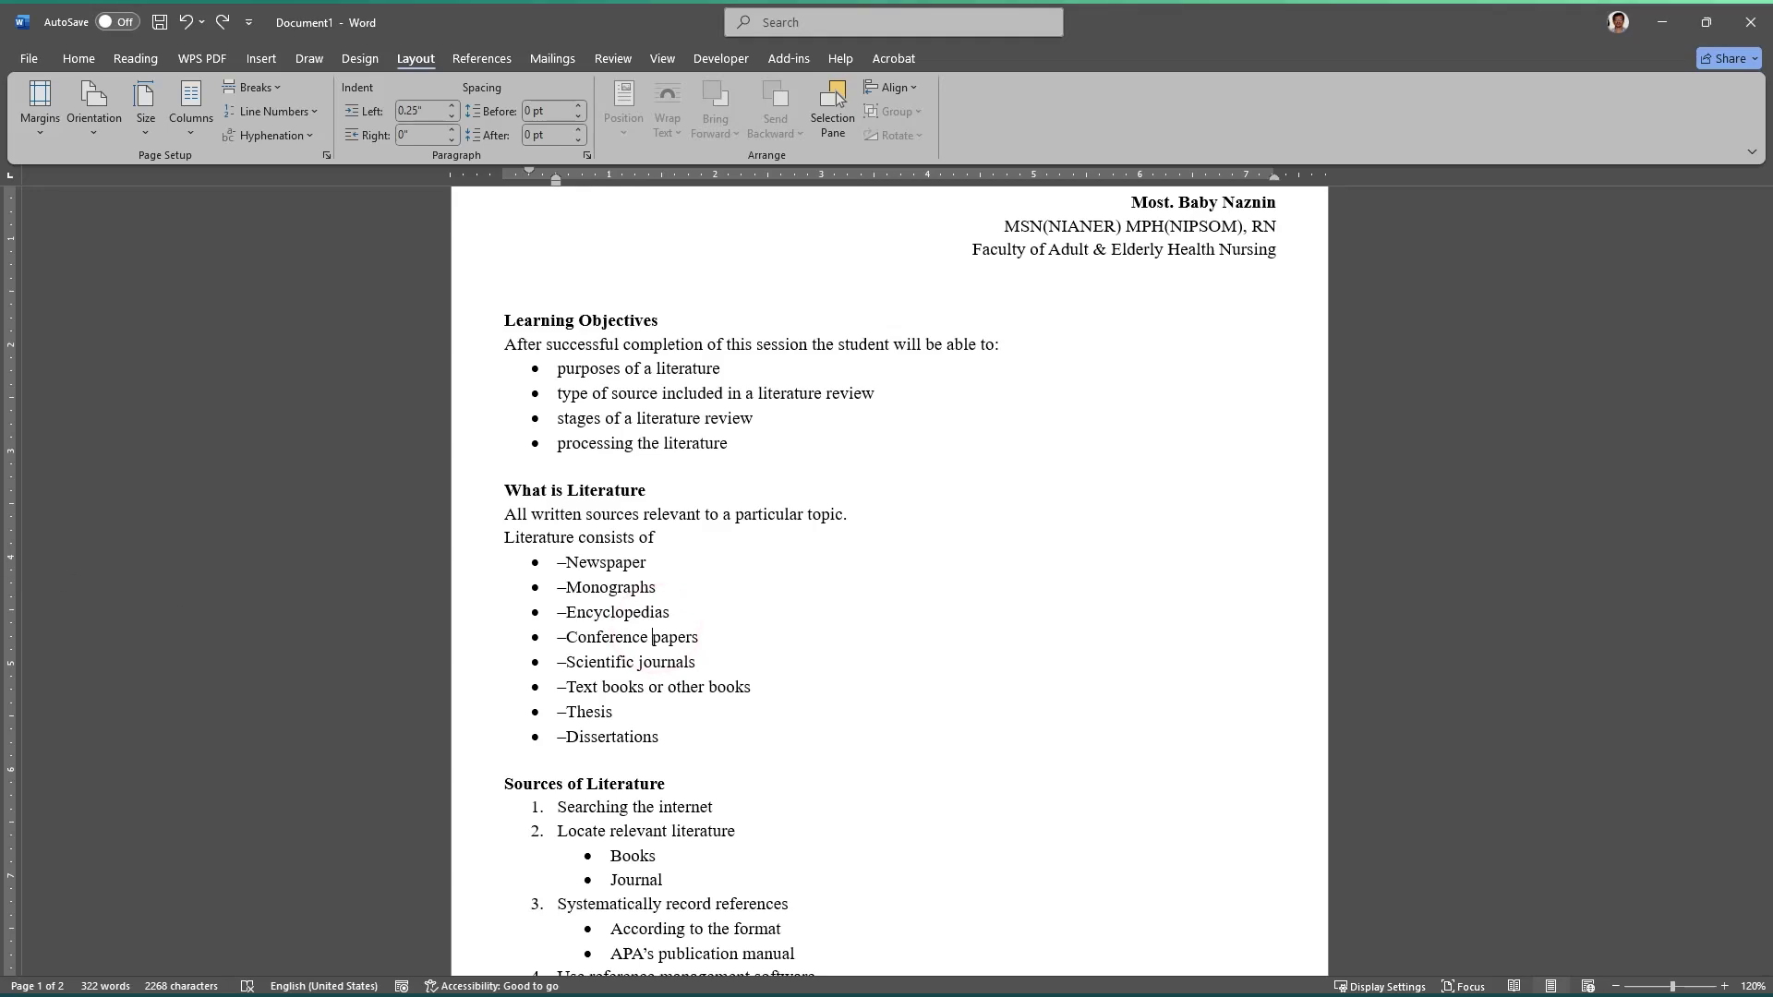
Step: Check the current page margins in the page setup and close it without making changes
double_click(9, 549)
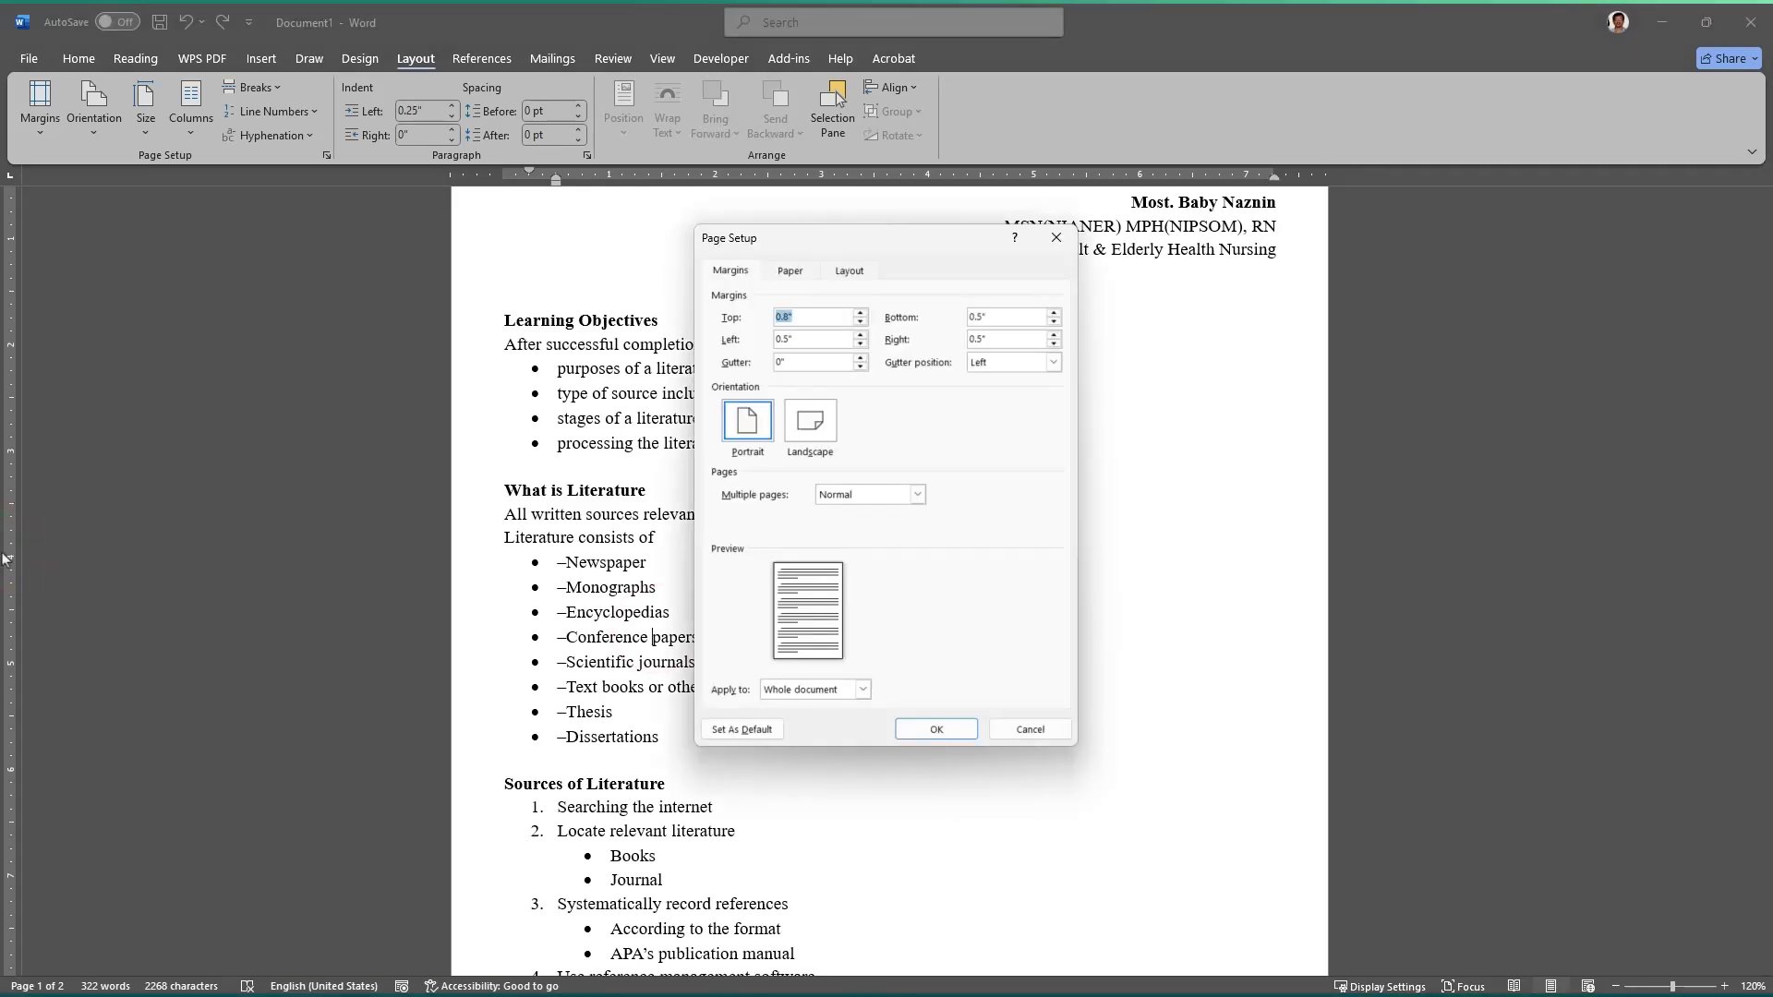
click(1057, 242)
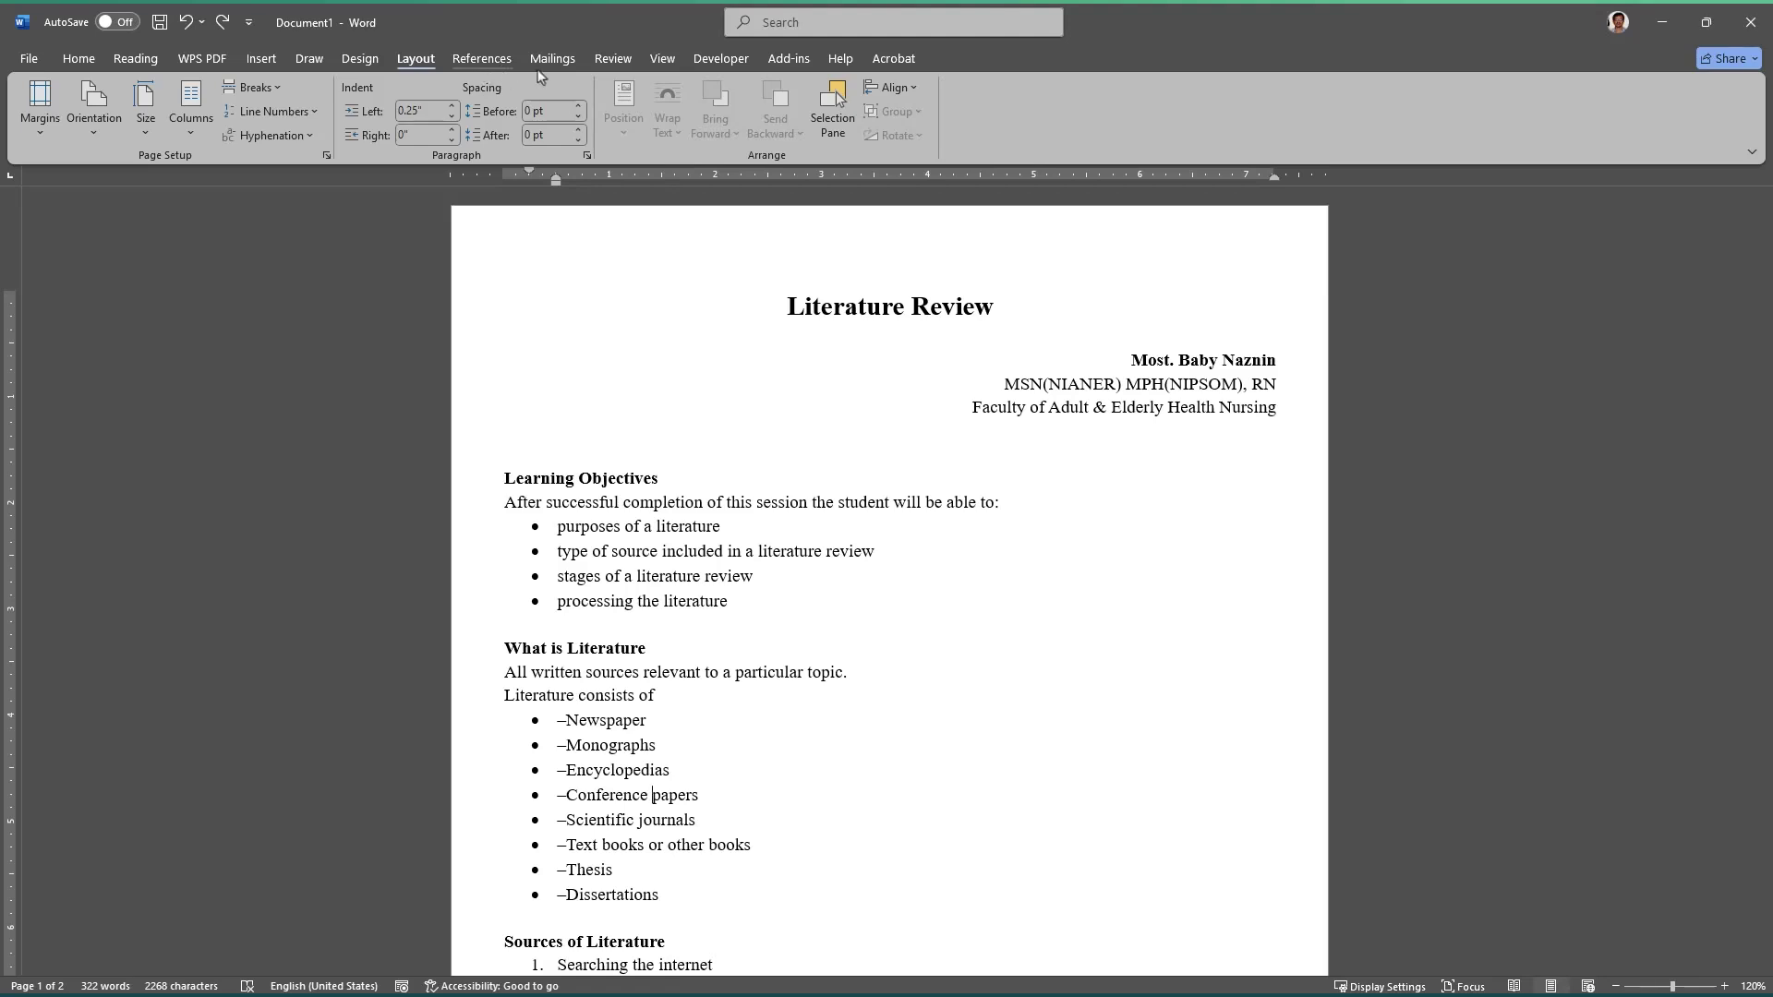
click(859, 565)
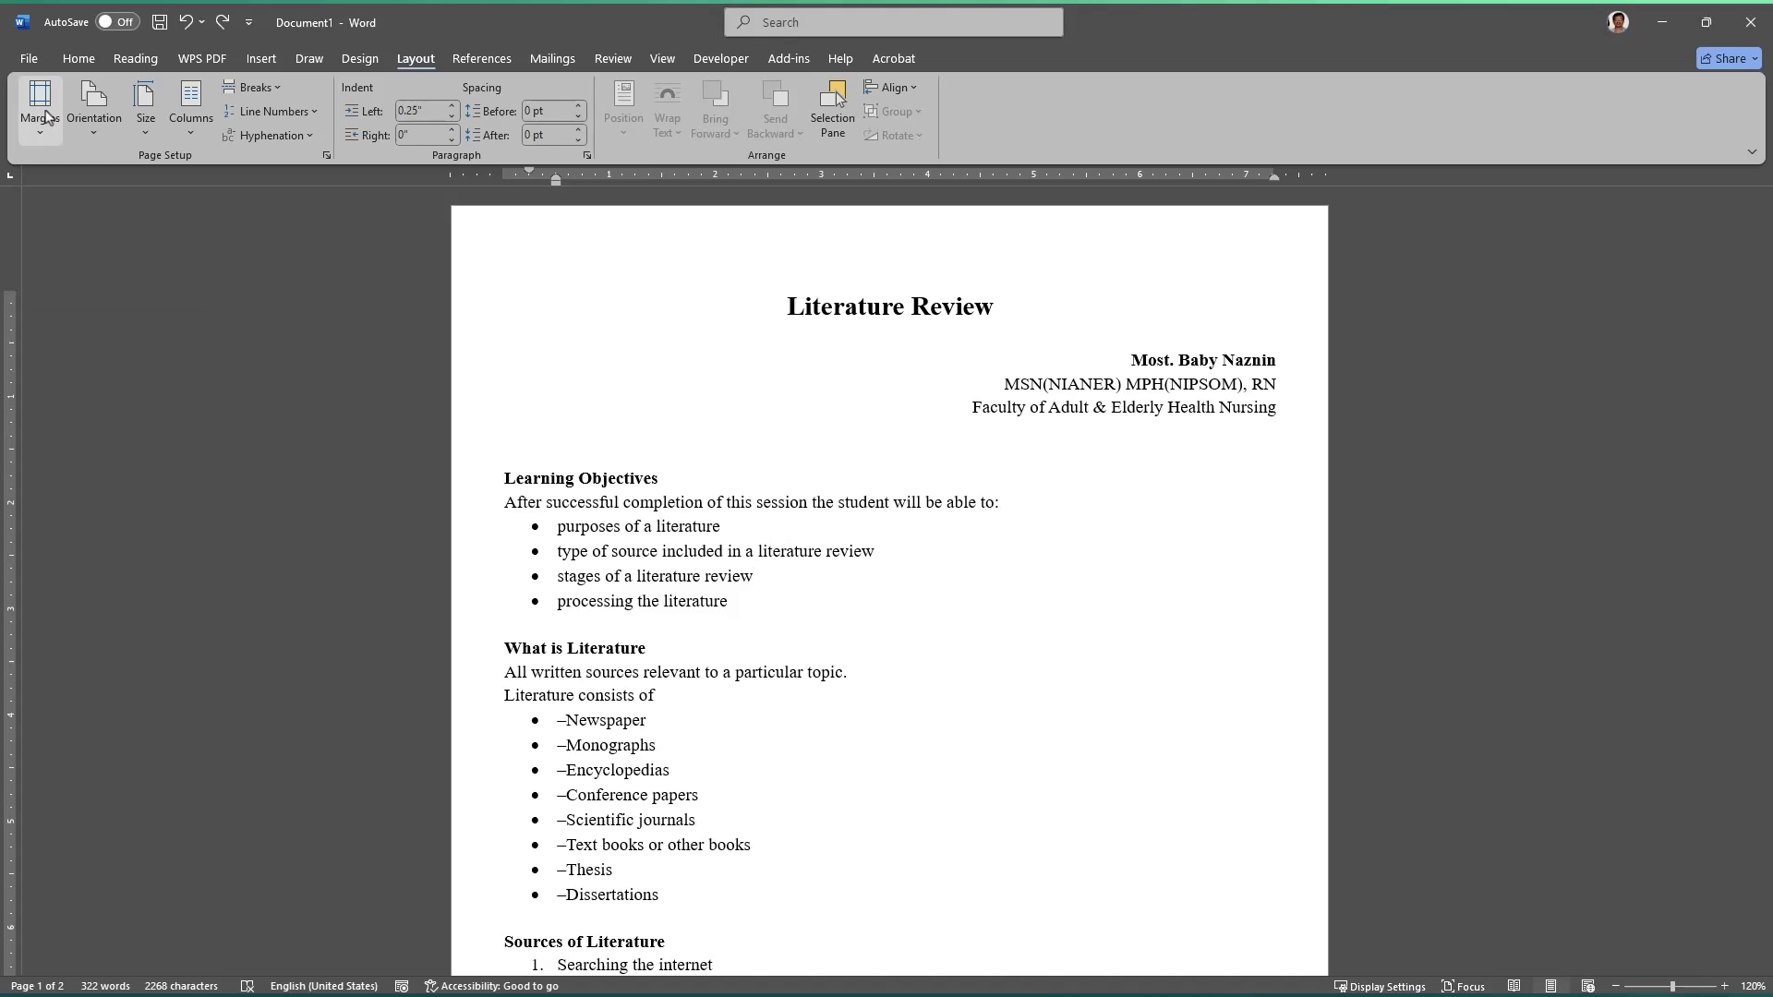
click(44, 113)
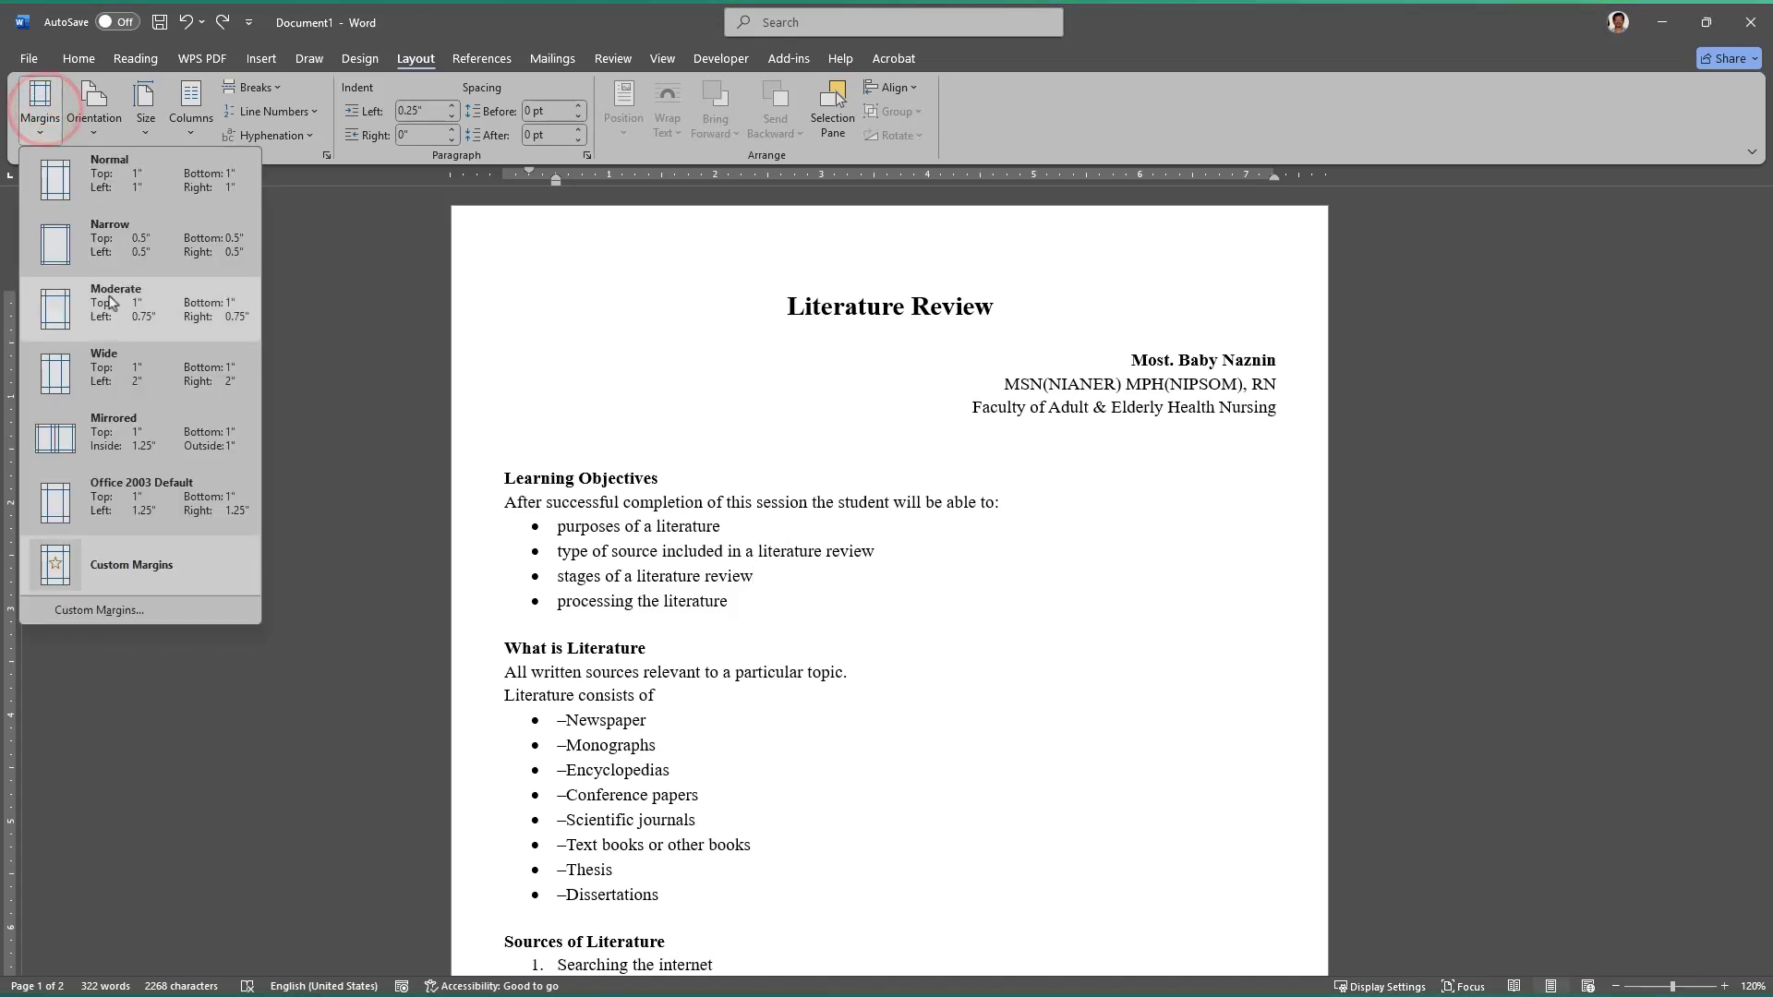
click(181, 614)
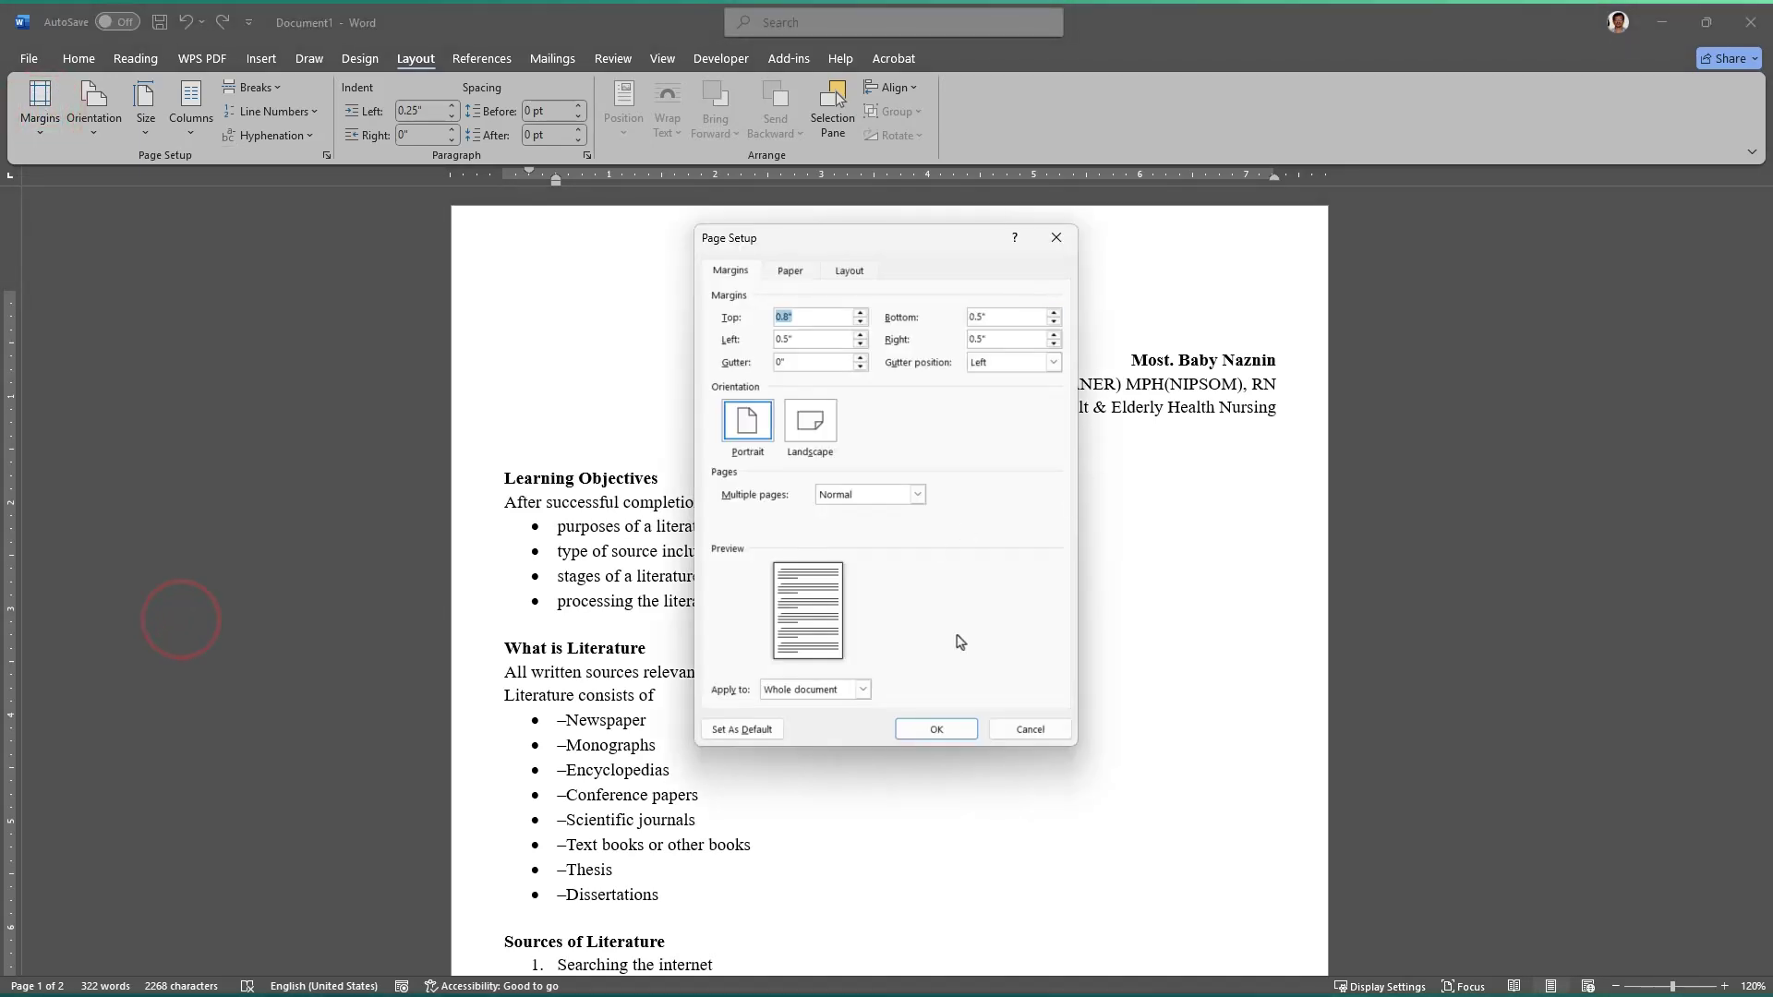
click(1027, 728)
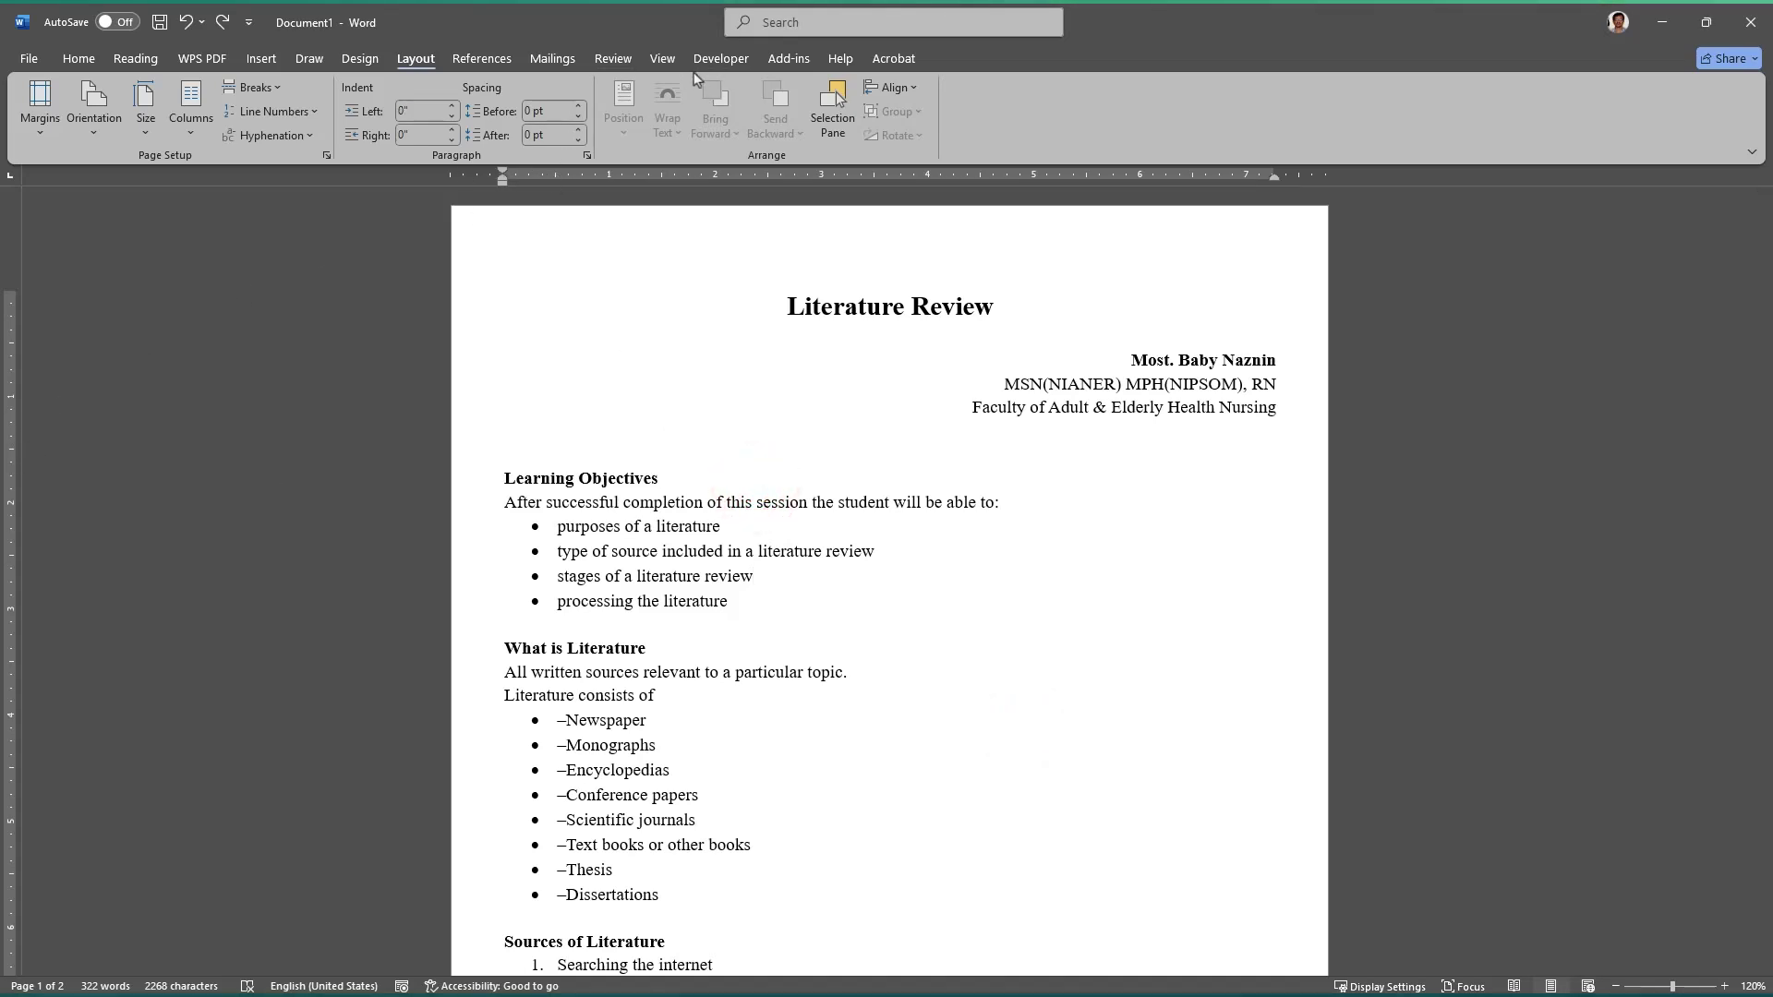
Step: Hide the ruler and show it again
click(663, 58)
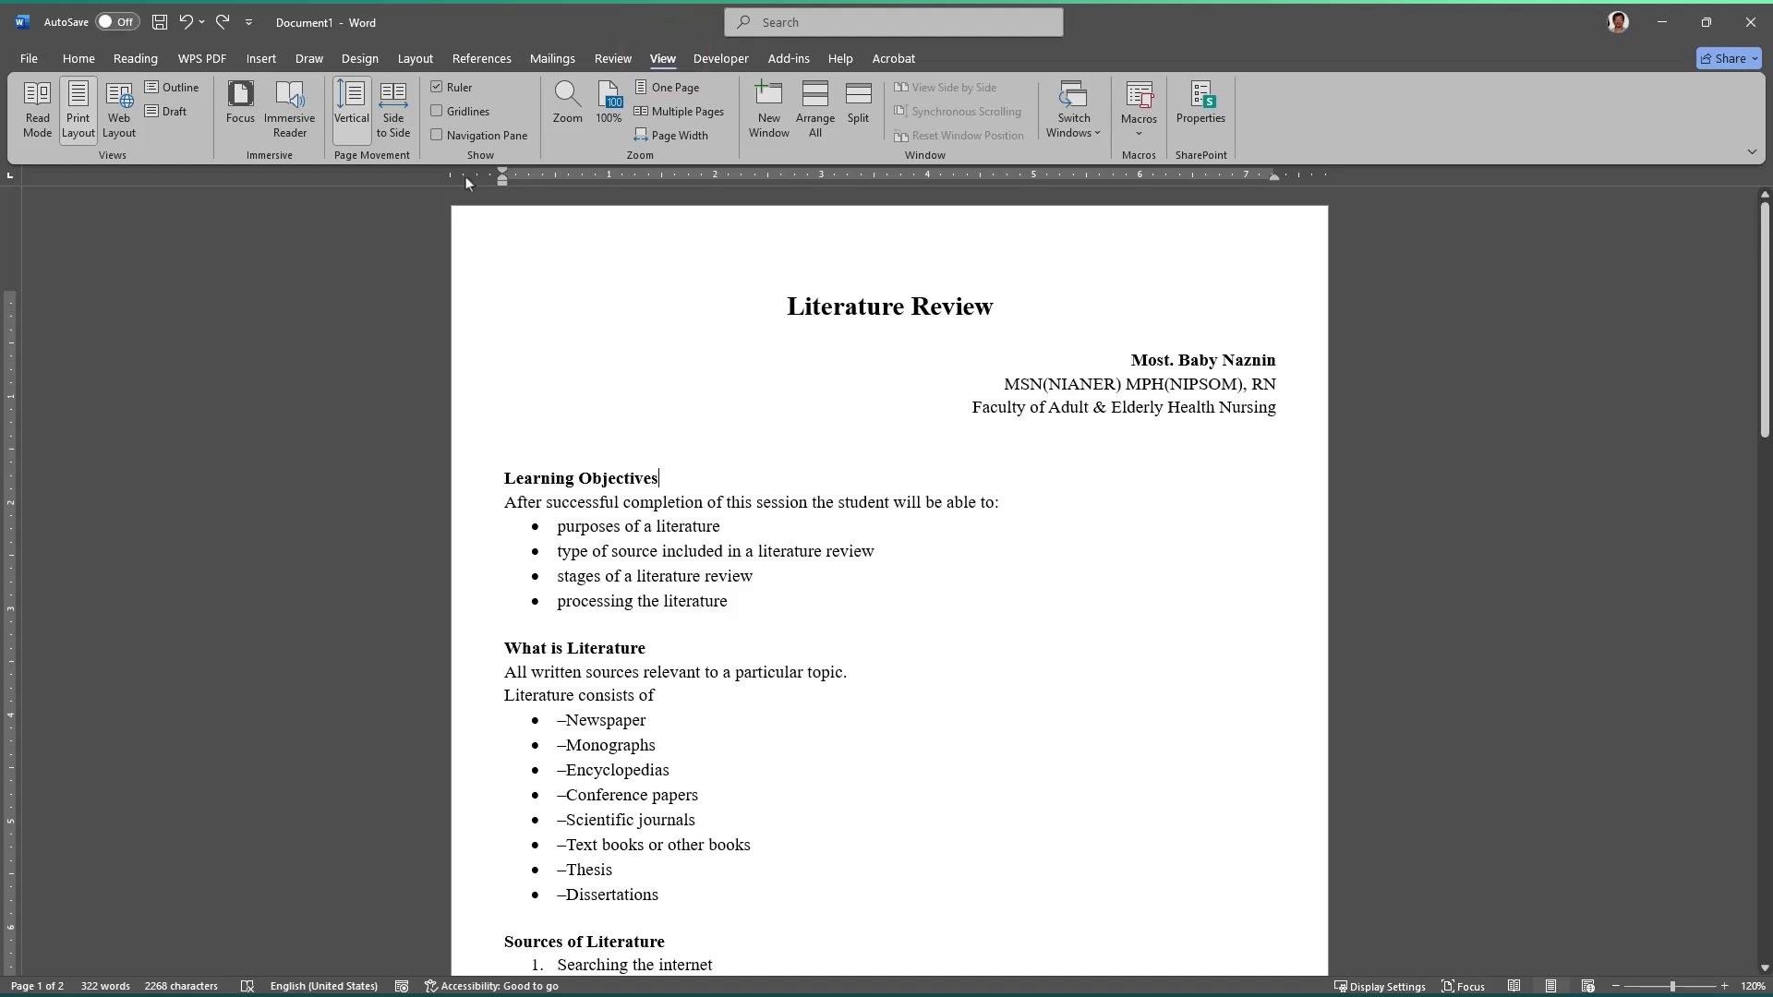
click(438, 87)
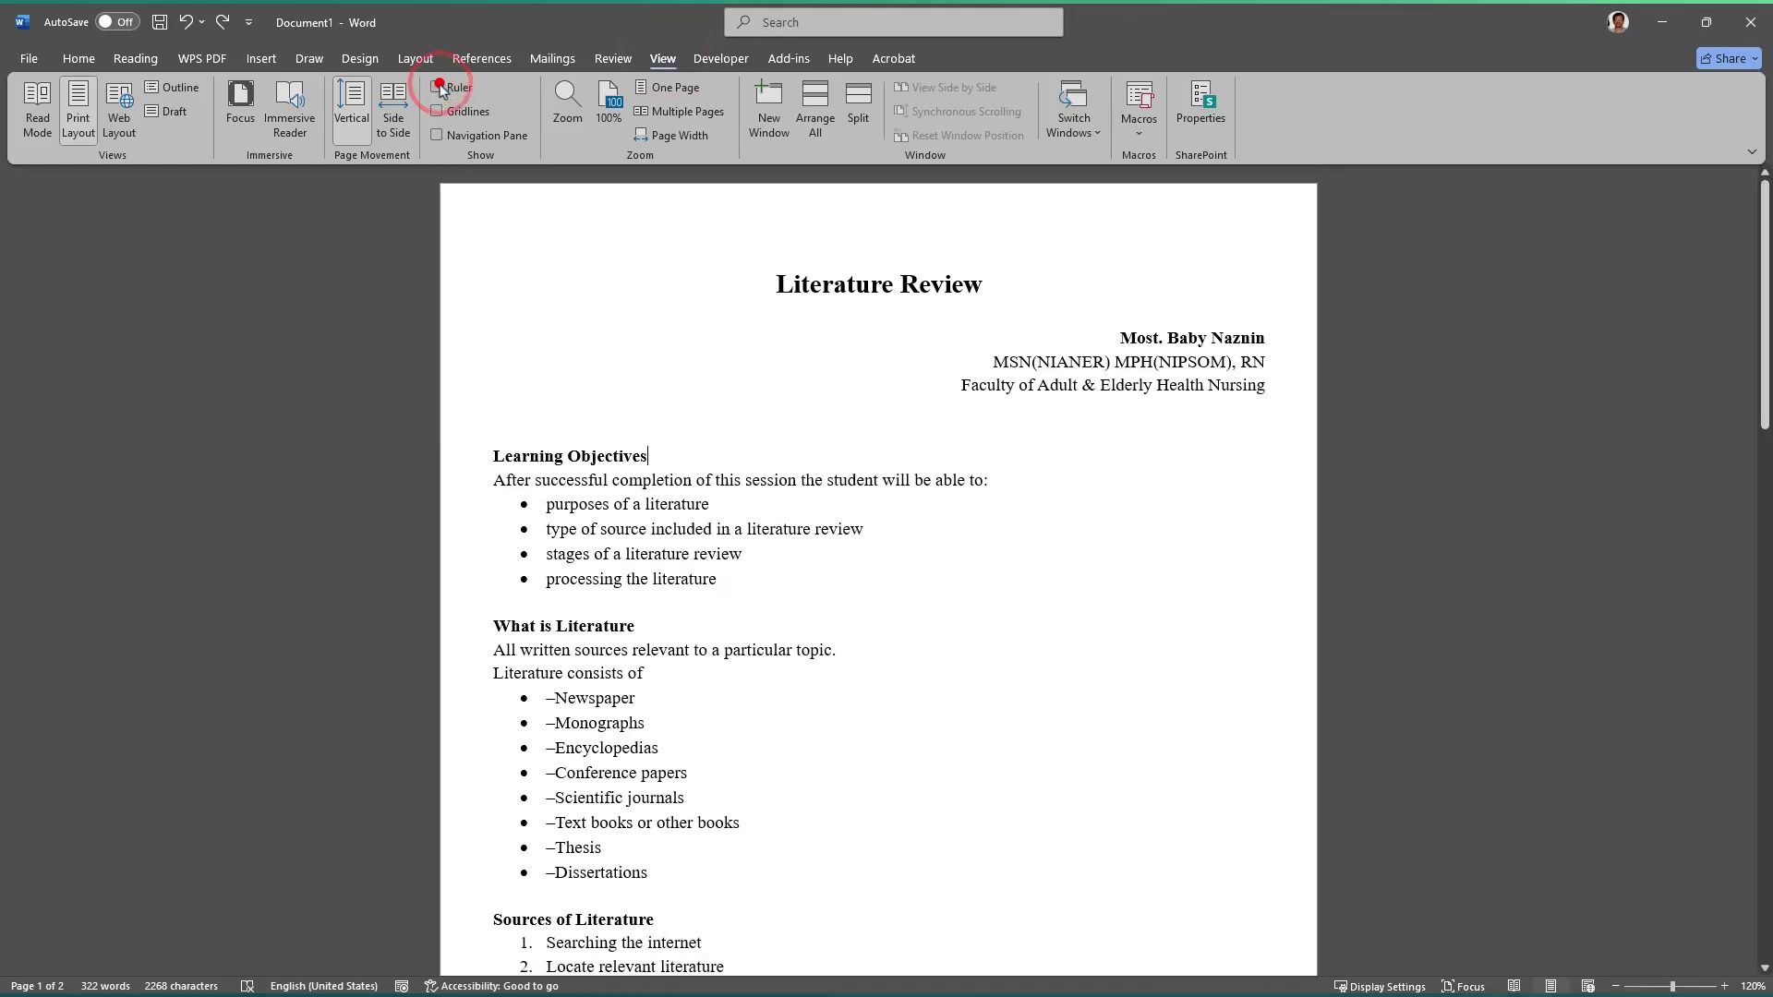
click(440, 87)
click(639, 507)
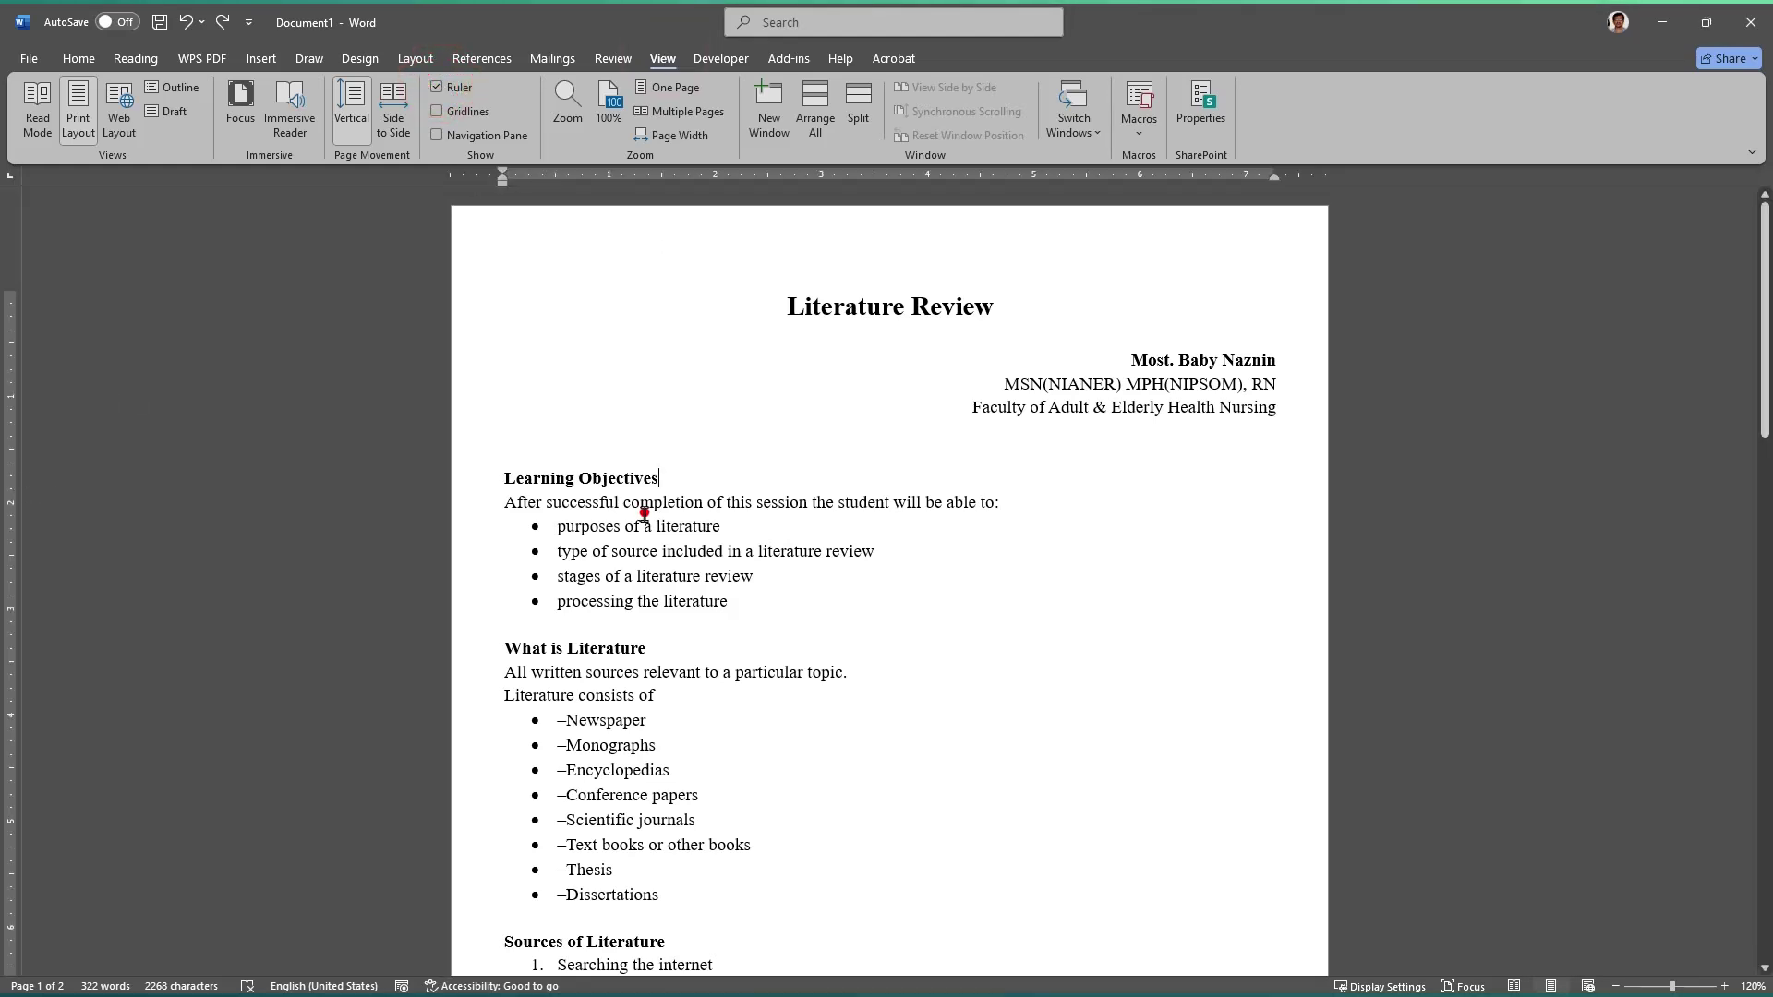
Step: Set the left and right page margins to 1 for the whole document and check the resulting layout
double_click(7, 567)
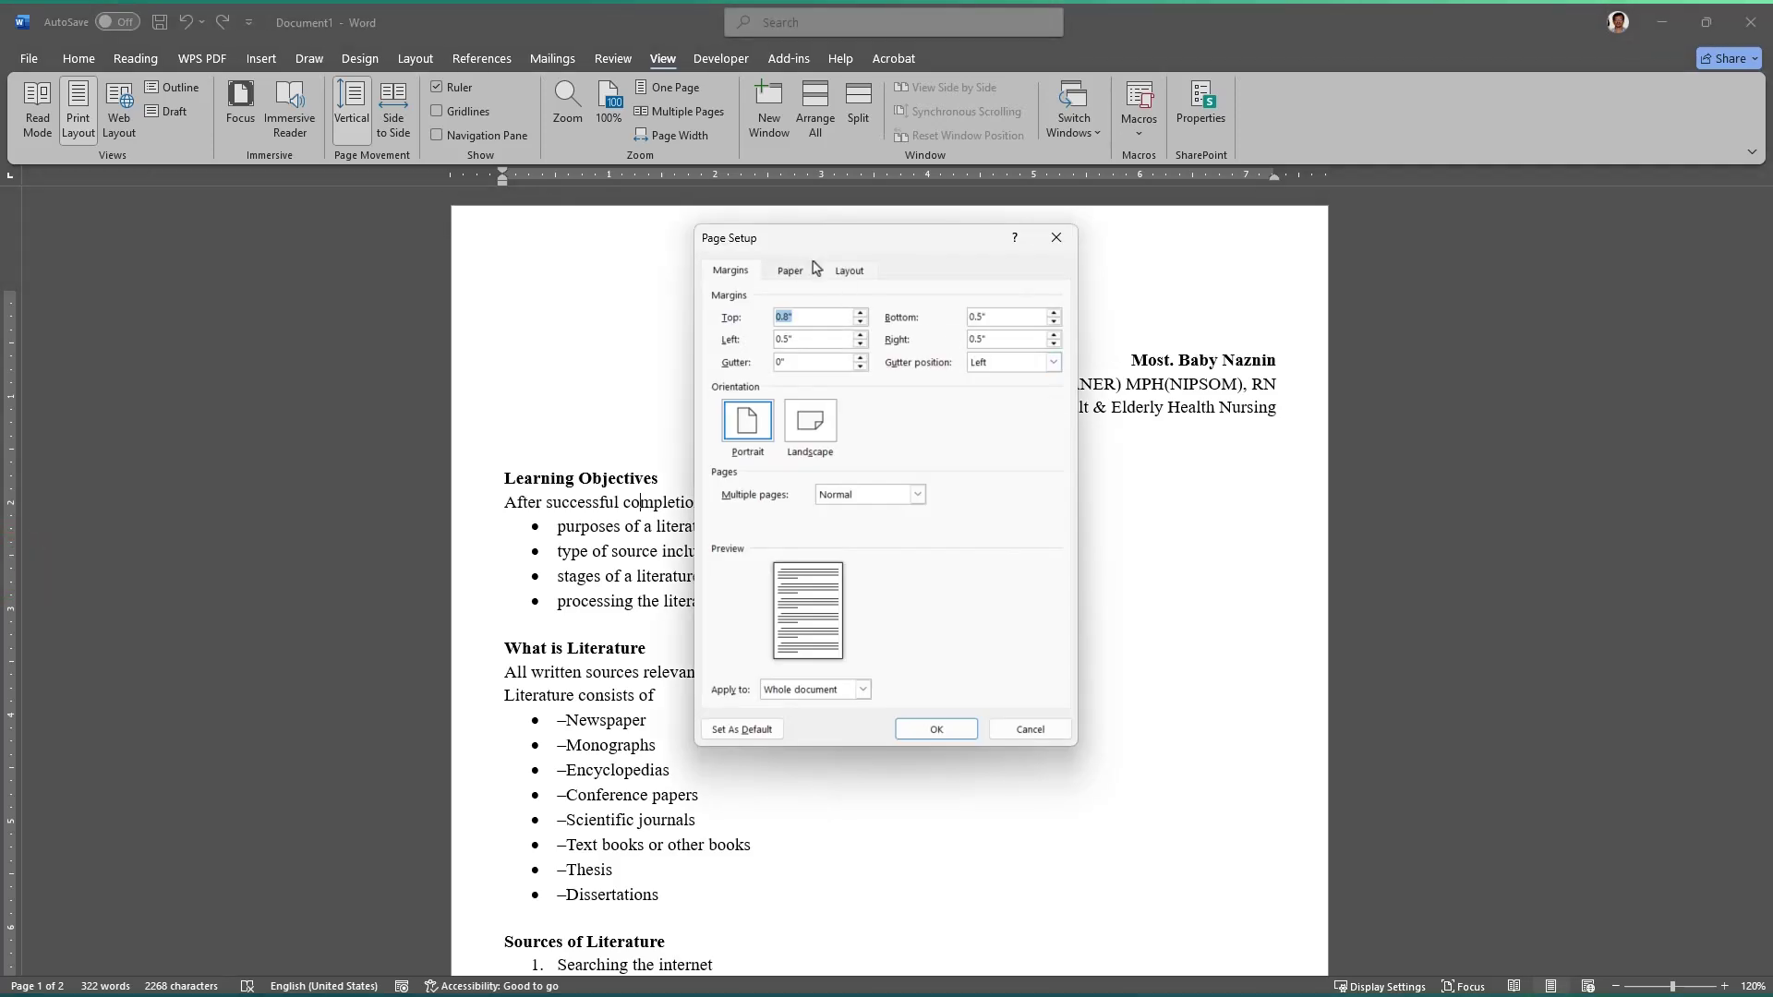
drag(850, 246, 1099, 261)
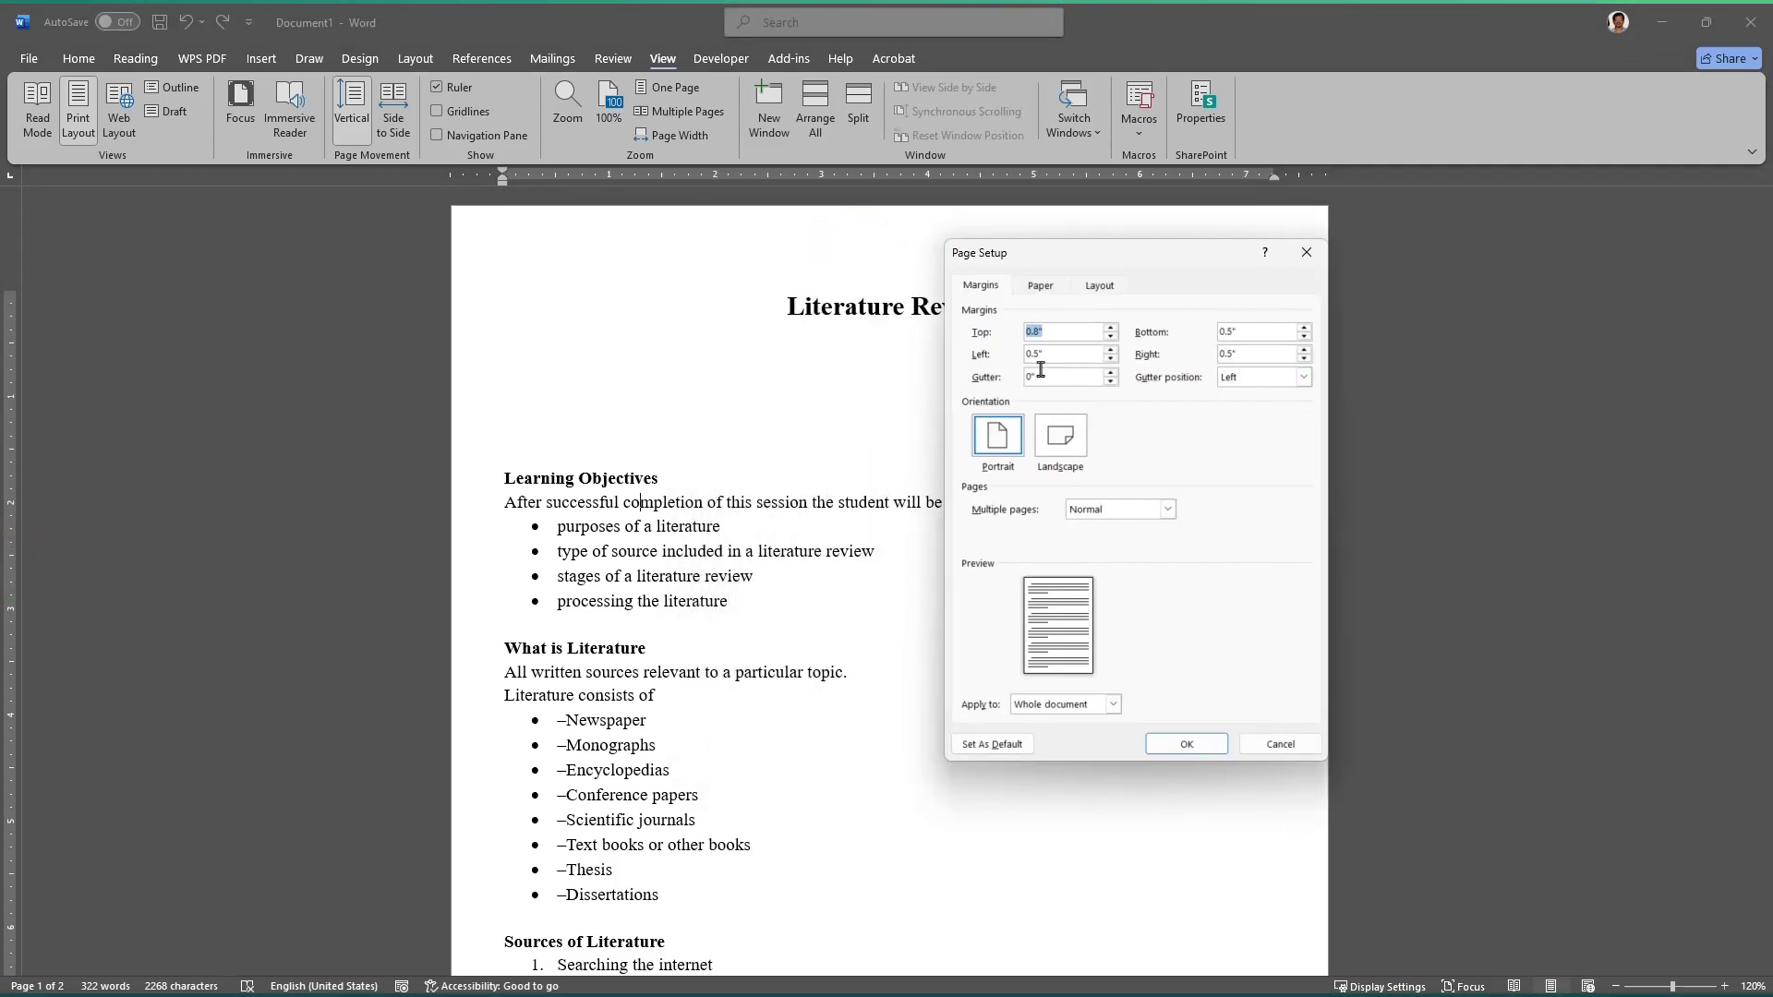
text(1)
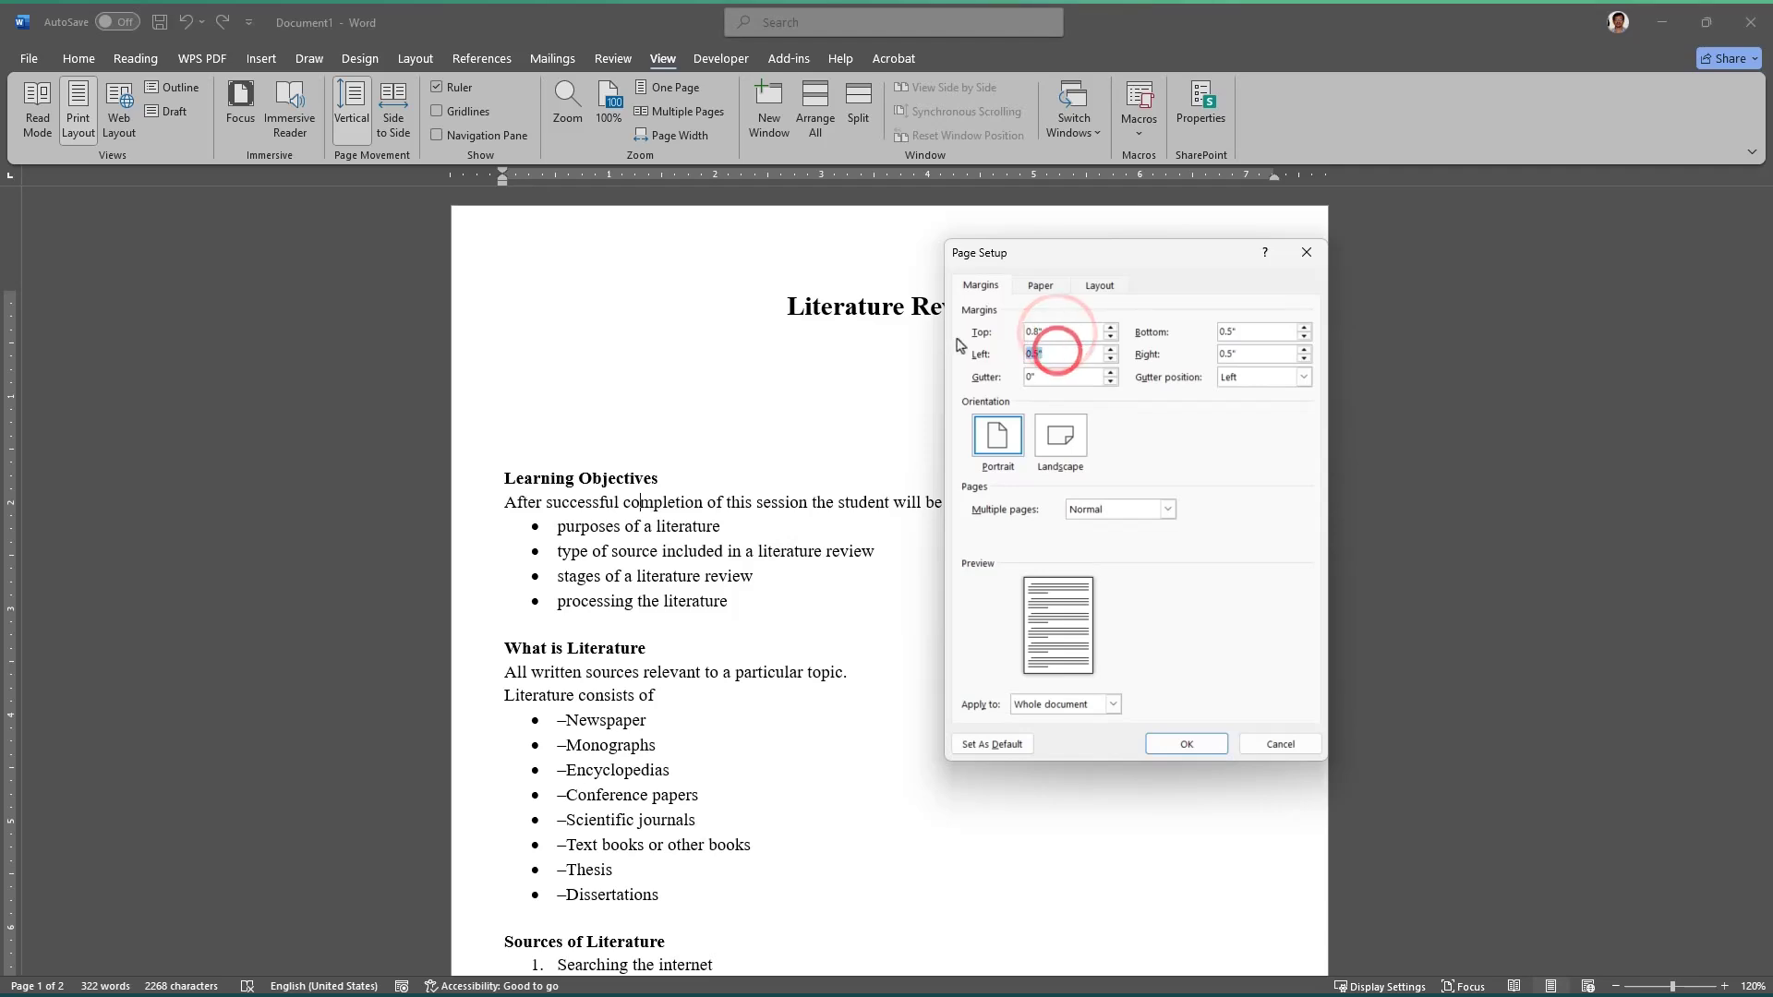
text(1)
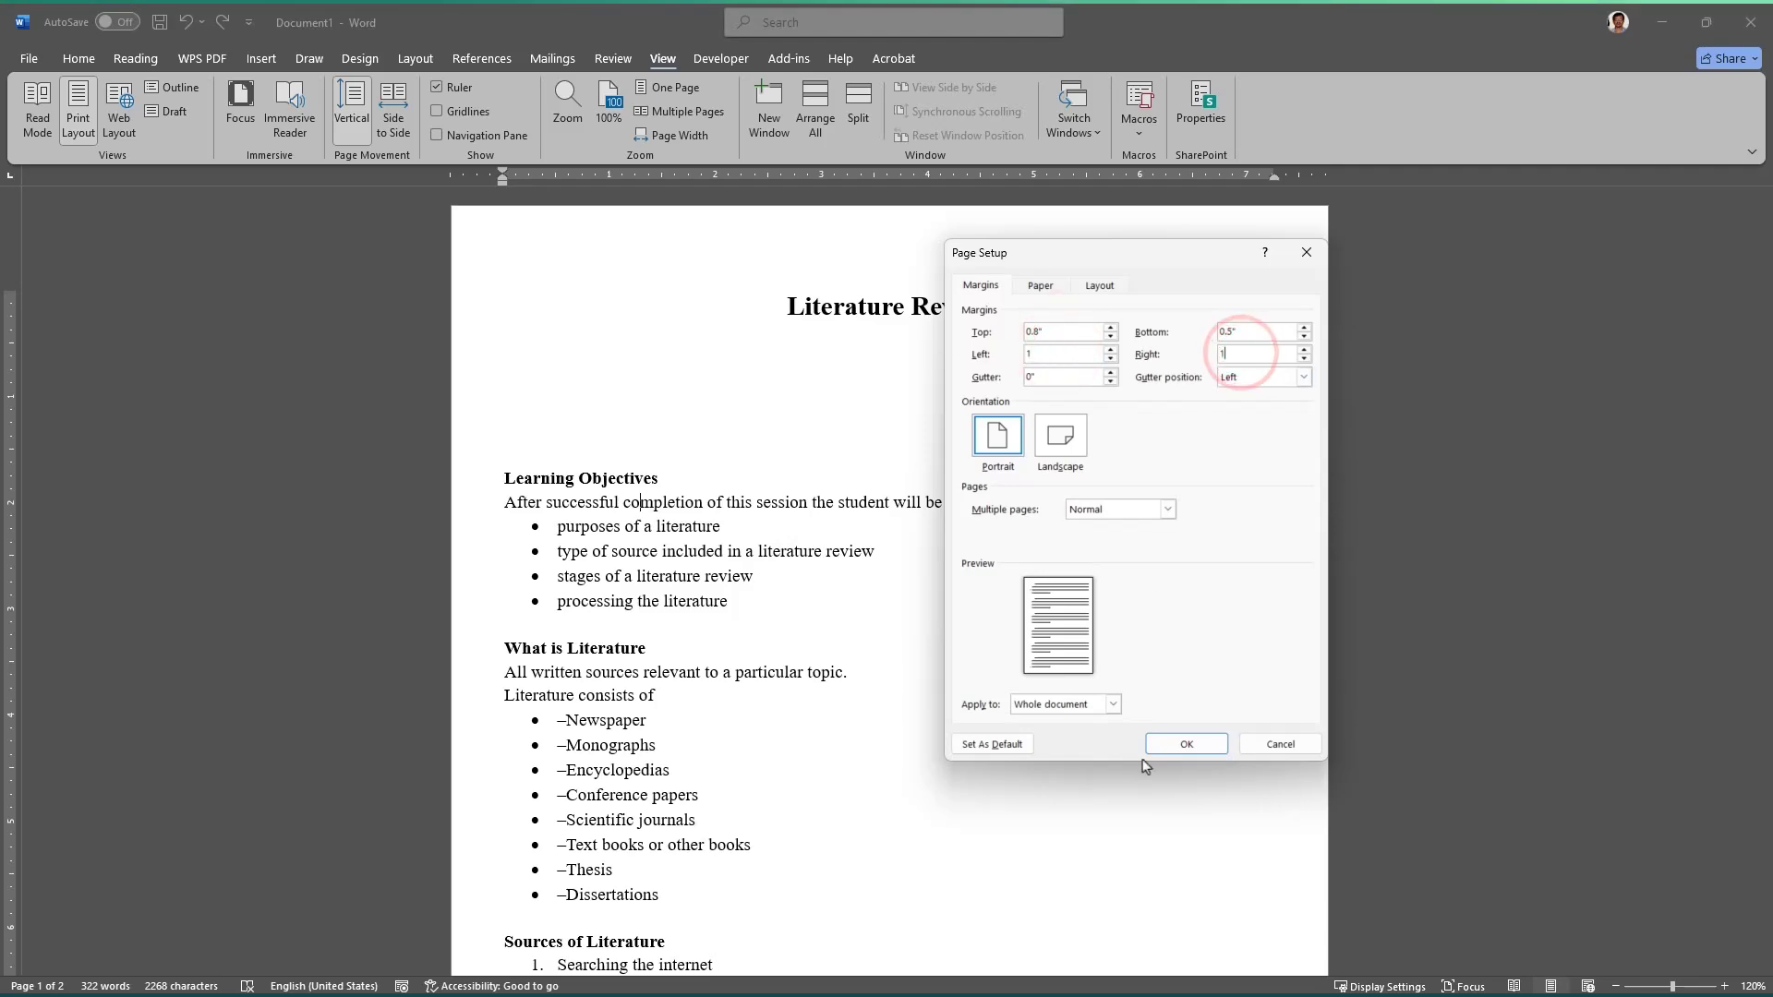
click(1186, 743)
scroll(944, 623, down, 3)
scroll(932, 609, up, 3)
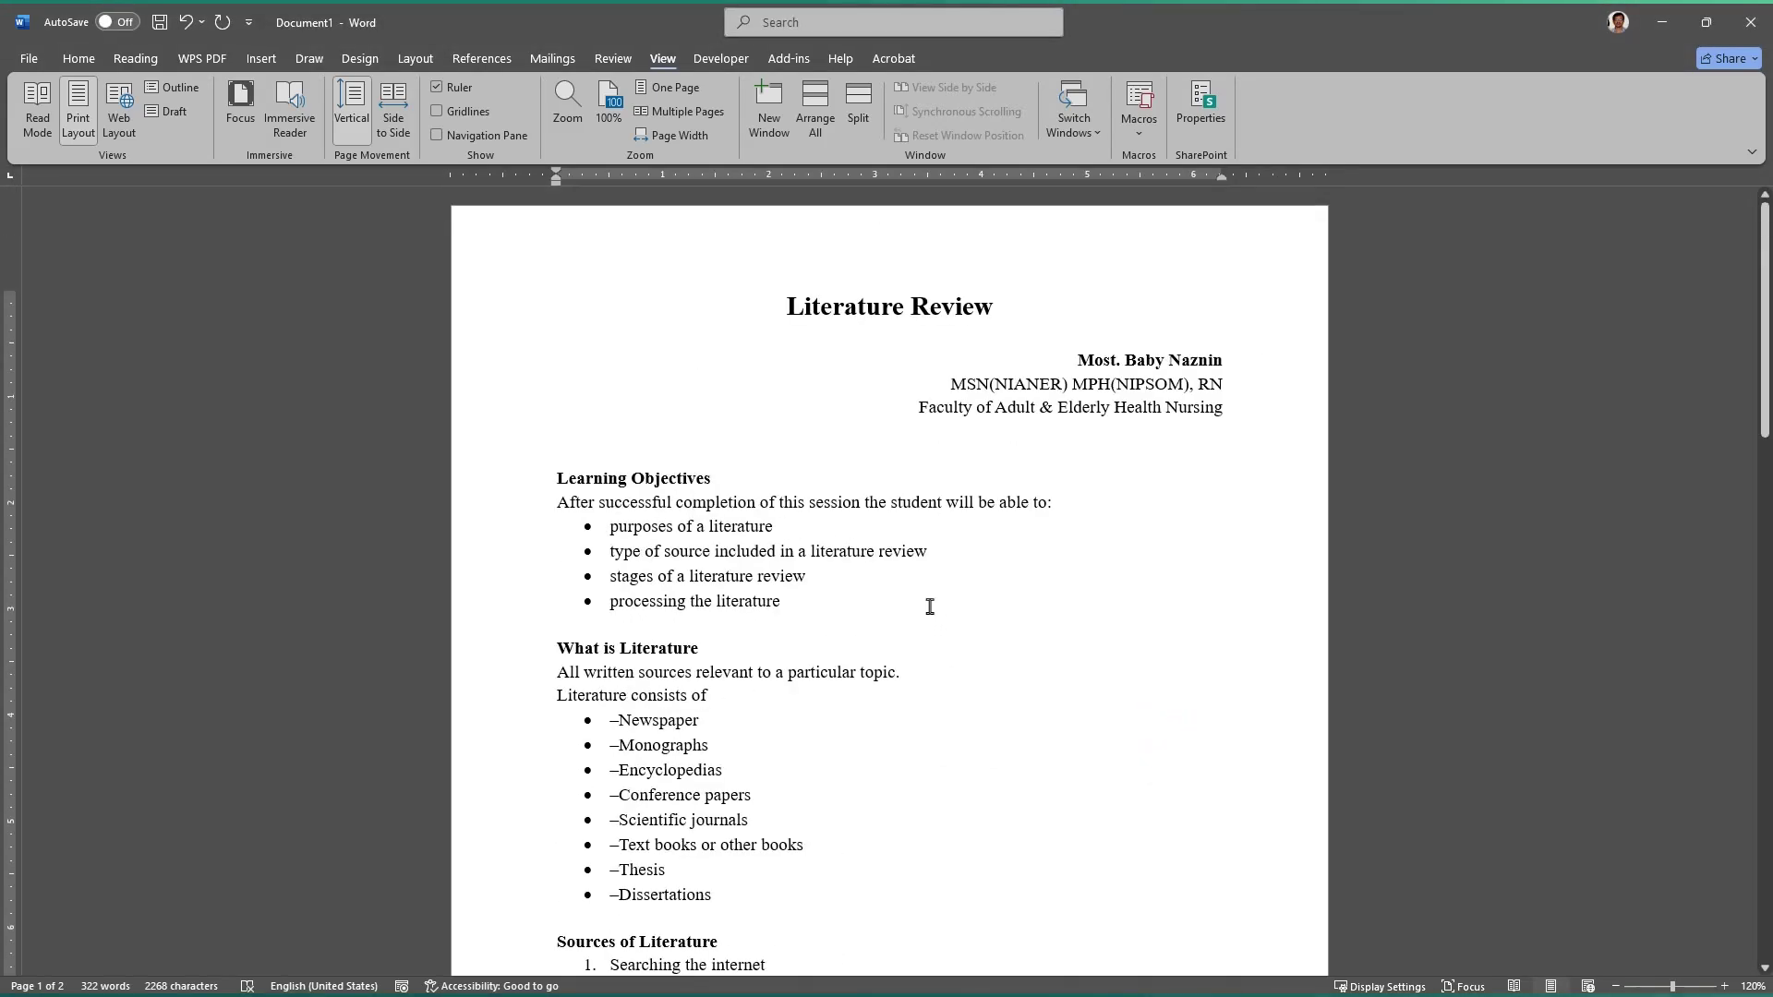
scroll(918, 601, down, 10)
scroll(922, 594, up, 9)
scroll(925, 586, up, 1)
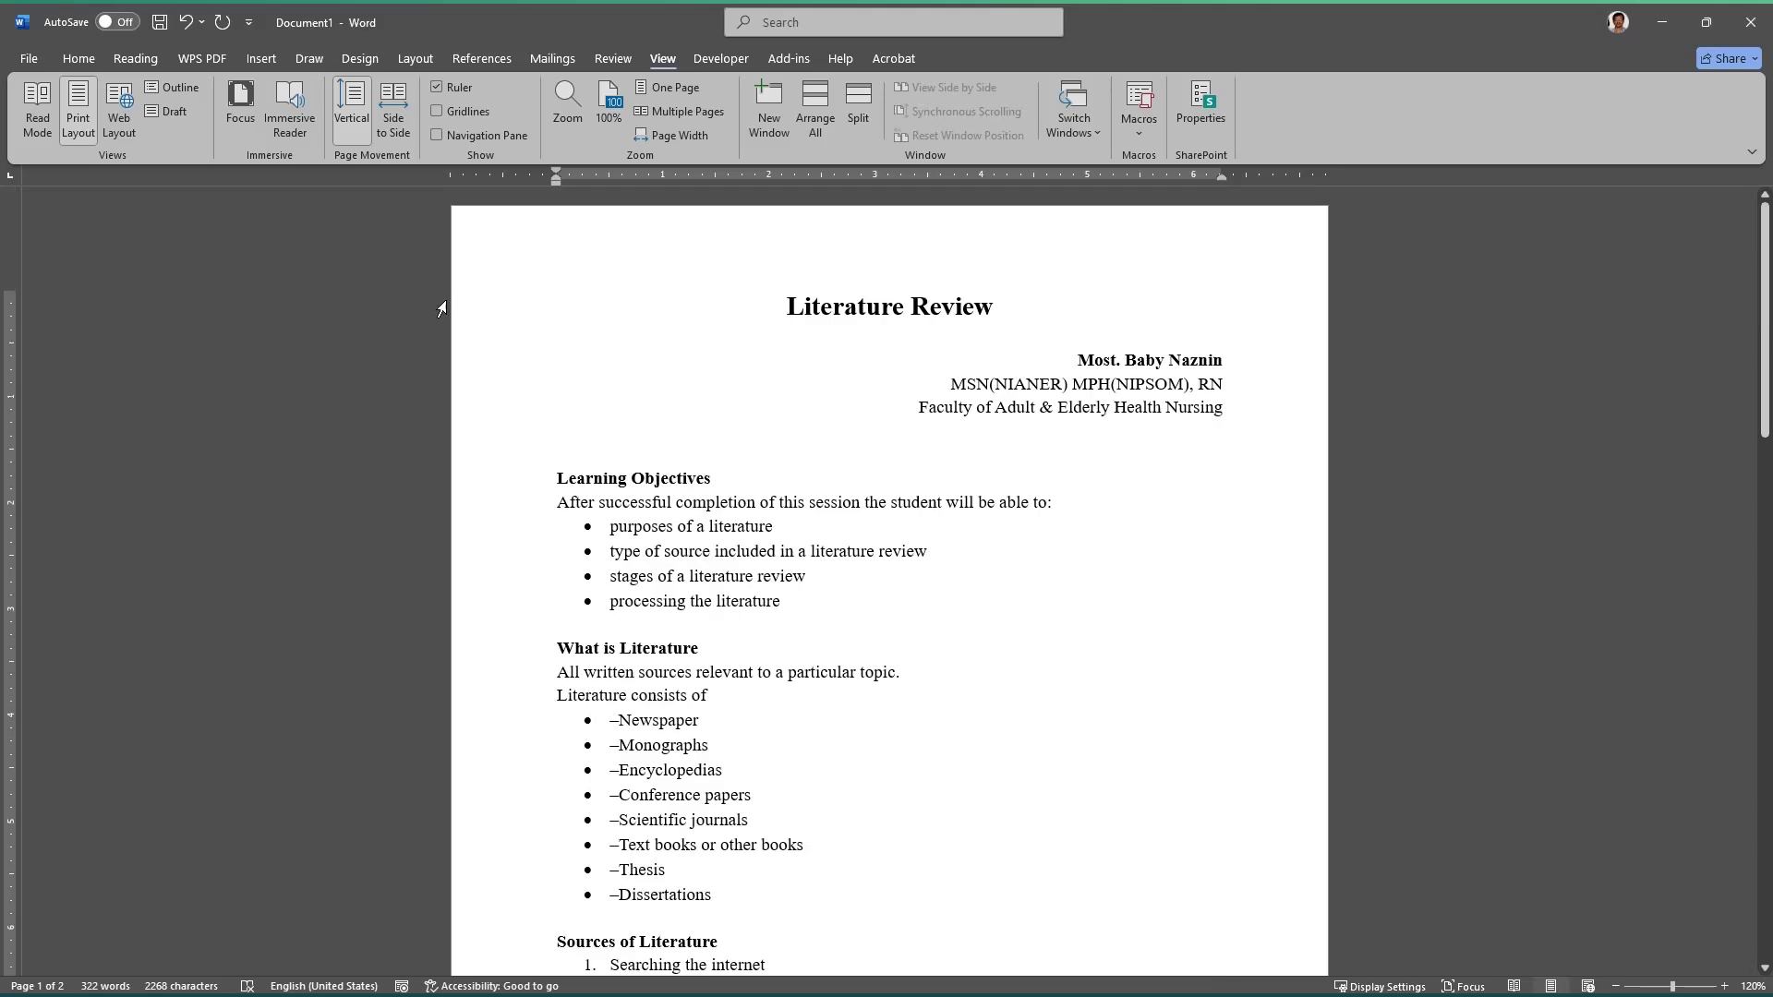
Step: Insert page numbers at the top of the pages in the Accent Bar 2 style
click(263, 60)
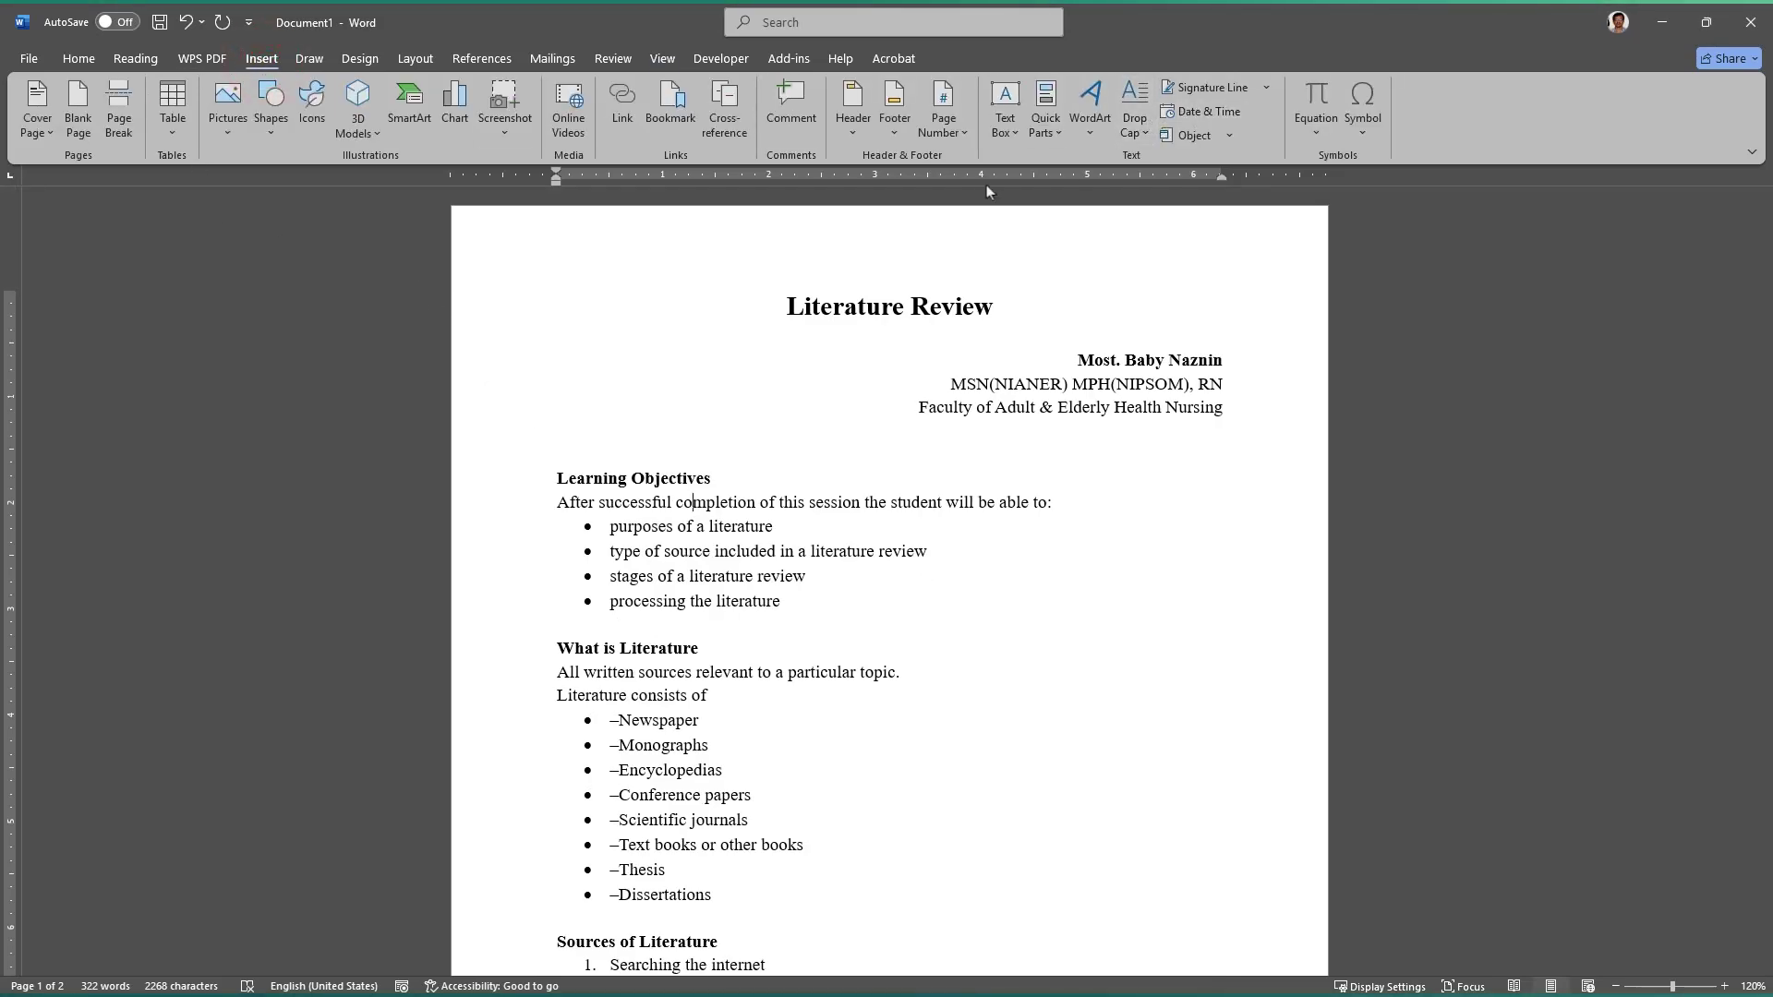
click(952, 135)
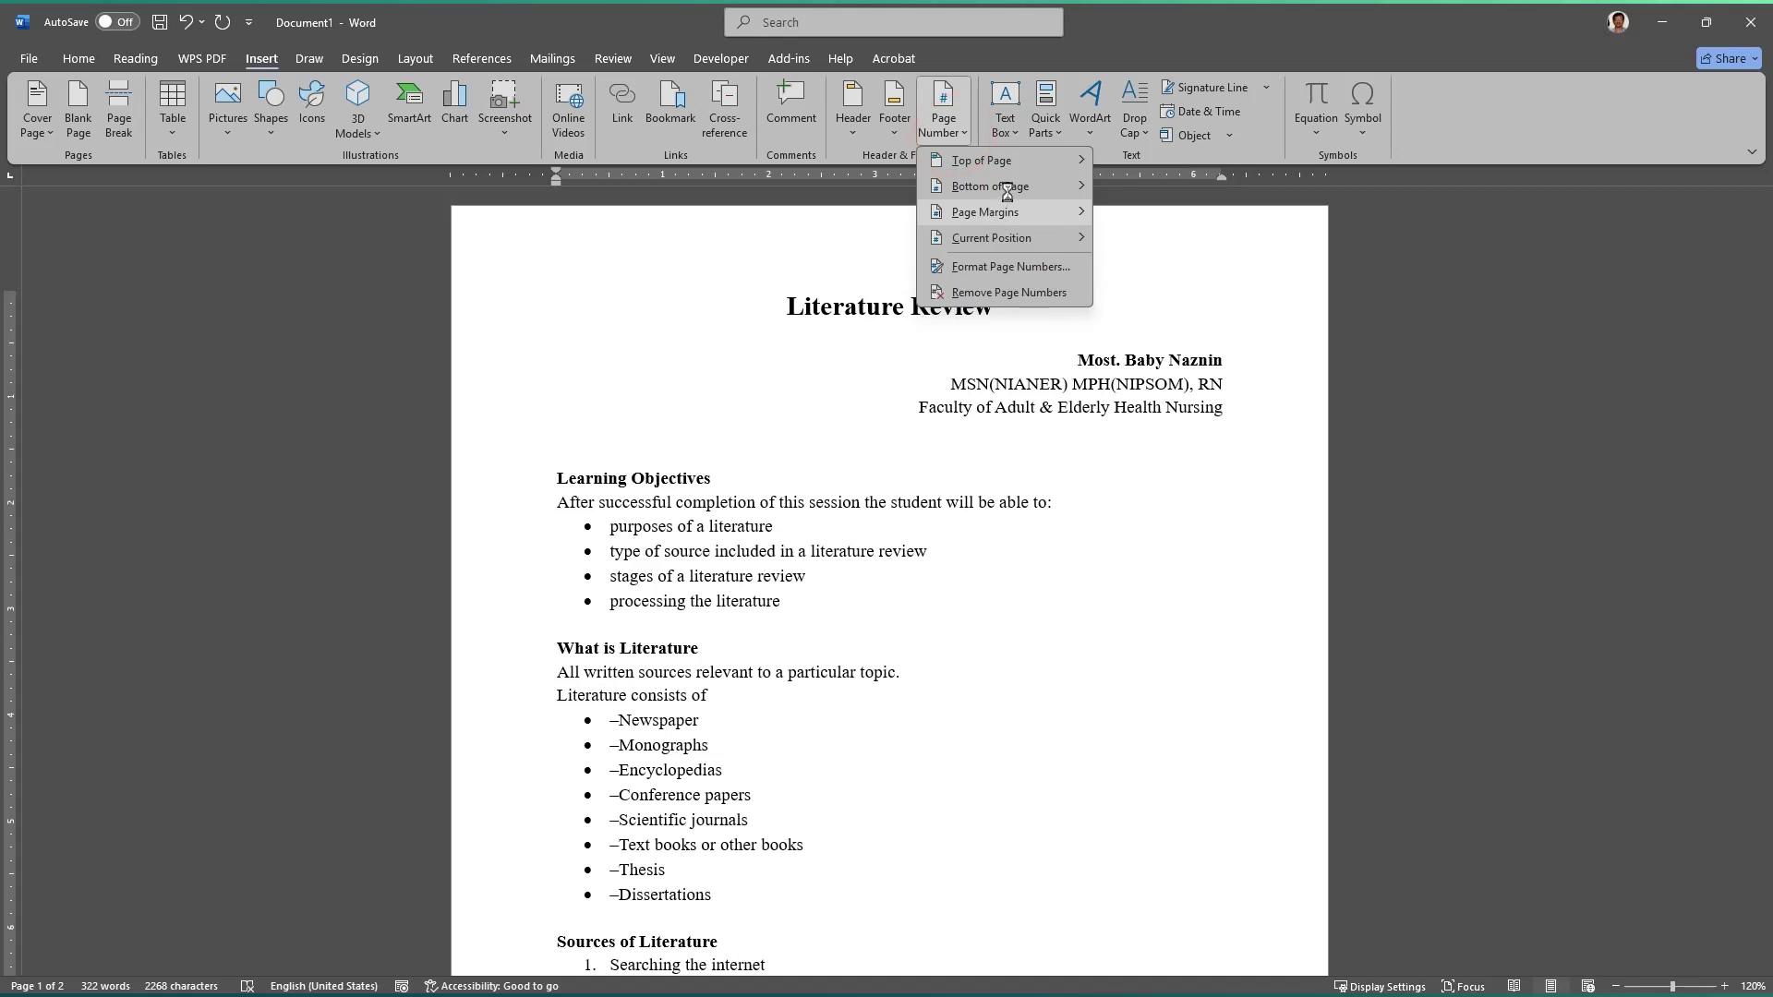
mouse_move(1028, 163)
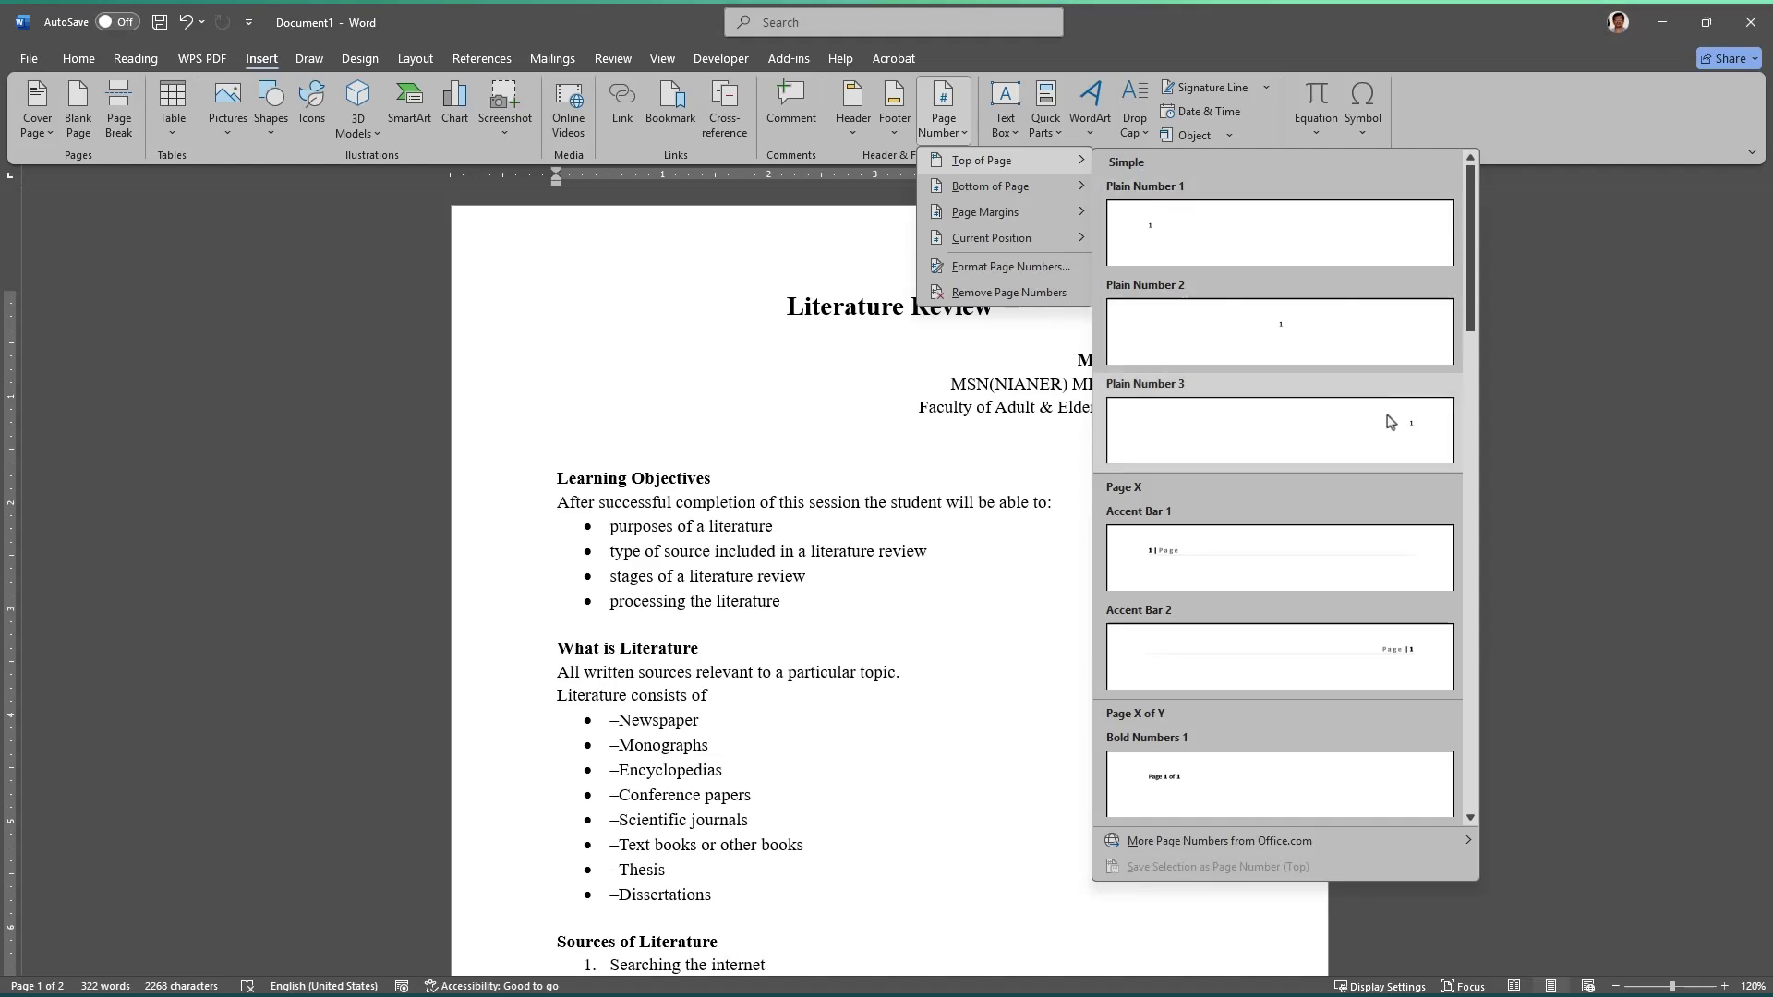
click(1407, 656)
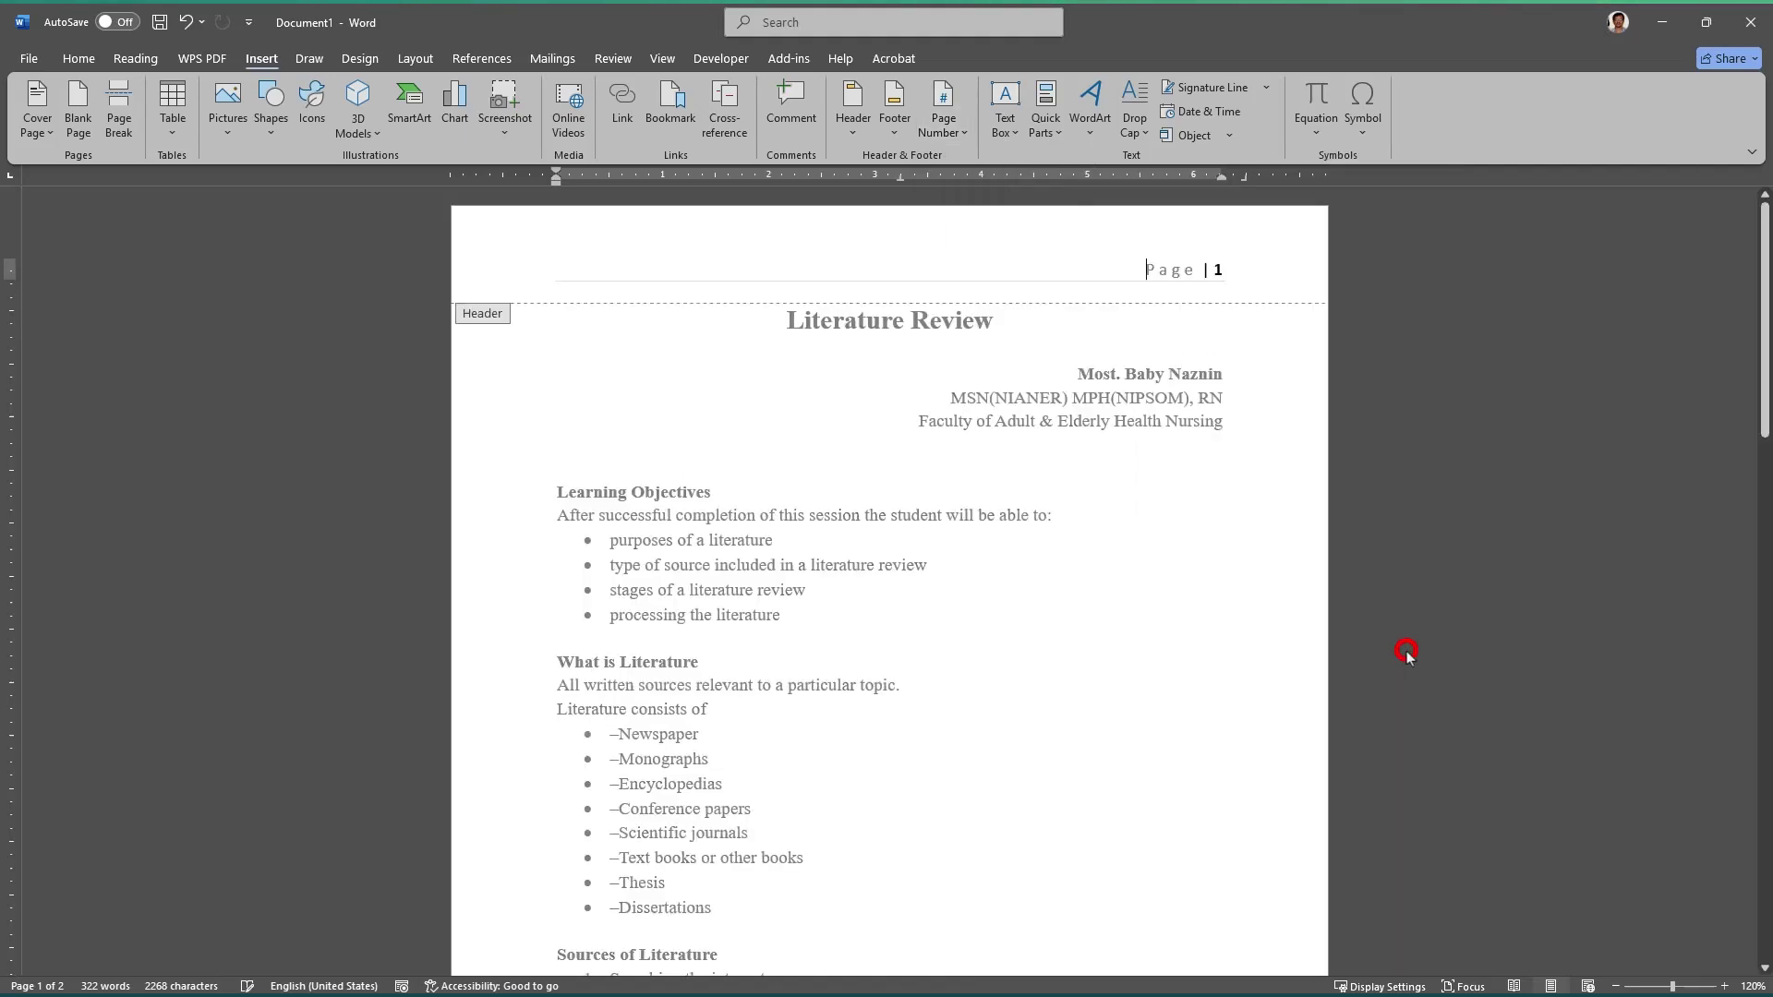
Step: Leave header editing and check the inserted page numbers across both pages
click(1145, 270)
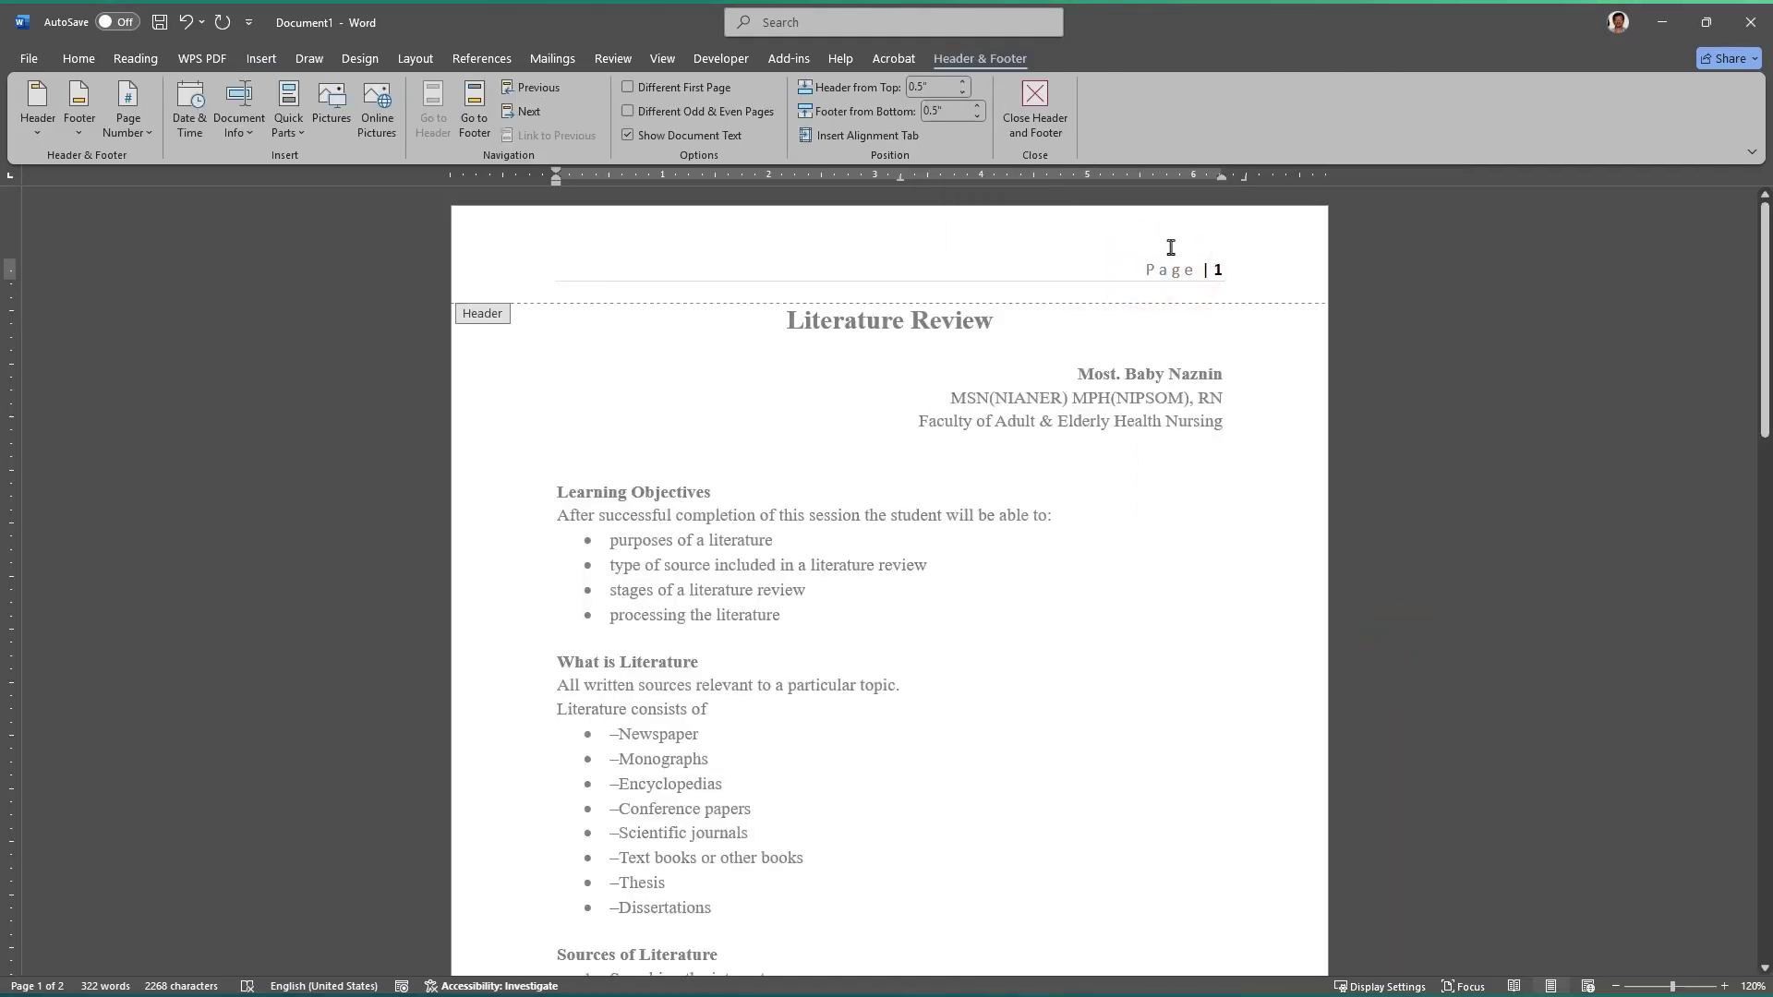
click(1240, 273)
double_click(1077, 573)
scroll(1076, 582, down, 12)
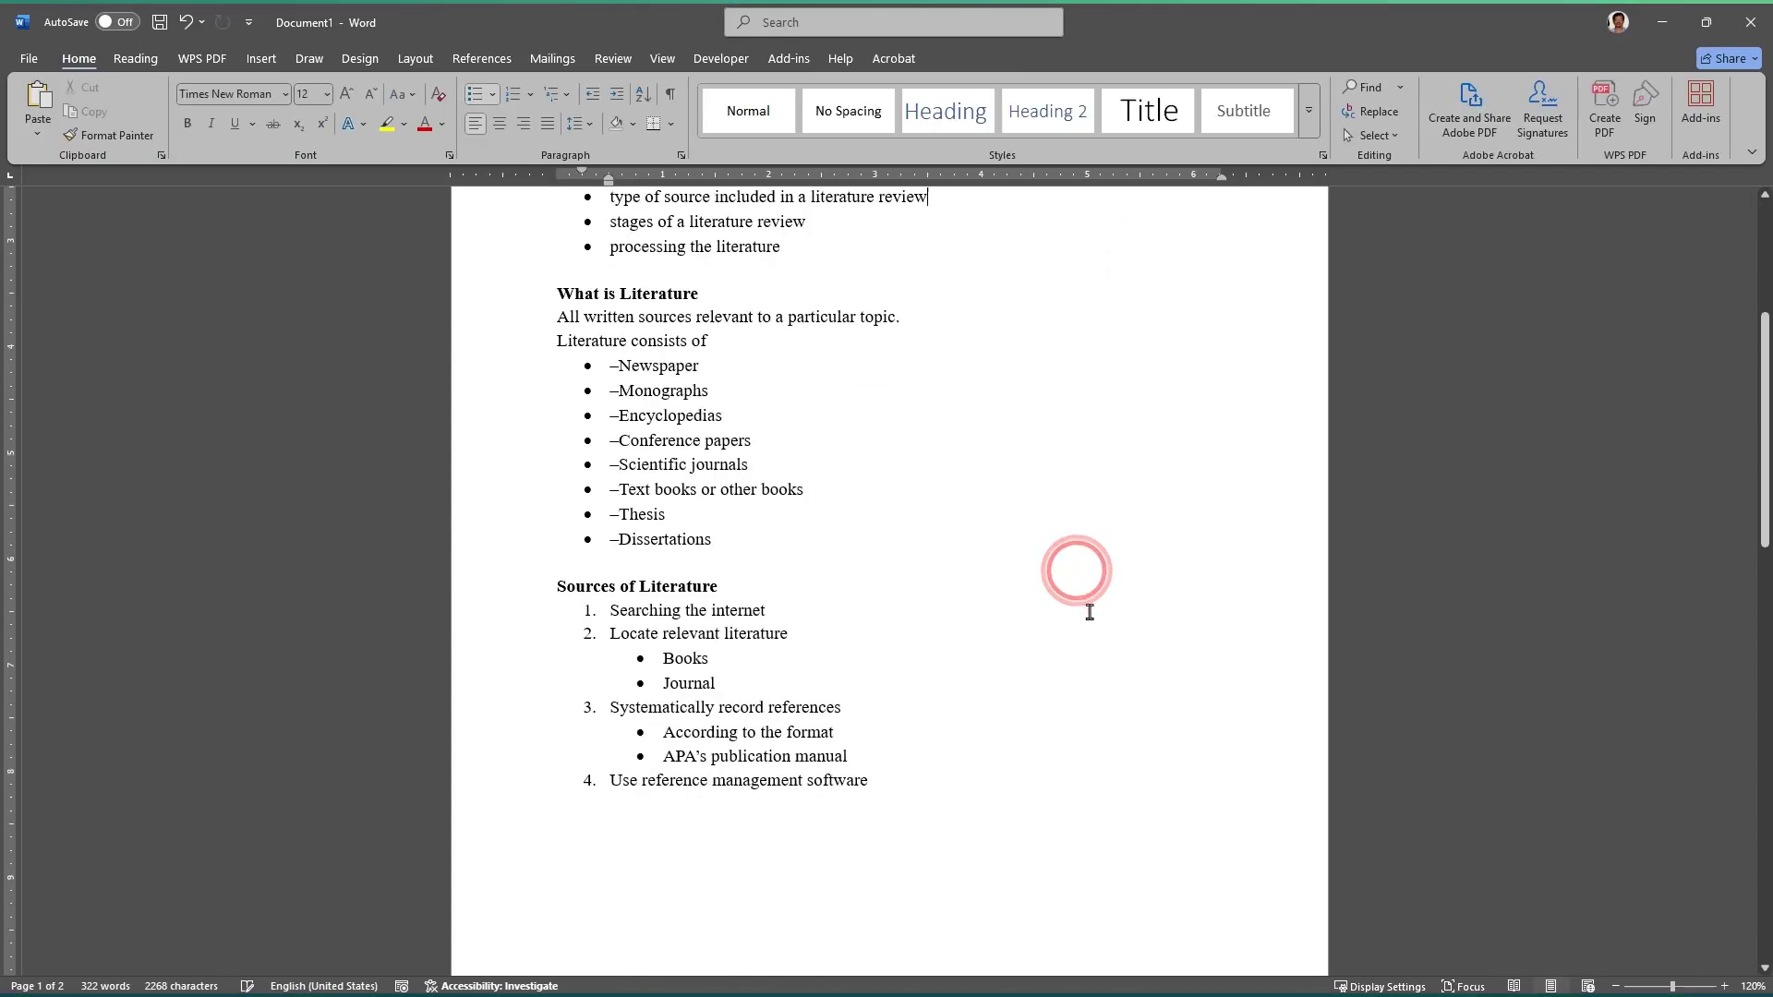
scroll(1167, 706, down, 3)
scroll(1163, 647, up, 15)
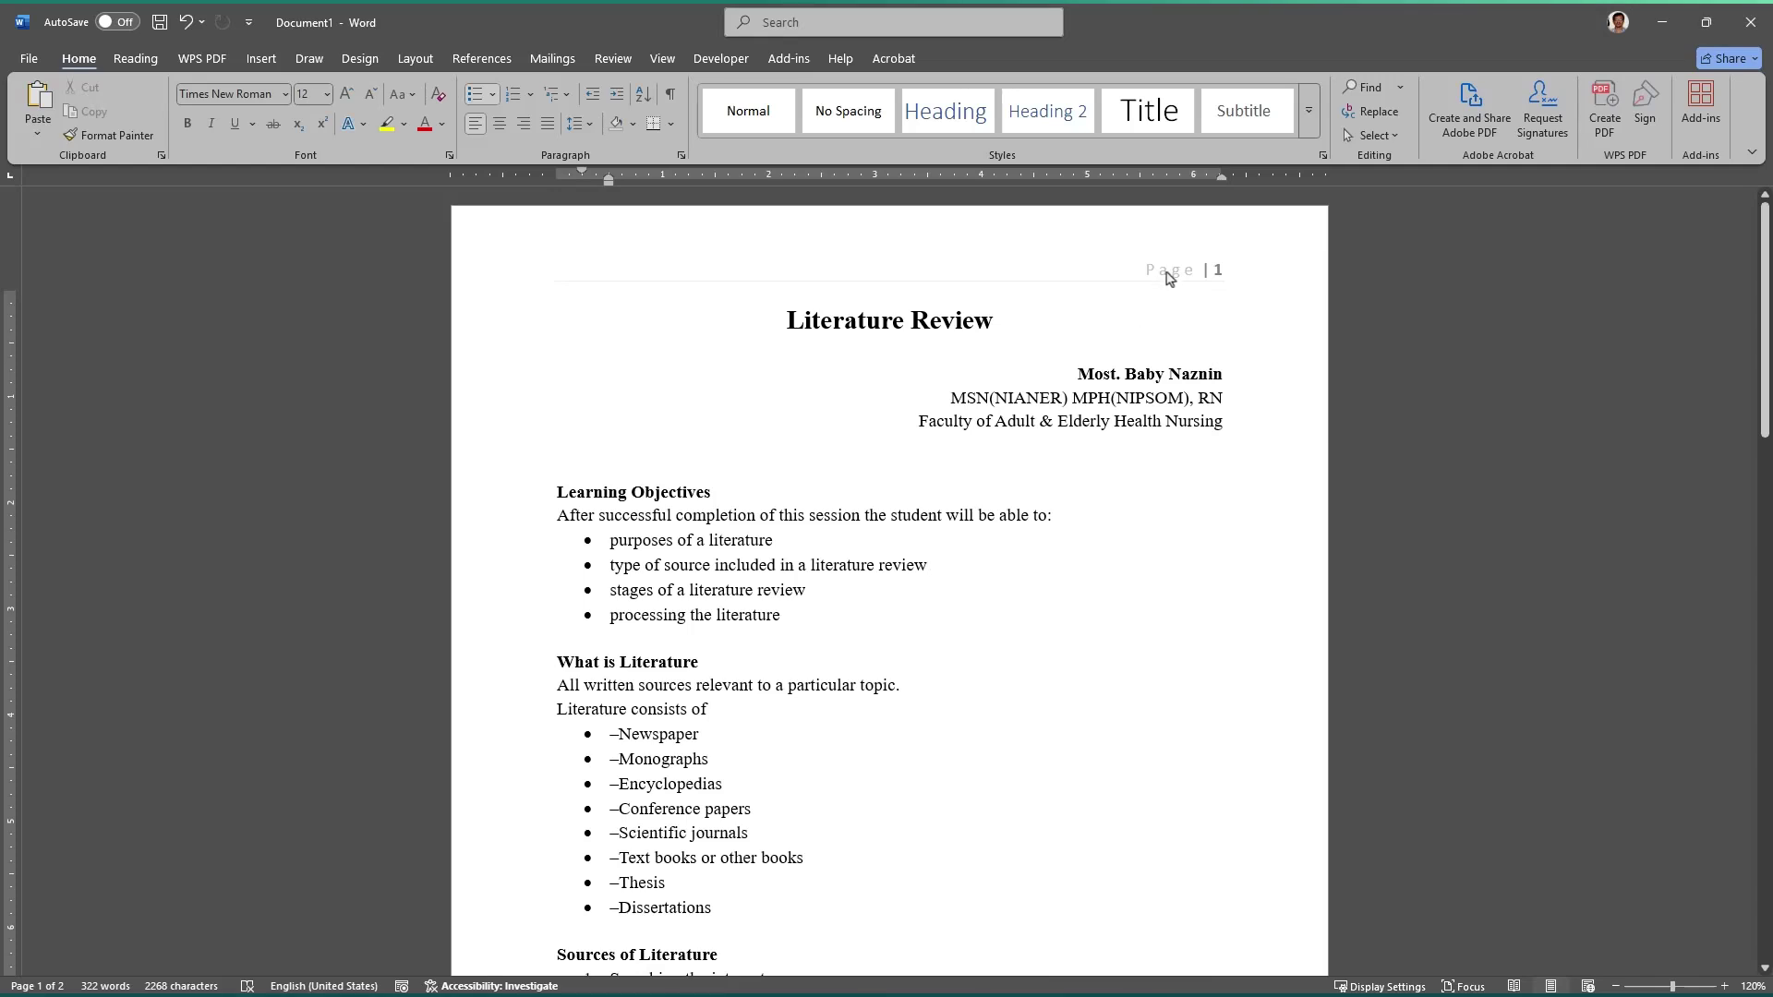
Step: Replace the word "Page" in the header with "Literature Review" and check it on both pages
double_click(1166, 275)
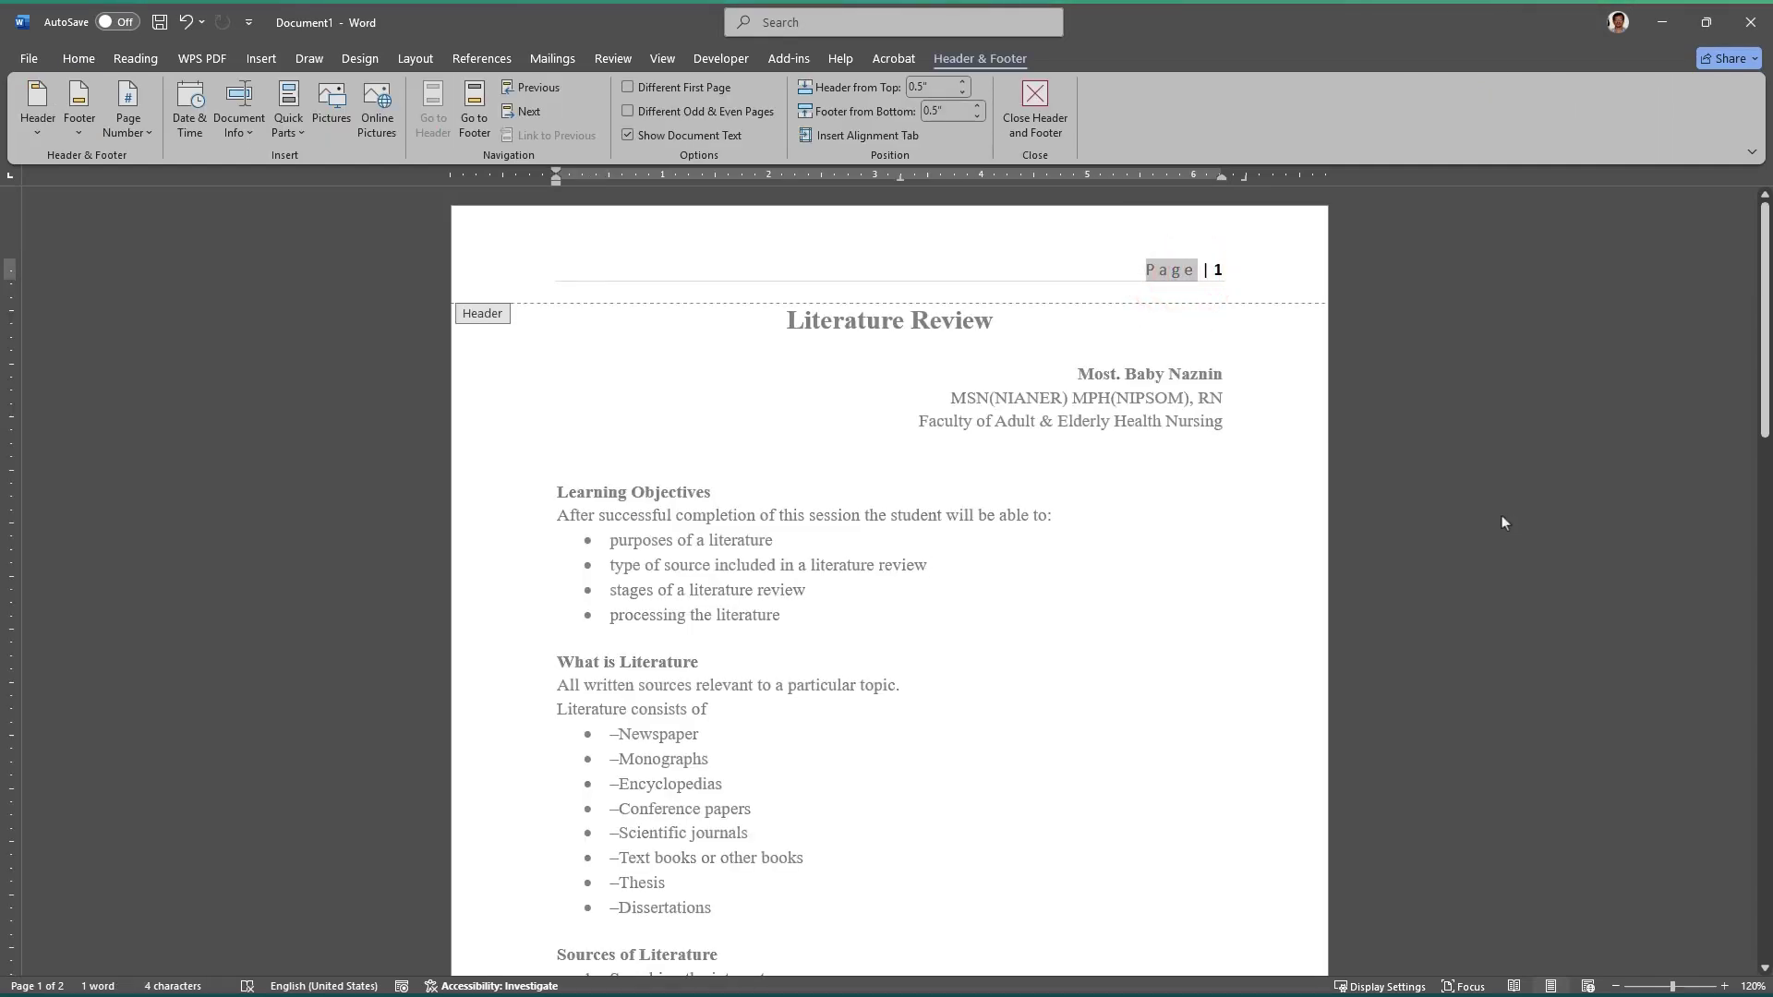
text(Liter)
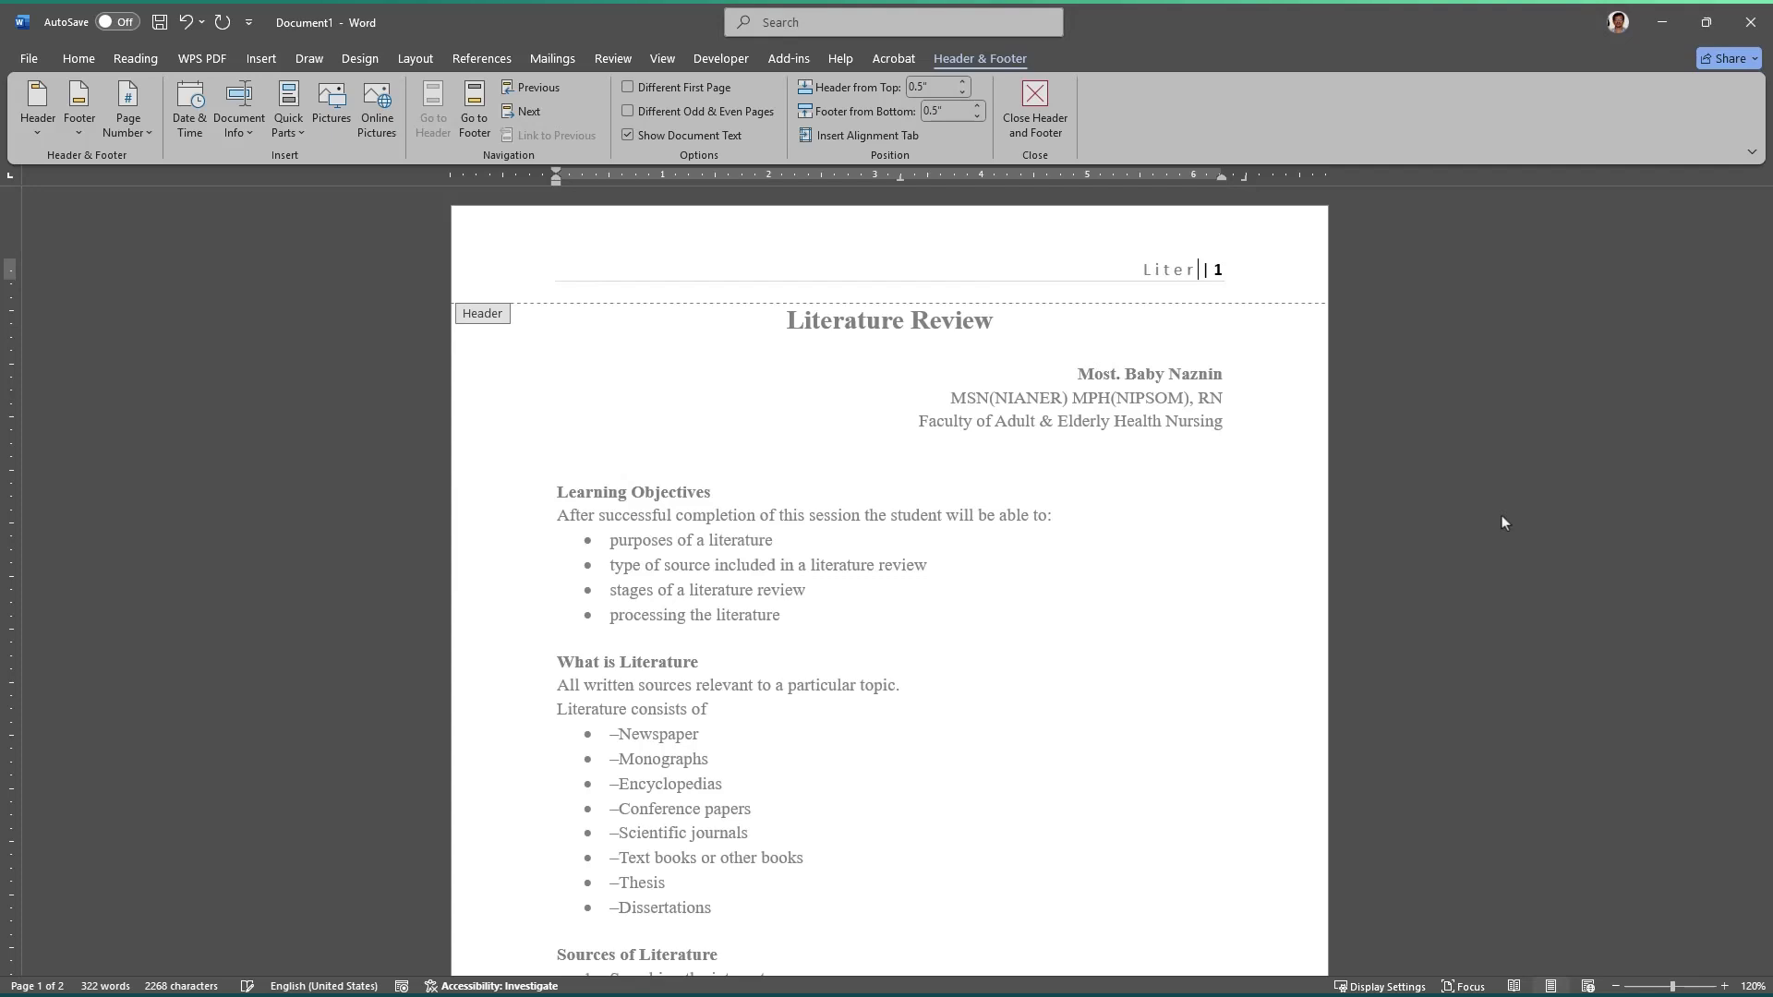
text(ature Review)
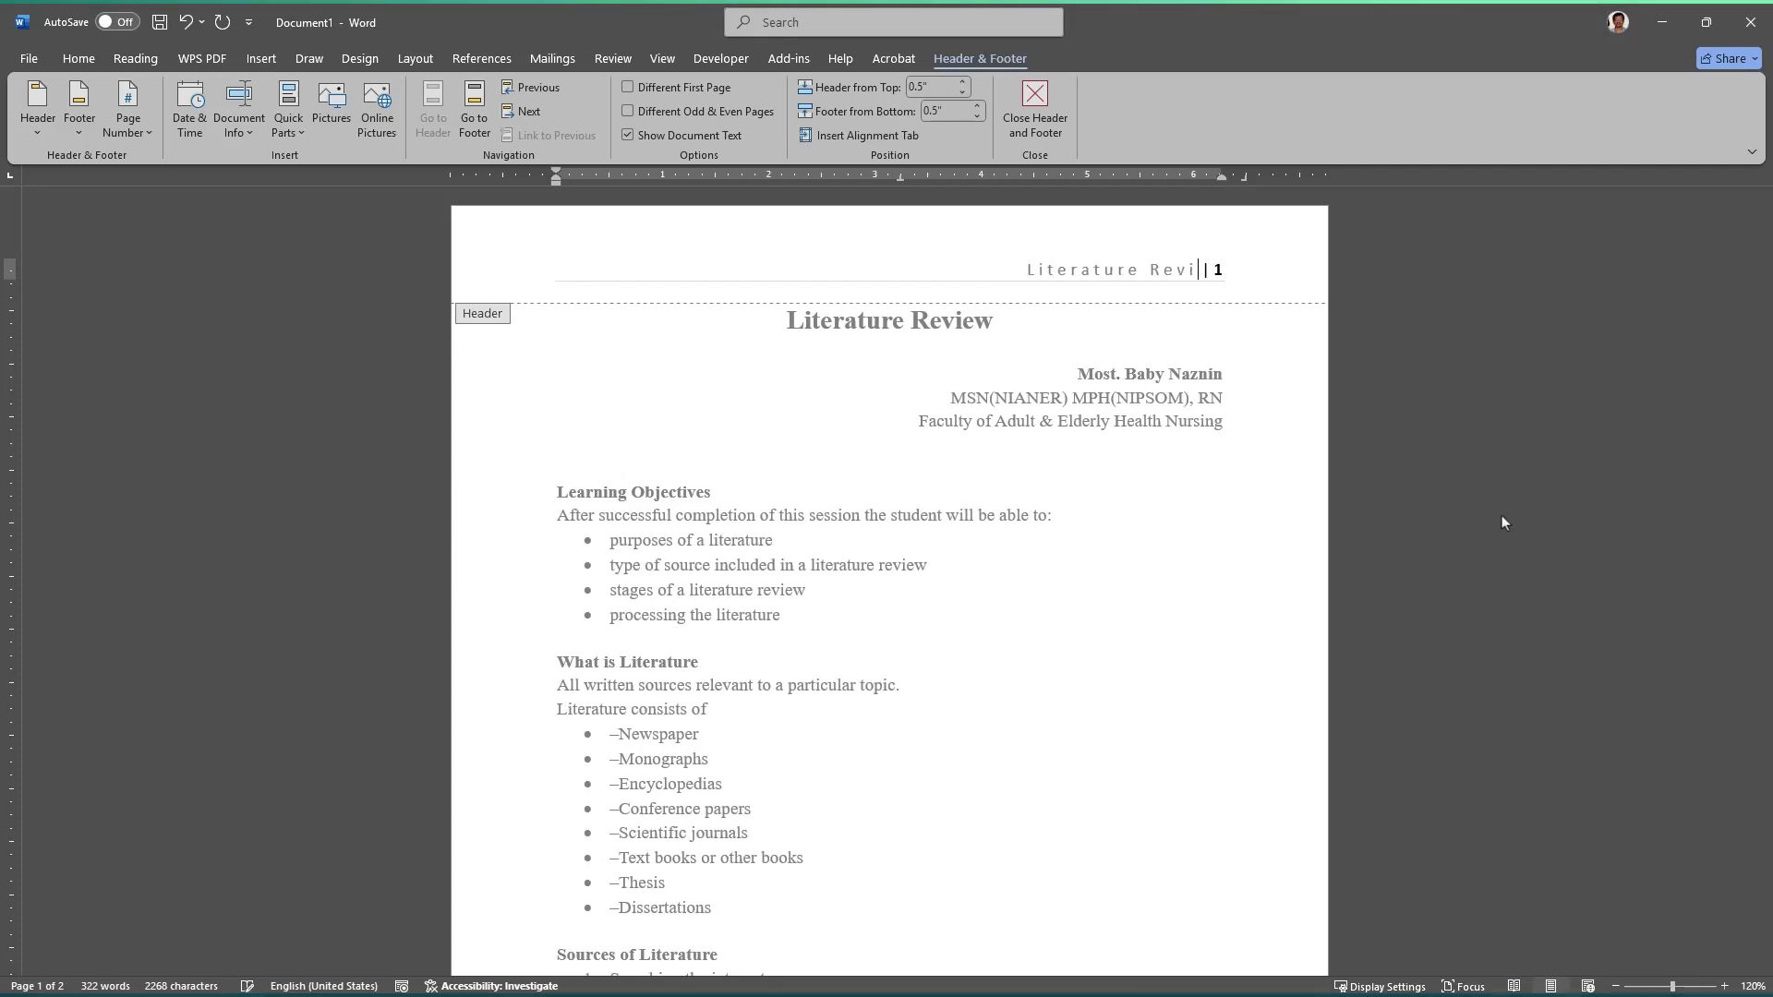
double_click(927, 690)
scroll(1145, 443, down, 10)
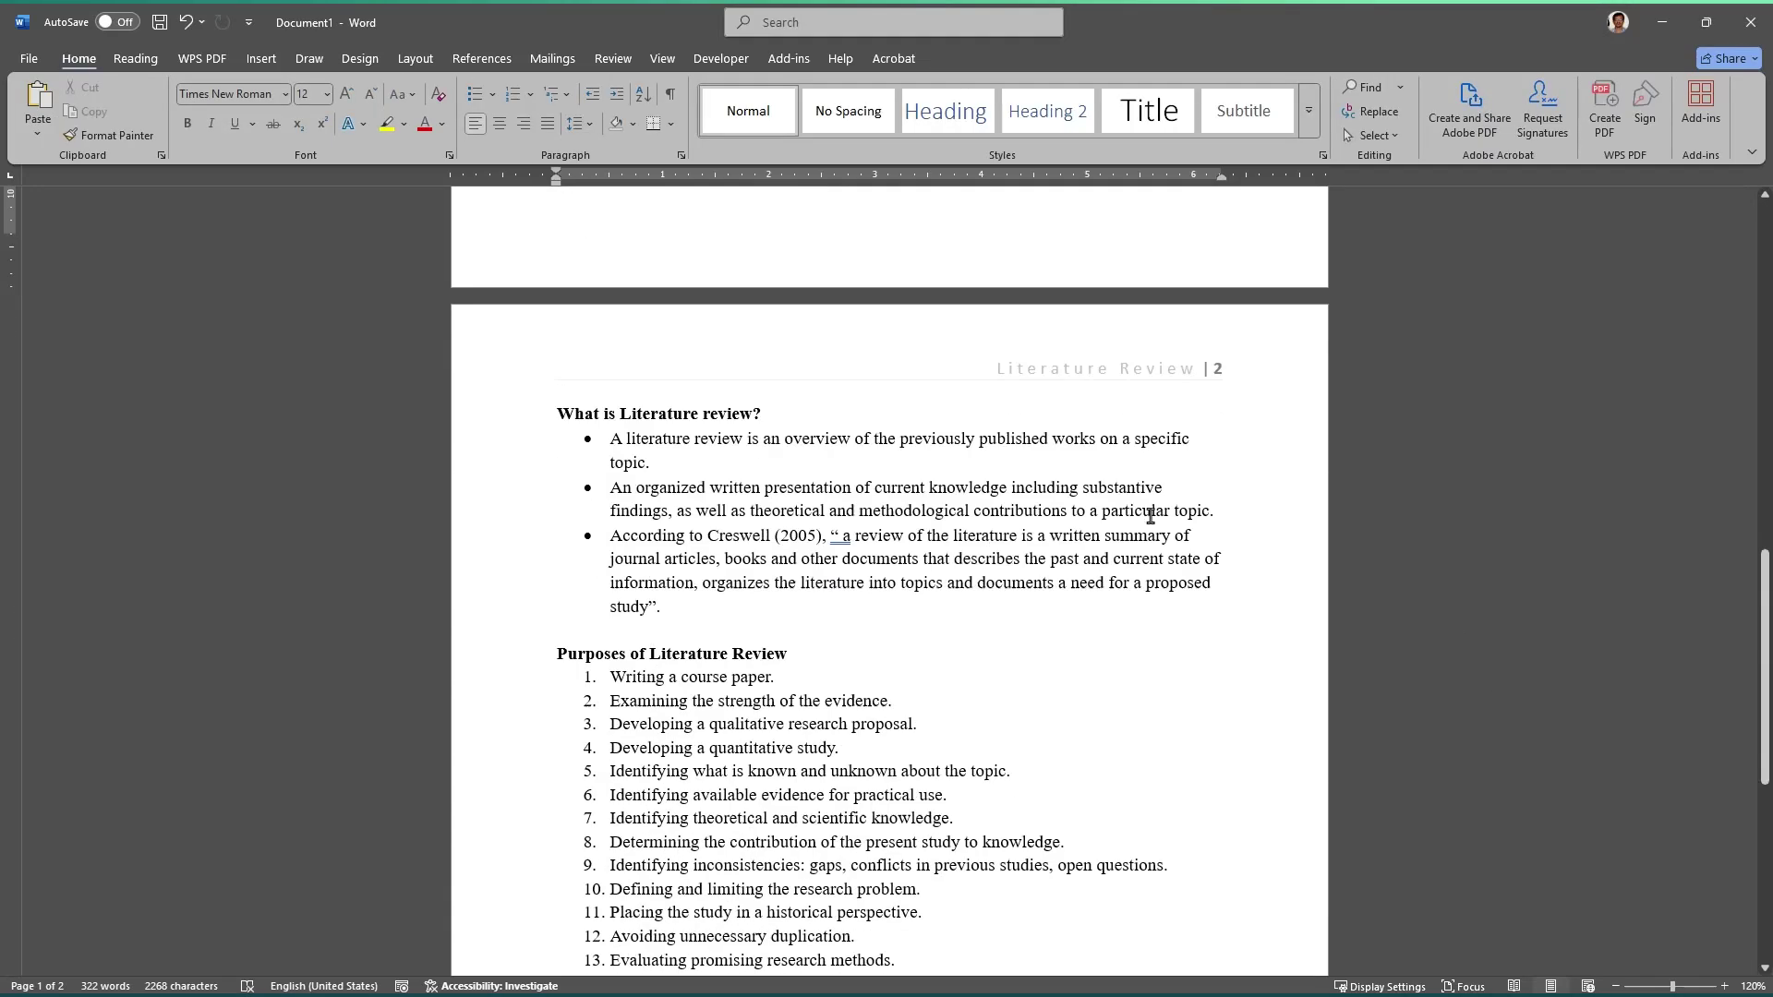
scroll(1149, 534, up, 10)
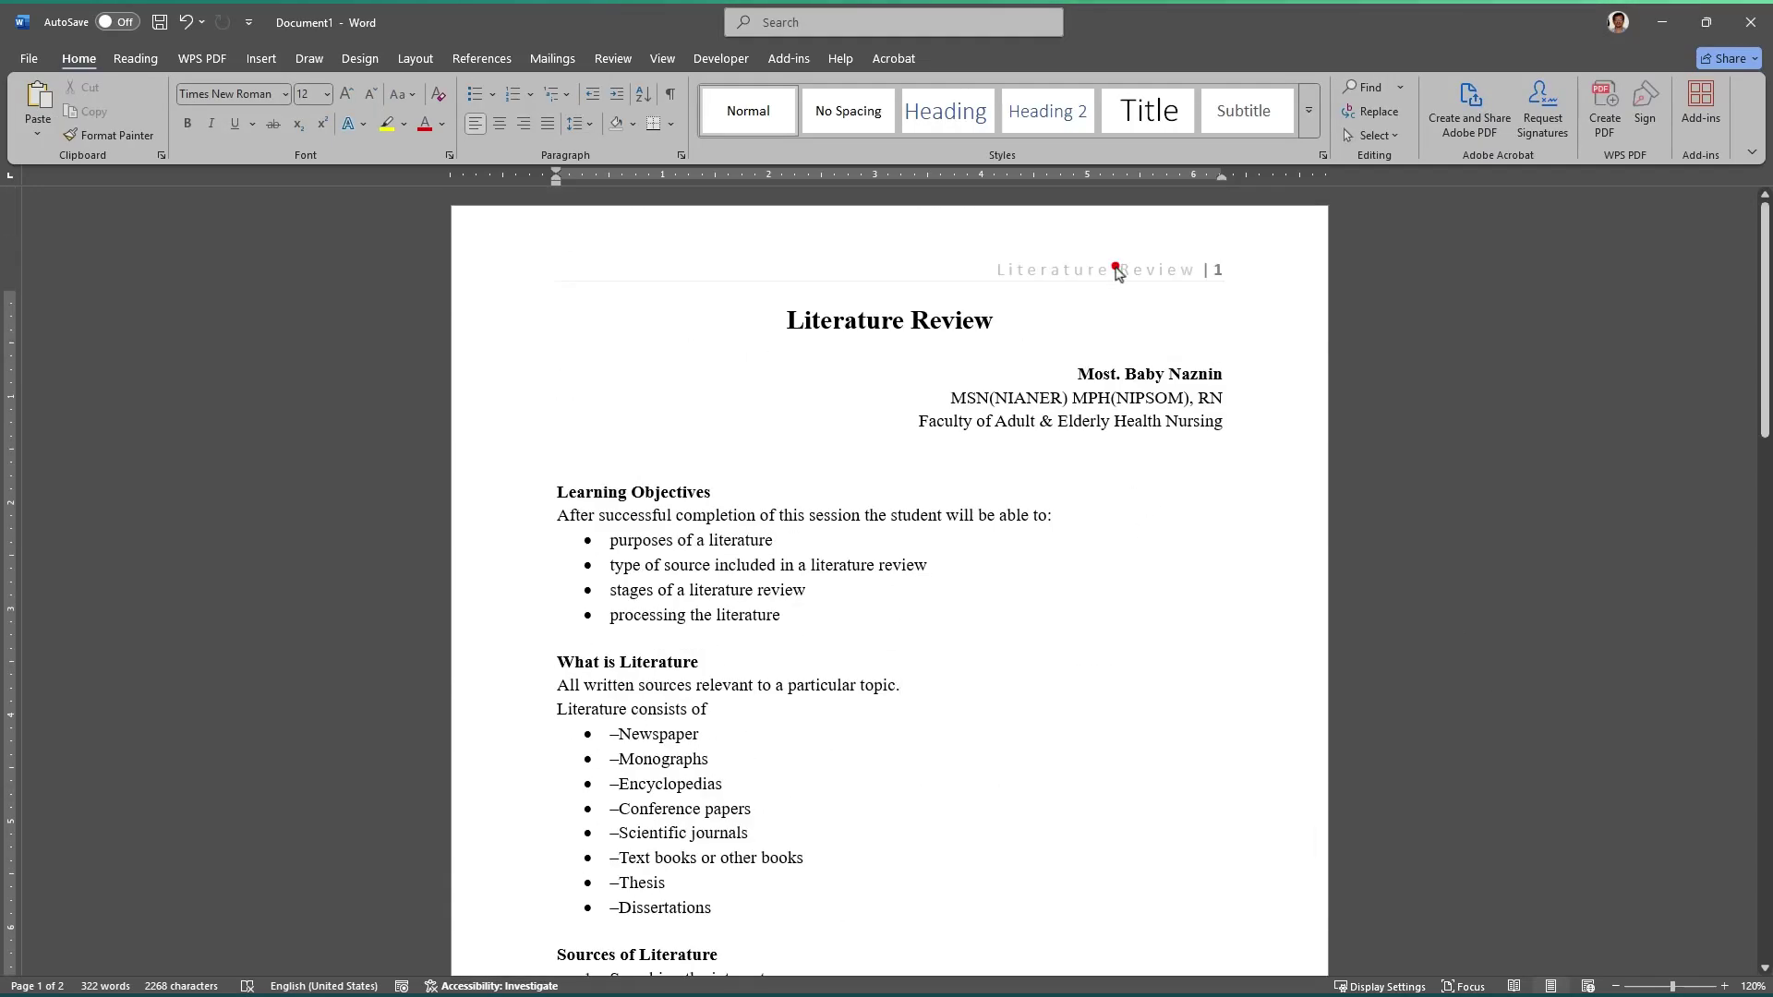
Step: Set the font of the whole header line, including the page number, to Times New Roman
double_click(1119, 268)
drag(1203, 270, 1033, 273)
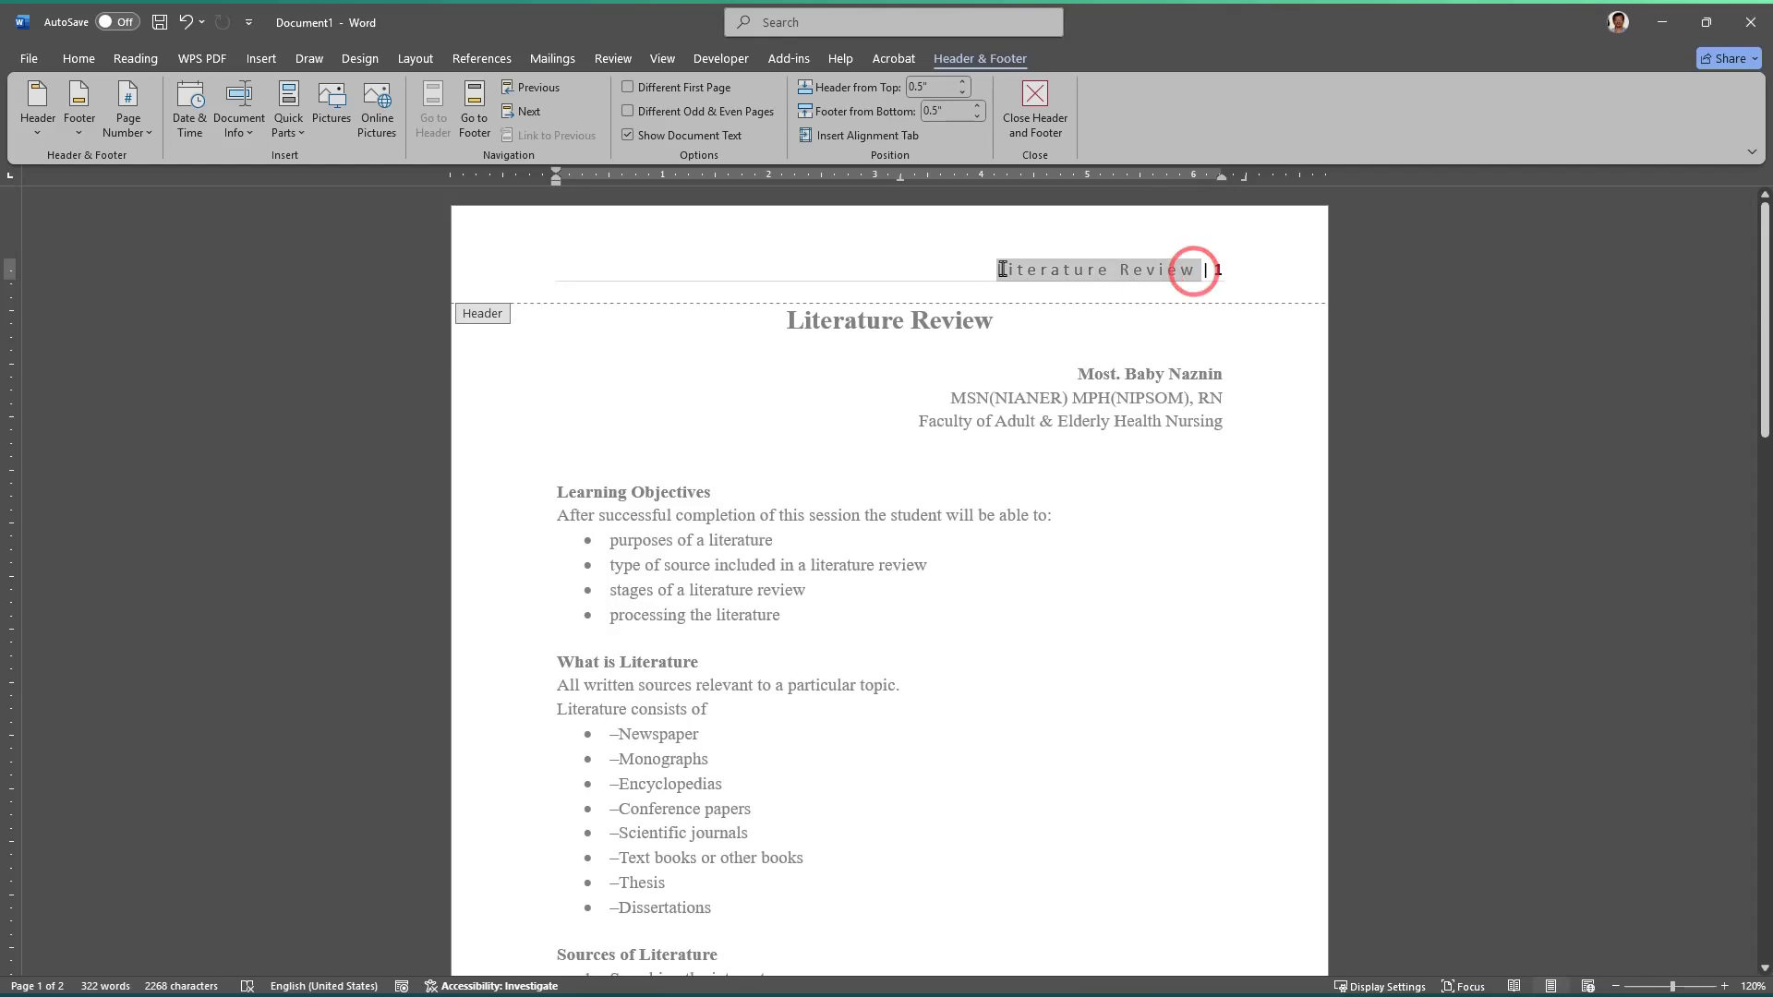
triple_click(989, 269)
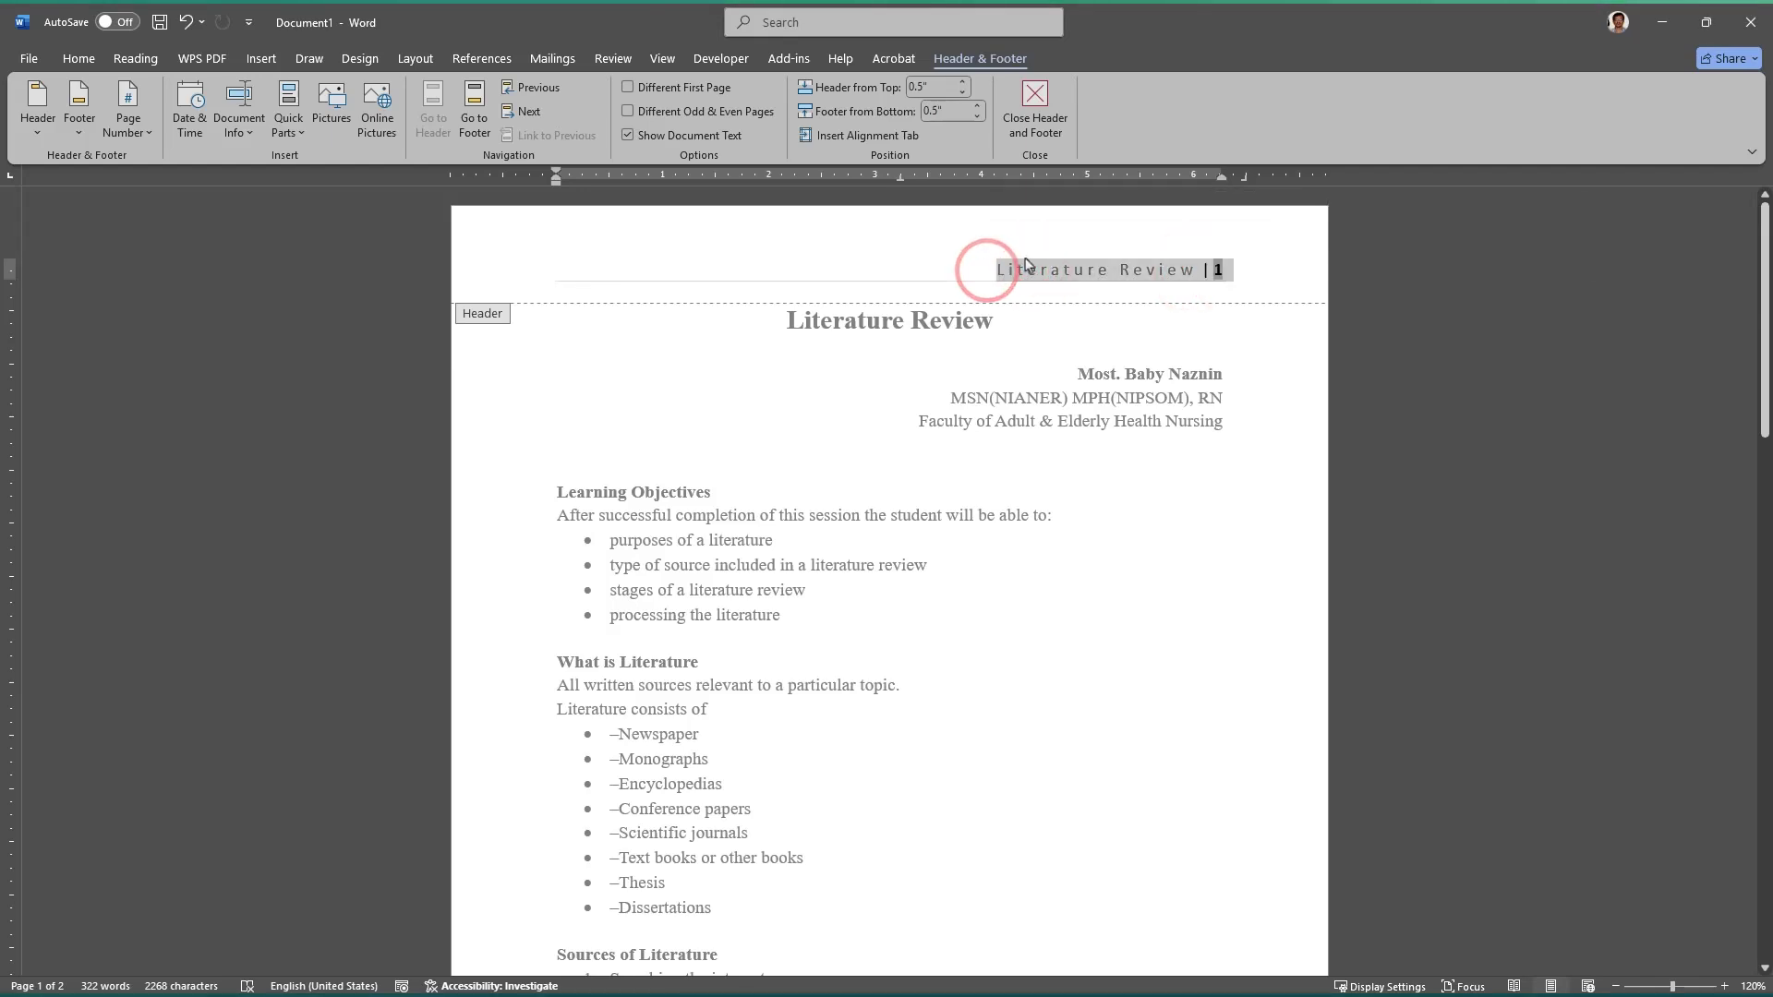
click(83, 59)
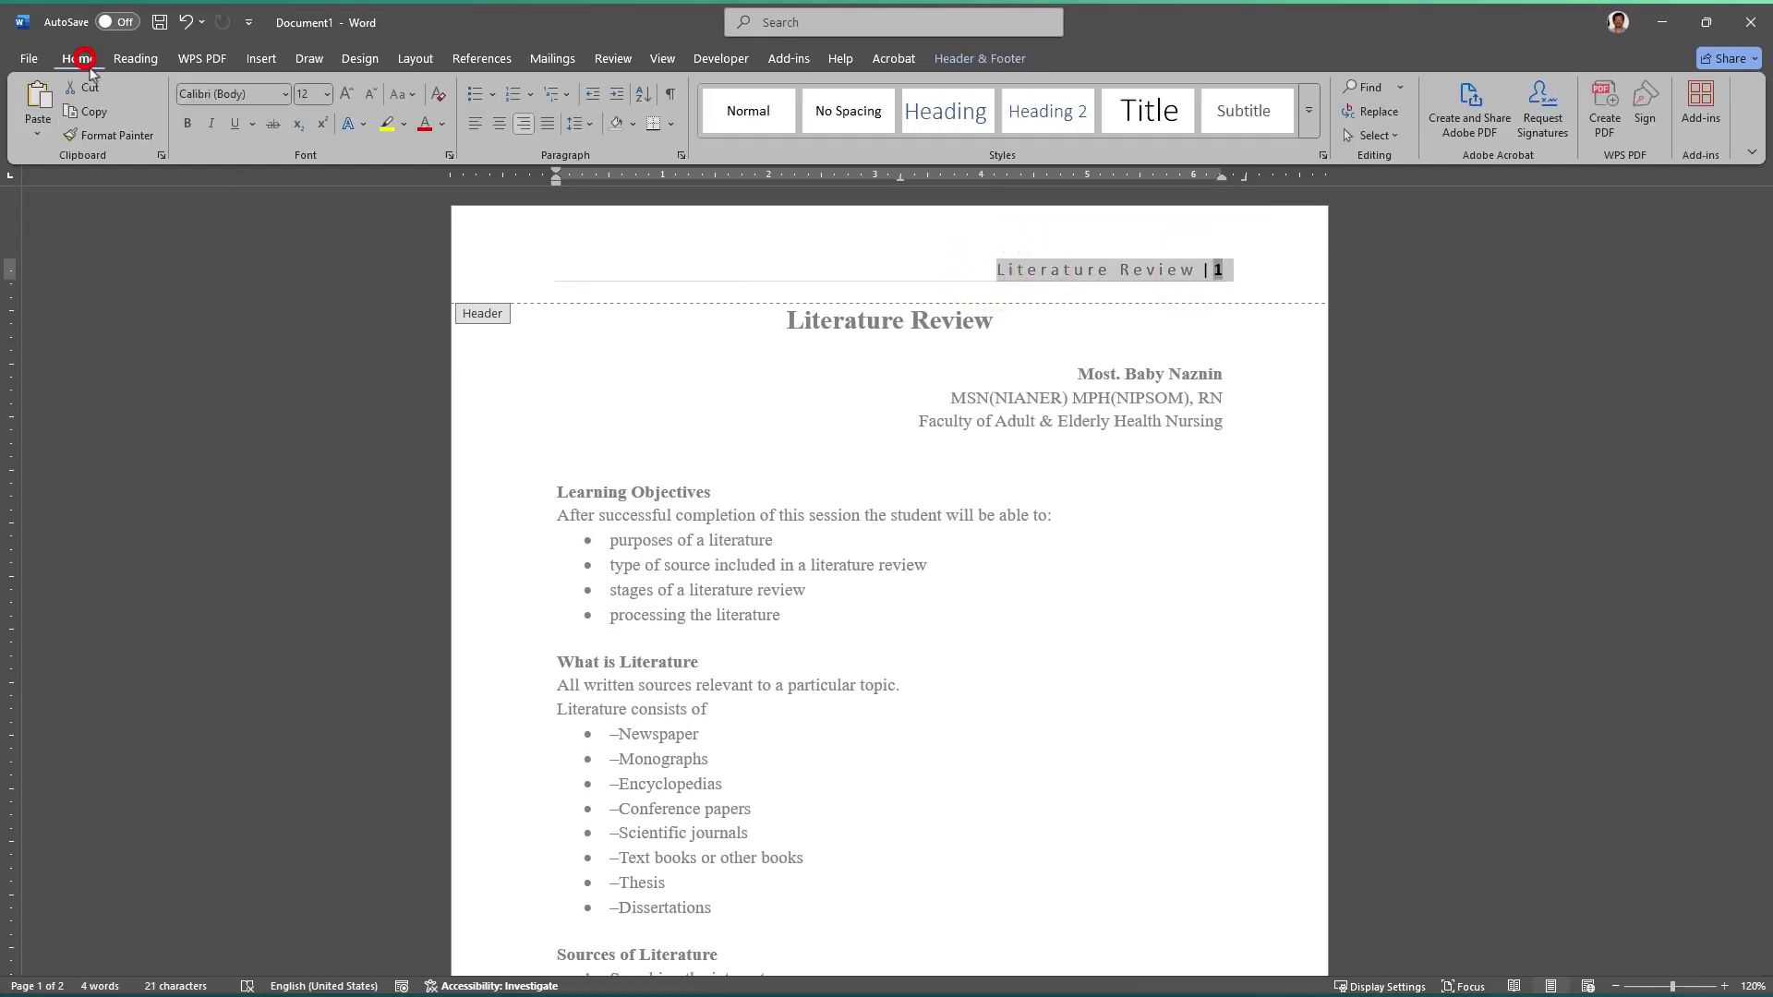
click(285, 94)
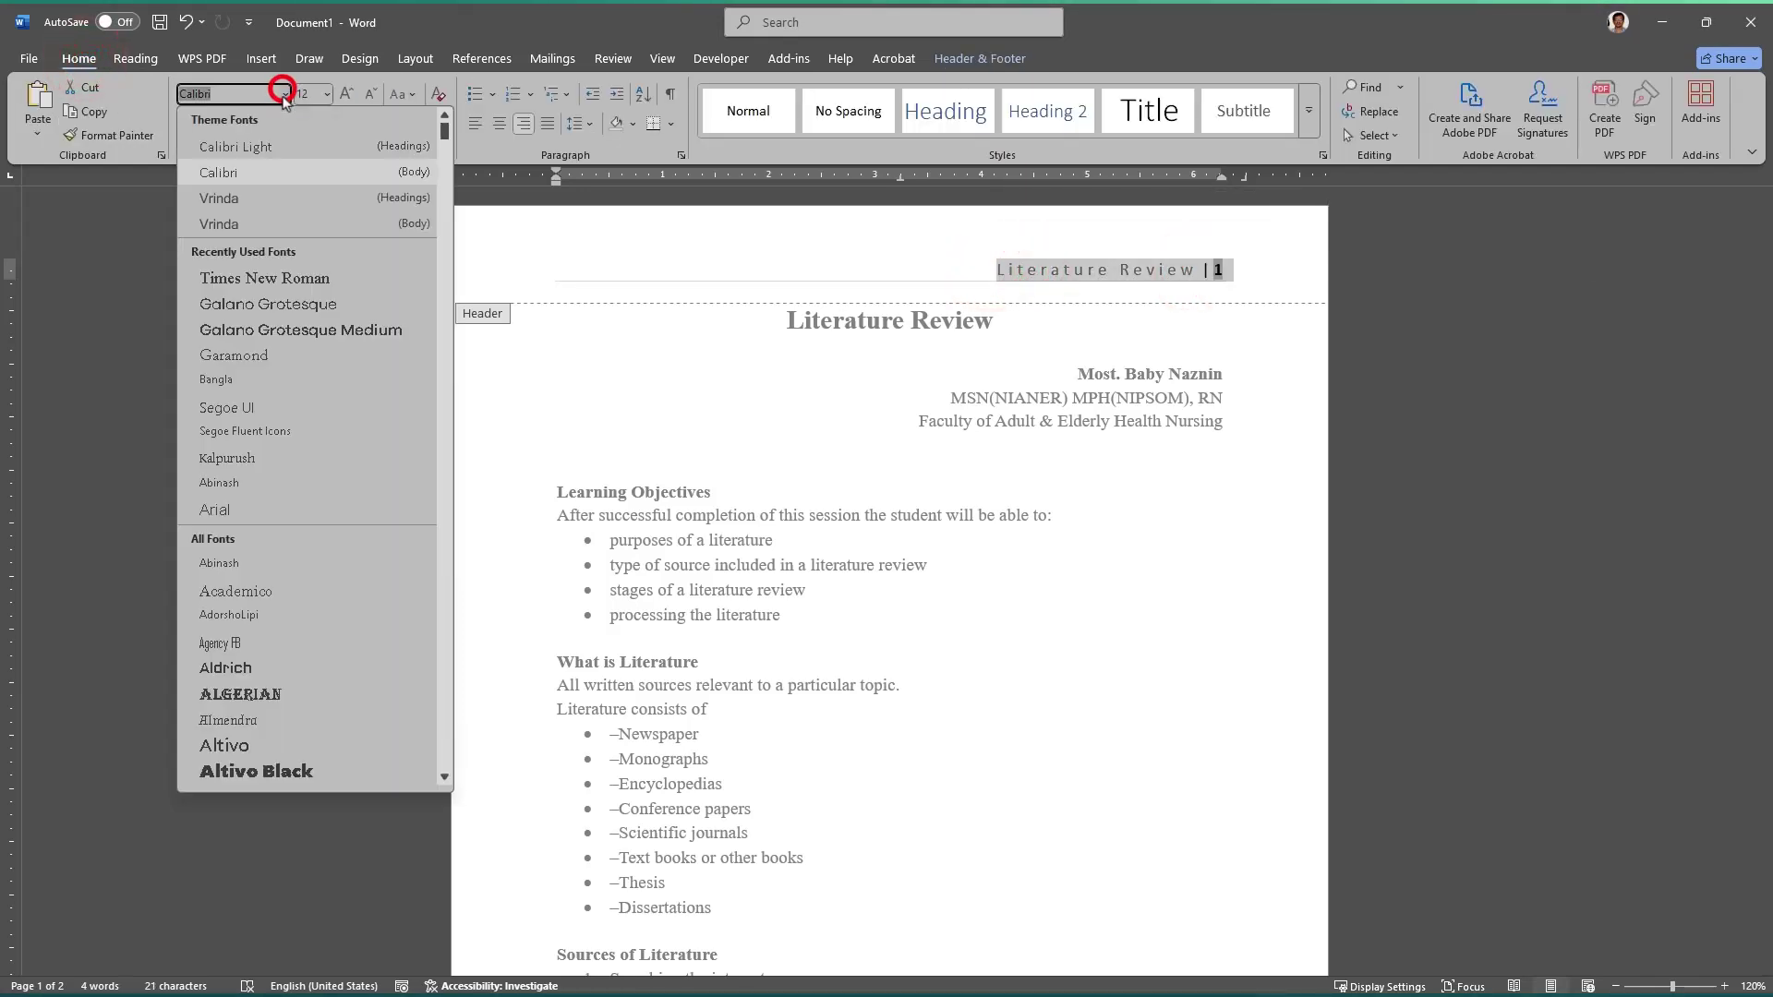
click(282, 280)
click(1319, 387)
click(1173, 333)
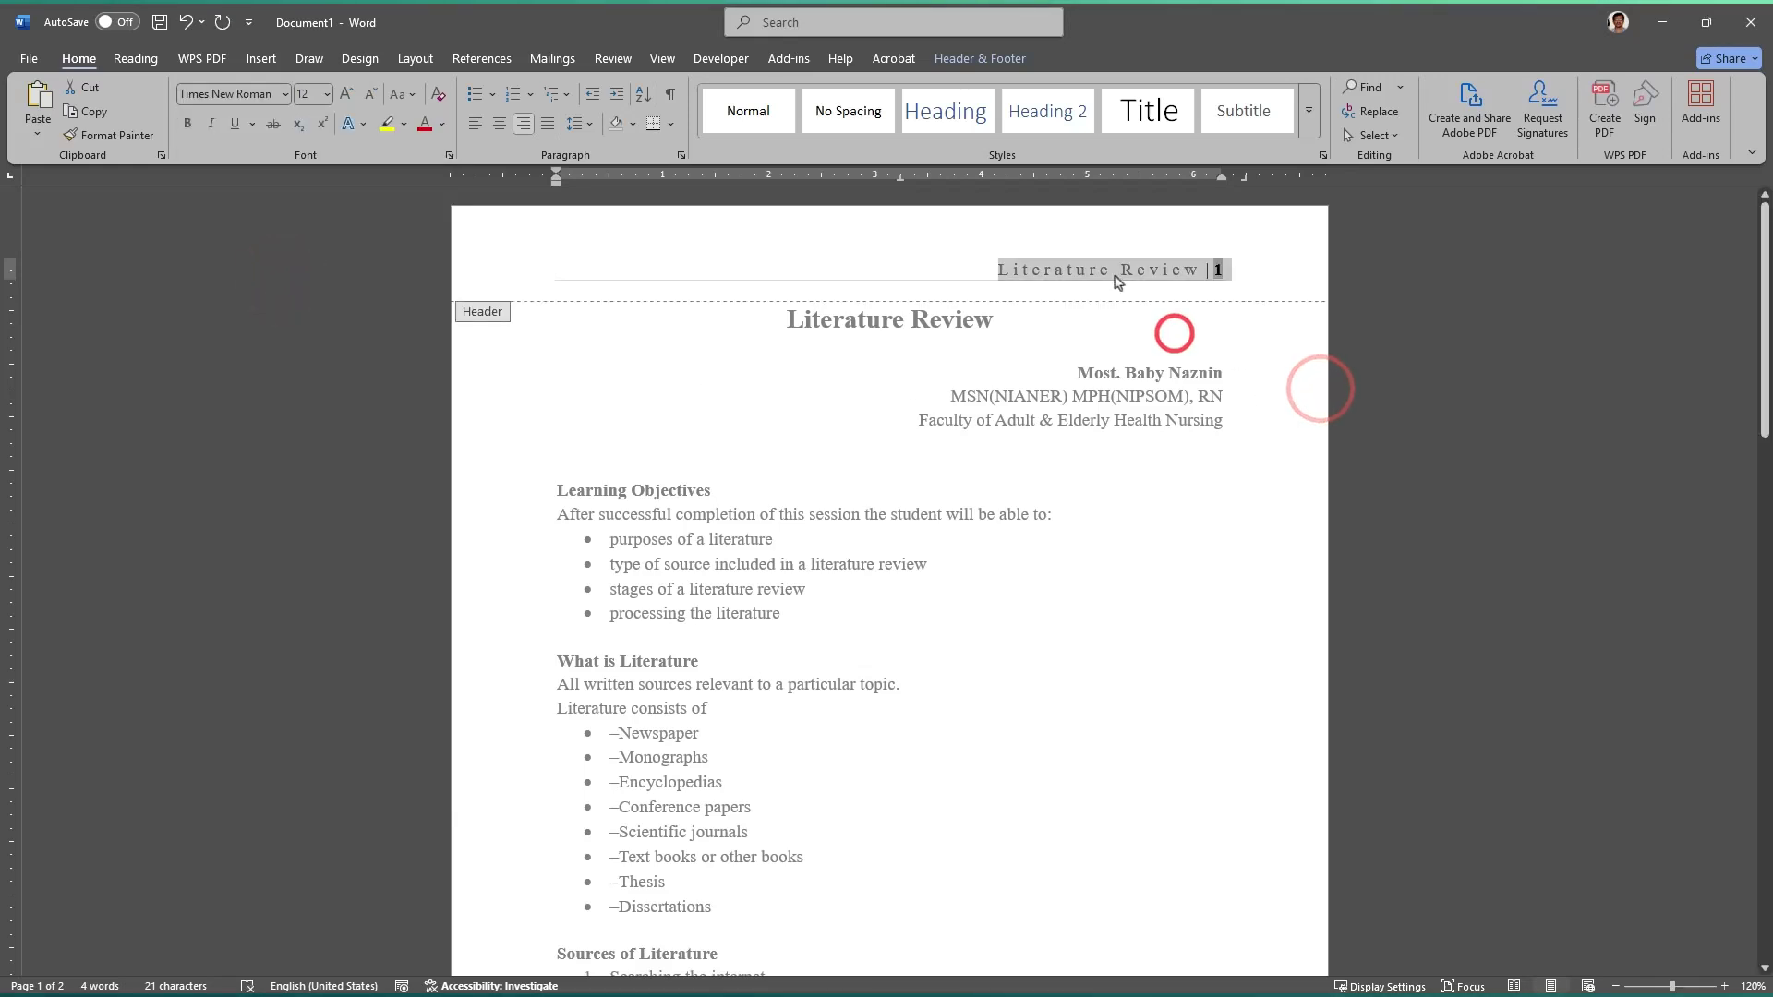
Step: Examine the header text's paragraph settings and outline level options, cancel the dialog and leave header editing
double_click(1052, 270)
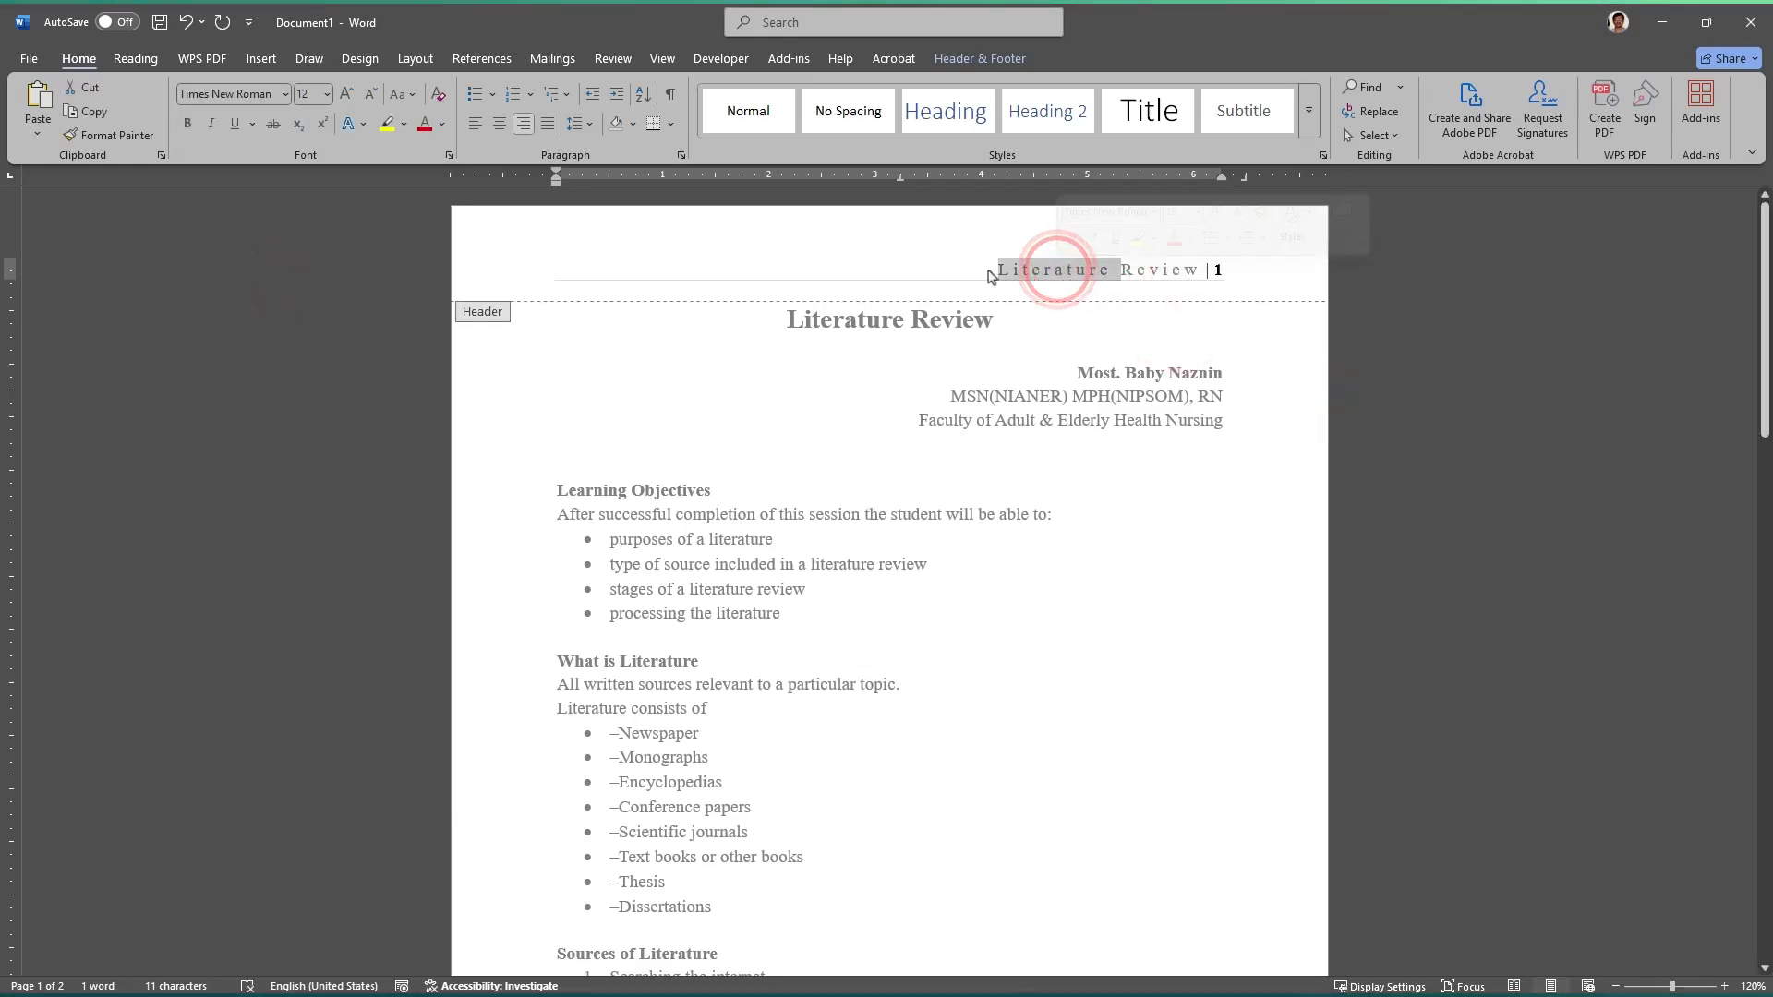
drag(1198, 270, 1016, 275)
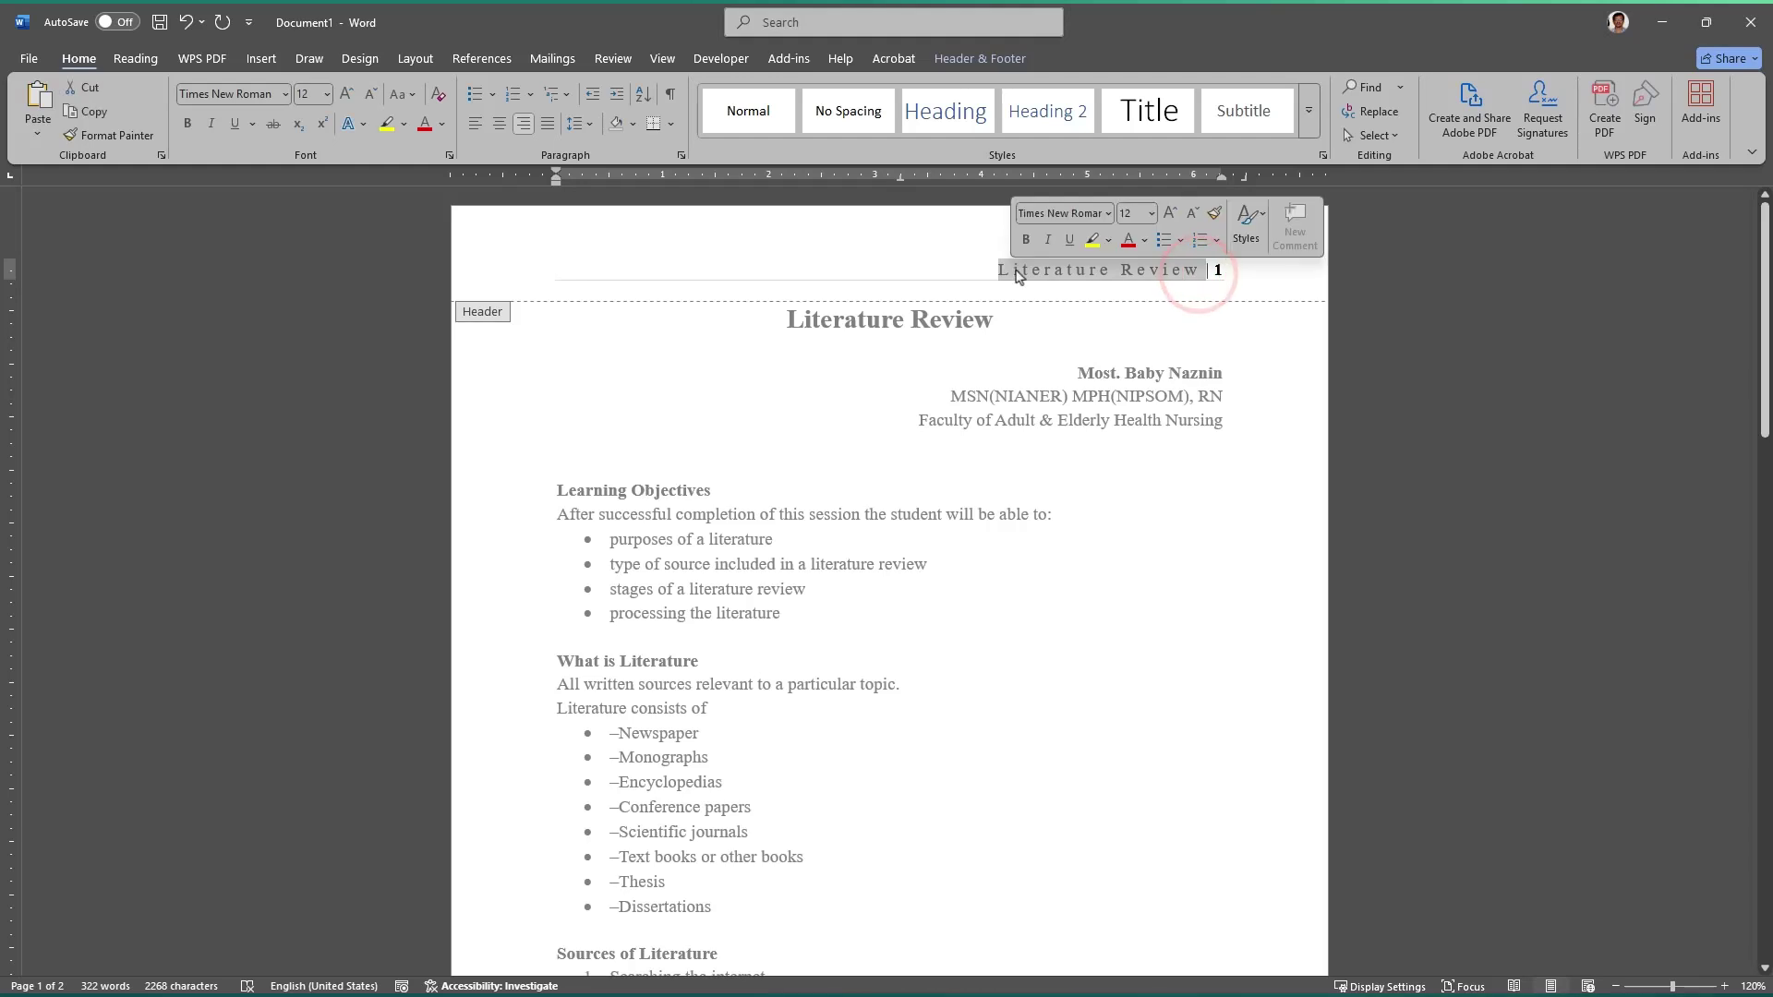
right_click(1016, 275)
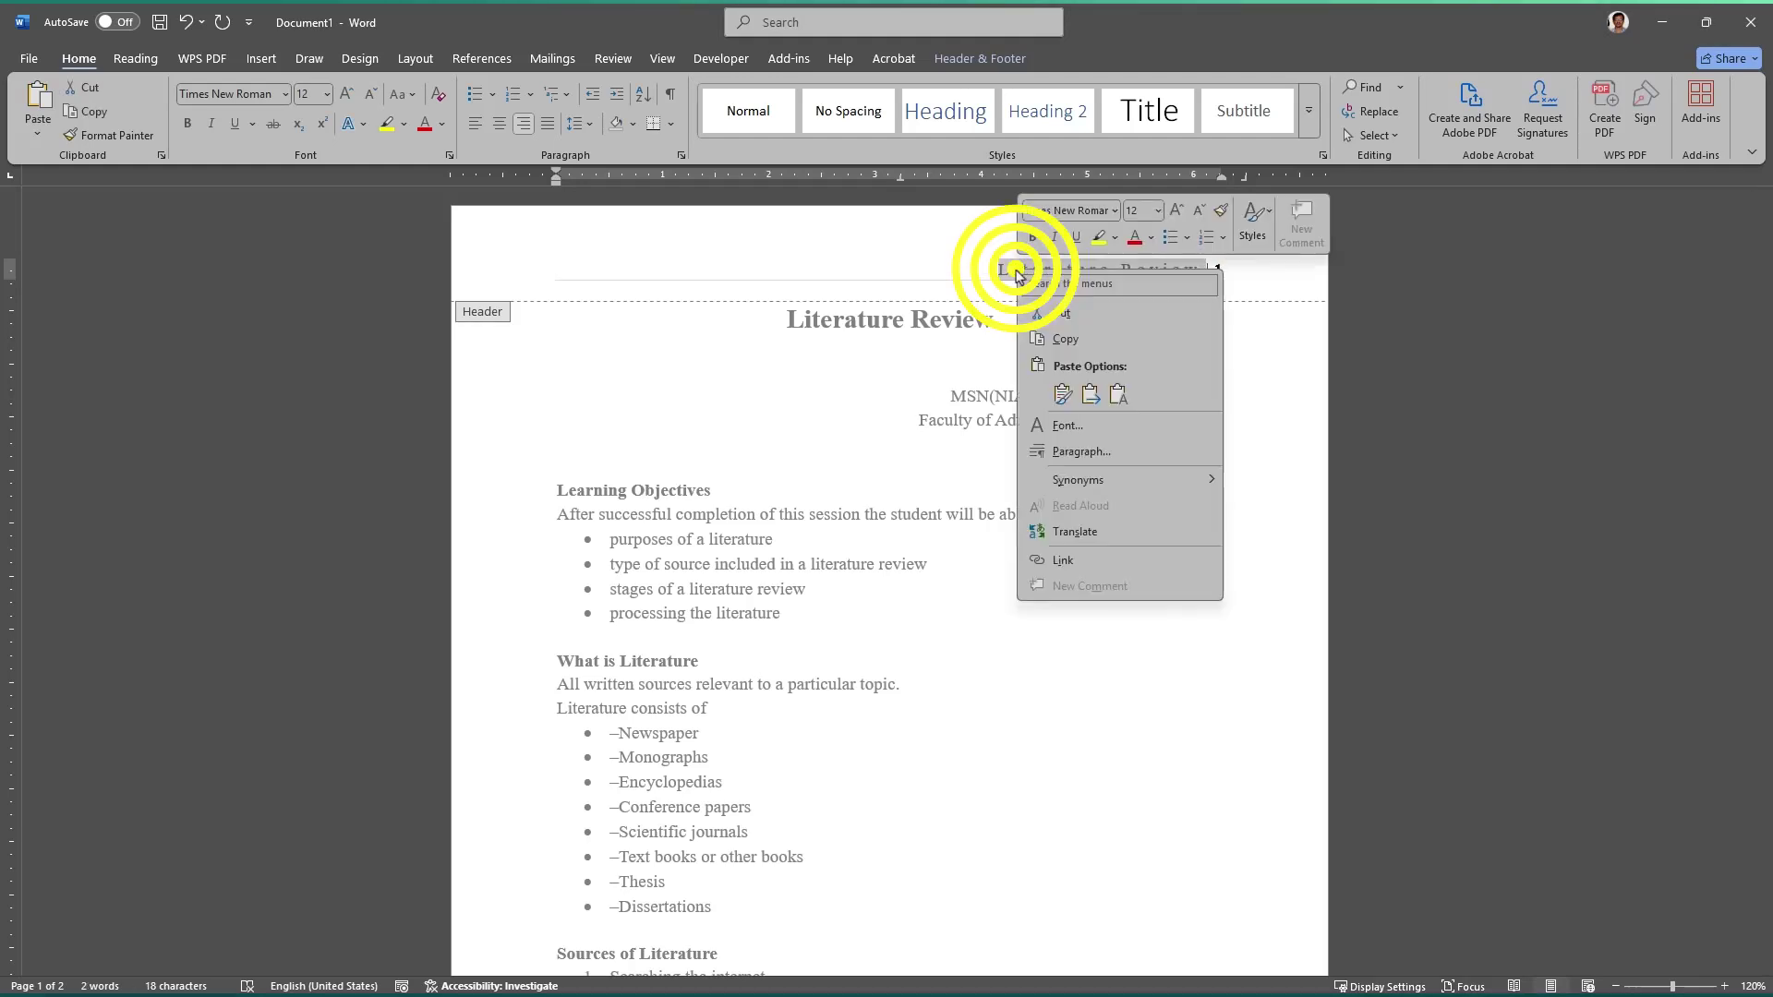
click(1159, 453)
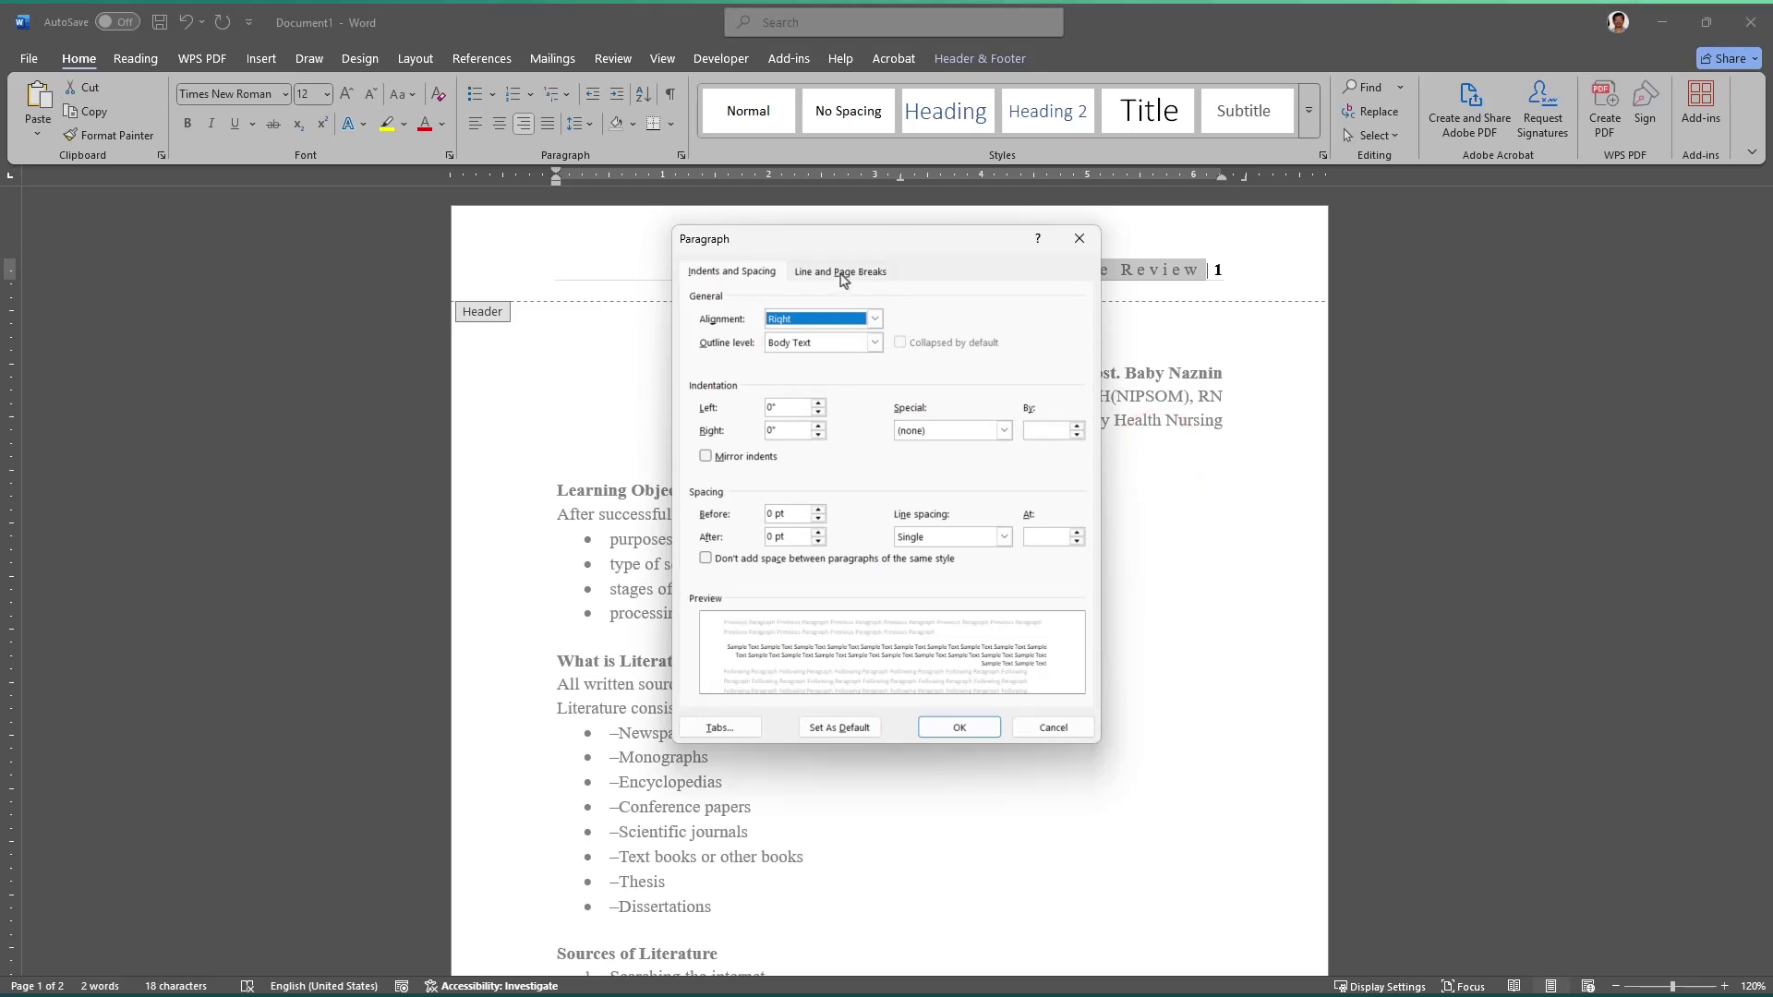
click(842, 273)
click(767, 271)
click(872, 343)
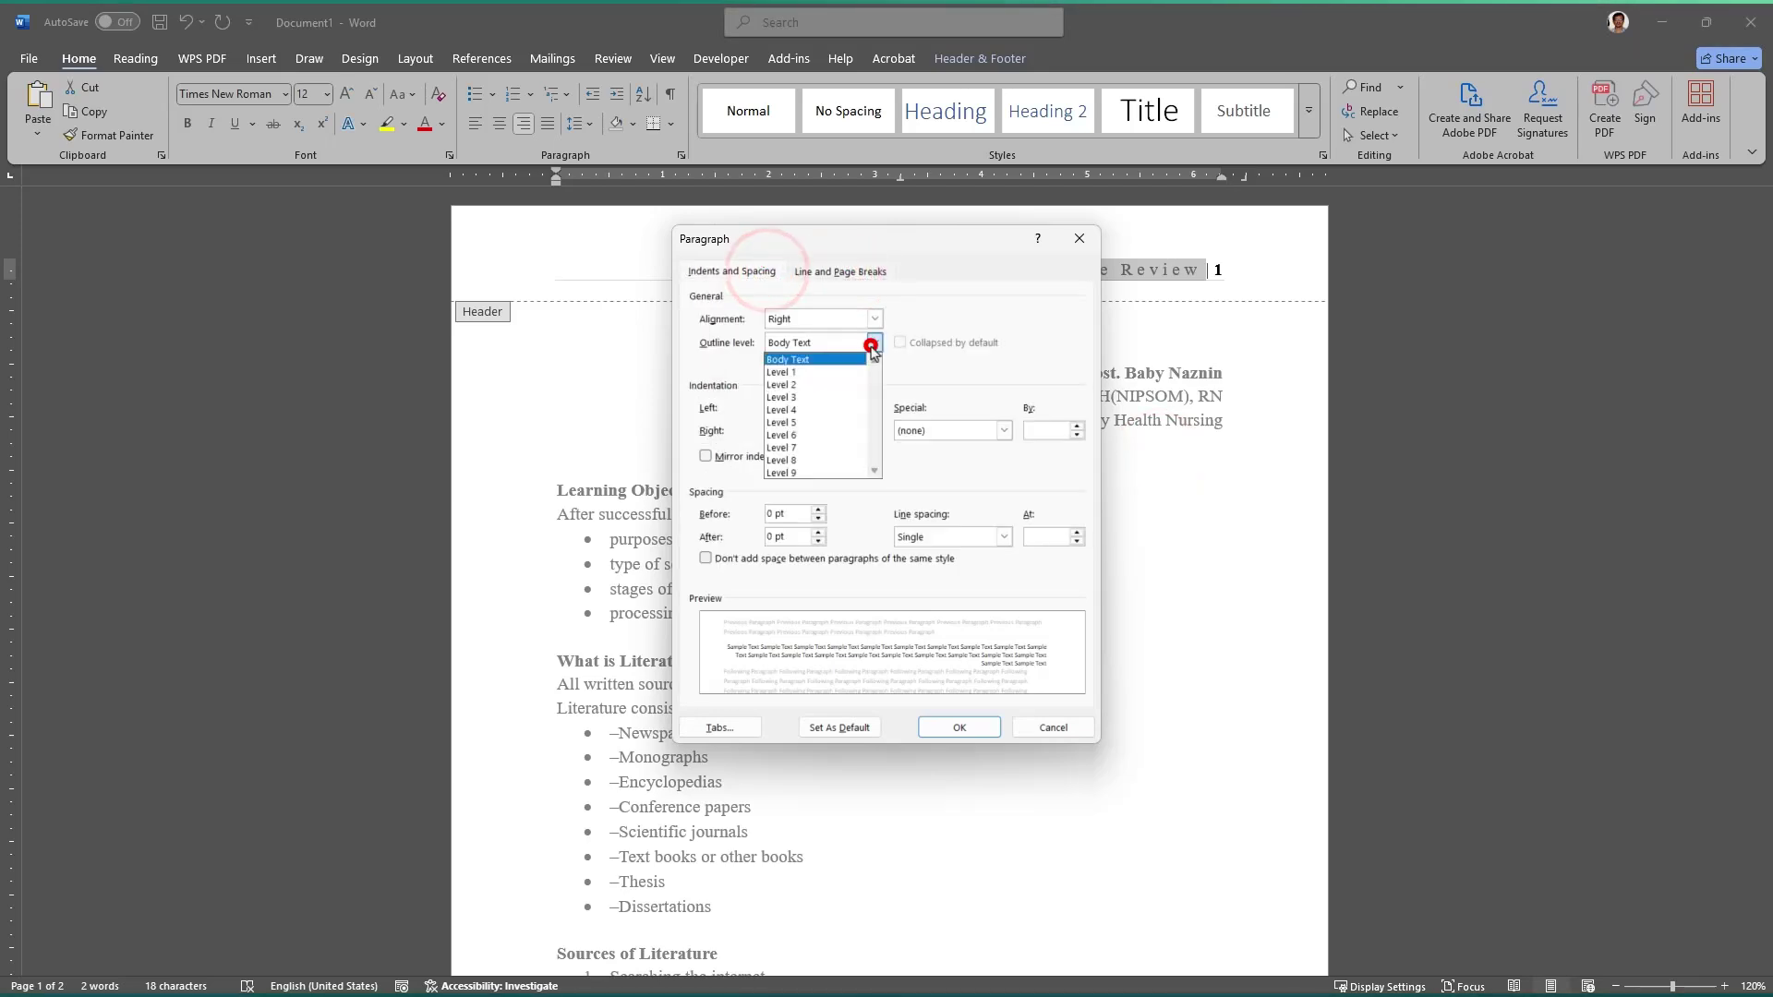
click(972, 322)
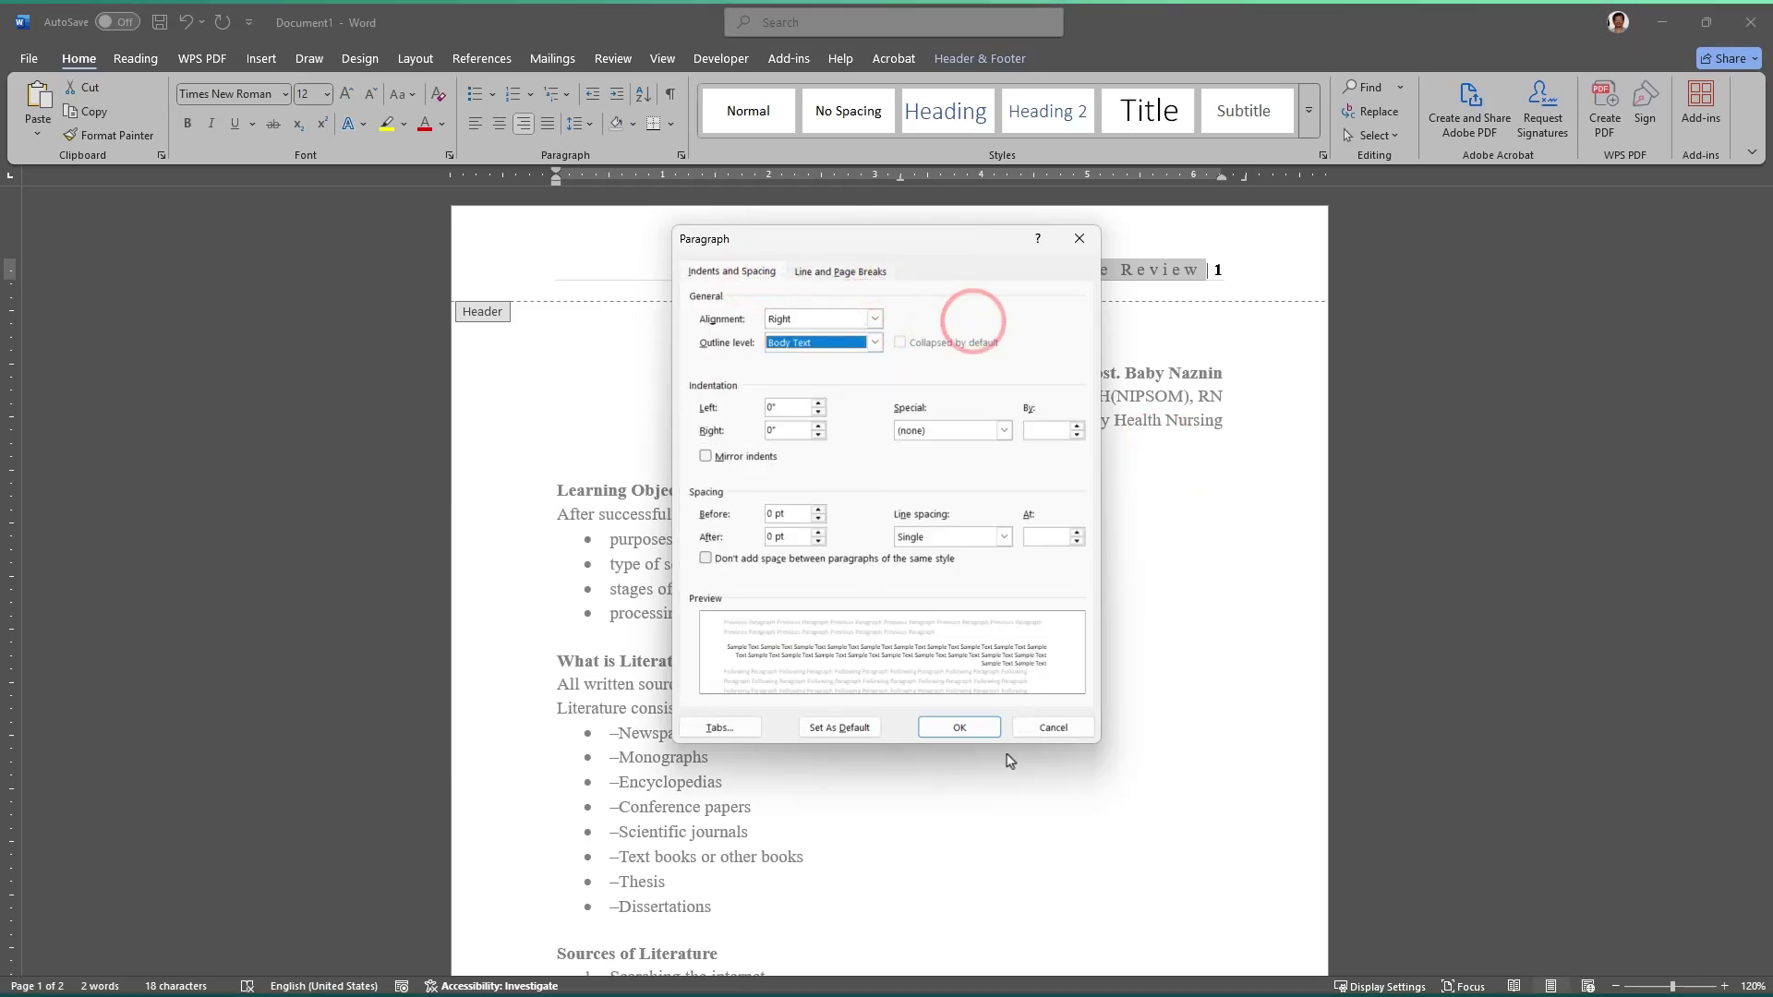
click(1047, 730)
double_click(1097, 611)
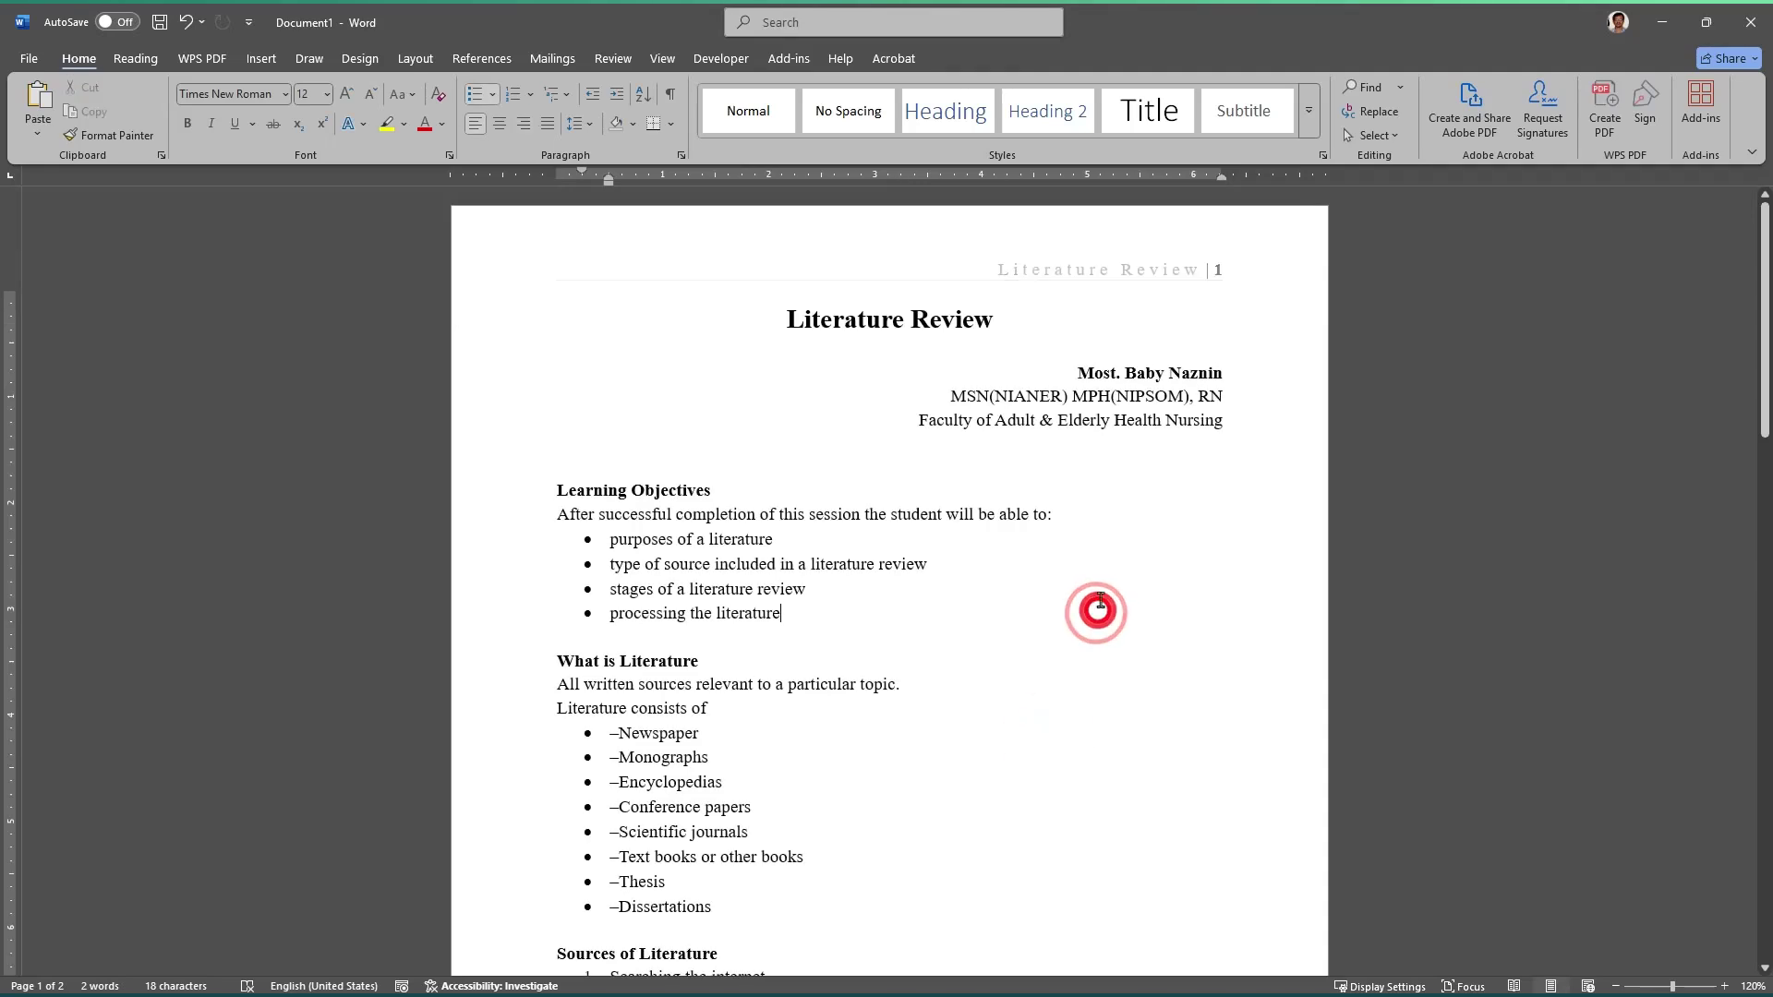
click(1135, 442)
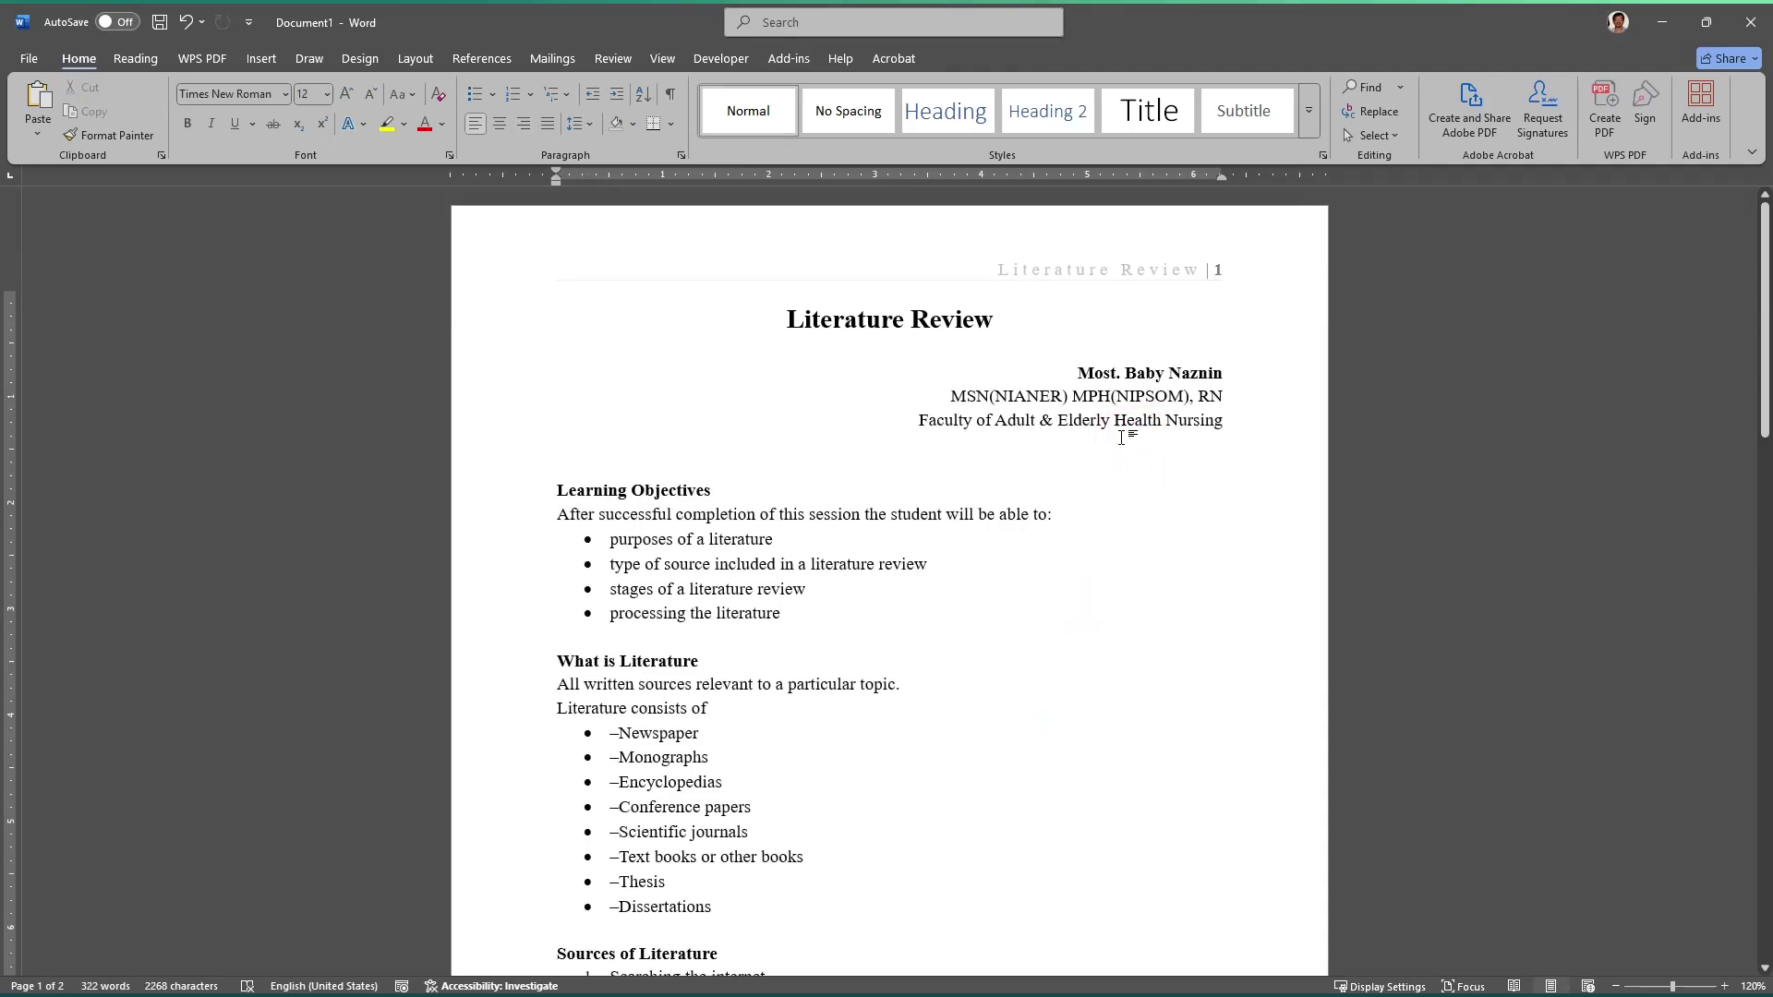
scroll(1120, 459, down, 3)
scroll(1122, 459, up, 3)
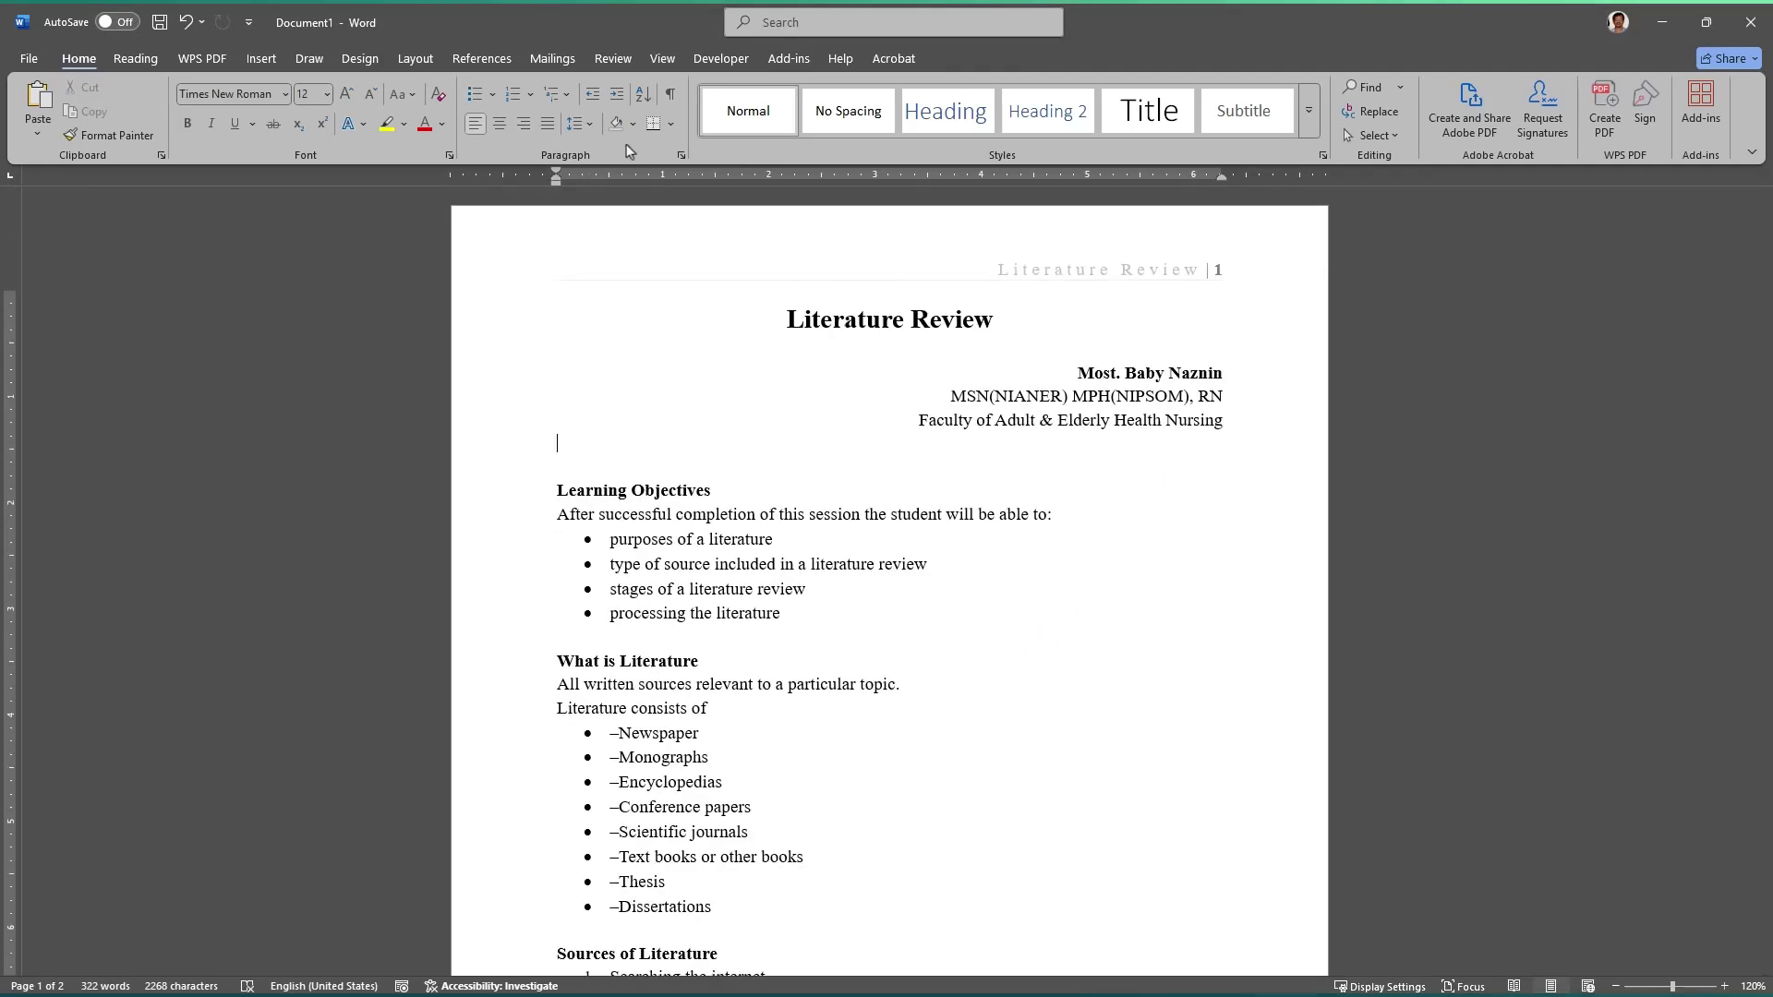
Step: Insert page numbers at the bottom of the pages in the Plain Number 3 style and check both pages
click(261, 58)
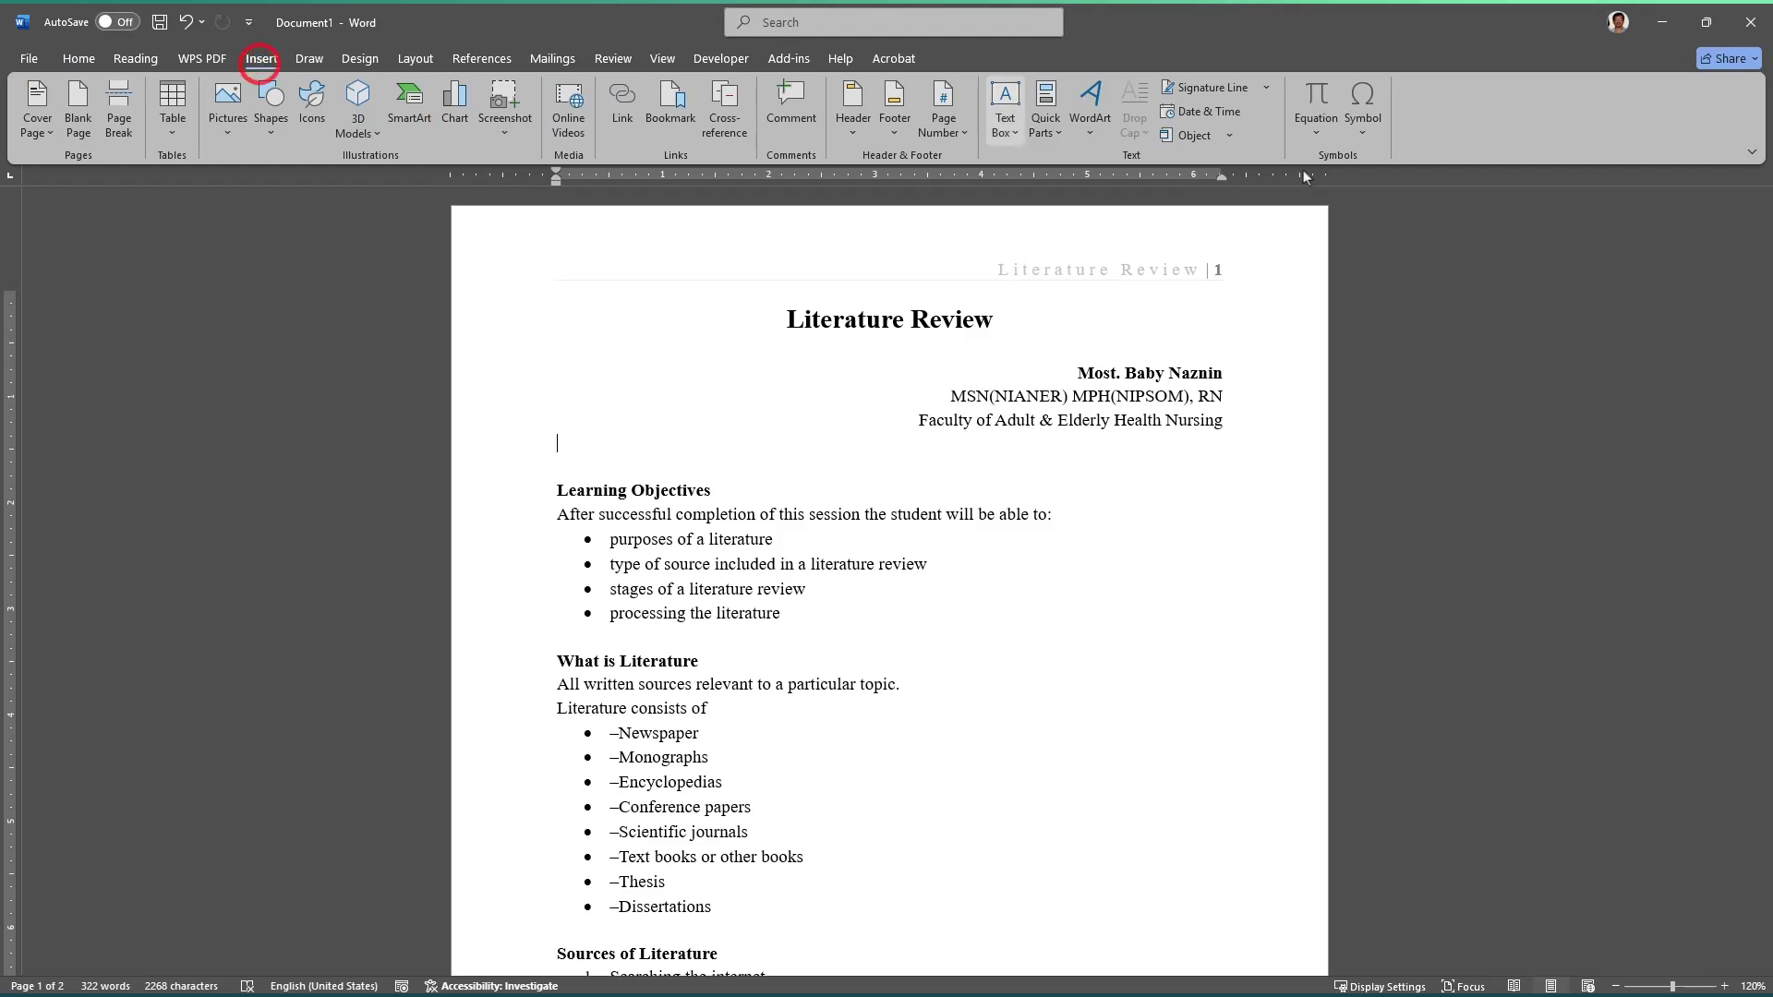
click(943, 120)
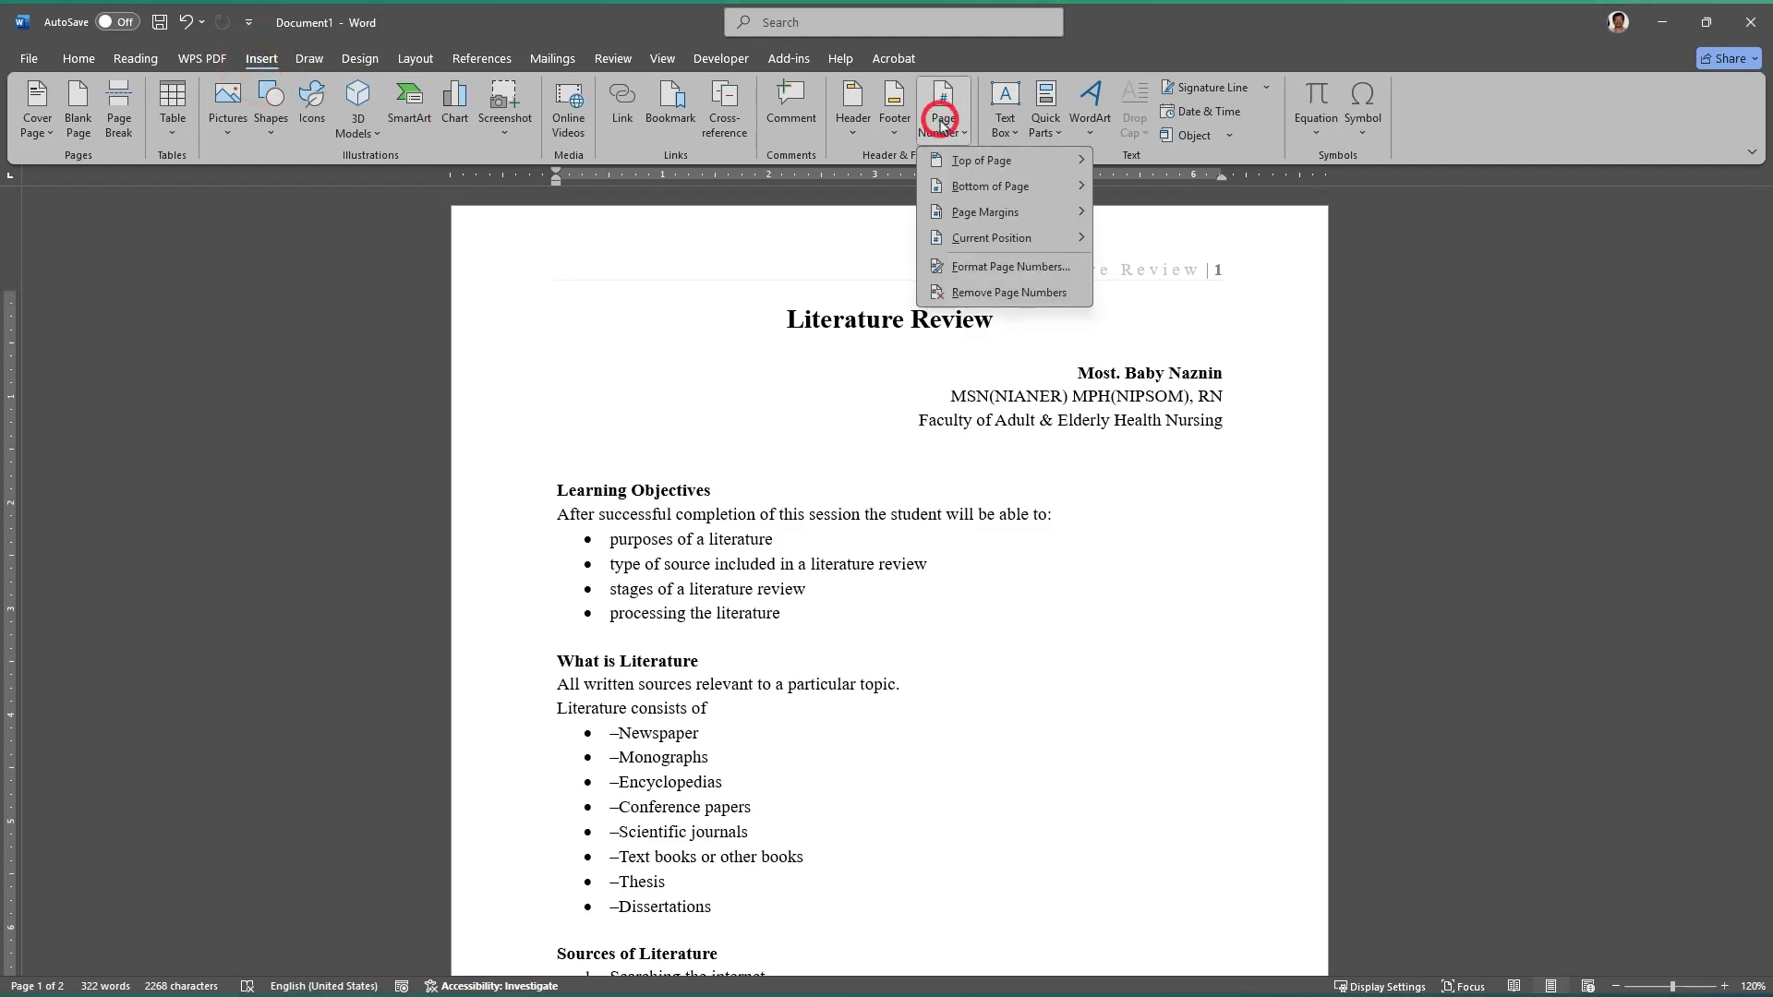
mouse_move(1028, 211)
mouse_move(1048, 163)
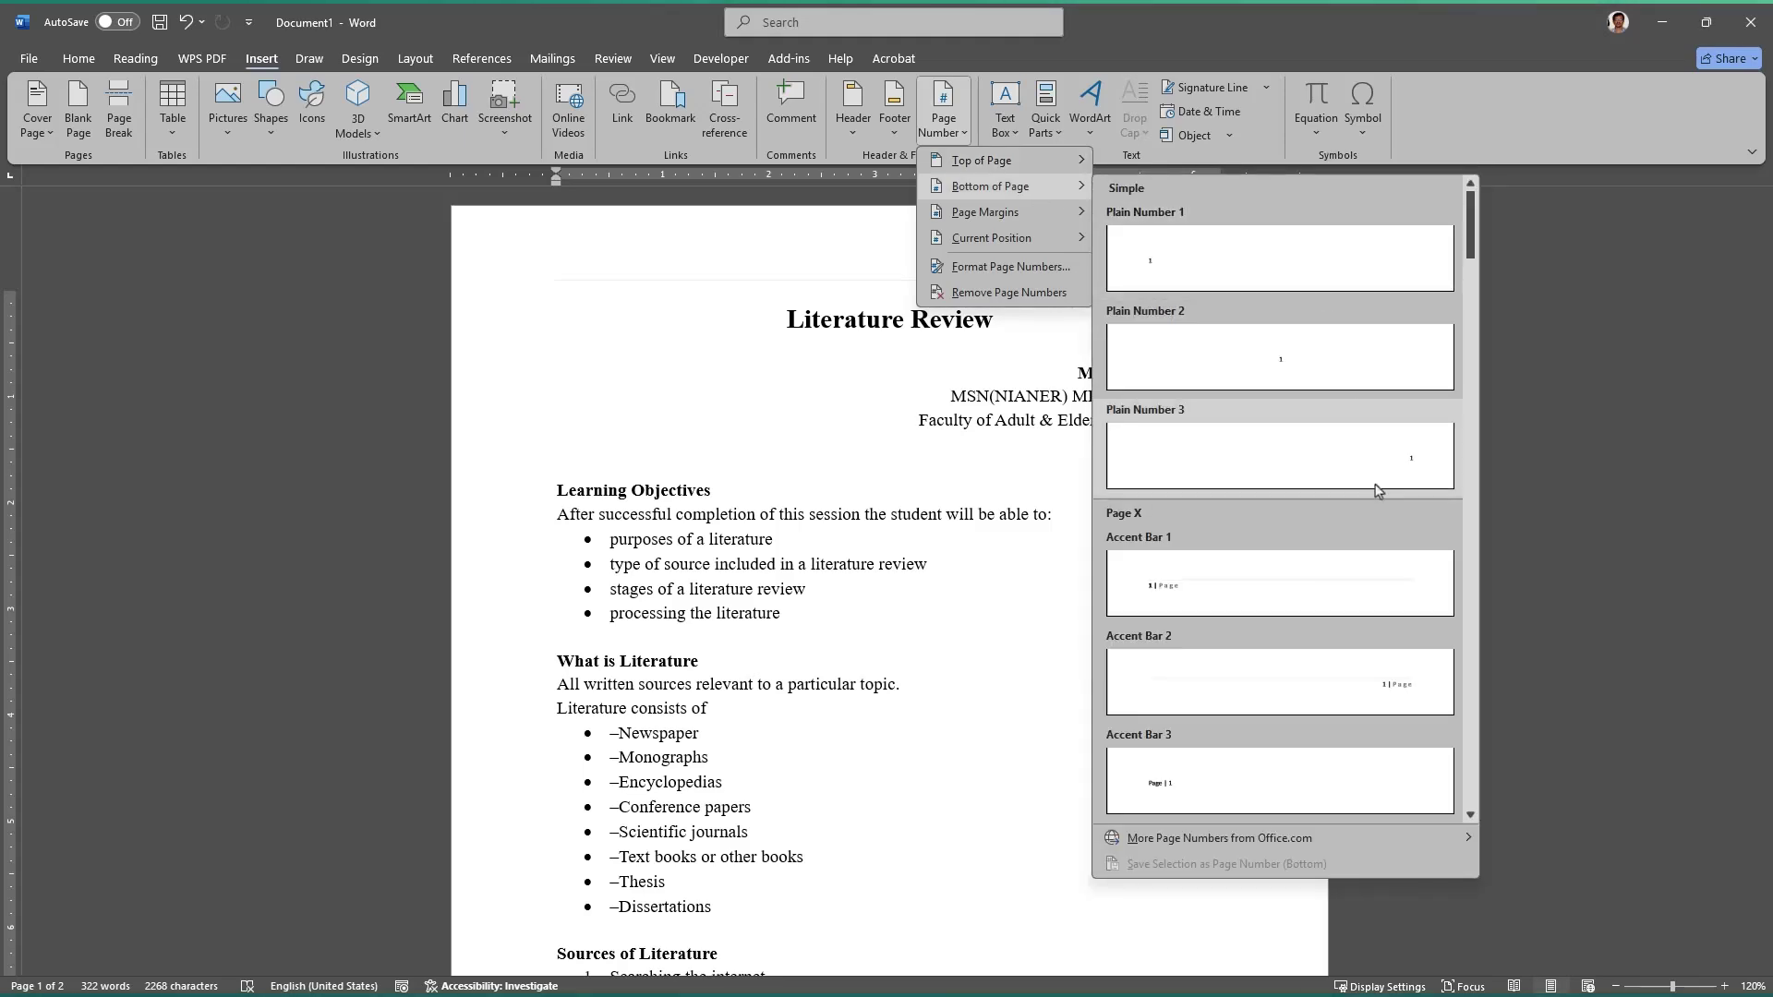
click(1376, 489)
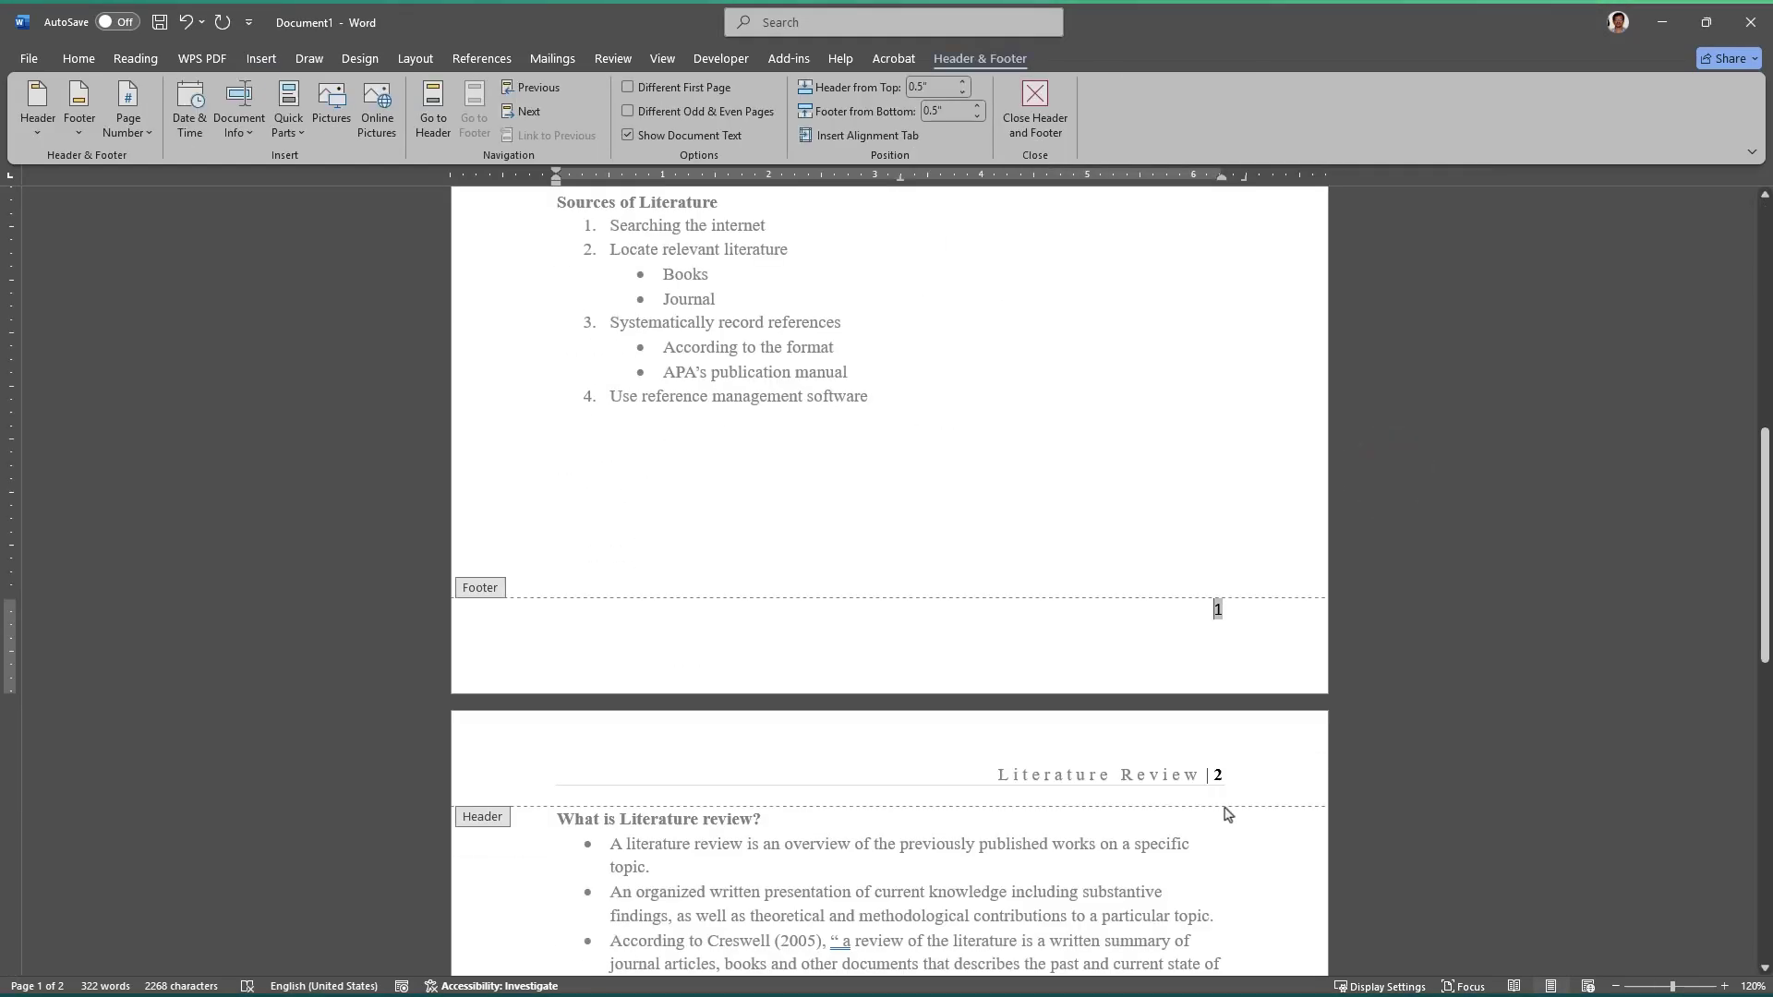
scroll(1209, 803, down, 10)
double_click(1017, 511)
scroll(1024, 511, up, 15)
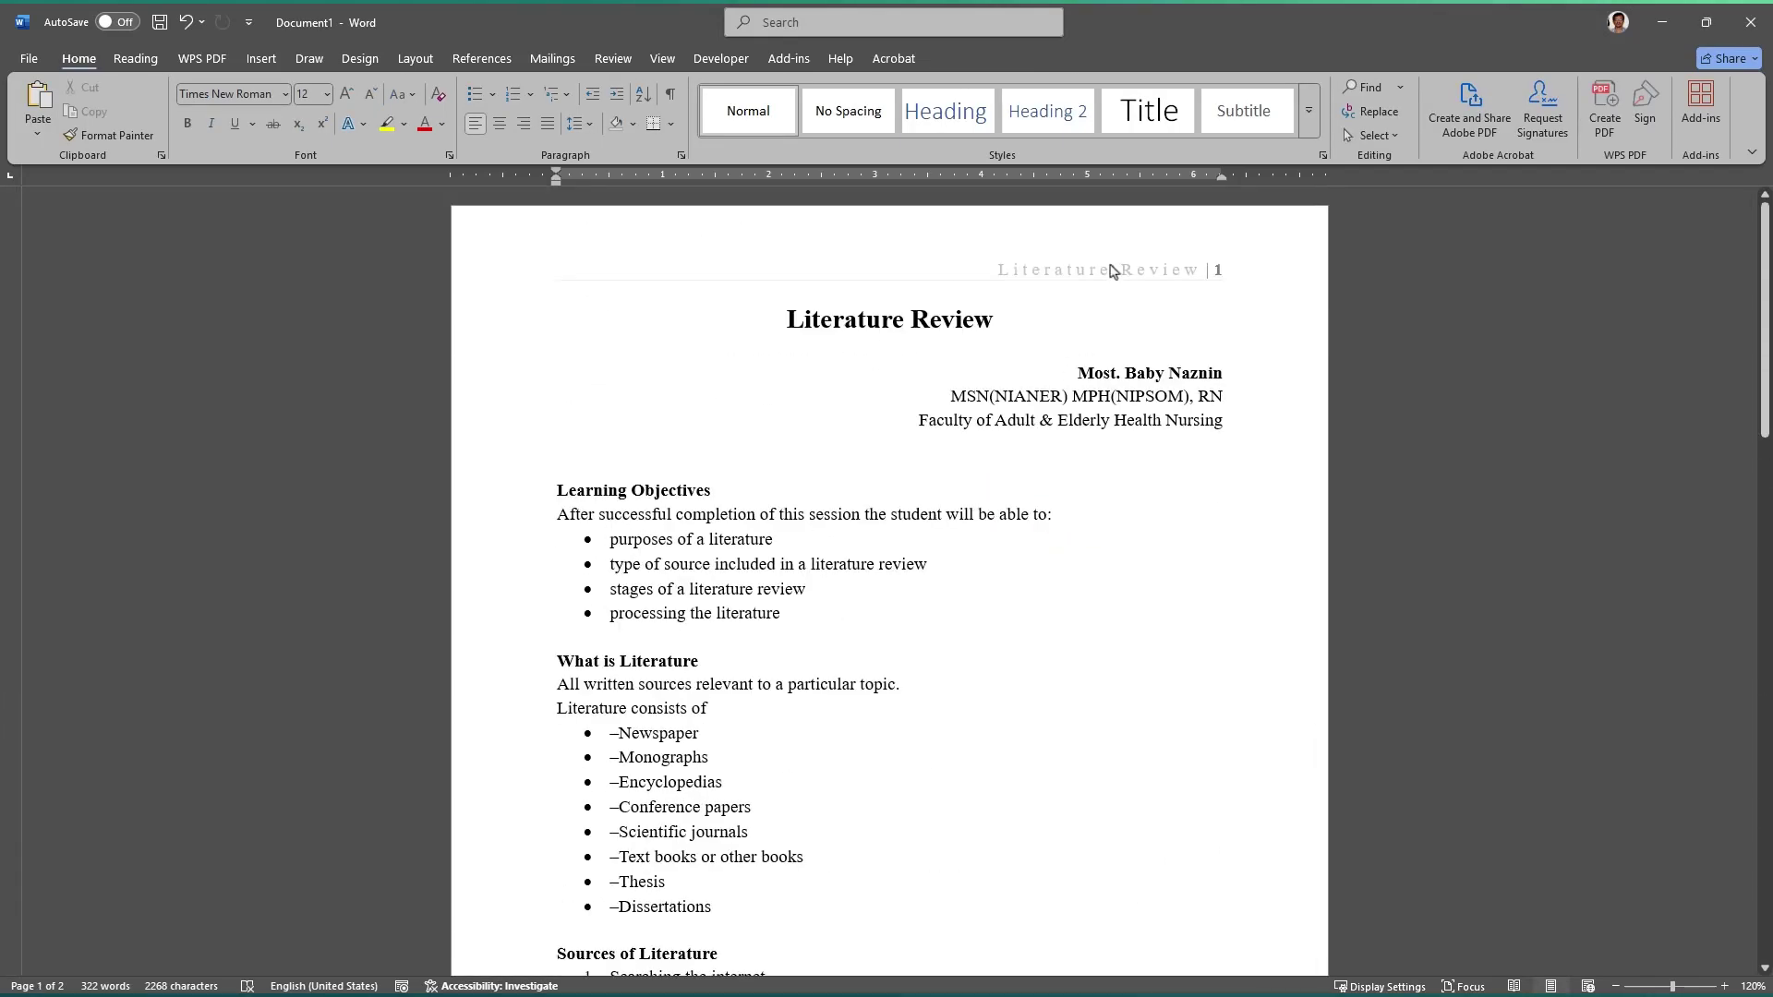
Step: Delete the entire header line with its text and page number, close the header and check the pages
double_click(1110, 270)
click(1207, 271)
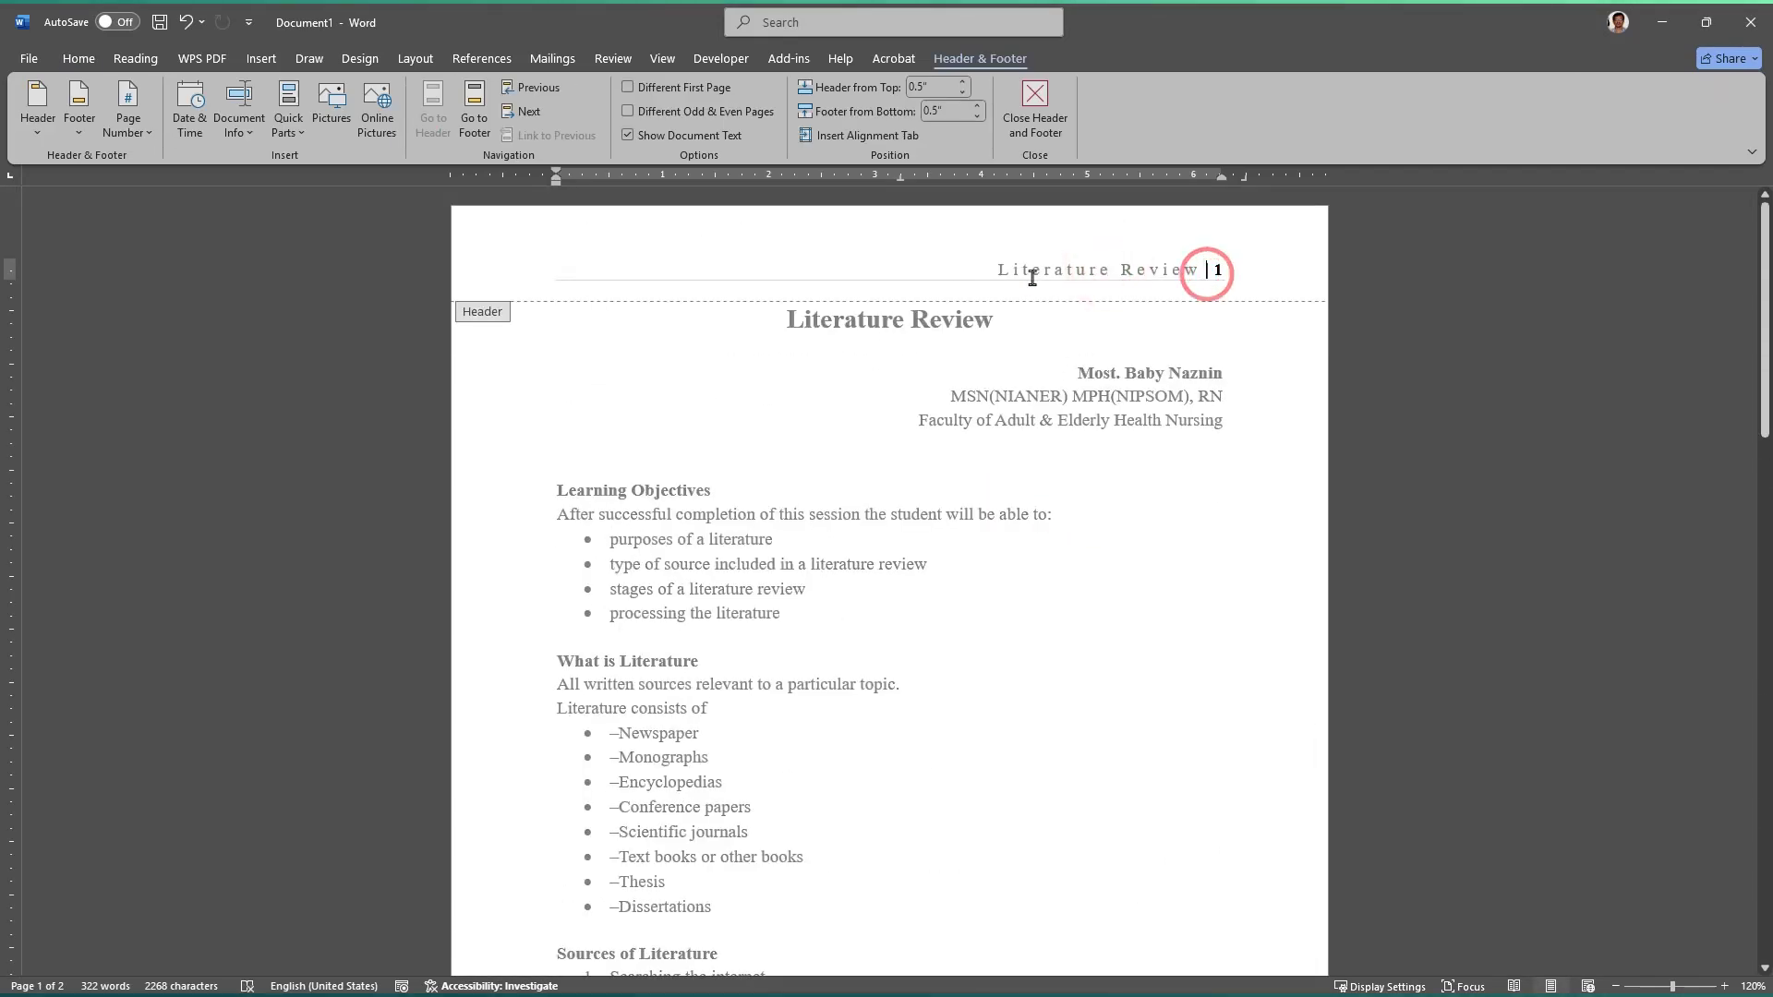
triple_click(995, 271)
key(Delete)
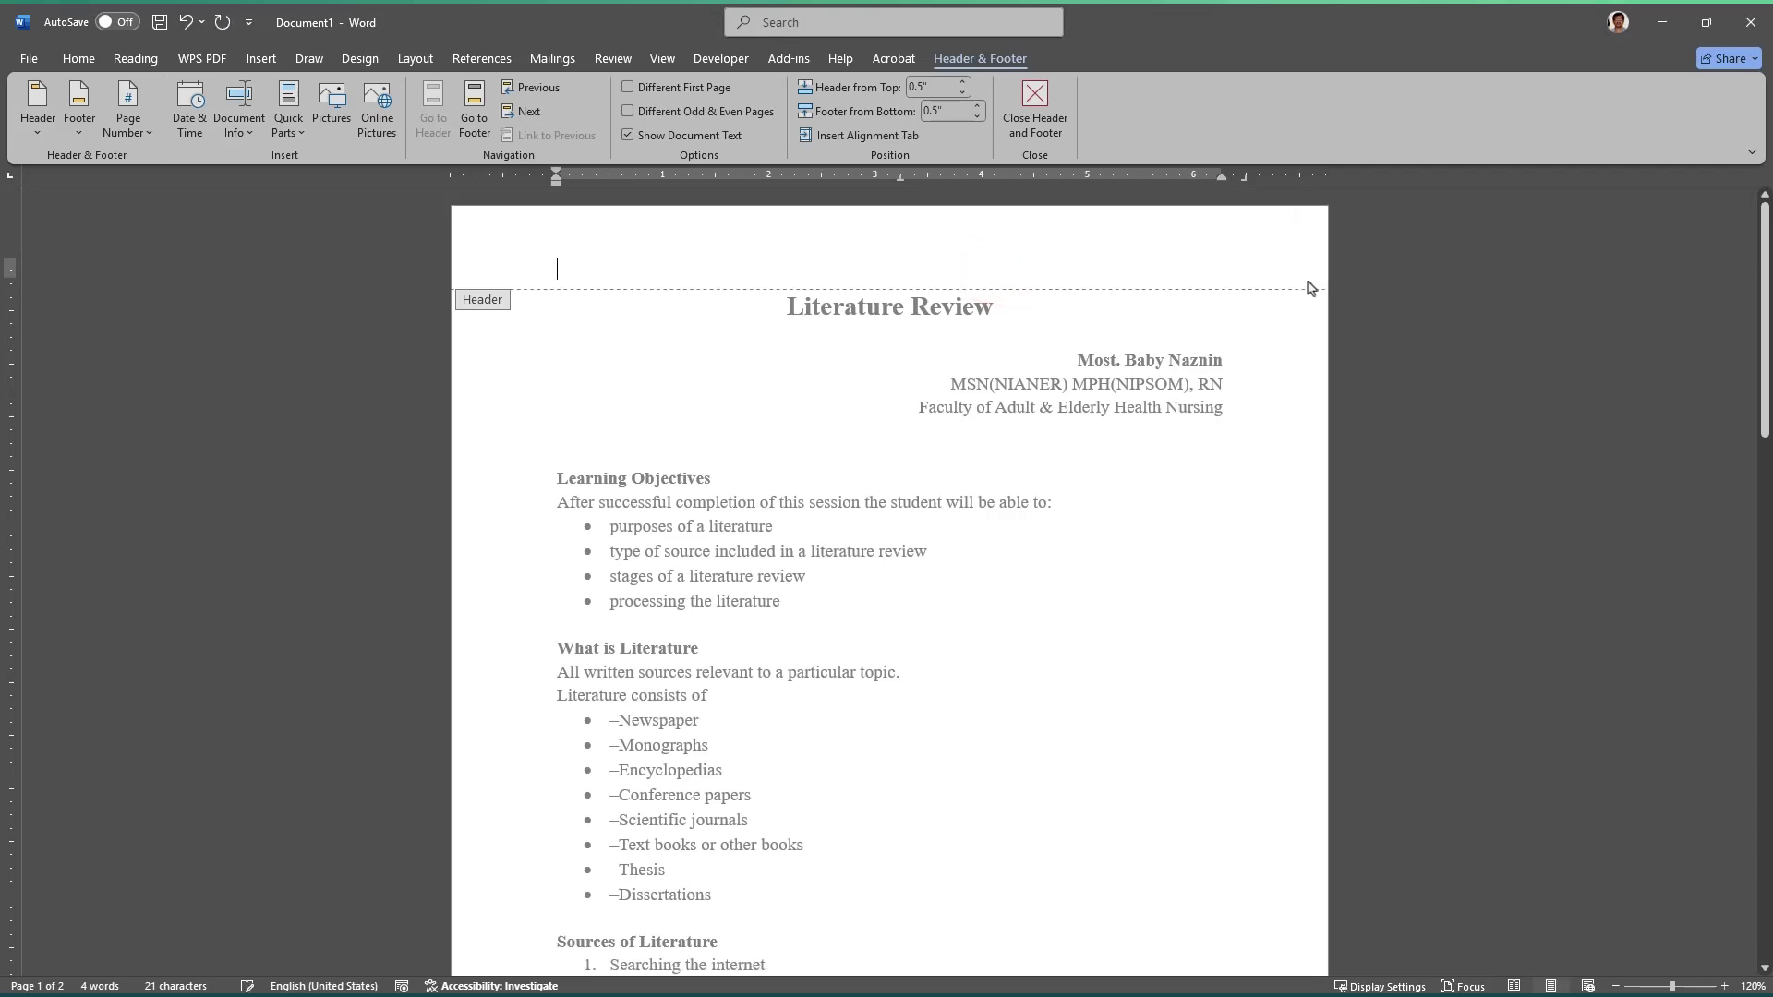
double_click(1036, 464)
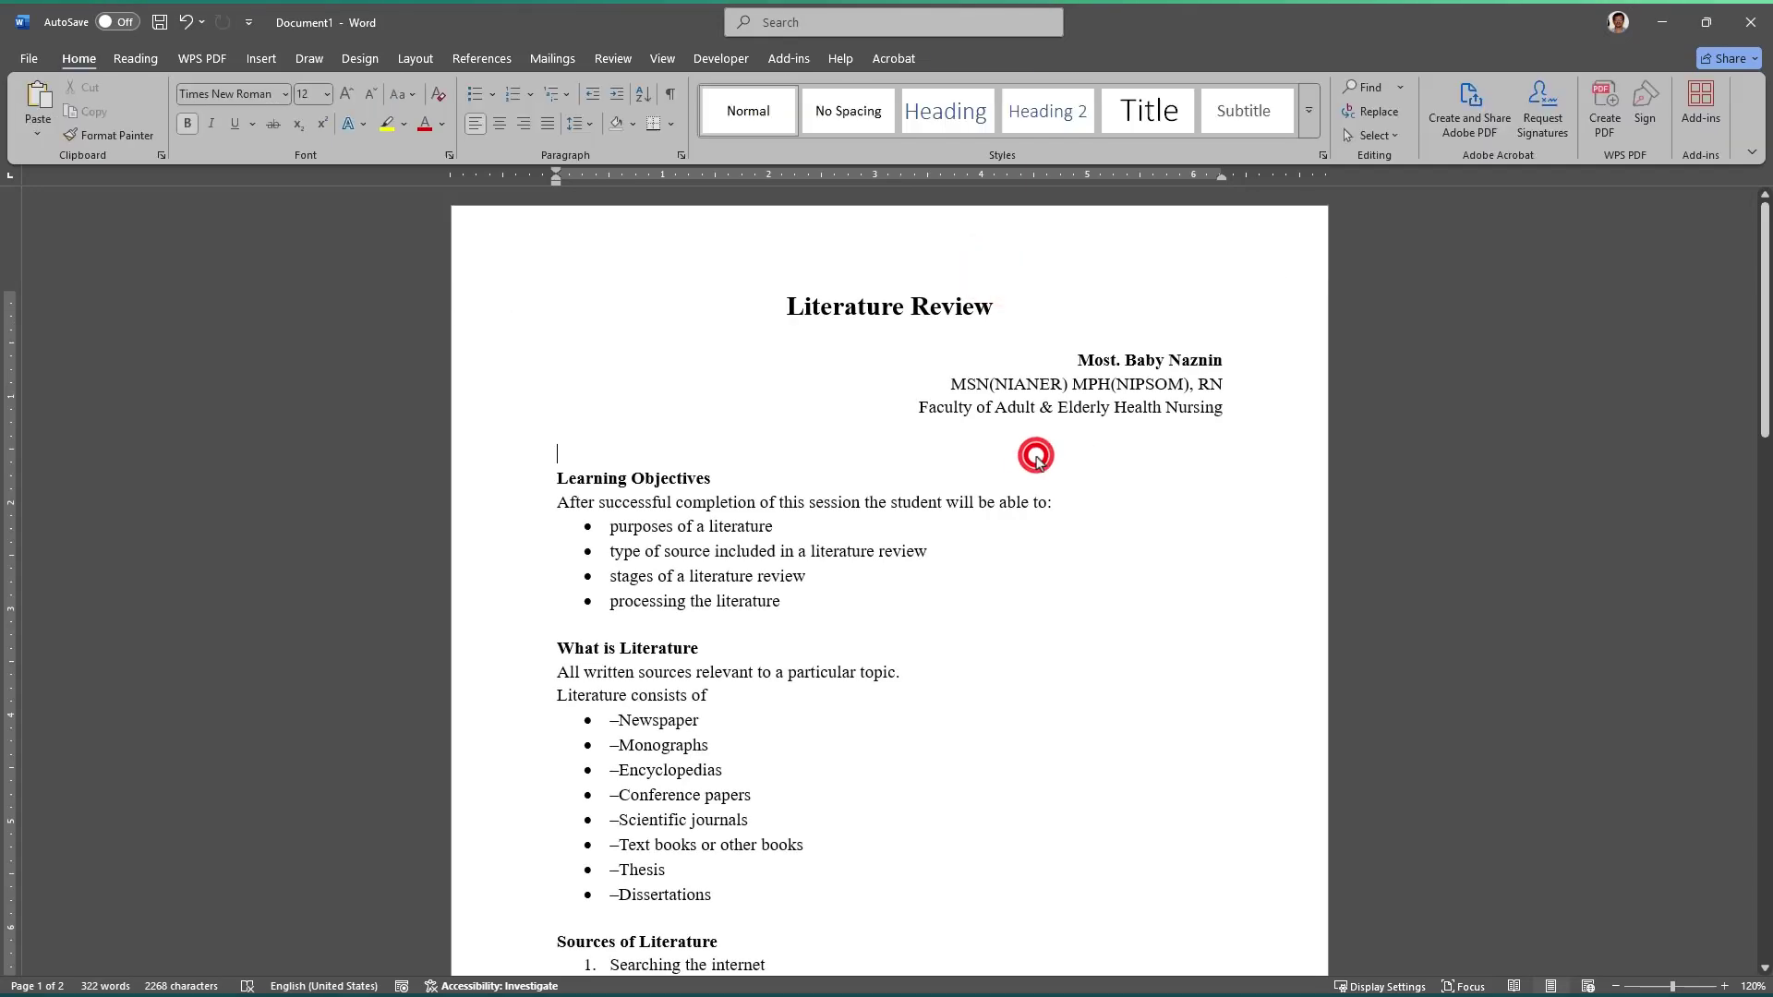
click(724, 552)
scroll(1112, 566, down, 9)
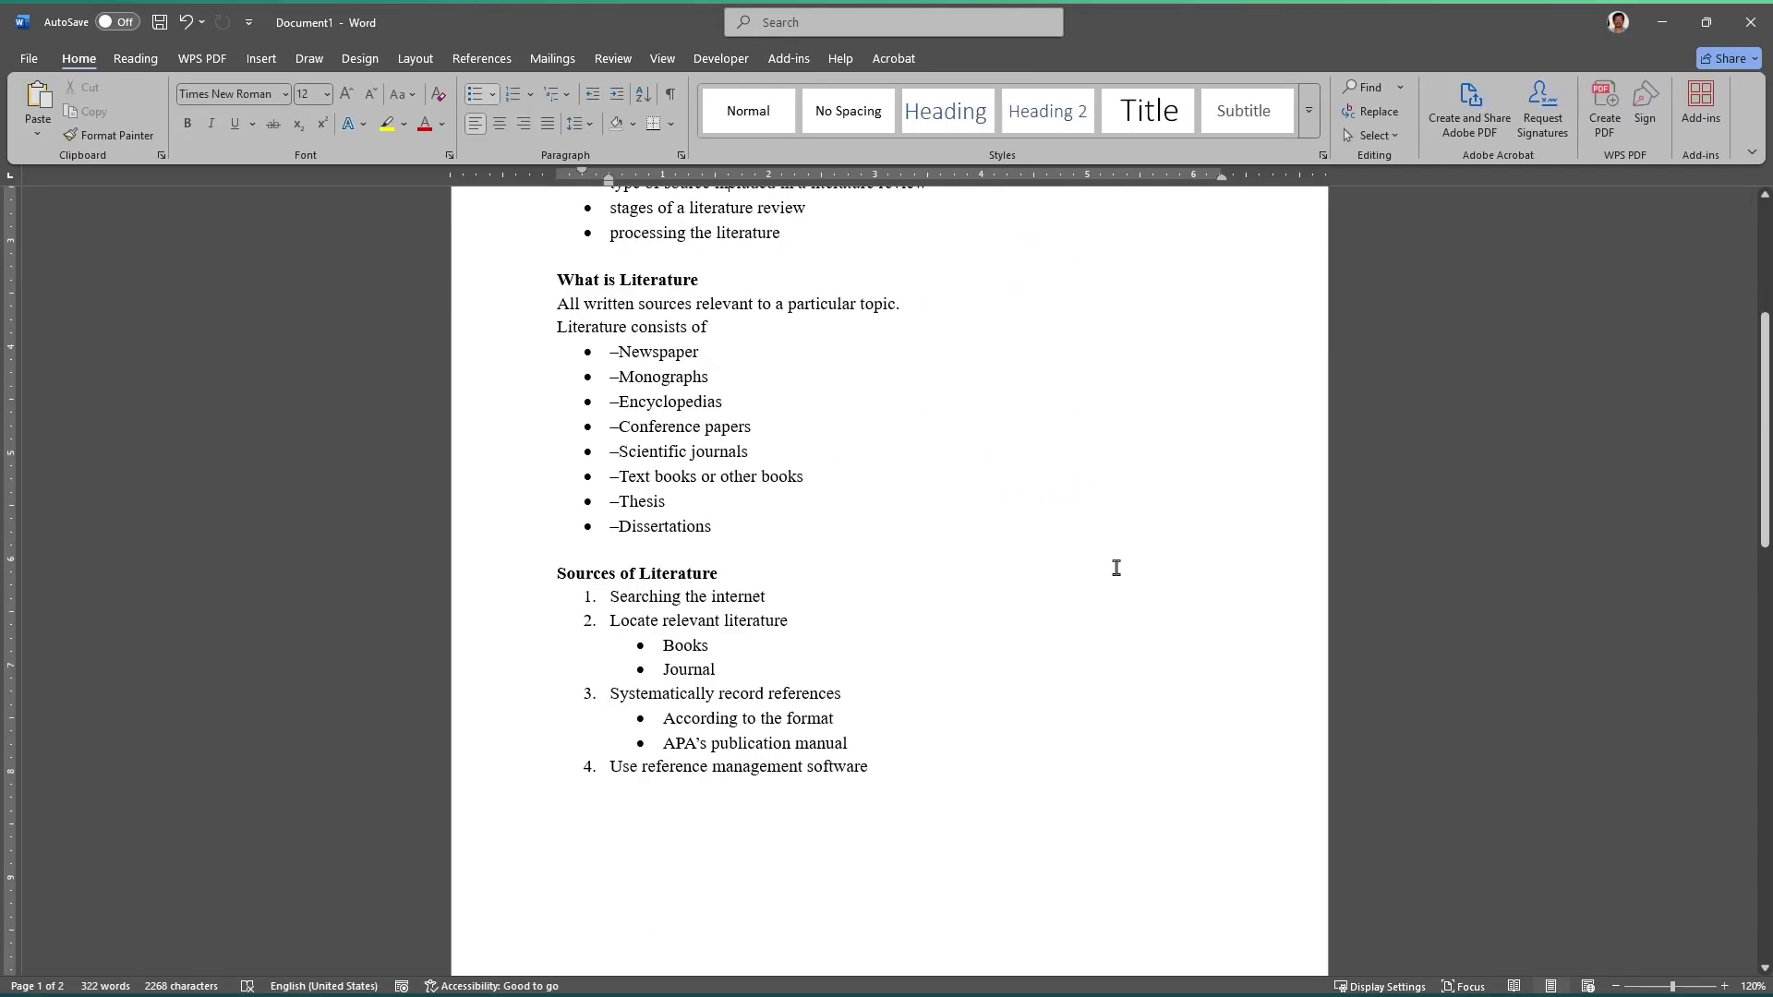
scroll(1112, 573, up, 10)
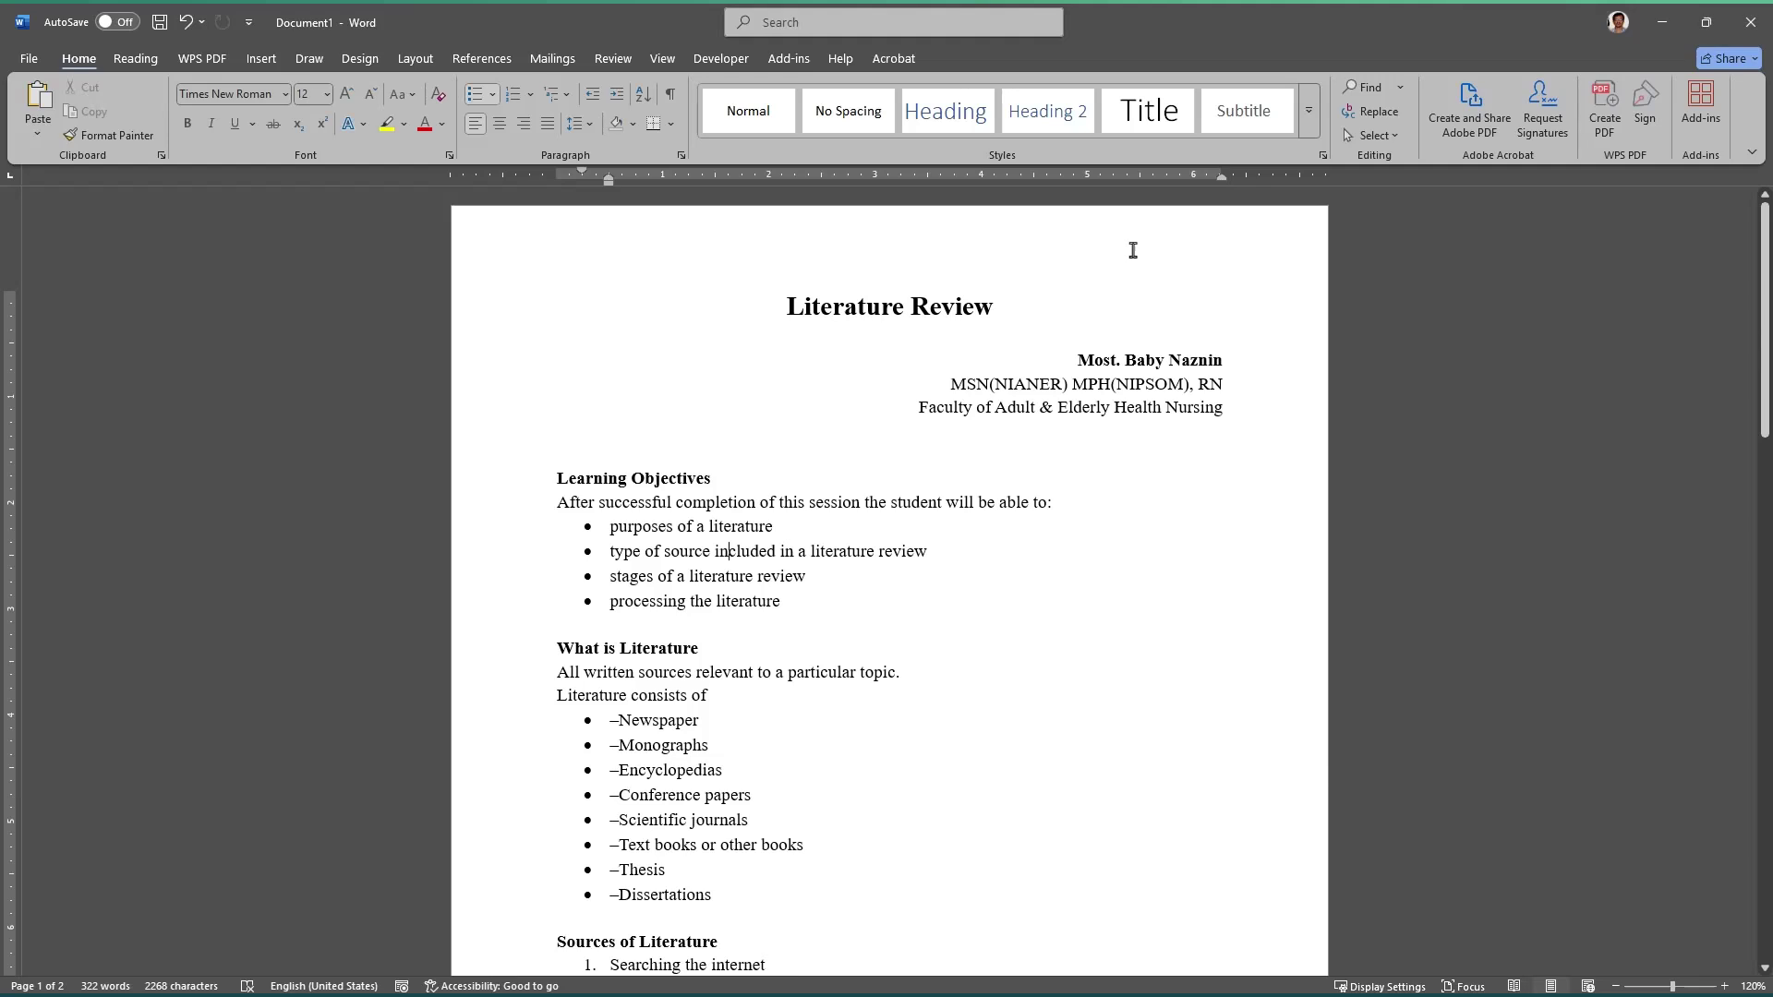
Step: Open the page header for editing and enter the text "Literature Review"
double_click(1133, 250)
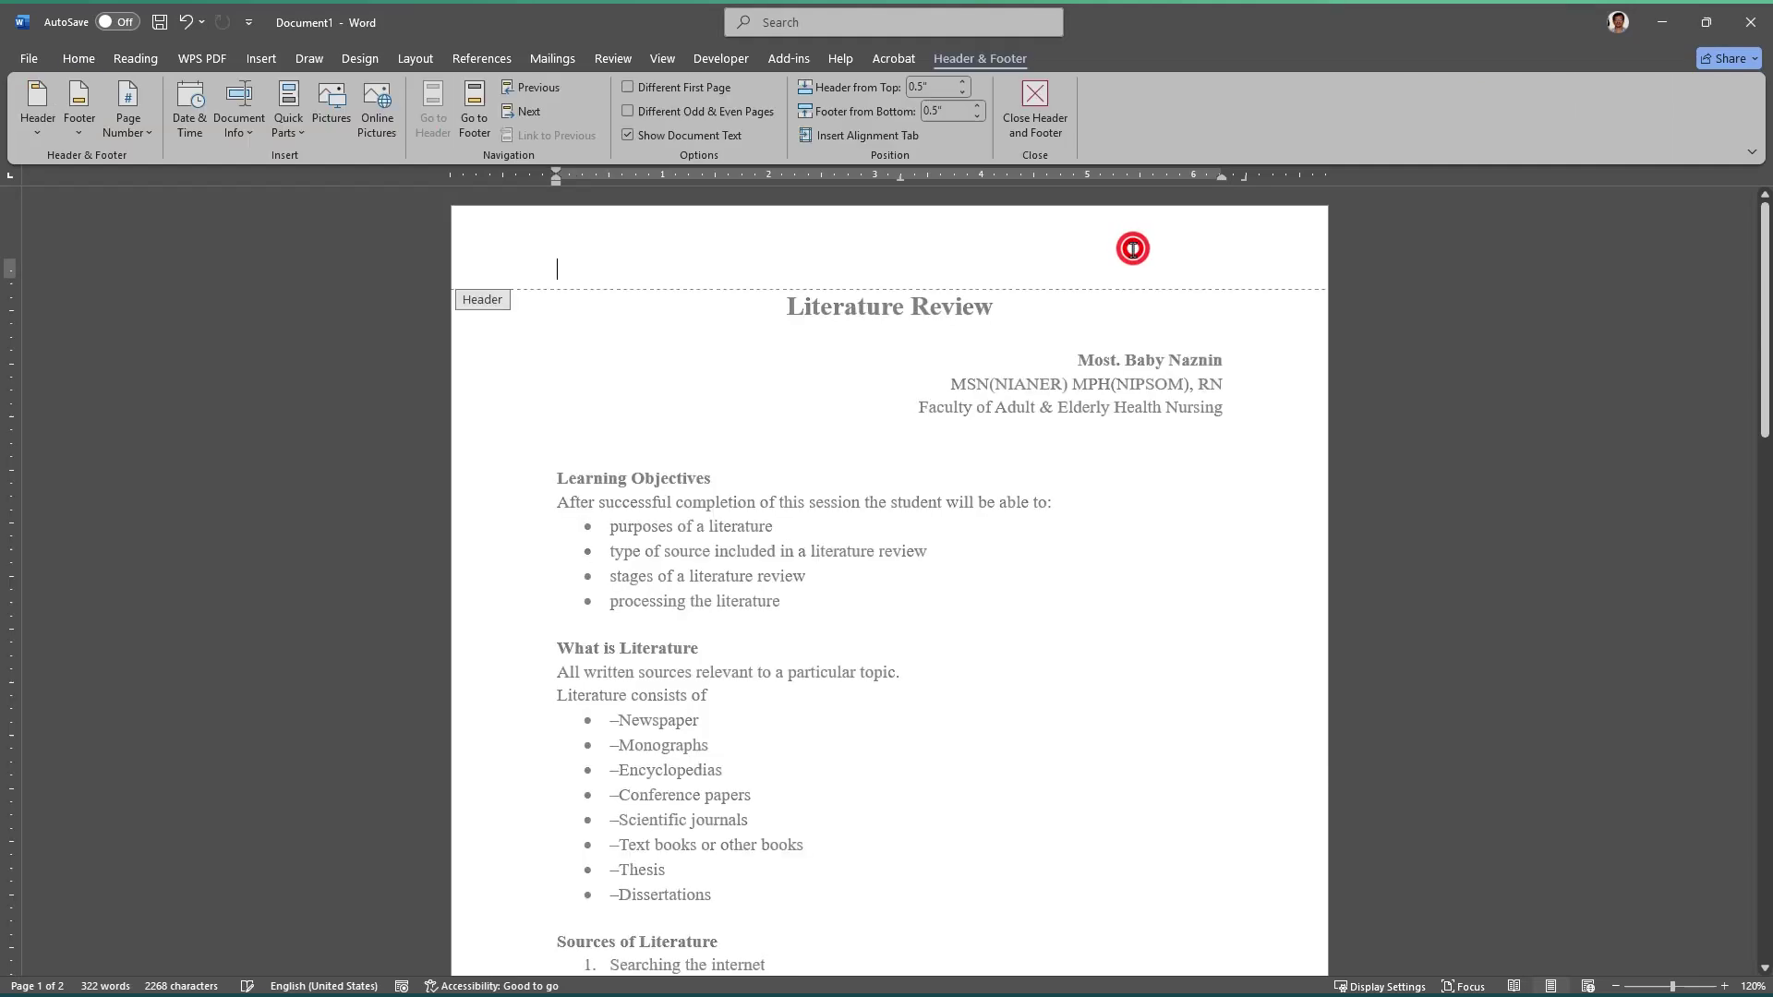
click(1228, 284)
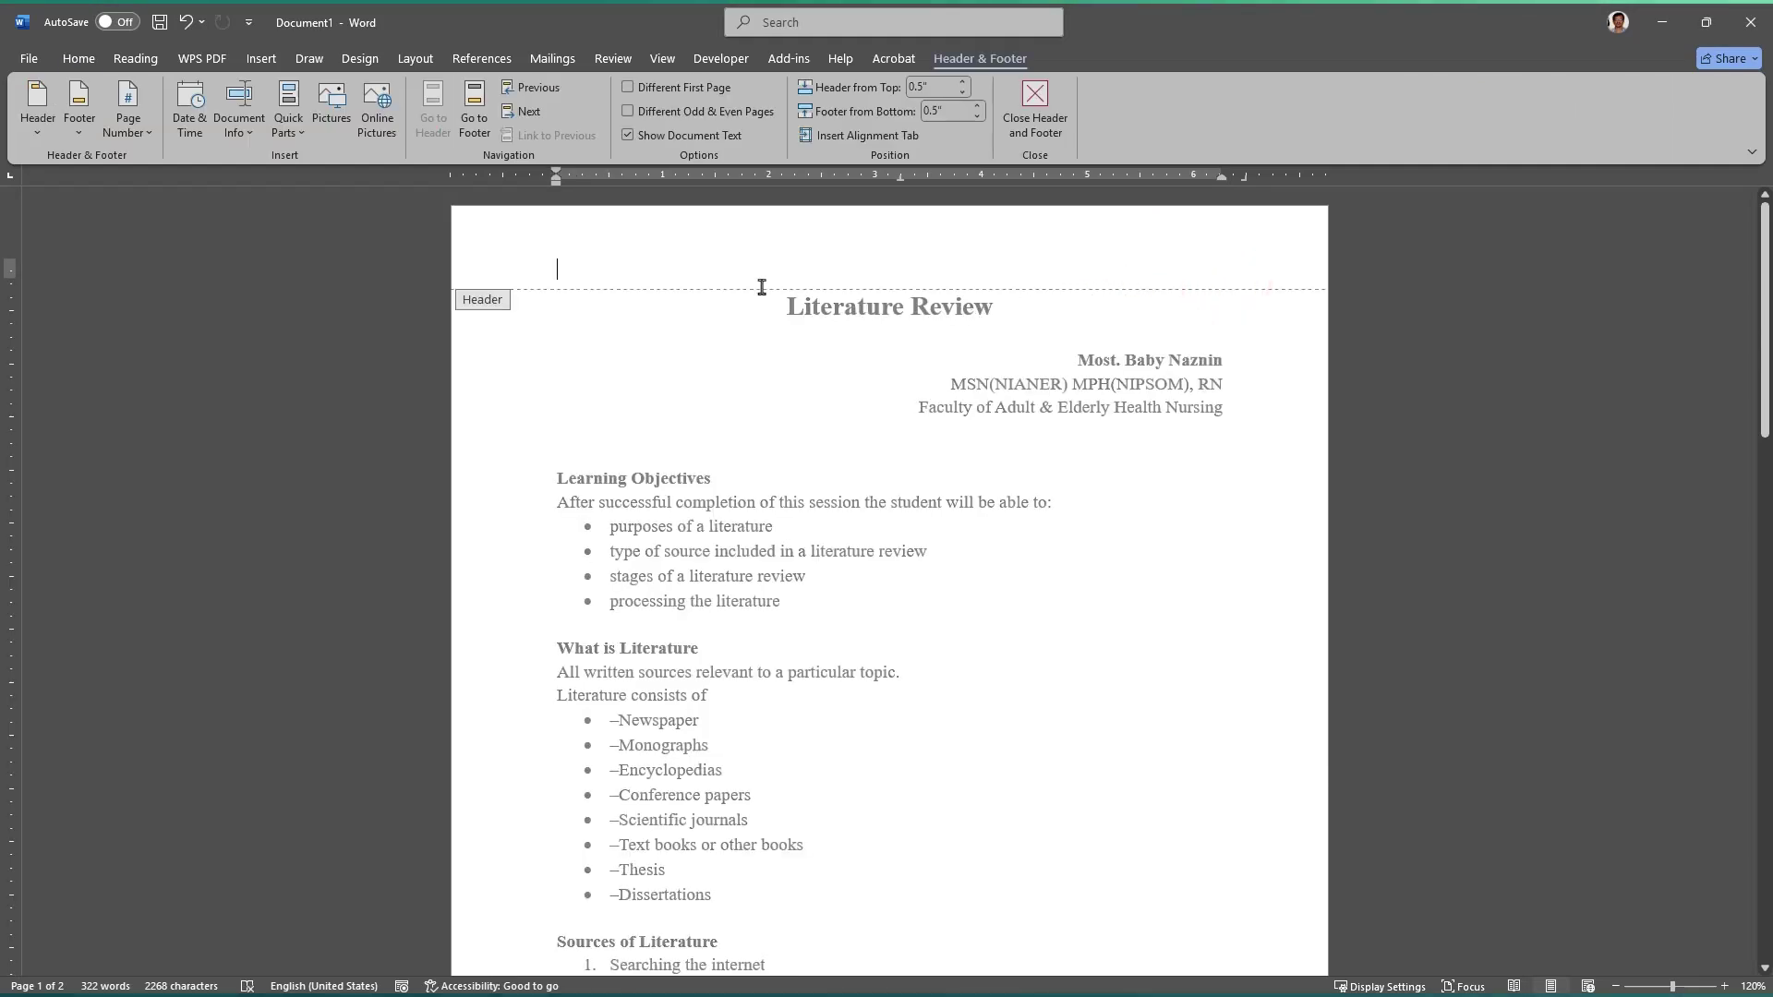
text(Lite)
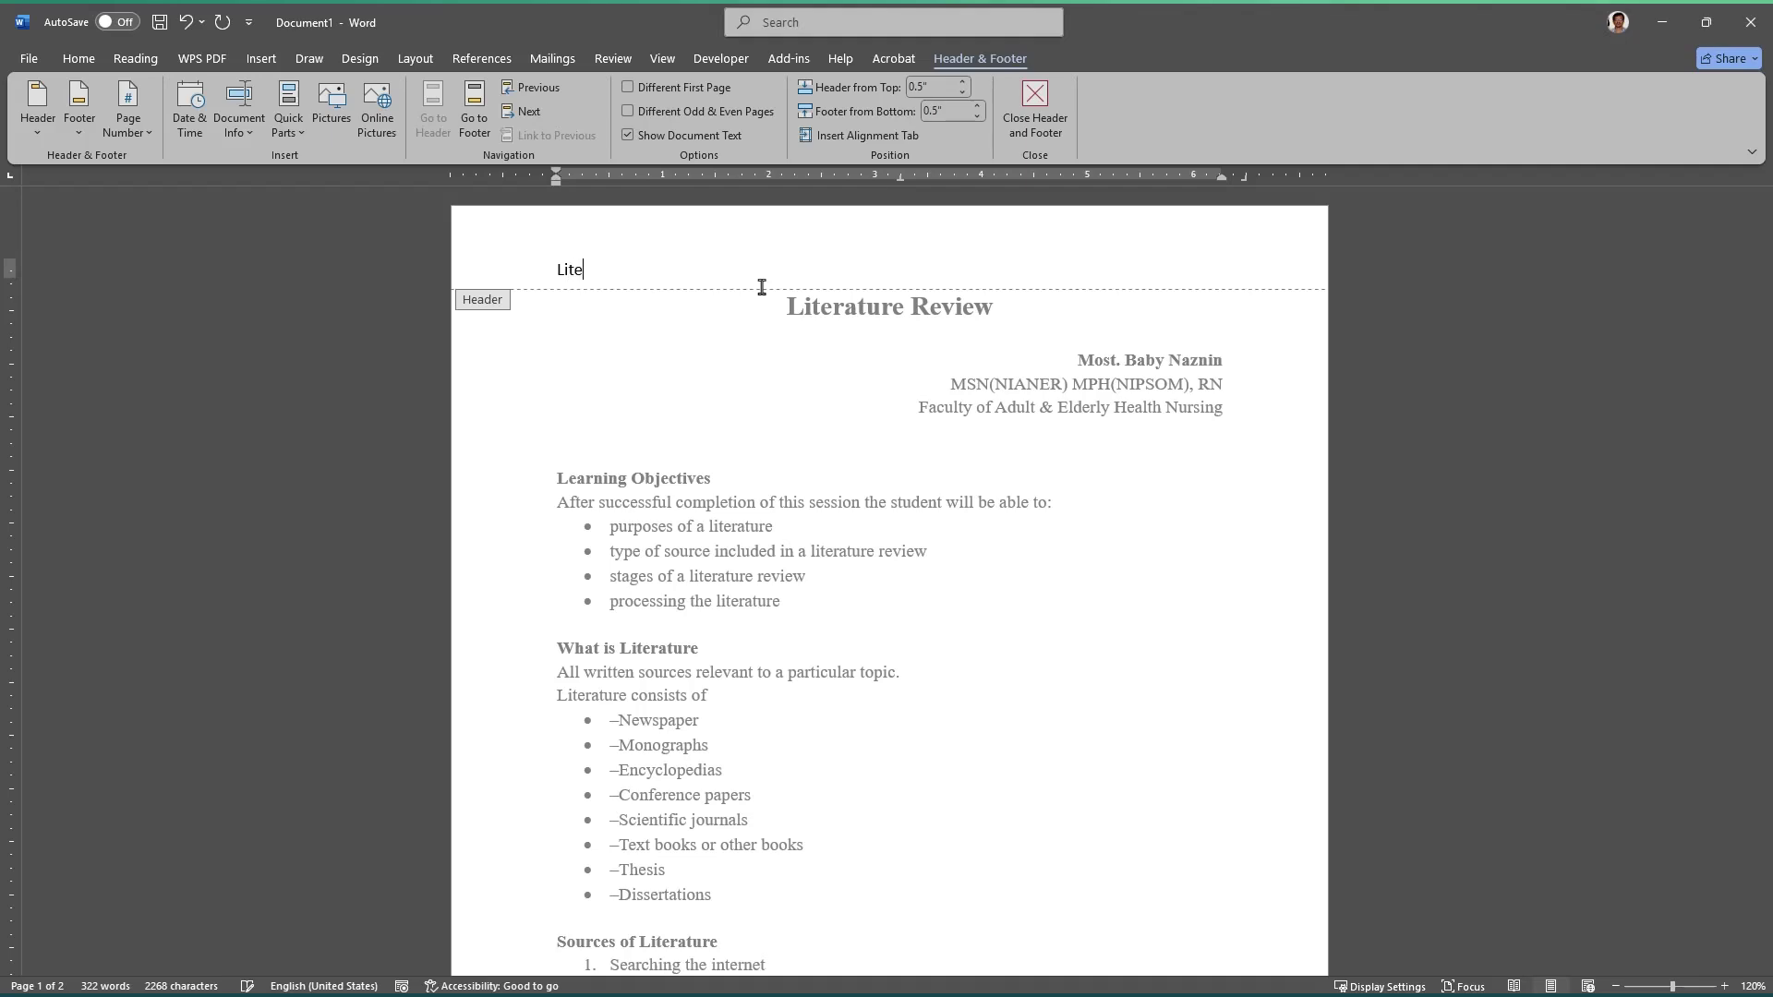
text(rature Review)
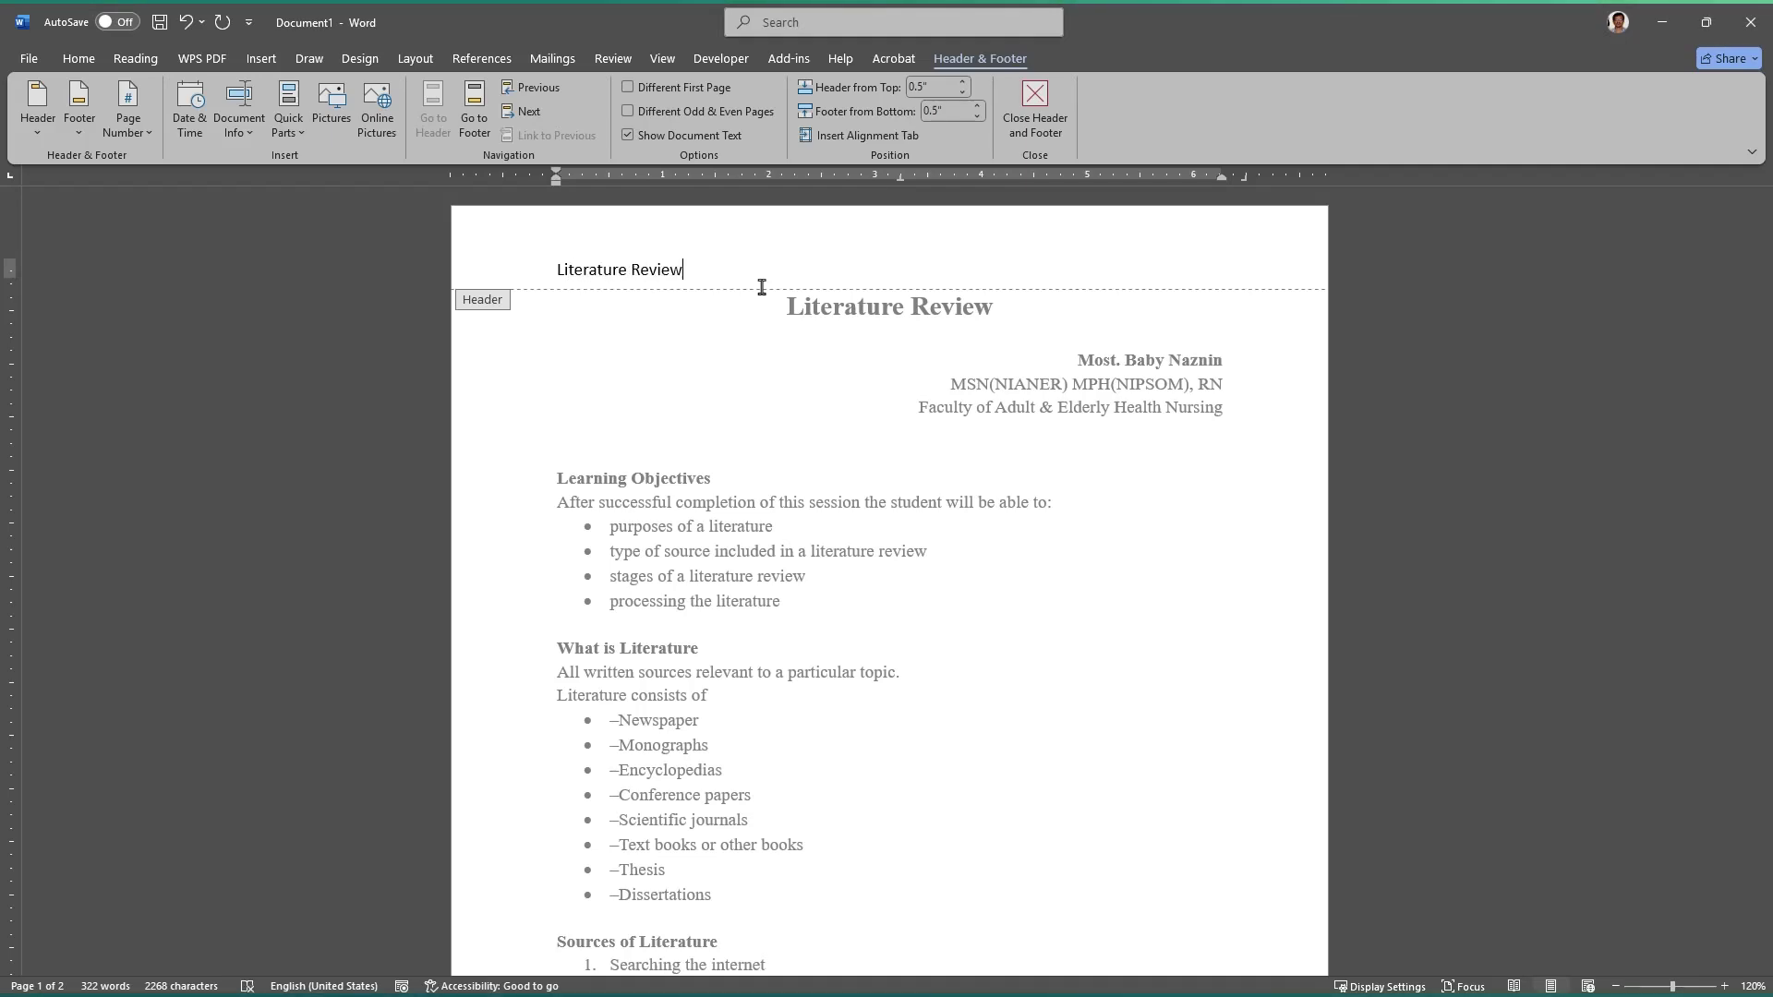
Step: Set the header text to the Galano Grotesque font at size 10
drag(691, 275, 521, 275)
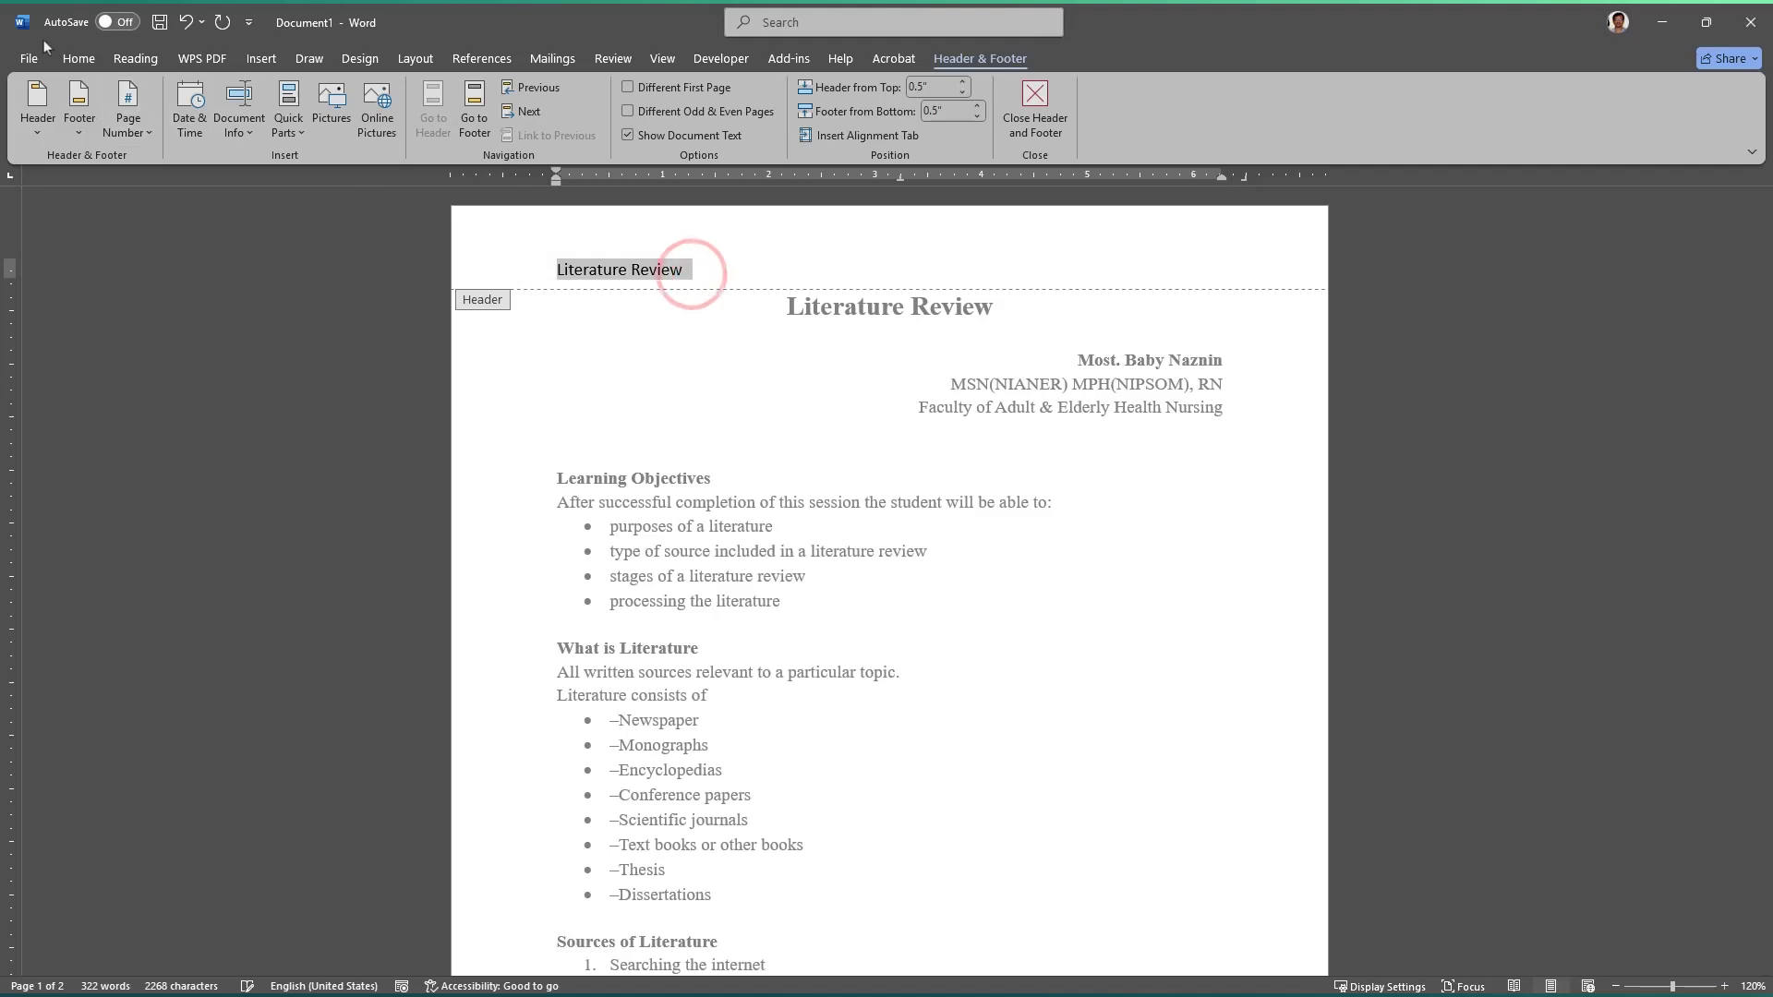
click(67, 65)
click(284, 94)
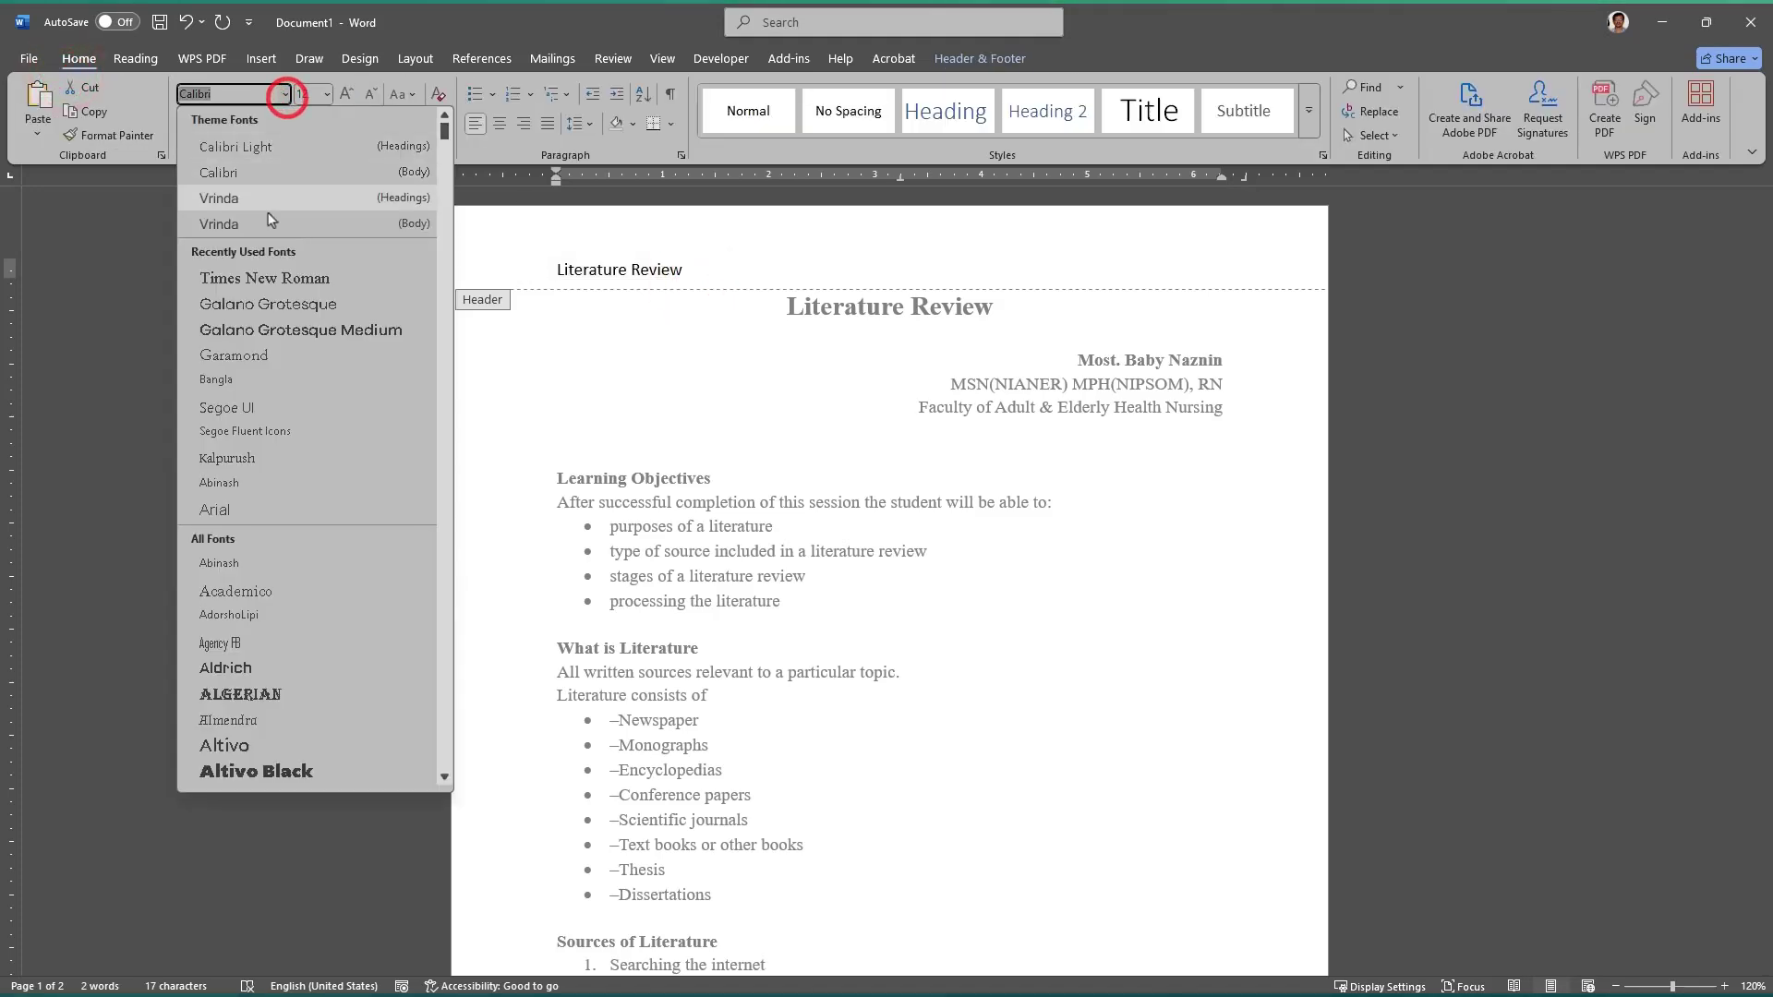
click(261, 307)
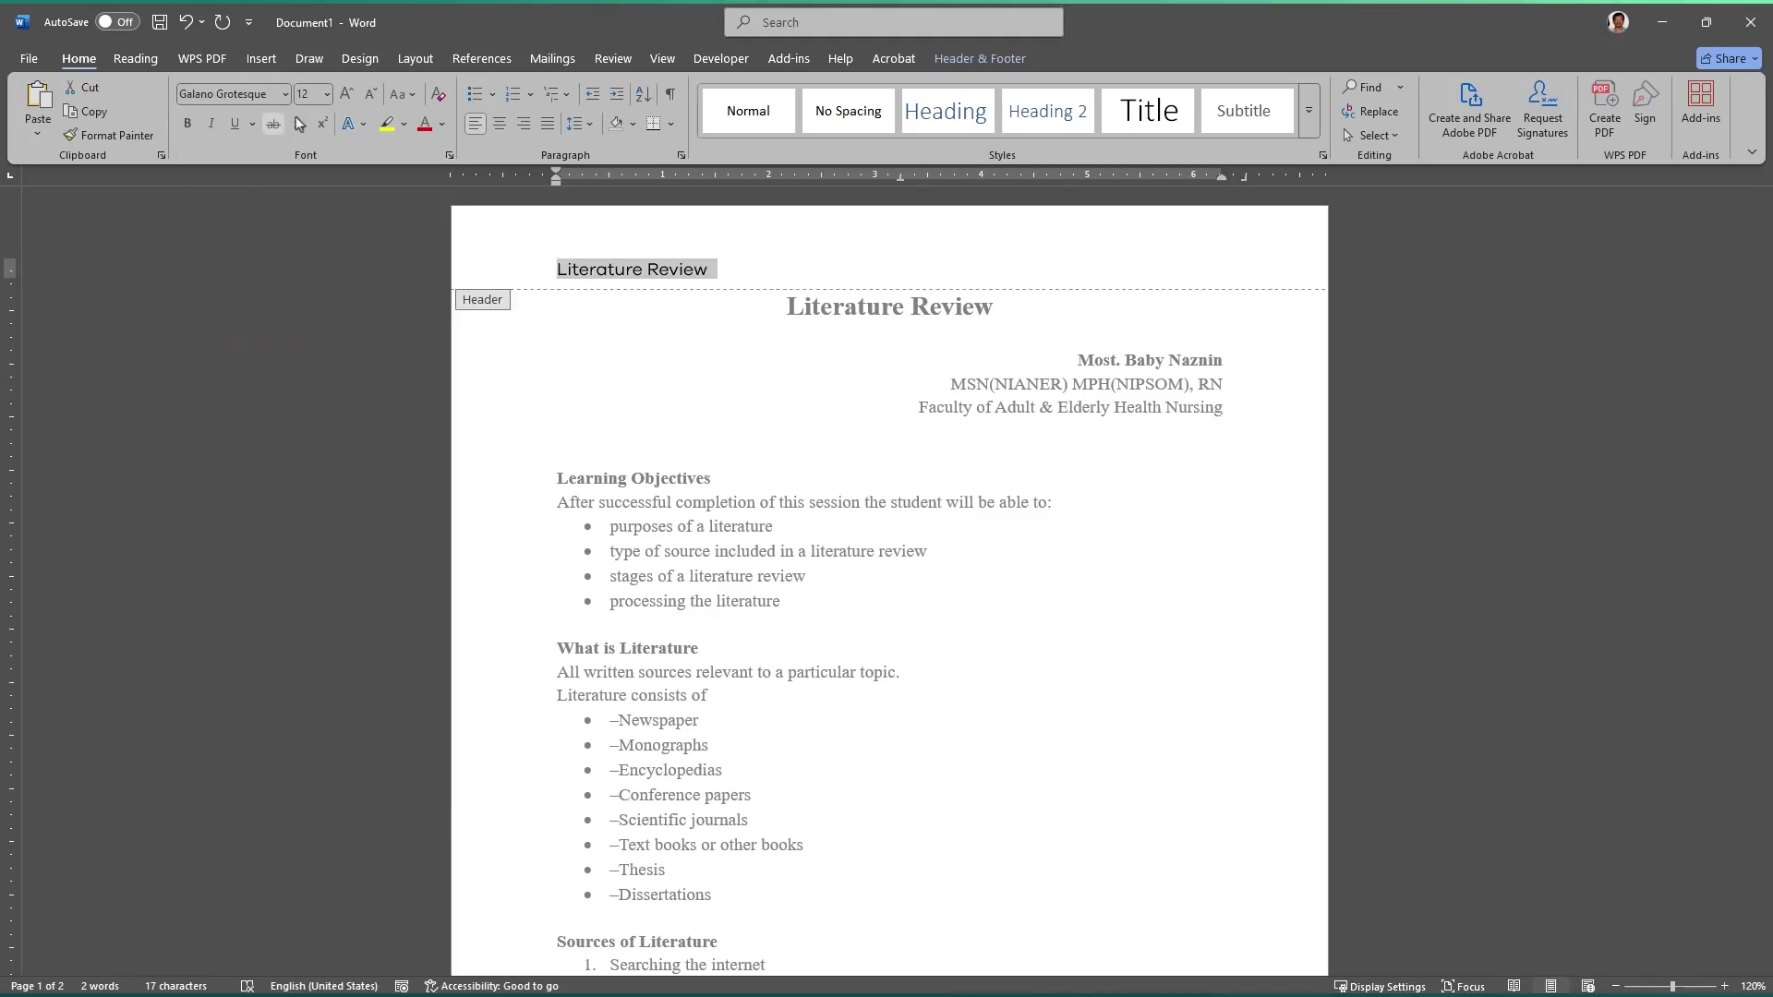
click(372, 98)
click(371, 98)
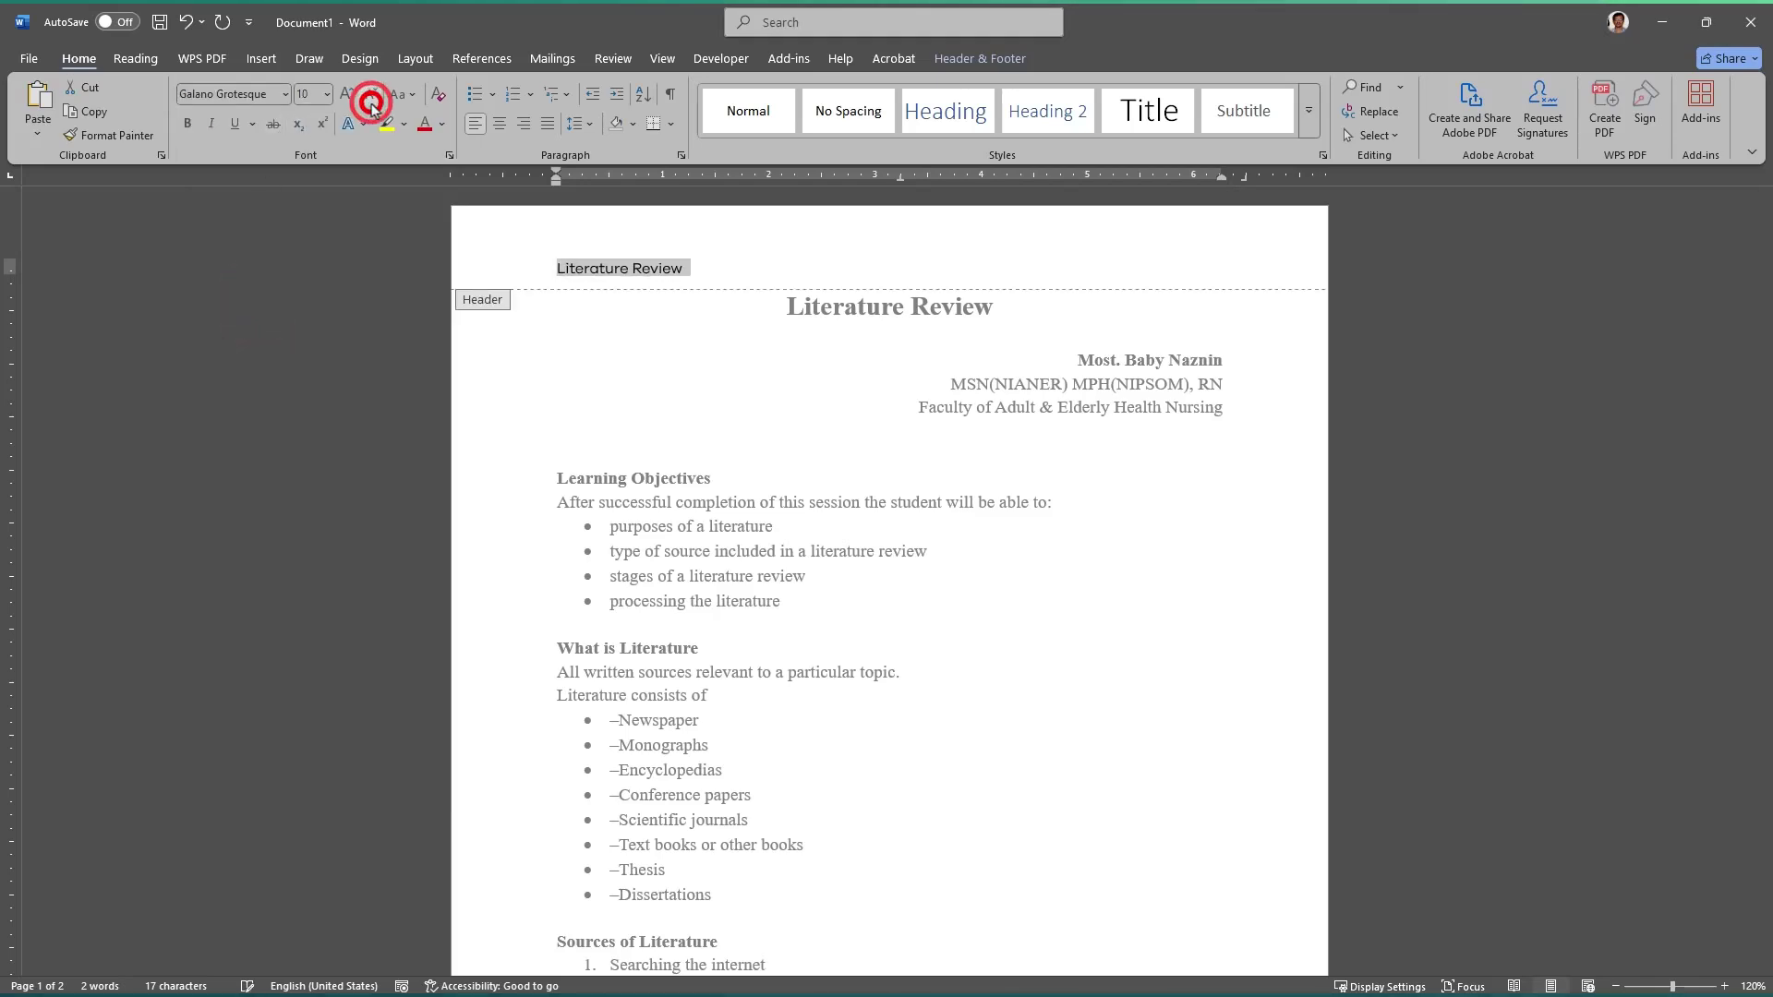
Step: Try bold on the header text, turn it off again, right-align the text and close the header
click(185, 125)
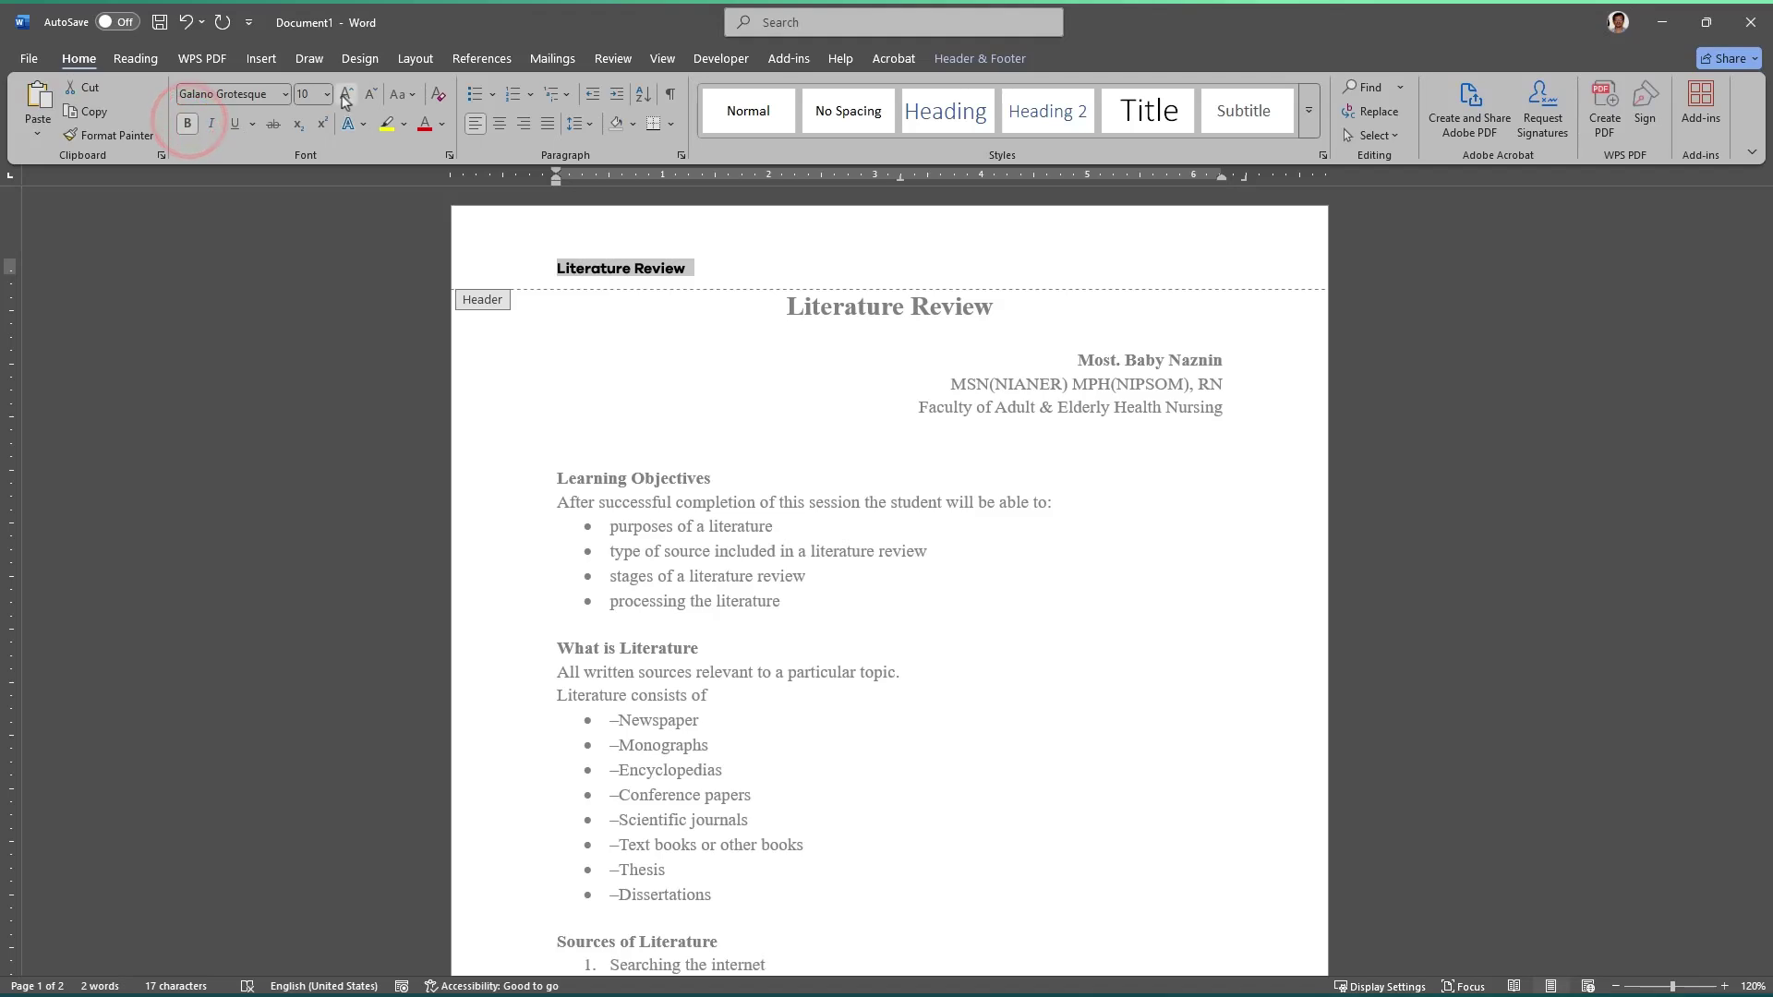
click(184, 124)
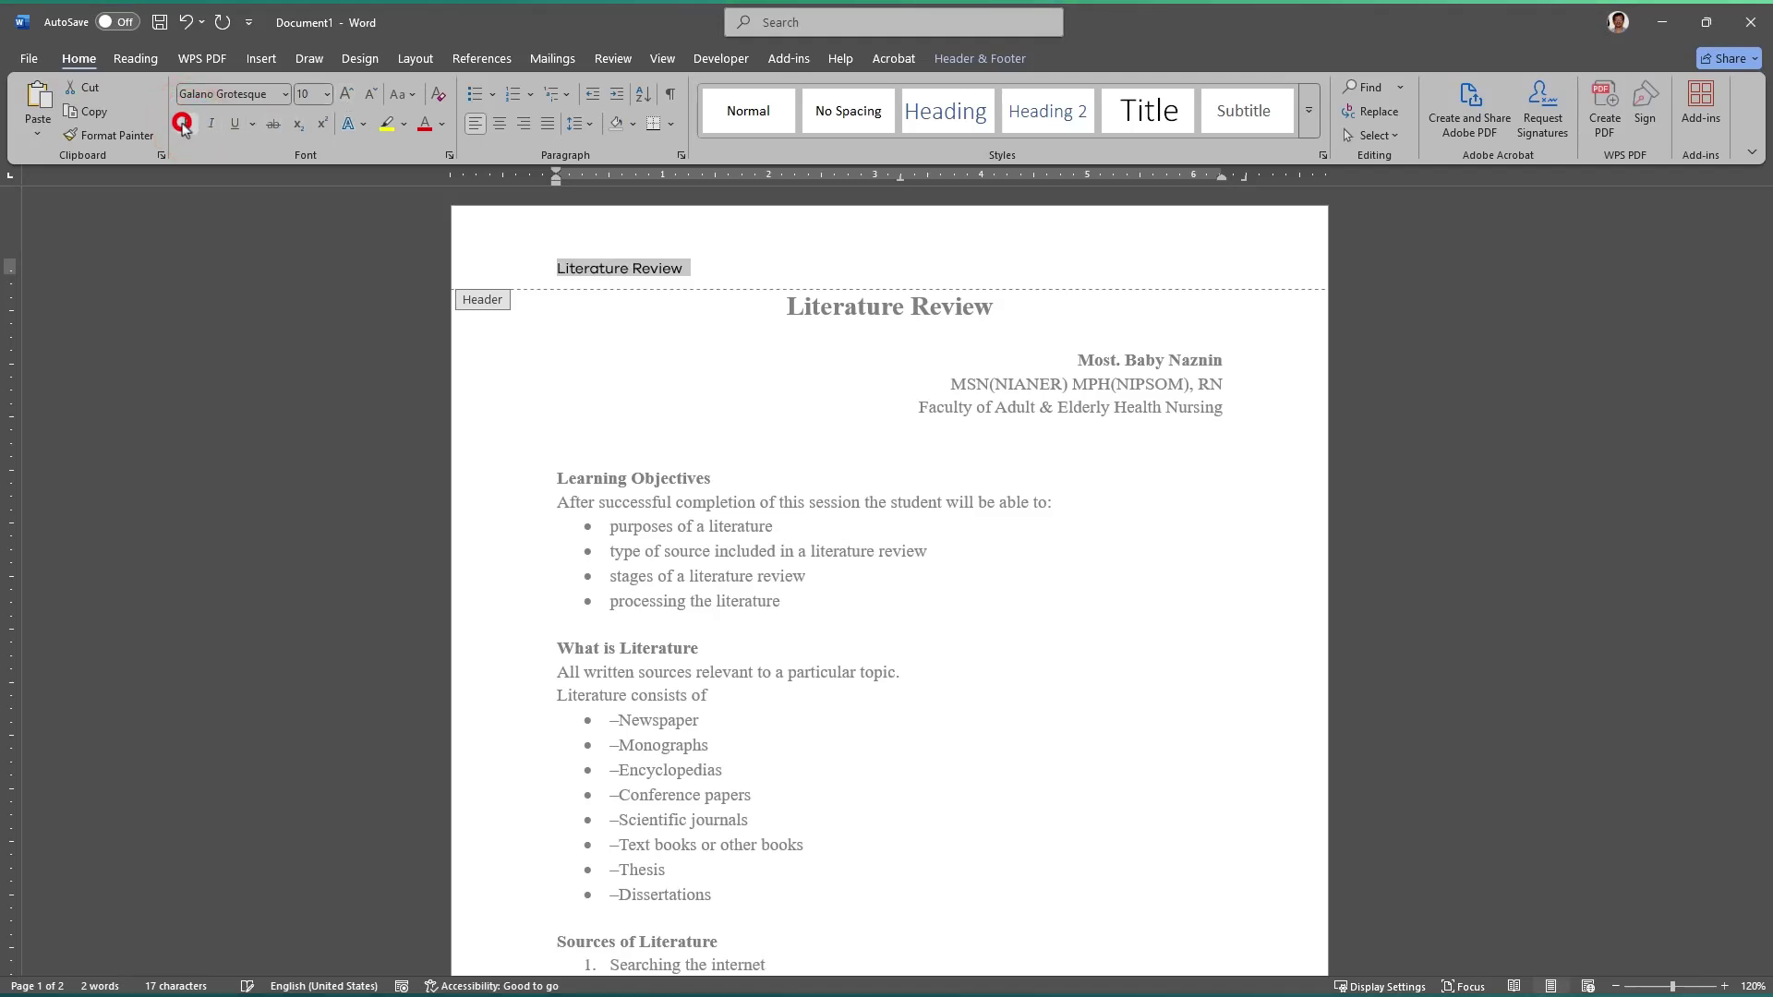
click(524, 124)
click(1176, 270)
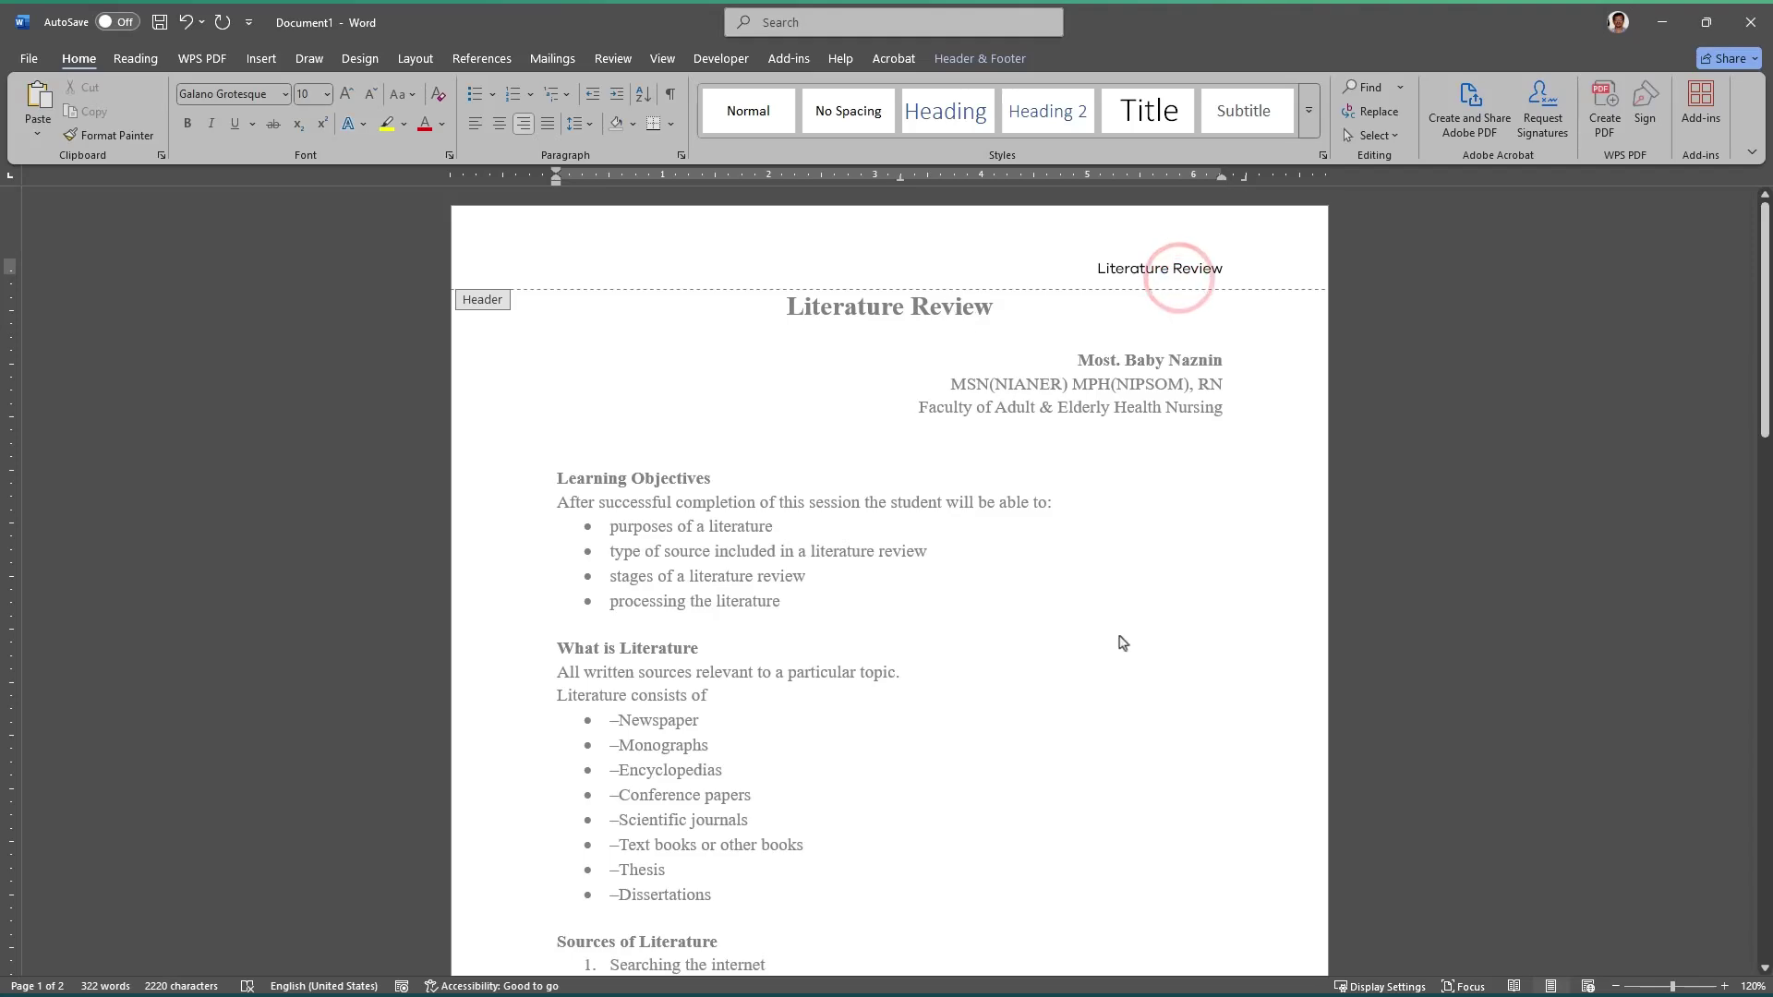
double_click(1127, 671)
Step: Examine the header text, page numbers and overall layout on both pages at different zoom levels
scroll(1037, 704, down, 10)
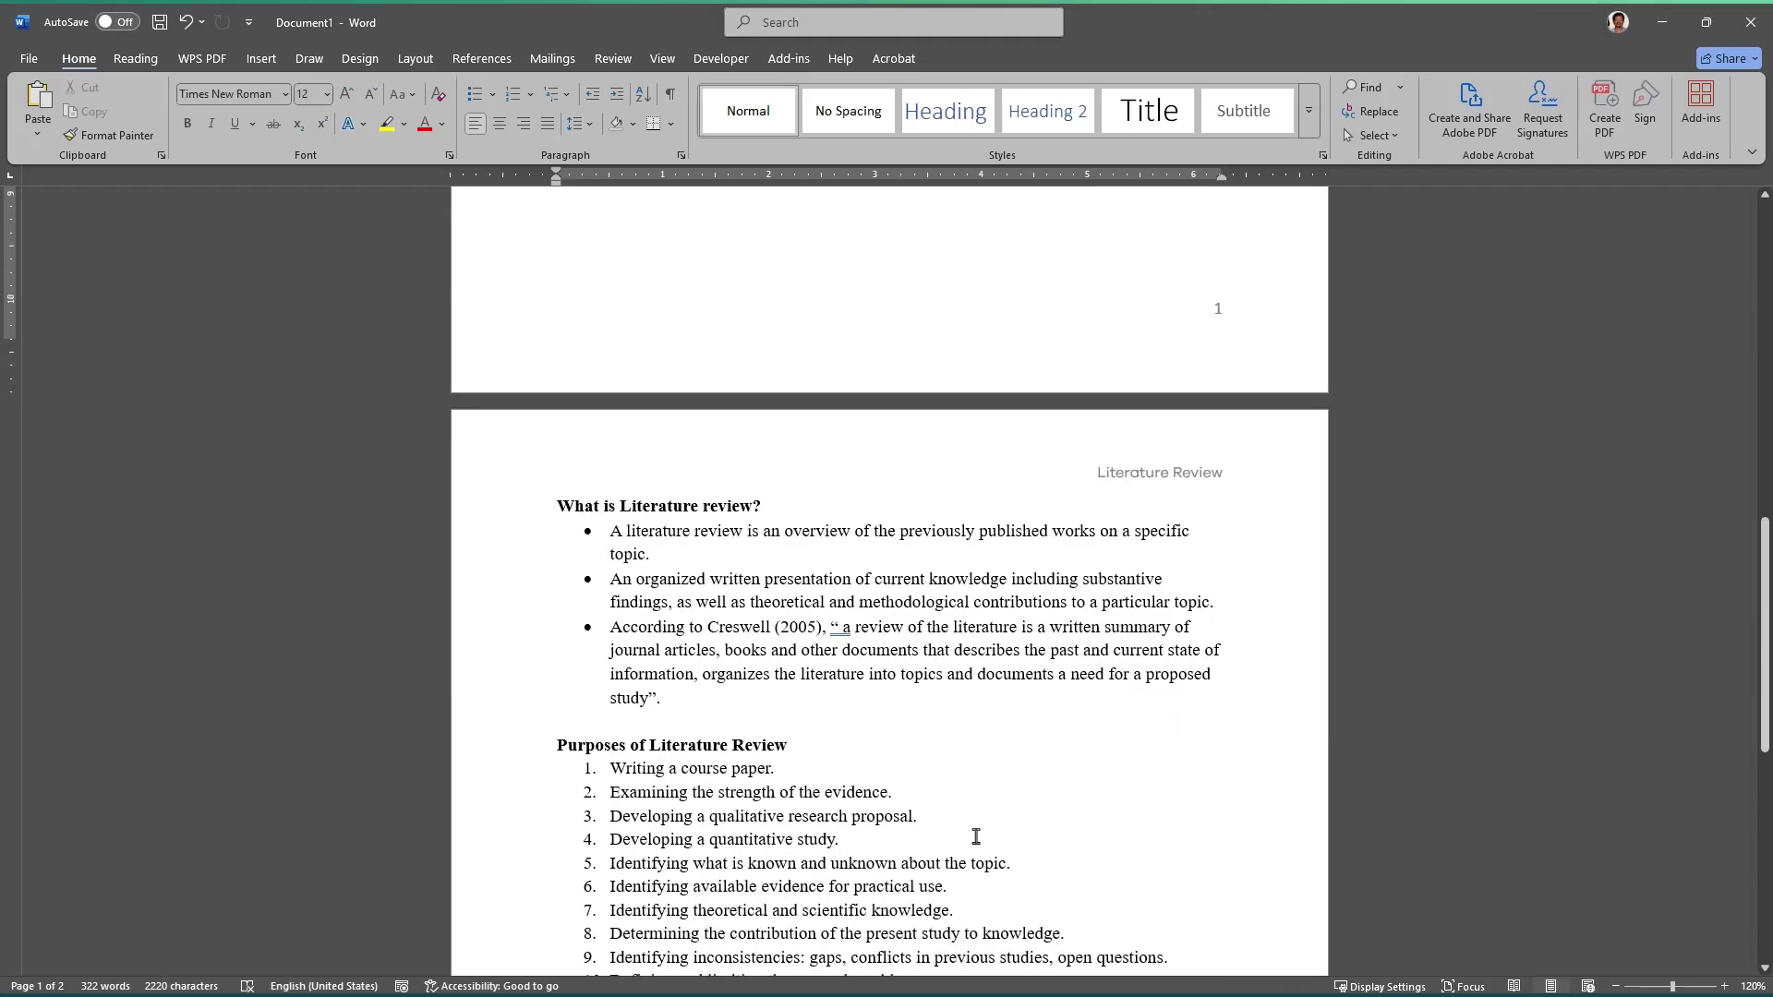
scroll(976, 837, down, 7)
scroll(1121, 704, up, 10)
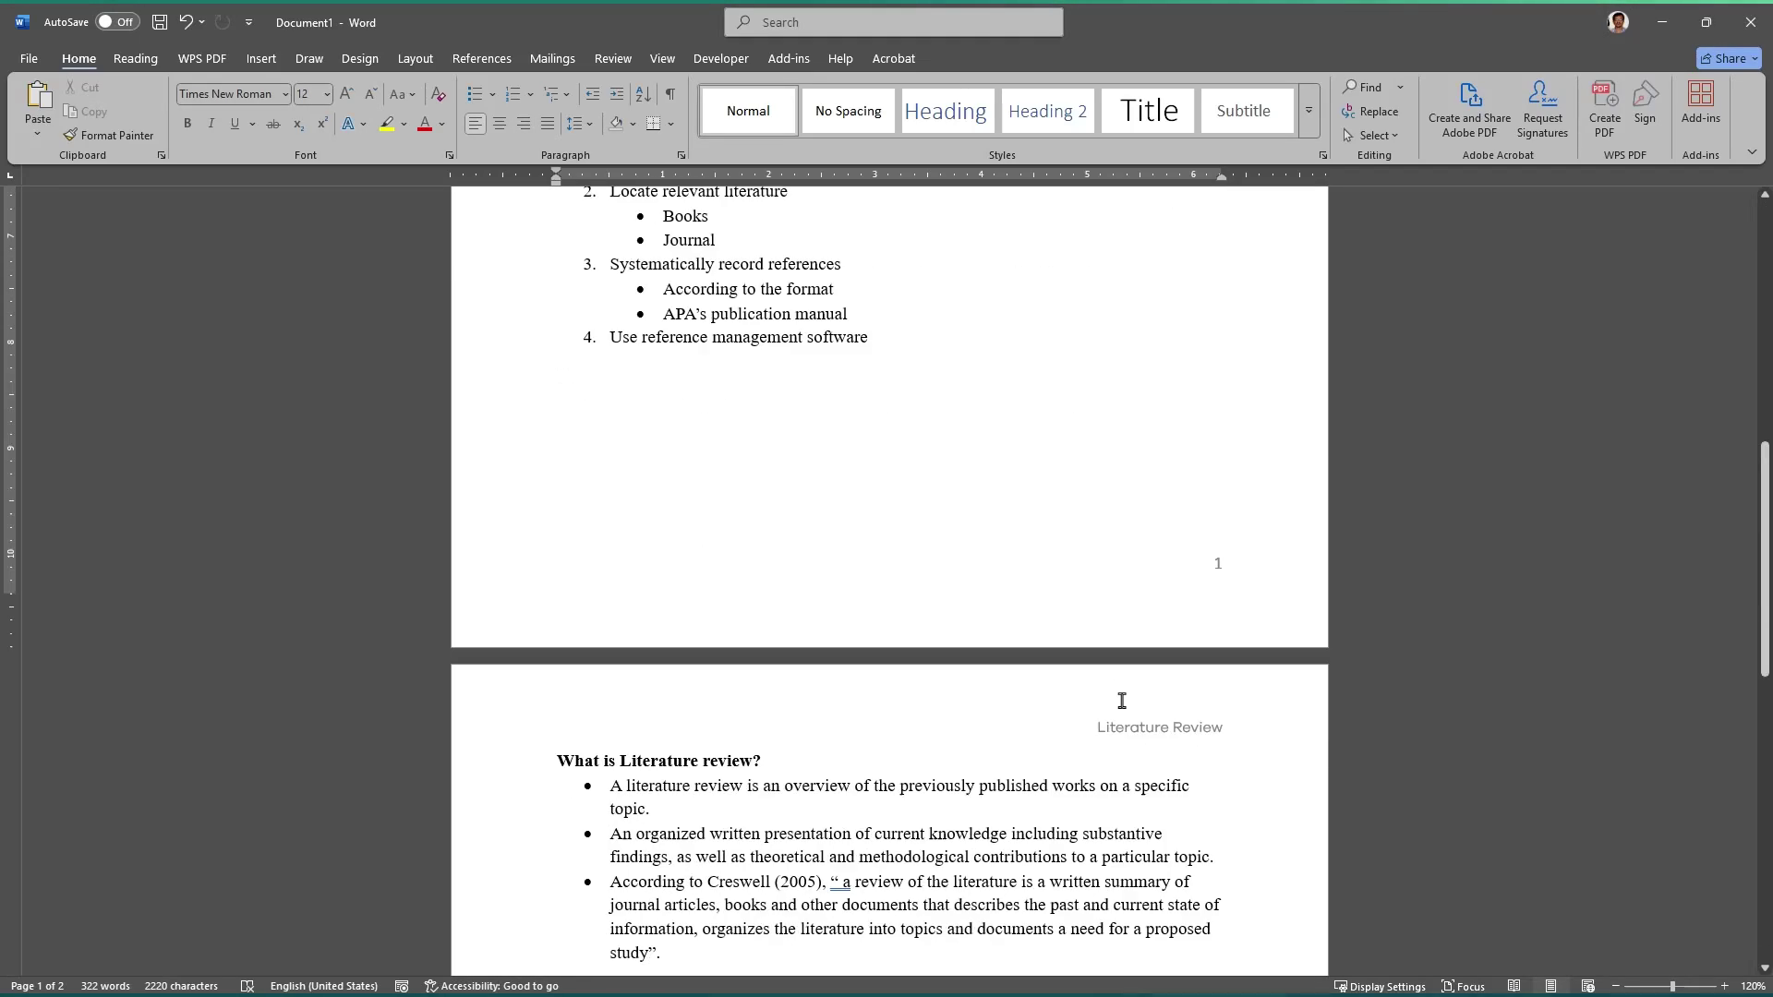
scroll(1122, 700, up, 10)
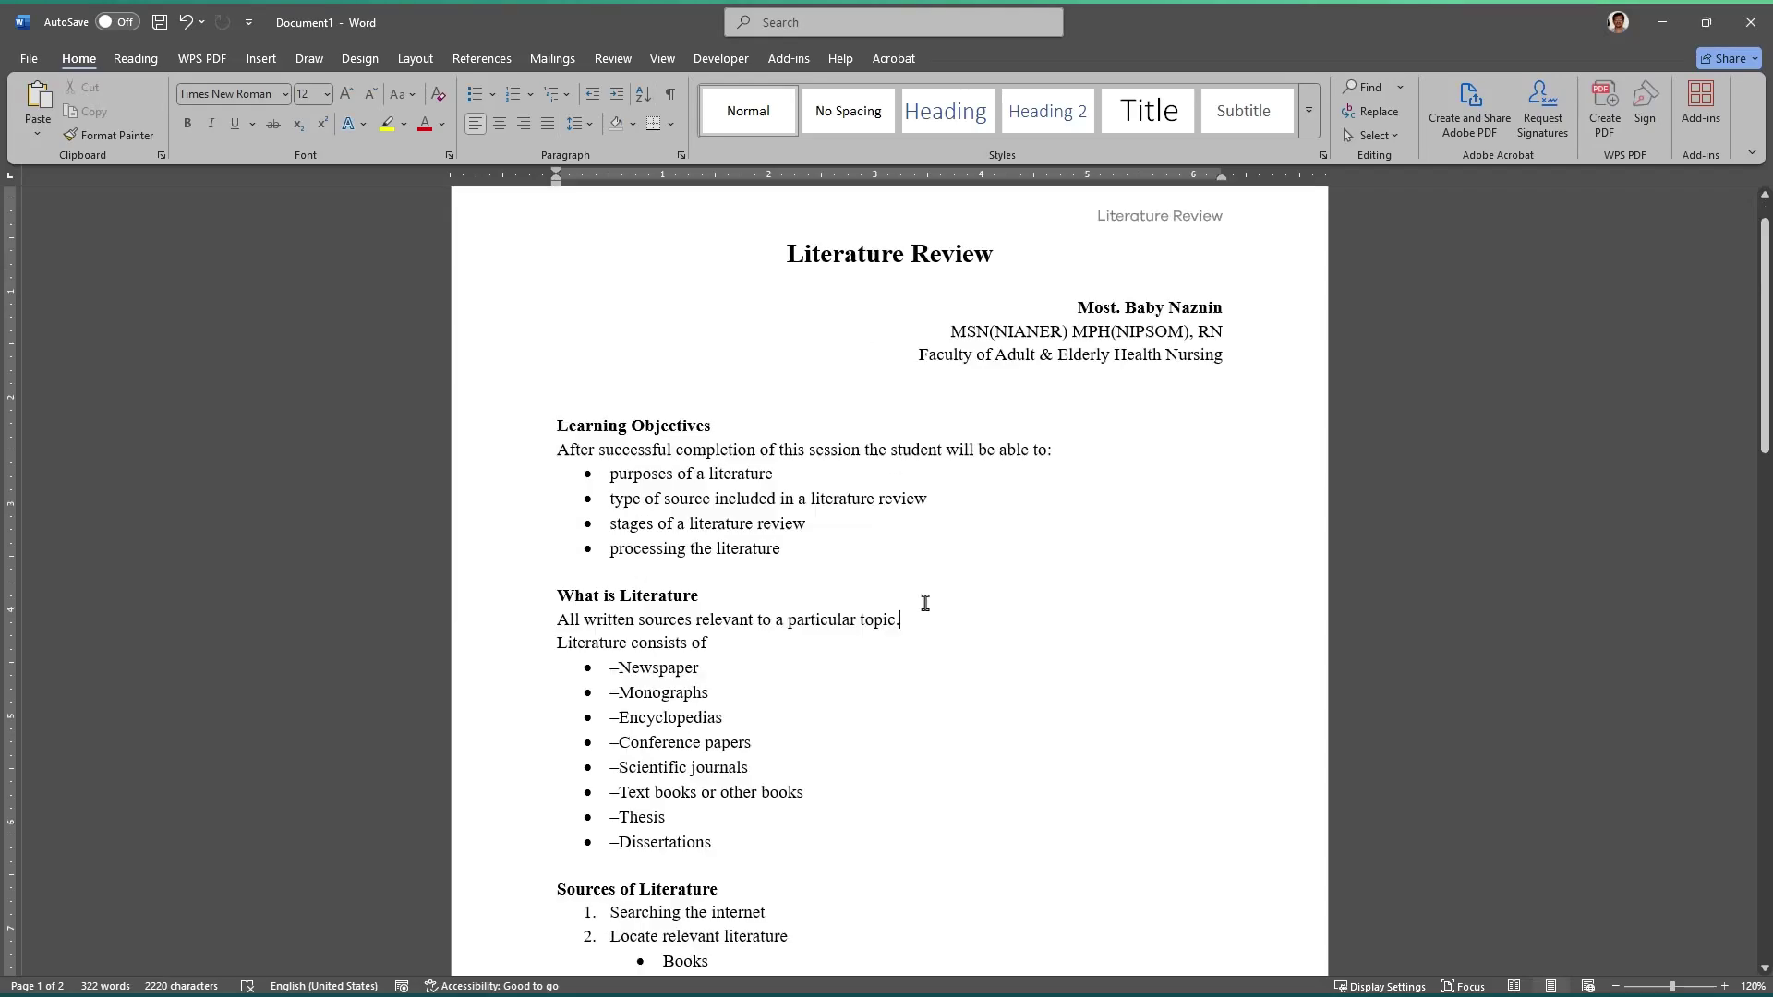
scroll(928, 605, down, 15)
scroll(964, 625, up, 5)
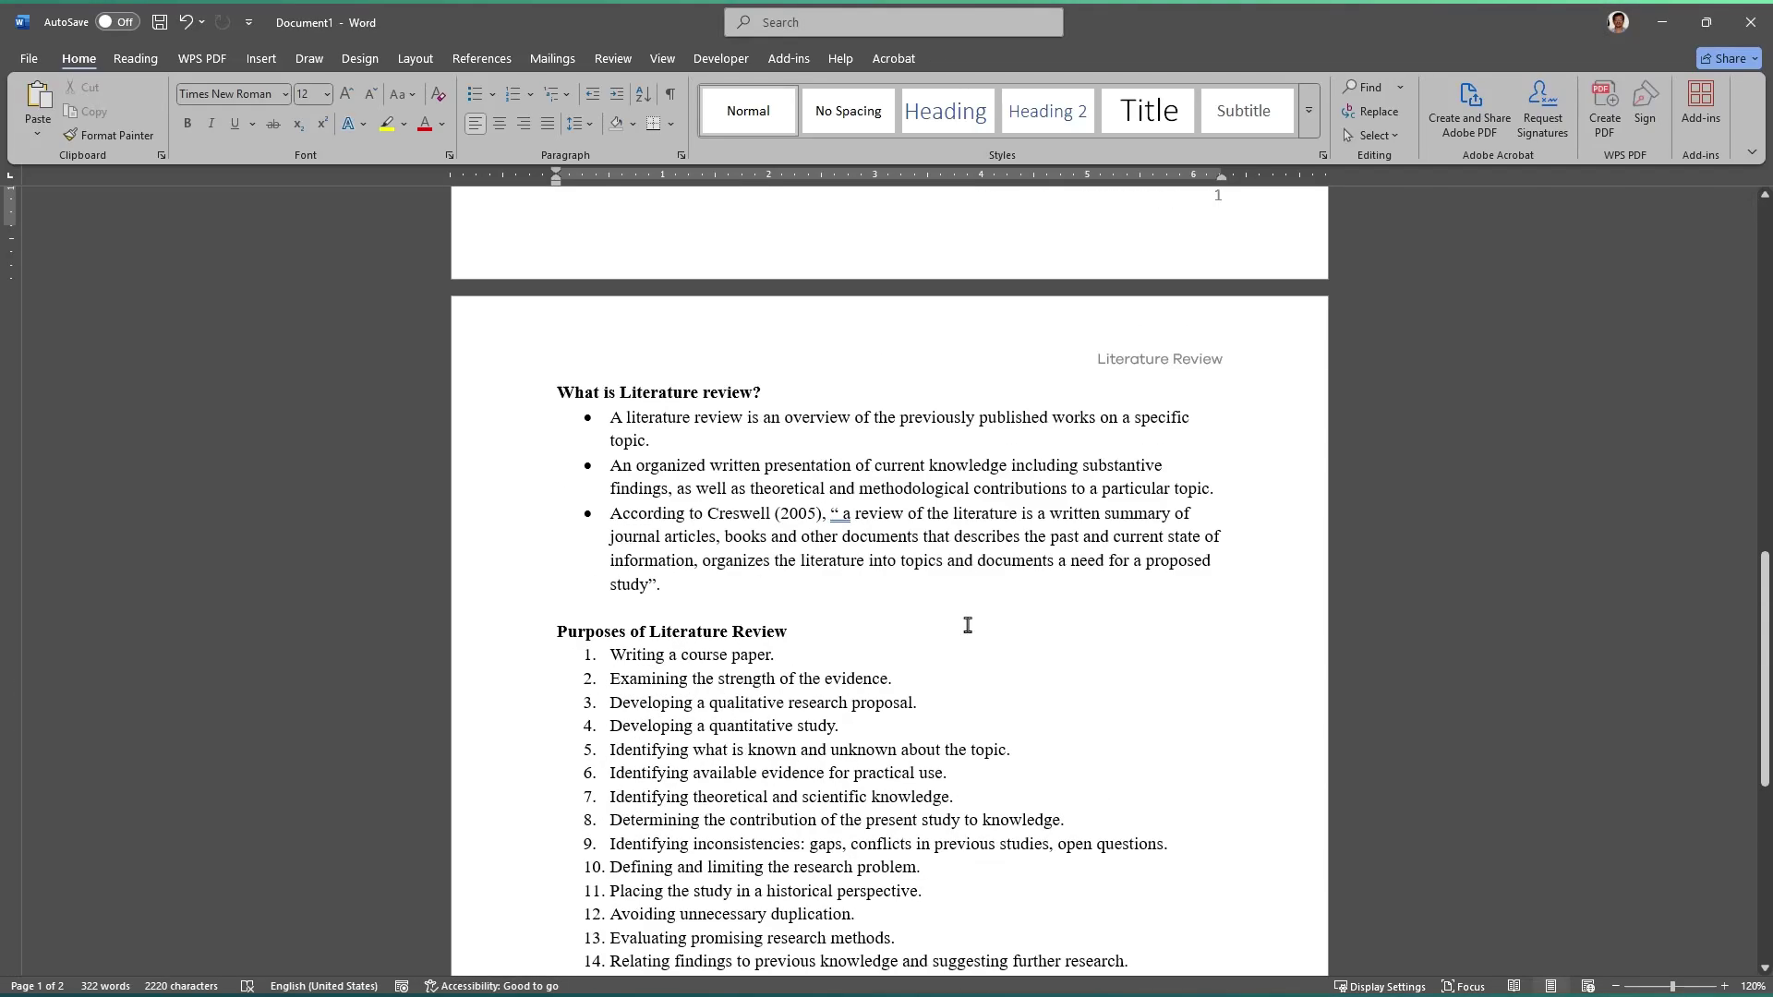
scroll(967, 625, down, 6)
scroll(966, 641, up, 15)
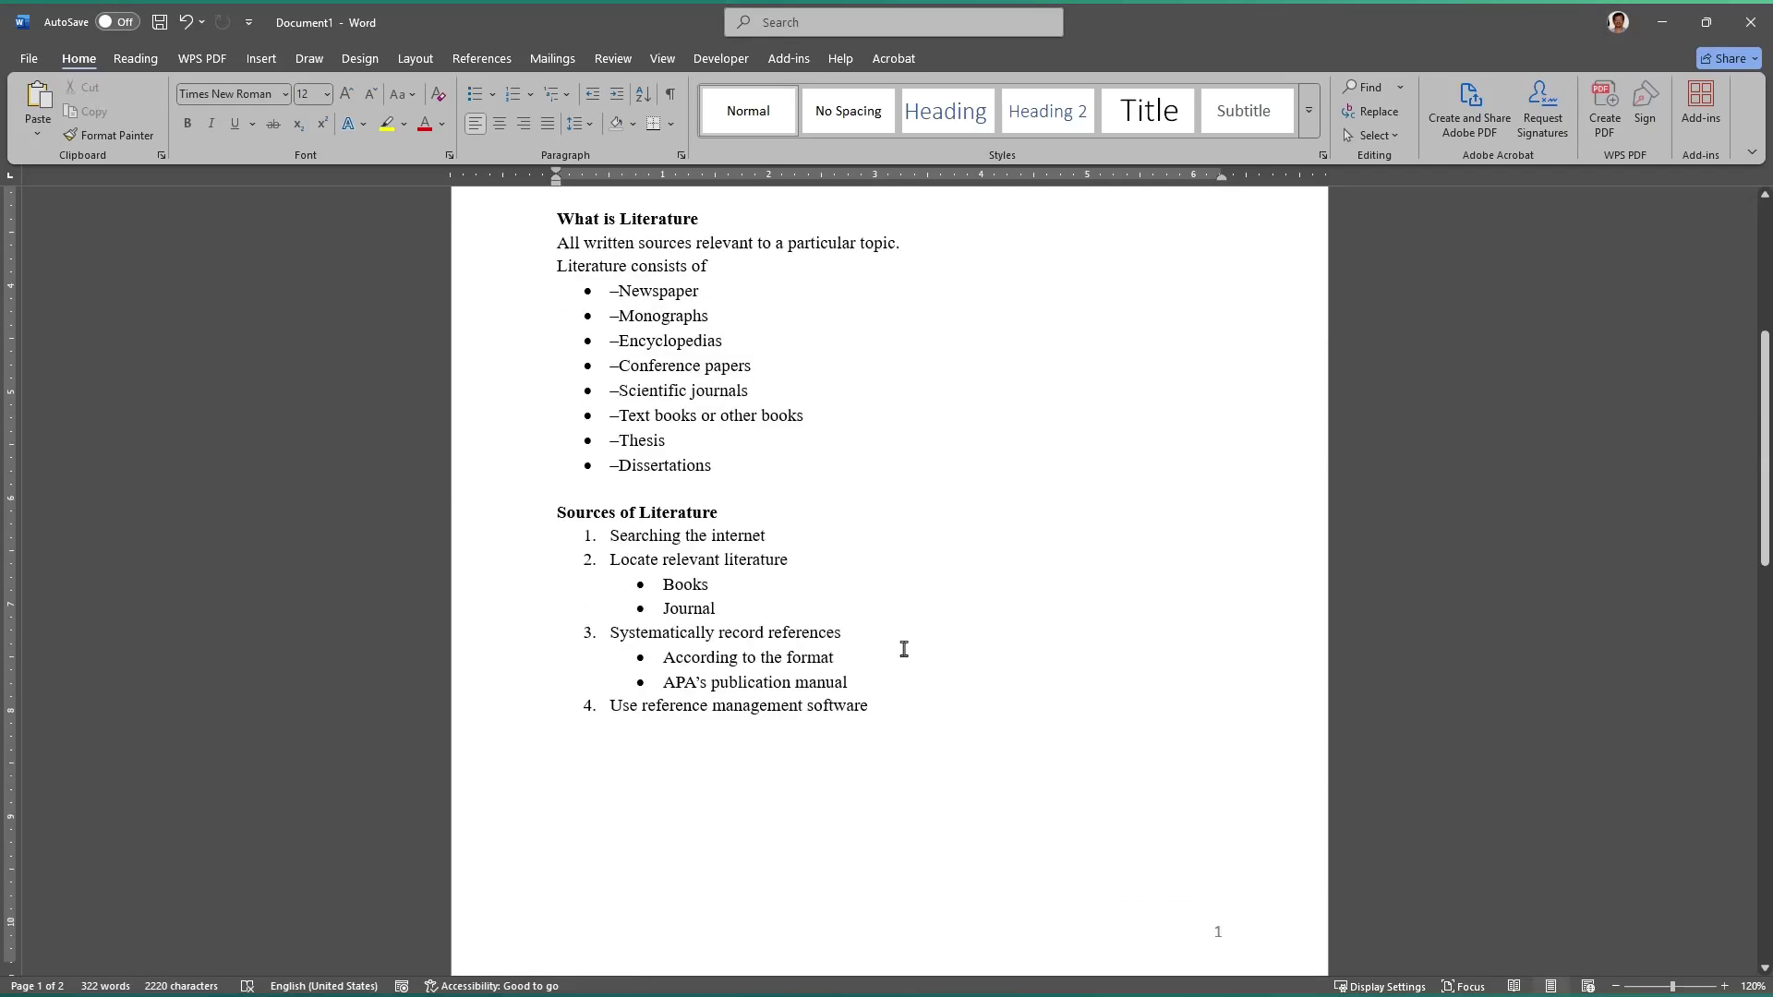
scroll(904, 649, up, 6)
click(823, 608)
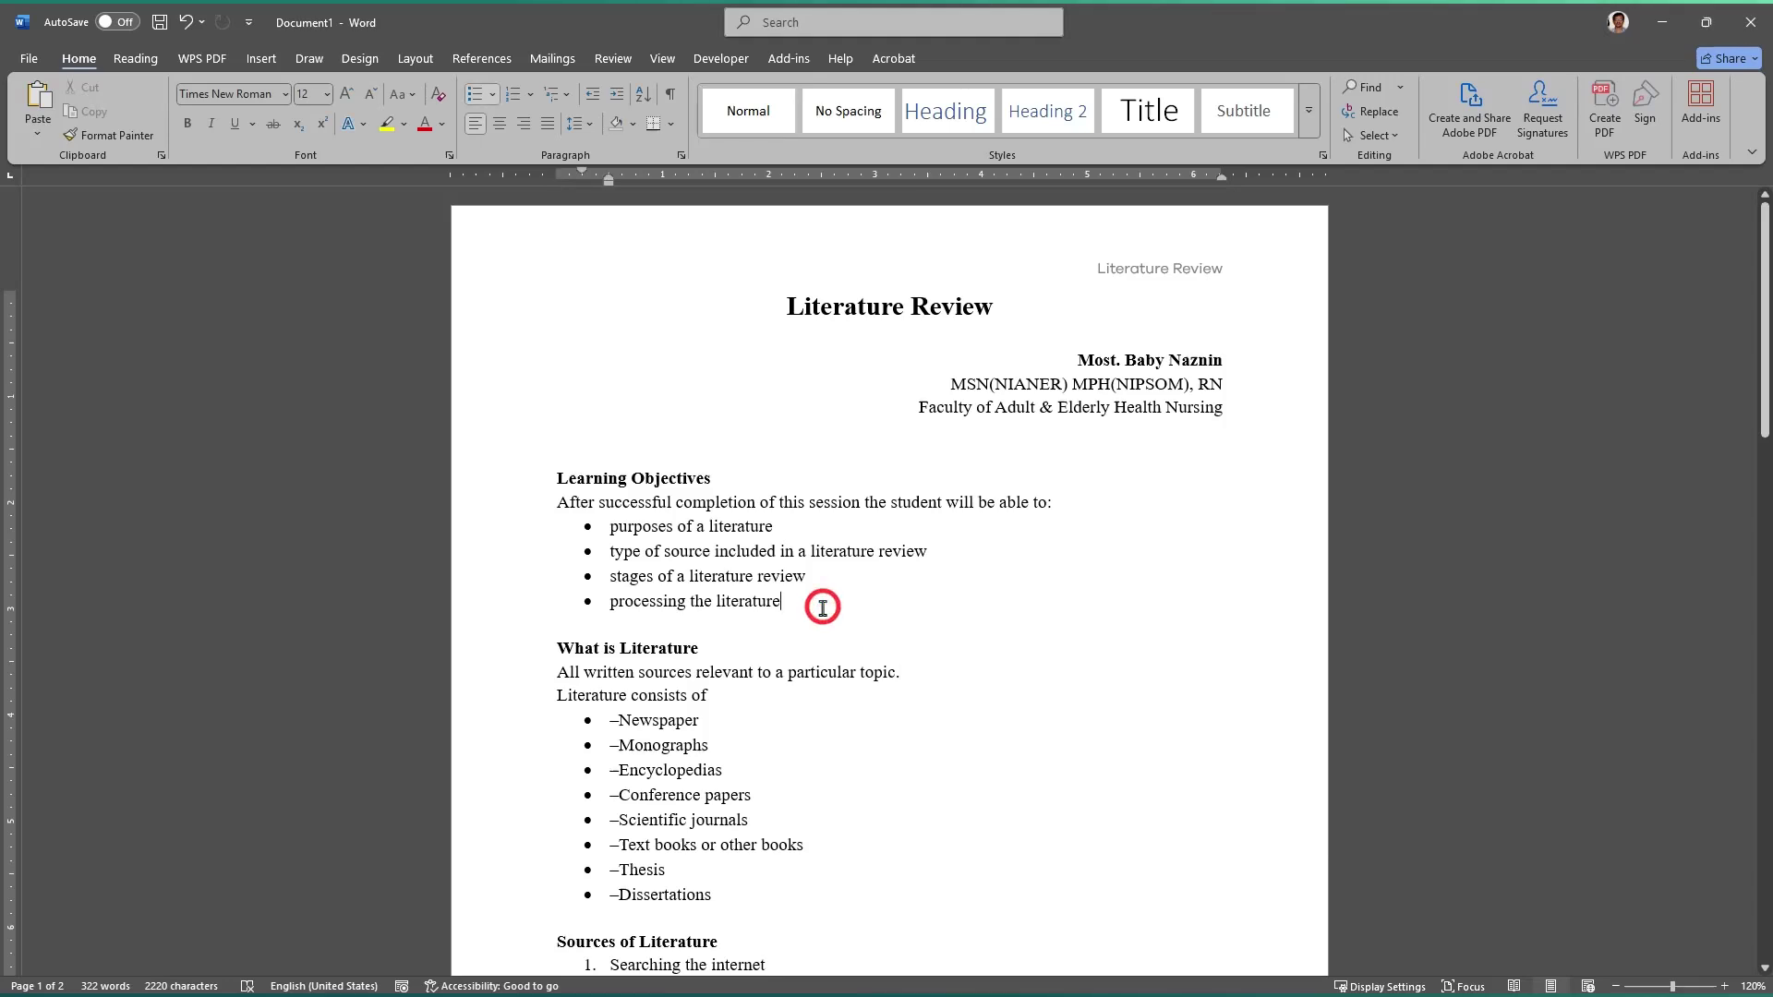
scroll(835, 605, down, 3)
ctrl+scroll(842, 603, down, 4)
scroll(848, 603, up, 3)
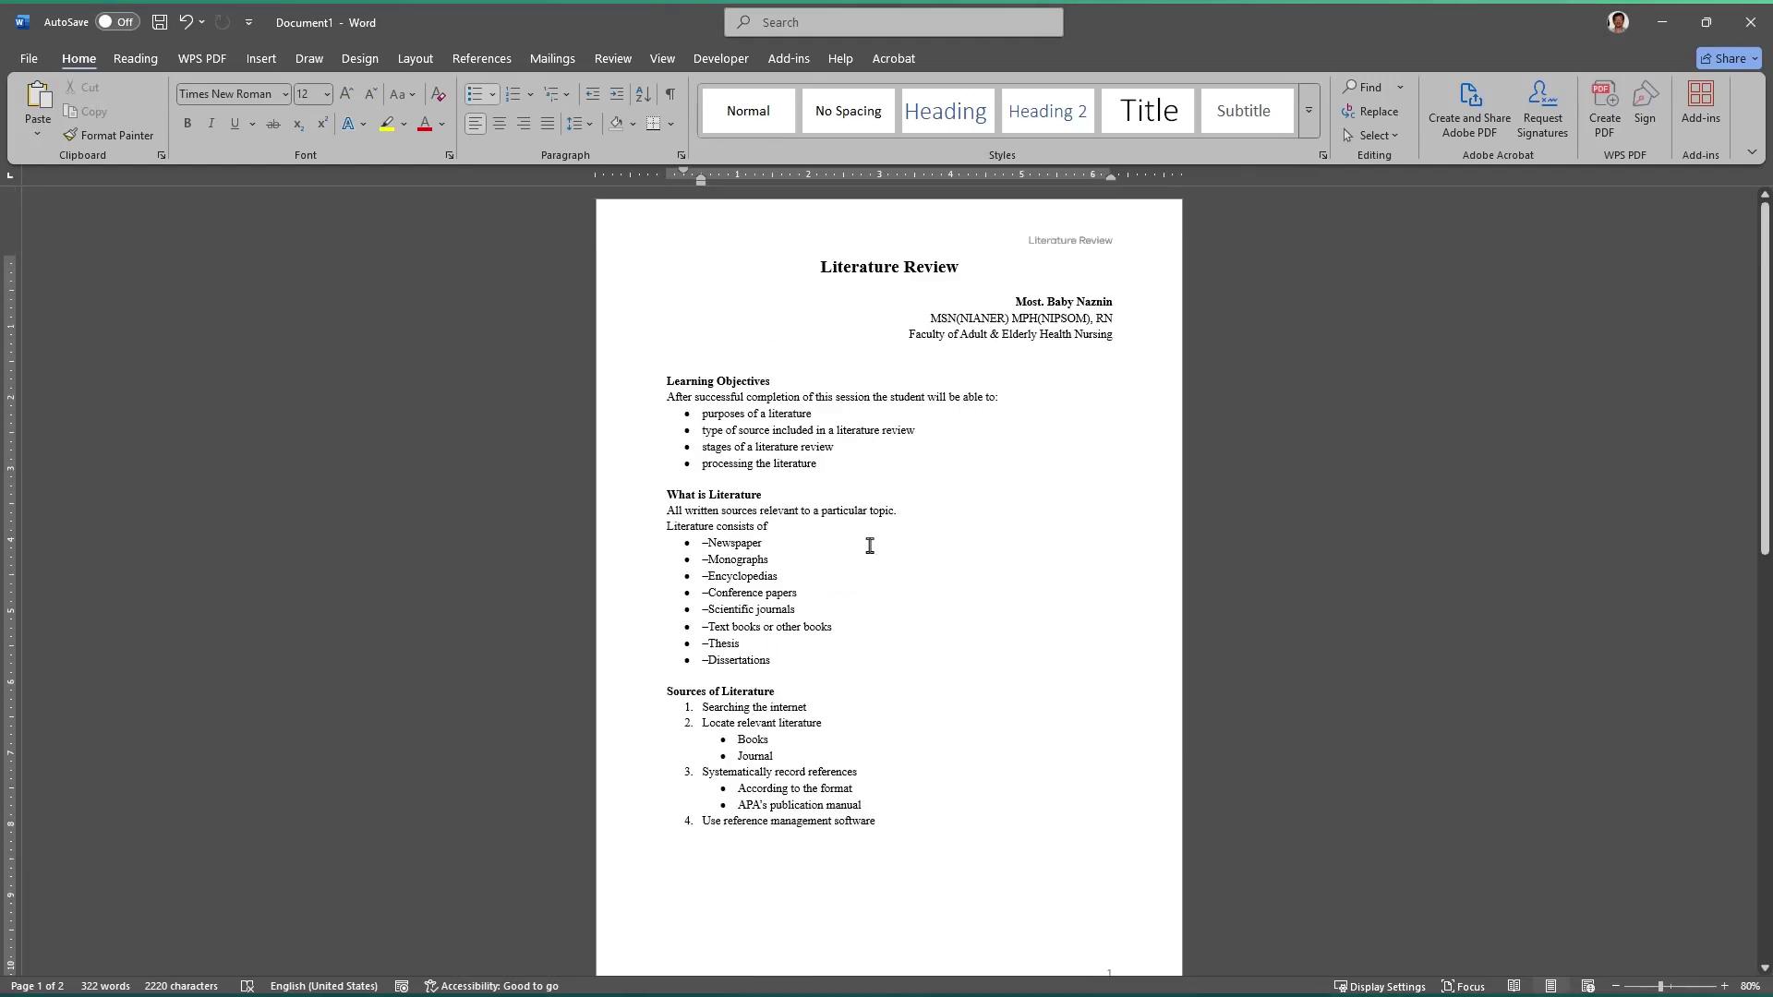
click(877, 481)
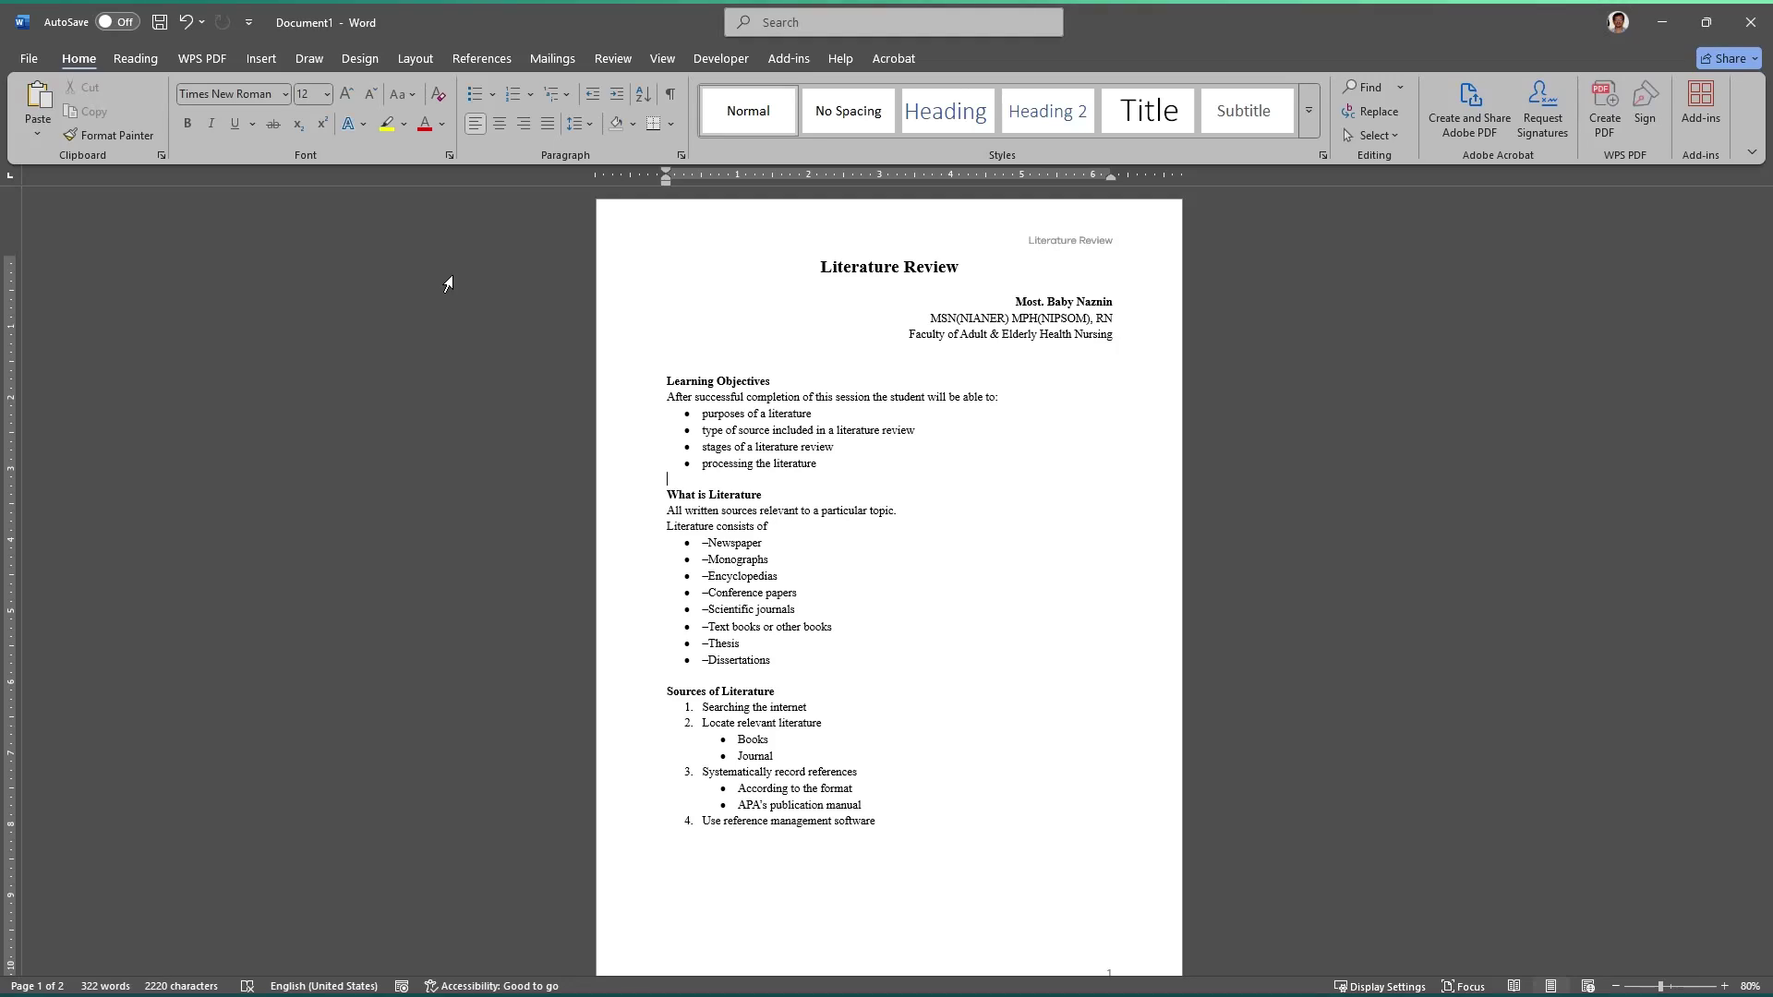
click(734, 627)
scroll(736, 621, up, 3)
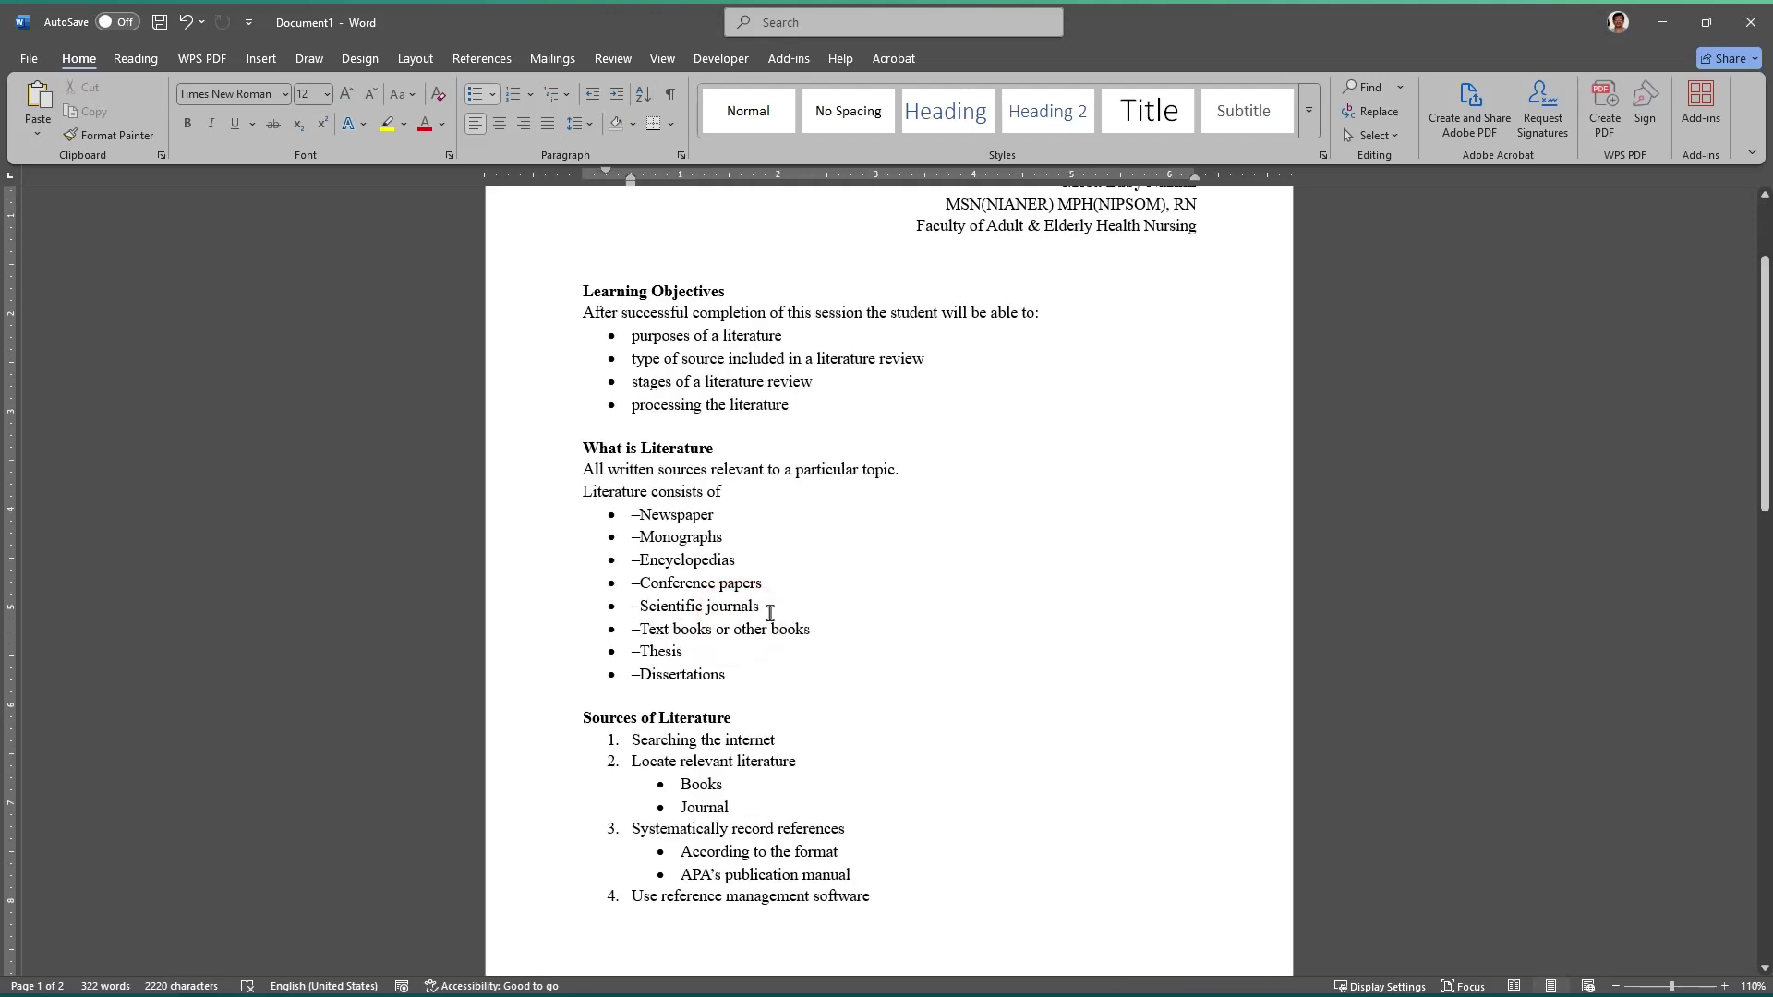
scroll(769, 613, up, 3)
double_click(1131, 267)
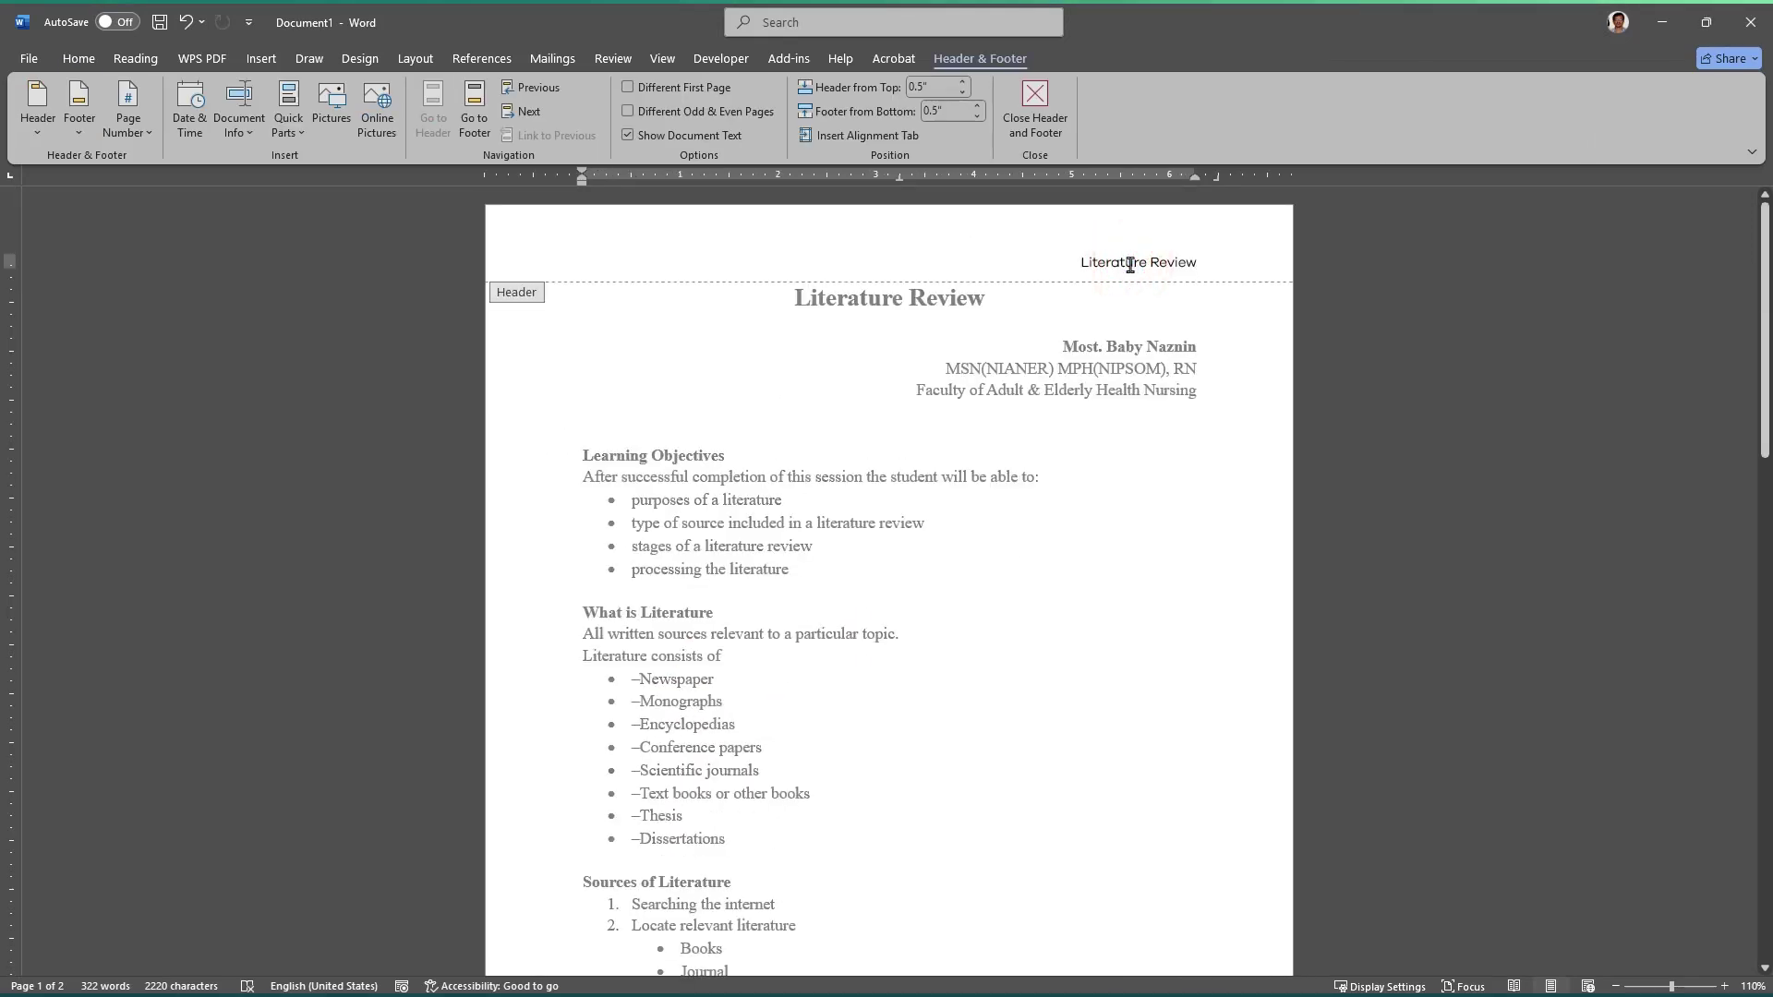
triple_click(1072, 267)
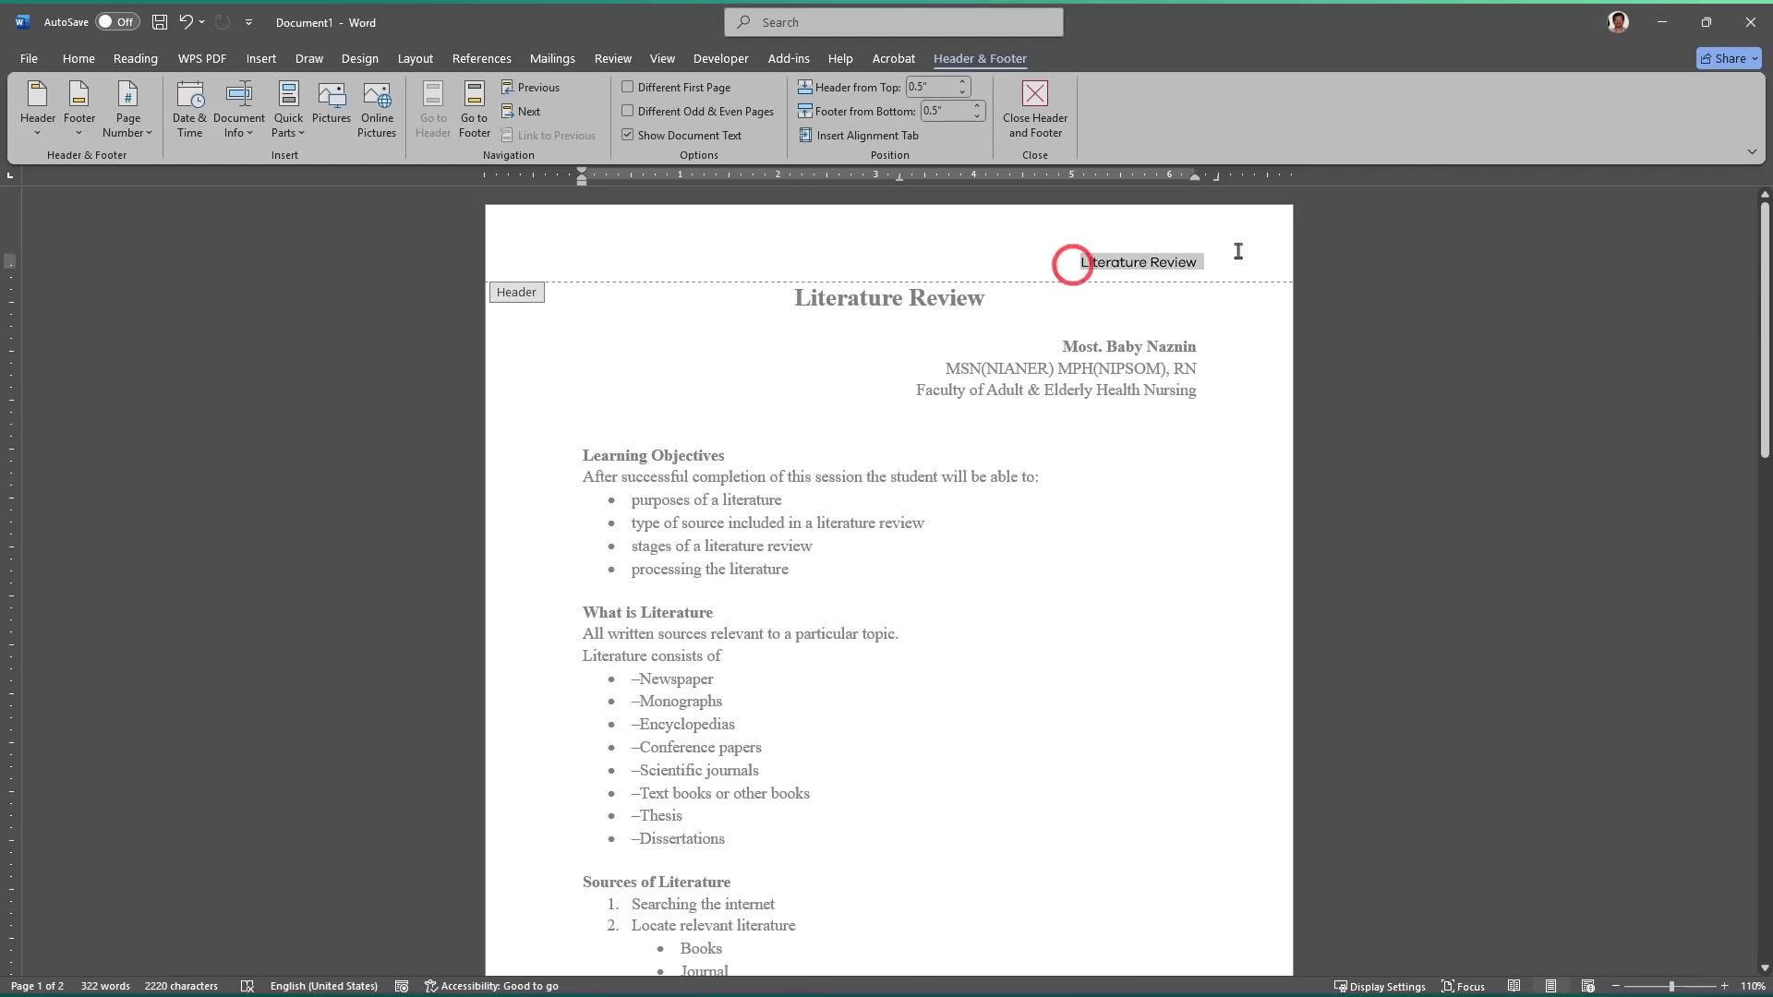
double_click(945, 610)
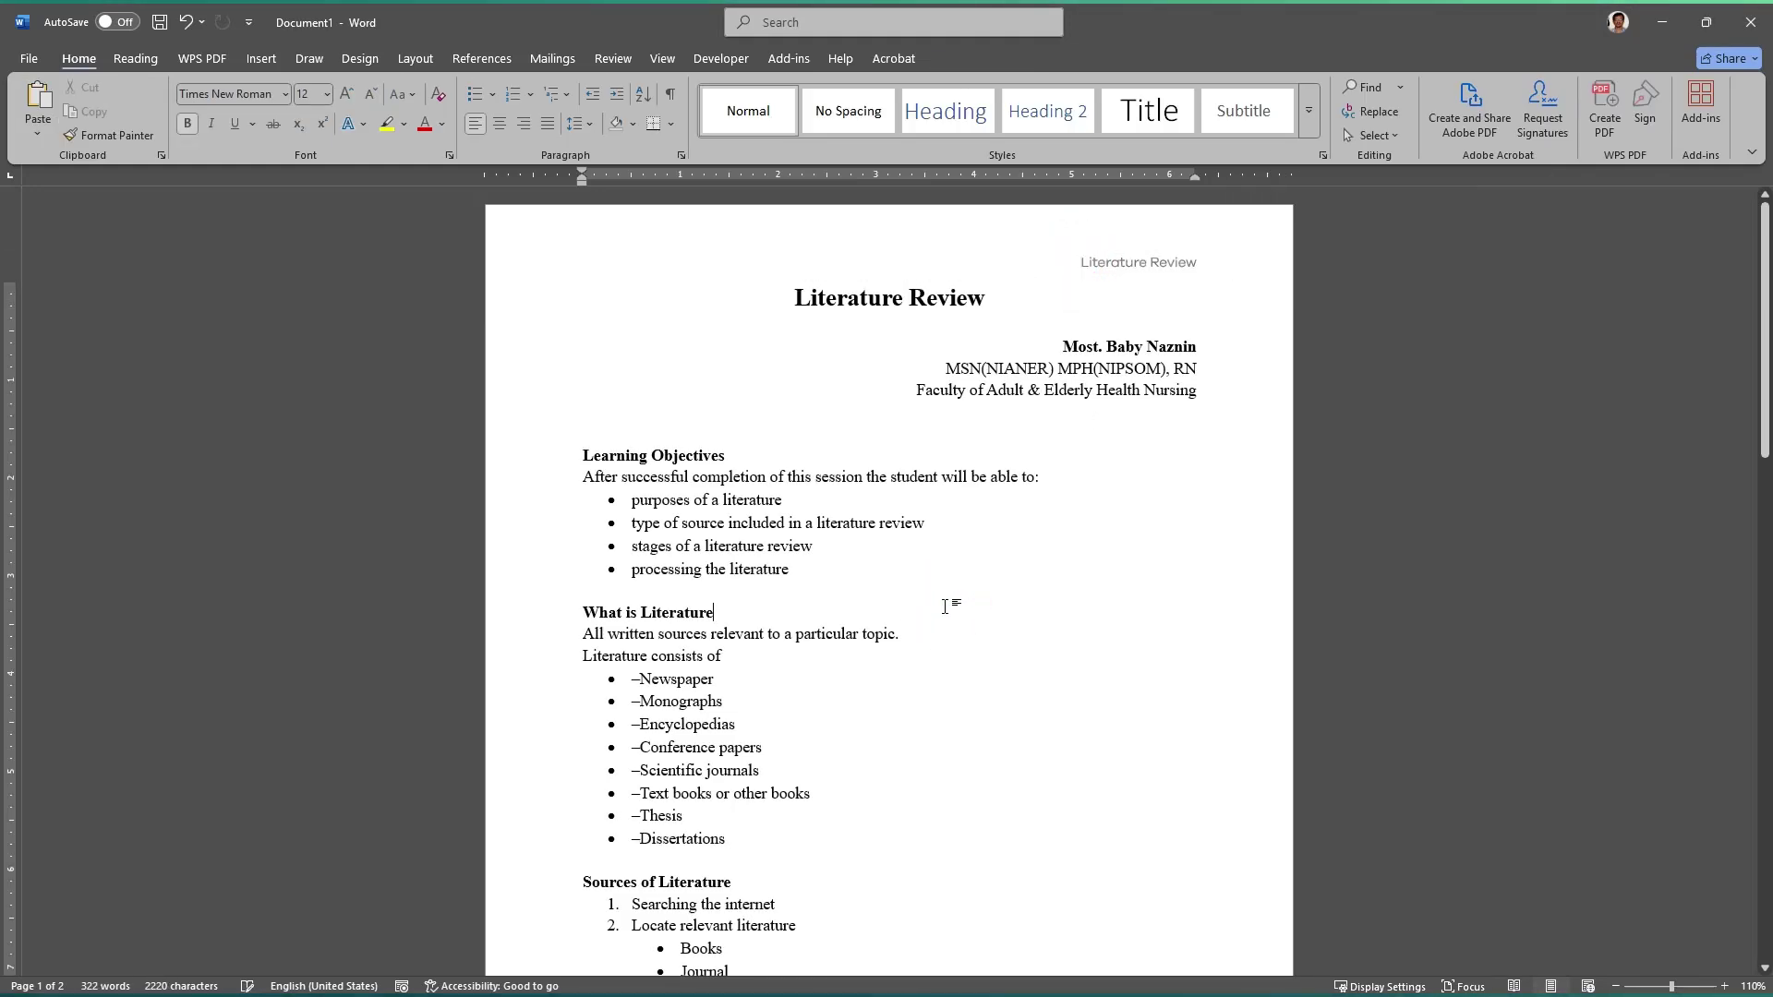
Step: Review the first page's headings, bullet lists and numbered list from the title down to the footer
click(649, 500)
scroll(691, 590, down, 5)
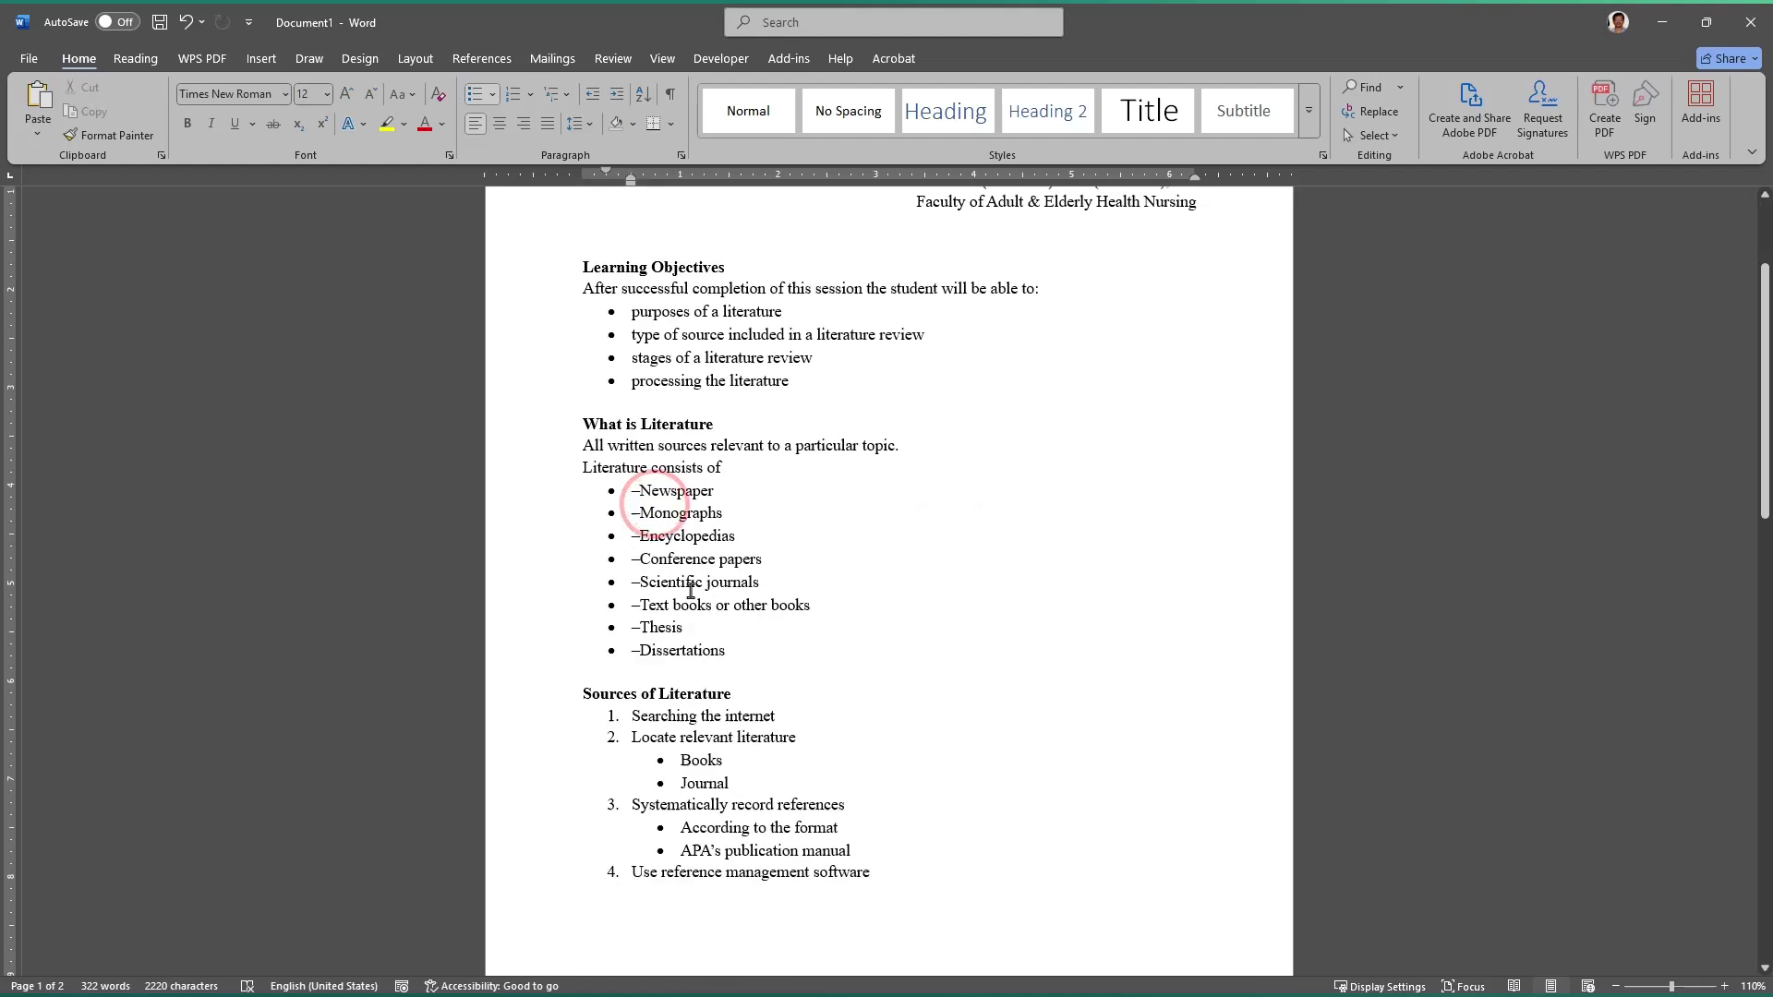
scroll(690, 591, up, 5)
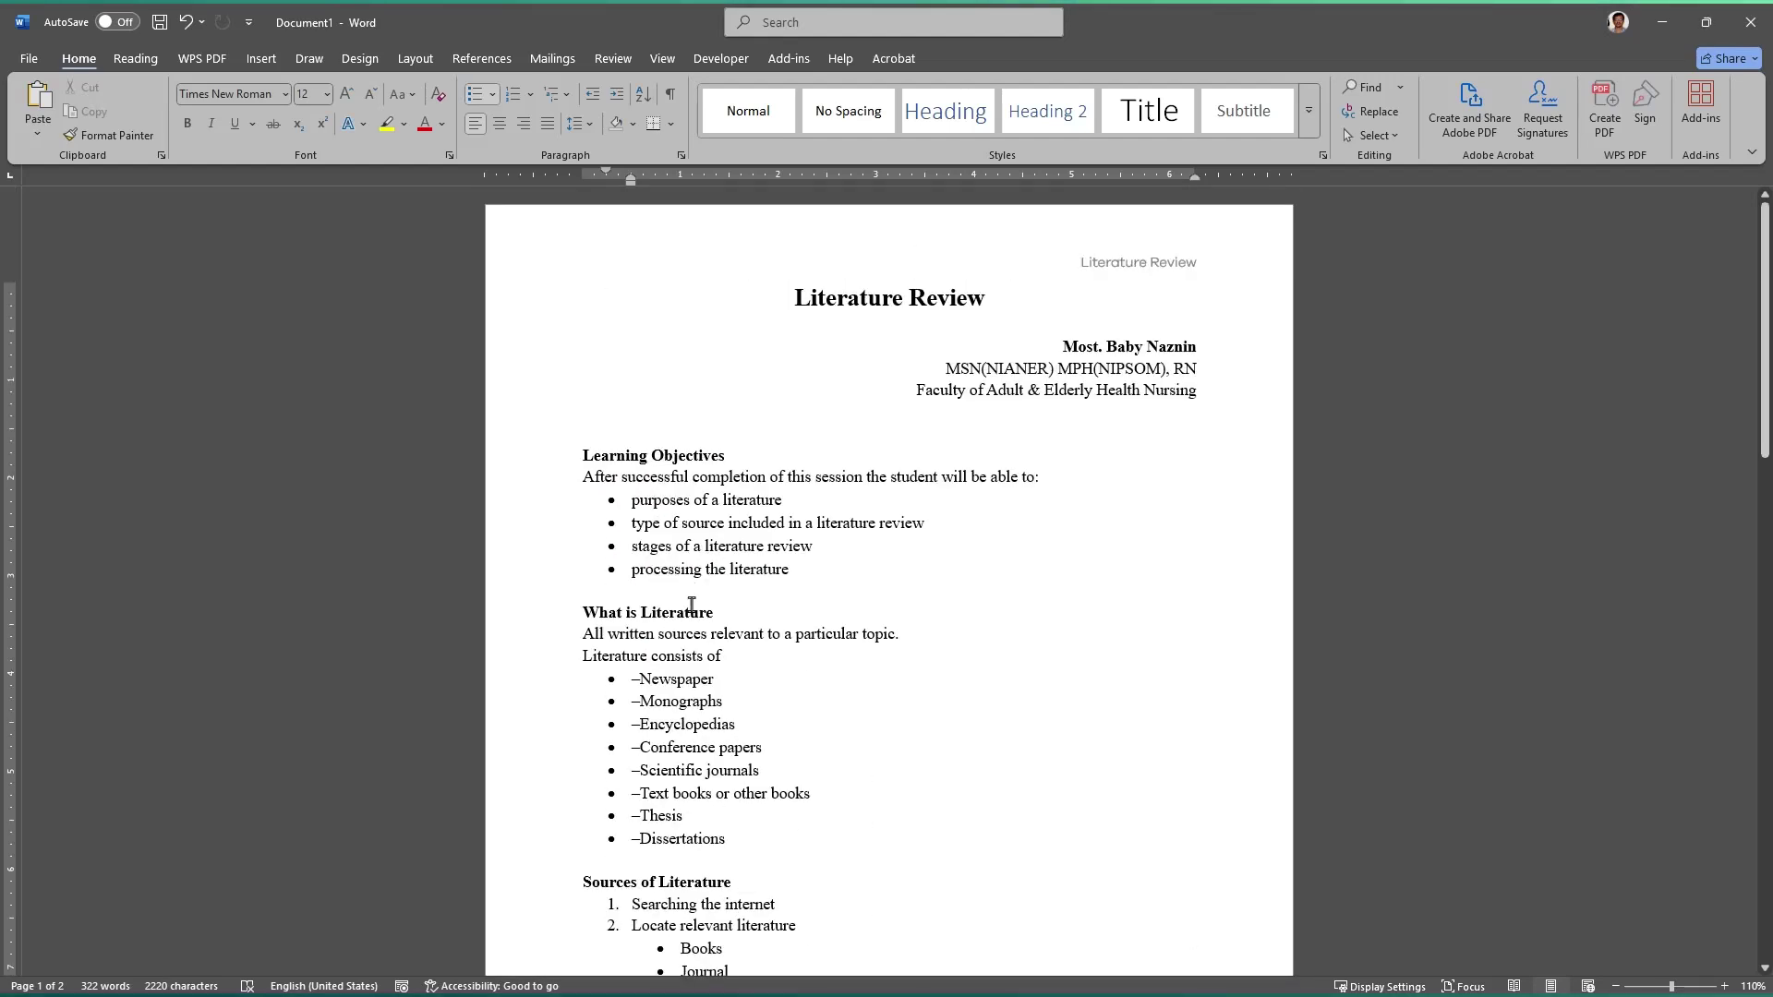
scroll(772, 661, down, 4)
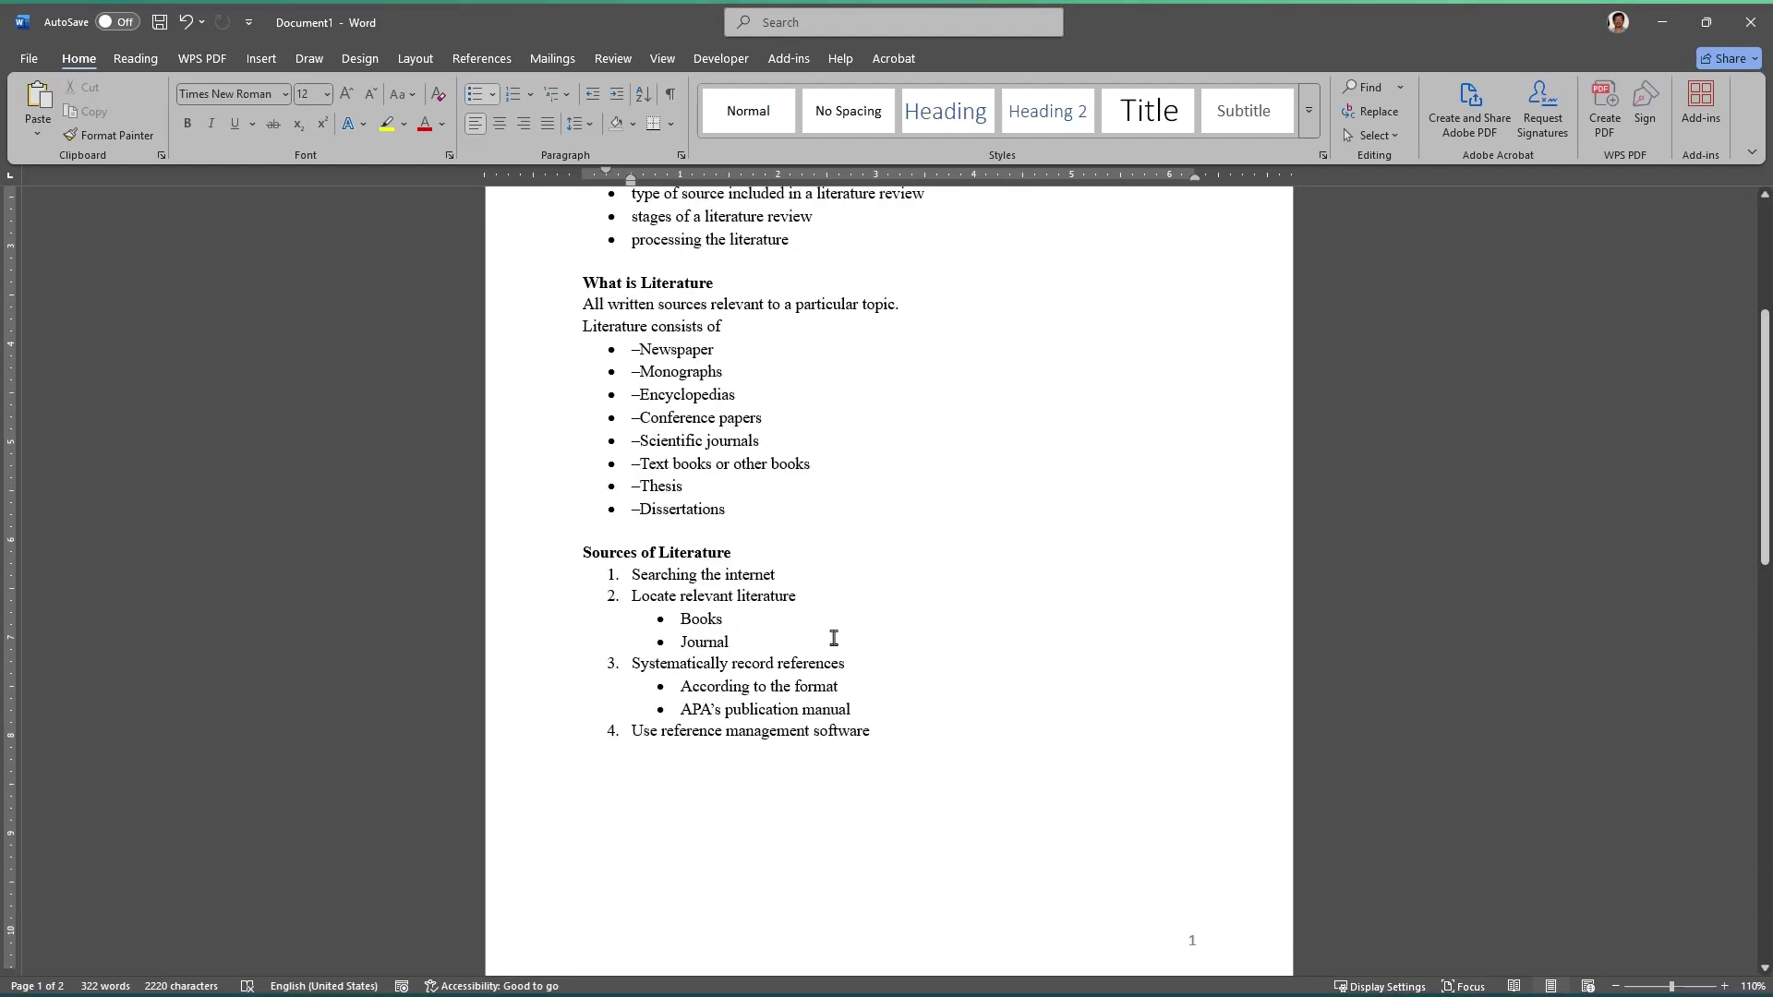
scroll(833, 638, up, 4)
click(813, 523)
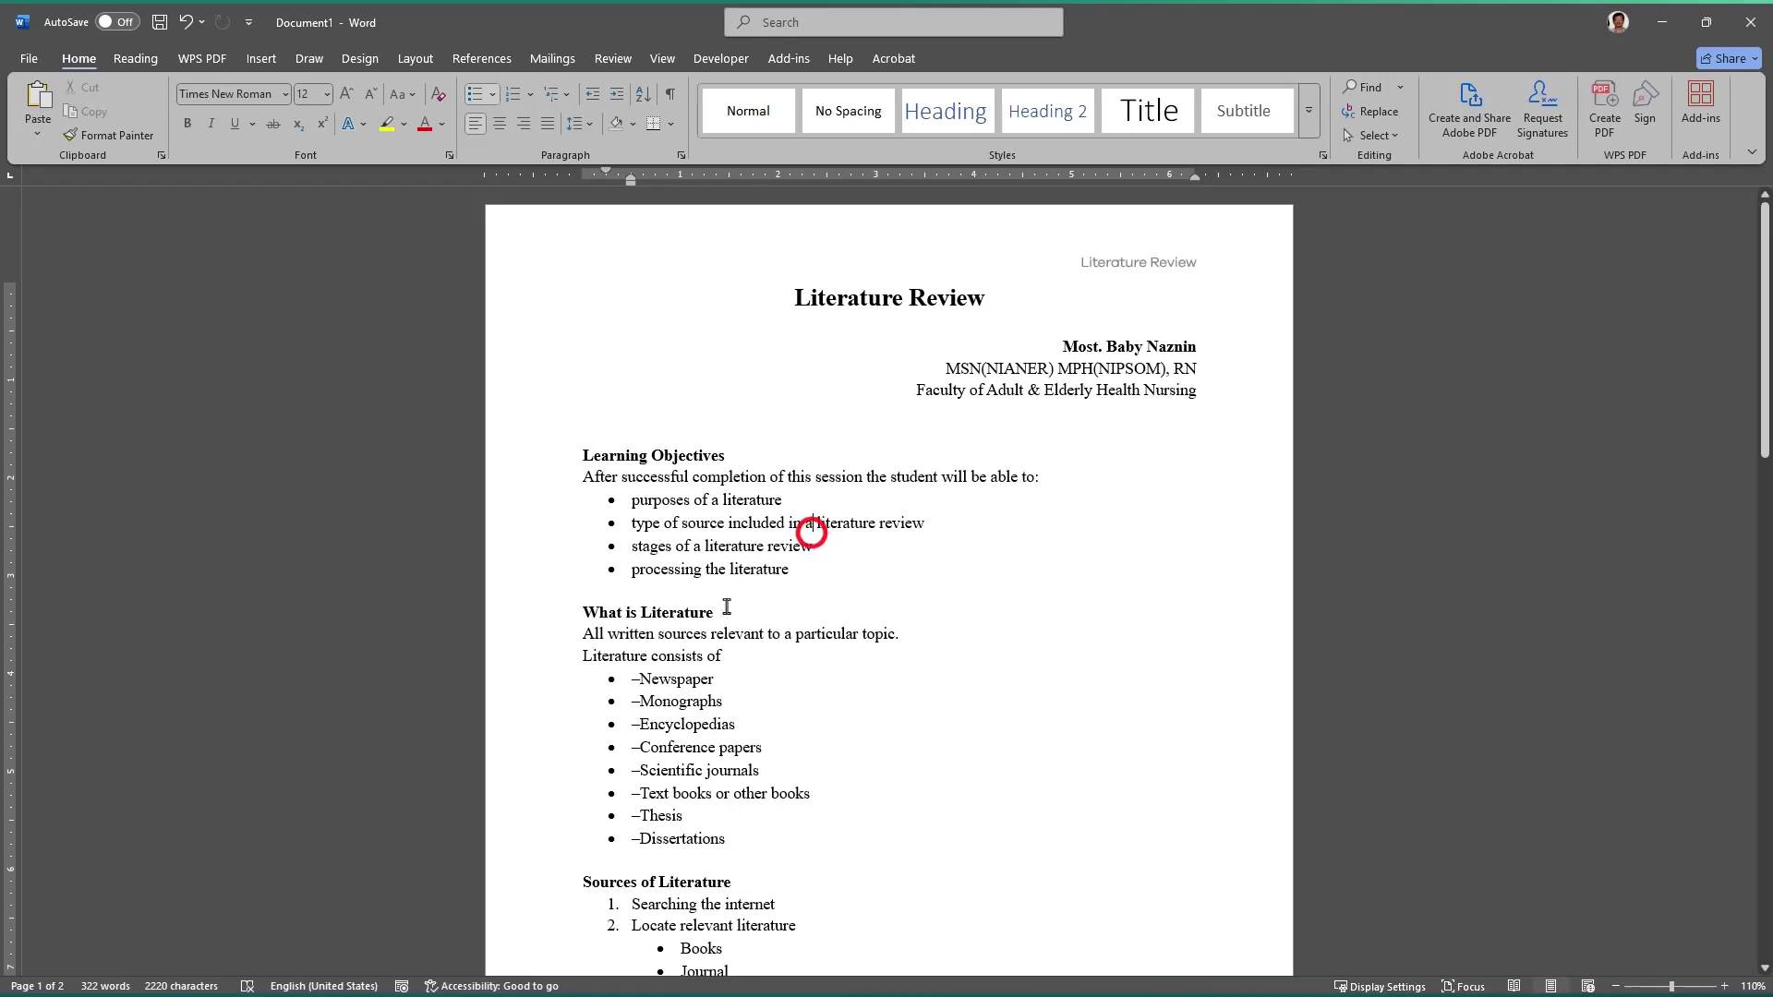
scroll(812, 554, down, 1)
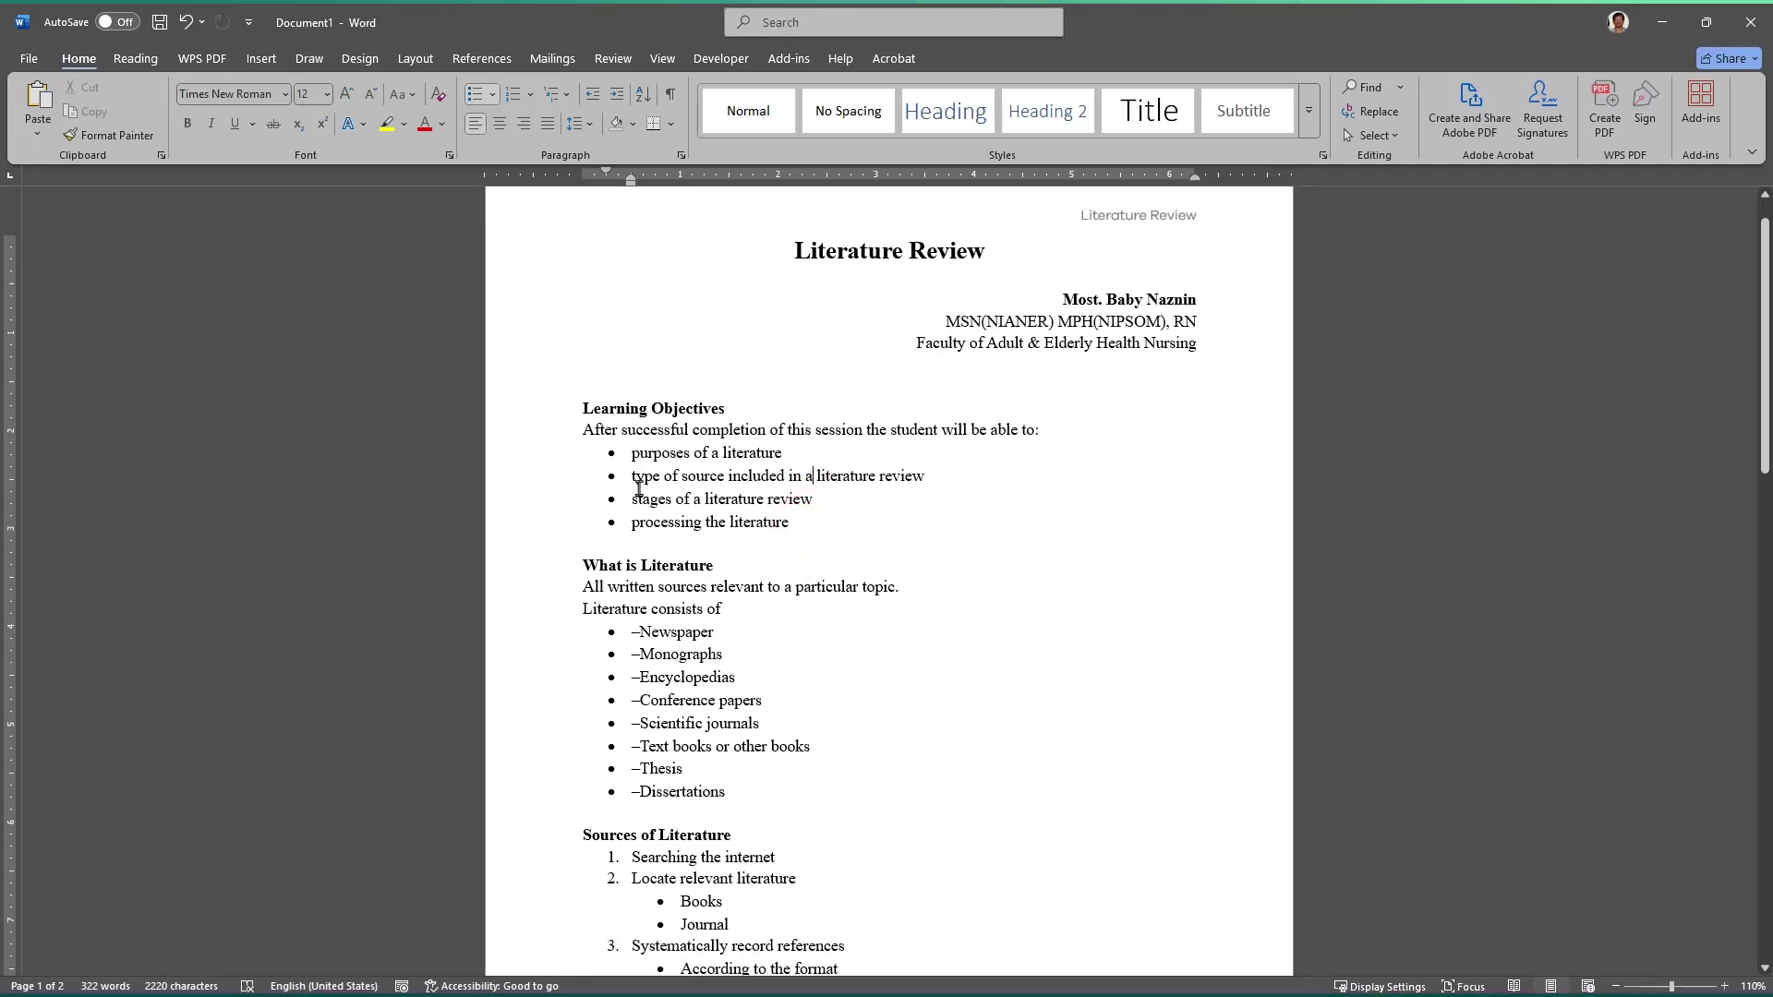
scroll(638, 489, up, 1)
scroll(933, 577, down, 4)
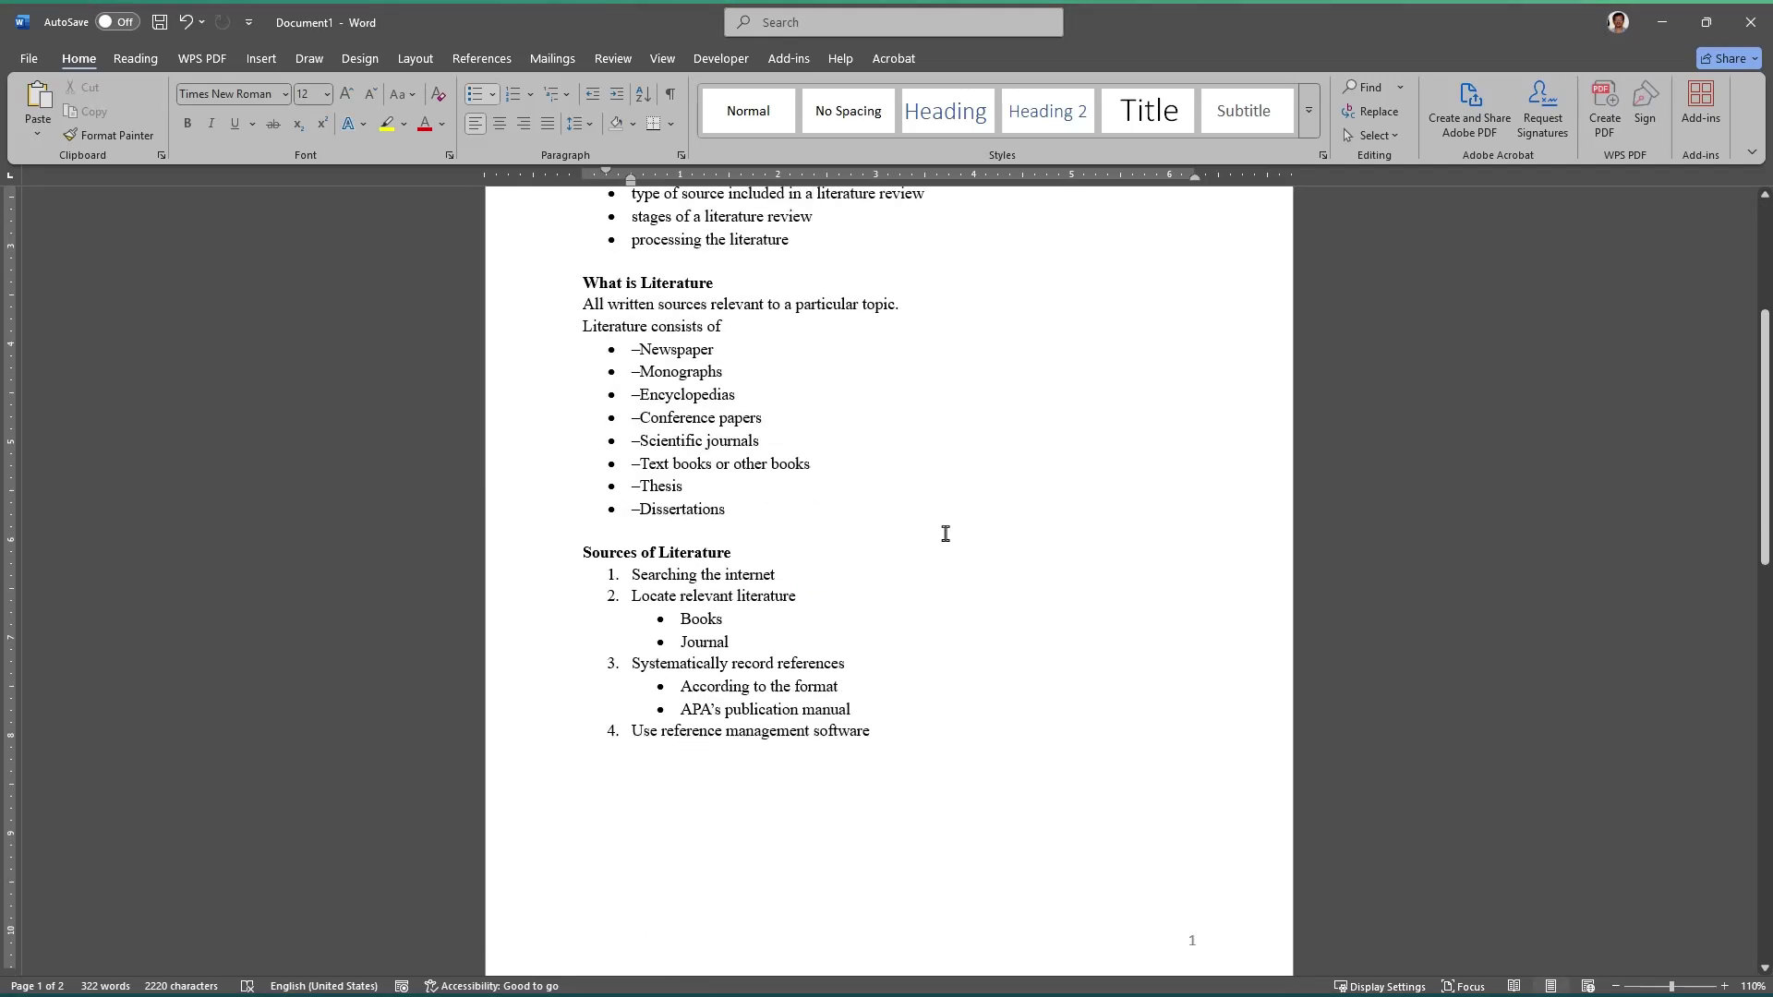
scroll(943, 532, down, 2)
scroll(941, 530, up, 6)
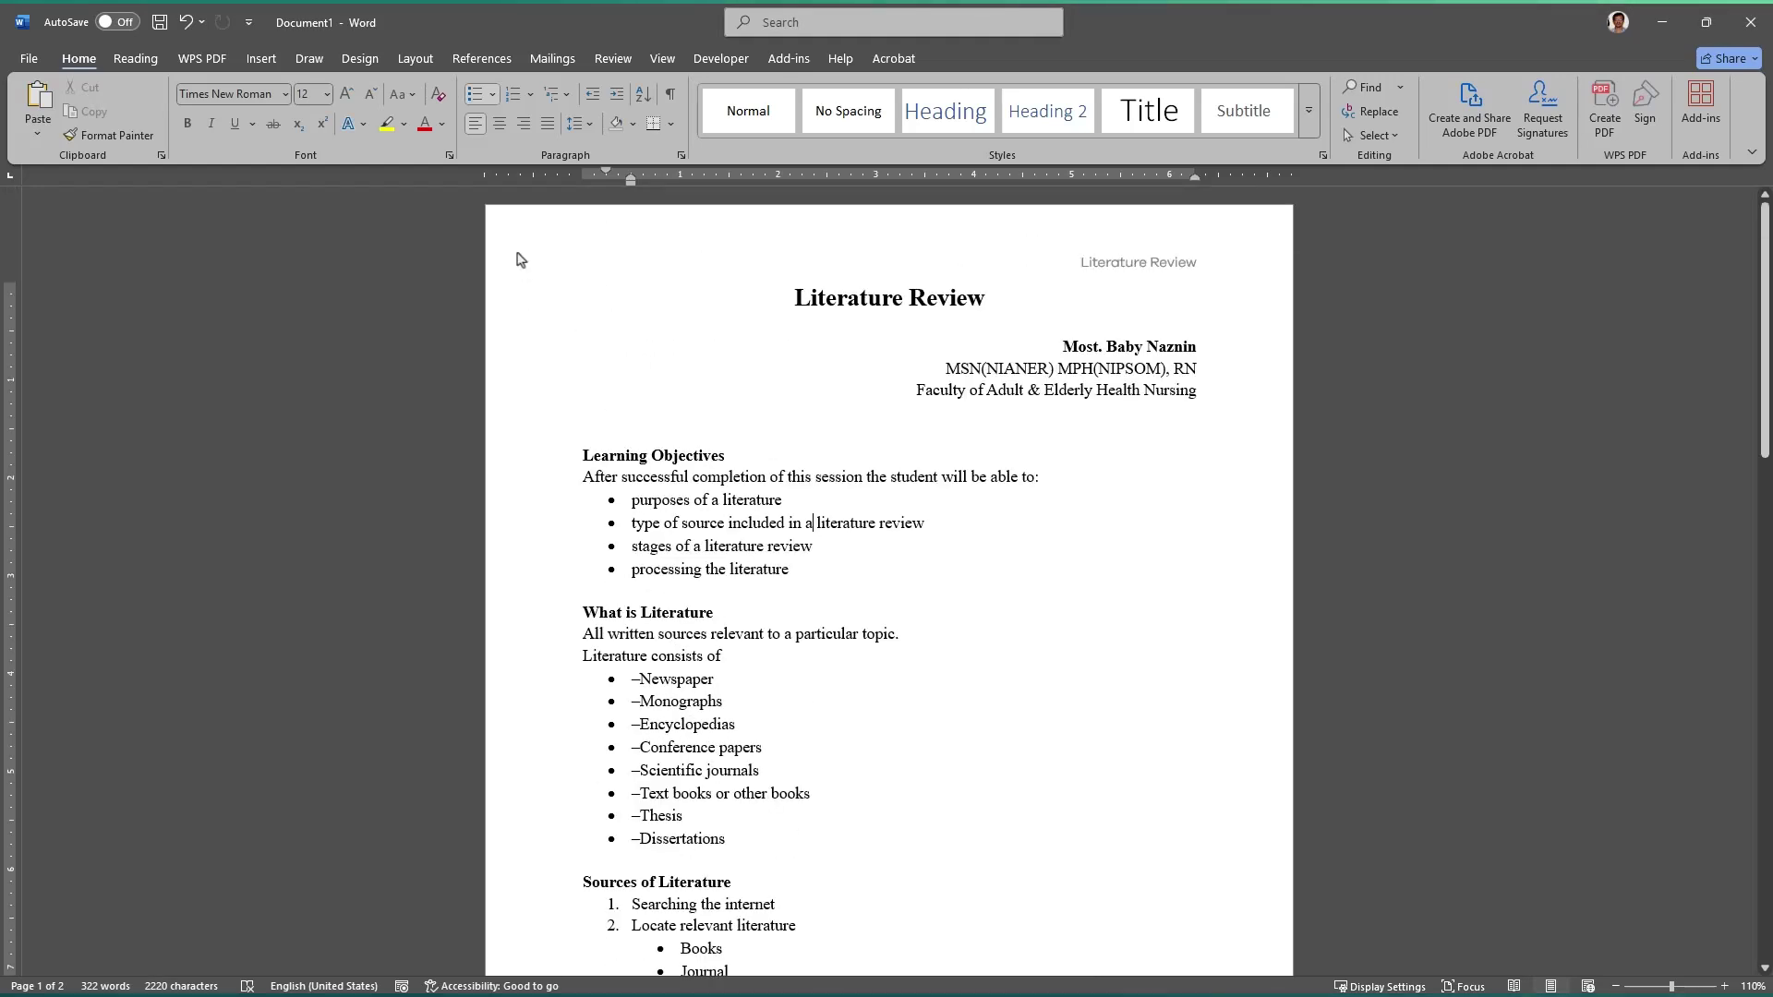
click(980, 433)
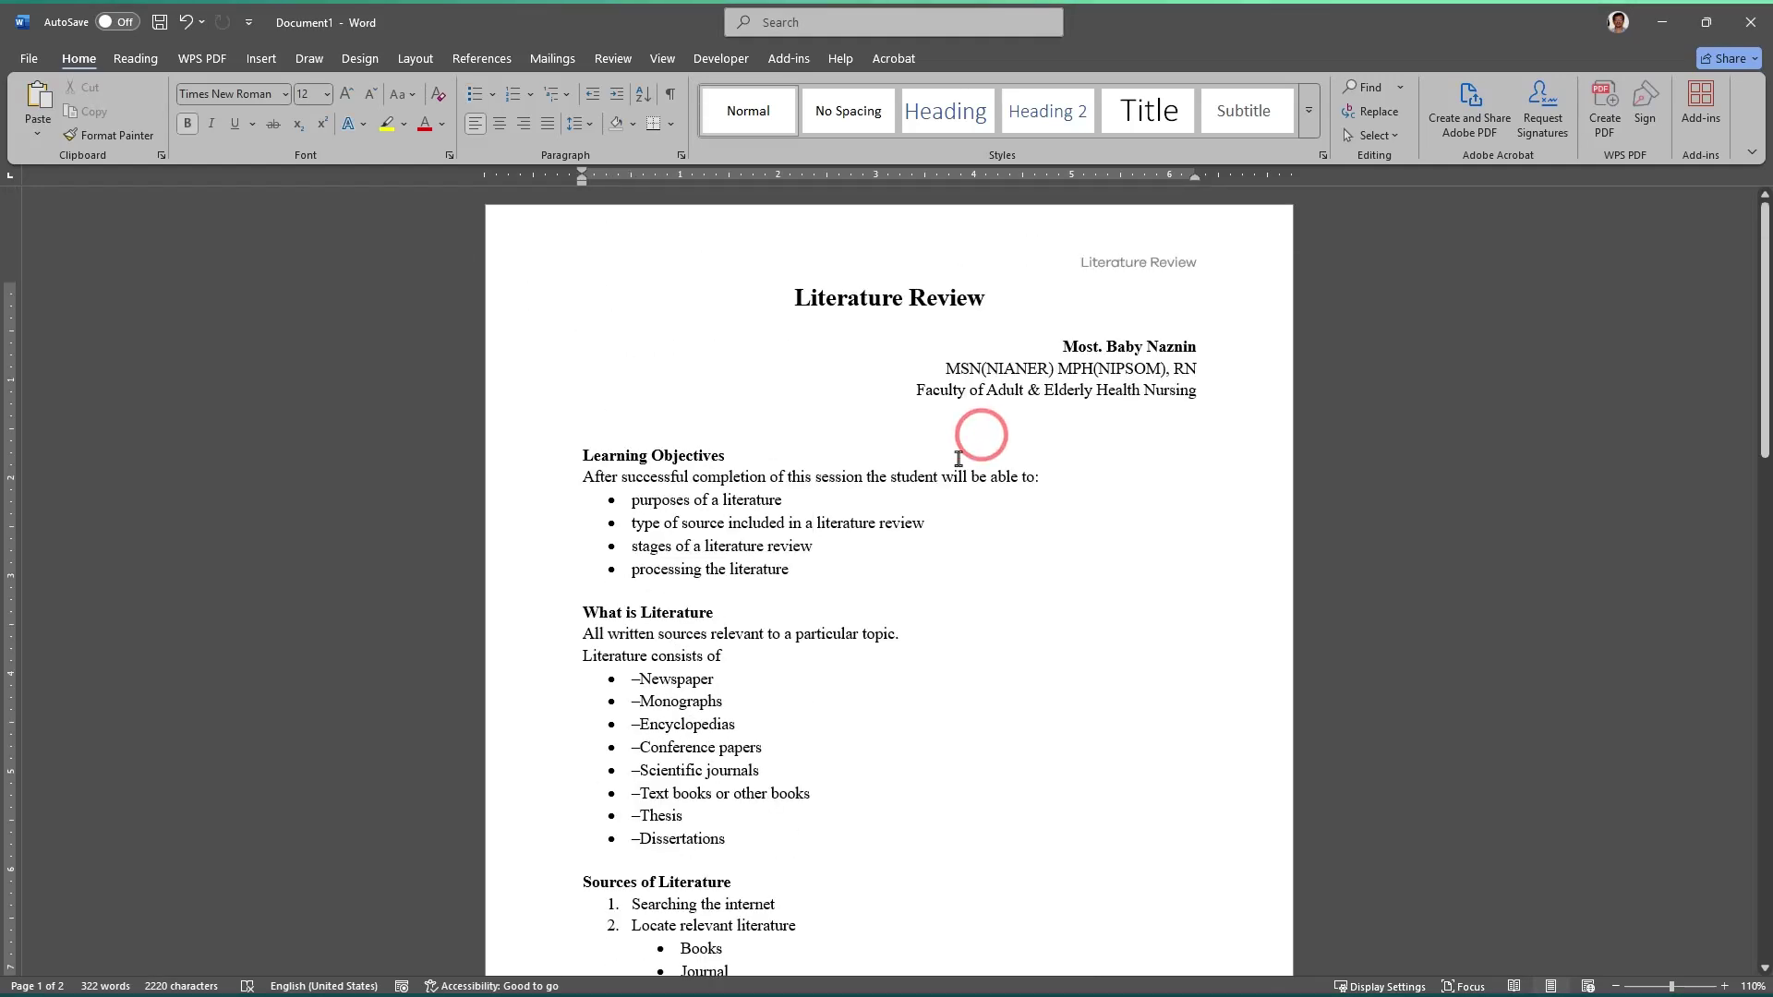
Step: Save the document in PDF format as Literature Review.pdf in the research folder
click(25, 58)
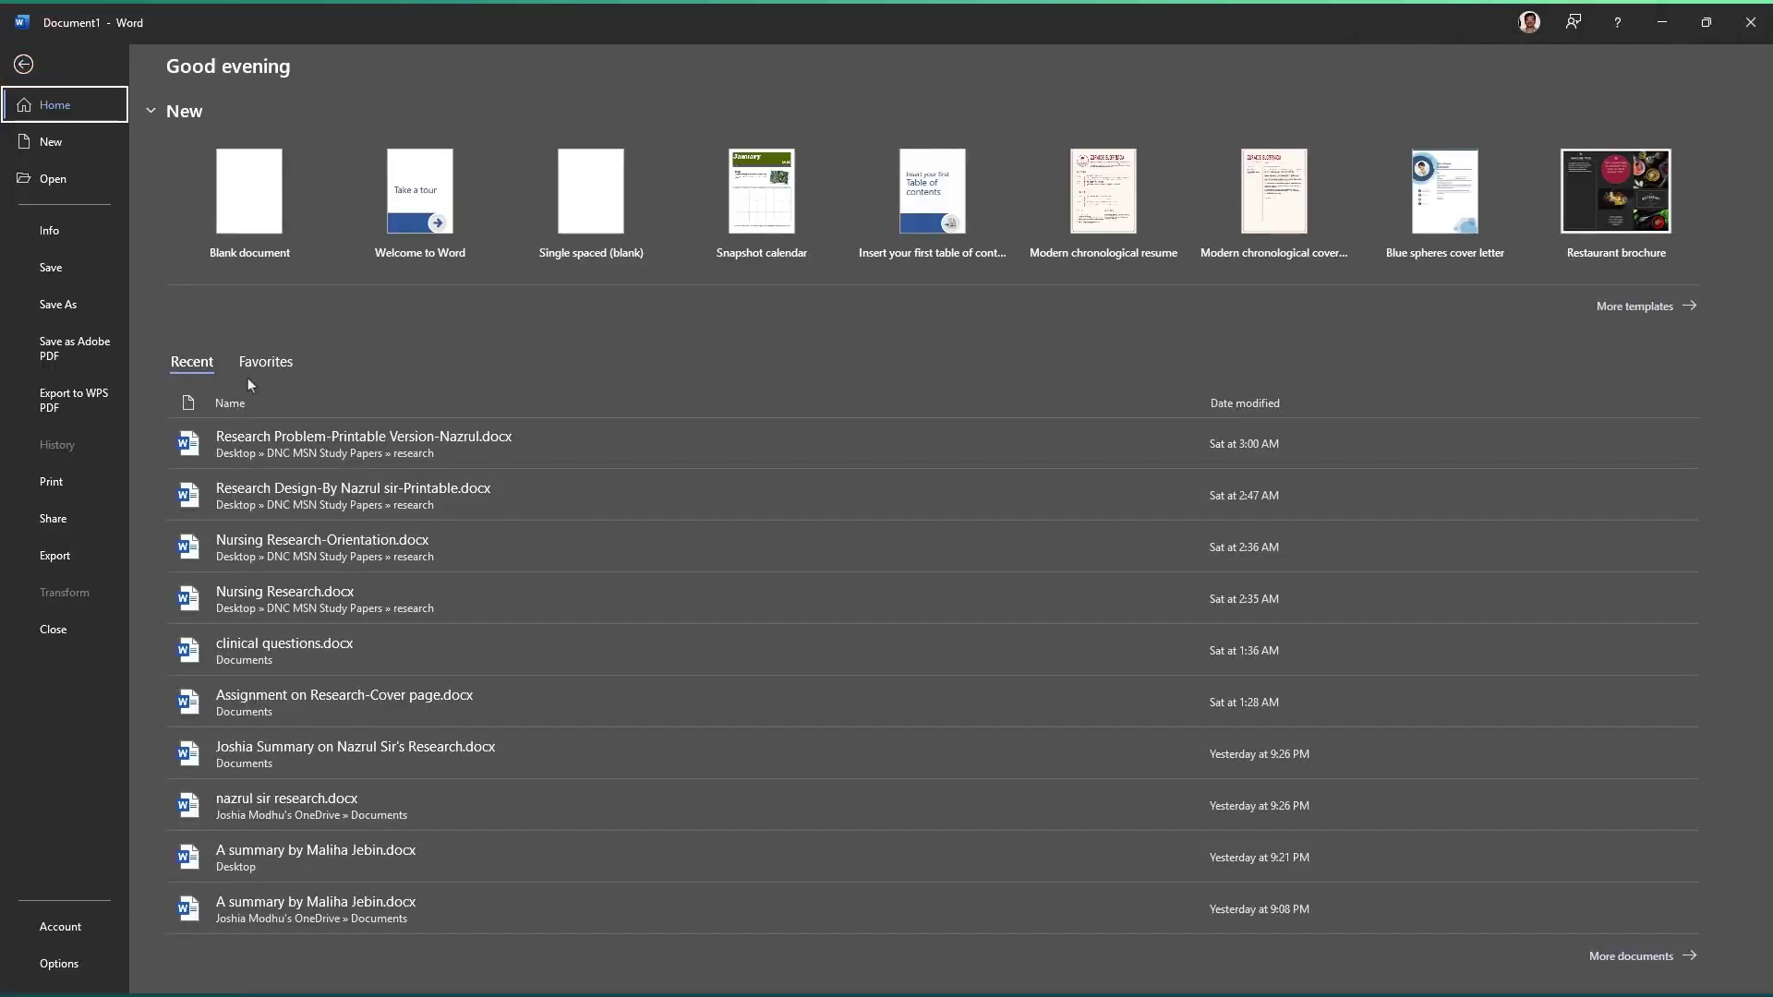
key(F12)
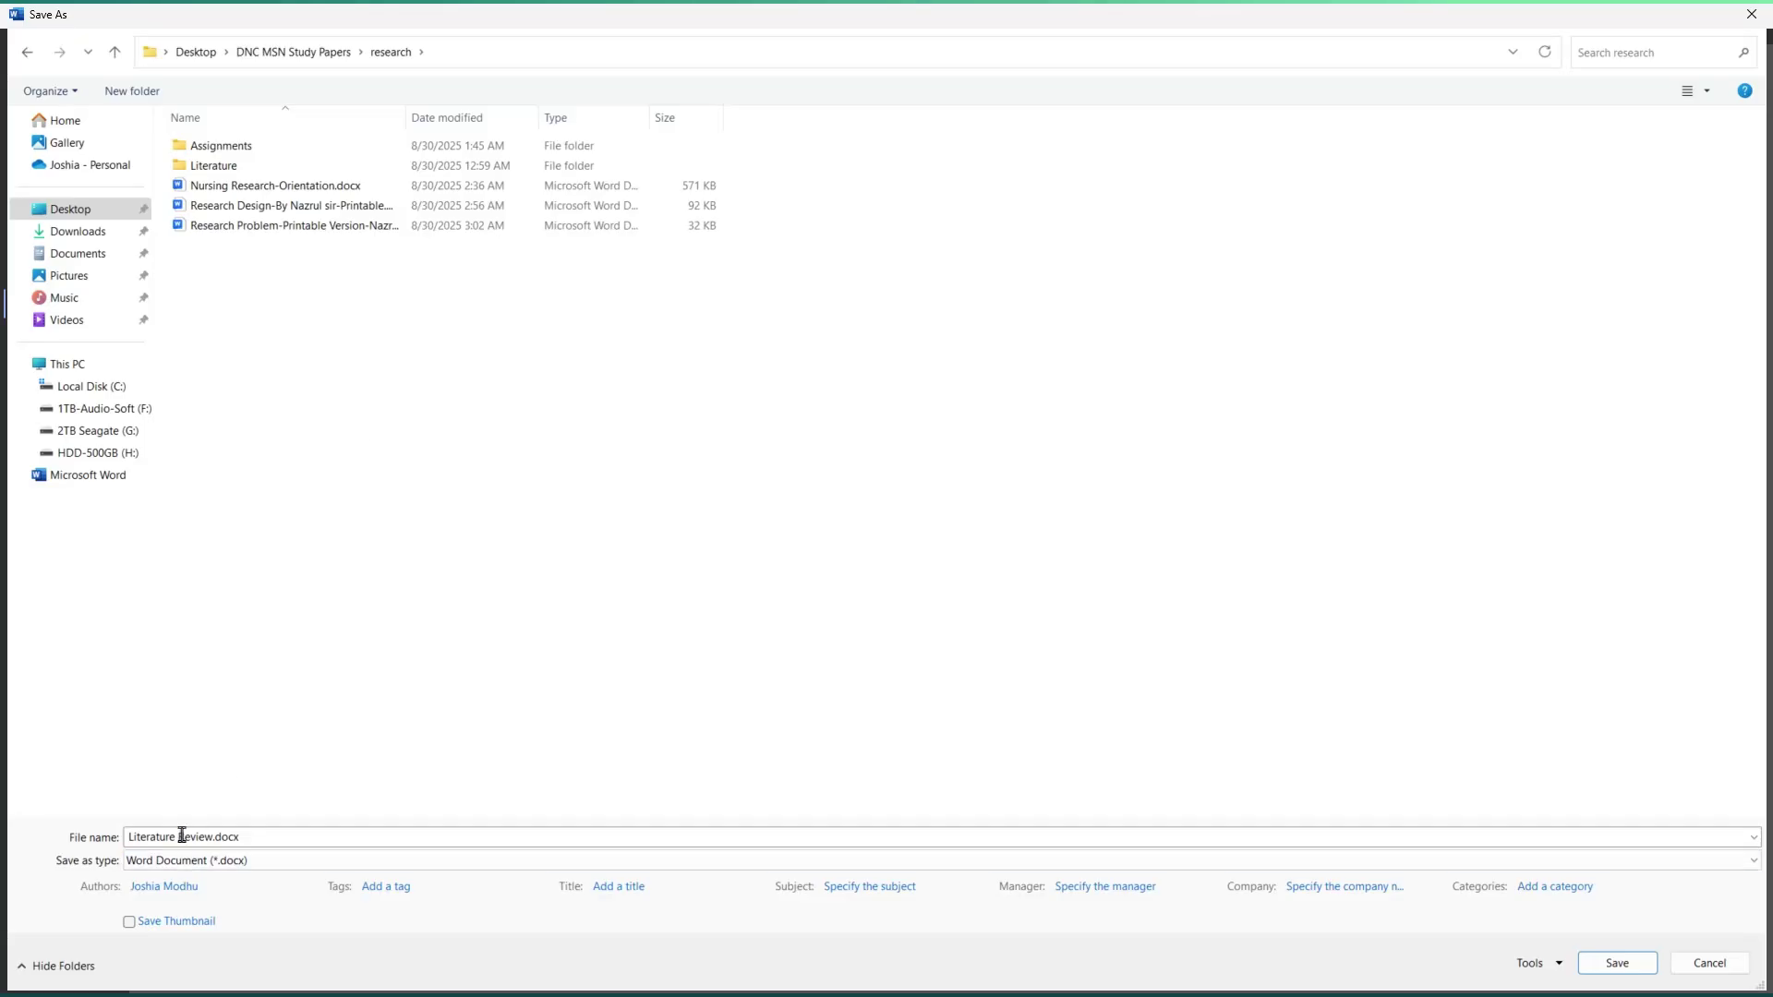
click(215, 862)
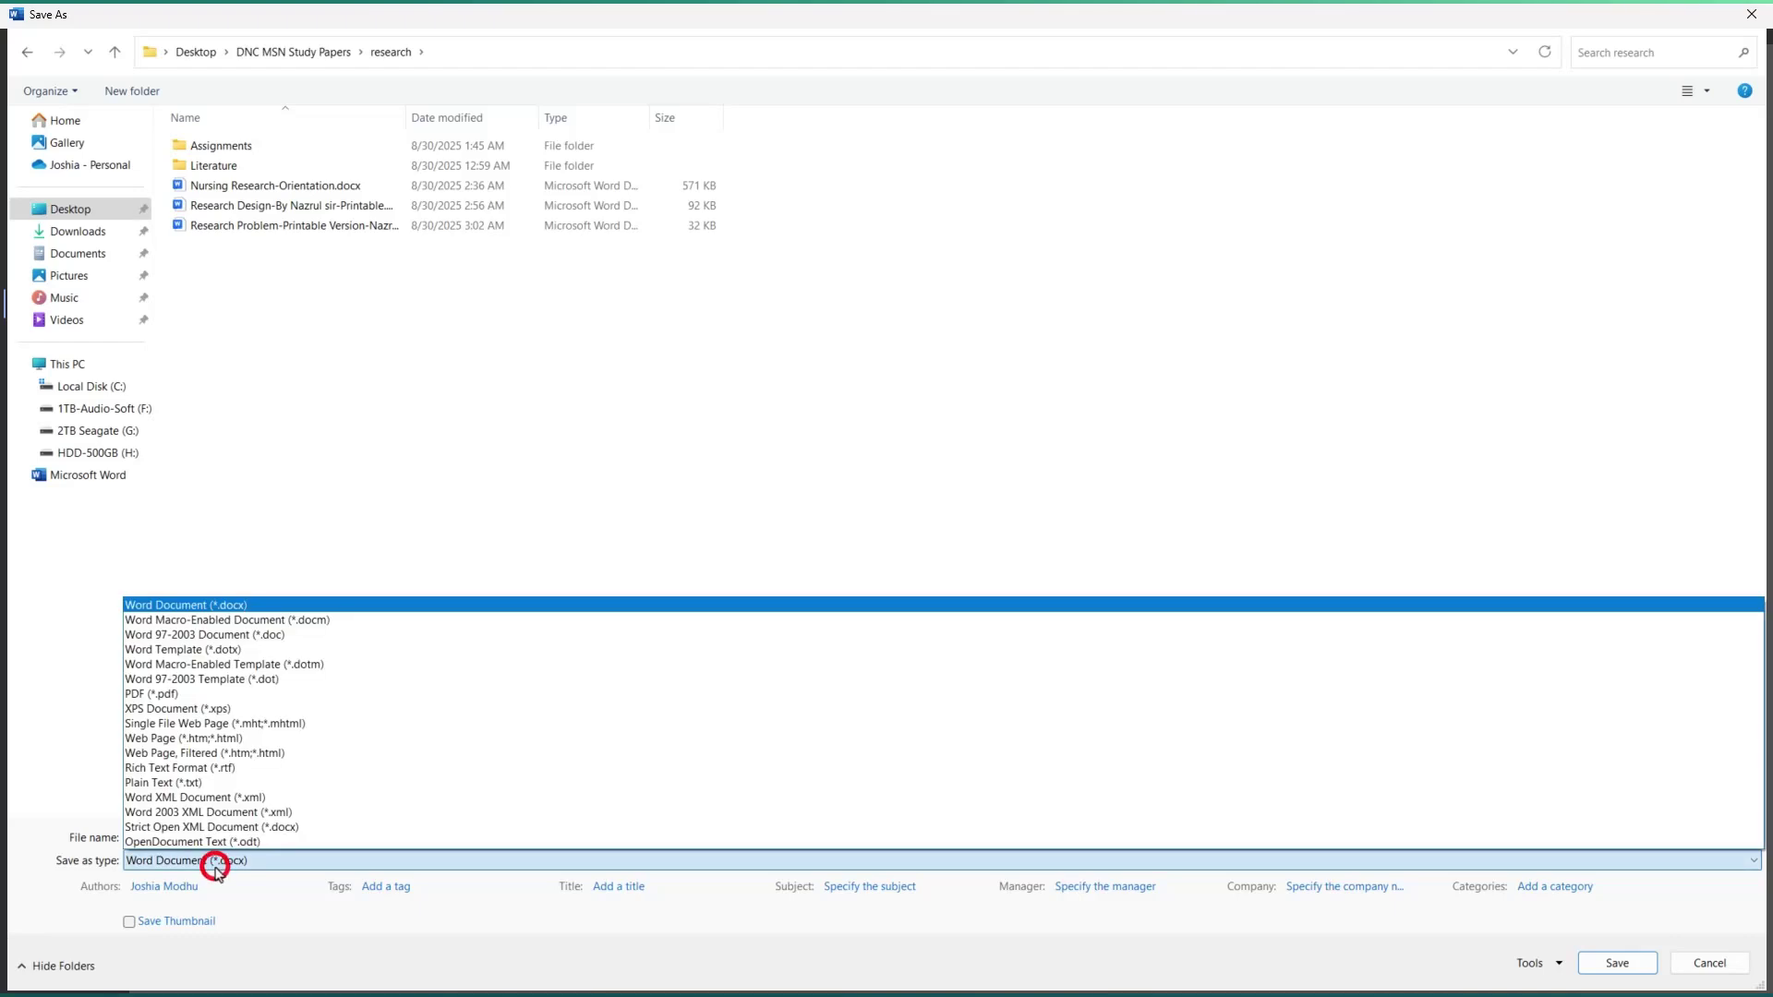
click(229, 693)
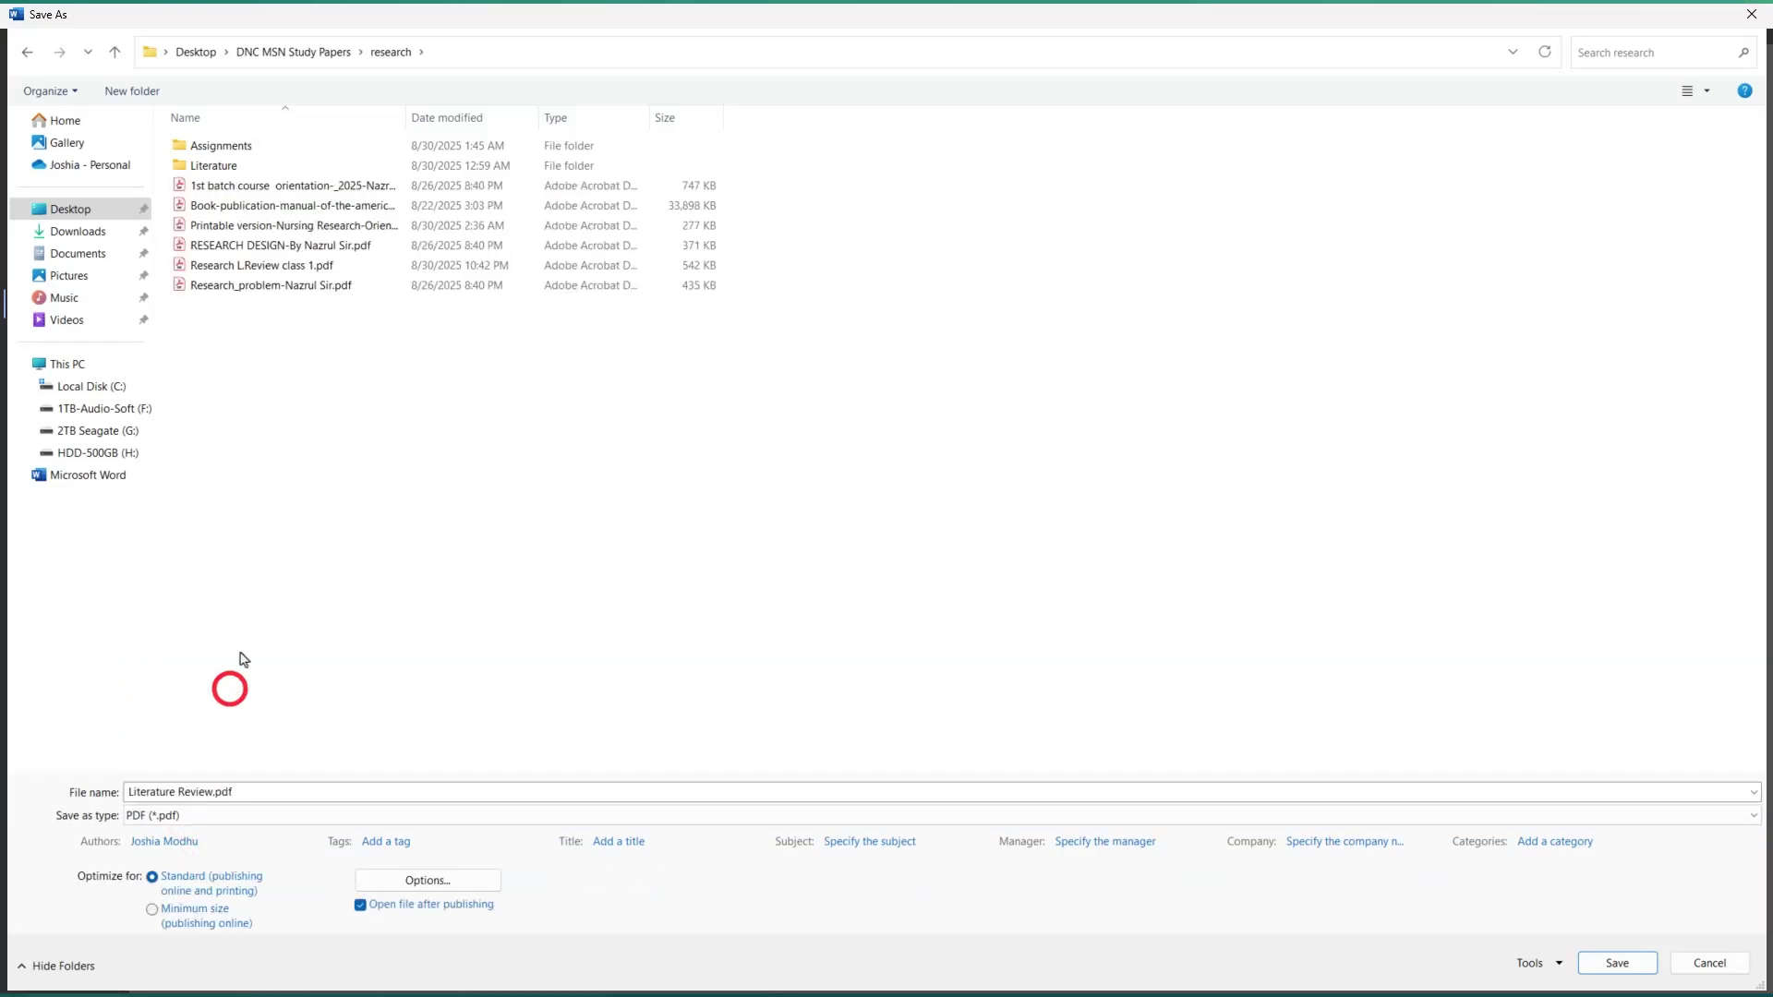
click(1615, 963)
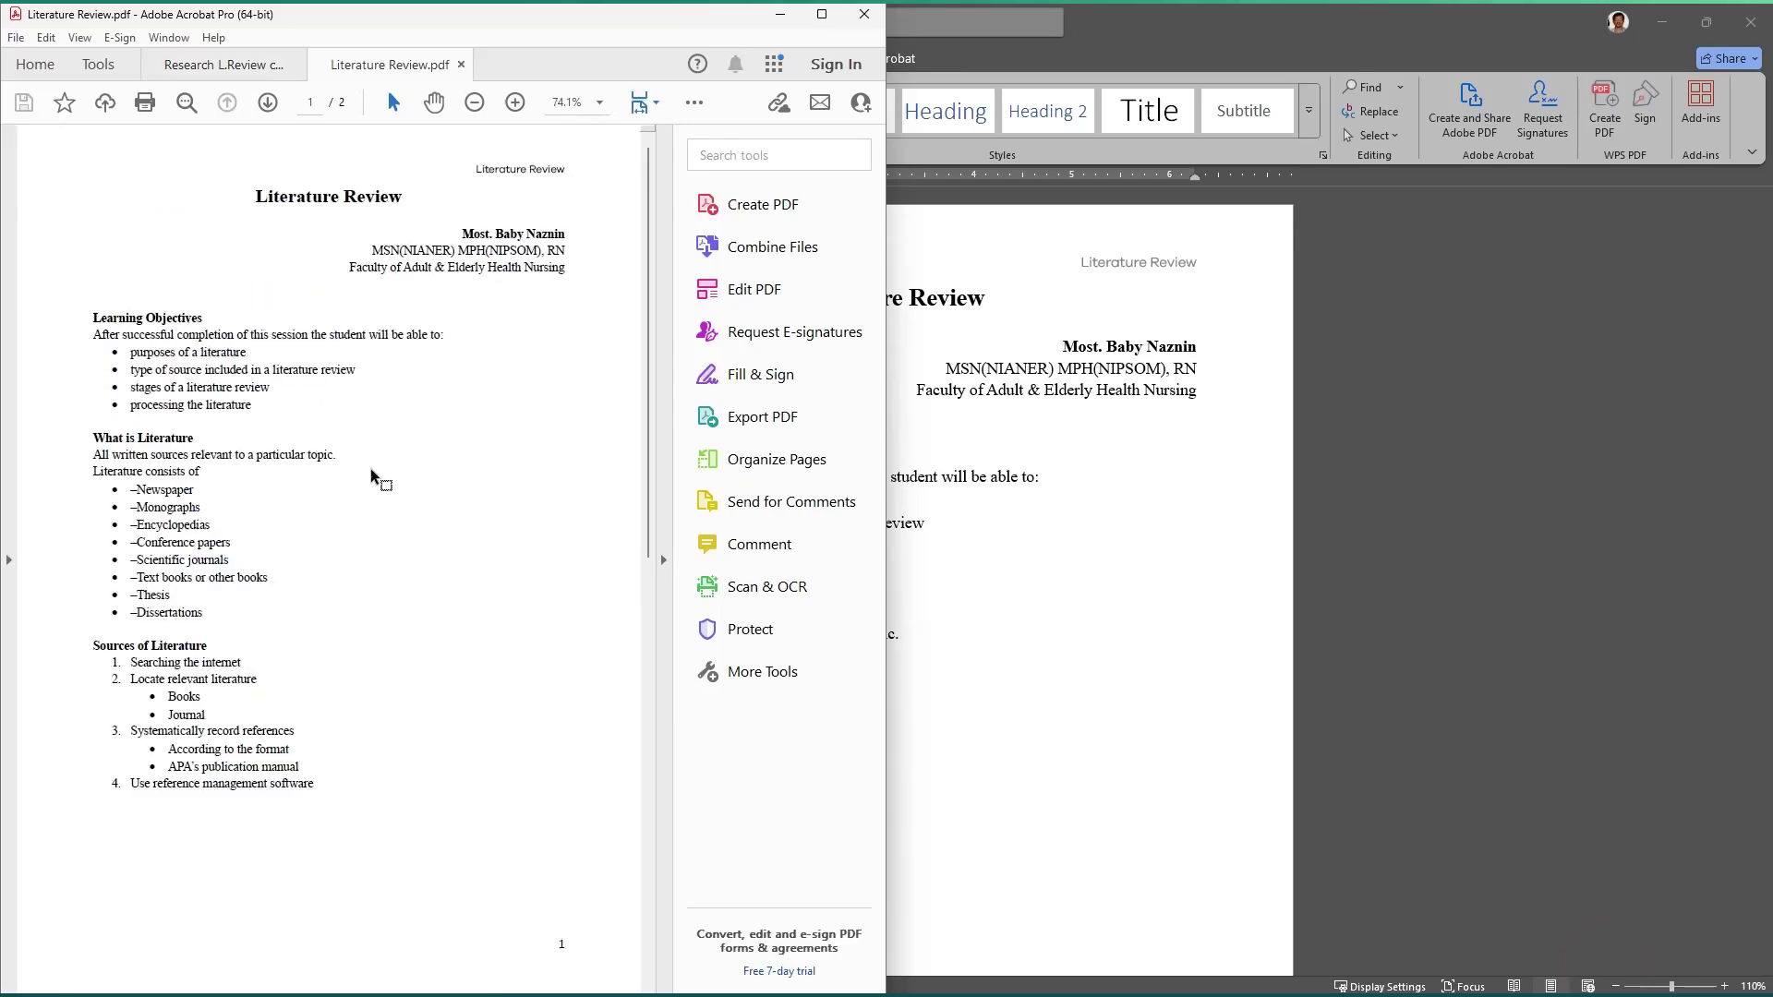
Step: Skim both pages of the exported PDF in Adobe Acrobat and collapse the tools pane to enlarge the page view
scroll(317, 455, down, 3)
scroll(316, 455, up, 3)
scroll(430, 395, down, 5)
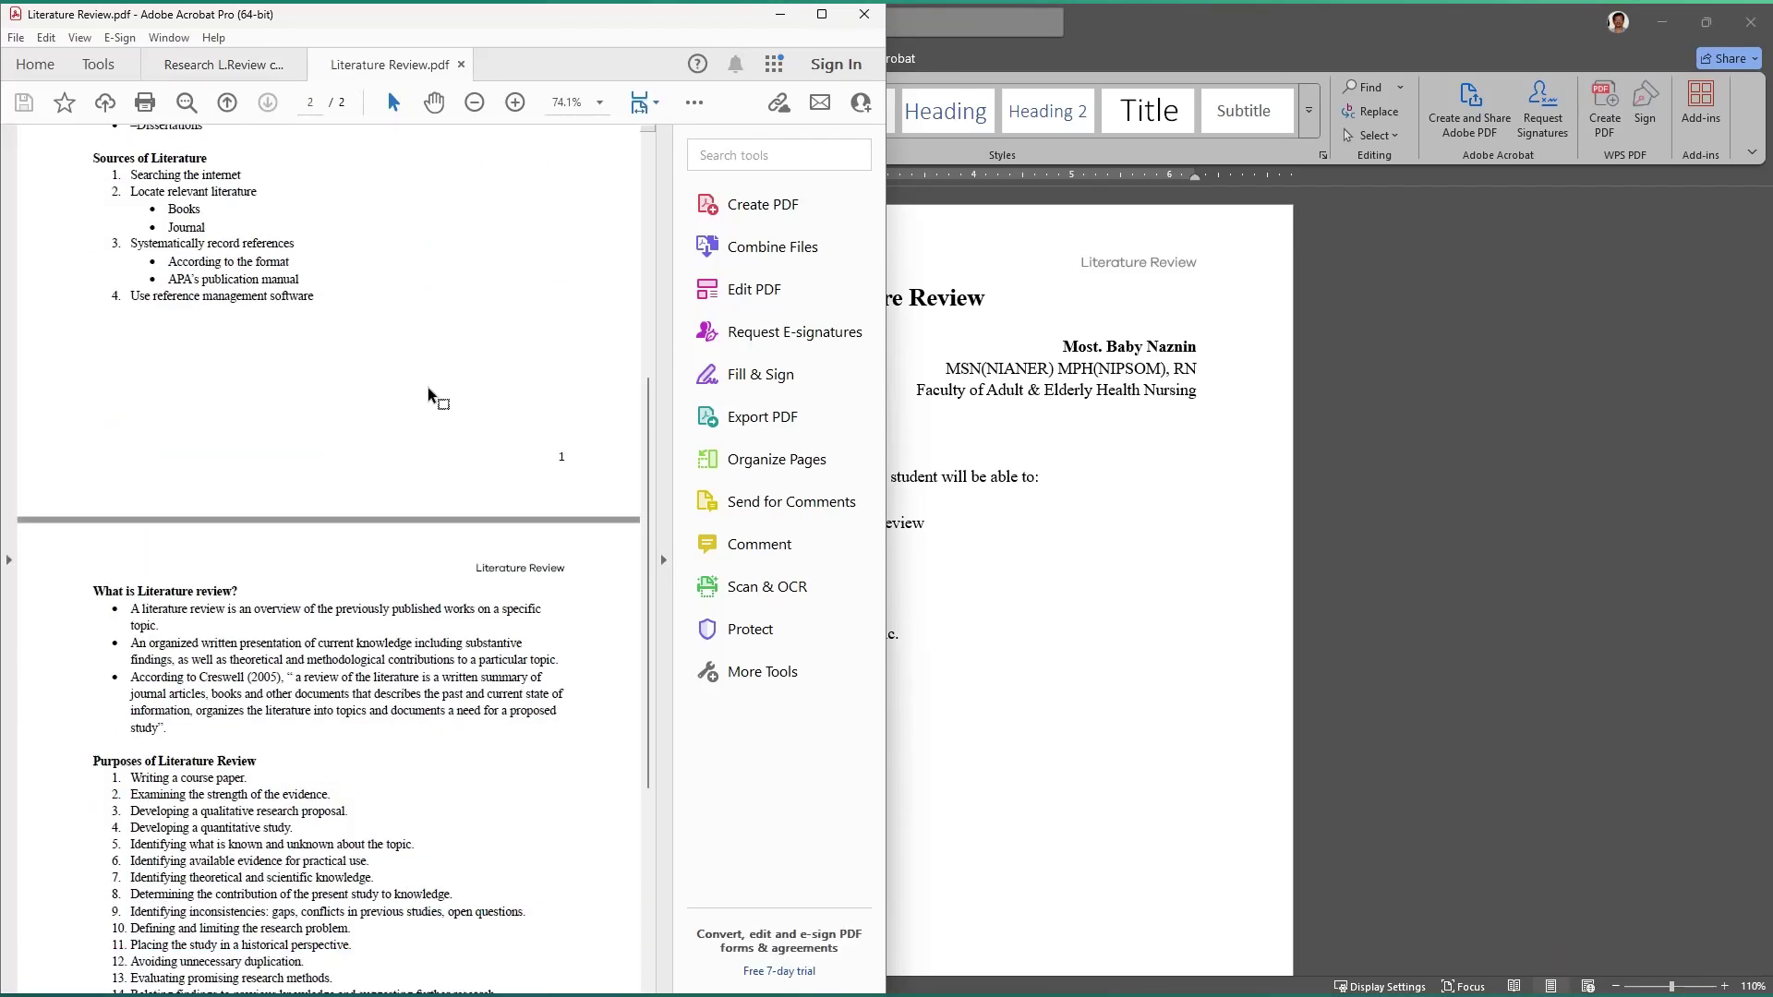
scroll(430, 397, up, 5)
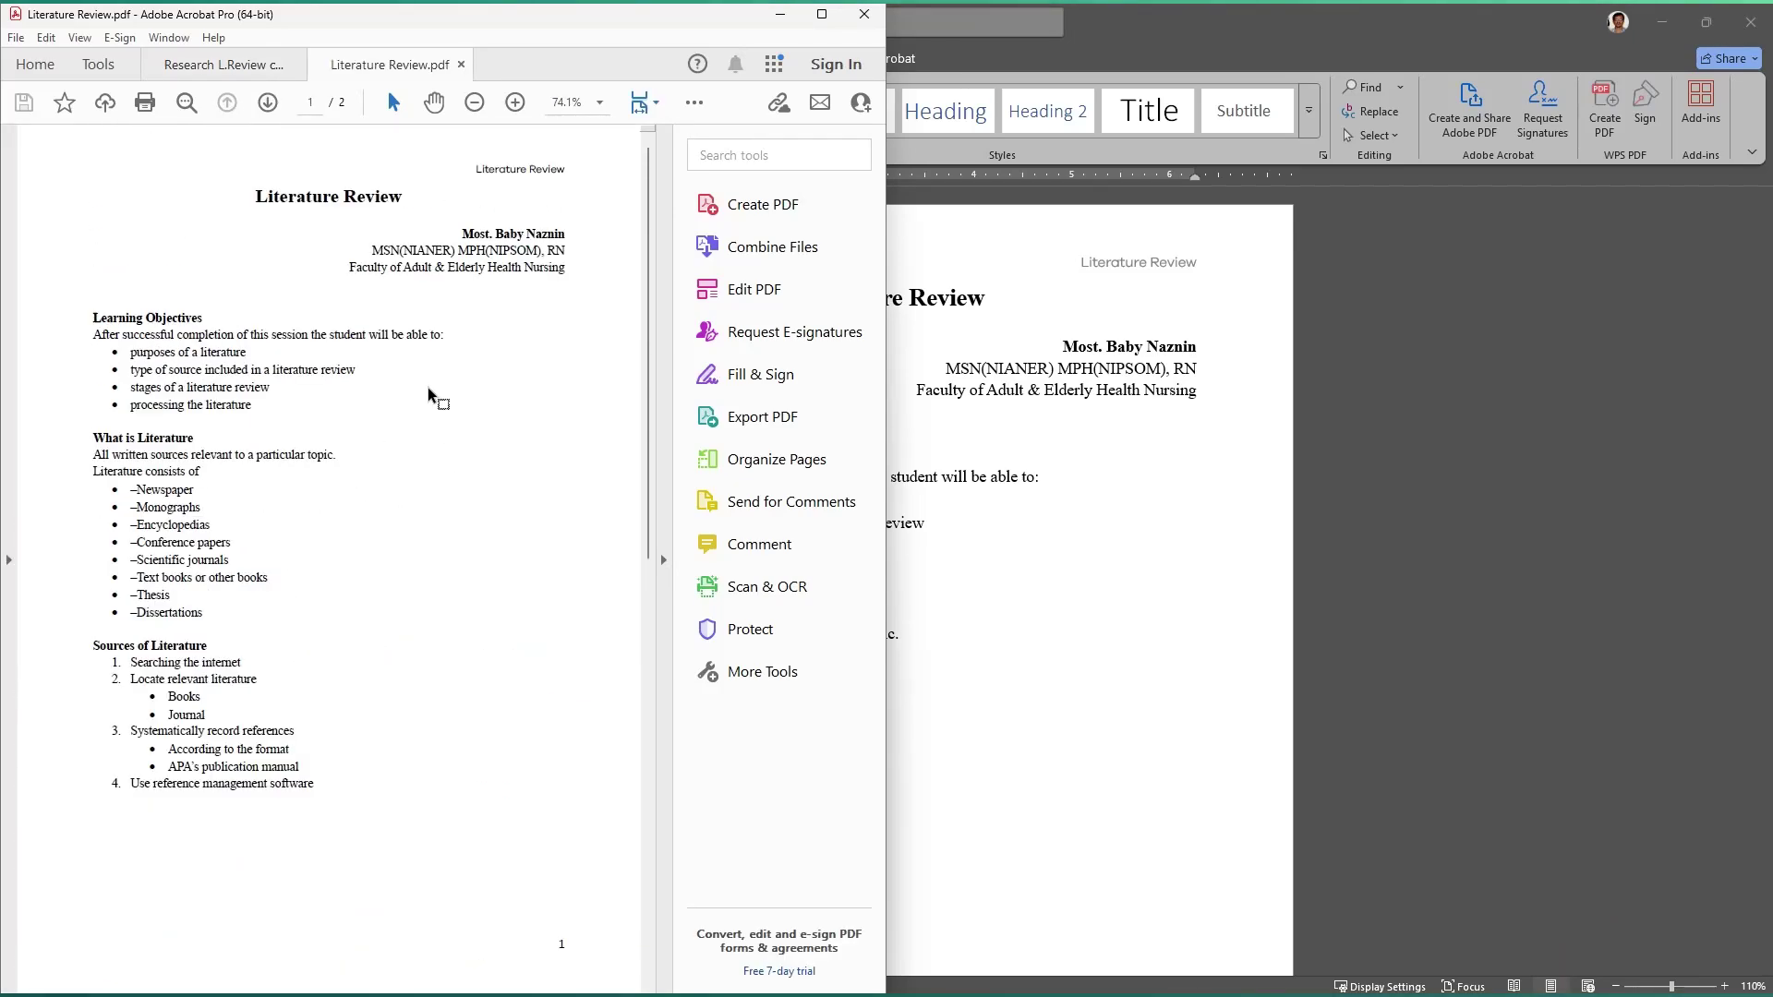
click(663, 559)
click(481, 401)
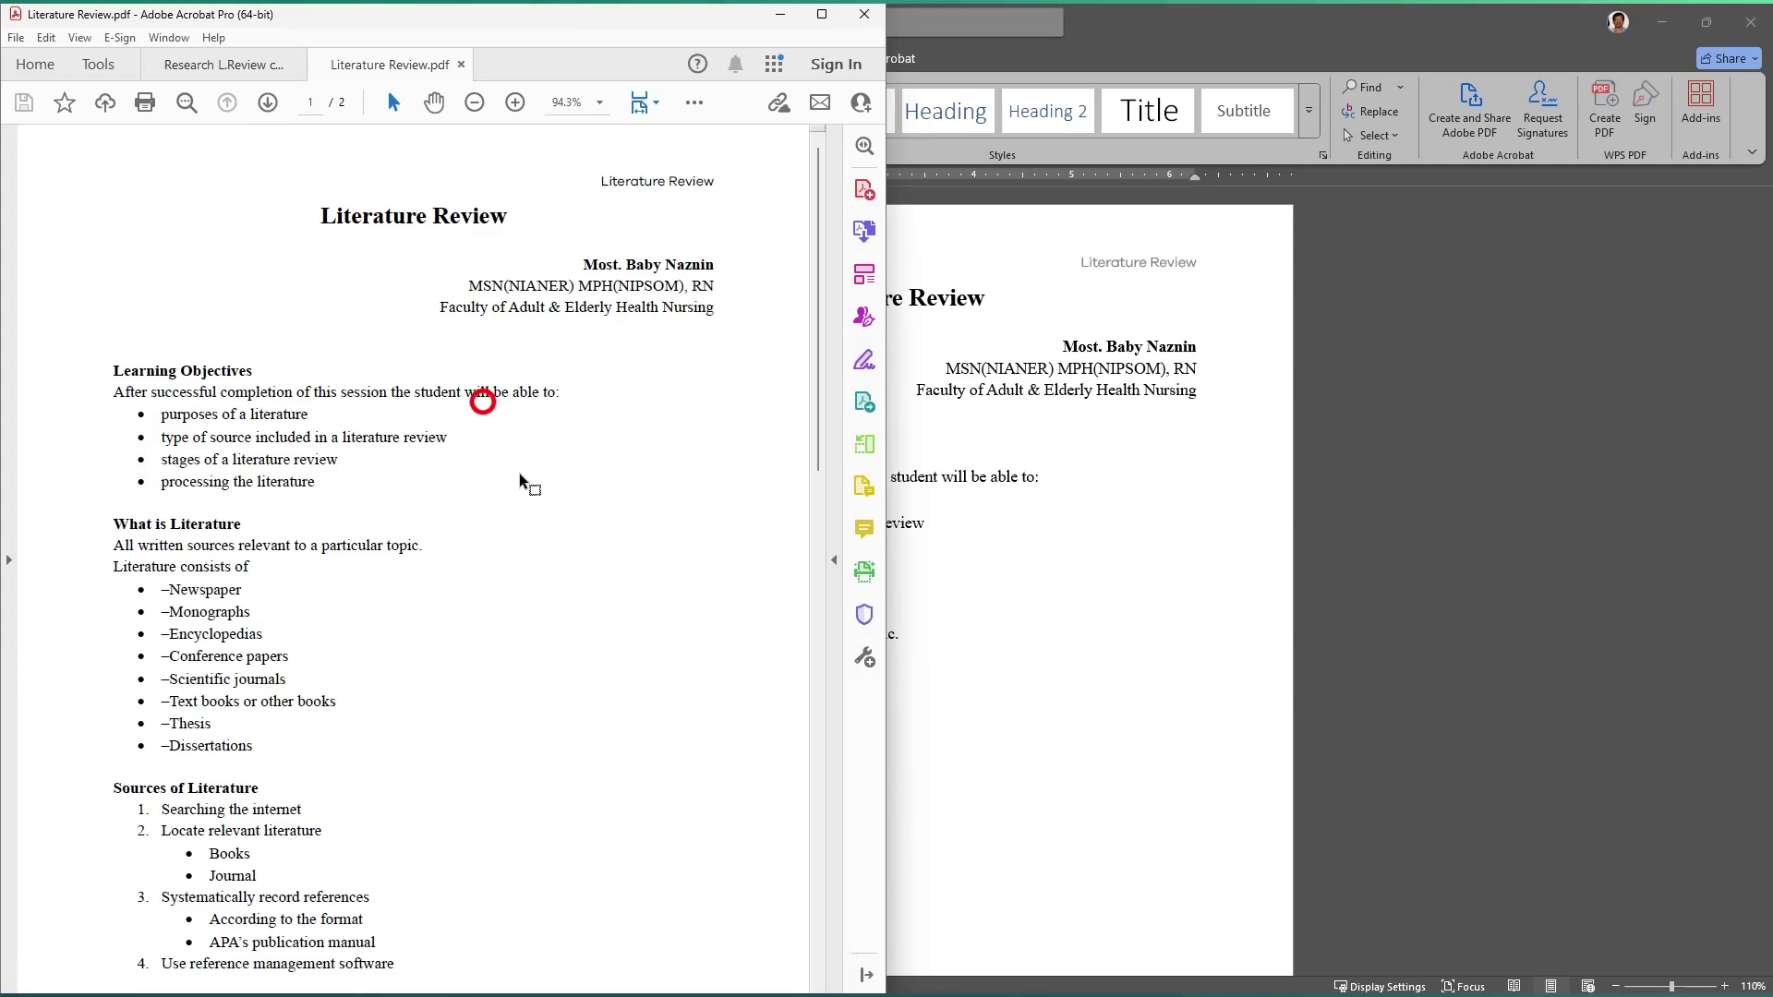
Step: Review the PDF's headings, lists, header text and page numbers from the title through the end of the second page
scroll(554, 600, down, 10)
scroll(554, 637, up, 8)
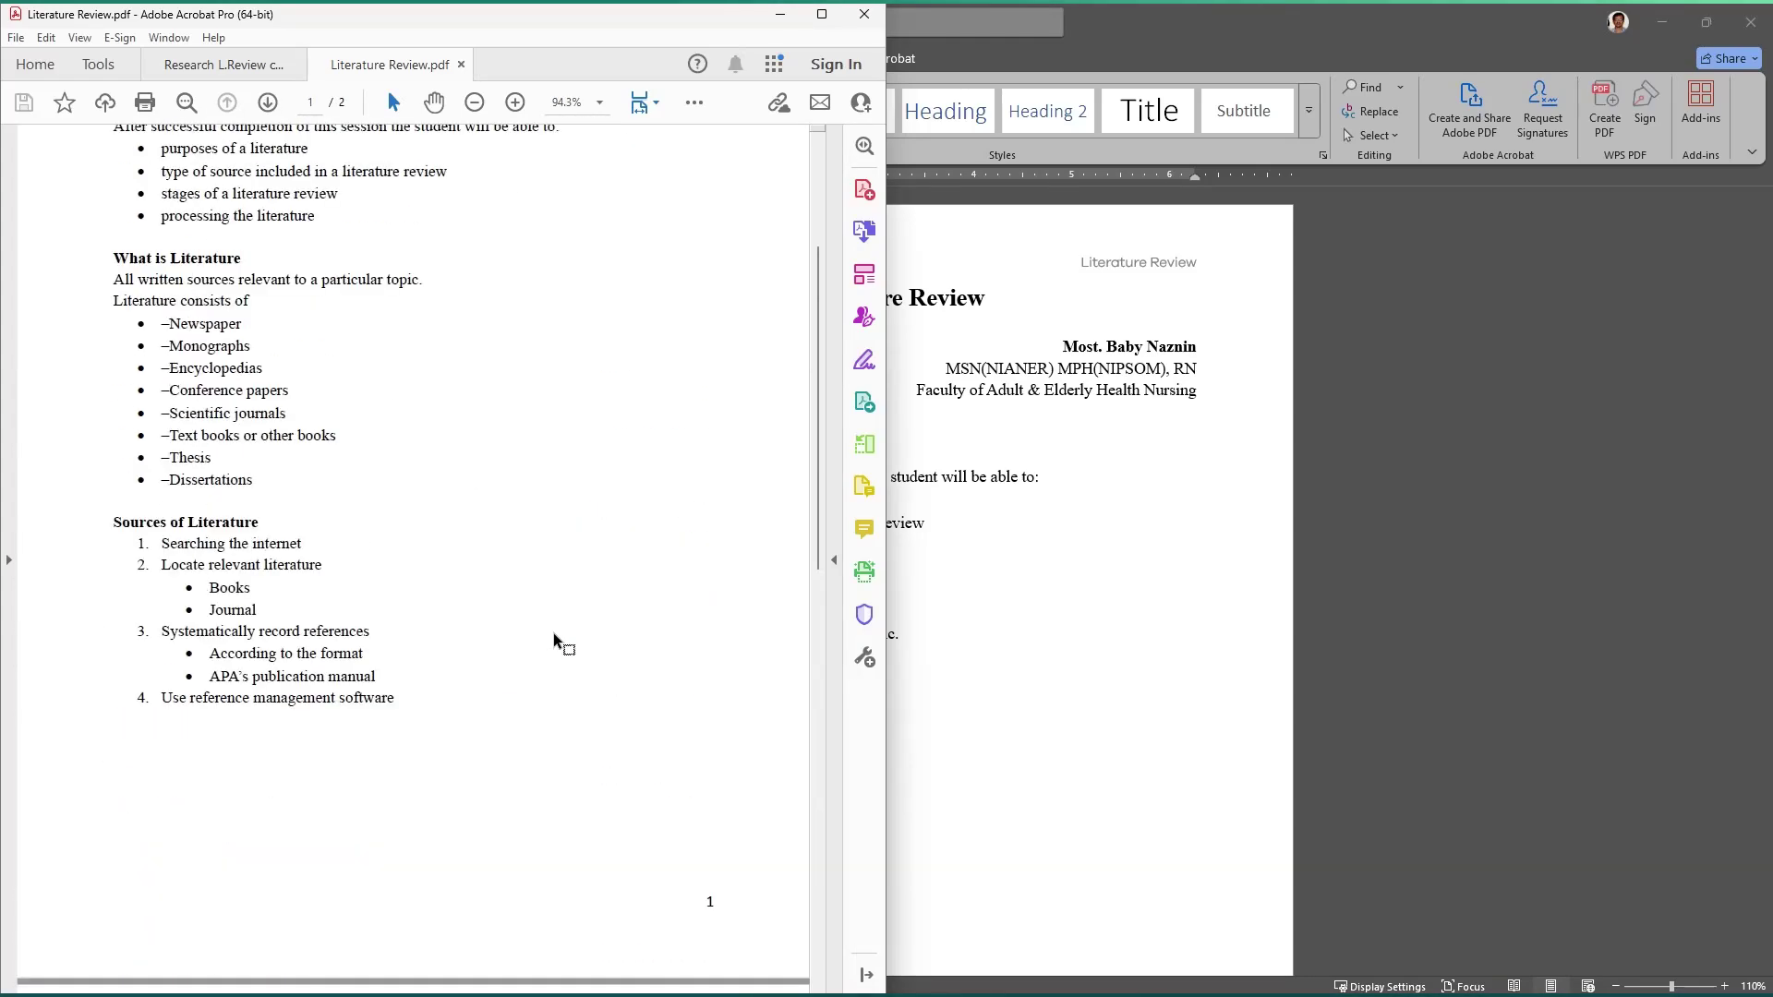
scroll(554, 637, up, 3)
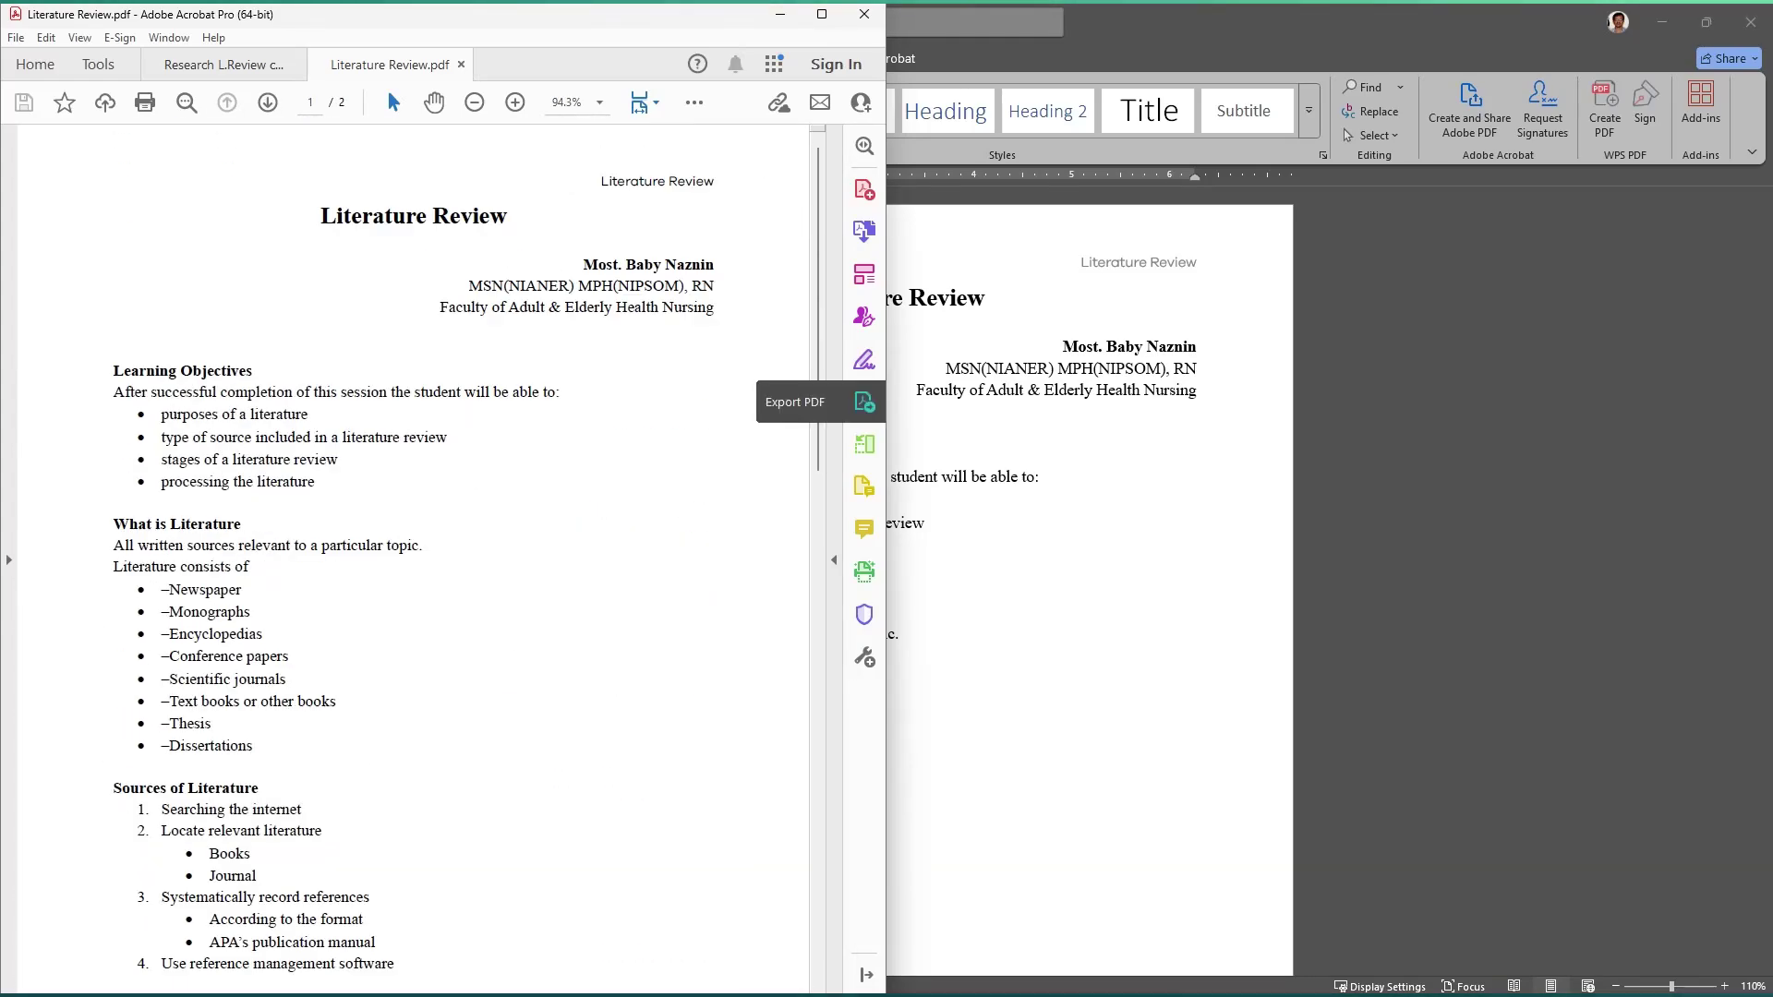
click(623, 503)
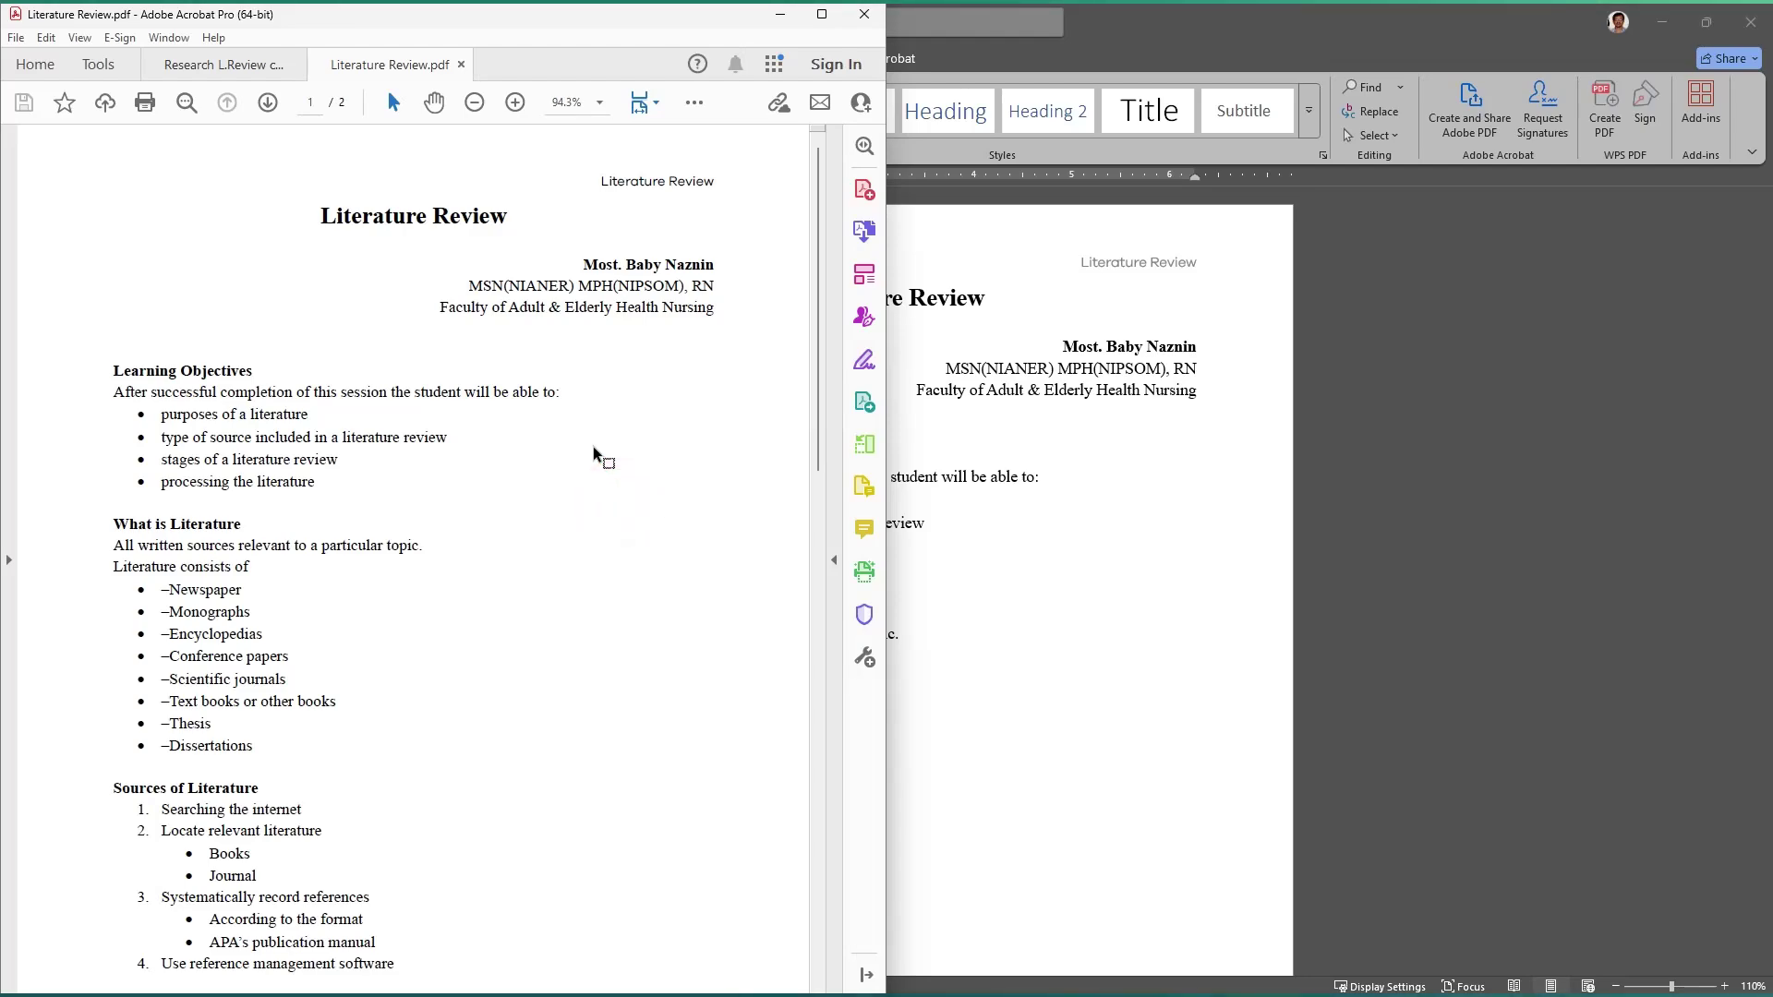
scroll(593, 507, down, 8)
scroll(589, 516, down, 5)
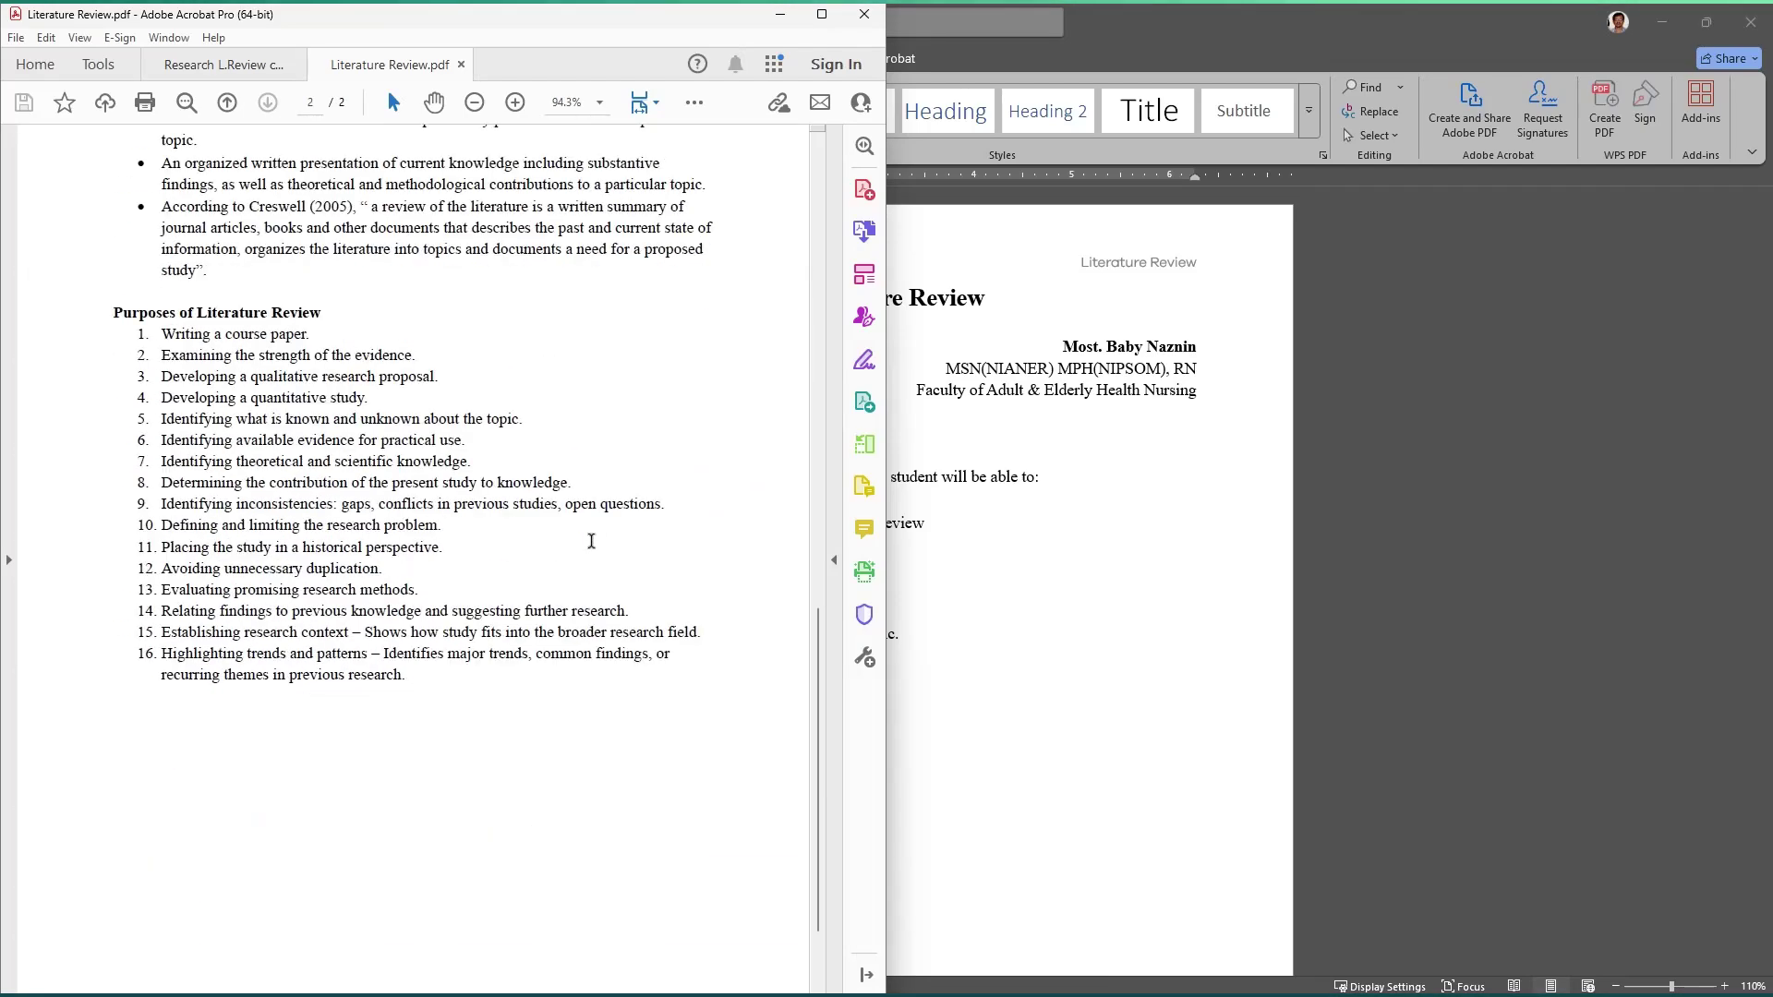
scroll(590, 535, up, 7)
scroll(591, 541, up, 7)
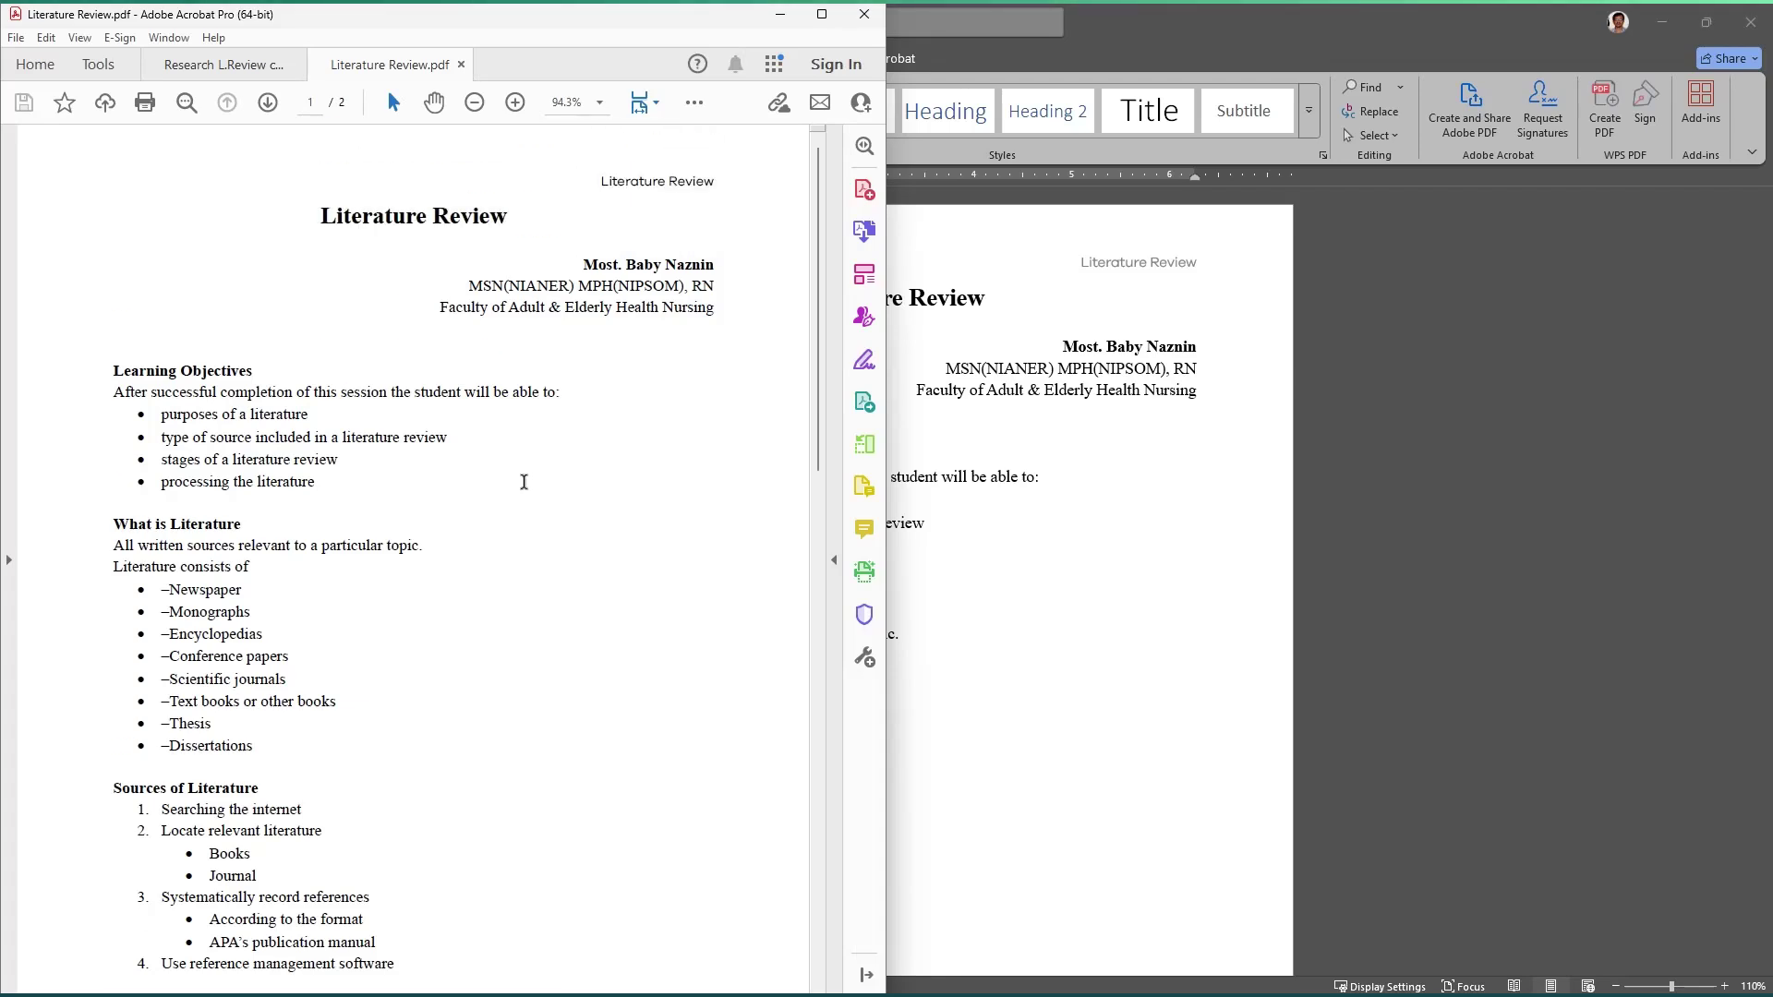
scroll(591, 471, down, 4)
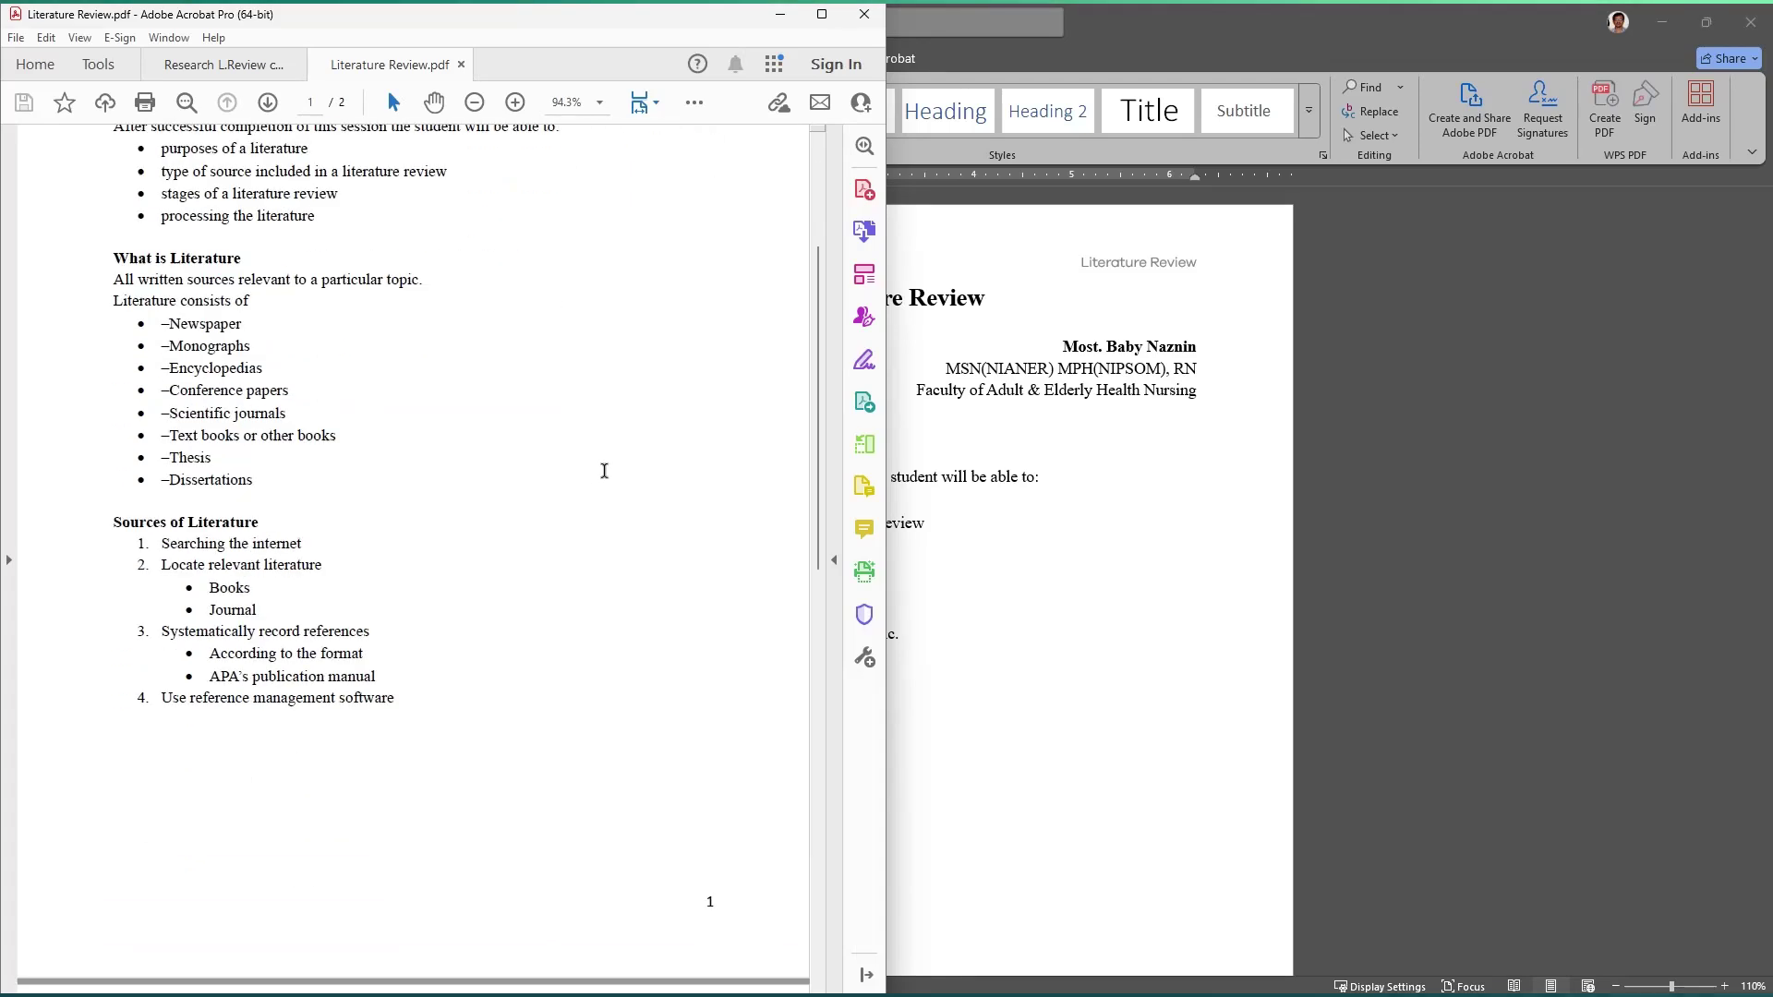
scroll(614, 470, up, 4)
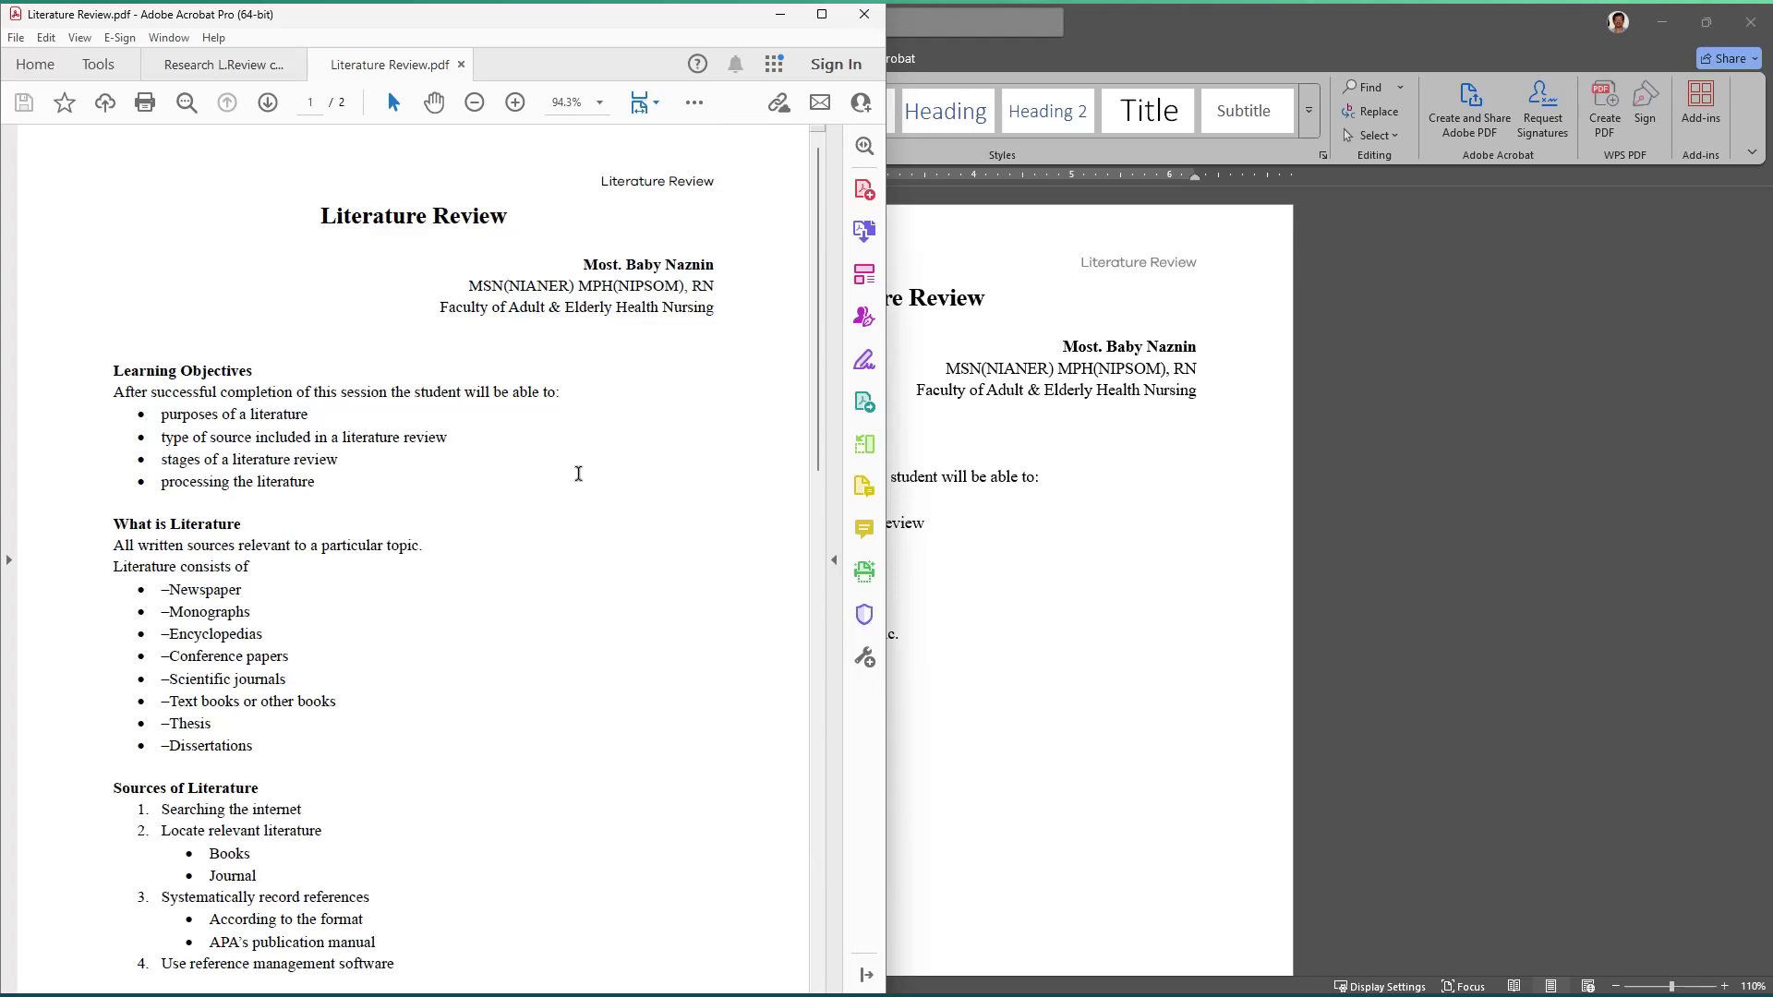